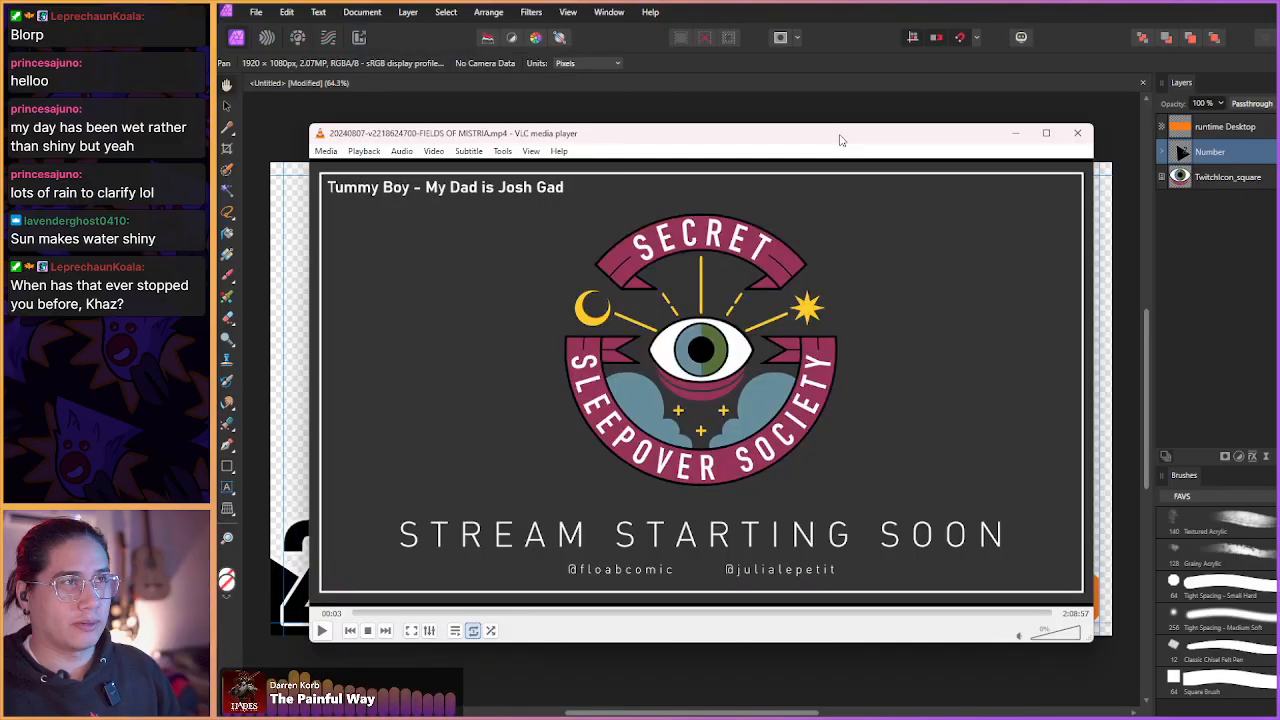
- Skim the FIELDS OF MISTRIA recording in ten-second jumps, examining the hosts' camera shots, character customization and opening cutscenes up to about 30:29
drag(828, 140, 838, 140)
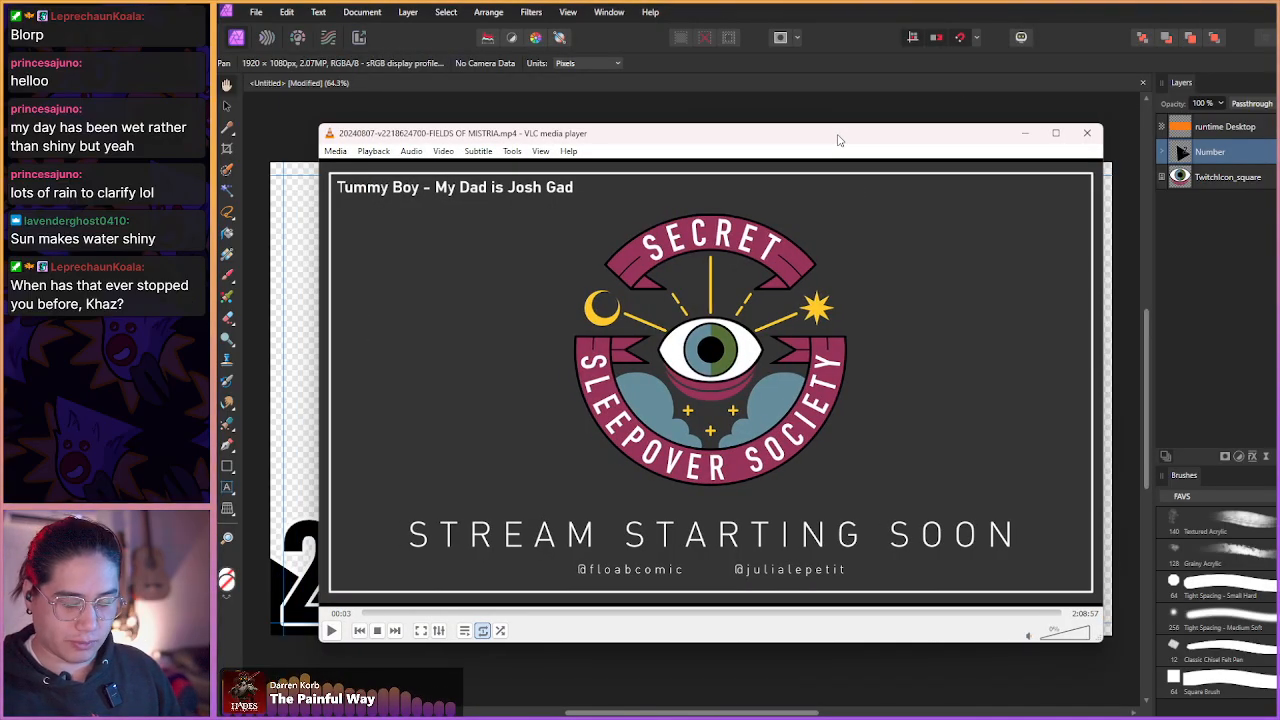
key(shift+Right)
key(alt+Right)
key(alt+Right)
key(alt+Right)
key(alt+Right)
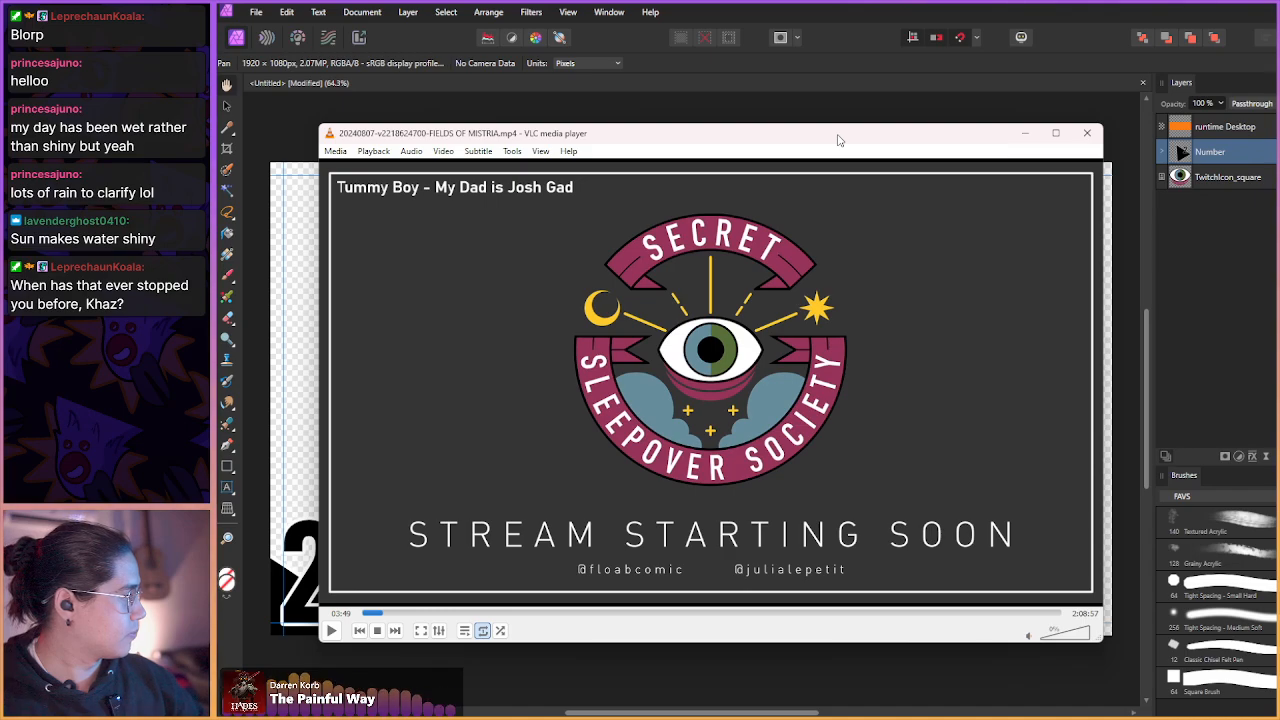
key(alt+Right)
key(alt+Right)
key(alt+Right)
key(alt+Right)
key(alt+Right)
key(alt+Right)
key(alt+Right)
key(alt+Right)
key(alt+Right)
key(alt+Right)
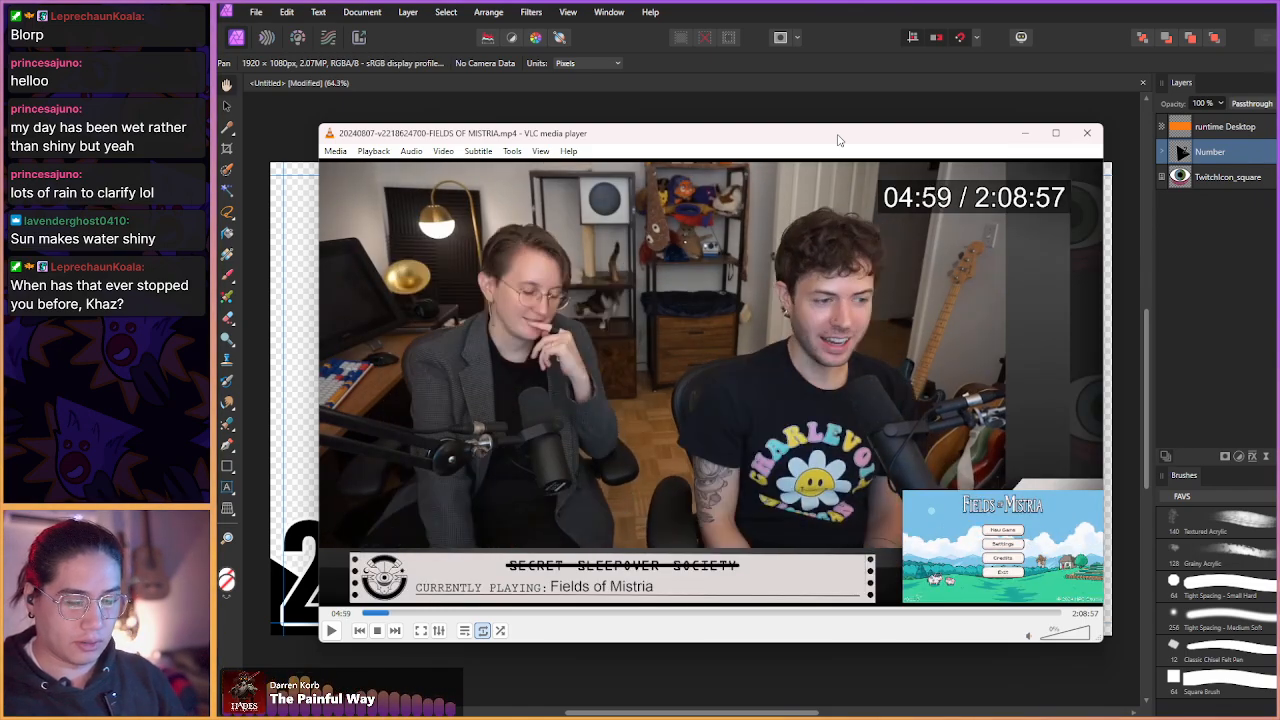
key(alt+Right)
key(alt+Right)
key(alt+Right)
key(alt+Right)
key(alt+Right)
key(alt+Right)
key(alt+Right)
key(alt+Right)
key(alt+Right)
key(alt+Right)
key(alt+Right)
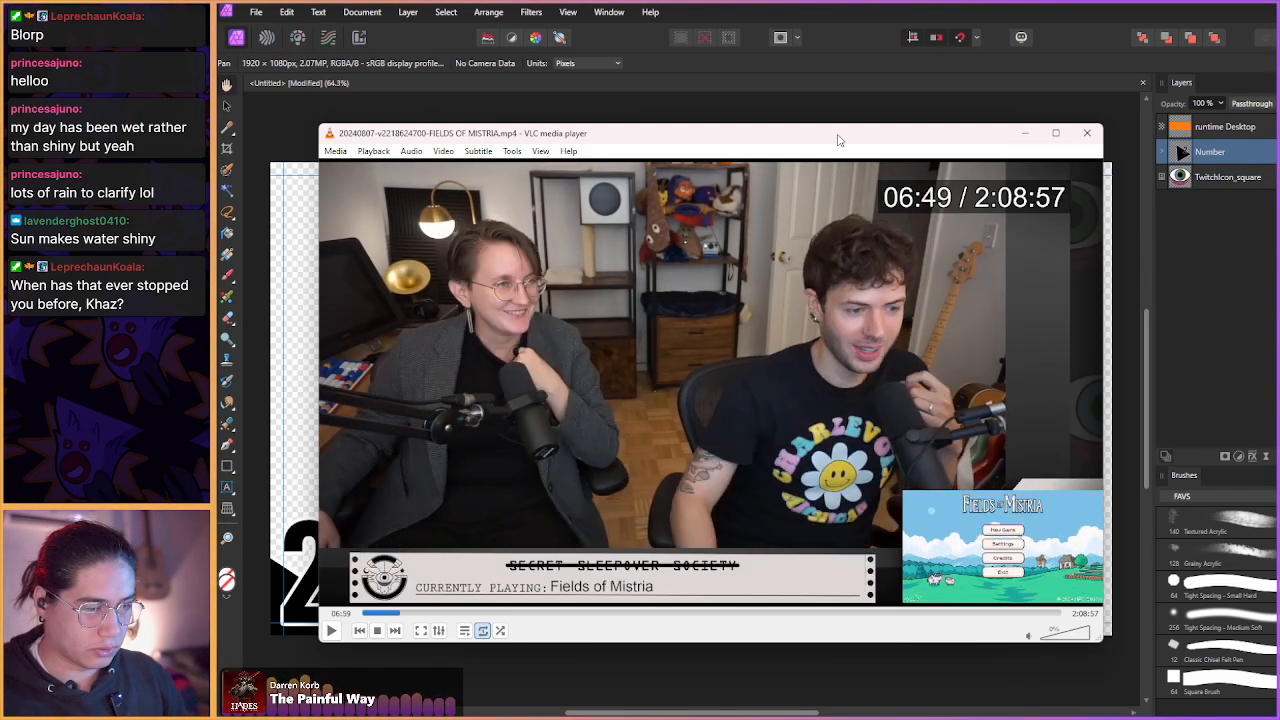
key(alt+Right)
key(alt+Right)
key(alt+Right)
key(alt+Right)
key(alt+Right)
key(alt+Right)
key(alt+Right)
key(alt+Right)
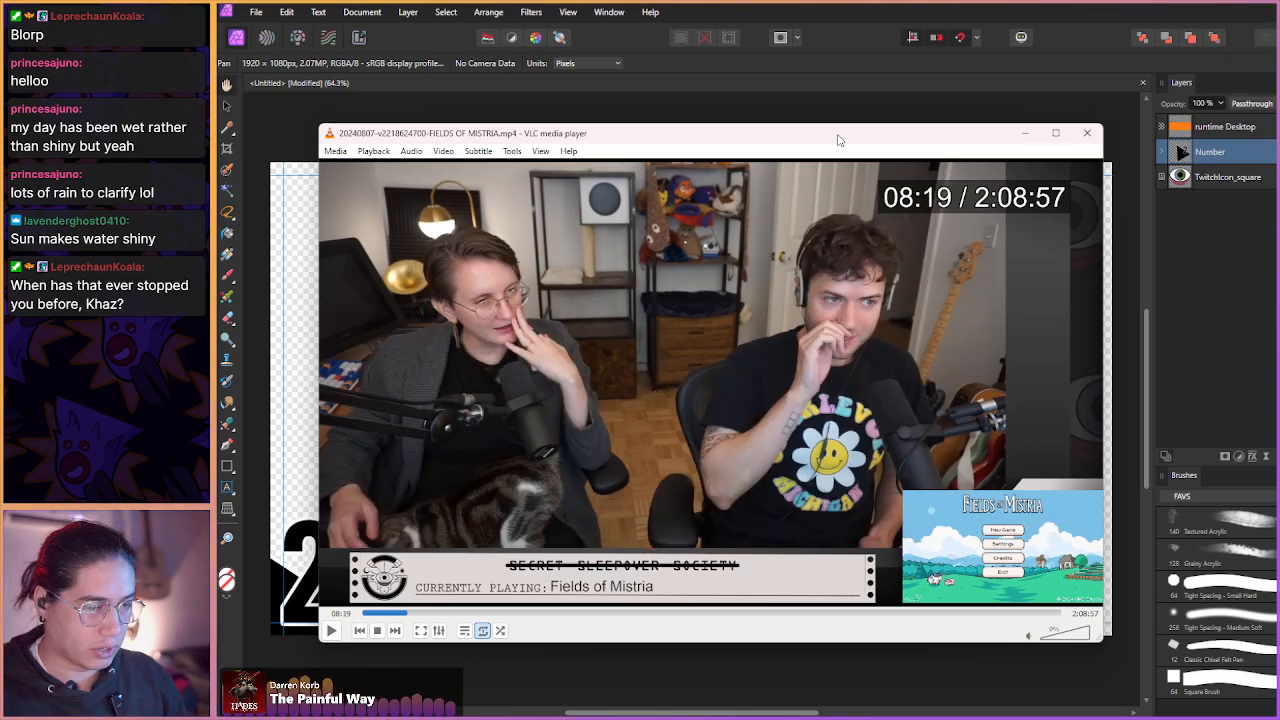
key(alt+Right)
key(alt+Right)
key(alt+Right)
key(alt+Right)
key(alt+Right)
key(alt+Right)
key(alt+Right)
key(alt+Right)
key(alt+Right)
key(alt+Right)
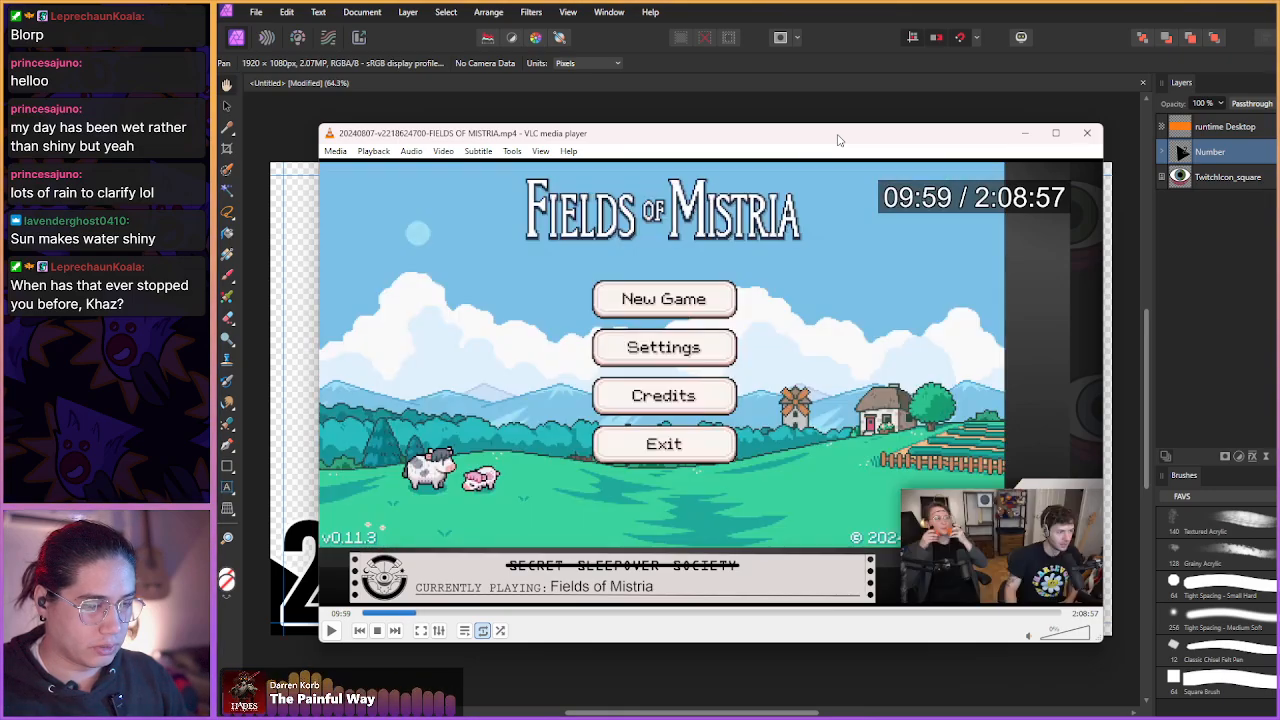
key(alt+Right)
key(alt+Right)
key(alt+Right)
key(alt+Right)
key(alt+Right)
key(alt+Right)
key(alt+Right)
key(alt+Right)
key(alt+Right)
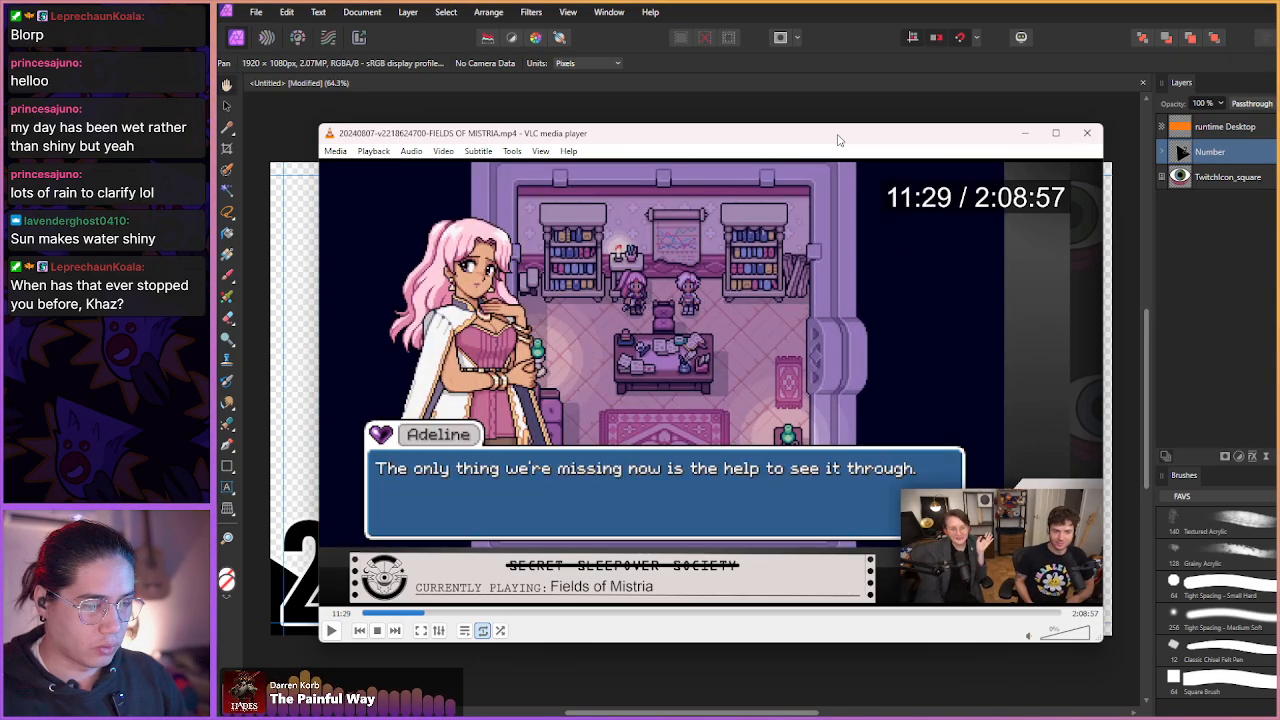
key(alt+Right)
key(alt+Right)
key(alt+Right)
key(alt+Right)
key(alt+Right)
key(alt+Right)
key(alt+Right)
key(alt+Right)
key(alt+Right)
key(alt+Right)
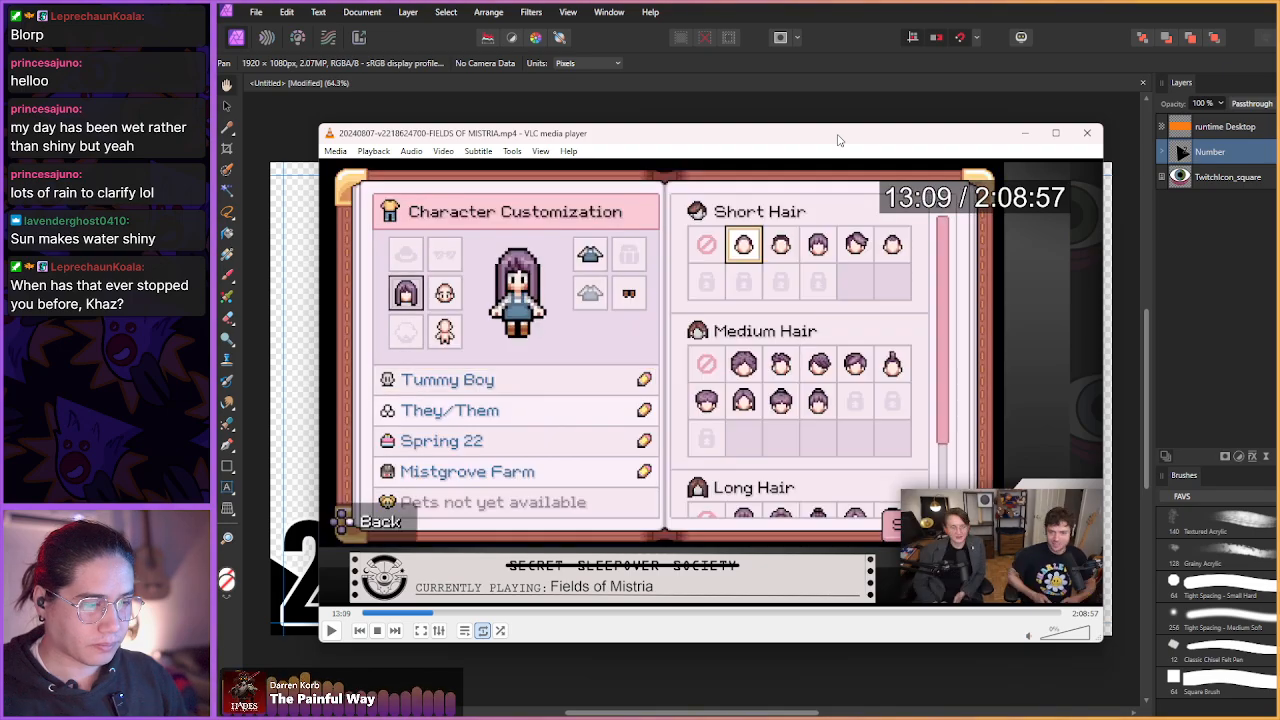
key(alt+Right)
key(alt+Right)
key(alt+Right)
key(alt+Right)
key(alt+Right)
key(alt+Right)
key(alt+Right)
key(alt+Right)
key(alt+Right)
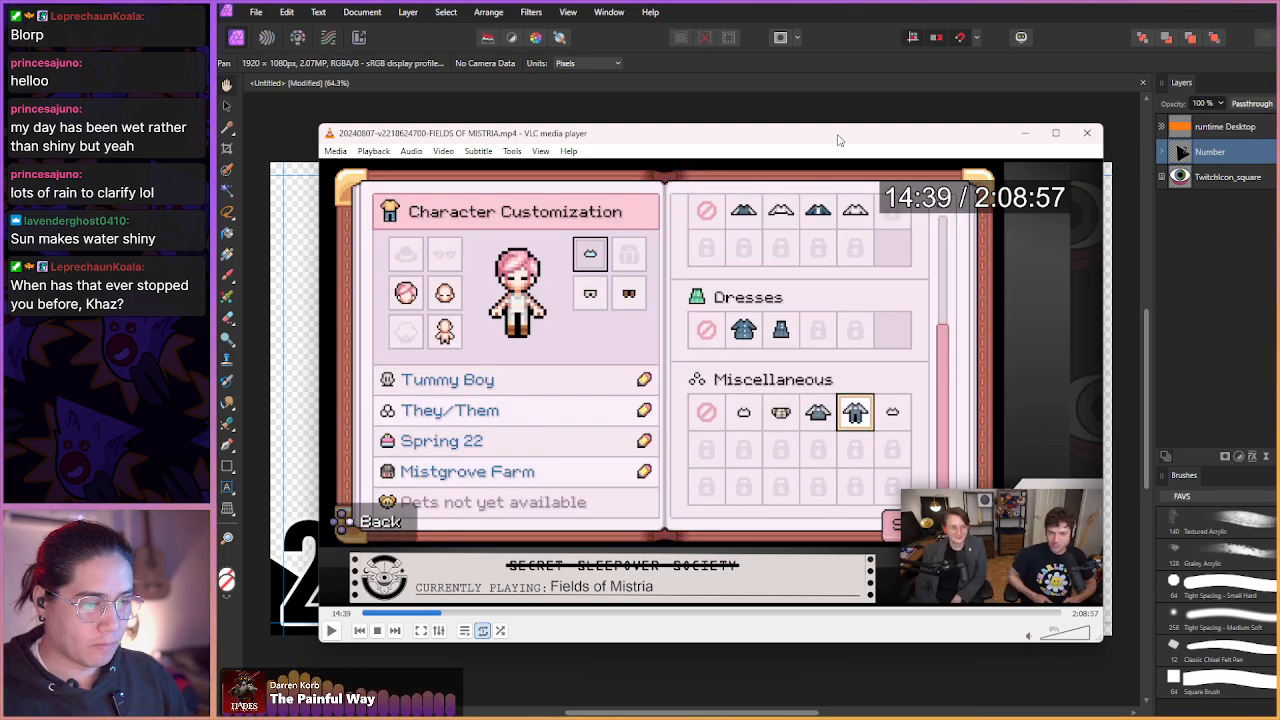
key(alt+Right)
key(alt+Right)
key(alt+Right)
key(alt+Right)
key(alt+Right)
key(alt+Right)
key(alt+Right)
key(alt+Right)
key(alt+Right)
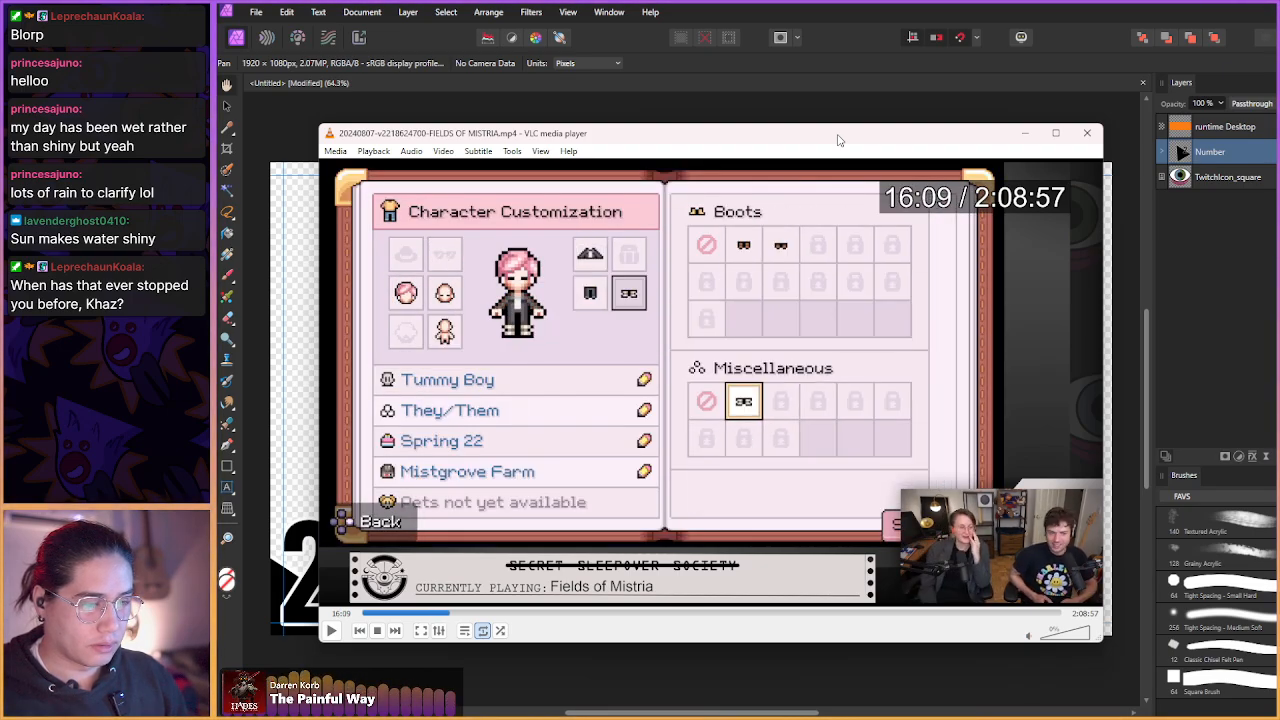
key(alt+Right)
key(alt+Right)
key(alt+Right)
key(alt+Right)
key(alt+Right)
key(alt+Right)
key(alt+Right)
key(alt+Right)
key(alt+Right)
key(alt+Right)
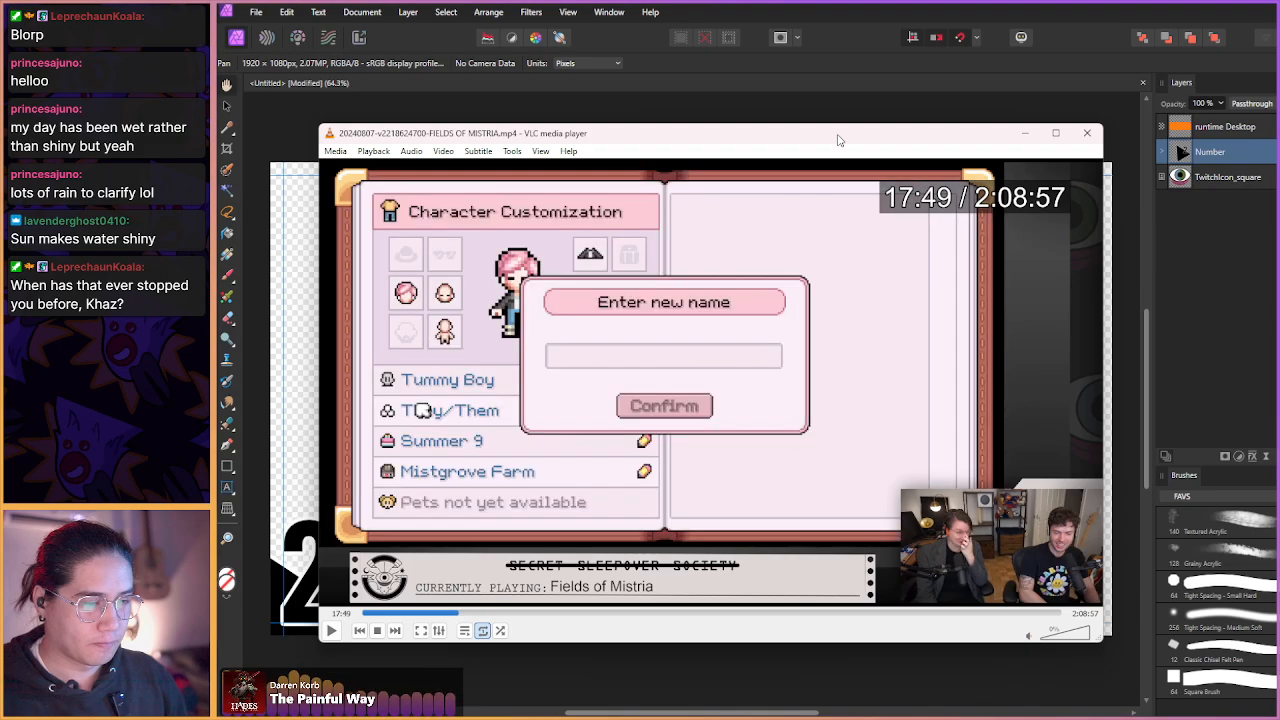
key(alt+Right)
key(alt+Right)
key(alt+Right)
key(alt+Right)
key(alt+Right)
key(alt+Right)
key(alt+Right)
key(alt+Right)
key(alt+Right)
key(alt+Right)
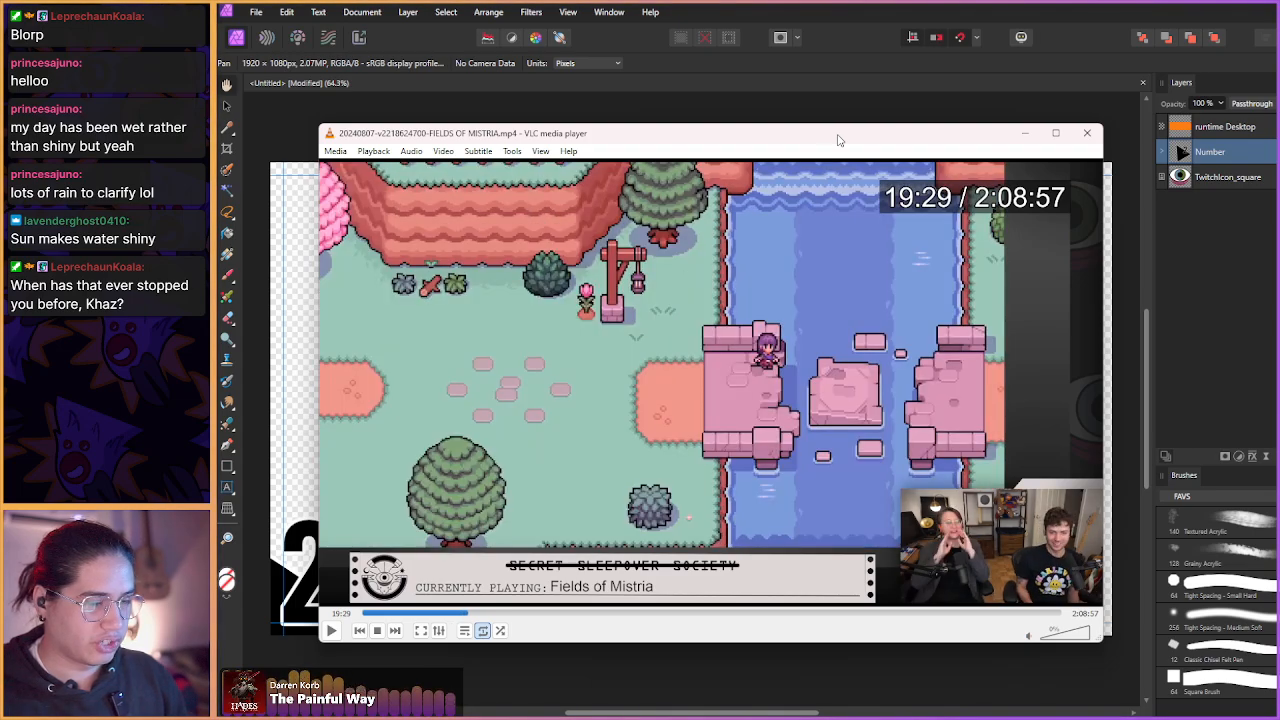
key(alt+Right)
key(alt+Right)
key(alt+Right)
key(alt+Right)
key(alt+Right)
key(alt+Right)
key(alt+Right)
key(alt+Right)
key(alt+Right)
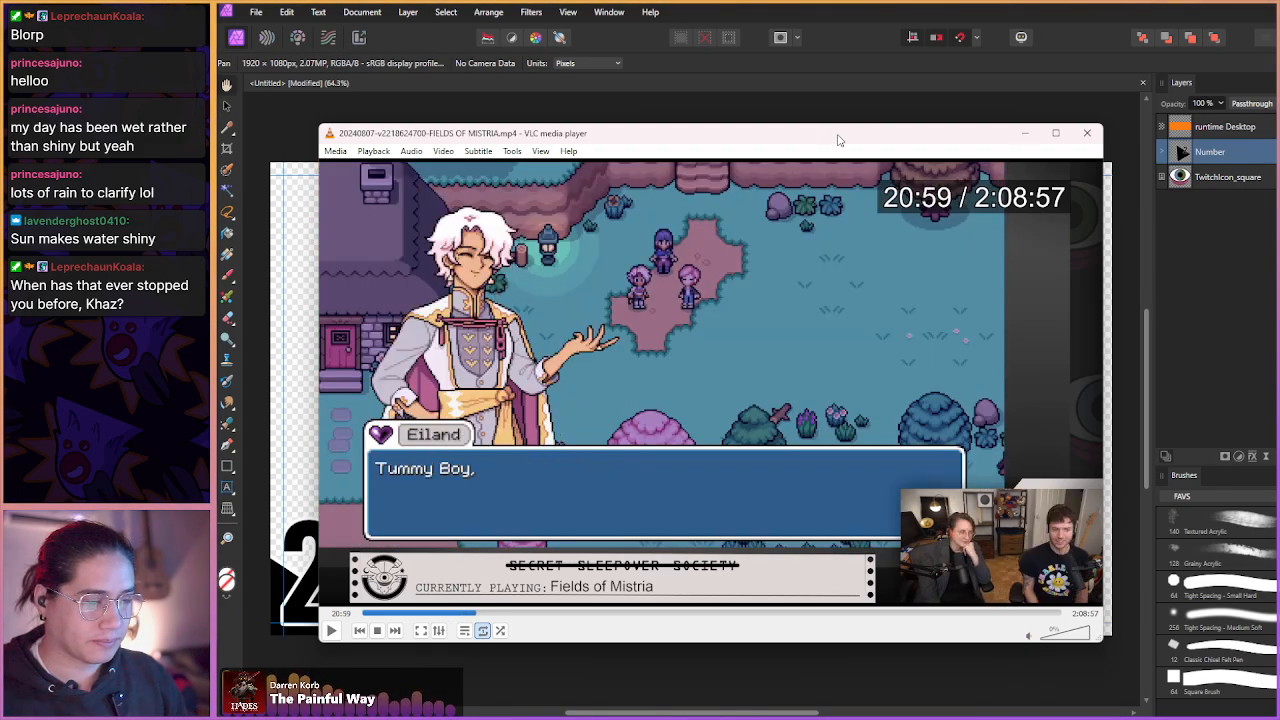
key(alt+Right)
key(alt+Right)
key(alt+Right)
key(alt+Right)
key(alt+Right)
key(alt+Right)
key(alt+Right)
key(alt+Right)
key(alt+Right)
key(alt+Right)
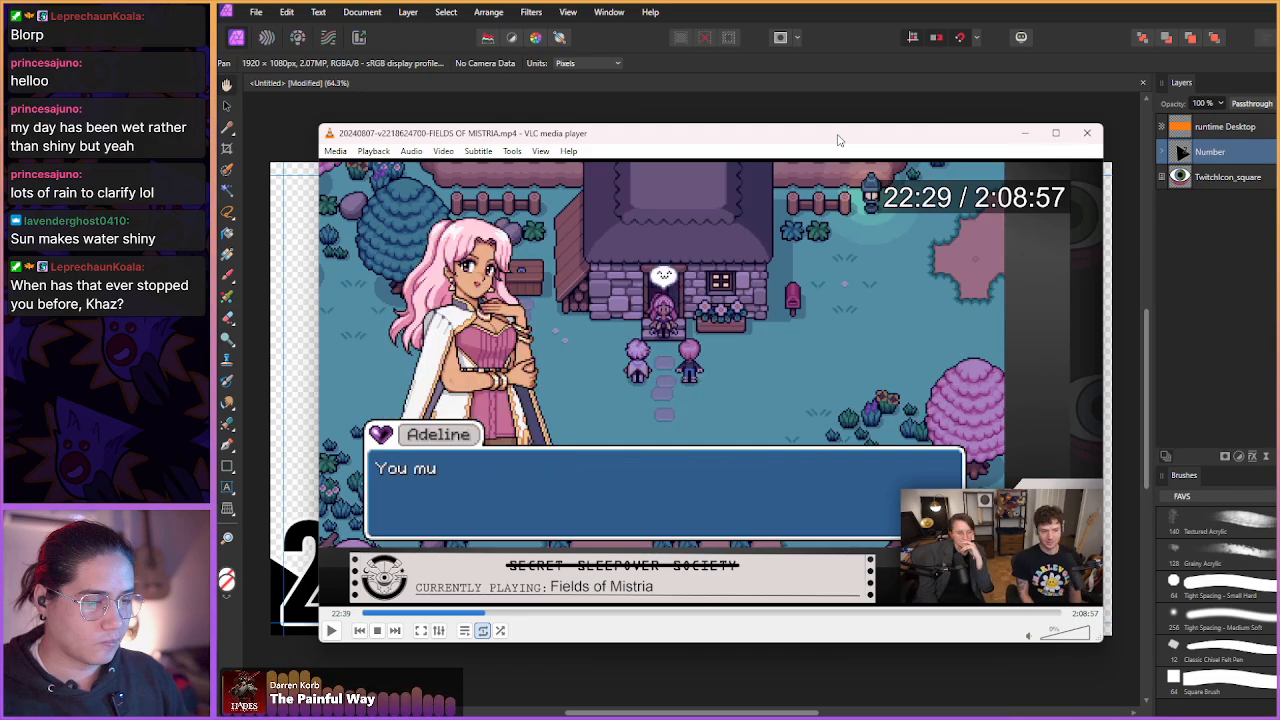
key(alt+Right)
key(alt+Right)
key(alt+Right)
key(alt+Right)
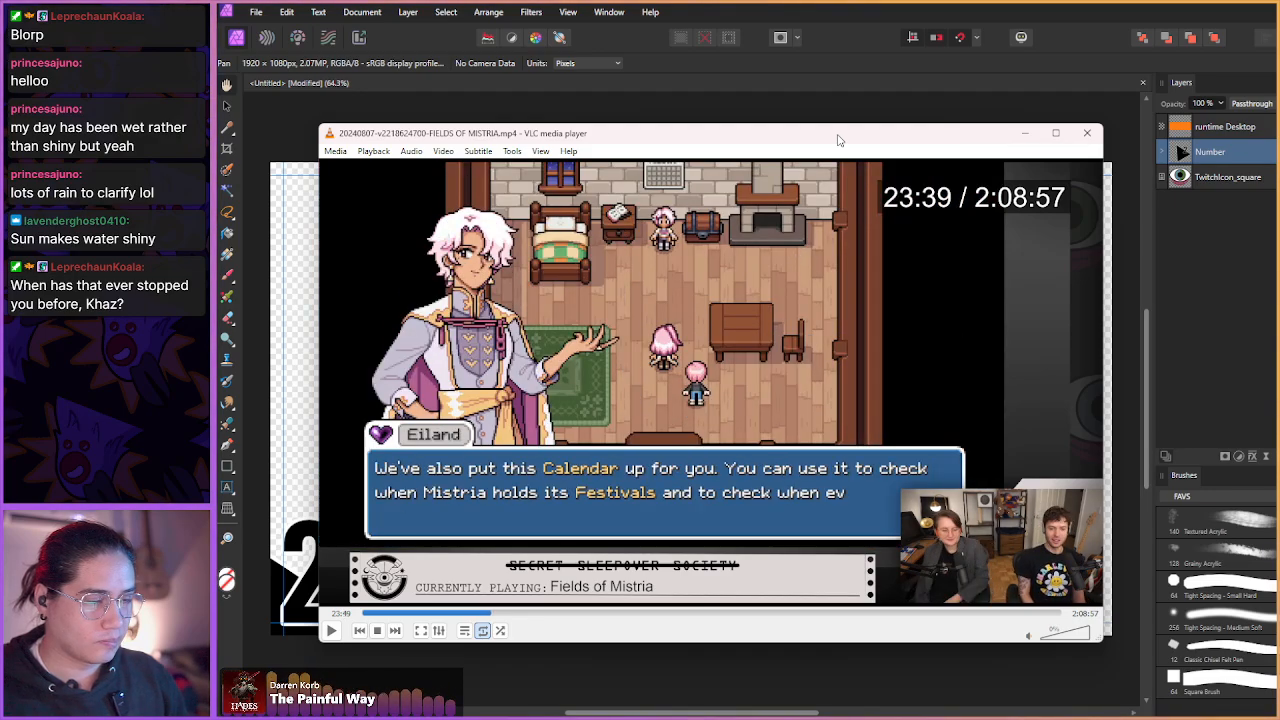
key(alt+Right)
key(alt+Right)
key(alt+Right)
key(alt+Right)
key(alt+Right)
key(alt+Right)
key(alt+Right)
key(alt+Right)
key(alt+Right)
key(alt+Right)
key(alt+Right)
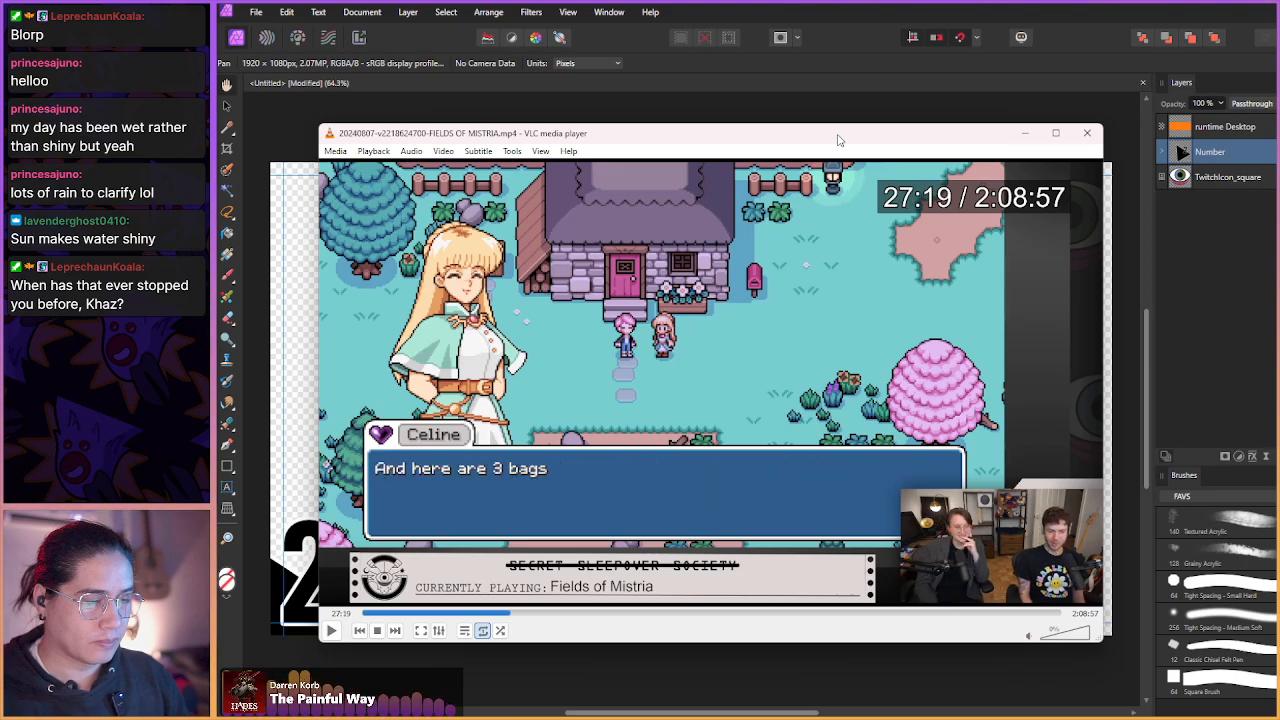
key(alt+Right)
key(alt+Right)
key(alt+Right)
key(alt+Right)
key(alt+Right)
key(alt+Right)
key(alt+Right)
key(alt+Right)
key(alt+Right)
key(alt+Right)
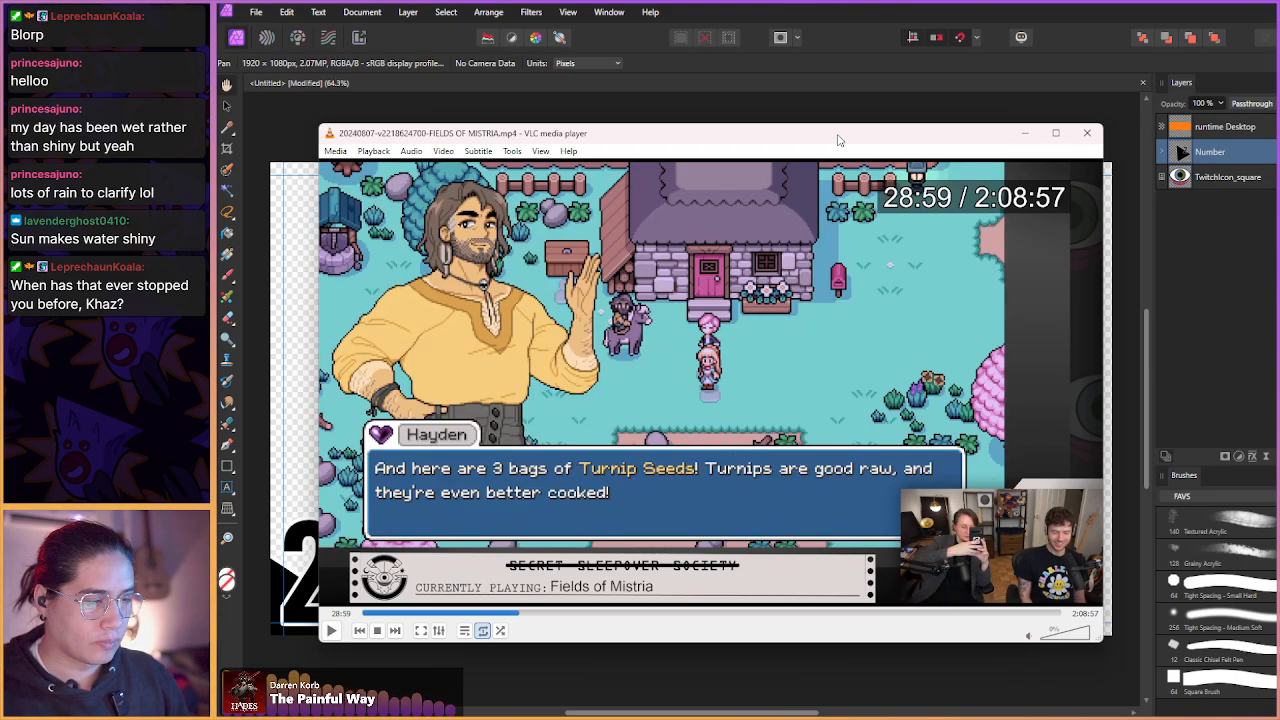
key(alt+Right)
key(alt+Right)
key(alt+Right)
key(alt+Right)
key(alt+Right)
key(alt+Right)
key(alt+Right)
key(alt+Right)
key(alt+Right)
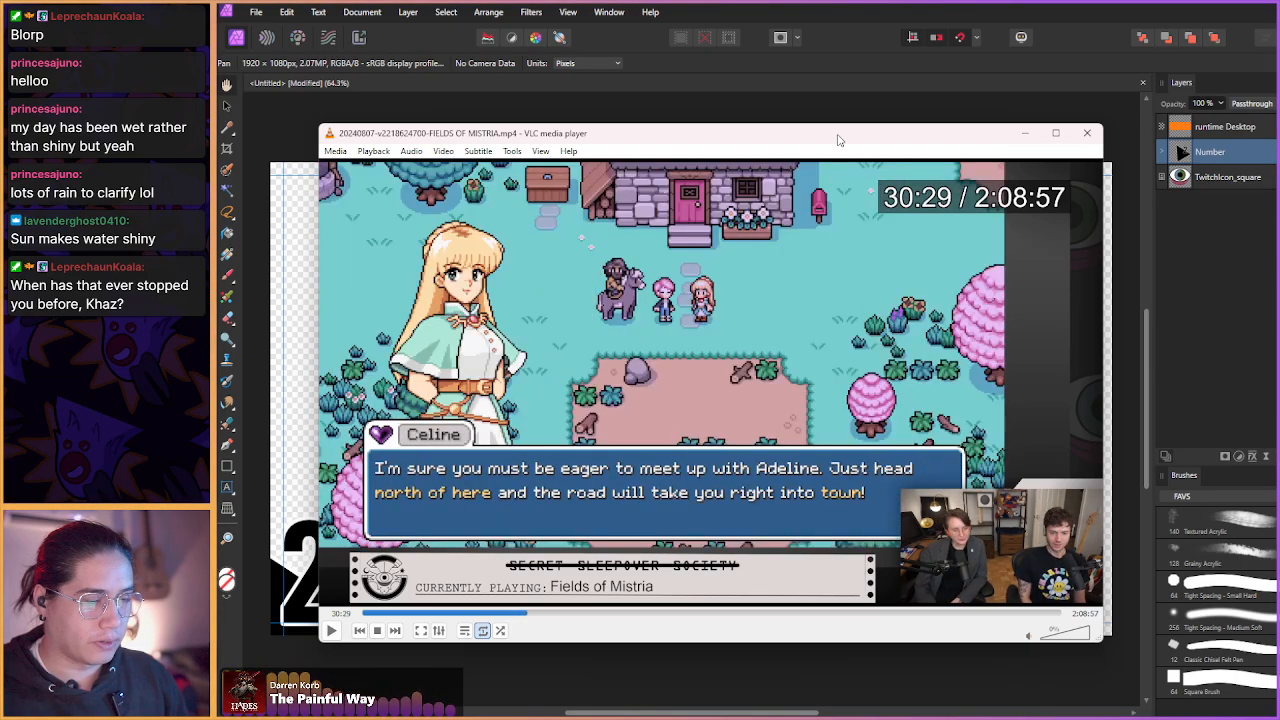
- Skim the FIELDS OF MISTRIA recording in ten-second jumps from 30:29 to 1:00:29, examining the hosts' reactions, farm scenes and townsfolk introductions
key(alt+Right)
key(alt+Right)
key(alt+Right)
key(alt+Right)
key(alt+Right)
key(alt+Right)
key(alt+Right)
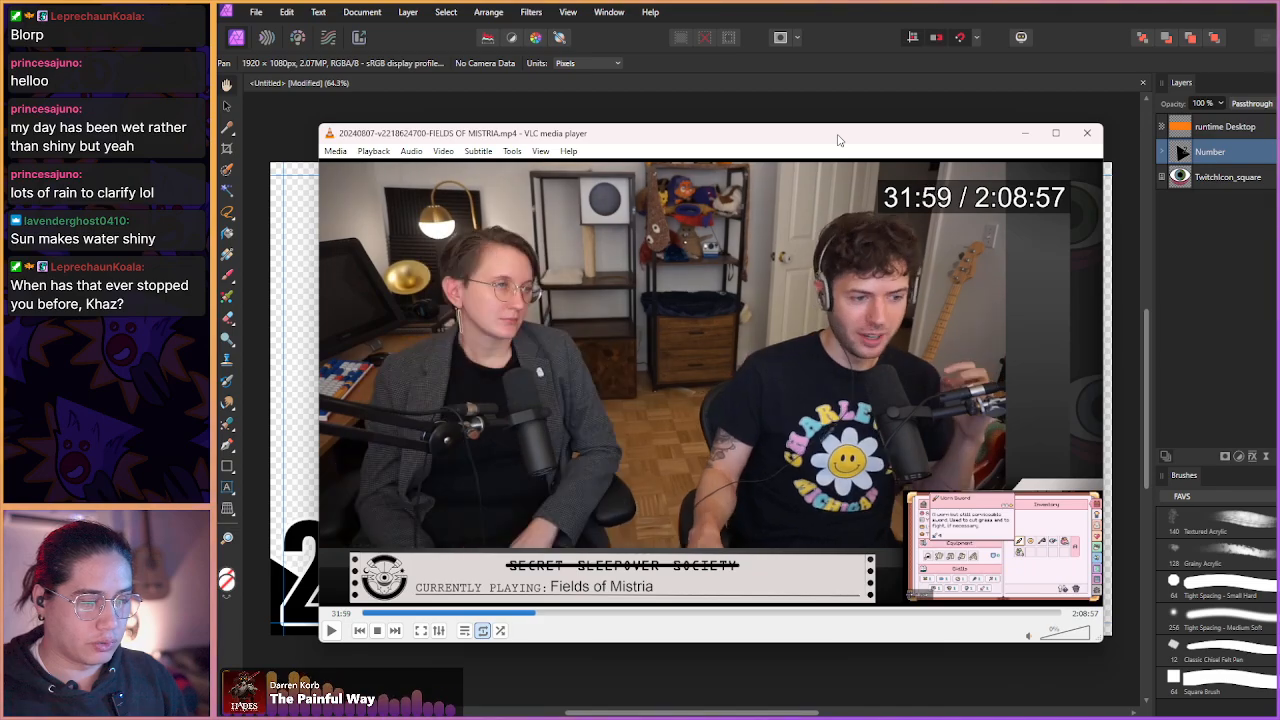
key(alt+Right)
key(alt+Right)
key(alt+Right)
key(alt+Right)
key(alt+Right)
key(alt+Right)
key(alt+Right)
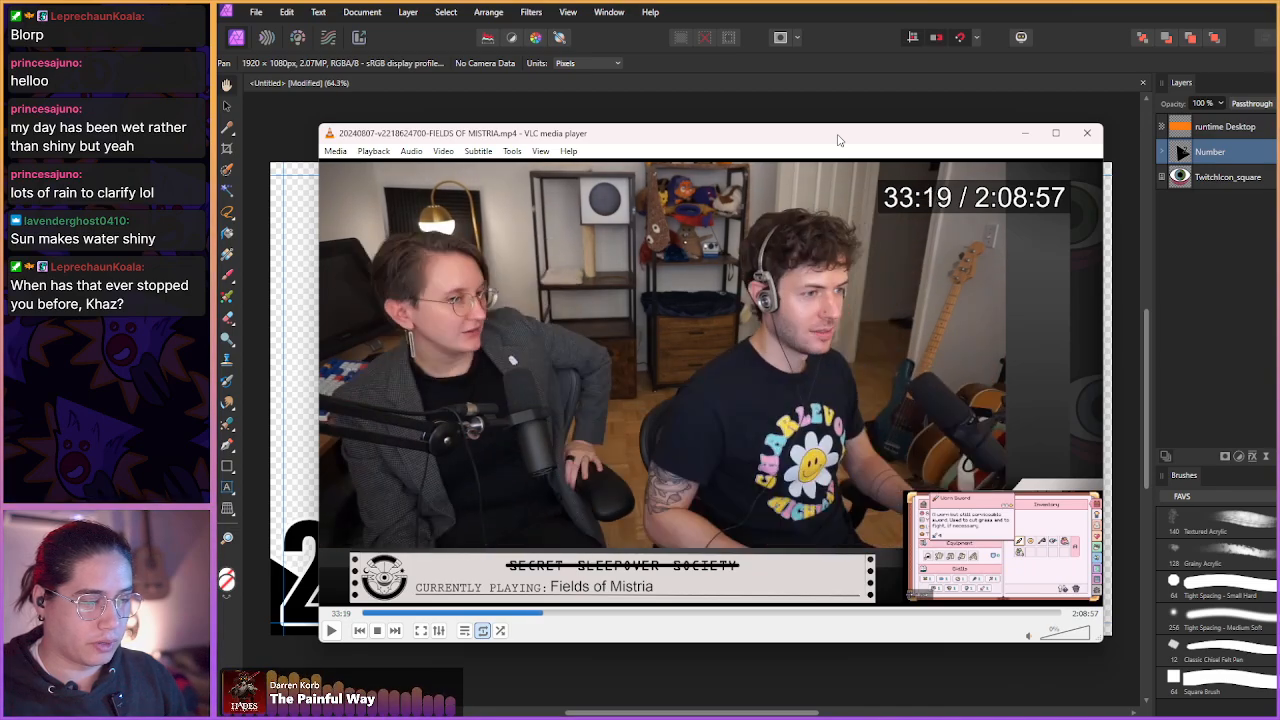
key(alt+Right)
key(alt+Right)
key(alt+Right)
key(alt+Right)
key(alt+Right)
key(alt+Right)
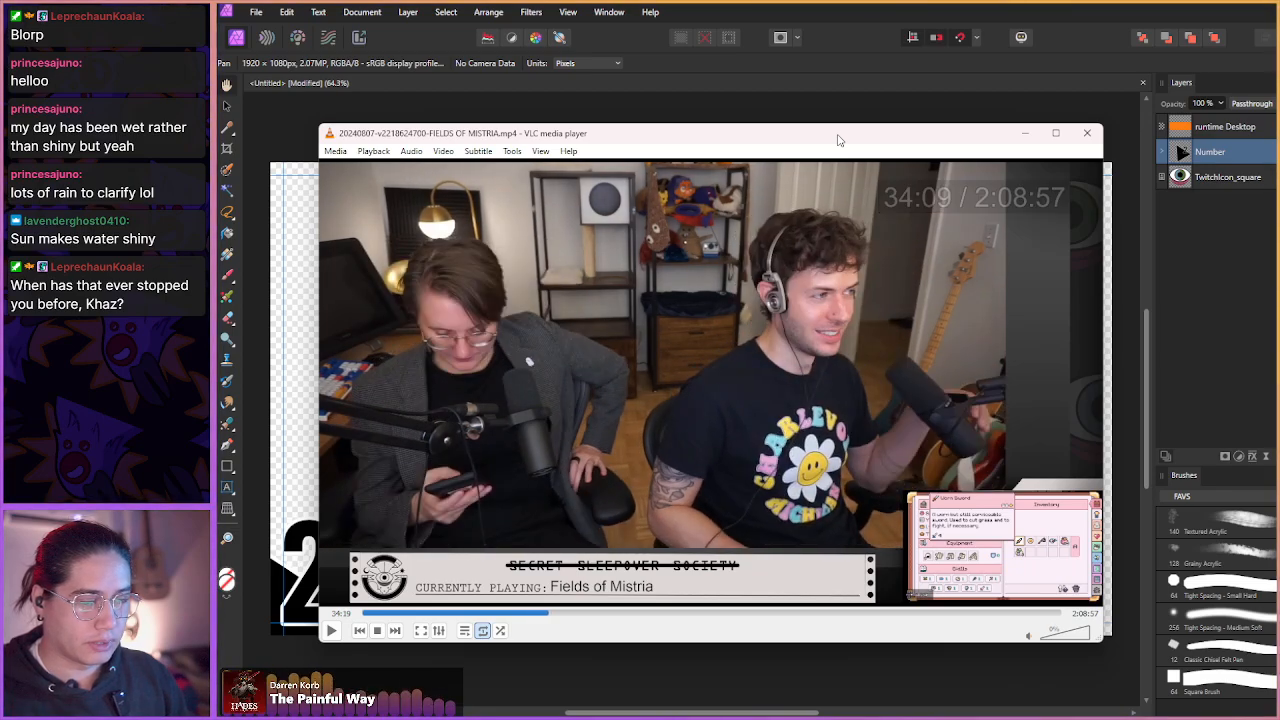
key(alt+Right)
key(alt+Right)
key(alt+Right)
key(alt+Right)
key(alt+Right)
key(alt+Right)
key(alt+Right)
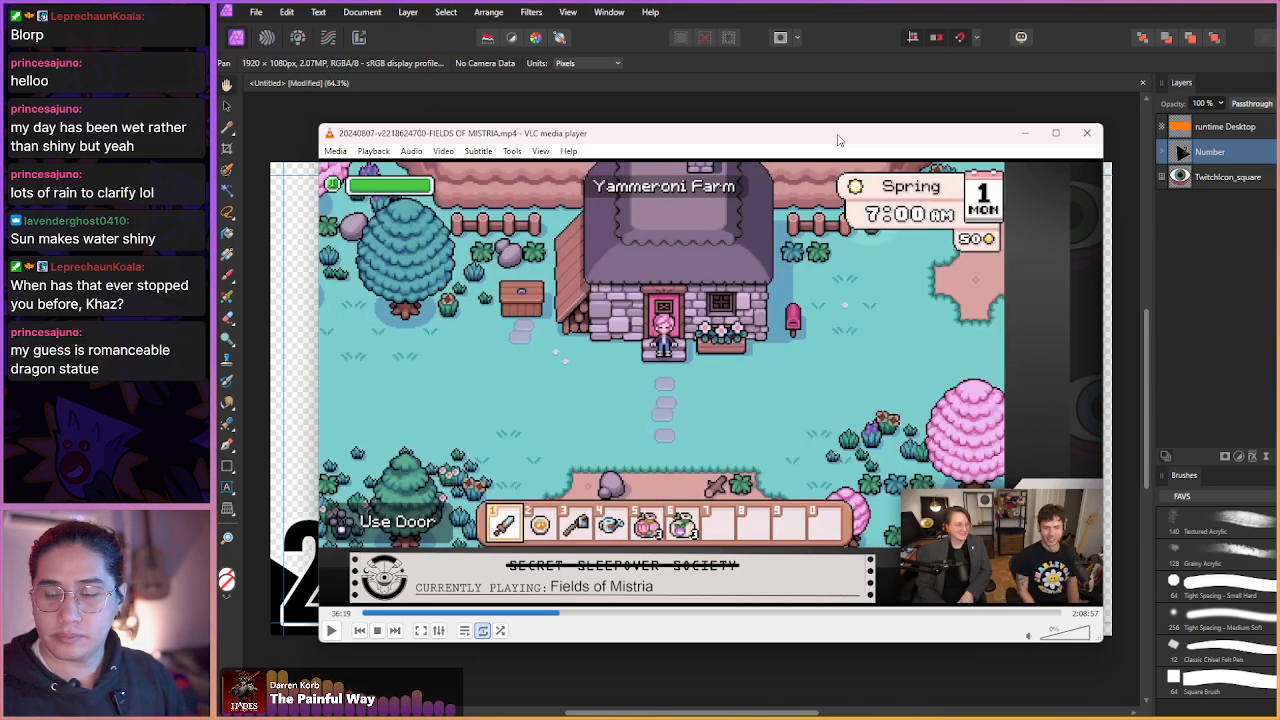
key(alt+Right)
key(alt+Right)
key(alt+Right)
key(alt+Right)
key(alt+Right)
key(alt+Right)
key(alt+Right)
key(alt+Right)
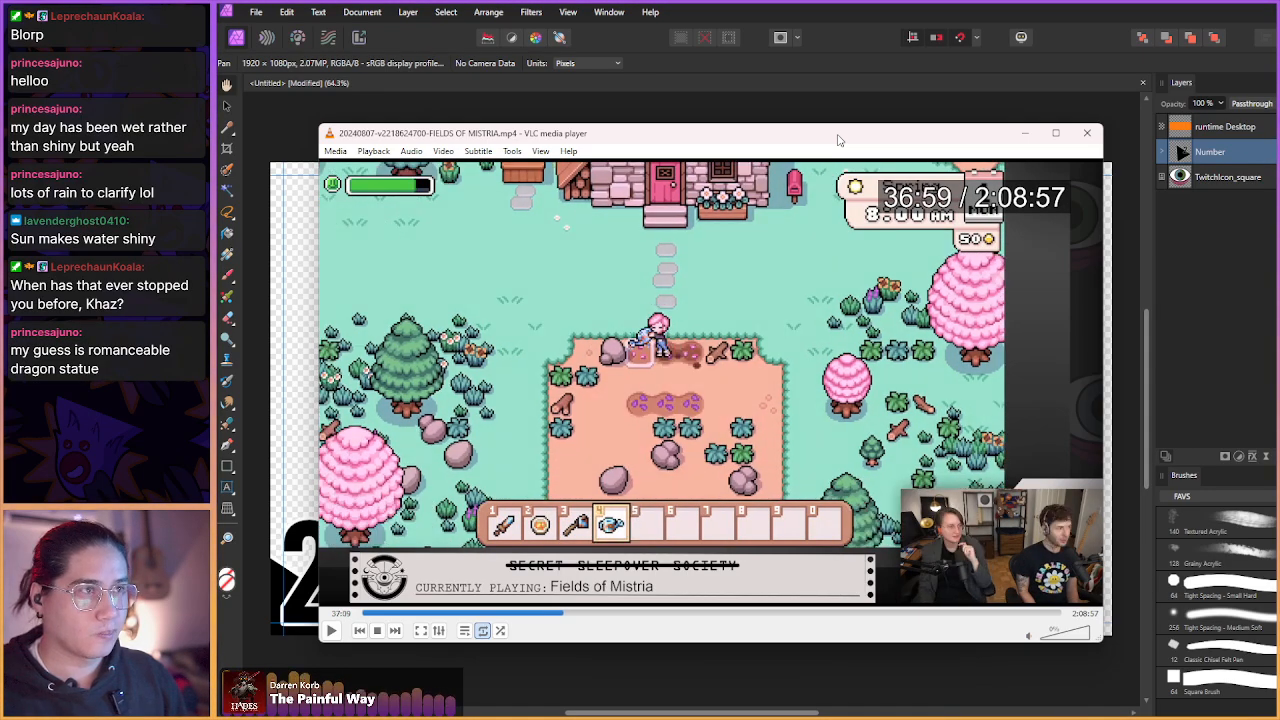
key(alt+Right)
key(alt+Right)
key(alt+Right)
key(alt+Right)
key(alt+Right)
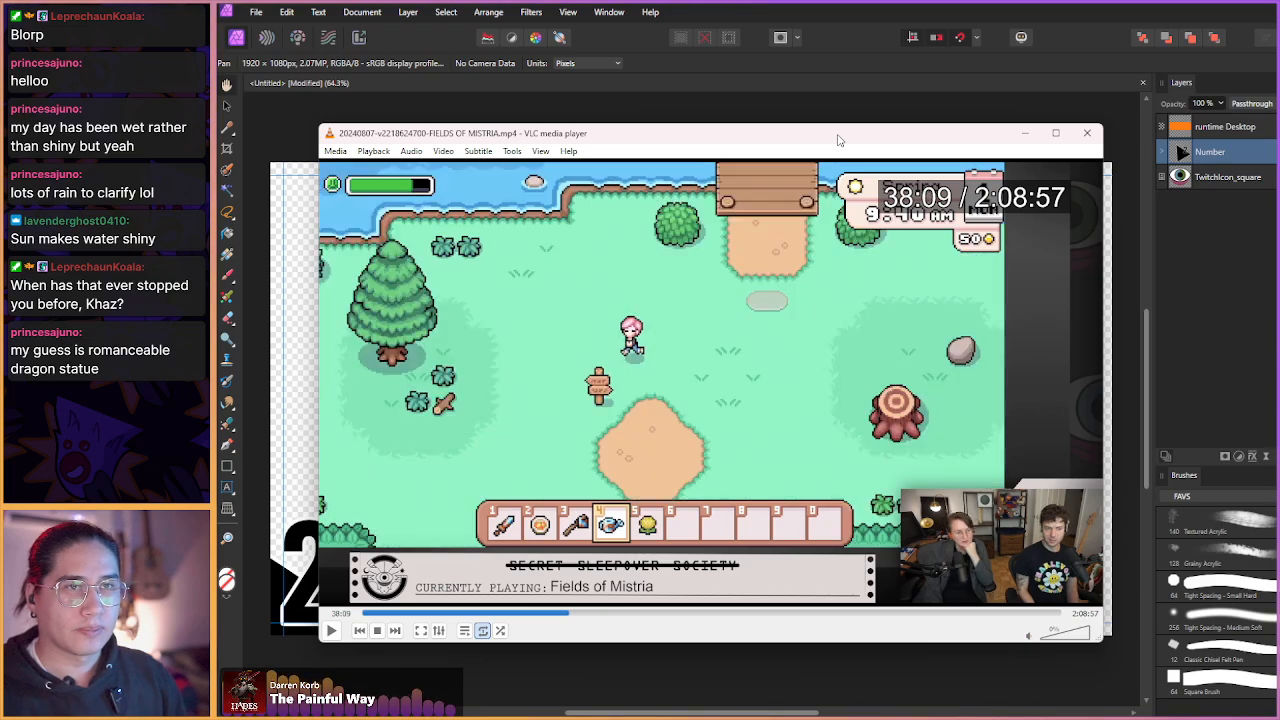
key(alt+Right)
key(alt+Right)
key(alt+Right)
key(alt+Right)
key(alt+Right)
key(alt+Right)
key(alt+Right)
key(alt+Right)
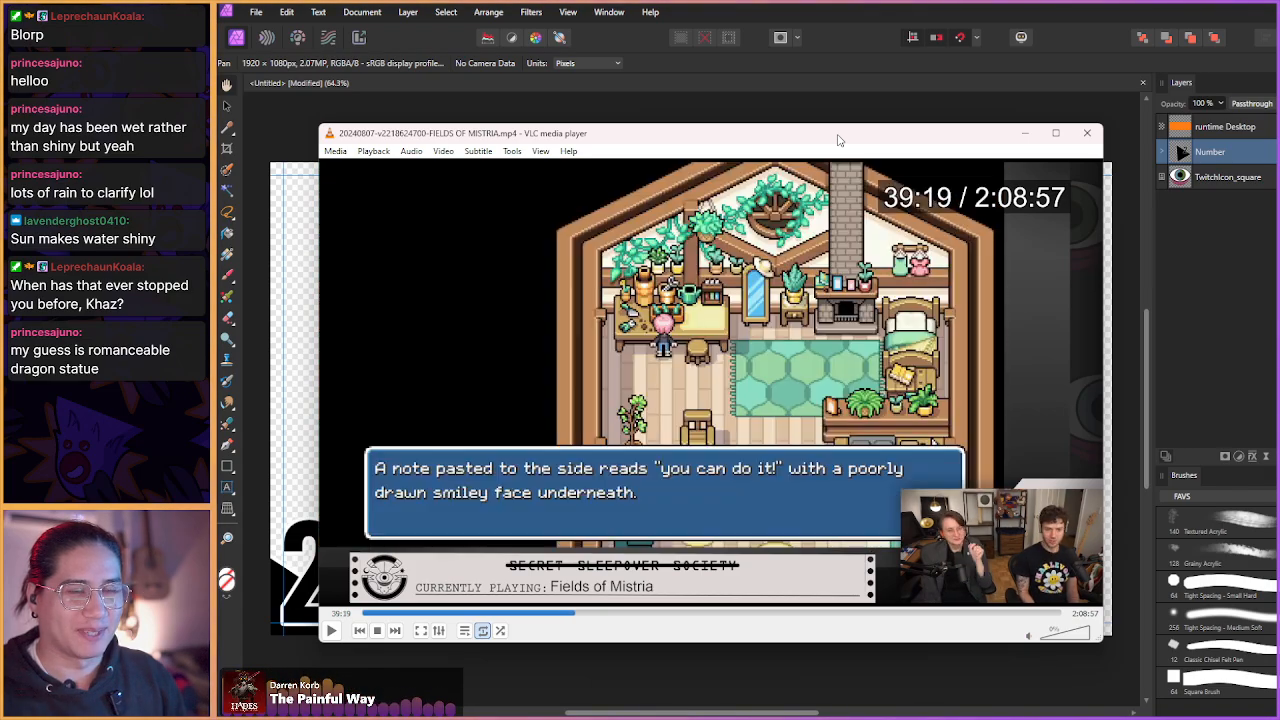
key(alt+Right)
key(alt+Right)
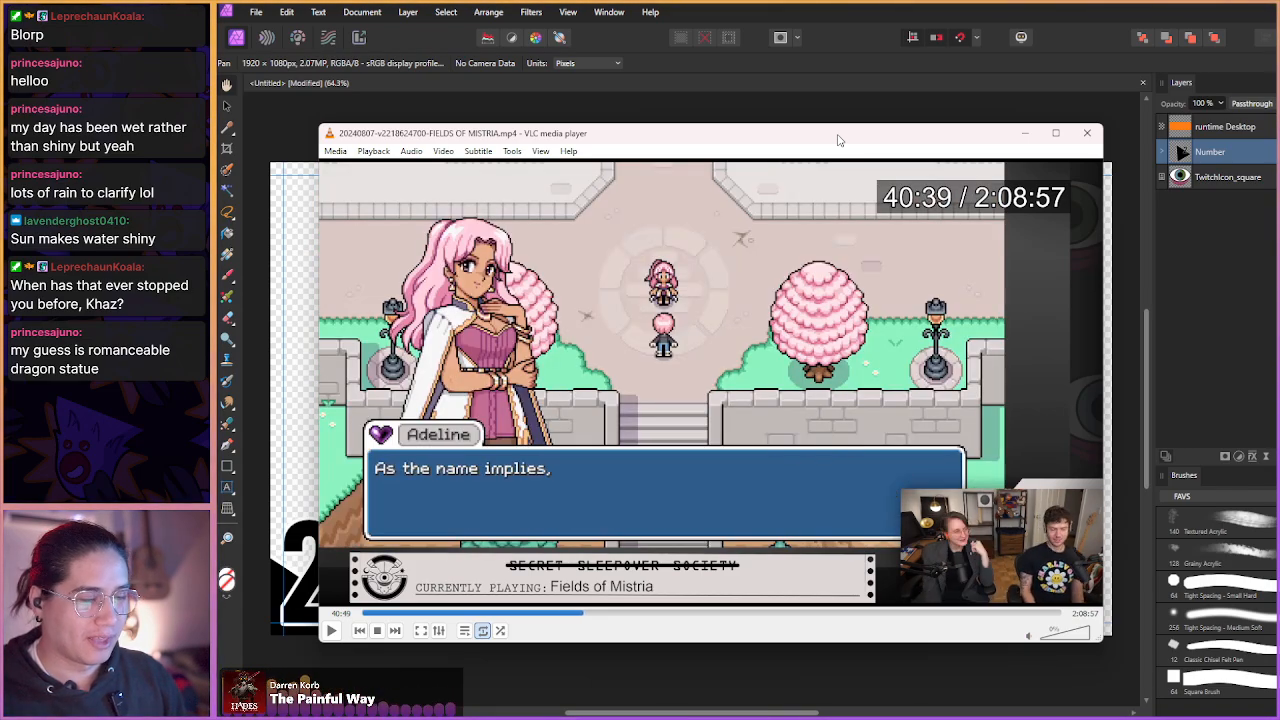
key(alt+Right)
key(alt+Right)
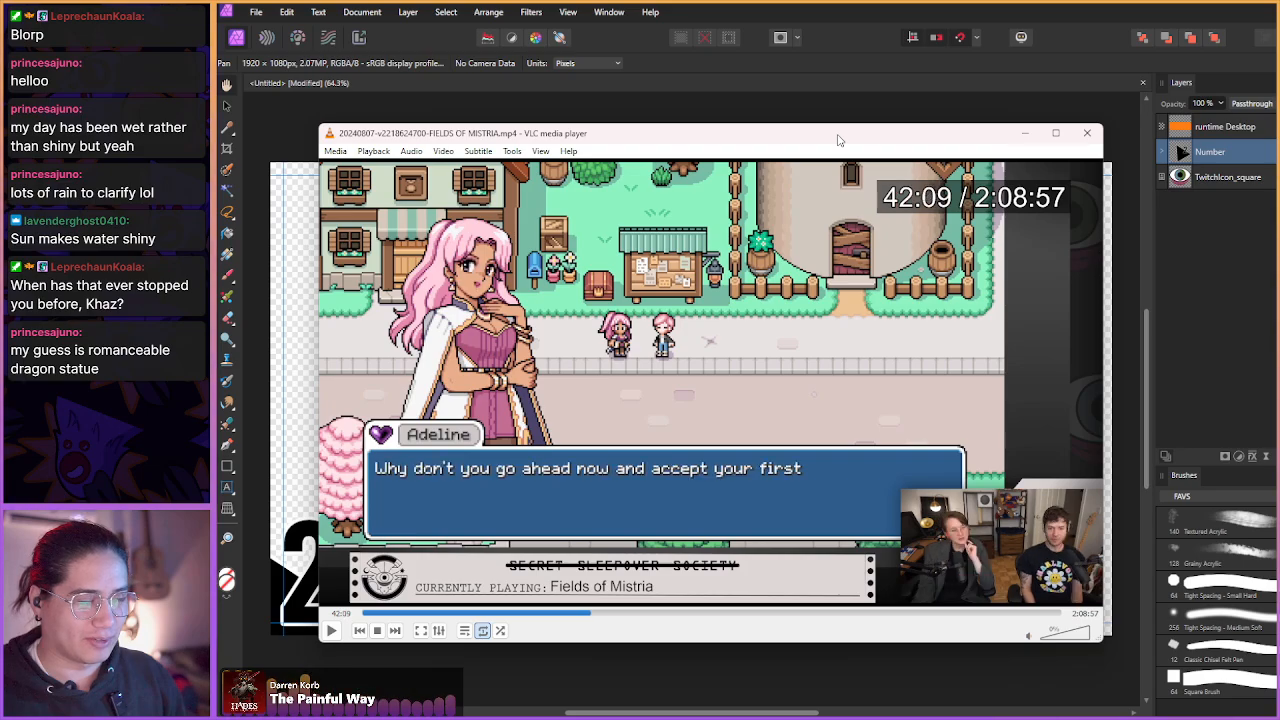
key(alt+Right)
key(alt+Right)
key(alt+Right)
key(alt+Right)
key(alt+Right)
key(alt+Right)
key(alt+Right)
key(alt+Right)
key(alt+Right)
key(alt+Right)
key(alt+Right)
key(alt+Right)
key(alt+Right)
key(alt+Right)
key(alt+Right)
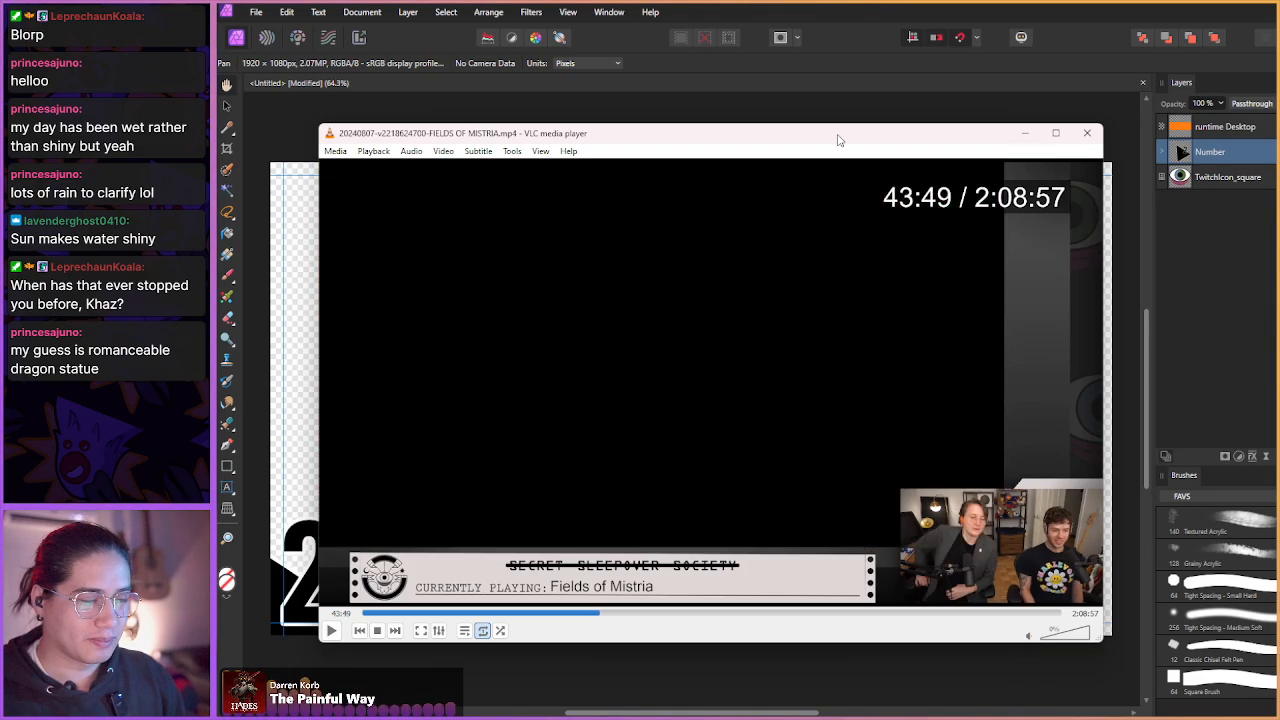
key(alt+Right)
key(alt+Right)
key(alt+Right)
key(alt+Right)
key(alt+Right)
key(alt+Right)
key(alt+Right)
key(alt+Right)
key(alt+Right)
key(alt+Right)
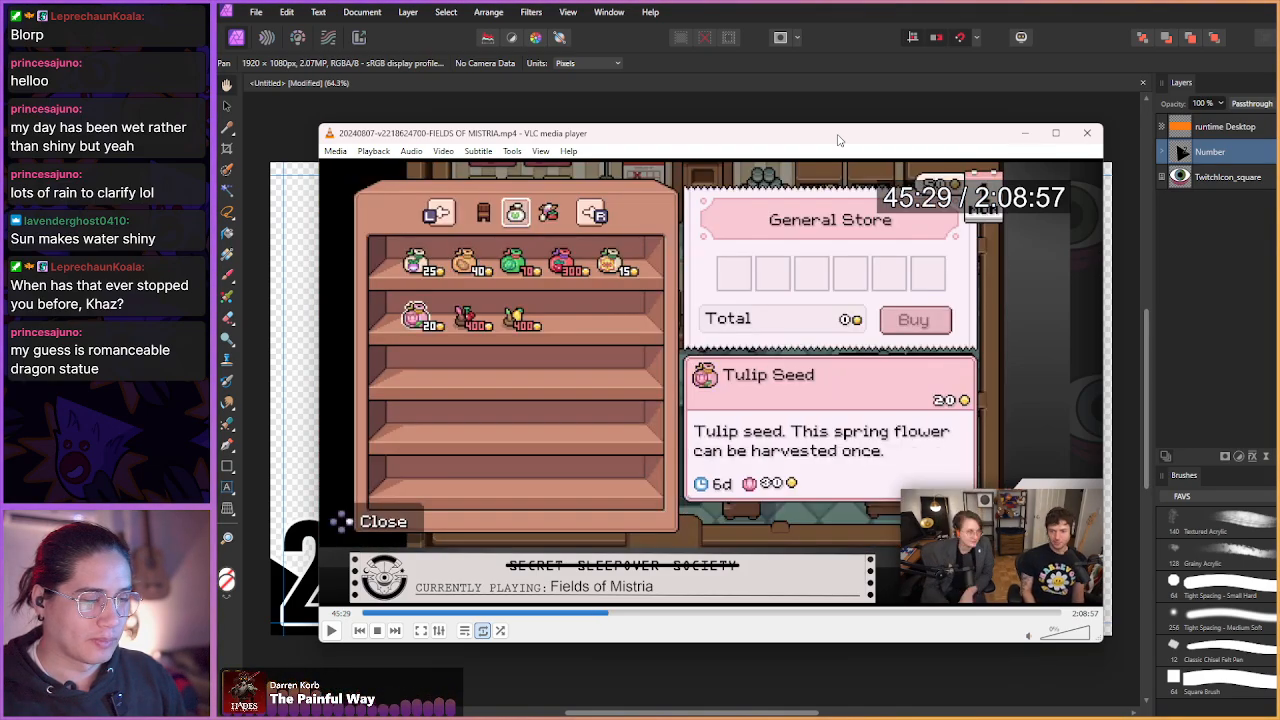
key(alt+Right)
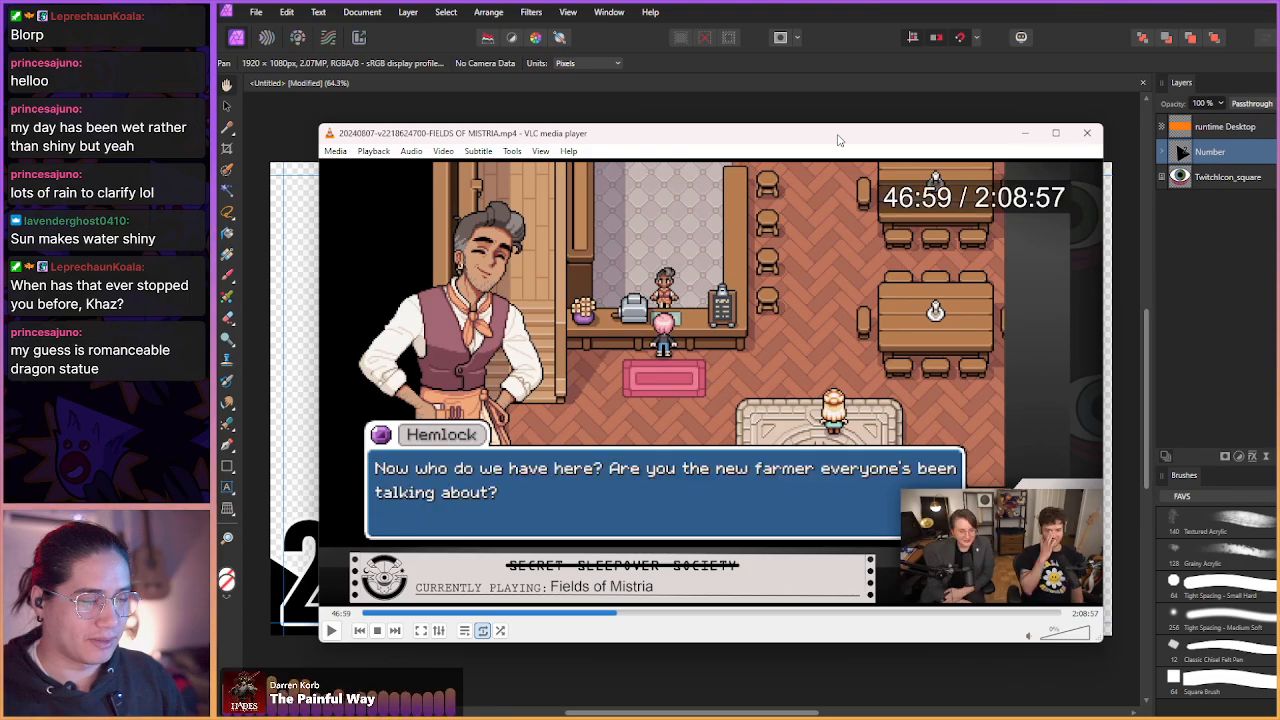
key(alt+Right)
key(alt+Right)
key(alt+Right)
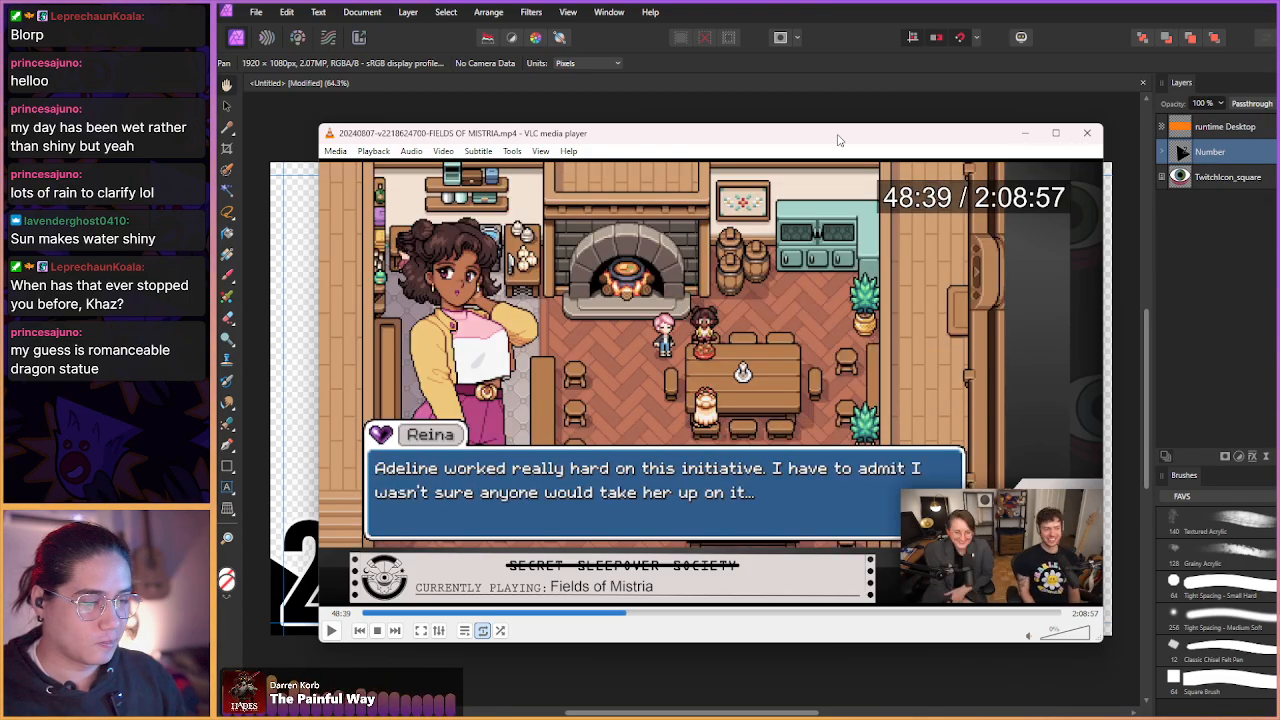
key(alt+Right)
key(alt+Right)
key(alt+Right)
key(alt+Right)
key(alt+Right)
key(alt+Right)
key(alt+Right)
key(alt+Right)
key(alt+Right)
key(alt+Right)
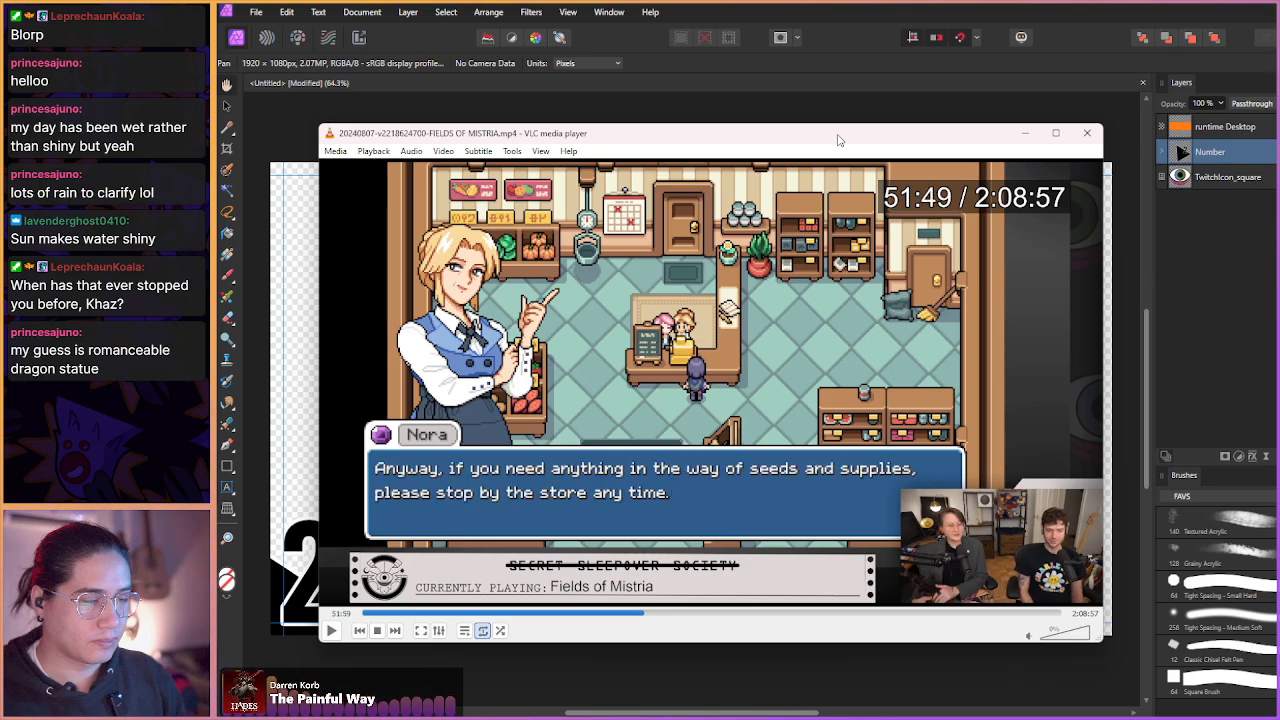
key(alt+Right)
key(alt+Right)
key(alt+Right)
key(alt+Right)
key(alt+Right)
key(alt+Right)
key(alt+Right)
key(alt+Right)
key(alt+Right)
key(alt+Right)
key(alt+Right)
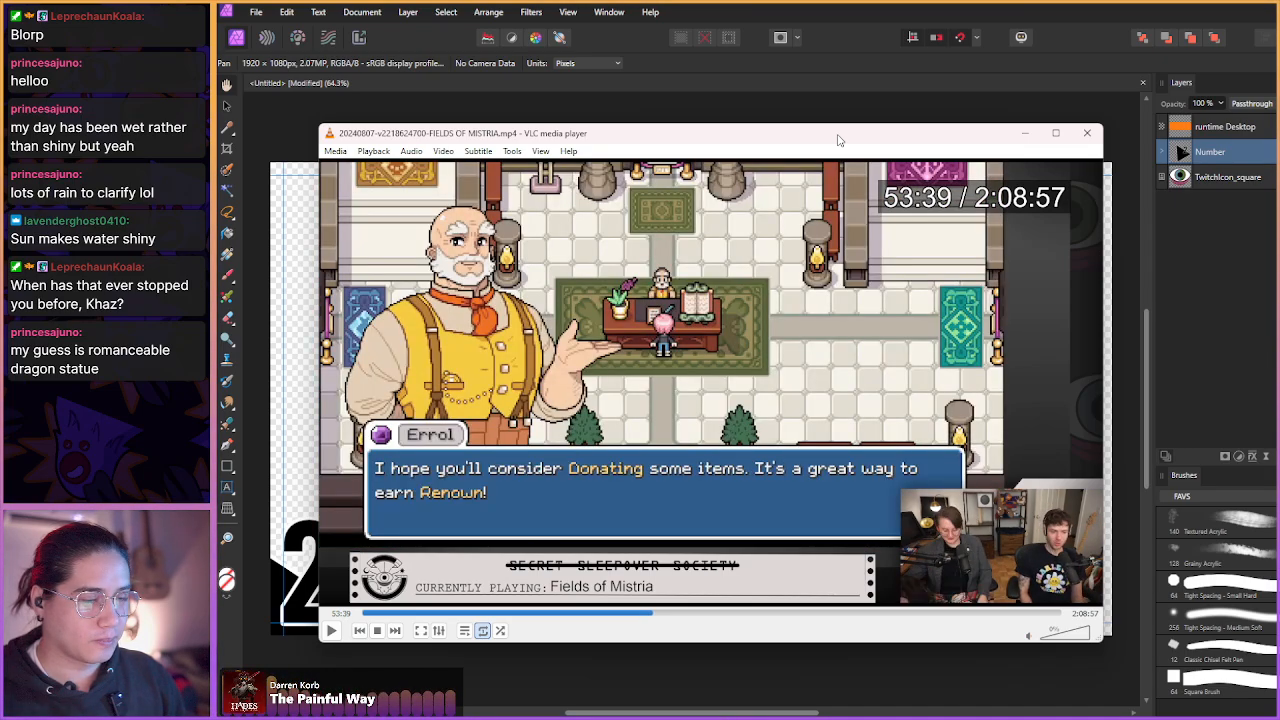
key(alt+Right)
key(alt+Right)
key(alt+Right)
key(alt+Right)
key(alt+Right)
key(alt+Right)
key(alt+Right)
key(alt+Right)
key(alt+Right)
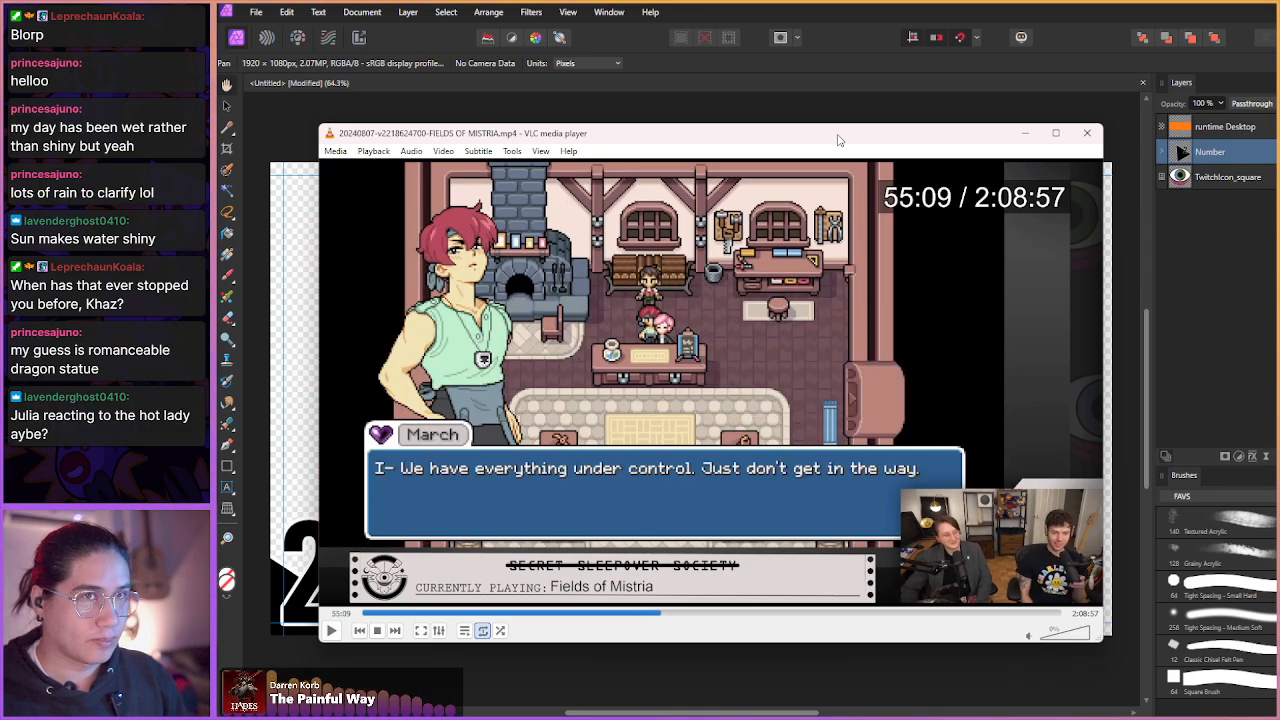
key(alt+Right)
key(alt+Right)
key(alt+Right)
key(alt+Right)
key(alt+Right)
key(alt+Right)
key(alt+Right)
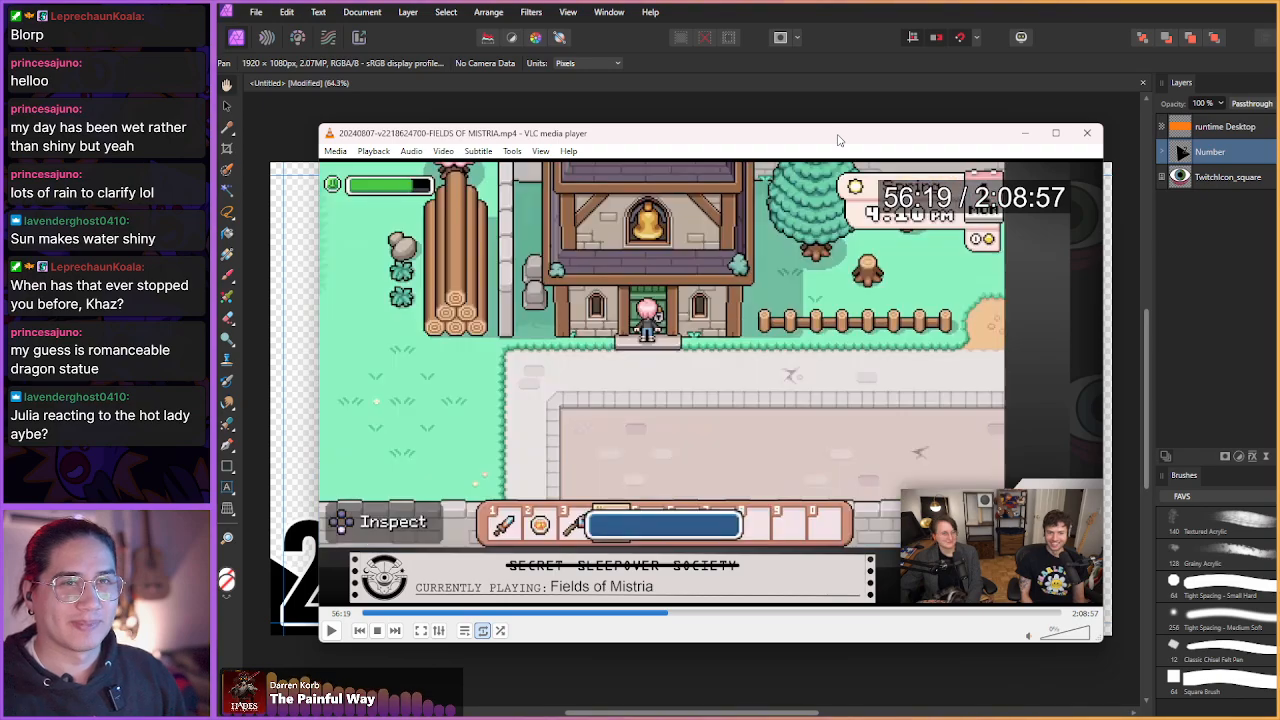
key(alt+Right)
key(alt+Right)
key(alt+Right)
key(alt+Right)
key(alt+Right)
key(alt+Right)
key(alt+Right)
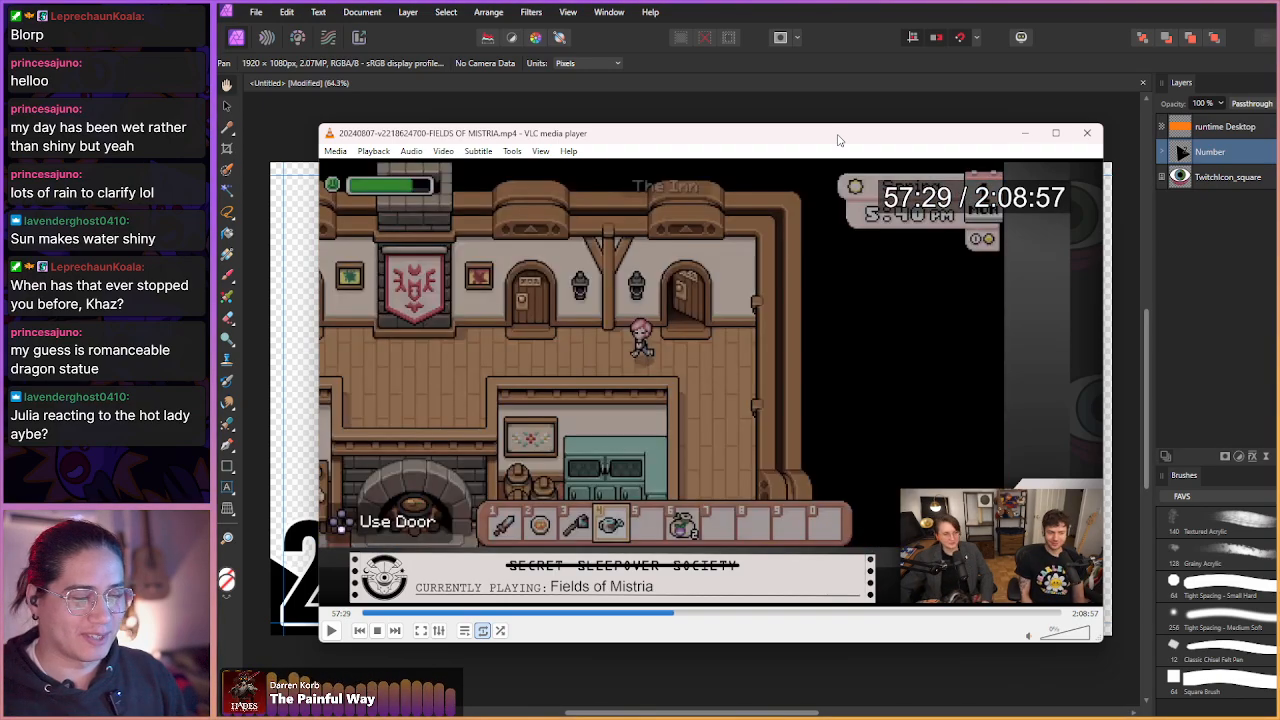
key(alt+Right)
key(alt+Right)
key(alt+Right)
key(alt+Right)
key(alt+Right)
key(alt+Right)
key(alt+Right)
key(alt+Right)
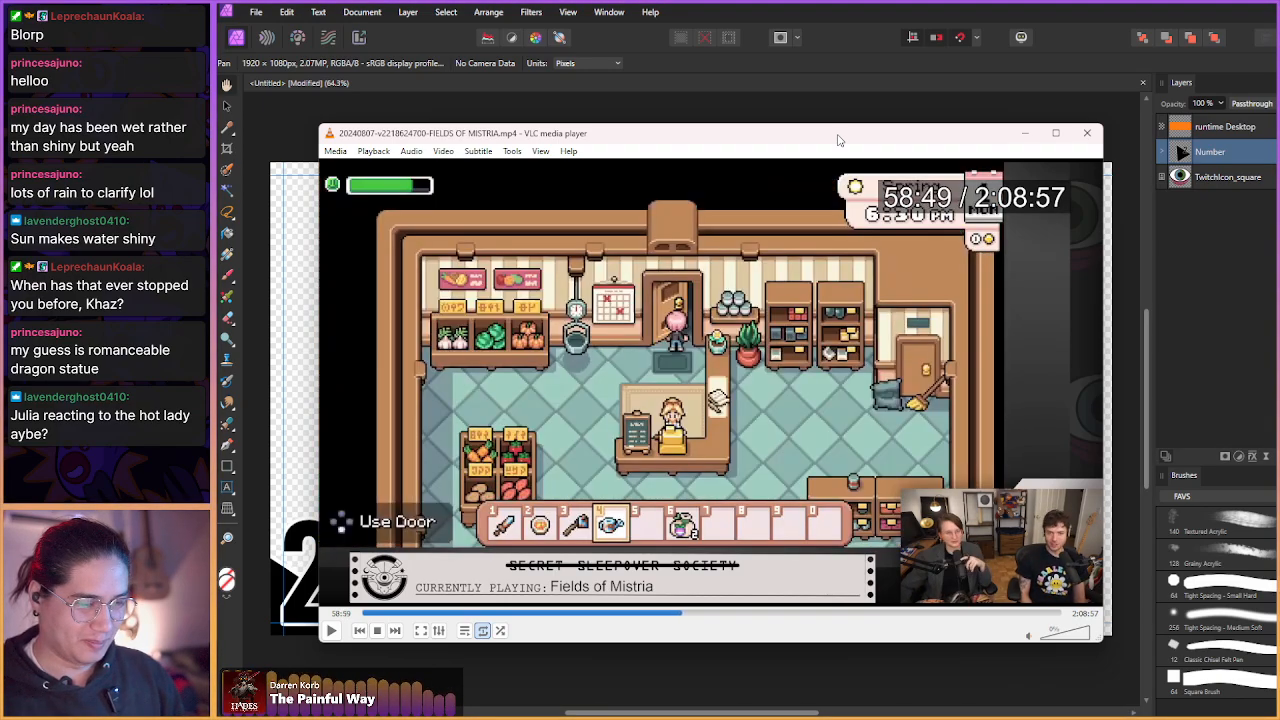
key(alt+Right)
key(alt+Right)
key(alt+Right)
key(alt+Right)
key(alt+Right)
key(alt+Right)
key(alt+Right)
key(alt+Right)
key(alt+Right)
key(alt+Right)
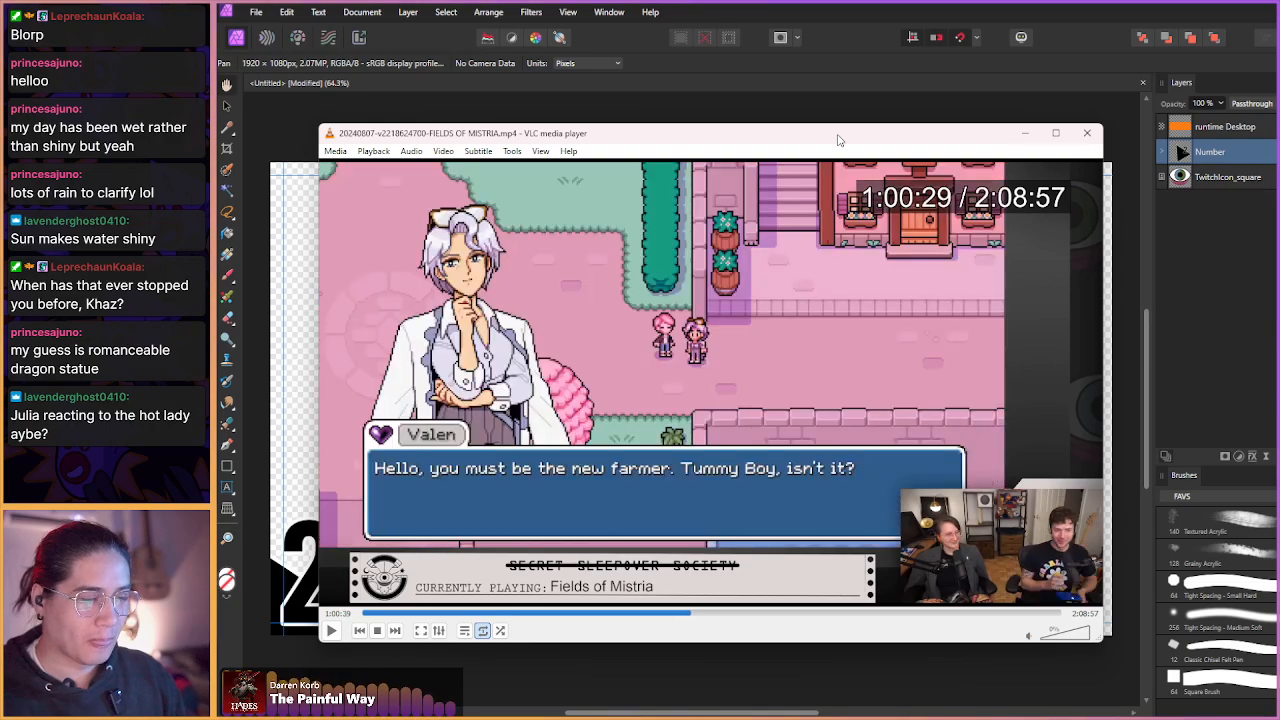
- Advance the recording to Juniper's "OH HO HO HO!" line at 1:01:59 and take a snapshot of that frame
key(alt+Right)
key(alt+Right)
key(alt+Right)
key(alt+Right)
key(alt+Right)
key(alt+Right)
key(alt+Right)
key(alt+Right)
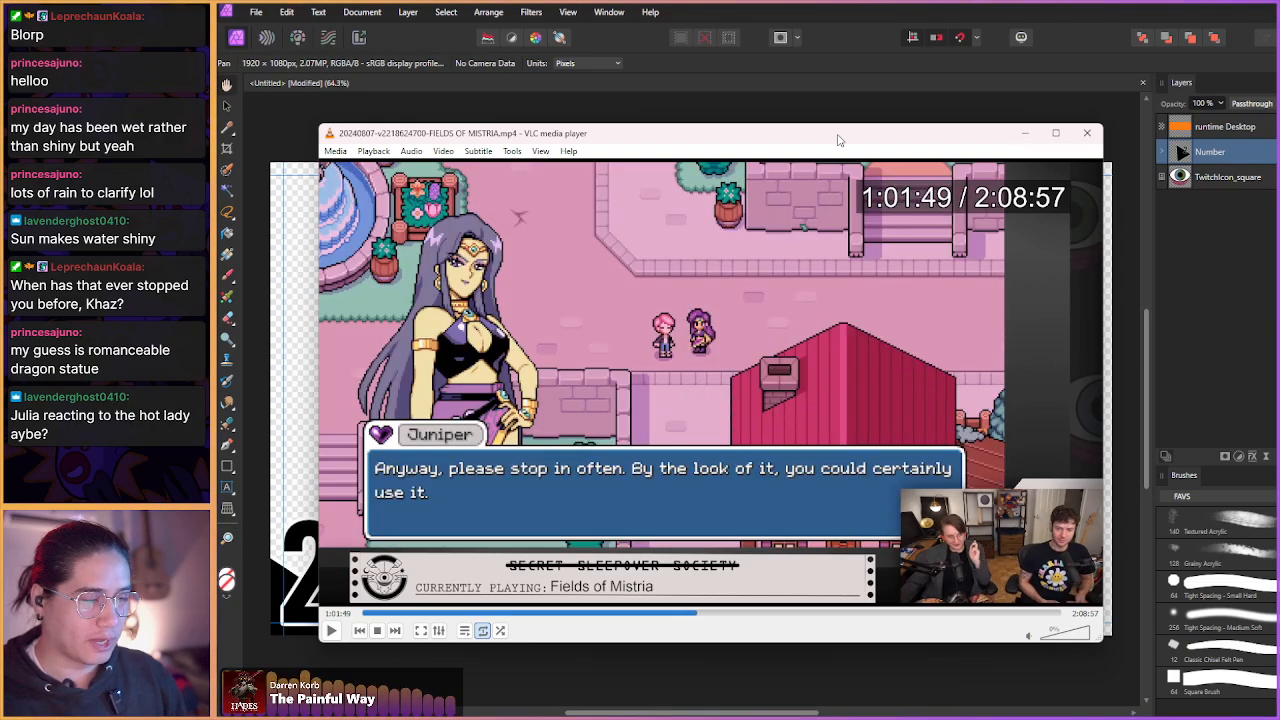
key(alt+Right)
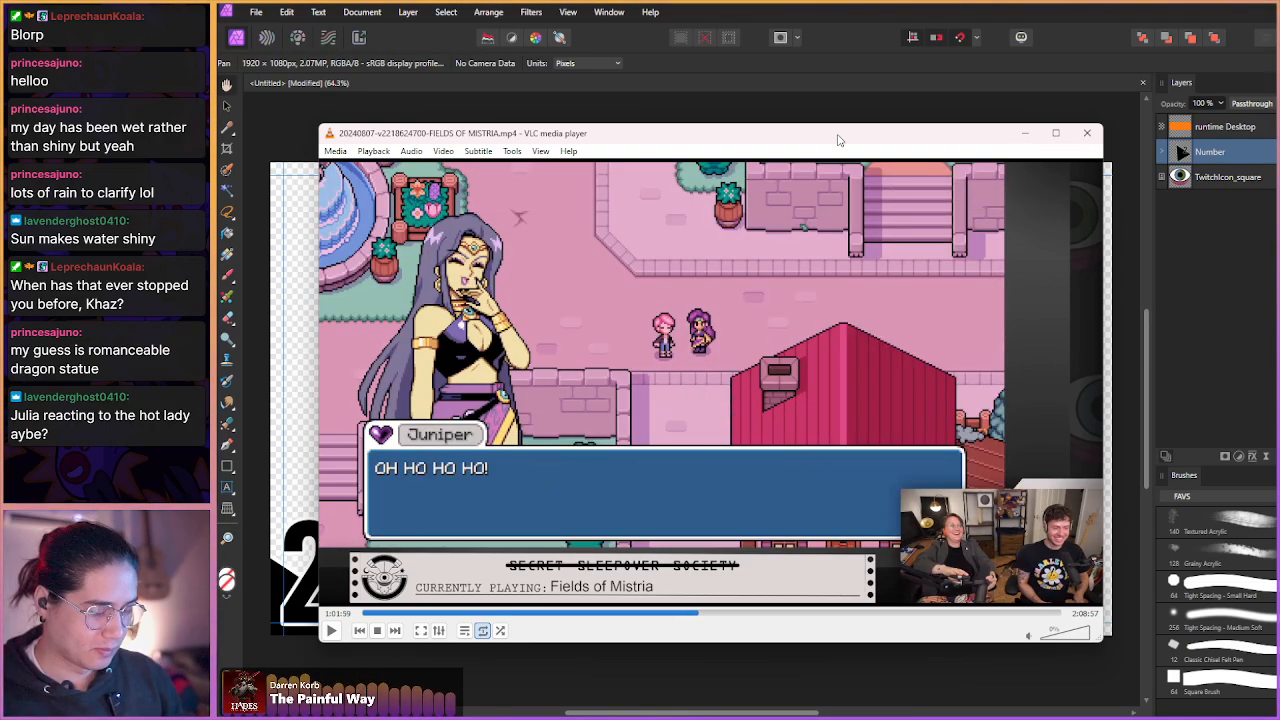
key(shift+s)
- Skim the recording in ten-second jumps from 1:01:59 to 1:04:39, examining the hosts' reactions through Elsie's dialogue, the town map and Ryis's introduction
key(alt+Right)
key(alt+Right)
key(alt+Right)
key(alt+Right)
key(alt+Right)
key(alt+Right)
key(alt+Right)
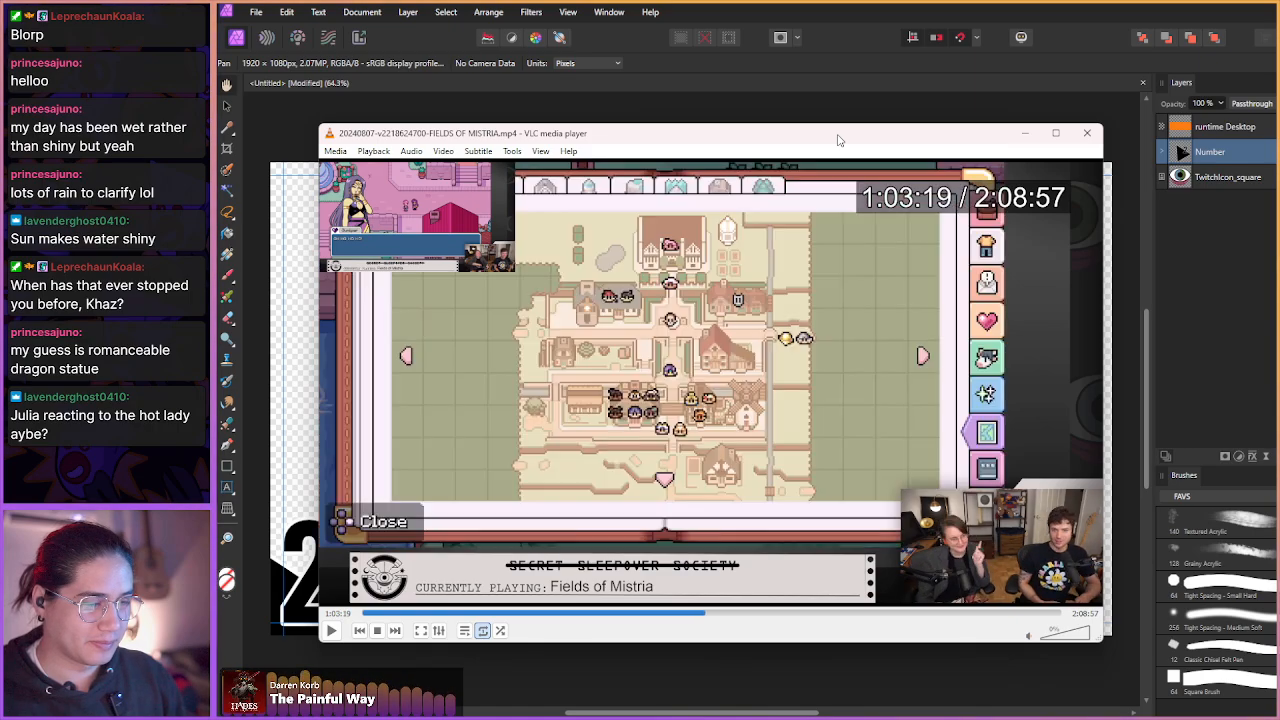
key(alt+Right)
key(alt+Right)
key(alt+Right)
key(alt+Right)
key(alt+Right)
key(alt+Right)
key(alt+Right)
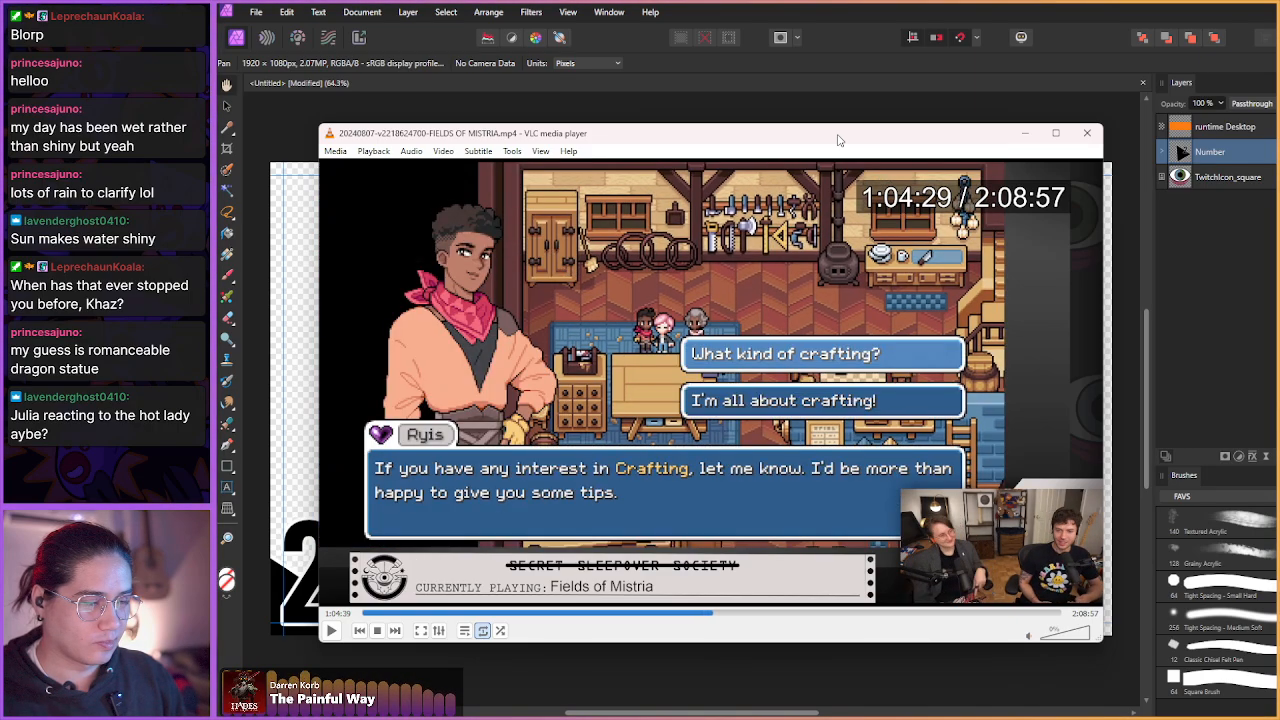
- Return the recording to Juniper's "OH HO HO HO!" line and take another snapshot of the laughing hosts at 1:02:19
key(alt+Left)
key(alt+Left)
key(alt+Left)
key(alt+Left)
key(alt+Left)
key(alt+Left)
key(alt+Left)
key(alt+Left)
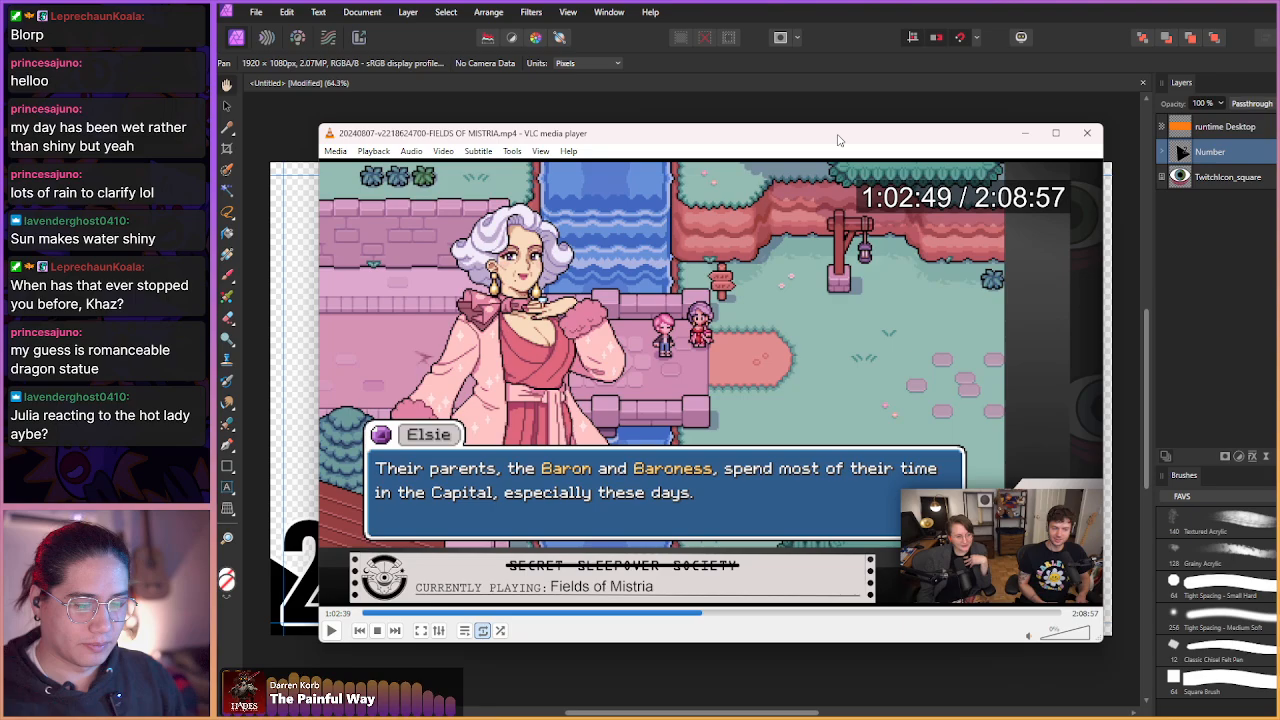
key(alt+Left)
key(alt+Left)
key(alt+Left)
key(alt+Left)
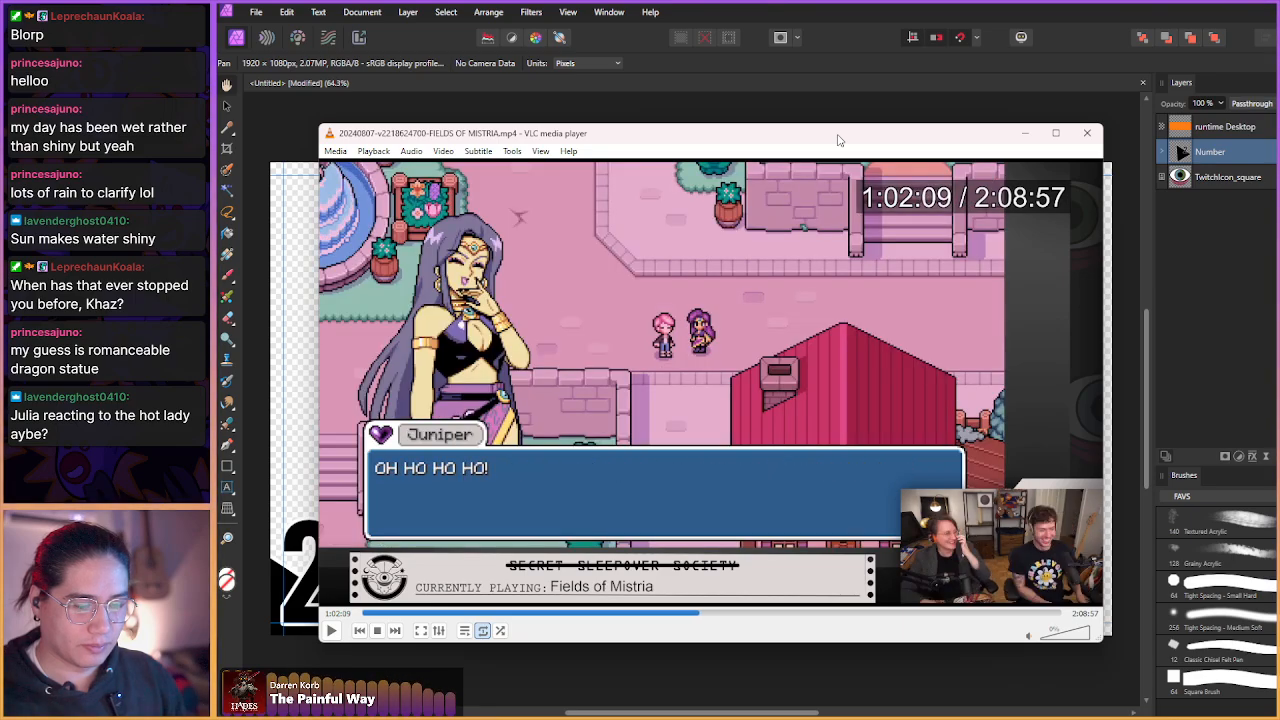
key(alt+Left)
key(alt+Right)
key(alt+Right)
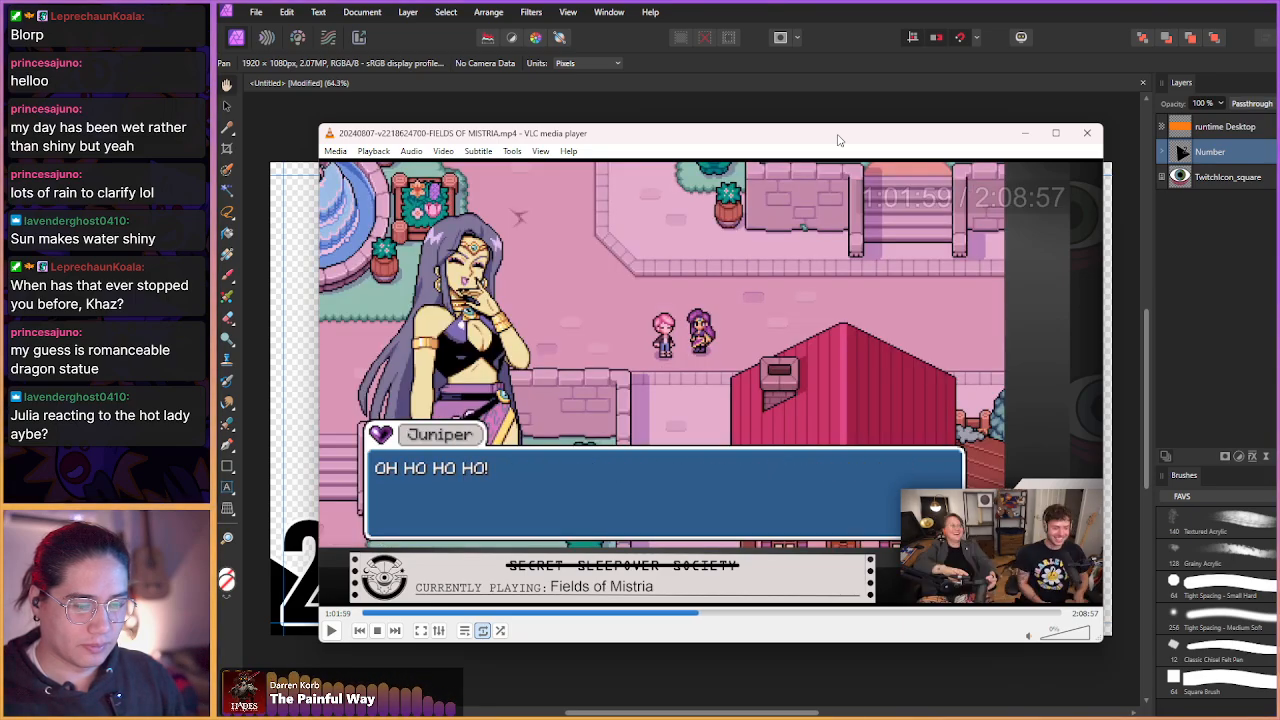
key(shift+s)
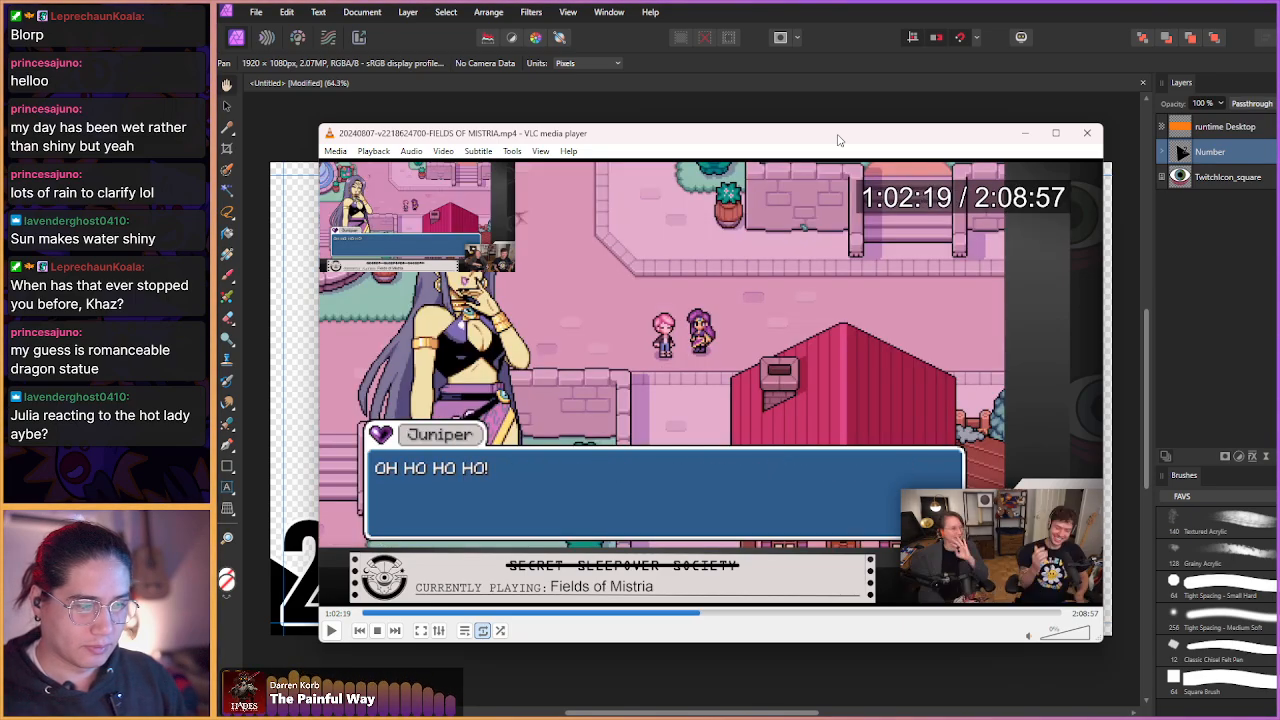
- Skim the recording in ten-second jumps from 1:02:19 to 1:06:19, examining the hosts' expressions through Ryis's crafting conversation and the evening farm scene
key(alt+Right)
key(alt+Right)
key(alt+Right)
key(alt+Right)
key(alt+Right)
key(alt+Right)
key(alt+Right)
key(alt+Right)
key(alt+Right)
key(alt+Right)
key(alt+Right)
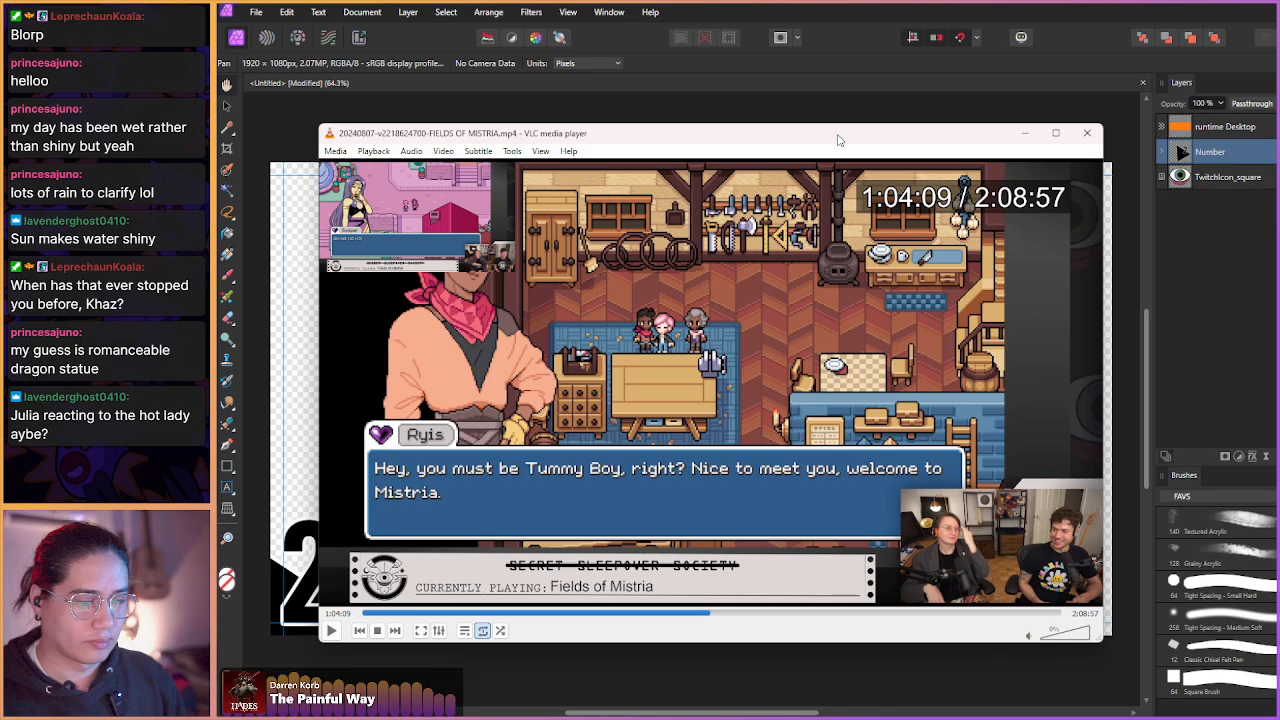
key(alt+Right)
key(alt+Right)
key(alt+Right)
key(alt+Right)
key(alt+Right)
key(alt+Right)
key(alt+Right)
key(alt+Right)
key(alt+Right)
key(alt+Right)
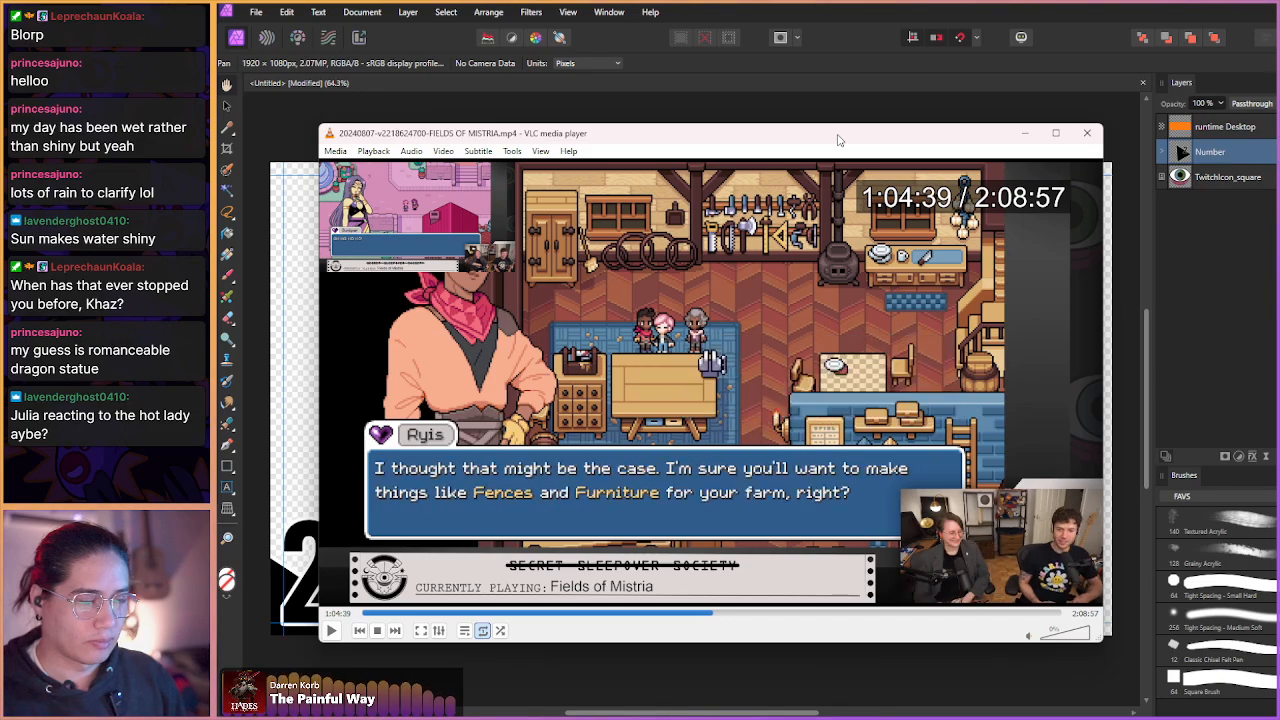
key(alt+Right)
key(alt+Right)
key(alt+Right)
key(alt+Right)
key(alt+Right)
key(alt+Right)
key(alt+Right)
key(alt+Right)
key(alt+Right)
key(alt+Right)
key(alt+Right)
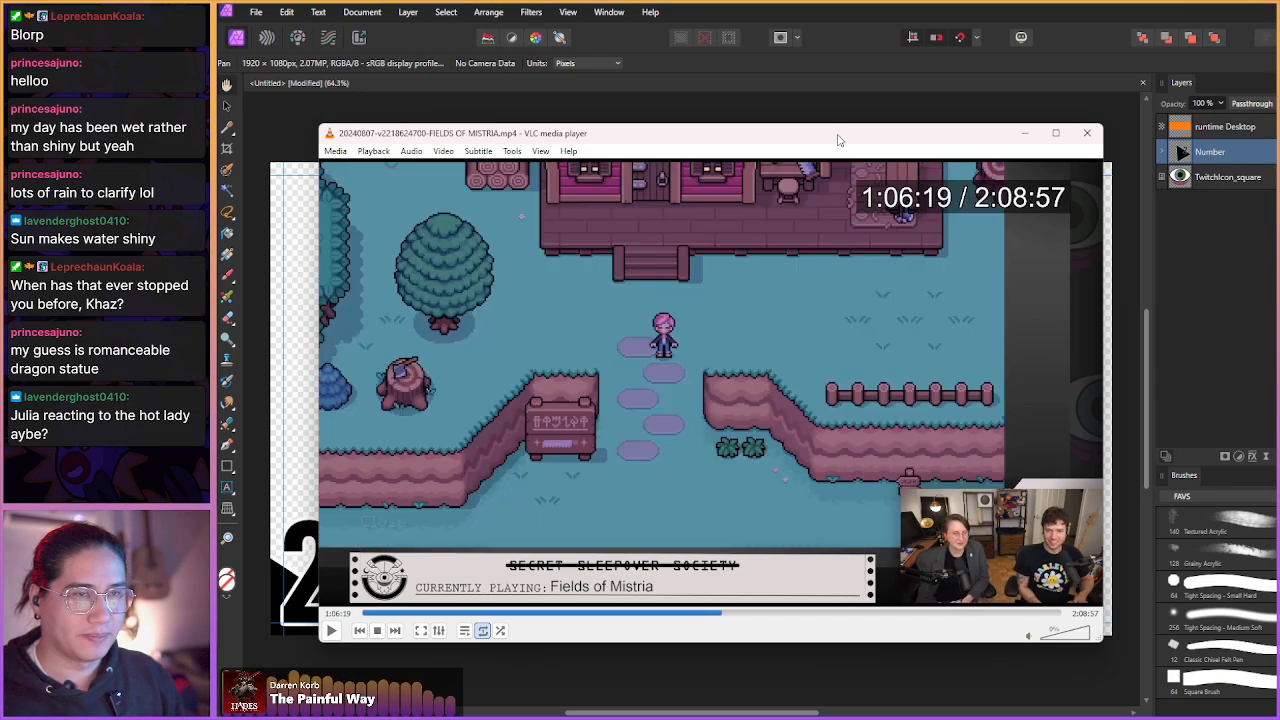
- Skim the recording in ten-second jumps from 1:06:19 to 1:12:09, examining the hosts' expressions through the night farming and Eiland's tree conversation
key(alt+Right)
key(alt+Right)
key(alt+Right)
key(alt+Right)
key(alt+Right)
key(alt+Right)
key(alt+Right)
key(alt+Right)
key(alt+Right)
key(alt+Right)
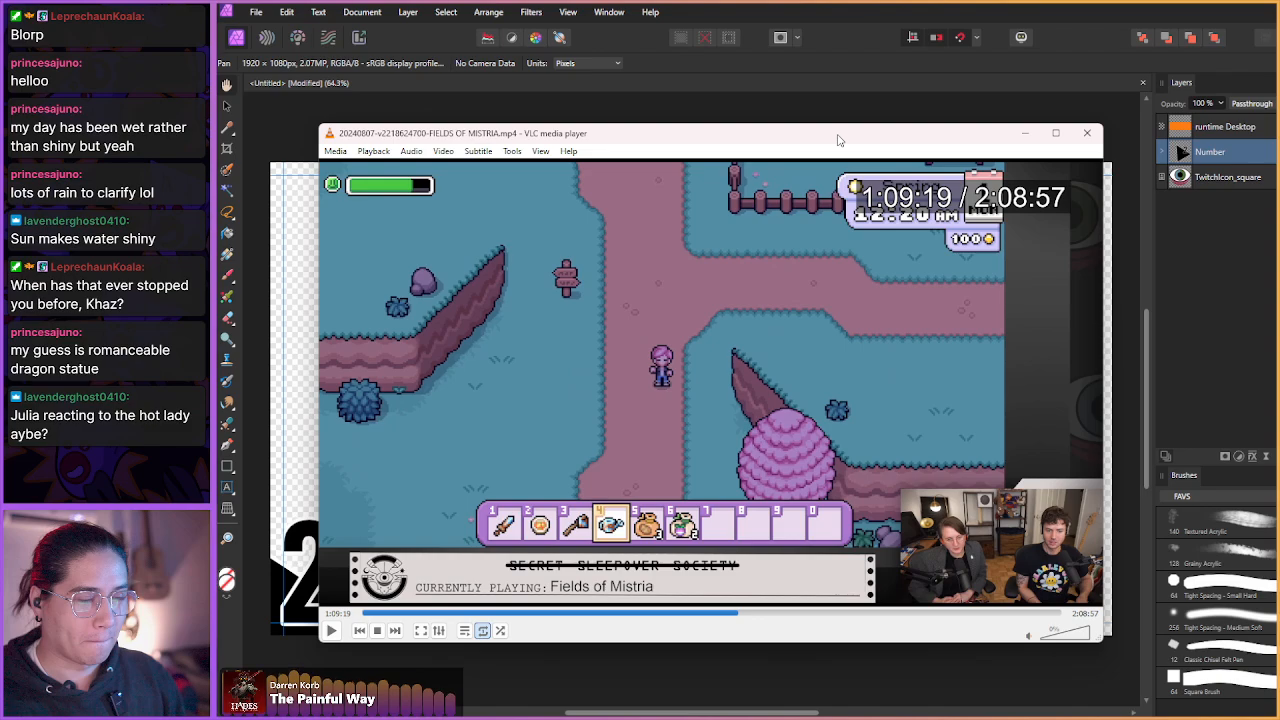
key(alt+Right)
key(alt+Right)
key(alt+Right)
key(alt+Right)
key(alt+Right)
key(alt+Right)
key(alt+Right)
key(alt+Right)
key(alt+Right)
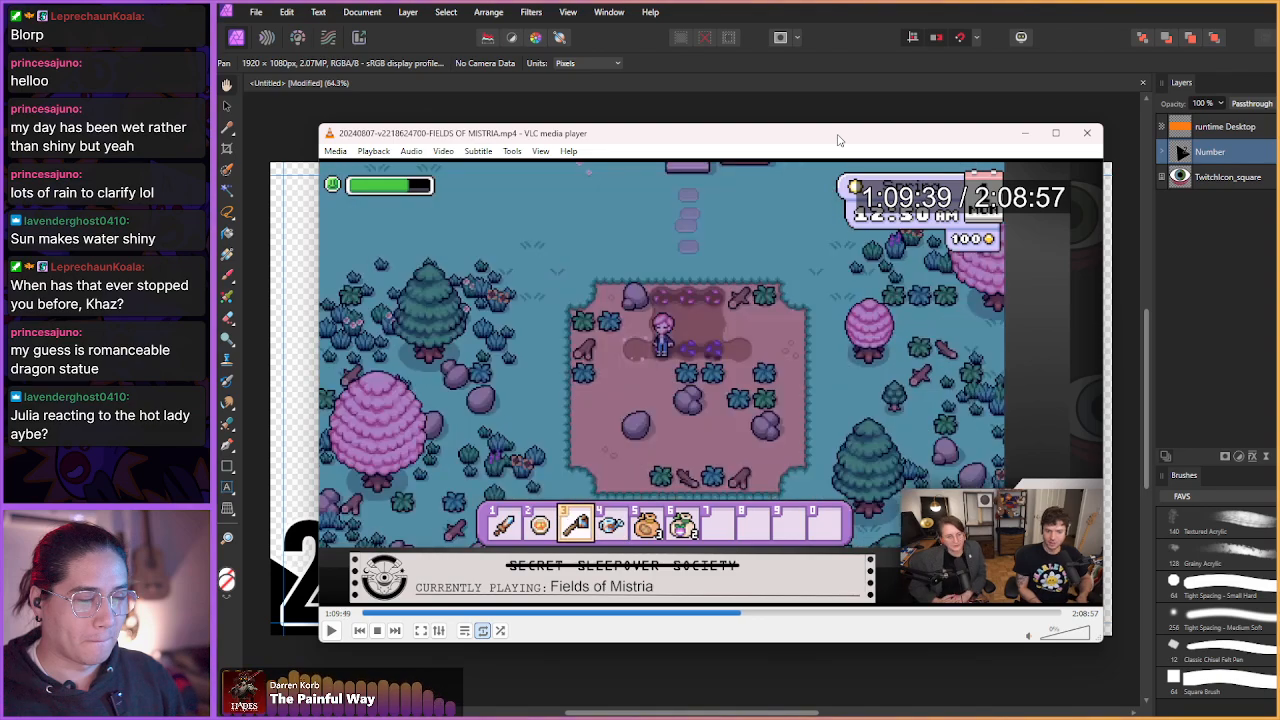
key(alt+Right)
key(alt+Right)
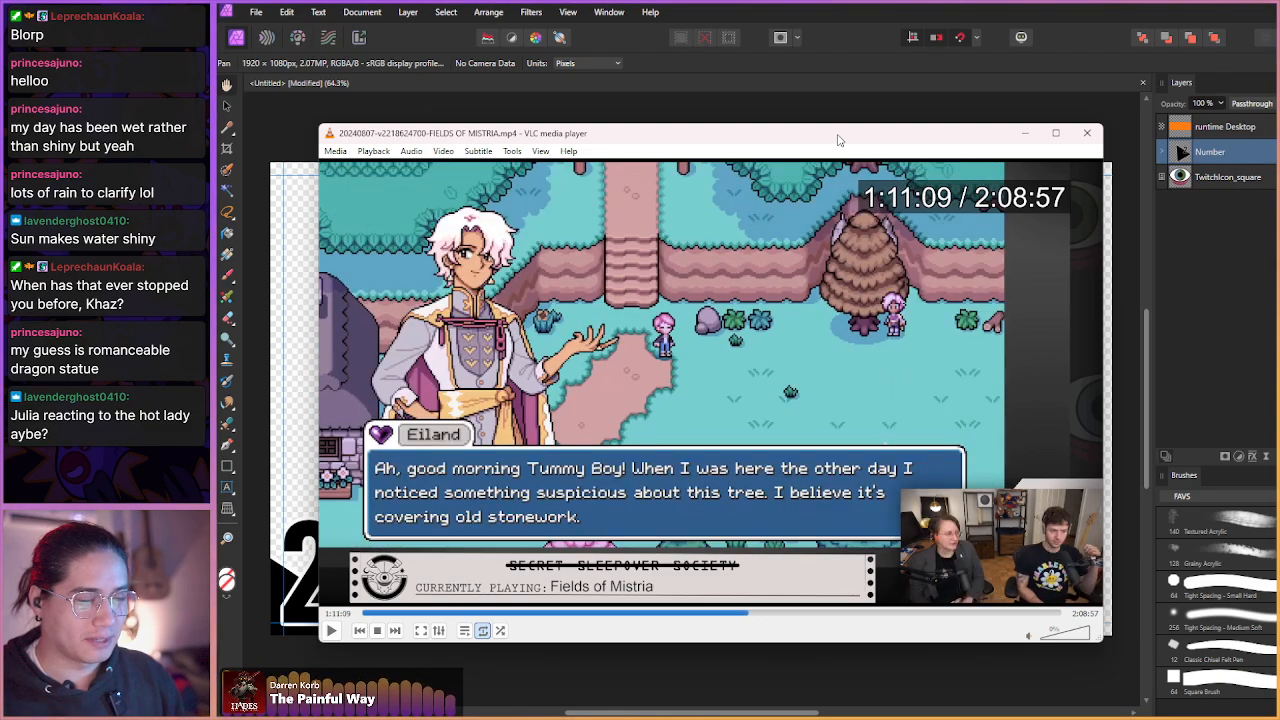
key(alt+Right)
key(alt+Right)
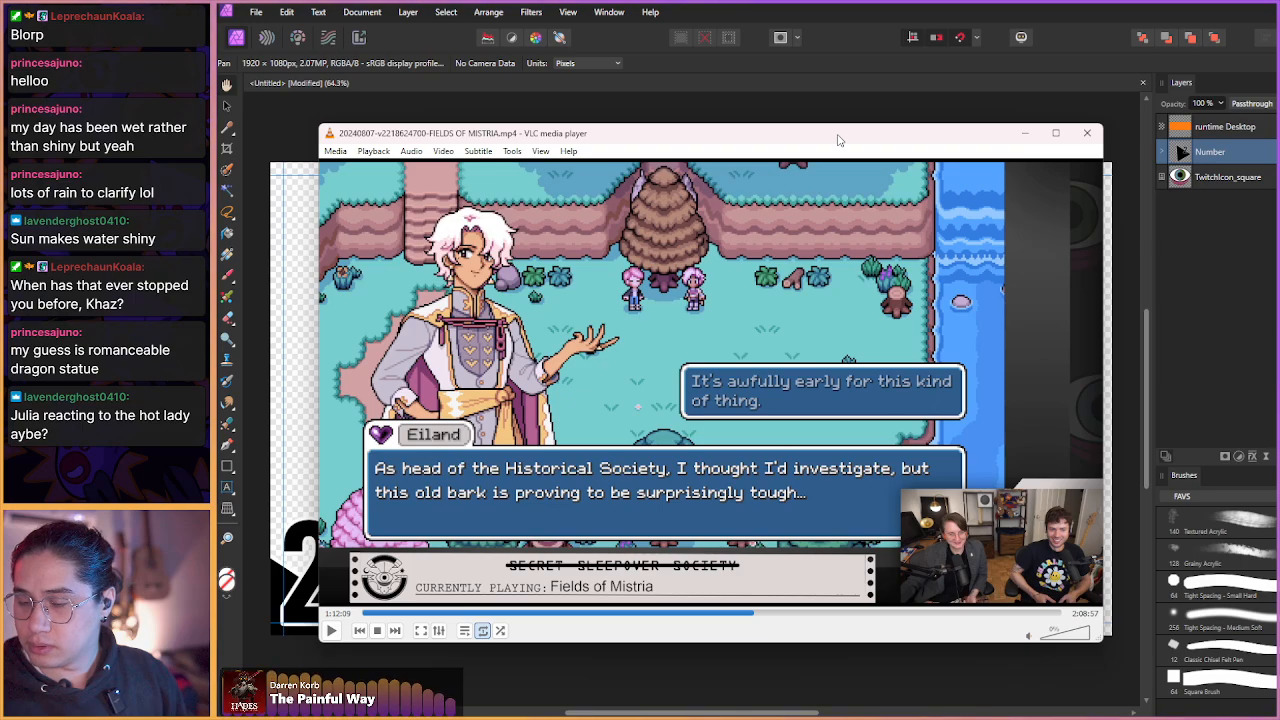
- Skim the recording in ten-second jumps from 1:12:09 past 1:21:29, examining the hosts' expressions through the mail, foraging and museum donation scenes
key(alt+Right)
key(alt+Right)
key(alt+Right)
key(alt+Right)
key(alt+Right)
key(alt+Right)
key(alt+Right)
key(alt+Right)
key(alt+Right)
key(alt+Right)
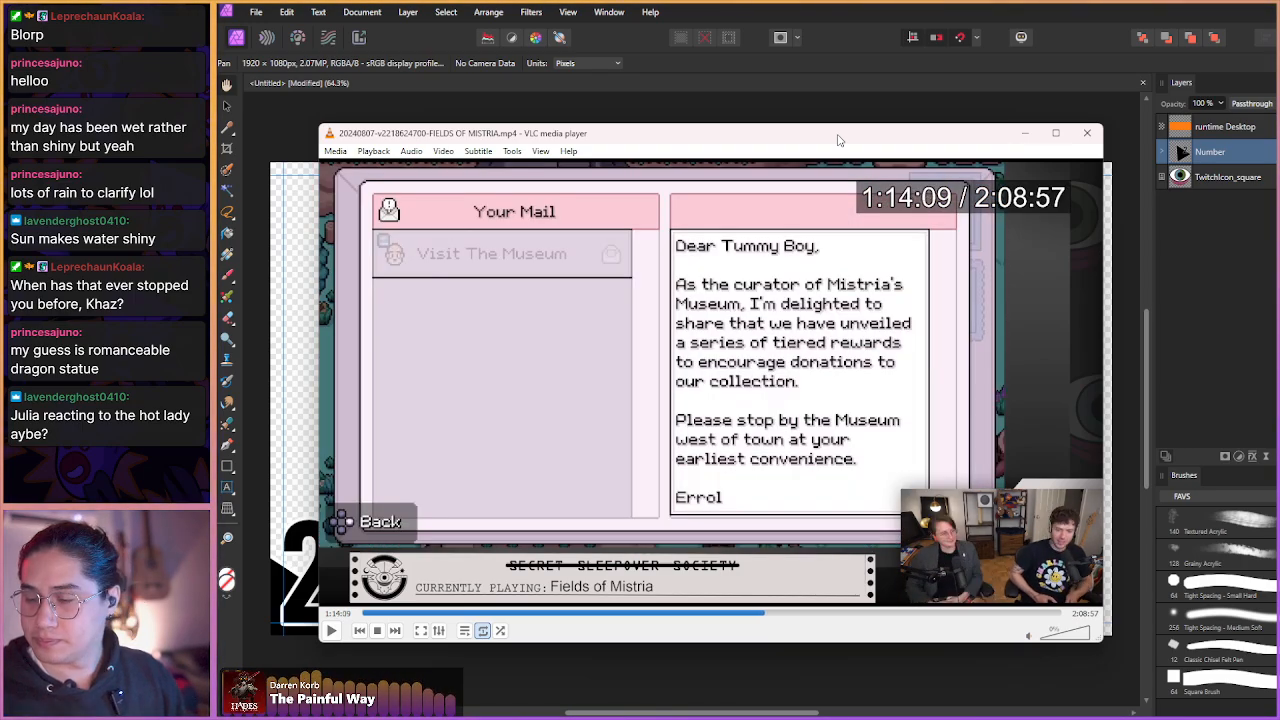
key(alt+Right)
key(alt+Right)
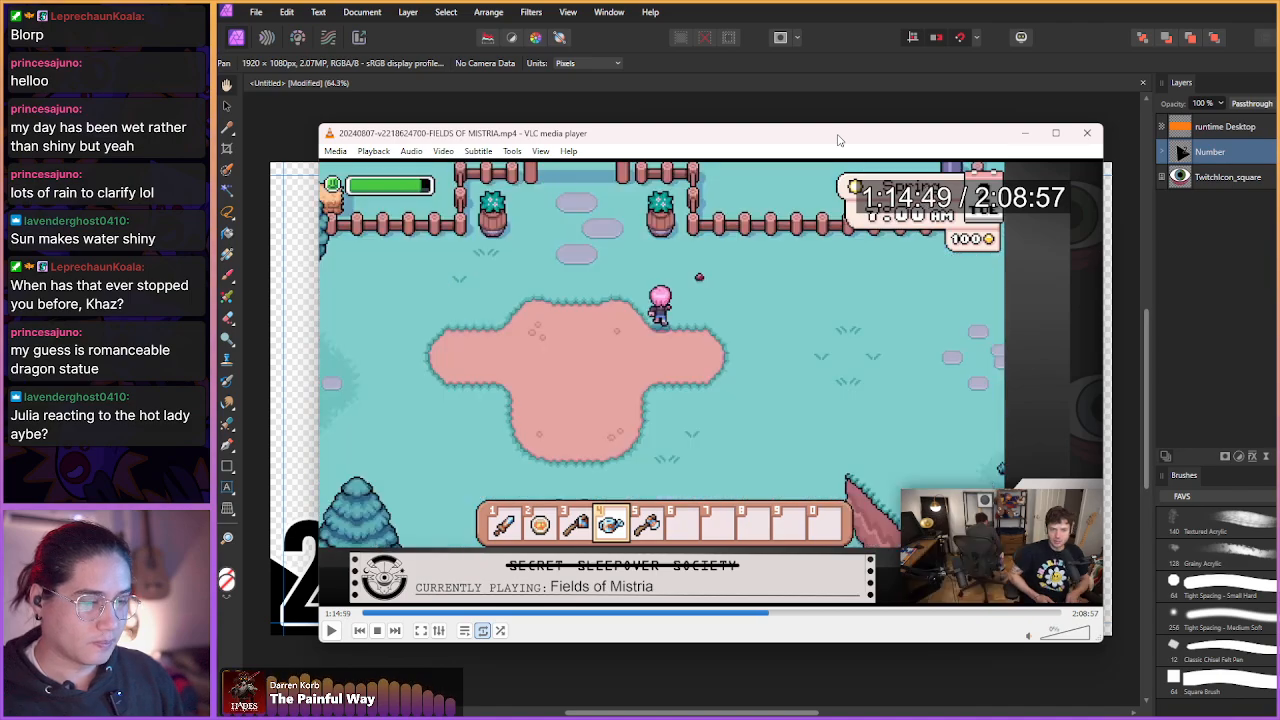
key(alt+Right)
key(alt+Right)
key(alt+Right)
key(alt+Right)
key(alt+Right)
key(alt+Right)
key(alt+Right)
key(alt+Right)
key(alt+Right)
key(alt+Right)
key(alt+Right)
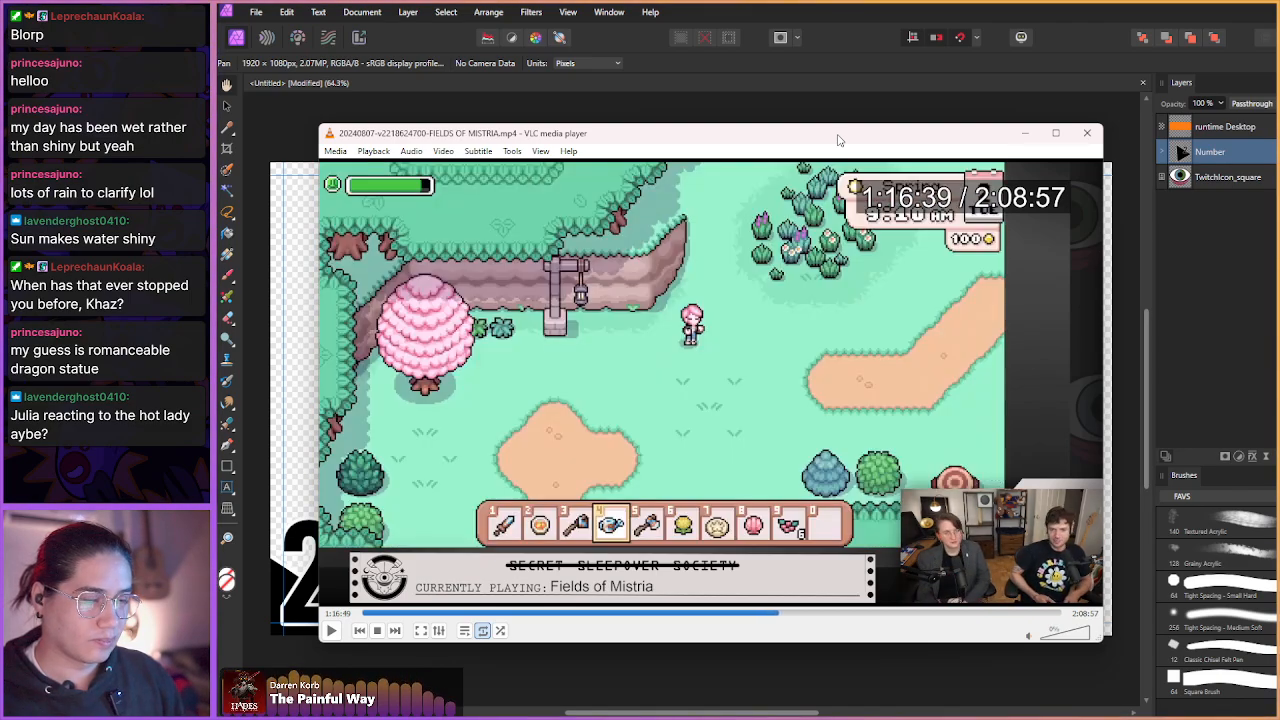
key(alt+Right)
key(alt+Right)
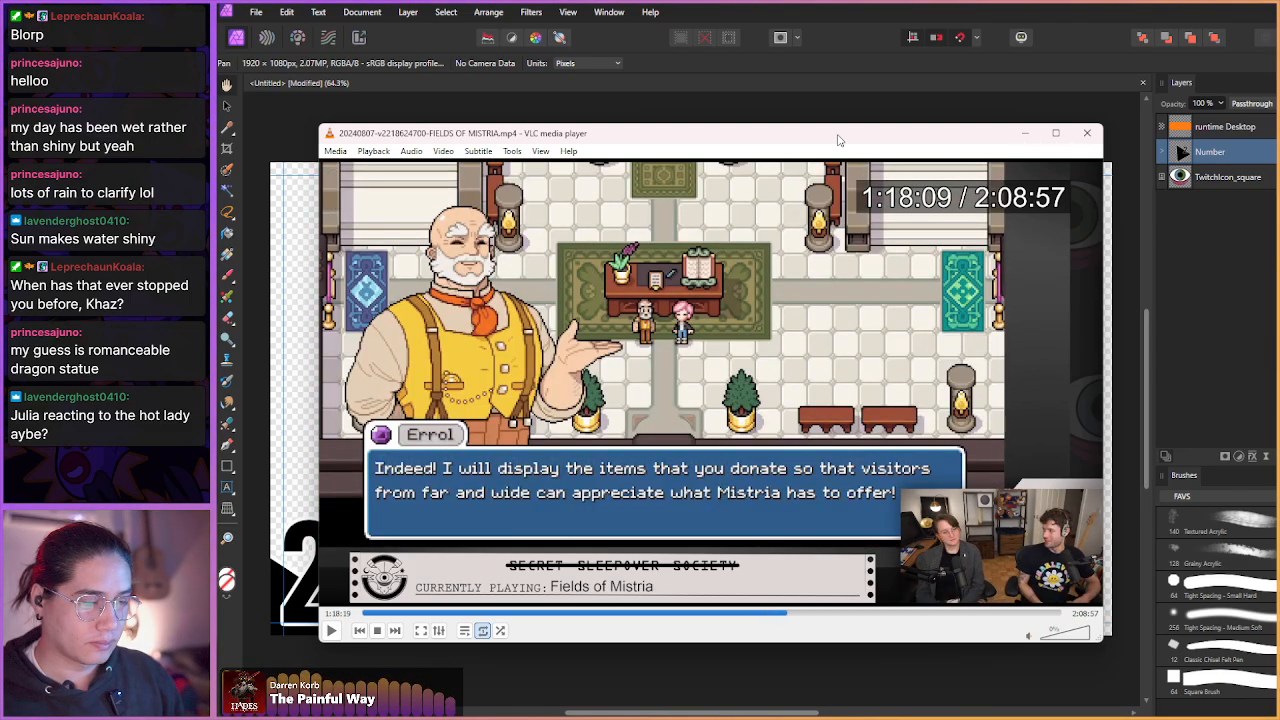
key(alt+Right)
key(alt+Right)
key(alt+Right)
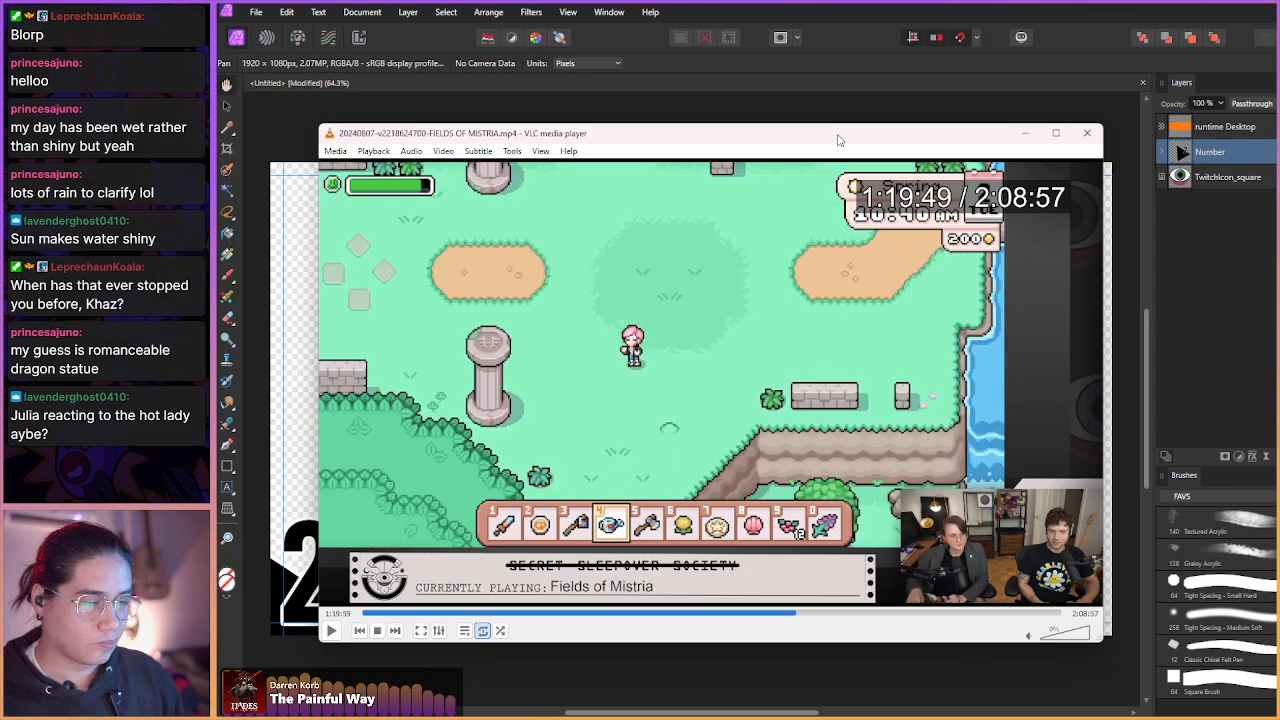
key(alt+Right)
key(alt+Right)
key(alt+Right)
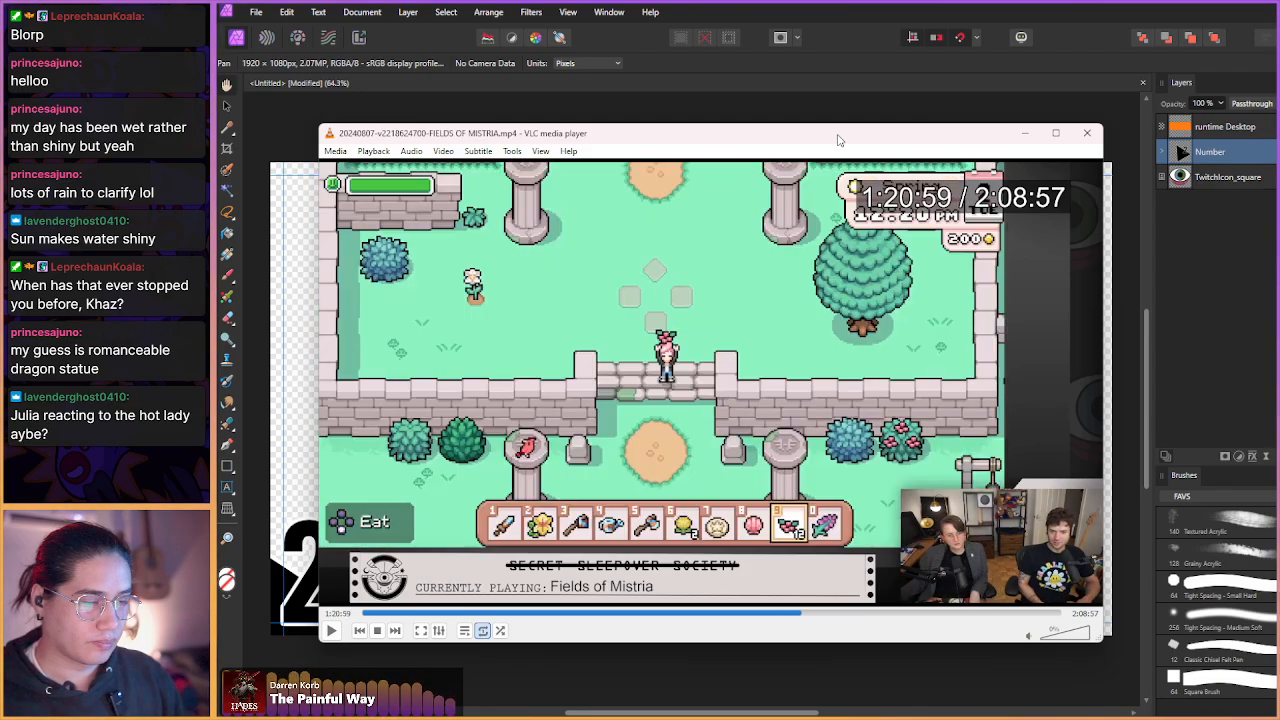
key(alt+Right)
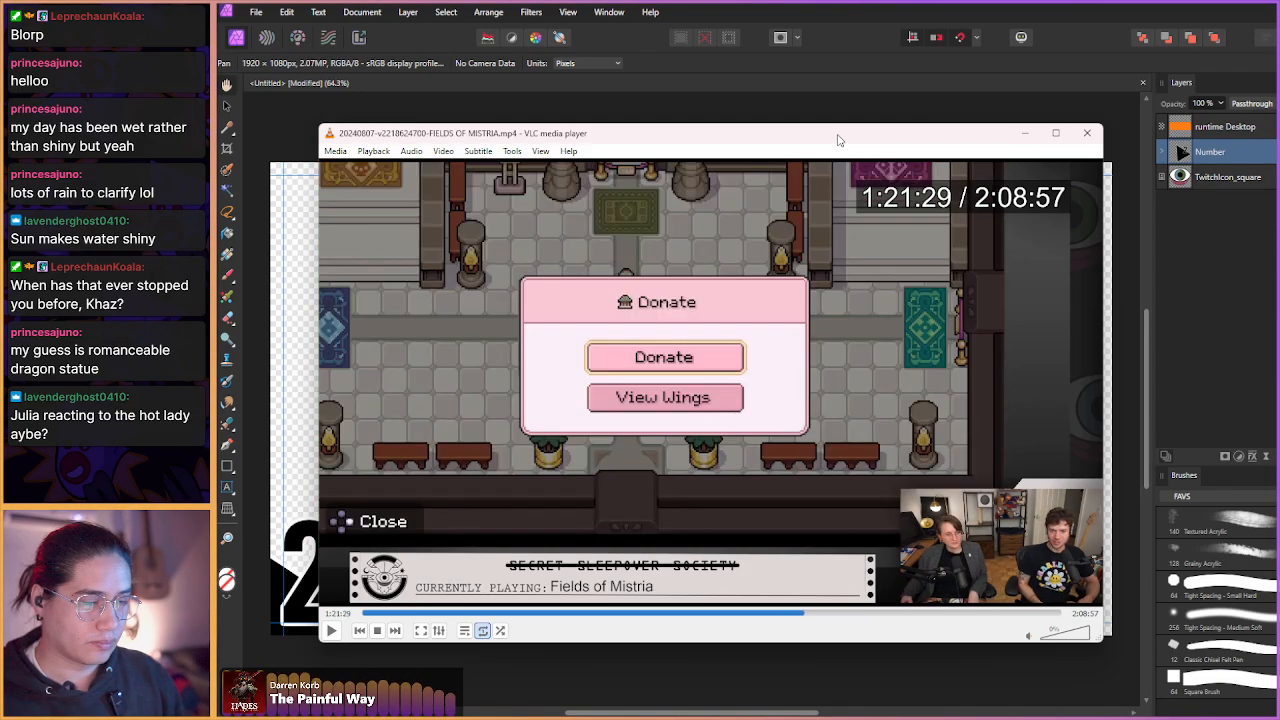
key(alt+Right)
key(alt+Right)
key(alt+Right)
- Go back to 1:20:49 and recheck the hosts' camera shots up to 1:22:28, mixing three-second and ten-second jumps
key(alt+Left)
key(alt+Left)
key(alt+Left)
key(alt+Left)
key(alt+Left)
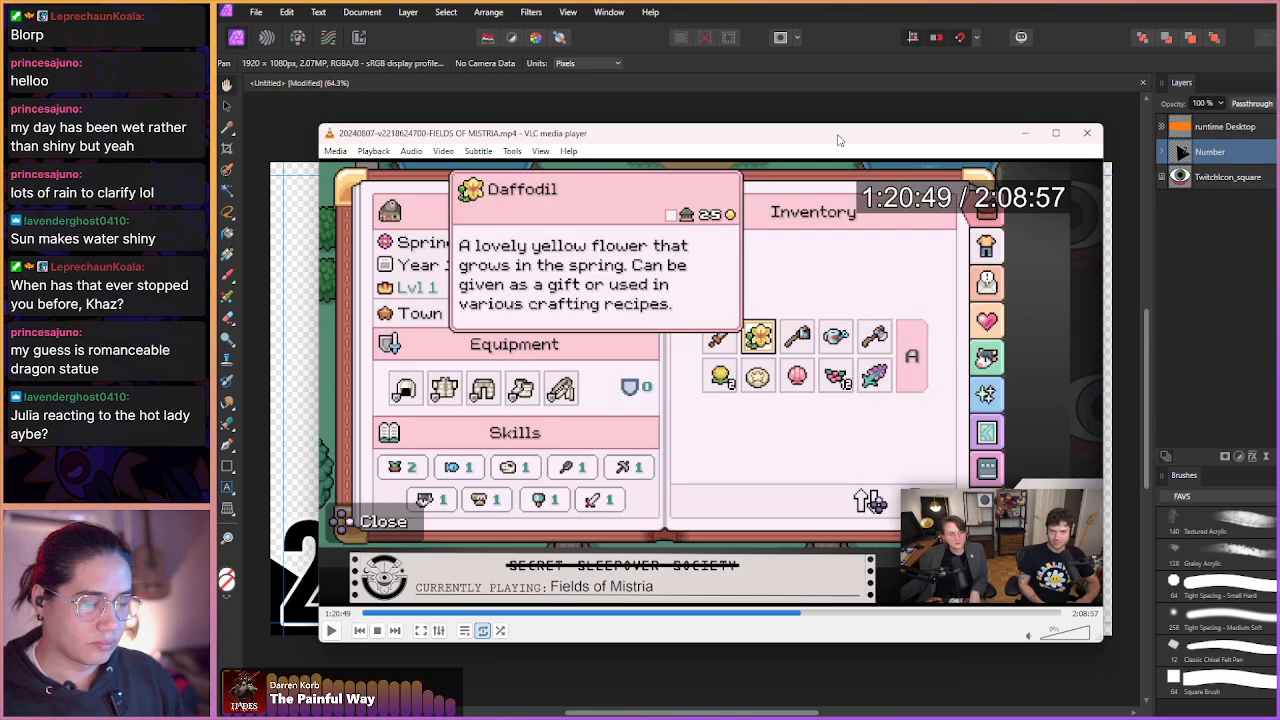
key(shift+Right)
key(shift+Right)
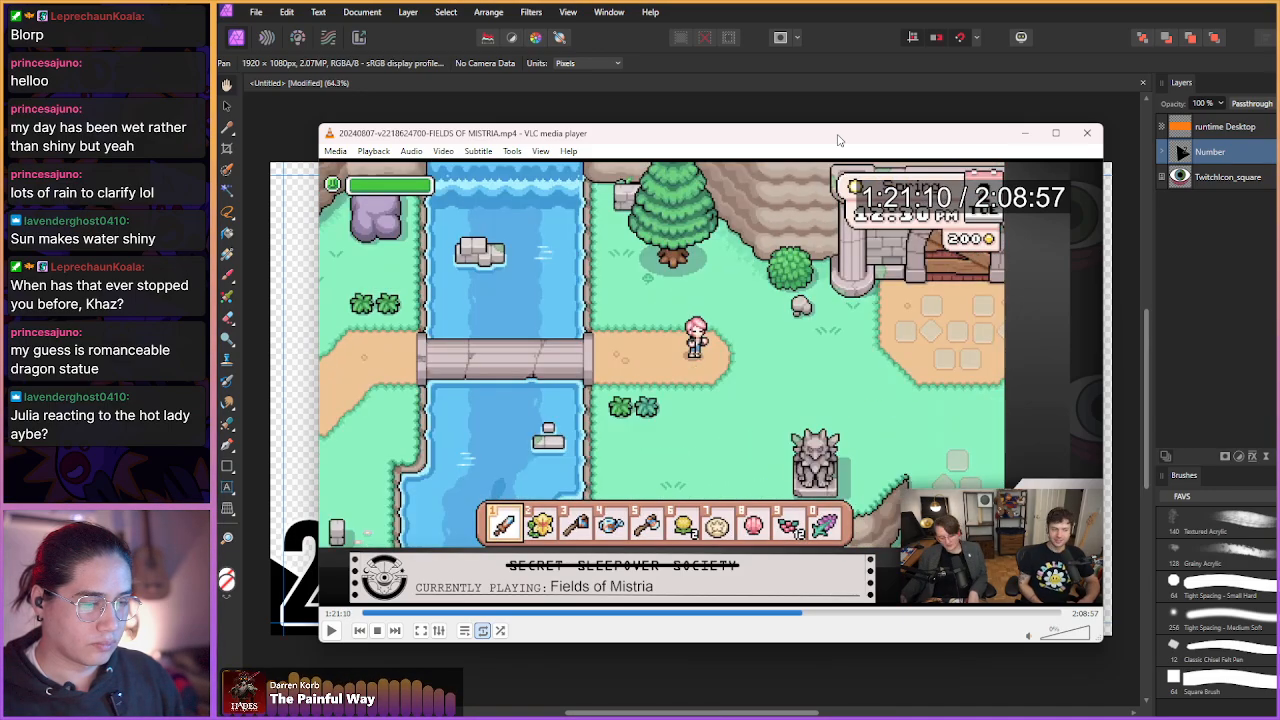
key(alt+Right)
key(shift+Right)
key(shift+Right)
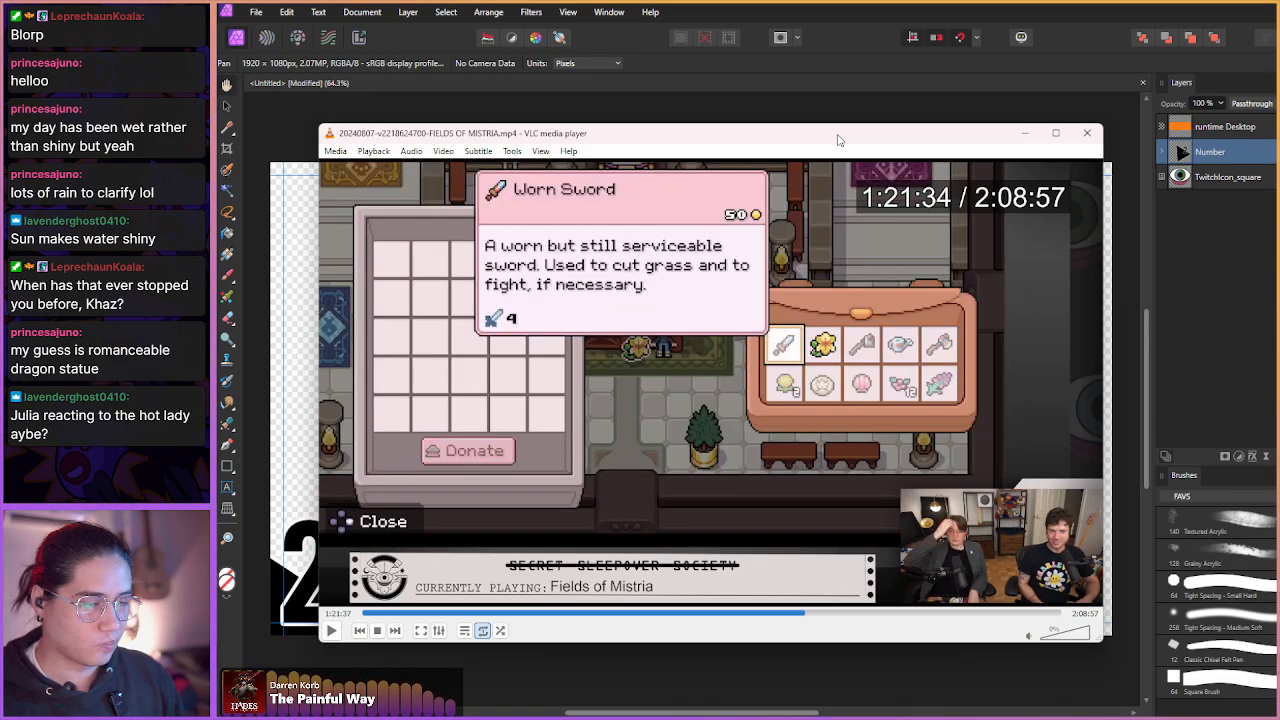
key(alt+Right)
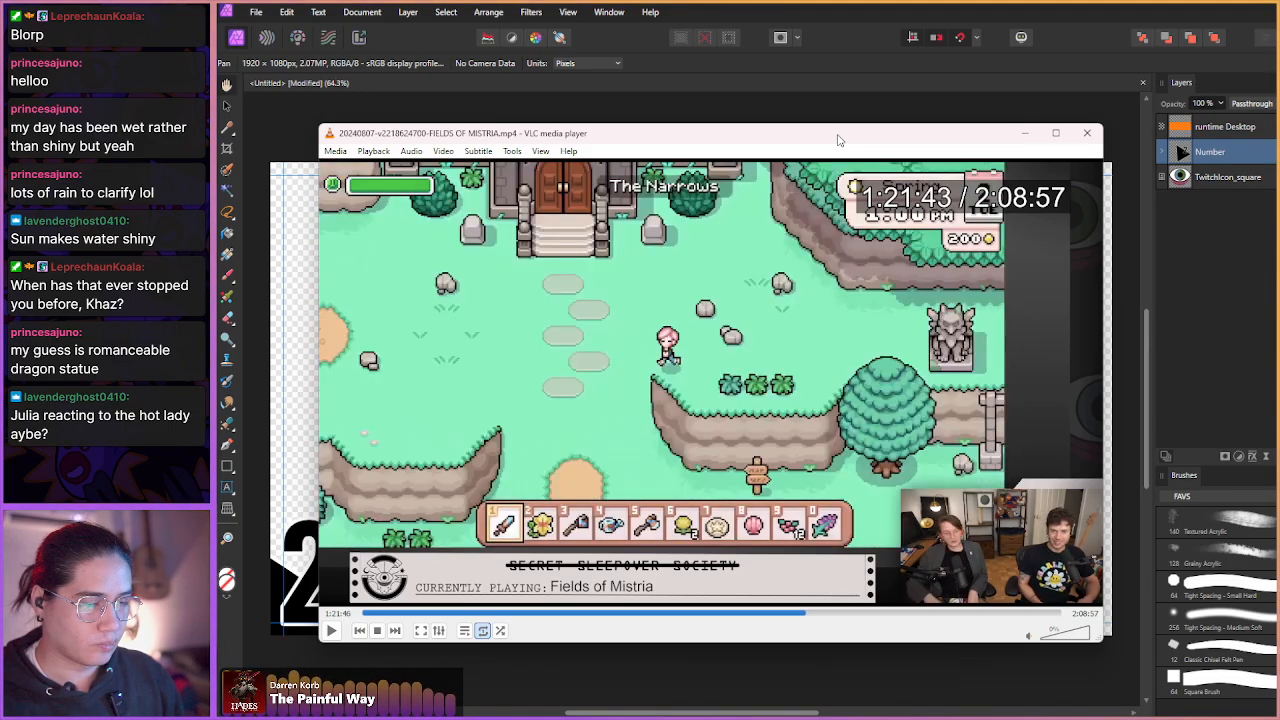
key(alt+Right)
key(shift+Right)
key(shift+Right)
key(alt+Right)
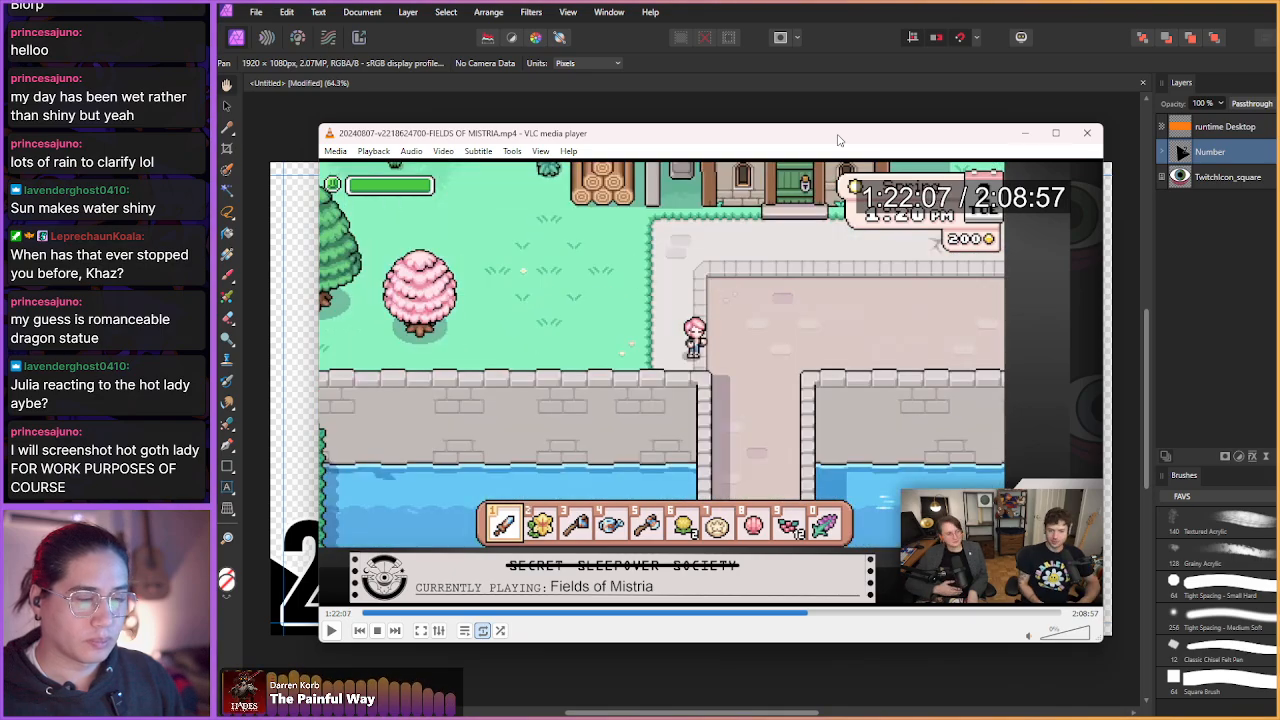
key(shift+Right)
key(shift+Right)
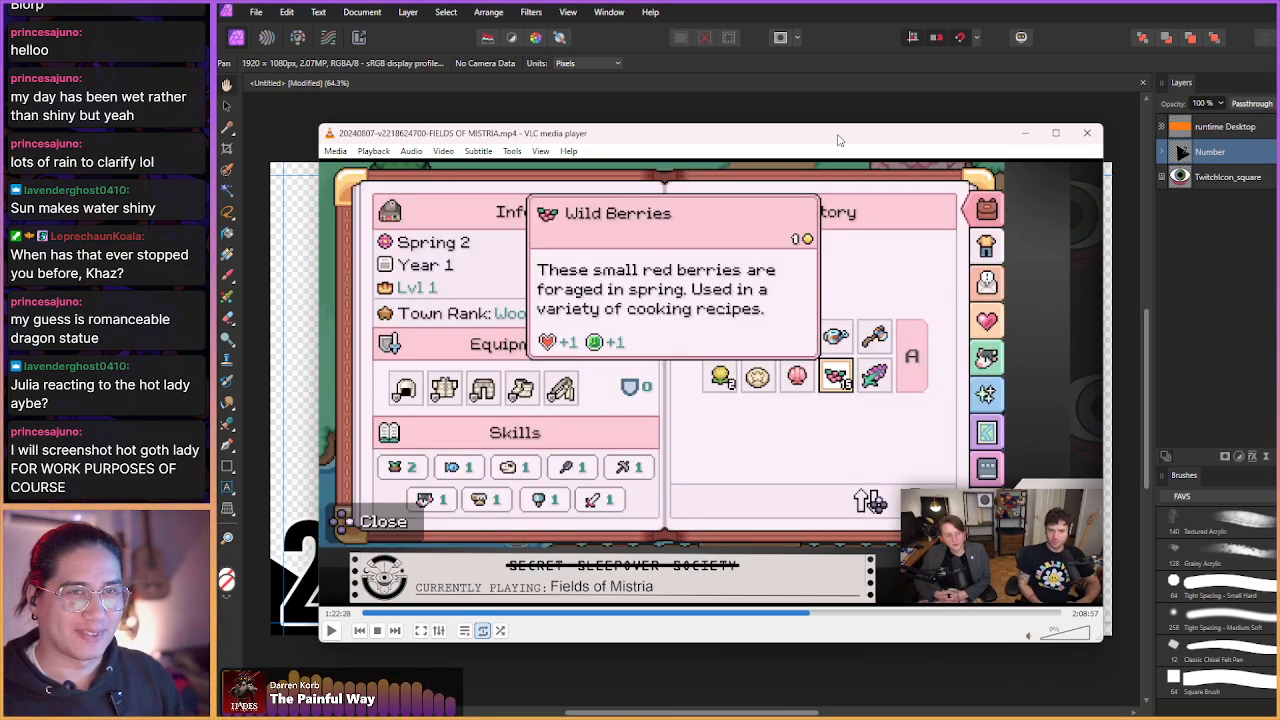
- Skim the recording in three-second jumps from 1:22:28 to 1:23:40, examining the hosts' expressions through the storage chest and path scenes
key(shift+Right)
key(shift+Right)
key(shift+Right)
key(shift+Right)
key(shift+Right)
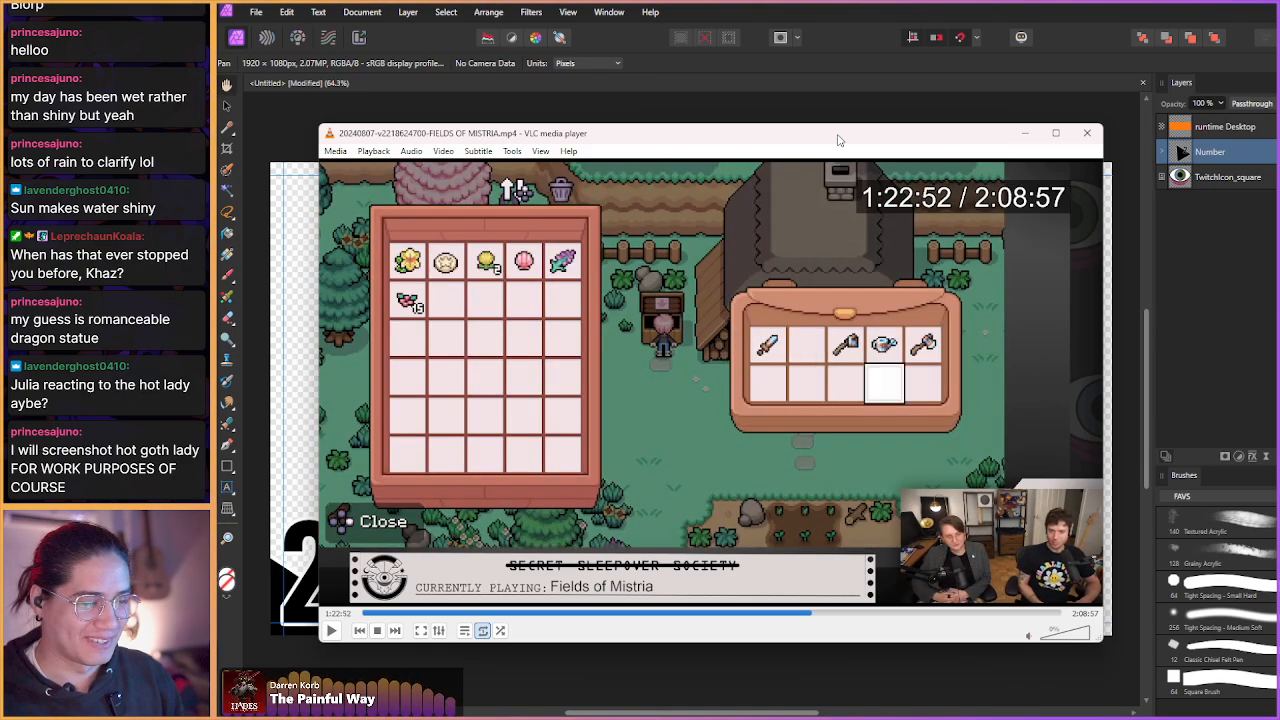
key(shift+Right)
key(shift+Right)
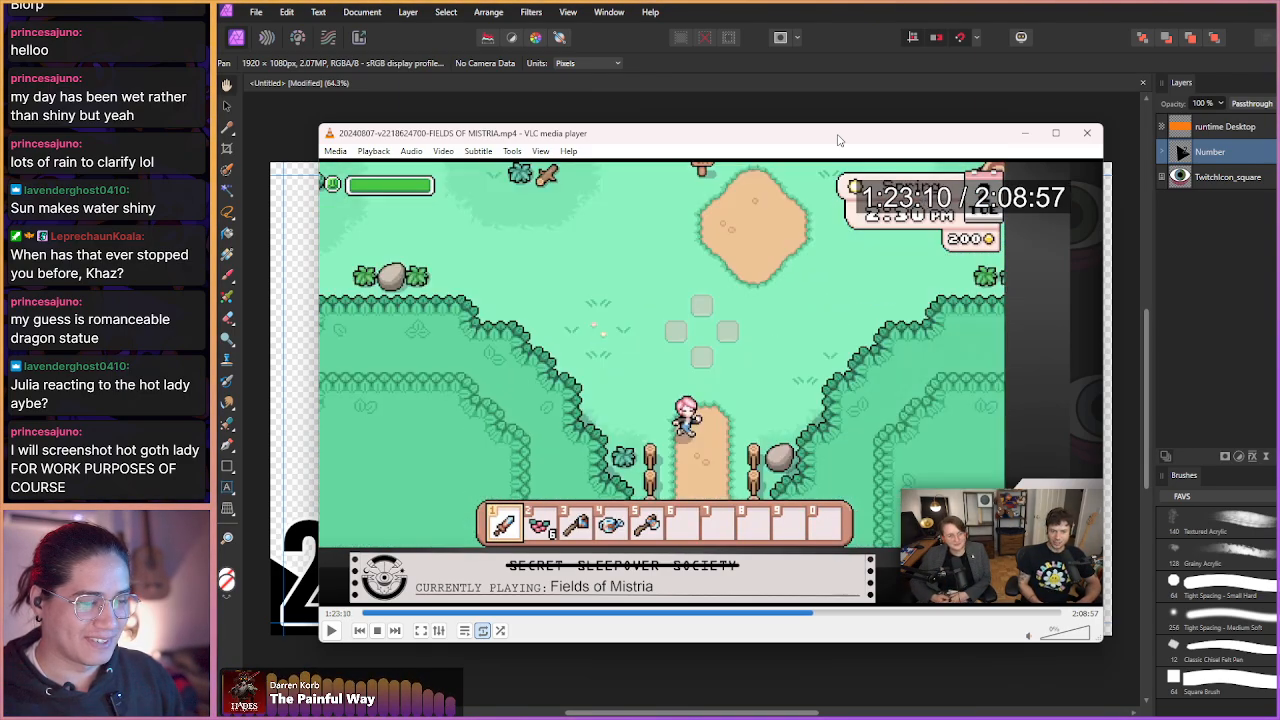
key(shift+Right)
key(shift+Right)
key(shift+Right)
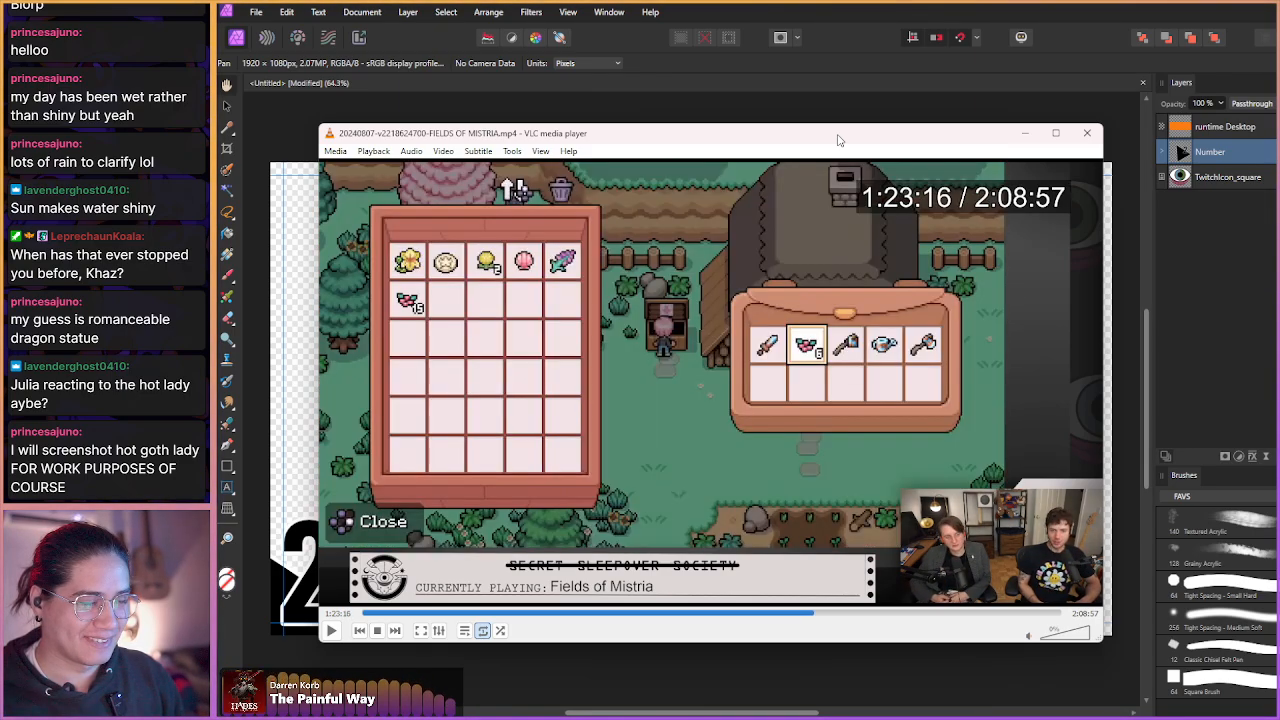
key(shift+Right)
key(shift+Right)
key(shift+Right)
key(shift+Right)
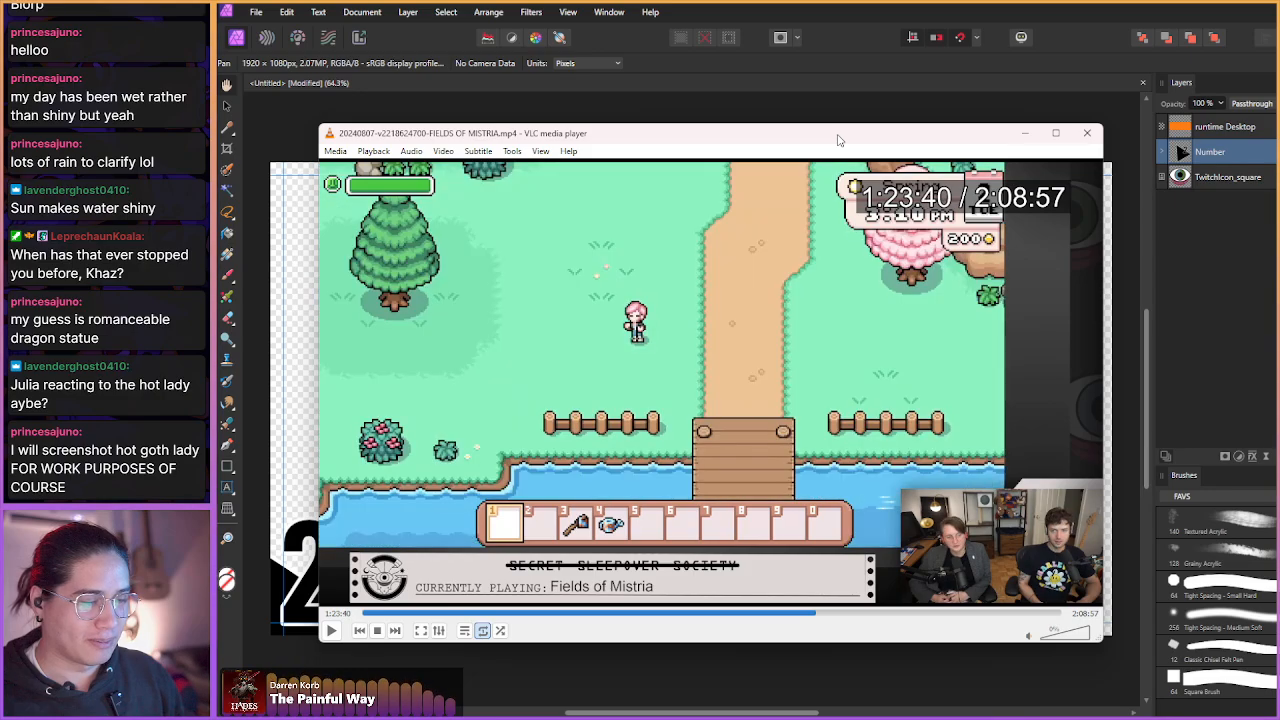
- Skim the recording in three-second jumps from 1:23:40 to 1:24:58, examining the hosts' expressions from the bridge to the walled ponds
key(shift+Right)
key(shift+Right)
key(shift+Right)
key(shift+Right)
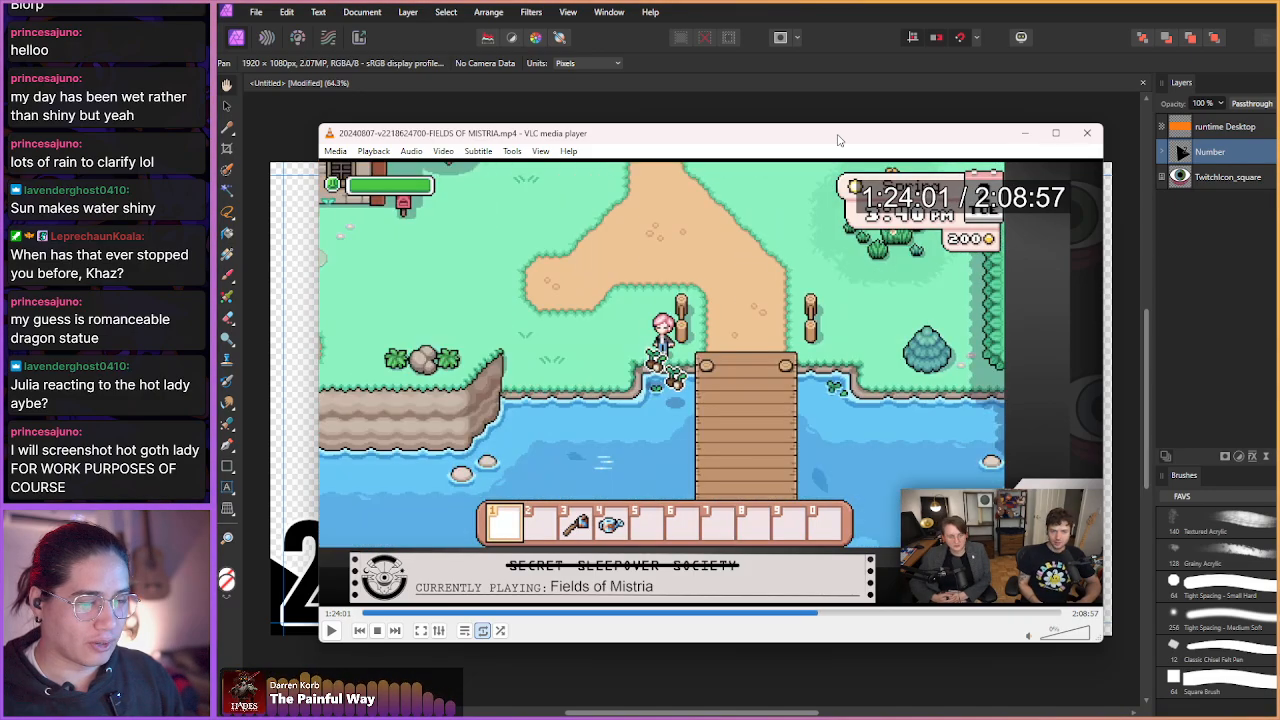
key(shift+Right)
key(shift+Right)
key(shift+Right)
key(shift+Right)
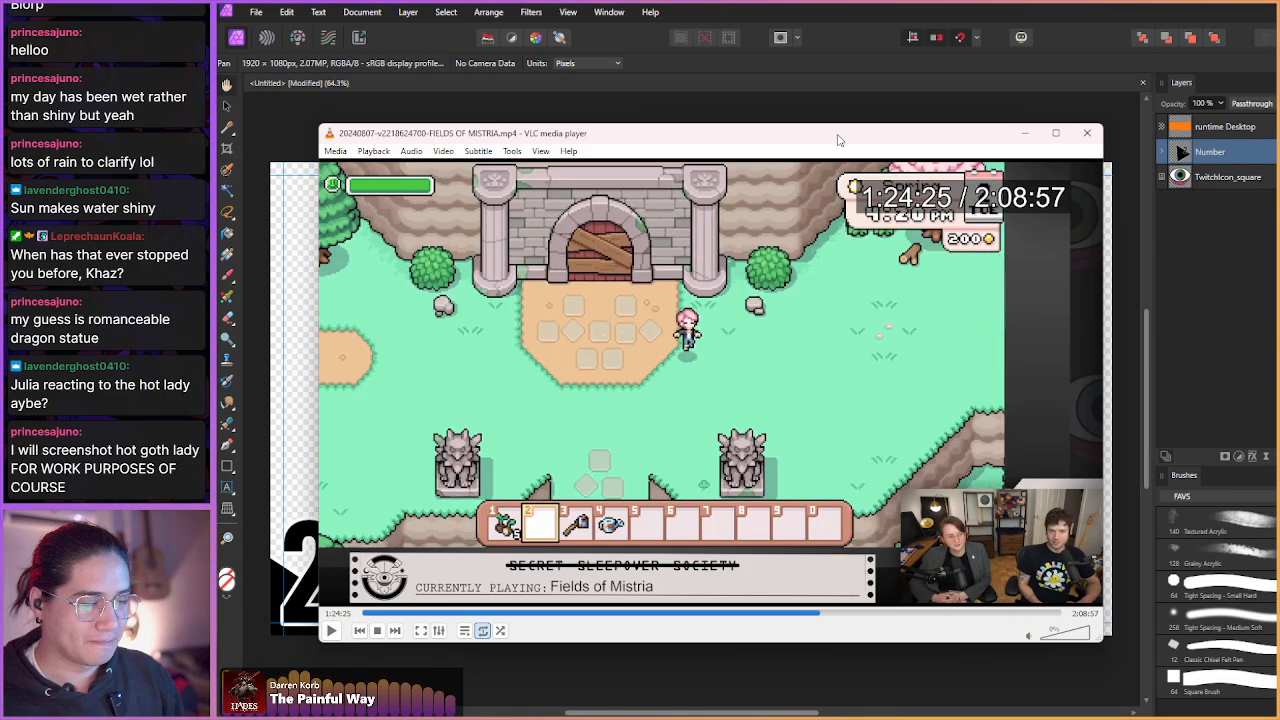
key(shift+Right)
key(shift+Right)
key(shift+Right)
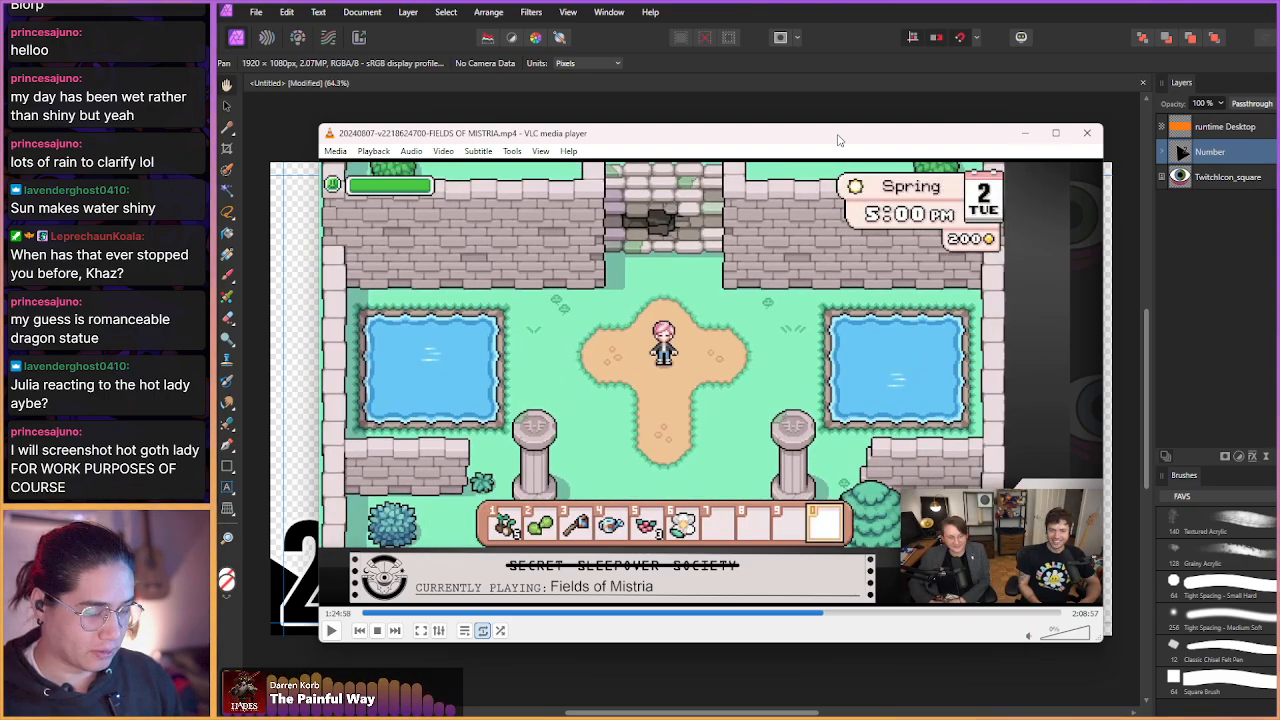
- Capture a snapshot of the recording at 1:24:58 and paste it above the Number layer in the 1920 × 1080 graphic
key(shift+s)
key(shift+Right)
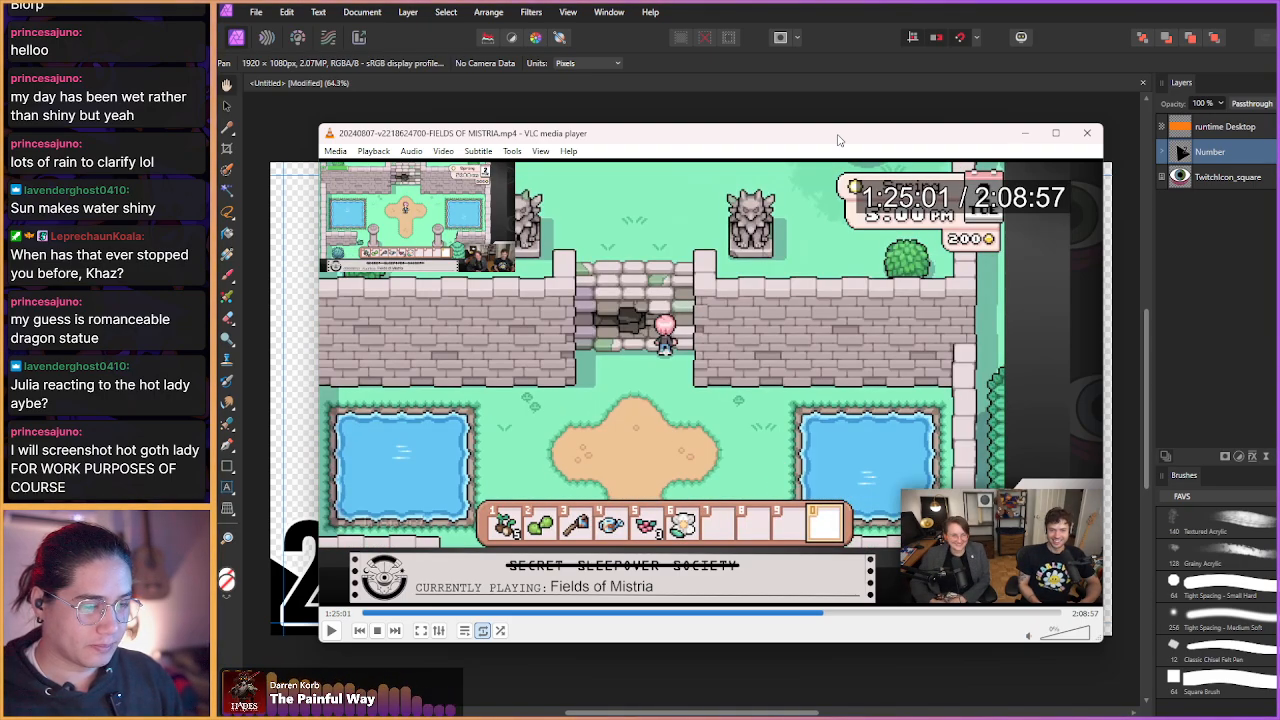
click(1024, 133)
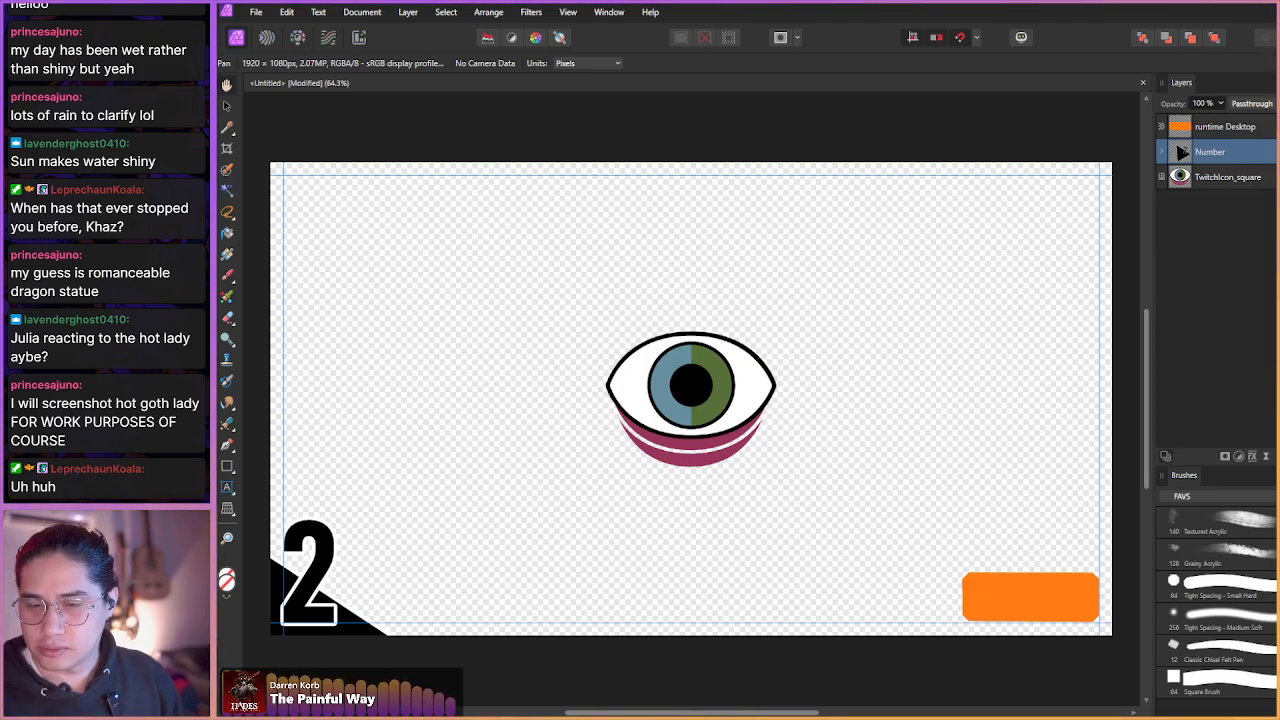
key(ctrl+v)
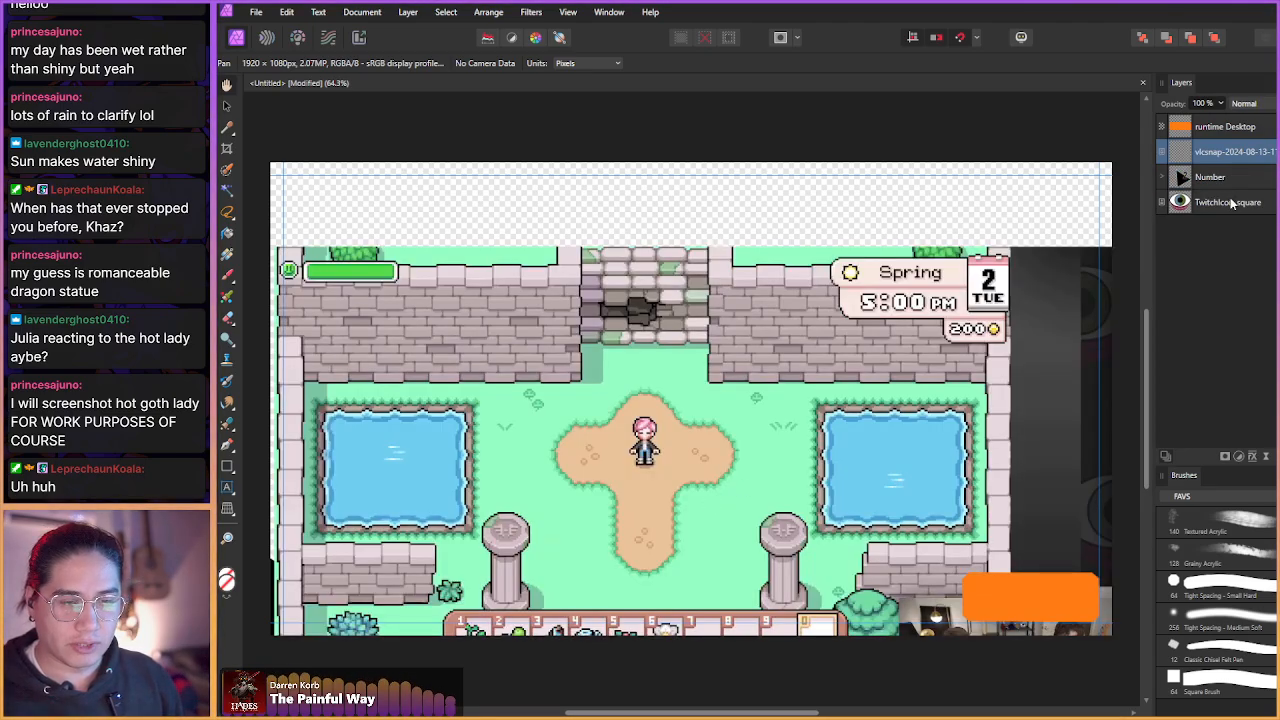
- Enlarge the pasted snapshot to about 185% with the pink-haired character near the canvas centre, and hide the orange runtime layer
key(v)
scroll(715, 296, down, 3)
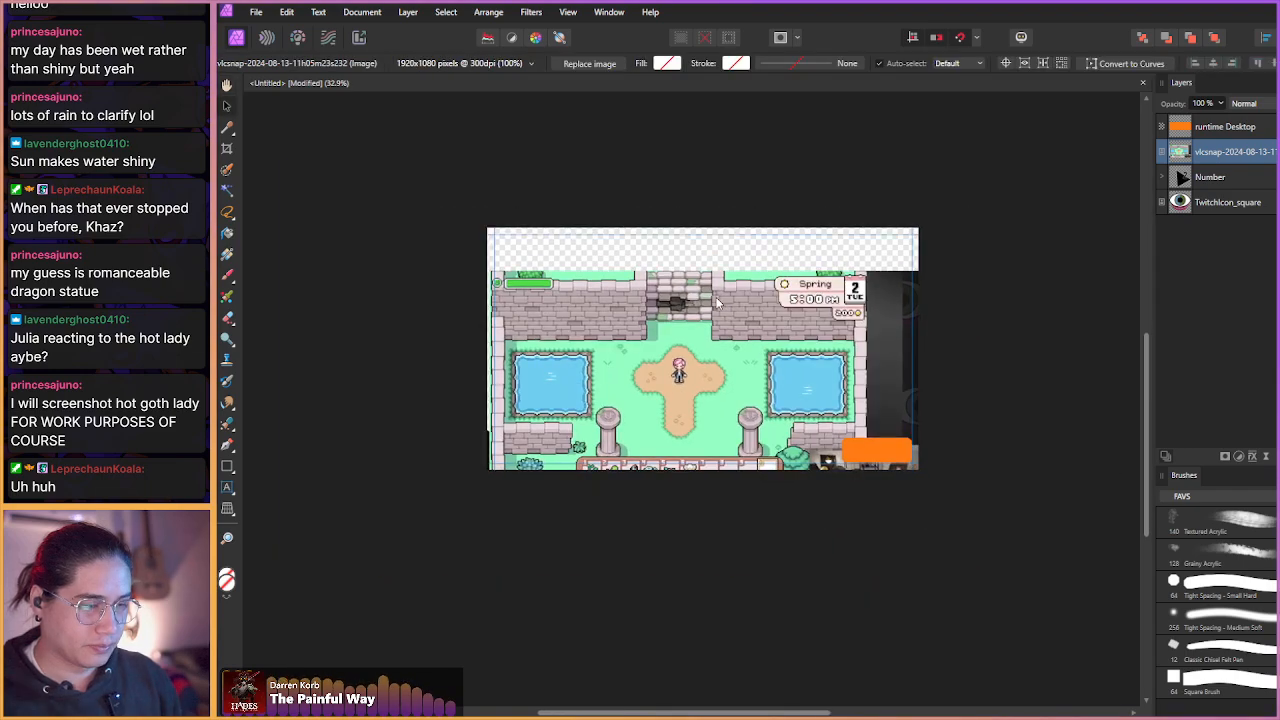
drag(706, 271, 738, 68)
drag(757, 234, 792, 380)
scroll(770, 380, up, 2)
drag(738, 347, 743, 392)
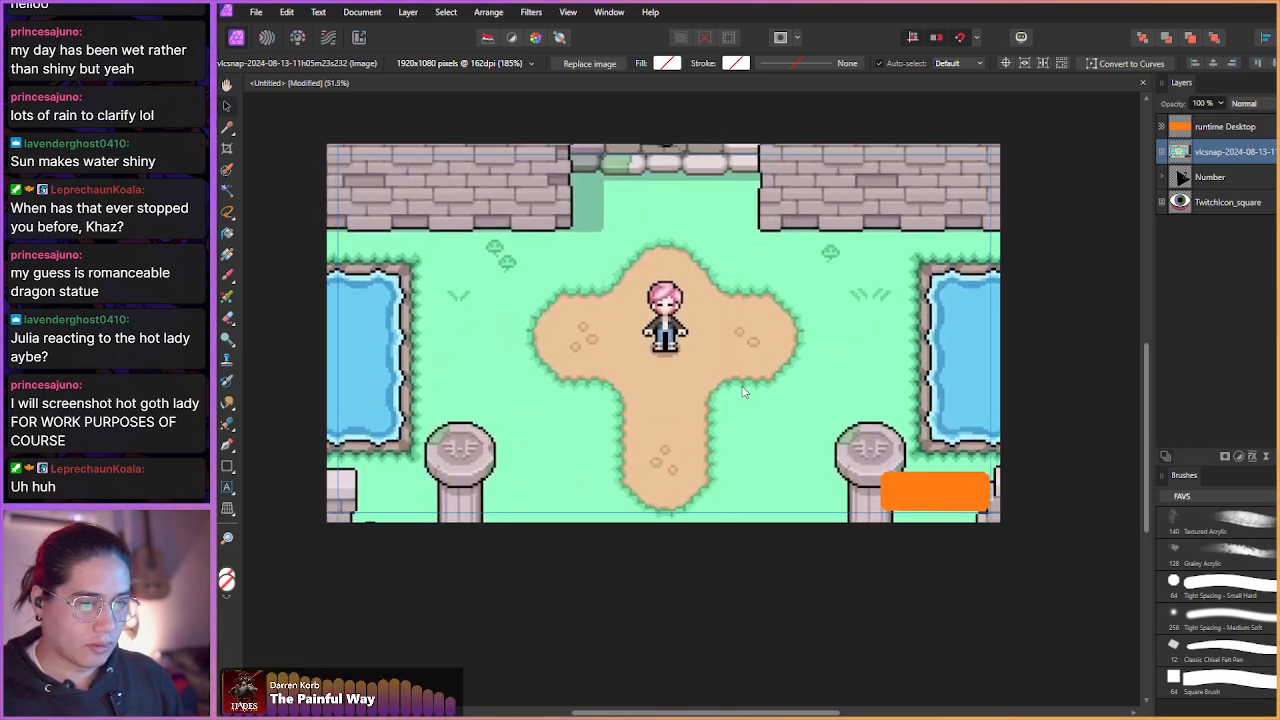
click(1277, 127)
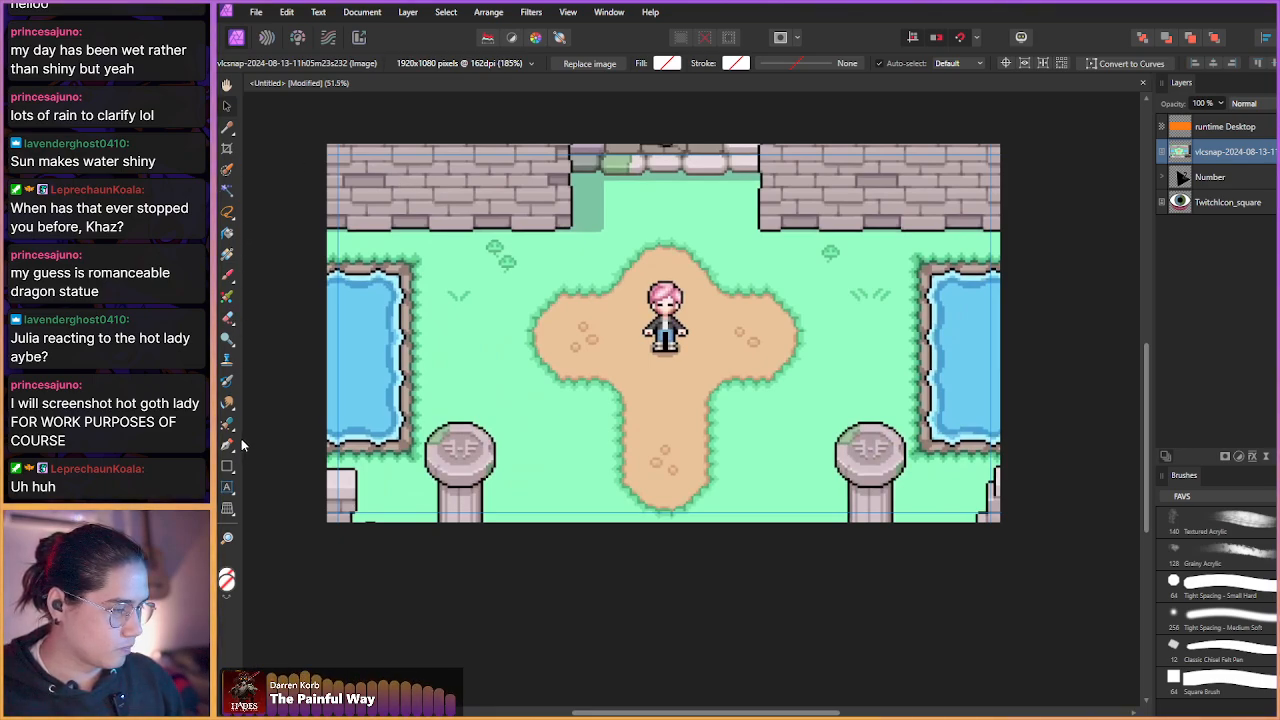
- Add the art text "THEY IS RIZZEN" at about 64 pt across the upper part of the canvas and centre it
click(227, 487)
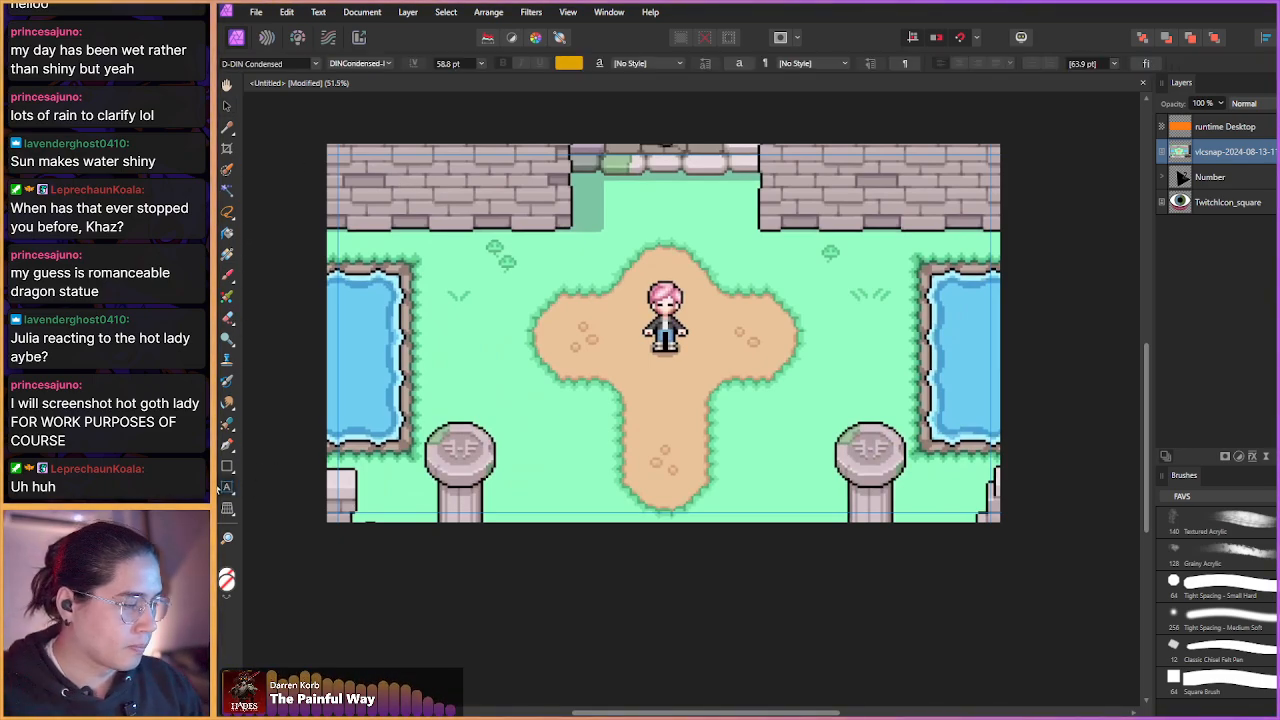
drag(406, 183, 417, 240)
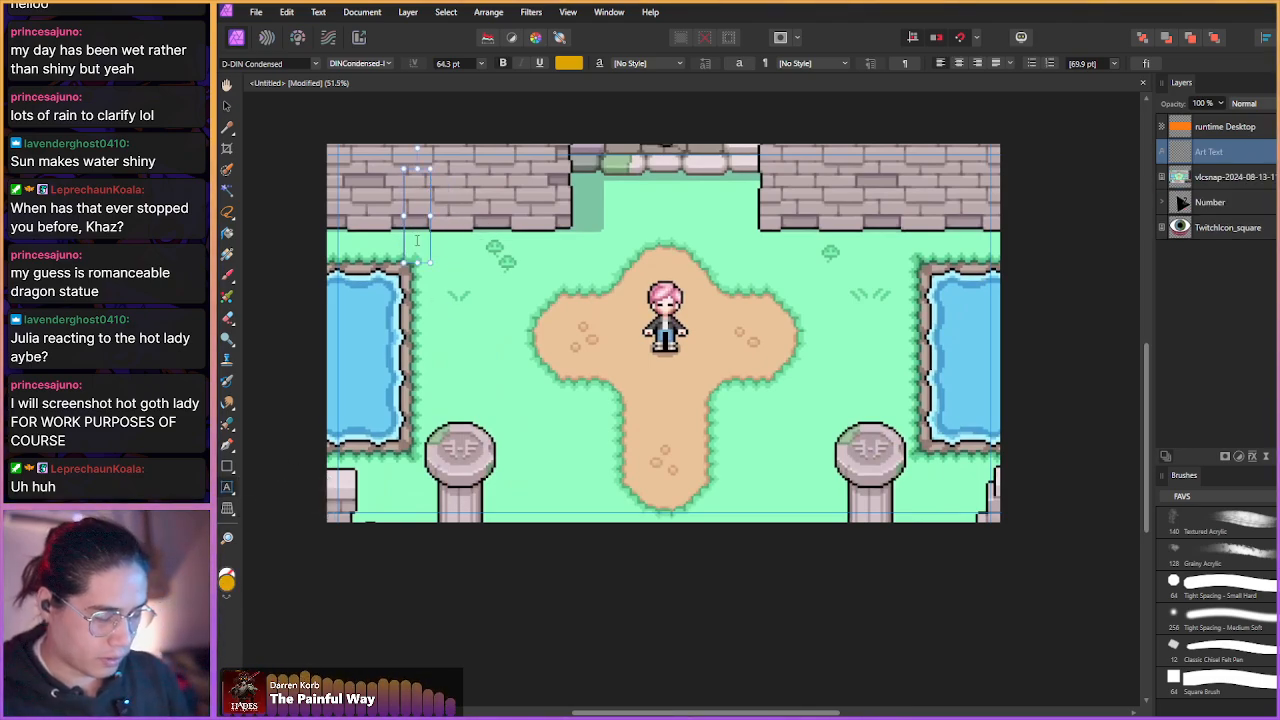
text(THEY IS RIZZEN)
click(1213, 151)
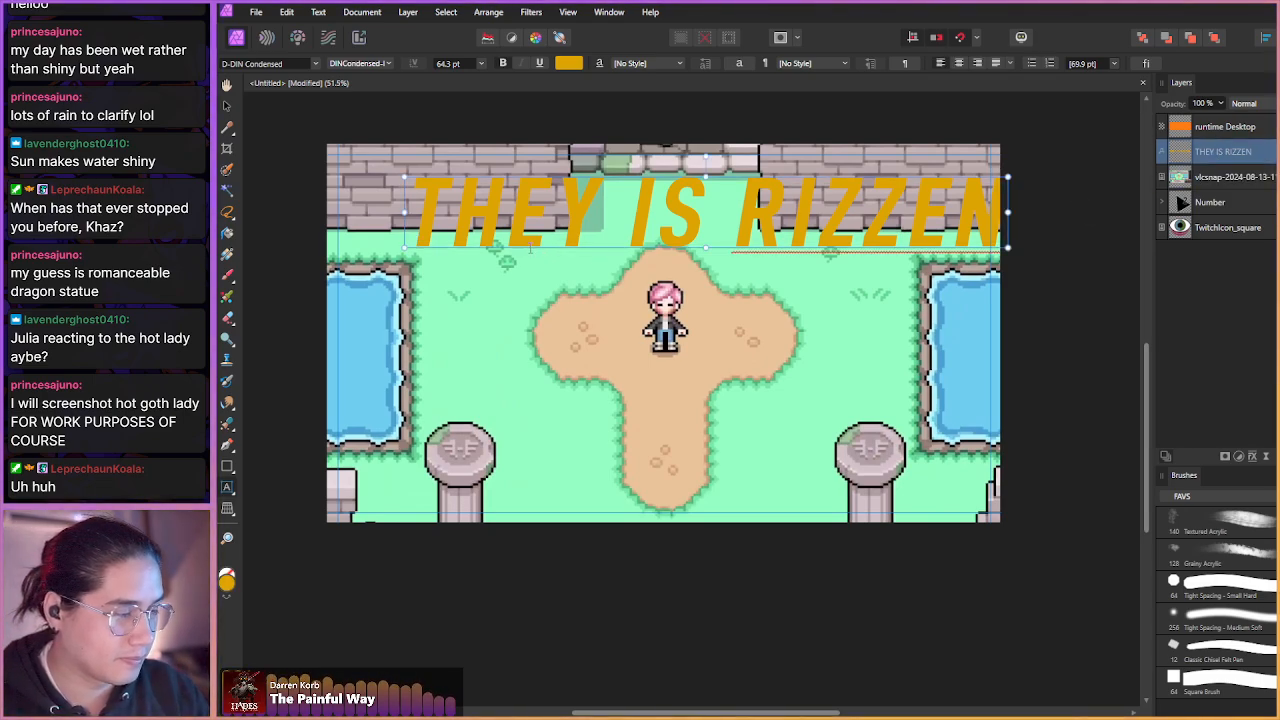
drag(531, 250, 483, 249)
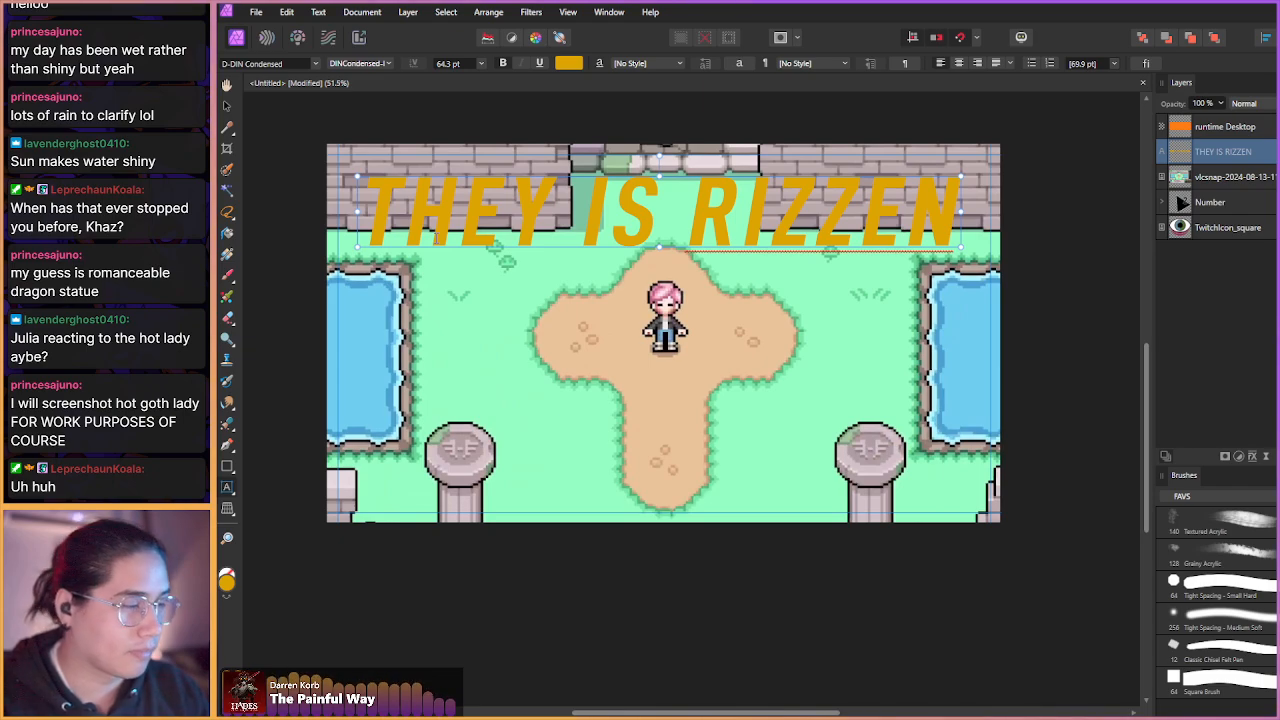
- Make the whole title white and set its character shear to 0°
click(433, 226)
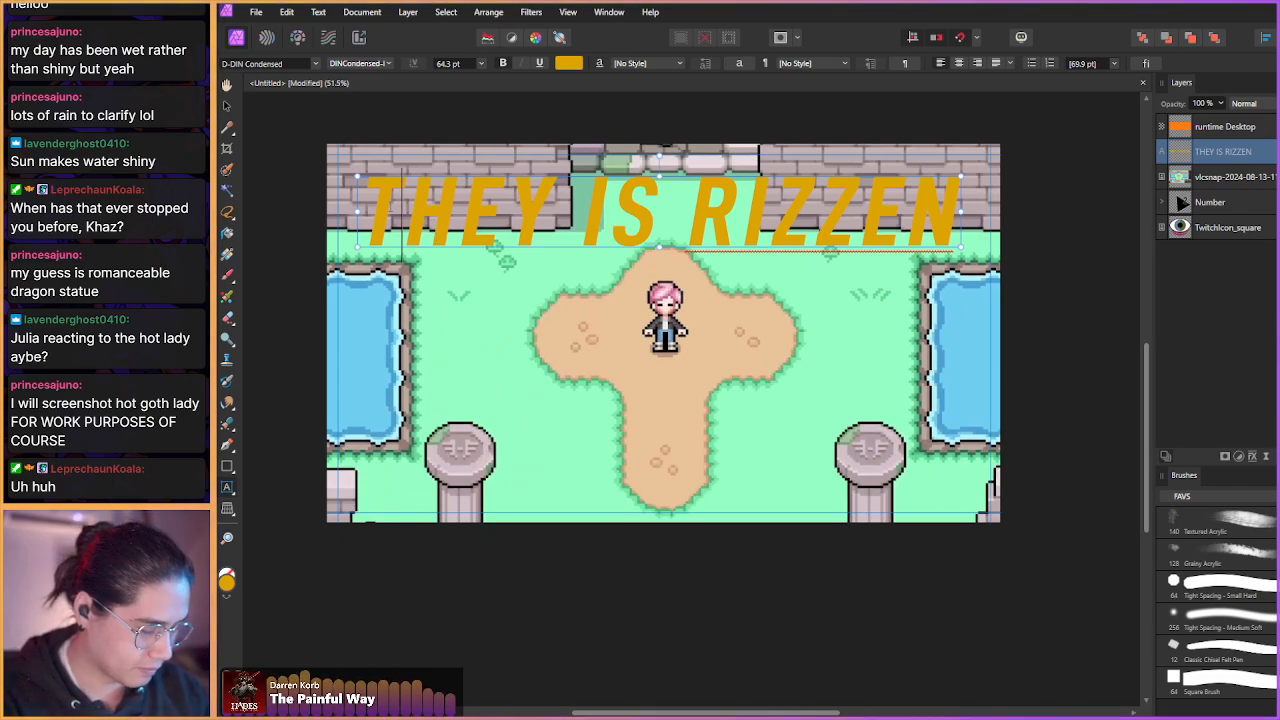
key(ctrl+a)
key(ctrl+t)
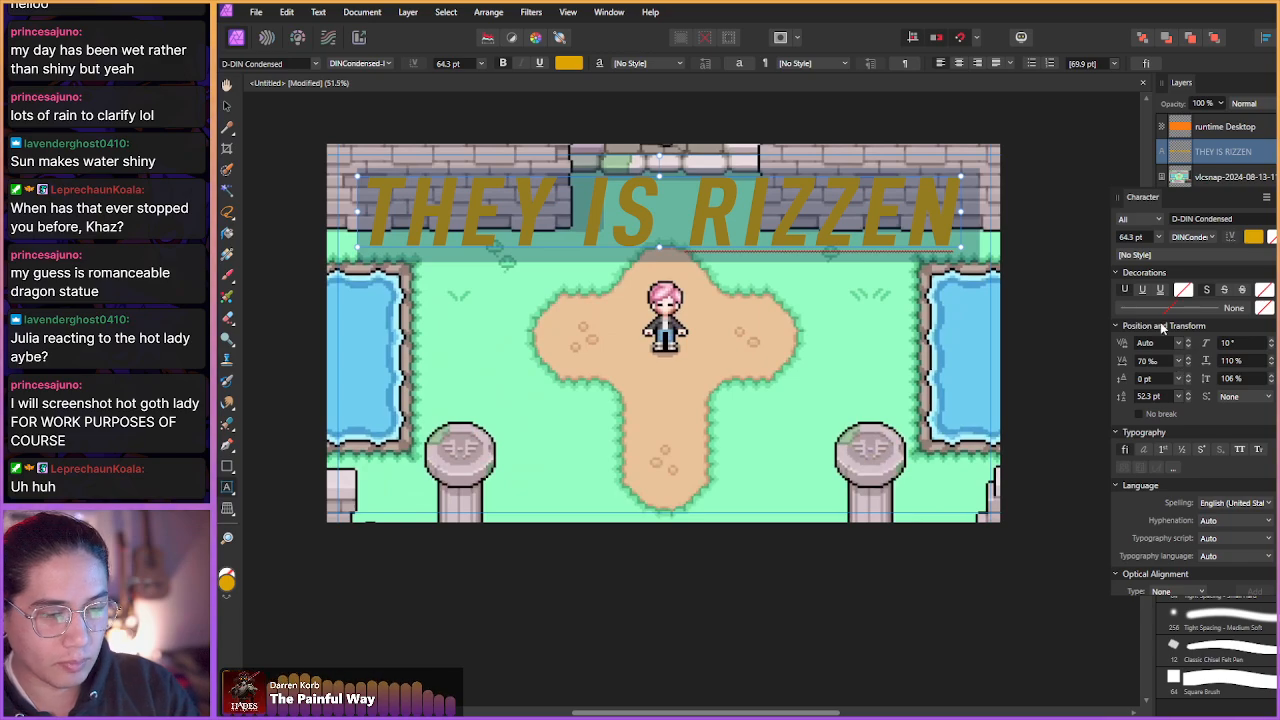
click(1254, 237)
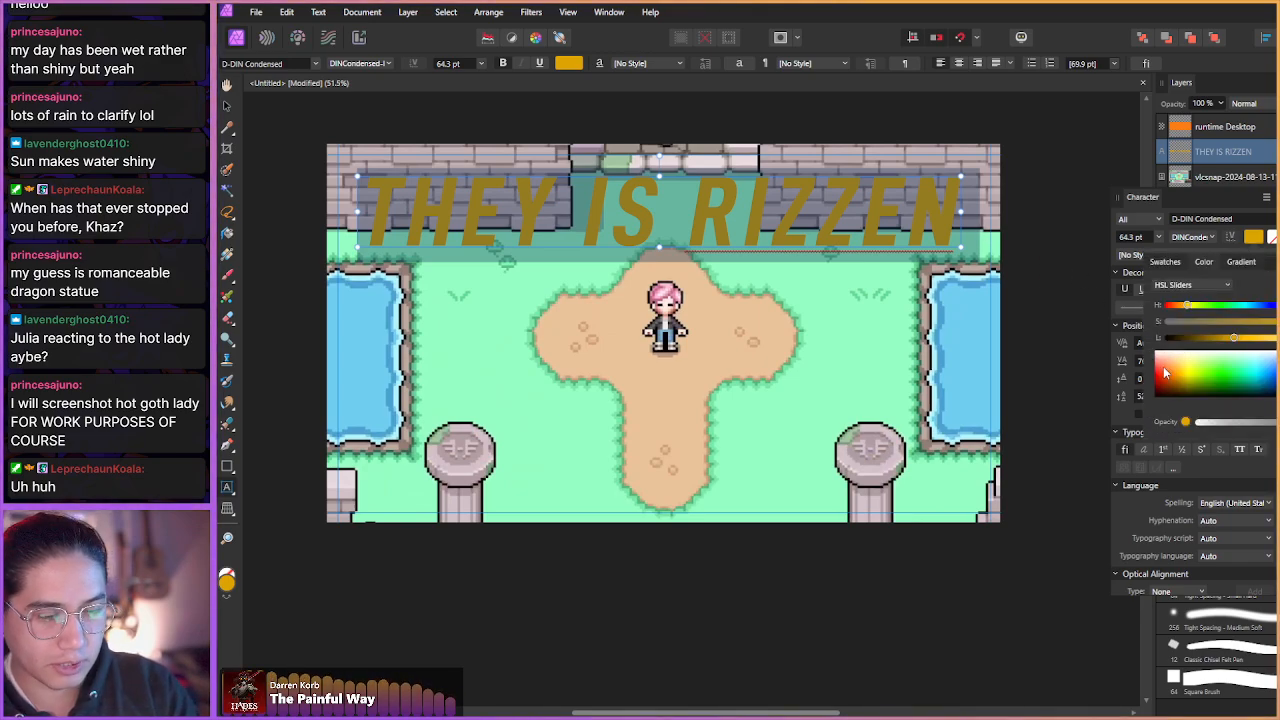
drag(1167, 377, 1137, 341)
click(1178, 202)
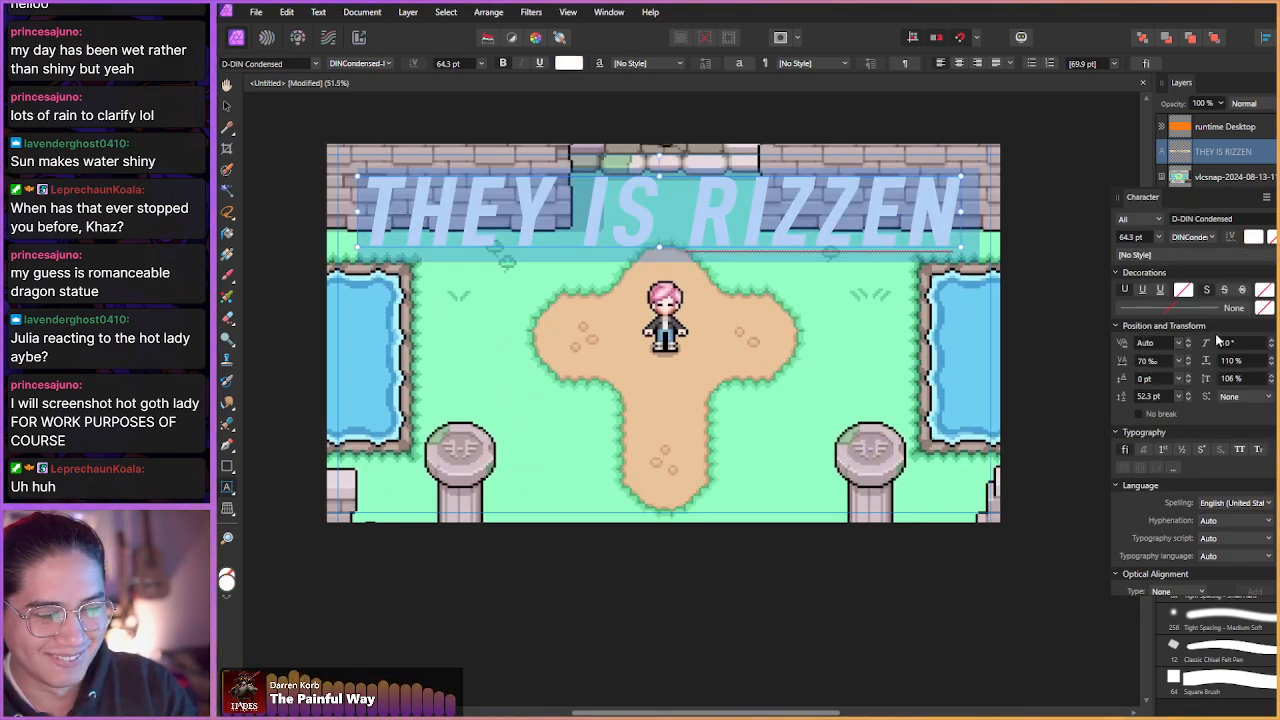
drag(1206, 343, 1196, 343)
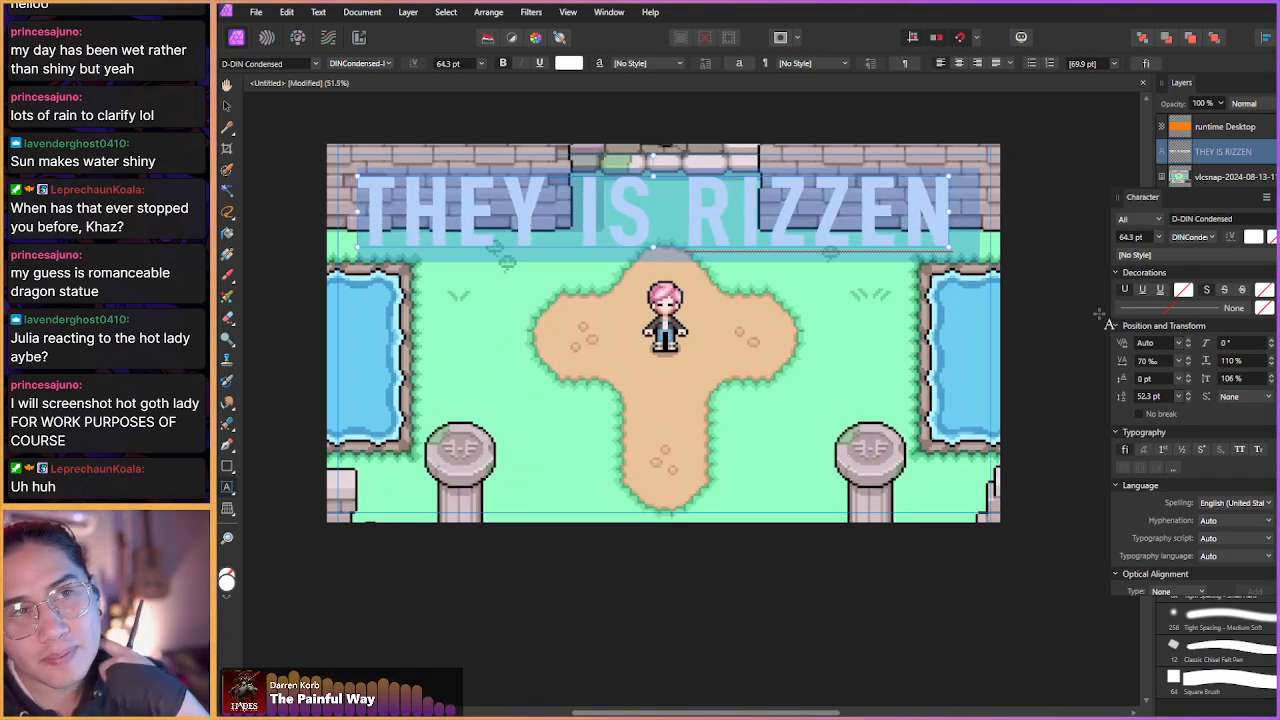
- Correct the title's last word to "RIZZIN'" and recentre the title on the canvas
click(733, 215)
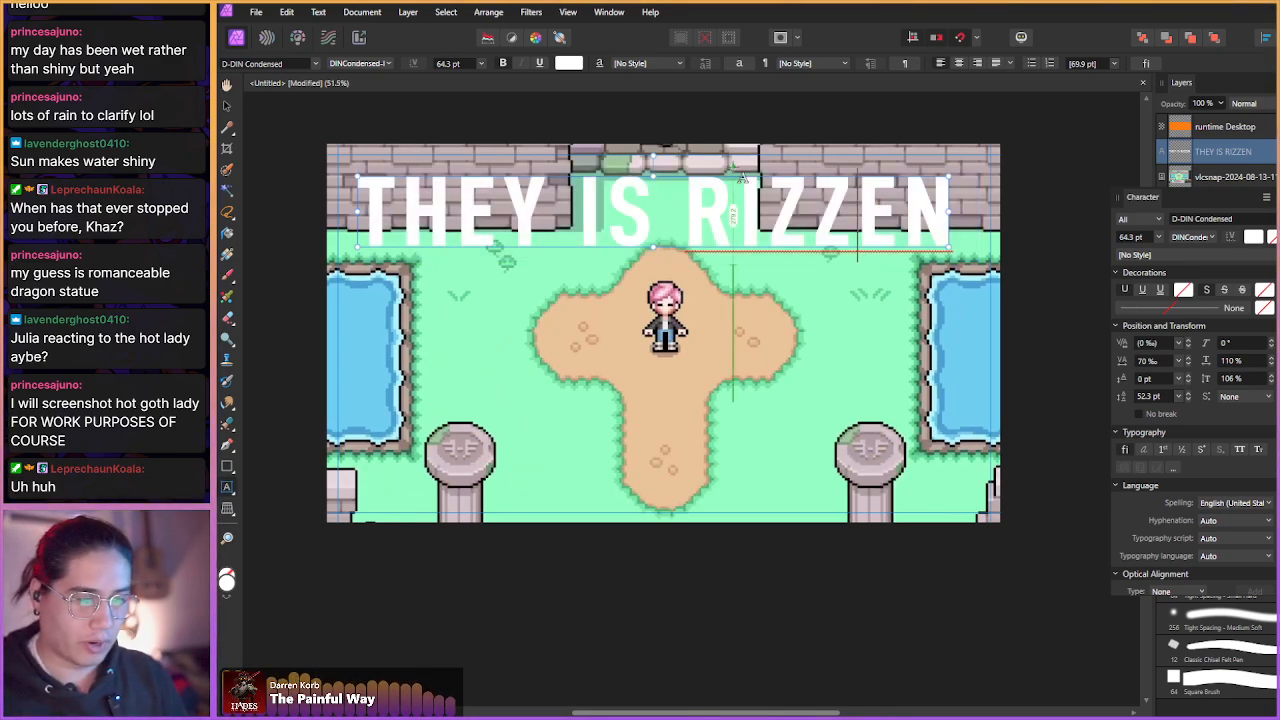
key(Delete)
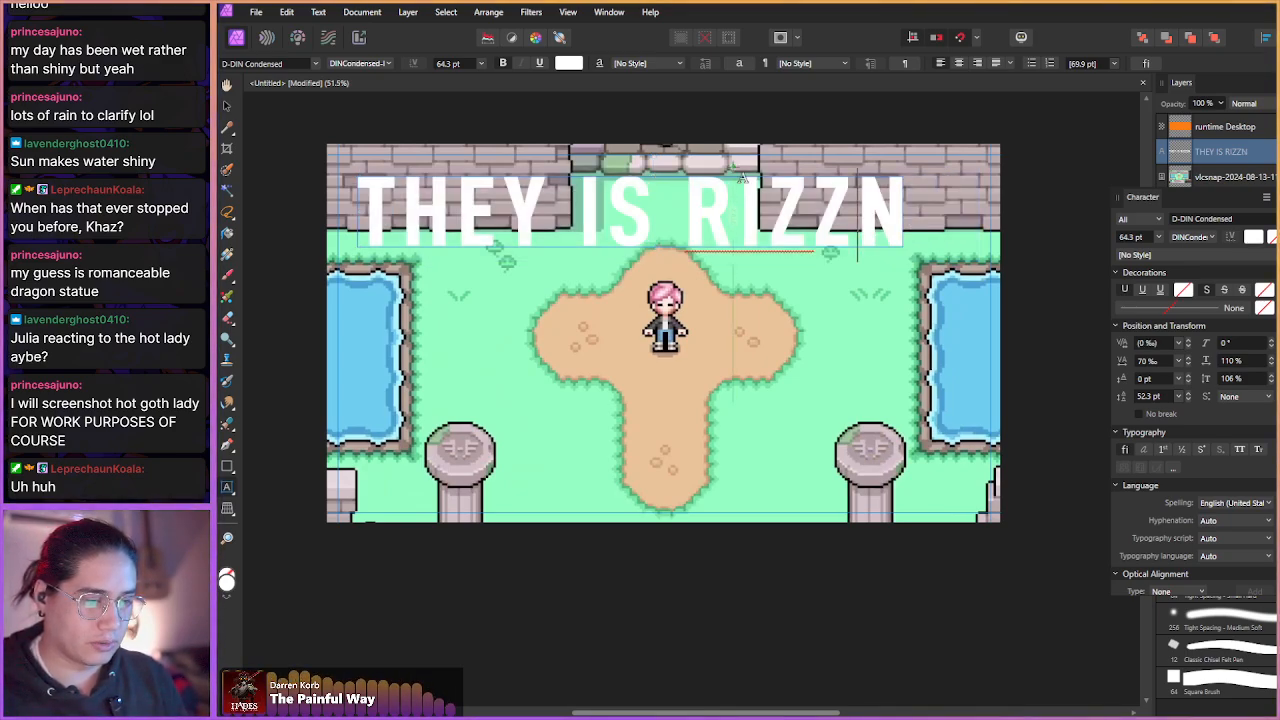
key(Delete)
text(IN')
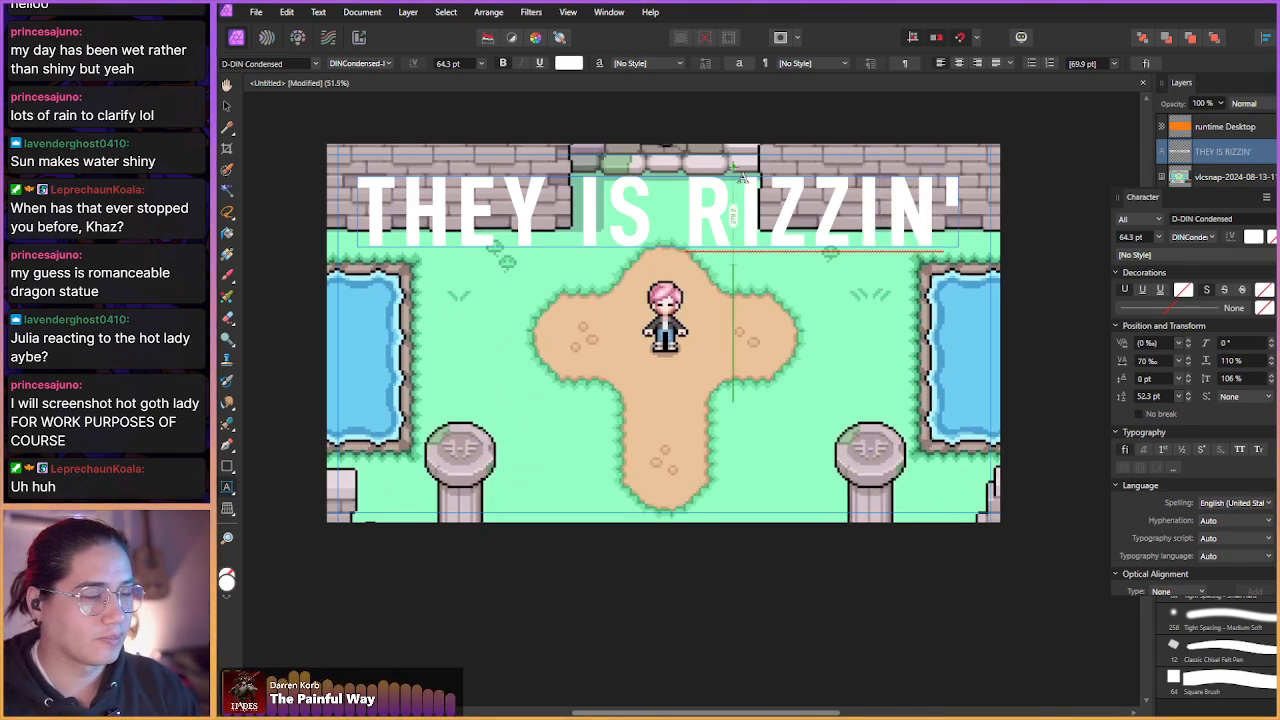
key(Escape)
drag(480, 249, 486, 246)
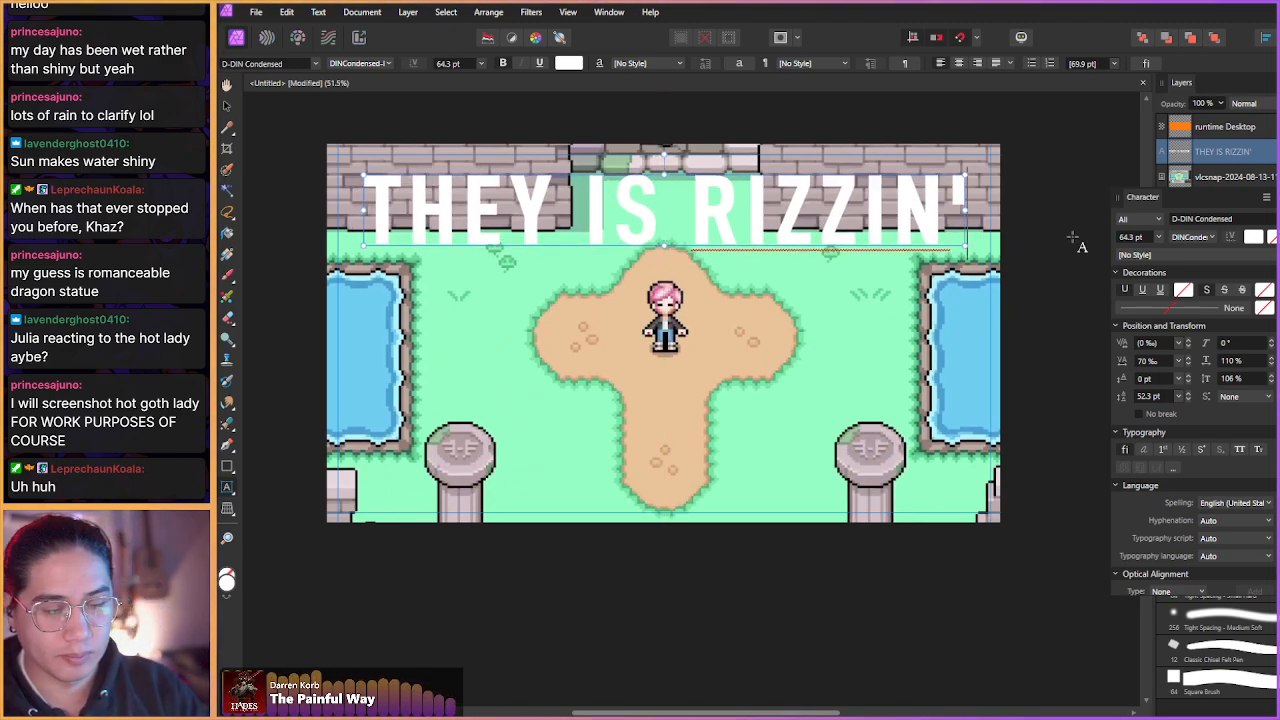
click(1277, 197)
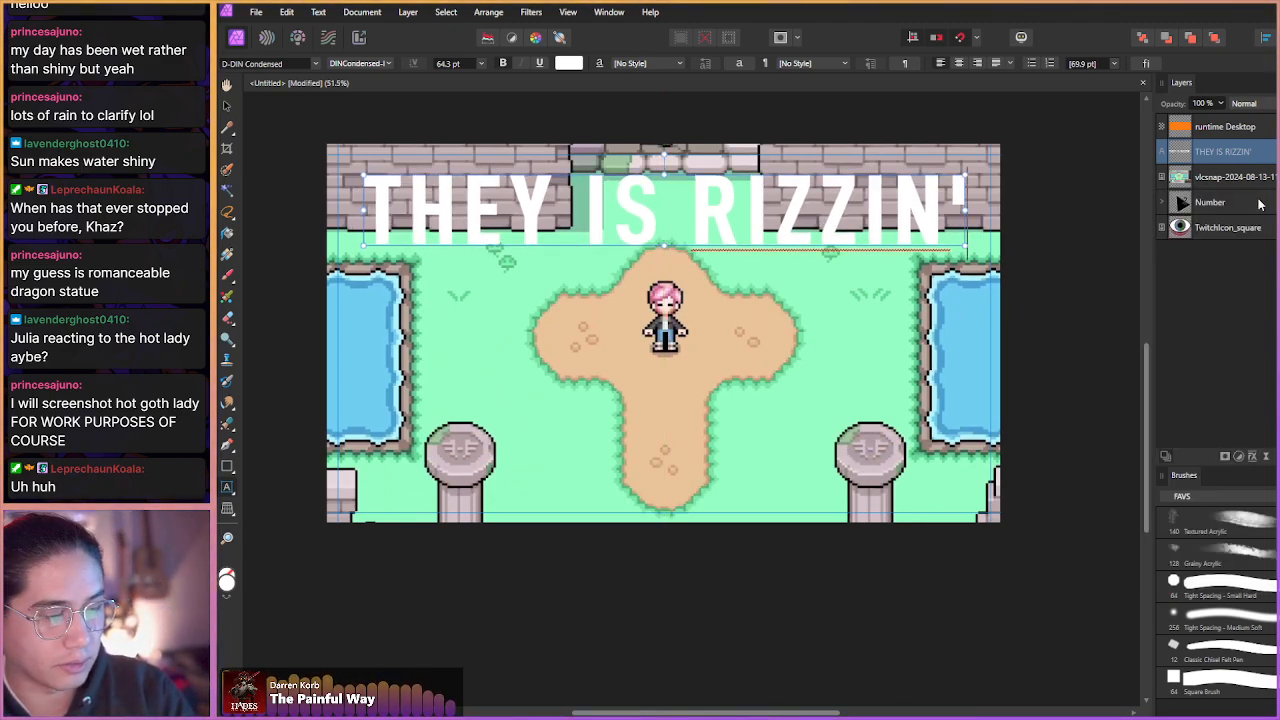
- Shift the game snapshot slightly up and add a vertical guide through the canvas centre
click(1220, 177)
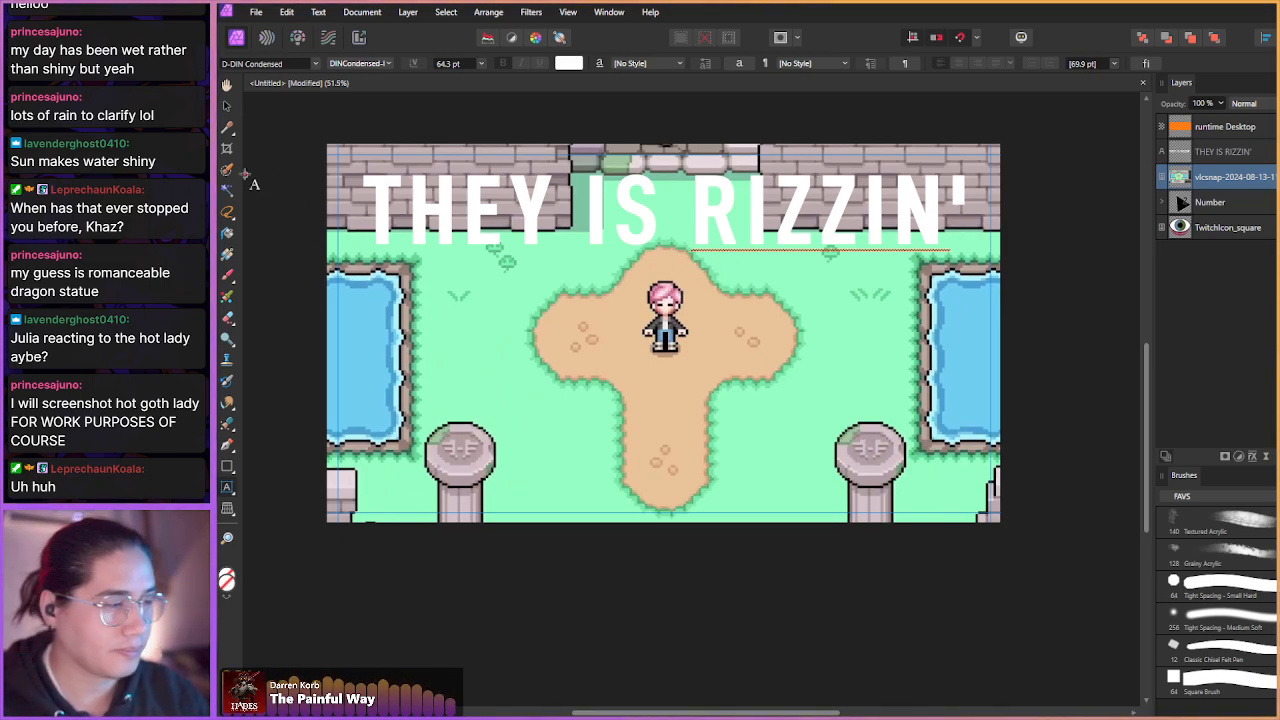
click(227, 106)
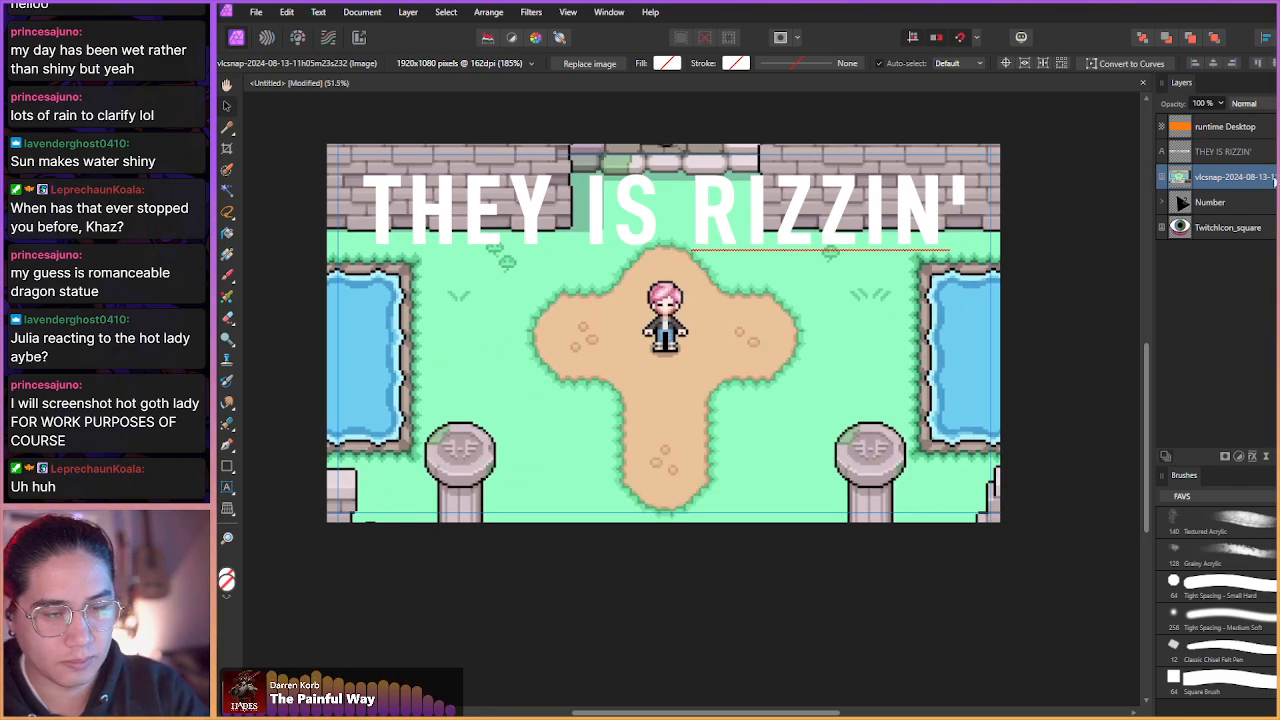
drag(458, 354, 453, 349)
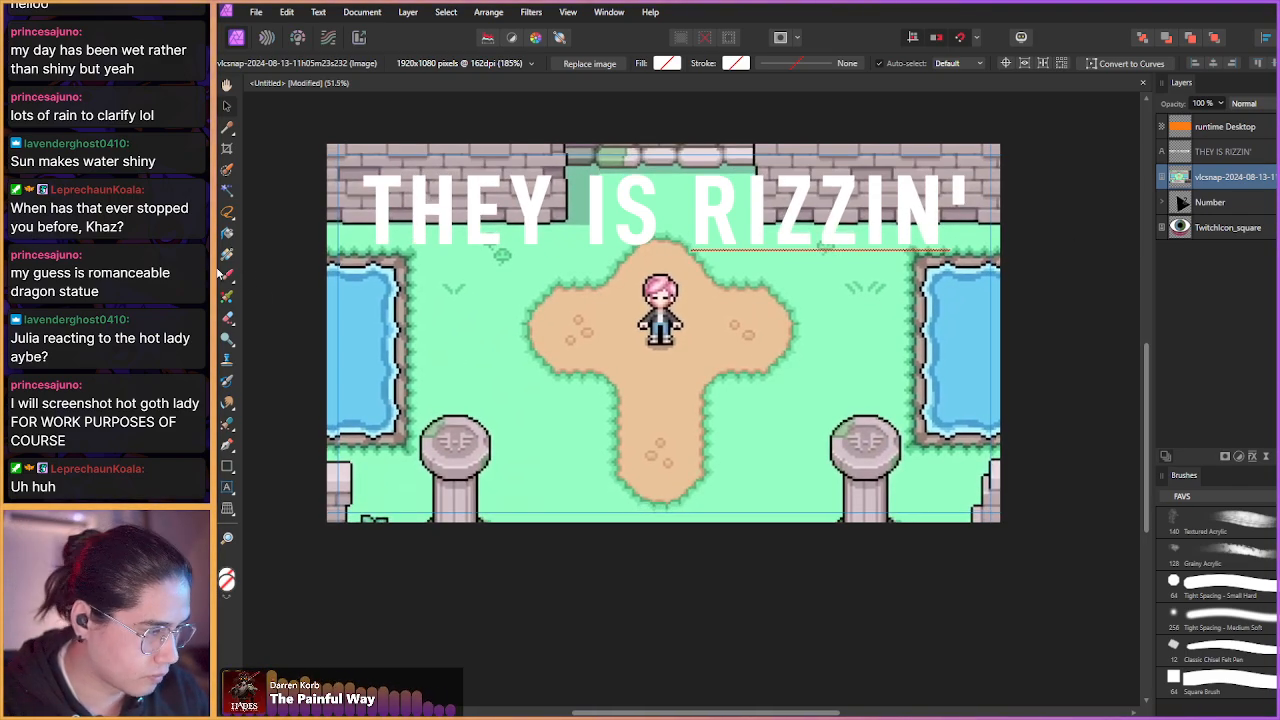
key(ctrl+r)
drag(250, 290, 666, 394)
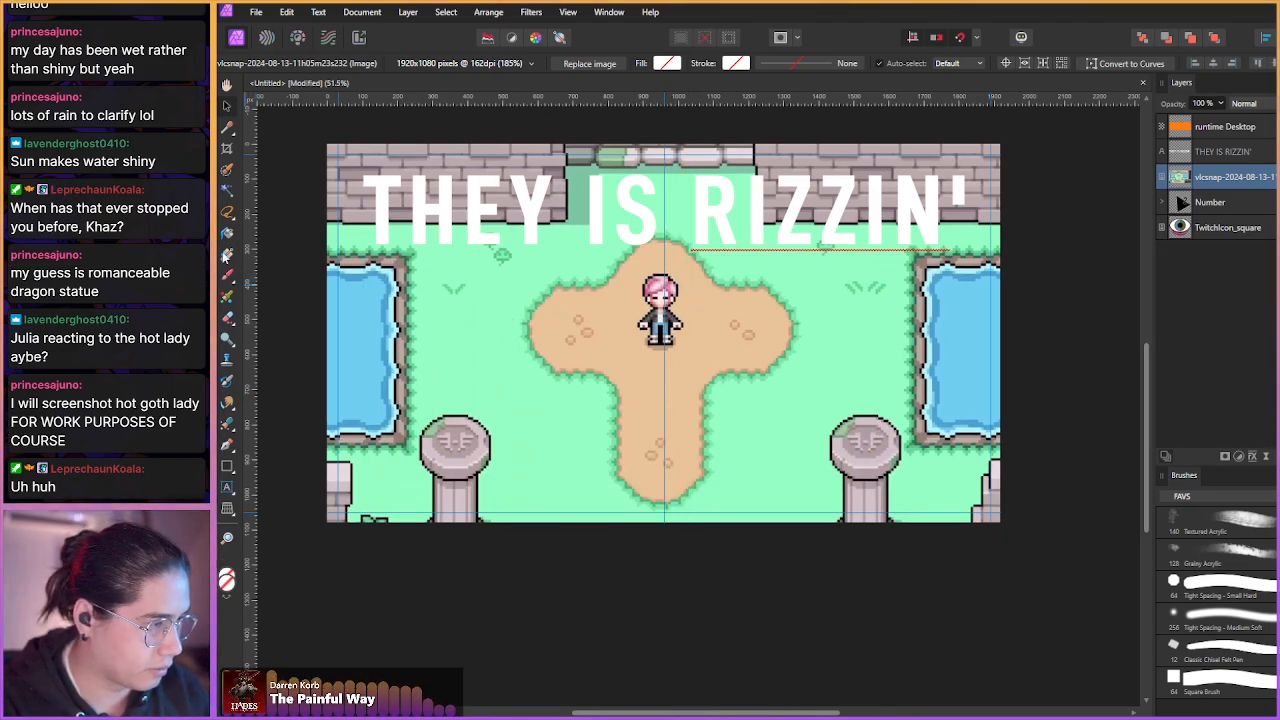
key(ctrl+r)
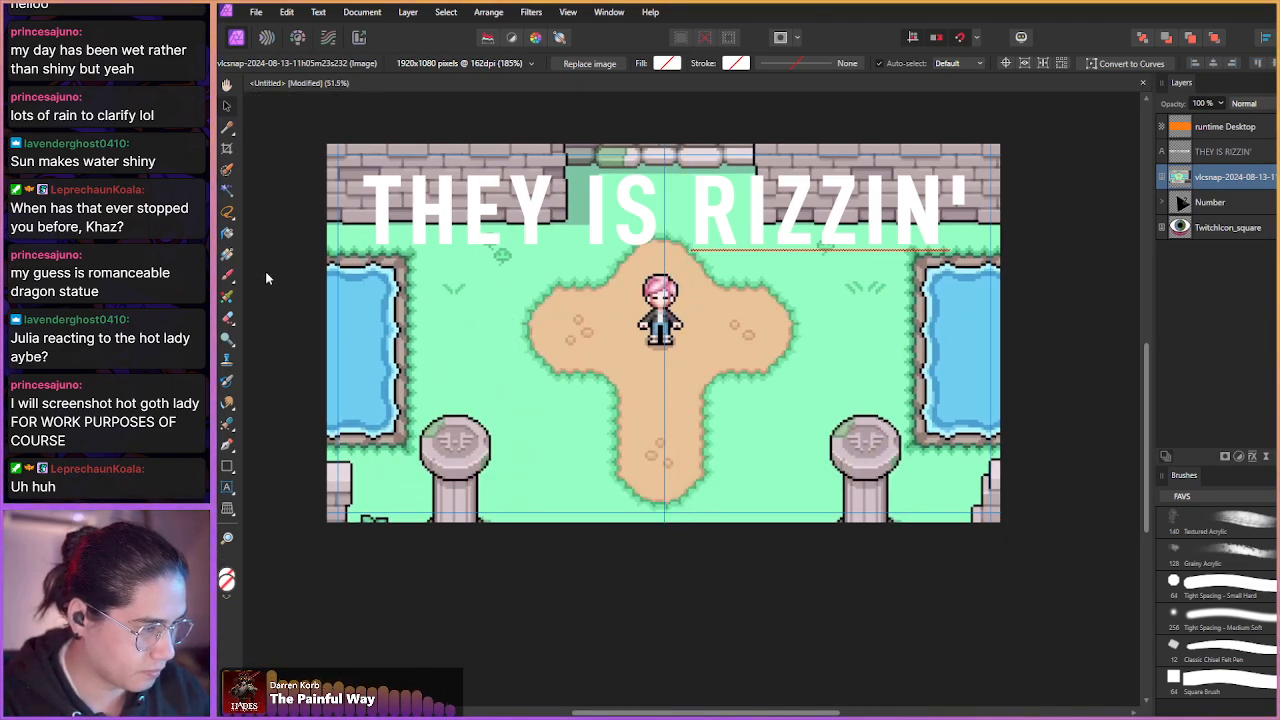
key(t)
drag(489, 367, 490, 372)
key(ctrl+z)
- Align the game snapshot so the pink-haired character stands centred on the vertical guide
key(v)
drag(454, 329, 458, 331)
scroll(523, 365, up, 3)
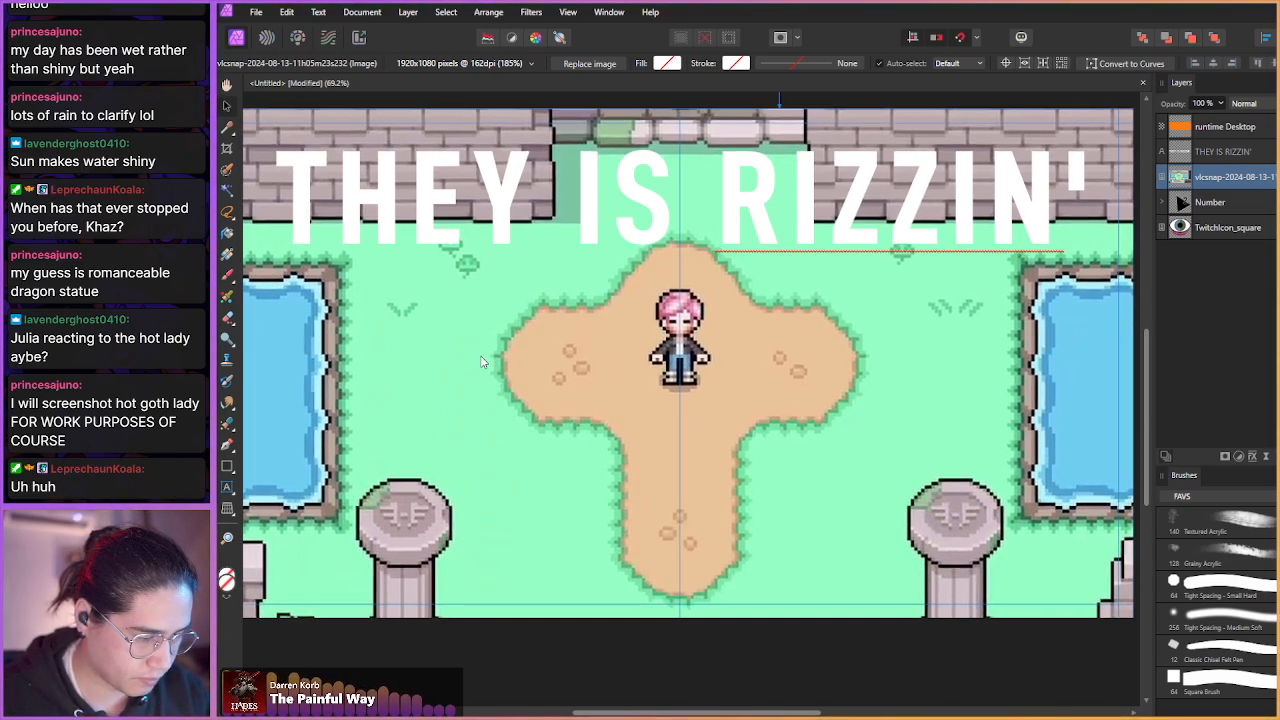
drag(474, 358, 350, 320)
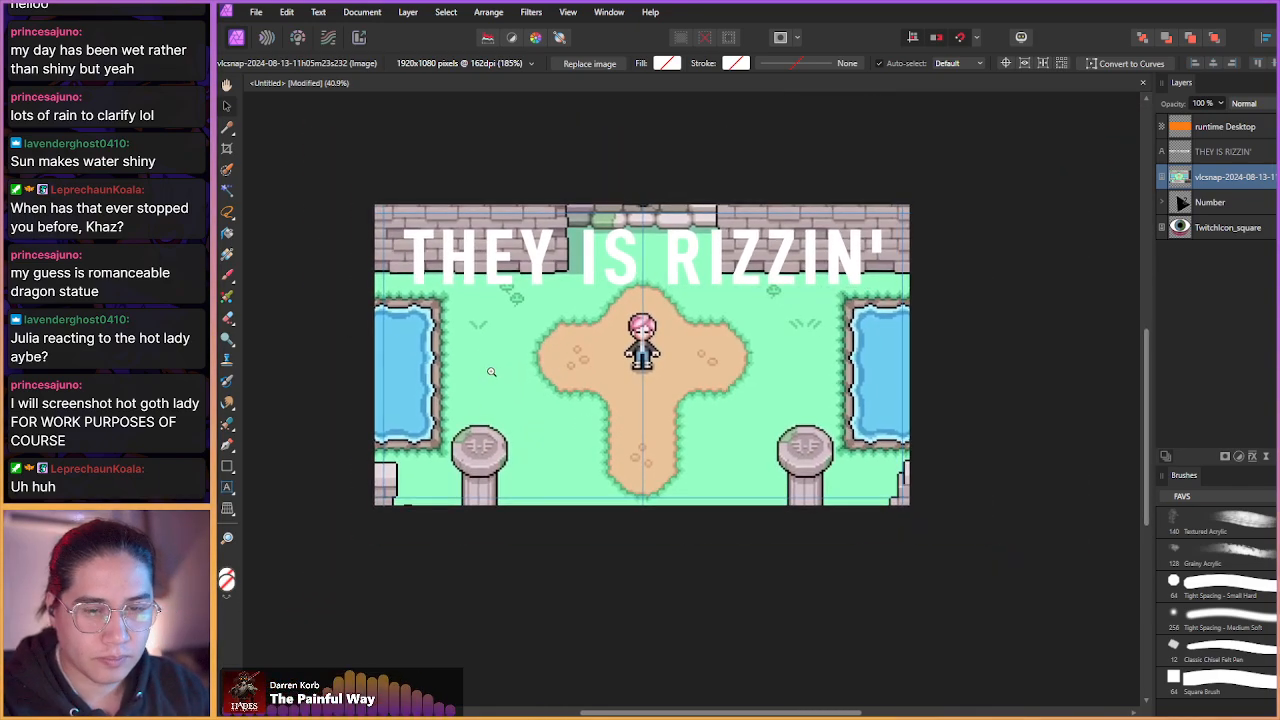
mouse_move(489, 372)
mouse_down()
mouse_move(547, 389)
mouse_move(506, 389)
mouse_up()
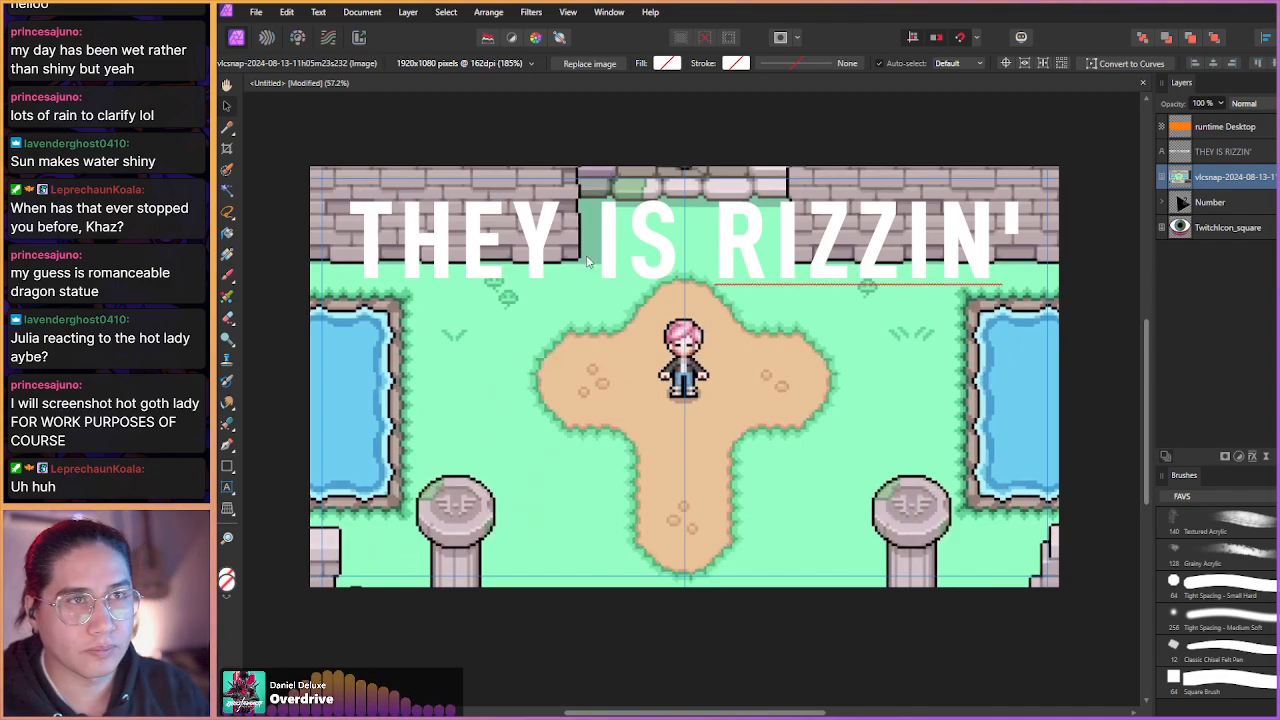
- Add a solid black outline effect to the title with an 8 px radius, aligned outside
click(1183, 153)
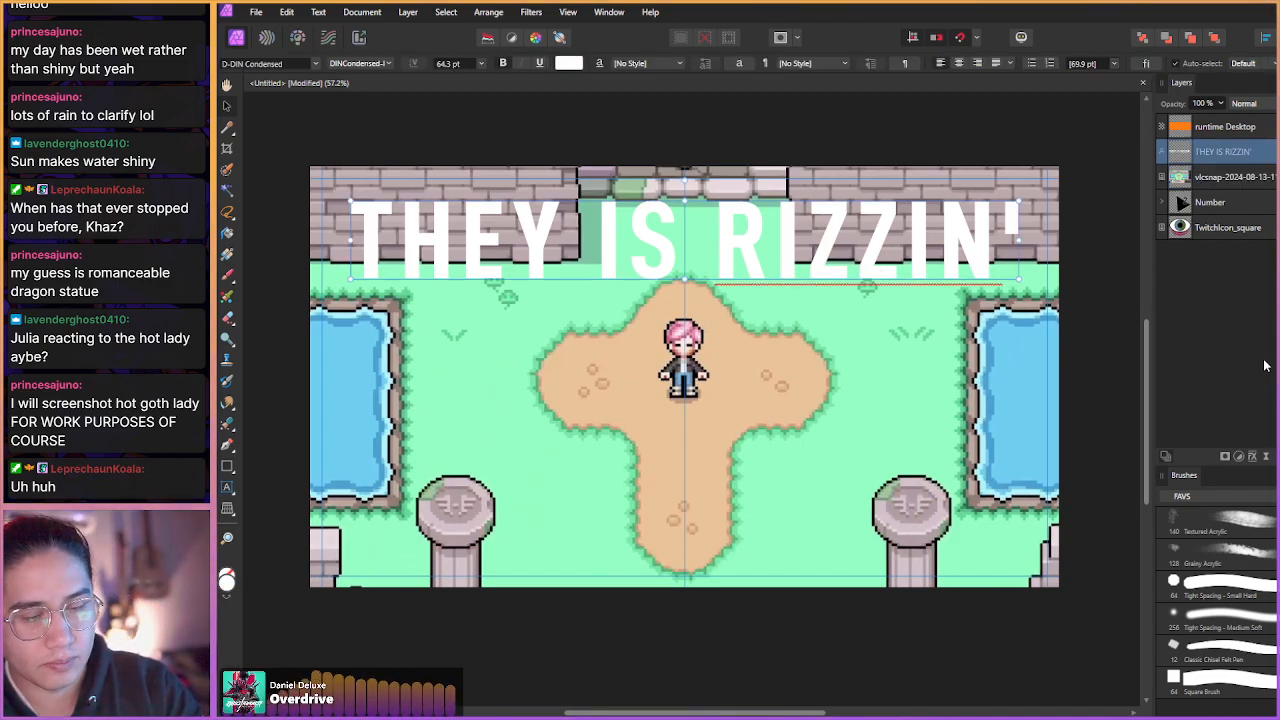
click(1253, 458)
drag(748, 181, 575, 313)
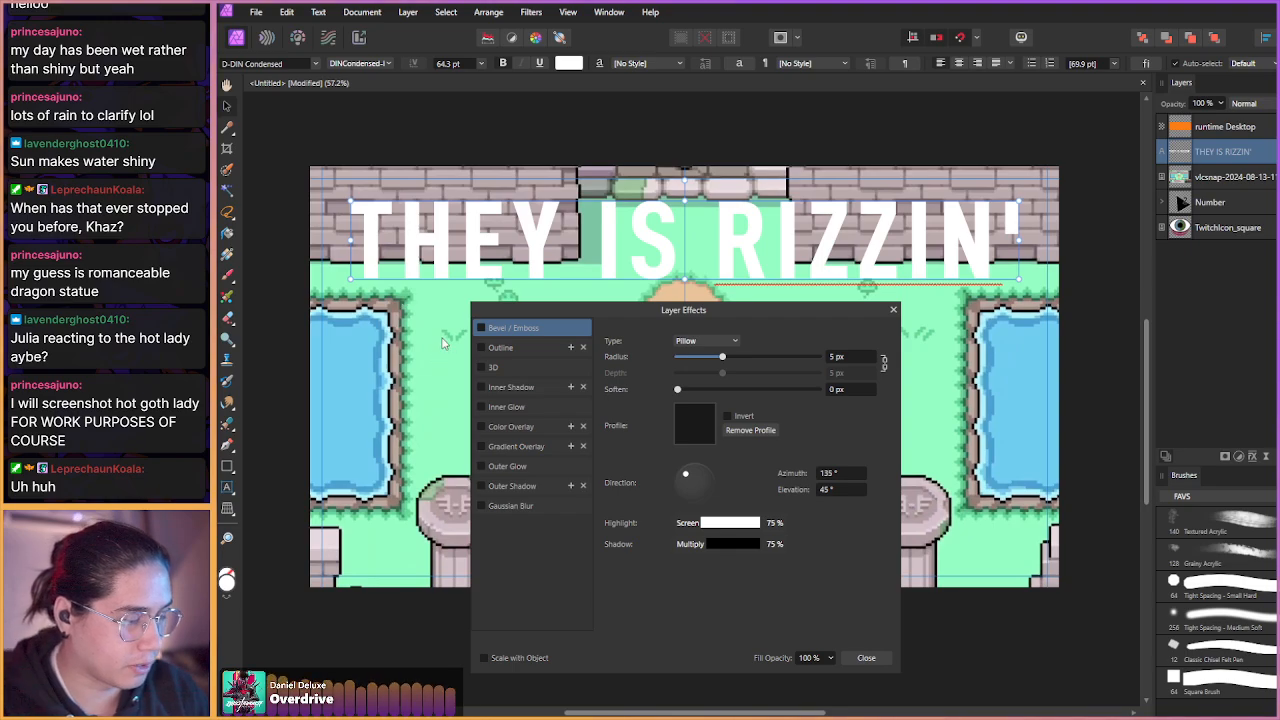
click(483, 349)
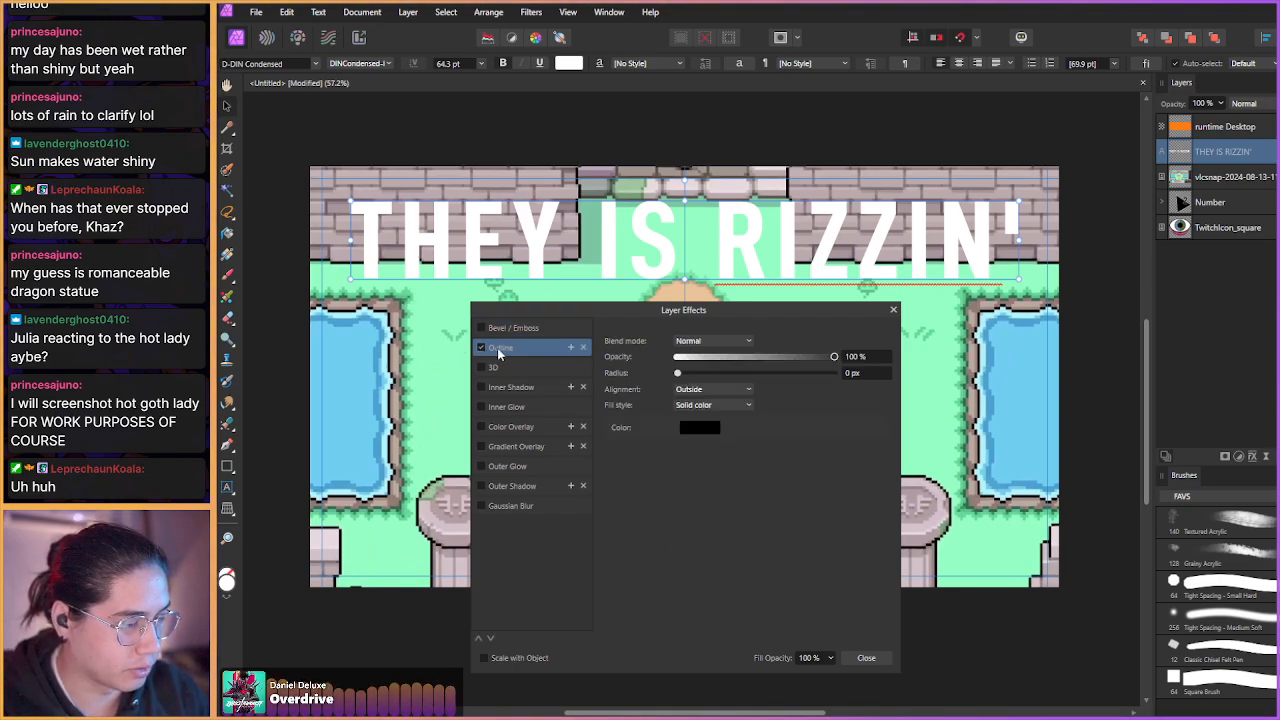
drag(686, 373, 728, 389)
scroll(866, 374, up, 3)
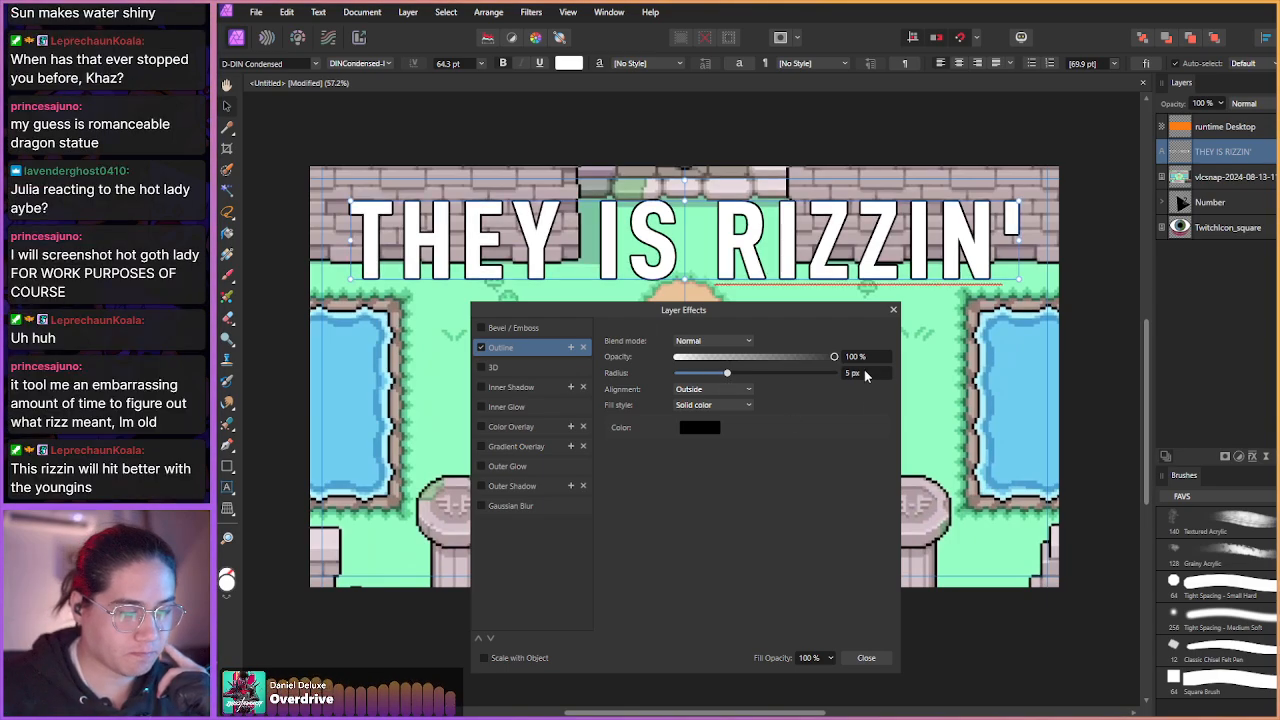
scroll(866, 374, up, 1)
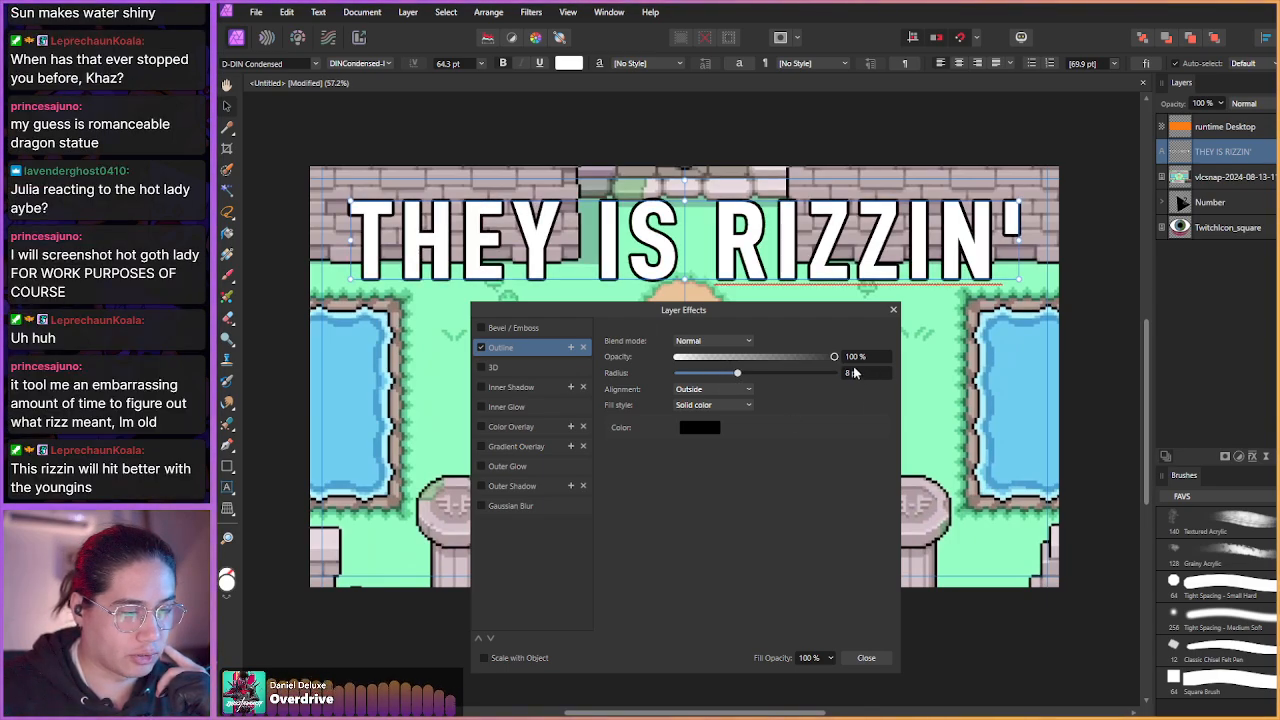
drag(736, 317, 739, 313)
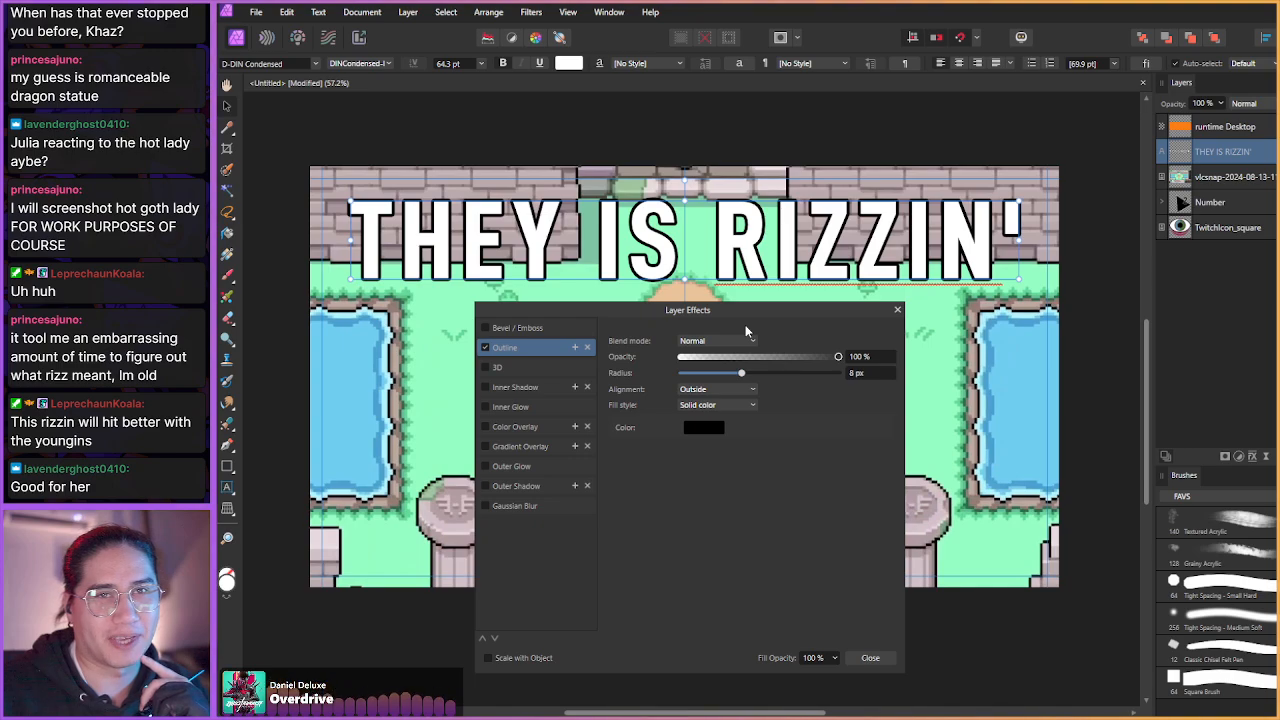
drag(730, 309, 723, 311)
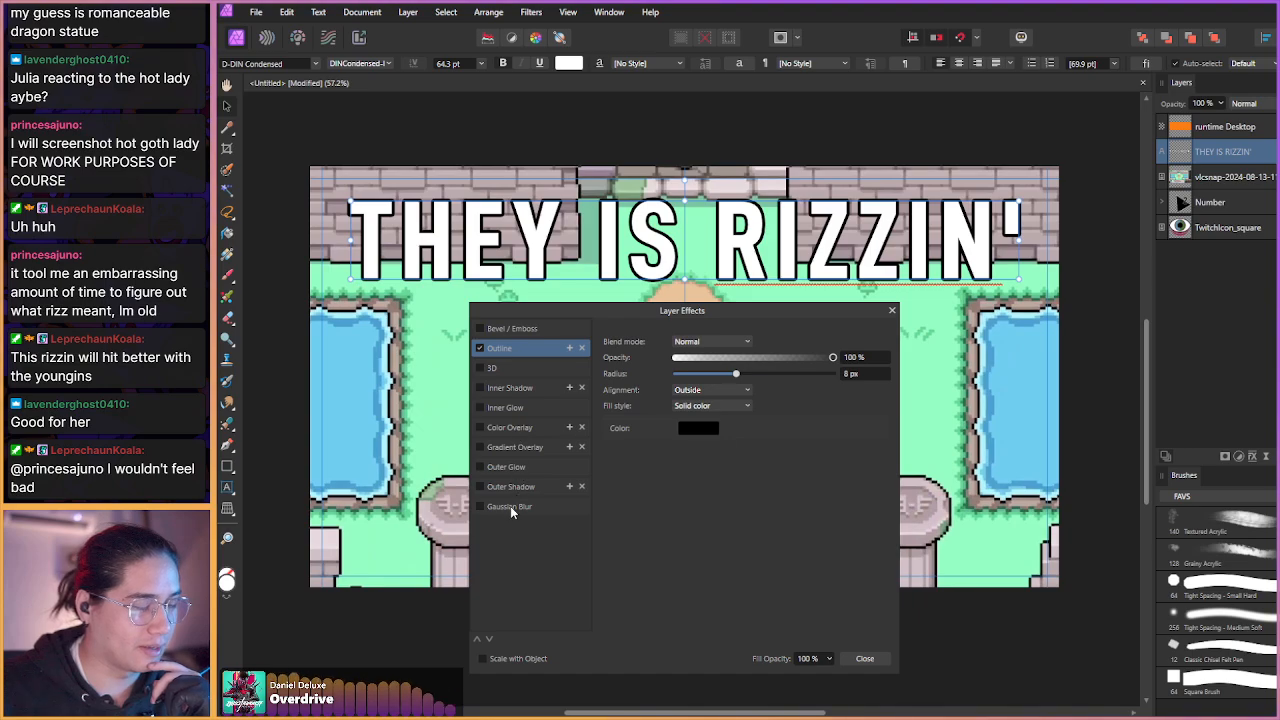
- Add a linear black-to-white gradient overlay to the title and turn it vertical so the letters darken downwards
click(512, 429)
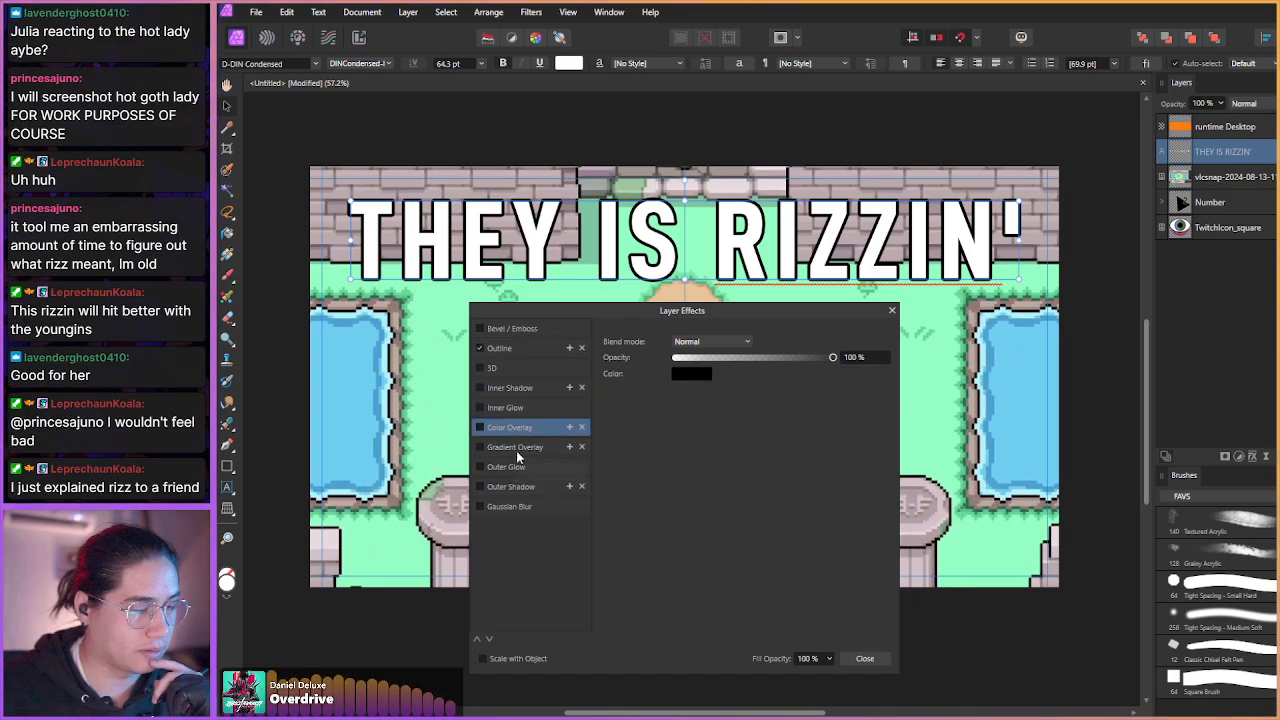
click(516, 448)
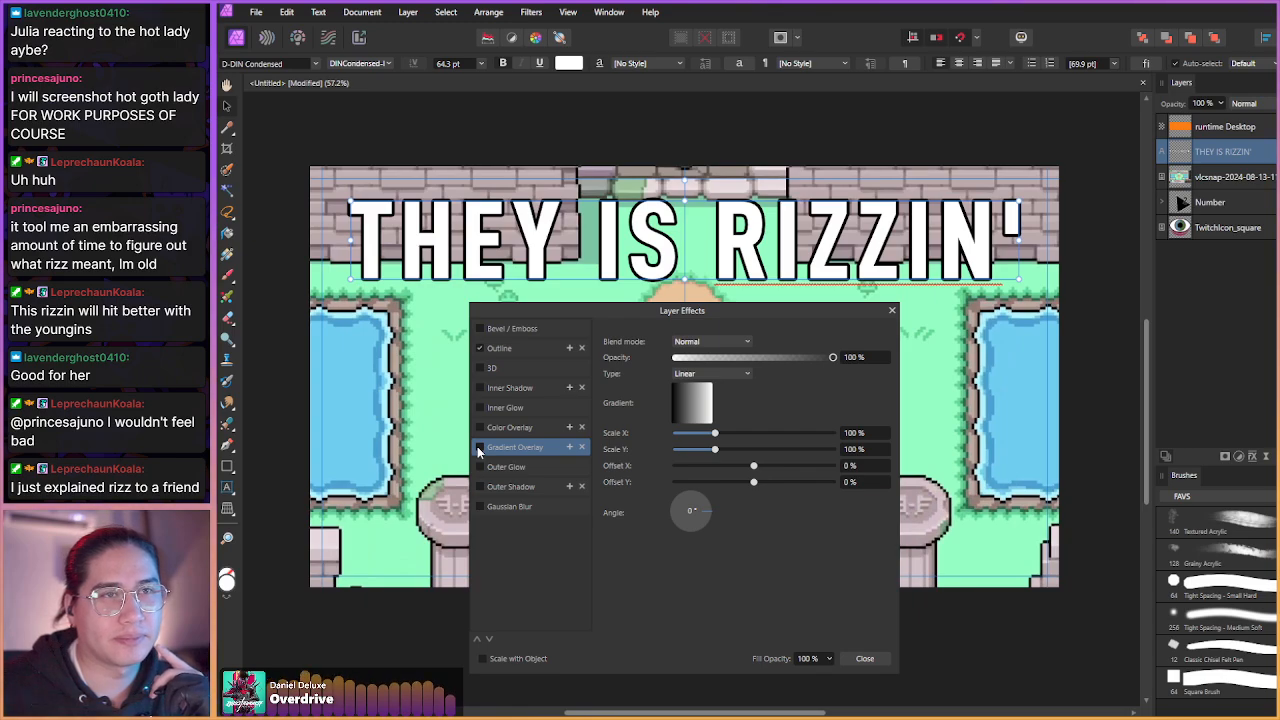
click(478, 448)
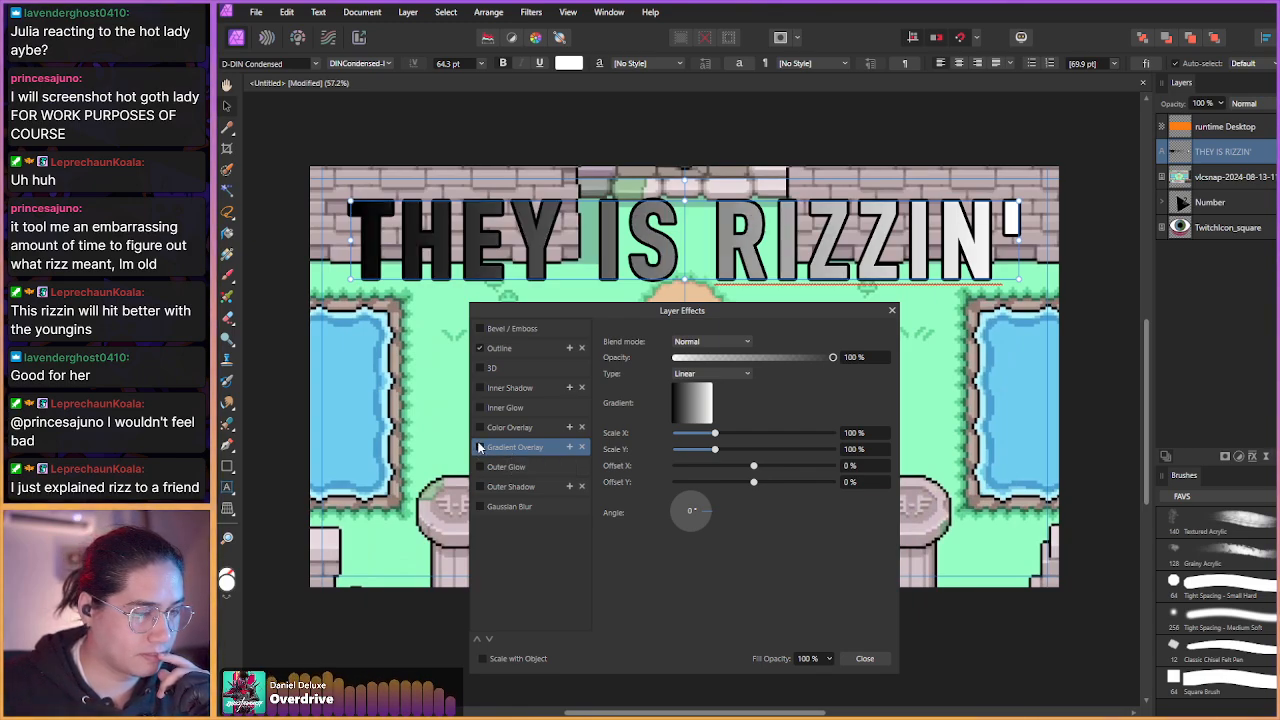
click(479, 447)
click(479, 447)
click(689, 534)
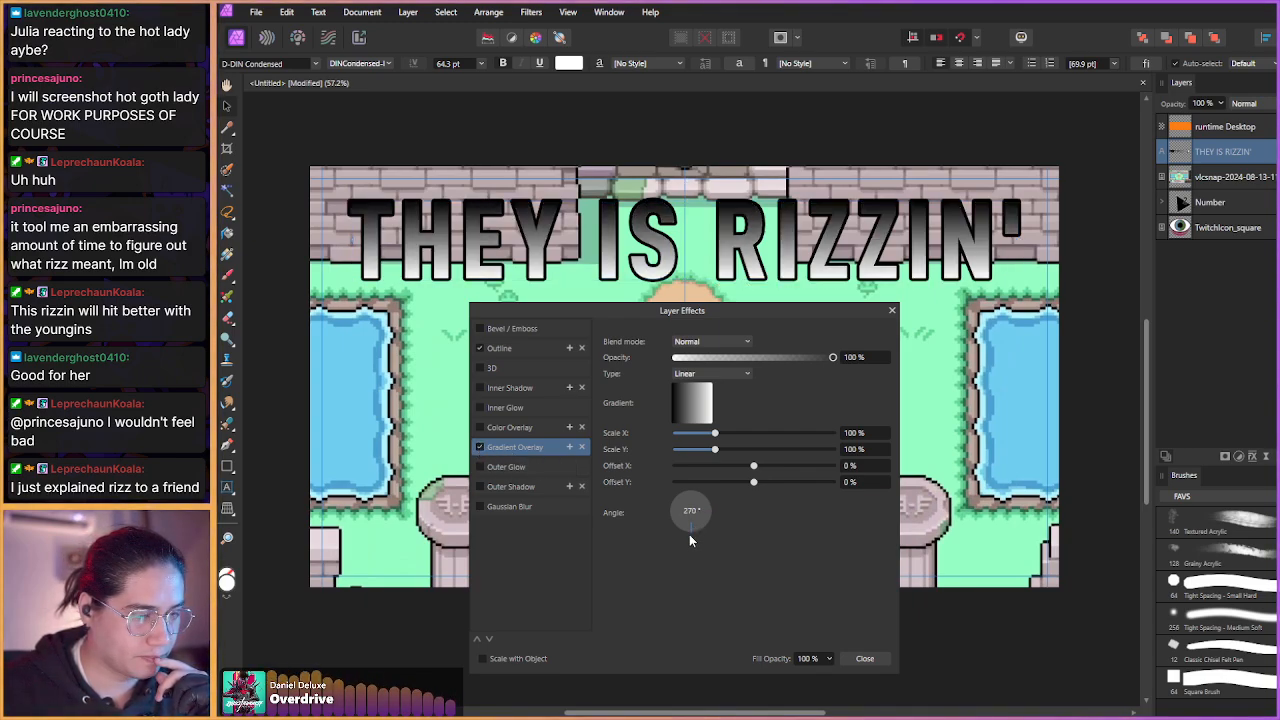
- Lighten the black stop of the title's gradient overlay to a light grey
click(692, 403)
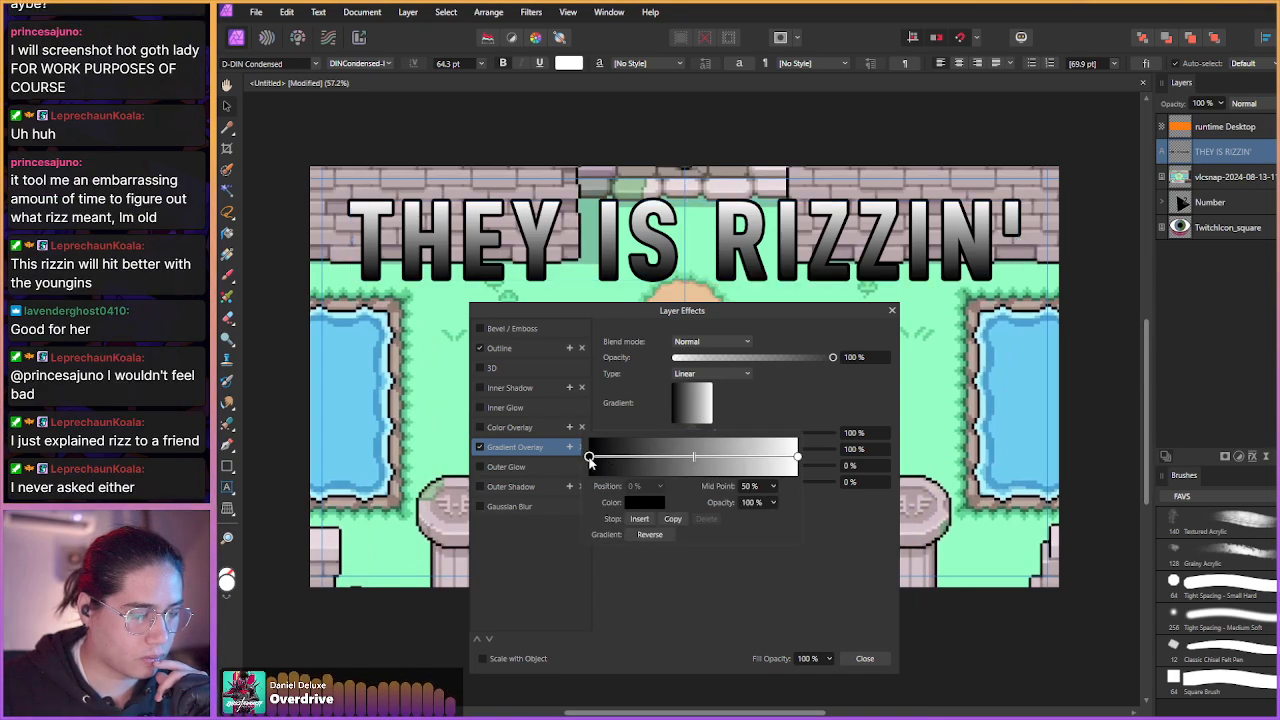
click(647, 502)
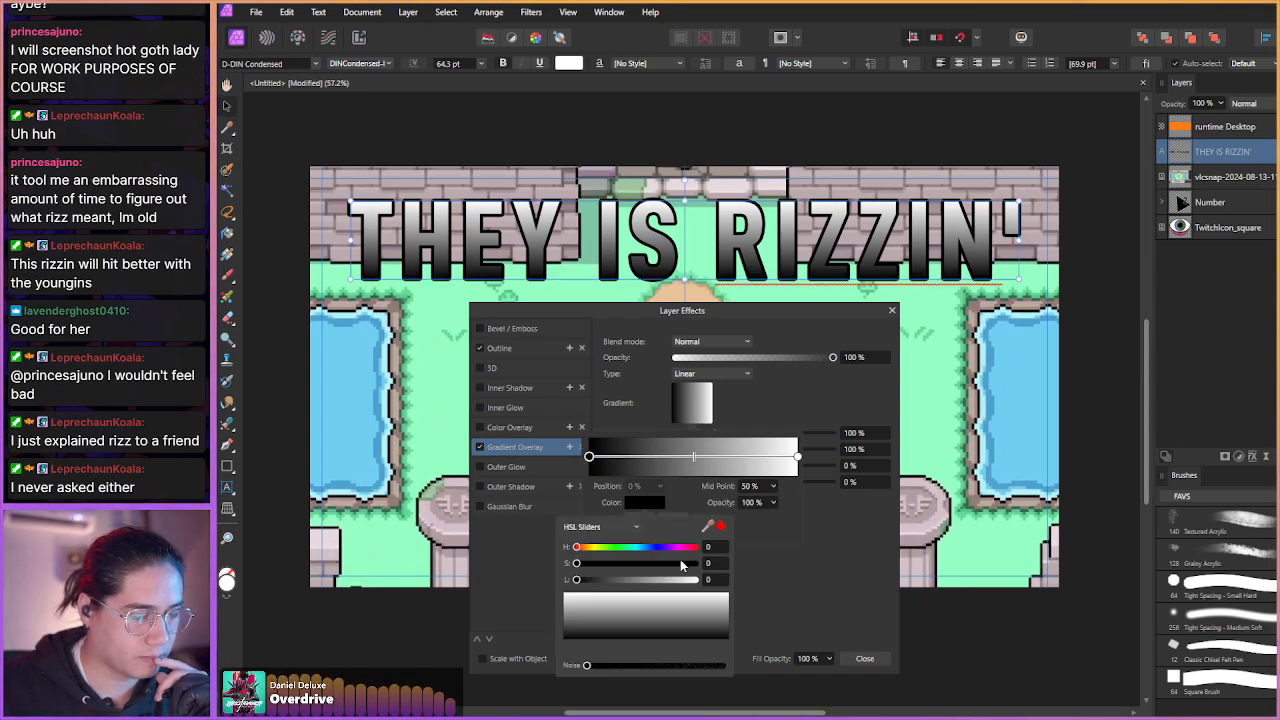
drag(623, 582, 670, 582)
click(824, 564)
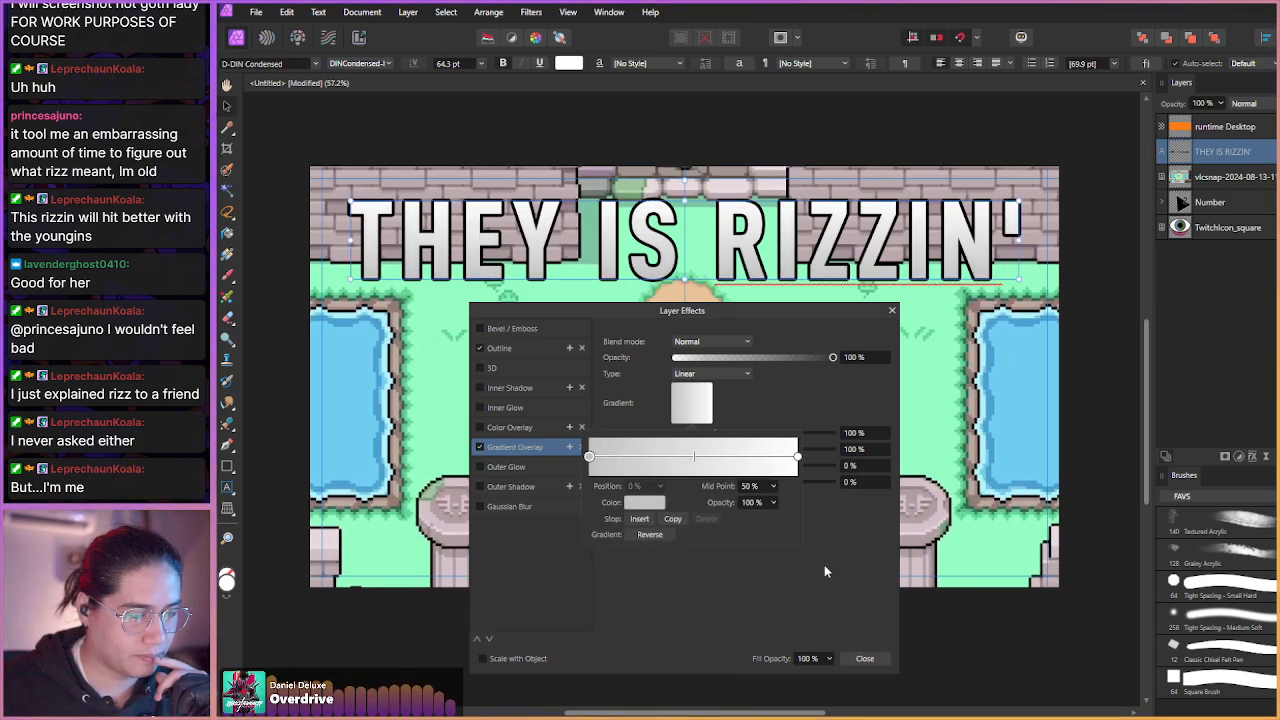
click(824, 564)
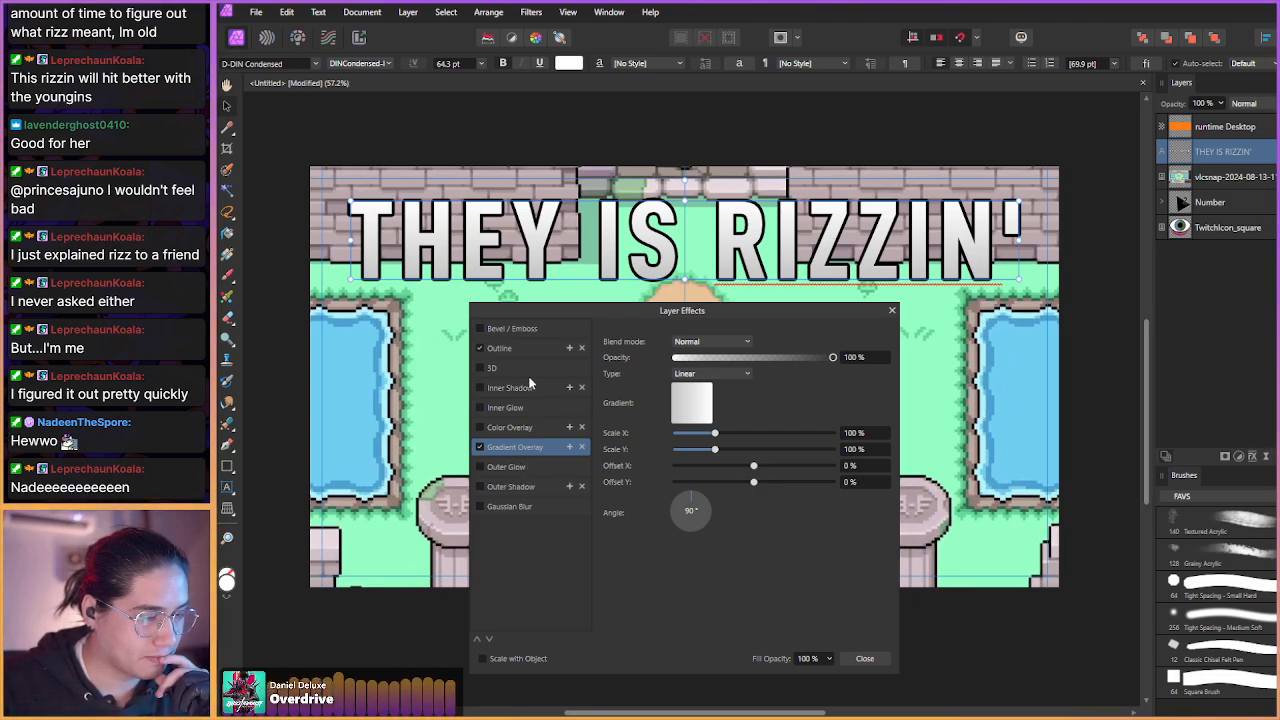
- Add a black outer shadow to the title and offset it downwards by about 19 px
click(514, 349)
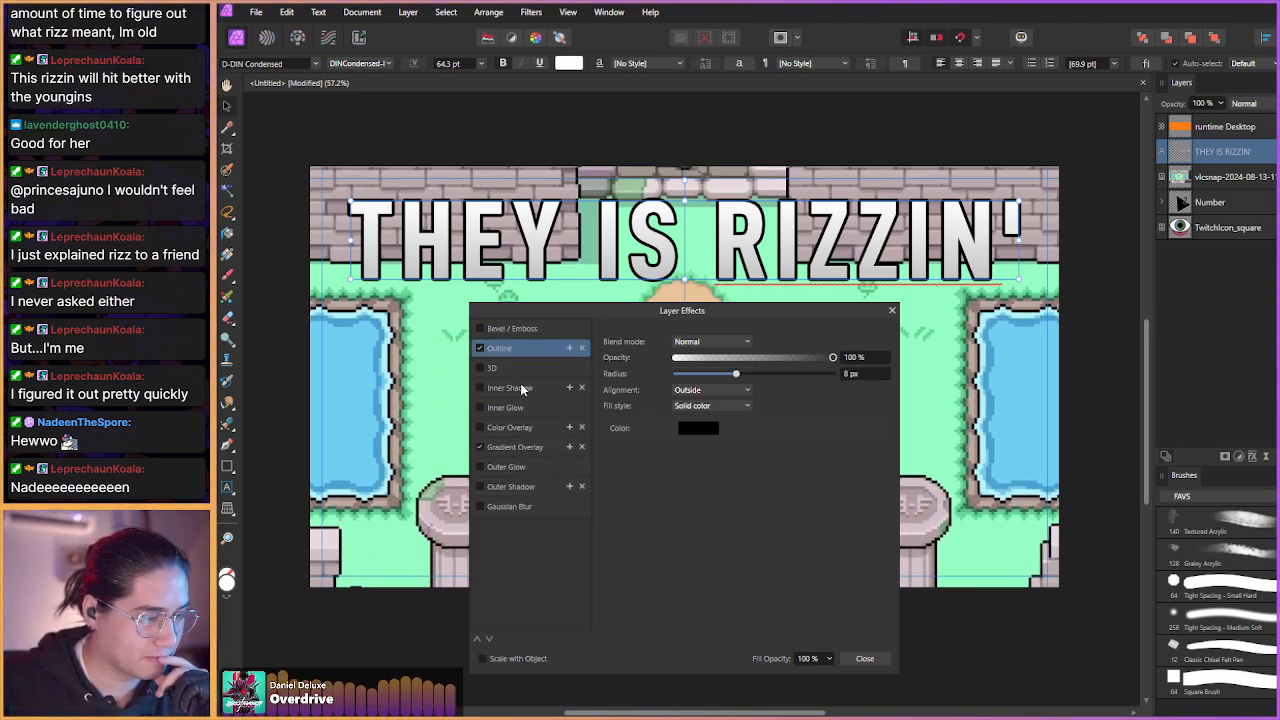
click(512, 487)
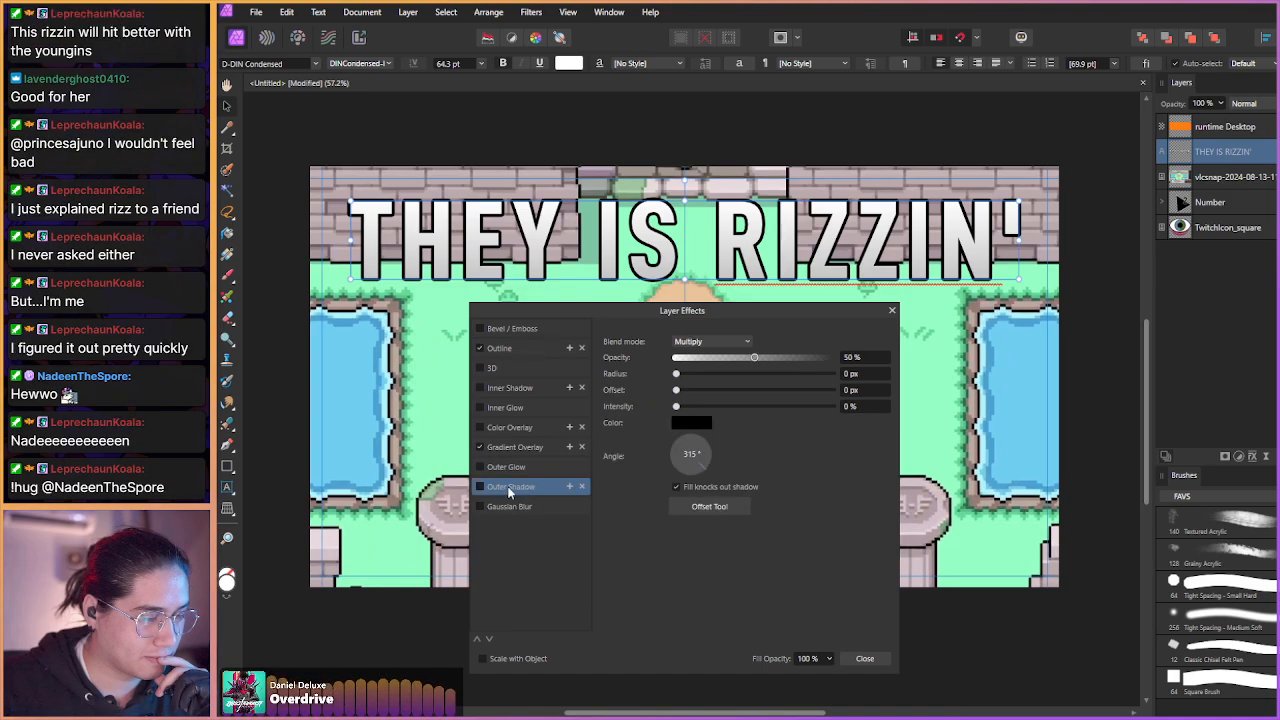
click(709, 506)
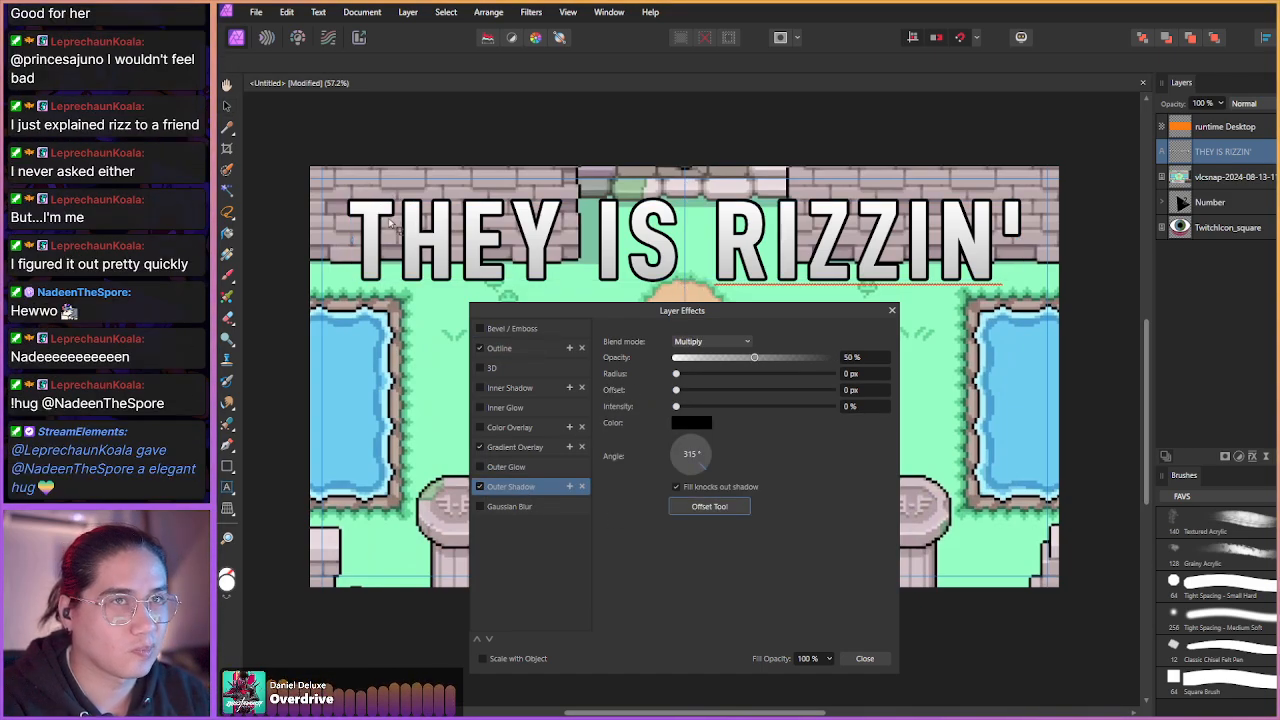
drag(411, 263, 410, 274)
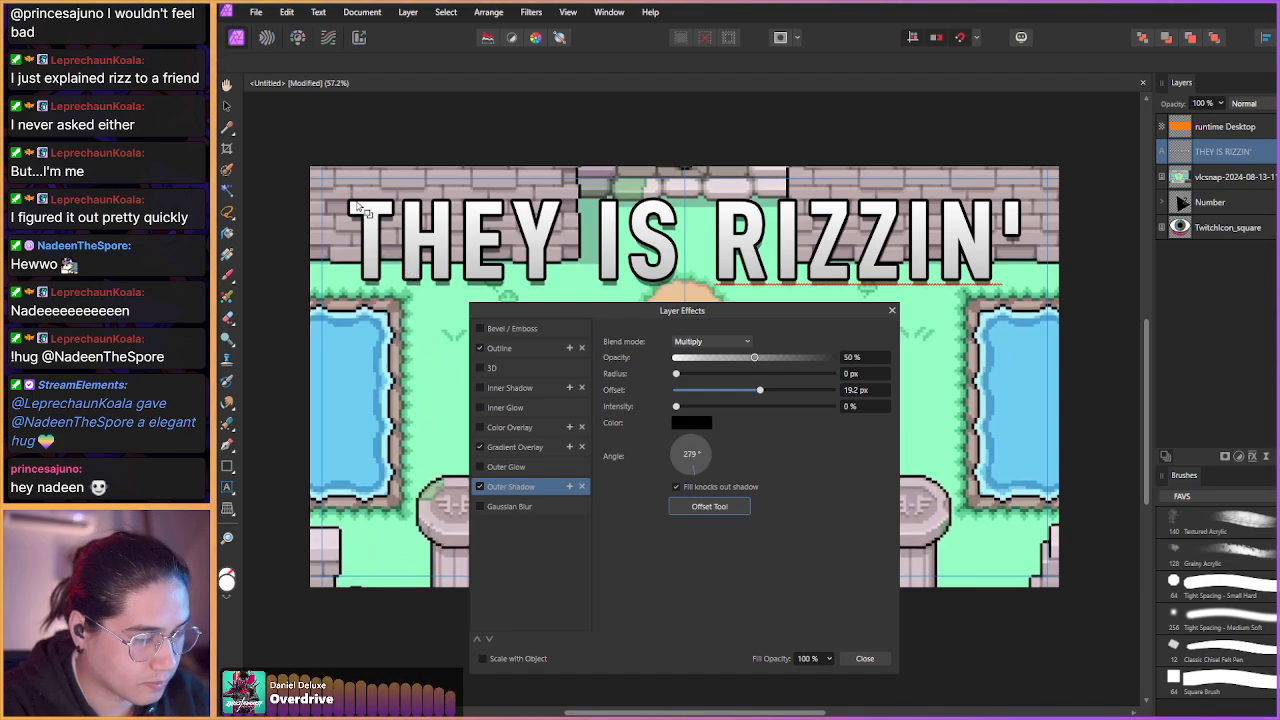
- Set the title's shadow to 270° with 10.1 px radius, 22.3 px offset and 20% intensity, and nudge the title slightly up
click(690, 480)
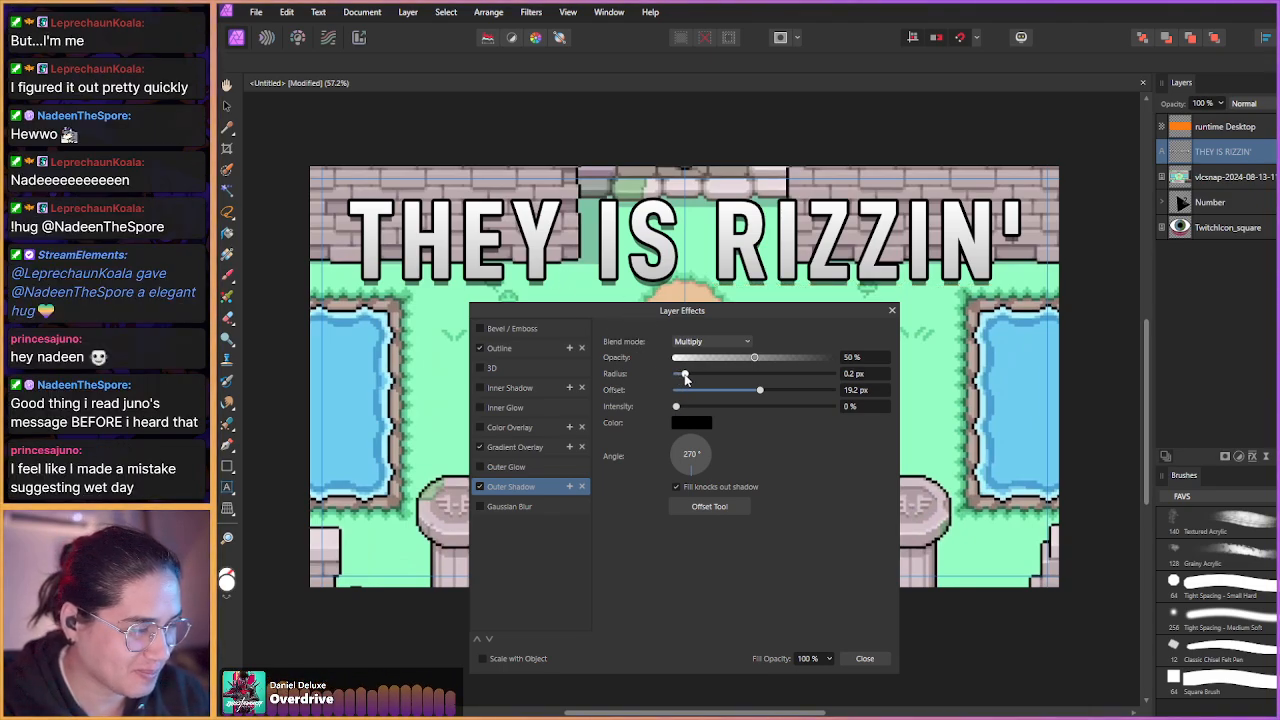
drag(676, 410, 763, 389)
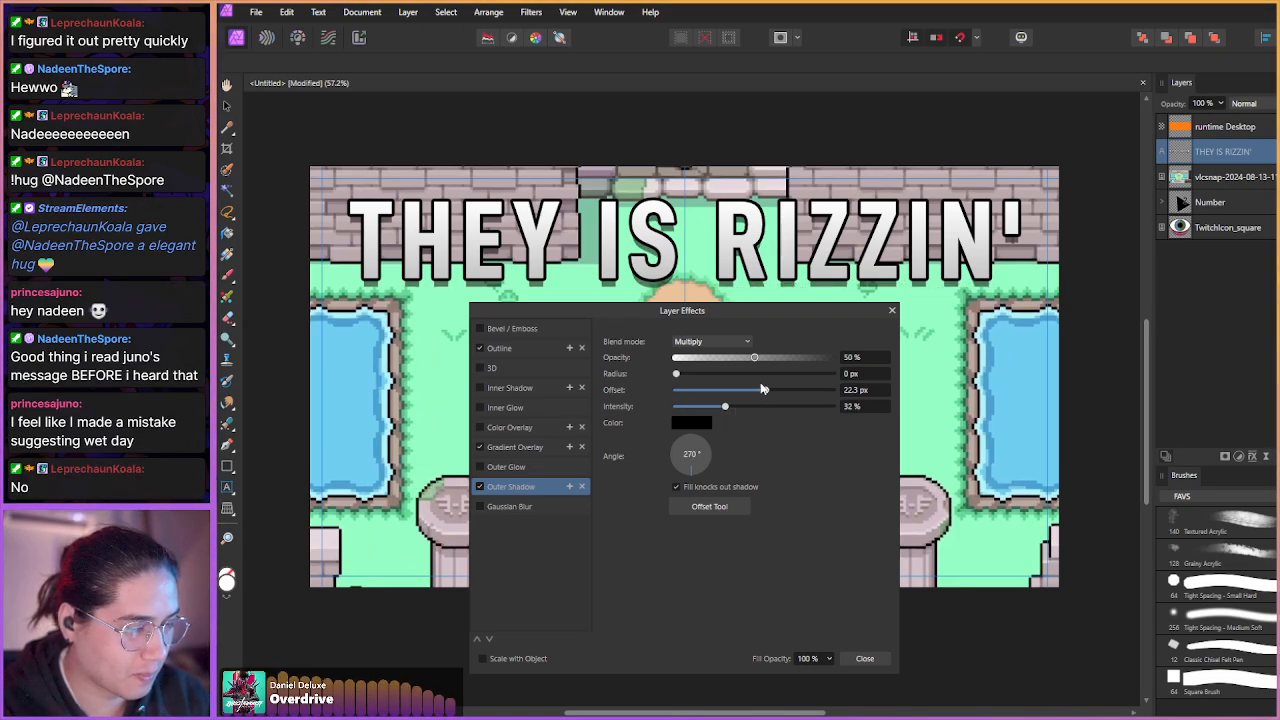
drag(676, 374, 704, 405)
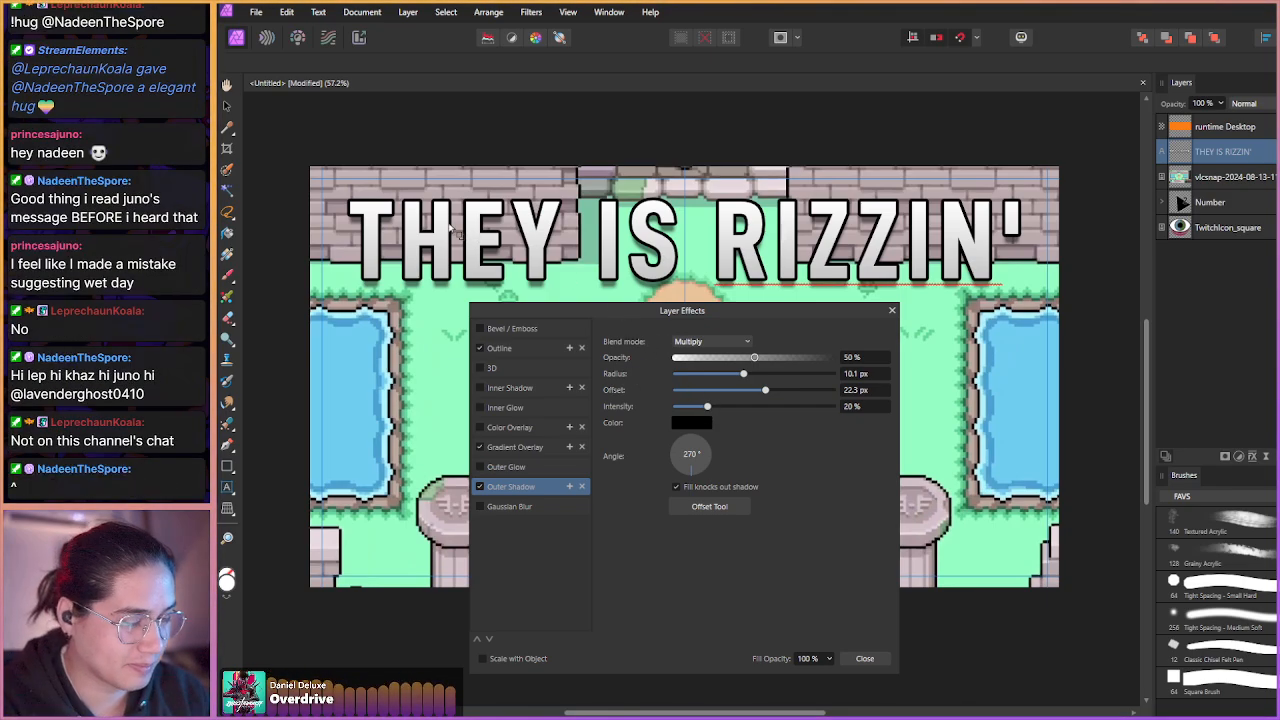
click(857, 658)
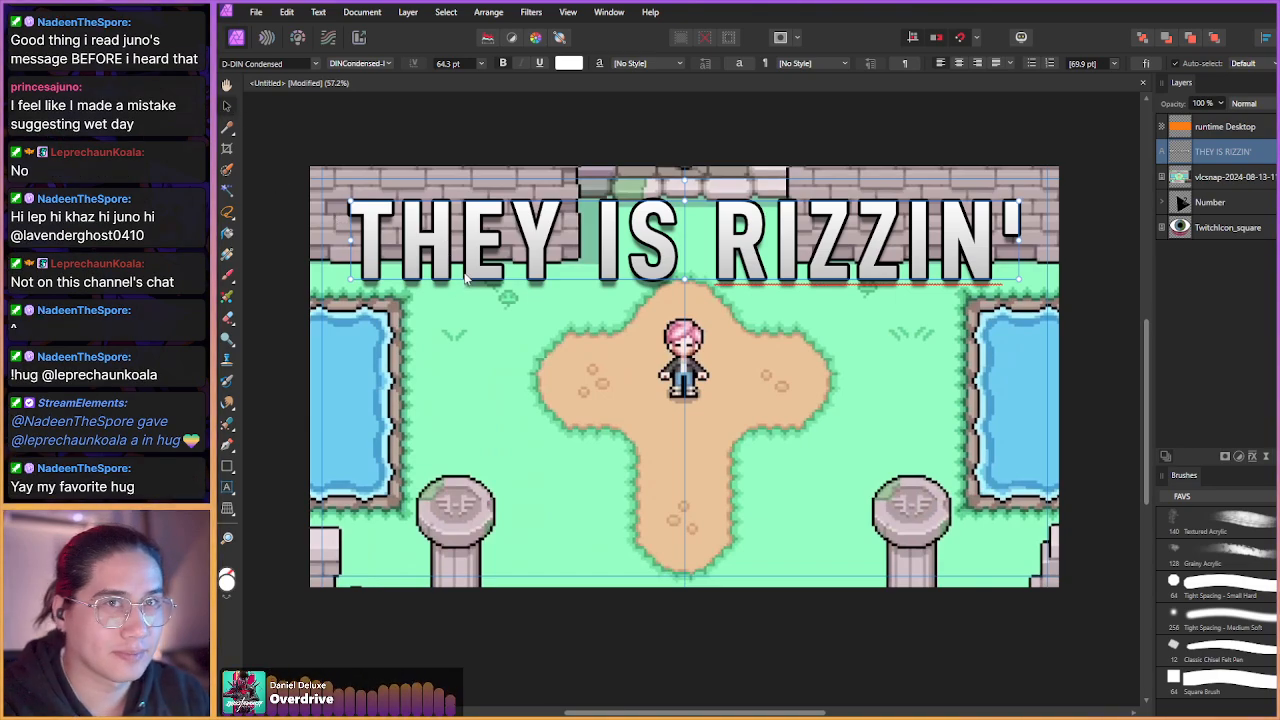
drag(473, 273, 472, 265)
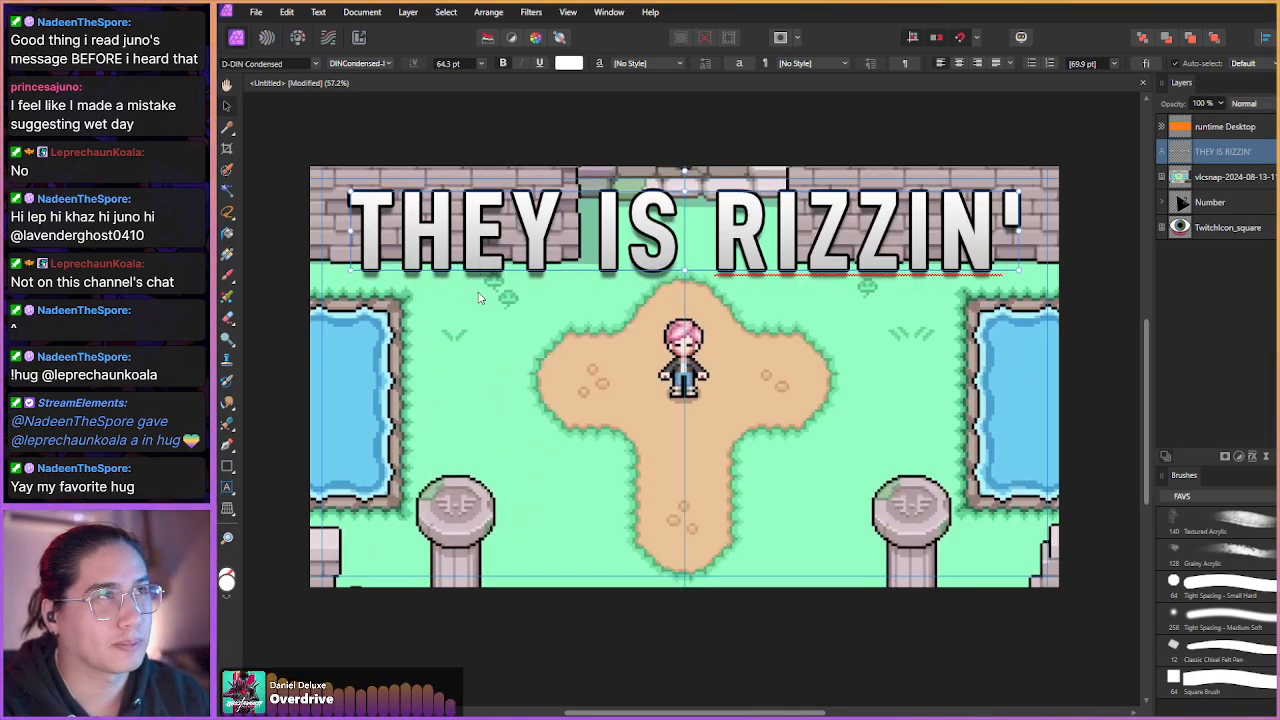
- Add a new pixel layer directly above the game snapshot and choose the Grainy Acrylic brush for painting
click(1212, 180)
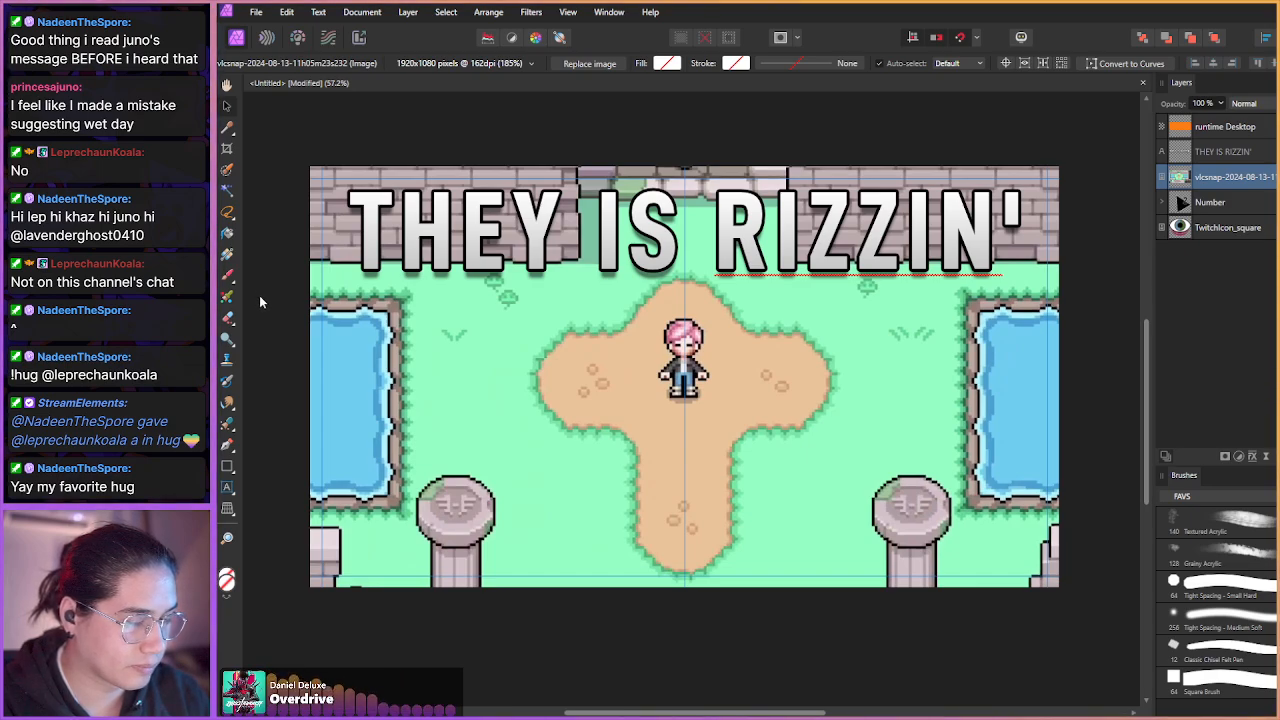
drag(539, 414, 423, 347)
scroll(550, 432, up, 1)
scroll(672, 421, up, 2)
drag(675, 422, 604, 416)
key(ctrl+shift+n)
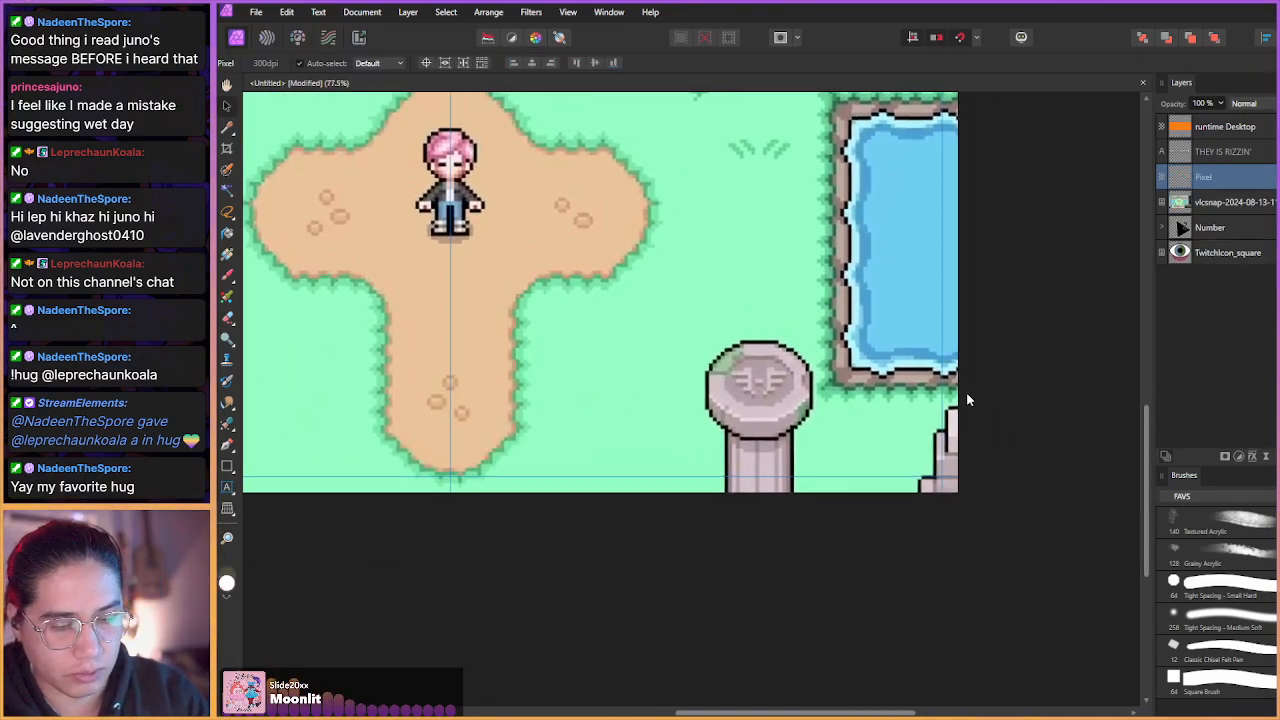
key(b)
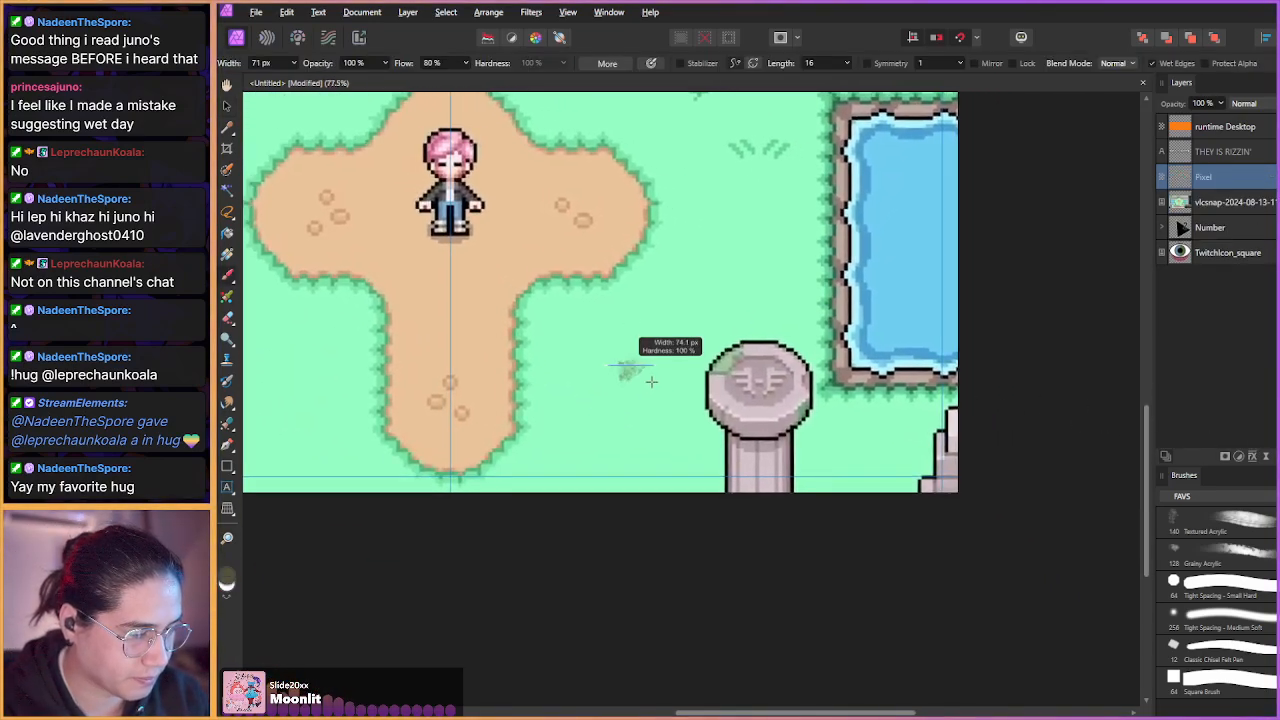
click(1210, 552)
- Sample the grass green and paint over the stone pillar right of the dirt path
alt+click(627, 358)
mouse_move(690, 372)
mouse_down()
mouse_move(722, 394)
mouse_move(734, 376)
mouse_move(754, 381)
mouse_move(764, 352)
mouse_move(783, 368)
mouse_move(778, 352)
mouse_move(784, 391)
mouse_up()
mouse_move(779, 396)
mouse_down()
mouse_move(726, 423)
mouse_move(729, 468)
mouse_move(773, 481)
mouse_up()
- Paint over the stone pillar left of the dirt path with grass green, finishing its edge with a 42 px brush
drag(594, 391, 936, 416)
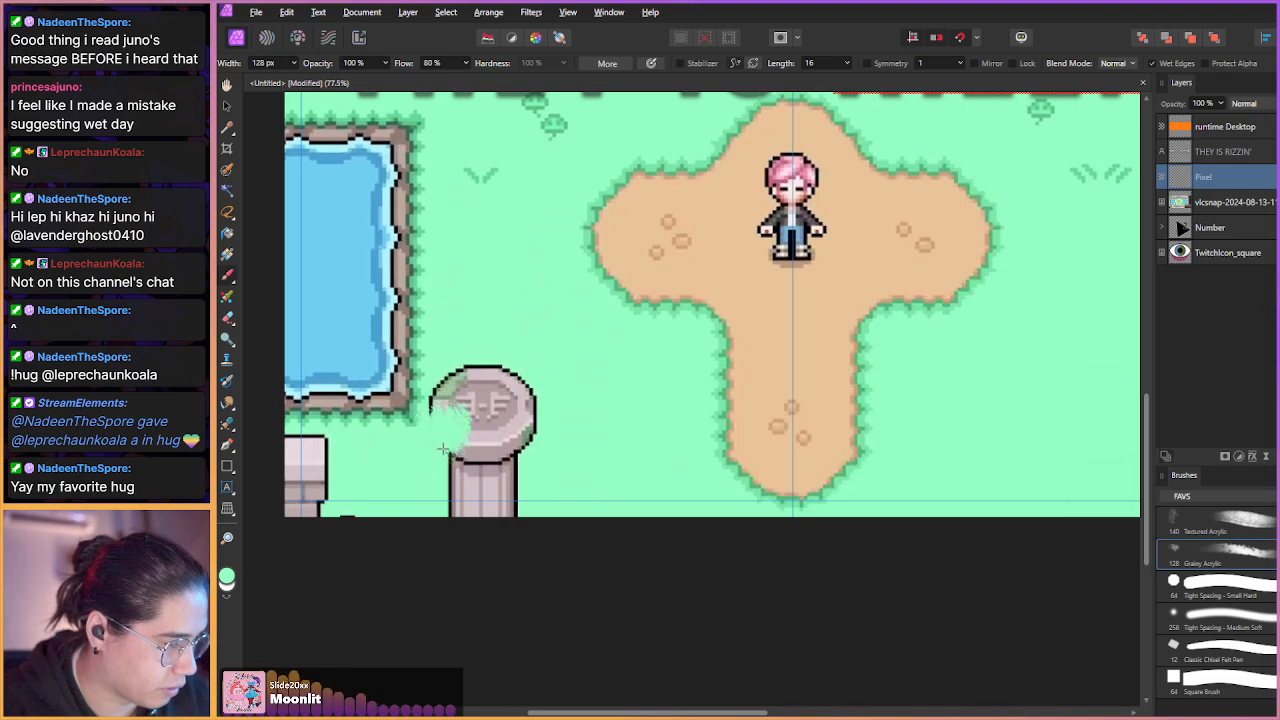
scroll(432, 449, up, 3)
mouse_move(500, 320)
mouse_down()
mouse_move(590, 400)
mouse_move(560, 450)
mouse_move(532, 422)
mouse_move(545, 520)
mouse_move(486, 491)
mouse_move(485, 455)
mouse_up()
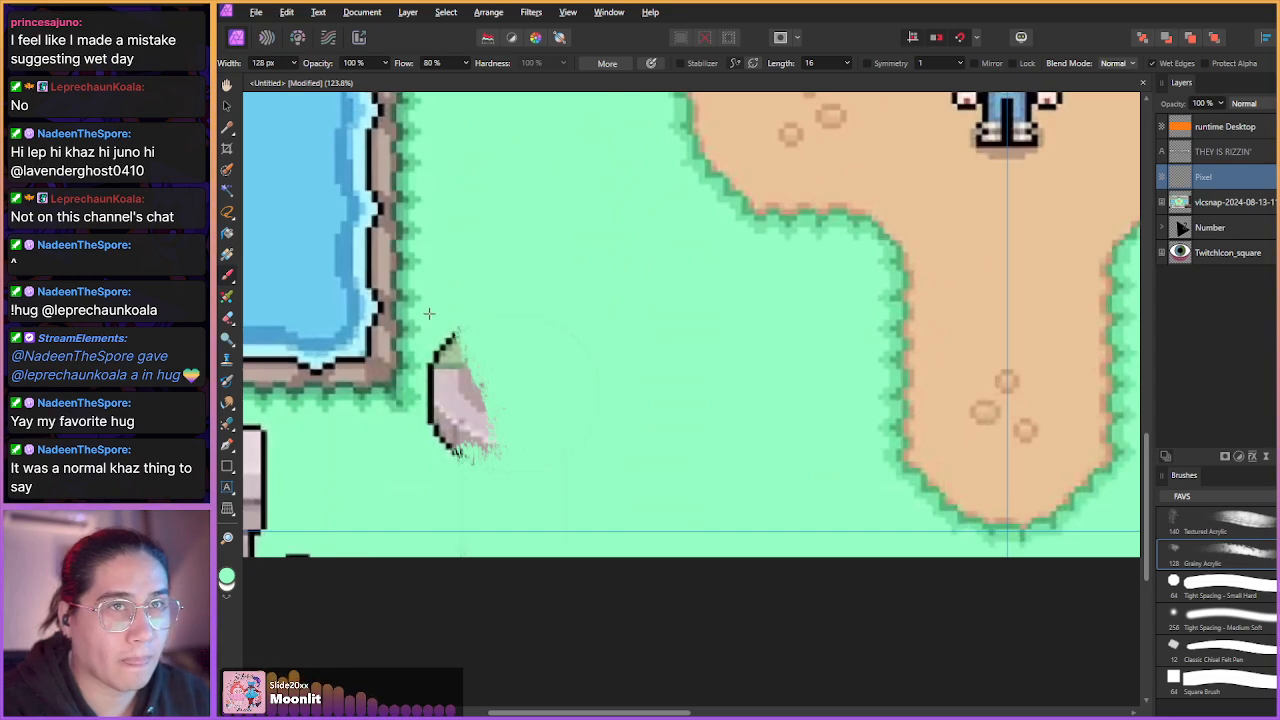
mouse_move(432, 388)
mouse_down()
mouse_move(434, 408)
mouse_move(449, 402)
mouse_move(467, 364)
mouse_move(456, 359)
mouse_move(466, 474)
mouse_move(477, 454)
mouse_move(460, 410)
mouse_move(430, 410)
mouse_up()
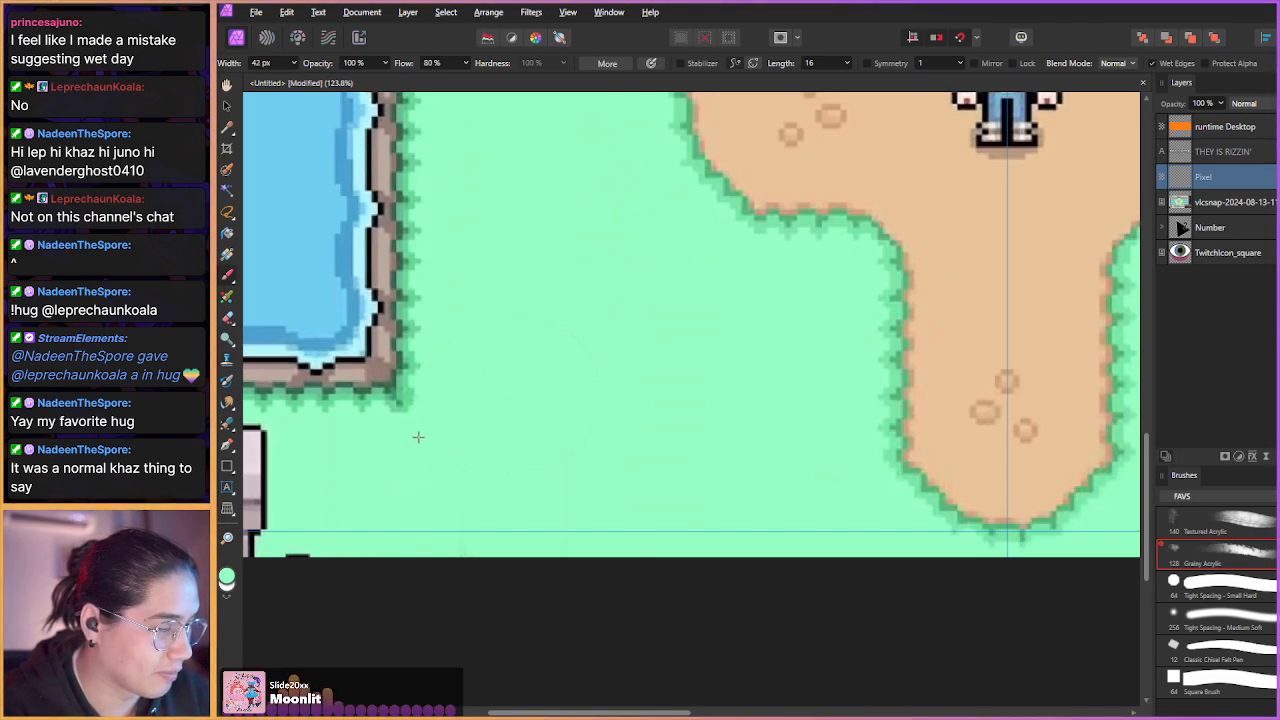
key(ctrl+1)
scroll(398, 413, down, 5)
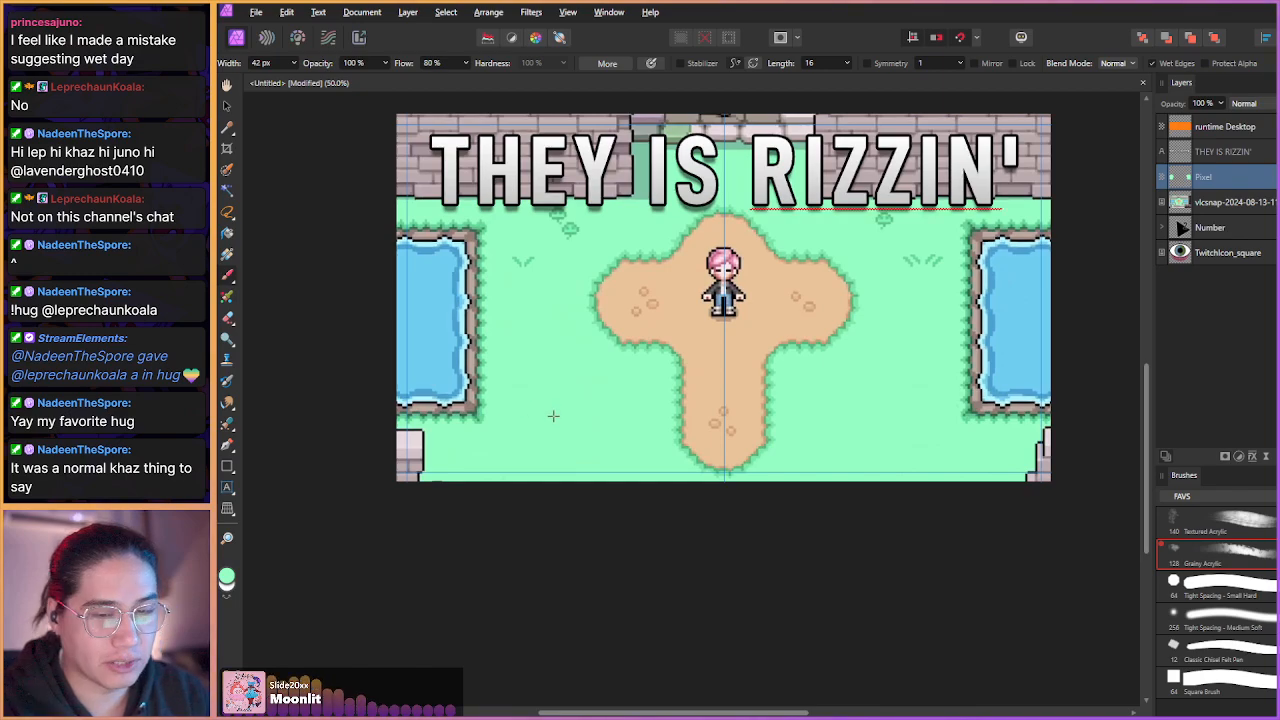
drag(562, 400, 558, 425)
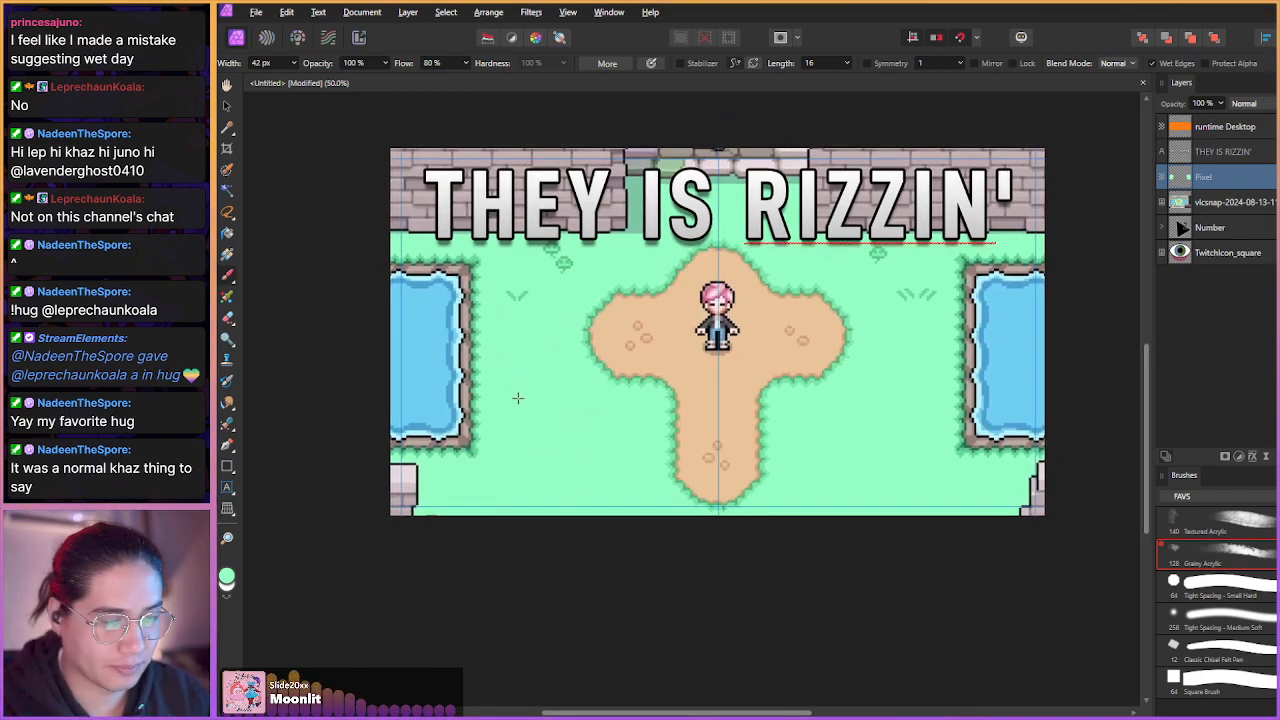
scroll(516, 398, up, 3)
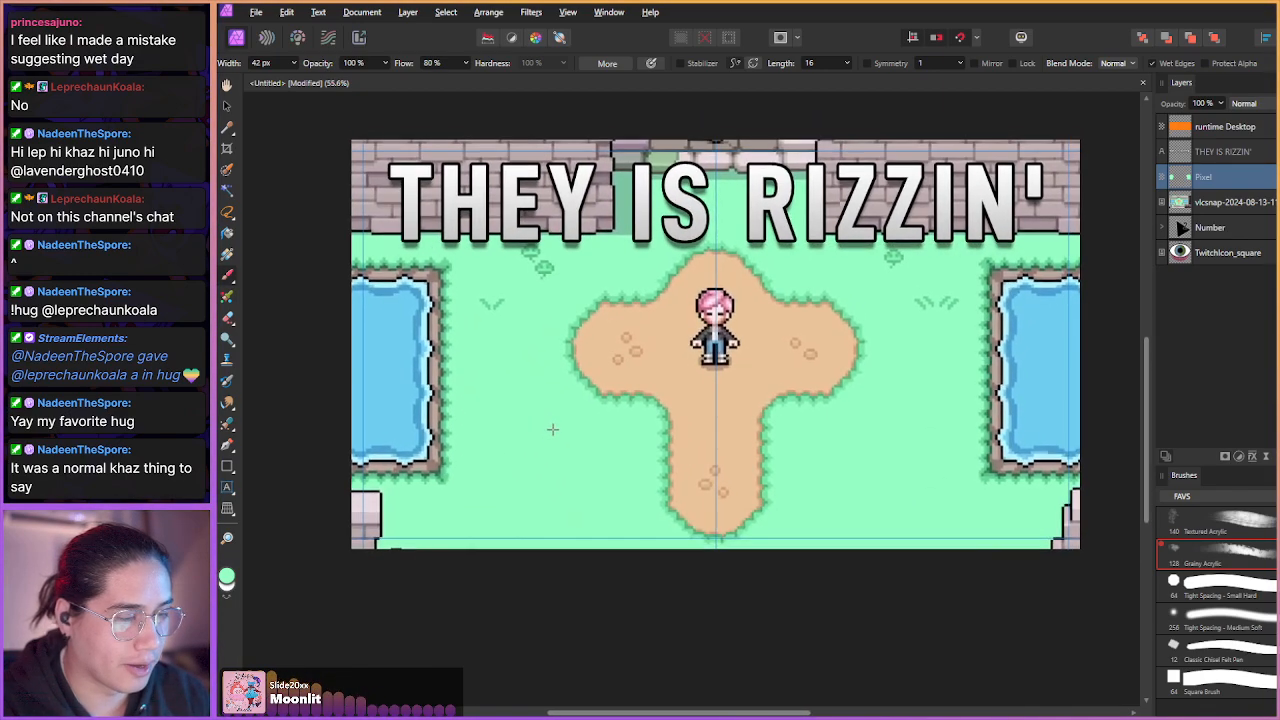
scroll(552, 429, up, 2)
drag(539, 456, 529, 446)
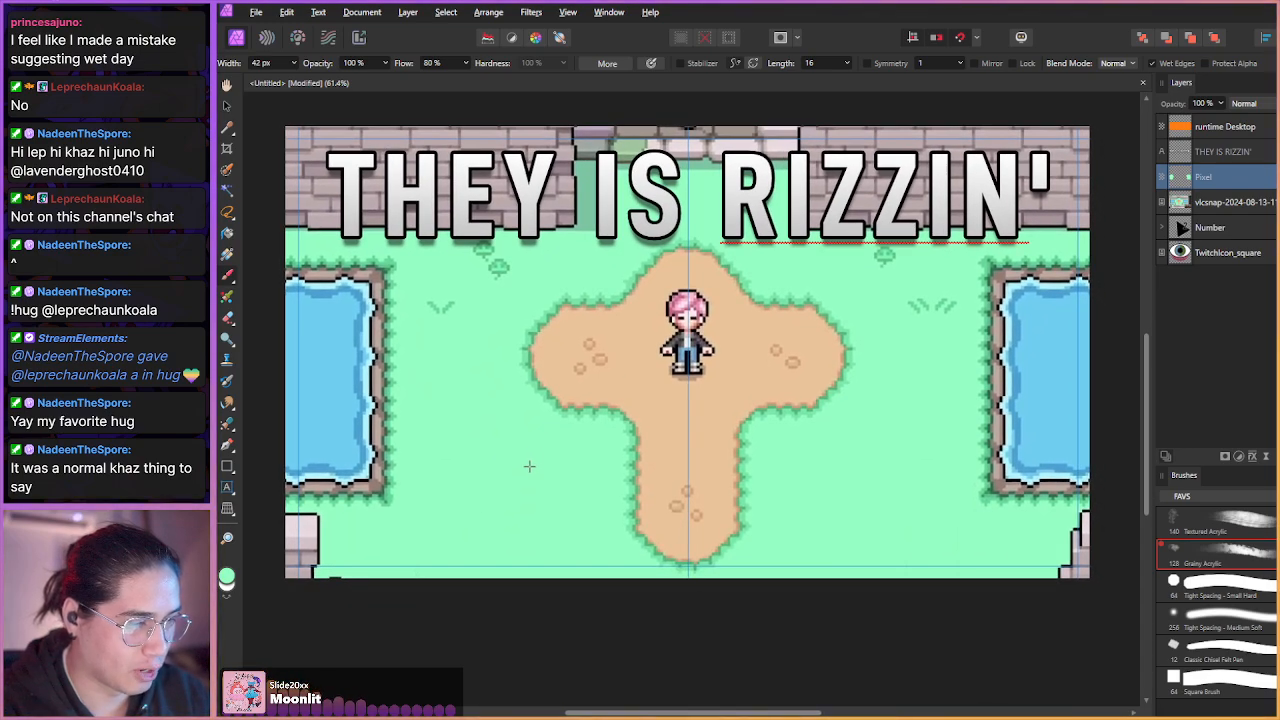
mouse_move(529, 467)
mouse_down()
mouse_move(514, 444)
mouse_move(510, 455)
mouse_up()
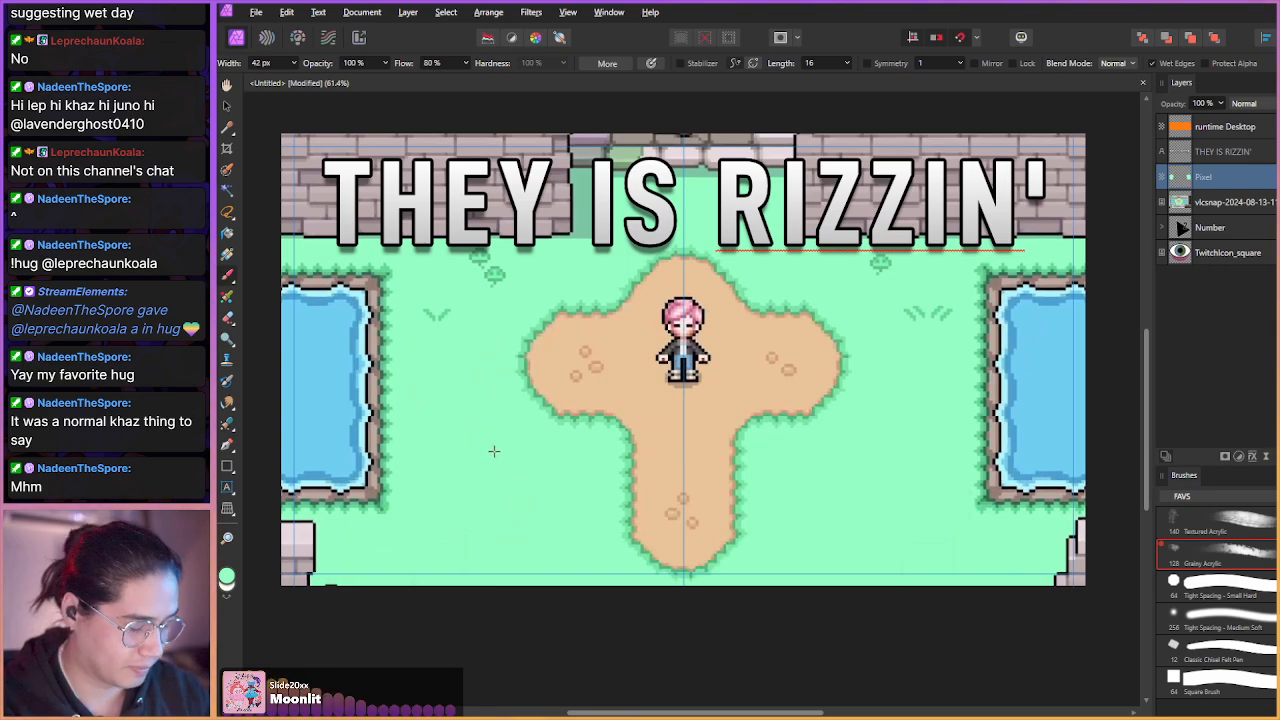
key(v)
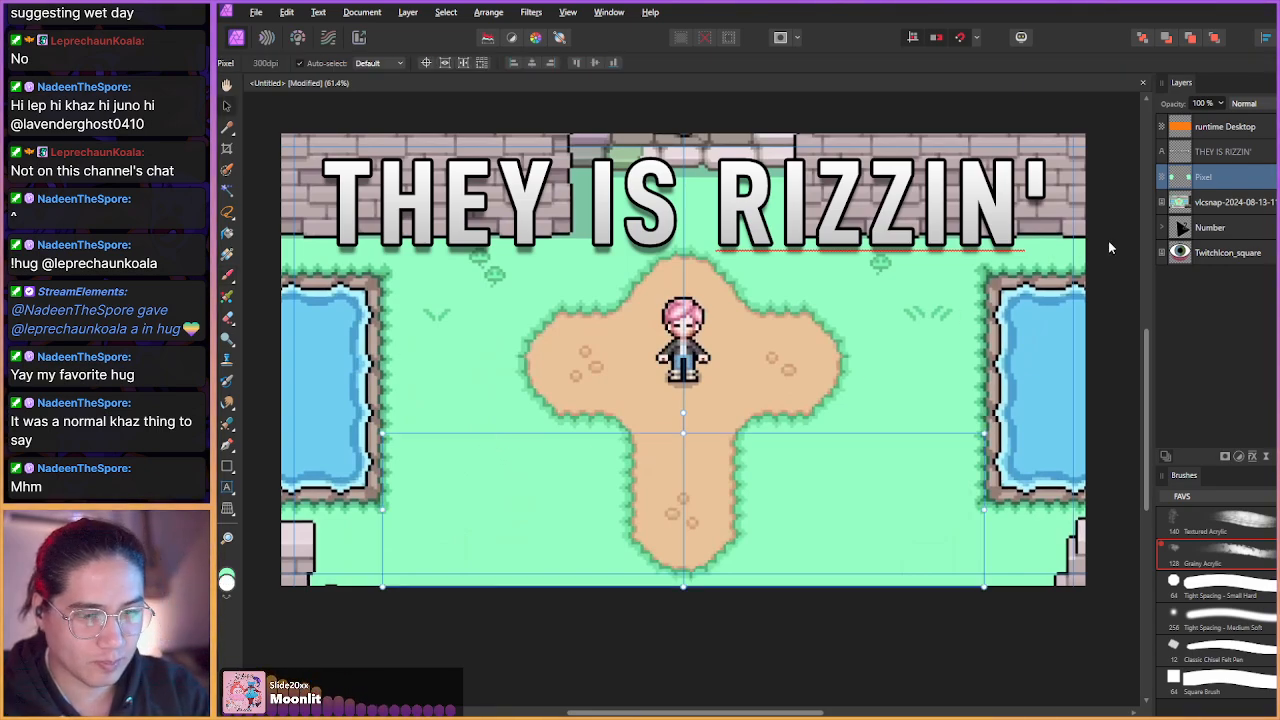
click(1222, 127)
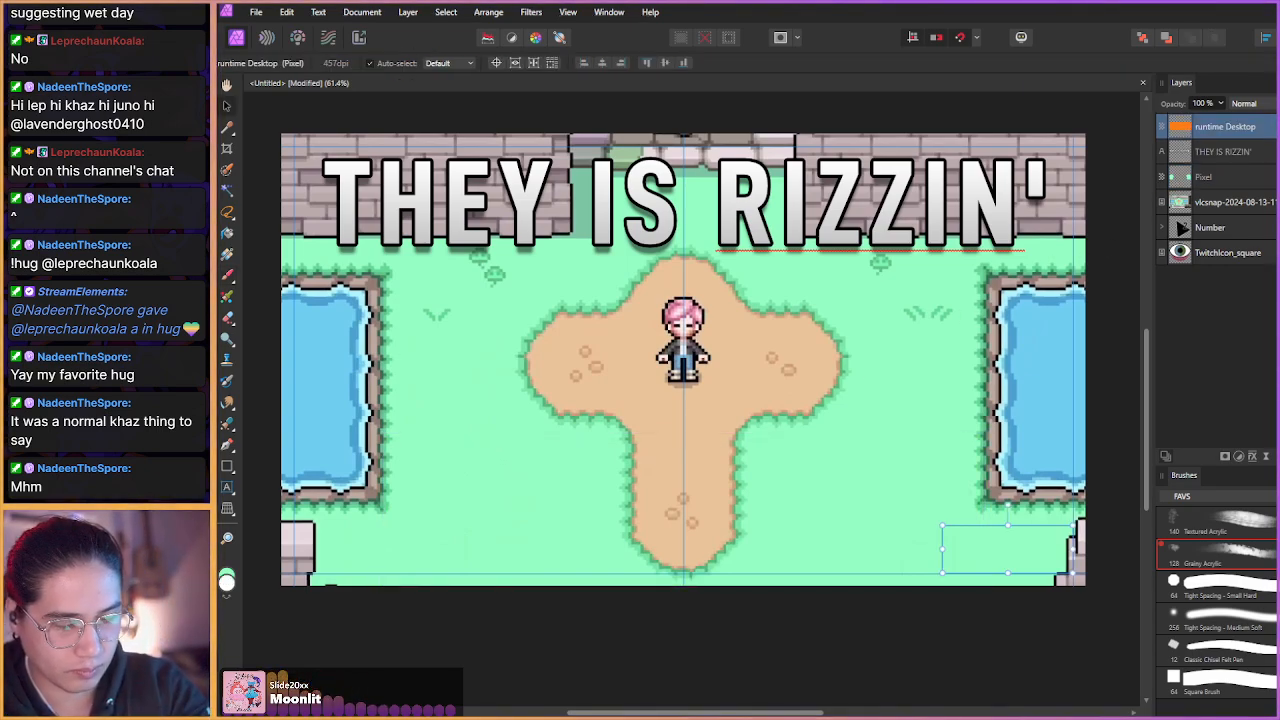
click(1195, 256)
click(1180, 208)
drag(460, 393, 435, 400)
scroll(435, 400, up, 5)
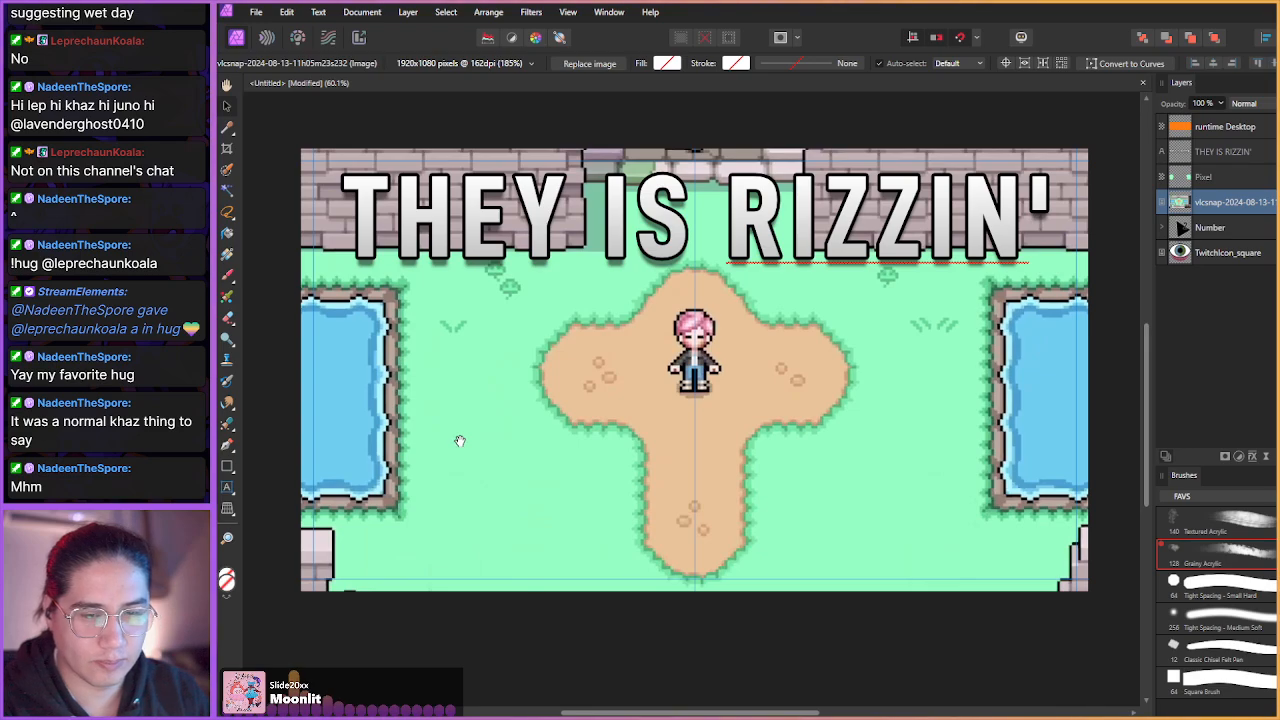
- Open the title's layer effects and compare its look with the outline and the gradient overlay each switched off and back on
click(1261, 150)
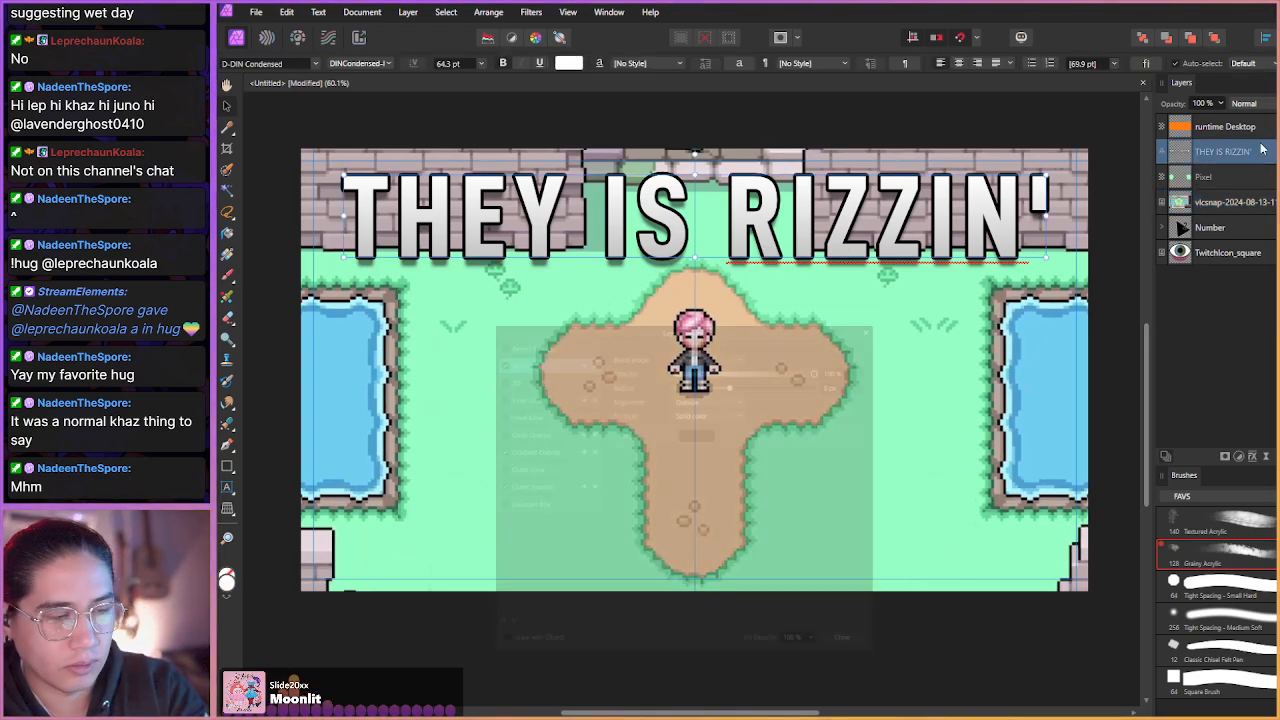
drag(513, 315, 504, 301)
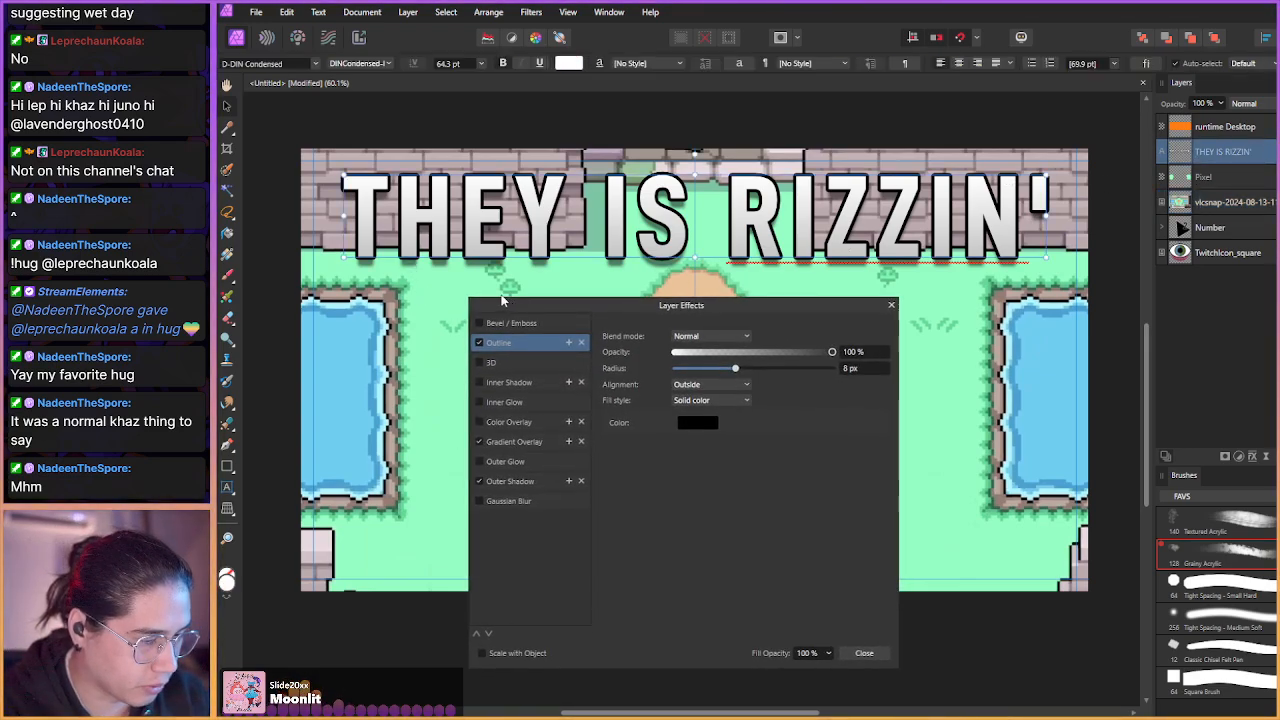
click(479, 342)
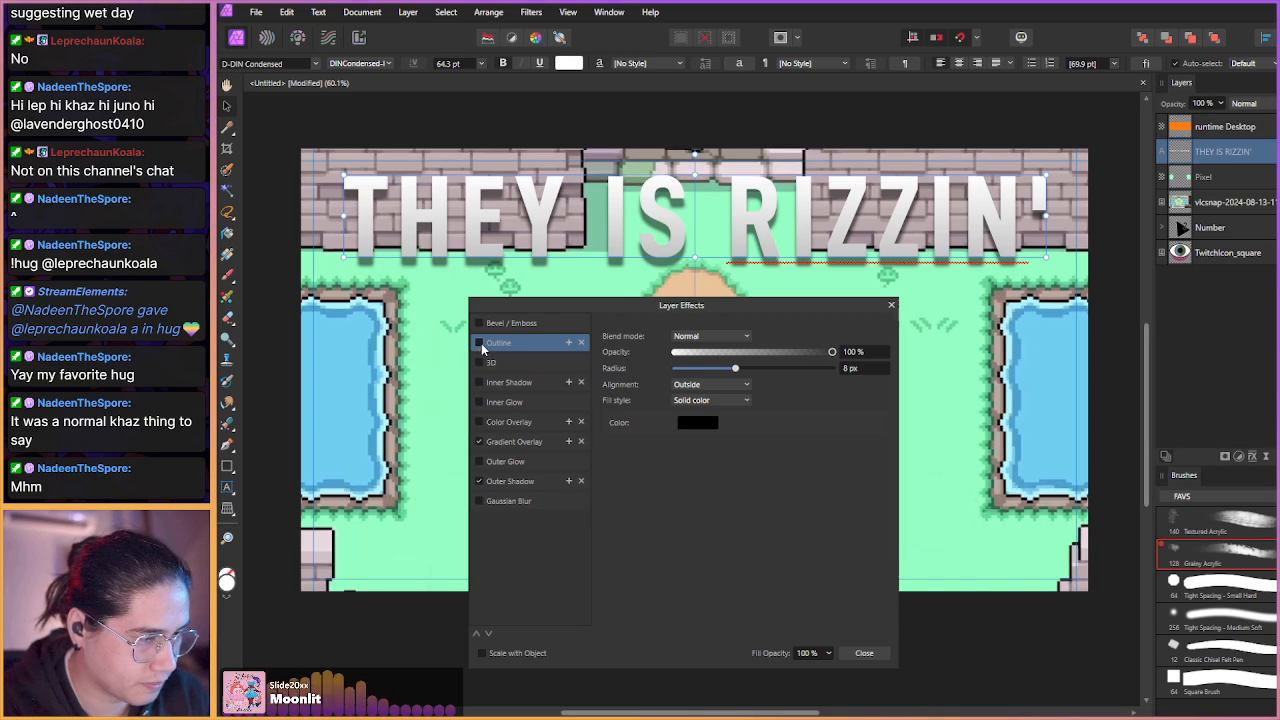
click(479, 441)
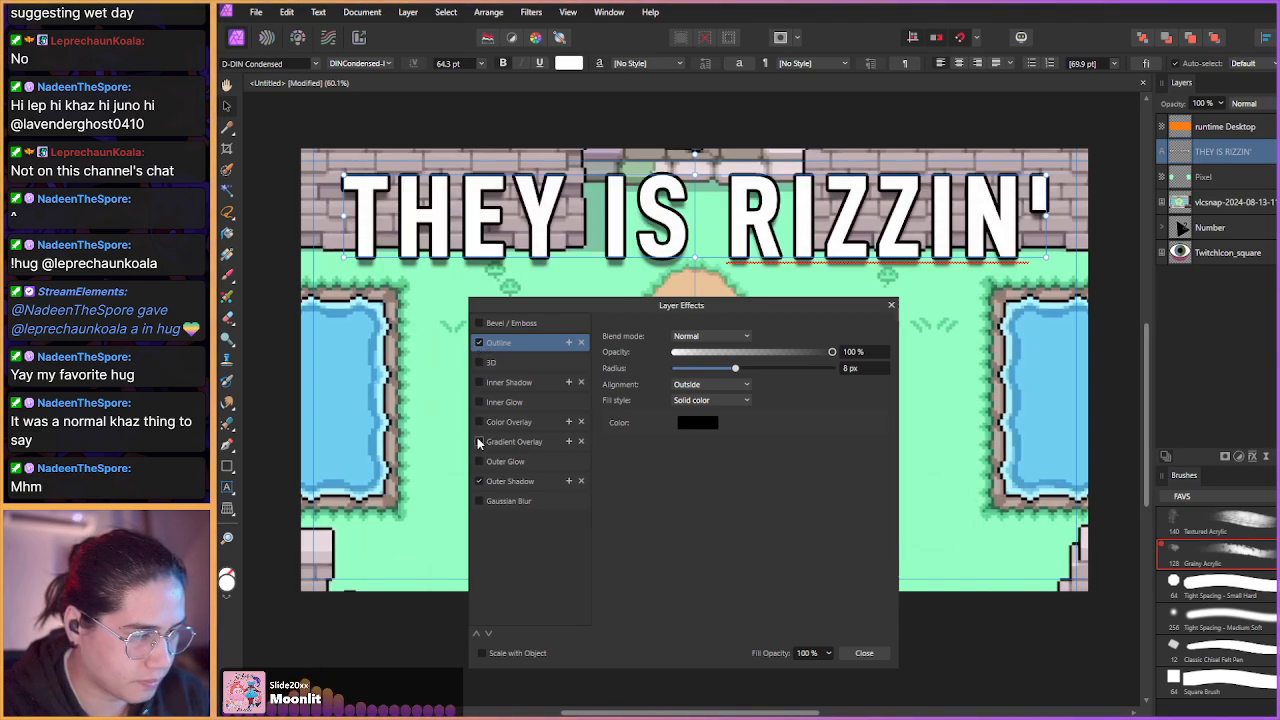
click(479, 441)
click(480, 342)
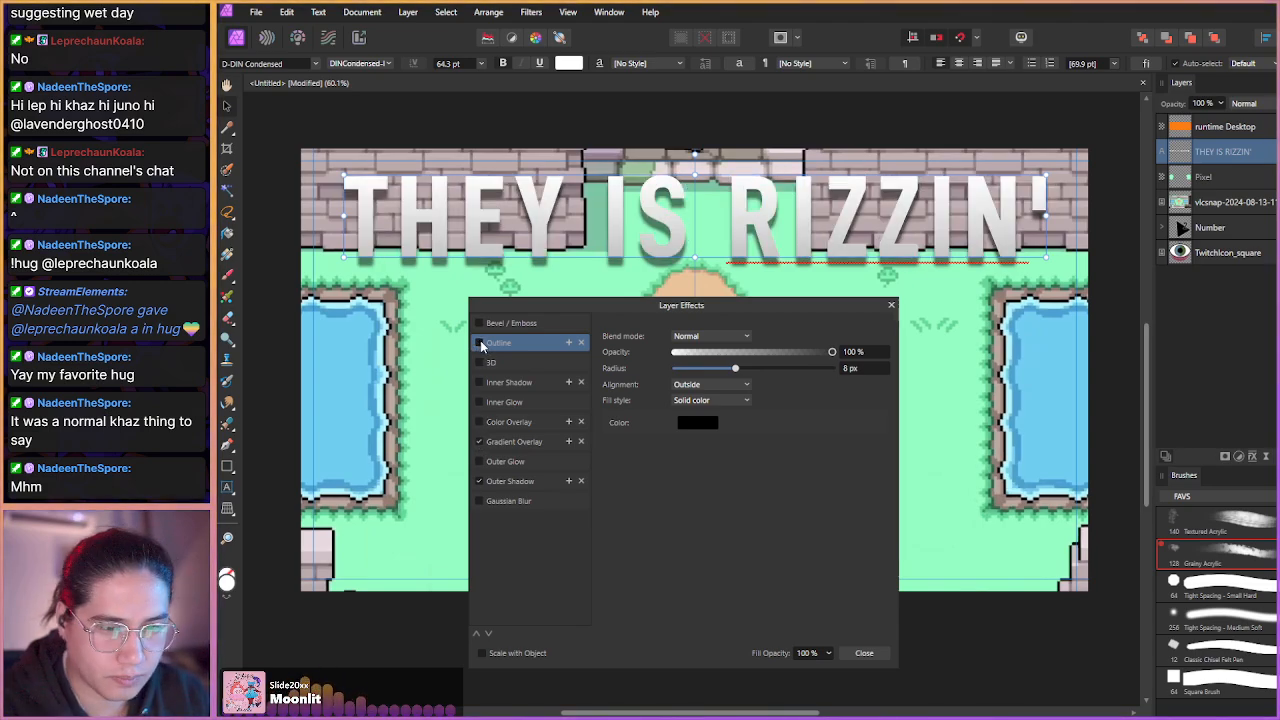
click(480, 343)
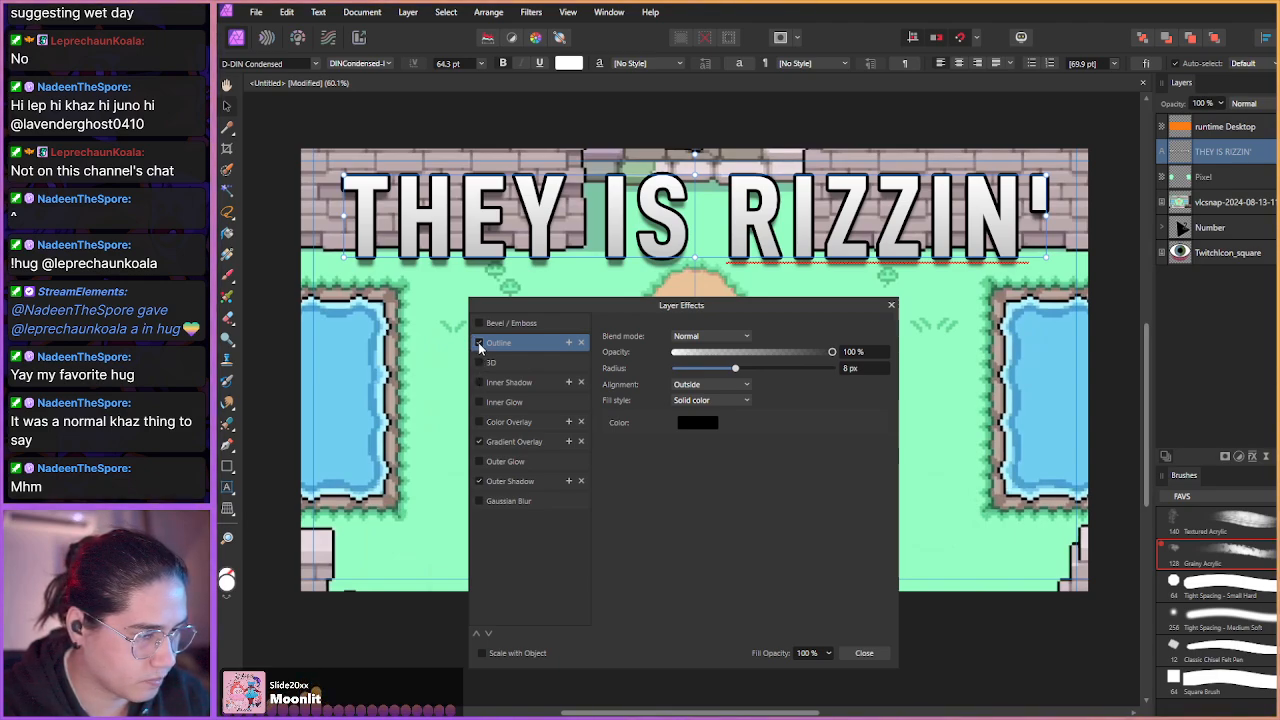
- Recolour the grey stop of the title's gradient overlay to golden yellow with hue 44, saturation 99 and lightness 59
click(512, 443)
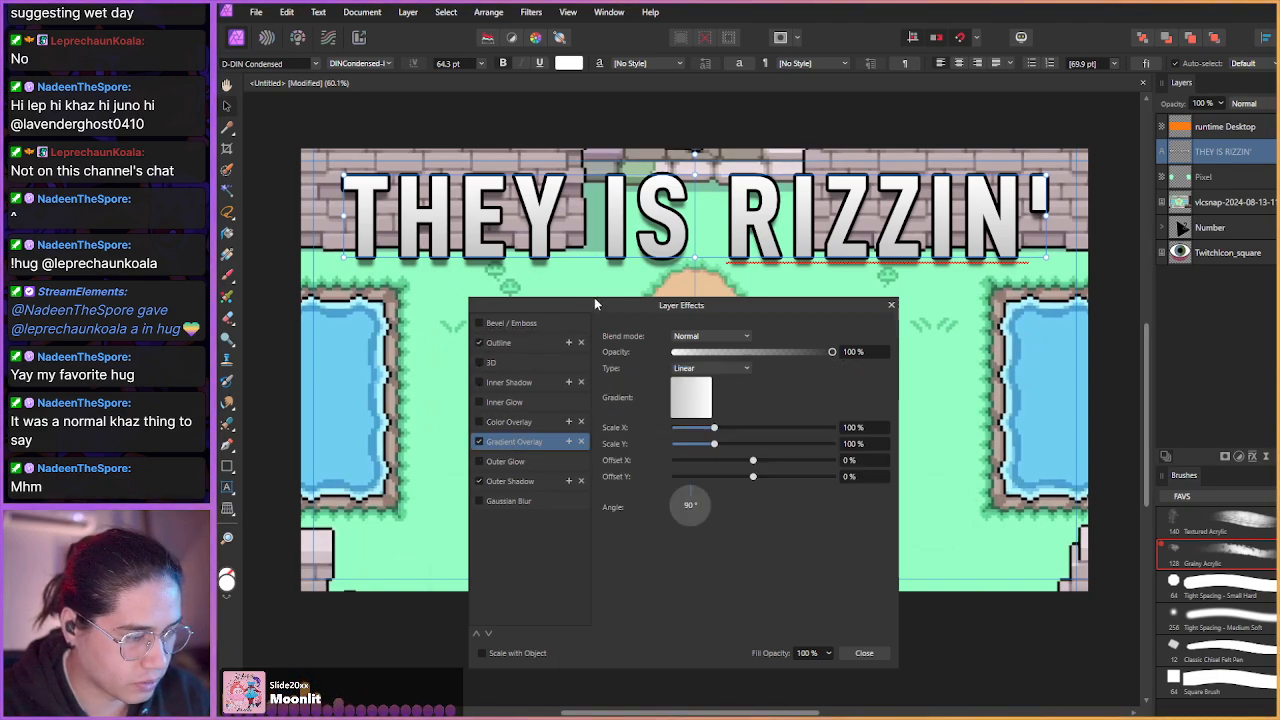
click(682, 400)
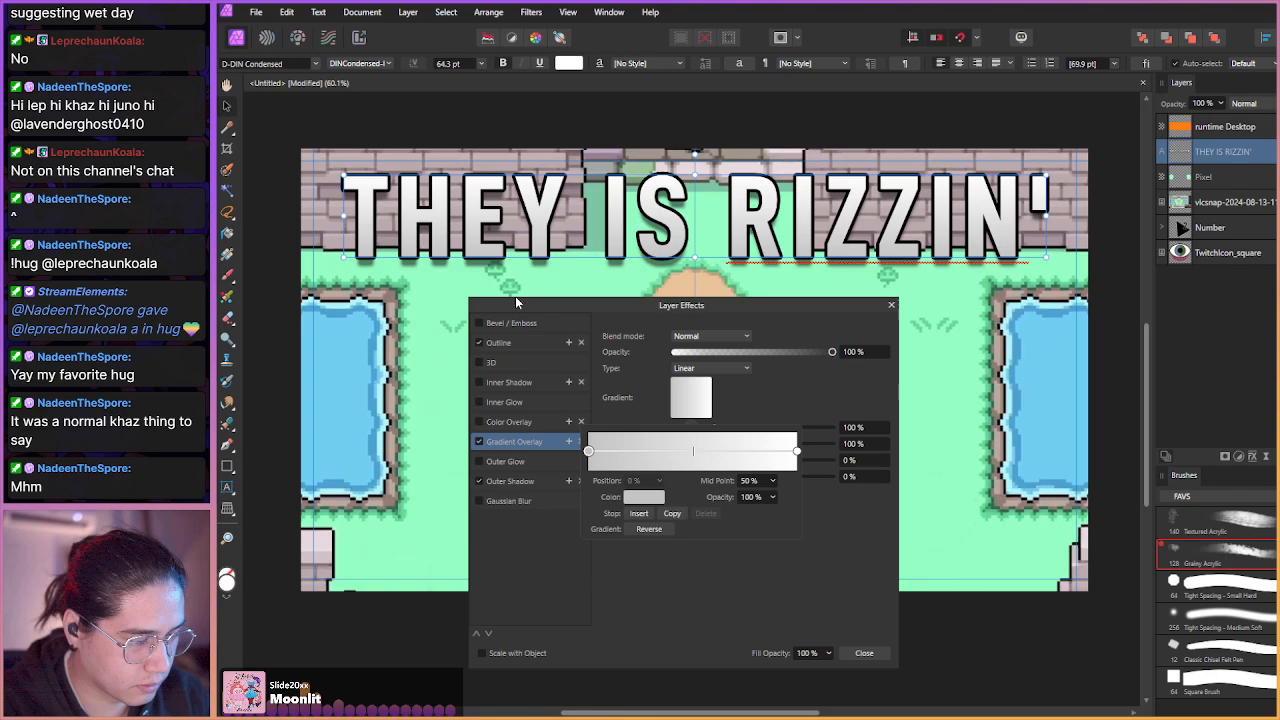
click(632, 498)
drag(583, 545, 586, 545)
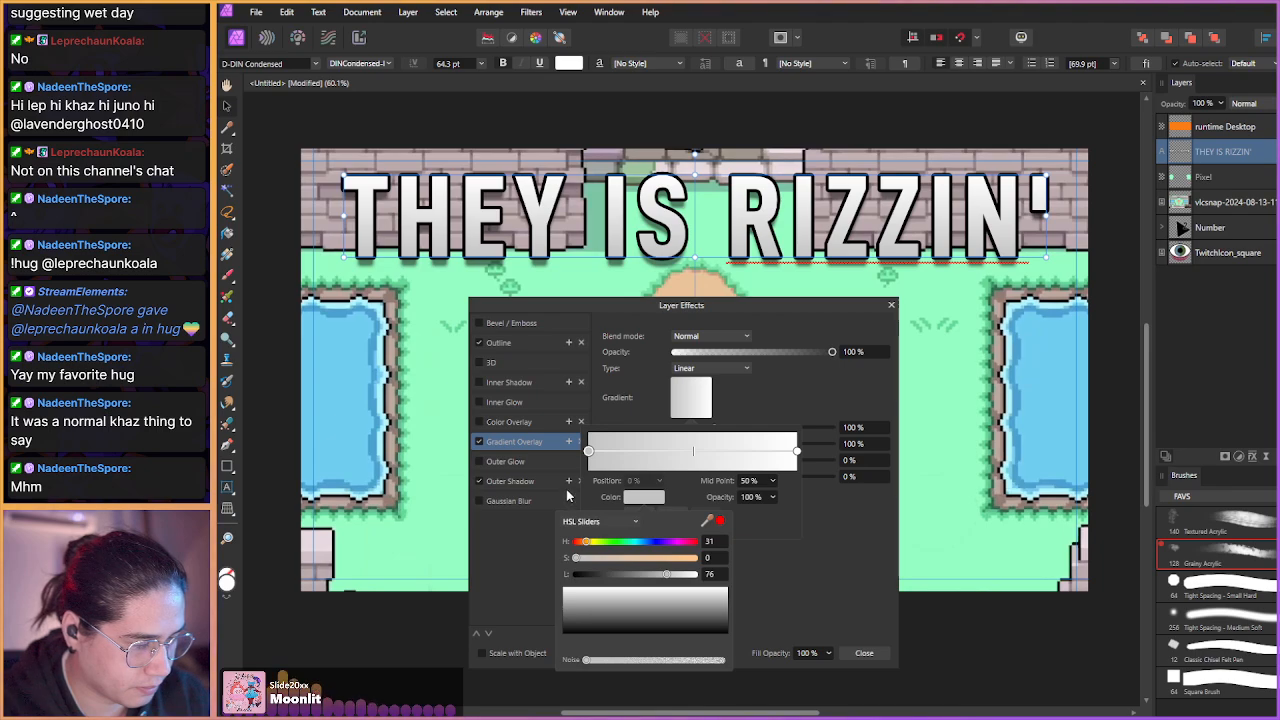
drag(578, 558, 633, 570)
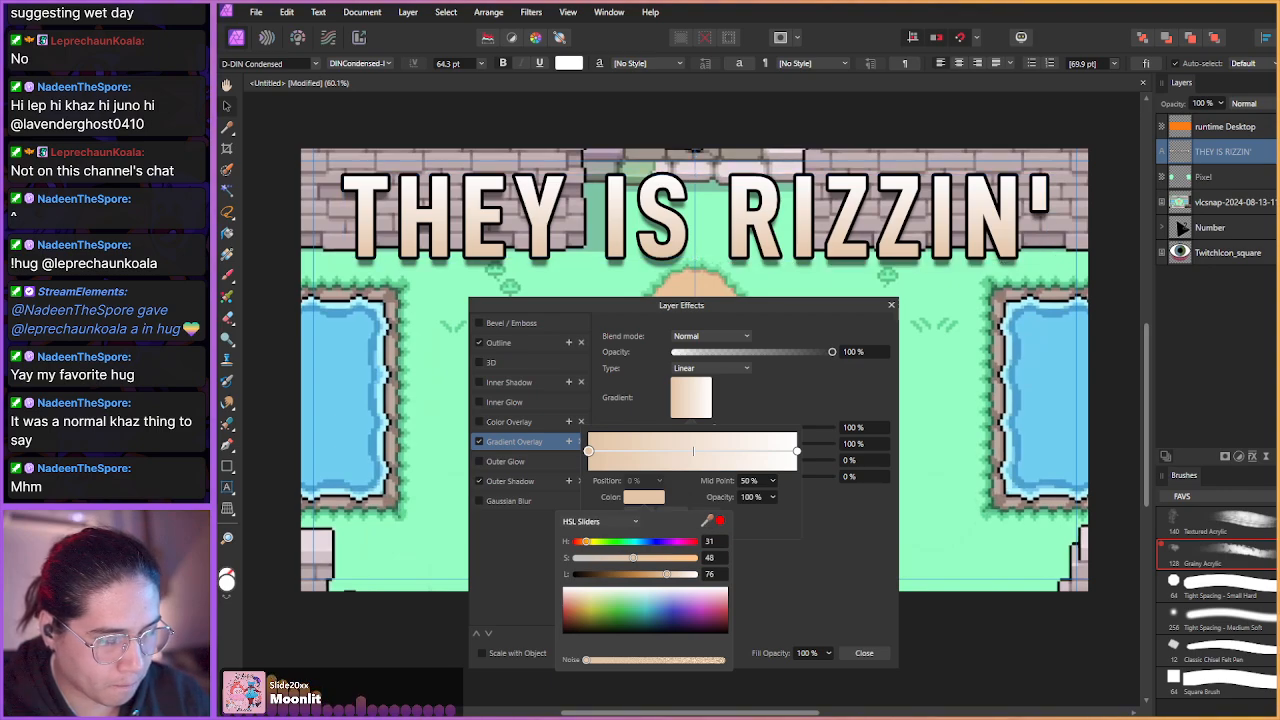
click(718, 521)
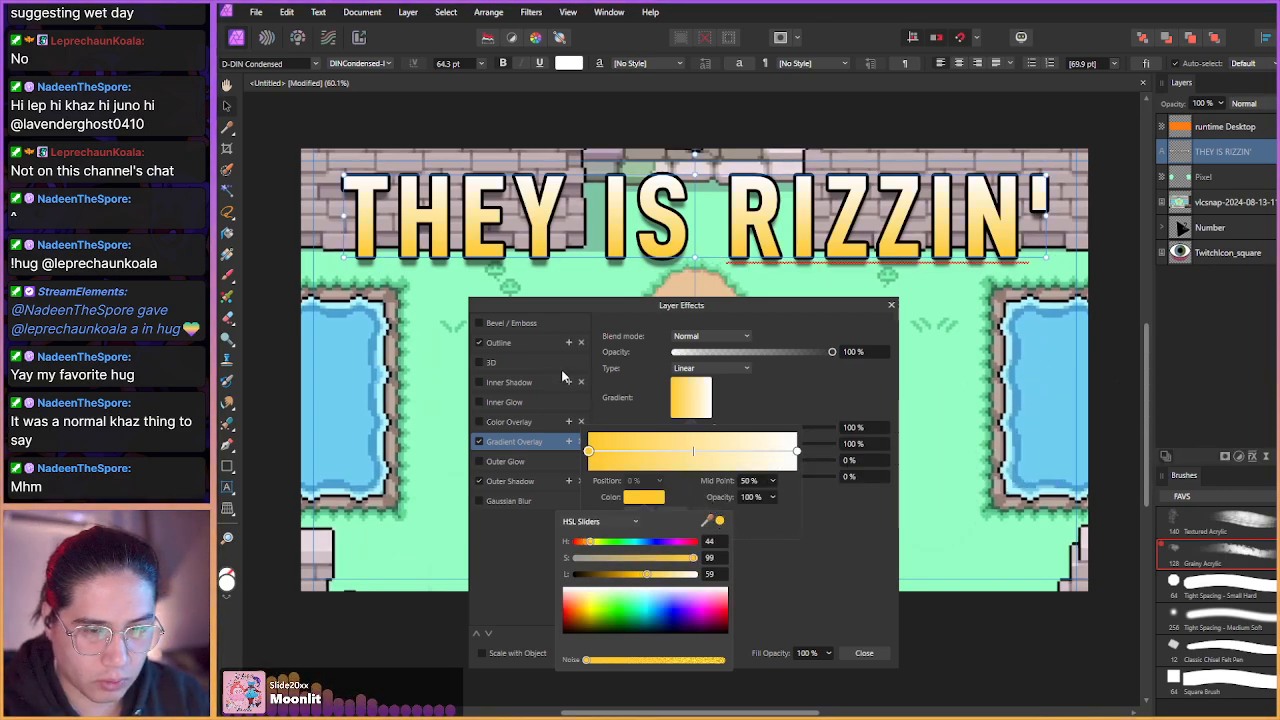
- Try sampled colours on the gradient's white stop: muted blue (hue 195, saturation 22, lightness 50), then crimson (338, 46, 40)
click(796, 452)
click(796, 452)
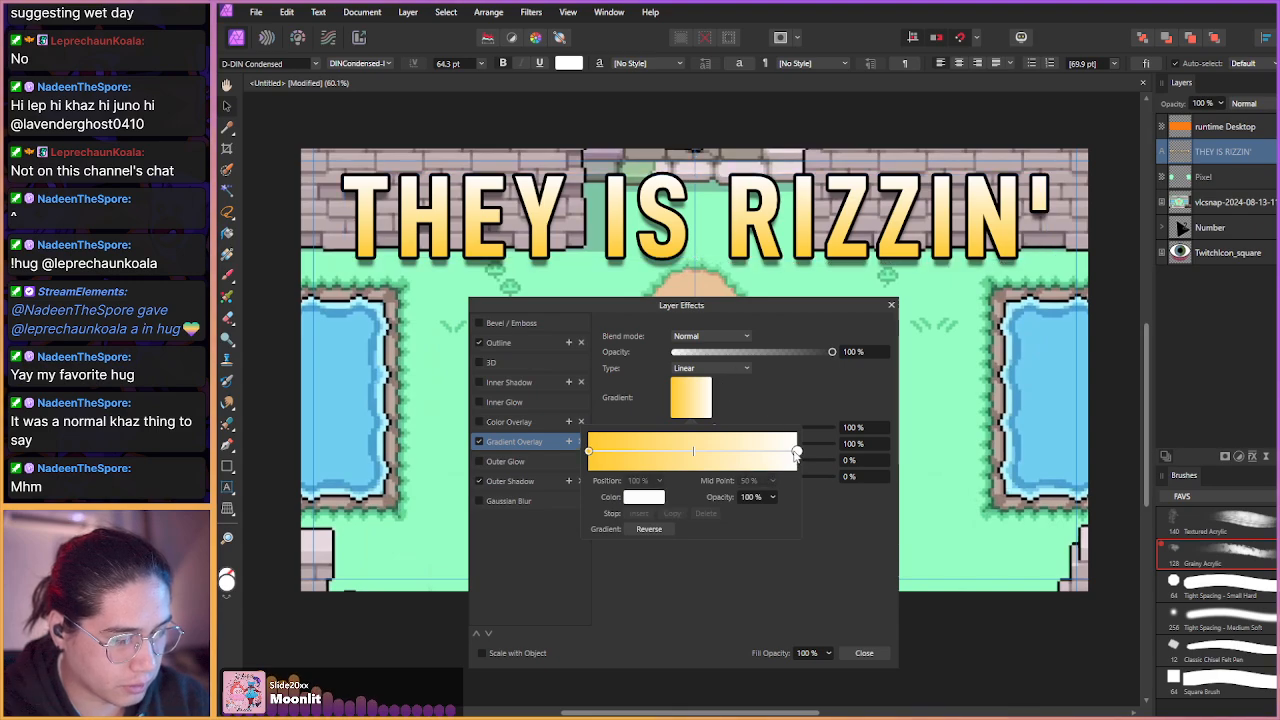
click(642, 498)
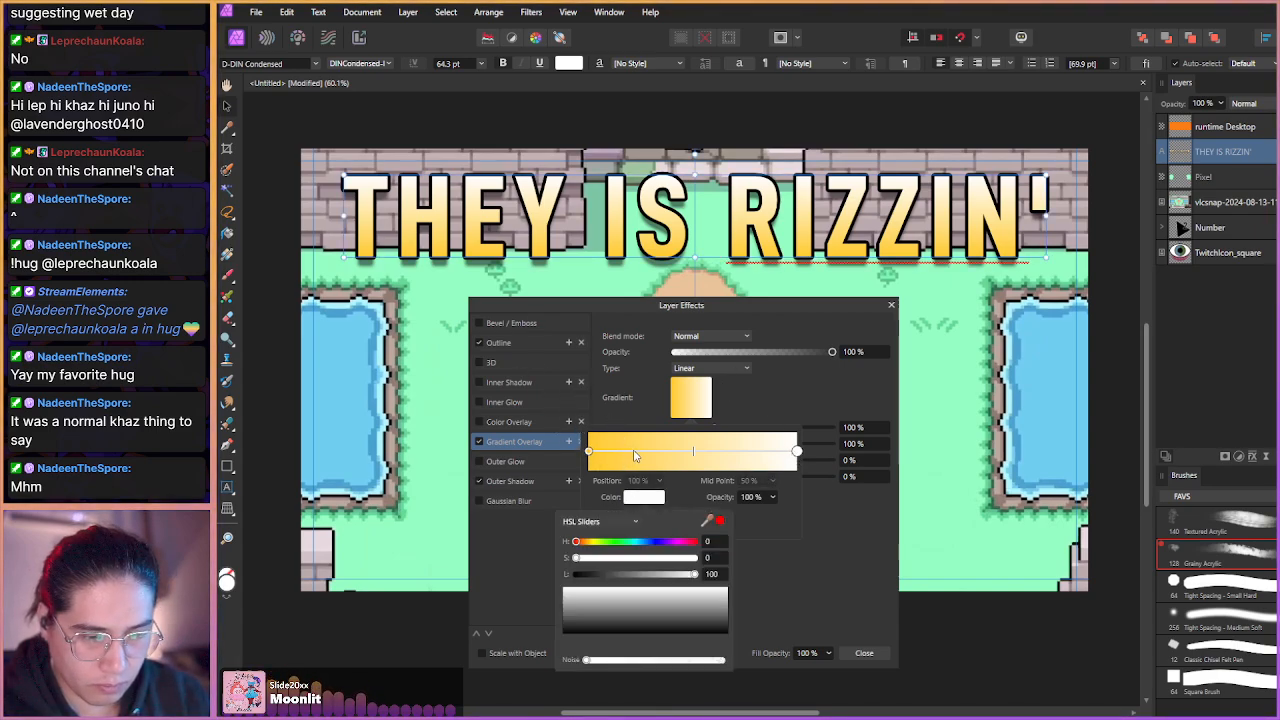
drag(709, 523, 1277, 358)
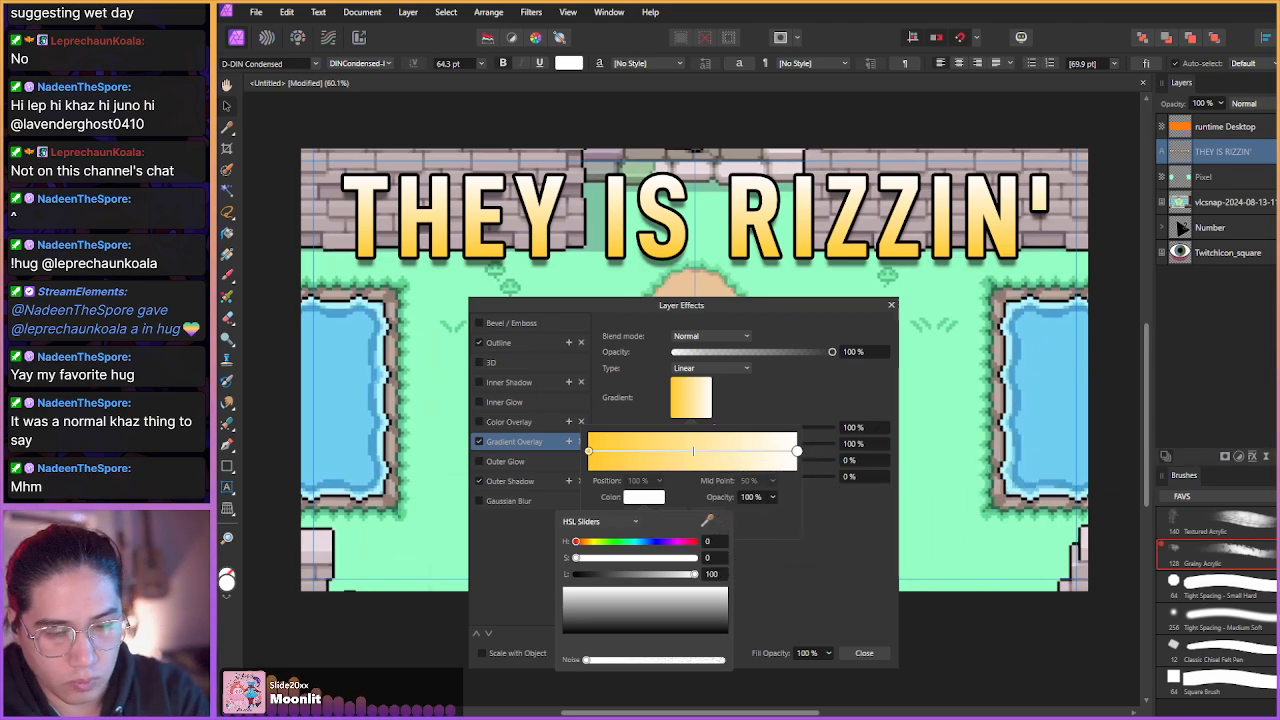
click(719, 520)
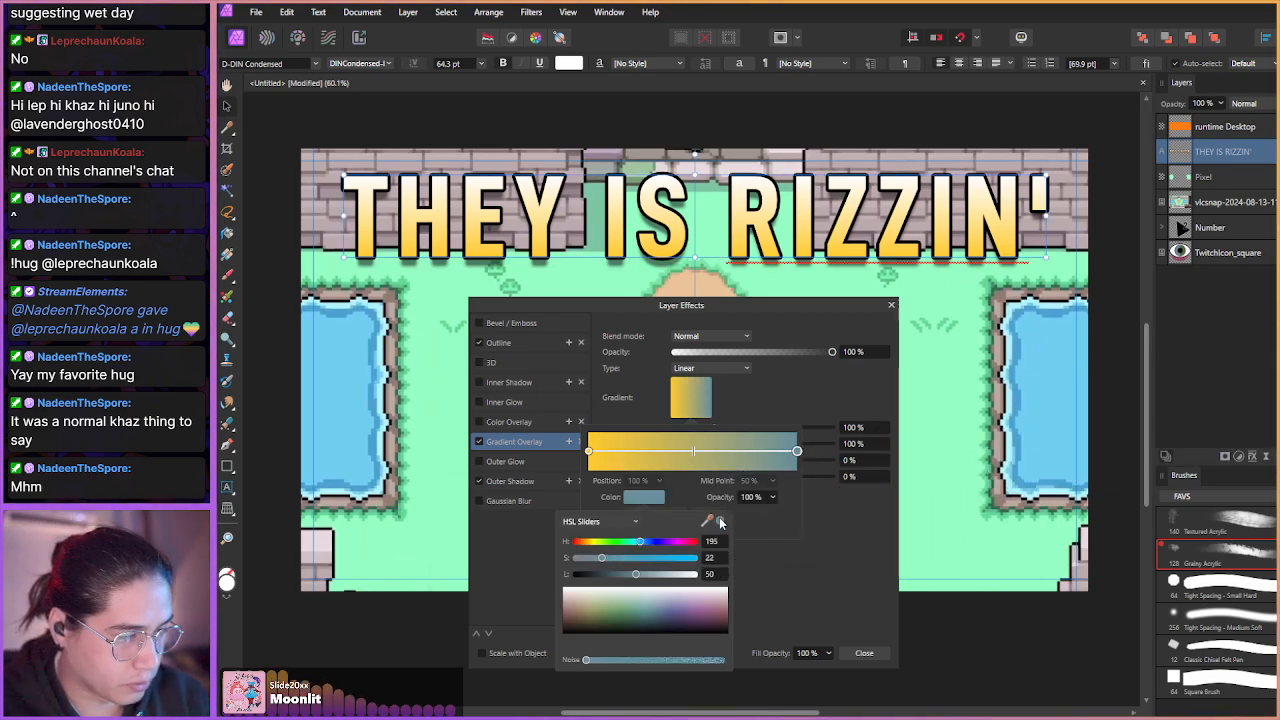
drag(709, 521, 1279, 377)
click(719, 522)
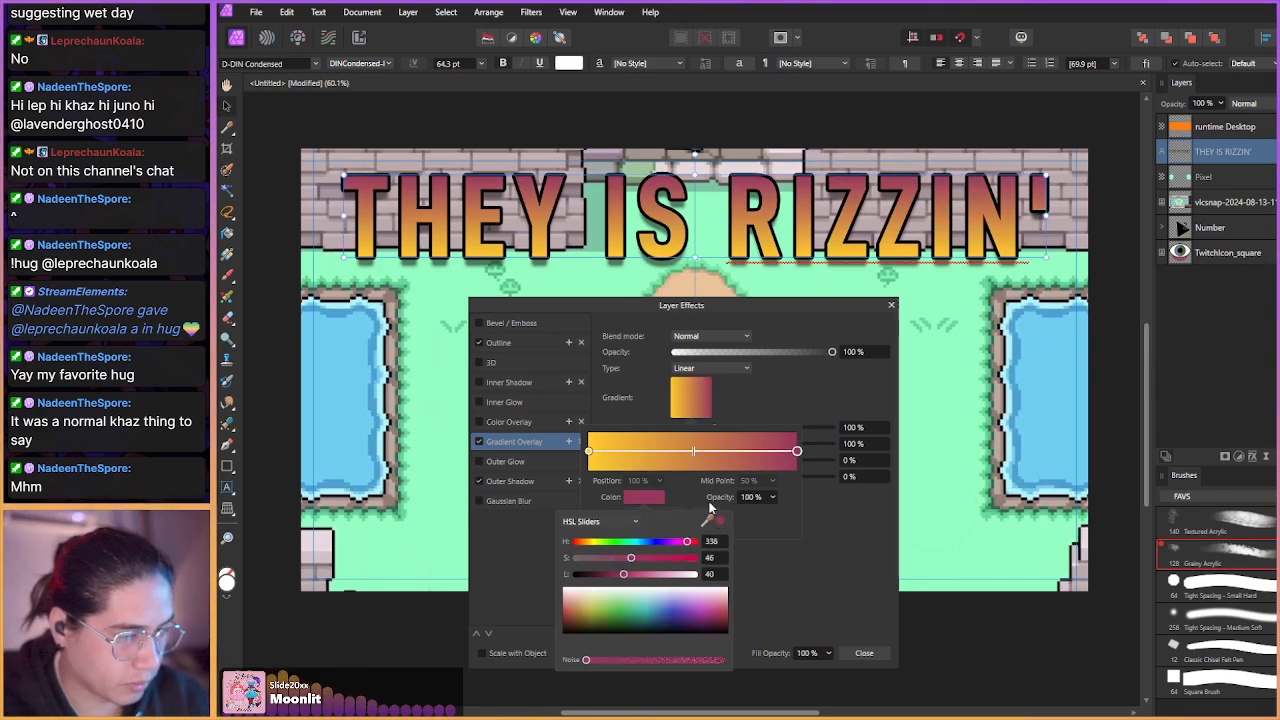
- Try the title's gradient overlay at a 270° angle, then return it to 90°
click(786, 584)
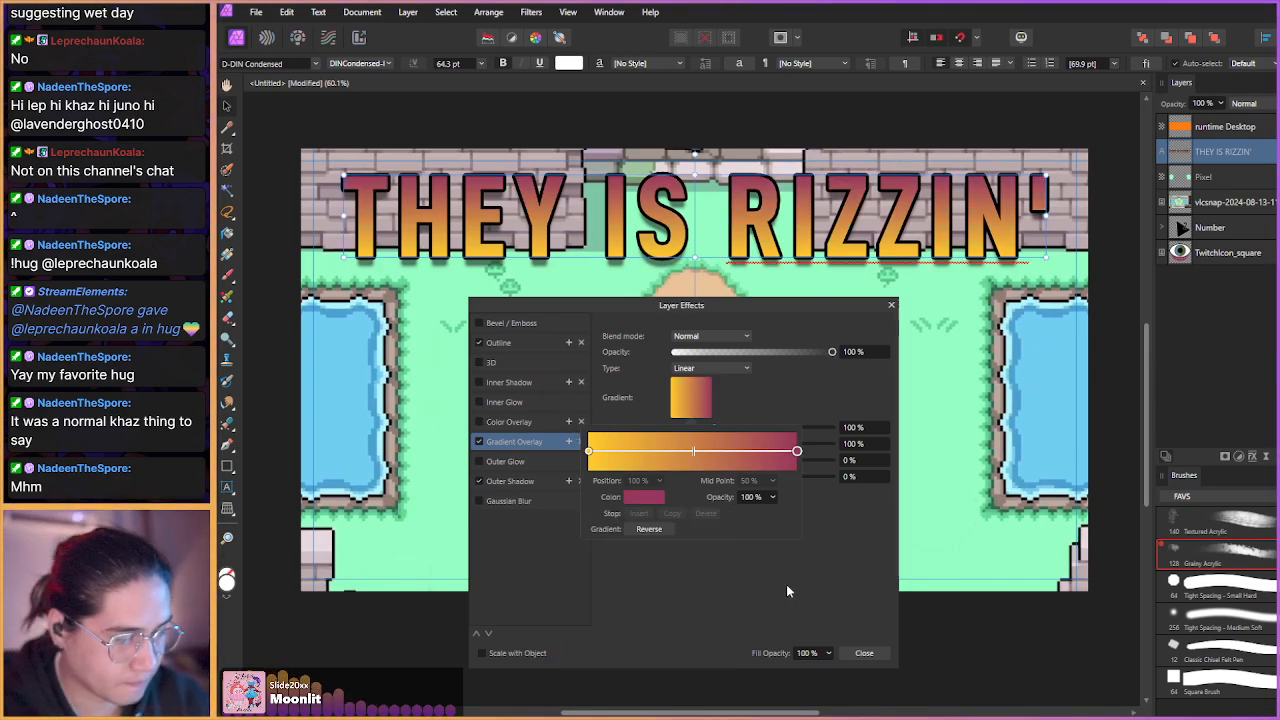
drag(692, 520, 686, 556)
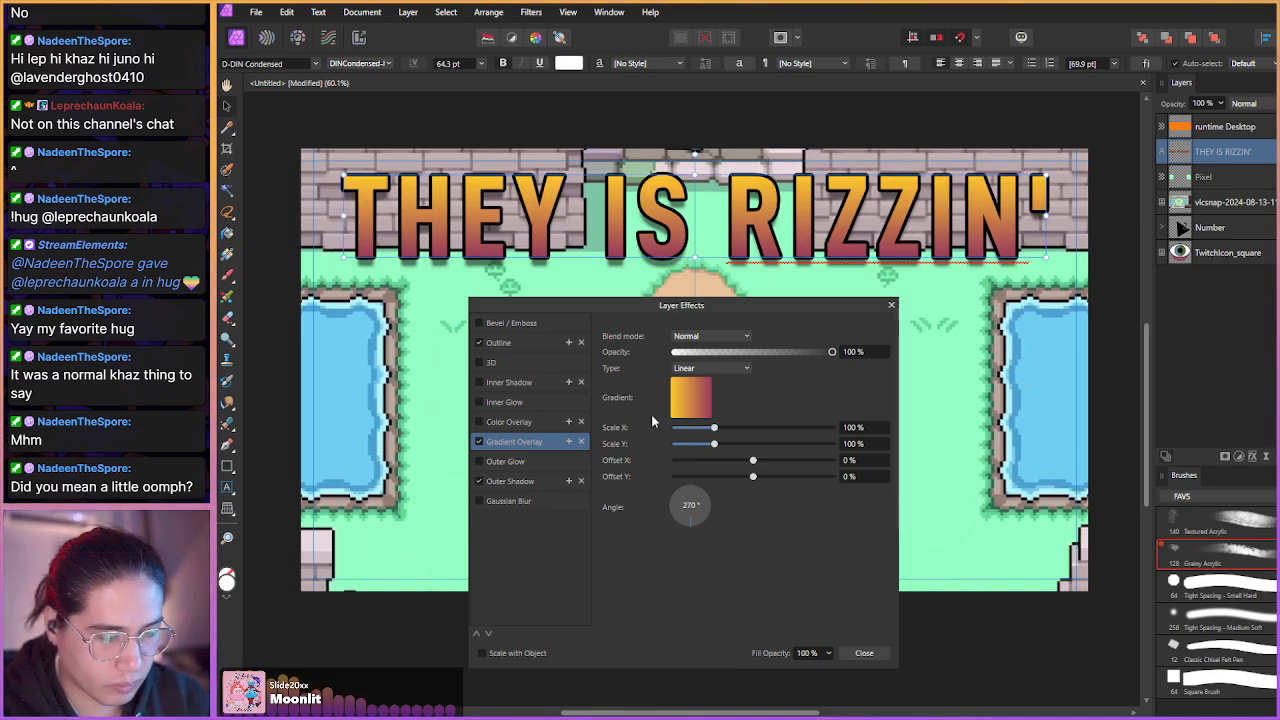
click(688, 488)
- Turn the gradient's crimson stop white by setting its lightness to 100
click(692, 403)
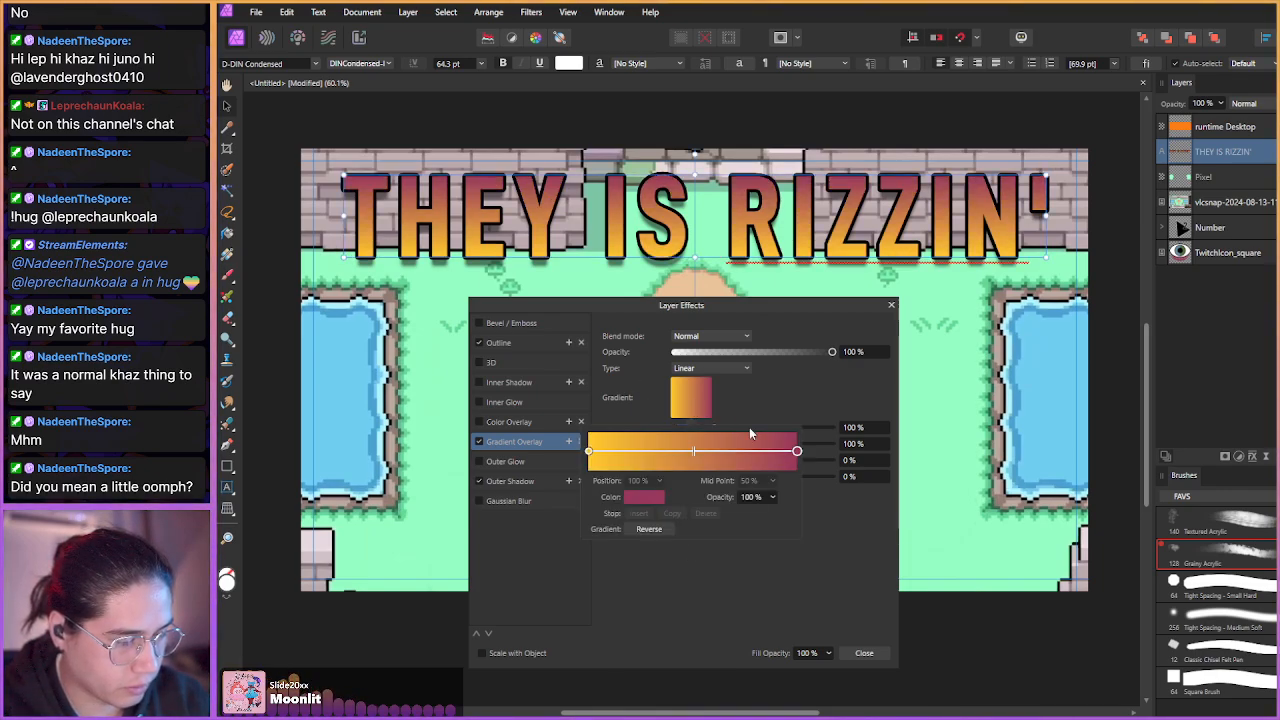
click(636, 497)
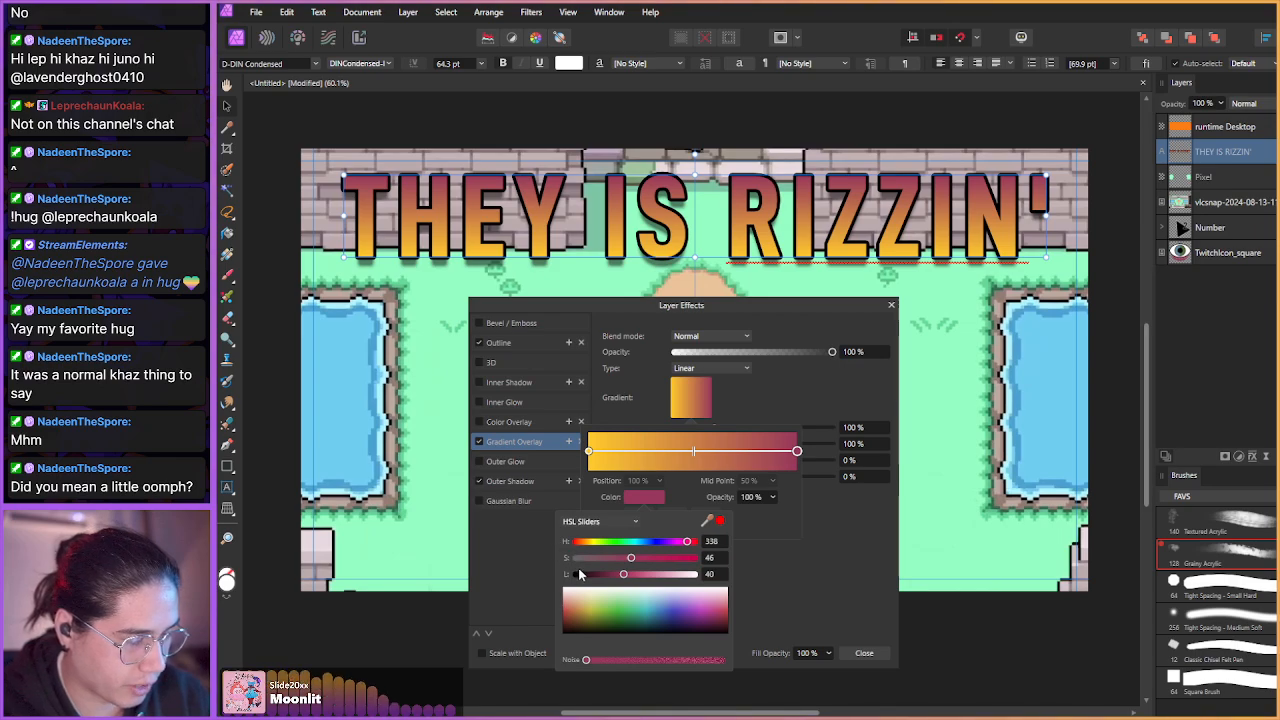
drag(621, 577, 736, 586)
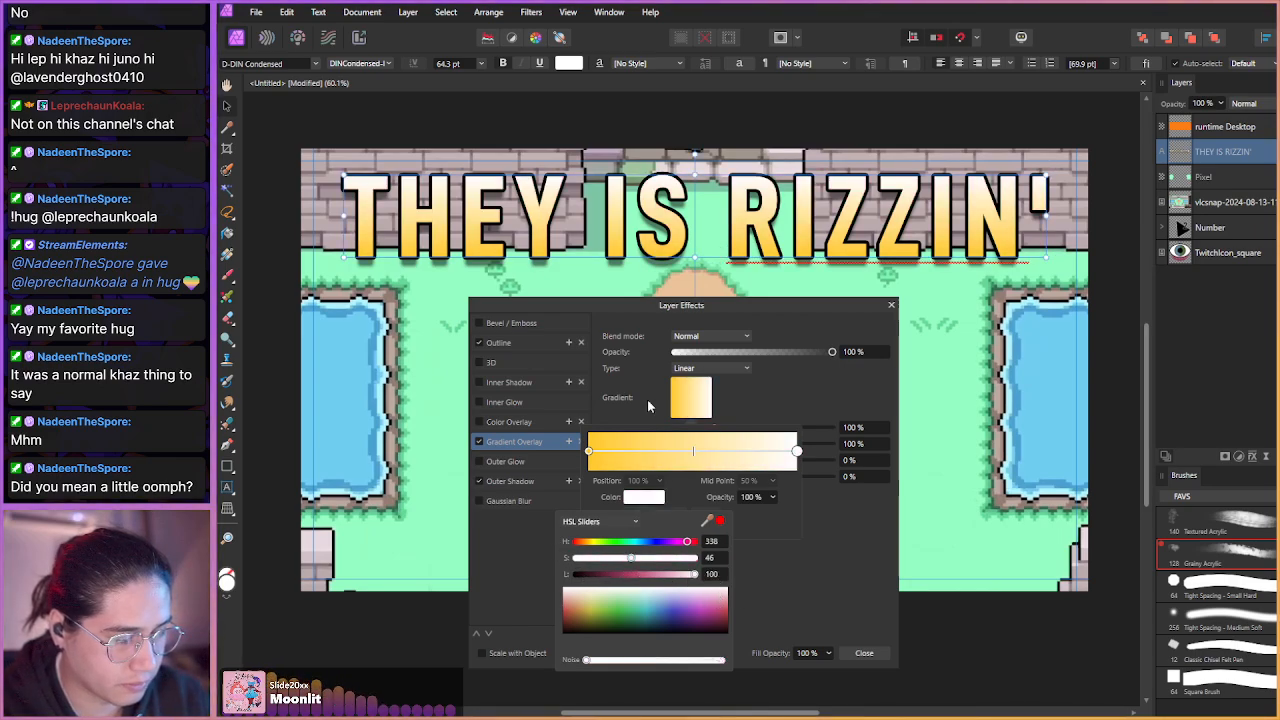
click(818, 581)
- Set the title's gradient overlay to 16% vertical offset and 137% horizontal scale, and close the layer effects
click(698, 453)
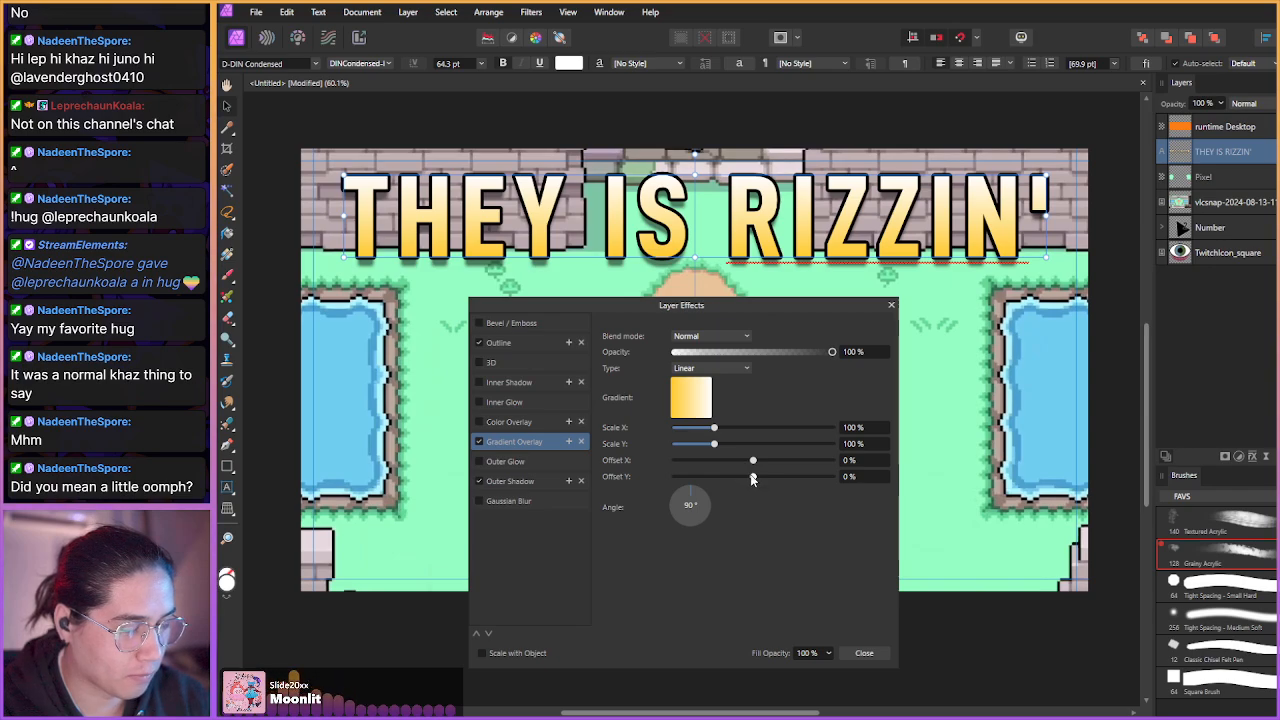
drag(752, 479, 761, 480)
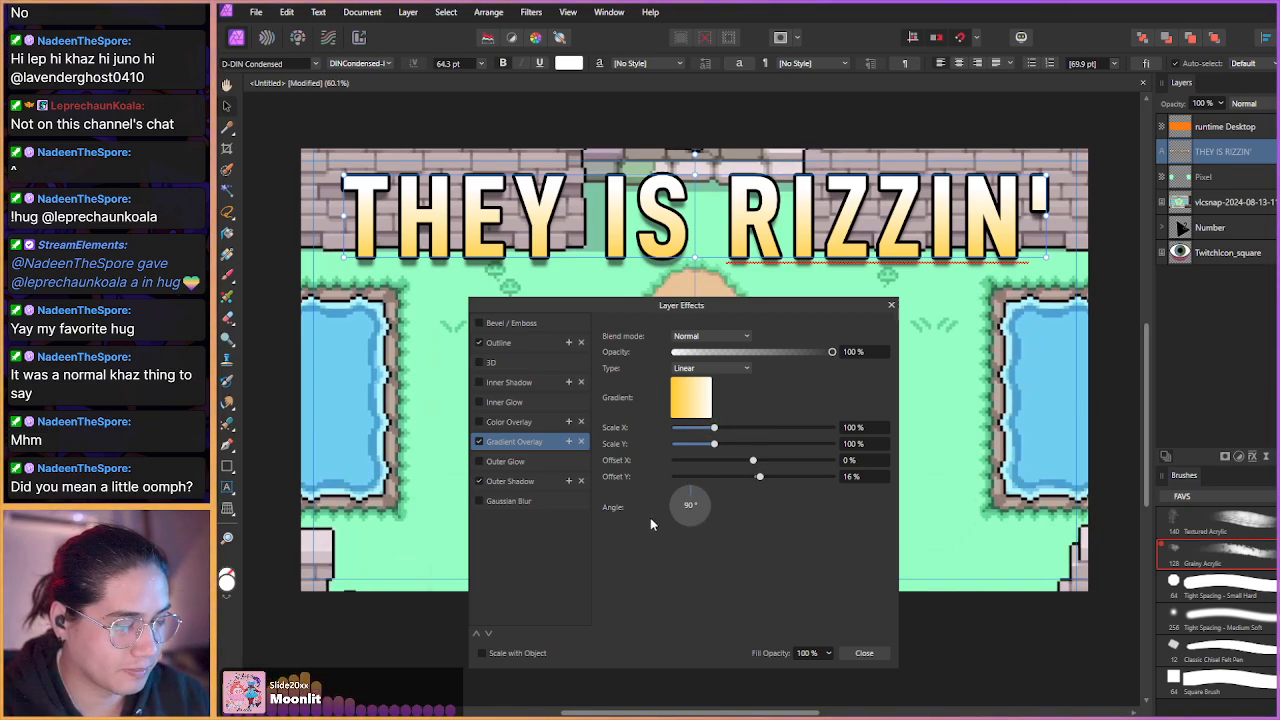
drag(713, 427, 729, 430)
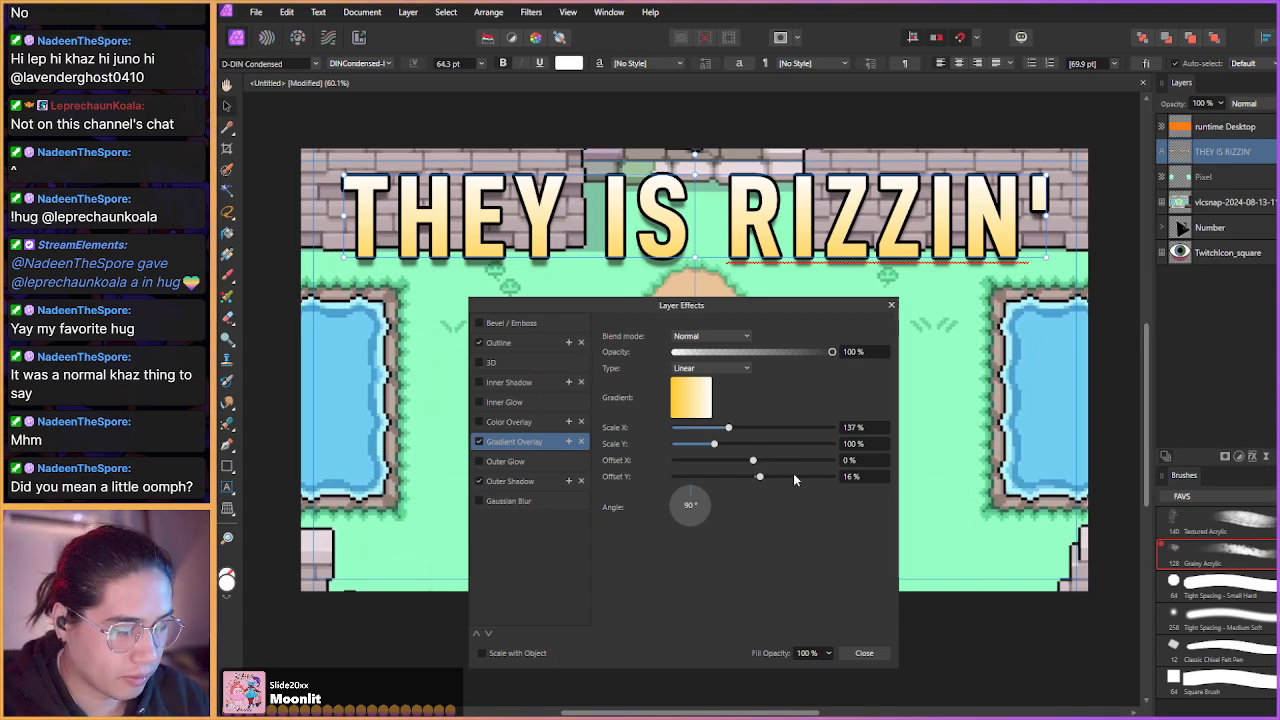
click(860, 653)
drag(516, 431, 536, 441)
scroll(536, 441, down, 1)
scroll(536, 441, up, 2)
drag(541, 430, 535, 440)
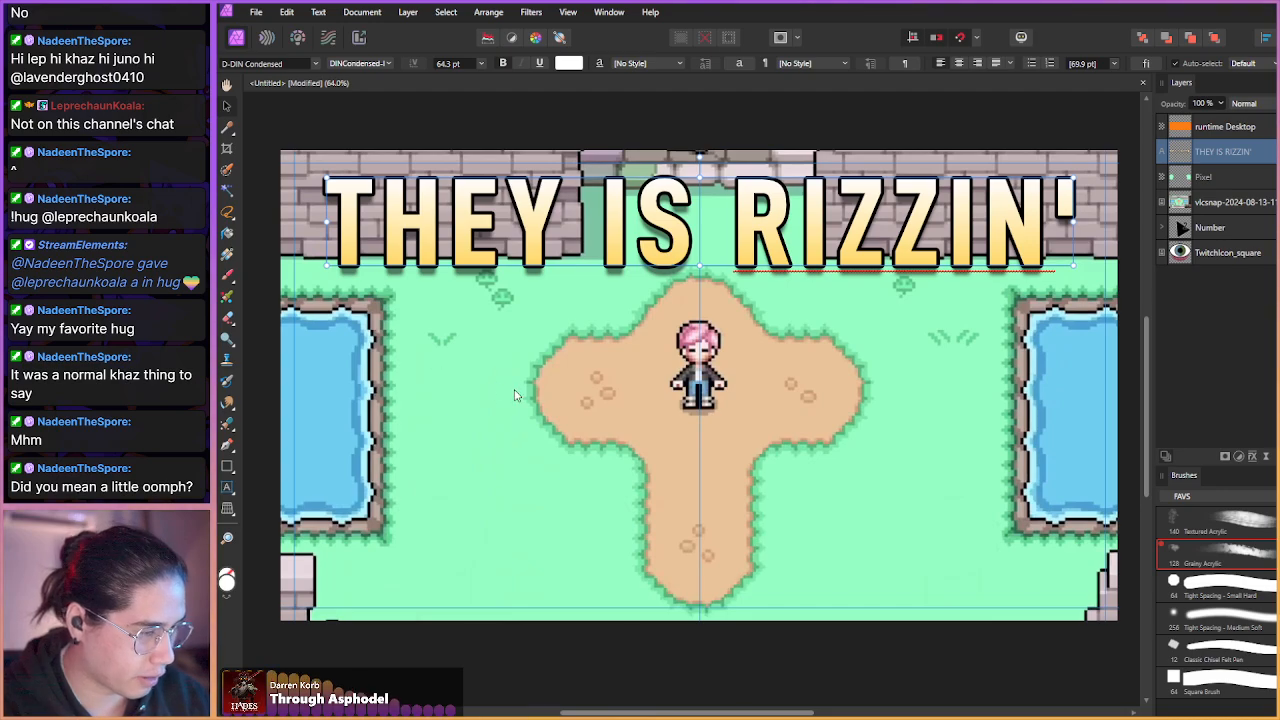
drag(532, 447, 526, 445)
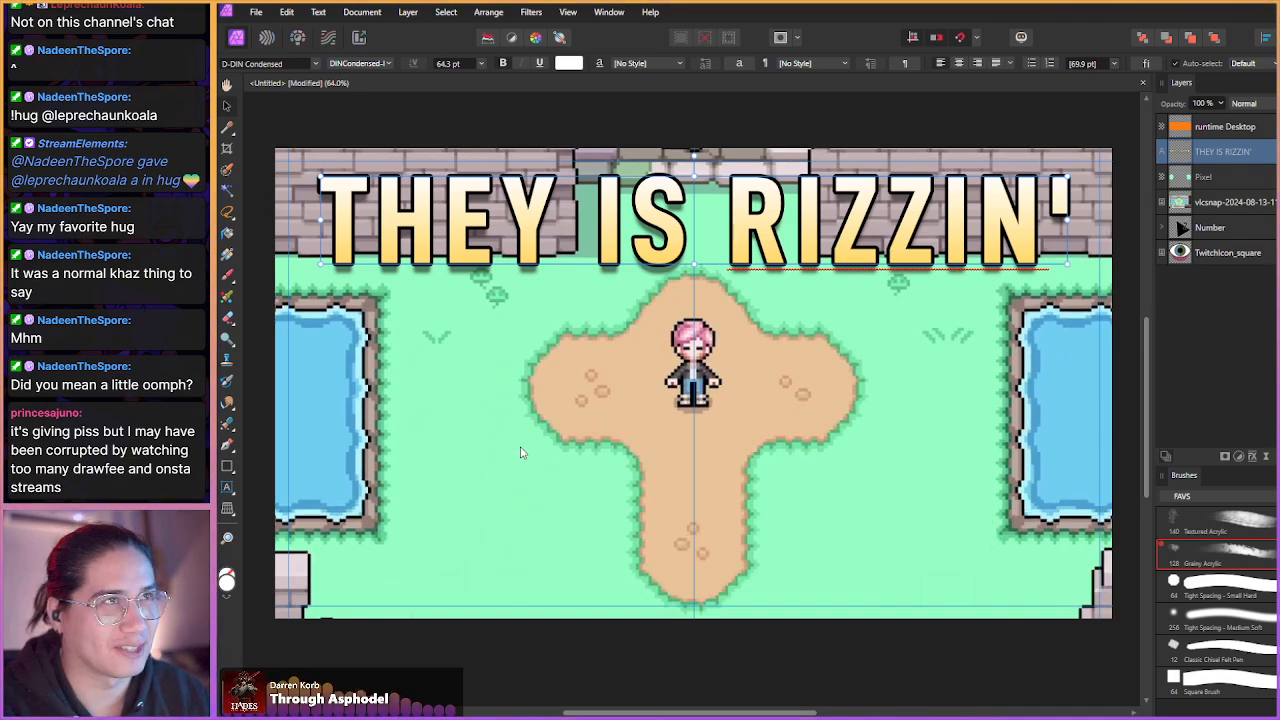
scroll(520, 450, up, 2)
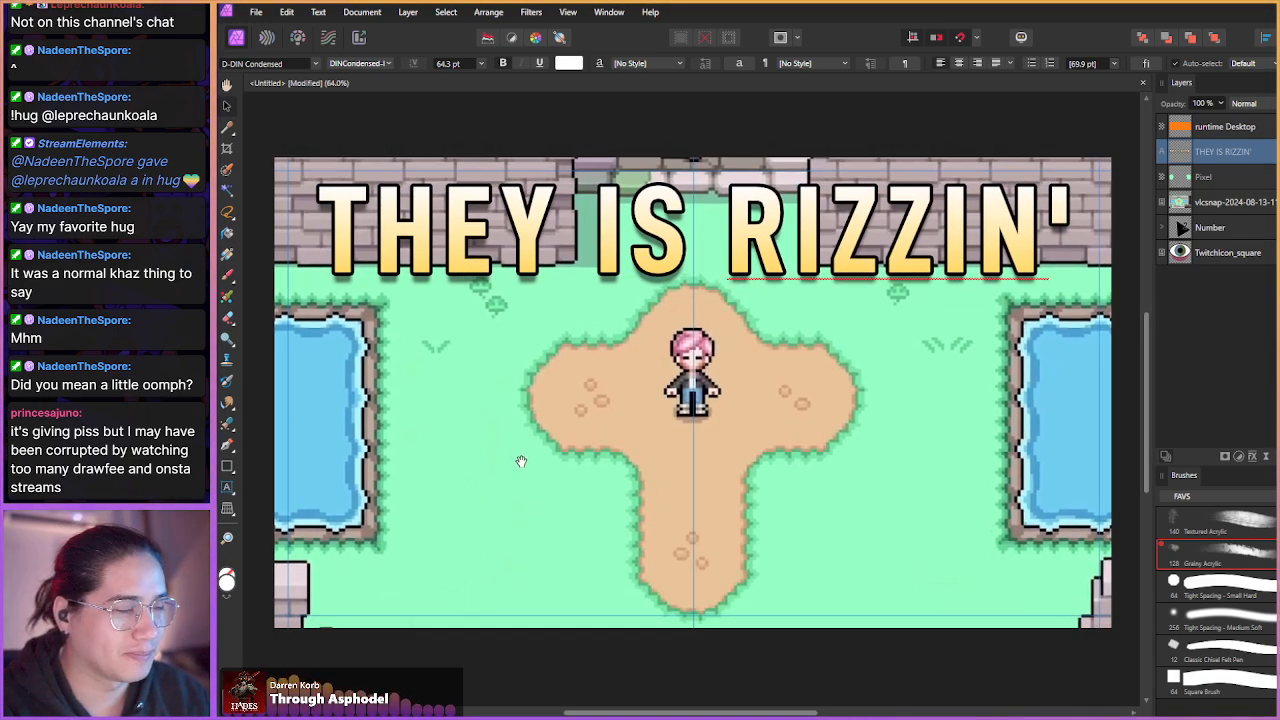
drag(520, 460, 517, 464)
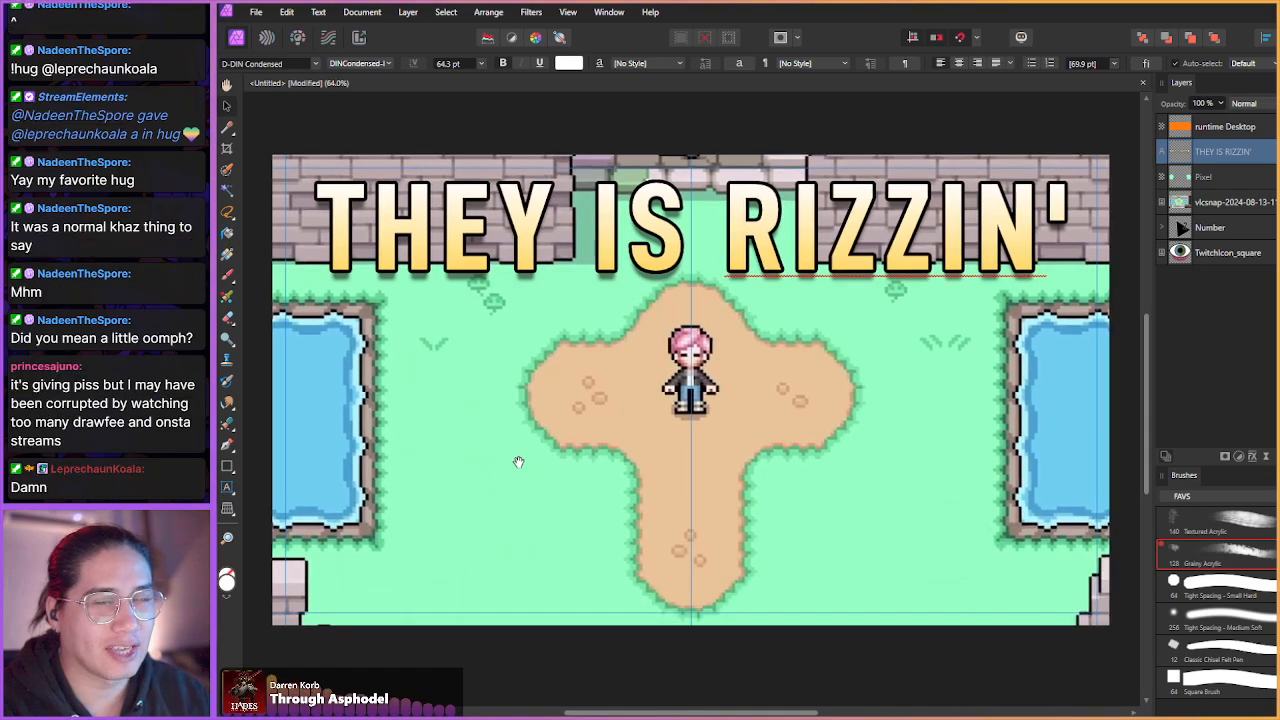
key(v)
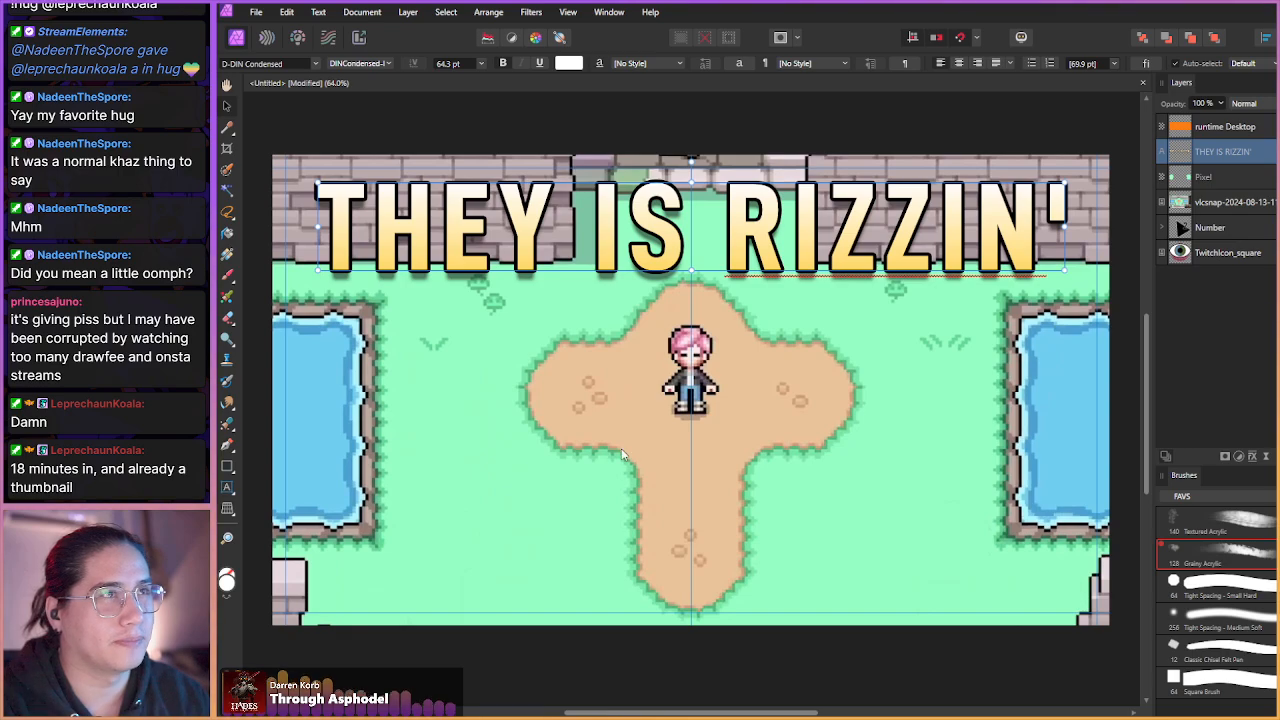
- Save the document as Fields of Mistria and select the game snapshot layer
drag(552, 431, 551, 446)
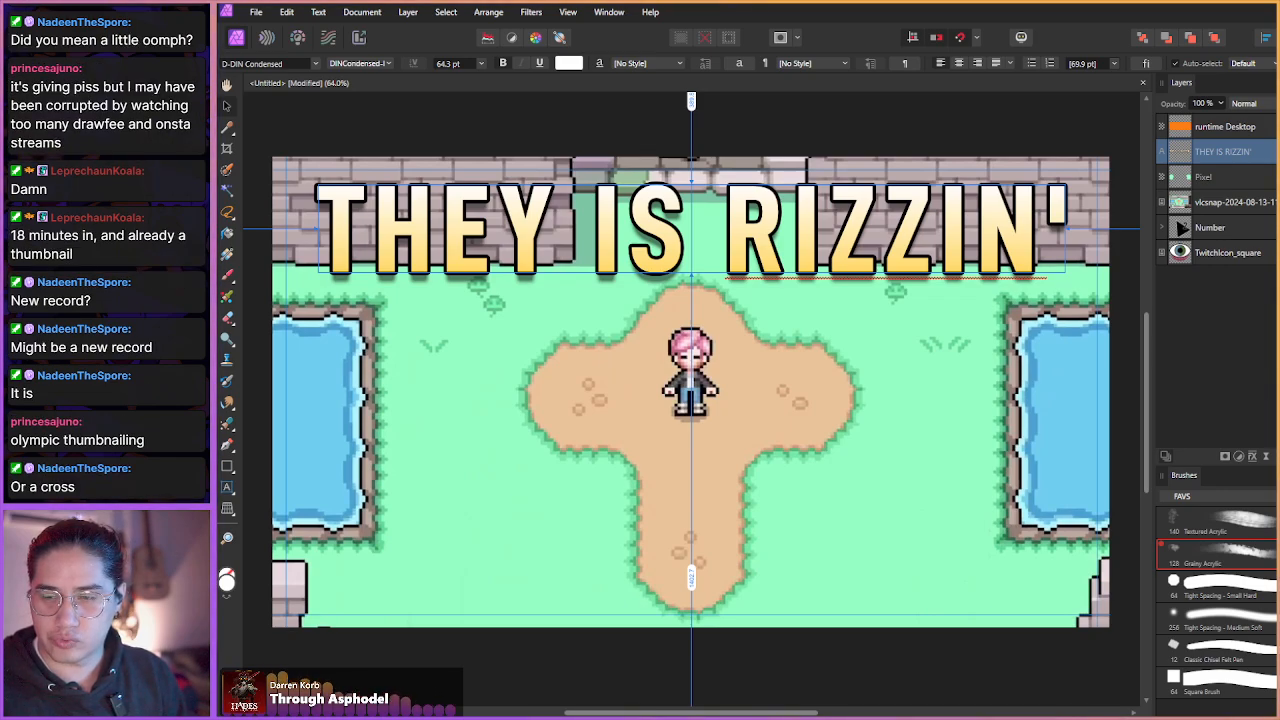
key(Return)
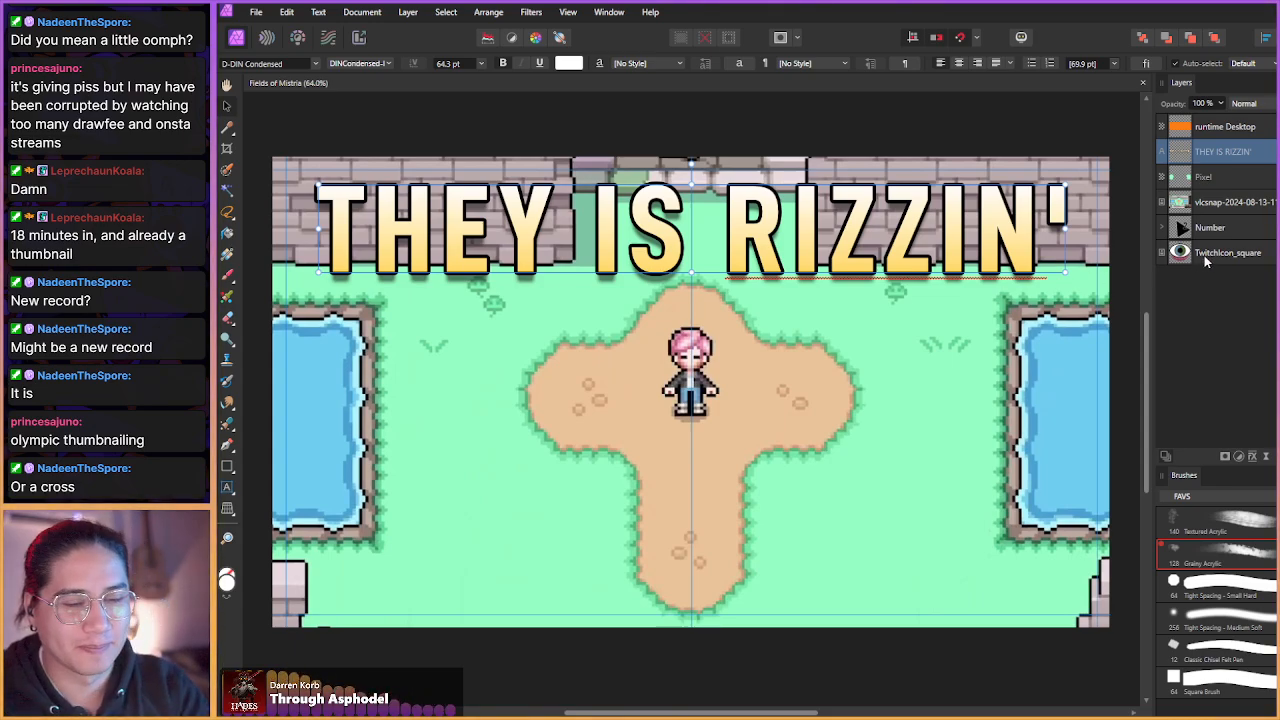
click(1206, 200)
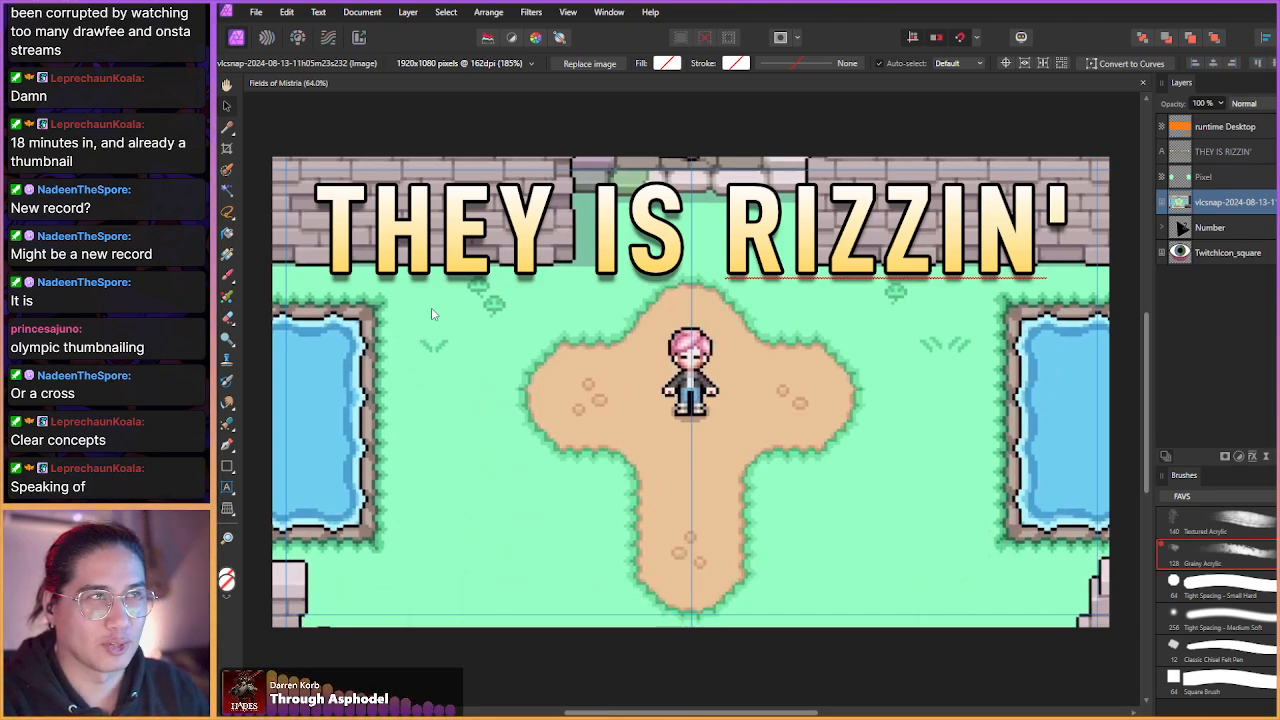
- Run Save As on the thumbnail document
drag(513, 426, 515, 416)
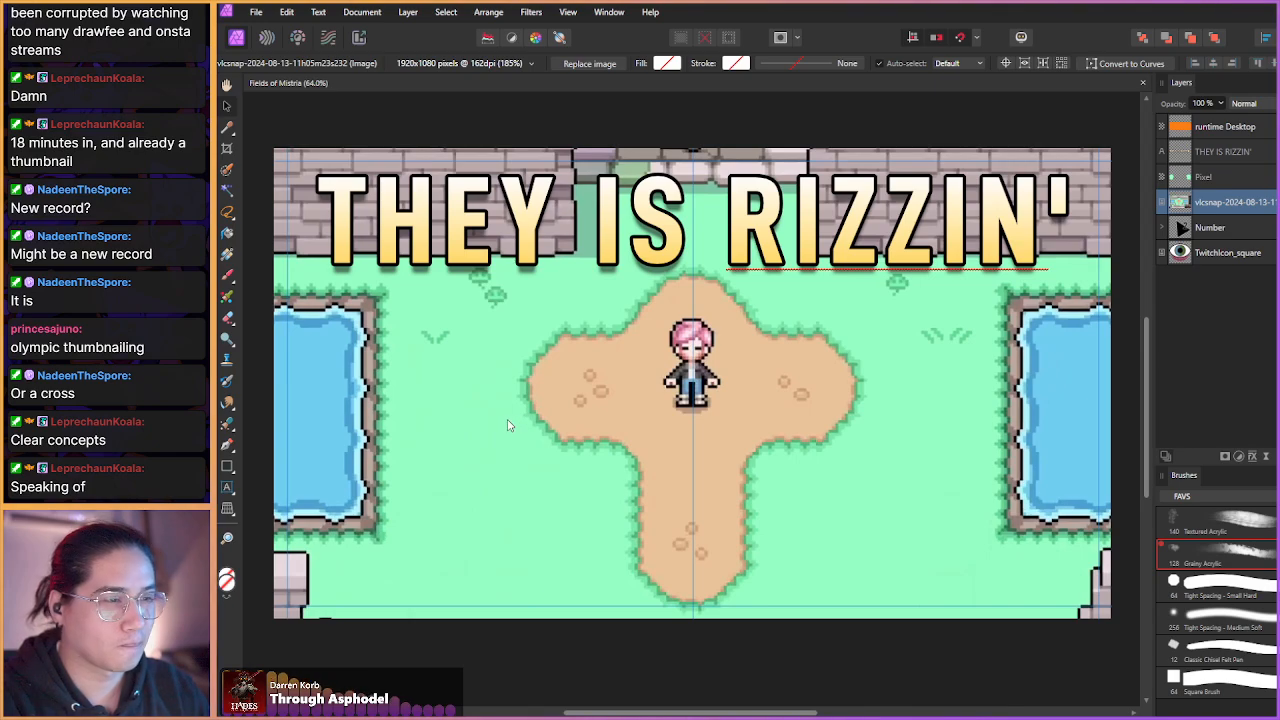
click(256, 12)
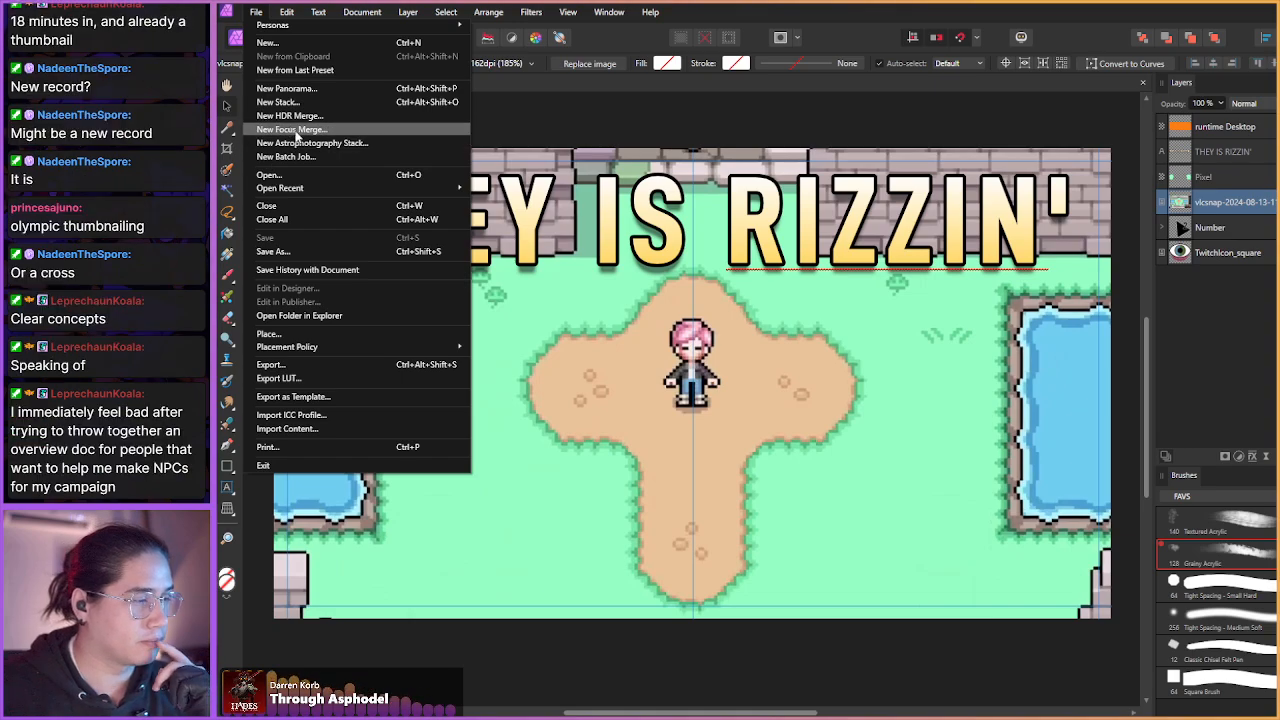
click(322, 252)
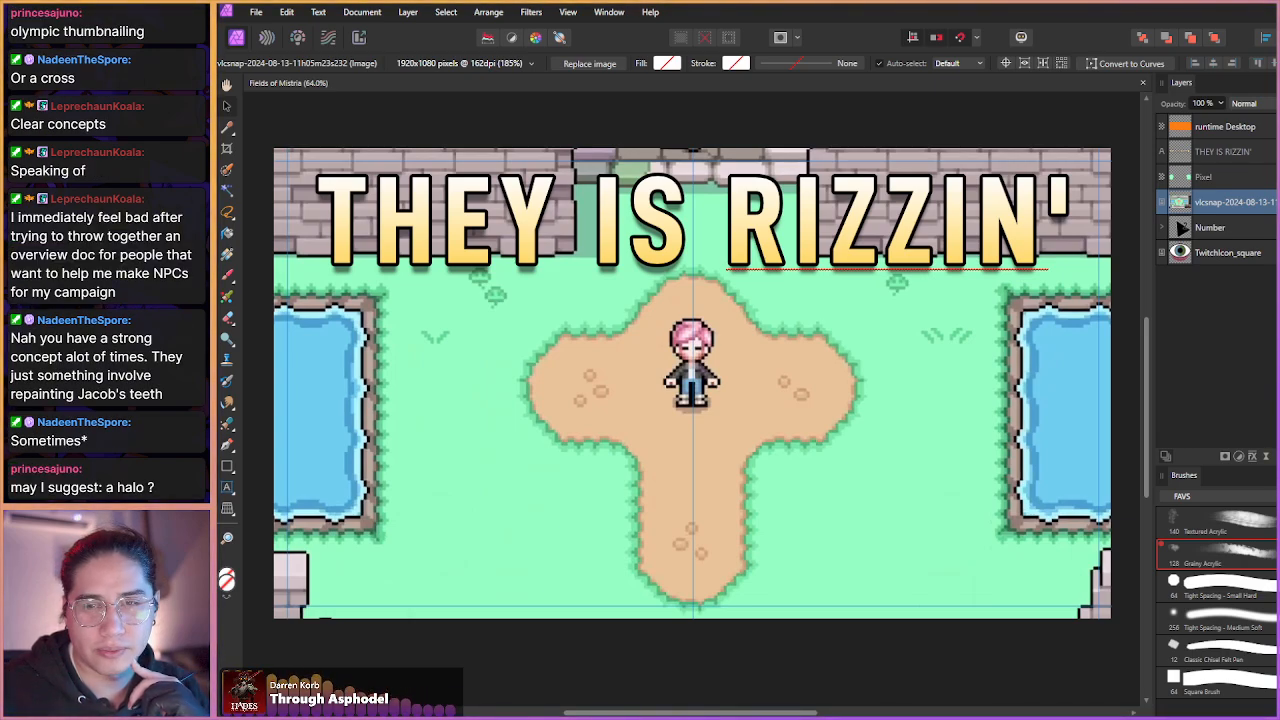
- Add a new pixel layer, and draw a flat white ellipse centred just above the pink-haired character's head
drag(929, 395, 935, 399)
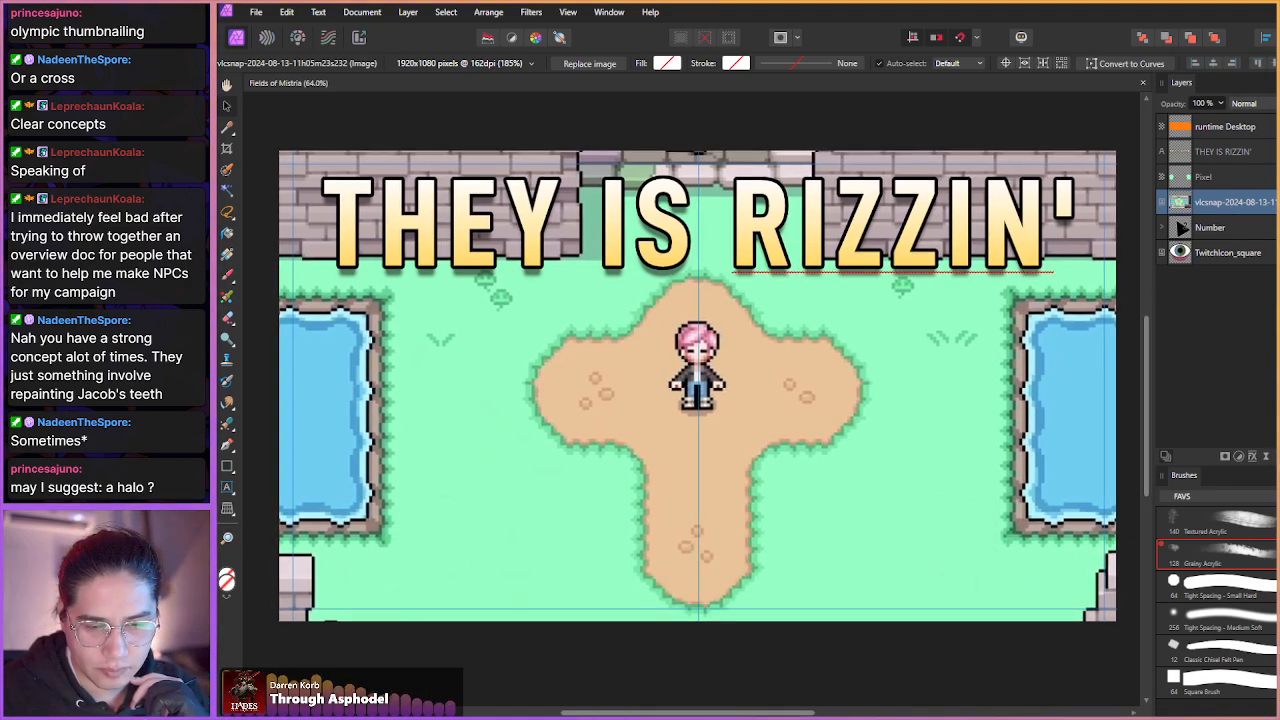
key(ctrl+shift+n)
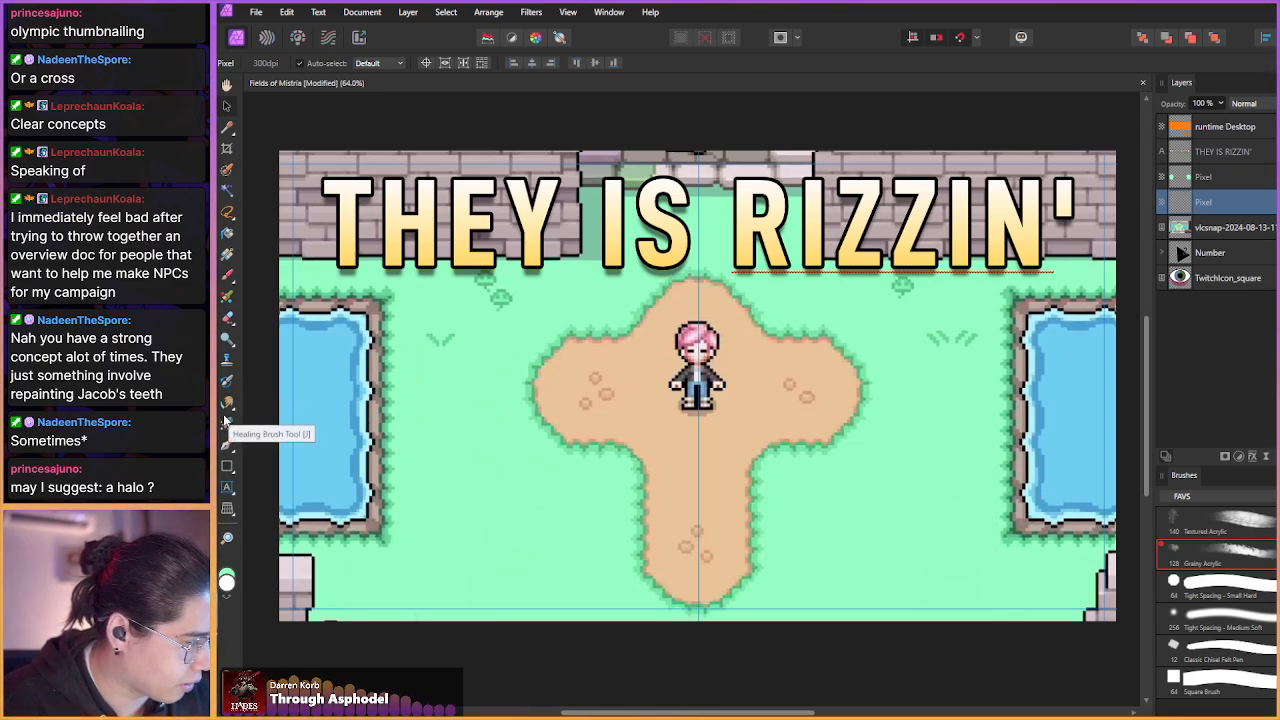
click(228, 446)
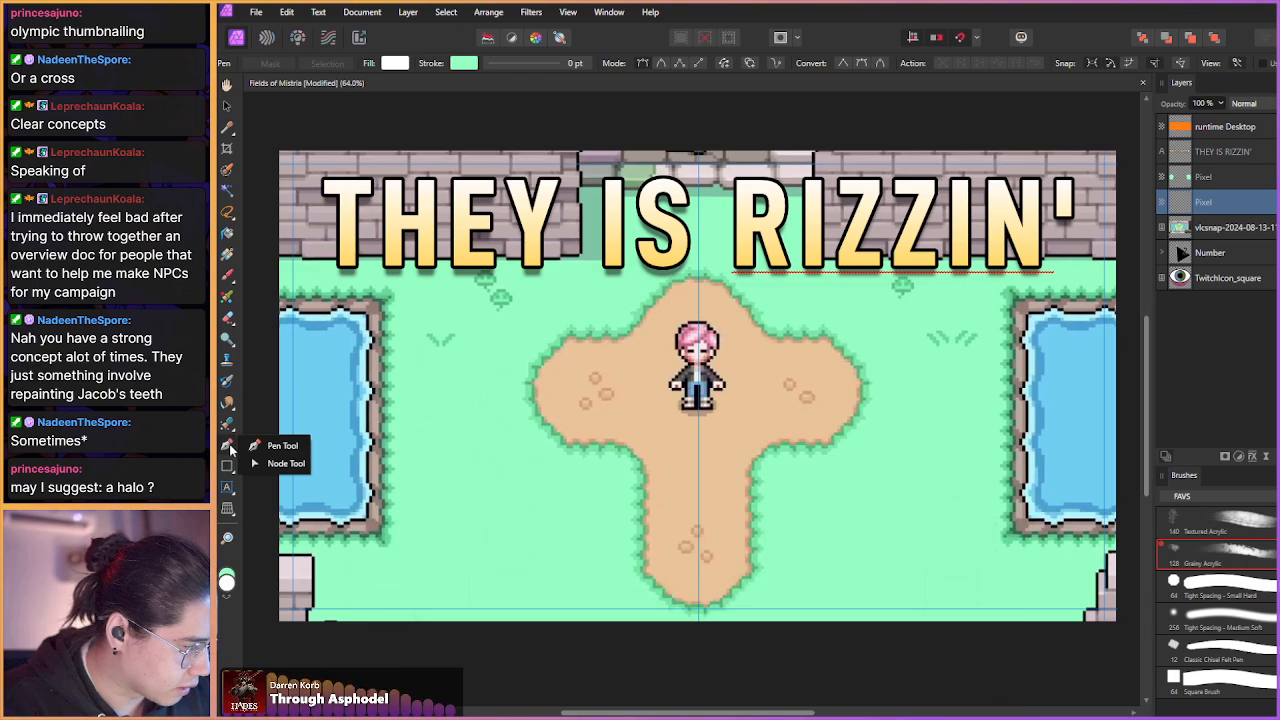
click(228, 467)
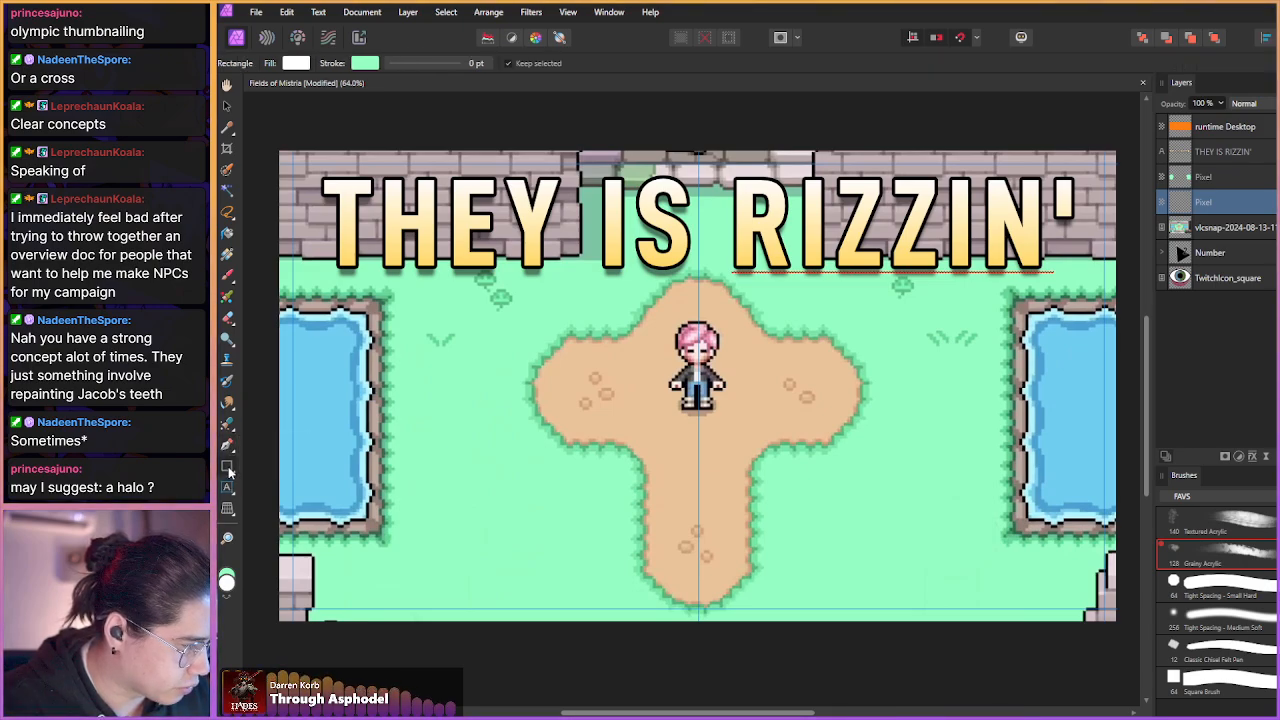
click(230, 470)
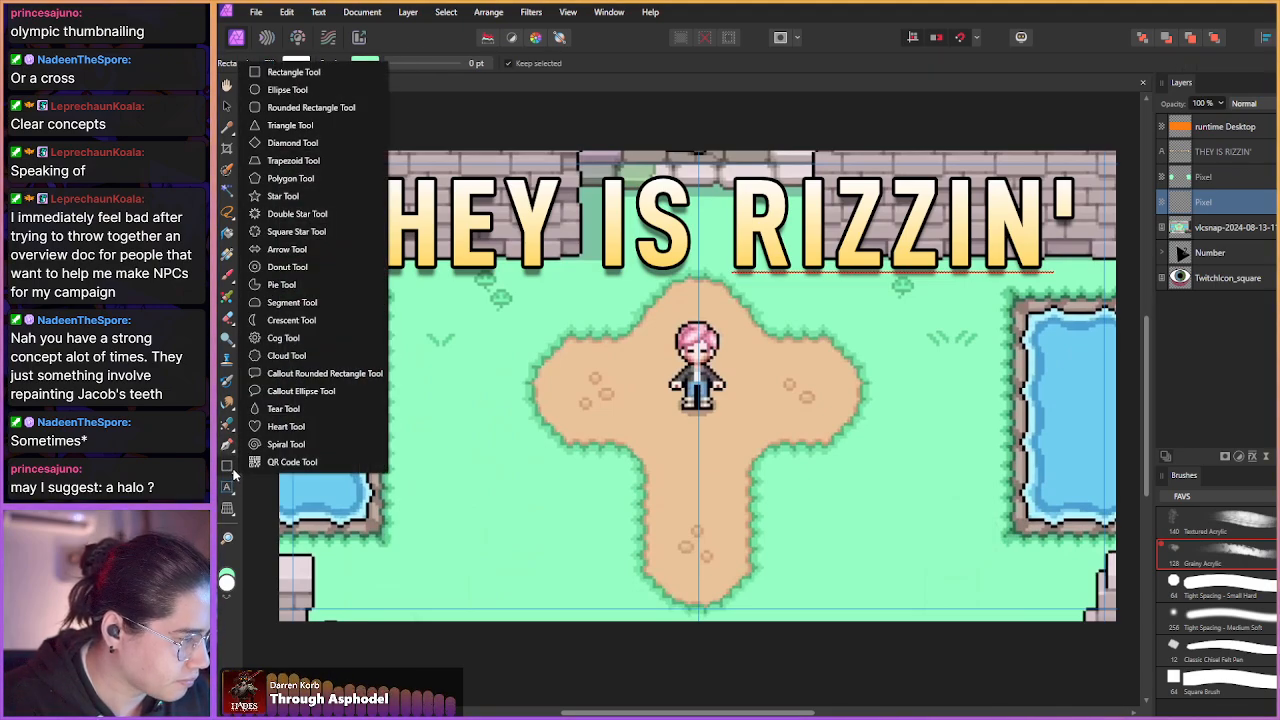
click(287, 89)
drag(617, 357, 547, 351)
mouse_move(555, 264)
mouse_down()
mouse_move(749, 271)
mouse_move(777, 286)
mouse_move(754, 310)
mouse_up()
drag(573, 309, 576, 309)
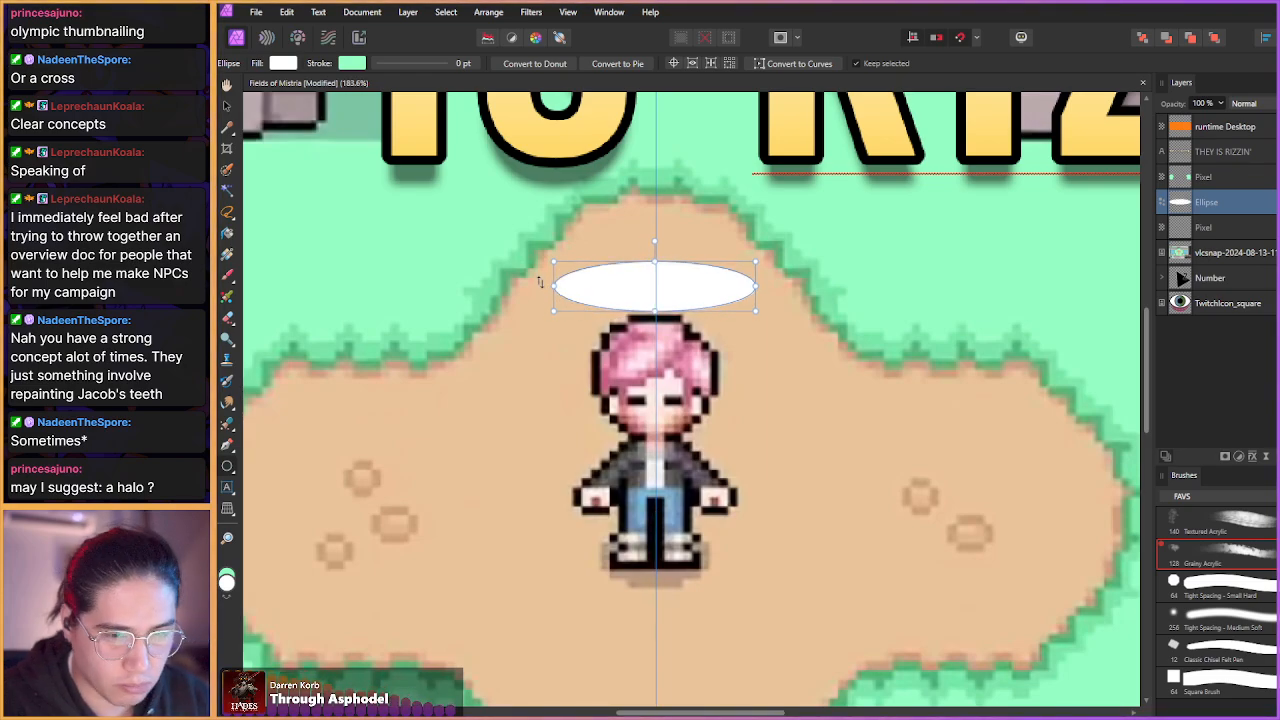
- Remove the ellipse's fill and give it a white 4 pt stroke to form a halo
click(285, 64)
click(425, 88)
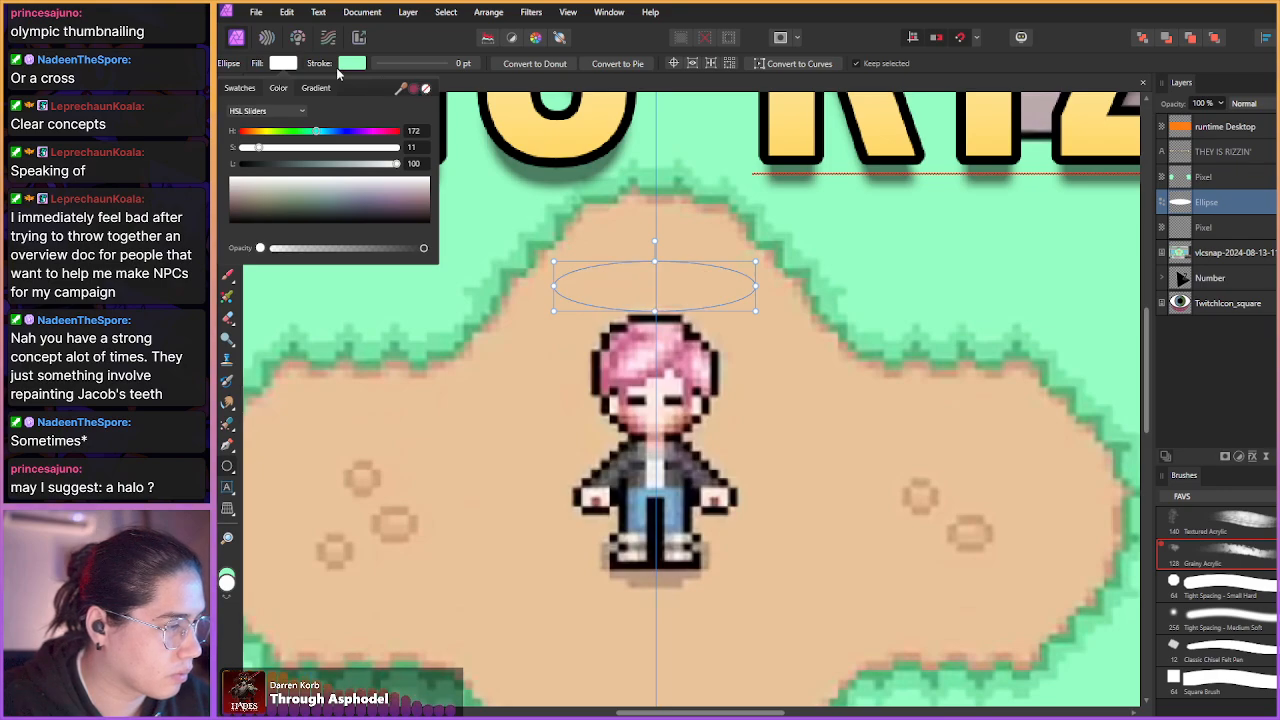
click(352, 63)
click(268, 148)
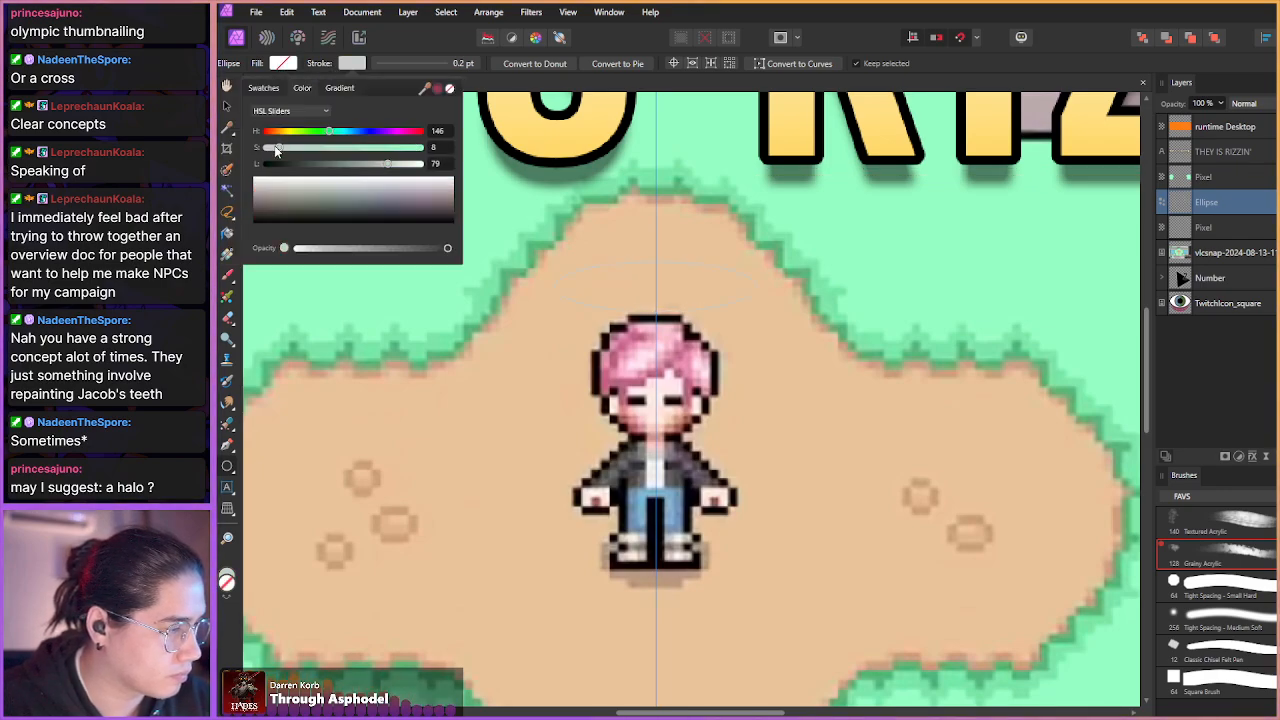
drag(387, 163, 428, 163)
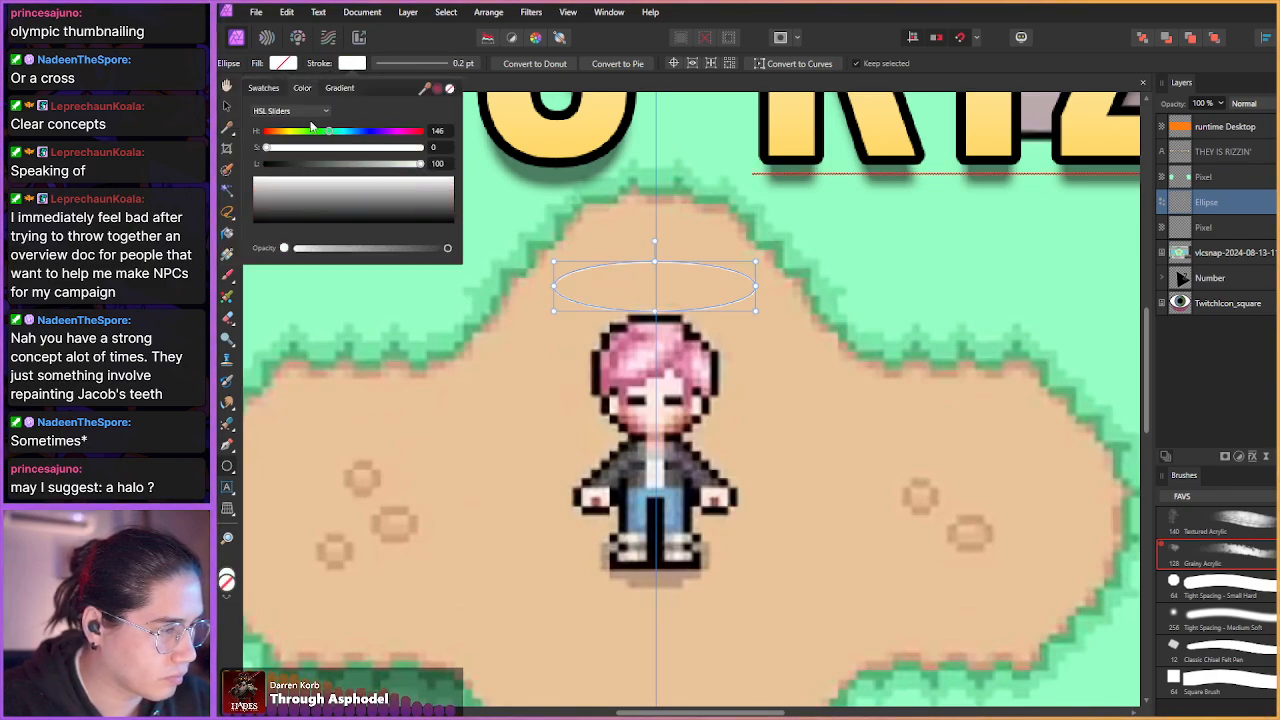
click(410, 63)
drag(370, 110, 401, 117)
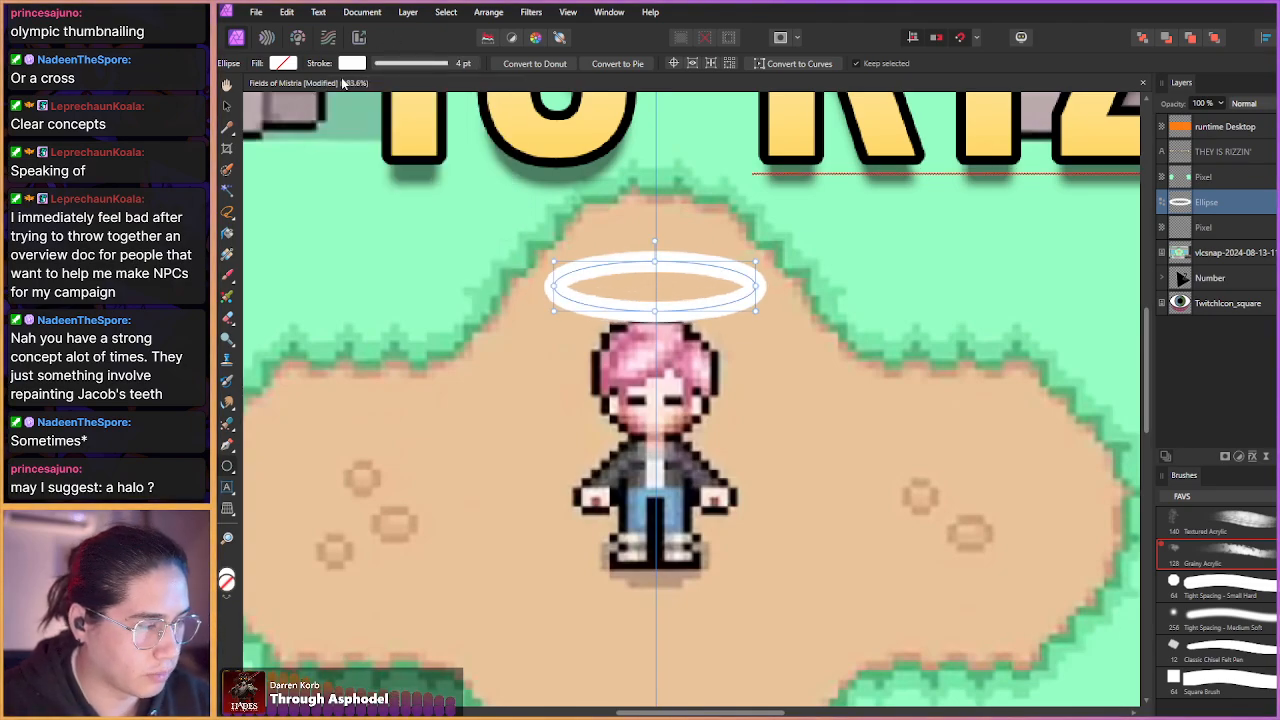
- Try converting the halo ellipse to a donut and to a pie, undoing each conversion
key(ctrl+1)
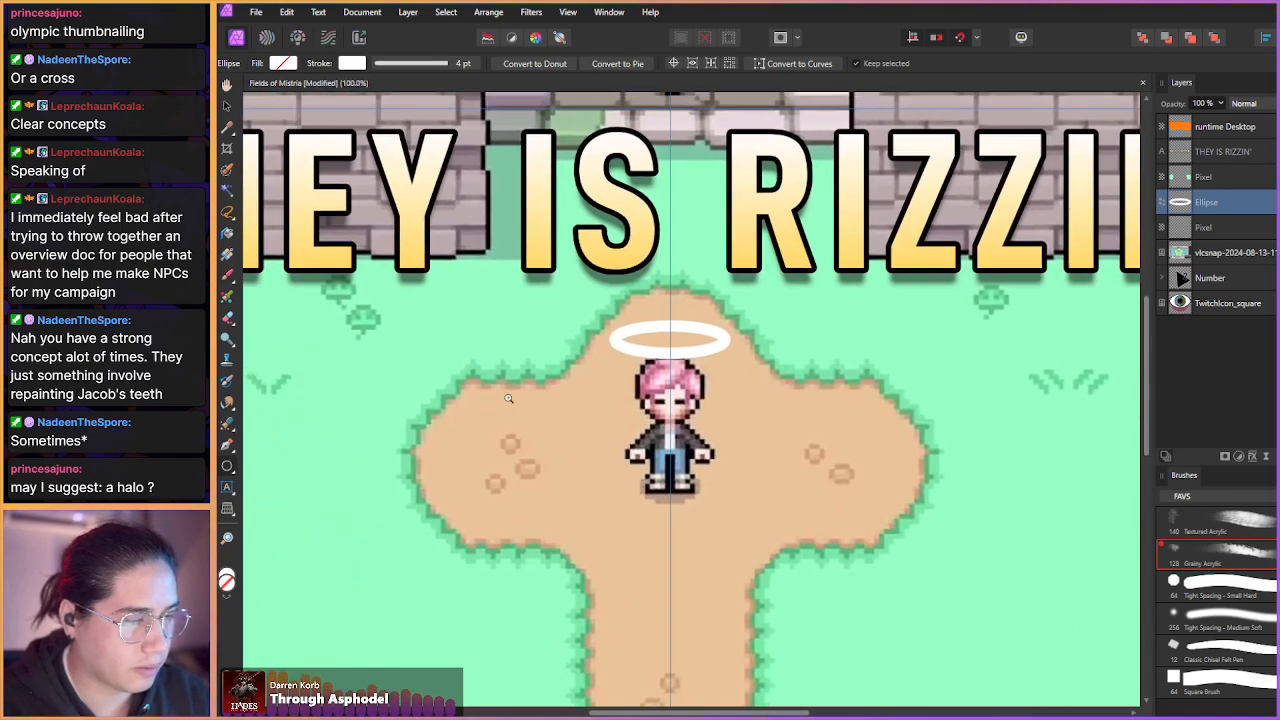
scroll(508, 397, down, 4)
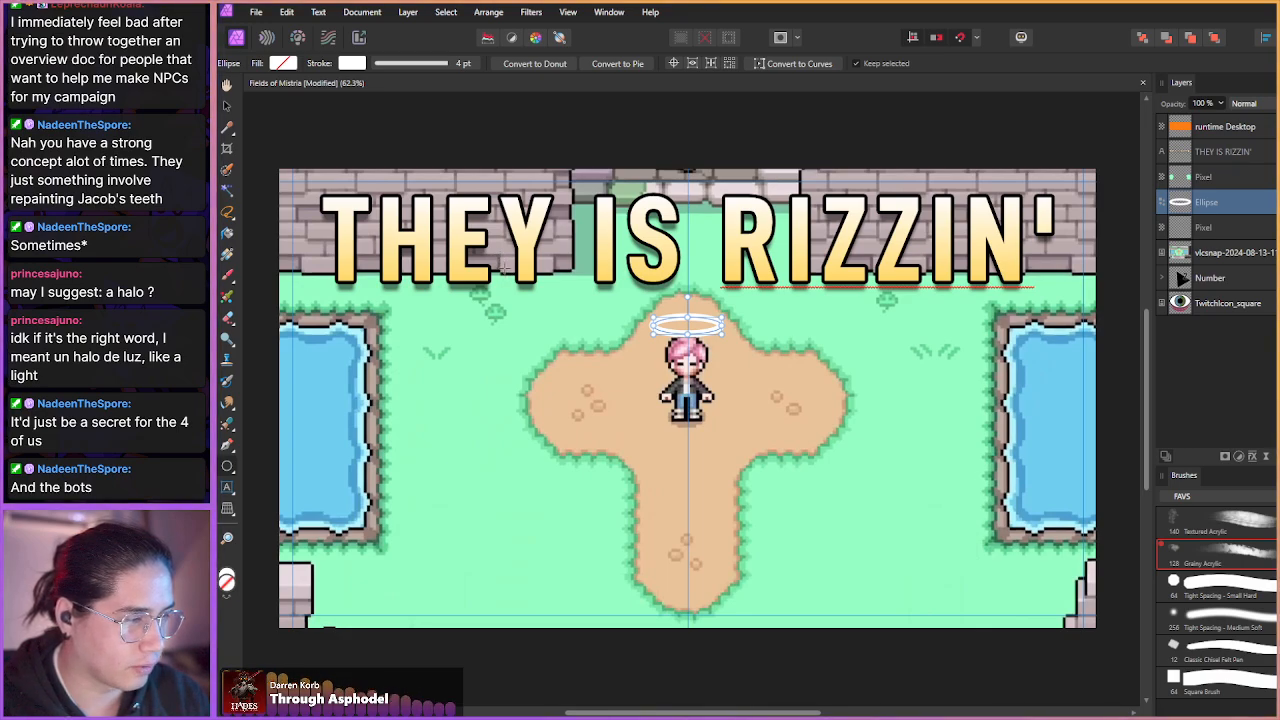
drag(585, 340, 624, 346)
drag(570, 264, 560, 323)
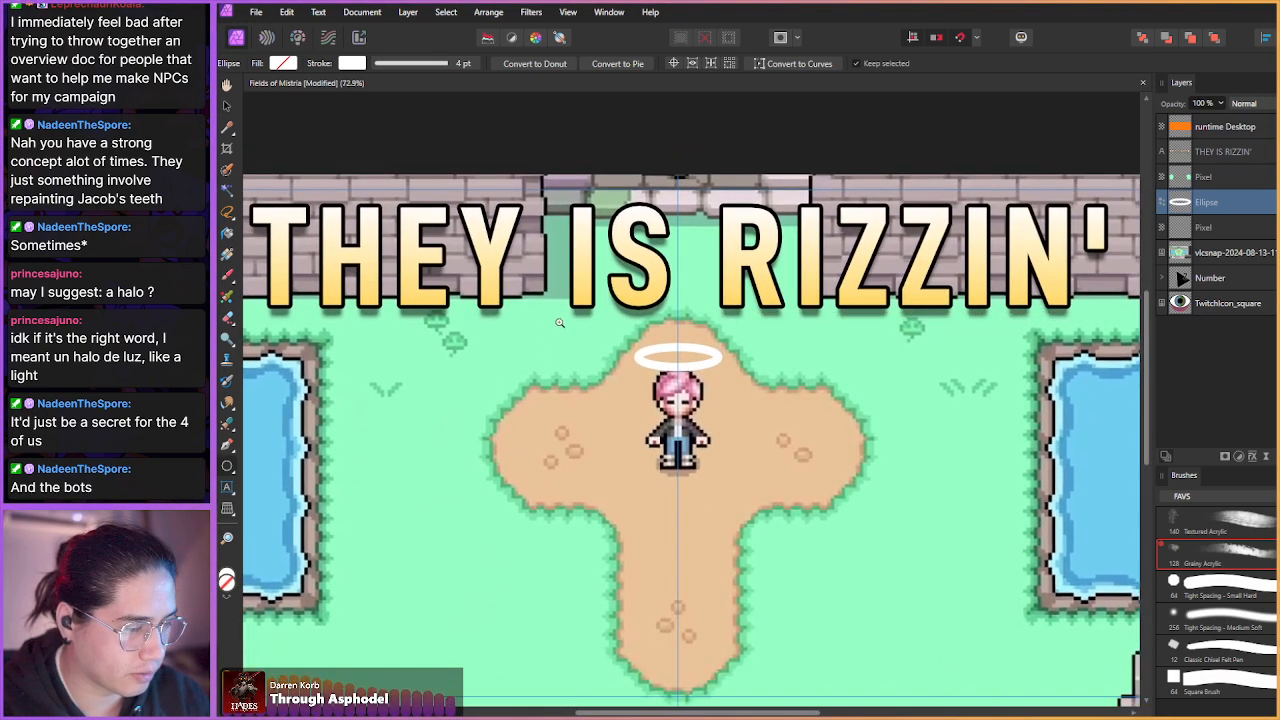
click(560, 323)
click(508, 63)
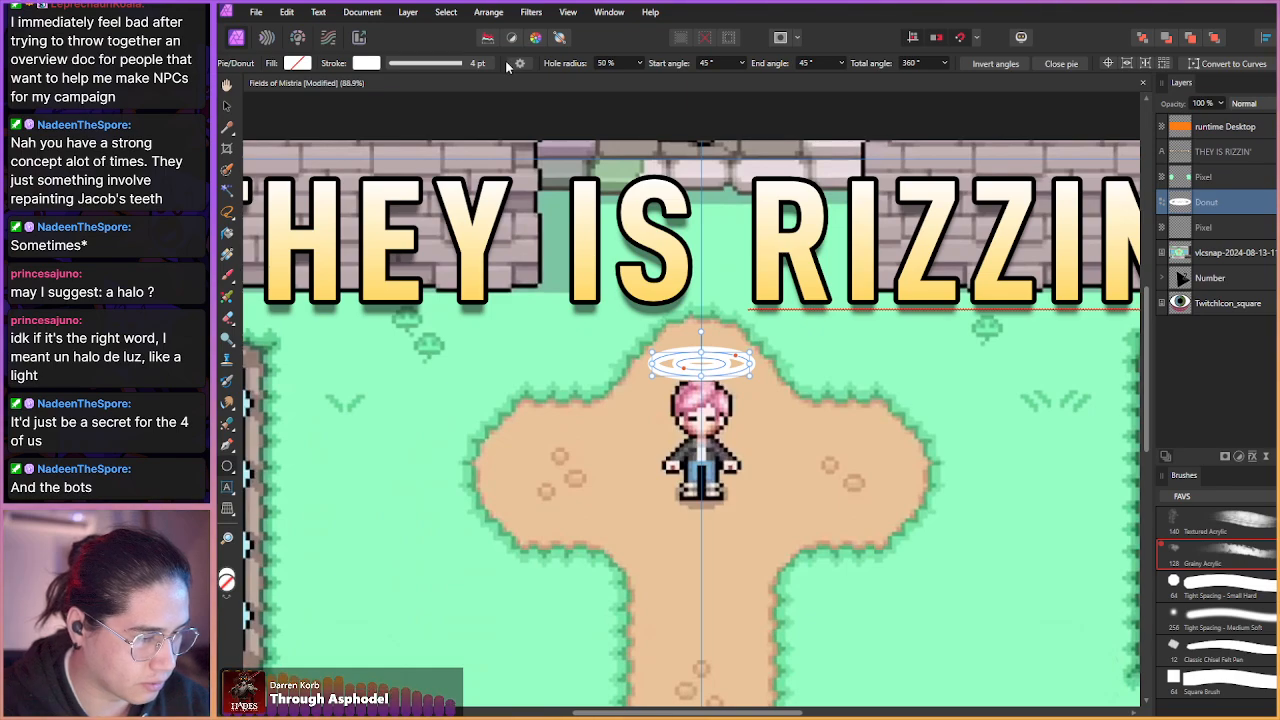
key(ctrl+z)
click(609, 64)
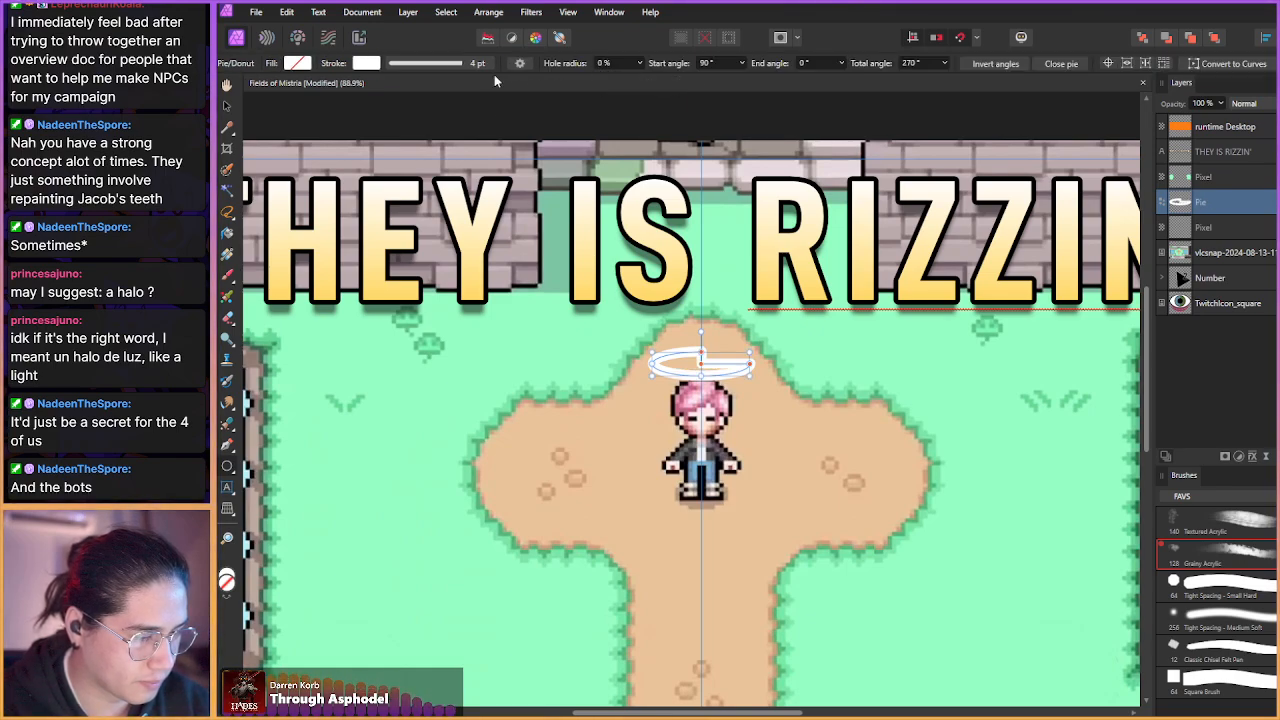
key(ctrl+z)
- Add a white outer glow to the halo ellipse with 22.3 px radius and 38% intensity, and close the layer effects
scroll(544, 382, down, 1)
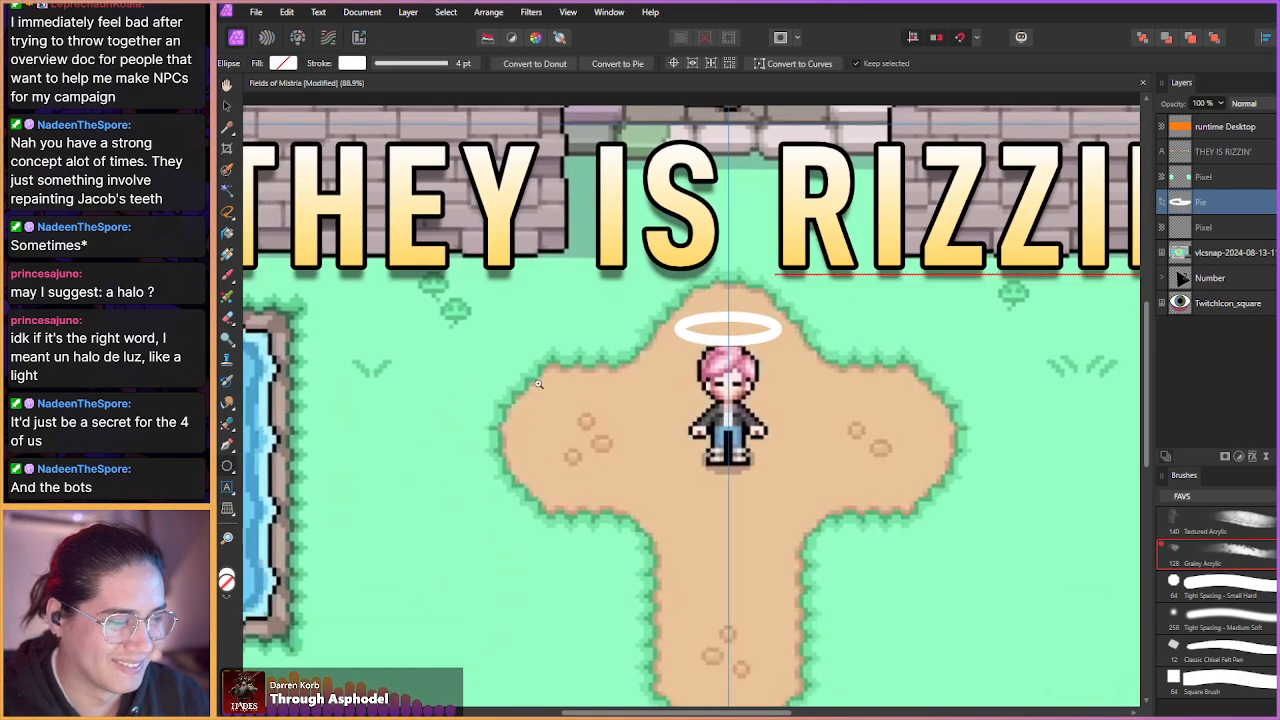
scroll(544, 382, down, 2)
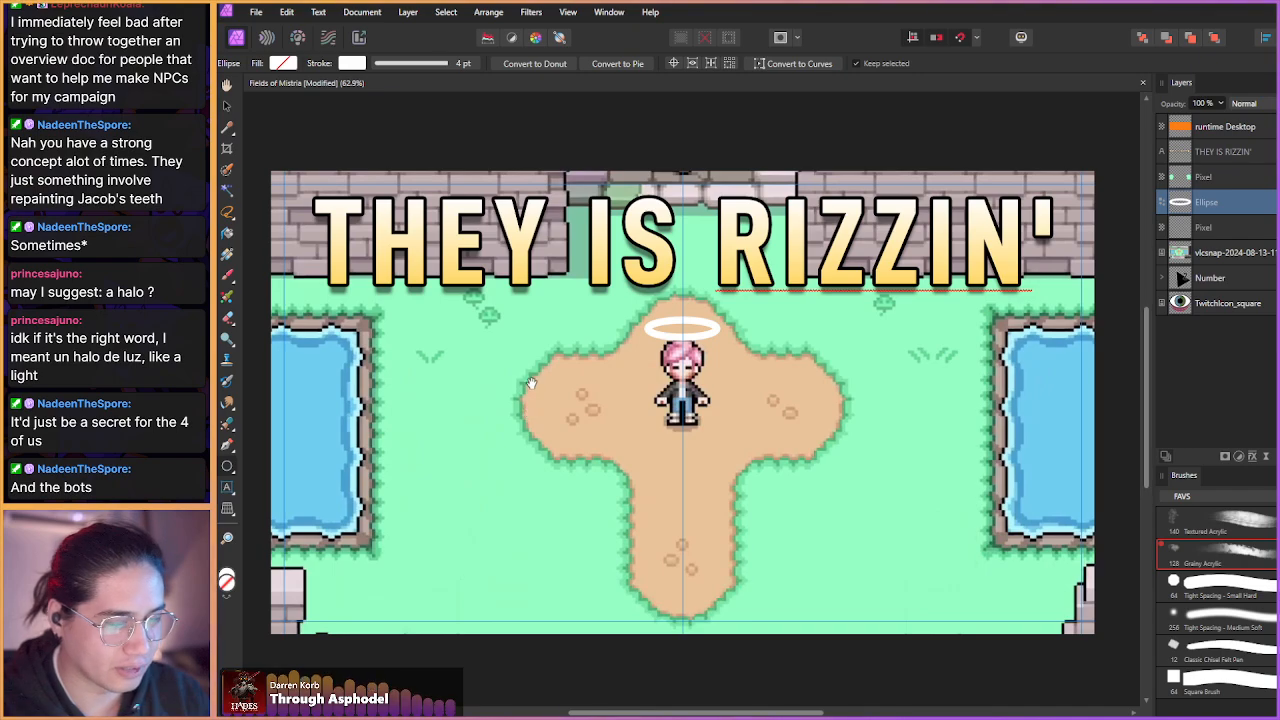
click(1253, 457)
drag(530, 300, 425, 367)
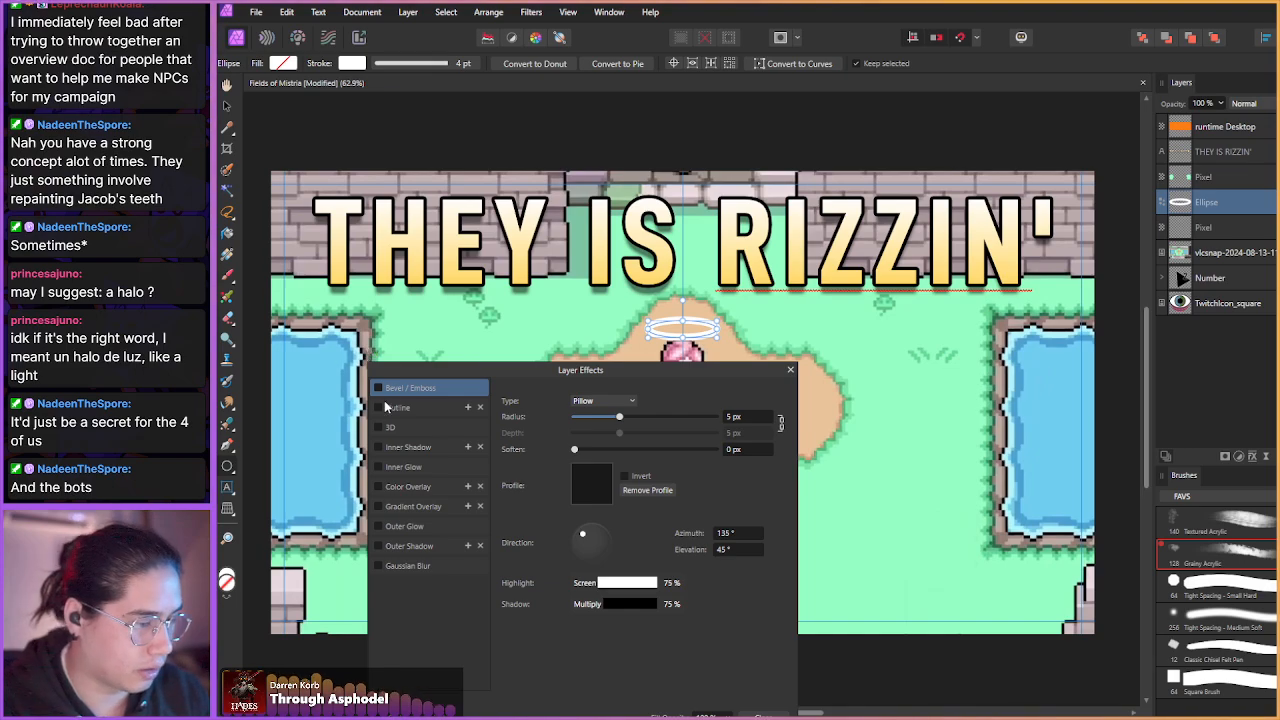
scroll(516, 280, up, 3)
drag(470, 325, 577, 217)
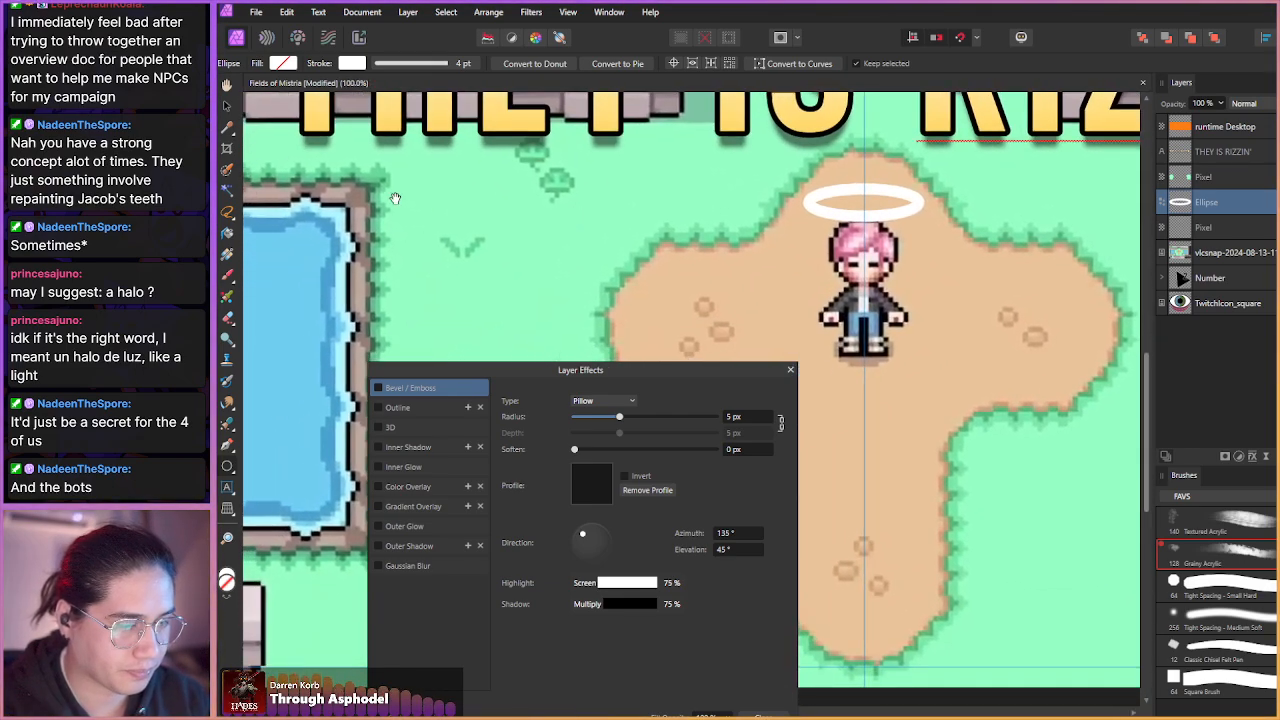
click(379, 526)
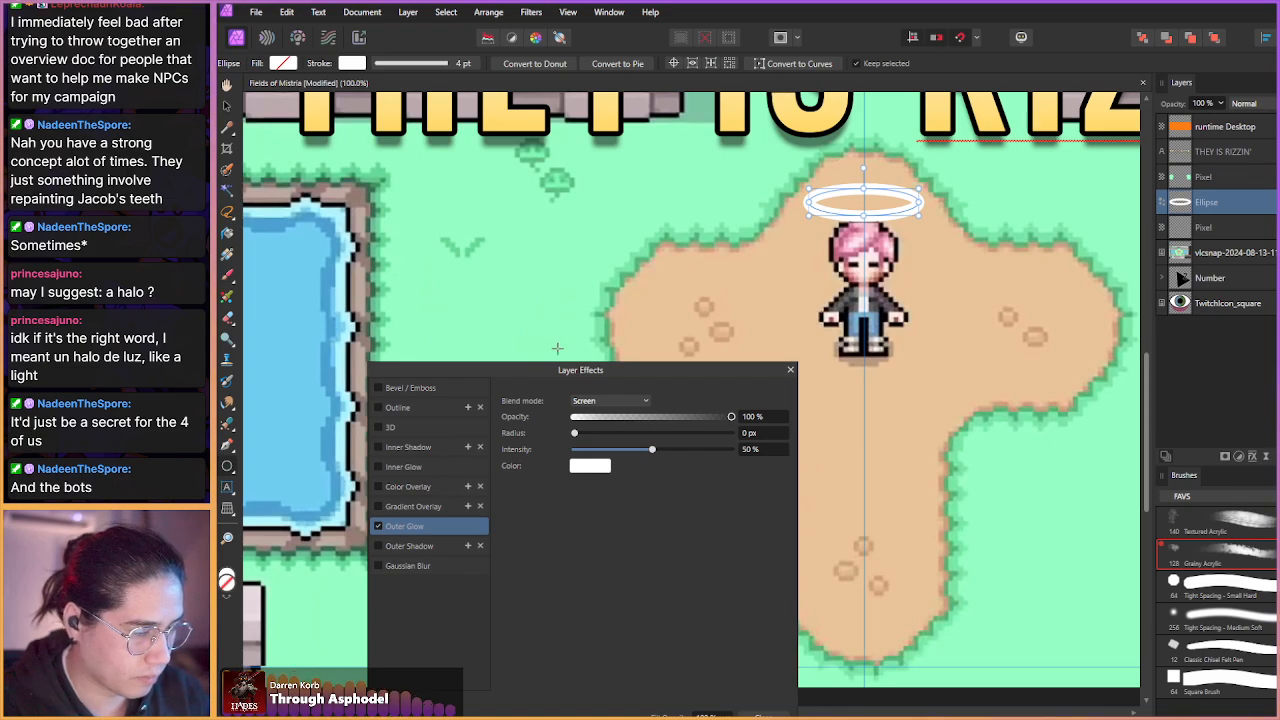
drag(575, 432, 683, 453)
drag(632, 434, 663, 436)
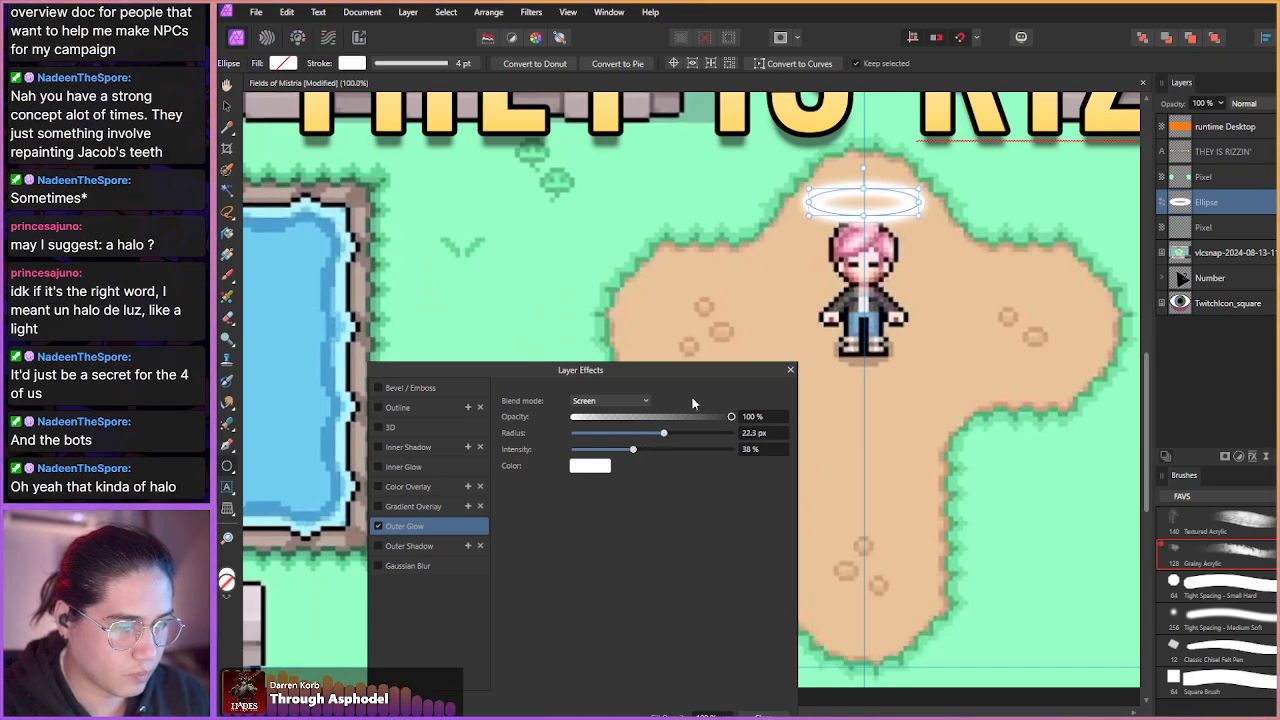
click(790, 370)
- Select the game snapshot layer with the Move tool and save the document
scroll(465, 418, down, 2)
scroll(484, 456, down, 1)
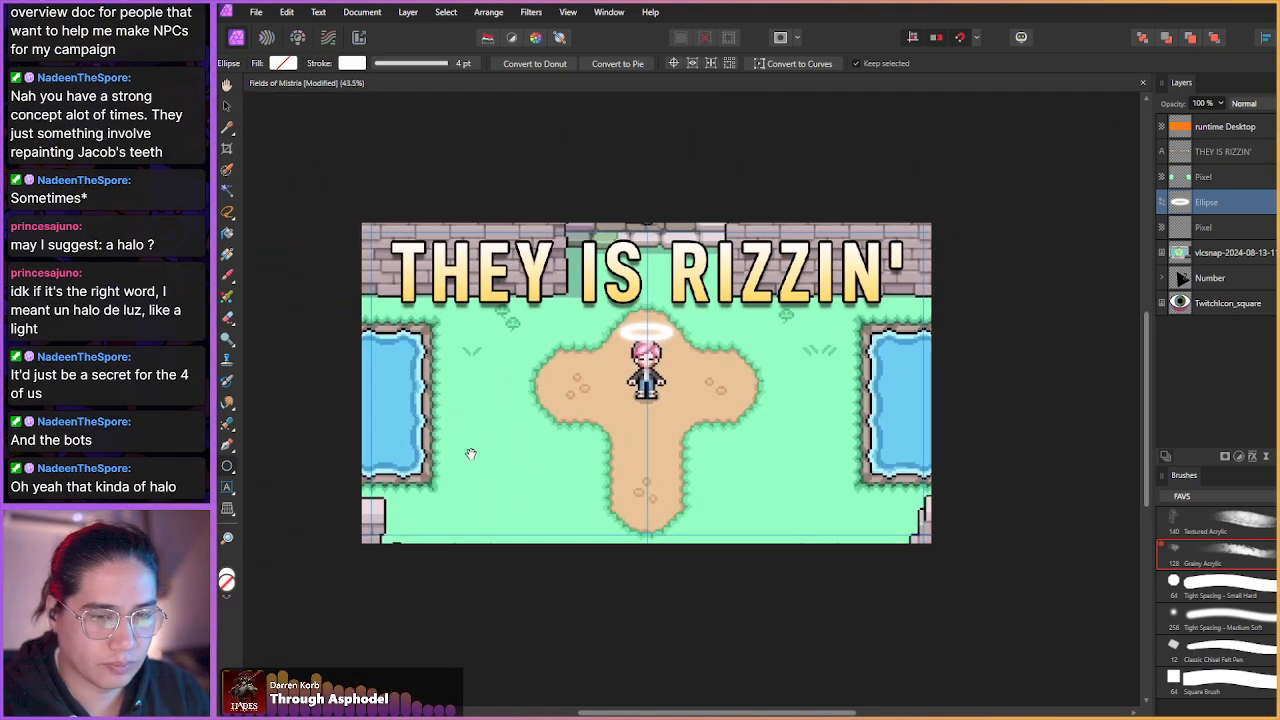
scroll(537, 474, up, 1)
mouse_move(547, 474)
mouse_down()
mouse_move(523, 492)
mouse_move(540, 495)
mouse_up()
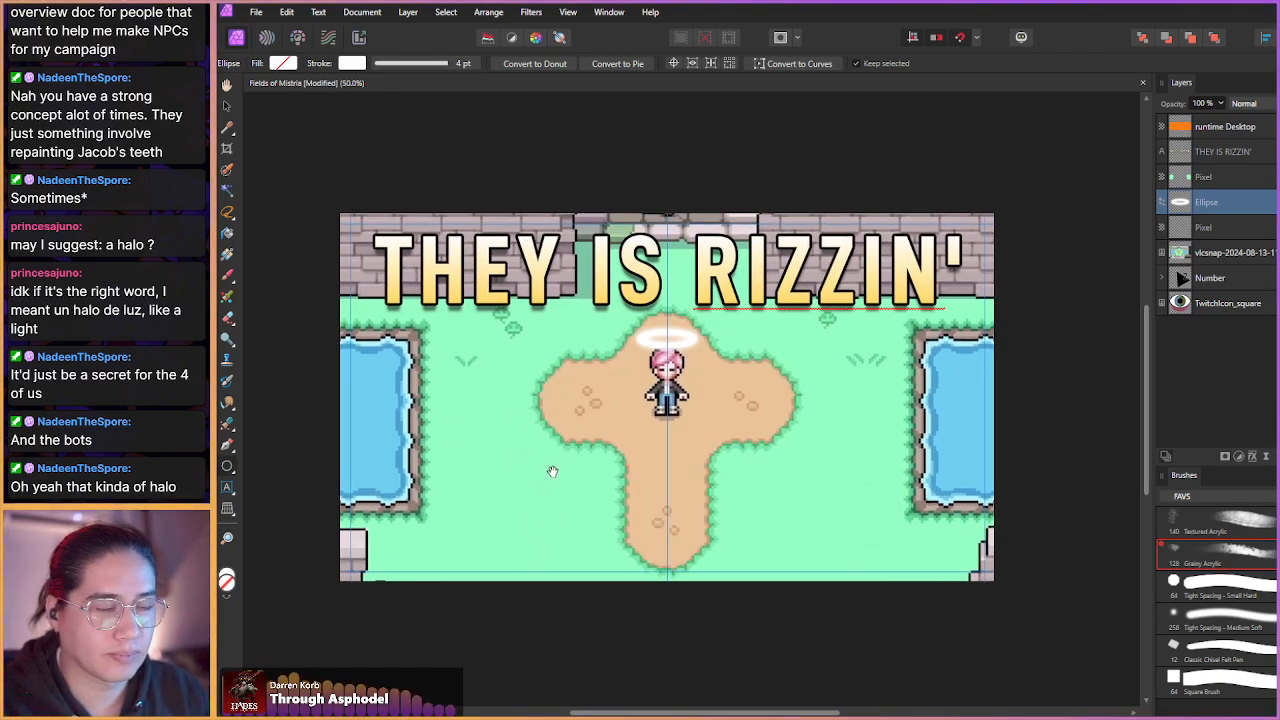
scroll(561, 483, up, 2)
scroll(561, 483, up, 1)
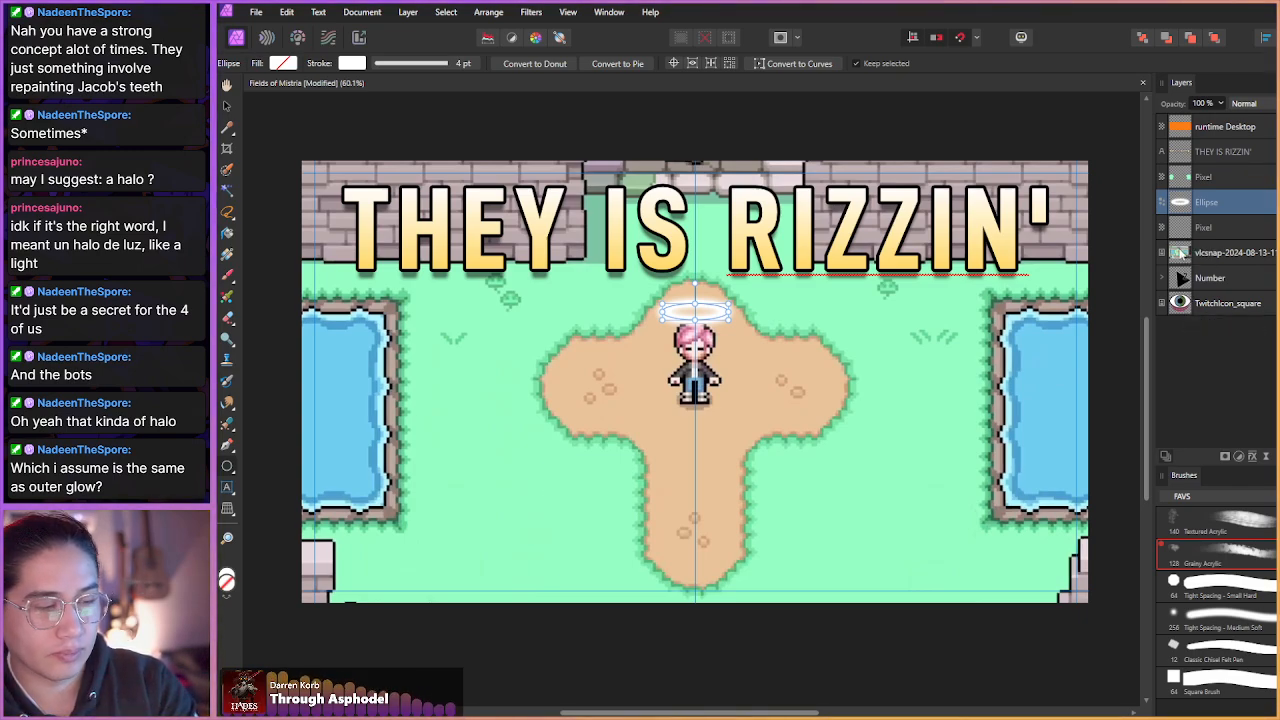
click(1184, 256)
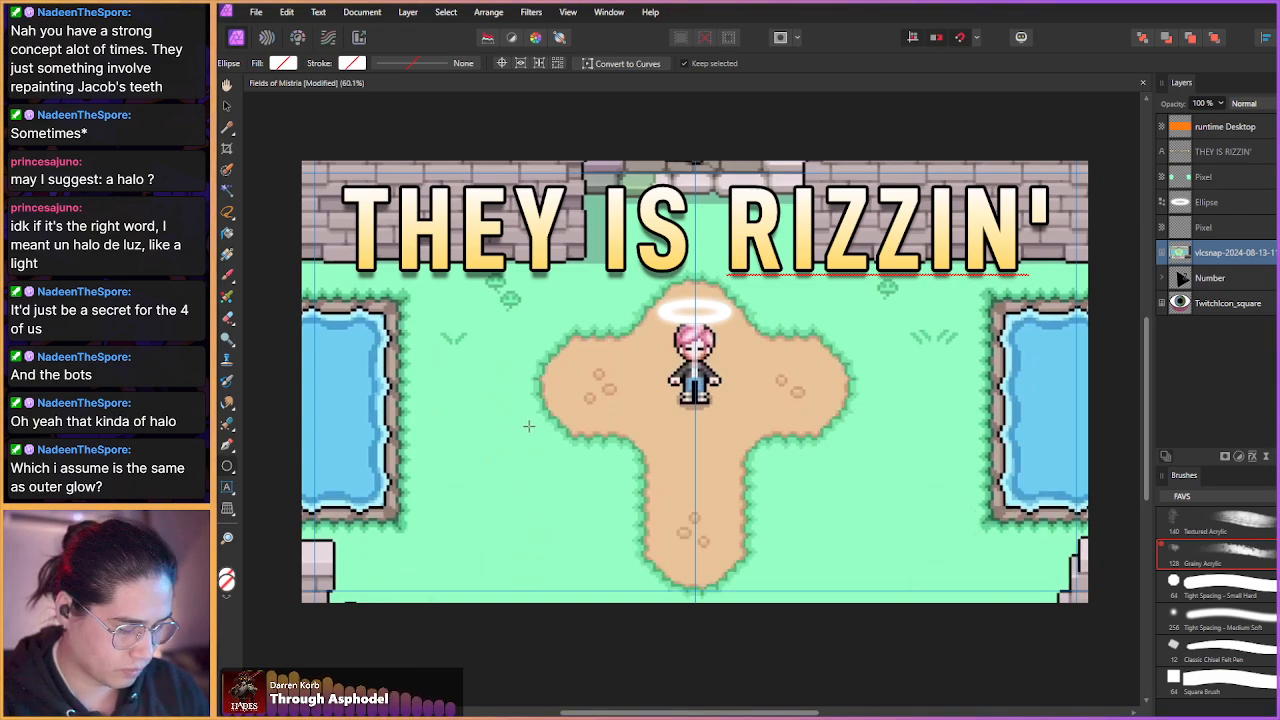
drag(529, 426, 512, 433)
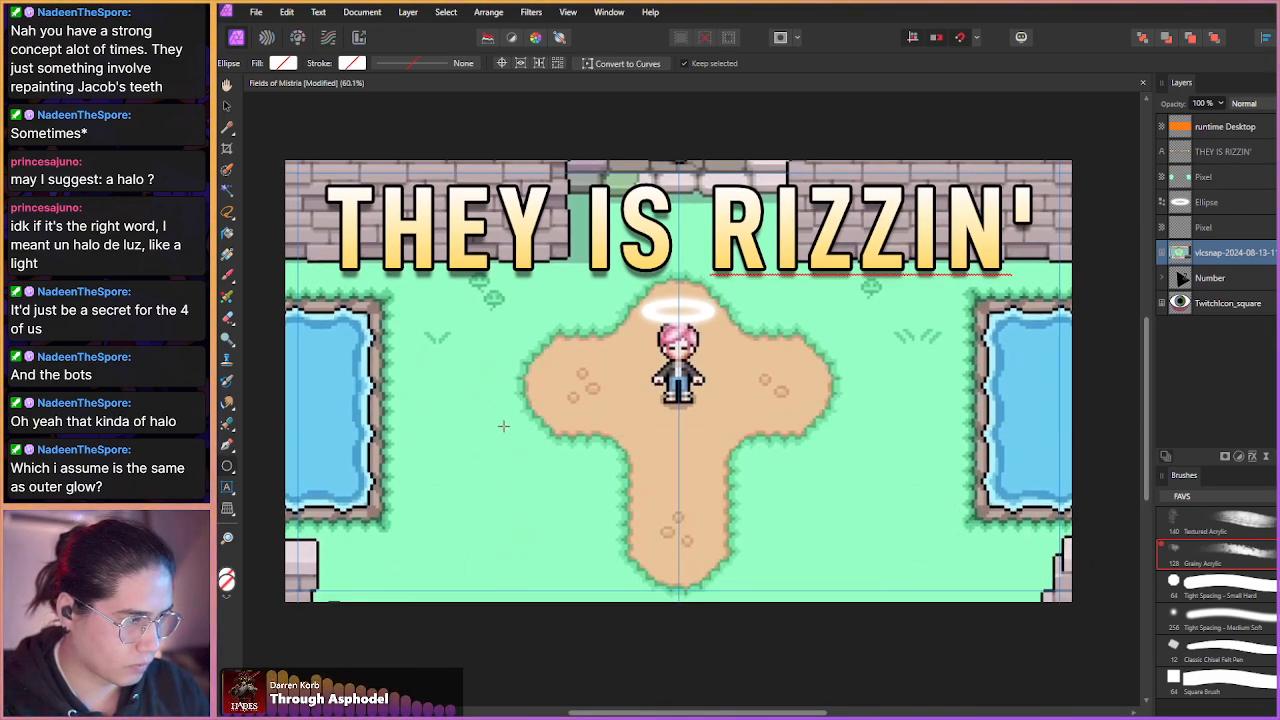
drag(455, 411, 463, 407)
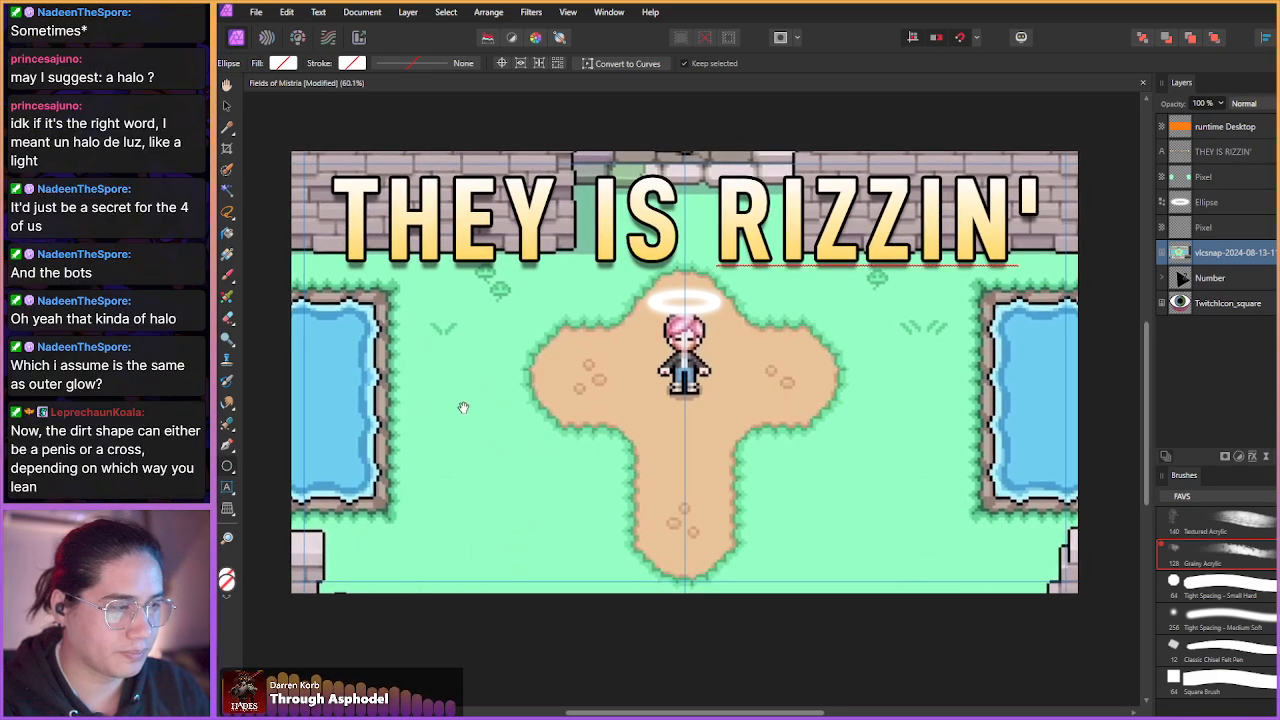
click(226, 105)
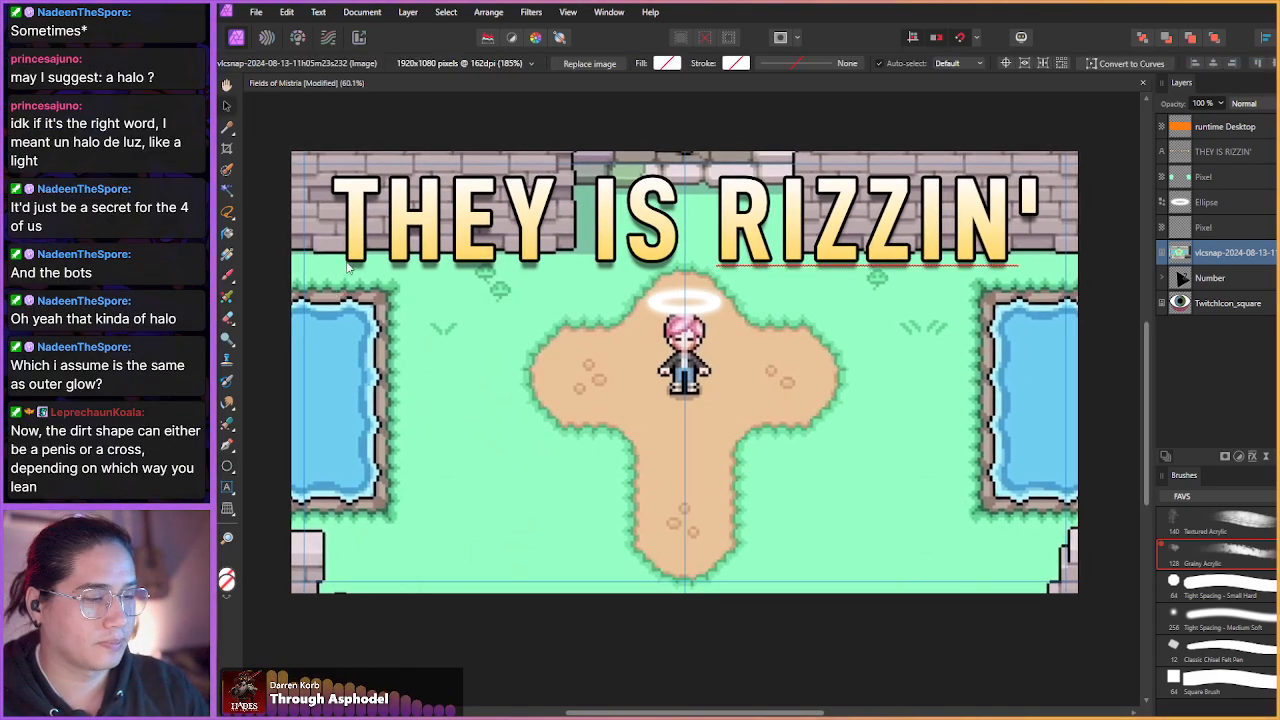
drag(463, 415, 473, 444)
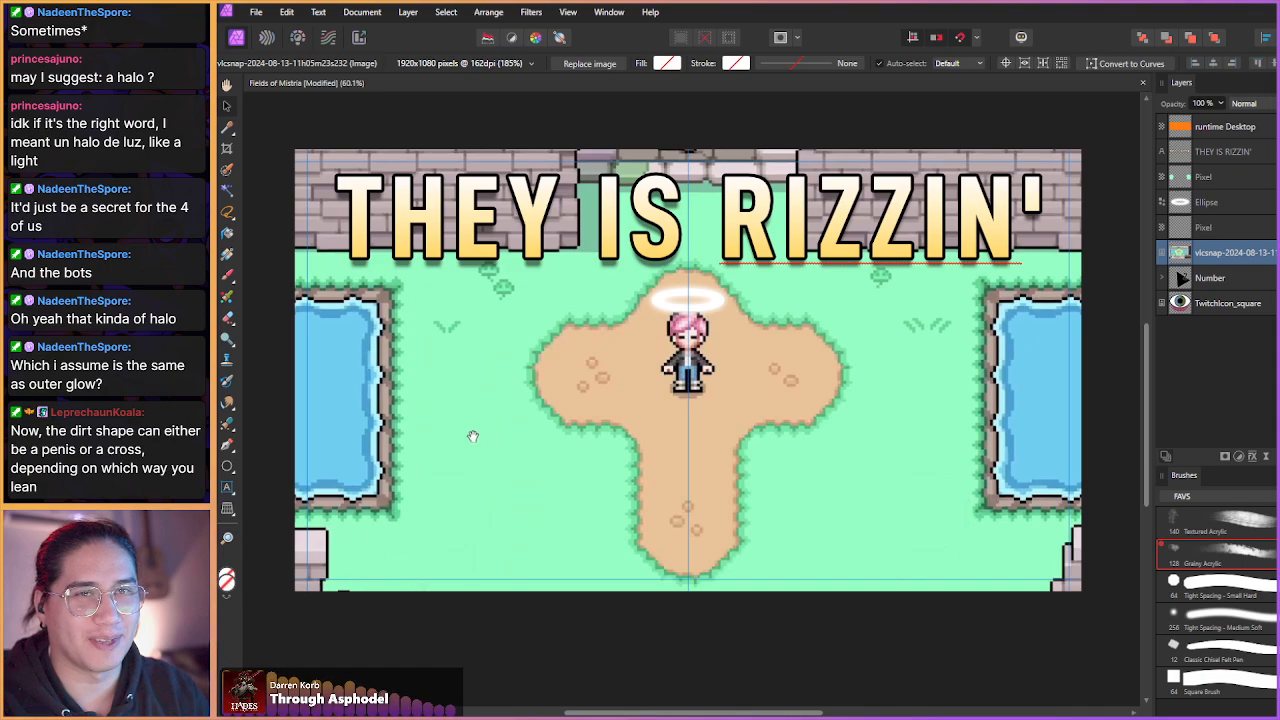
drag(501, 435, 498, 432)
scroll(504, 439, up, 3)
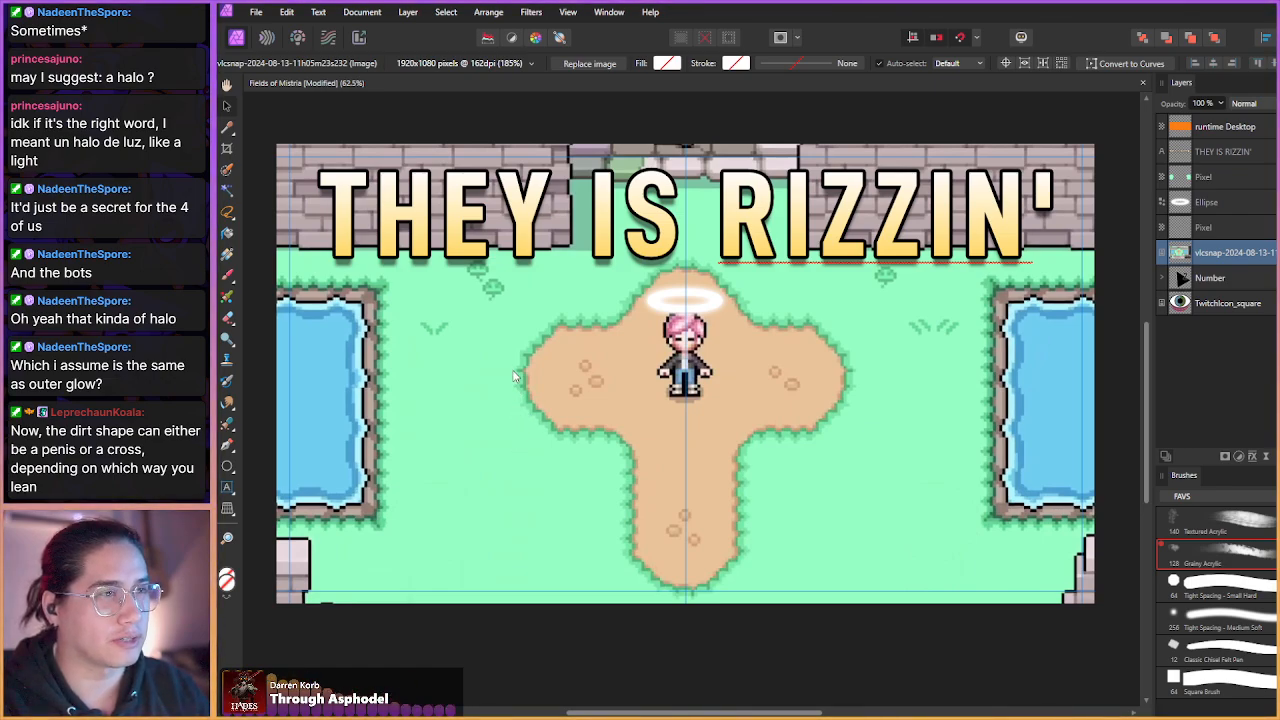
drag(533, 431, 539, 432)
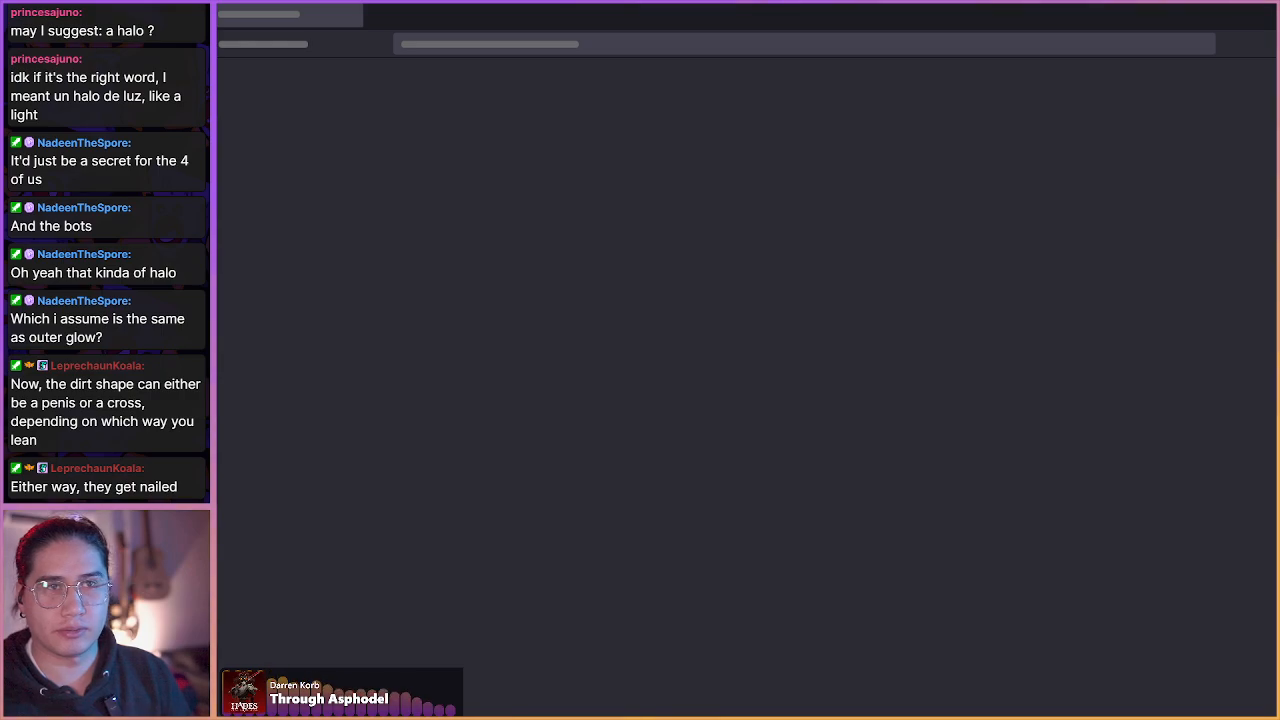
key(super+shift+Right)
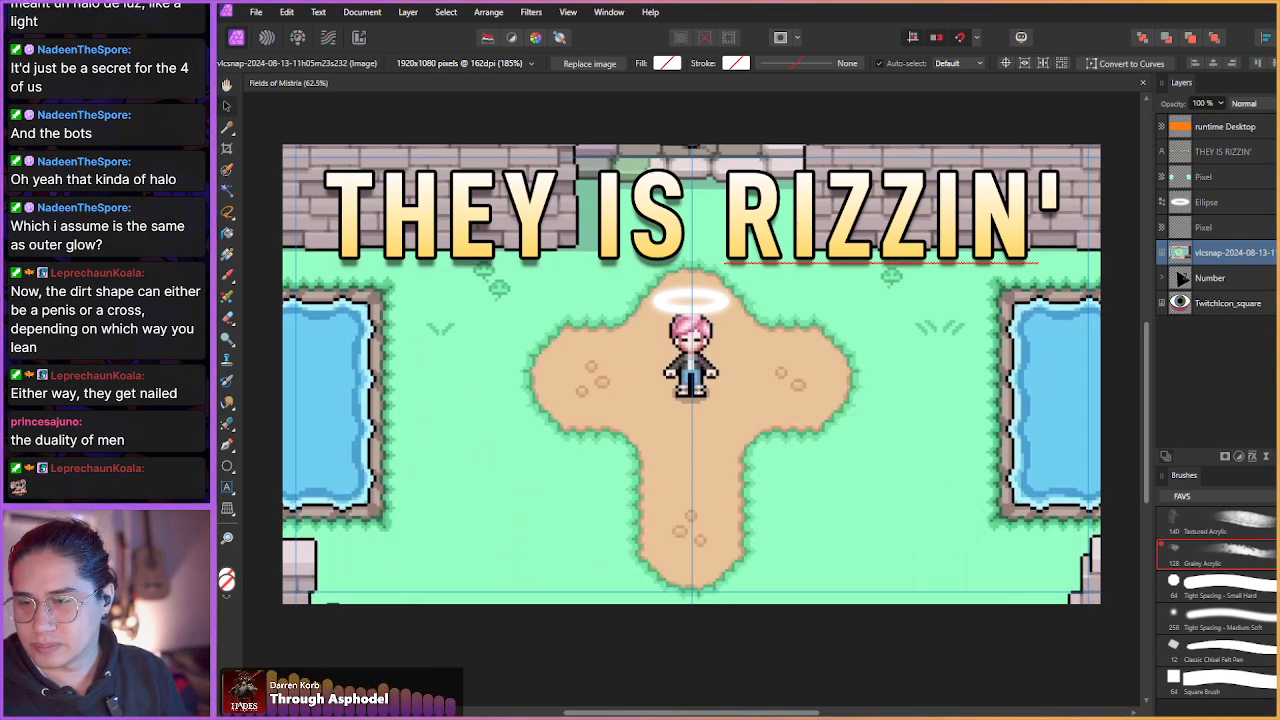
- Move the halo ellipse down around the character's head and make it taller
click(1207, 202)
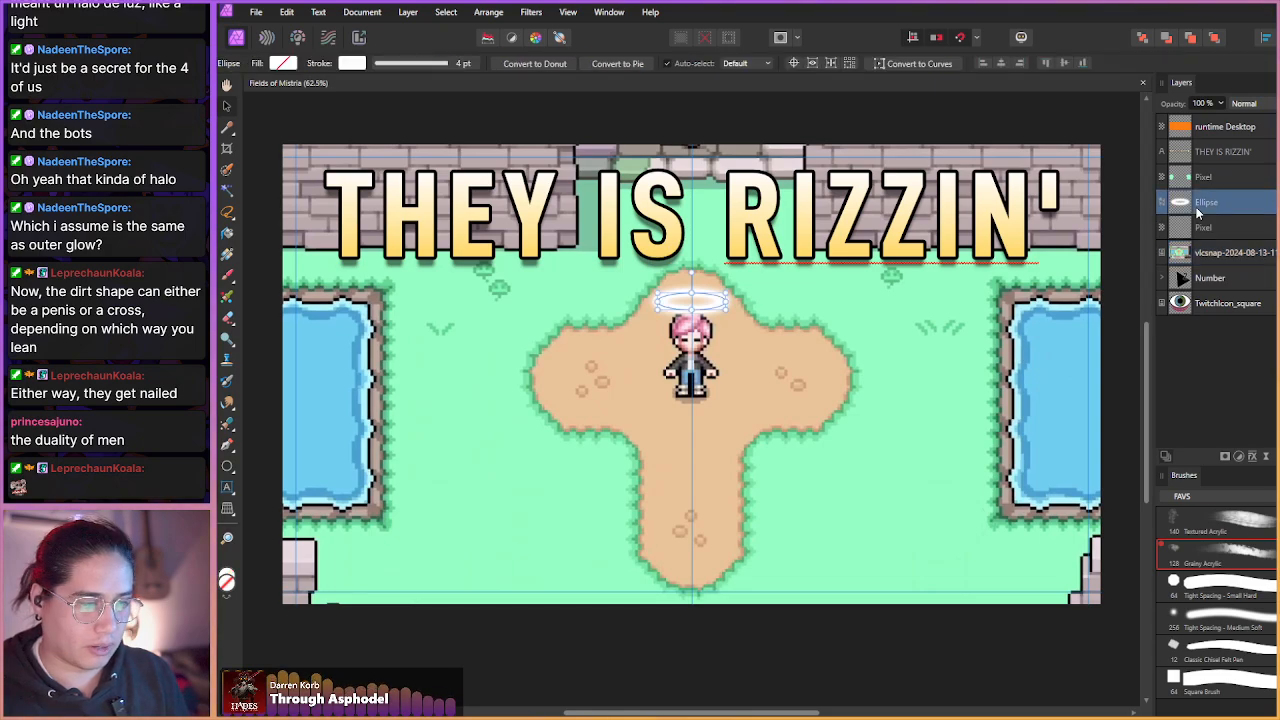
scroll(598, 318, up, 5)
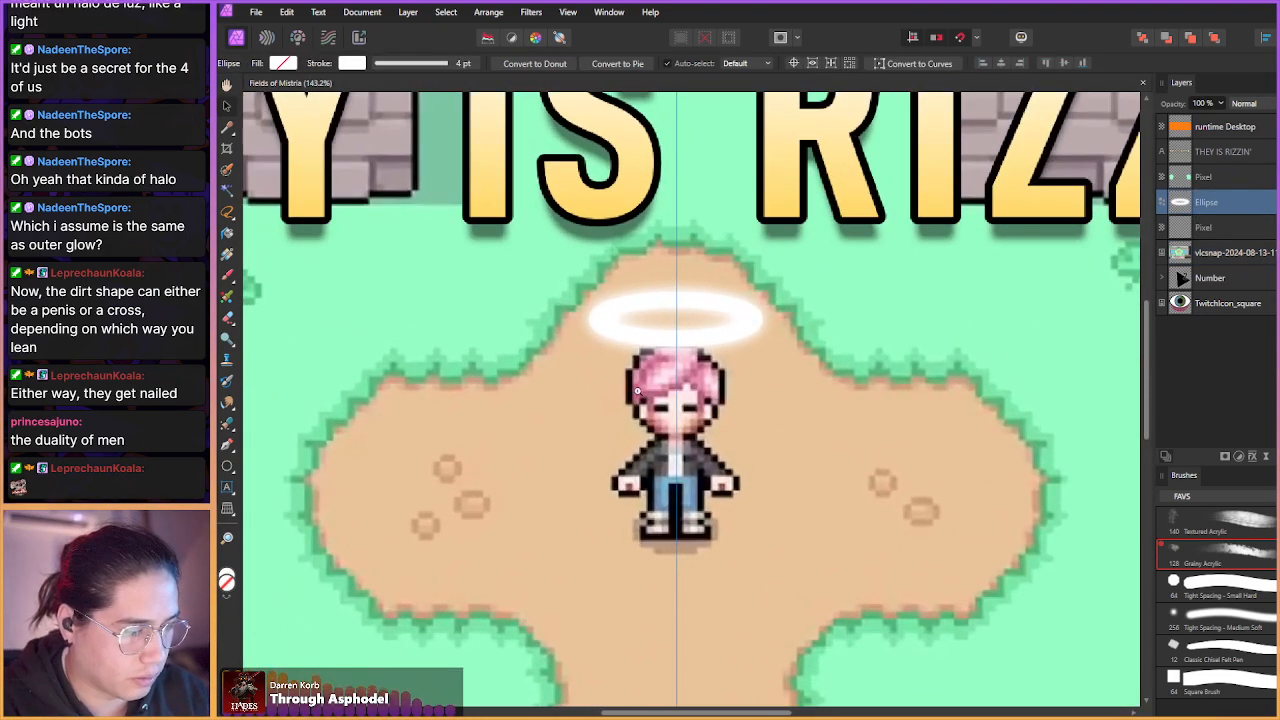
drag(634, 346, 675, 318)
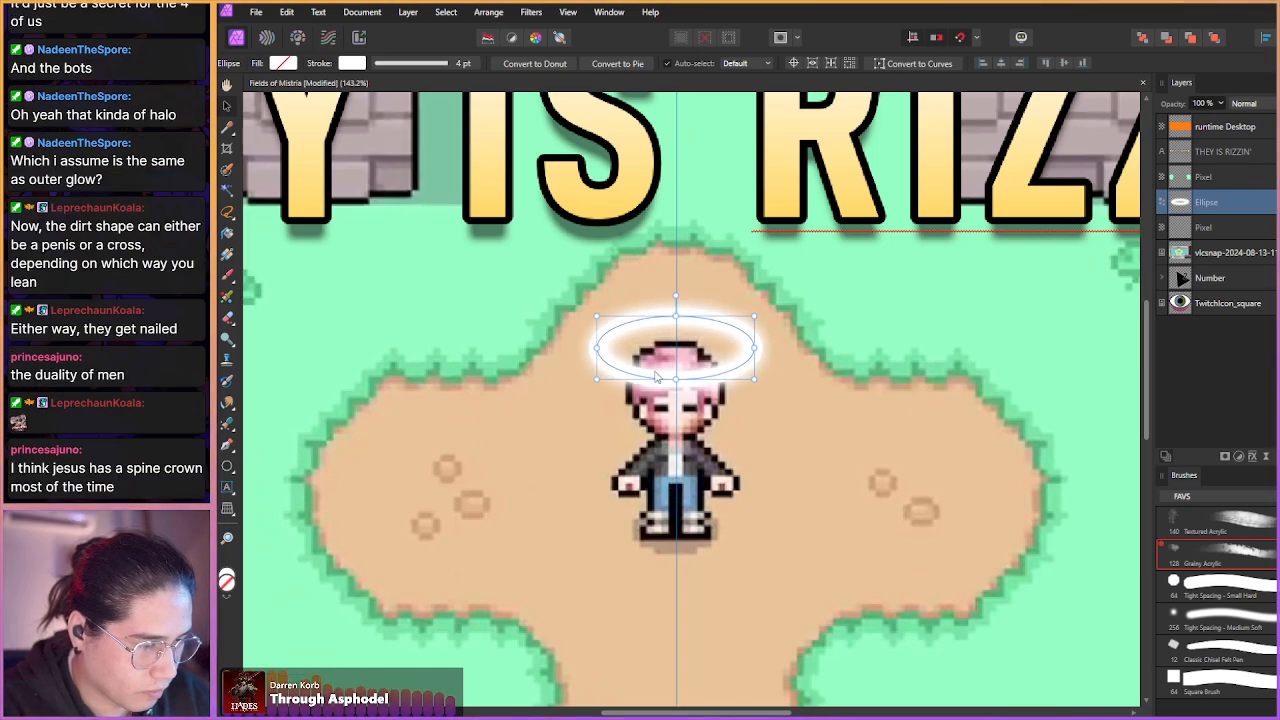
drag(675, 383, 675, 390)
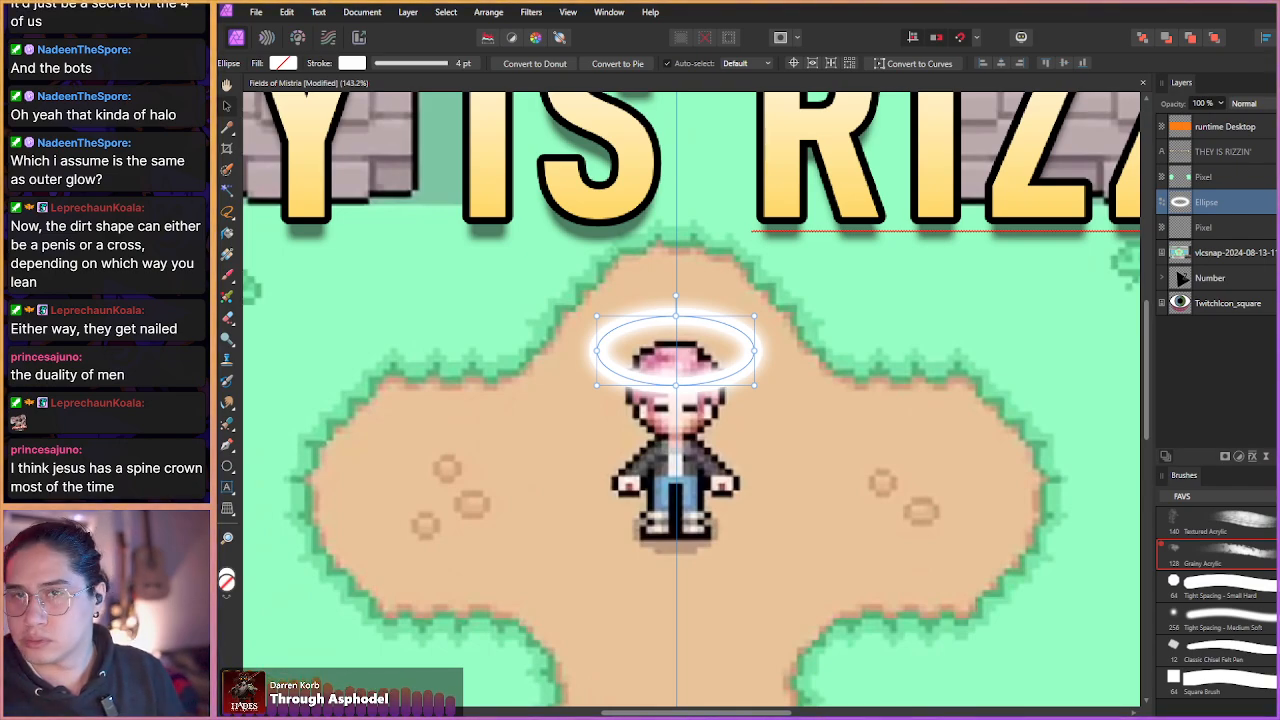
- Bring the browser's religious reference image over the canvas, examine its halos, and move the window away
drag(1279, 180, 714, 97)
scroll(775, 405, up, 3)
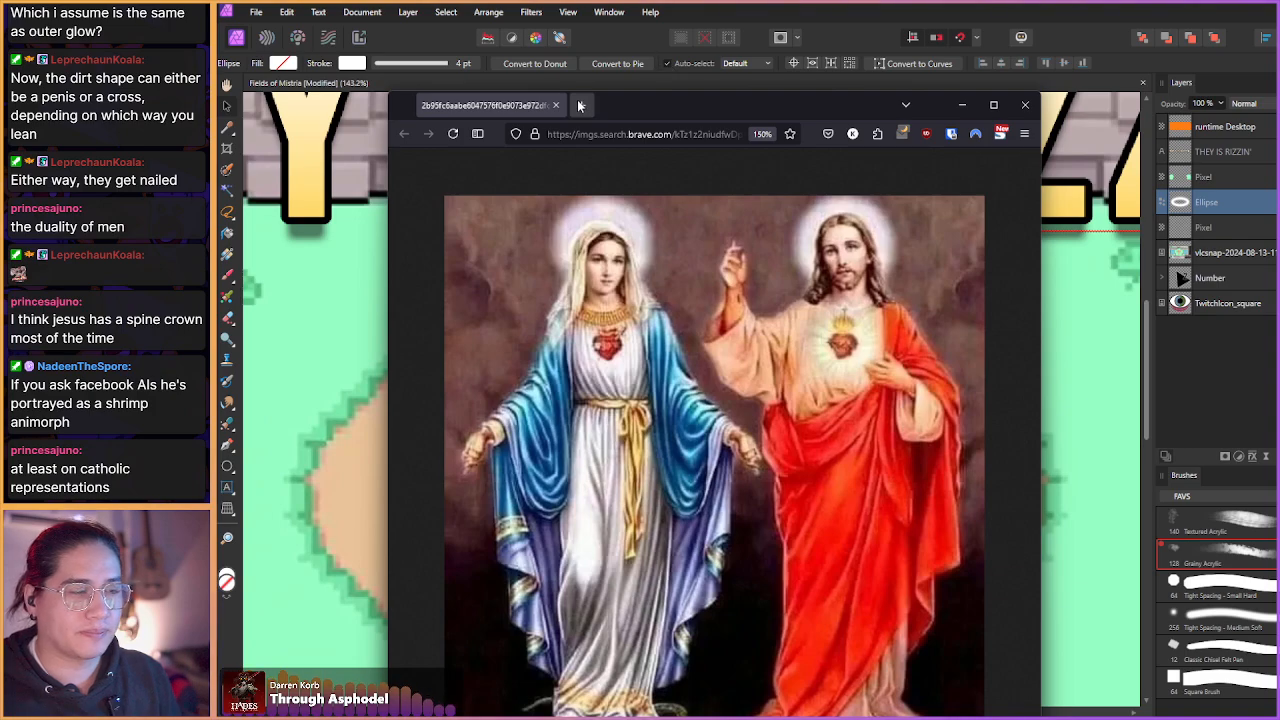
drag(651, 114, 790, 2)
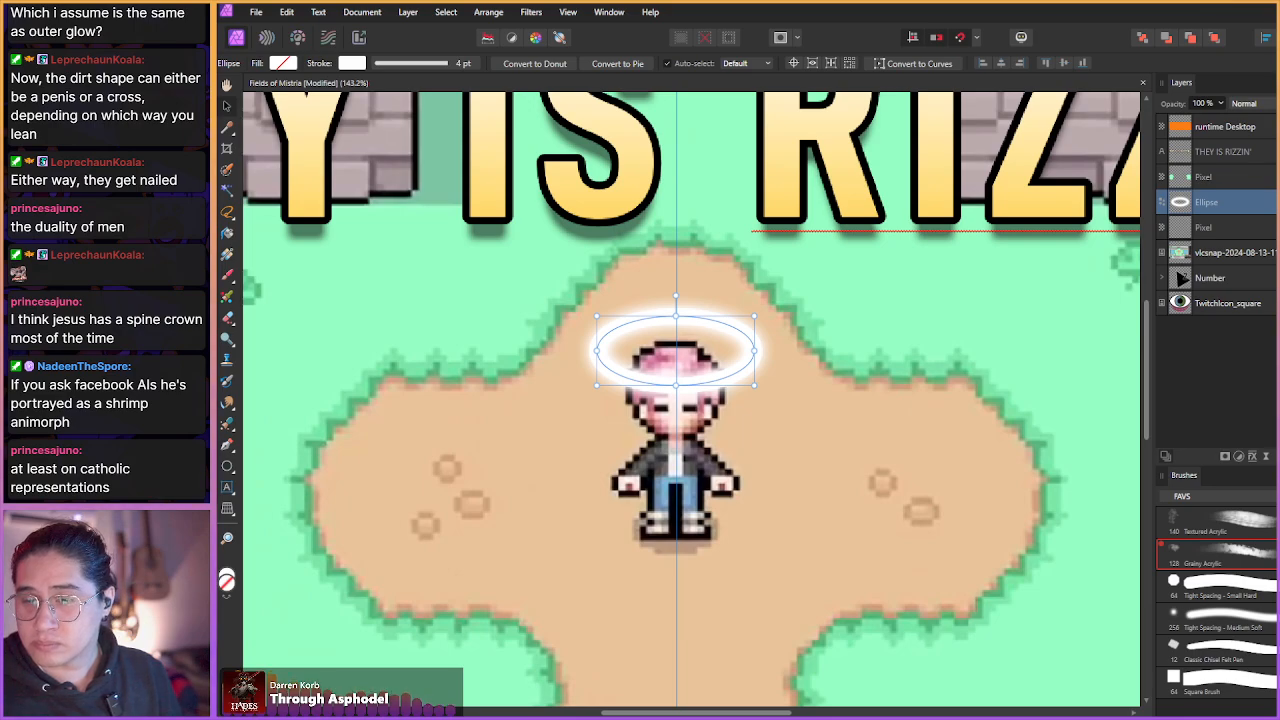
- Add a mask to the halo ellipse and paint out the part crossing the character's head with the 8 px Square Brush
drag(860, 334, 843, 331)
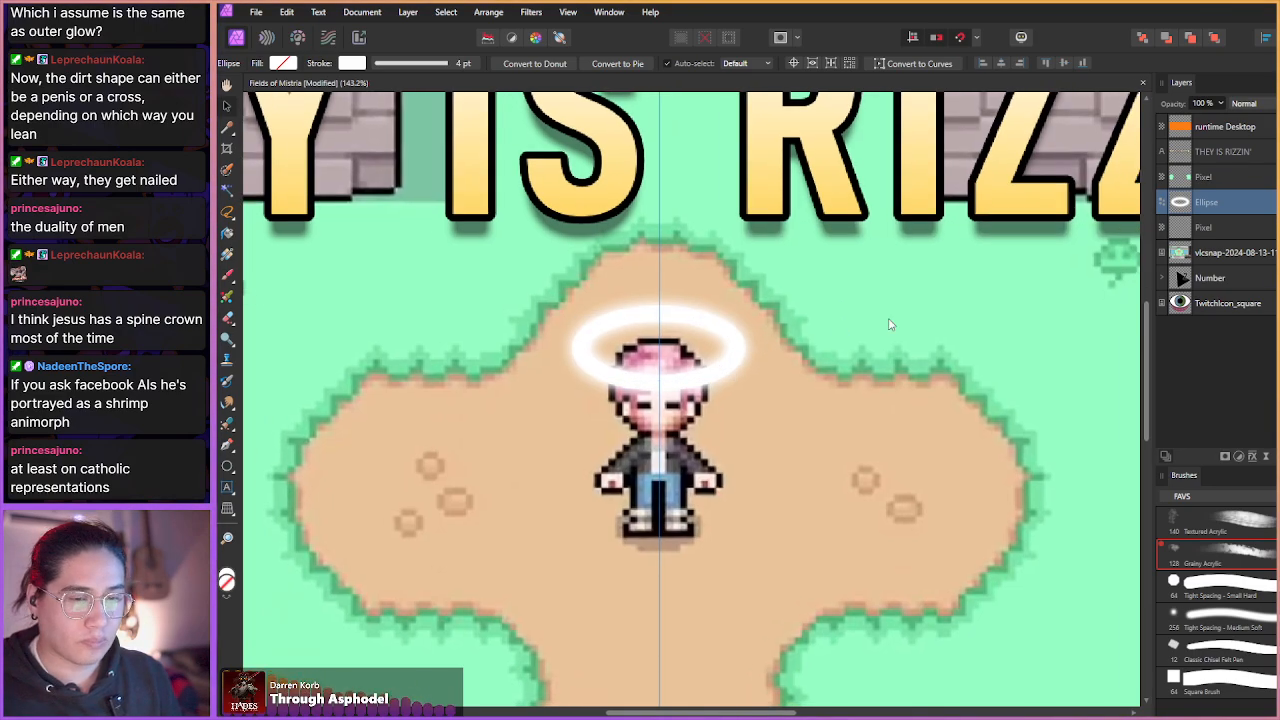
click(1226, 456)
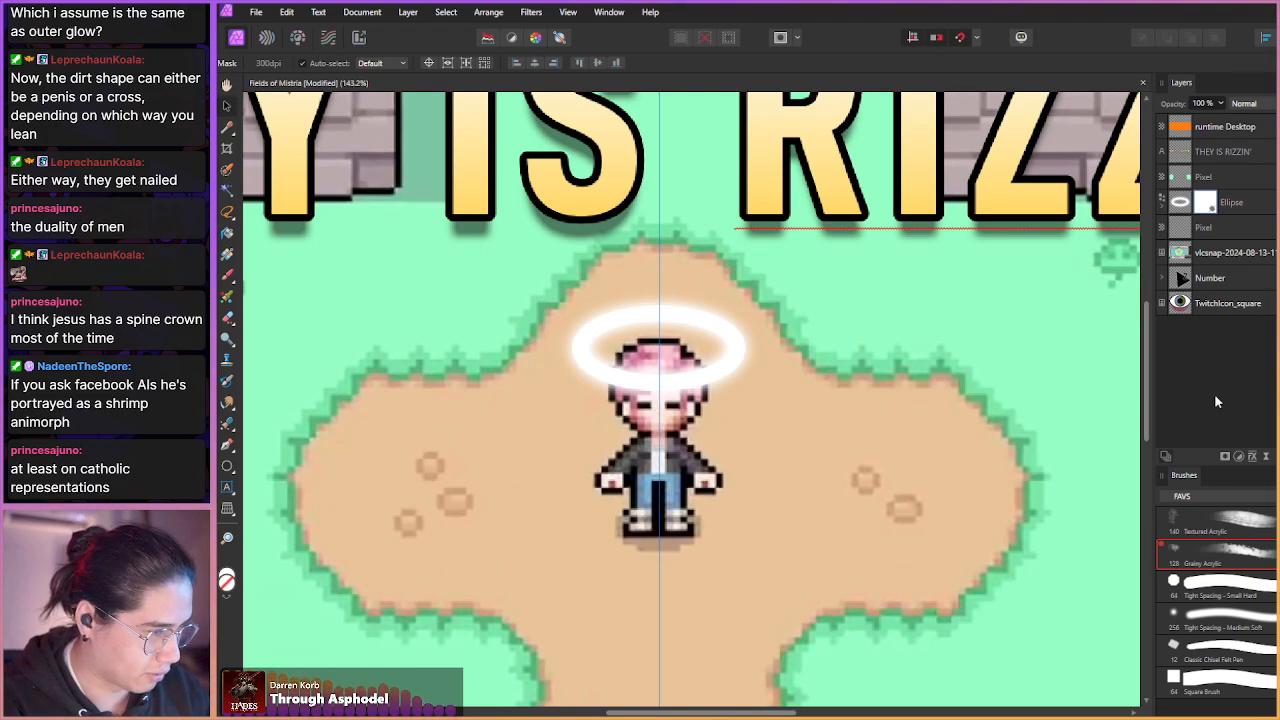
key(b)
click(1222, 592)
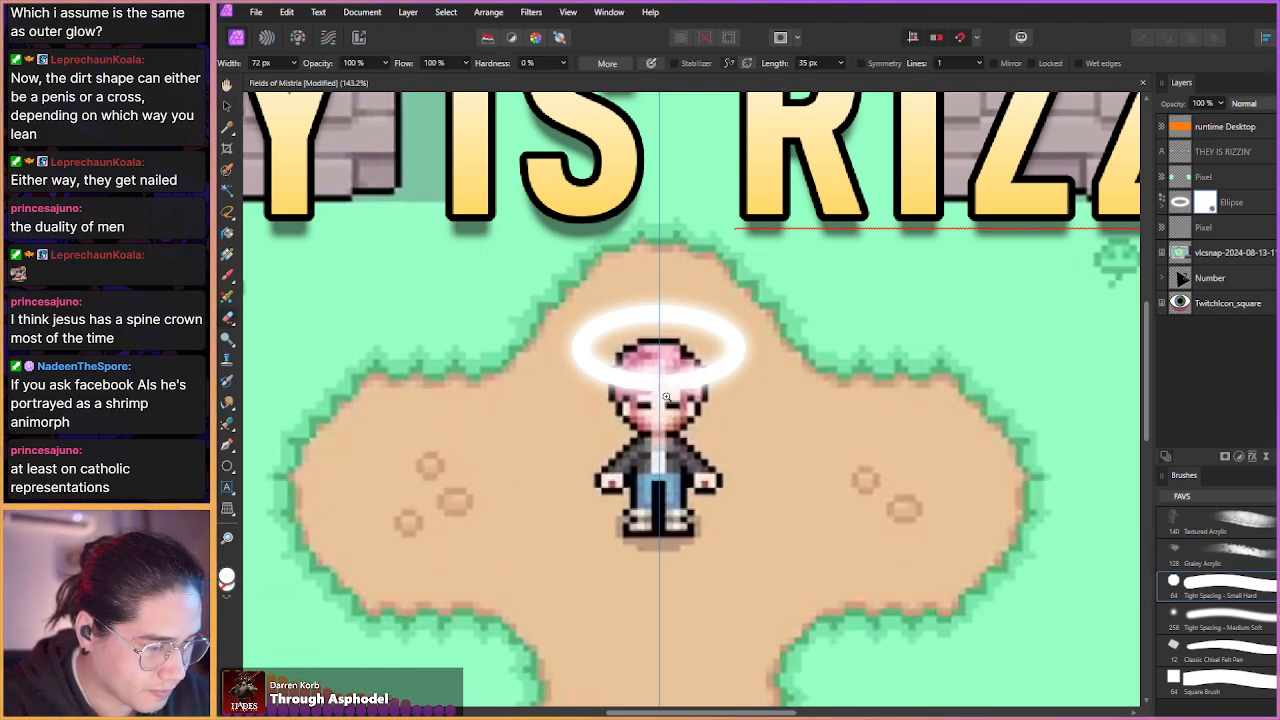
scroll(670, 389, up, 3)
drag(697, 366, 662, 366)
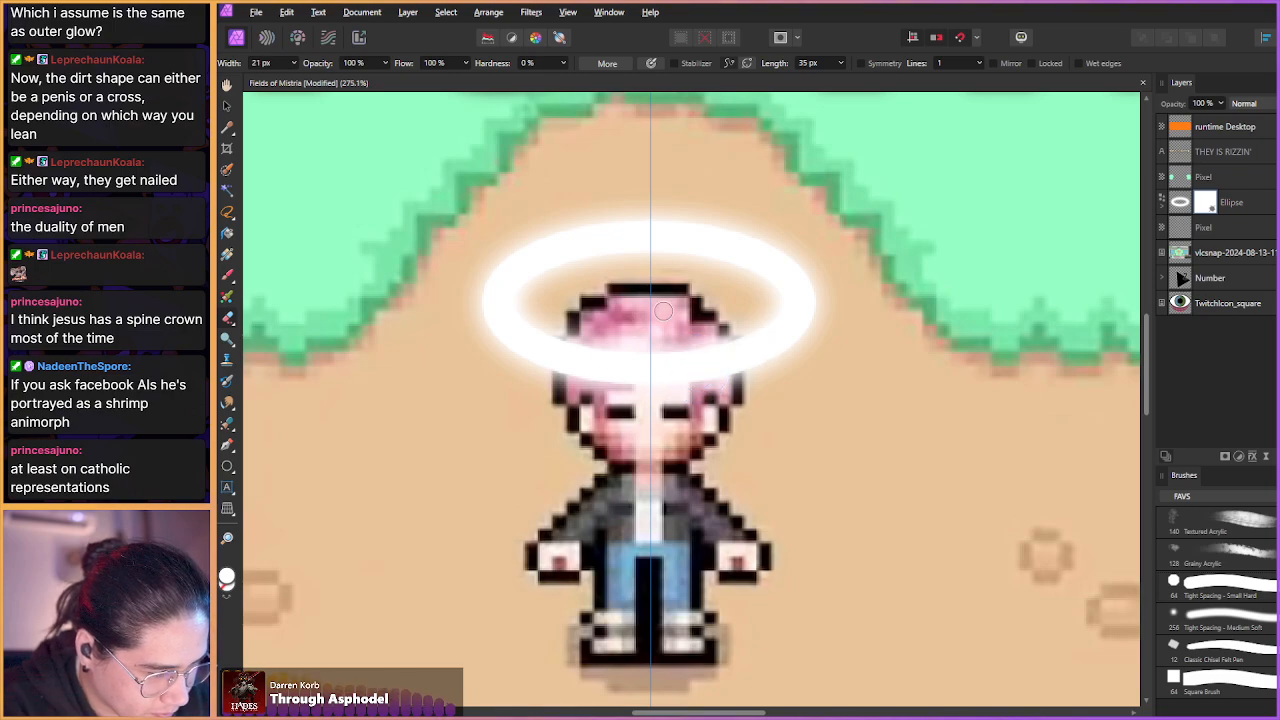
click(1212, 680)
mouse_move(684, 370)
mouse_down()
mouse_move(648, 370)
mouse_move(736, 345)
mouse_move(690, 362)
mouse_move(643, 347)
mouse_move(585, 365)
mouse_move(568, 352)
mouse_move(565, 379)
mouse_move(561, 346)
mouse_up()
drag(579, 439, 311, 403)
drag(478, 476, 506, 478)
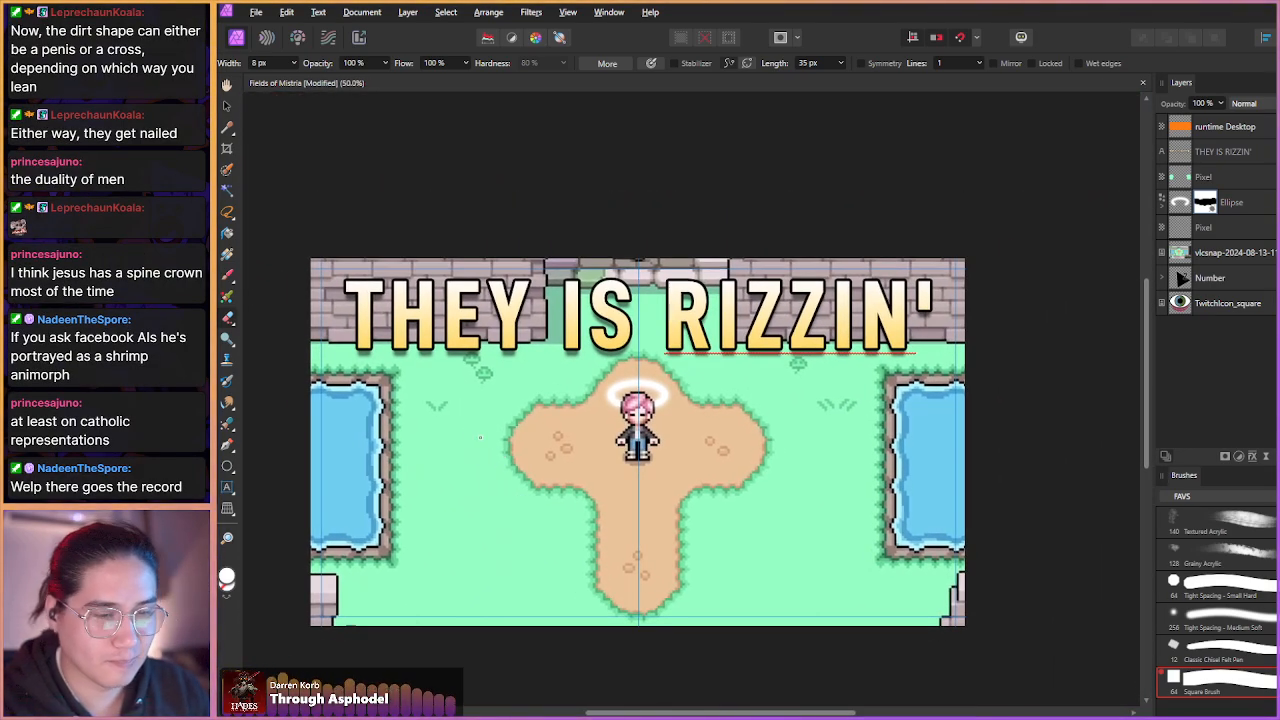
- Open the halo ellipse's layer effects and raise its outer glow to 39 px radius and 67% intensity
click(1226, 198)
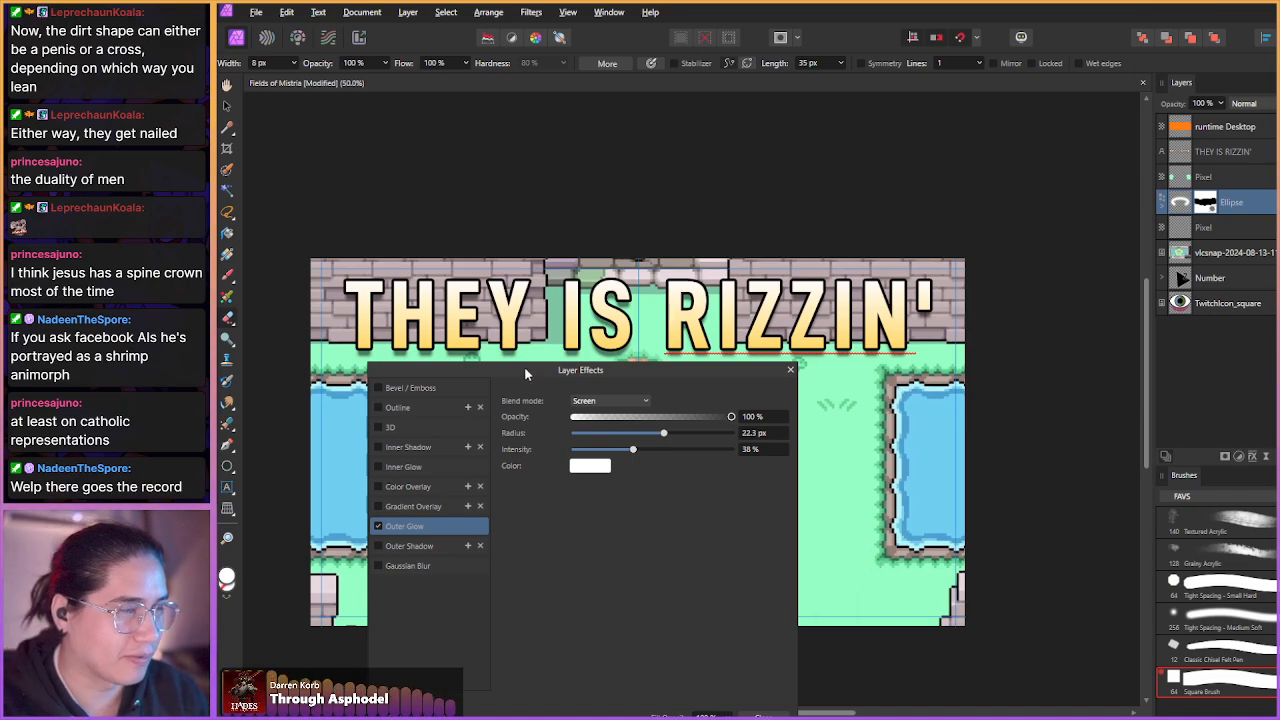
drag(503, 371, 484, 298)
drag(583, 301, 655, 446)
click(536, 221)
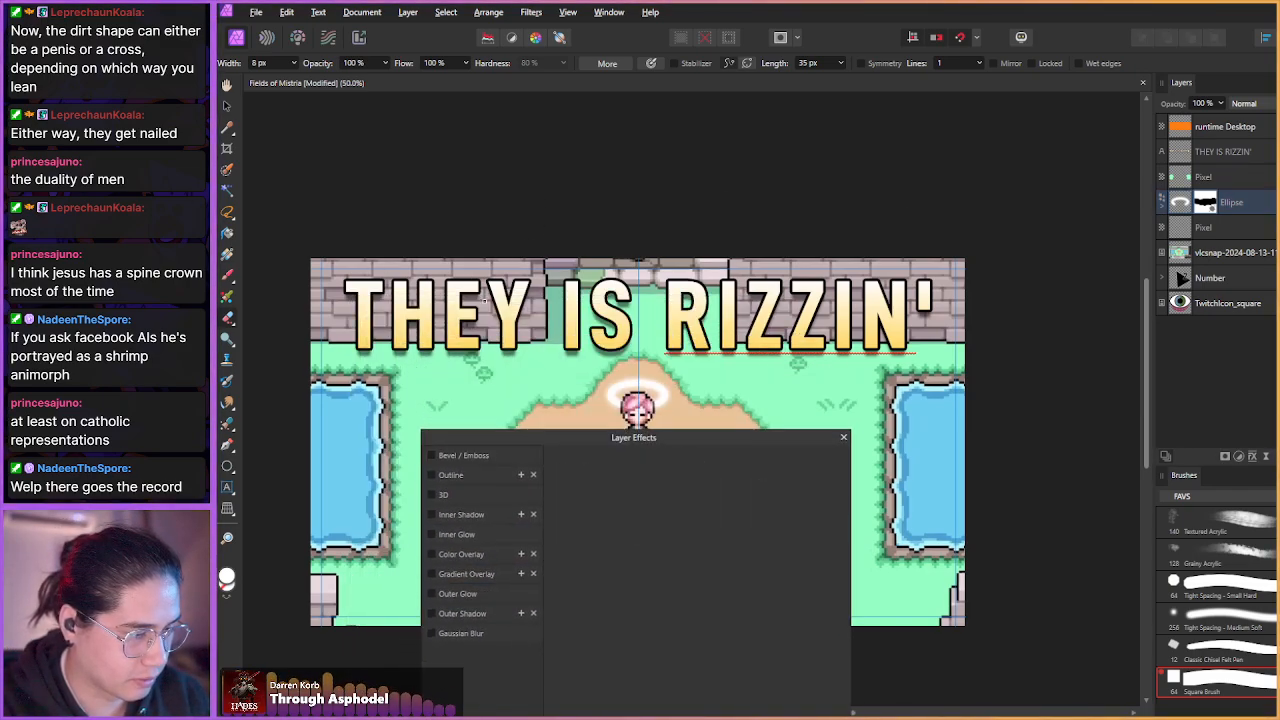
click(1183, 255)
mouse_move(485, 352)
mouse_down()
mouse_move(484, 272)
mouse_move(640, 308)
mouse_up()
drag(640, 308, 482, 262)
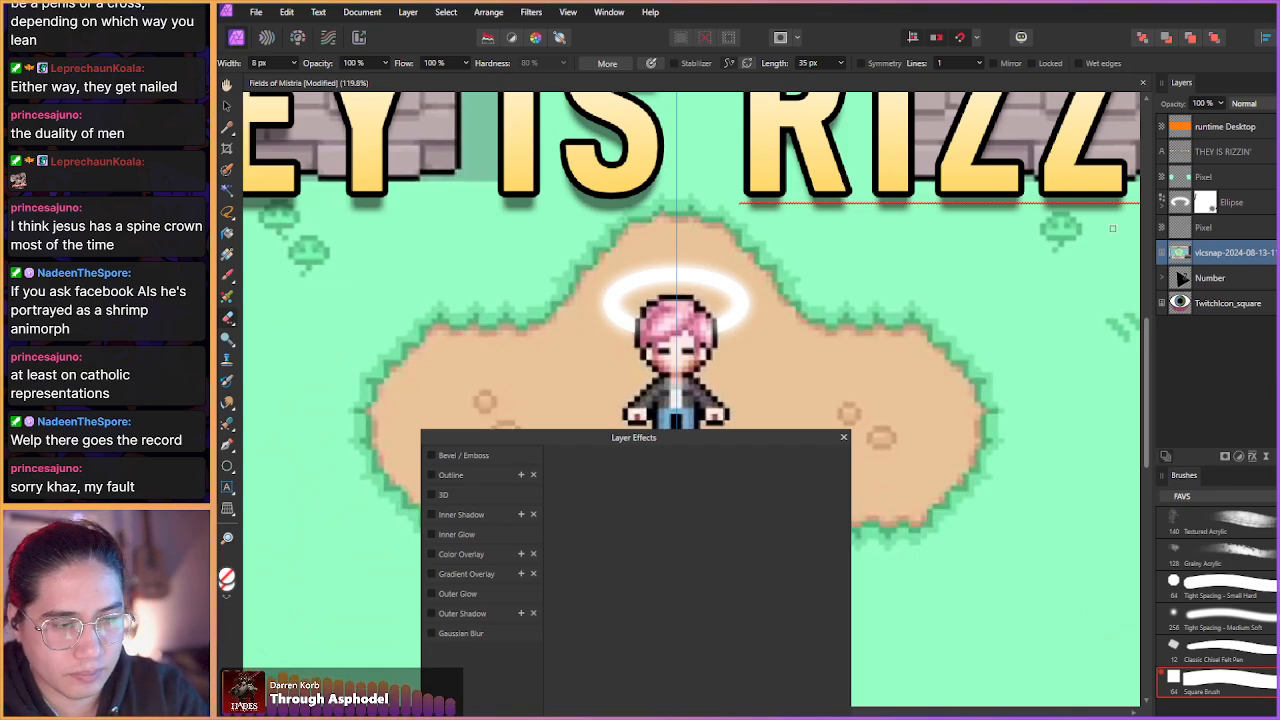
click(1180, 203)
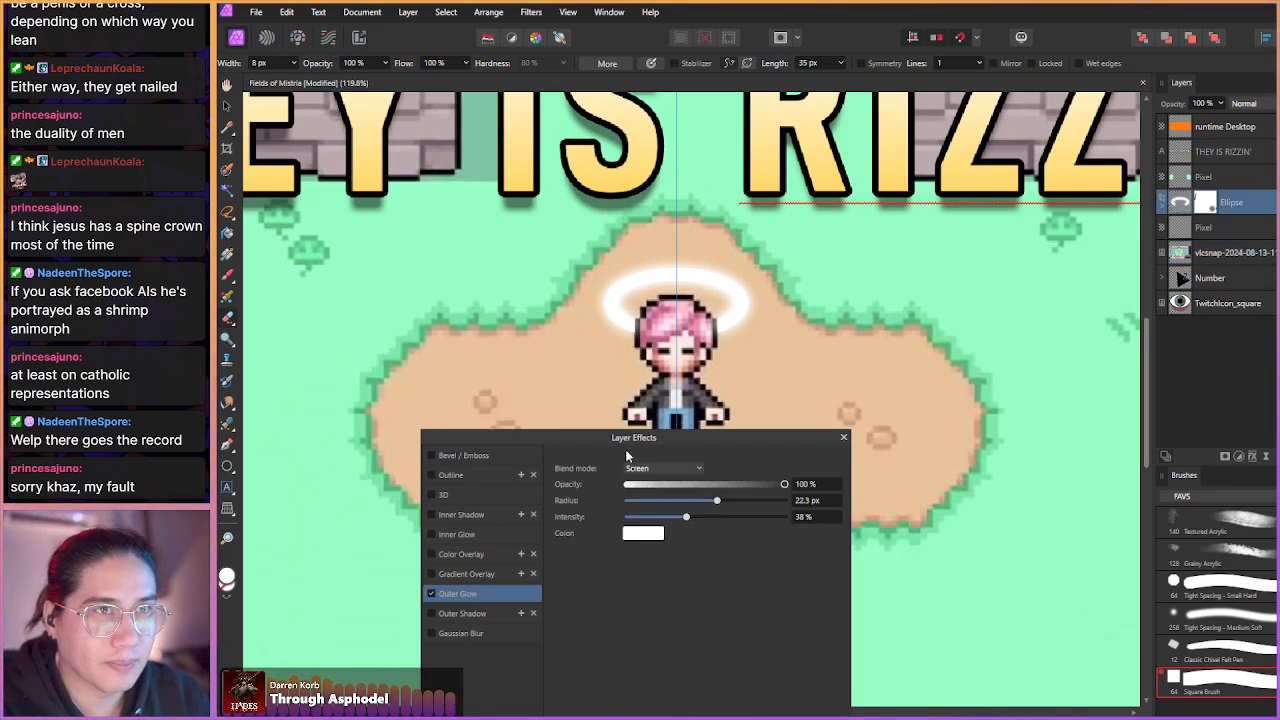
drag(686, 517, 726, 520)
mouse_move(717, 500)
mouse_down()
mouse_move(746, 500)
mouse_move(711, 517)
mouse_move(732, 517)
mouse_up()
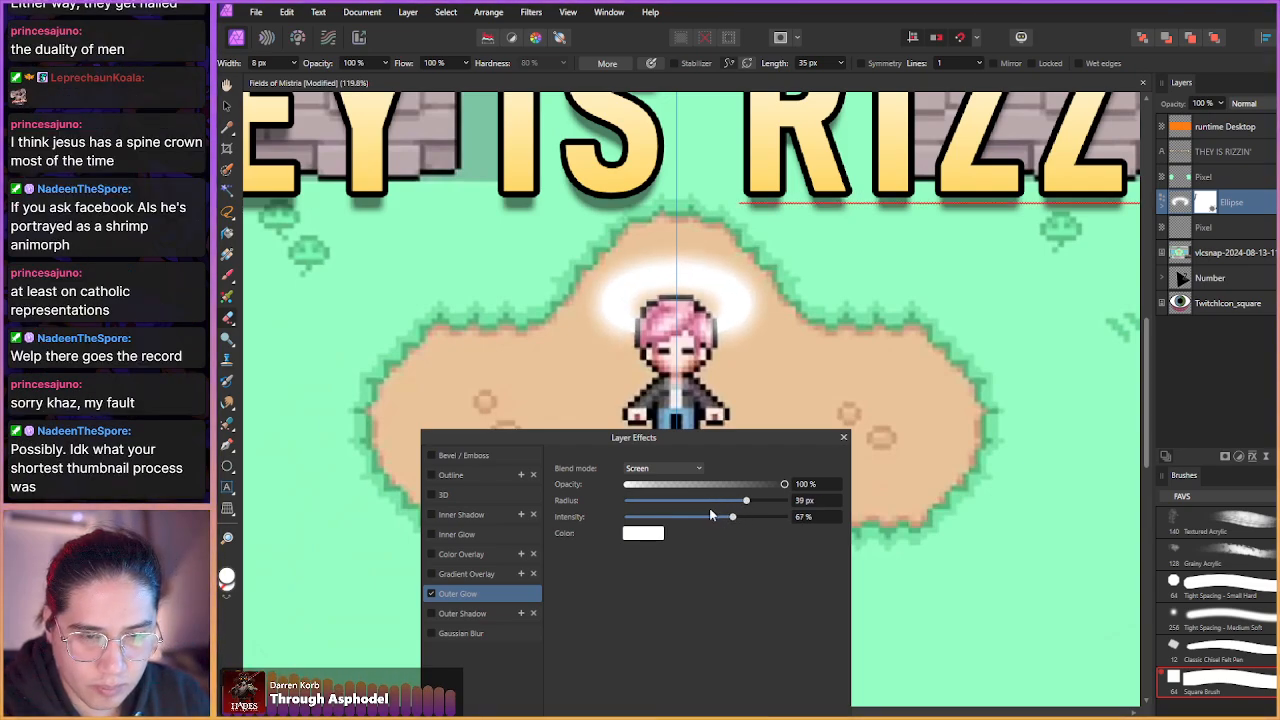
- Reduce the halo's outer glow to 23 px radius and 54% intensity, and close the layer effects
scroll(469, 343, down, 6)
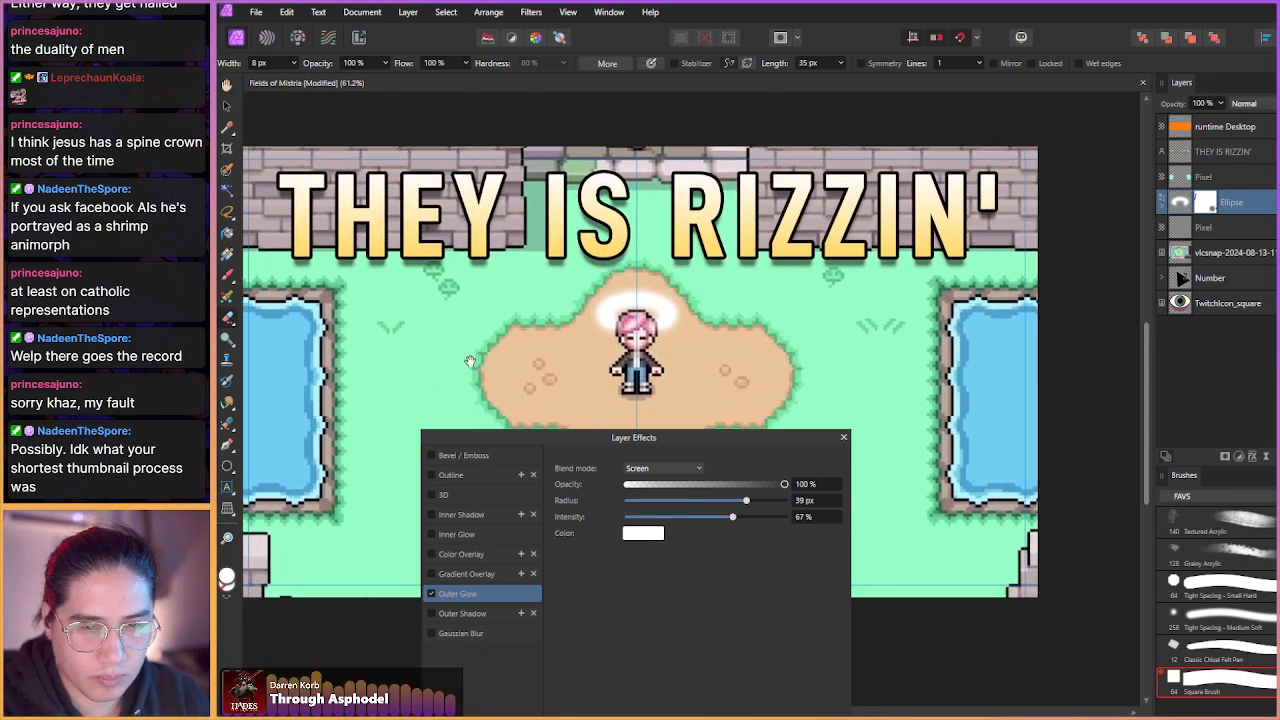
drag(434, 378, 468, 356)
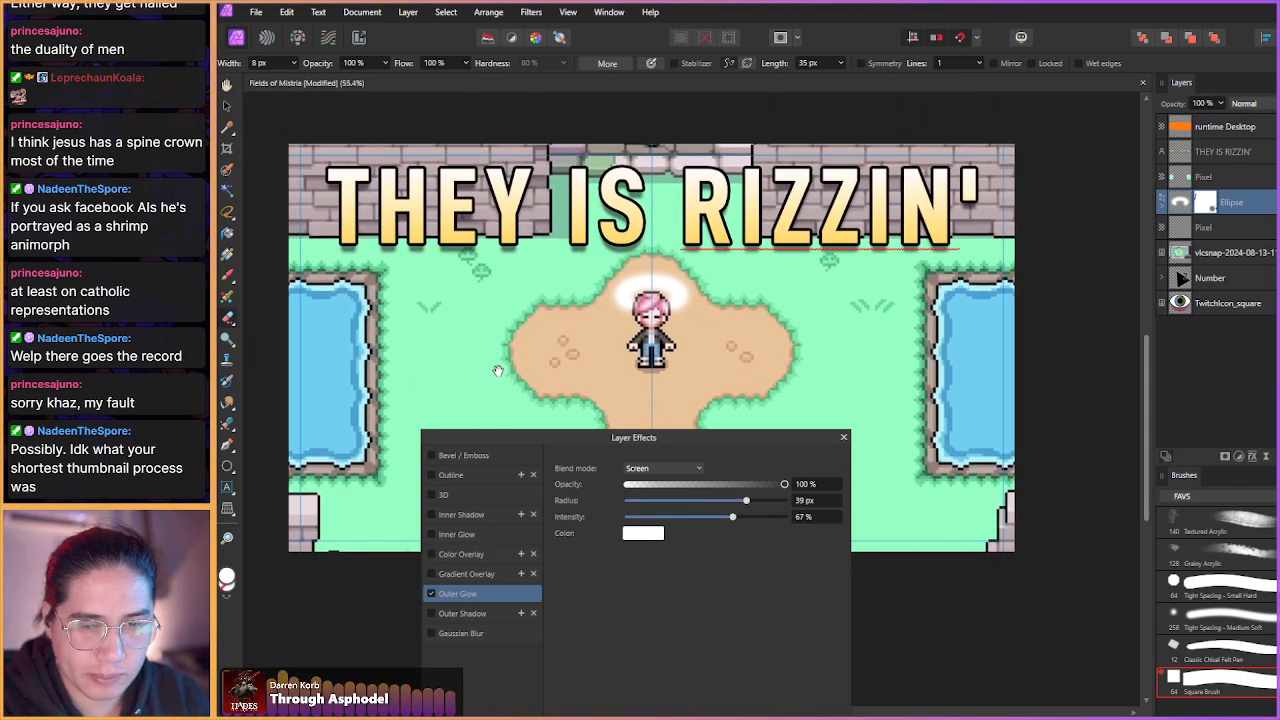
drag(732, 517, 704, 515)
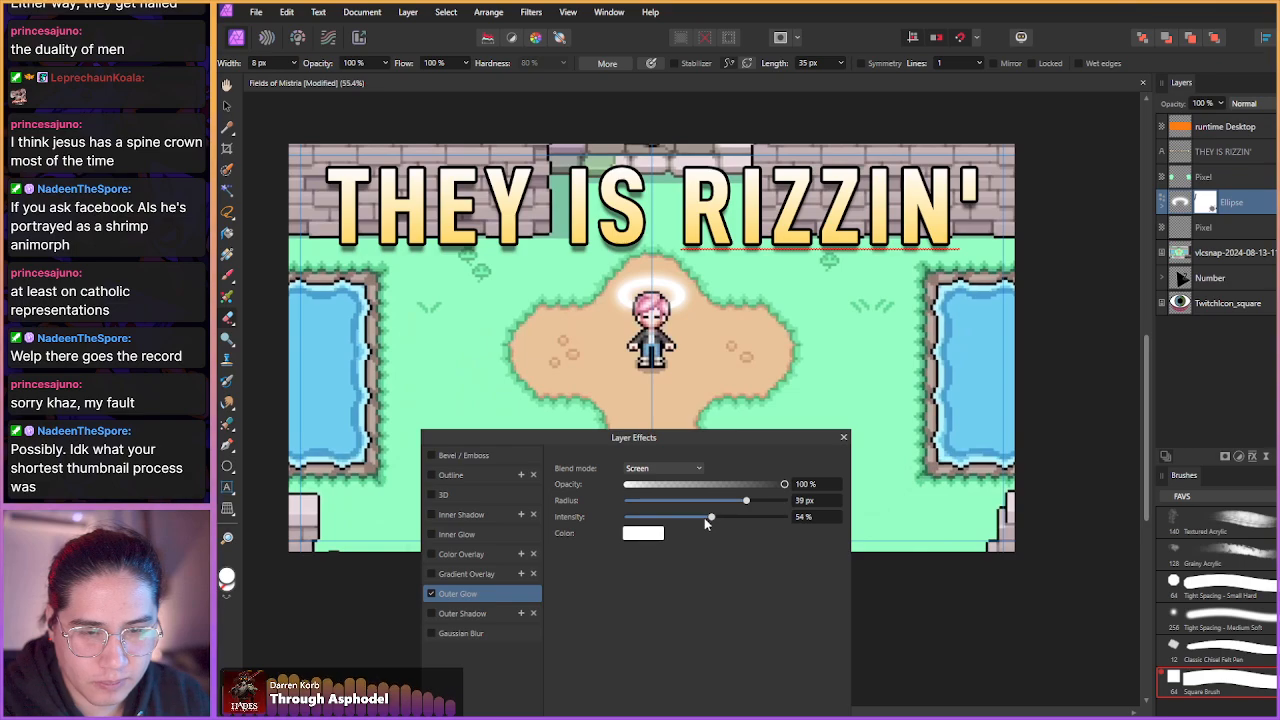
drag(746, 500, 718, 502)
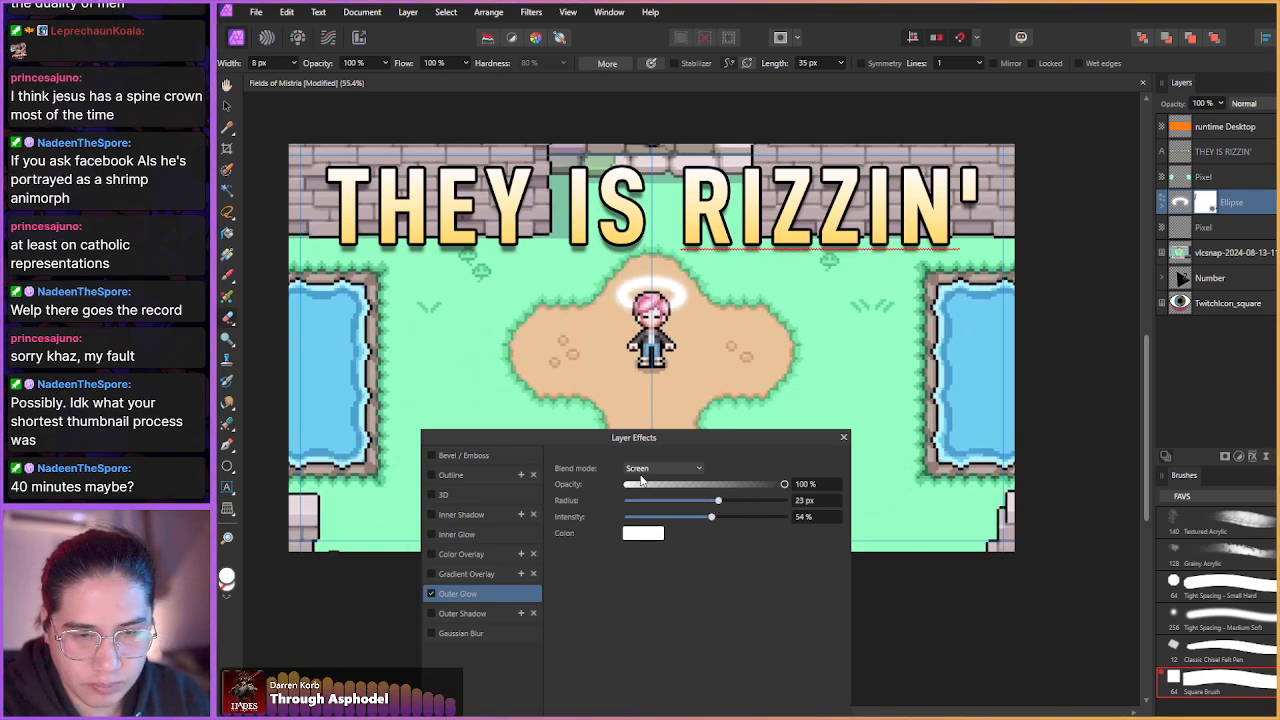
click(843, 437)
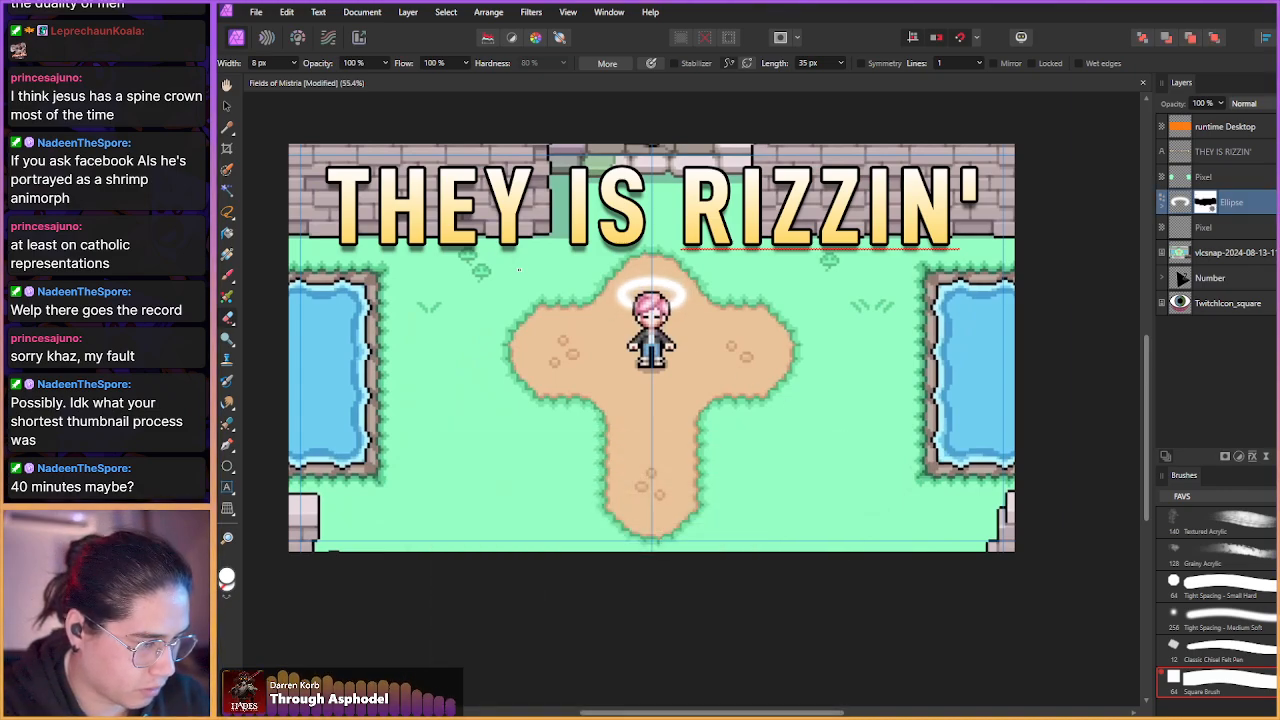
- Undo the halo's mask, glow and reshaping edits back to the flat ellipse above the head
click(519, 271)
key(ctrl+z)
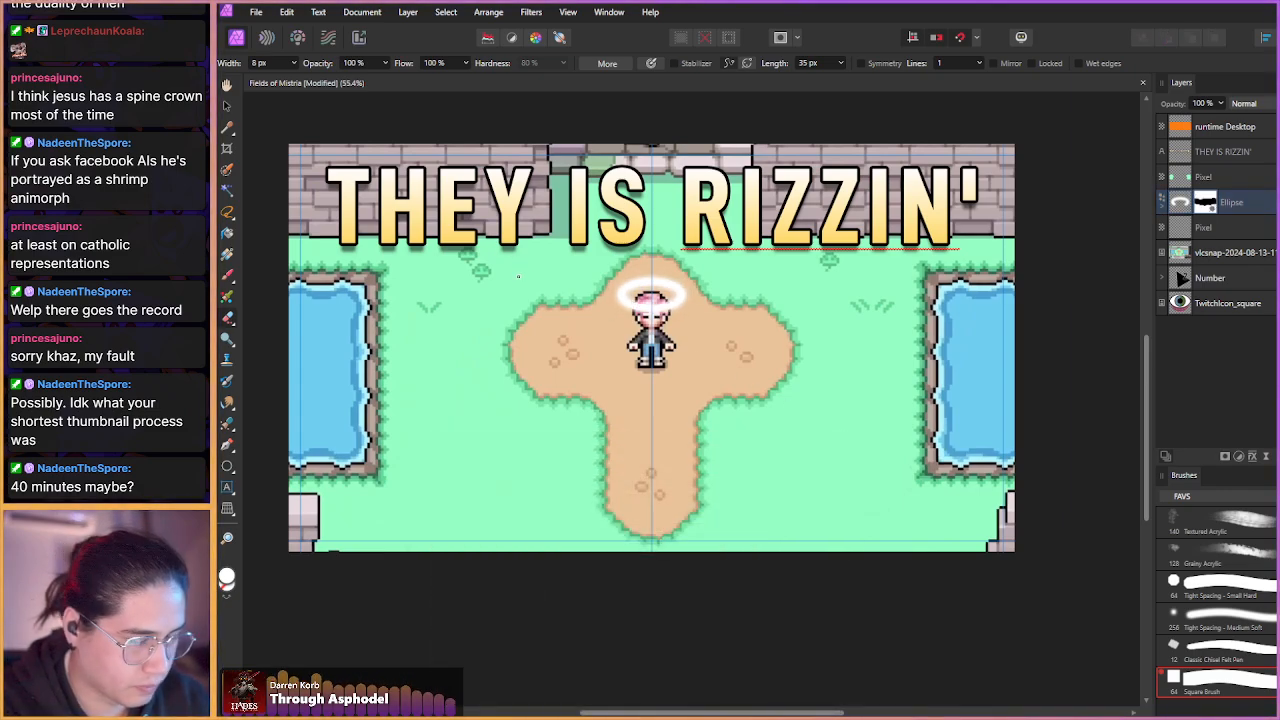
key(ctrl+z)
key(ctrl+z)
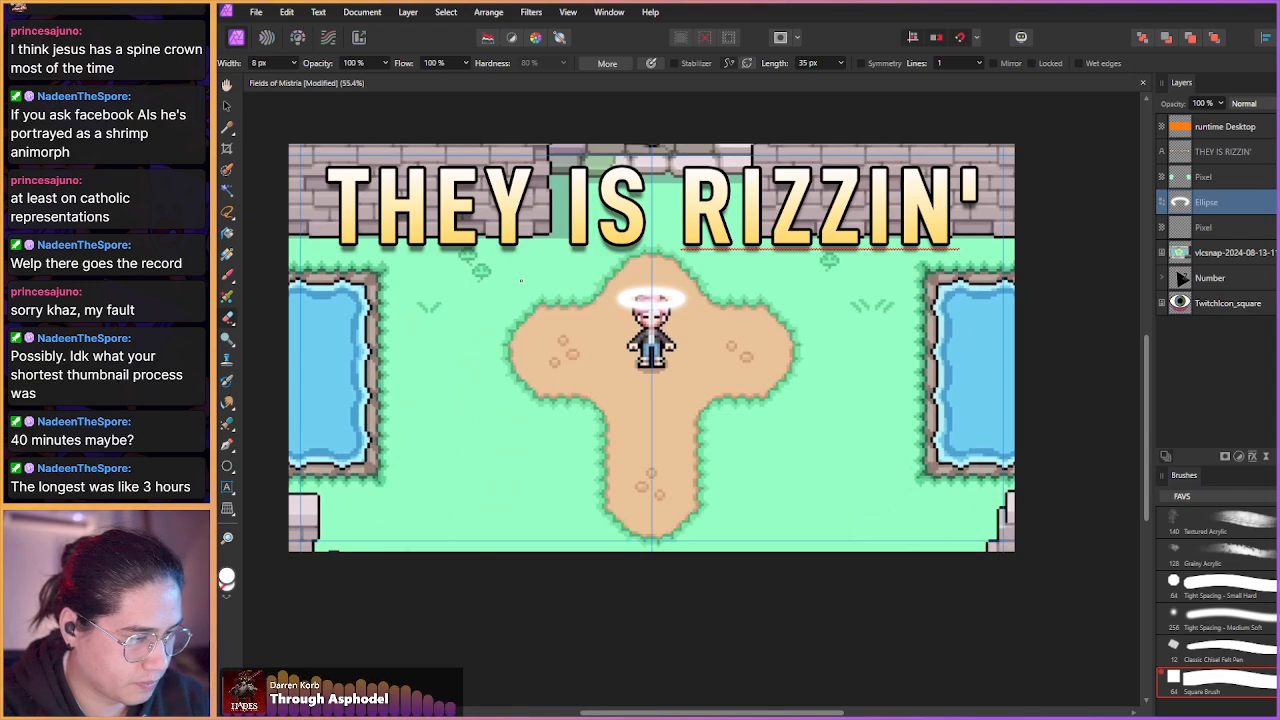
key(ctrl+z)
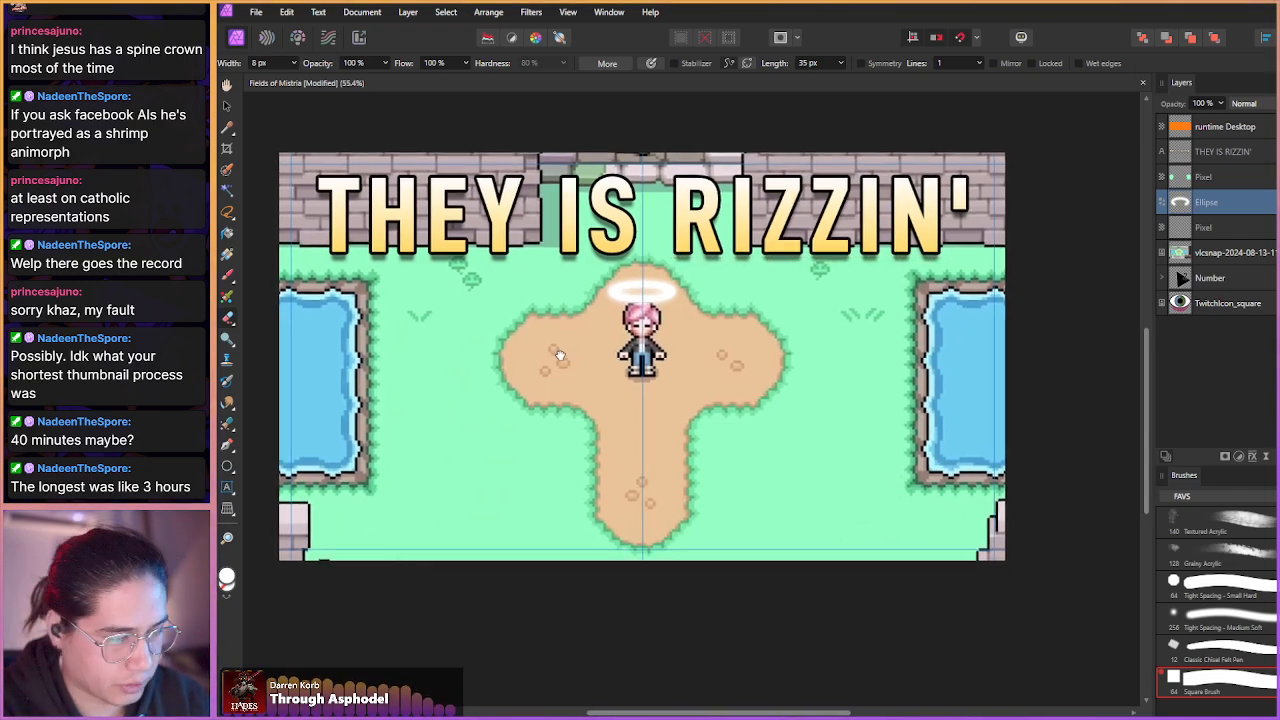
- Select the flat halo ellipse layer and hide it
scroll(560, 334, up, 3)
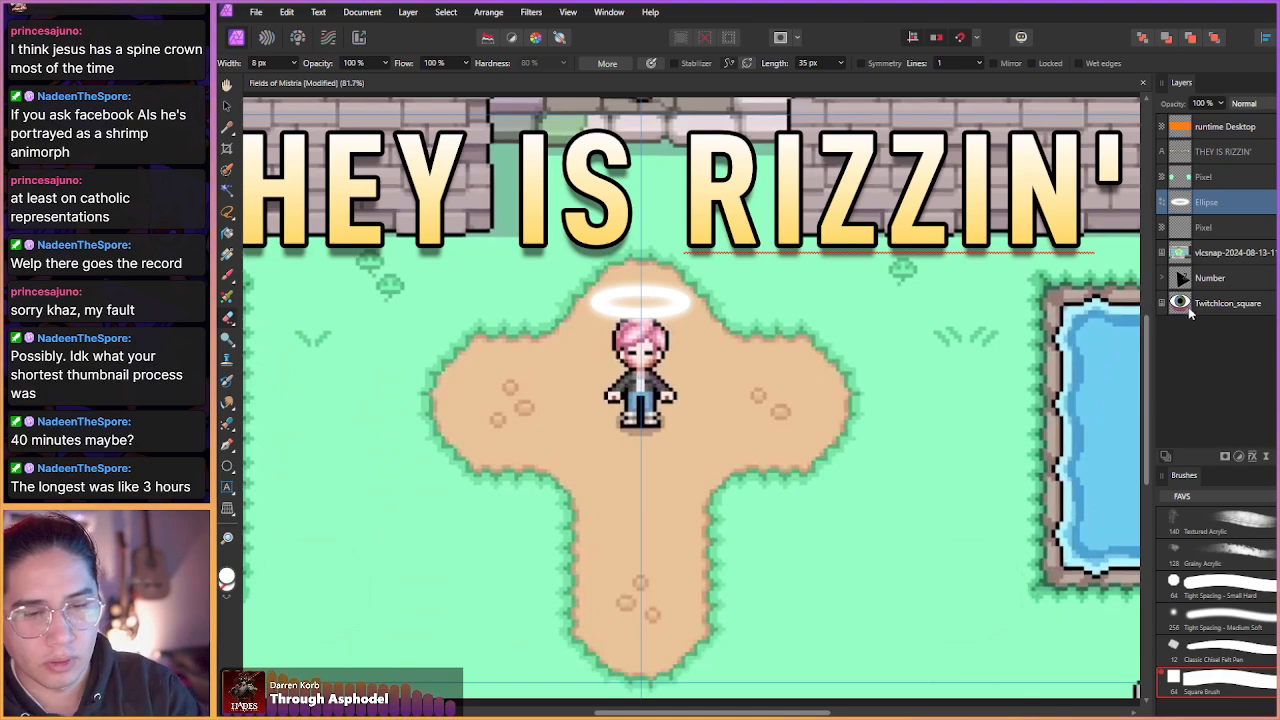
click(1220, 303)
click(1196, 281)
click(1189, 204)
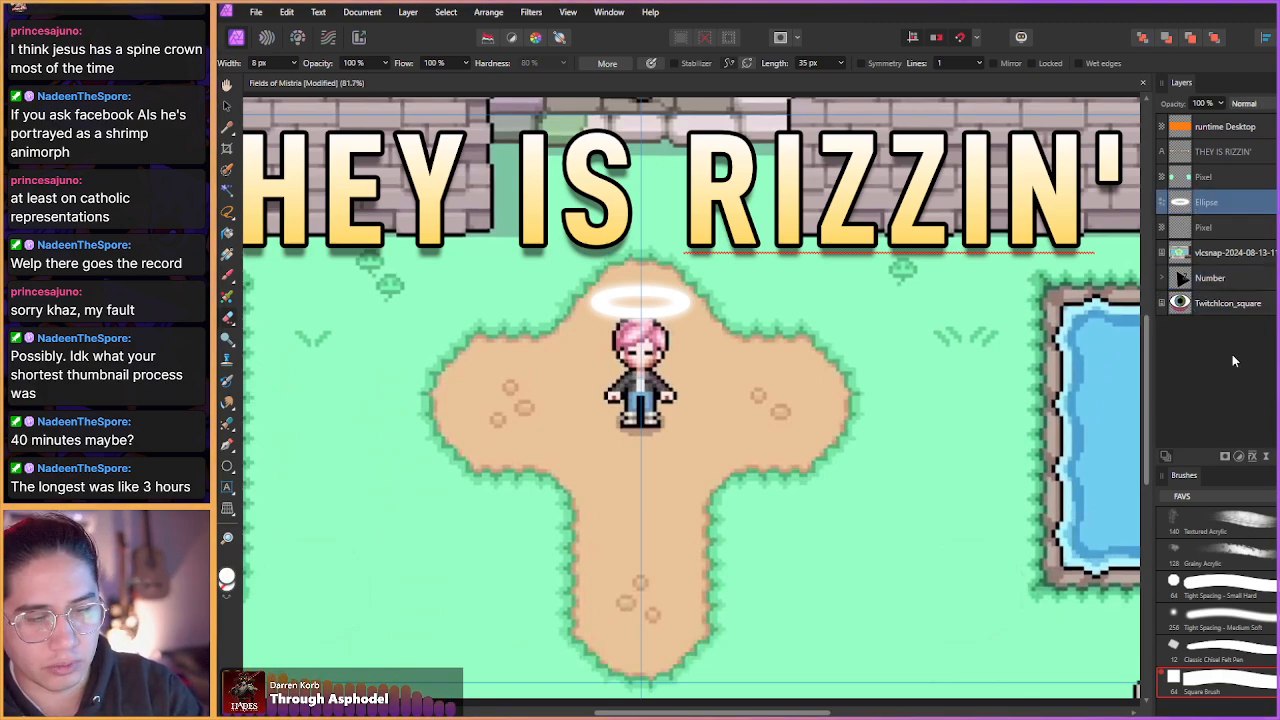
click(1275, 202)
- Draw a new, rounder ellipse around the character's head and centre it on the vertical guide
scroll(454, 345, up, 3)
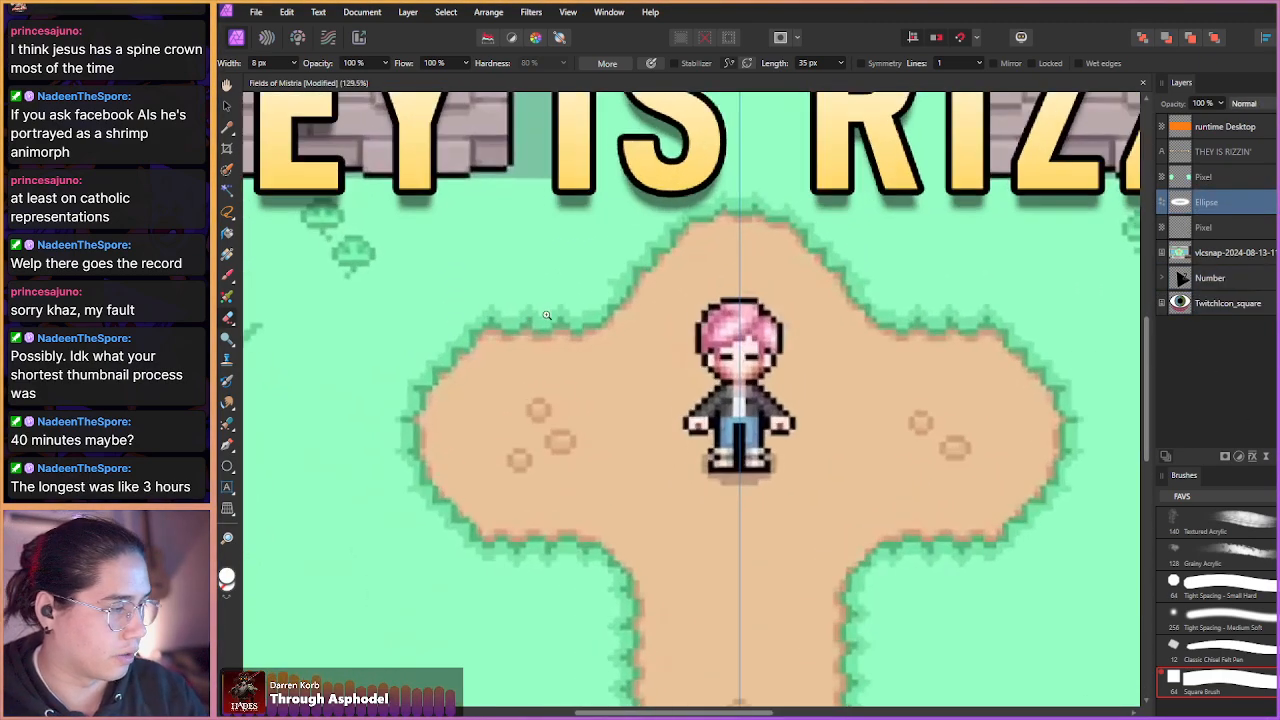
click(228, 466)
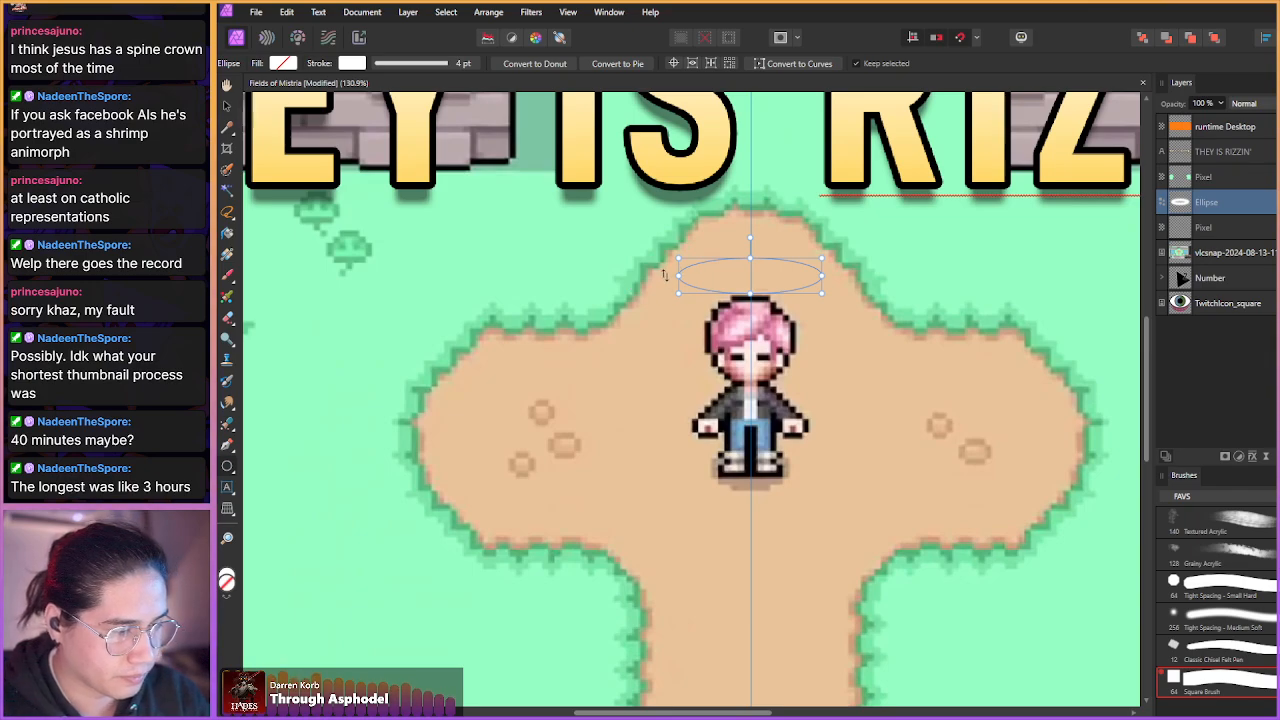
drag(688, 347, 819, 245)
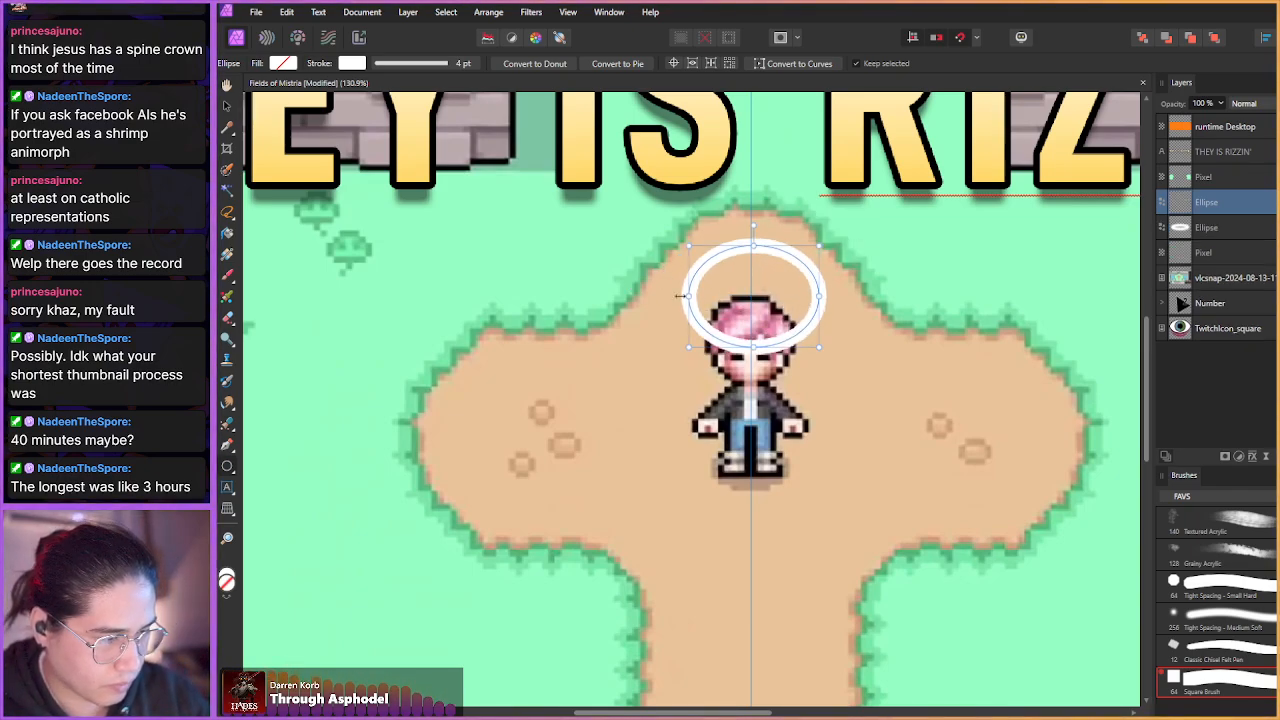
drag(706, 347, 699, 367)
- Fill the new ellipse with white and apply the hidden halo layer's outer glow to it
click(283, 66)
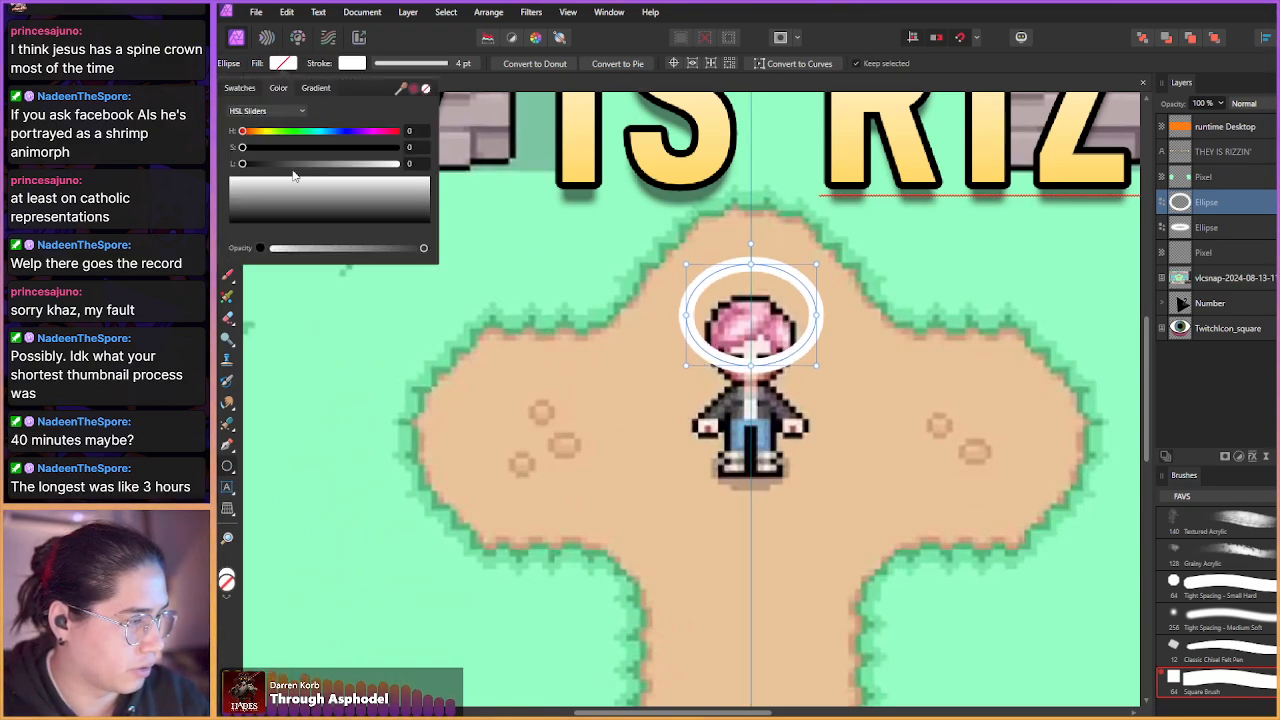
click(293, 177)
click(431, 35)
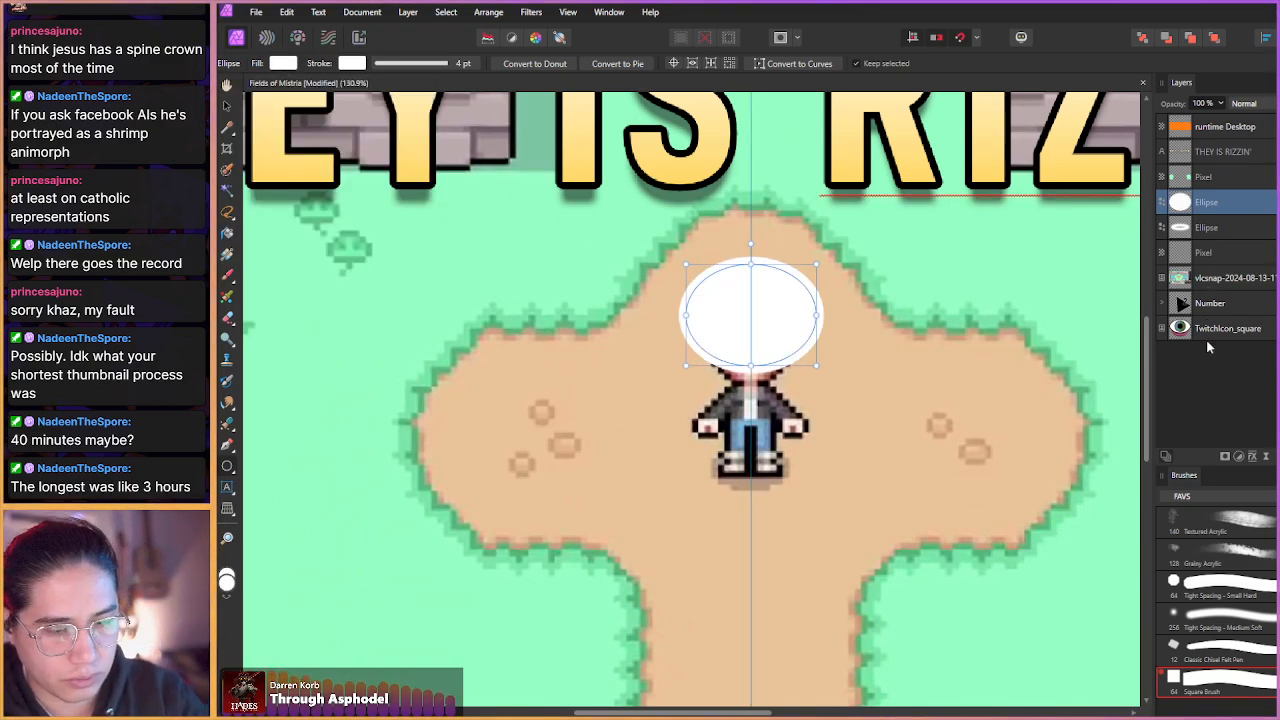
drag(1274, 227, 1190, 202)
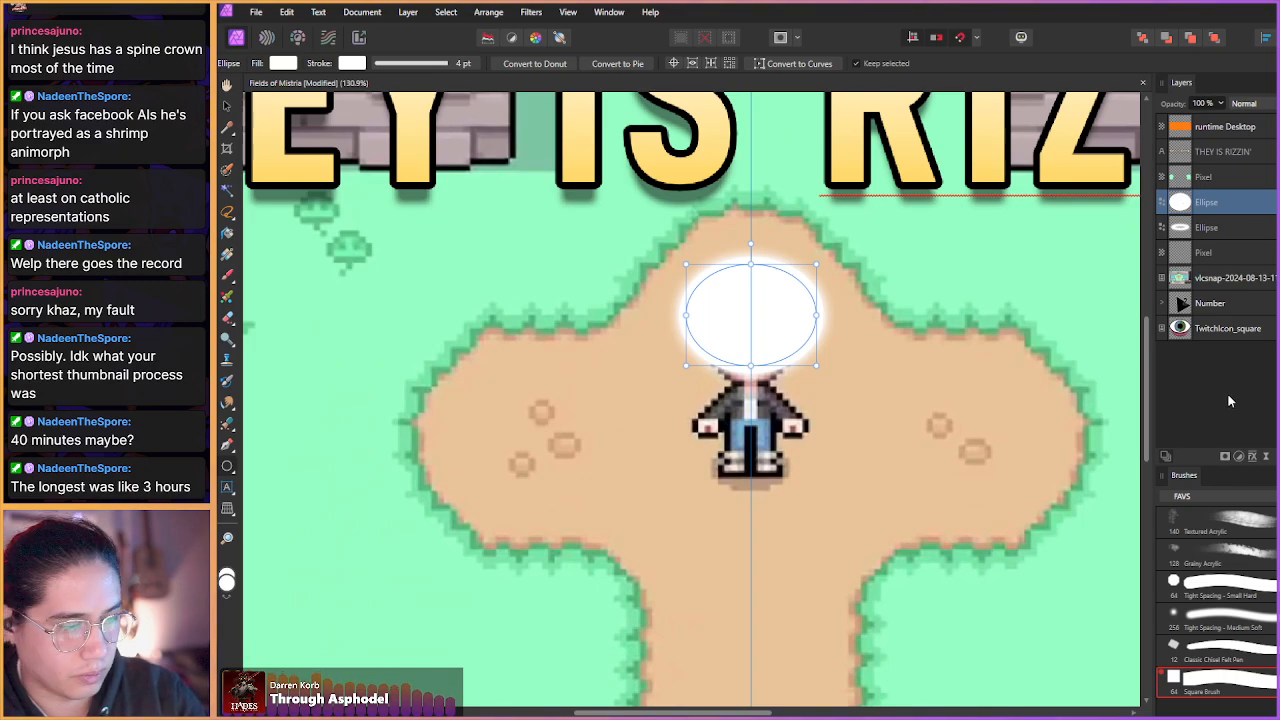
- Add a mask to the white ellipse and set the ellipse layer's opacity to 52%
click(1225, 456)
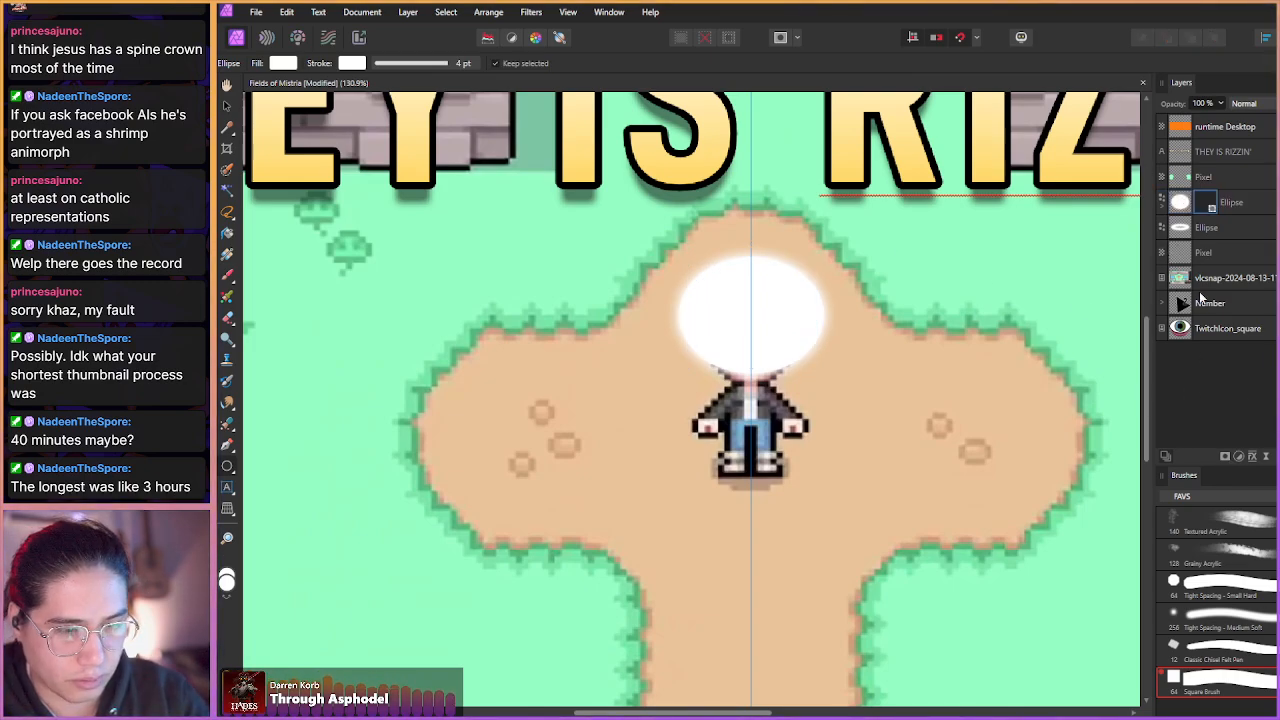
click(1180, 203)
key(5)
key(2)
click(1208, 204)
drag(629, 377, 637, 418)
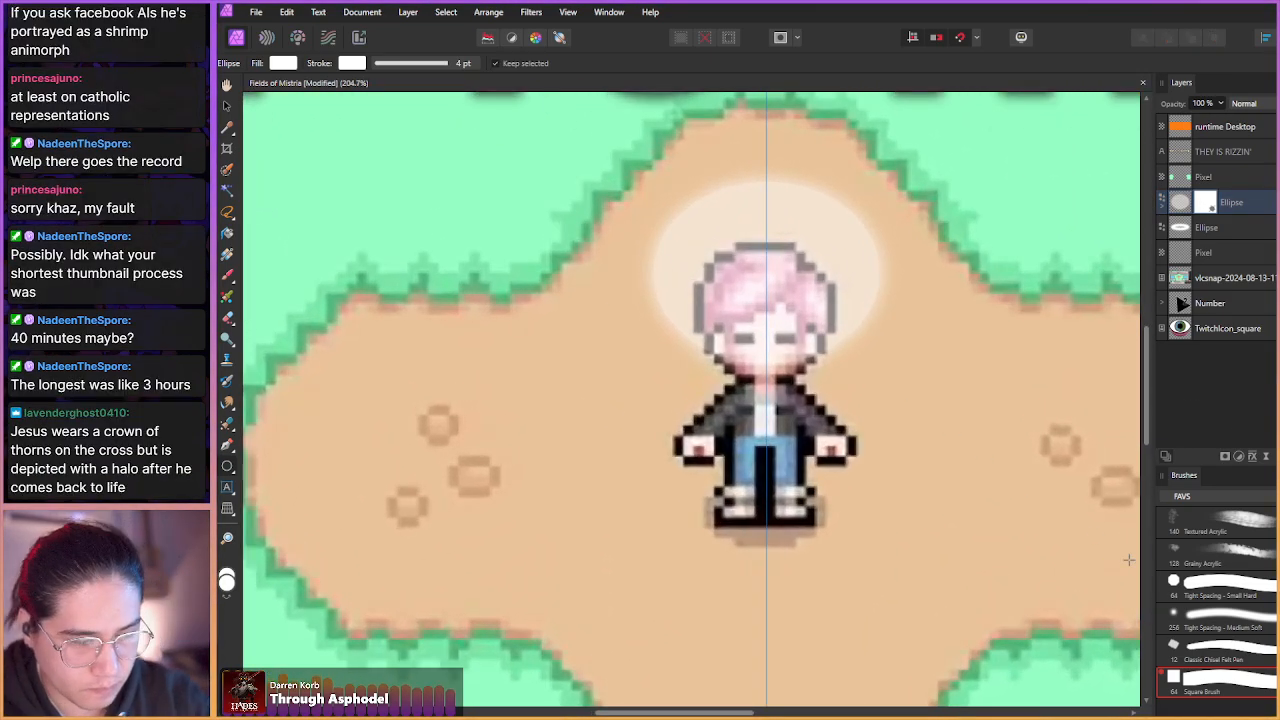
drag(756, 322, 790, 334)
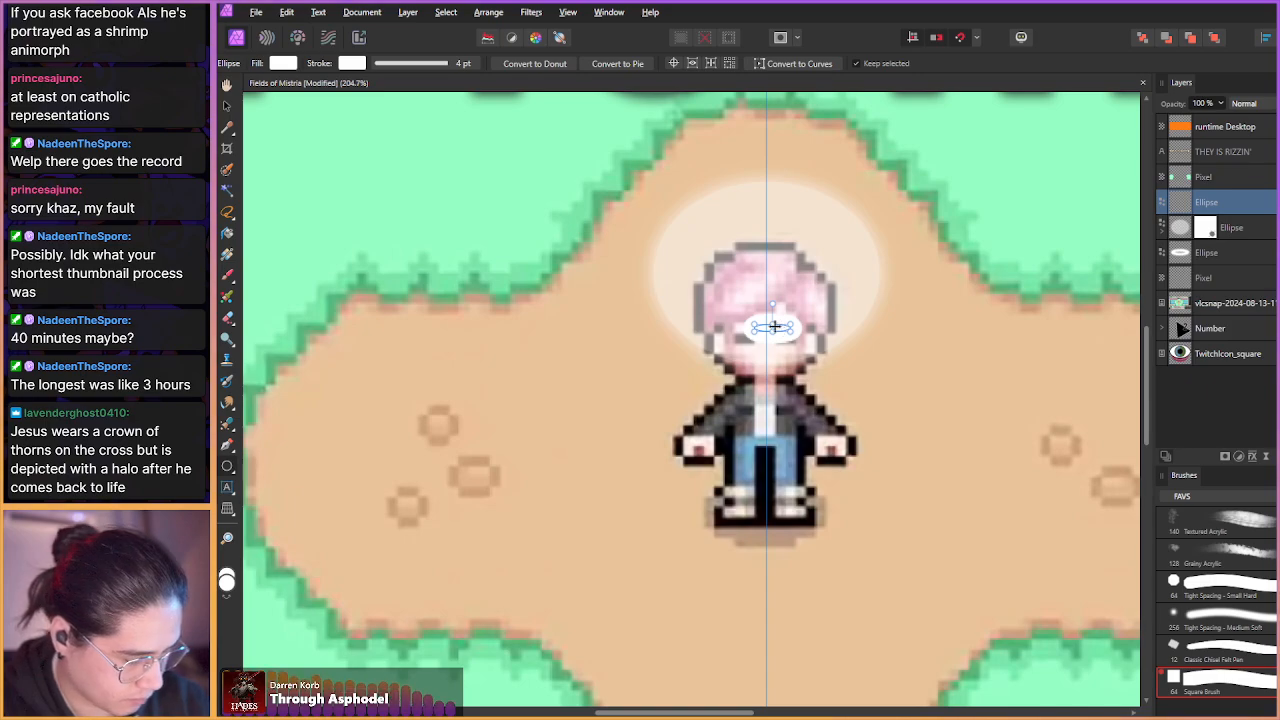
key(ctrl+z)
- Try to brush the character's head out of the white ellipse's mask, and undo the mask strokes
key(b)
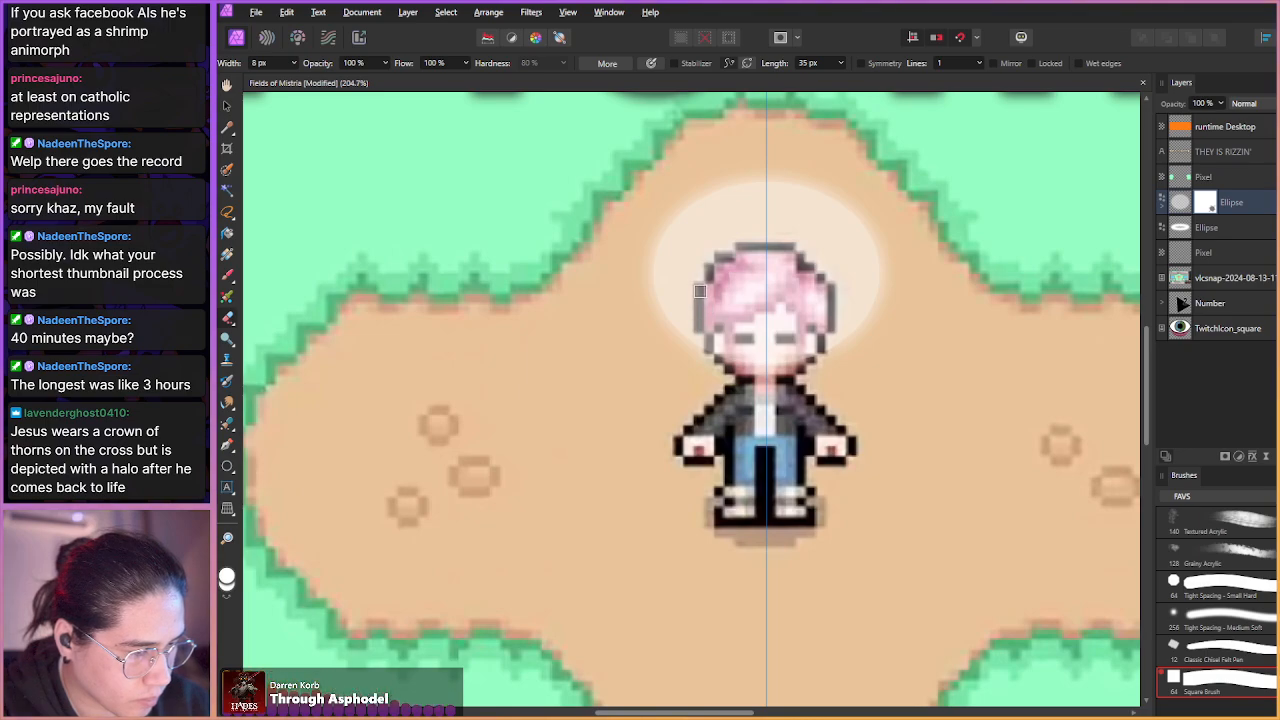
mouse_move(700, 314)
mouse_down()
mouse_move(712, 350)
mouse_move(735, 358)
mouse_up()
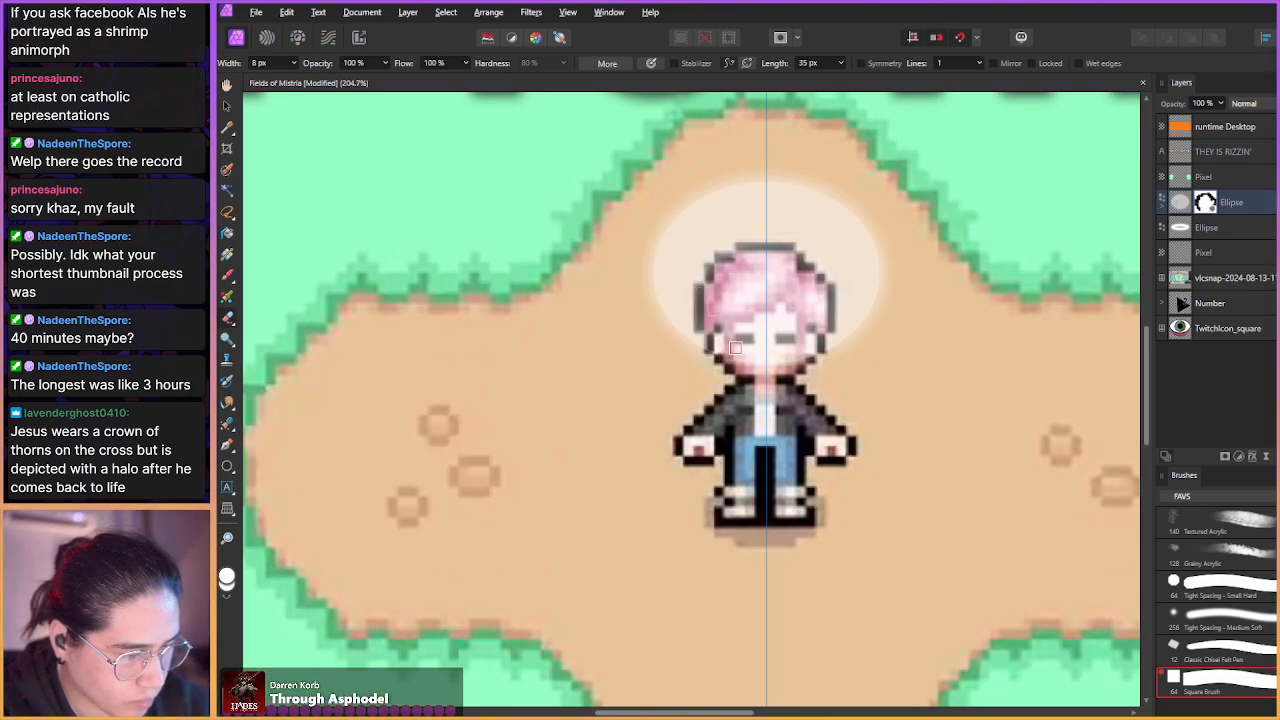
click(1178, 196)
key(ctrl+z)
key(ctrl+z)
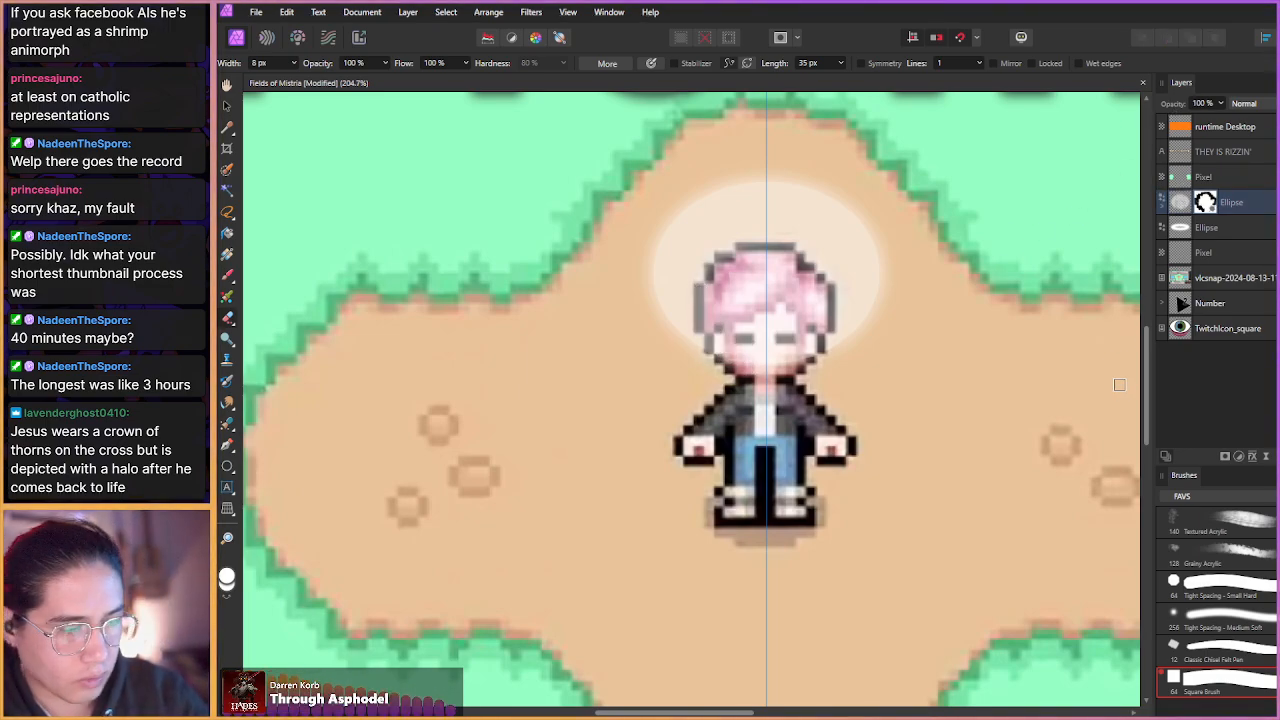
key(ctrl+z)
key(ctrl+z)
key(ctrl+z)
key(ctrl+z)
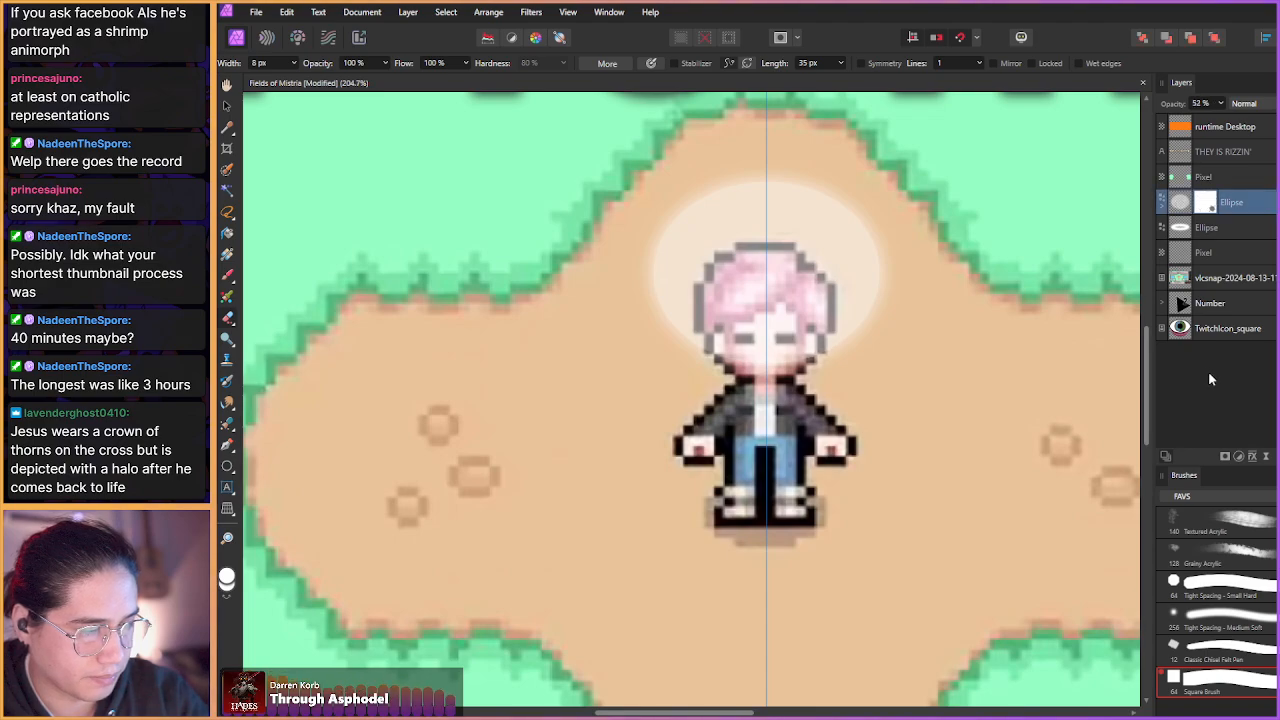
key(ctrl+z)
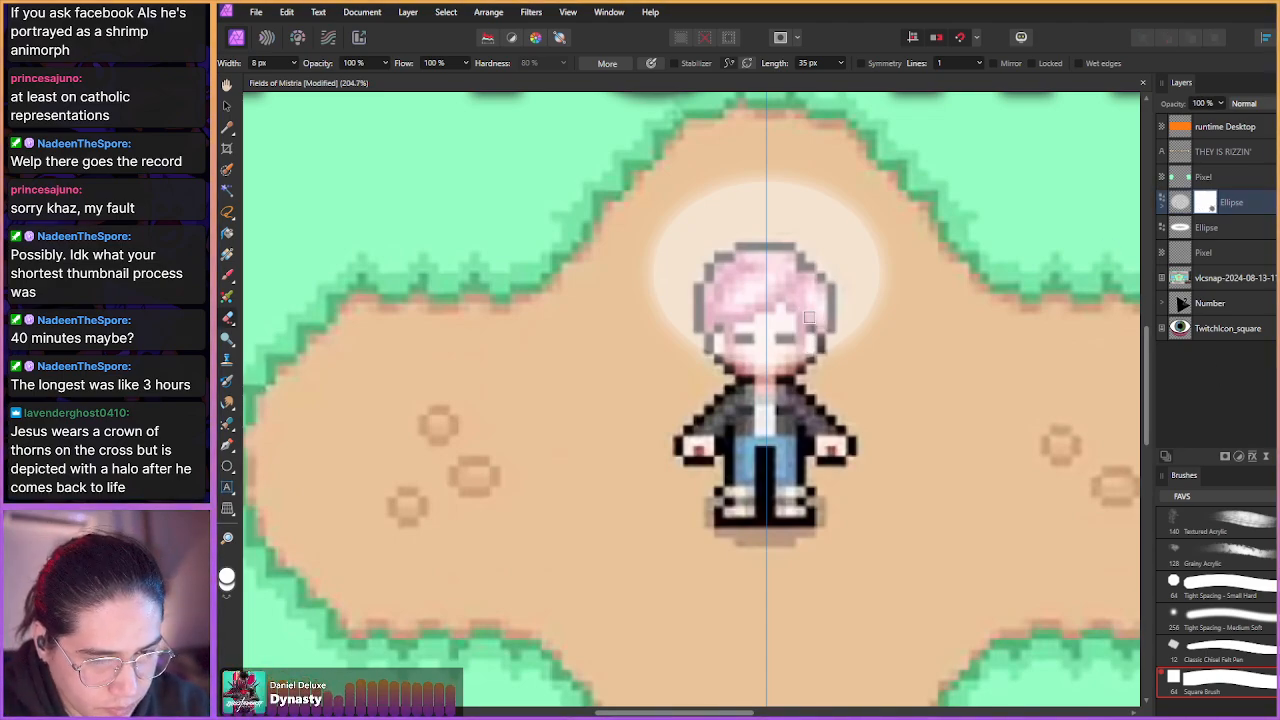
- Paint the outline of the character's head into the ellipse's mask and set the ellipse layer's opacity to 100%
mouse_move(825, 324)
mouse_down()
mouse_move(787, 247)
mouse_move(788, 265)
mouse_move(750, 272)
mouse_move(741, 248)
mouse_move(742, 293)
mouse_move(747, 249)
mouse_move(782, 254)
mouse_move(729, 270)
mouse_move(722, 259)
mouse_move(723, 290)
mouse_move(723, 261)
mouse_move(743, 262)
mouse_move(704, 288)
mouse_move(710, 268)
mouse_move(714, 315)
mouse_move(700, 290)
mouse_move(700, 326)
mouse_move(740, 366)
mouse_up()
drag(722, 261, 711, 273)
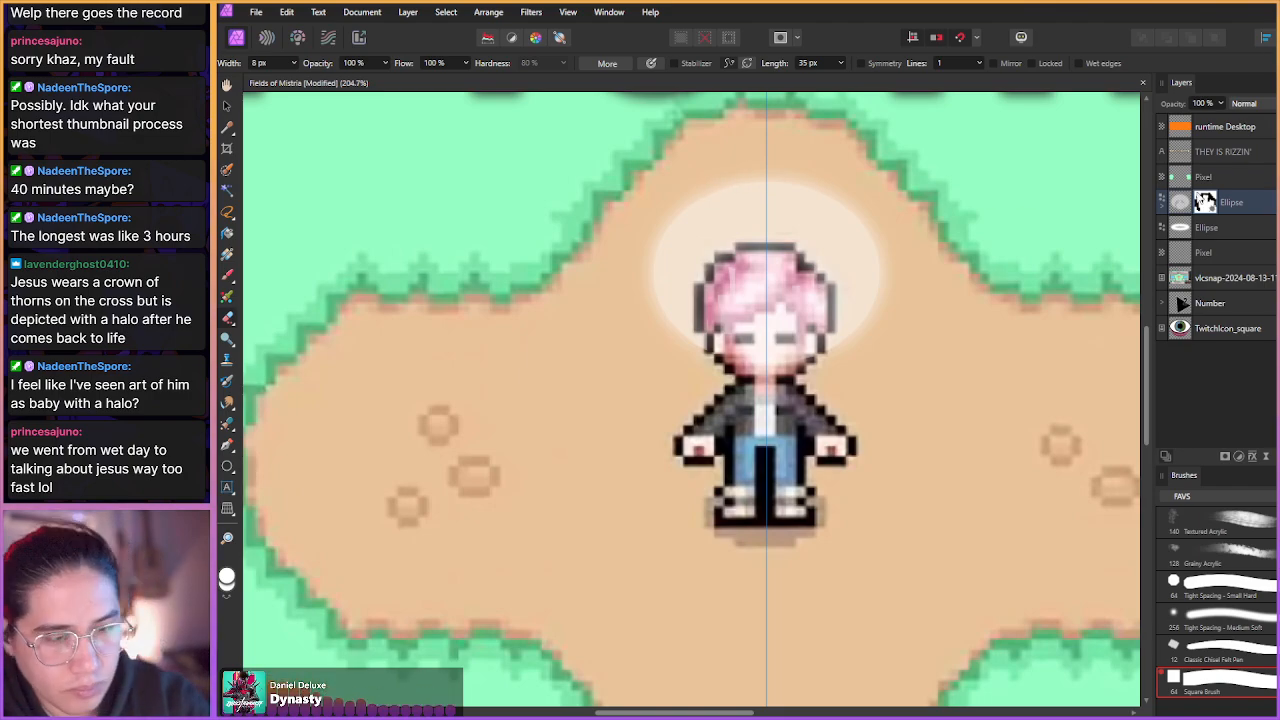
click(1177, 200)
drag(1175, 104, 1222, 104)
- Paint the remaining hair and face areas into the ellipse's mask so the halo sits behind the head
click(1205, 202)
mouse_move(712, 295)
mouse_down()
mouse_move(728, 323)
mouse_move(731, 276)
mouse_move(725, 310)
mouse_move(744, 309)
mouse_move(756, 304)
mouse_move(737, 292)
mouse_move(749, 272)
mouse_move(779, 260)
mouse_move(737, 273)
mouse_move(814, 307)
mouse_move(807, 345)
mouse_move(808, 331)
mouse_move(781, 321)
mouse_move(762, 365)
mouse_move(770, 386)
mouse_move(737, 313)
mouse_up()
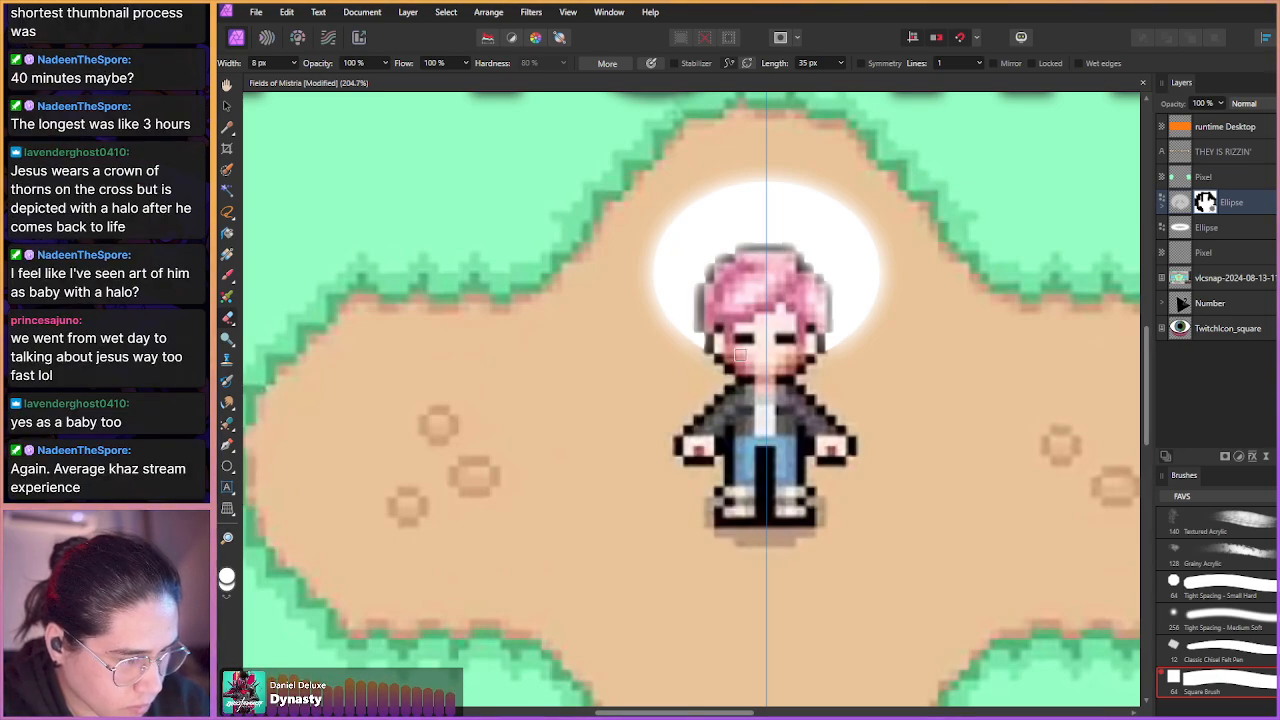
scroll(741, 380, down, 6)
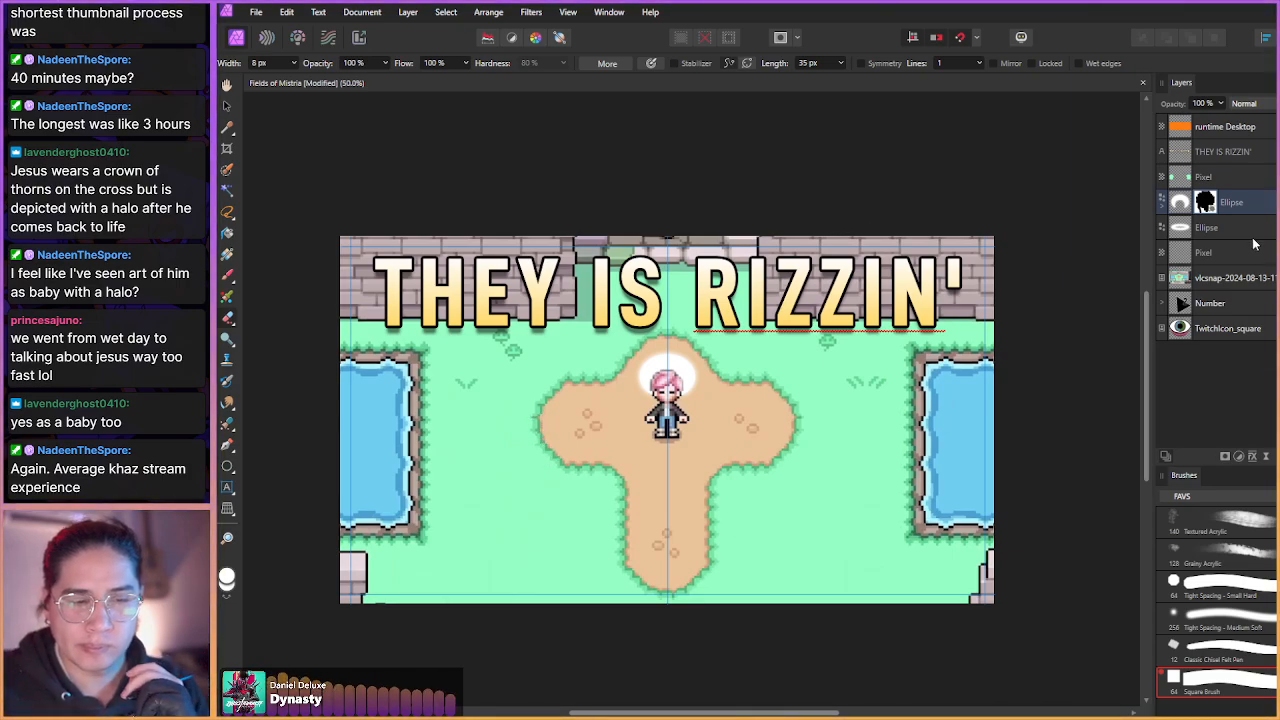
- Set the masked ellipse's fill to a pale yellow with hue 54, saturation 83 and lightness 77
click(1184, 205)
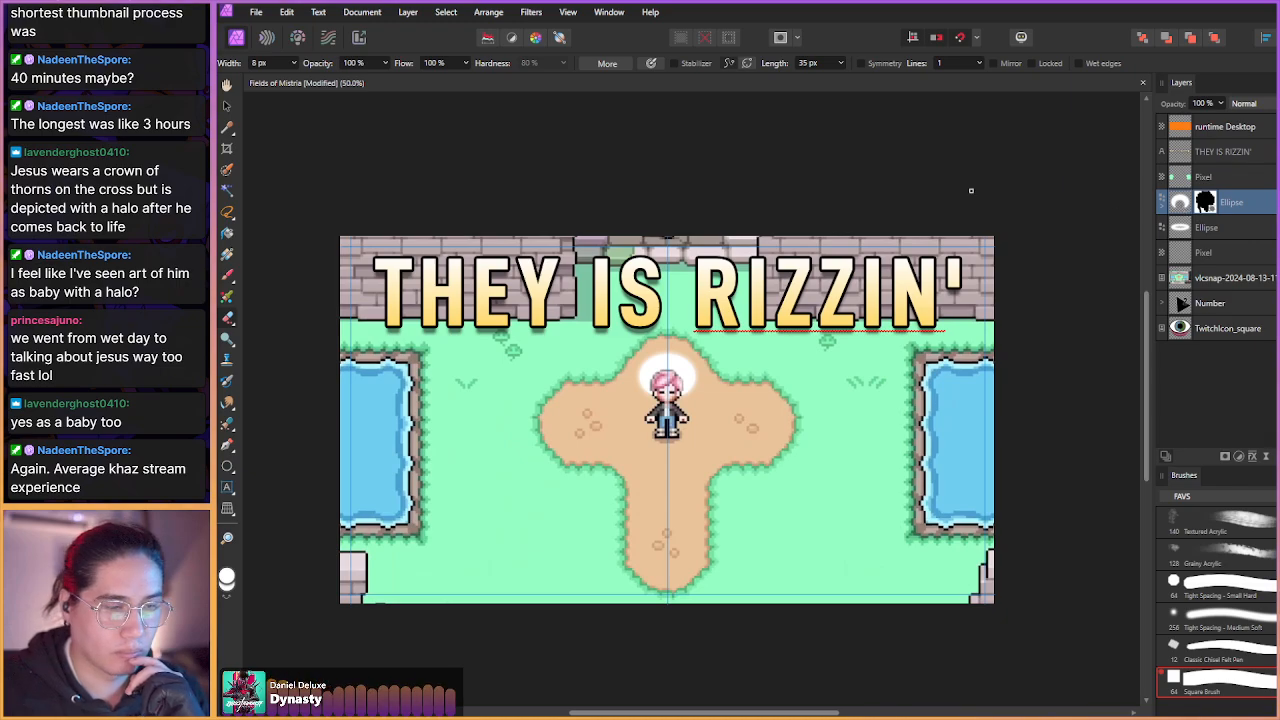
key(p)
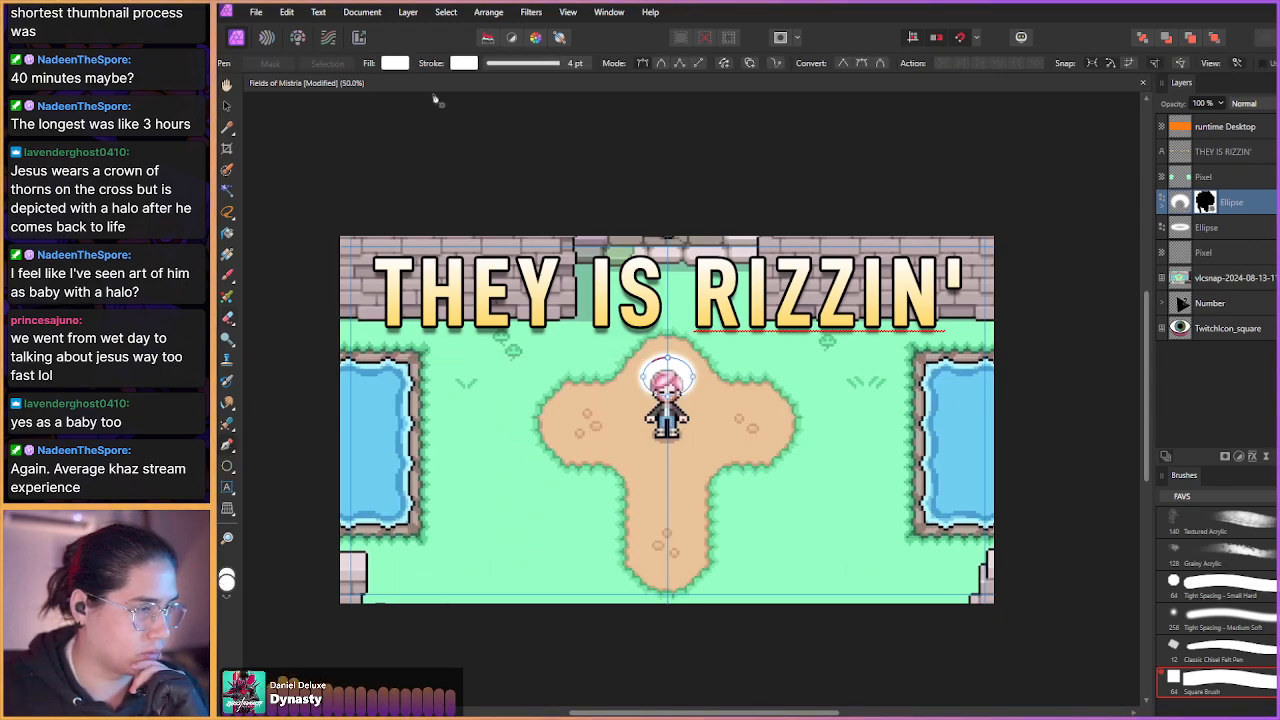
click(393, 63)
drag(311, 132, 437, 148)
click(386, 164)
drag(328, 132, 334, 138)
drag(446, 165, 428, 167)
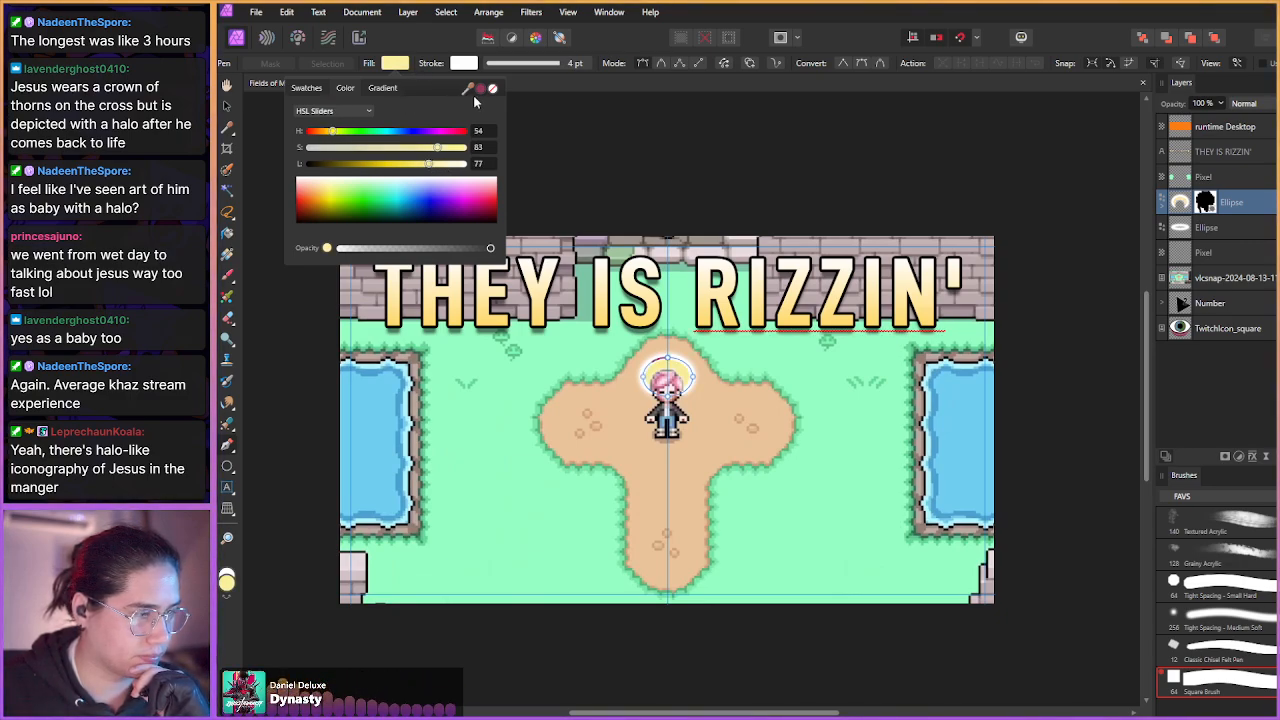
- Sample the pale yellow fill as the ellipse's stroke colour, and deselect the ellipse
click(463, 63)
drag(536, 88, 397, 63)
click(551, 89)
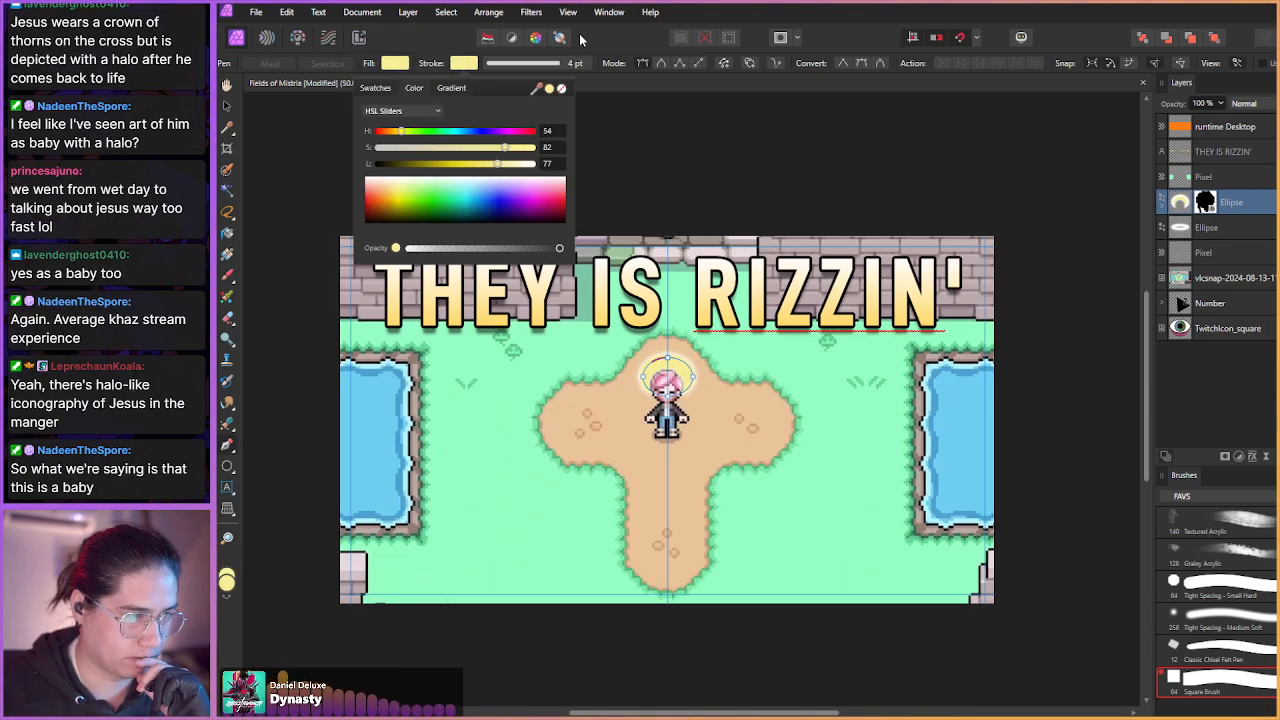
click(1238, 329)
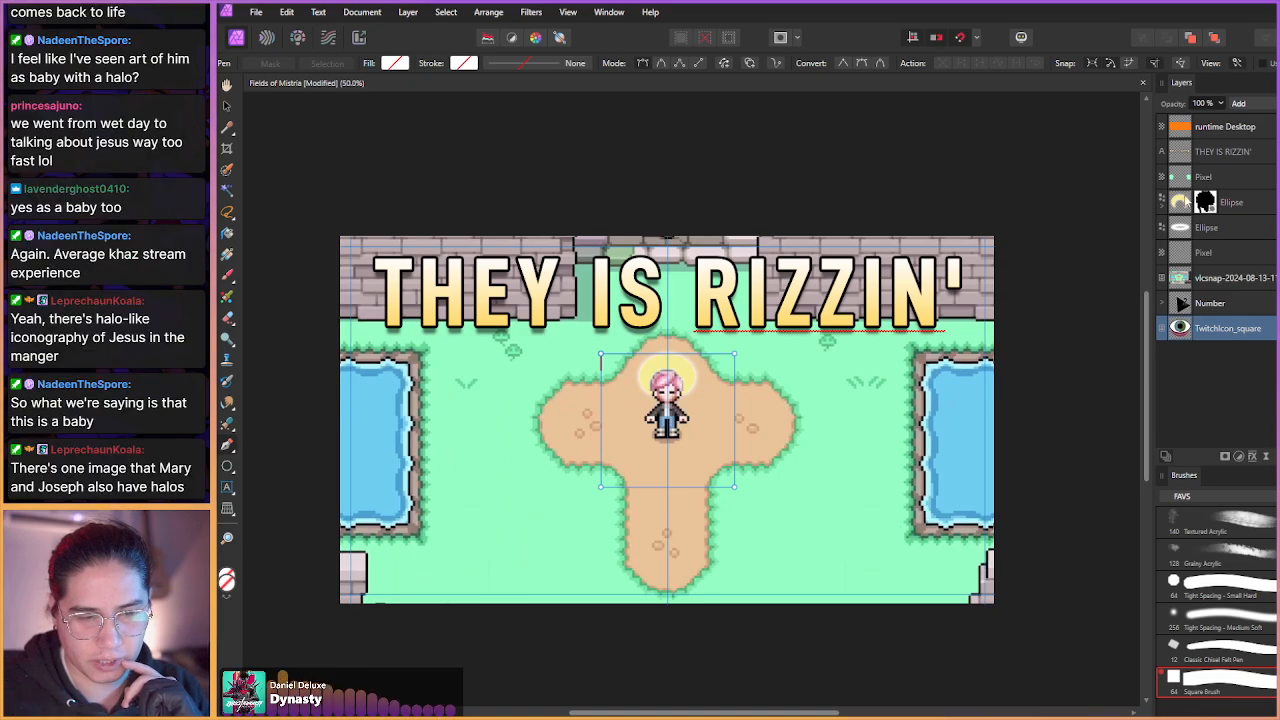
- Hide the yellow masked ellipse and show the flat white halo ellipse above the head instead
click(1207, 201)
click(1278, 227)
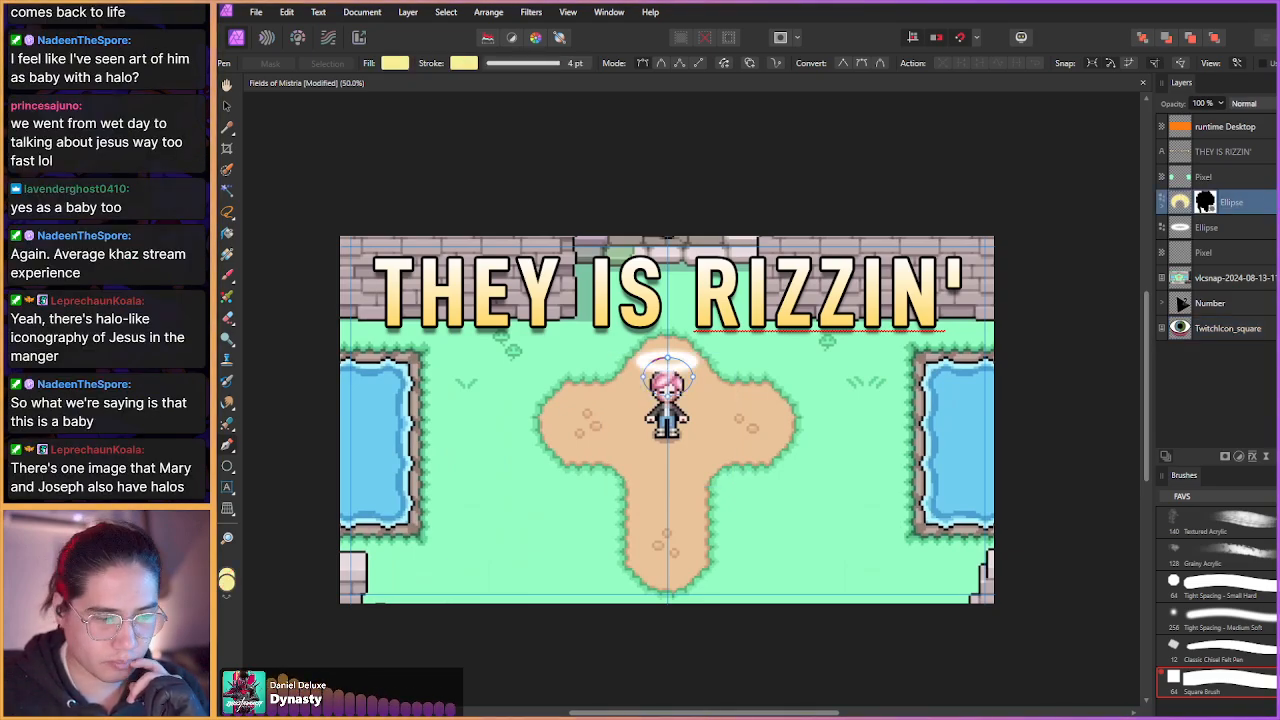
click(1237, 328)
scroll(843, 428, down, 1)
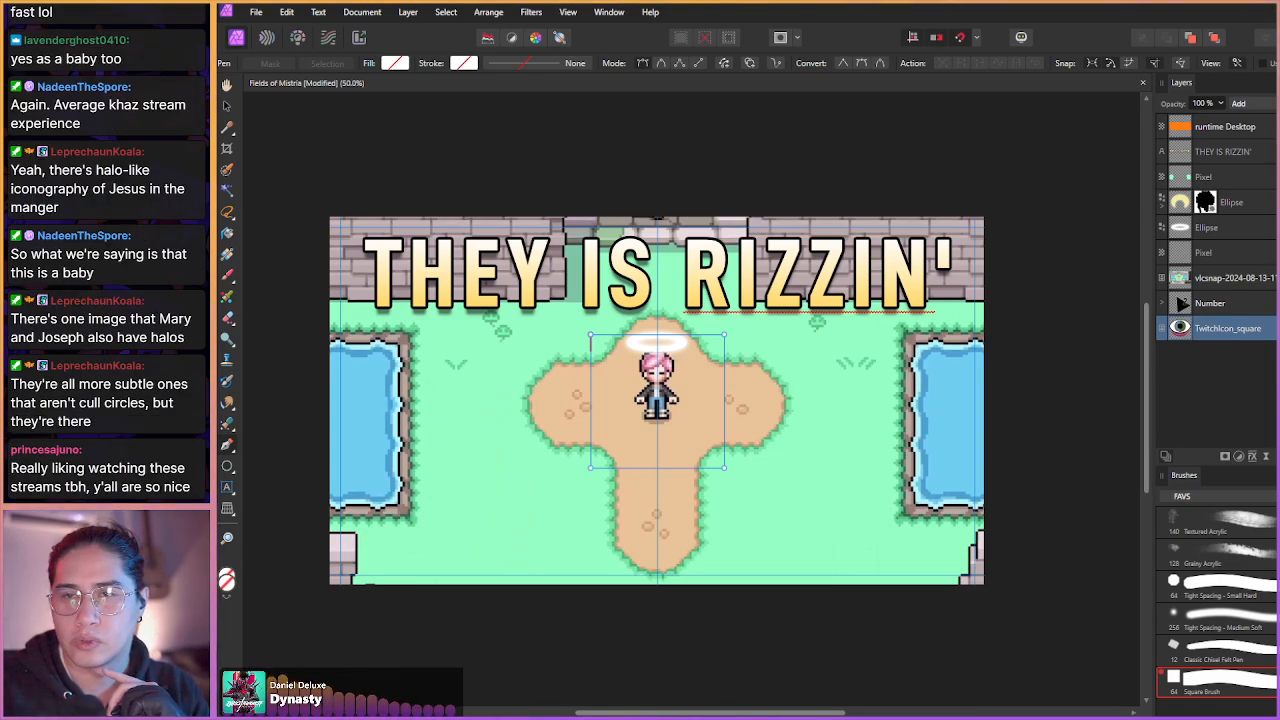
- Compare the halo above the character with the Jesus reference picture in the browser window
drag(1278, 221, 667, 84)
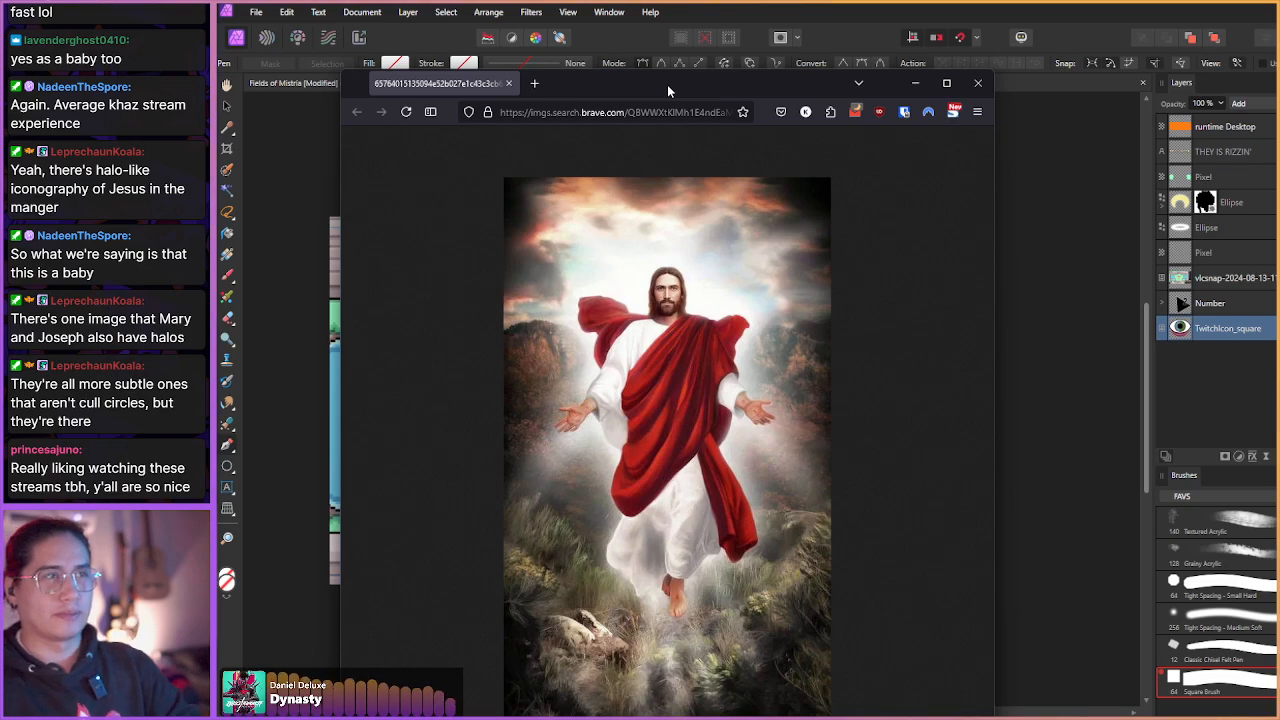
drag(657, 84, 1072, 70)
click(685, 323)
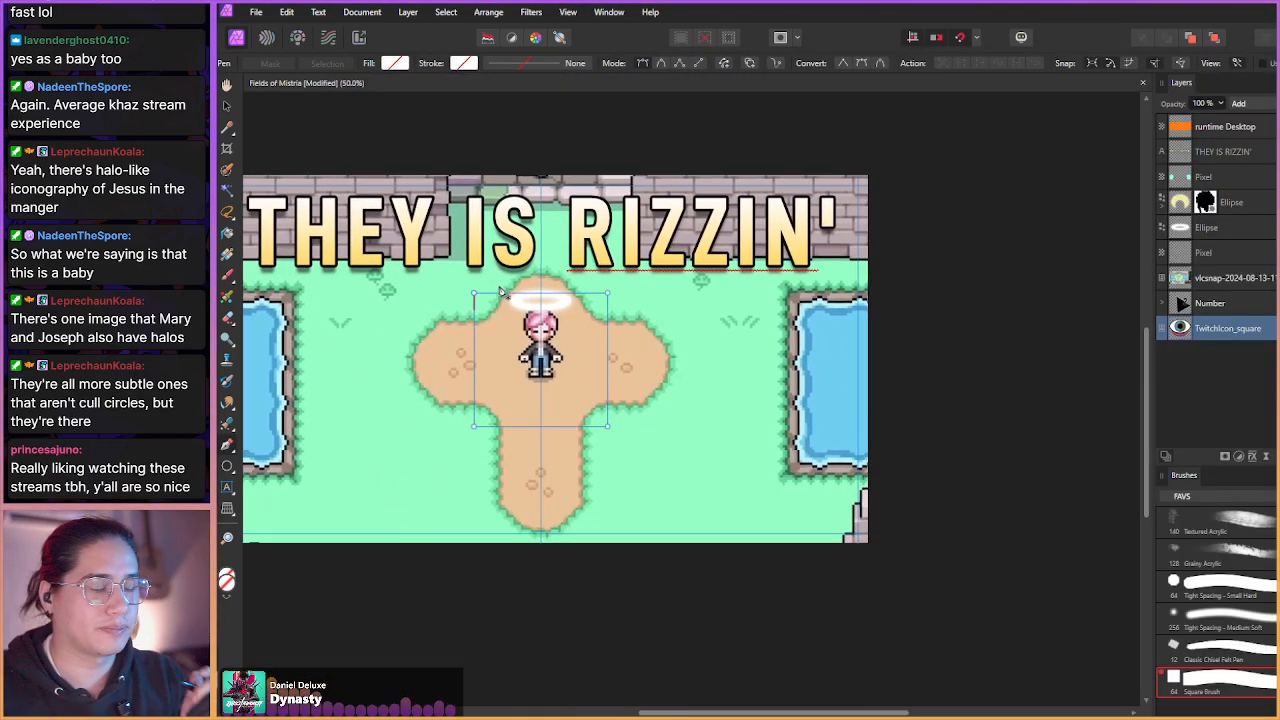
scroll(530, 290, up, 3)
key(alt+Tab)
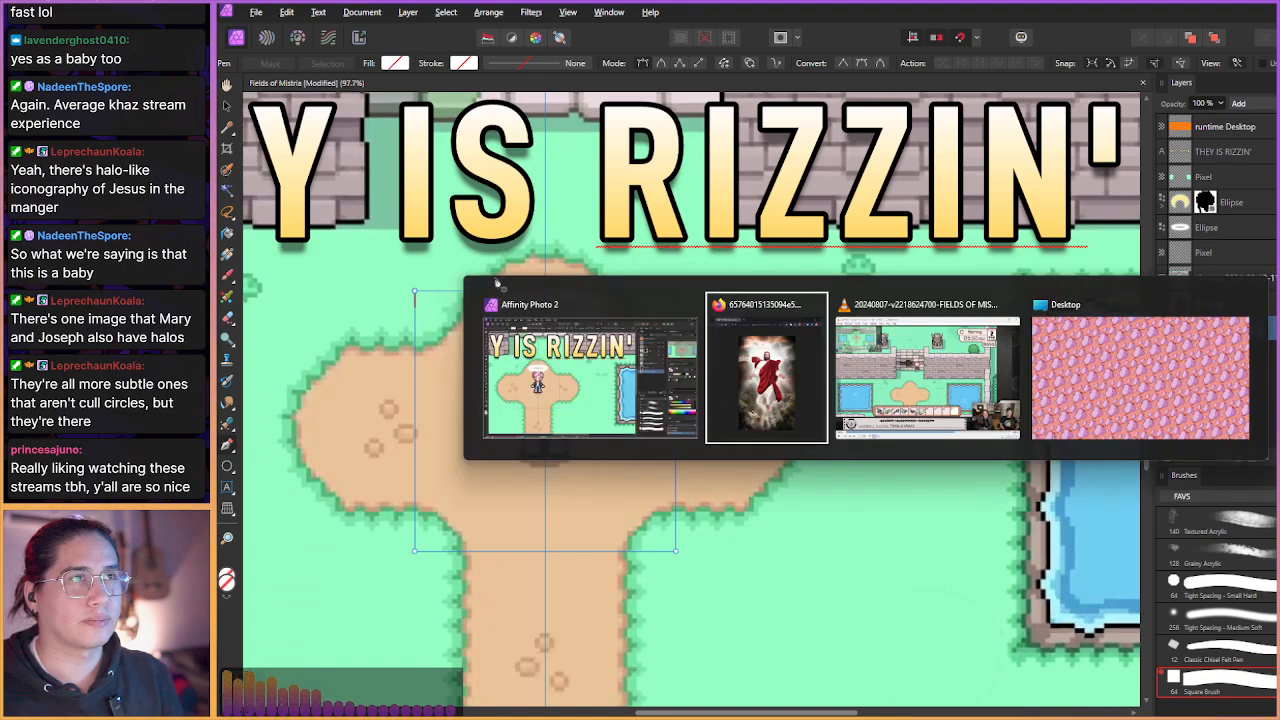
drag(997, 76, 962, 56)
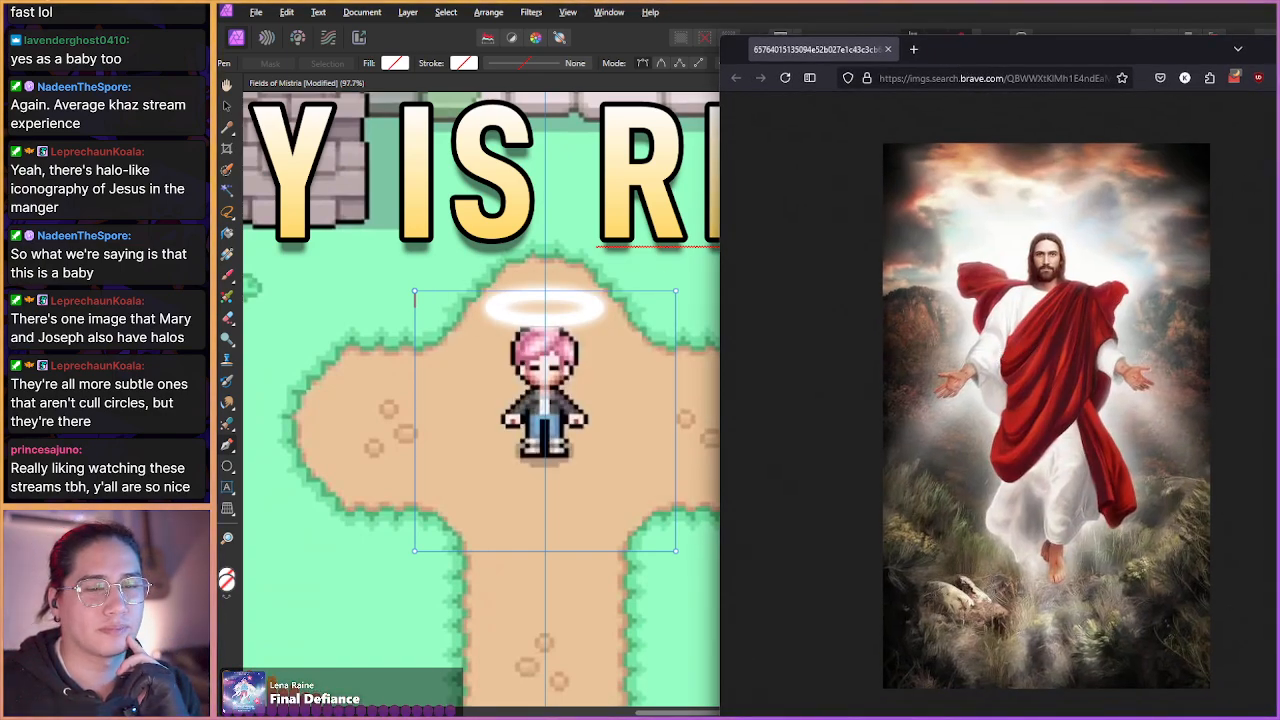
key(alt+Tab)
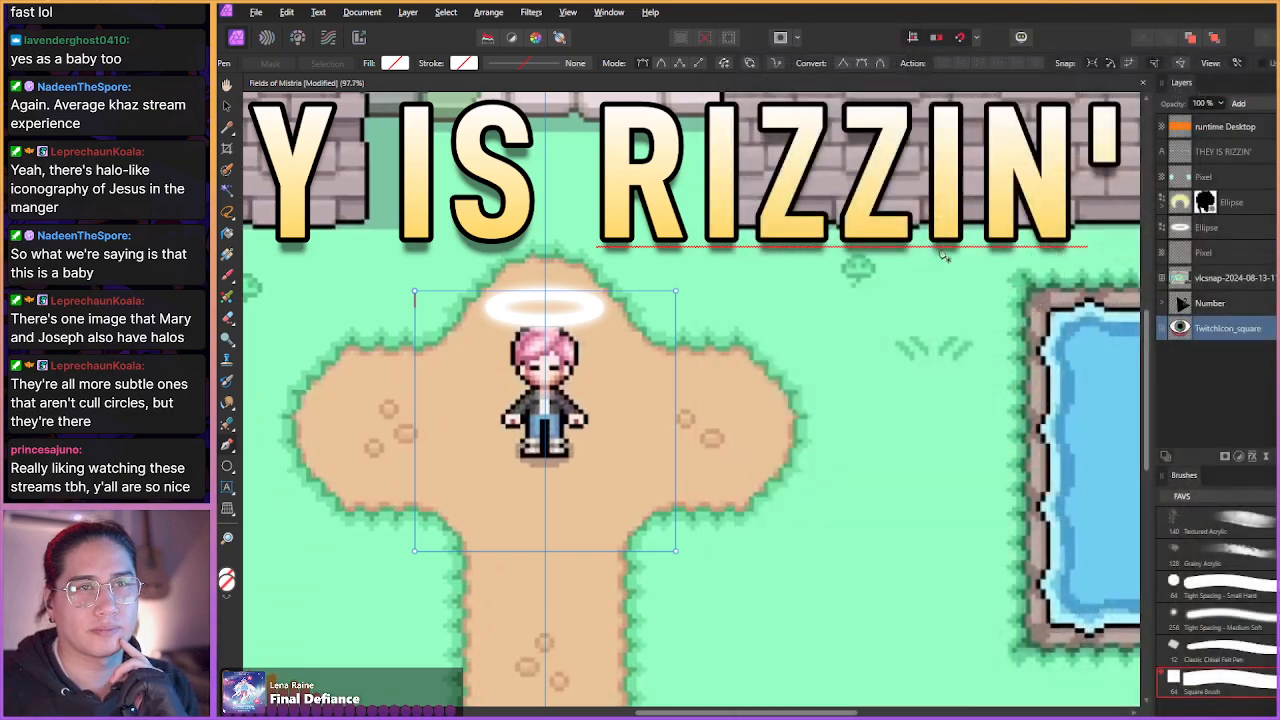
scroll(943, 253, down, 2)
scroll(943, 253, up, 1)
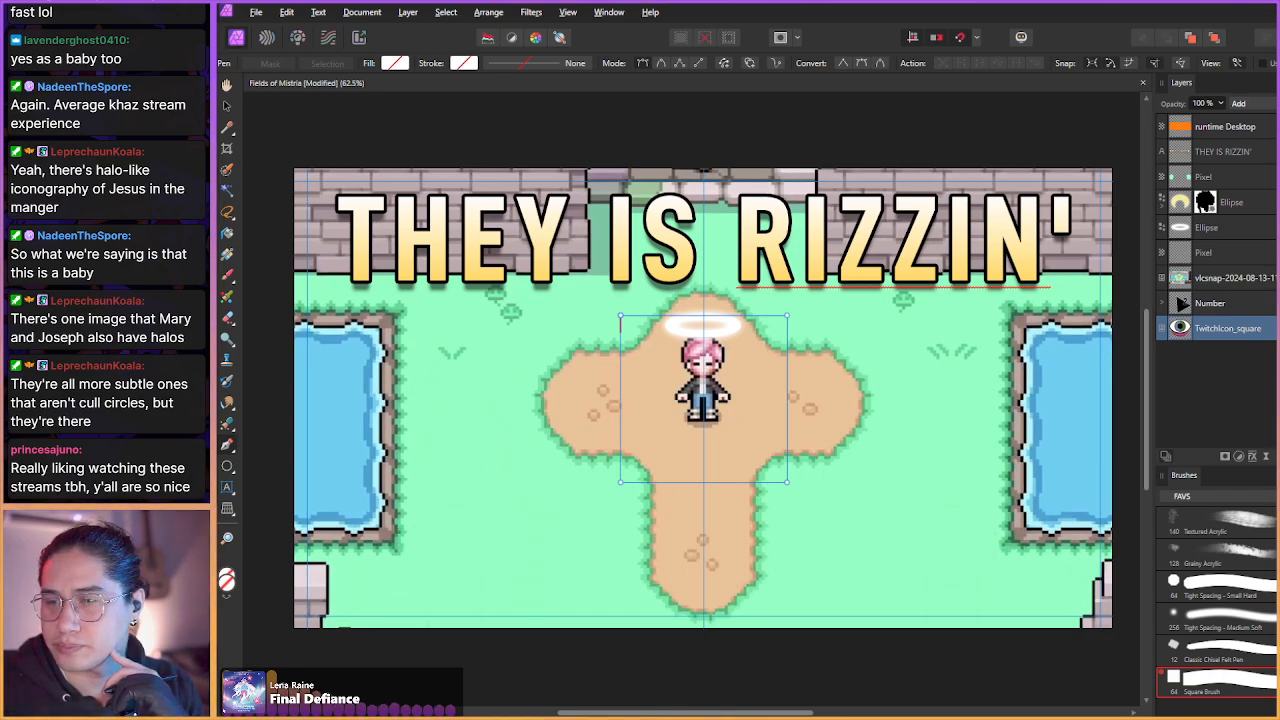
drag(990, 299, 986, 298)
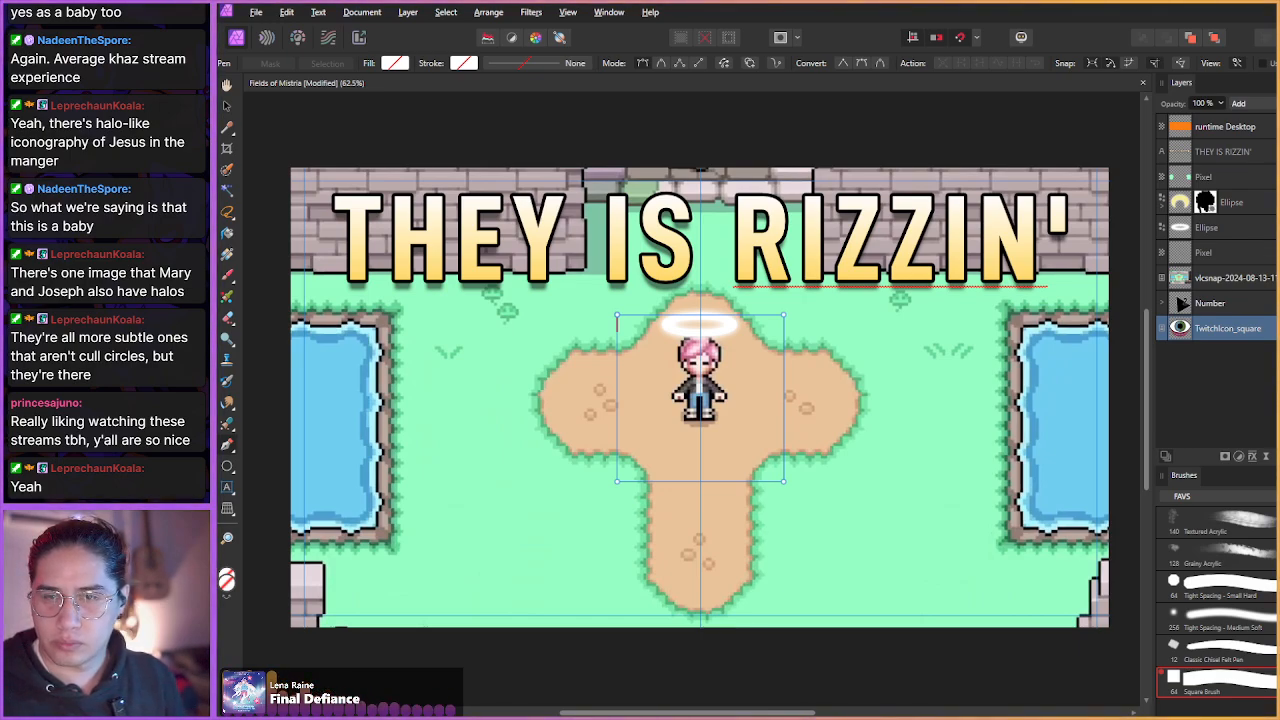
- Save the Fields of Mistria document
click(256, 12)
click(279, 251)
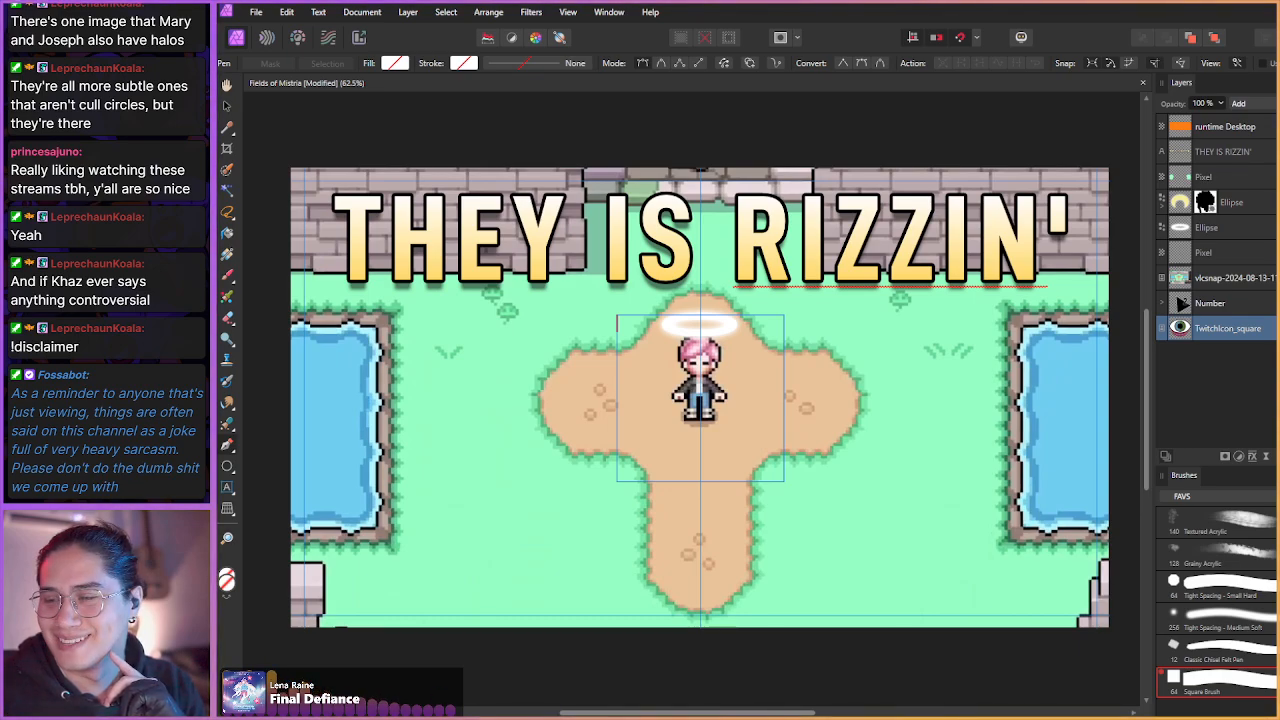
key(ctrl+s)
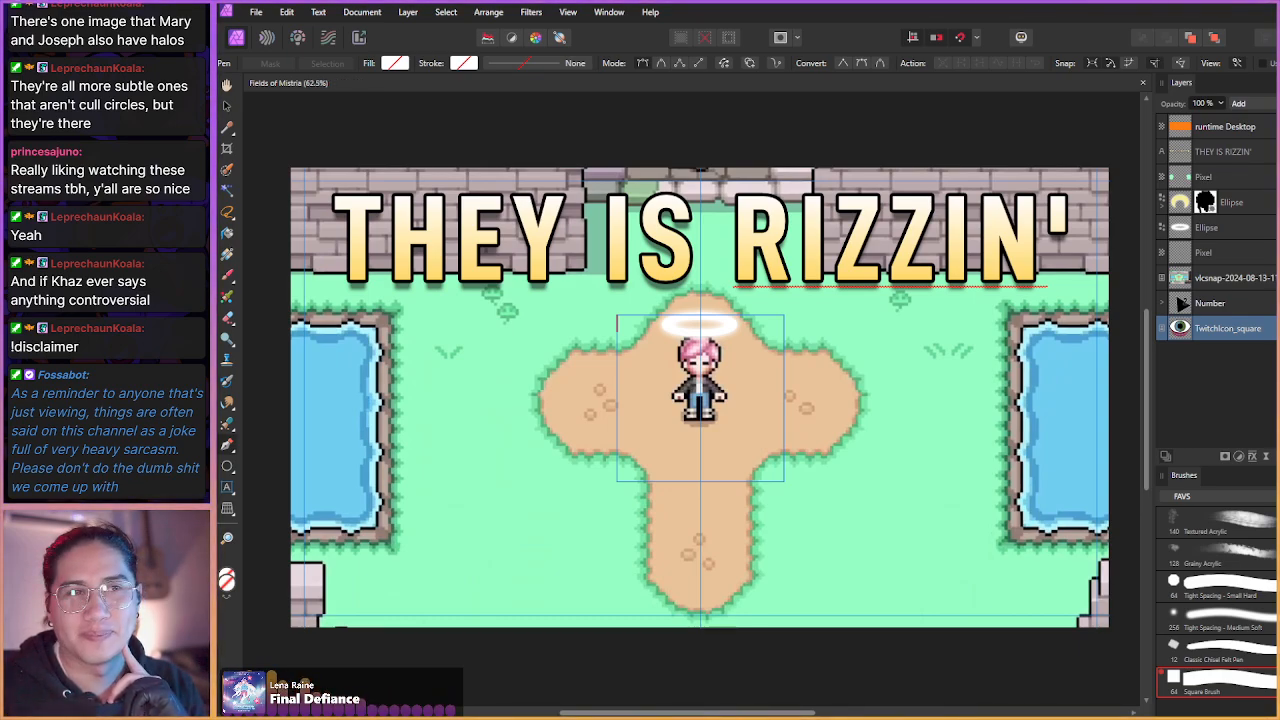
drag(1084, 279, 1076, 271)
ctrl+click(1245, 303)
ctrl+click(1225, 323)
ctrl+click(1221, 331)
click(1225, 334)
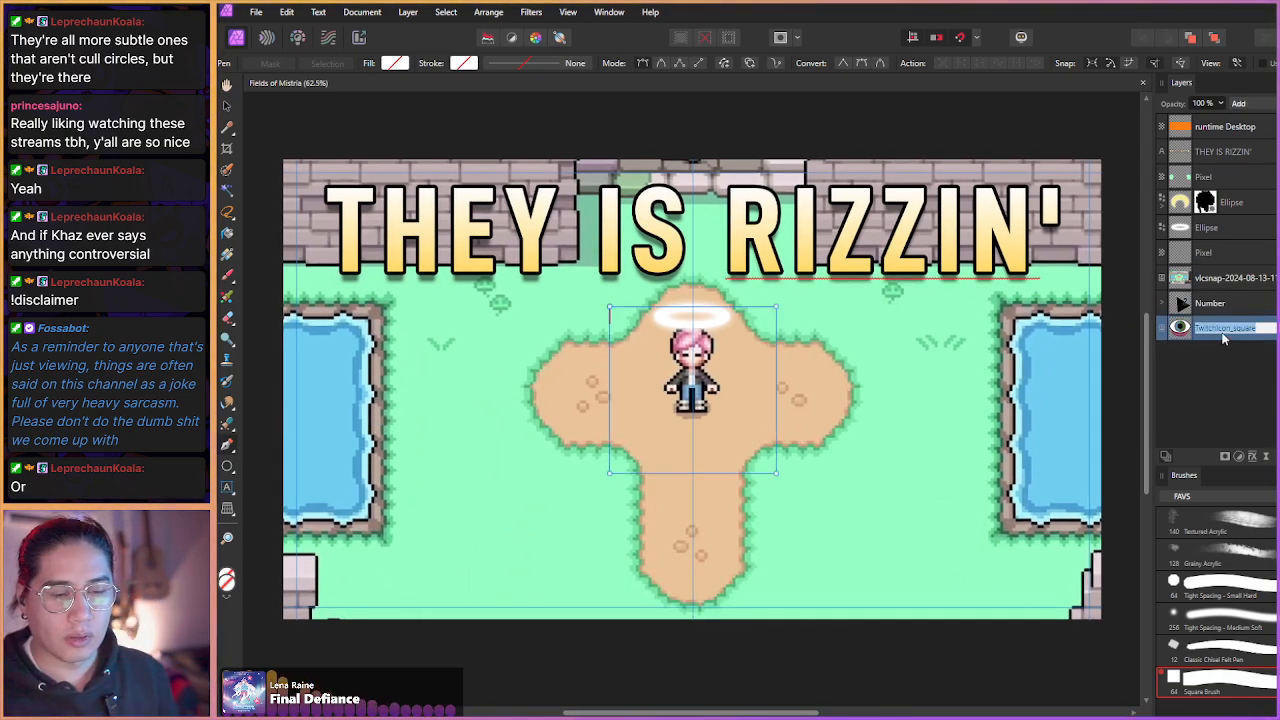
click(1222, 311)
click(1222, 335)
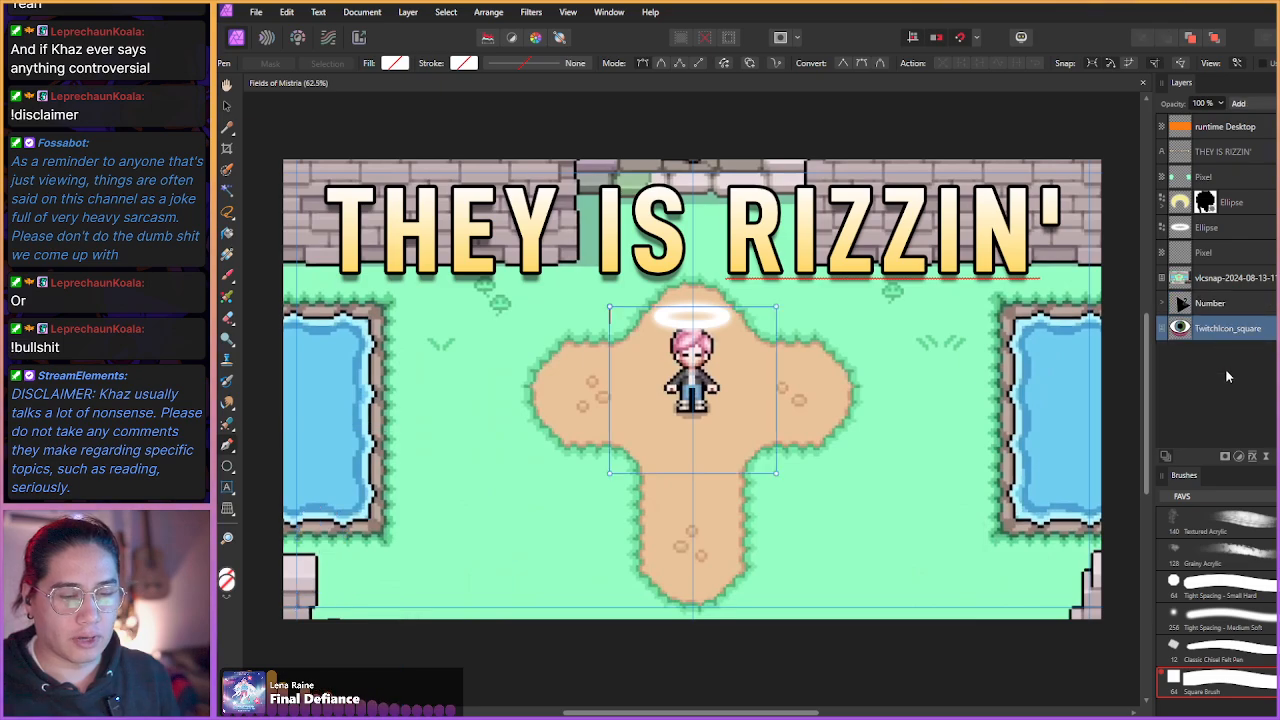
drag(832, 391, 834, 397)
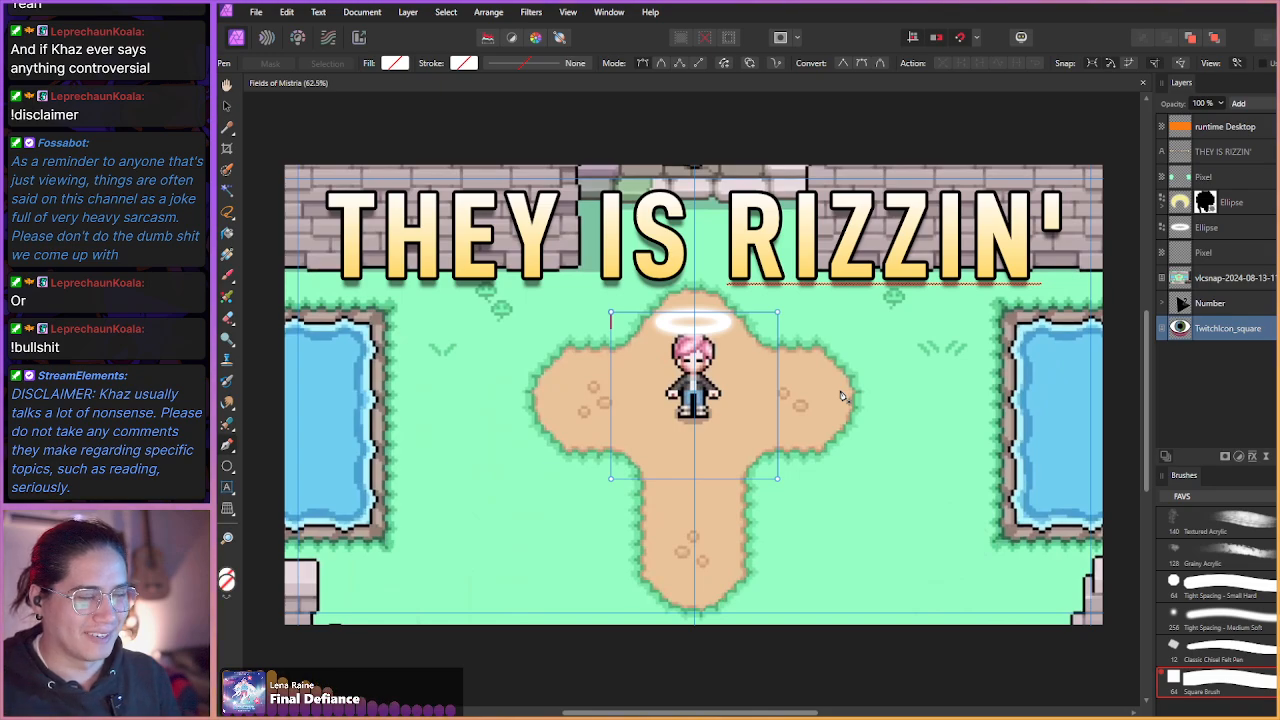
drag(862, 398, 869, 394)
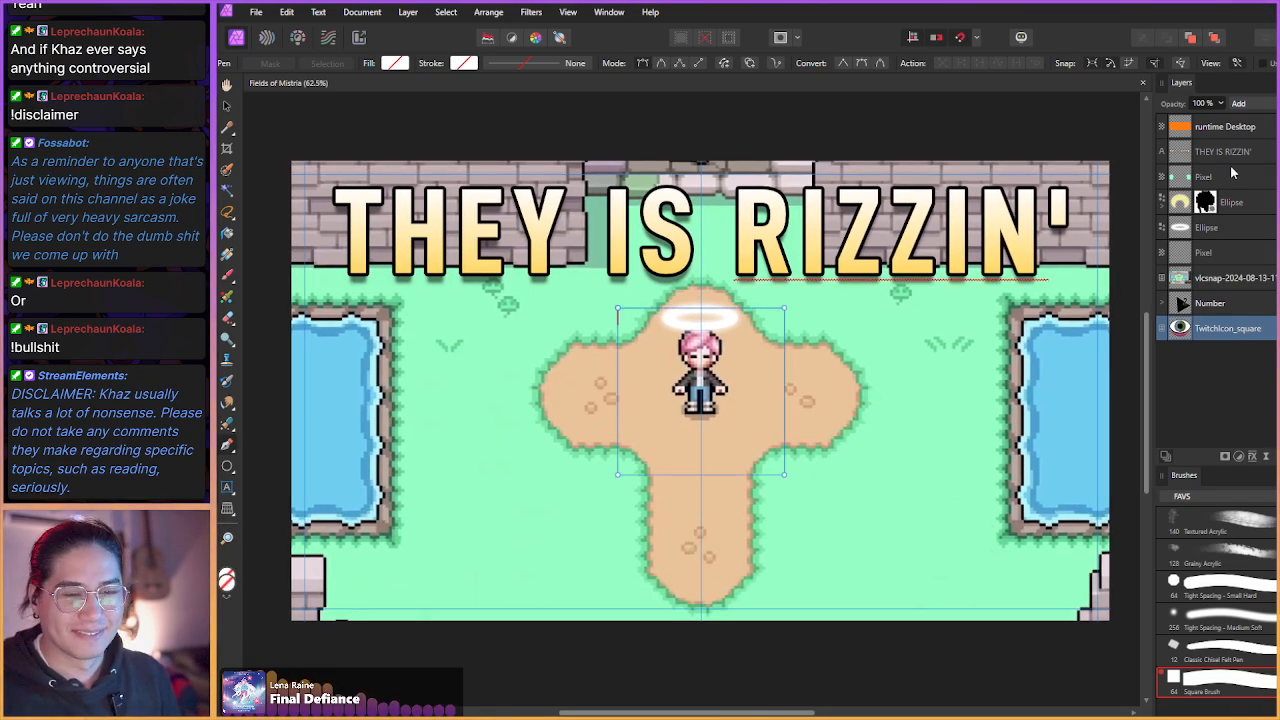
- Export the whole document as a high-quality 1920 × 1080 px JPEG with quality 85
click(1223, 128)
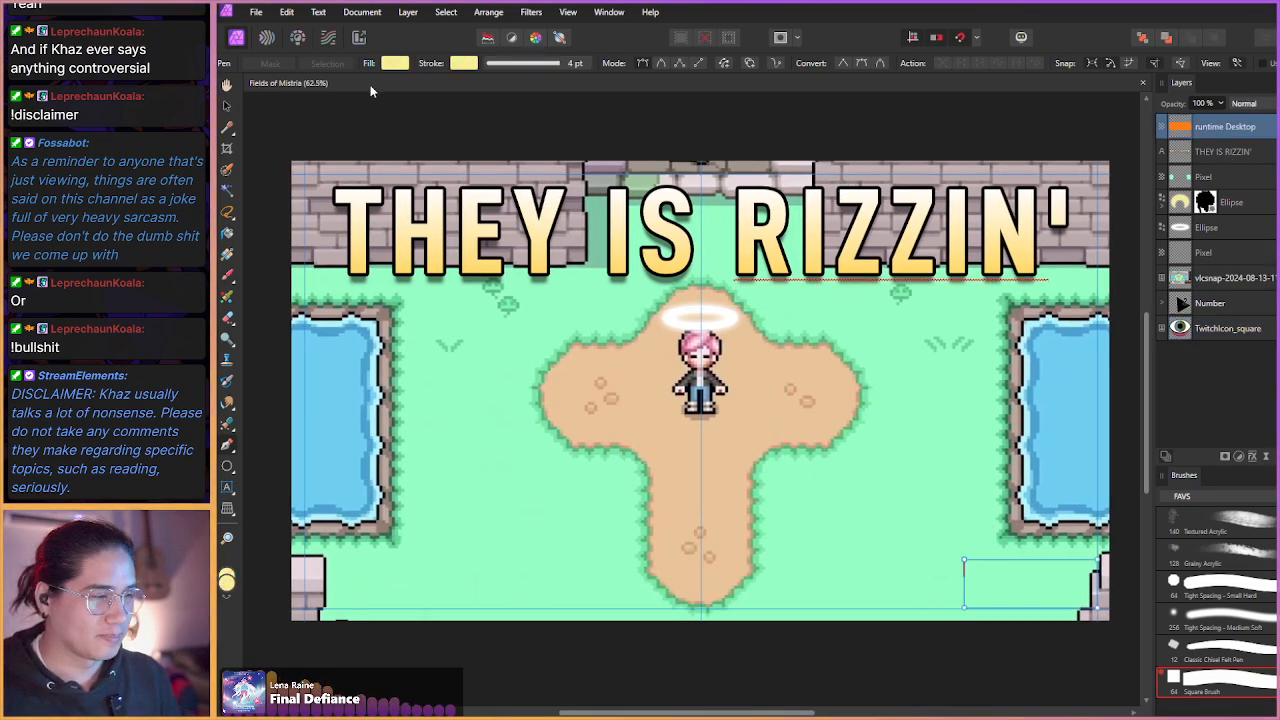
click(256, 12)
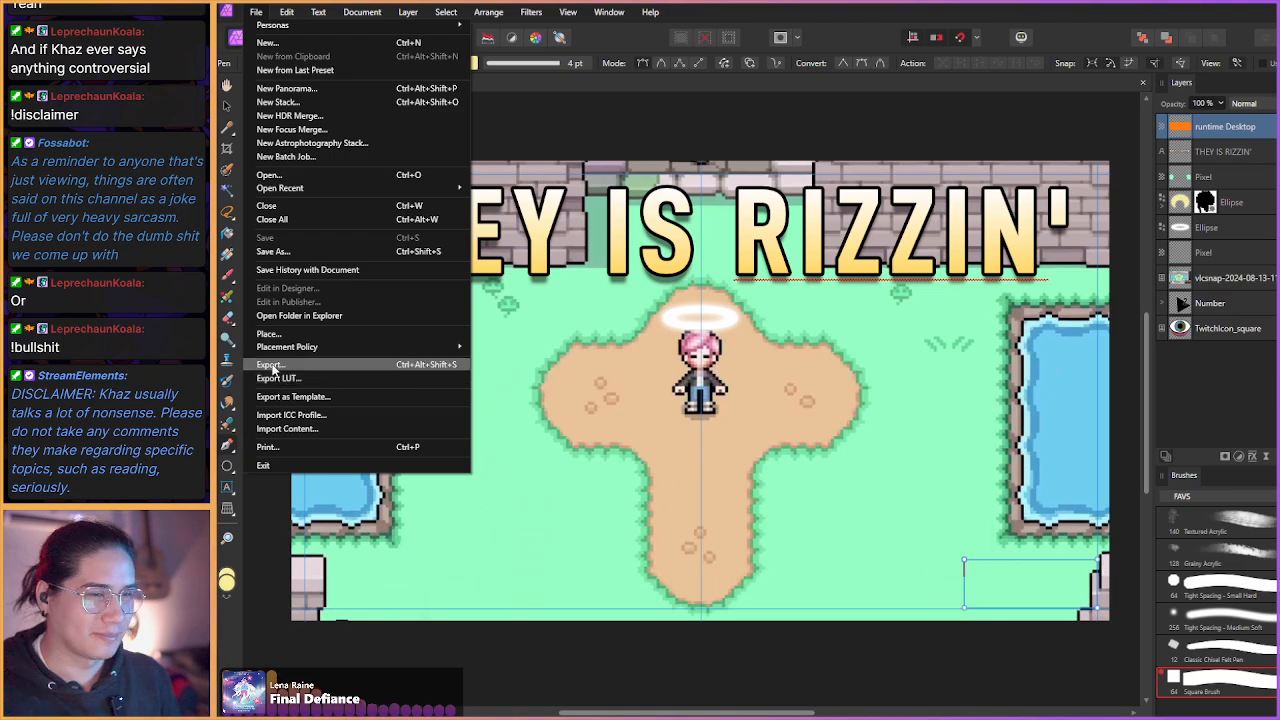
click(270, 365)
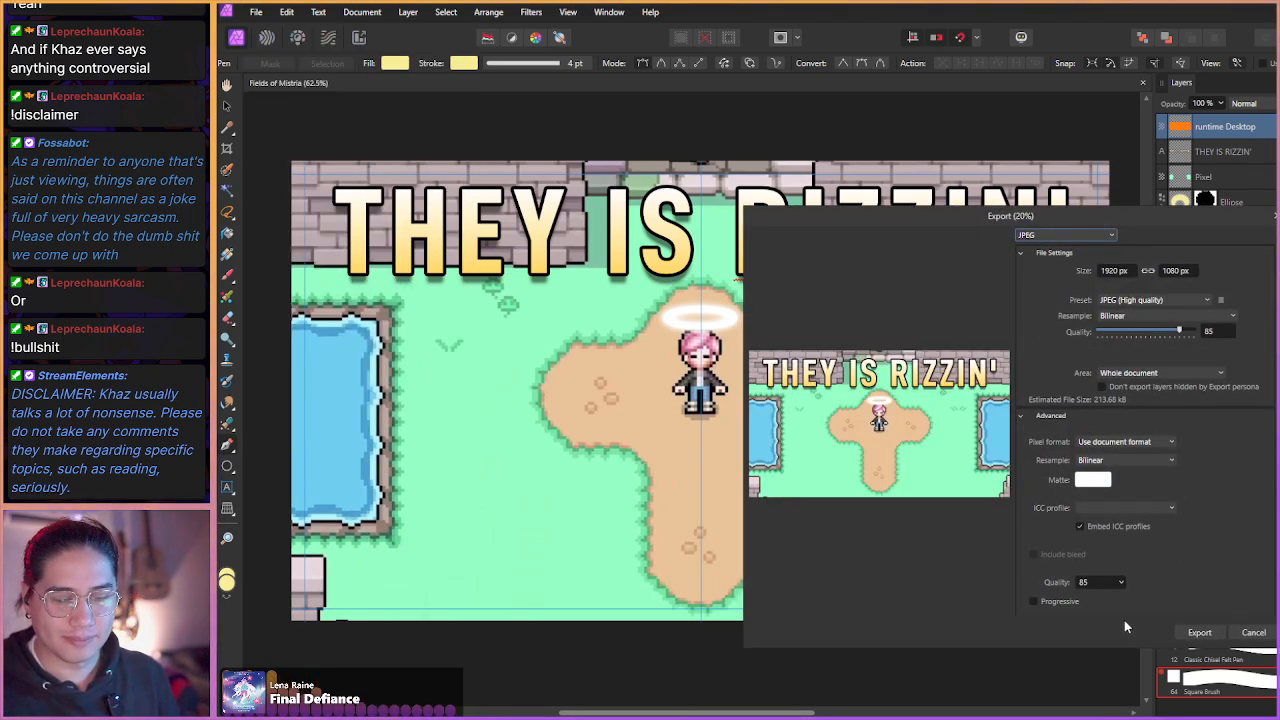
click(1200, 632)
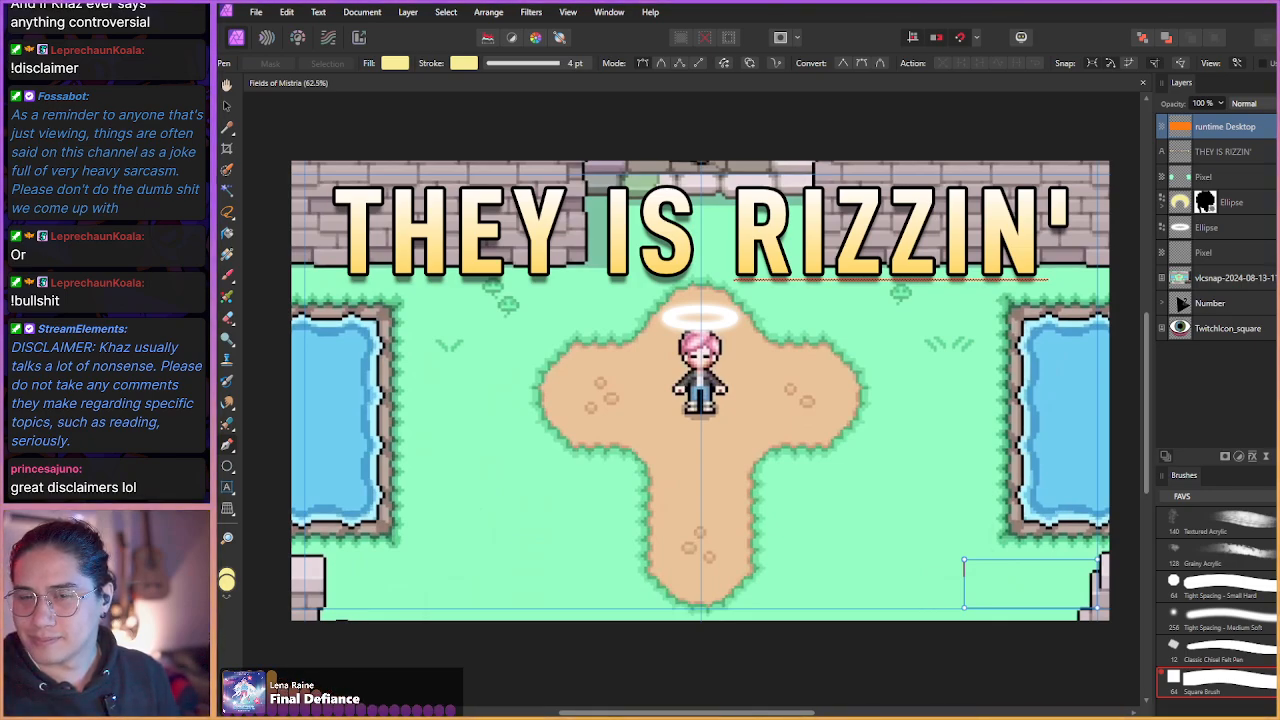
drag(856, 341, 850, 338)
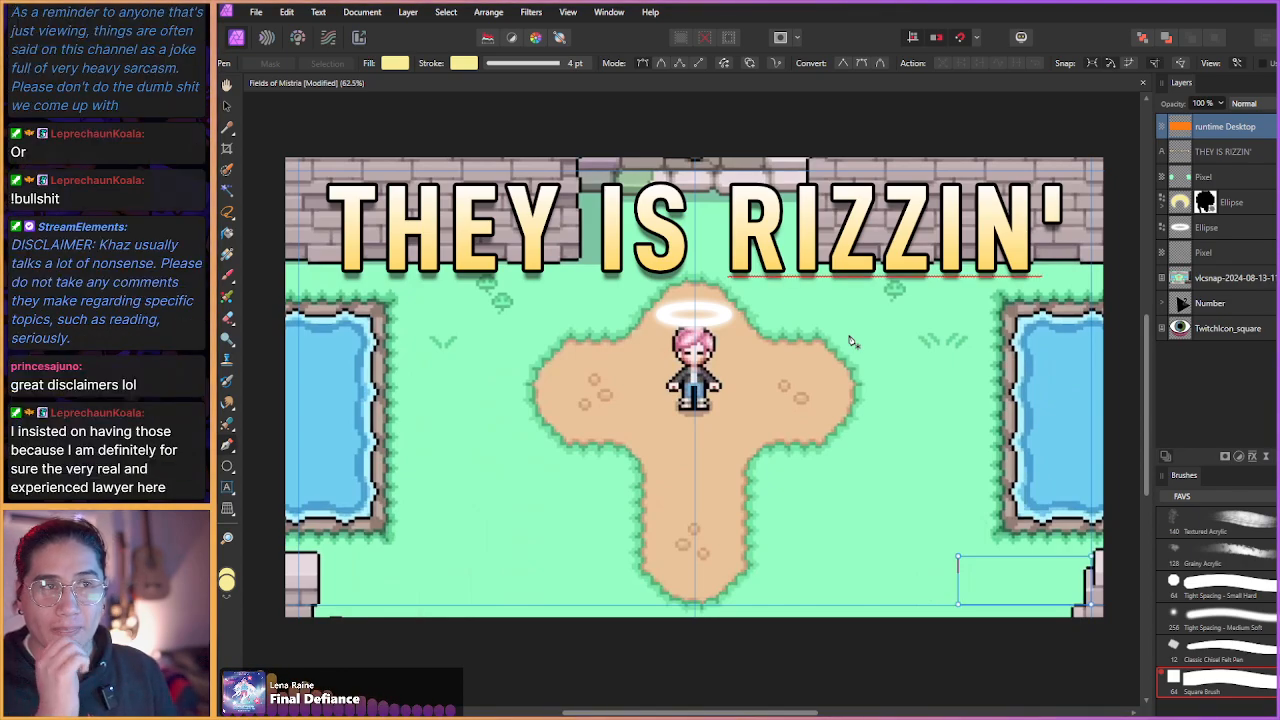
- Close the Fields of Mistria document and save its changes
click(1220, 330)
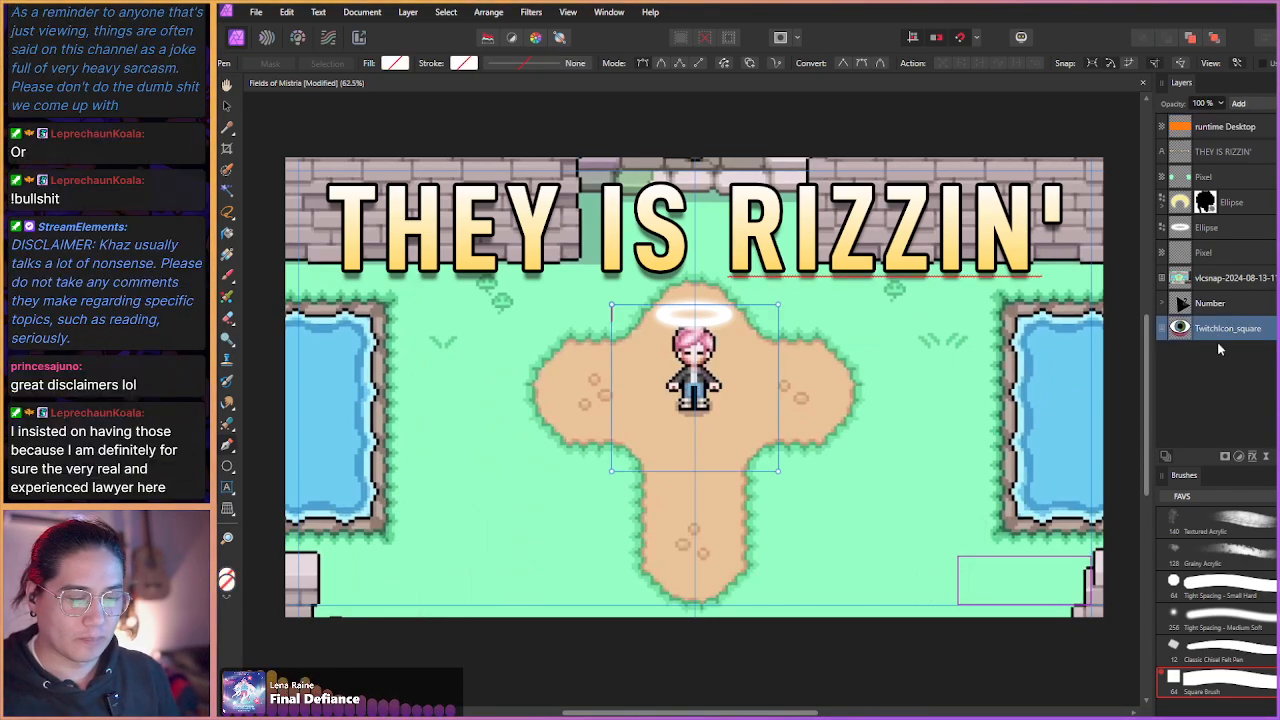
drag(941, 342, 933, 341)
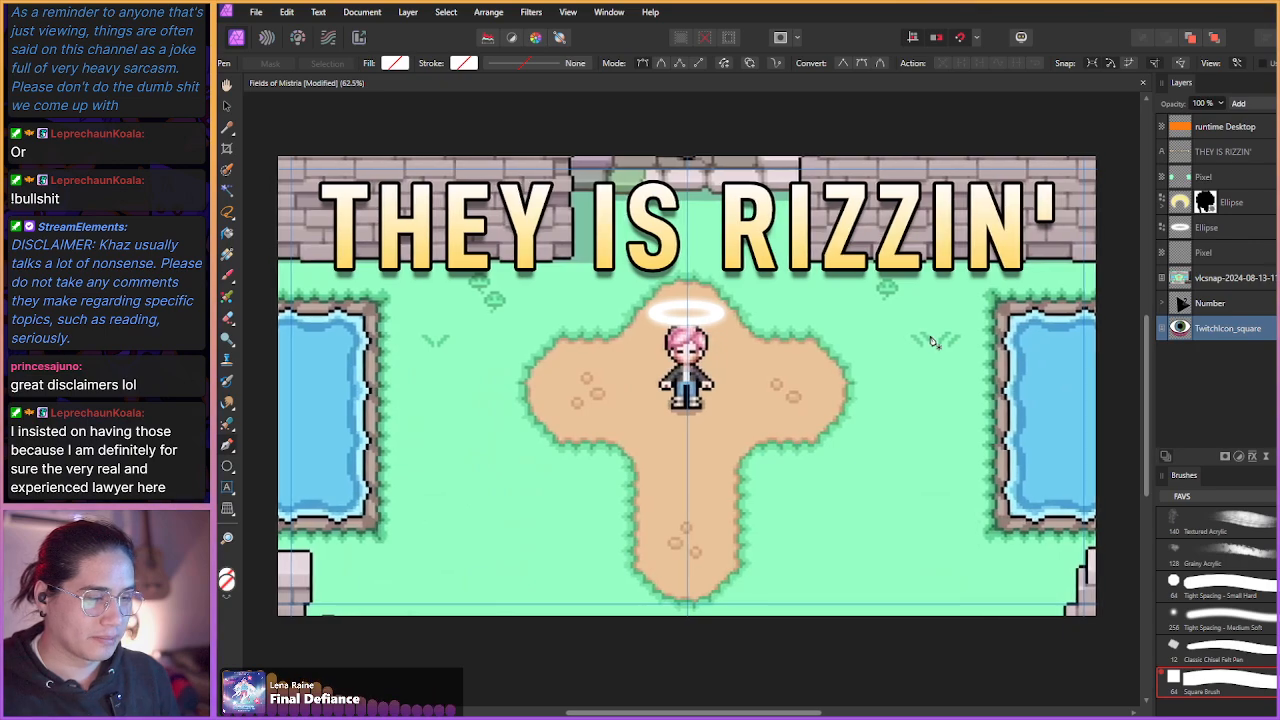
click(1143, 84)
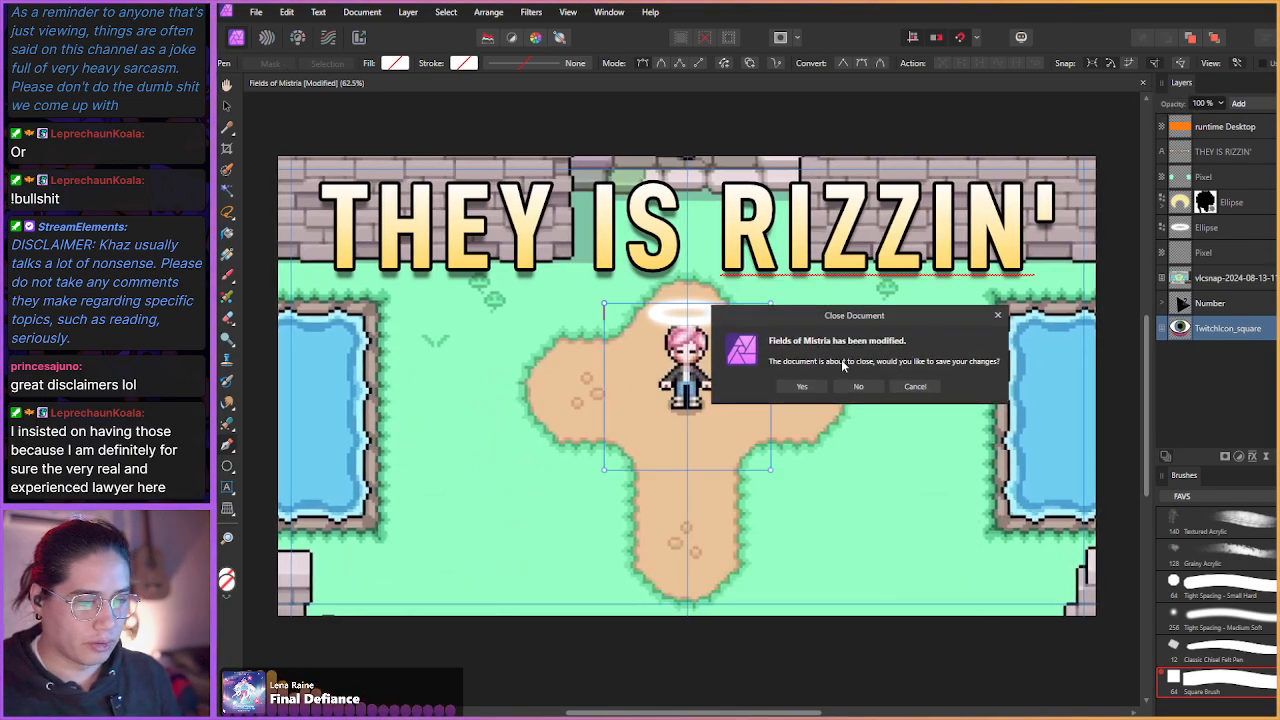
click(802, 388)
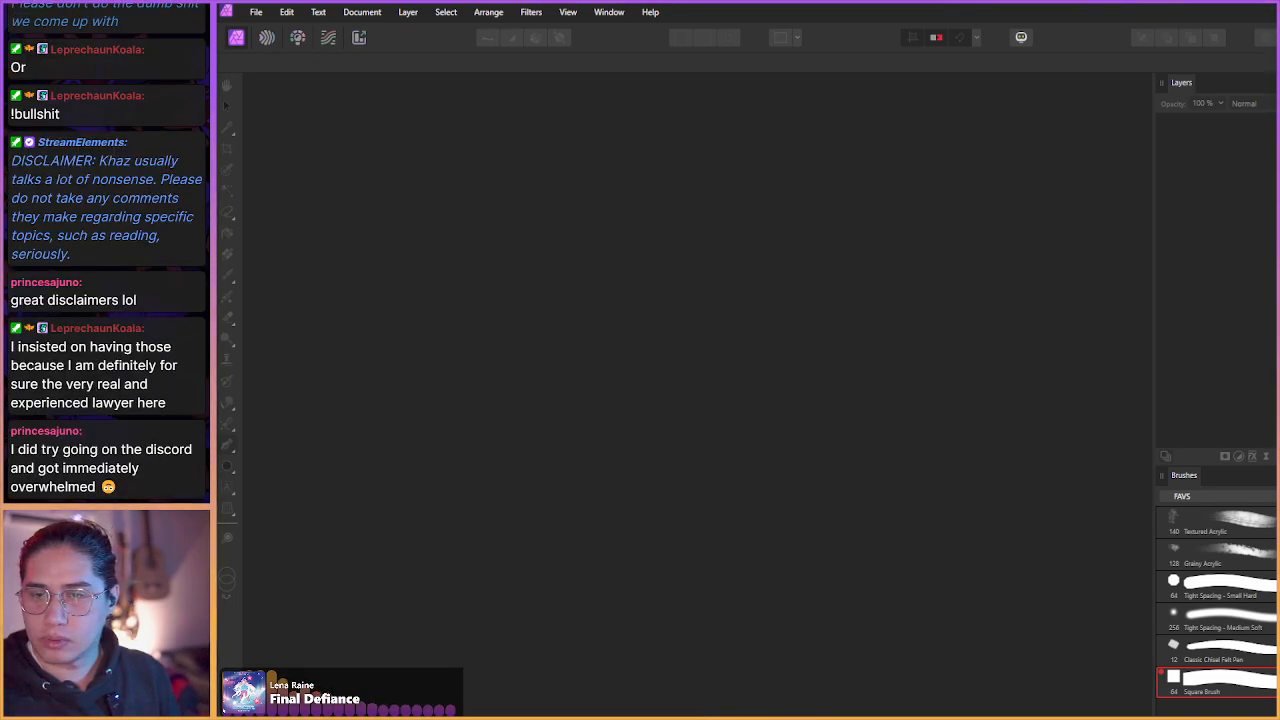
click(256, 12)
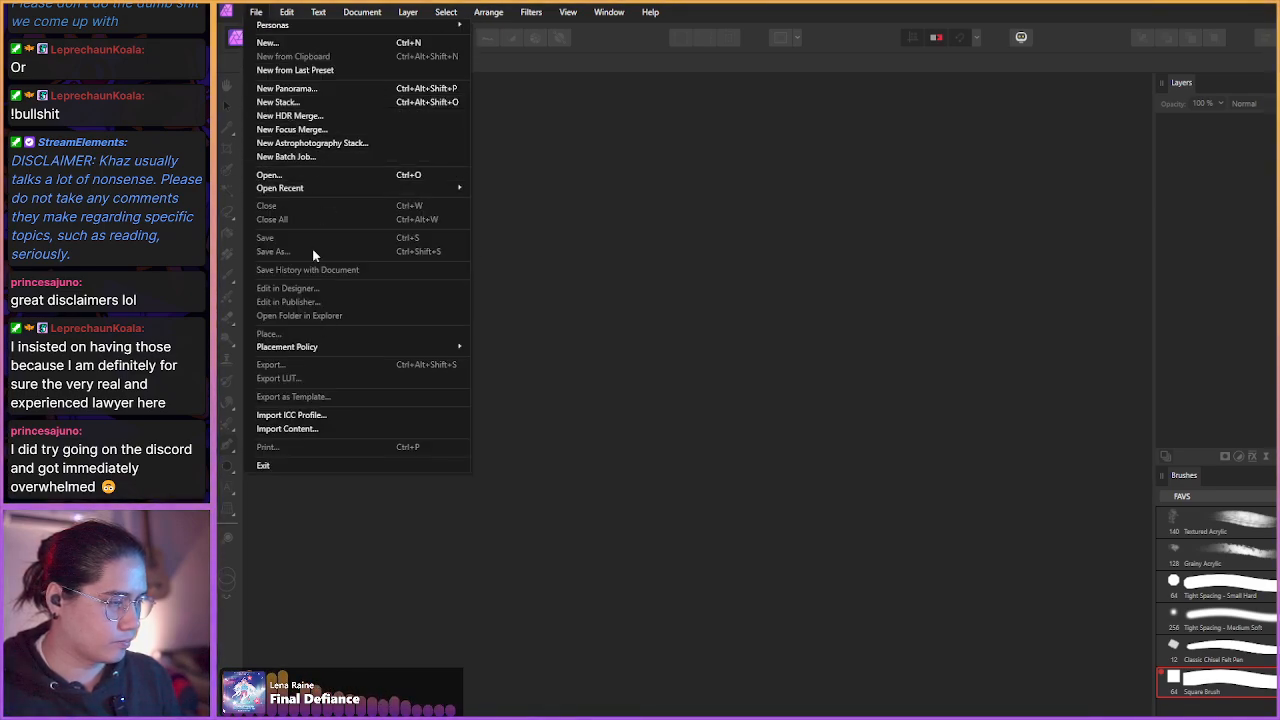
click(329, 42)
click(1217, 158)
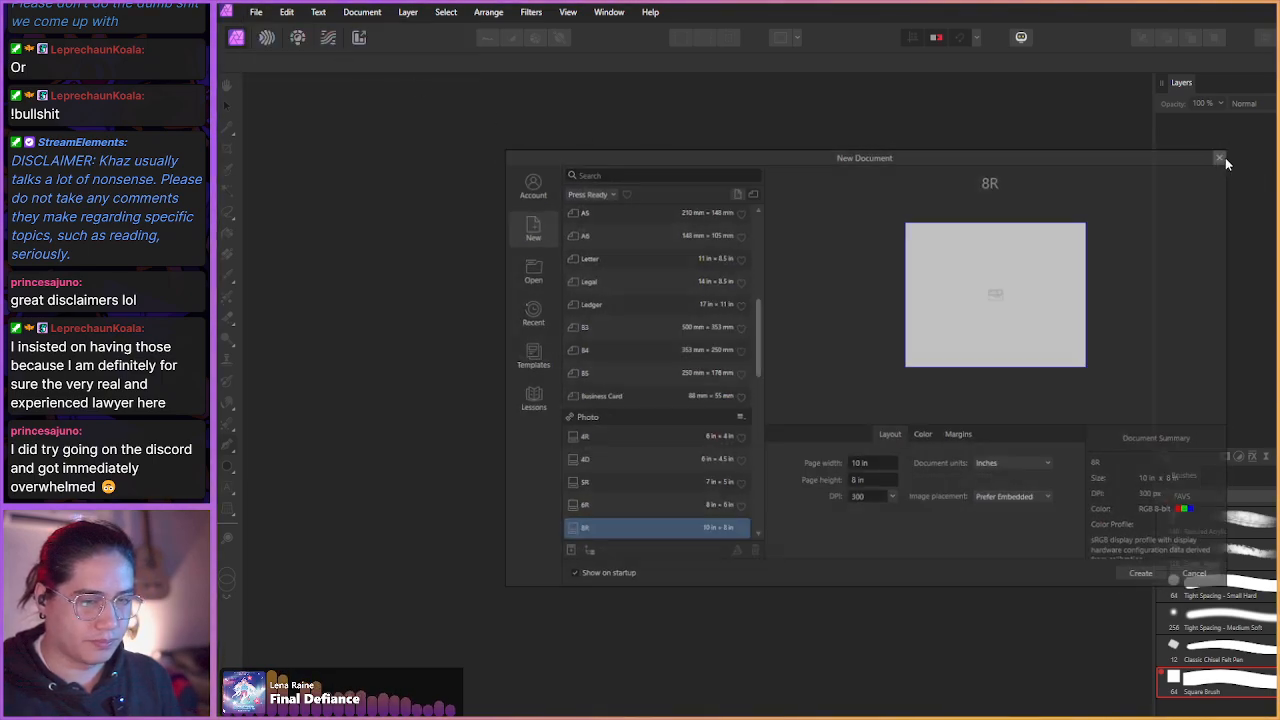
click(256, 12)
click(262, 70)
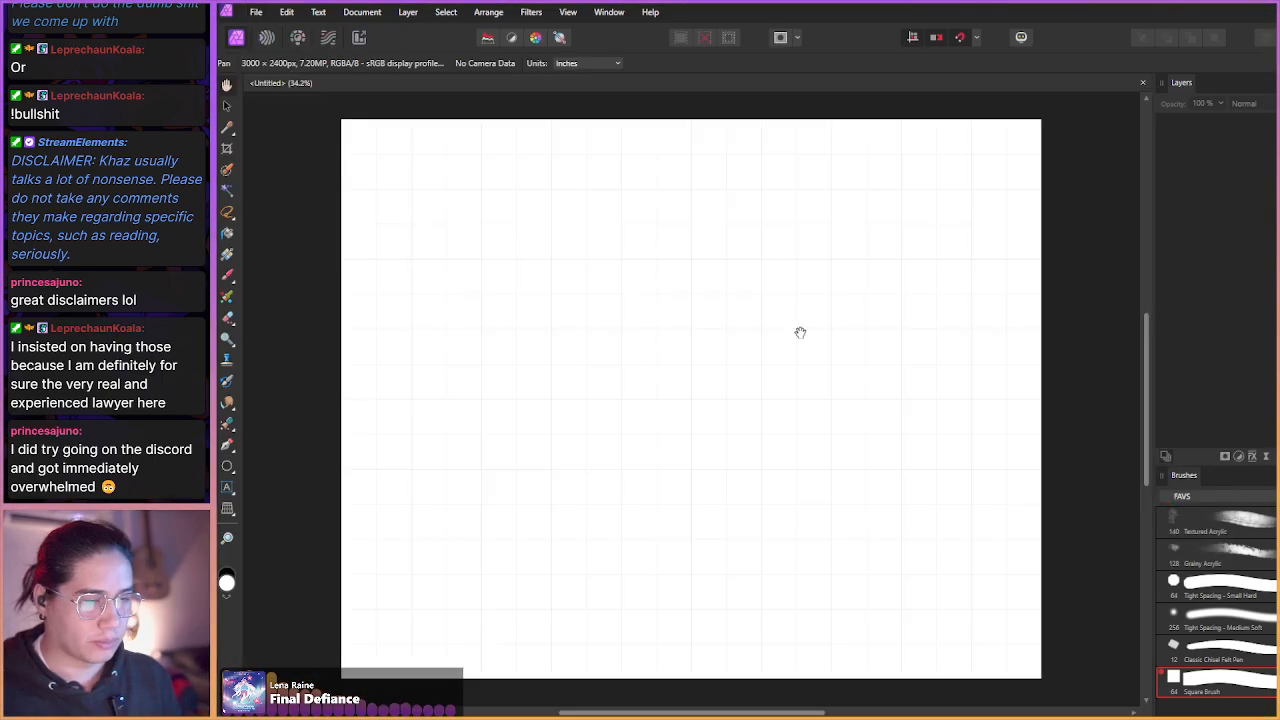
click(1143, 82)
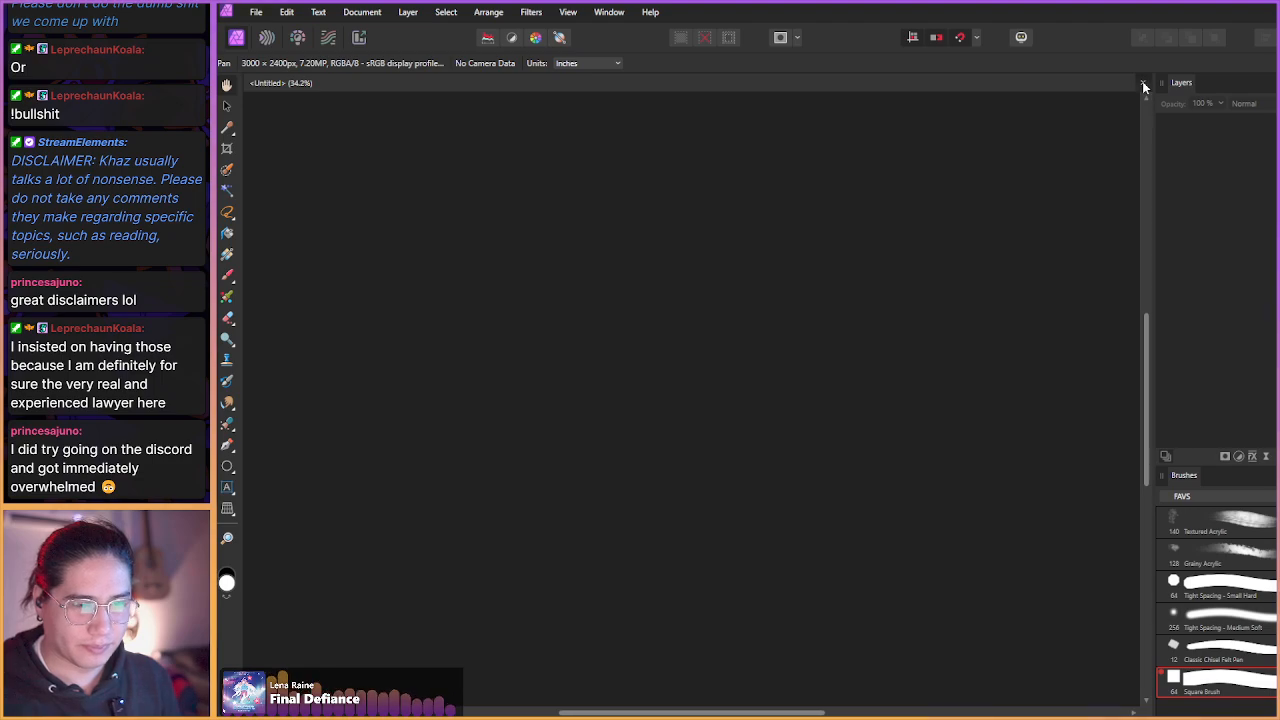
- Create a new document from the ThumbnailTemplate_Official_NewNumbers.afphoto template
click(256, 12)
click(266, 42)
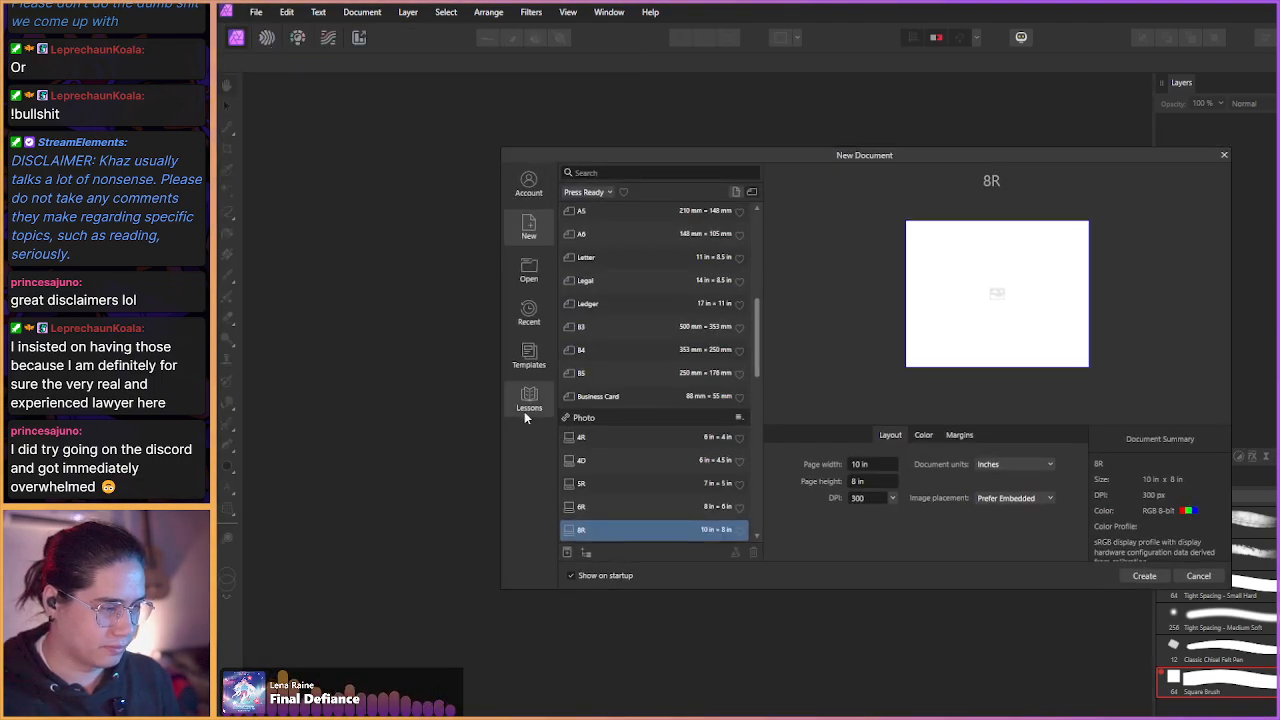
click(529, 357)
click(660, 192)
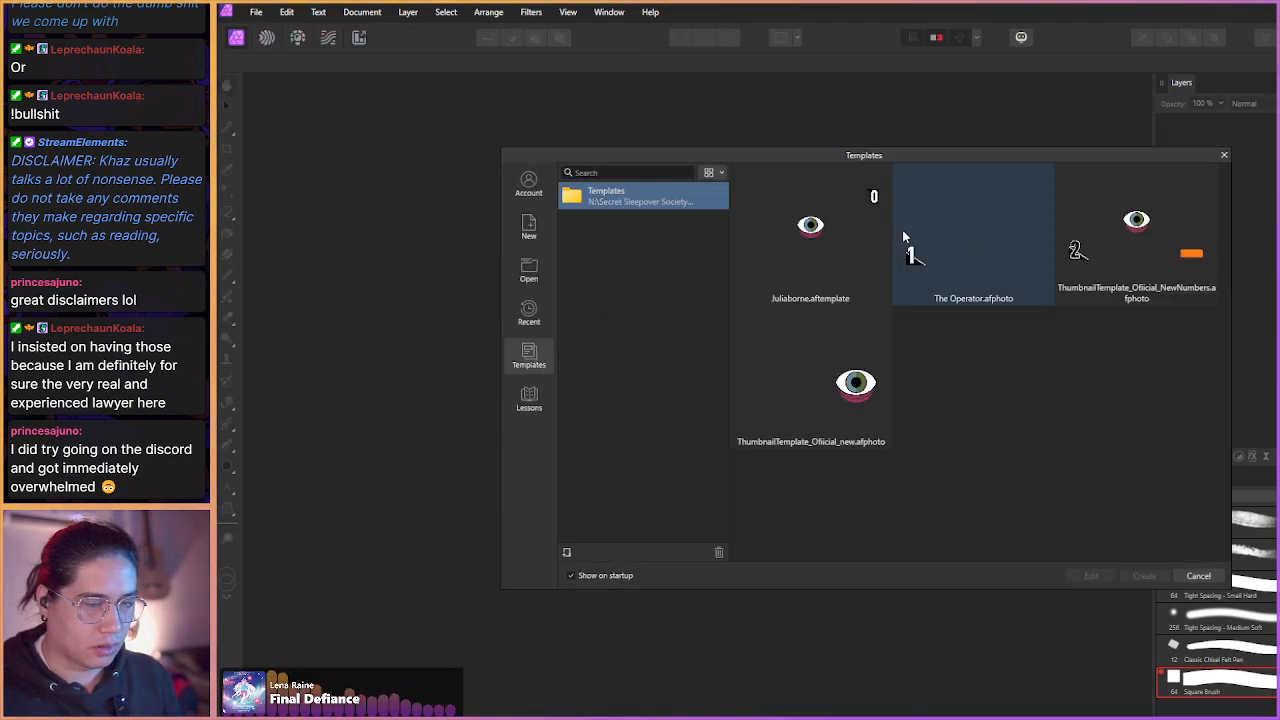
double_click(1098, 240)
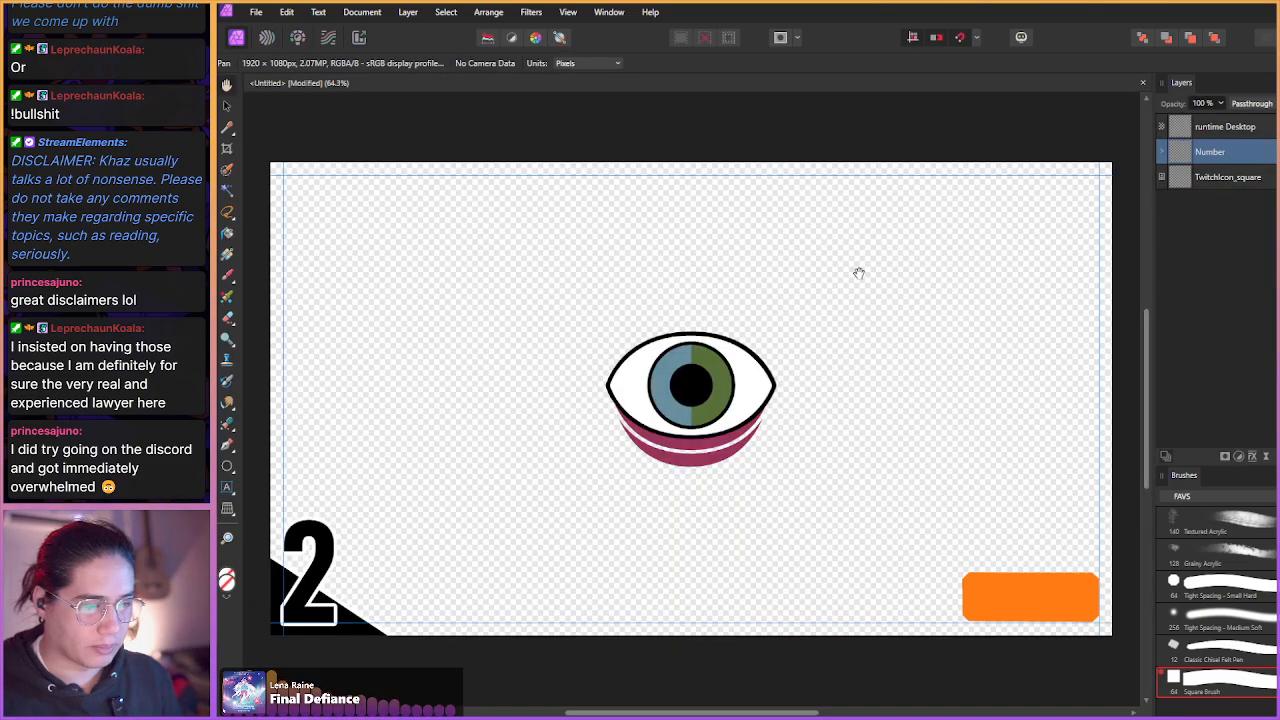
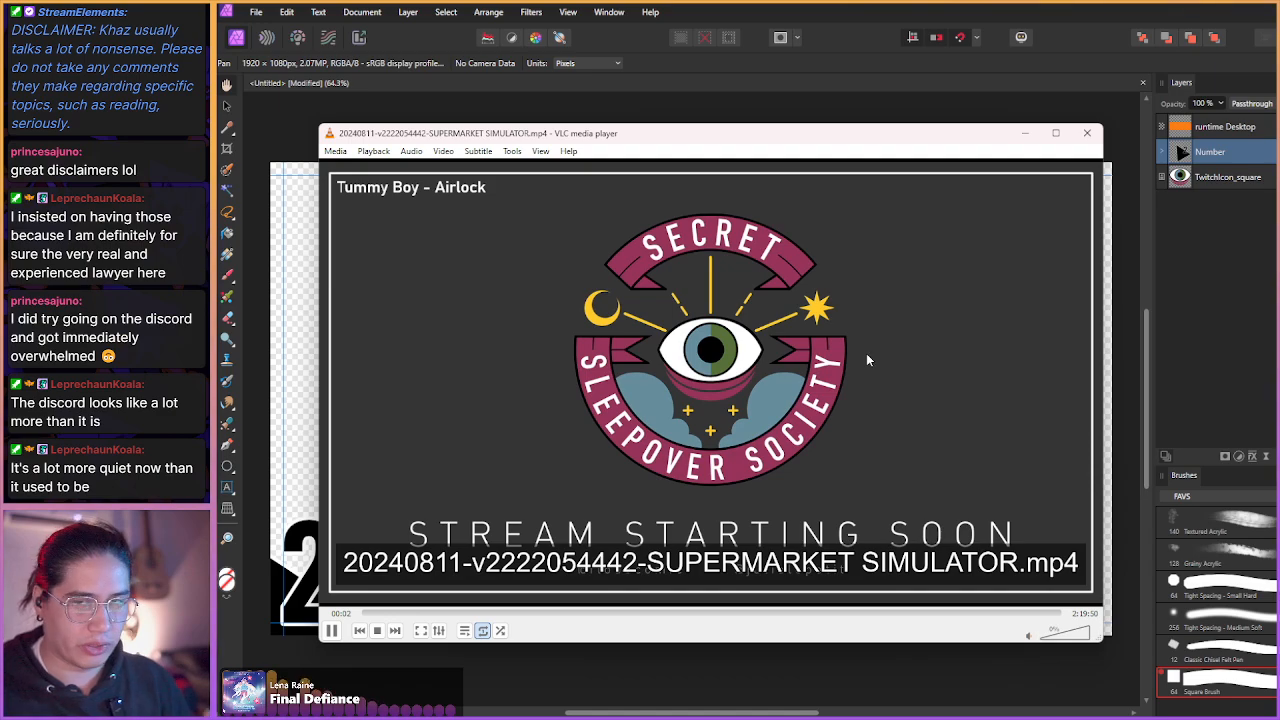
- Switch to VLC and skip the SUPERMARKET SIMULATOR recording past its "Stream Starting Soon" screen to the hosts' camera view
key(shift+Right)
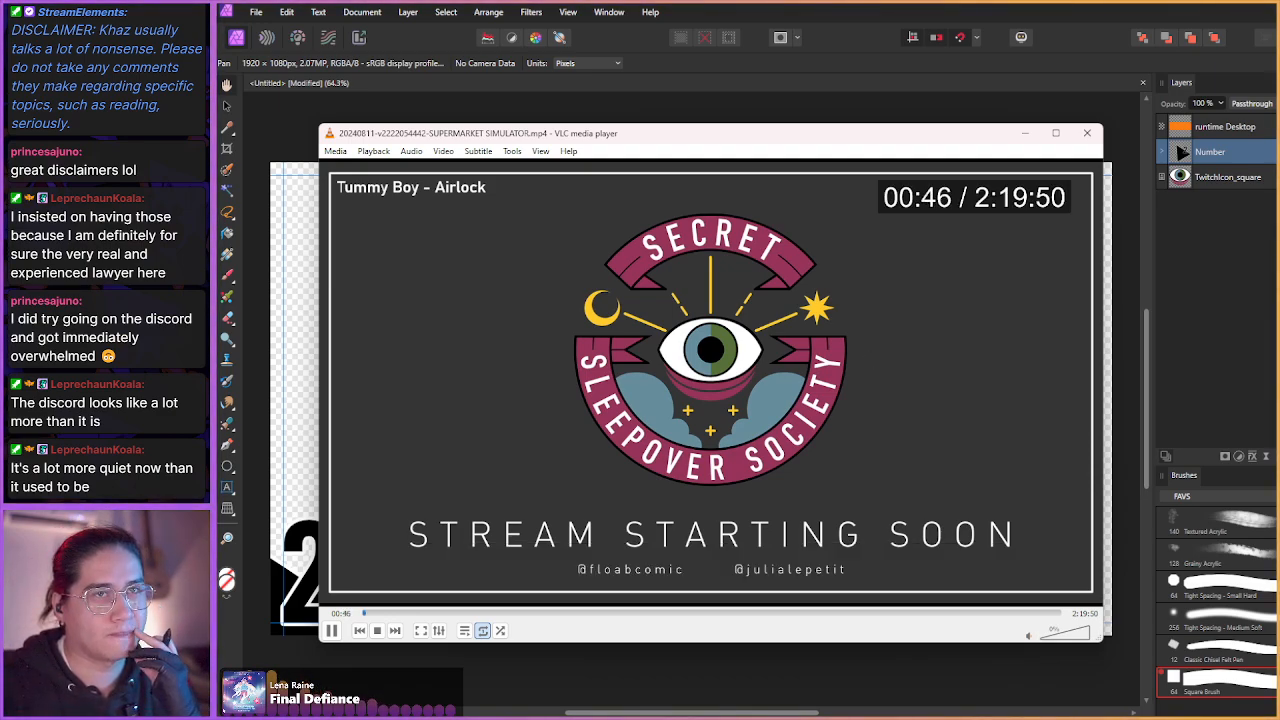
key(alt+Right)
key(alt+Right)
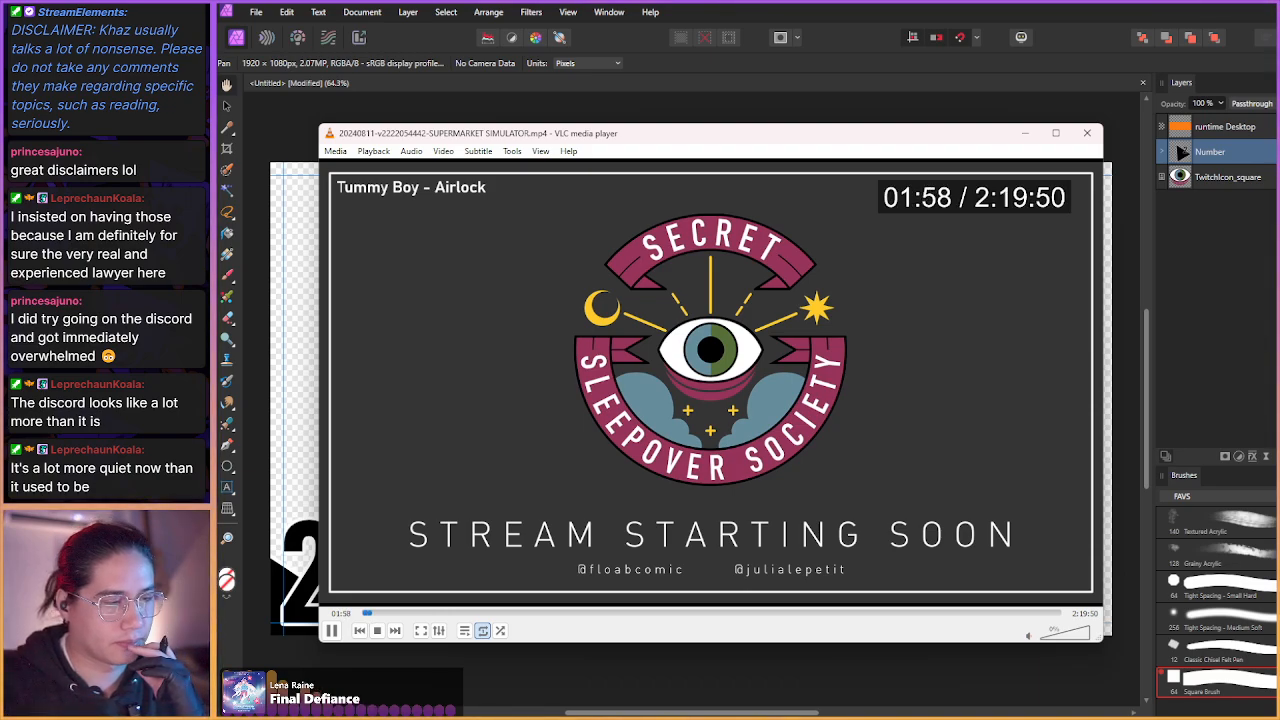
key(alt+Right)
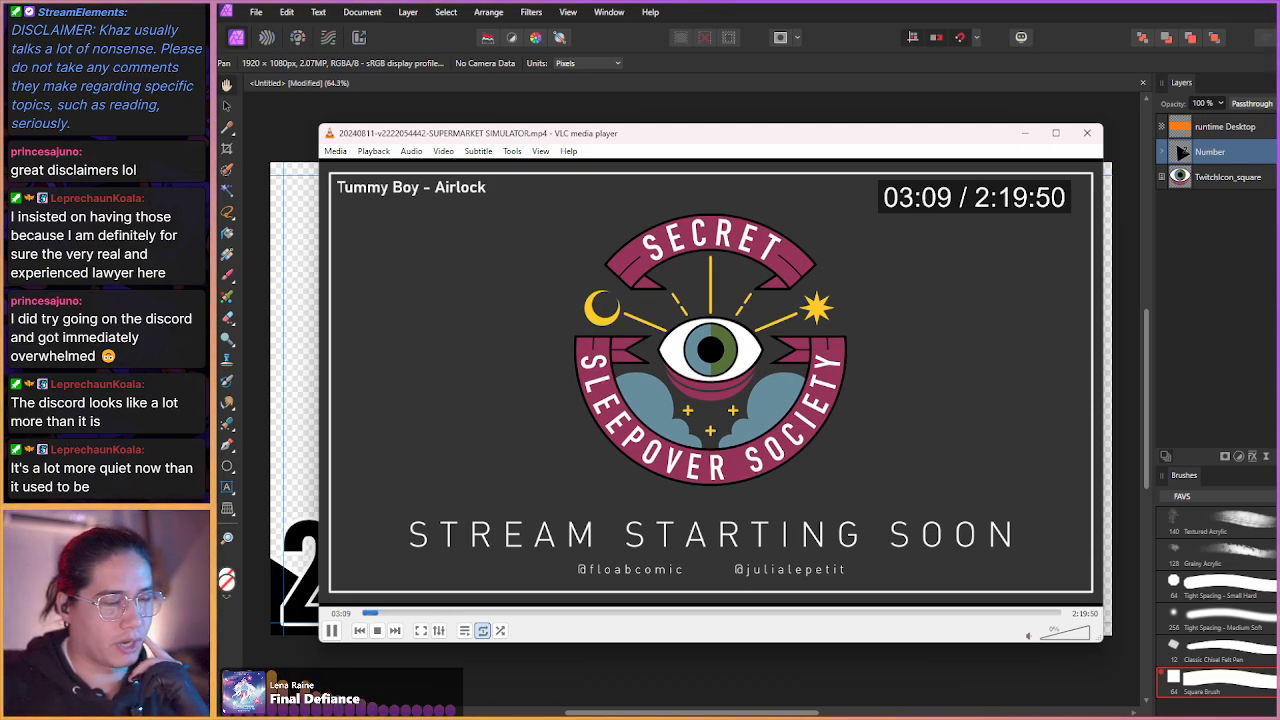
key(alt+Right)
key(alt+Right)
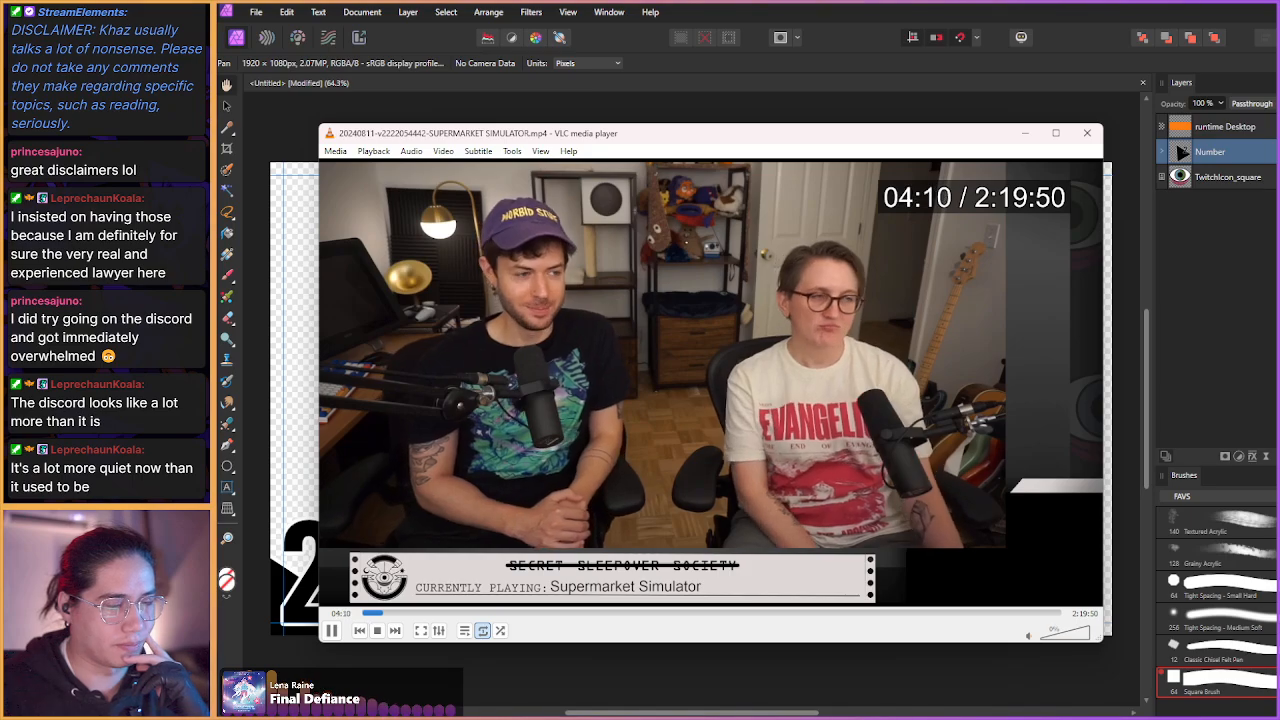
- Skim the hosts' opening conversation in short jumps for a usable thumbnail frame and pause the recording at 05:13
key(shift+Right)
key(shift+Right)
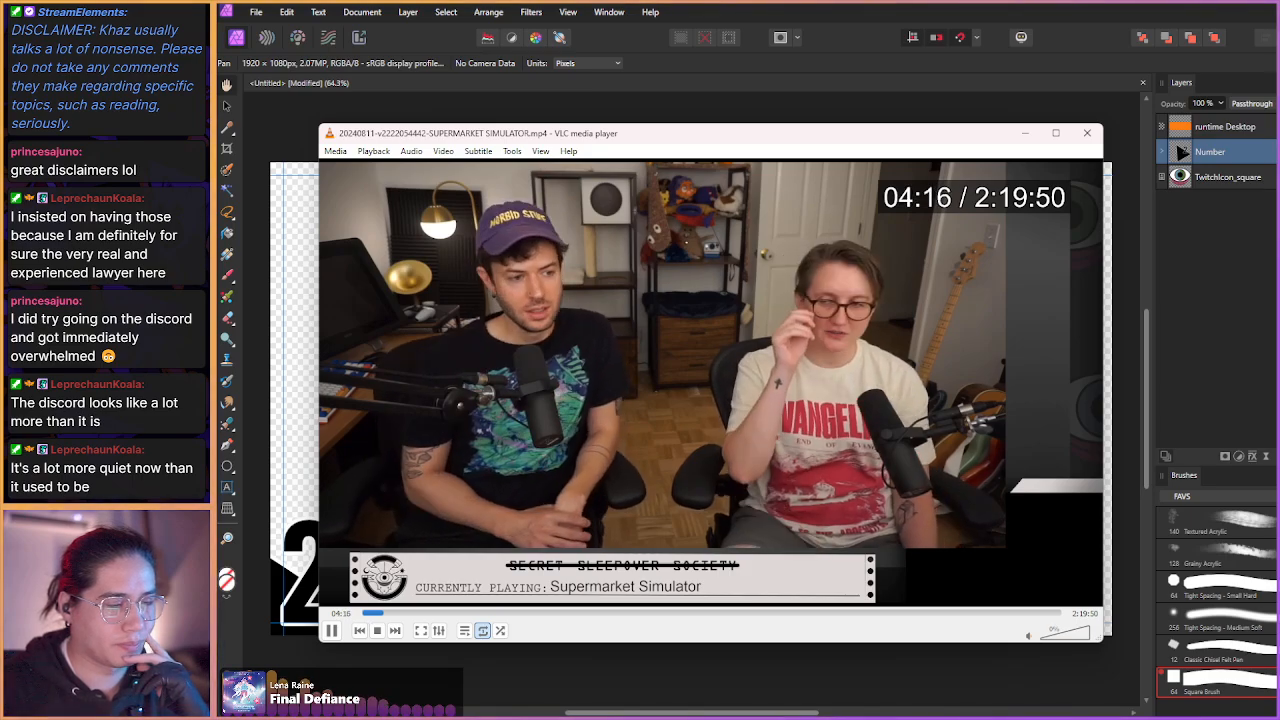
key(shift+Right)
key(shift+Right)
key(shift+Right)
key(shift+Right)
key(shift+Right)
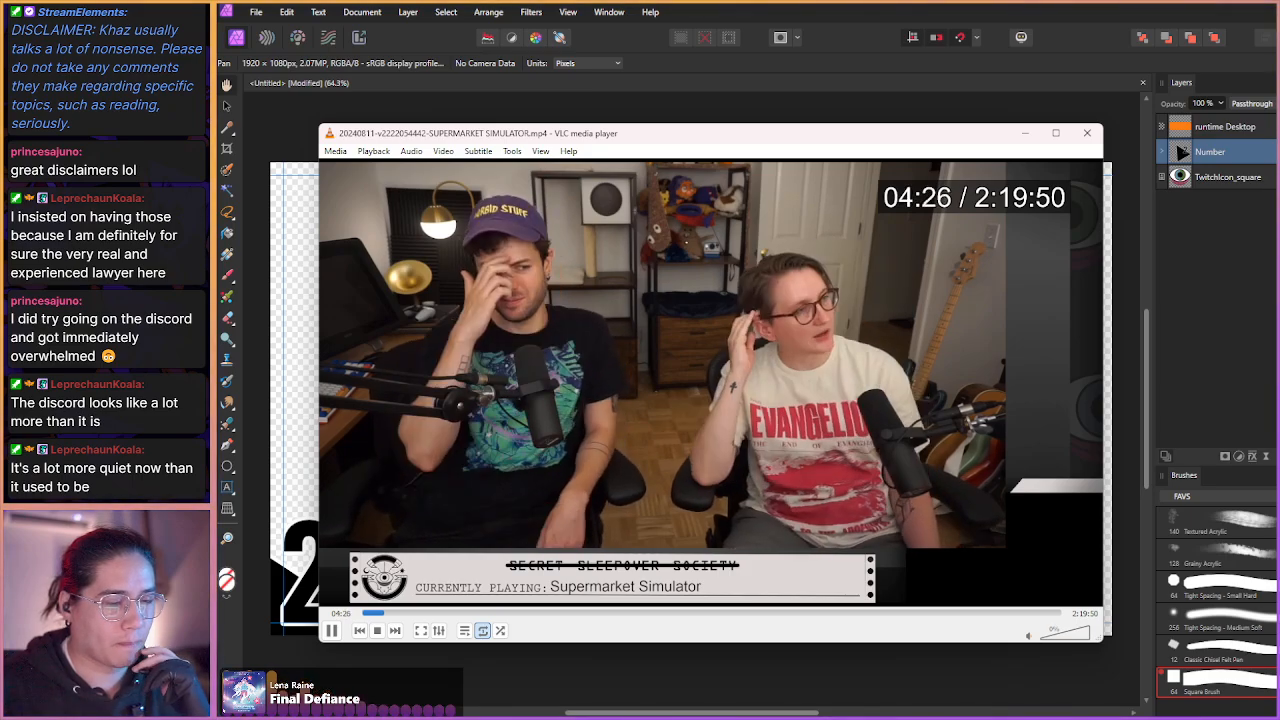
key(shift+Right)
key(shift+Right)
key(shift+Right)
key(shift+Right)
key(shift+Right)
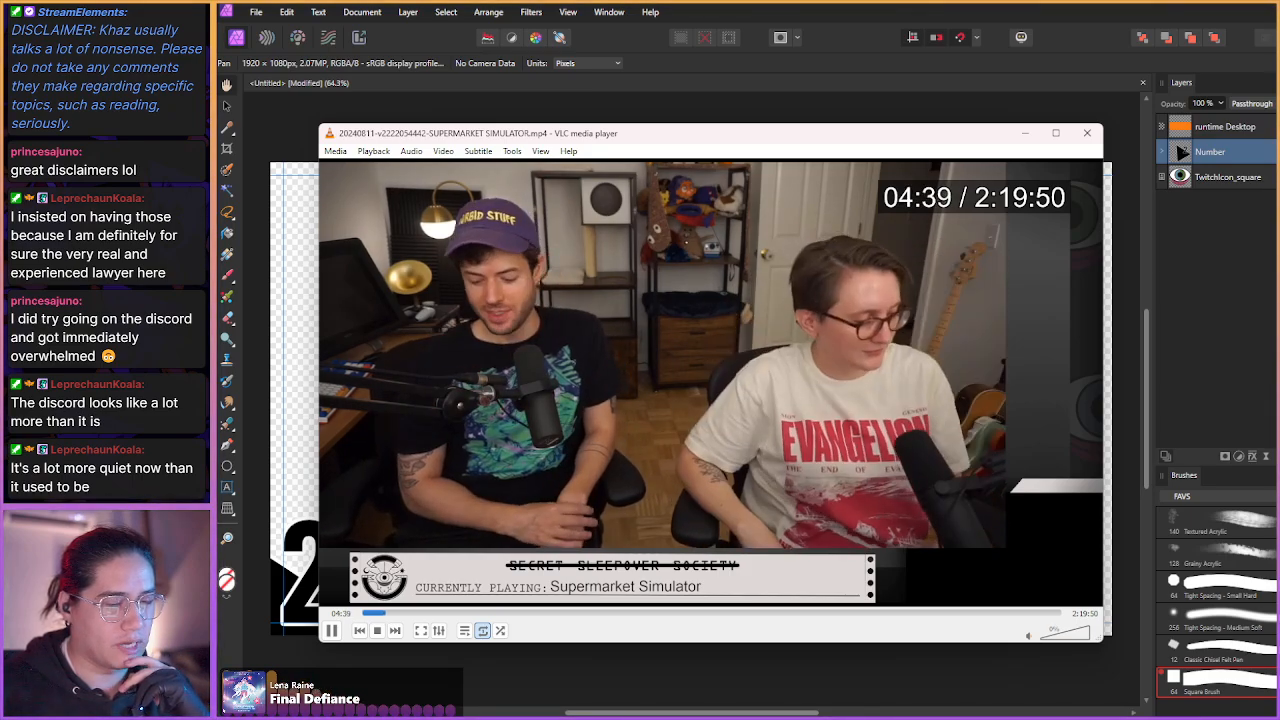
key(shift+Right)
key(shift+Right)
key(shift+Right)
key(shift+Right)
key(shift+Right)
key(shift+Right)
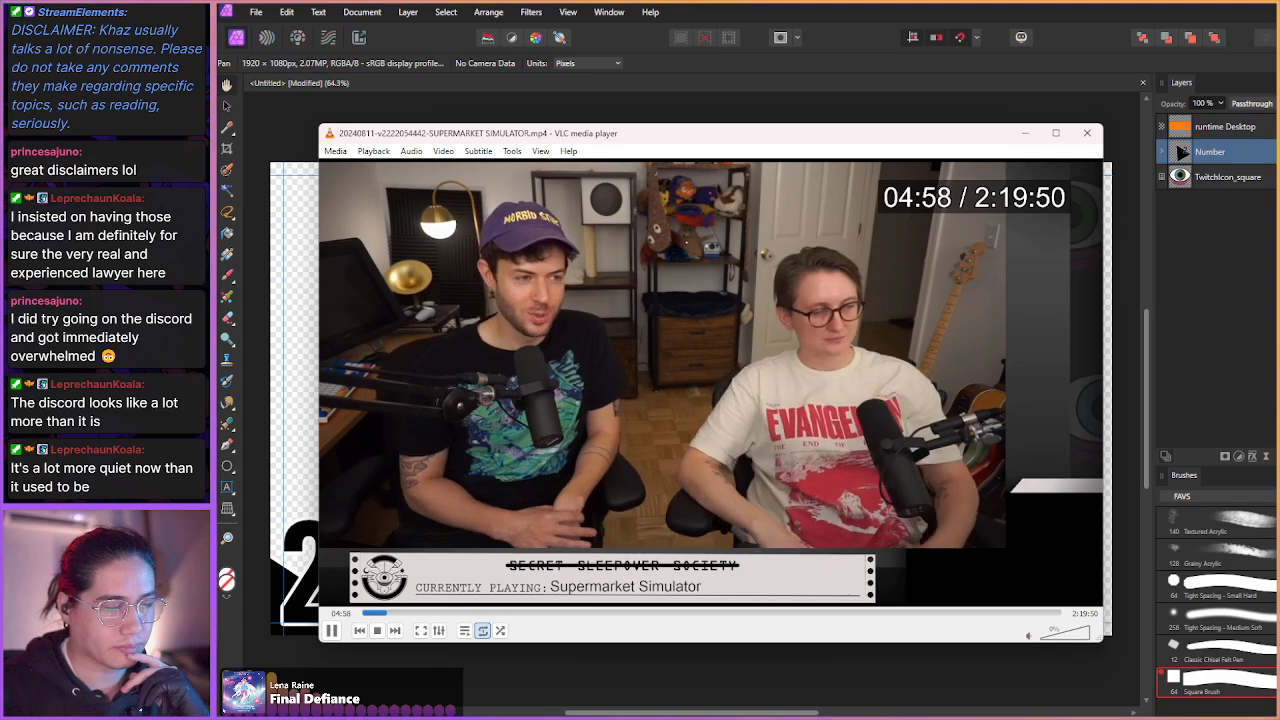
key(shift+Right)
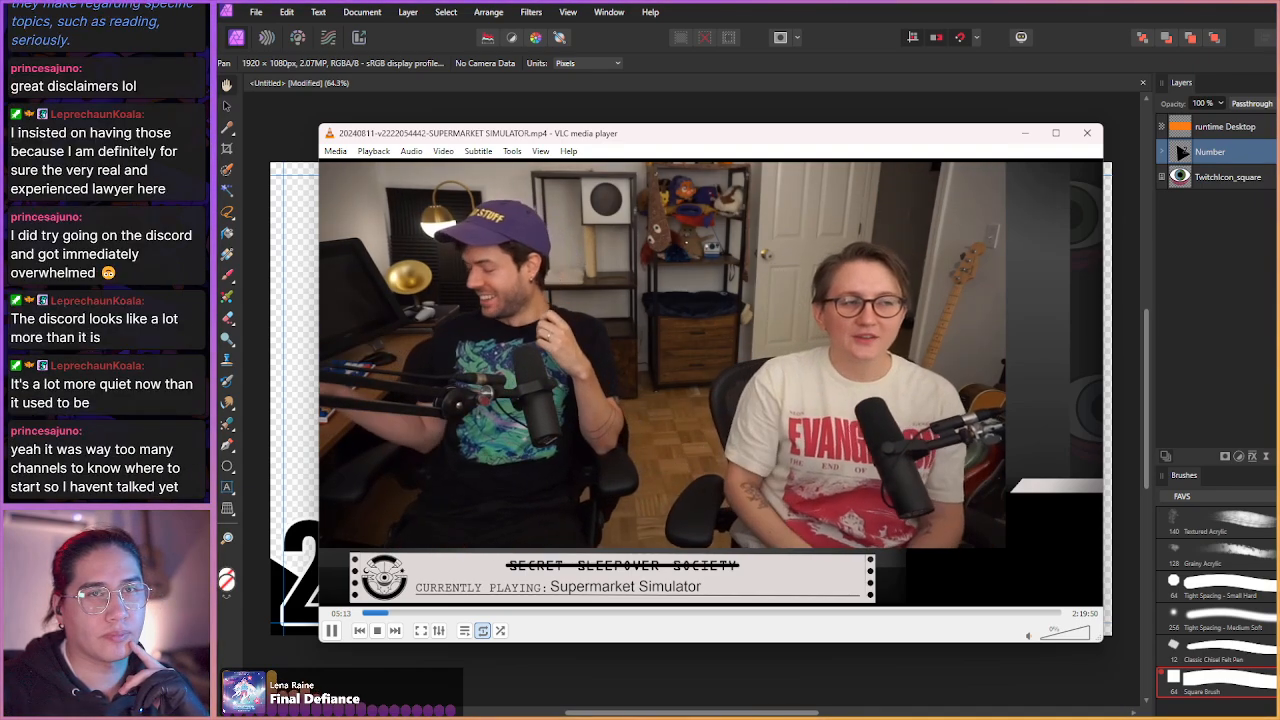
key(space)
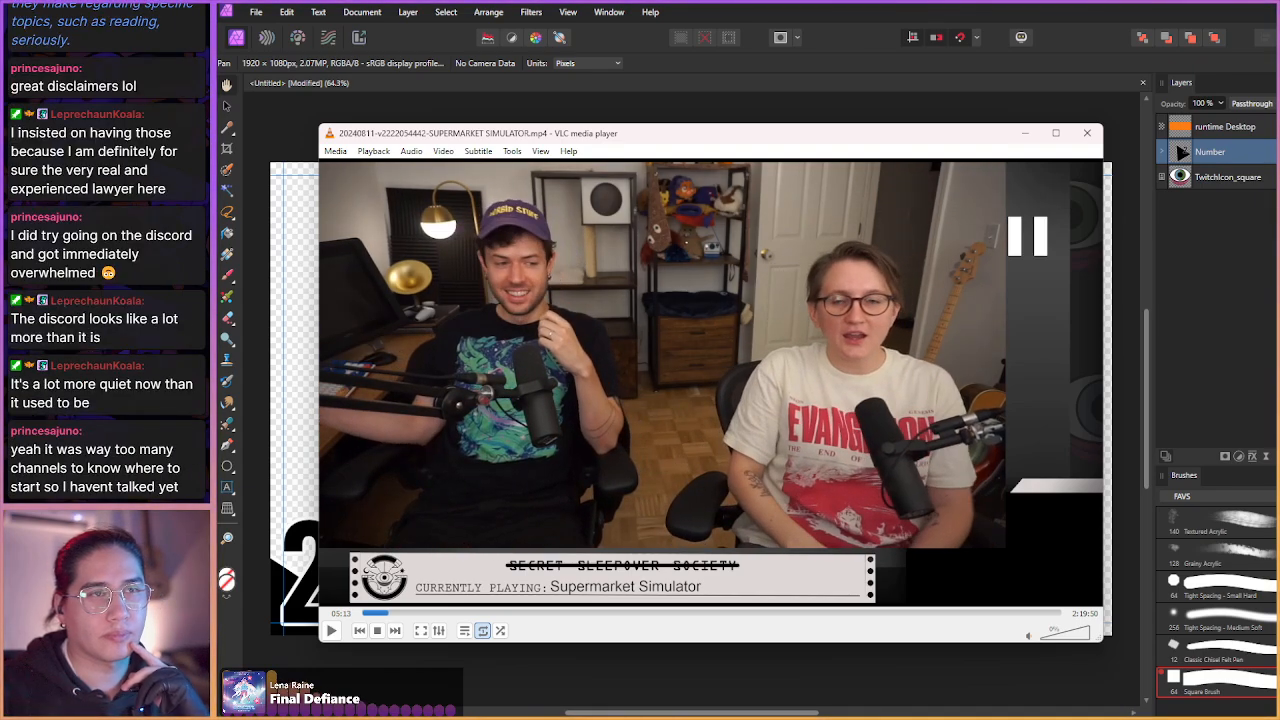
- Search the paused recording in short forward jumps from 05:13 to 06:25 for an expressive pose of both hosts
key(shift+Right)
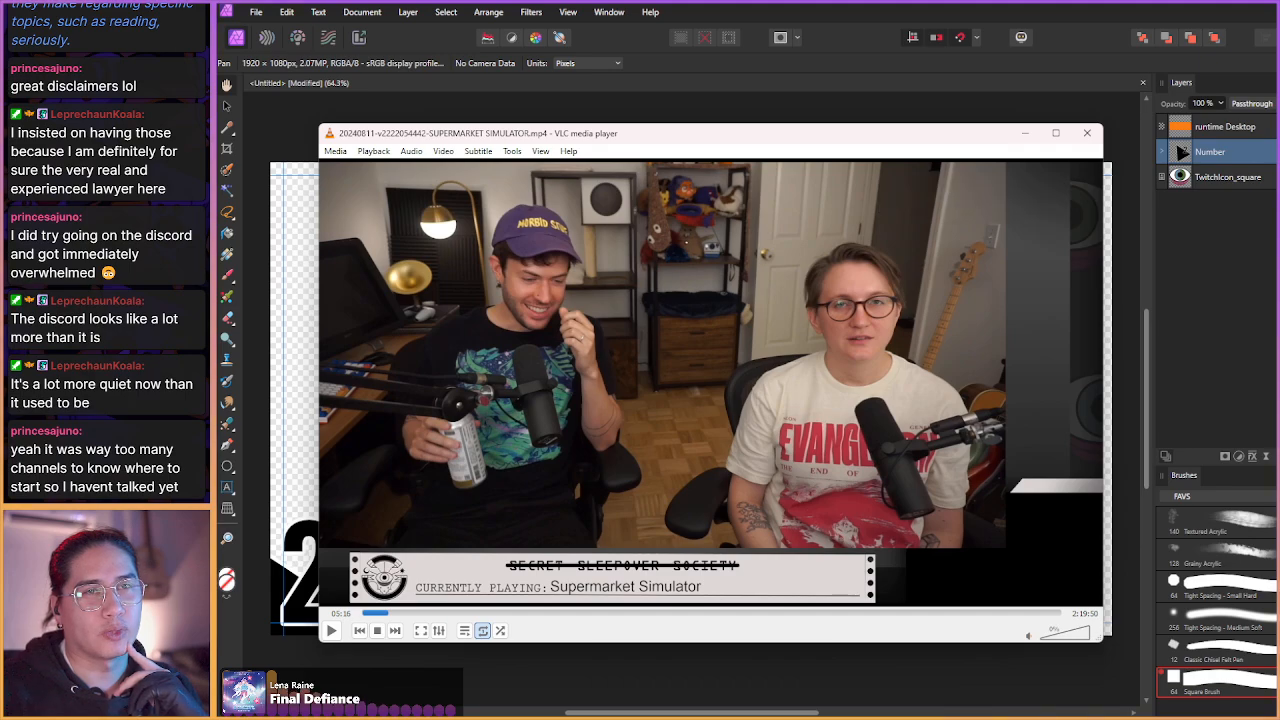
key(shift+Right)
key(shift+Right)
key(shift+Right)
key(shift+Right)
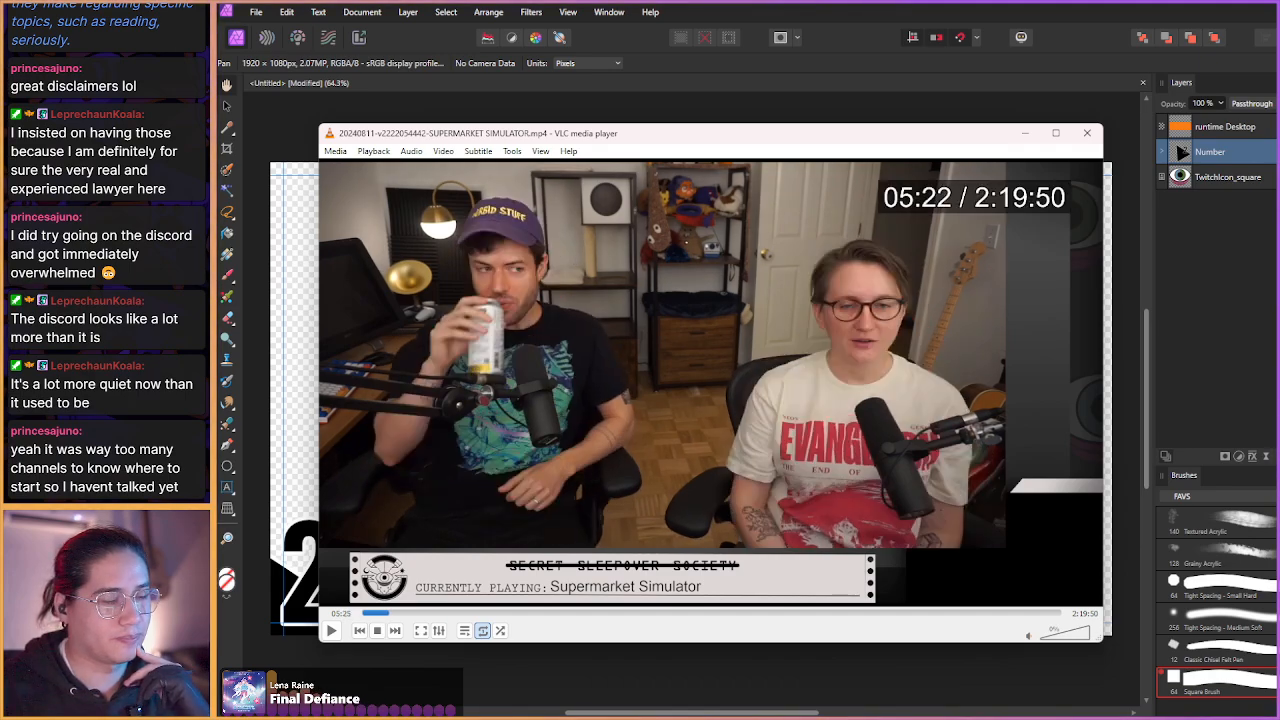
key(shift+Right)
key(shift+Right)
key(shift+Right)
key(shift+Right)
key(shift+Right)
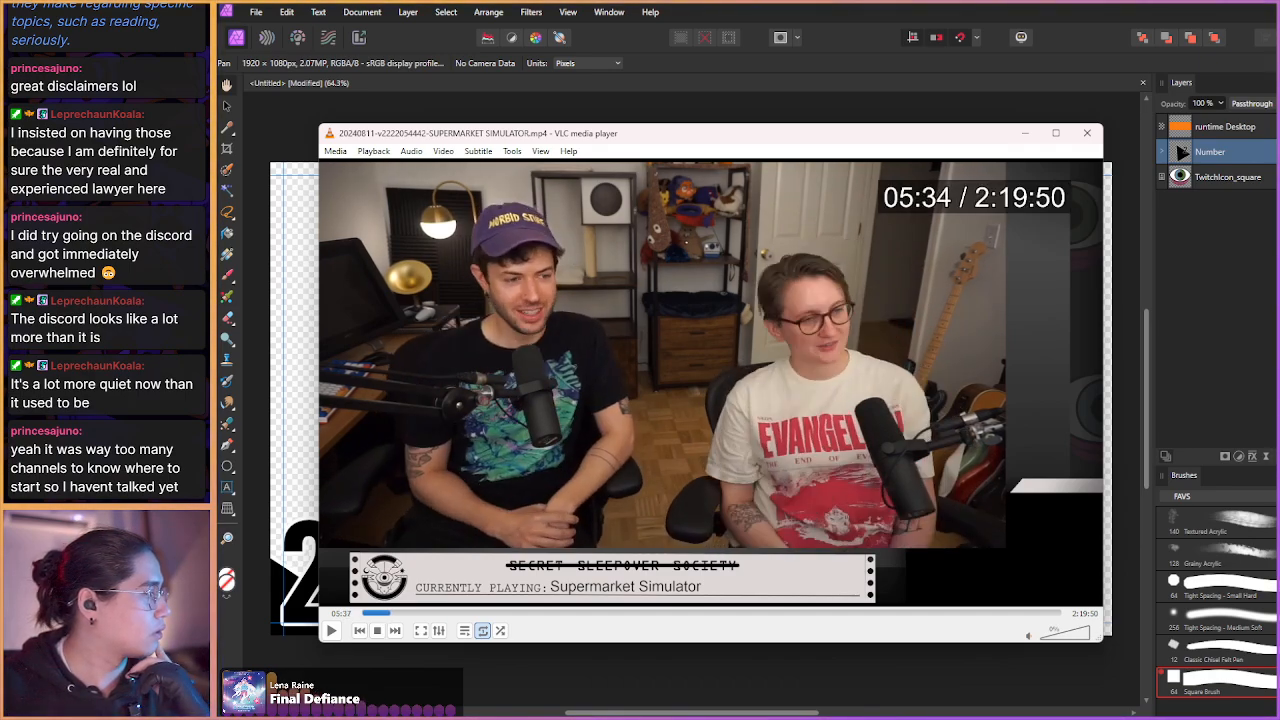
key(shift+Right)
key(shift+Right)
key(shift+Right)
key(shift+Right)
key(shift+Right)
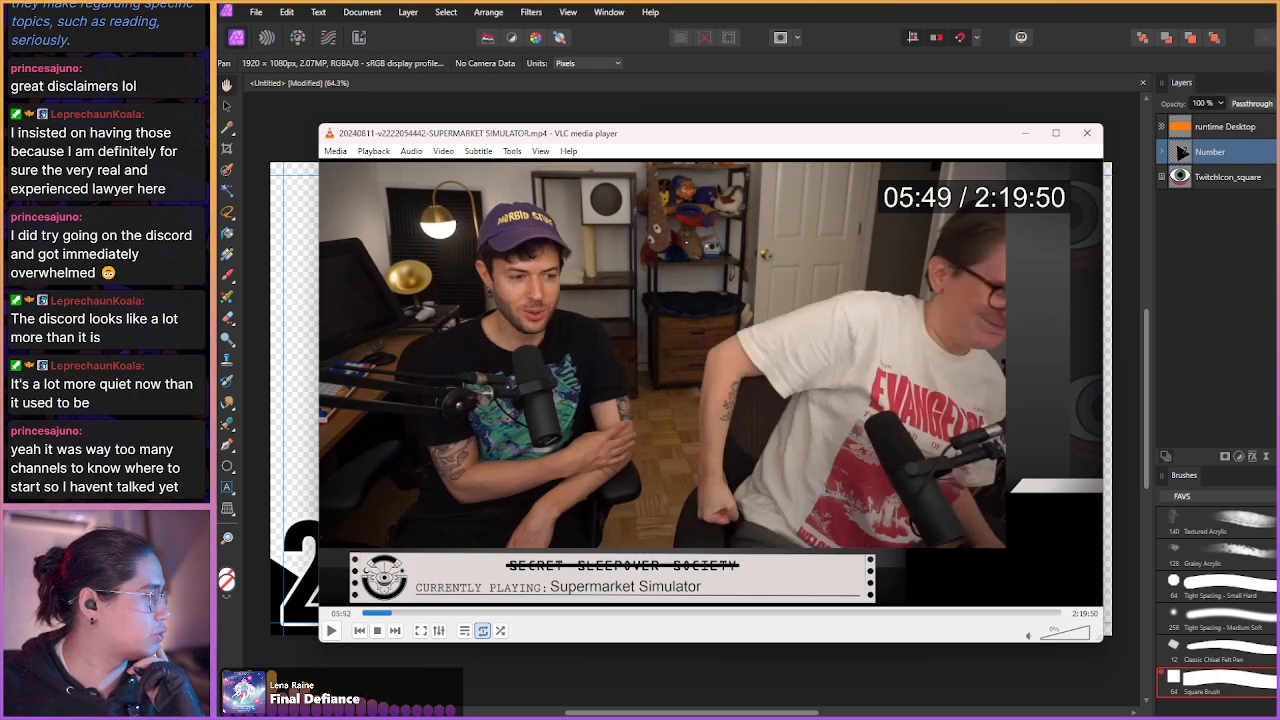
key(shift+Right)
key(shift+Right)
key(shift+Right)
key(shift+Right)
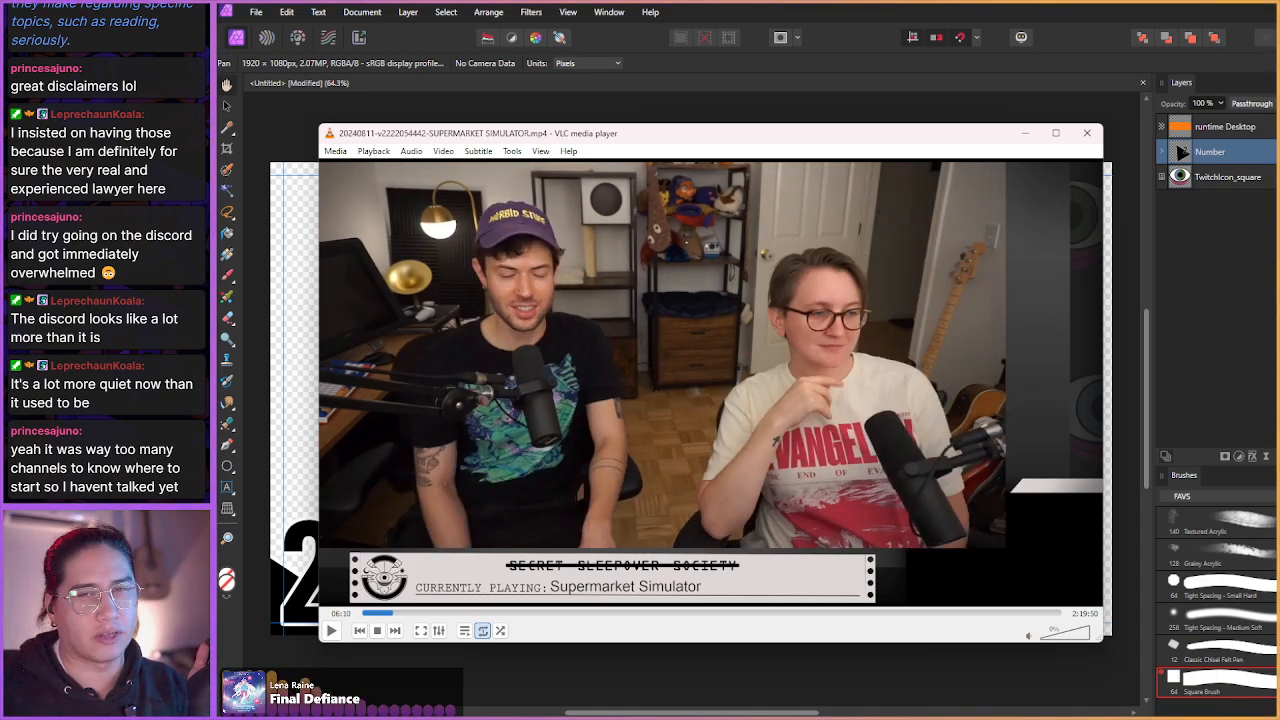
key(shift+Right)
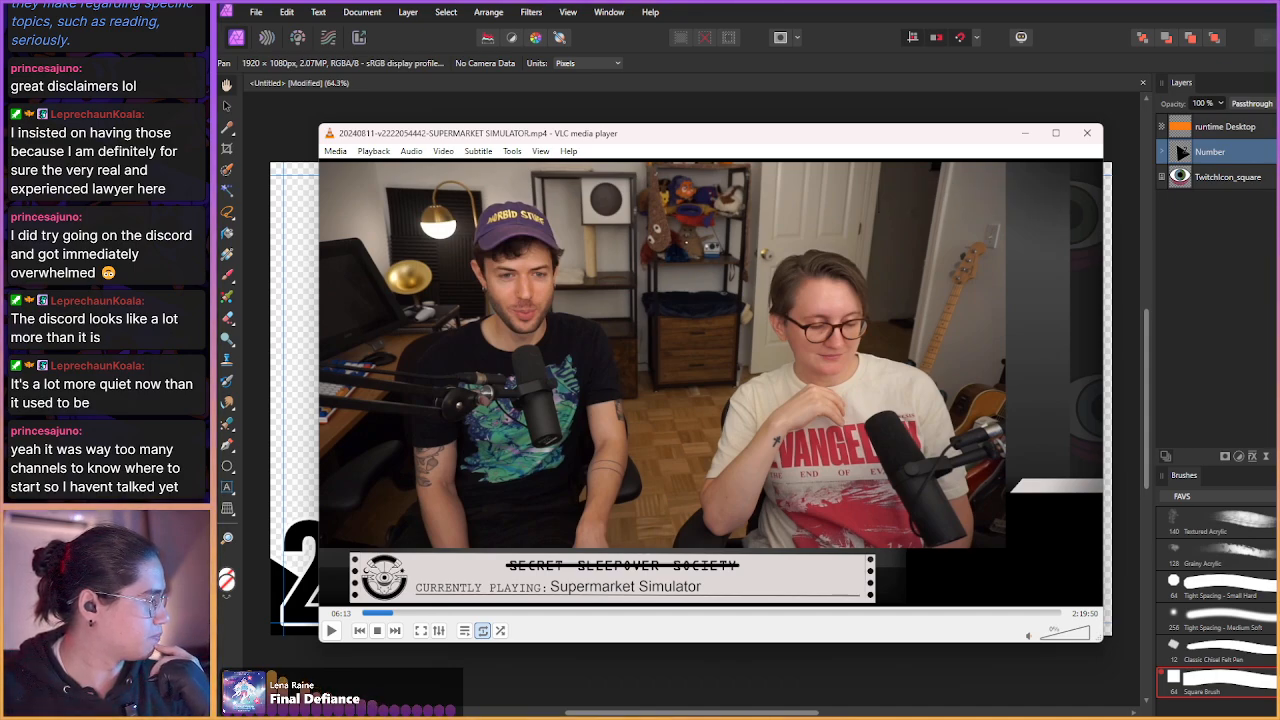
key(shift+Right)
key(shift+Right)
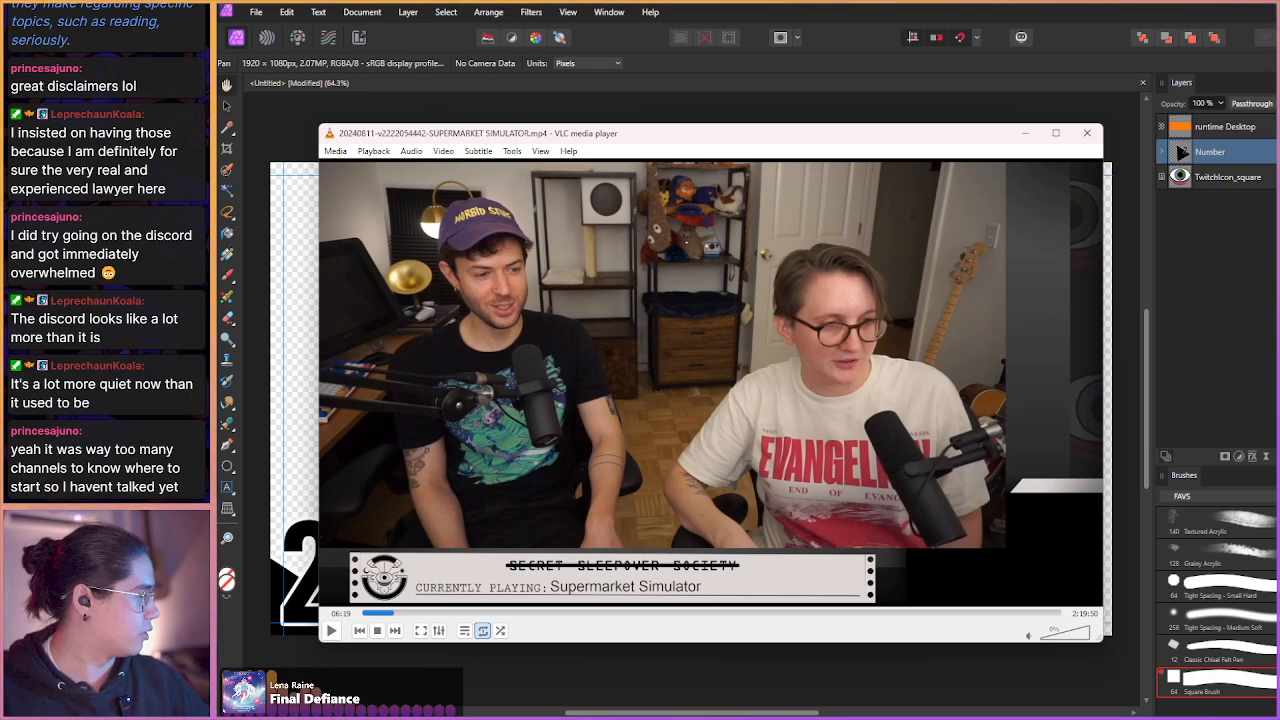
key(shift+Right)
key(shift+Right)
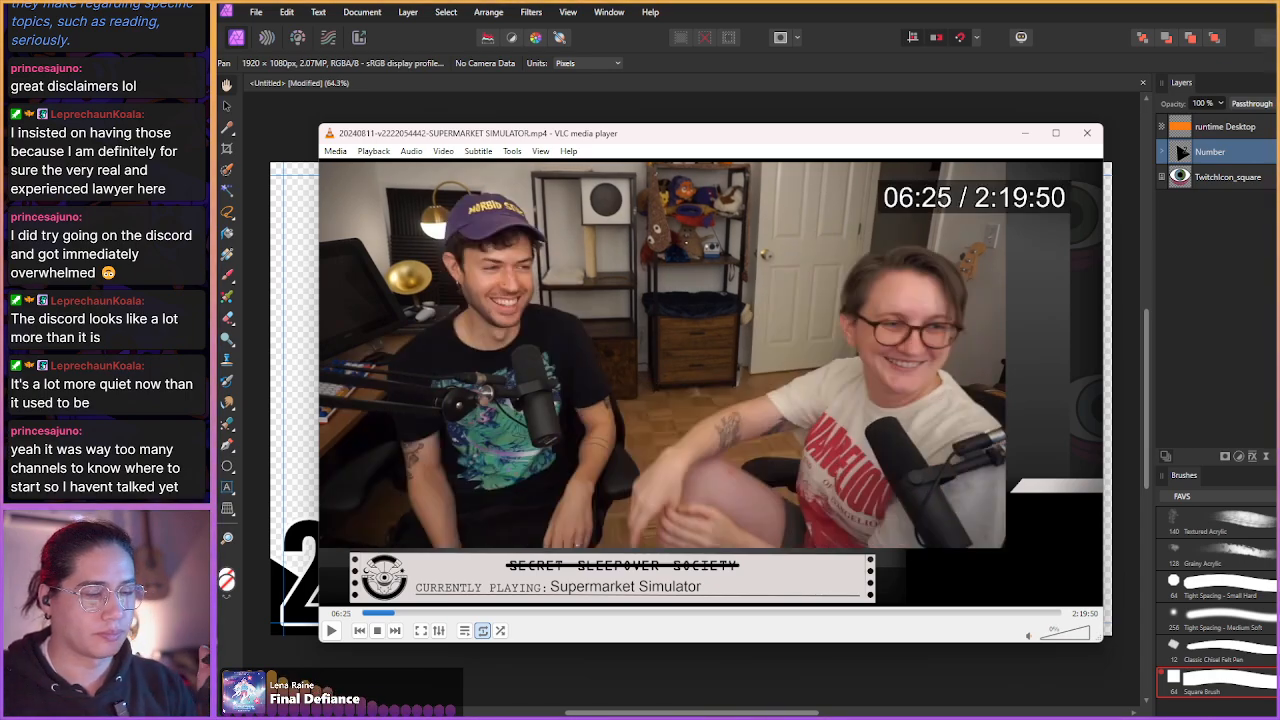
- Examine the hosts' laughing moment around 06:28 and rewind the paused recording to 06:19
key(shift+Left)
key(shift+Right)
key(shift+Right)
key(shift+Right)
key(shift+Right)
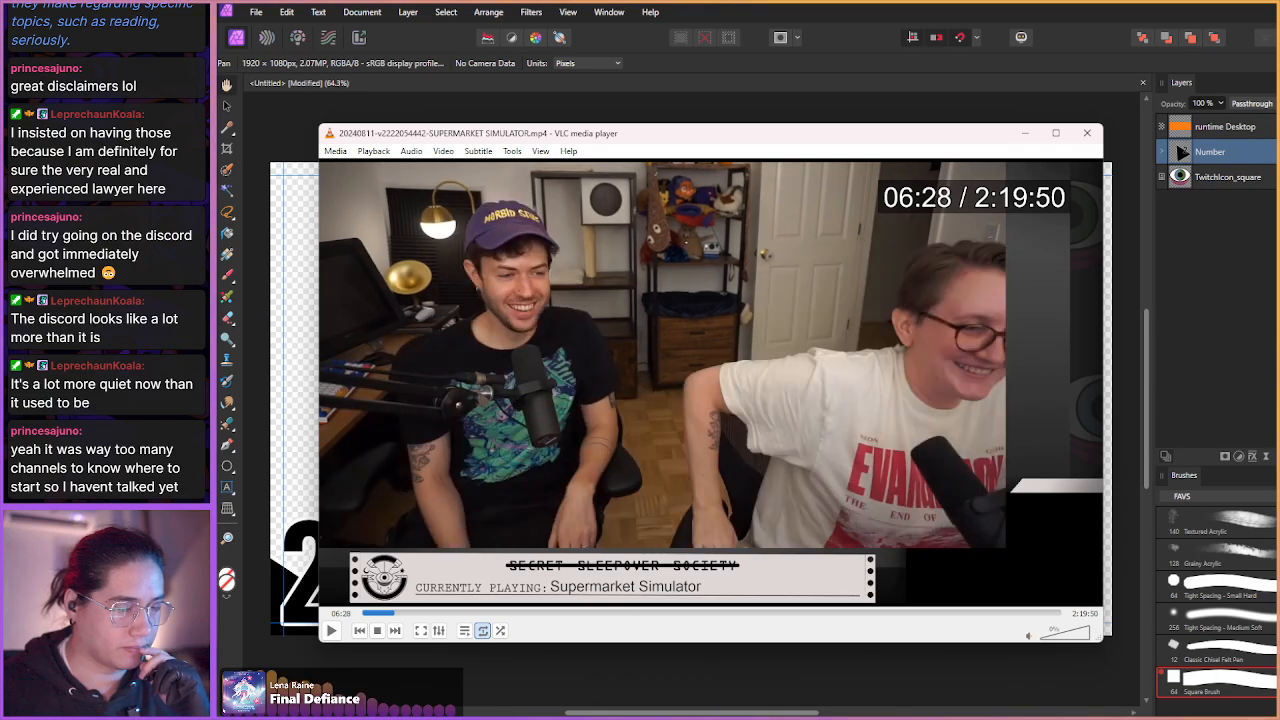
key(shift+Left)
key(shift+Left)
key(shift+Left)
key(shift+Left)
key(shift+Left)
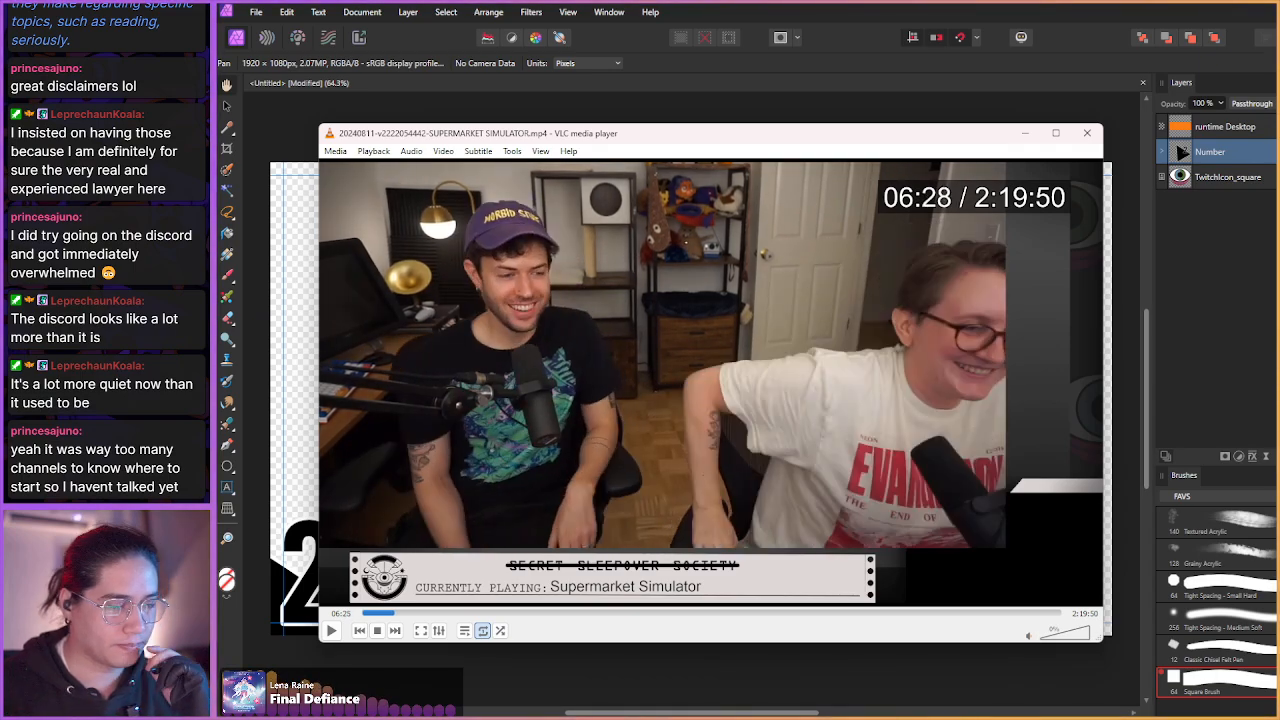
- Advance the paused recording frame by frame from 06:19 to the hosts' handshake around 06:22
key(e)
key(e)
key(e)
key(e)
key(e)
key(e)
key(e)
key(e)
key(e)
key(e)
key(e)
key(e)
key(e)
key(e)
key(e)
key(e)
key(e)
key(e)
key(e)
key(e)
key(e)
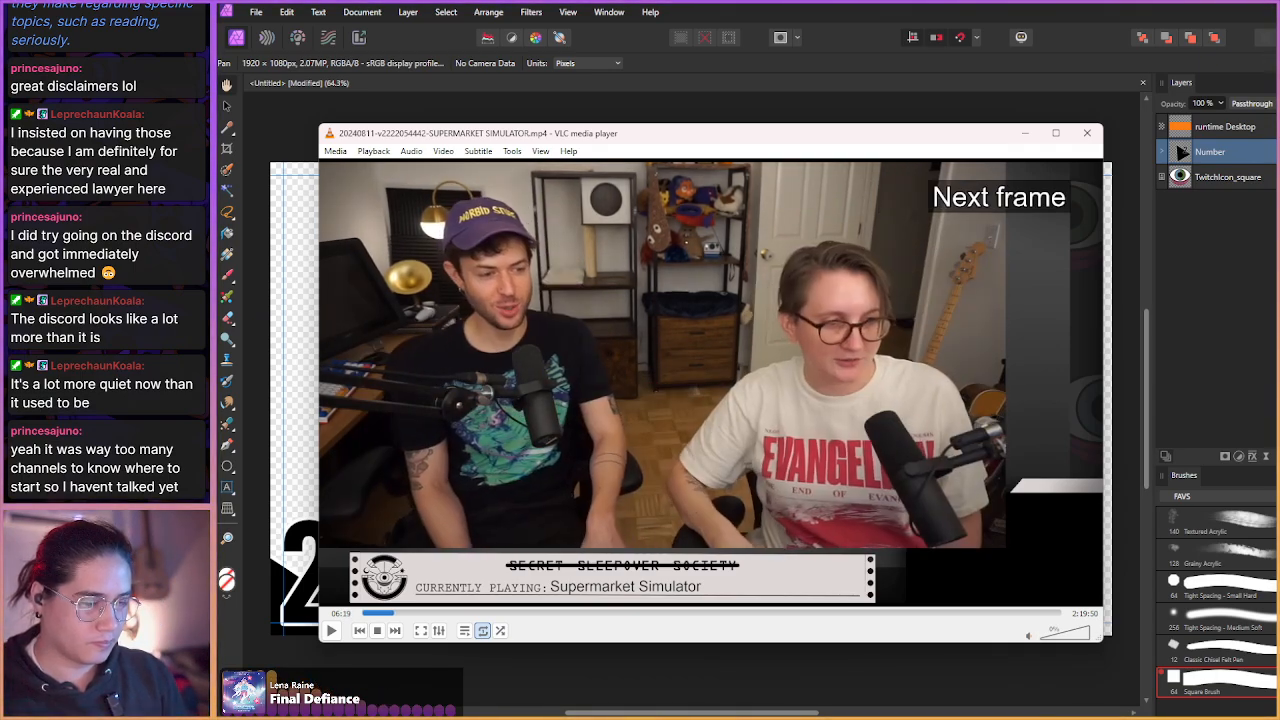
key(e)
key(e)
key(e)
key(e)
key(e)
key(e)
key(e)
key(e)
key(e)
key(e)
key(e)
key(e)
key(e)
key(e)
key(e)
key(e)
key(e)
key(e)
key(e)
key(e)
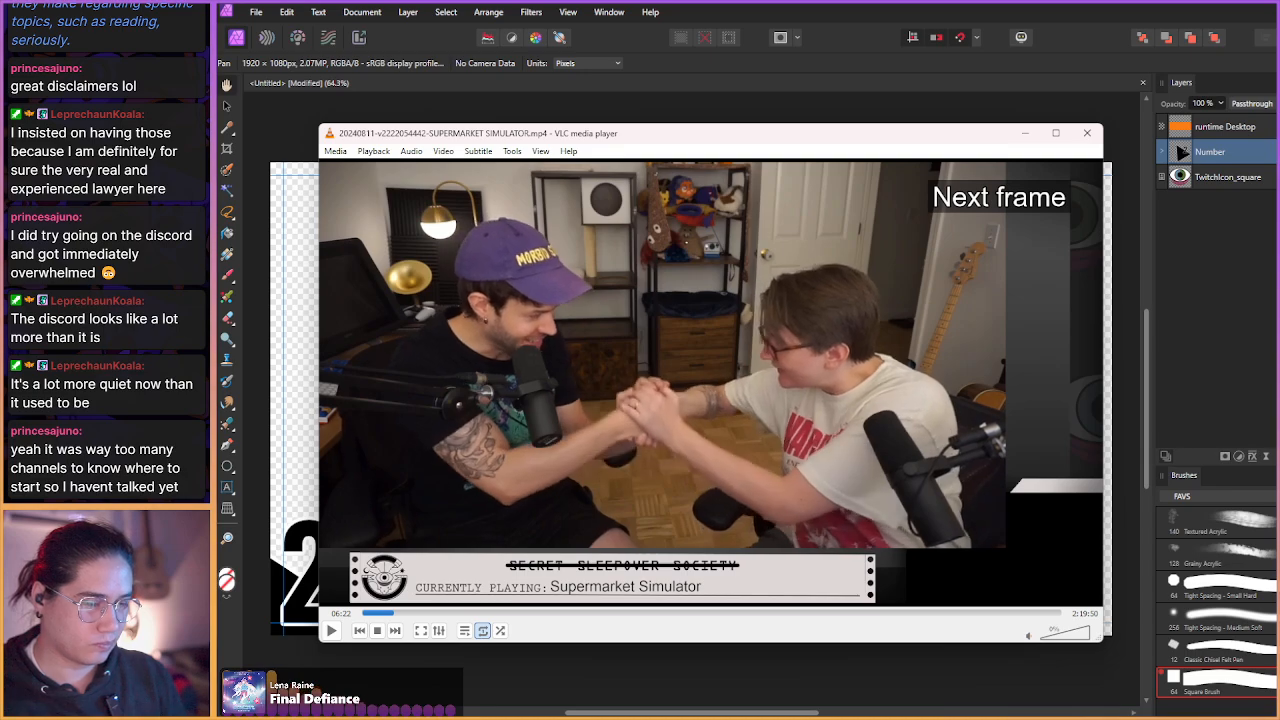
- Examine the hosts pulling each other's hands frame by frame up to 06:24, and skip back to 06:22
key(e)
key(e)
key(e)
key(e)
key(e)
key(e)
key(e)
key(e)
key(e)
key(e)
key(e)
key(e)
key(e)
key(e)
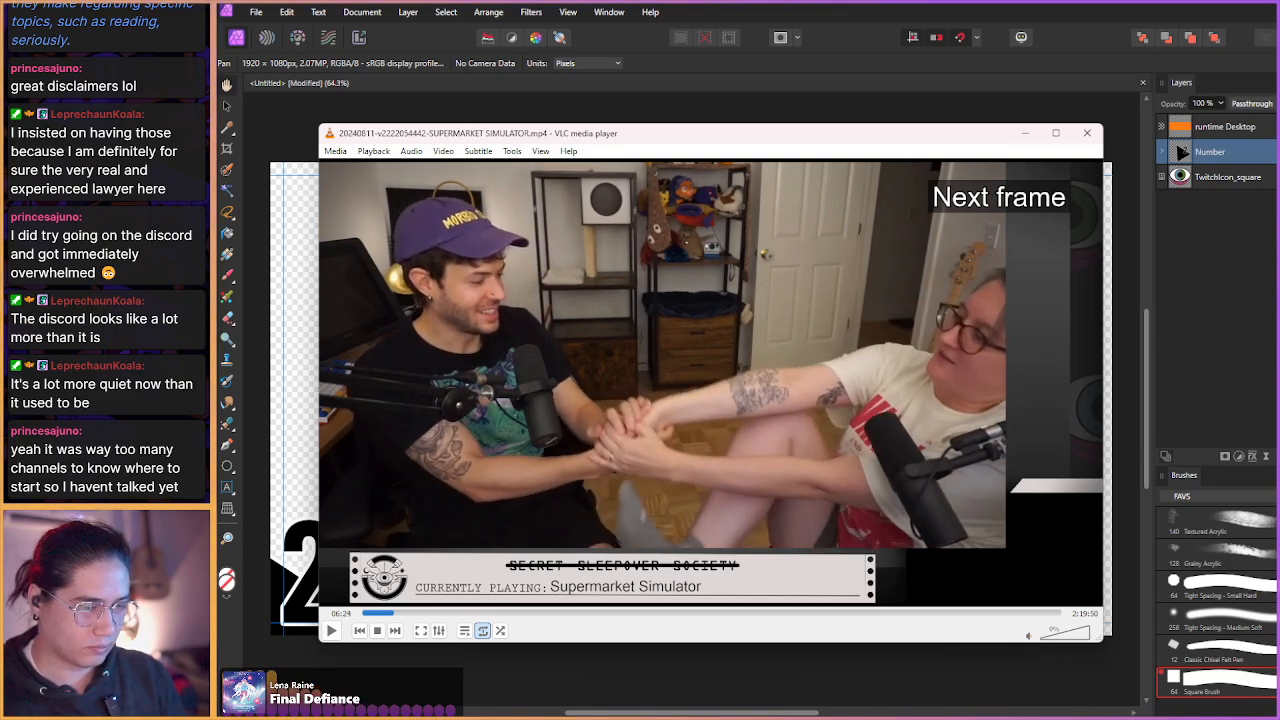
key(e)
key(e)
key(e)
key(e)
key(shift+Left)
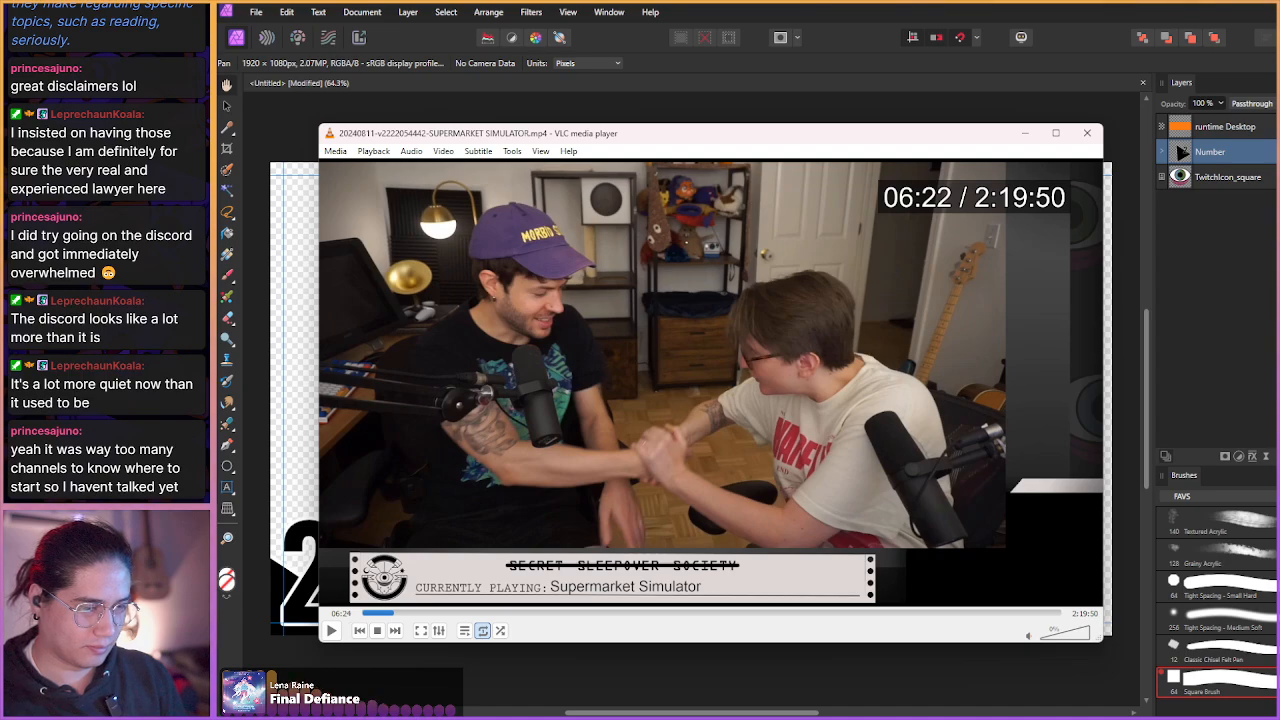
- Skip forward and examine the frames around 06:24 where the hosts let go of each other's hands
key(shift+Right)
key(e)
key(e)
key(e)
key(e)
key(e)
key(e)
key(e)
key(e)
key(e)
key(e)
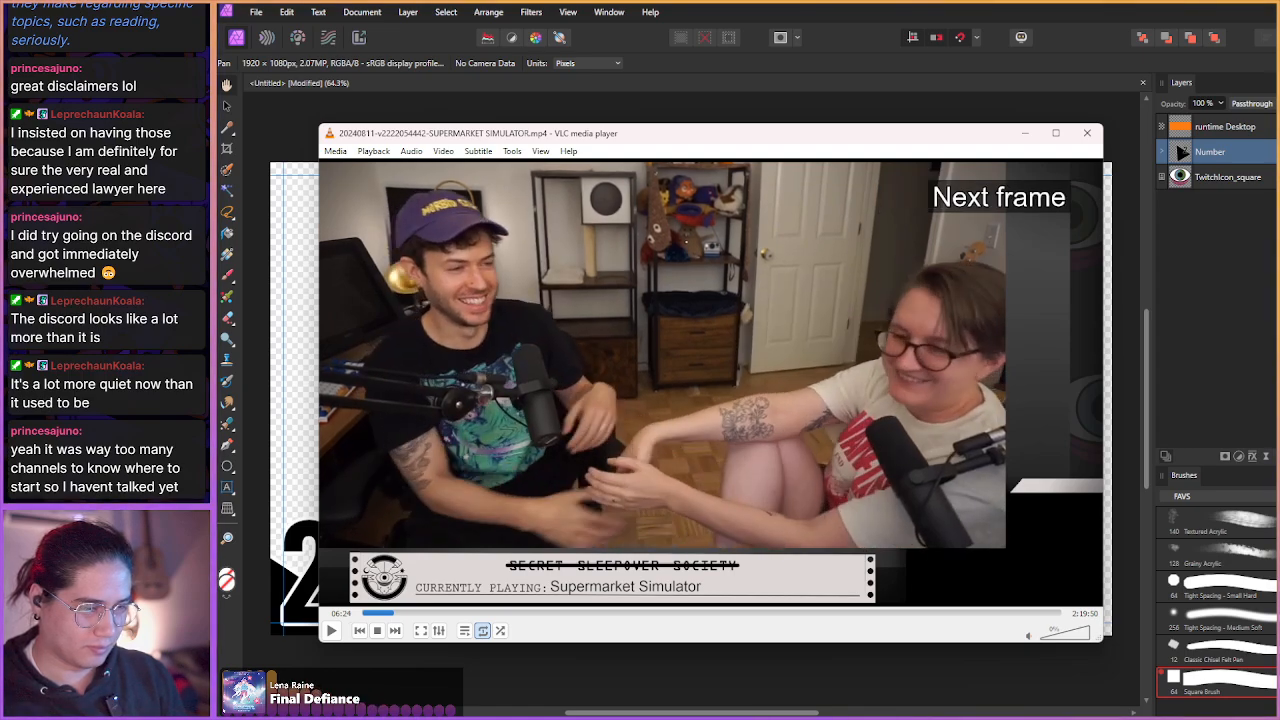
- Return to the clasped hands at 06:22 and compare the handshake poses frame by frame
key(shift+Left)
key(shift+Right)
key(e)
key(e)
key(e)
key(e)
key(e)
key(e)
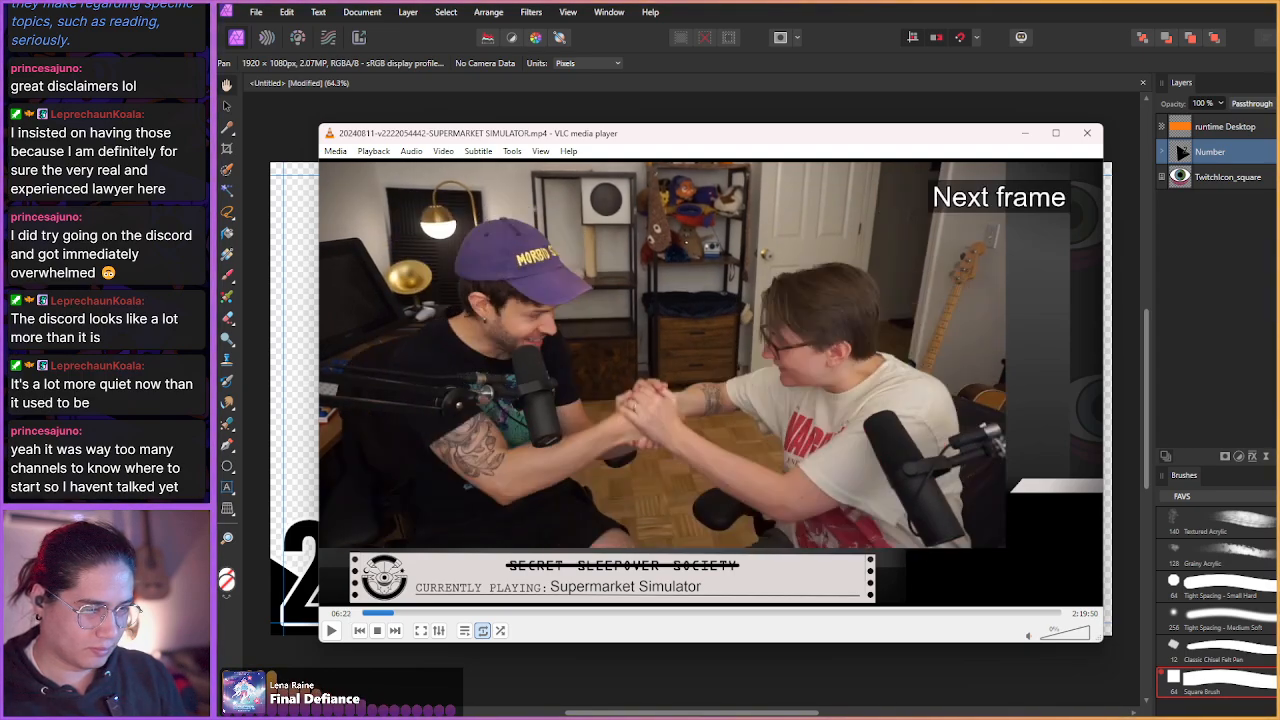
key(e)
key(e)
key(e)
key(e)
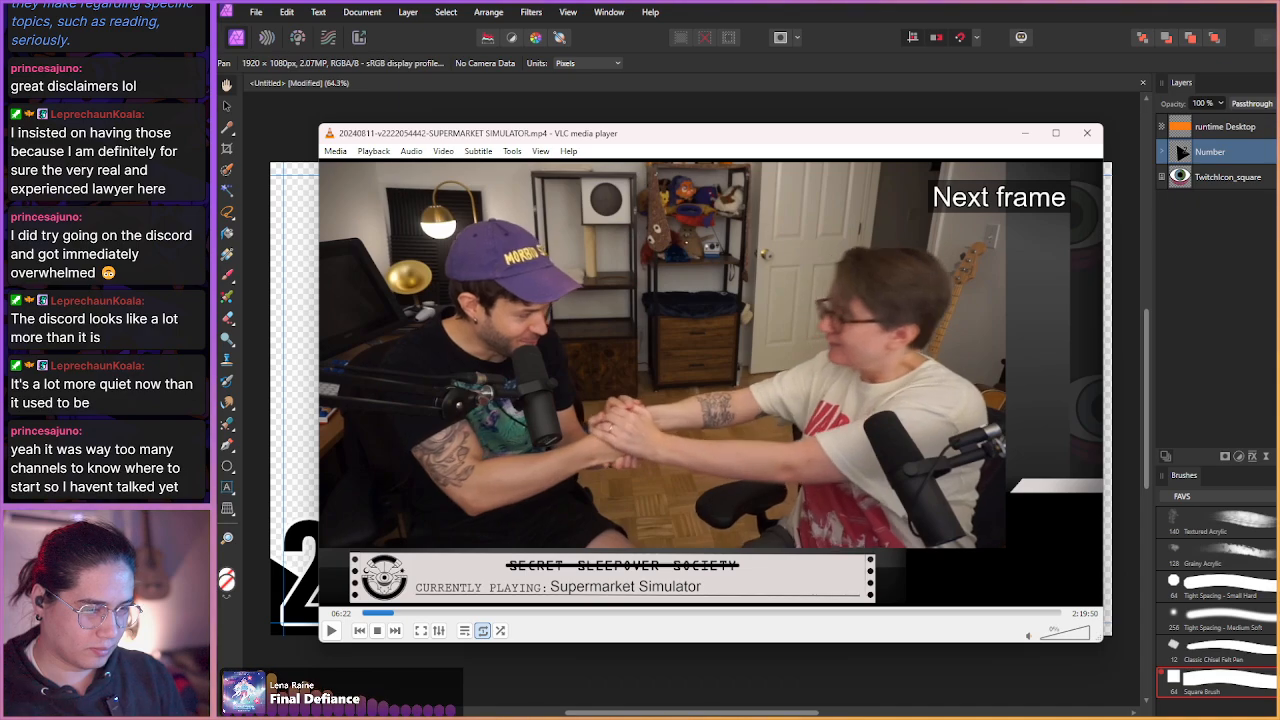
- Rewind the recording to 06:14 and skip forward in short jumps to the start of the handshake at 06:21
key(shift+Left)
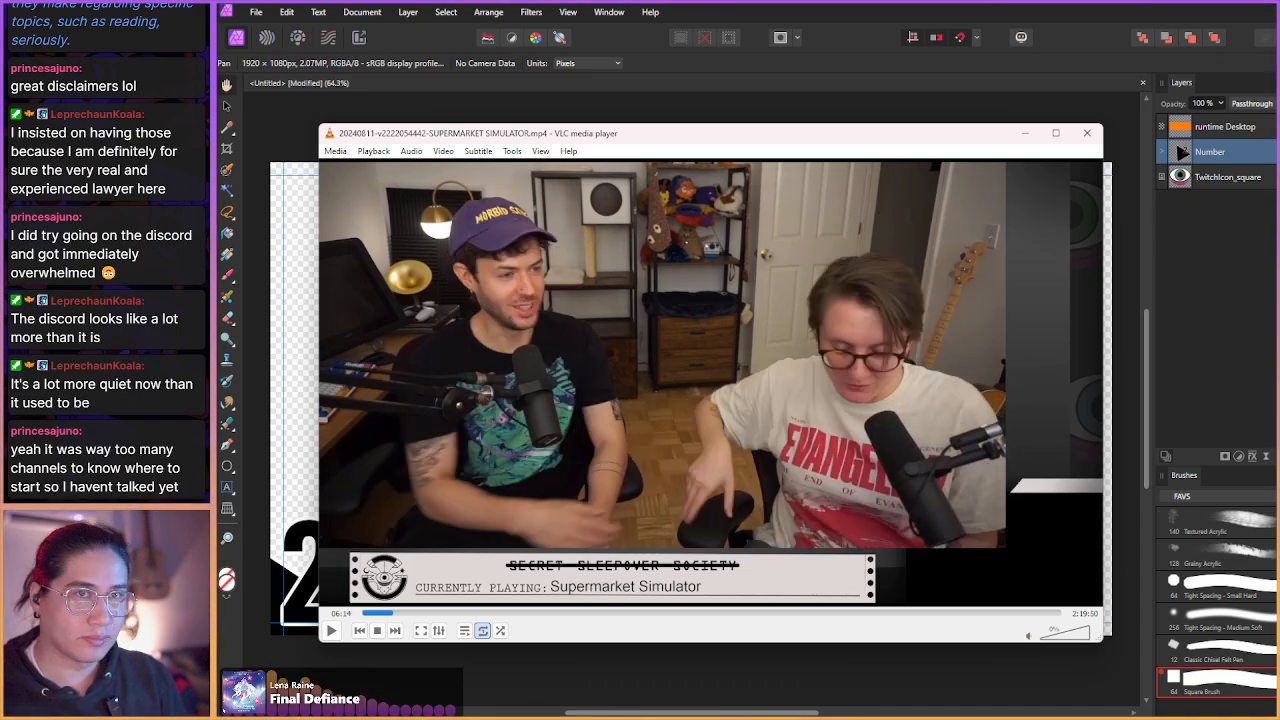
key(shift+Left)
key(e)
key(e)
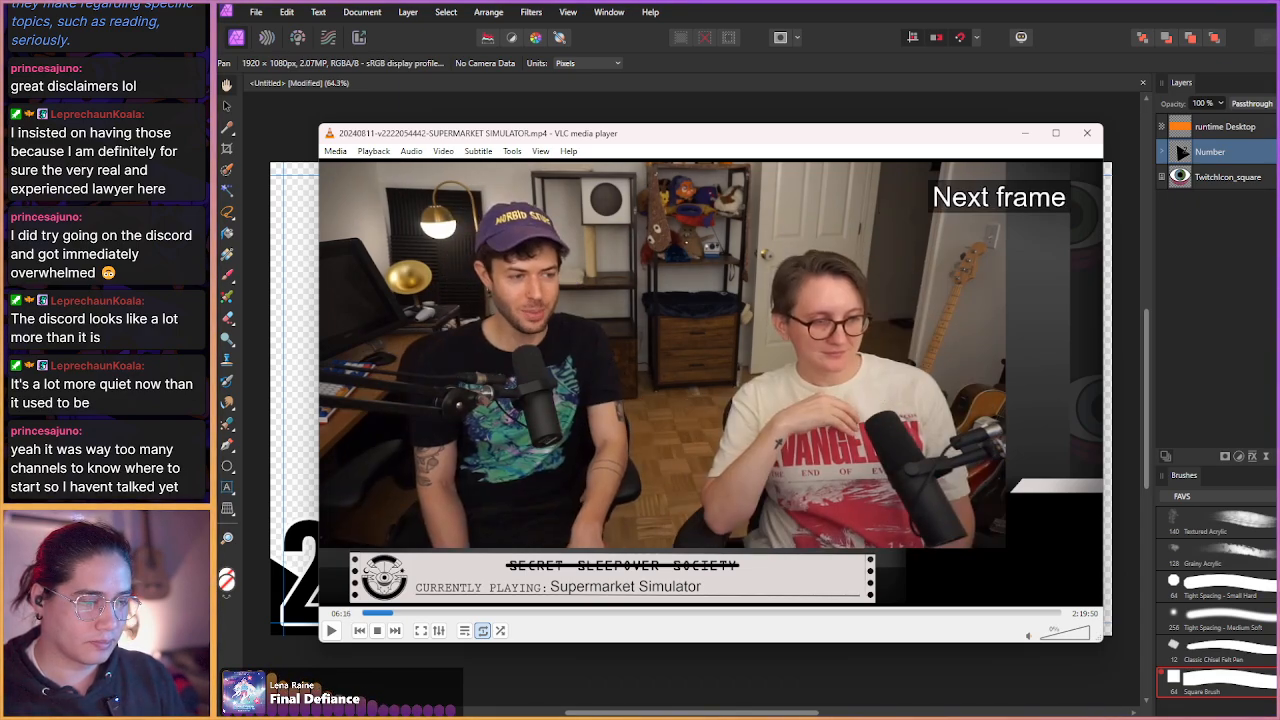
key(shift+Right)
key(e)
key(shift+Right)
key(shift+Right)
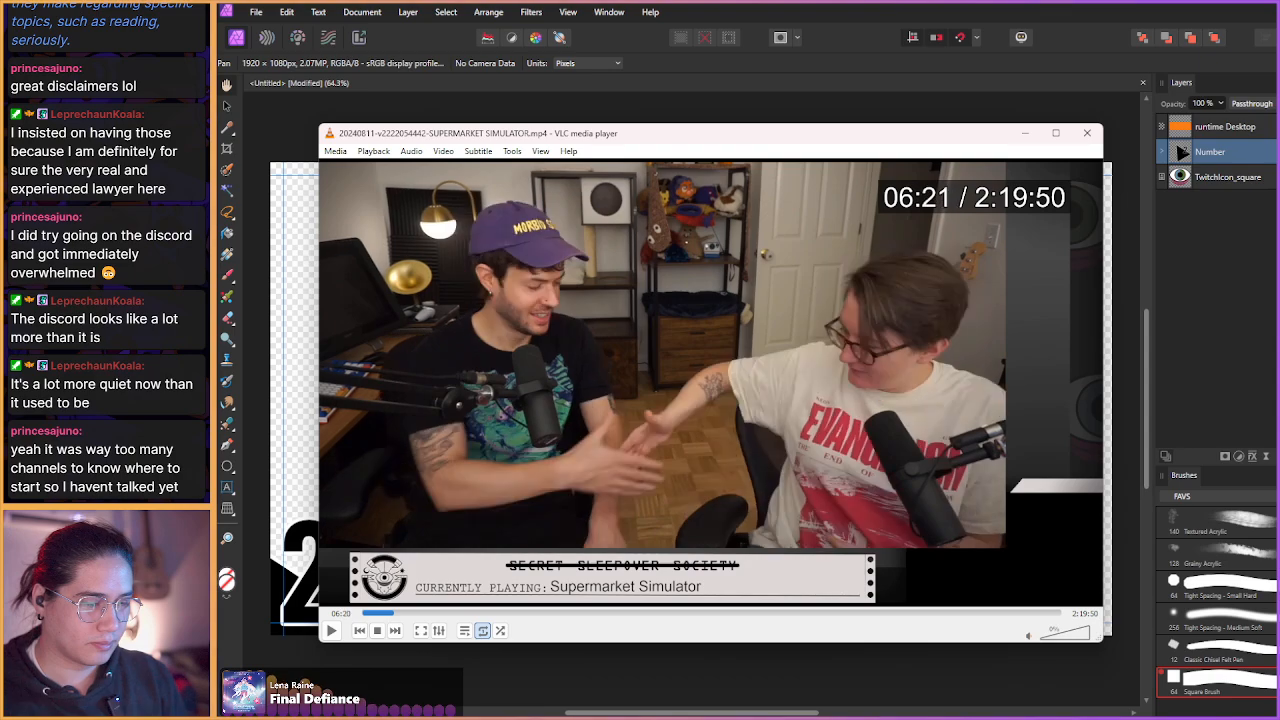
- Advance frame by frame to the hosts' clasped hands near the start of the handshake and save a snapshot of that frame
key(e)
key(e)
key(e)
key(e)
key(e)
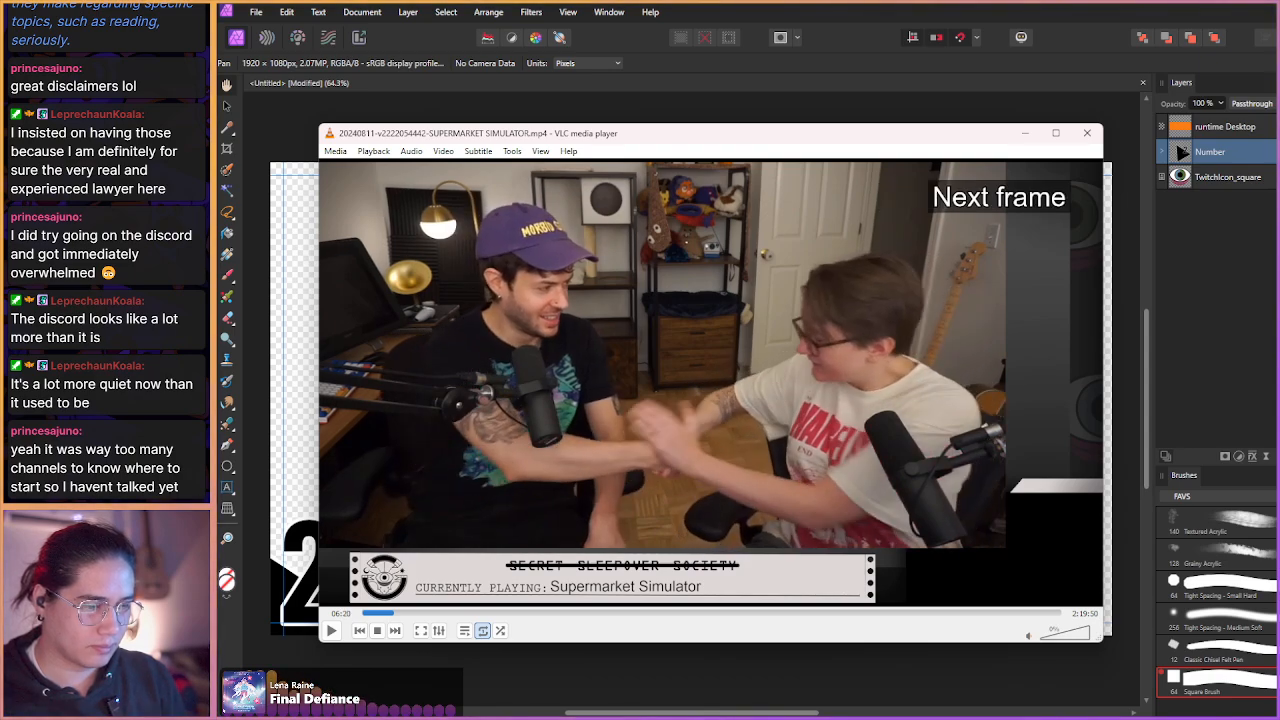
key(e)
key(e)
key(e)
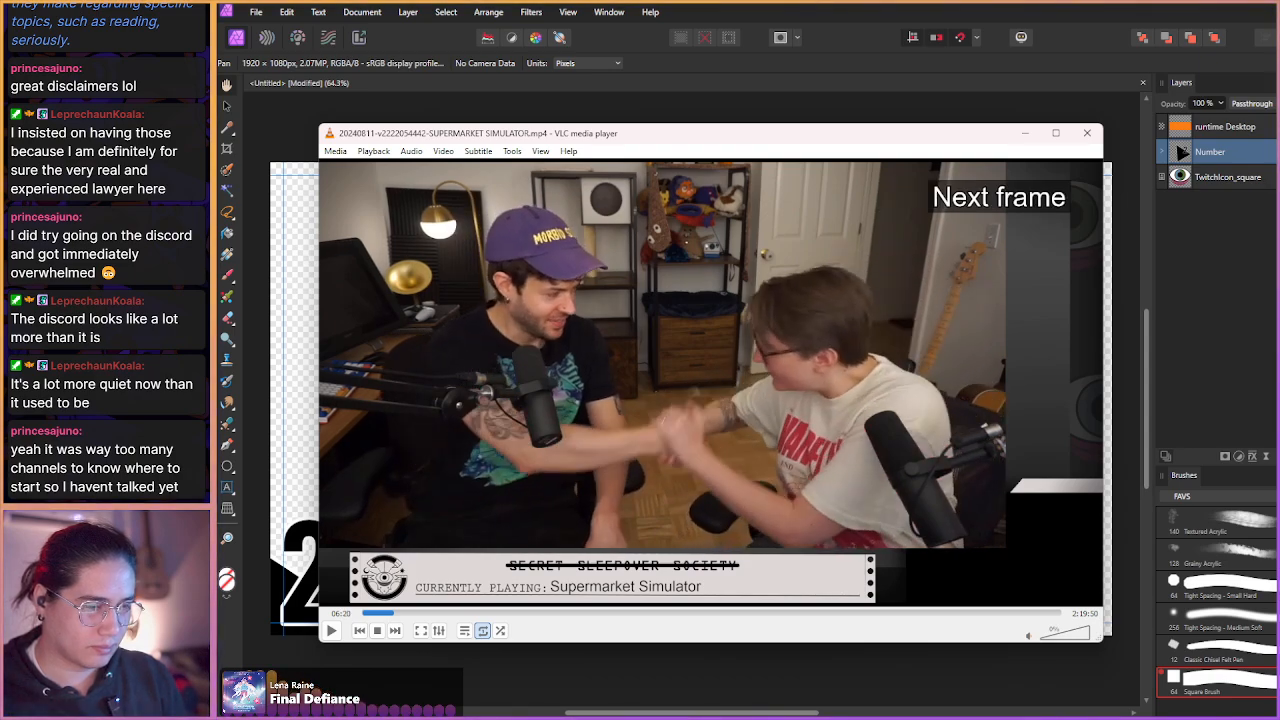
key(shift+s)
- Advance several more frames through the handshake and save another snapshot of the hosts clasping hands
key(e)
key(e)
key(e)
key(e)
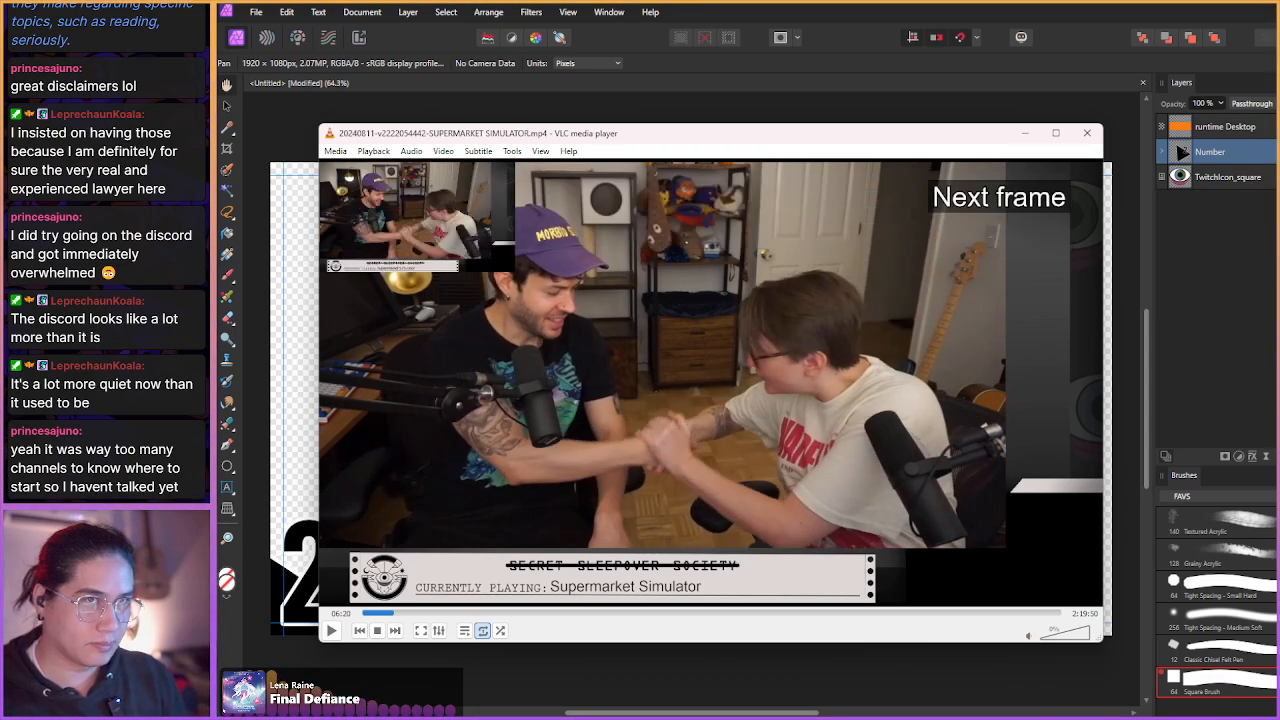
key(e)
key(e)
key(e)
key(e)
key(shift+s)
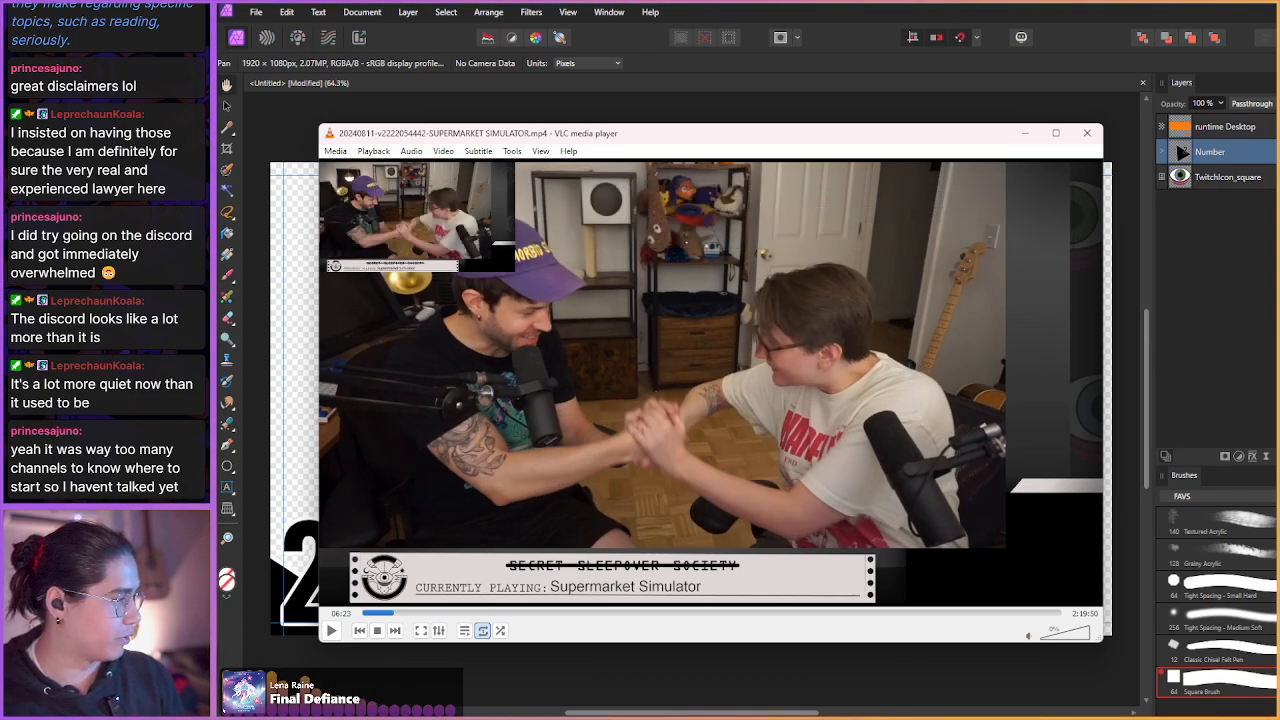
- Examine the following handshake frames around 06:23 for another usable pose of both hosts
key(e)
key(e)
key(e)
key(e)
key(e)
key(e)
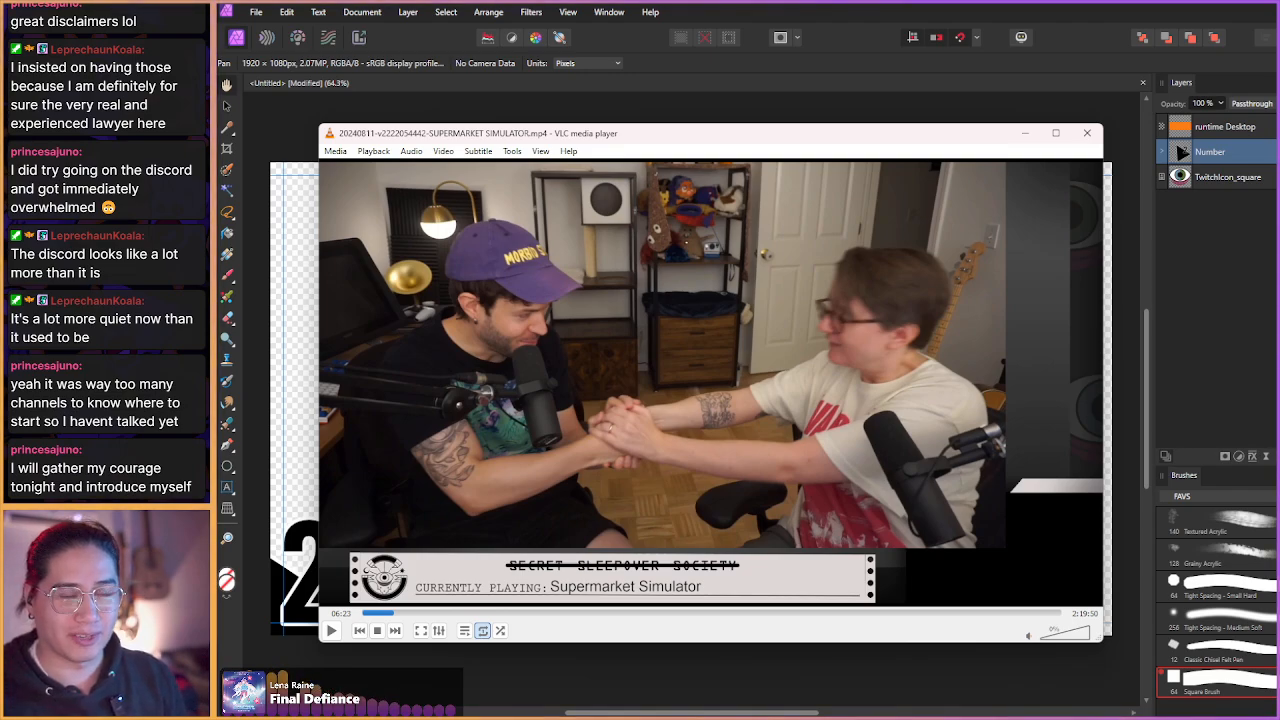
- Skim the stream recording in VLC through the hosts' full-frame camera introduction, from about 06:23 to the start of gameplay at about 08:55
key(shift+Right)
key(shift+Right)
key(shift+Right)
key(shift+Right)
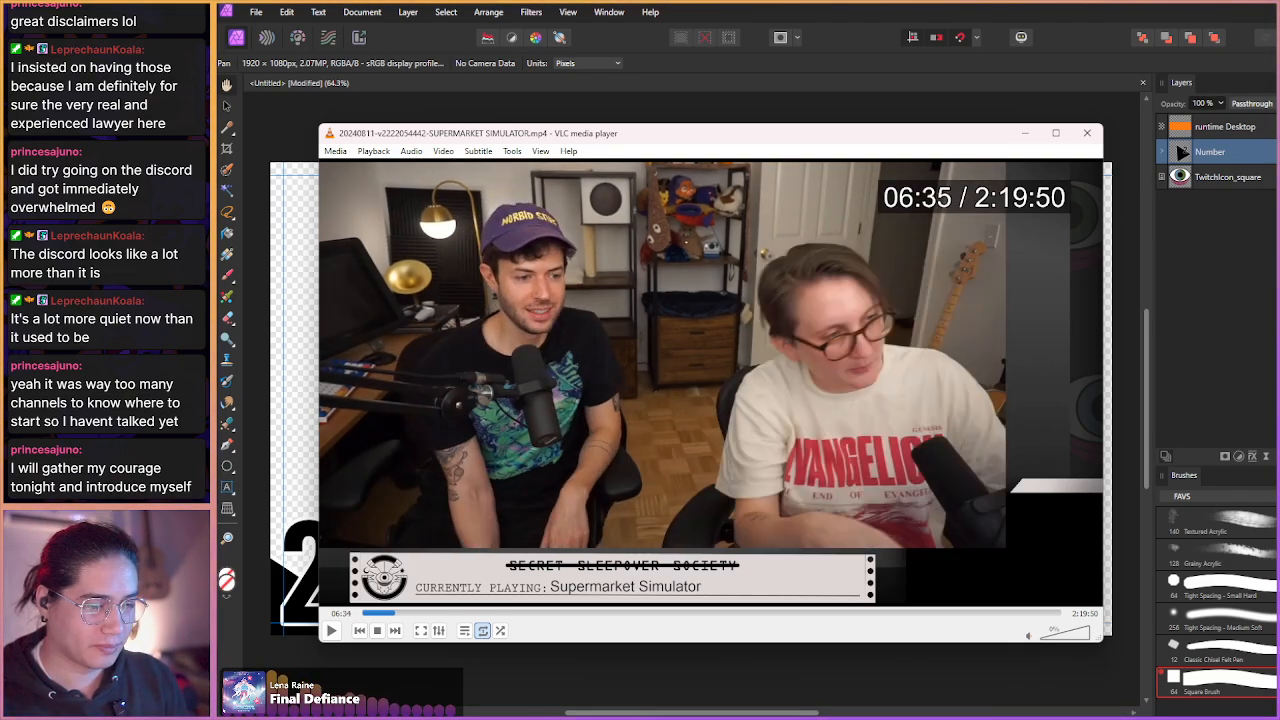
key(shift+Right)
key(shift+Right)
key(shift+Right)
key(shift+Right)
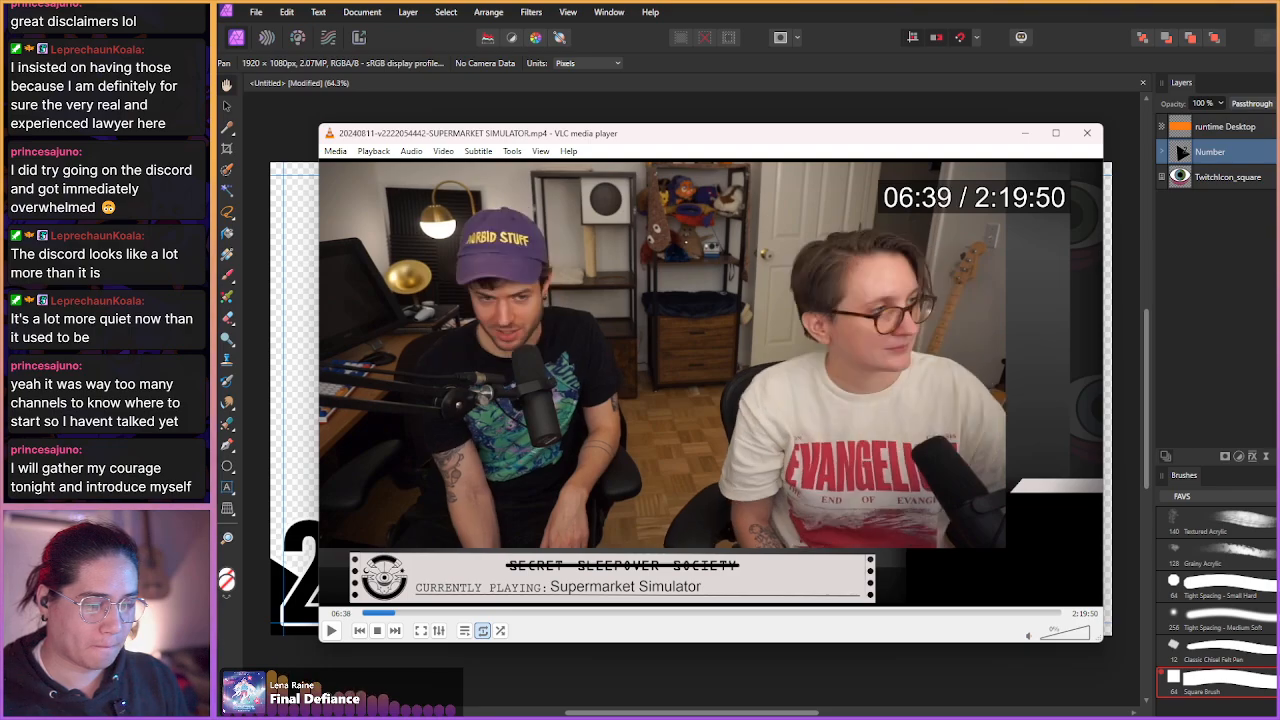
key(shift+Right)
key(shift+Right)
key(shift+Right)
key(shift+Right)
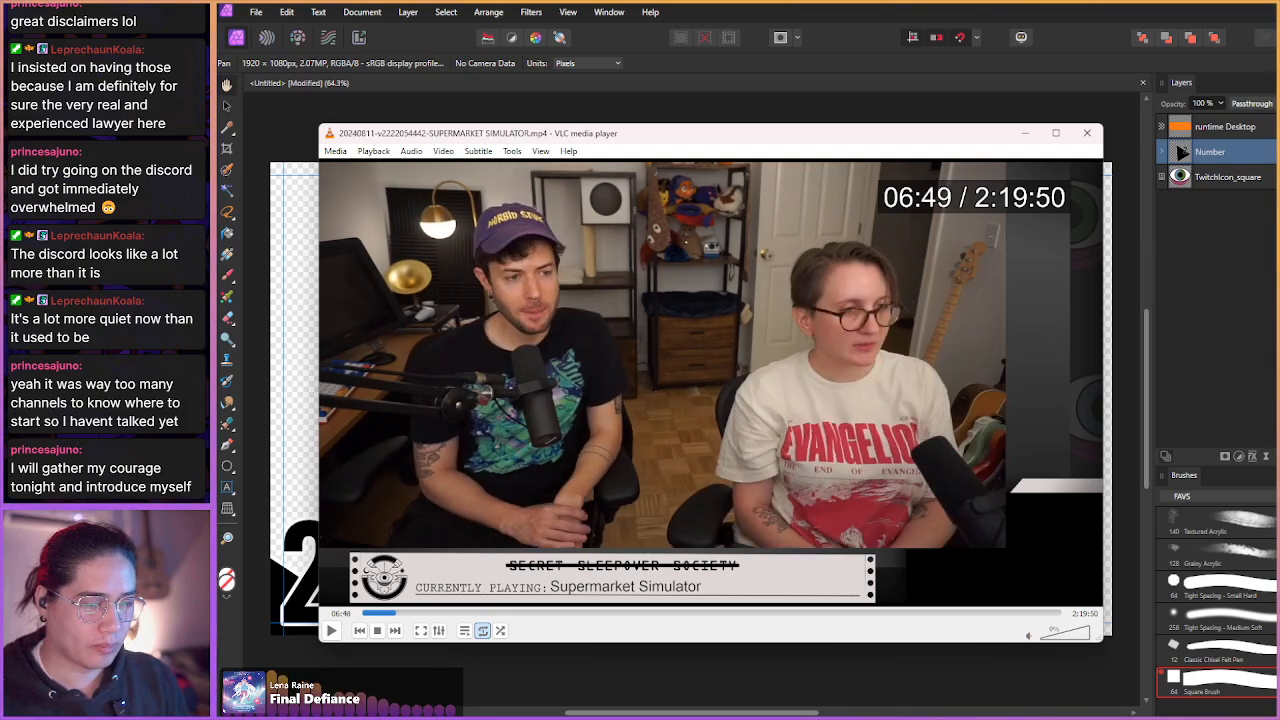
key(shift+Right)
key(shift+Right)
key(shift+Right)
key(shift+Right)
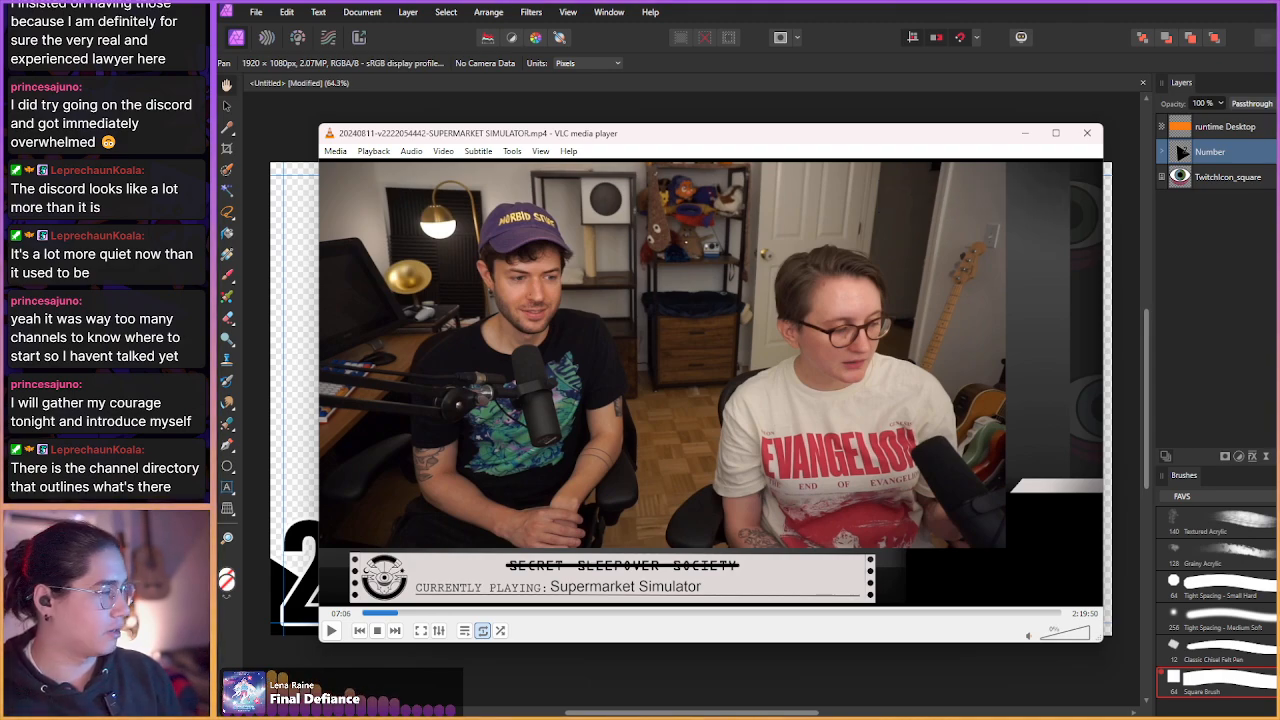
key(shift+Right)
key(shift+Right)
key(shift+Right)
key(shift+Right)
key(shift+Right)
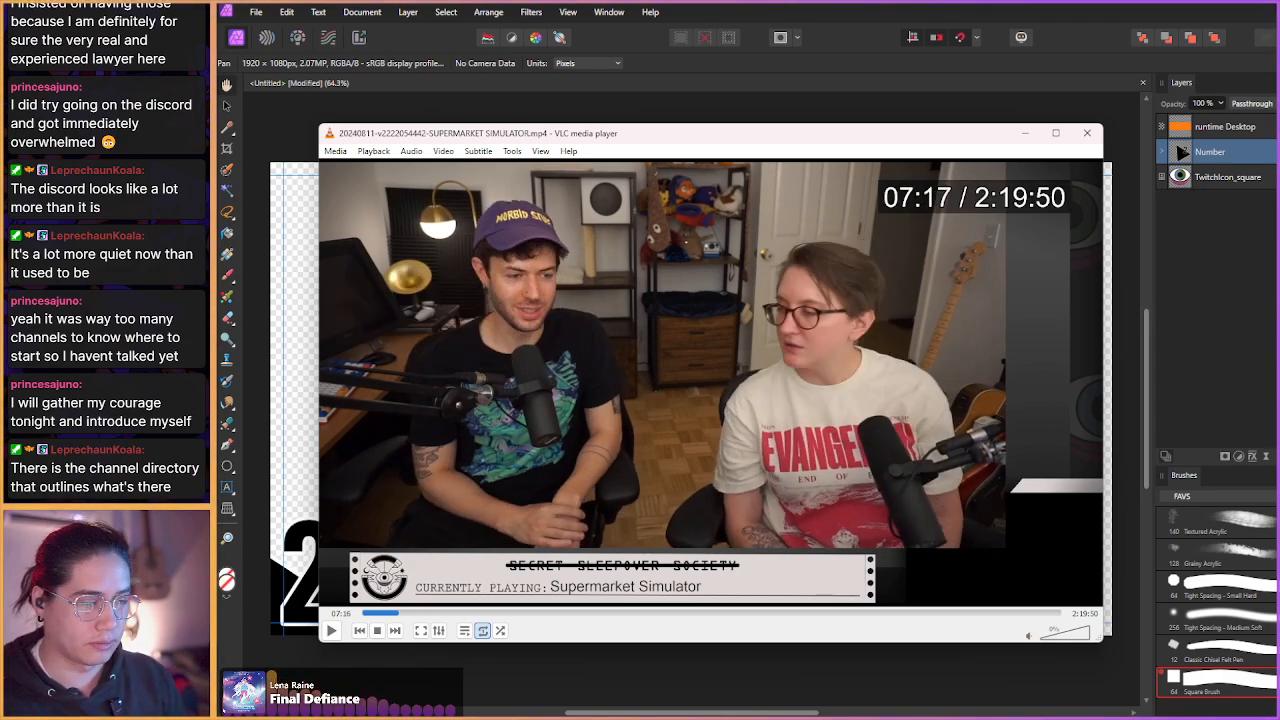
key(shift+Right)
key(shift+Right)
key(shift+Right)
key(shift+Right)
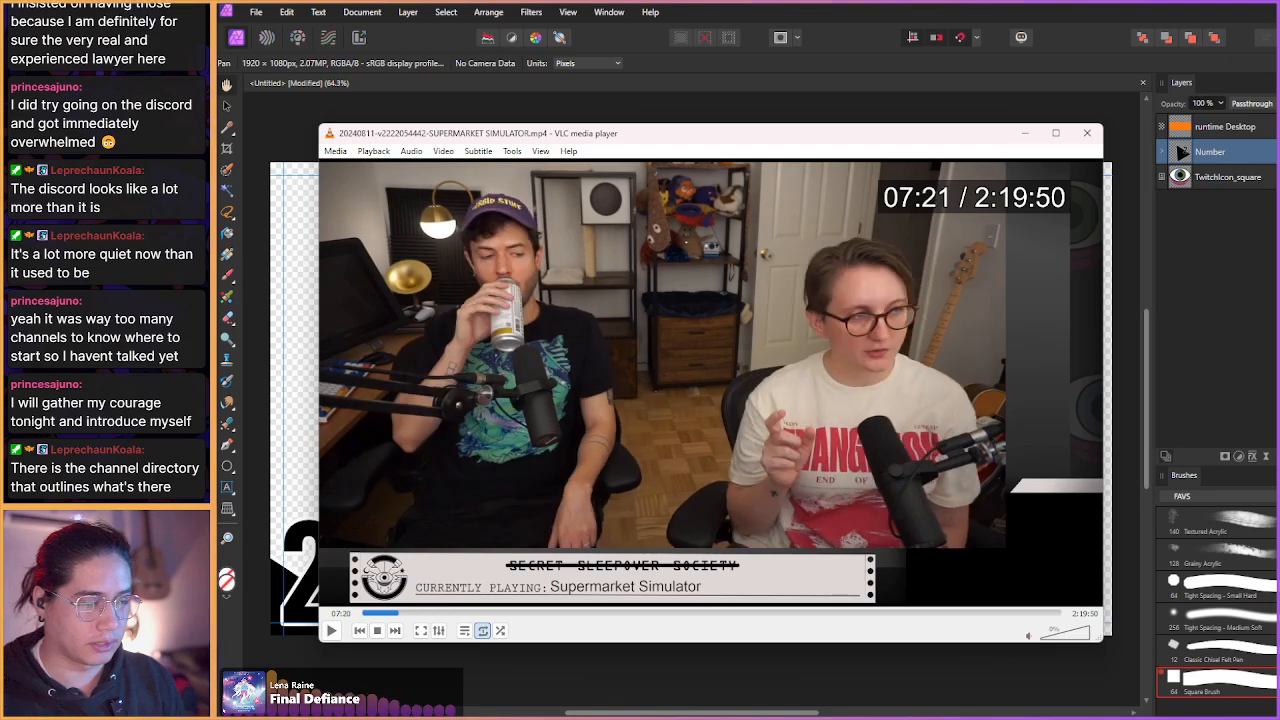
key(shift+Right)
key(shift+Right)
key(shift+Right)
key(shift+Right)
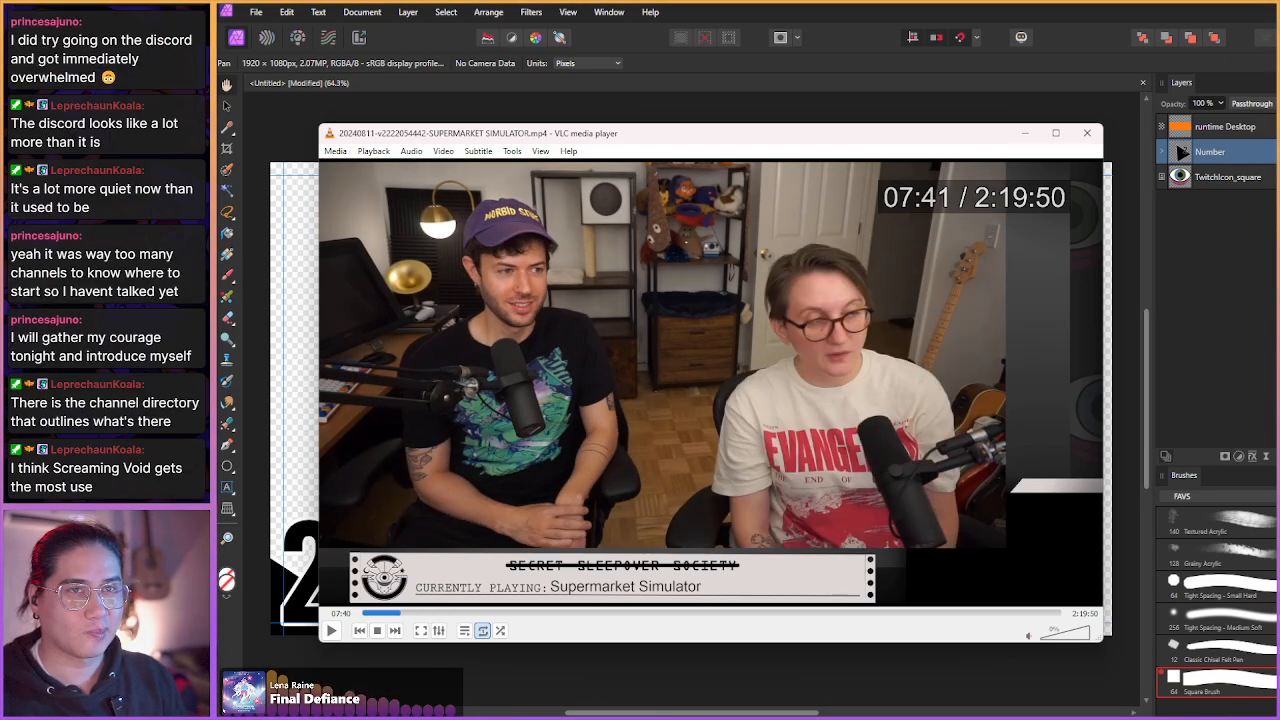
key(shift+Right)
key(shift+Right)
key(shift+Right)
key(shift+Right)
key(shift+Right)
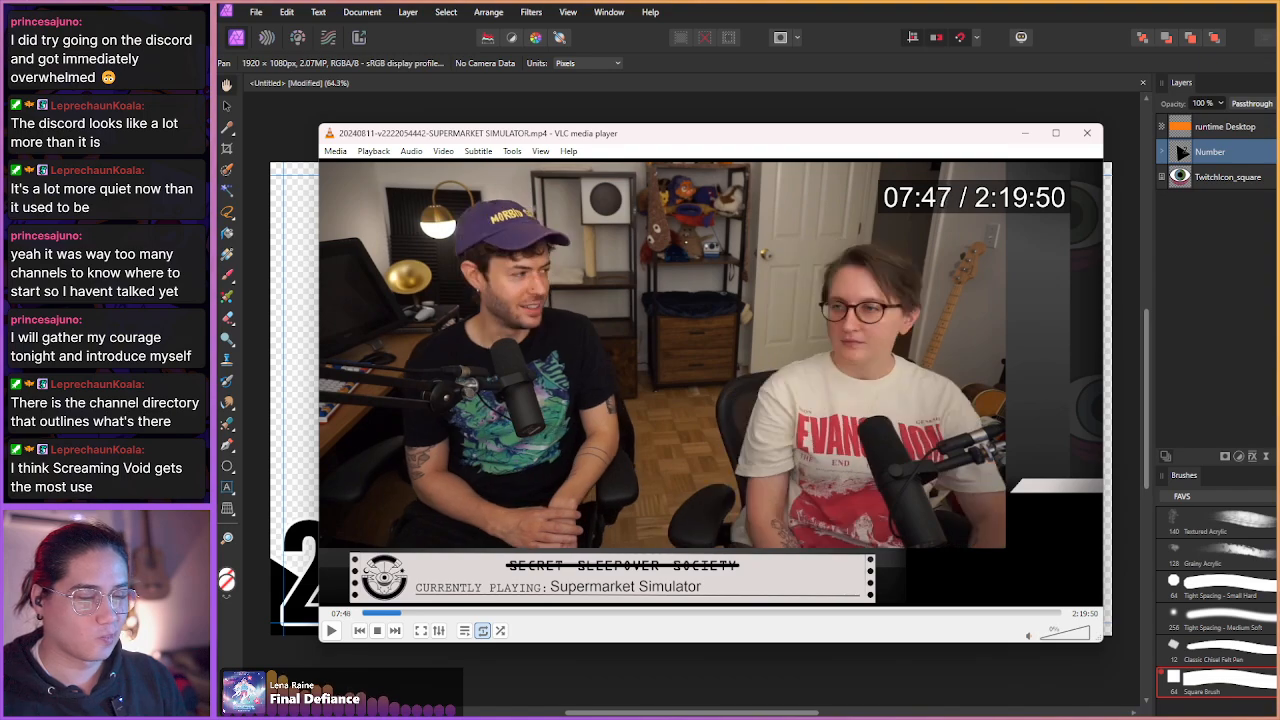
key(shift+Right)
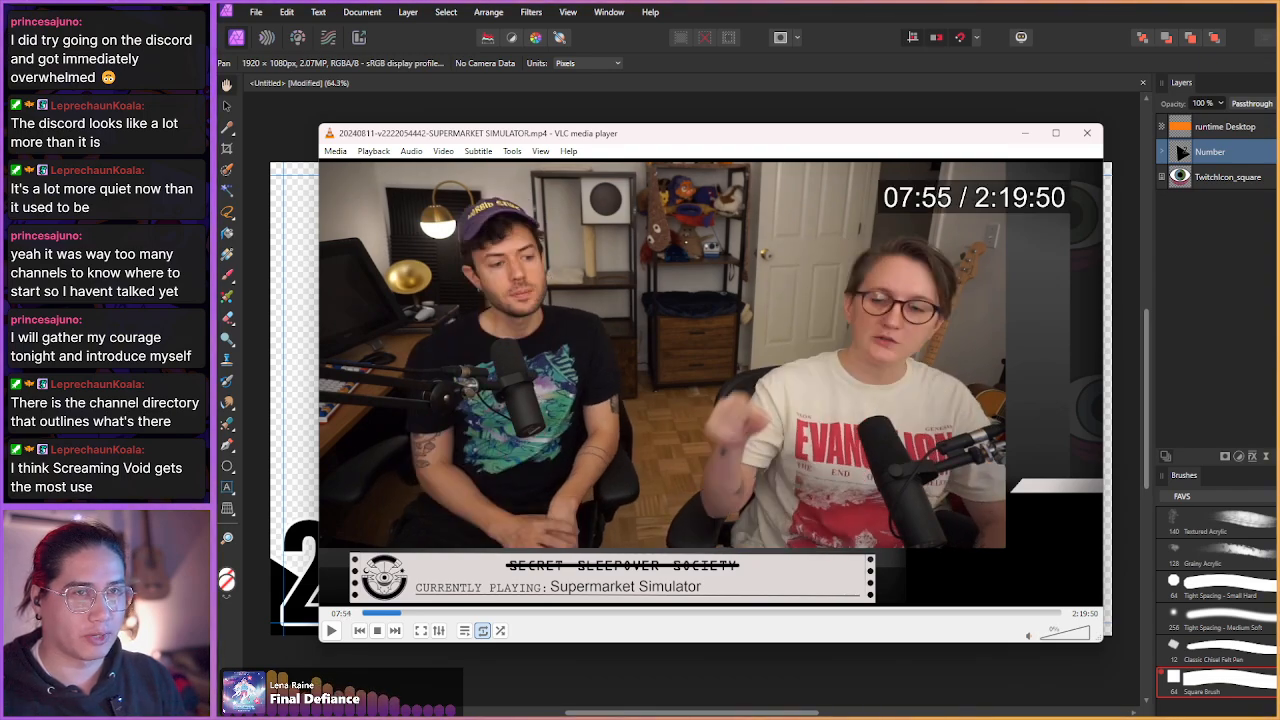
key(shift+Right)
key(shift+Right)
key(shift+Right)
key(shift+Right)
key(shift+Right)
key(shift+Right)
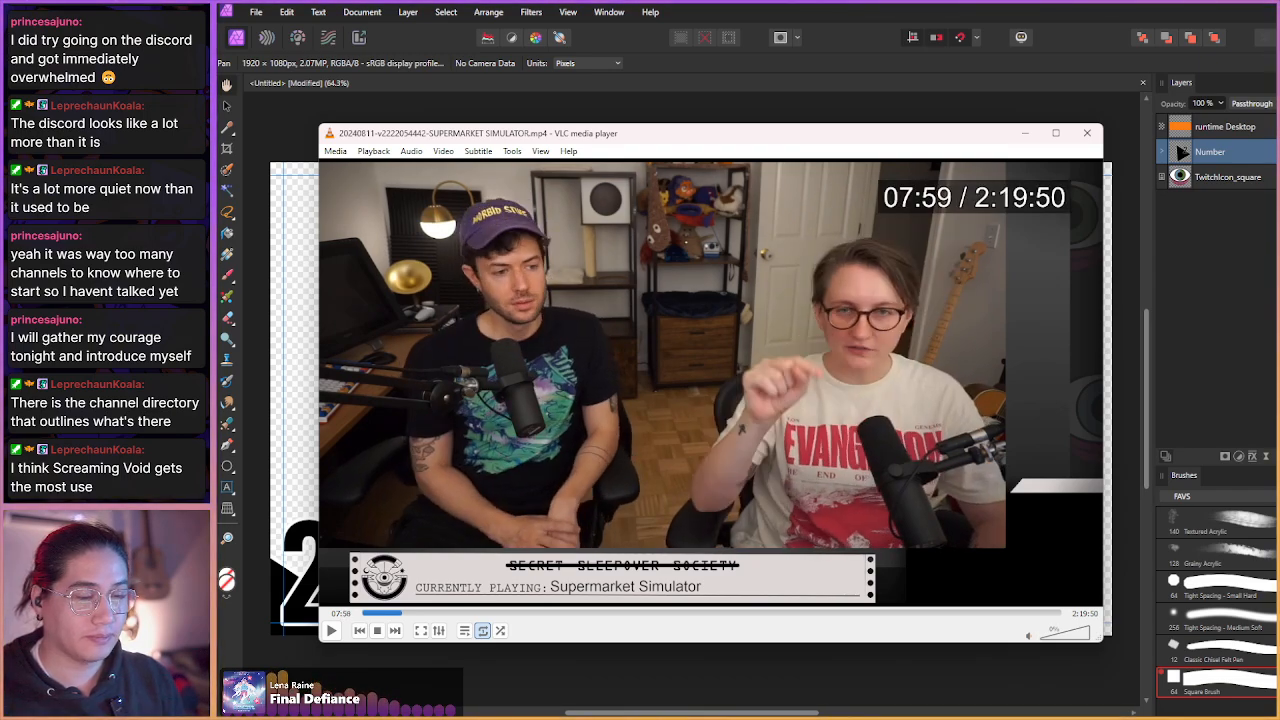
key(shift+Right)
key(shift+Right)
key(shift+Right)
key(shift+Right)
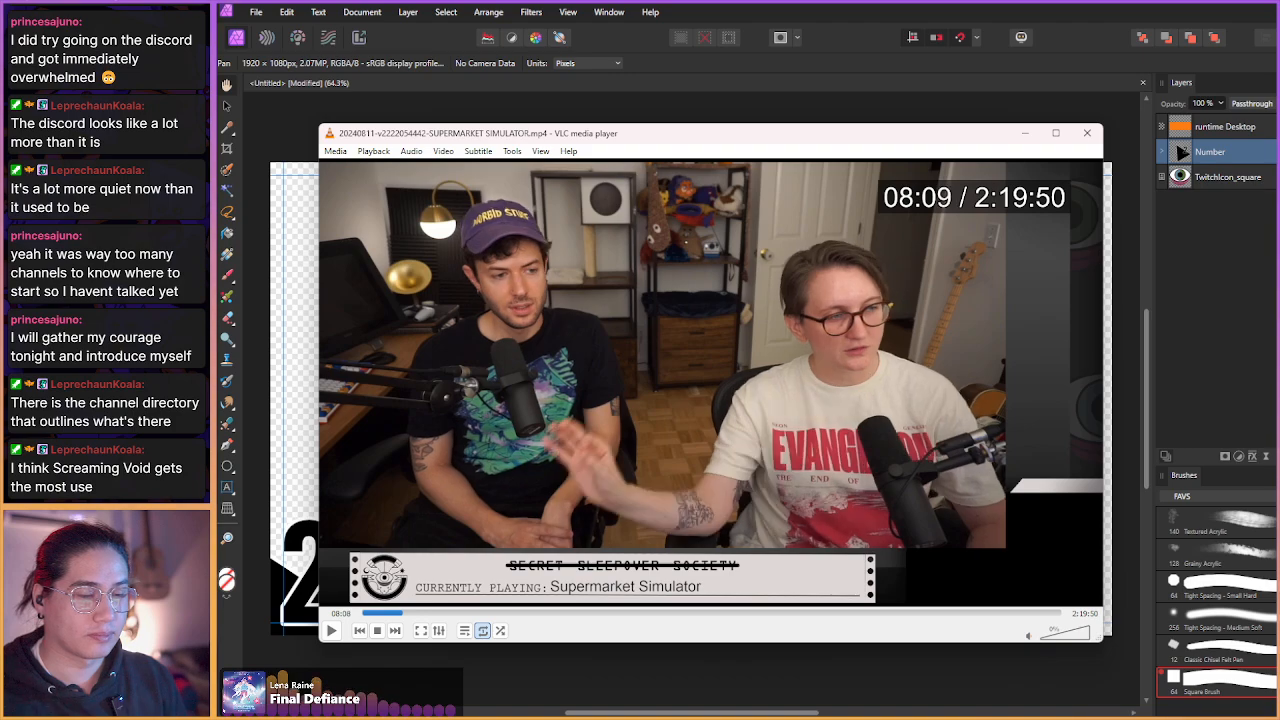
key(shift+Right)
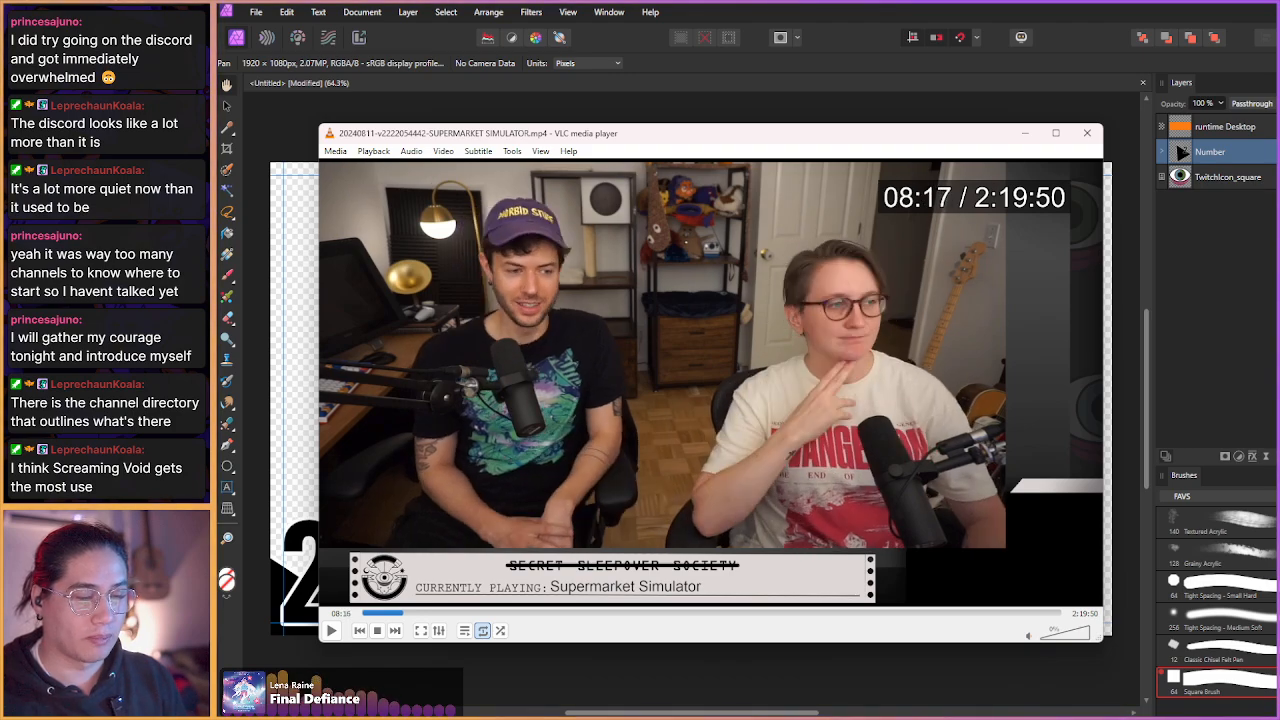
key(shift+Right)
key(shift+Right)
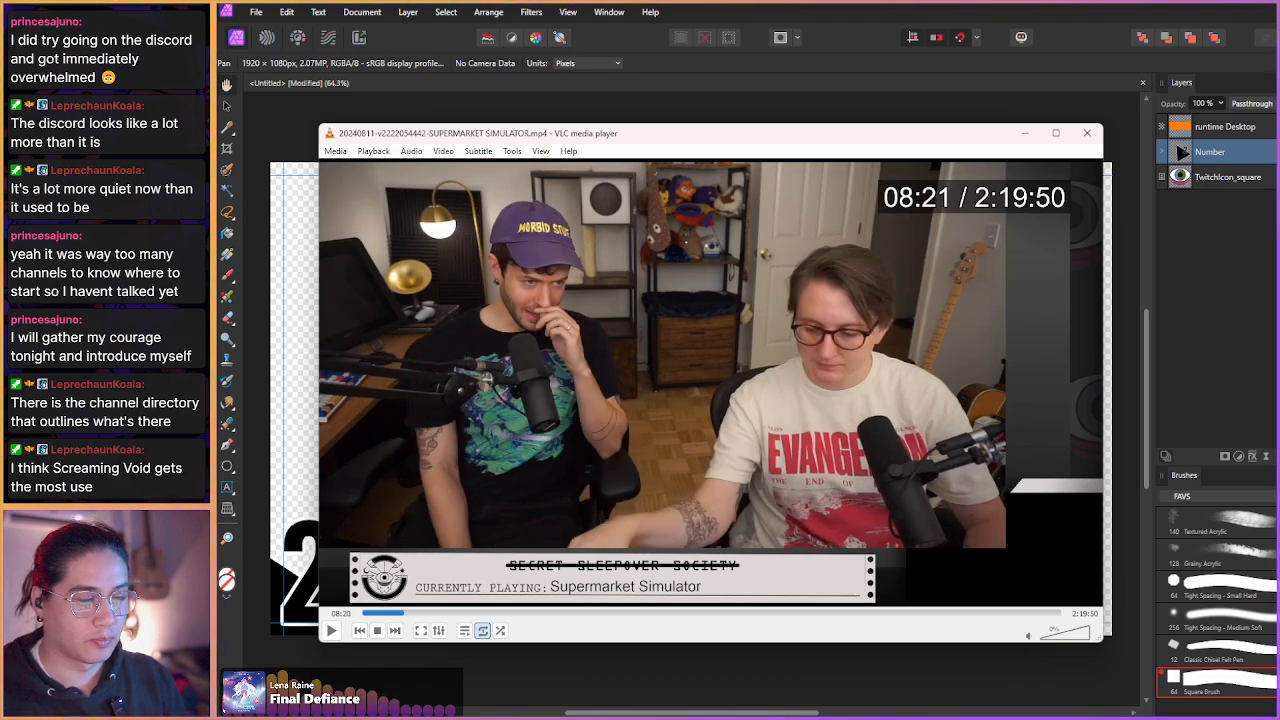
key(shift+Right)
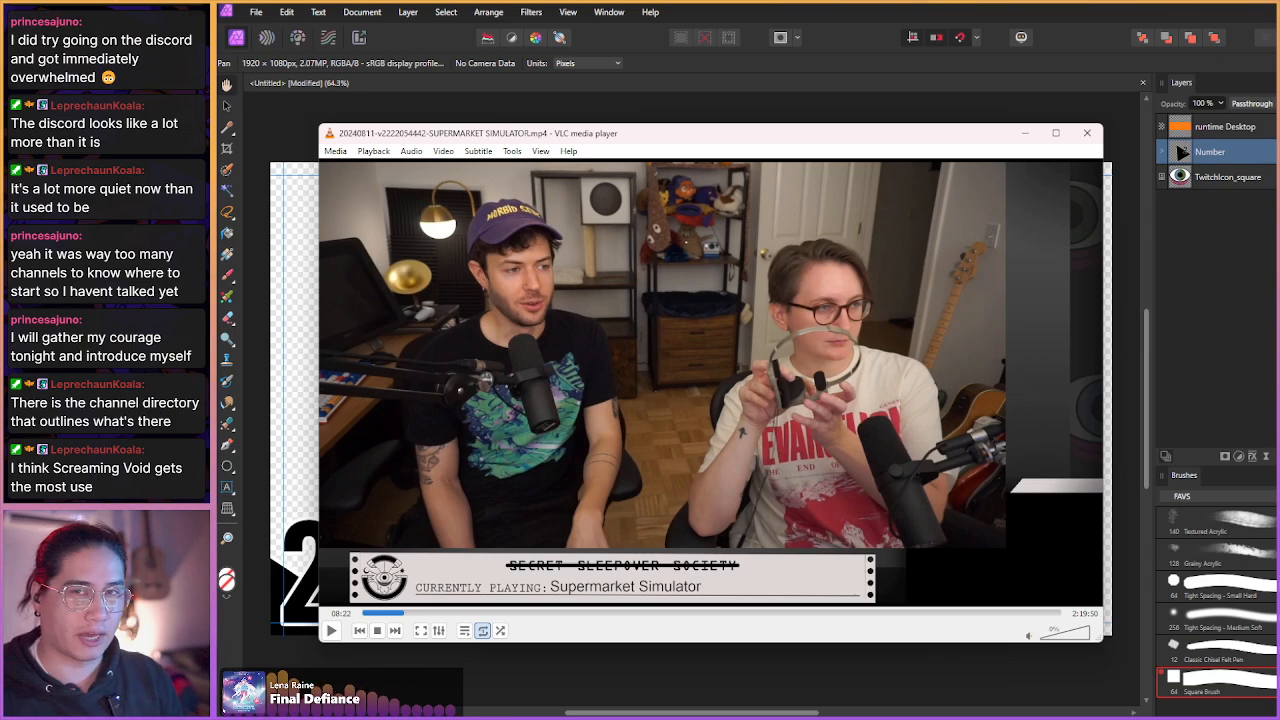
key(shift+Right)
key(shift+Right)
key(shift+Right)
key(shift+Right)
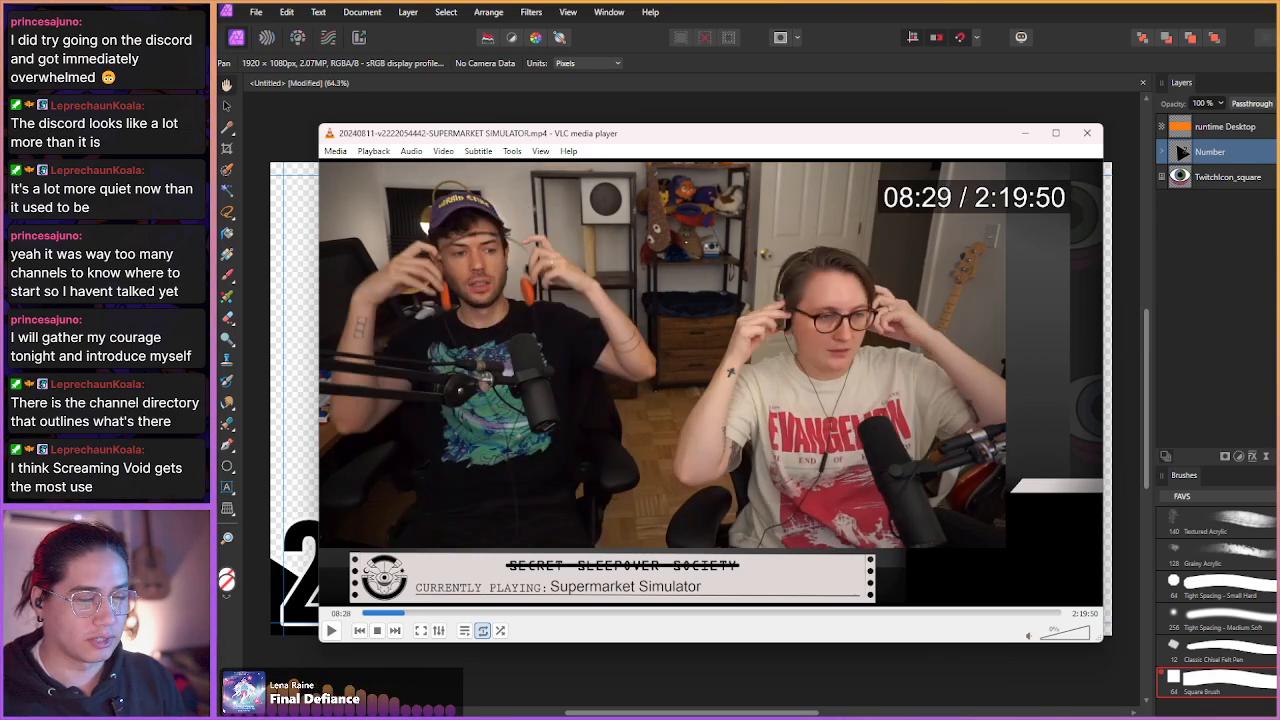
key(shift+Right)
key(shift+Right)
key(shift+Right)
key(shift+Right)
key(shift+Right)
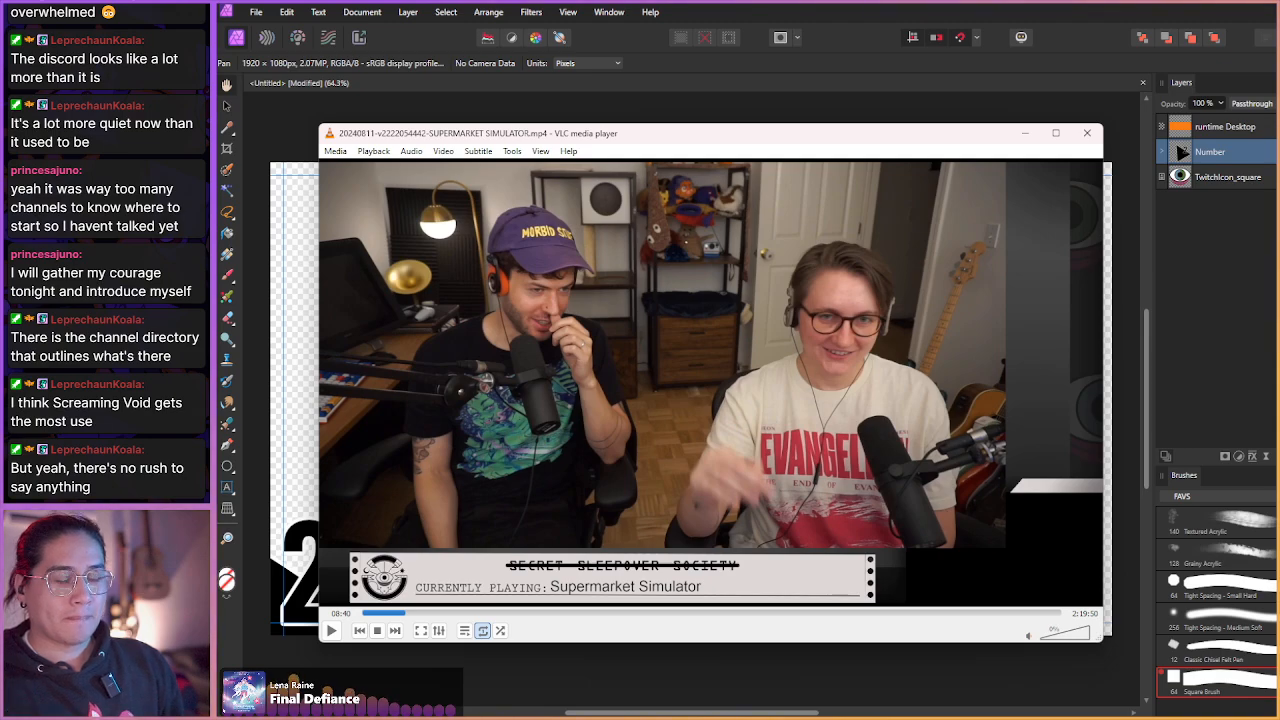
key(shift+Right)
key(shift+Right)
key(shift+Right)
key(shift+Right)
key(shift+Right)
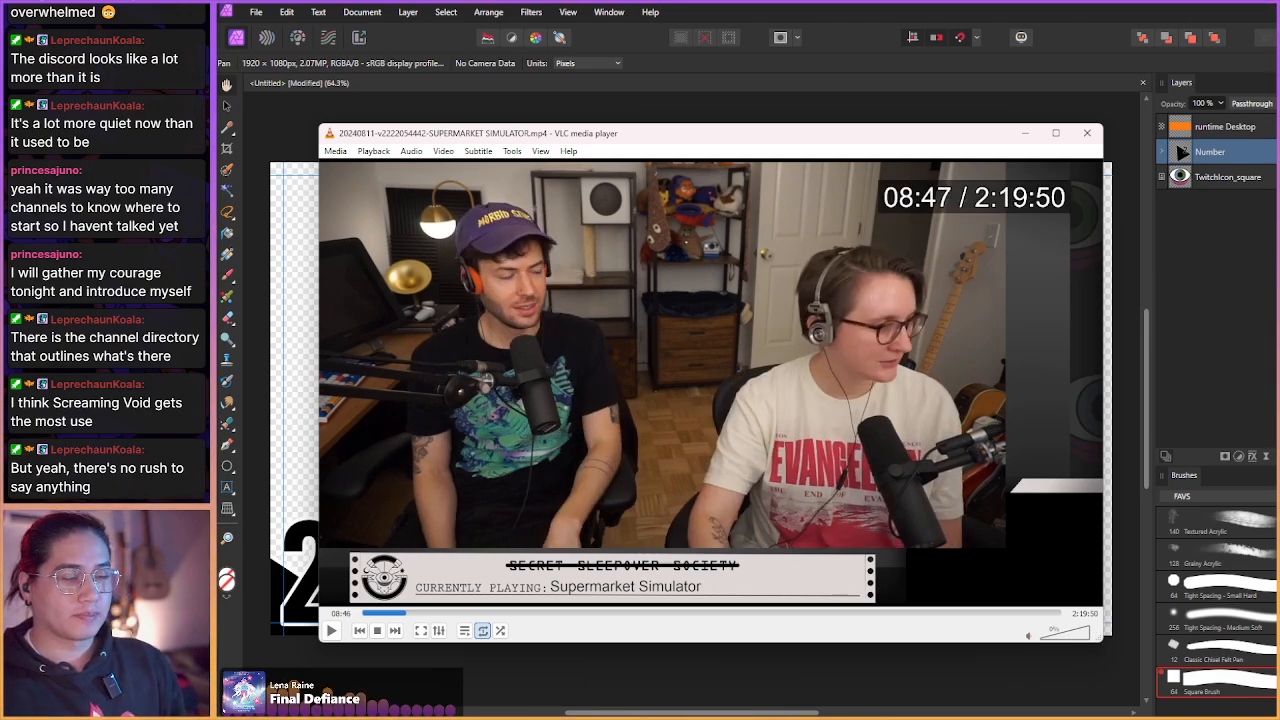
key(shift+Right)
key(shift+Right)
key(shift+Right)
key(shift+Right)
key(shift+Right)
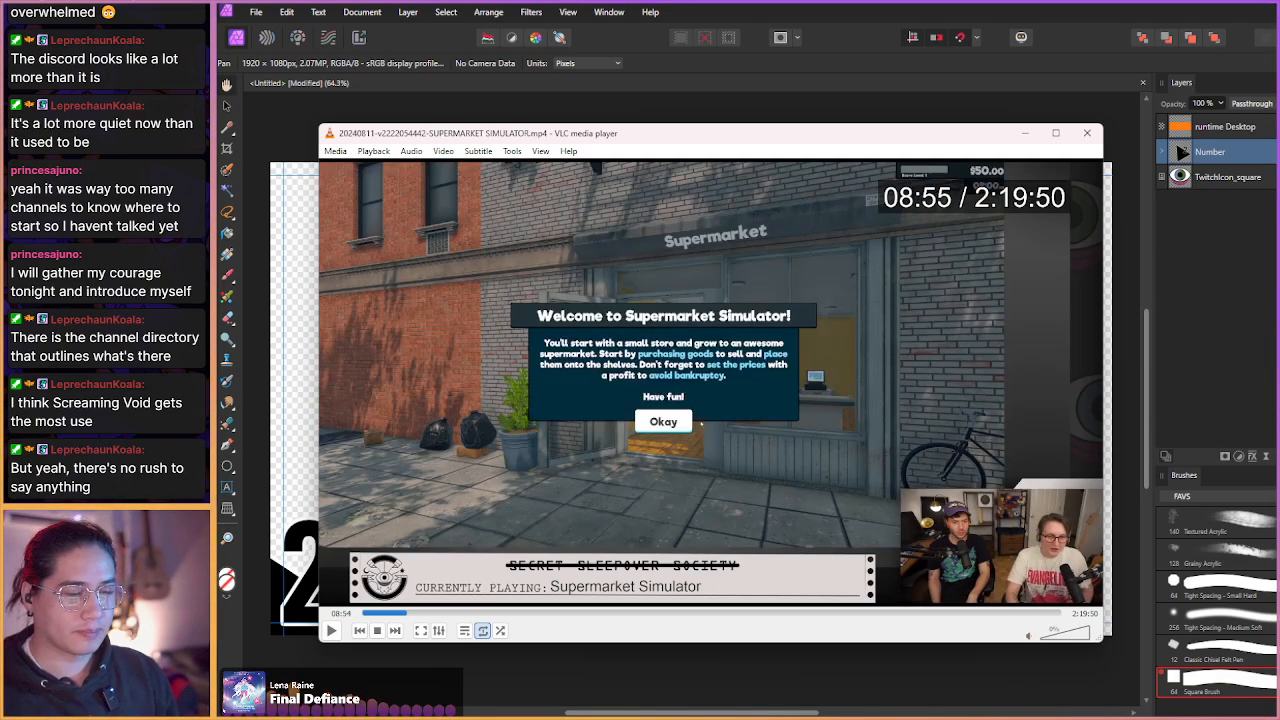
- Skim past the game's welcome message to the first view inside the empty store at about 09:47
key(shift+Right)
key(shift+Right)
key(shift+Right)
key(shift+Right)
key(shift+Right)
key(shift+Right)
key(shift+Right)
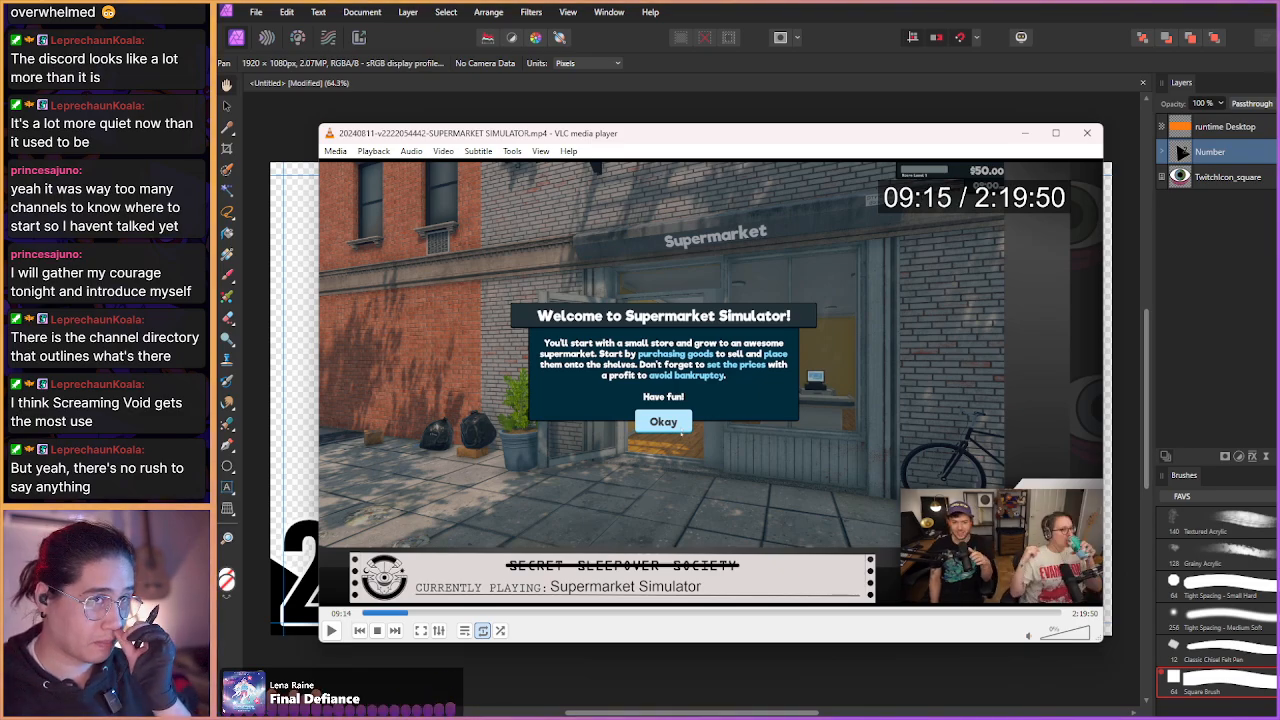
key(shift+Right)
key(shift+Right)
key(shift+Right)
key(shift+Right)
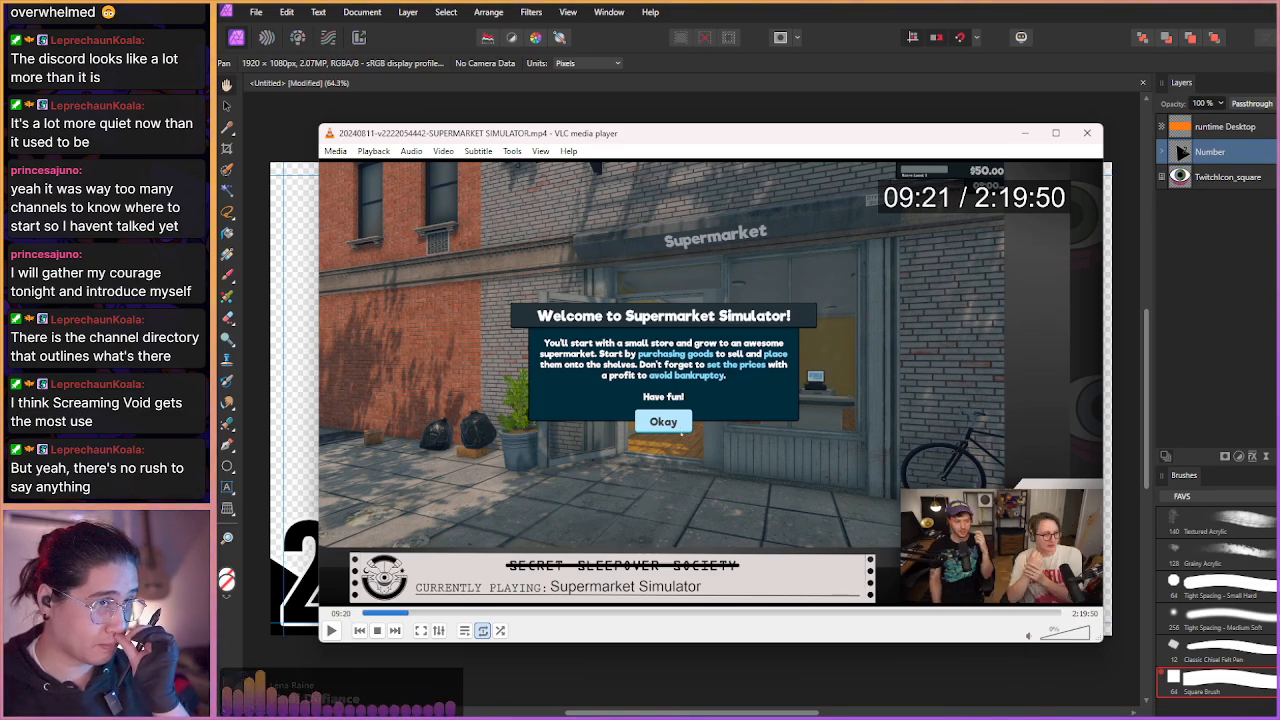
key(shift+Right)
key(shift+Right)
key(shift+Right)
key(shift+Right)
key(shift+Right)
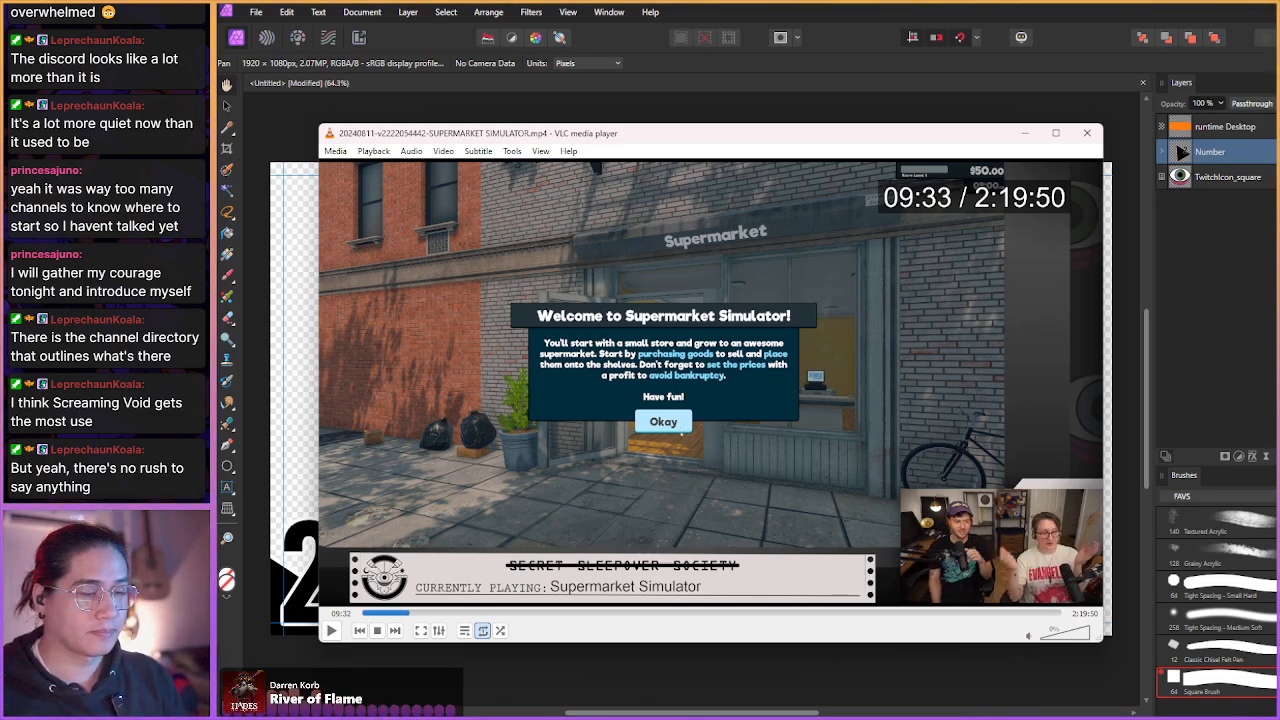
key(shift+Right)
key(shift+Right)
key(shift+Right)
key(shift+Right)
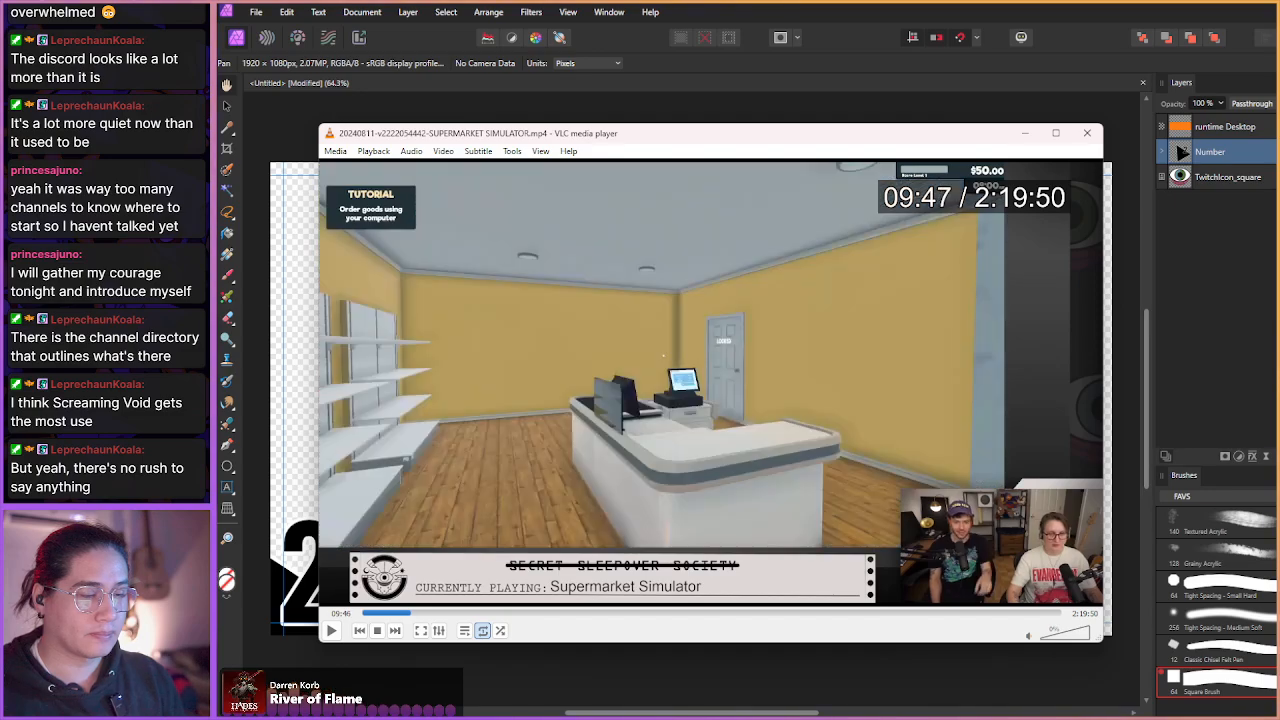
- Skim the section where goods are ordered on the in-game market computer, up to about 11:15
key(shift+Right)
key(shift+Right)
key(shift+Right)
key(shift+Right)
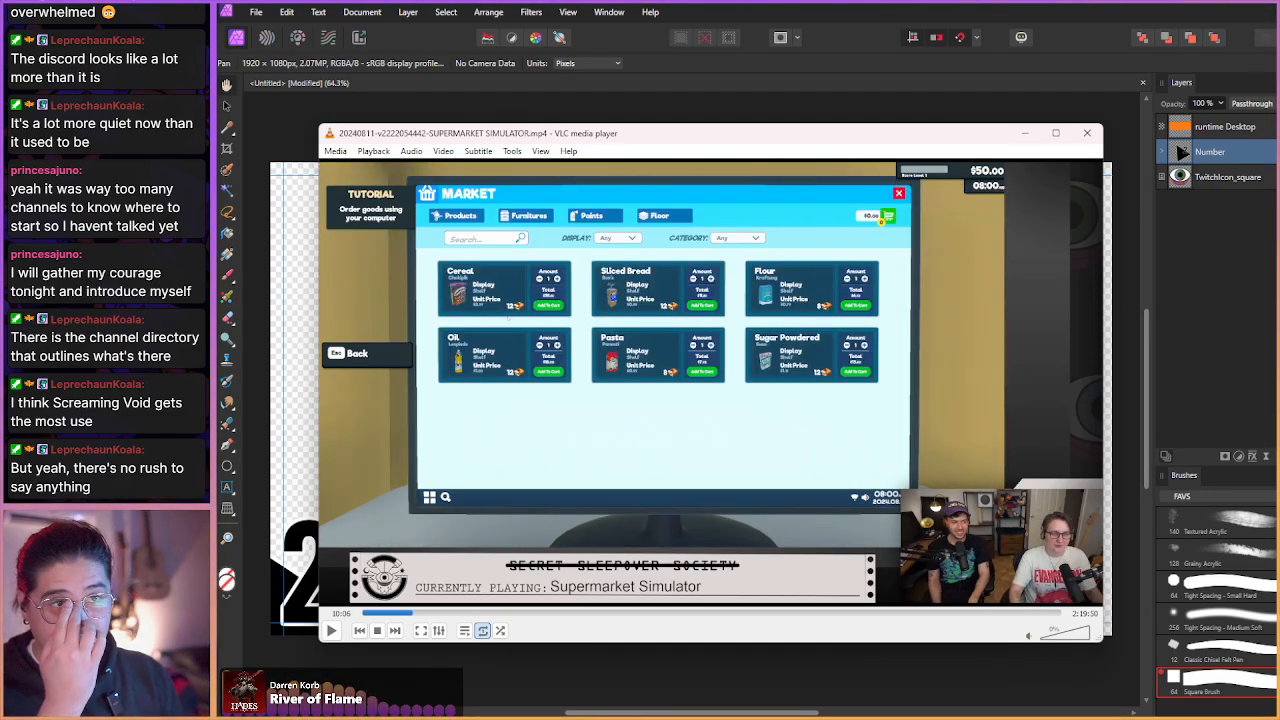
key(shift+Right)
key(shift+Right)
key(shift+Right)
key(shift+Right)
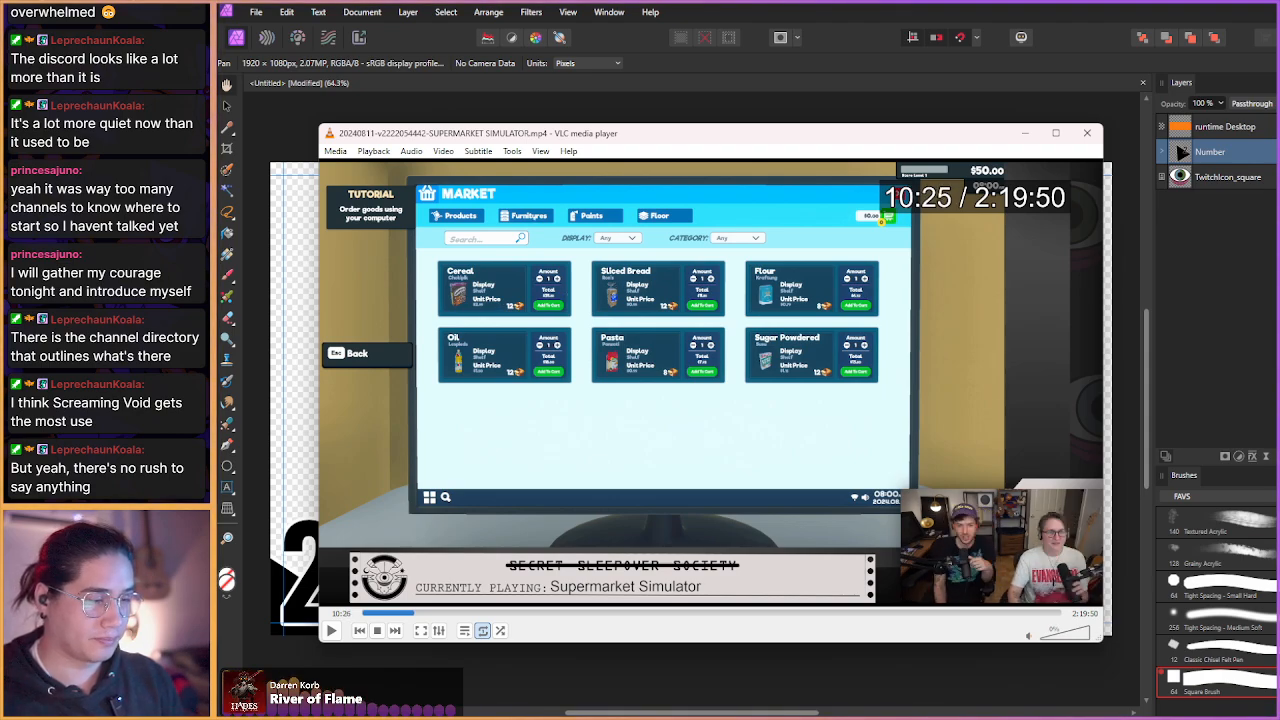
key(shift+Right)
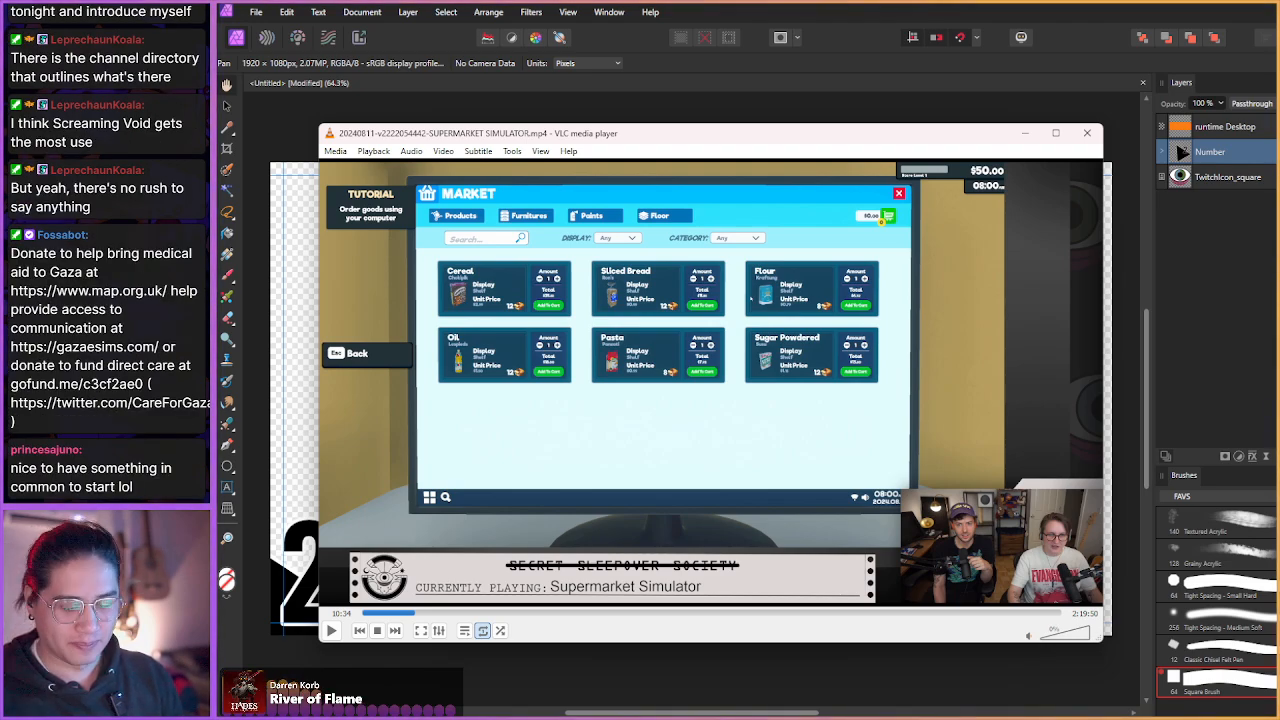
key(shift+Right)
key(shift+Right)
key(shift+Right)
key(shift+Right)
key(shift+Right)
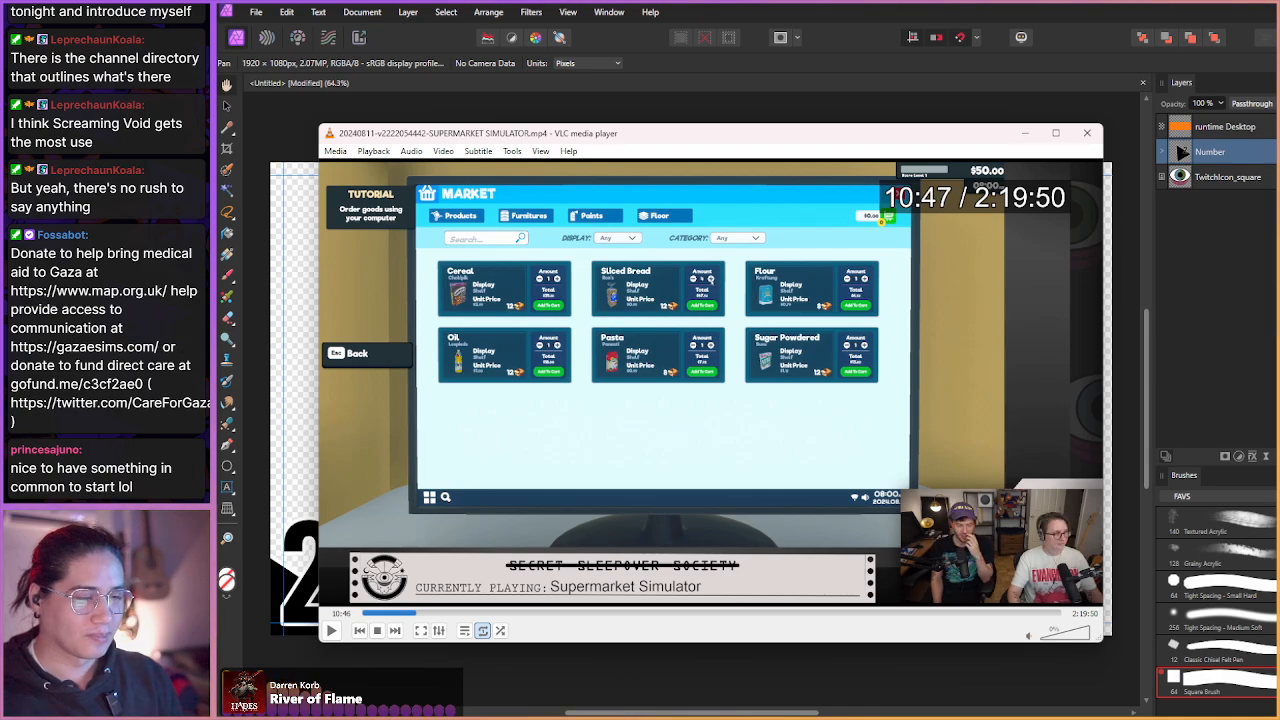
key(shift+Right)
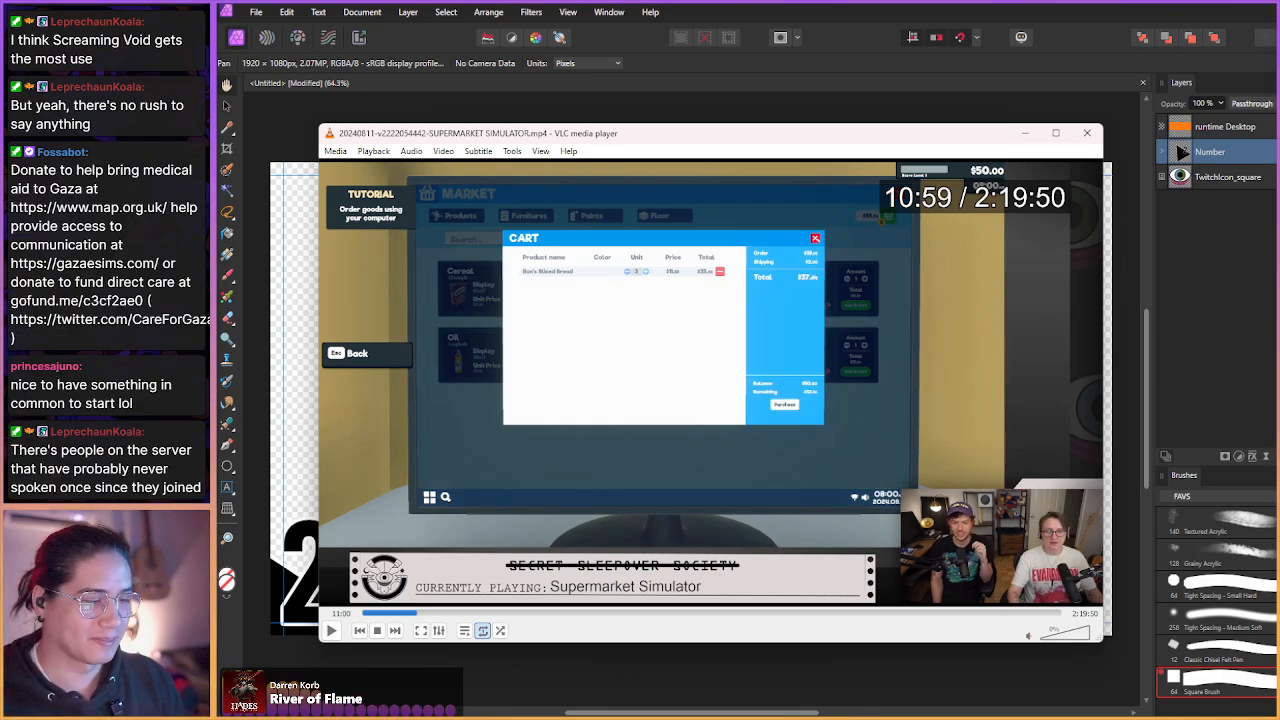
key(shift+Right)
key(shift+Right)
key(shift+Right)
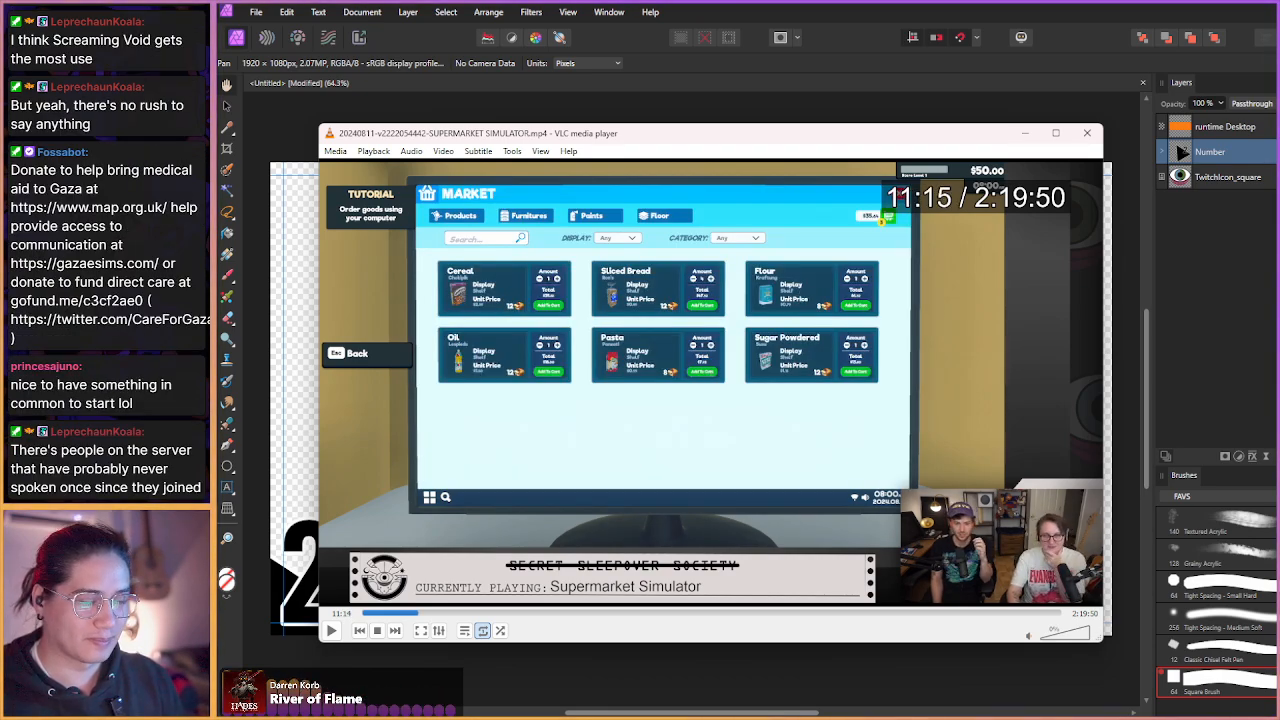
- Skim the section where bread and flour are stocked on the store shelves, up to about 12:27
key(shift+Right)
key(shift+Right)
key(shift+Right)
key(shift+Right)
key(shift+Right)
key(shift+Right)
key(shift+Right)
key(shift+Right)
key(shift+Right)
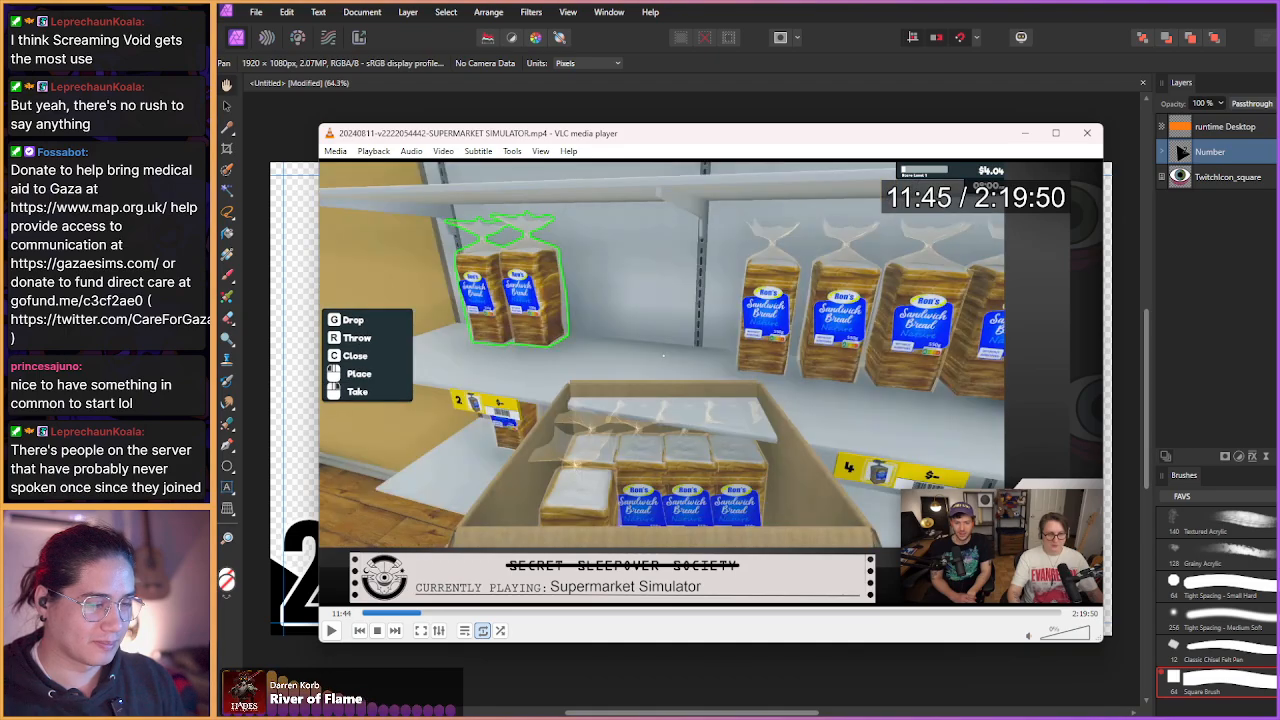
key(shift+Right)
key(shift+Right)
key(shift+Right)
key(shift+Right)
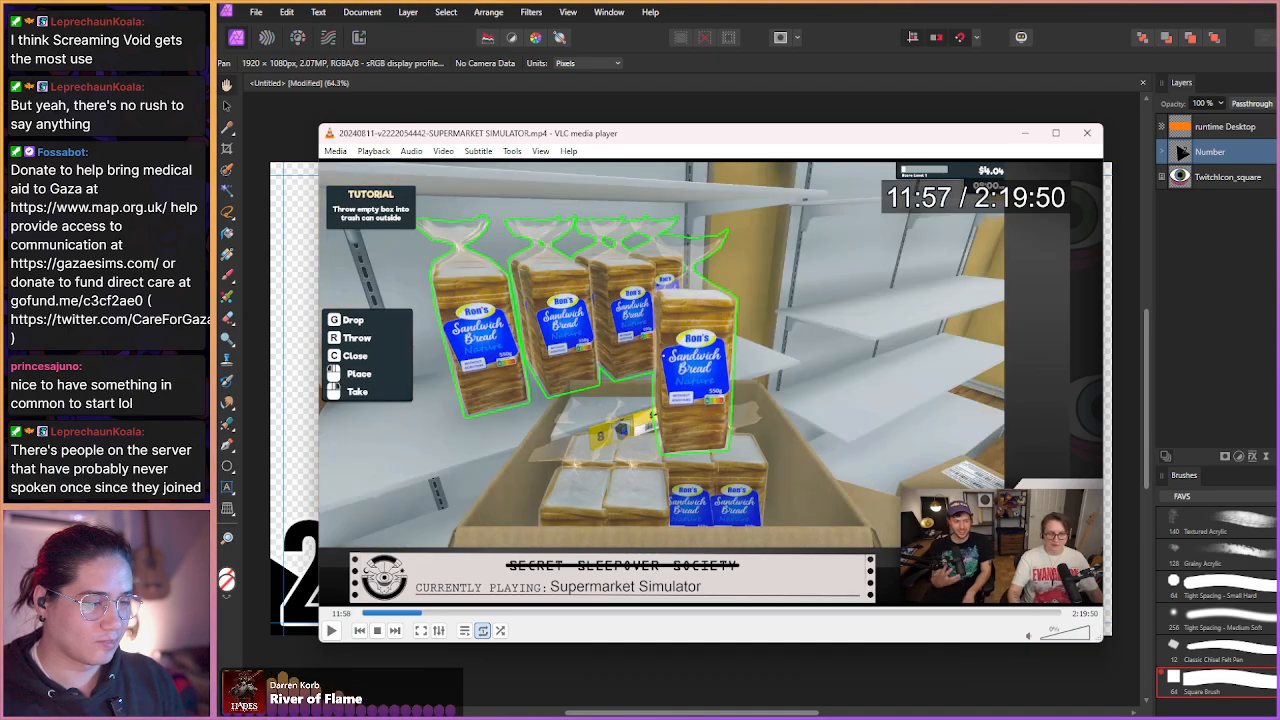
key(shift+Right)
key(shift+Right)
key(shift+Right)
key(shift+Right)
key(shift+Right)
key(shift+Right)
key(shift+Right)
key(shift+Right)
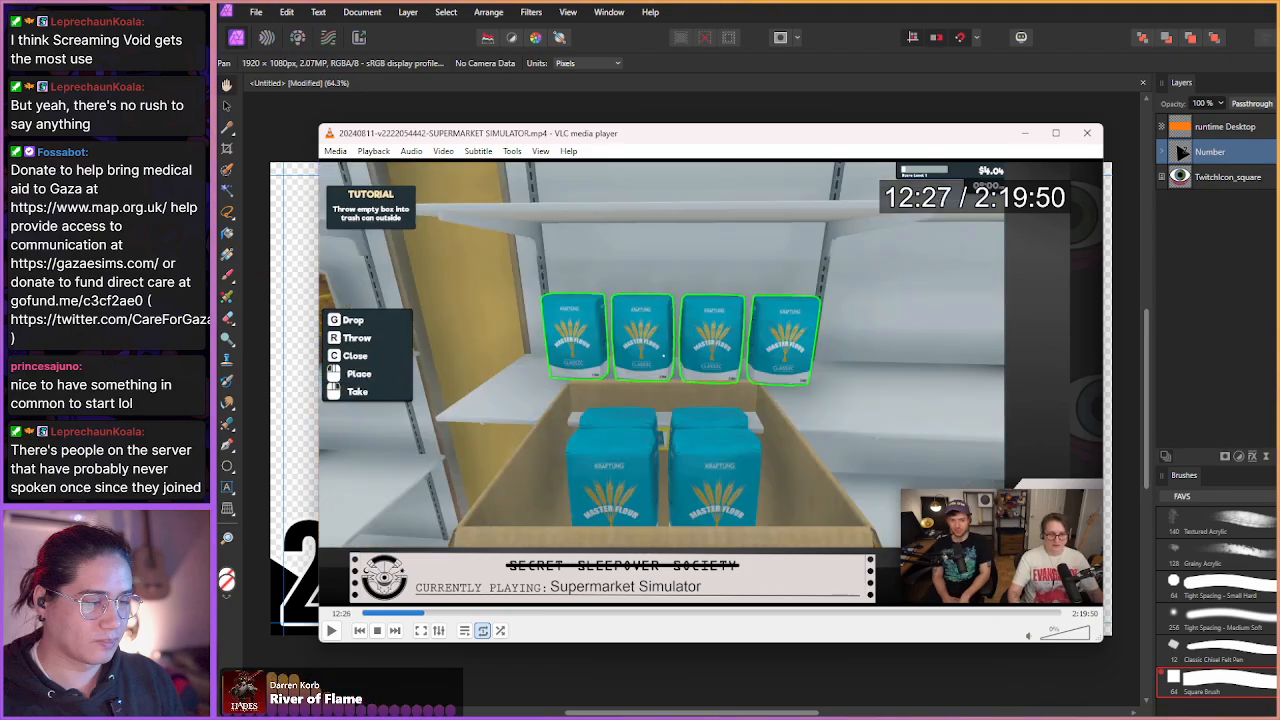
- Skim the section outside on the street, past the passing pedestrian to the empty box being carried out, up to about 12:59
key(shift+Right)
key(shift+Right)
key(shift+Right)
key(shift+Right)
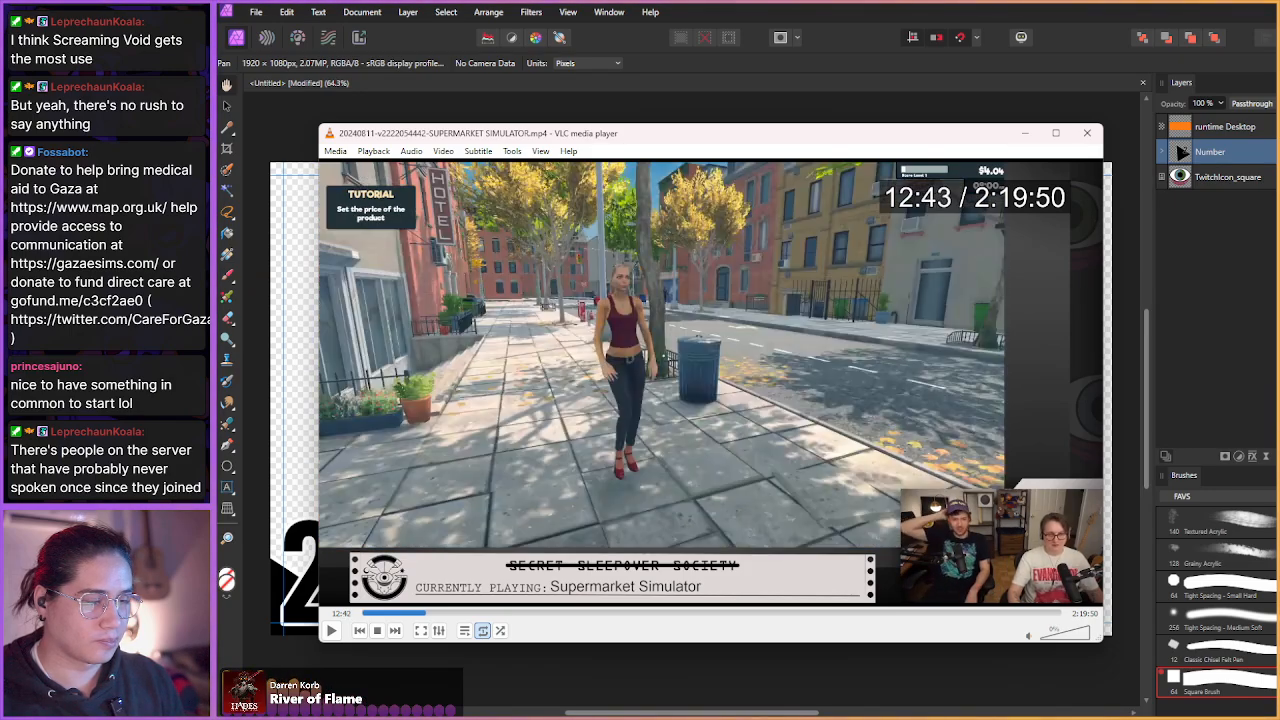
key(shift+Right)
key(shift+Right)
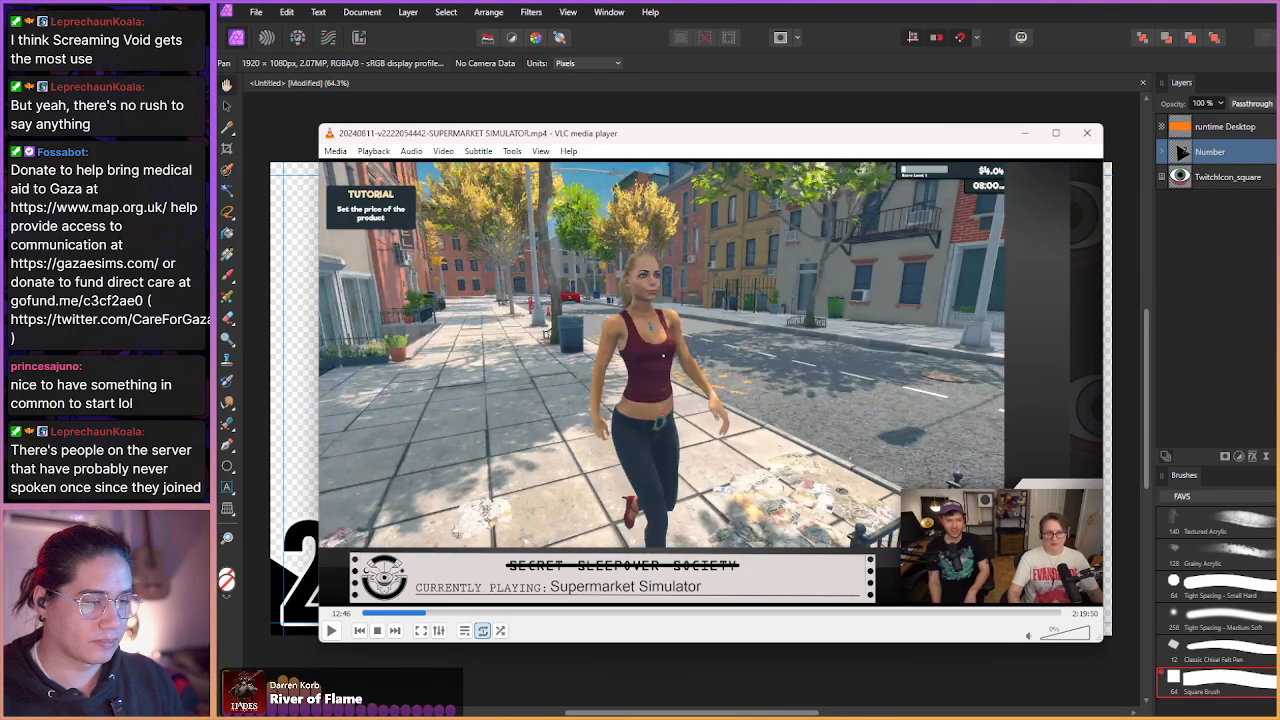
key(shift+Right)
key(shift+Right)
key(shift+Right)
key(shift+Right)
key(shift+Right)
key(shift+Right)
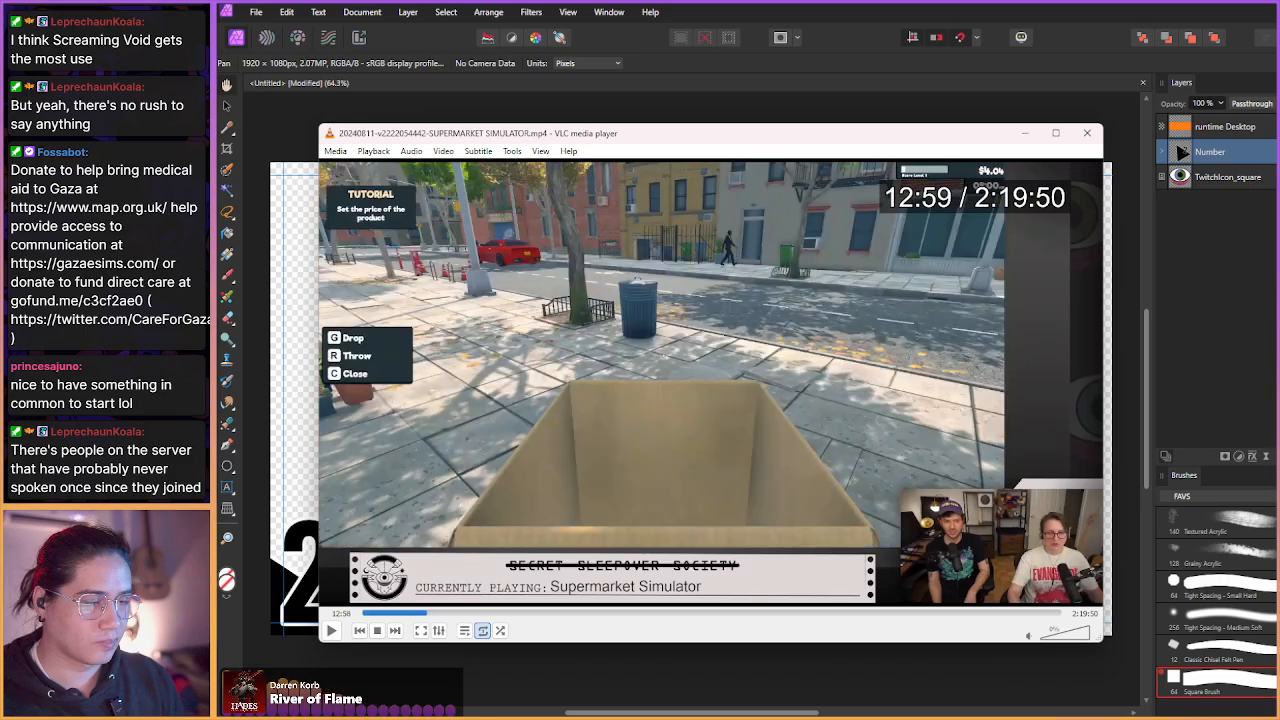
- Skim the section where the sliced bread's price is entered at the shelf, up to about 13:27
key(shift+Right)
key(shift+Right)
key(shift+Right)
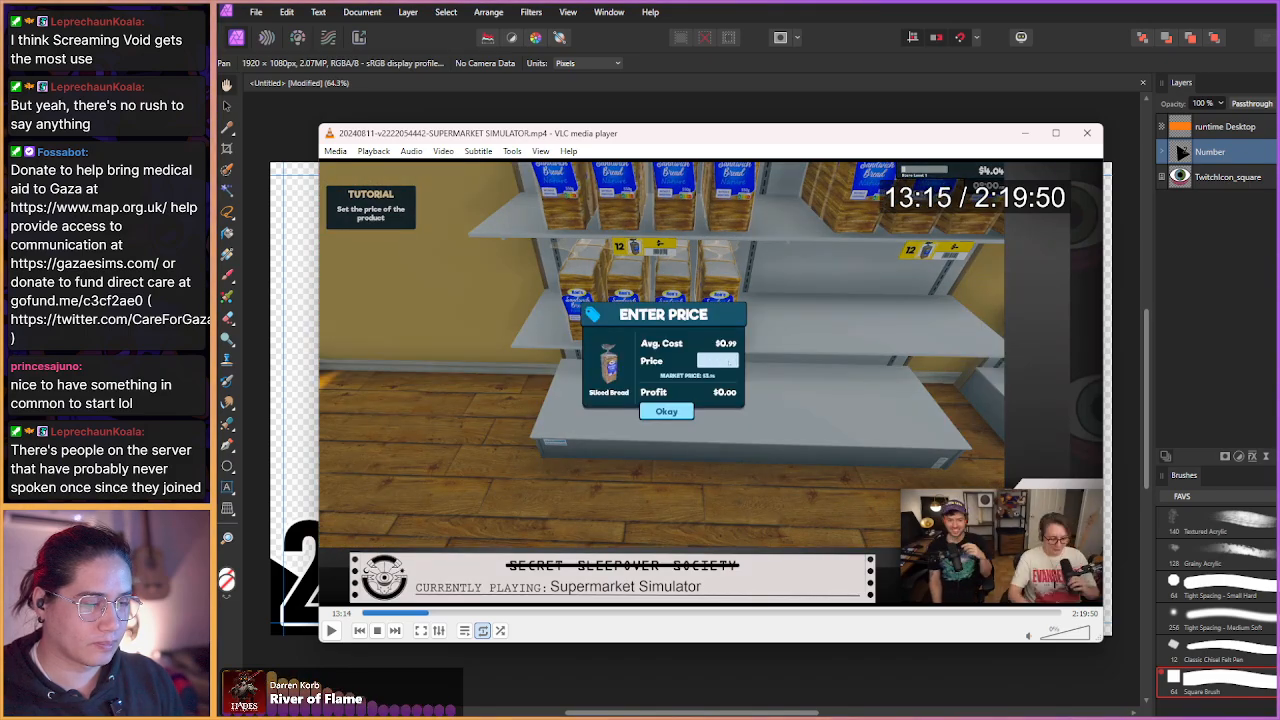
key(shift+Right)
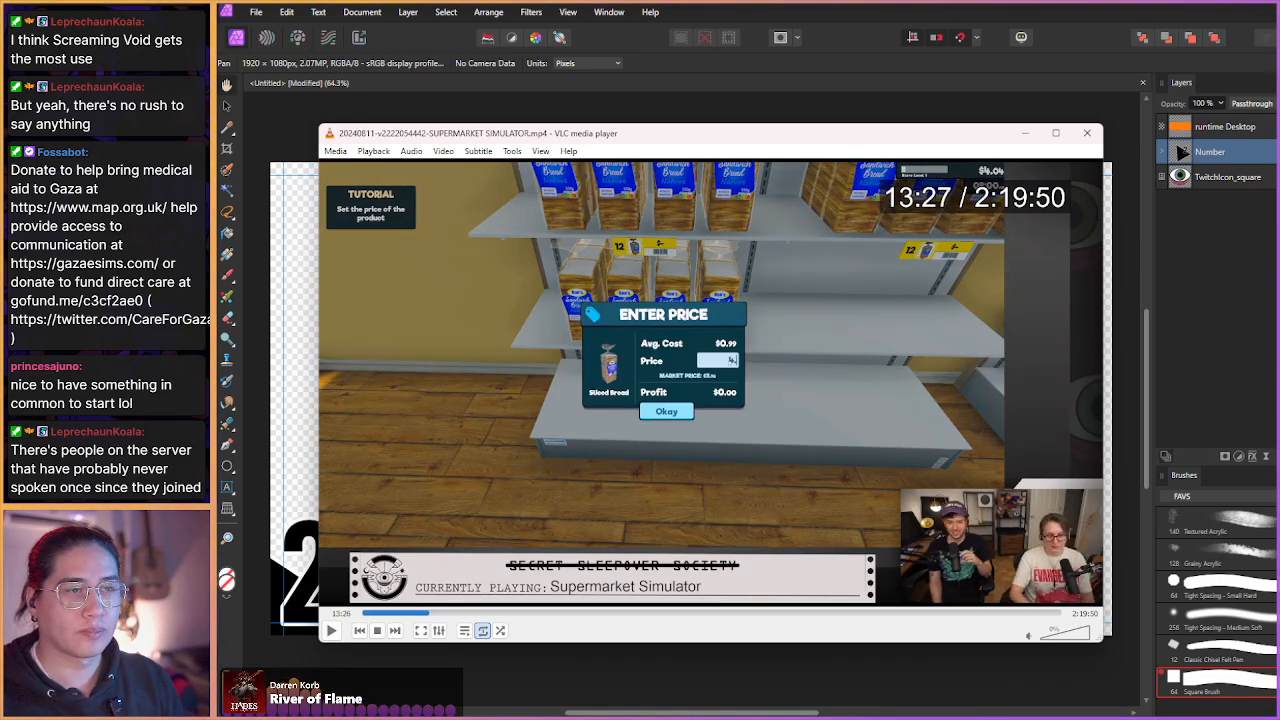
- Skip ahead in larger jumps to the first customer's checkout at about 14:26
key(alt+Right)
key(alt+Right)
key(alt+Right)
key(alt+Right)
key(alt+Right)
key(alt+Right)
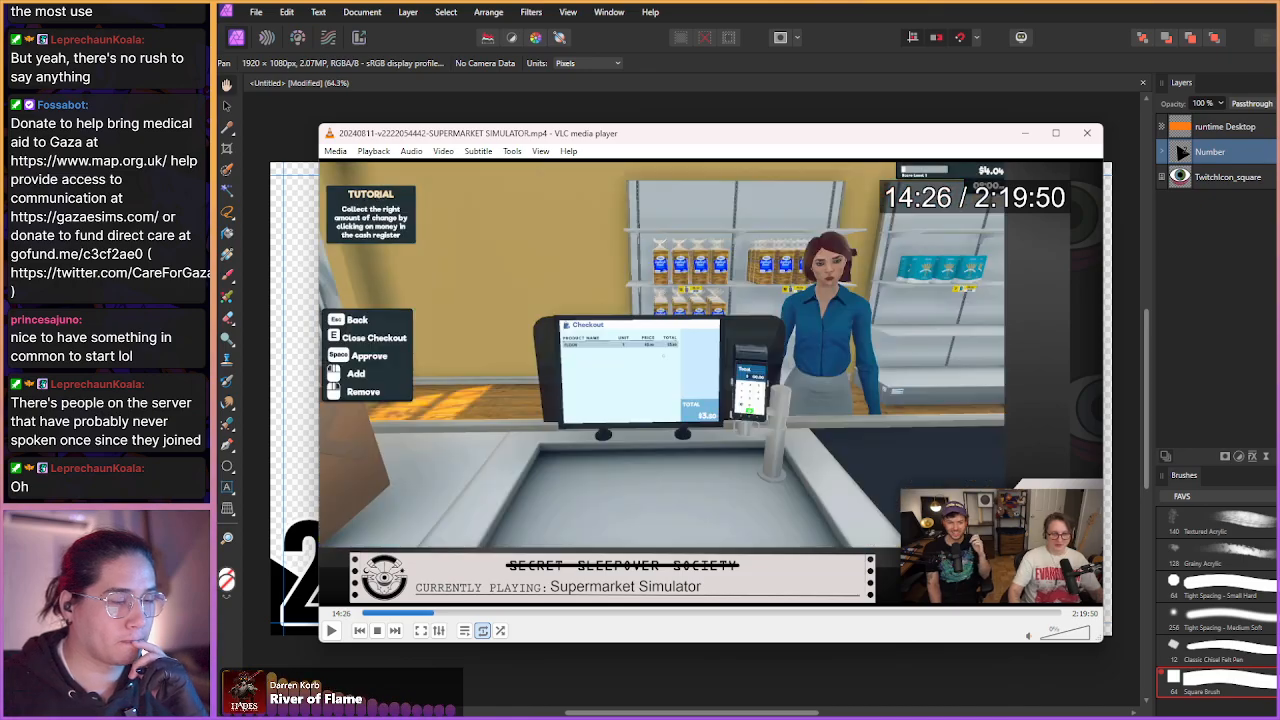
- Skim the first customer's cash checkout and the wait for the second customer, up to about 14:45
key(shift+Right)
key(shift+Right)
key(shift+Right)
key(shift+Right)
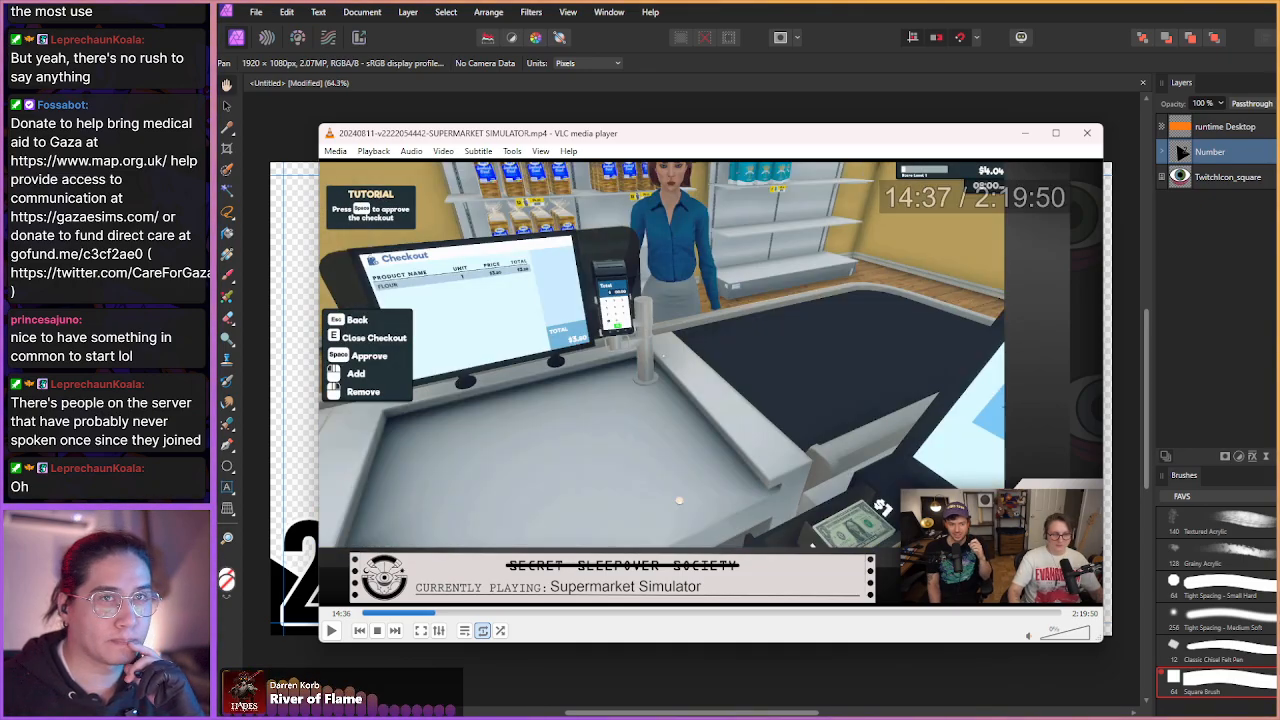
key(shift+Right)
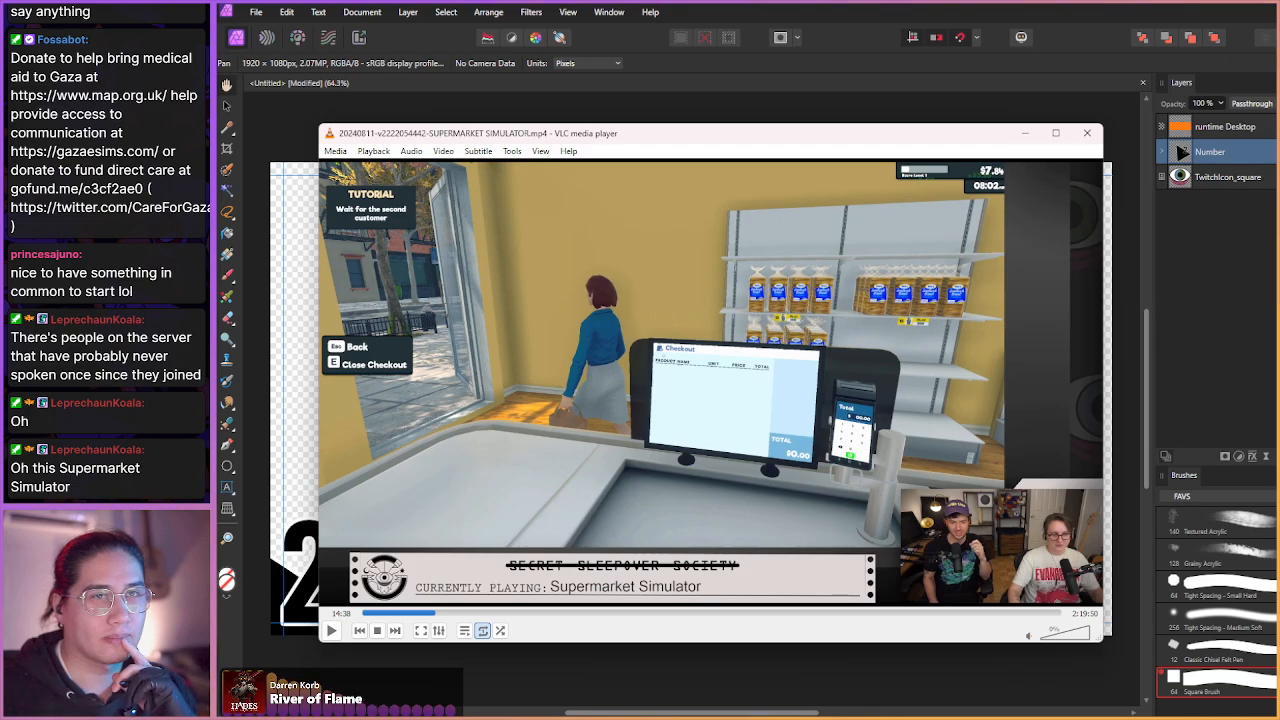
key(shift+Right)
key(shift+Right)
key(shift+Right)
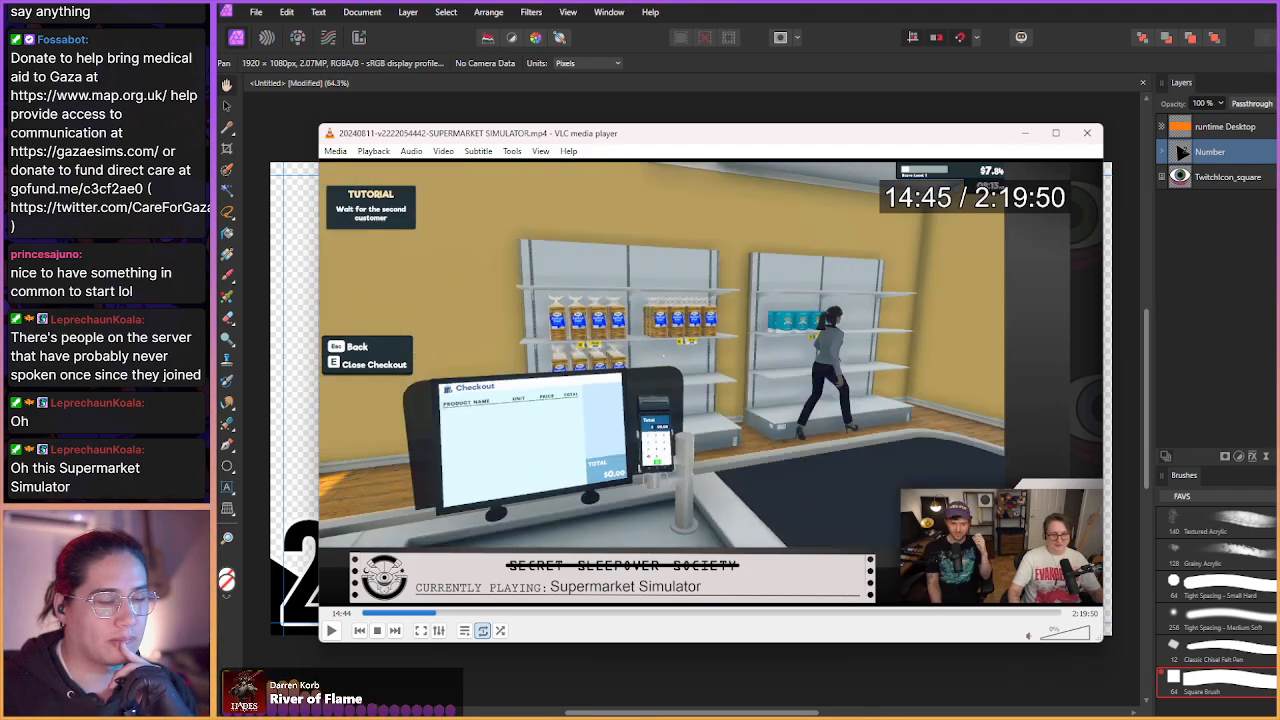
- Skim the following flour checkouts from 14:45 onward, reaching the tenth-checkout stage at about 17:32
key(shift+Right)
key(shift+Right)
key(shift+Right)
key(shift+Right)
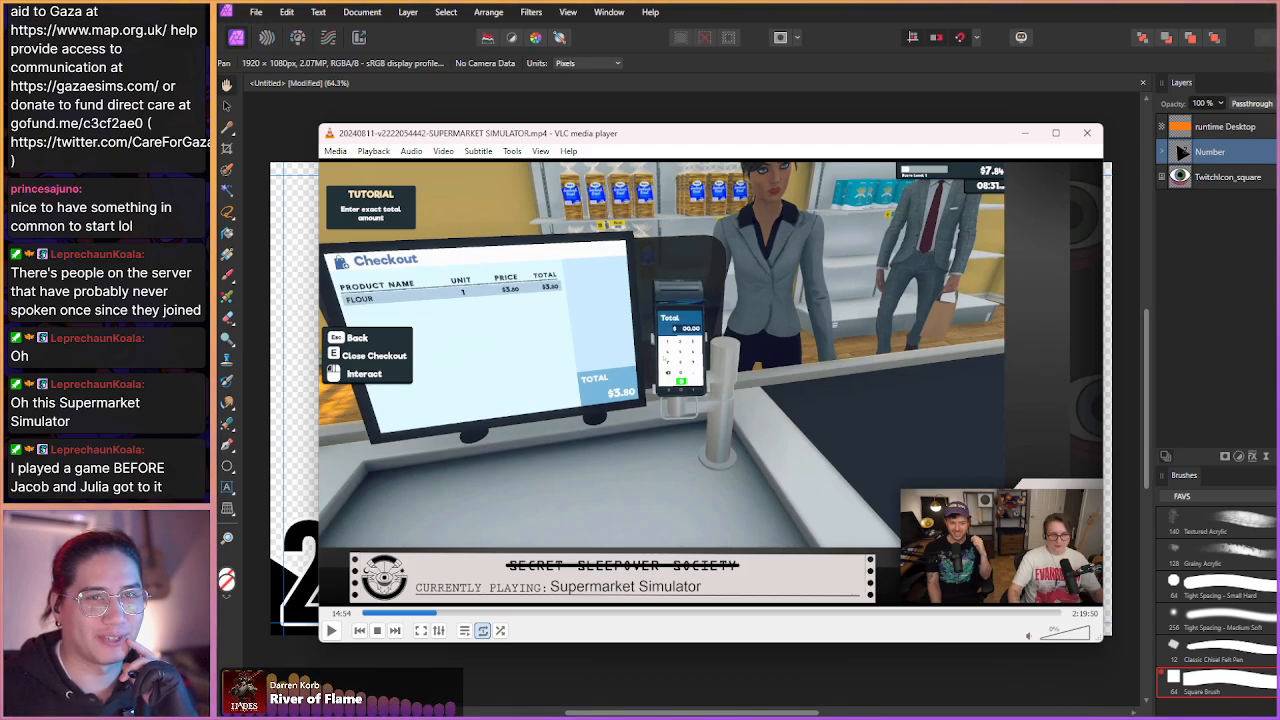
key(shift+Right)
key(shift+Right)
key(shift+Right)
key(shift+Right)
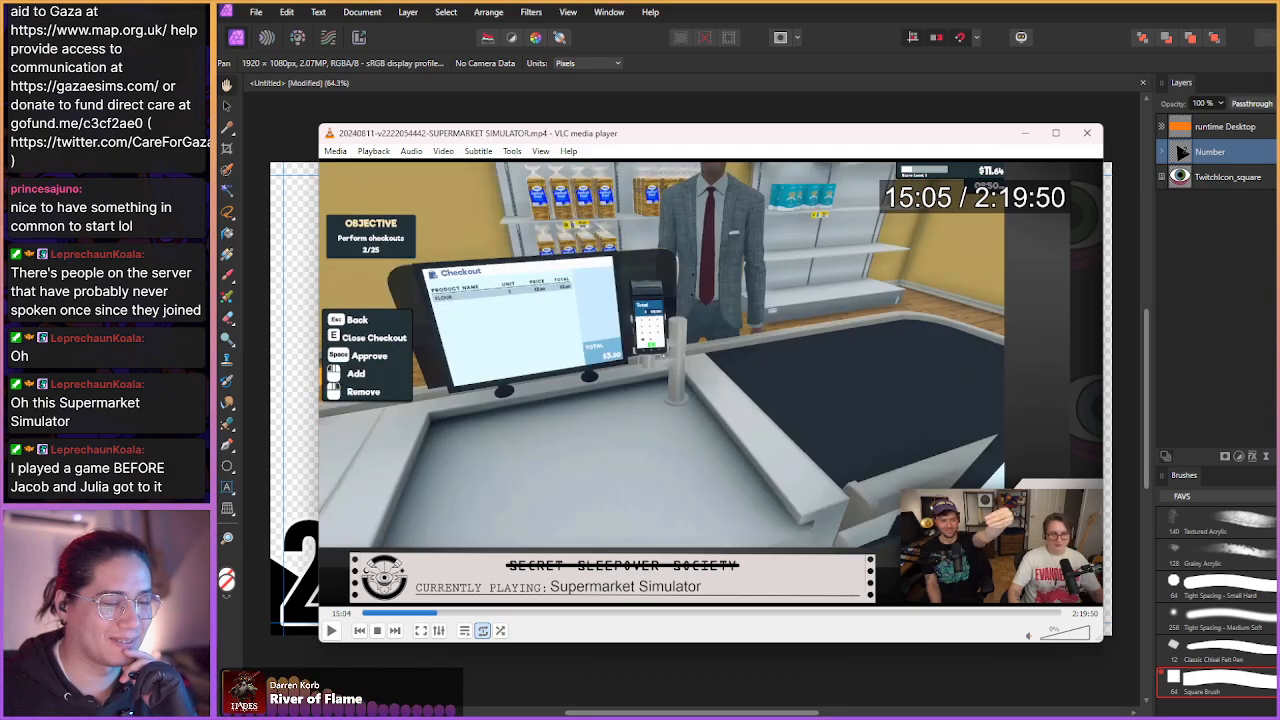
key(shift+Right)
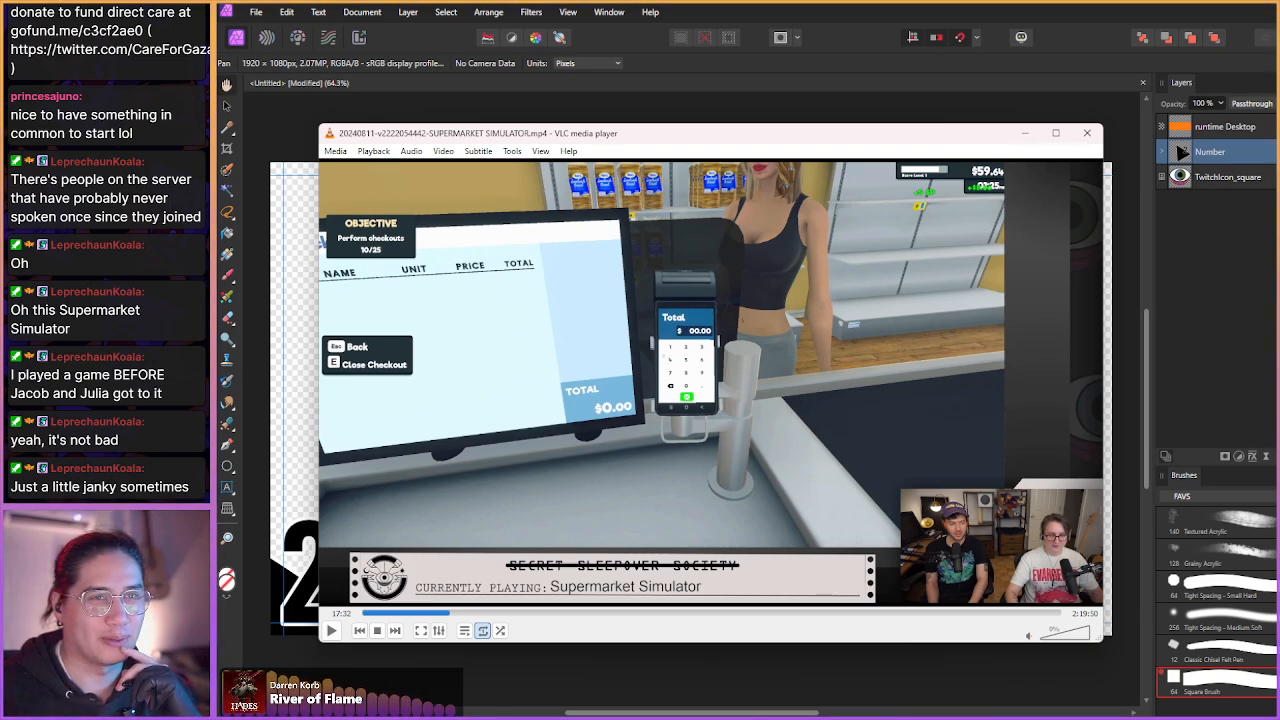
- Skim the register scenes from about 17:32 to the open cash drawer at about 18:03
key(shift+Right)
key(shift+Right)
key(shift+Right)
key(shift+Right)
key(shift+Right)
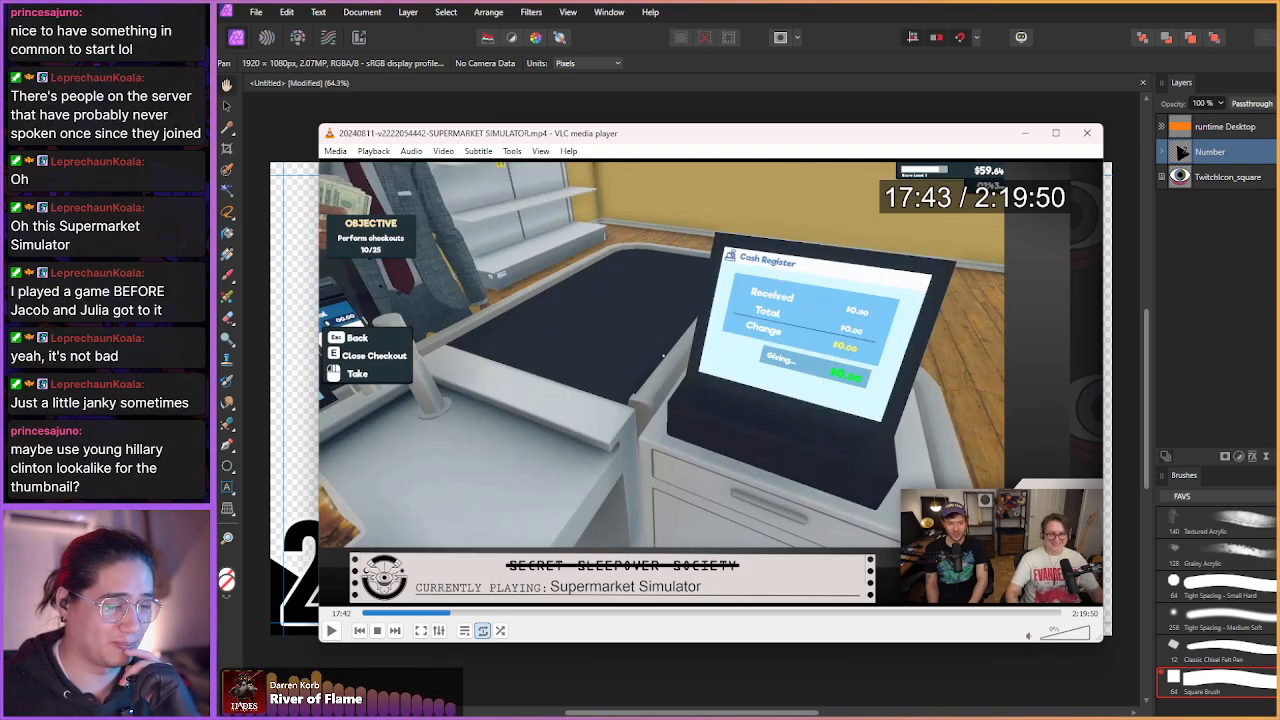
key(shift+Right)
key(shift+Right)
key(shift+Right)
key(shift+Right)
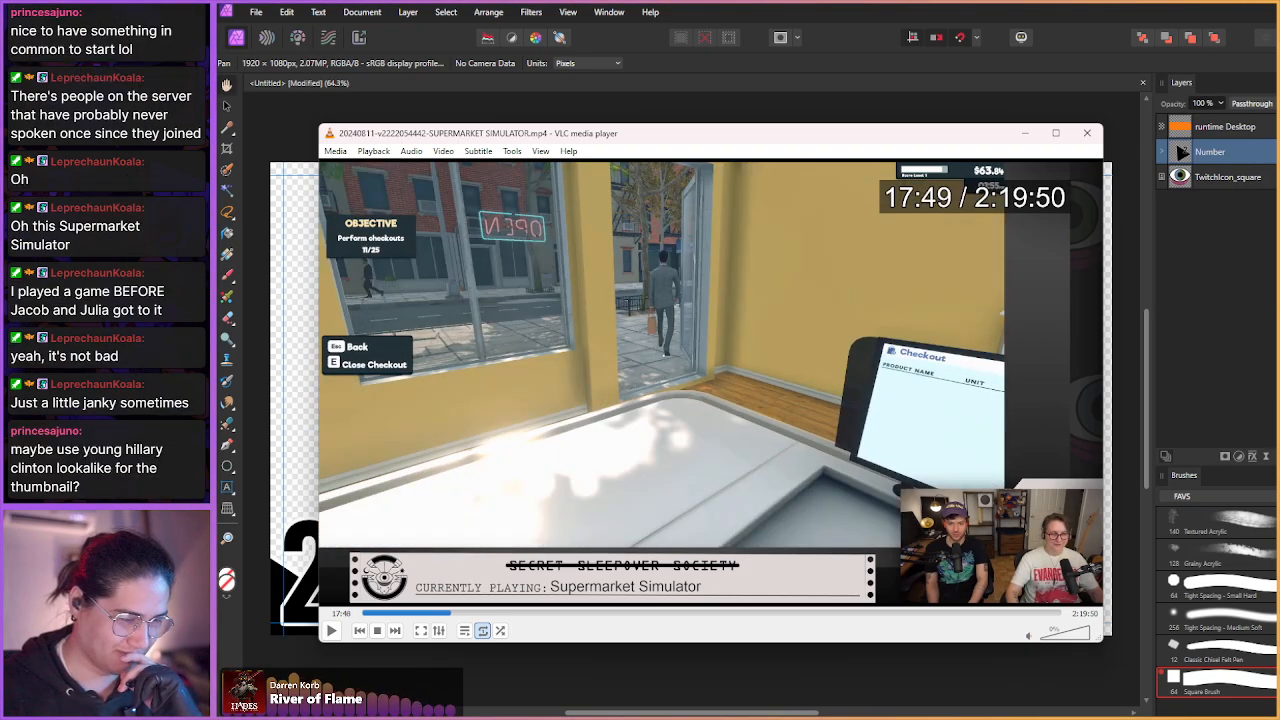
key(shift+Right)
key(shift+Right)
key(shift+Right)
key(shift+Right)
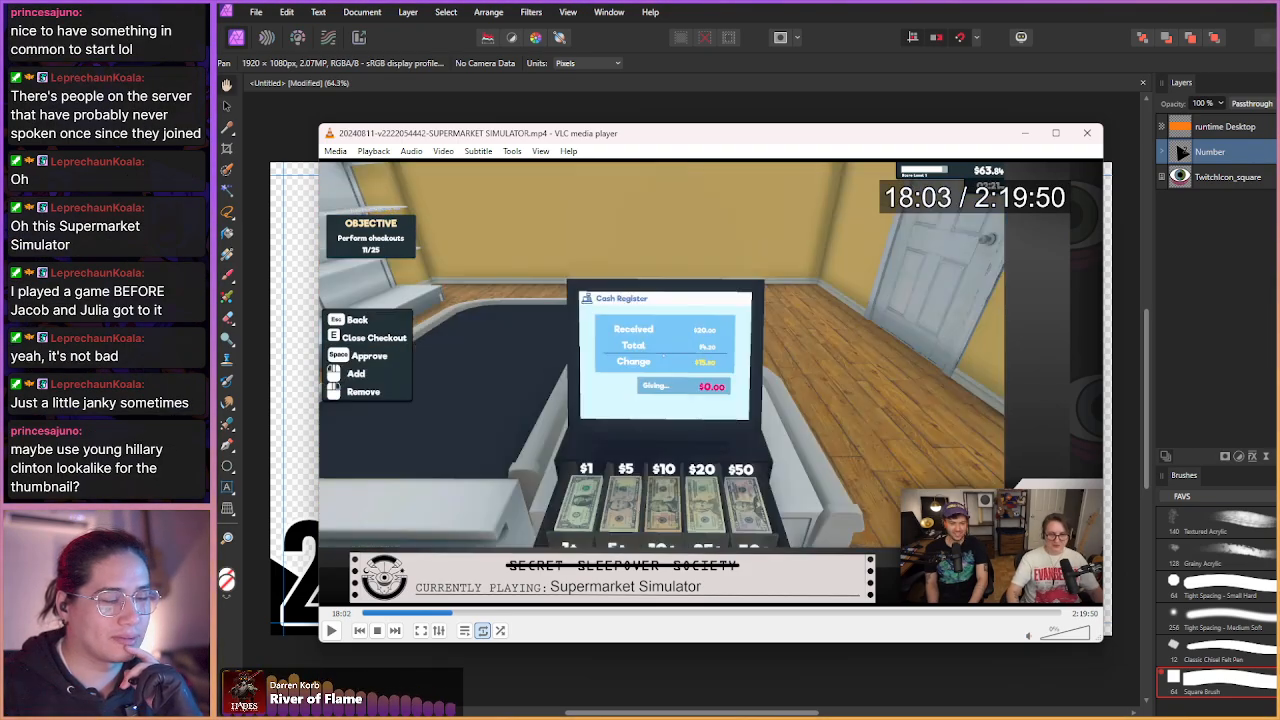
- Skim past the orange-suited customer buying bread to the view of the store entrance at about 18:37
key(shift+Right)
key(shift+Right)
key(shift+Right)
key(shift+Right)
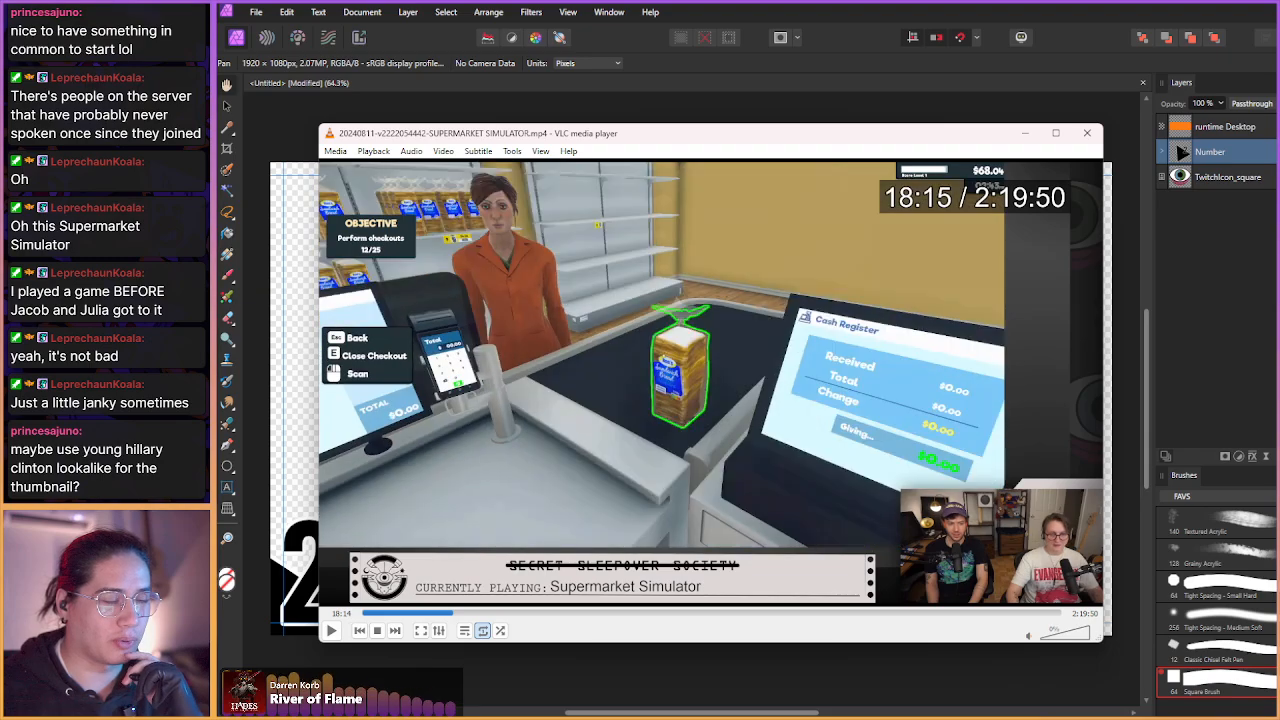
key(shift+Right)
key(shift+Right)
key(shift+Right)
key(shift+Right)
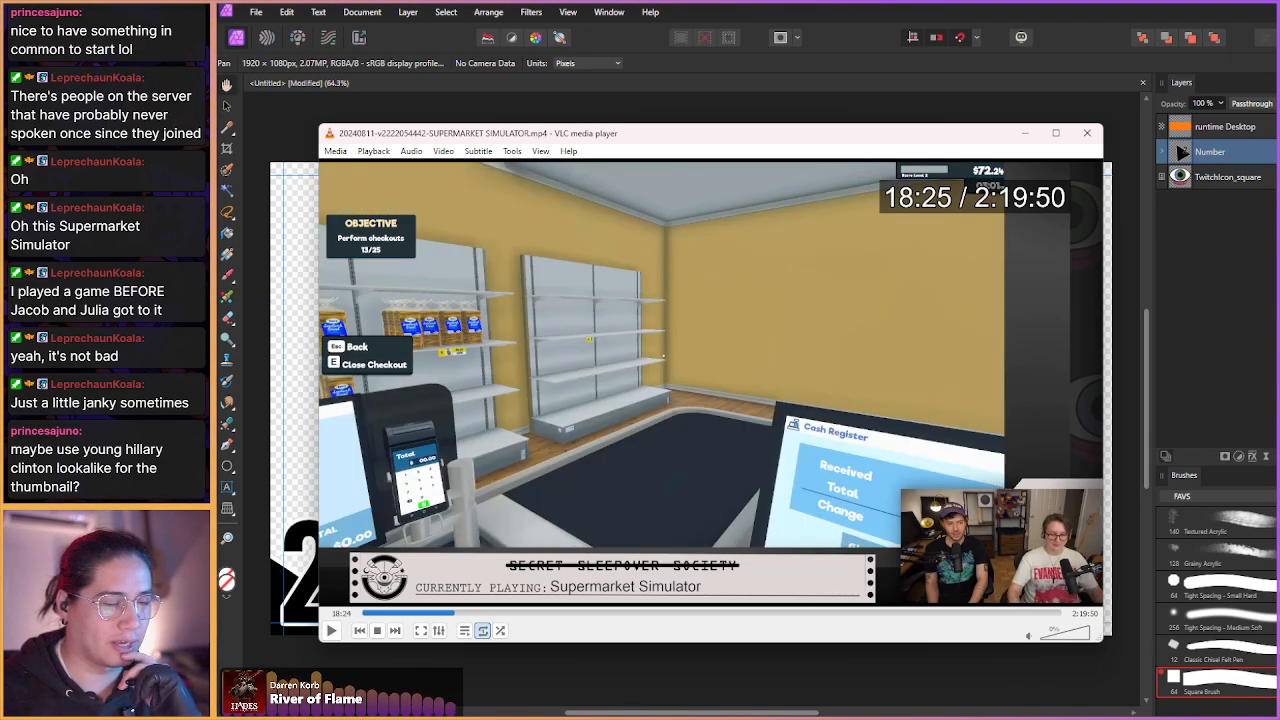
key(shift+Right)
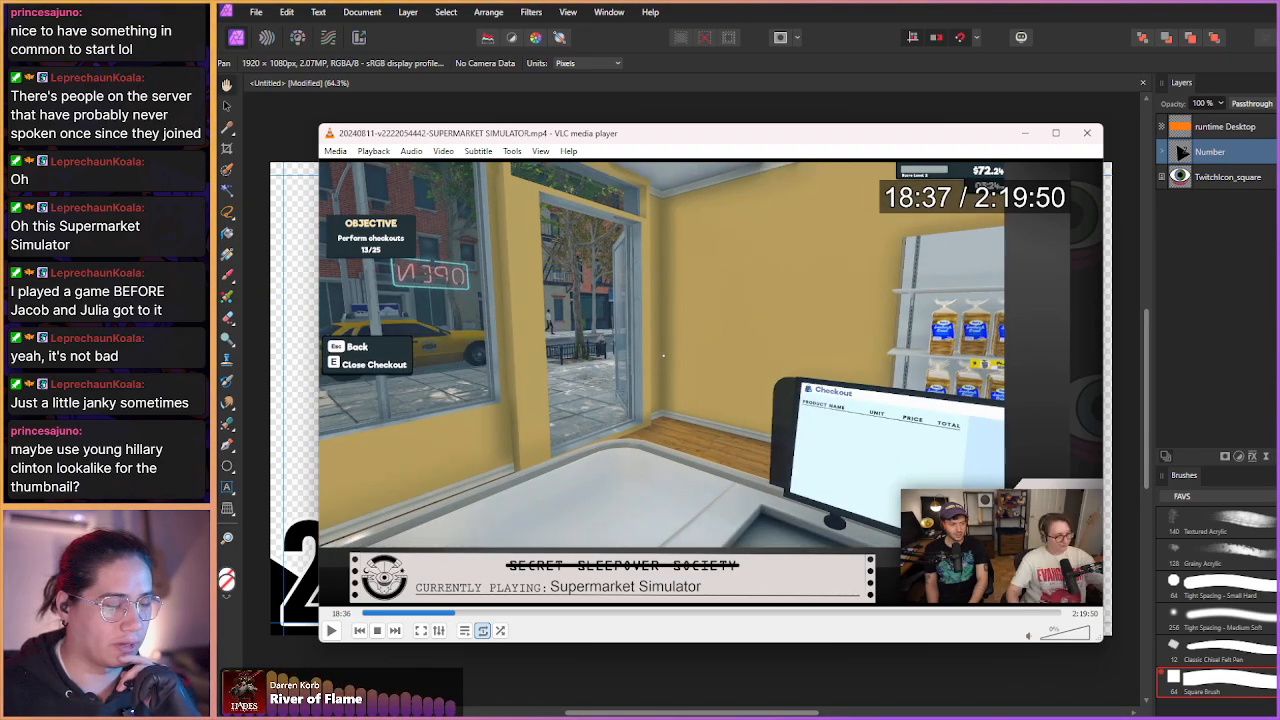
- Skim the wait at the entrance and the next cash checkouts, up to about 19:11
key(shift+Right)
key(shift+Right)
key(shift+Right)
key(shift+Right)
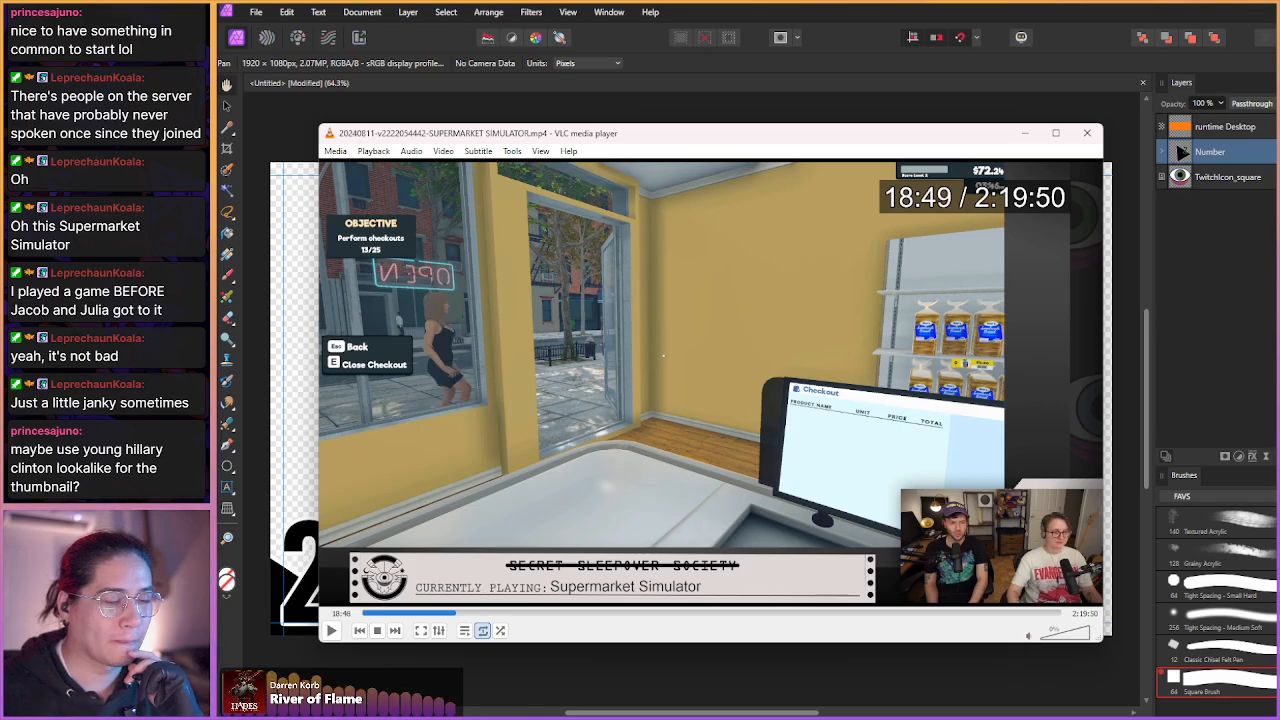
key(shift+Right)
key(shift+Right)
key(shift+Right)
key(shift+Right)
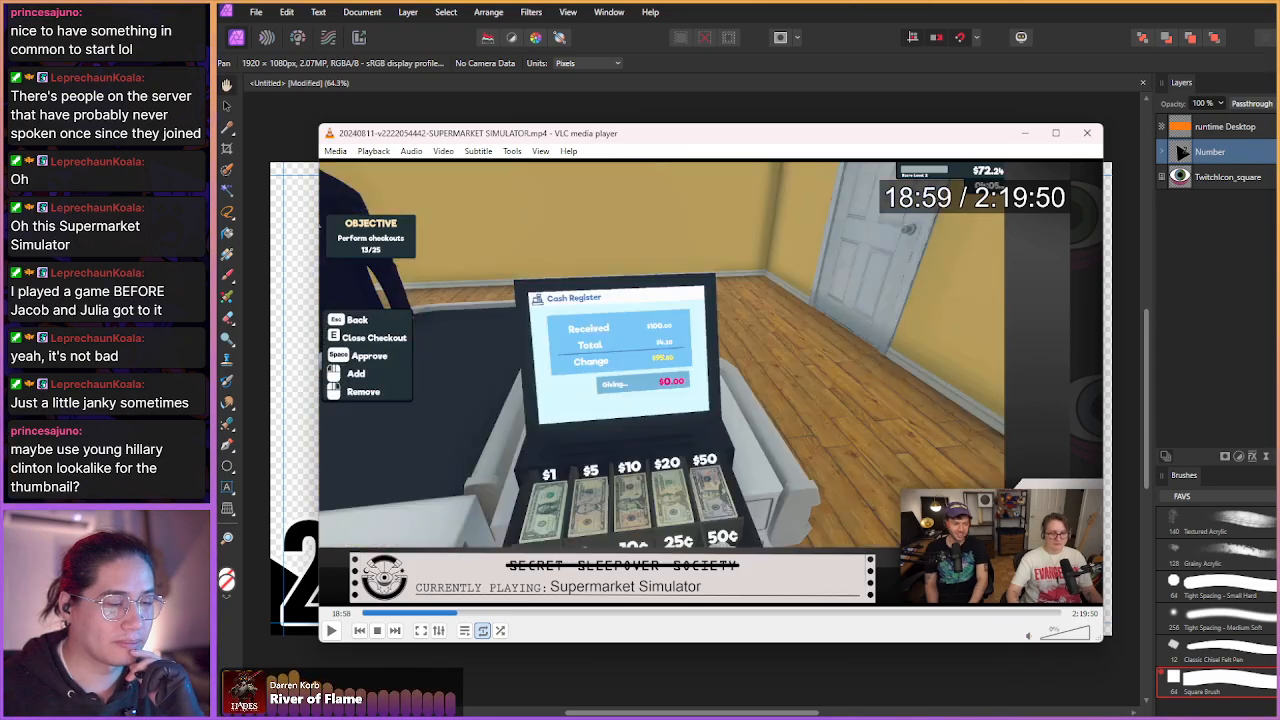
key(shift+Right)
key(shift+Right)
key(shift+Right)
key(shift+Right)
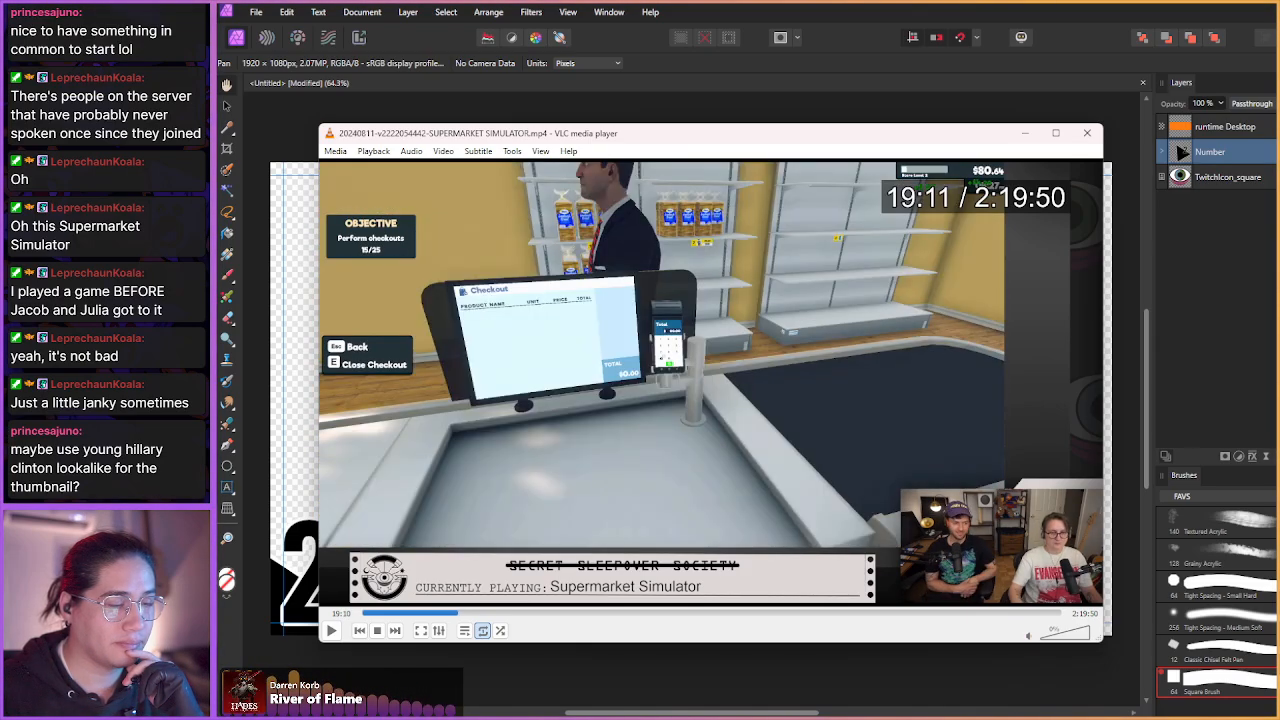
- Skim the next customers' visits from about 19:11 to the grey-suited man leaving the store at about 19:47
key(shift+Right)
key(shift+Right)
key(shift+Right)
key(shift+Right)
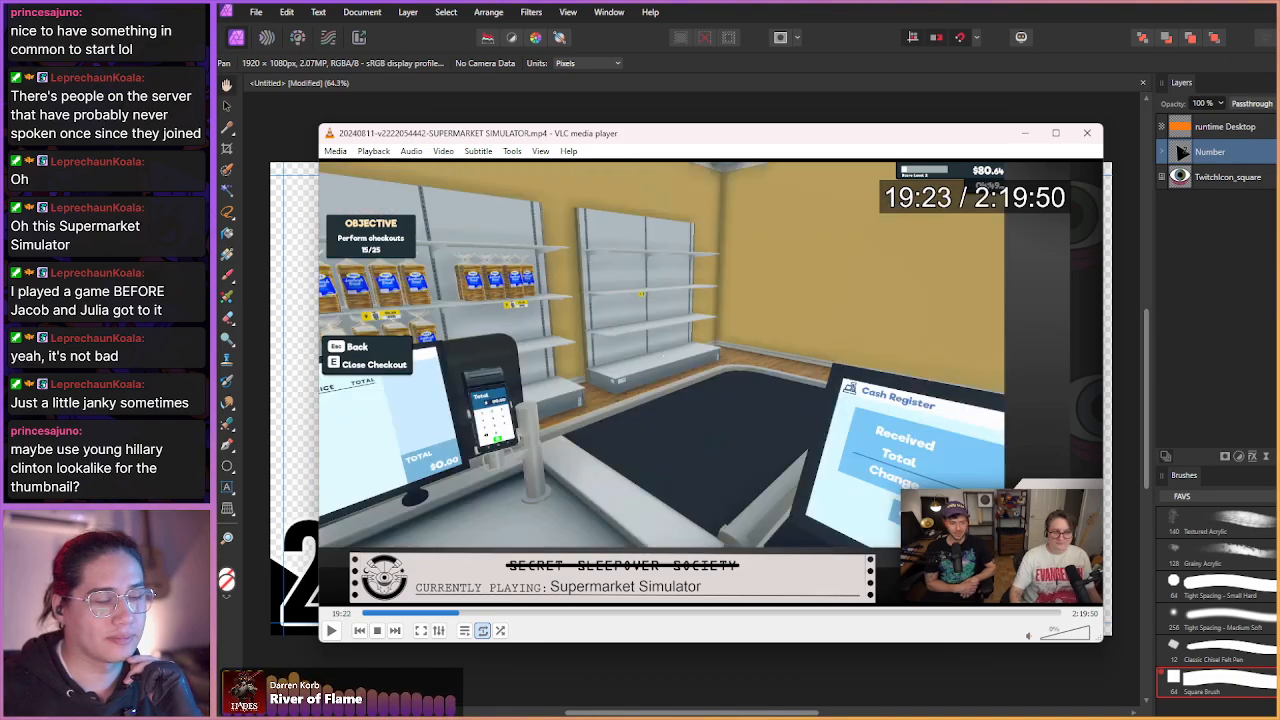
key(shift+Right)
key(shift+Right)
key(shift+Right)
key(shift+Right)
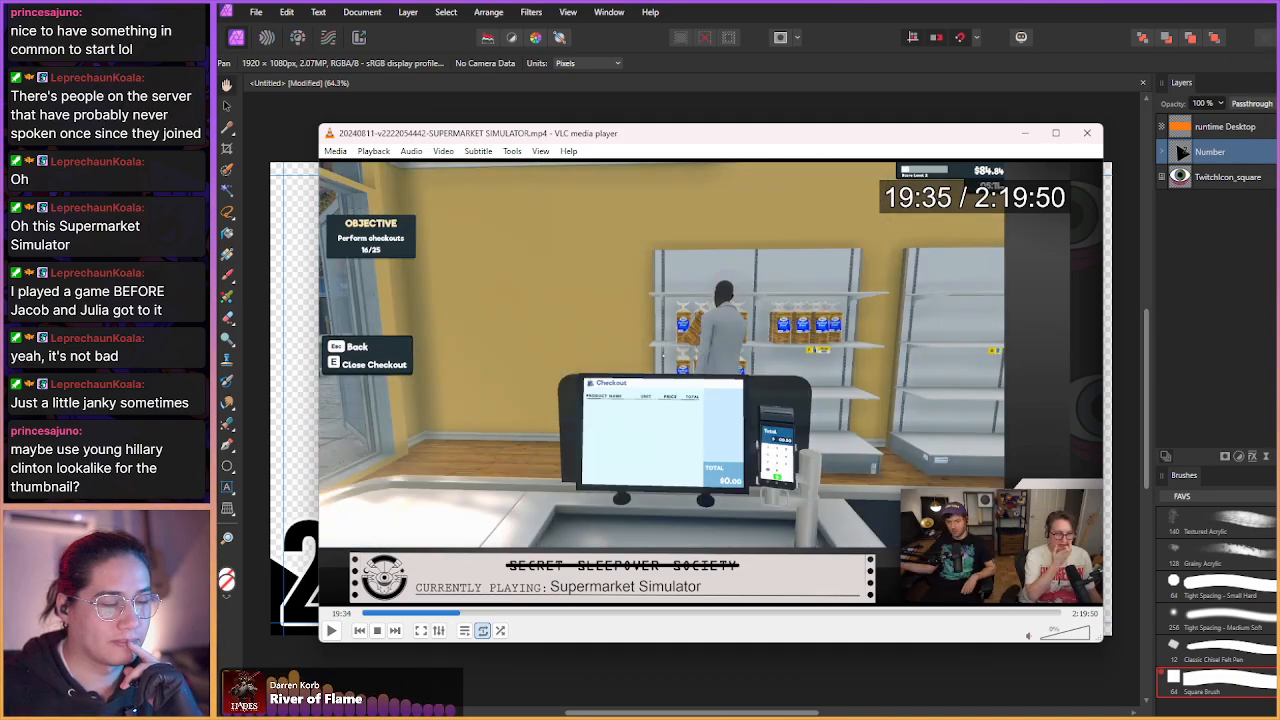
key(shift+Right)
key(shift+Right)
key(shift+Right)
key(shift+Right)
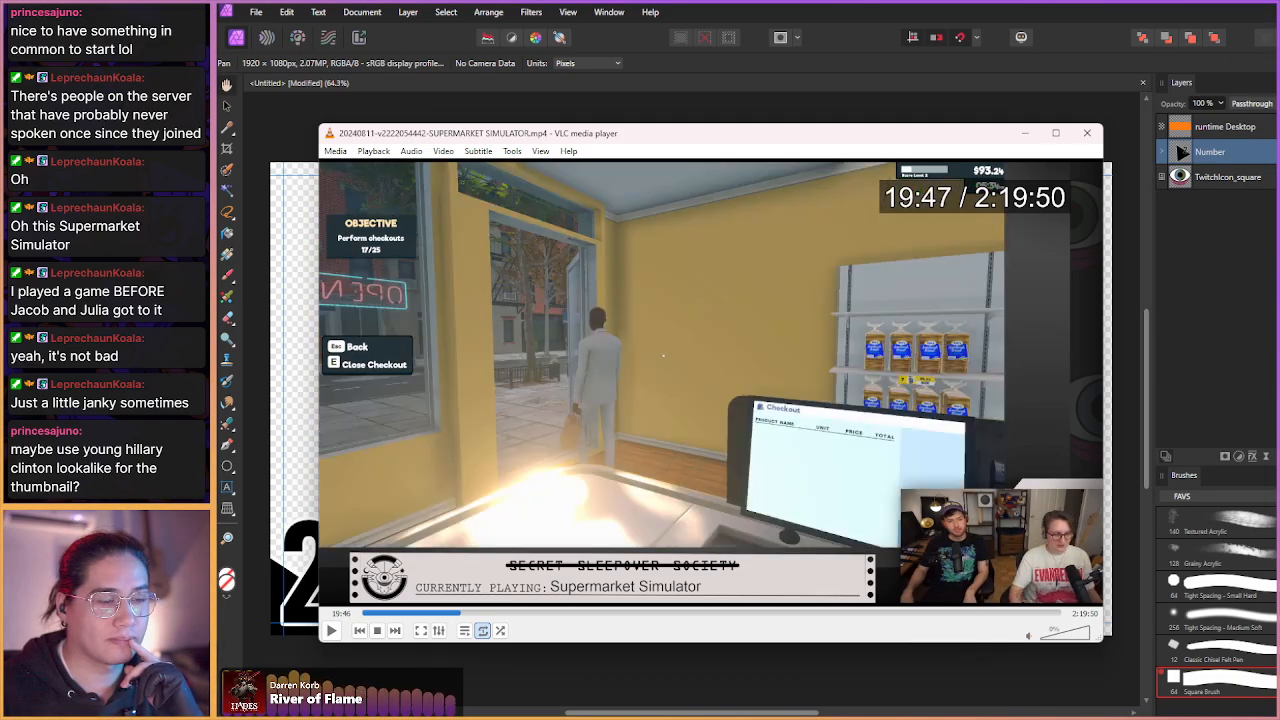
- Skim the card checkout of the customer in a vest and the evening wait at the entrance, up to about 20:19
key(shift+Right)
key(shift+Right)
key(shift+Right)
key(shift+Right)
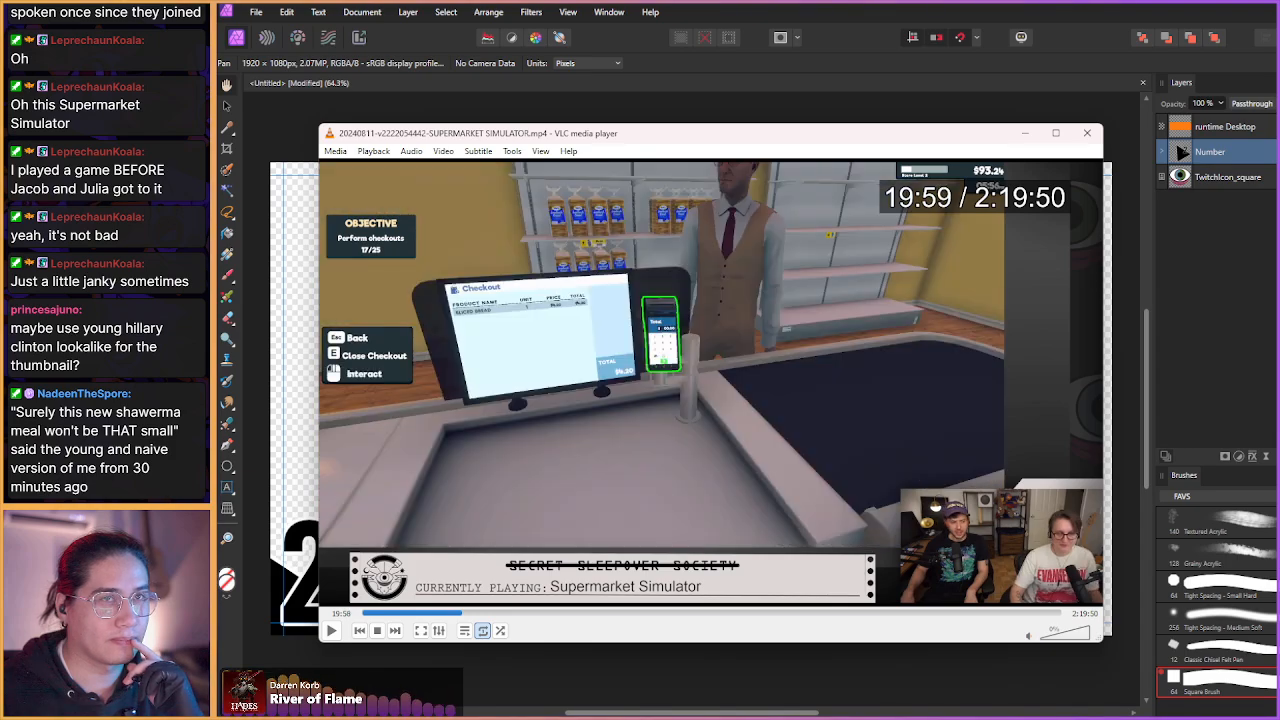
key(shift+Right)
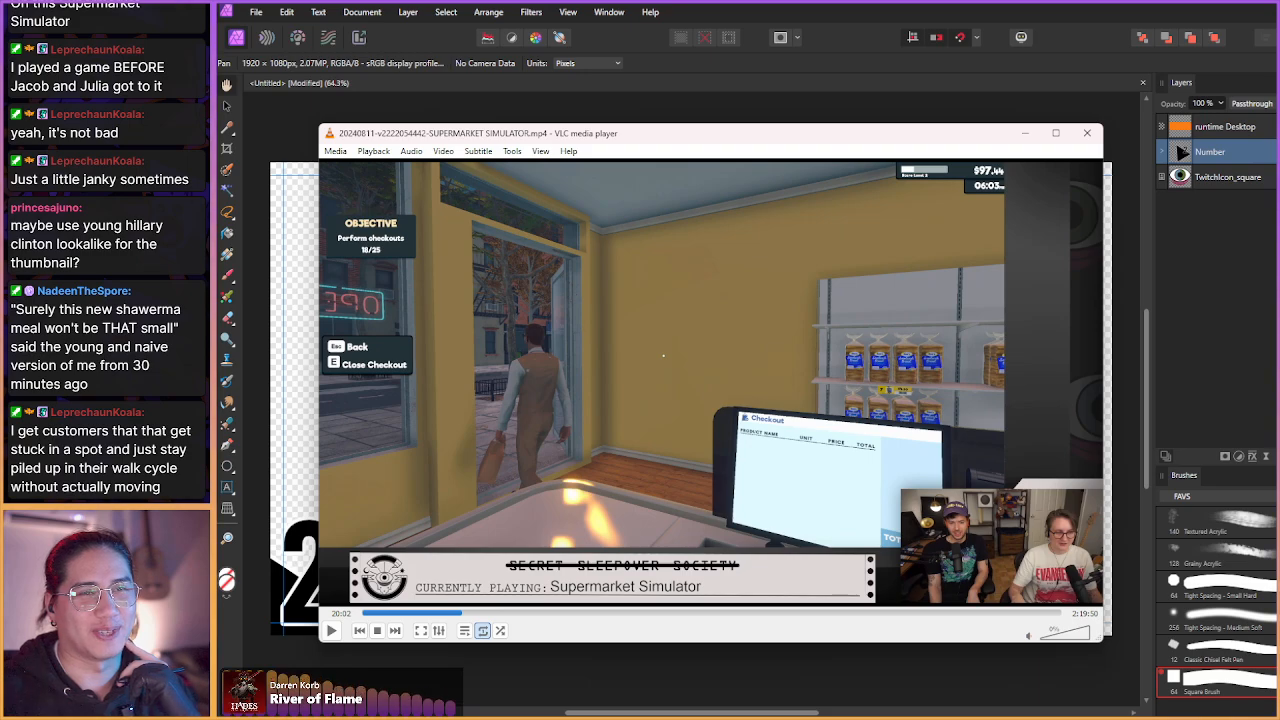
key(shift+Right)
key(shift+Right)
key(shift+Right)
key(shift+Right)
key(shift+Right)
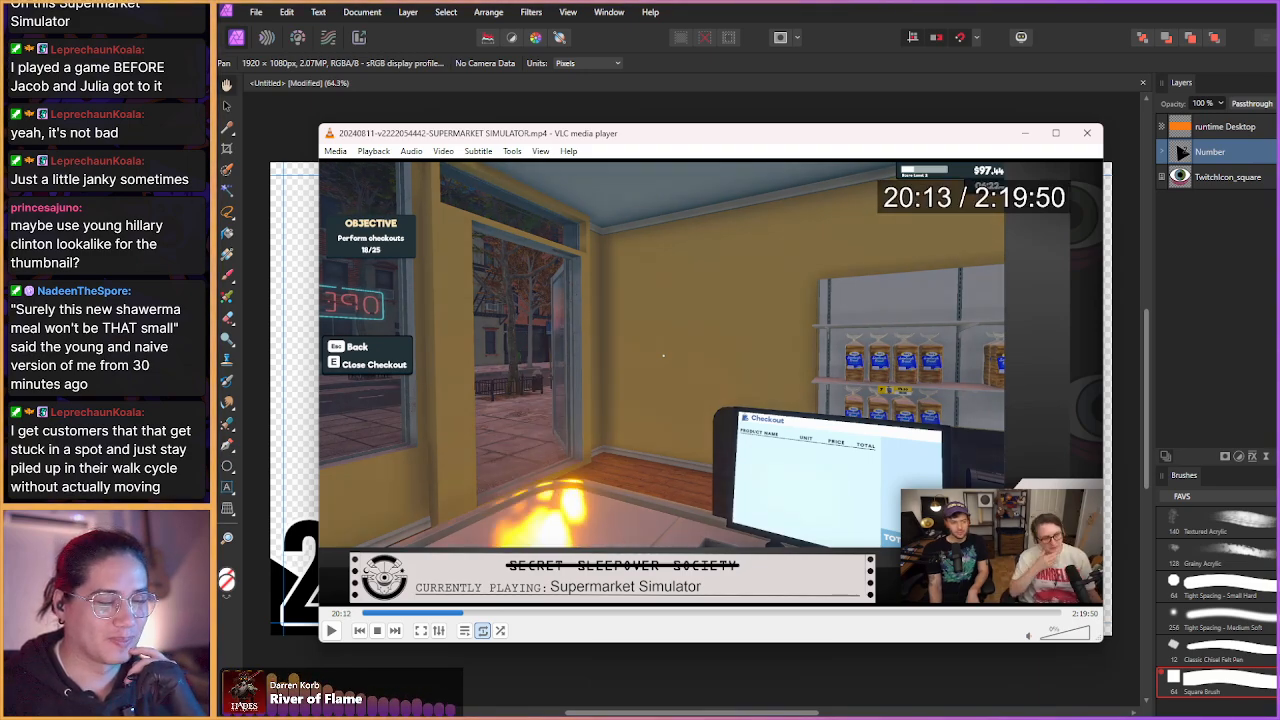
key(shift+Right)
key(shift+Right)
key(shift+Right)
key(shift+Right)
key(shift+Right)
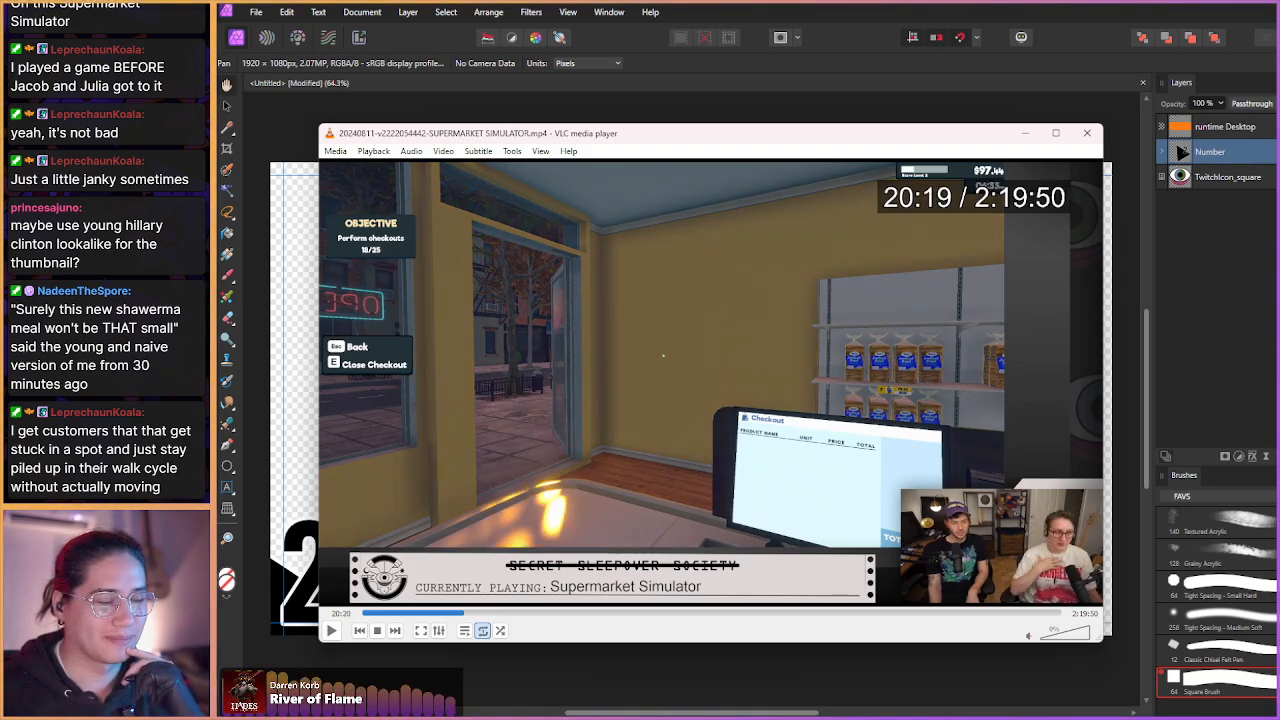
- Skim the evening section, past the view of the whole checkout counter and the blue-haired customer, up to about 21:05
key(shift+Right)
key(shift+Right)
key(shift+Right)
key(shift+Right)
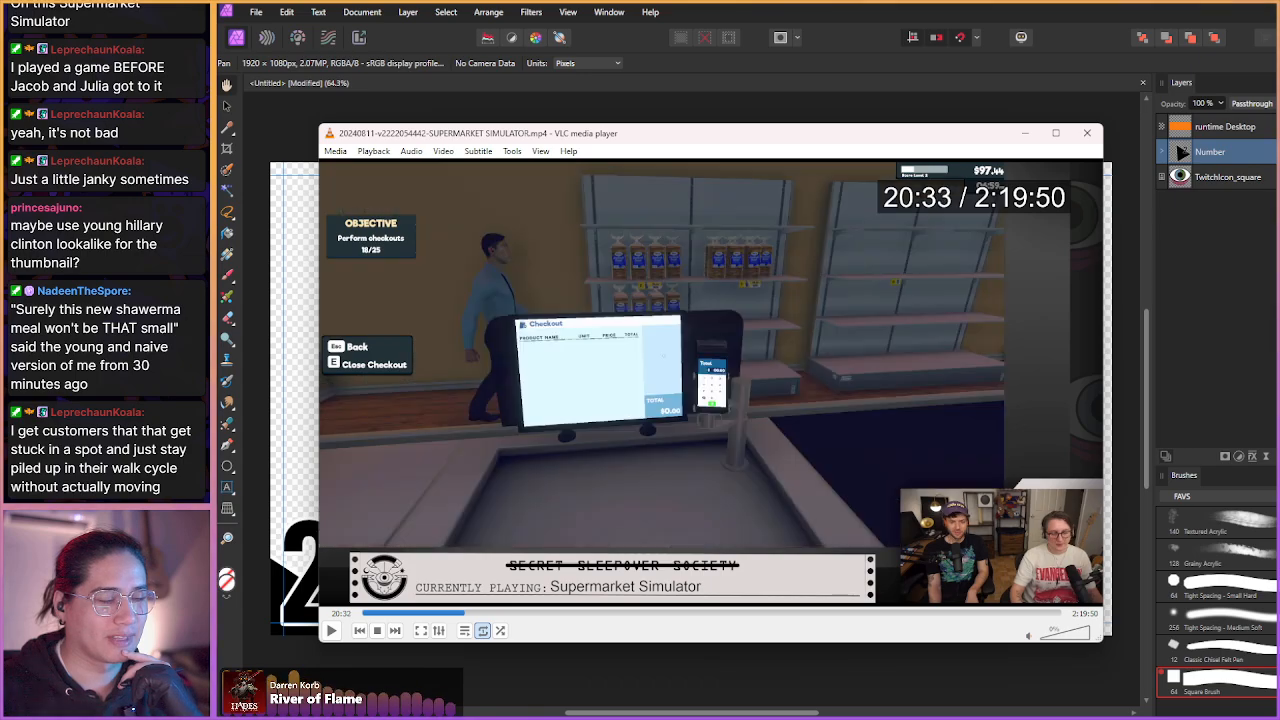
key(shift+Right)
key(shift+Right)
key(shift+Right)
key(shift+Right)
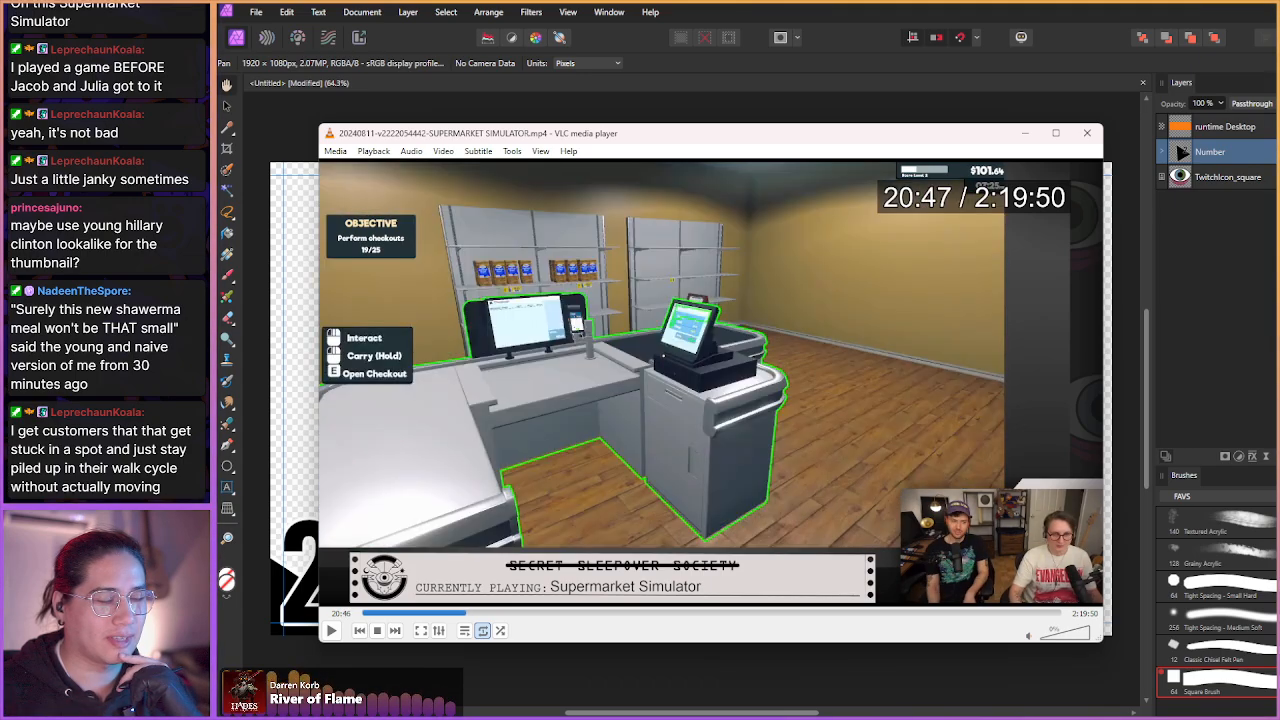
key(shift+Right)
key(shift+Right)
key(shift+Right)
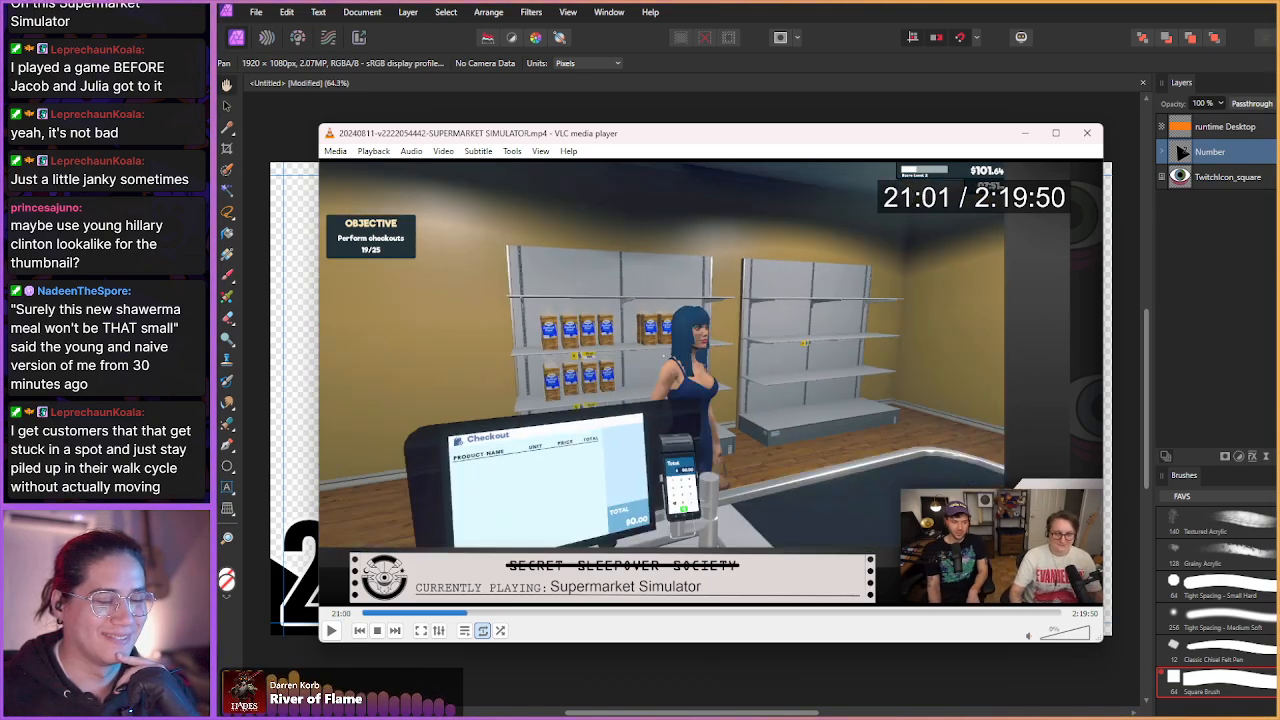
key(shift+Right)
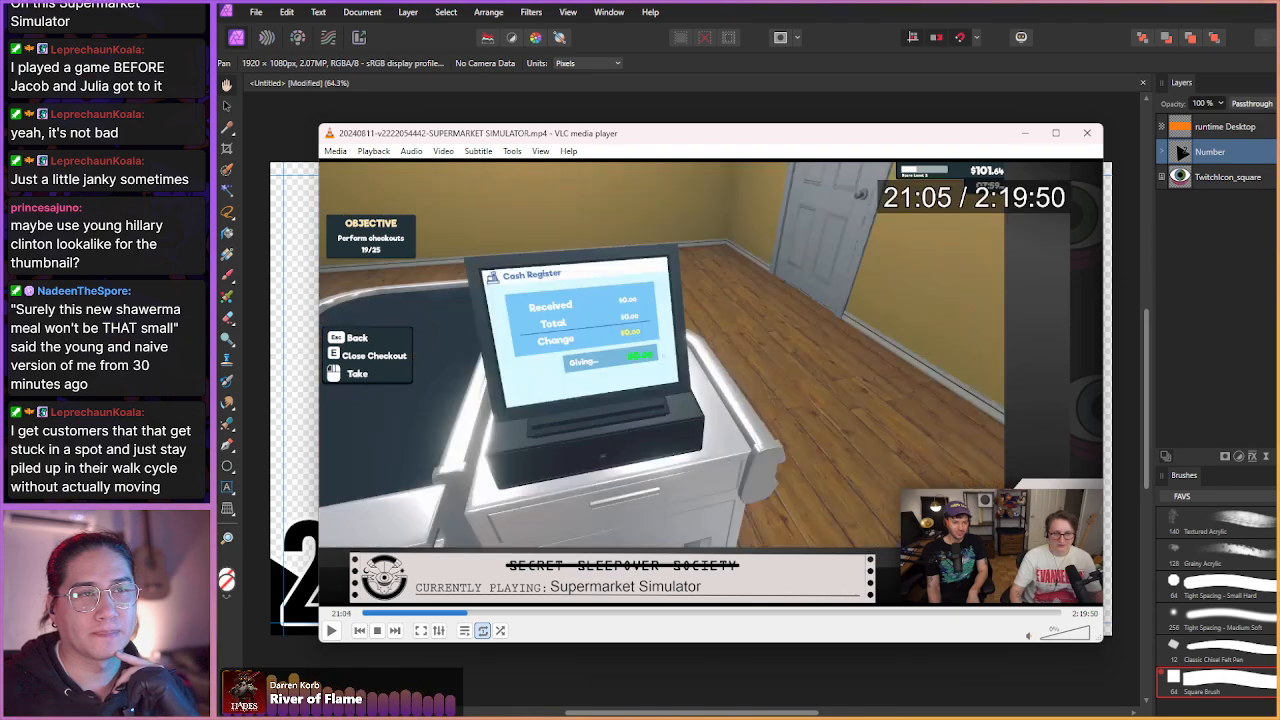
- Skim the blue-haired customer's card checkout and the next customer's exit at night, up to about 21:21
key(shift+Right)
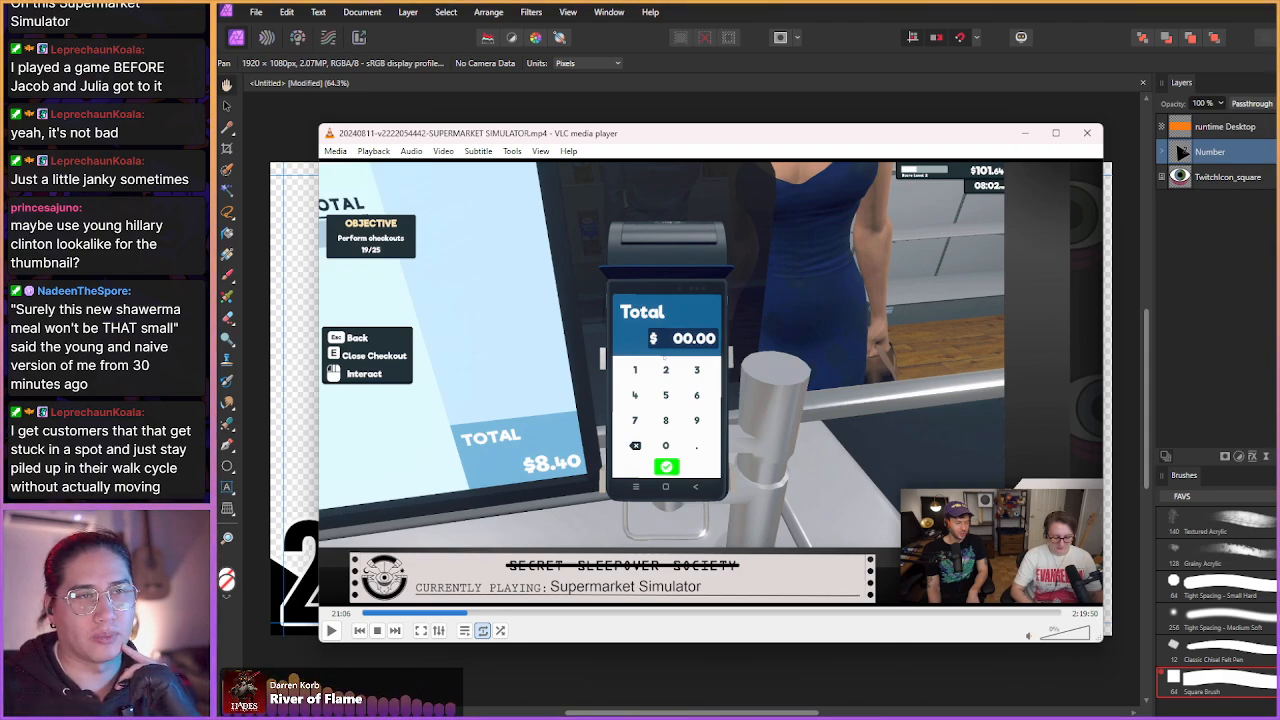
key(shift+Right)
key(shift+Right)
key(shift+Right)
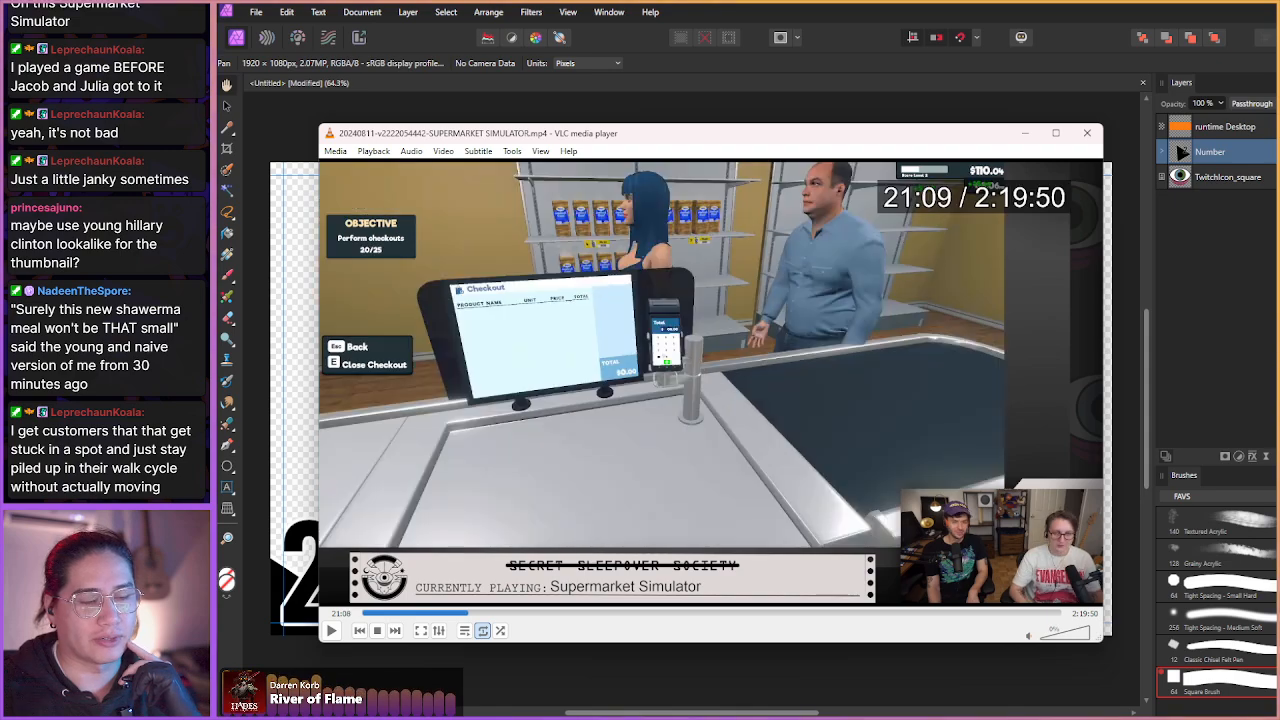
key(shift+Right)
key(shift+Right)
key(shift+Right)
key(shift+Right)
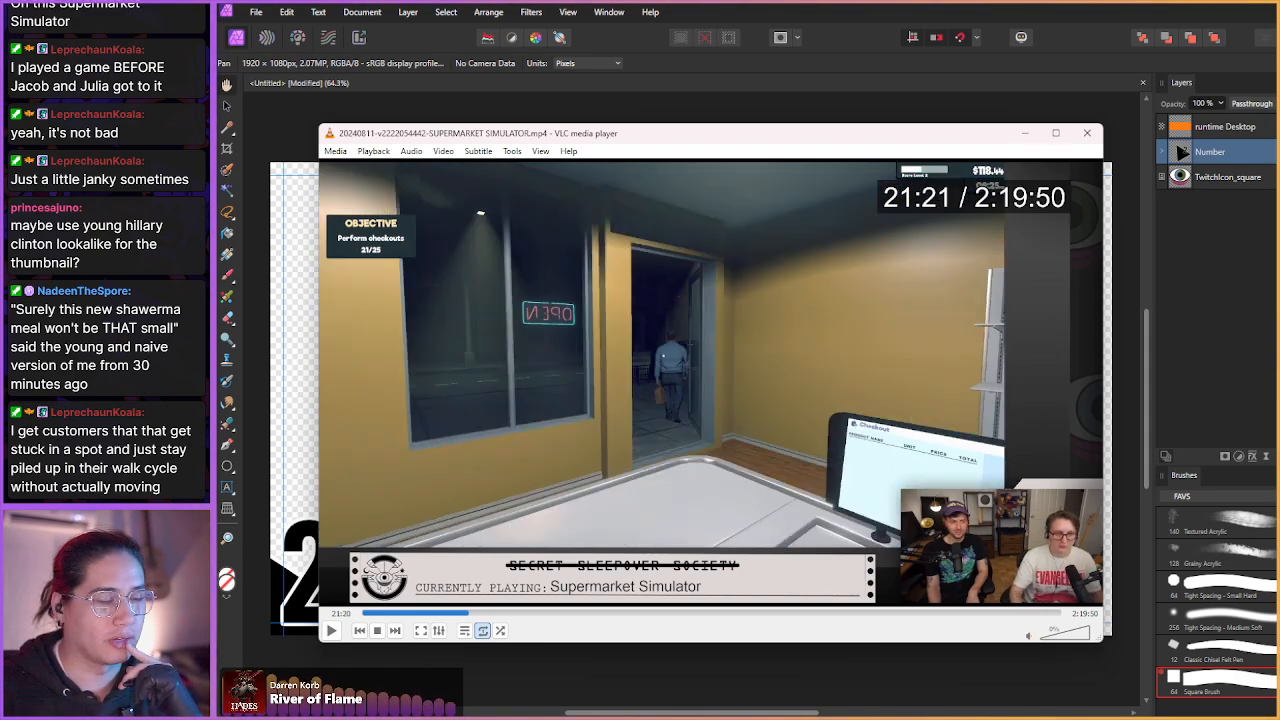
- Skim the cereal order at the market computer and the closed checkout counter, up to about 21:49
key(shift+Right)
key(shift+Right)
key(shift+Right)
key(shift+Right)
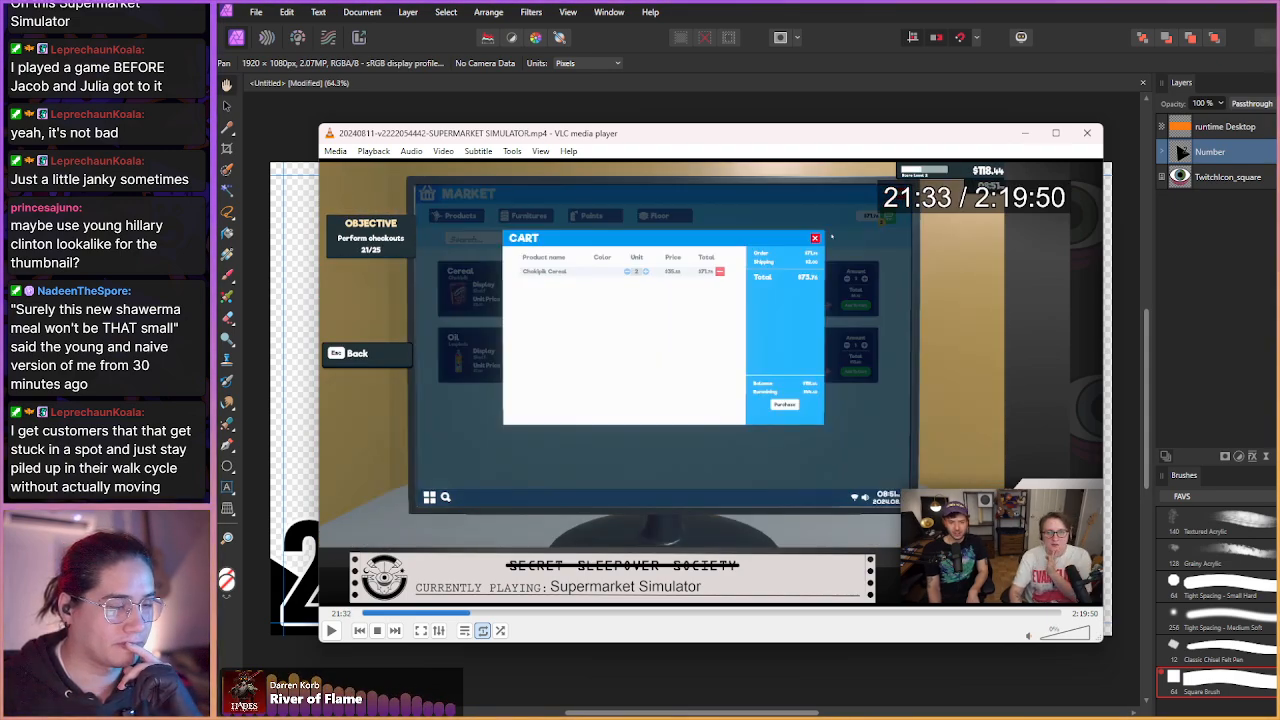
key(shift+Right)
key(shift+Right)
key(shift+Right)
key(shift+Right)
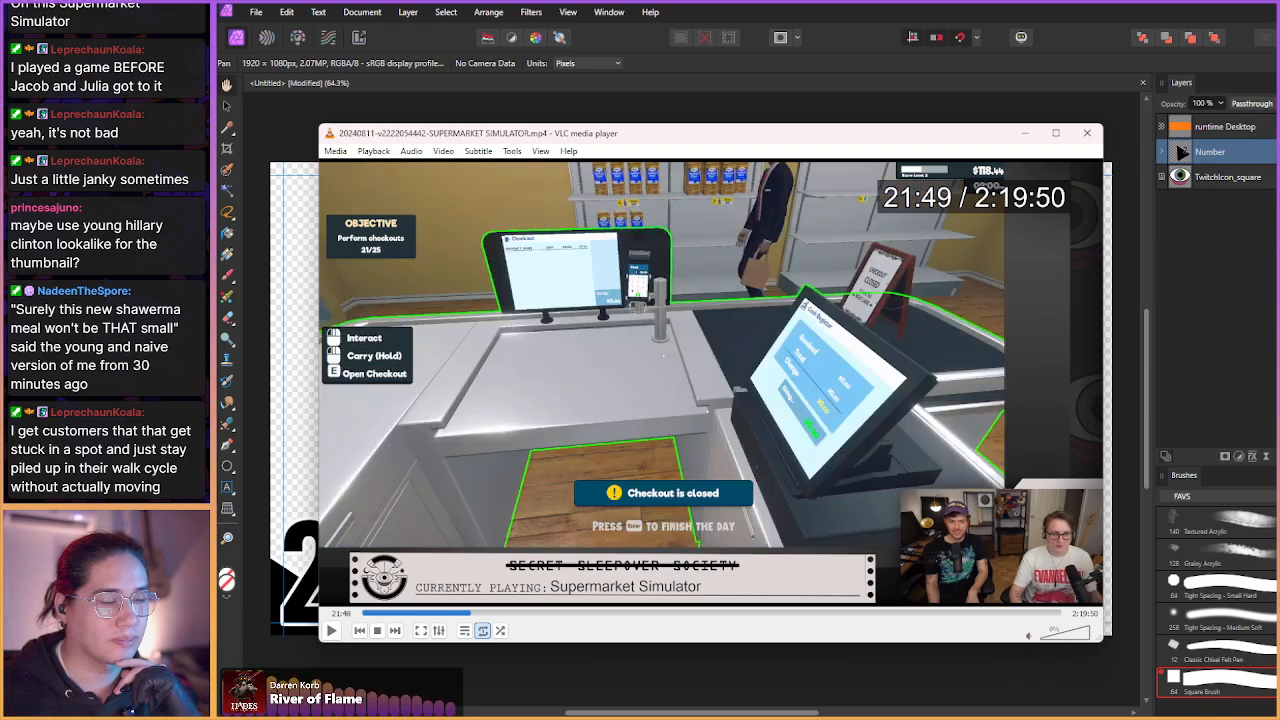
- Skim the blonde customer's visit and the dark-suited man's card checkout, up to the locked door view at about 22:21
key(shift+Right)
key(shift+Right)
key(shift+Right)
key(shift+Right)
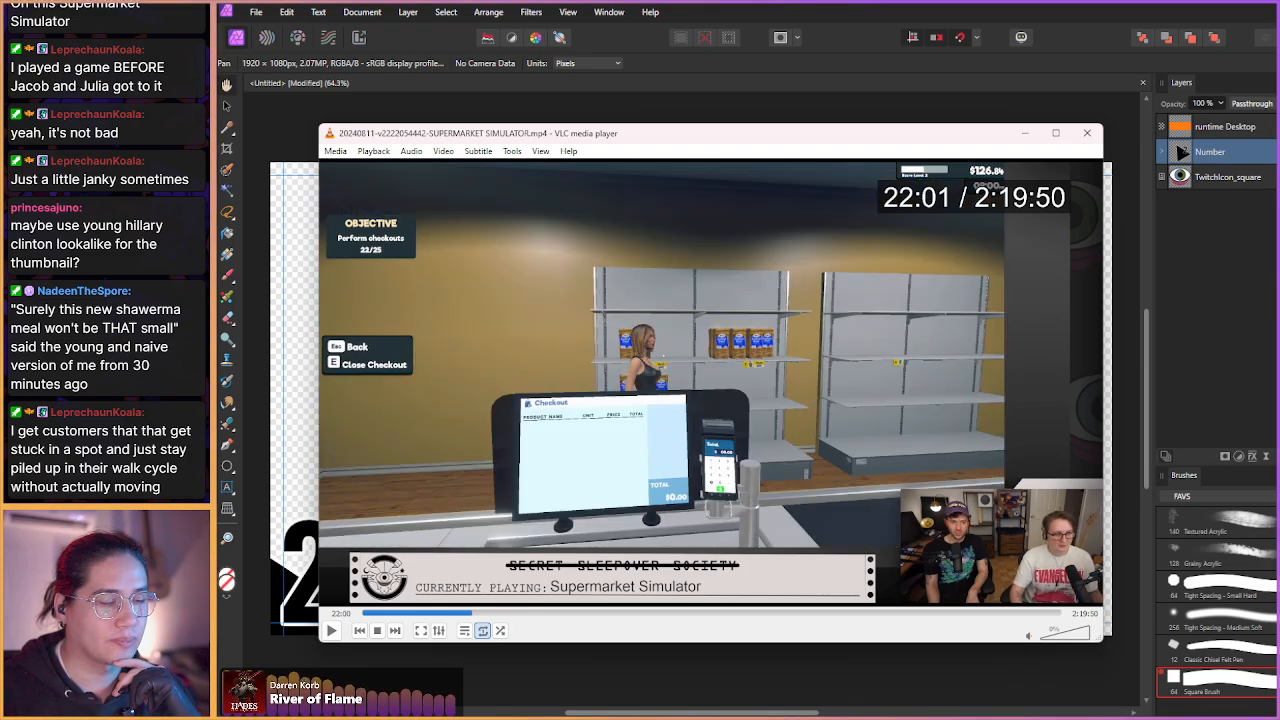
key(shift+Right)
key(shift+Right)
key(shift+Right)
key(shift+Right)
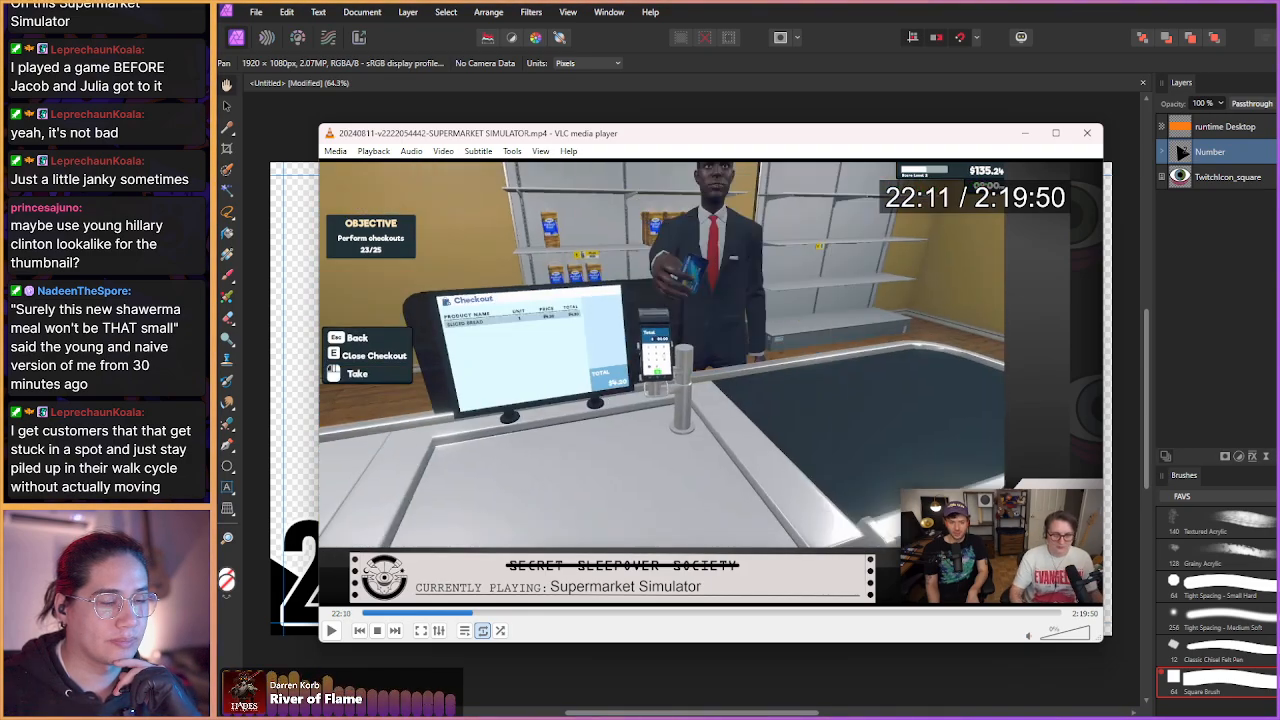
key(shift+Right)
key(shift+Right)
key(shift+Right)
key(shift+Right)
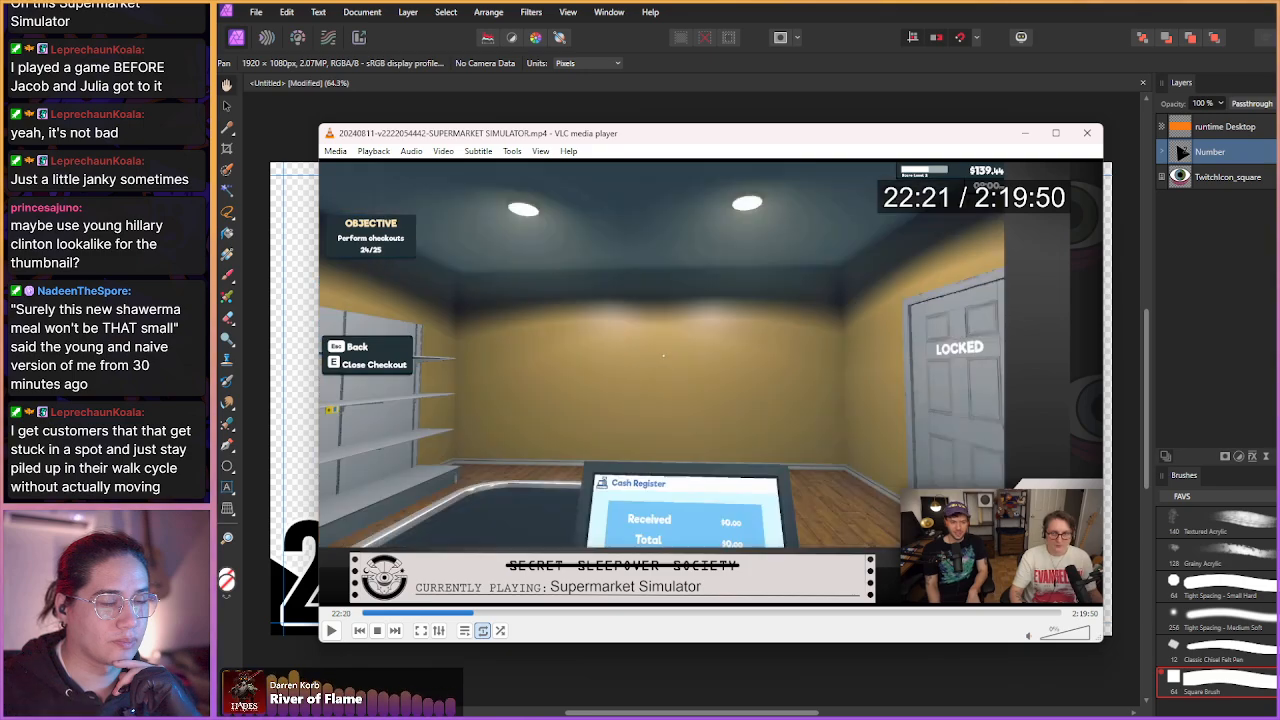
- Skim the end-of-day wait by the open door and the market product page, up to about 22:47
key(shift+Right)
key(shift+Right)
key(shift+Right)
key(shift+Right)
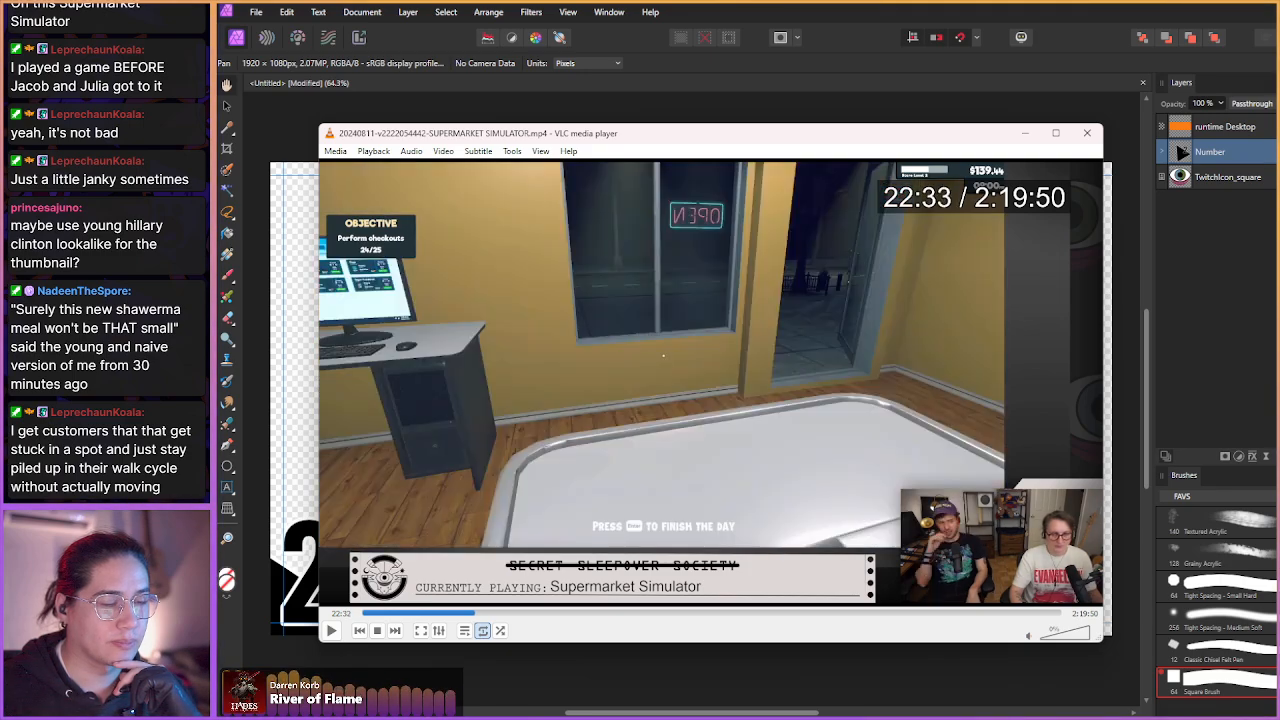
key(shift+Right)
key(shift+Right)
key(shift+Right)
key(shift+Right)
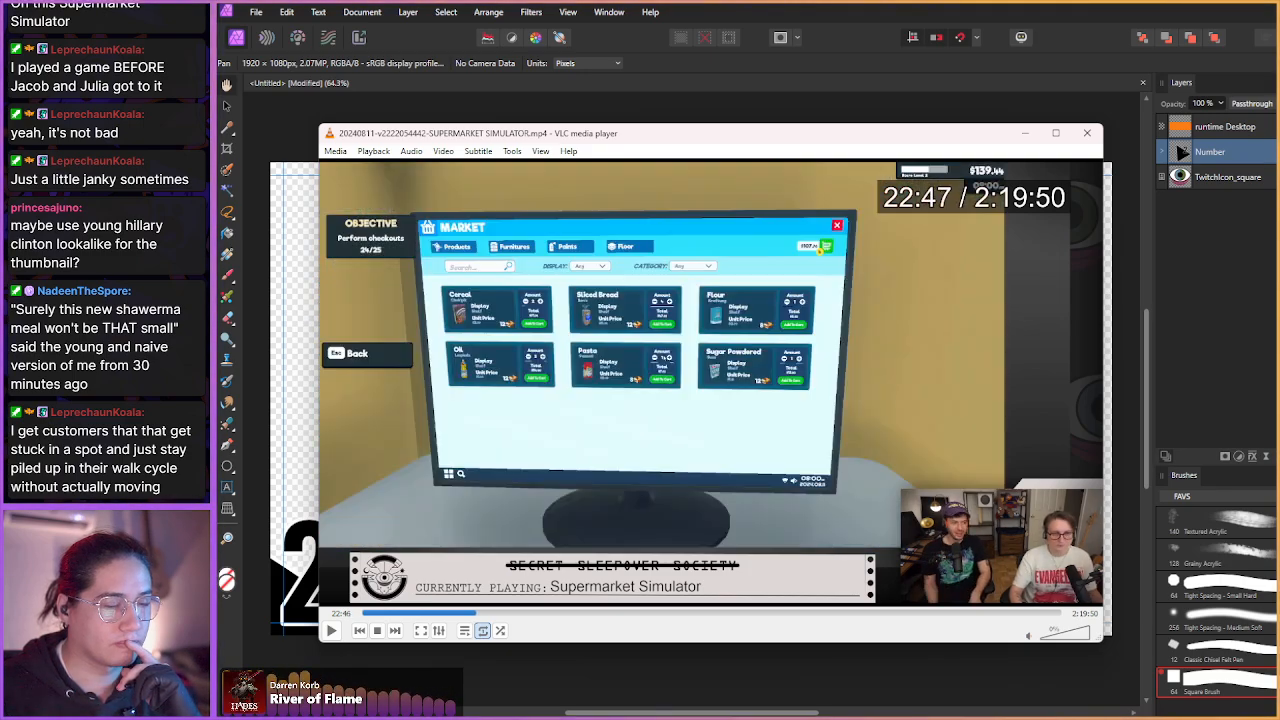
- Skim the empty store, the bills page and the market ordering, up to the next morning at about 23:36
key(shift+Right)
key(shift+Right)
key(shift+Right)
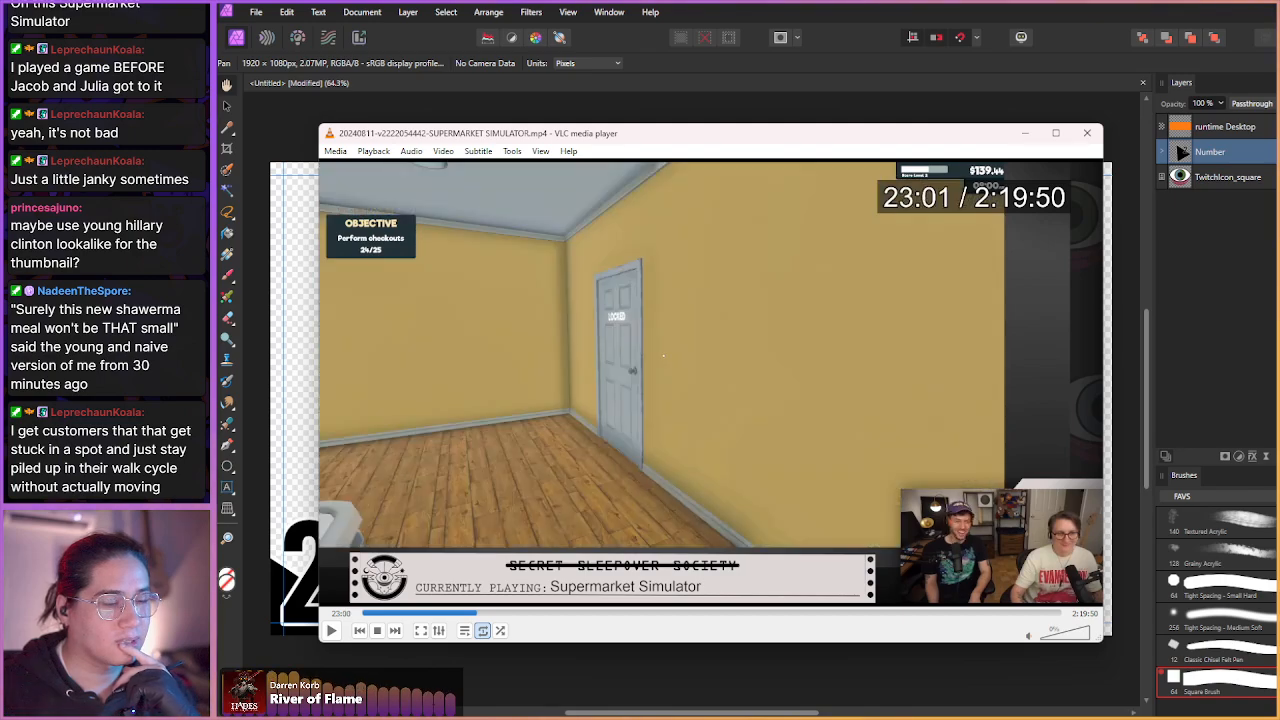
key(shift+Right)
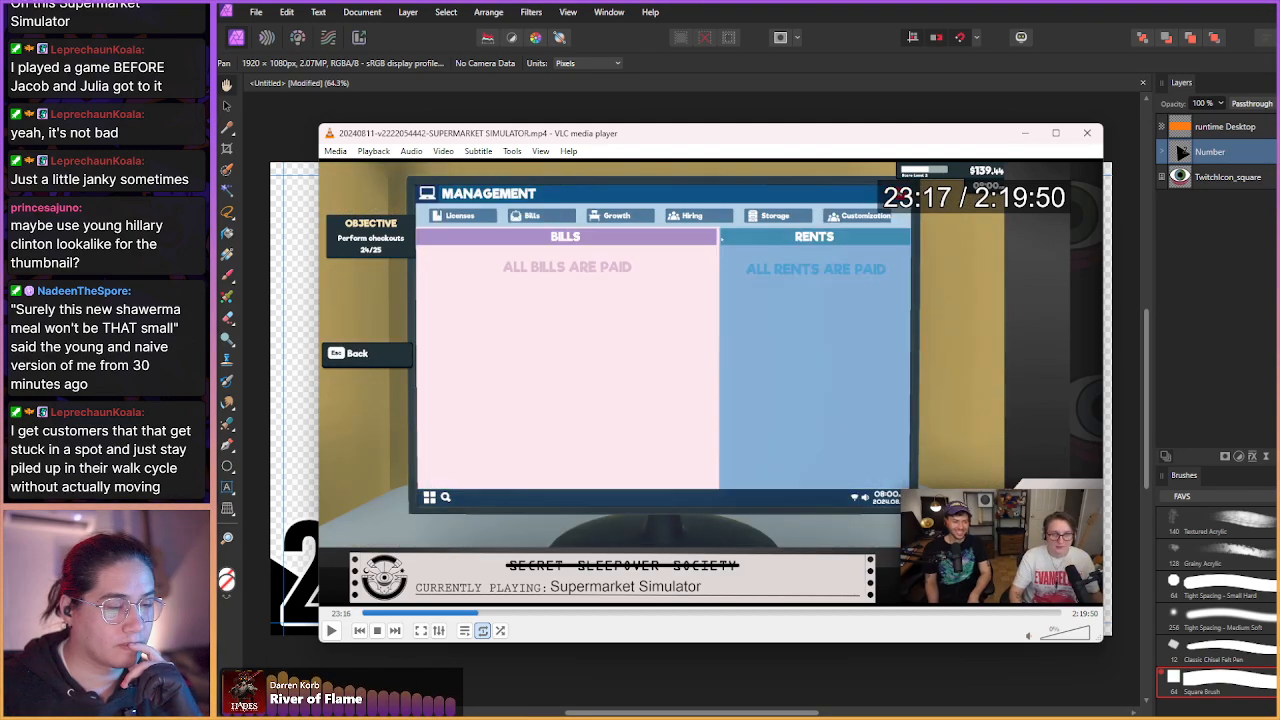
key(shift+Right)
key(shift+Right)
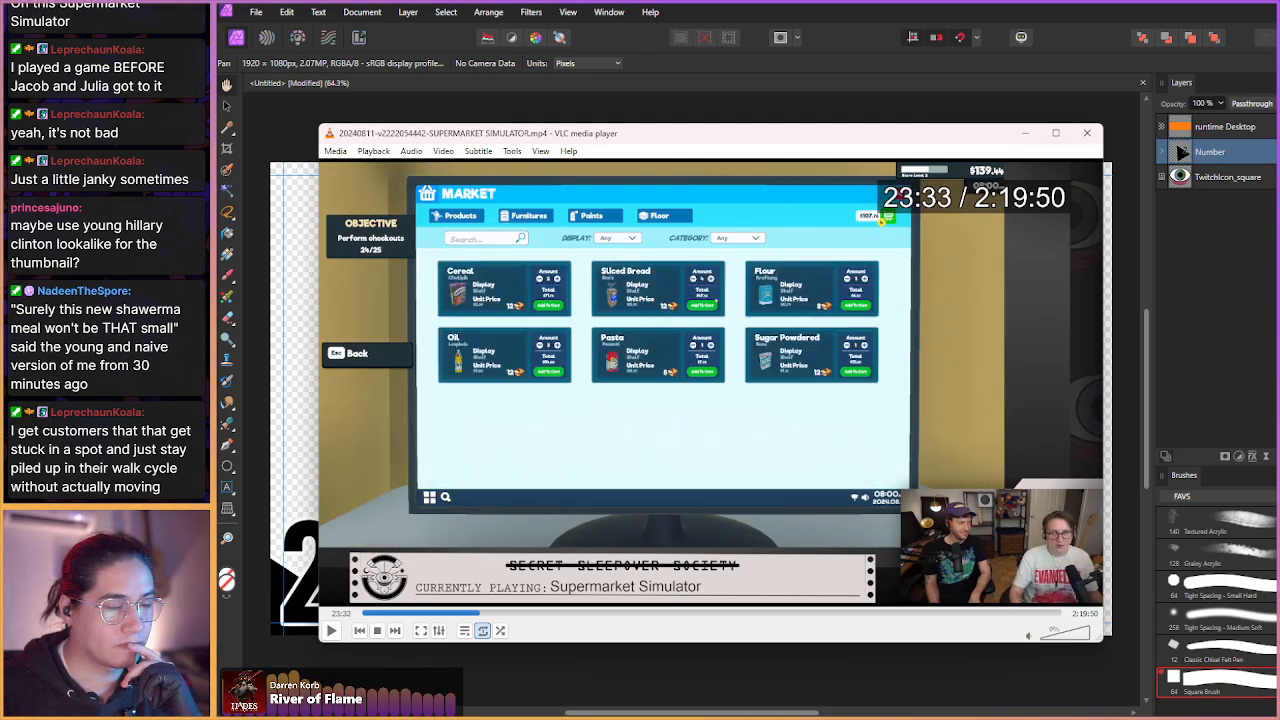
key(shift+Right)
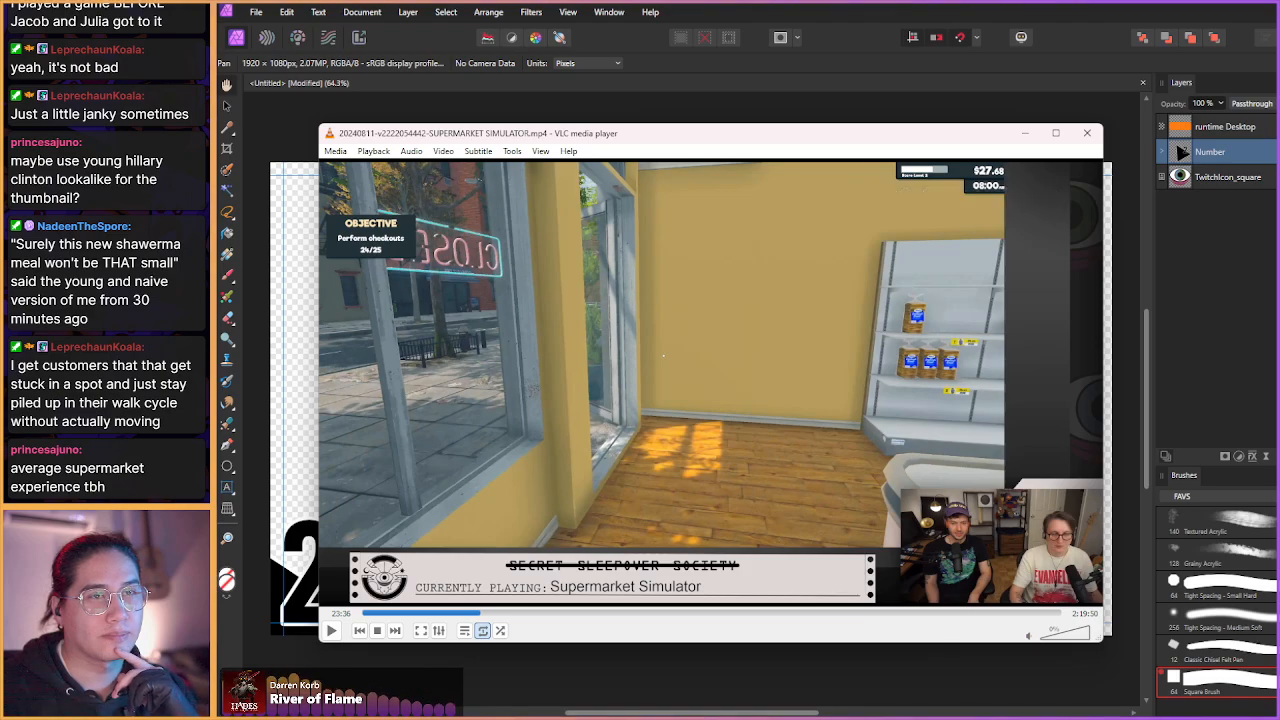
- Skim the pickup of the delivery boxes outside the closed store, up to about 23:49
key(shift+Right)
key(shift+Right)
key(shift+Right)
key(shift+Right)
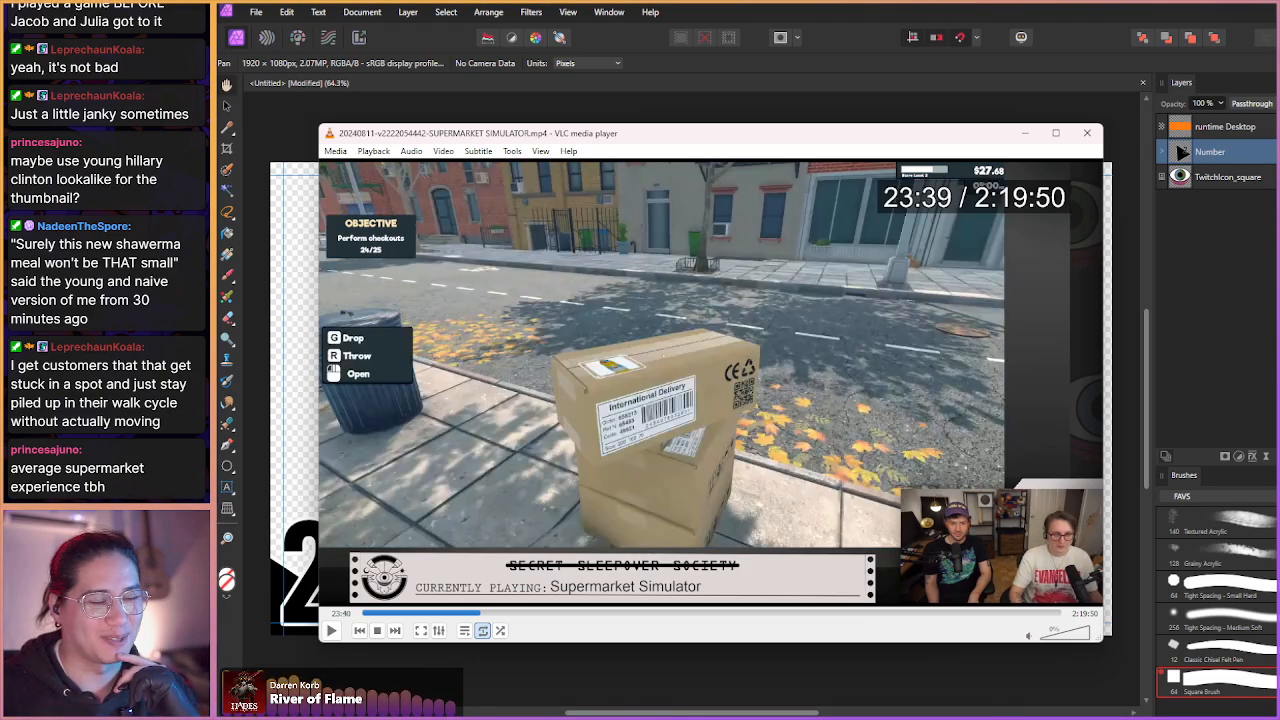
key(shift+Right)
key(shift+Right)
key(shift+Right)
key(shift+Right)
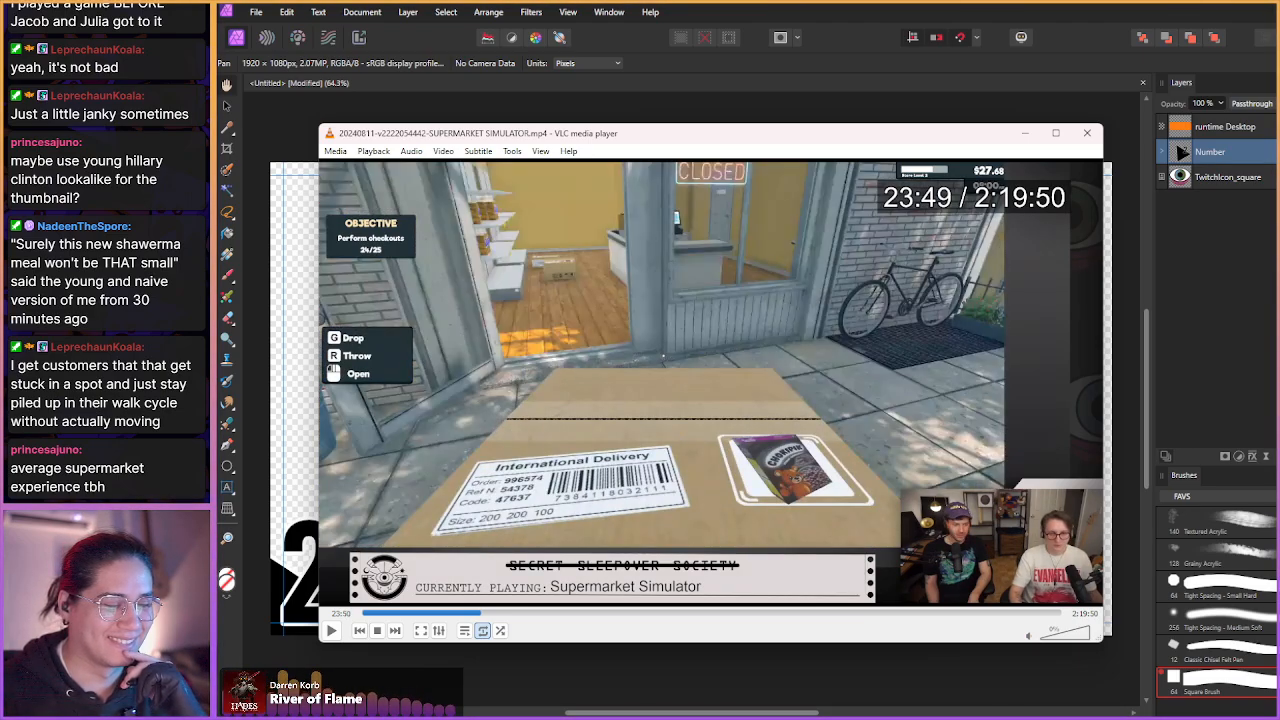
- Skim the shelving of the Chokipik cereal and oil bottles, up to the empty boxes at the entrance at about 24:27
key(shift+Right)
key(shift+Right)
key(shift+Right)
key(shift+Right)
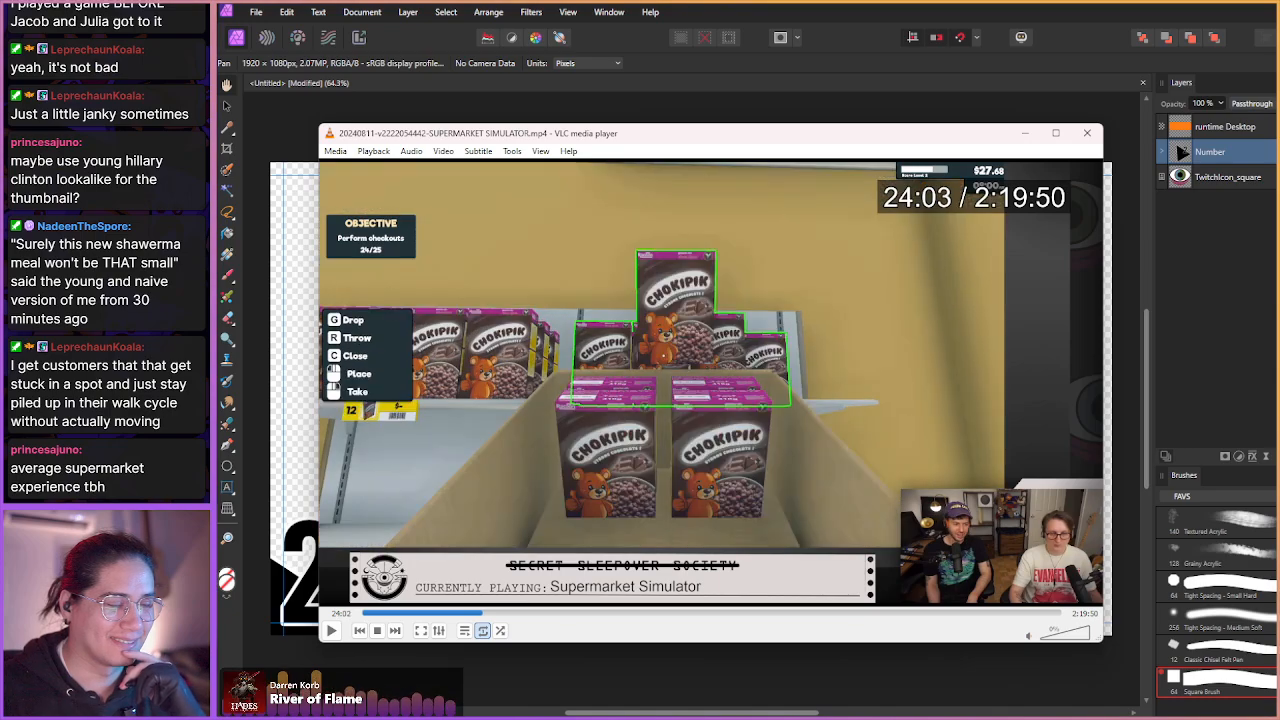
key(shift+Right)
key(shift+Right)
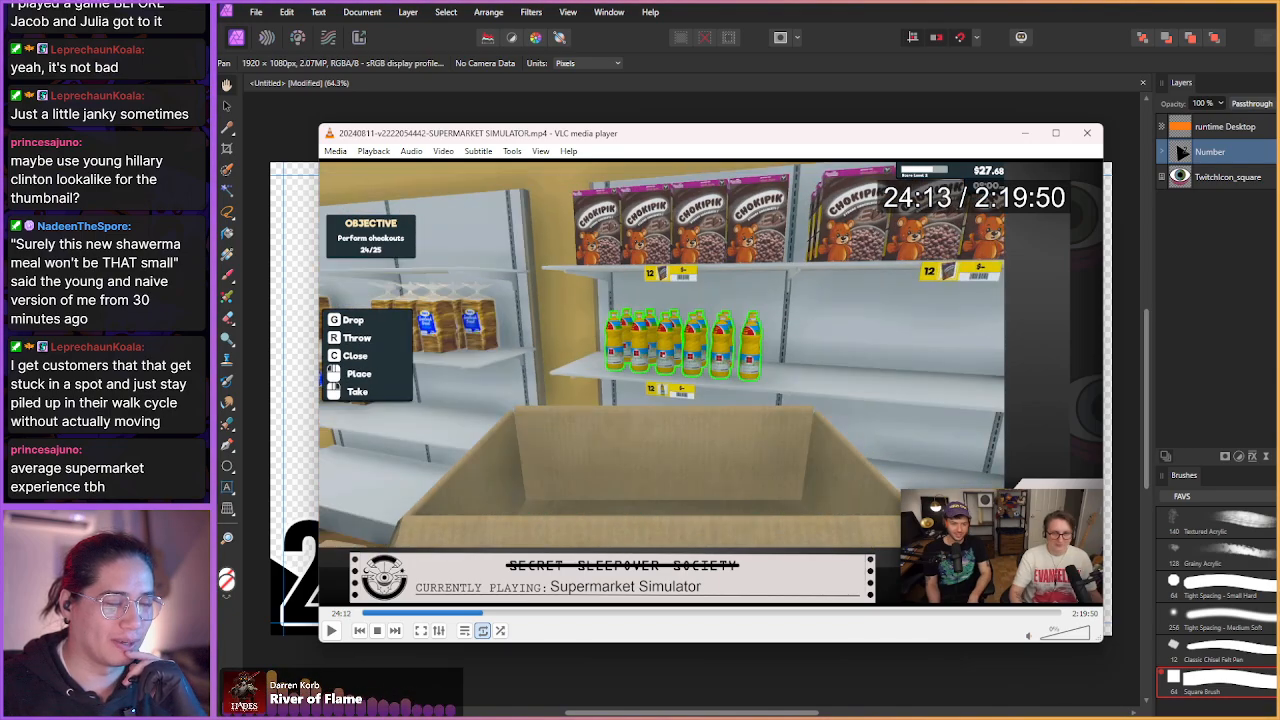
key(shift+Right)
key(shift+Right)
key(shift+Right)
key(shift+Right)
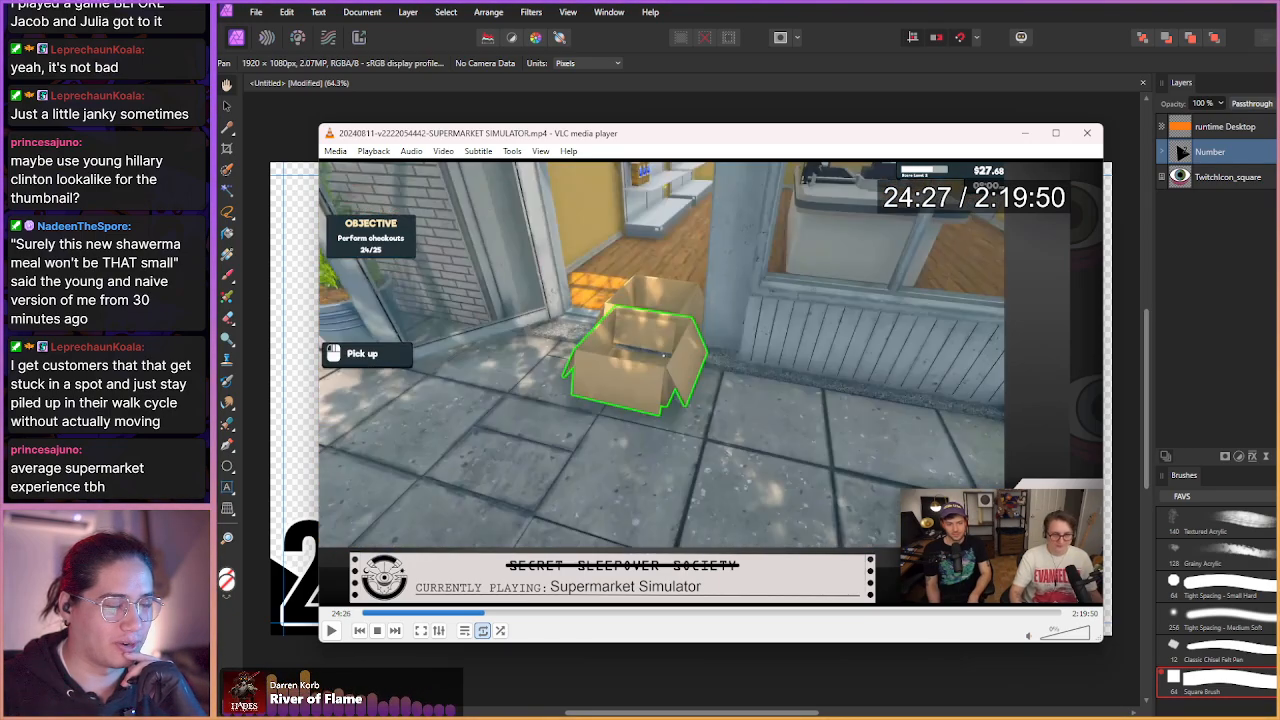
- Skim the morning street view and the cereal price entry, up to the cash register close-up at about 25:39
key(shift+Right)
key(shift+Right)
key(shift+Right)
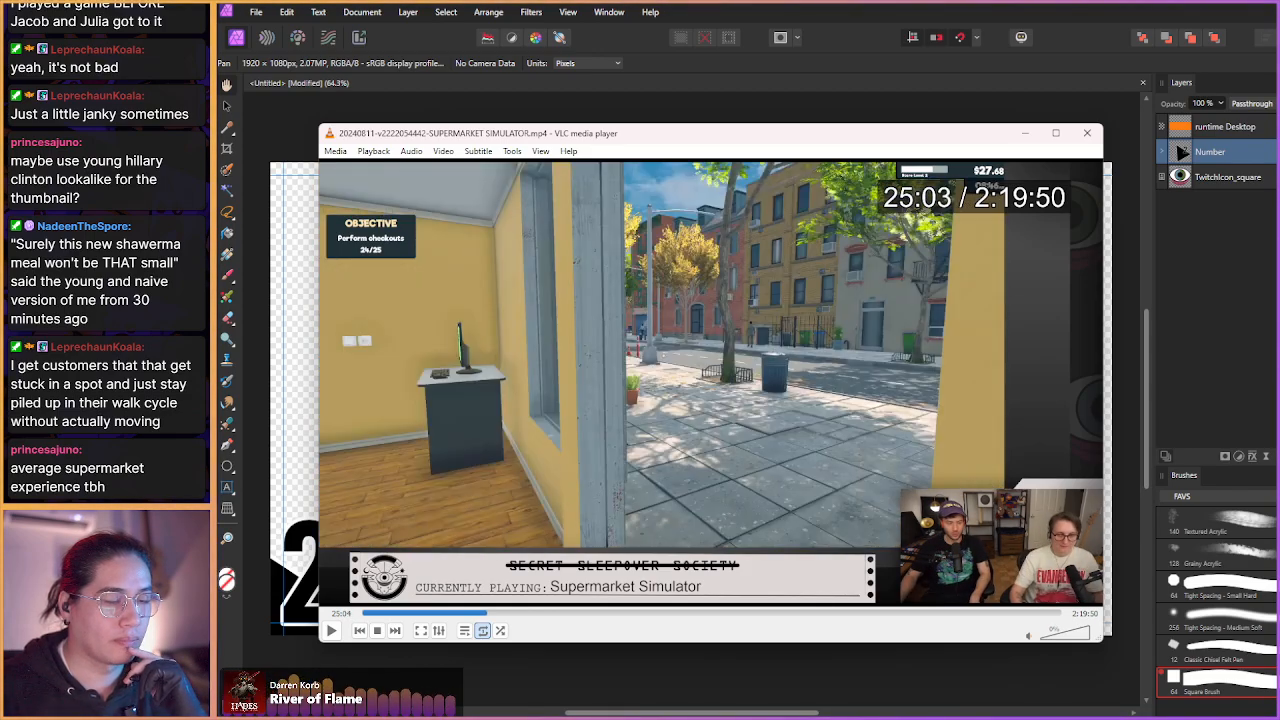
key(shift+Right)
key(shift+Right)
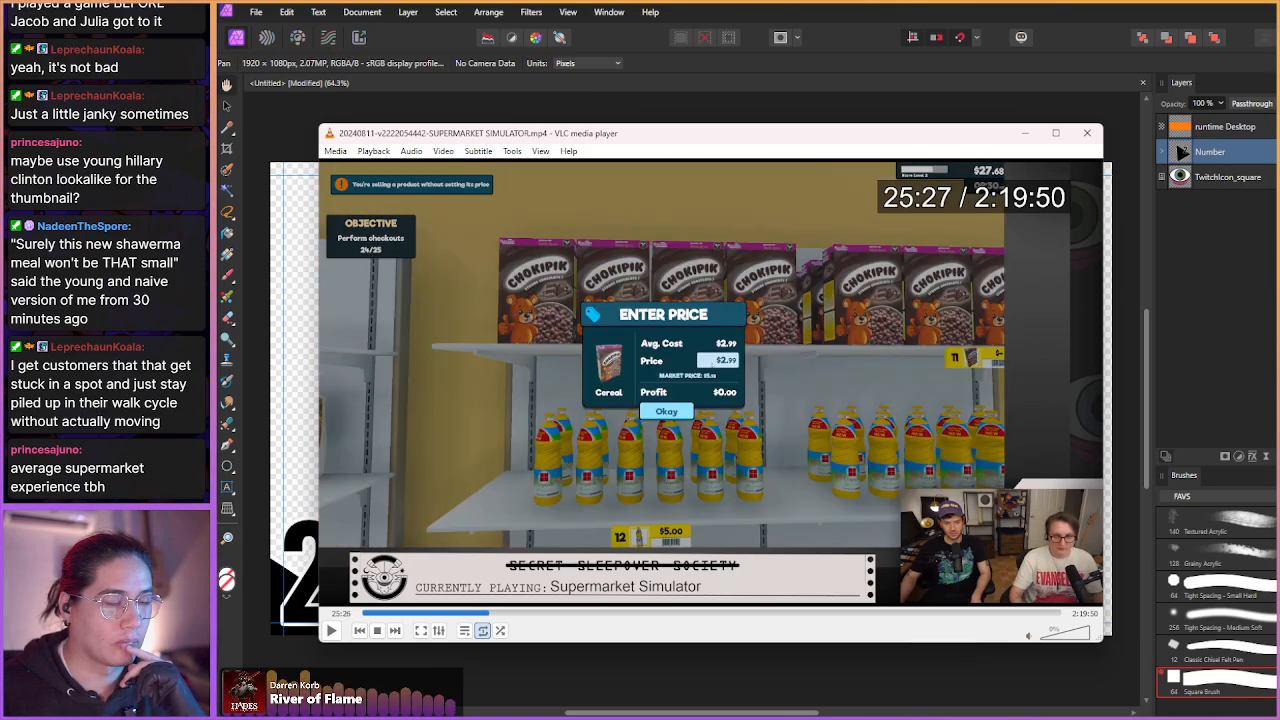
key(shift+Right)
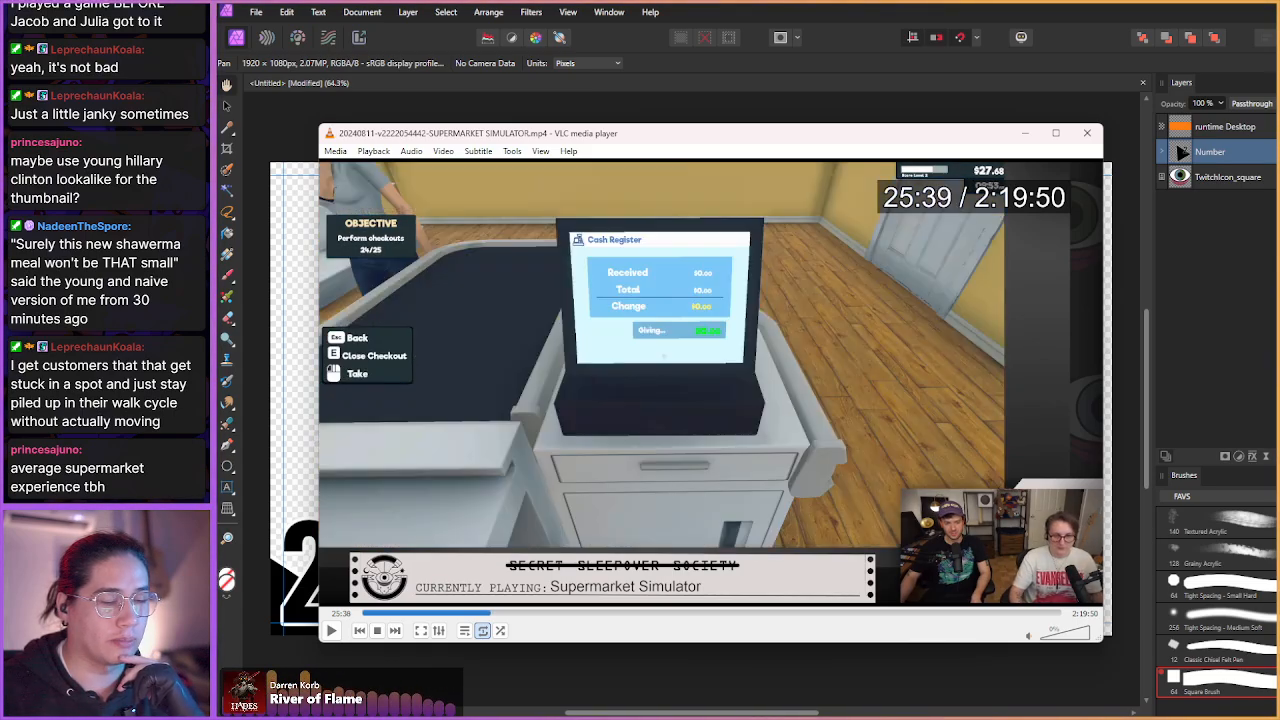
- Skim the checkouts of the grey-topped woman and the man in a bow tie, up to about 26:01
key(shift+Right)
key(shift+Right)
key(shift+Right)
key(shift+Right)
key(shift+Right)
key(shift+Right)
key(shift+Right)
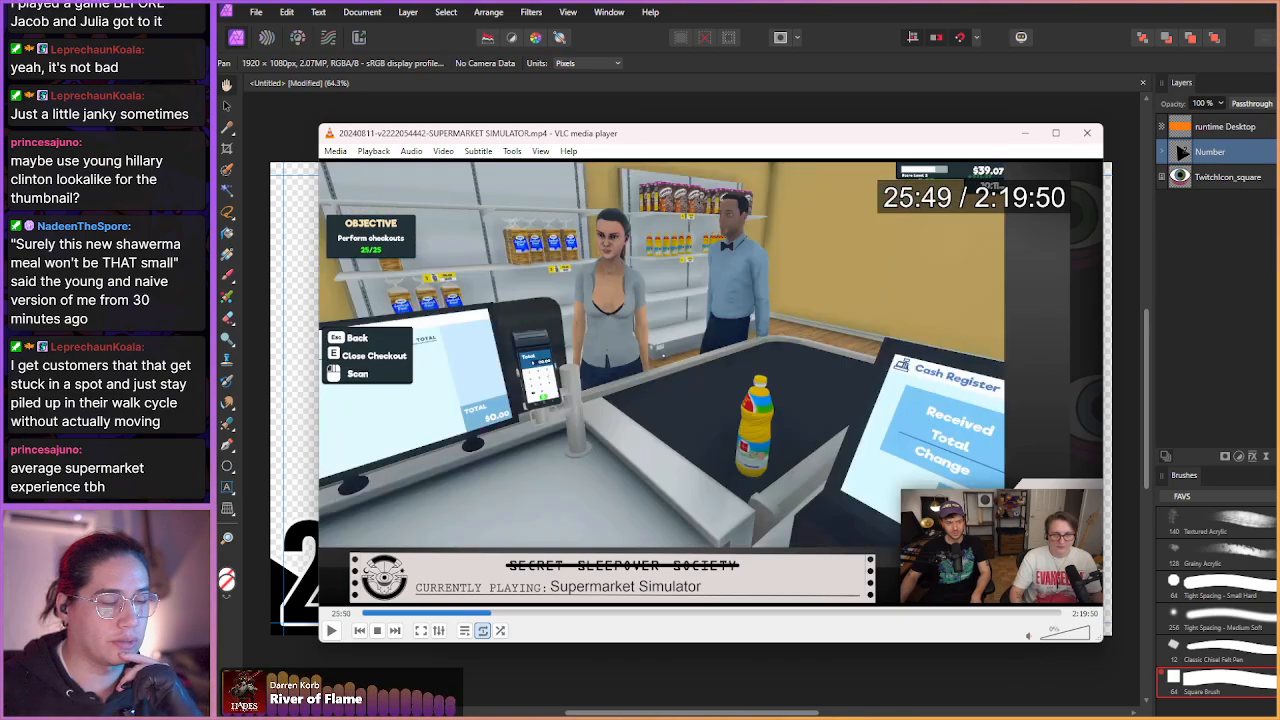
key(shift+Right)
key(shift+Right)
key(shift+Right)
key(shift+Right)
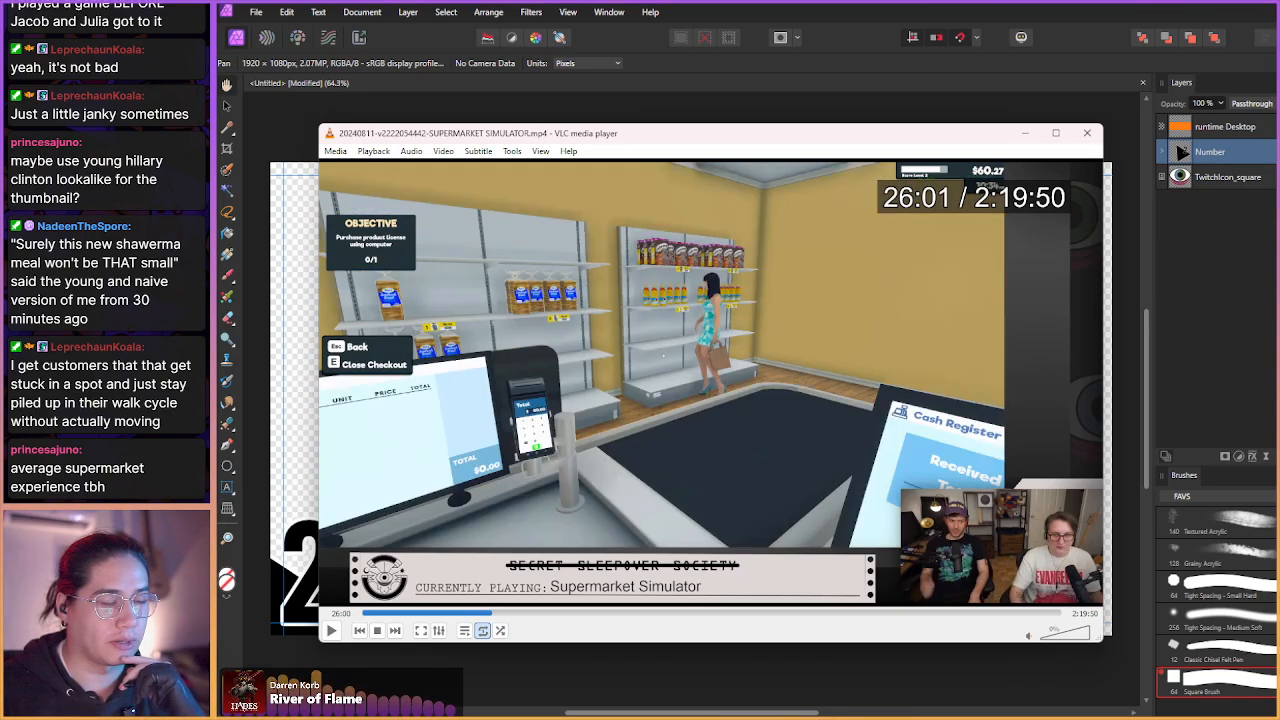
- Skim the customers browsing the shelves and the pause at the empty counter, up to about 27:01
key(shift+Right)
key(shift+Right)
key(shift+Right)
key(shift+Right)
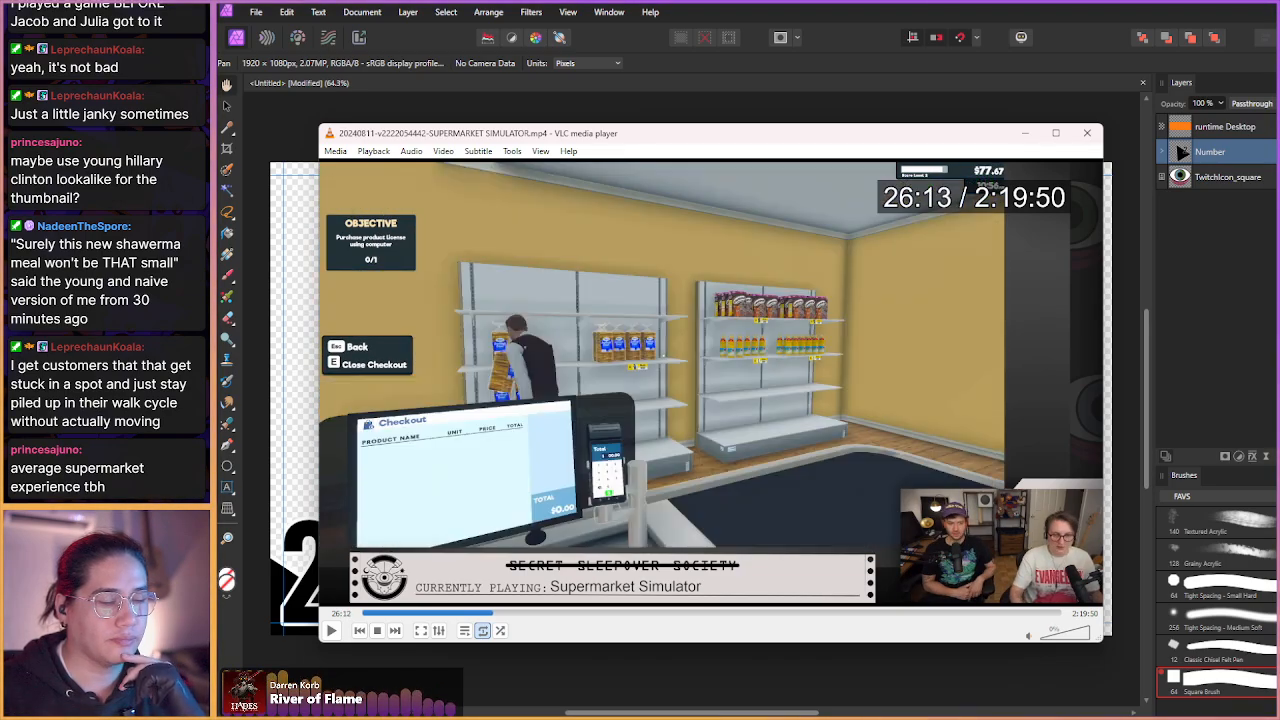
key(shift+Right)
key(shift+Right)
key(shift+Right)
key(shift+Right)
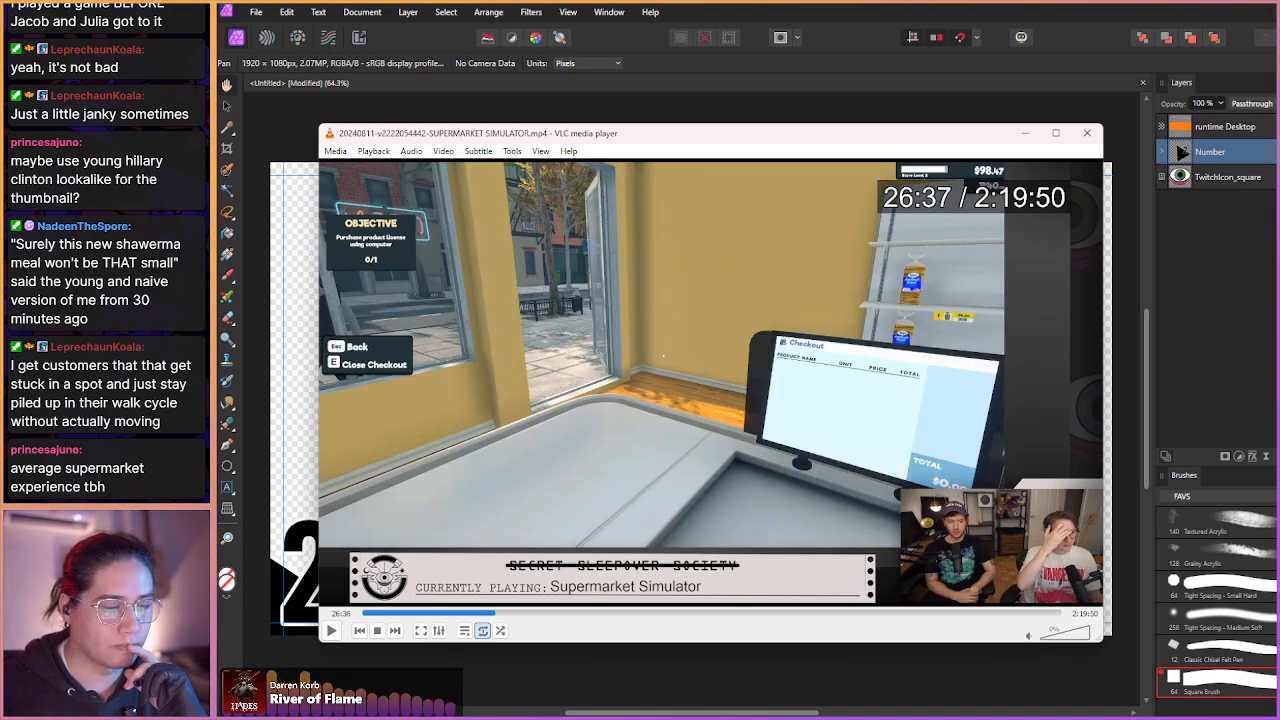
key(shift+Right)
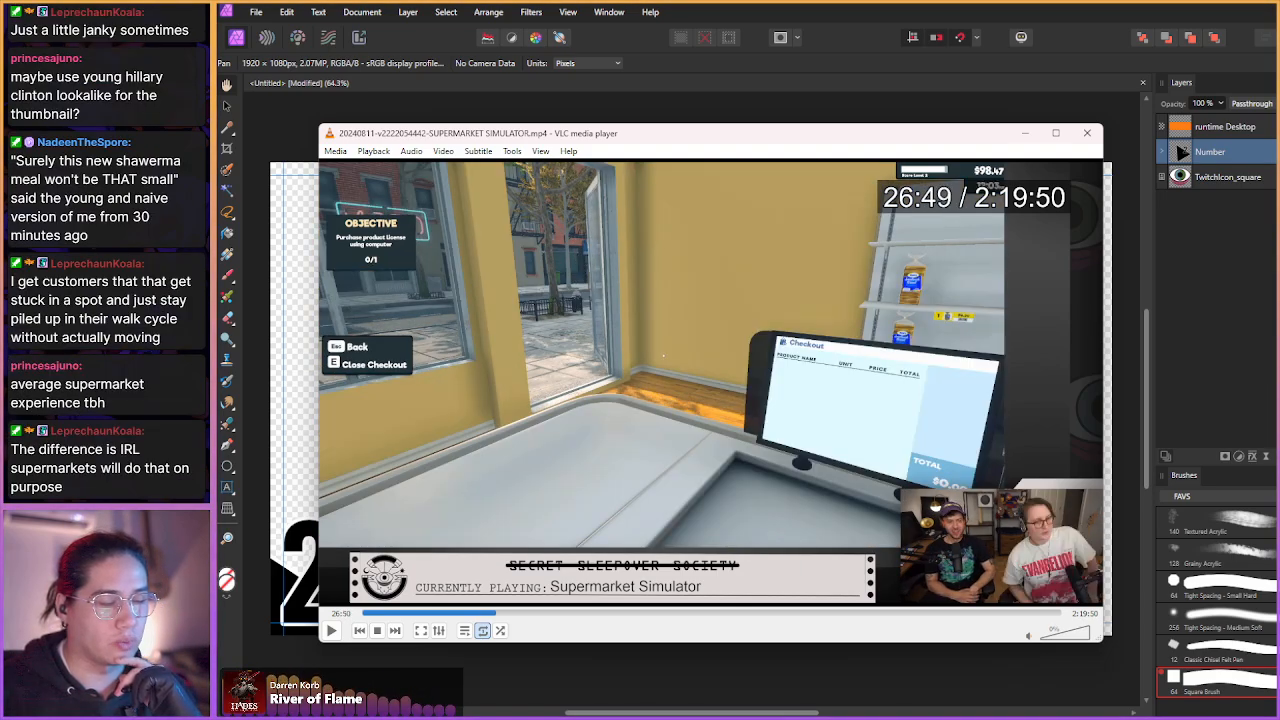
key(shift+Right)
key(shift+Right)
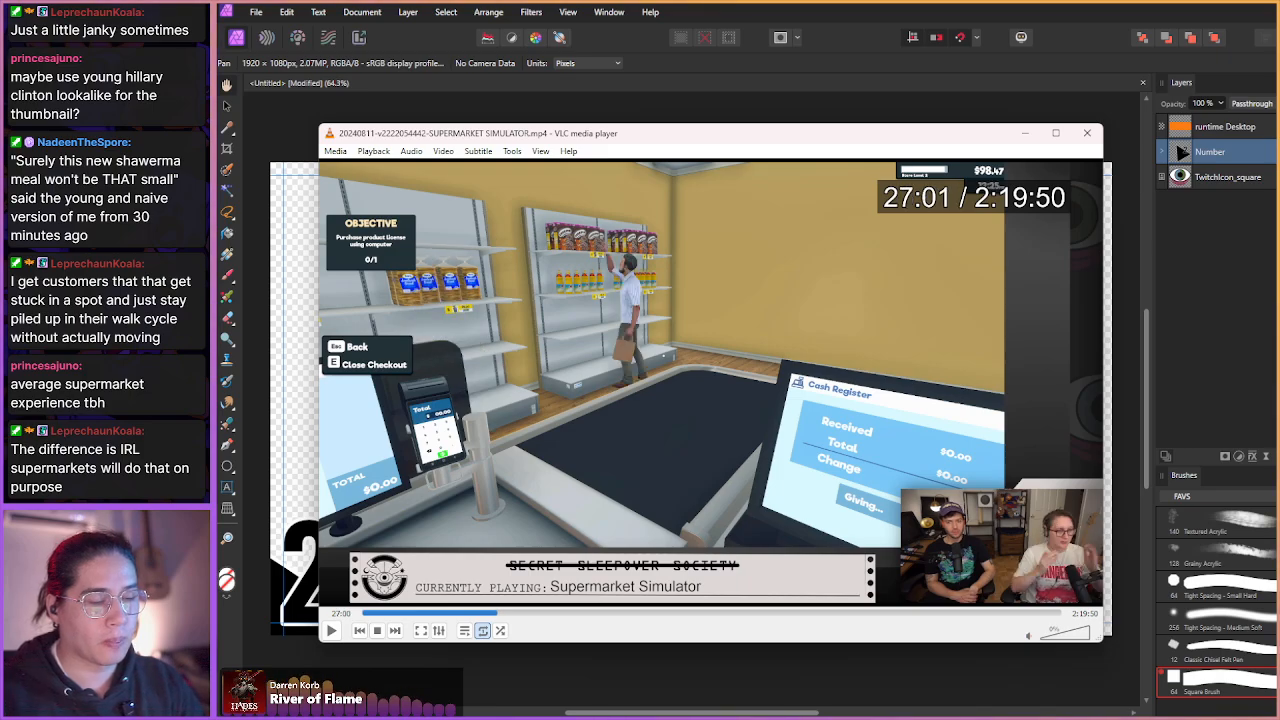
- Skim the cash drawer close-ups up to the red-haired customer in a green skirt at about 27:39
key(shift+Right)
key(shift+Right)
key(shift+Right)
key(shift+Right)
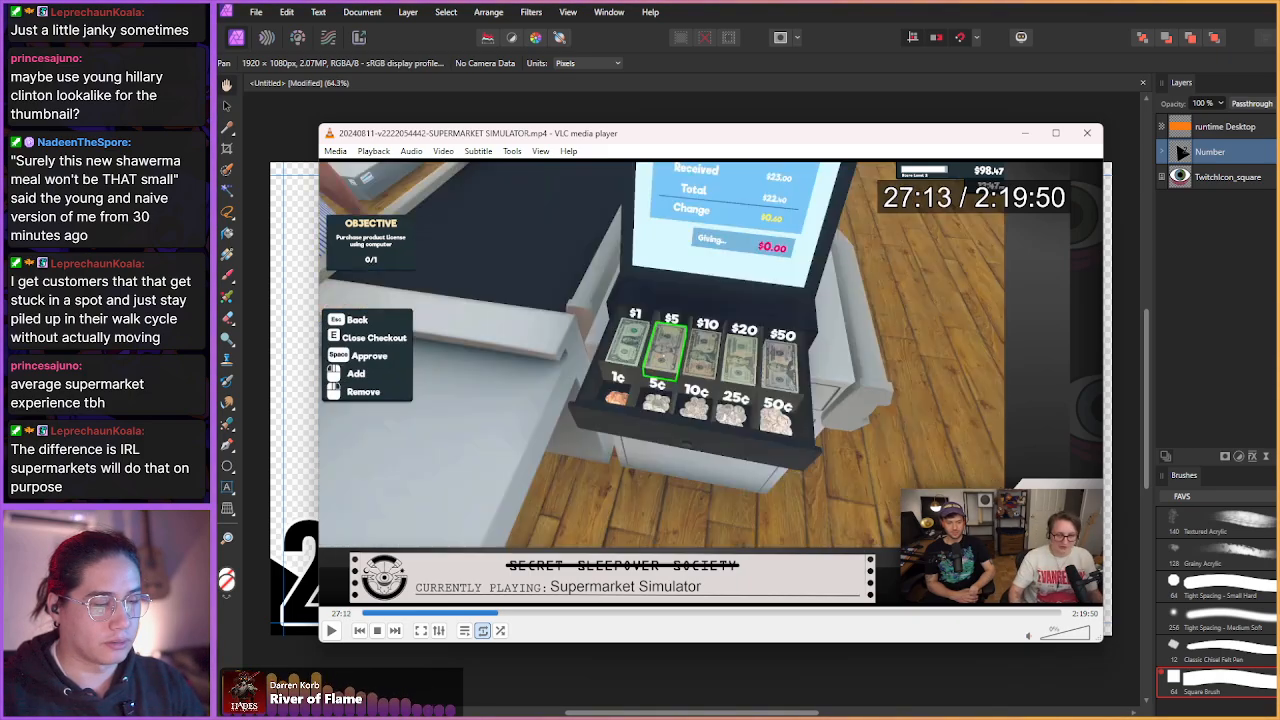
key(shift+Right)
key(shift+Right)
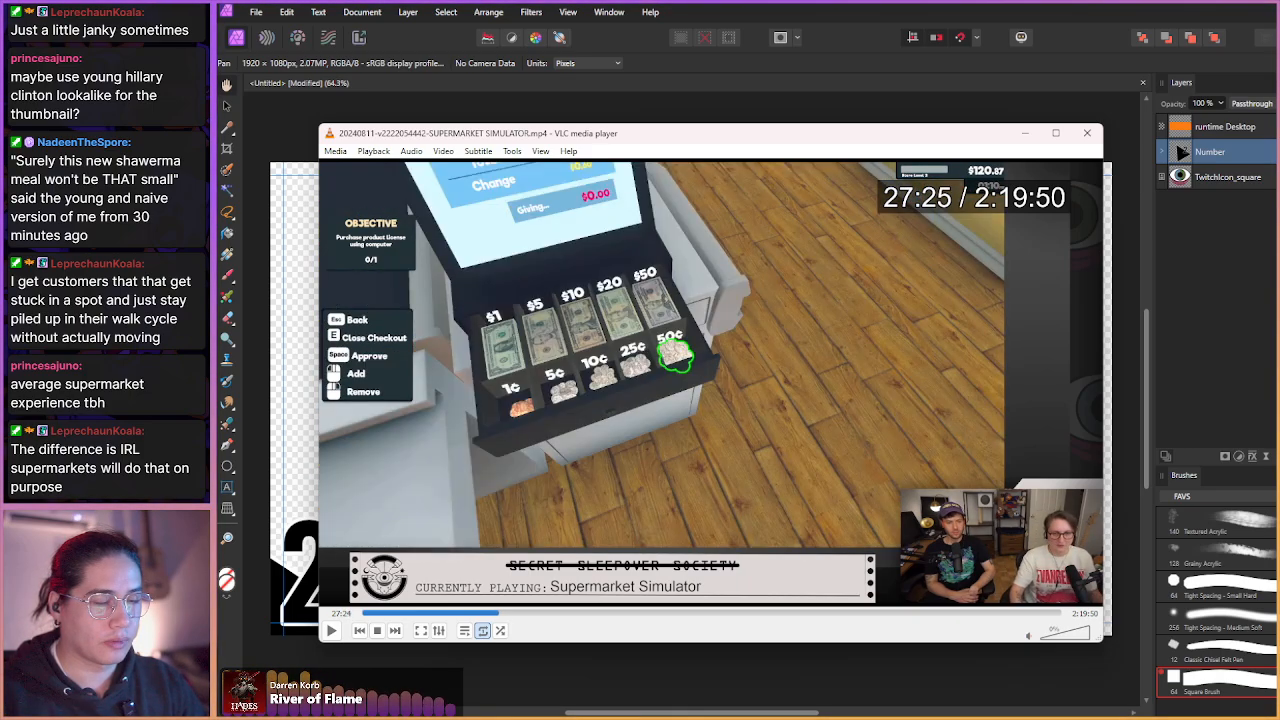
key(shift+Right)
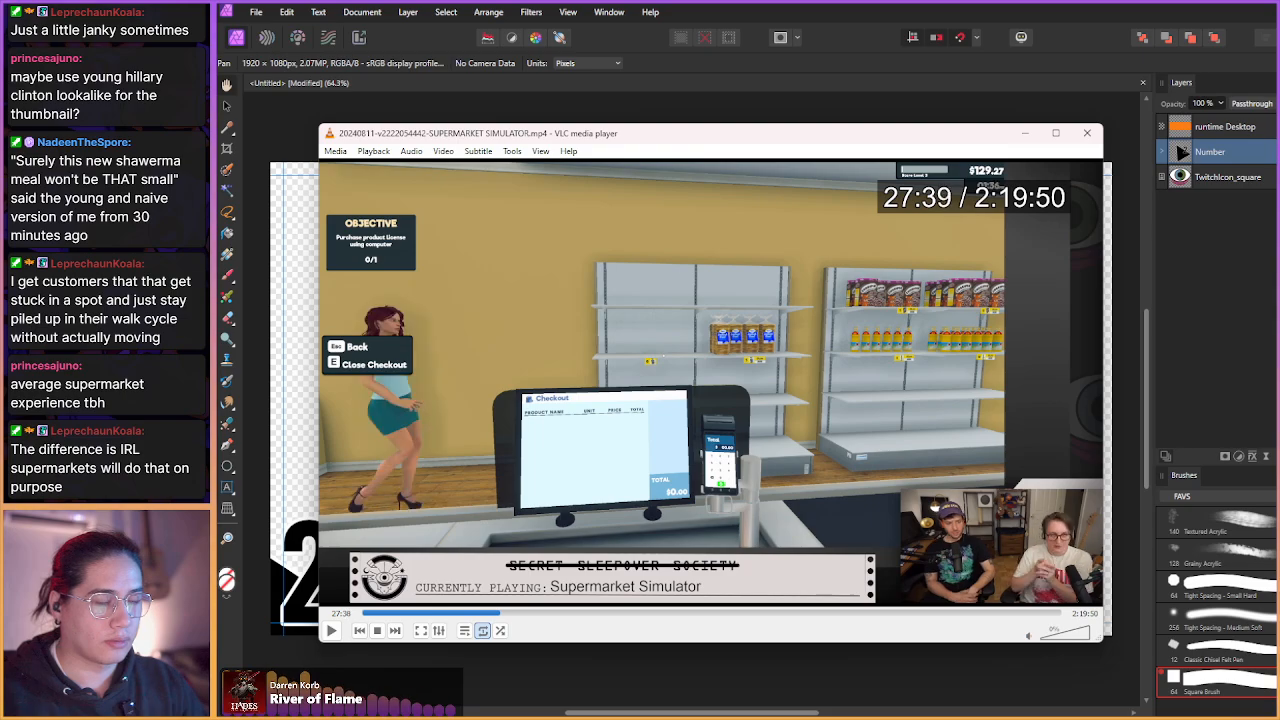
- Skim the cash payment and the red-shirted customer's card terminal checkout, up to about 28:05
key(shift+Right)
key(shift+Right)
key(shift+Right)
key(shift+Right)
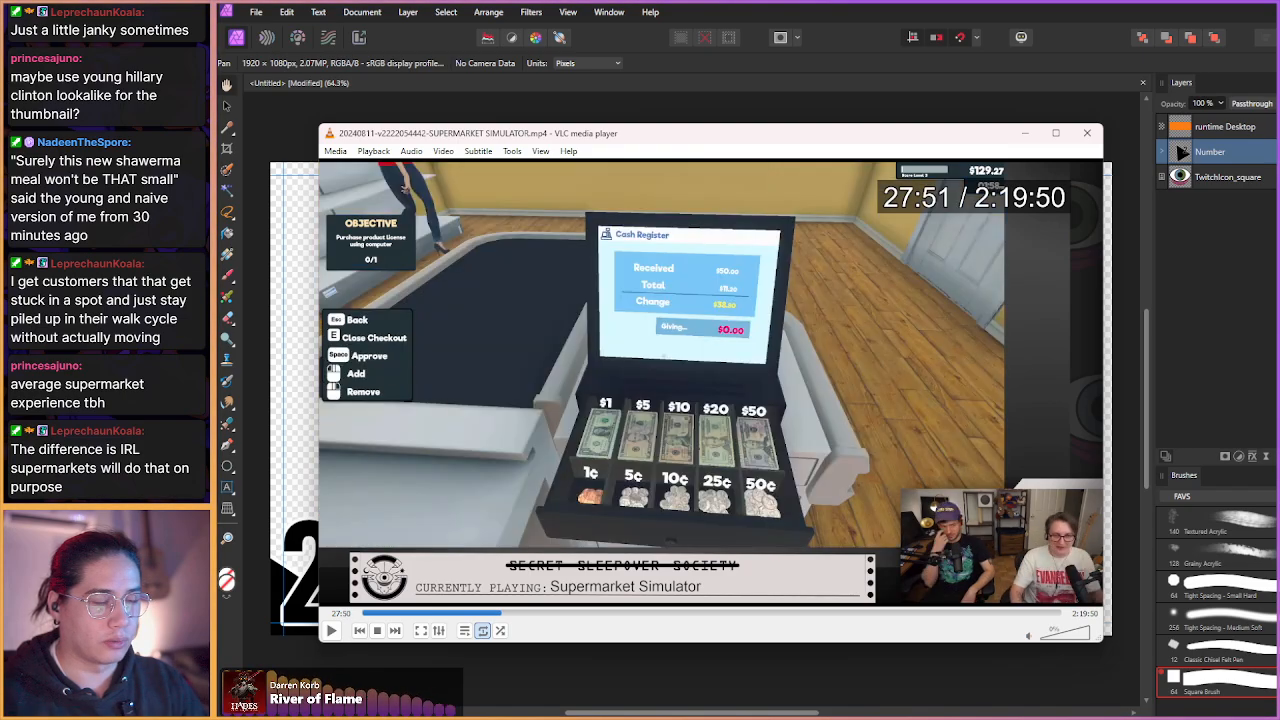
key(shift+Right)
key(shift+Right)
key(shift+Right)
key(shift+Right)
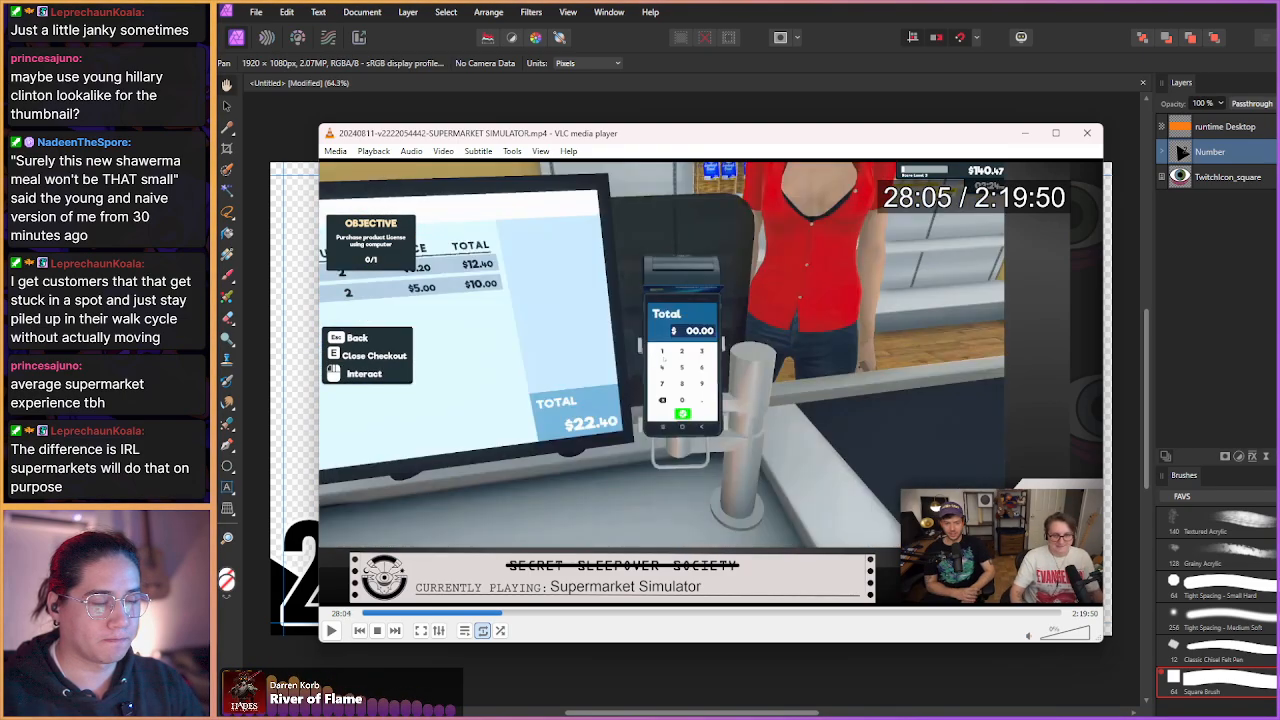
- Skim the next customer's visit and the product license purchase at the computer, up to about 28:41
key(shift+Right)
key(shift+Right)
key(shift+Right)
key(shift+Right)
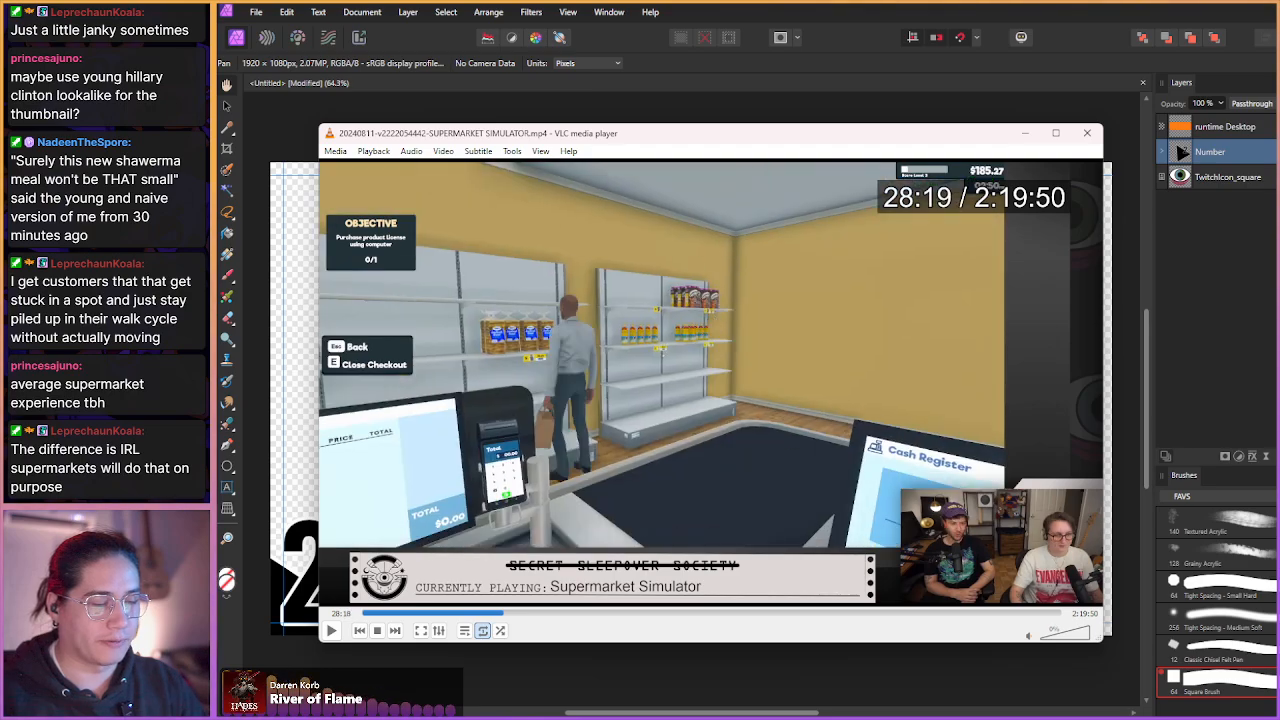
key(shift+Right)
key(shift+Right)
key(shift+Right)
key(shift+Right)
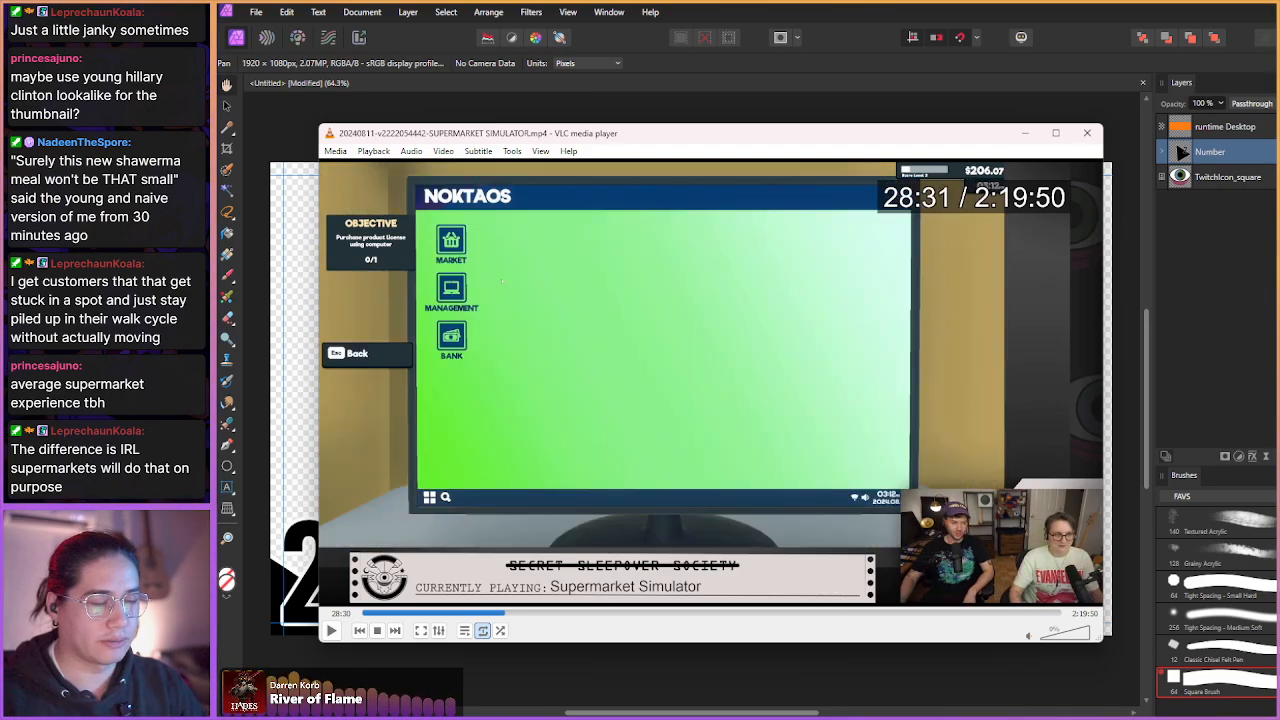
key(shift+Right)
key(shift+Right)
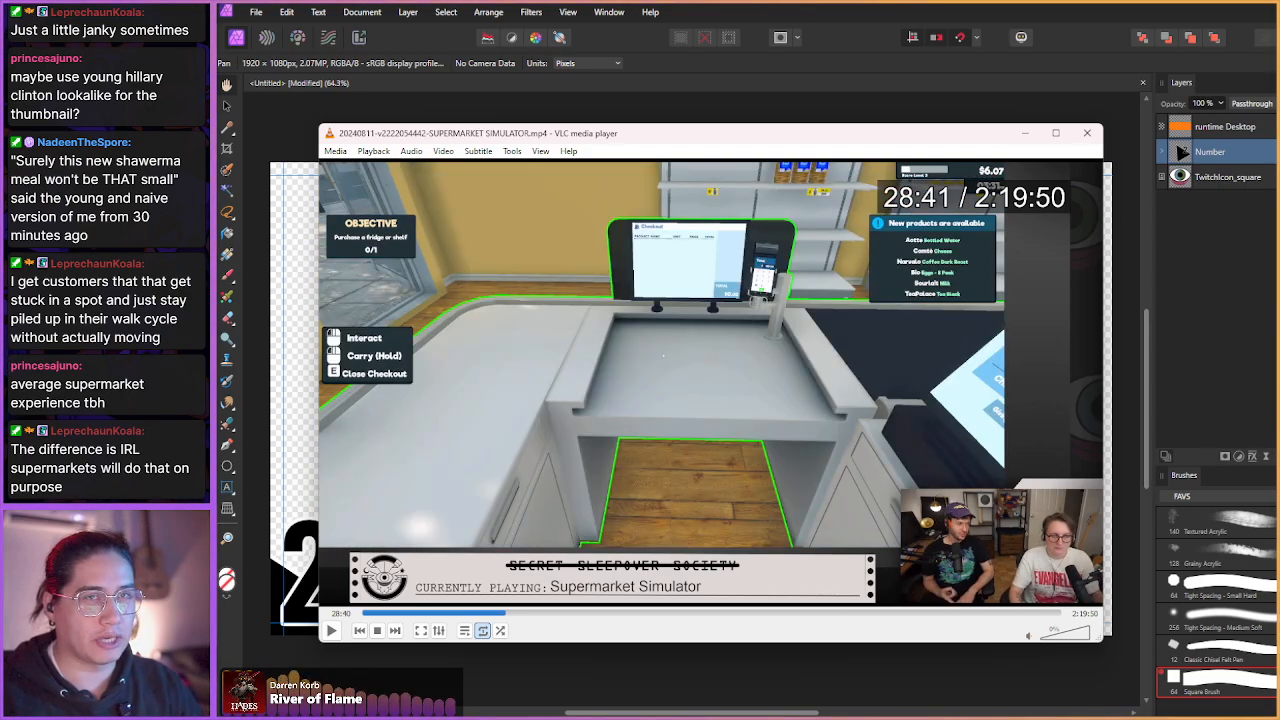
- Skim the cash change handling up to the dark-suited man offering his card at about 29:07
key(shift+Right)
key(shift+Right)
key(shift+Right)
key(shift+Right)
key(shift+Right)
key(shift+Right)
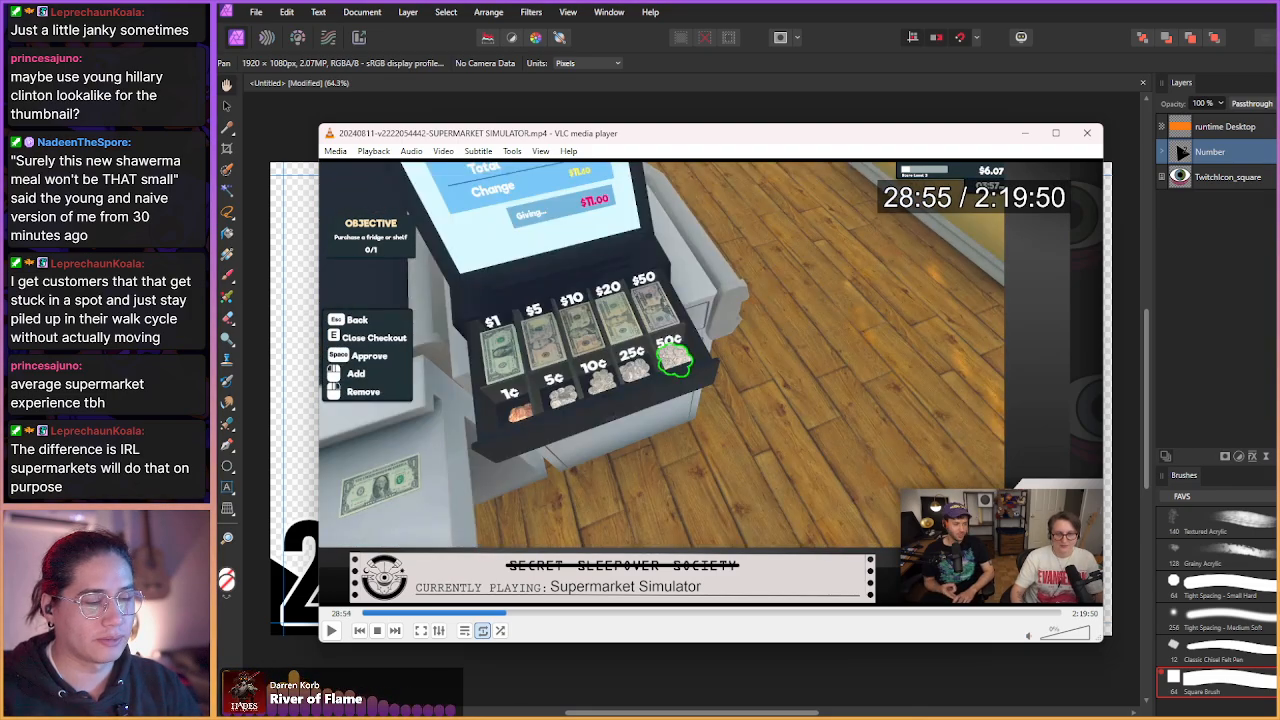
key(shift+Right)
key(shift+Right)
key(shift+Right)
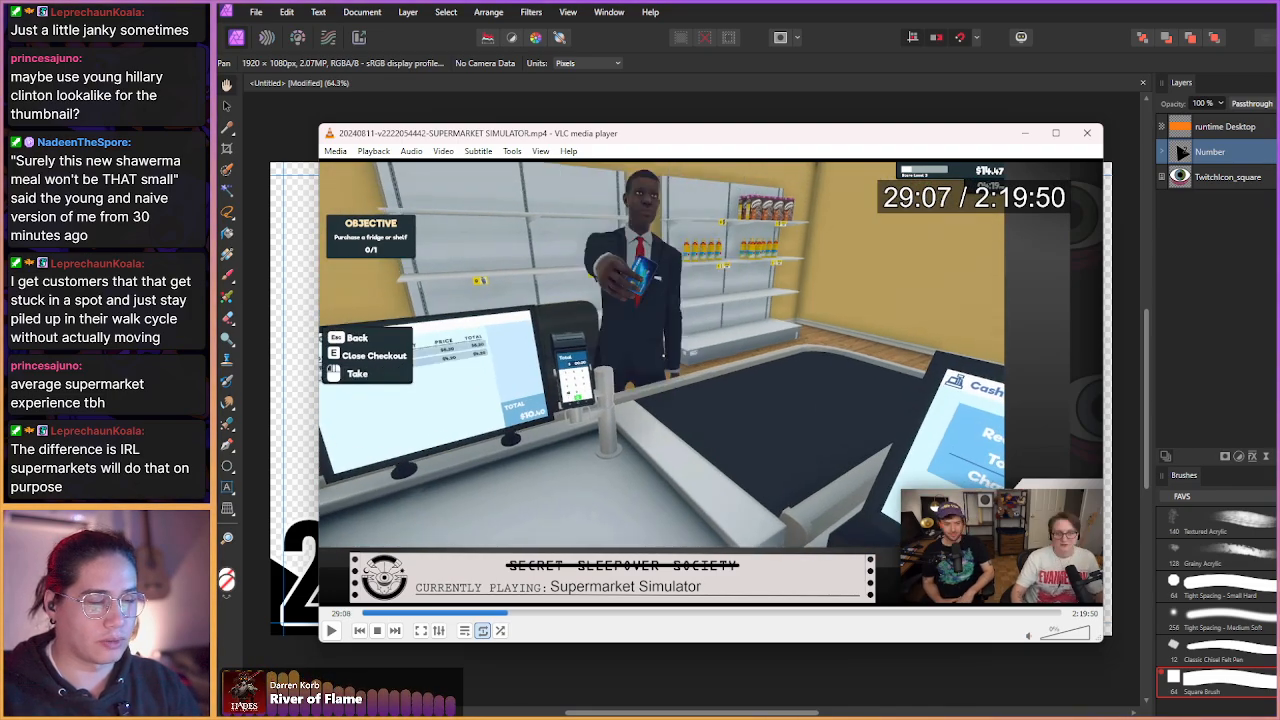
- Skim the cash drawer change handling for the $100 payment, up to about 29:35
key(shift+Right)
key(shift+Right)
key(shift+Right)
key(shift+Right)
key(shift+Right)
key(shift+Right)
key(shift+Right)
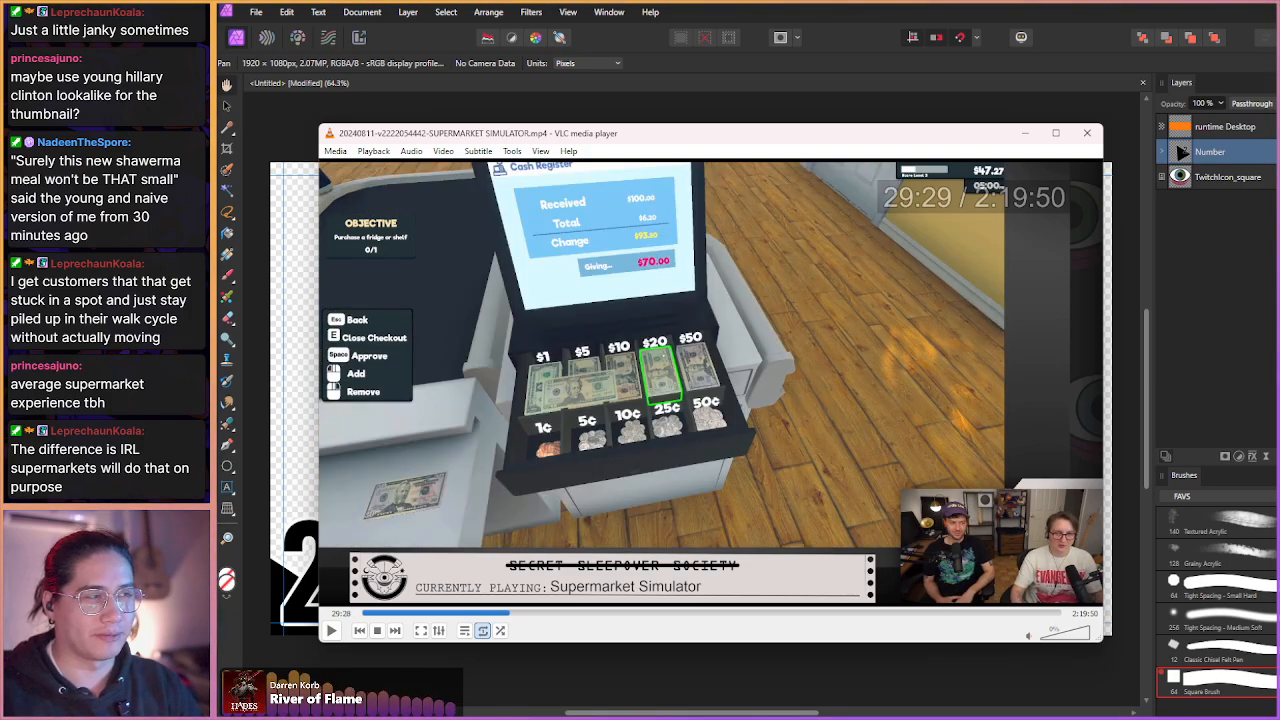
key(shift+Right)
key(shift+Right)
key(shift+Right)
key(shift+Right)
key(shift+Right)
key(shift+Right)
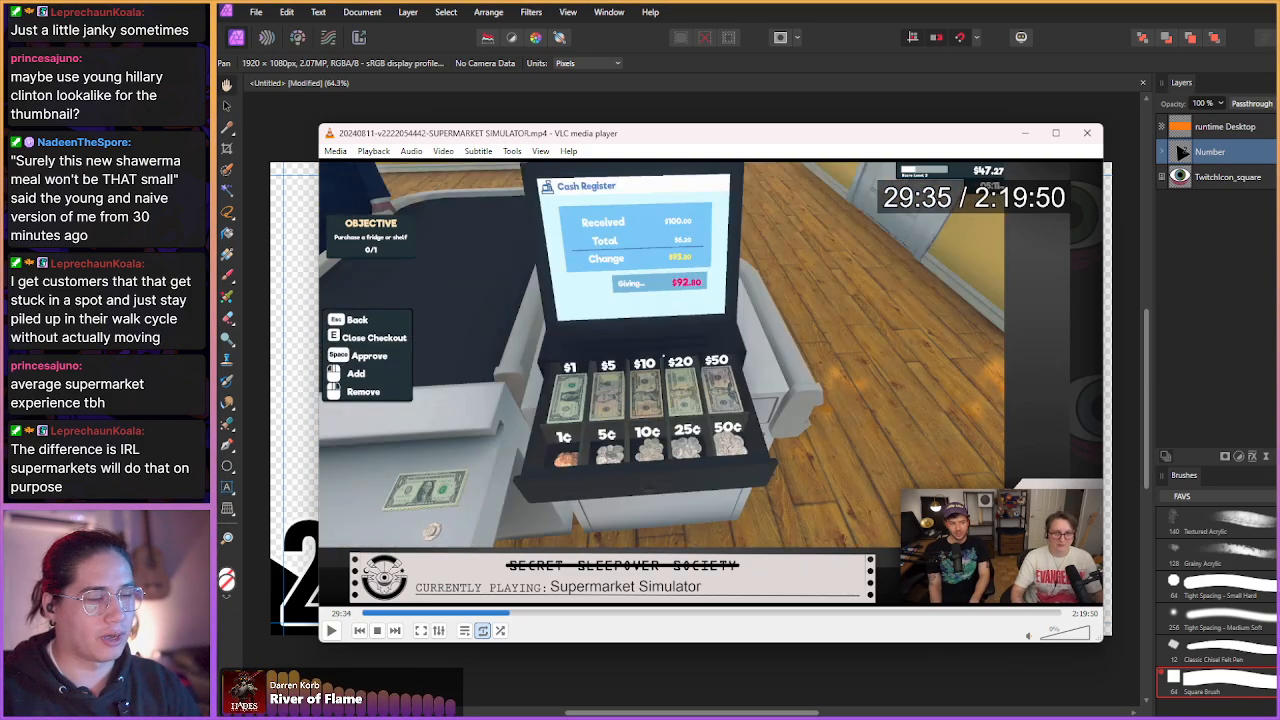
- Skim the customer browsing the shelves and the emptied checkout counter, up to about 29:57
key(shift+Right)
key(shift+Right)
key(shift+Right)
key(shift+Right)
key(shift+Right)
key(shift+Right)
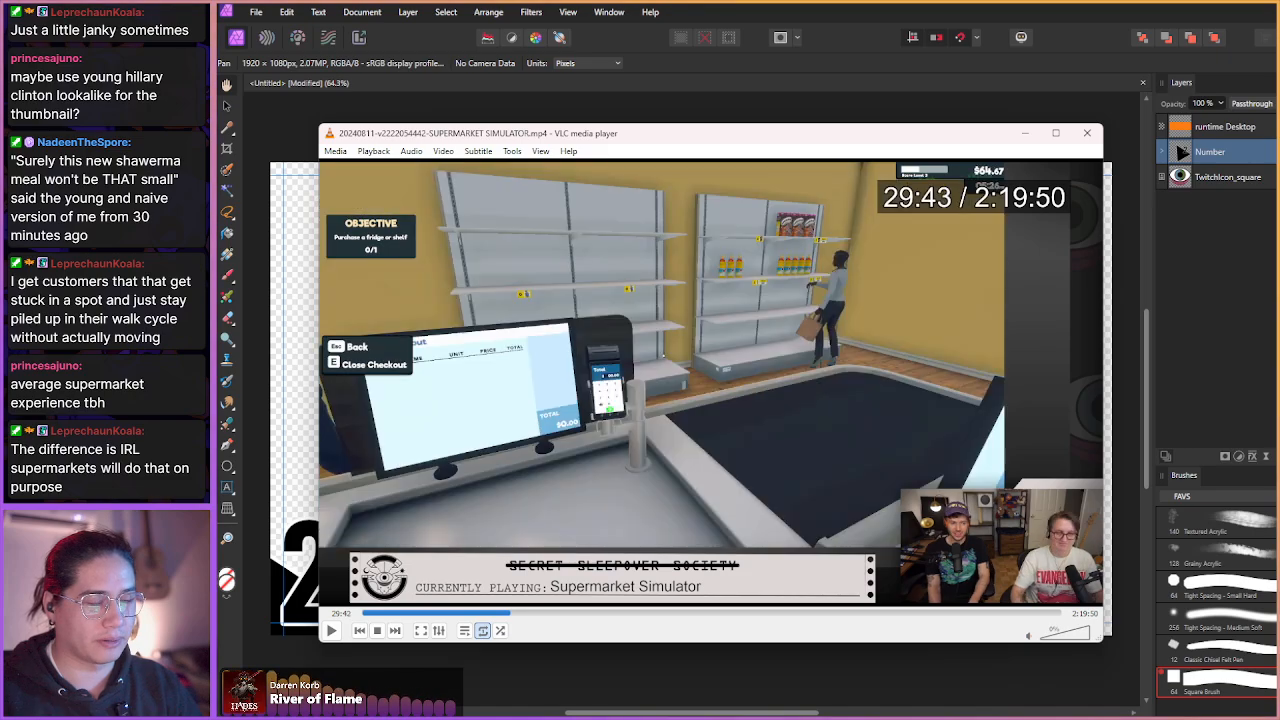
key(shift+Right)
key(shift+Right)
key(shift+Right)
key(shift+Right)
key(shift+Right)
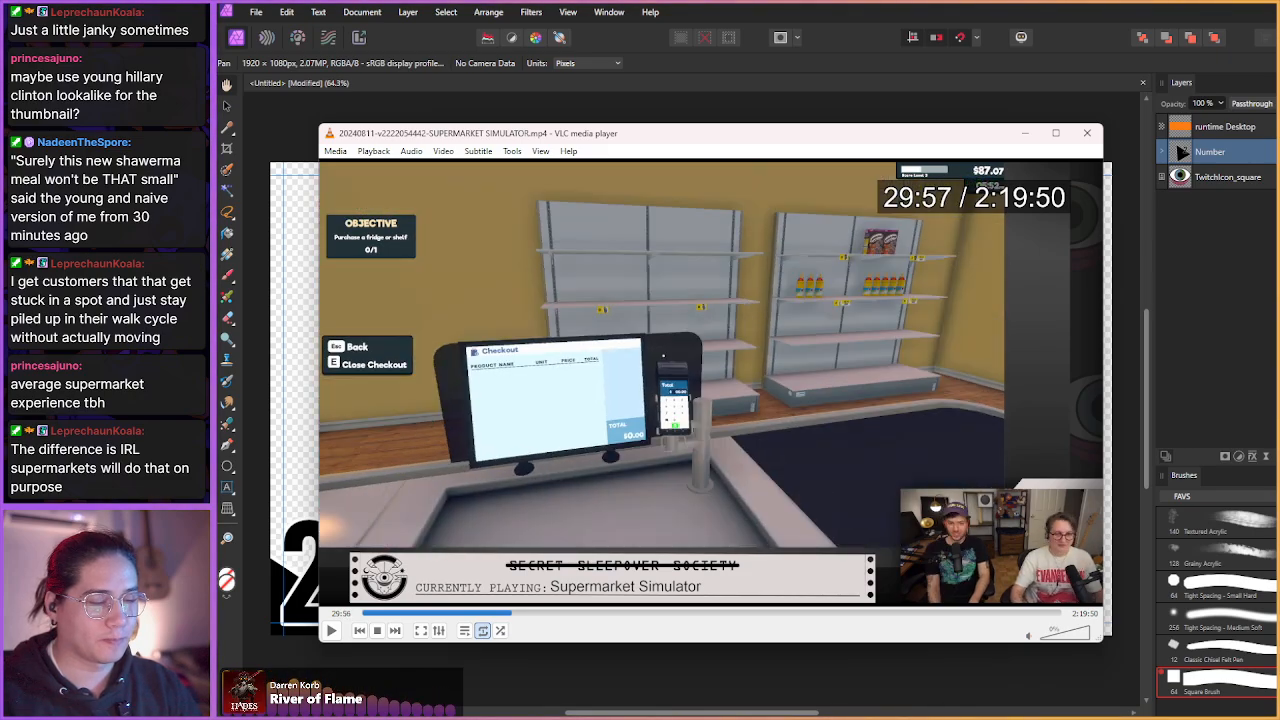
- Skim the visit of the long-haired woman in the black dress, up to about 30:15
key(shift+Right)
key(shift+Right)
key(shift+Right)
key(shift+Right)
key(shift+Right)
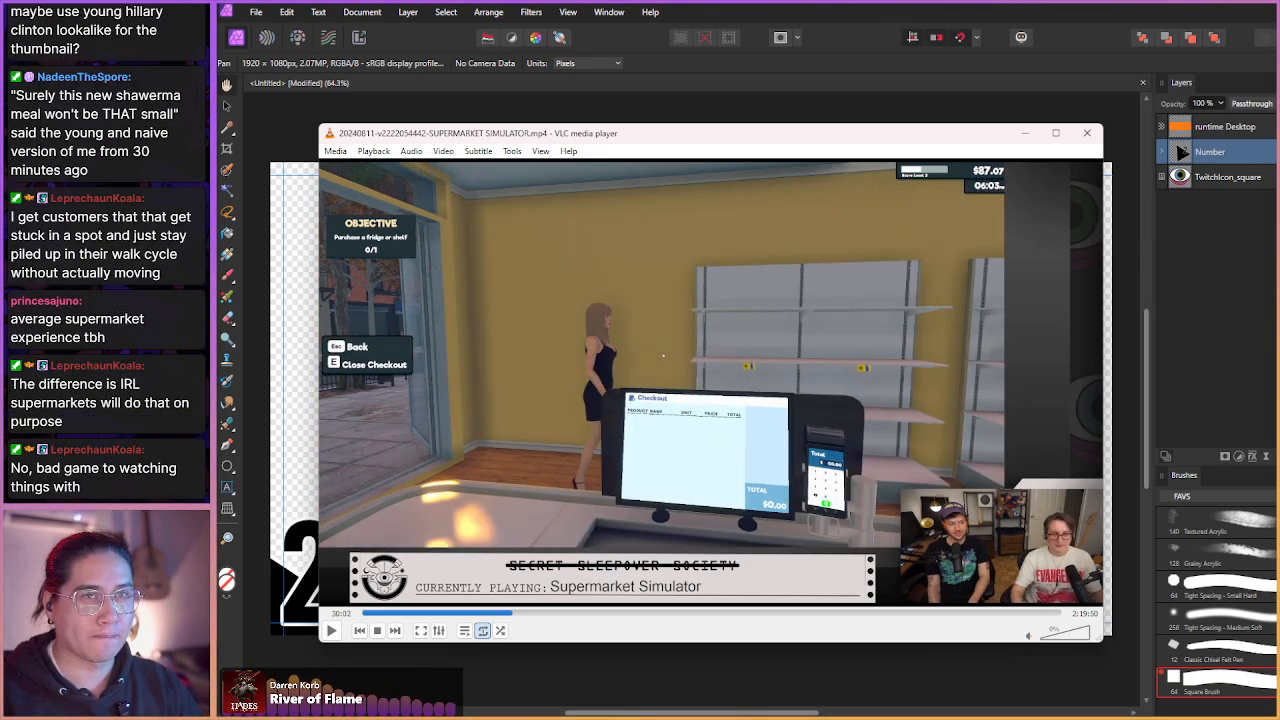
key(shift+Right)
key(shift+Right)
key(shift+Right)
key(shift+Right)
key(shift+Right)
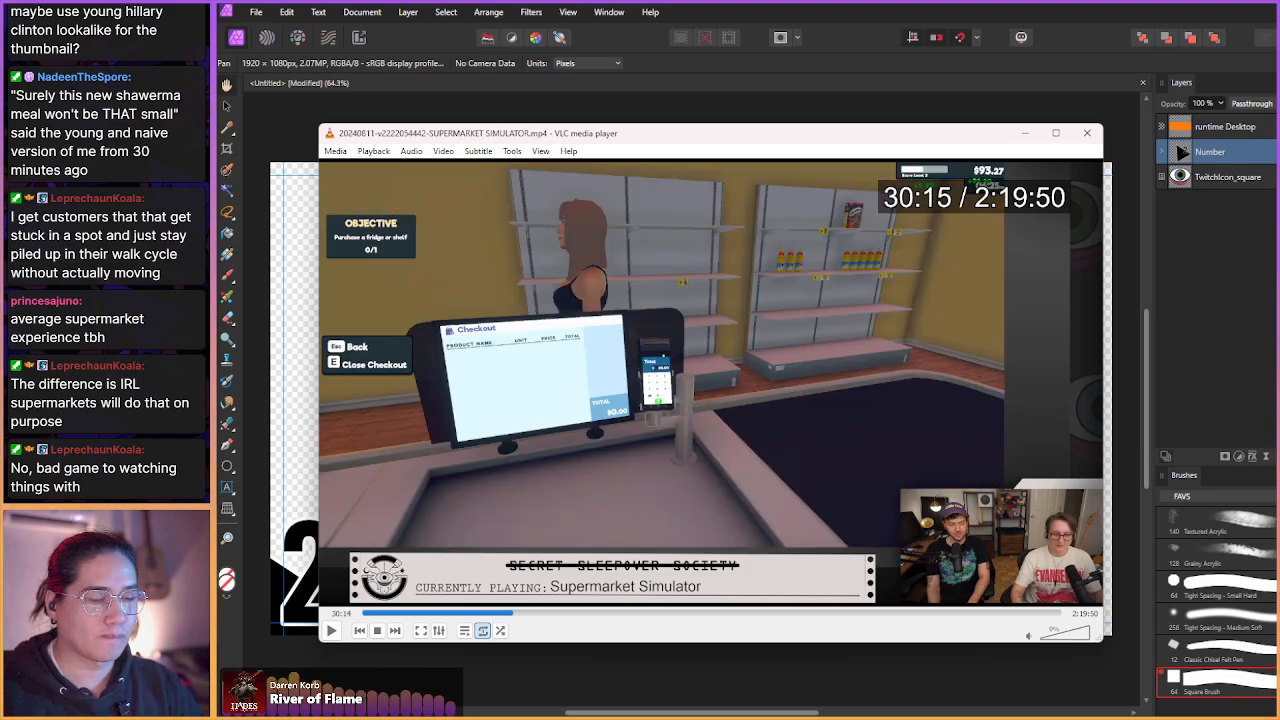
- Skim the customers at the store entrance as it gets dark outside, up to about 30:43
key(shift+Right)
key(shift+Right)
key(shift+Right)
key(shift+Right)
key(shift+Right)
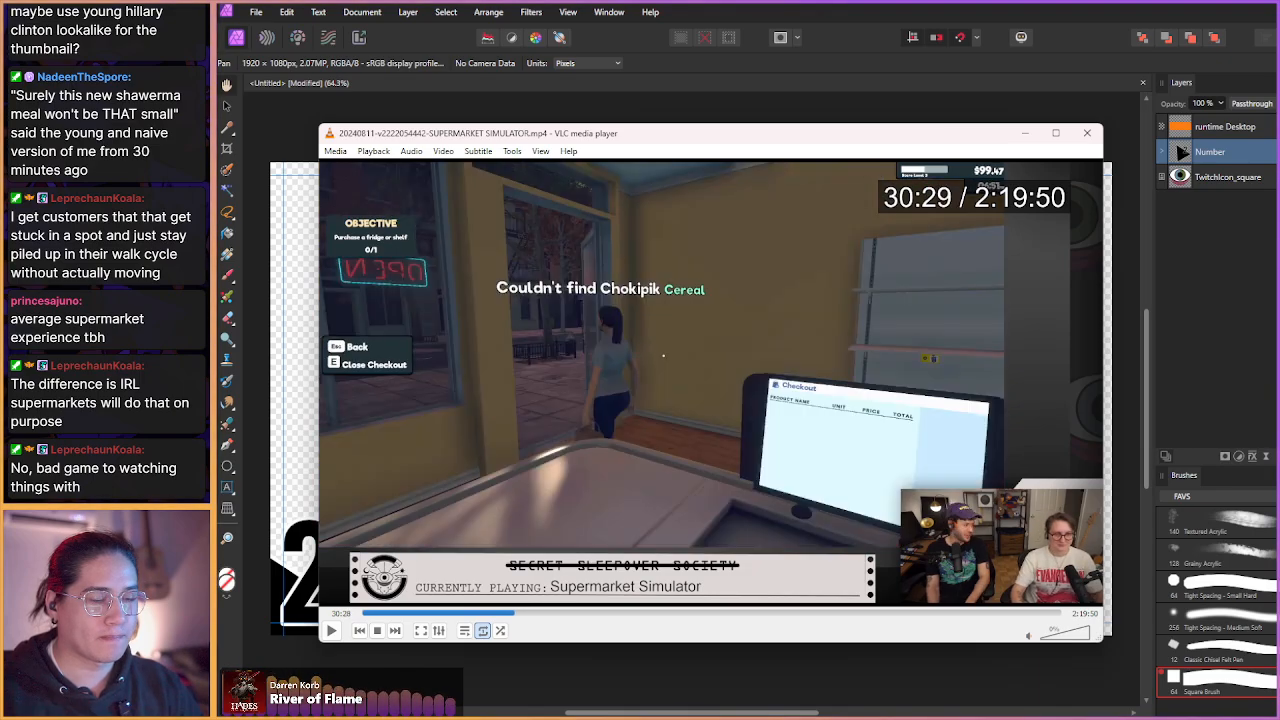
key(shift+Right)
key(shift+Right)
key(shift+Right)
key(shift+Right)
key(shift+Right)
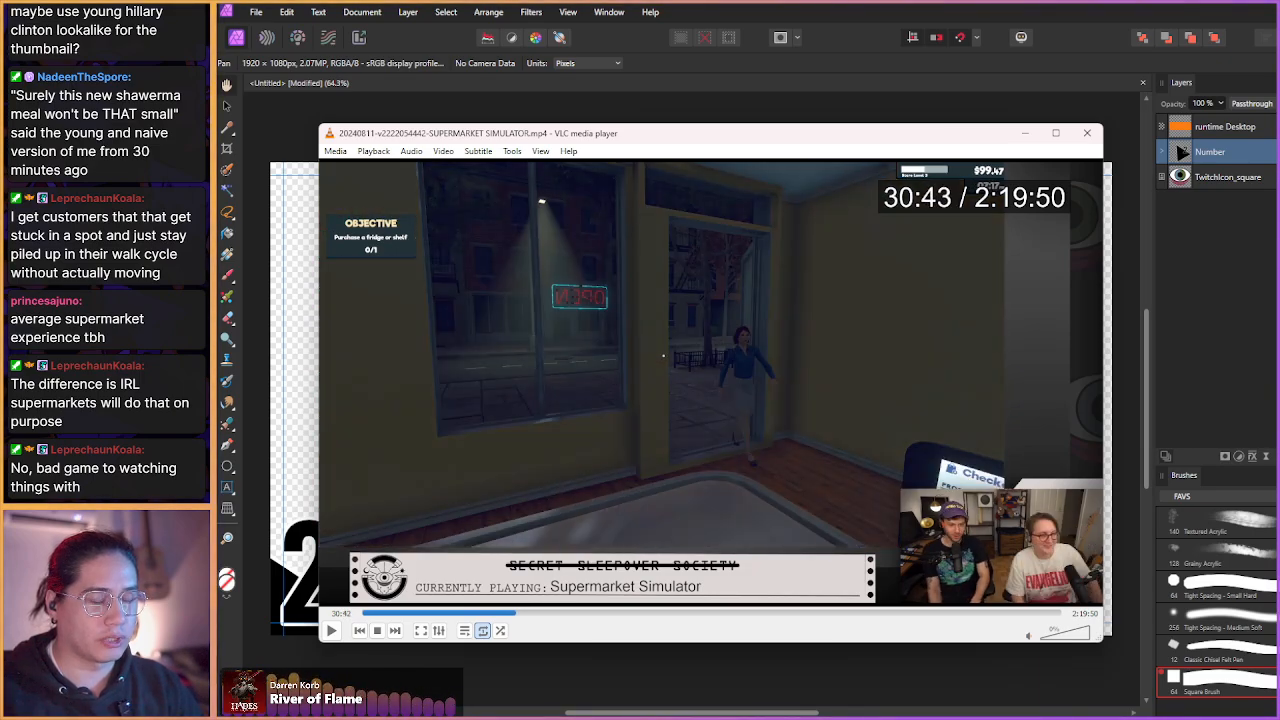
- Skim the unlit cash checkout up to the grey-suited man offering his card at about 31:16
key(shift+Right)
key(shift+Right)
key(shift+Right)
key(shift+Right)
key(shift+Right)
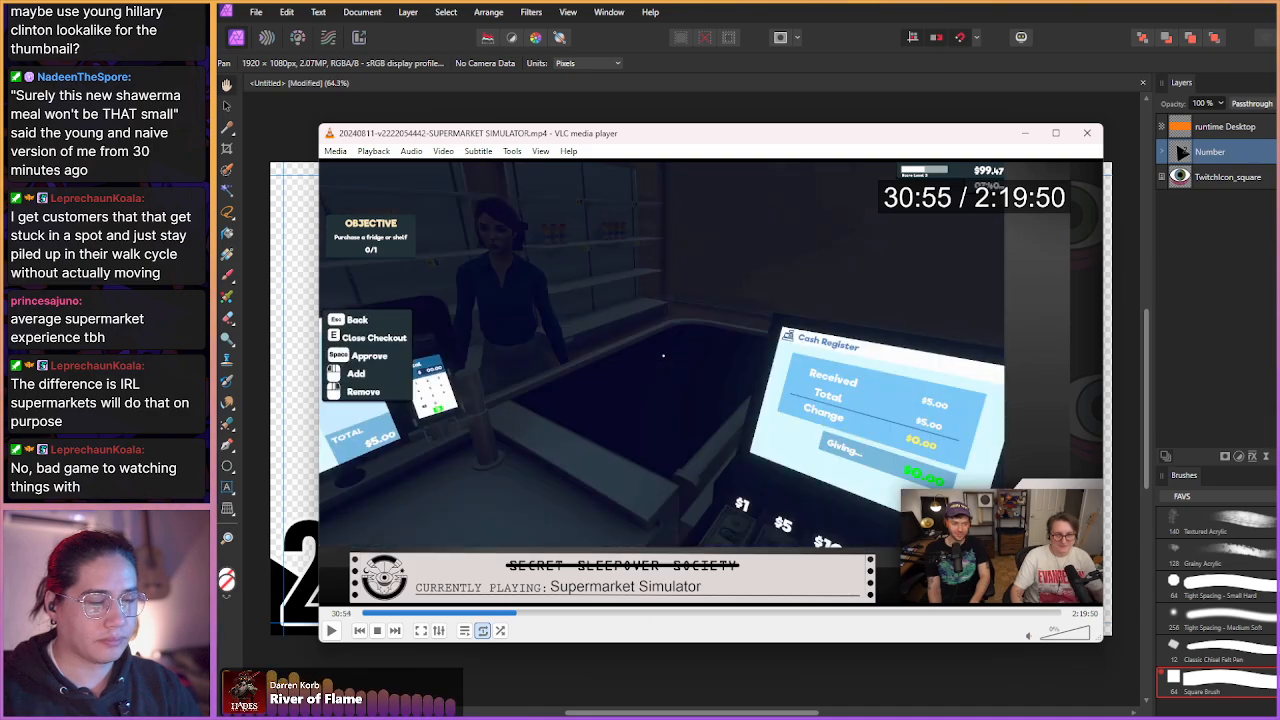
key(shift+Right)
key(shift+Right)
key(shift+Right)
key(shift+Right)
key(shift+Right)
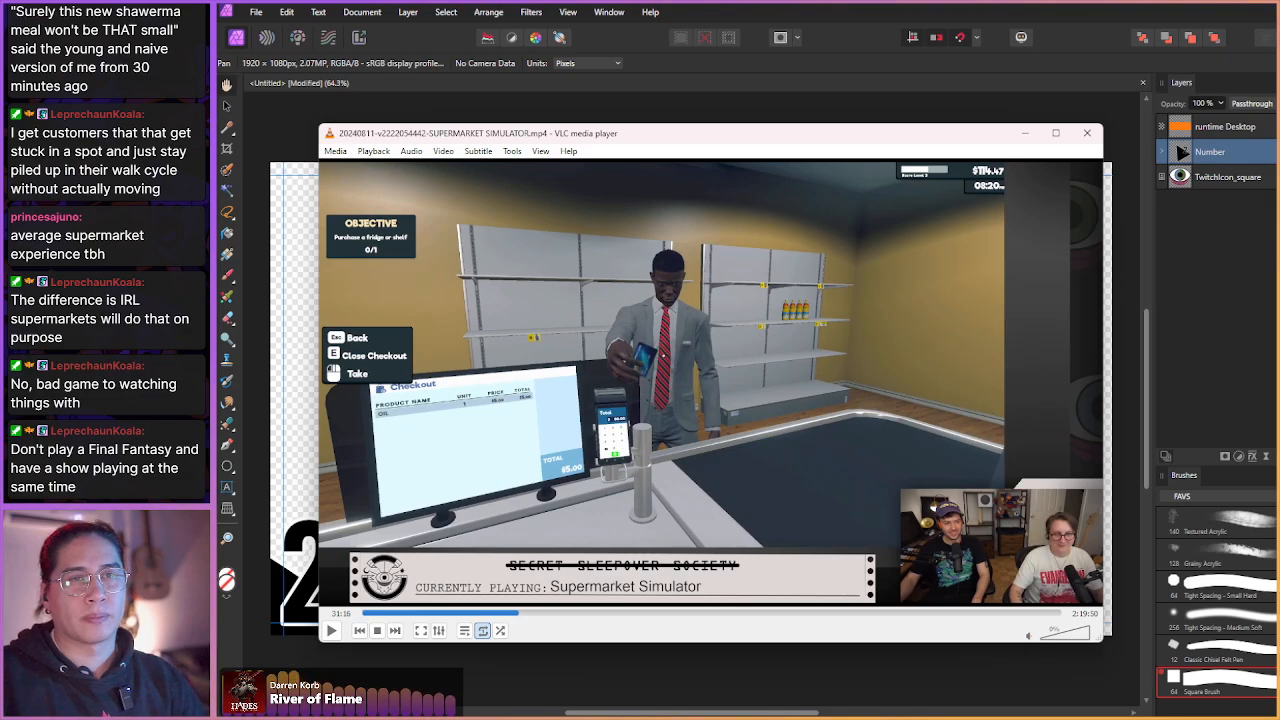
- Skim the in-game Market furniture page up to the full-size webcam shot of the two hosts at about 32:21
key(shift+Right)
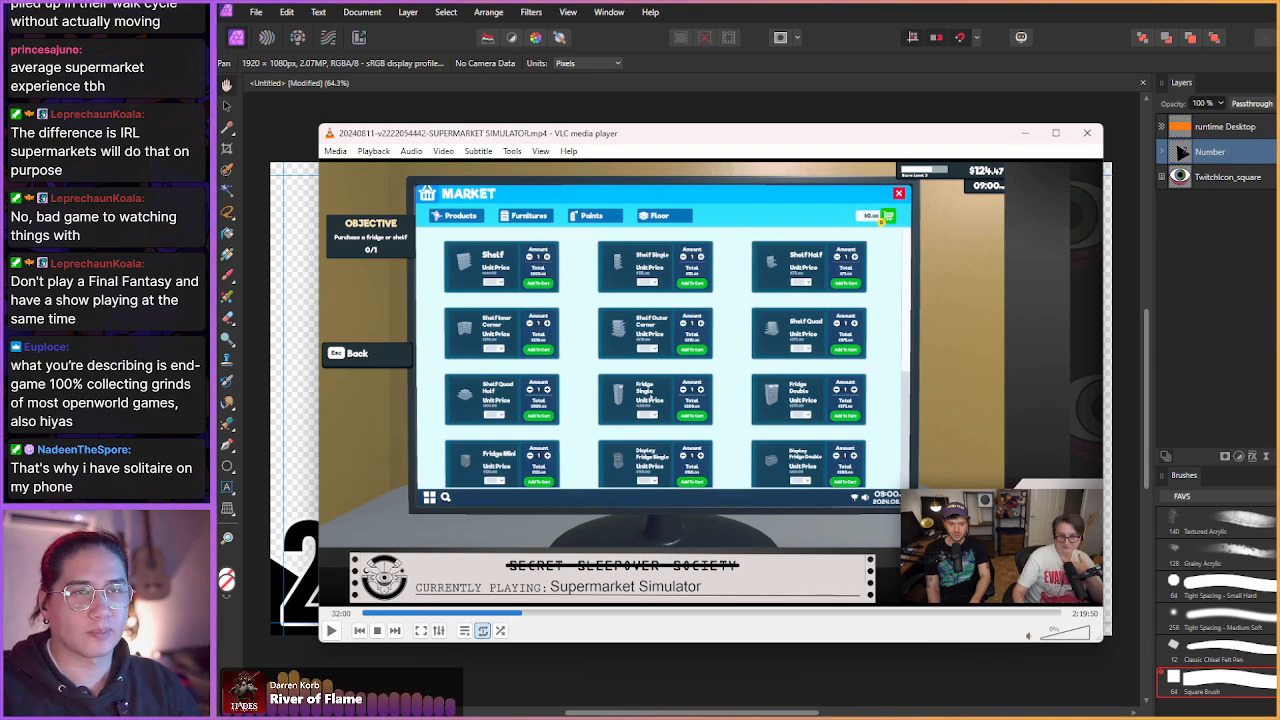
key(shift+Right)
key(shift+Right)
key(shift+Right)
key(shift+Right)
key(shift+Right)
key(shift+Right)
key(shift+Right)
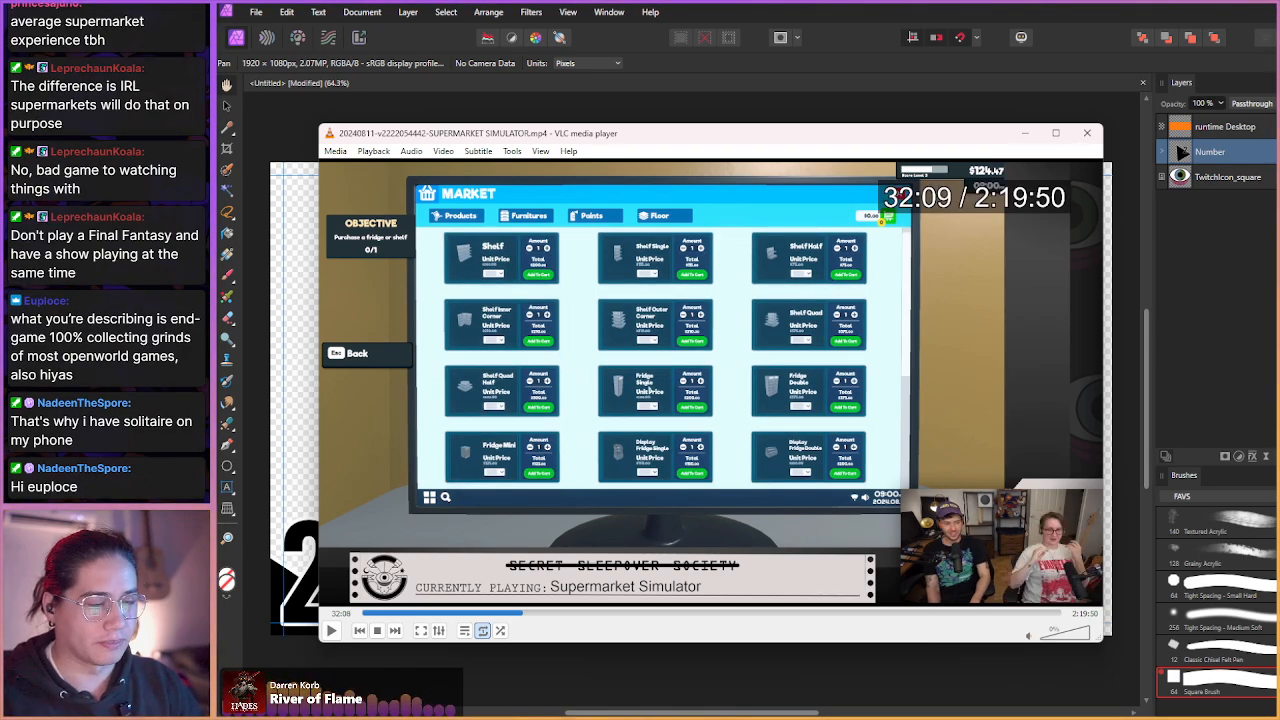
key(shift+Right)
key(shift+Right)
key(shift+Right)
key(shift+Right)
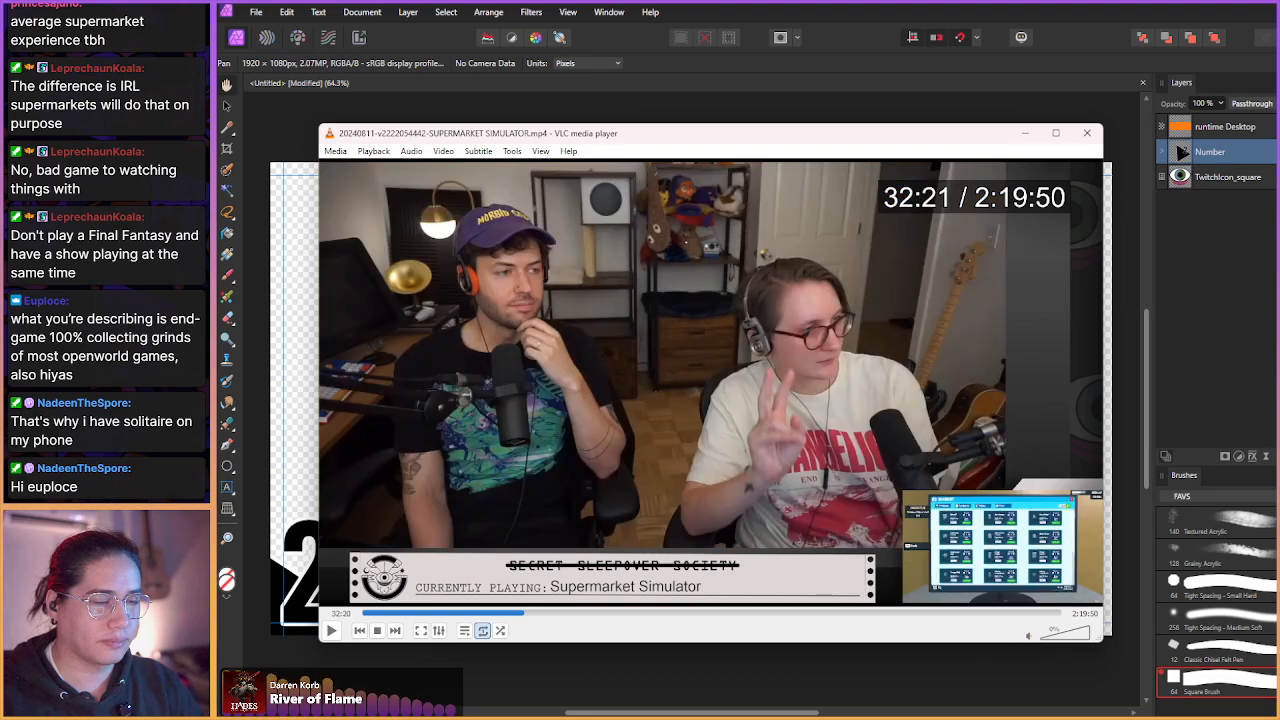
- Advance to the full-size webcam shot of the two hosts at about 32:50 and save a snapshot of that frame
key(shift+Right)
key(shift+Right)
key(shift+Right)
key(shift+Right)
key(shift+Right)
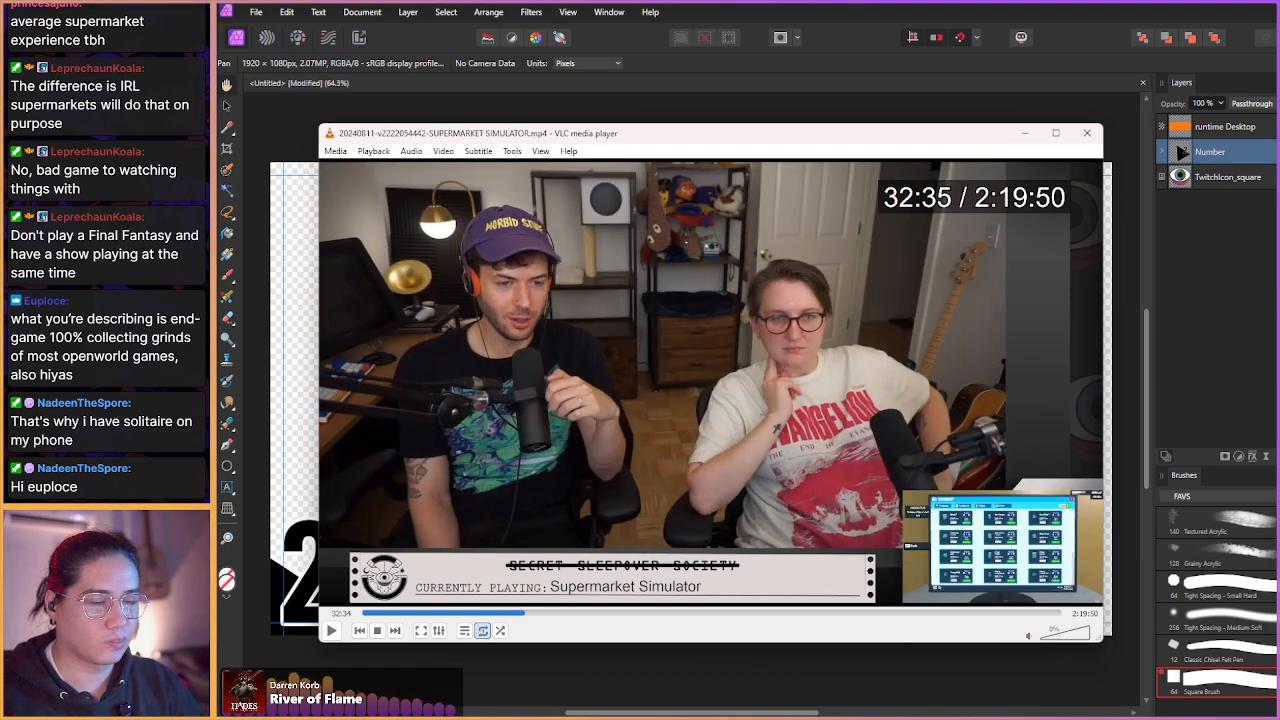
key(shift+Right)
key(shift+Right)
key(shift+Right)
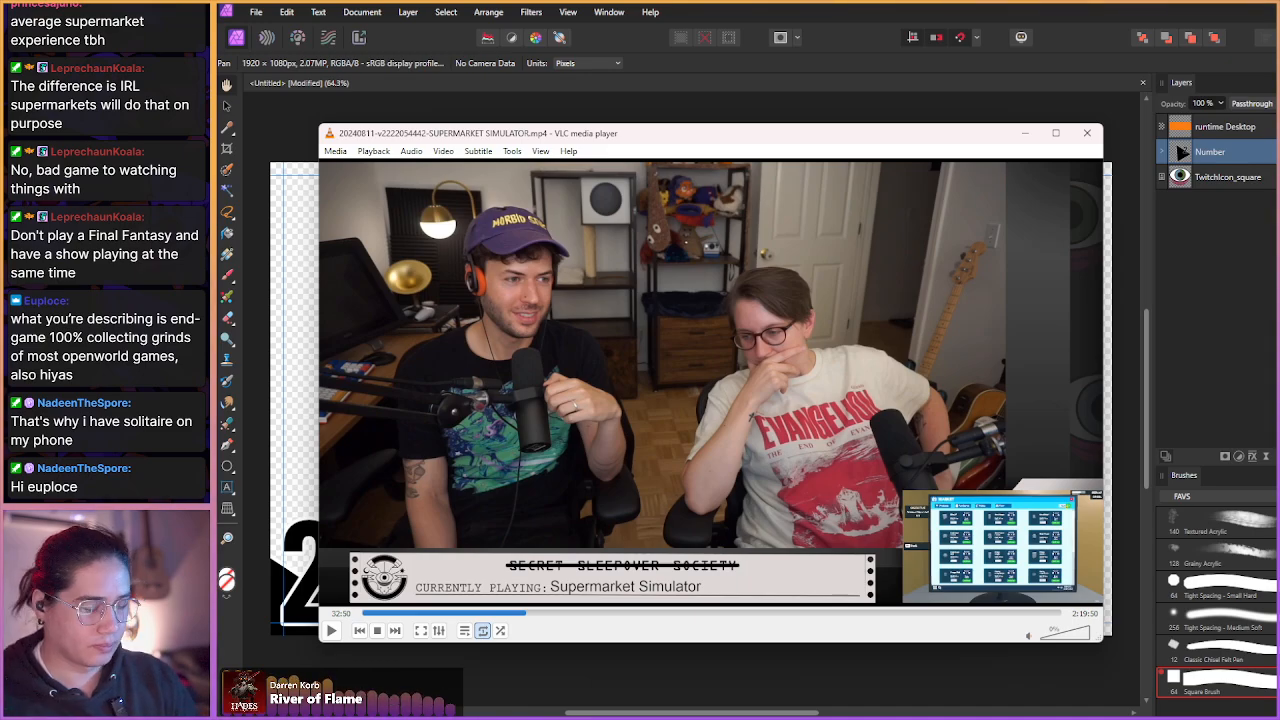
key(shift+s)
- Skim the hosts' webcam conversation up to the Evangelion-shirted host holding both hands at the temples at about 33:21
key(shift+Right)
key(shift+Right)
key(shift+Right)
key(shift+Right)
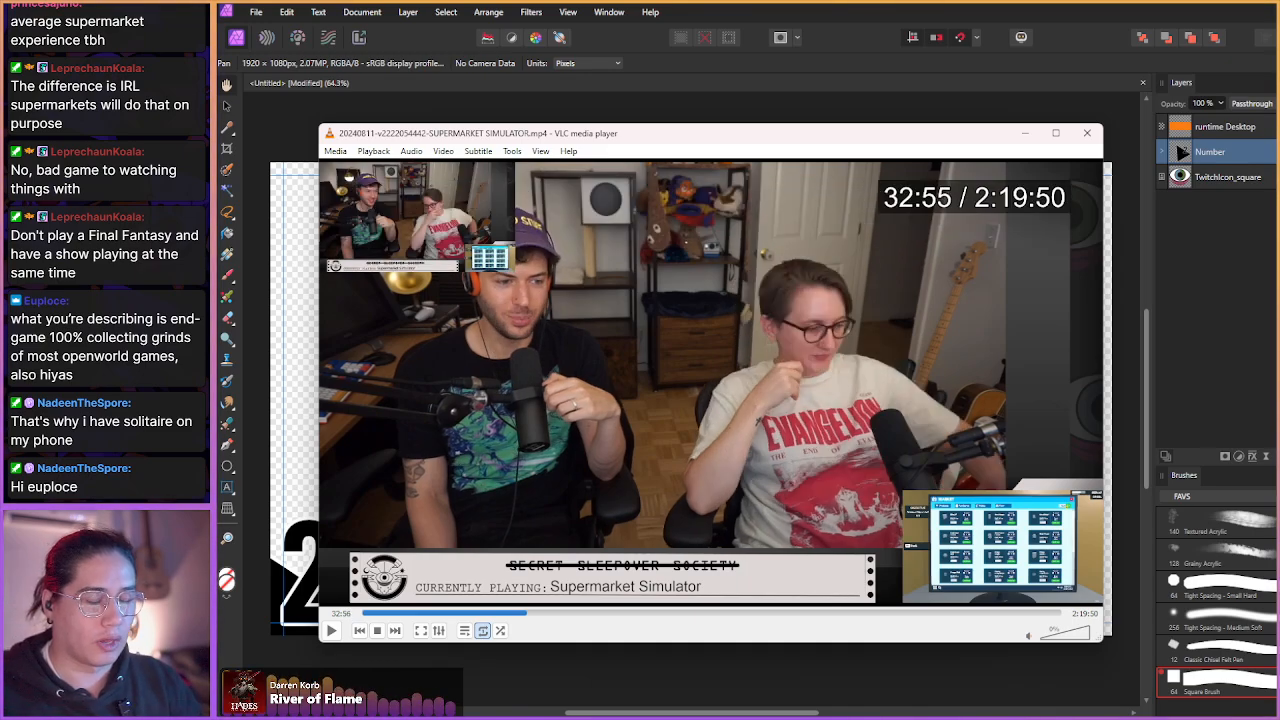
key(shift+Right)
key(shift+Right)
key(shift+Right)
key(shift+Right)
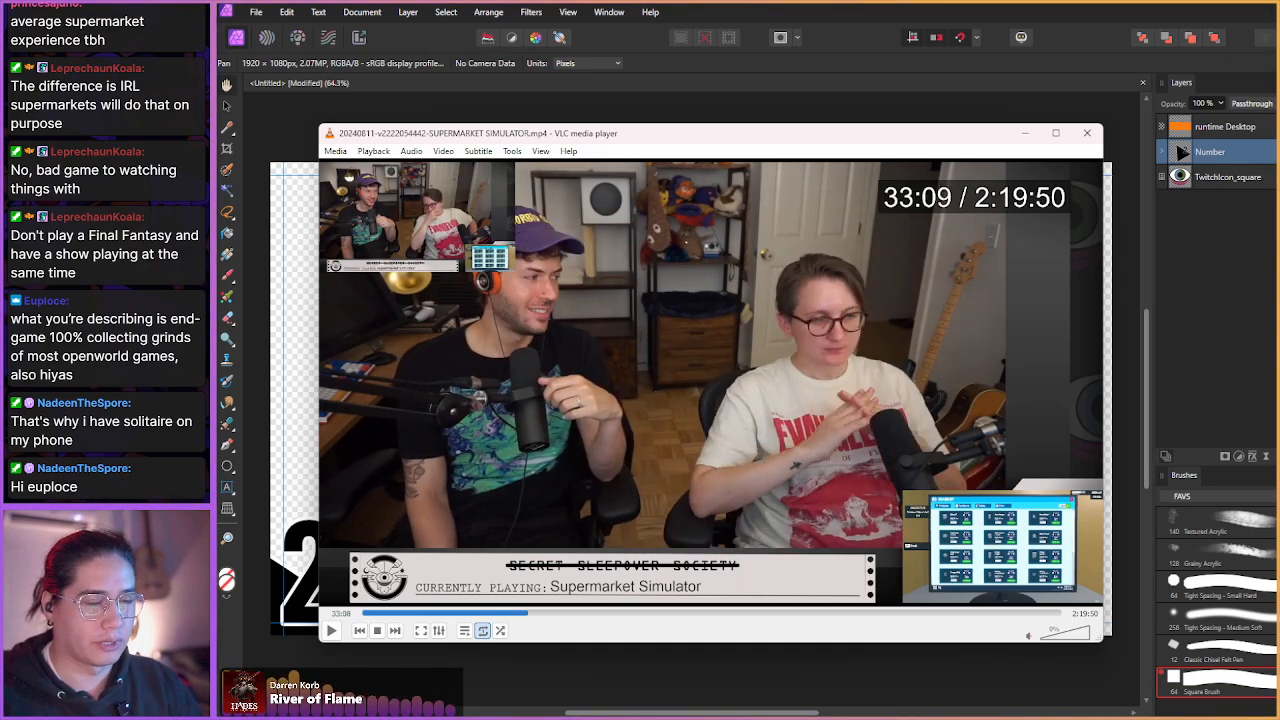
key(shift+Right)
key(shift+Right)
key(shift+Right)
key(shift+Right)
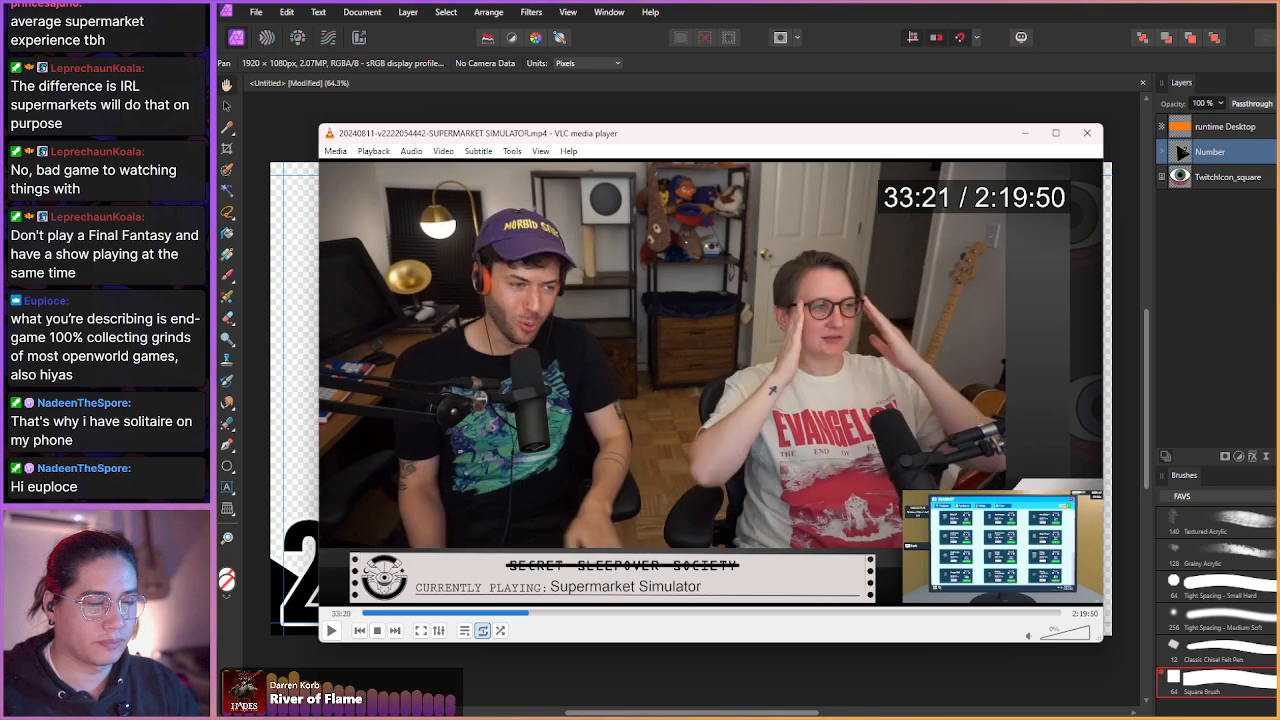
- Skim the hosts' facial expressions in the full-size webcam shot, up to about 33:59
key(shift+Right)
key(shift+Right)
key(shift+Right)
key(shift+Right)
key(shift+Right)
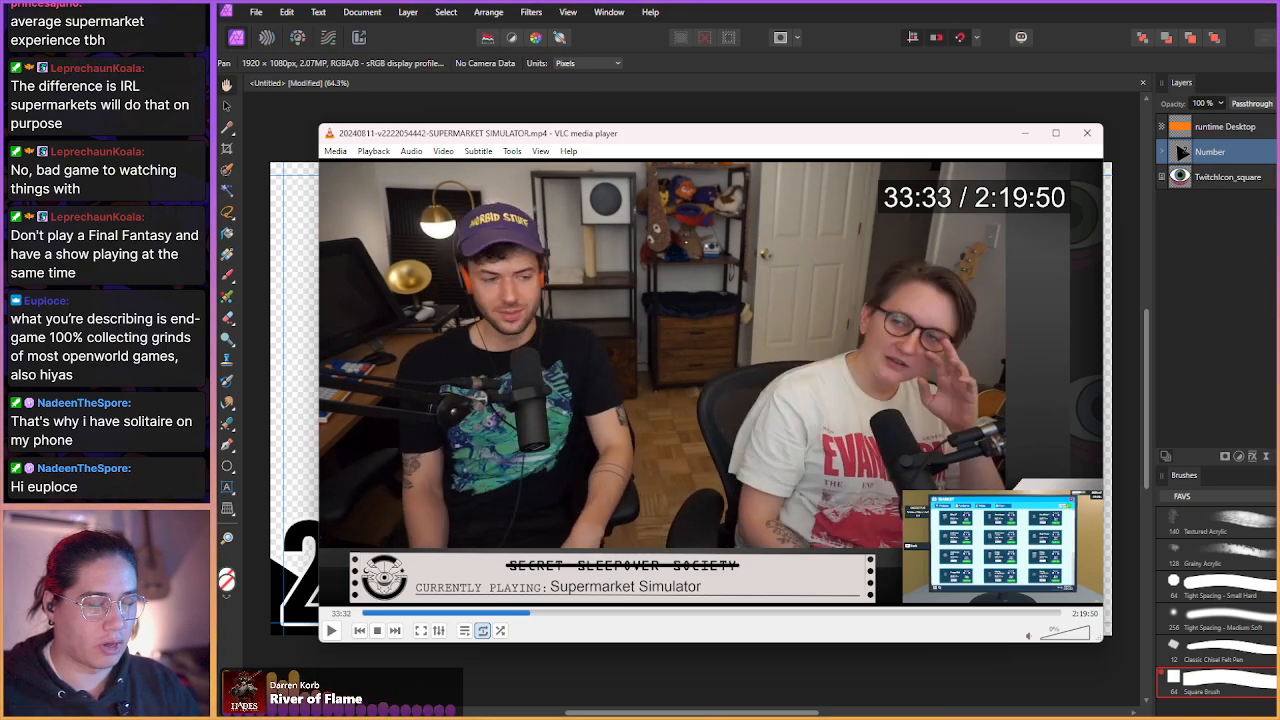
key(shift+Right)
key(shift+Right)
key(shift+Right)
key(shift+Right)
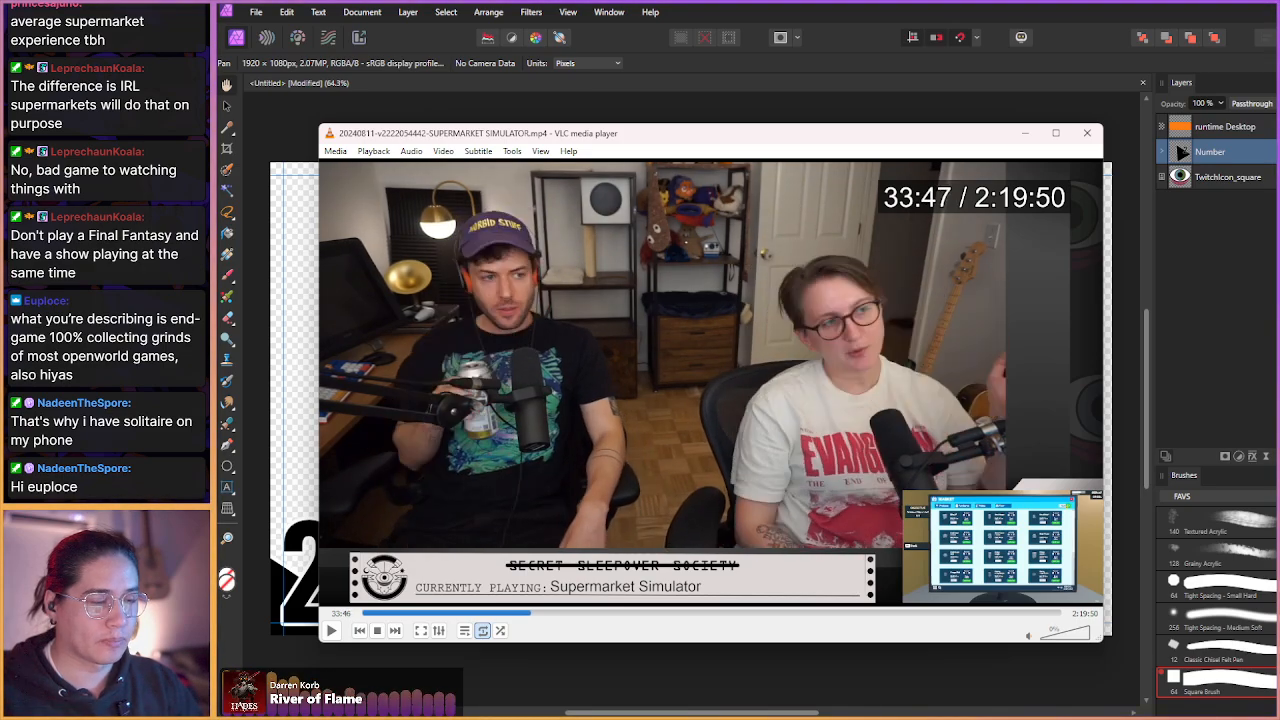
key(shift+Right)
key(shift+Right)
key(shift+Right)
key(shift+Right)
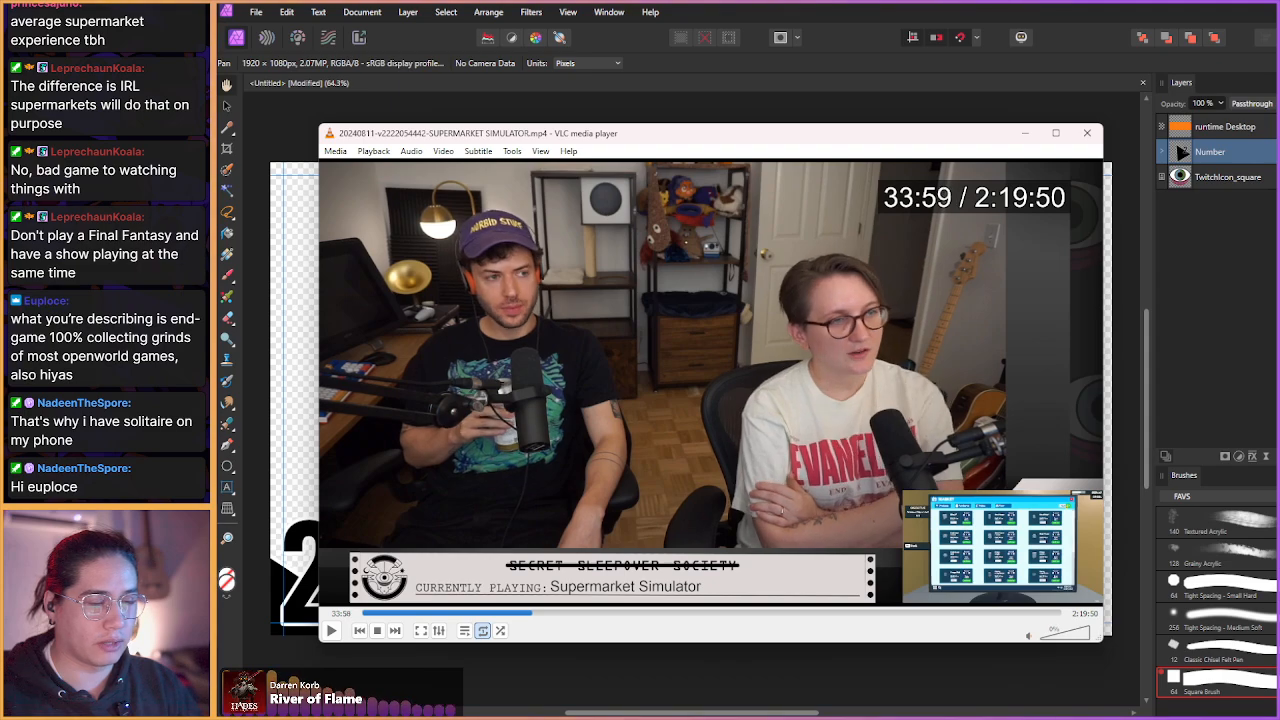
- Skim the webcam conversation up to both hosts laughing at about 34:21
key(shift+Right)
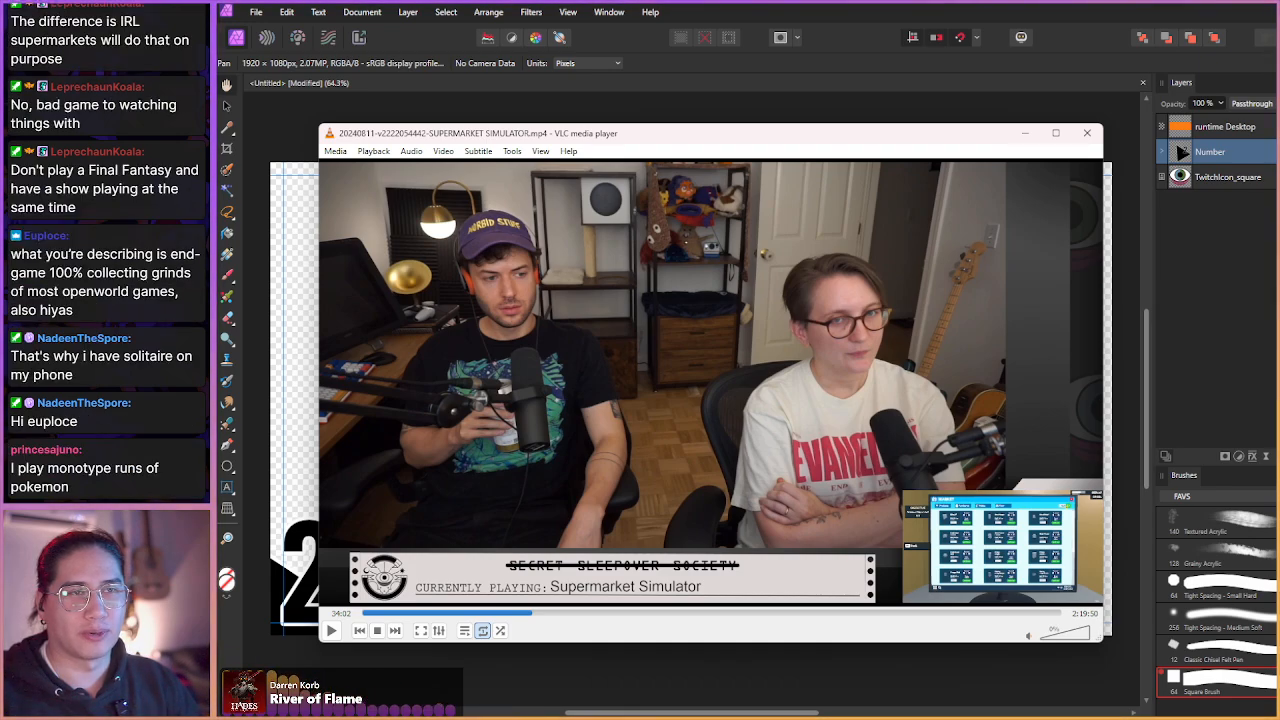
key(shift+Right)
key(shift+Right)
key(shift+Right)
key(shift+Right)
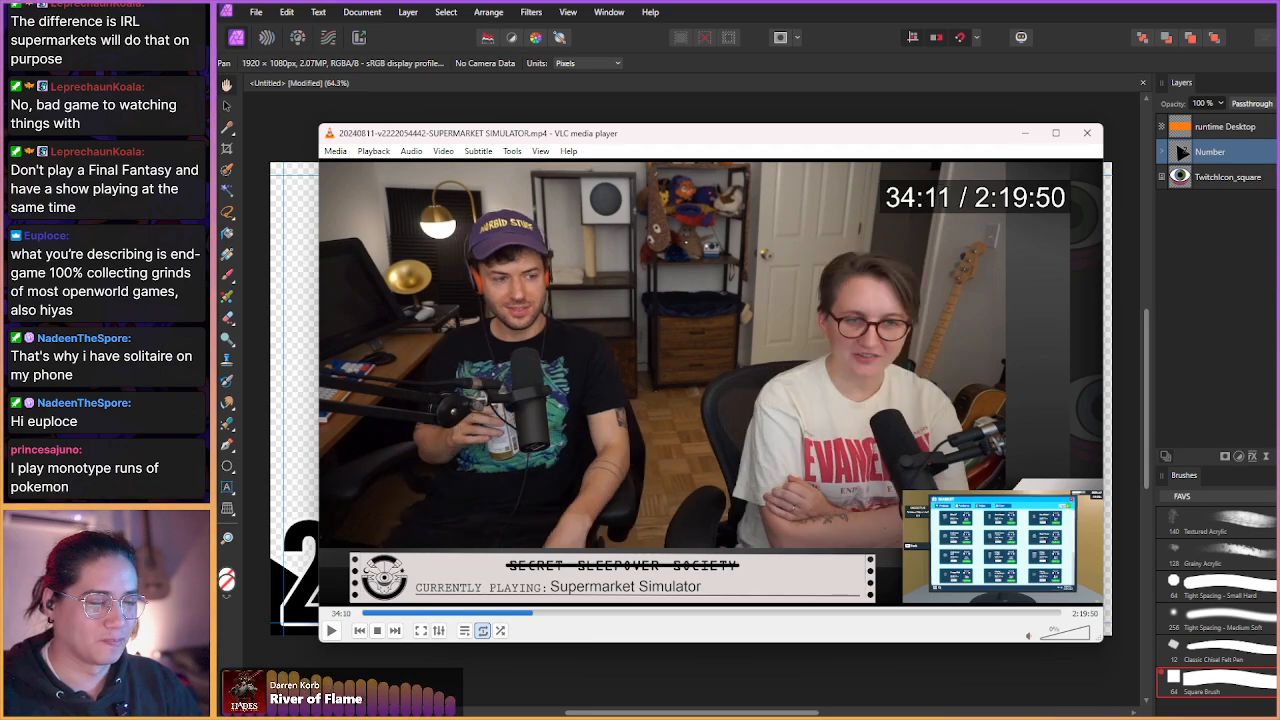
key(shift+Right)
key(shift+Right)
key(shift+Right)
key(shift+Right)
key(shift+Right)
key(shift+Right)
key(shift+Right)
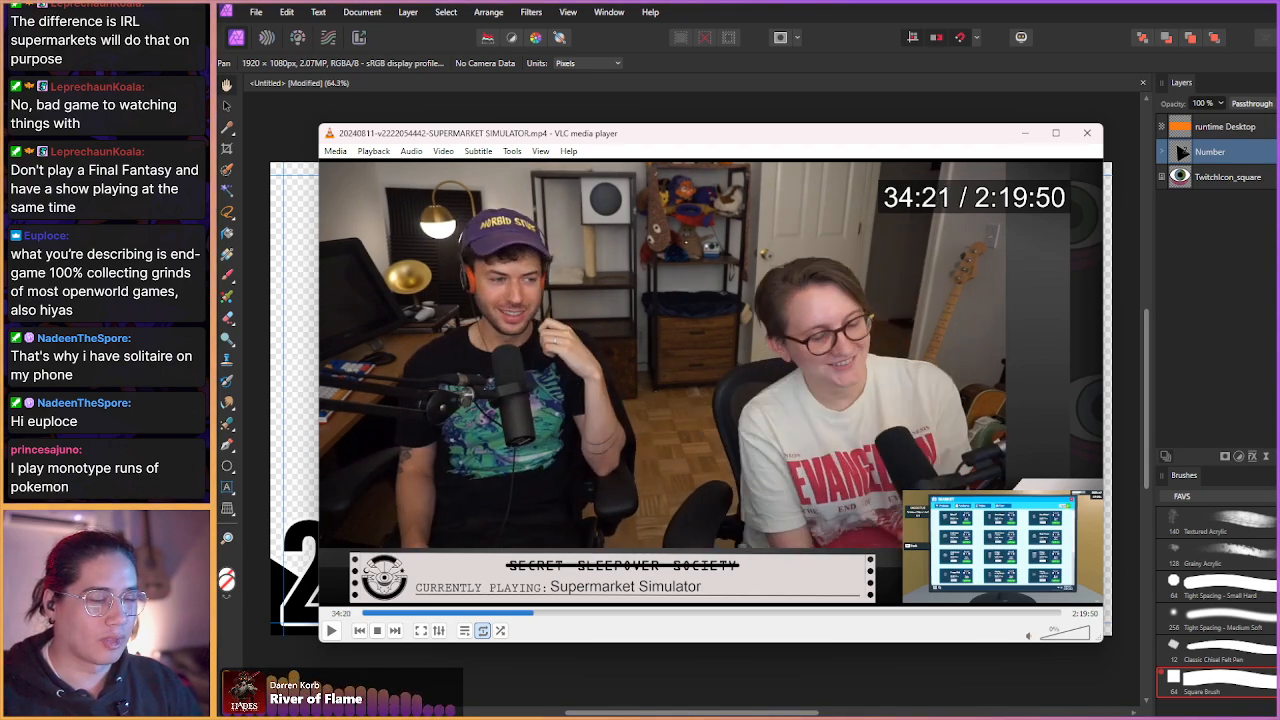
- Skim the Evangelion-shirted host talking beside the capped host, up to about 34:43
key(shift+Right)
key(shift+Right)
key(shift+Right)
key(shift+Right)
key(shift+Right)
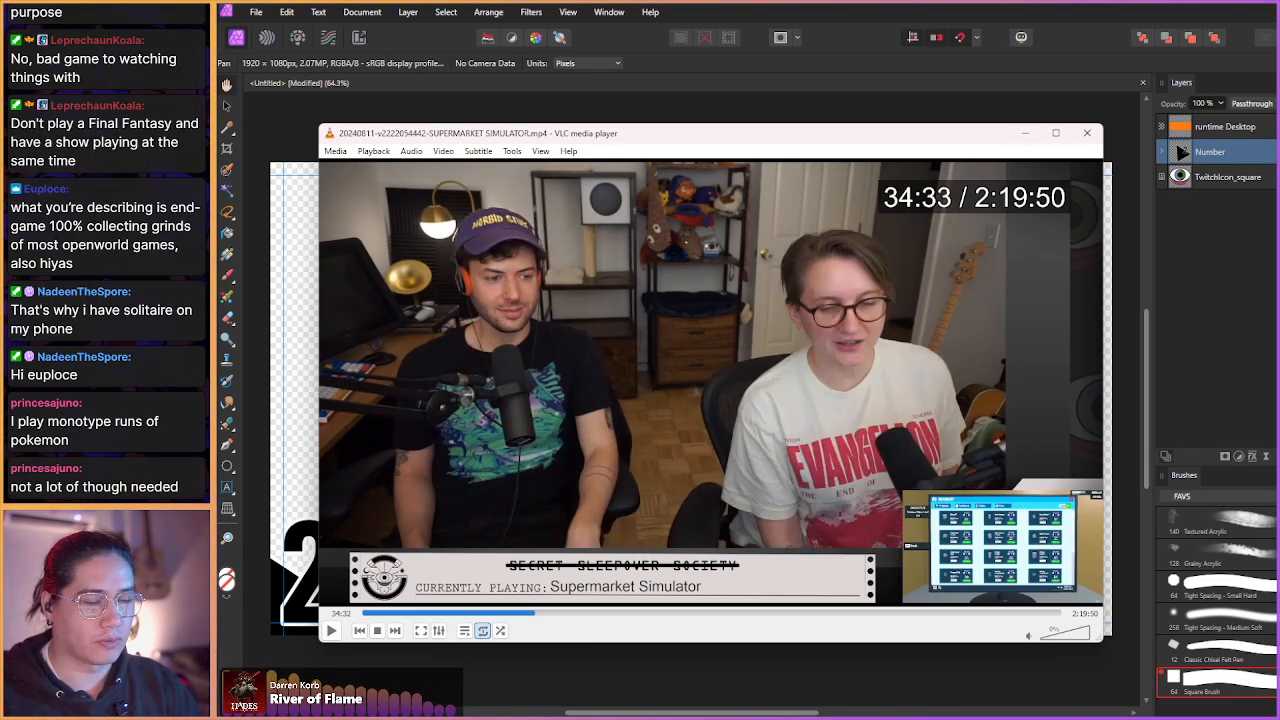
key(shift+Right)
key(shift+Right)
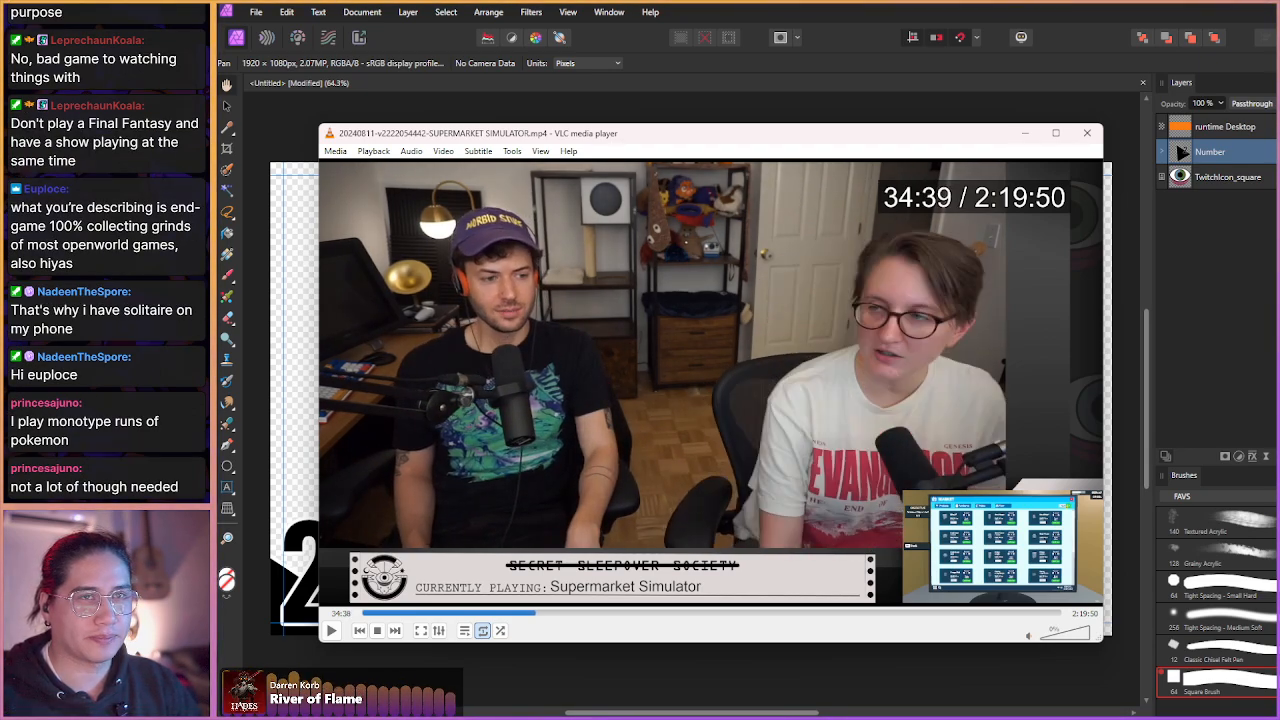
key(shift+Right)
key(shift+Right)
key(shift+Right)
key(shift+Right)
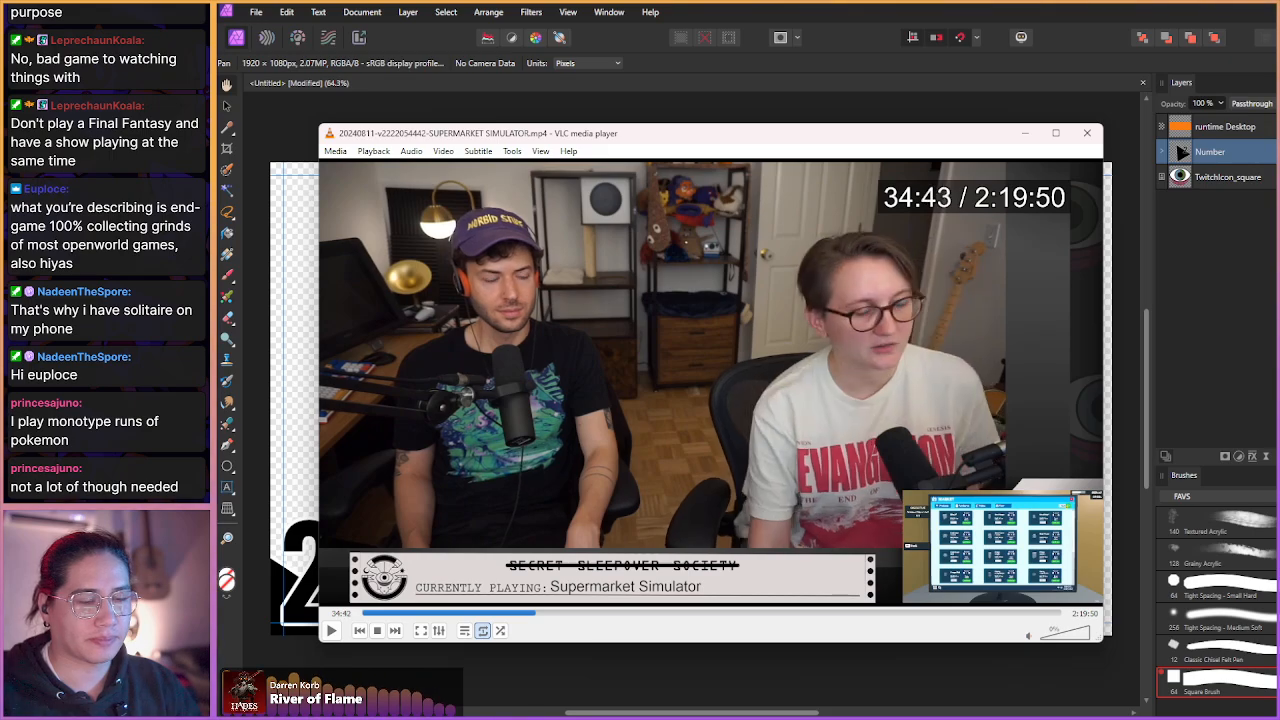
- Skim the webcam shot up to the Evangelion-shirted host raising both hands beside the head at about 35:20
key(shift+Right)
key(shift+Right)
key(shift+Right)
key(shift+Right)
key(shift+Right)
key(shift+Right)
key(shift+Right)
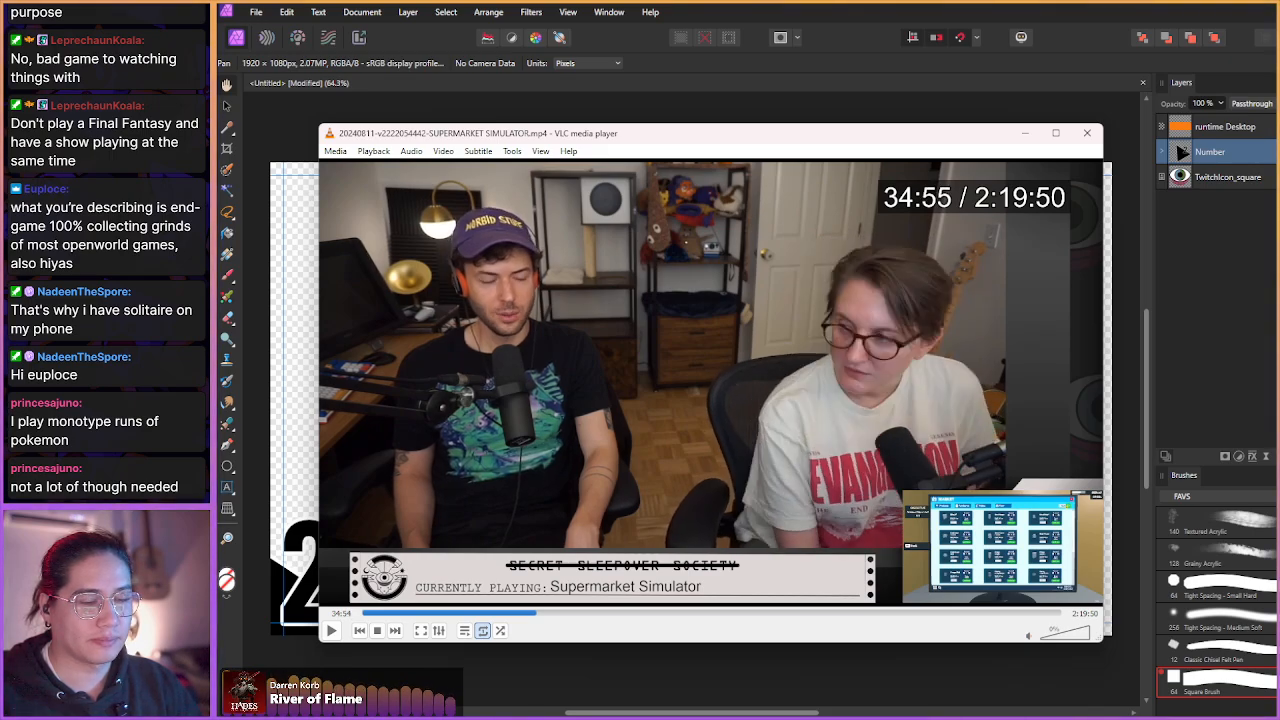
key(shift+Right)
key(shift+Right)
key(shift+Right)
key(shift+Right)
key(shift+Right)
key(shift+Right)
key(shift+Right)
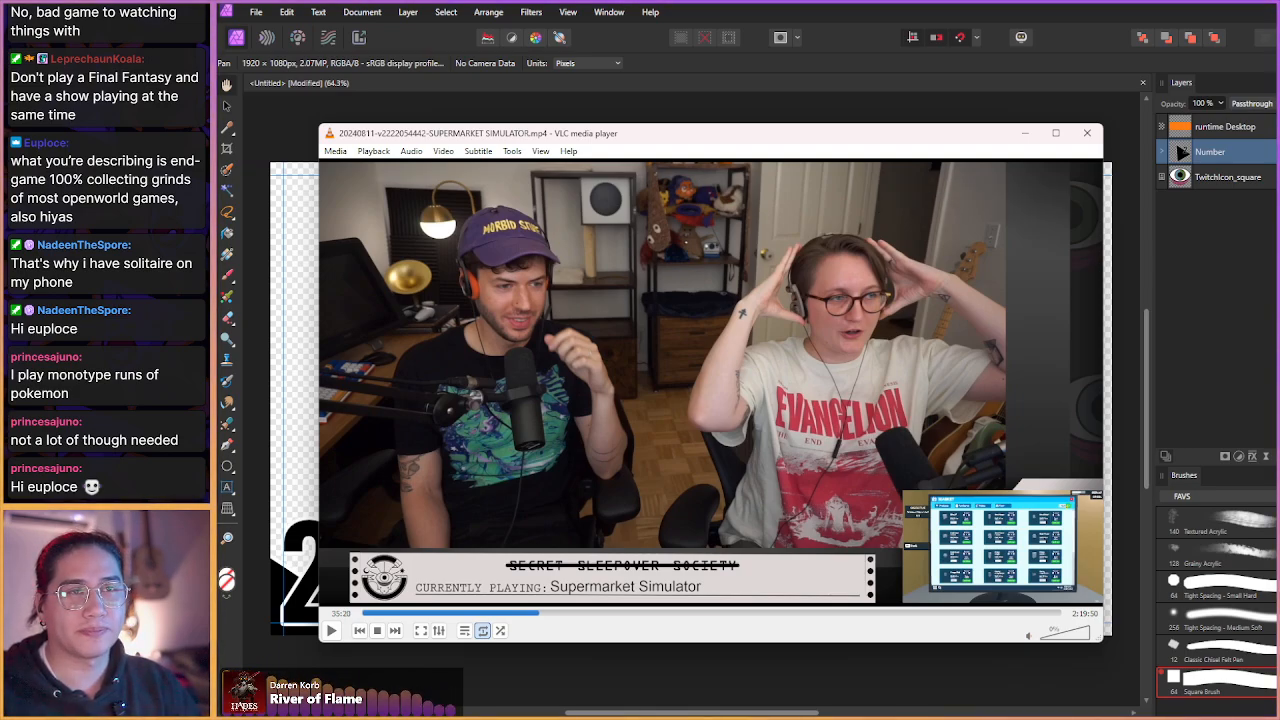
- Skim the return to gameplay up to the in-game computer's green desktop at about 35:31
key(shift+Right)
key(shift+Right)
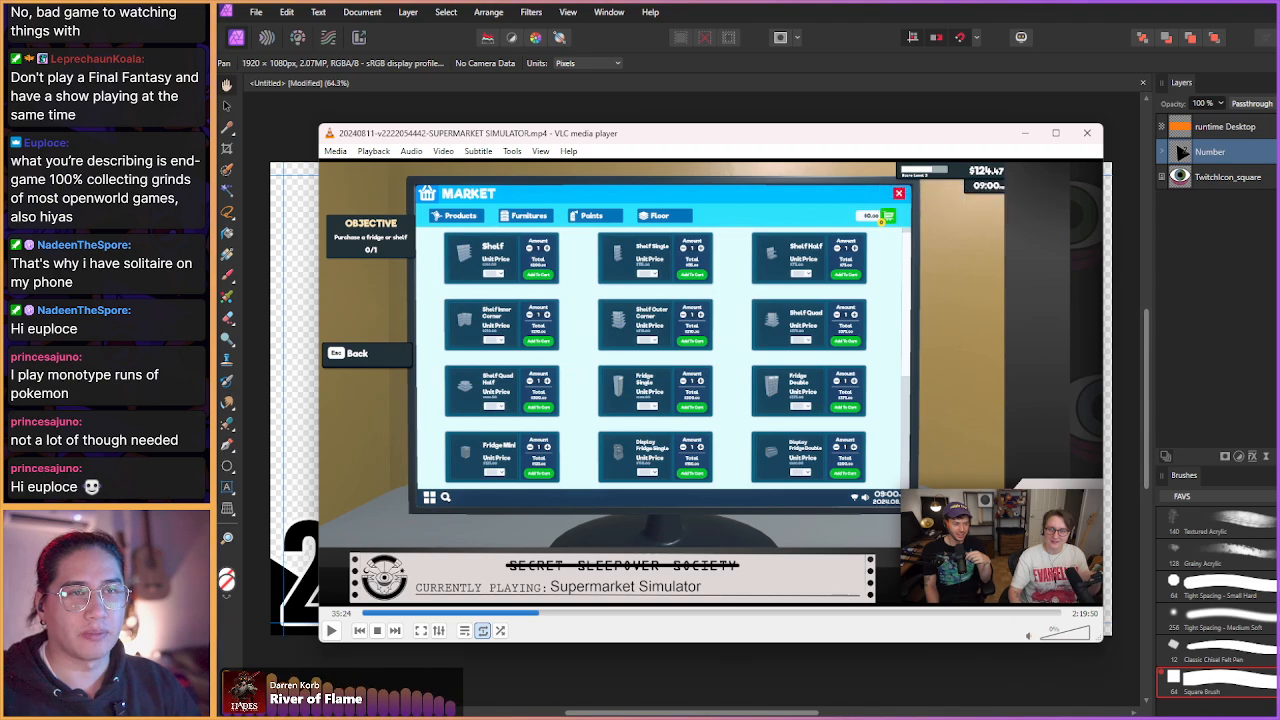
key(shift+Right)
key(shift+Right)
key(shift+Right)
key(shift+Right)
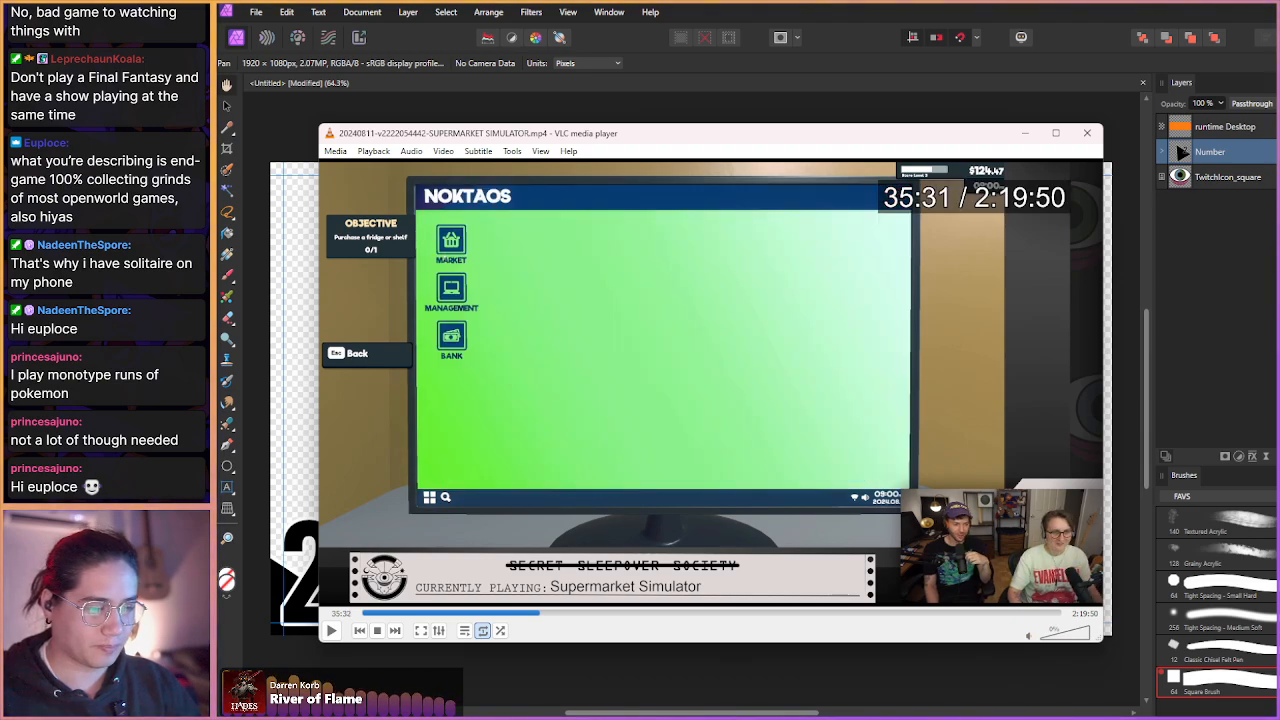
- Skim the in-game Market product listings up to about 35:55
key(shift+Right)
key(shift+Right)
key(shift+Right)
key(shift+Right)
key(shift+Right)
key(shift+Right)
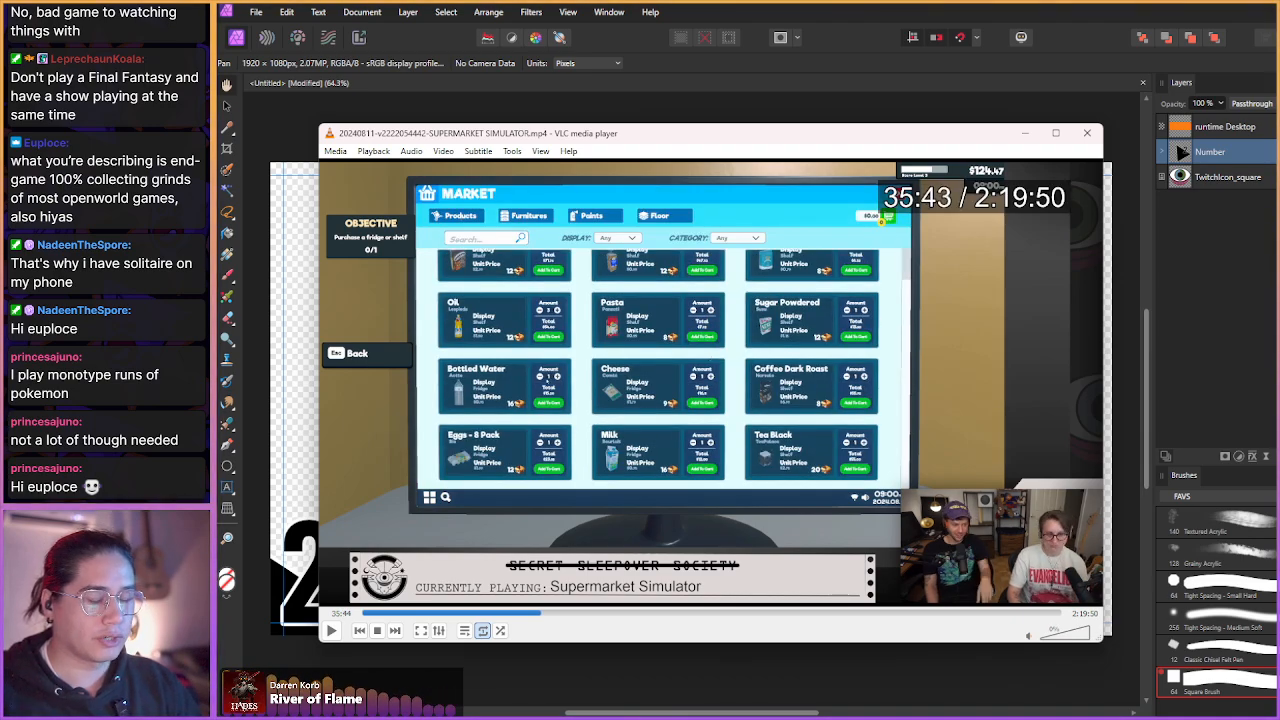
key(shift+Right)
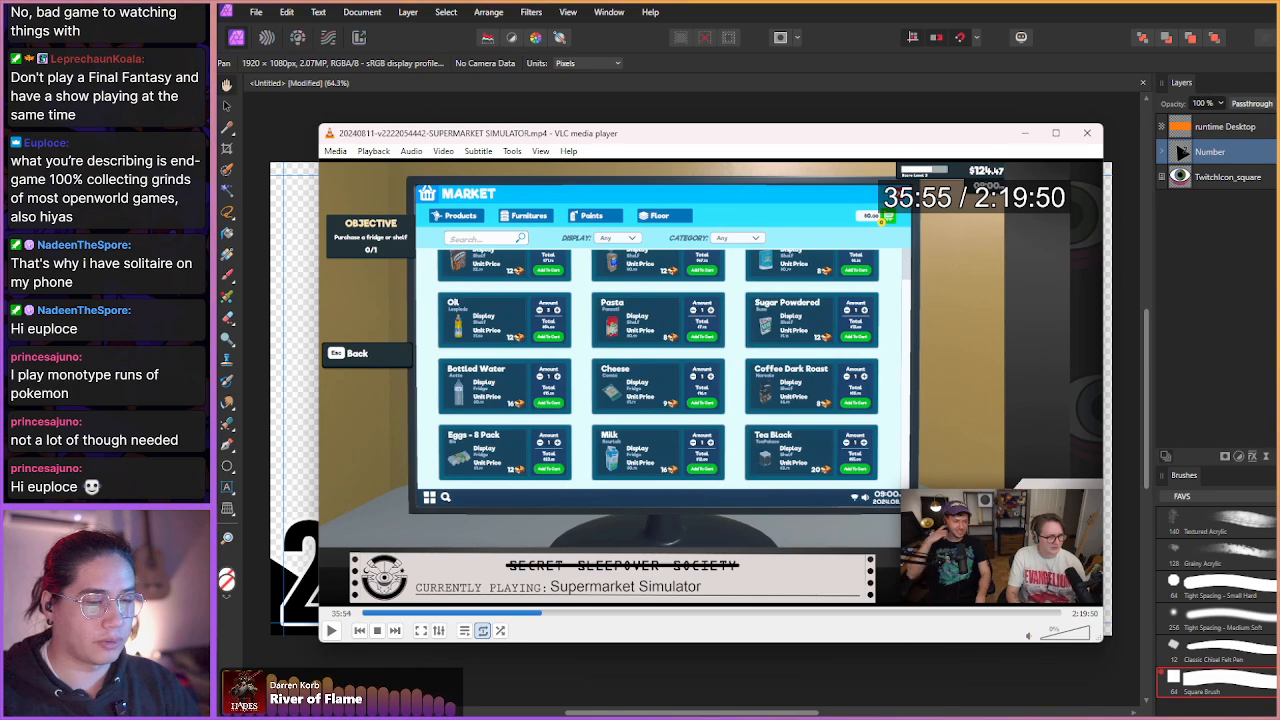
- Skim the product ordering up to the in-game shopping cart at about 36:21
key(shift+Right)
key(shift+Right)
key(shift+Right)
key(shift+Right)
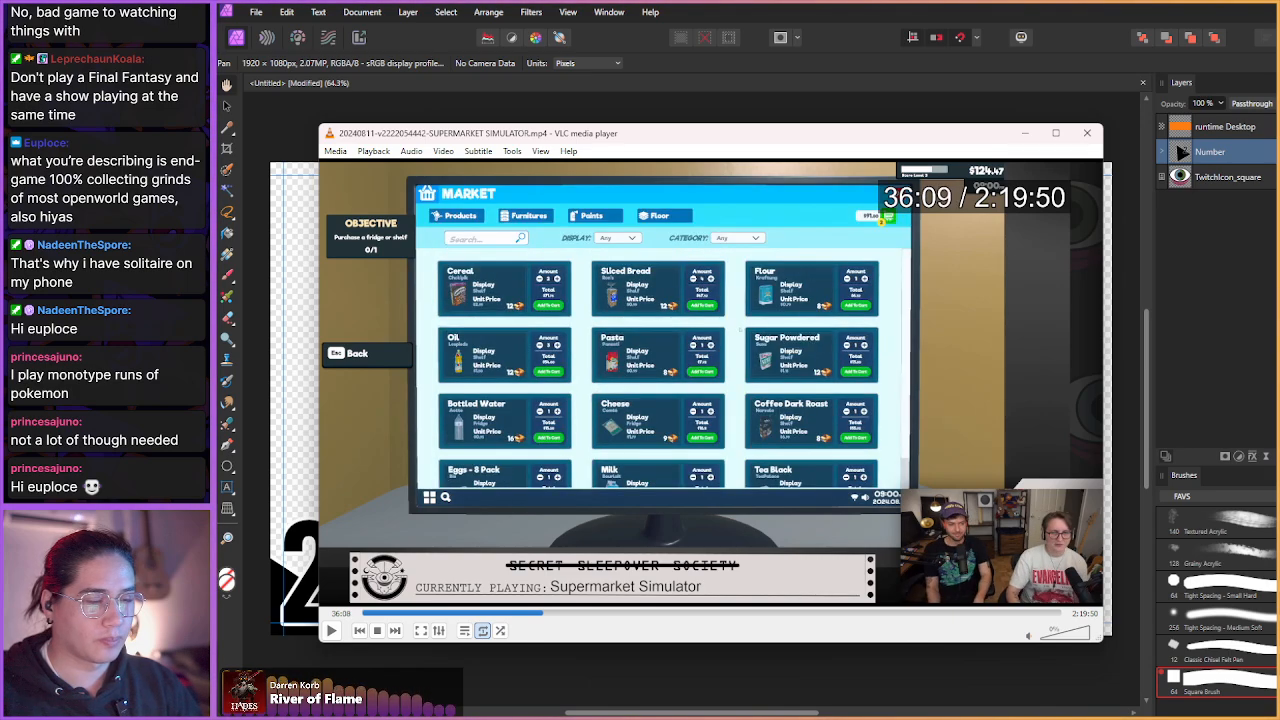
key(shift+Right)
key(shift+Right)
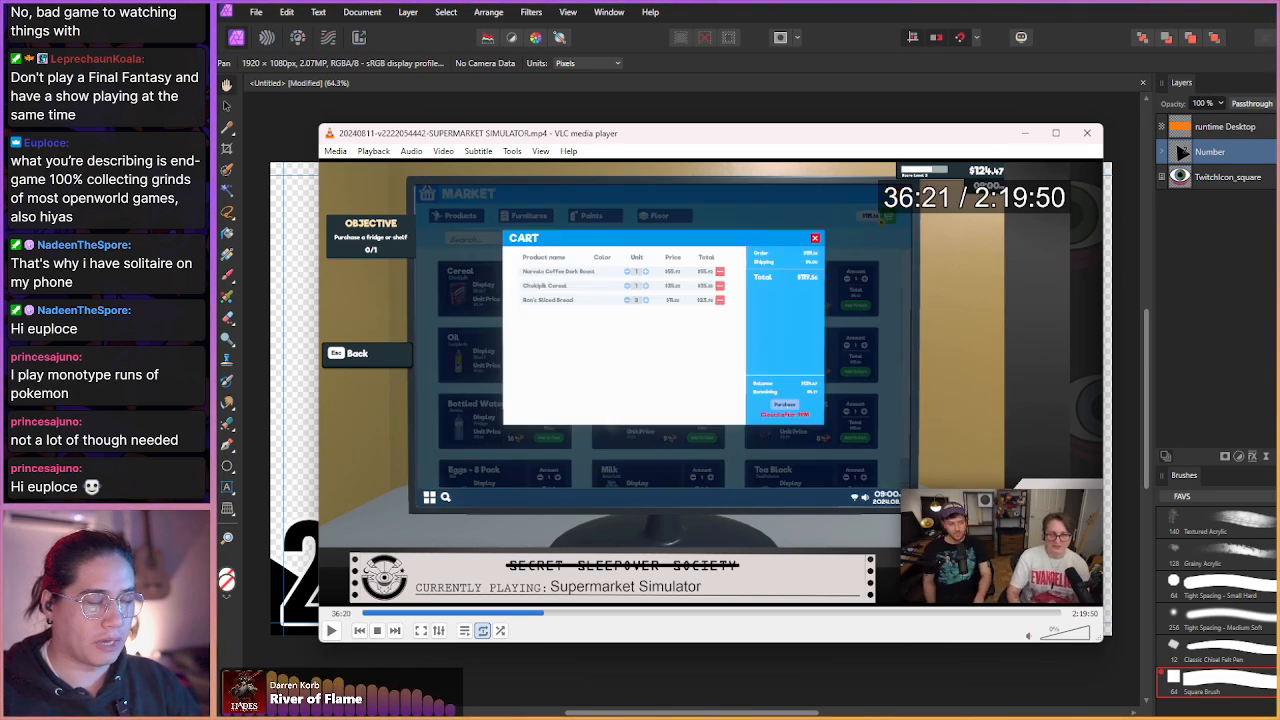
- Skim from the in-game cart up to the Day 2 Daily Statistics screen at about 36:33
key(shift+Right)
key(shift+Right)
key(shift+Right)
key(shift+Right)
key(shift+Right)
key(shift+Right)
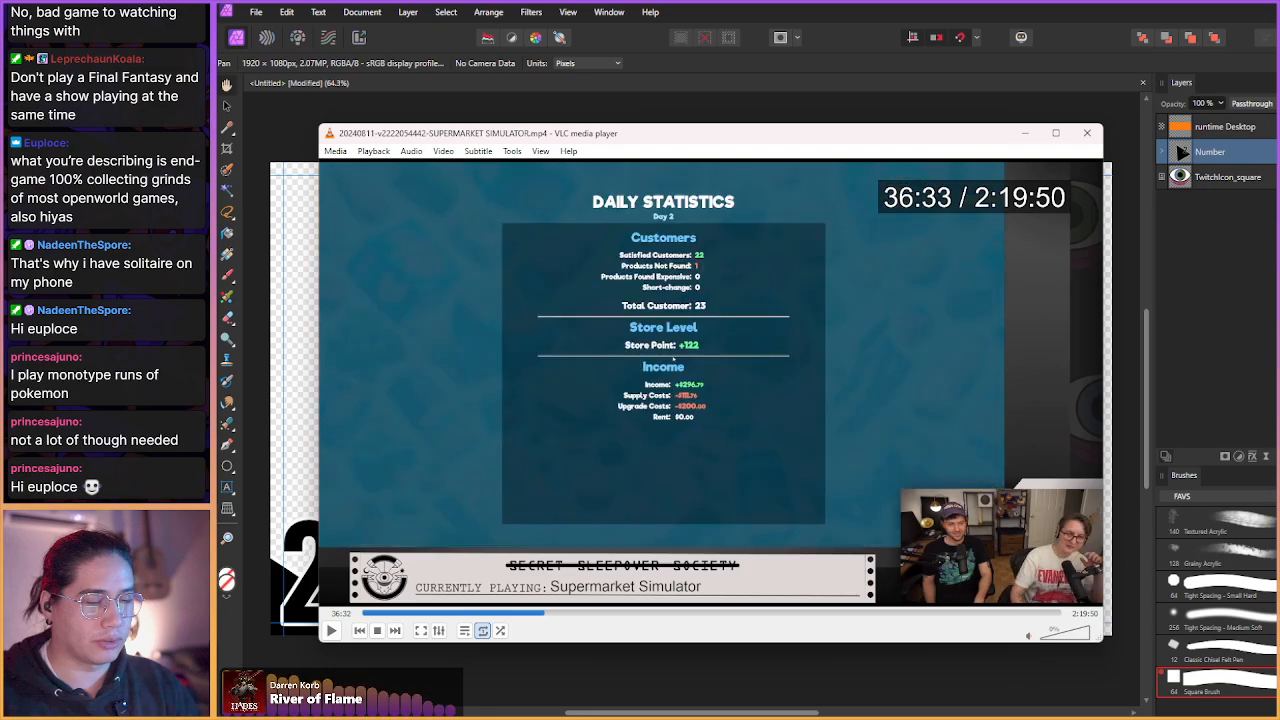
- Skim past the daily statistics up to the NOKTAOS green desktop at about 36:45
key(shift+Right)
key(shift+Right)
key(shift+Right)
key(shift+Right)
key(shift+Right)
key(shift+Right)
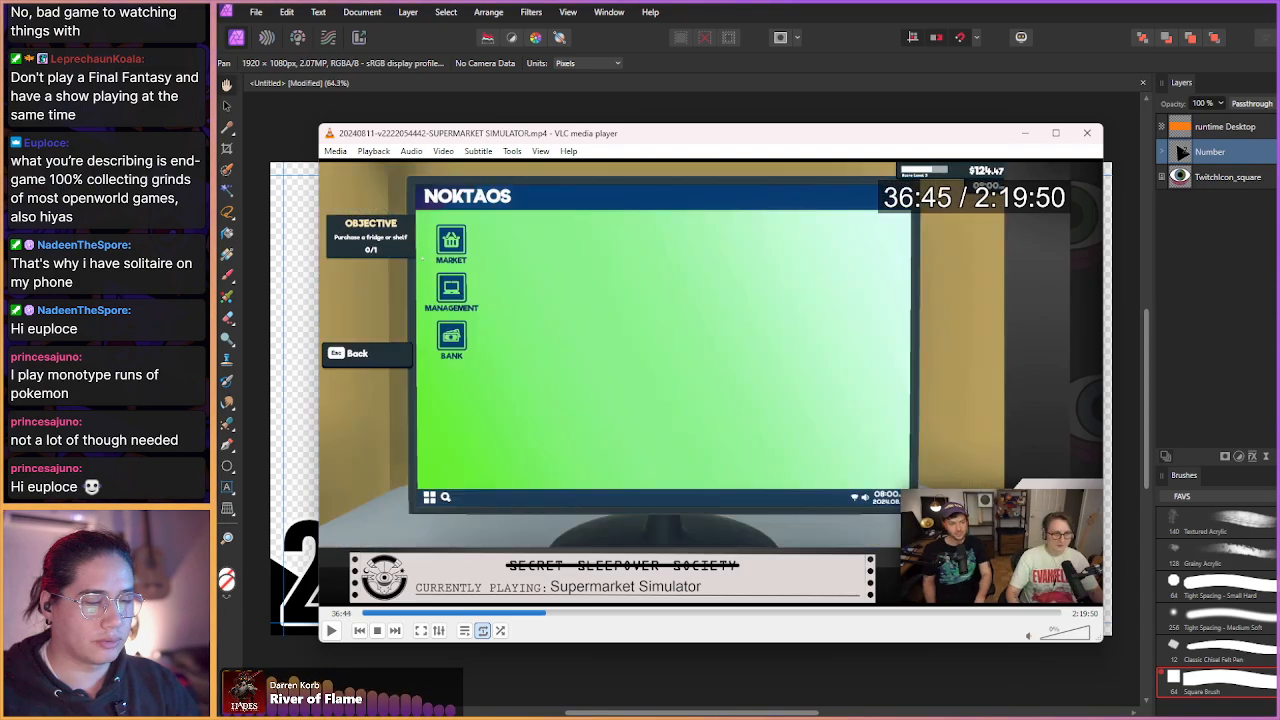
- Skim through the in-game Management bills page up to the Market listings at about 37:23
key(shift+Right)
key(shift+Right)
key(shift+Right)
key(shift+Right)
key(shift+Right)
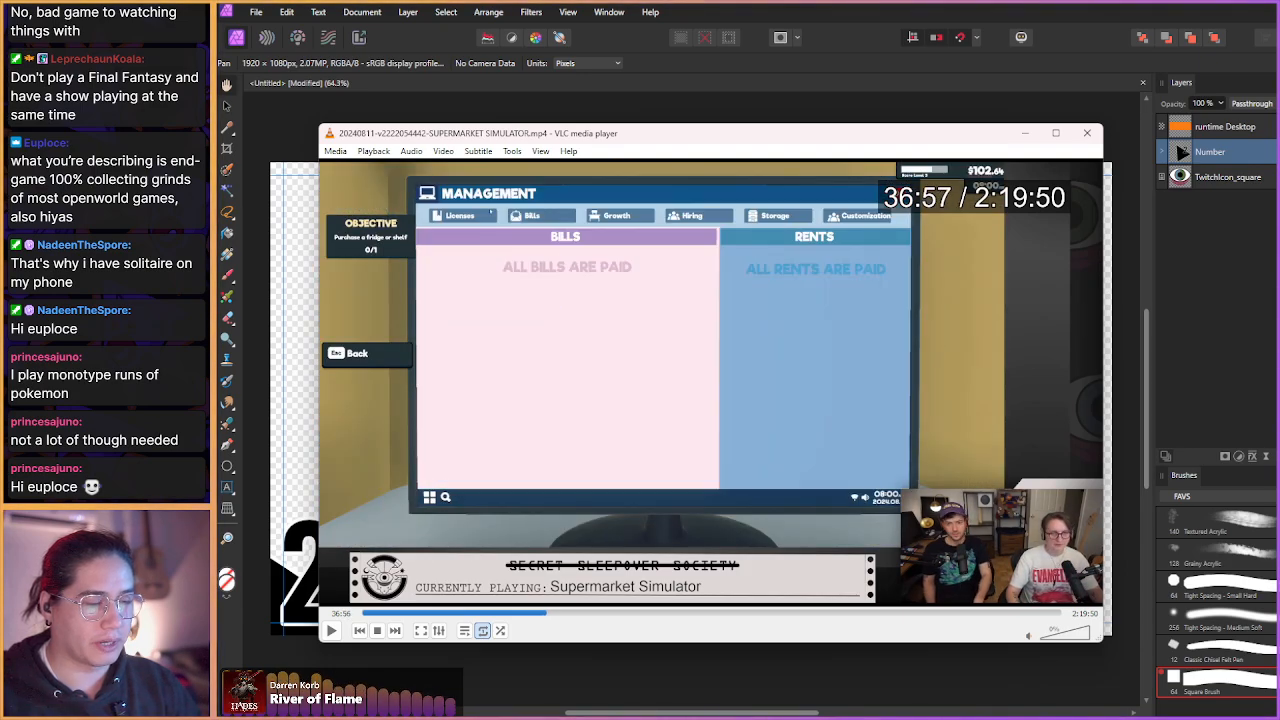
key(shift+Right)
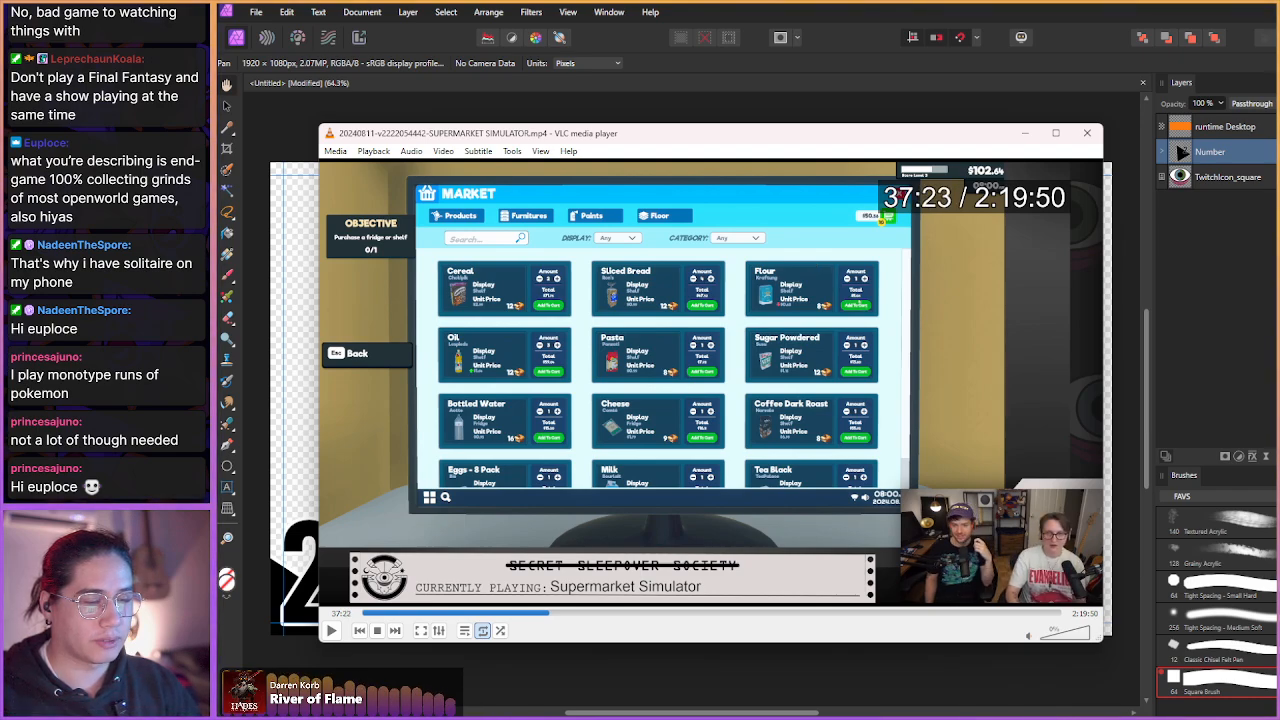
- Skim the hosts' reactions over the Market product listings up to about 37:50
key(shift+Right)
key(shift+Right)
key(shift+Right)
key(shift+Right)
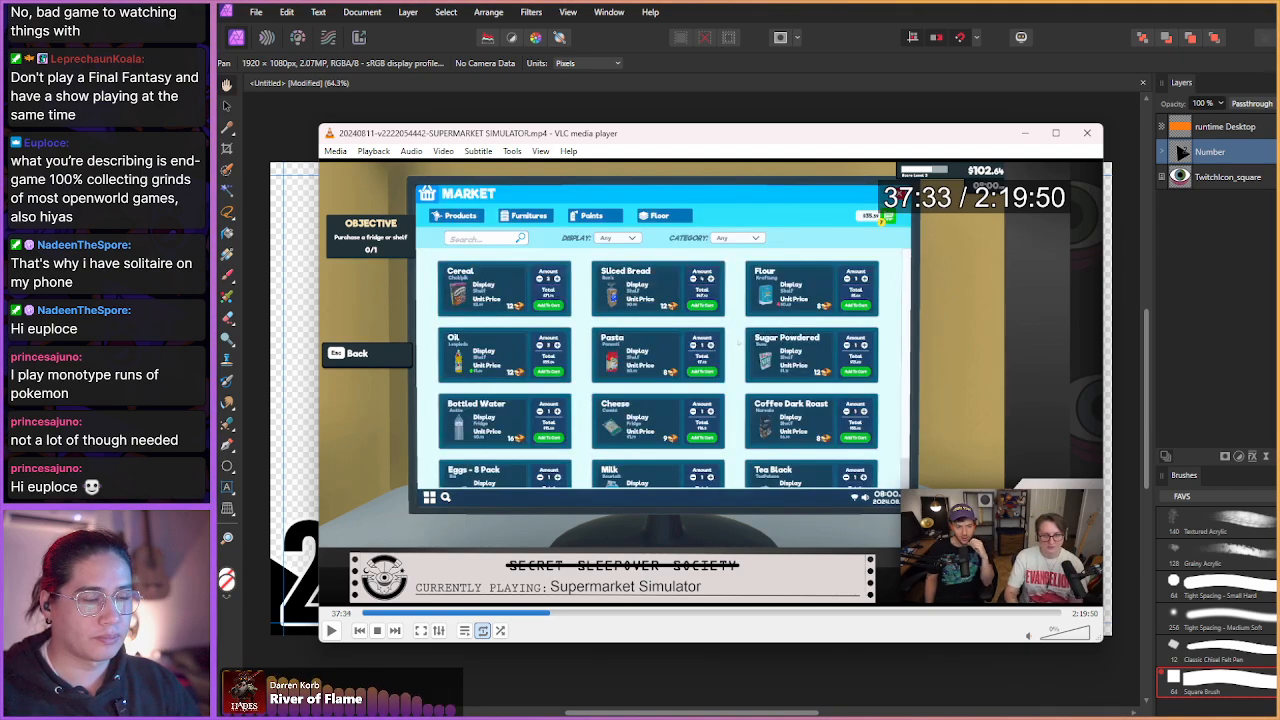
key(shift+Right)
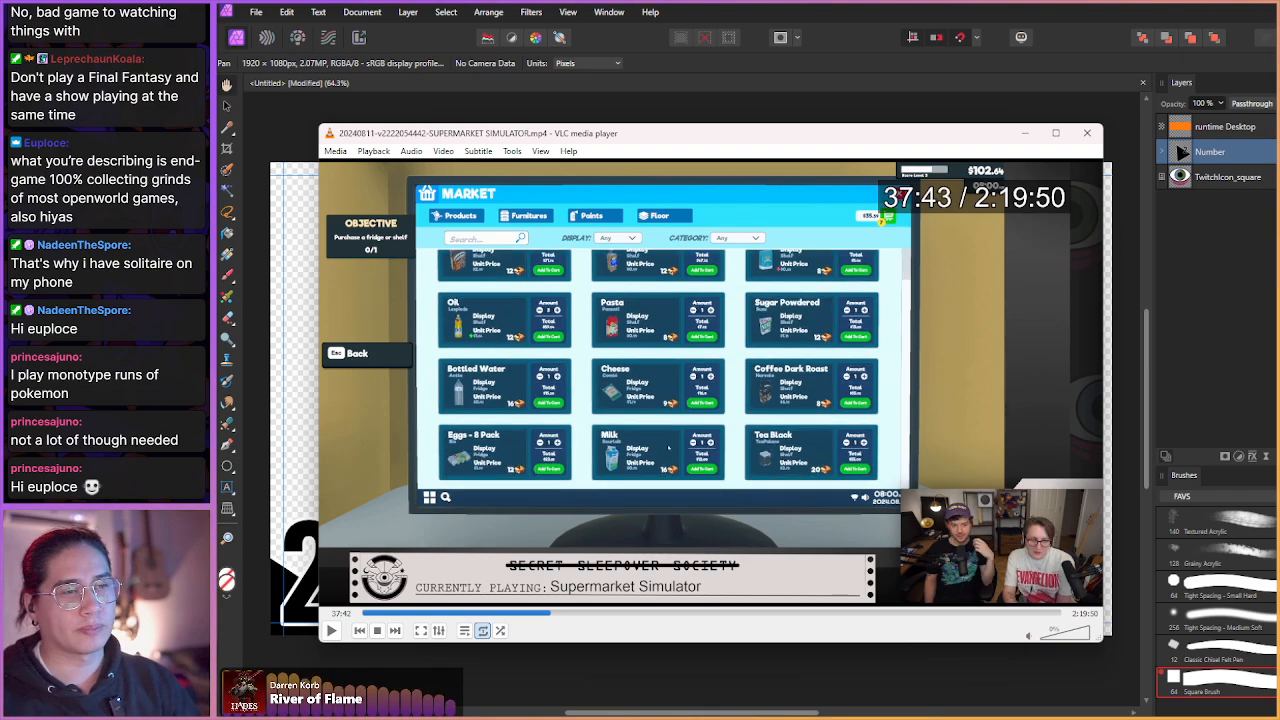
key(shift+Right)
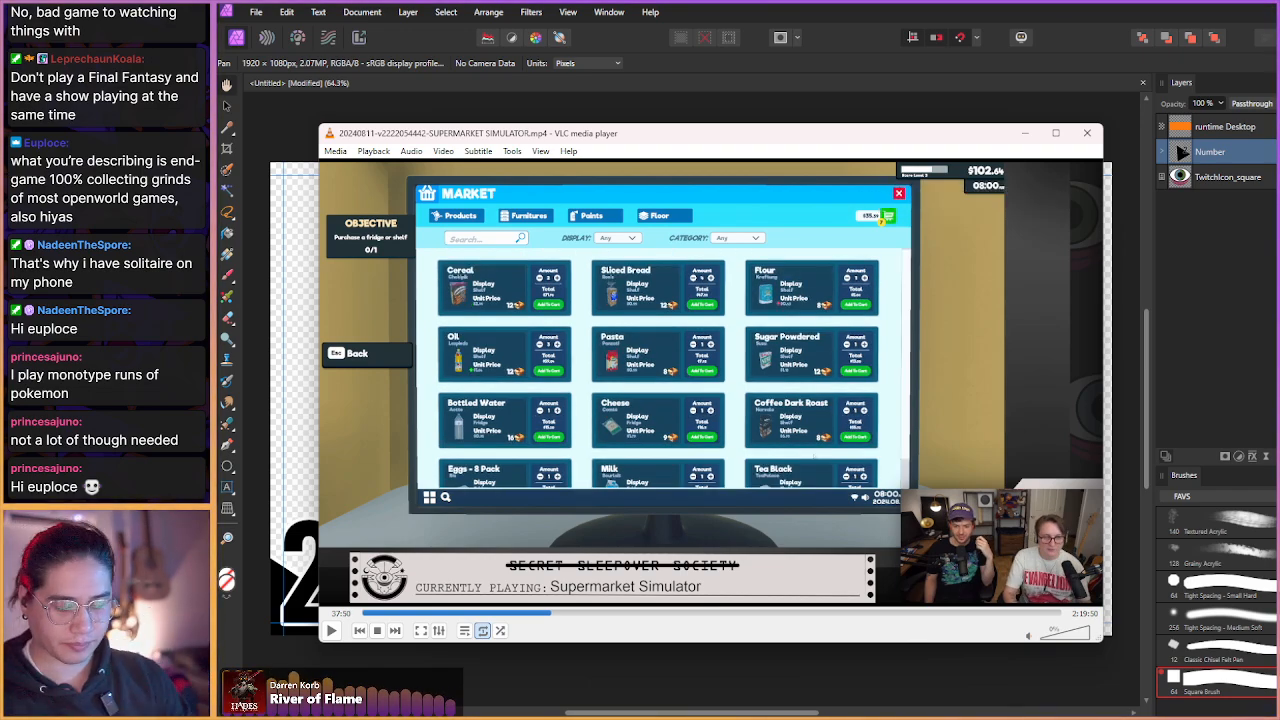
- Skim the remaining product selection up to the cart with flour and sliced bread at about 38:03
key(shift+Right)
key(shift+Right)
key(shift+Right)
key(shift+Right)
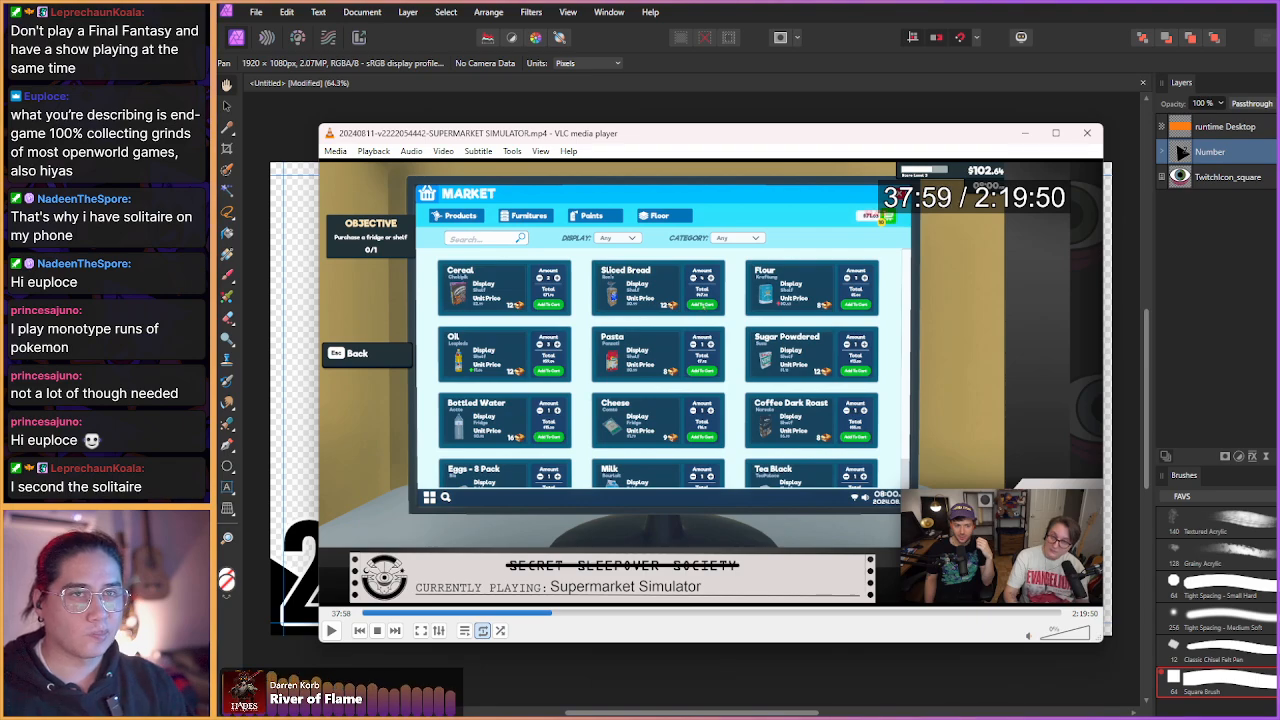
key(shift+Right)
key(shift+Right)
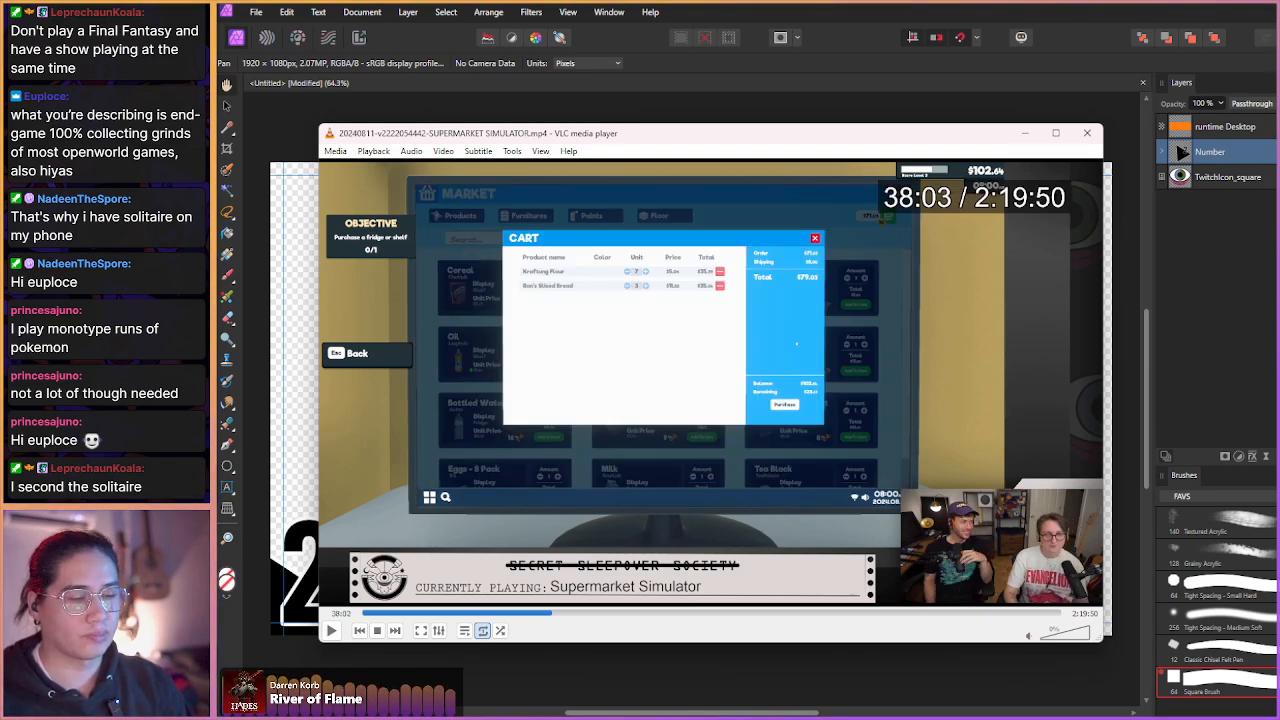
- Skim the webcam reactions over the open flour and bread cart up to about 38:15
key(shift+Right)
key(shift+Right)
key(shift+Right)
key(shift+Right)
key(shift+Right)
key(shift+Right)
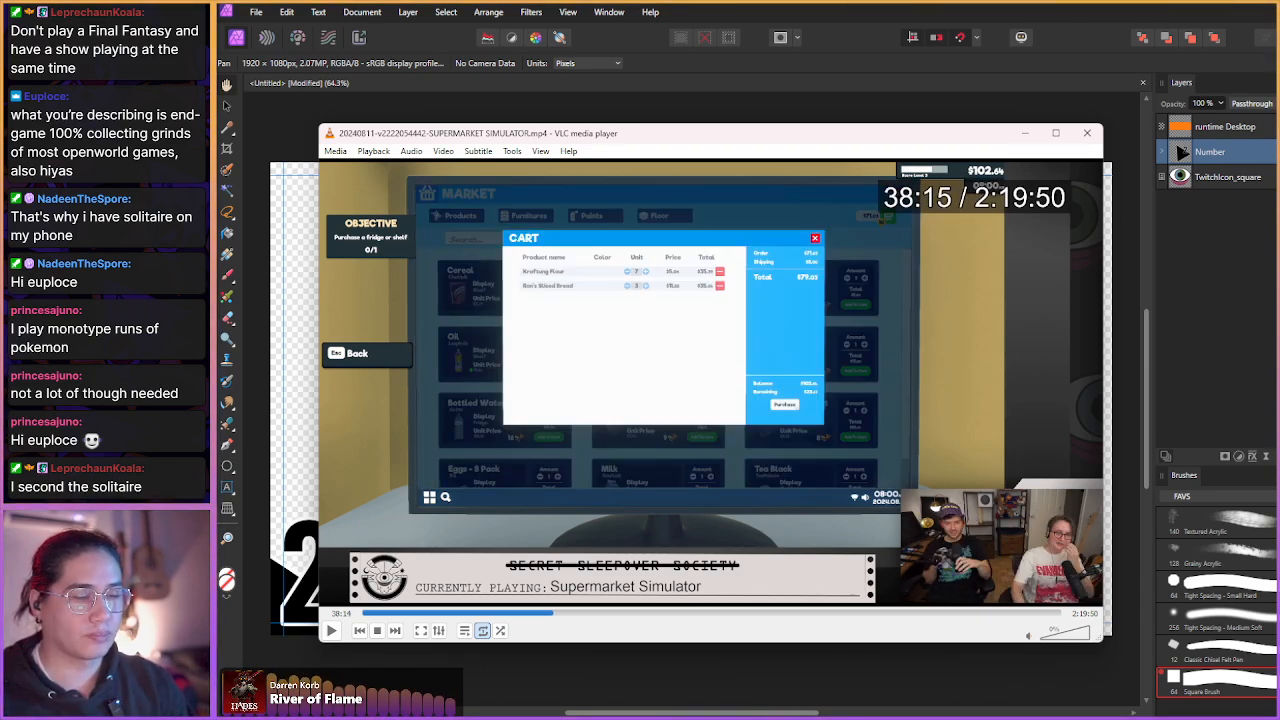
- Skim past the cart purchase up to the in-game computer's desktop at about 38:38
key(shift+Right)
key(shift+Right)
key(shift+Right)
key(shift+Right)
key(shift+Right)
key(shift+Right)
key(shift+Right)
key(shift+Right)
key(shift+Right)
key(shift+Right)
key(shift+Right)
key(shift+Right)
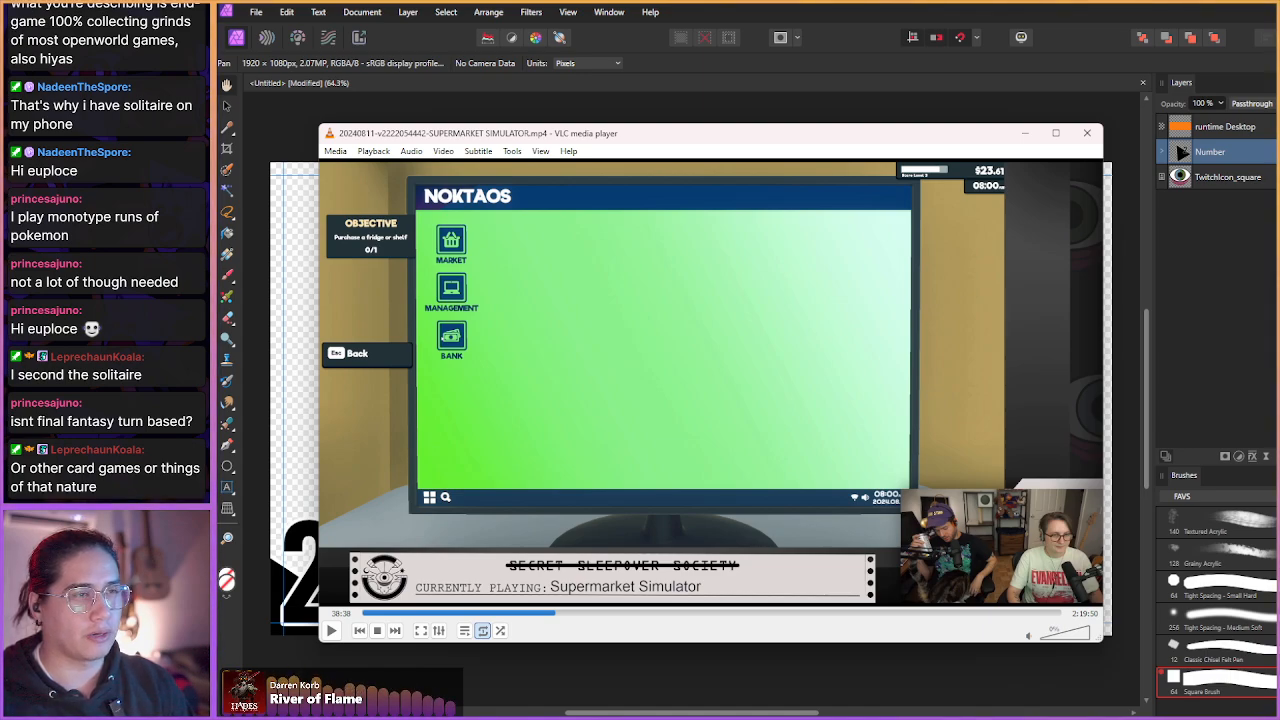
- Skim the sidewalk box pickup up to the flour box being carried into the store at about 39:01
key(shift+Right)
key(shift+Right)
key(shift+Right)
key(shift+Right)
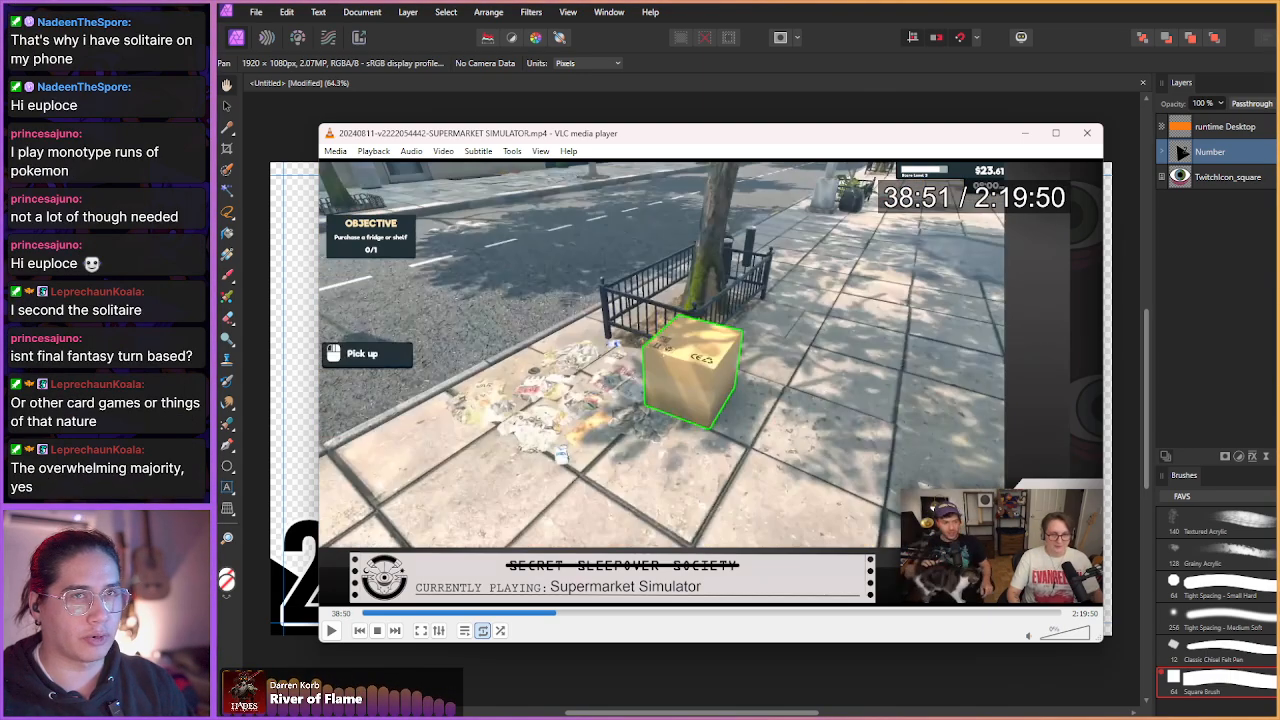
key(shift+Right)
key(shift+Right)
key(shift+Right)
key(shift+Right)
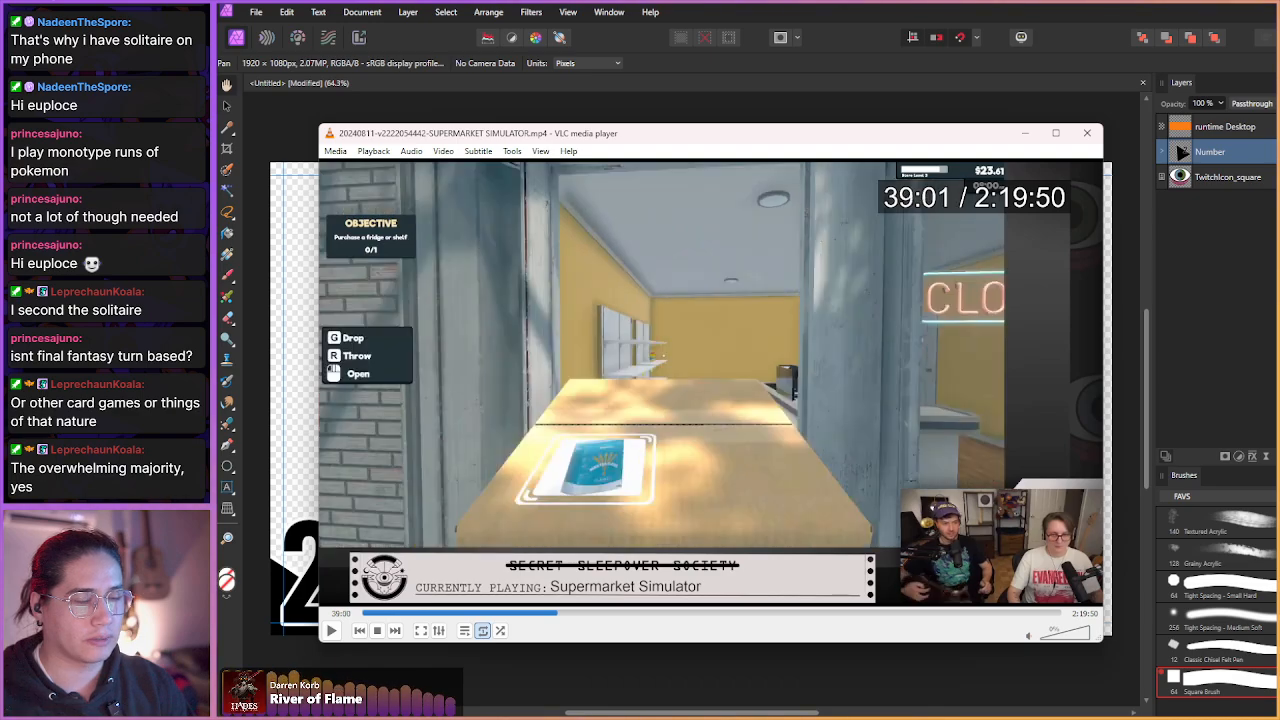
- Skim the first flour stocking up to the boxes piled on the store floor at about 39:18
key(shift+Right)
key(shift+Right)
key(shift+Right)
key(shift+Right)
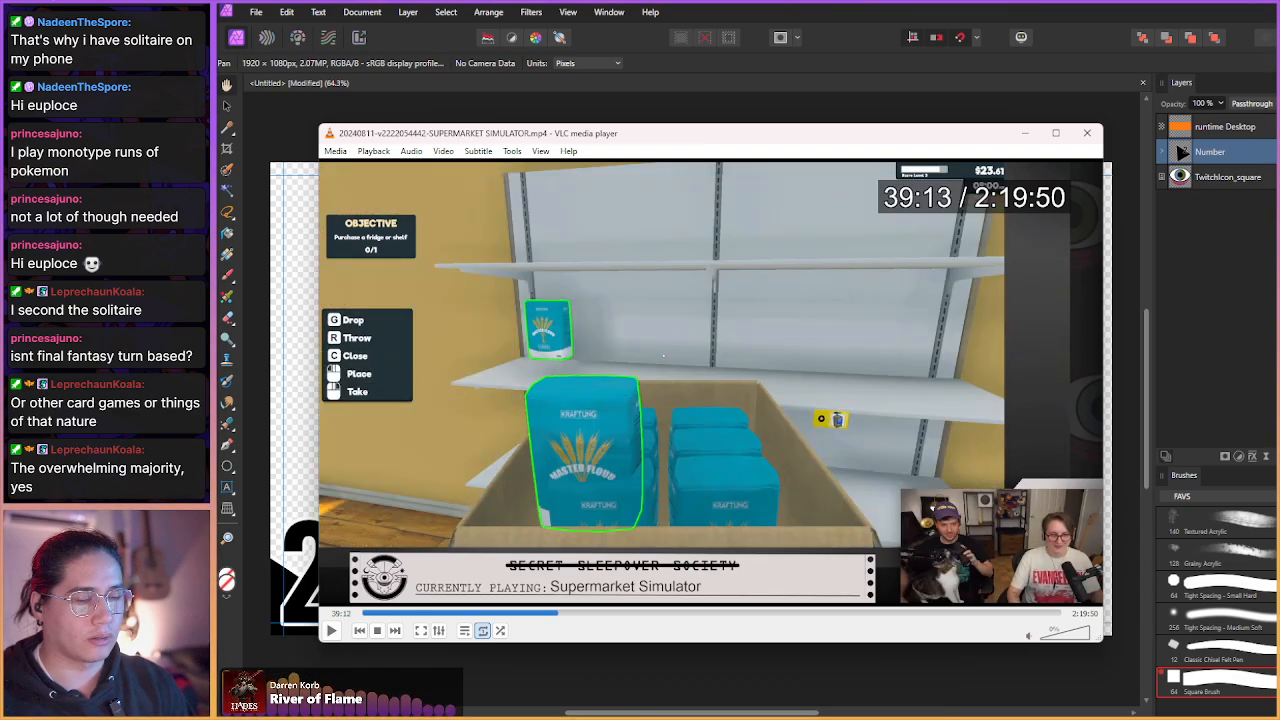
key(shift+Right)
key(shift+Right)
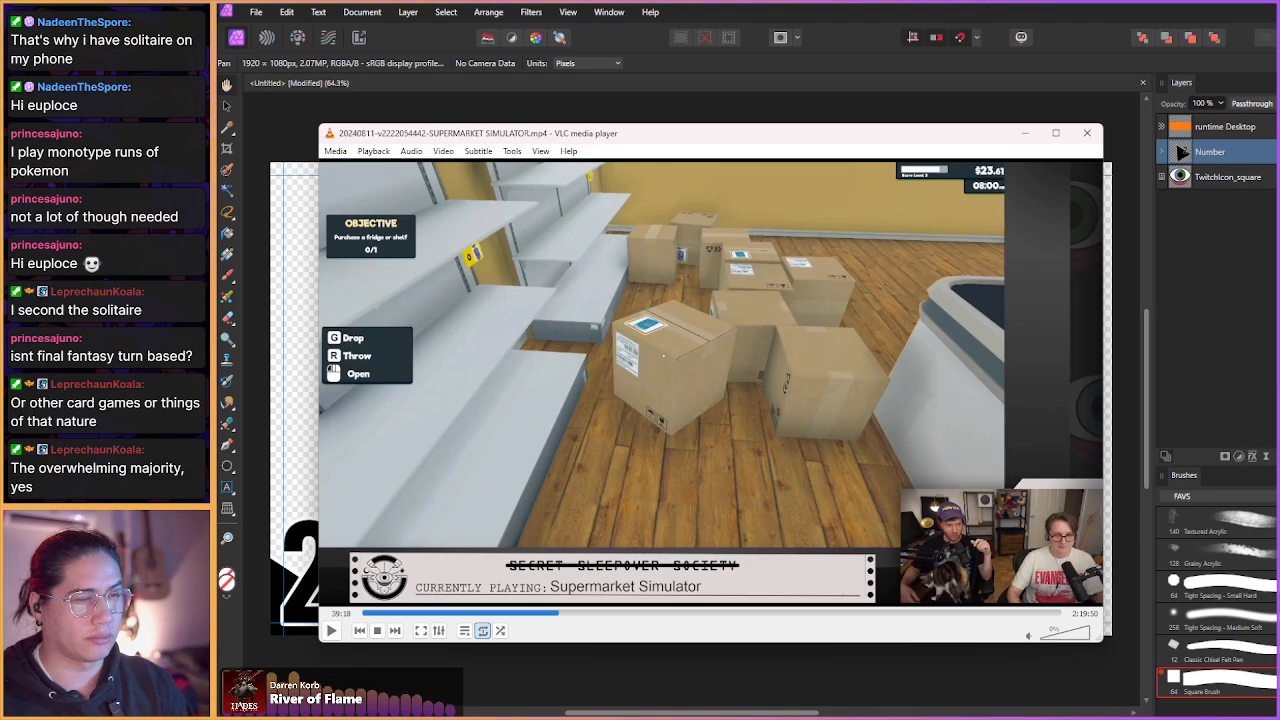
- Skim past the checkout counter view up to the flour-filled shelves at about 39:39
key(shift+Right)
key(shift+Right)
key(shift+Right)
key(shift+Right)
key(shift+Right)
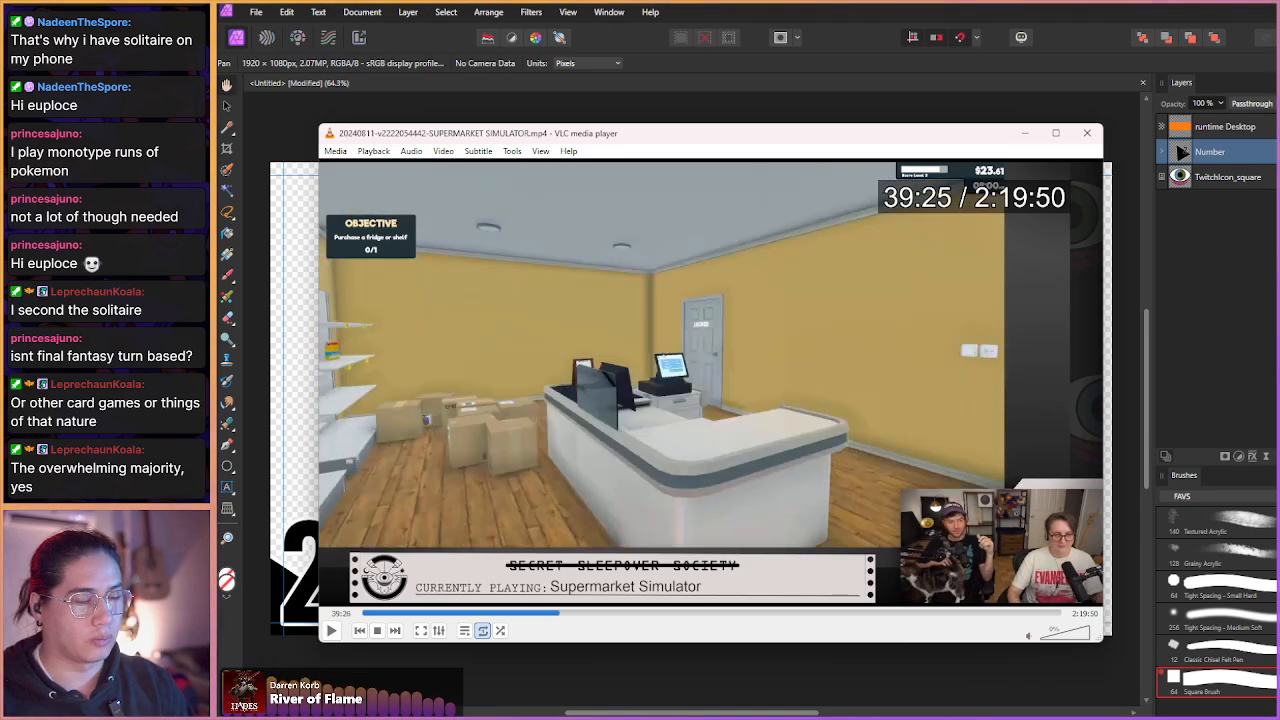
key(shift+Right)
key(shift+Right)
key(shift+Right)
key(shift+Right)
key(shift+Right)
key(shift+Right)
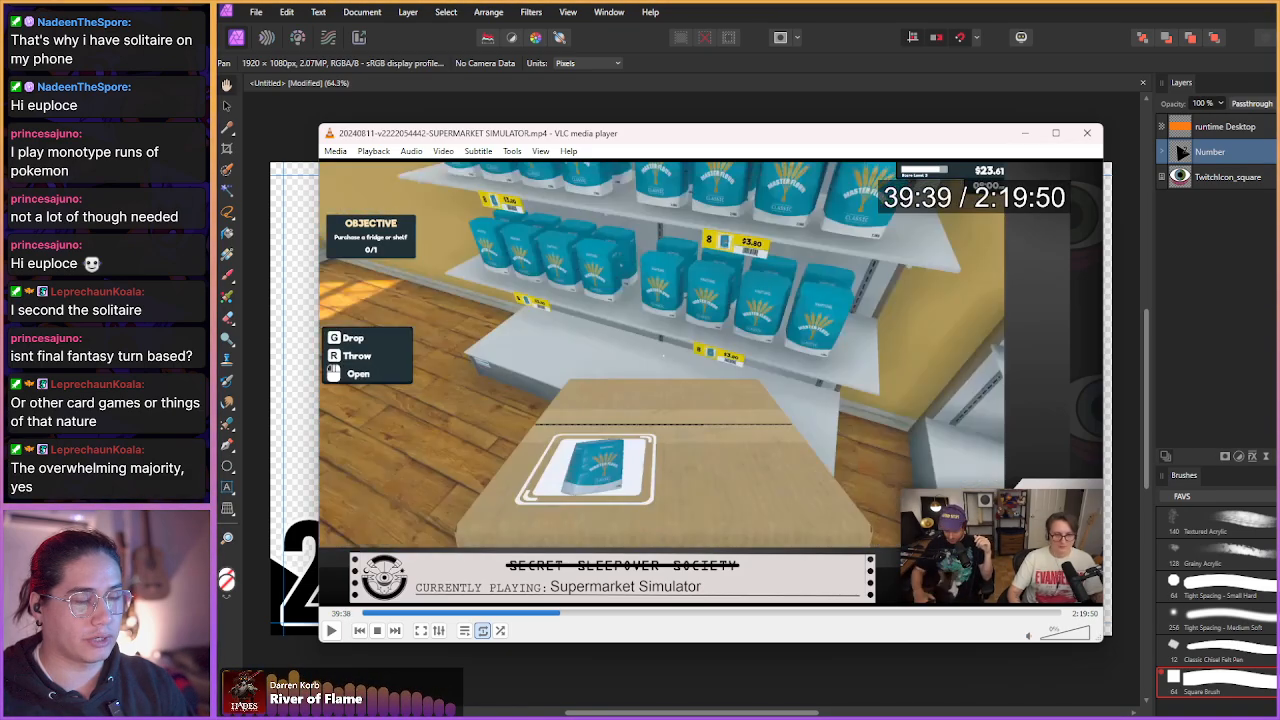
- Skim the shelf restocking up to the laughing hosts during flour placement at about 39:59
key(shift+Right)
key(shift+Right)
key(shift+Right)
key(shift+Right)
key(shift+Right)
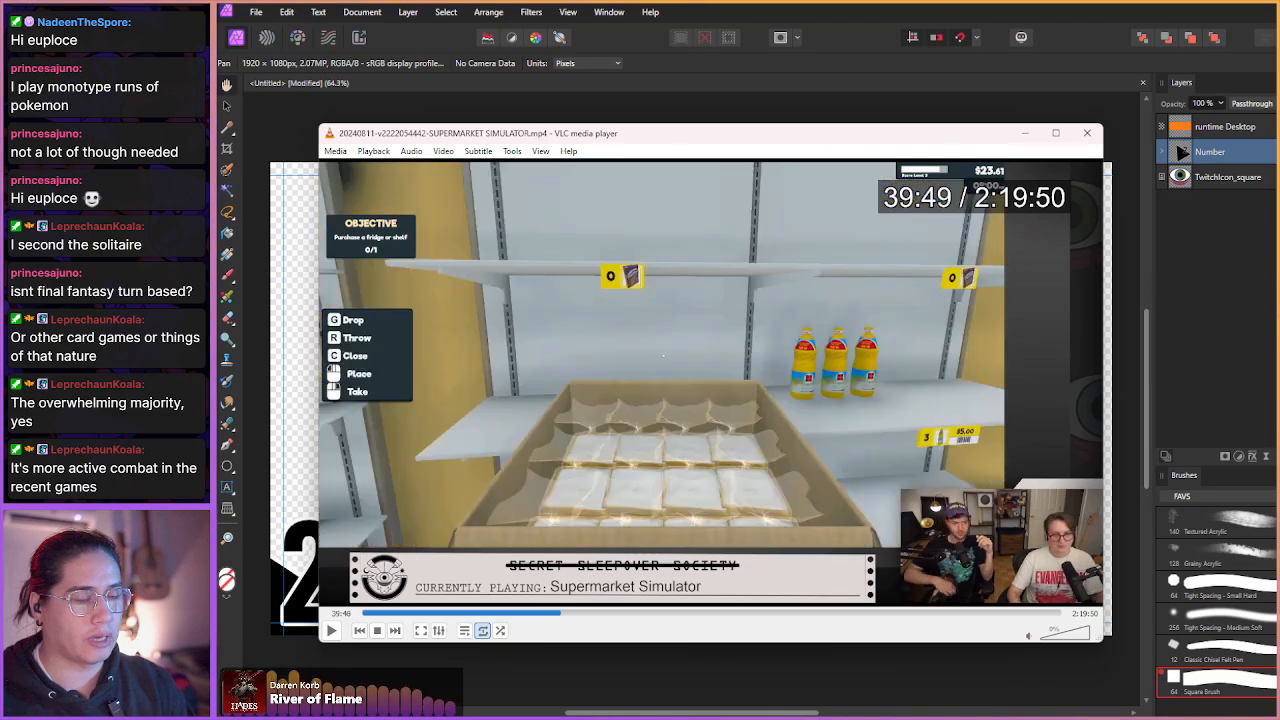
key(shift+Right)
key(shift+Right)
key(shift+Right)
key(shift+Right)
key(shift+Right)
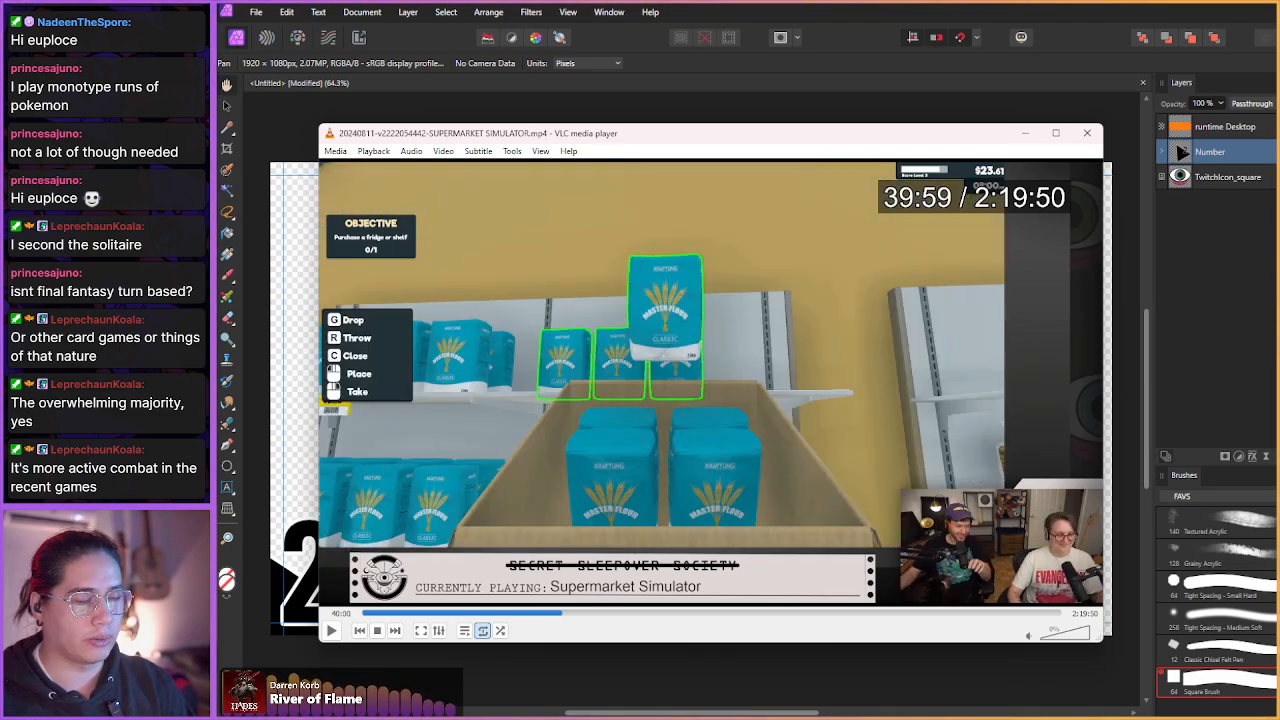
- Skim the sandwich bread stocking up to the empty box being carried outdoors at about 40:23
key(shift+Right)
key(shift+Right)
key(shift+Right)
key(shift+Right)
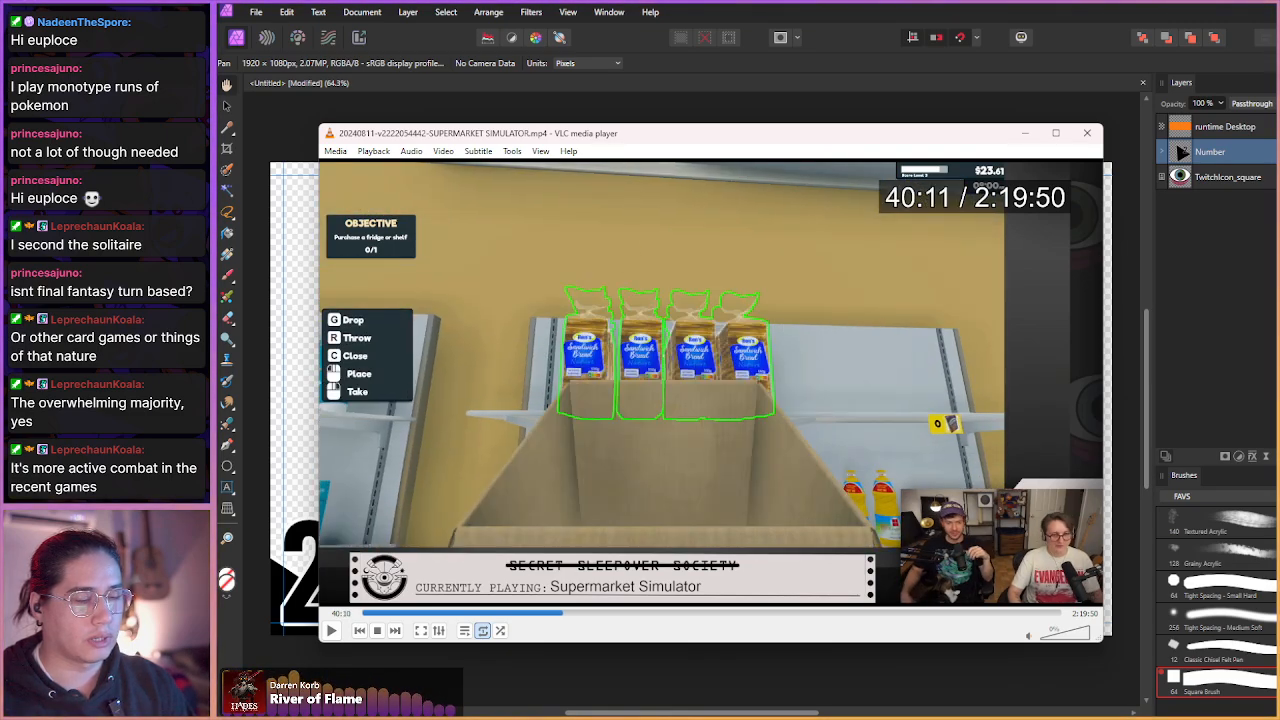
key(shift+Right)
key(shift+Right)
key(shift+Right)
key(shift+Right)
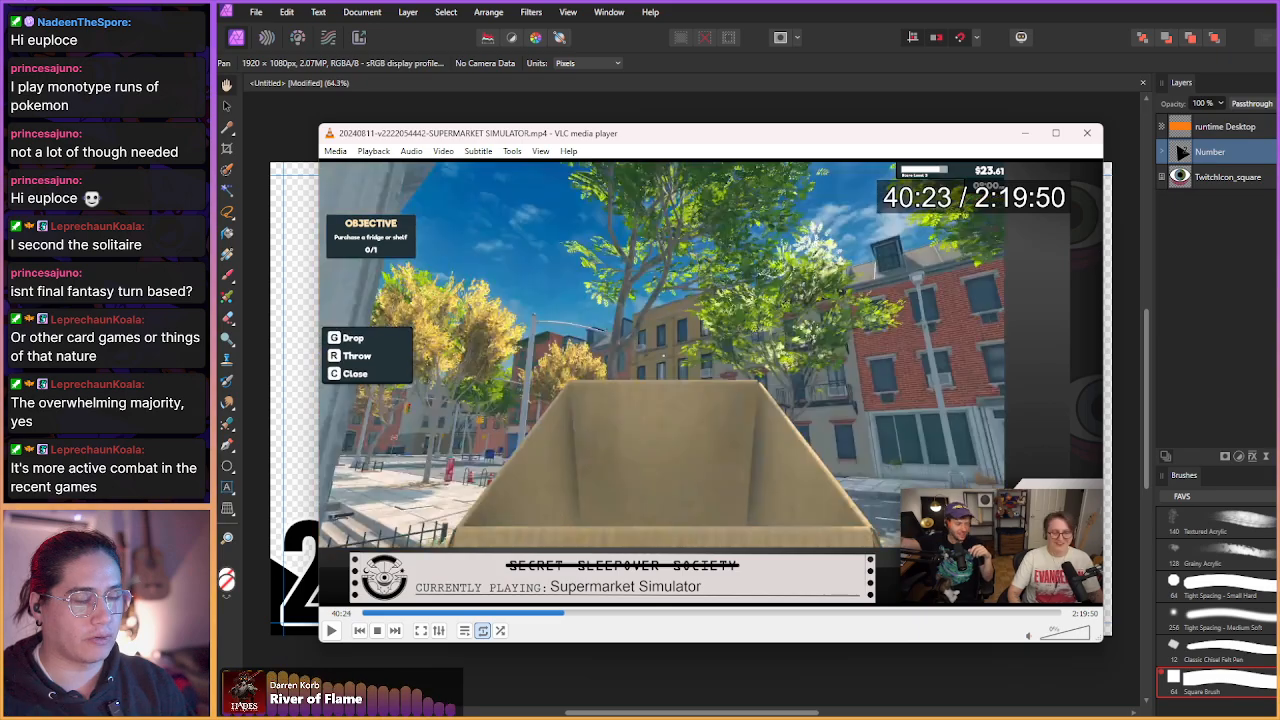
- Skim the sliced bread price entry up to about 40:44
key(shift+Right)
key(shift+Right)
key(shift+Right)
key(shift+Right)
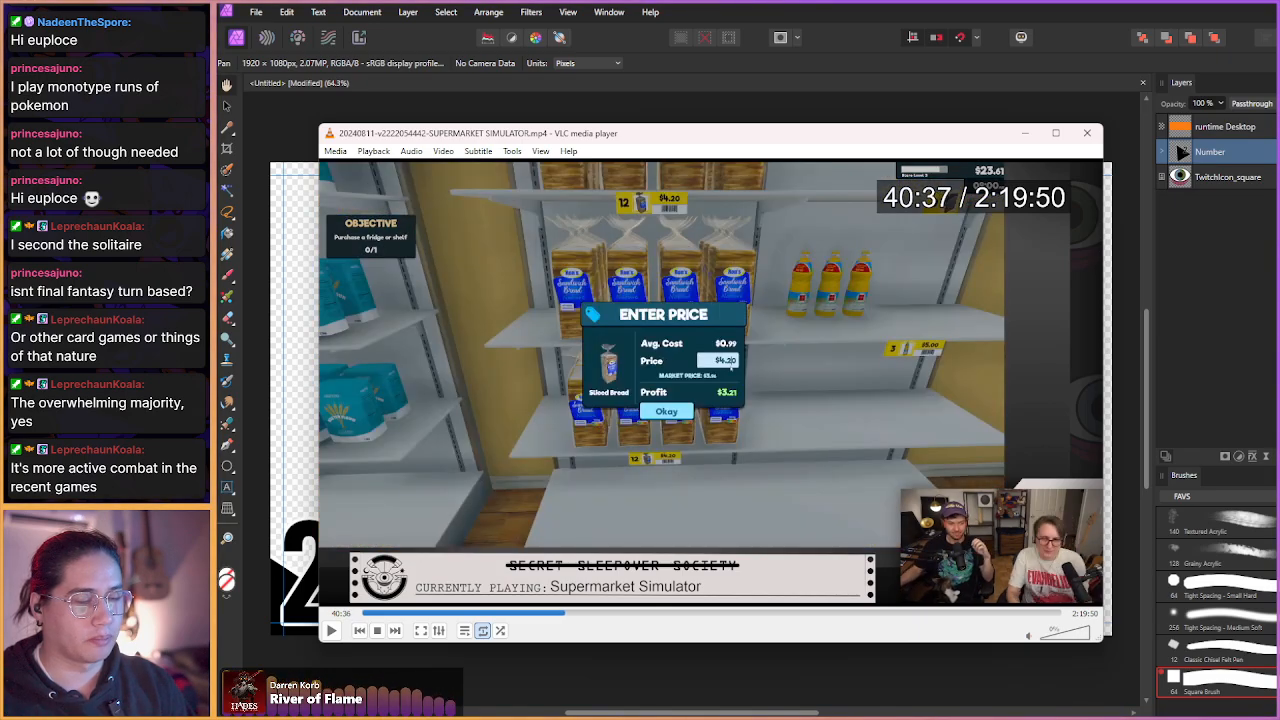
key(shift+Right)
key(shift+Right)
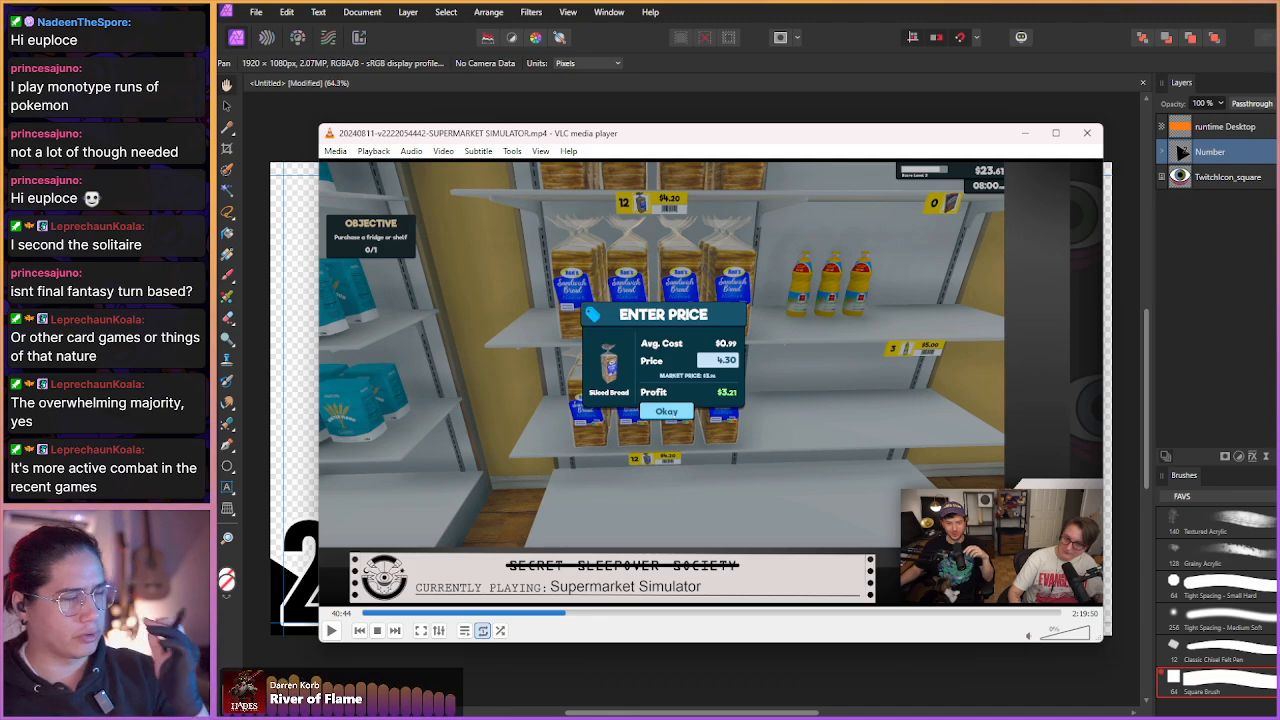
- Skim the oil pricing up to the flour price entry at about 41:05
key(shift+Right)
key(shift+Right)
key(shift+Right)
key(shift+Right)
key(shift+Right)
key(shift+Right)
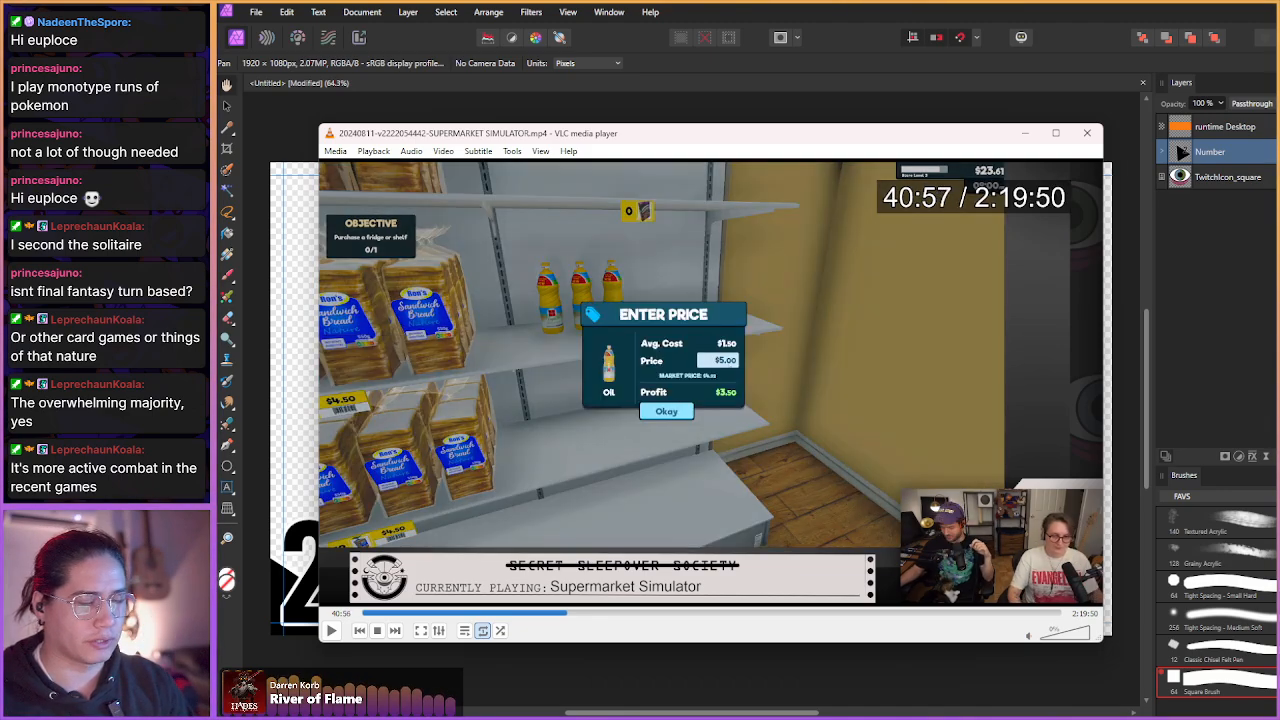
key(shift+Right)
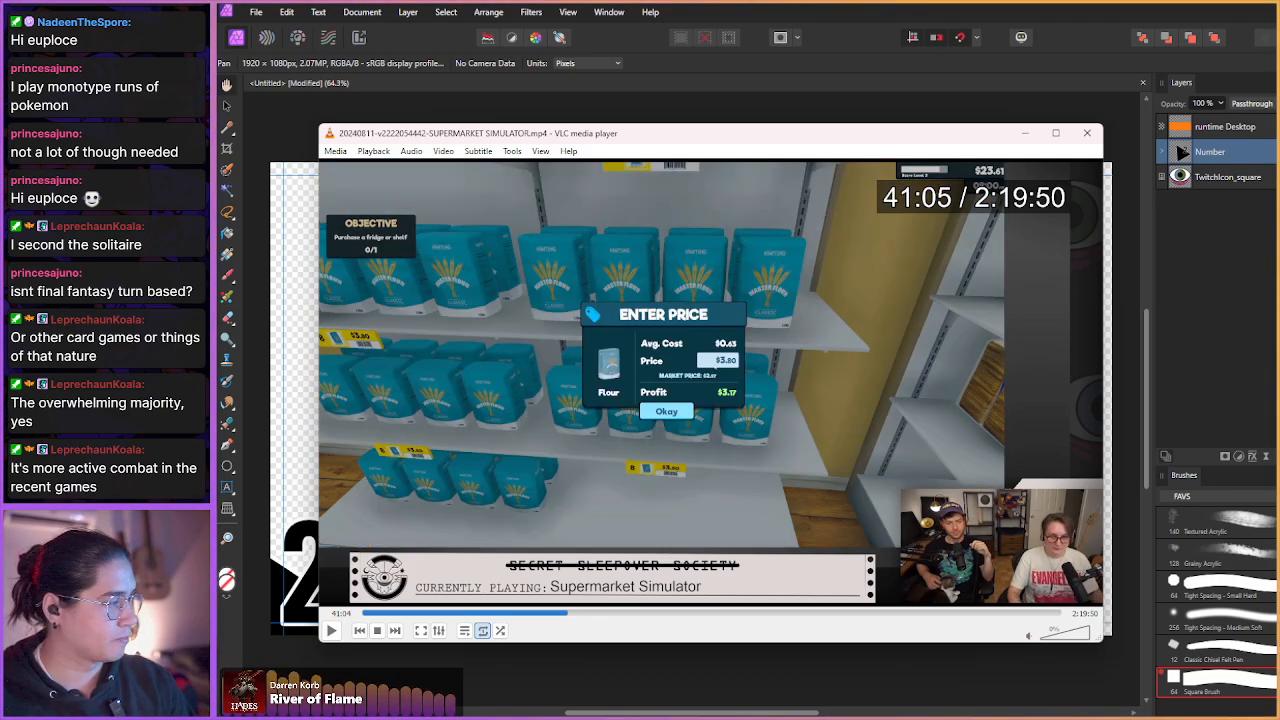
- Skim the walk out of the store up to the street view with discarded boxes at about 41:16
key(shift+Right)
key(shift+Right)
key(shift+Right)
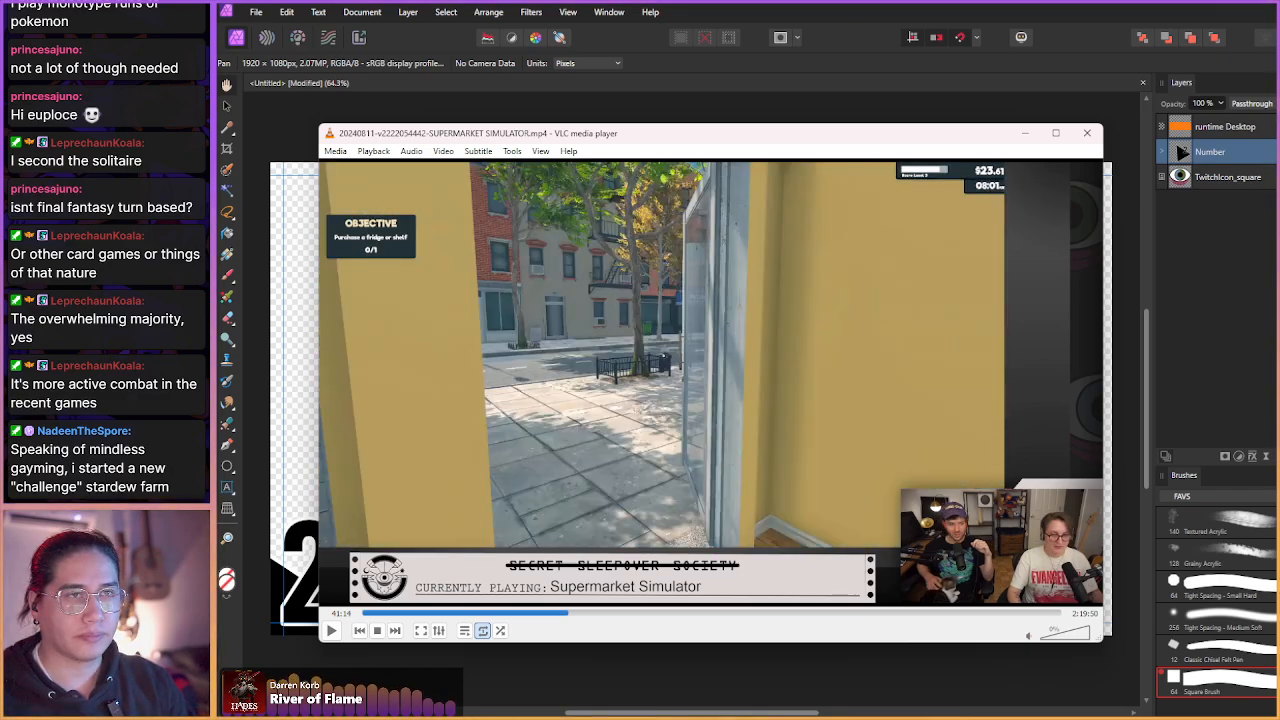
key(shift+Right)
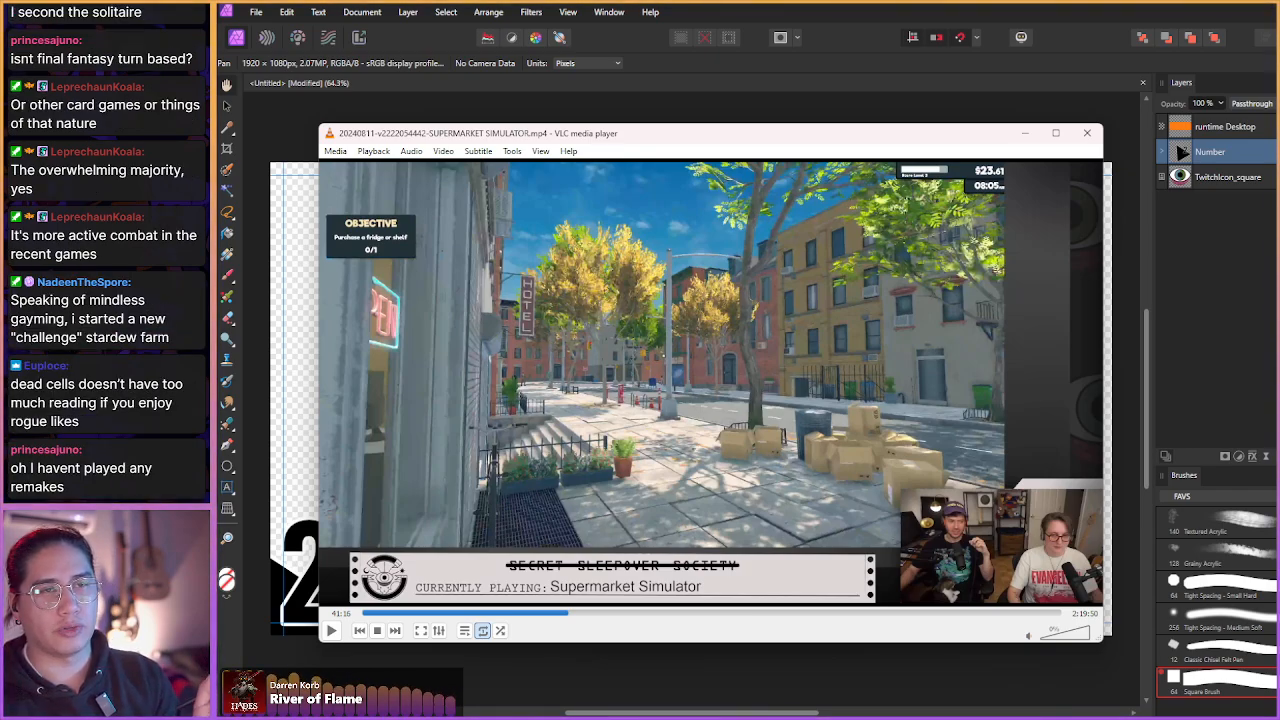
- Skim the return into the store up to the bread and oil shelf view at about 41:28
key(shift+Right)
key(shift+Right)
key(shift+Right)
key(shift+Right)
key(shift+Right)
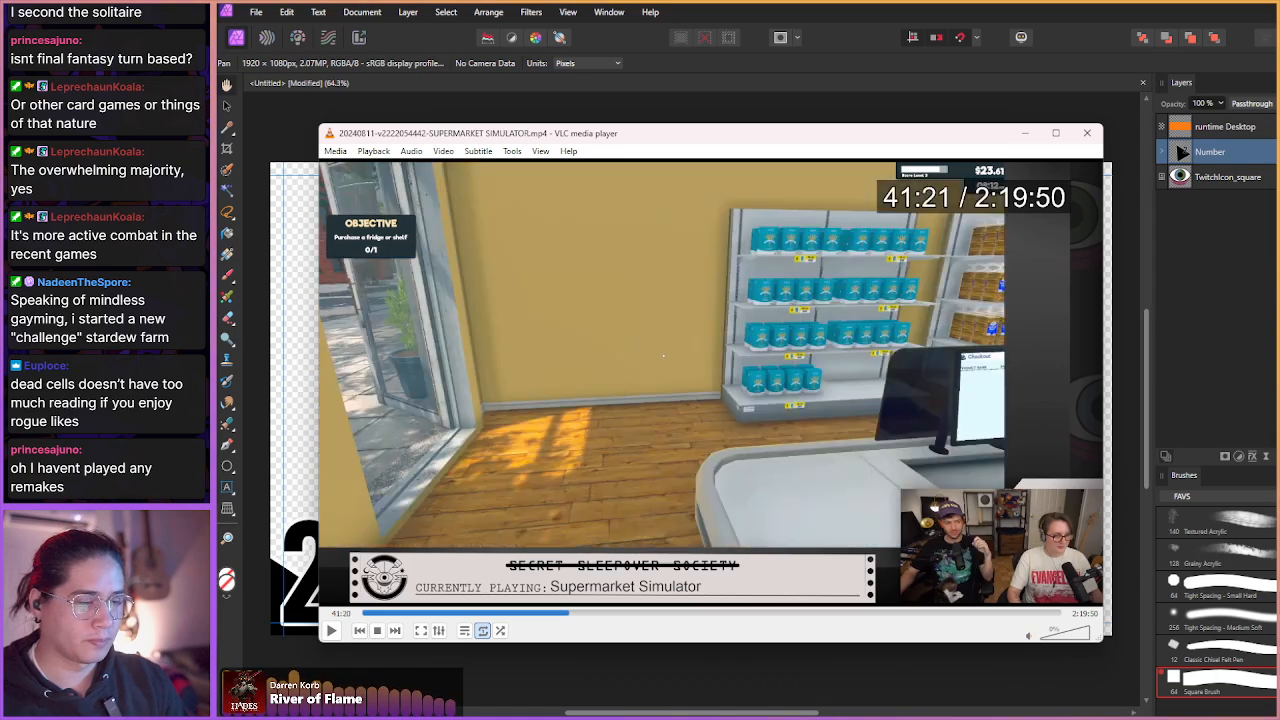
key(shift+Right)
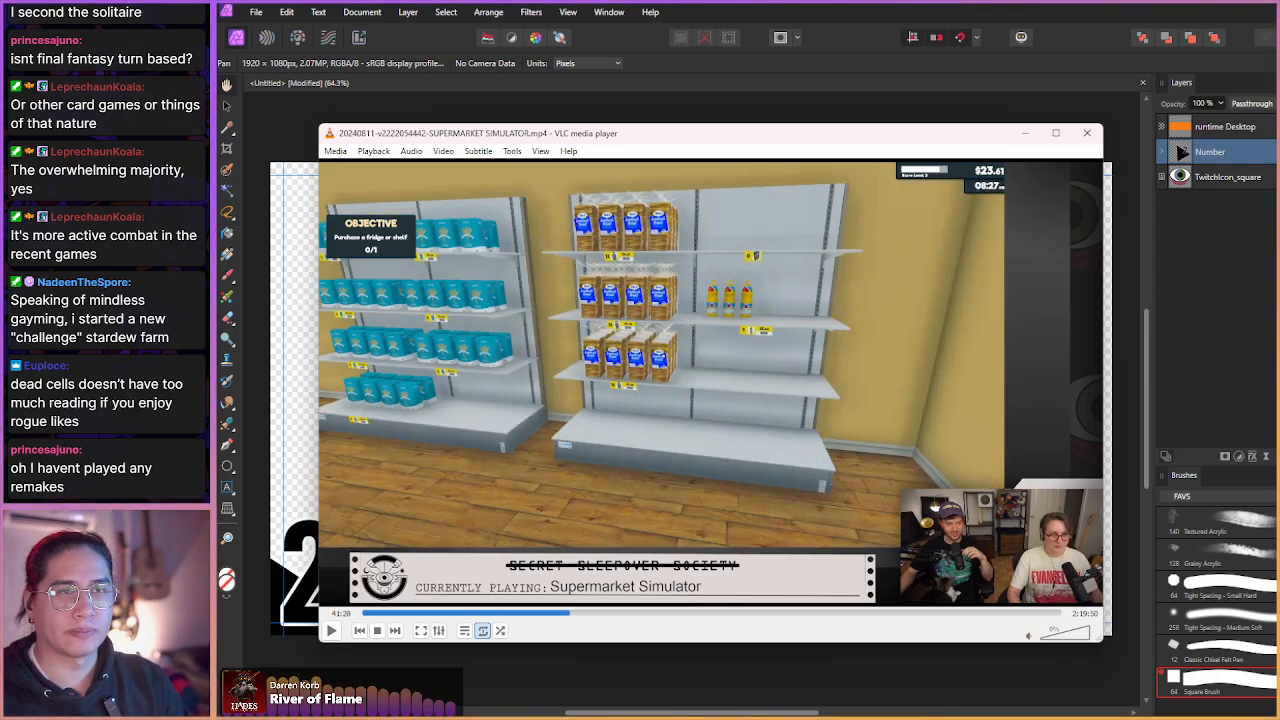
- Skim past the flour aisle up to the empty checkout counter at about 41:45
key(shift+Right)
key(shift+Right)
key(shift+Right)
key(shift+Right)
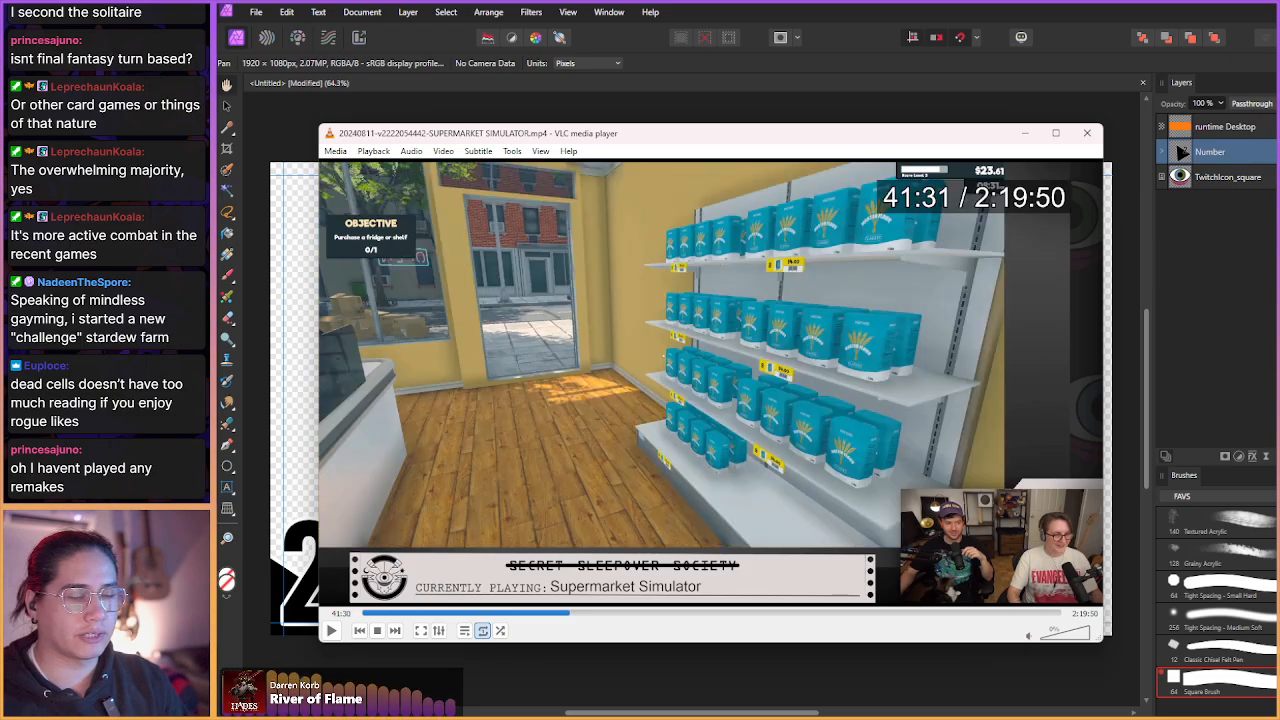
key(shift+Right)
key(shift+Right)
key(shift+Right)
key(shift+Right)
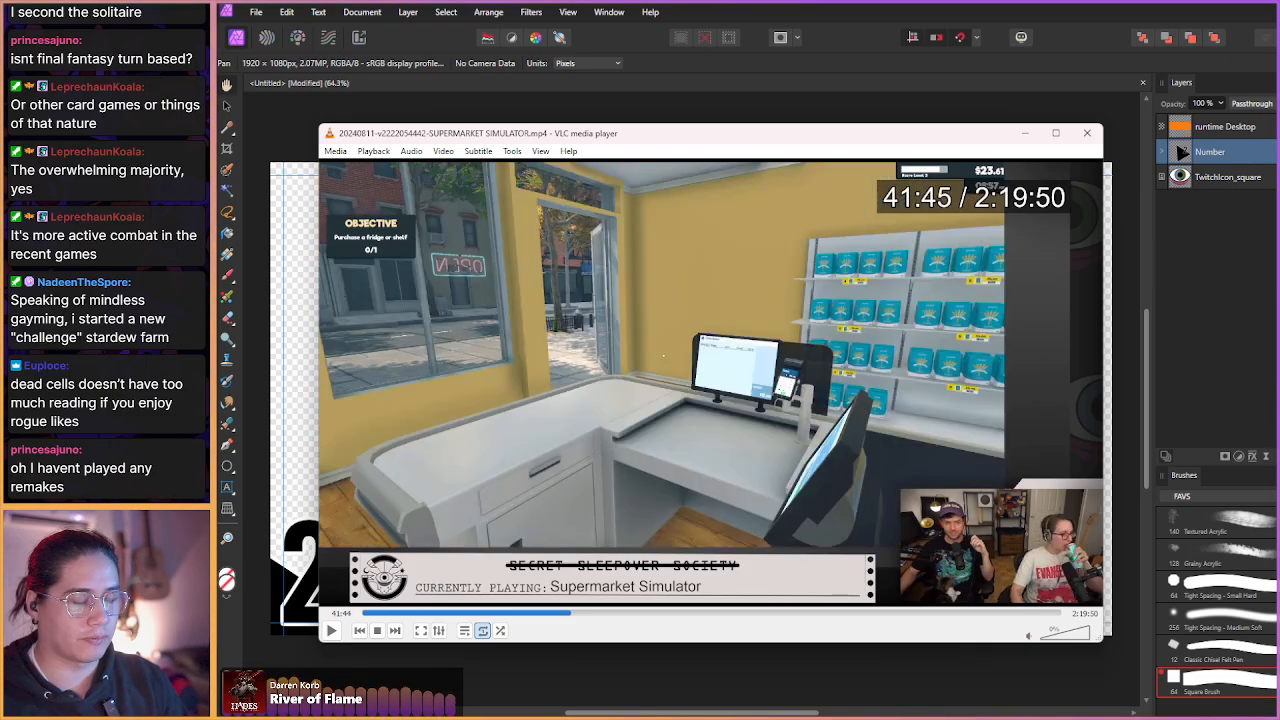
- Skim the first customer's visit up to the red-shirted woman's checkout at about 42:09
key(shift+Right)
key(shift+Right)
key(shift+Right)
key(shift+Right)
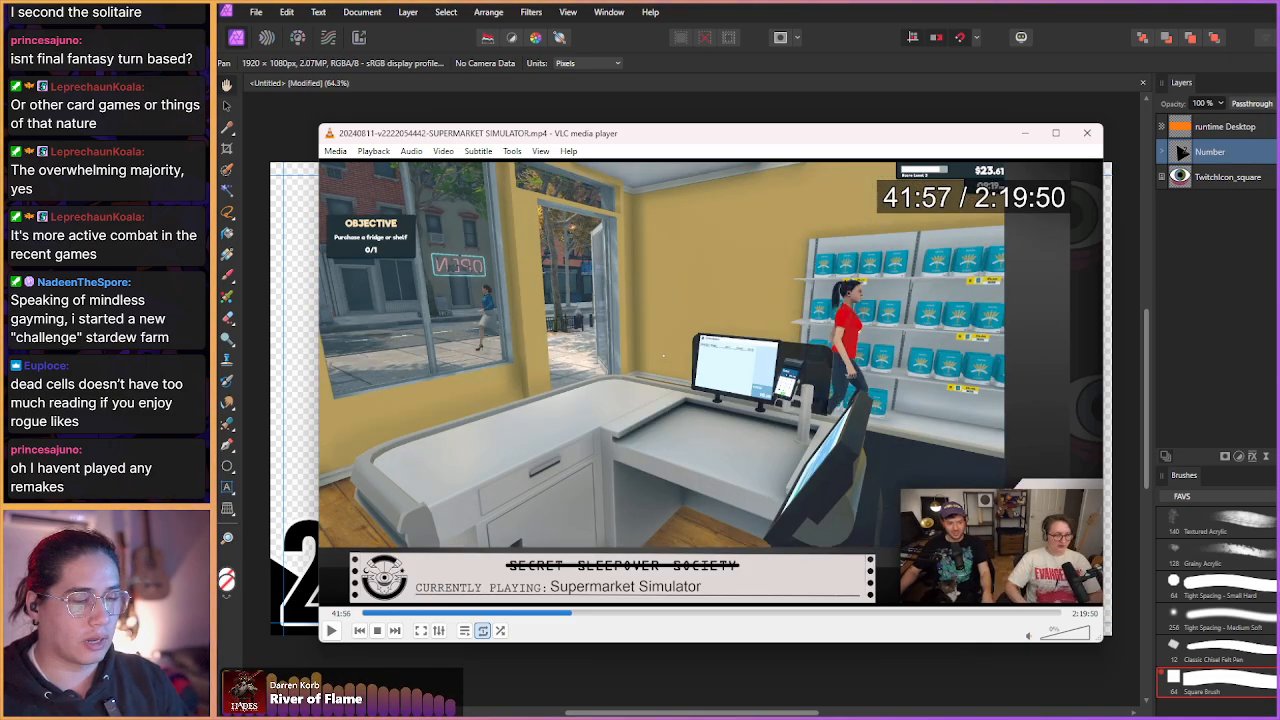
key(shift+Right)
key(shift+Right)
key(shift+Right)
key(shift+Right)
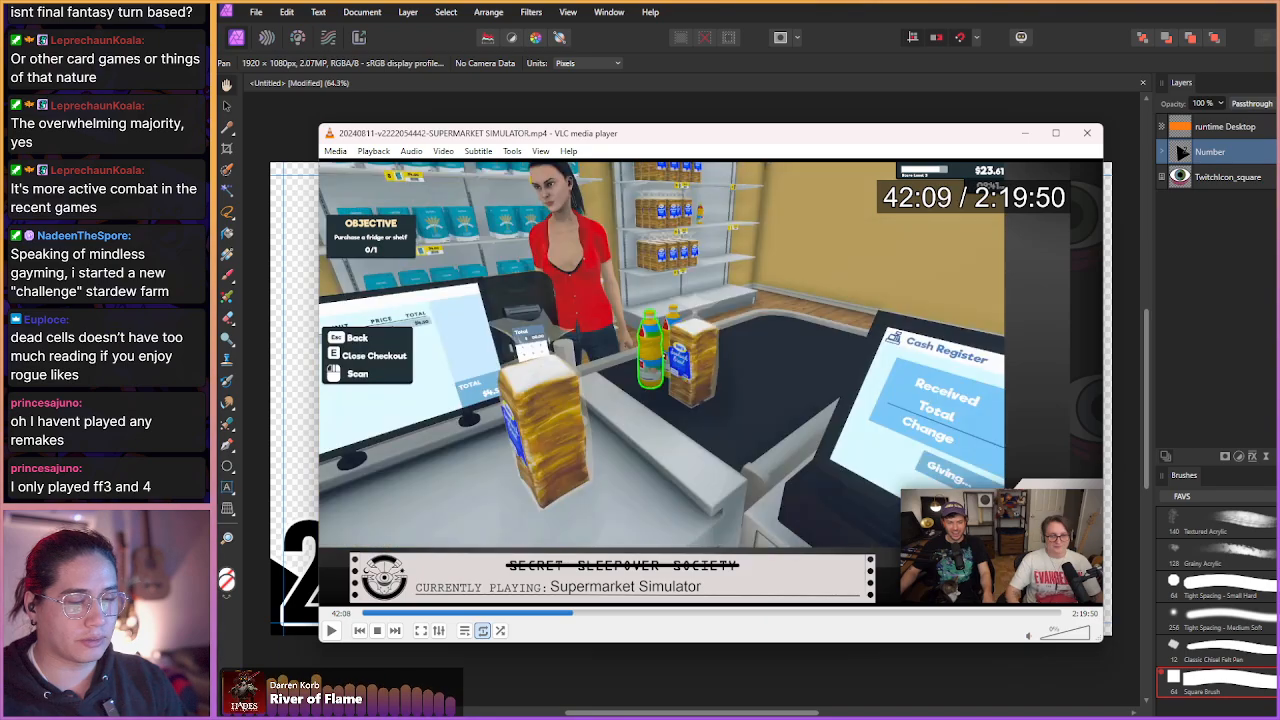
- Skim the following customer checkouts up to the red-shirted man at the bread shelf at about 42:37
key(shift+Right)
key(shift+Right)
key(shift+Right)
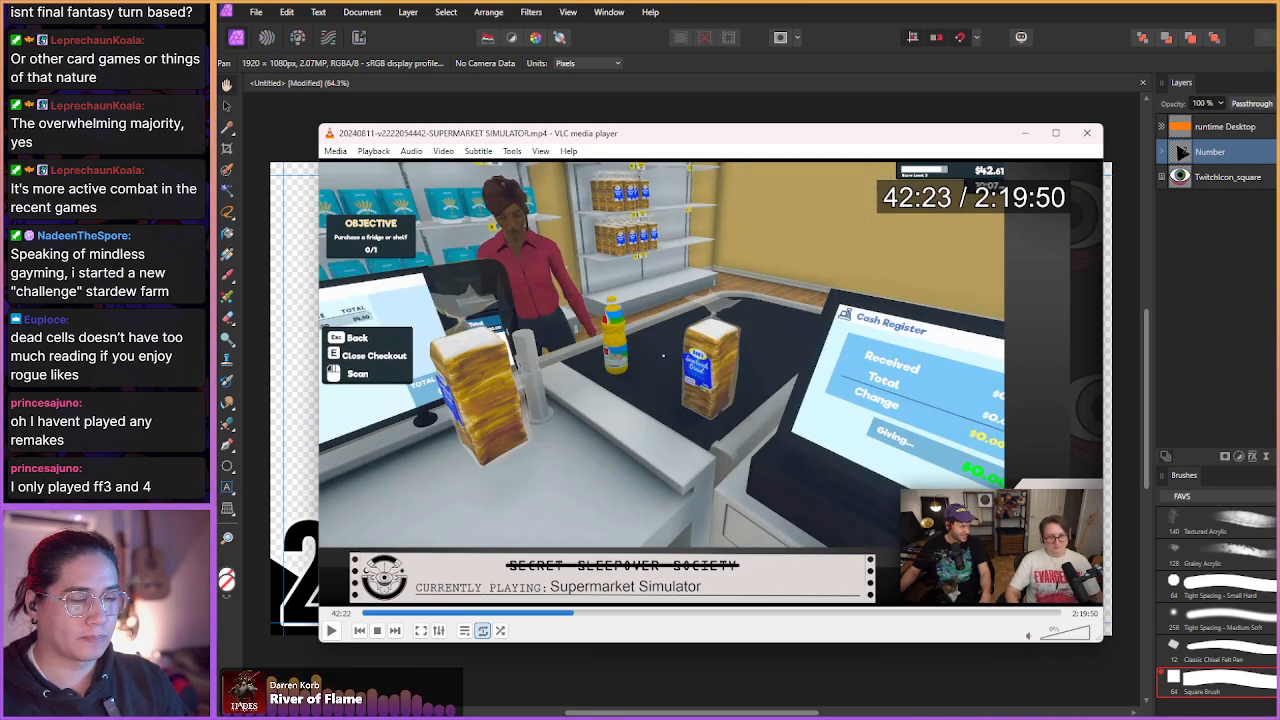
key(shift+Right)
key(shift+Right)
key(shift+Right)
key(shift+Right)
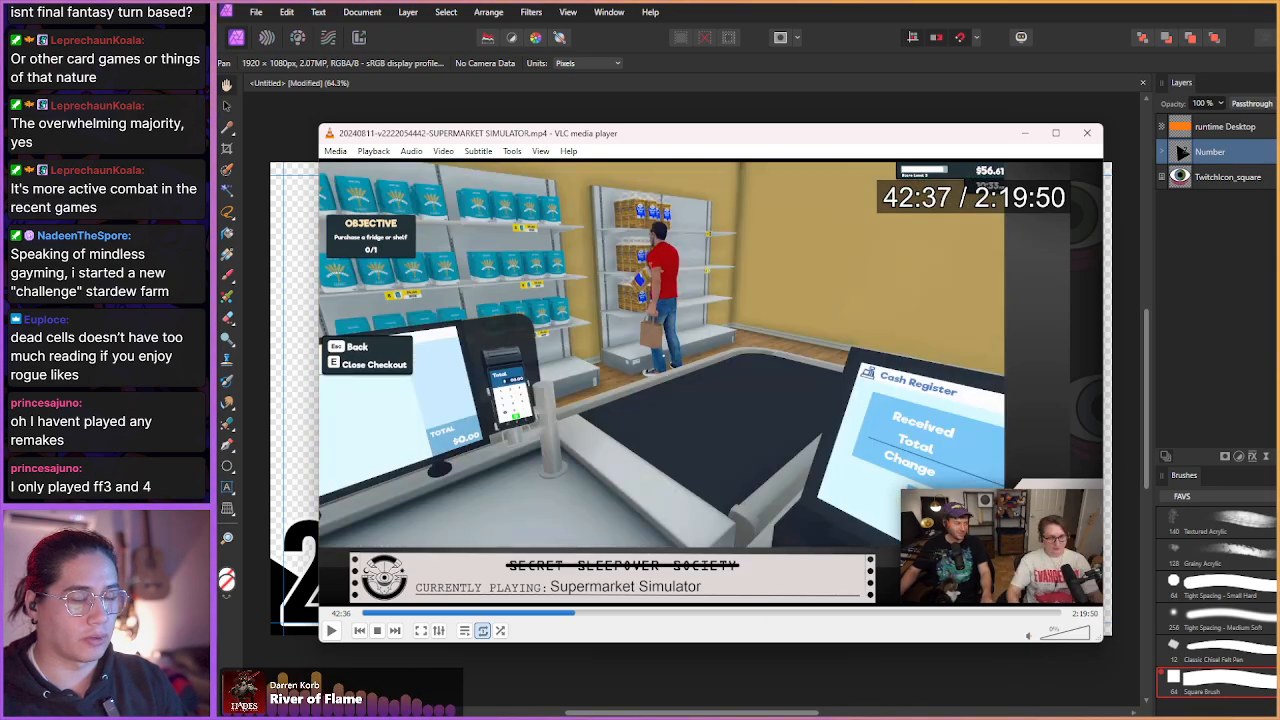
- Skim past the red-shirted man leaving up to the light-suited customer's checkout at about 43:03
key(shift+Right)
key(shift+Right)
key(shift+Right)
key(shift+Right)
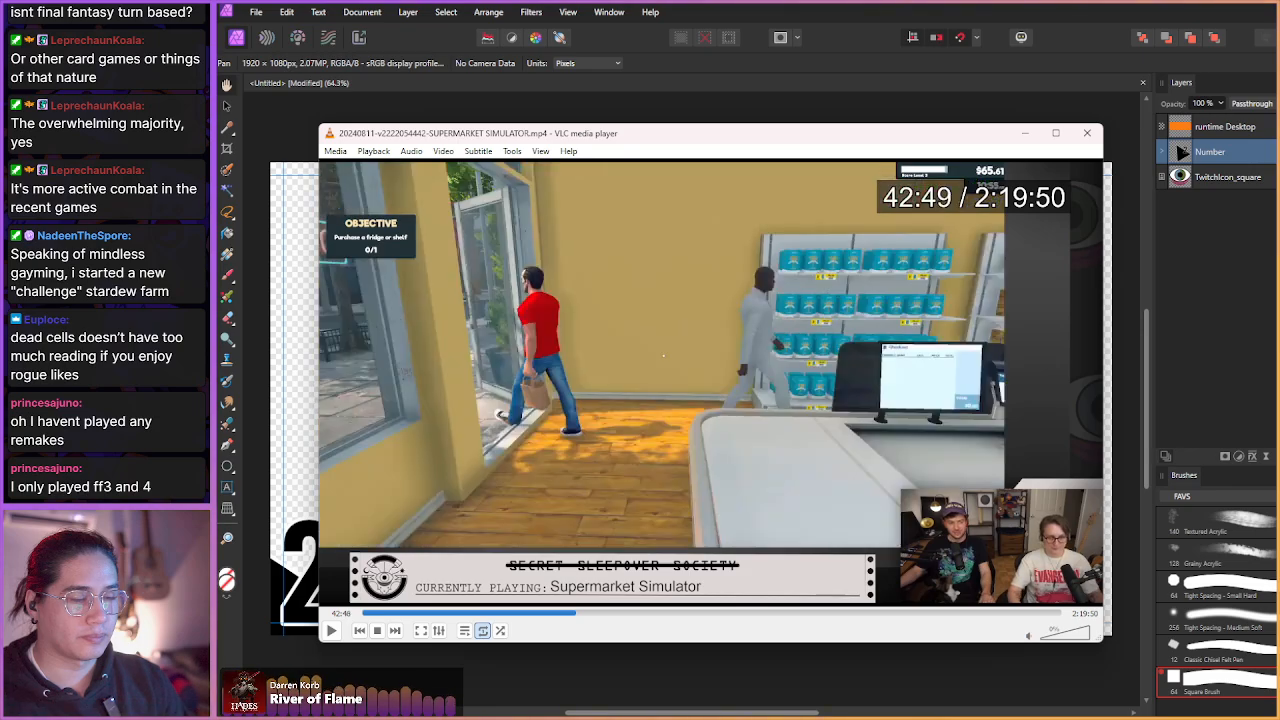
key(shift+Right)
key(shift+Right)
key(shift+Right)
key(shift+Right)
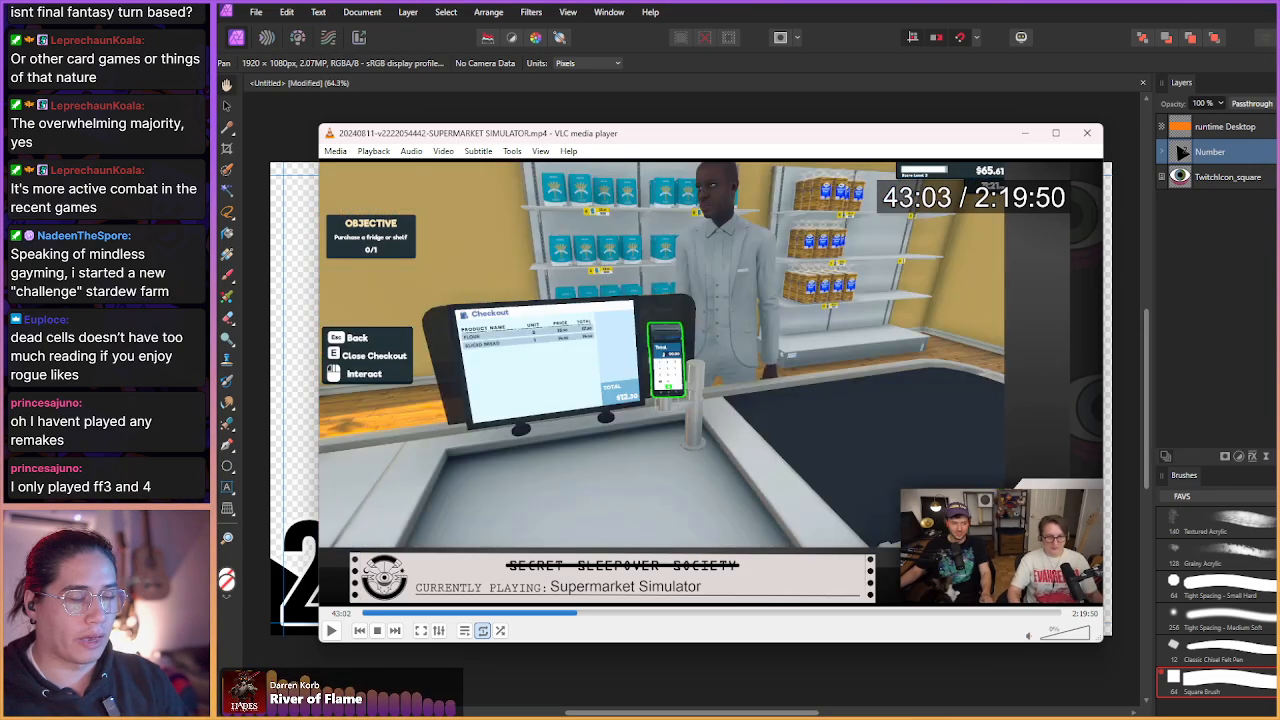
- Skim past the flour shelf price tags up to the cash register change screen at about 43:31
key(shift+Right)
key(shift+Right)
key(shift+Right)
key(shift+Right)
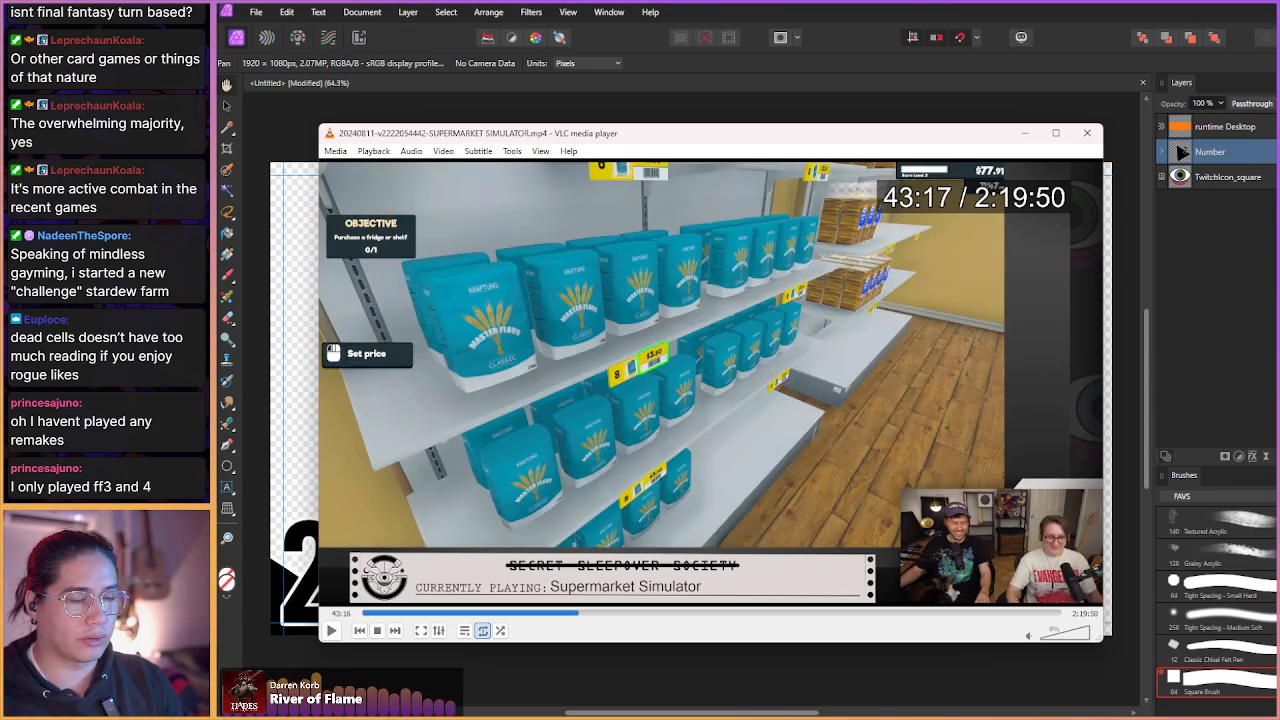
key(shift+Right)
key(shift+Right)
key(shift+Right)
key(shift+Right)
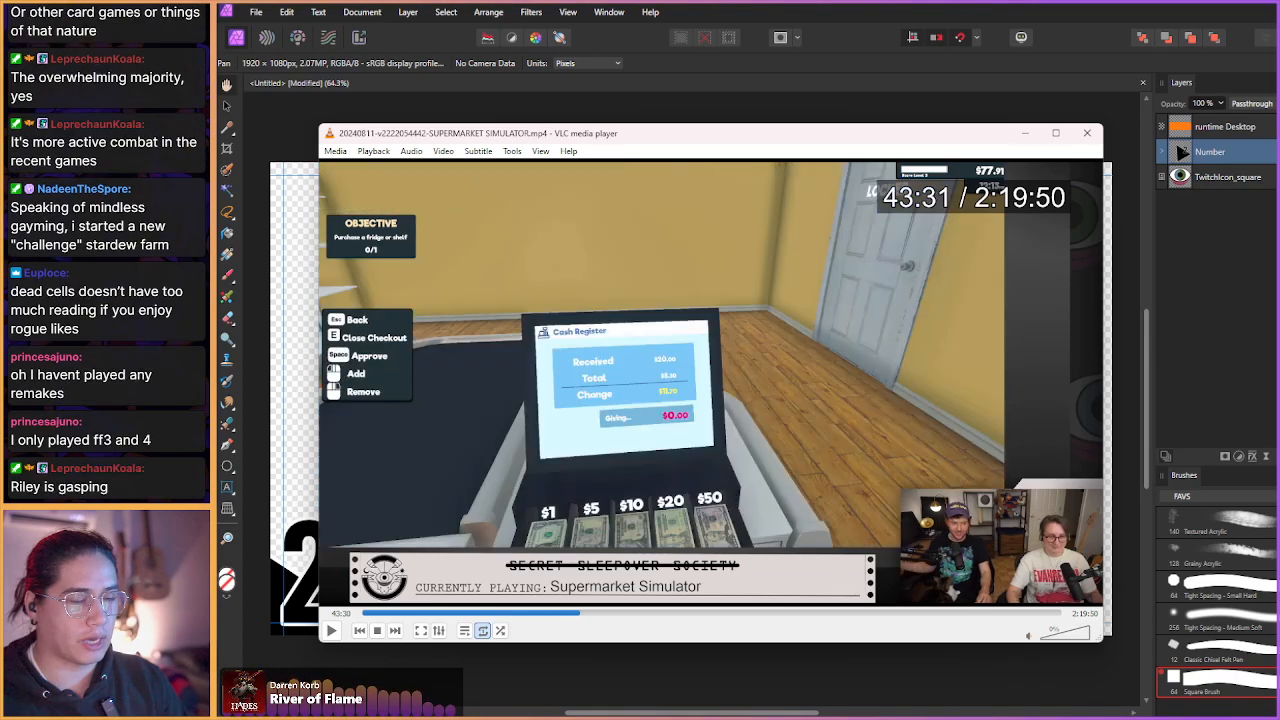
- Skim the next shoppers' visits up to the empty checkout facing the flour and bread shelves at about 44:07
key(shift+Right)
key(shift+Right)
key(shift+Right)
key(shift+Right)
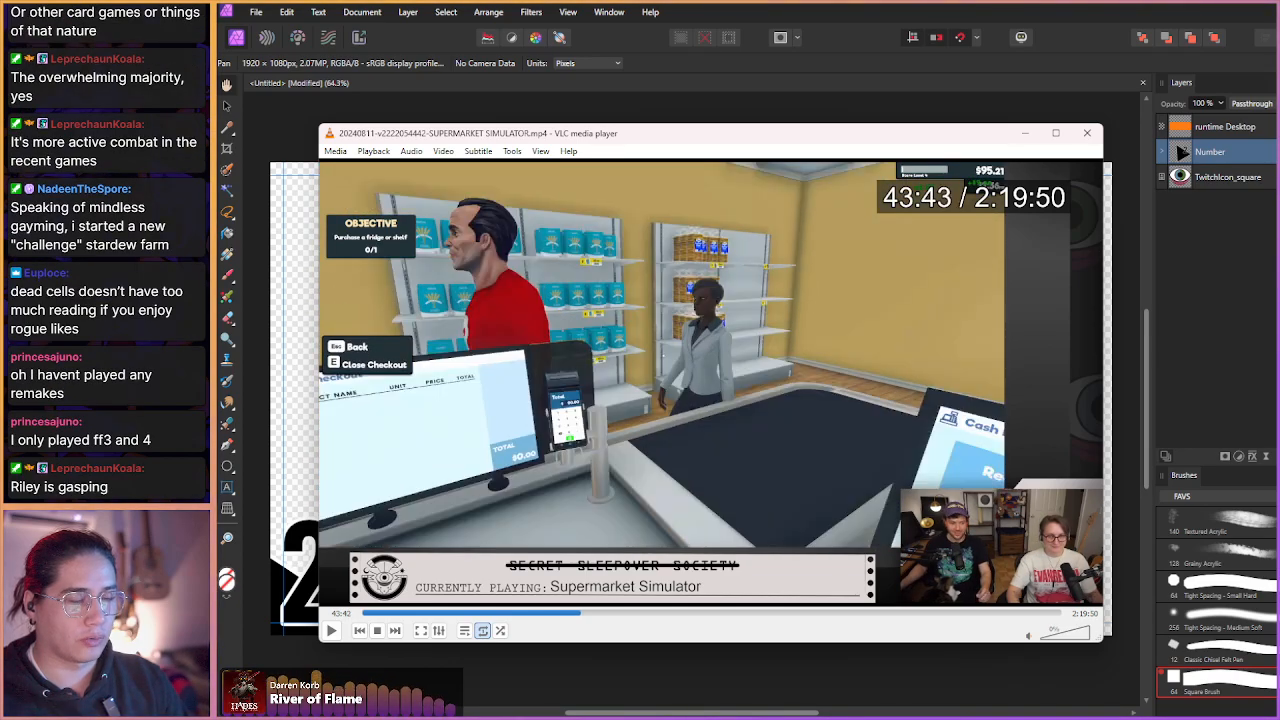
key(shift+Right)
key(shift+Right)
key(shift+Right)
key(shift+Right)
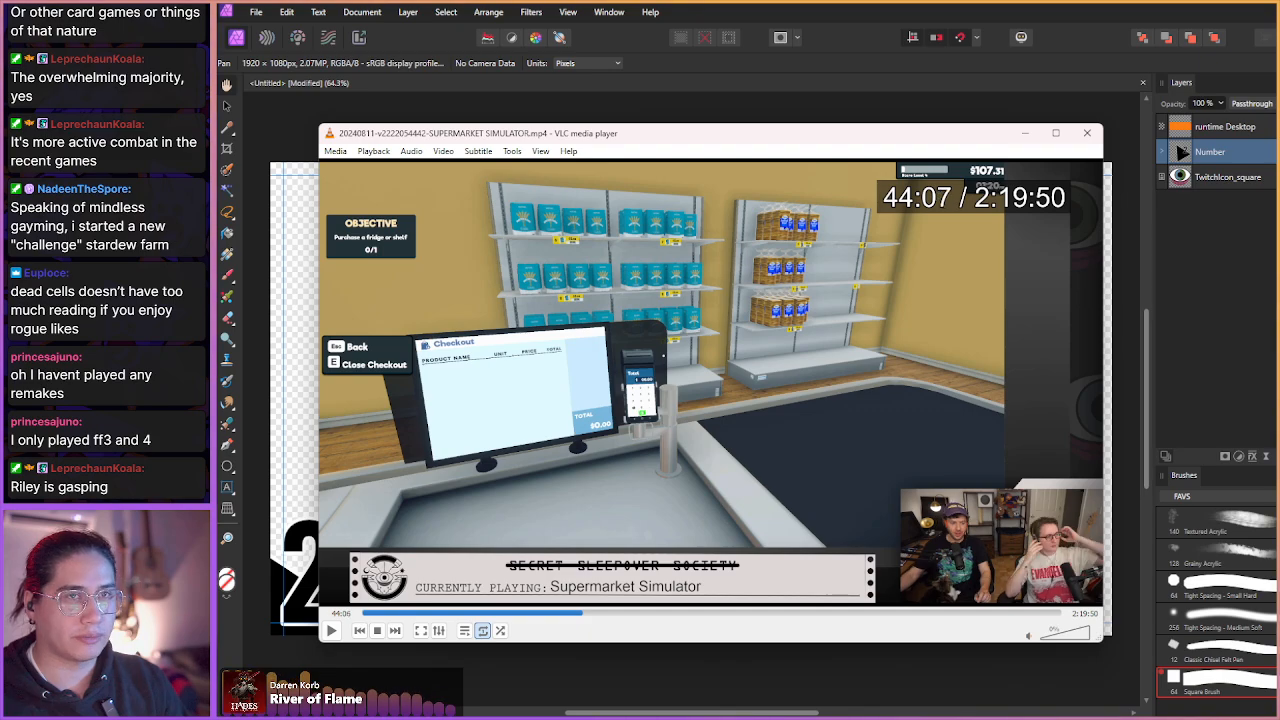
- Skim past the red-tie customer up to the blue-tie man paying in cash at about 44:27
key(shift+Right)
key(shift+Right)
key(shift+Right)
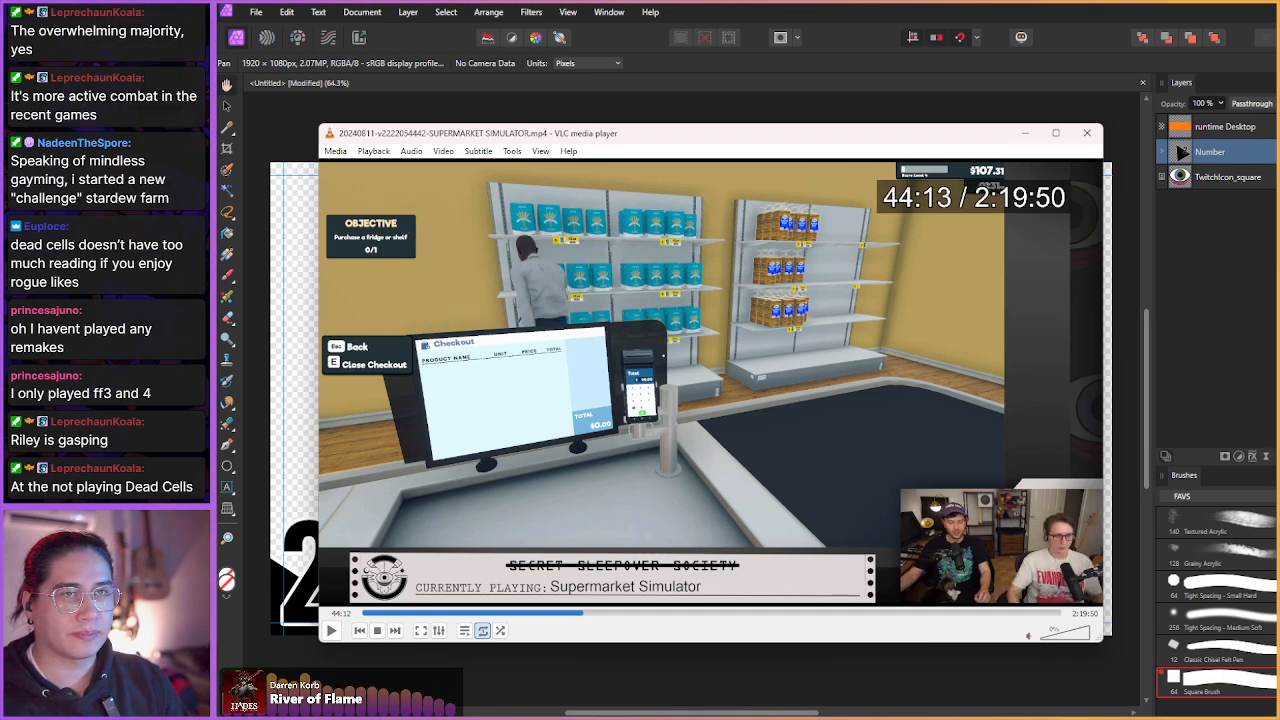
key(shift+Right)
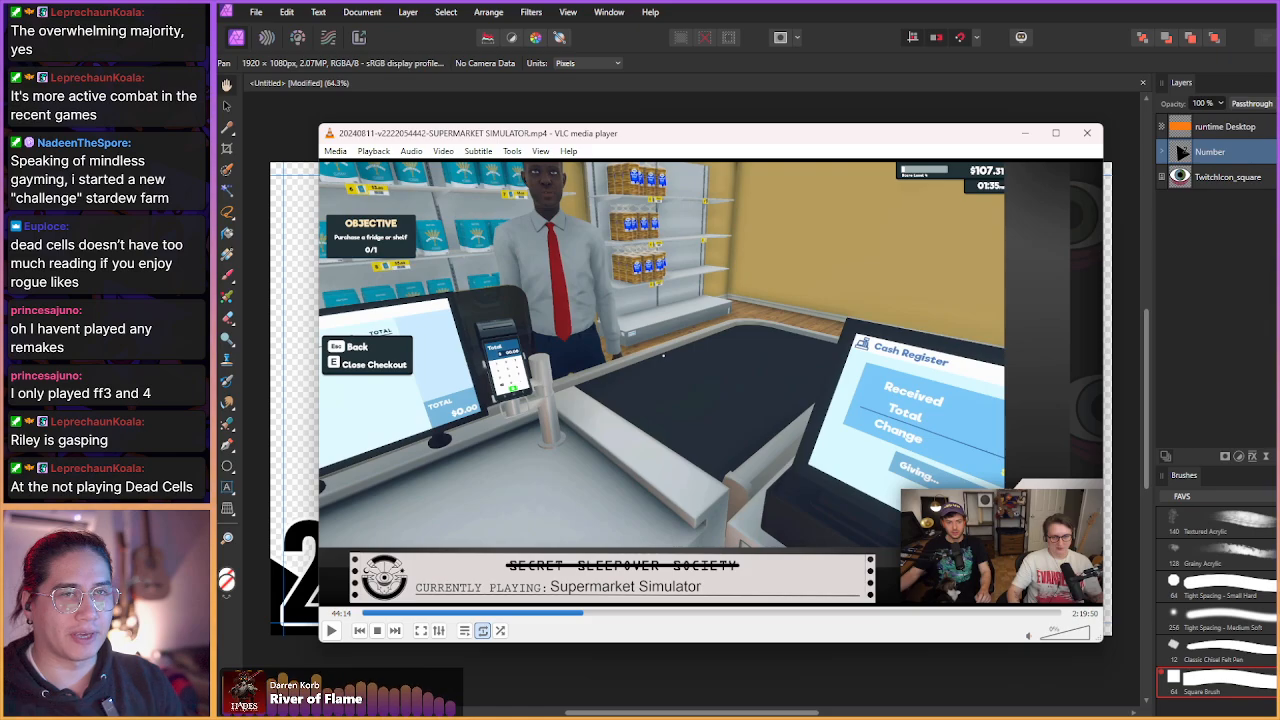
key(shift+Right)
key(shift+Right)
key(shift+Right)
key(shift+Right)
key(shift+Right)
key(shift+Right)
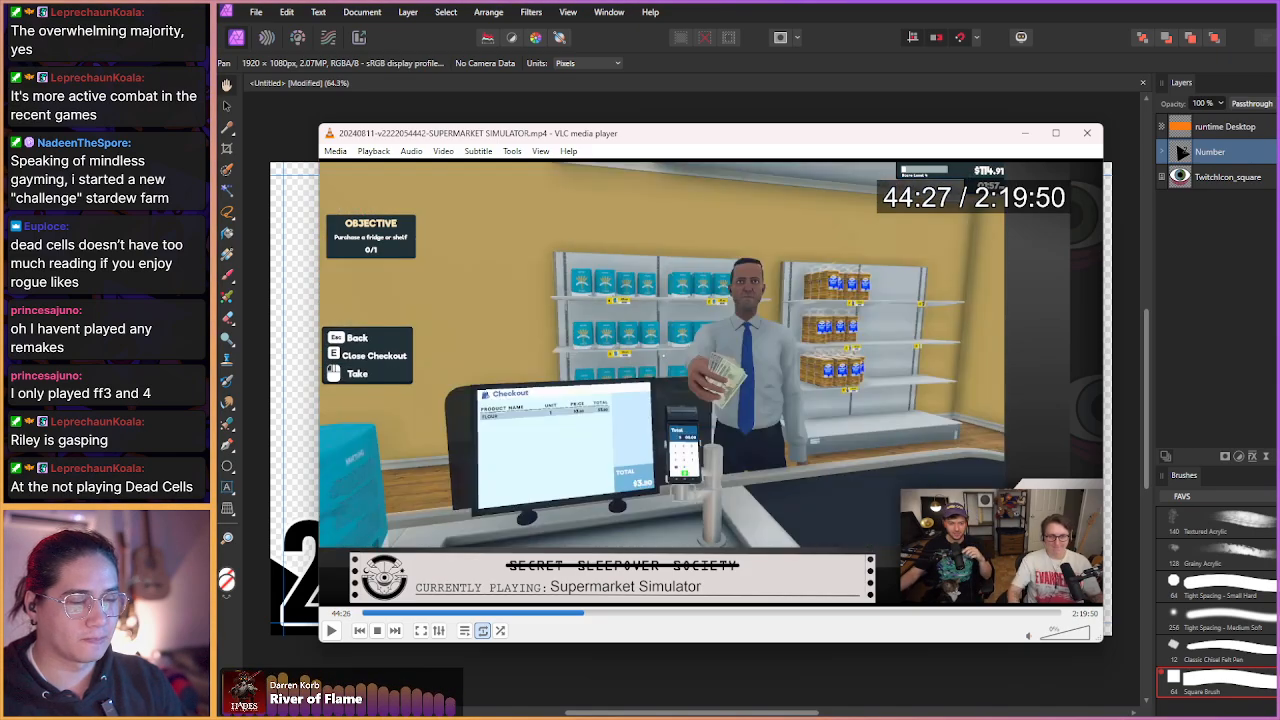
- Skim the evening customers up to the vest-wearing man's card payment at about 47:05
key(shift+Right)
key(shift+Right)
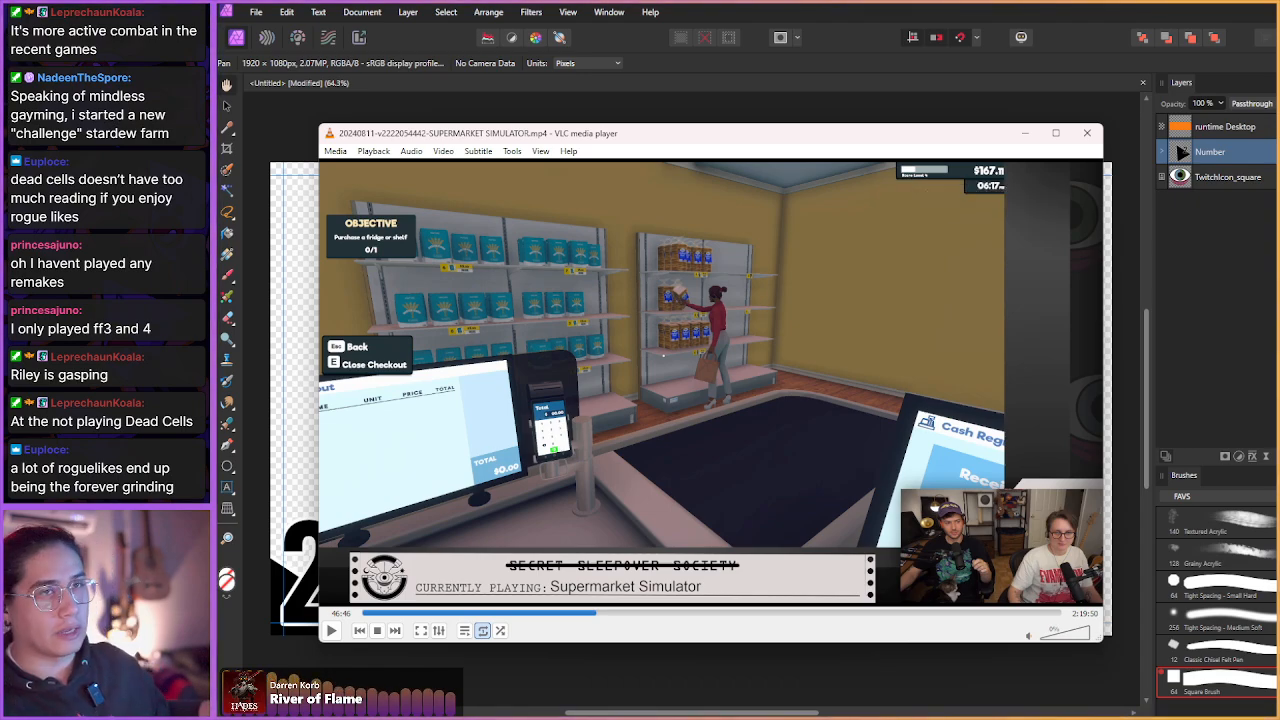
key(shift+Right)
key(shift+Right)
key(shift+Right)
key(shift+Right)
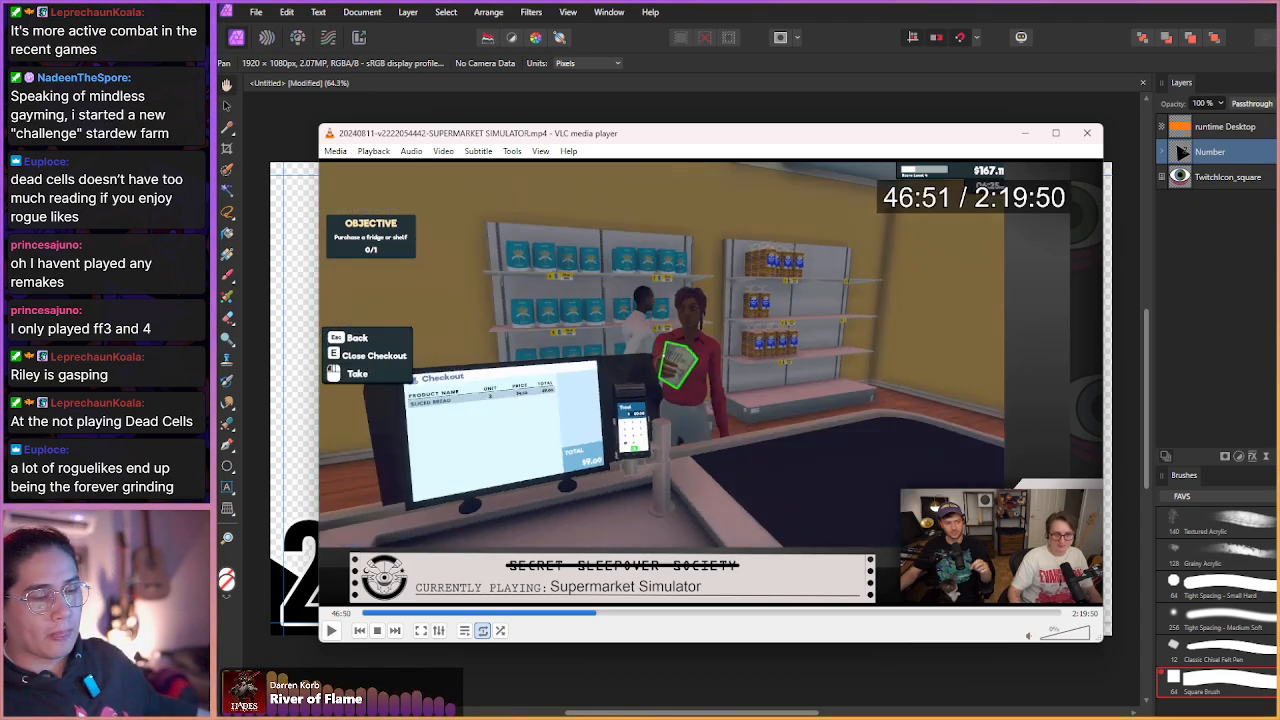
key(shift+Right)
key(shift+Right)
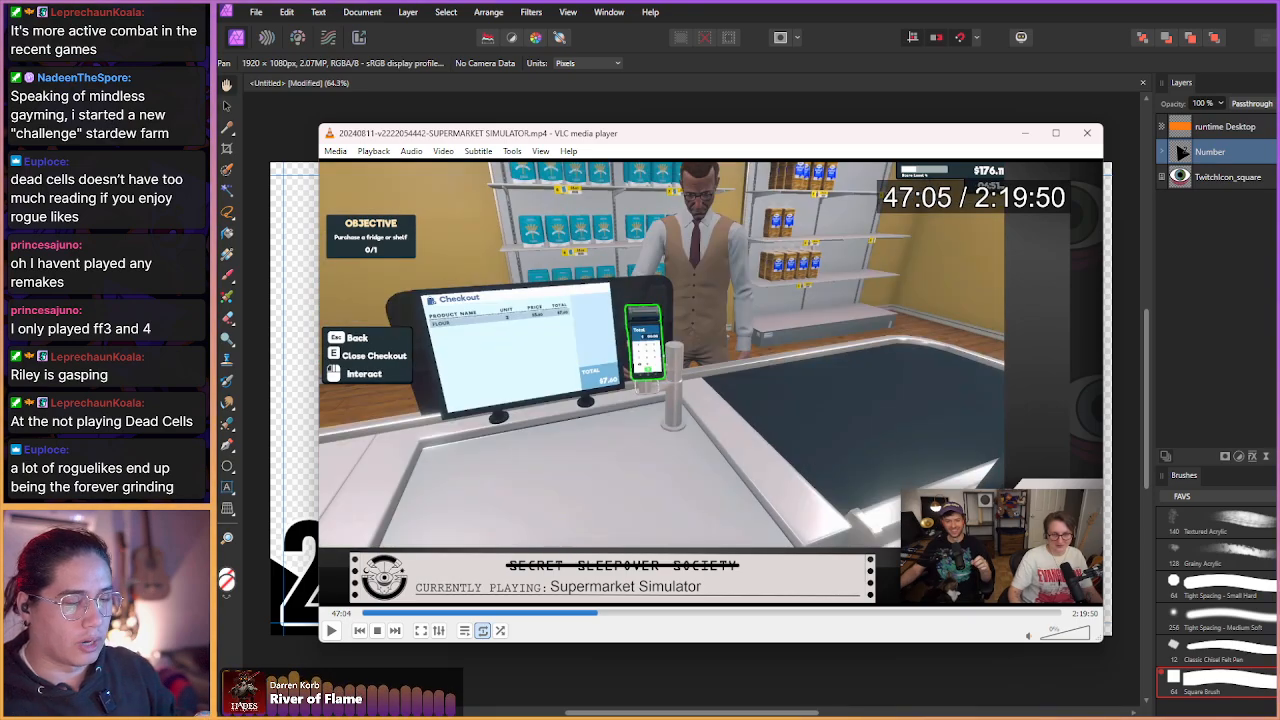
- Skim past the green-shirted shopper up to the close view of the open cash drawer at about 47:28
key(shift+Right)
key(shift+Right)
key(shift+Right)
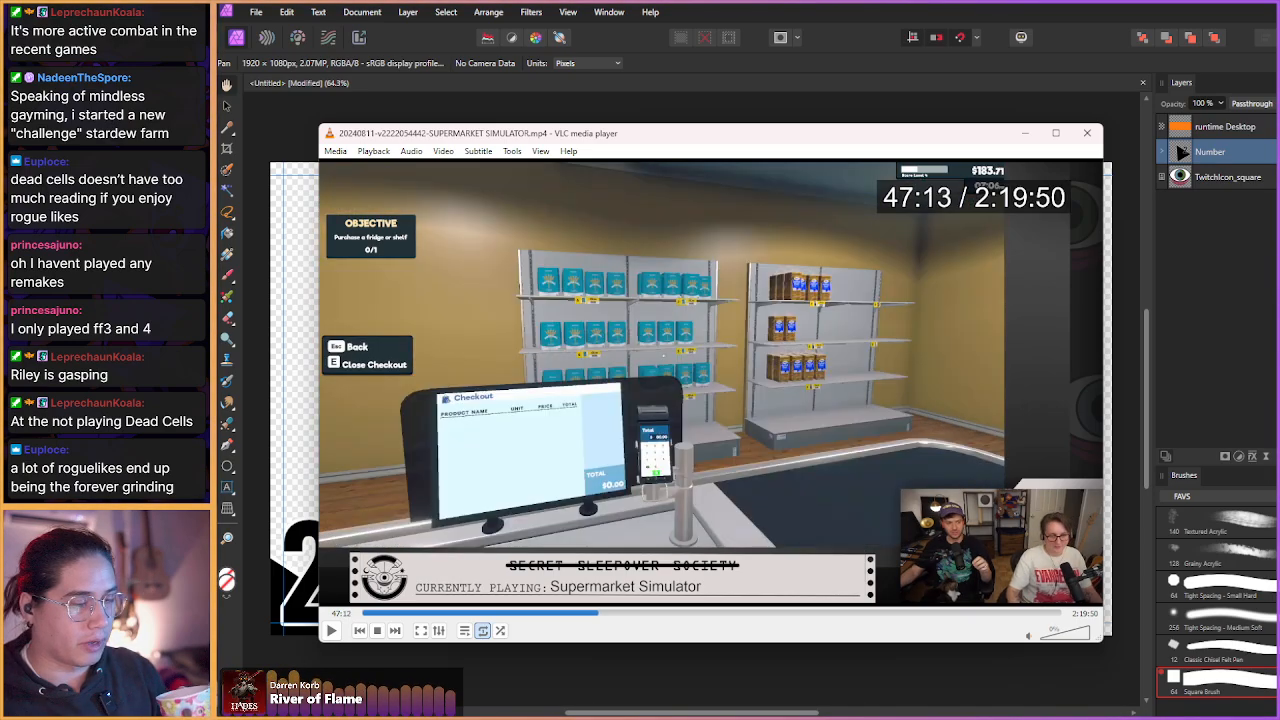
key(shift+Right)
key(shift+Right)
key(shift+Right)
key(shift+Right)
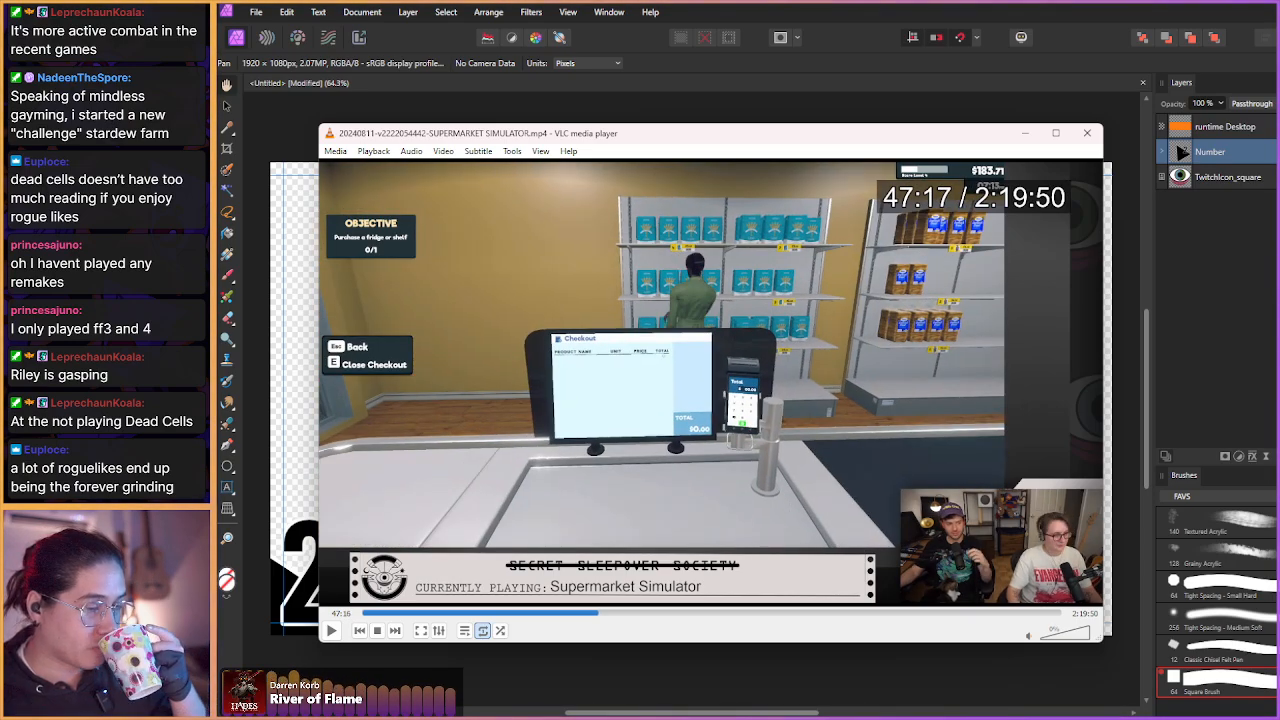
key(shift+Right)
key(shift+Right)
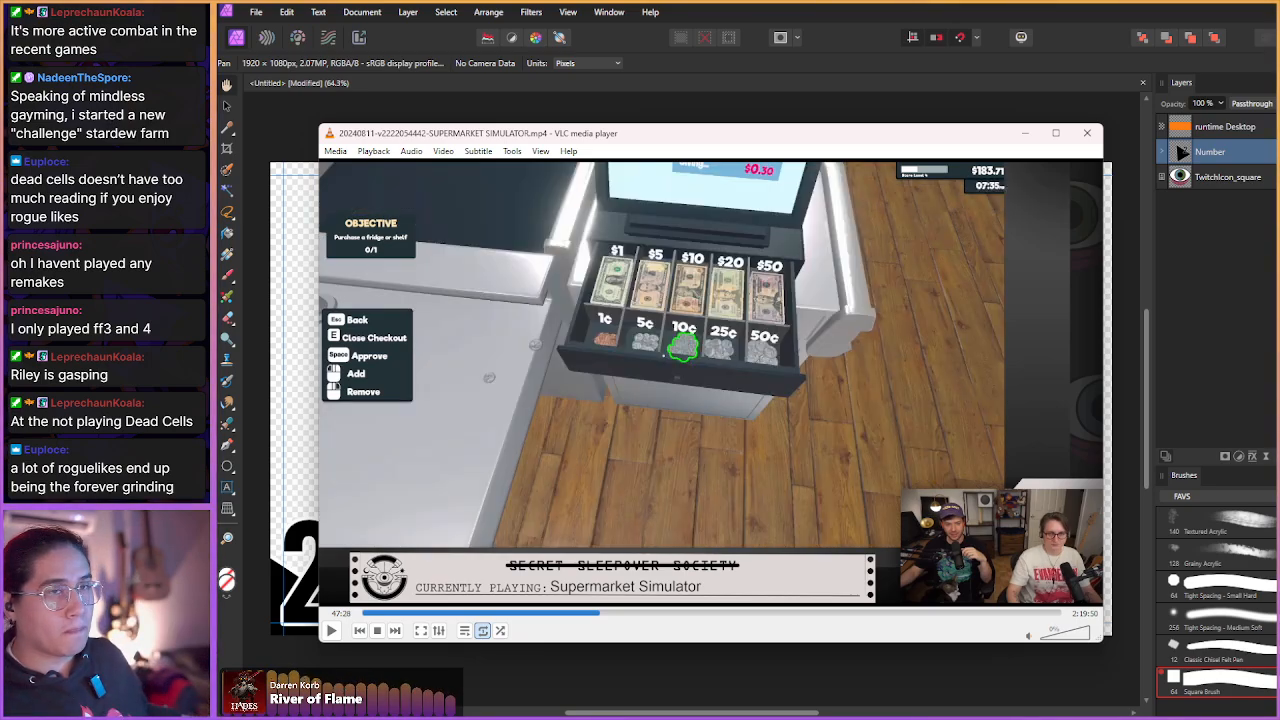
- Skim past the finished sale up to the view of the empty store corner at about 47:41
key(shift+Right)
key(shift+Right)
key(shift+Right)
key(shift+Right)
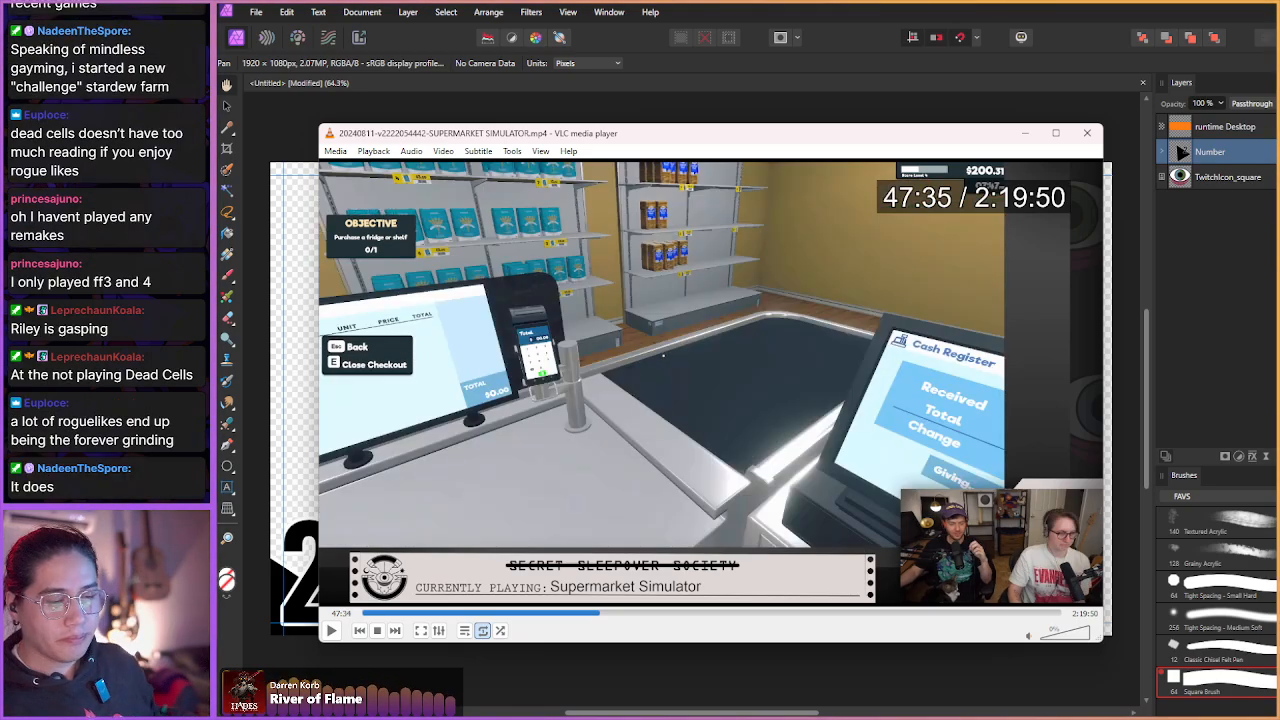
key(shift+Right)
key(shift+Right)
key(shift+Right)
key(shift+Right)
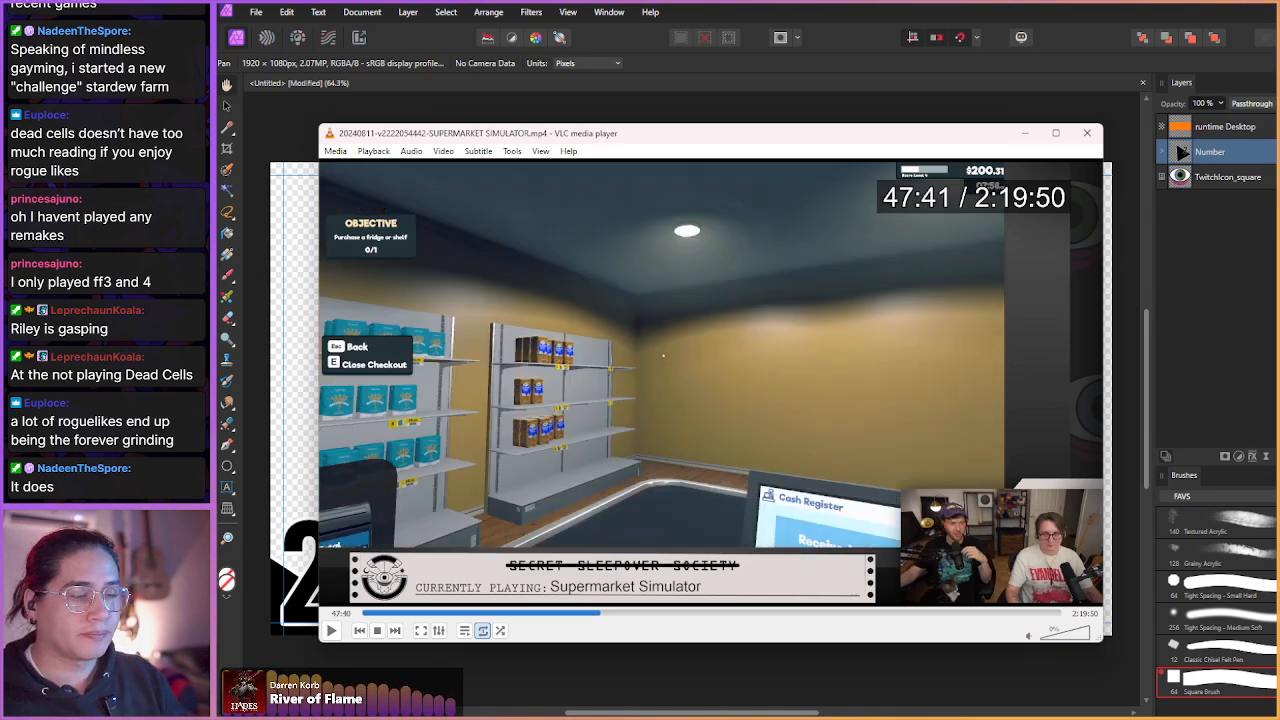
- Skim the blonde woman's visit up to the moment she walks to the door at about 47:59
key(shift+Right)
key(shift+Right)
key(shift+Right)
key(shift+Right)
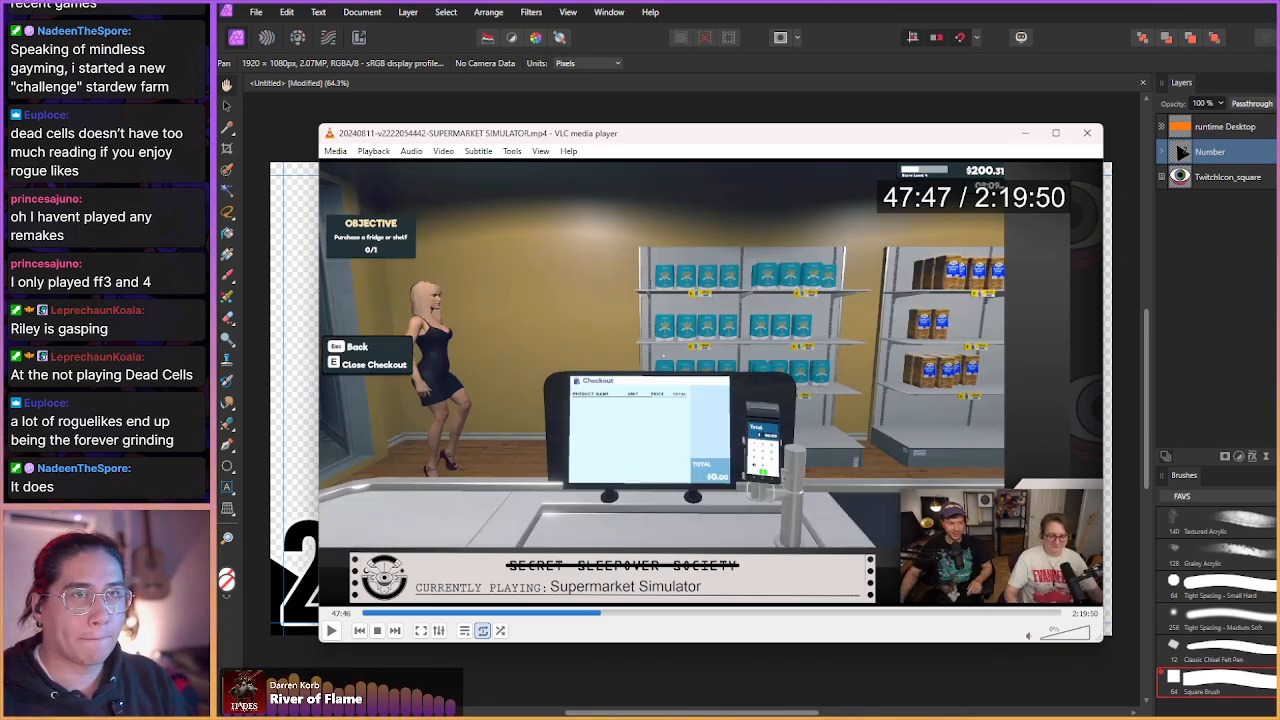
key(shift+Right)
key(shift+Right)
key(shift+Right)
key(shift+Right)
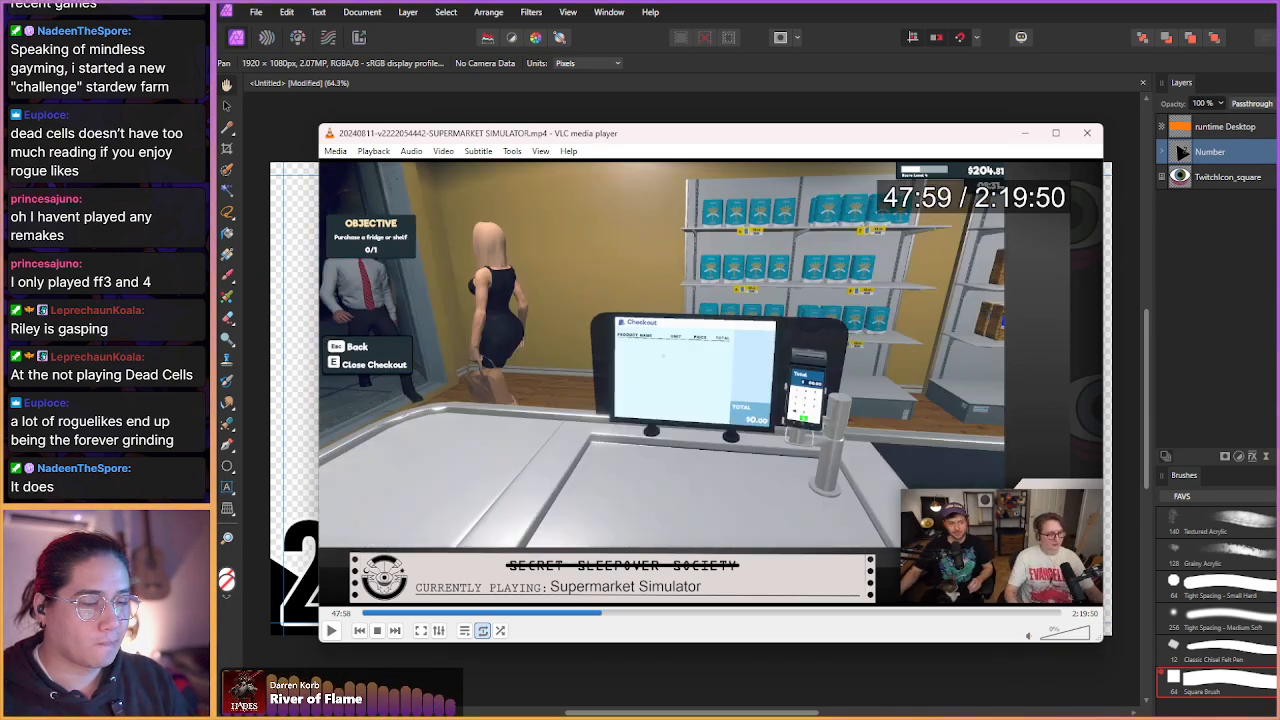
- Skim the day's last sale up to the in-game NOKTAOS computer desktop at about 48:45
key(shift+Right)
key(shift+Right)
key(shift+Right)
key(shift+Right)
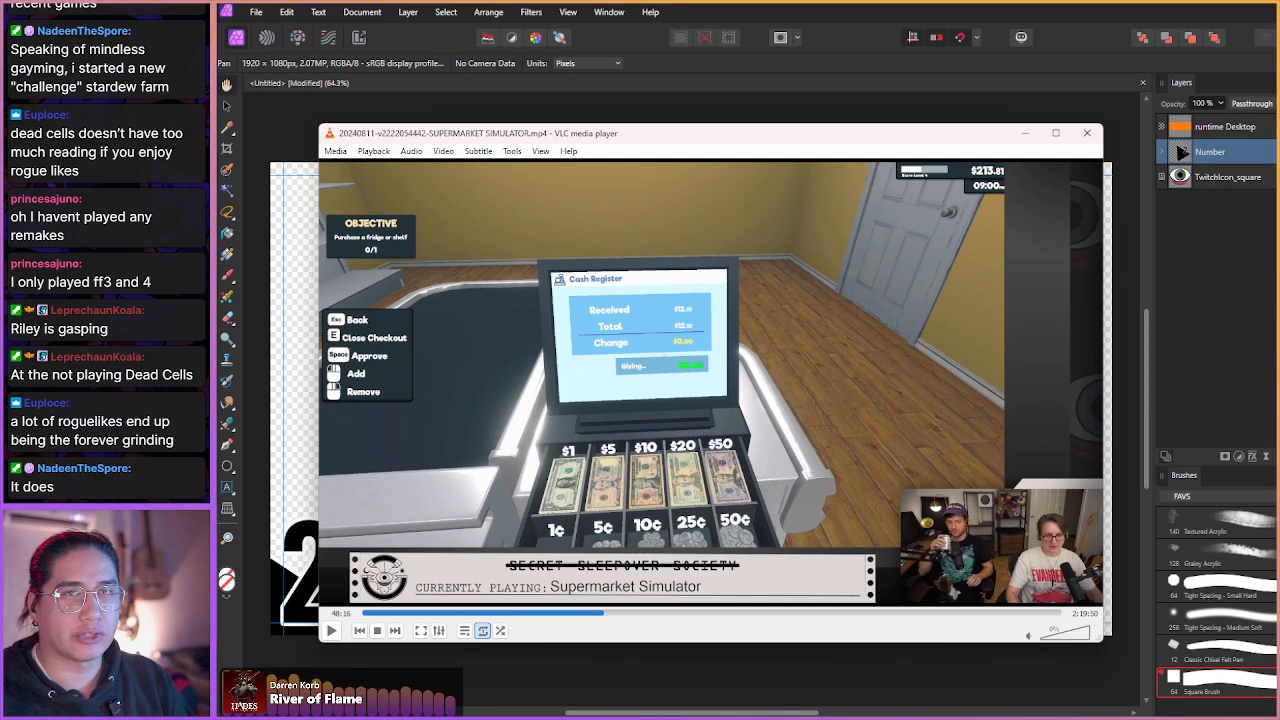
key(shift+Right)
key(shift+Right)
key(shift+Right)
key(shift+Right)
key(shift+Right)
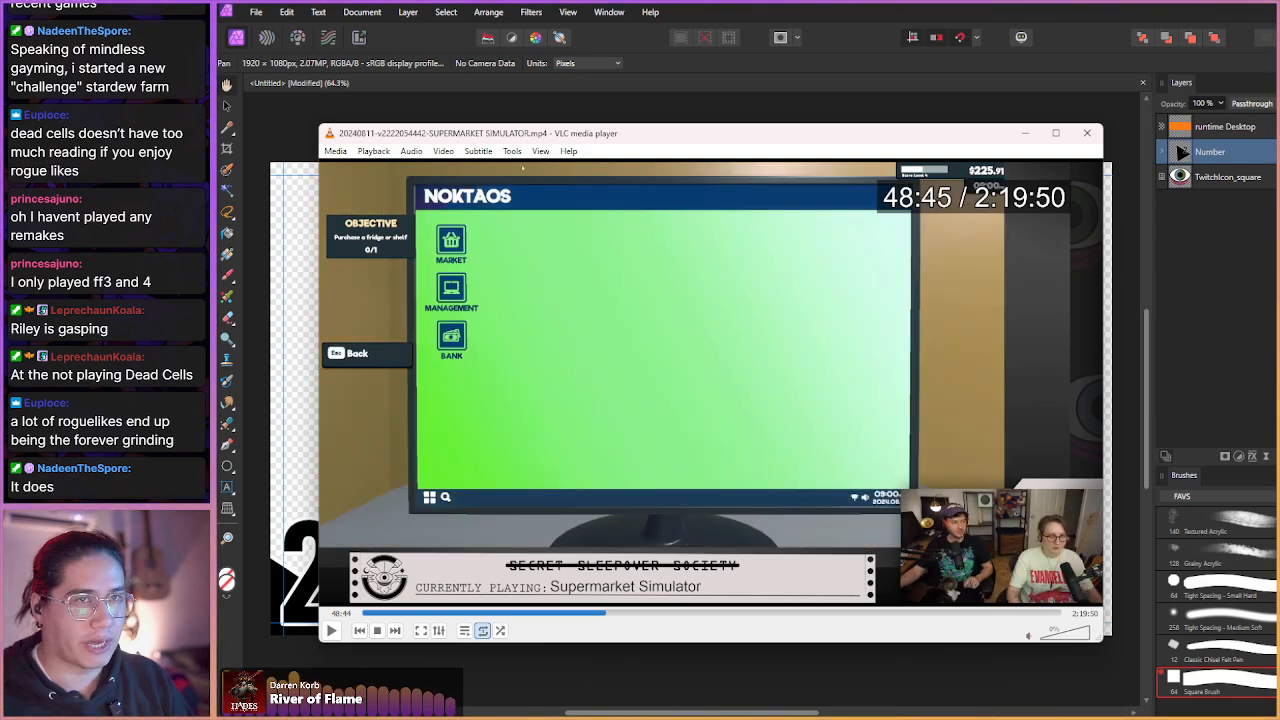
- Skim past the Management product licences up to the Market furniture listing at about 49:09
key(shift+Right)
key(shift+Right)
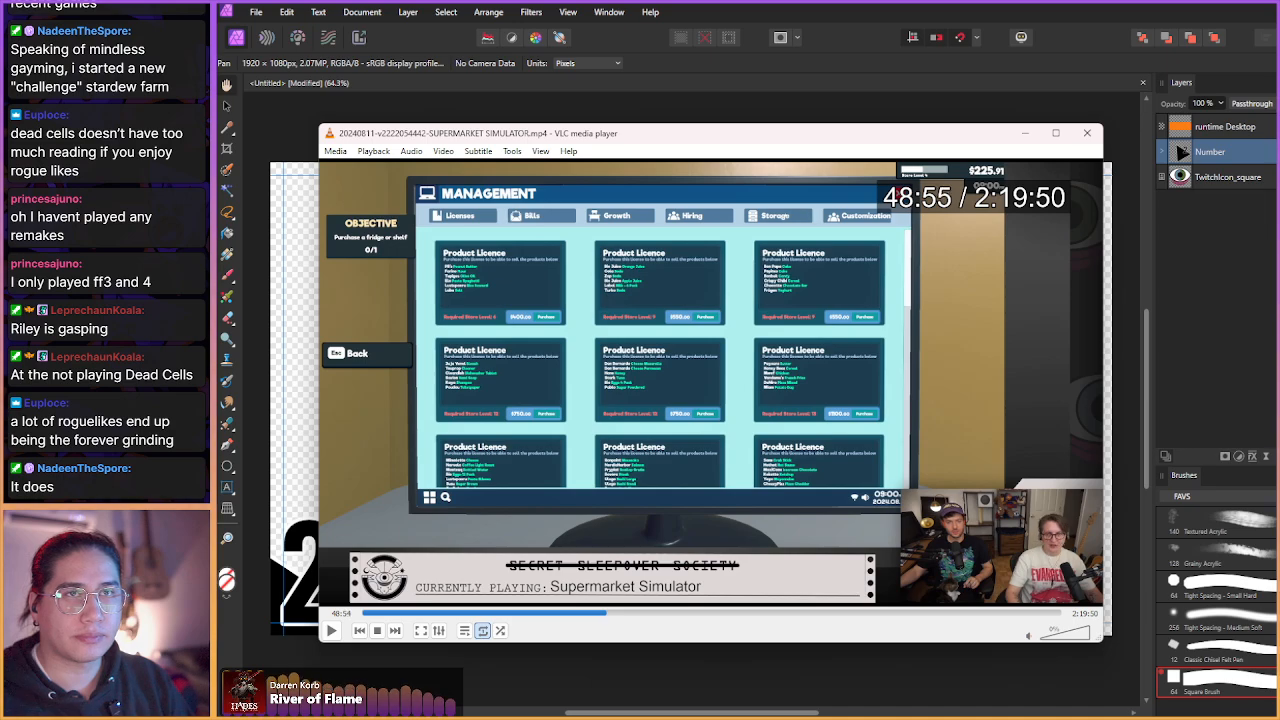
key(shift+Right)
key(shift+Right)
key(shift+Right)
key(shift+Right)
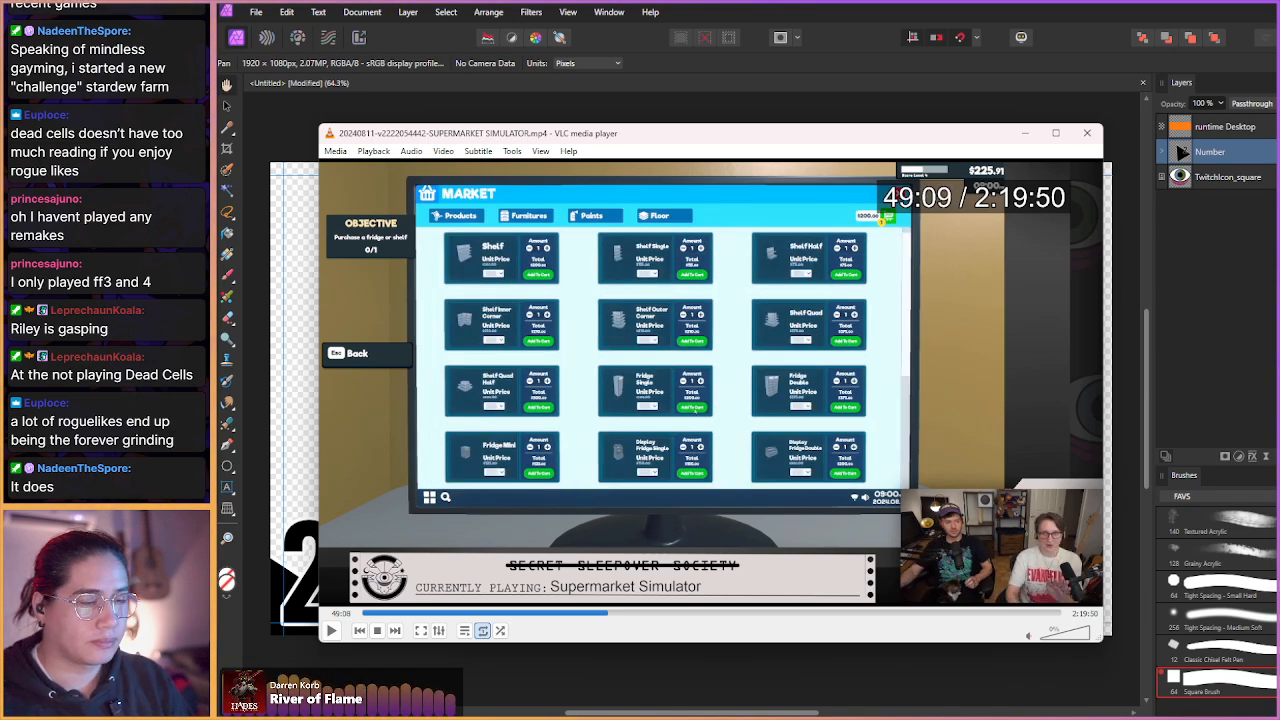
- Skim the rest of the computer visit up to the checkout with the price change notice at about 49:33
key(shift+Right)
key(shift+Right)
key(shift+Right)
key(shift+Right)
key(shift+Right)
key(shift+Right)
key(shift+Right)
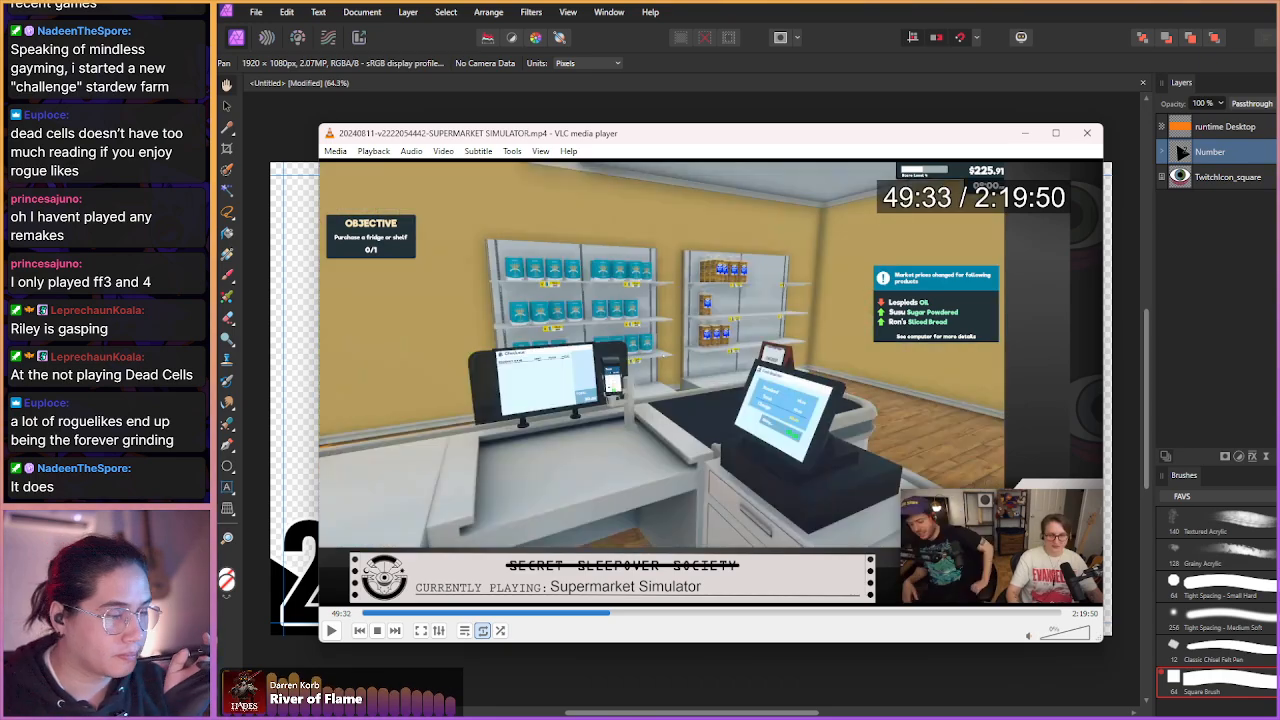
- Skim ahead in larger jumps past the Market furniture page up to the enlarged webcam view at about 51:50
key(shift+Right)
key(shift+Right)
key(shift+Right)
key(shift+Right)
key(shift+Right)
key(shift+Right)
key(shift+Right)
key(shift+Right)
key(alt+Right)
key(alt+Right)
key(alt+Right)
key(alt+Right)
key(alt+Right)
key(alt+Right)
key(alt+Right)
key(alt+Right)
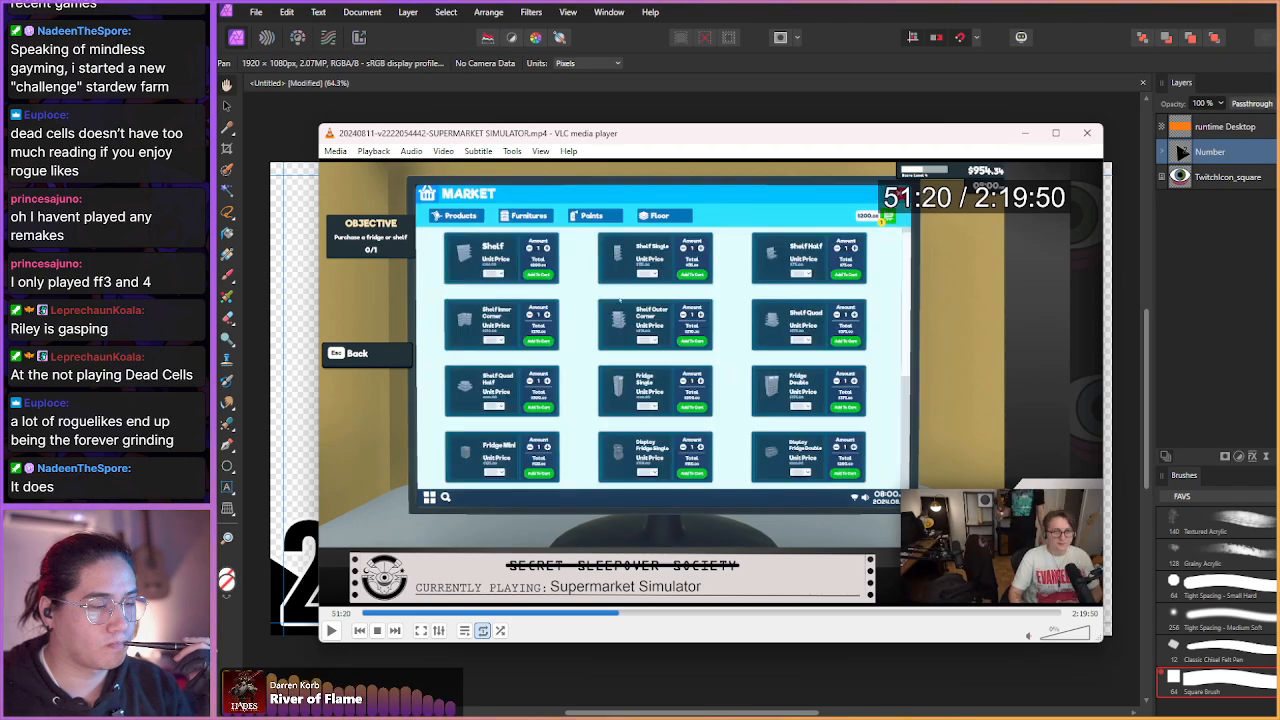
key(alt+Right)
key(alt+Right)
key(alt+Right)
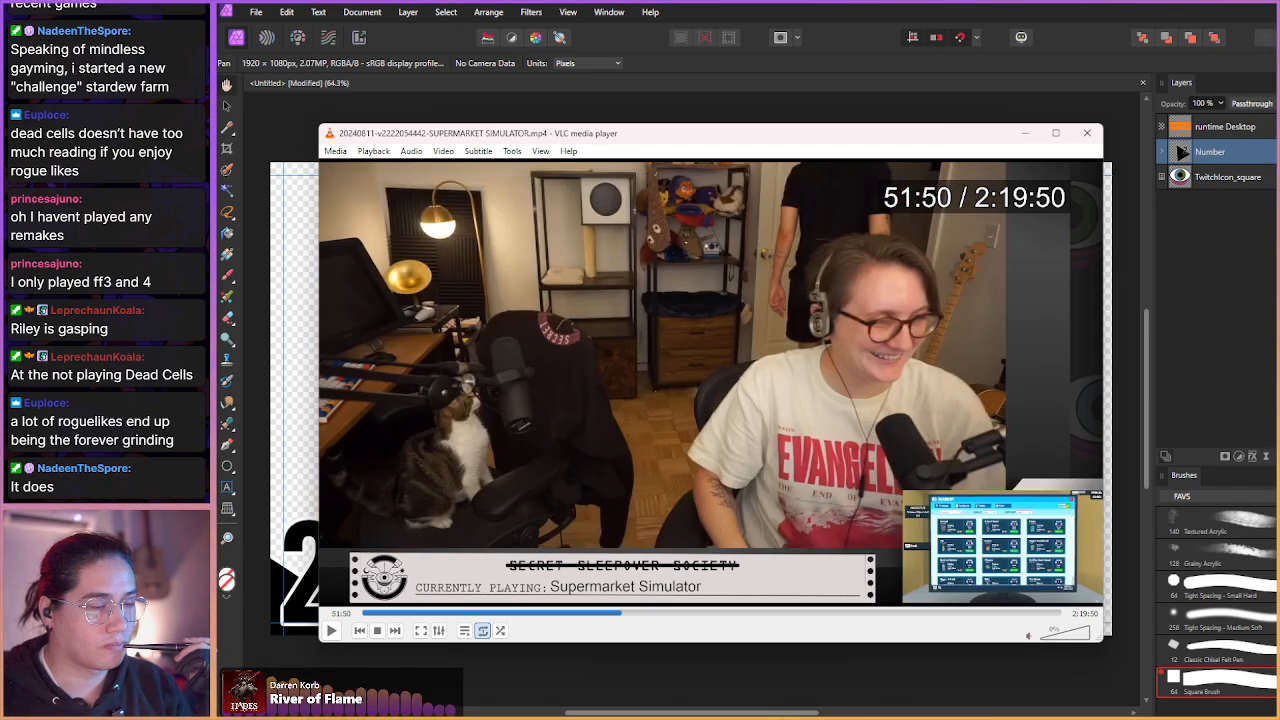
- Go back to the pelican plush held up to the camera and save a snapshot at about 51:44
key(alt+Left)
key(alt+Left)
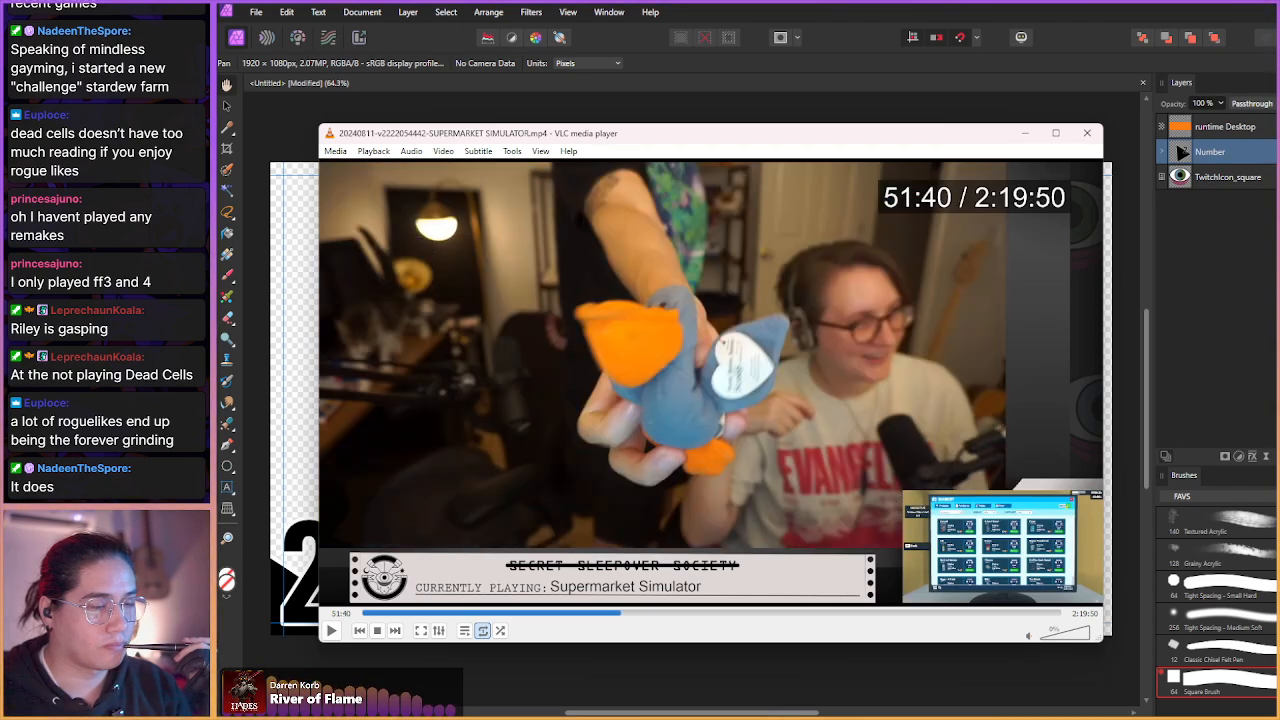
key(shift+Right)
key(shift+Right)
key(shift+Right)
key(shift+Right)
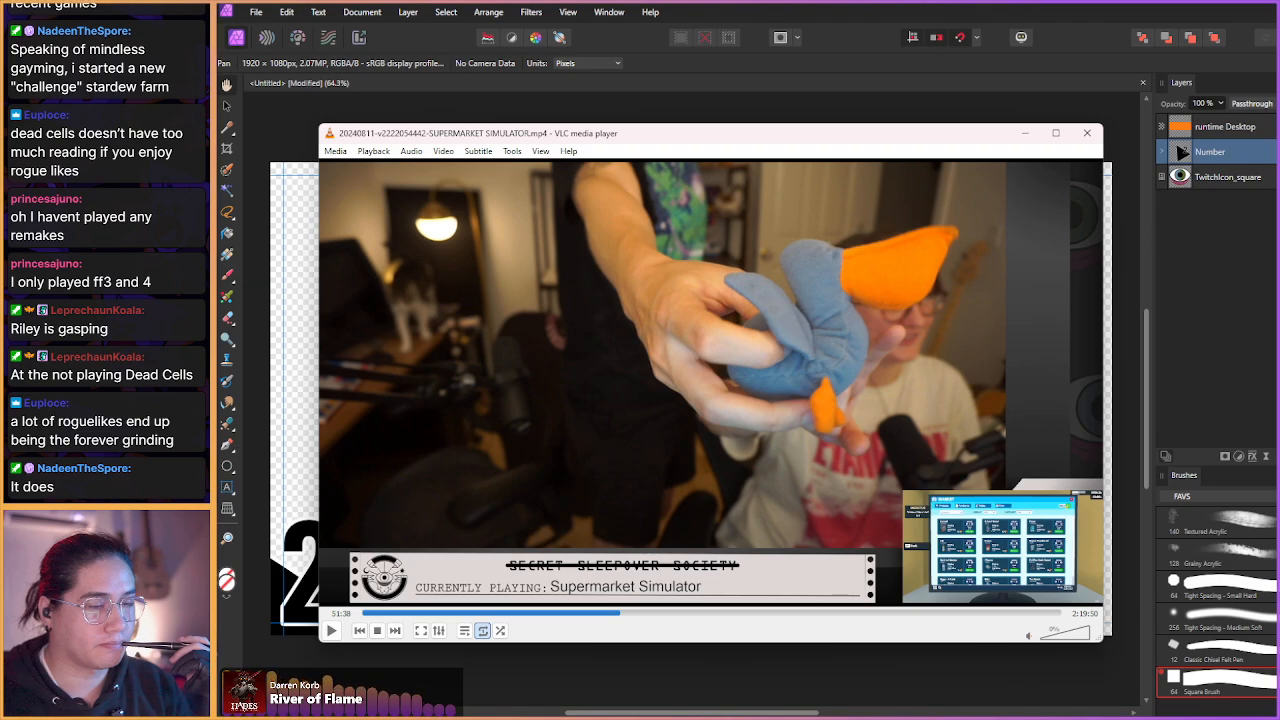
key(shift+Right)
key(shift+Right)
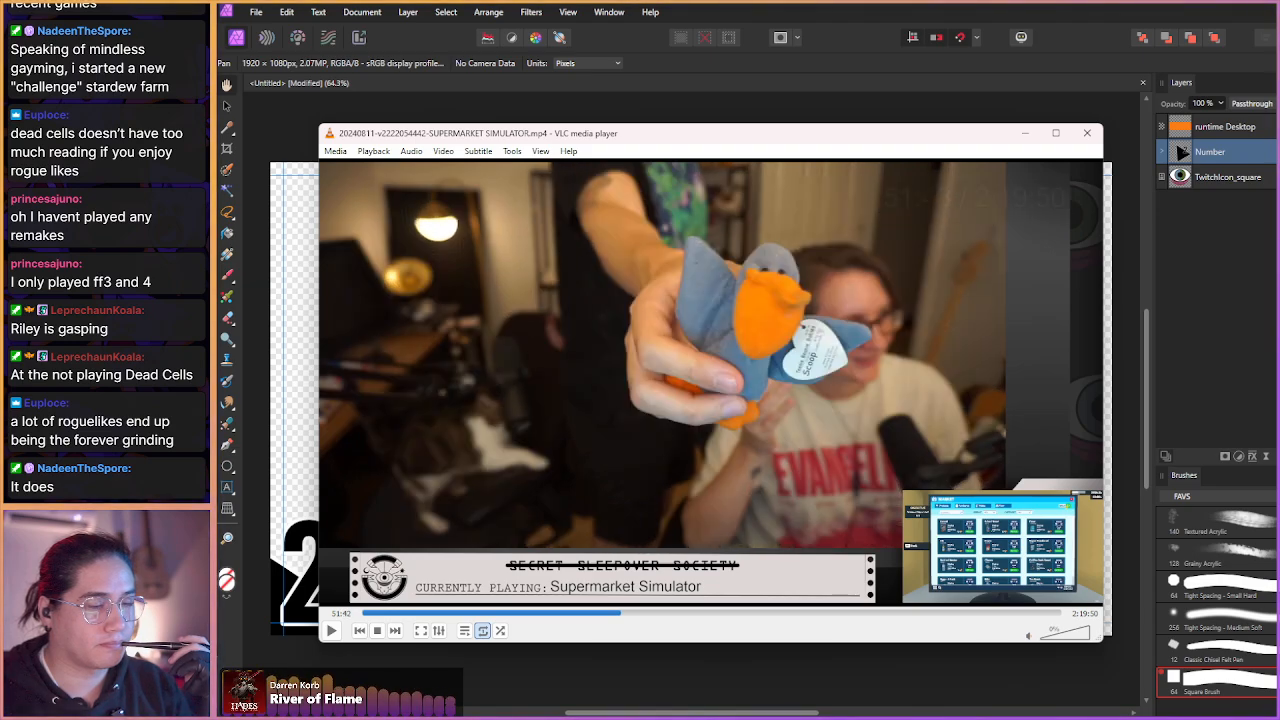
key(shift+s)
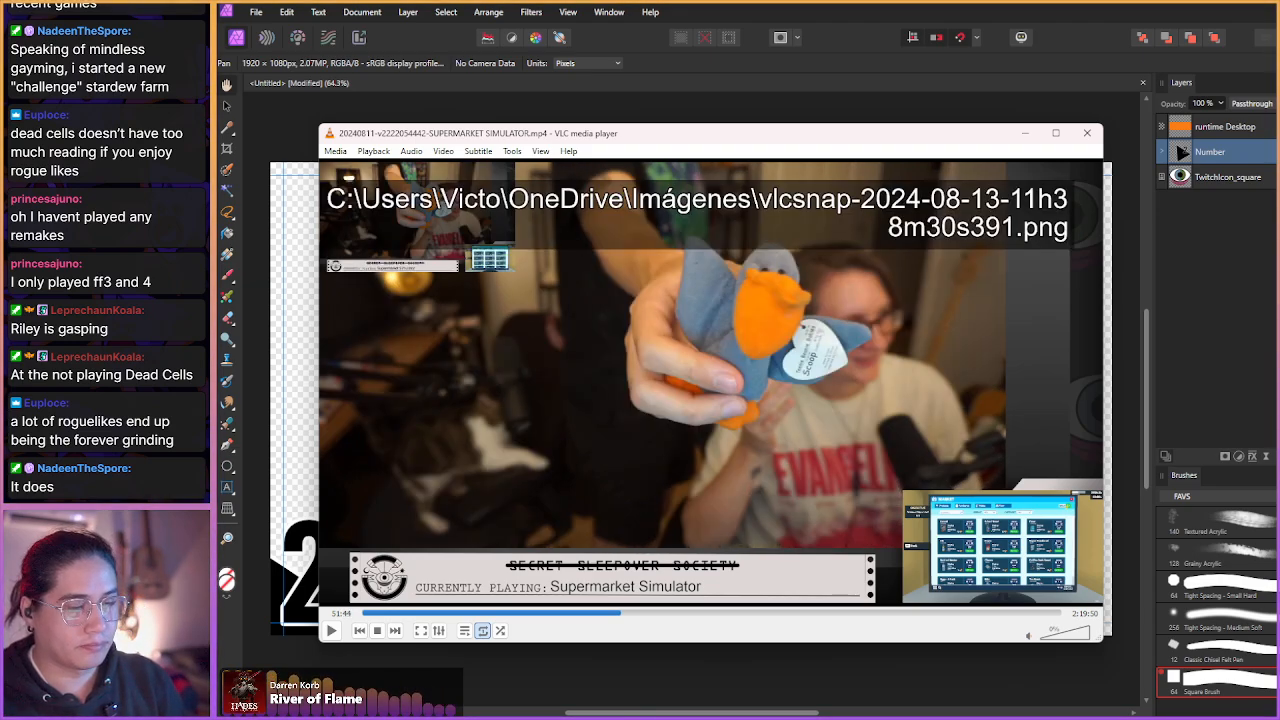
- Skim the enlarged webcam section past the cat on the chair up to the drinking shot at about 52:07
key(shift+Right)
key(shift+Right)
key(shift+Right)
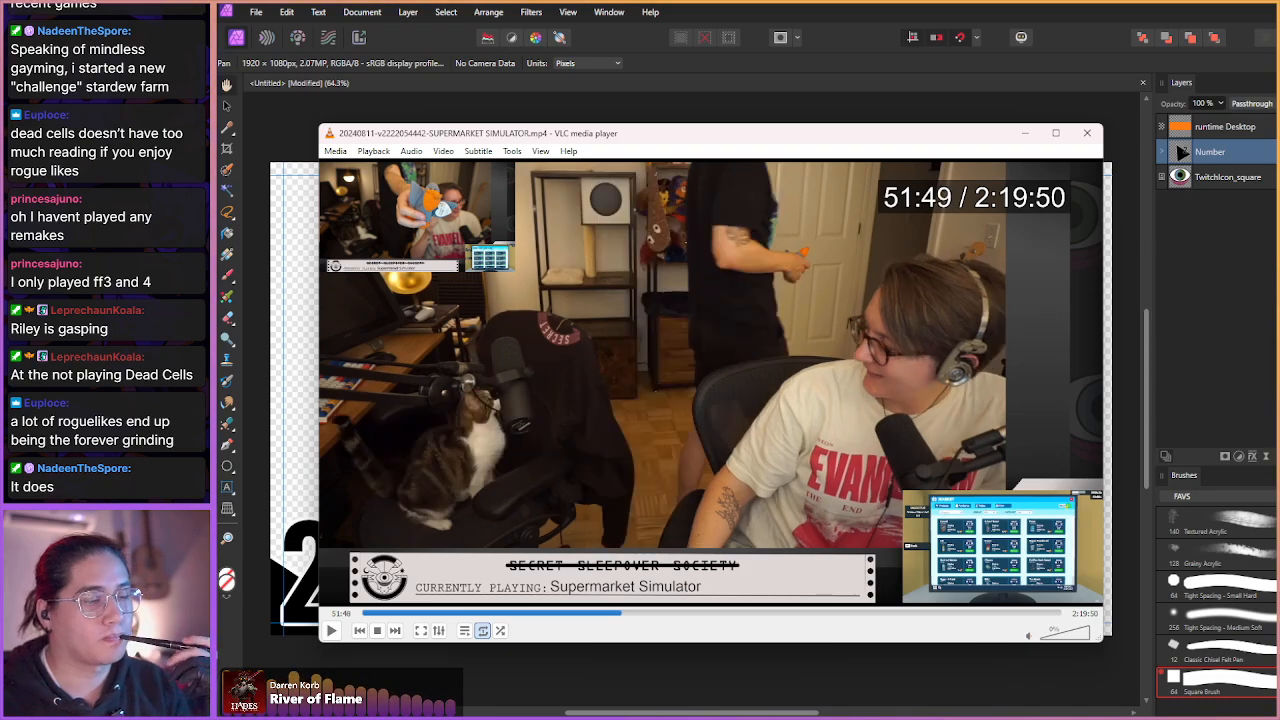
key(shift+Right)
key(shift+Right)
key(shift+Right)
key(shift+Right)
key(shift+Right)
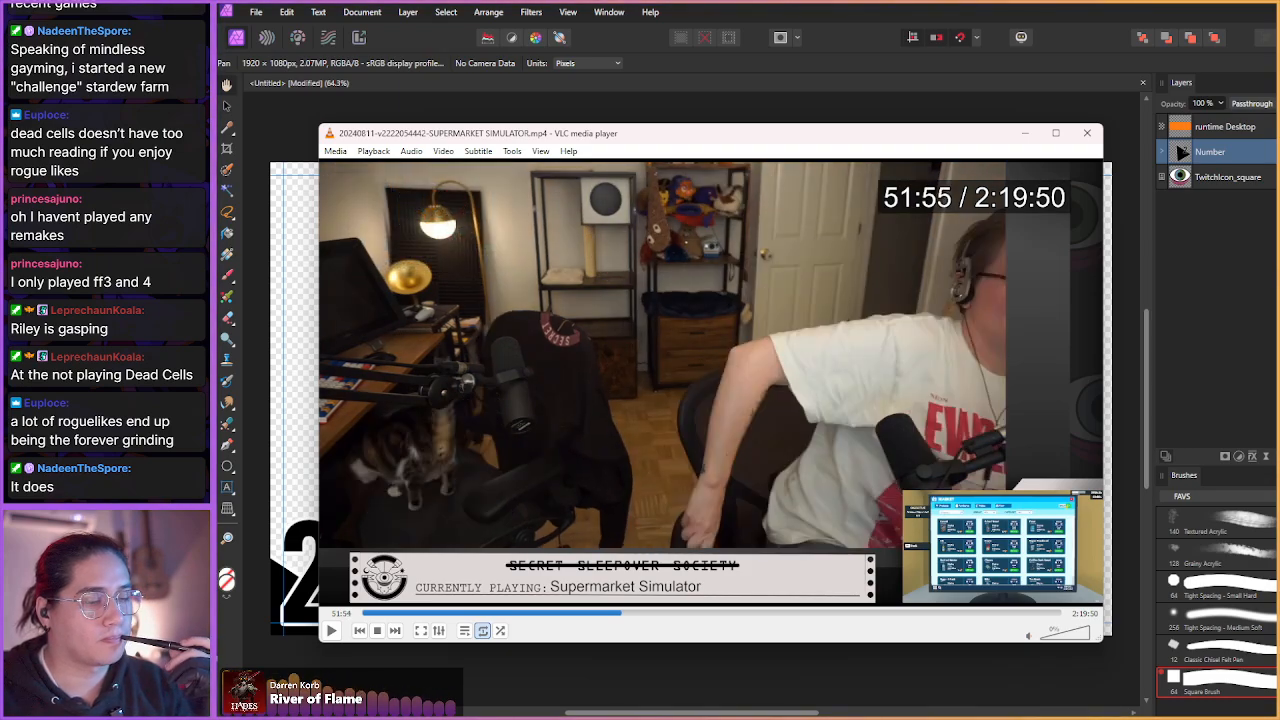
key(shift+Right)
key(shift+Right)
key(shift+Right)
key(shift+Right)
key(shift+Right)
key(shift+Right)
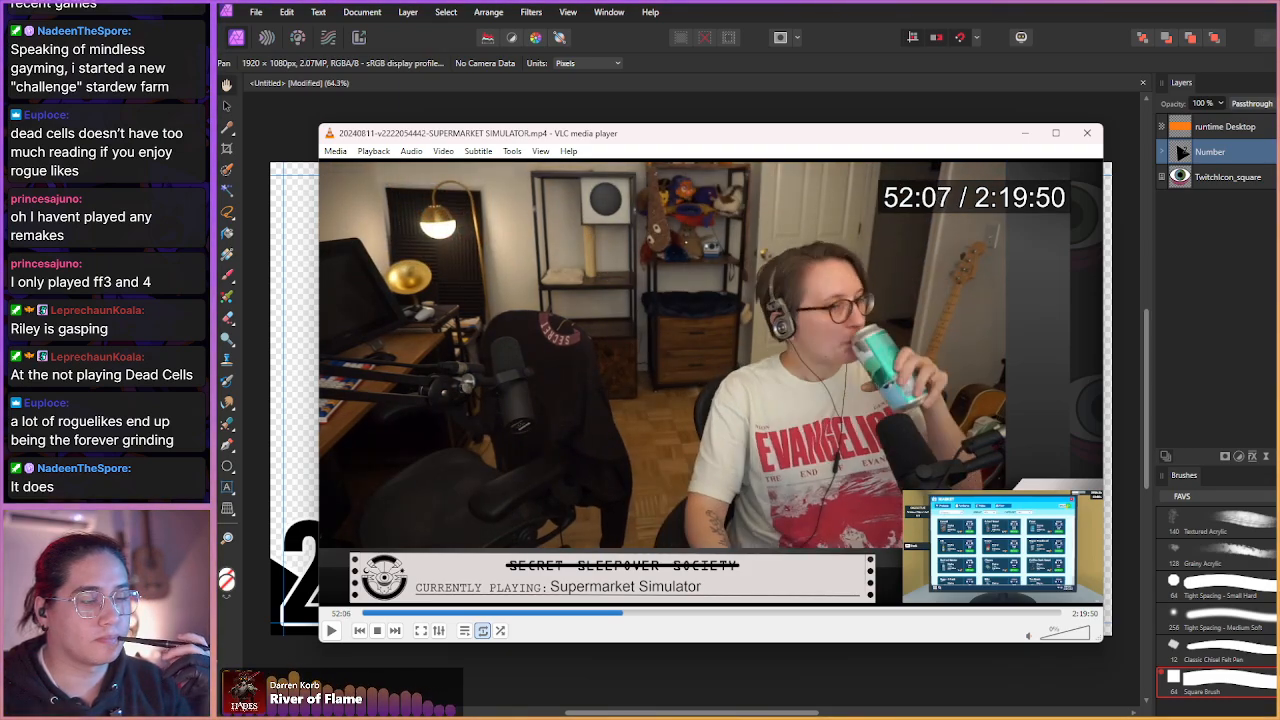
- Skim the enlarged webcam section with both hosts seated up to about 52:31
key(shift+Right)
key(shift+Right)
key(shift+Right)
key(shift+Right)
key(shift+Right)
key(shift+Right)
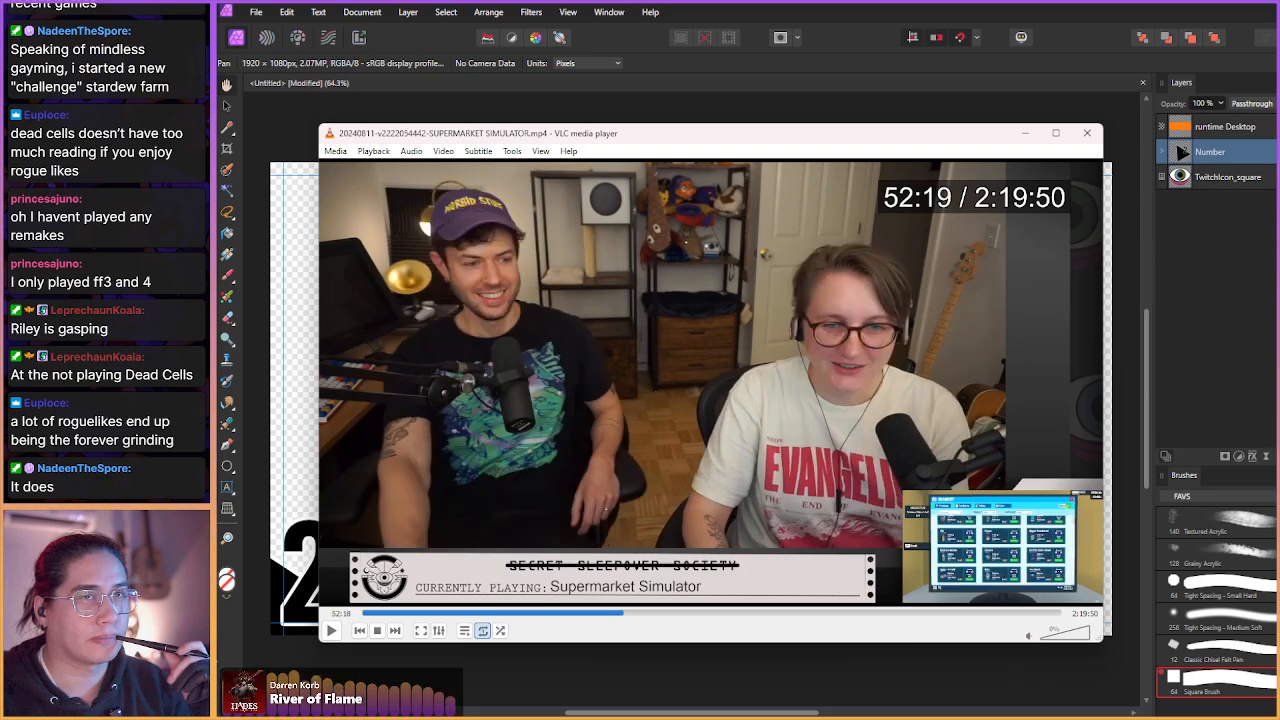
key(shift+Right)
key(shift+Right)
key(shift+Right)
key(shift+Right)
key(shift+Right)
key(shift+Right)
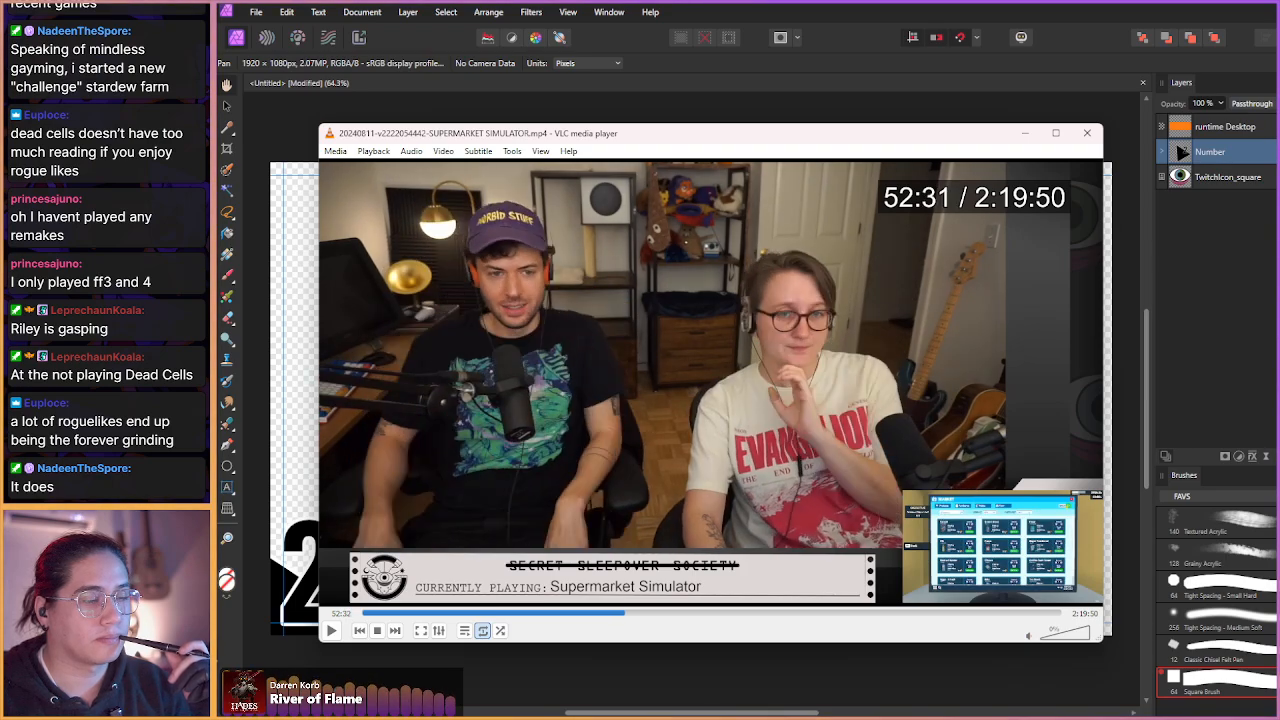
- Skim the rest of the enlarged webcam section with both hosts seated up to about 52:59
key(shift+Right)
key(shift+Right)
key(shift+Right)
key(shift+Right)
key(shift+Right)
key(shift+Right)
key(shift+Right)
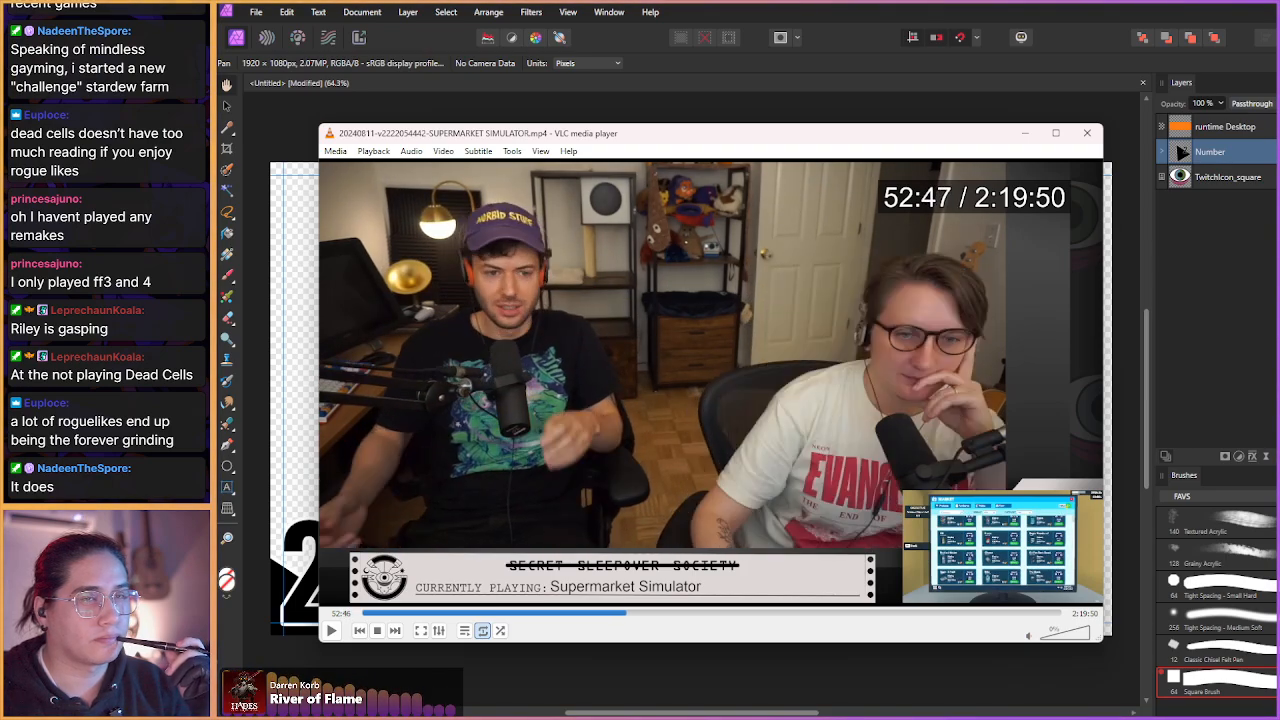
key(shift+Right)
key(shift+Right)
key(shift+Right)
key(shift+Right)
key(shift+Right)
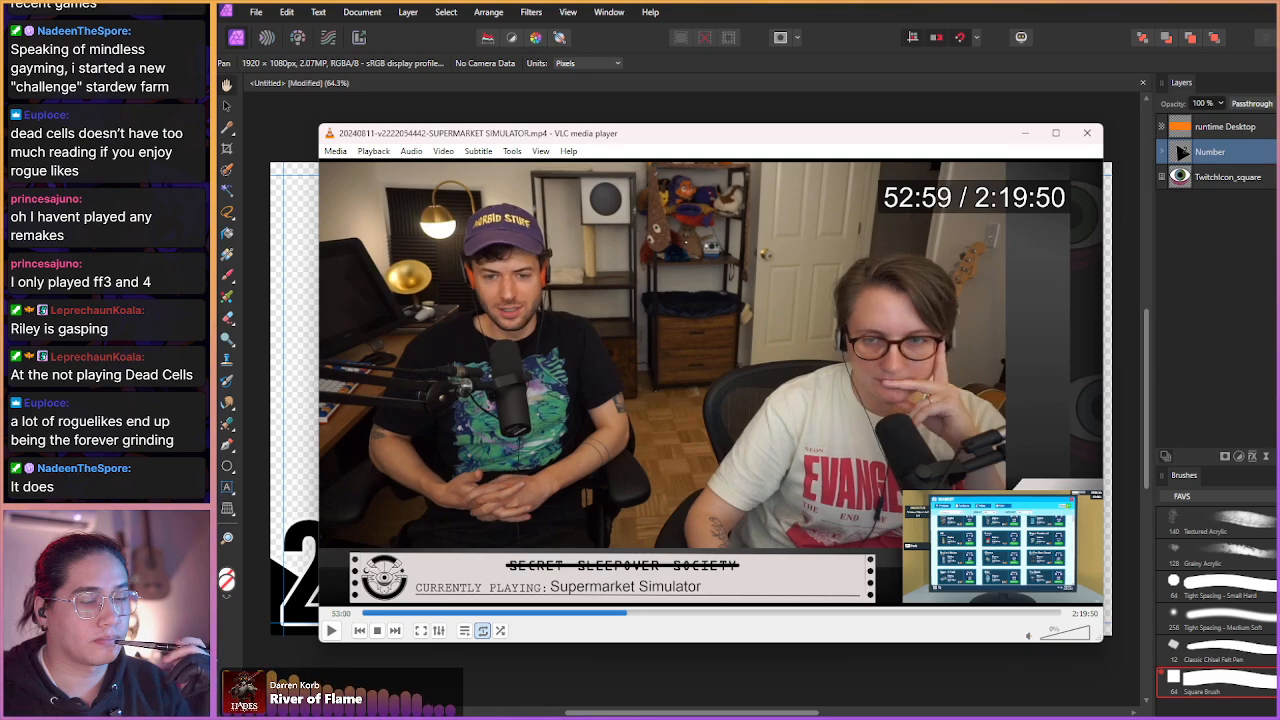
- Skim past the Market products page up to the placement of the new furniture beside the shelves at about 54:00
key(shift+Right)
key(shift+Right)
key(shift+Right)
key(shift+Right)
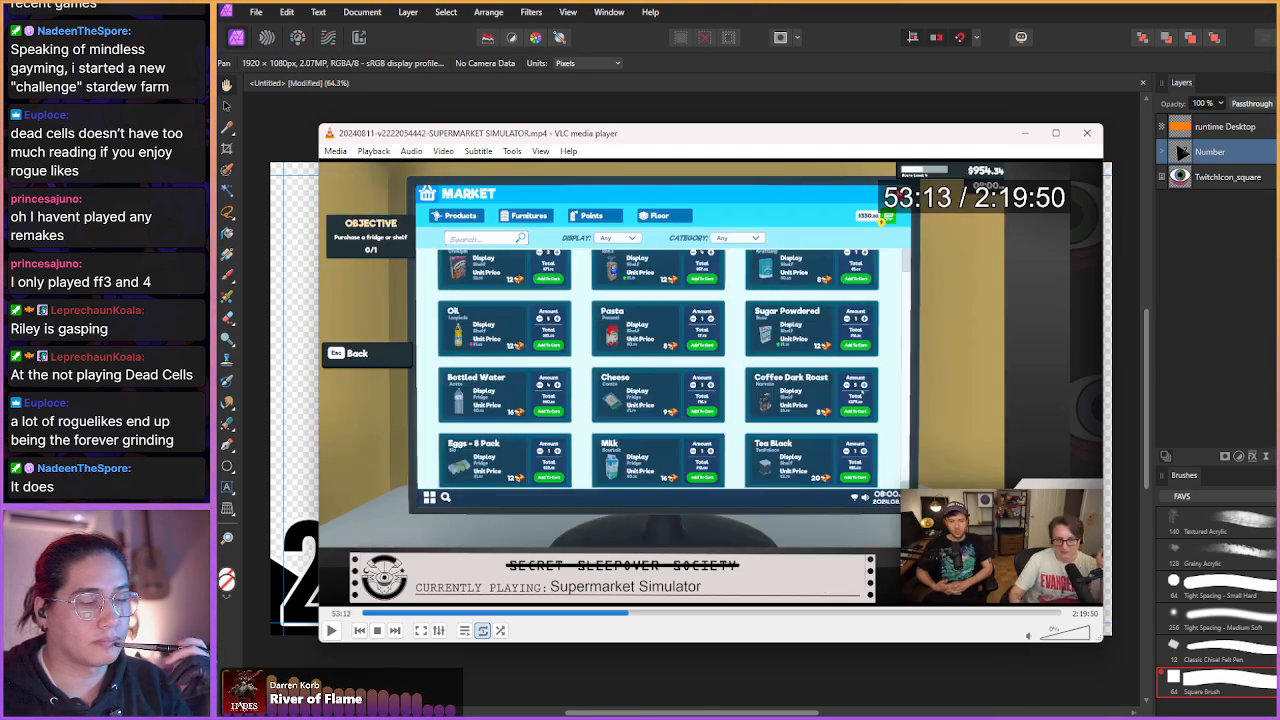
key(shift+Right)
key(shift+Right)
key(shift+Right)
key(shift+Right)
key(shift+Right)
key(shift+Right)
key(shift+Right)
key(shift+Right)
key(shift+Right)
key(shift+Right)
key(shift+Right)
key(shift+Right)
key(shift+Right)
key(shift+Right)
key(shift+Right)
key(shift+Right)
key(shift+Right)
key(shift+Right)
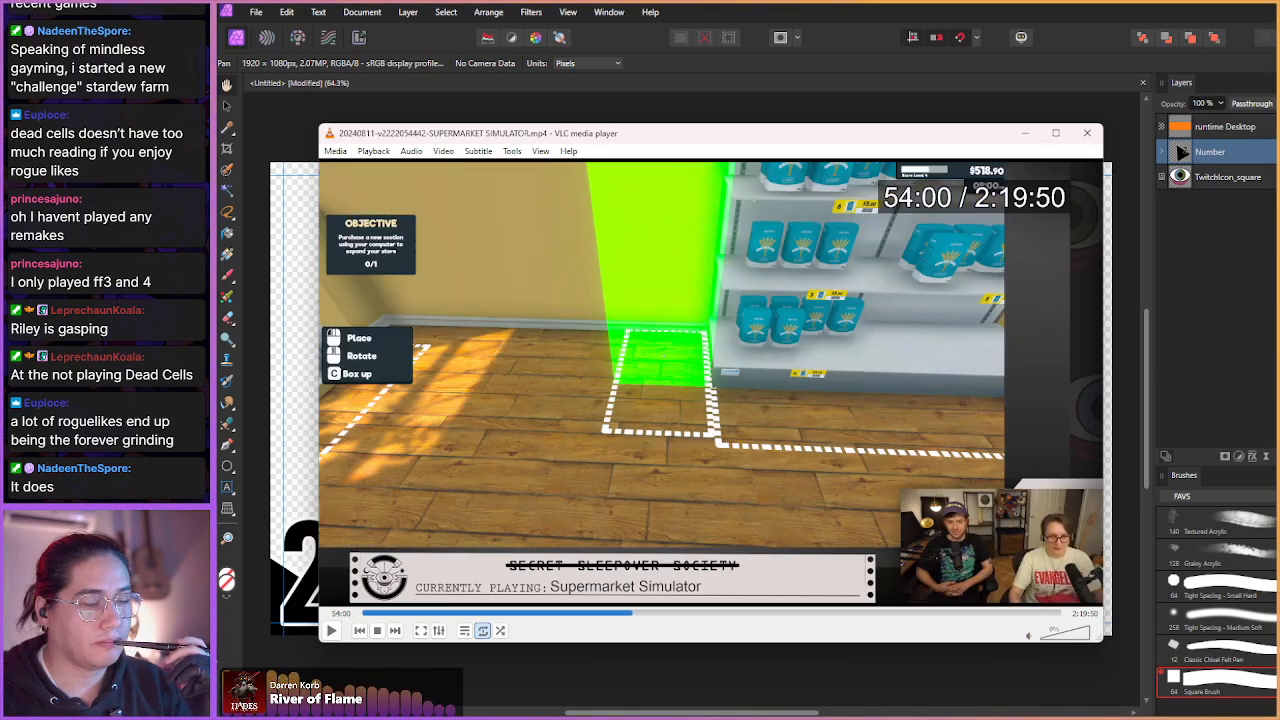
- Skim the shelf stocking footage up to the carried oil carton at about 55:00
key(shift+Right)
key(shift+Right)
key(shift+Right)
key(shift+Right)
key(shift+Right)
key(shift+Right)
key(shift+Right)
key(shift+Right)
key(shift+Right)
key(shift+Right)
key(shift+Right)
key(shift+Right)
key(shift+Right)
key(shift+Right)
key(shift+Right)
key(shift+Right)
key(shift+Right)
key(shift+Right)
key(shift+Right)
key(shift+Right)
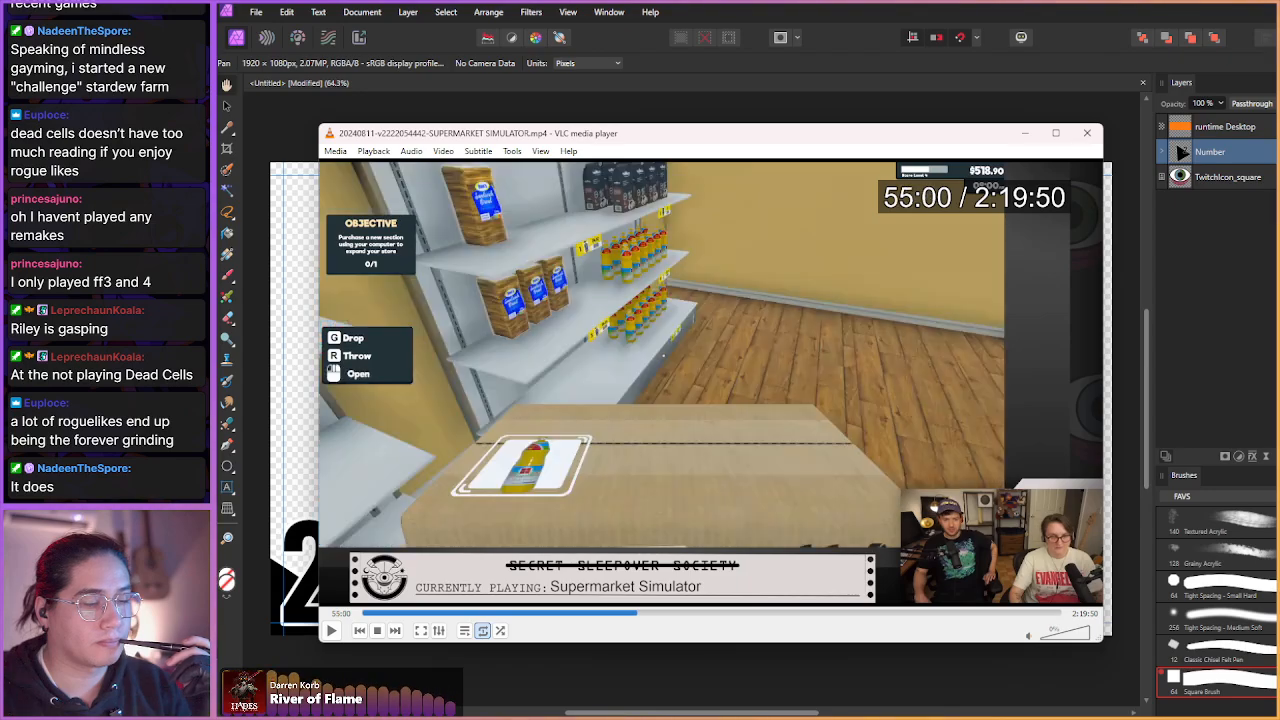
- Skim ahead through the stocking footage to the Market products page with both hosts laughing at about 56:20
key(shift+Right)
key(shift+Right)
key(shift+Right)
key(shift+Right)
key(shift+Right)
key(shift+Right)
key(shift+Right)
key(shift+Right)
key(shift+Right)
key(shift+Right)
key(shift+Right)
key(shift+Right)
key(shift+Right)
key(shift+Right)
key(shift+Right)
key(shift+Right)
key(shift+Right)
key(shift+Right)
key(shift+Right)
key(shift+Right)
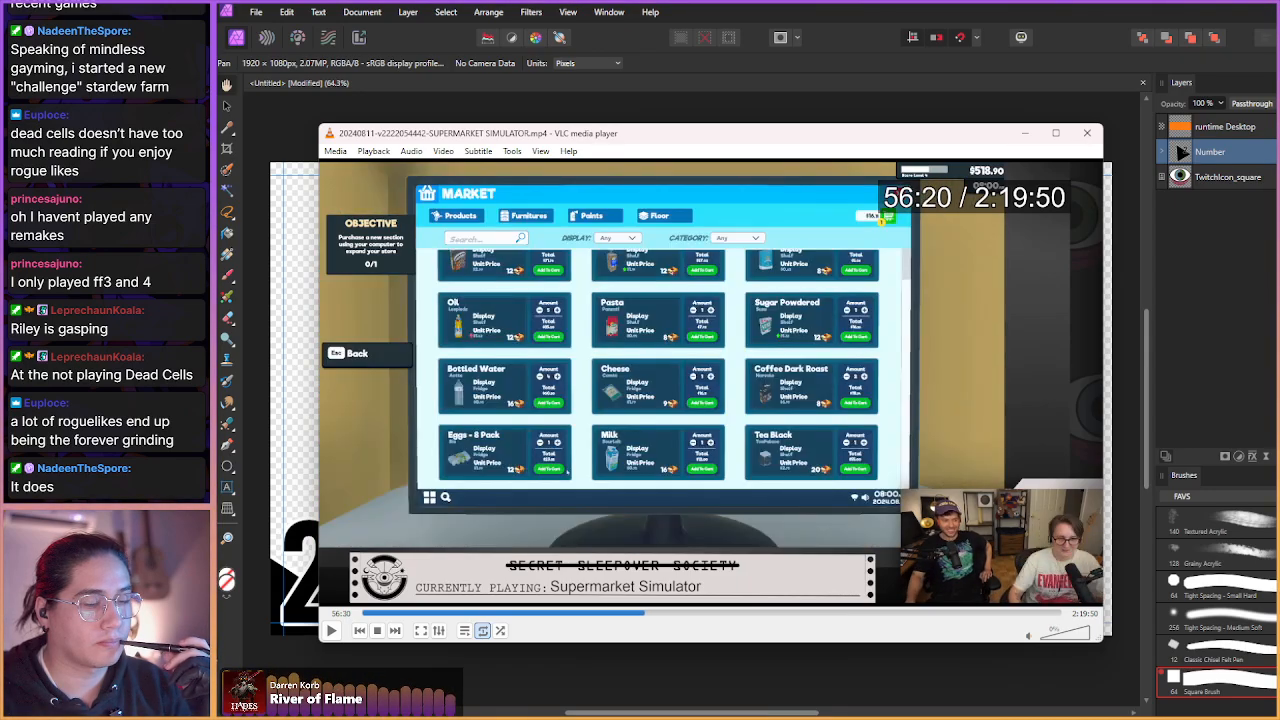
- Skim past the Market products page up to the oil pricing dialog at about 58:10
key(shift+Right)
key(shift+Right)
key(shift+Right)
key(shift+Right)
key(shift+Right)
key(shift+Right)
key(shift+Right)
key(shift+Right)
key(shift+Right)
key(shift+Right)
key(shift+Right)
key(shift+Right)
key(shift+Right)
key(shift+Right)
key(shift+Right)
key(shift+Right)
key(shift+Right)
key(shift+Right)
key(shift+Right)
key(shift+Right)
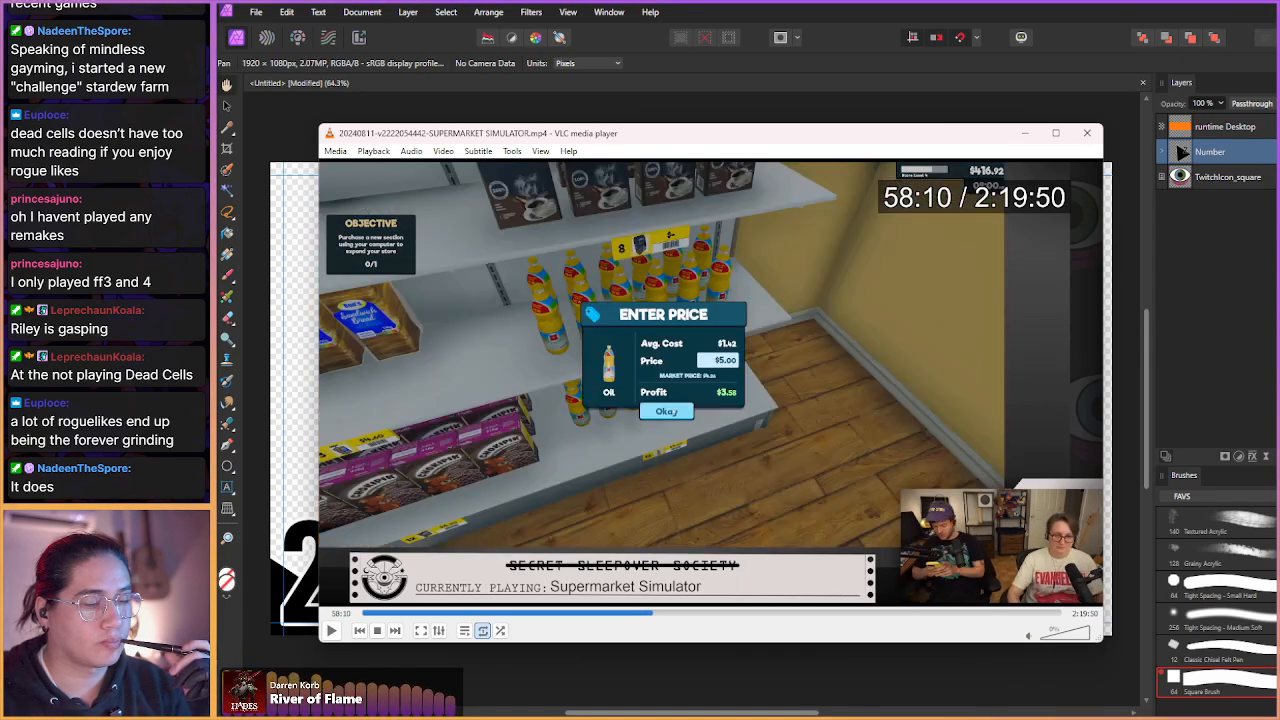
- Skim past the oil pricing dialog up to the enlarged webcam view with the yellow phone at about 59:10
key(shift+Right)
key(shift+Right)
key(shift+Right)
key(shift+Right)
key(shift+Right)
key(shift+Right)
key(shift+Right)
key(shift+Right)
key(shift+Right)
key(shift+Right)
key(shift+Right)
key(shift+Right)
key(shift+Right)
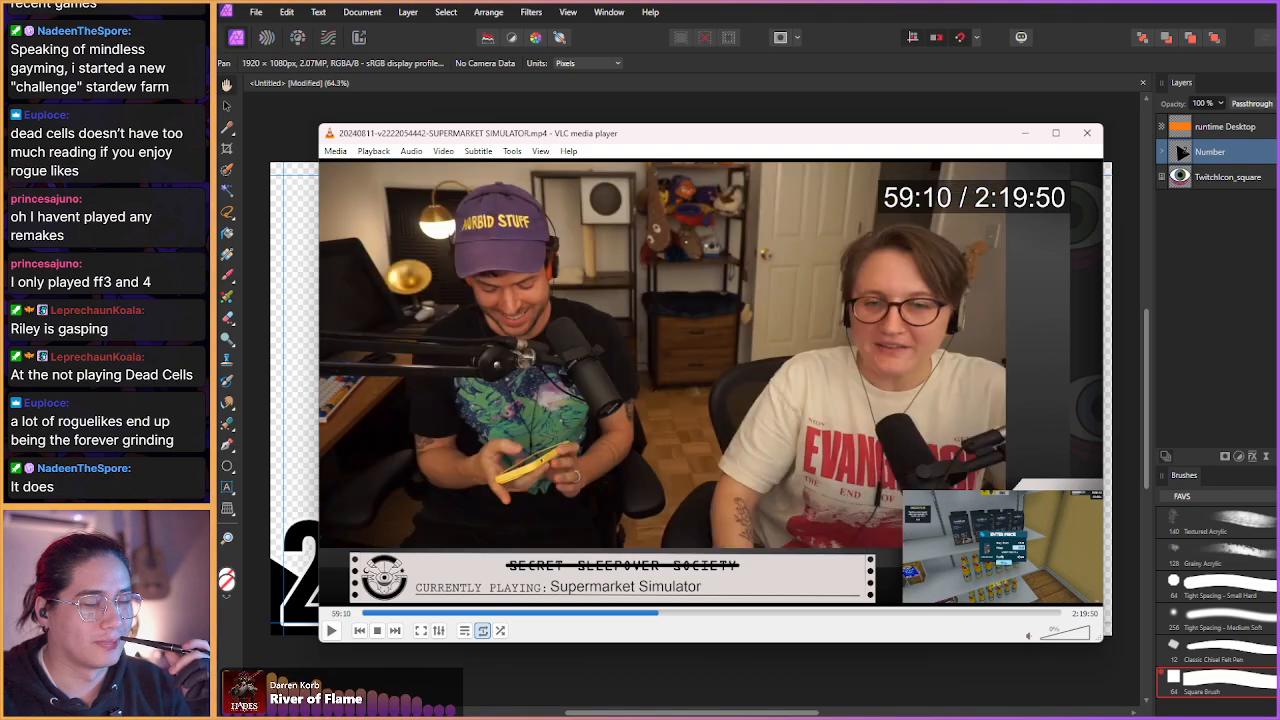
- Go back to the phone held up to the camera and save a snapshot at about 58:56
key(shift+Left)
key(shift+Left)
key(shift+Left)
key(shift+Right)
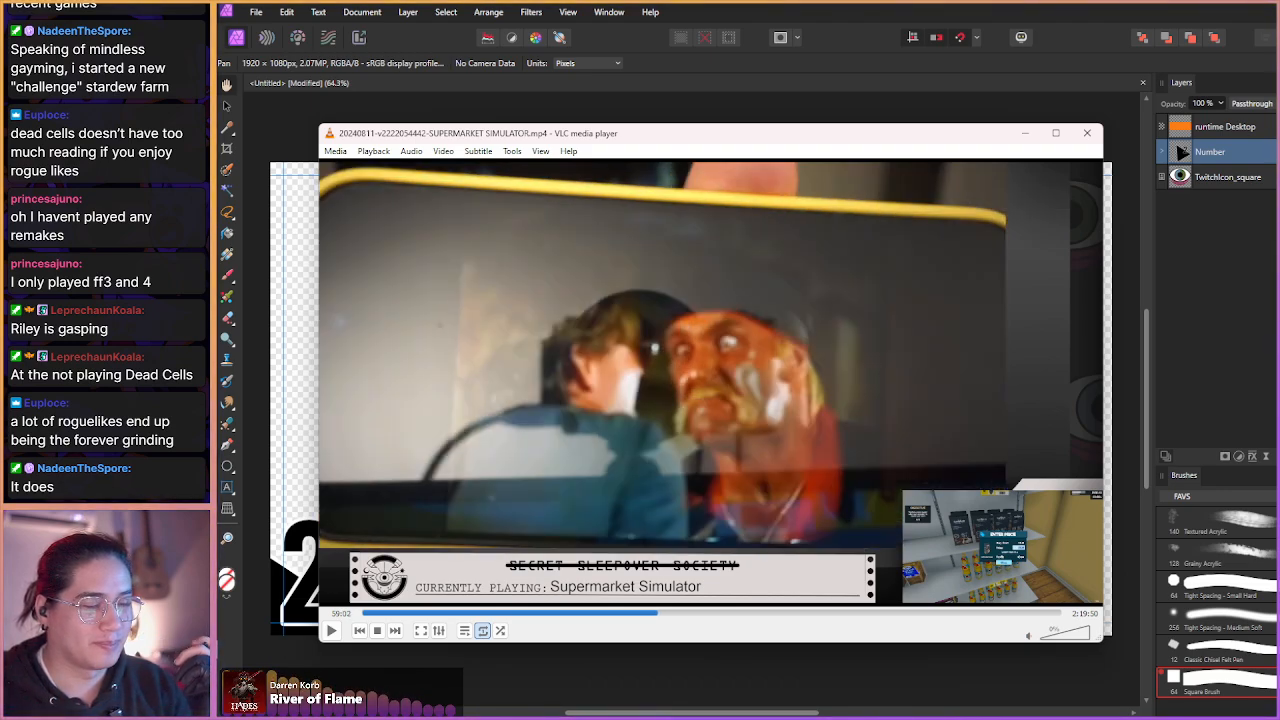
key(shift+Right)
key(shift+Left)
key(shift+Left)
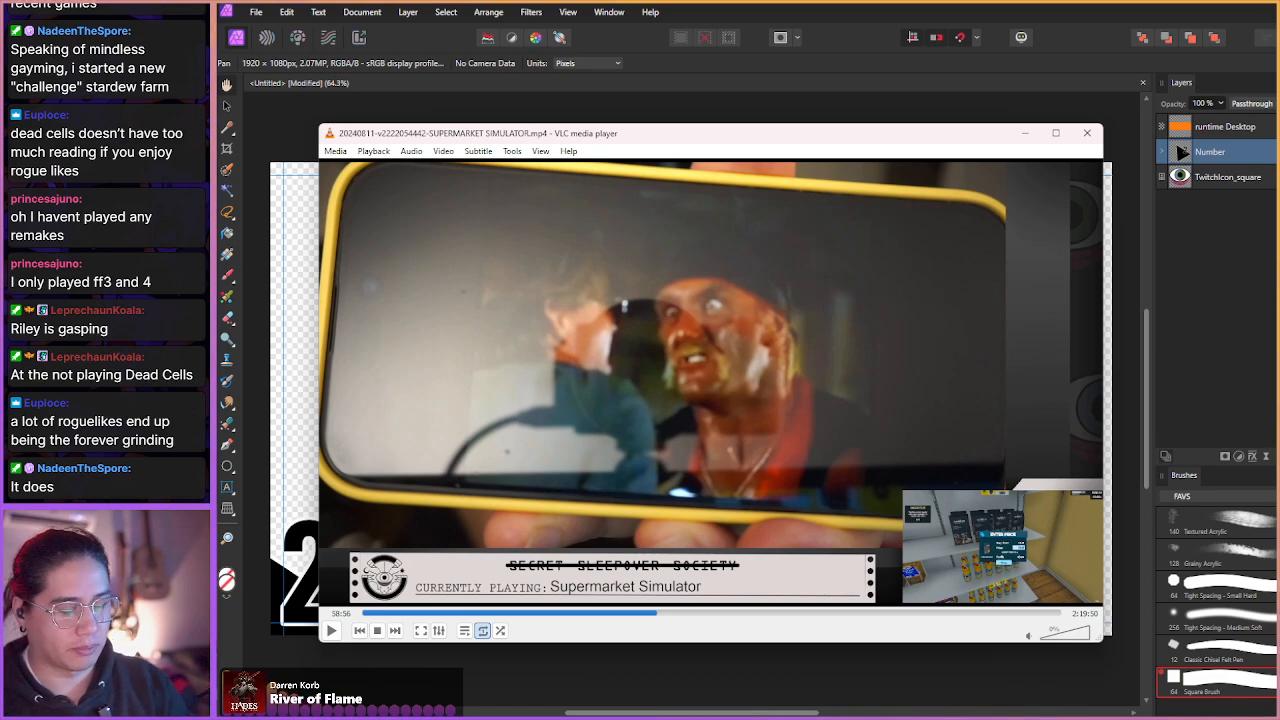
key(shift+s)
- Skim past the phone close-up to both hosts smiling in the enlarged webcam view at about 59:11
key(shift+Right)
key(shift+Right)
key(shift+Right)
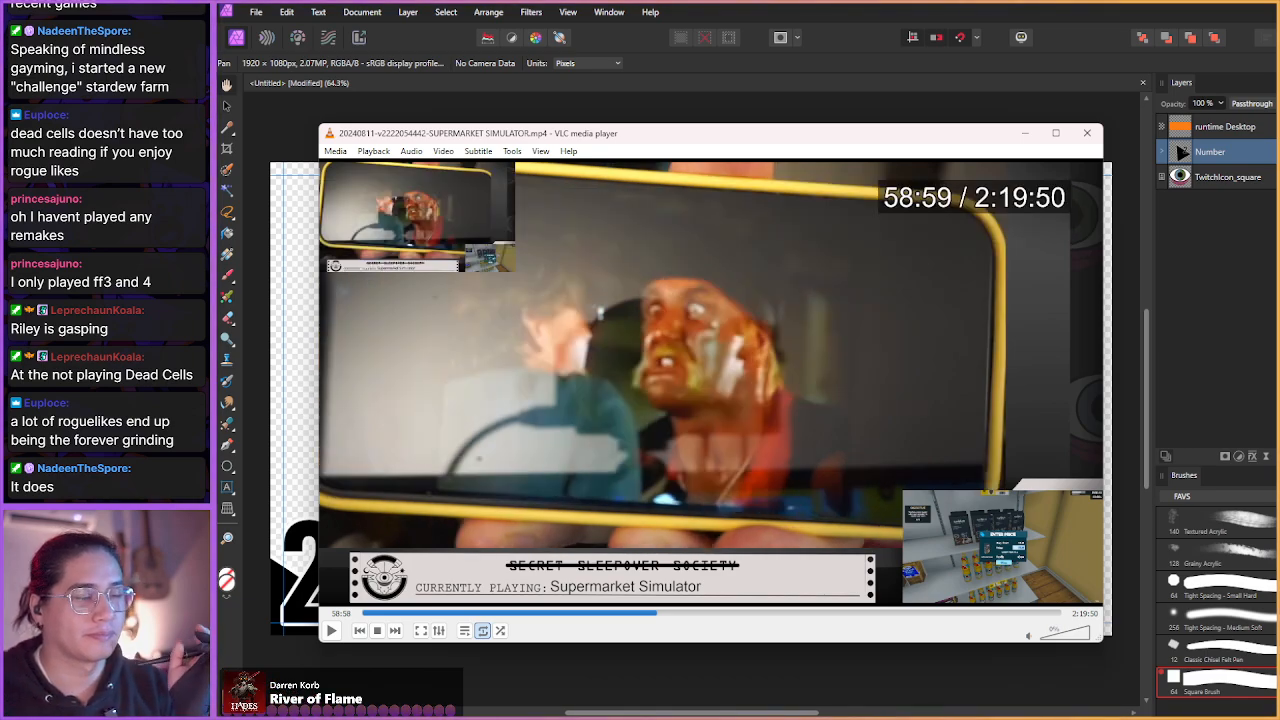
key(shift+Right)
key(shift+Right)
key(shift+Right)
key(shift+Right)
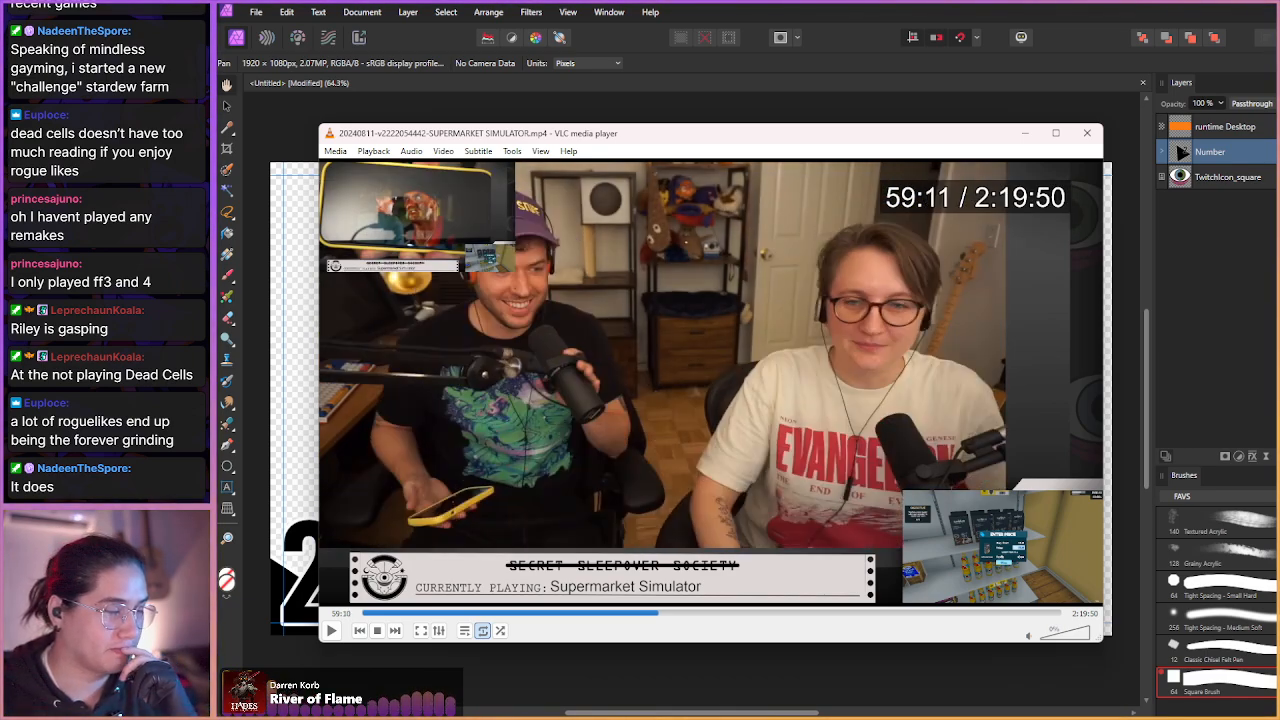
- Skim the coffee and sliced bread pricing footage up to the bread shelves at about 59:49
key(shift+Right)
key(shift+Right)
key(shift+Right)
key(shift+Right)
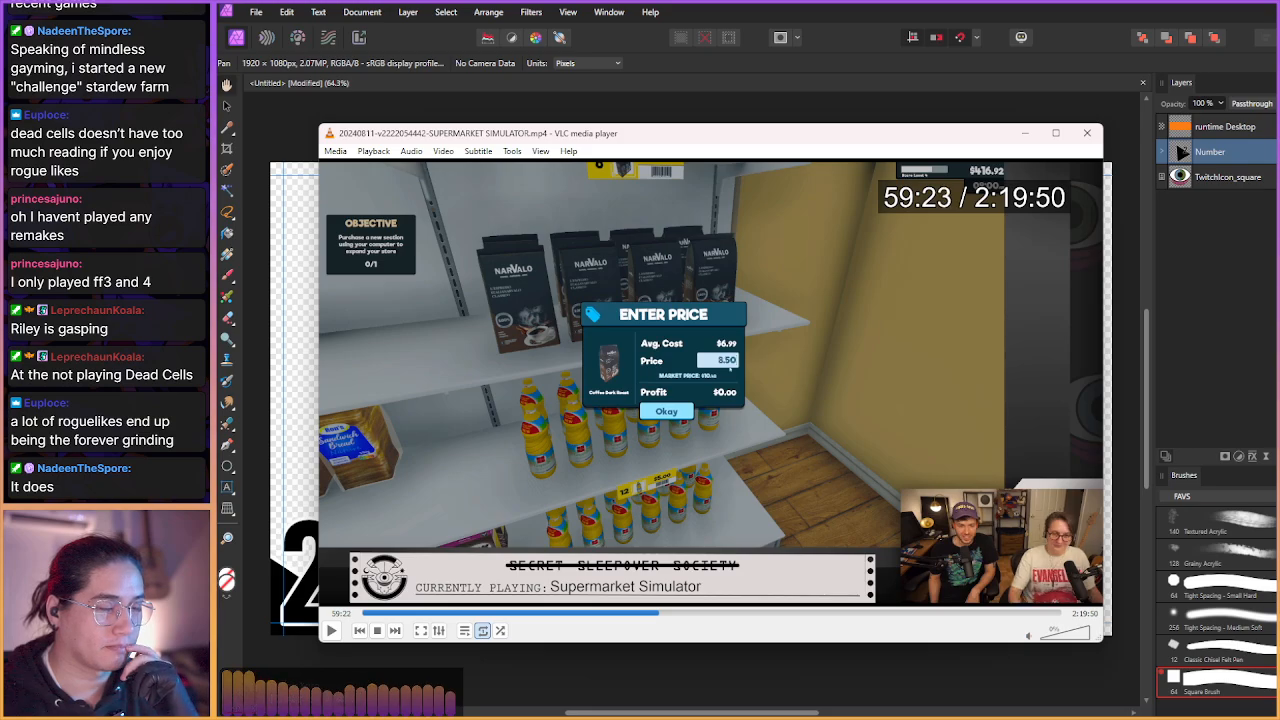
key(shift+Right)
key(shift+Right)
key(shift+Right)
key(shift+Right)
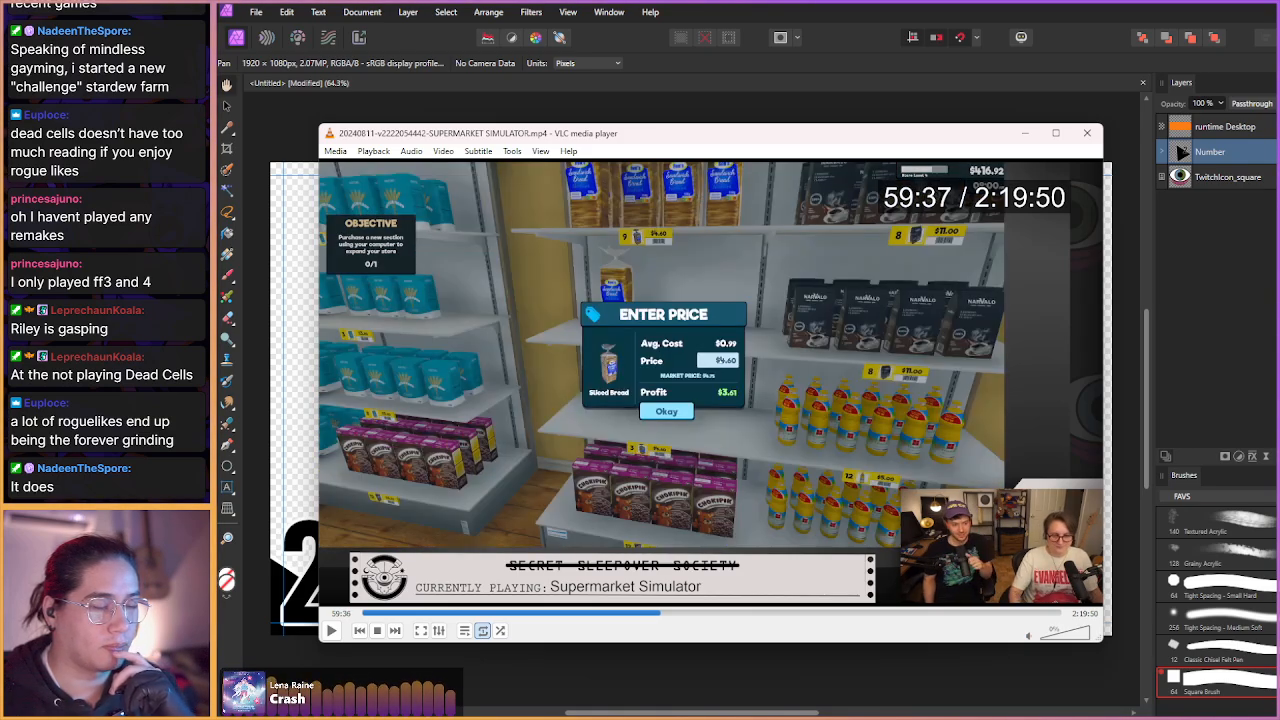
key(shift+Right)
key(shift+Right)
key(shift+Right)
key(shift+Right)
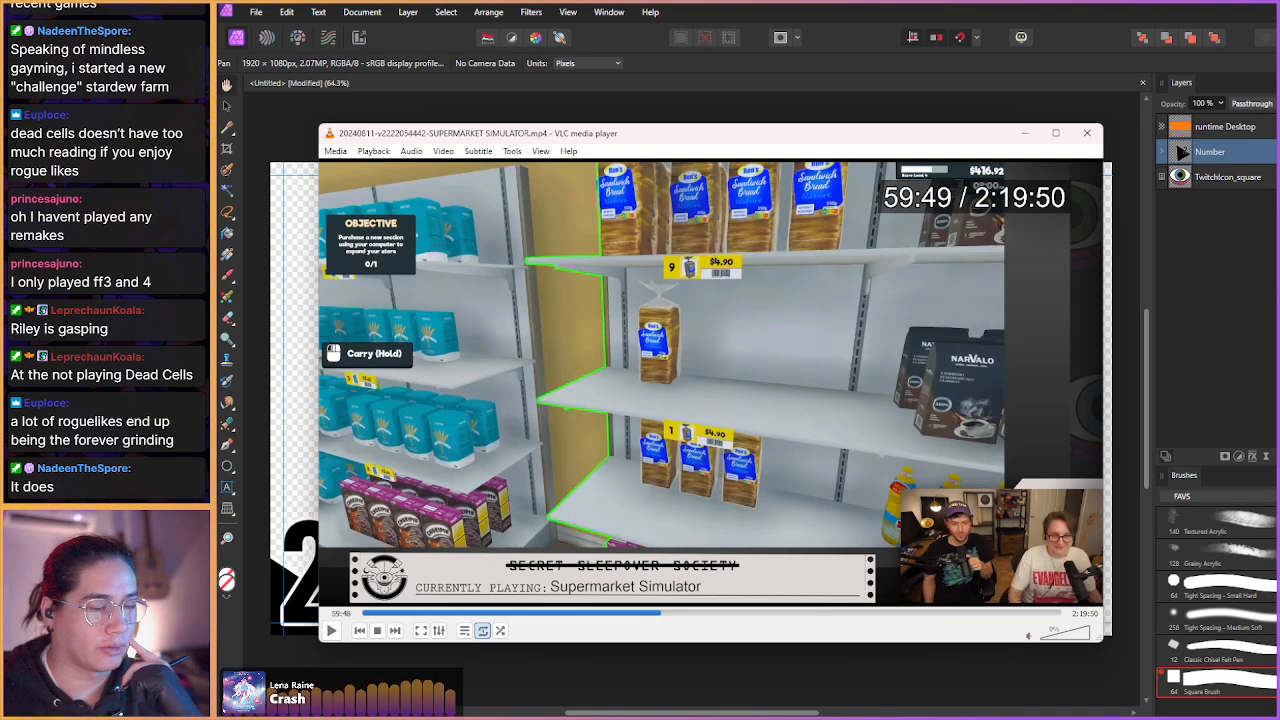
- Skim past the checkout counter and store aisle up to the bottled water pricing dialog at about 1:00:27
key(shift+Right)
key(shift+Right)
key(shift+Right)
key(shift+Right)
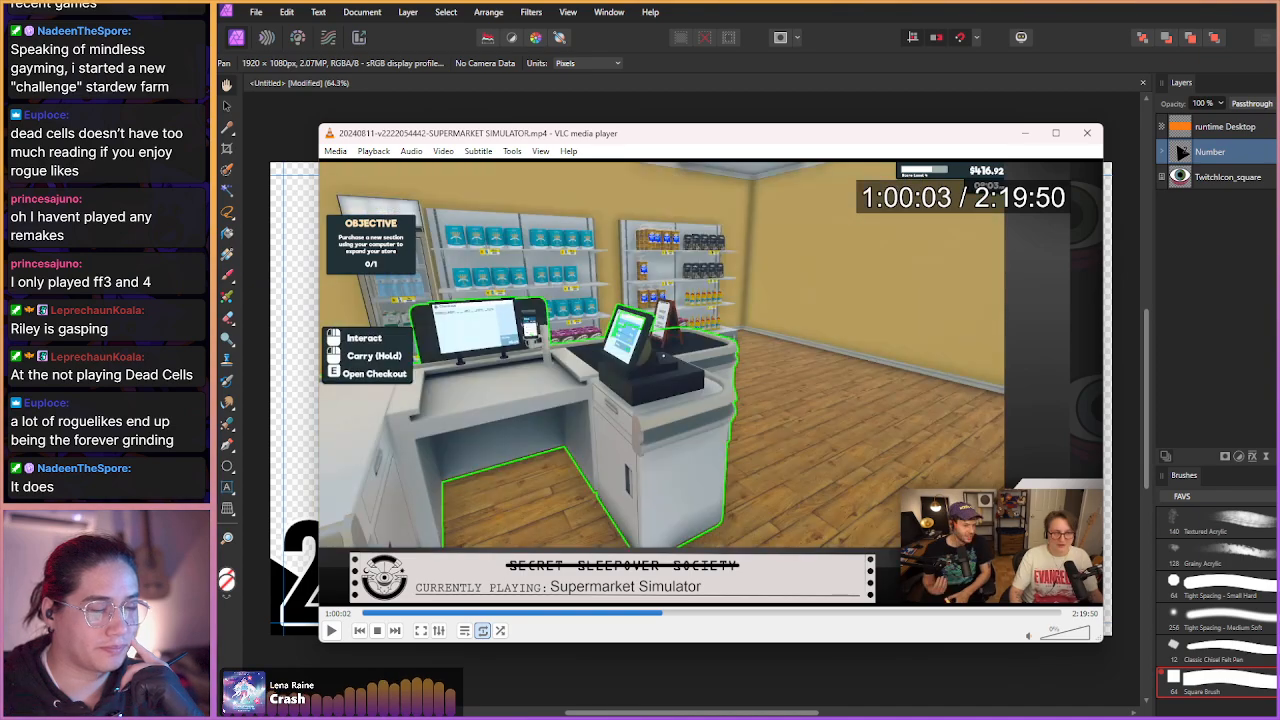
key(shift+Right)
key(shift+Right)
key(shift+Right)
key(shift+Right)
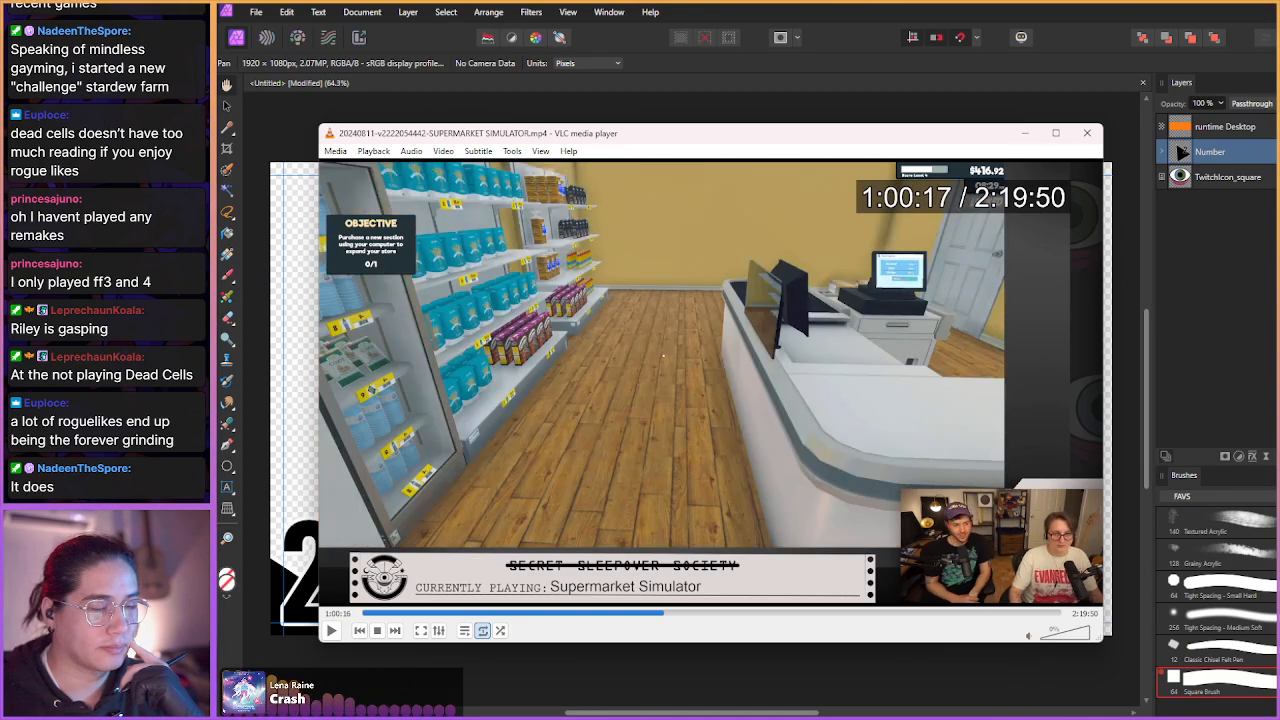
key(shift+Right)
key(shift+Right)
key(shift+Right)
key(shift+Right)
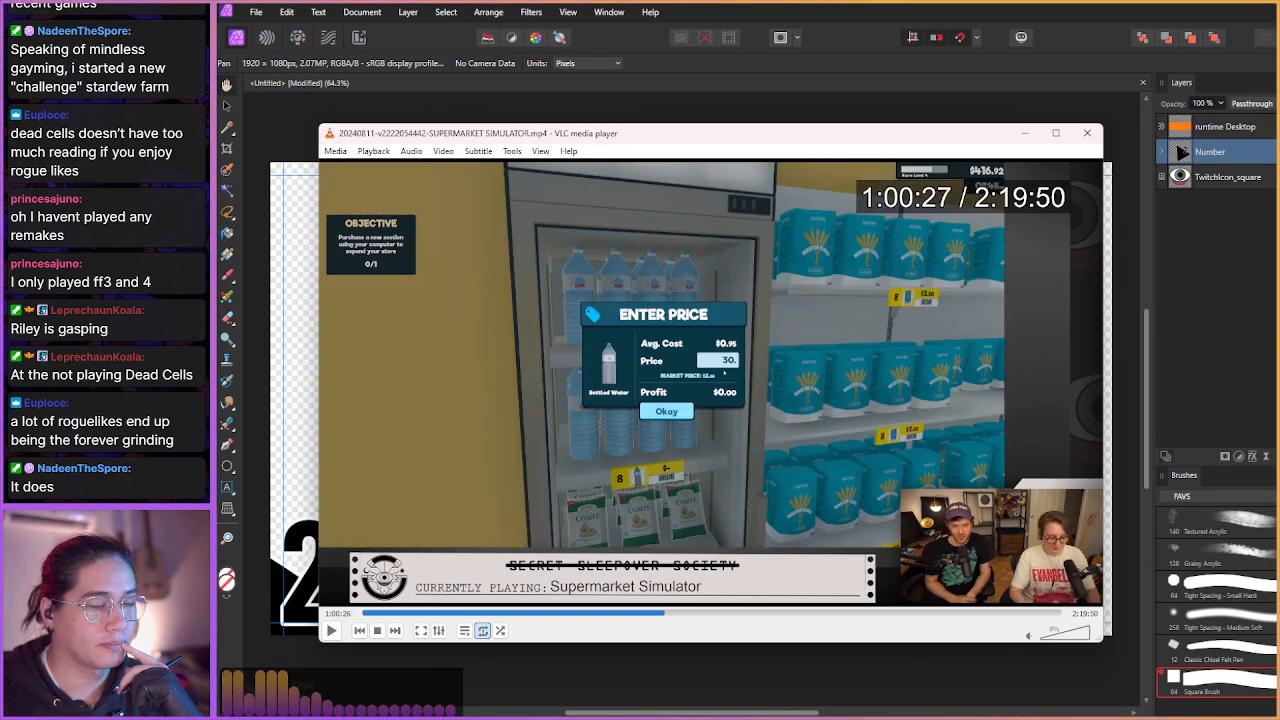
- Skim the store opening and first customer checkouts up to the customer in the tie at about 1:01:01
key(shift+Right)
key(shift+Right)
key(shift+Right)
key(shift+Right)
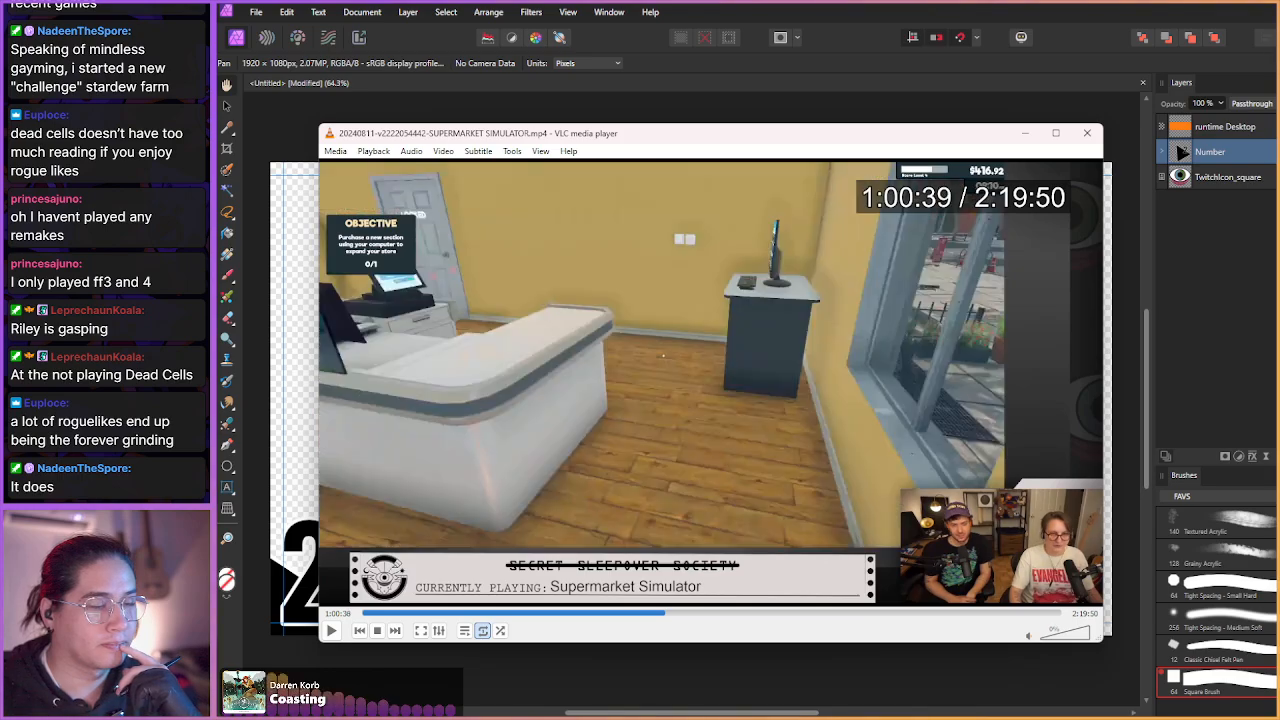
key(shift+Right)
key(shift+Right)
key(shift+Right)
key(shift+Right)
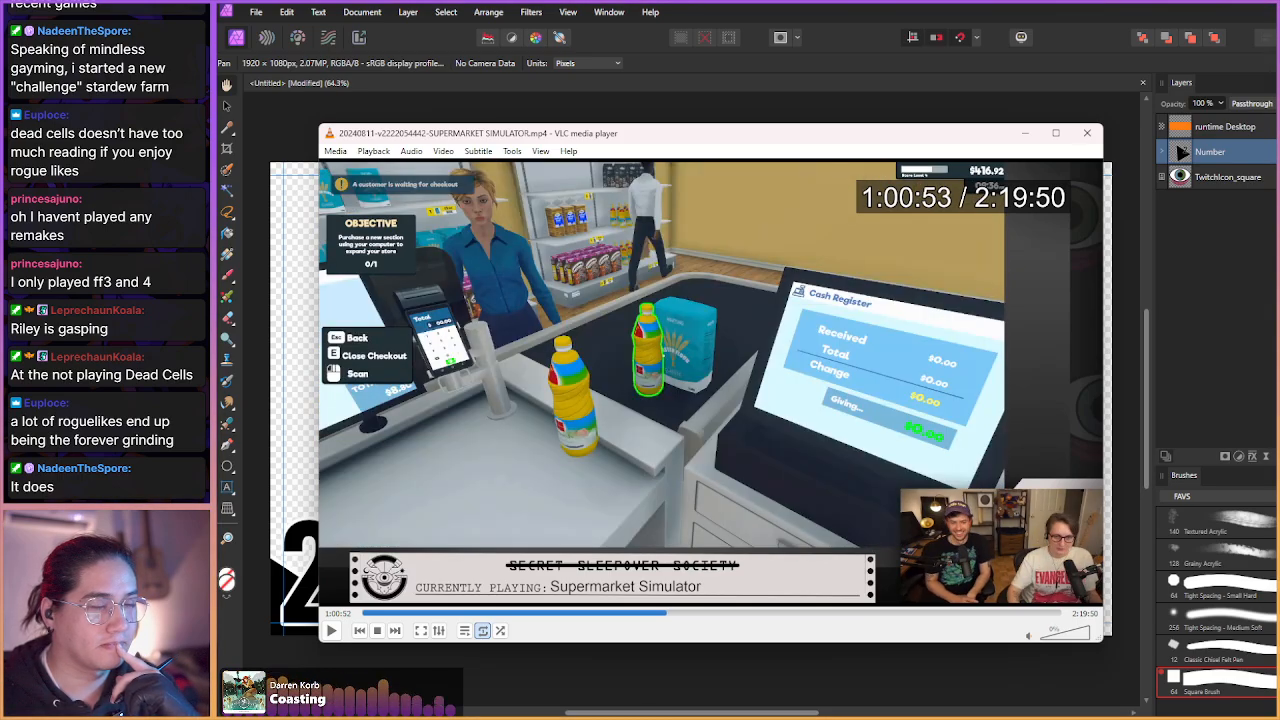
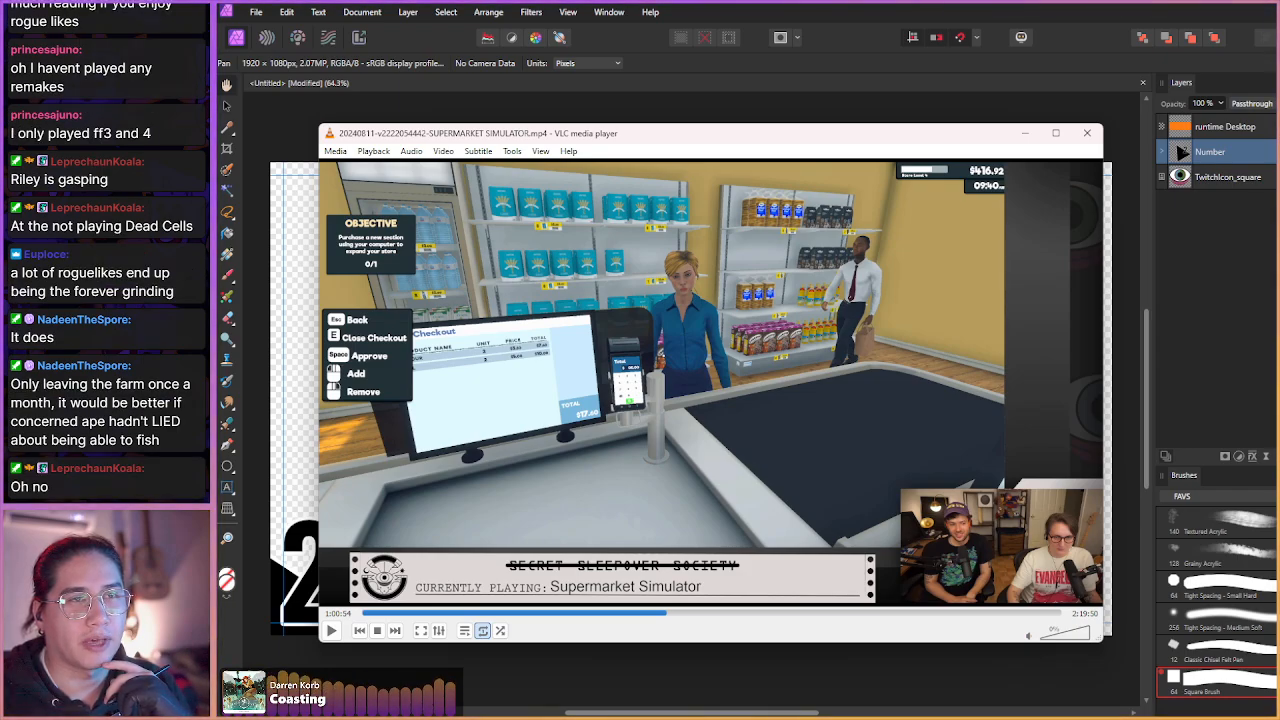
key(shift+Right)
key(shift+Right)
key(shift+Right)
key(shift+Right)
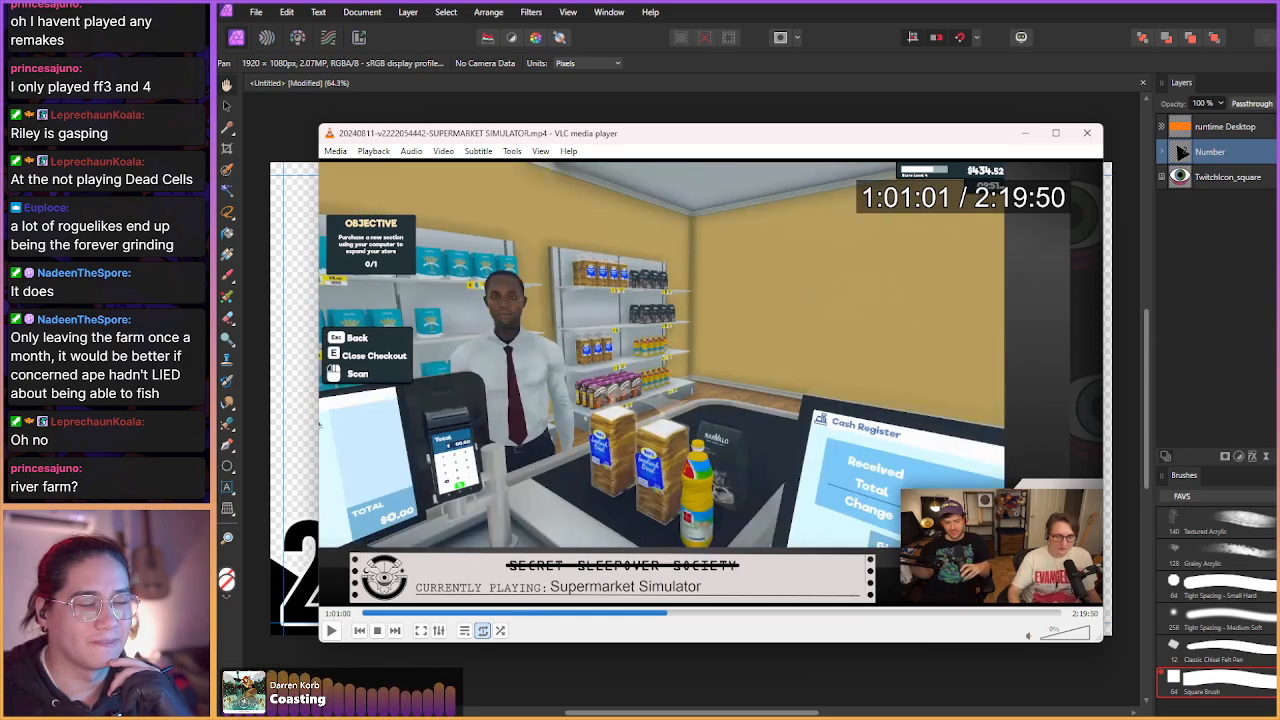
- Skim past the checkout monitor view up to the cash drawer close-up at about 1:01:23
key(shift+Right)
key(shift+Right)
key(shift+Right)
key(shift+Right)
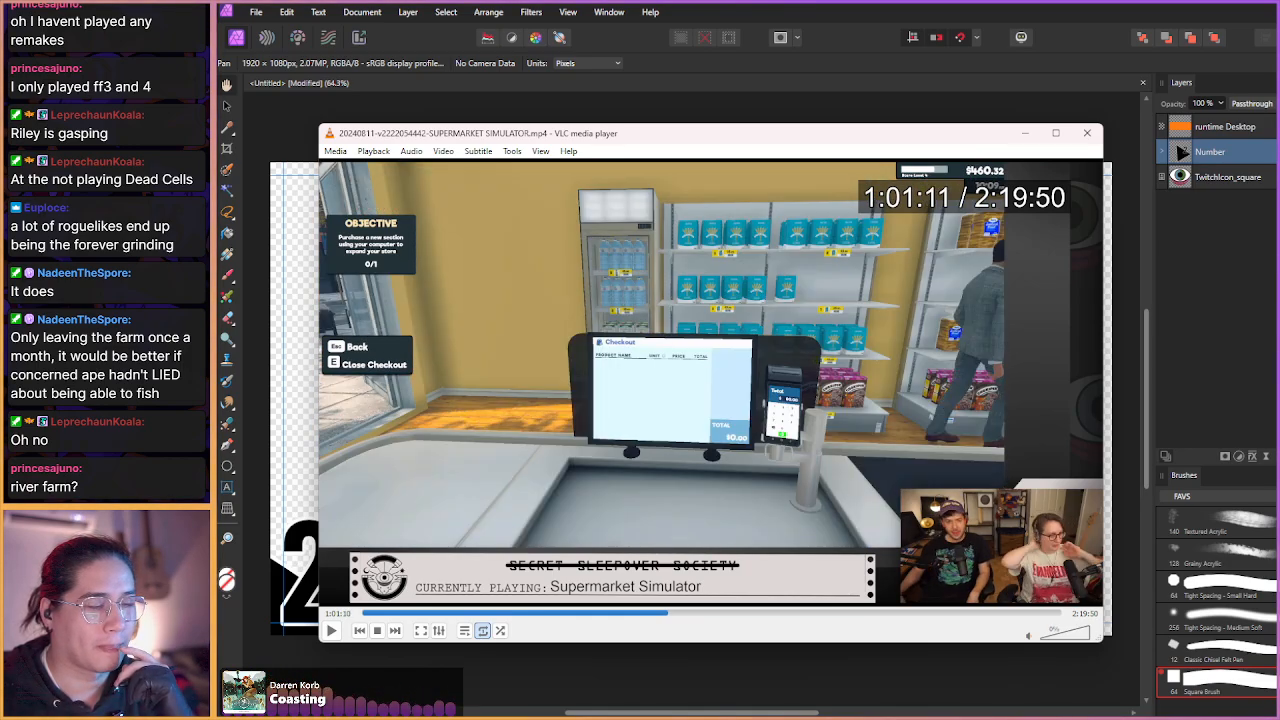
key(shift+Right)
key(shift+Right)
key(shift+Right)
key(shift+Right)
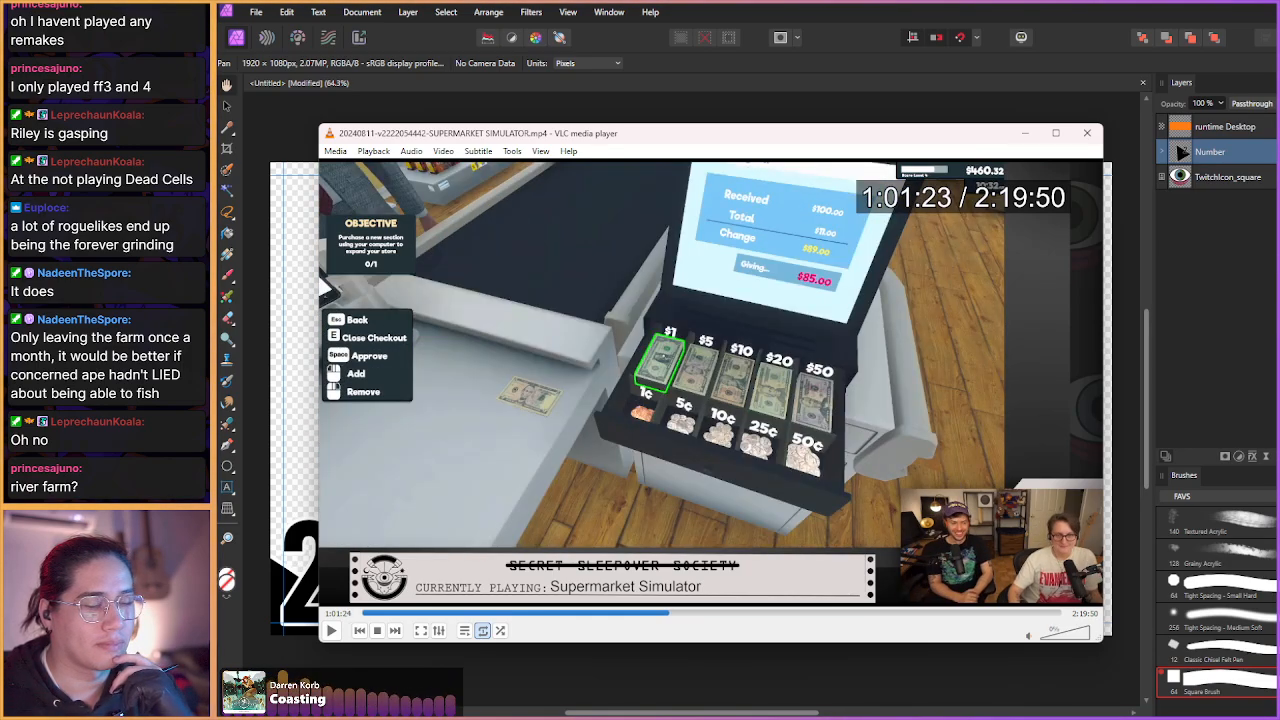
- Skim past the card-paying customer up to the shopper in the purple dress at about 1:01:50
key(shift+Right)
key(shift+Right)
key(shift+Right)
key(shift+Right)
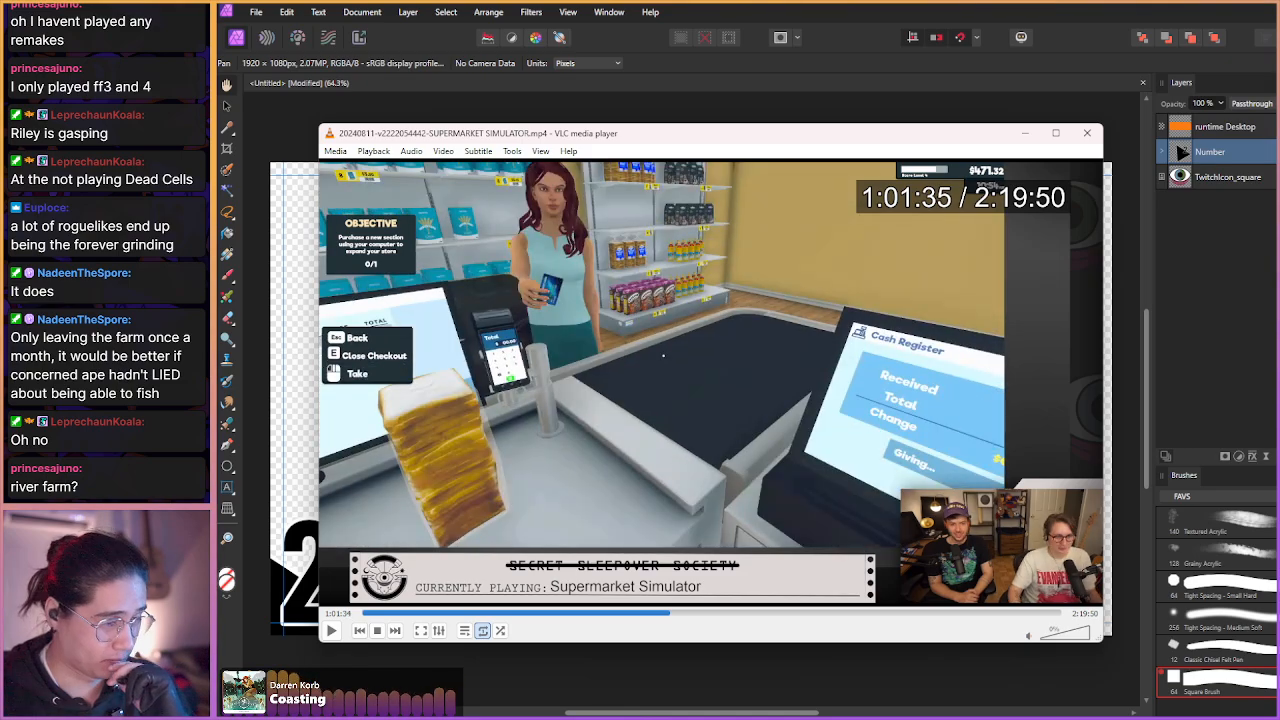
key(shift+Right)
key(shift+Right)
key(shift+Right)
key(shift+Right)
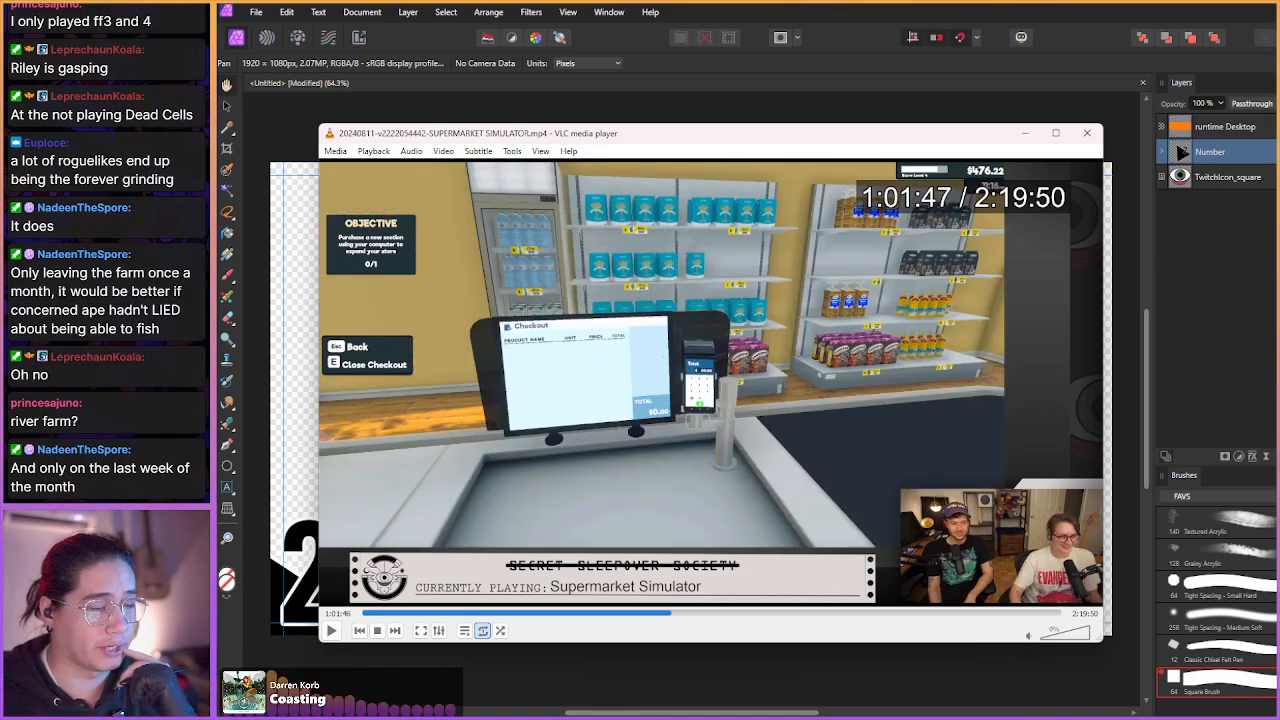
key(shift+Right)
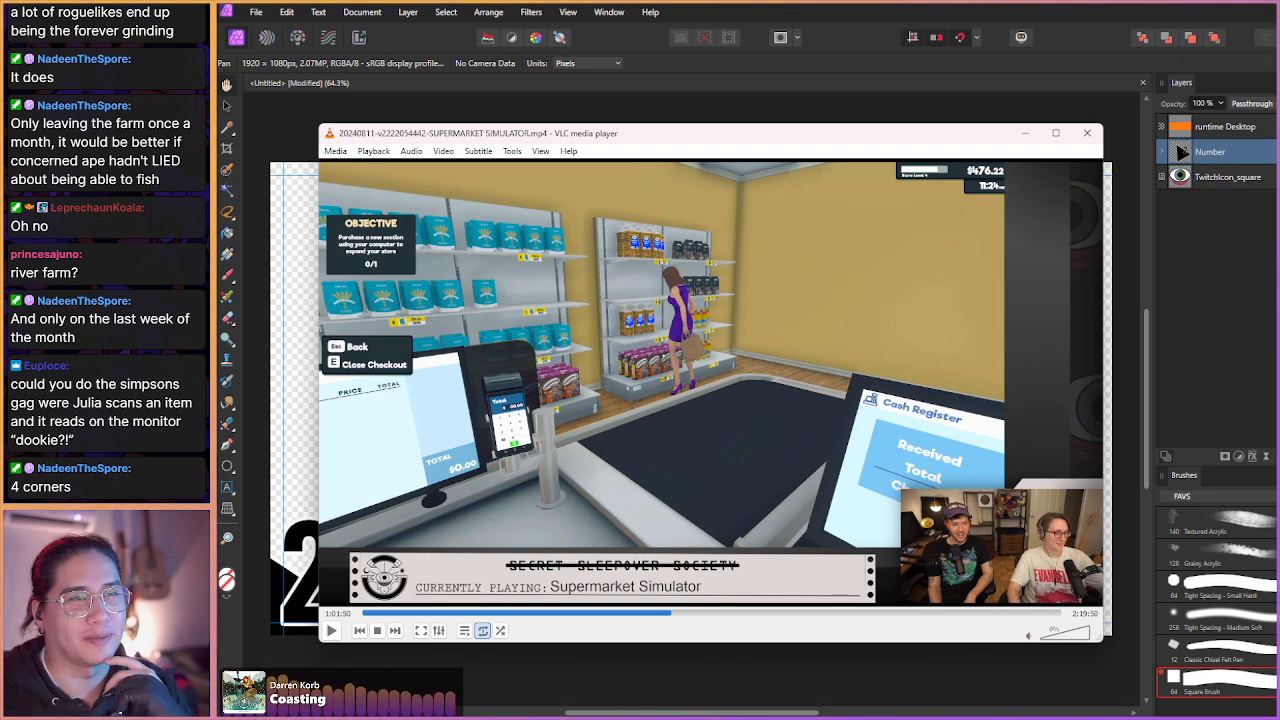
- Skim the empty checkout footage up to the customer outside the open store door at about 1:02:03
key(shift+Right)
key(shift+Right)
key(shift+Right)
key(shift+Right)
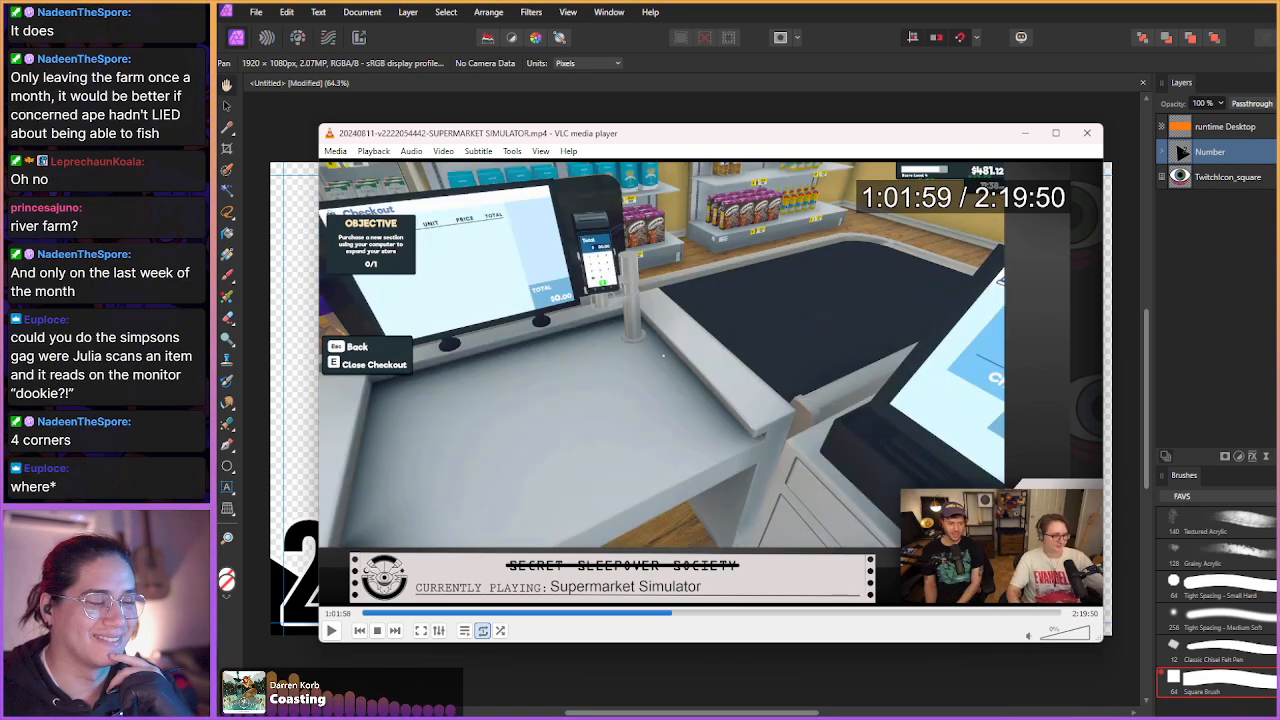
key(shift+Right)
key(shift+Right)
key(shift+Right)
key(shift+Right)
key(shift+Right)
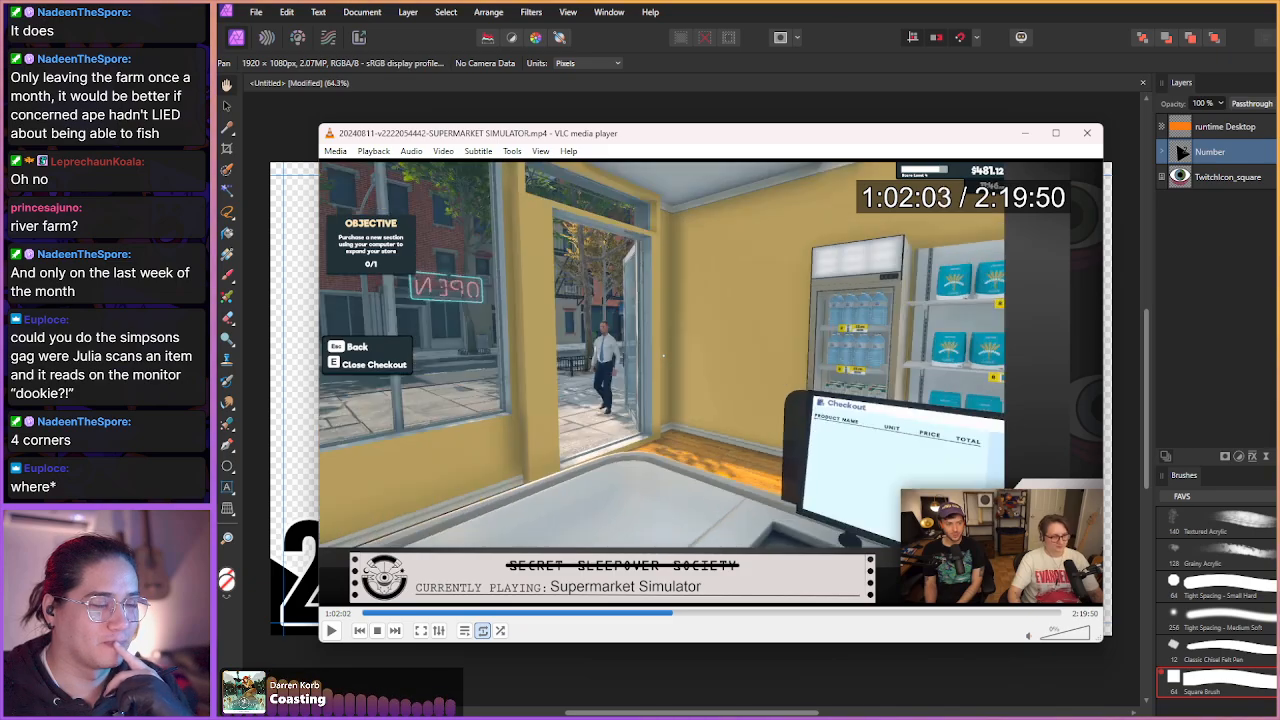
- Skim forward to the card terminal close-up with the blue-tie customer at about 1:02:15
key(shift+Right)
key(shift+Right)
key(shift+Right)
key(shift+Right)
key(shift+Right)
key(shift+Right)
key(shift+Right)
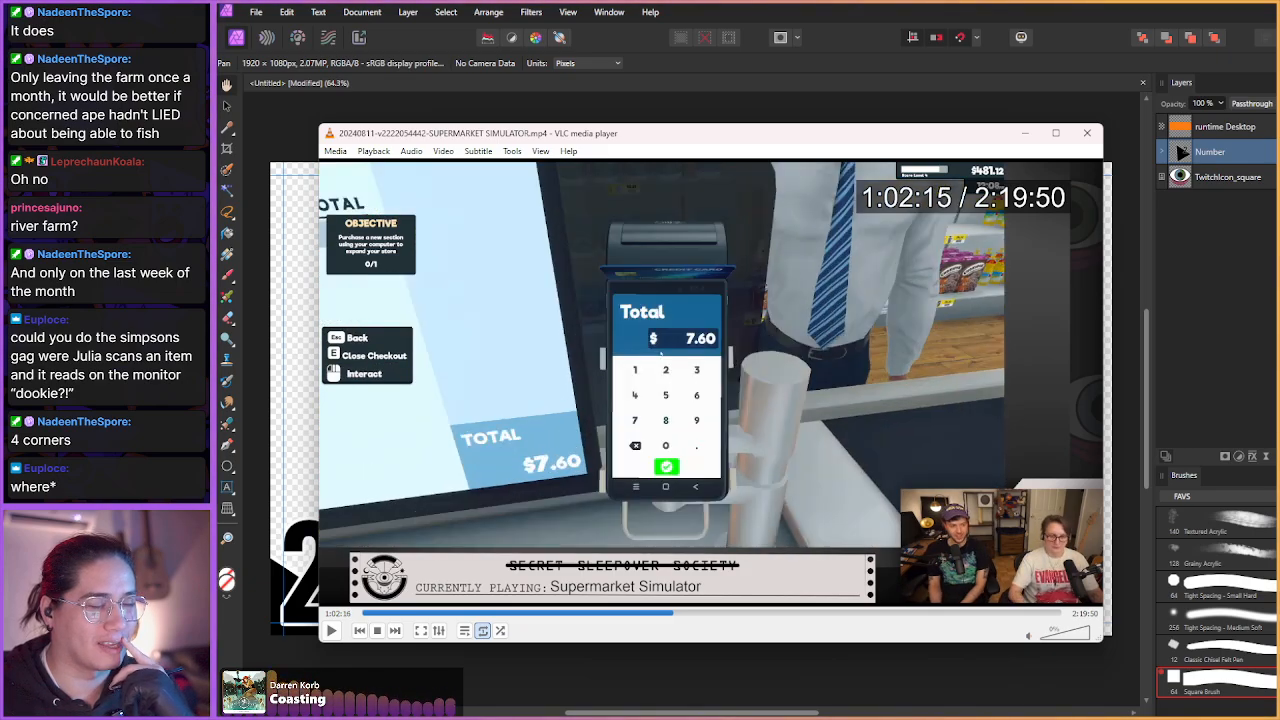
- Skim past the store window view up to the customer in the beige vest at about 1:02:41
key(shift+Right)
key(shift+Right)
key(shift+Right)
key(shift+Right)
key(shift+Right)
key(shift+Right)
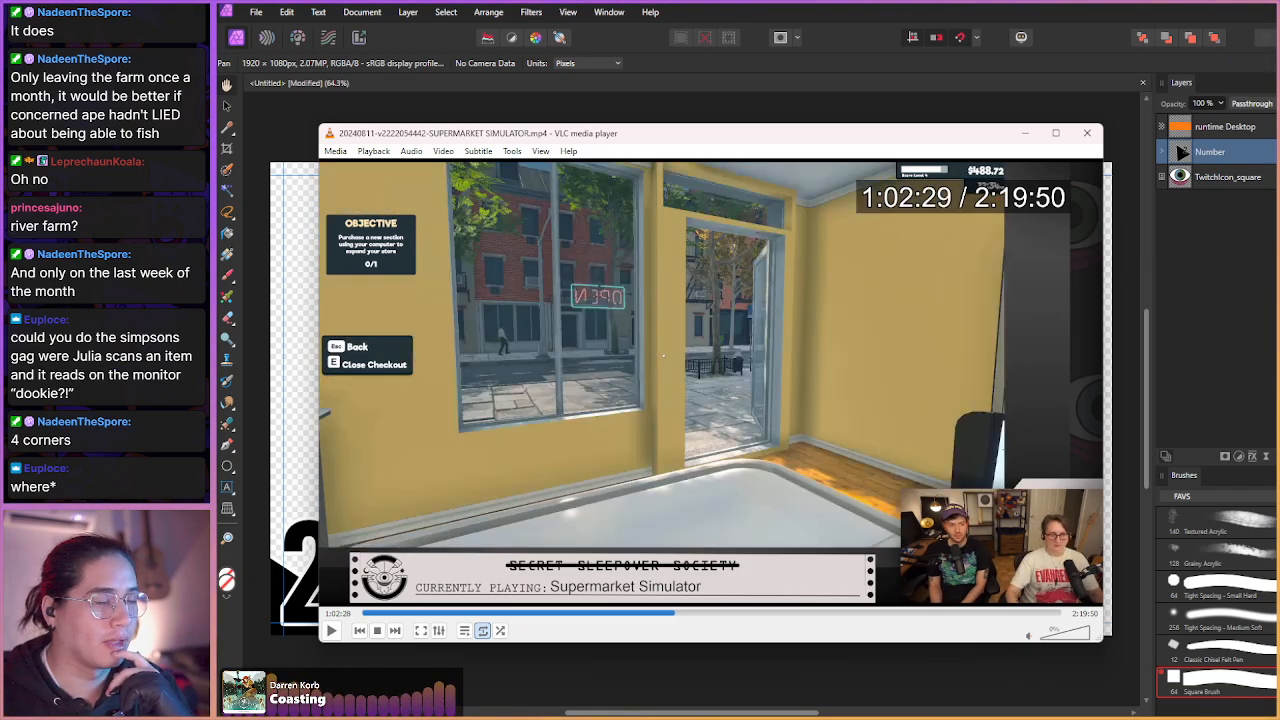
key(shift+Right)
key(shift+Right)
key(shift+Right)
key(shift+Right)
key(shift+Right)
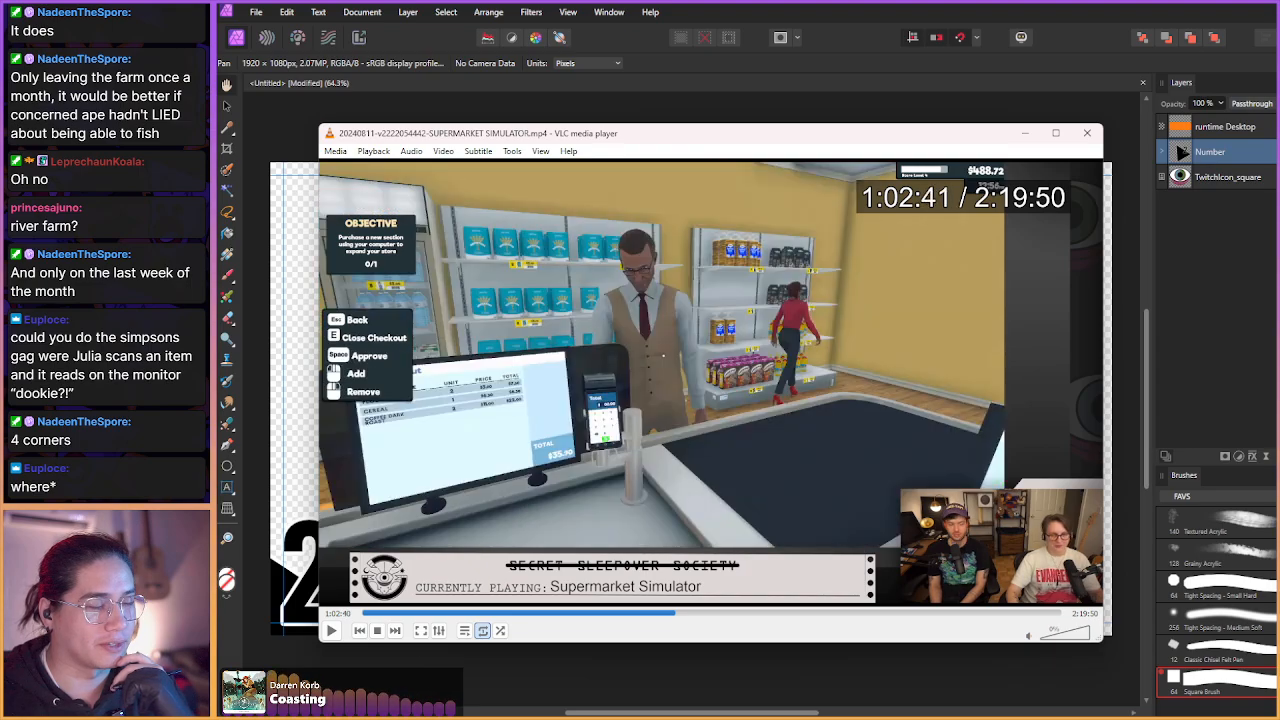
- Skim the coin change and yellow bottle checkout footage up to the empty checkout at about 1:03:03
key(shift+Right)
key(shift+Right)
key(shift+Right)
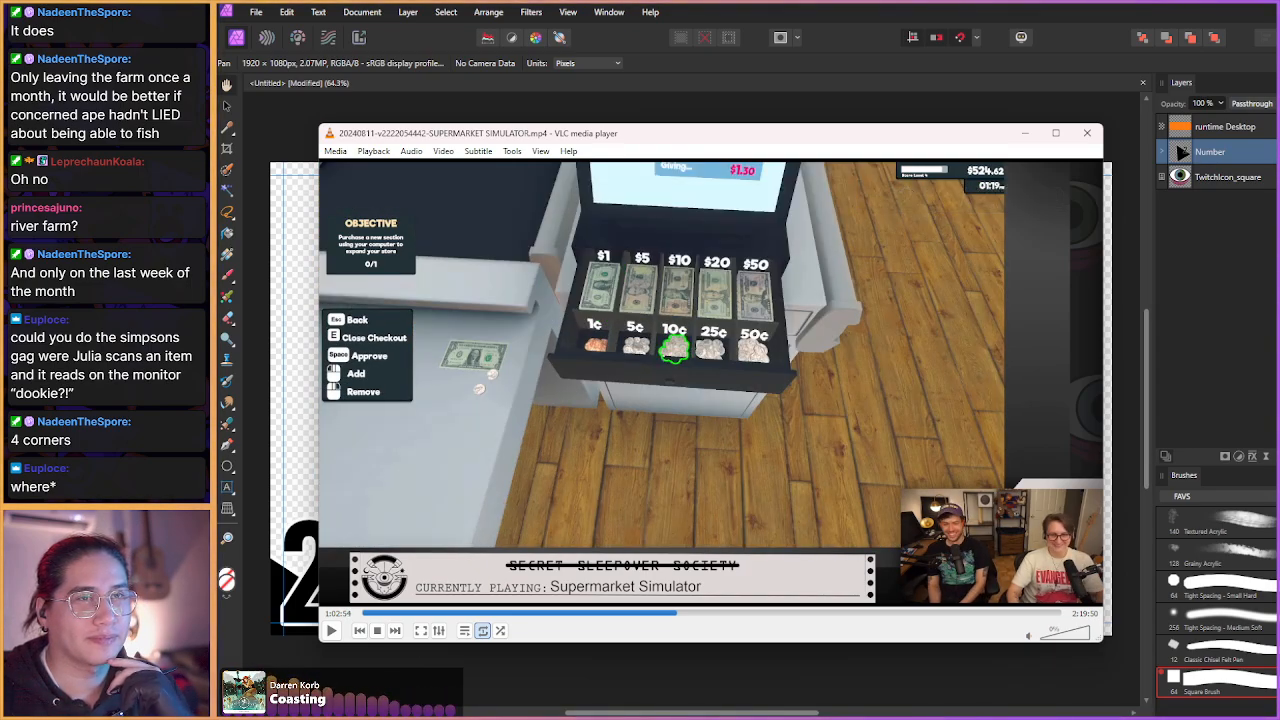
key(shift+Right)
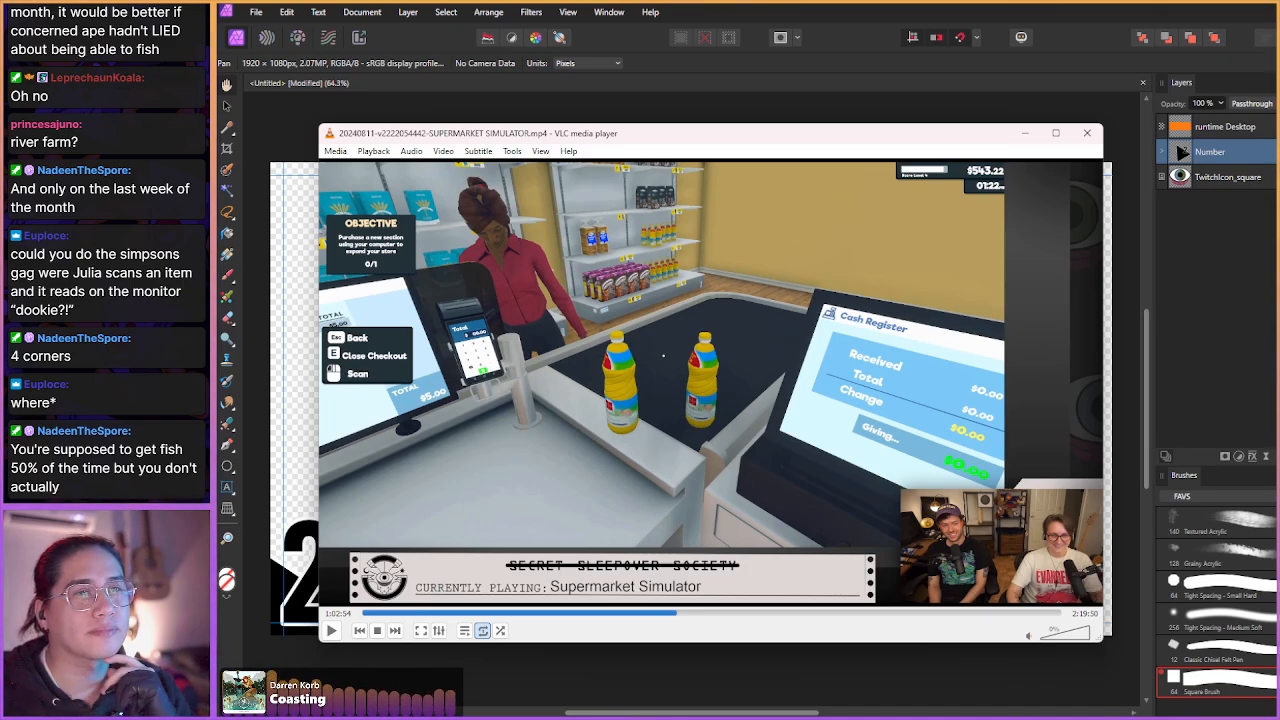
key(shift+Right)
key(shift+Right)
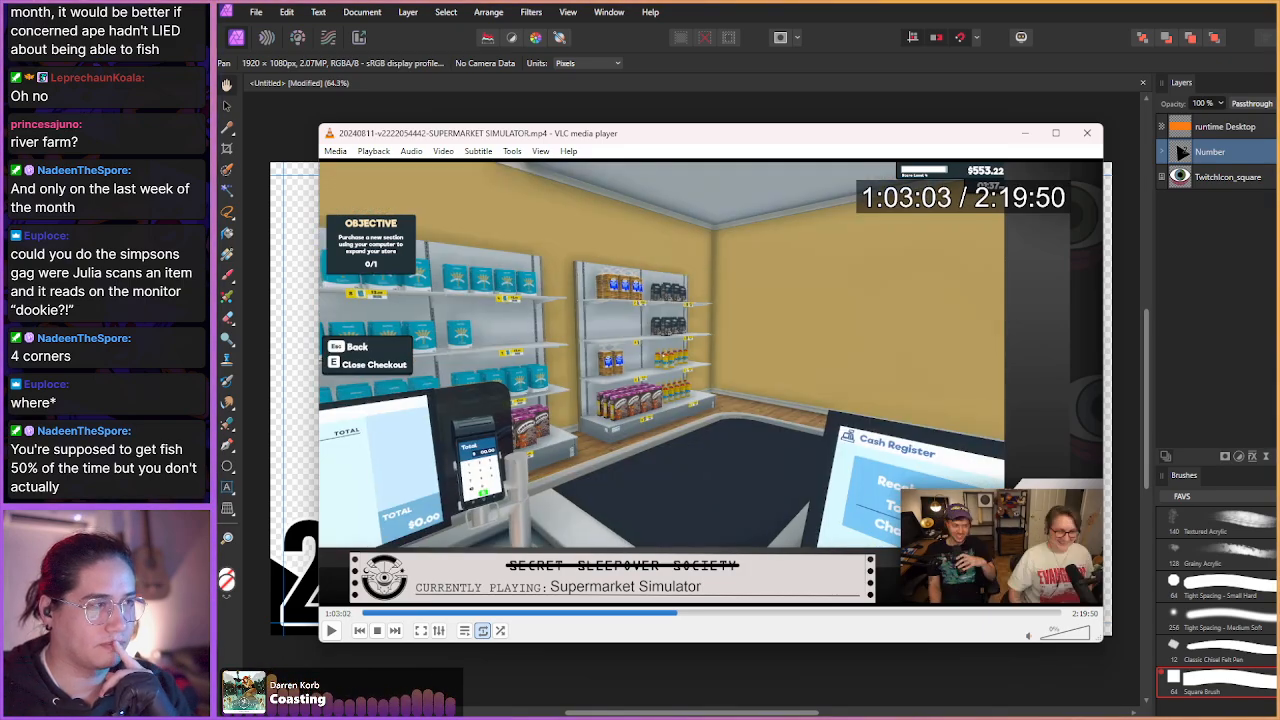
- Skim forward to the tuxedoed customer at the checkout and both hosts smiling at about 1:03:23
key(shift+Right)
key(shift+Right)
key(shift+Right)
key(shift+Right)
key(shift+Right)
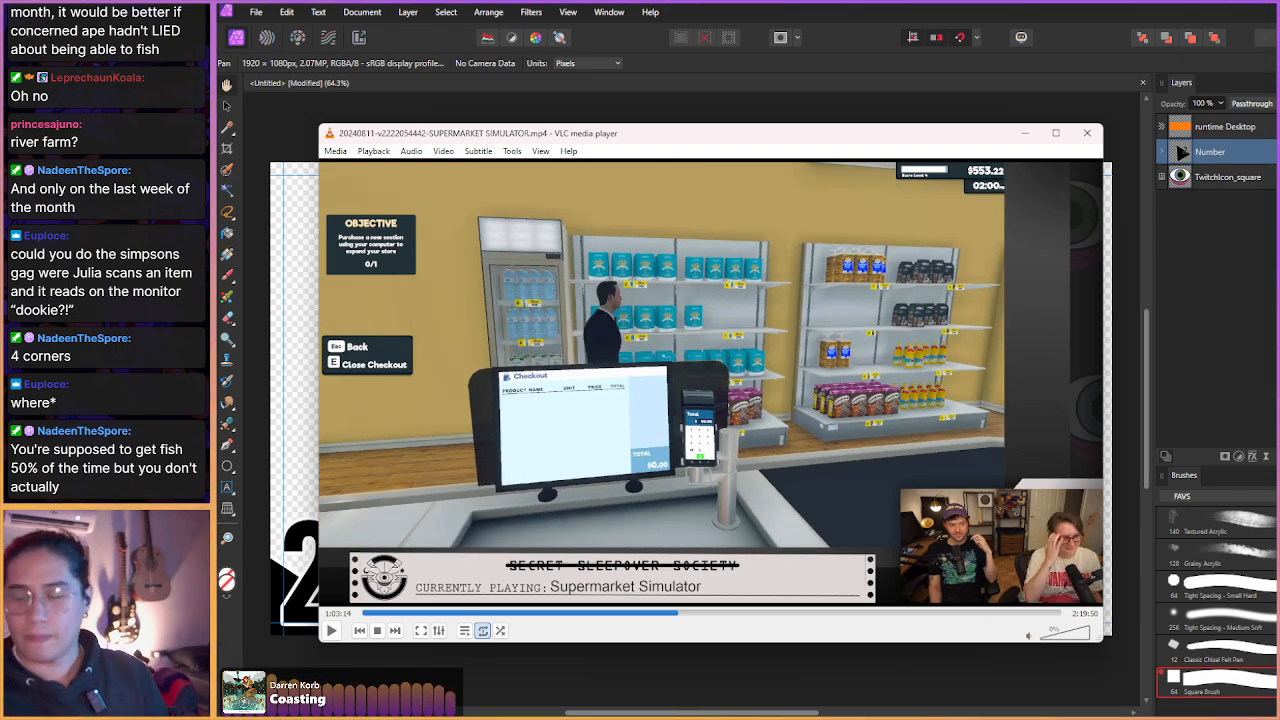
key(shift+Right)
key(shift+Right)
key(shift+Right)
key(shift+Right)
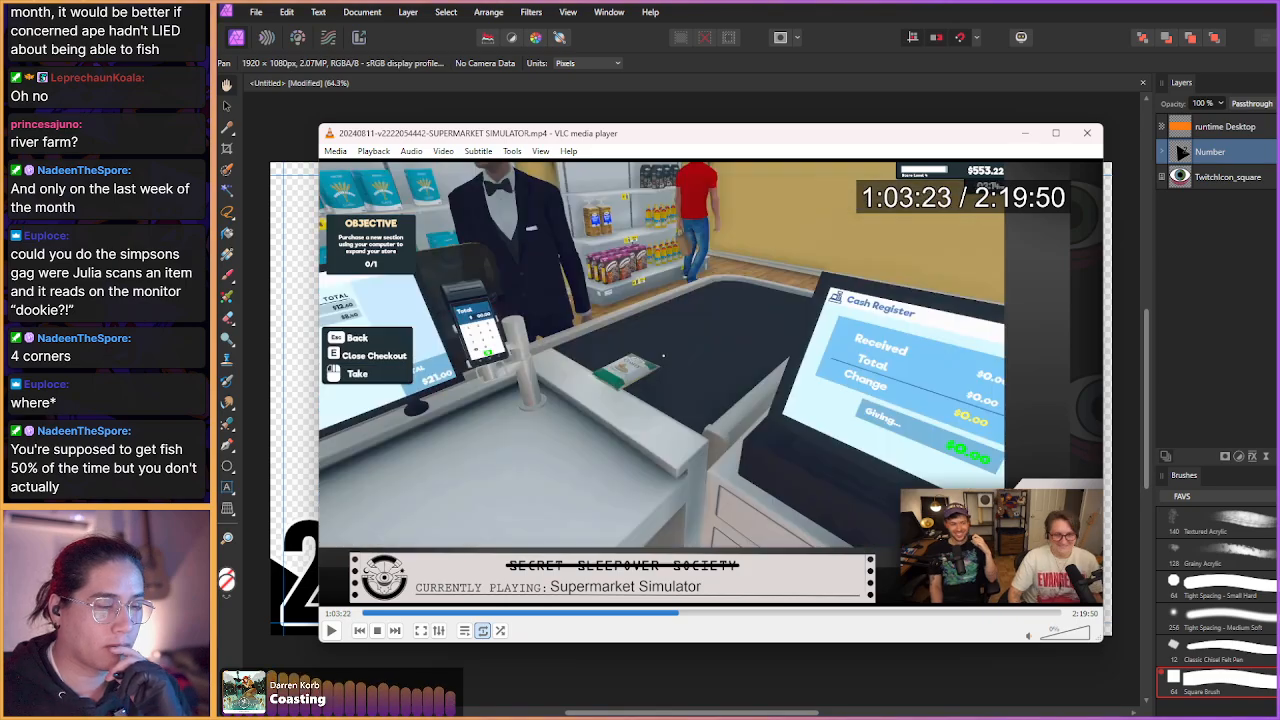
- Skim past the card terminal payment up to the tuxedoed customer beside the shelves at about 1:03:42
key(shift+Right)
key(shift+Right)
key(shift+Right)
key(shift+Right)
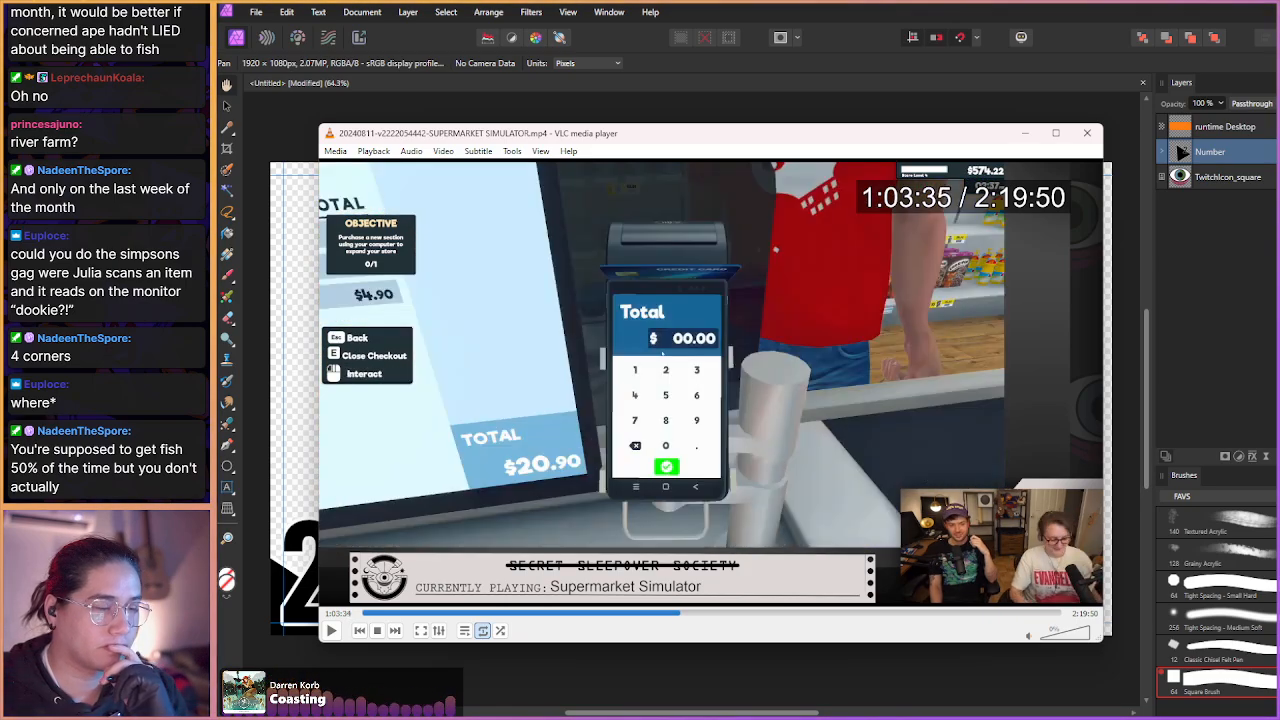
key(shift+Right)
key(shift+Right)
key(shift+Right)
key(shift+Right)
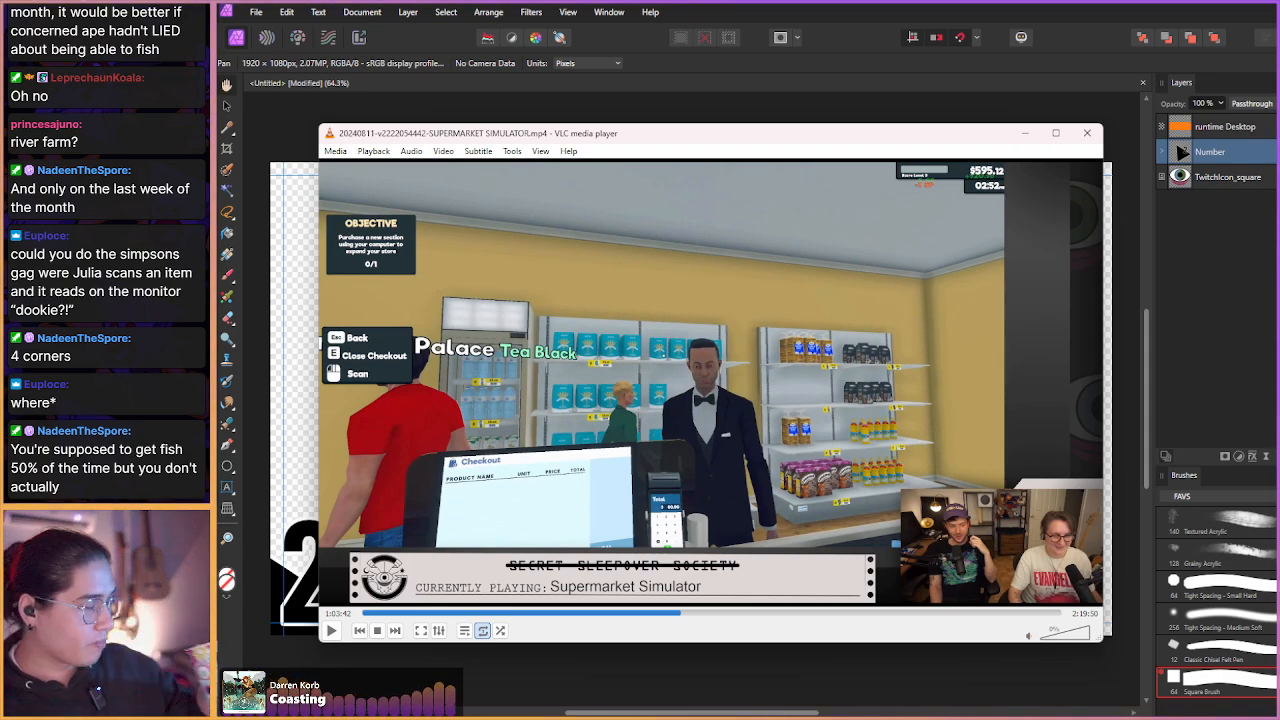
- Skim the blond customer's coffee purchase up to about 1:03:53
key(shift+Right)
key(shift+Right)
key(shift+Right)
key(shift+Right)
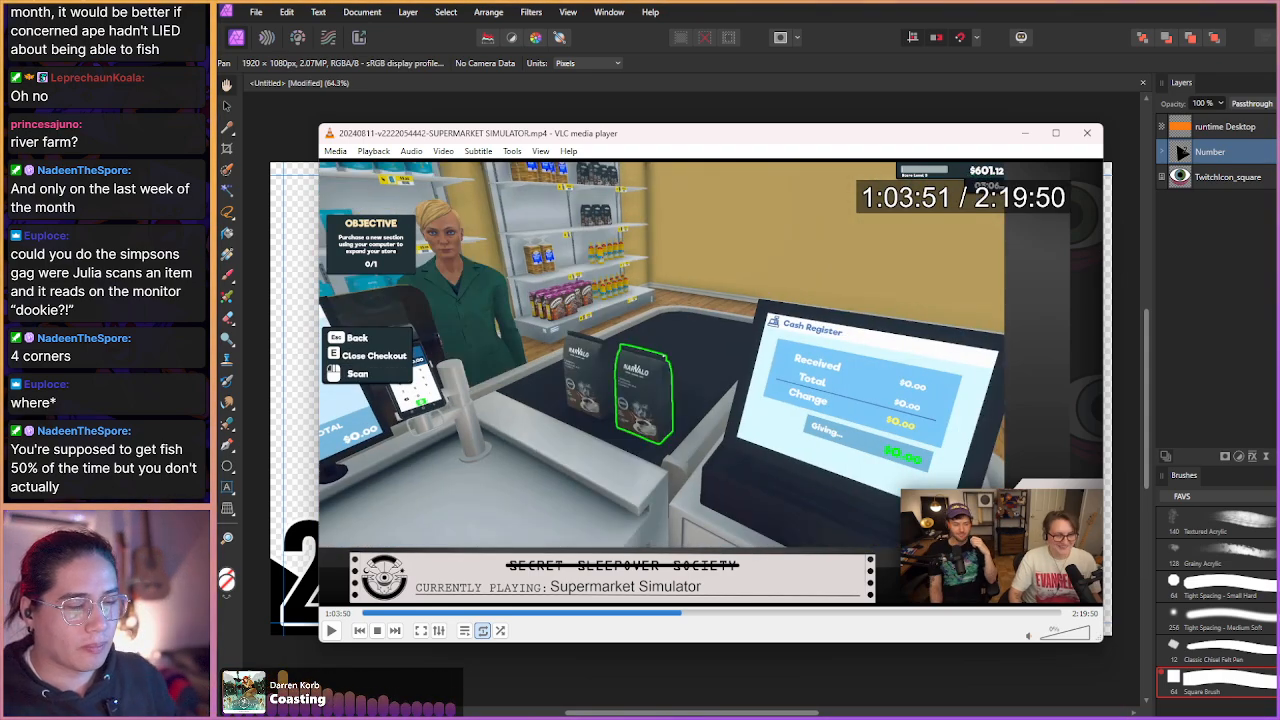
key(shift+Right)
key(shift+Right)
key(shift+Right)
key(shift+Right)
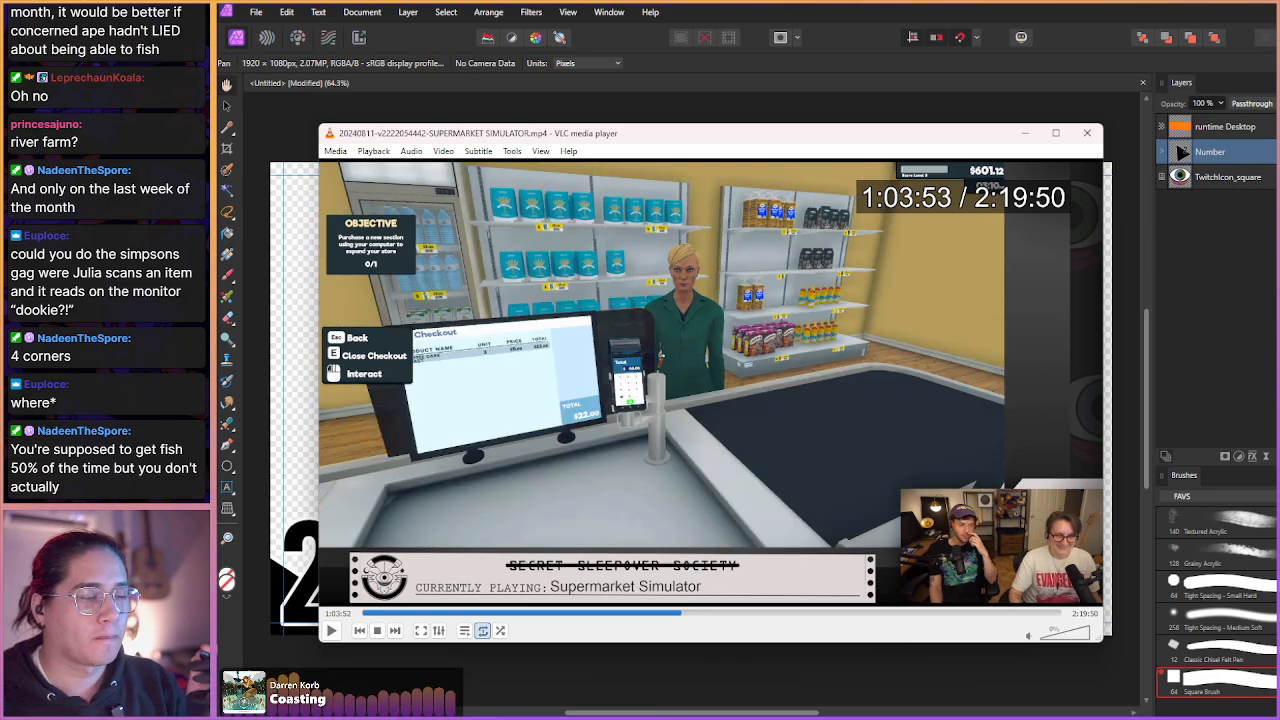
- Skim past the store entrance view up to the shopper in the red shirt at about 1:04:19
key(shift+Right)
key(shift+Right)
key(shift+Right)
key(shift+Right)
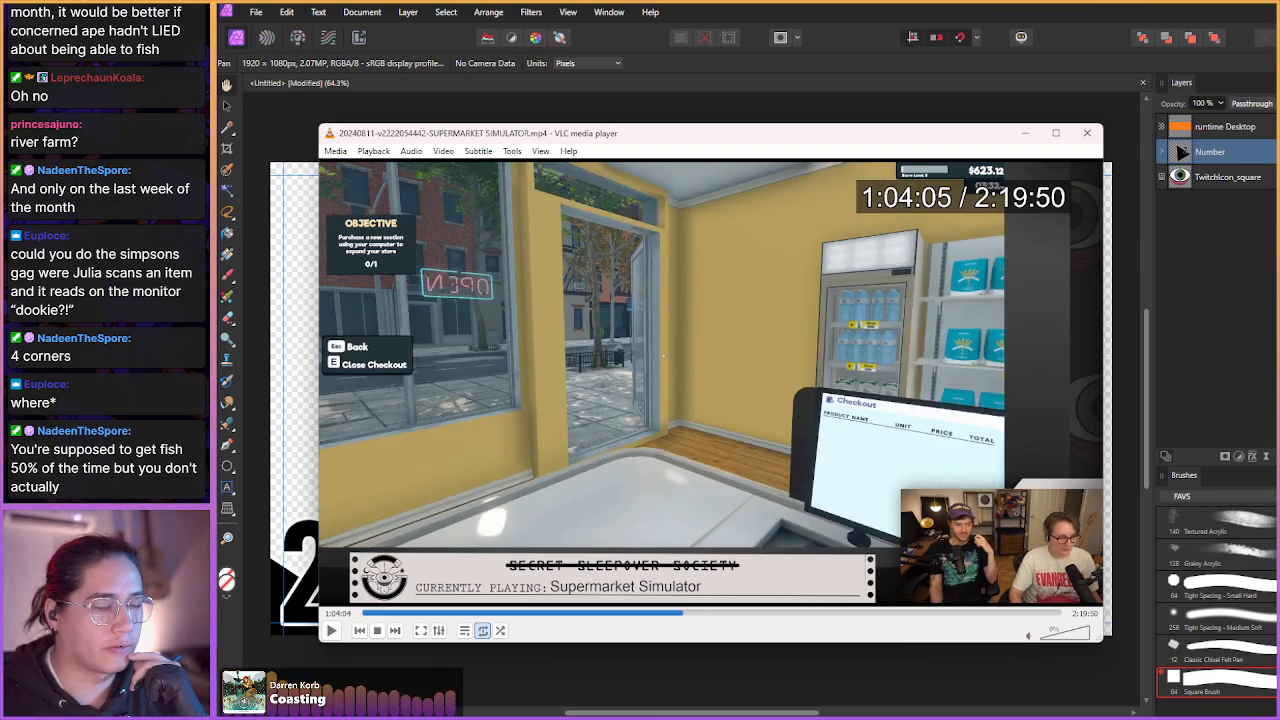
key(shift+Right)
key(shift+Right)
key(shift+Right)
key(shift+Right)
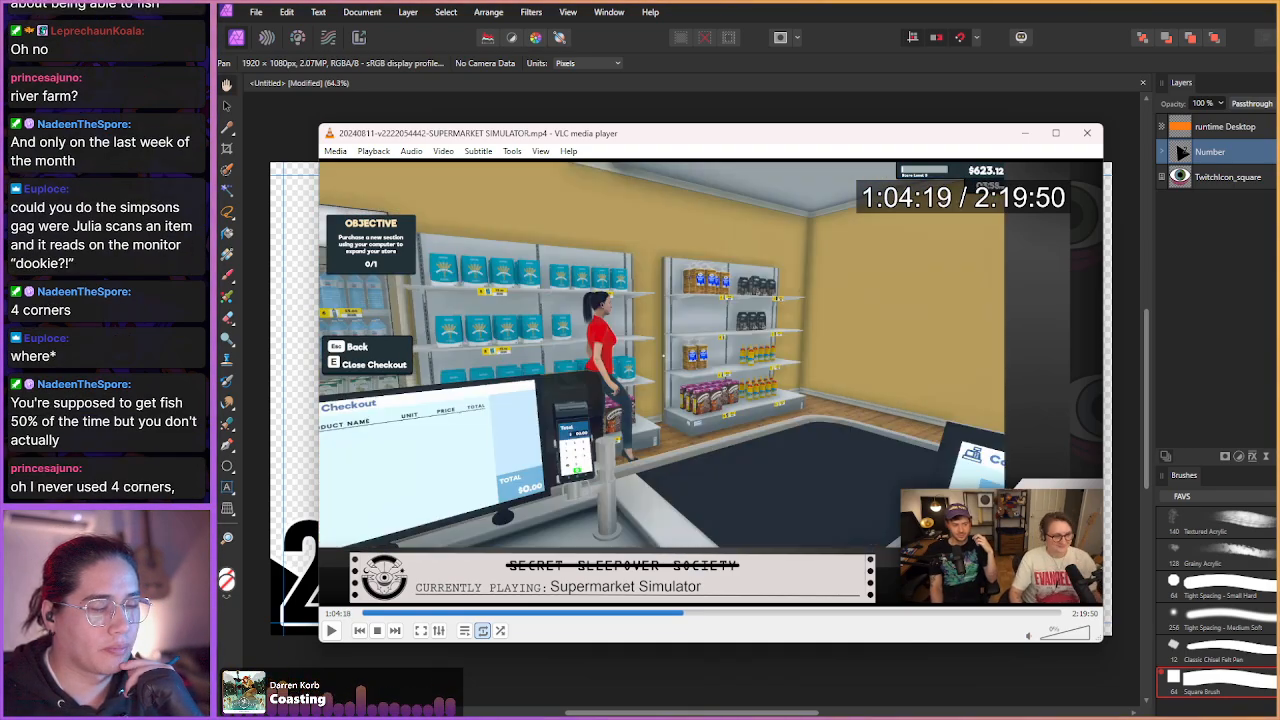
- Skim past the sliced bread checkout up to the customer in the black dress at about 1:04:45
key(shift+Right)
key(shift+Right)
key(shift+Right)
key(shift+Right)
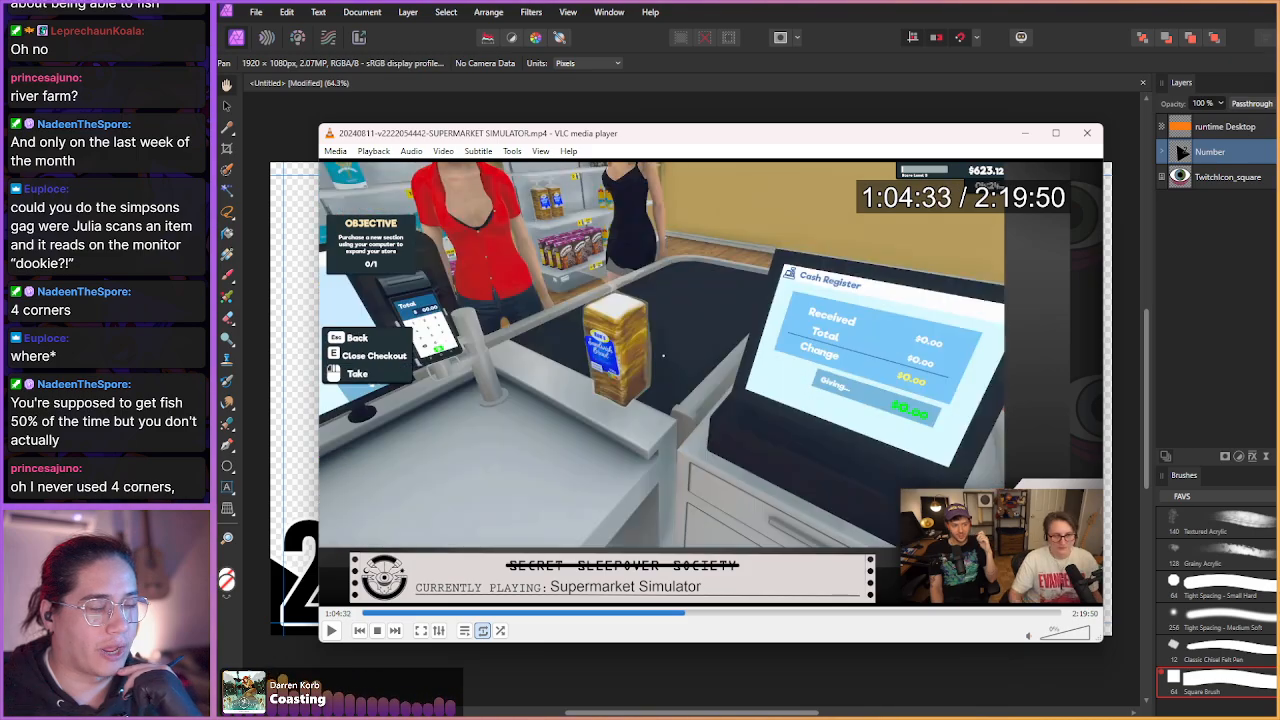
key(shift+Right)
key(shift+Right)
key(shift+Right)
key(shift+Right)
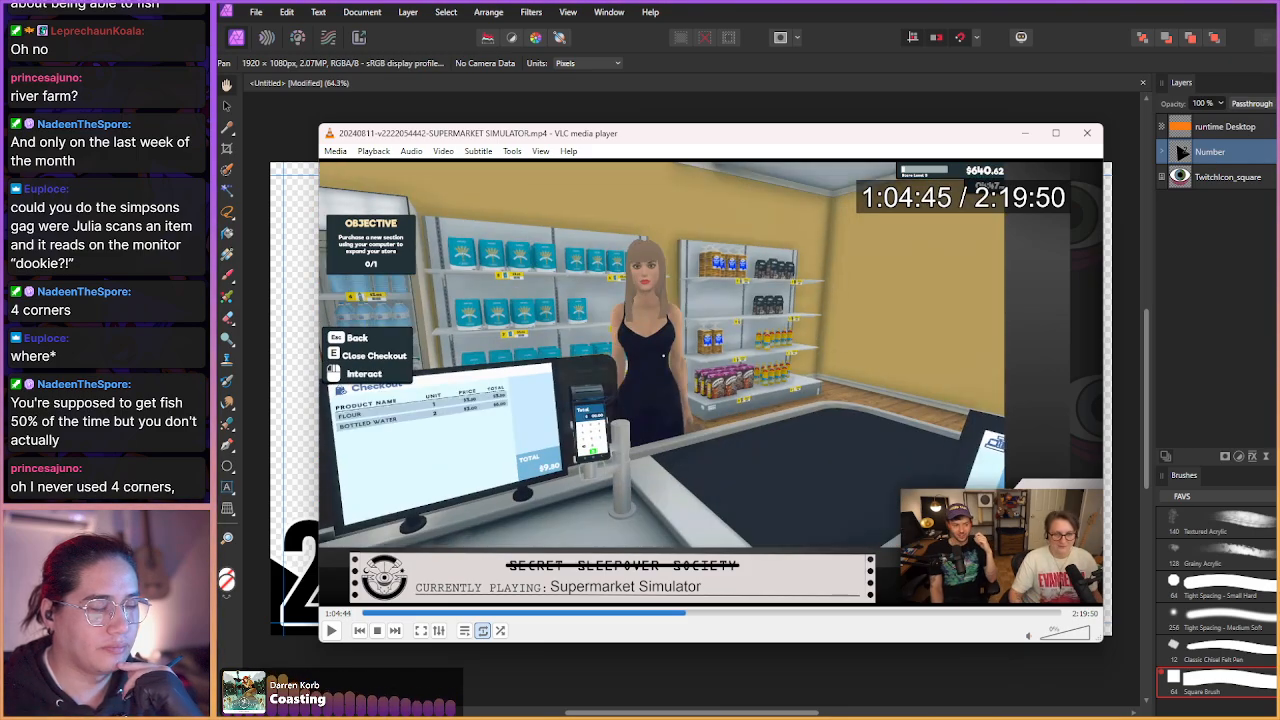
- Skim past the sunlit checkout counter up to the two yellow bottles on the belt at about 1:05:09
key(shift+Right)
key(shift+Right)
key(shift+Right)
key(shift+Right)
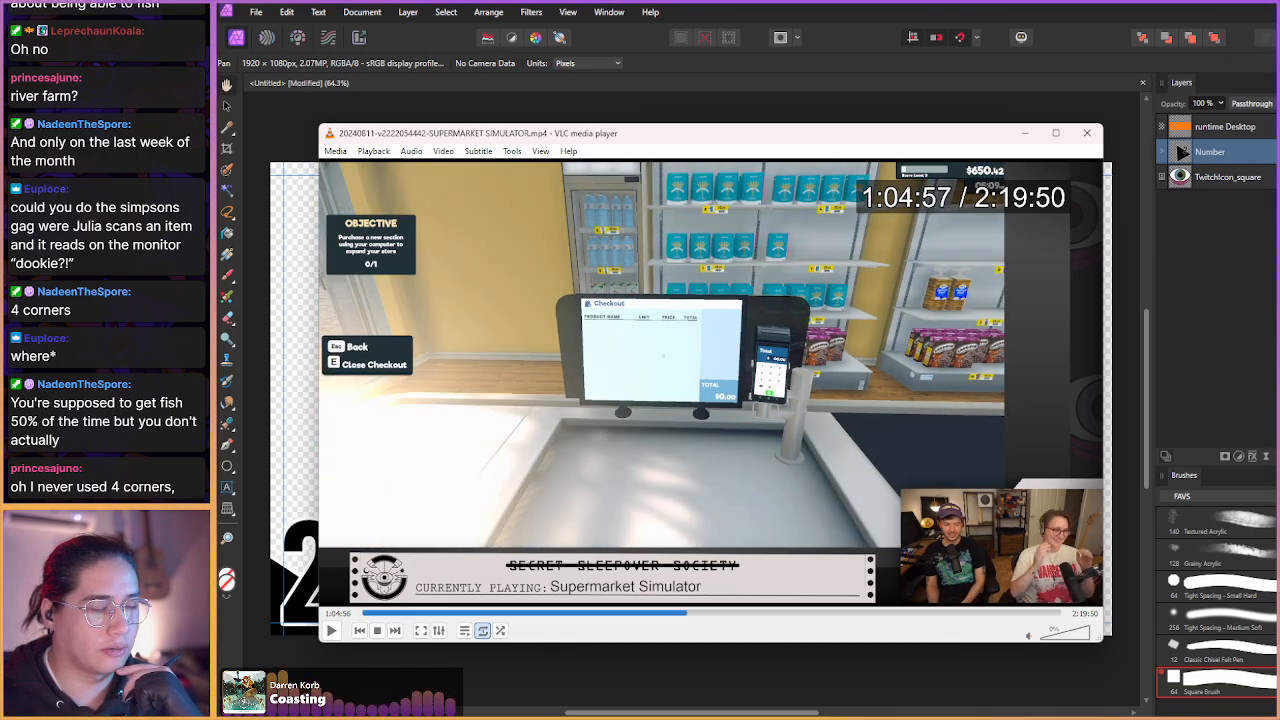
key(shift+Right)
key(shift+Right)
key(shift+Right)
key(shift+Right)
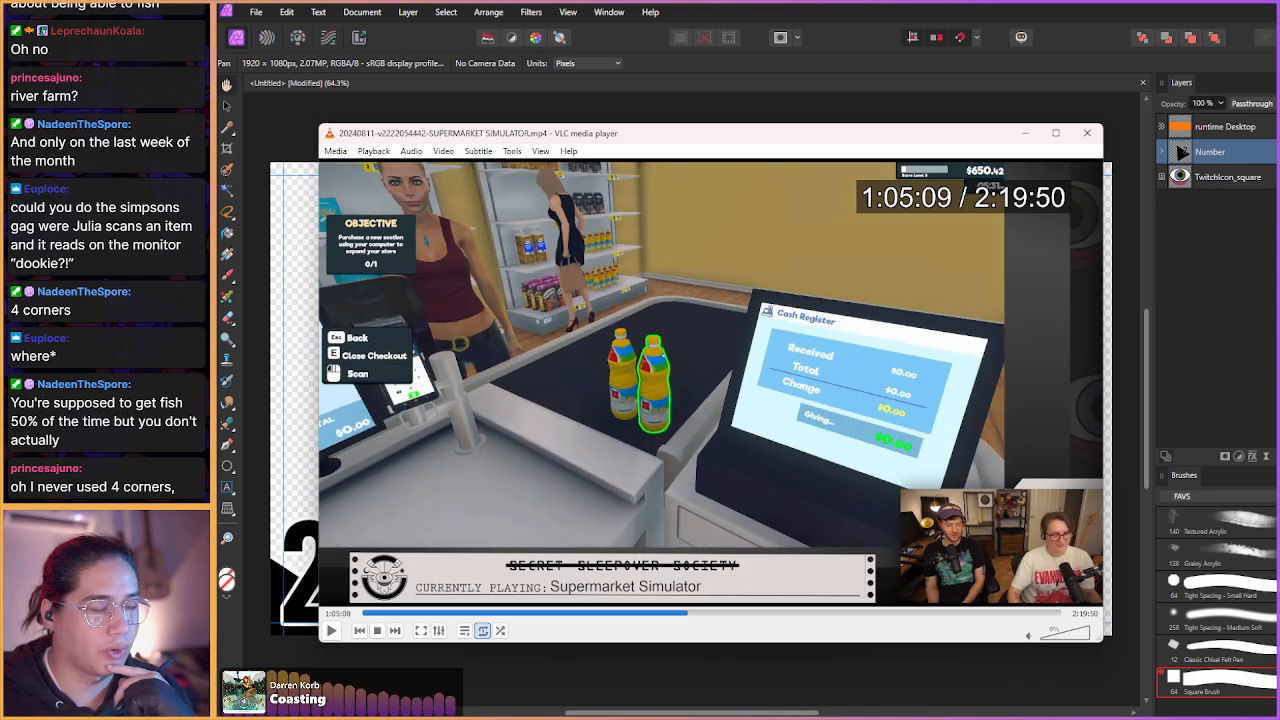
- Skim past the open cash drawer up to the darkened store at about 1:05:37
key(shift+Right)
key(shift+Right)
key(shift+Right)
key(shift+Right)
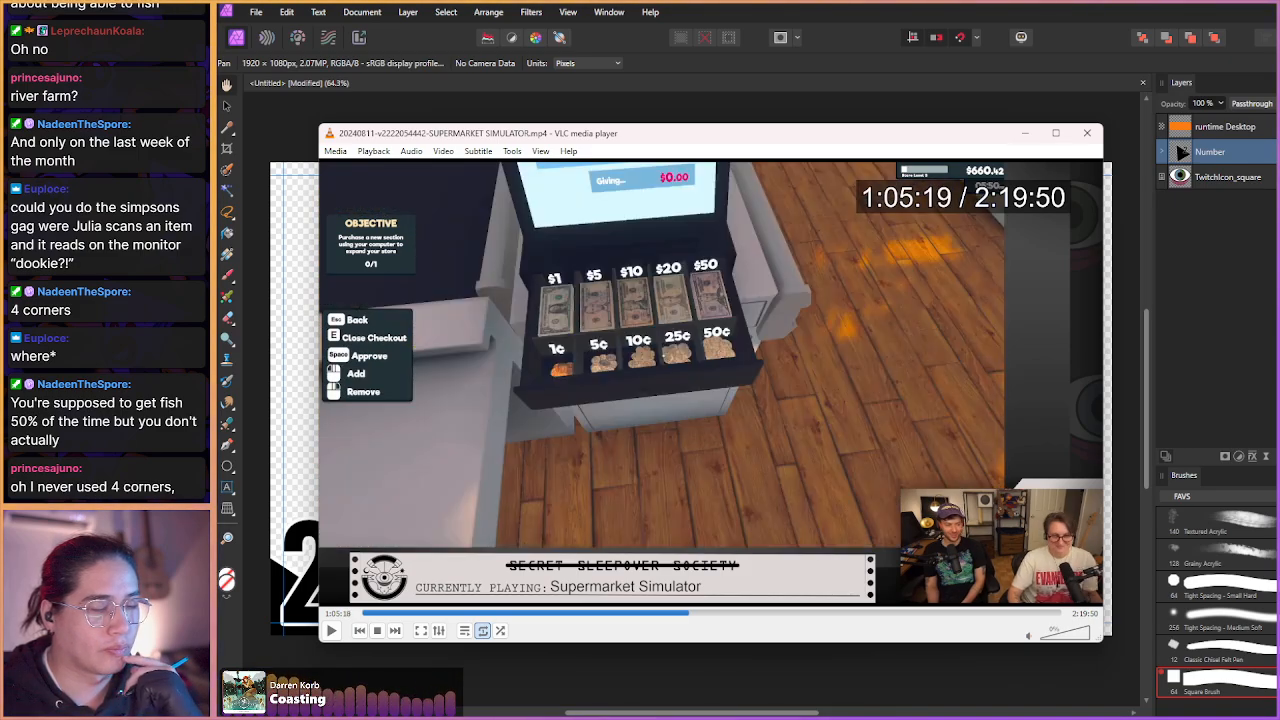
key(shift+Right)
key(shift+Right)
key(shift+Right)
key(shift+Right)
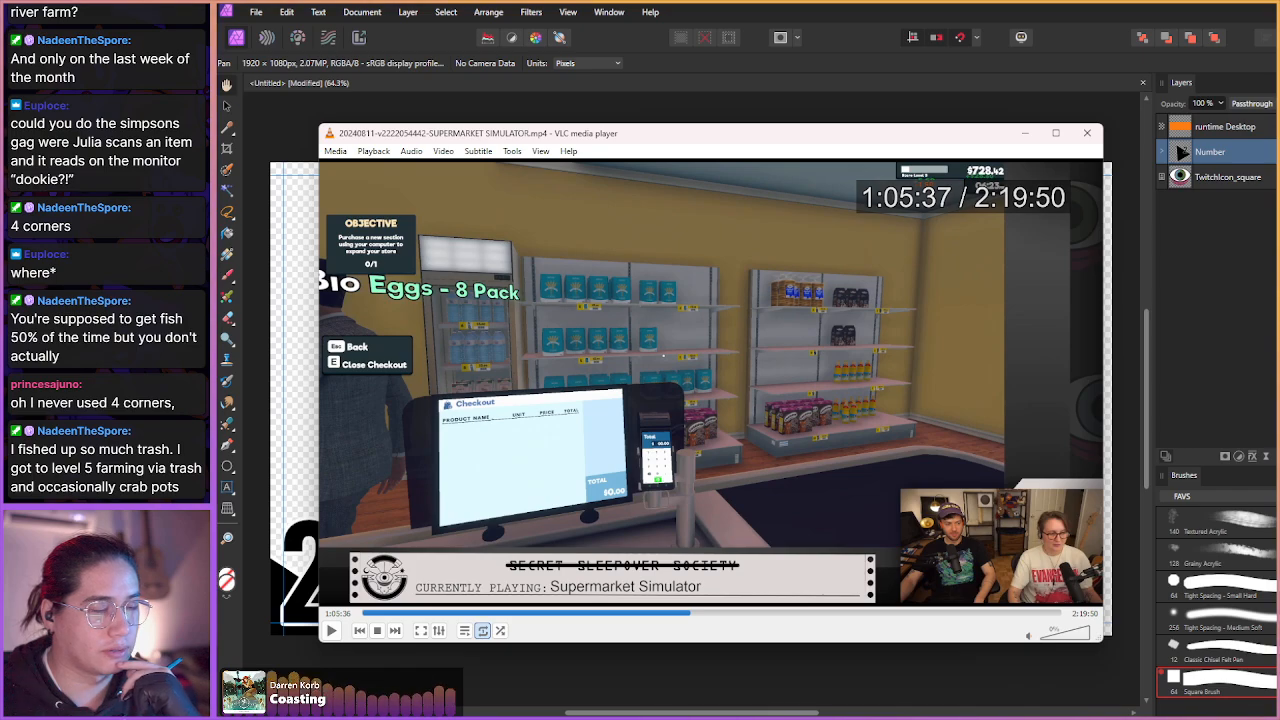
- Check the hosts' reactions over the darkened store footage up to about 1:05:57
key(shift+Left)
key(shift+Right)
key(shift+Right)
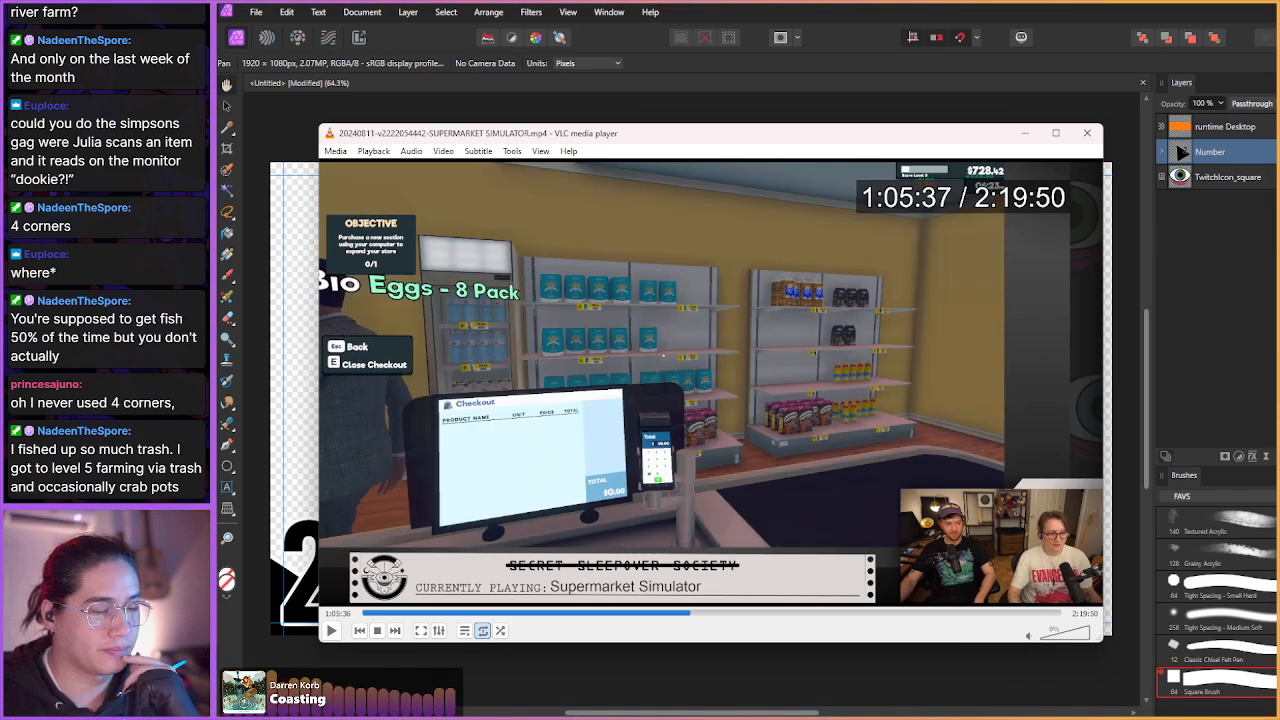
key(shift+Right)
key(shift+Right)
key(shift+Right)
key(shift+Right)
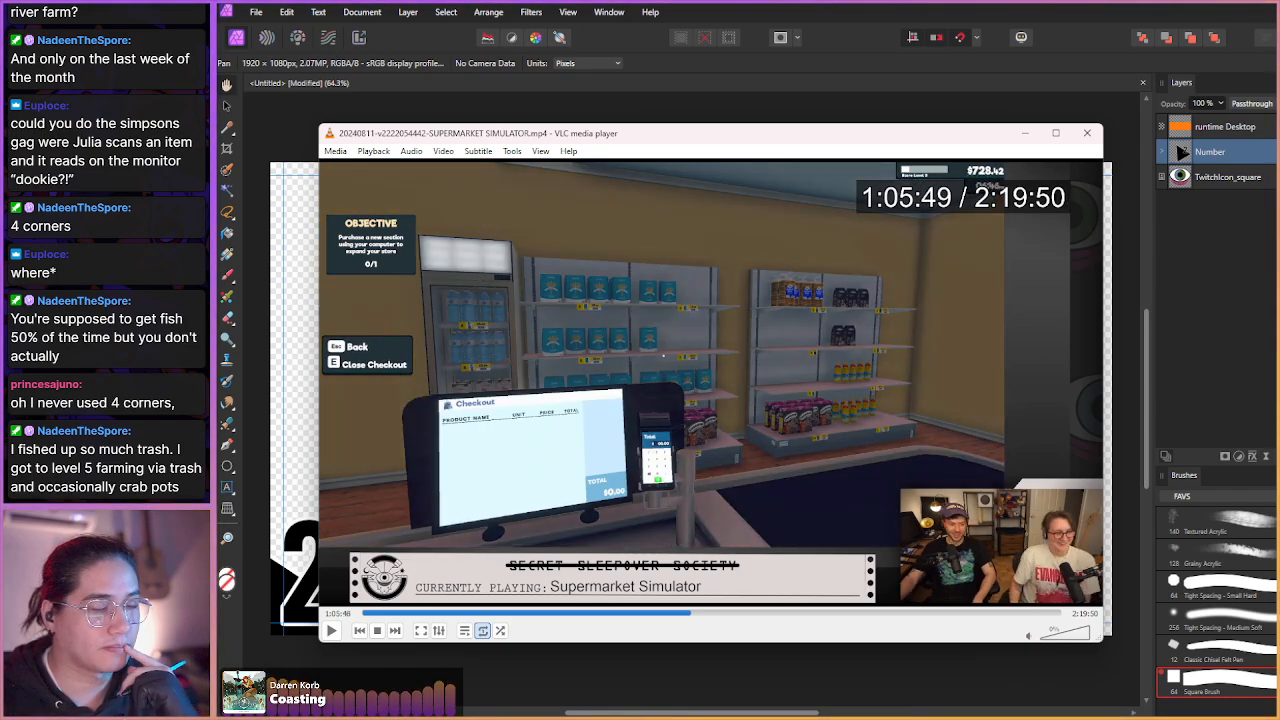
key(shift+Right)
key(shift+Right)
key(shift+Right)
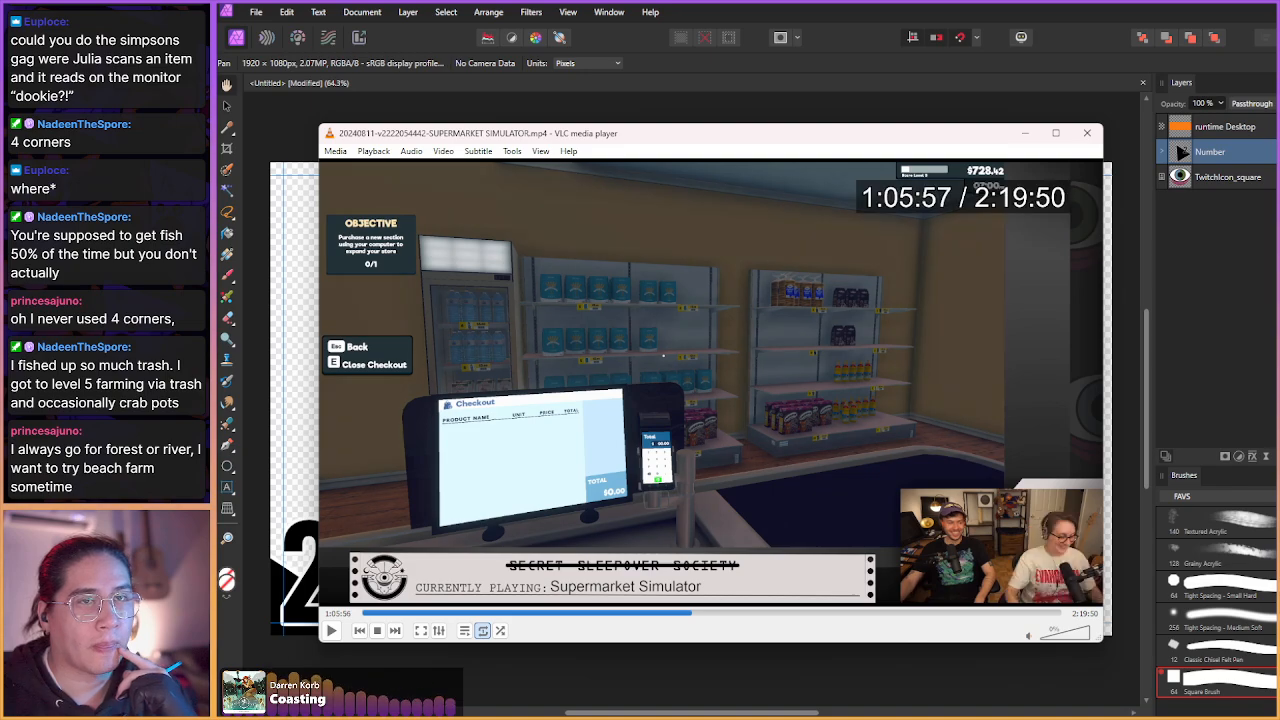
- Skim past the empty checkout belt up to the cereal and flour purchase at about 1:06:15
key(shift+Right)
key(shift+Right)
key(shift+Right)
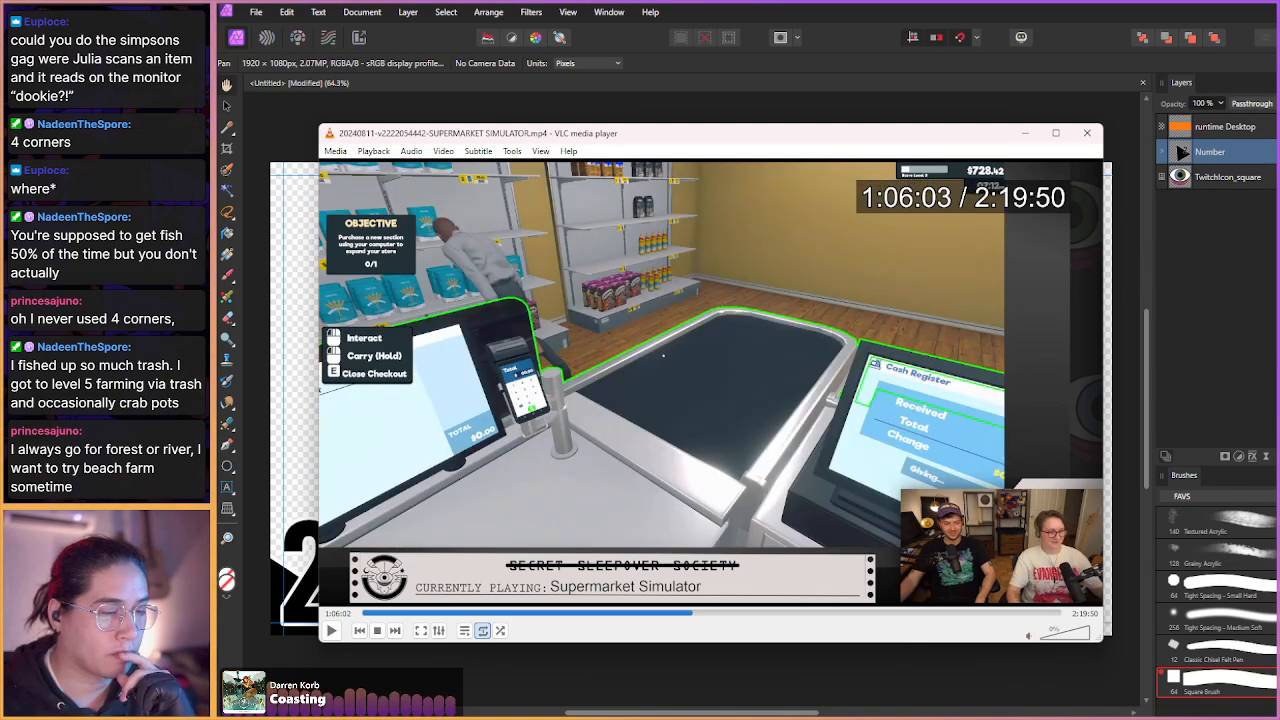
key(shift+Right)
key(shift+Right)
key(shift+Right)
key(shift+Right)
key(shift+Right)
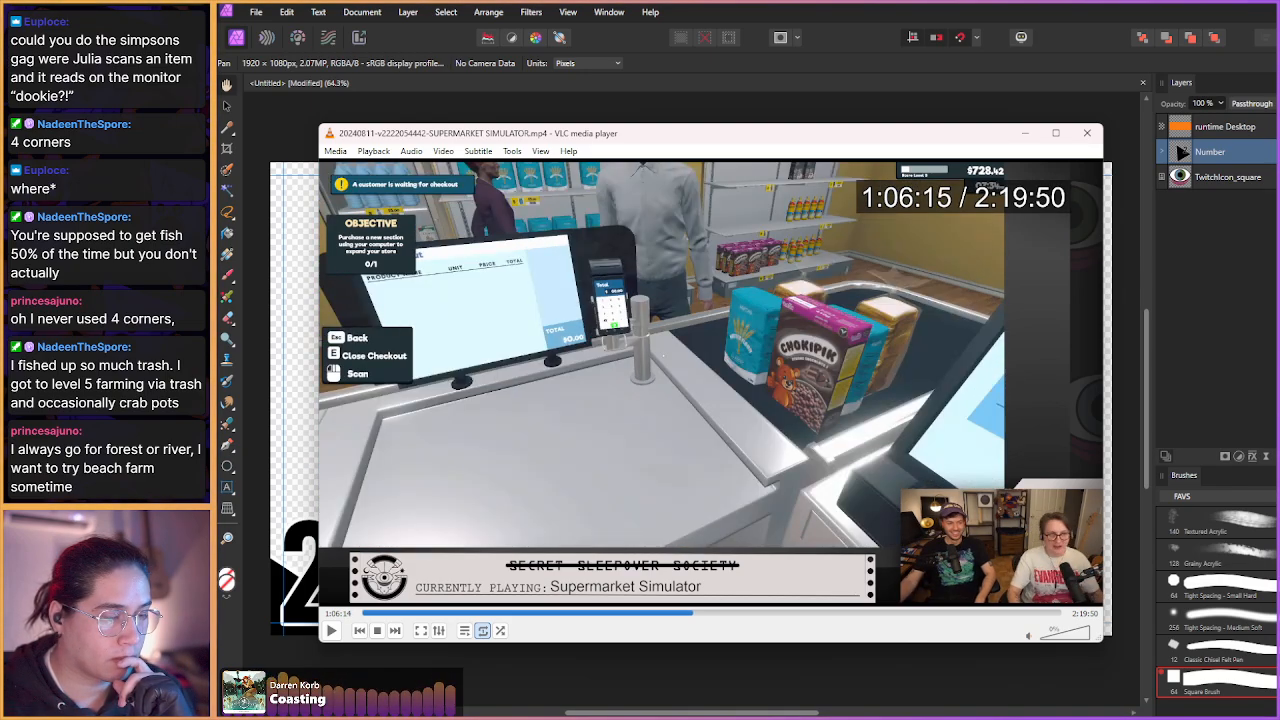
- Save a snapshot of the checkout footage with both hosts smiling at about 1:06:16
key(shift+Right)
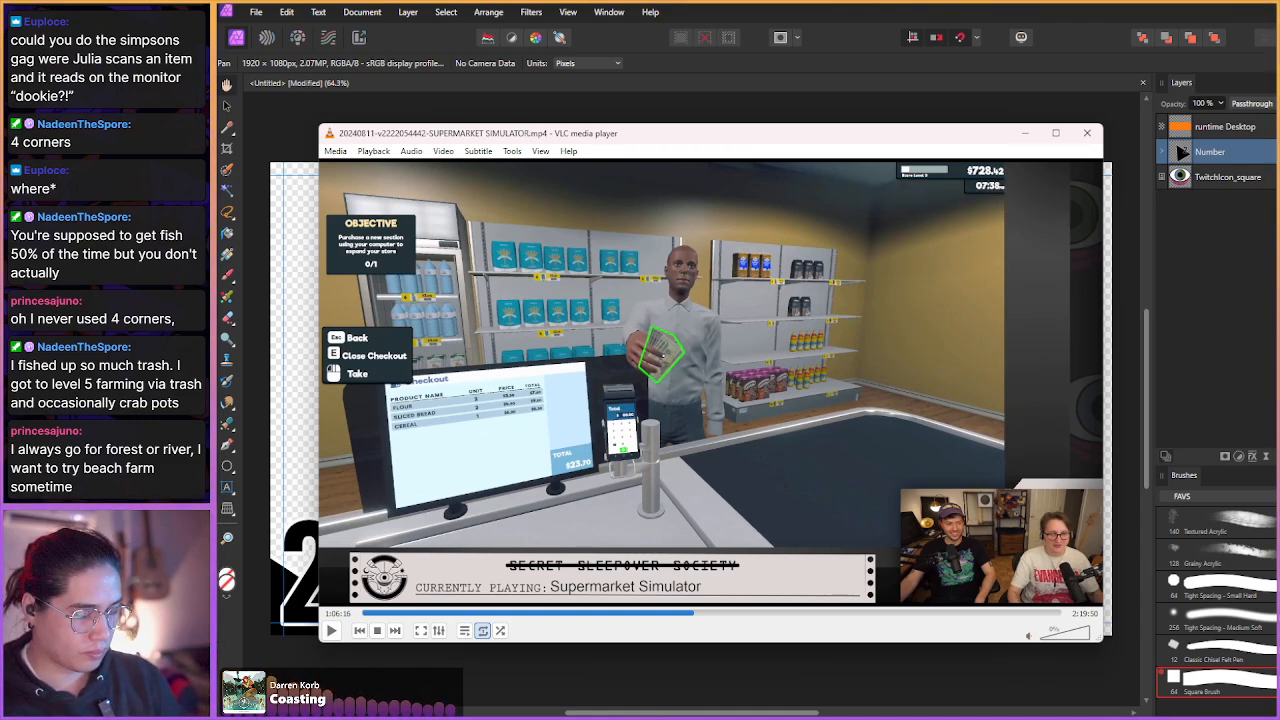
key(shift+s)
key(e)
key(e)
key(alt+Left)
key(e)
- Recheck the hosts' reactions in the footage between about 1:05:55 and 1:06:07
key(shift+Left)
key(shift+Left)
key(shift+Left)
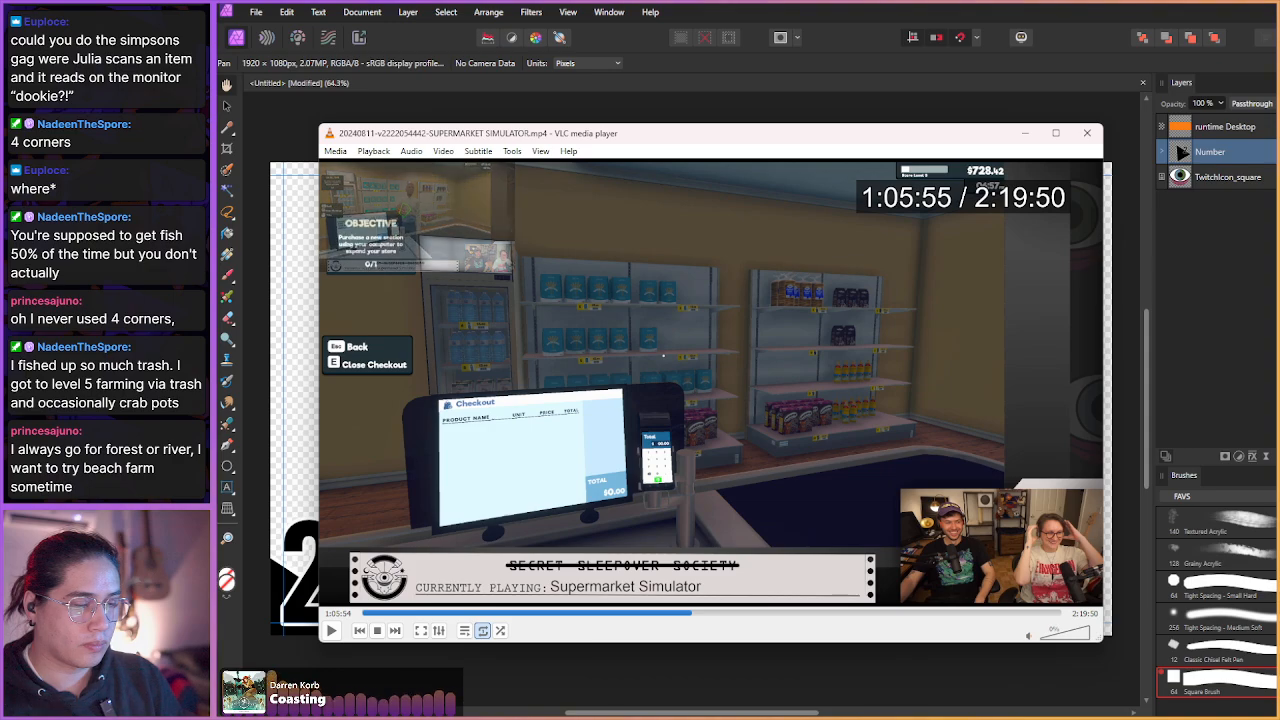
key(shift+Right)
key(shift+Right)
key(shift+Right)
key(shift+Right)
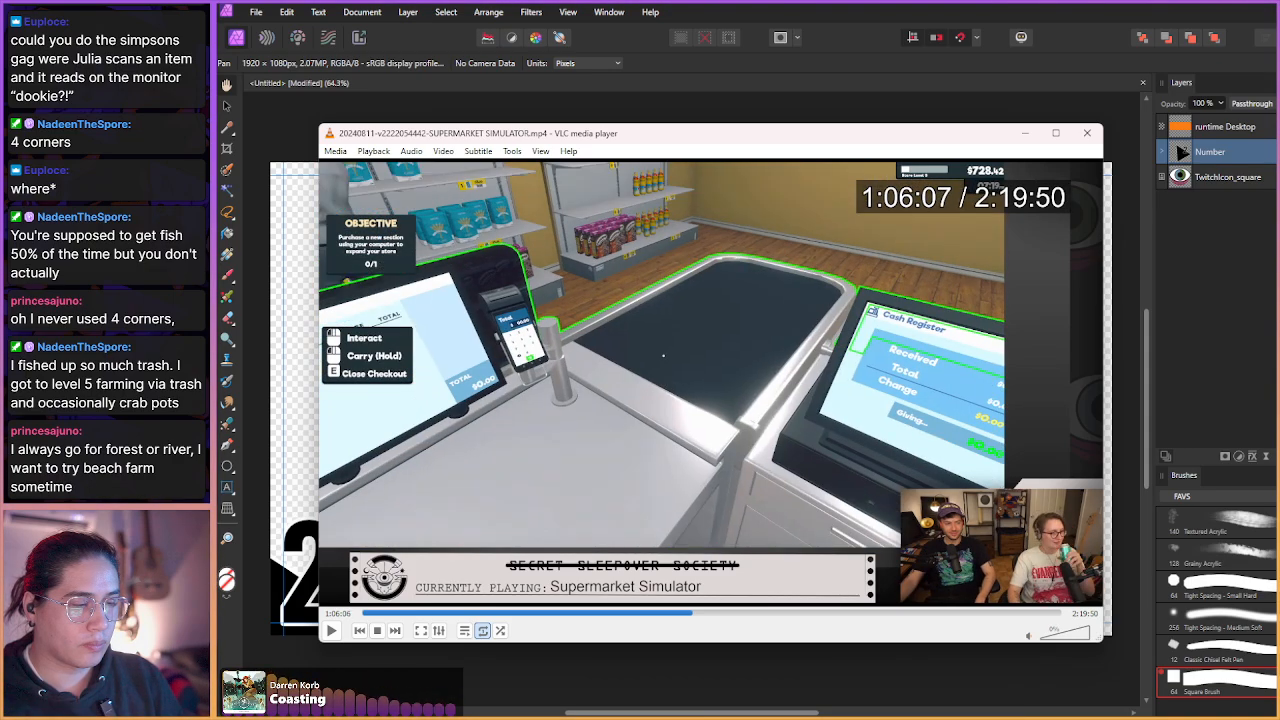
- Examine the hosts' expressions frame by frame in the checkout footage between about 1:06:14 and 1:06:17
key(shift+Right)
key(shift+Right)
key(shift+Right)
key(e)
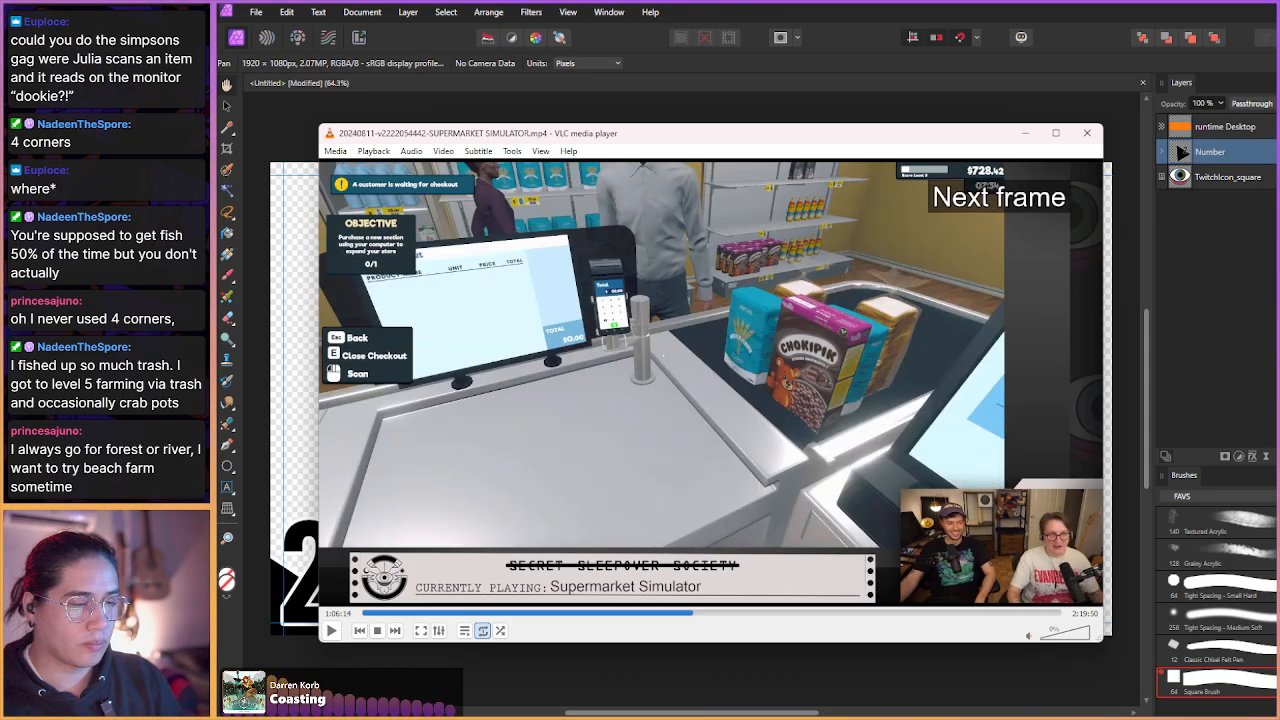
key(e)
key(e)
key(e)
key(e)
key(e)
key(e)
key(e)
key(e)
key(e)
key(e)
key(e)
key(e)
key(e)
key(e)
key(e)
key(e)
key(e)
key(e)
key(e)
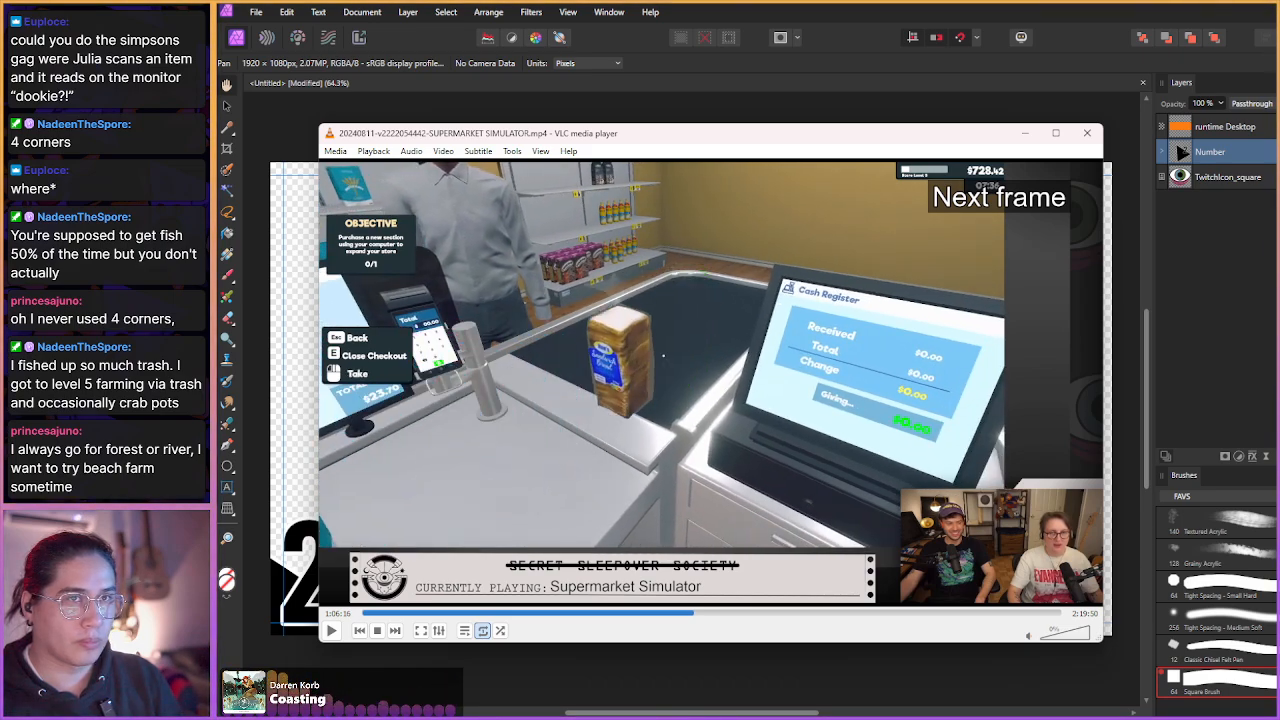
key(e)
key(e)
key(e)
key(e)
key(e)
key(e)
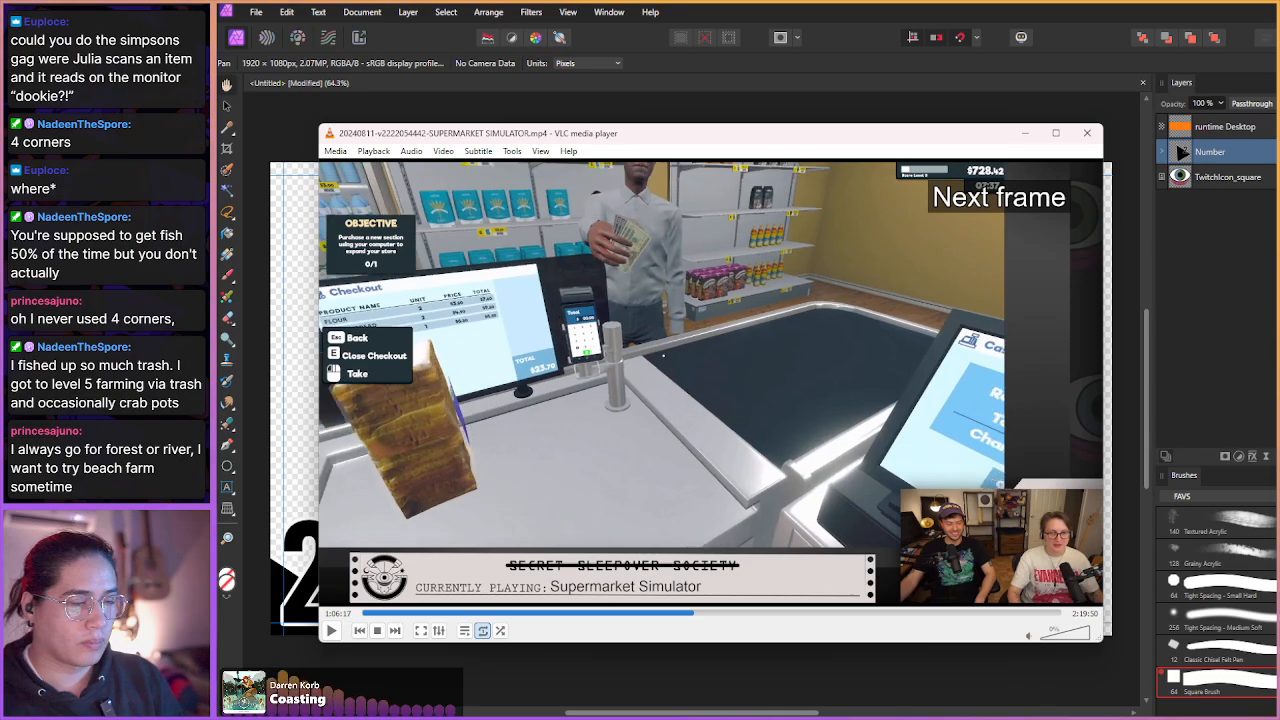
- Skim the card payment and idle checkout footage up to about 1:07:03, checking the hosts' reactions
key(shift+Right)
key(shift+Right)
key(shift+Right)
key(shift+Right)
key(shift+Right)
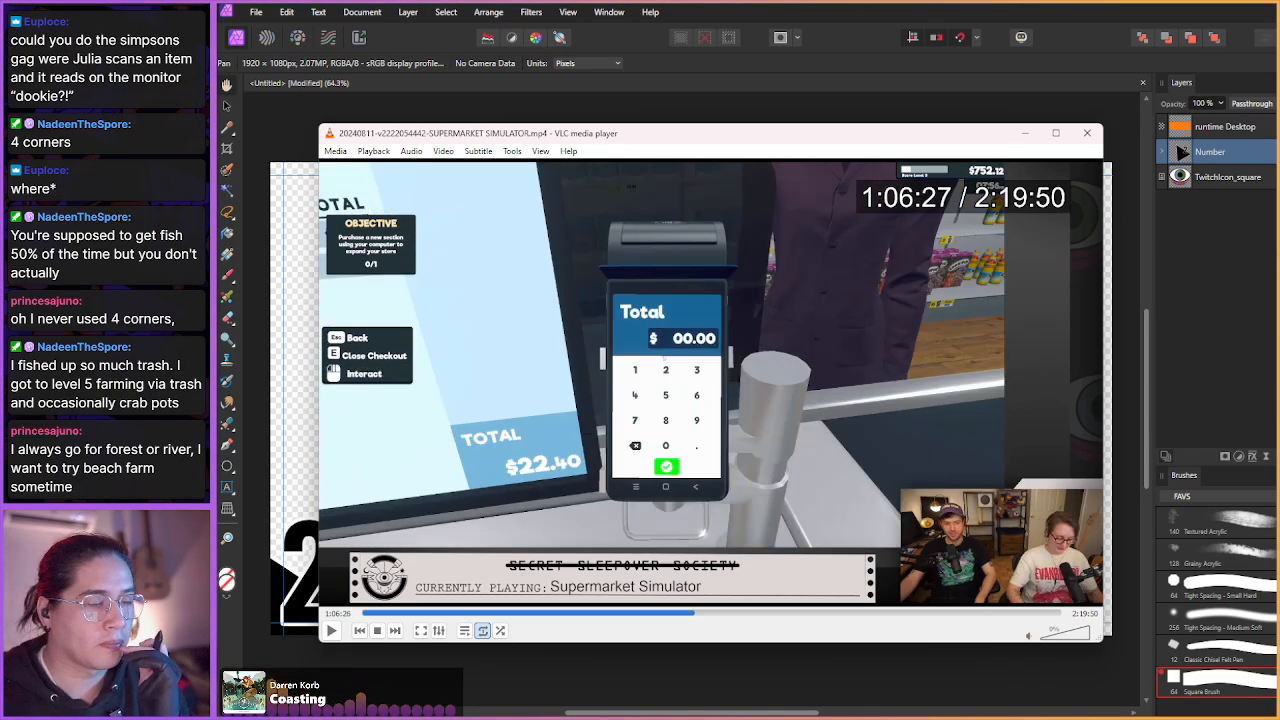
key(shift+Right)
key(shift+Right)
key(shift+Right)
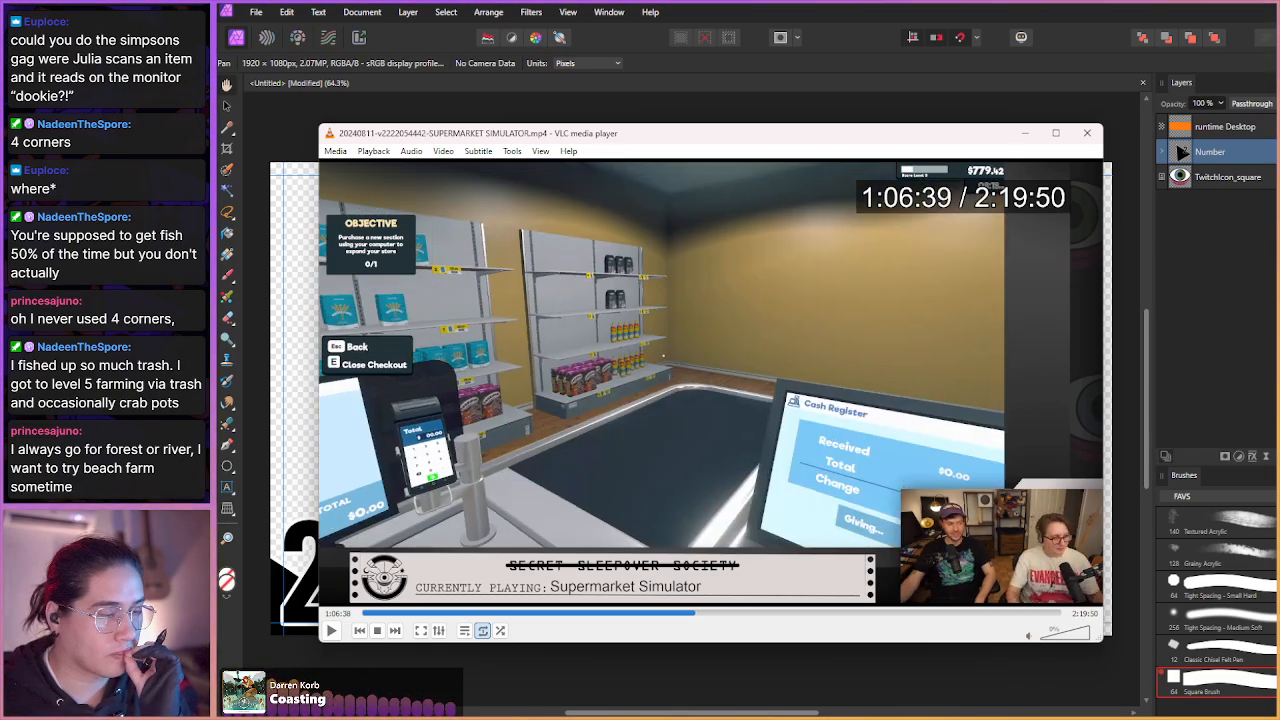
key(shift+Right)
key(shift+Right)
key(shift+Right)
key(shift+Right)
key(shift+Right)
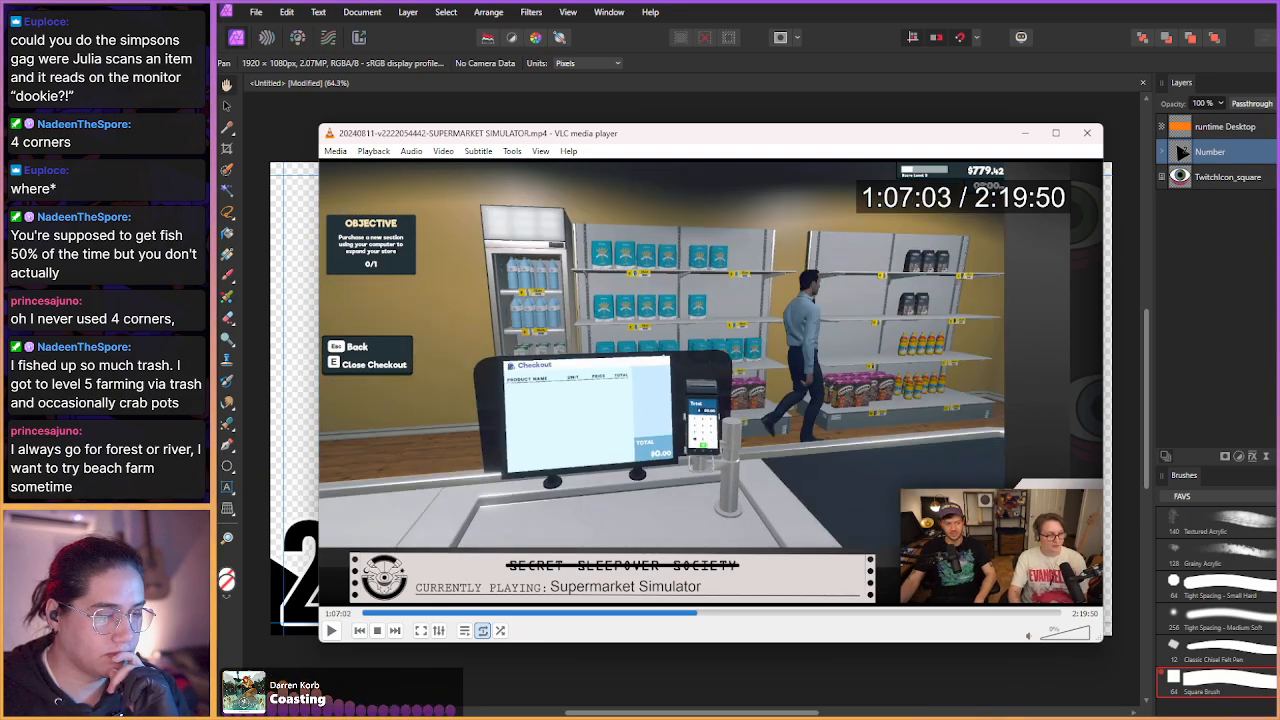
- Skim past the customers browsing the shelves up to the end-of-day store footage at about 1:08:42
key(shift+Right)
key(shift+Right)
key(shift+Right)
key(shift+Right)
key(shift+Right)
key(shift+Right)
key(shift+Right)
key(shift+Right)
key(shift+Right)
key(shift+Right)
key(shift+Right)
key(shift+Right)
key(shift+Right)
key(shift+Right)
key(shift+Right)
key(shift+Right)
key(shift+Right)
key(shift+Right)
key(shift+Right)
key(shift+Right)
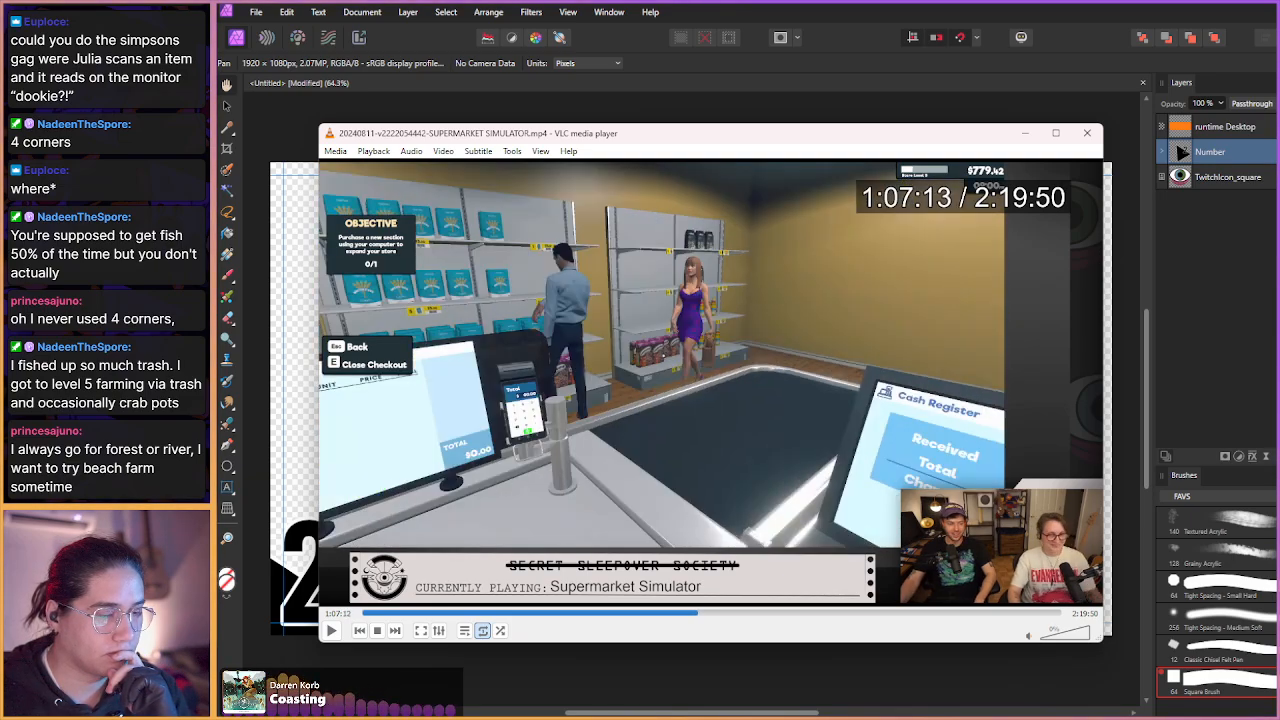
key(shift+Right)
key(shift+Right)
key(shift+Right)
key(shift+Right)
key(shift+Right)
key(shift+Right)
key(shift+Right)
key(shift+Right)
key(shift+Right)
key(shift+Right)
key(shift+Right)
key(shift+Right)
key(shift+Right)
key(shift+Right)
key(shift+Right)
key(shift+Right)
key(shift+Right)
key(shift+Right)
key(shift+Right)
key(shift+Right)
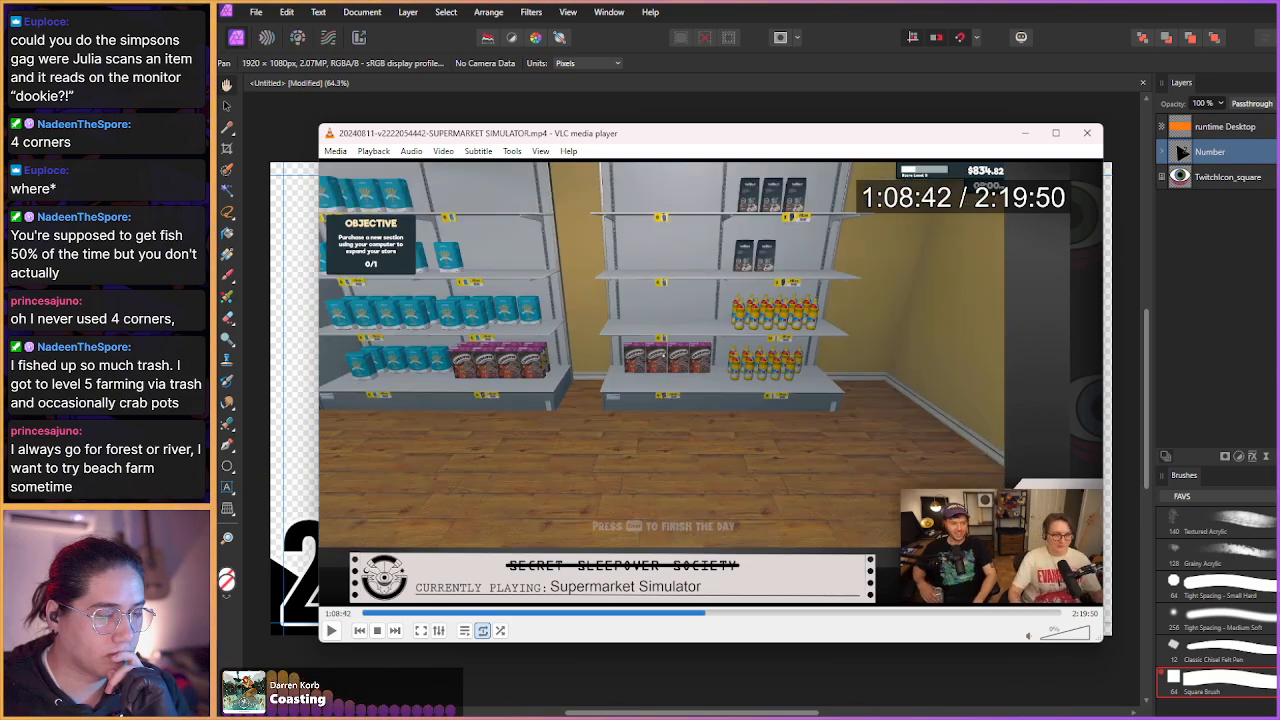
- Skim ahead to the in-game market product ordering at about 1:10:02, checking the hosts' faces
key(shift+Right)
key(shift+Right)
key(shift+Right)
key(shift+Right)
key(shift+Right)
key(shift+Right)
key(shift+Right)
key(shift+Right)
key(shift+Right)
key(shift+Right)
key(shift+Right)
key(shift+Right)
key(shift+Right)
key(shift+Right)
key(shift+Right)
key(shift+Right)
key(shift+Right)
key(shift+Right)
key(shift+Right)
key(shift+Right)
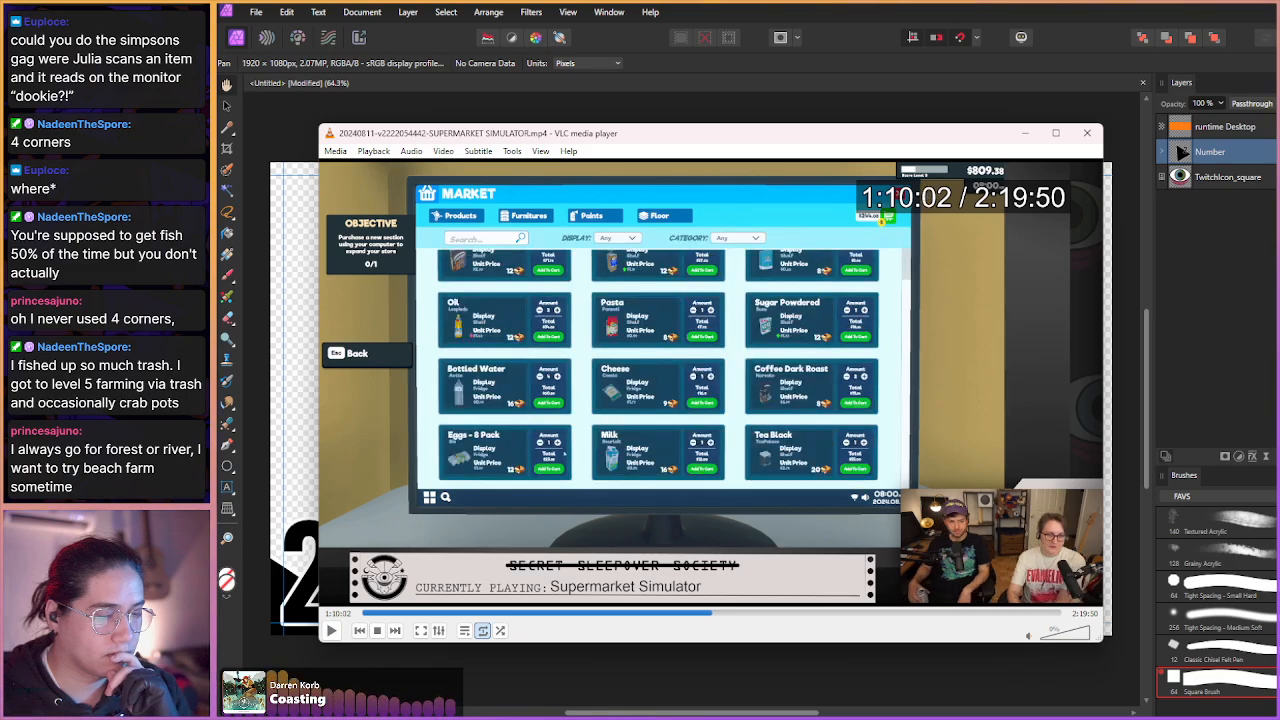
- Look through the footage after the market ordering up to the shelf close-up at about 1:11:22
key(shift+Right)
key(shift+Right)
key(shift+Right)
key(shift+Right)
key(shift+Right)
key(shift+Right)
key(shift+Right)
key(shift+Right)
key(shift+Right)
key(shift+Right)
key(shift+Right)
key(shift+Right)
key(shift+Right)
key(shift+Right)
key(shift+Right)
key(shift+Right)
key(shift+Right)
key(shift+Right)
key(shift+Right)
key(shift+Right)
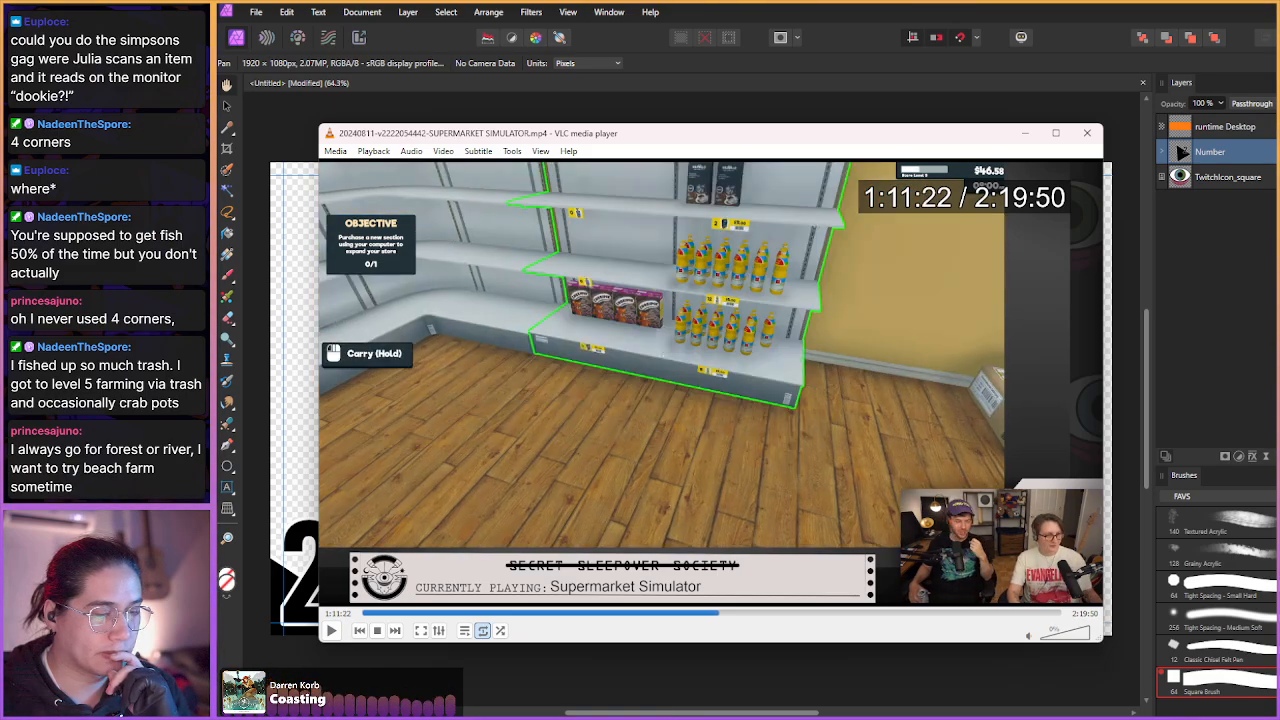
- Check the hosts' reactions up to the green shelf placement preview at about 1:12:42
key(shift+Right)
key(shift+Right)
key(shift+Right)
key(shift+Right)
key(shift+Right)
key(shift+Right)
key(shift+Right)
key(shift+Right)
key(shift+Right)
key(shift+Right)
key(shift+Right)
key(shift+Right)
key(shift+Right)
key(shift+Right)
key(shift+Right)
key(shift+Right)
key(shift+Right)
key(shift+Right)
key(shift+Right)
key(shift+Right)
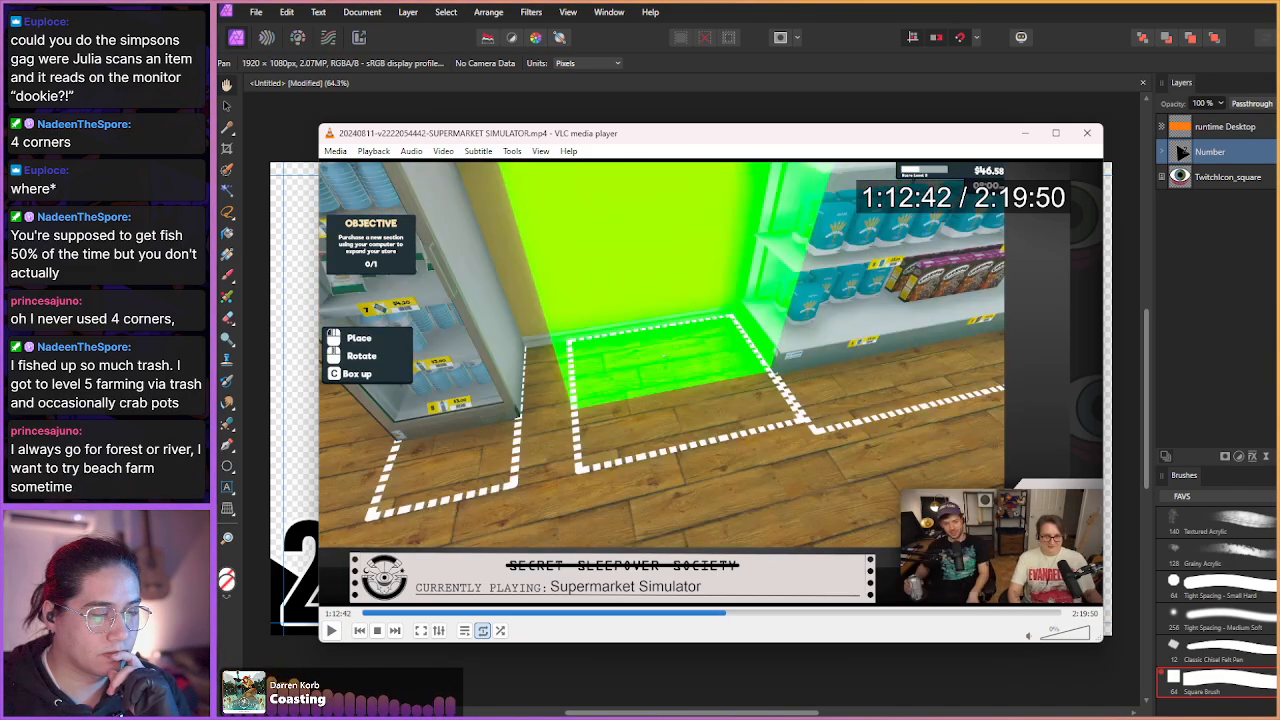
- Skim past the furniture placement up to the closed checkout counter at about 1:14:12
key(shift+Right)
key(shift+Right)
key(shift+Right)
key(shift+Right)
key(shift+Right)
key(shift+Right)
key(shift+Right)
key(shift+Right)
key(shift+Right)
key(shift+Right)
key(shift+Right)
key(shift+Right)
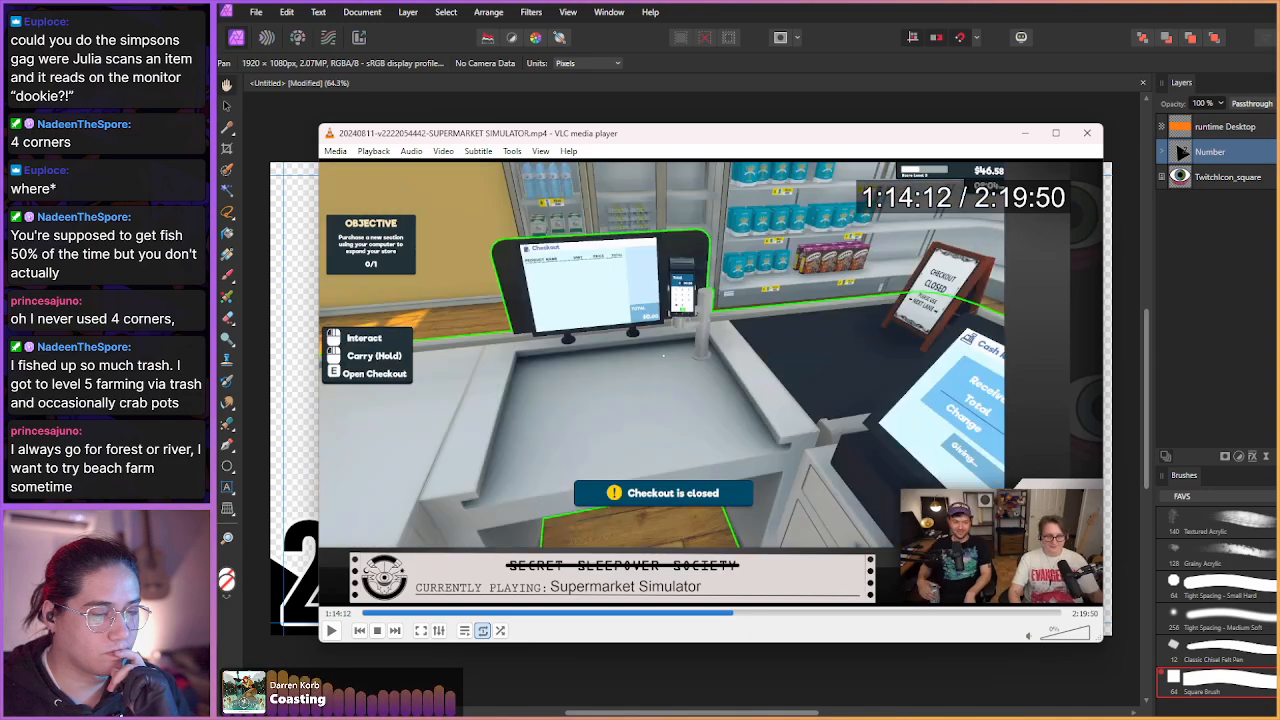
- View the stream quotes 2024.docx document in Word, and return to the recording in VLC media player
key(super+shift+s)
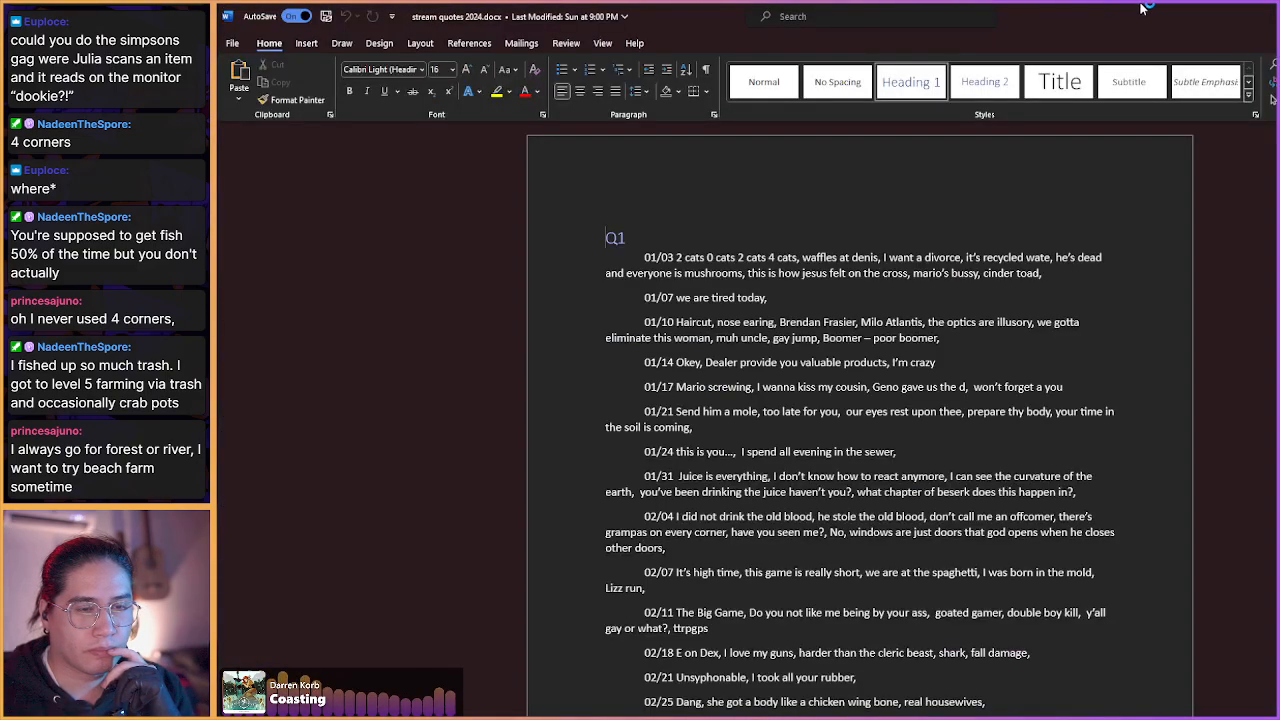
drag(1143, 6, 1150, 0)
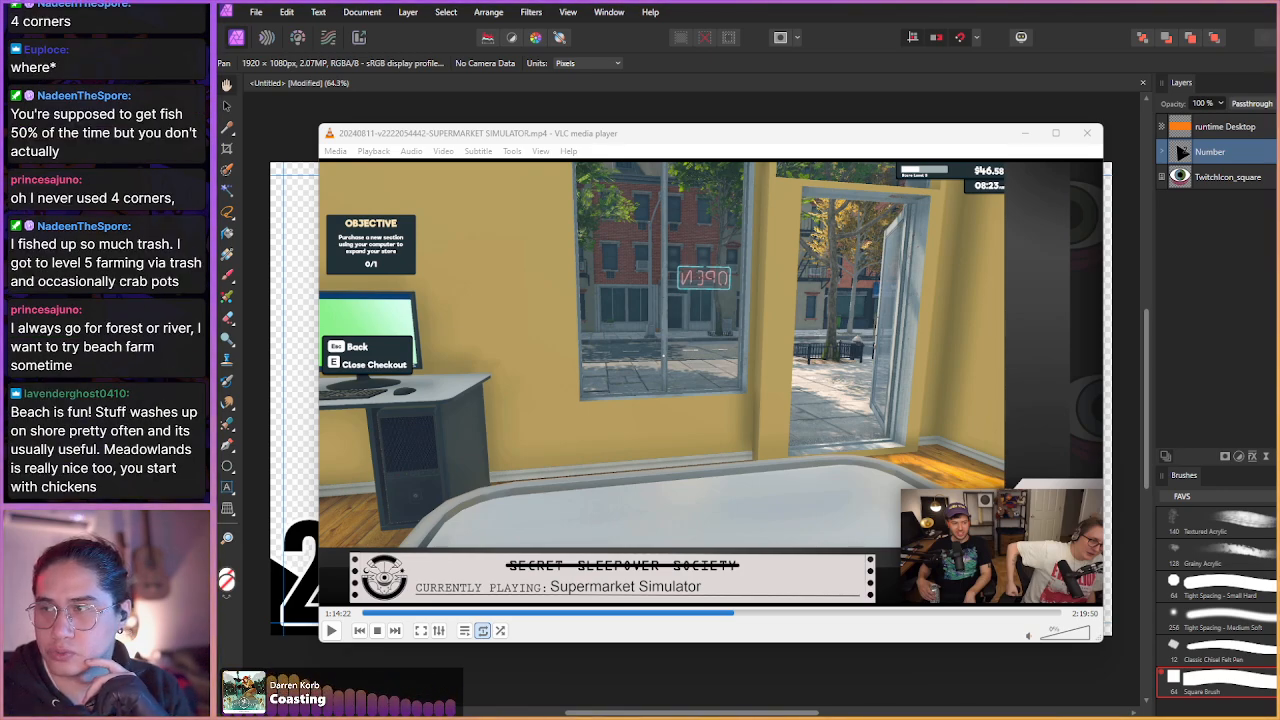
click(527, 133)
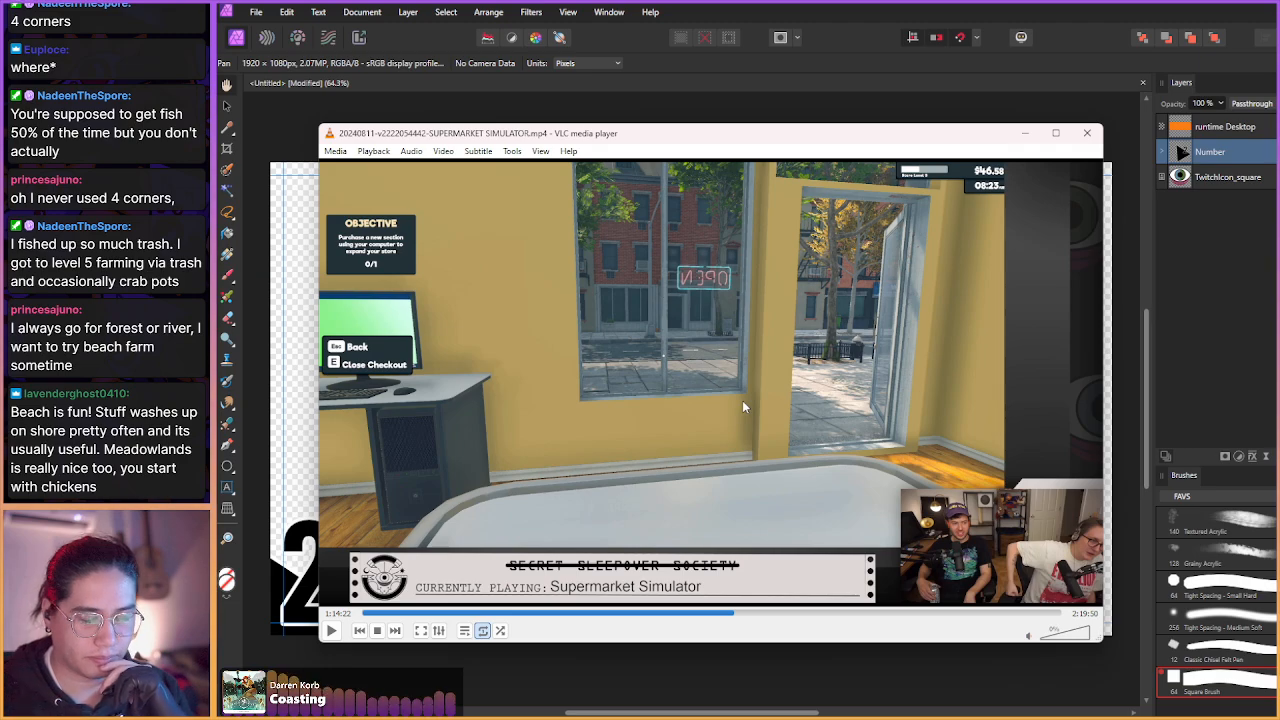
- Check the hosts' reactions over the empty checkout footage up to about 1:14:31
key(shift+Right)
key(shift+Right)
key(shift+Right)
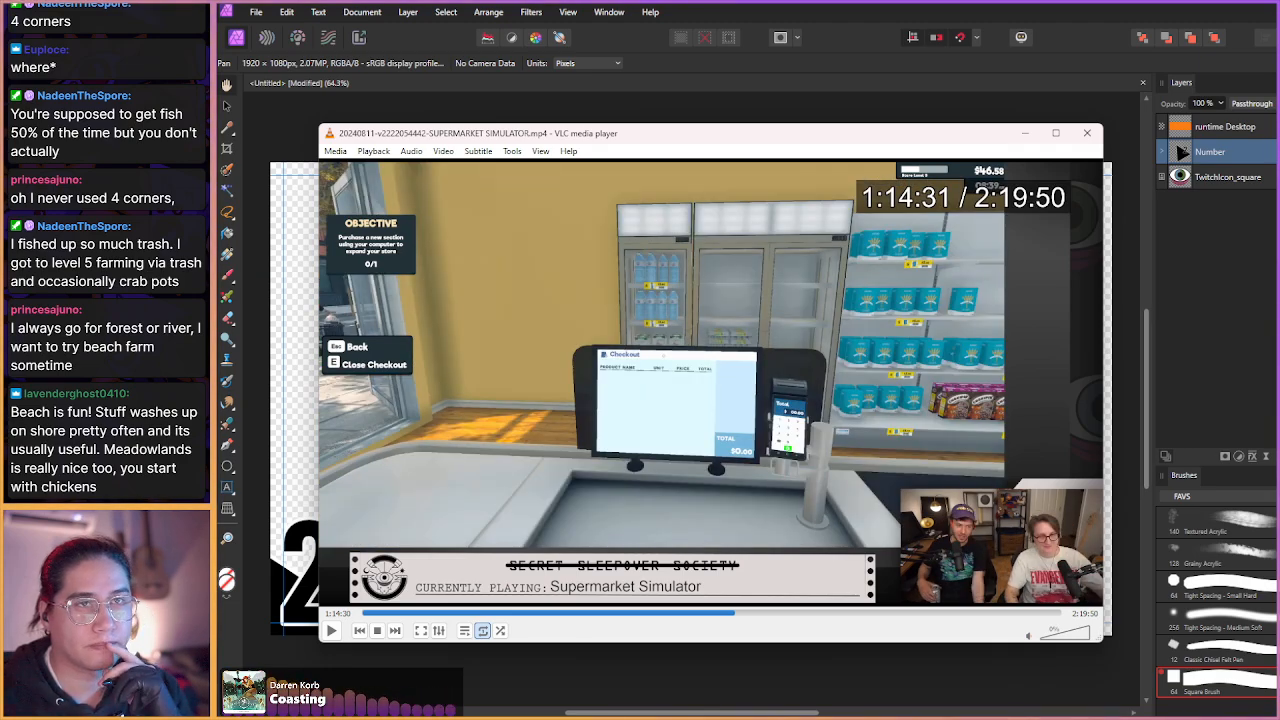
- Check the hosts' reactions over the empty checkout footage up to about 1:14:47 in the recording
key(shift+Right)
key(shift+Right)
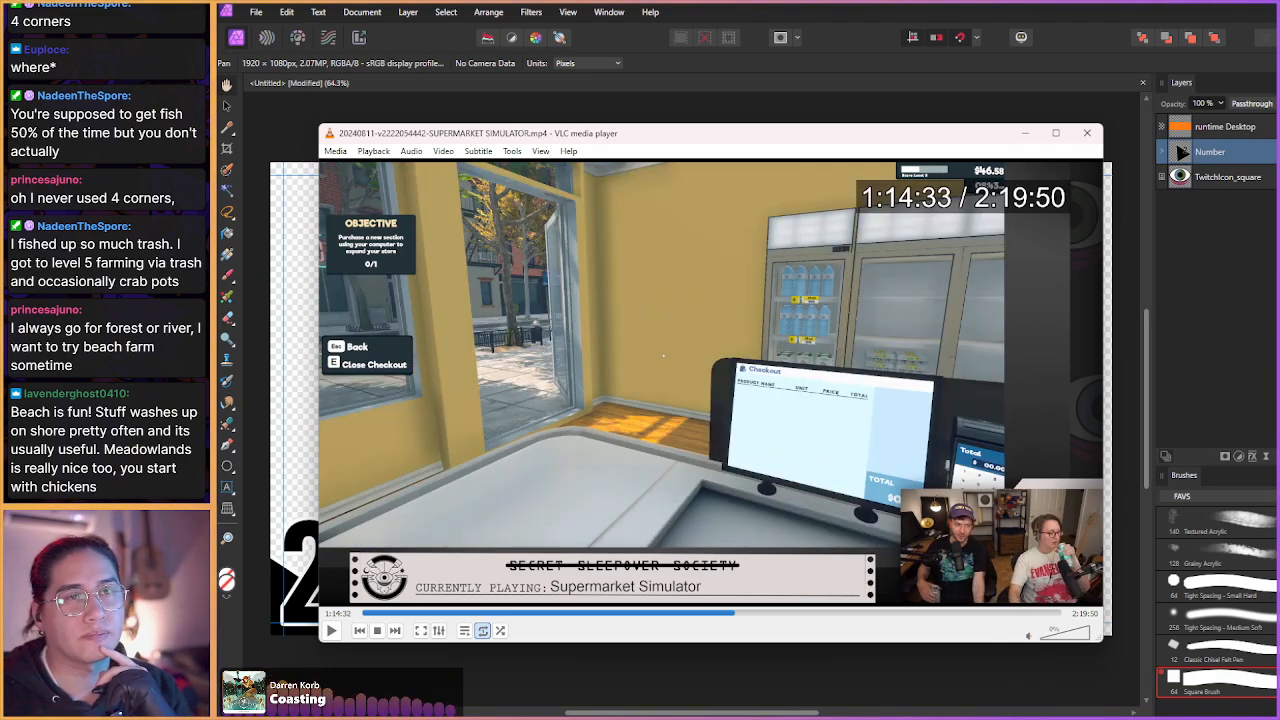
key(shift+Right)
key(shift+Right)
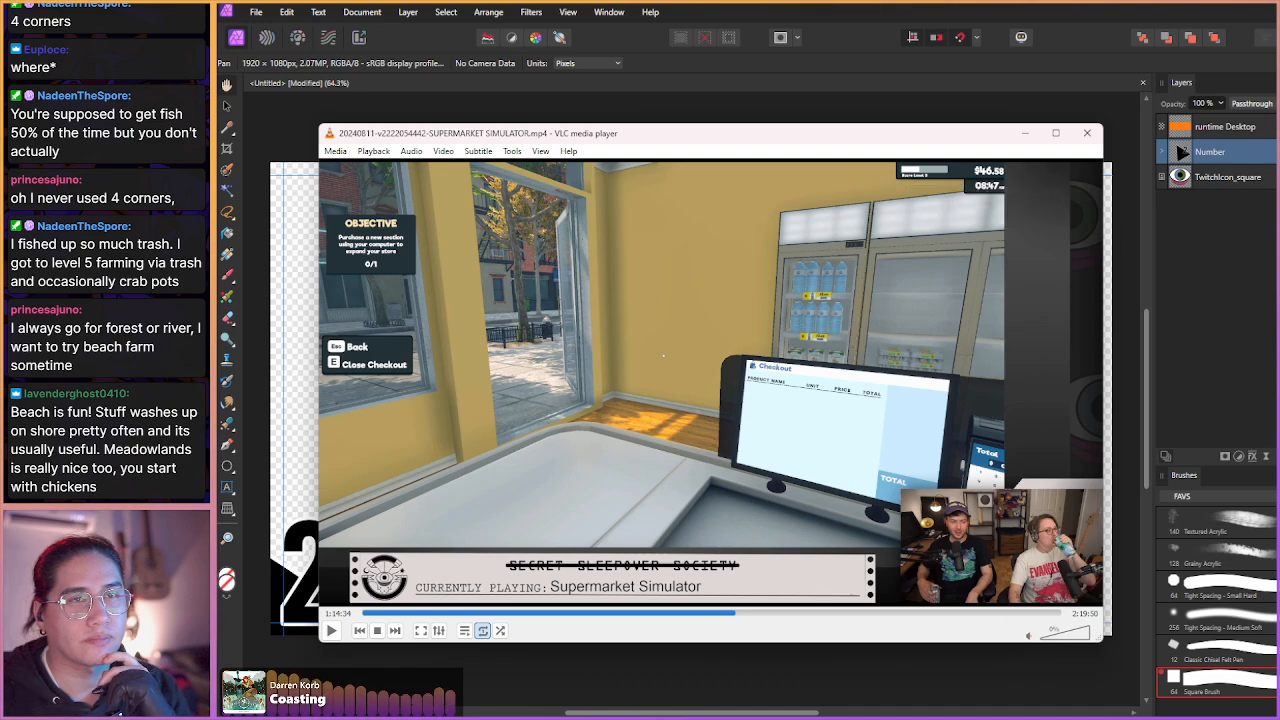
key(shift+Right)
key(shift+Right)
key(shift+Right)
key(shift+Right)
key(shift+Right)
key(shift+Right)
key(shift+Right)
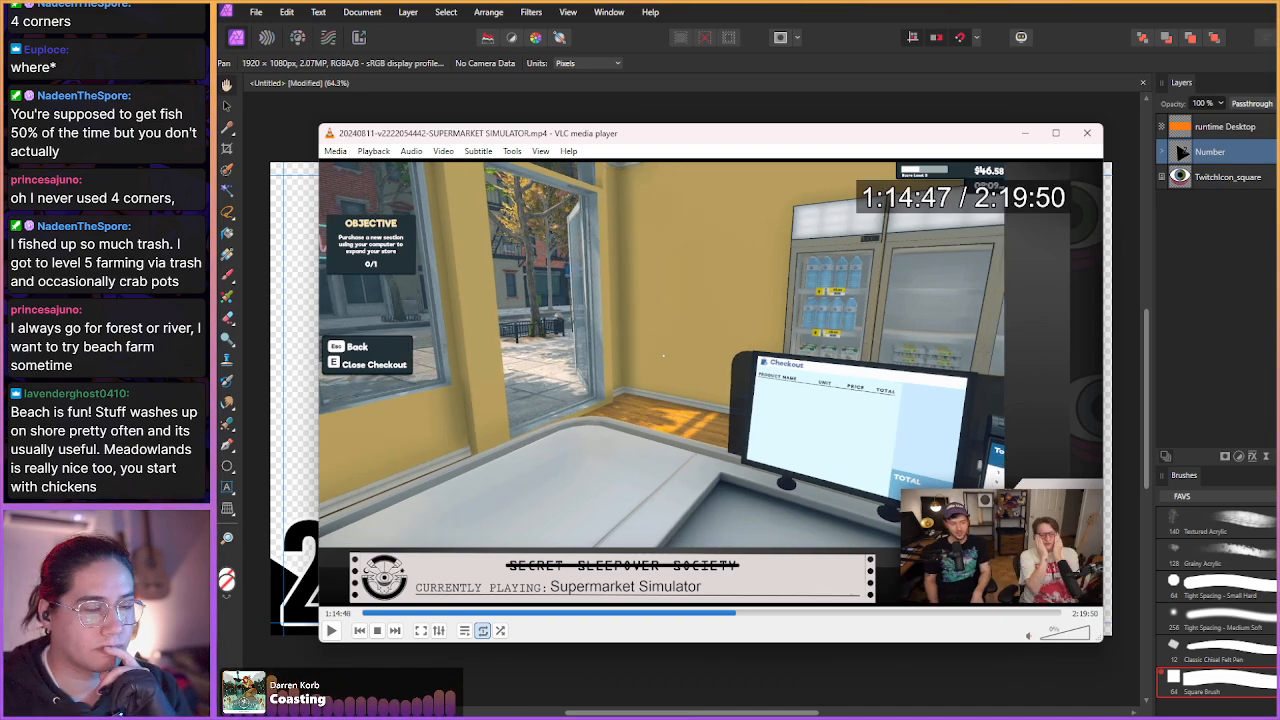
- Skim the recording up to the egg price entry at the fridge at about 1:15:15
key(shift+Right)
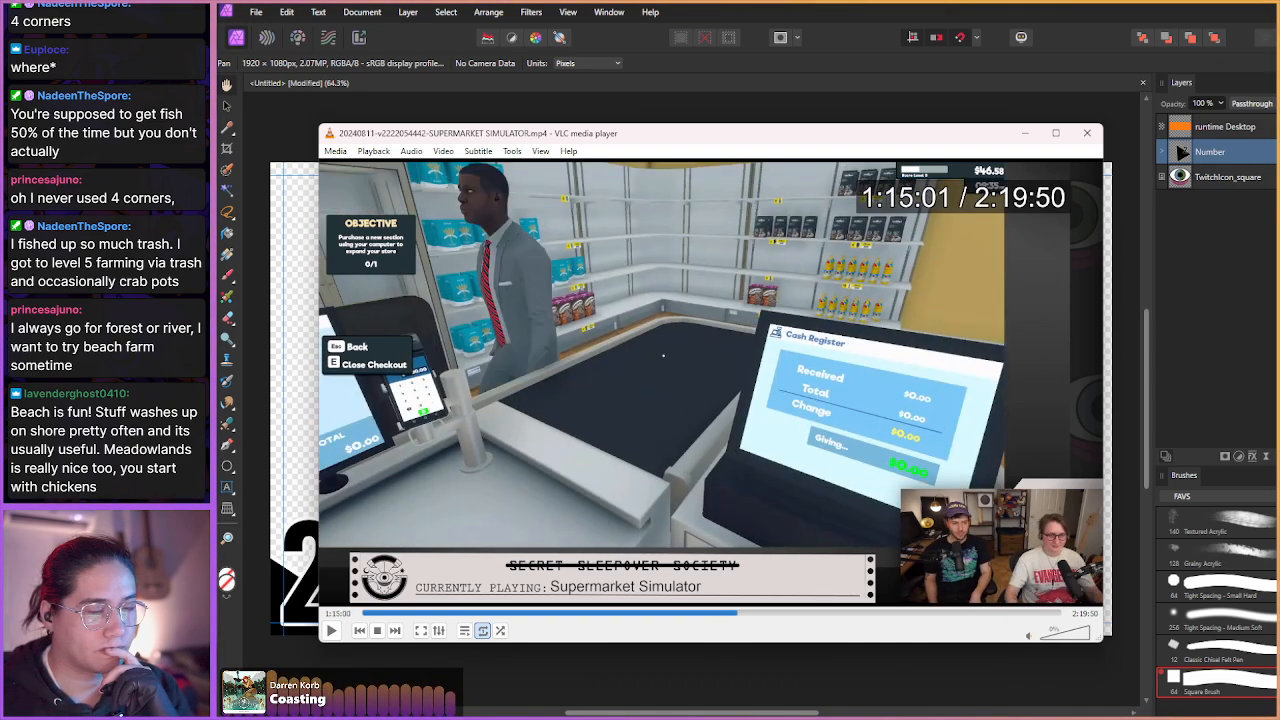
key(shift+Right)
key(shift+Right)
key(shift+Right)
key(shift+Right)
key(shift+Right)
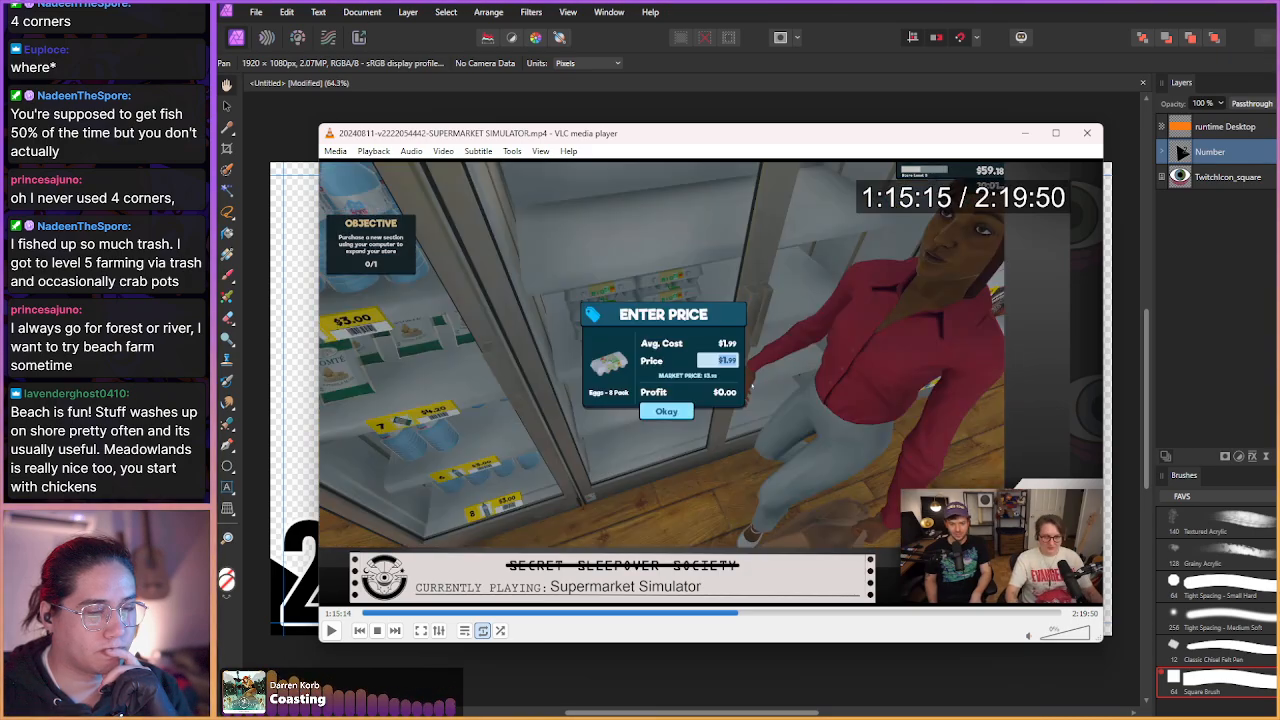
- Skim the checkout footage up to the open cash drawer at about 1:15:37
key(shift+Right)
key(shift+Right)
key(shift+Right)
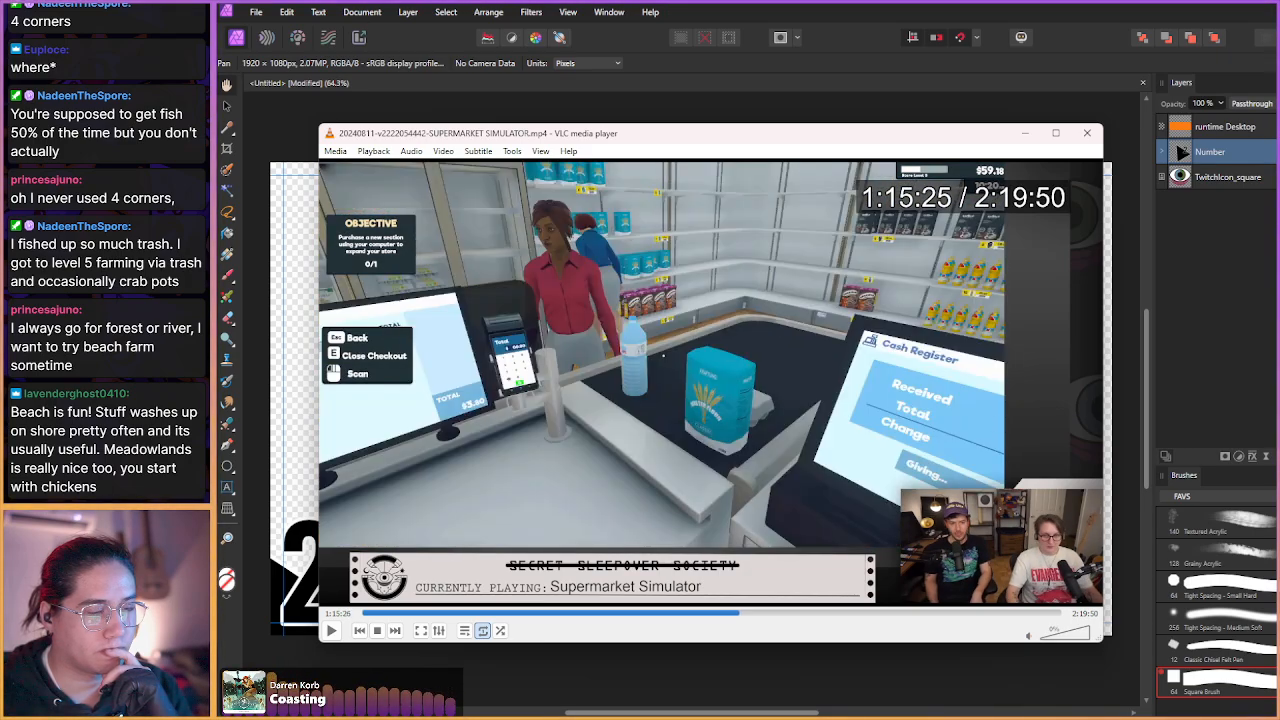
key(shift+Right)
key(shift+Right)
key(shift+Right)
key(shift+Right)
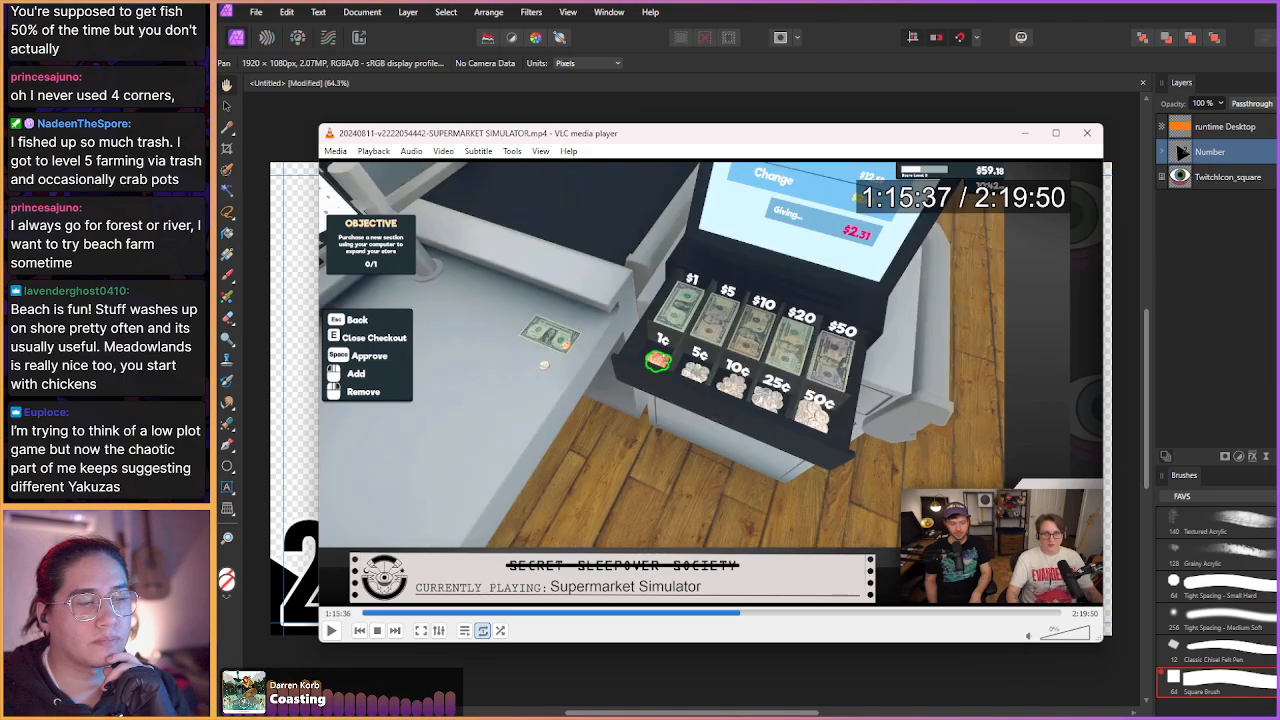
- Look through the customer checkouts up to the two suited customers by the register at about 1:16:11
key(shift+Right)
key(shift+Right)
key(shift+Right)
key(shift+Right)
key(shift+Right)
key(shift+Right)
key(shift+Right)
key(shift+Right)
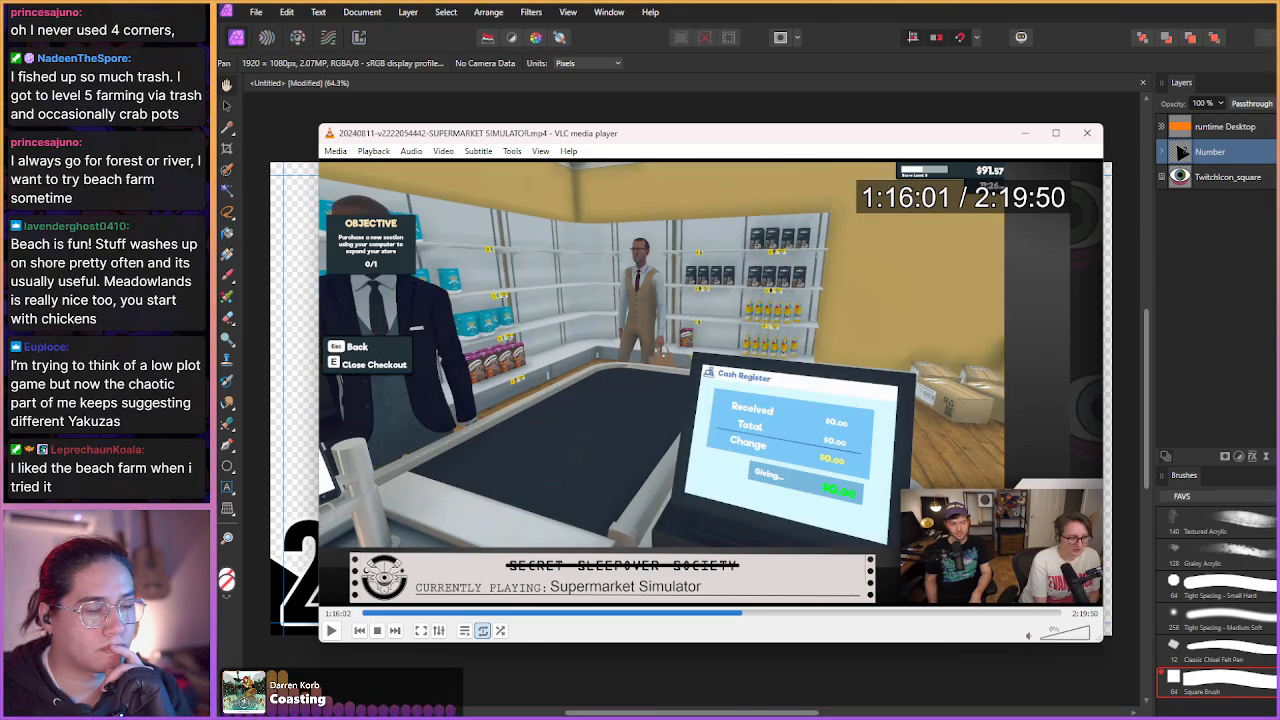
key(shift+Right)
key(shift+Right)
key(shift+Right)
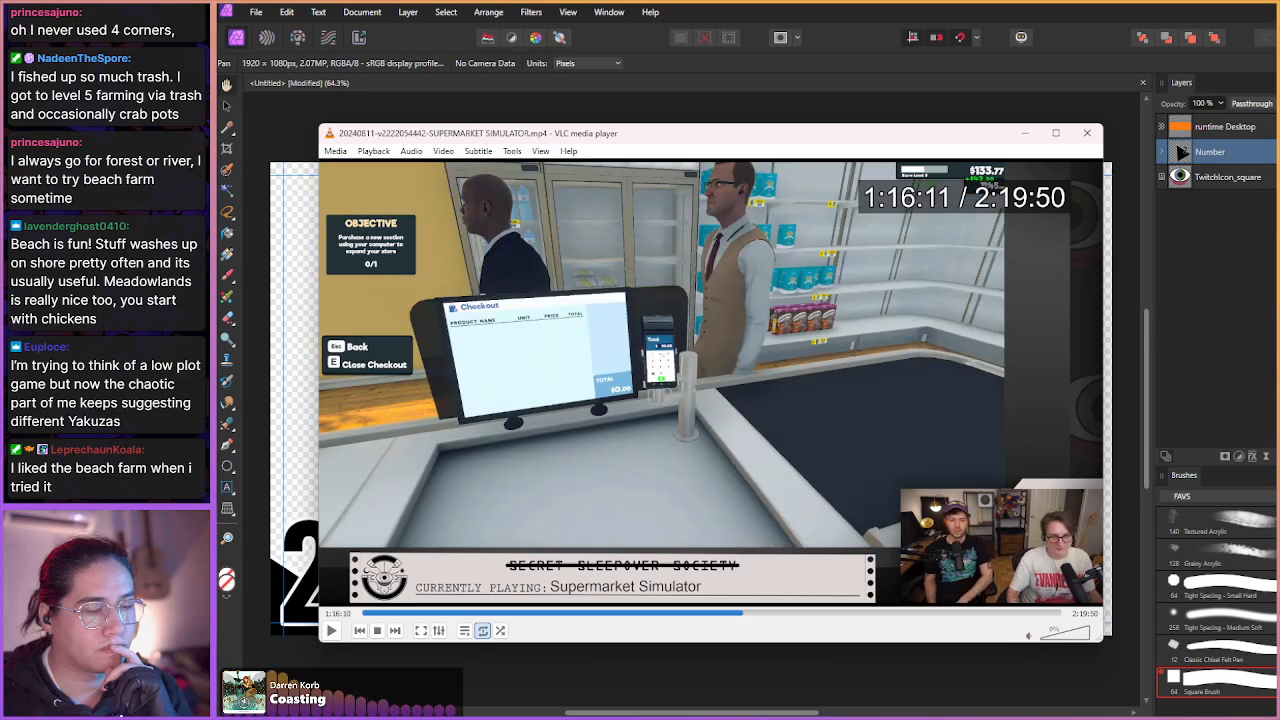
- Advance frame by frame to the customer in the tan vest holding out a card at about 1:16:12, and save a snapshot
key(e)
key(e)
key(e)
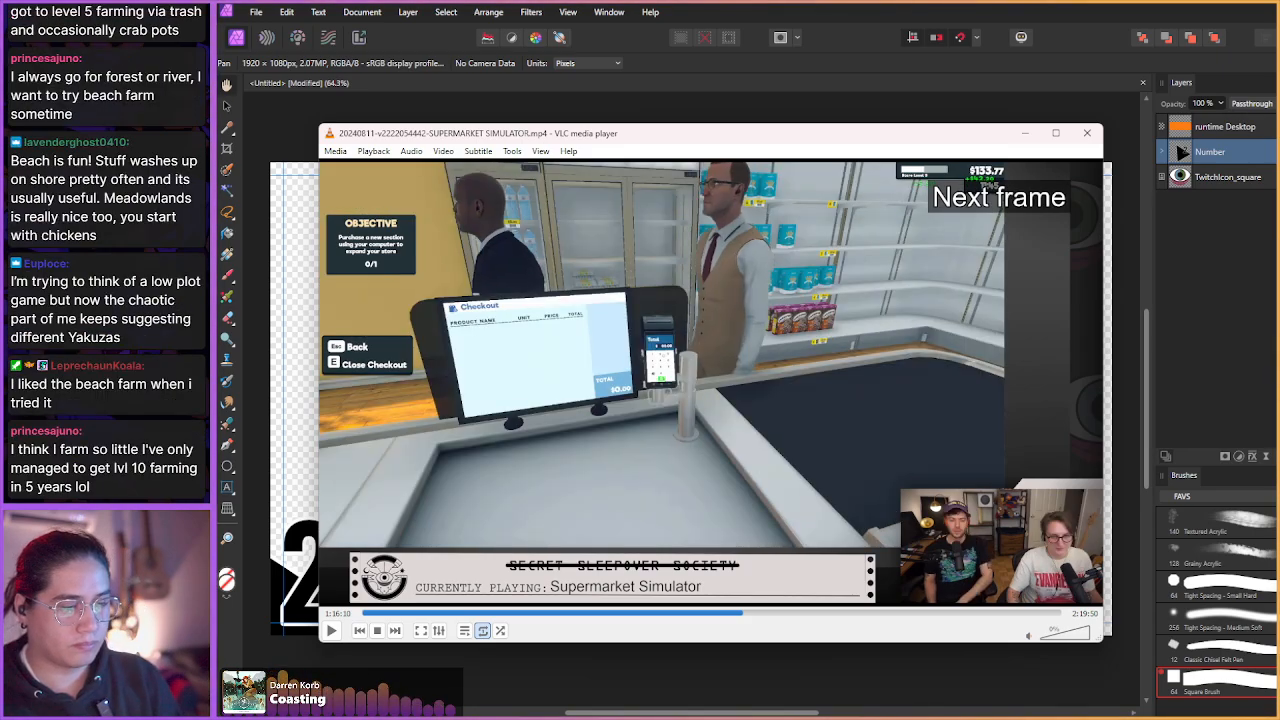
key(e)
key(e)
key(e)
key(e)
key(e)
key(e)
key(e)
key(e)
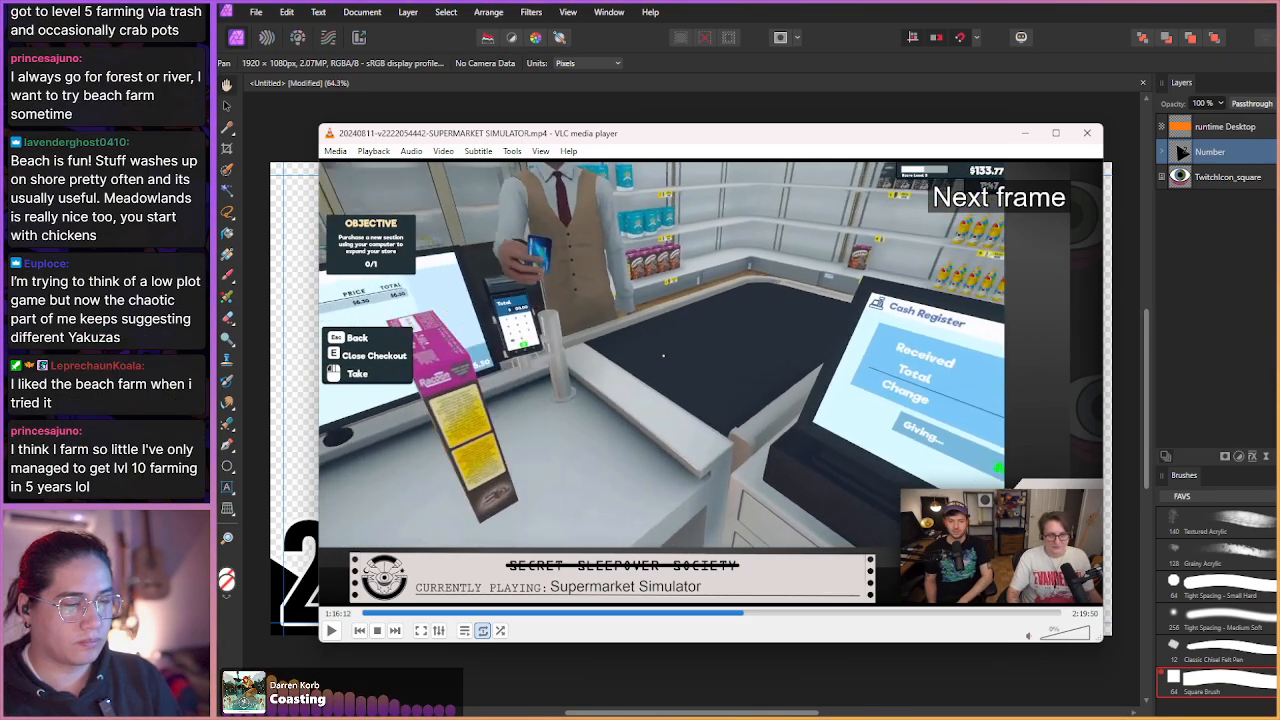
key(e)
key(e)
key(e)
key(e)
key(e)
key(e)
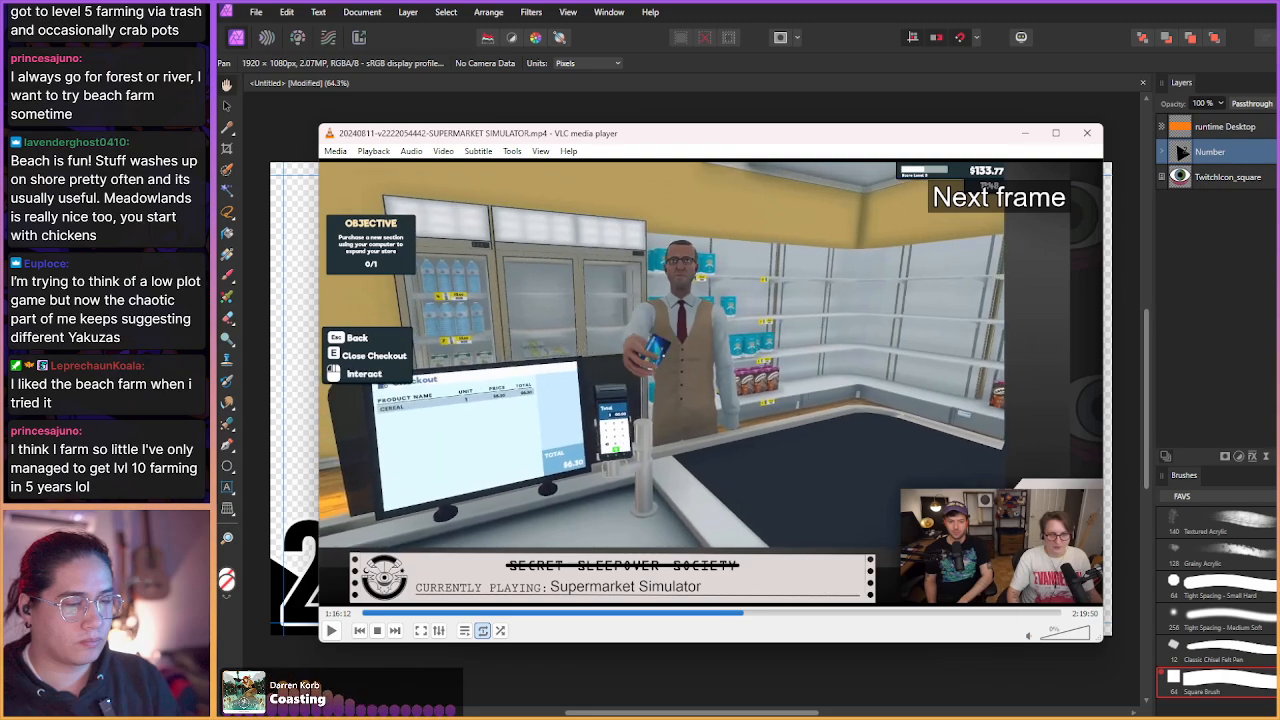
key(shift+s)
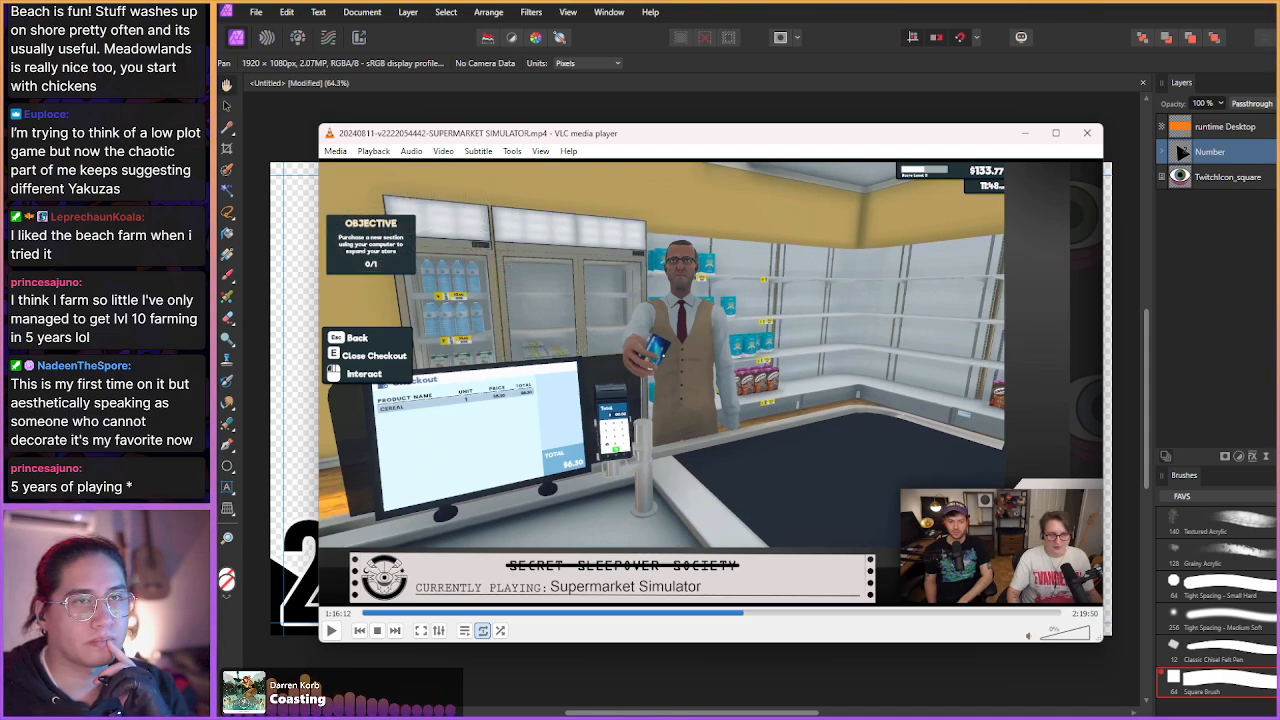
- Skim past the checkout up to the green-outlined fridge at about 1:16:36
key(shift+Right)
key(shift+Right)
key(shift+Right)
key(shift+Right)
key(shift+Right)
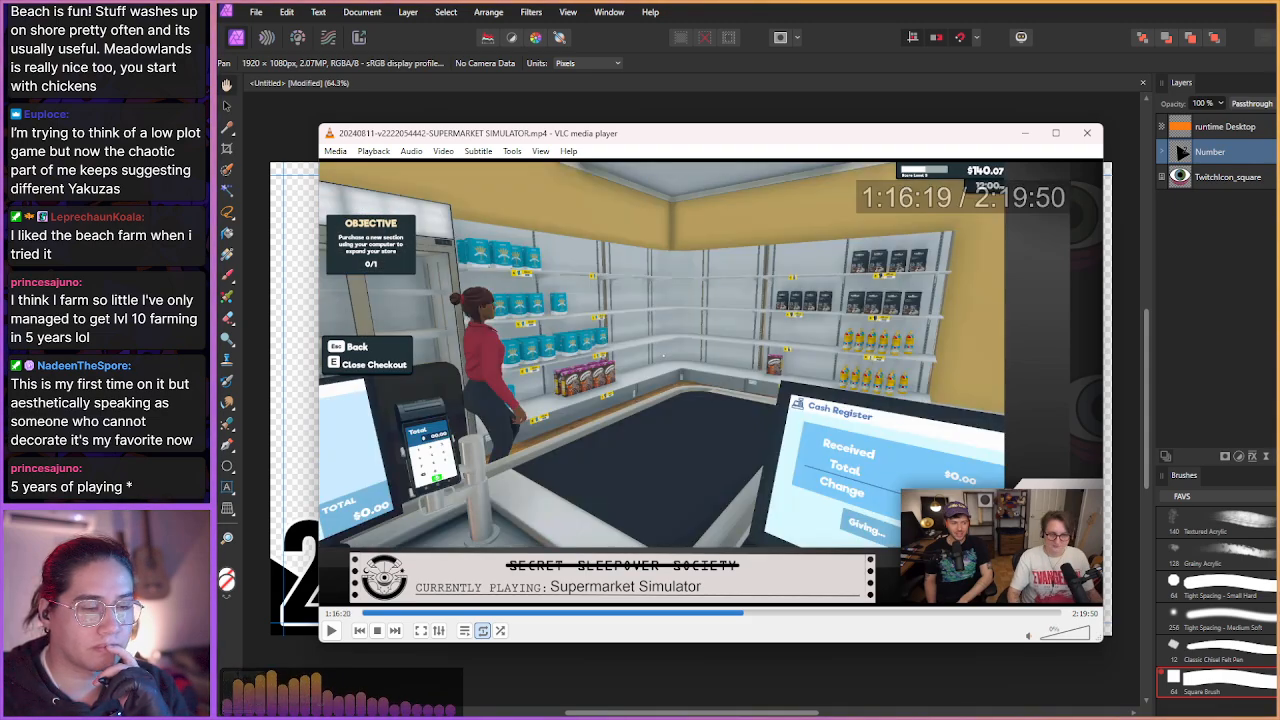
key(shift+Right)
key(shift+Right)
key(shift+Right)
key(shift+Right)
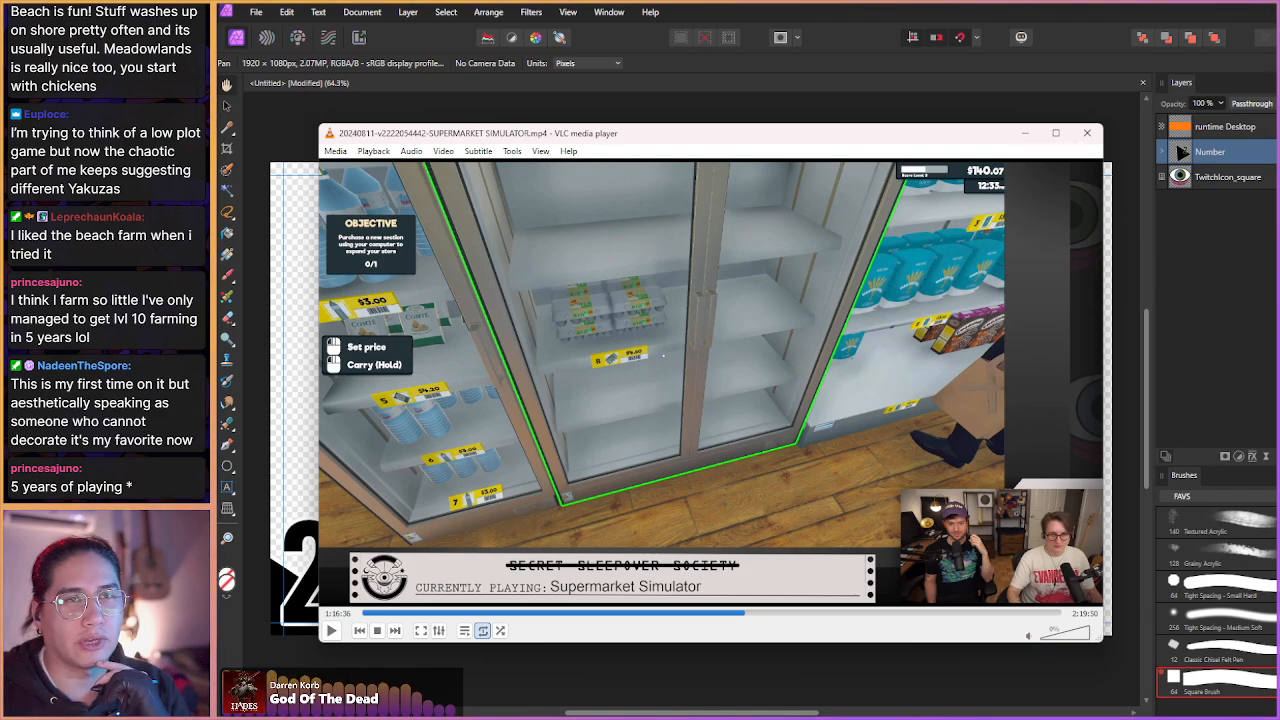
- Check the hosts' reactions through the flour checkout up to the empty counter at about 1:17:07
key(shift+Right)
key(shift+Right)
key(shift+Right)
key(shift+Right)
key(shift+Right)
key(shift+Right)
key(shift+Right)
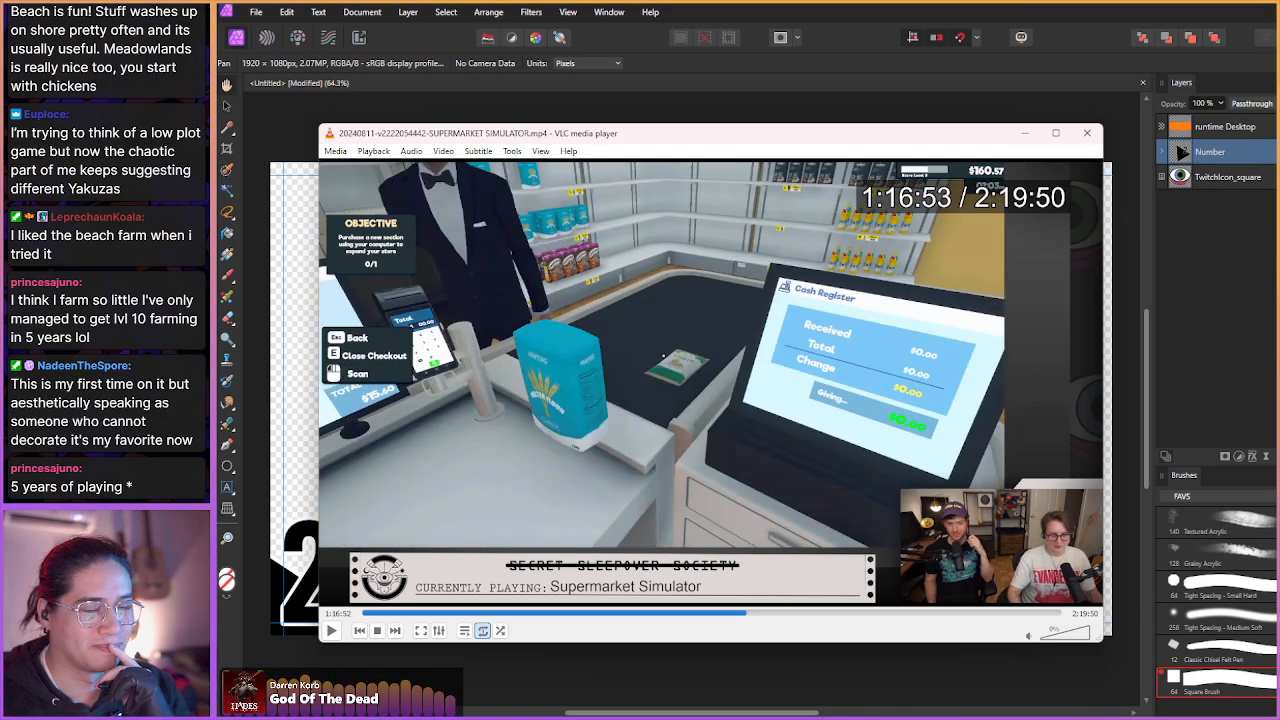
key(shift+Right)
key(shift+Right)
key(shift+Right)
key(shift+Right)
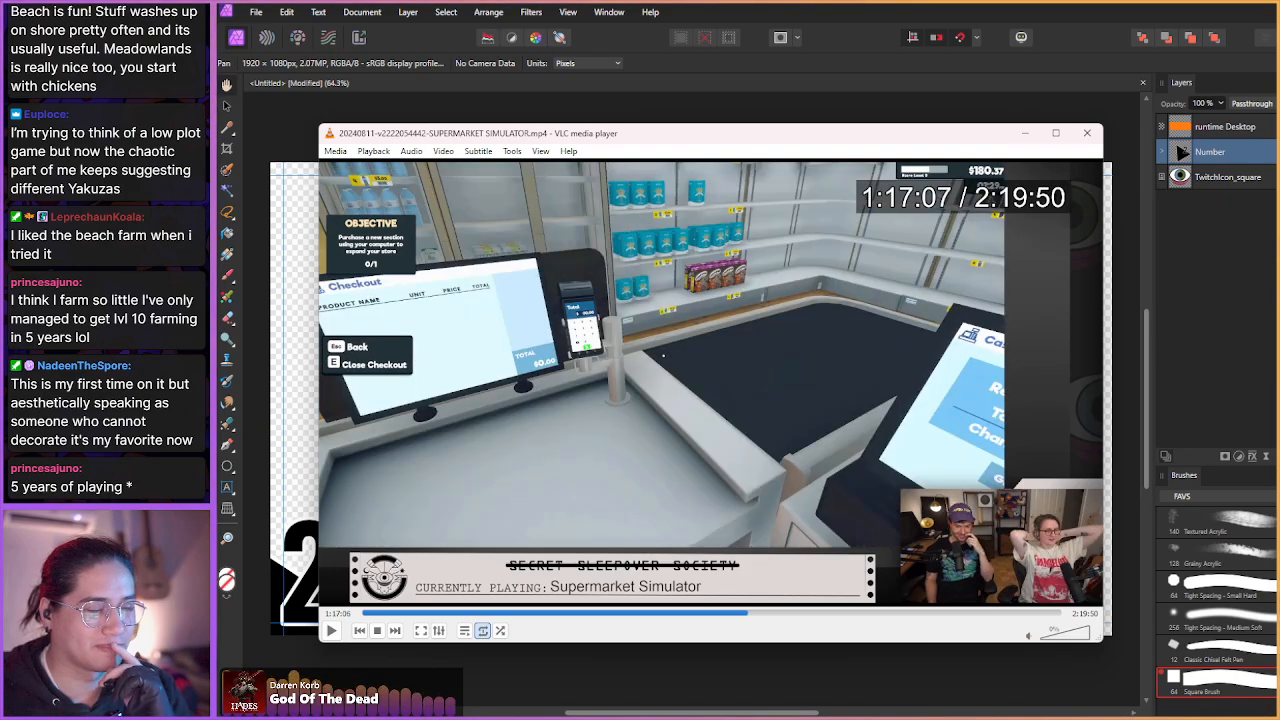
- Check the hosts' reactions up to the green-outlined checkout counter at about 1:17:23
key(shift+Right)
key(shift+Right)
key(shift+Right)
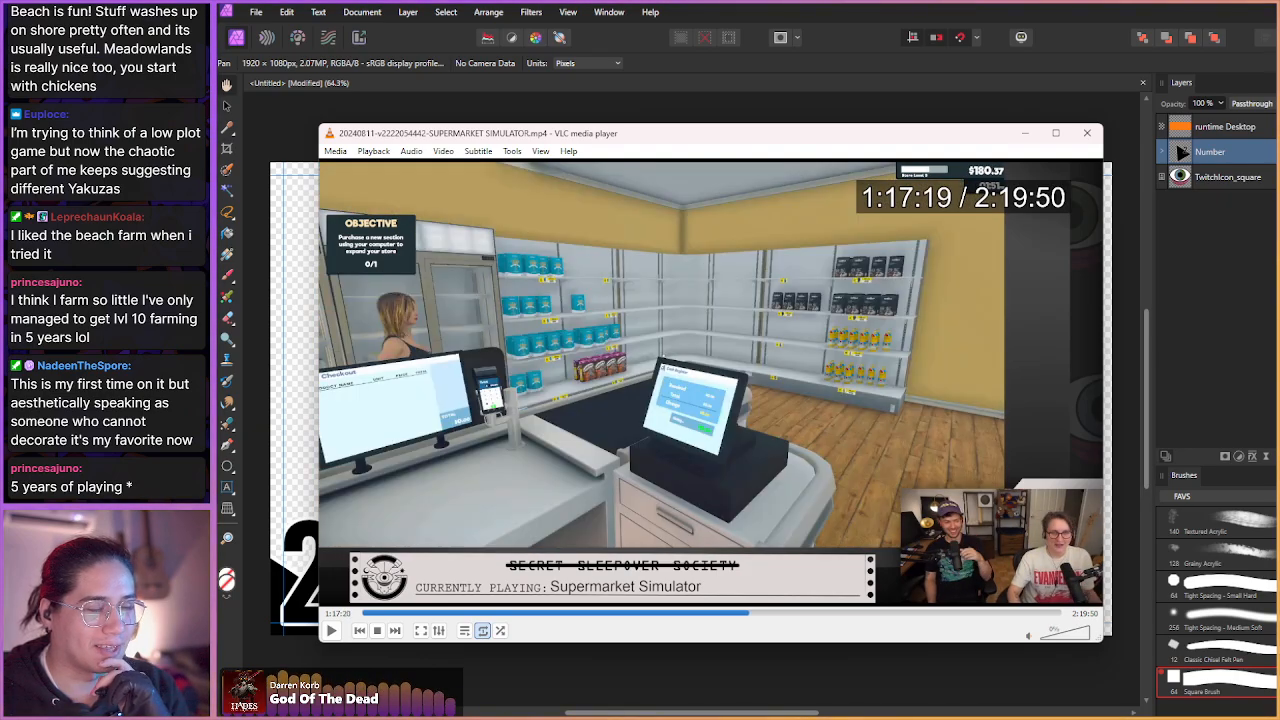
key(shift+Right)
key(shift+Right)
key(shift+Right)
key(shift+Right)
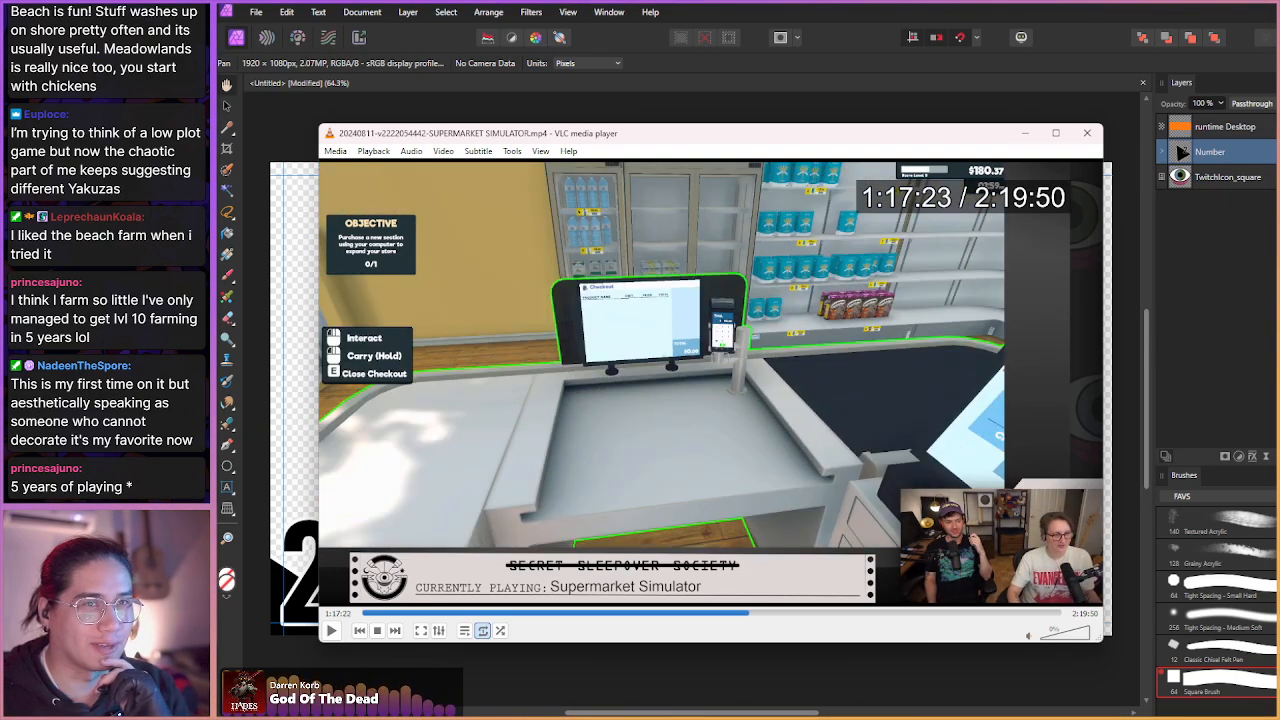
- Skim the customer footage up to the open cash drawer at about 1:18:19
key(shift+Right)
key(shift+Right)
key(shift+Right)
key(shift+Right)
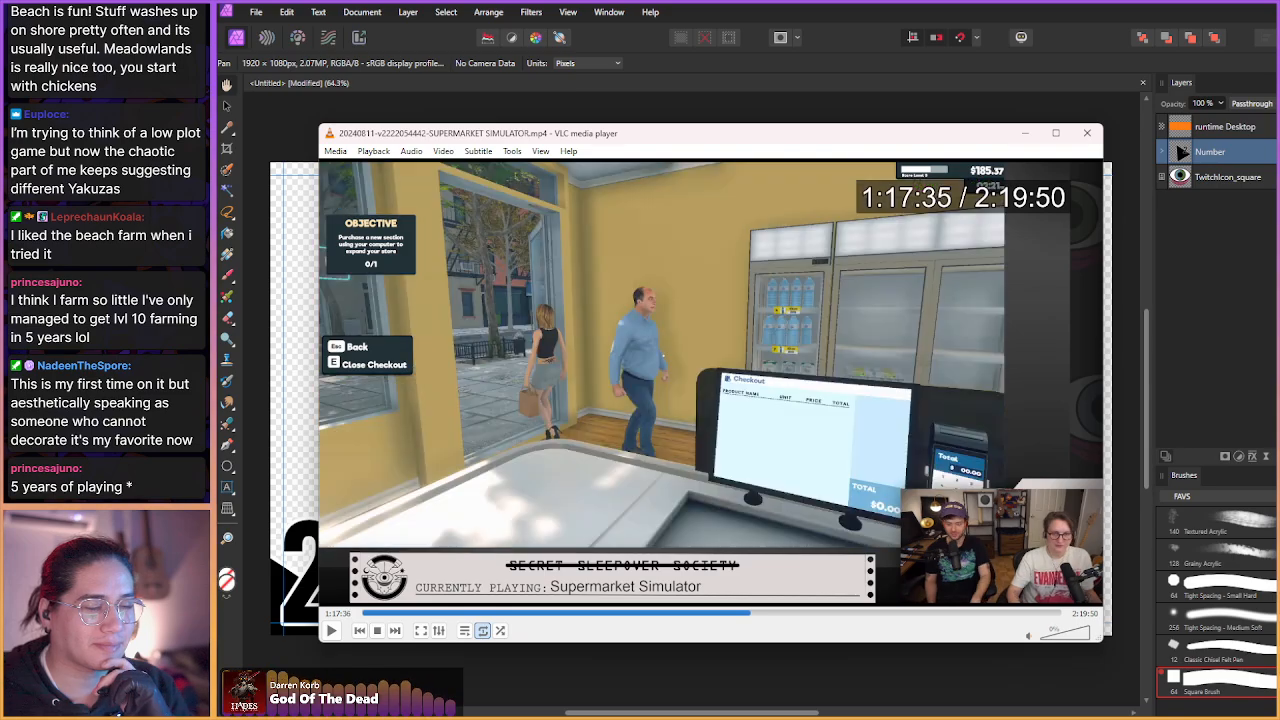
key(shift+Right)
key(shift+Right)
key(shift+Right)
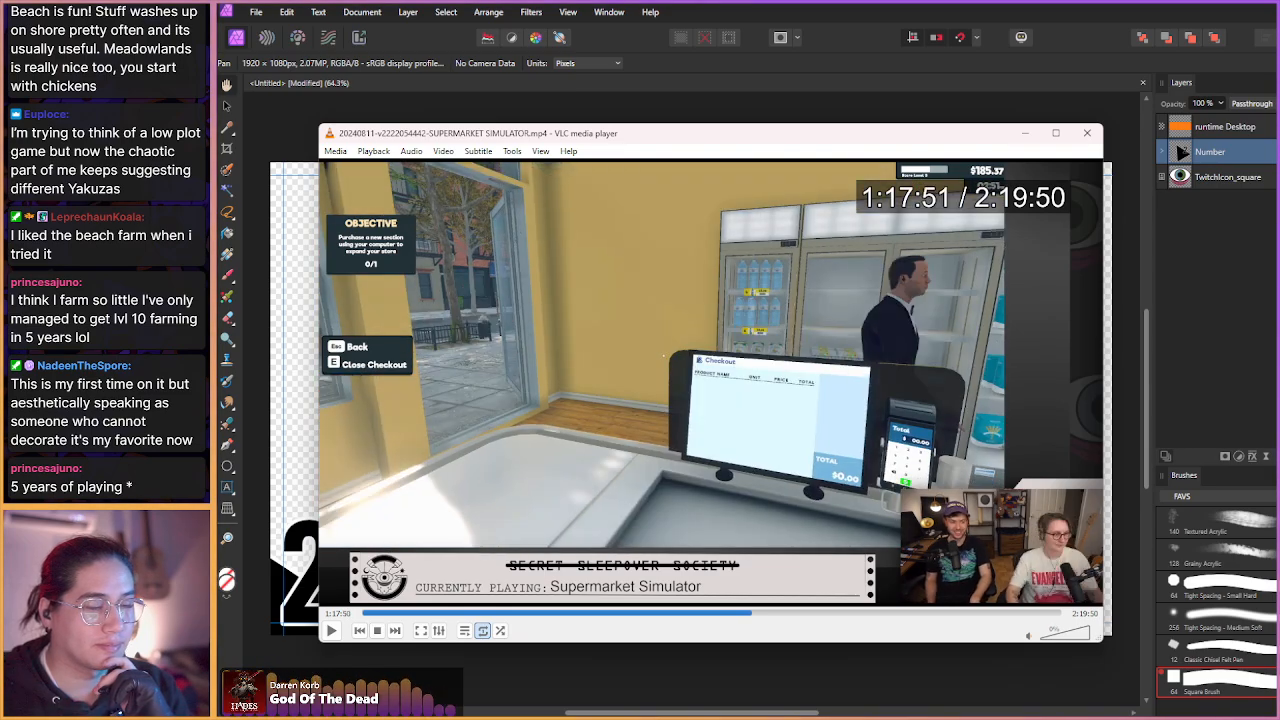
key(shift+Right)
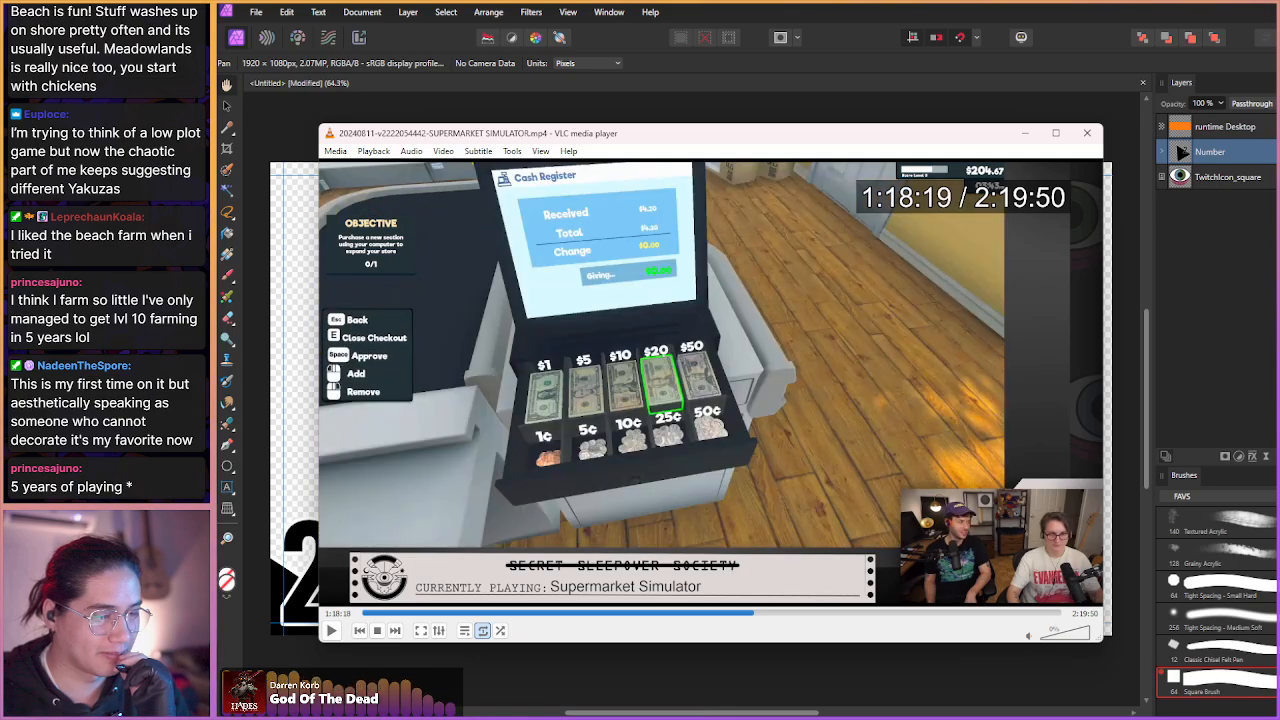
- Jump back to about 1:18:14 and examine the blue-shirted customer's checkout frame by frame up to 1:18:17
key(shift+Left)
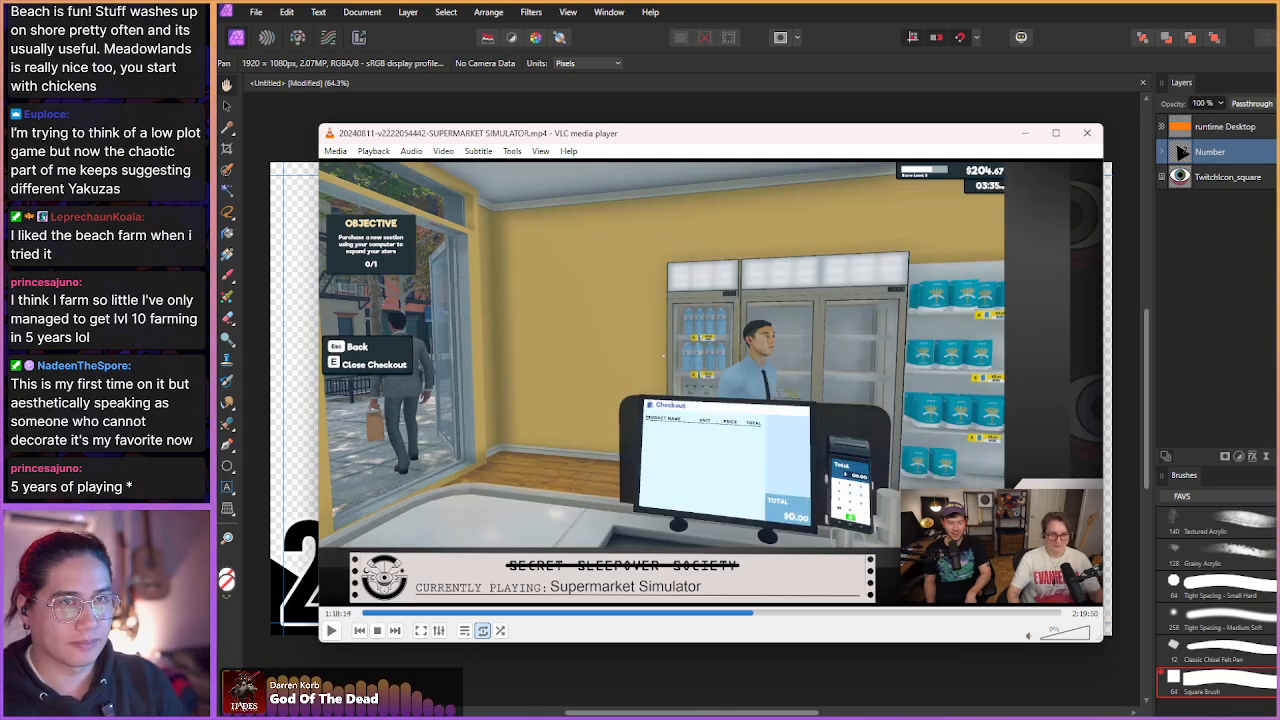
key(e)
key(e)
key(e)
key(e)
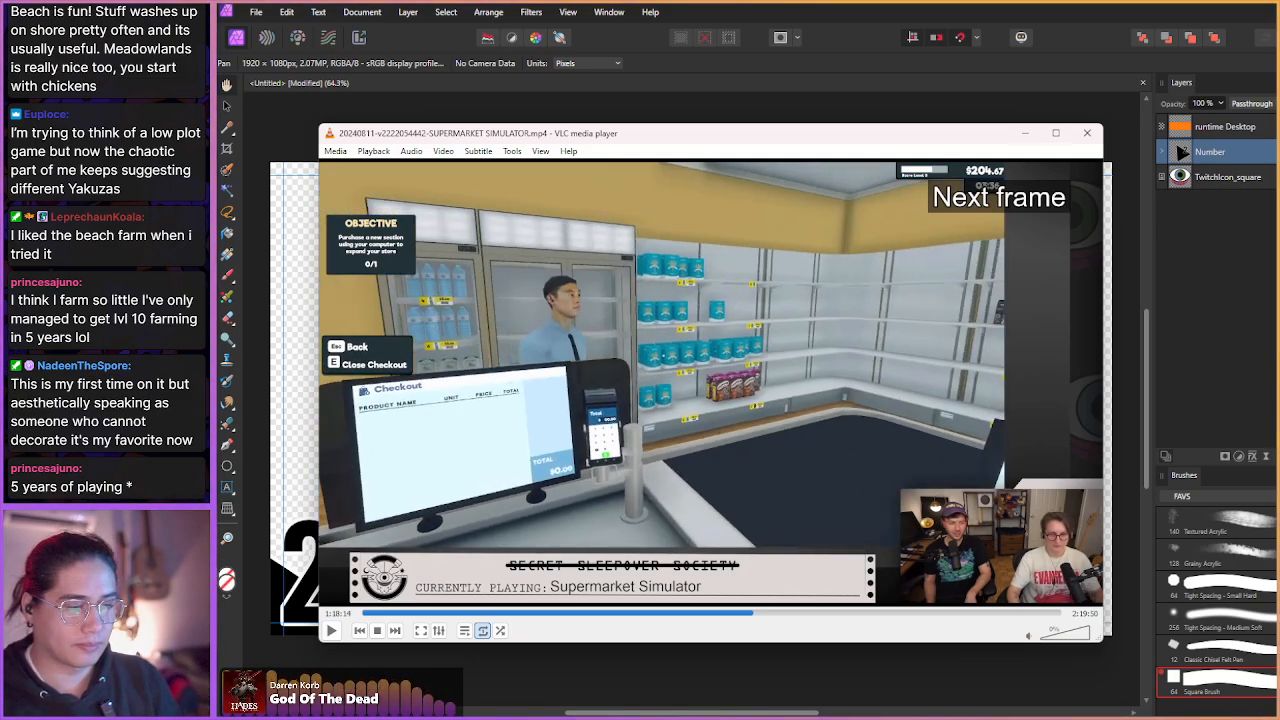
key(e)
key(e)
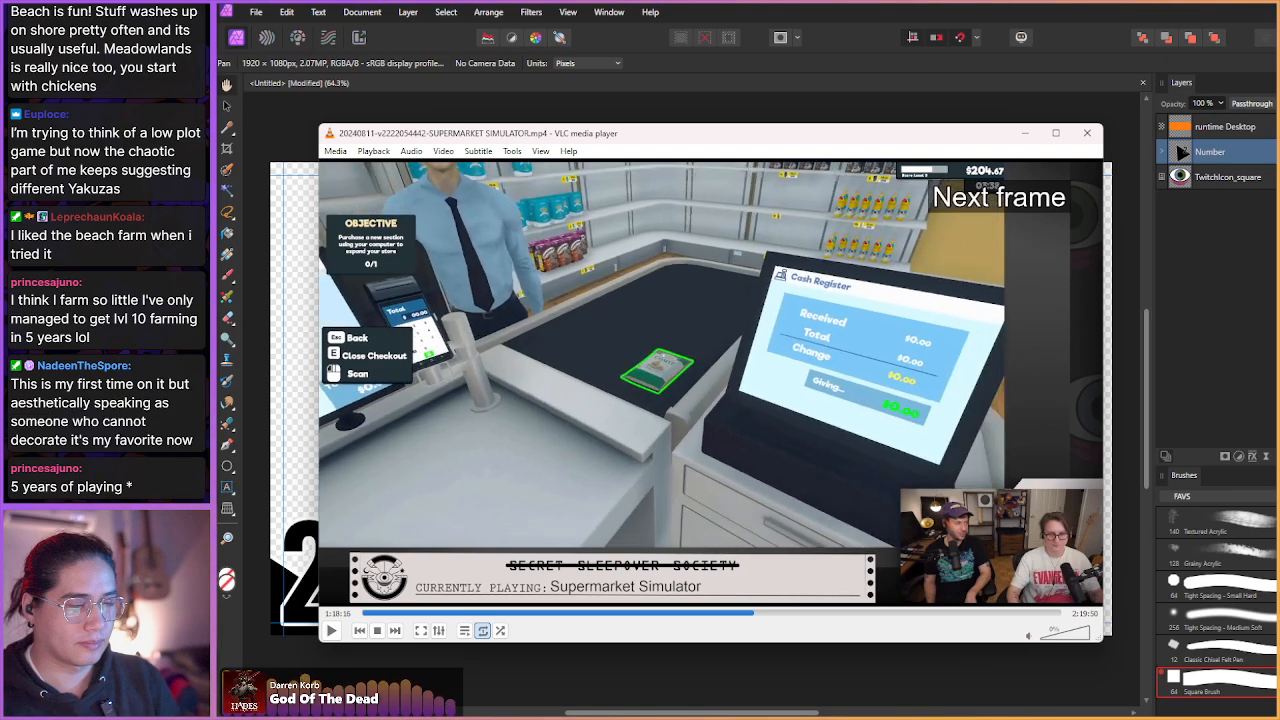
key(e)
key(e)
key(e)
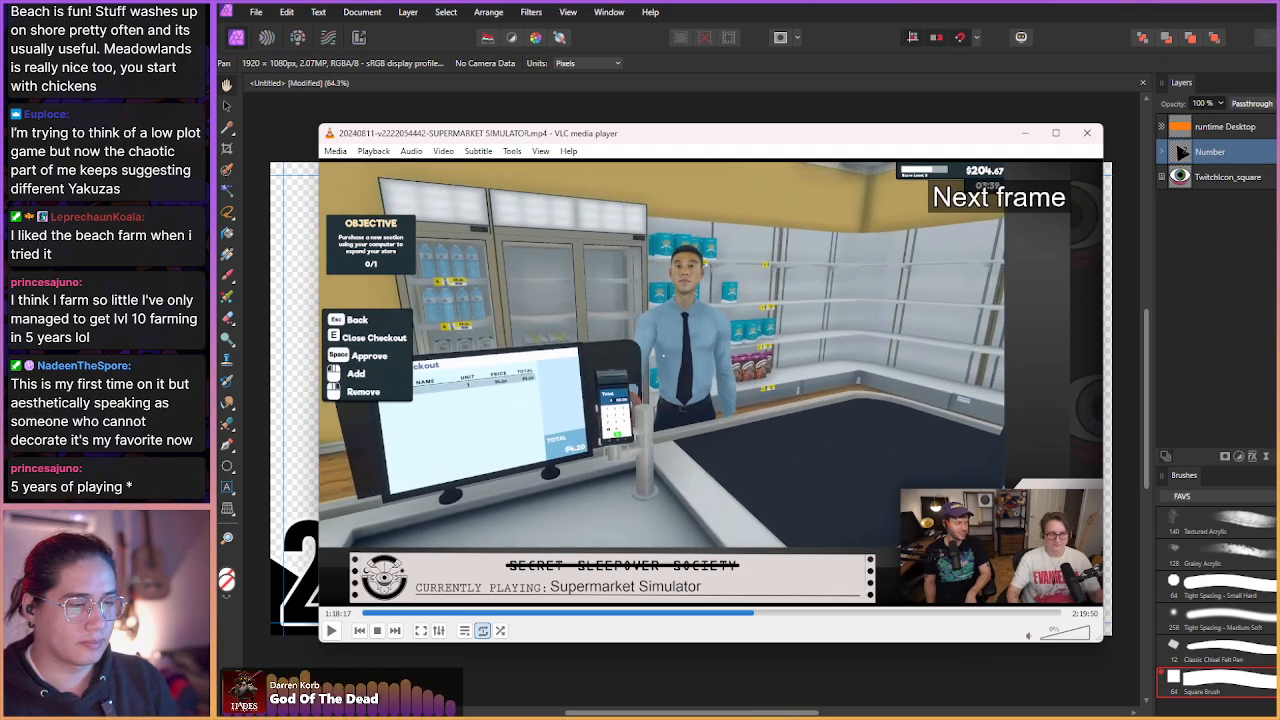
- Skim ahead to the grey-suited customer facing the register at about 1:18:35
key(shift+Right)
key(shift+Right)
key(shift+Right)
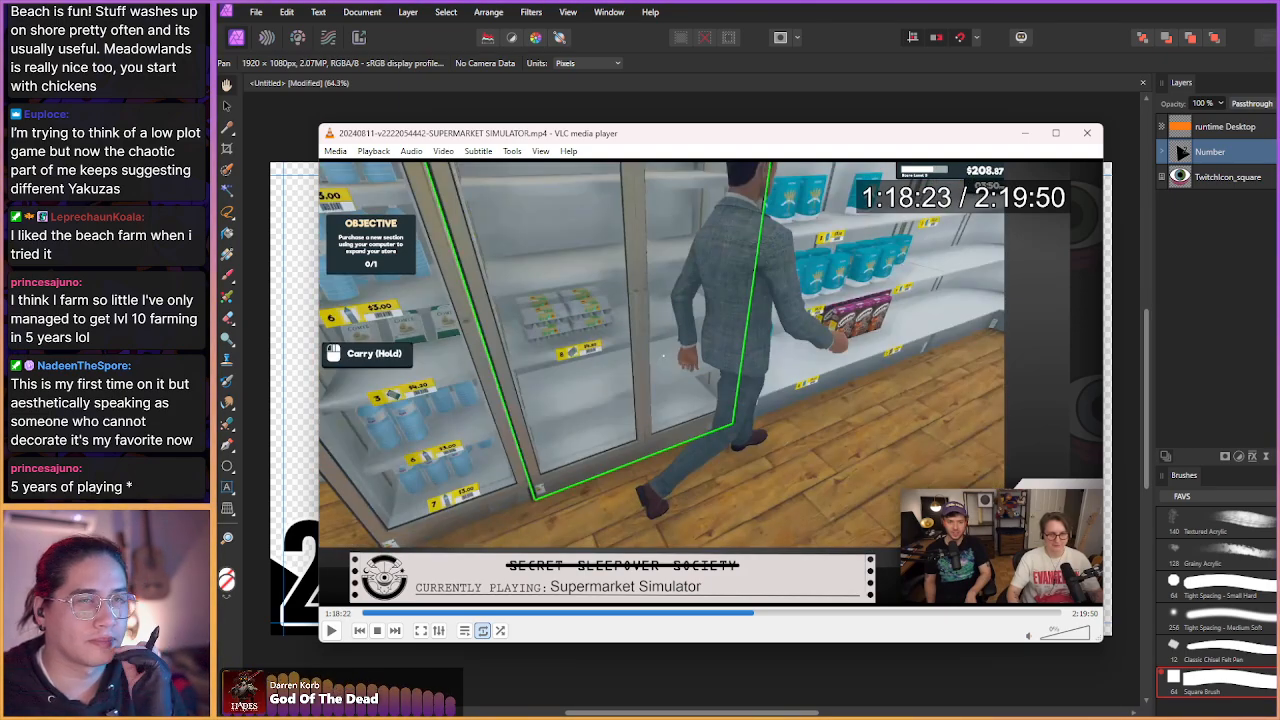
key(shift+Right)
key(shift+Right)
key(shift+Right)
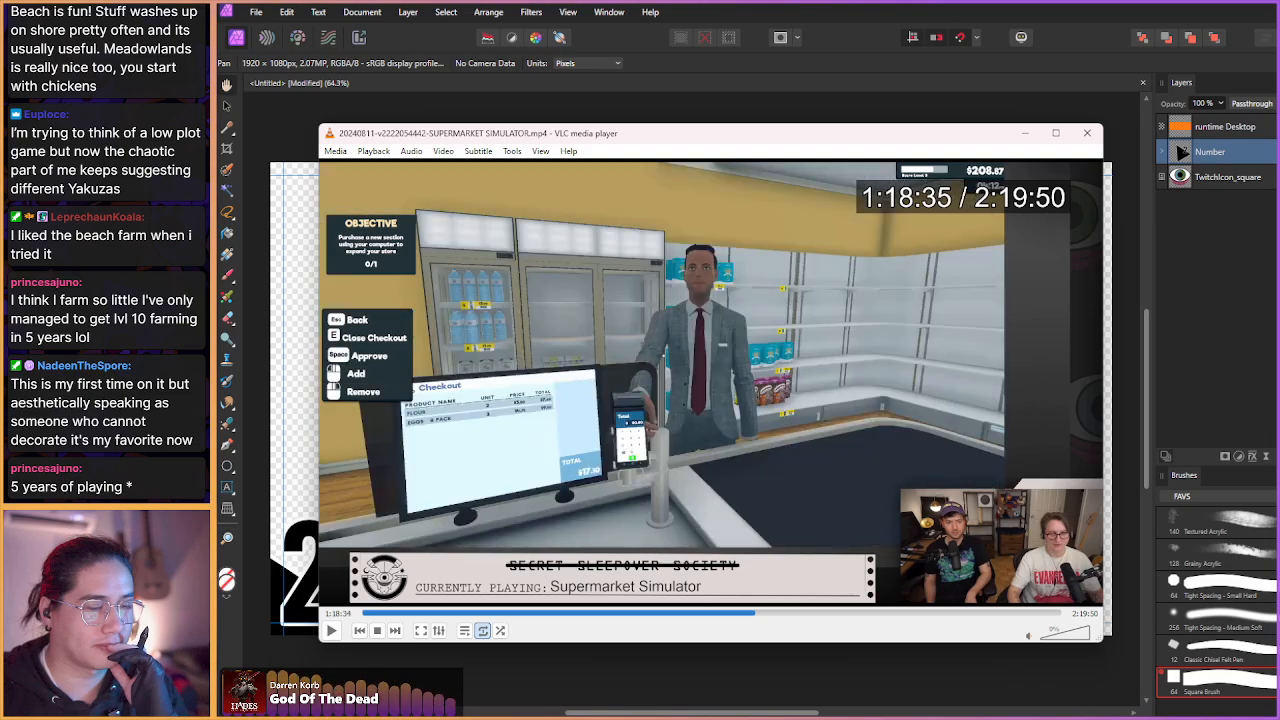
- Go back and advance frame by frame to the grey-suited customer holding out cash at about 1:18:35, and save a snapshot
key(shift+Left)
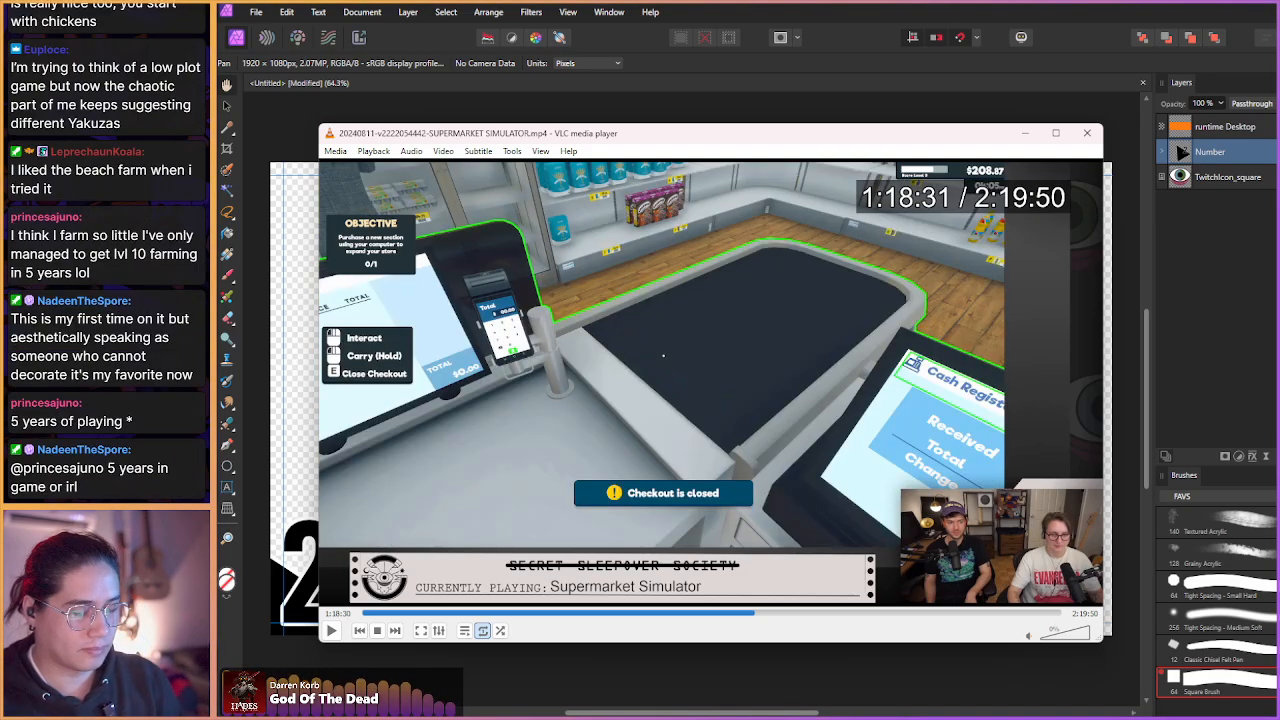
key(e)
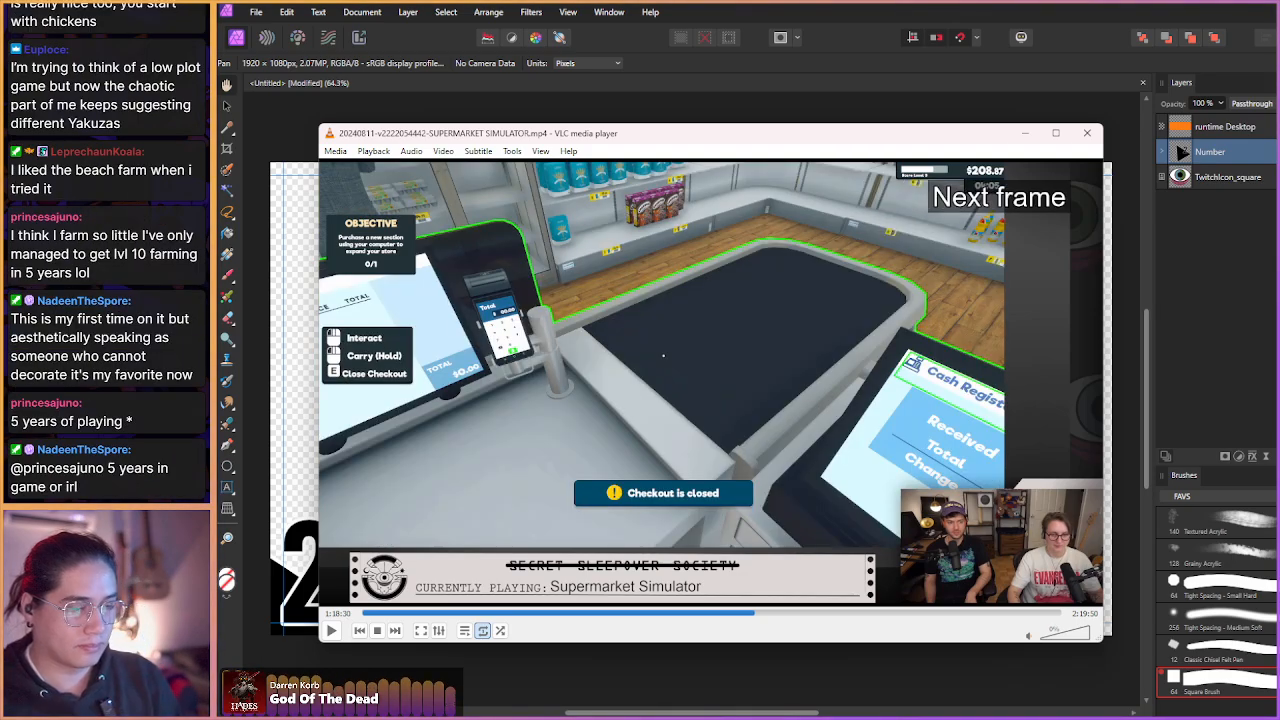
key(e)
key(e)
key(e)
key(e)
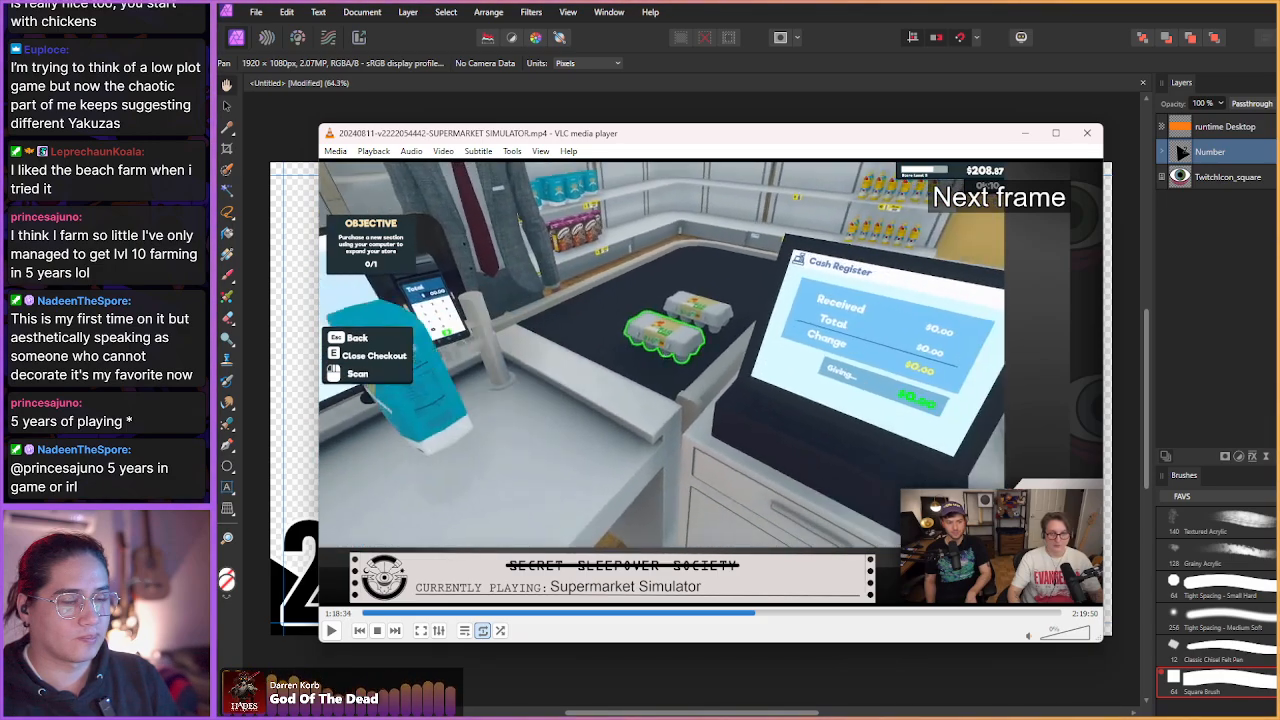
key(e)
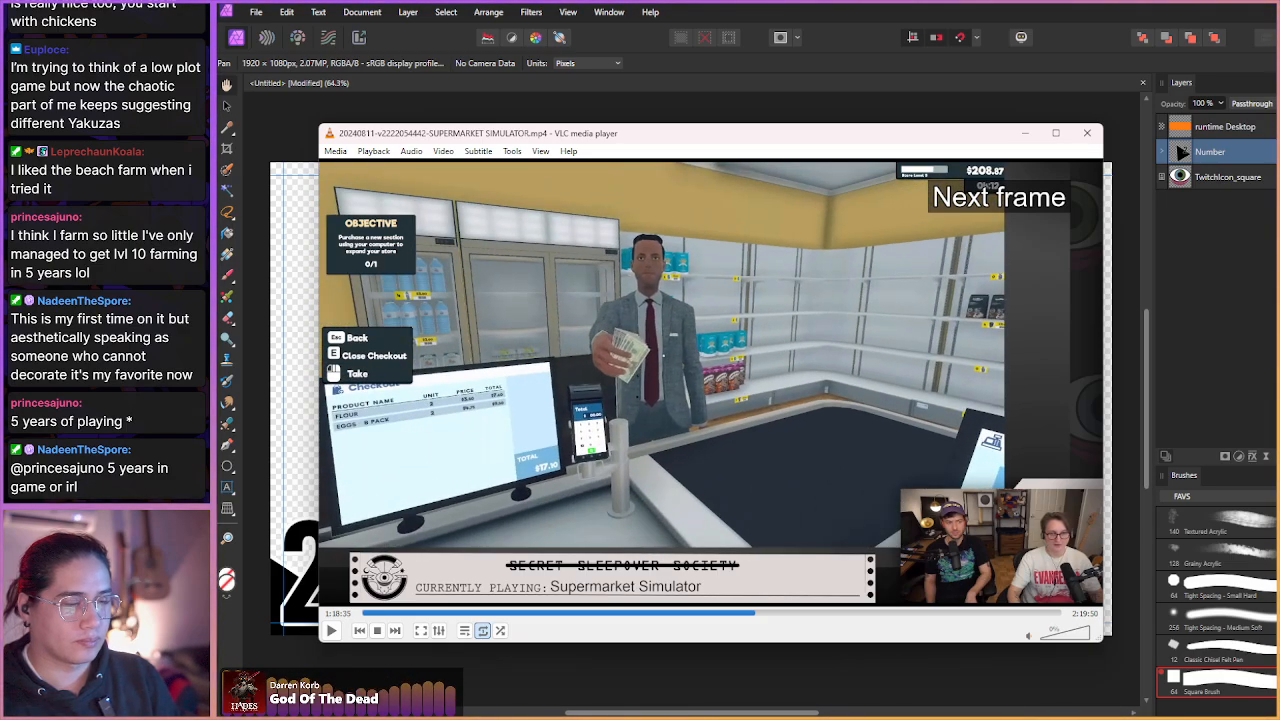
key(shift+s)
- Skim past the remaining checkout footage up to the in-game Market product page at about 1:25:18
key(shift+Right)
key(shift+Right)
key(shift+Right)
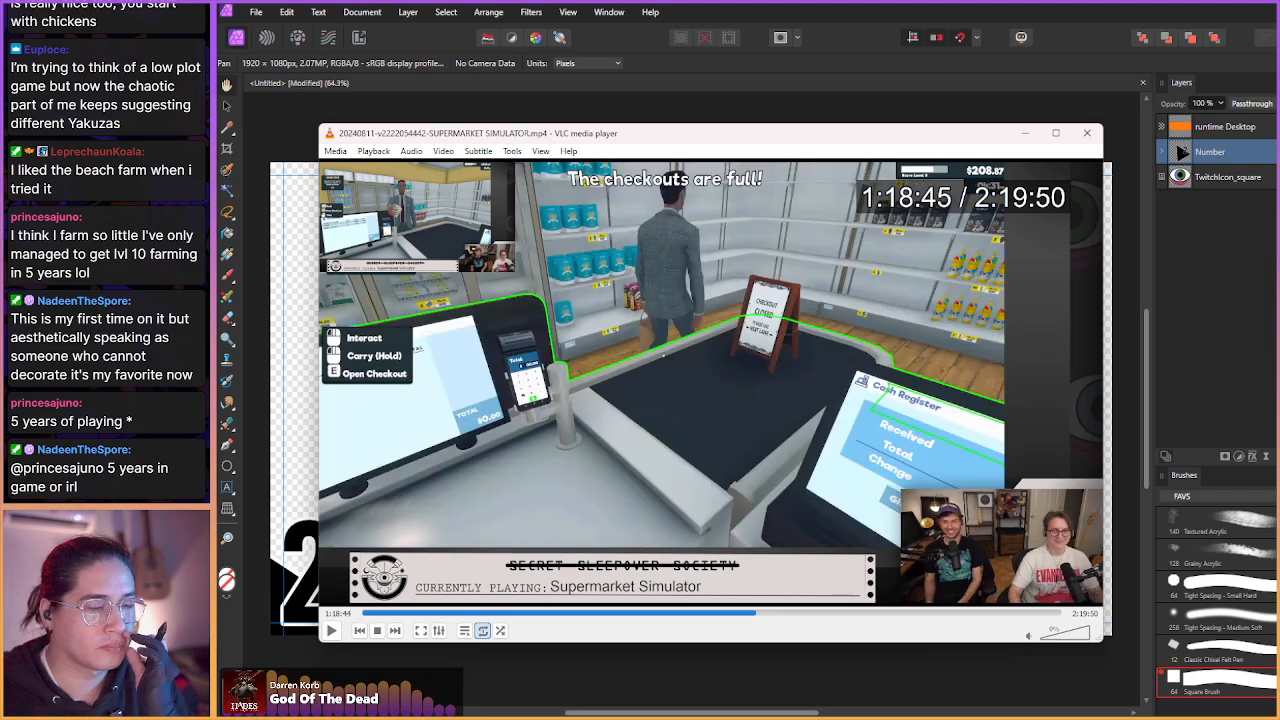
key(shift+Right)
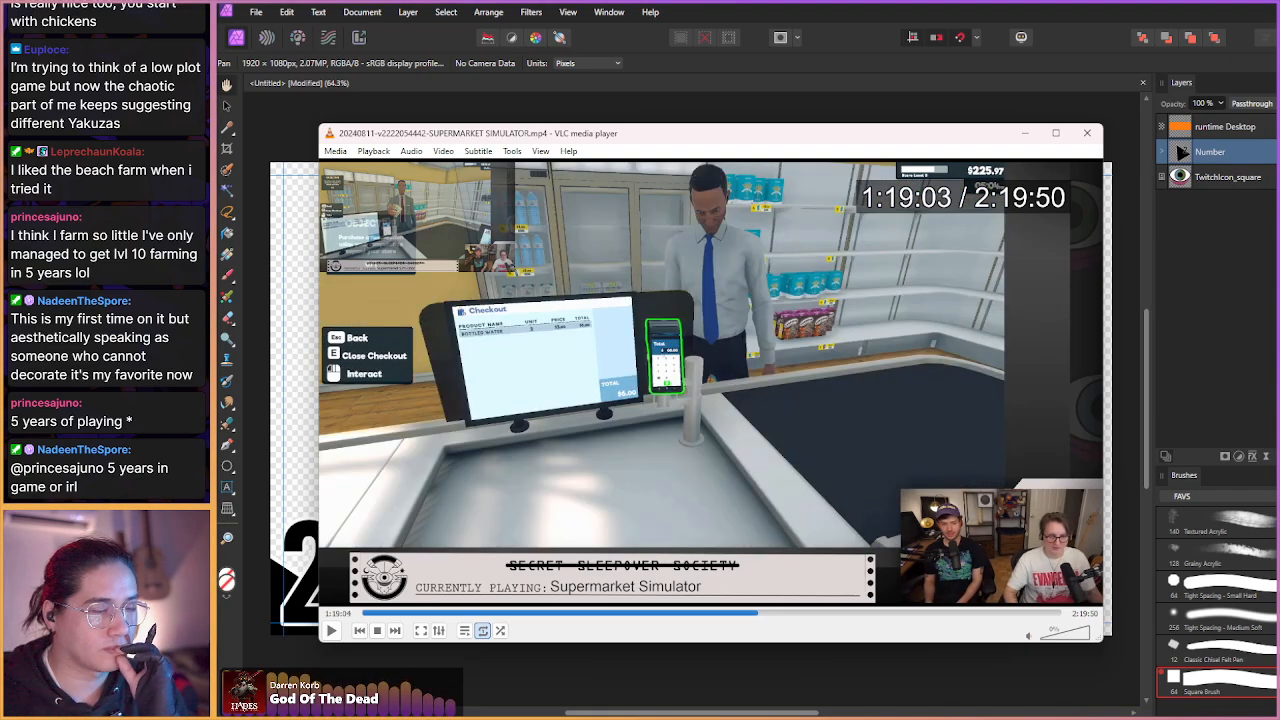
key(shift+Right)
key(shift+Right)
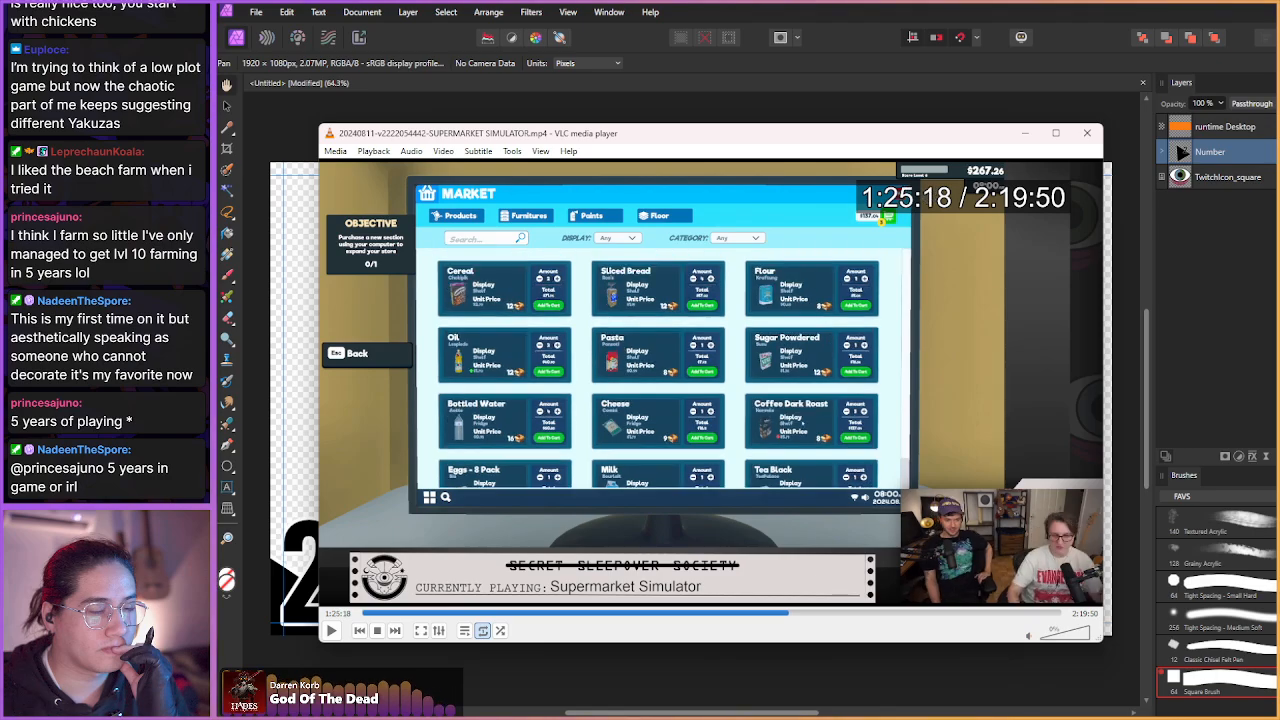
- Skim ahead through the shelf-stocking and store footage to the green-clad customer browsing the shelves at about 1:36:27
key(Right)
key(Right)
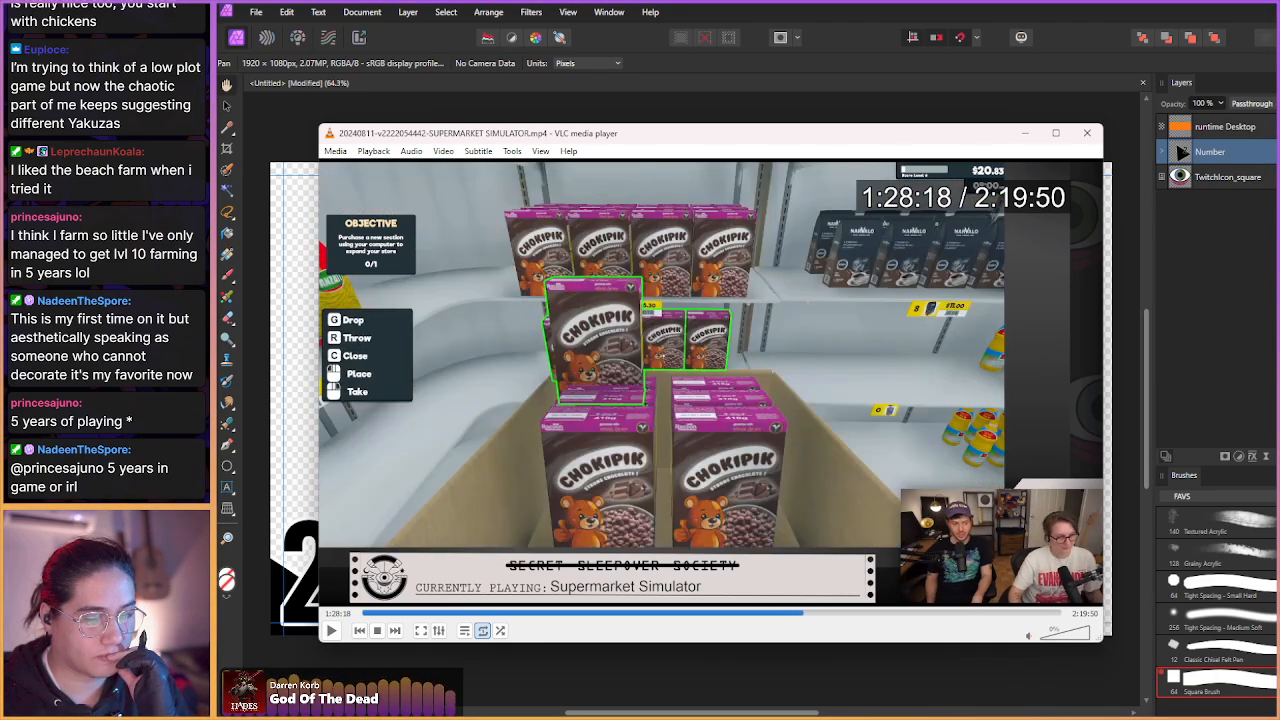
key(Right)
key(Right)
key(Right)
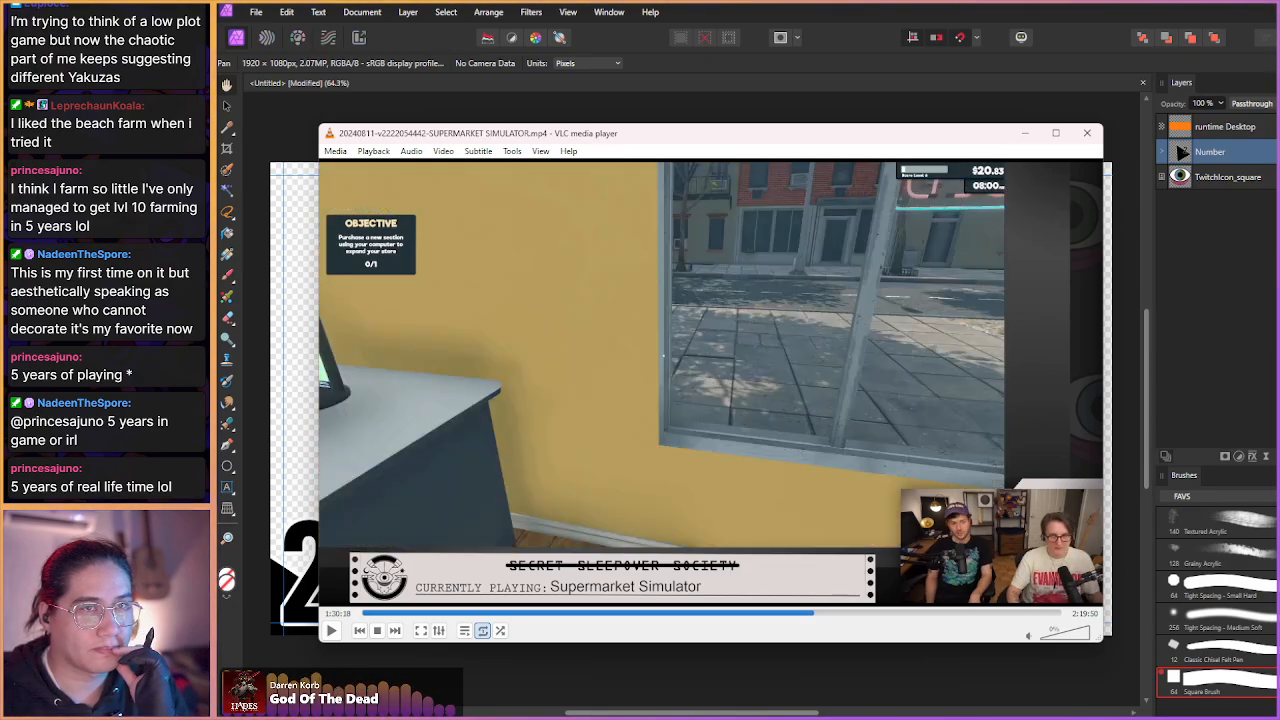
key(Right)
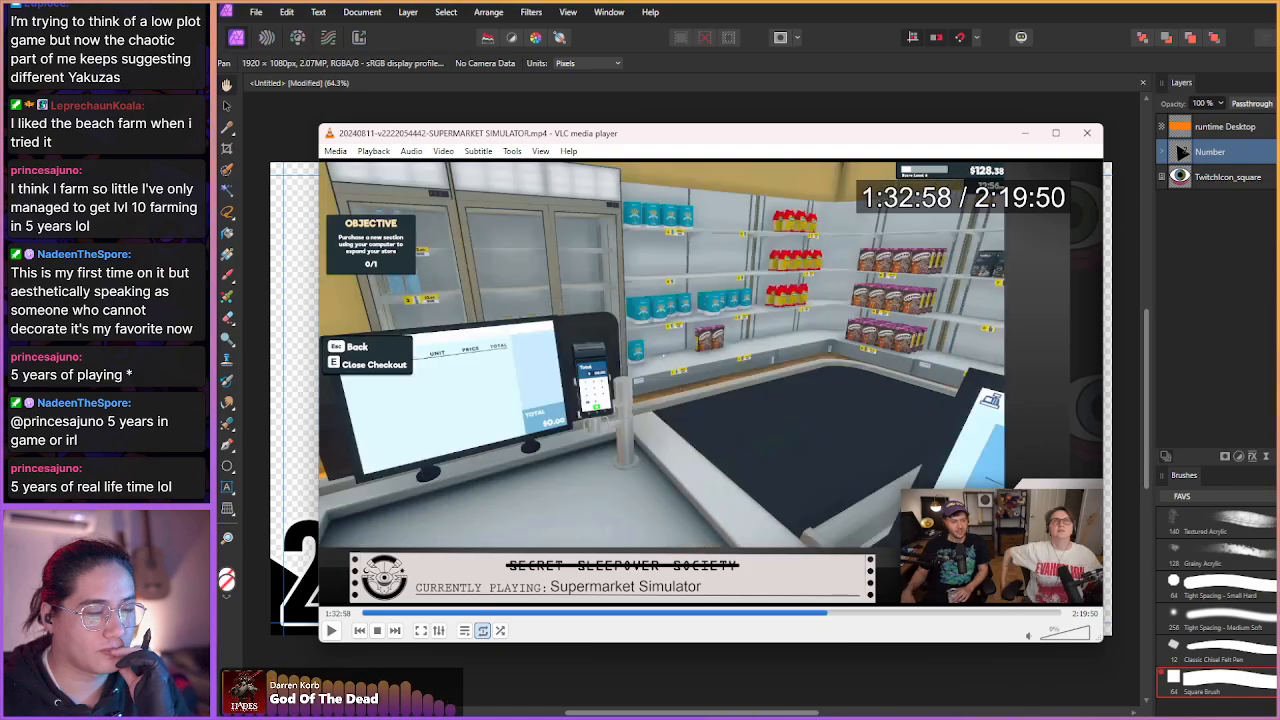
key(Right)
key(Right)
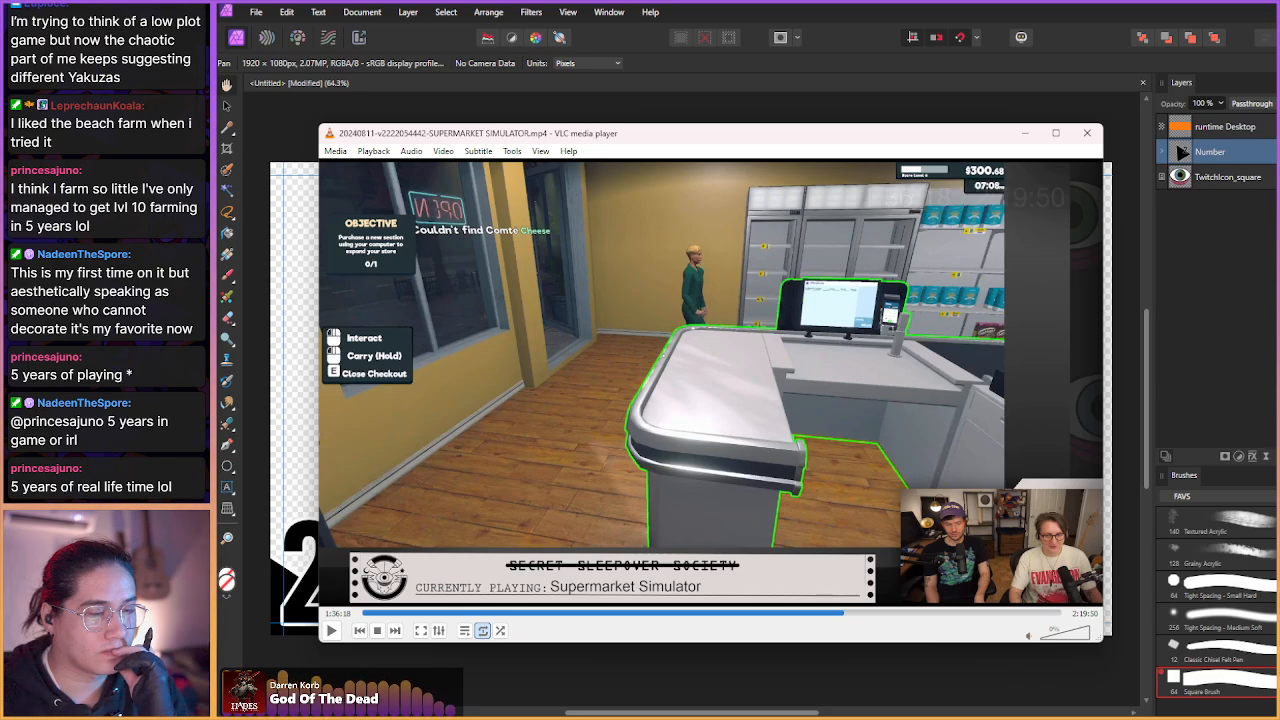
key(shift+Right)
key(shift+Right)
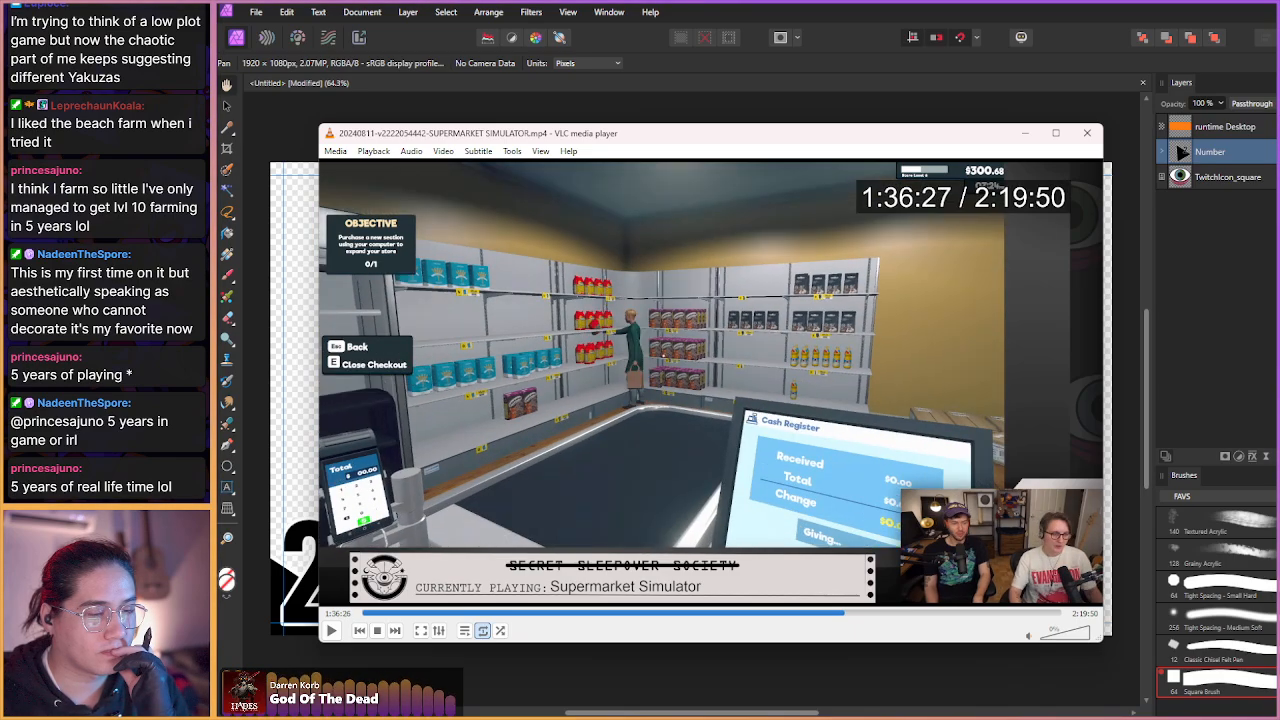
- Jump back to the white-coated customer at the checkout and examine the footage around 1:34:53 to 1:34:54
key(alt+Right)
key(alt+Left)
key(alt+Left)
key(alt+Left)
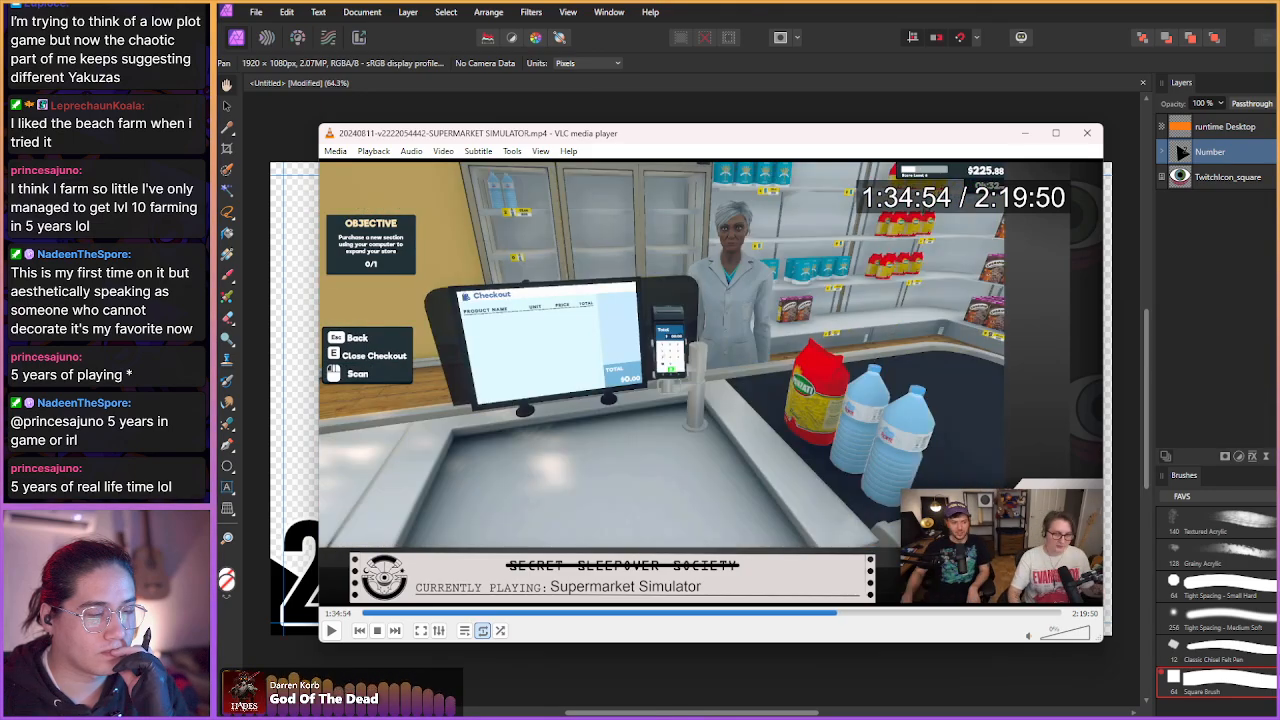
key(shift+Right)
key(shift+Right)
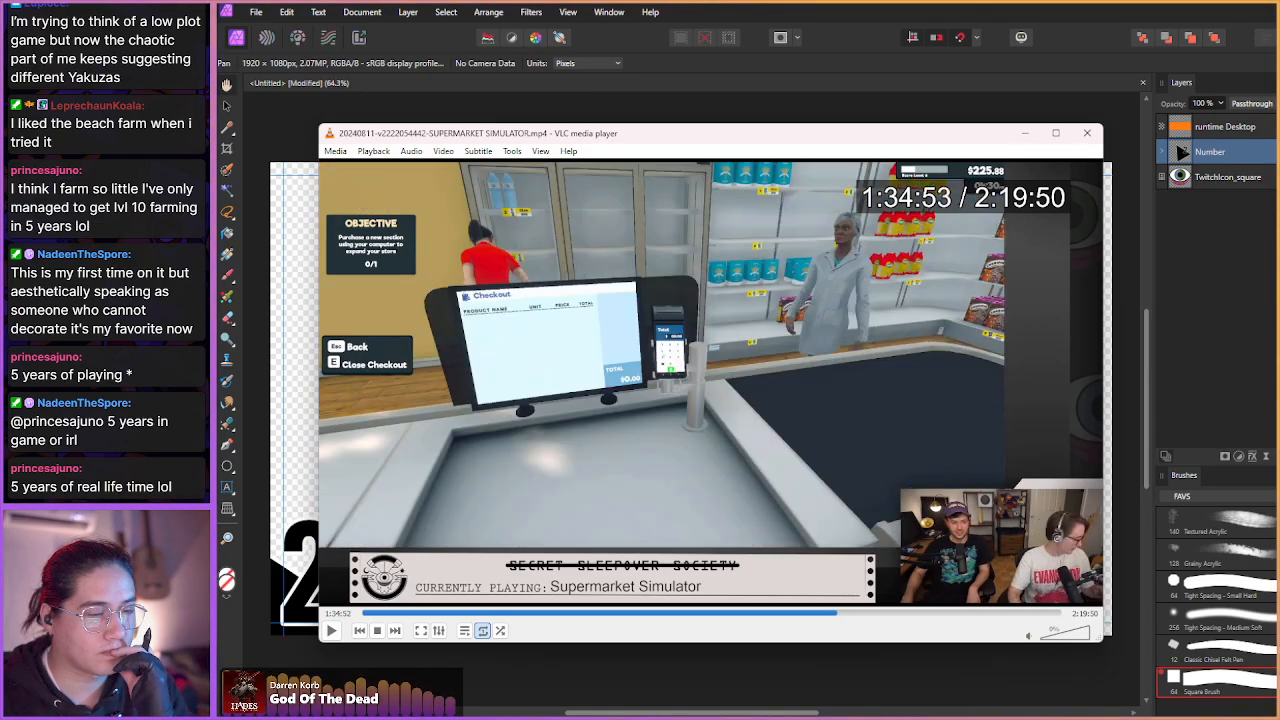
- Scan the Supermarket Simulator recording forward in larger jumps from 1:34:53 to about 1:48:18, examining the gameplay for usable frames
key(shift+Right)
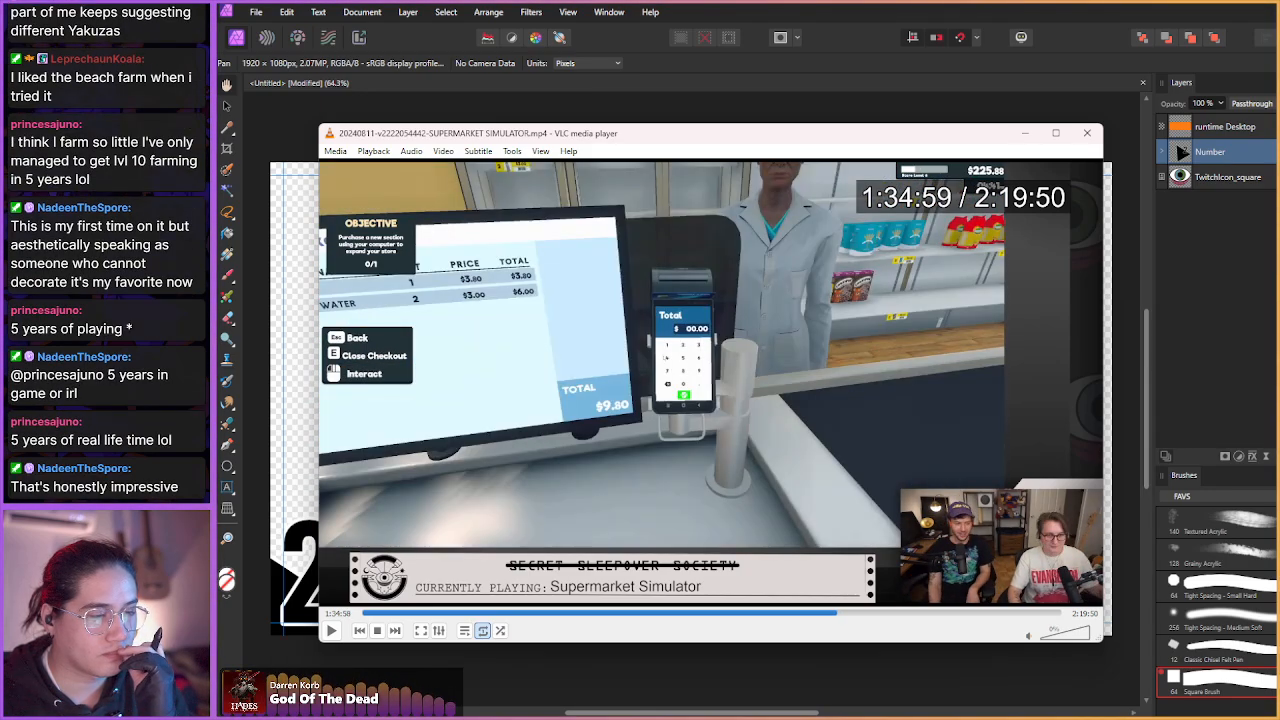
key(alt+Right)
key(alt+Right)
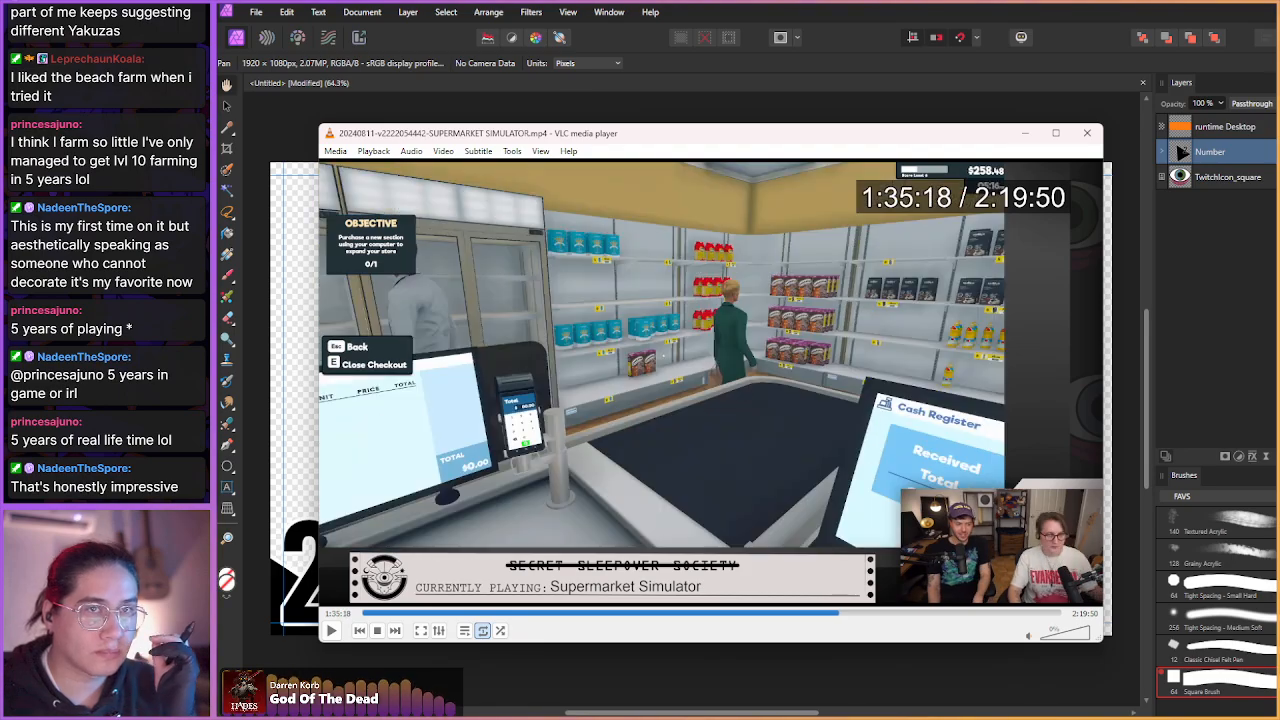
key(alt+Right)
key(alt+Right)
key(alt+Right)
key(alt+Right)
key(alt+Right)
key(alt+Right)
key(alt+Right)
key(alt+Right)
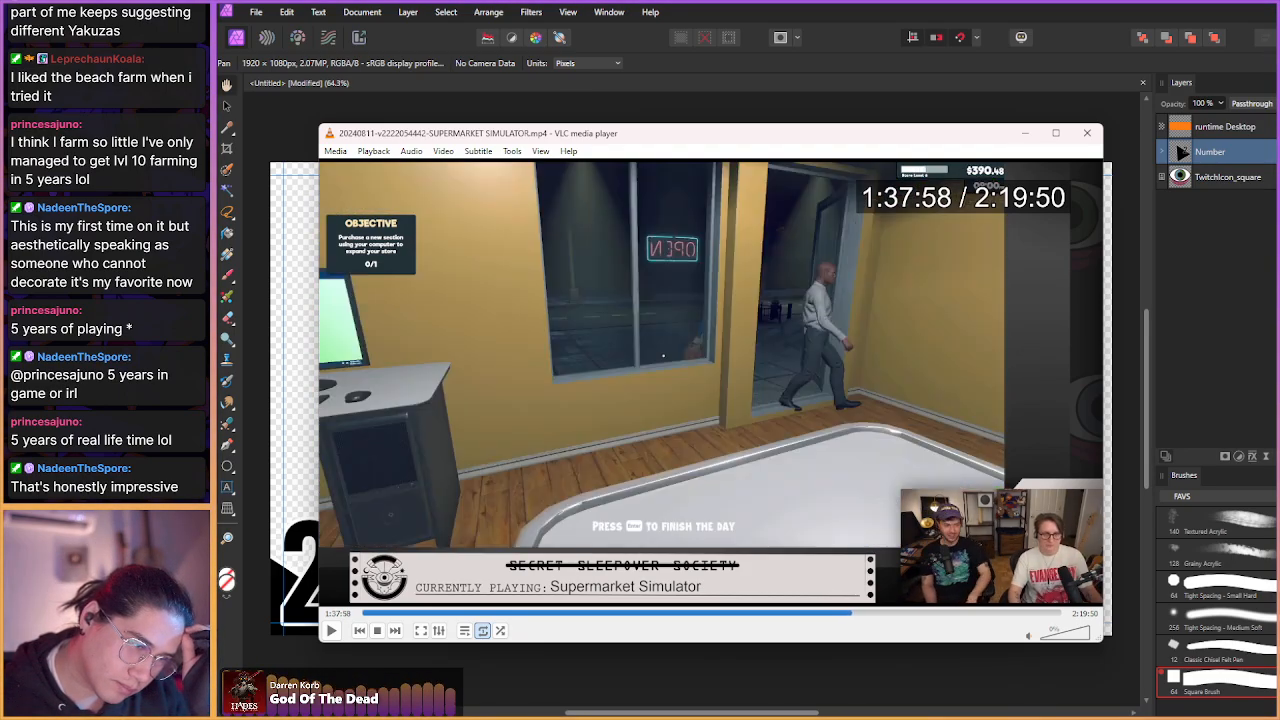
key(alt+Right)
key(alt+Right)
key(alt+Right)
key(alt+Right)
key(alt+Right)
key(alt+Right)
key(alt+Right)
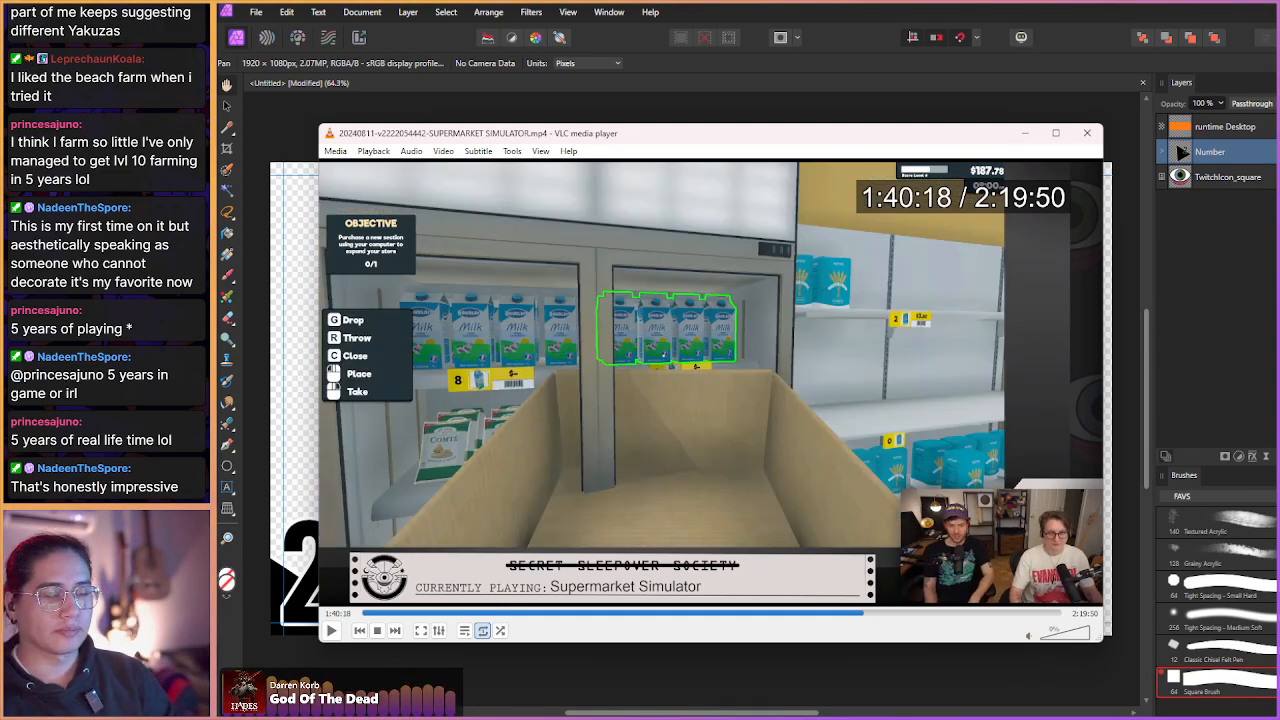
key(alt+Right)
key(alt+Right)
key(alt+Right)
key(alt+Right)
key(alt+Right)
key(alt+Right)
key(alt+Right)
key(alt+Right)
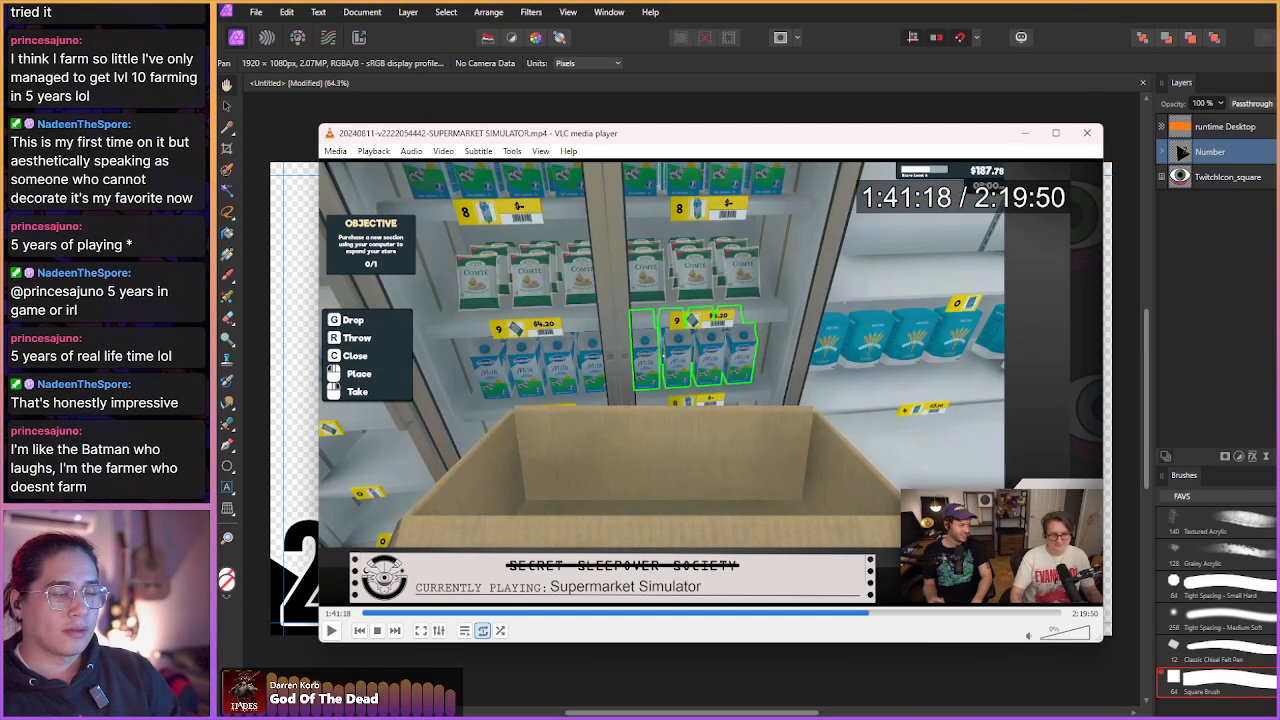
key(alt+Right)
key(alt+Right)
key(alt+Right)
key(alt+Right)
key(alt+Right)
key(alt+Right)
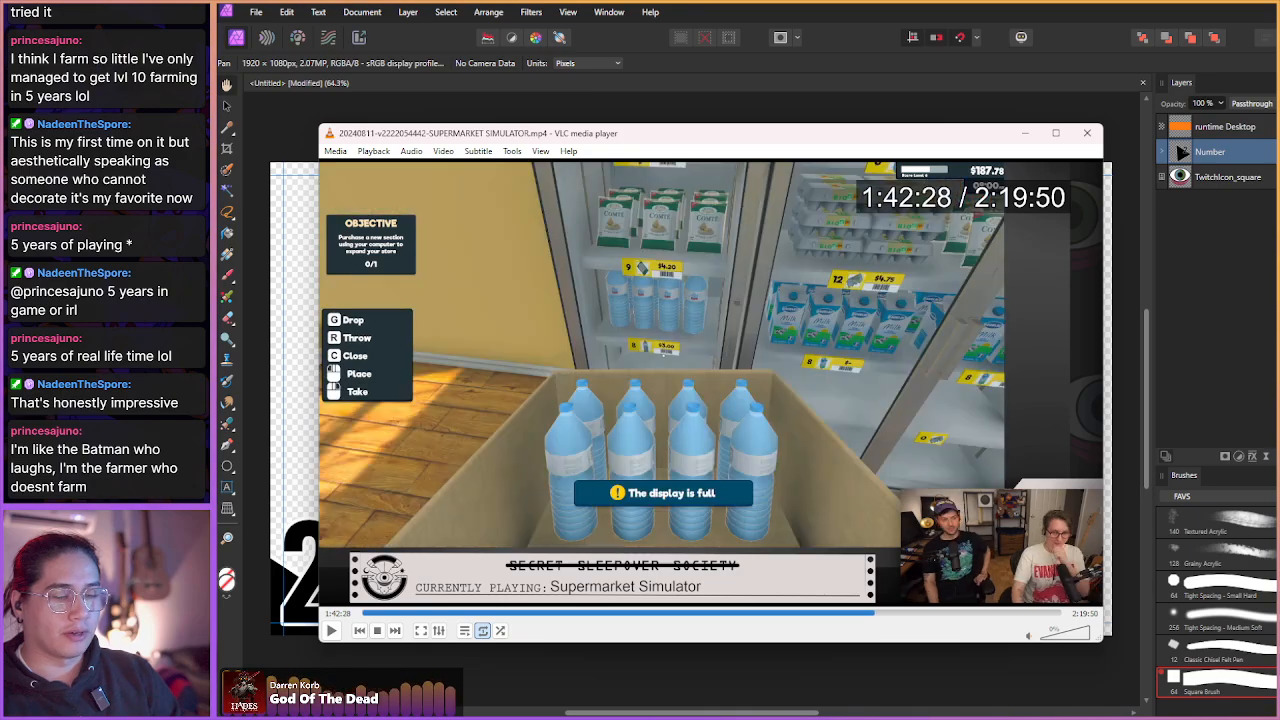
key(alt+Right)
key(alt+Right)
key(alt+Right)
key(alt+Right)
key(alt+Right)
key(alt+Right)
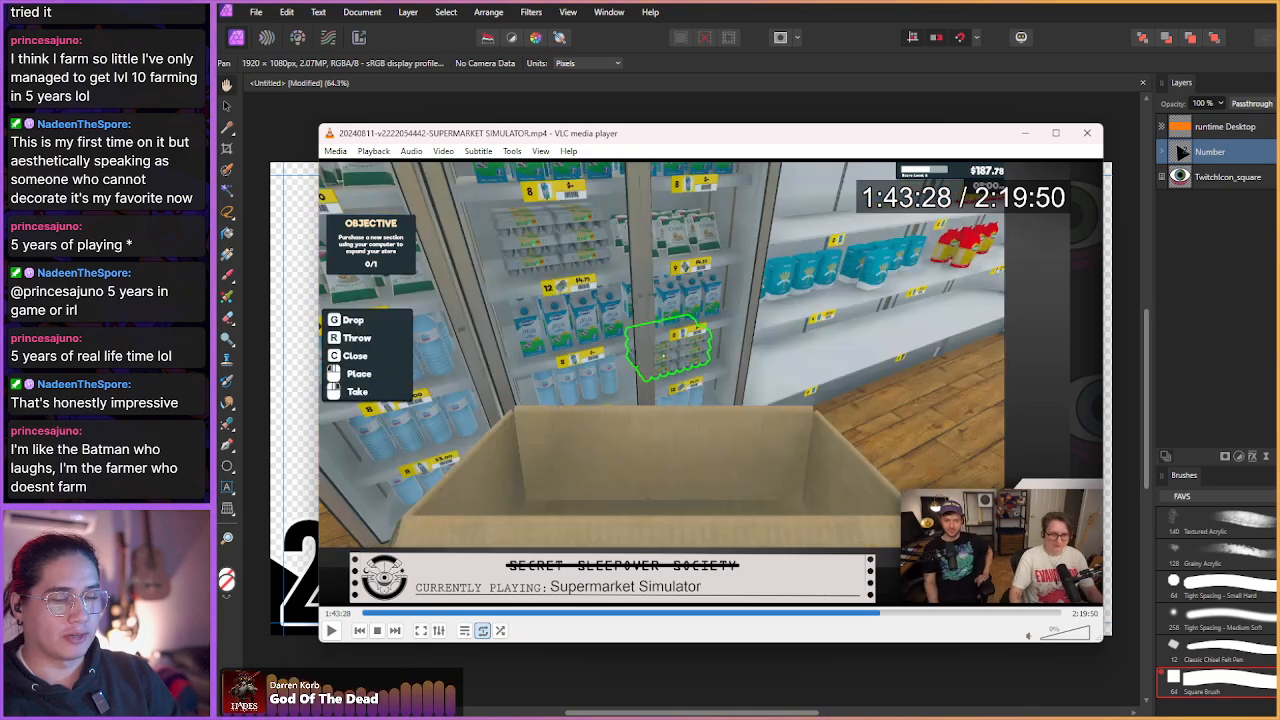
key(alt+Right)
key(alt+Right)
key(alt+Right)
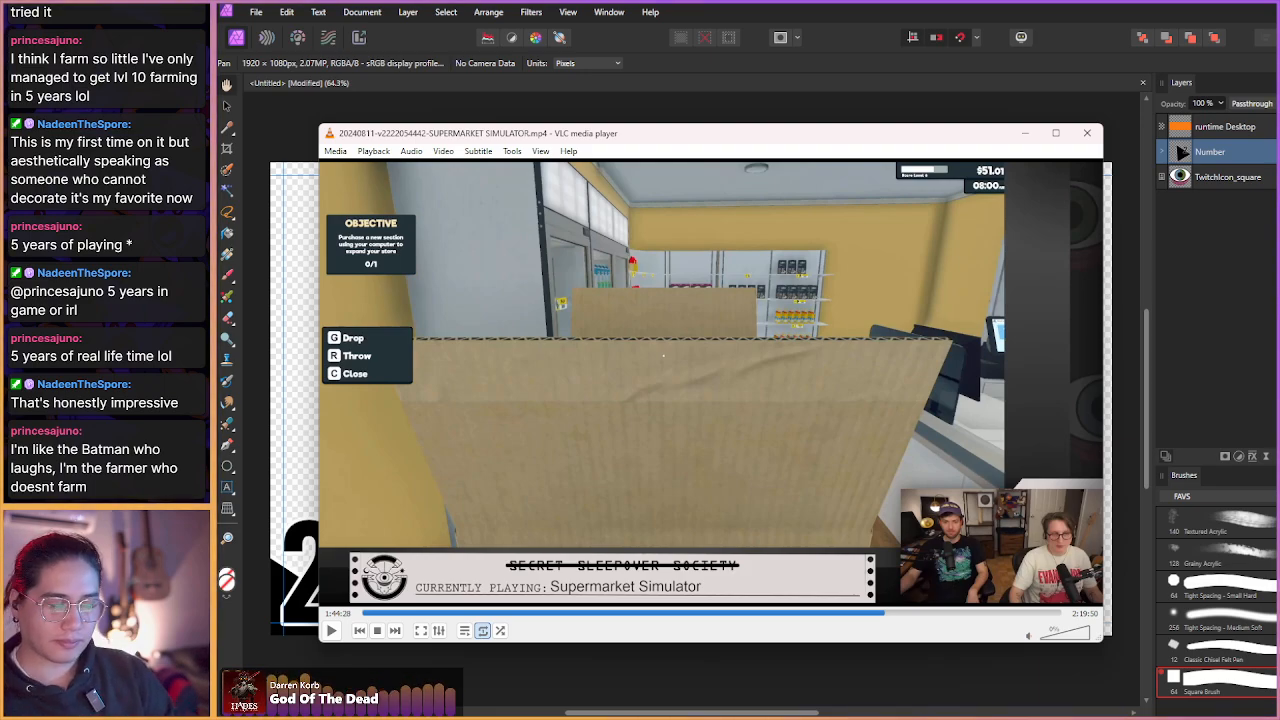
key(alt+Right)
key(alt+Right)
key(alt+Right)
key(alt+Right)
key(alt+Right)
key(alt+Right)
key(alt+Right)
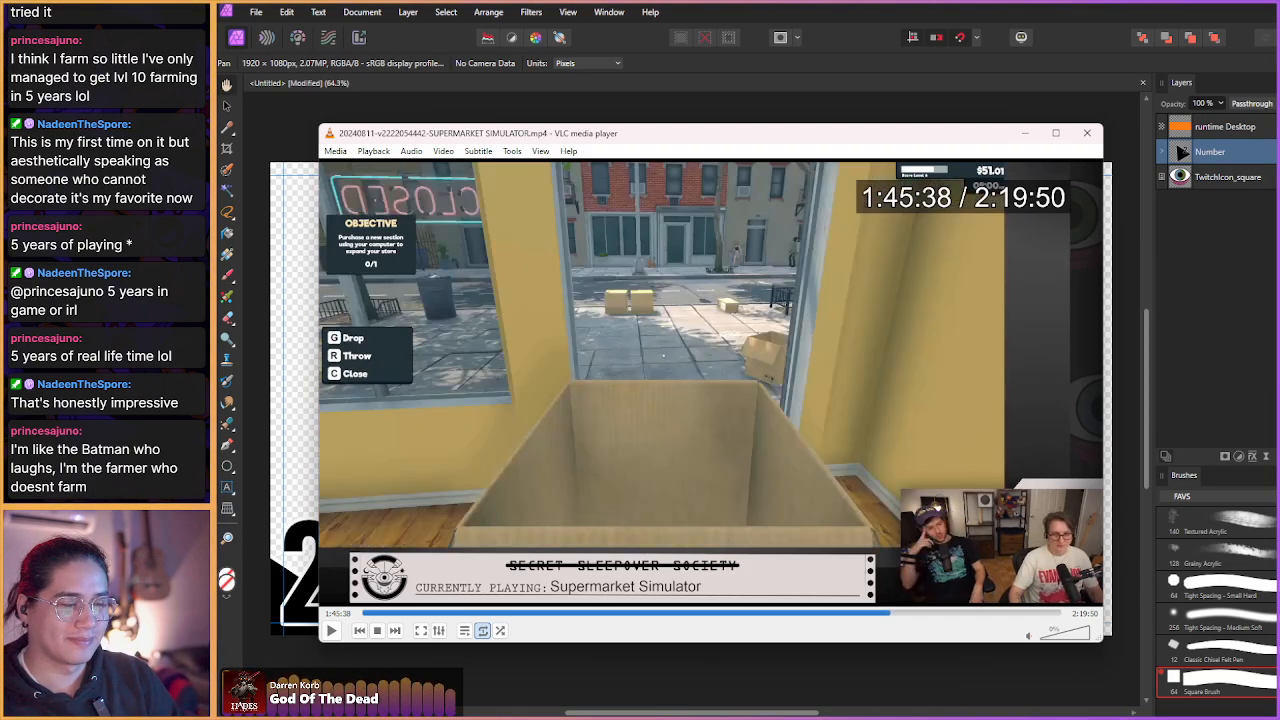
key(alt+Right)
key(alt+Right)
key(alt+Right)
key(alt+Right)
key(alt+Right)
key(alt+Right)
key(alt+Right)
key(alt+Right)
key(alt+Right)
key(alt+Right)
key(alt+Right)
key(alt+Right)
key(alt+Right)
key(alt+Right)
key(alt+Right)
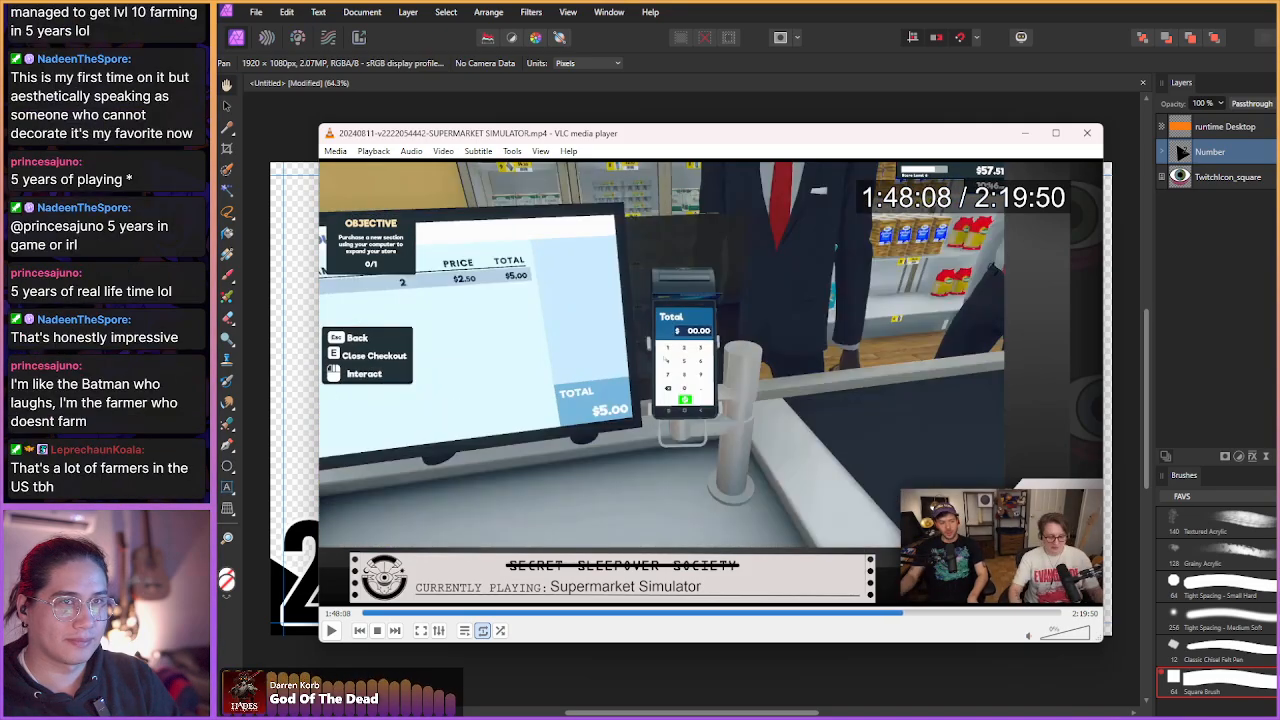
key(alt+Right)
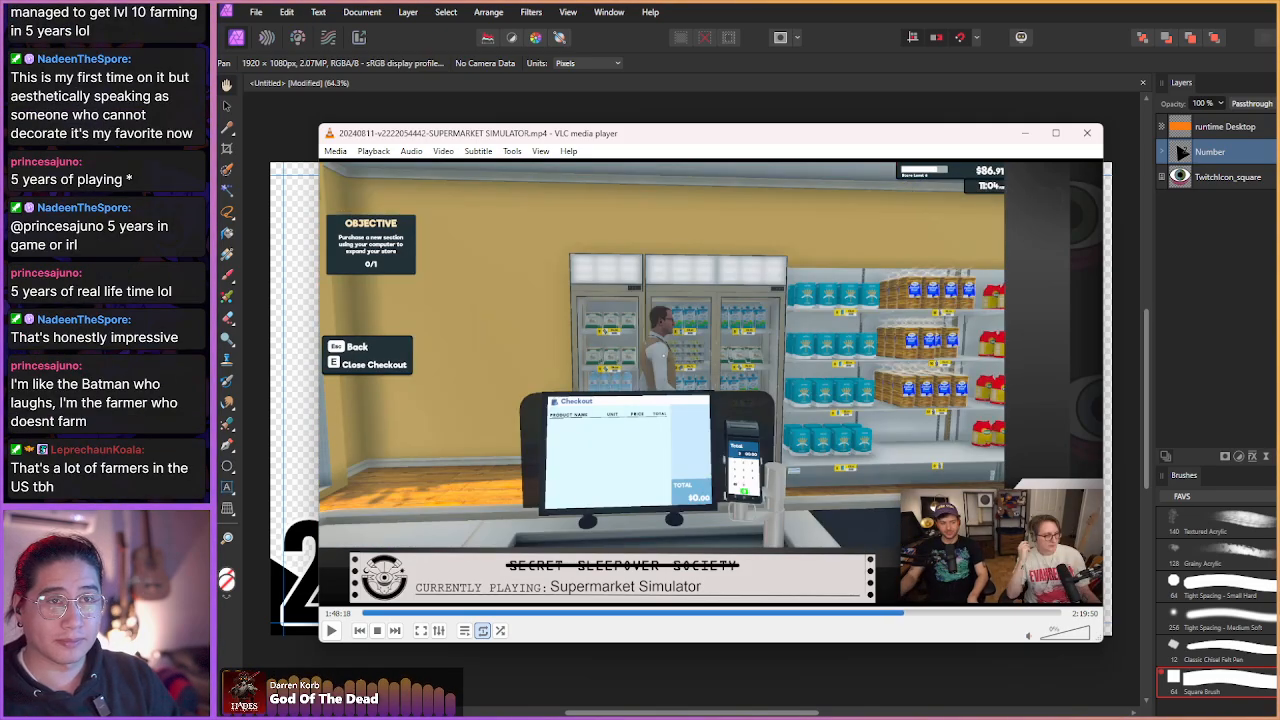
- Look through the checkout gameplay in short forward jumps from 1:48:18 to about 1:50:21 for a suitable shot
key(shift+Right)
key(shift+Right)
key(shift+Right)
key(shift+Right)
key(shift+Right)
key(shift+Right)
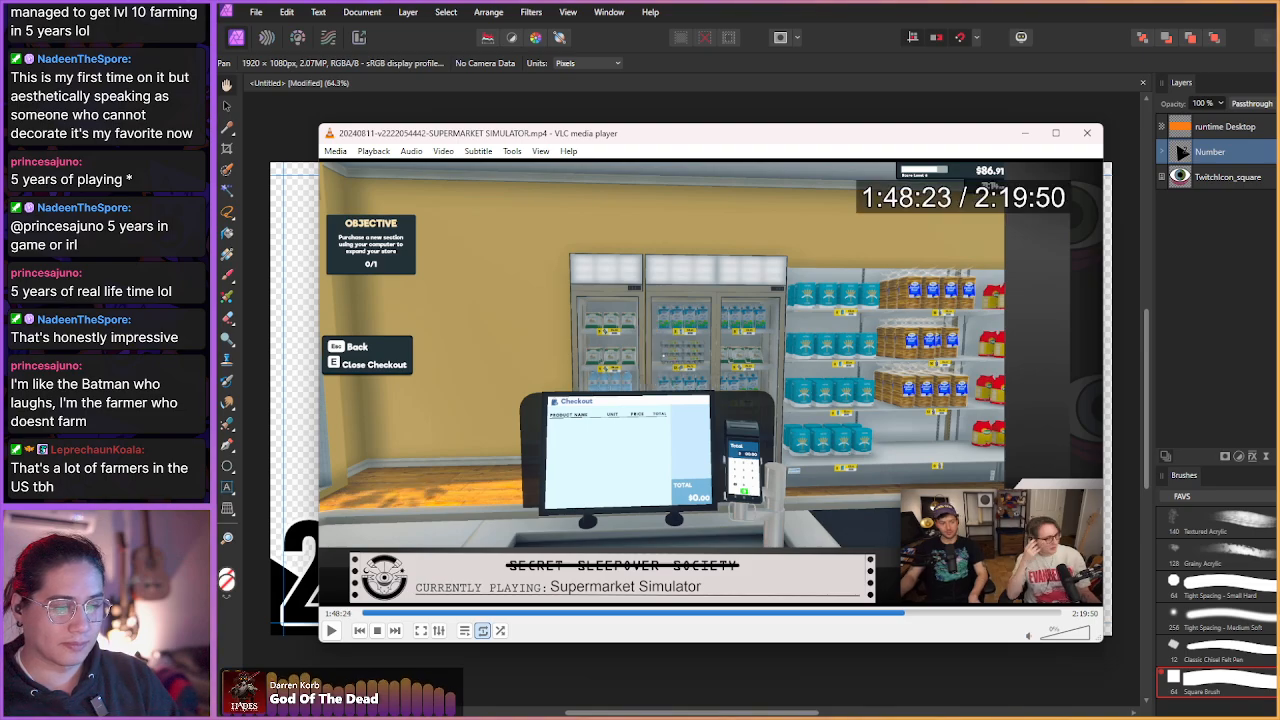
key(shift+Right)
key(shift+Right)
key(shift+Right)
key(shift+Right)
key(shift+Right)
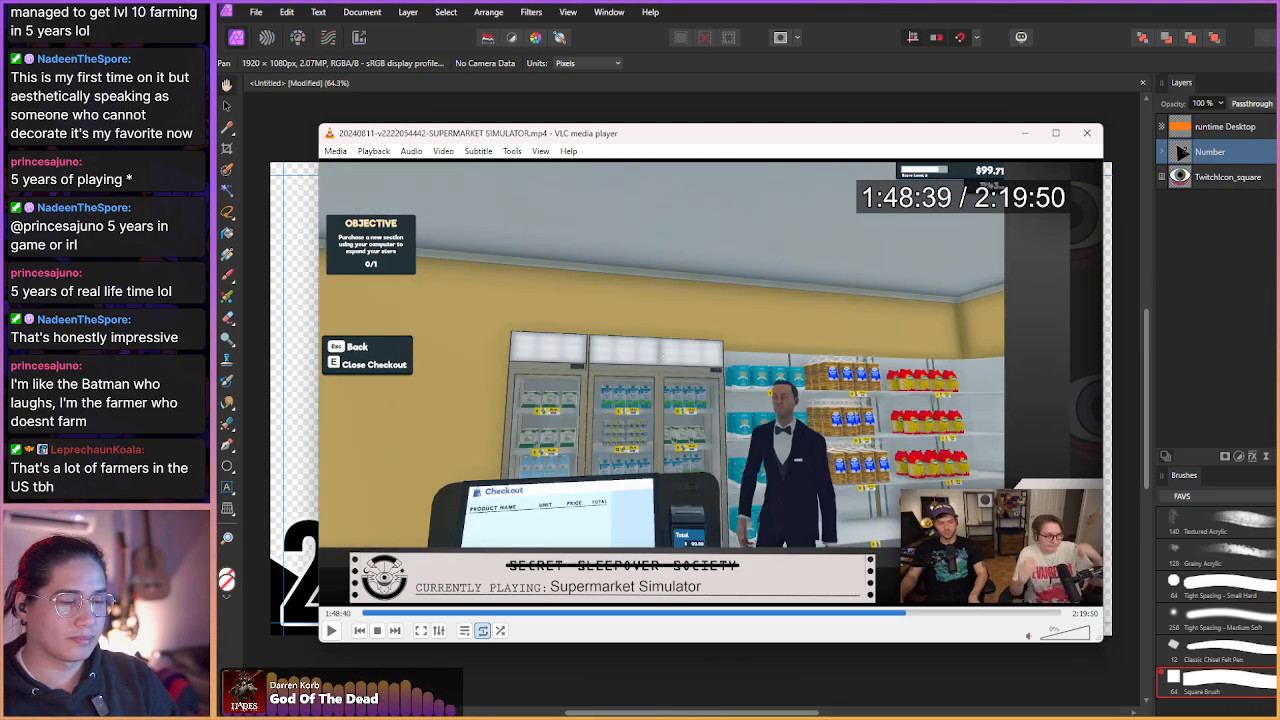
key(shift+Right)
key(shift+Right)
key(shift+Right)
key(shift+Right)
key(shift+Right)
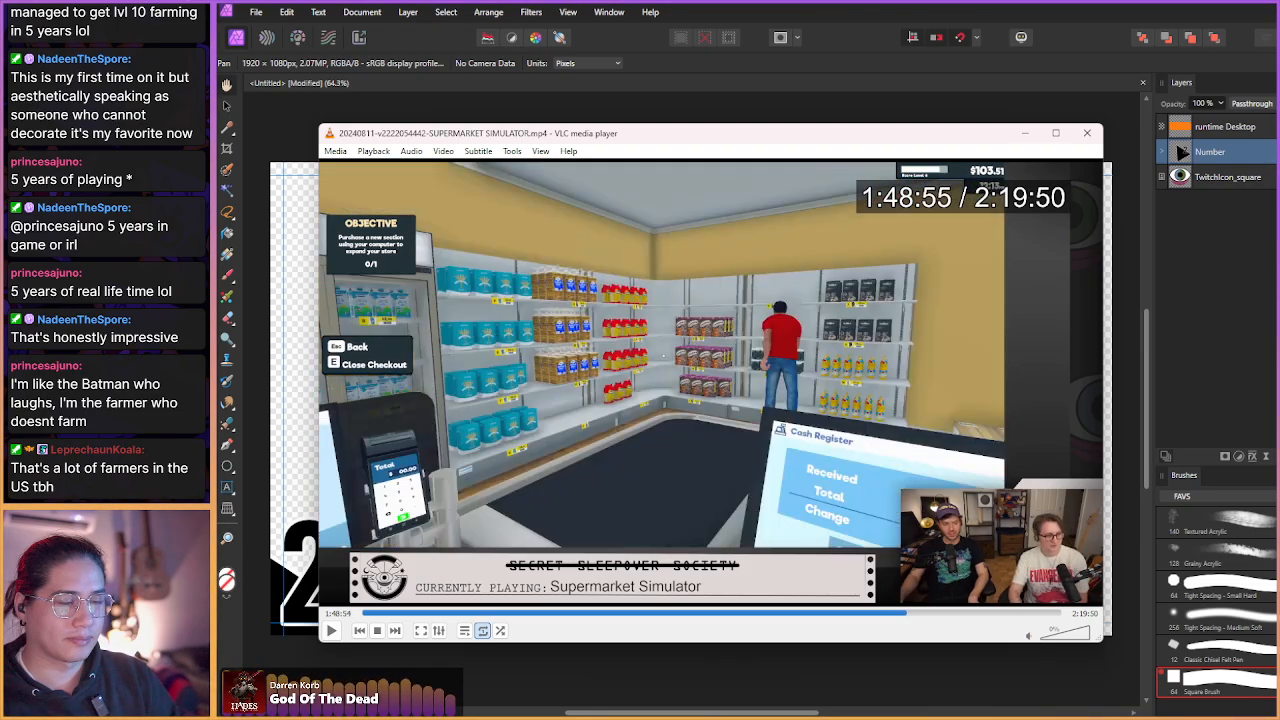
key(shift+Right)
key(shift+Right)
key(shift+Right)
key(shift+Right)
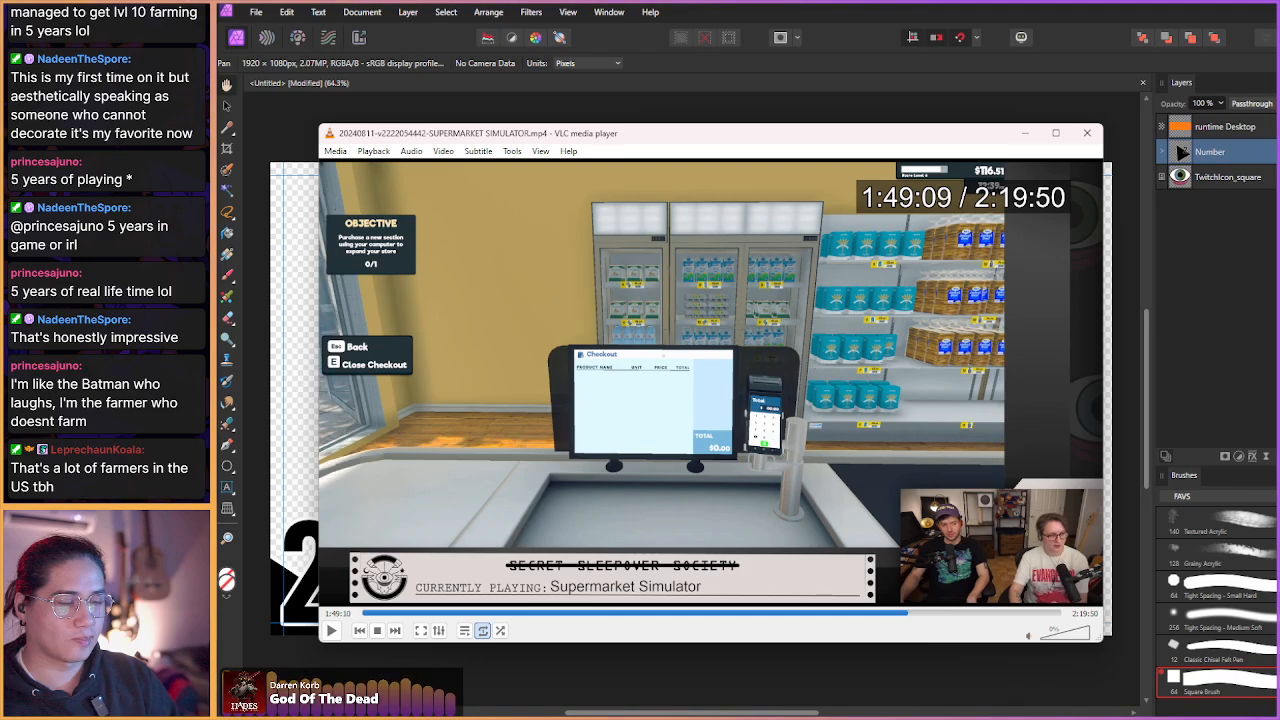
key(shift+Right)
key(shift+Right)
key(shift+Right)
key(shift+Right)
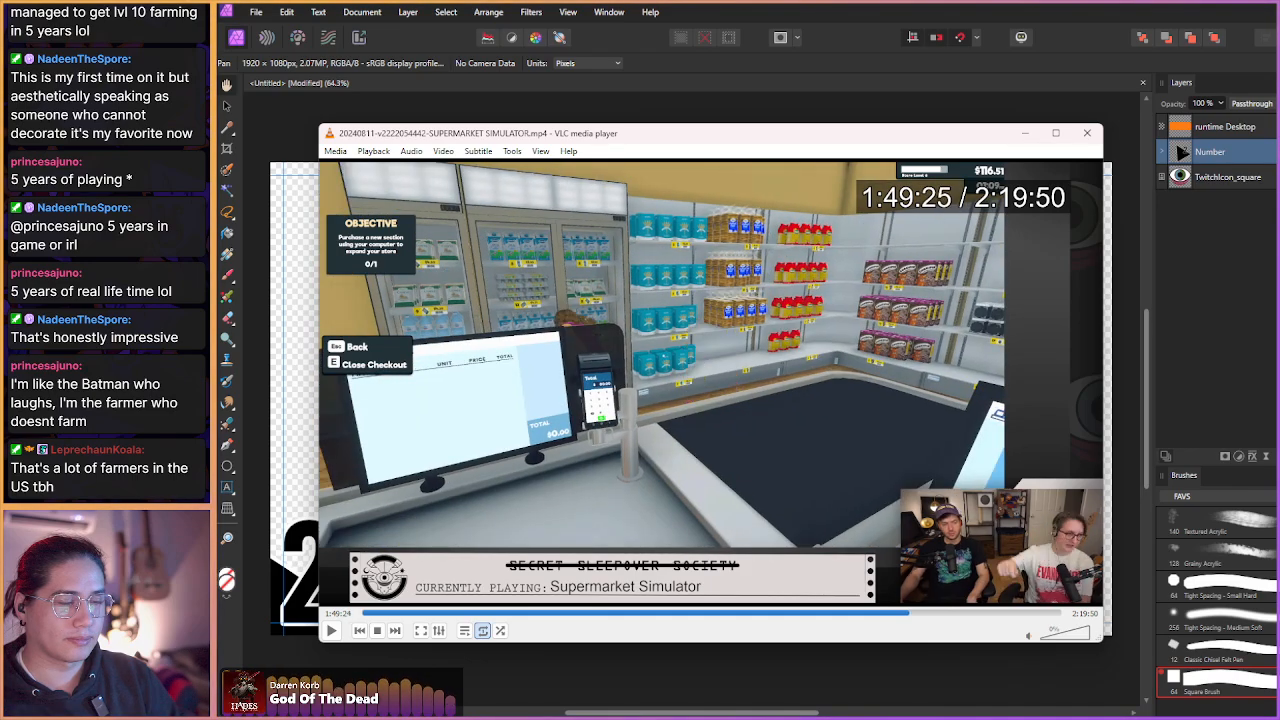
key(shift+Right)
key(shift+Right)
key(shift+Right)
key(shift+Right)
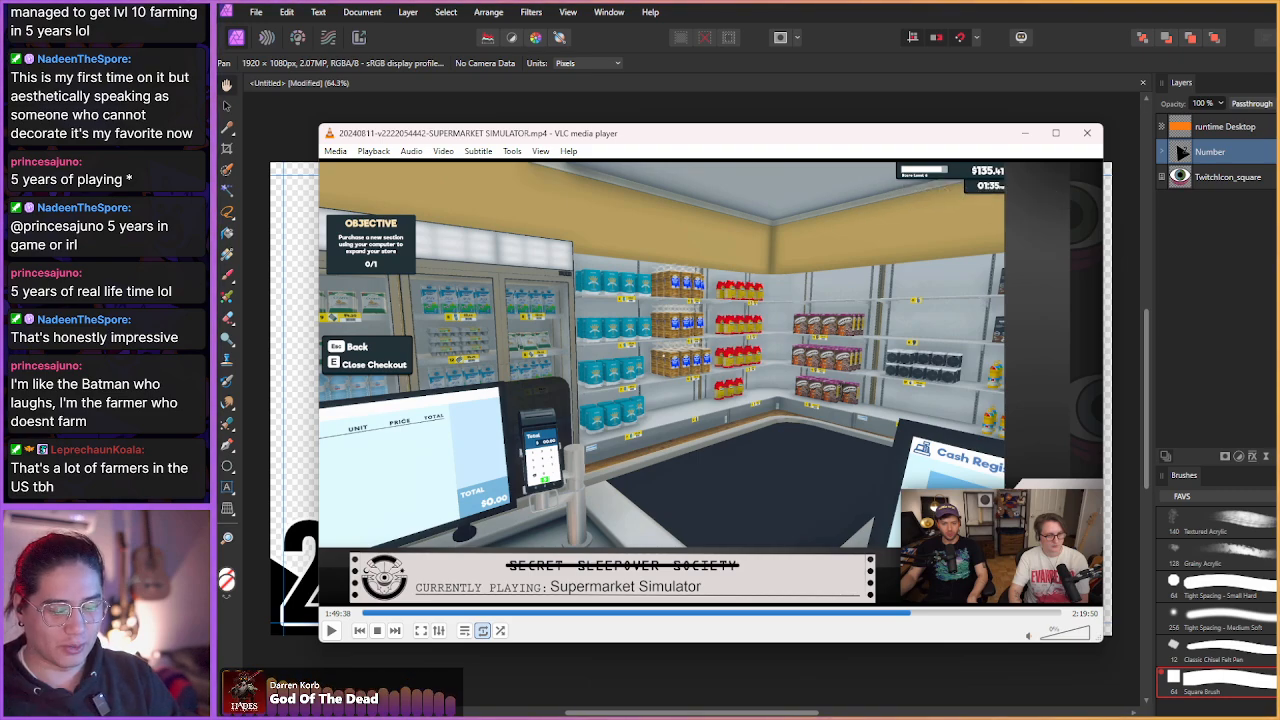
key(shift+Right)
key(shift+Right)
key(shift+Right)
key(shift+Right)
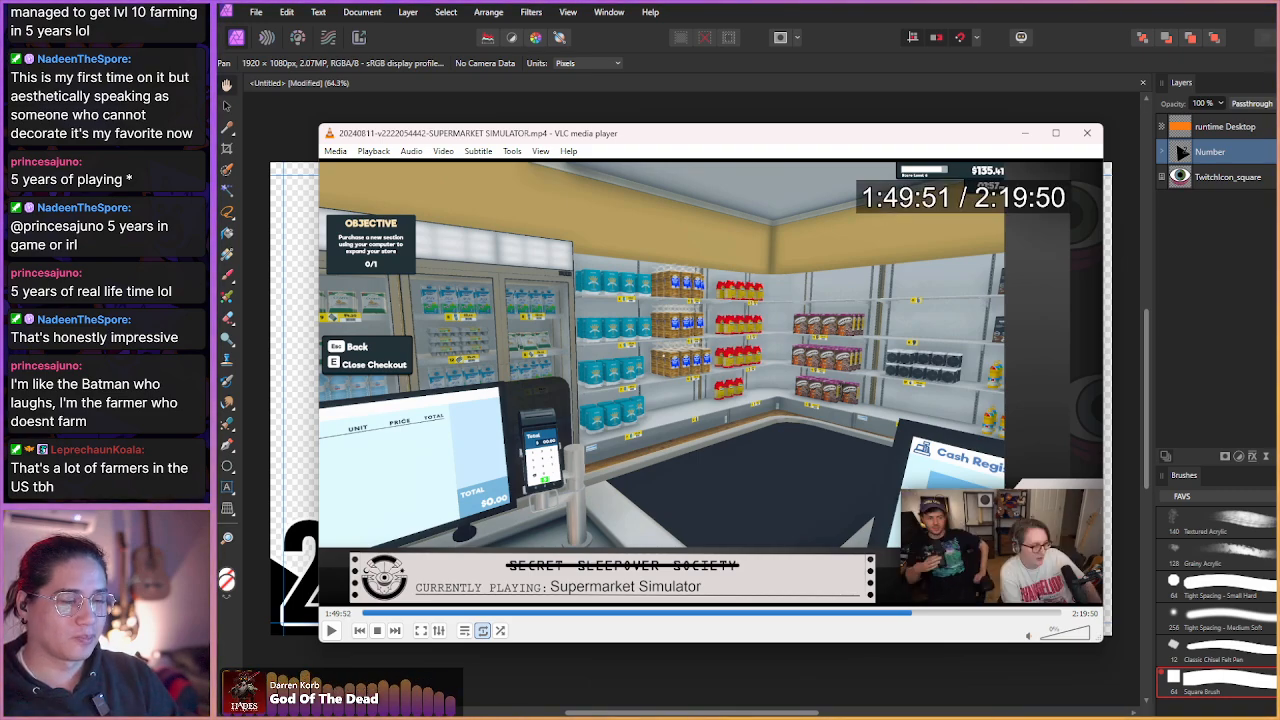
key(shift+Right)
key(shift+Right)
key(shift+Right)
key(shift+Right)
key(shift+Right)
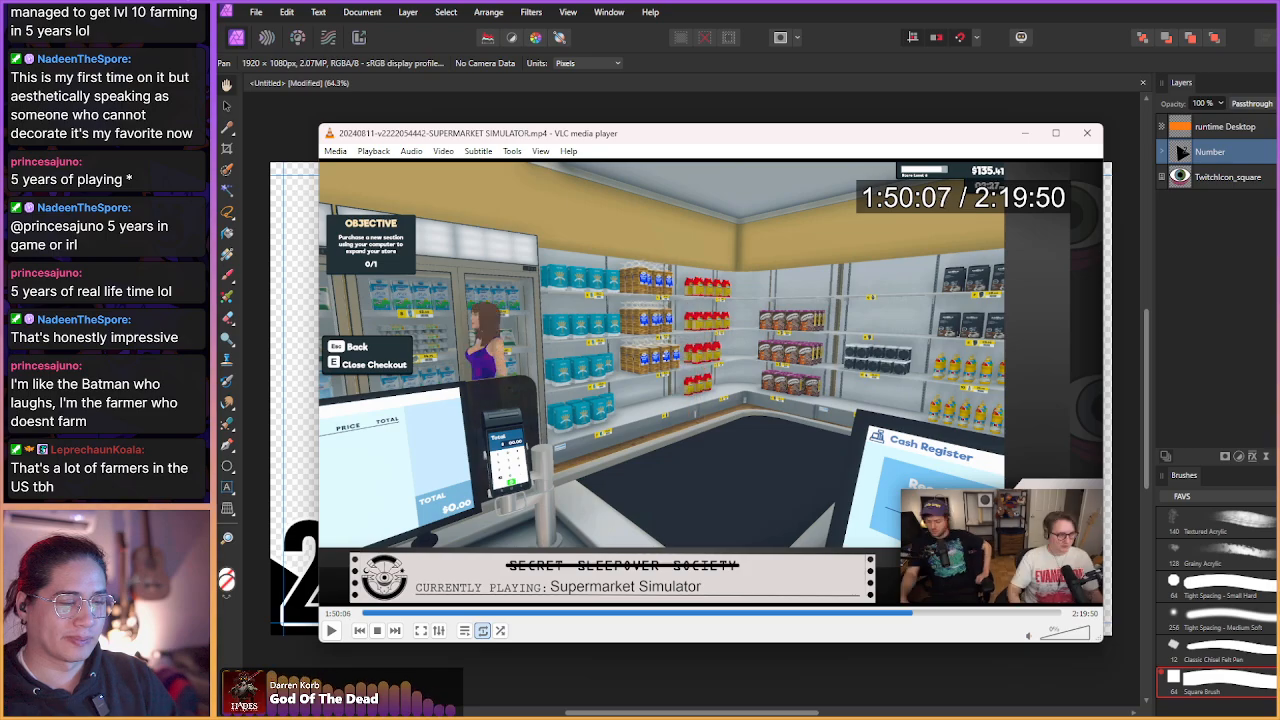
key(shift+Right)
key(shift+Right)
key(shift+Right)
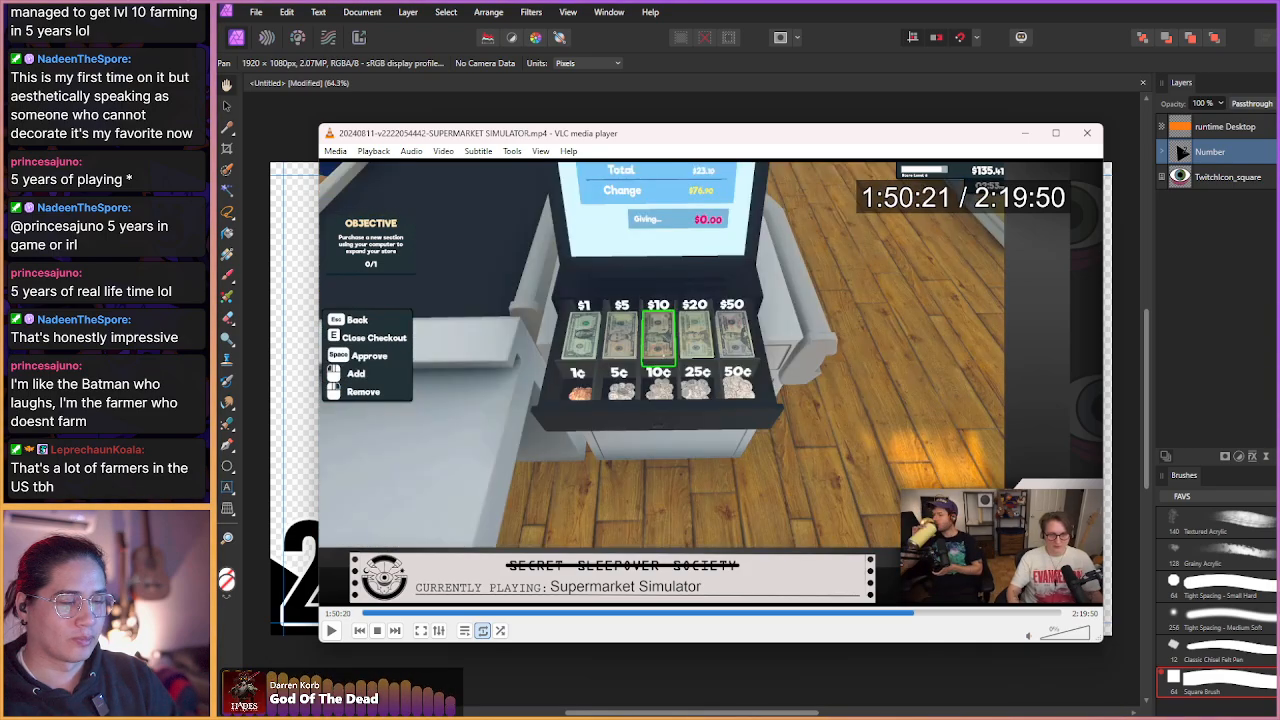
- Go back to about 1:50:13, advance frame by frame to the purple-dressed customer holding out cash, and take a snapshot
key(shift+Left)
key(shift+Left)
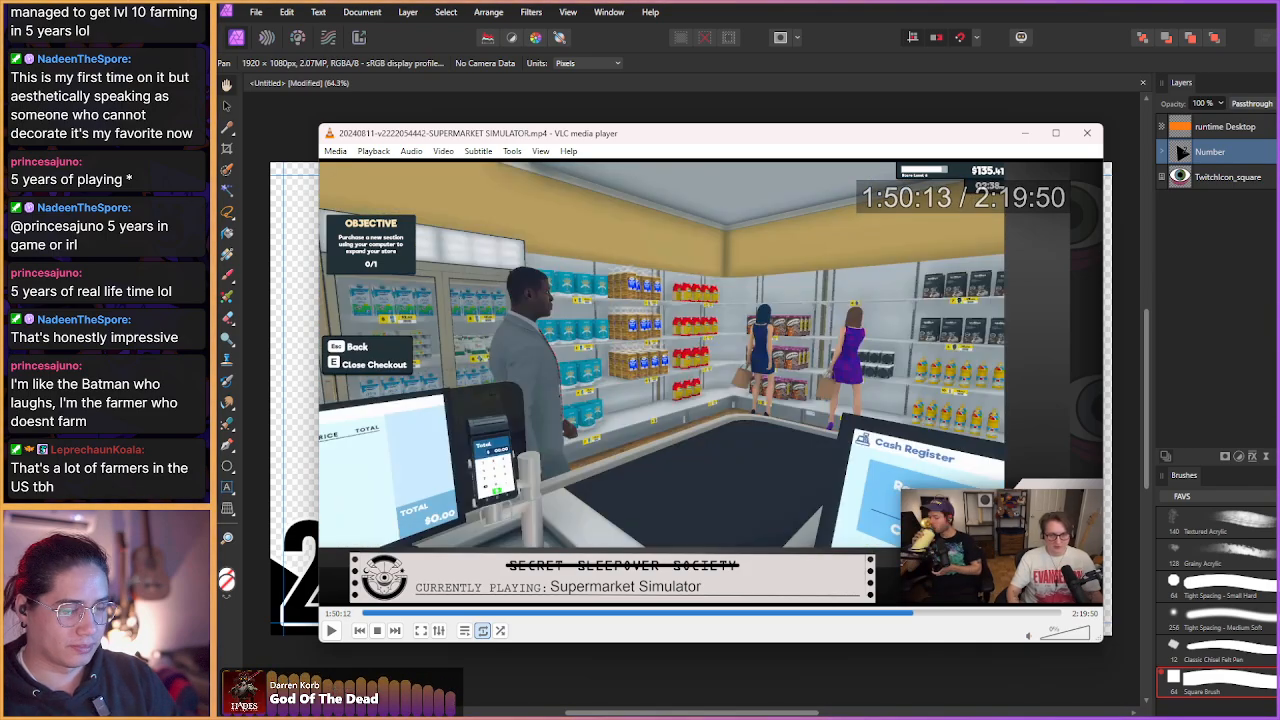
key(e)
key(e)
key(e)
key(e)
key(e)
key(e)
key(e)
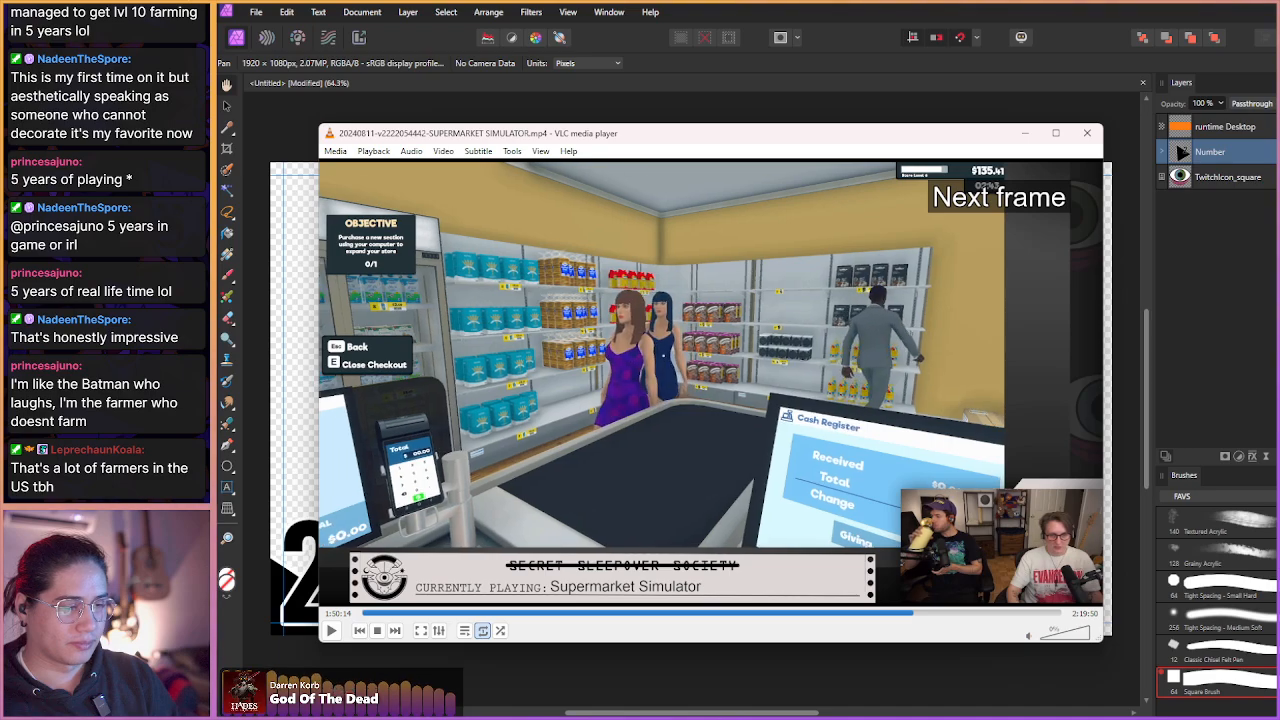
key(e)
key(e)
key(e)
key(e)
key(e)
key(e)
key(e)
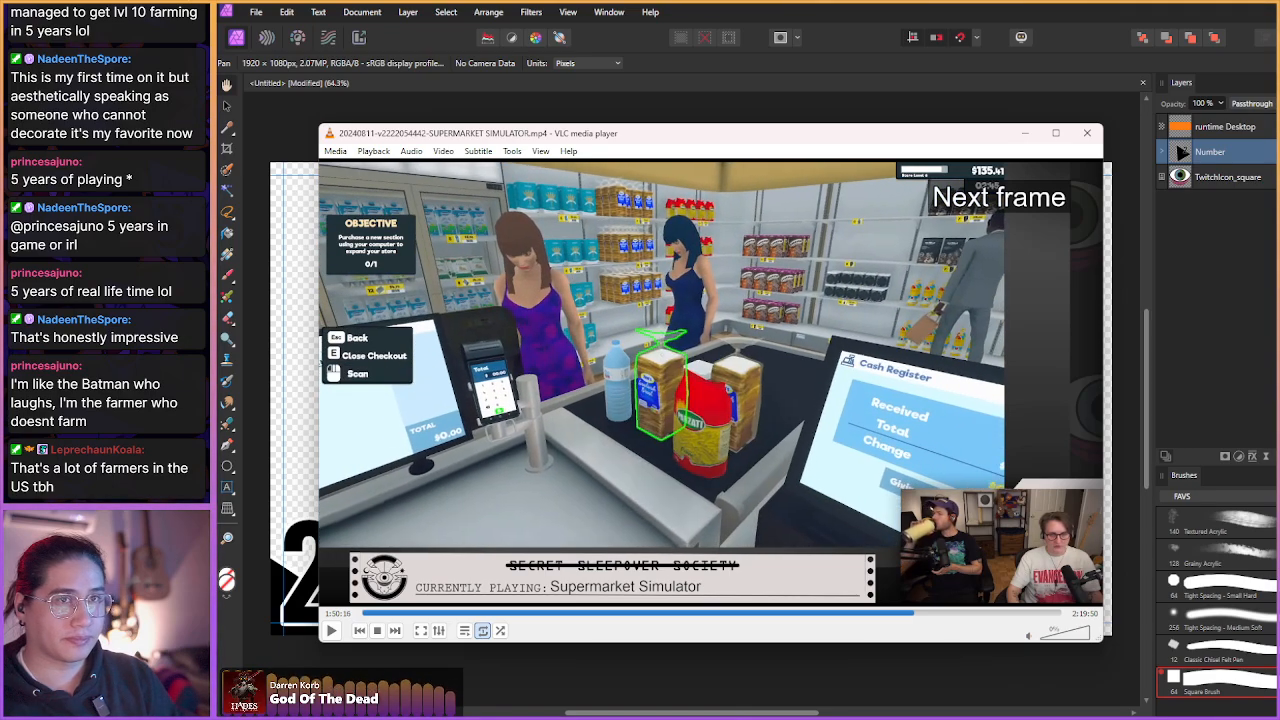
key(e)
key(e)
key(e)
key(e)
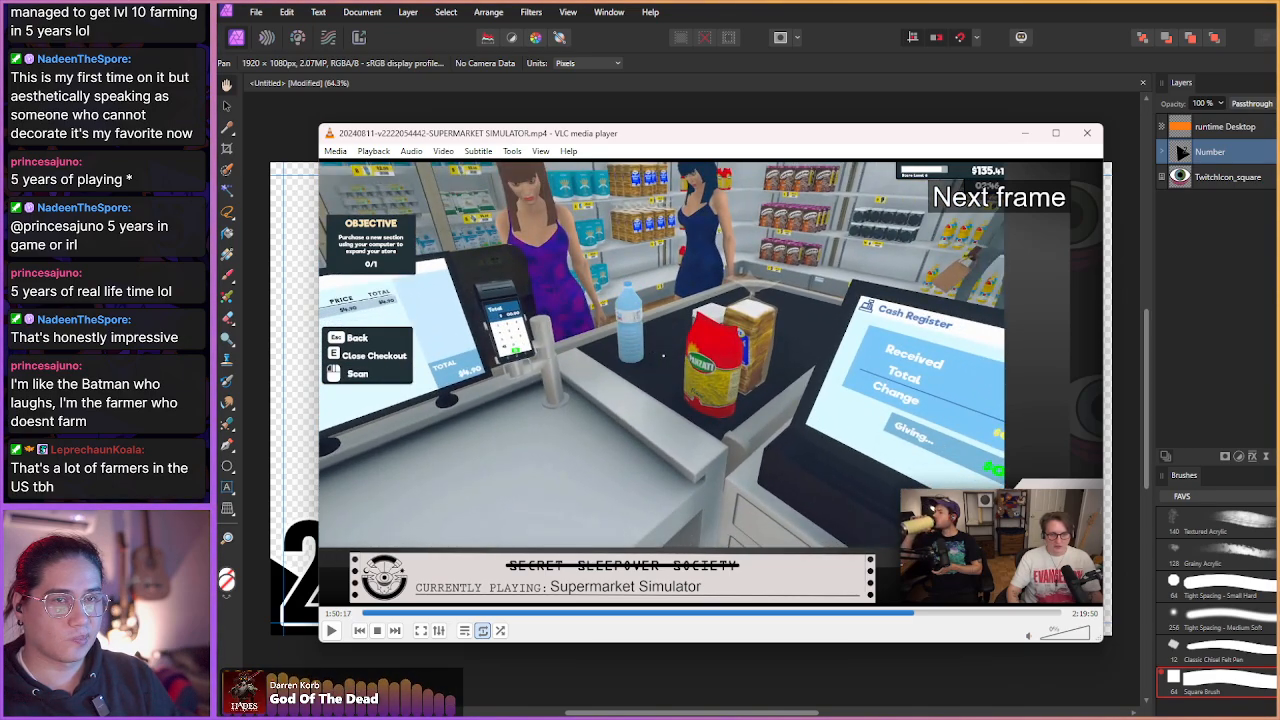
key(e)
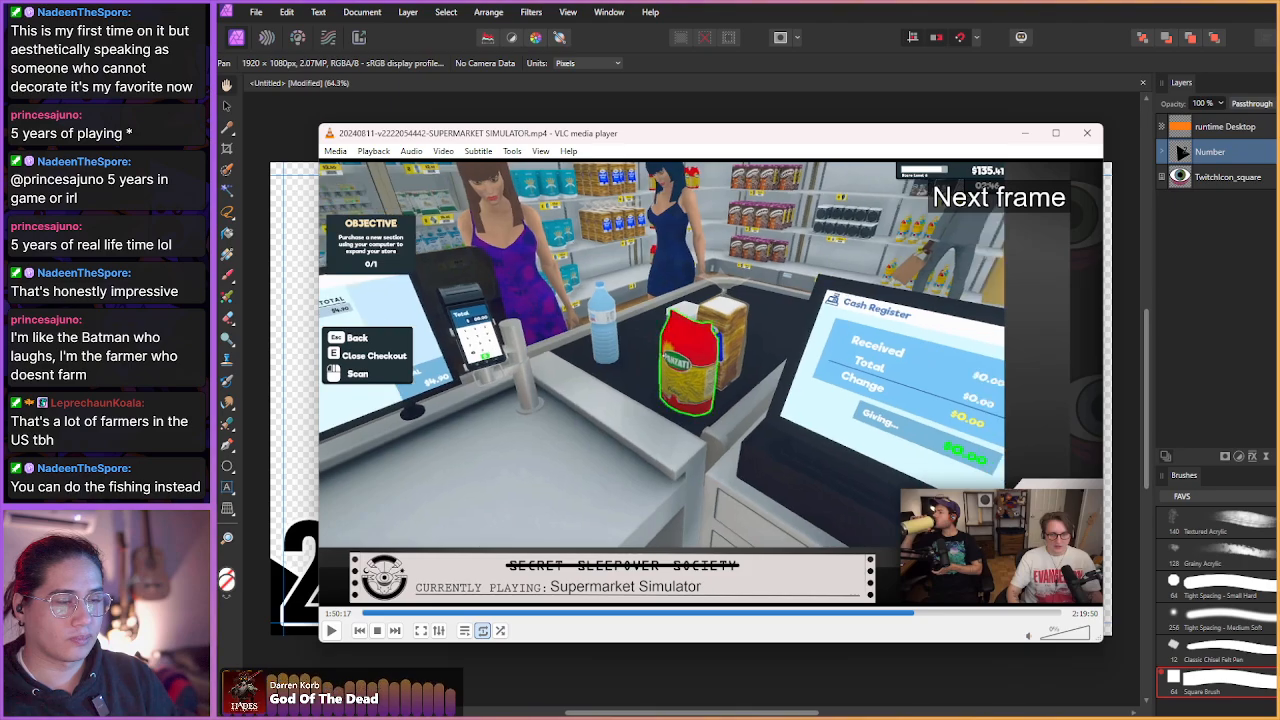
key(e)
key(e)
key(e)
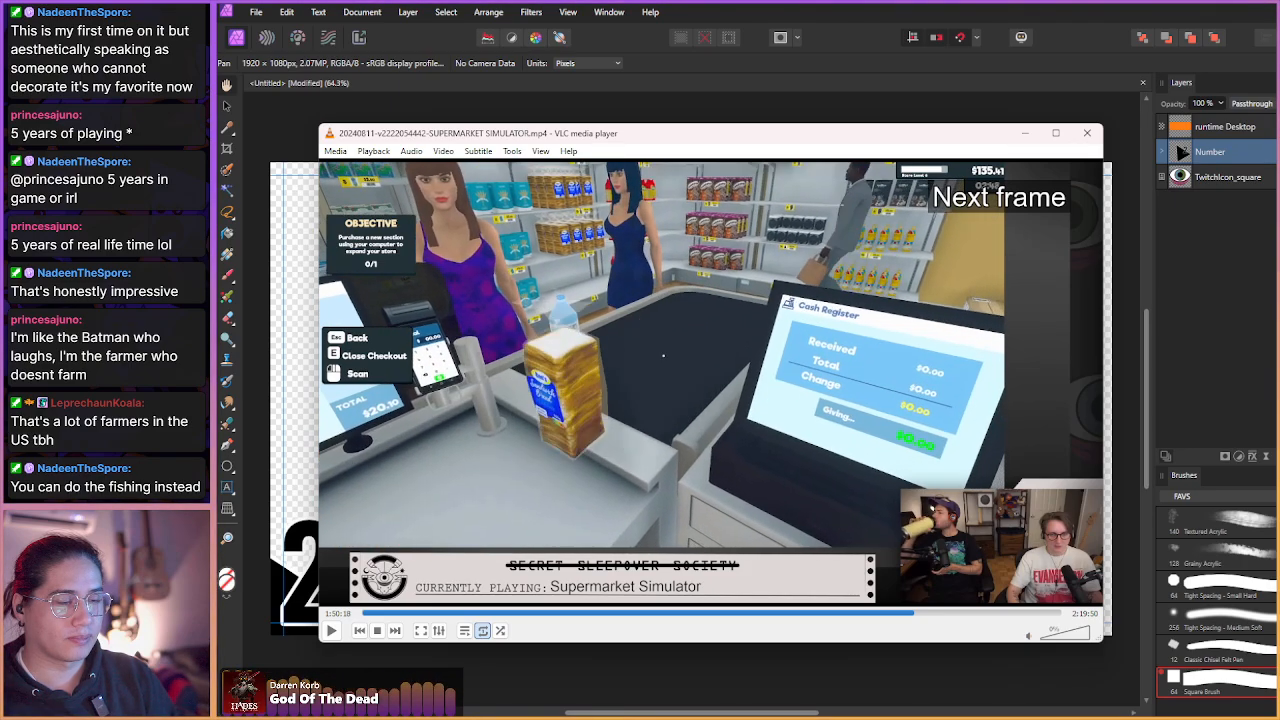
key(e)
key(e)
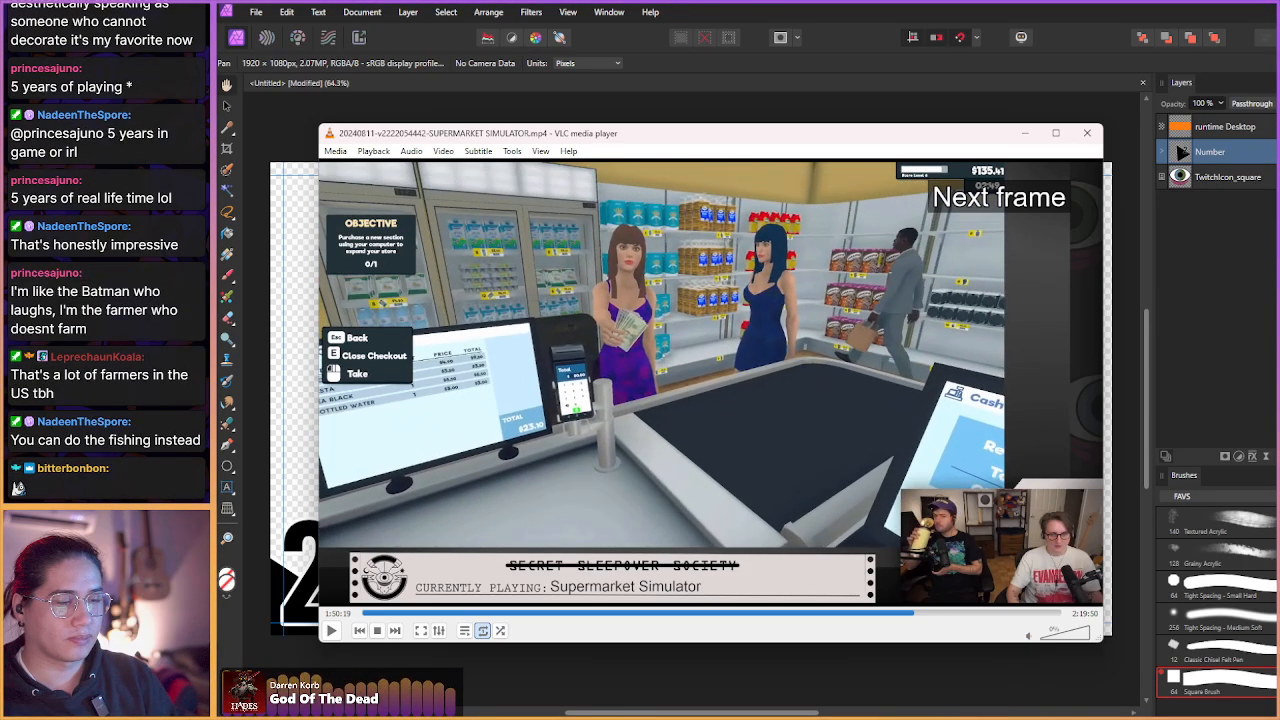
key(e)
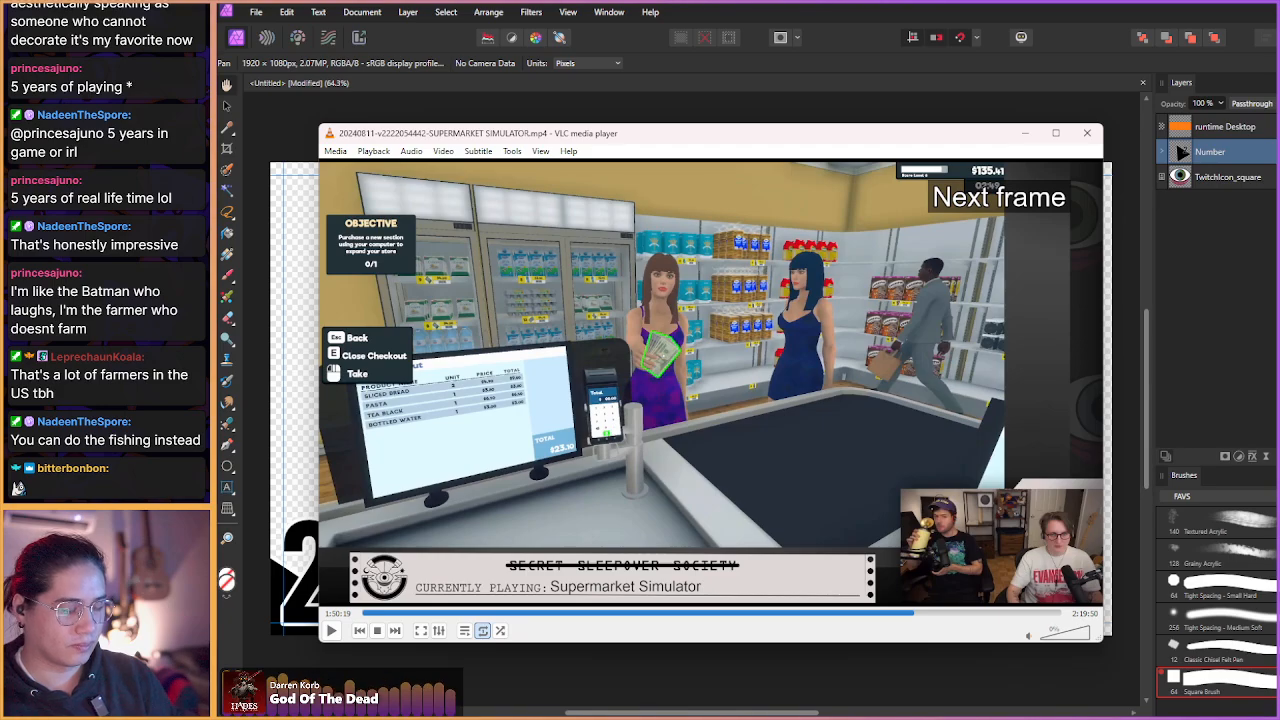
key(shift+s)
- Examine the frames following the cash handover one by one, up to the view of the open cash register
key(e)
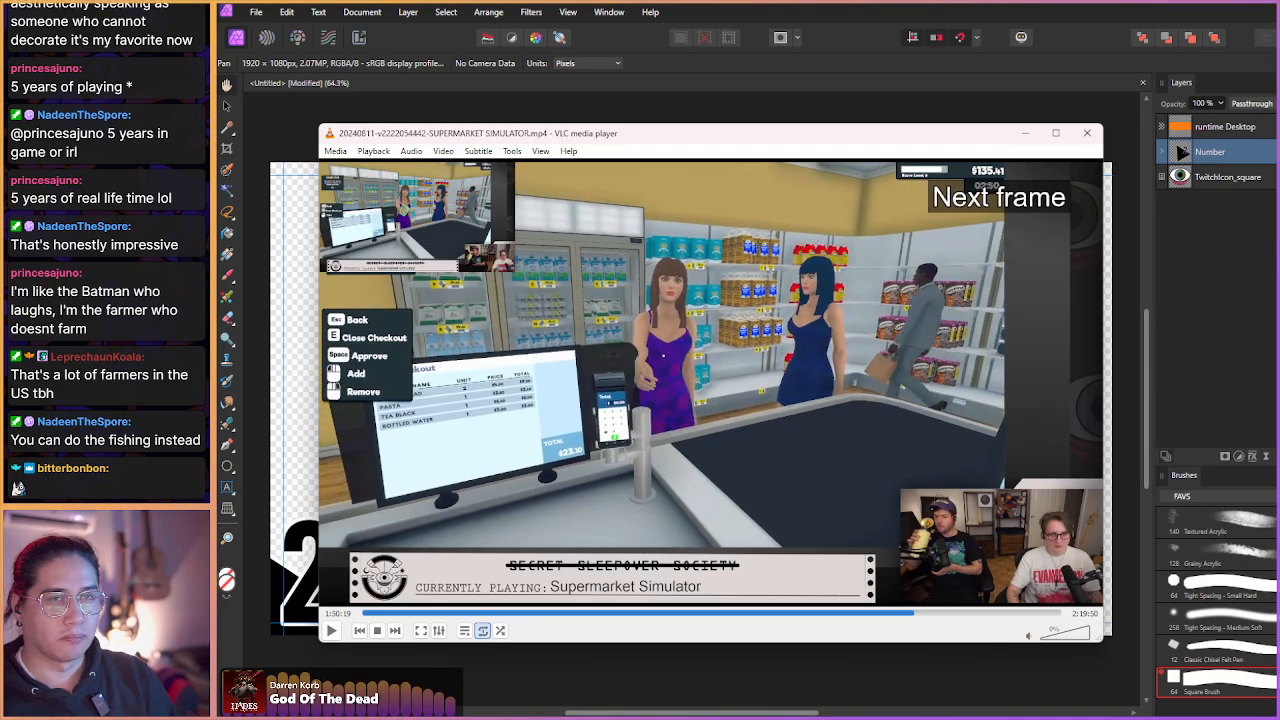
key(e)
key(e)
key(e)
key(e)
key(e)
key(e)
key(e)
key(e)
key(e)
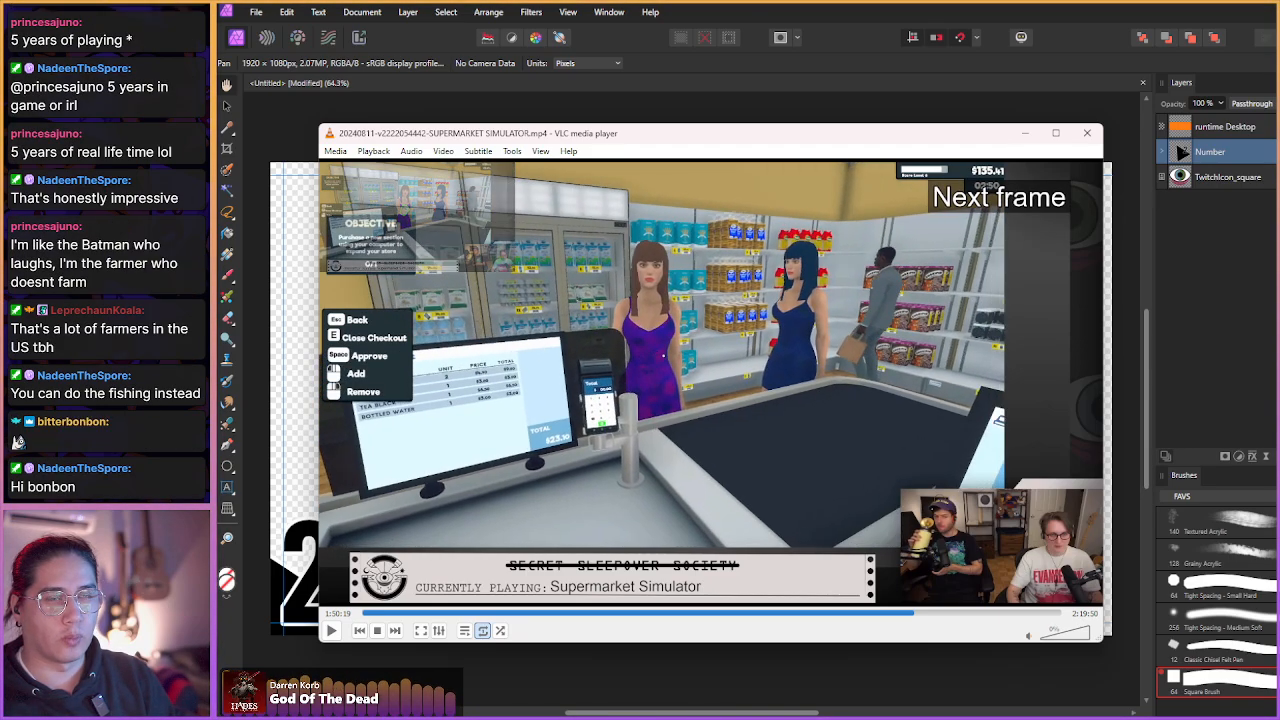
key(e)
key(e)
key(e)
key(e)
key(e)
key(e)
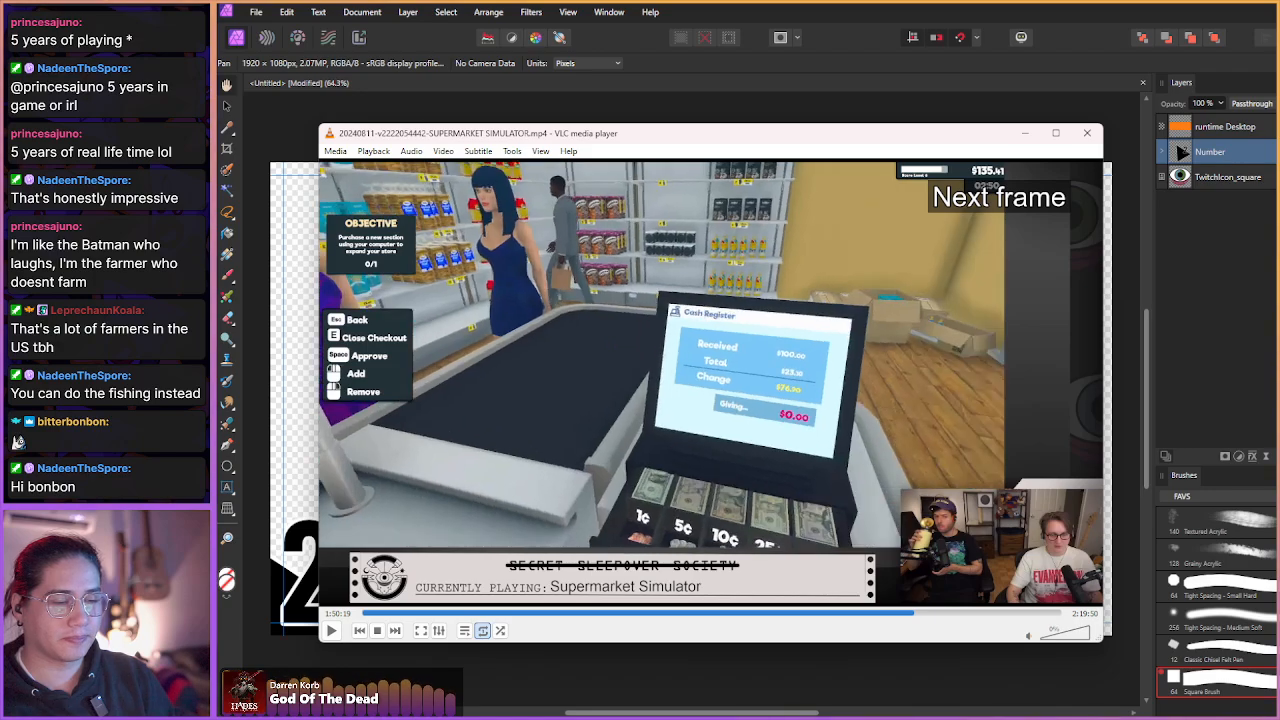
- Scan the checkout gameplay in short forward jumps from 1:50:19 to about 1:50:57, examining it for usable frames
key(shift+Right)
key(shift+Right)
key(shift+Right)
key(shift+Right)
key(shift+Right)
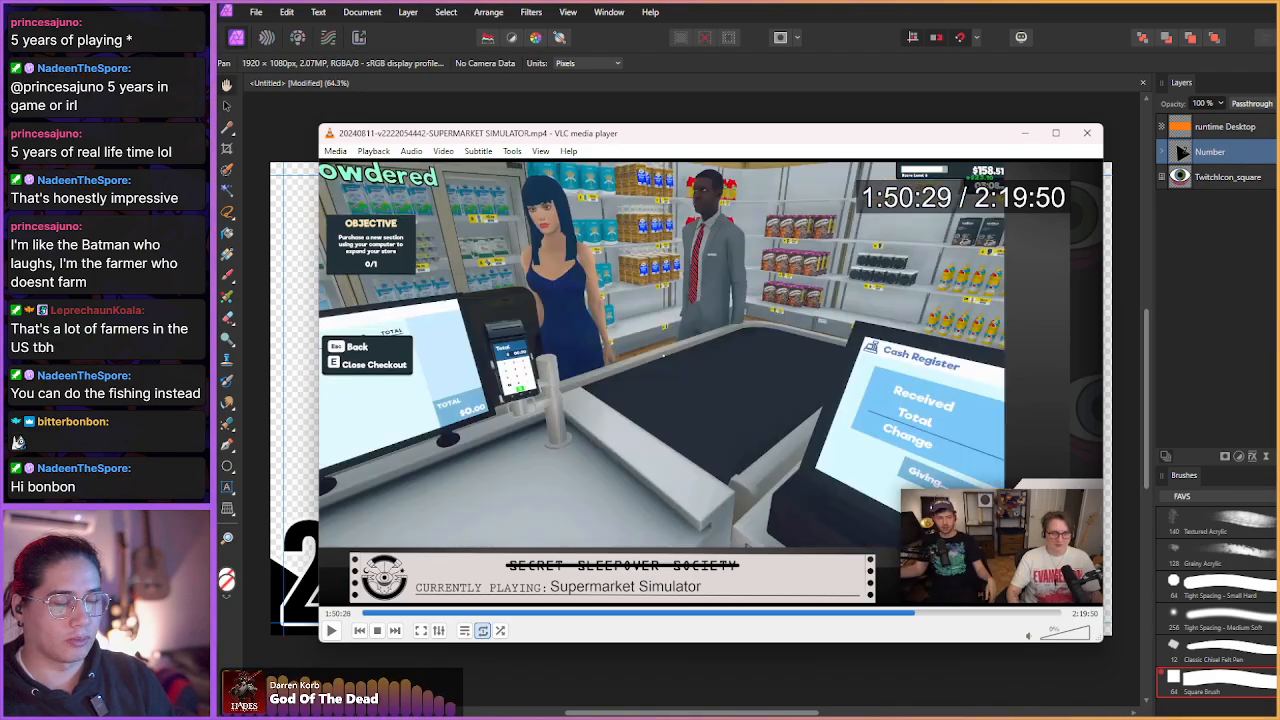
key(shift+Right)
key(shift+Right)
key(shift+Right)
key(shift+Right)
key(shift+Right)
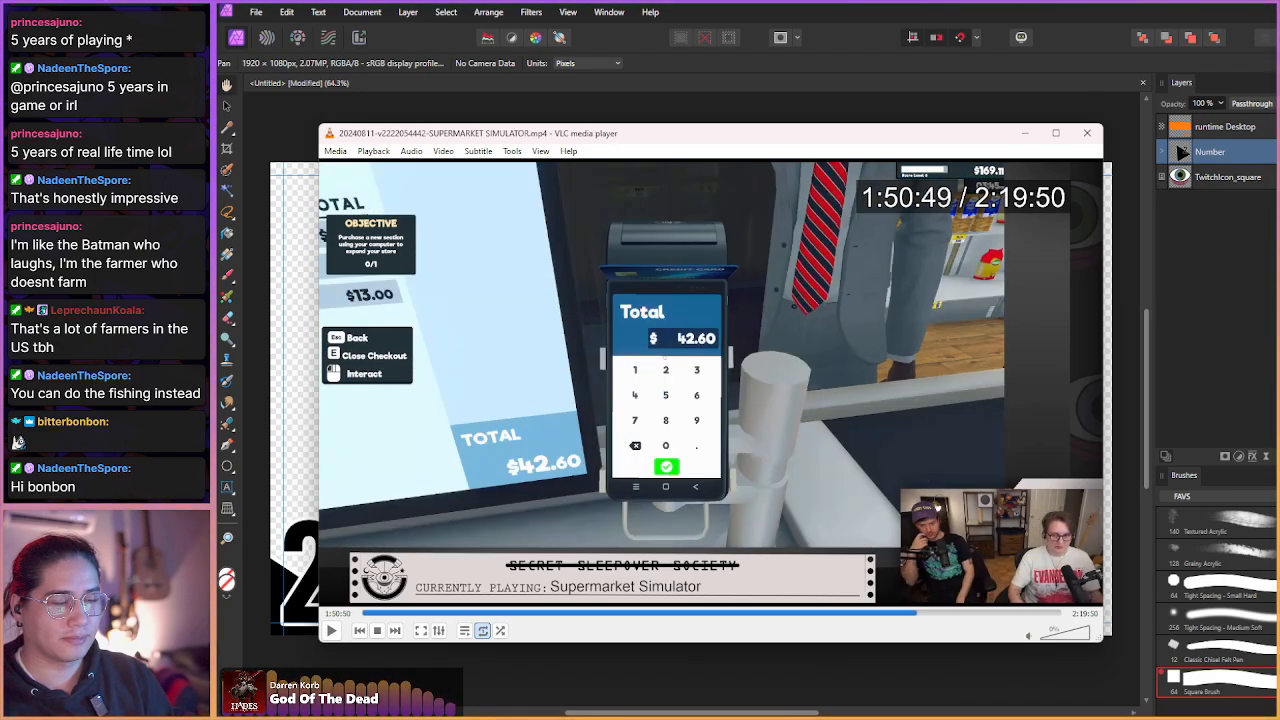
key(shift+Right)
key(shift+Right)
key(shift+Right)
key(shift+Right)
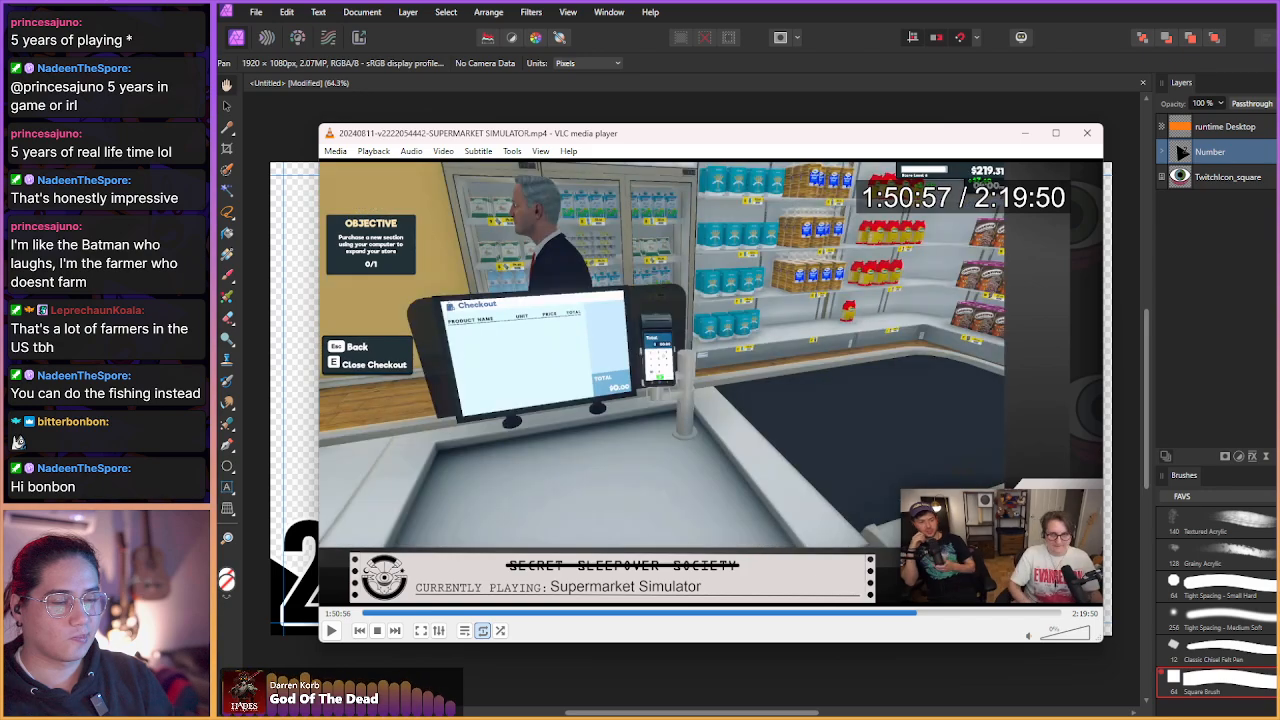
- Advance to the customer-free view of the shelves and cash register at 1:51:16 and take a screen capture
key(shift+Right)
key(shift+Right)
key(shift+Right)
key(shift+Right)
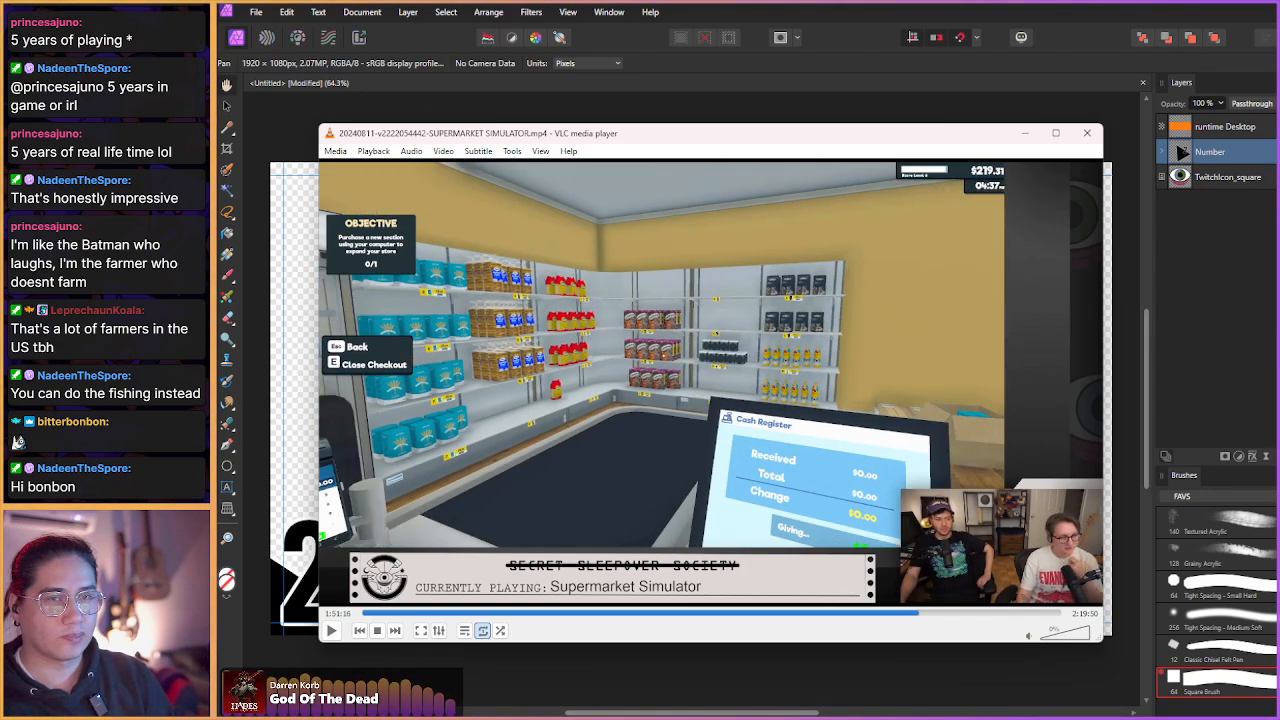
key(super+shift+s)
click(893, 327)
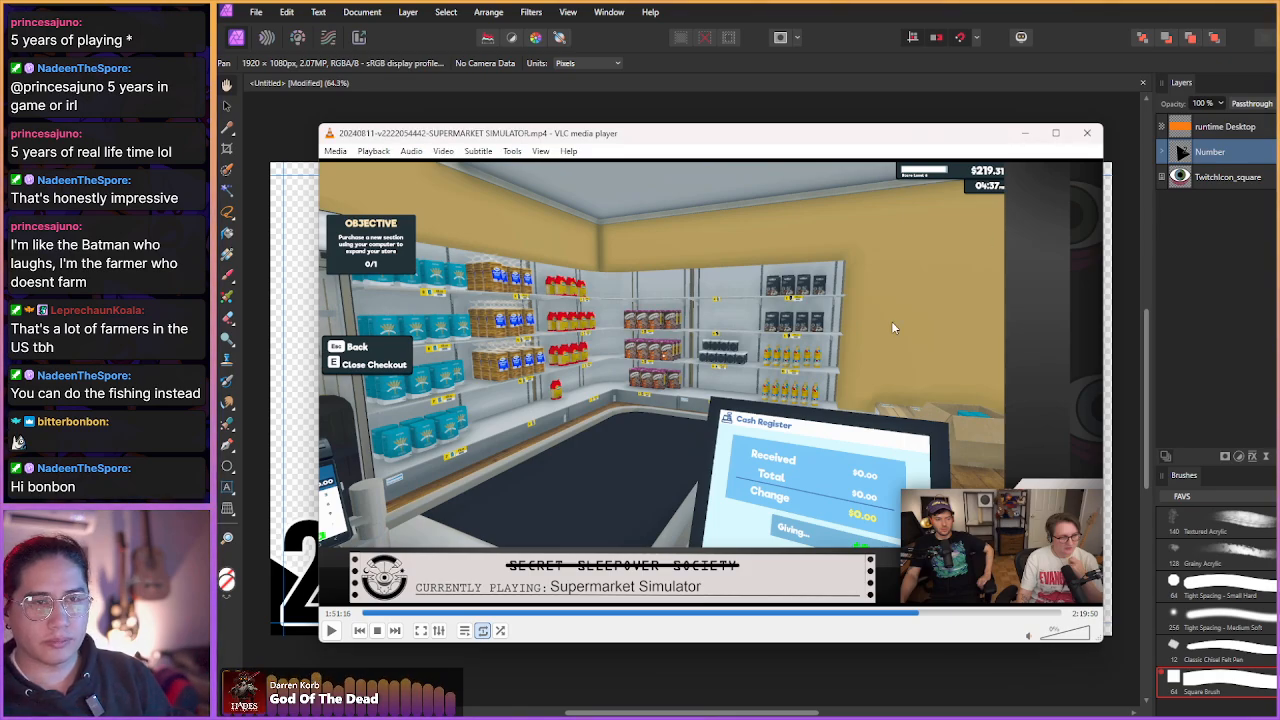
- Look through the footage in short forward jumps from 1:51:16 to about 1:51:59 for another suitable shot
key(shift+Right)
key(shift+Right)
key(shift+Right)
key(shift+Right)
key(shift+Right)
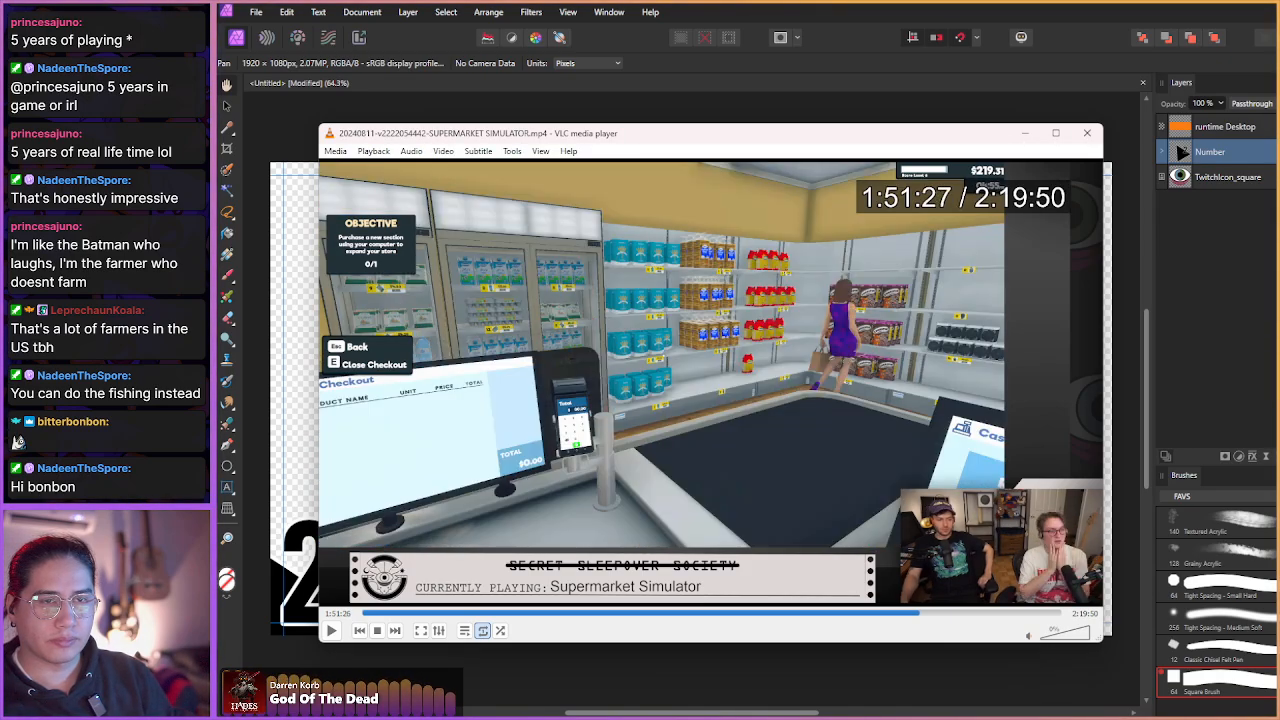
key(shift+Right)
key(shift+Right)
key(shift+Right)
key(shift+Right)
key(shift+Right)
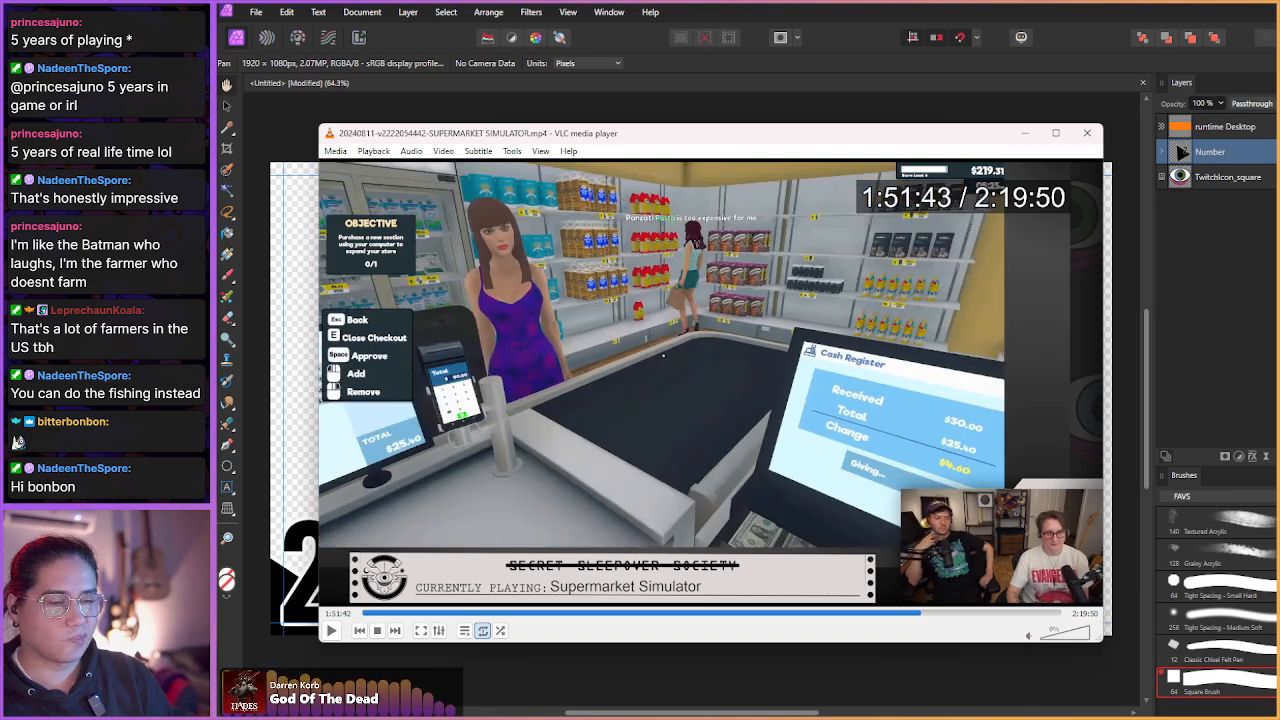
key(shift+Right)
key(shift+Right)
key(shift+Right)
key(shift+Right)
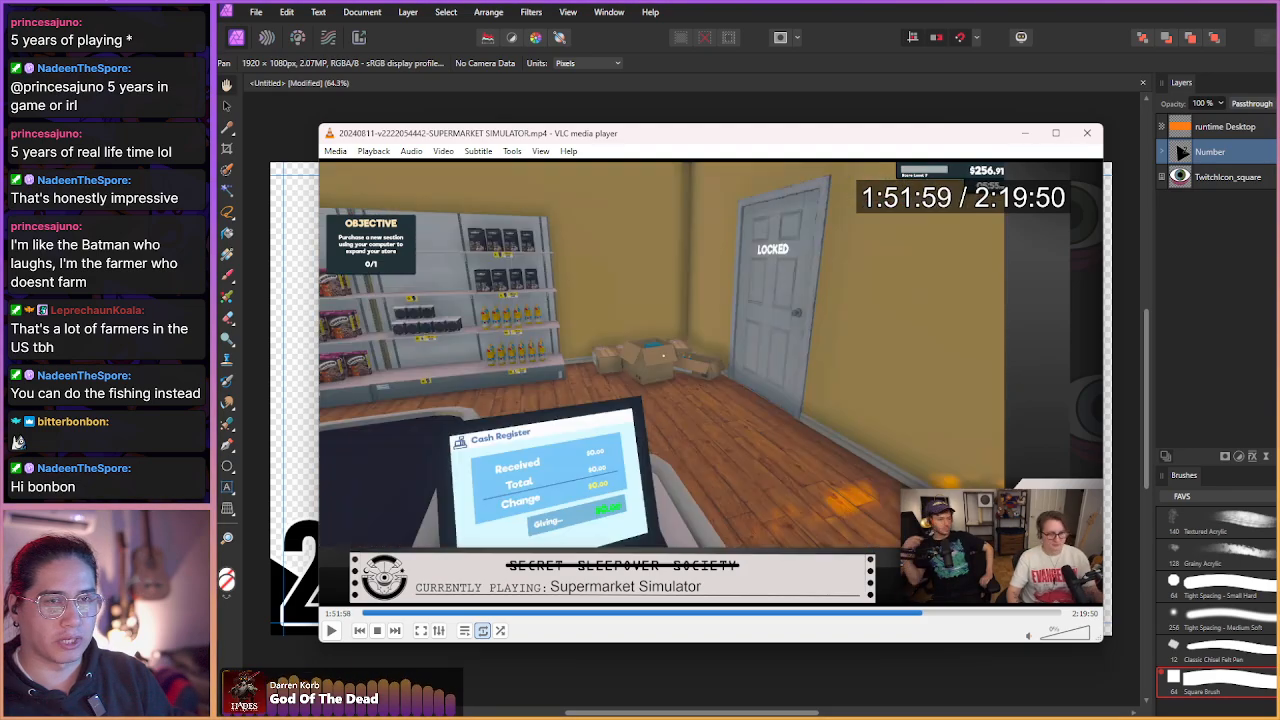
- Continue scanning the checkout scenes from 1:51:59 to about 1:52:58, examining the customers' poses at the counter
key(shift+Right)
key(shift+Right)
key(shift+Right)
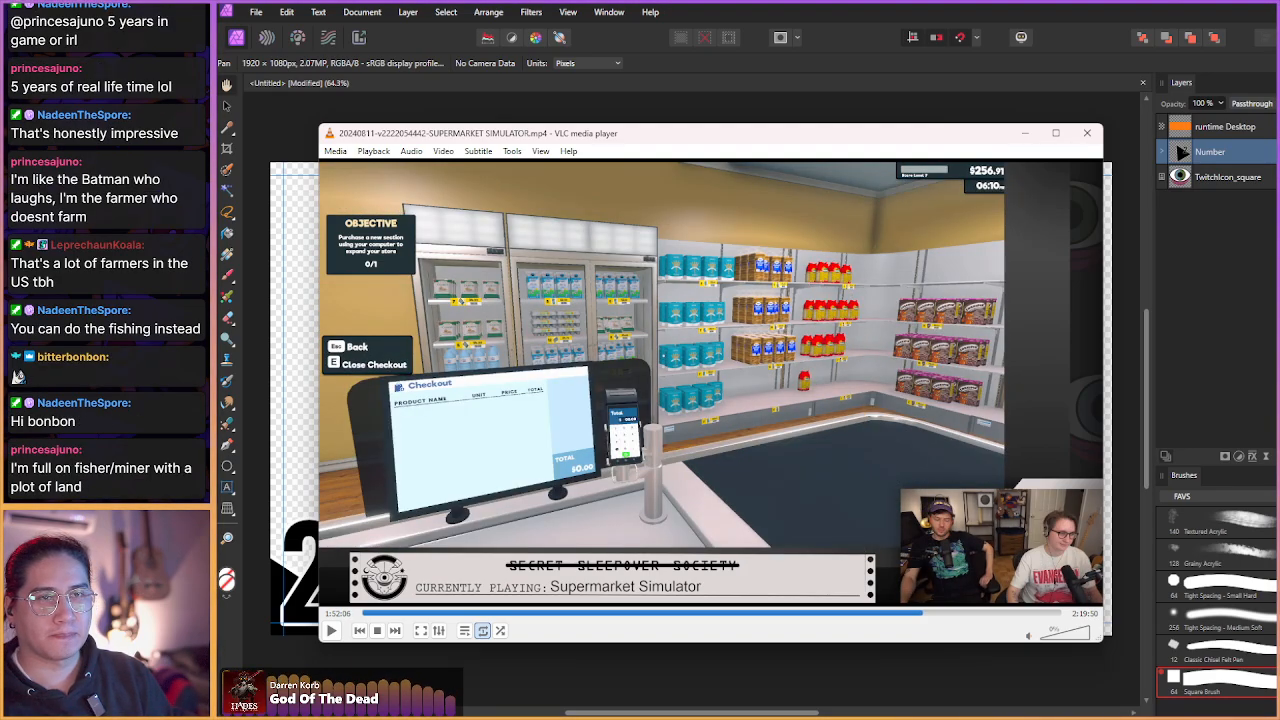
key(shift+Right)
key(shift+Right)
key(shift+Right)
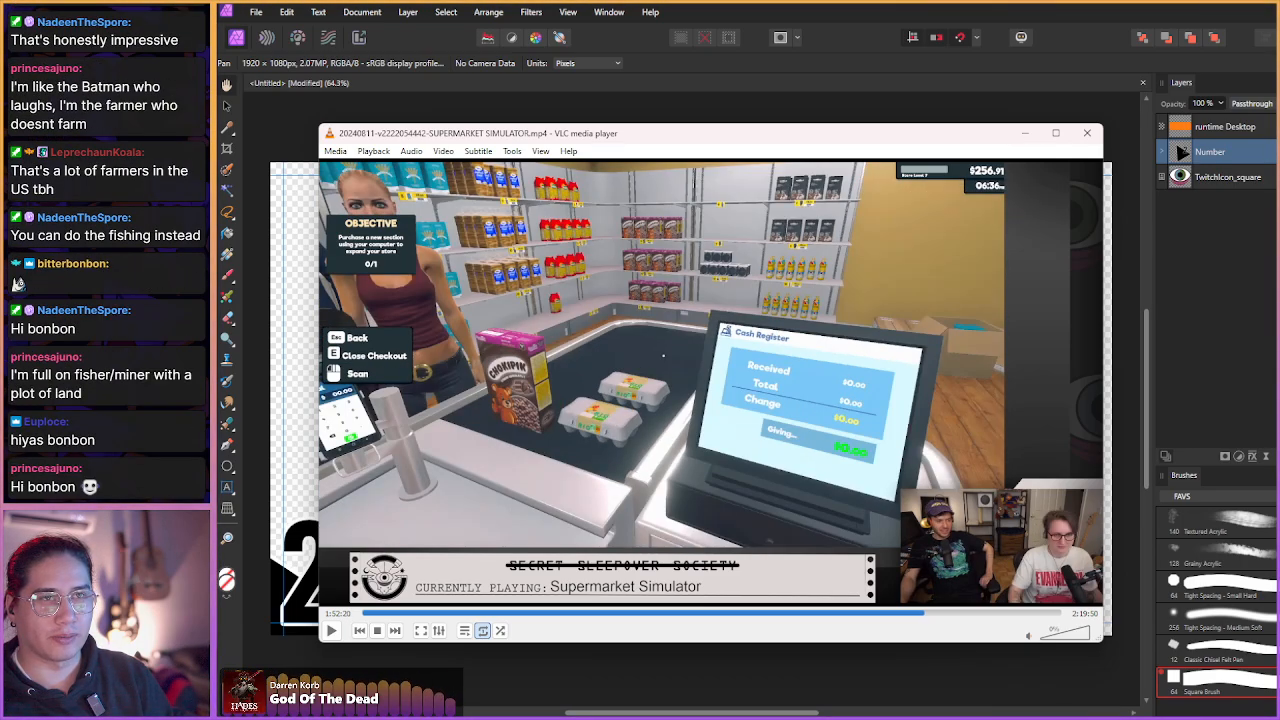
key(shift+Right)
key(shift+Right)
key(shift+Right)
key(shift+Right)
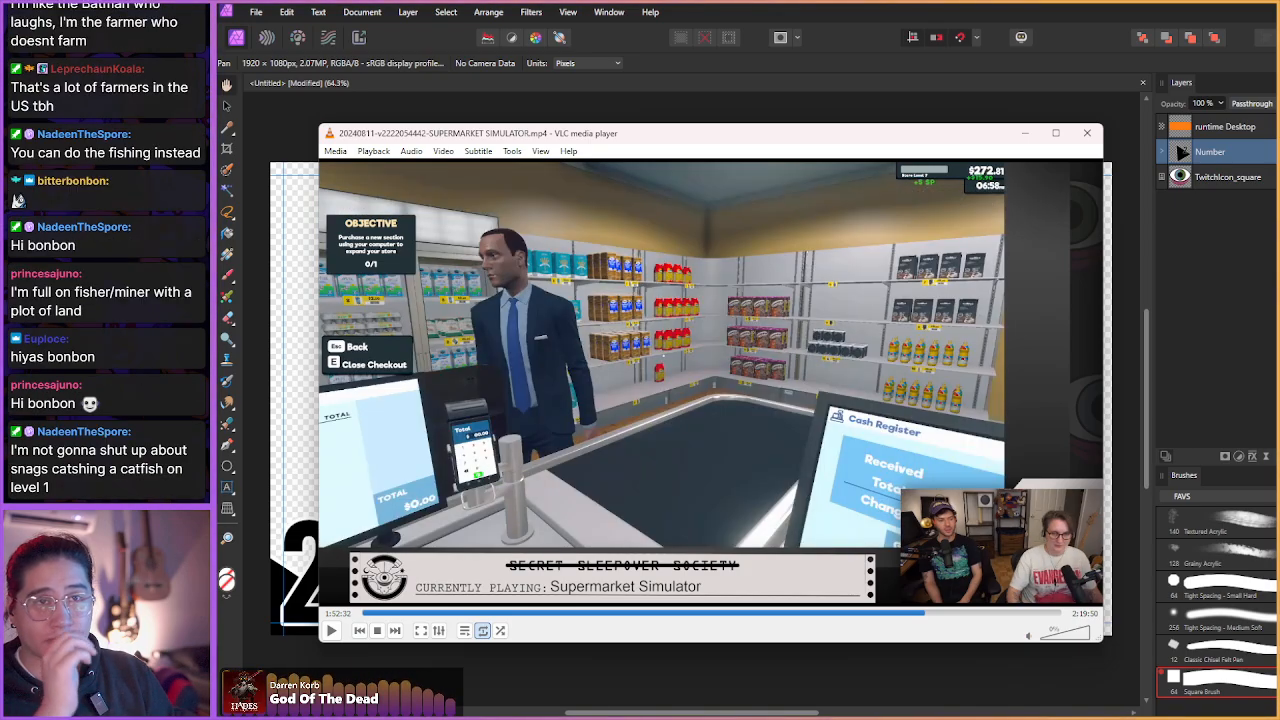
key(shift+Right)
key(shift+Right)
key(shift+Right)
key(shift+Right)
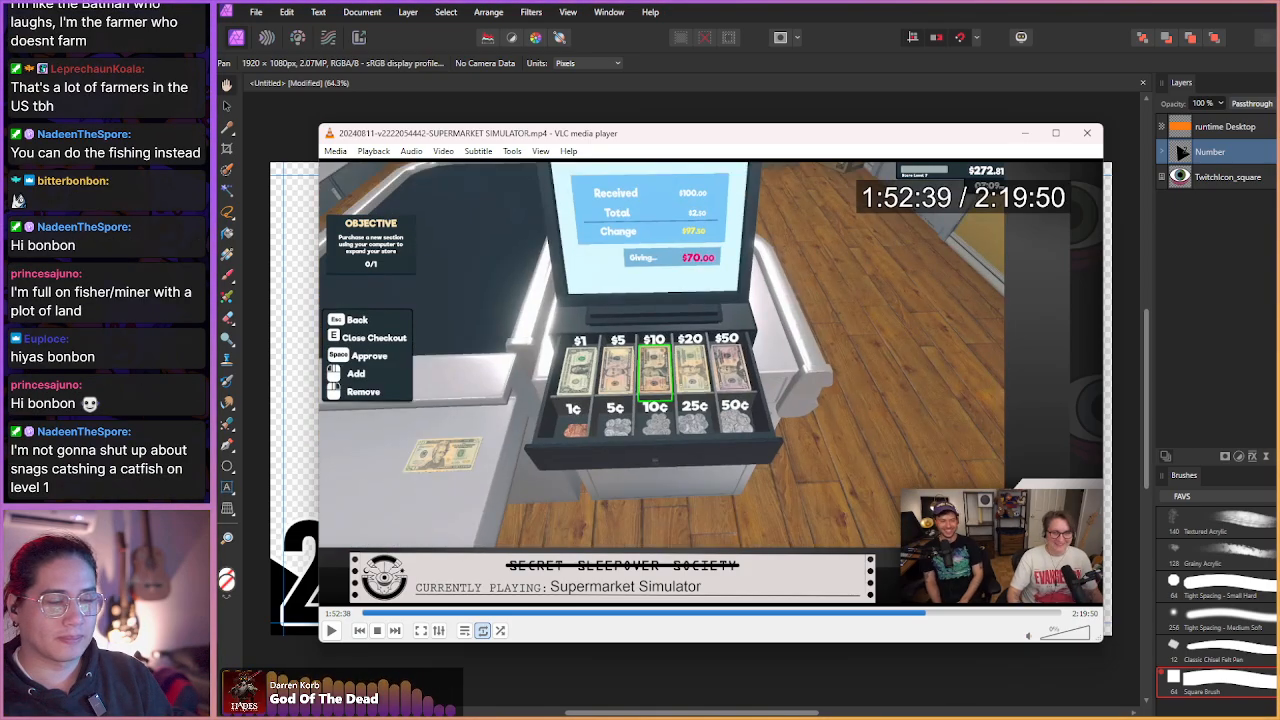
key(shift+Right)
key(shift+Right)
key(shift+Right)
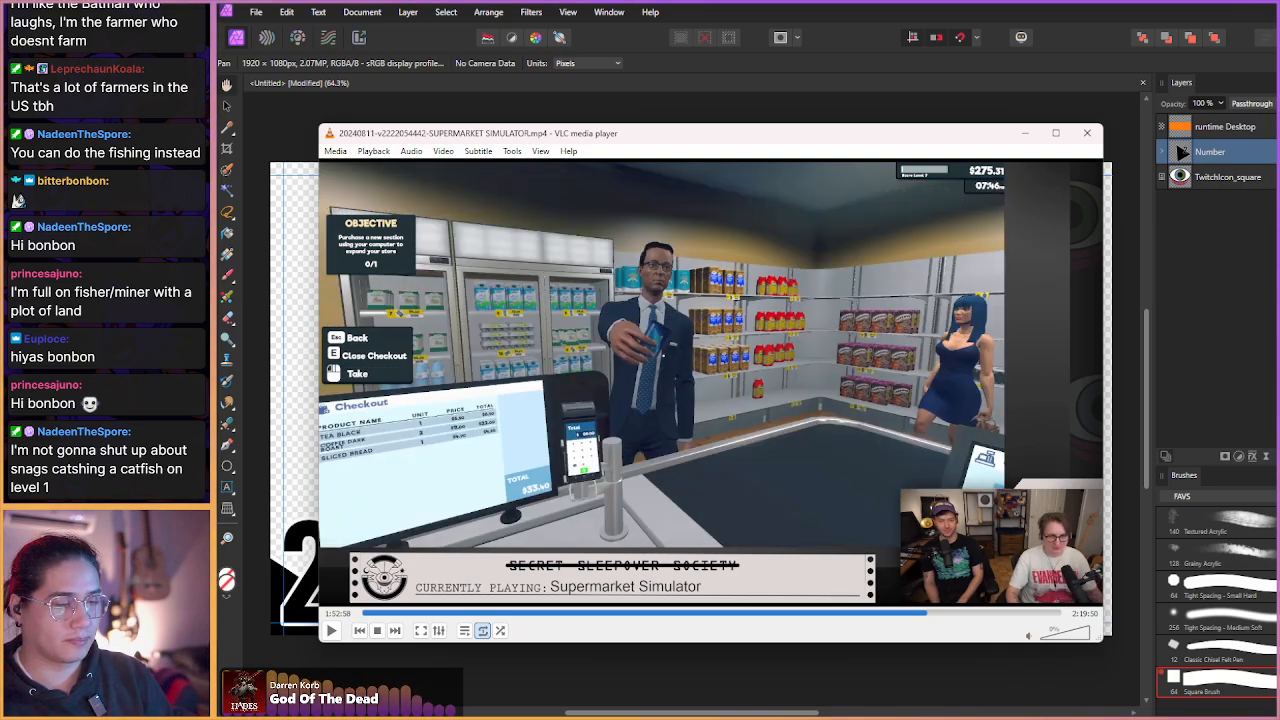
- Examine the recording in short jumps from 1:52:58 to the open cash drawer at about 1:53:34
key(shift+Right)
key(shift+Right)
key(shift+Right)
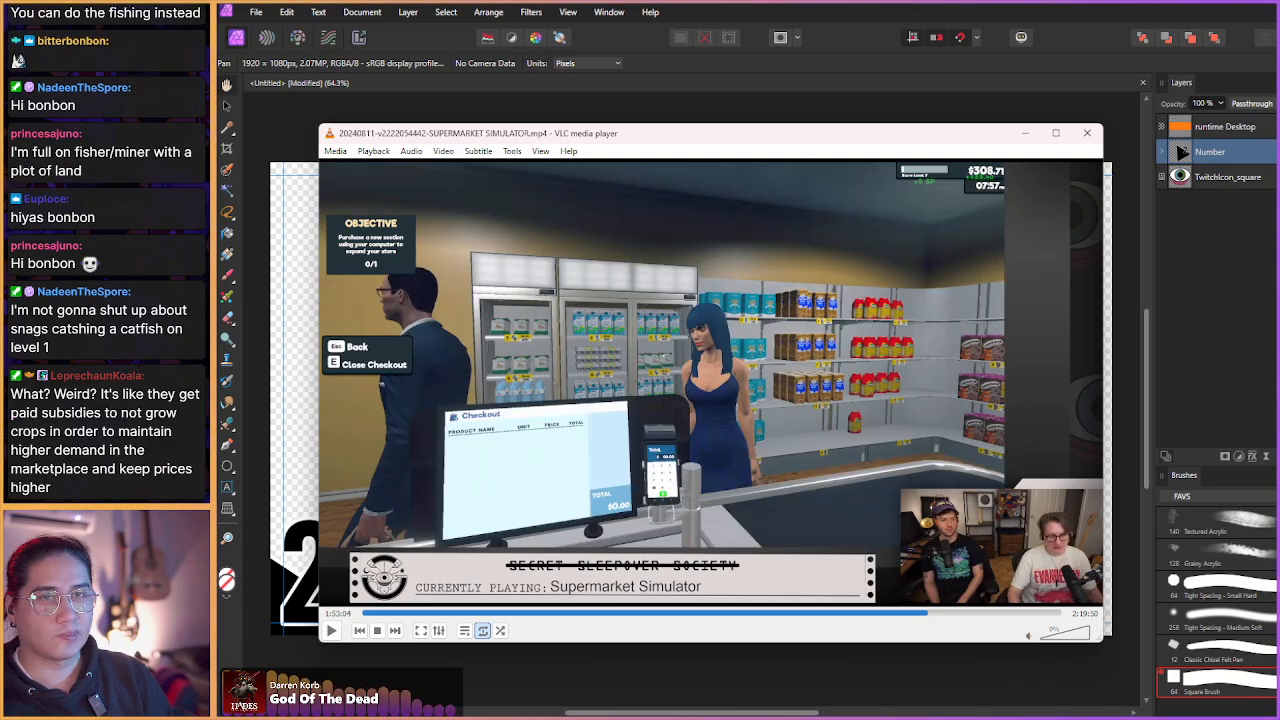
key(shift+Right)
key(shift+Right)
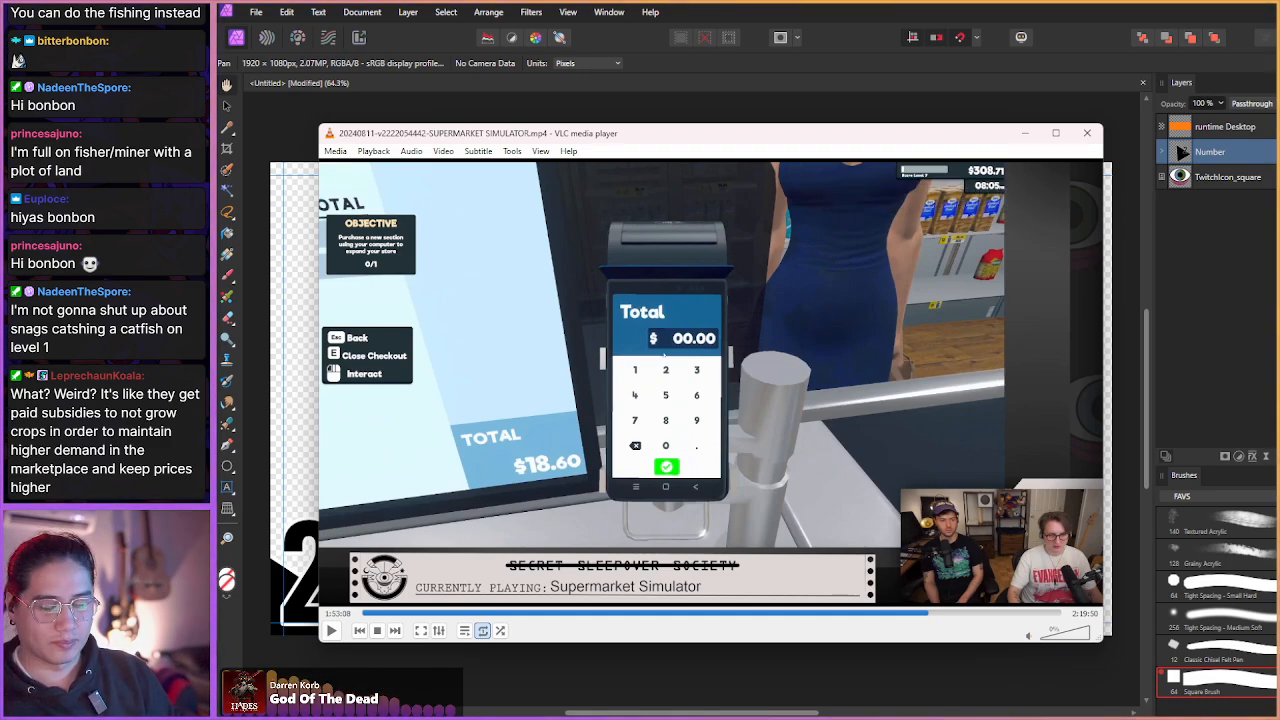
key(shift+Right)
key(shift+Right)
key(shift+Right)
key(shift+Right)
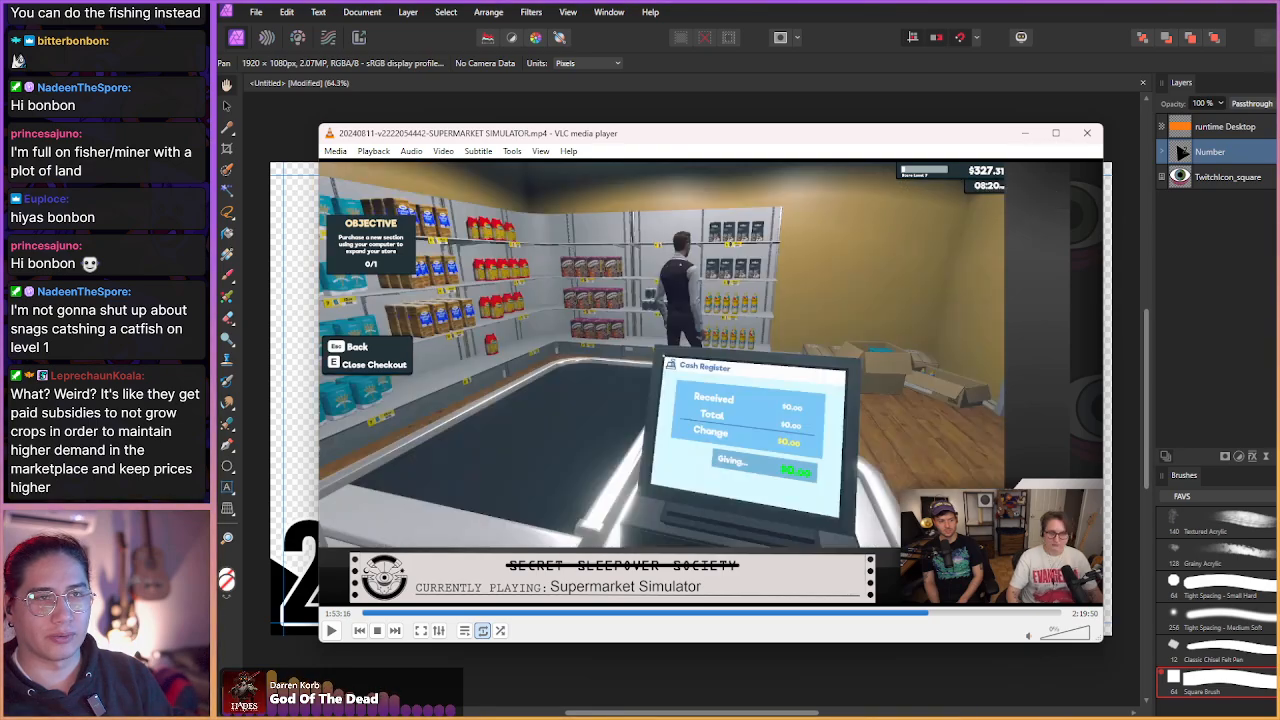
key(shift+Right)
key(shift+Right)
key(shift+Right)
key(shift+Right)
key(shift+Right)
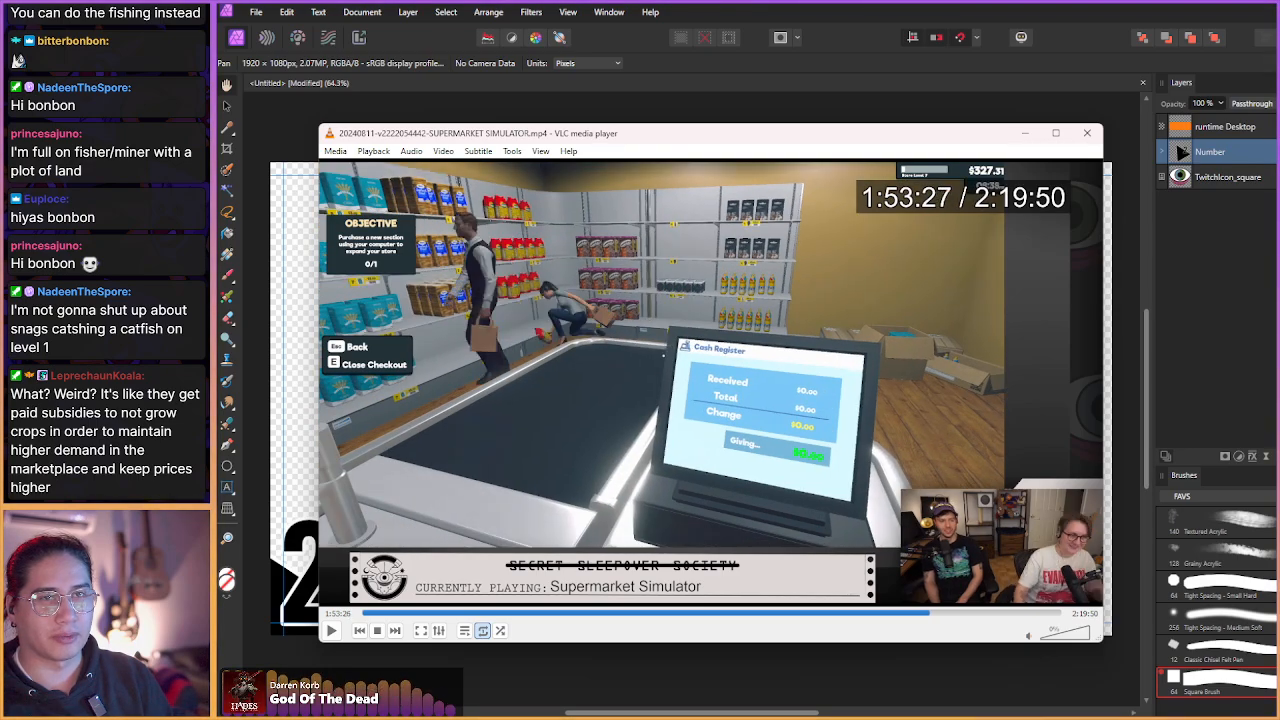
key(shift+Right)
key(shift+Right)
key(shift+Right)
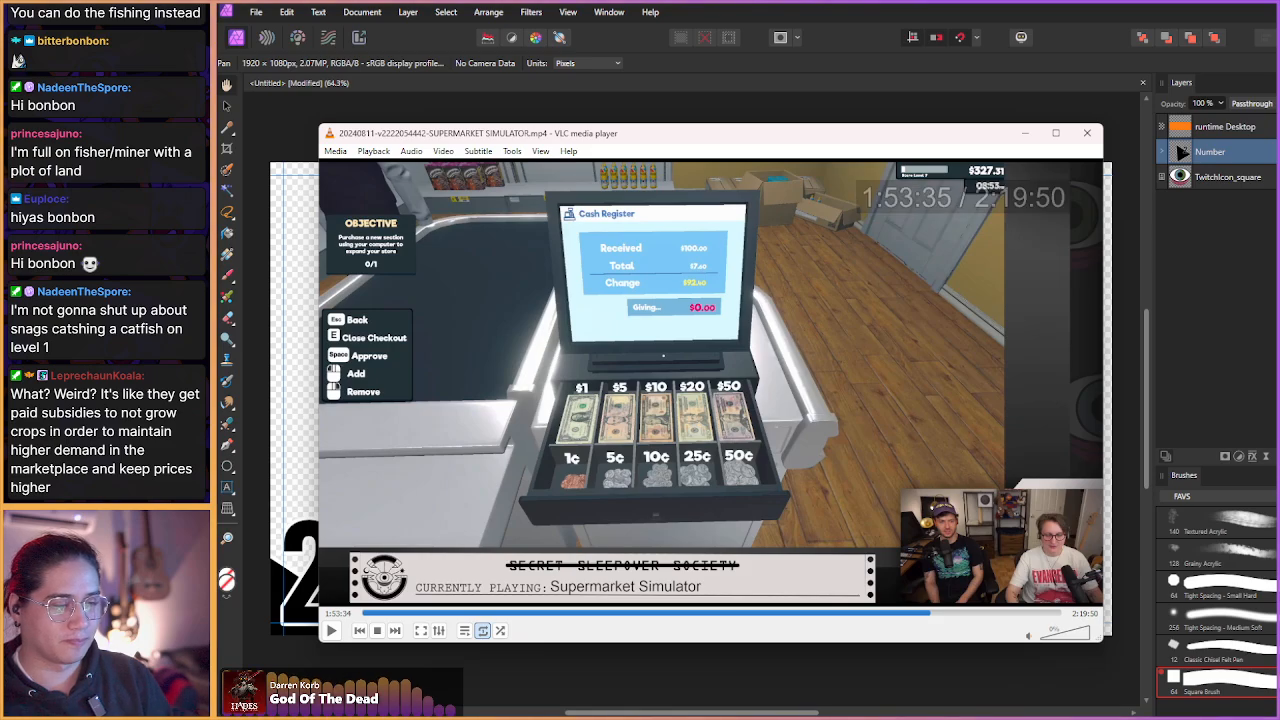
- Go back to about 1:53:30 and examine the frames with the two customers at the counter one by one
key(shift+Left)
key(e)
key(e)
key(e)
key(e)
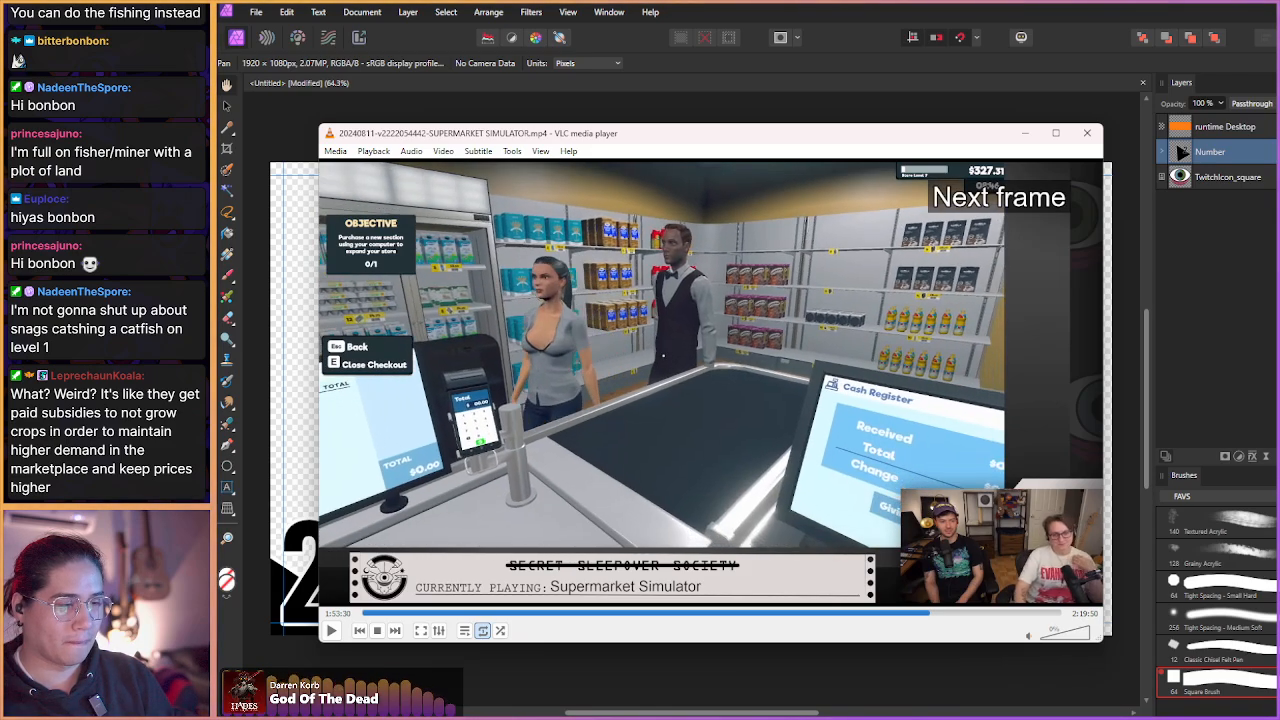
key(e)
key(e)
key(e)
key(e)
key(e)
key(e)
key(e)
key(e)
key(e)
key(e)
key(e)
key(e)
key(e)
key(e)
key(e)
key(e)
key(e)
key(e)
key(e)
key(e)
key(e)
key(e)
key(e)
key(e)
key(e)
- Skip forward in short jumps to about 1:54:10, checking the remaining customers at the checkout for usable frames
key(shift+Right)
key(shift+Right)
key(shift+Right)
key(shift+Right)
key(shift+Right)
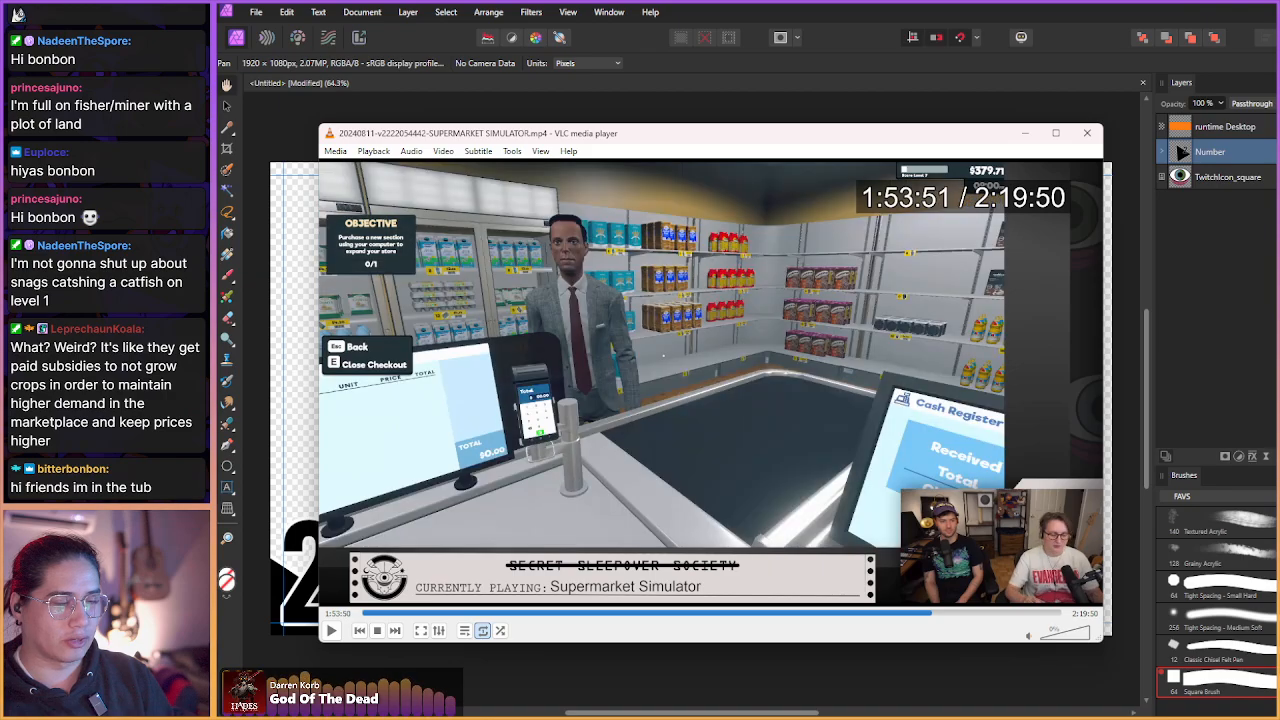
key(shift+Right)
key(shift+Right)
key(shift+Right)
key(shift+Right)
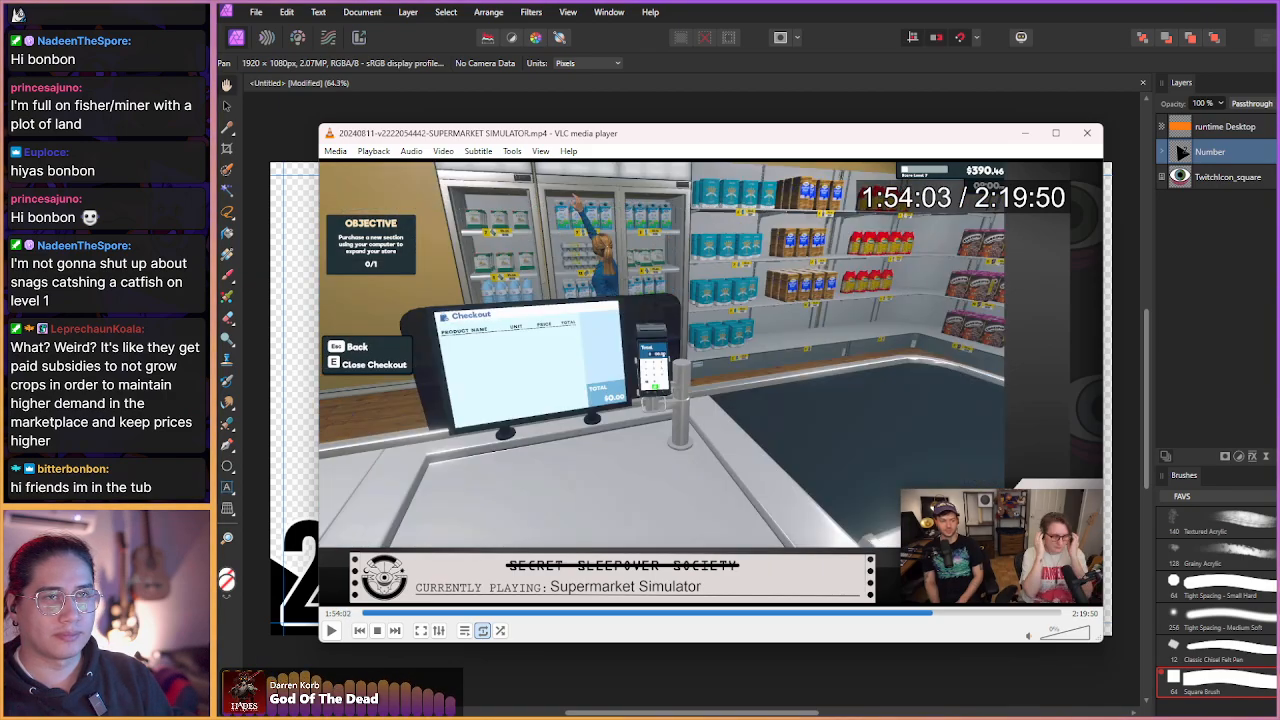
key(shift+Right)
key(shift+Right)
key(shift+Right)
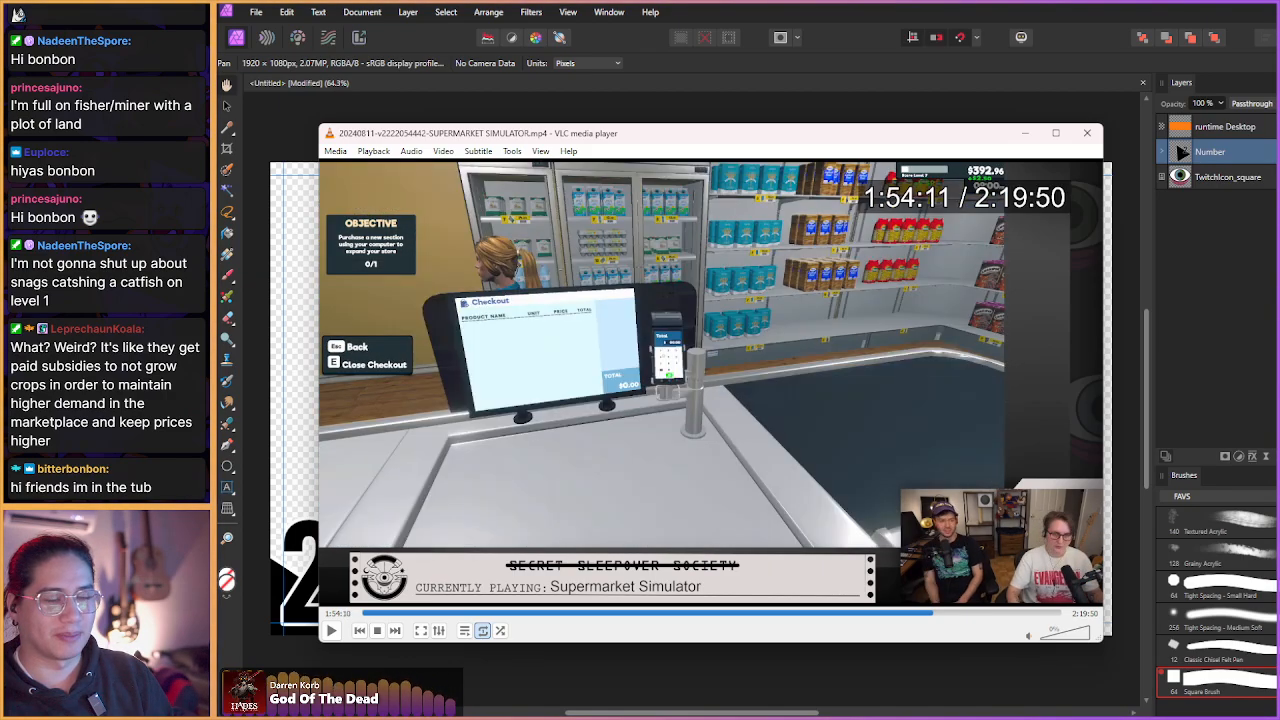
- Look through the empty checkout footage from 1:54:10 to about 1:54:36
key(shift+Right)
key(shift+Right)
key(shift+Right)
key(shift+Right)
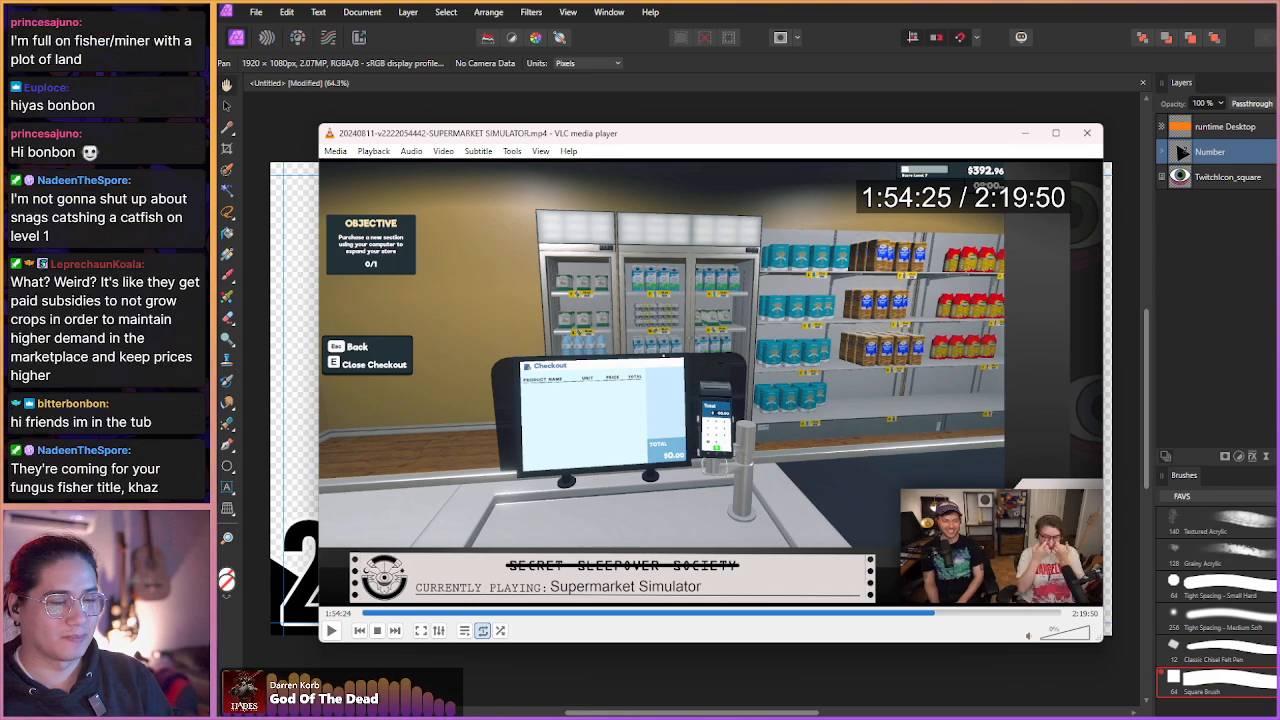
key(shift+Right)
key(shift+Right)
key(shift+Right)
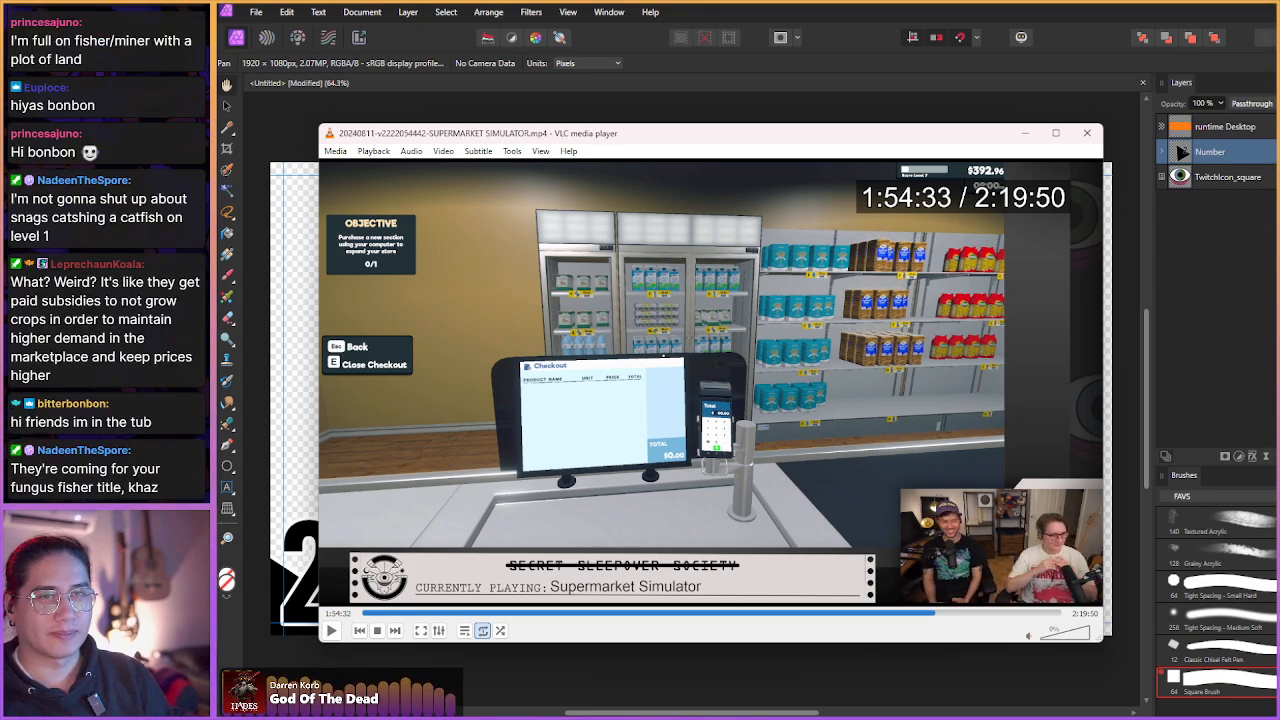
key(shift+Right)
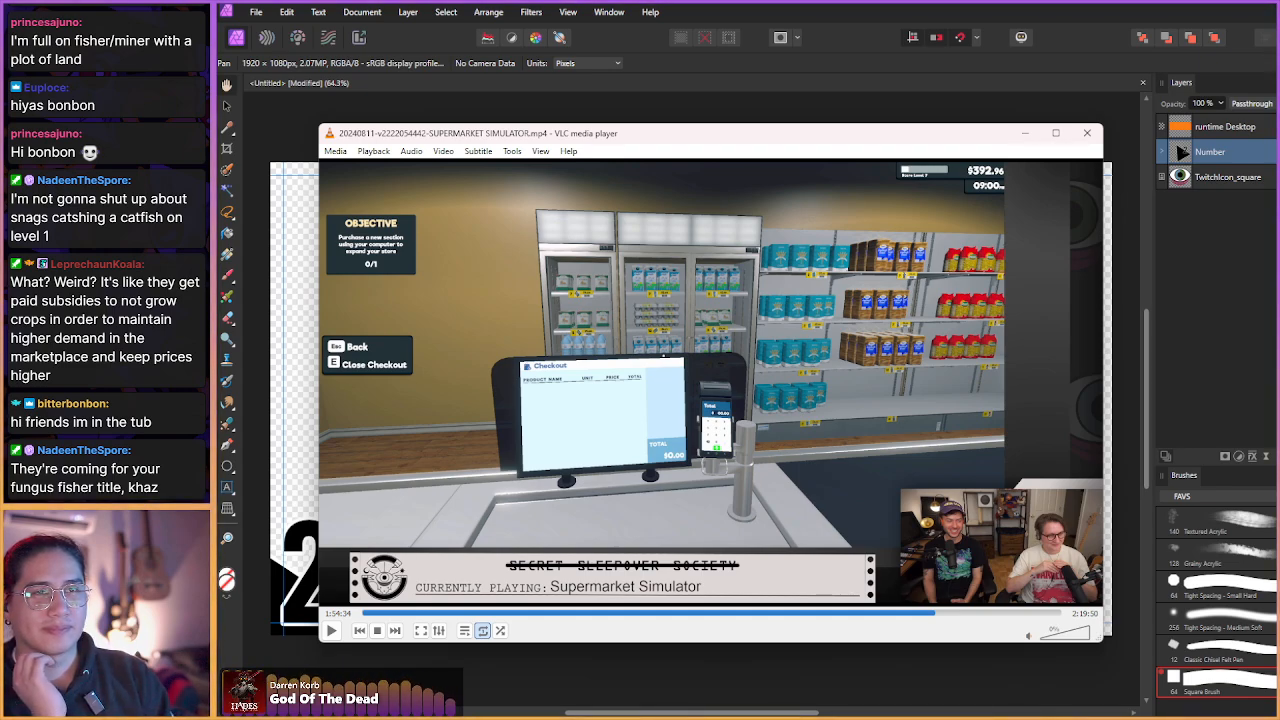
key(shift+Right)
key(shift+Right)
key(shift+Right)
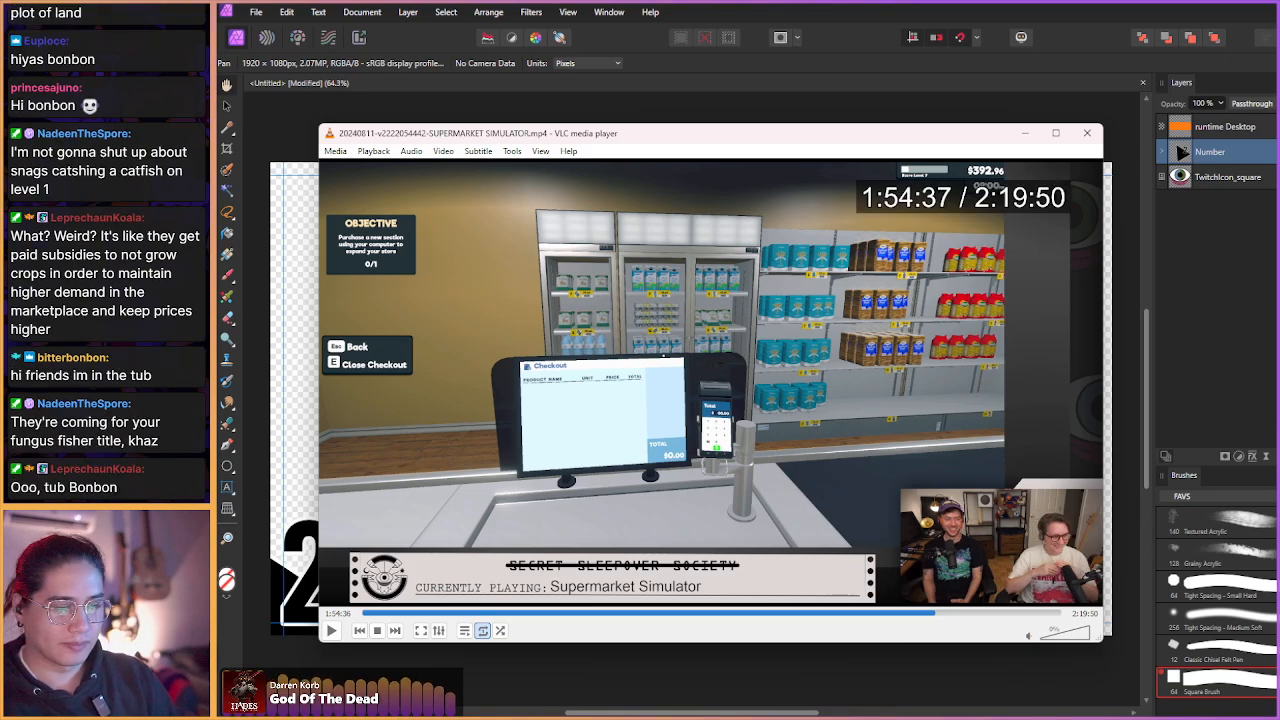
- Scan the shelf restocking and box handling footage from 1:54:36 to about 1:55:18 for usable frames
key(shift+Right)
key(shift+Right)
key(shift+Right)
key(shift+Right)
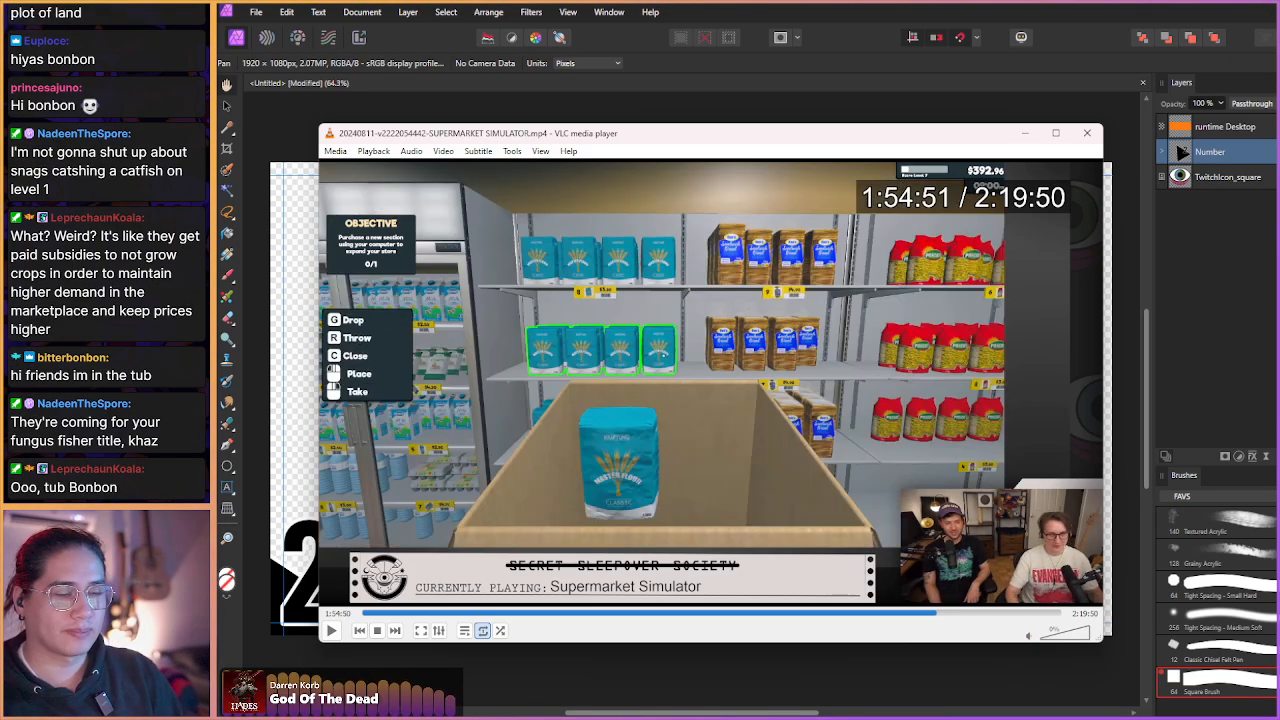
key(shift+Right)
key(shift+Right)
key(shift+Right)
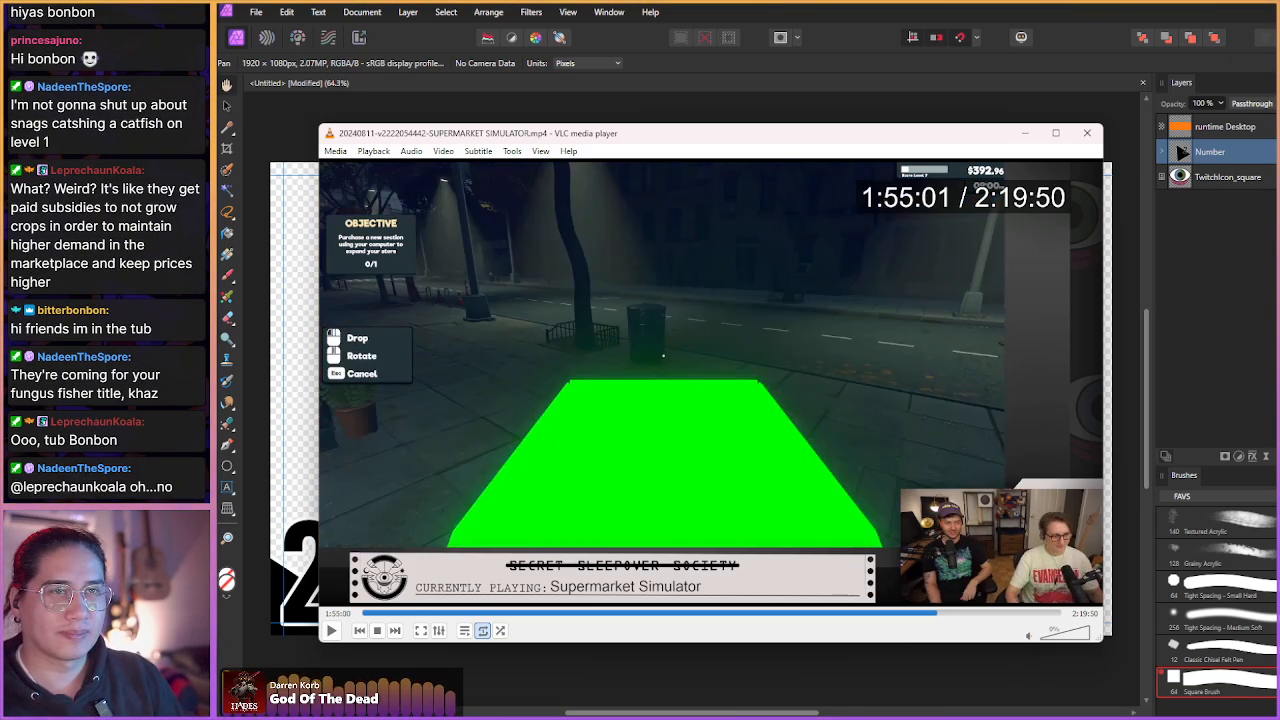
key(shift+Right)
key(shift+Right)
key(shift+Right)
key(shift+Right)
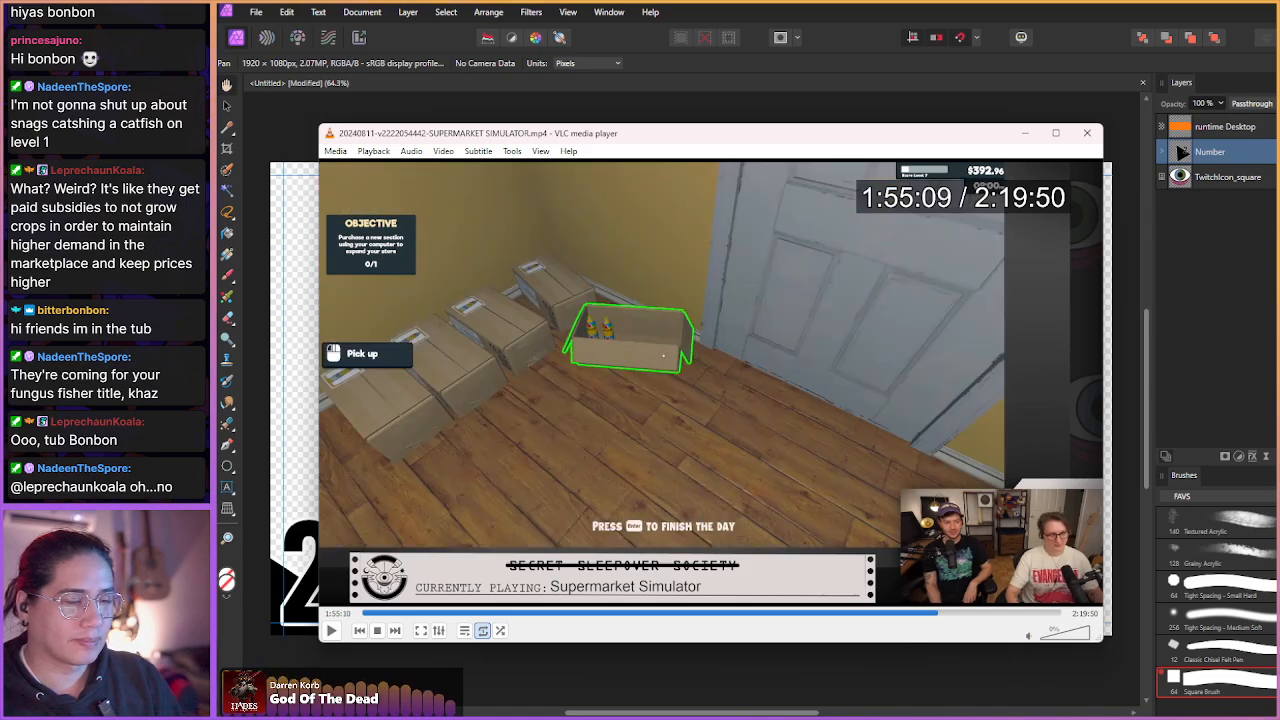
key(shift+Right)
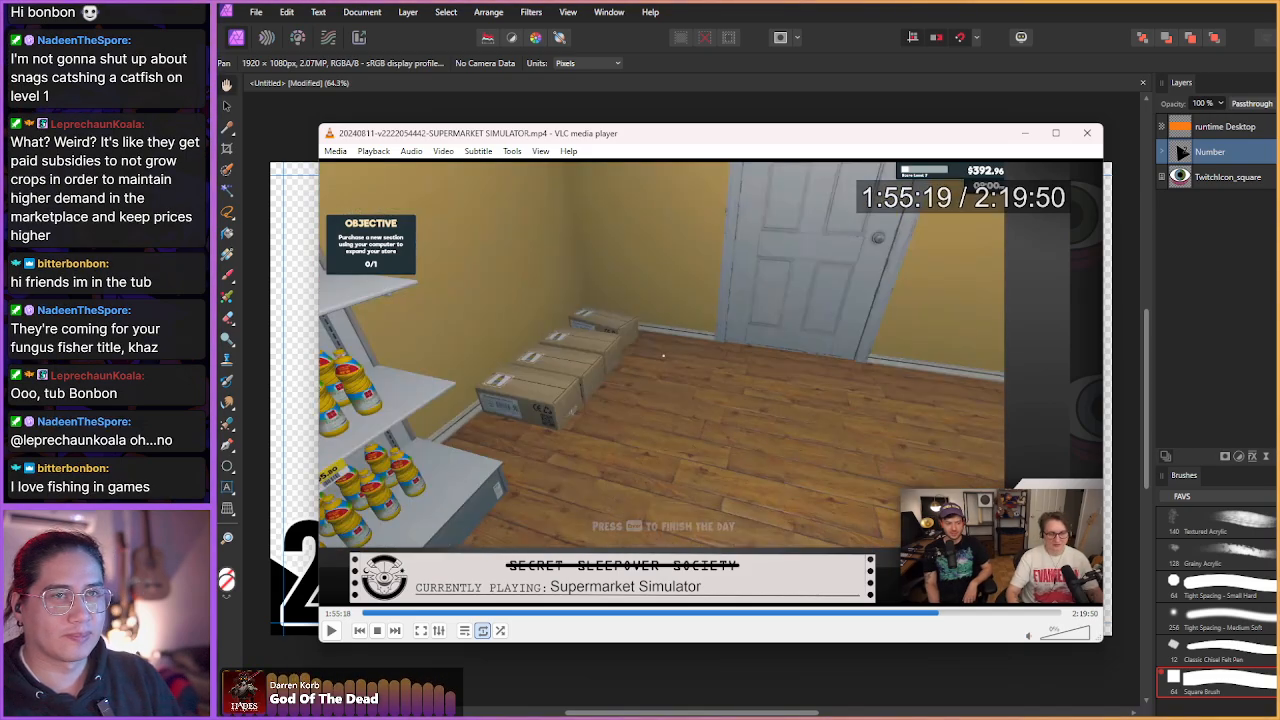
- Jump forward from 1:55:18 to the storefront exterior at about 1:55:34, examining the shelf and street views
key(shift+Right)
key(shift+Right)
key(shift+Right)
key(shift+Right)
key(shift+Right)
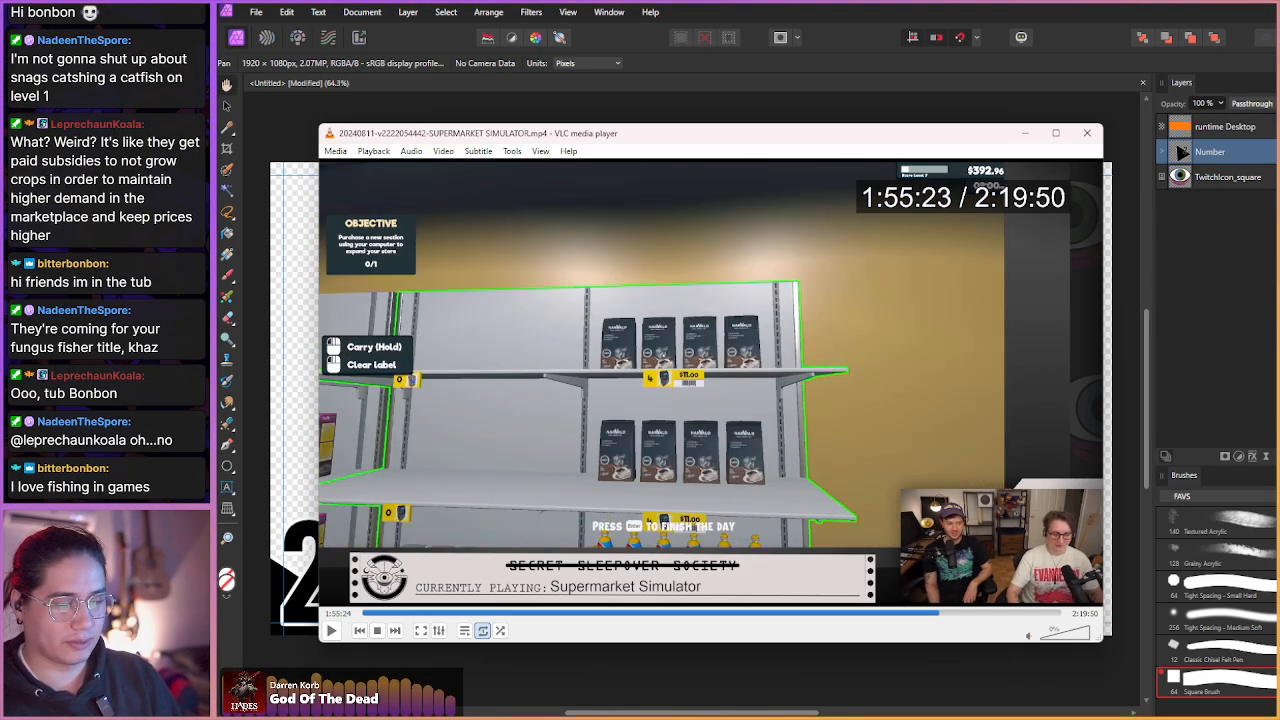
key(shift+Right)
key(shift+Right)
key(shift+Right)
key(shift+Right)
key(shift+Right)
key(shift+Right)
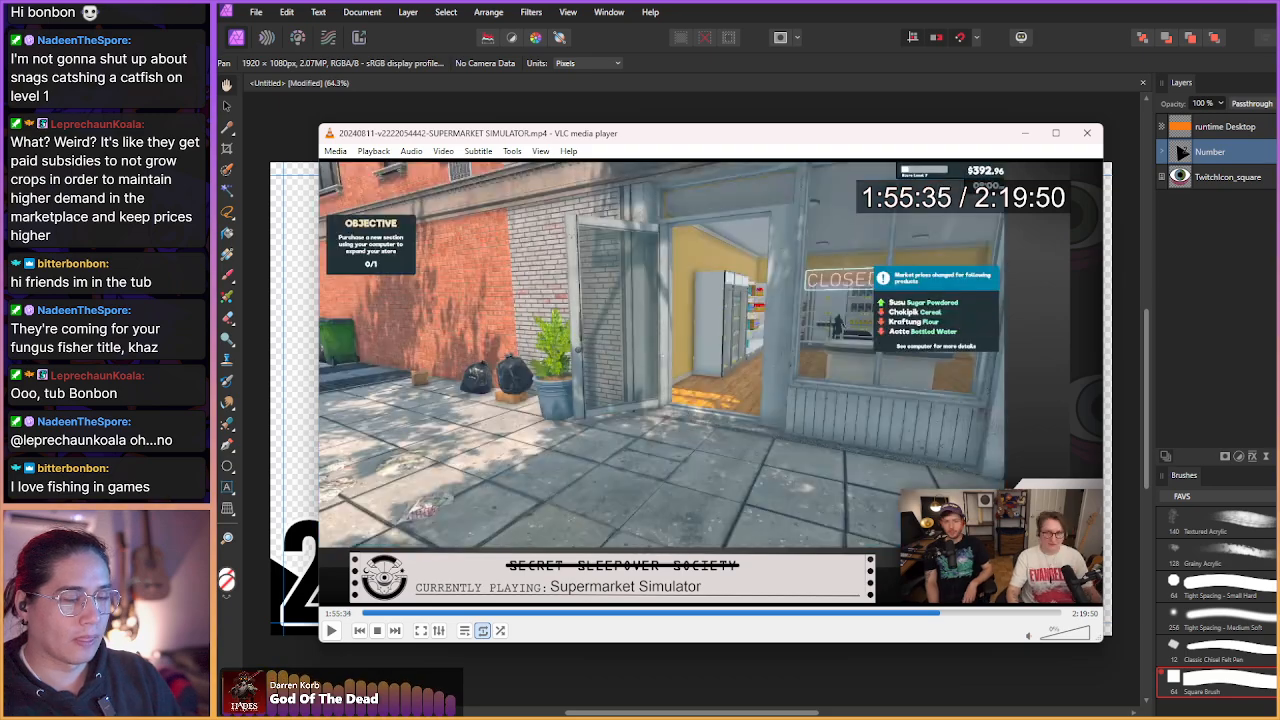
- Scan past the in-game computer desktop to the stocked shop interior at about 1:56:00
key(shift+Right)
key(shift+Right)
key(shift+Right)
key(shift+Right)
key(shift+Right)
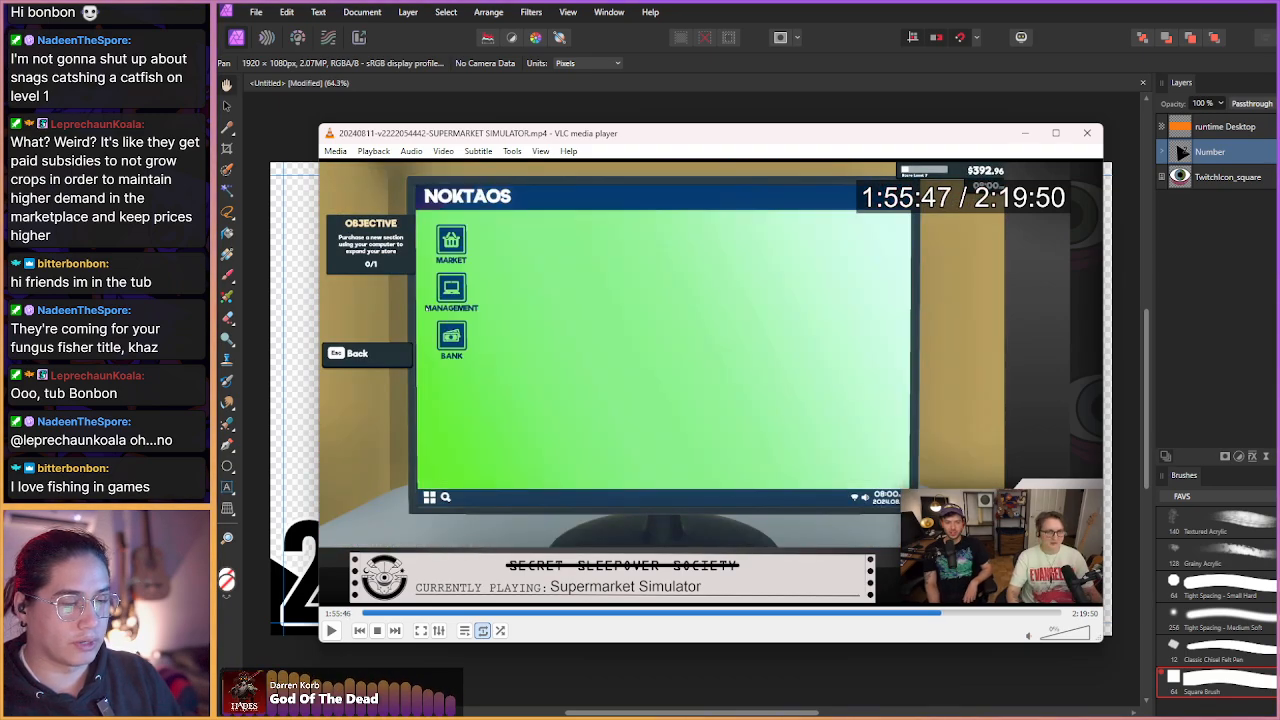
key(shift+Right)
key(shift+Right)
key(shift+Right)
key(shift+Right)
key(shift+Right)
key(shift+Right)
key(shift+Right)
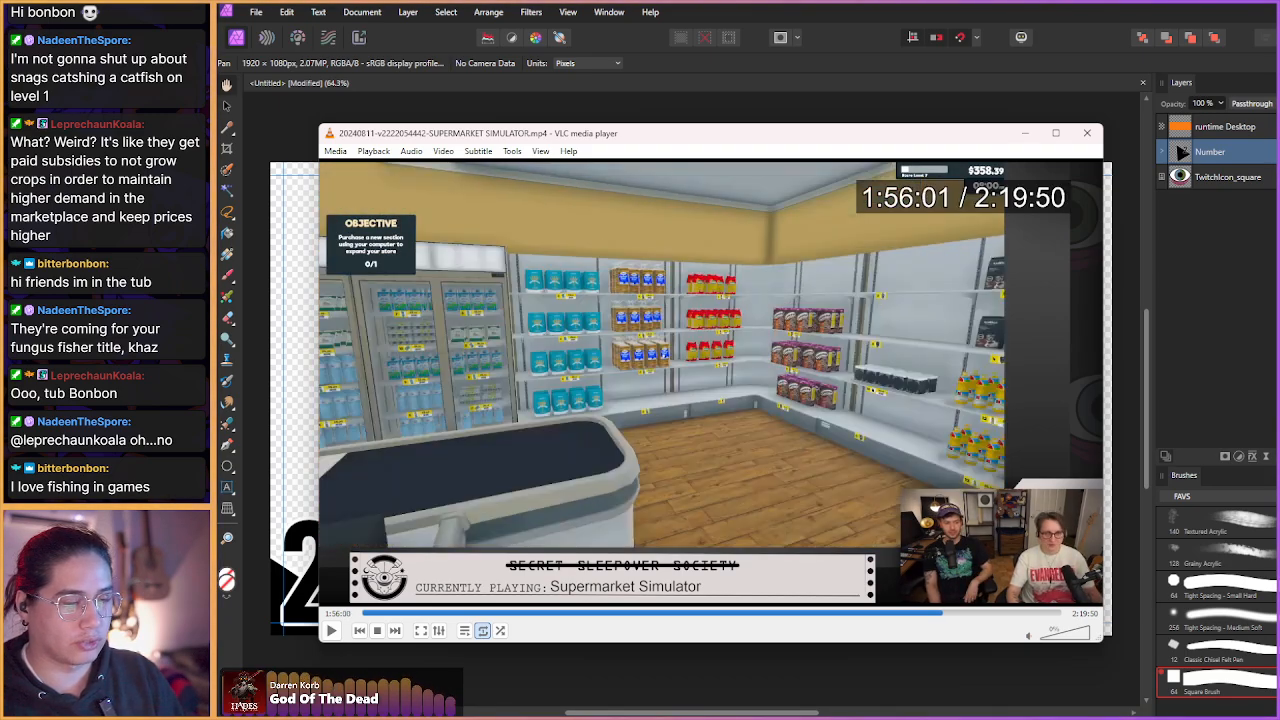
- Scan from 1:56:01 to 1:56:29 through the stocked shop interior and the first shelf placement
key(shift+Right)
key(shift+Right)
key(shift+Right)
key(shift+Right)
key(shift+Right)
key(shift+Right)
key(shift+Right)
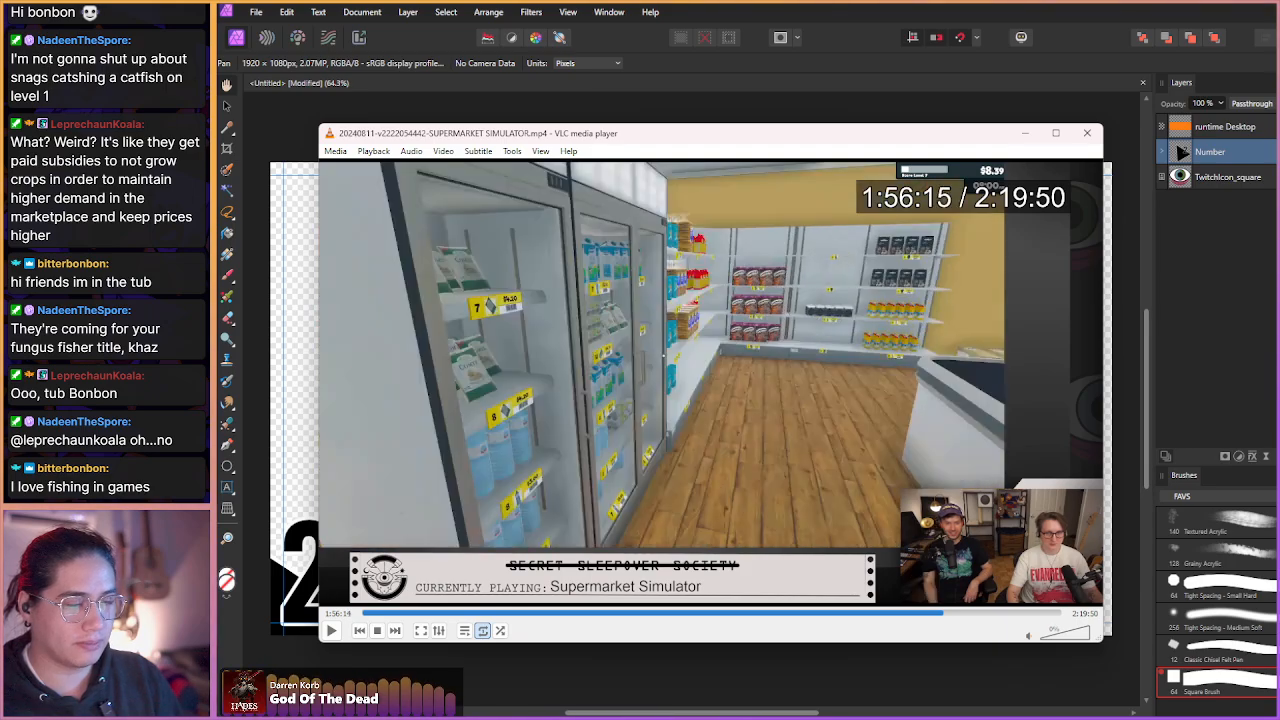
key(shift+Right)
key(shift+Right)
key(shift+Right)
key(shift+Right)
key(shift+Right)
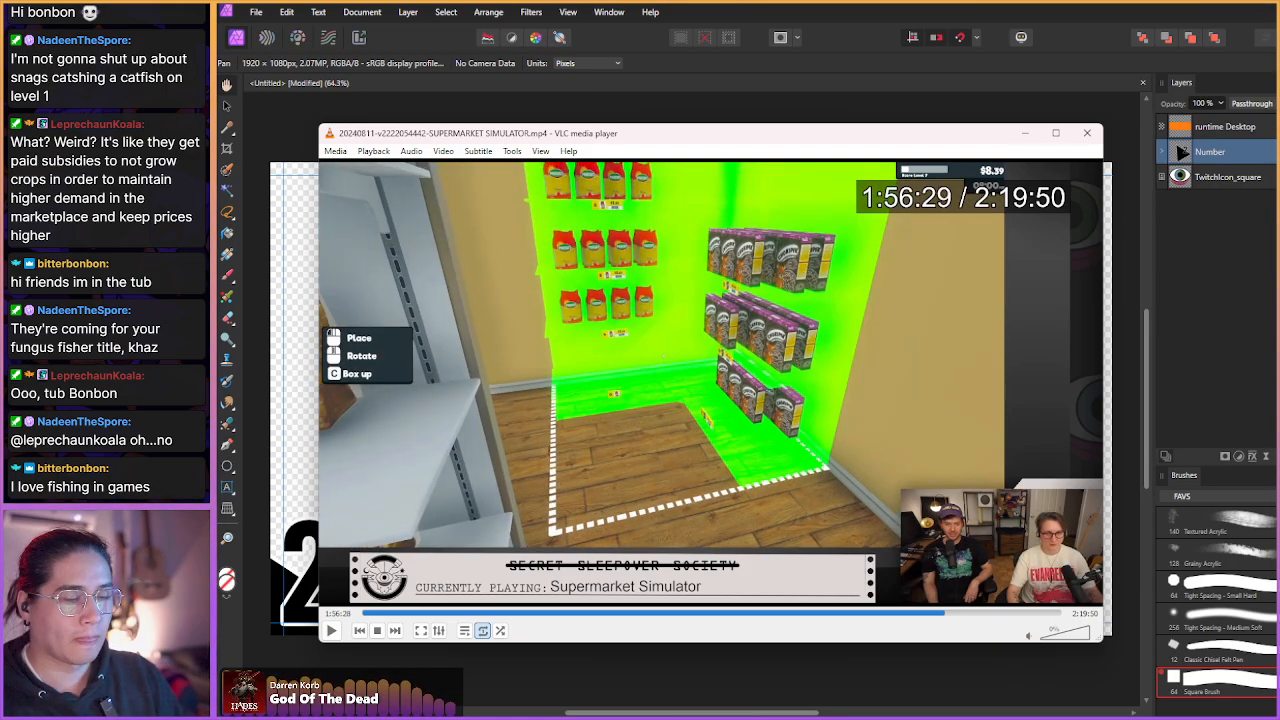
- Look through the shelf and fridge rearranging footage from 1:56:29 to 1:57:03 for usable frames
key(shift+Right)
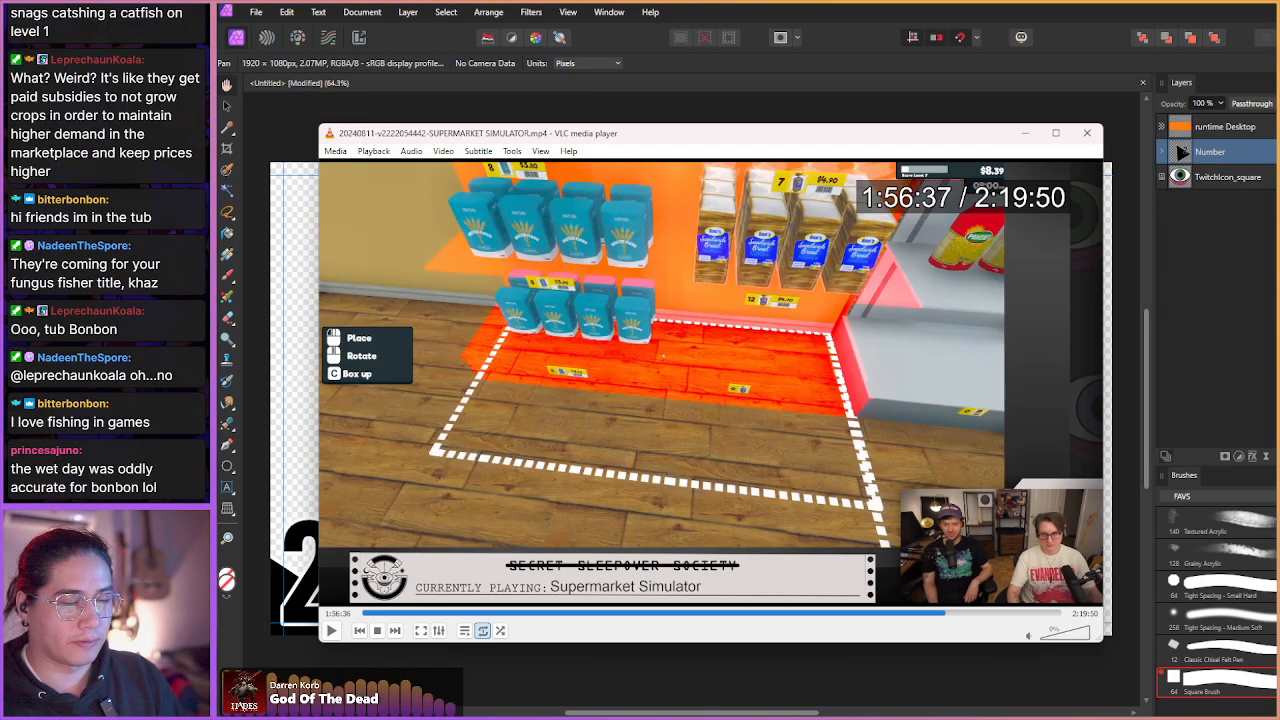
key(shift+Right)
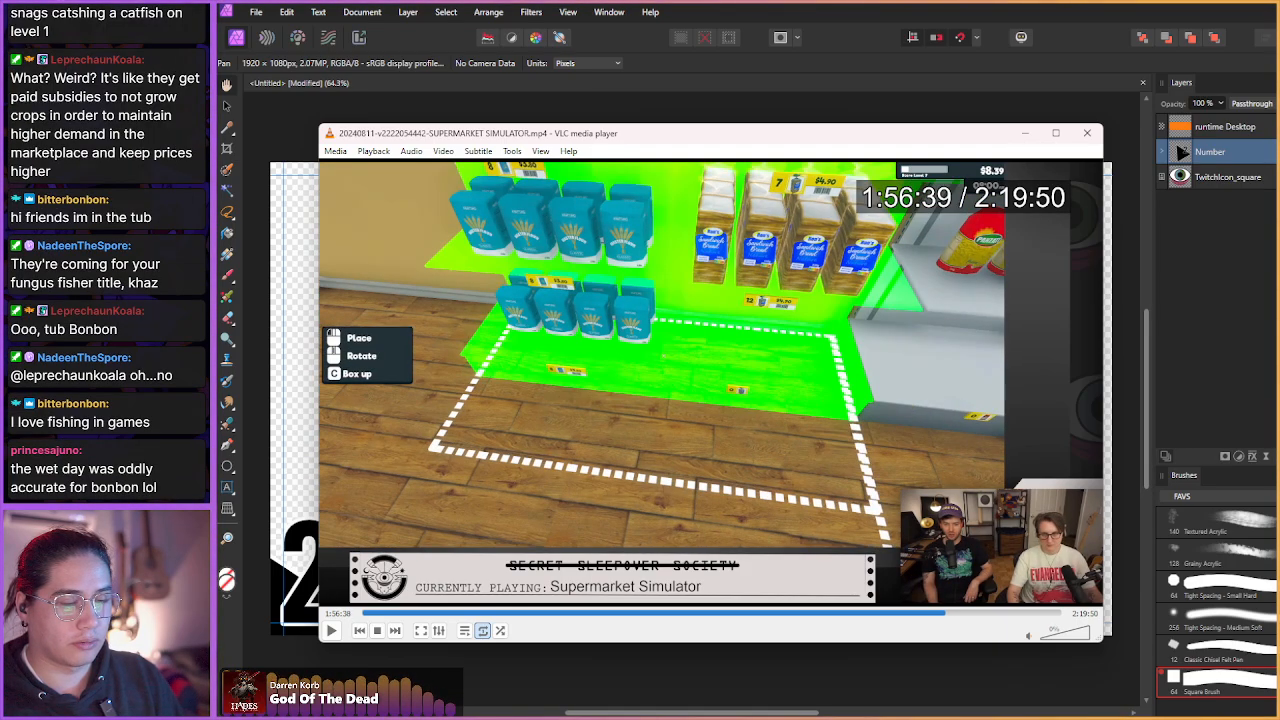
key(shift+Right)
key(shift+Right)
key(shift+Right)
key(shift+Right)
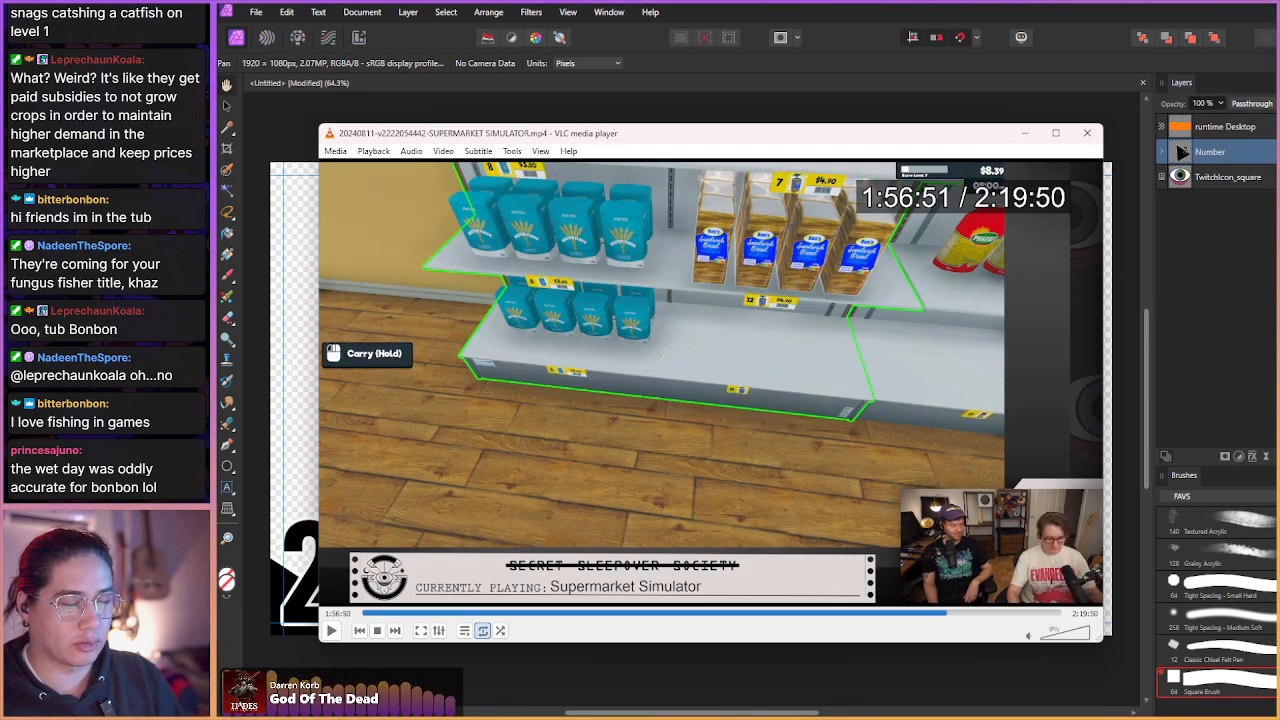
key(shift+Right)
key(shift+Right)
key(shift+Right)
key(shift+Right)
key(shift+Right)
key(shift+Right)
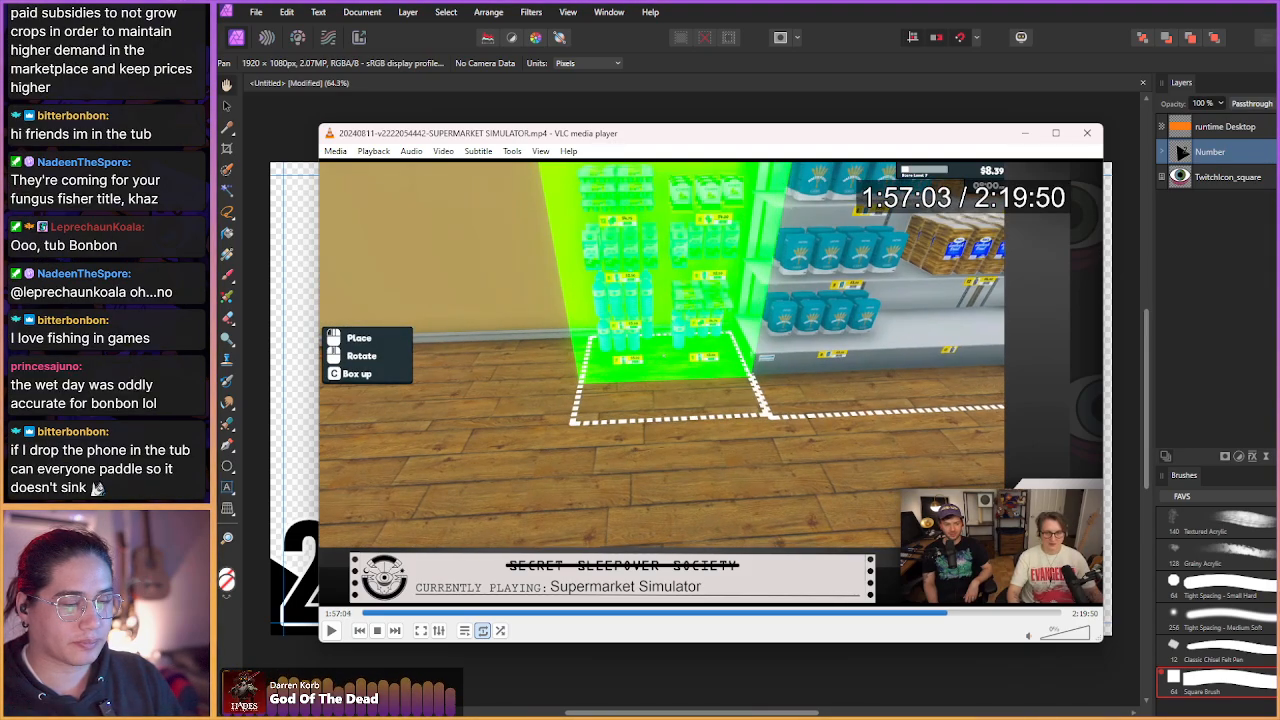
- Scan forward from the fridge placement at 1:57:03 to the drinks shelf placement at 1:57:37
key(shift+Right)
key(shift+Right)
key(shift+Right)
key(shift+Right)
key(shift+Right)
key(shift+Right)
key(shift+Right)
key(shift+Right)
key(shift+Right)
key(shift+Right)
key(shift+Right)
key(shift+Right)
key(shift+Right)
key(shift+Right)
key(shift+Right)
key(shift+Right)
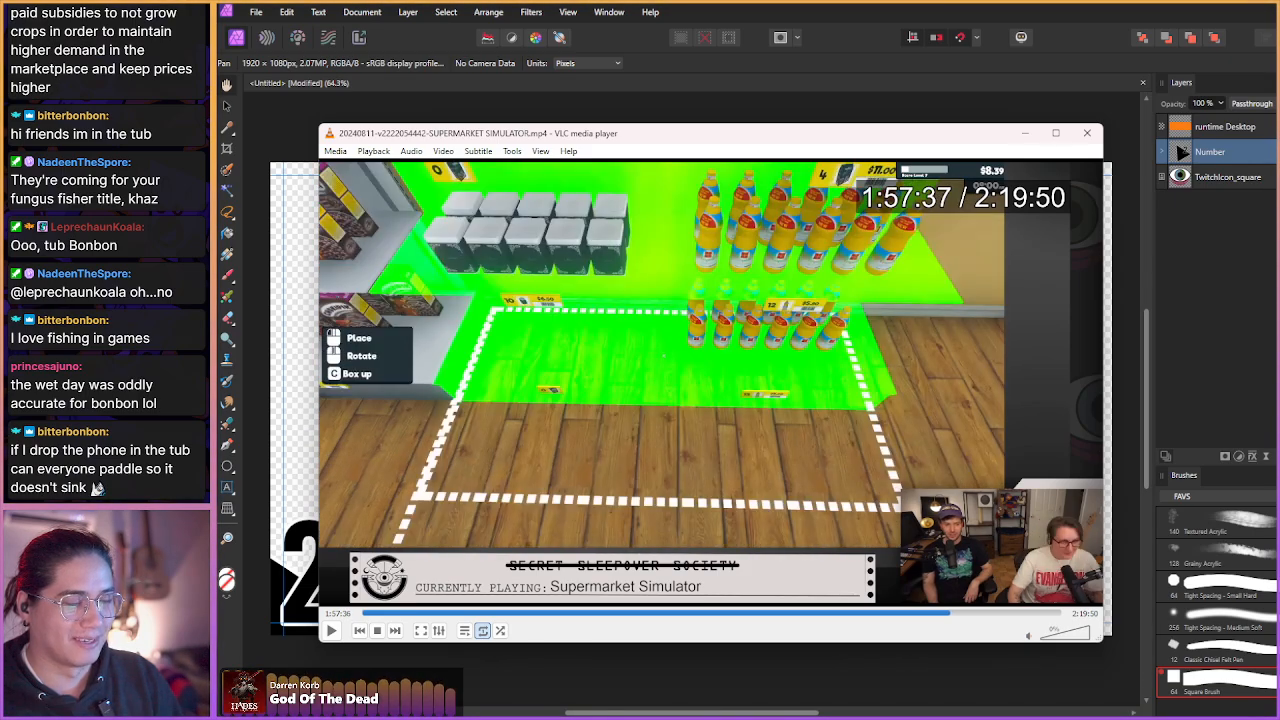
- Continue from 1:57:37 to about 1:57:54, examining the cash register and shop interior views
key(shift+Right)
key(shift+Right)
key(shift+Right)
key(shift+Right)
key(shift+Right)
key(shift+Right)
key(shift+Right)
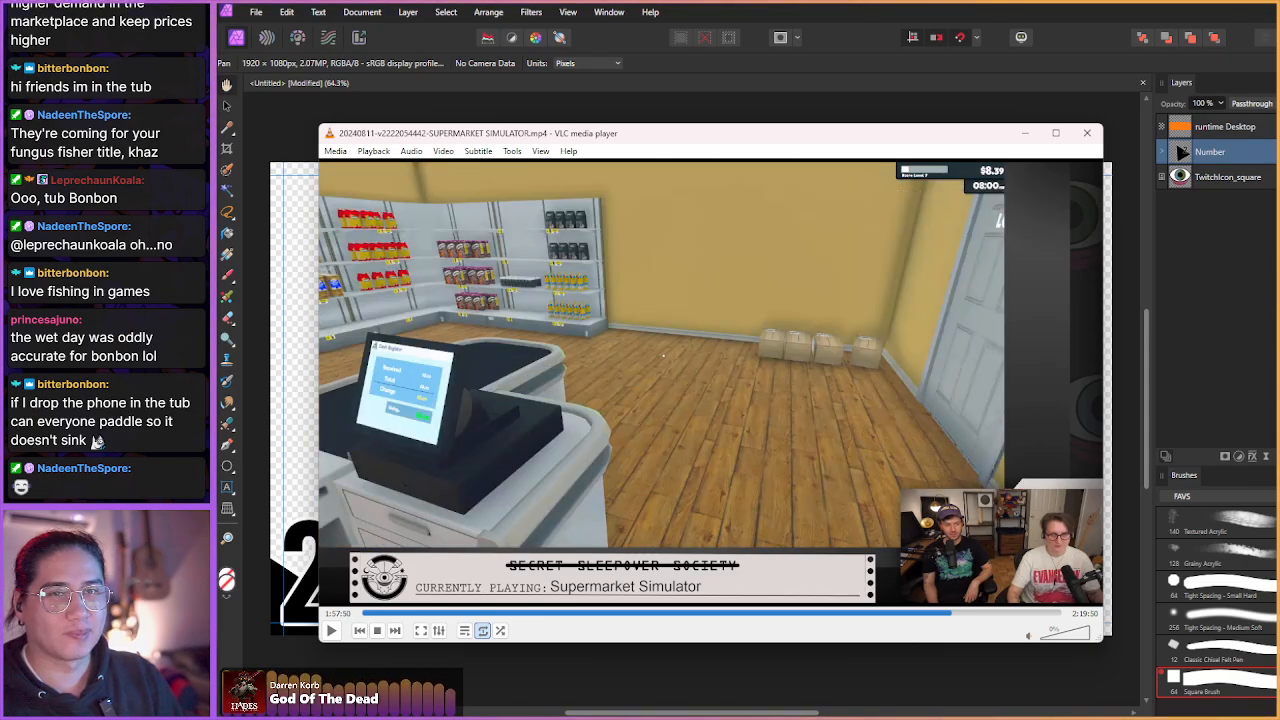
key(shift+Right)
key(shift+Right)
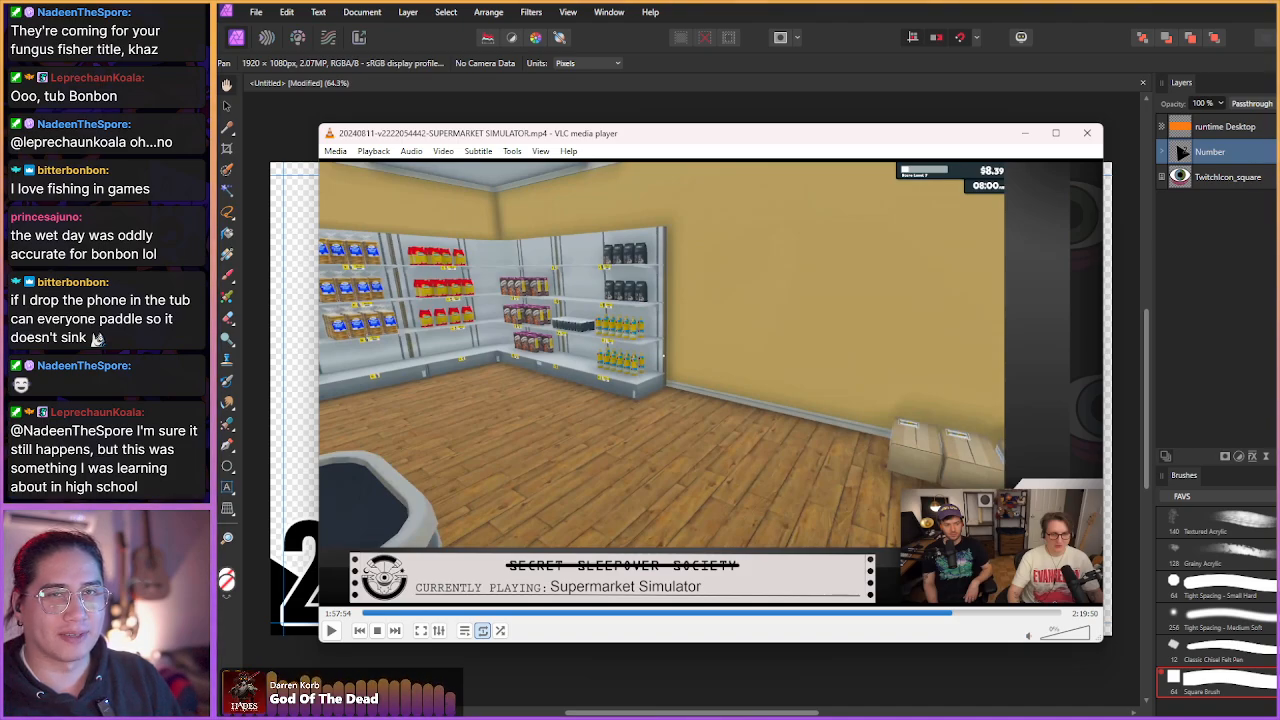
- Scan the product pricing footage from 1:57:54 to 1:58:43, checking the shelf and fridge views
key(shift+Right)
key(shift+Right)
key(shift+Right)
key(shift+Right)
key(shift+Right)
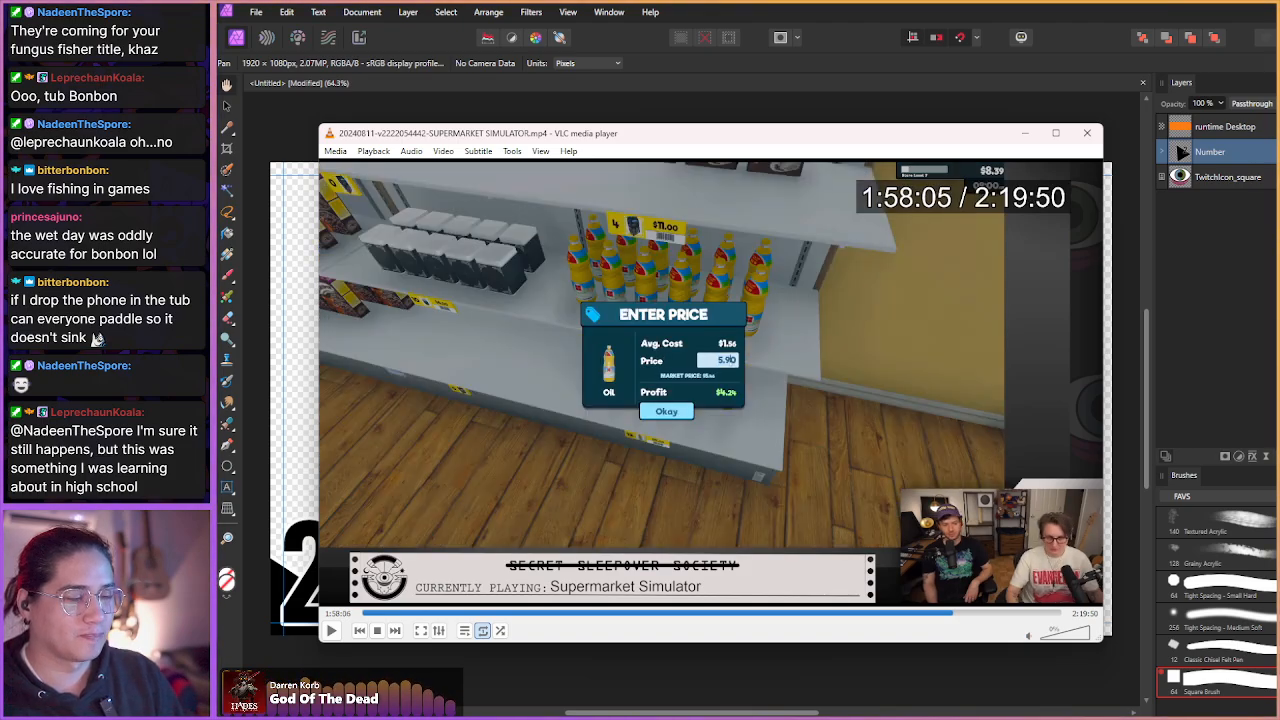
key(shift+Right)
key(shift+Right)
key(shift+Right)
key(shift+Right)
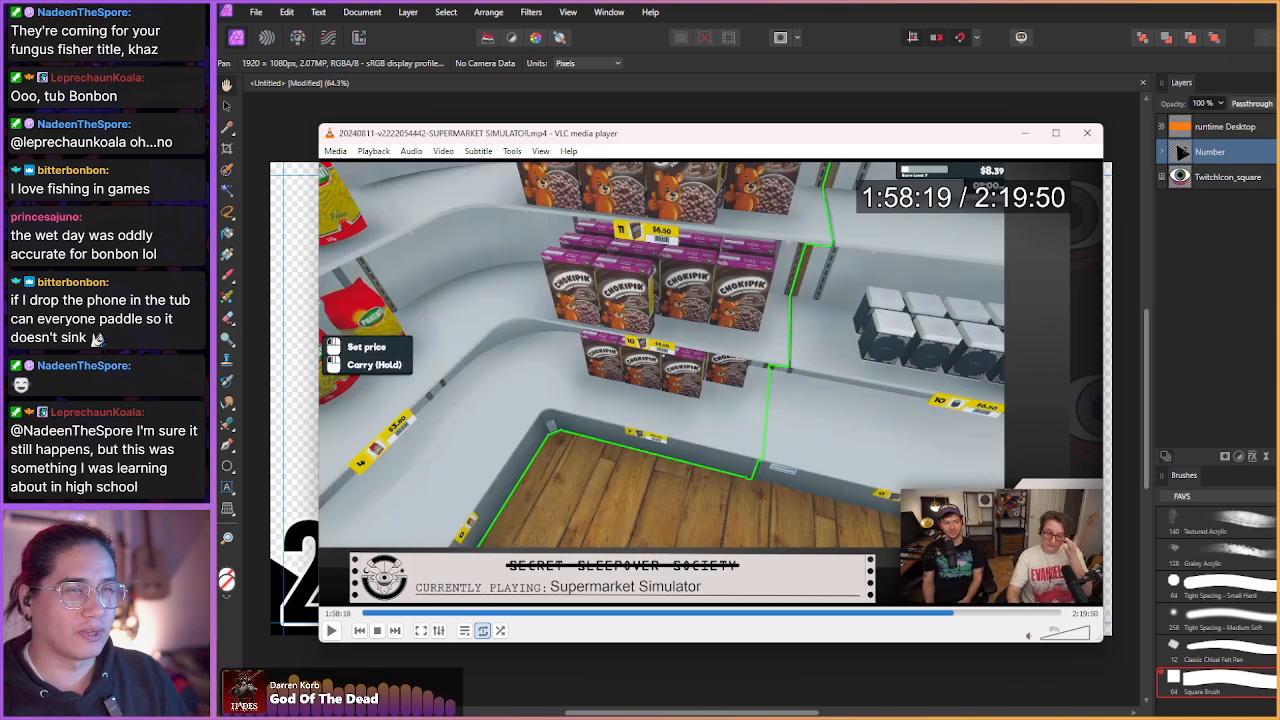
key(shift+Right)
key(shift+Right)
key(shift+Right)
key(shift+Right)
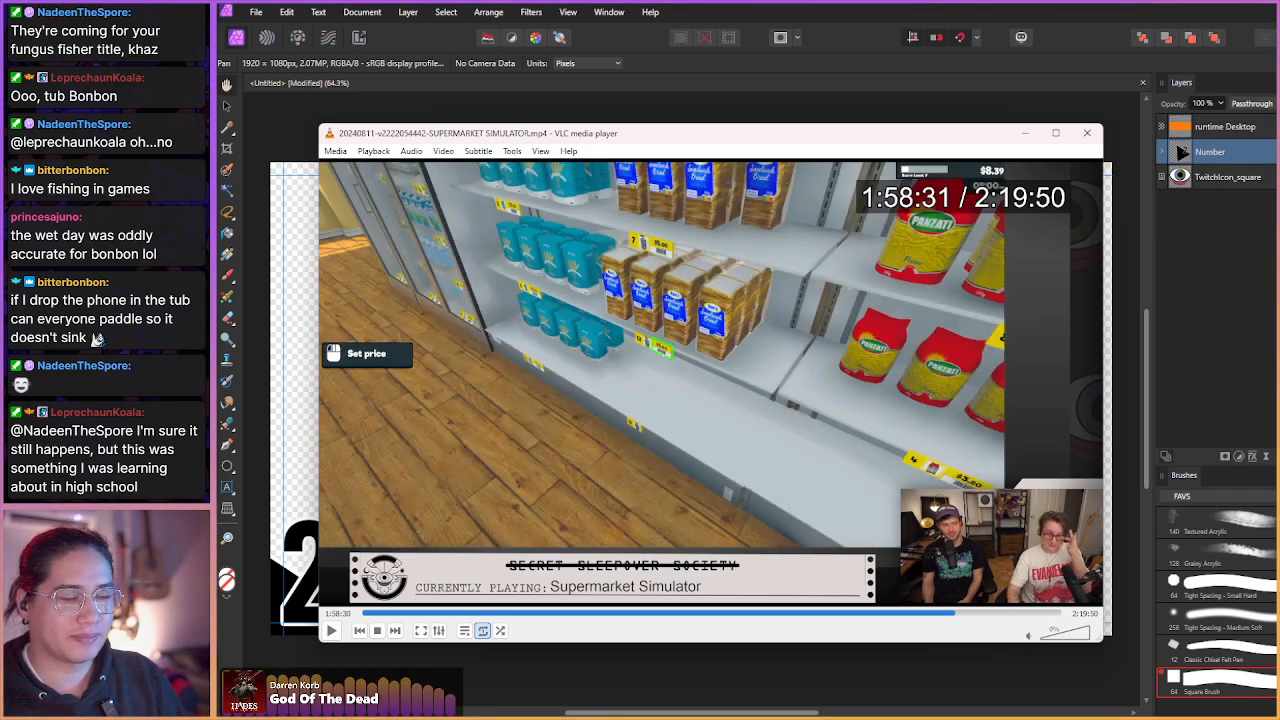
key(shift+Right)
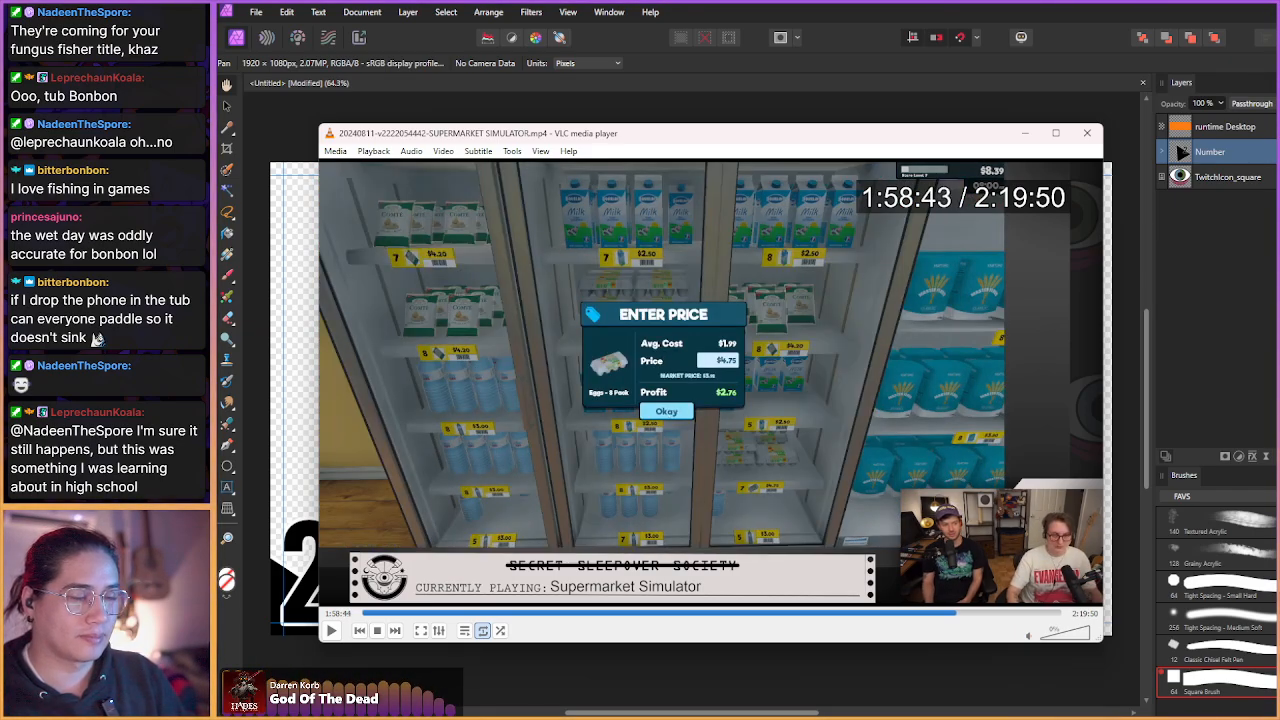
- Move from 1:58:43 past the closed storefront entrance to the wide shop view at 1:59:11
key(shift+Right)
key(shift+Right)
key(shift+Right)
key(shift+Right)
key(shift+Right)
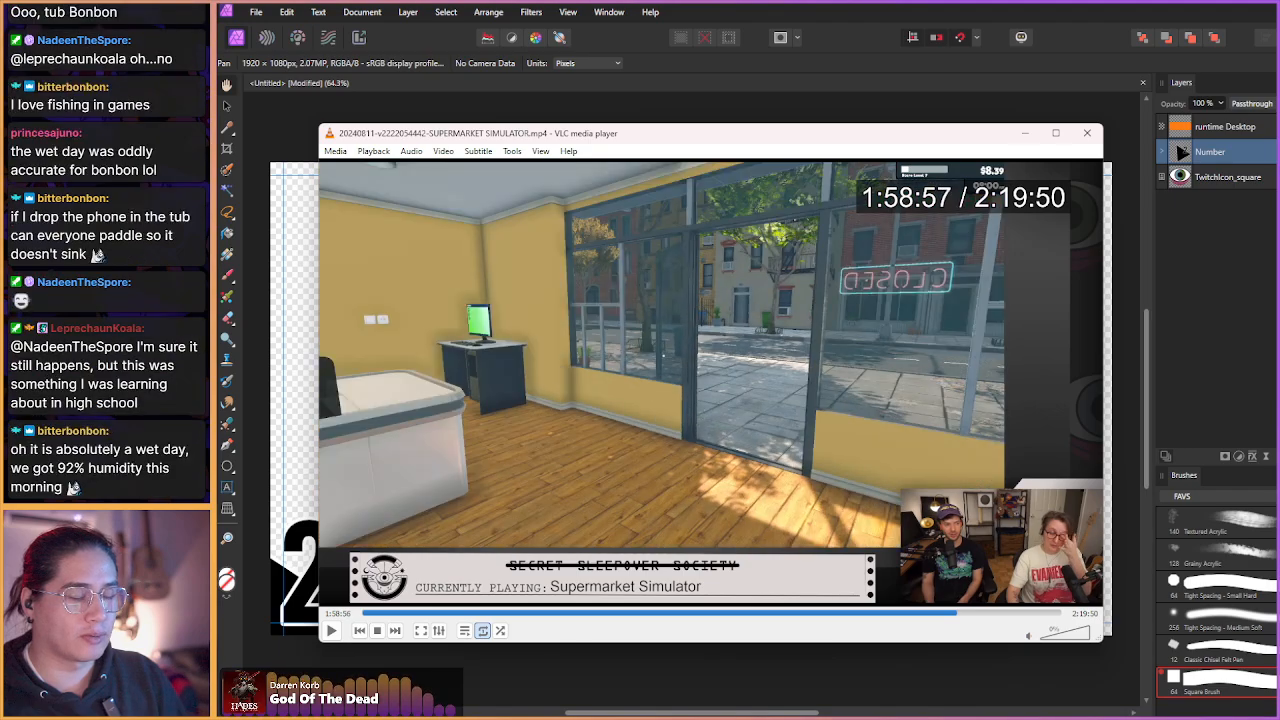
key(shift+Right)
key(shift+Right)
key(shift+Right)
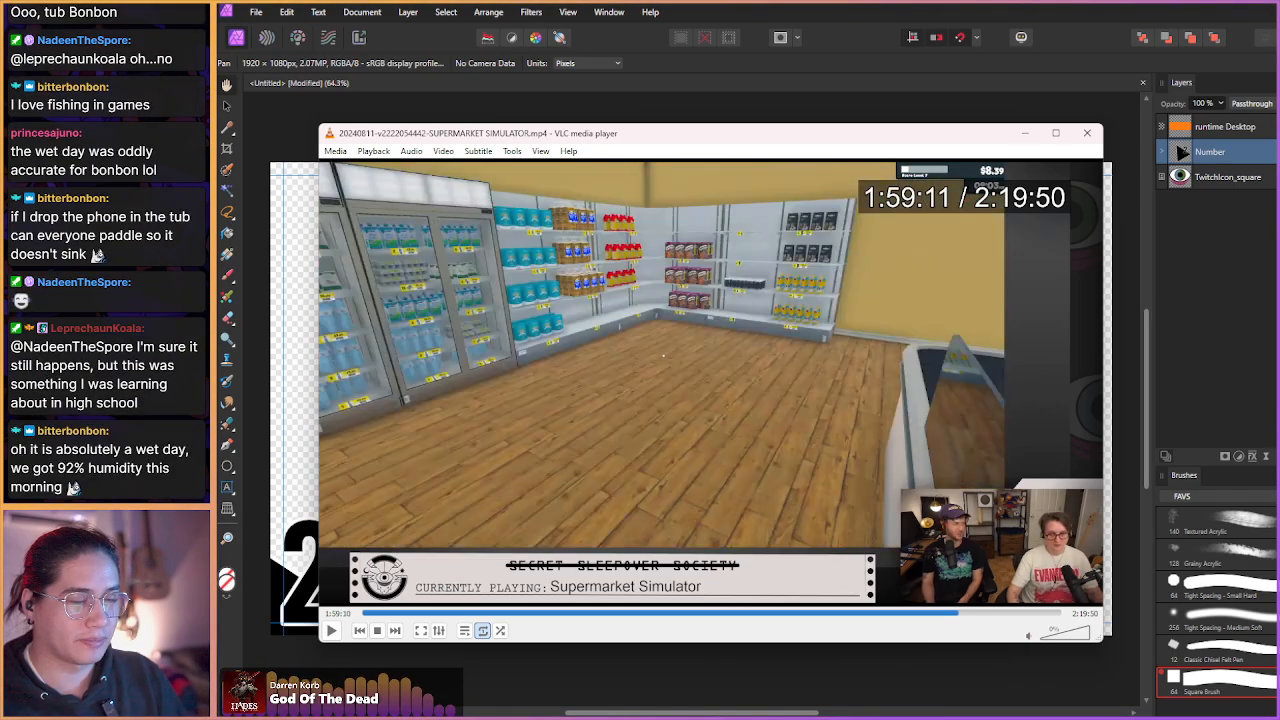
- Jump forward from 1:59:11 to the card payment at the checkout at 2:00:22
key(shift+Right)
key(shift+Right)
key(shift+Right)
key(shift+Right)
key(shift+Right)
key(shift+Right)
key(shift+Right)
key(shift+Right)
key(shift+Right)
key(shift+Right)
key(shift+Right)
key(shift+Right)
key(shift+Right)
key(shift+Right)
key(shift+Right)
key(shift+Right)
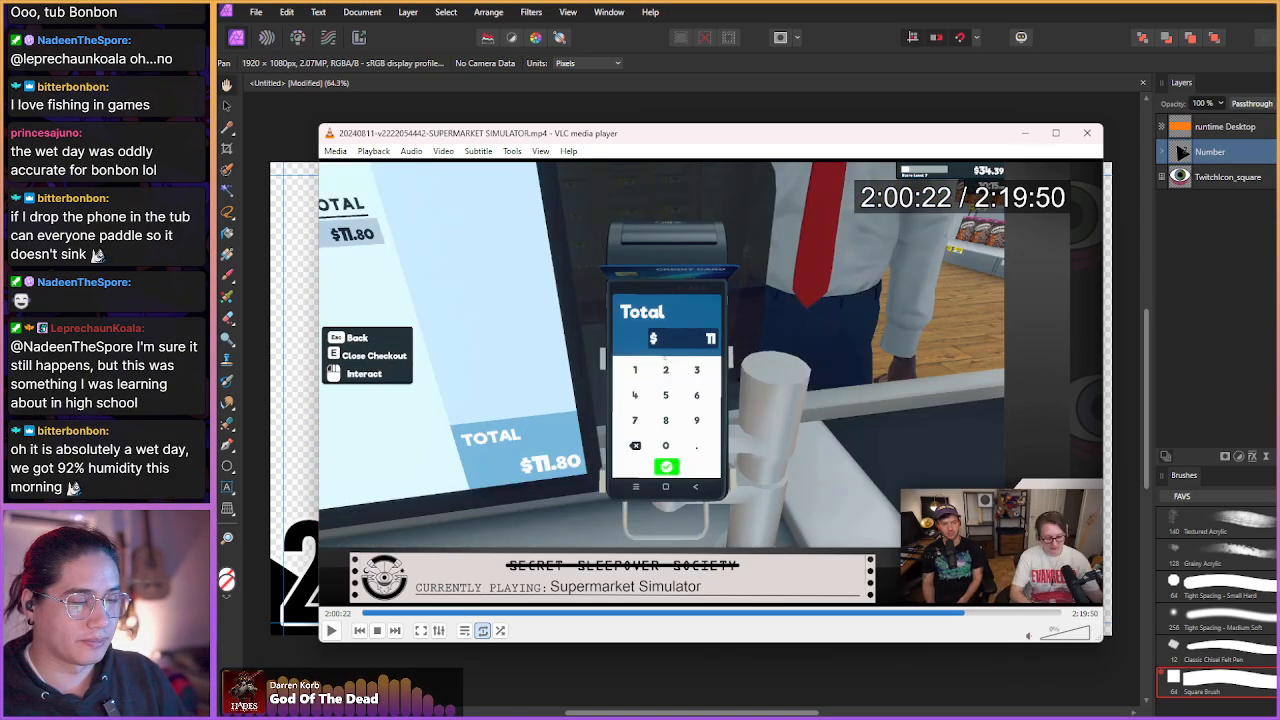
- Scan the checkout footage from 2:00:22 to the customer in green at 2:00:57
key(shift+Right)
key(shift+Right)
key(shift+Right)
key(shift+Right)
key(shift+Right)
key(shift+Right)
key(shift+Right)
key(shift+Right)
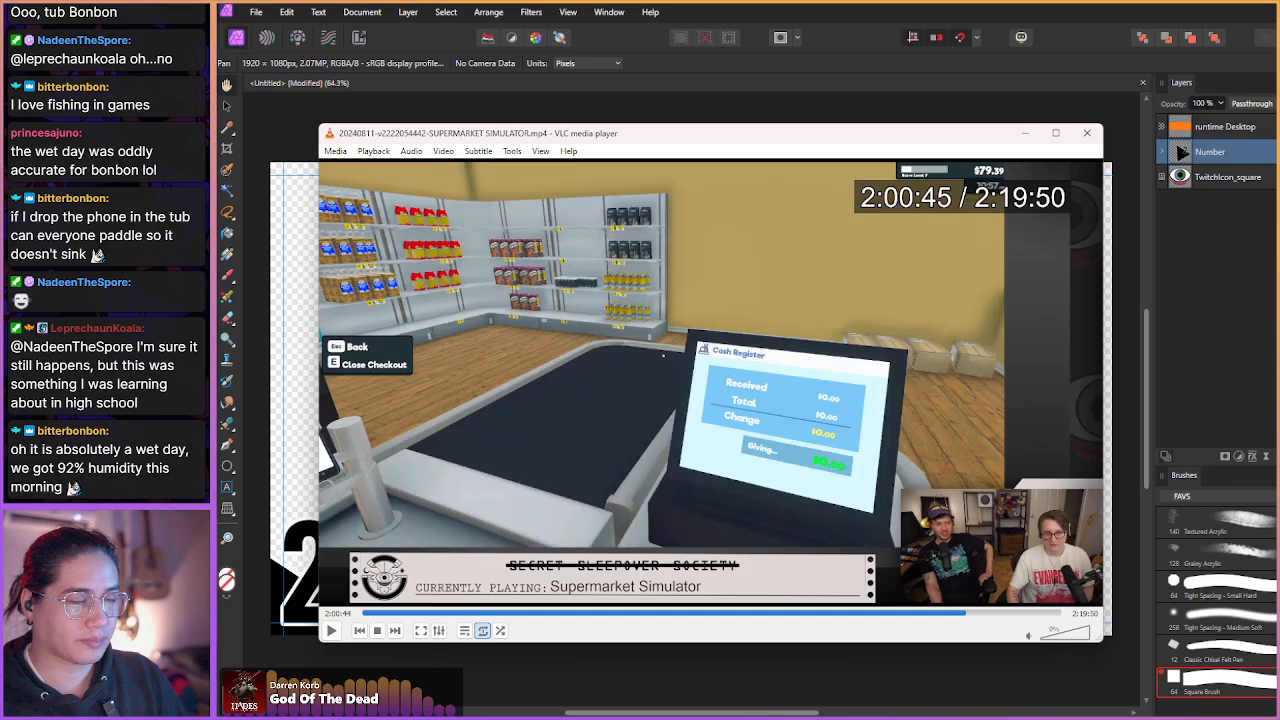
key(shift+Right)
key(shift+Right)
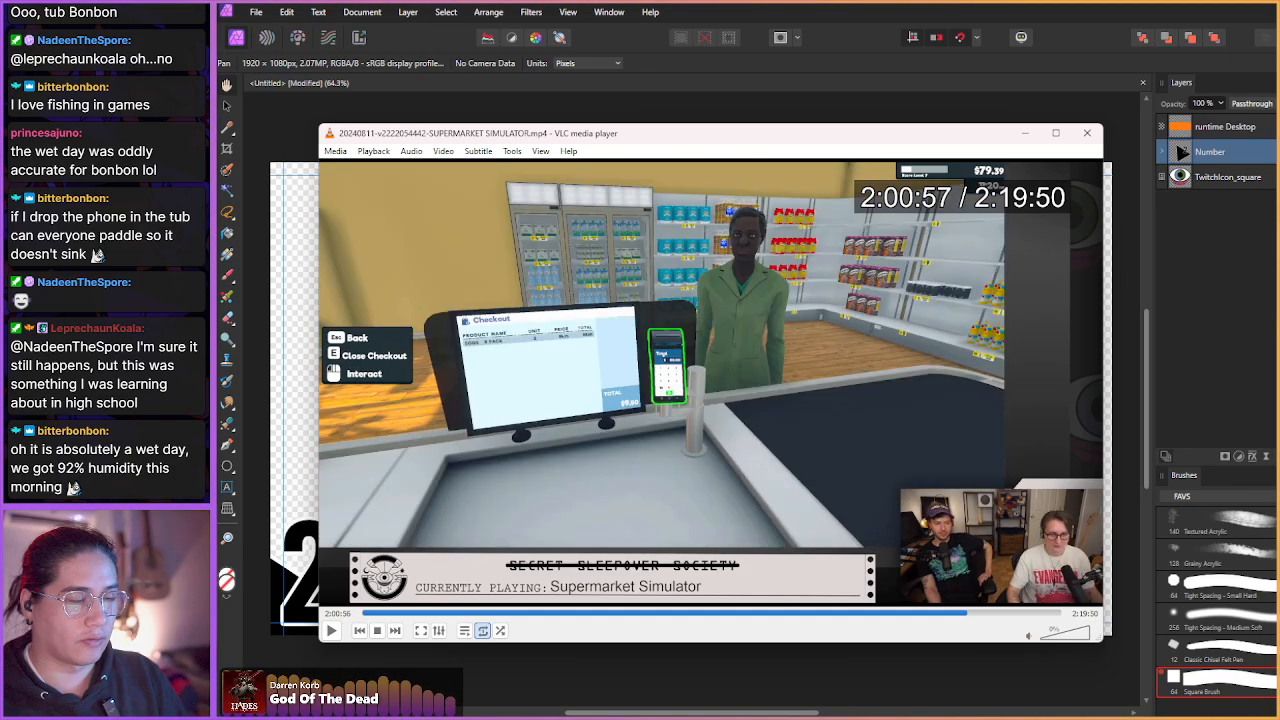
- Go back to 2:00:49 and forward to 2:00:53 to find the customer's arrival at the checkout
key(shift+Left)
key(shift+Left)
key(shift+Left)
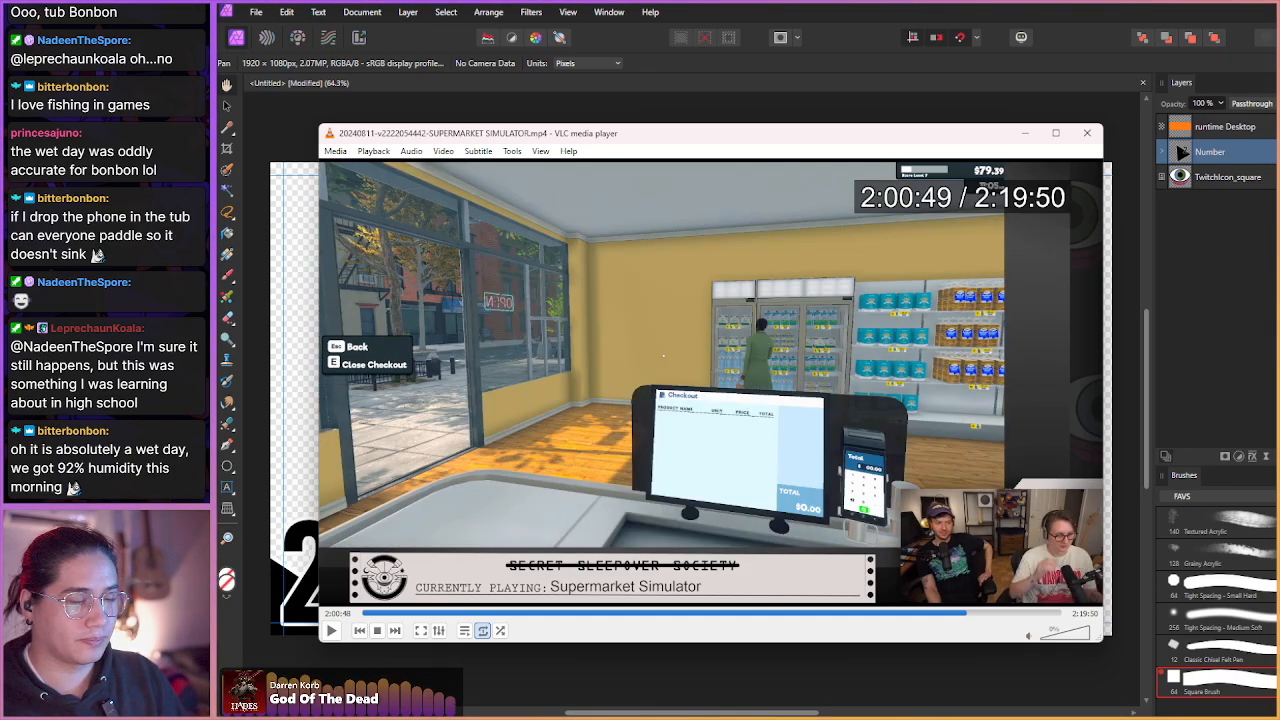
key(shift+Right)
key(shift+Right)
key(shift+Right)
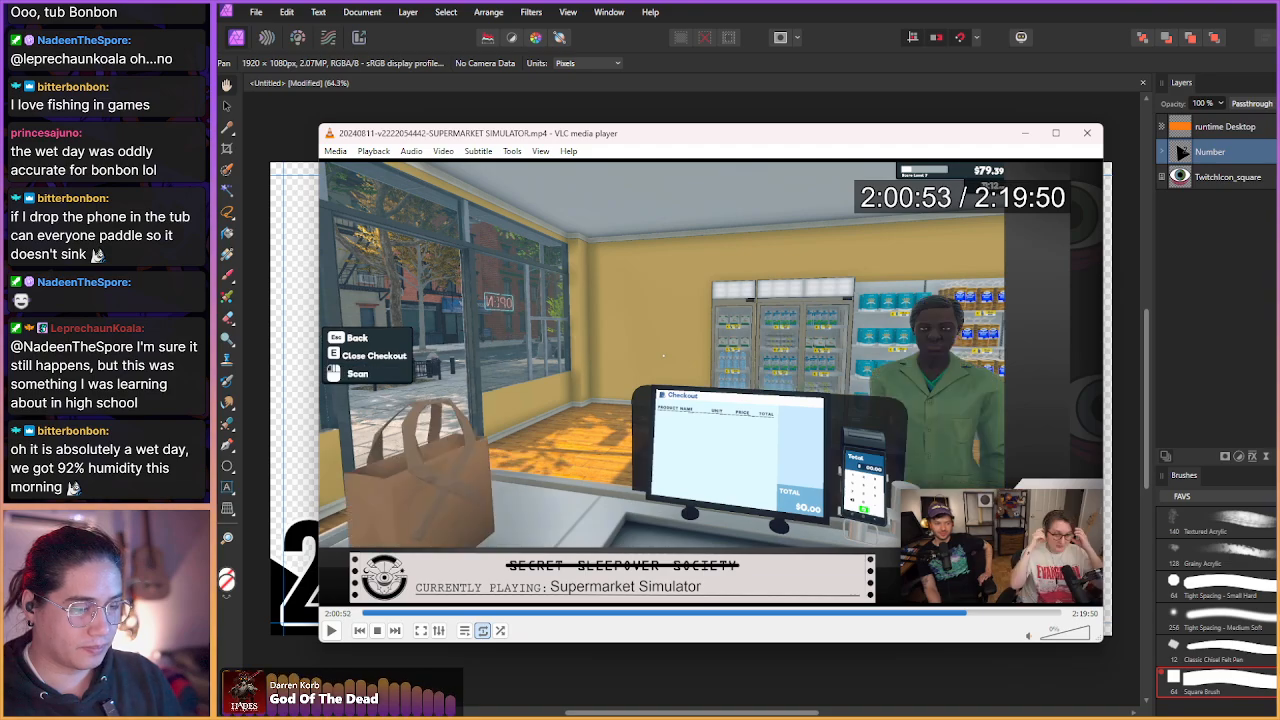
- Advance frame by frame from 2:00:52 through the egg carton scanning to the customer holding out a card
key(e)
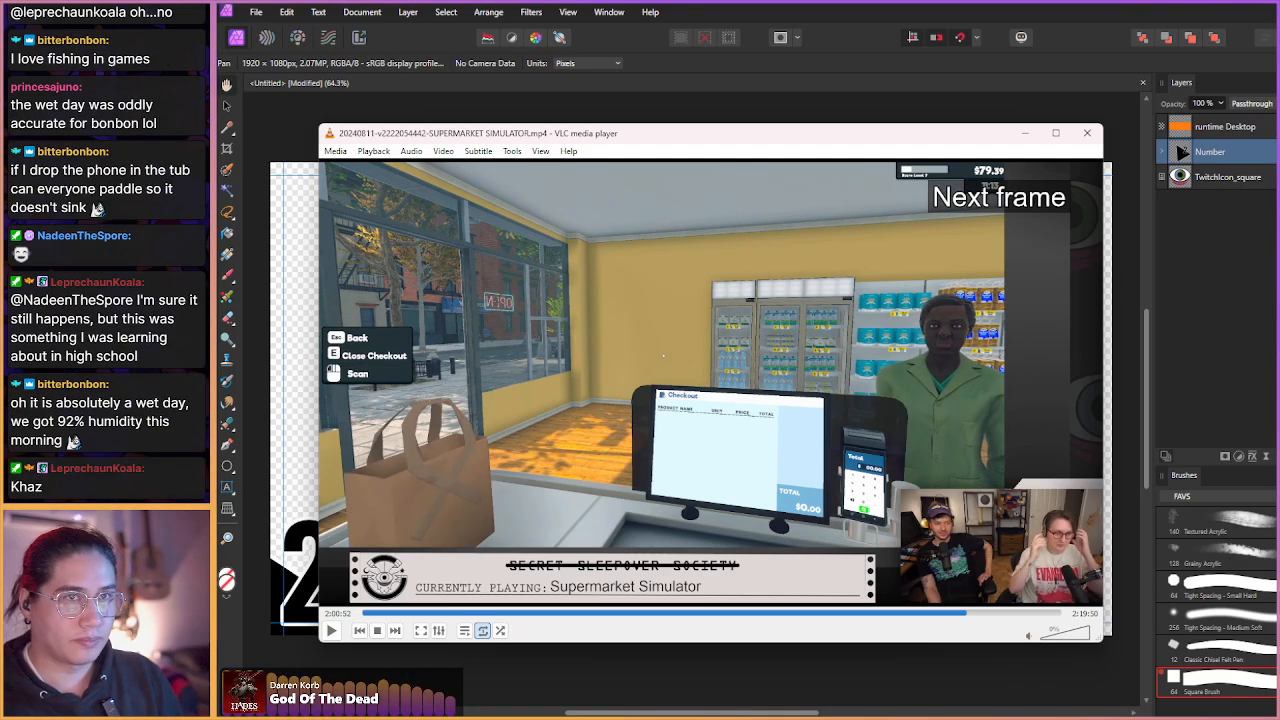
key(e)
key(e)
key(e)
key(e)
key(e)
key(e)
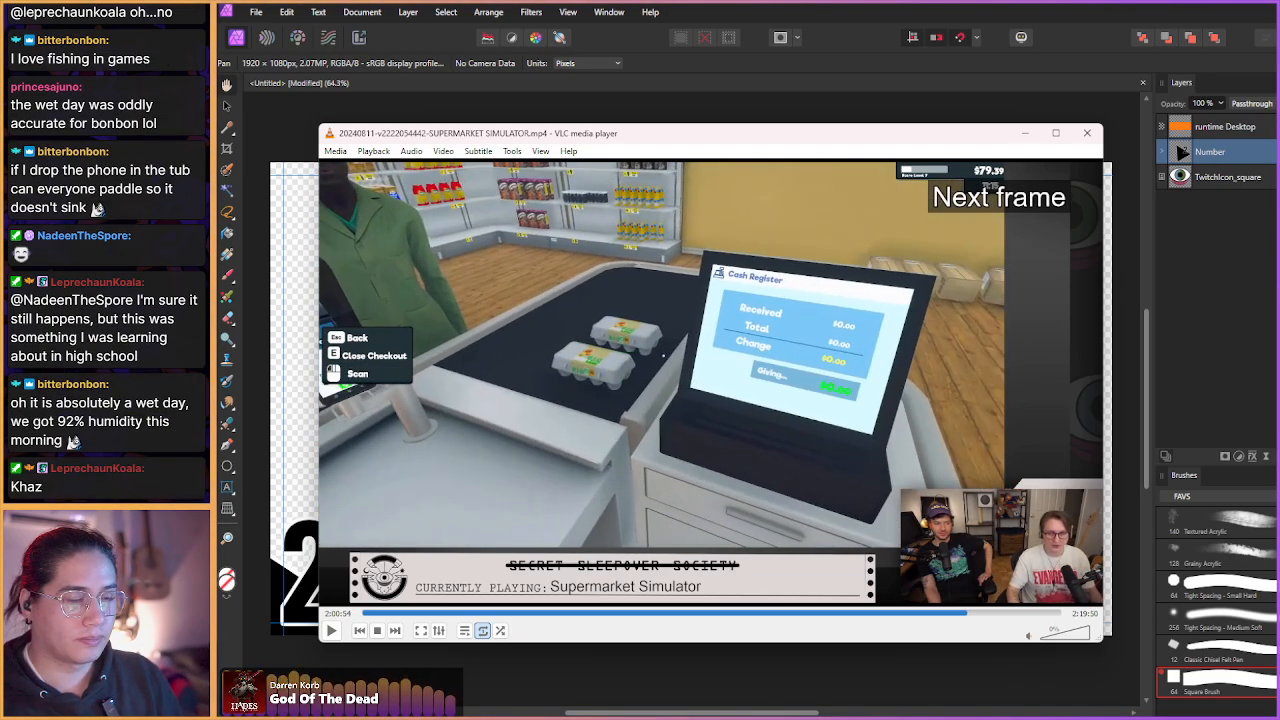
key(e)
key(e)
key(e)
key(e)
key(e)
key(e)
key(e)
key(e)
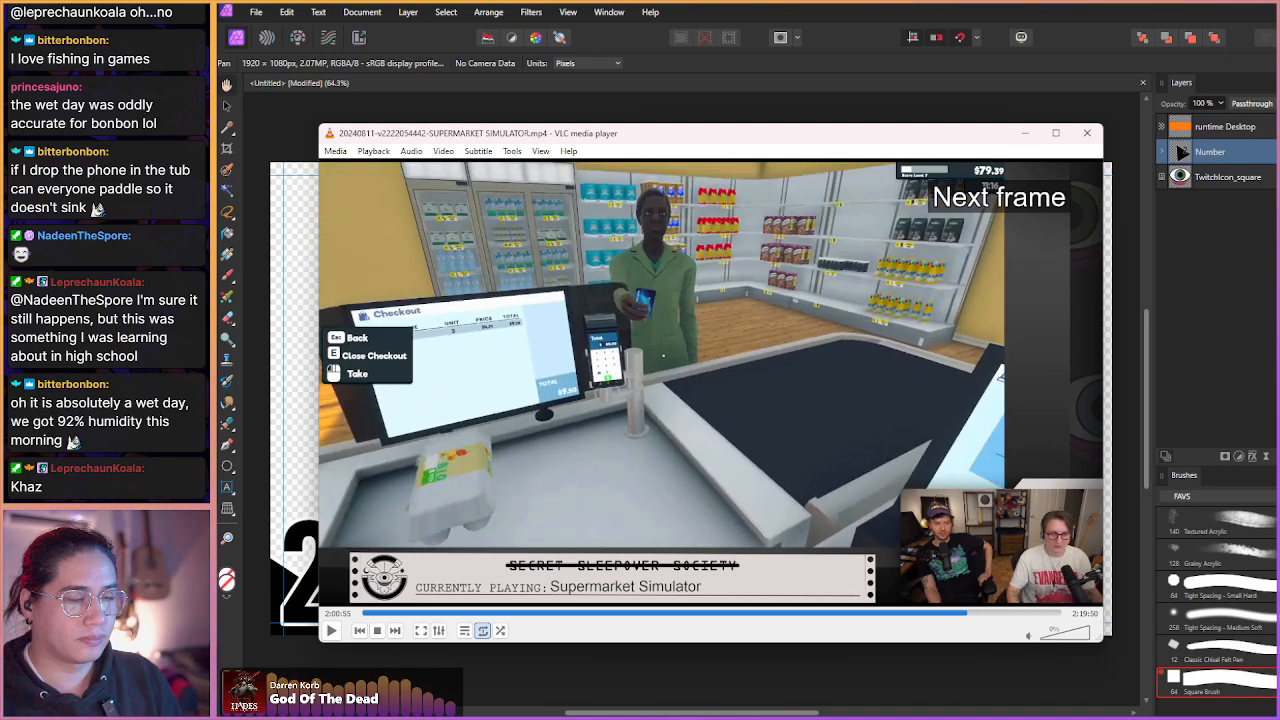
- Return to 2:00:52 and advance frame by frame to the highlighted egg carton on the conveyor
key(shift+Left)
key(e)
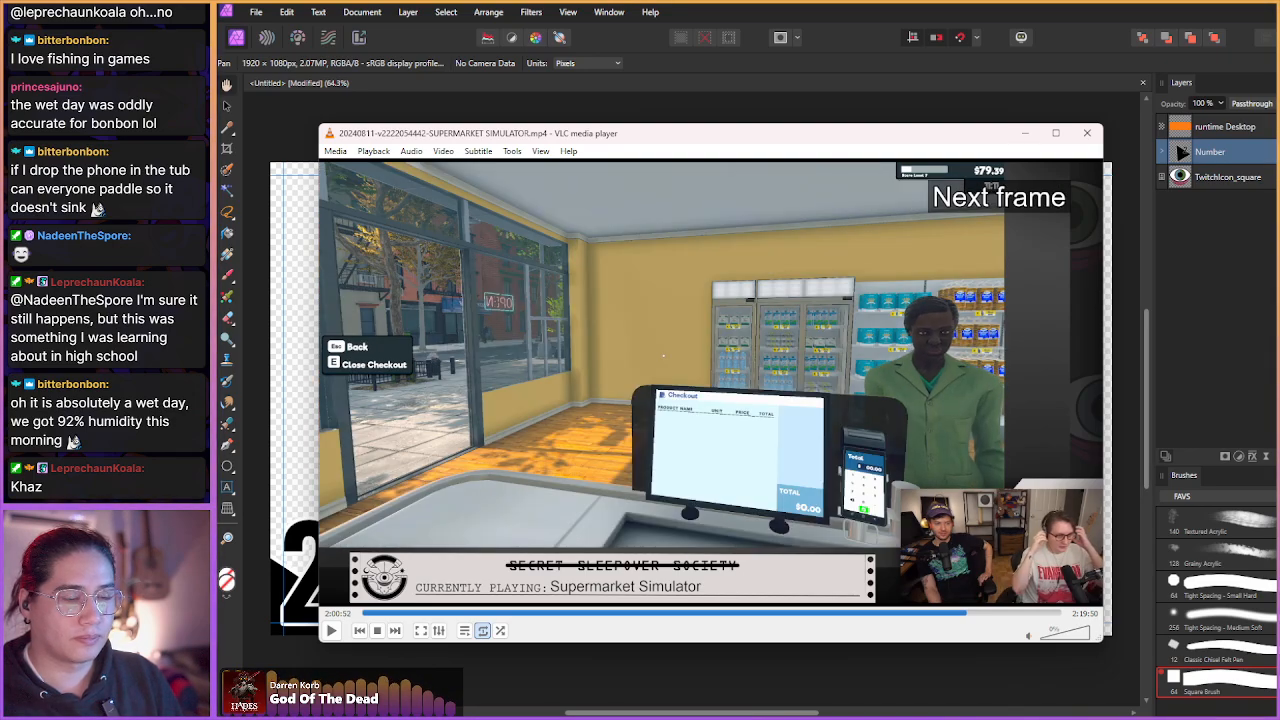
key(e)
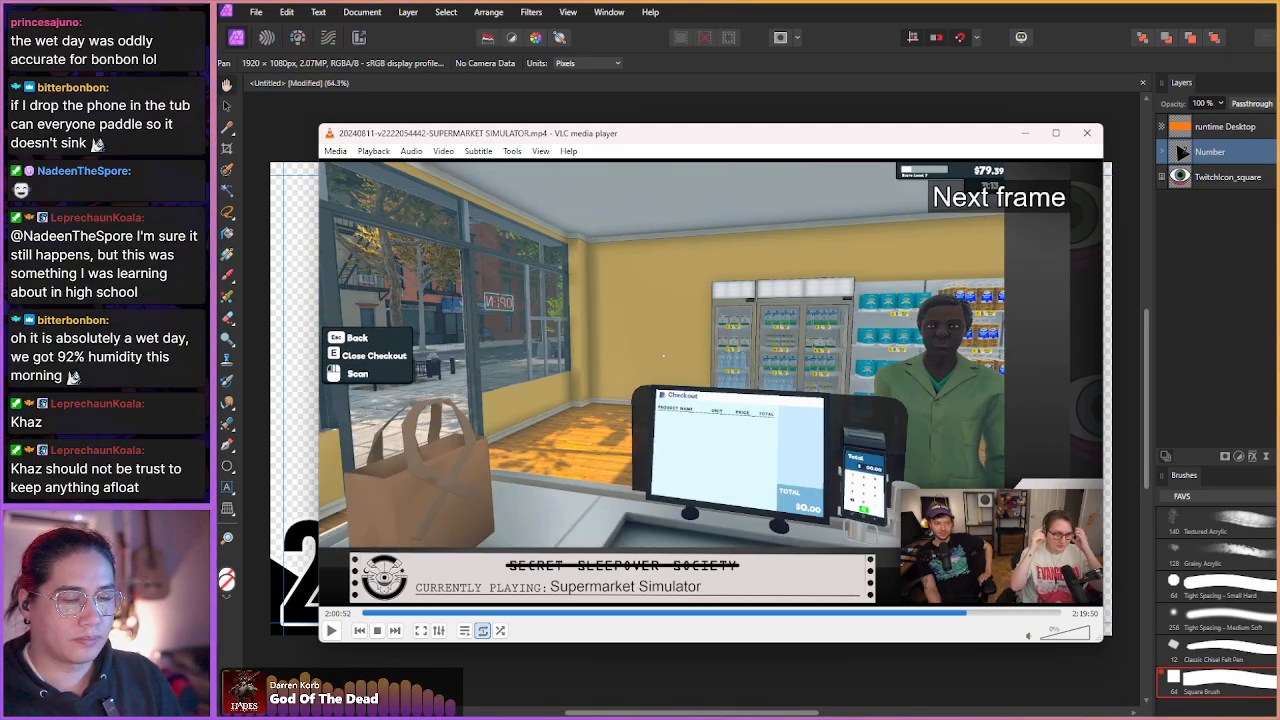
key(e)
key(e)
key(e)
key(e)
key(e)
key(e)
key(e)
key(e)
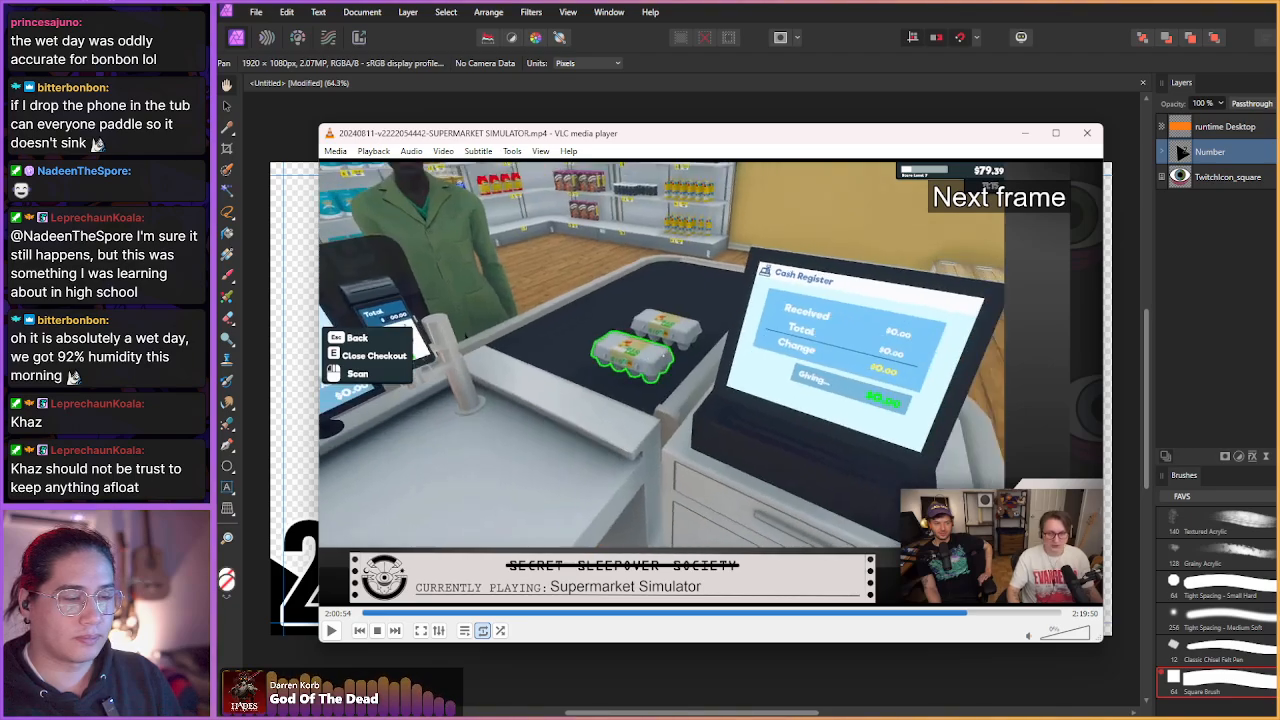
- Advance frame by frame through the egg carton scanning at 2:00:55 and capture a snapshot of it
key(e)
key(e)
key(e)
key(e)
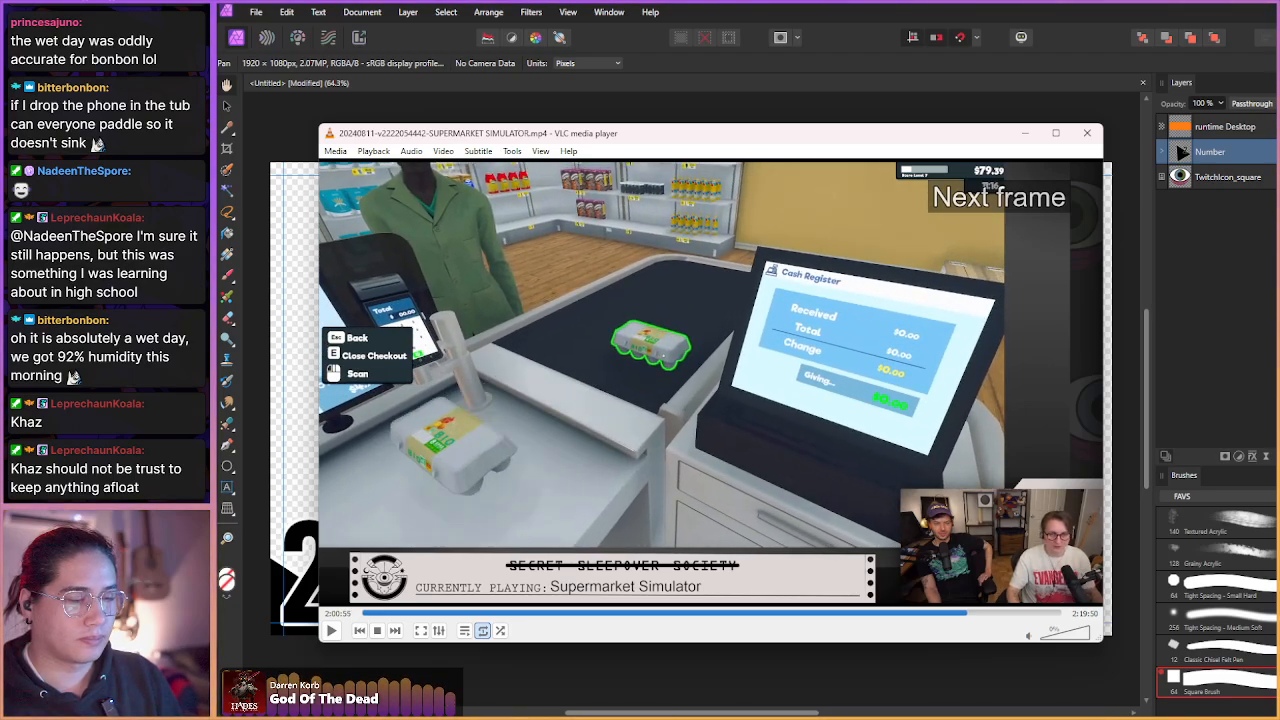
key(e)
key(e)
key(e)
key(e)
key(e)
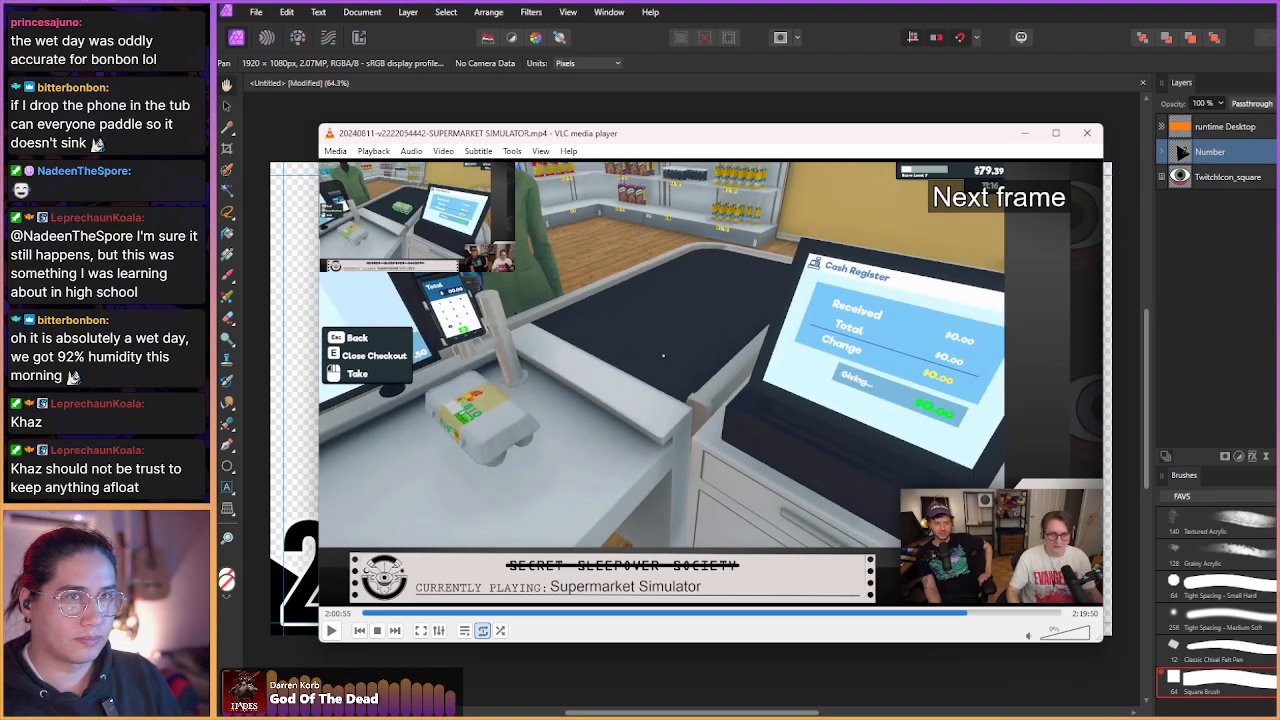
- Check the footage around 2:01:03, including the paper bag and checkout views, and jump back to the egg purchase
key(shift+Right)
key(shift+Right)
key(shift+Right)
key(shift+Right)
key(shift+Right)
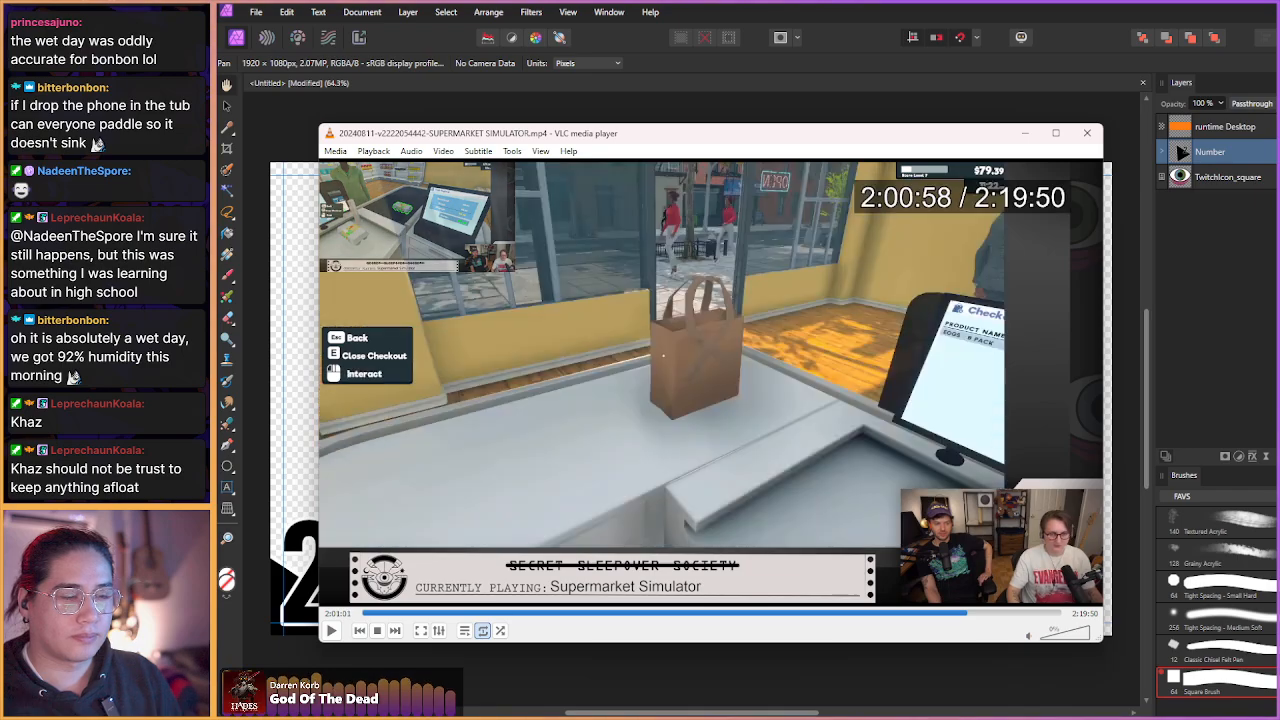
key(shift+Left)
key(shift+Left)
key(shift+Left)
key(shift+Left)
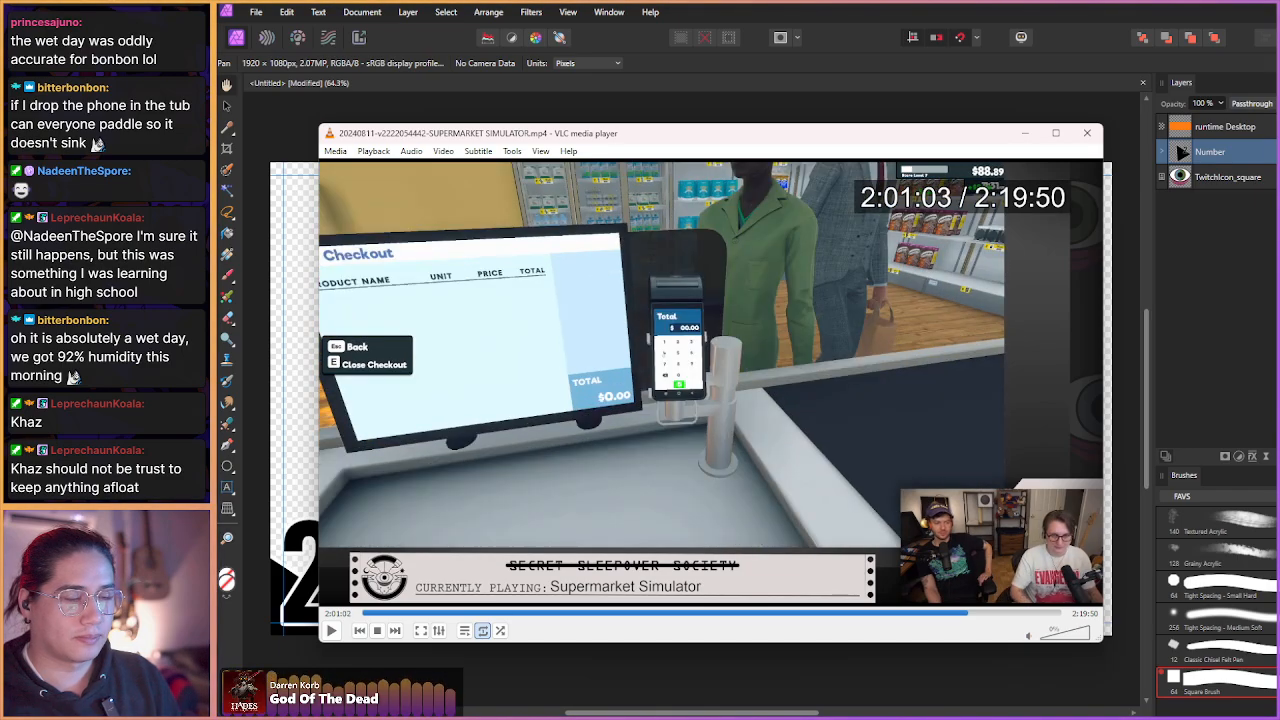
- Advance frame by frame to the customer in green holding out a card beside the scanned eggs
key(e)
key(e)
key(e)
key(e)
key(e)
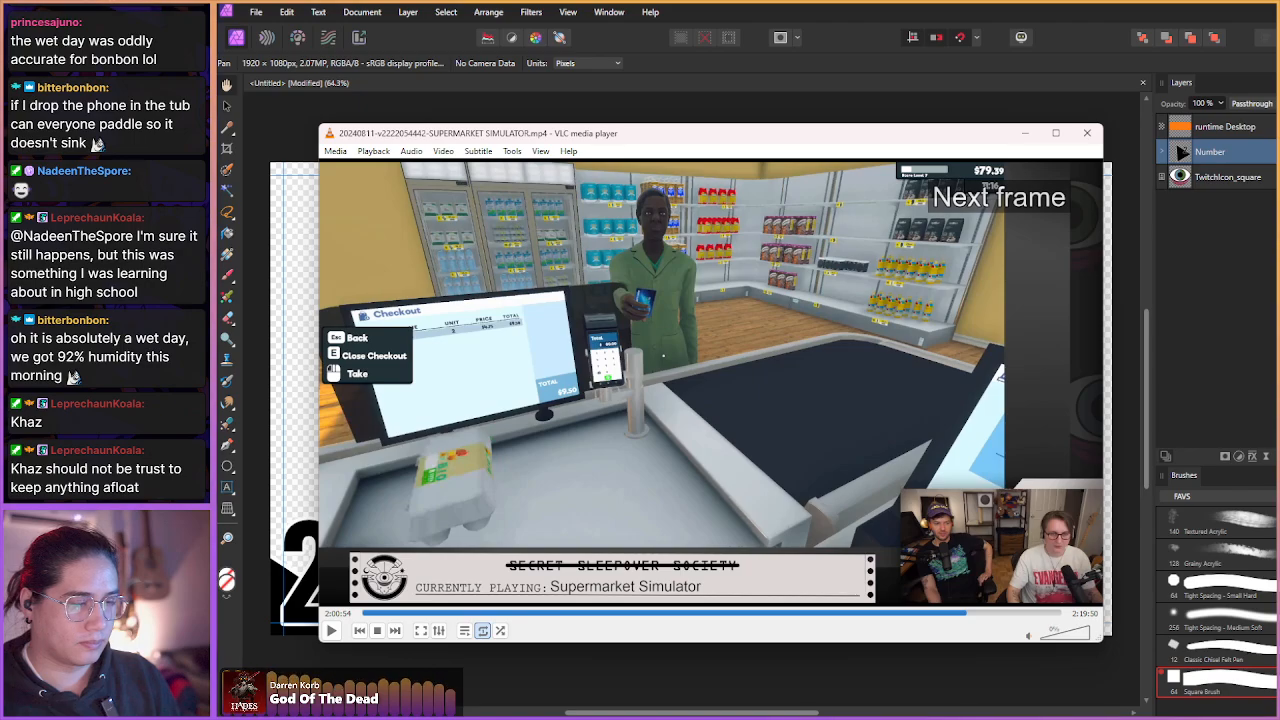
- Capture a snapshot of the customer in green holding out a card, and skip ahead to the card terminal at 2:01:01
key(shift+s)
key(e)
key(shift+Right)
key(shift+Right)
key(shift+Right)
key(shift+Right)
key(shift+Right)
key(shift+Right)
key(shift+Right)
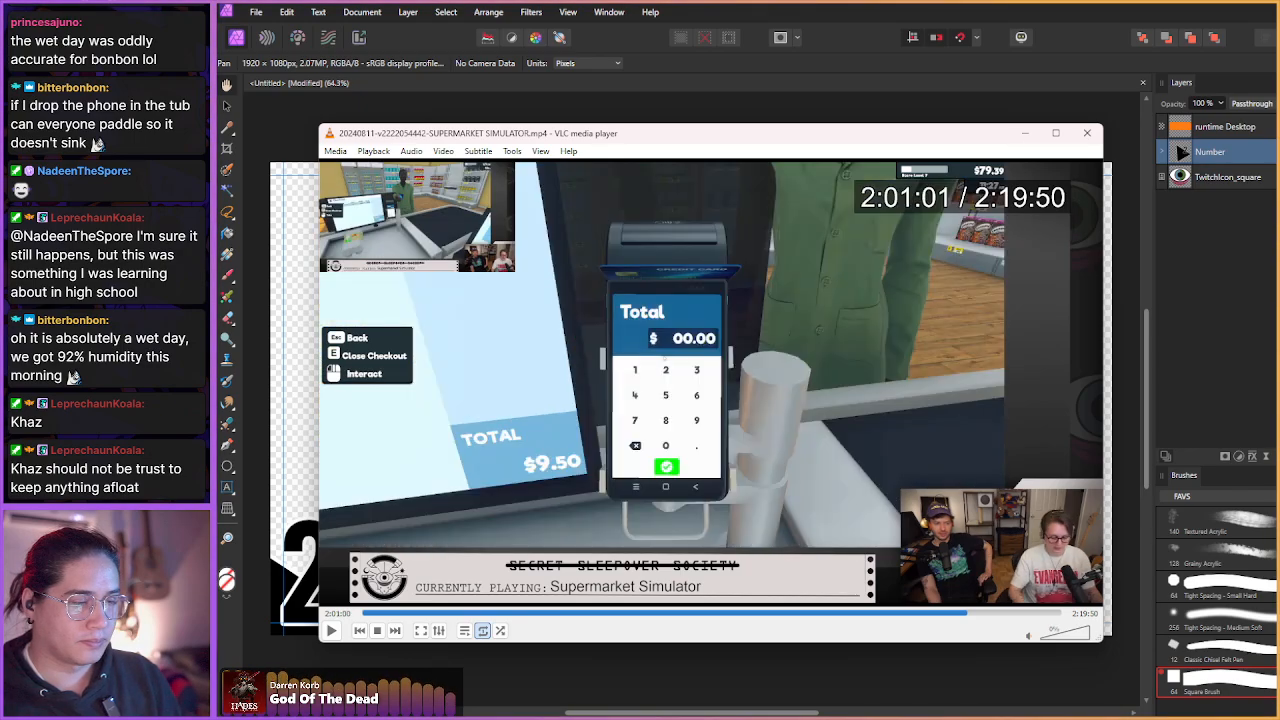
- Skim past the cereal customer in red to the open cash drawer at 2:01:51, checking for usable frames
key(shift+Right)
key(shift+Right)
key(shift+Right)
key(shift+Right)
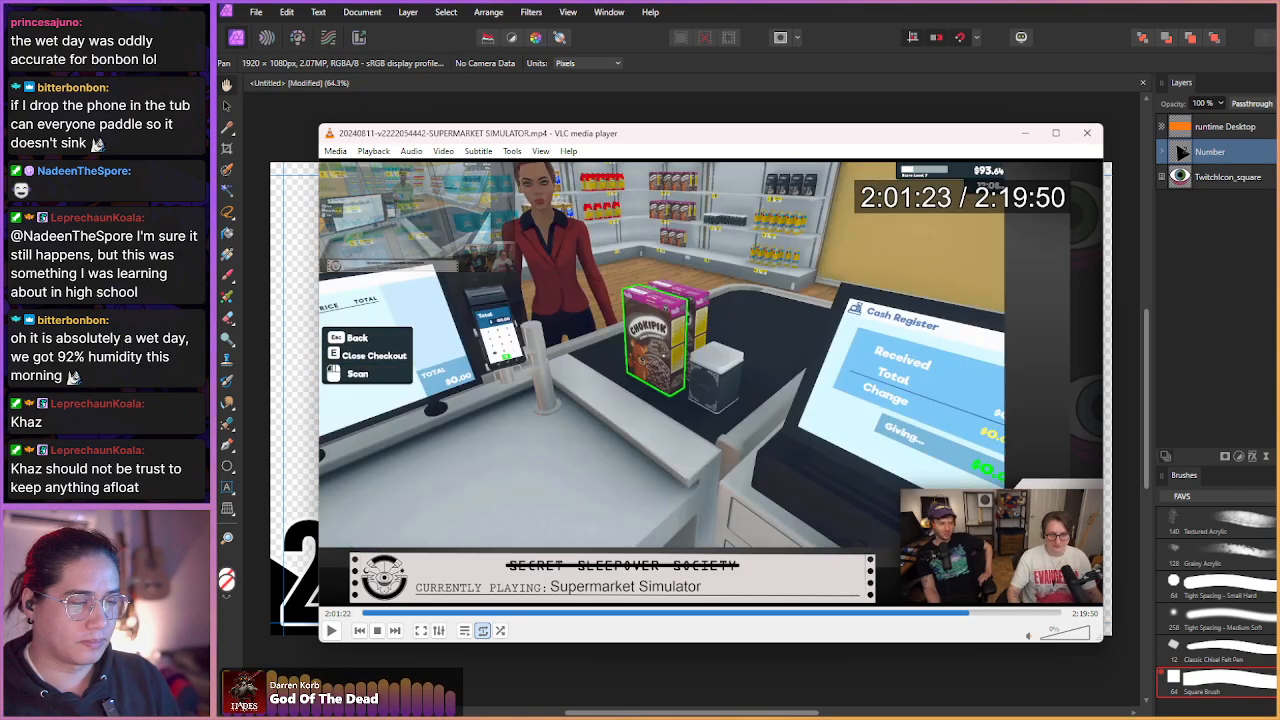
key(shift+Right)
key(shift+Right)
key(shift+Right)
key(shift+Right)
key(shift+Right)
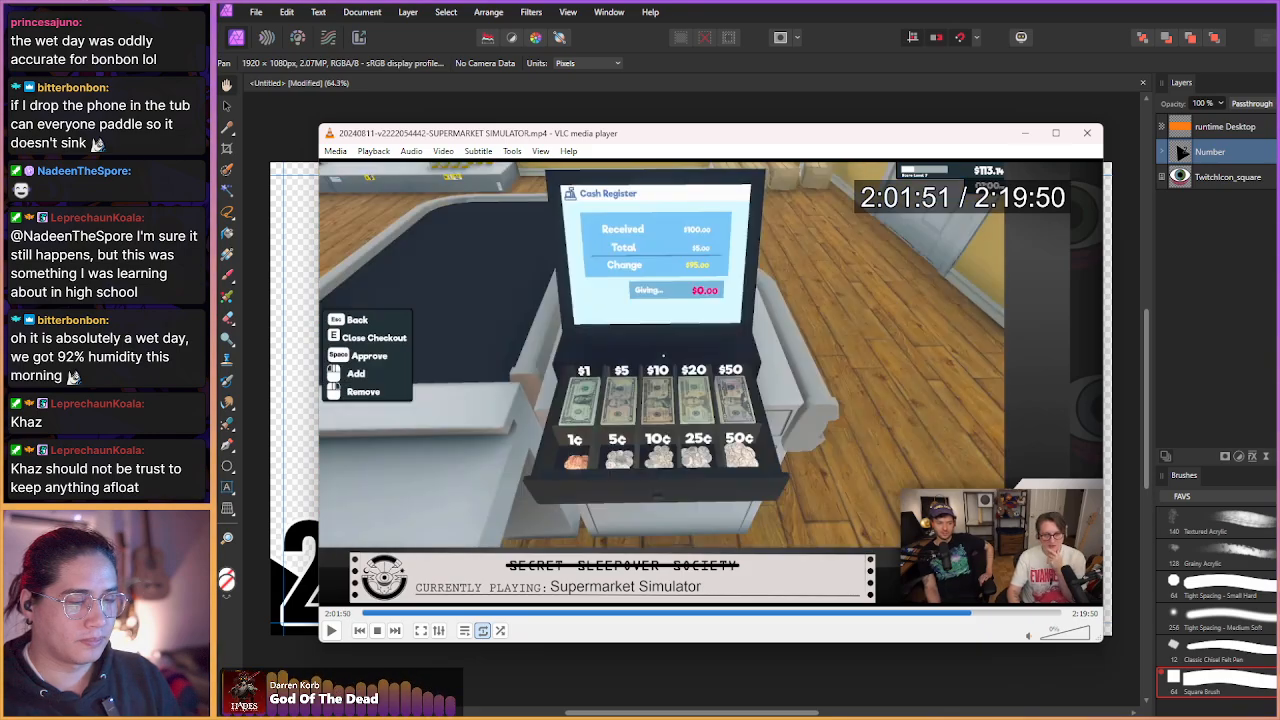
- Look through the shop and checkout footage from 2:01:51 to 2:03:40 for usable frames
key(shift+Right)
key(shift+Right)
key(shift+Right)
key(shift+Right)
key(shift+Right)
key(shift+Right)
key(shift+Right)
key(shift+Right)
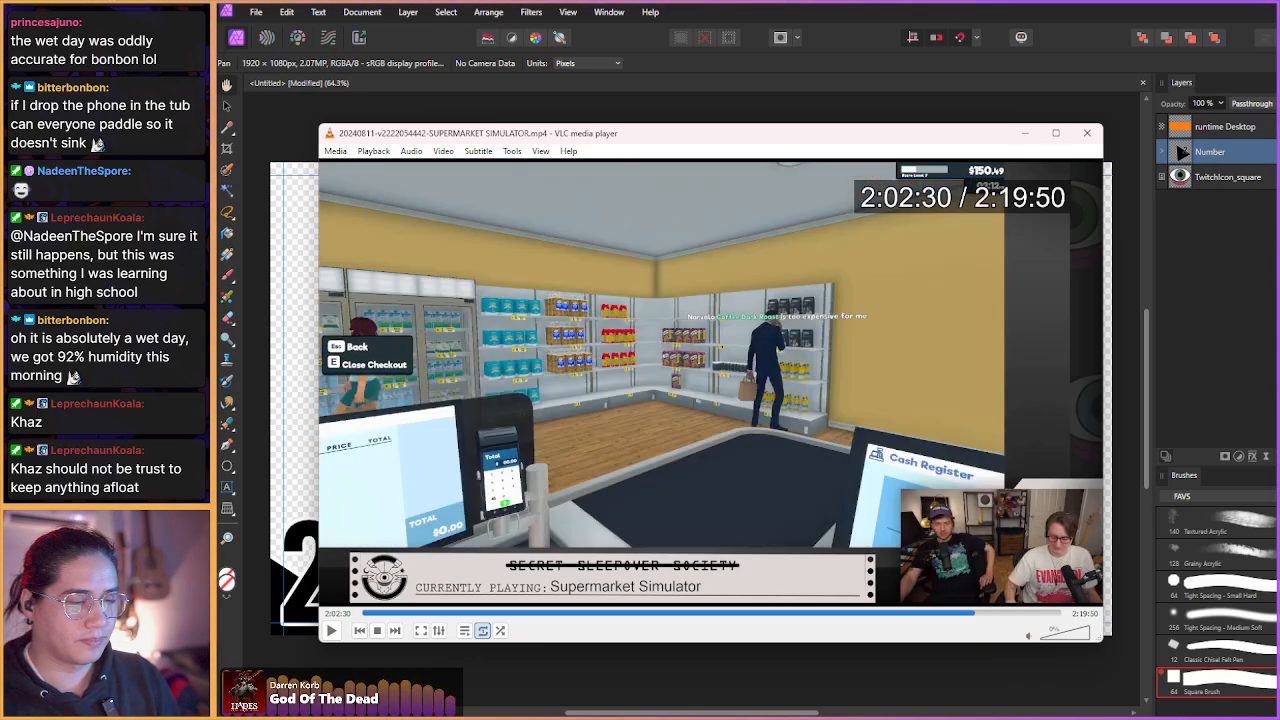
key(shift+Right)
key(shift+Right)
key(shift+Right)
key(shift+Right)
key(shift+Right)
key(shift+Right)
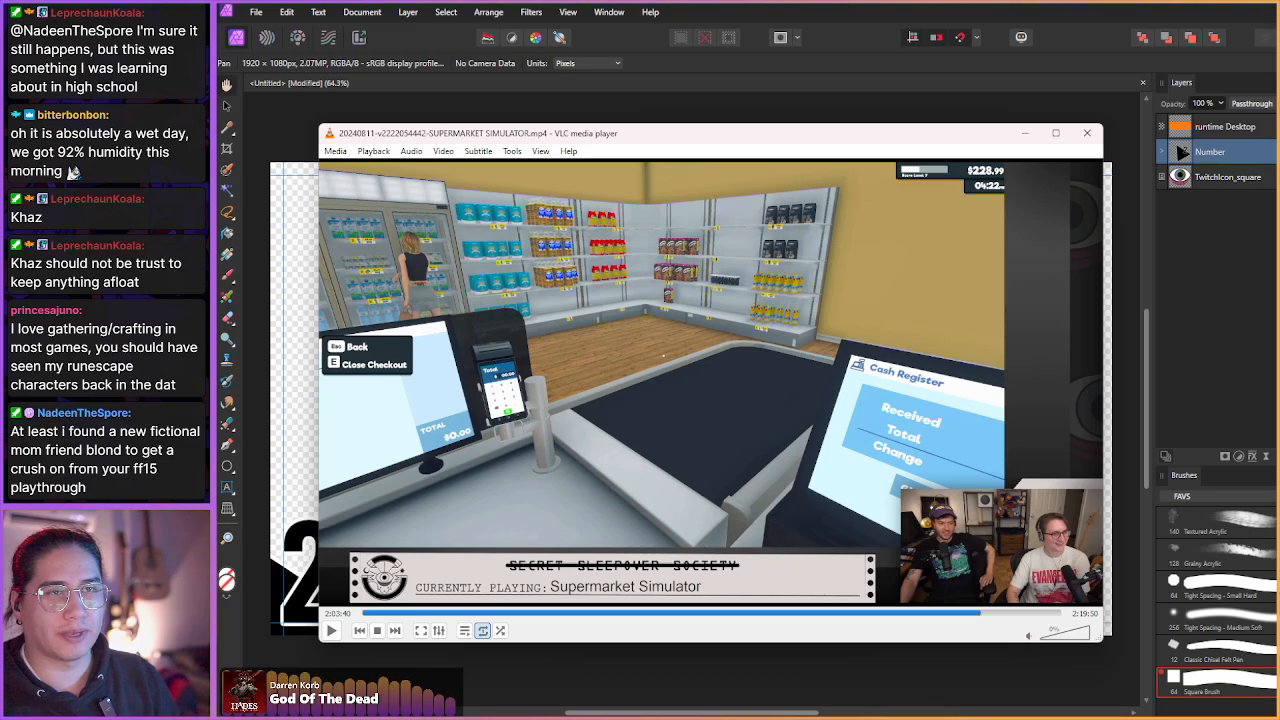
- Check the footage from 2:03:40 past the customer in the bow tie to the card terminal at 2:04:17
key(shift+Right)
key(shift+Right)
key(shift+Right)
key(shift+Right)
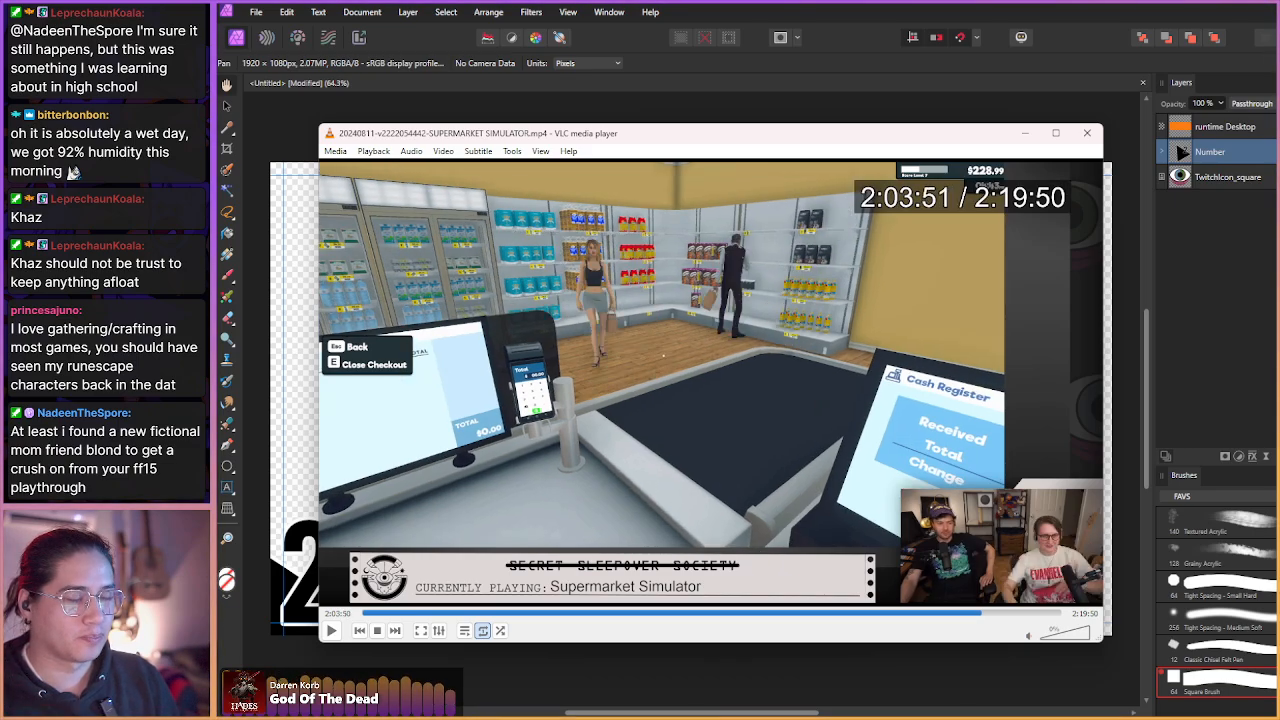
key(shift+Right)
key(shift+Right)
key(shift+Right)
key(shift+Right)
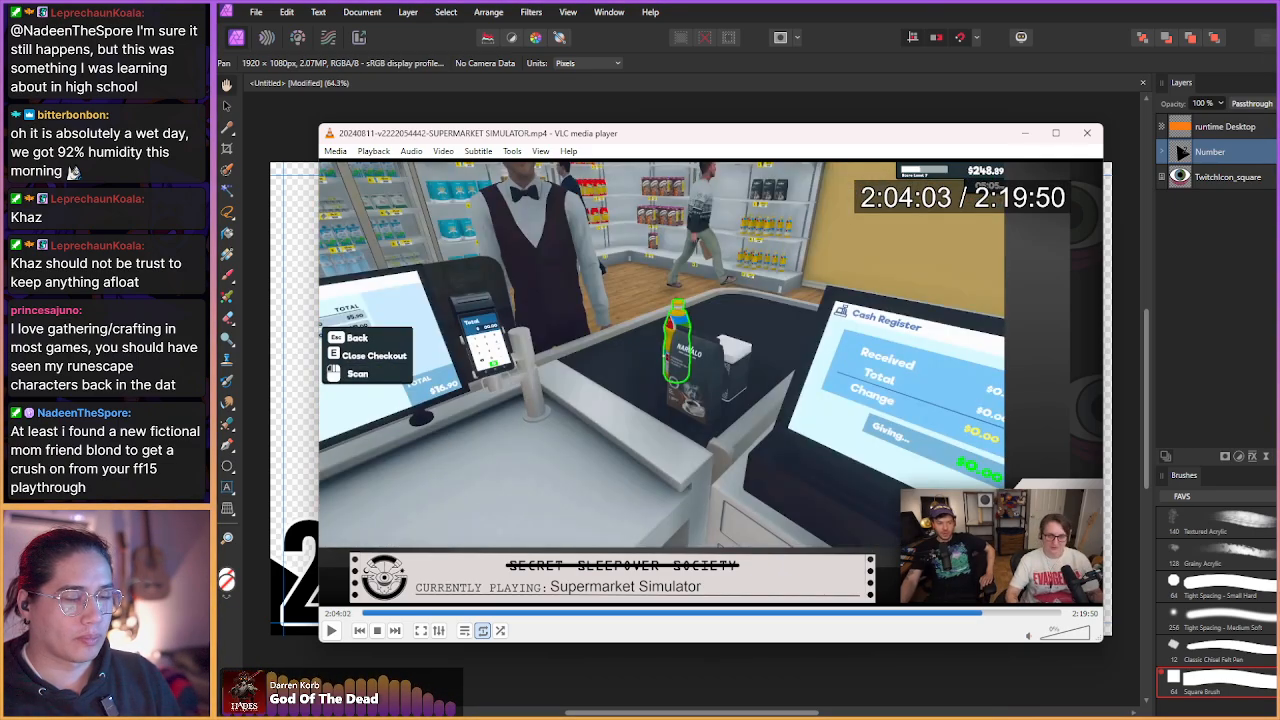
key(shift+Right)
key(shift+Right)
key(shift+Right)
key(shift+Right)
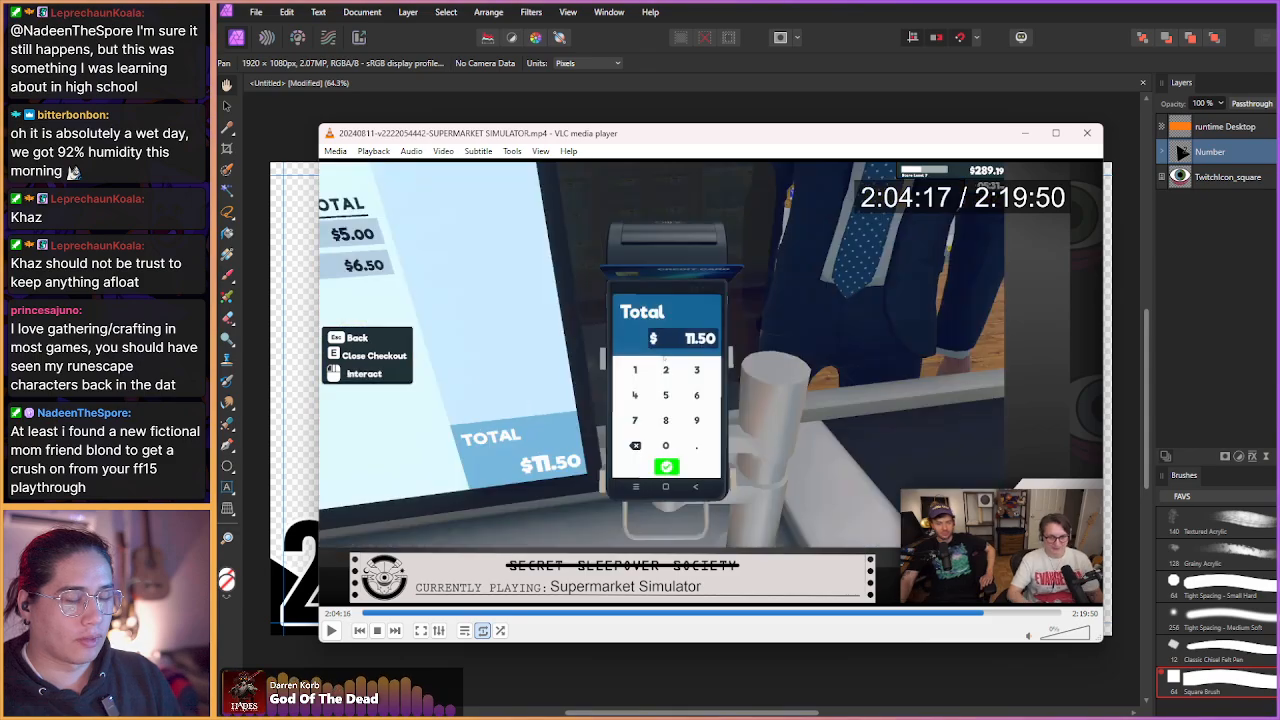
- Review the customer in the patterned sweater holding a card and the cash drawer, continuing to 2:04:41
key(shift+Right)
key(shift+Right)
key(shift+Right)
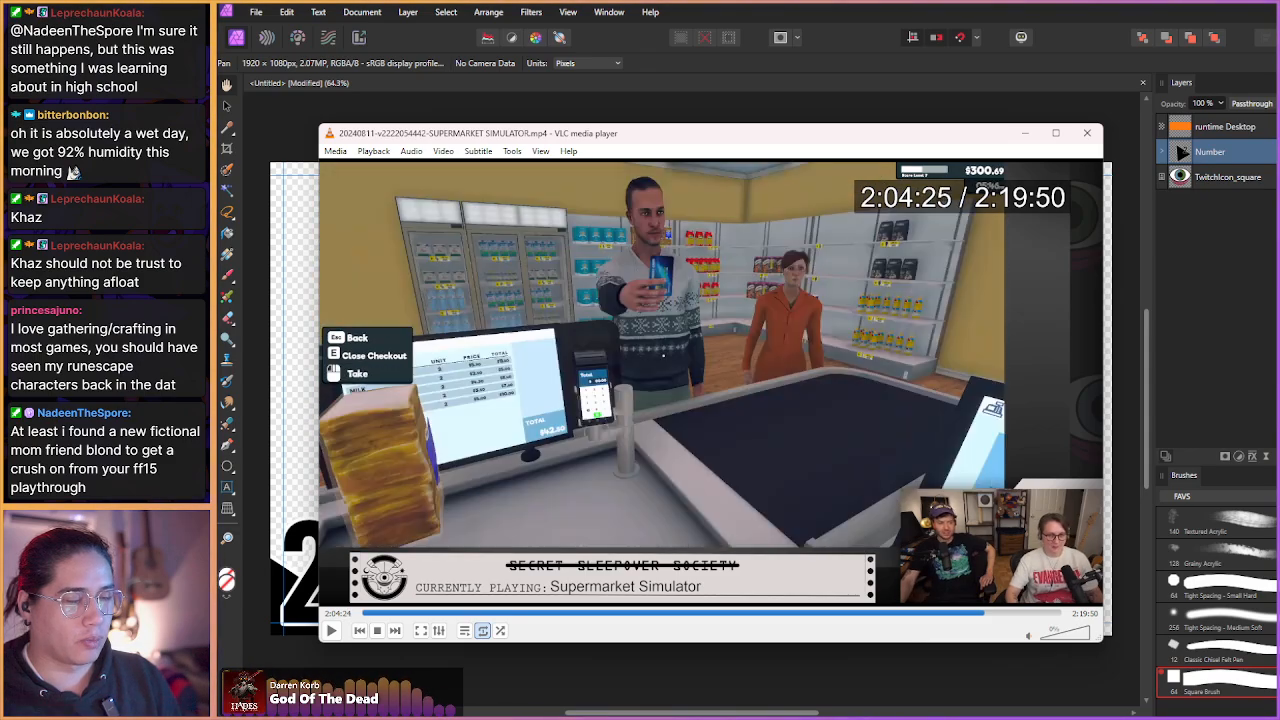
key(shift+Right)
key(shift+Right)
key(shift+Right)
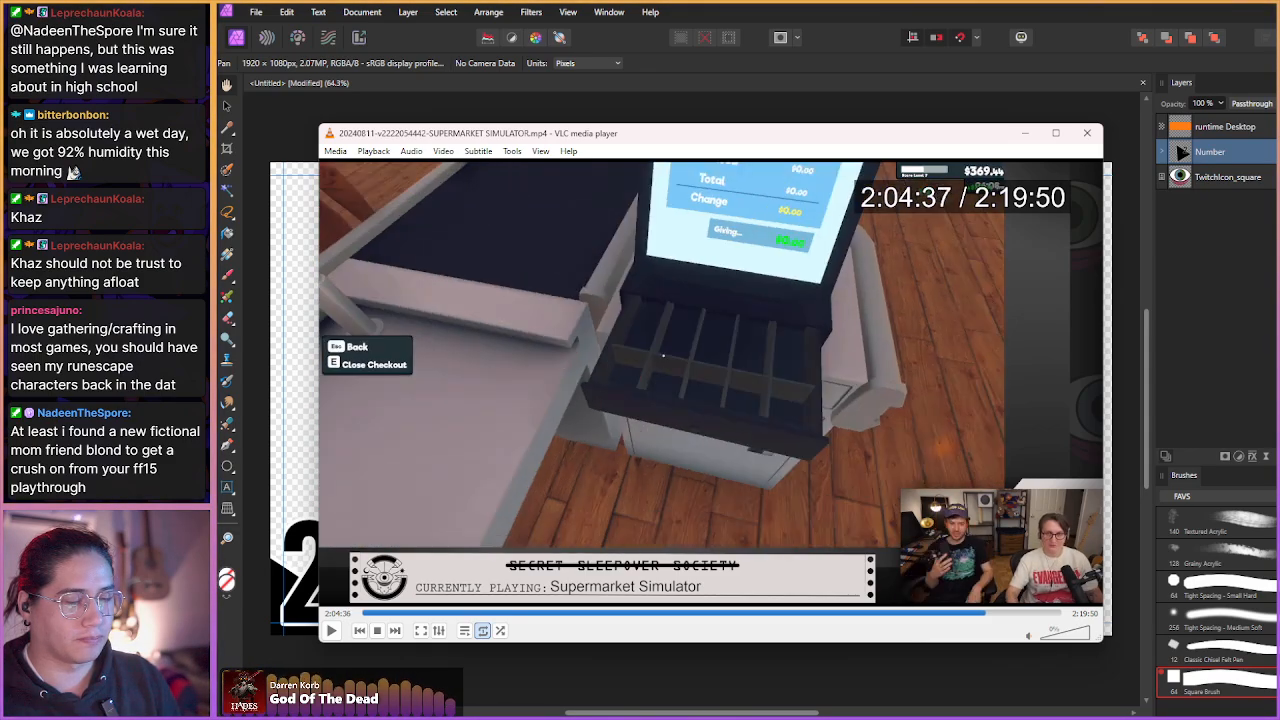
key(shift+Right)
key(shift+Right)
key(shift+Right)
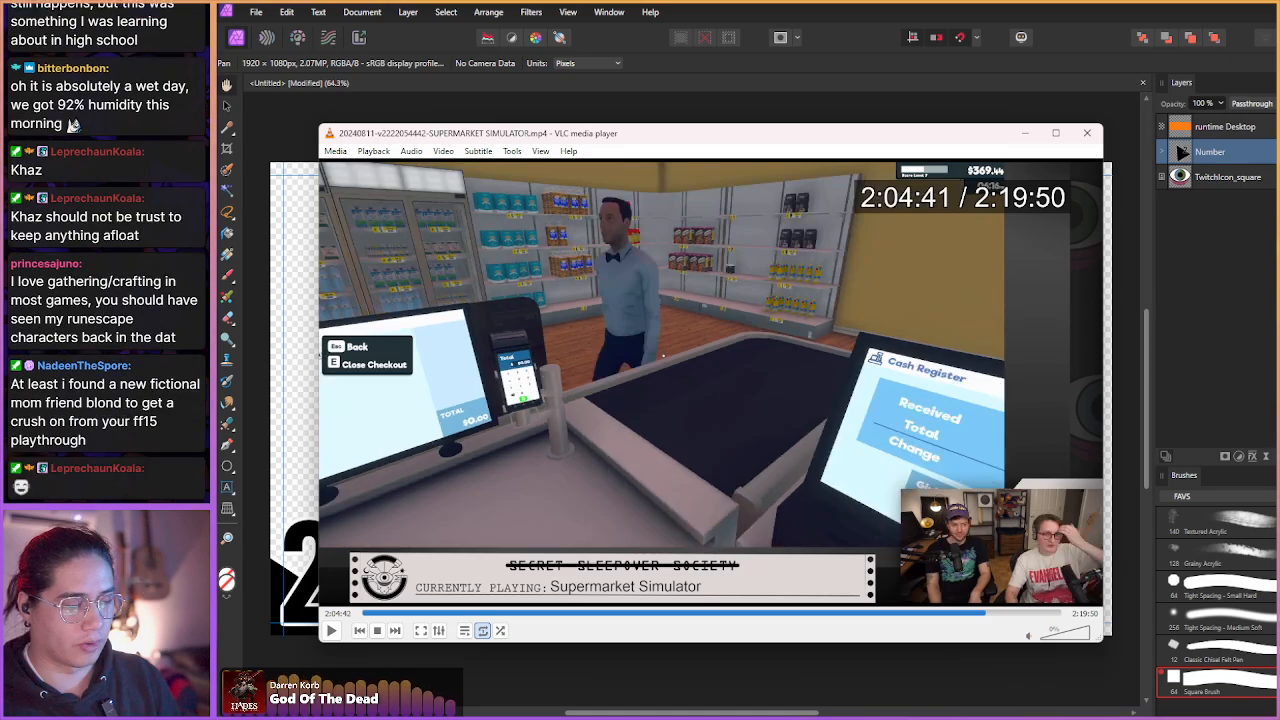
- Skim from 2:04:41 to the highlighted water bottle on the conveyor at 2:05:13
key(shift+Right)
key(shift+Right)
key(shift+Right)
key(shift+Right)
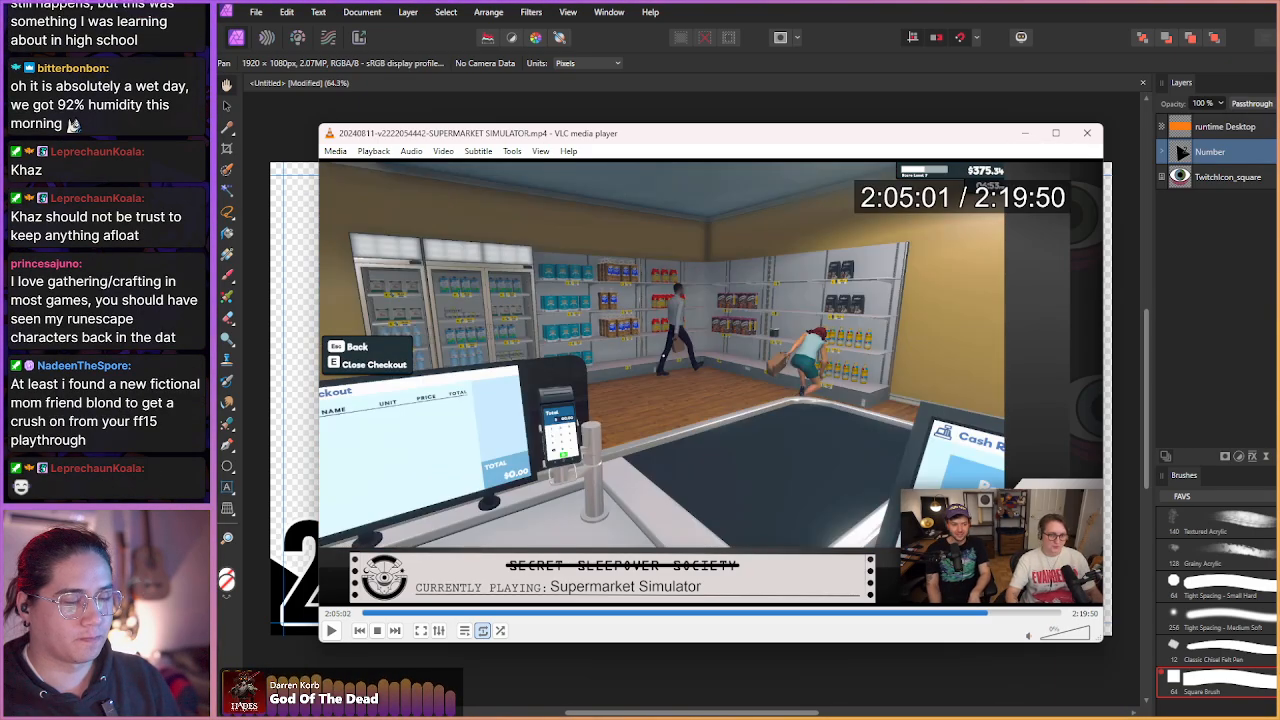
key(shift+Right)
key(shift+Right)
key(shift+Right)
key(shift+Right)
key(shift+Right)
key(shift+Right)
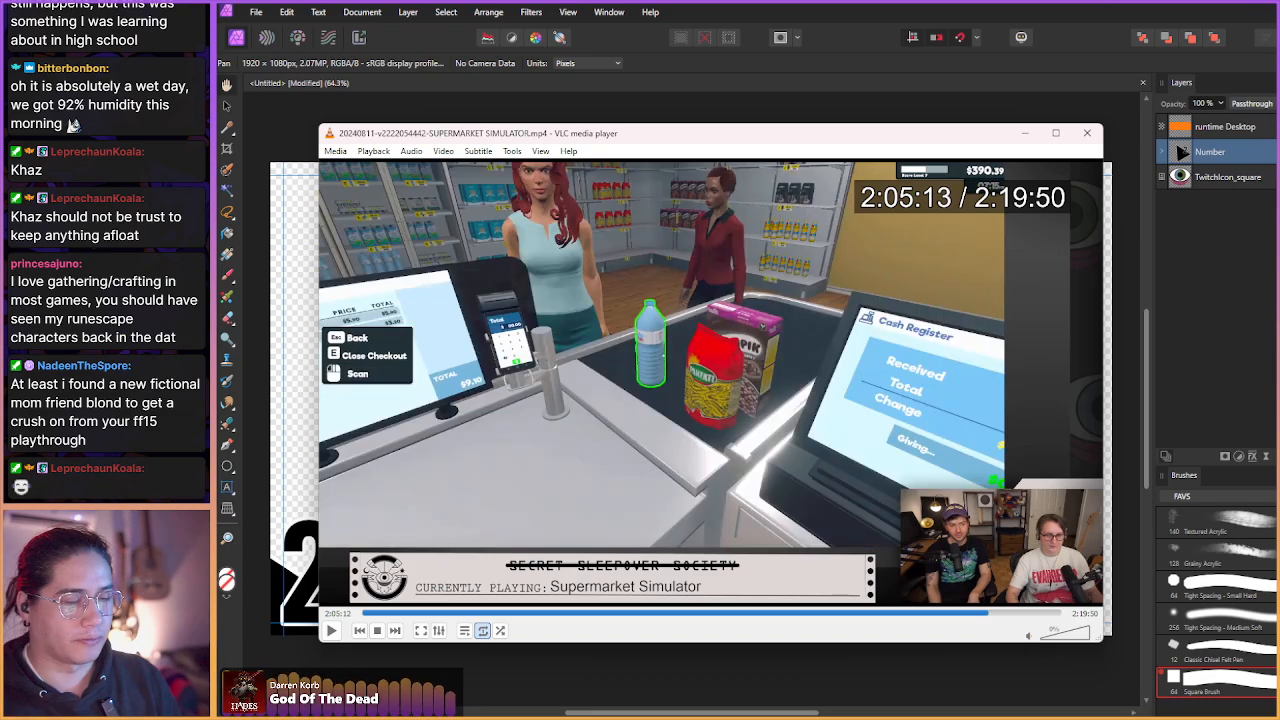
- Check the night-time shop footage from 2:05:13 past the departing customer to 2:05:39
key(shift+Right)
key(shift+Right)
key(shift+Right)
key(shift+Right)
key(shift+Right)
key(shift+Right)
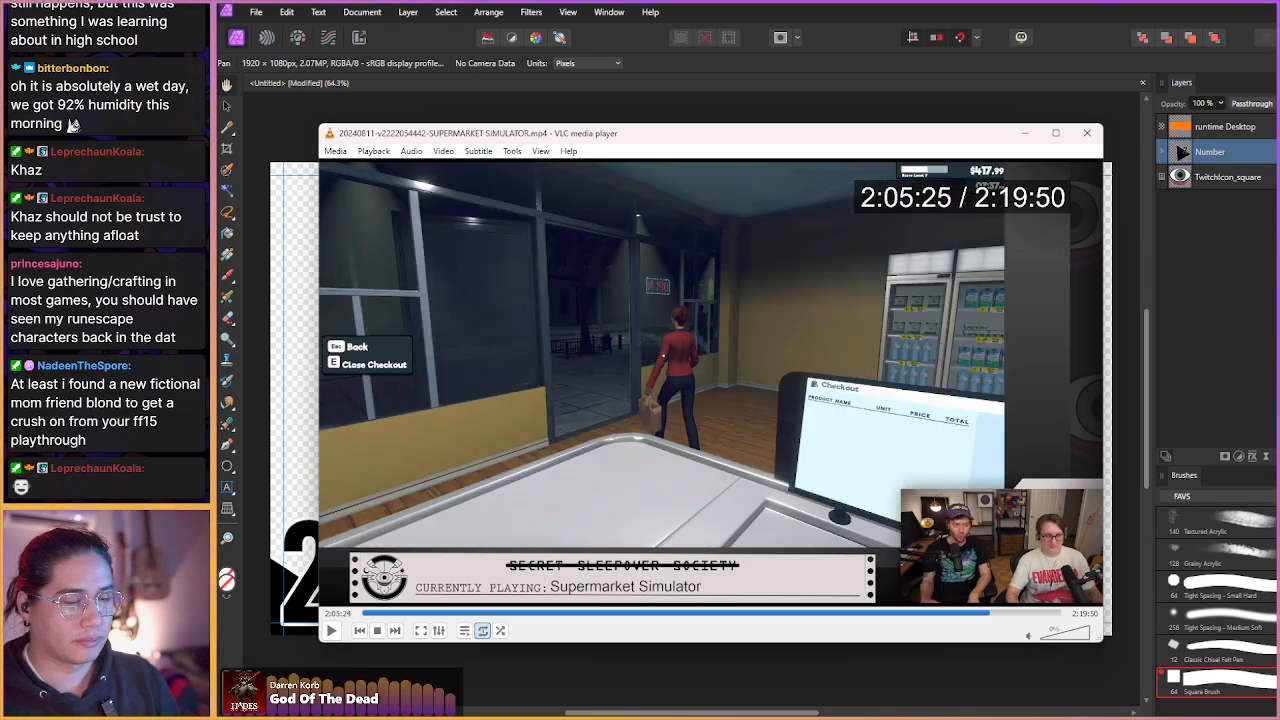
key(shift+Right)
key(shift+Right)
key(shift+Right)
key(shift+Right)
key(shift+Right)
key(shift+Right)
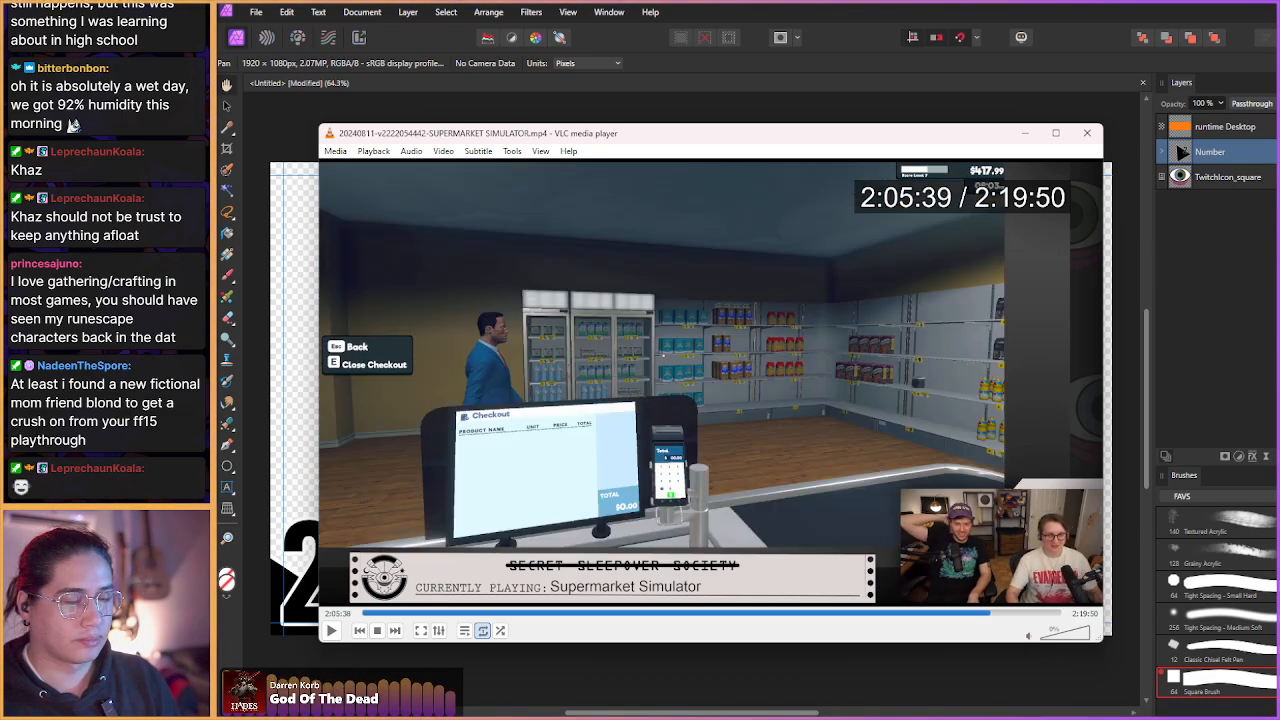
- Look through the suited customers browsing and queuing at the checkout, up to 2:06:11
key(shift+Right)
key(shift+Right)
key(shift+Right)
key(shift+Right)
key(shift+Right)
key(shift+Right)
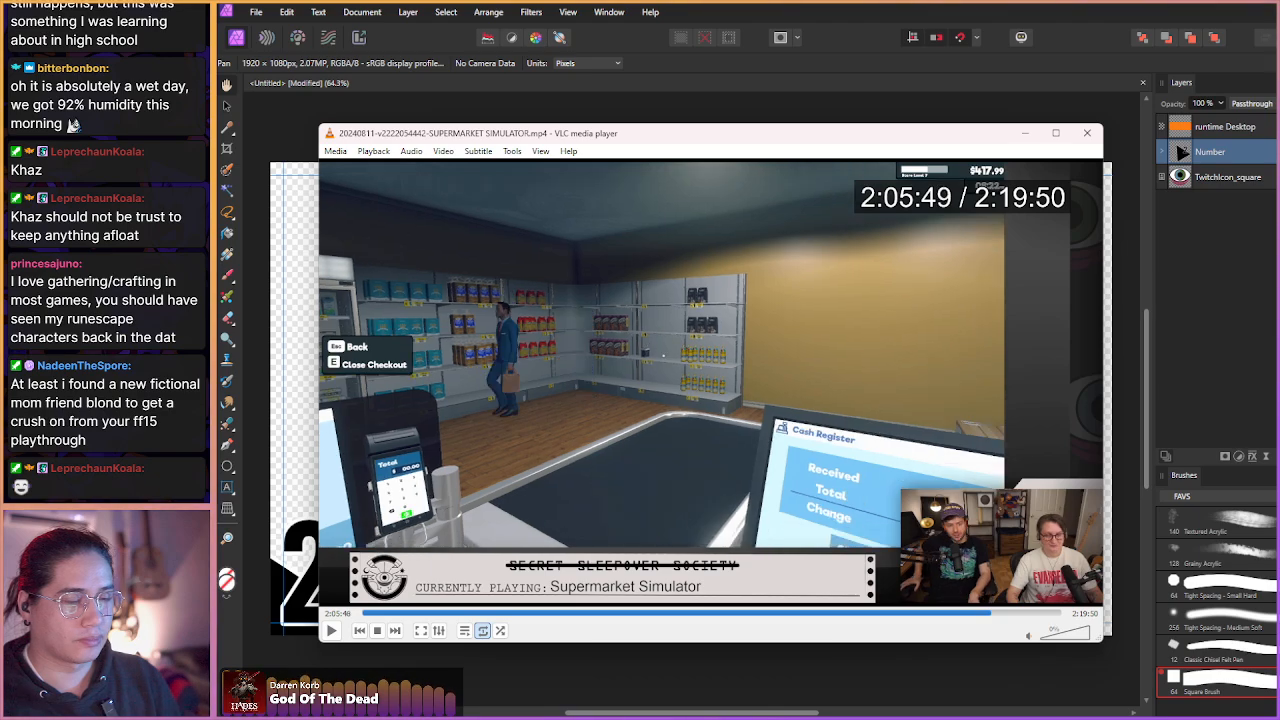
key(shift+Right)
key(shift+Right)
key(shift+Right)
key(shift+Right)
key(shift+Right)
key(shift+Right)
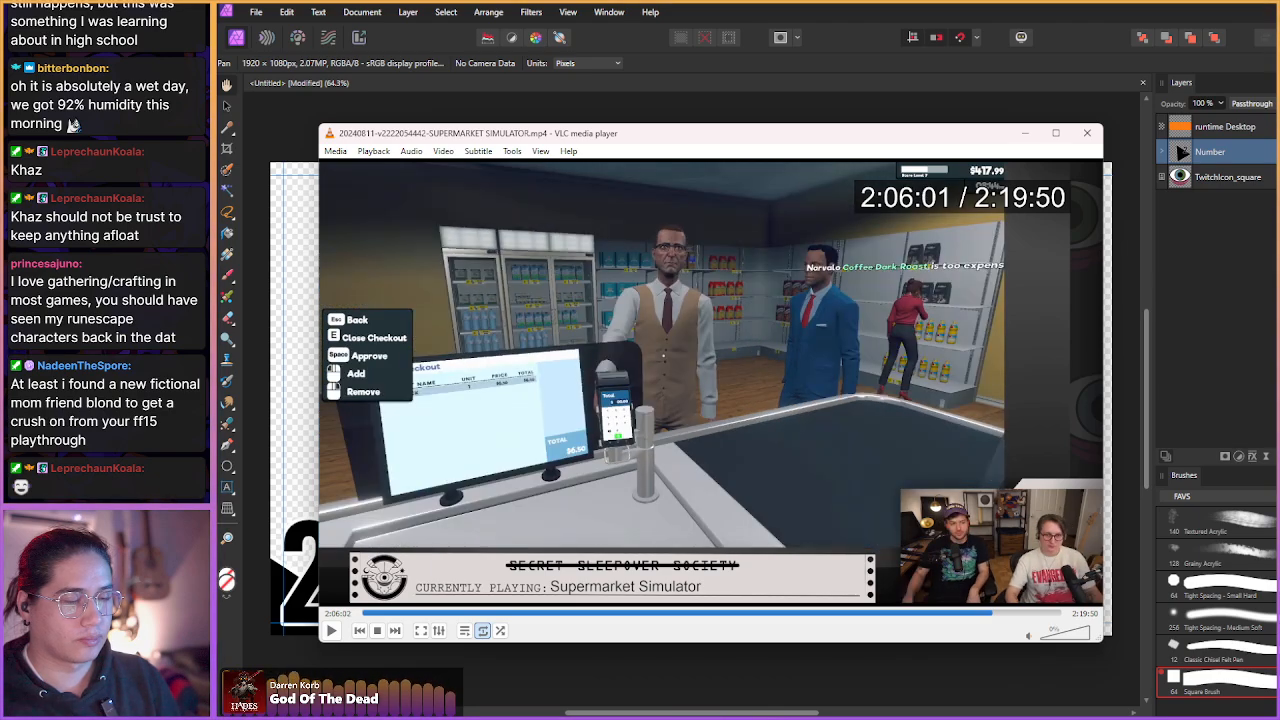
key(shift+Right)
key(shift+Right)
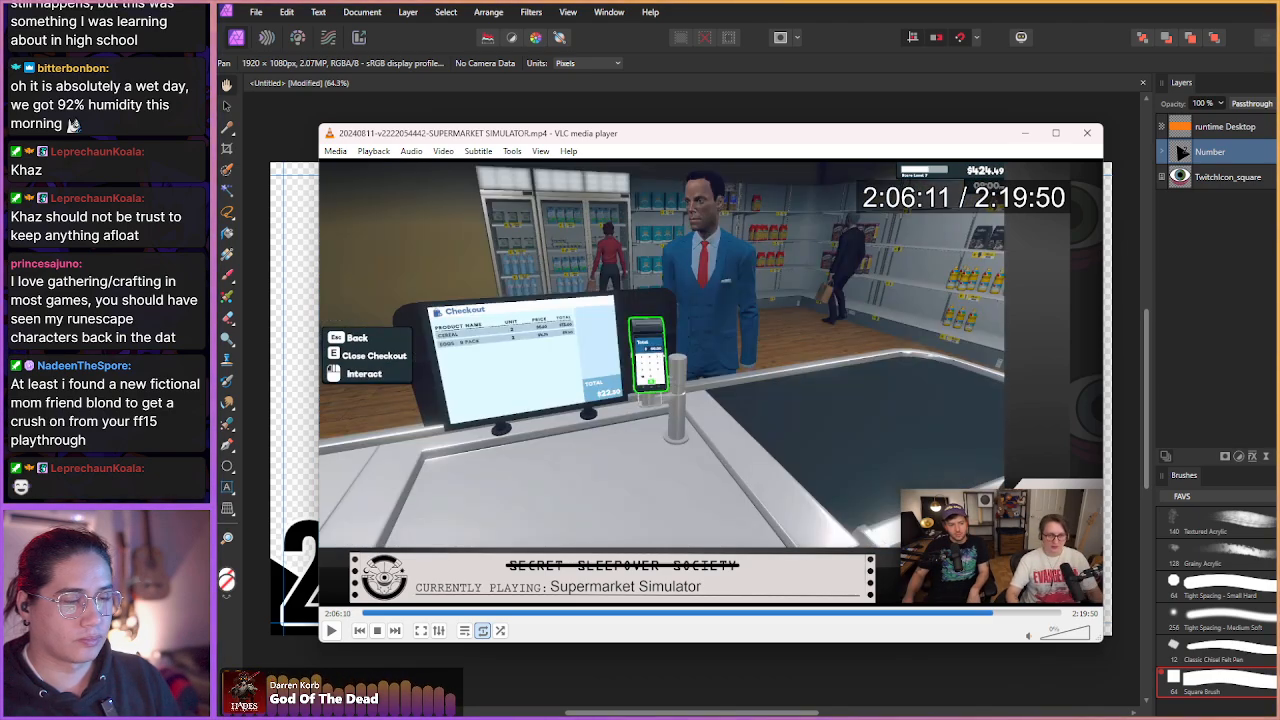
- Examine the purchase with the pasta bags and oil bottles on the conveyor, continuing to 2:06:21
key(shift+Right)
key(shift+Right)
key(shift+Right)
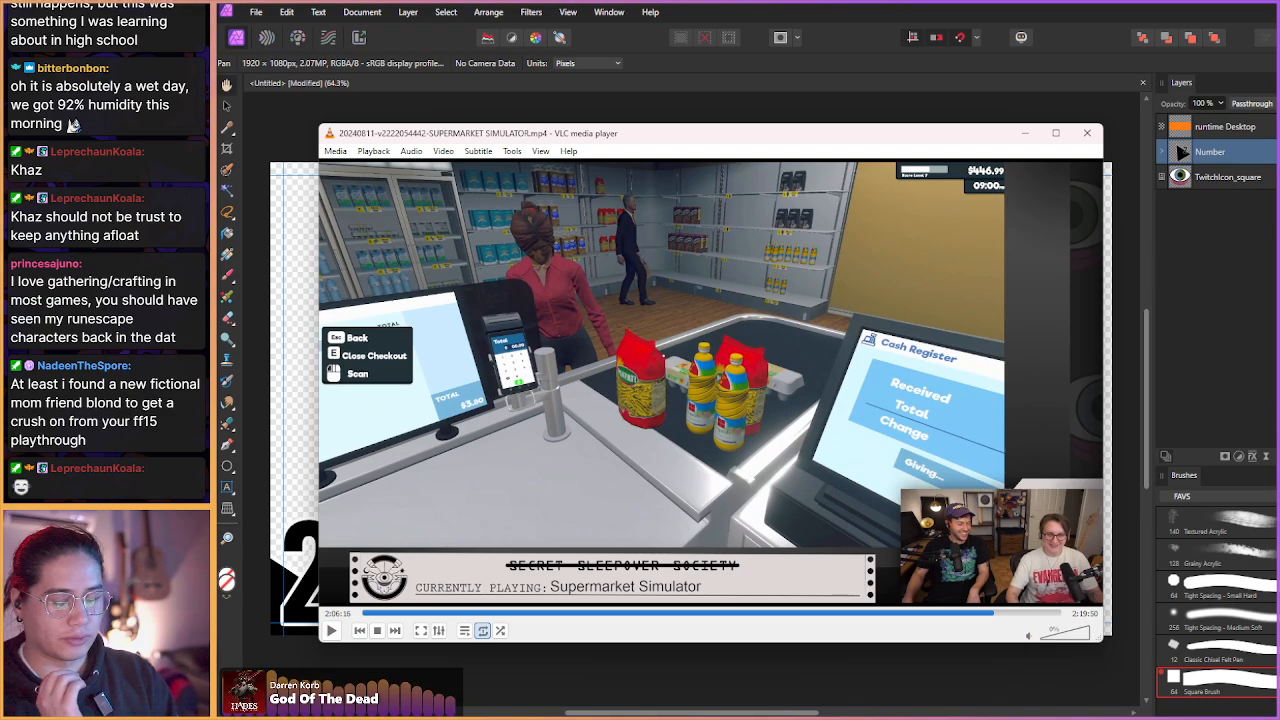
key(shift+Right)
key(shift+Right)
key(shift+Right)
key(shift+Right)
key(shift+Right)
key(shift+Right)
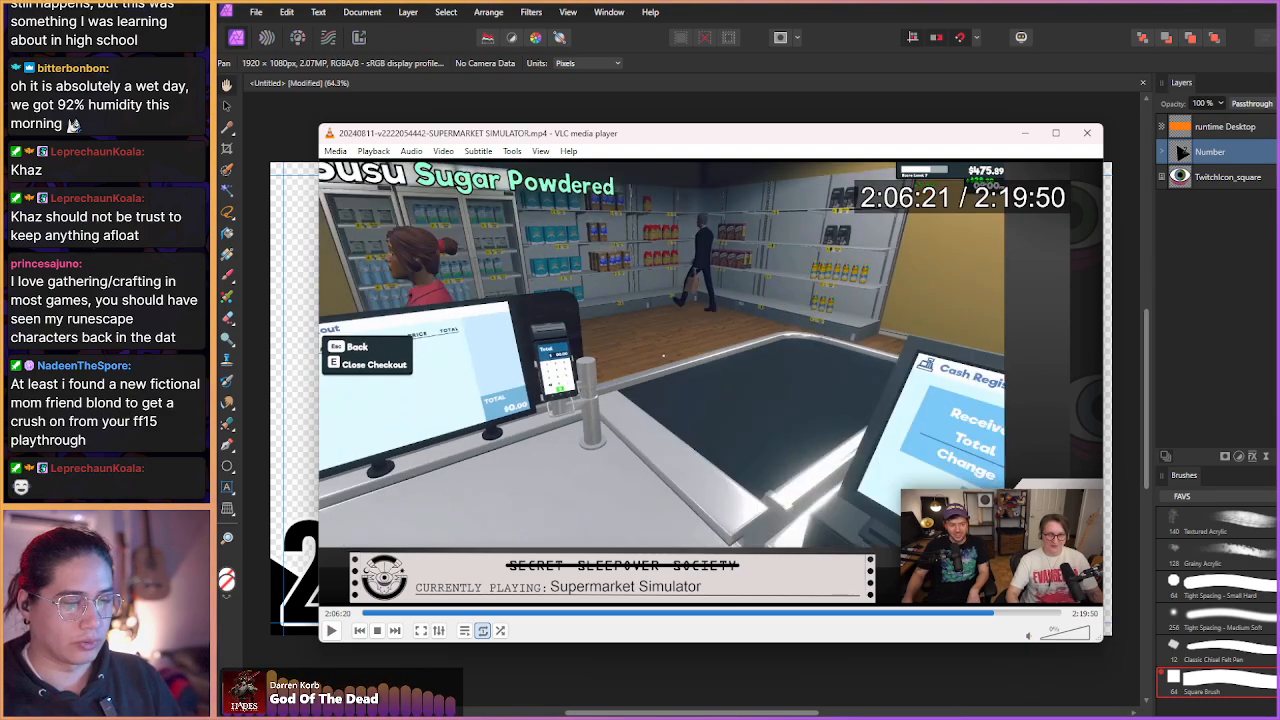
- Skim past the grey-haired customer in the dark suit and red tie to the empty checkout at 2:06:50
key(shift+Right)
key(shift+Right)
key(shift+Right)
key(shift+Right)
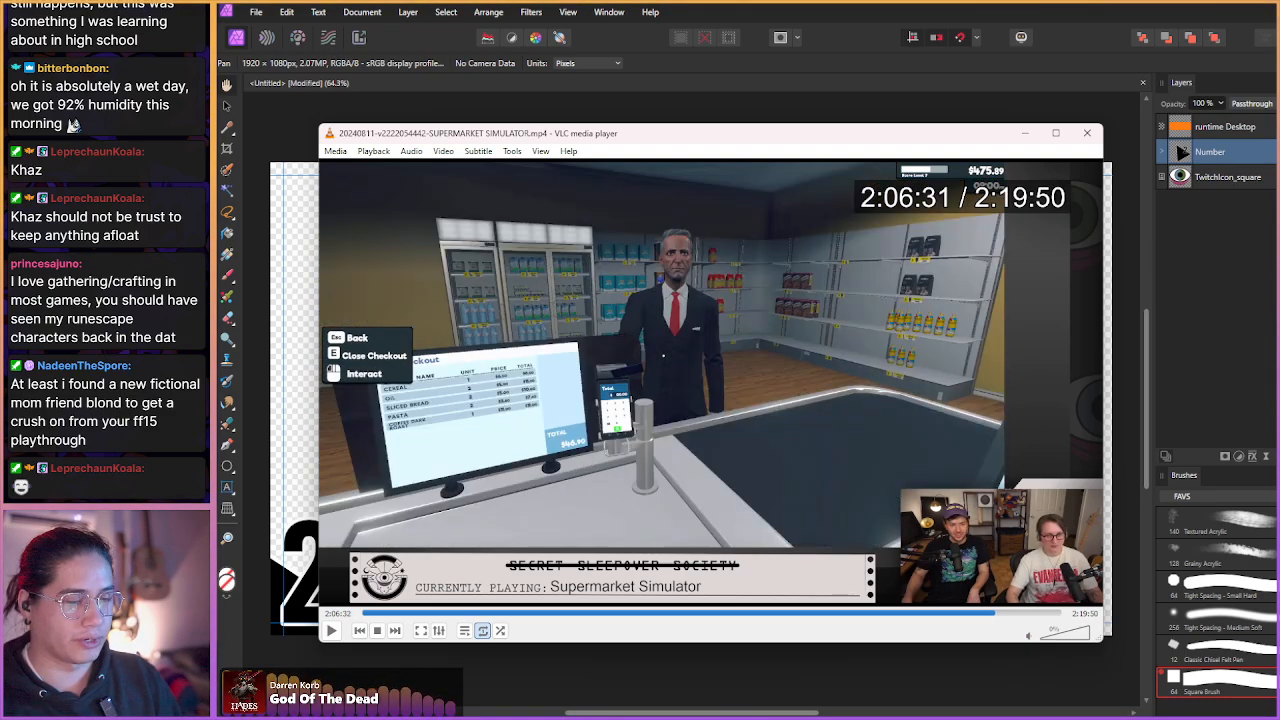
key(shift+Right)
key(shift+Right)
key(shift+Right)
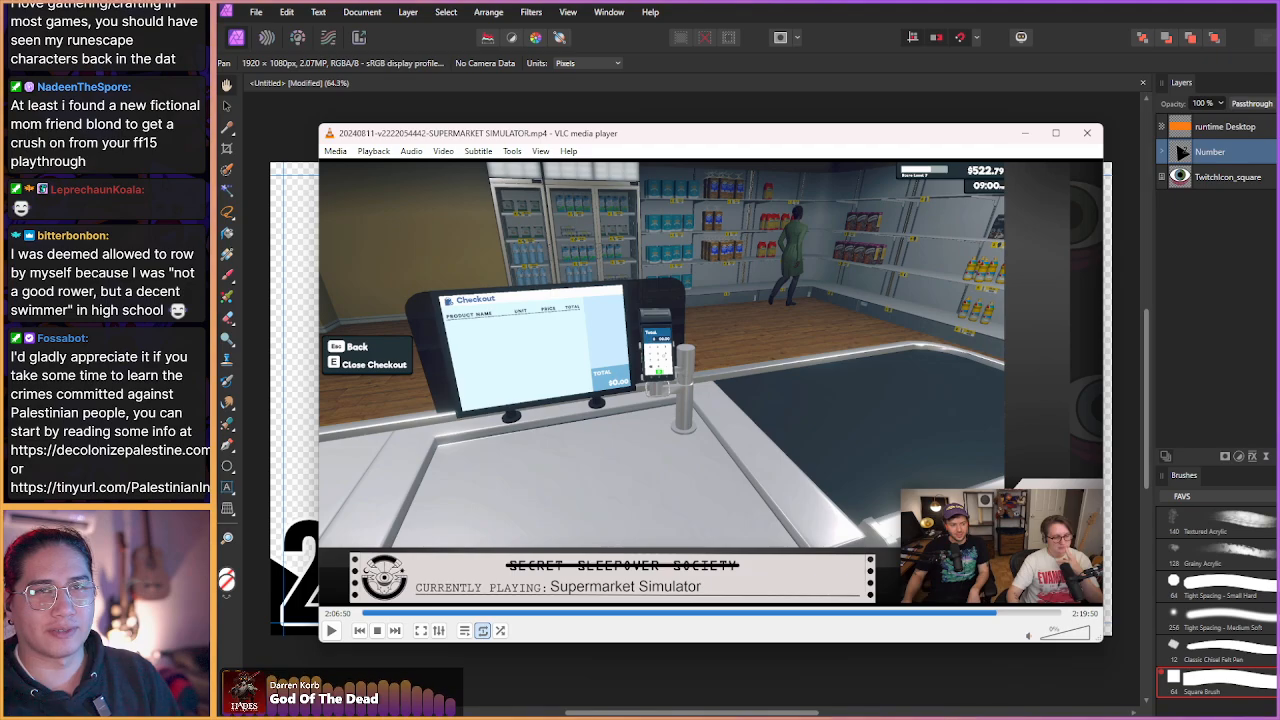
- Check the card payment around 2:07:01 and the emptying shop up to the cash register at 2:07:21
key(shift+Right)
key(shift+Right)
key(shift+Right)
key(shift+Right)
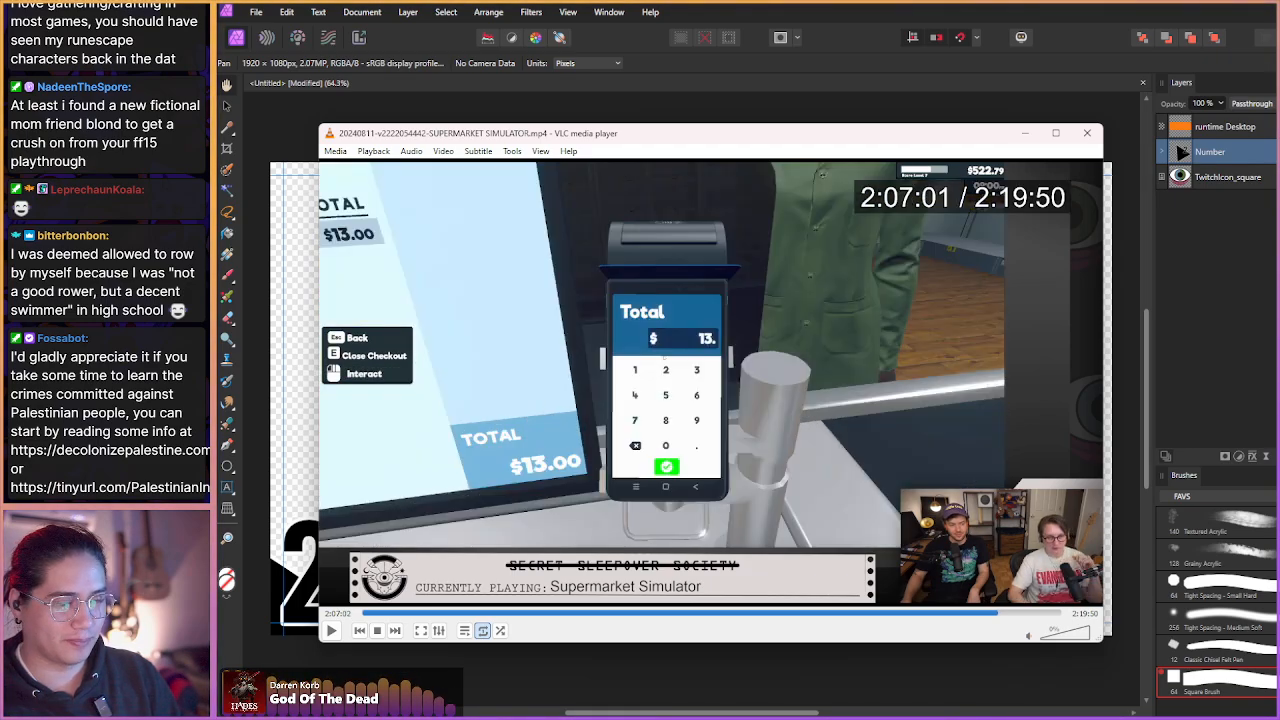
key(shift+Right)
key(shift+Right)
key(shift+Right)
key(shift+Right)
key(shift+Right)
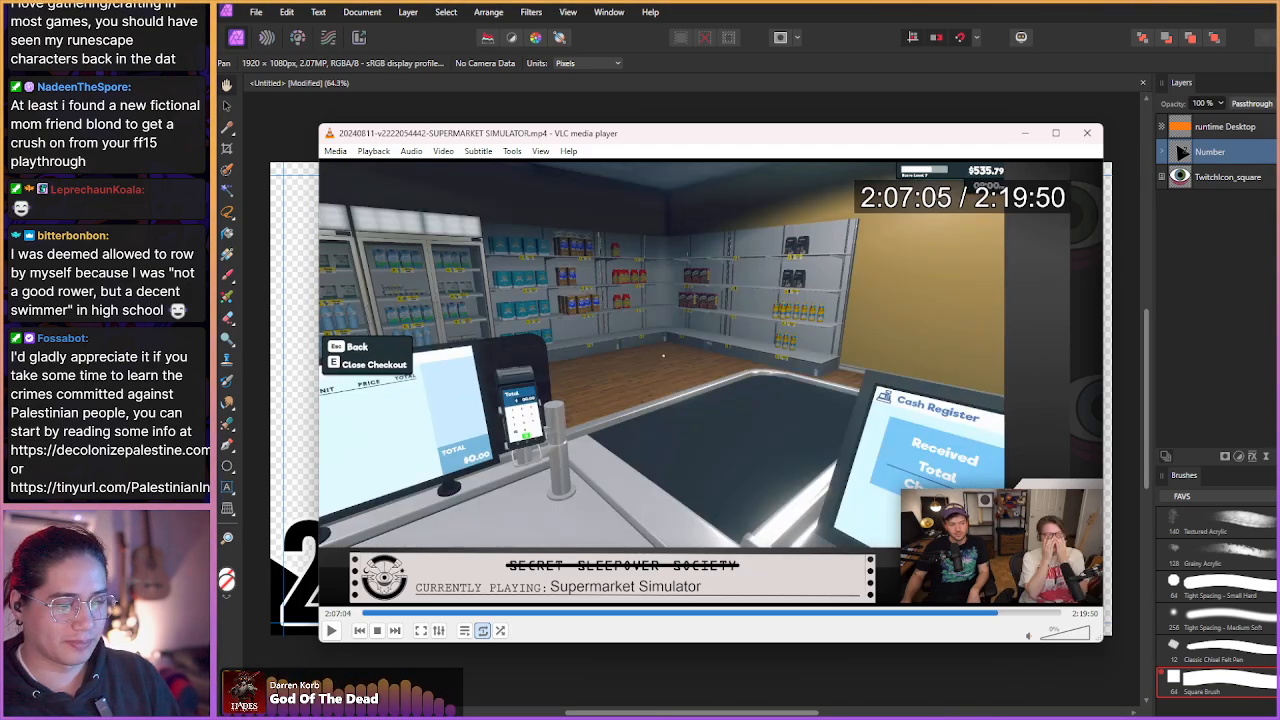
key(shift+Right)
key(shift+Right)
key(shift+Right)
key(shift+Right)
key(shift+Right)
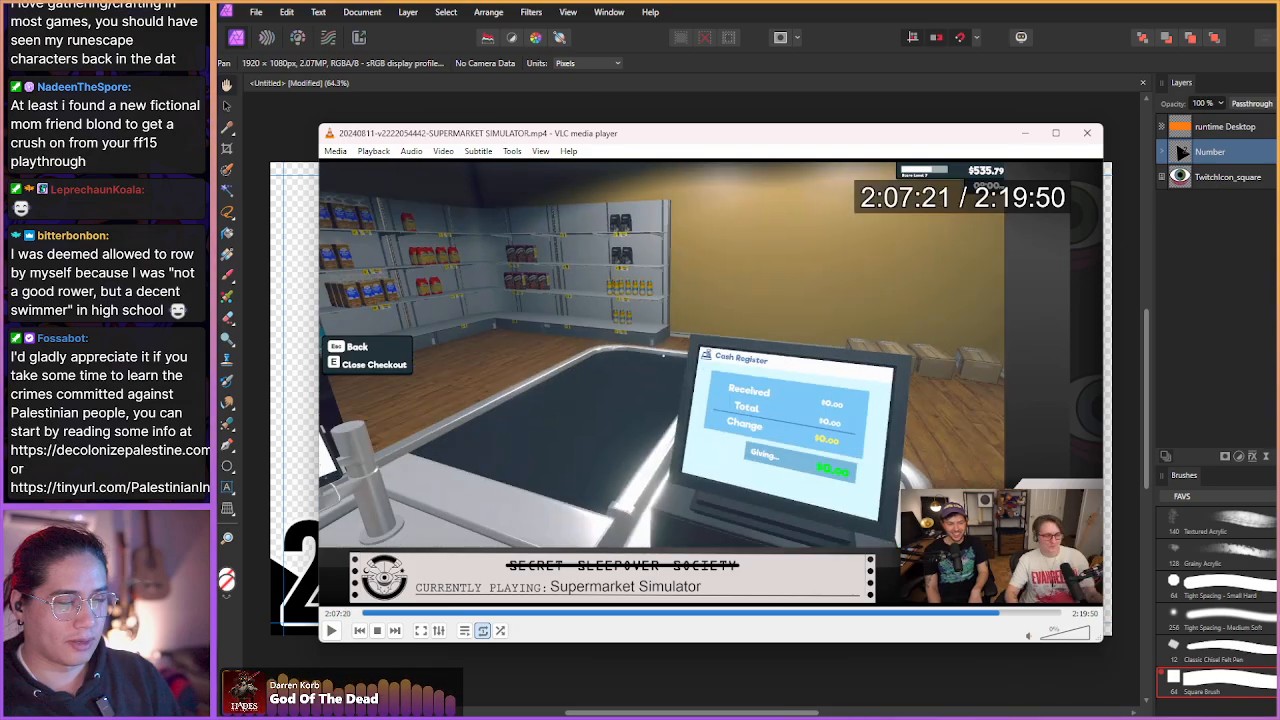
- Skim past the open box outside and the Daily Statistics screen to the daytime street at 2:08:03
key(shift+Right)
key(shift+Right)
key(shift+Right)
key(shift+Right)
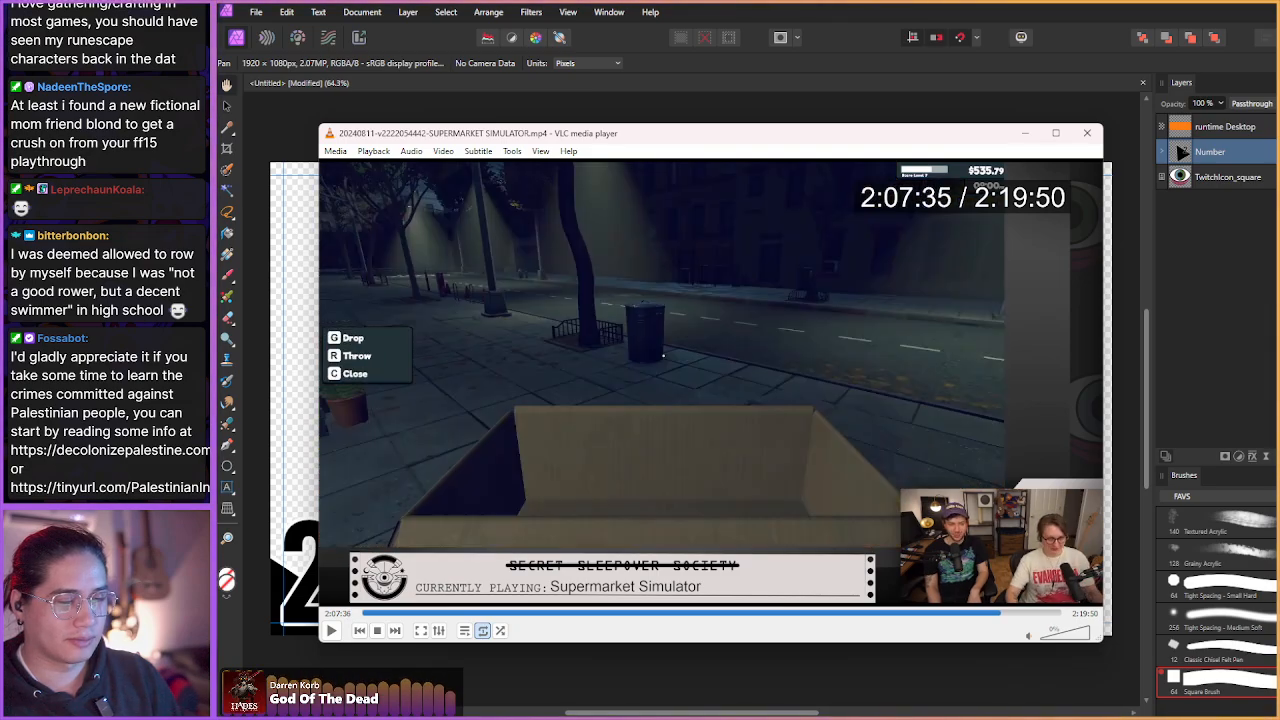
key(shift+Right)
key(shift+Right)
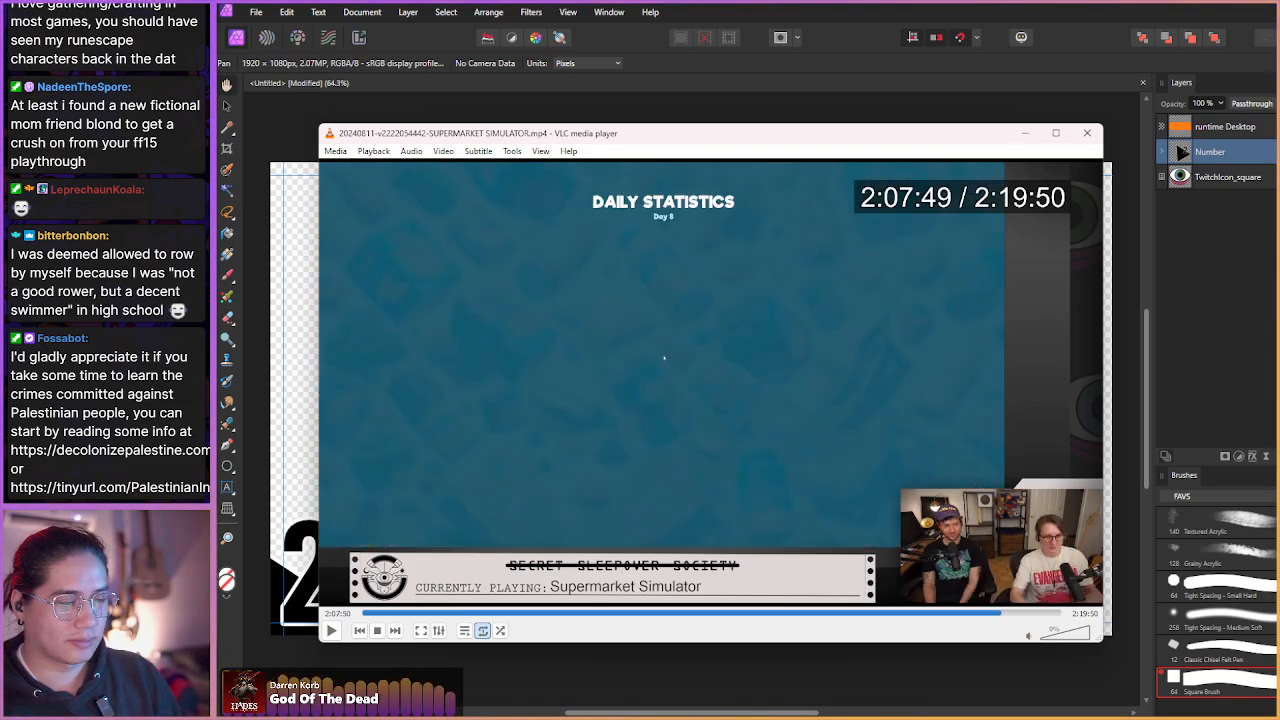
key(shift+Right)
key(shift+Right)
key(shift+Right)
key(shift+Right)
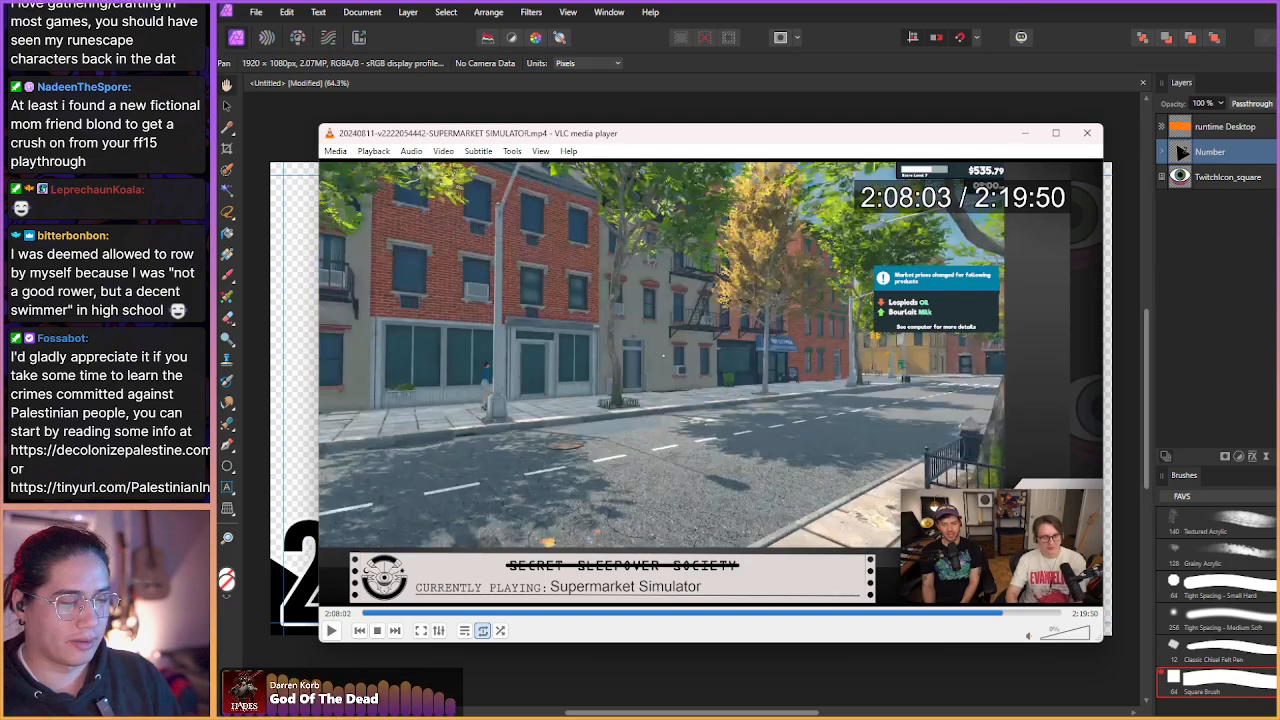
- Skip through the alley to the brick wall beside the blue void at 2:08:29 and capture a snapshot of it
key(shift+Right)
key(shift+Right)
key(shift+Right)
key(shift+Right)
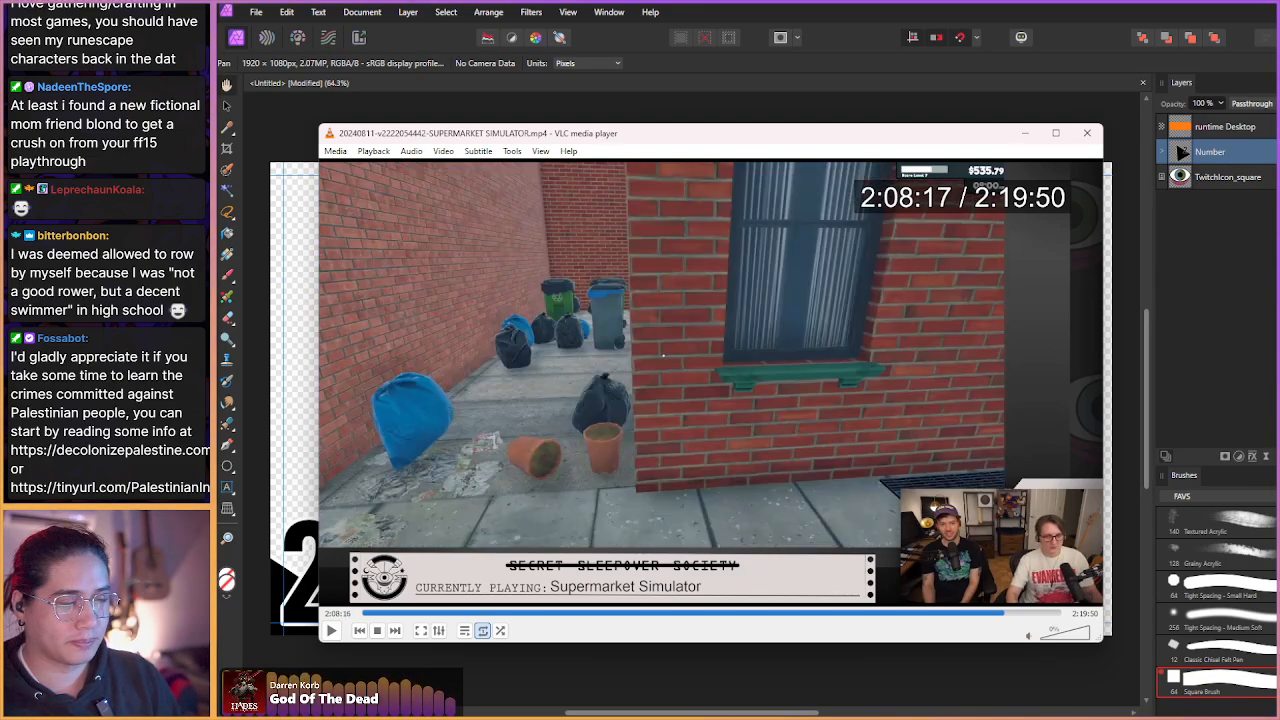
key(shift+Right)
key(shift+Right)
key(shift+Right)
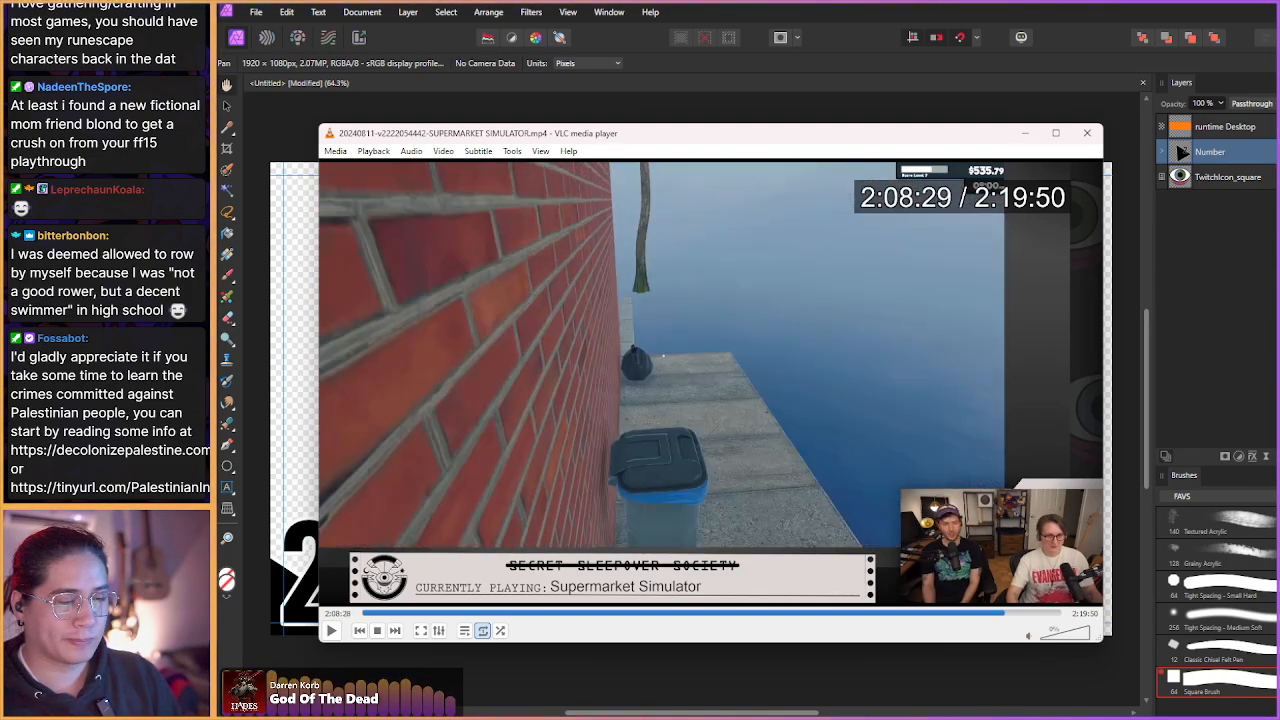
key(shift+Left)
key(shift+Right)
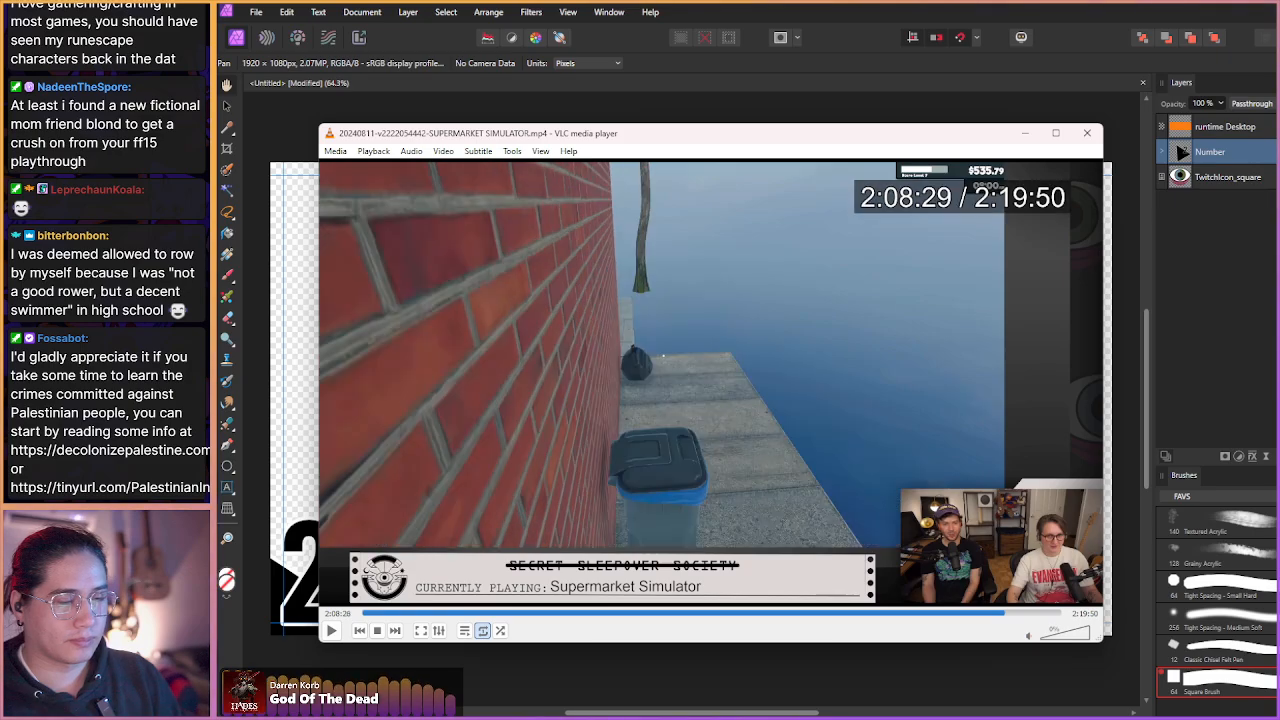
key(shift+s)
- Skim the street footage in longer jumps past the red and blue cars to the storefronts at 2:10:12
key(shift+Right)
key(alt+Right)
key(alt+Right)
key(alt+Right)
key(alt+Right)
key(alt+Right)
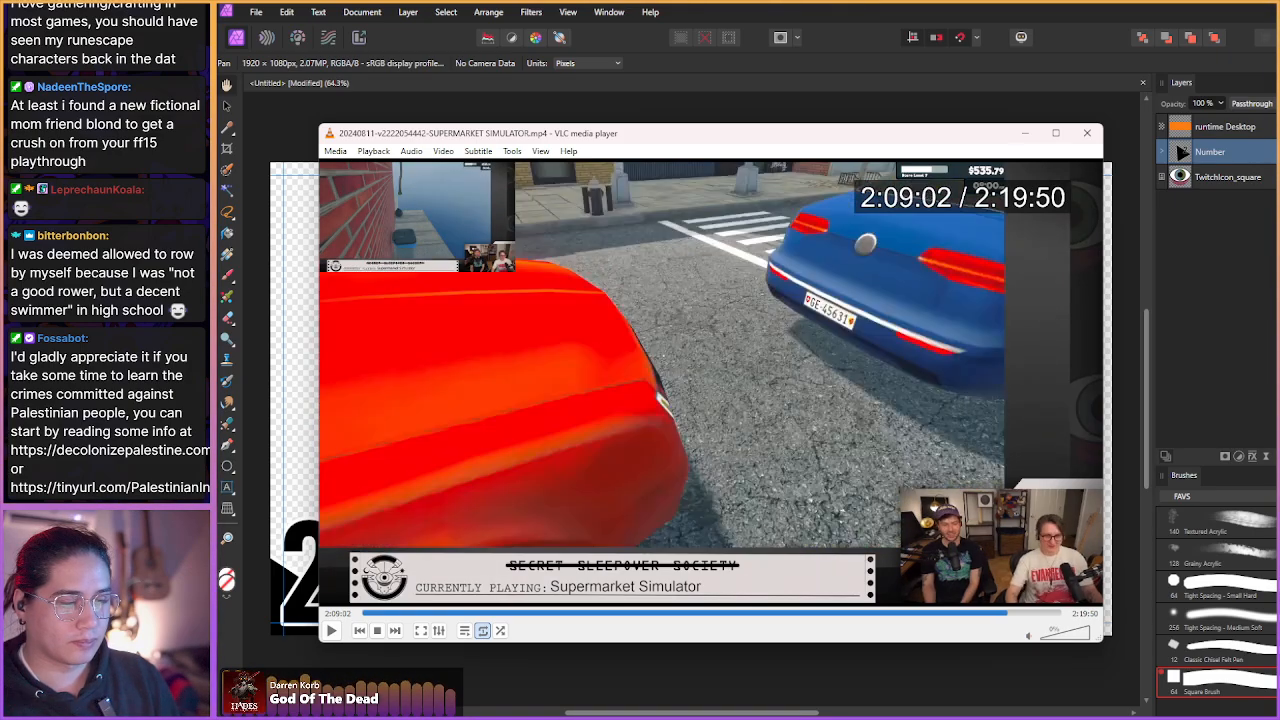
key(alt+Right)
key(alt+Right)
key(alt+Right)
key(alt+Right)
key(alt+Right)
key(alt+Right)
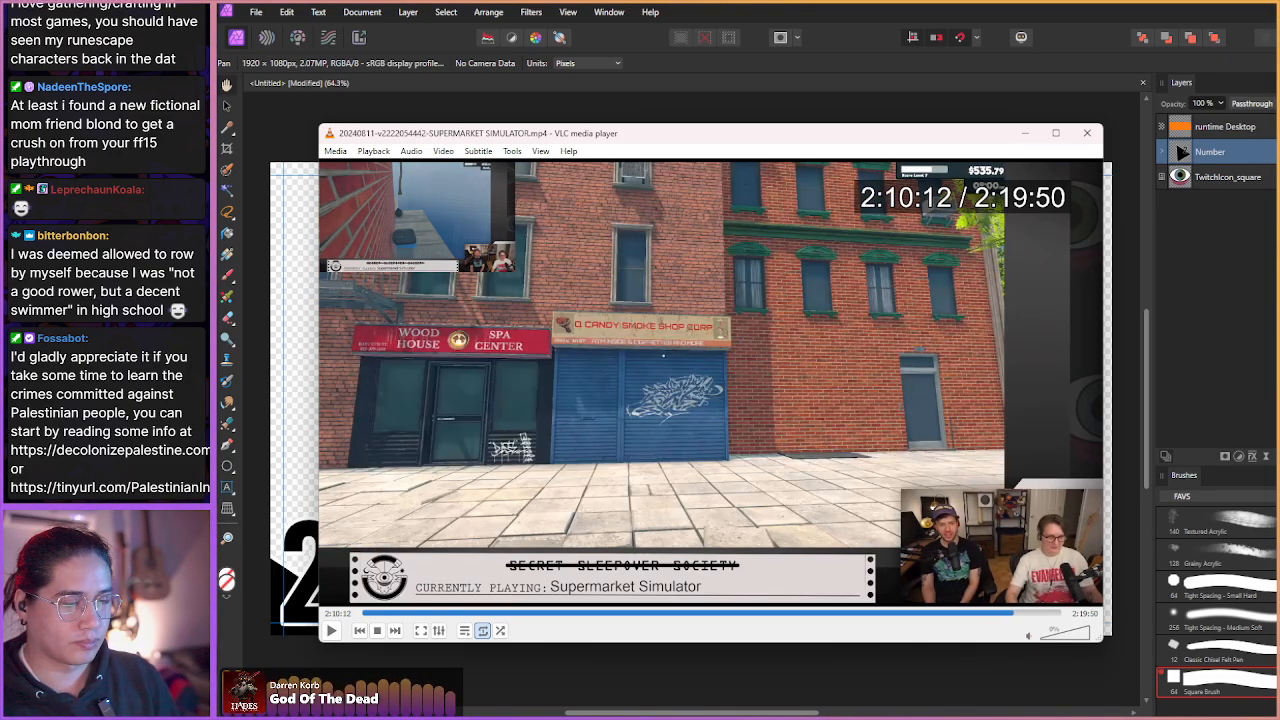
- Jump ahead to the full-size room camera view with the empty chair at 2:11:12 and capture a snapshot
key(alt+Right)
key(alt+Right)
key(alt+Right)
key(alt+Right)
key(alt+Right)
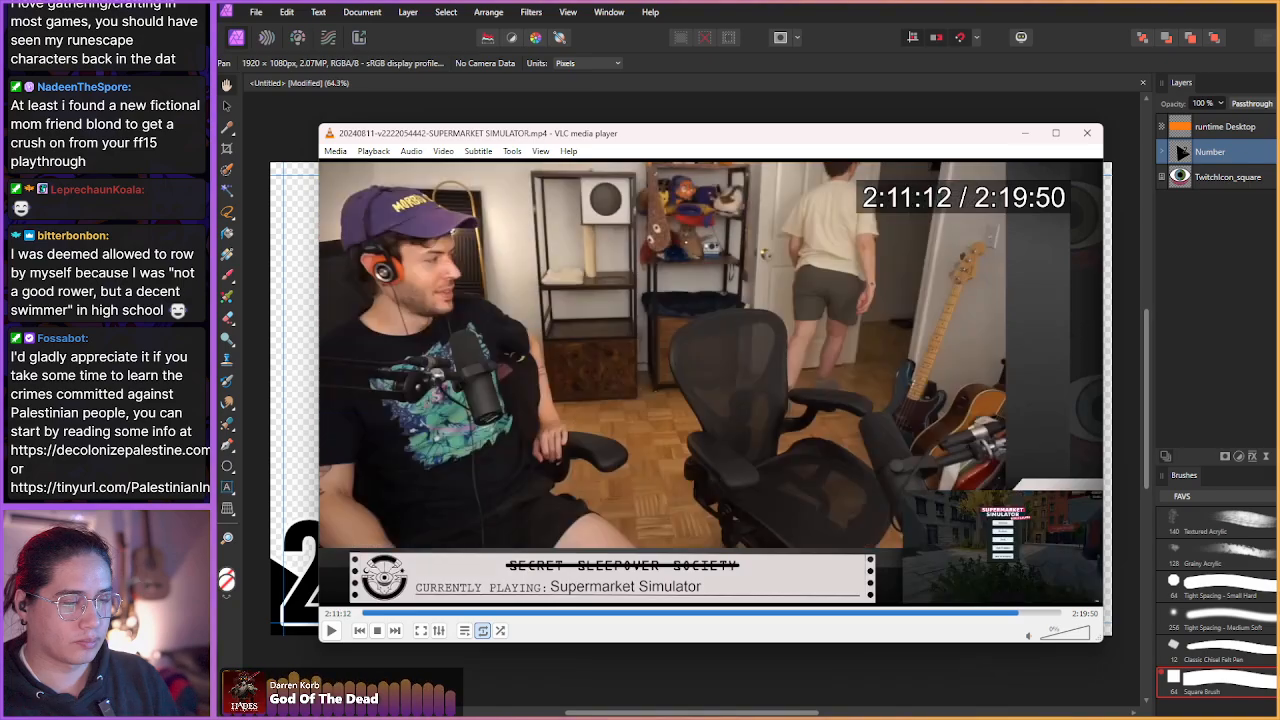
key(shift+s)
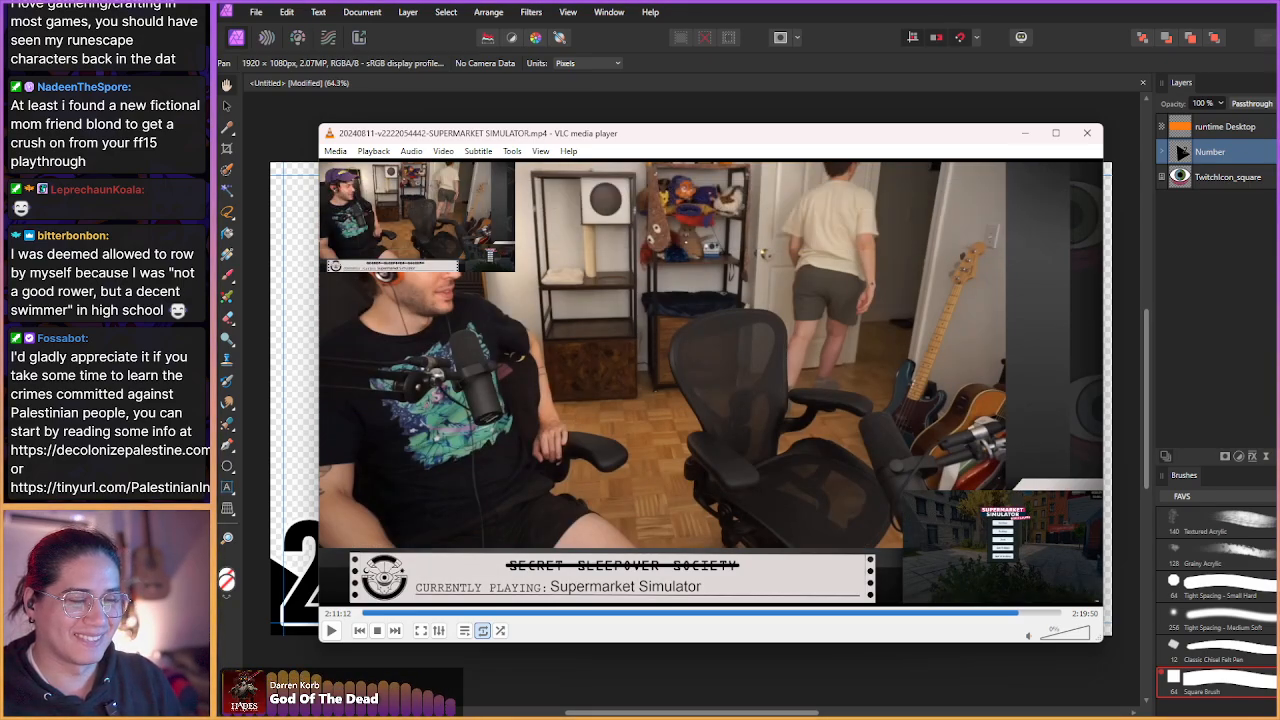
- Return to 2:11:10, advance frame by frame through the standing person walking toward the door, and capture a snapshot
key(shift+Right)
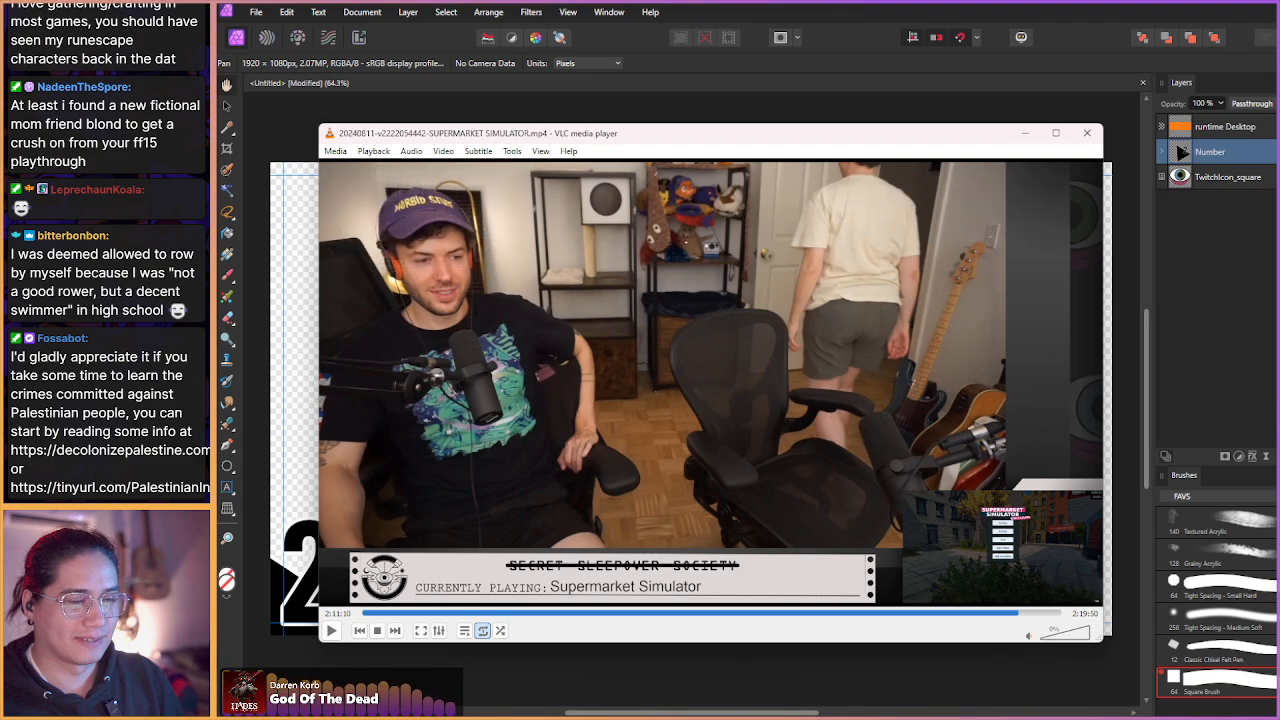
key(e)
key(e)
key(e)
key(e)
key(e)
key(e)
key(e)
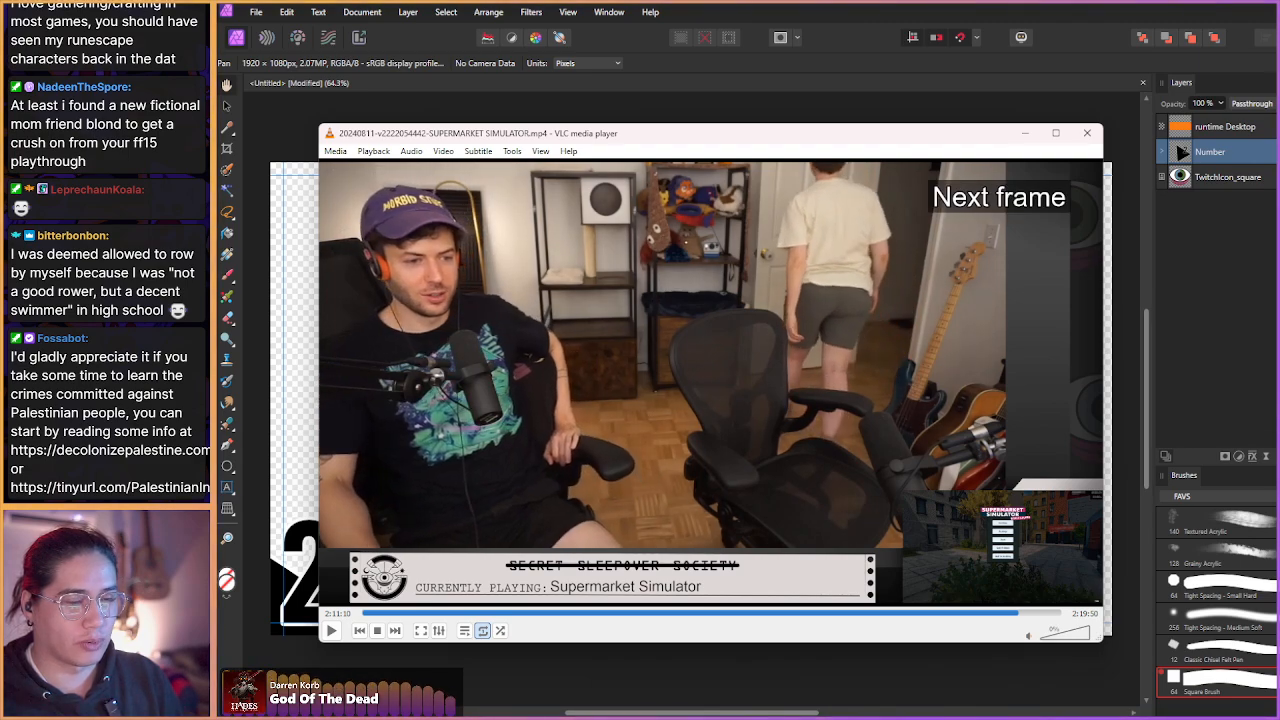
key(e)
key(e)
key(shift+s)
- Advance frame by frame as the standing person leaves through the doorway and capture another snapshot of the exit
key(e)
key(e)
key(e)
key(e)
key(e)
key(e)
key(e)
key(e)
key(e)
key(e)
key(e)
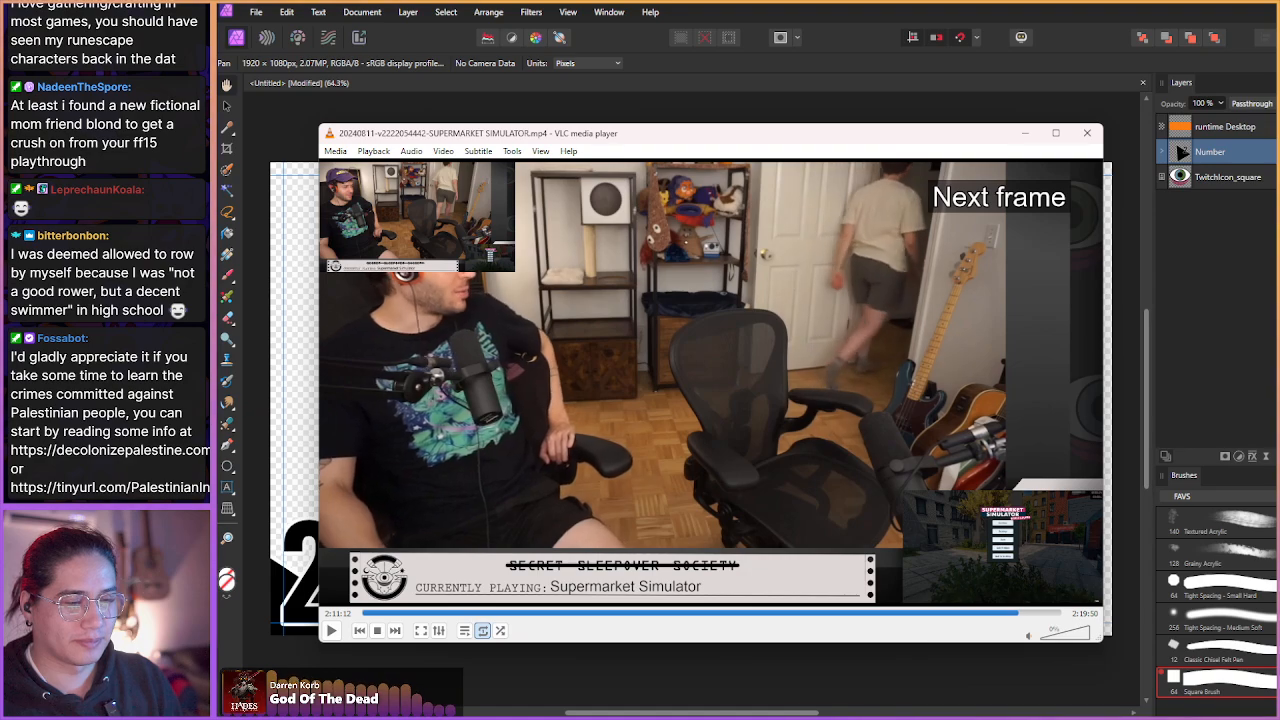
key(e)
key(e)
key(e)
key(e)
key(e)
key(e)
key(e)
key(e)
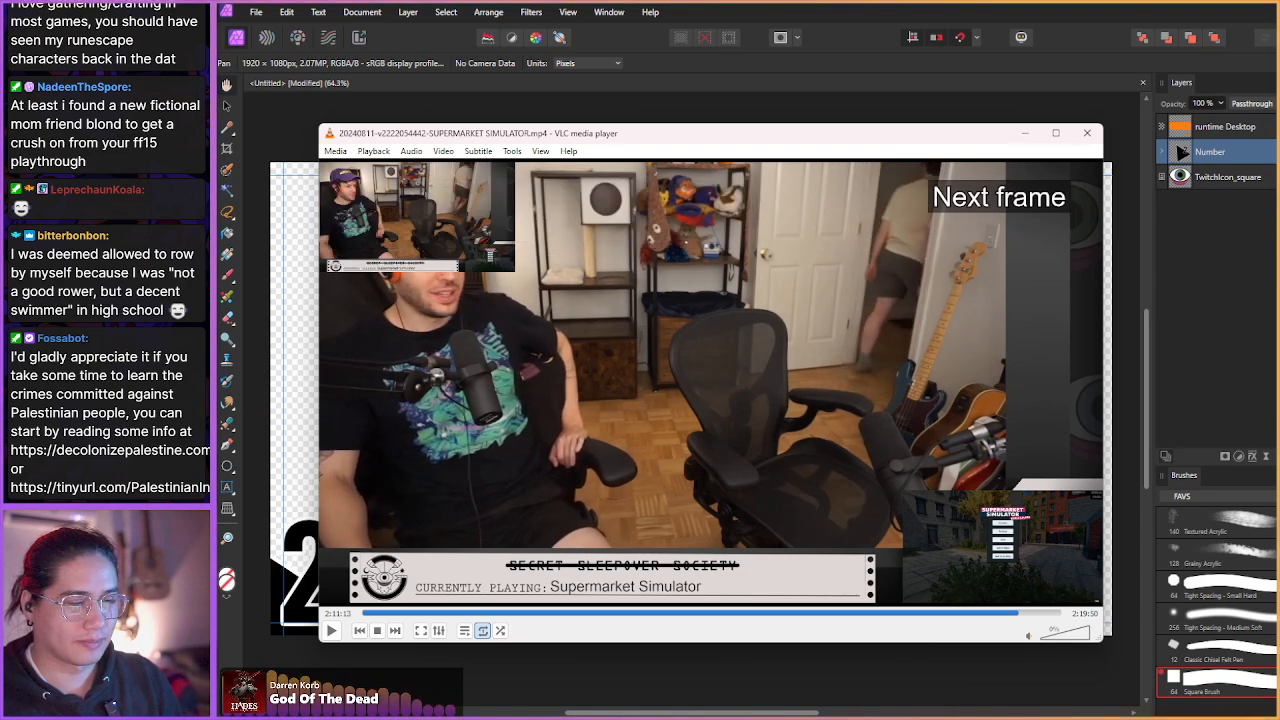
- Skim ahead past the empty chair to the bag at 2:11:49 and switch to the Affinity Photo document
key(shift+Right)
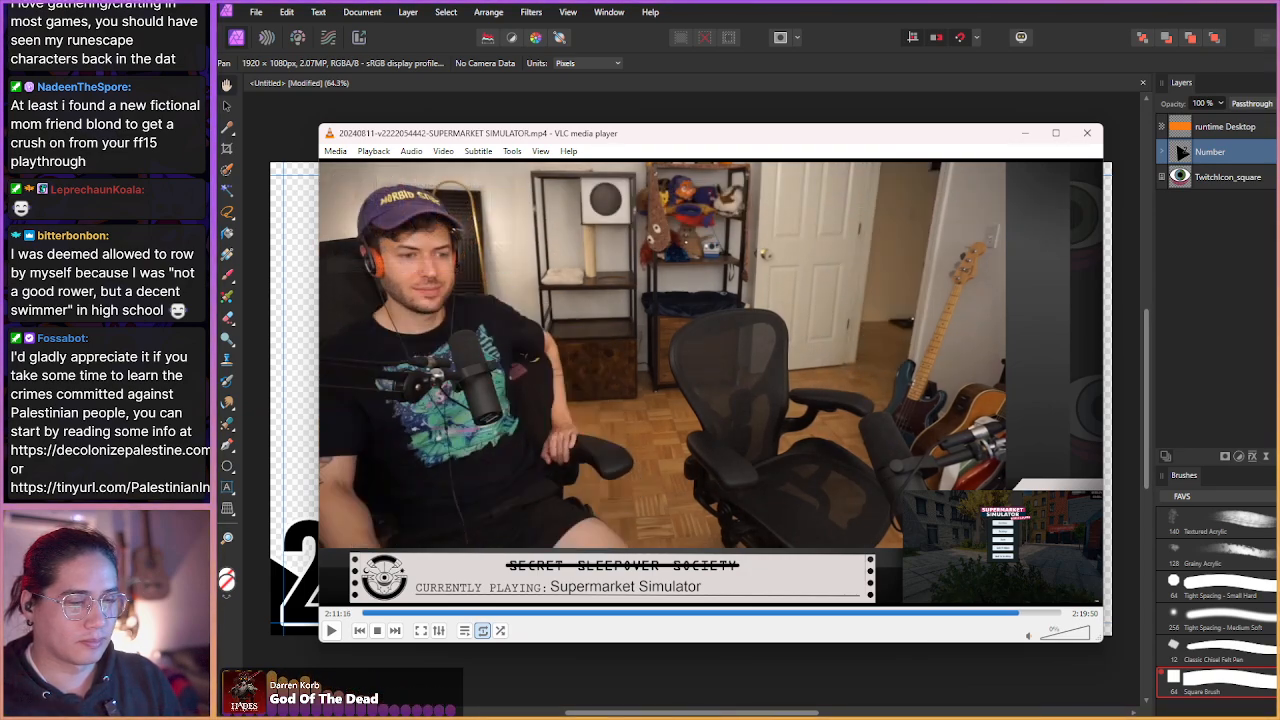
key(shift+Right)
key(shift+Right)
key(shift+Right)
key(shift+Right)
key(shift+Right)
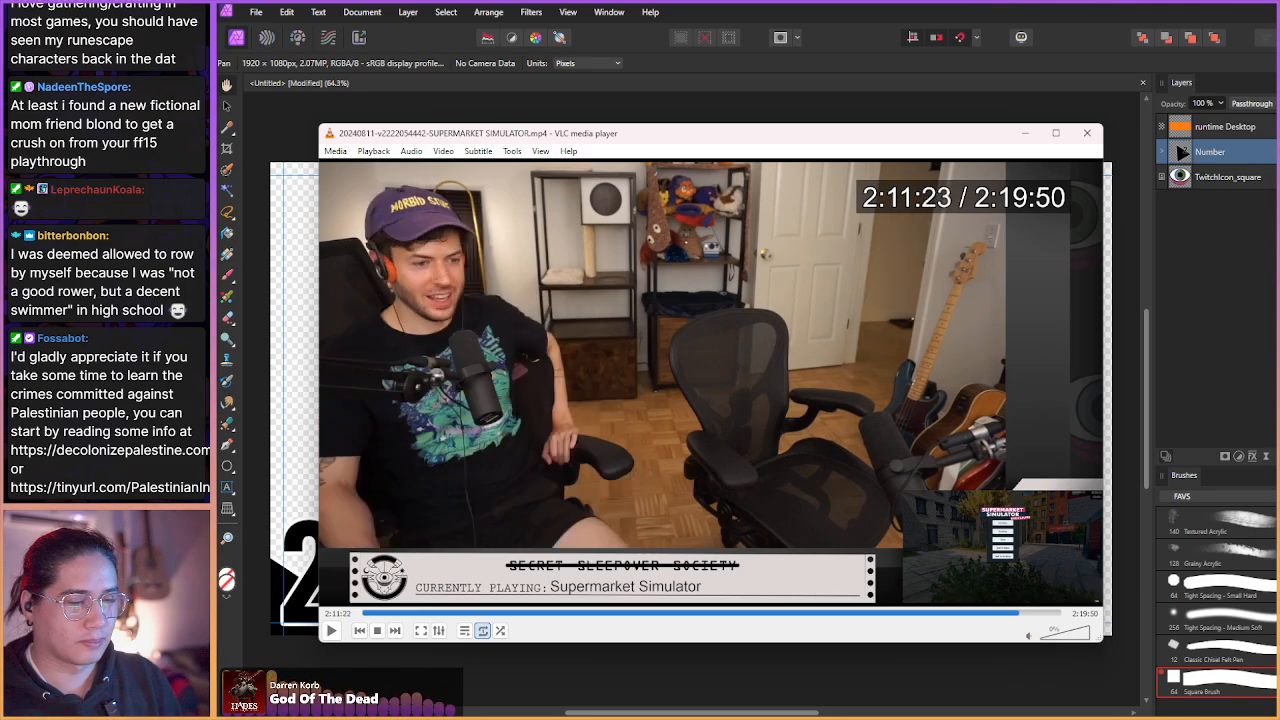
key(shift+Right)
key(shift+Right)
key(shift+Right)
key(shift+Right)
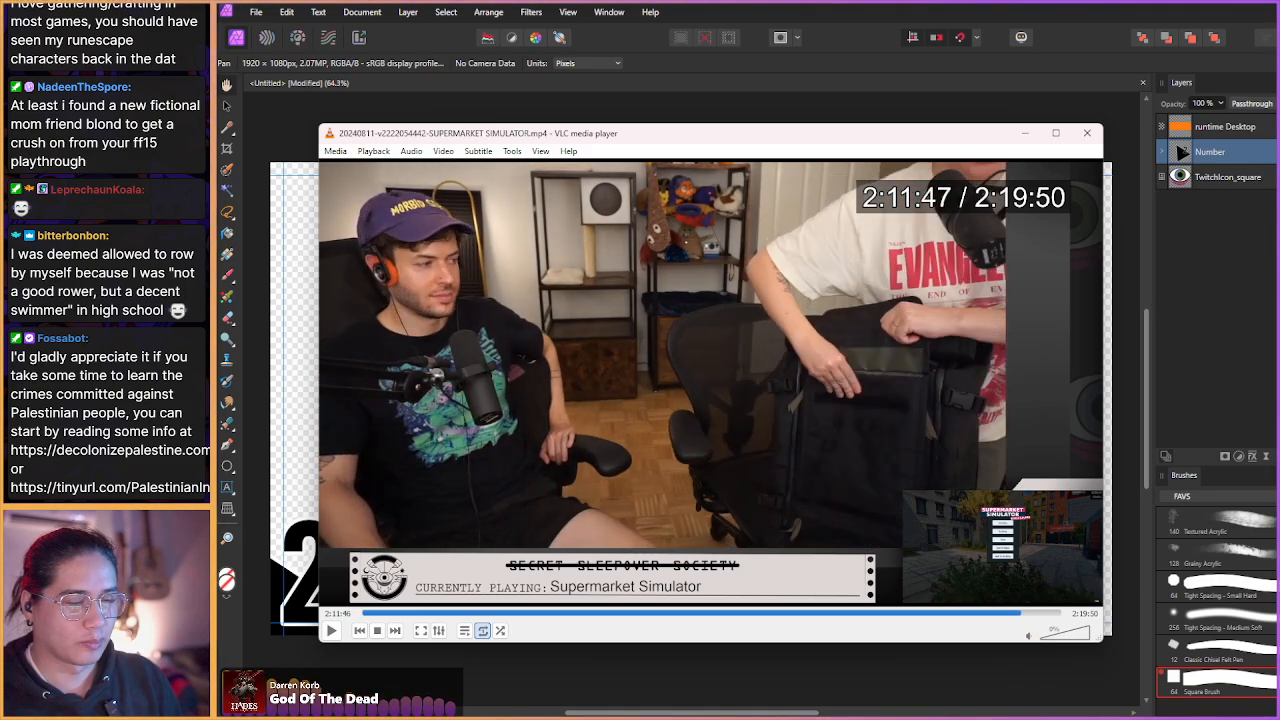
key(shift+Right)
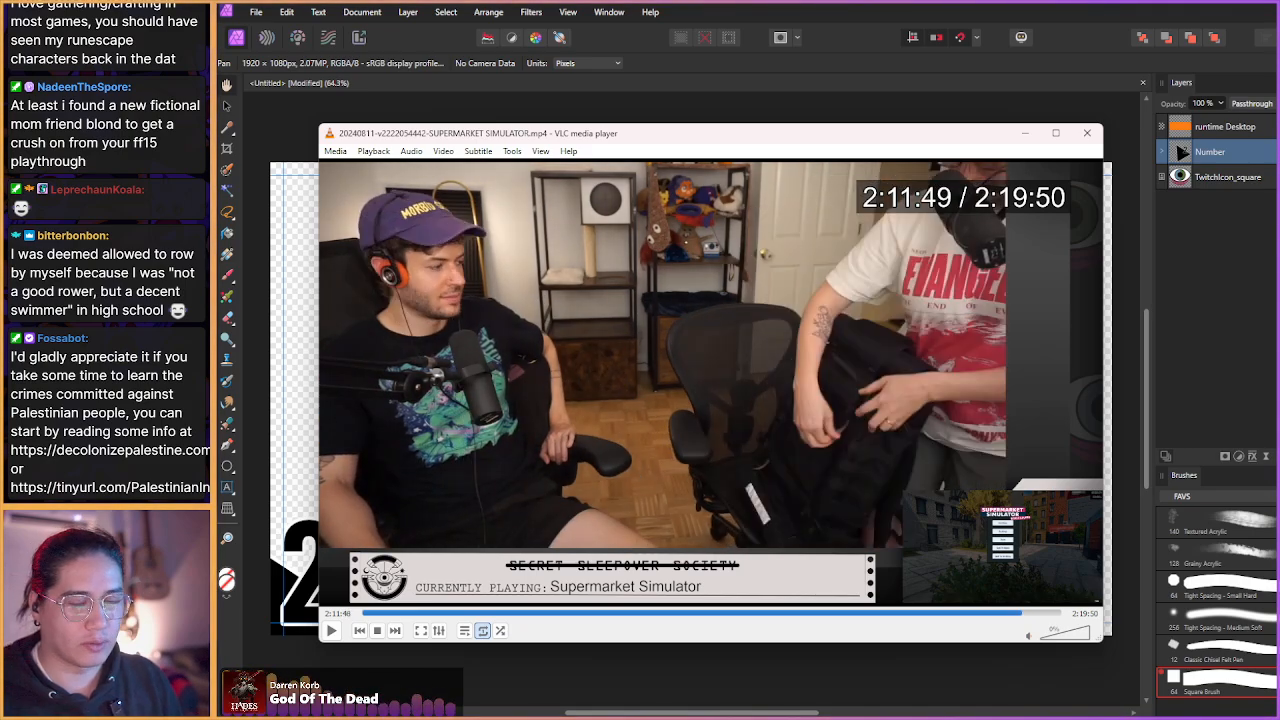
click(1018, 134)
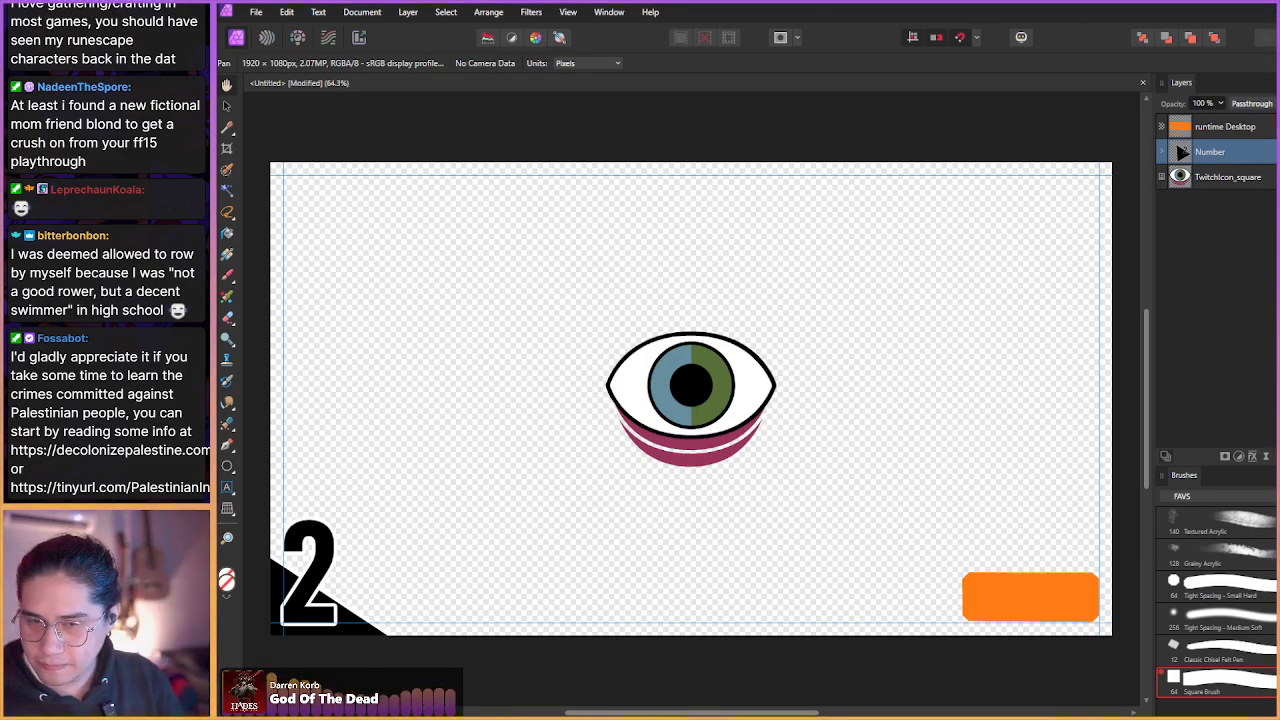
- Paste the handshake snapshot above the Number layer, enlarge it to about 130%, and position the two people across the canvas
key(ctrl+v)
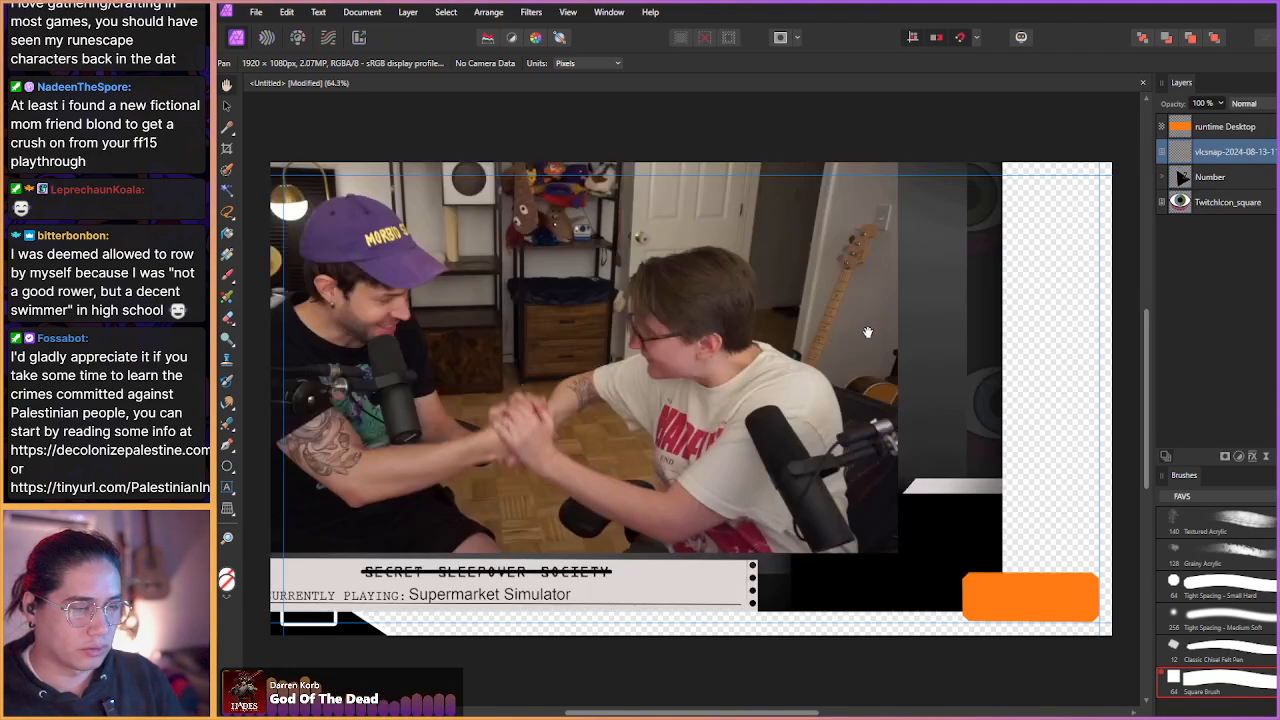
click(1246, 173)
click(1240, 153)
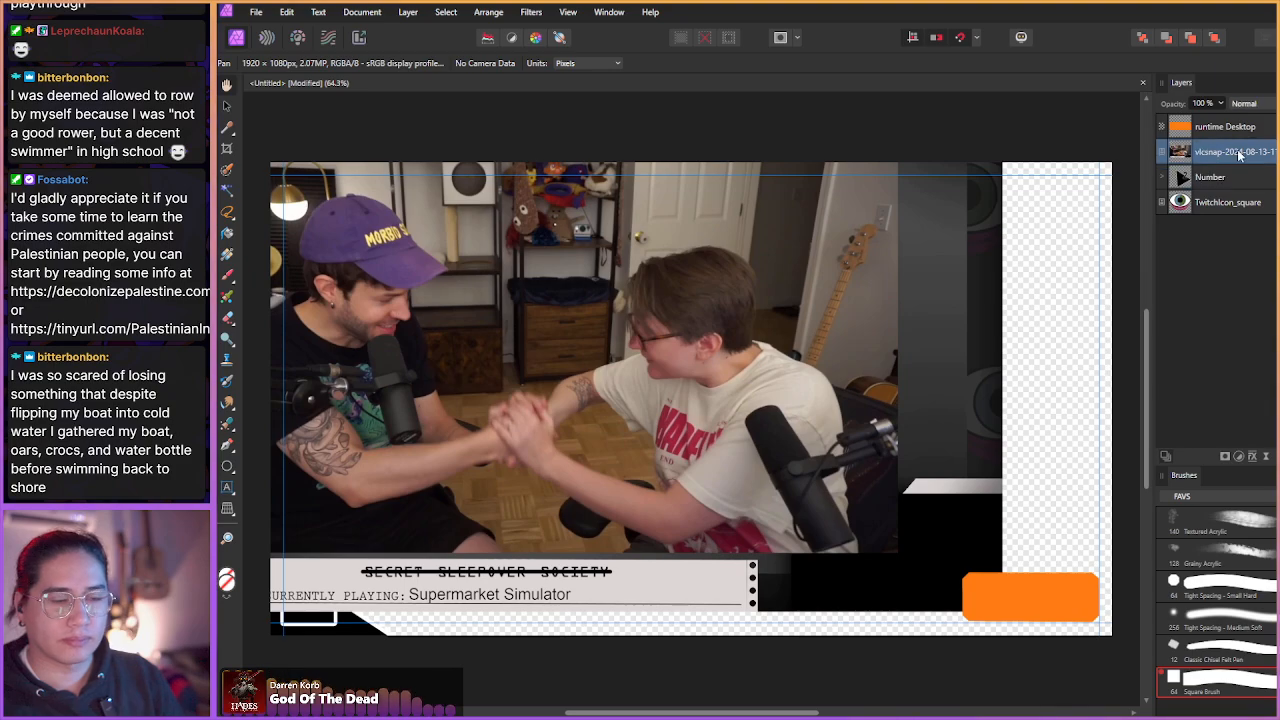
key(v)
drag(636, 367, 750, 357)
drag(707, 607, 707, 716)
drag(637, 509, 699, 490)
scroll(702, 490, down, 1)
drag(720, 545, 762, 449)
drag(773, 599, 773, 622)
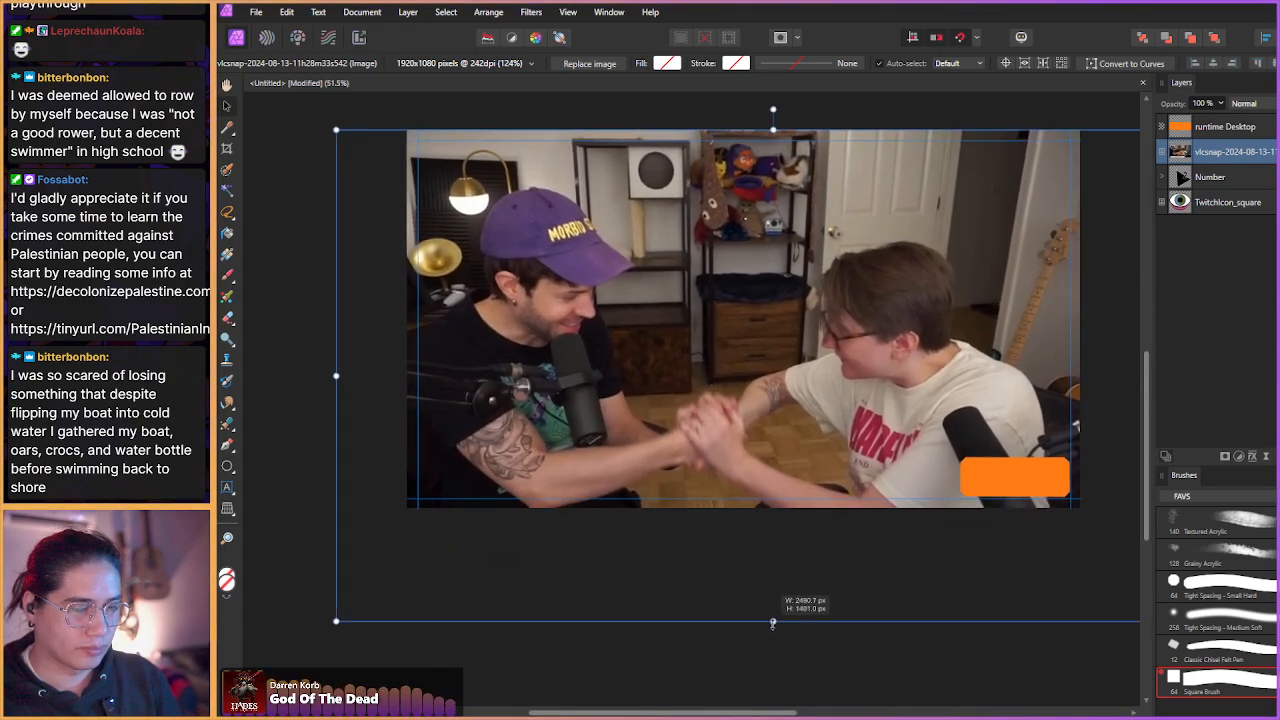
drag(732, 349, 733, 374)
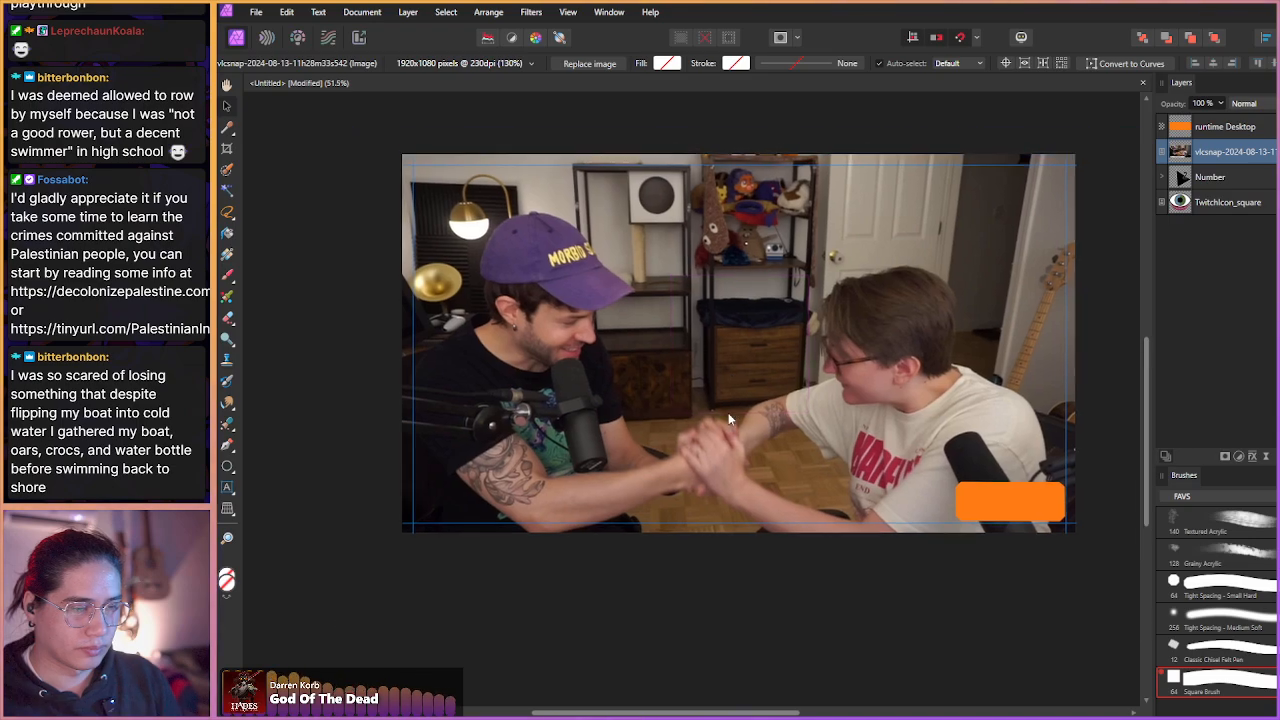
- Try to start a text object over the snapshot, and delete the pasted handshake image
click(227, 487)
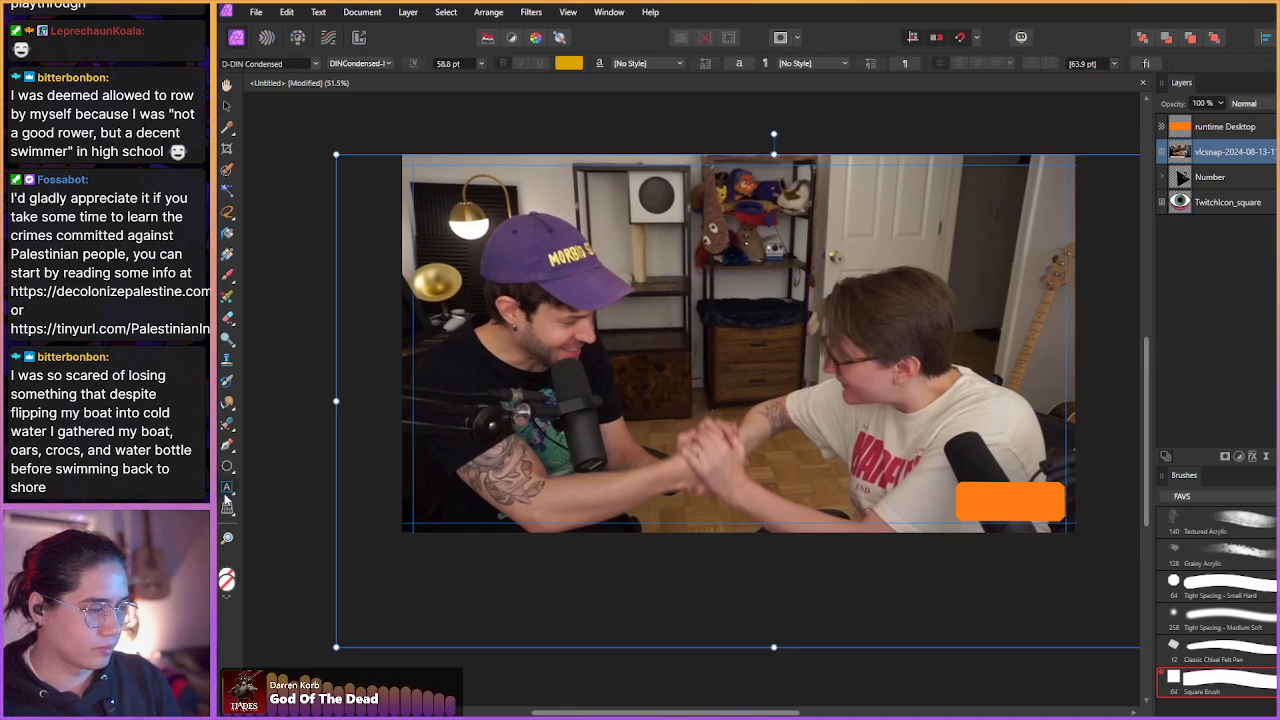
drag(632, 185, 717, 243)
key(Delete)
key(Delete)
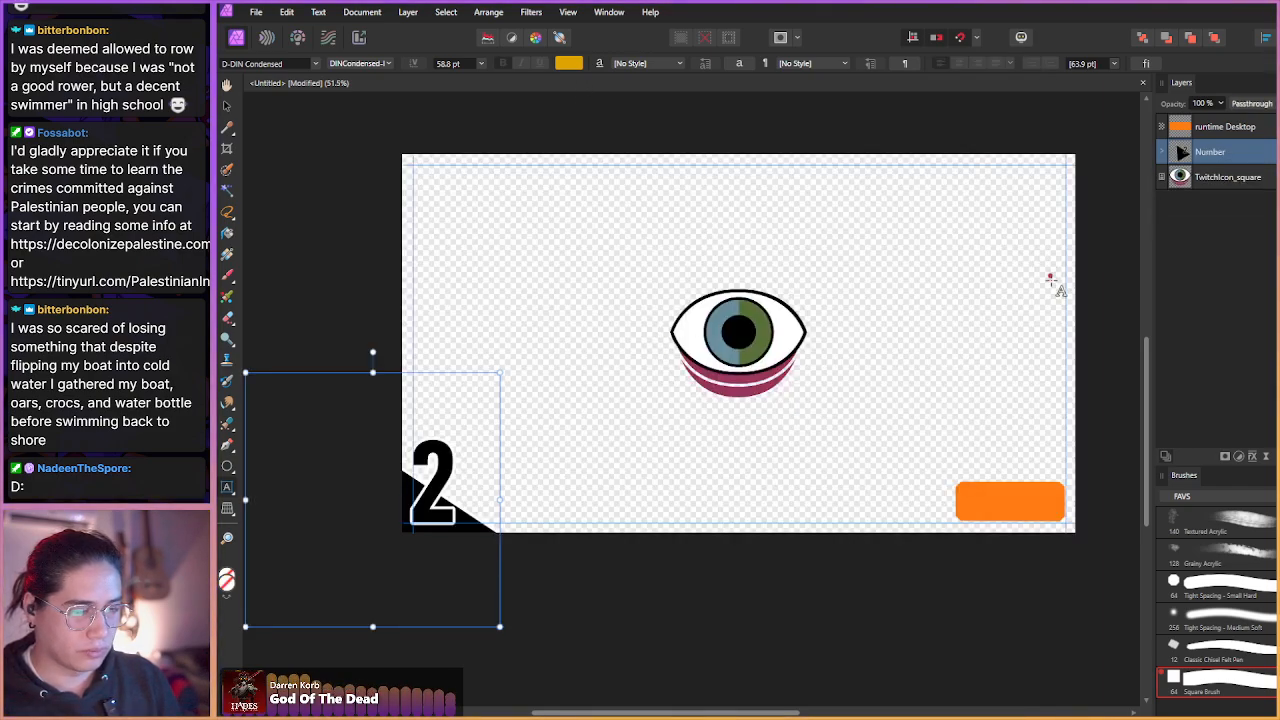
click(1254, 301)
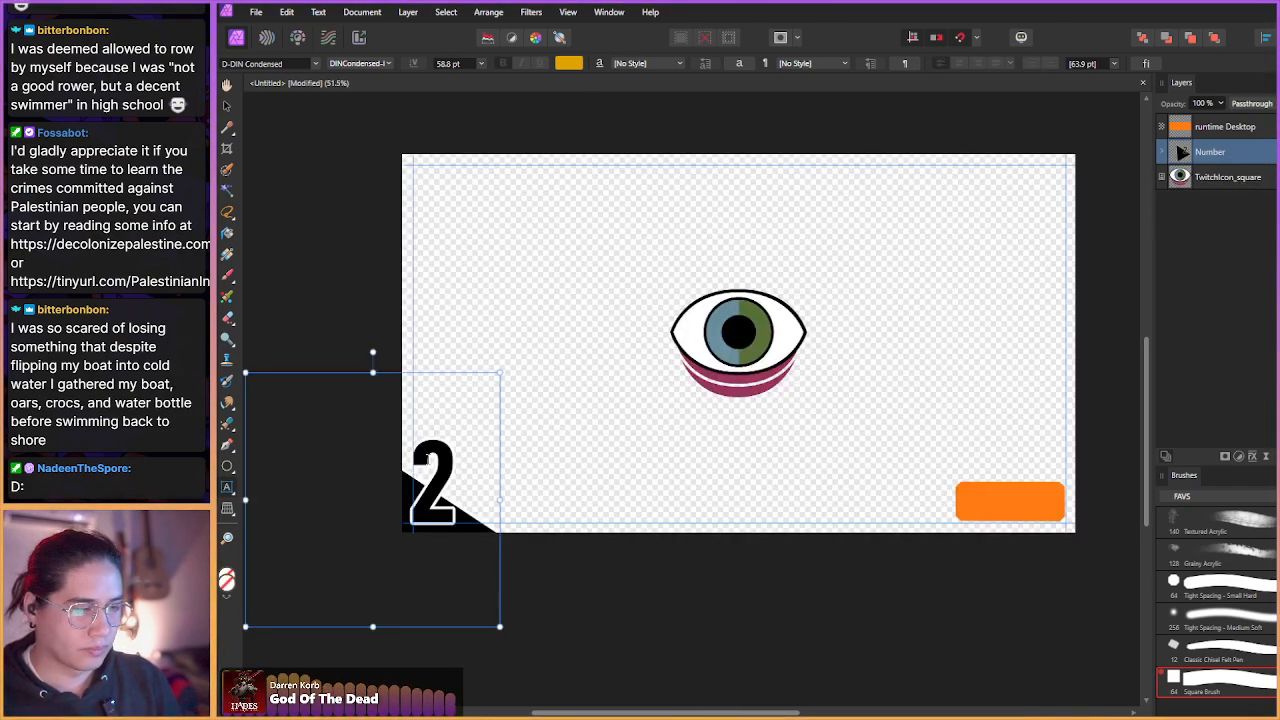
click(628, 66)
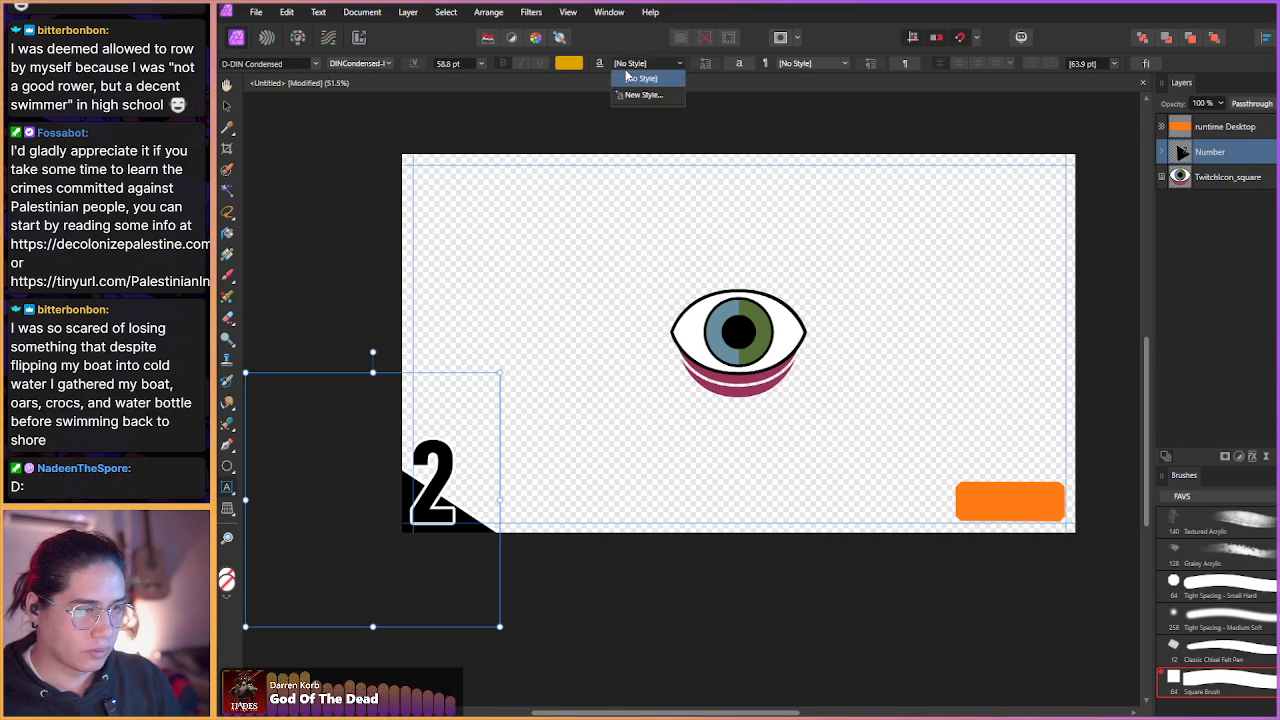
click(630, 80)
click(806, 64)
click(729, 64)
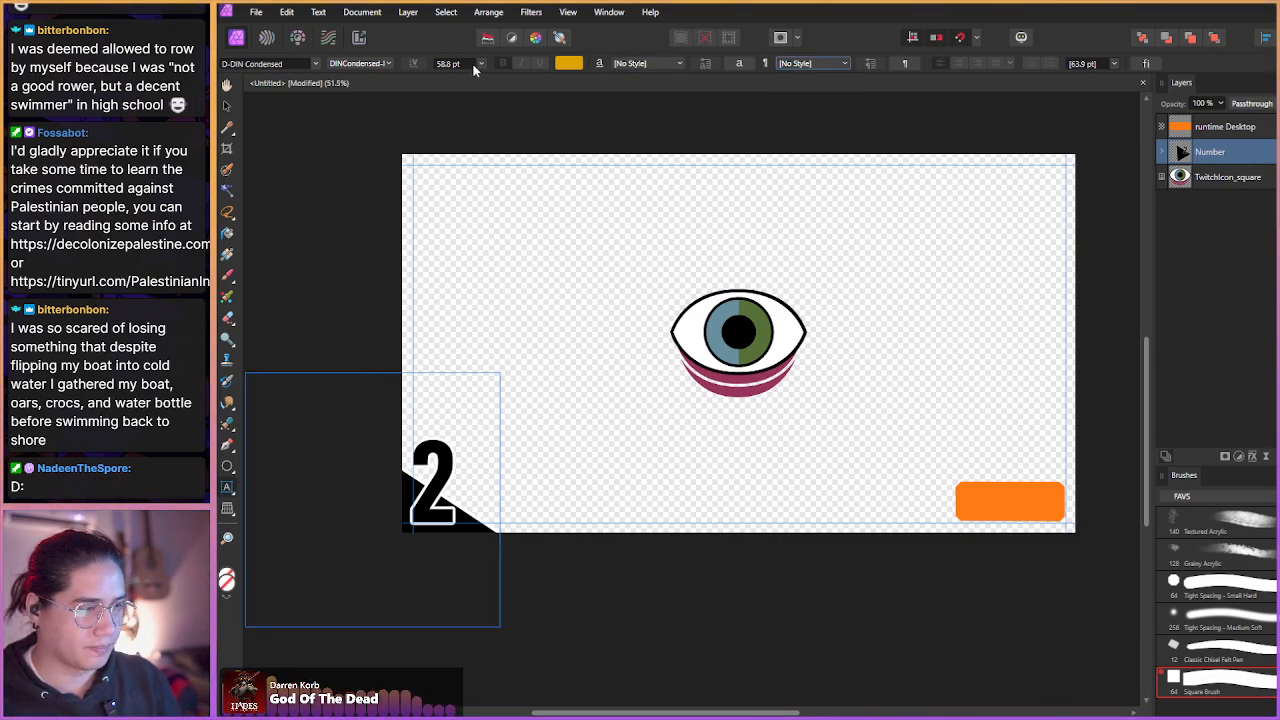
- Start an art text object above the eye and set its character shear to 0°
click(902, 72)
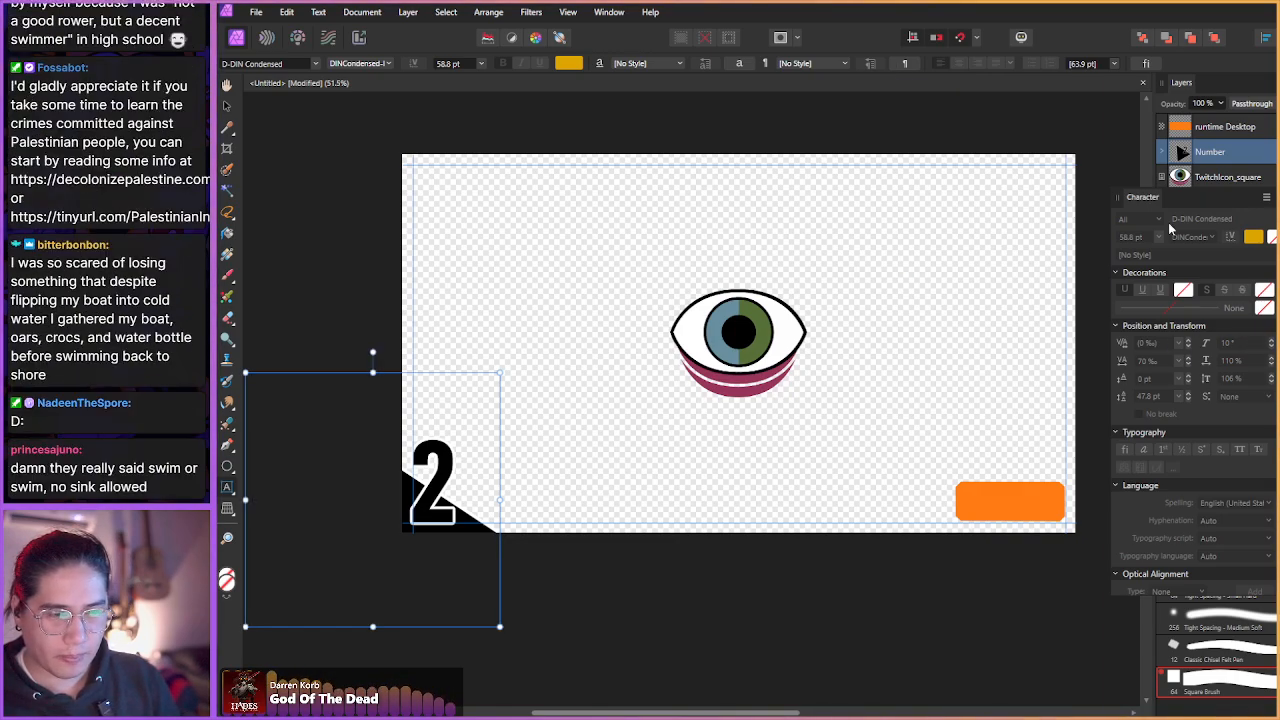
click(738, 226)
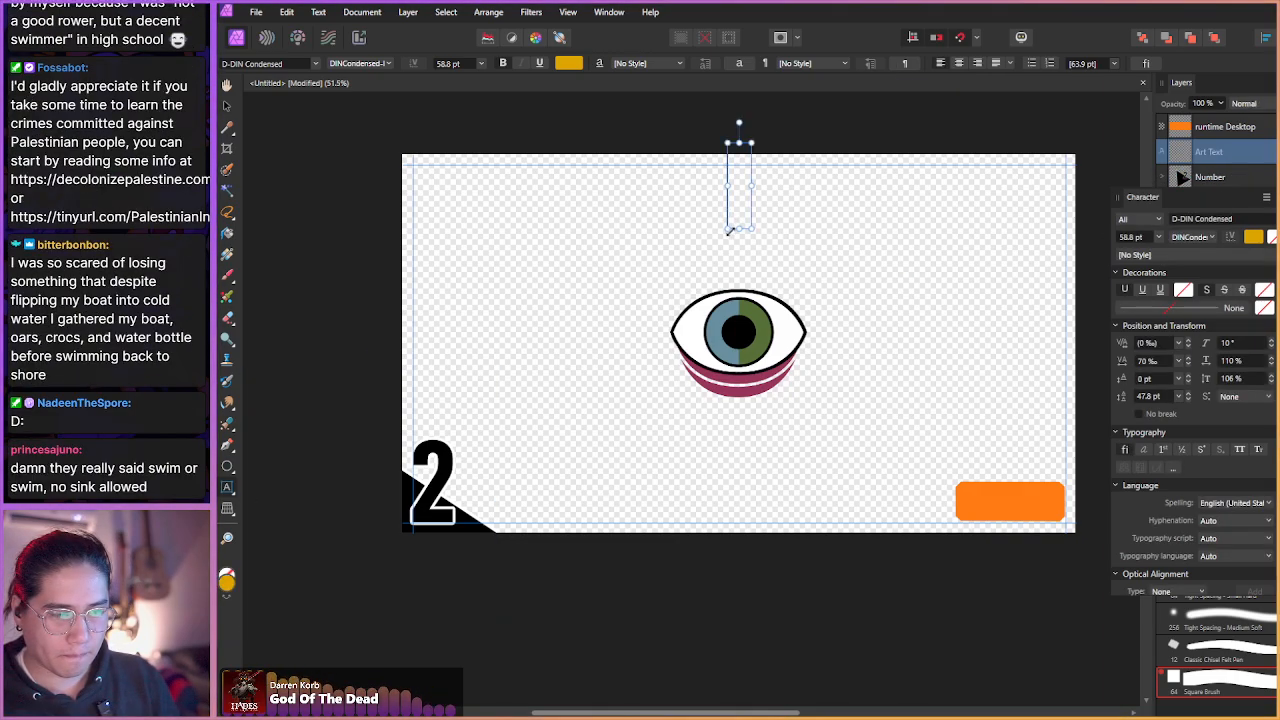
click(1255, 348)
text(0)
key(Return)
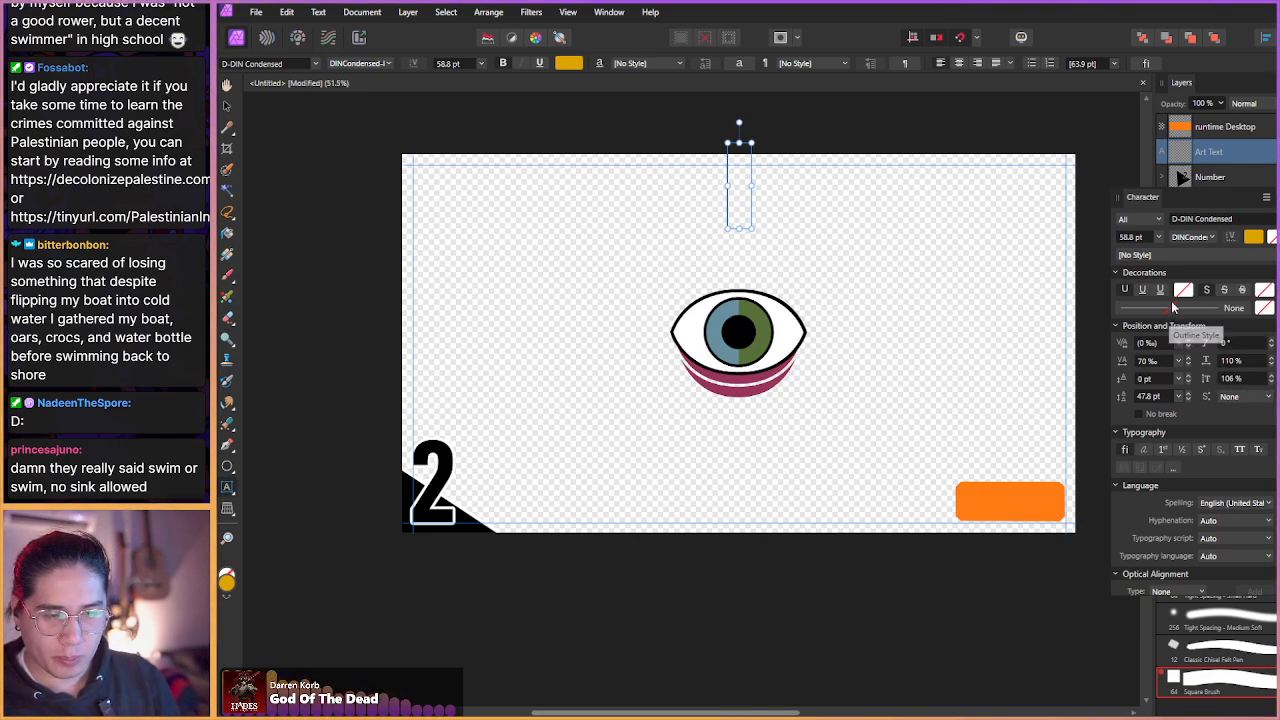
- Create a new character style from the current bold D-DIN Condensed text settings and apply it to the selection
click(1149, 255)
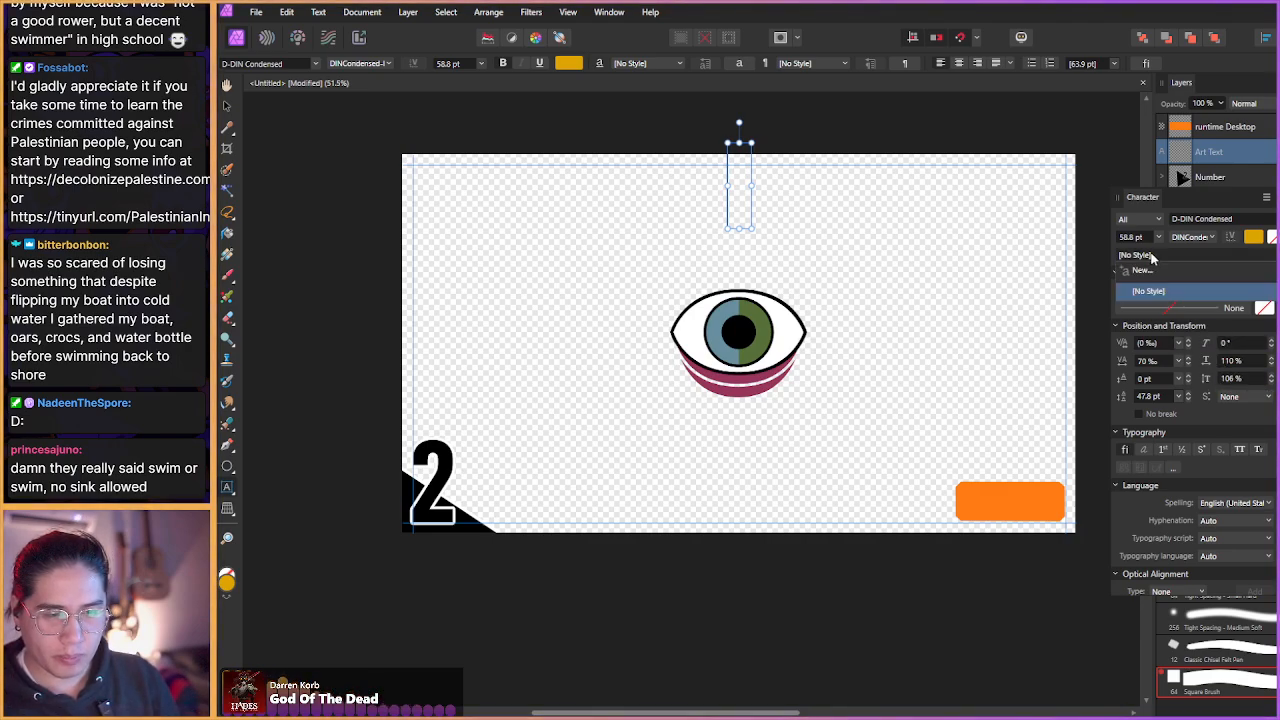
click(1165, 269)
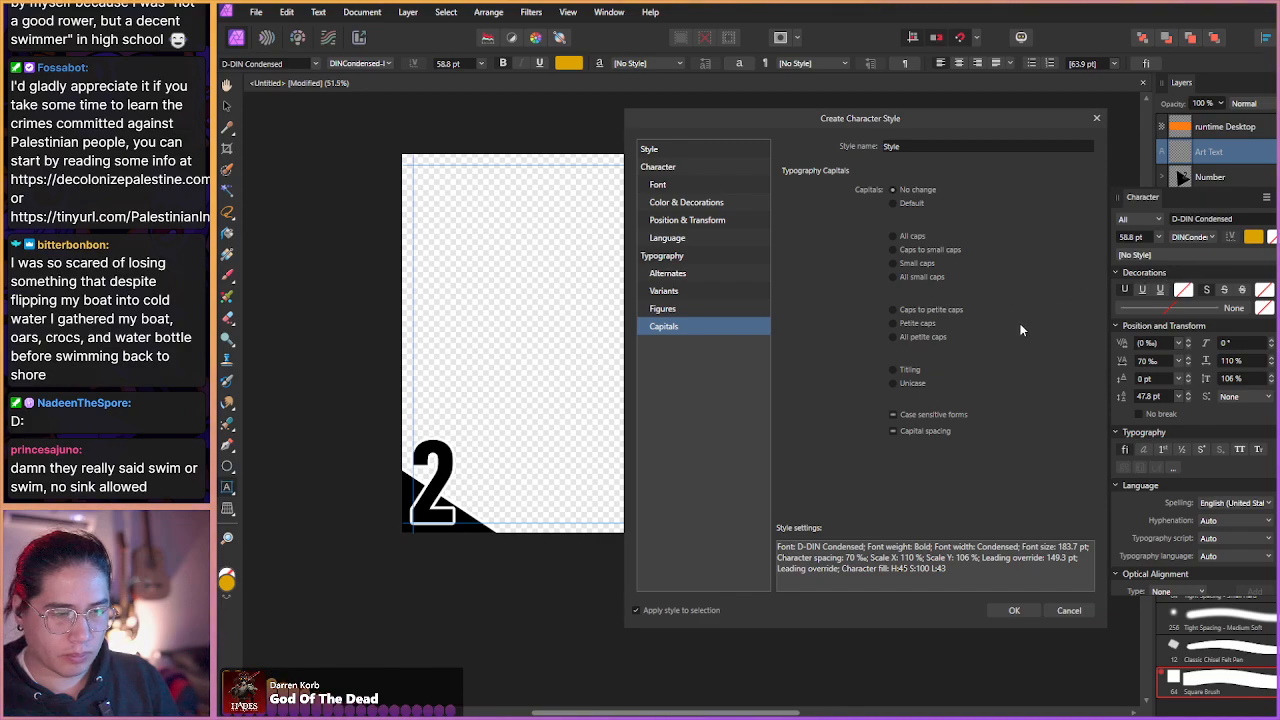
click(1012, 611)
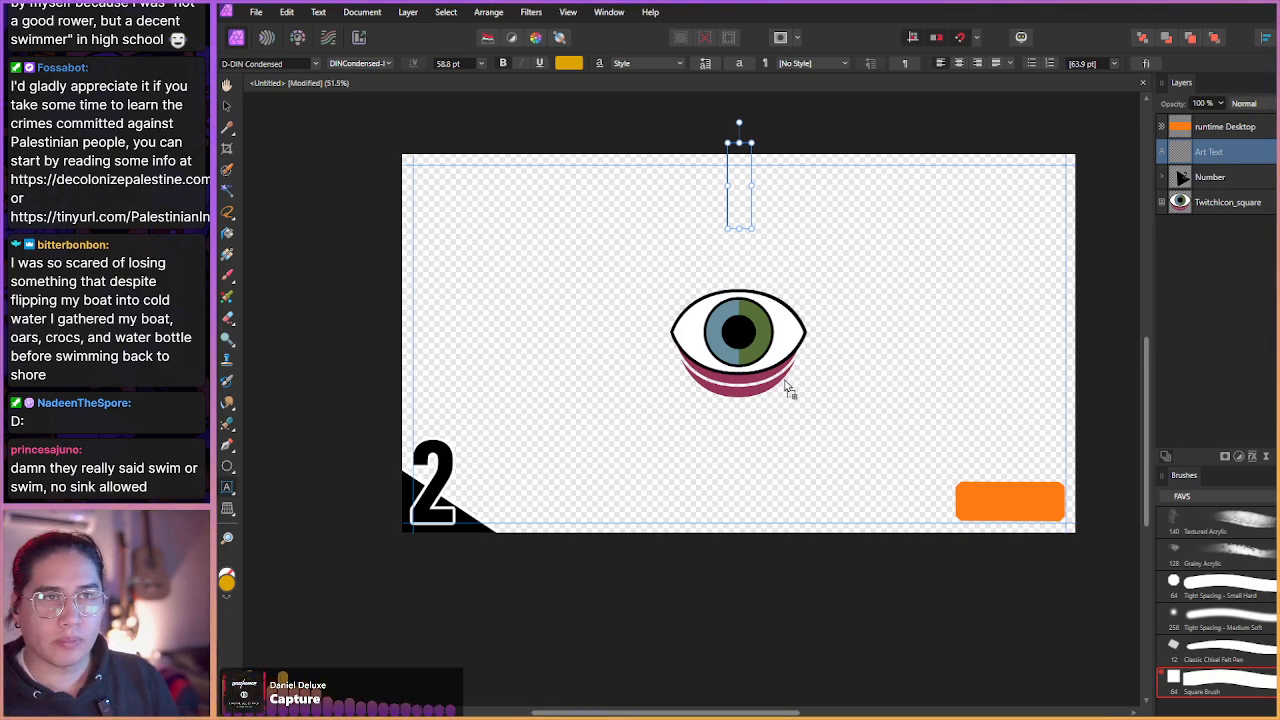
- Paste the handshake snapshot above the Number layer, enlarge it to about 140%, and position it to fill the canvas
key(ctrl+v)
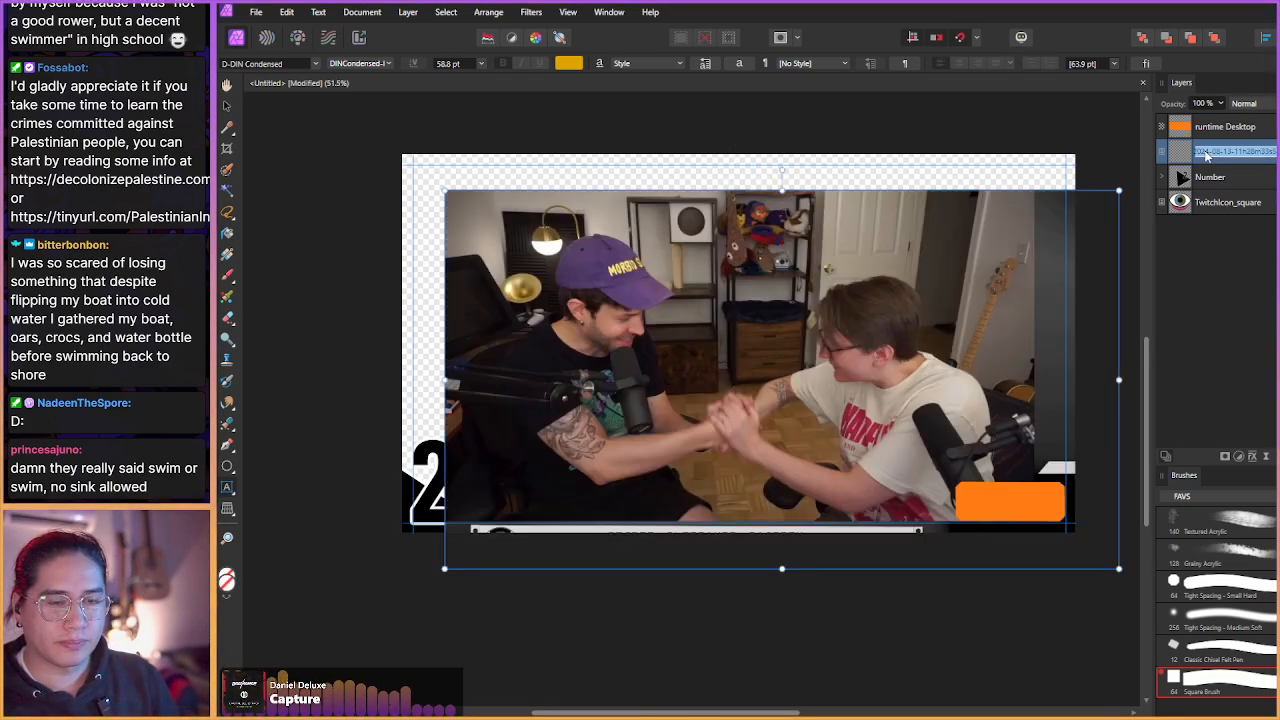
click(1222, 177)
click(1218, 152)
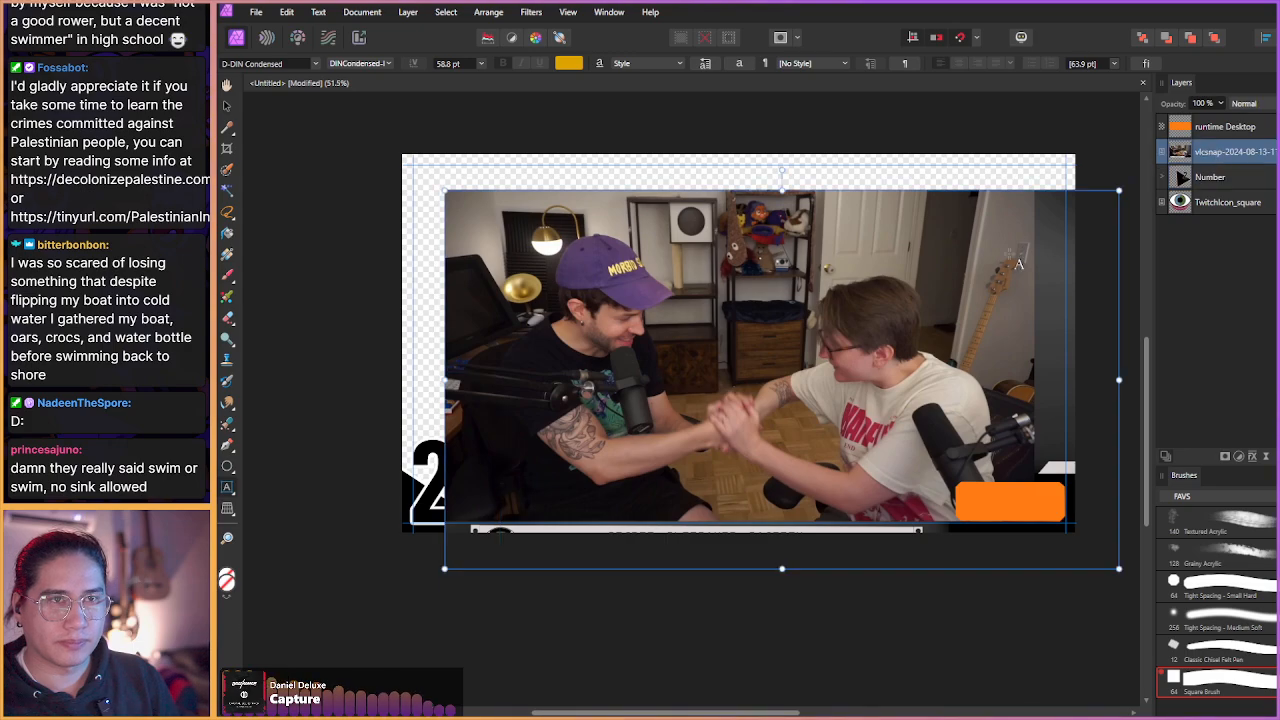
key(v)
drag(975, 328, 926, 299)
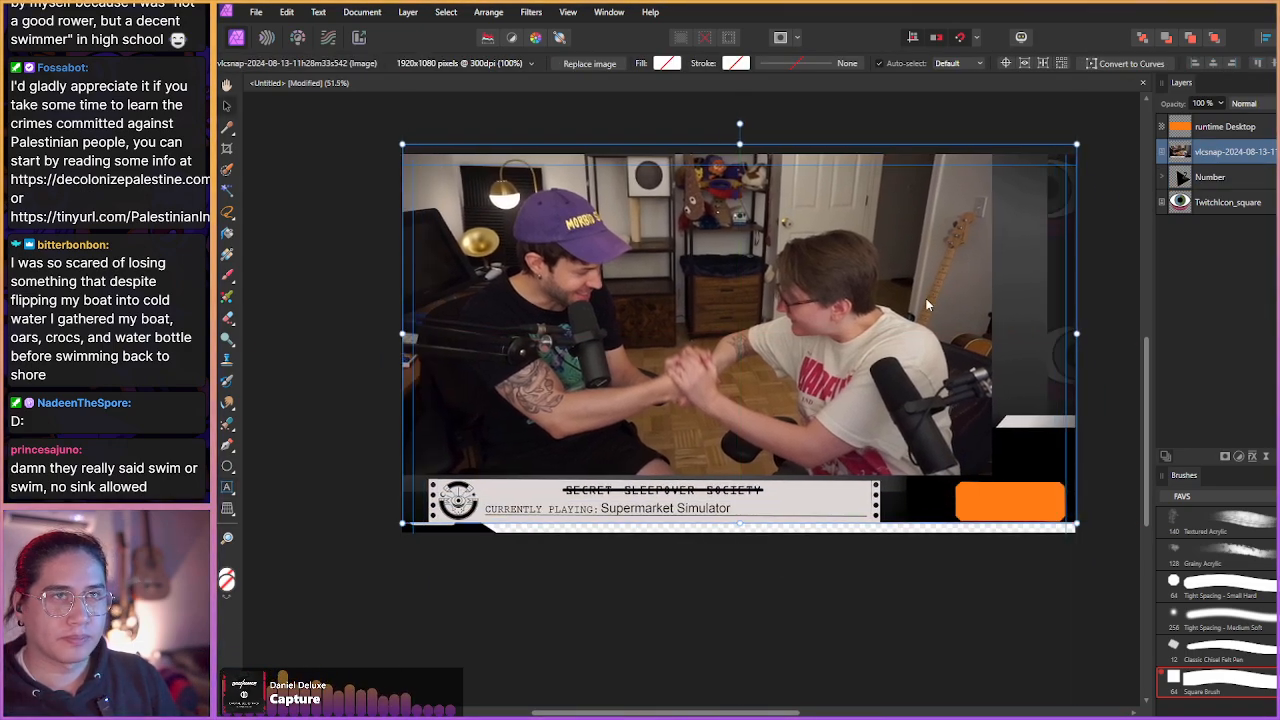
drag(740, 524, 740, 673)
drag(732, 471, 756, 473)
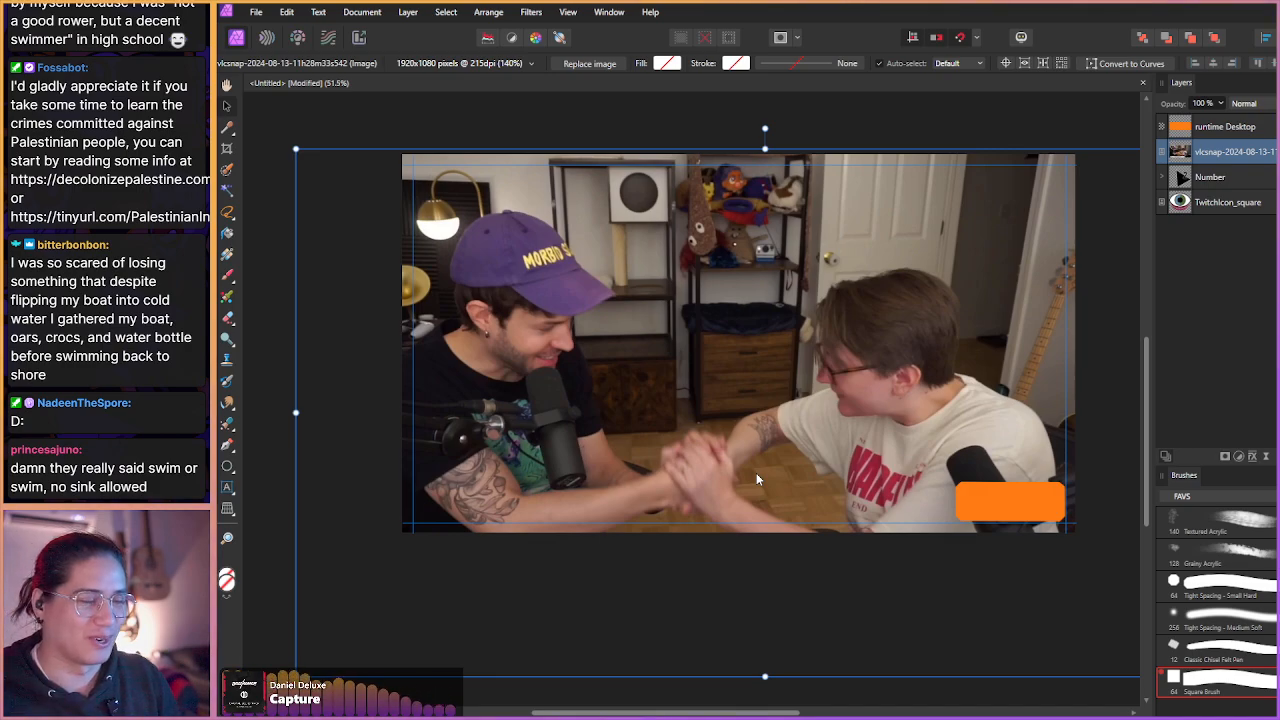
drag(758, 383, 784, 381)
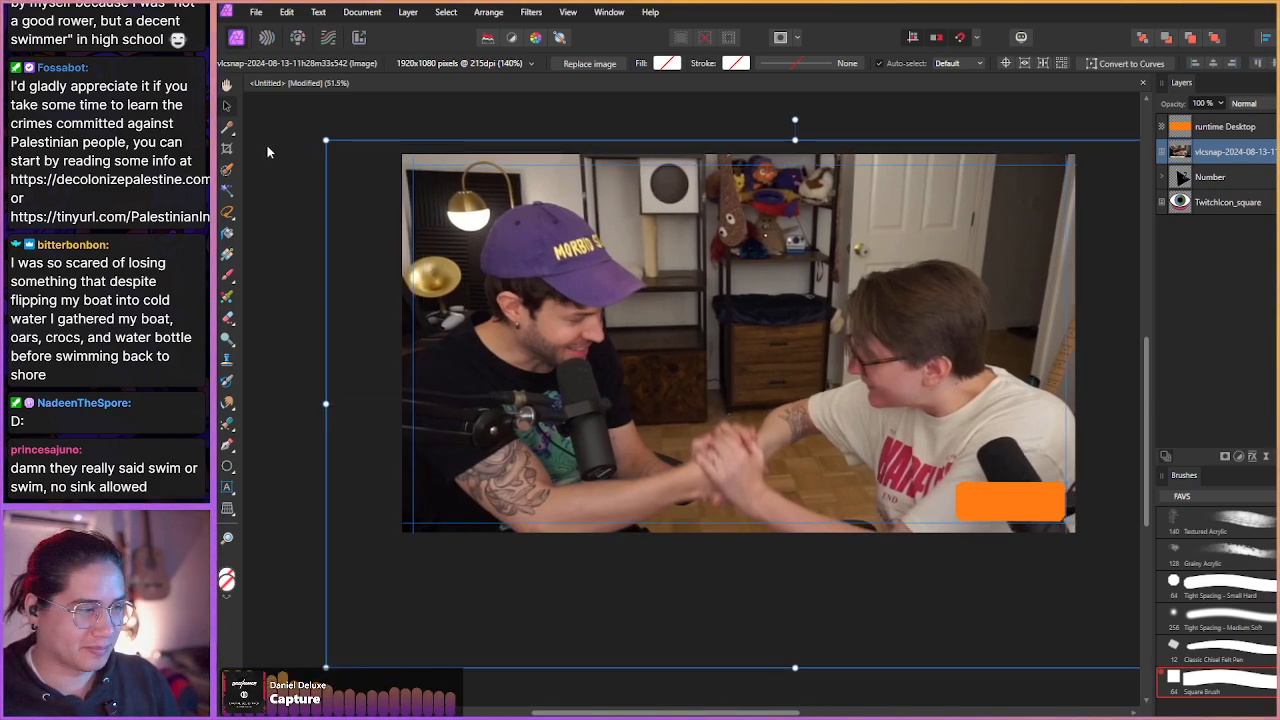
- Start an art text object between the two people's heads near the canvas's upper edge and enter PLEASURE in capitals
click(228, 488)
click(683, 206)
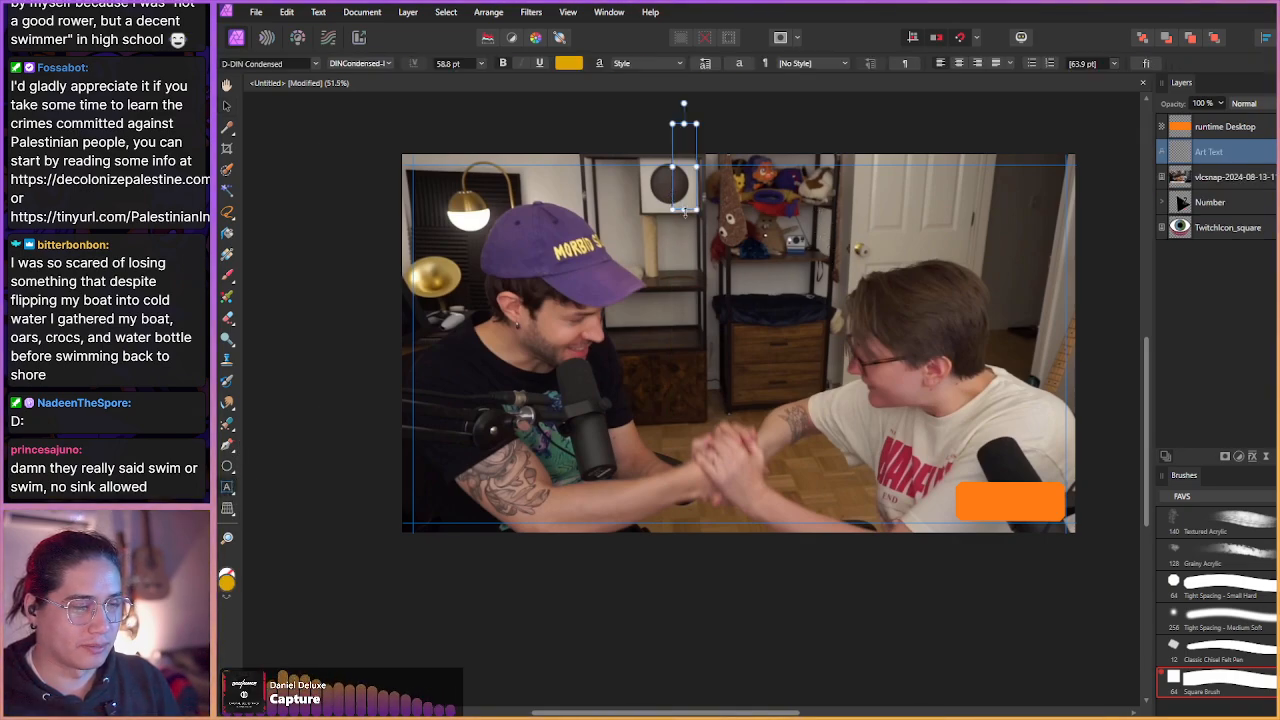
drag(698, 196, 704, 236)
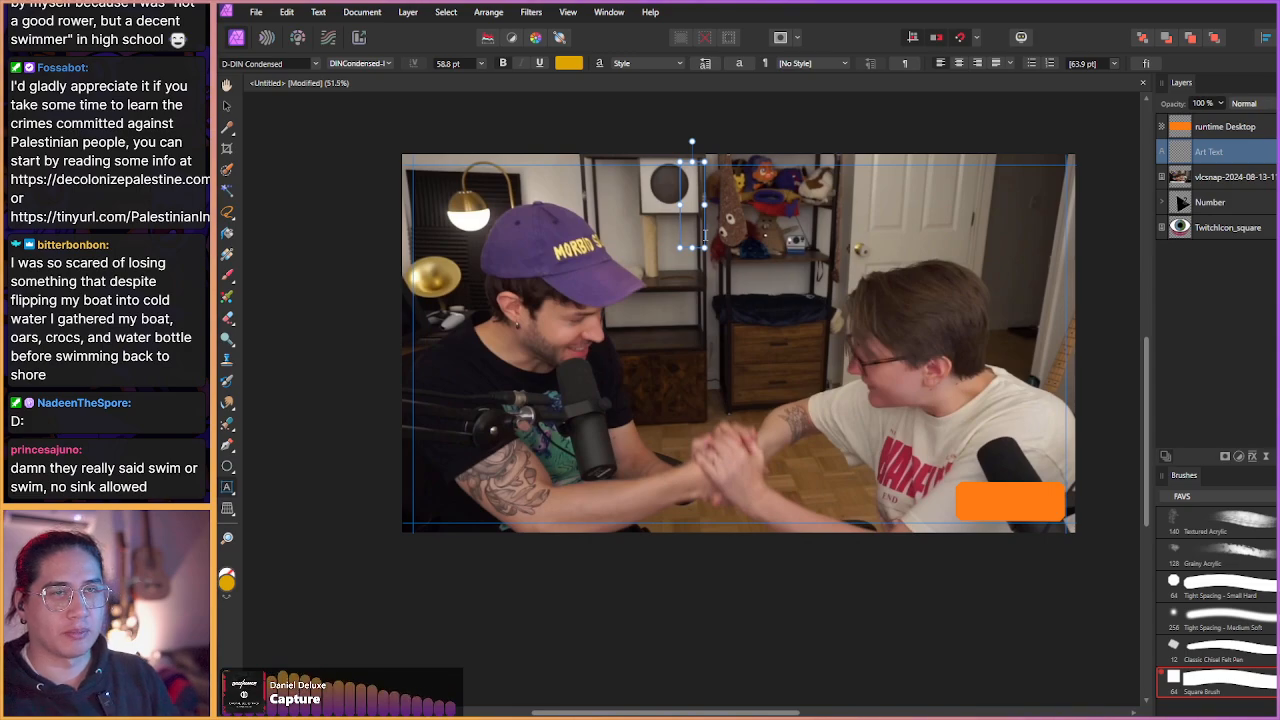
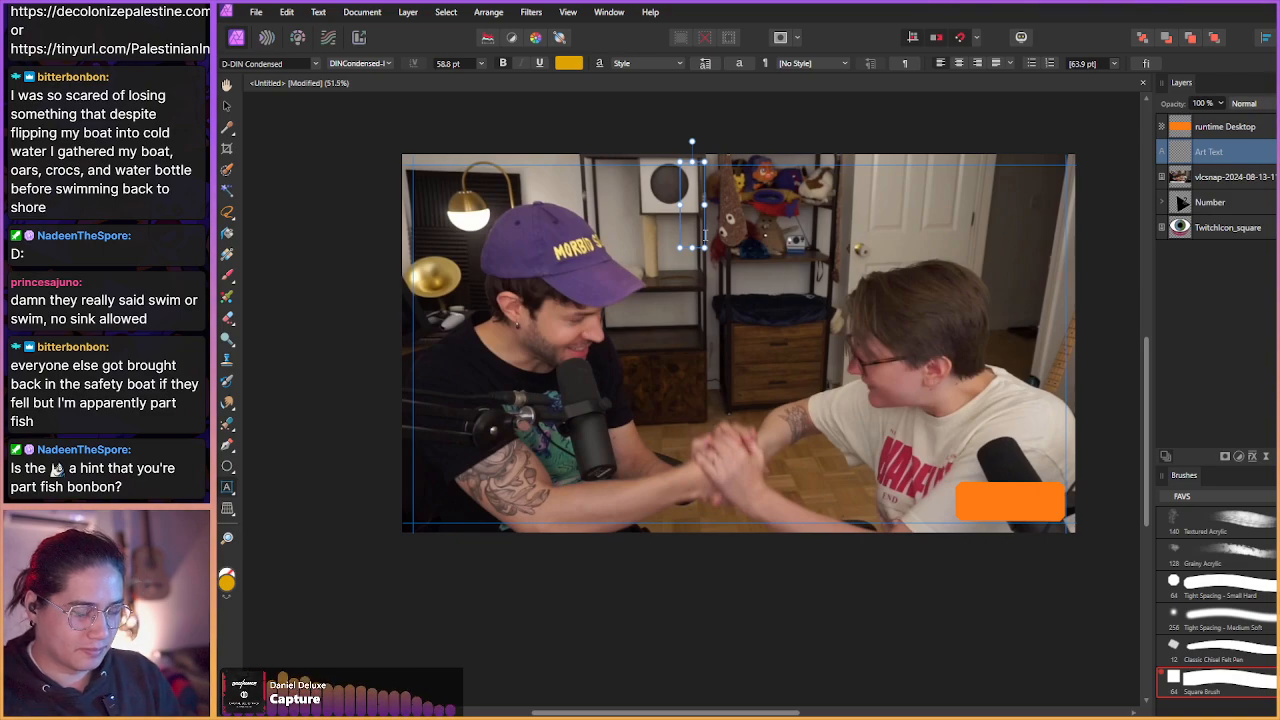
text(Ple)
key(BackSpace)
key(BackSpace)
key(BackSpace)
text(PL)
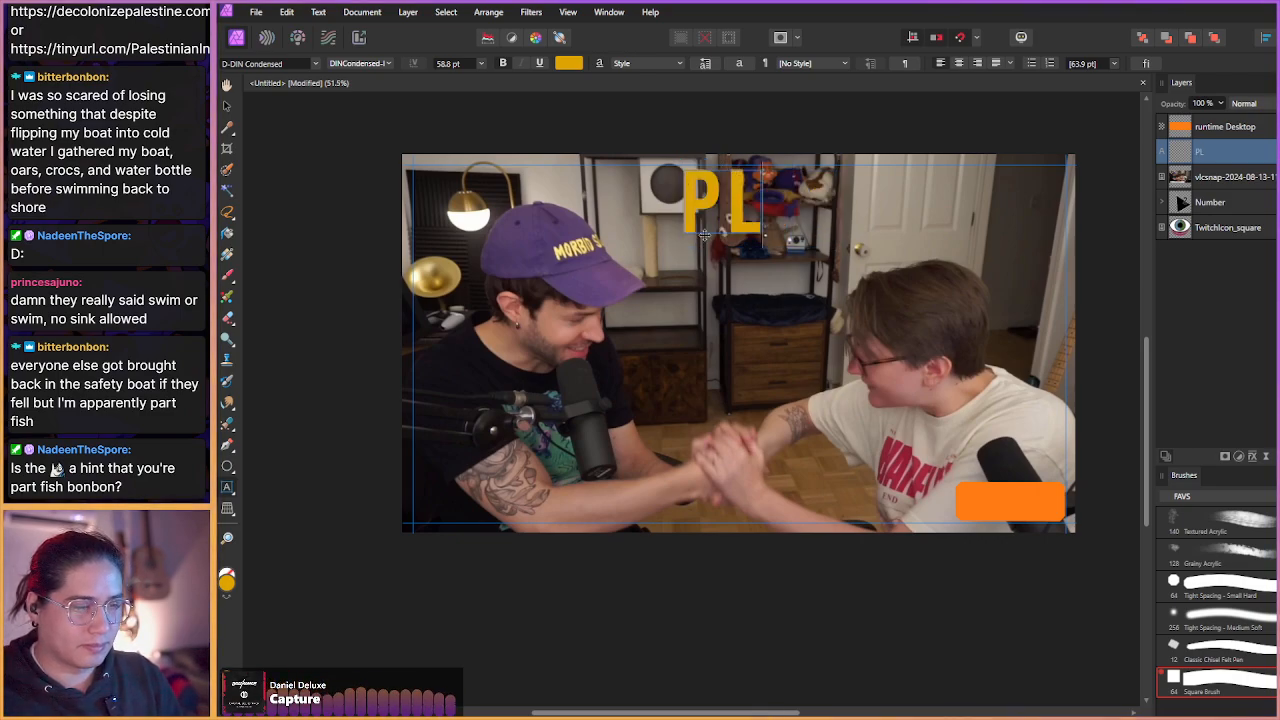
text(EASURE)
key(BackSpace)
text(URE)
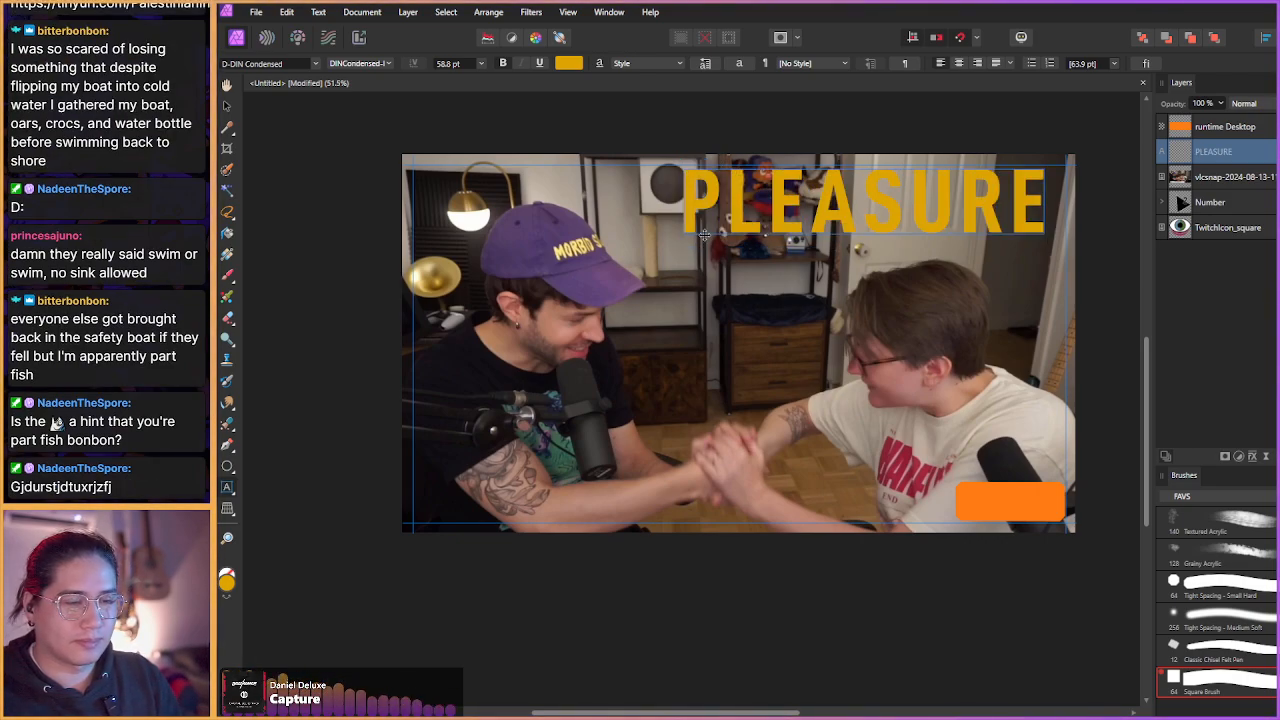
- Complete the yellow headline by adding DOING and BUSINESS on two separate lines below PLEASURE
key(Return)
text(DOING)
key(Return)
text(BU)
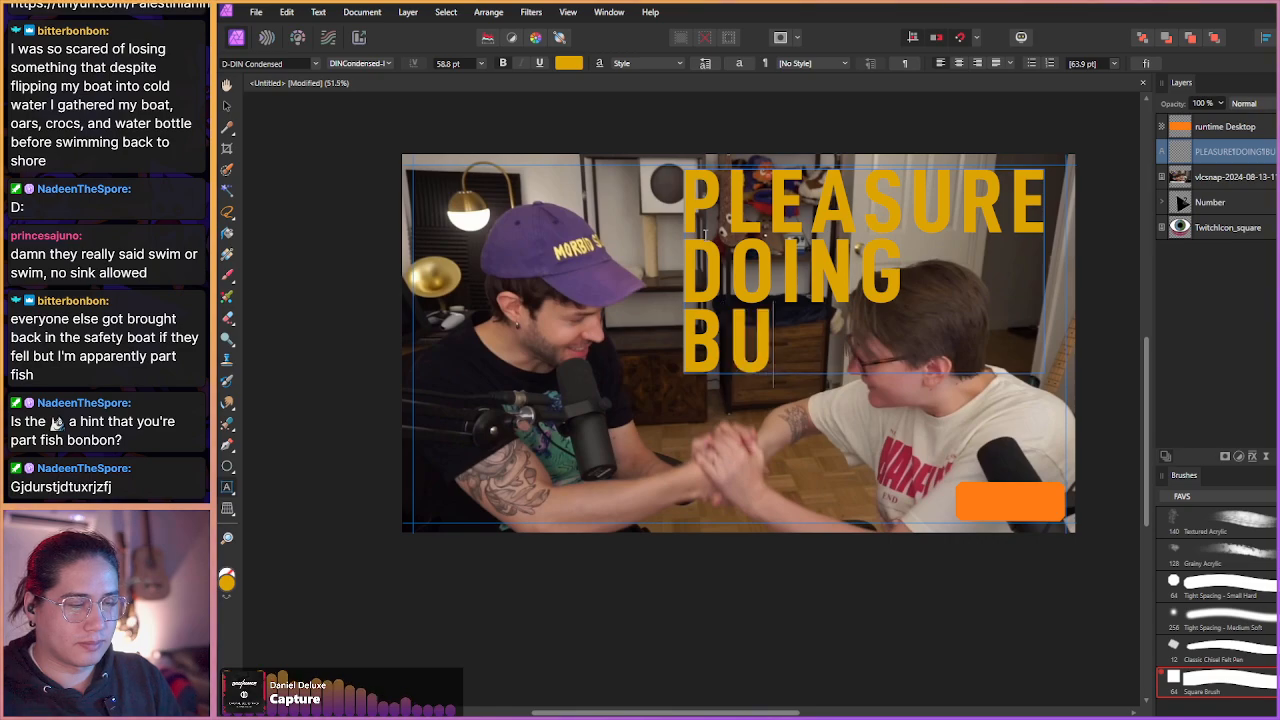
text(SINESS)
key(Escape)
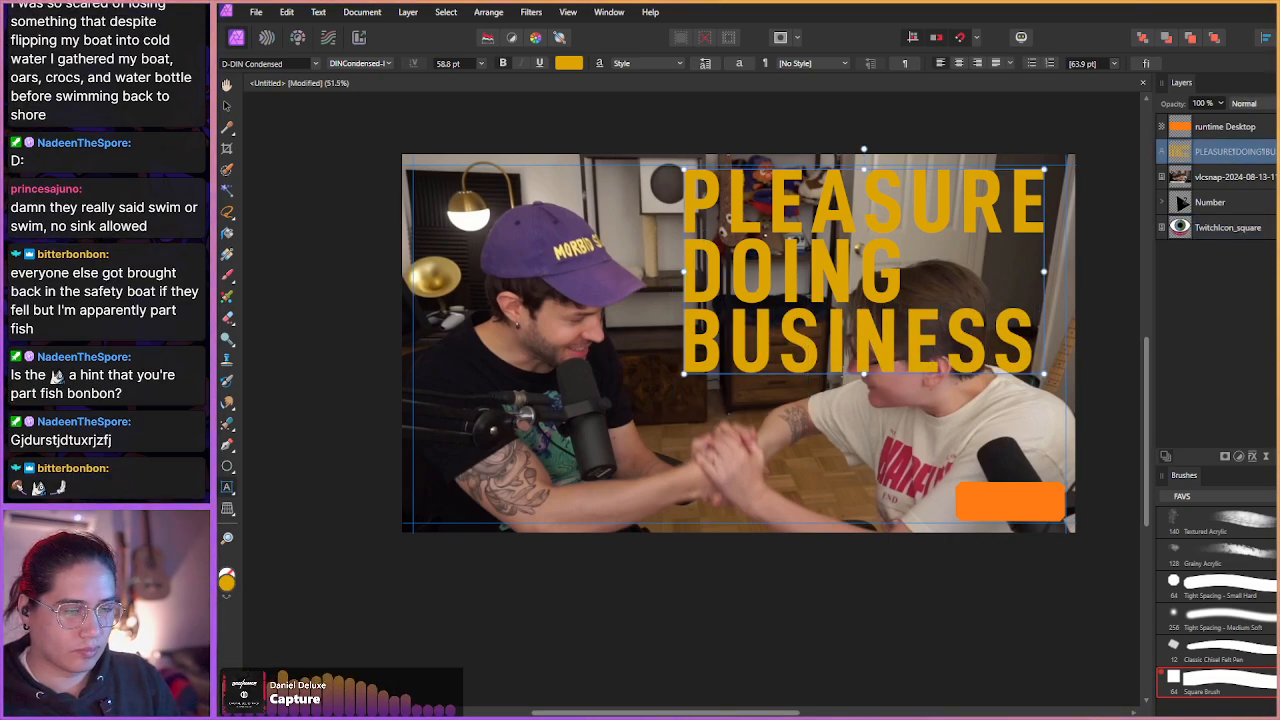
- Join PLEASURE and DOING on one line, shift the headline to fit within the canvas, and right-align its text
drag(831, 378, 793, 375)
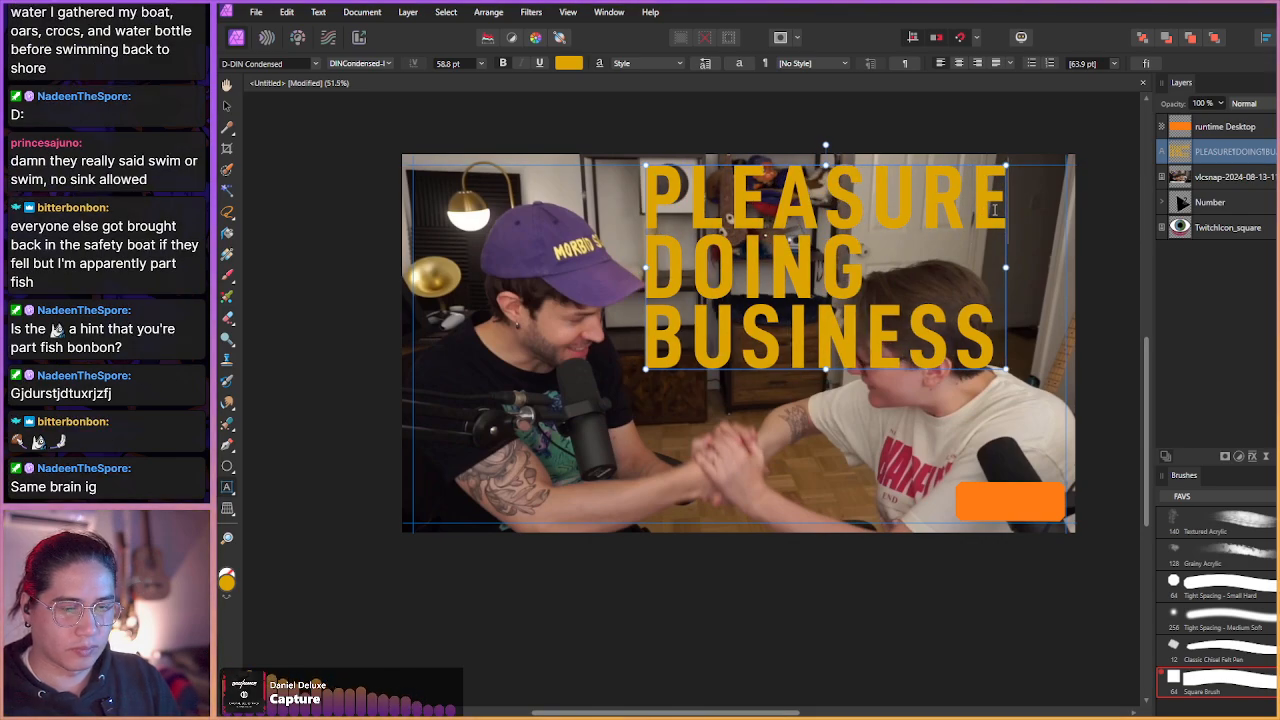
key(Delete)
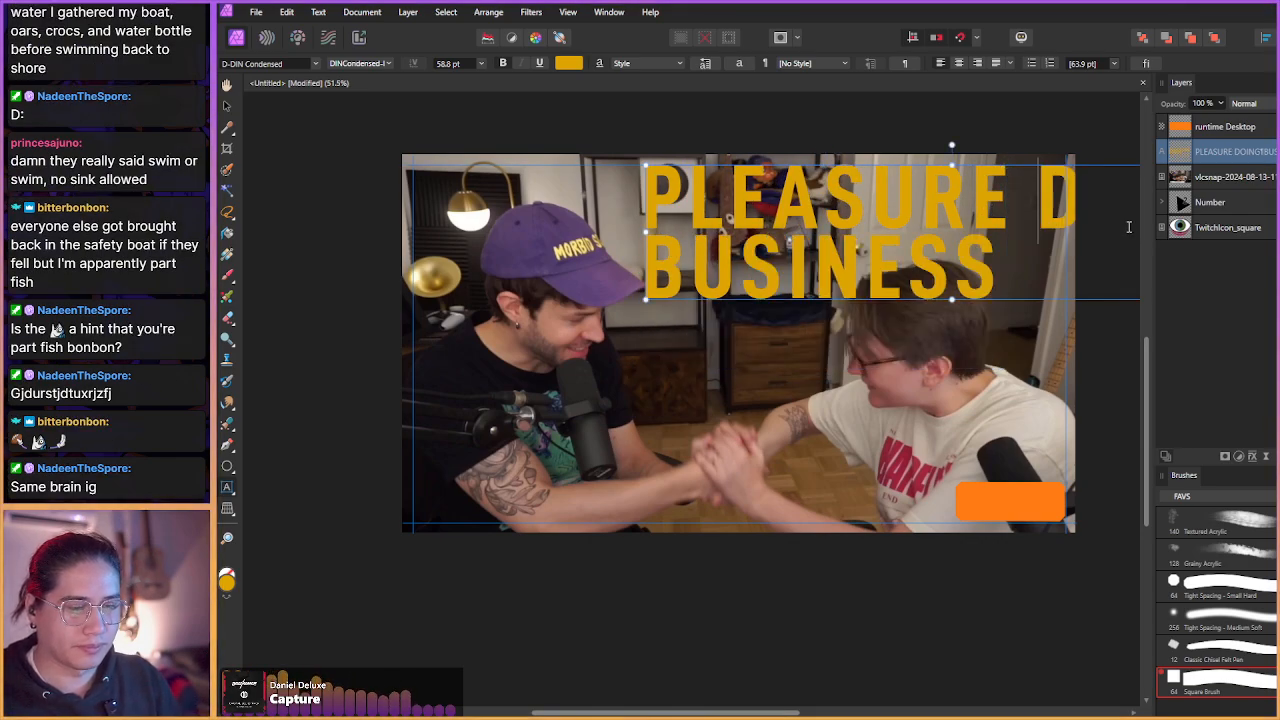
drag(1036, 300, 823, 299)
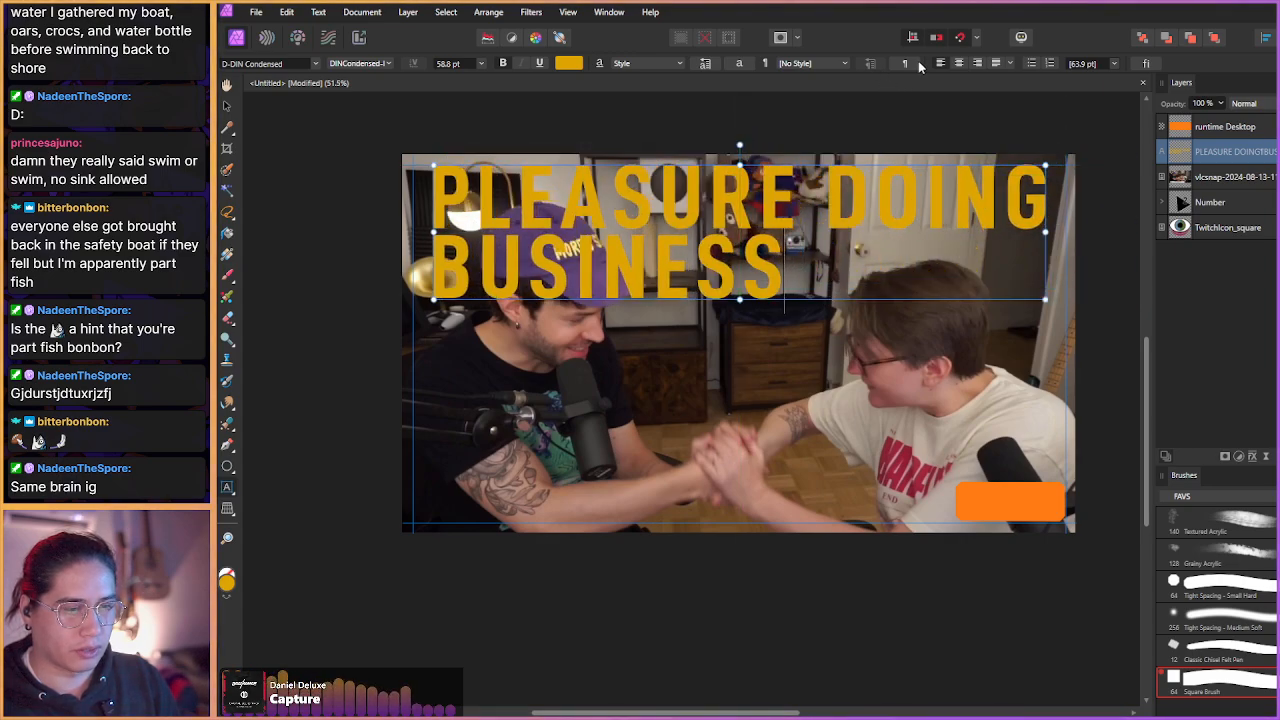
click(977, 63)
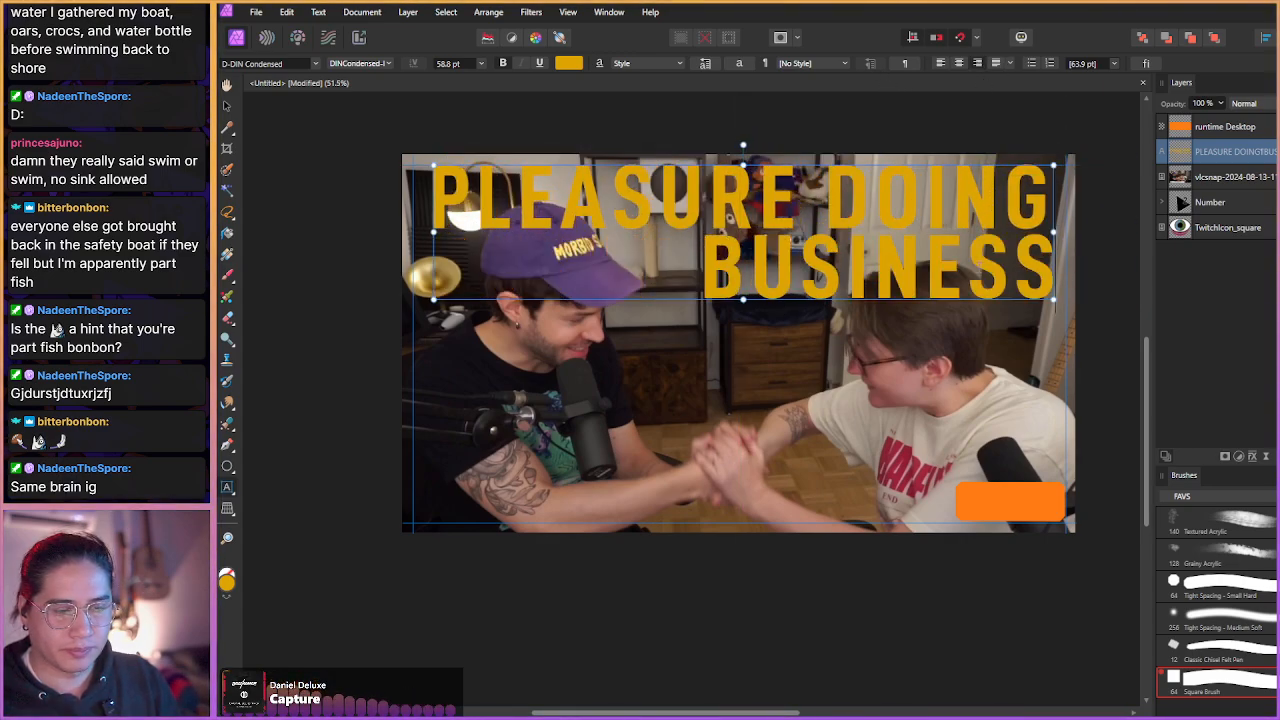
- Move the handshake snapshot downward so the two people sit lower beneath the headline
click(1222, 177)
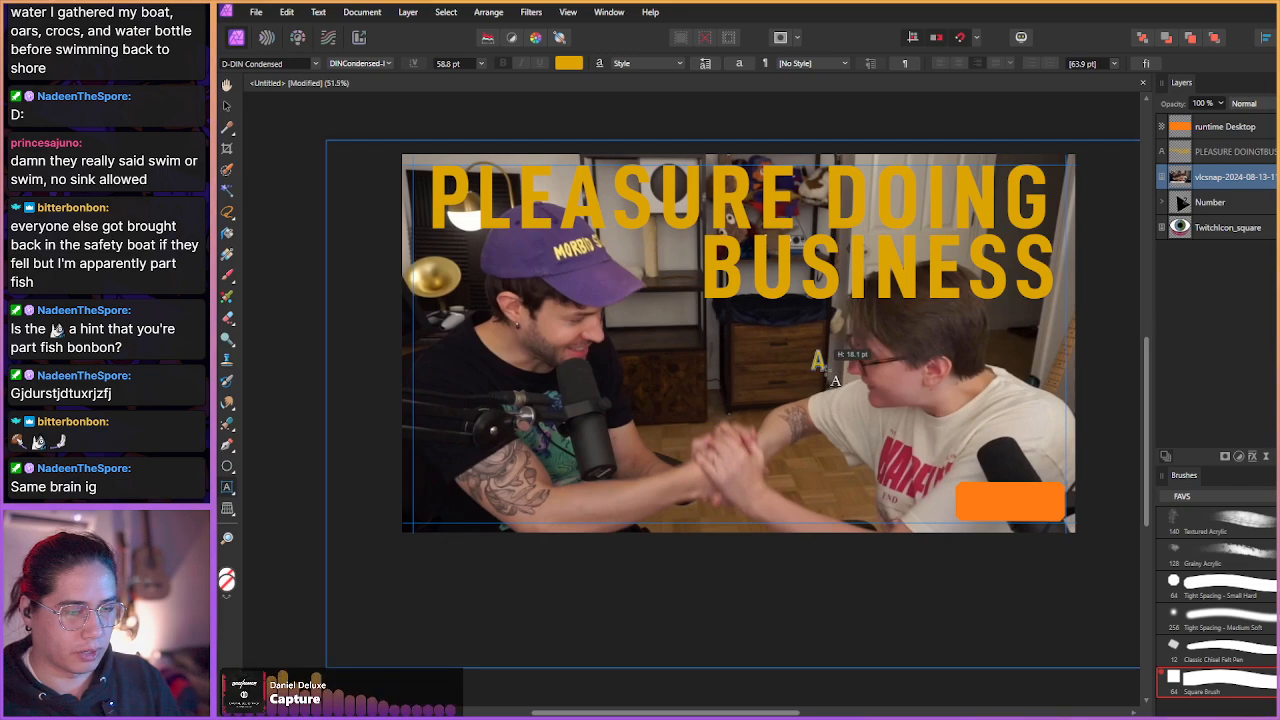
key(v)
drag(795, 400, 794, 437)
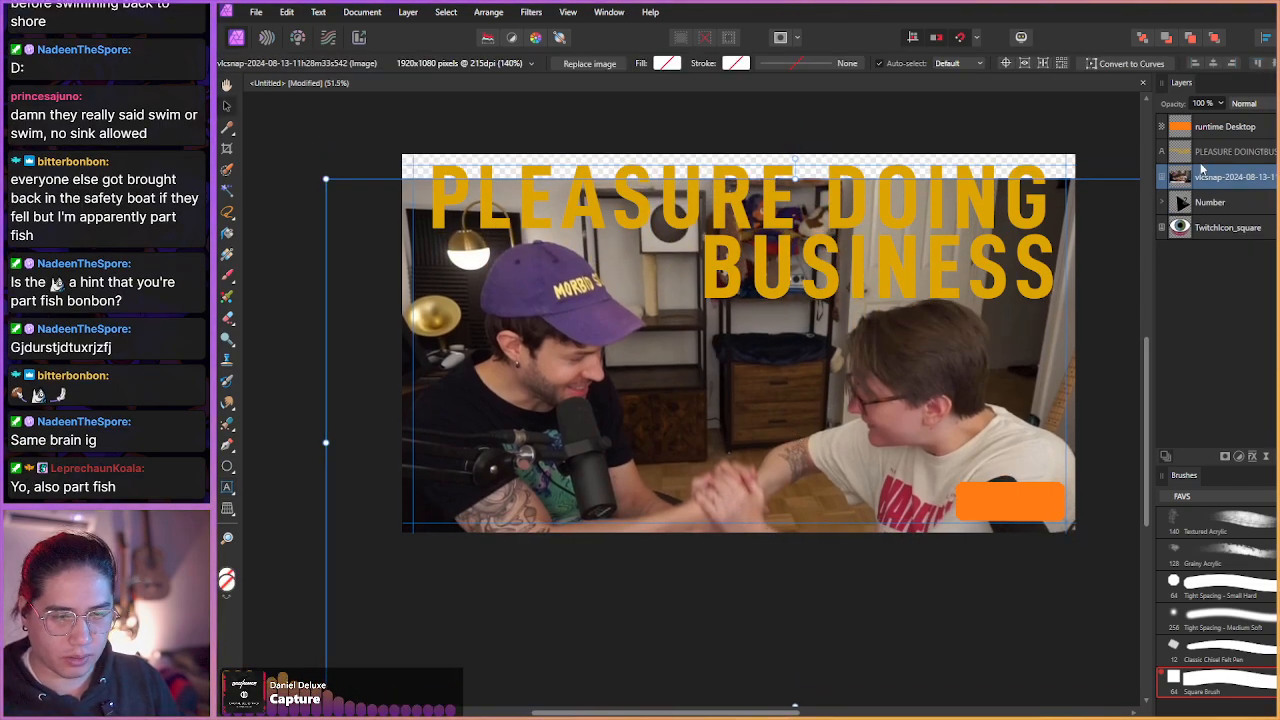
- Delete the headline and handshake snapshot, then place the supermarket checkout snapshot above the Number layer, enlarged to about 158% to fill the canvas
shift+click(1210, 151)
key(Delete)
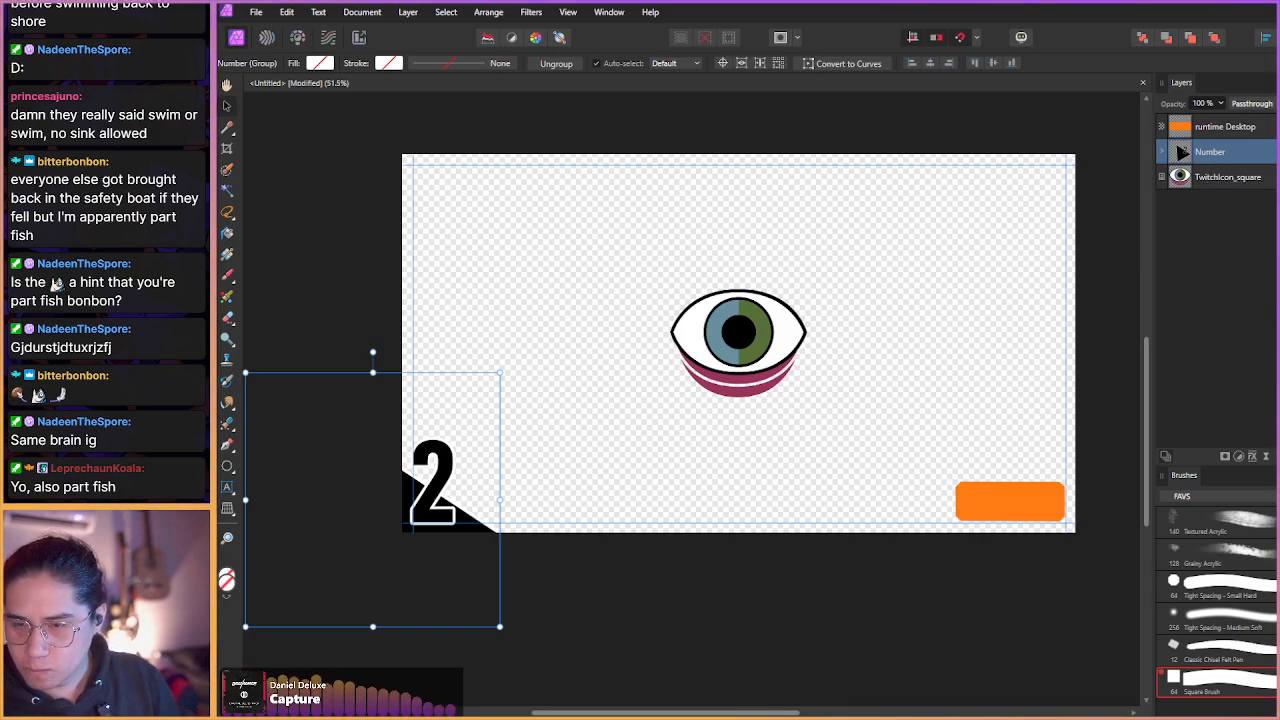
drag(1279, 355, 712, 352)
drag(695, 533, 714, 624)
drag(706, 451, 822, 437)
drag(387, 368, 308, 370)
drag(814, 652, 814, 686)
drag(763, 454, 804, 444)
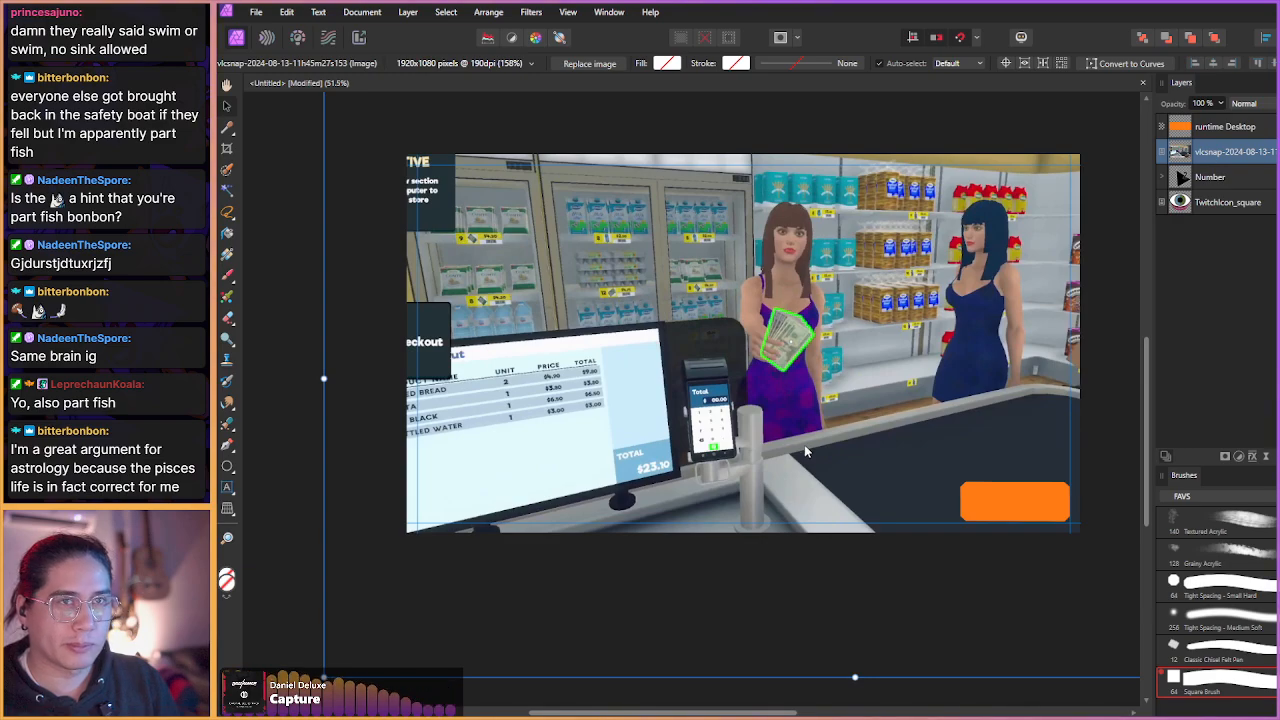
- Add a pixel layer above the checkout snapshot and choose the Grainy Acrylic brush for painting
drag(685, 368, 752, 392)
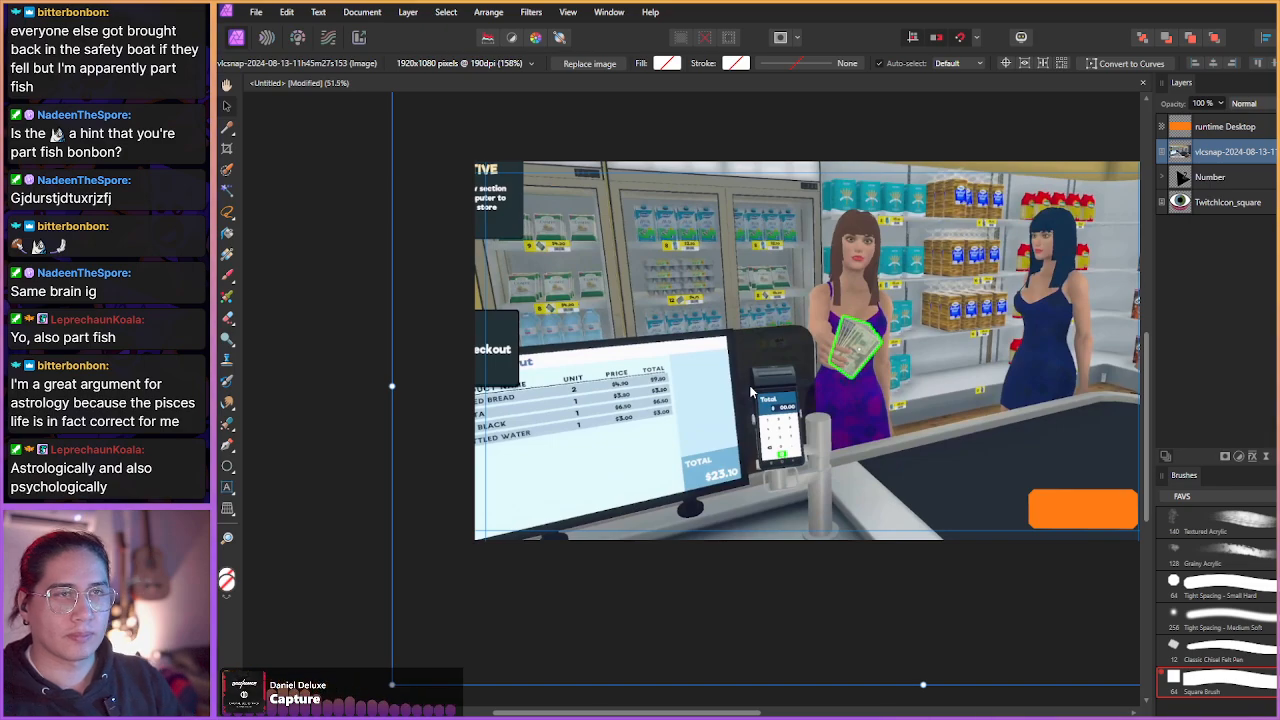
scroll(752, 392, up, 3)
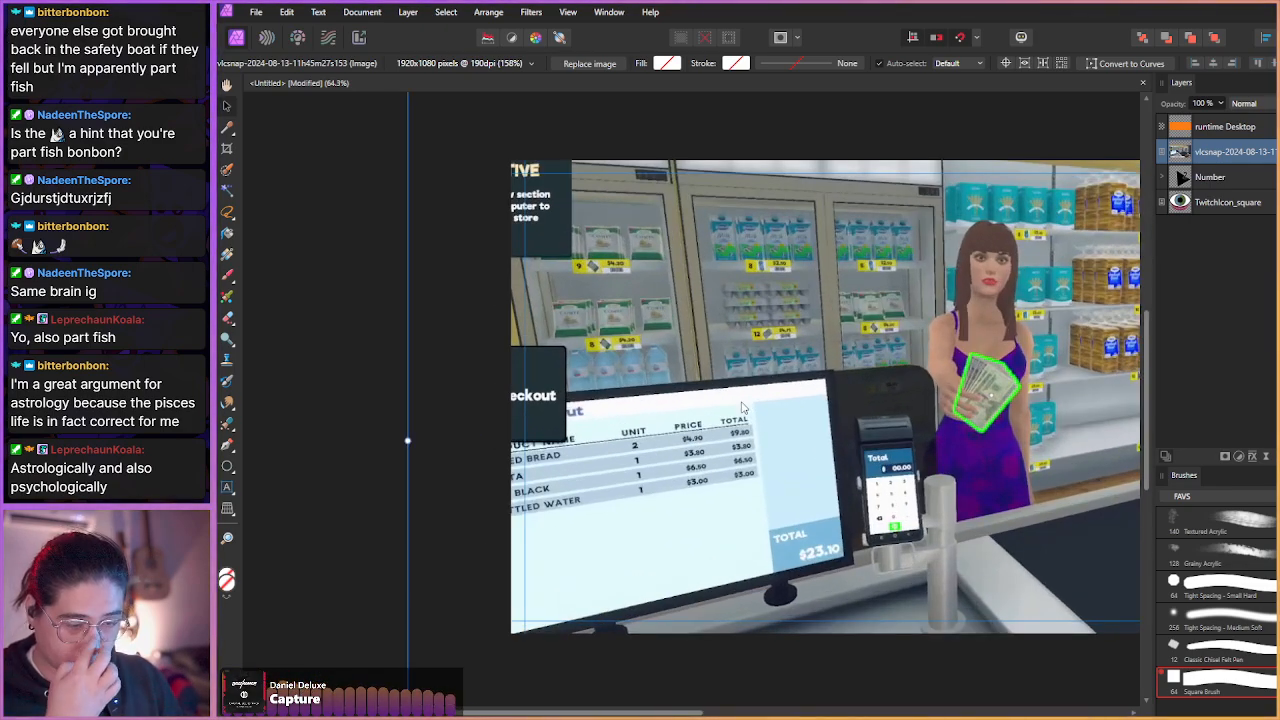
drag(789, 383, 817, 423)
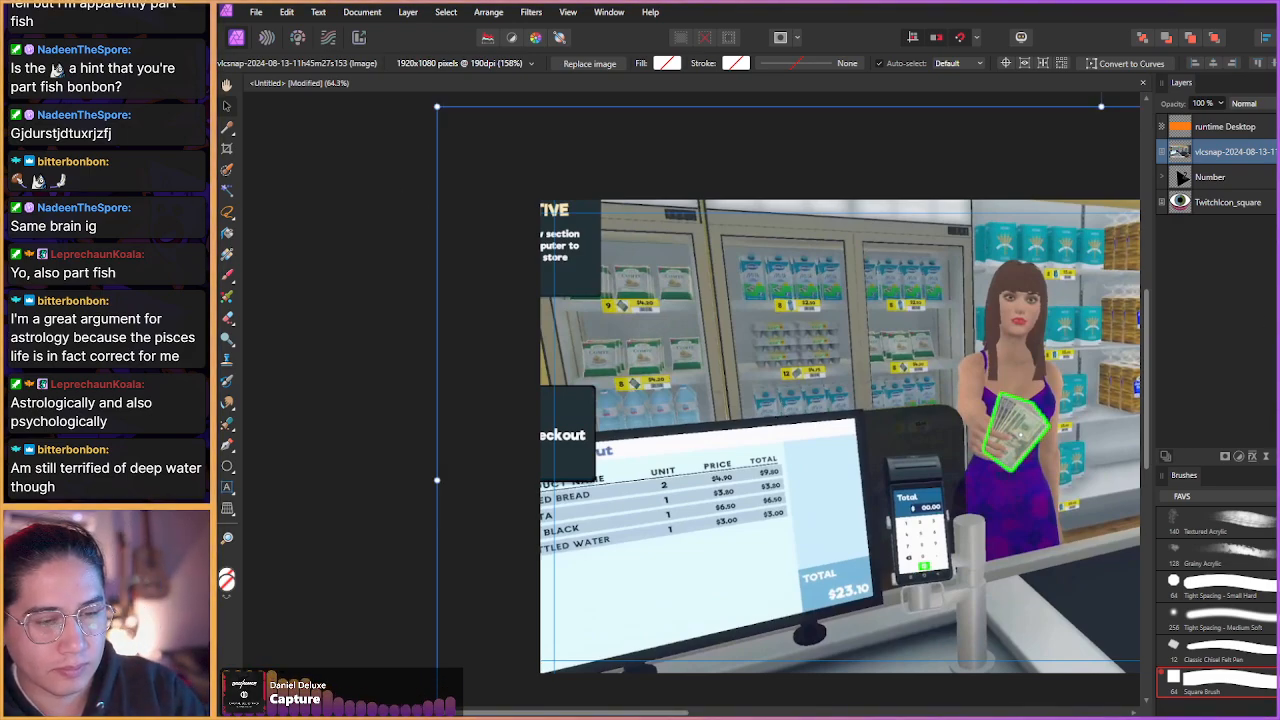
key(ctrl+shift+n)
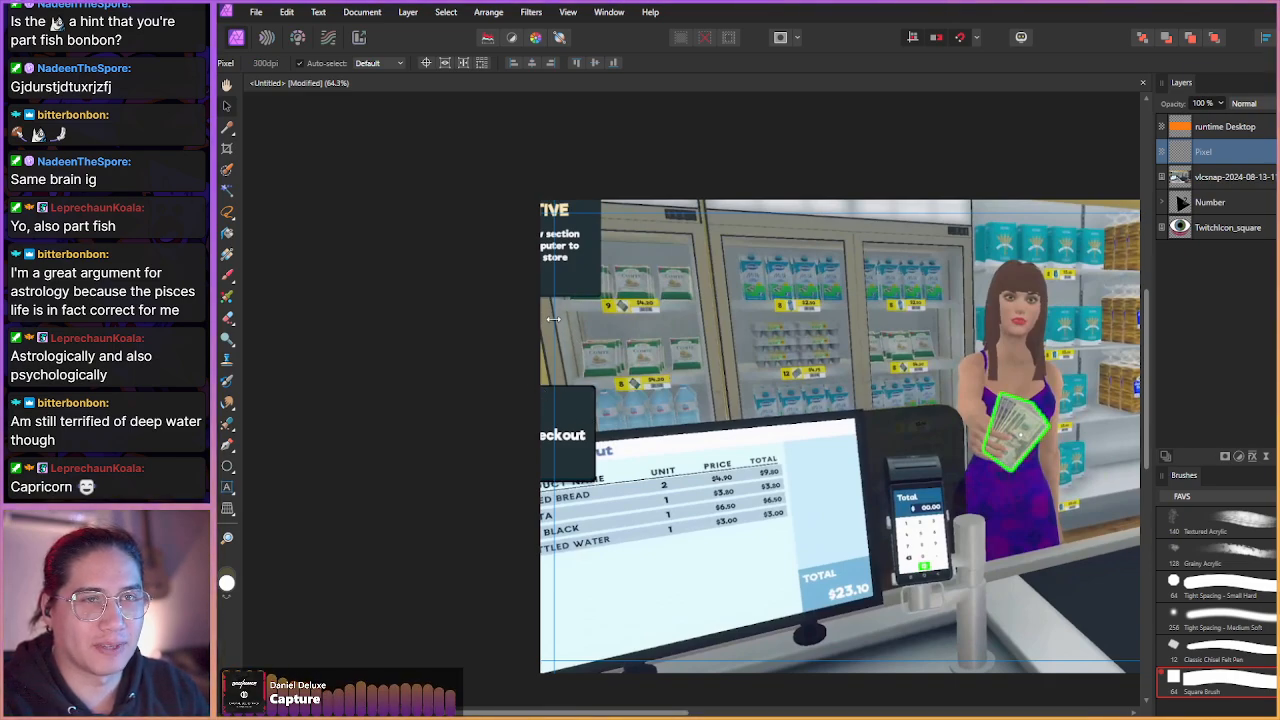
drag(618, 437, 570, 407)
key(b)
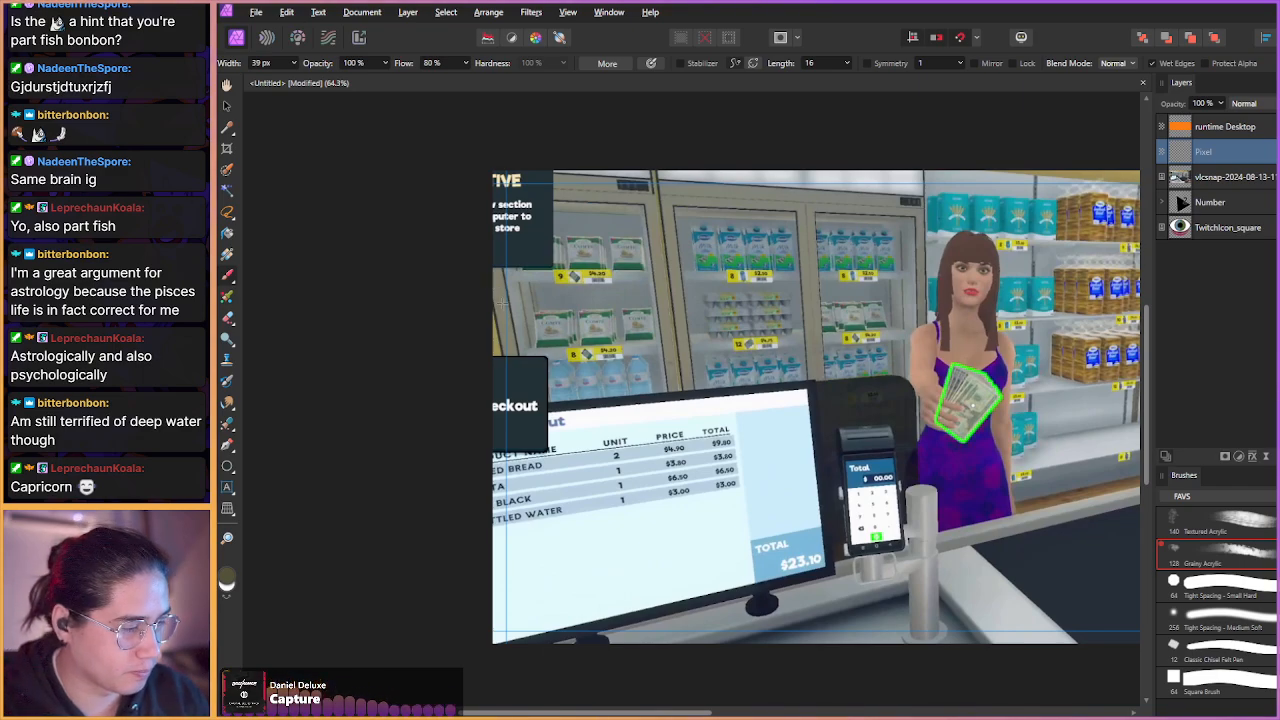
- Sample the freezer door's dark edge colour and paint its slanted line over the notice panel with a brush about 5 px wide
mouse_move(488, 295)
mouse_down()
mouse_move(597, 392)
mouse_move(600, 343)
mouse_up()
scroll(555, 342, up, 2)
scroll(615, 367, up, 1)
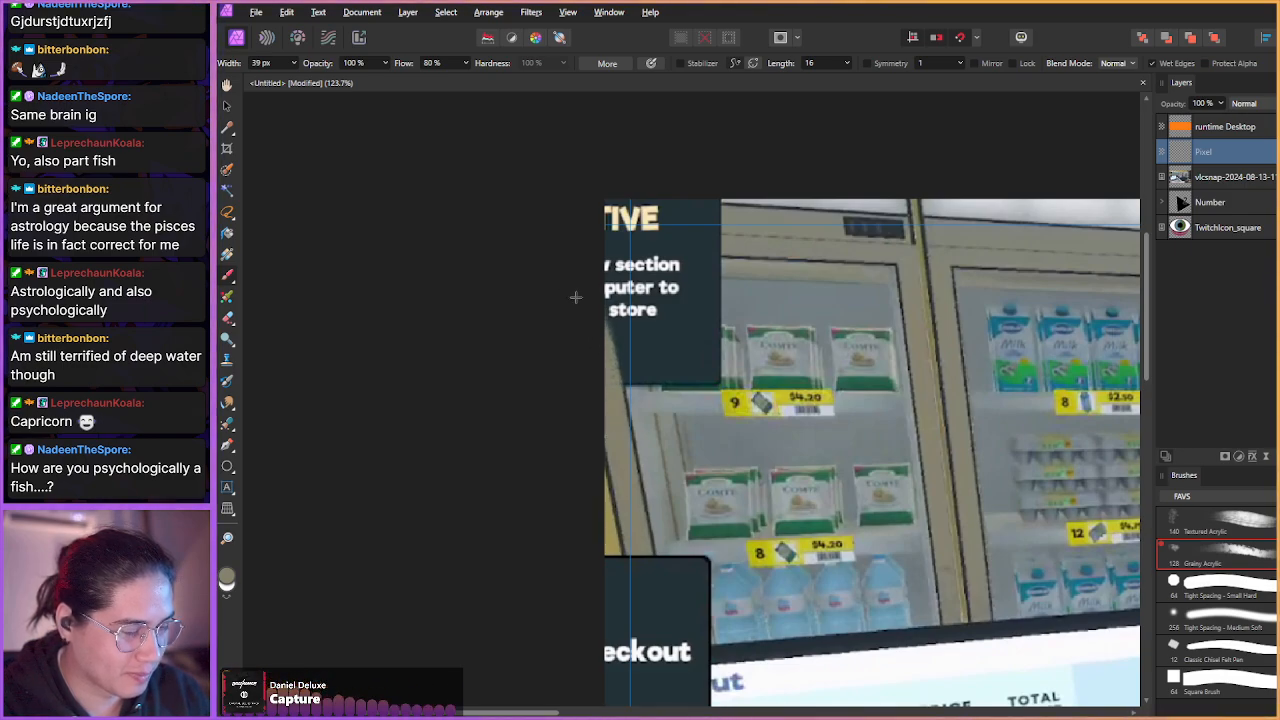
alt+click(636, 453)
mouse_move(616, 373)
mouse_down()
mouse_move(601, 307)
mouse_move(606, 338)
mouse_up()
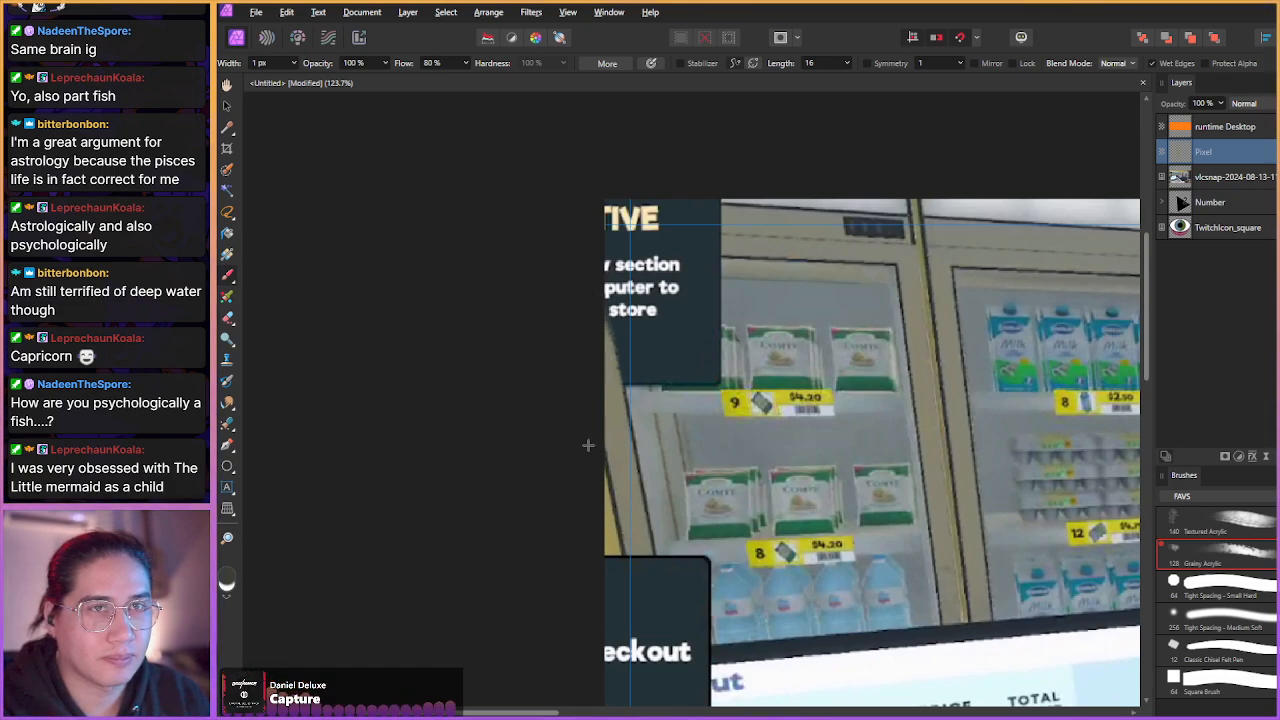
drag(660, 430, 665, 430)
scroll(667, 430, up, 4)
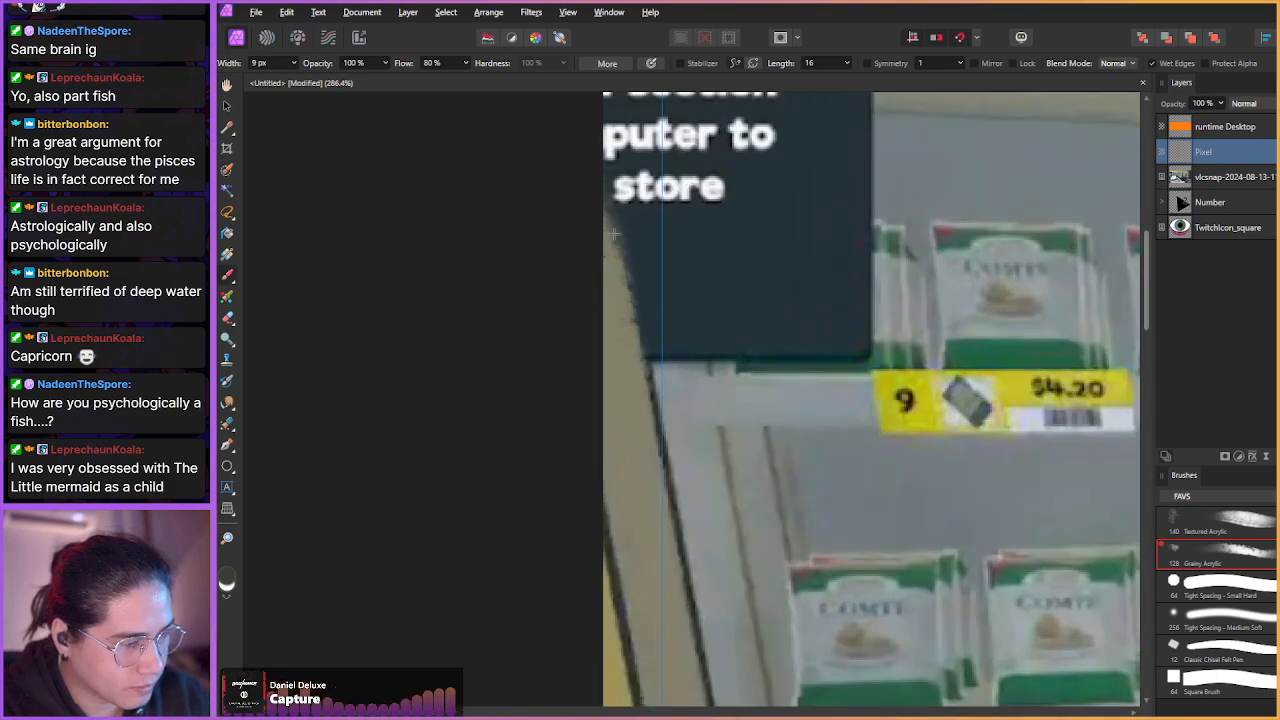
drag(645, 365, 601, 188)
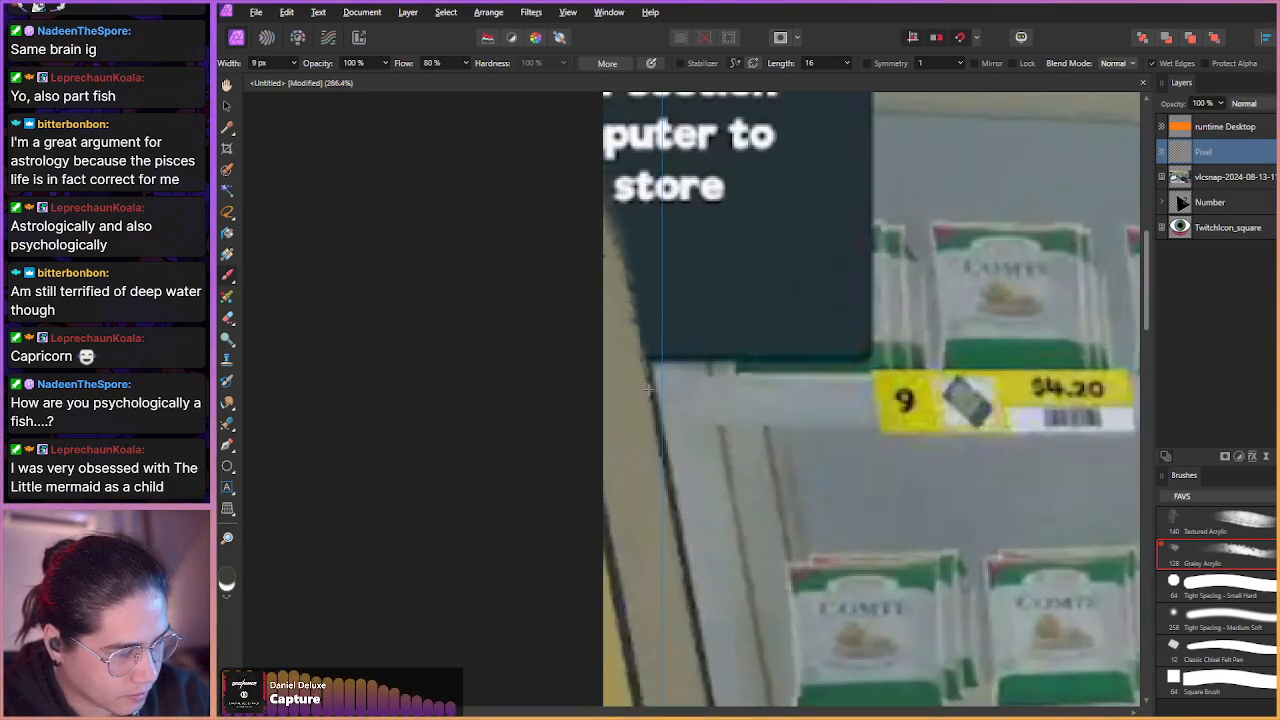
alt+click(652, 397)
drag(649, 373, 594, 161)
key(ctrl+z)
drag(637, 281, 615, 281)
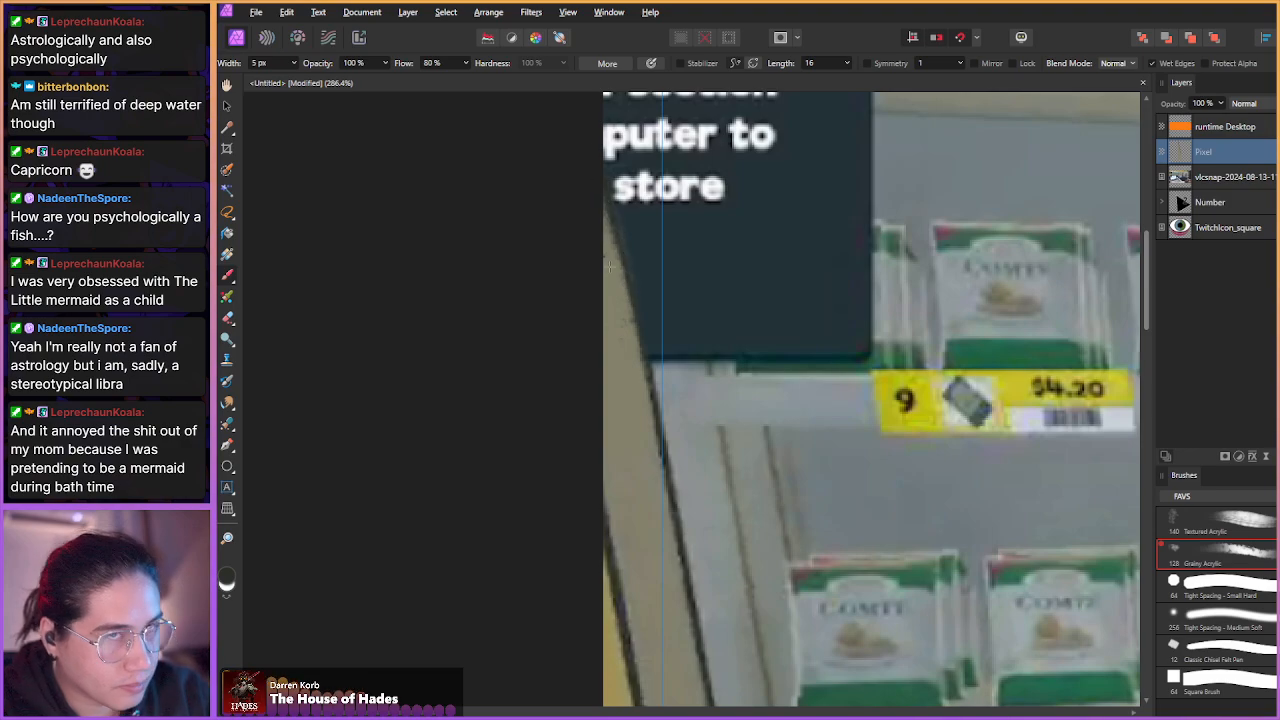
- Sample the light grey freezer interior and paint a slanted strip over the notice panel's outer side with a 17 px brush
scroll(520, 382, down, 4)
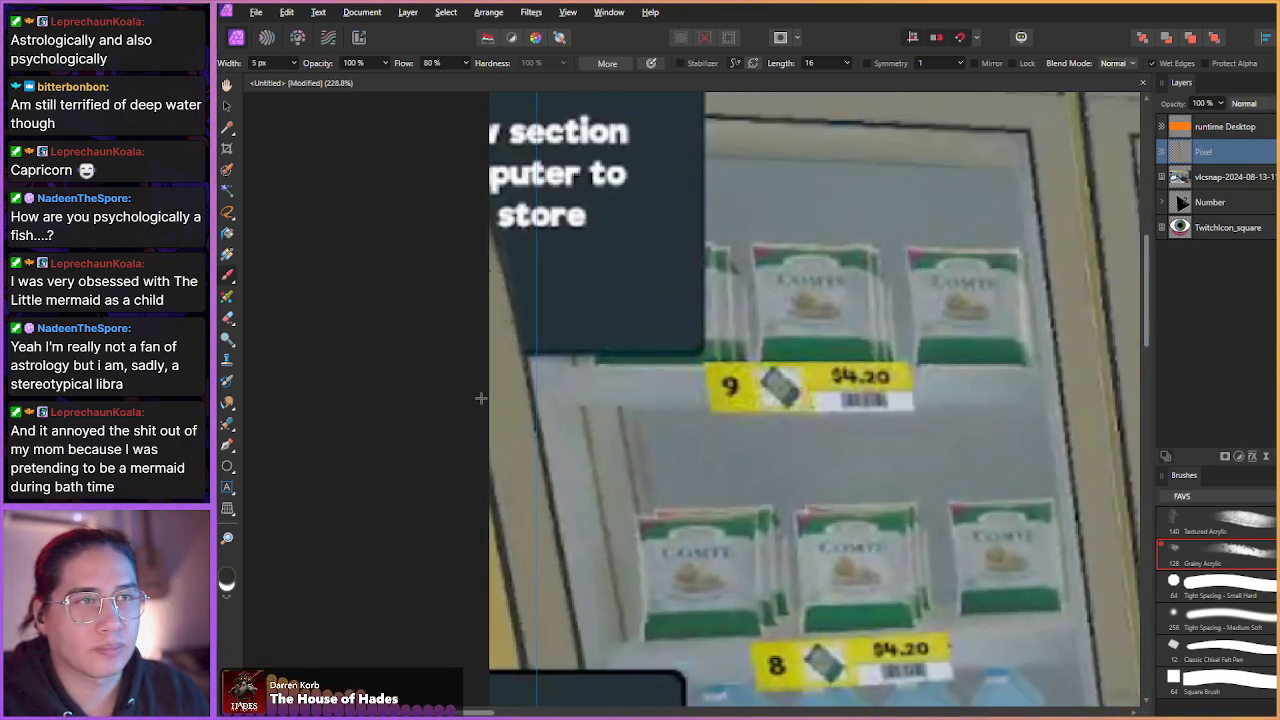
scroll(414, 388, down, 2)
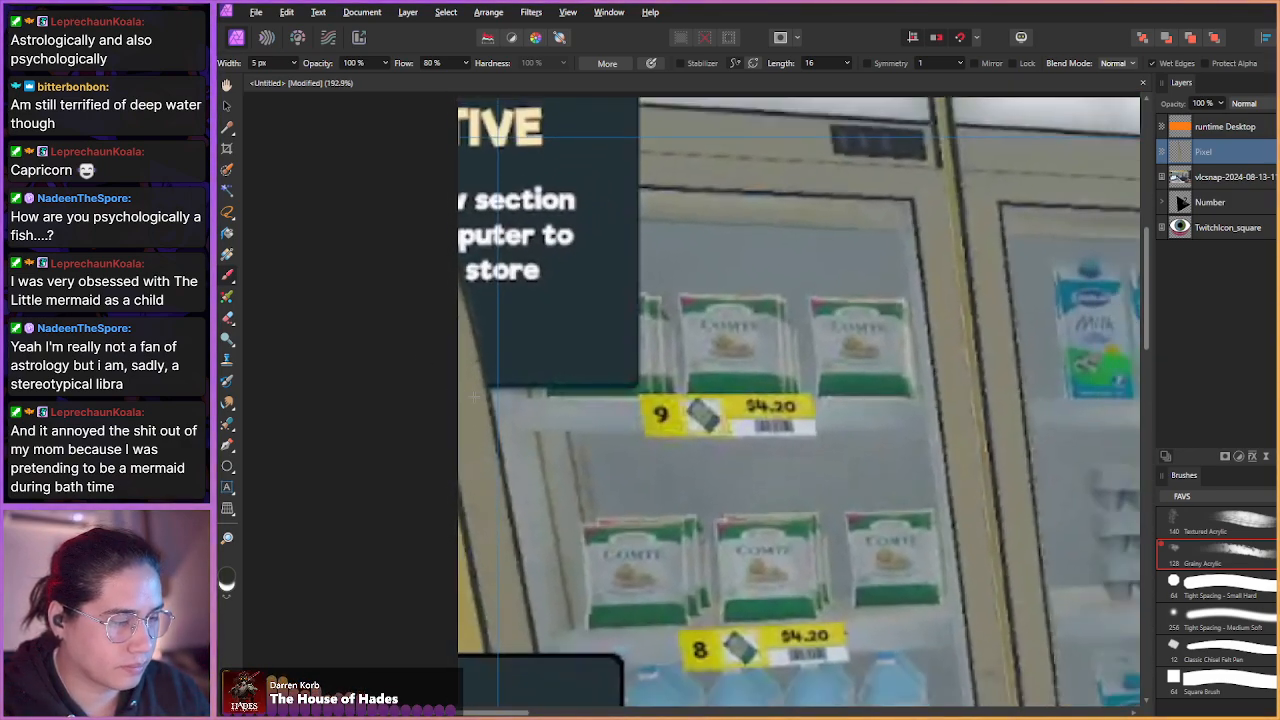
alt+click(506, 428)
mouse_move(505, 375)
mouse_down()
mouse_move(563, 365)
mouse_move(539, 284)
mouse_up()
mouse_move(556, 382)
mouse_down()
mouse_move(576, 405)
mouse_move(532, 245)
mouse_up()
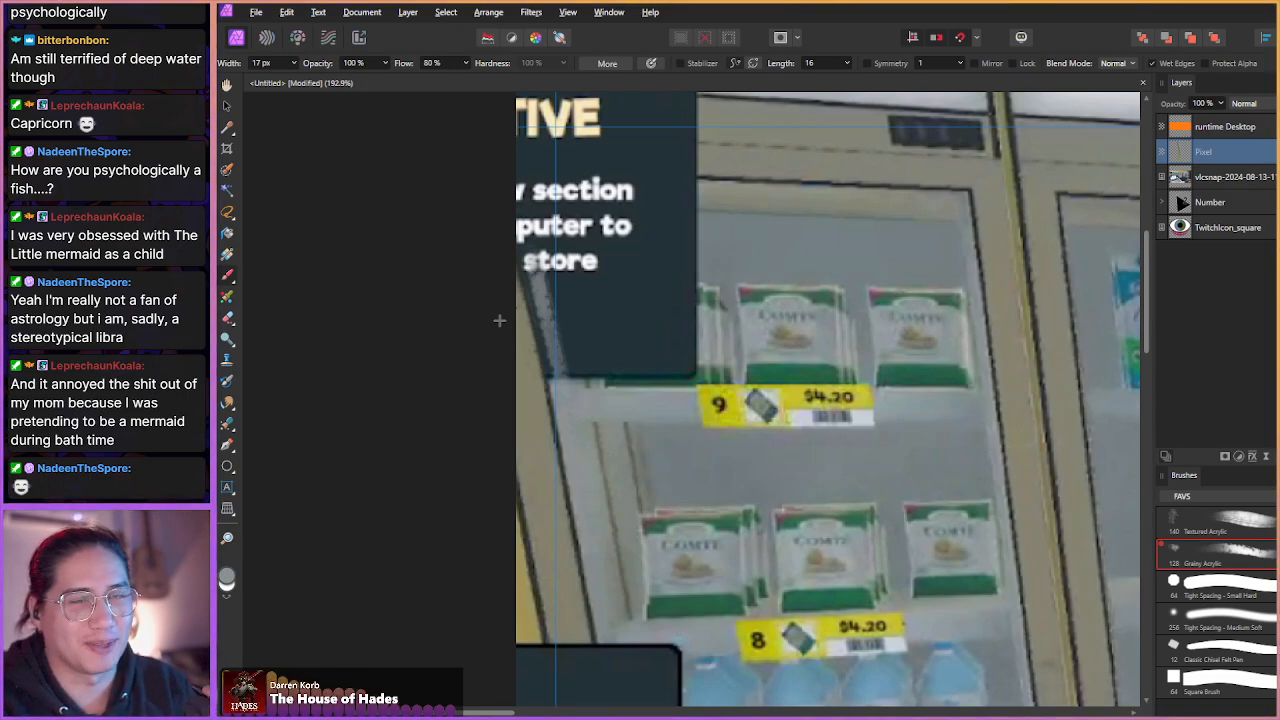
drag(545, 300, 565, 388)
drag(535, 274, 549, 308)
drag(529, 244, 551, 320)
mouse_move(526, 240)
mouse_down()
mouse_move(554, 370)
mouse_move(534, 266)
mouse_move(545, 350)
mouse_up()
drag(519, 226, 556, 345)
drag(548, 276, 574, 380)
mouse_move(546, 264)
mouse_down()
mouse_move(579, 411)
mouse_move(570, 339)
mouse_move(574, 374)
mouse_up()
drag(540, 240, 562, 292)
drag(540, 212, 548, 256)
mouse_move(520, 165)
mouse_down()
mouse_move(556, 307)
mouse_move(513, 180)
mouse_move(529, 283)
mouse_move(513, 161)
mouse_move(561, 361)
mouse_move(540, 224)
mouse_move(569, 395)
mouse_move(563, 289)
mouse_move(578, 435)
mouse_move(548, 215)
mouse_move(516, 128)
mouse_move(568, 305)
mouse_move(571, 333)
mouse_move(551, 218)
mouse_move(568, 349)
mouse_move(532, 118)
mouse_move(555, 245)
mouse_move(519, 131)
mouse_up()
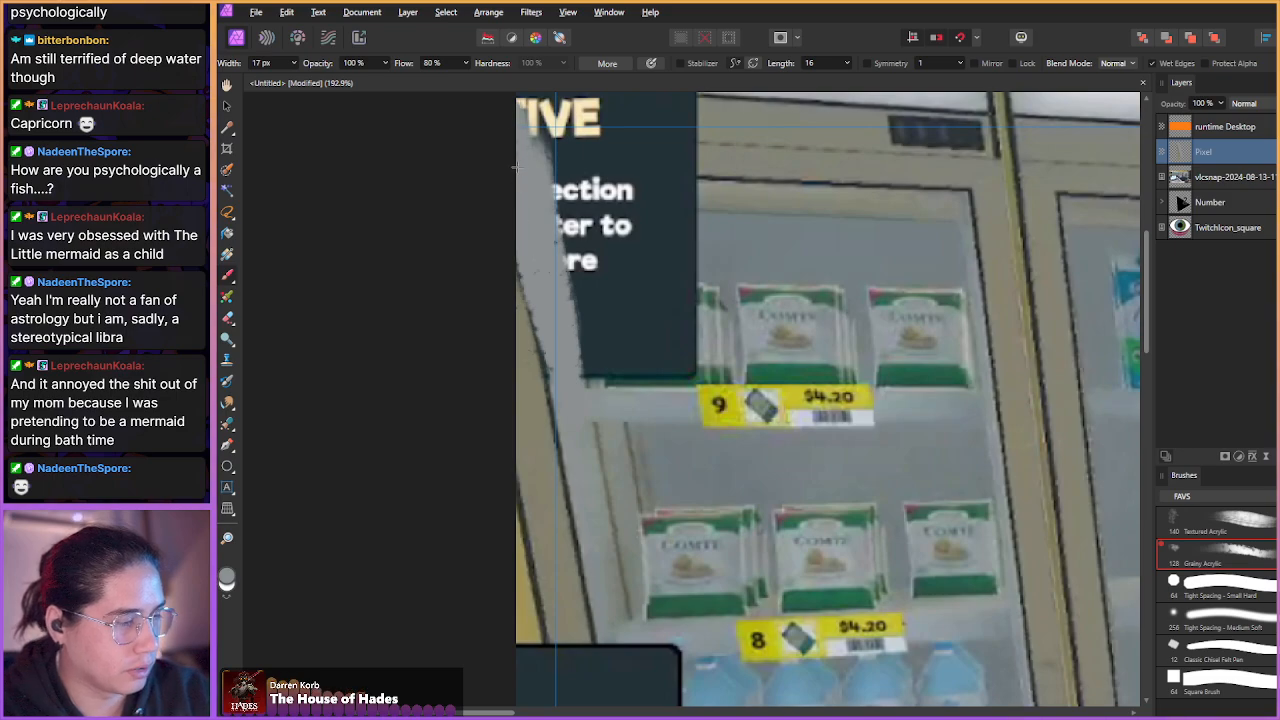
- Paint the beige freezer frame across the upper part of the notice panel, covering its heading, with a brush up to 26 px wide
scroll(541, 263, up, 2)
drag(526, 245, 459, 228)
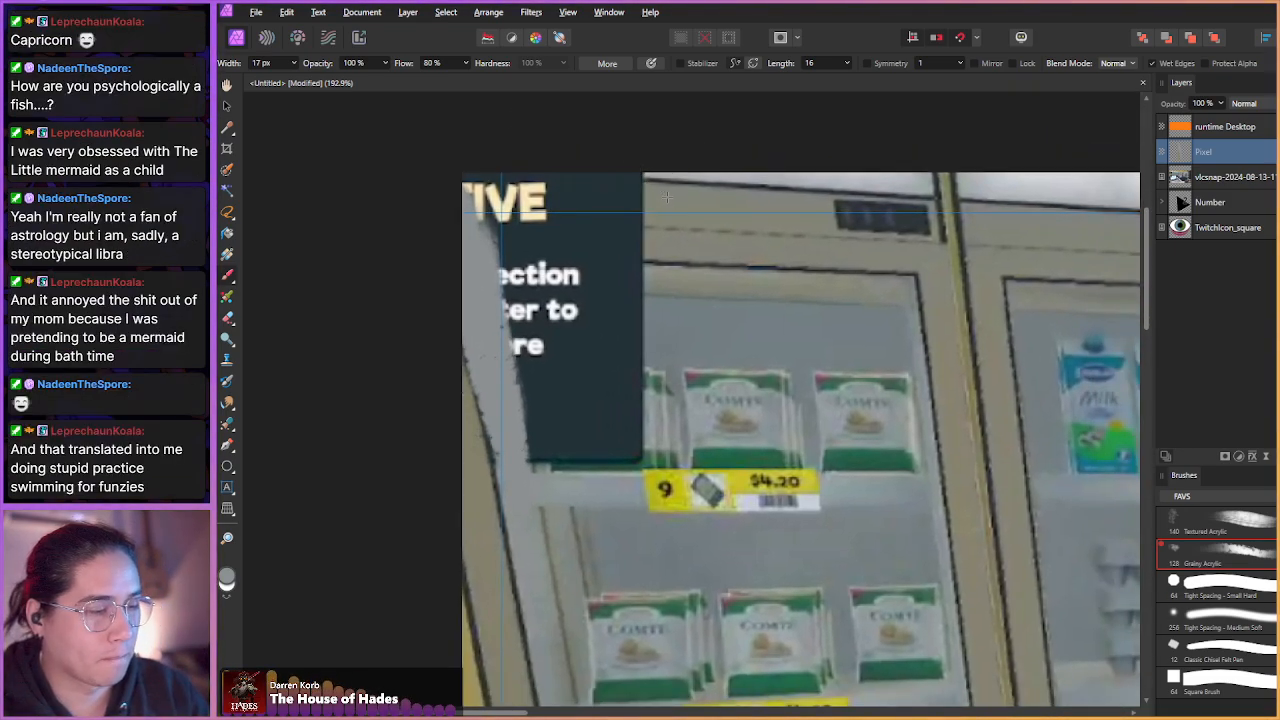
mouse_move(663, 196)
mouse_down()
mouse_move(459, 192)
mouse_move(646, 199)
mouse_move(430, 194)
mouse_move(442, 193)
mouse_move(624, 206)
mouse_move(403, 206)
mouse_up()
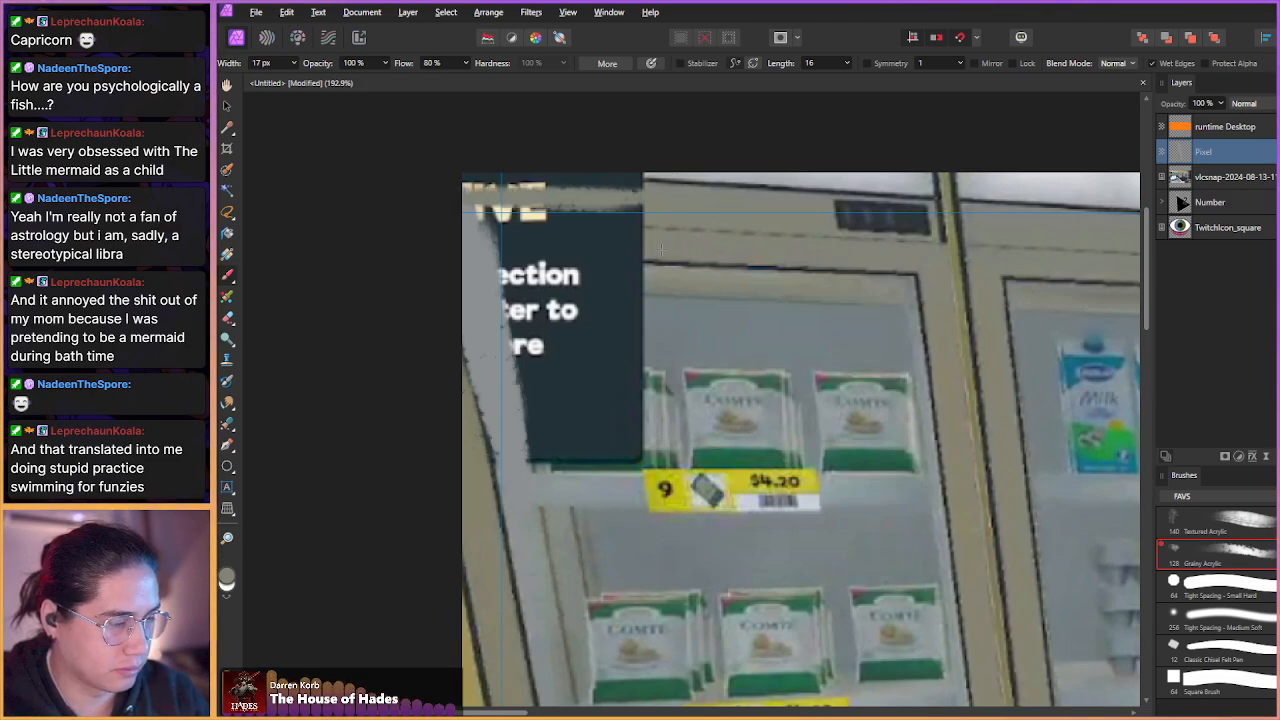
mouse_move(637, 251)
mouse_down()
mouse_move(485, 238)
mouse_move(667, 241)
mouse_move(413, 230)
mouse_move(645, 238)
mouse_move(415, 227)
mouse_move(663, 212)
mouse_move(431, 215)
mouse_move(646, 218)
mouse_move(466, 210)
mouse_move(561, 205)
mouse_move(430, 190)
mouse_move(648, 211)
mouse_move(401, 187)
mouse_move(702, 204)
mouse_move(451, 189)
mouse_up()
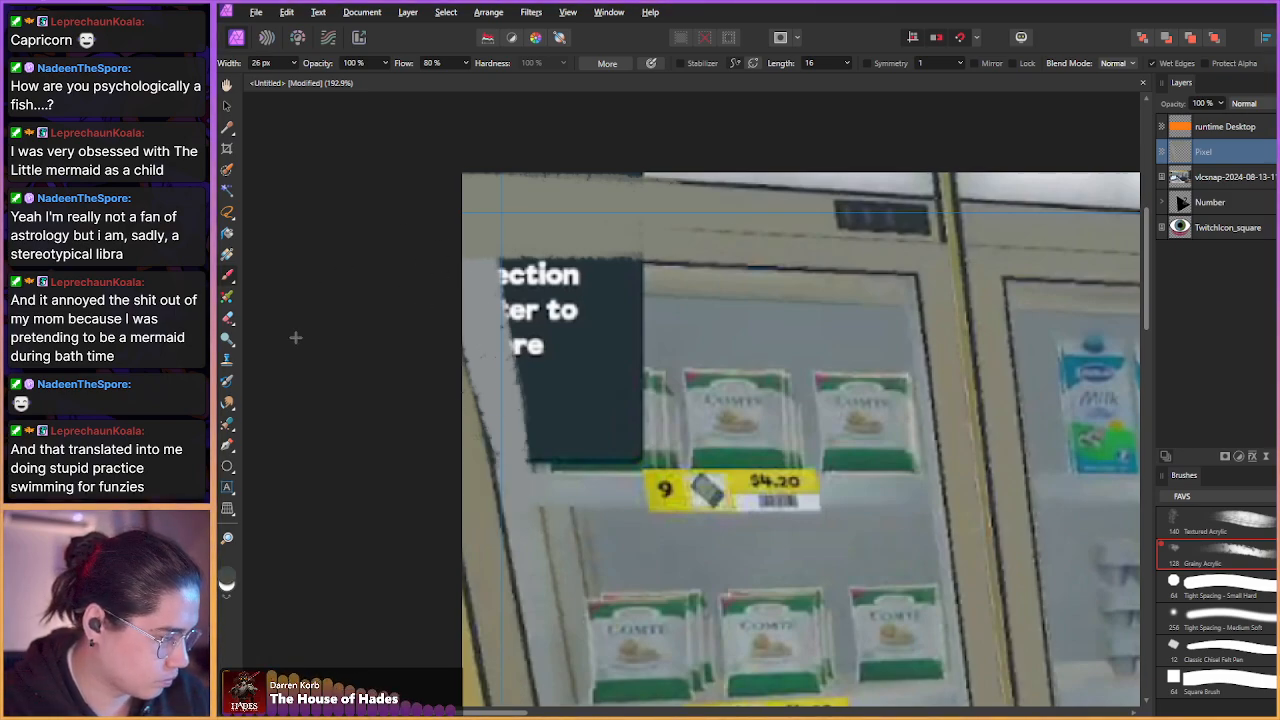
- Add another pixel layer and draw a three-node Pen curve along the freezer door's side edge and upper inner edge to its far corner
drag(407, 457, 334, 414)
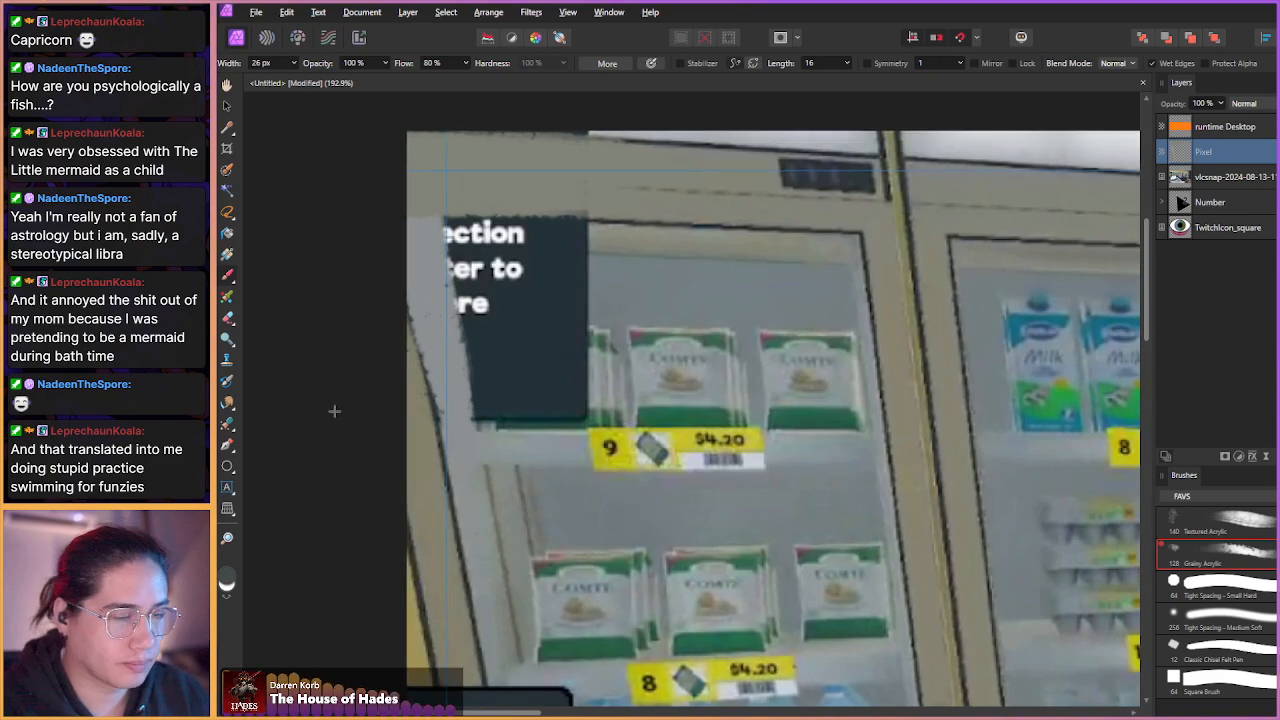
click(230, 451)
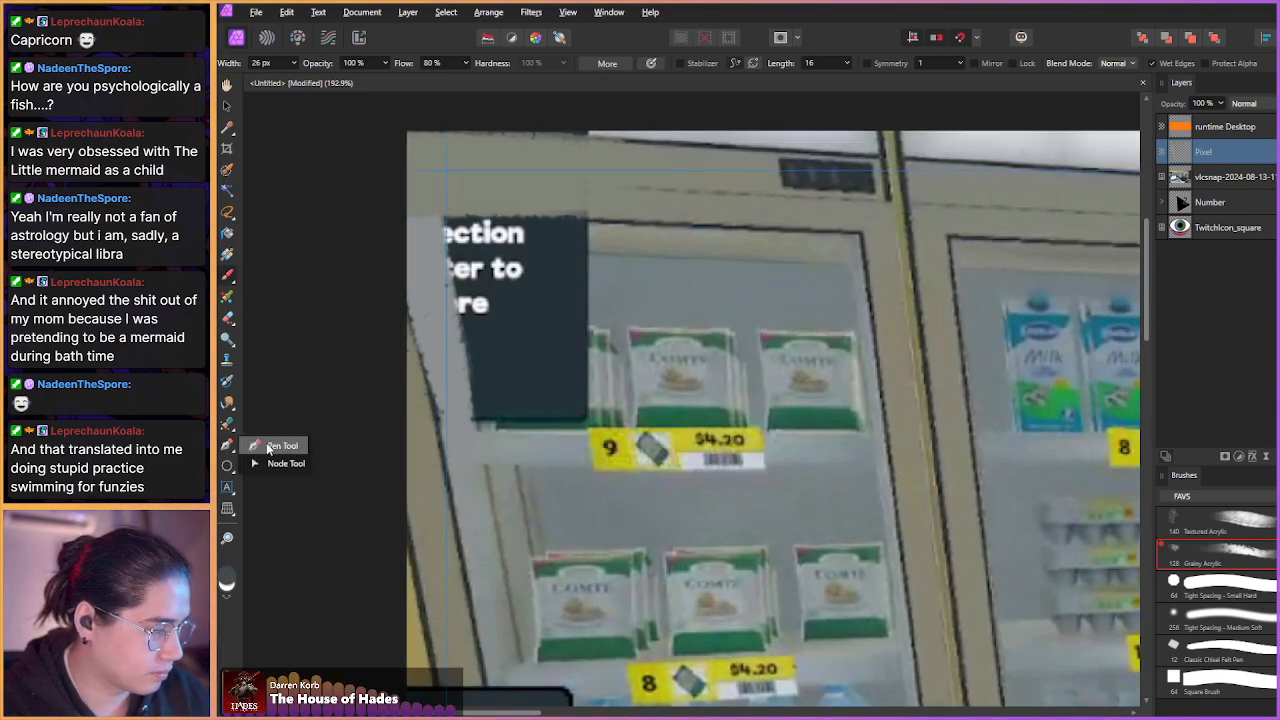
click(272, 448)
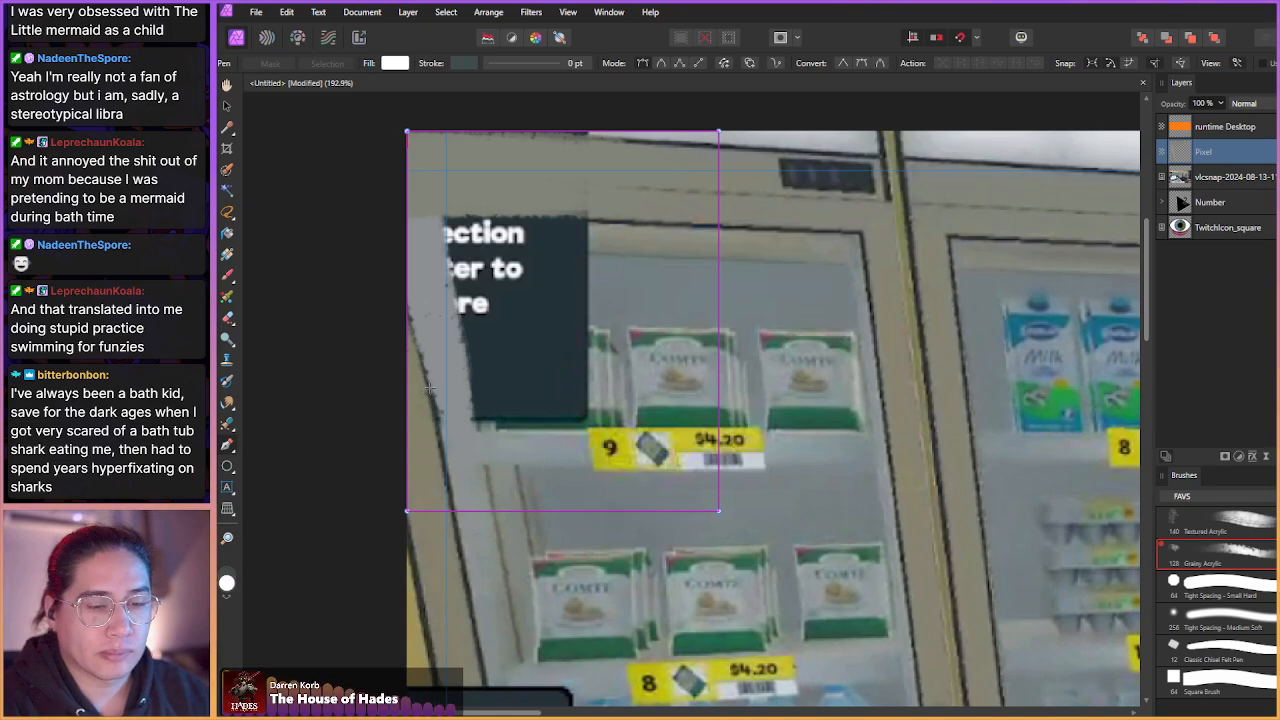
click(1251, 455)
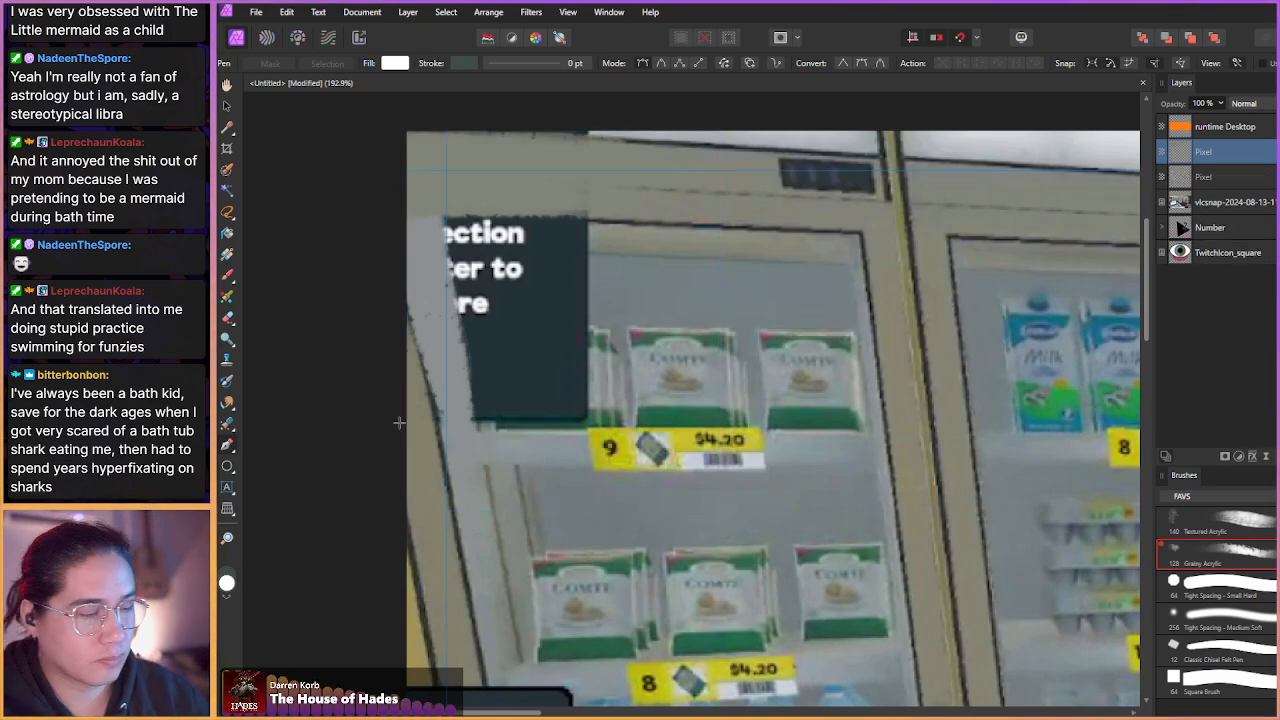
scroll(399, 423, up, 3)
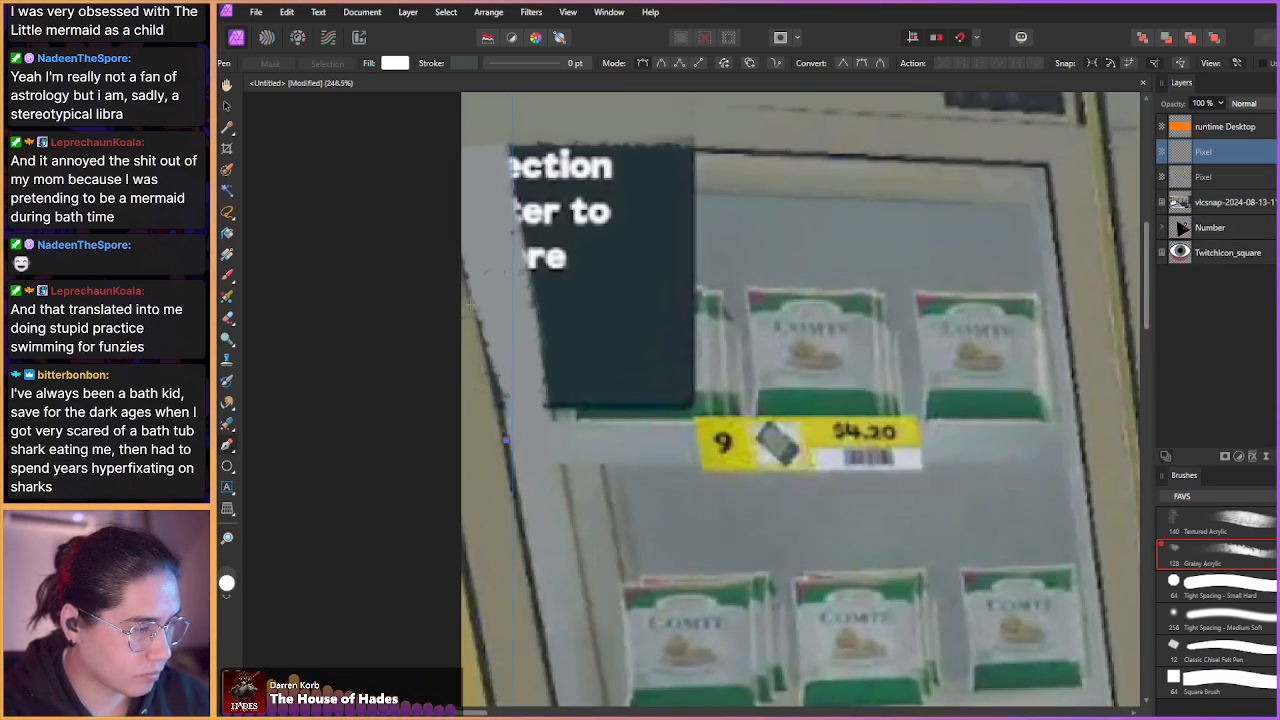
click(448, 133)
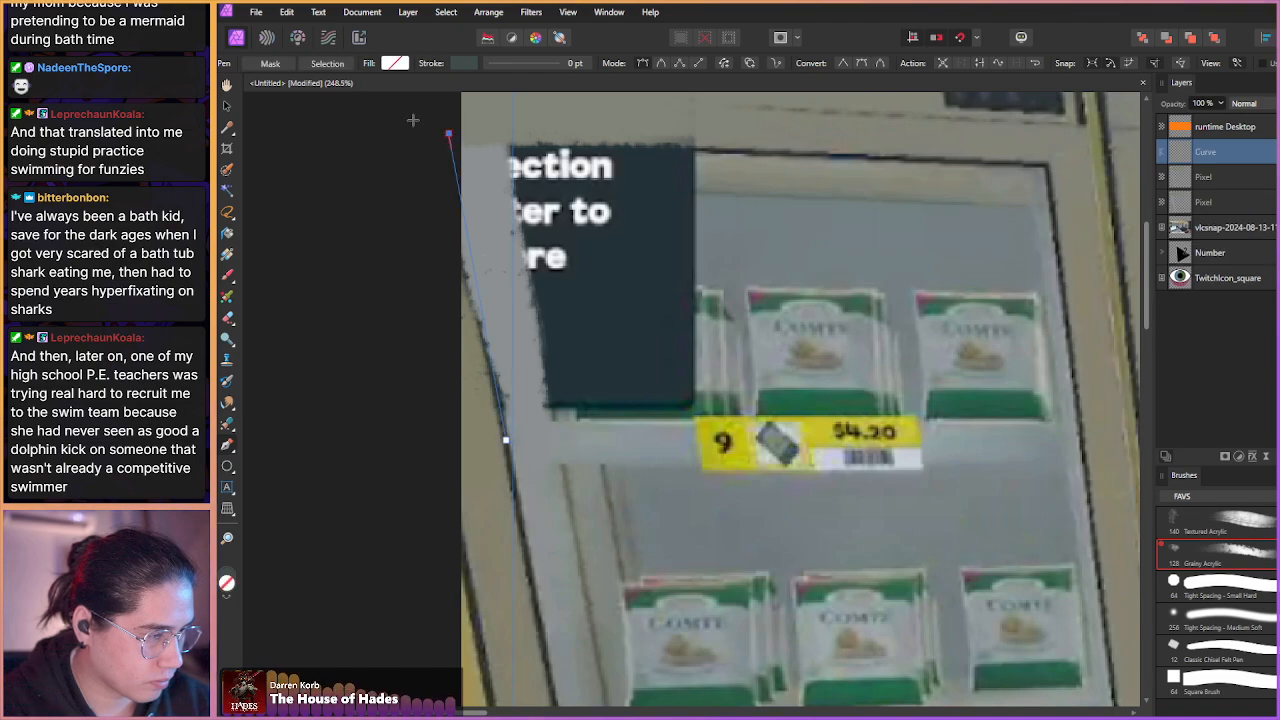
click(1044, 163)
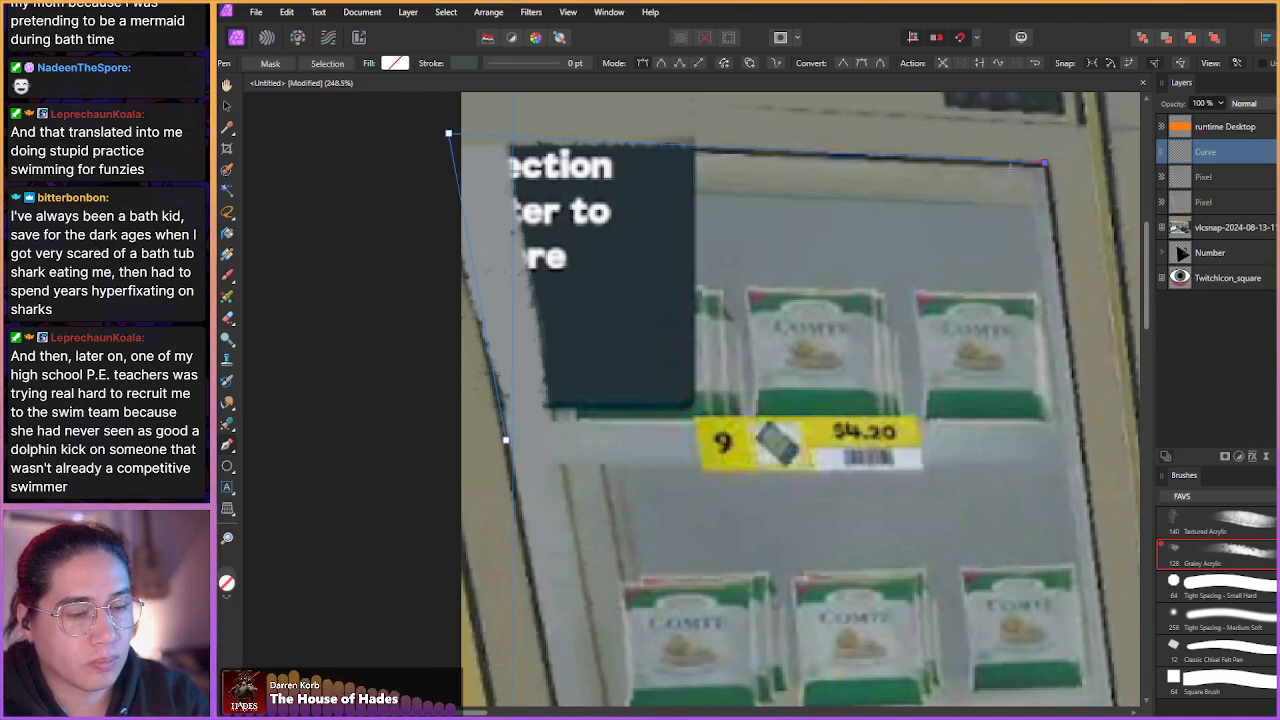
click(227, 108)
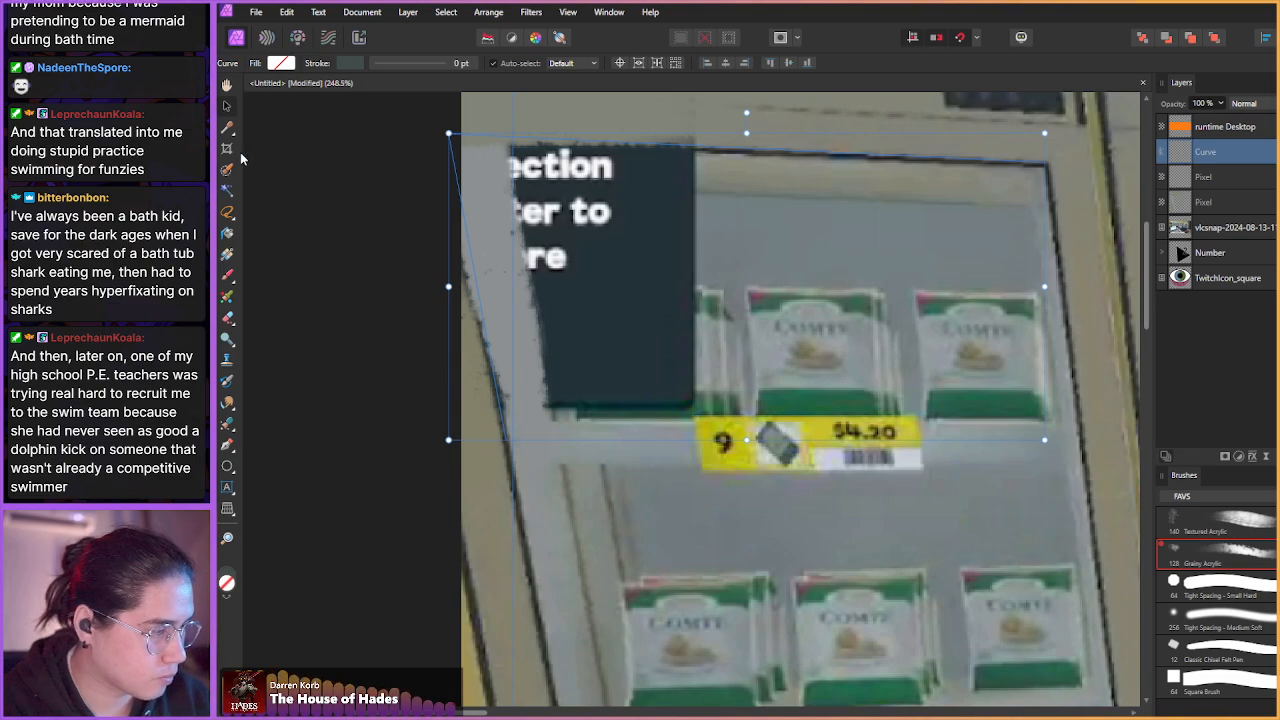
- Move the curve's upper corner node onto the canvas edge, in line with the freezer door's upper inner edge
click(233, 449)
click(258, 463)
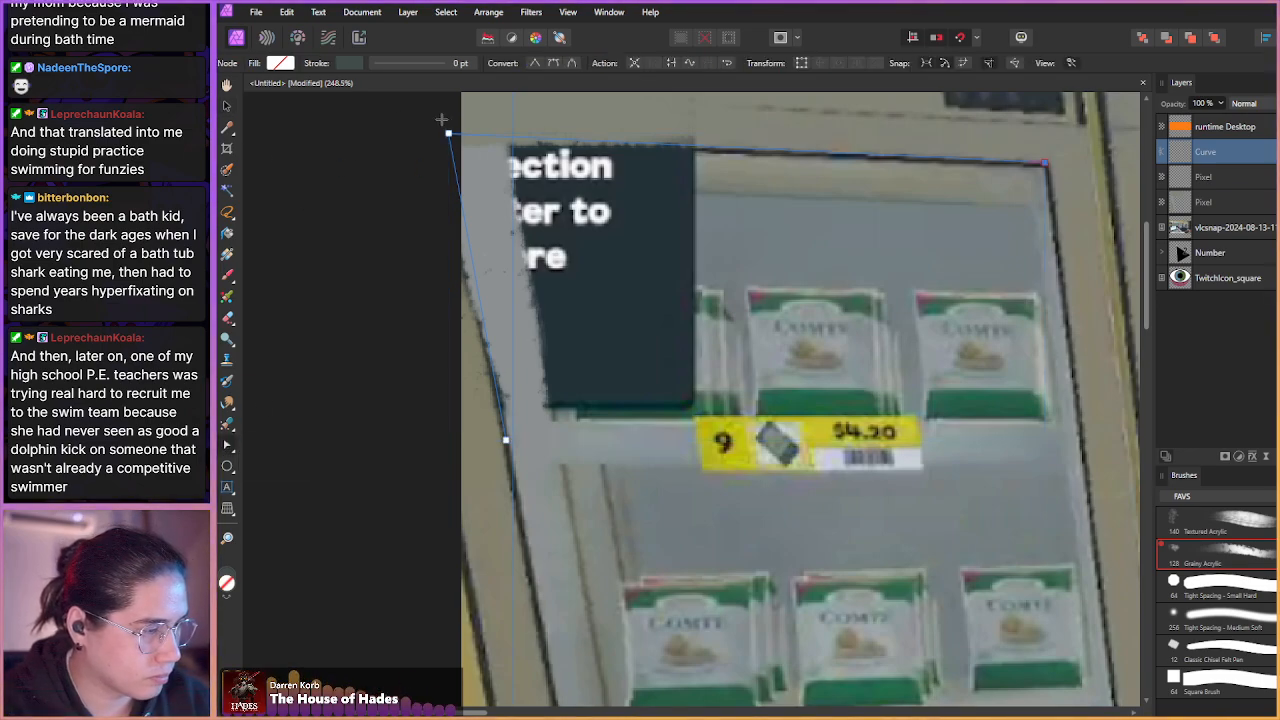
drag(448, 133, 460, 142)
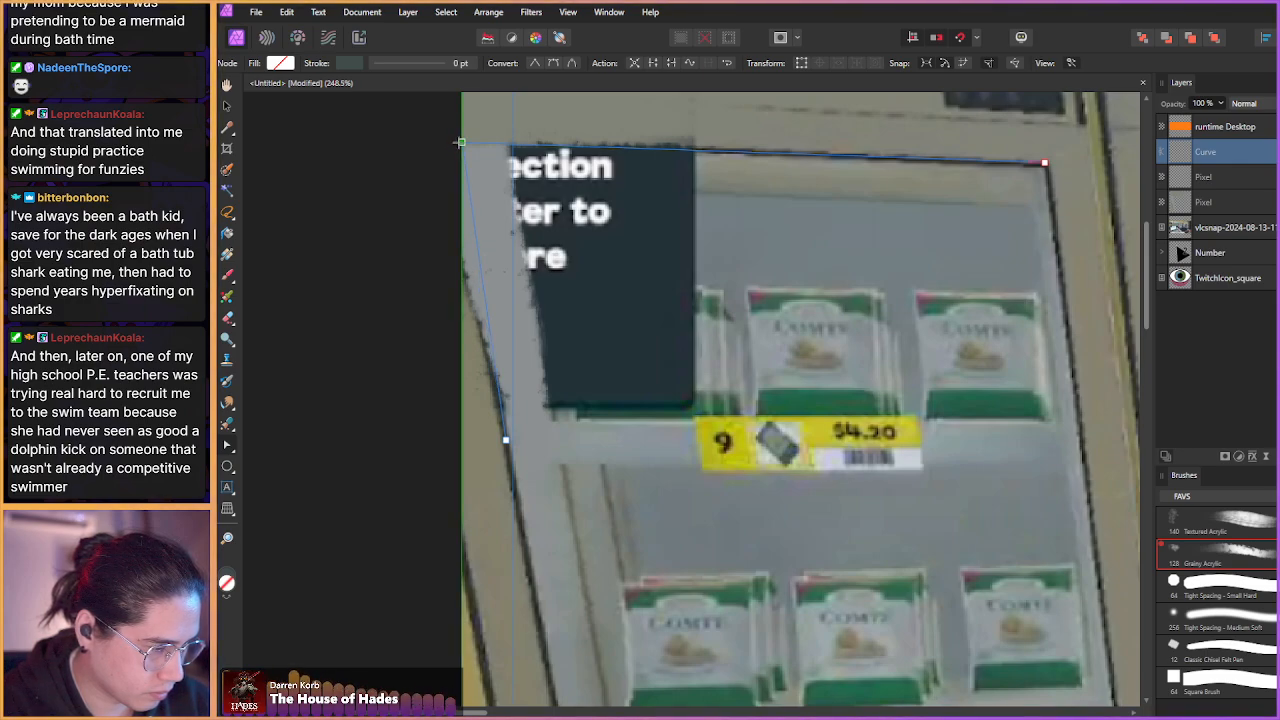
click(410, 184)
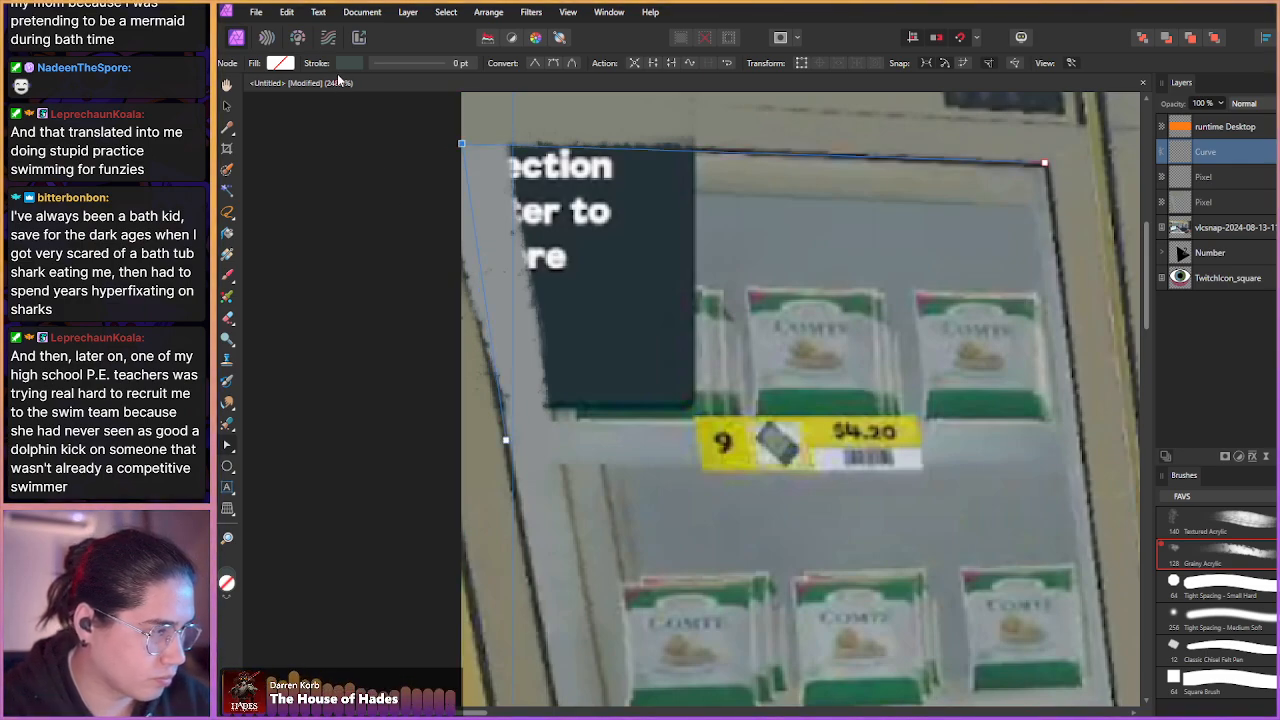
- Sample the freezer door's dark edge colour for the curve's stroke and set the stroke width to 0.6 pt
click(347, 63)
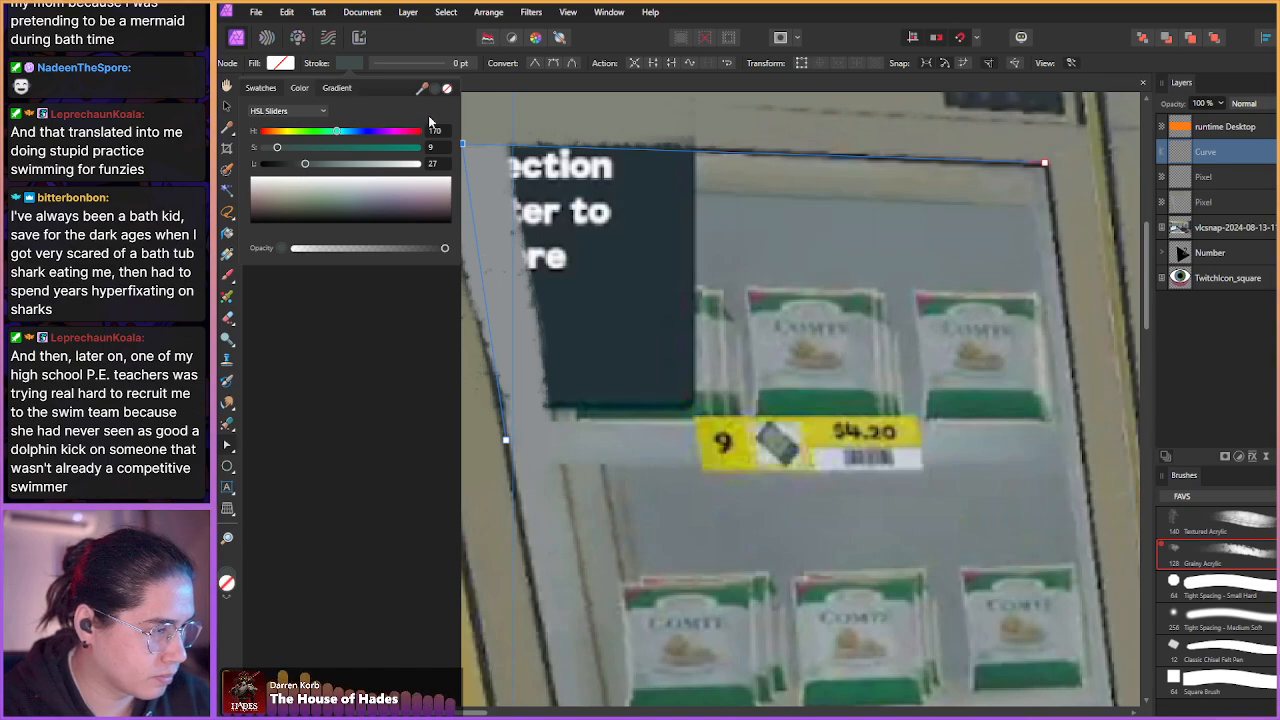
drag(421, 88, 507, 456)
click(445, 89)
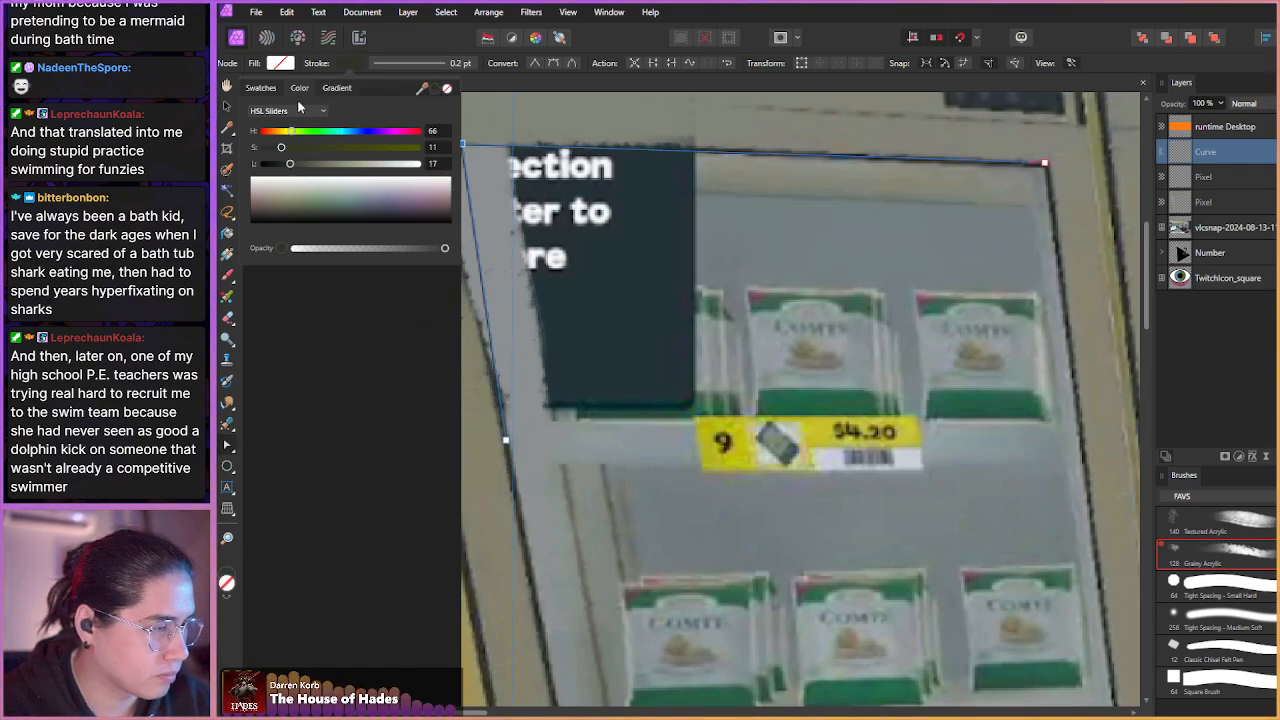
click(389, 62)
drag(370, 113, 380, 120)
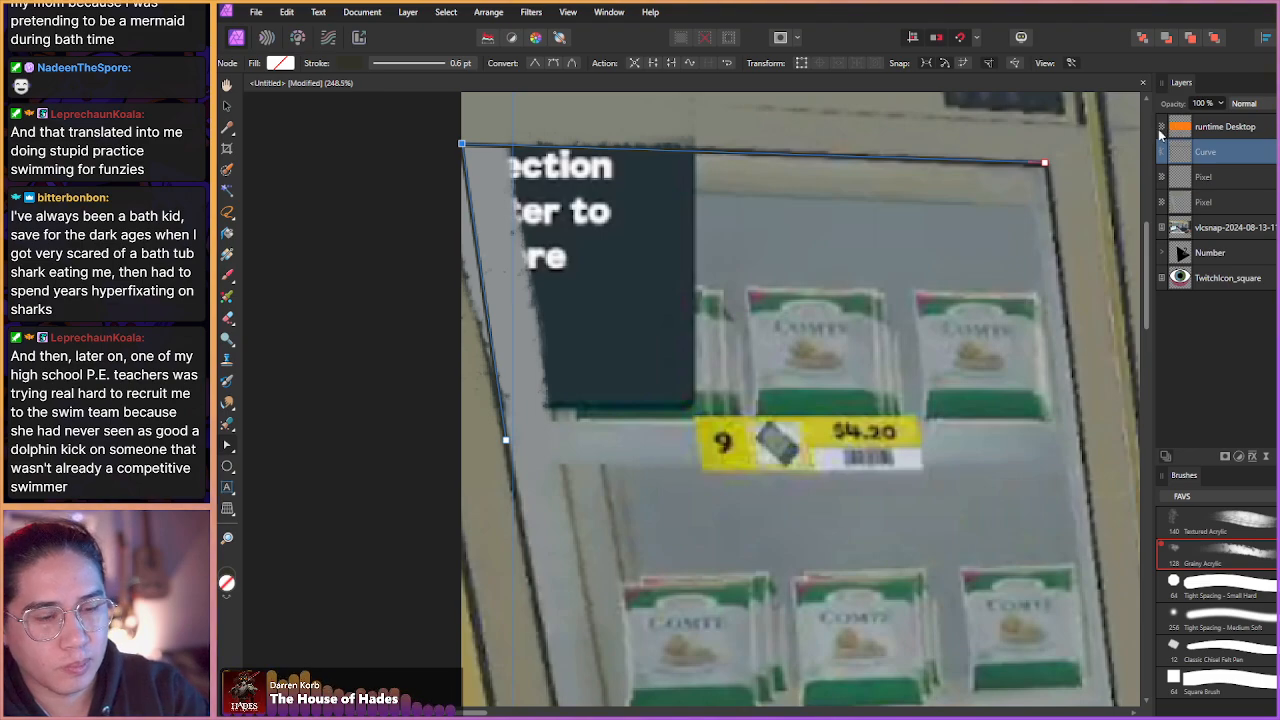
- On the lower pixel layer, touch up both sides of the slanted door edge with sampled beige at 33 px and light grey at 13 px
click(1195, 203)
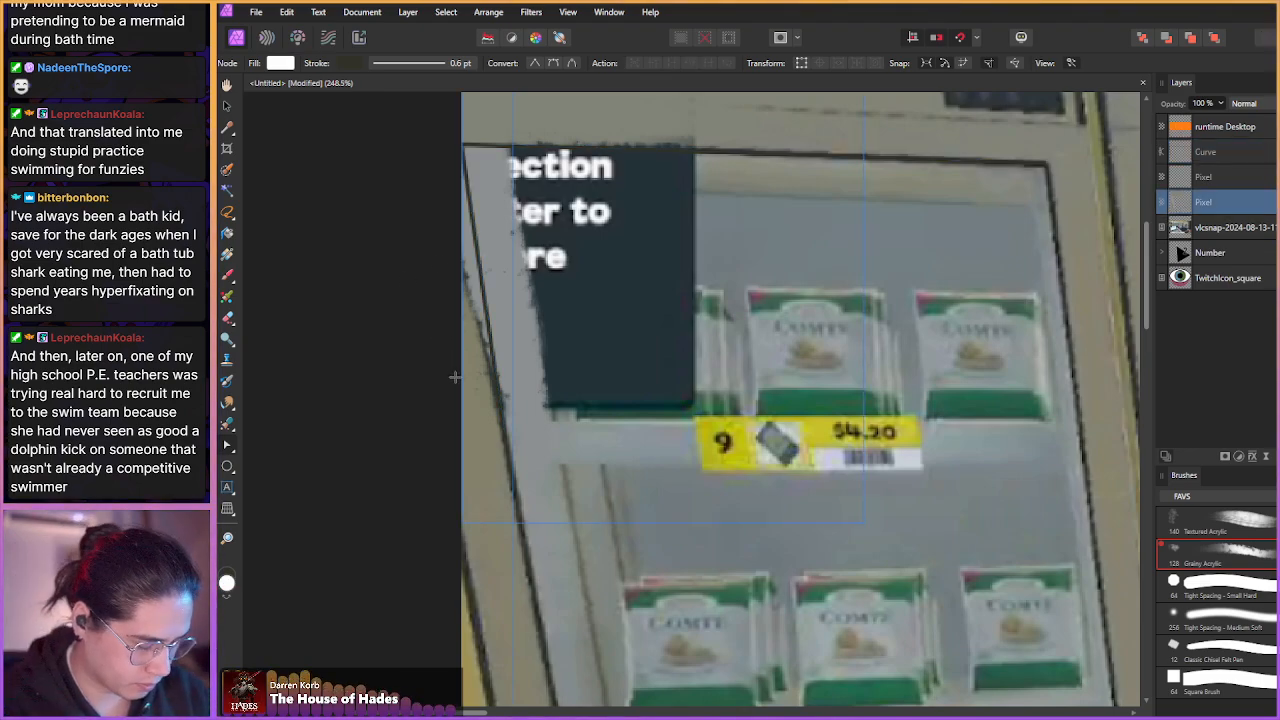
key(b)
alt+click(480, 428)
mouse_move(462, 430)
mouse_down()
mouse_move(482, 430)
mouse_move(458, 258)
mouse_up()
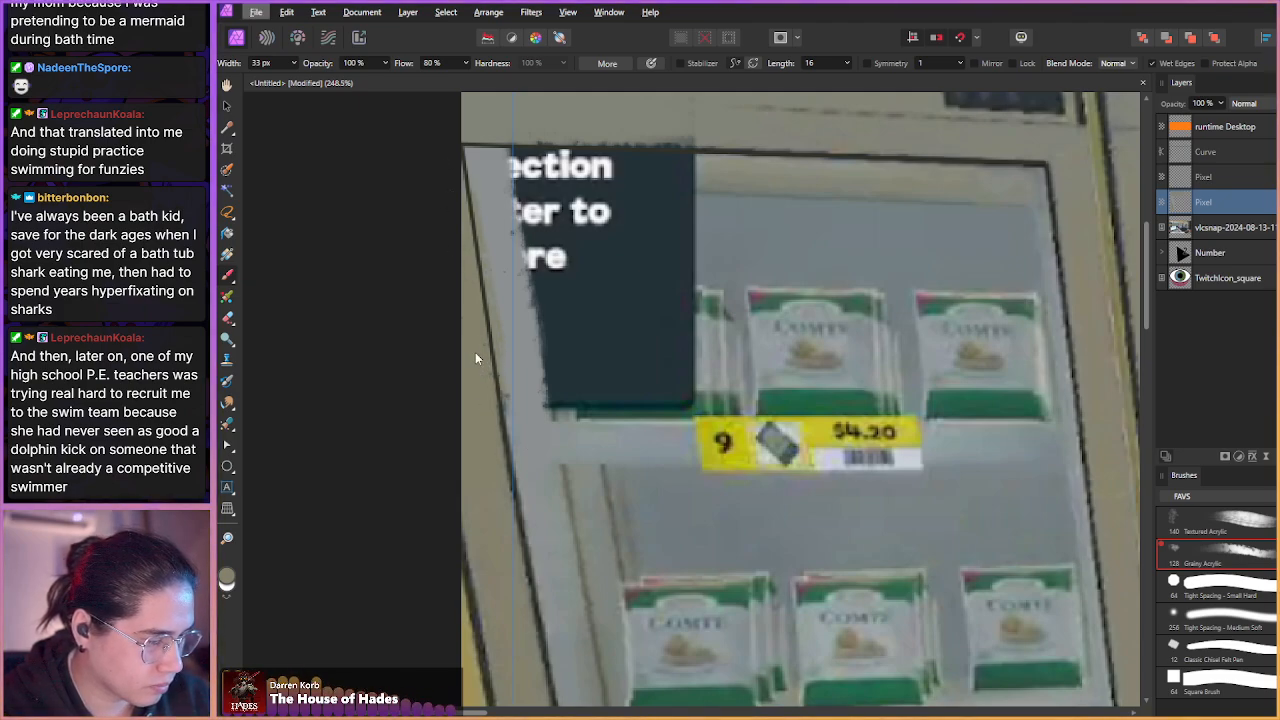
alt+click(528, 452)
drag(528, 452, 511, 455)
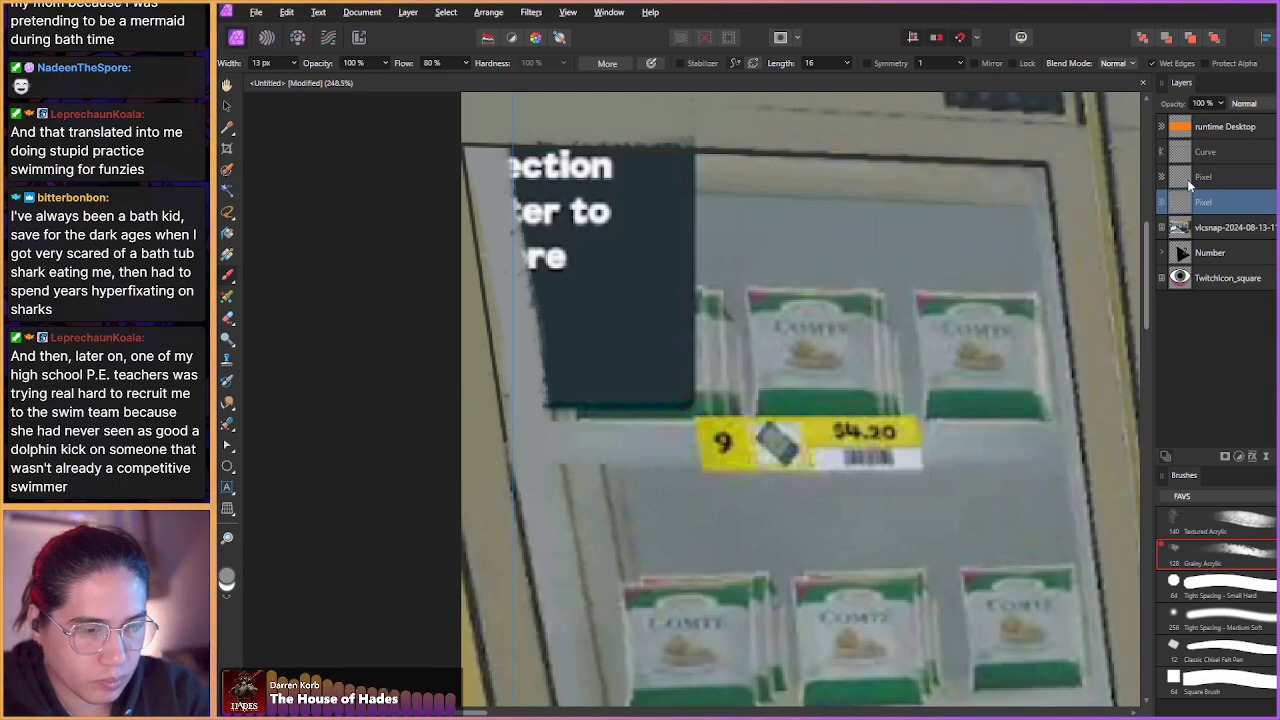
- Extend the curve's lower end node down the freezer door's side edge to the second shelf's products
click(1205, 151)
click(230, 489)
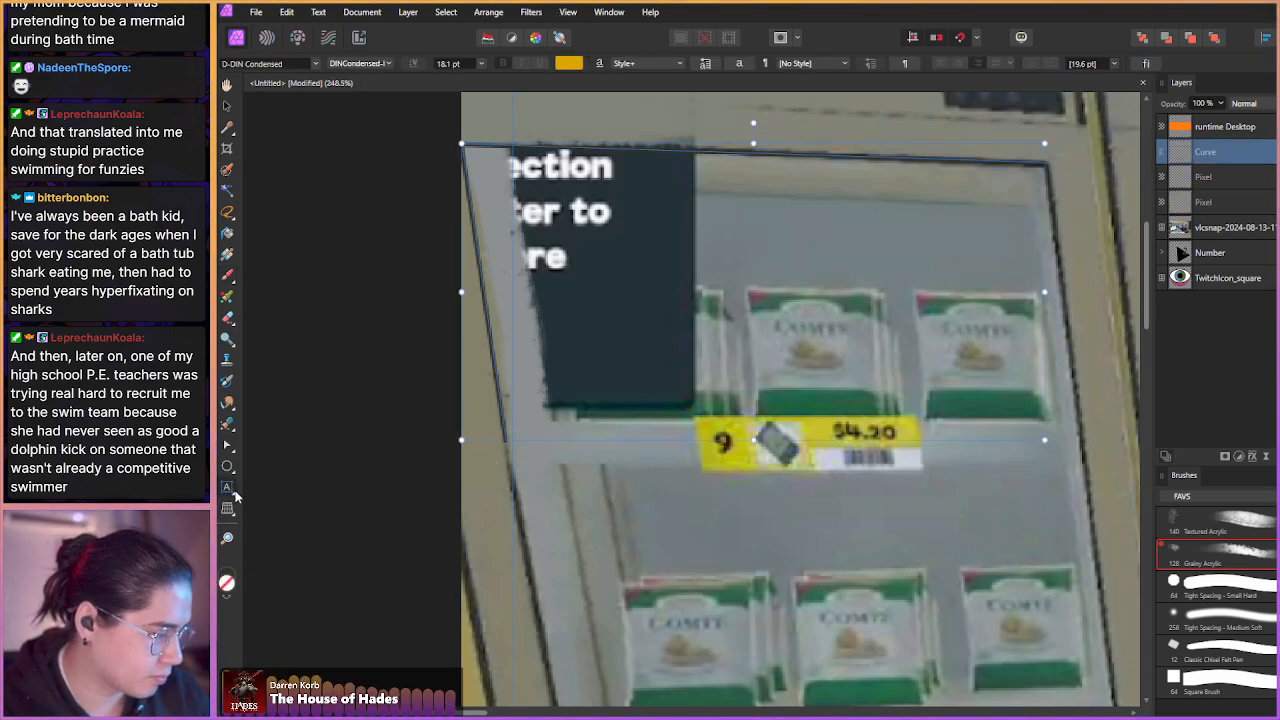
click(229, 447)
drag(505, 440, 534, 603)
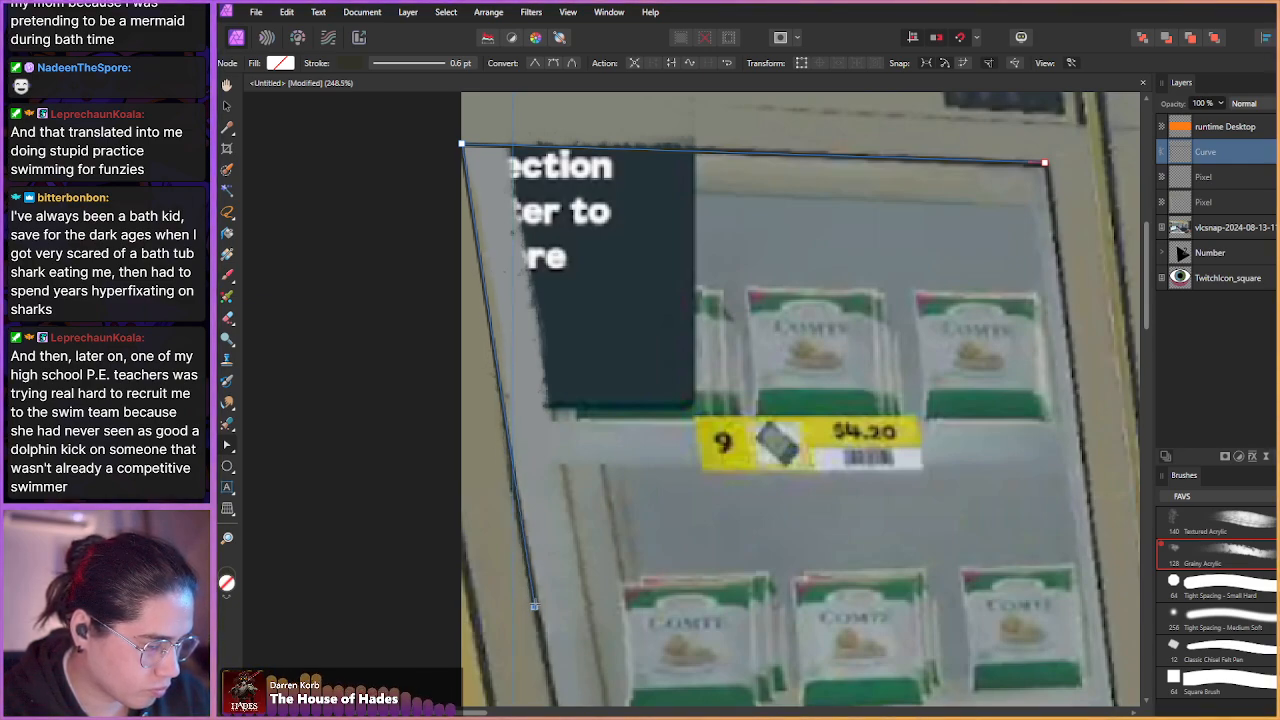
- Extend the curve's lower end node farther down along the door's side edge, across the checkout notice panel
click(1179, 203)
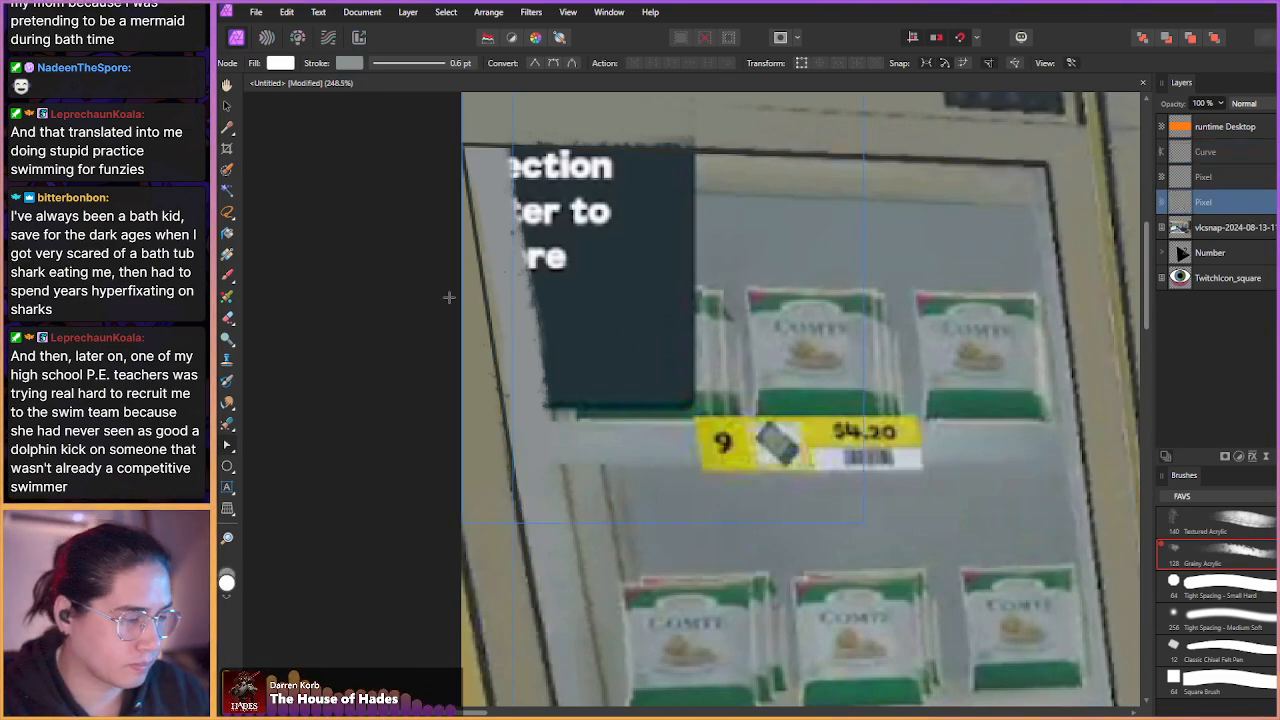
key(b)
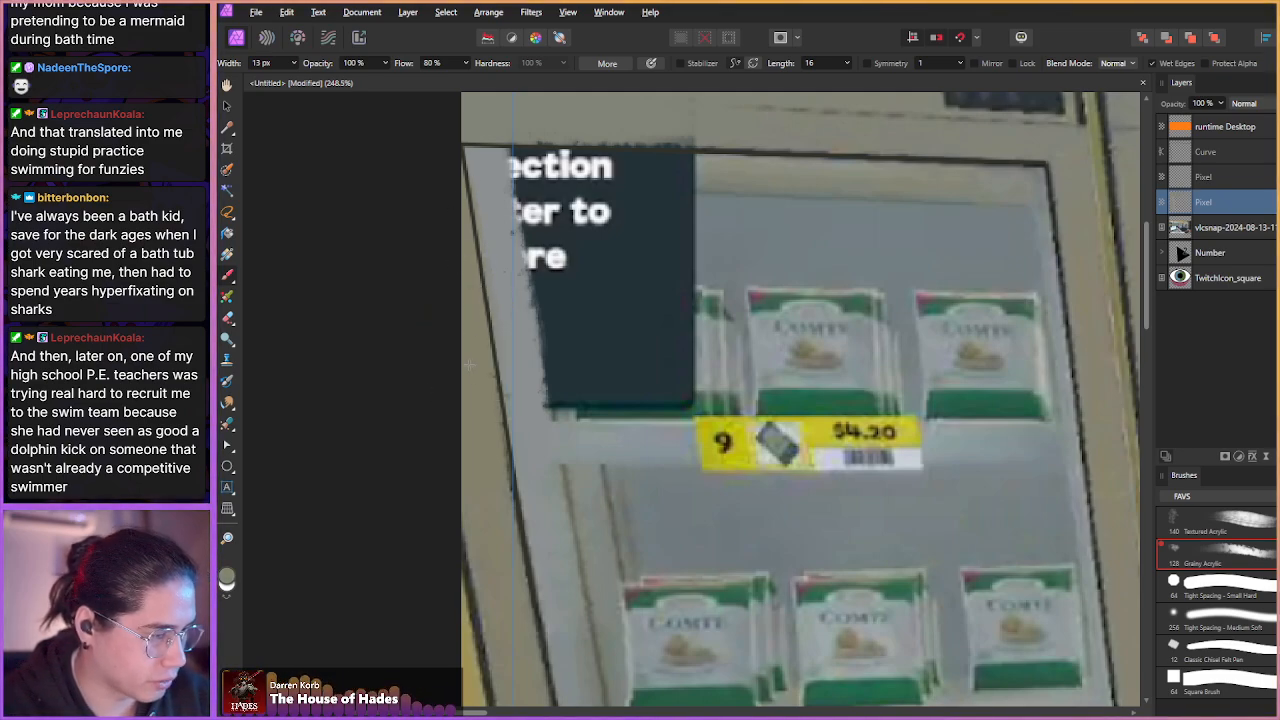
scroll(460, 340, down, 3)
scroll(463, 392, down, 5)
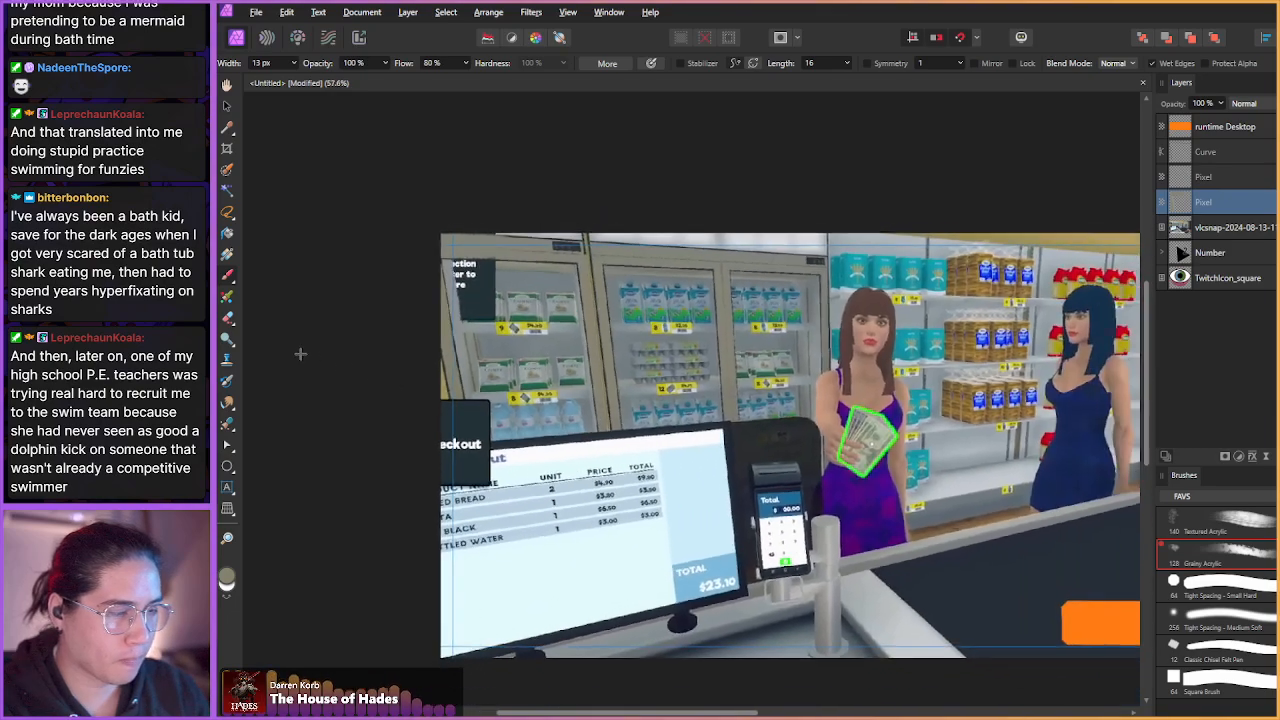
scroll(400, 420, up, 3)
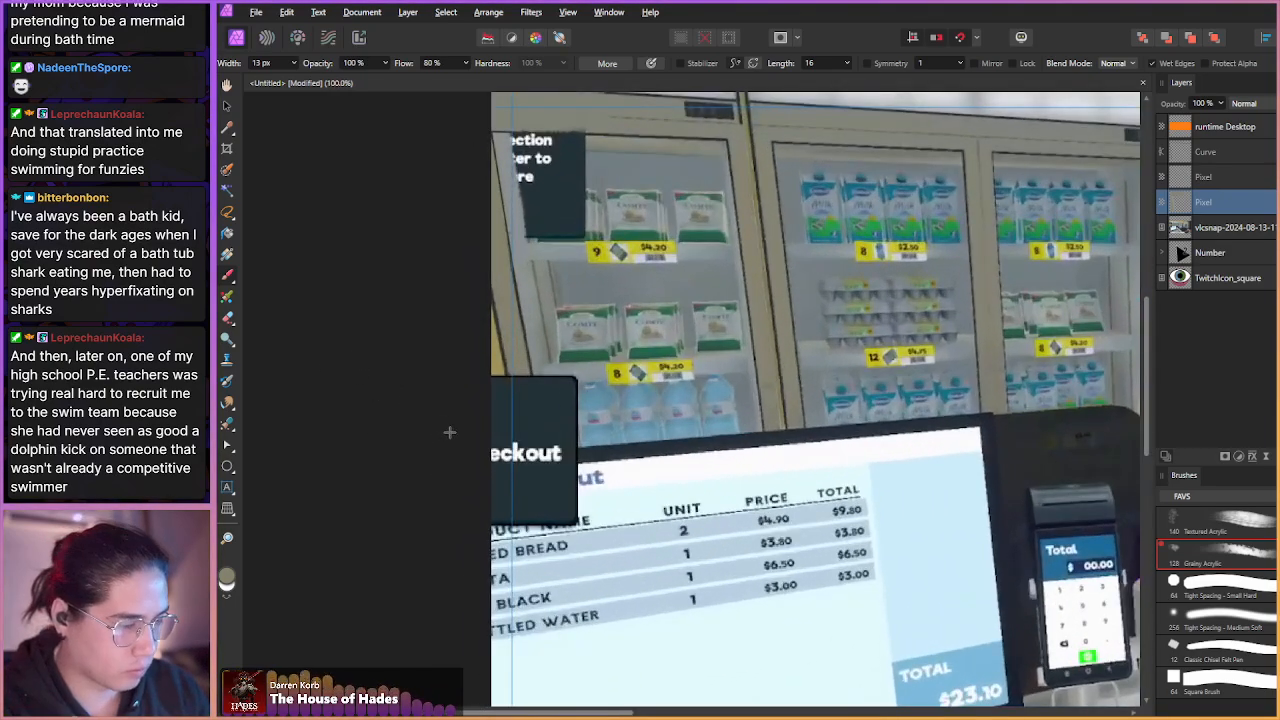
scroll(470, 448, up, 1)
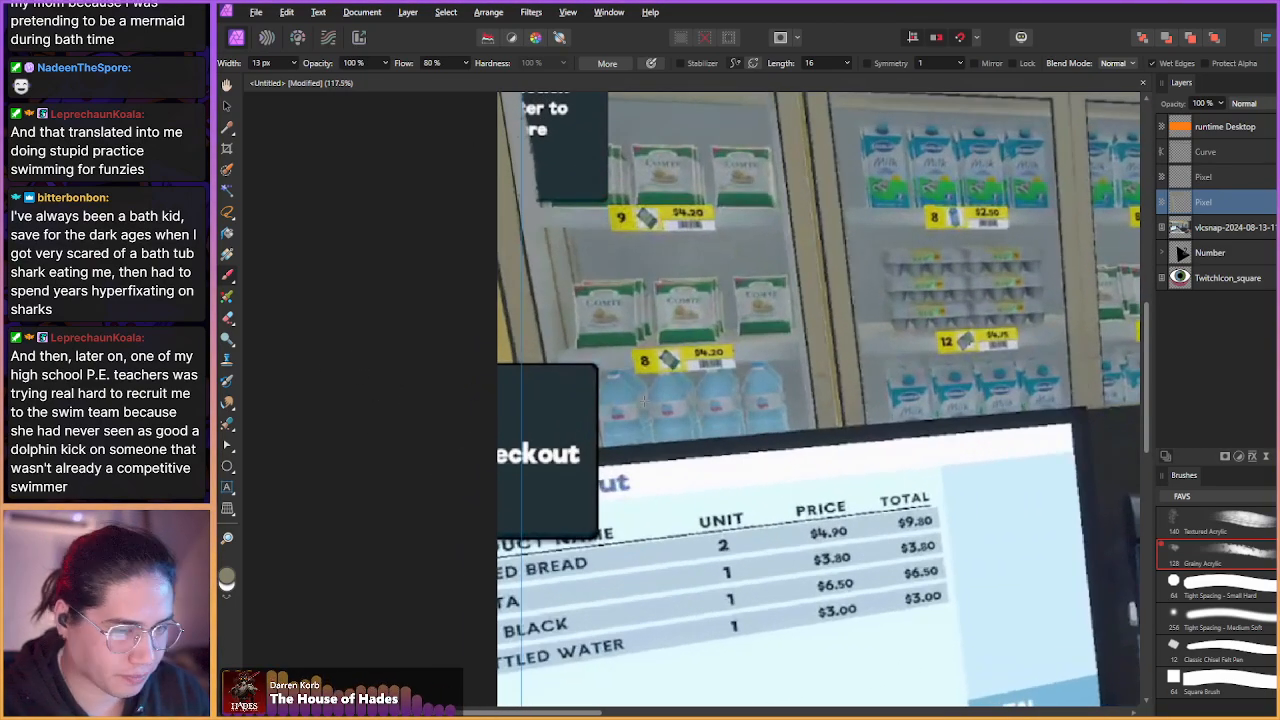
click(1186, 154)
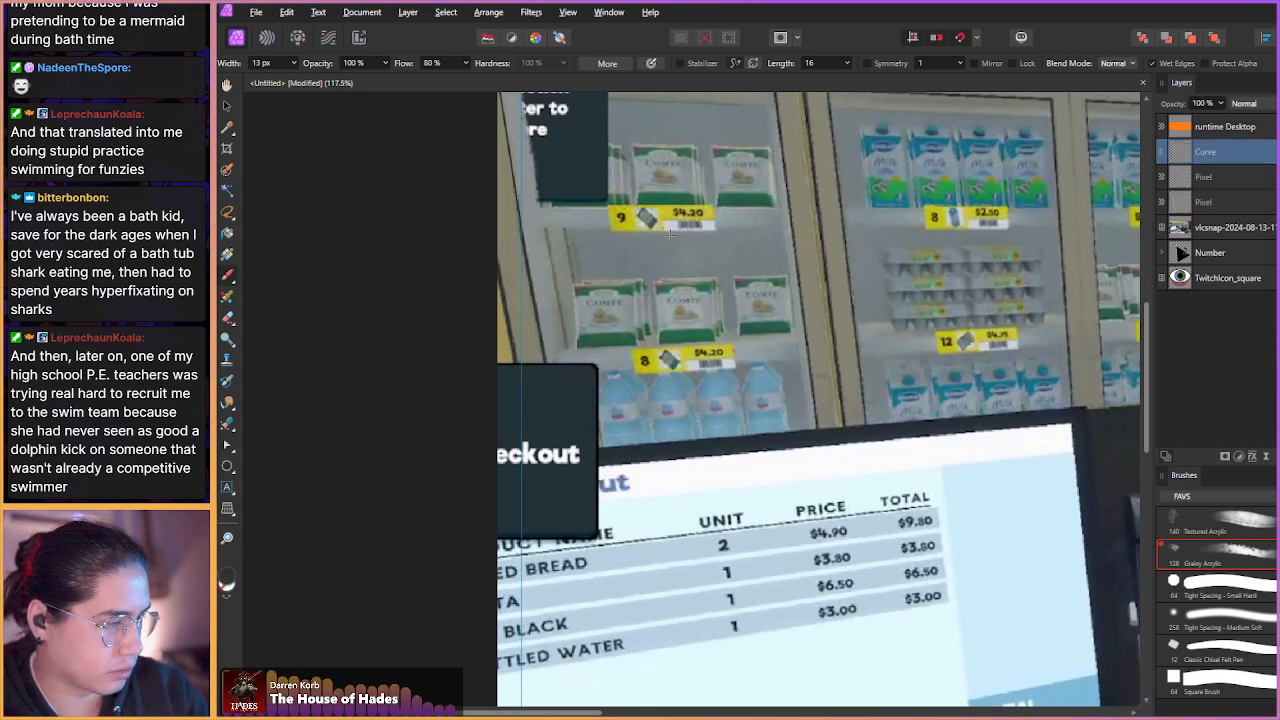
click(227, 486)
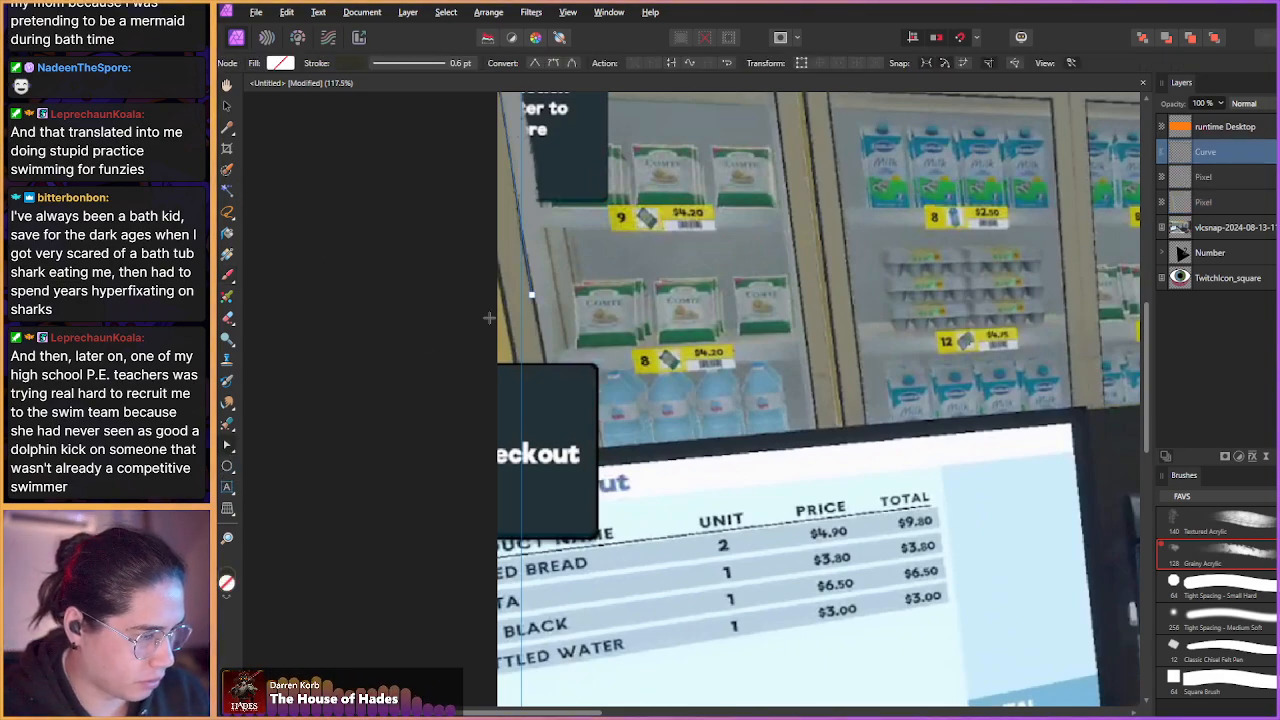
drag(531, 295, 563, 455)
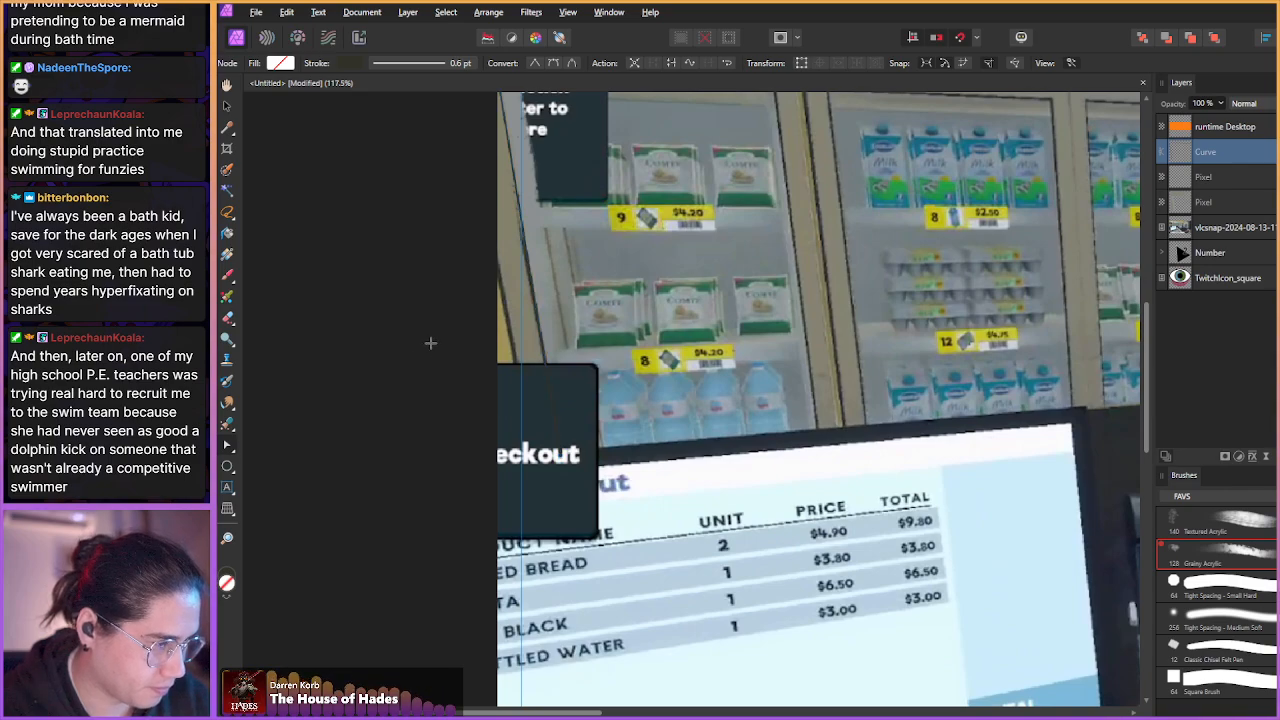
scroll(436, 400, up, 2)
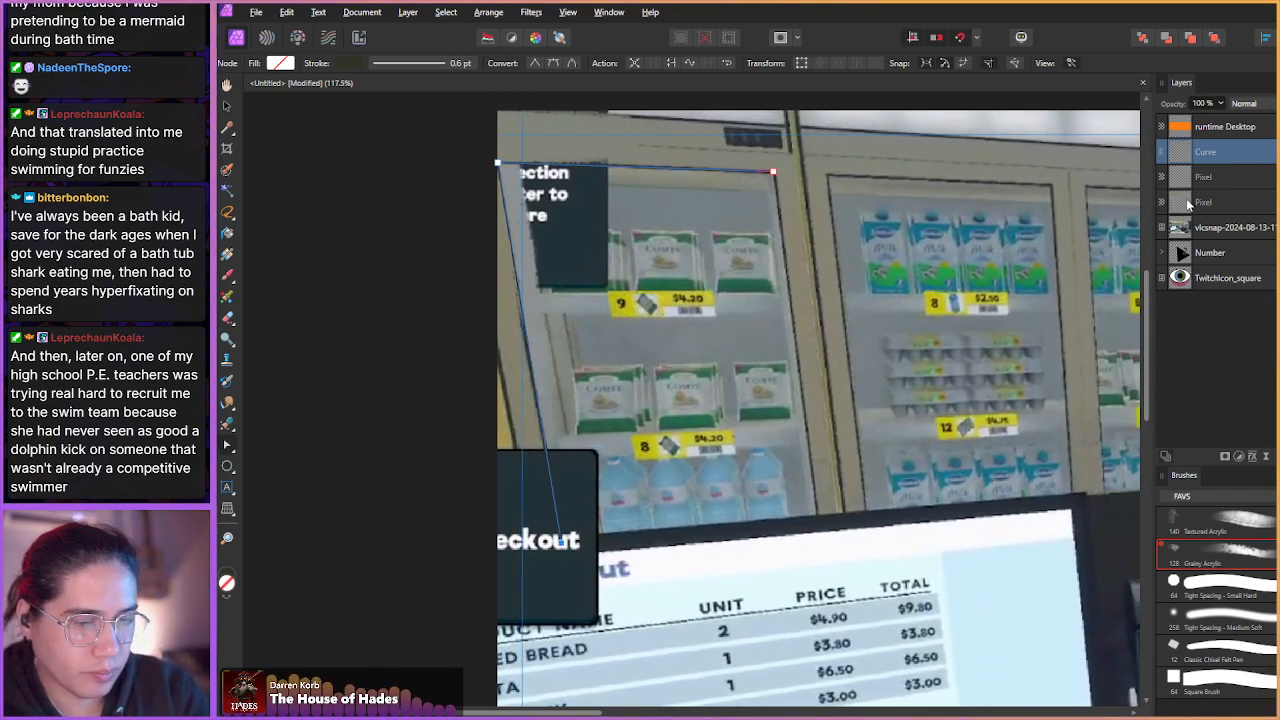
- Paint the beige door frame as a slanted strip over the checkout notice on the lower pixel layer, enlarging the brush to 20 px
click(1200, 202)
key(b)
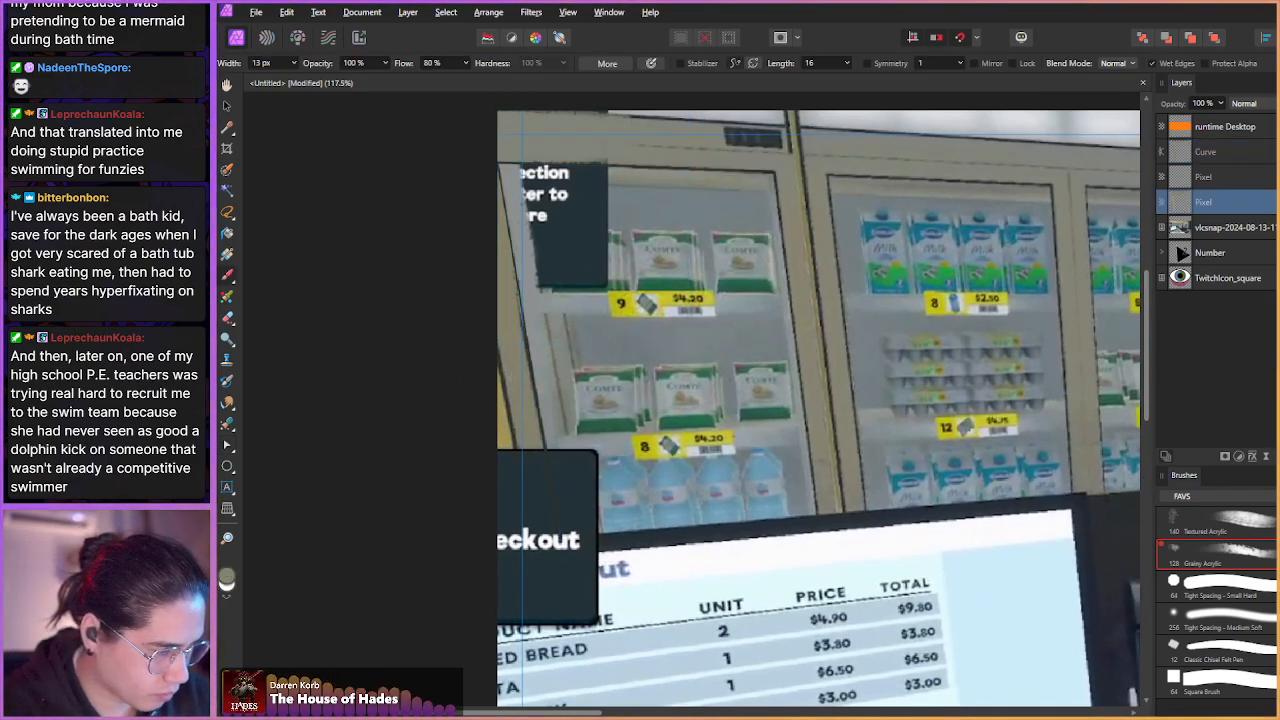
mouse_move(523, 451)
mouse_down()
mouse_move(533, 481)
mouse_move(520, 437)
mouse_move(547, 521)
mouse_up()
key(bracketright)
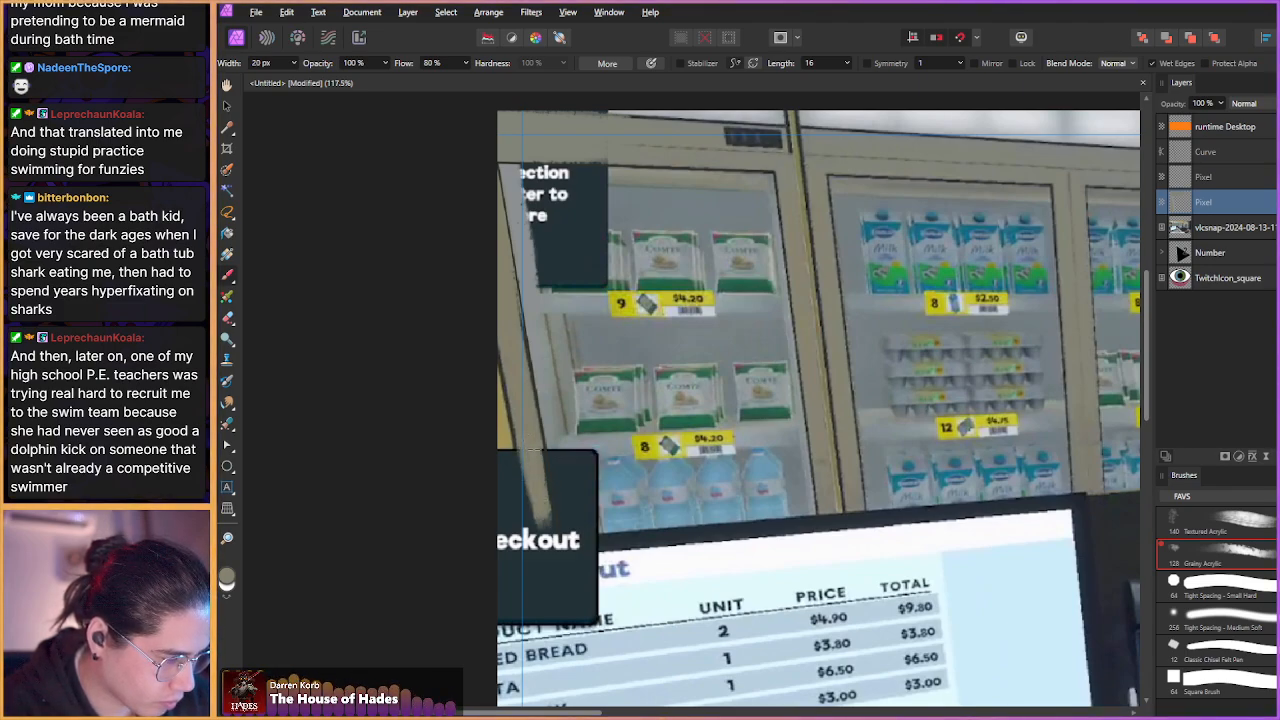
drag(533, 450, 546, 534)
drag(548, 487, 556, 555)
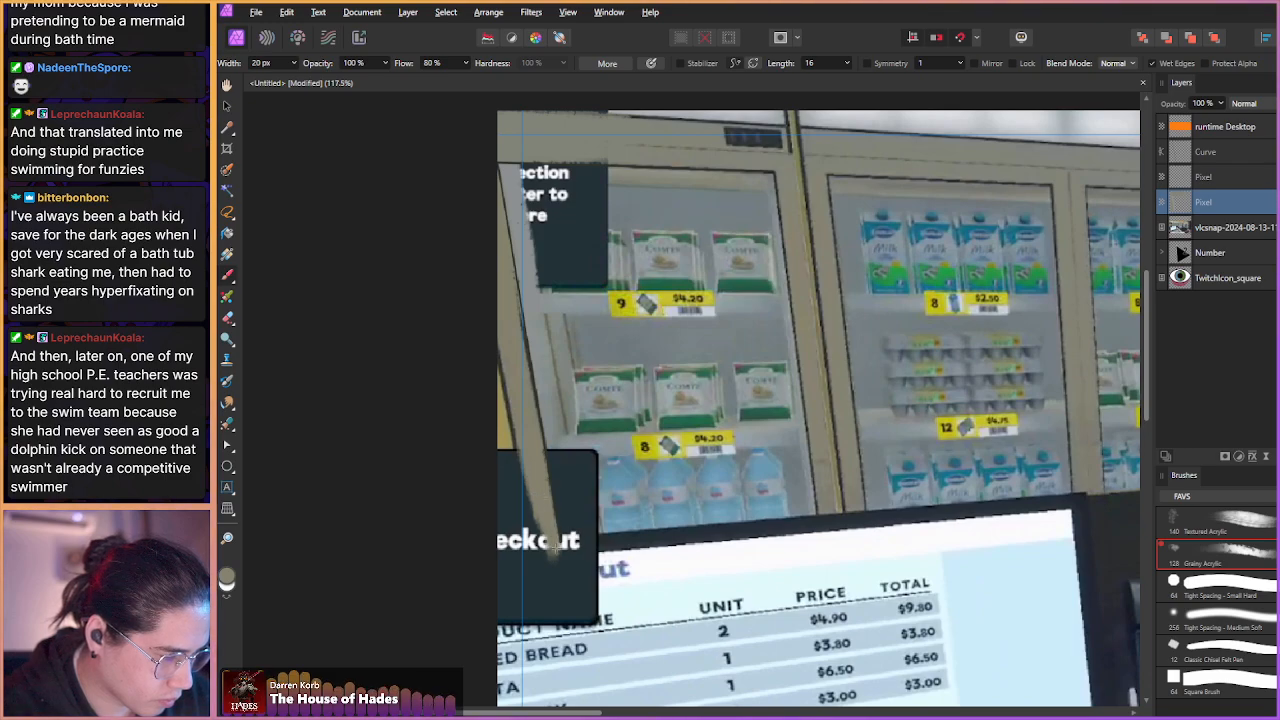
drag(525, 430, 549, 542)
drag(517, 436, 542, 541)
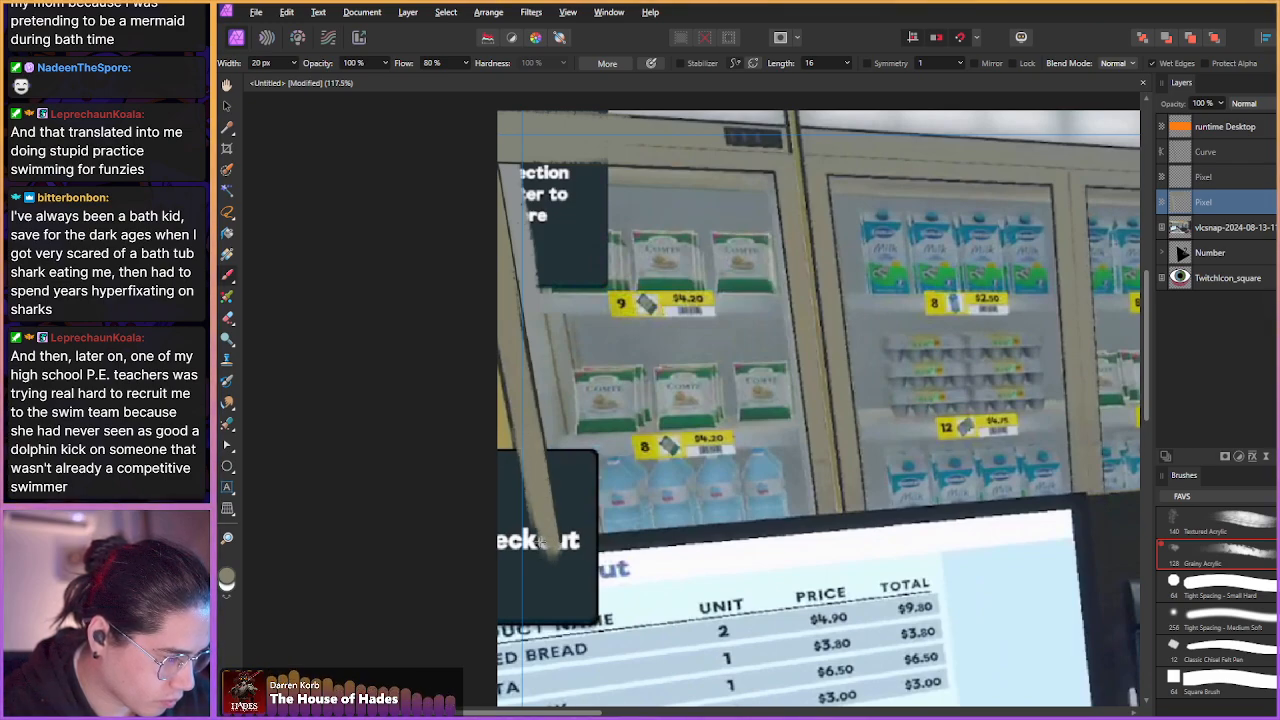
drag(519, 446, 541, 564)
drag(527, 507, 540, 555)
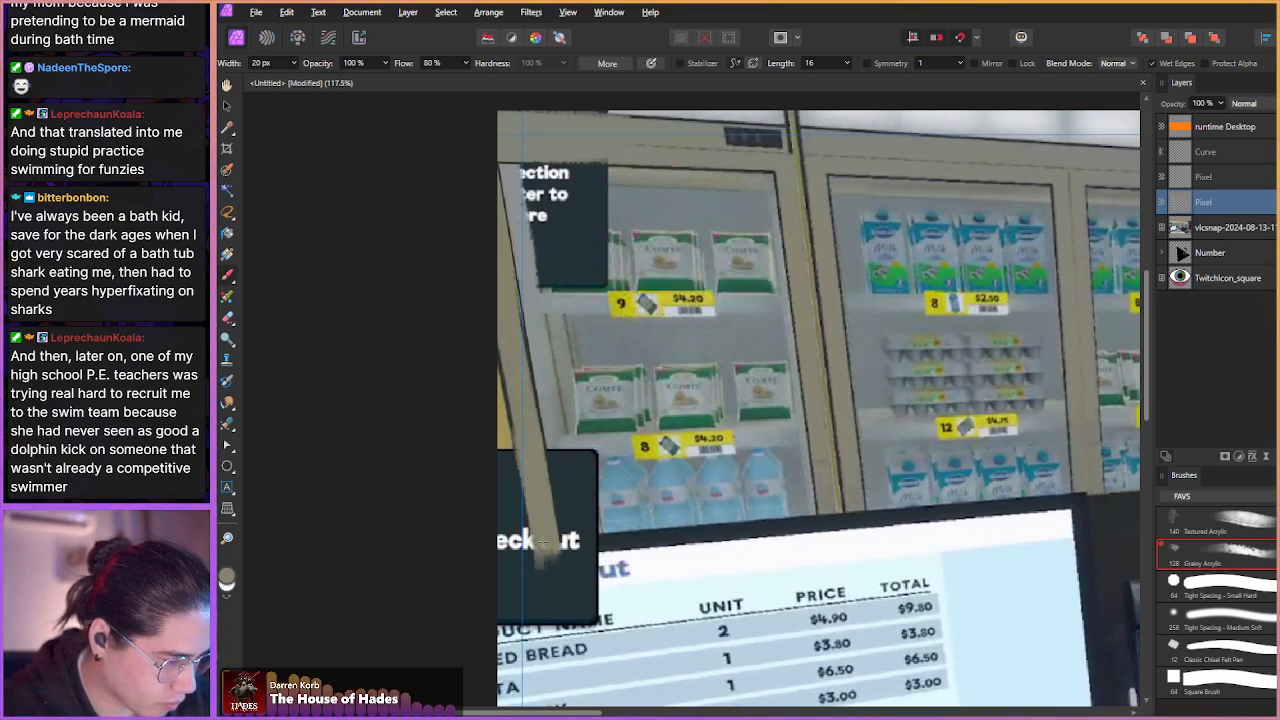
- Draw a two-node Pen curve along the door frame's outer edge, from beyond the canvas edge down over the checkout notice
click(1203, 152)
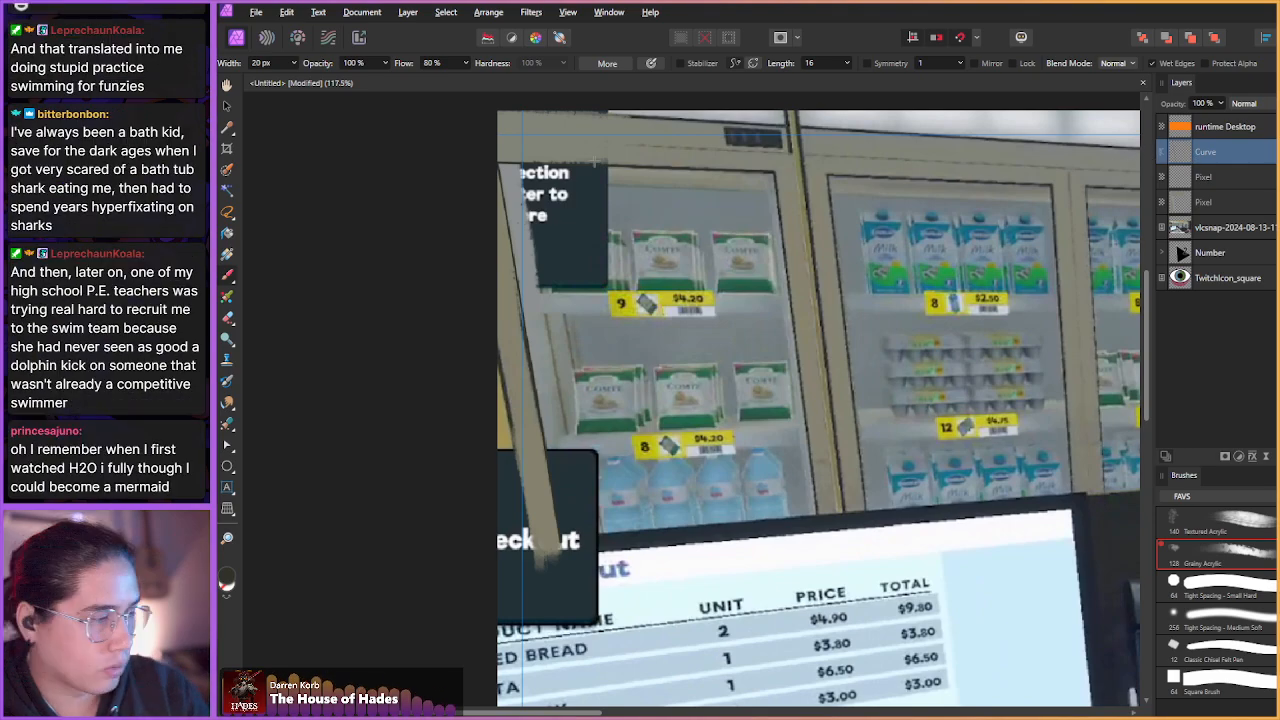
click(227, 446)
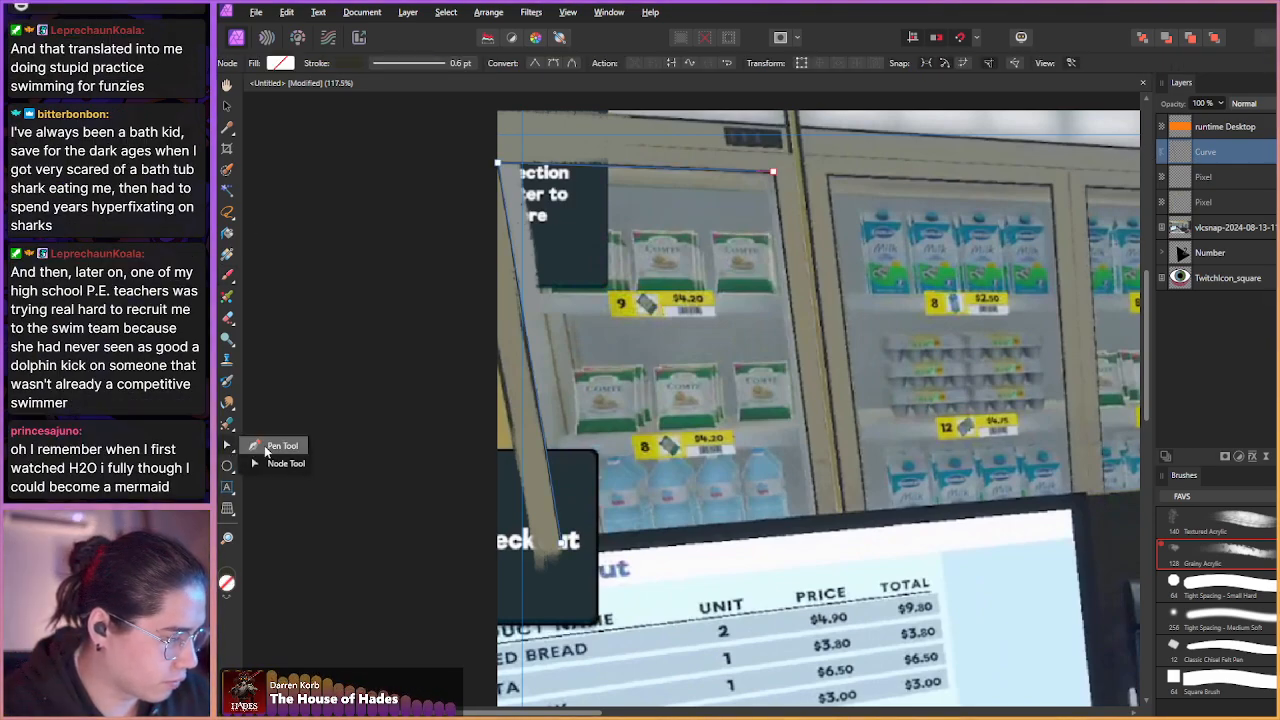
click(540, 570)
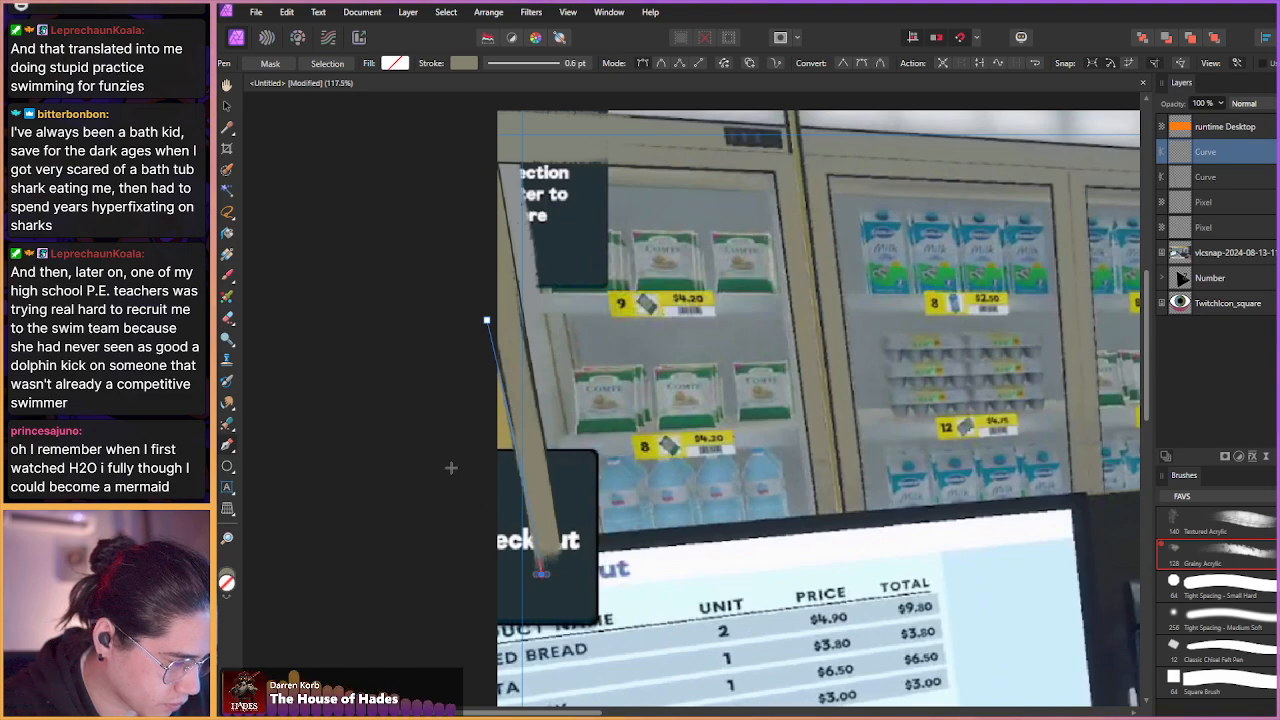
- Fine-tune both end nodes of the new curve to follow the outer edge of the painted frame strip, keeping that curve selected
click(228, 488)
click(230, 448)
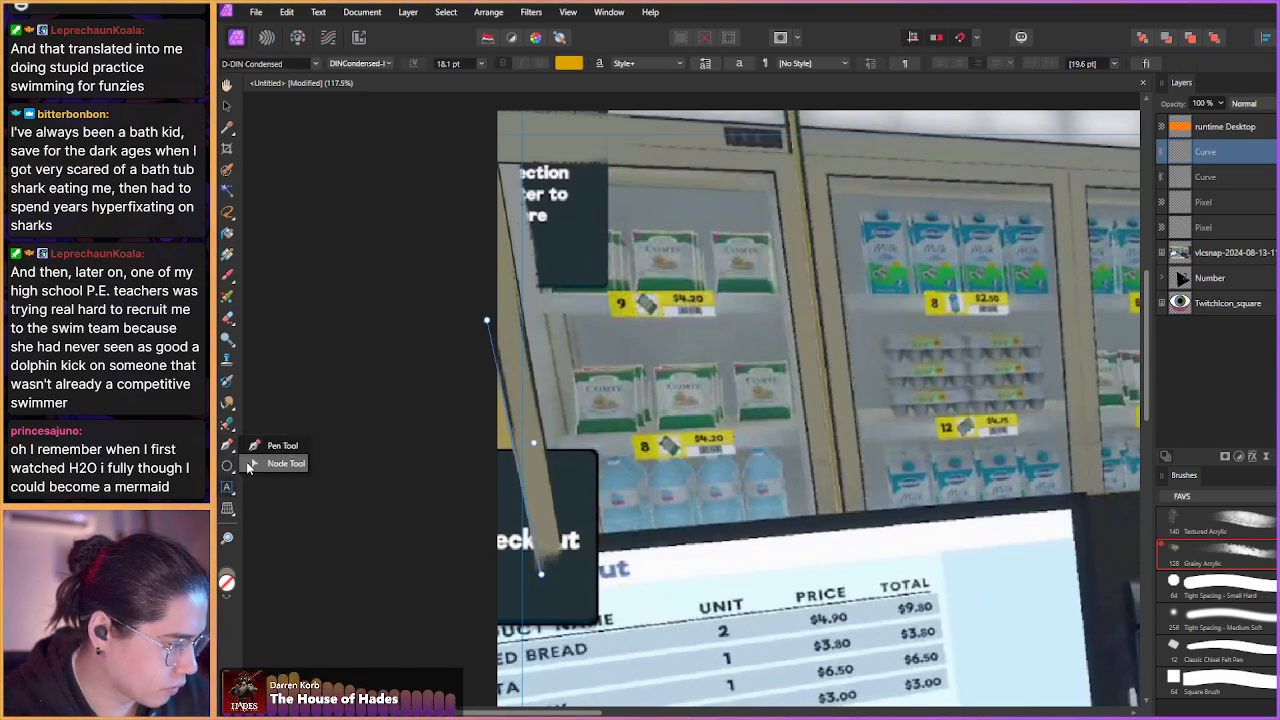
click(252, 464)
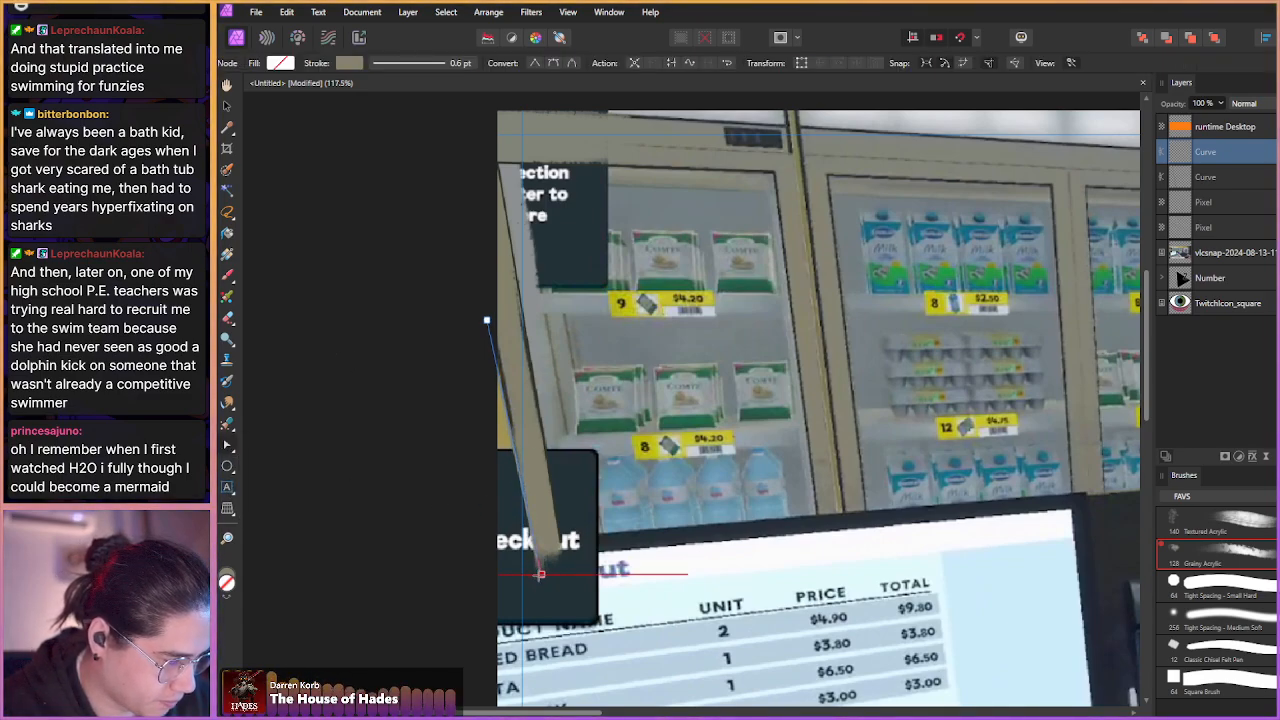
drag(486, 320, 490, 309)
drag(540, 574, 537, 580)
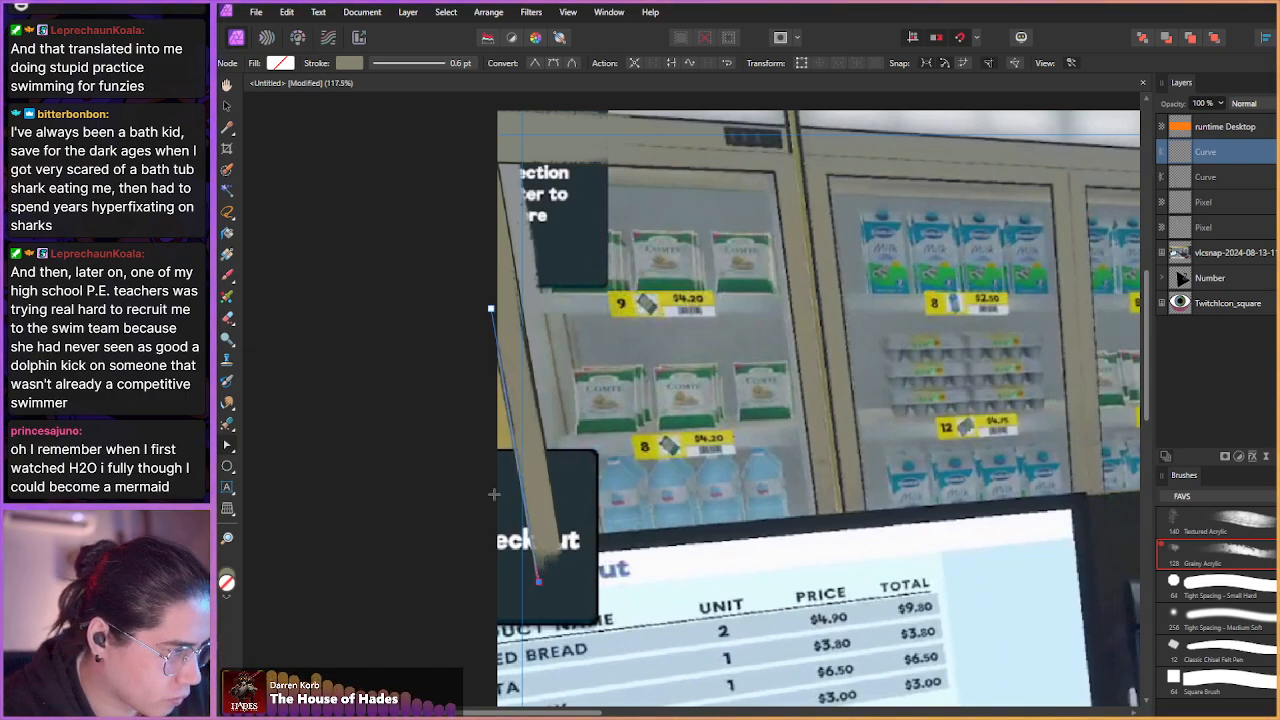
click(1194, 201)
click(1177, 155)
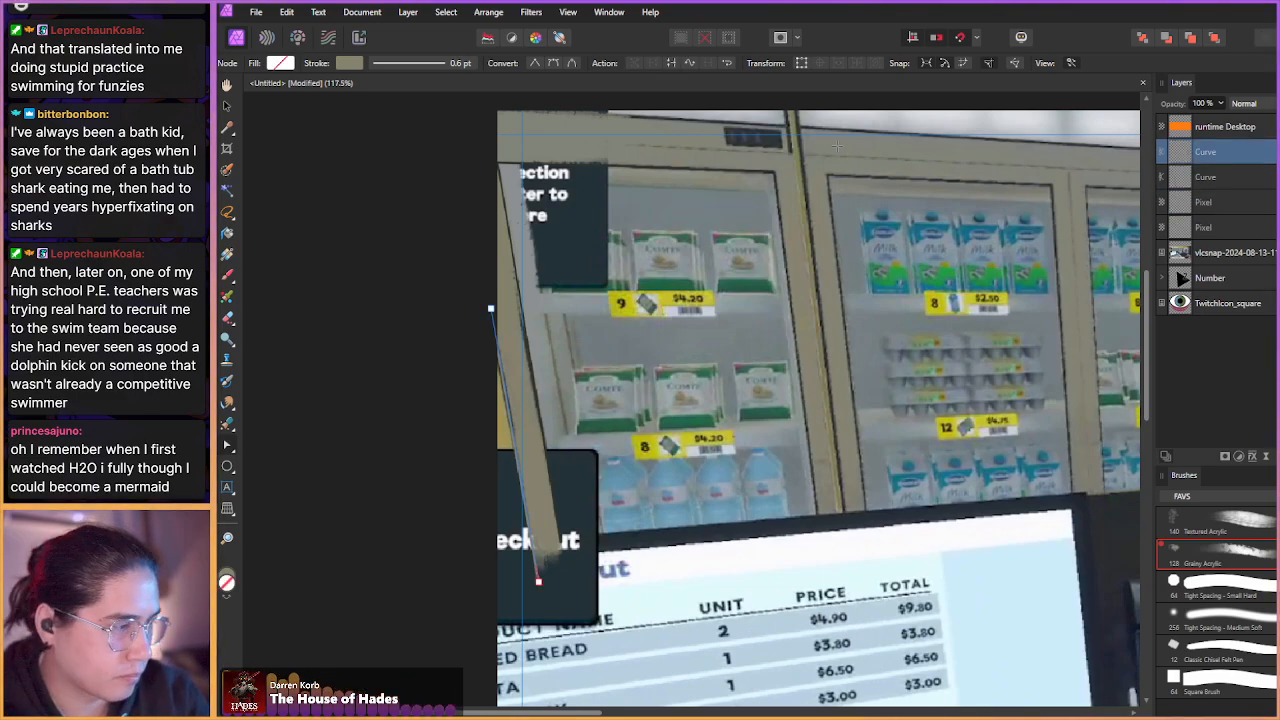
- Set the selected curve's stroke to the dark colour sampled from the neighbouring frame line and its width to 1 pt
click(349, 63)
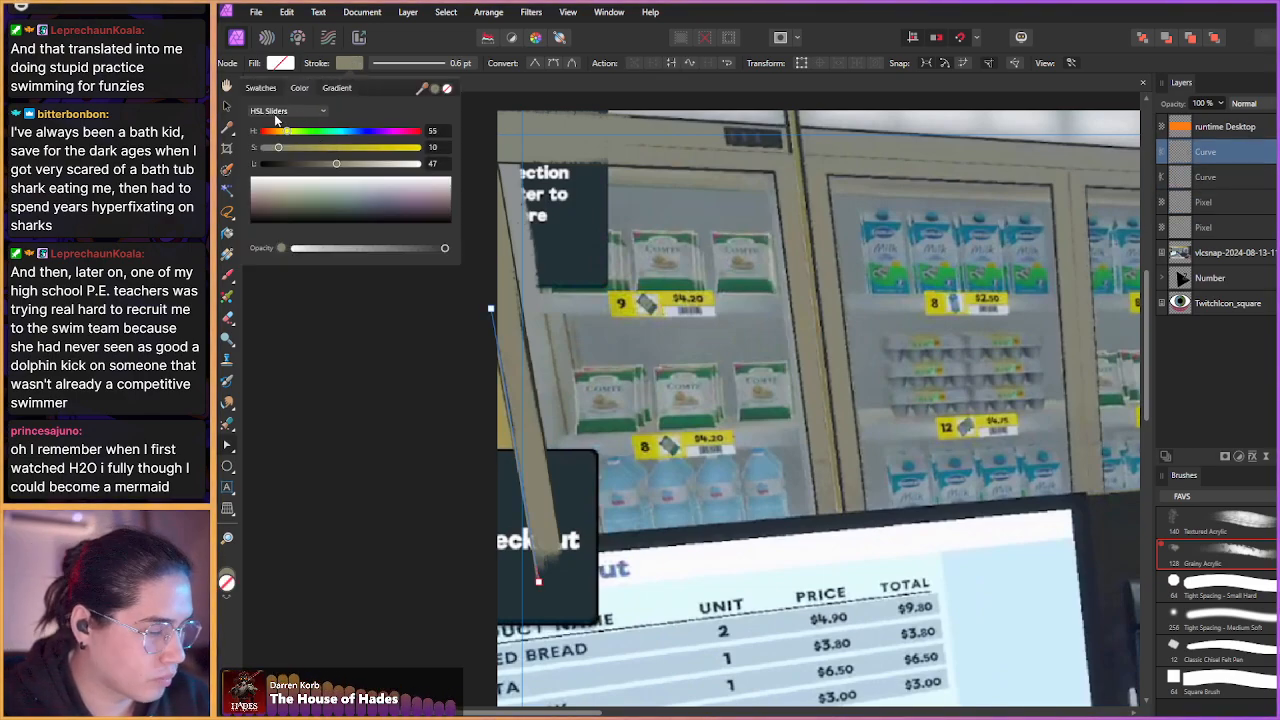
mouse_move(421, 88)
mouse_down()
mouse_move(493, 325)
mouse_move(534, 366)
mouse_up()
click(380, 67)
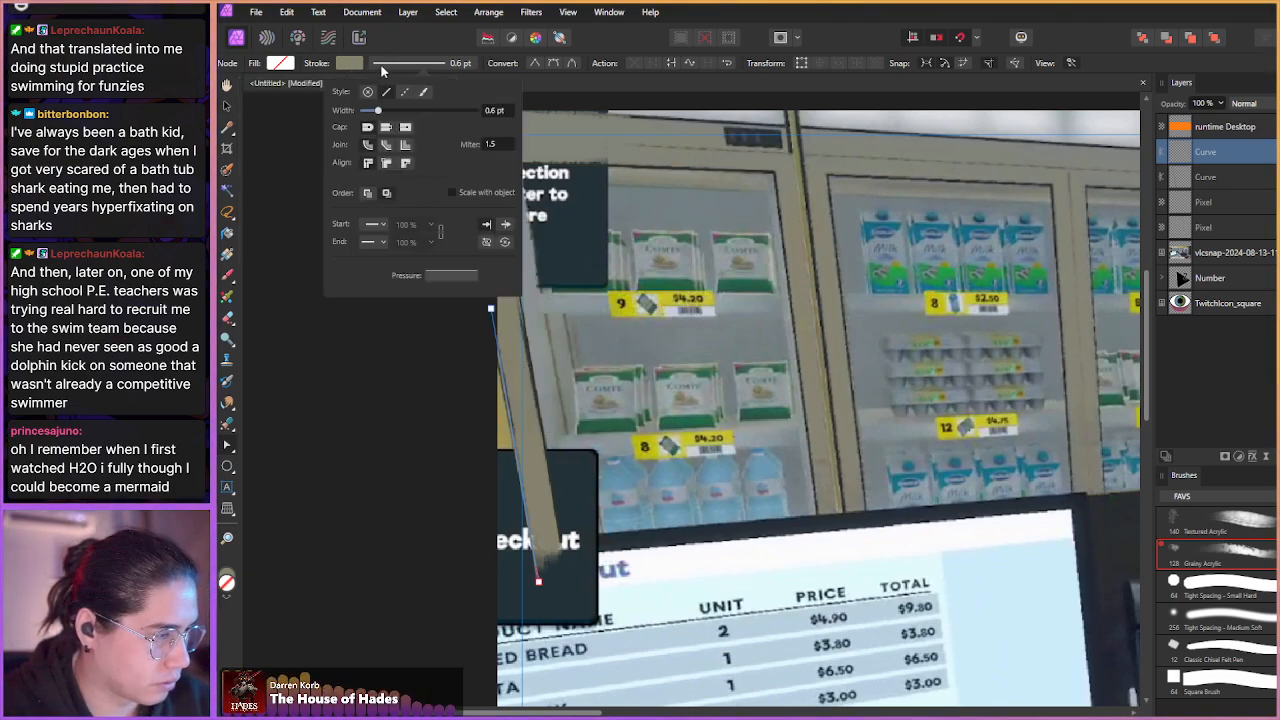
drag(376, 111, 389, 115)
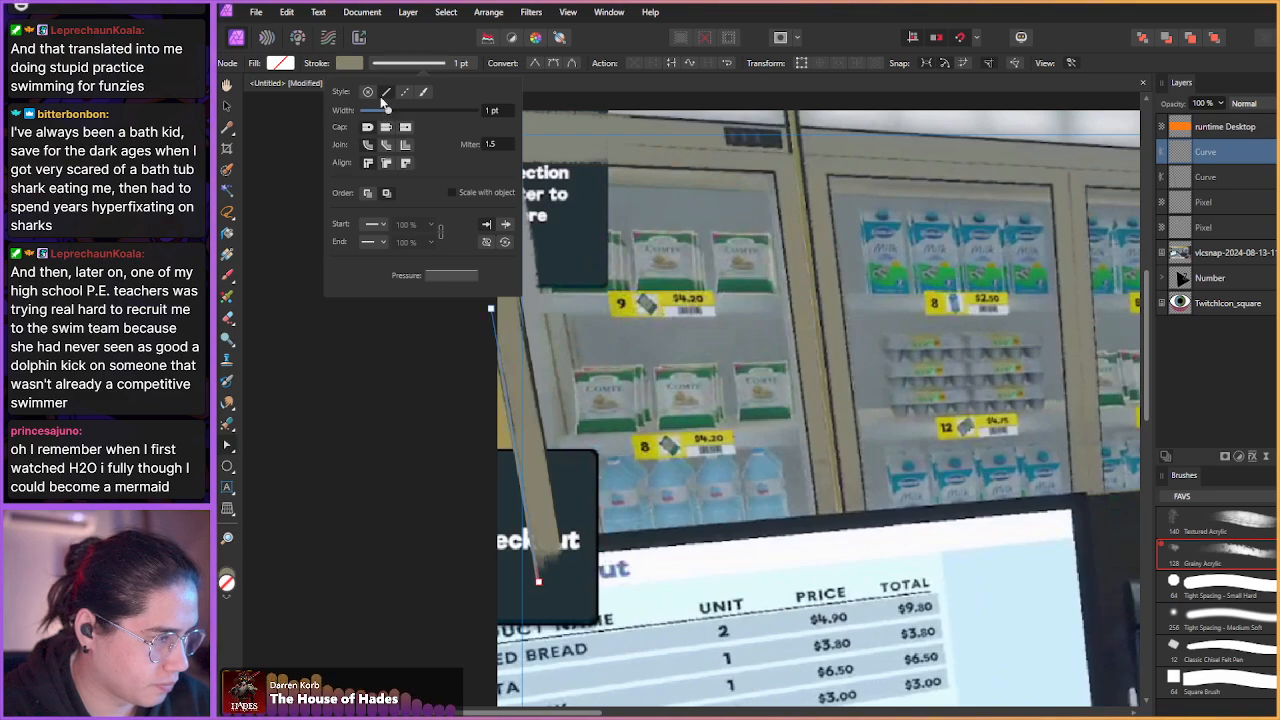
click(349, 63)
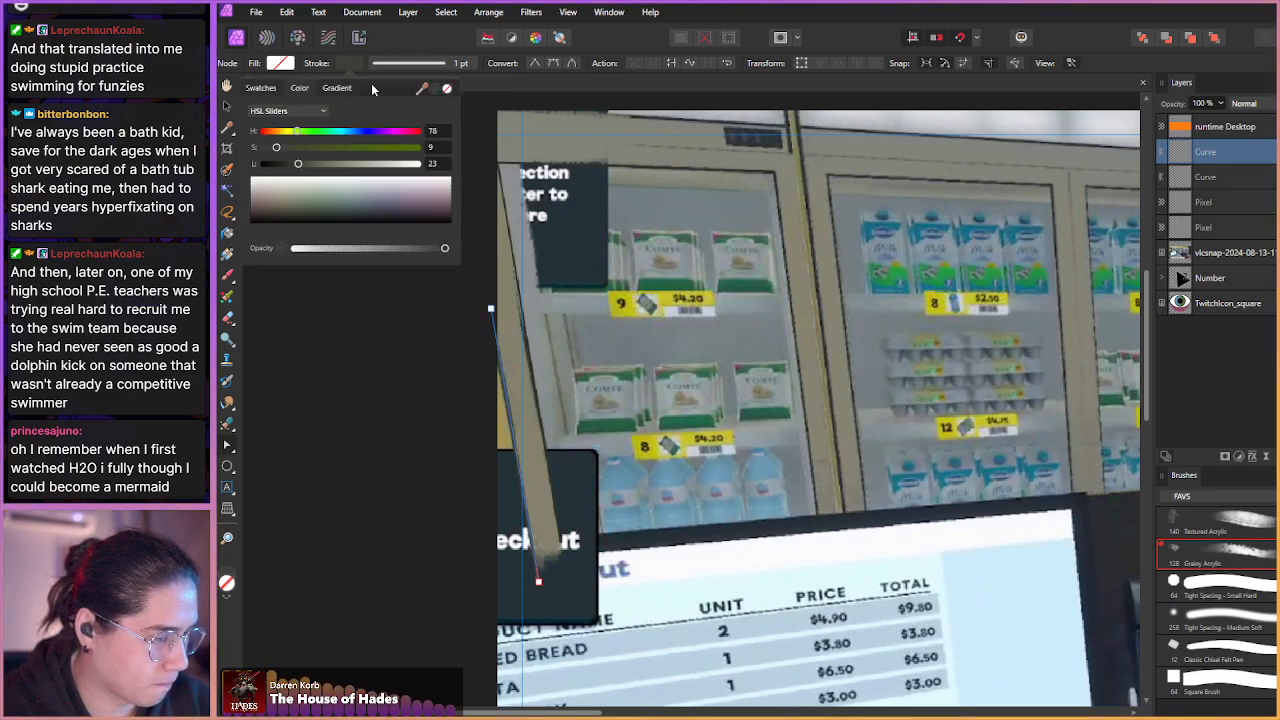
- Delete the upper pixel layer and add a new one above the remaining pixel layer
click(1178, 204)
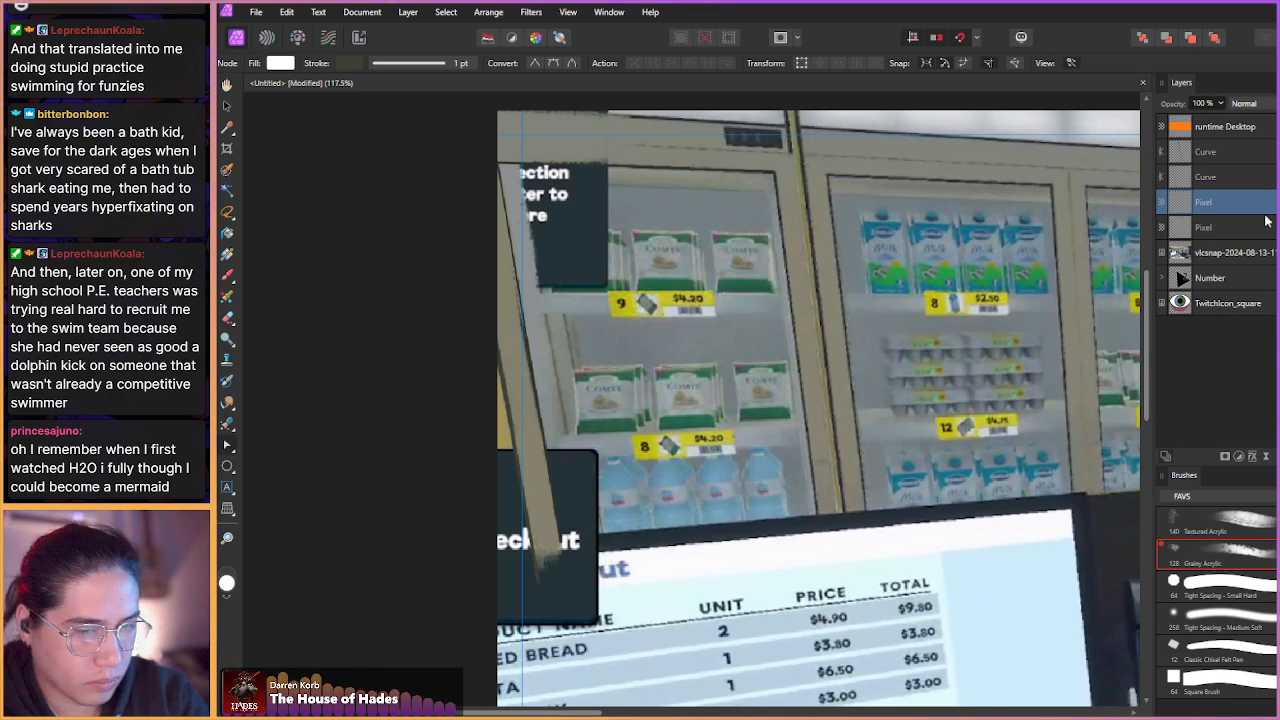
key(Delete)
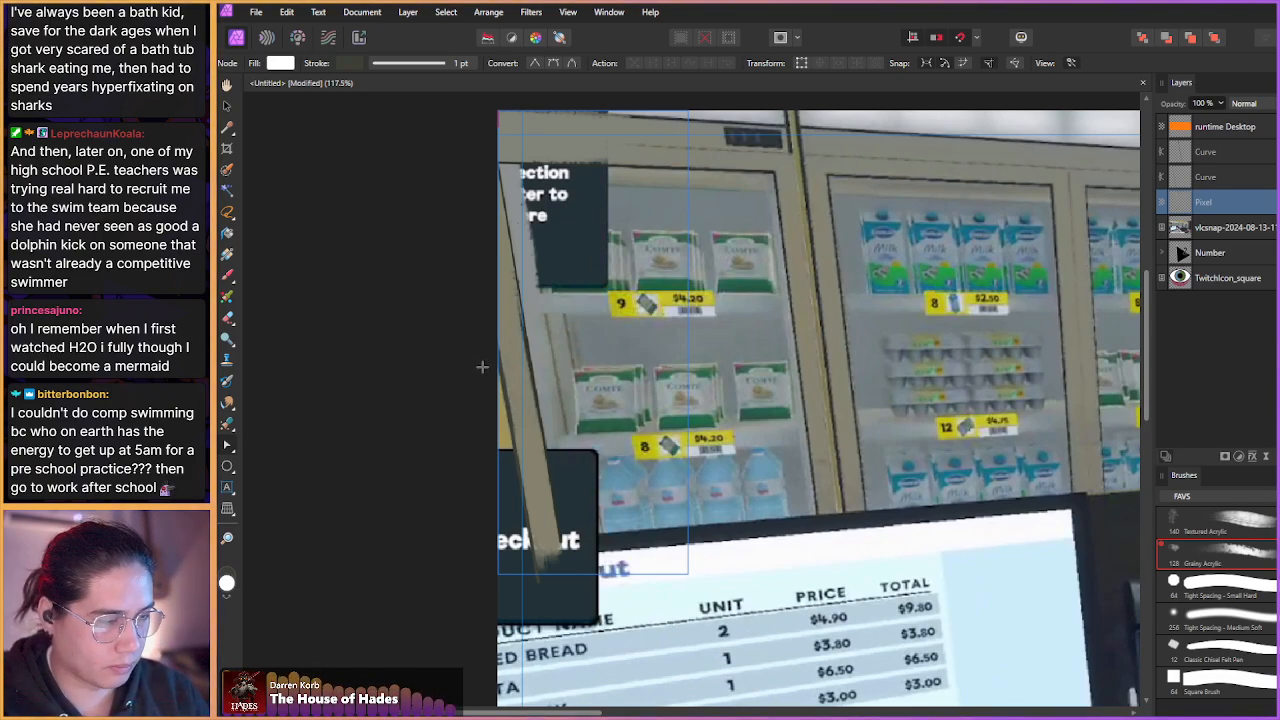
click(1277, 457)
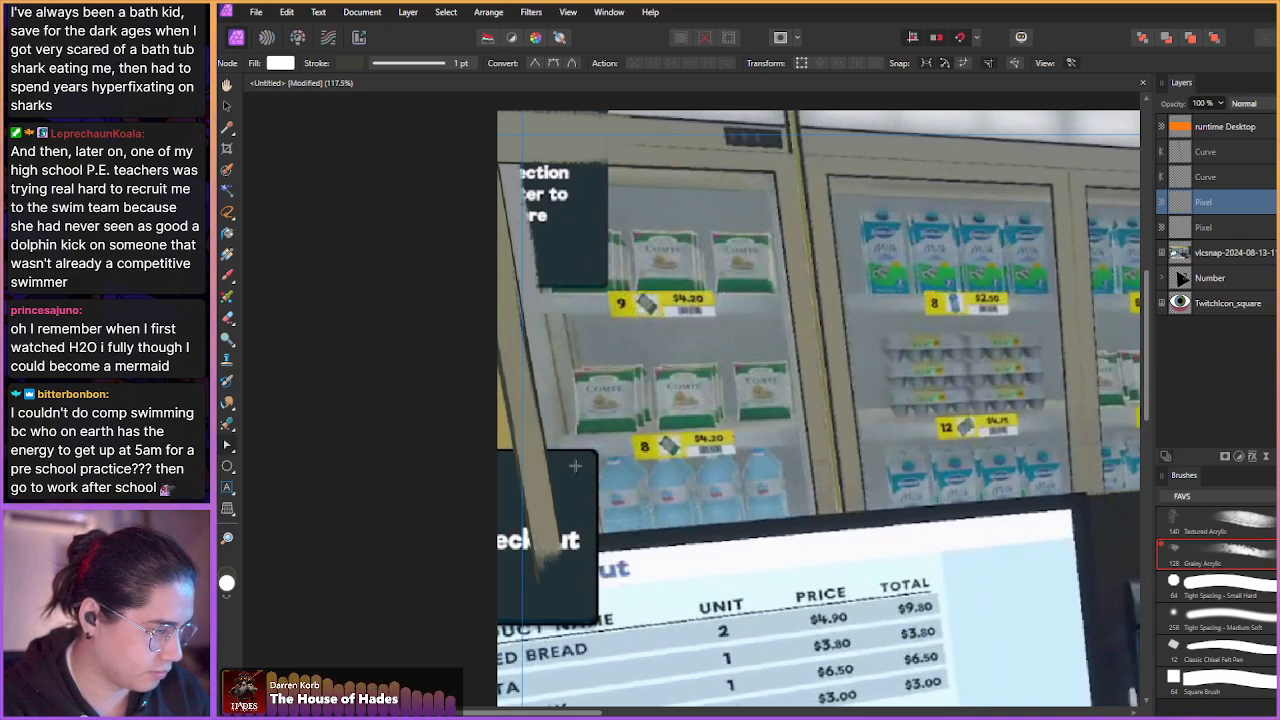
- Brush the sampled yellow wall colour down beside the door frame's outer edge, over the canvas-edge part of the checkout notice
key(b)
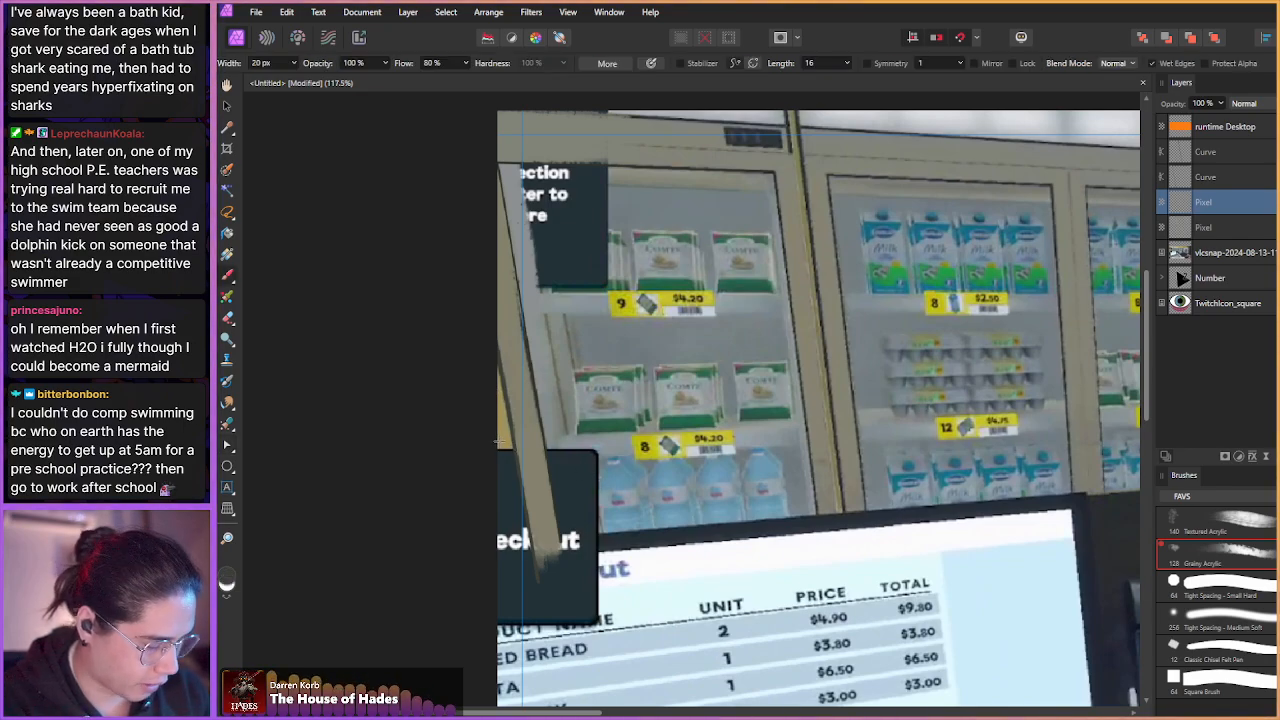
alt+click(505, 443)
mouse_move(475, 475)
mouse_down()
mouse_move(540, 395)
mouse_move(584, 460)
mouse_move(575, 375)
mouse_move(590, 480)
mouse_move(570, 380)
mouse_move(560, 470)
mouse_up()
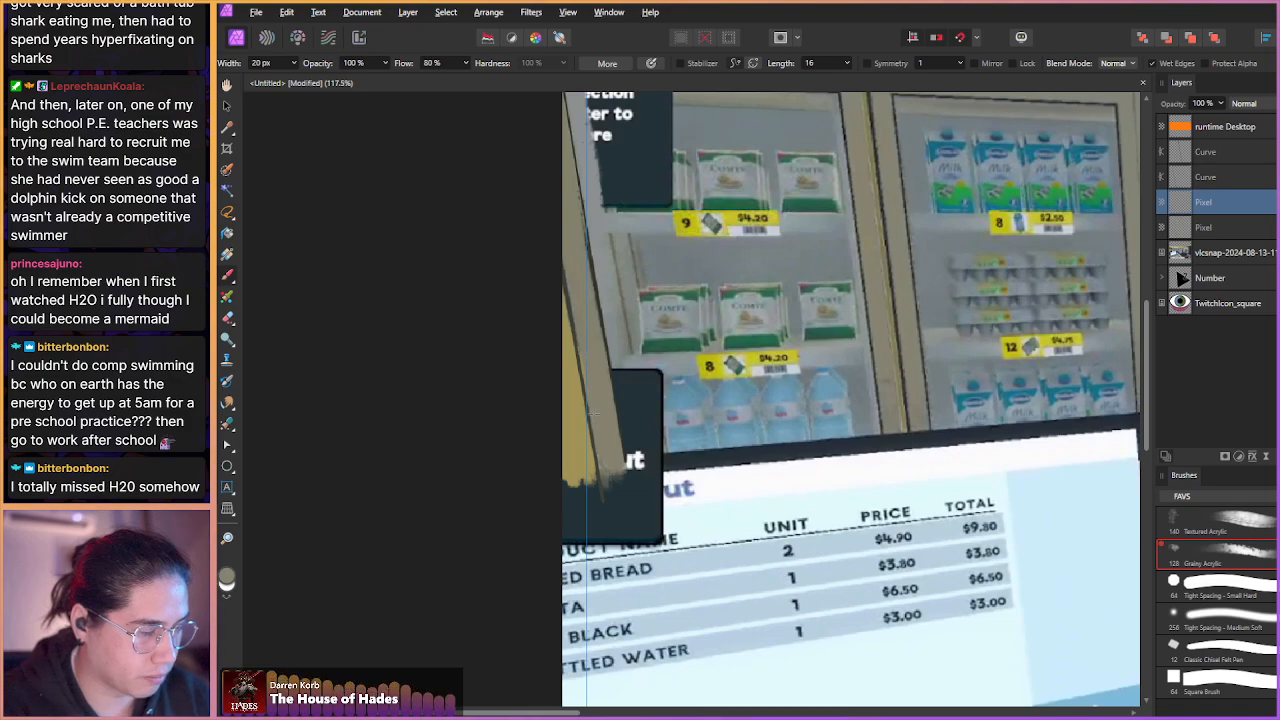
mouse_move(535, 337)
mouse_down()
mouse_move(481, 399)
mouse_move(431, 399)
mouse_move(450, 423)
mouse_up()
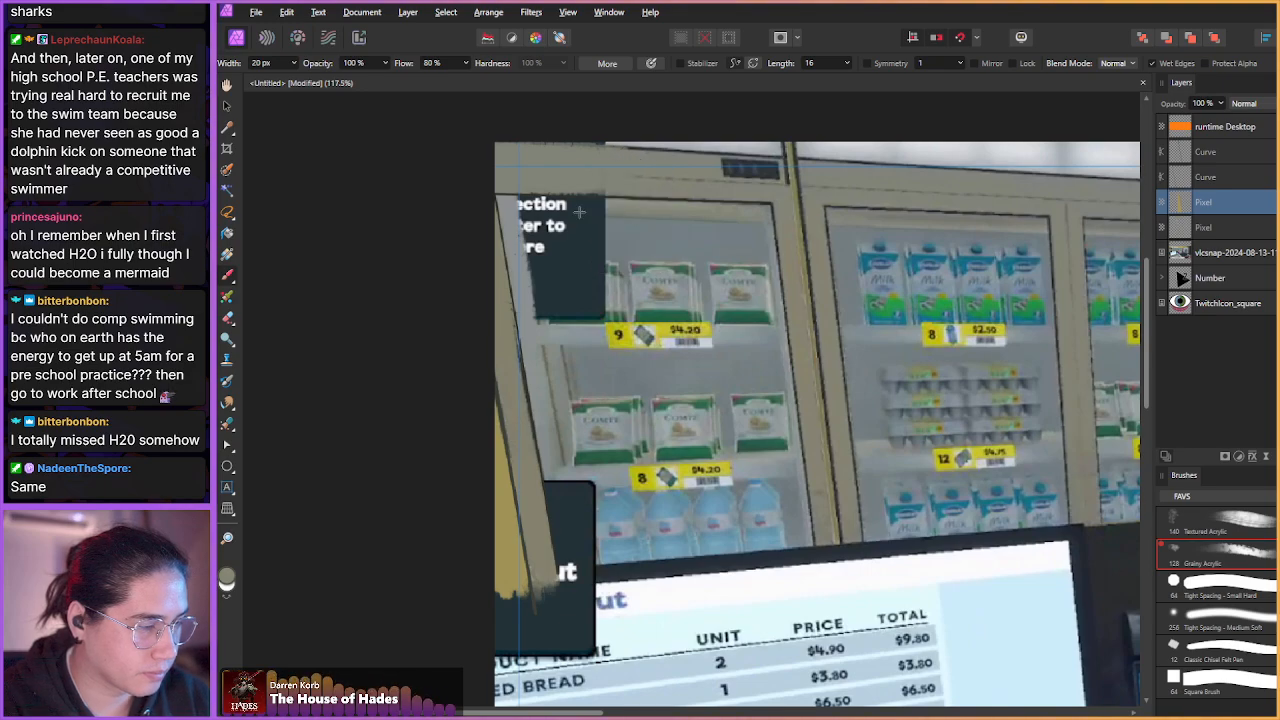
- Paint over the upper notice with the fridge's beige rim, grey back wall and side wall colours, using an 18 px brush
mouse_move(524, 206)
mouse_down()
mouse_move(608, 211)
mouse_move(524, 208)
mouse_up()
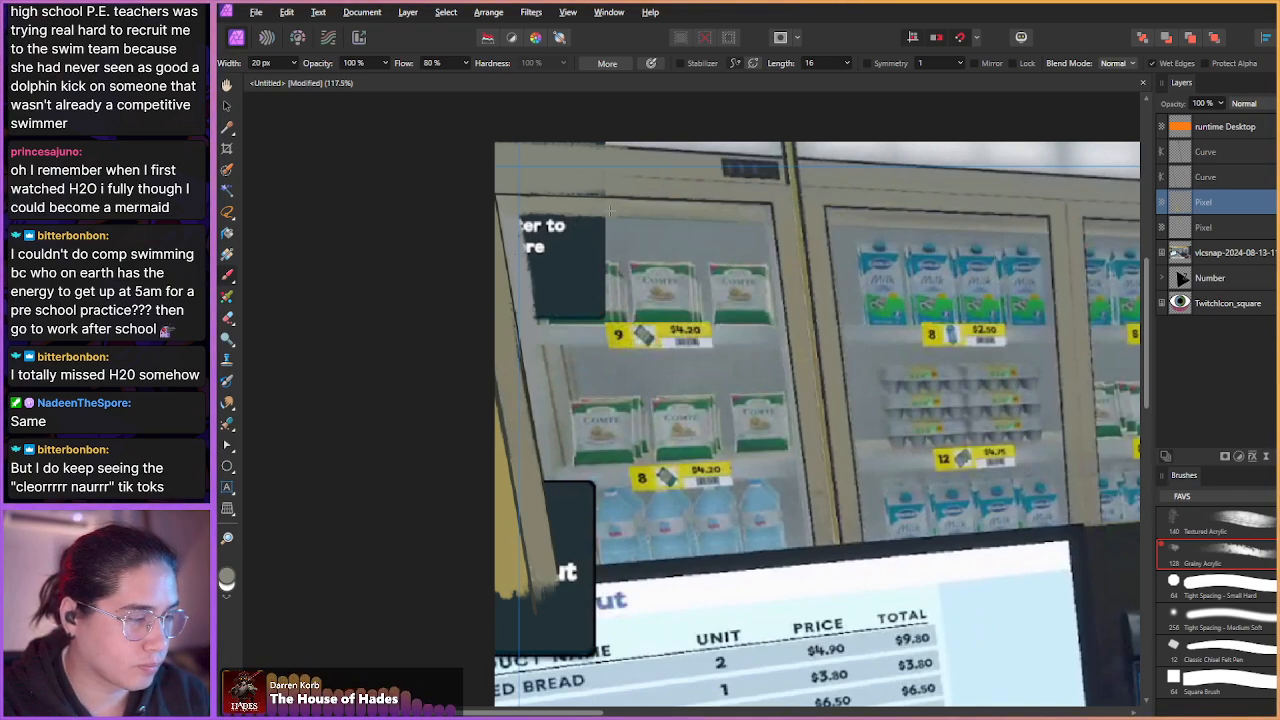
scroll(594, 210, up, 5)
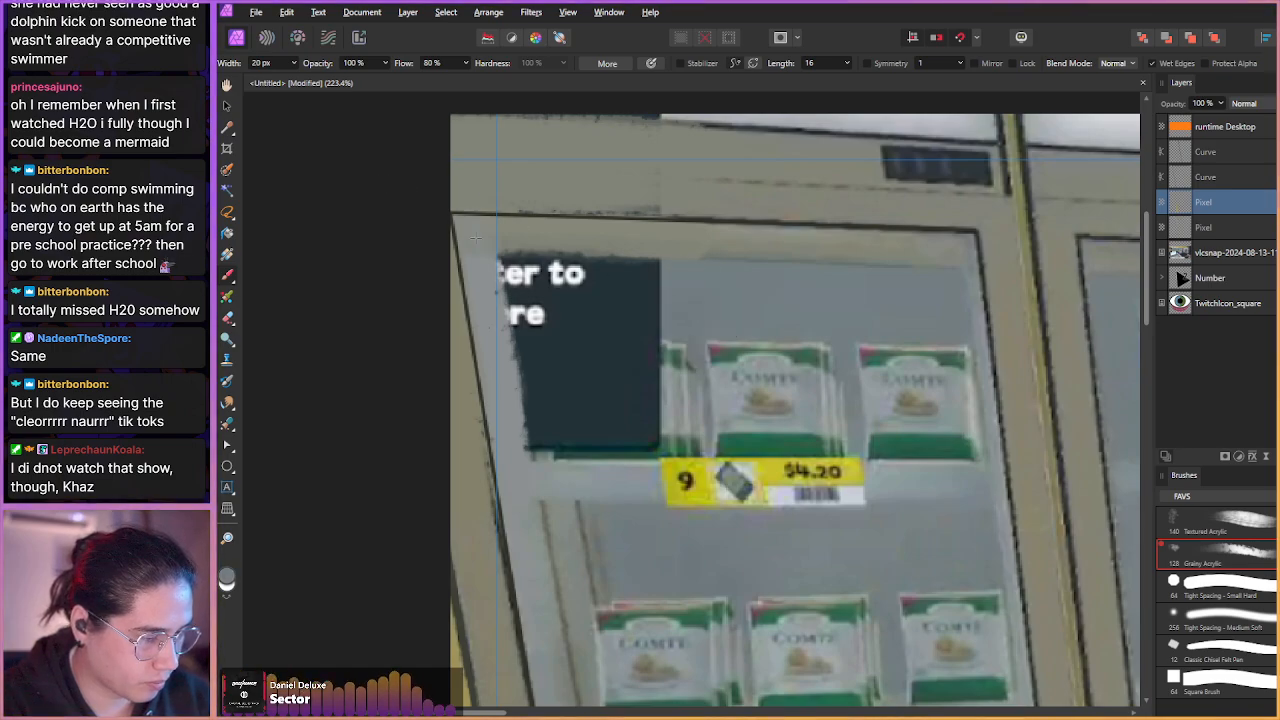
drag(642, 320, 563, 321)
mouse_move(550, 317)
mouse_down()
mouse_move(588, 334)
mouse_move(533, 315)
mouse_move(511, 274)
mouse_move(526, 277)
mouse_move(508, 276)
mouse_move(661, 279)
mouse_move(610, 290)
mouse_move(632, 290)
mouse_move(621, 300)
mouse_move(644, 438)
mouse_move(621, 332)
mouse_move(609, 415)
mouse_move(595, 421)
mouse_move(548, 342)
mouse_move(555, 330)
mouse_move(564, 441)
mouse_move(601, 430)
mouse_up()
mouse_move(568, 370)
mouse_down()
mouse_move(538, 333)
mouse_move(567, 439)
mouse_move(560, 330)
mouse_move(568, 534)
mouse_move(536, 384)
mouse_move(520, 417)
mouse_up()
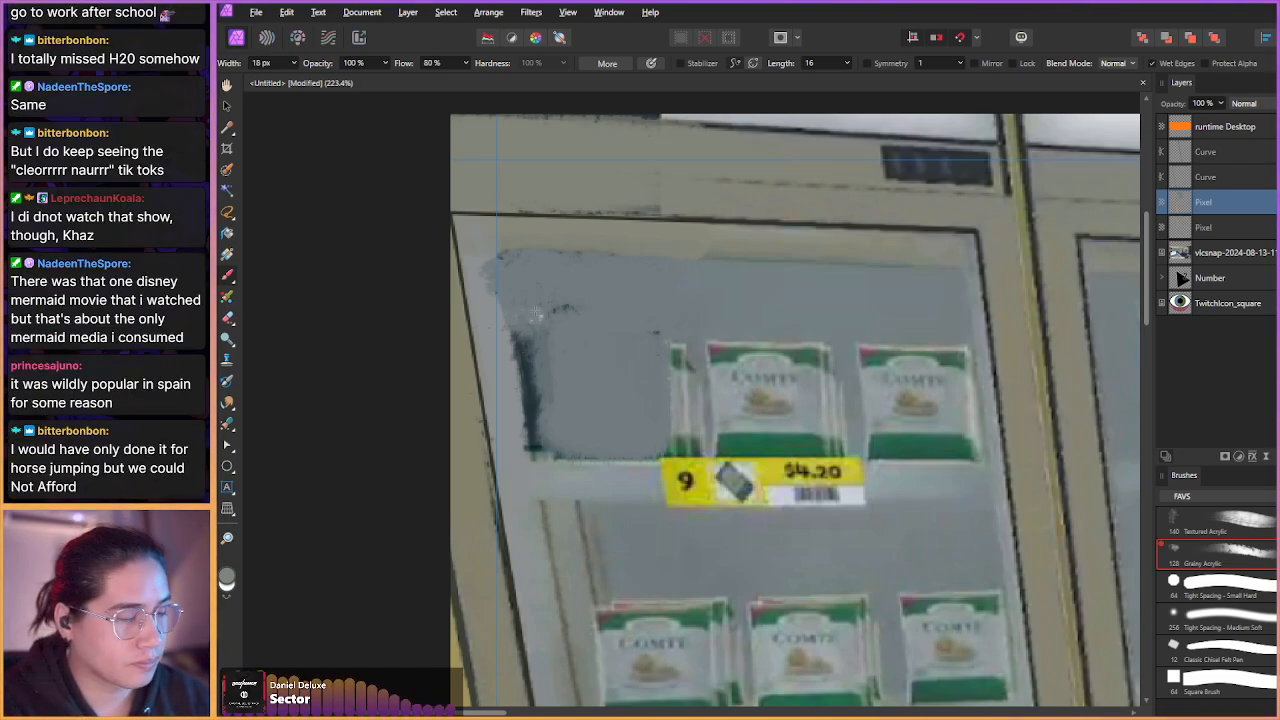
drag(558, 451, 549, 368)
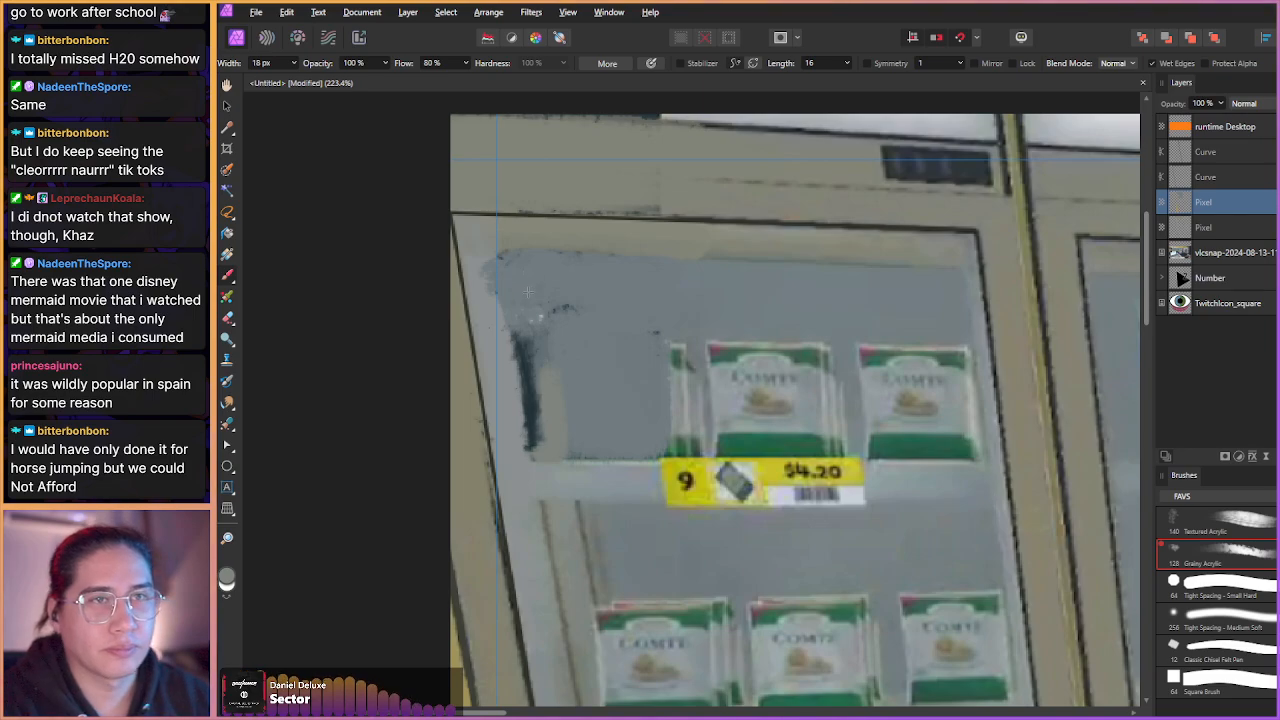
mouse_move(536, 450)
mouse_down()
mouse_move(518, 300)
mouse_move(540, 318)
mouse_move(538, 348)
mouse_up()
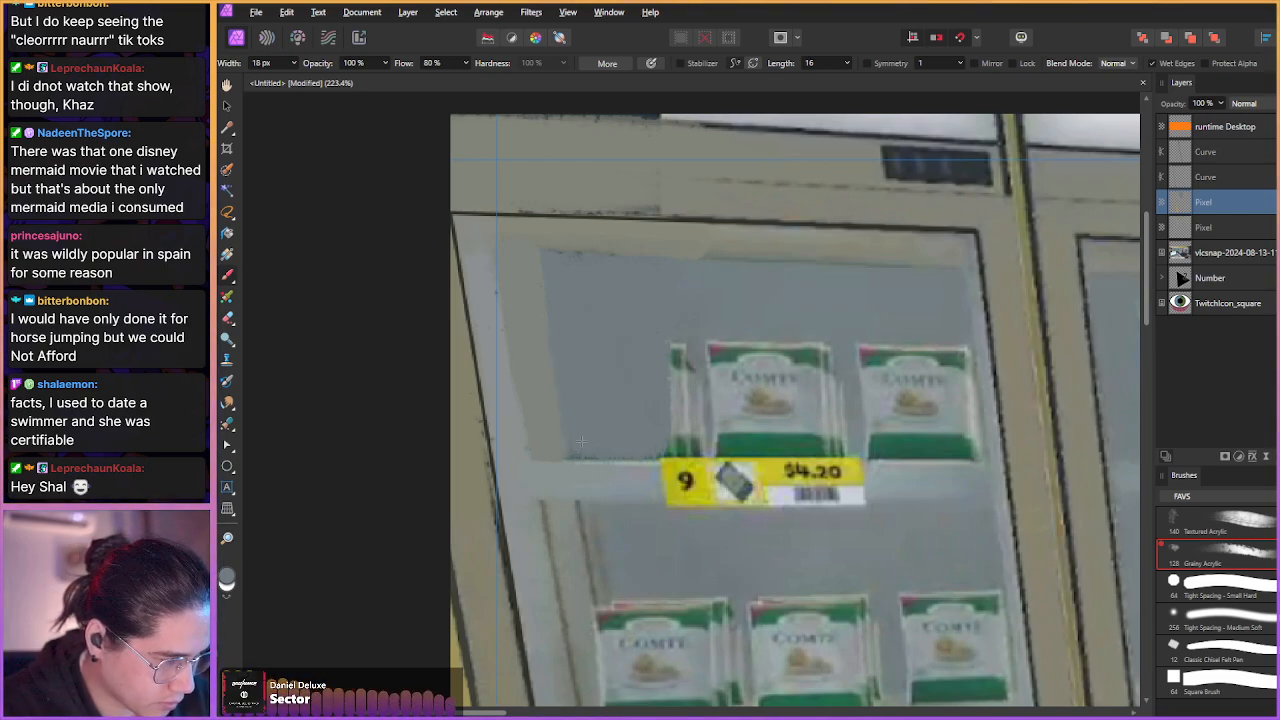
- Touch up the painted grey back wall beside the top-shelf packages with sampled colours and an 11 px brush
alt+click(583, 296)
drag(592, 272, 581, 271)
alt+click(571, 275)
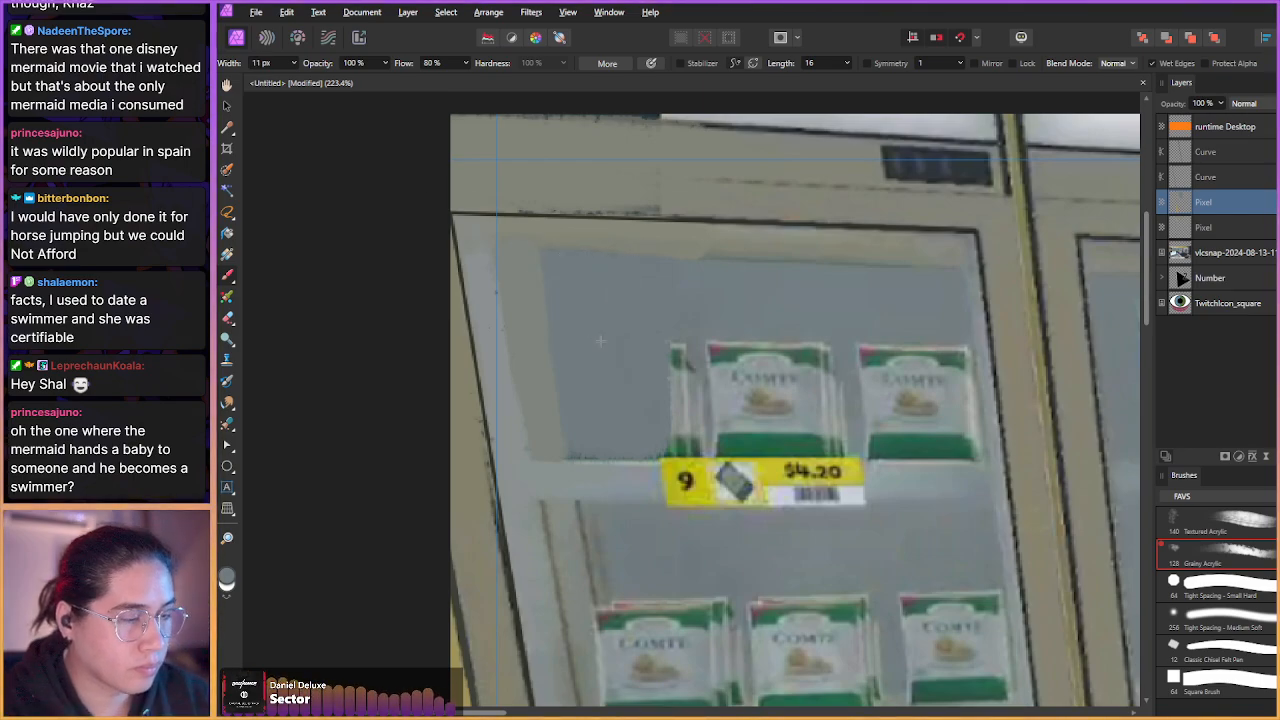
scroll(556, 391, down, 5)
scroll(400, 430, down, 3)
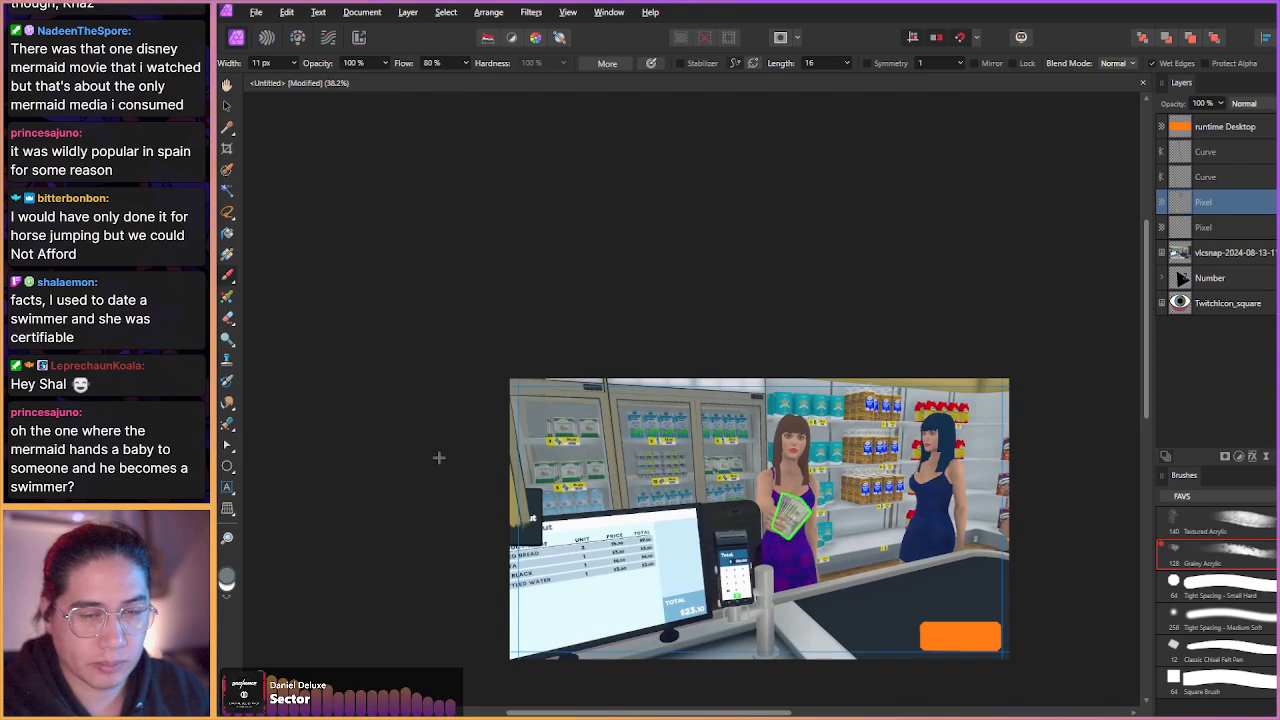
- Smooth the fridge's painted inner side wall with the 11 px brush, covering leftover specks beside the slanted door frame line
scroll(480, 445, up, 2)
scroll(520, 438, up, 2)
scroll(440, 440, up, 1)
scroll(446, 434, down, 5)
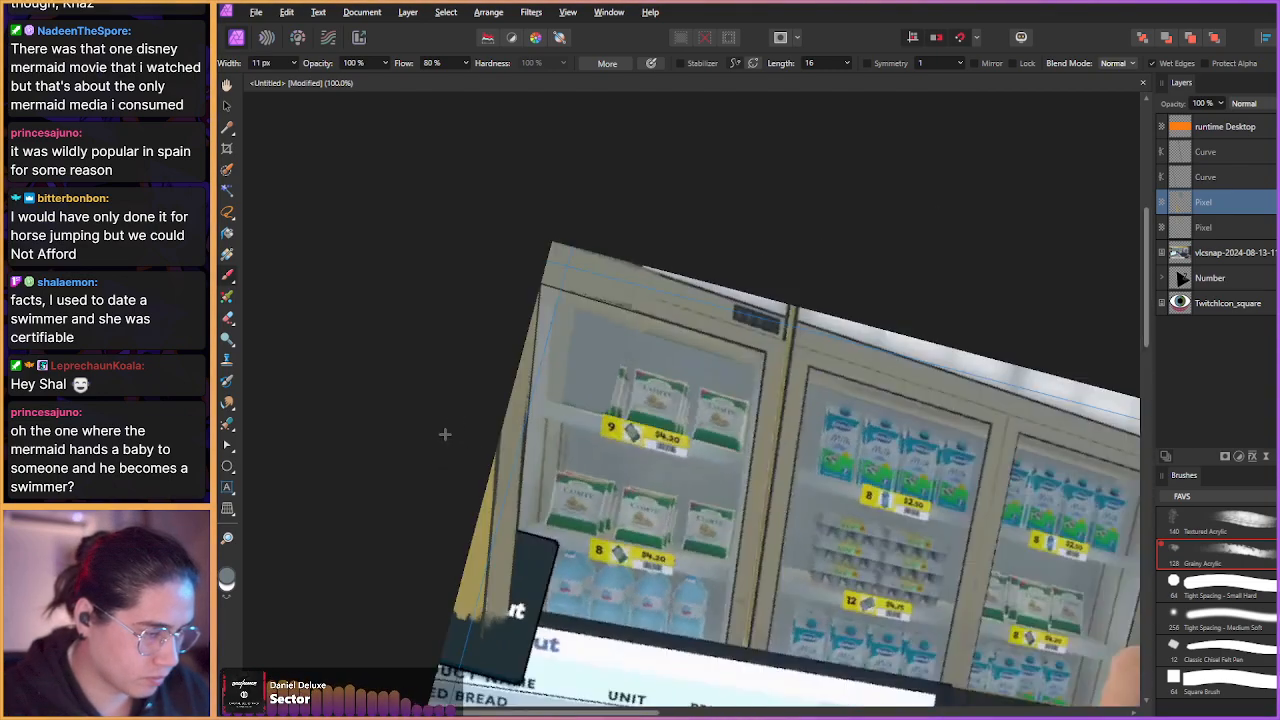
scroll(690, 272, up, 5)
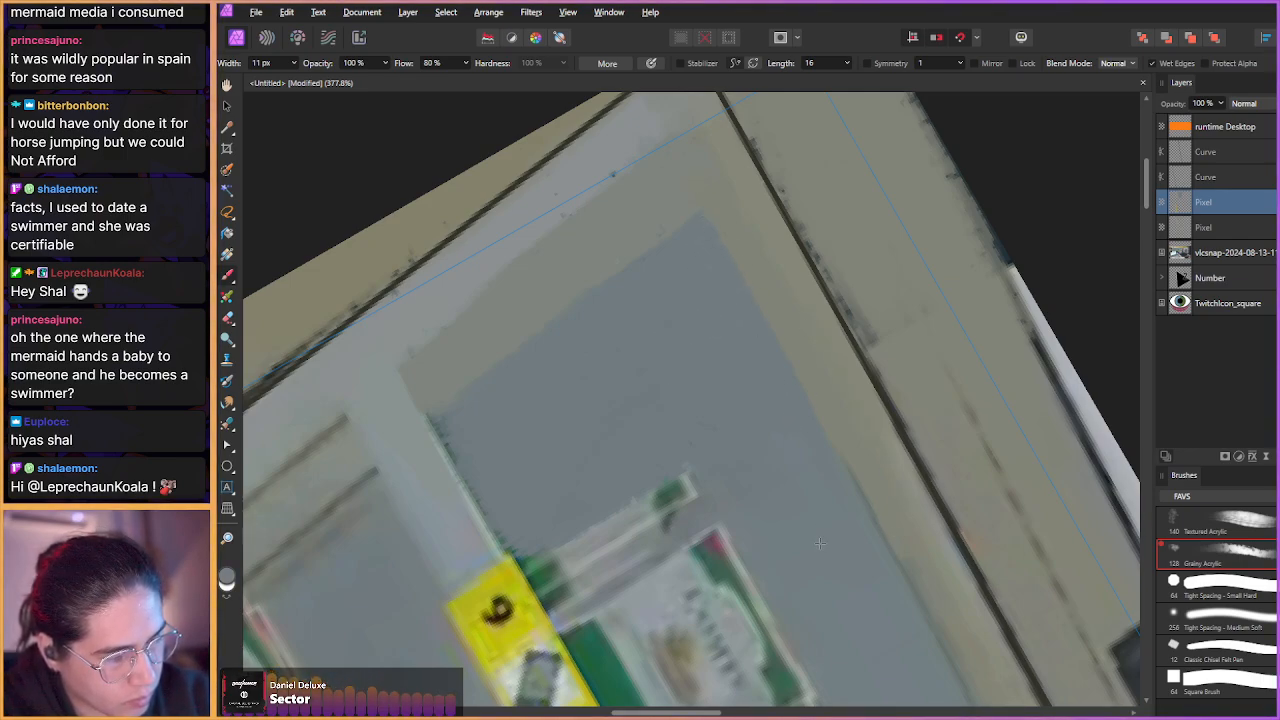
scroll(466, 325, up, 4)
scroll(466, 325, up, 3)
drag(638, 645, 576, 404)
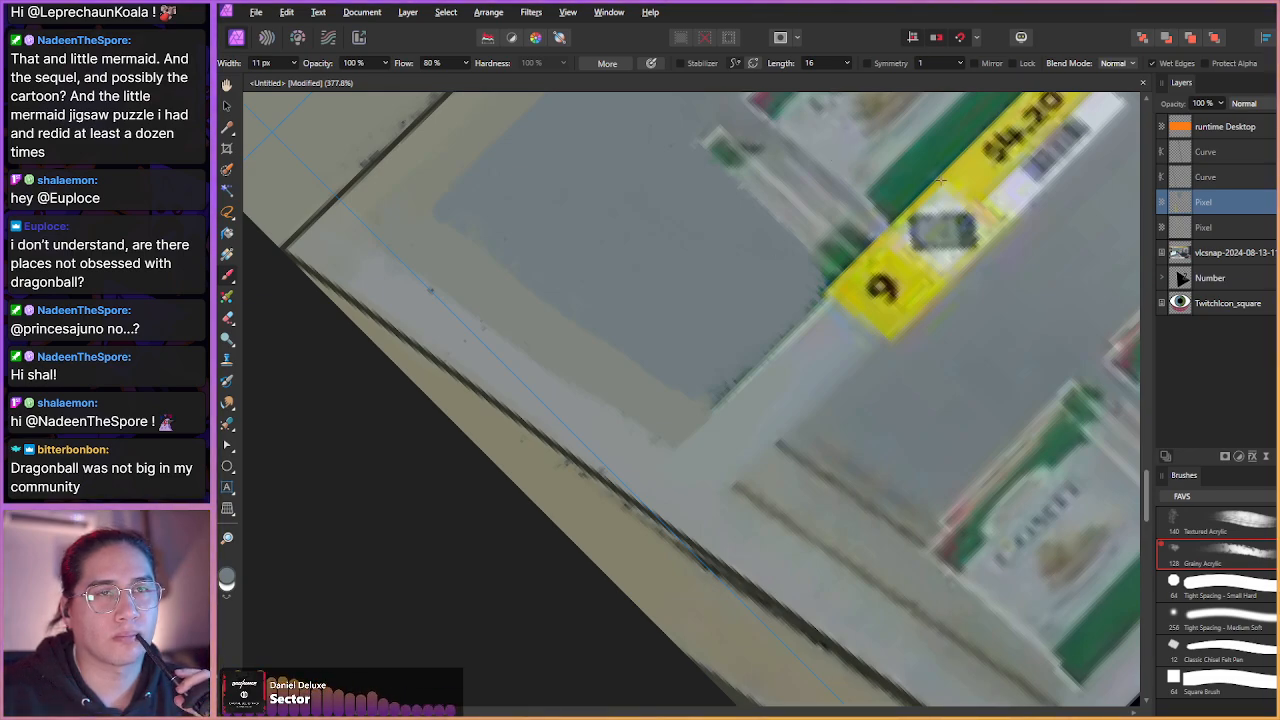
drag(794, 230, 833, 215)
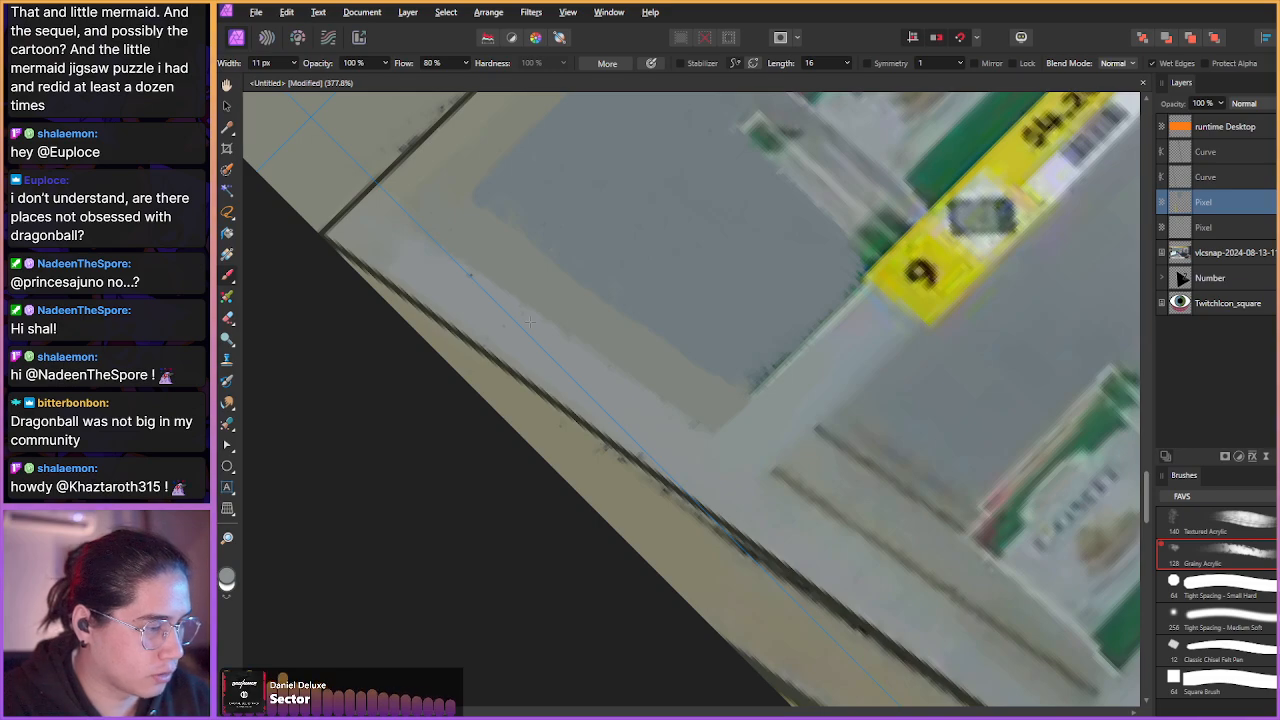
- Paint over the dark smudges along the door's upper frame line to leave a clean edge
scroll(635, 402, down, 2)
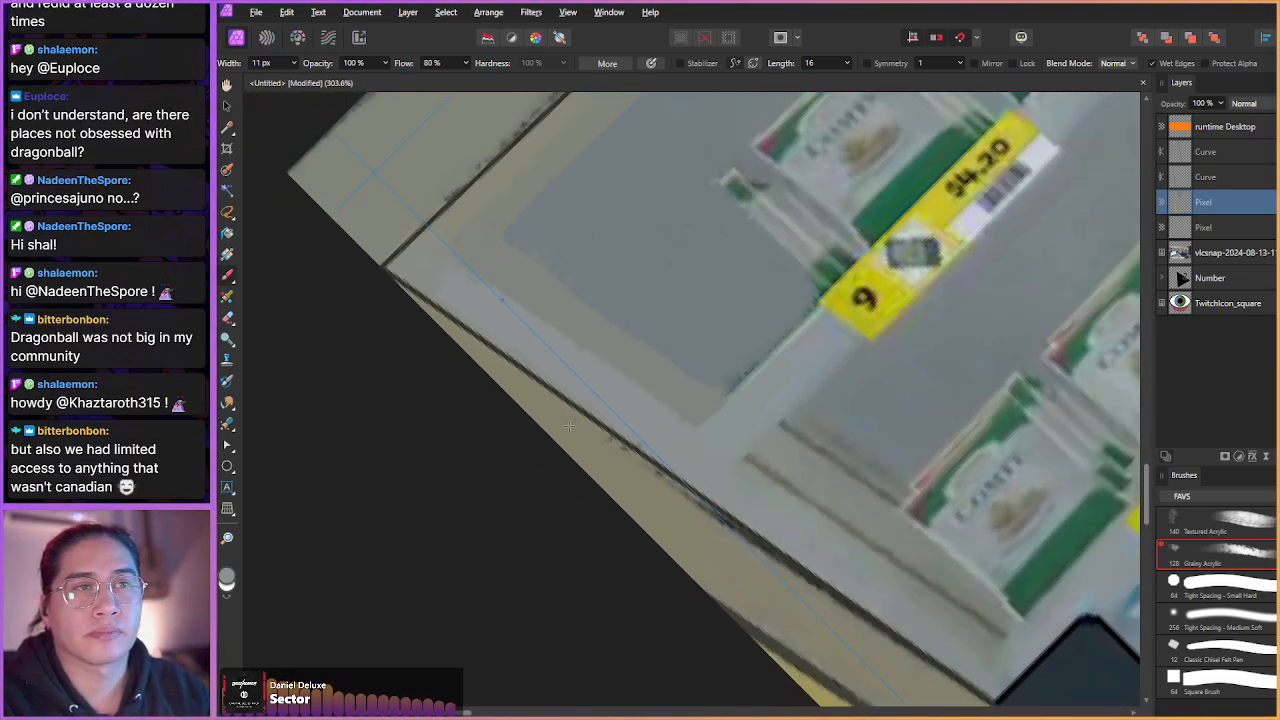
scroll(555, 419, down, 5)
scroll(433, 380, up, 1)
scroll(433, 380, down, 4)
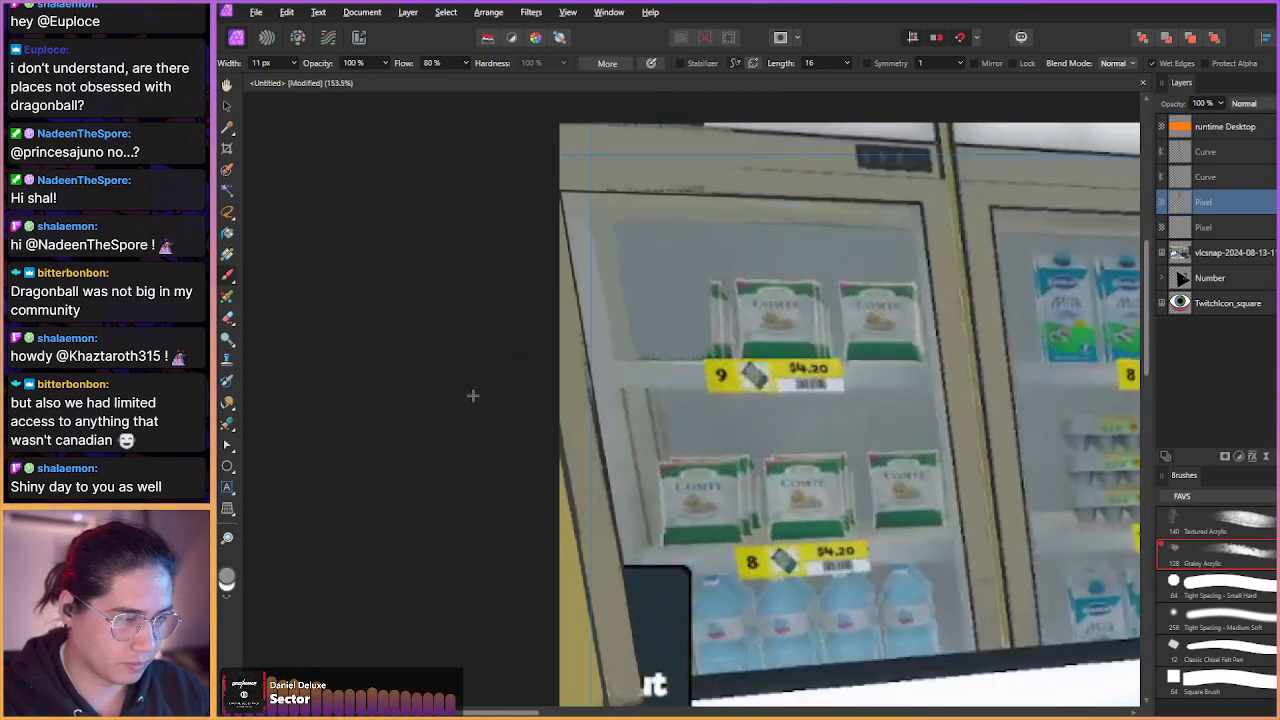
scroll(514, 409, up, 5)
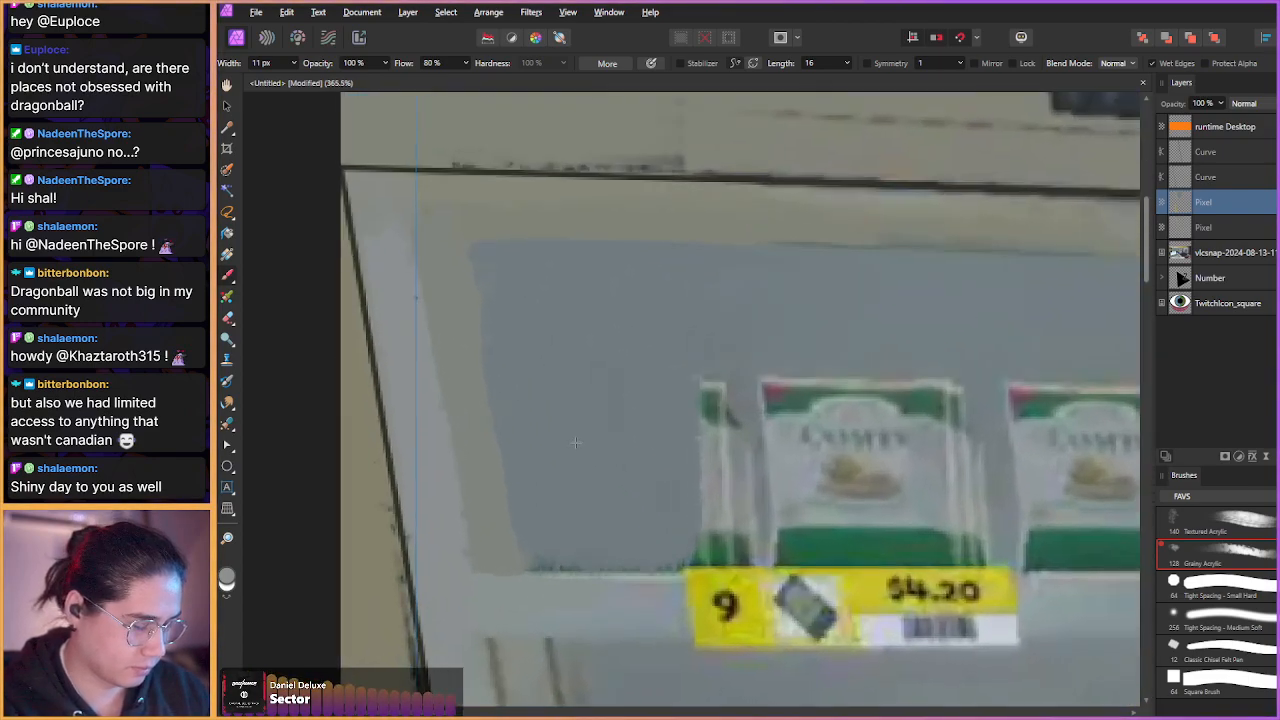
scroll(575, 442, down, 3)
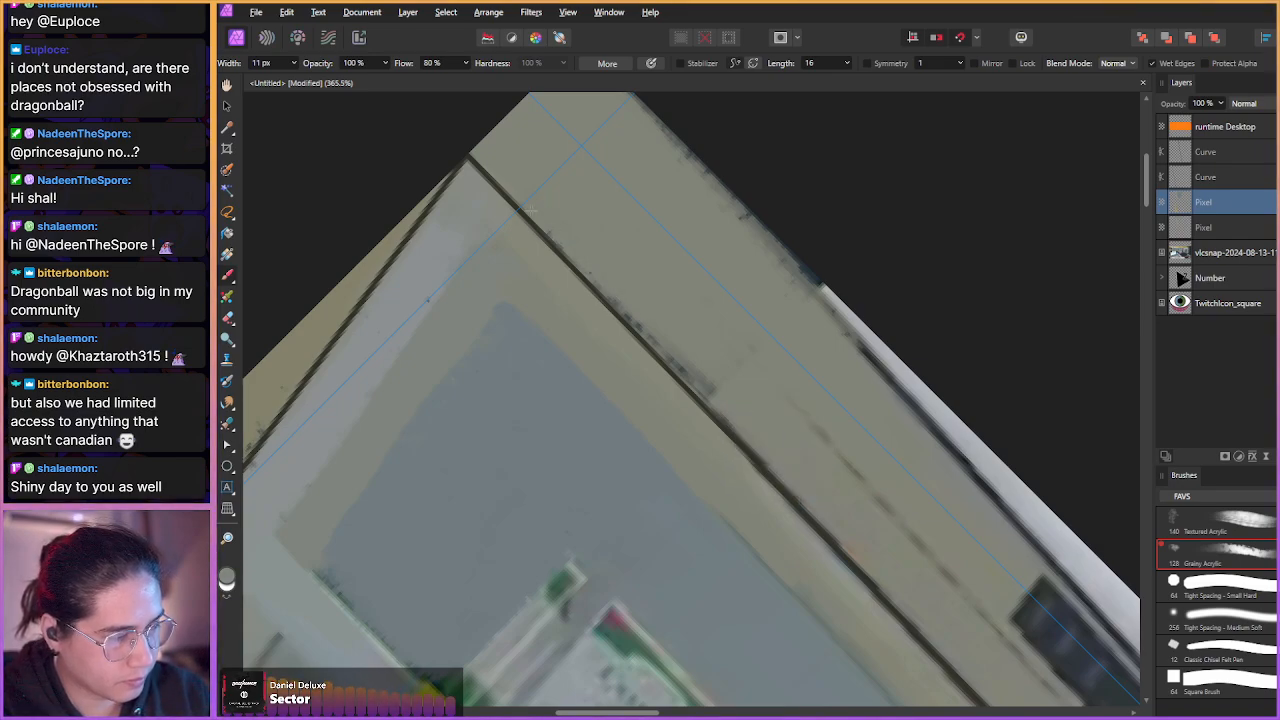
drag(541, 228, 737, 431)
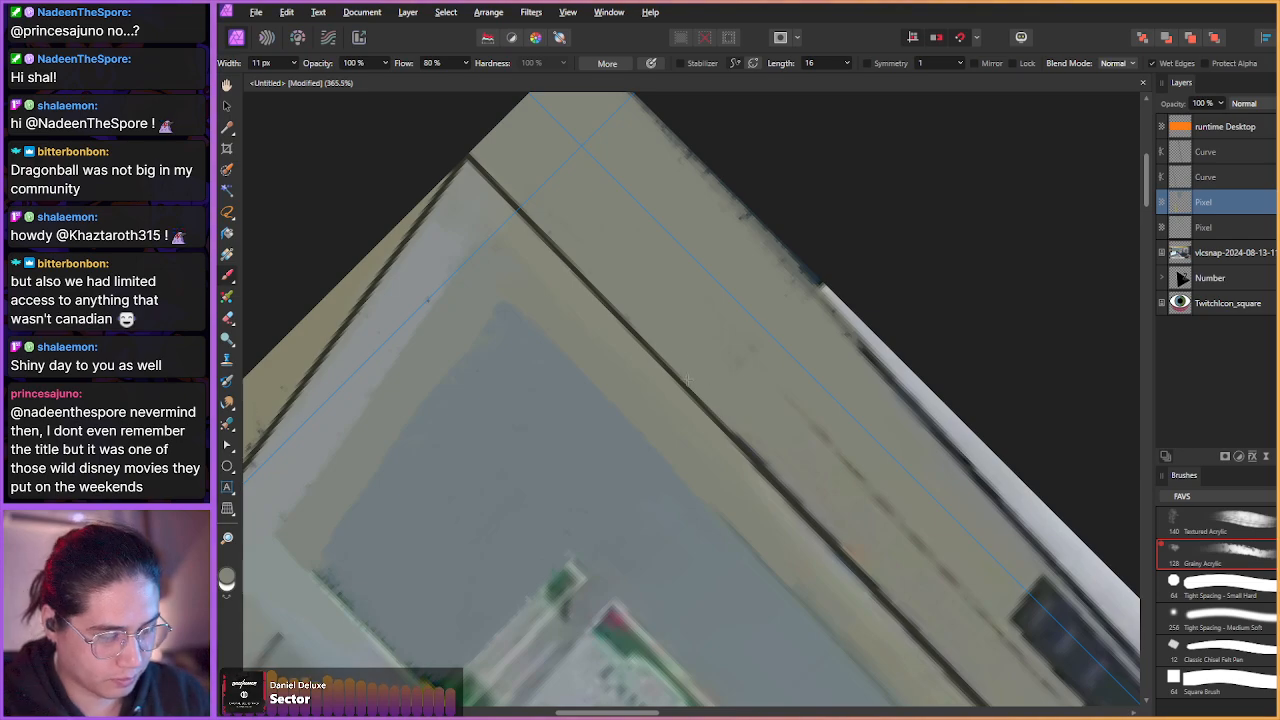
- Add a new pixel layer above the two existing pixel layers
scroll(690, 400, down, 6)
scroll(467, 375, up, 1)
scroll(468, 377, down, 5)
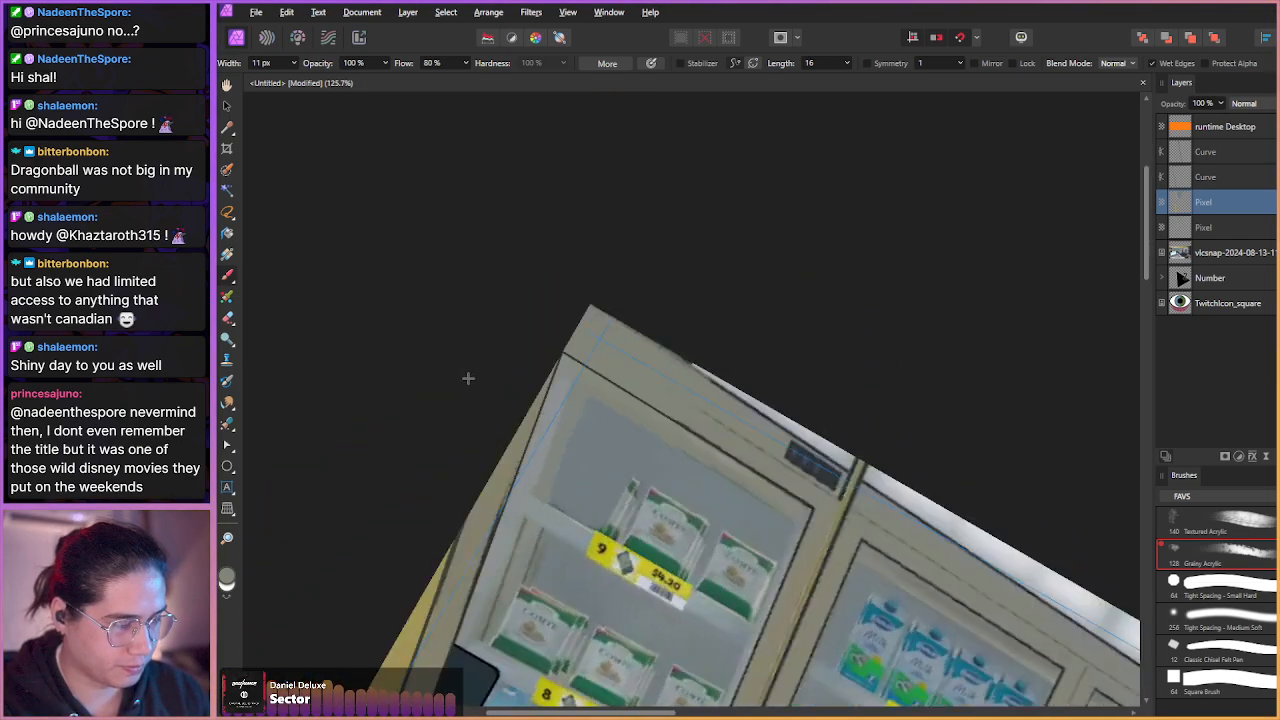
scroll(539, 484, up, 1)
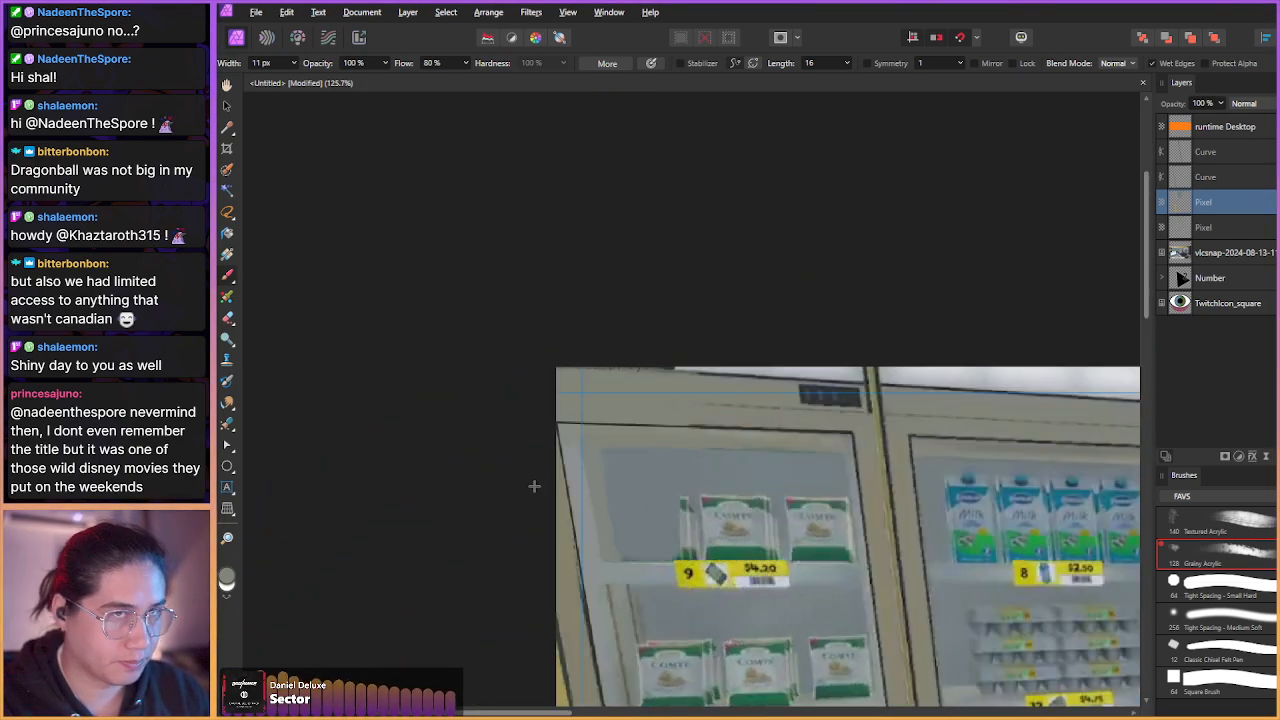
drag(534, 486, 431, 361)
scroll(440, 383, down, 1)
drag(434, 453, 328, 285)
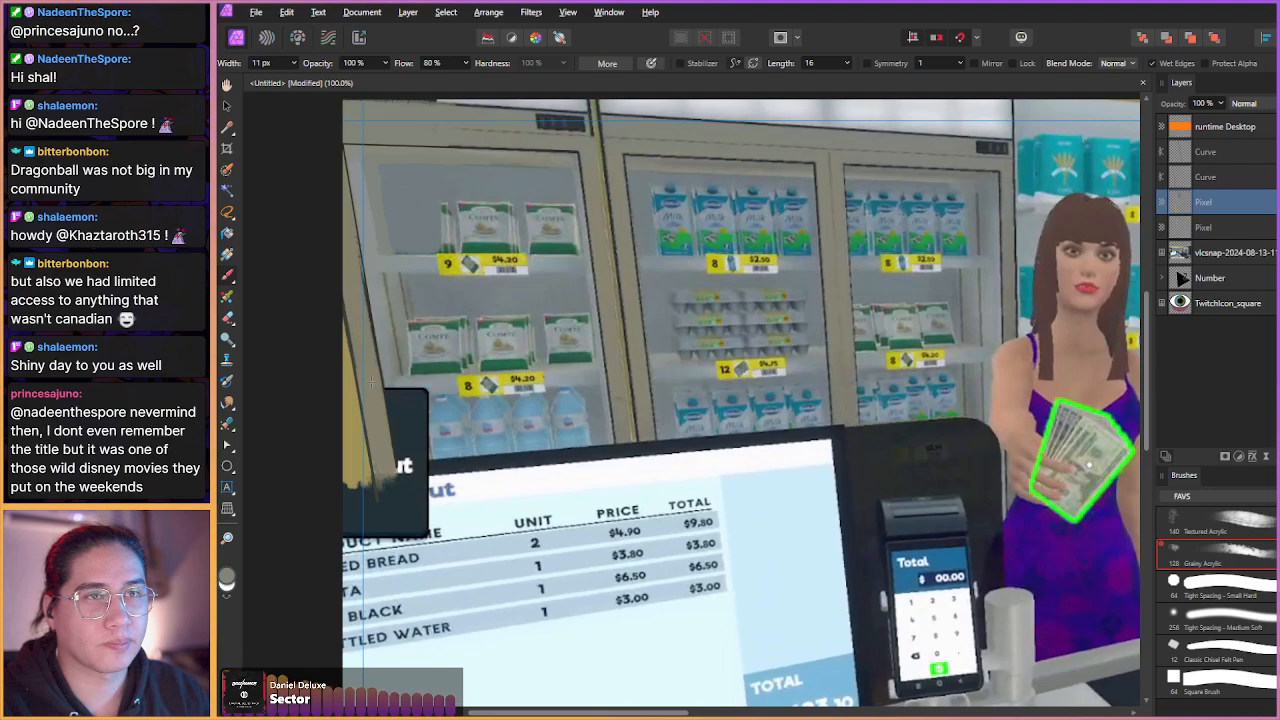
drag(370, 382, 424, 428)
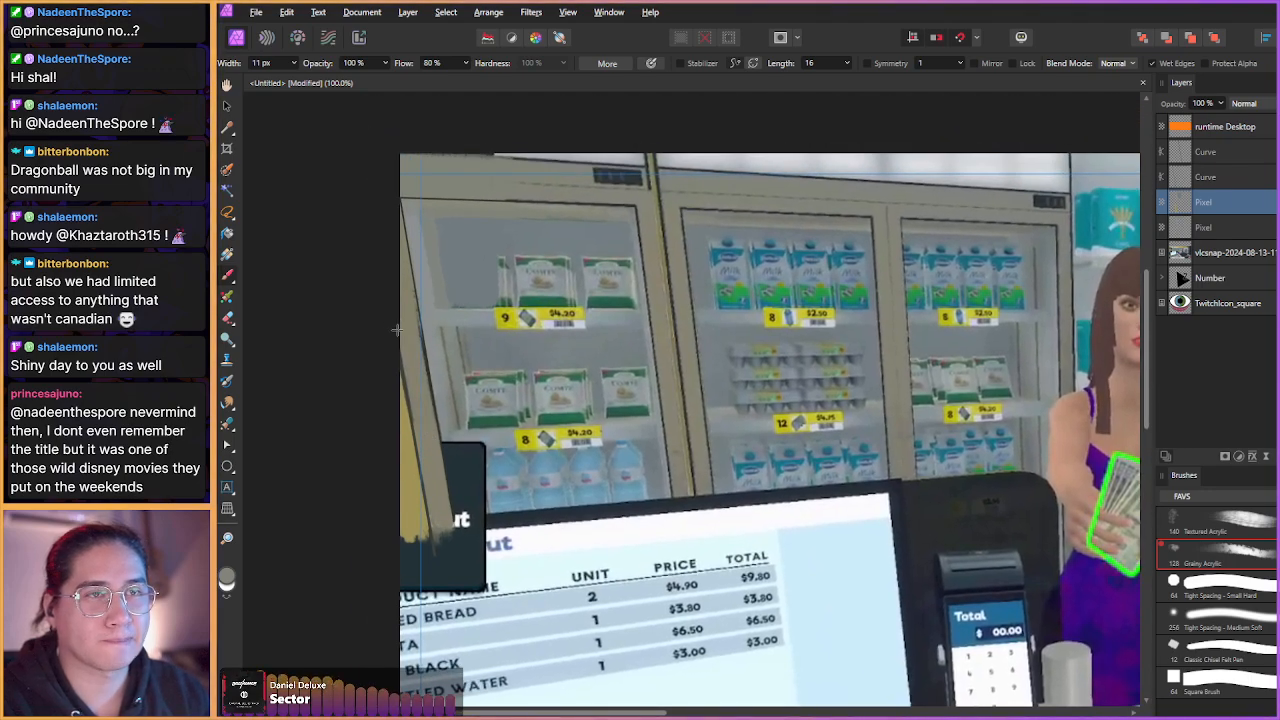
drag(390, 434, 431, 383)
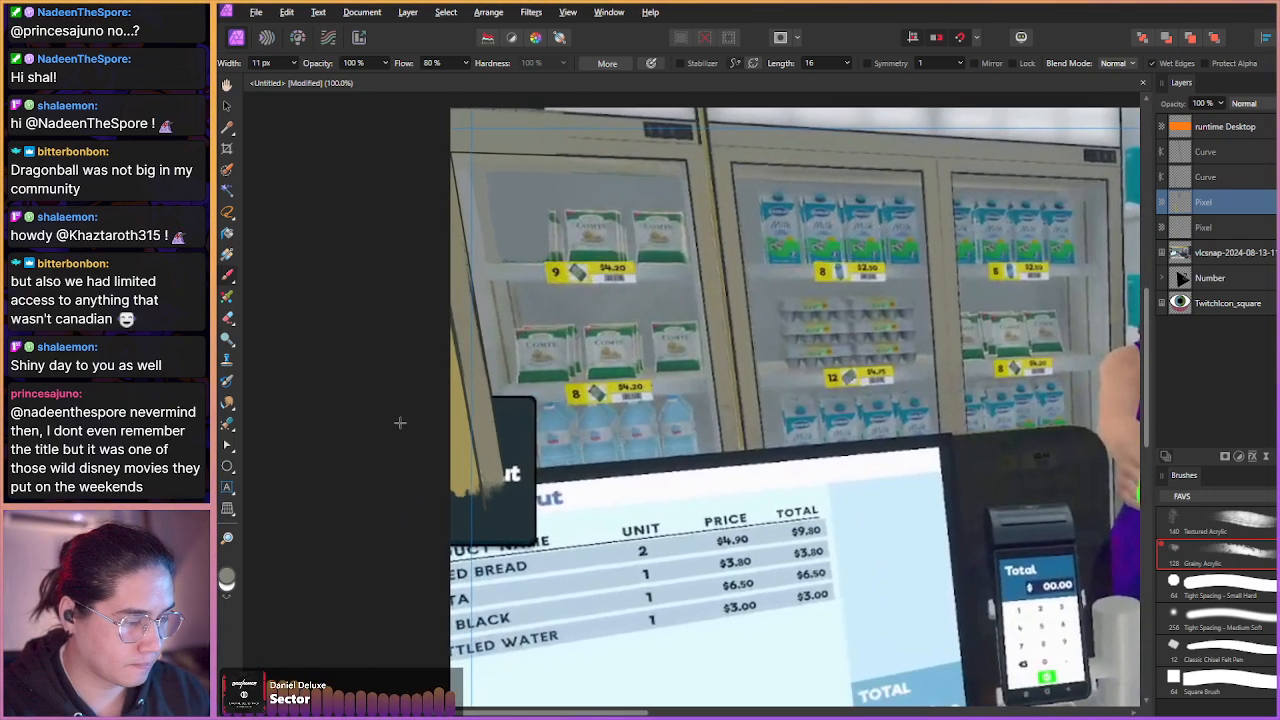
drag(415, 457, 399, 345)
scroll(399, 345, up, 2)
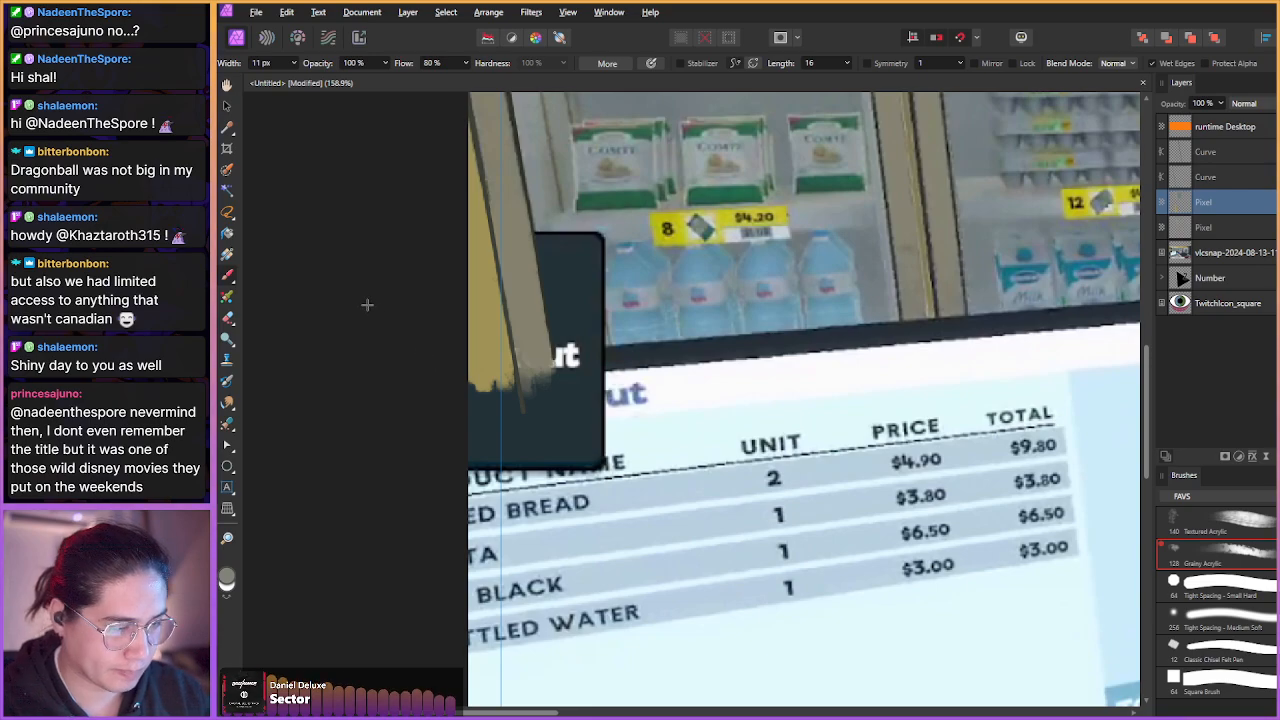
key(ctrl+shift+n)
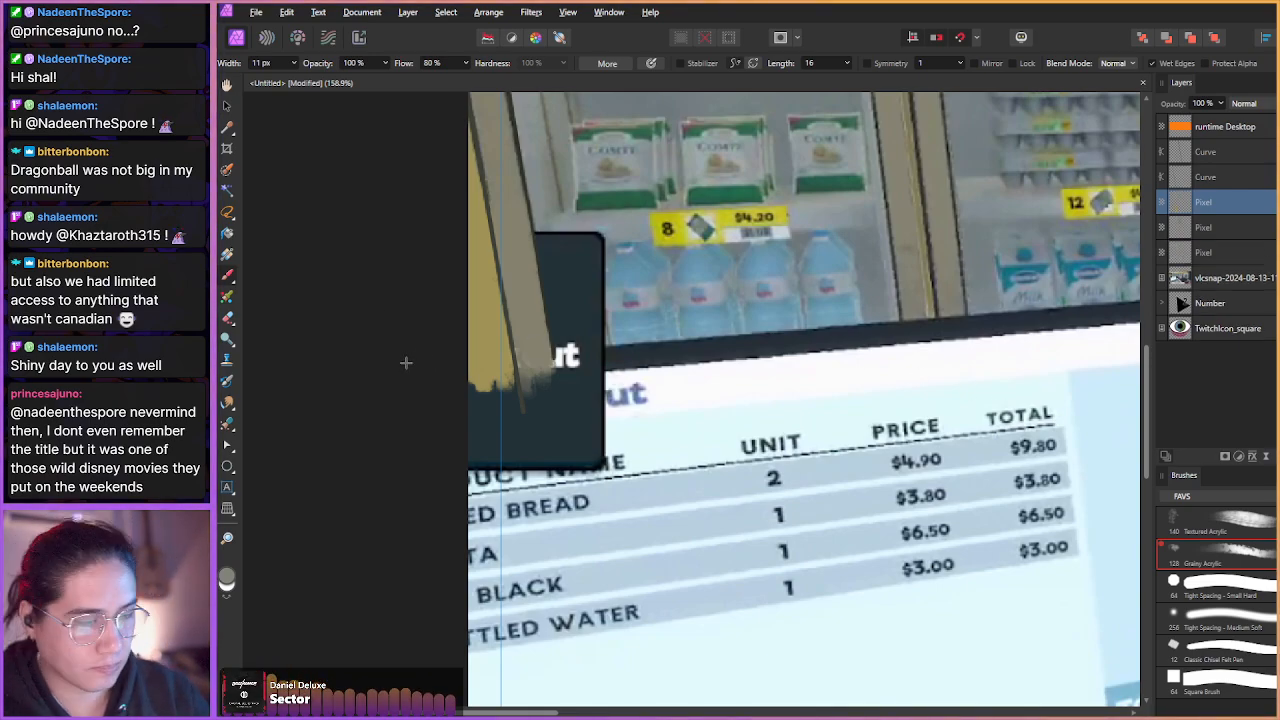
- Extend the monitor's dark top bezel across the checkout notice with its sampled colour, enlarging the brush to 23 px
scroll(445, 342, up, 1)
scroll(445, 342, up, 1)
scroll(446, 343, down, 4)
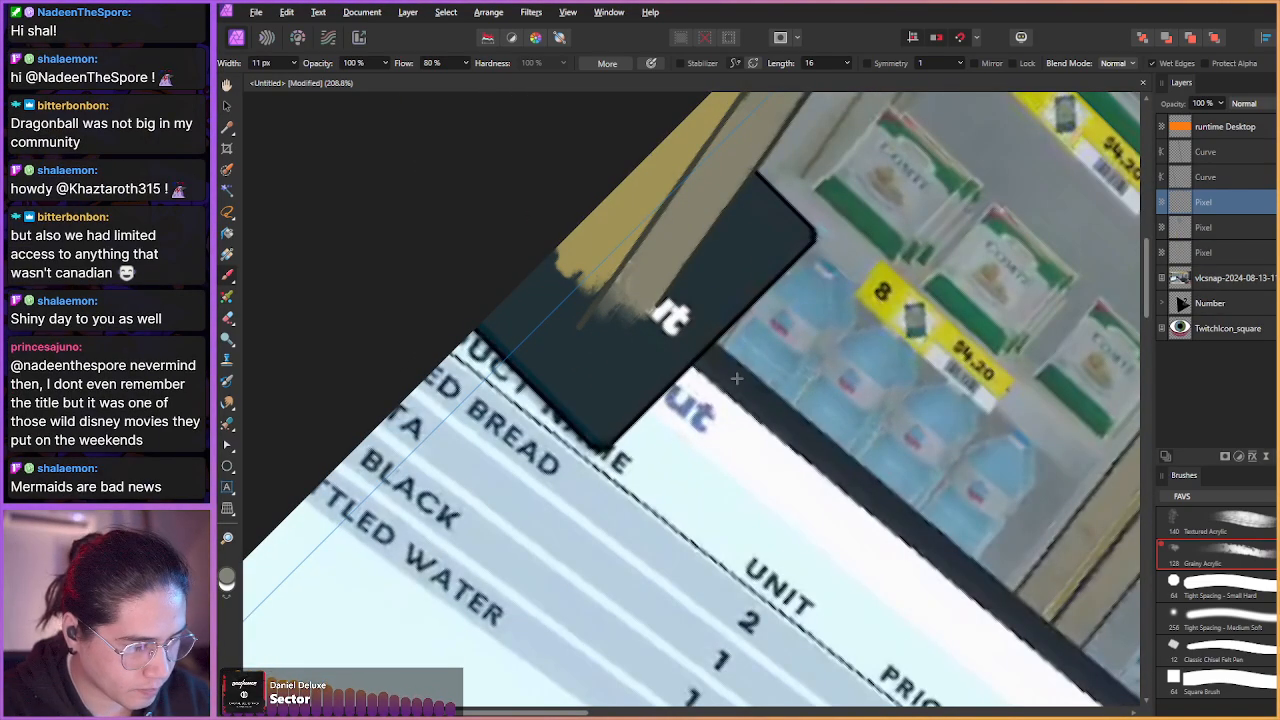
alt+click(750, 394)
mouse_move(545, 233)
mouse_down()
mouse_move(701, 354)
mouse_move(684, 338)
mouse_up()
drag(558, 235, 688, 338)
drag(562, 234, 707, 357)
key(bracketright)
key(bracketright)
key(bracketright)
key(bracketright)
key(bracketright)
key(bracketright)
drag(555, 219, 708, 351)
drag(567, 248, 687, 320)
mouse_move(555, 250)
mouse_down()
mouse_move(747, 397)
mouse_move(738, 389)
mouse_up()
drag(534, 229, 722, 377)
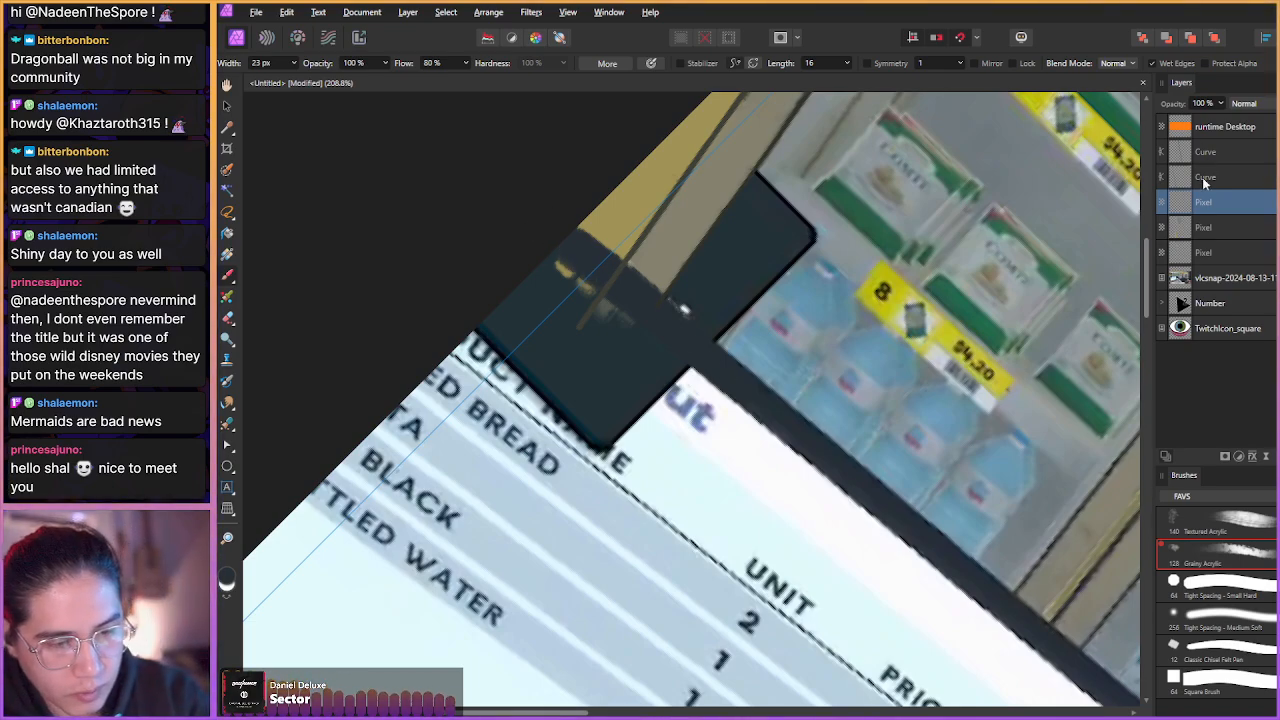
- Move the new pixel layer above both curve layers and paint the monitor's sampled pale-blue and white screen colours over the checkout notice
drag(1205, 196, 1205, 145)
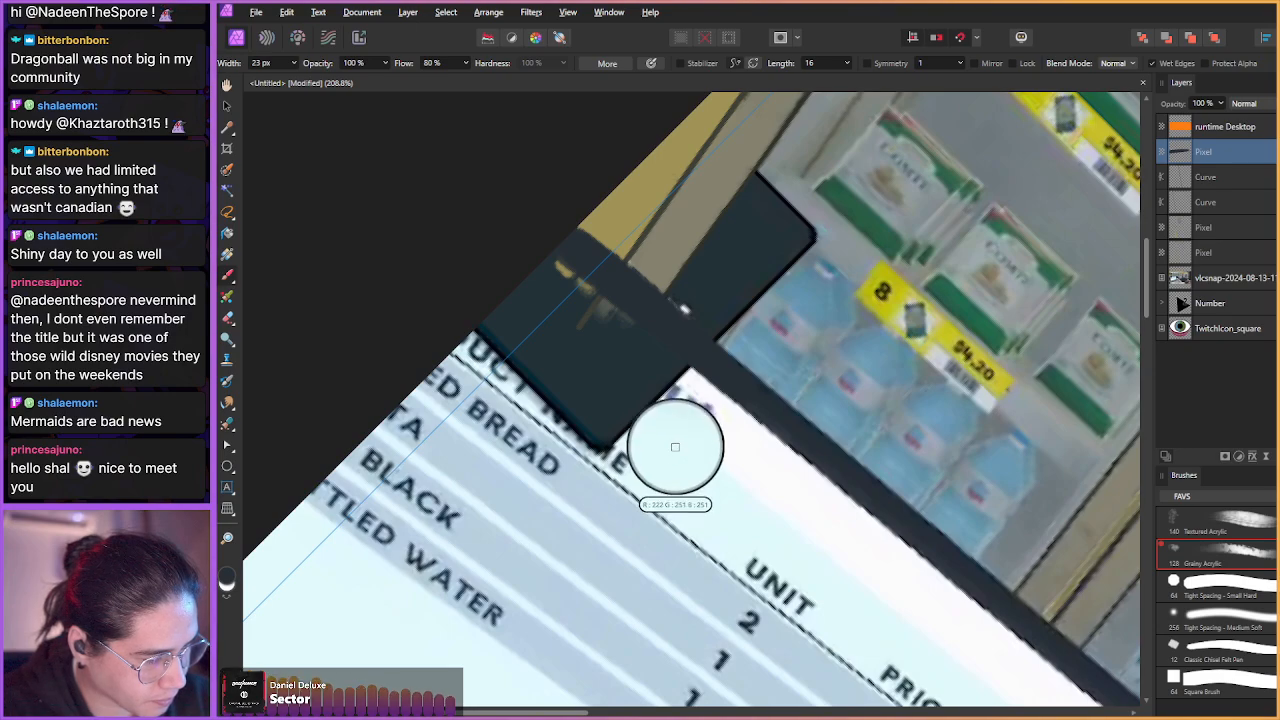
mouse_move(645, 430)
mouse_down()
mouse_move(589, 372)
mouse_move(458, 279)
mouse_move(674, 453)
mouse_move(467, 288)
mouse_move(632, 432)
mouse_up()
key(ctrl+z)
mouse_move(632, 432)
mouse_down()
mouse_move(507, 333)
mouse_move(633, 428)
mouse_move(488, 323)
mouse_move(645, 446)
mouse_move(469, 312)
mouse_move(641, 453)
mouse_move(527, 362)
mouse_move(588, 422)
mouse_move(543, 390)
mouse_move(588, 439)
mouse_move(461, 310)
mouse_move(538, 390)
mouse_move(629, 447)
mouse_move(486, 309)
mouse_move(671, 461)
mouse_move(467, 282)
mouse_move(536, 353)
mouse_move(467, 316)
mouse_move(615, 445)
mouse_move(614, 398)
mouse_up()
mouse_move(687, 429)
mouse_down()
mouse_move(491, 266)
mouse_move(690, 434)
mouse_move(522, 307)
mouse_move(646, 400)
mouse_move(491, 279)
mouse_move(709, 449)
mouse_up()
alt+click(725, 409)
mouse_move(678, 357)
mouse_down()
mouse_move(505, 240)
mouse_move(718, 402)
mouse_move(594, 298)
mouse_move(663, 362)
mouse_move(575, 293)
mouse_move(509, 263)
mouse_move(640, 369)
mouse_move(548, 282)
mouse_move(709, 415)
mouse_move(509, 243)
mouse_move(686, 390)
mouse_move(558, 268)
mouse_move(638, 333)
mouse_move(572, 305)
mouse_up()
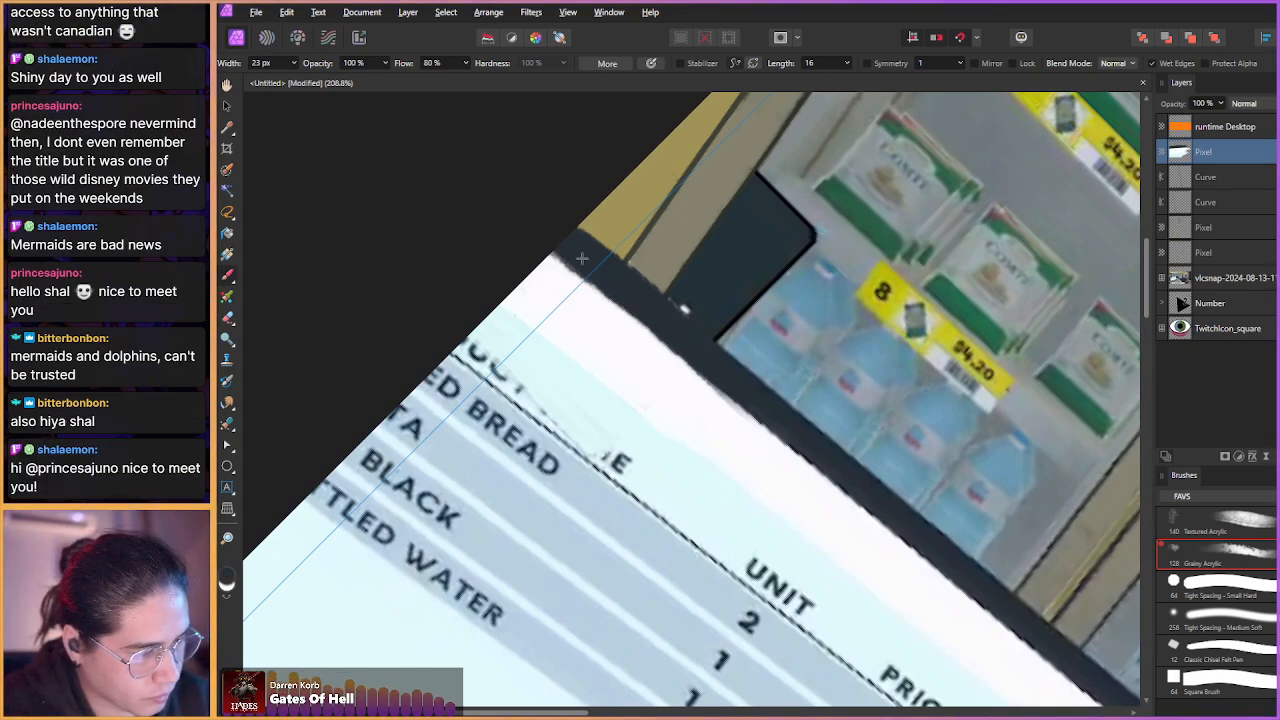
- Cover the remaining fragments of the PRODUCT NAME heading on the monitor with the sampled pale blue, using the 23 px brush
key(b)
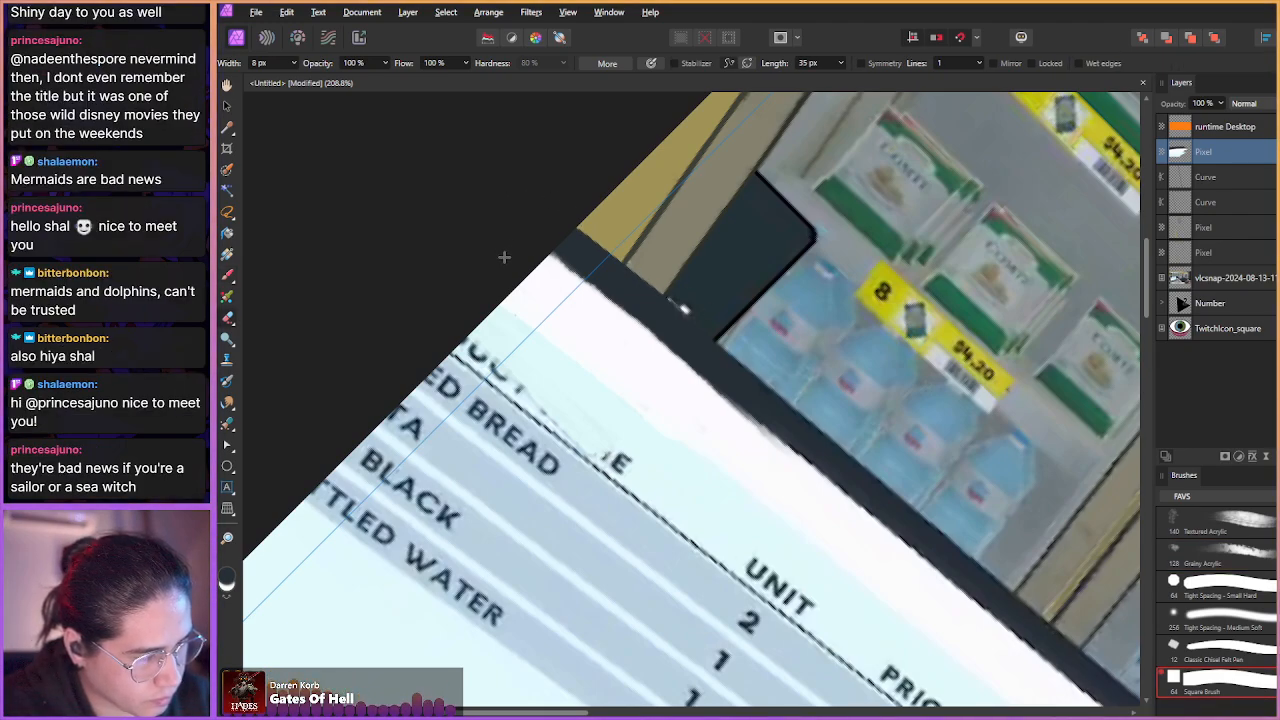
key(b)
key(x)
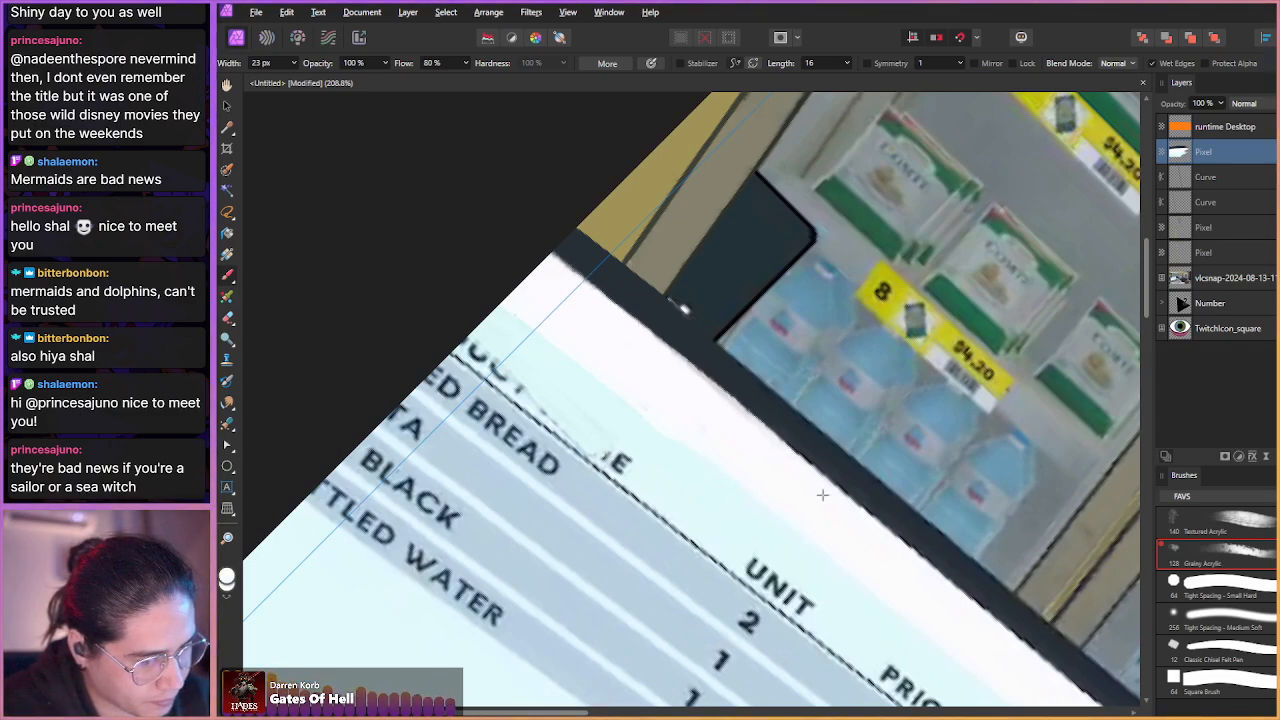
scroll(590, 347, down, 2)
scroll(376, 355, up, 3)
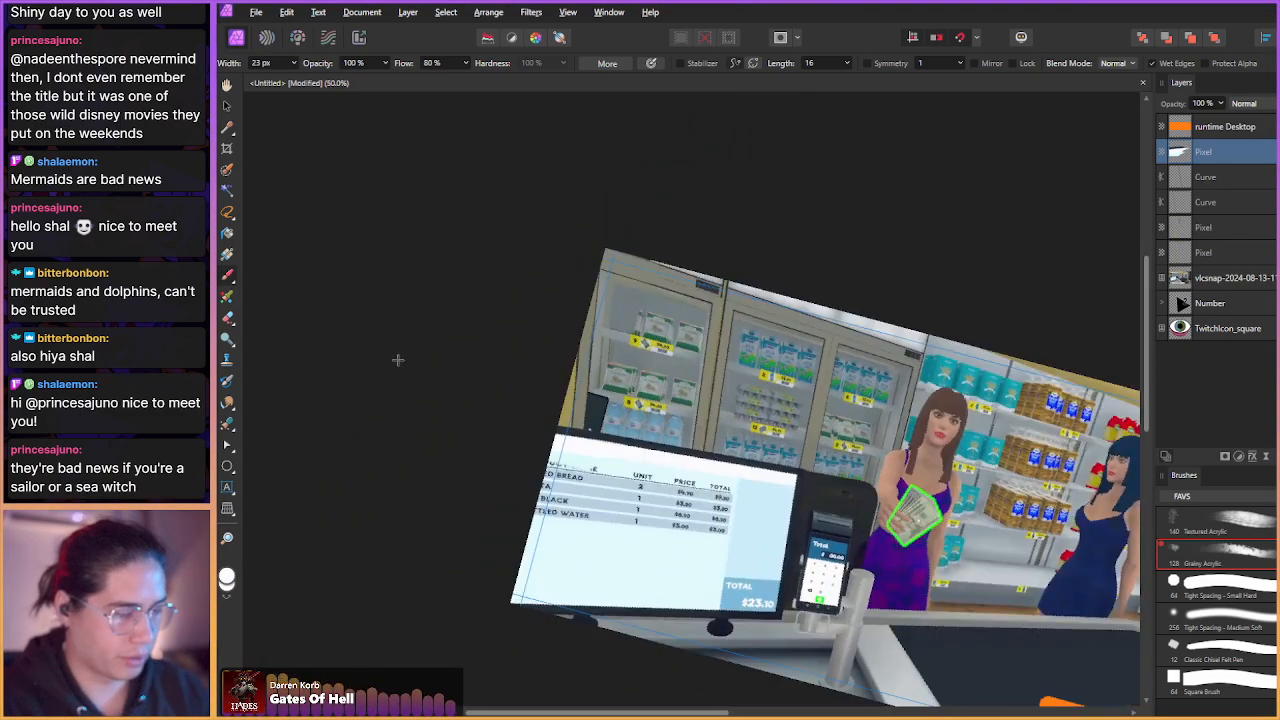
drag(494, 442, 329, 336)
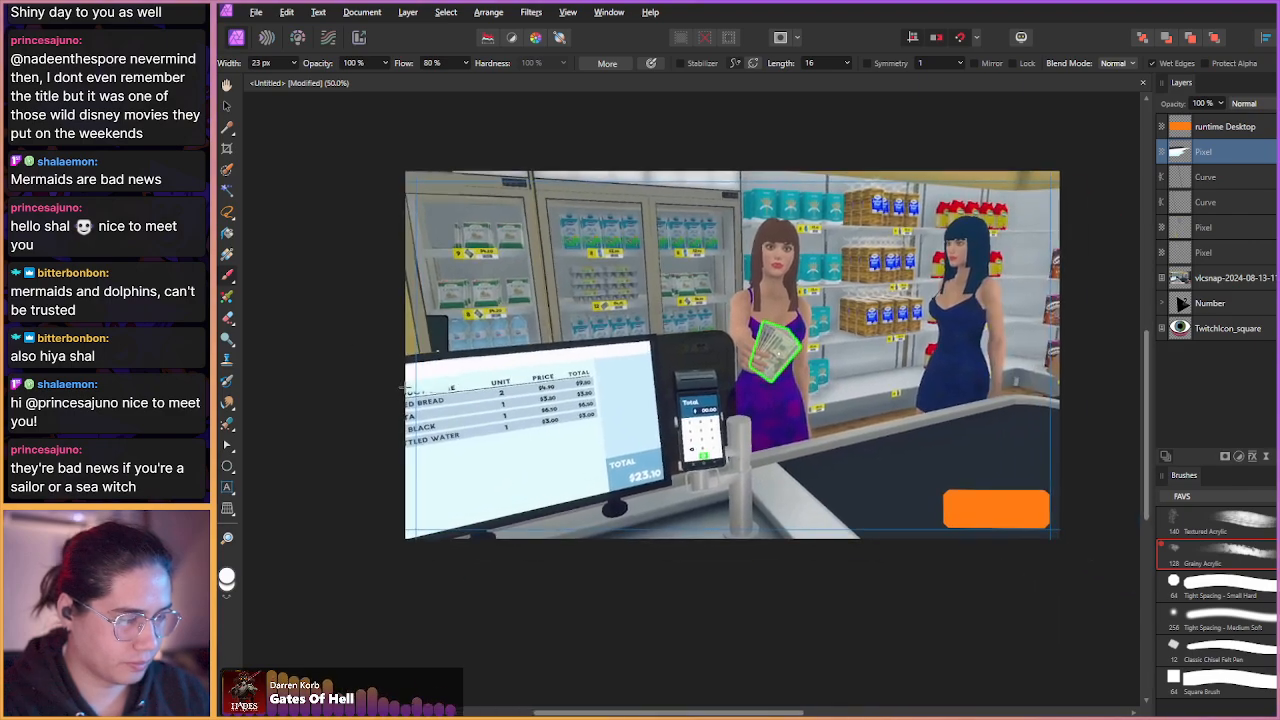
scroll(405, 389, down, 1)
scroll(362, 406, up, 8)
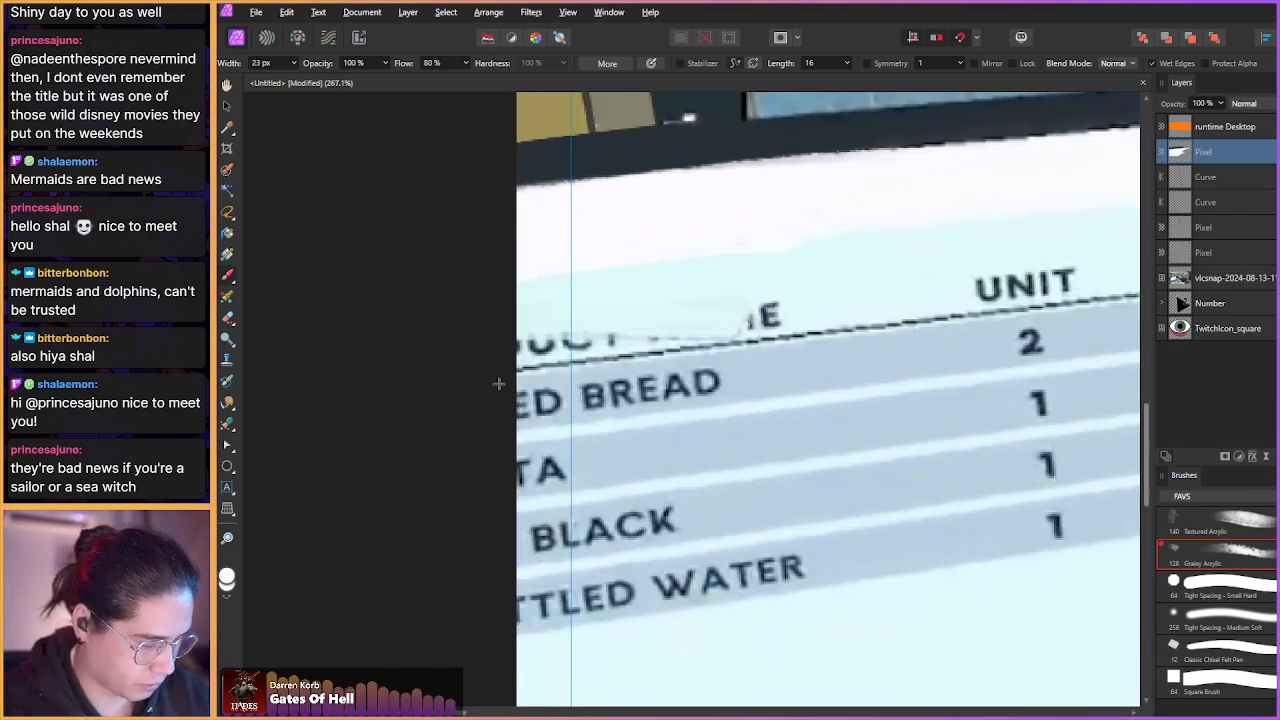
scroll(497, 385, down, 1)
scroll(497, 385, down, 2)
alt+click(850, 427)
drag(784, 380, 820, 408)
drag(606, 238, 769, 366)
scroll(480, 280, up, 3)
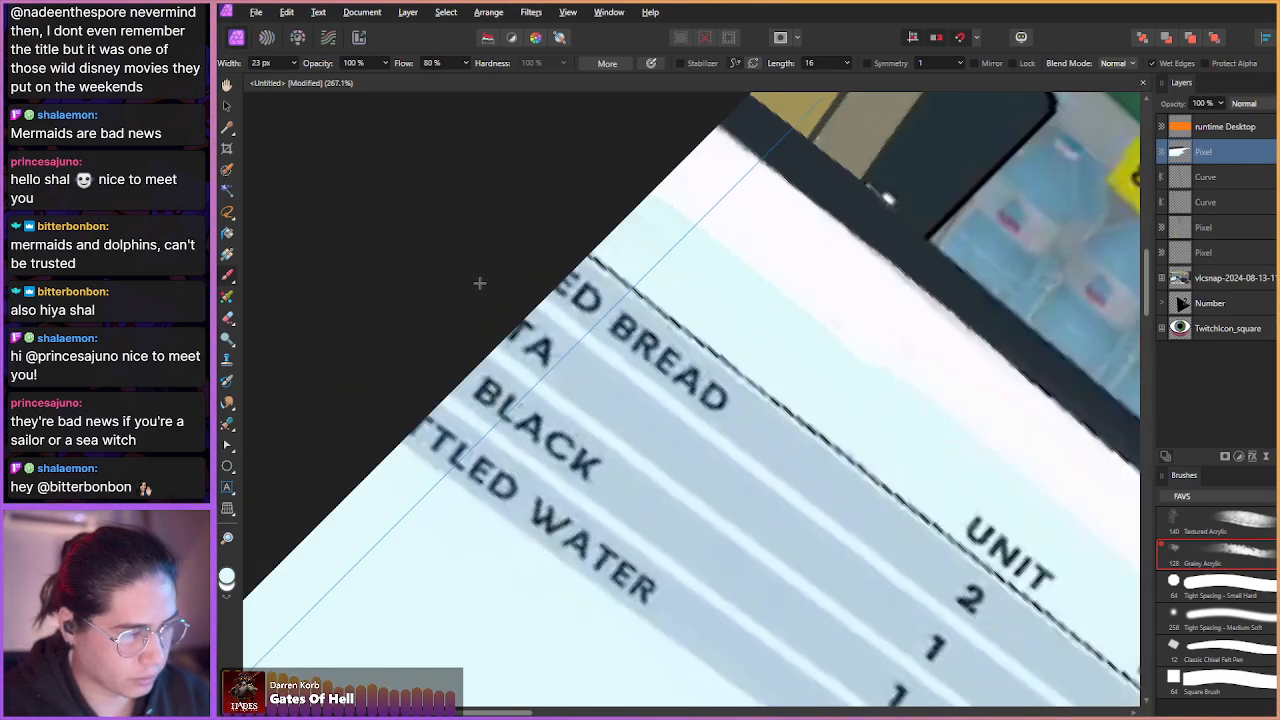
scroll(491, 306, down, 2)
scroll(470, 322, down, 2)
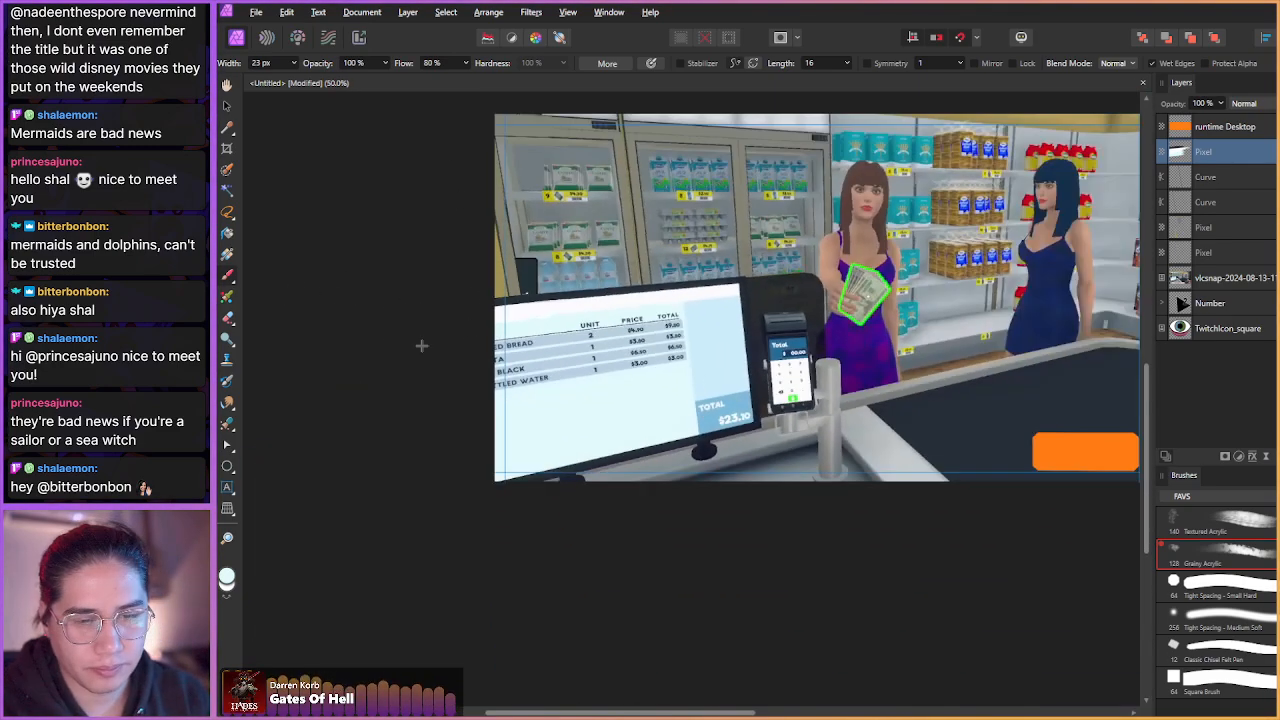
drag(423, 346, 337, 395)
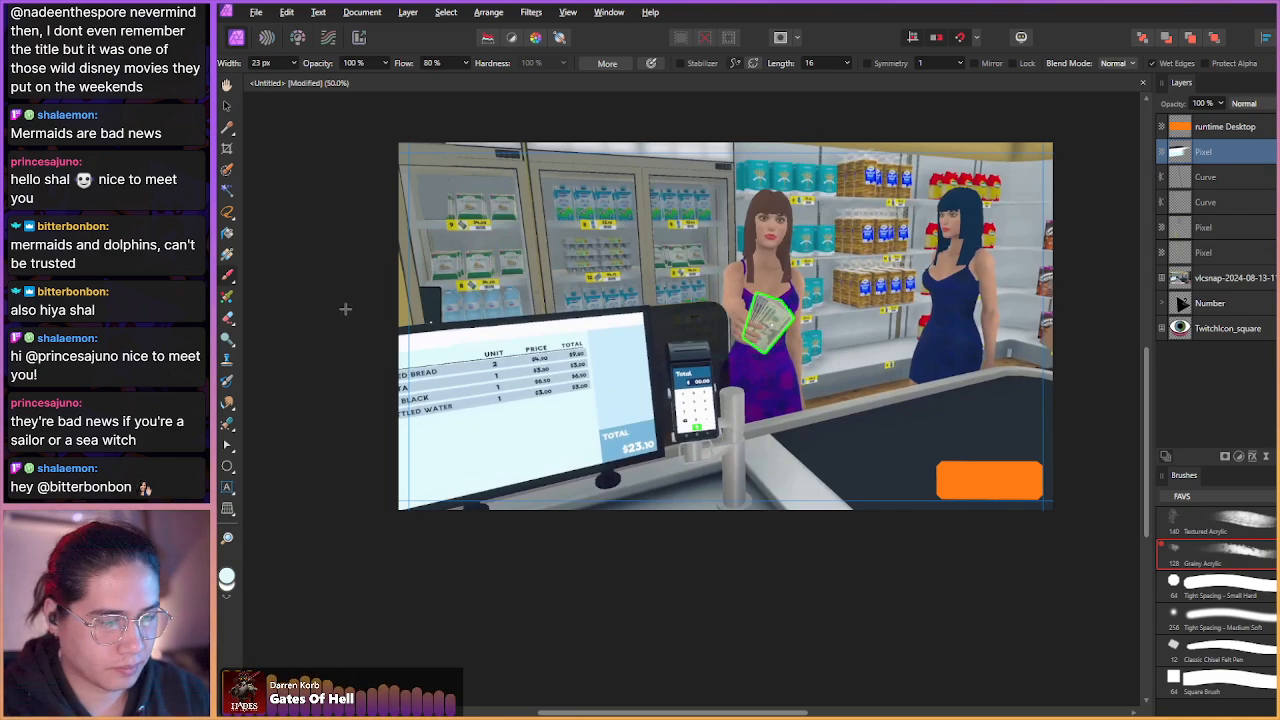
drag(345, 346, 414, 423)
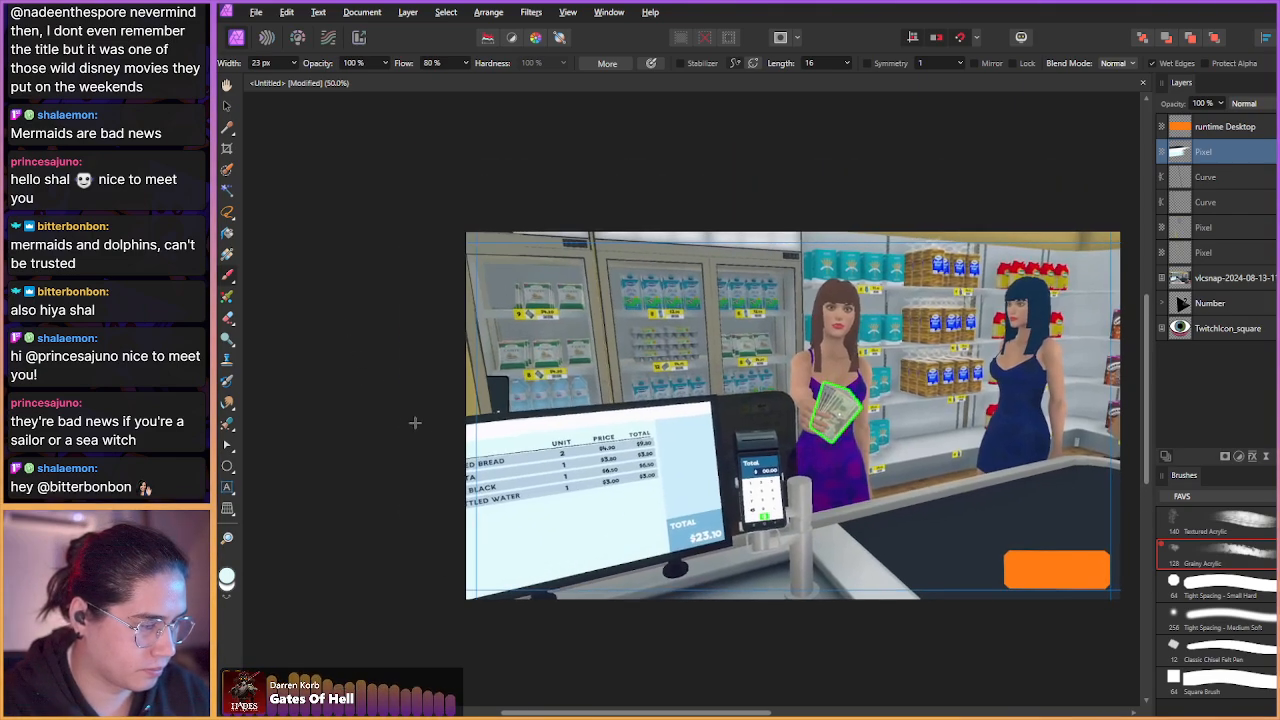
scroll(417, 380, up, 2)
scroll(482, 383, up, 3)
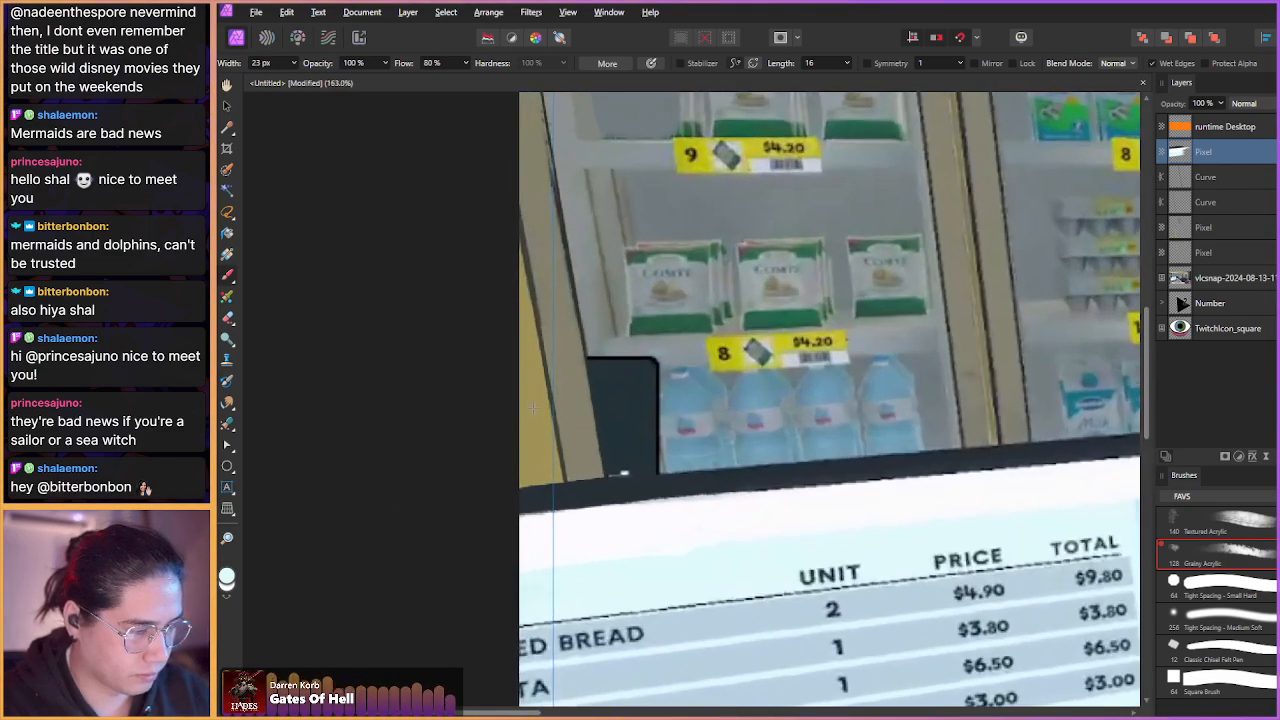
drag(640, 335, 660, 404)
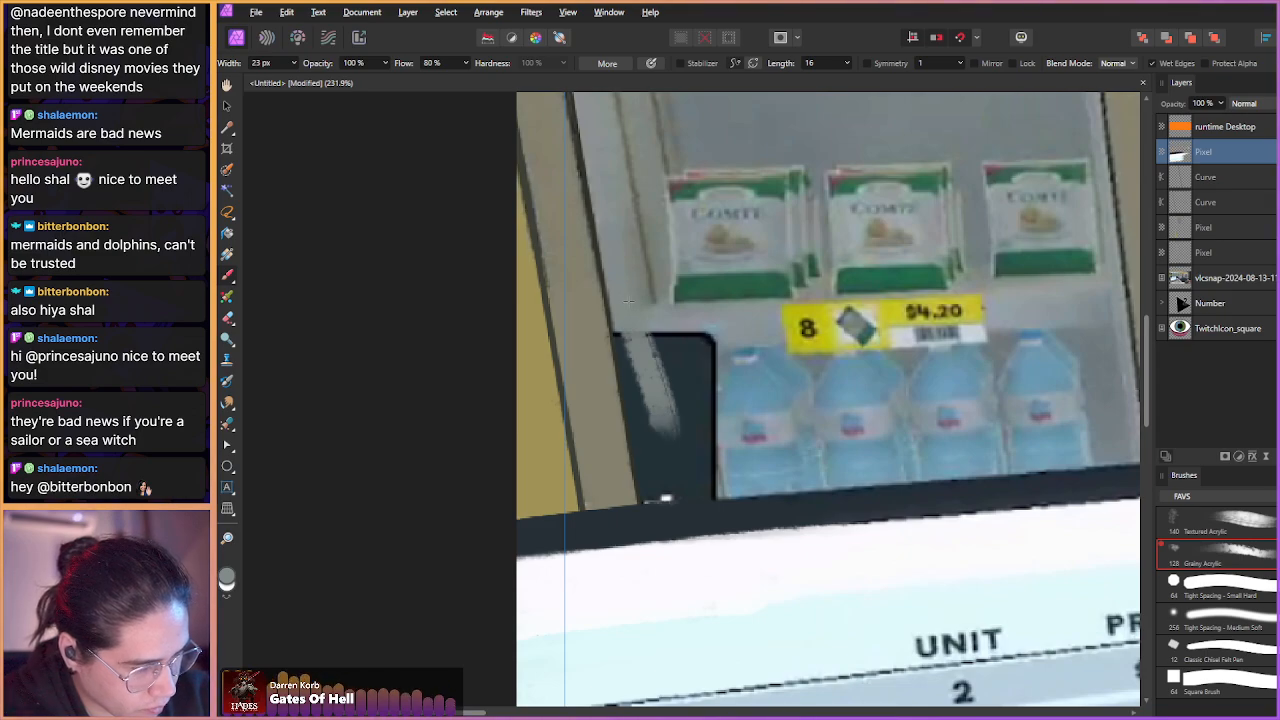
key(ctrl+z)
- On the upper pixel layer below the curves, paint sampled fridge greys over the dark notice remnant beside the water bottles
click(1190, 228)
mouse_move(617, 330)
mouse_down()
mouse_move(641, 392)
mouse_move(628, 304)
mouse_move(634, 385)
mouse_move(634, 300)
mouse_move(659, 379)
mouse_move(672, 465)
mouse_move(646, 364)
mouse_move(665, 518)
mouse_move(651, 217)
mouse_move(713, 515)
mouse_move(680, 363)
mouse_move(686, 399)
mouse_move(702, 366)
mouse_move(703, 443)
mouse_move(701, 402)
mouse_move(668, 333)
mouse_up()
alt+click(675, 323)
scroll(680, 400, up, 1)
scroll(684, 463, down, 4)
drag(684, 463, 620, 416)
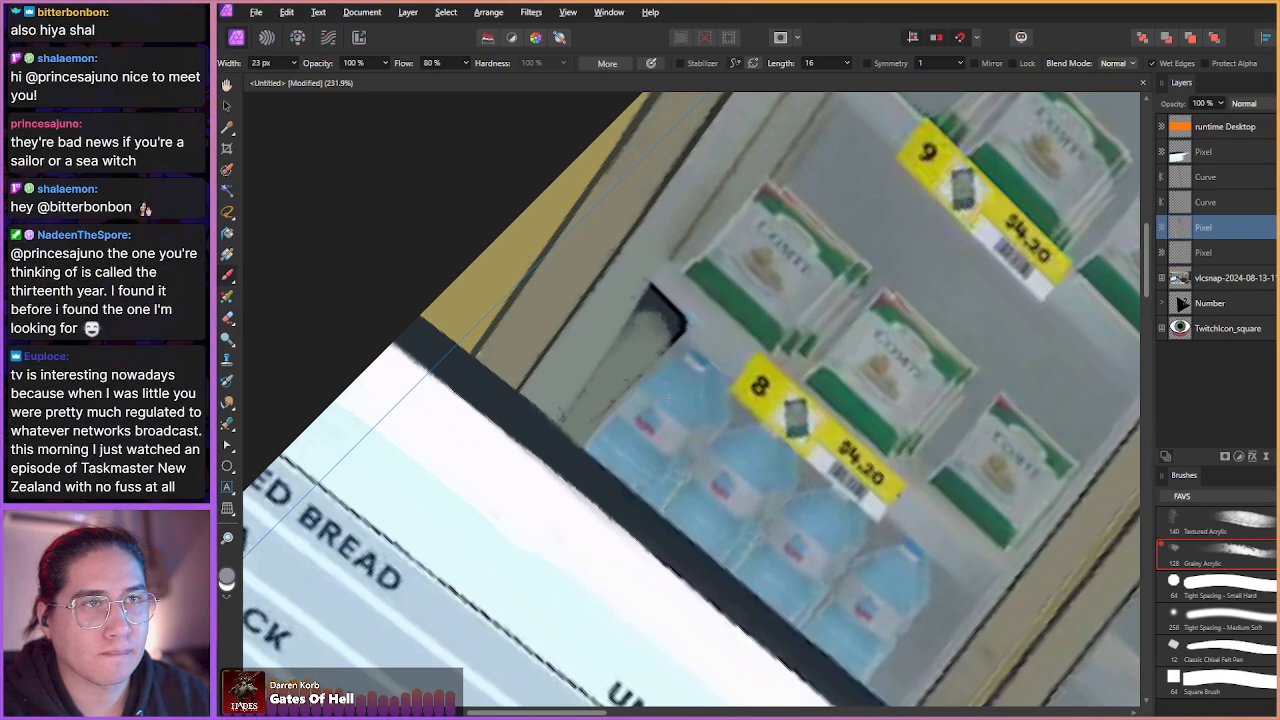
drag(648, 292, 700, 327)
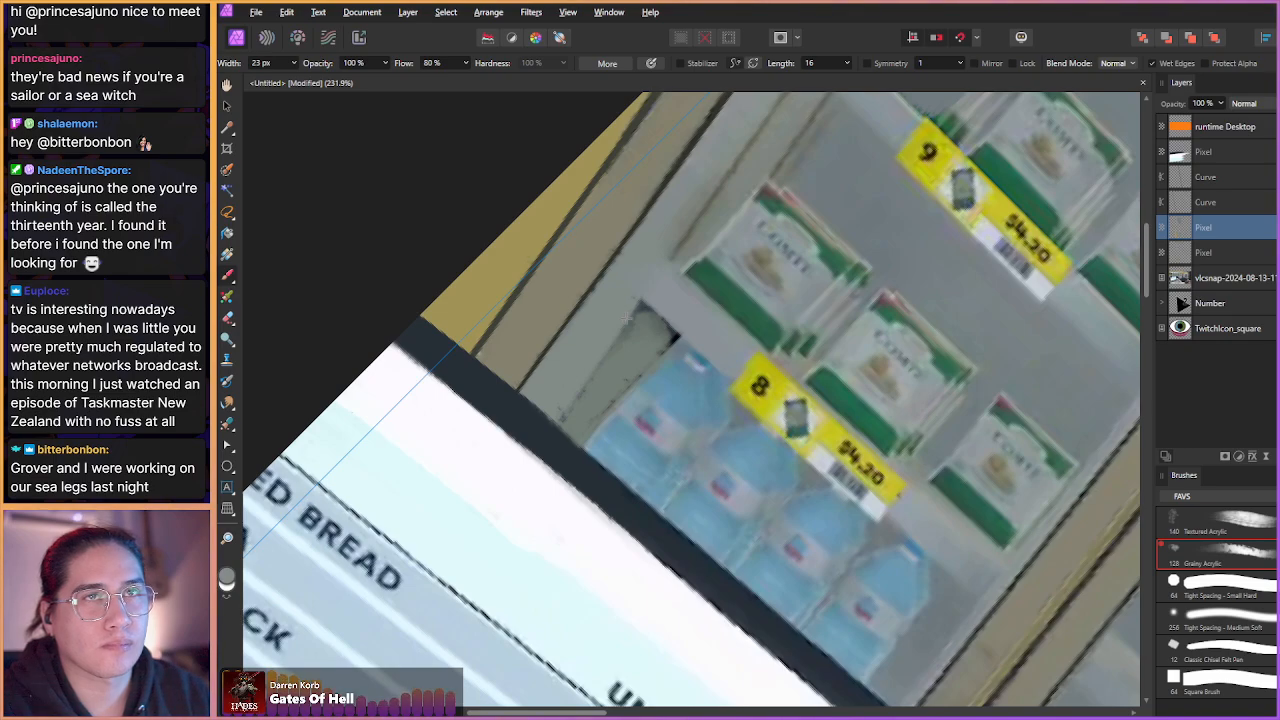
- Reduce the brush to 8 px and cover the leftover dark edges and corner around the painted wall beside the water bottles
scroll(622, 318, down, 1)
scroll(622, 318, up, 4)
scroll(600, 300, up, 2)
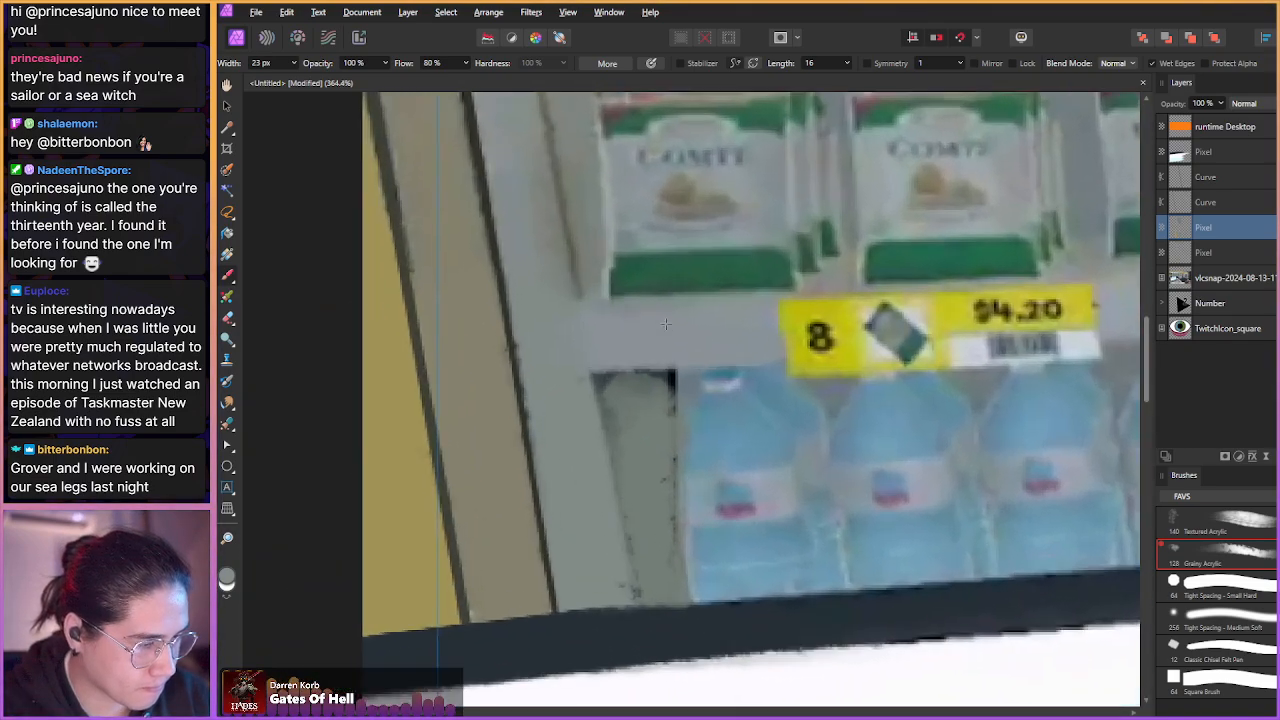
mouse_move(624, 380)
mouse_down()
mouse_move(616, 418)
mouse_move(603, 378)
mouse_up()
mouse_move(633, 378)
mouse_down()
mouse_move(662, 396)
mouse_move(632, 392)
mouse_move(633, 430)
mouse_move(609, 426)
mouse_up()
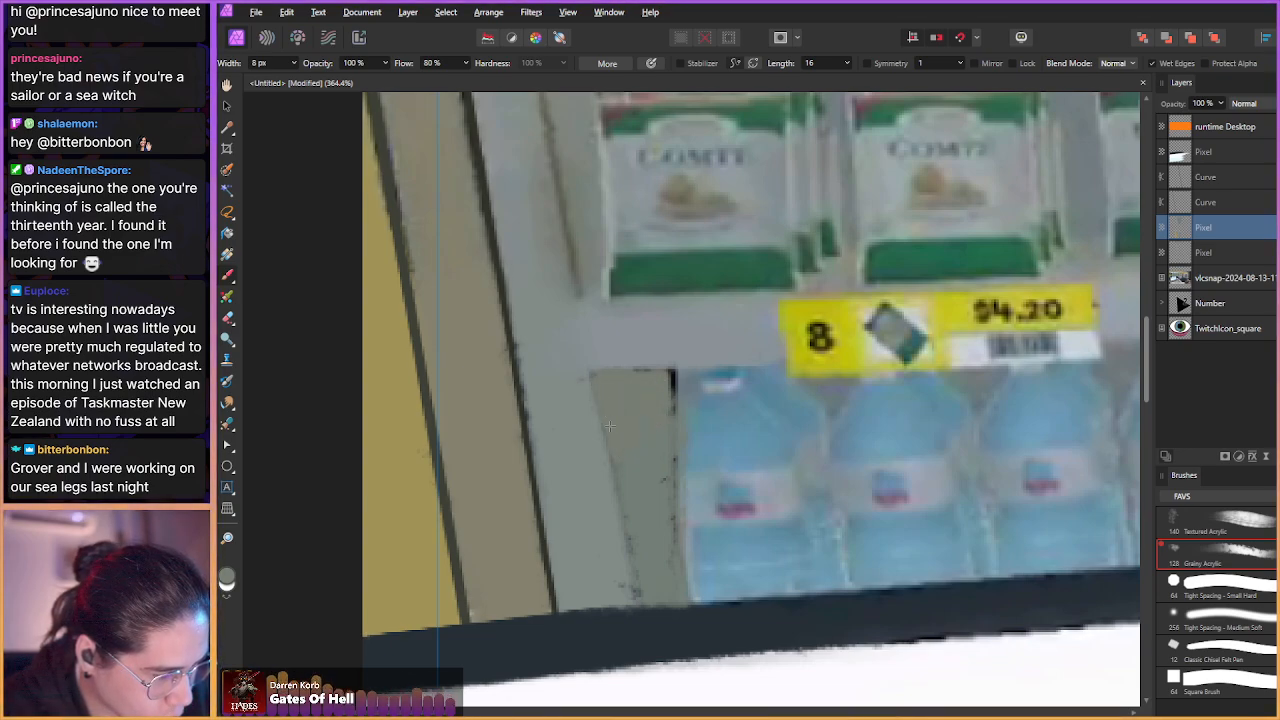
drag(674, 526, 670, 559)
mouse_move(673, 374)
mouse_down()
mouse_move(671, 414)
mouse_move(668, 366)
mouse_up()
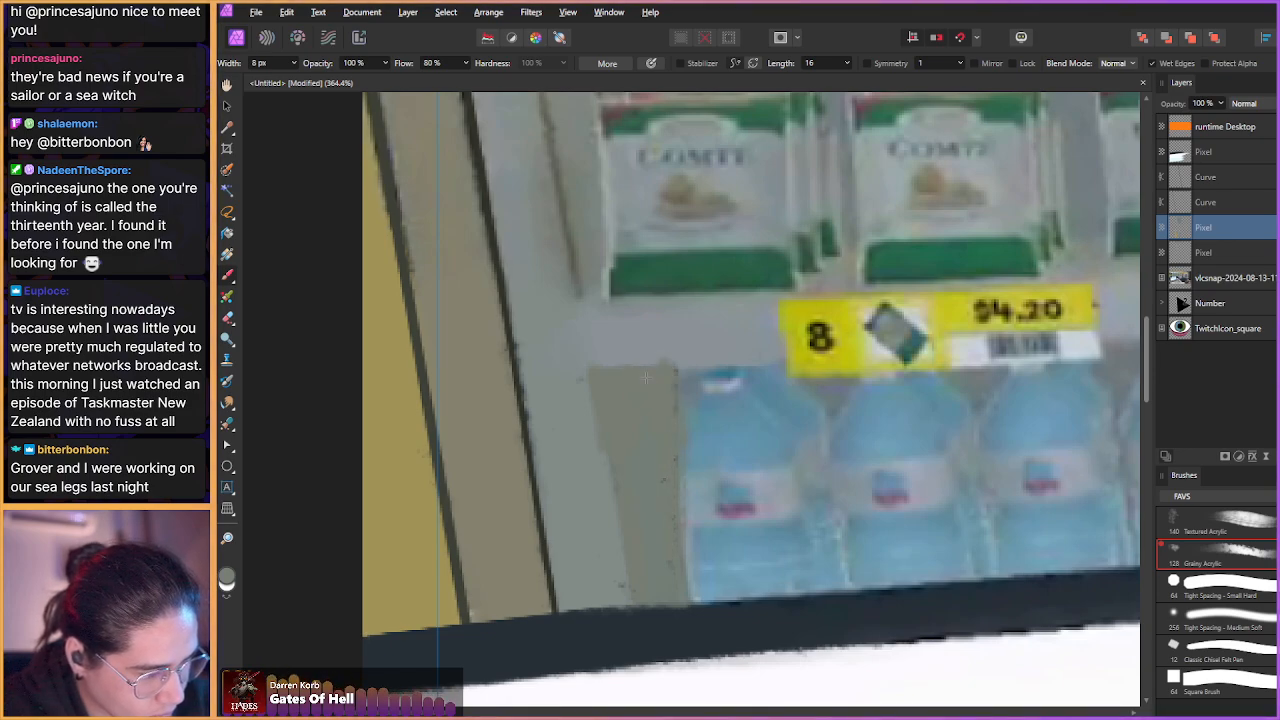
- Sharpen the lower edge of the shelf above the water bottles with its sampled grey, clearing specks from the wall below
alt+click(603, 334)
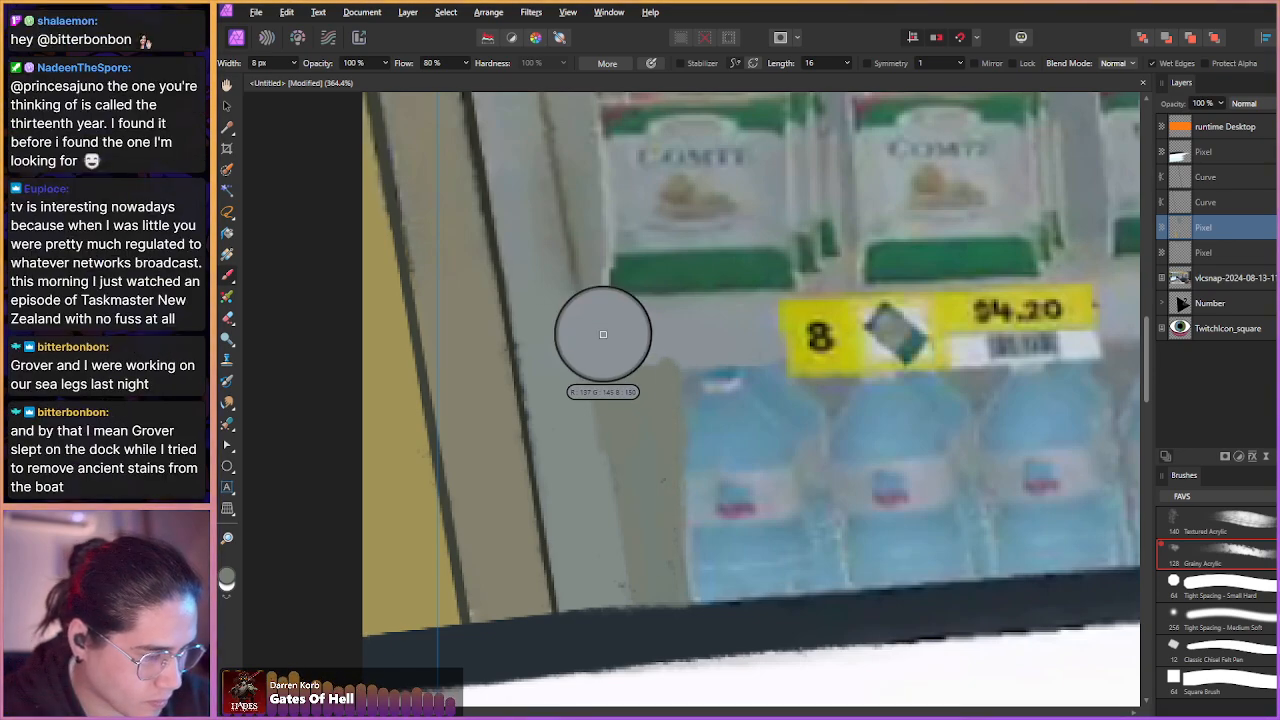
scroll(552, 317, up, 2)
scroll(552, 317, up, 2)
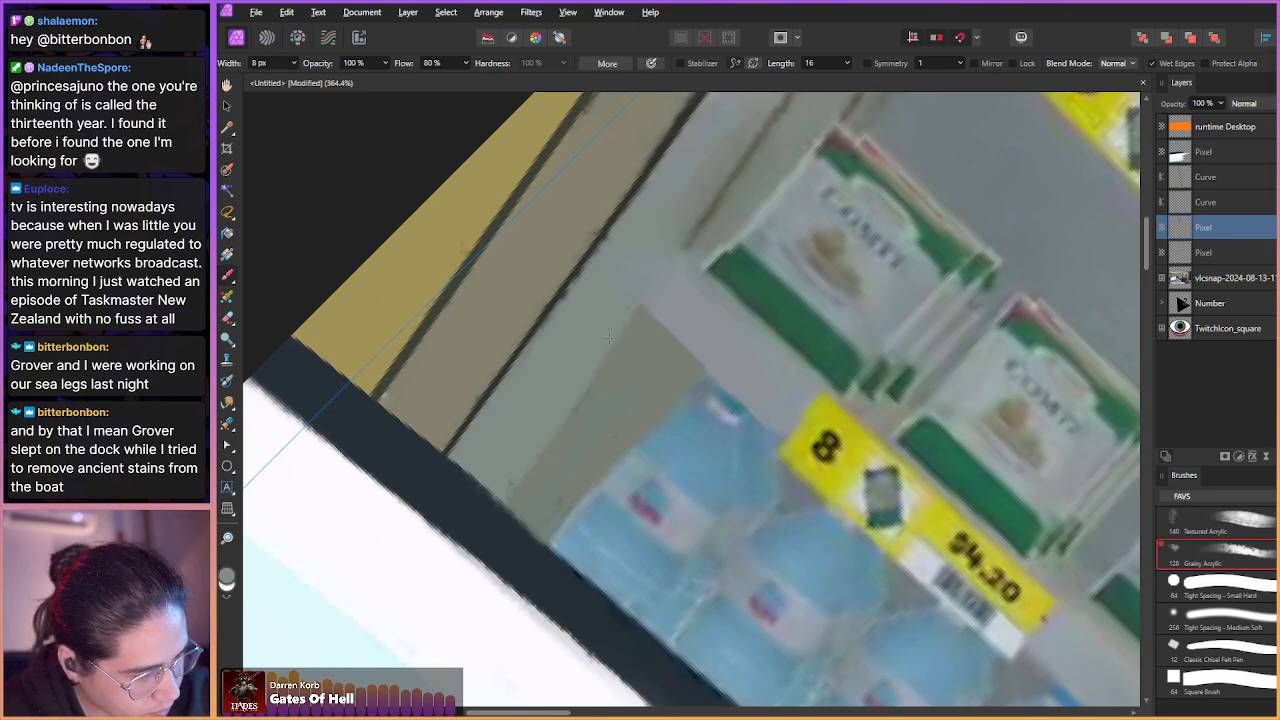
scroll(582, 384, down, 3)
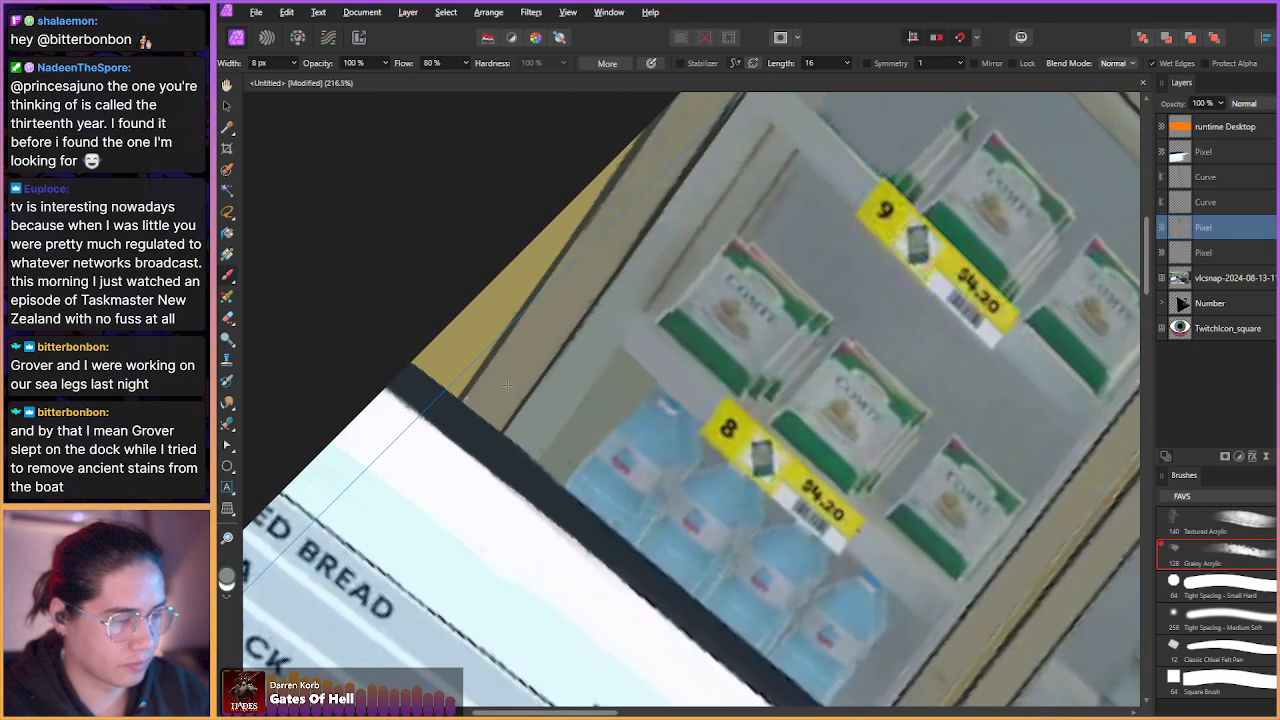
scroll(507, 385, up, 2)
scroll(510, 375, down, 5)
scroll(525, 364, down, 3)
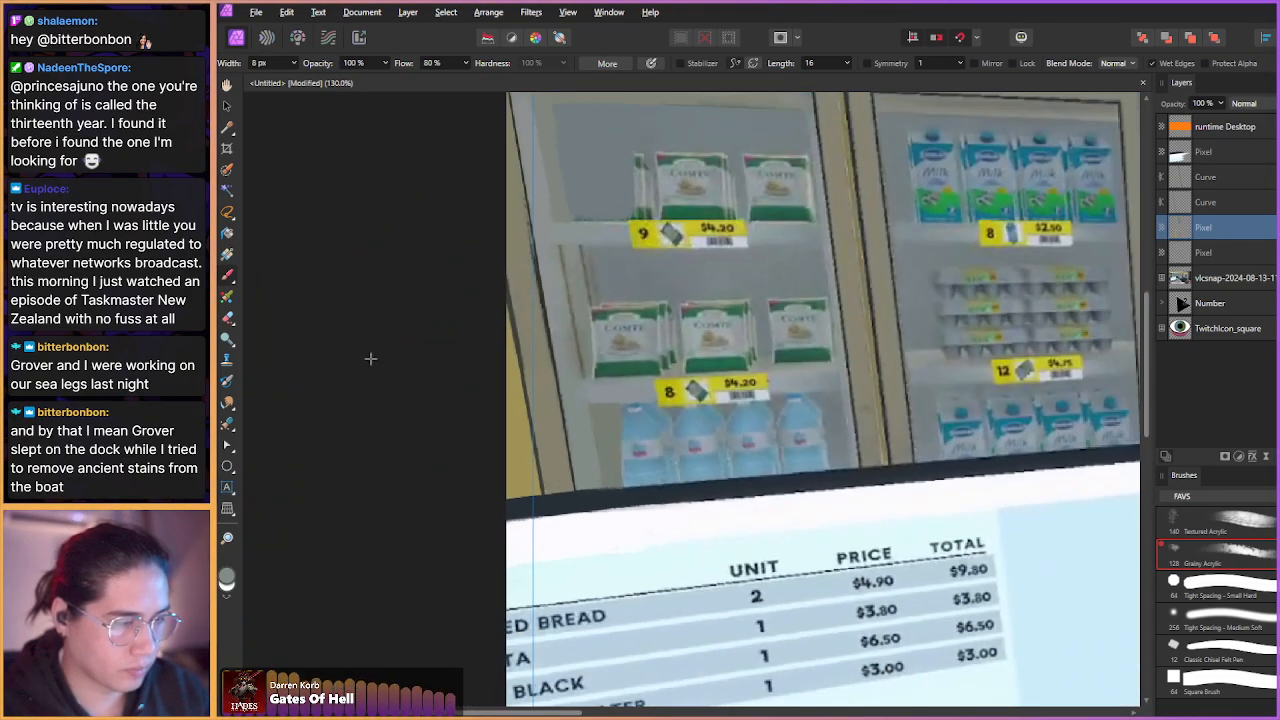
scroll(443, 399, down, 5)
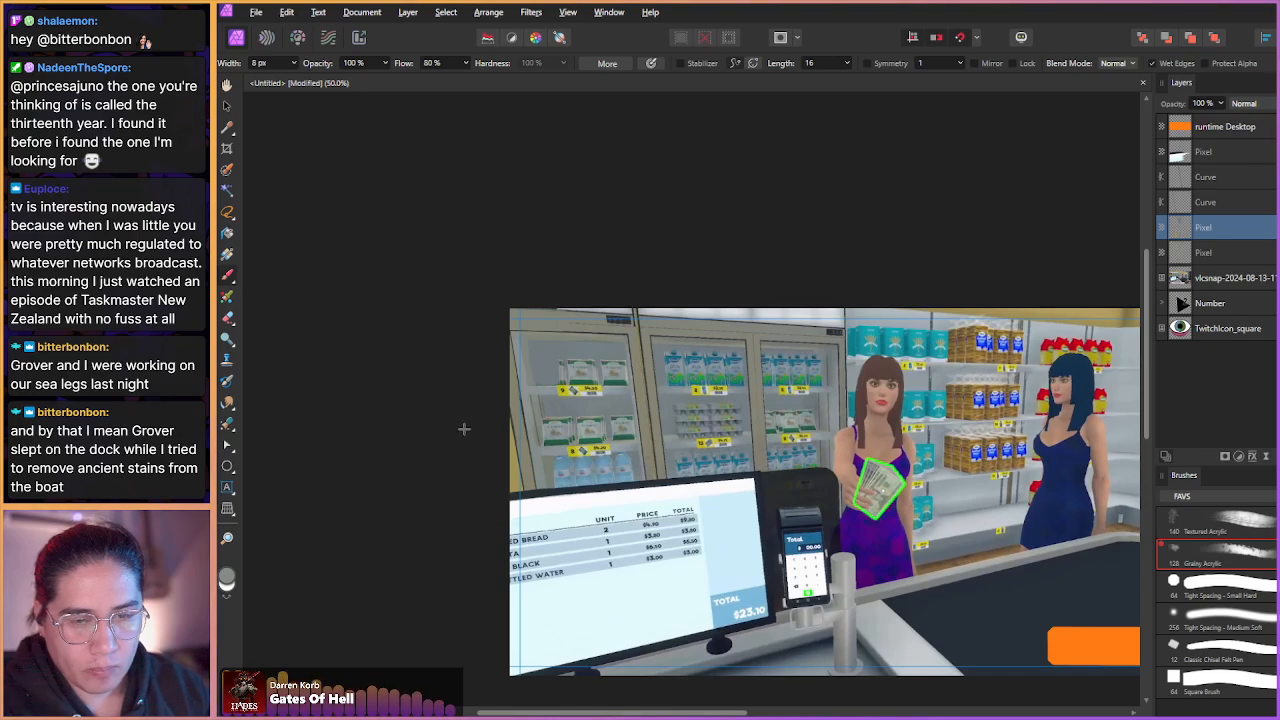
- Paint out the cut-off package beside the upper shelf's Comte packs with the sampled background grey, enlarging the brush to 28 px
scroll(611, 464, up, 8)
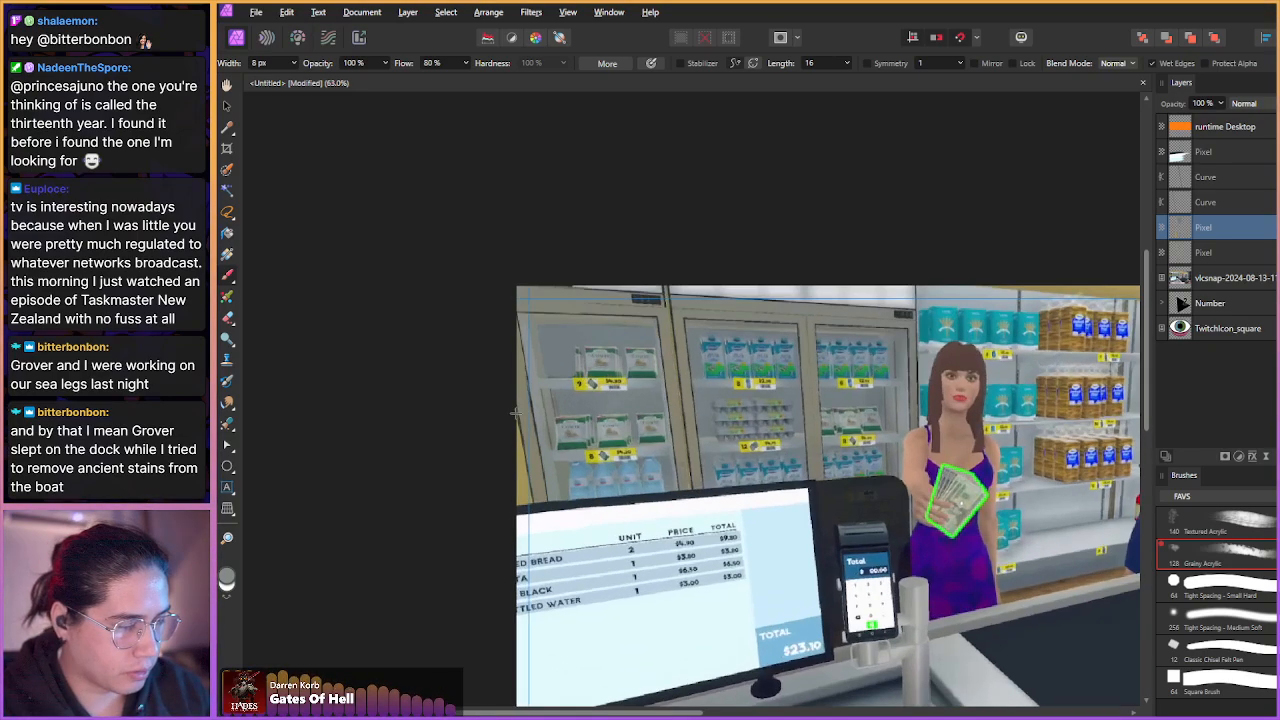
drag(611, 464, 590, 498)
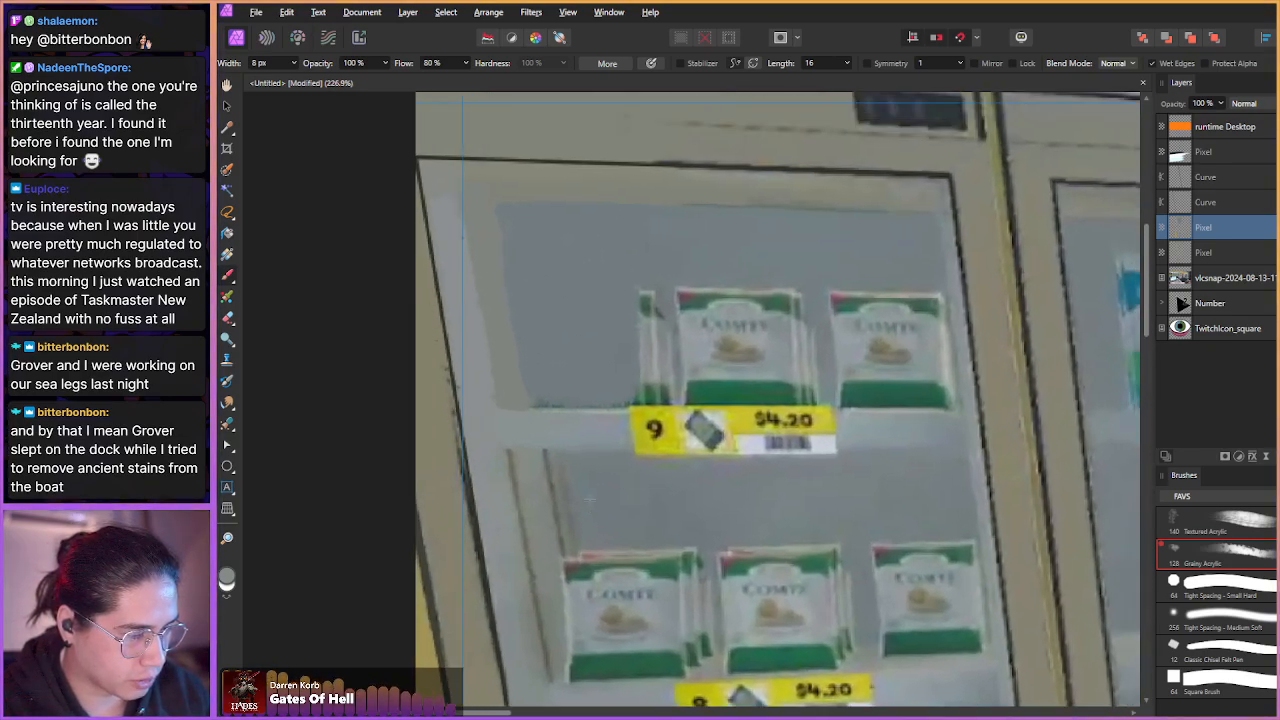
key(e)
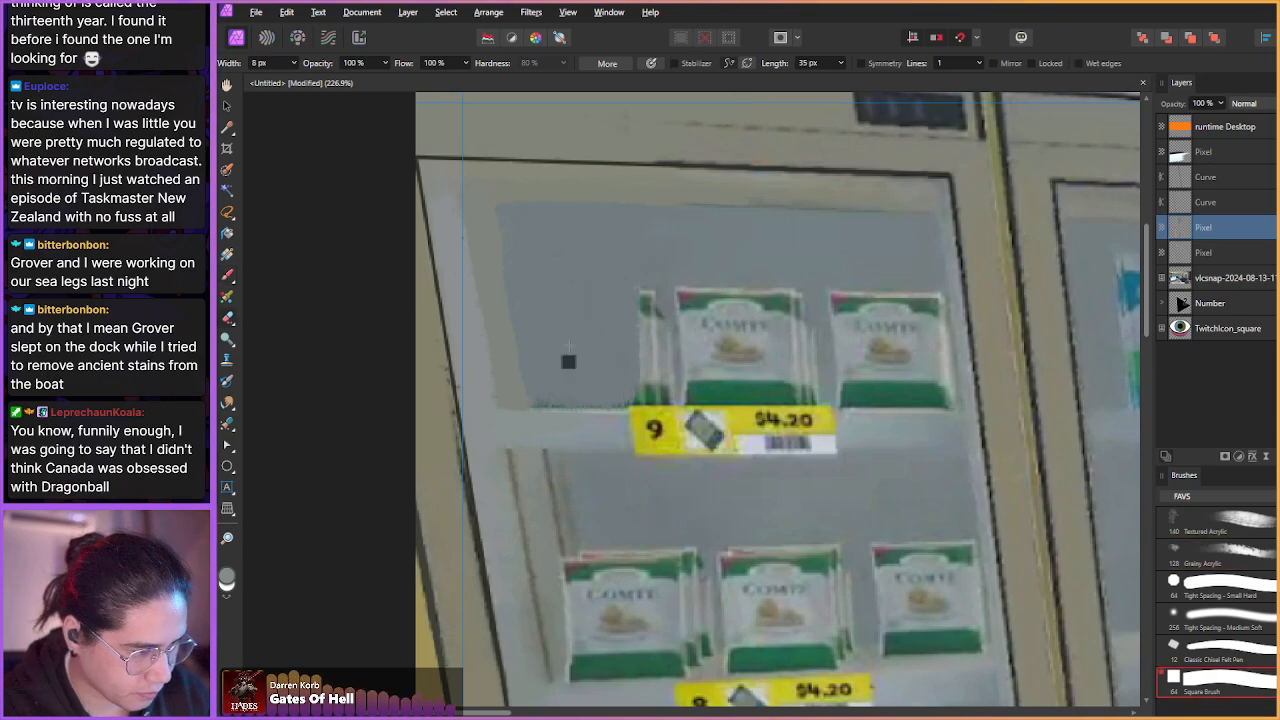
key(b)
alt+click(626, 251)
mouse_move(638, 344)
mouse_down()
mouse_move(643, 278)
mouse_move(662, 395)
mouse_up()
key(bracketright)
key(bracketright)
key(bracketright)
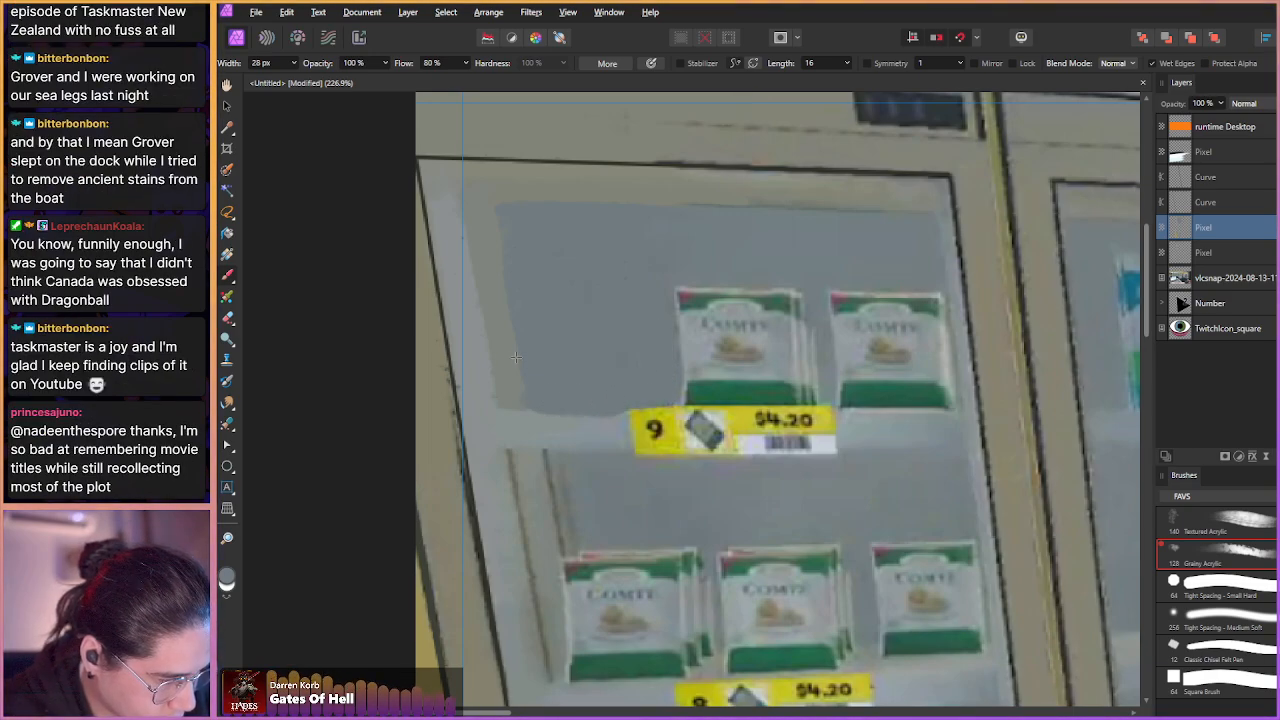
- Straighten the upper shelf's front edge next to the 9-item price tag with a smaller brush of about 11 px
scroll(554, 443, up, 1)
scroll(554, 443, up, 2)
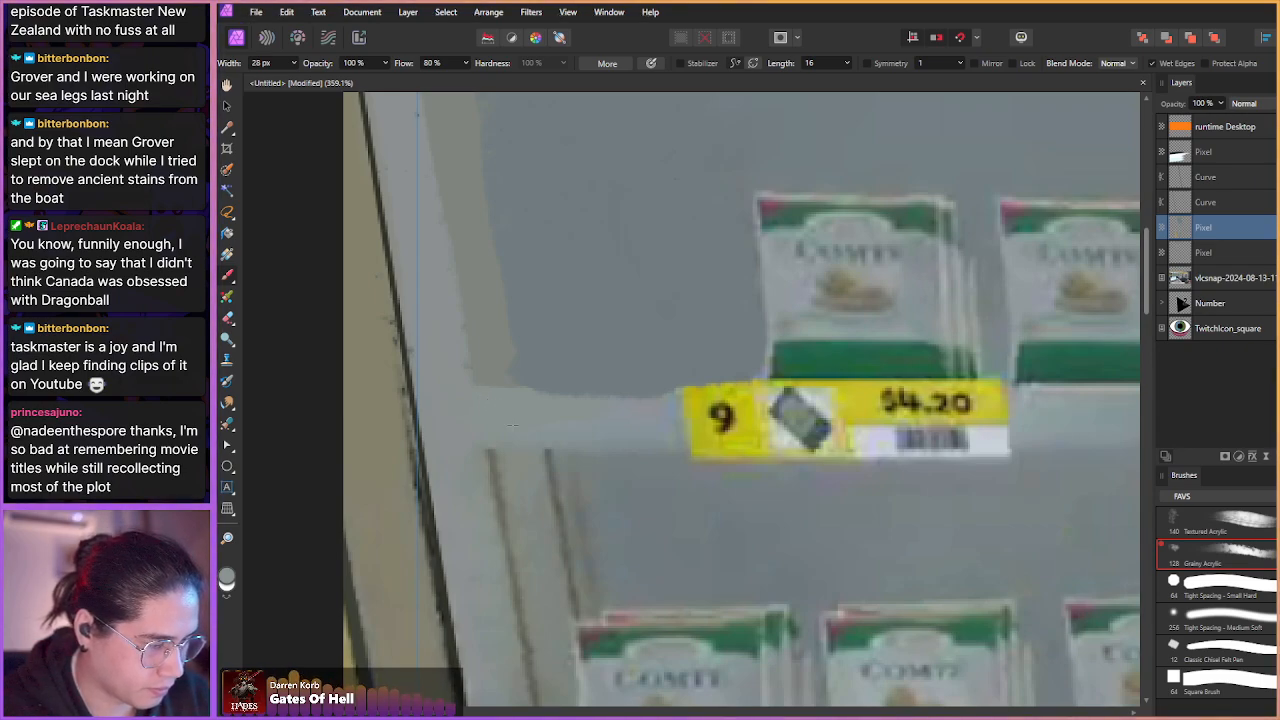
scroll(511, 421, up, 1)
scroll(511, 421, down, 4)
drag(611, 342, 565, 294)
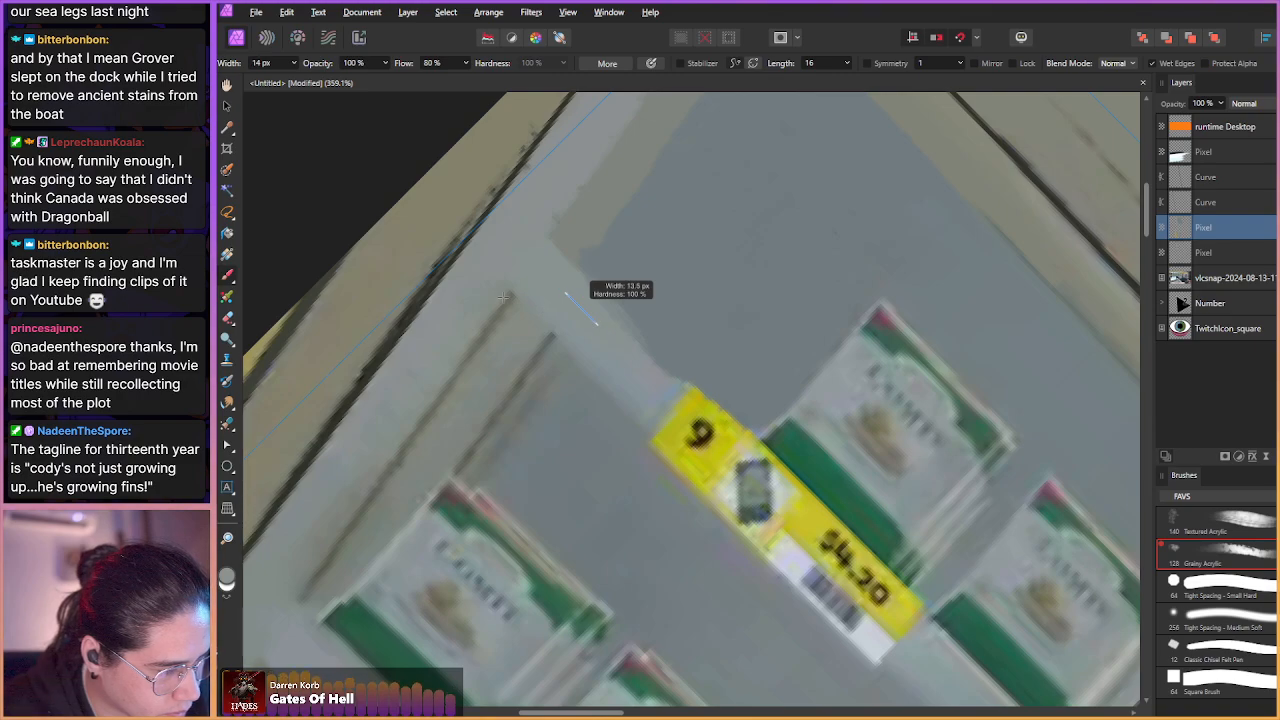
key(ctrl+z)
drag(656, 375, 611, 325)
- Blend the olive inner wall strip into the upper shelf's corner with sampled colour and the 11 px brush
drag(505, 221, 546, 347)
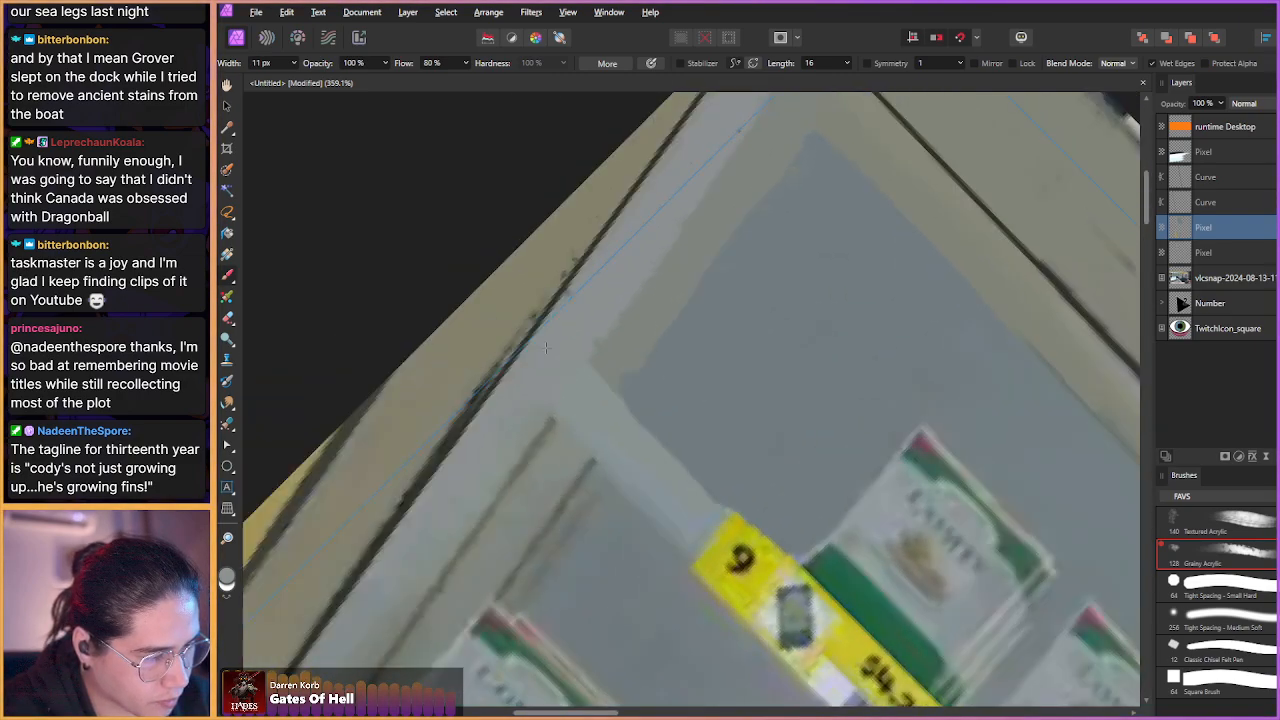
scroll(575, 293, up, 4)
click(613, 408)
alt+click(613, 417)
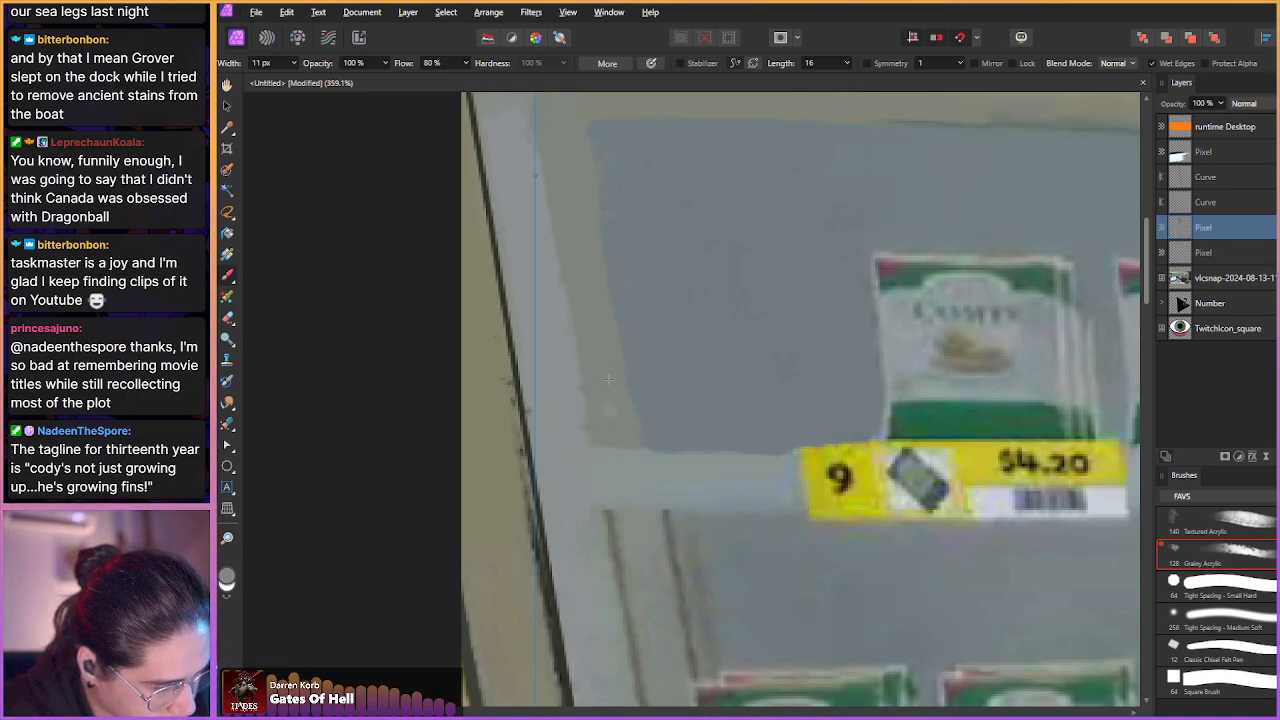
scroll(595, 350, up, 2)
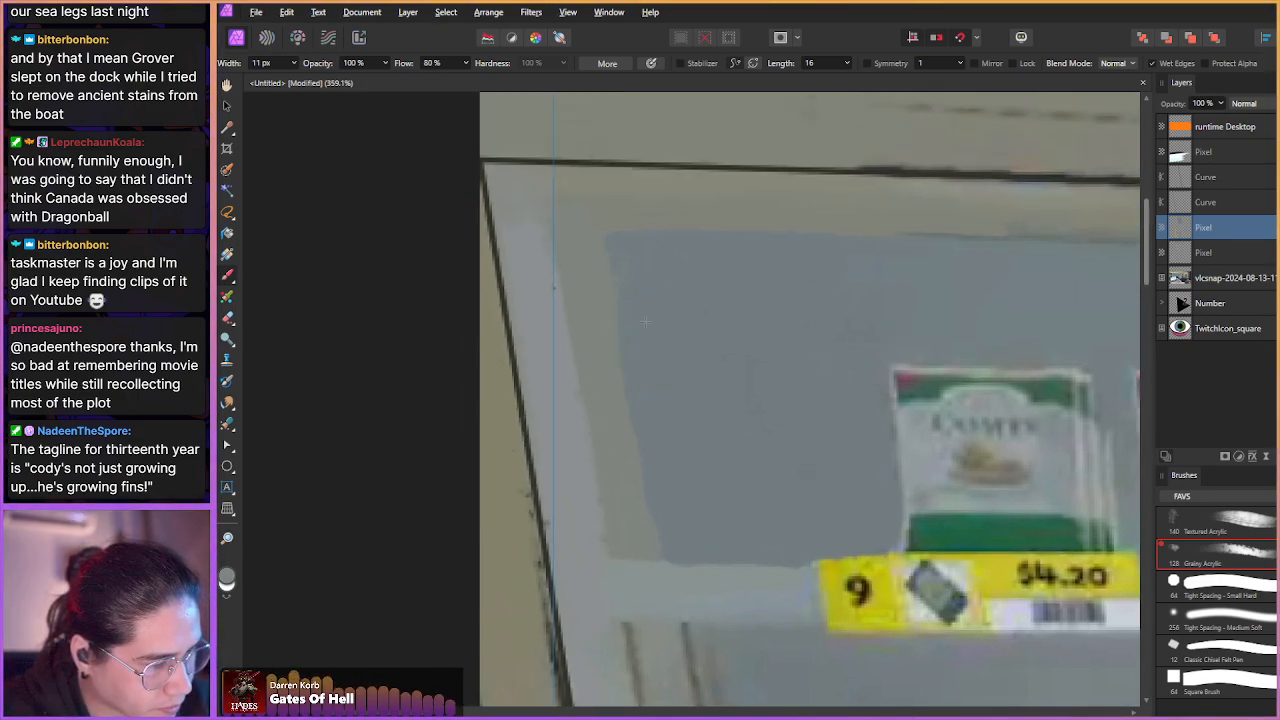
- Hide the orange runtime Desktop layer to show the whole retouched checkout scene
scroll(523, 423, down, 5)
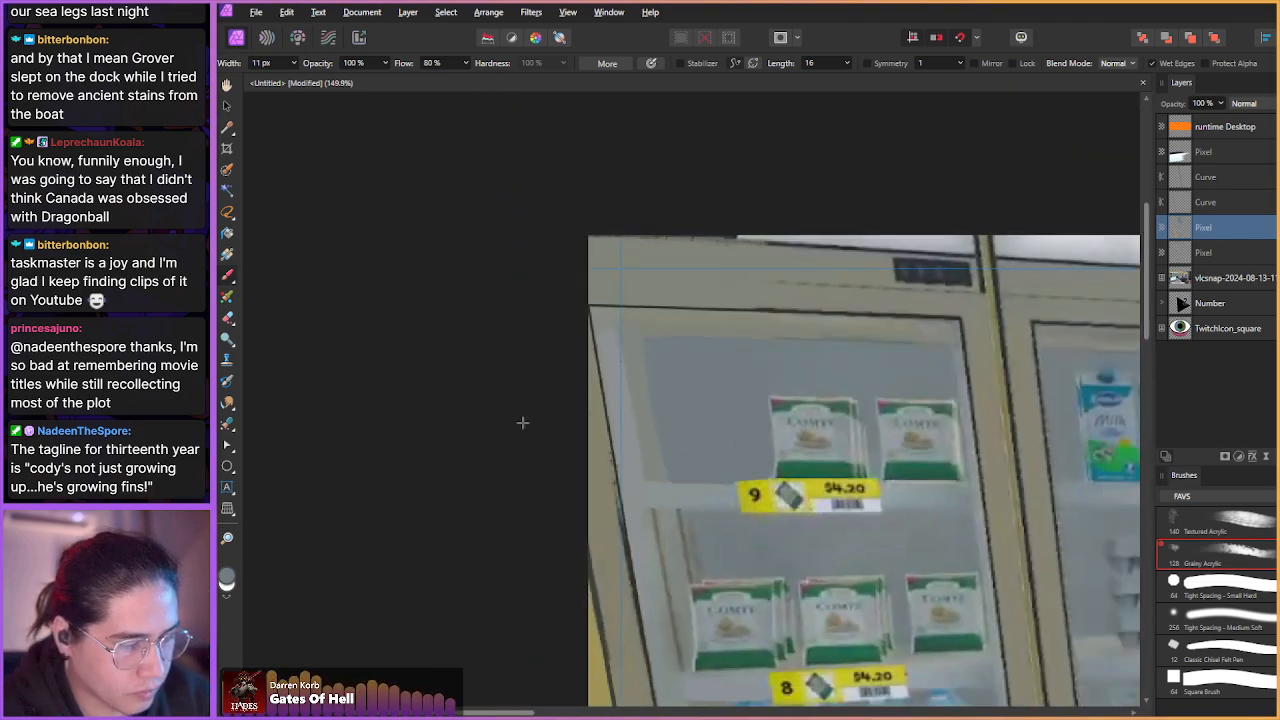
scroll(351, 419, down, 3)
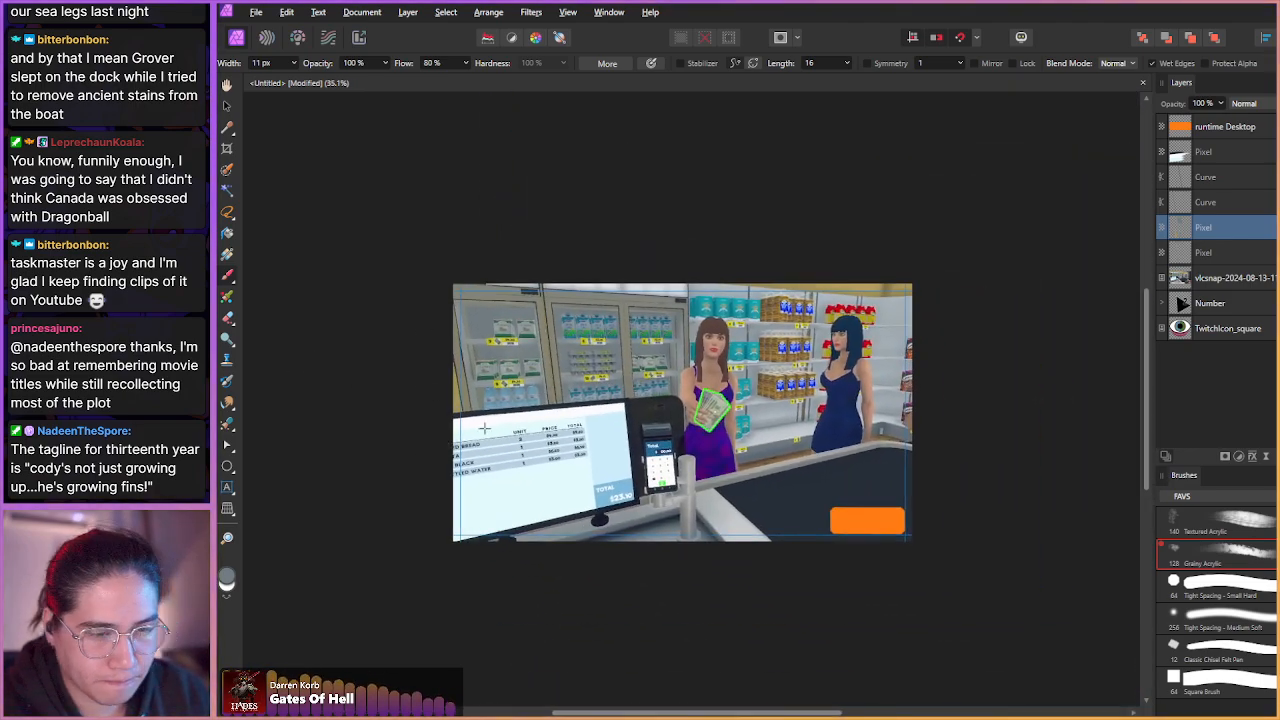
click(1277, 127)
drag(423, 369, 405, 319)
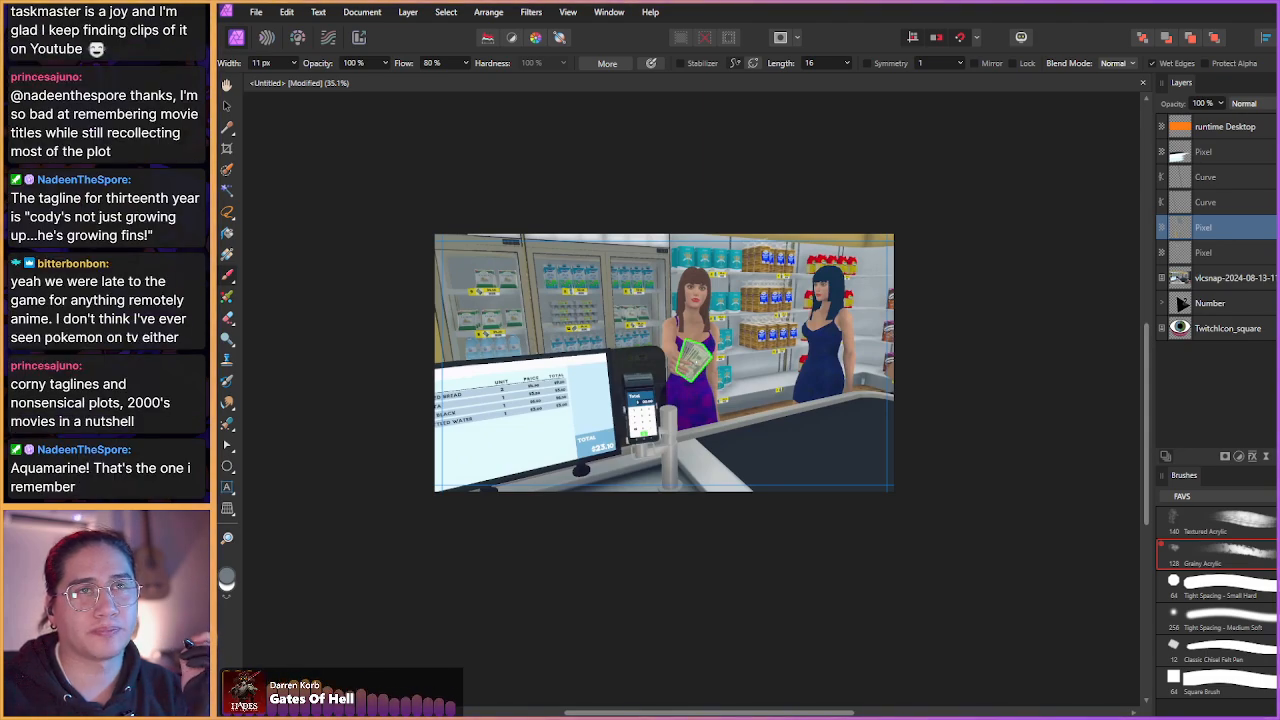
- Inspect the retouched checkout scene as a whole and closer up around the register monitor
drag(1023, 266, 1015, 267)
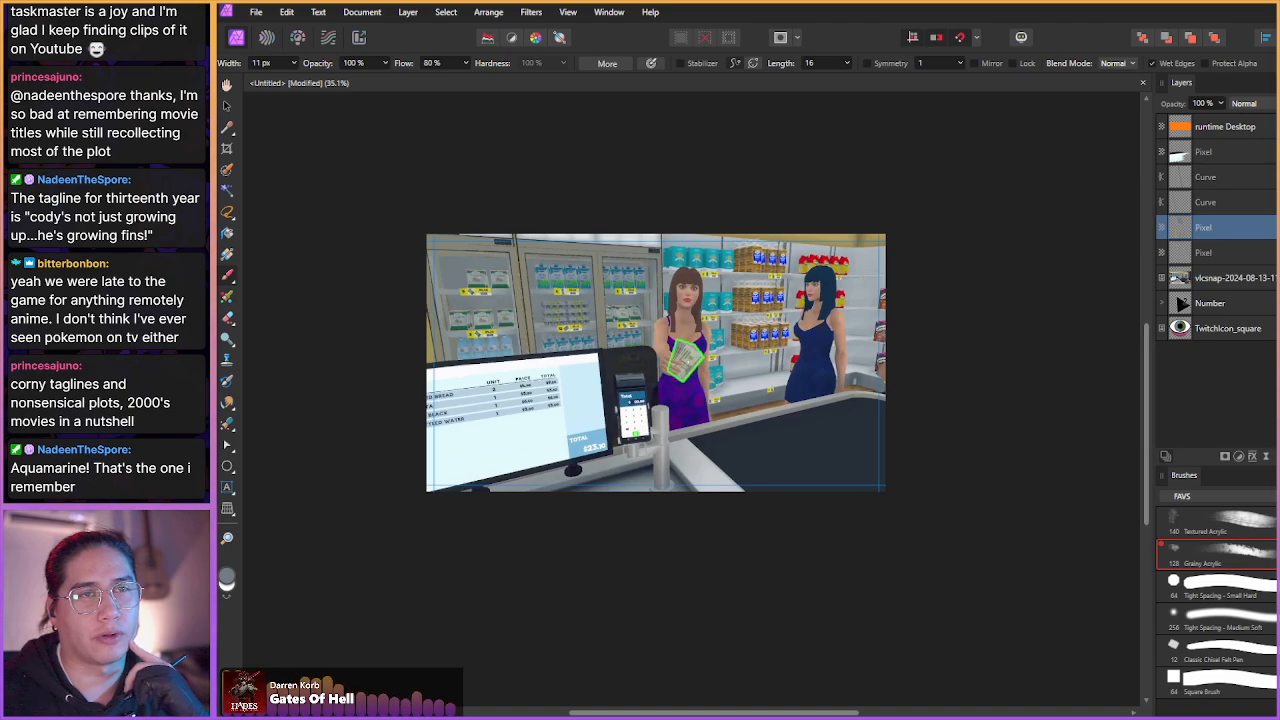
drag(1043, 251, 1049, 250)
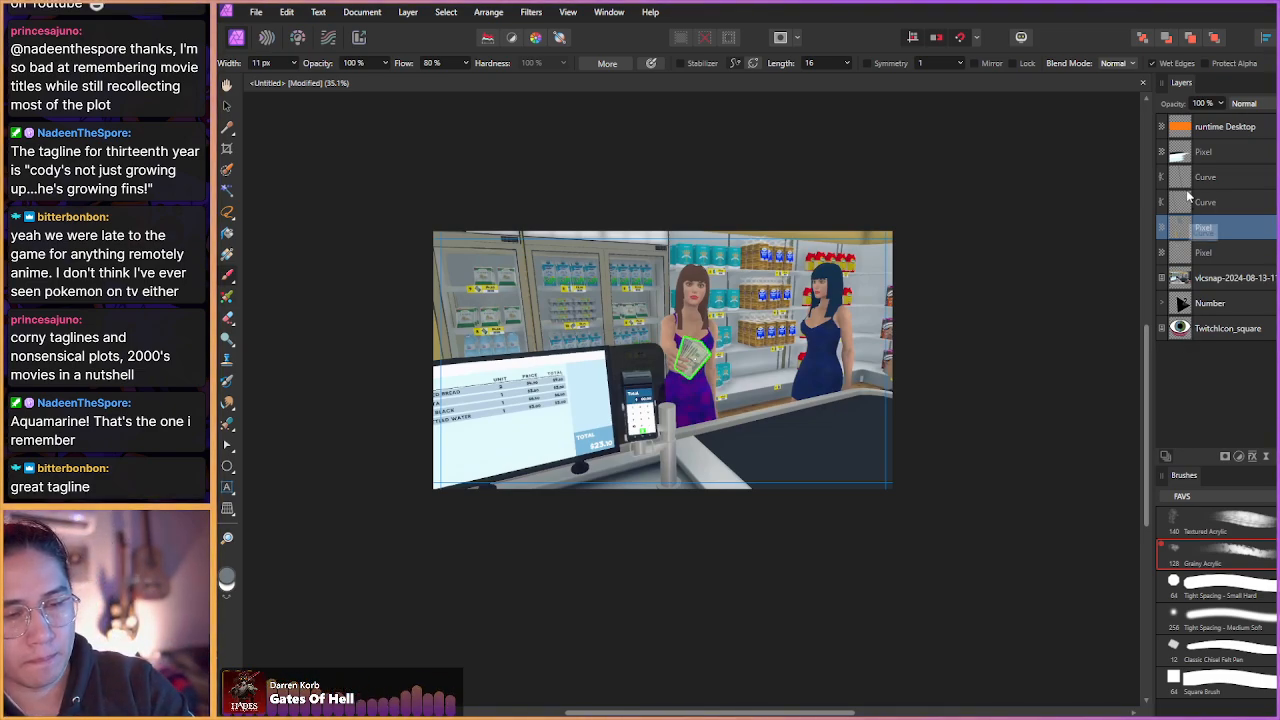
click(1190, 130)
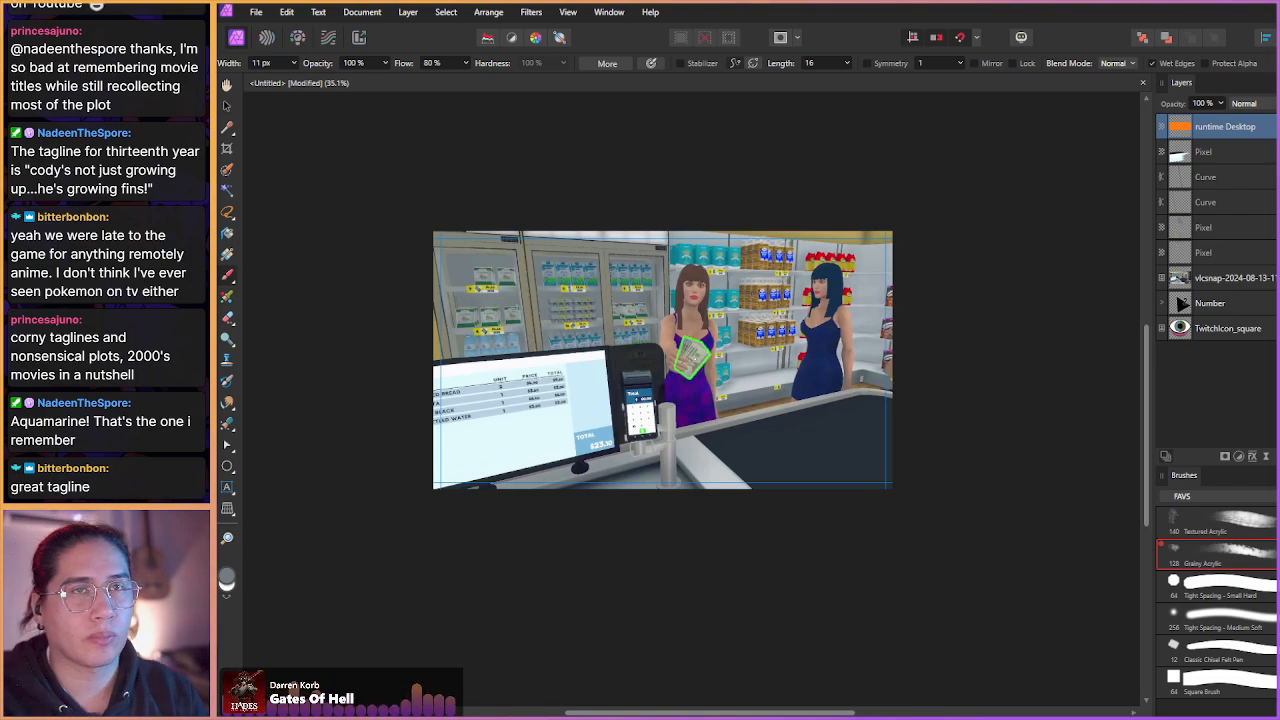
scroll(483, 306, up, 3)
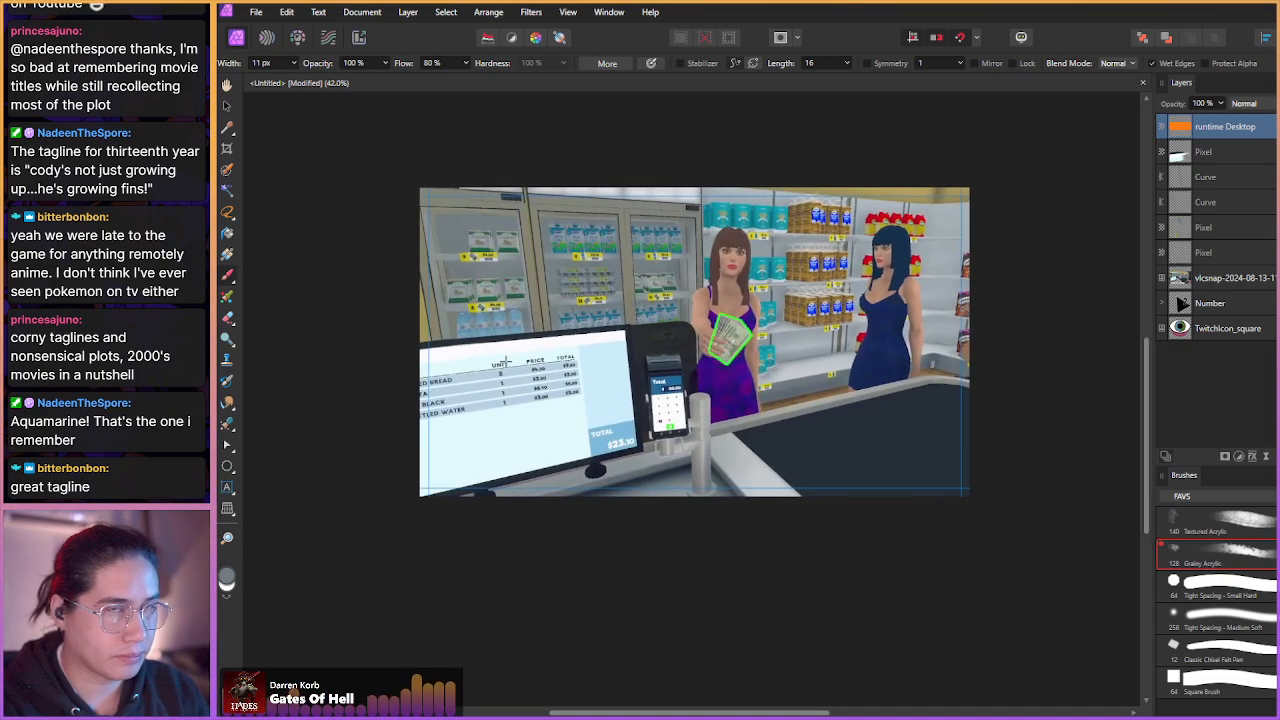
scroll(714, 338, right, 2)
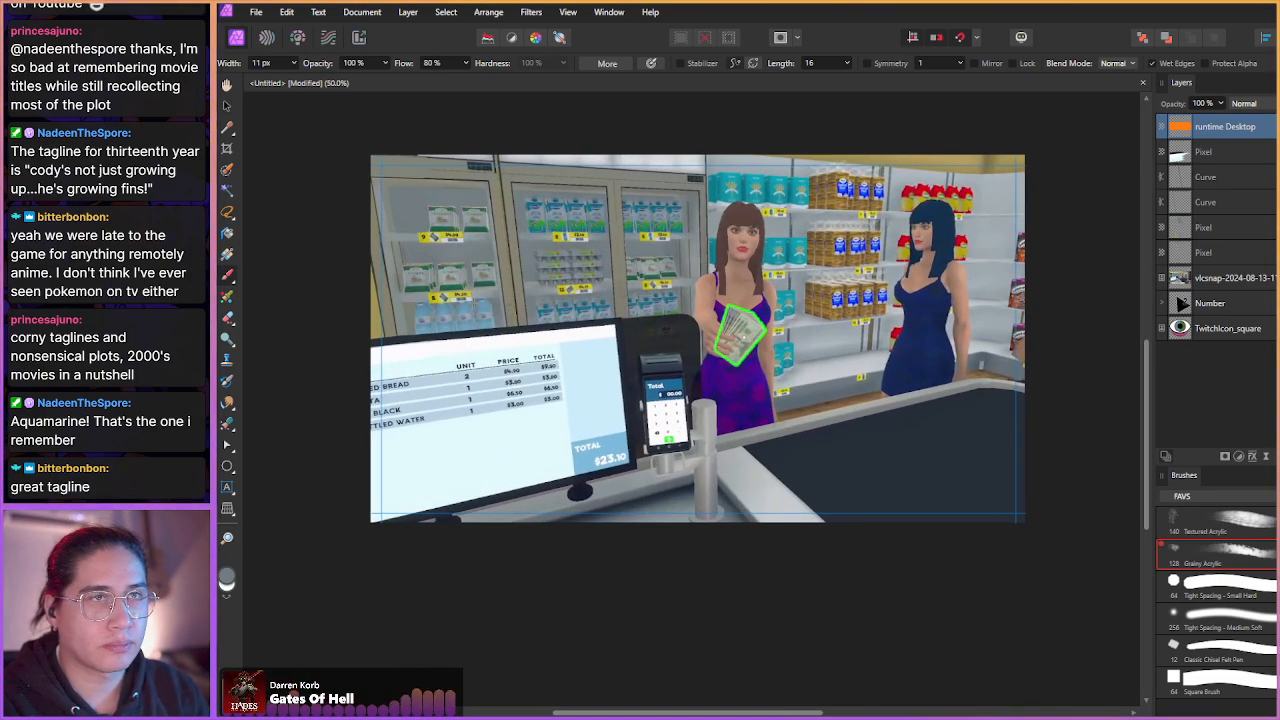
scroll(483, 425, up, 2)
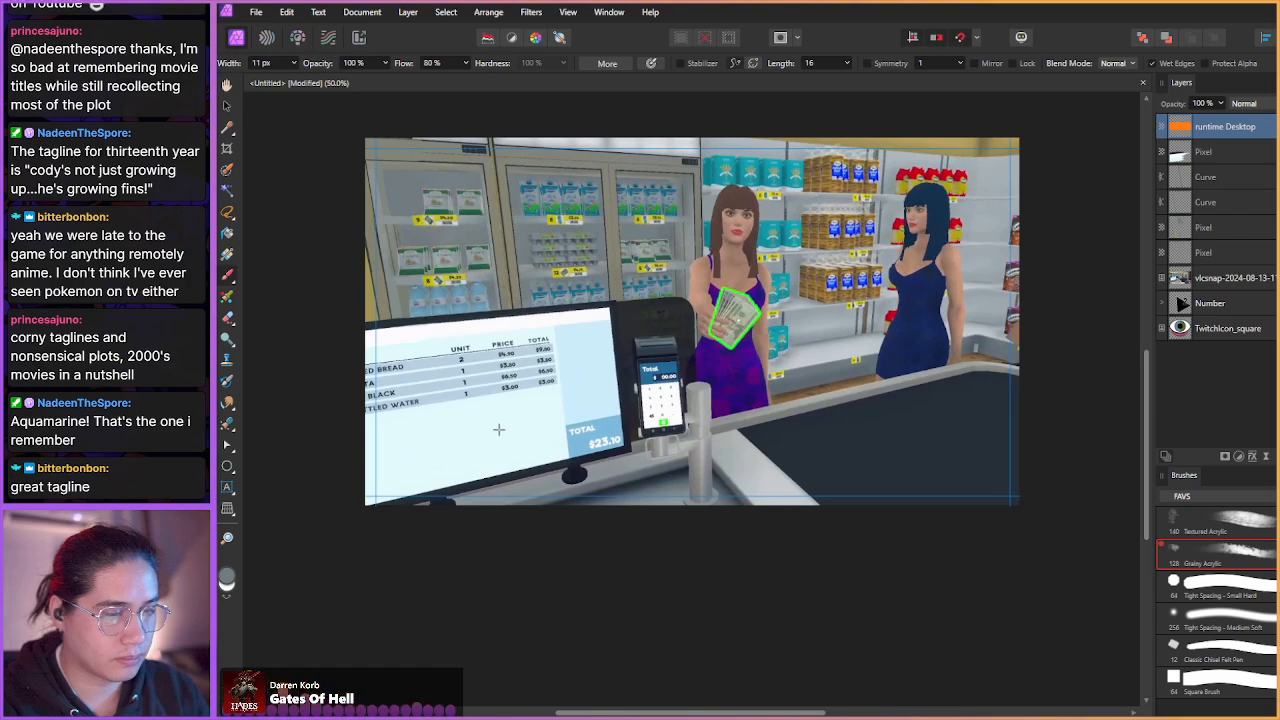
scroll(505, 462, up, 2)
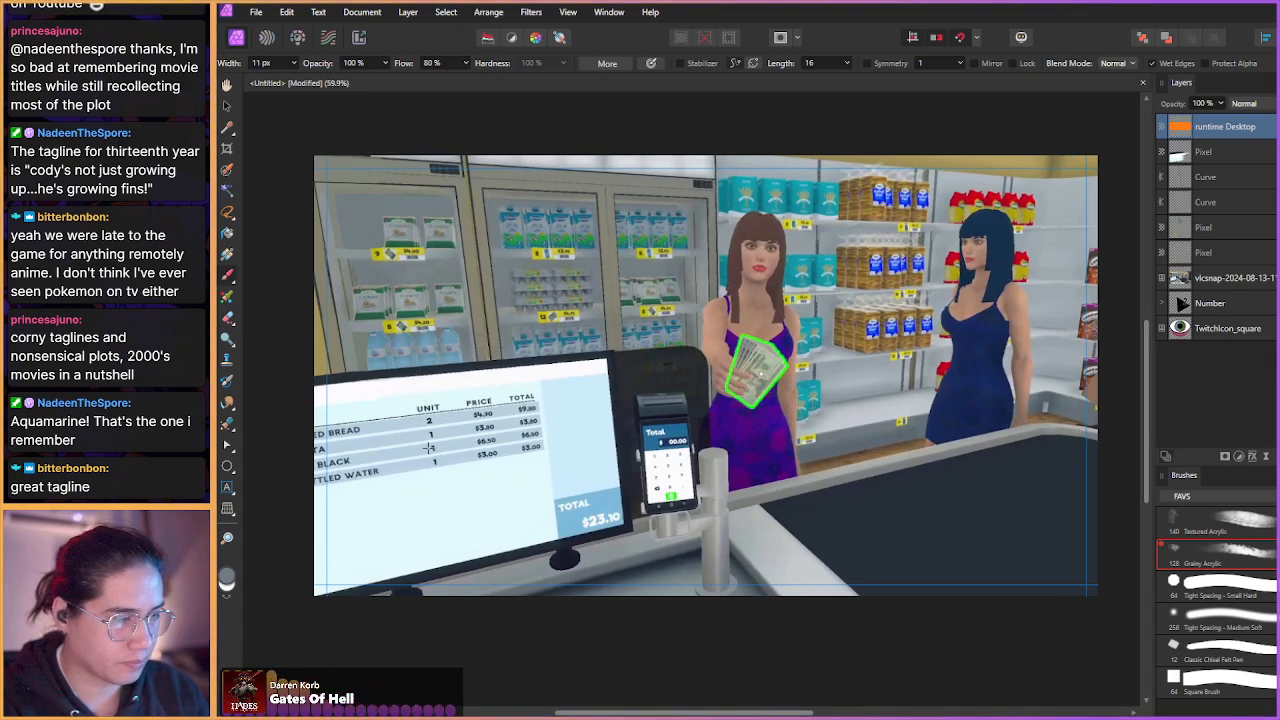
- Add an empty pixel layer directly above the topmost Pixel layer, below runtime Desktop, for retouching the monitor's total
drag(436, 479, 463, 485)
scroll(470, 476, up, 6)
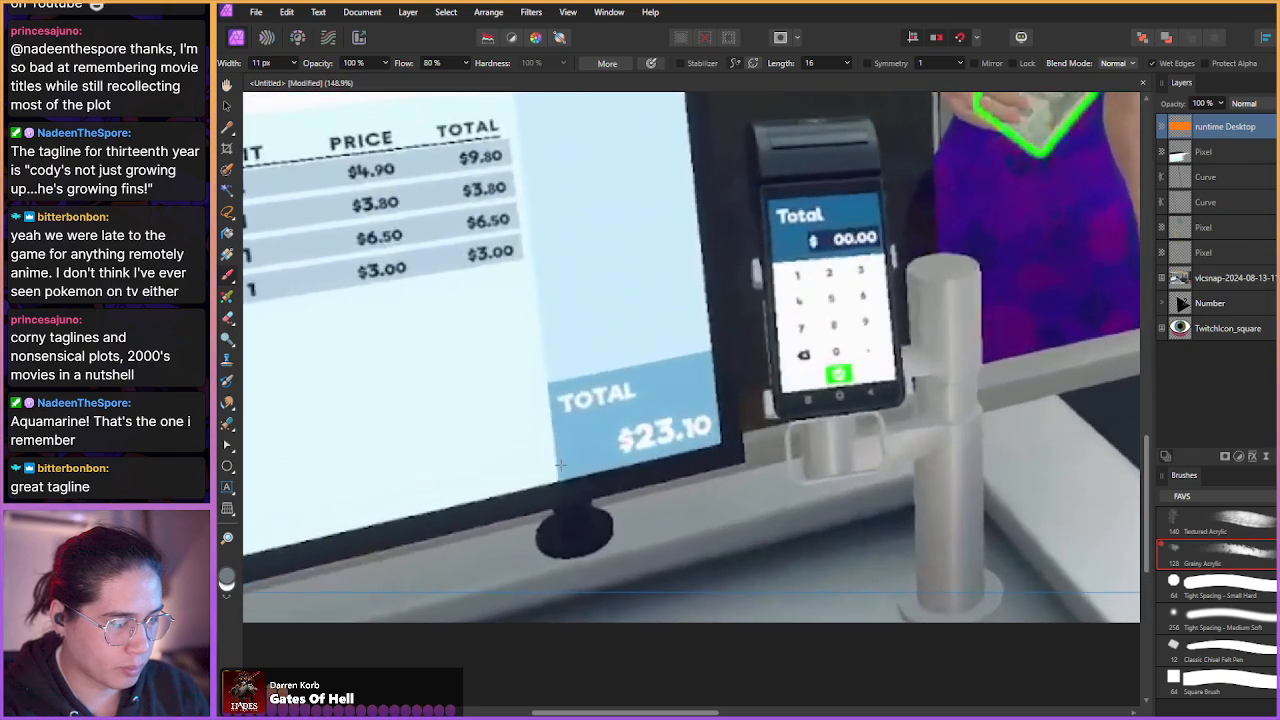
scroll(568, 440, up, 1)
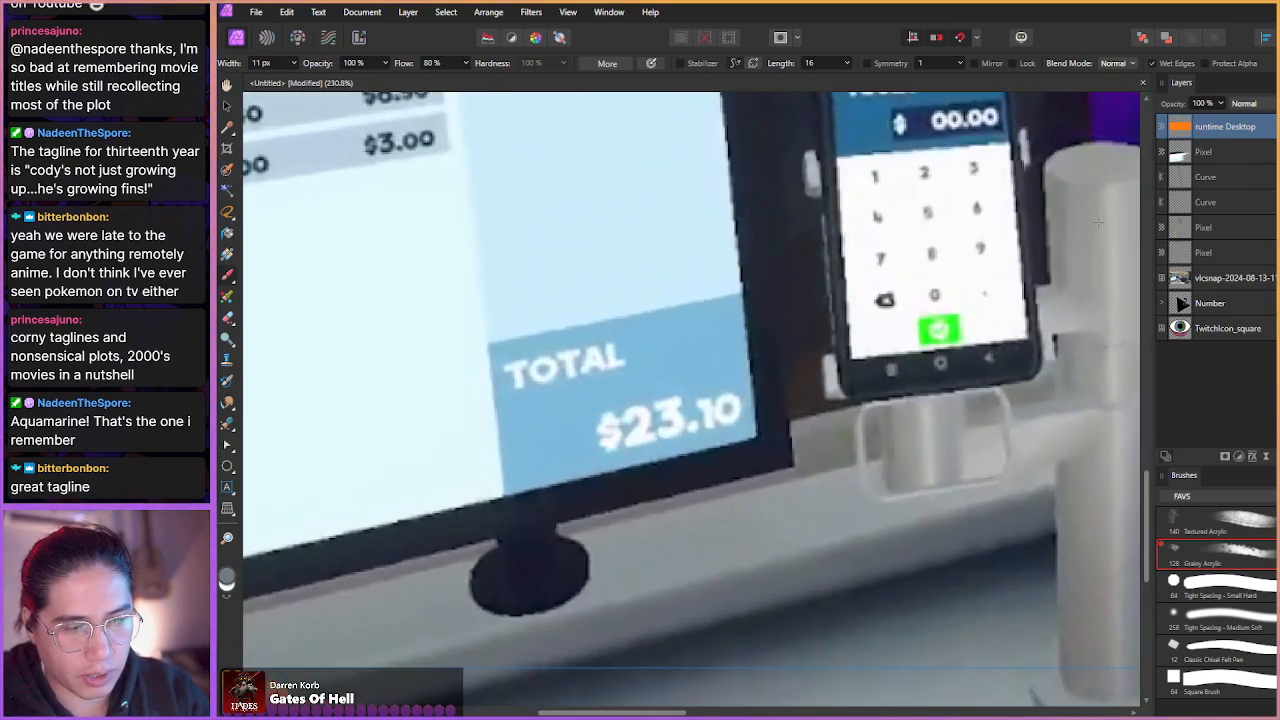
click(1183, 156)
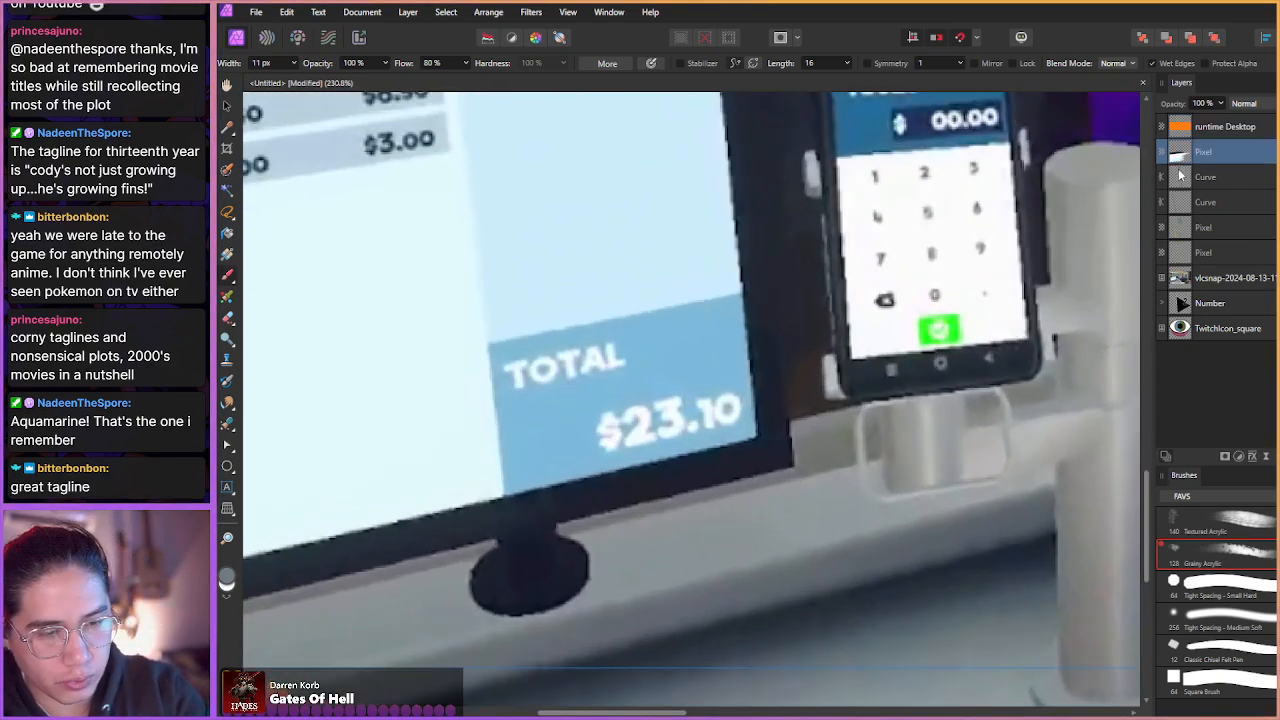
click(1278, 456)
- Paint out the amount under the monitor's TOTAL label with the sampled blue and a 28 px brush
key(e)
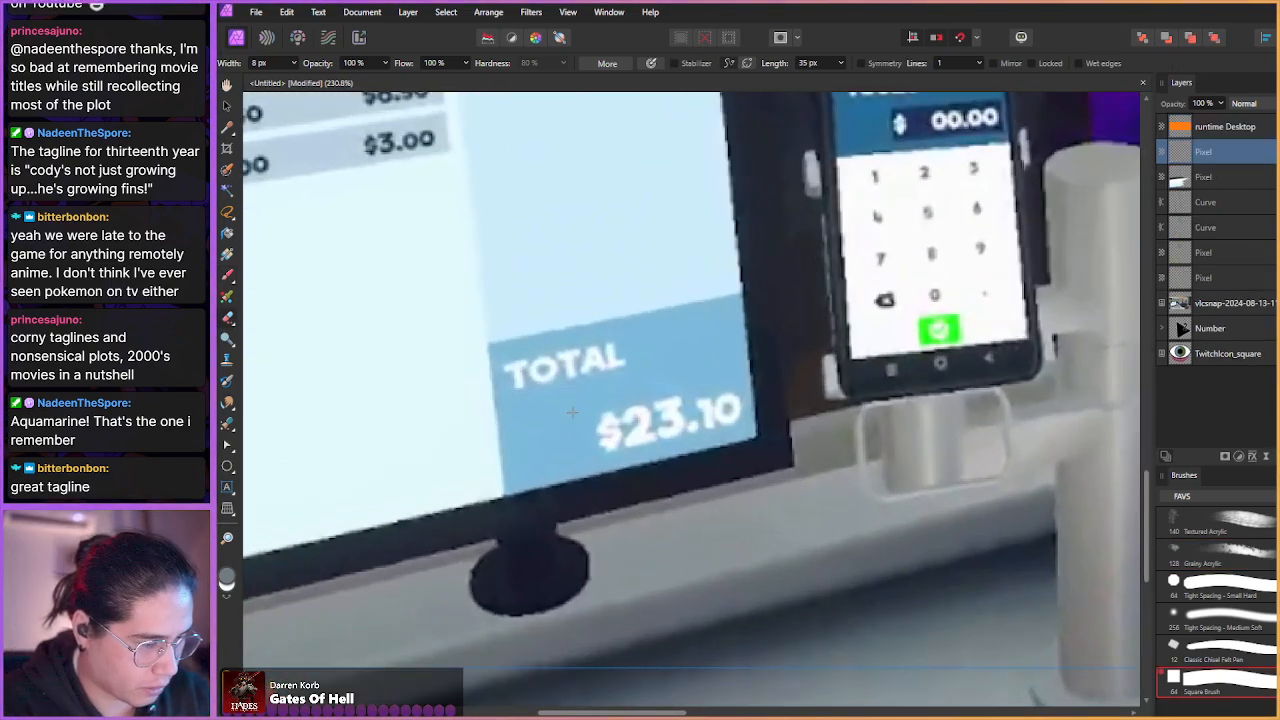
drag(563, 430, 582, 439)
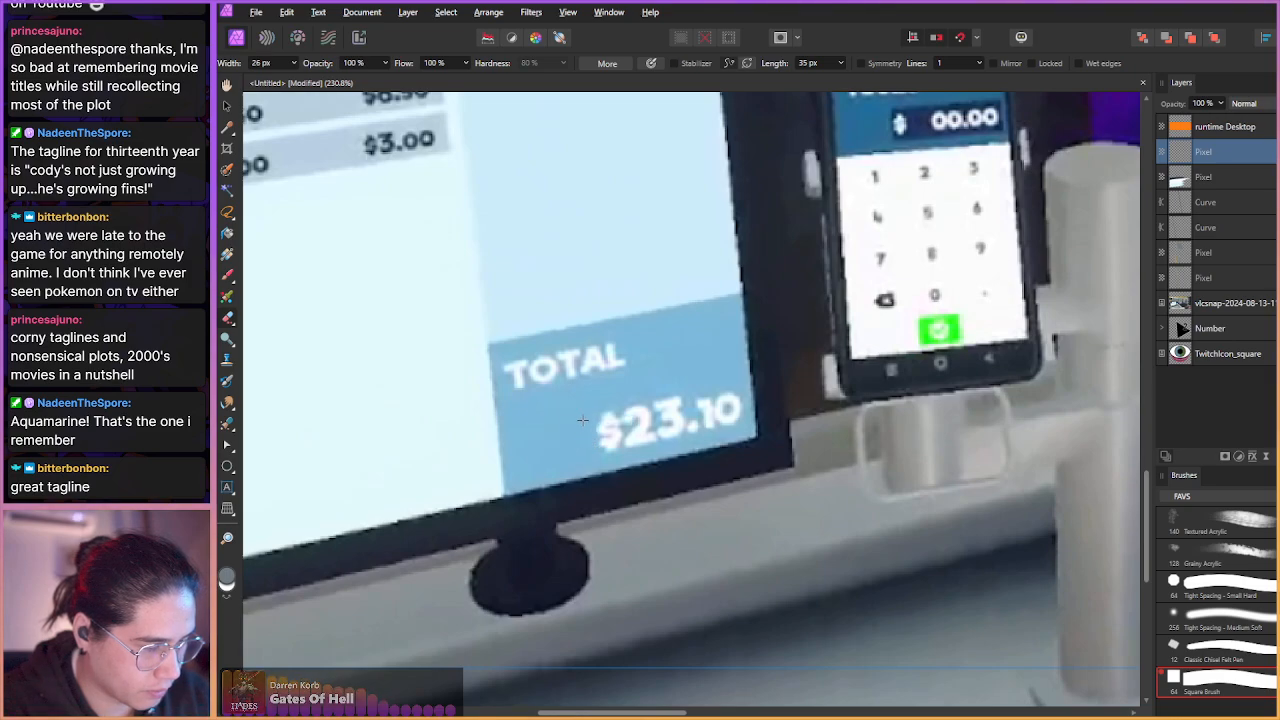
key(b)
alt+click(566, 431)
drag(565, 432, 581, 433)
mouse_move(600, 424)
mouse_down()
mouse_move(631, 420)
mouse_move(637, 437)
mouse_move(647, 398)
mouse_move(675, 425)
mouse_move(680, 406)
mouse_move(722, 397)
mouse_up()
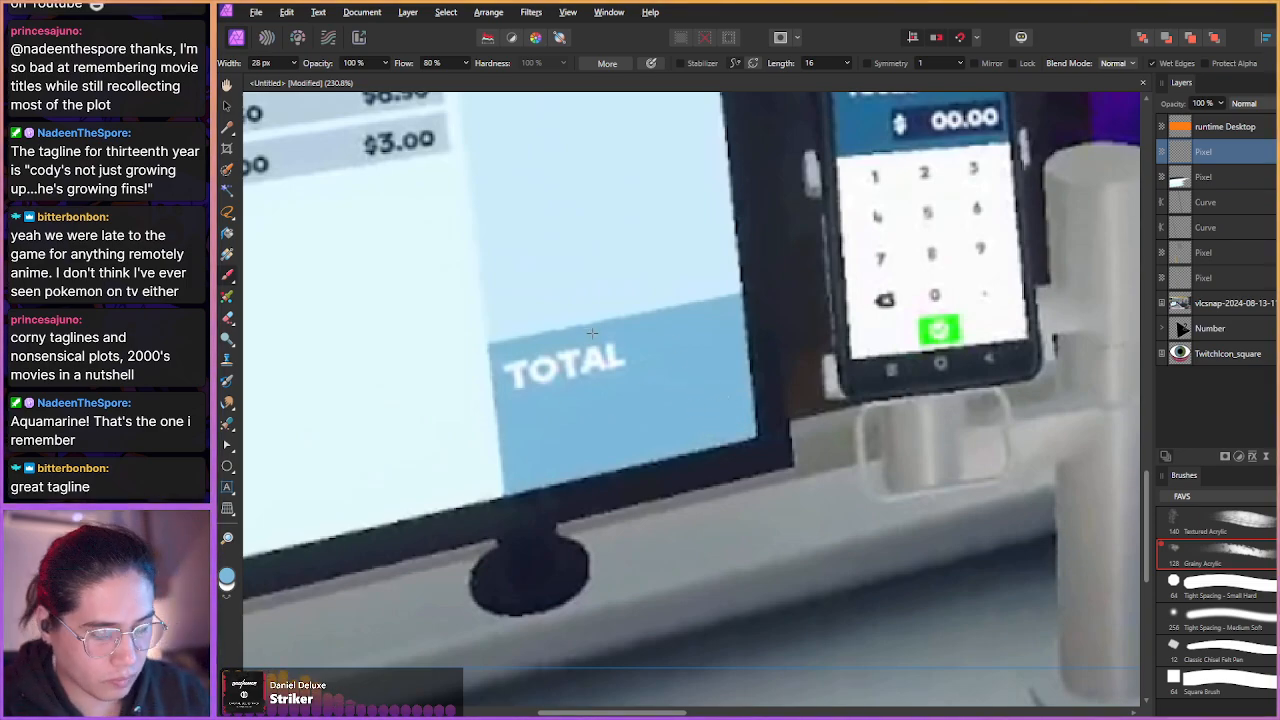
key(t)
drag(567, 367, 754, 467)
drag(514, 412, 538, 467)
key(ctrl+z)
- Place the artistic text "DOOKIE?!" at about 11.1 pt in D-DIN Condensed beneath the monitor's TOTAL label
key(t)
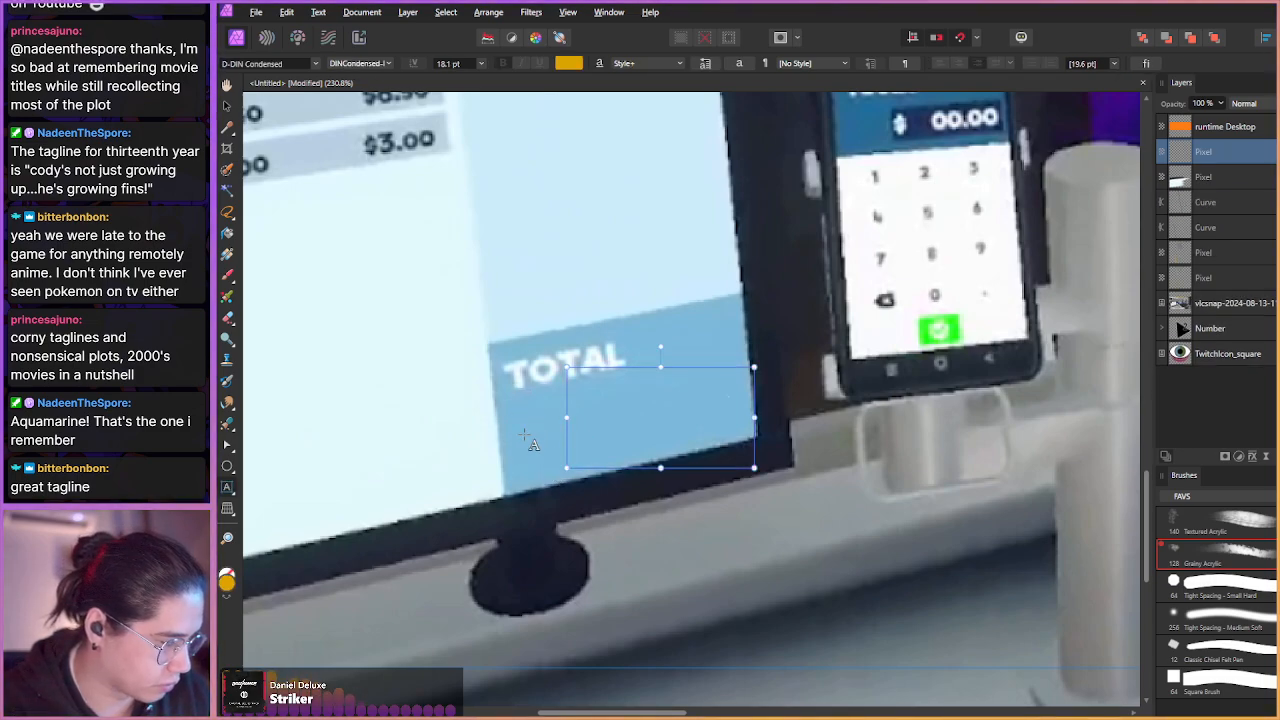
drag(514, 418, 531, 468)
text(DP)
key(BackSpace)
key(BackSpace)
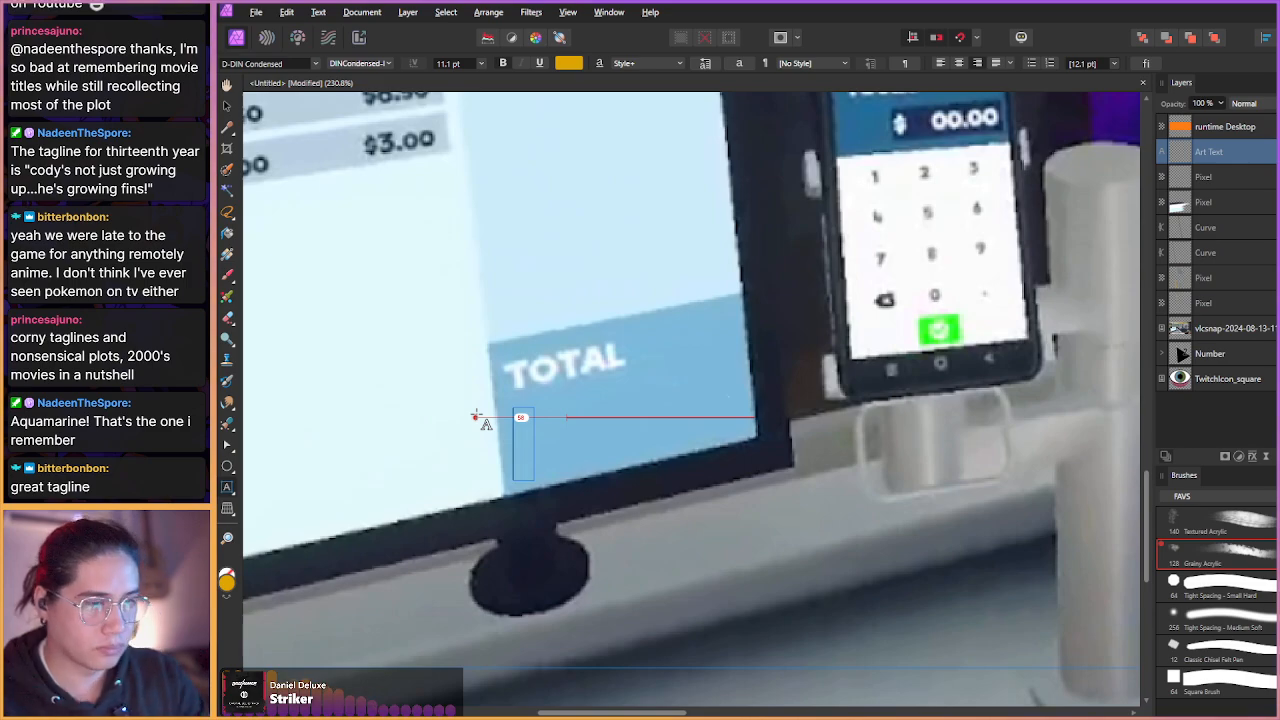
text(DOOK)
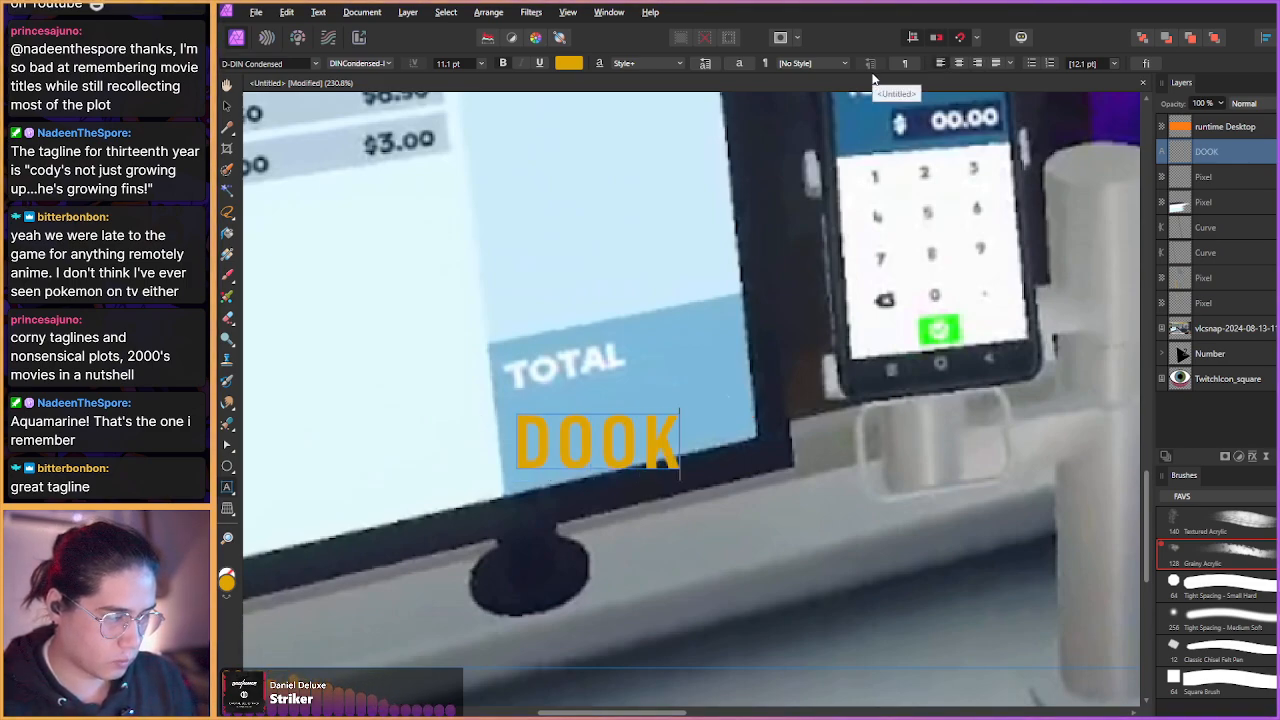
text(IE>?)
key(BackSpace)
key(BackSpace)
text(?!)
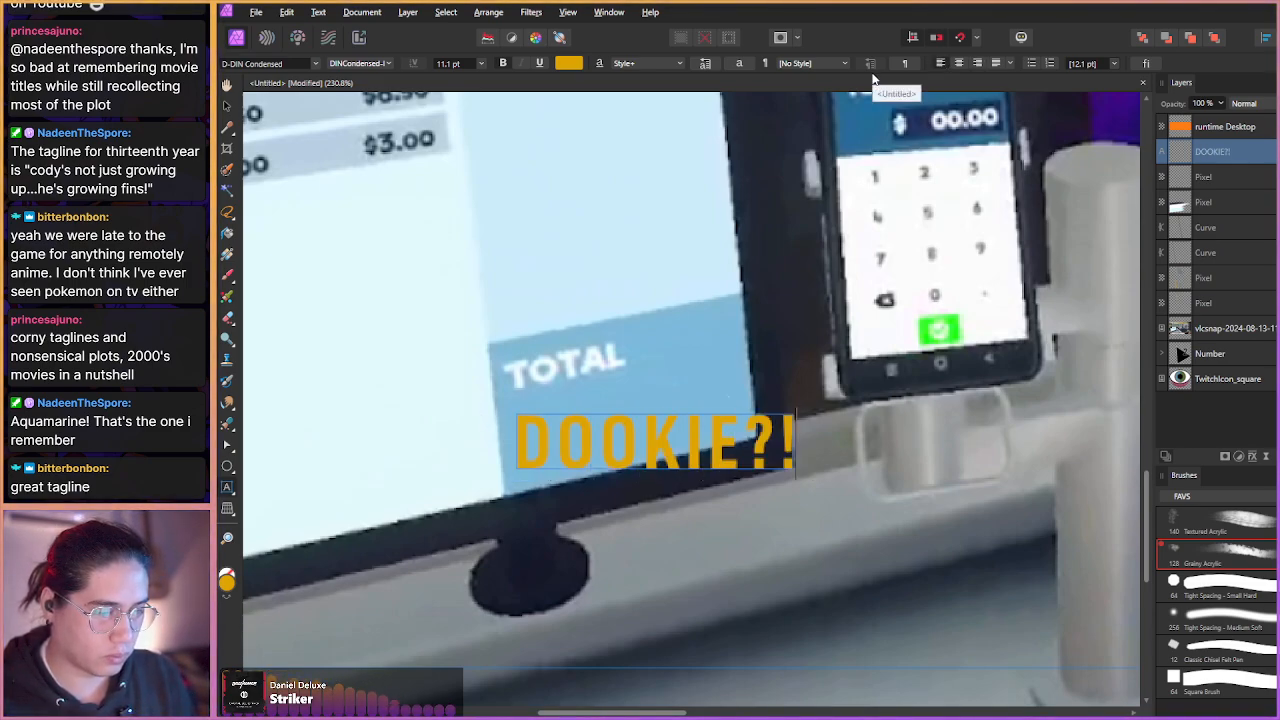
key(Escape)
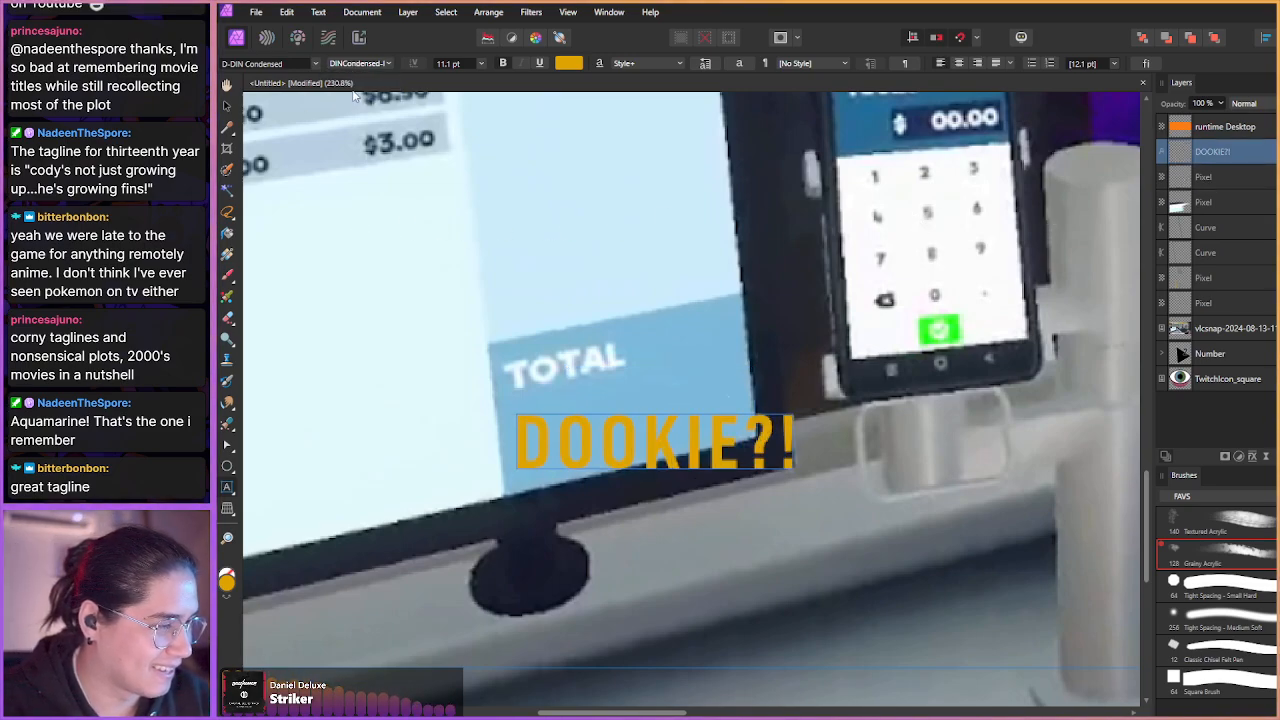
- Widen and tighten the DOOKIE?! text with 126% horizontal scale and about 7‰ tracking, and increase its vertical scale slightly
key(ctrl+t)
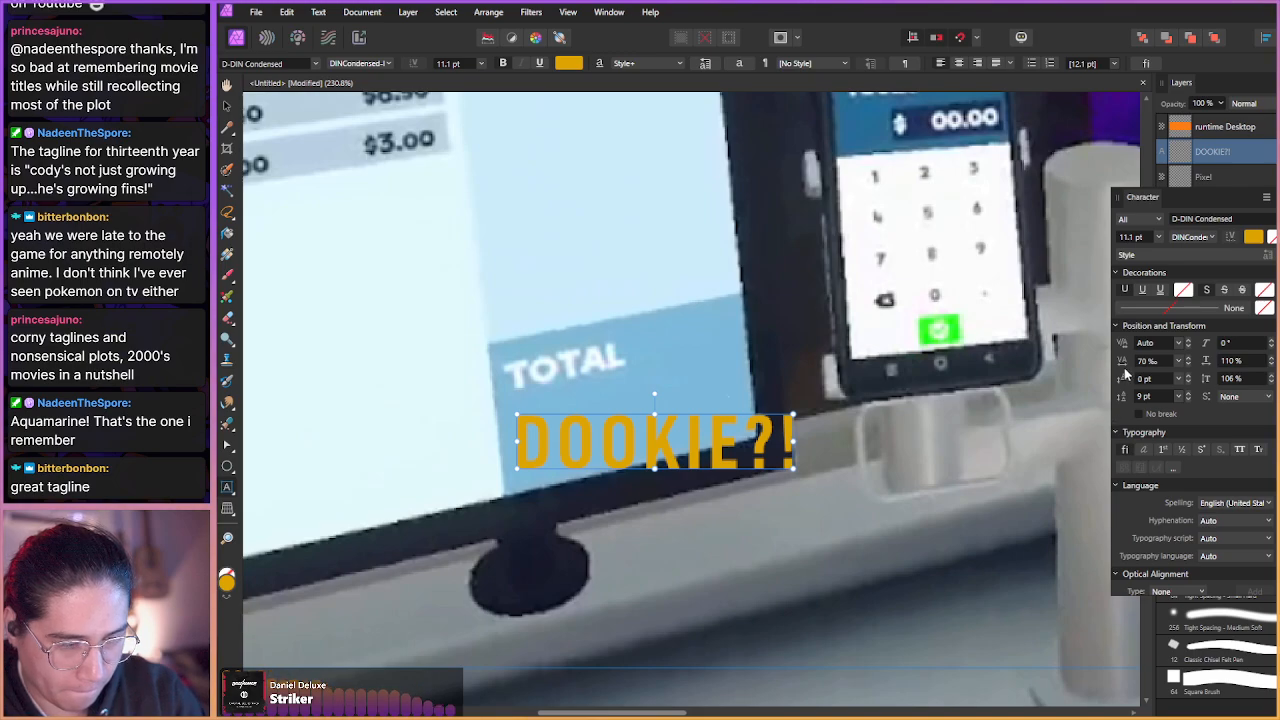
drag(1113, 362, 1216, 361)
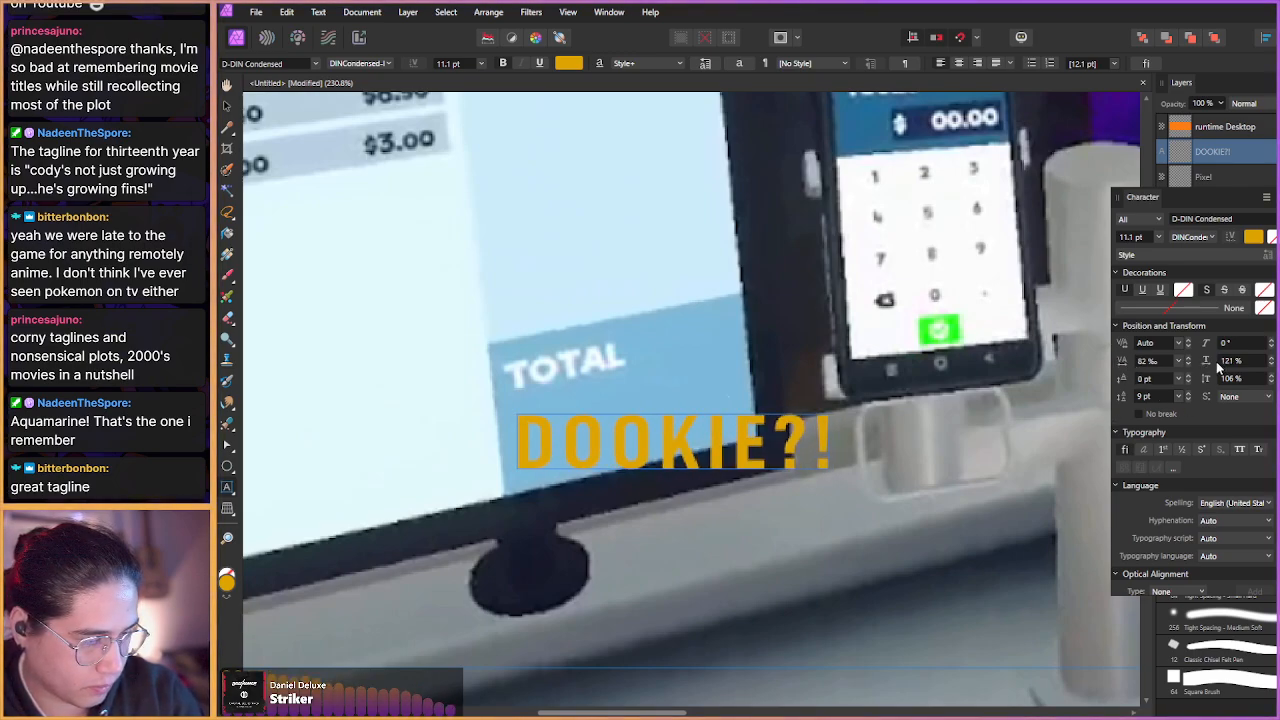
drag(1124, 362, 1086, 357)
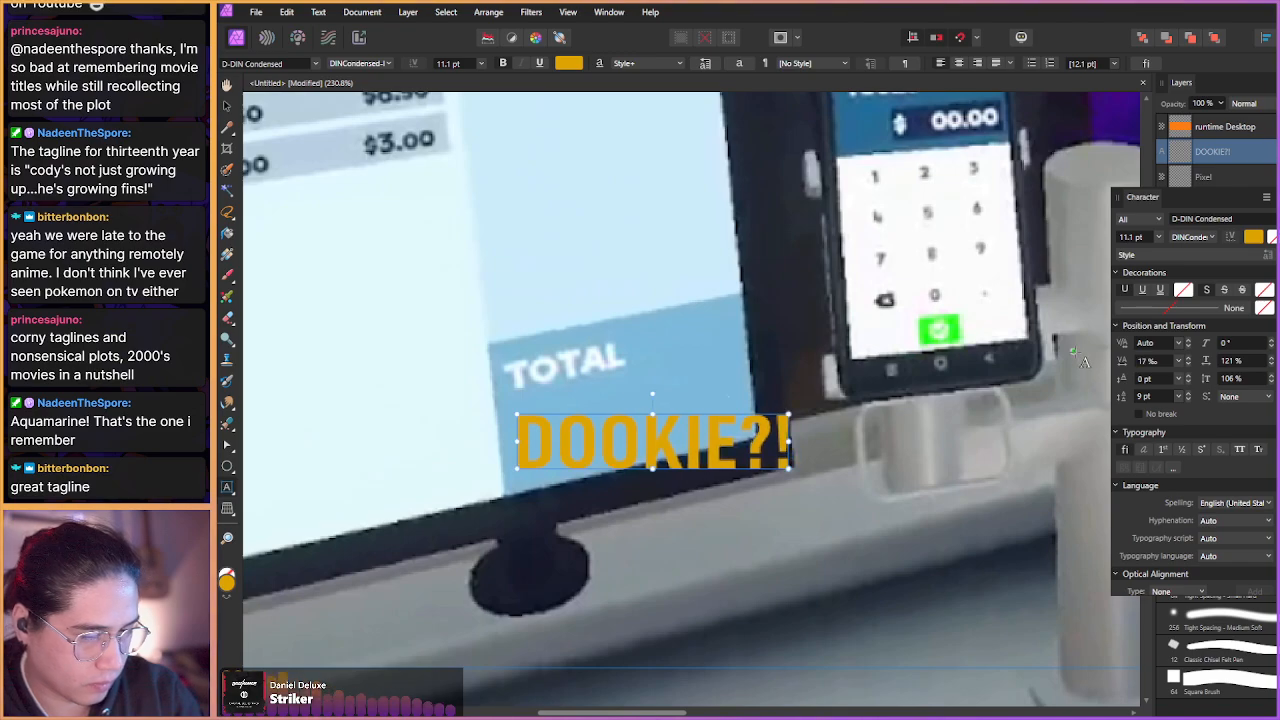
drag(1206, 363, 1209, 363)
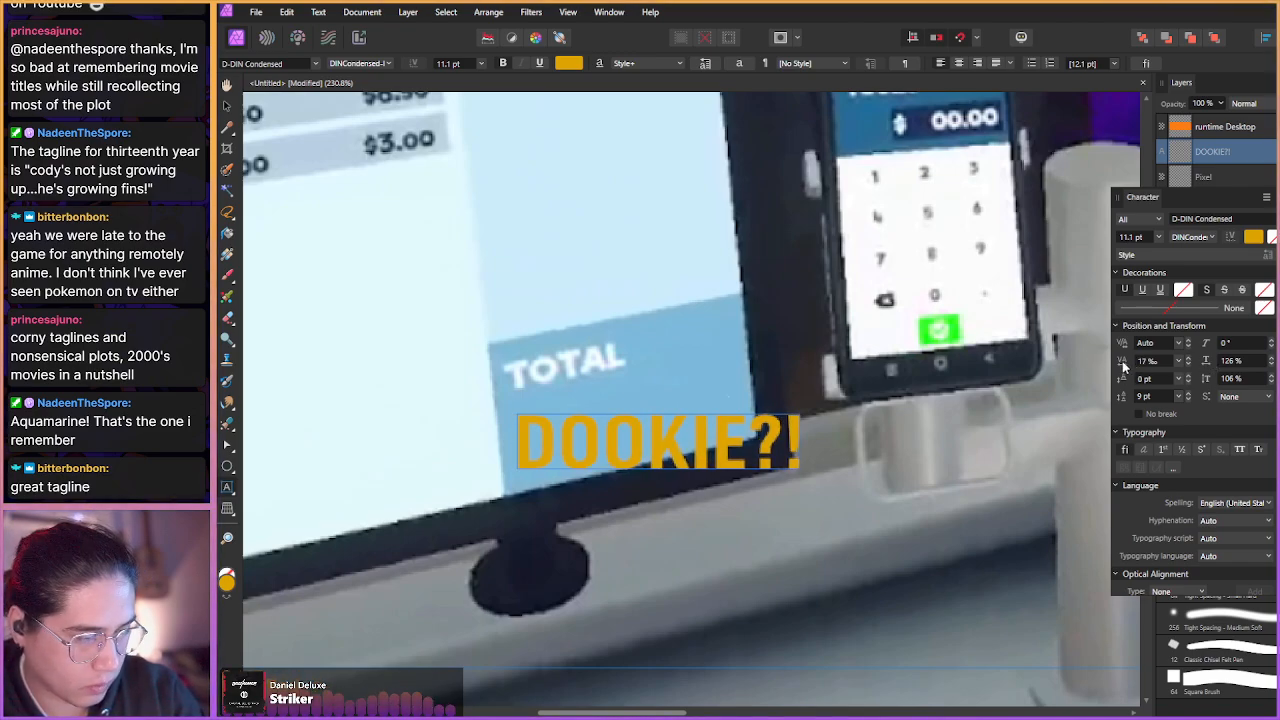
drag(1123, 365, 1118, 367)
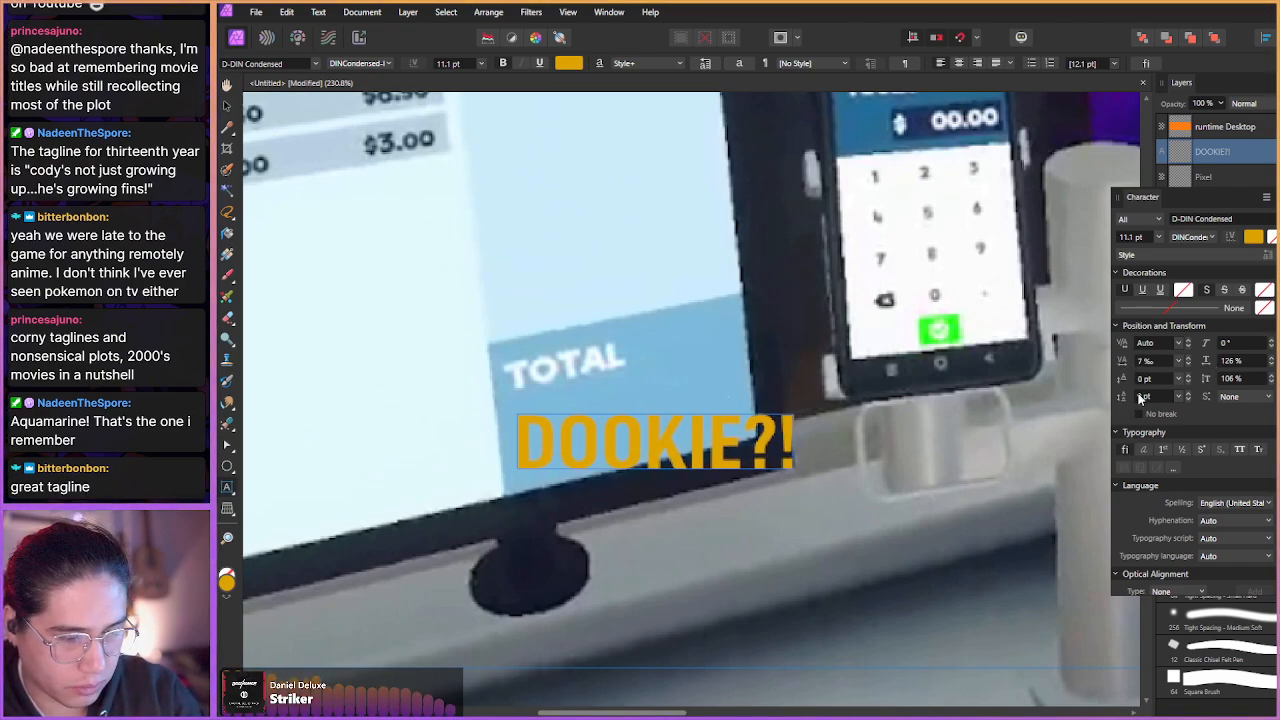
mouse_move(1205, 382)
mouse_down()
mouse_move(1215, 369)
mouse_move(1205, 382)
mouse_up()
drag(1126, 362, 1119, 386)
click(1188, 382)
click(1187, 377)
click(1187, 377)
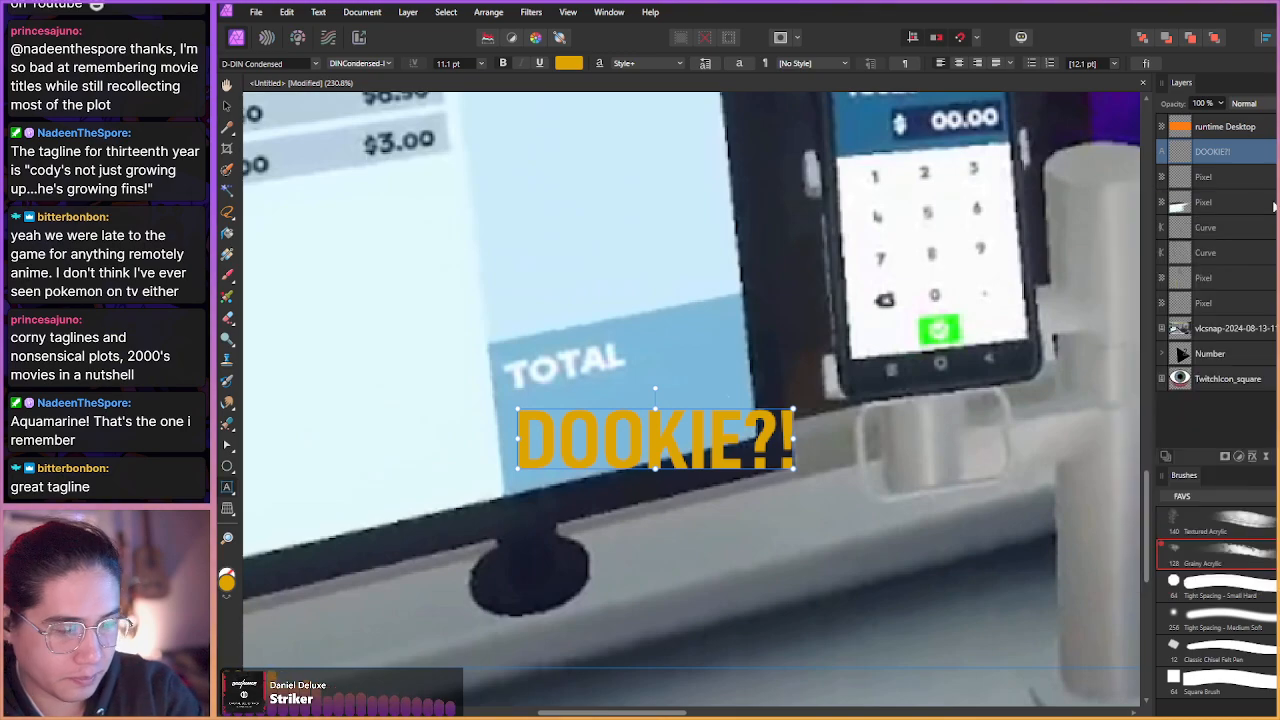
- Change the fill colour of the DOOKIE?! text to white
scroll(481, 311, down, 5)
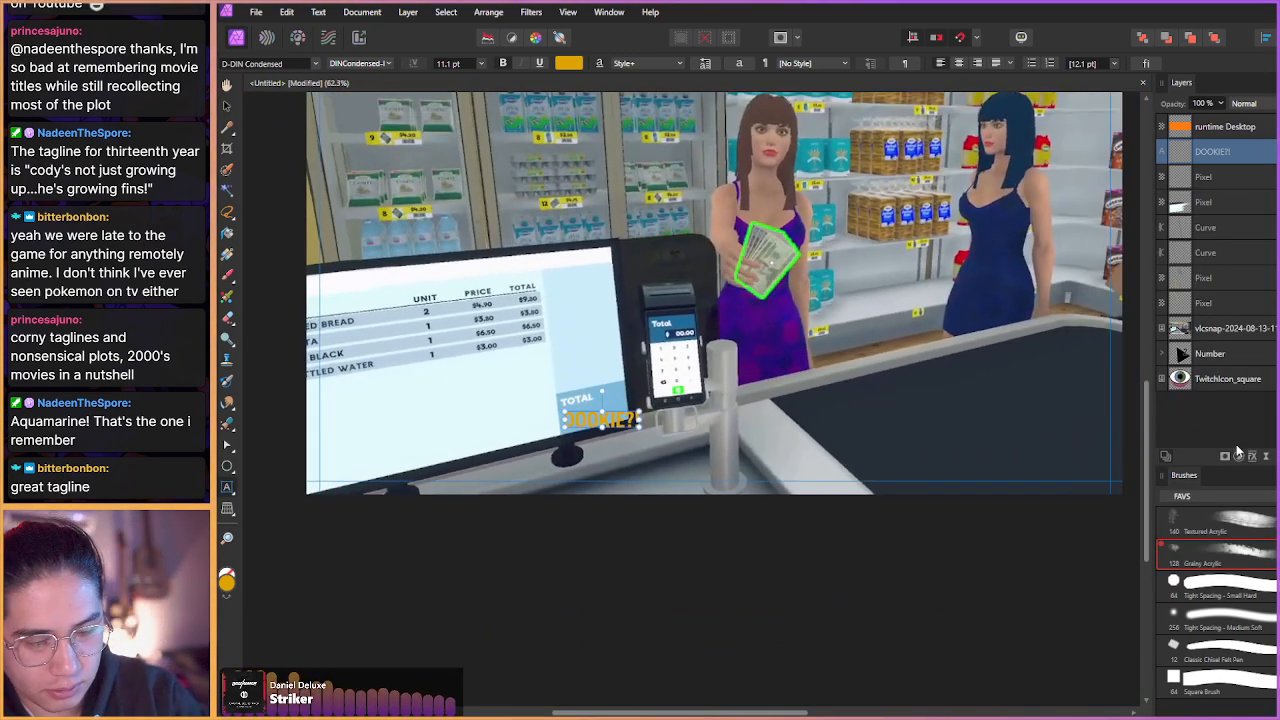
key(Escape)
key(ctrl+minus)
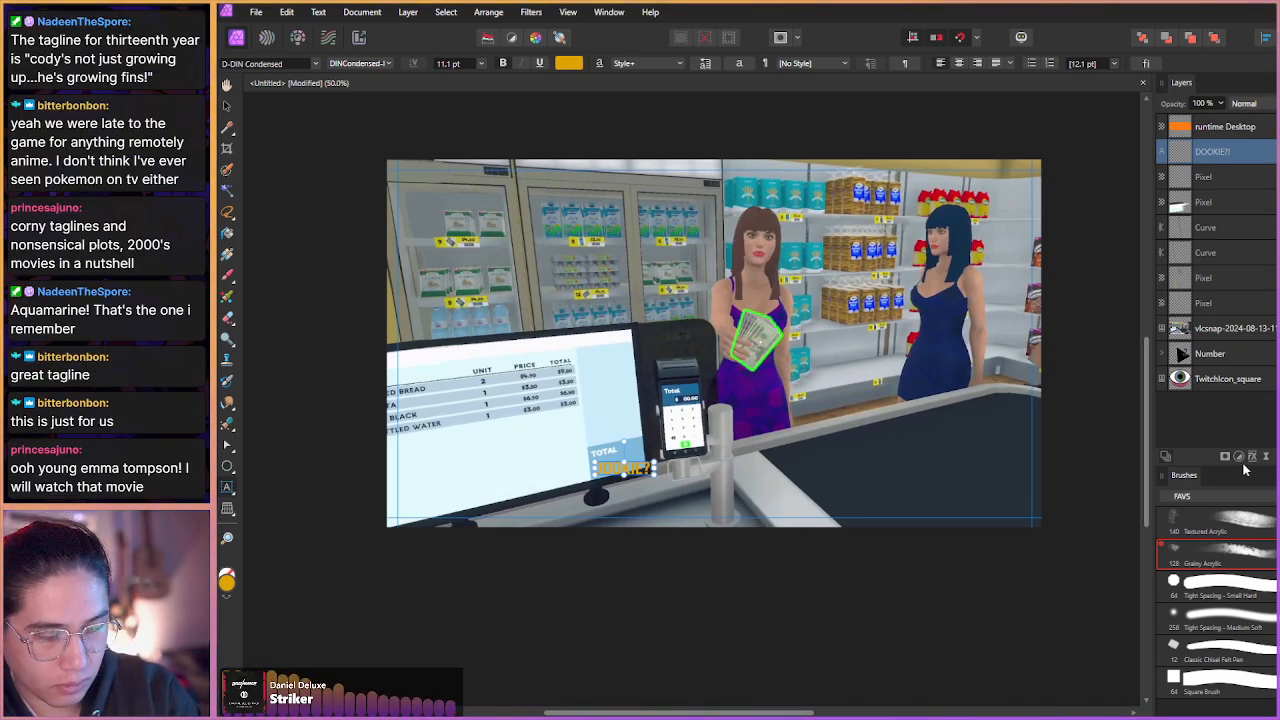
click(568, 63)
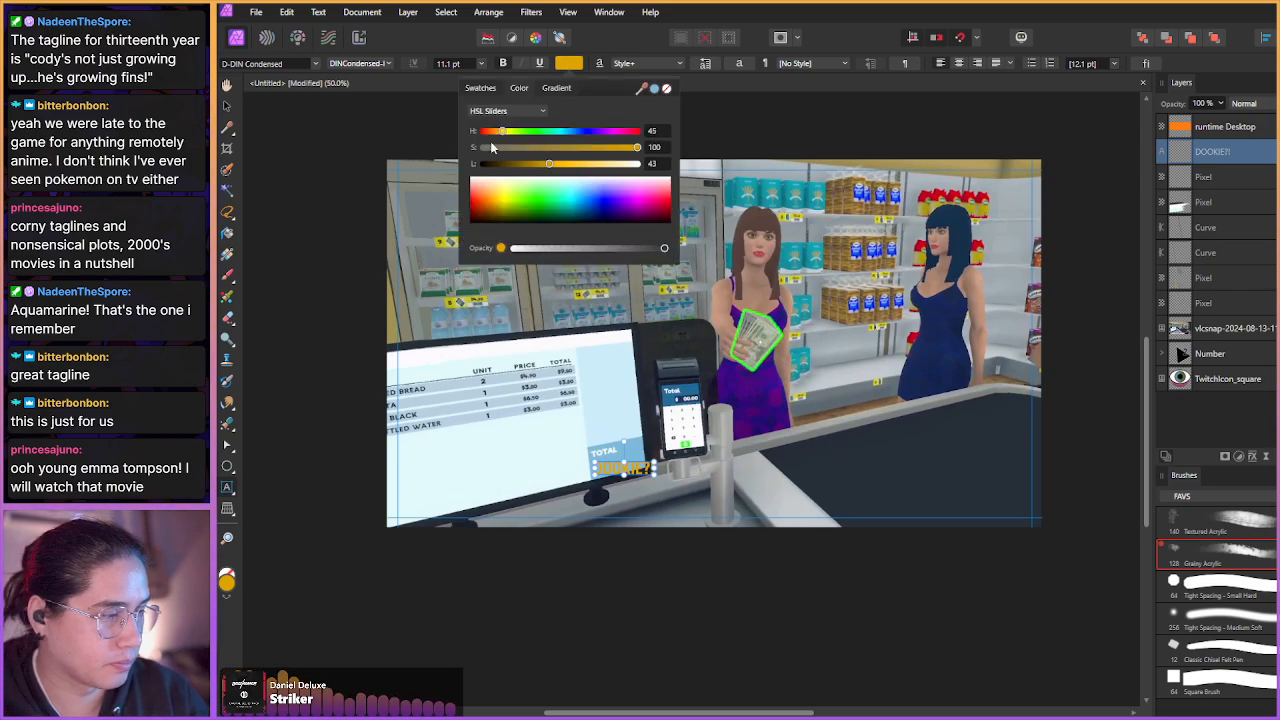
drag(550, 164, 652, 161)
click(636, 78)
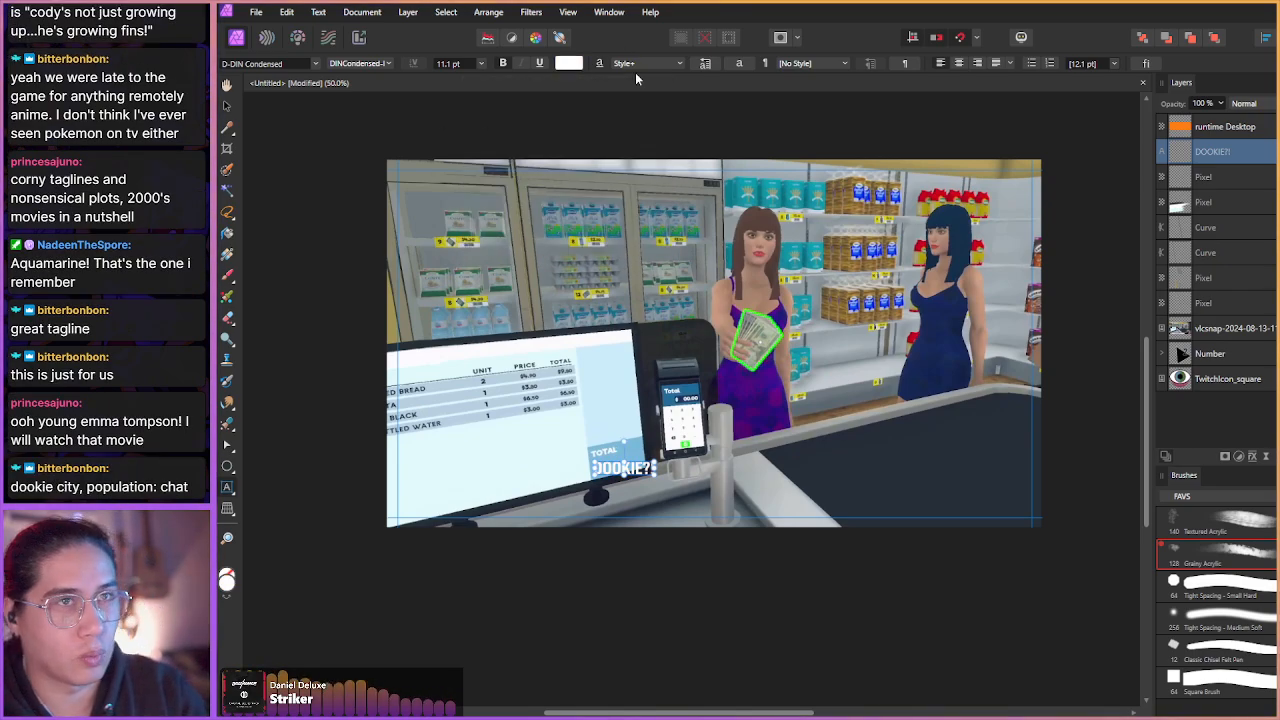
click(1253, 458)
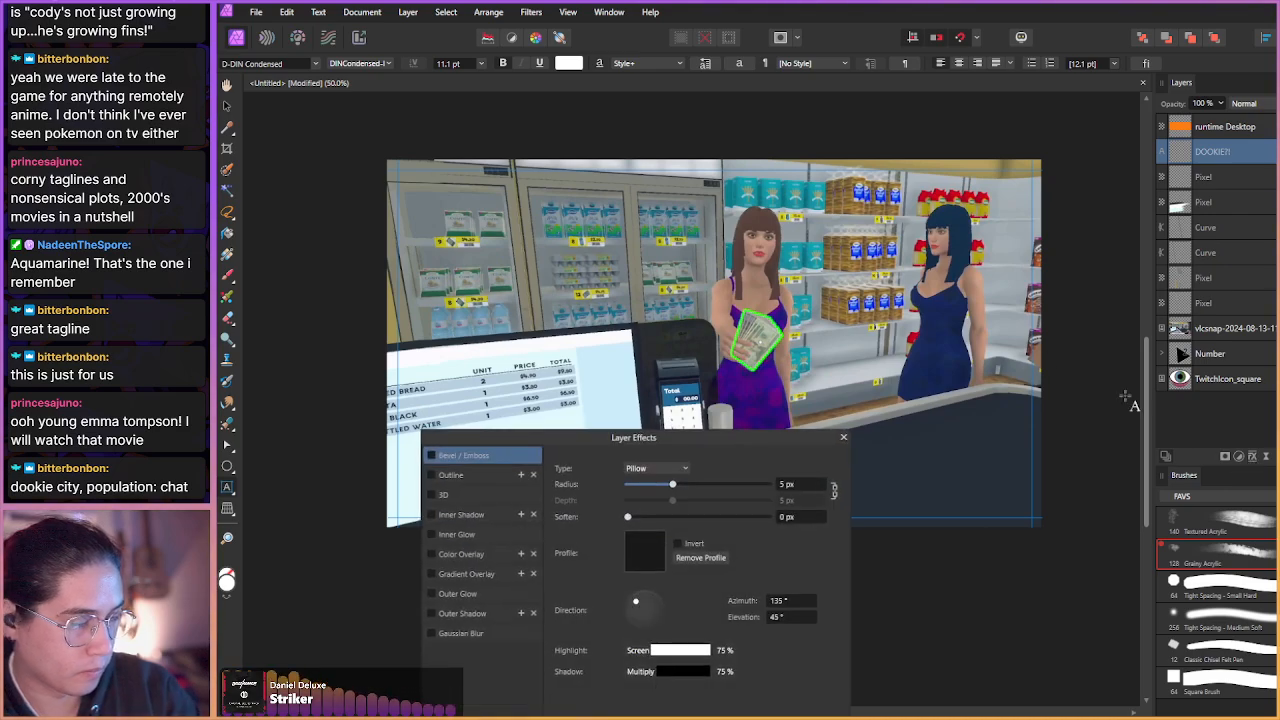
click(843, 437)
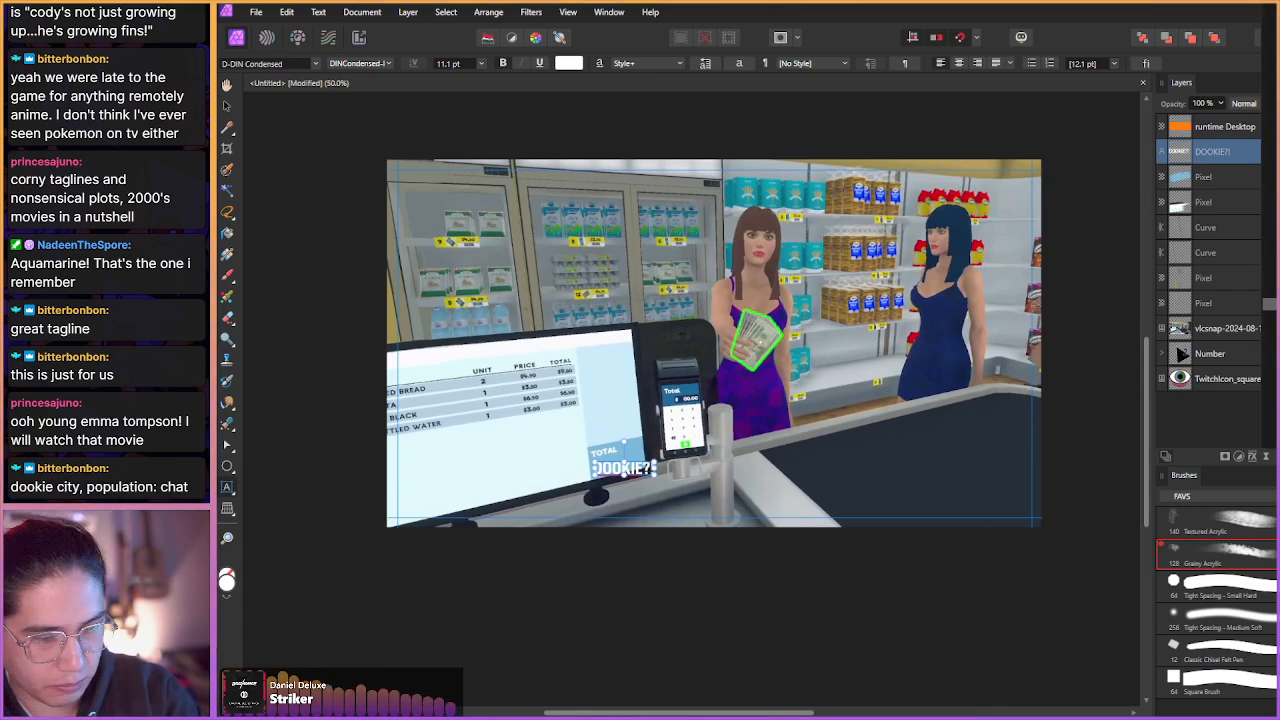
- Apply a Live Perspective filter to the DOOKIE?! text and fit its corners to the slanted blue area under TOTAL on the monitor
click(1269, 305)
scroll(594, 483, up, 8)
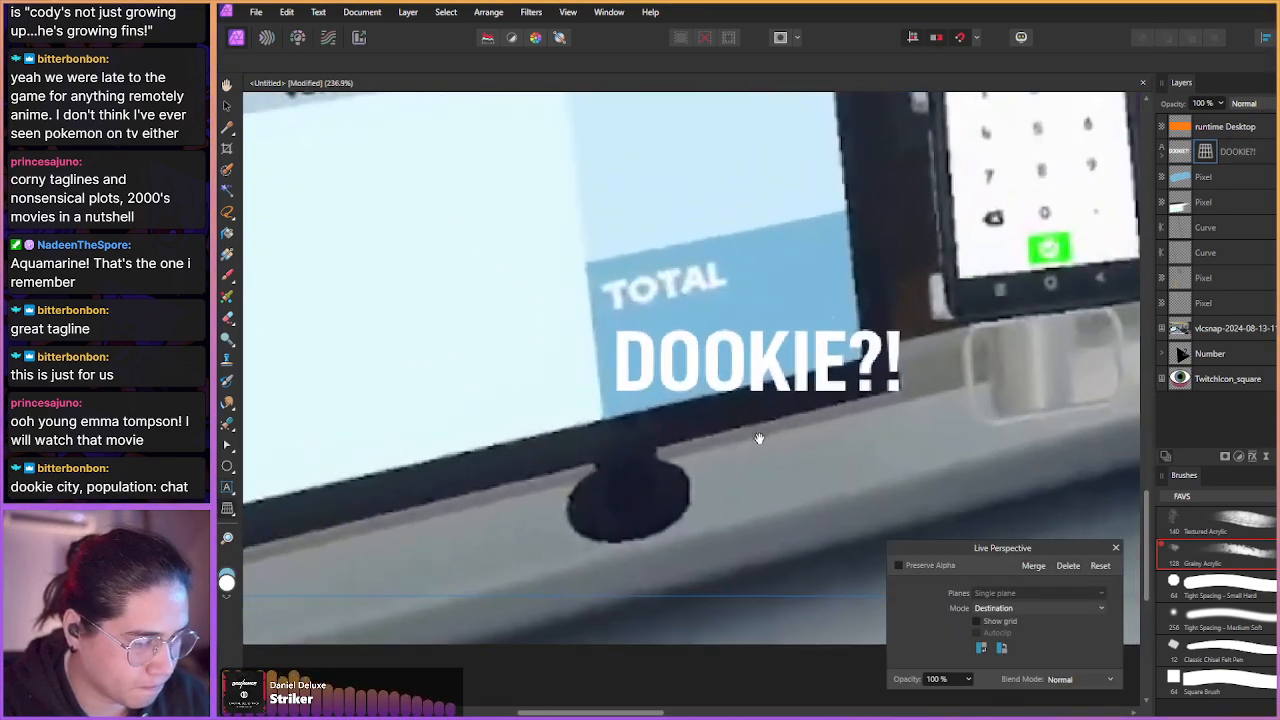
drag(876, 370, 820, 328)
drag(872, 428, 828, 383)
drag(591, 371, 586, 371)
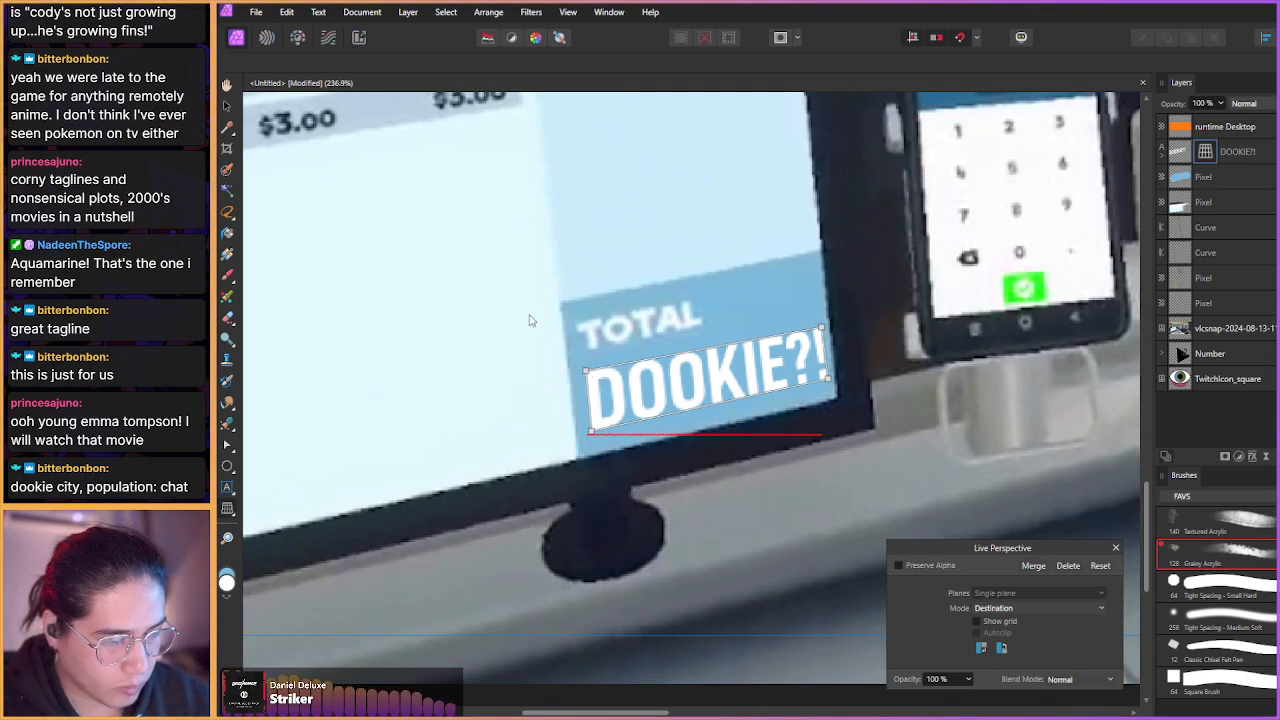
click(1116, 548)
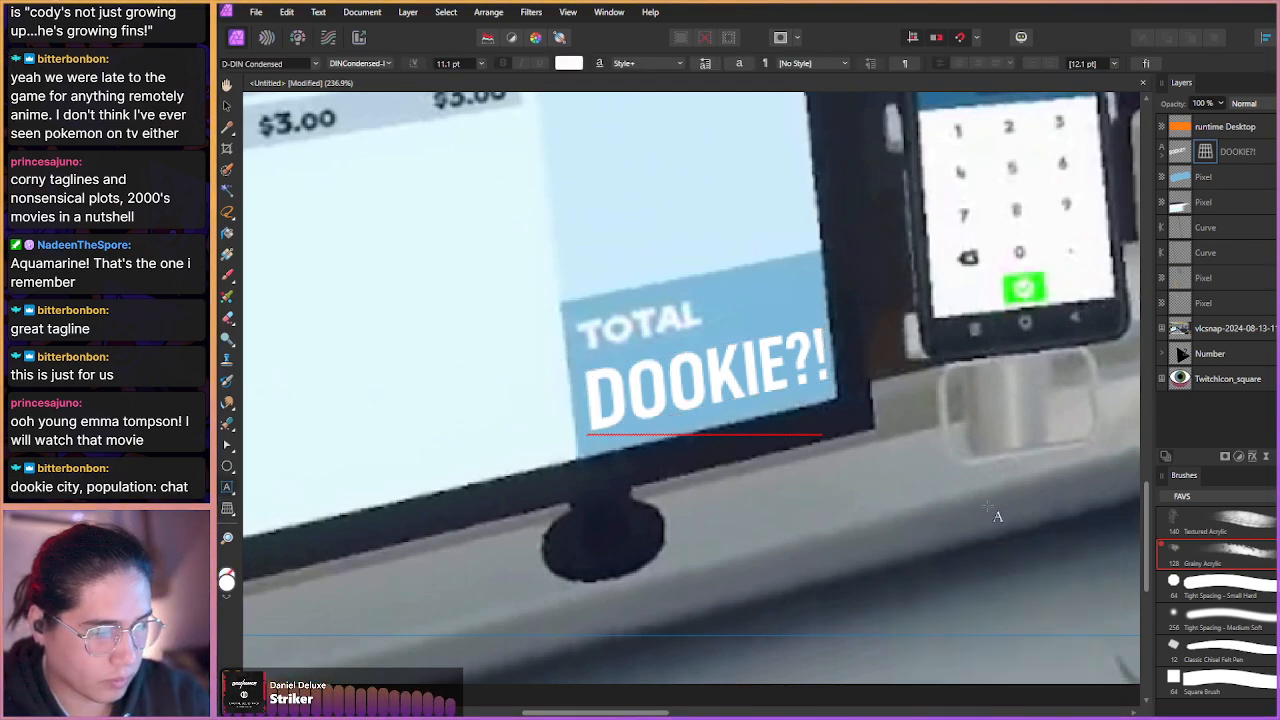
- Group the DOOKIE?! text, the pixel and curve layers and the vlcsnap screenshot image into one group
scroll(637, 500, down, 1)
scroll(637, 500, down, 10)
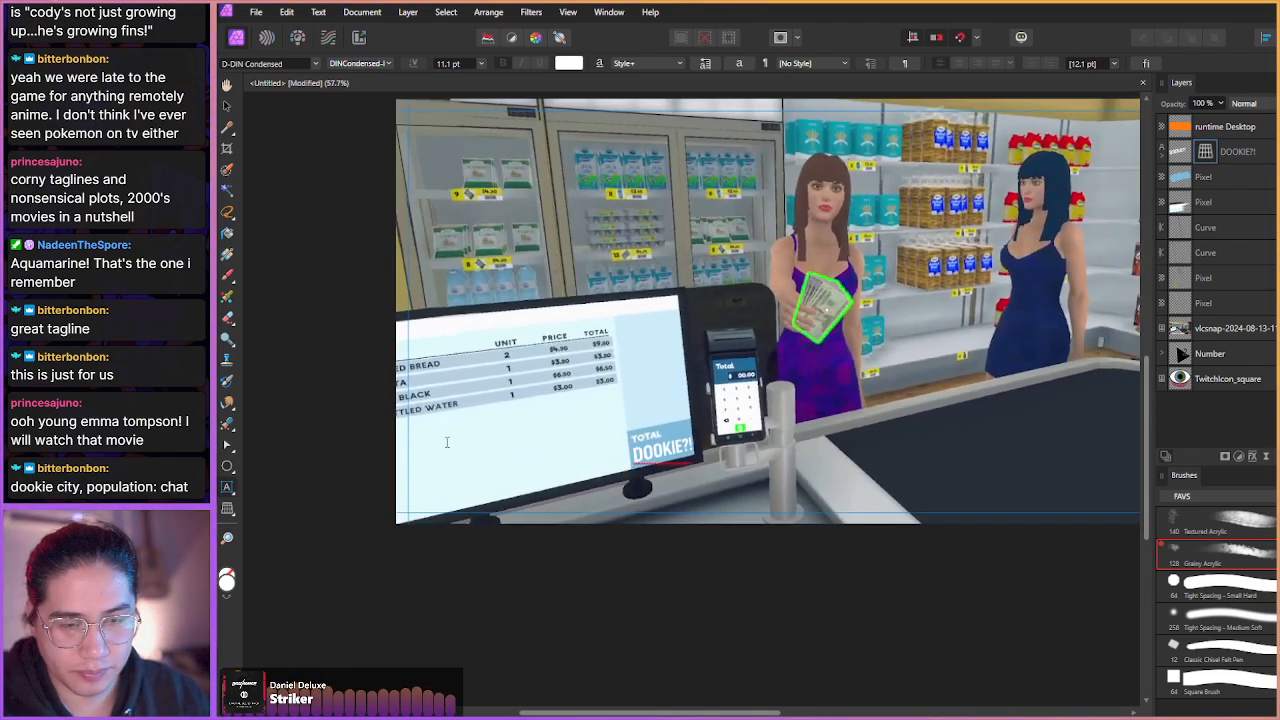
drag(512, 427, 461, 476)
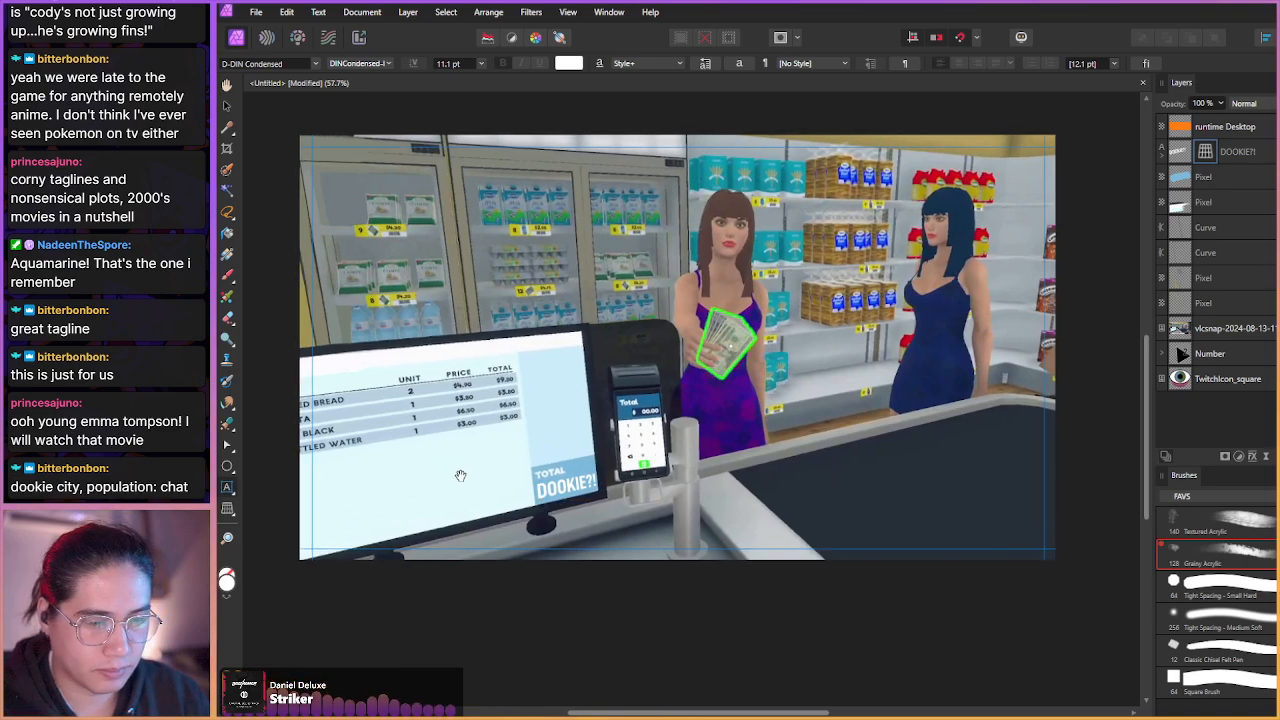
scroll(457, 443, down, 1)
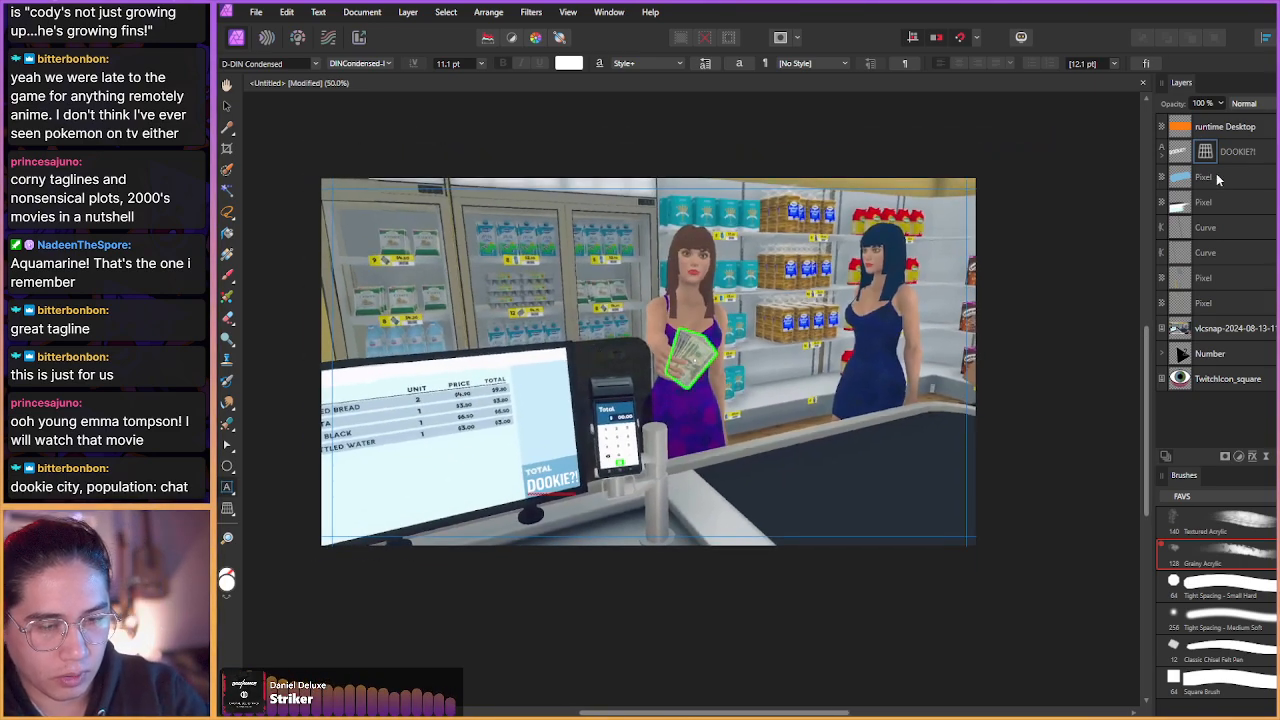
click(1220, 176)
ctrl+click(1203, 204)
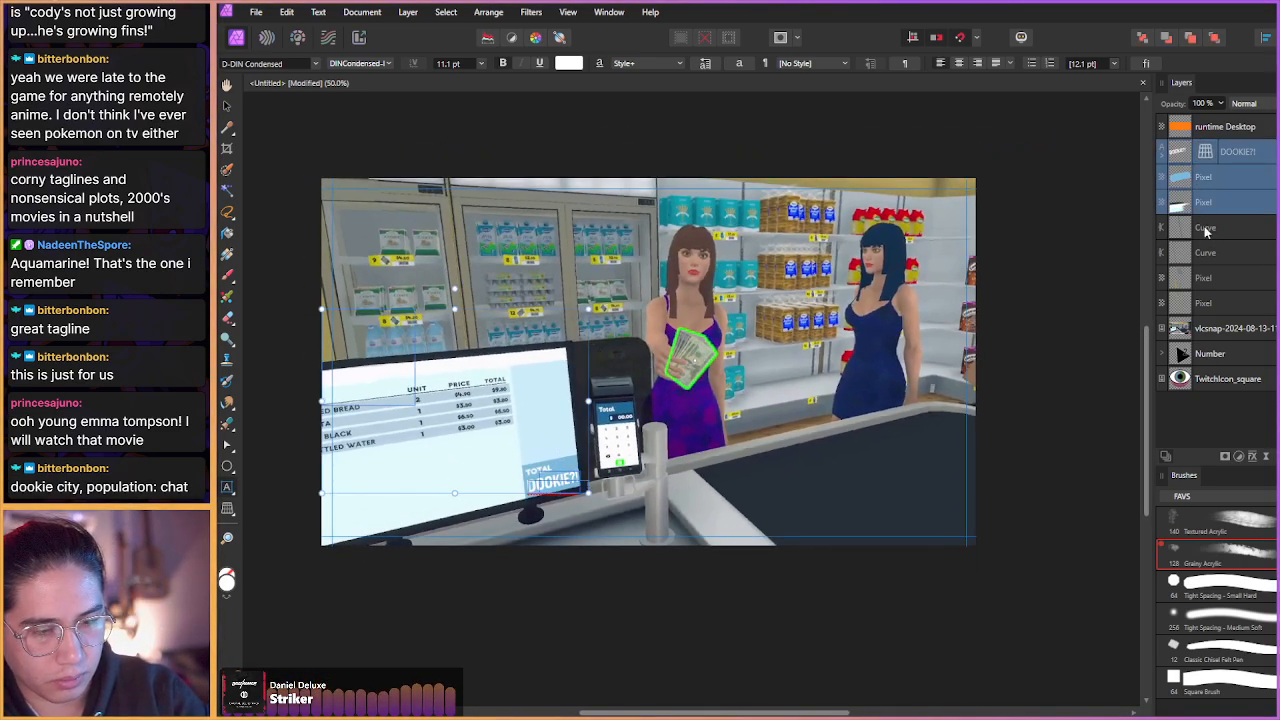
ctrl+click(1204, 229)
ctrl+click(1204, 253)
ctrl+click(1209, 279)
shift+click(1216, 322)
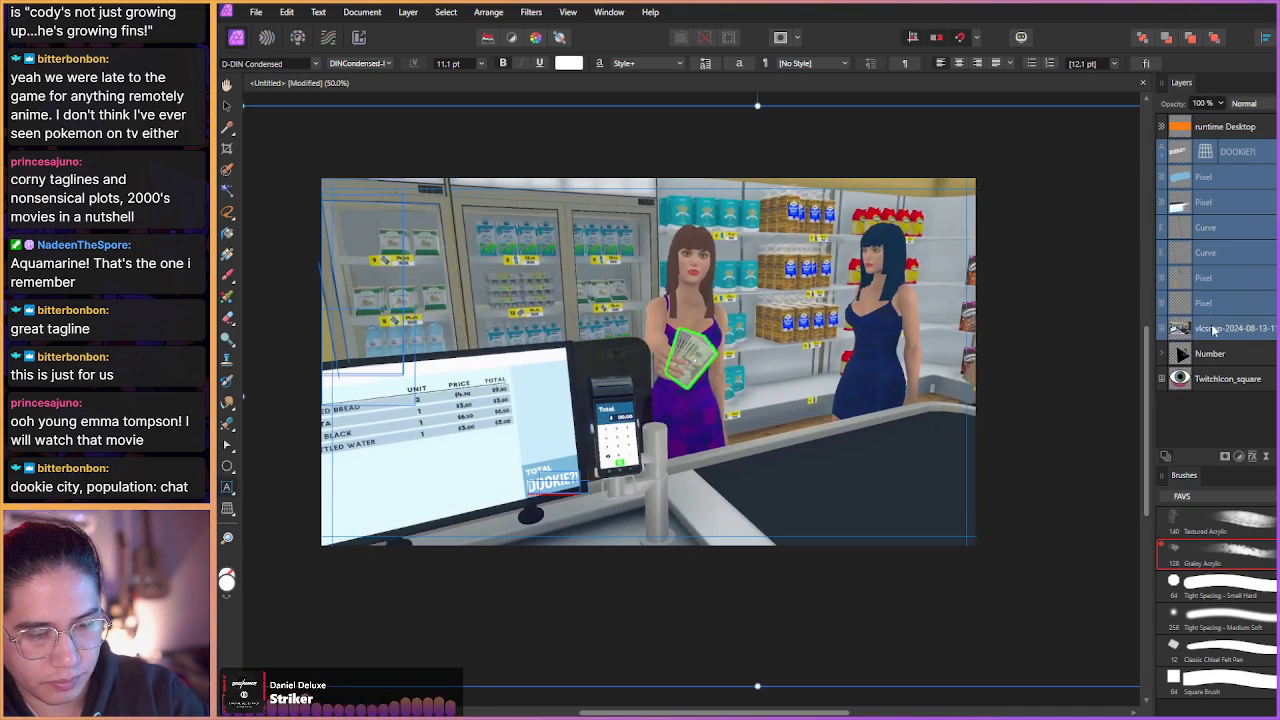
key(ctrl+g)
key(v)
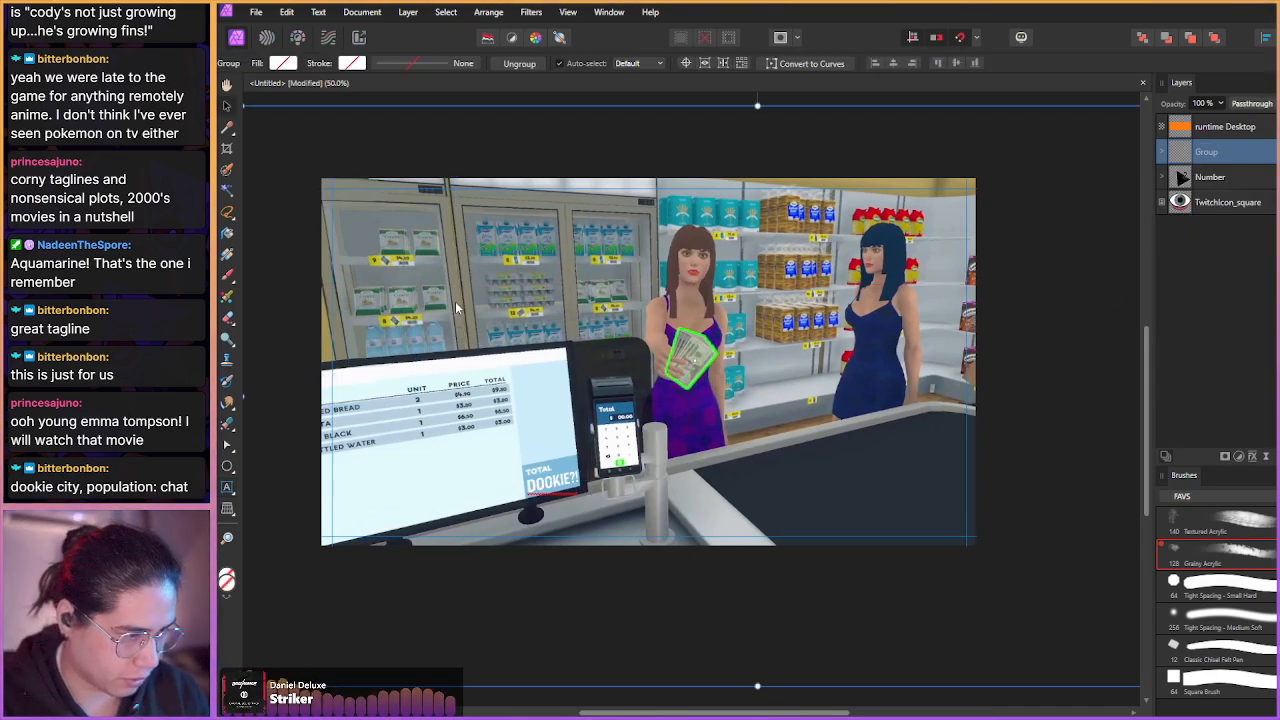
- Enlarge the grouped scene and reposition it so the register and both women fill more of the canvas
scroll(529, 381, down, 3)
drag(655, 549, 650, 580)
drag(586, 521, 575, 519)
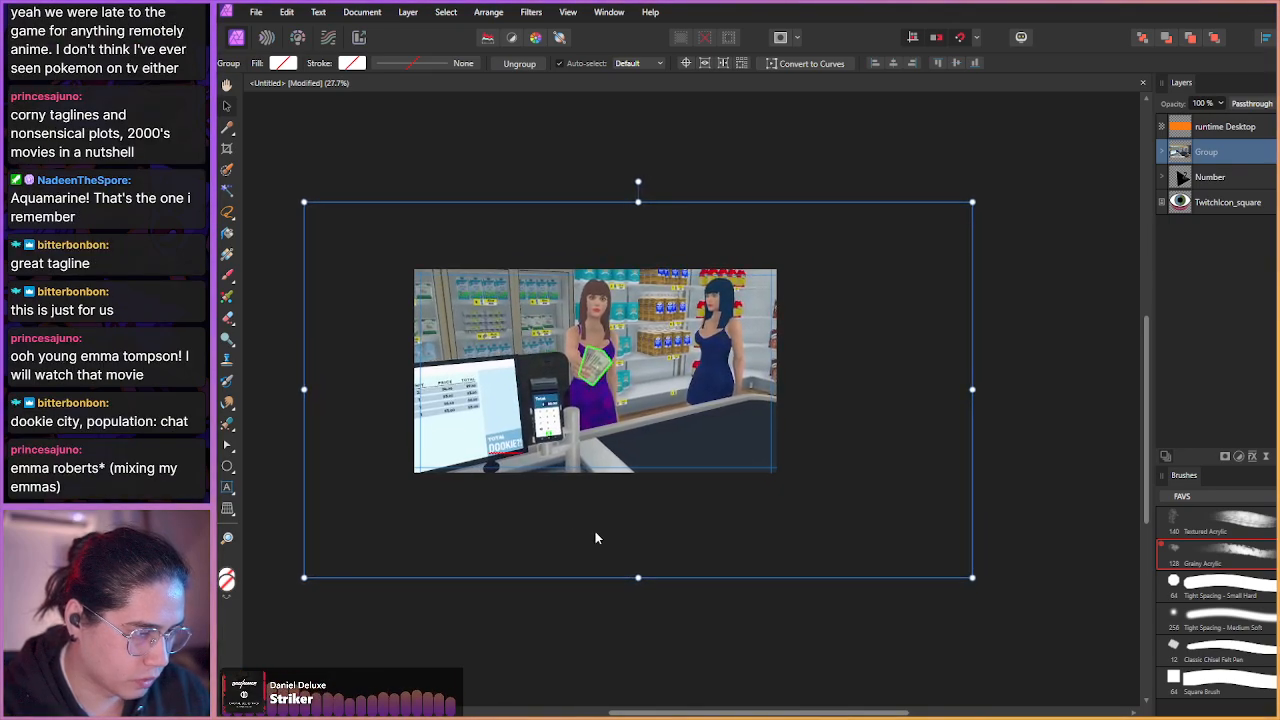
drag(639, 578, 642, 598)
drag(582, 534, 633, 543)
key(space)
scroll(634, 543, up, 2)
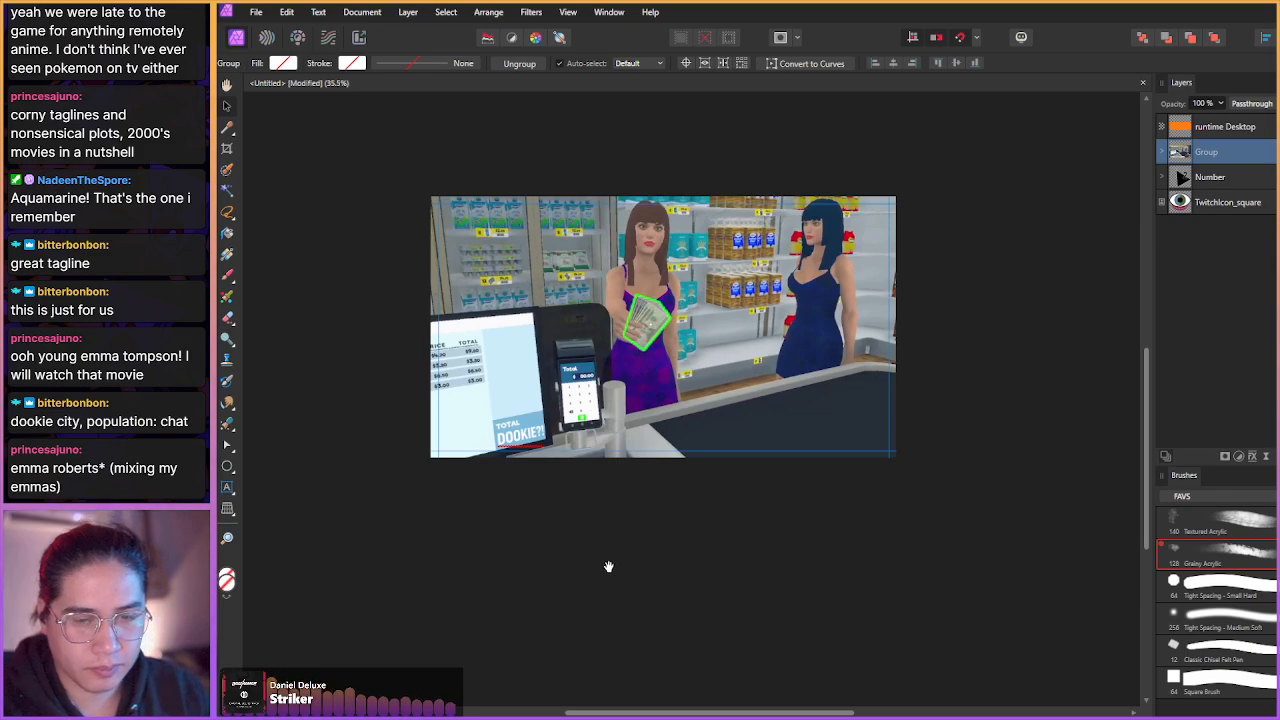
- Scale the group up a little more from its upper edge and nudge it down so the women's heads stay in frame
scroll(608, 567, down, 1)
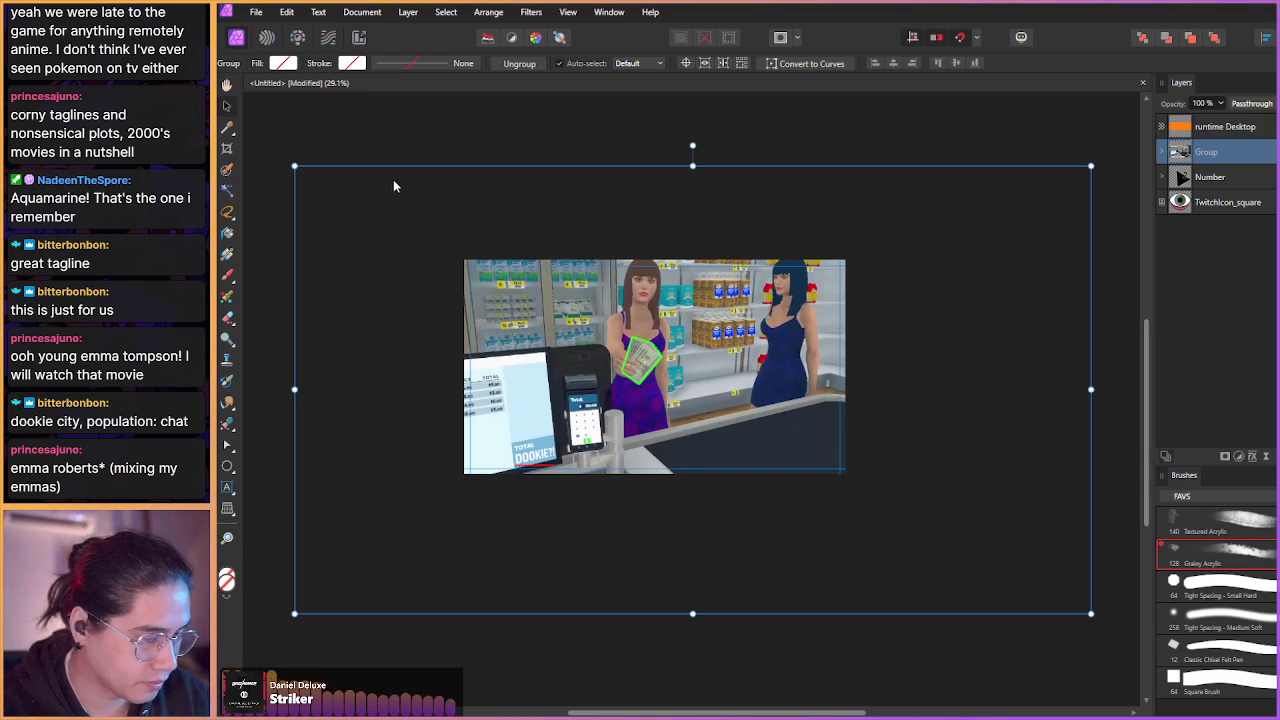
drag(690, 163, 689, 146)
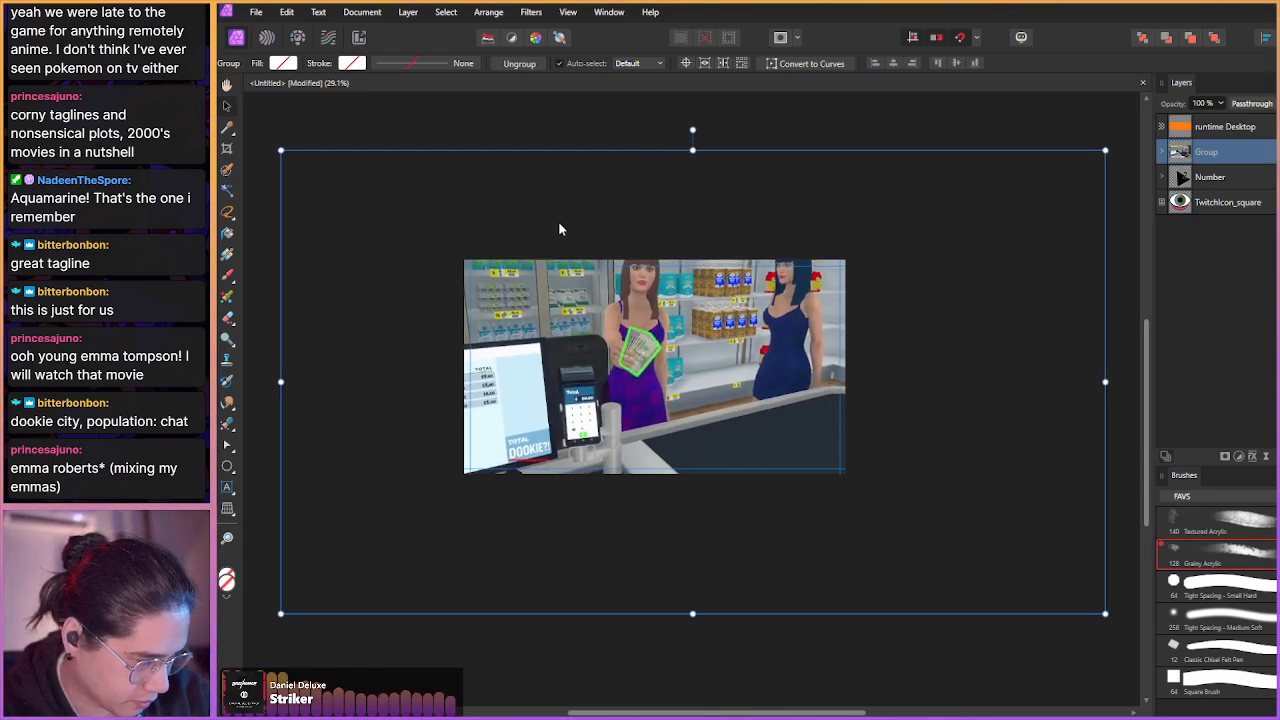
drag(519, 367, 519, 374)
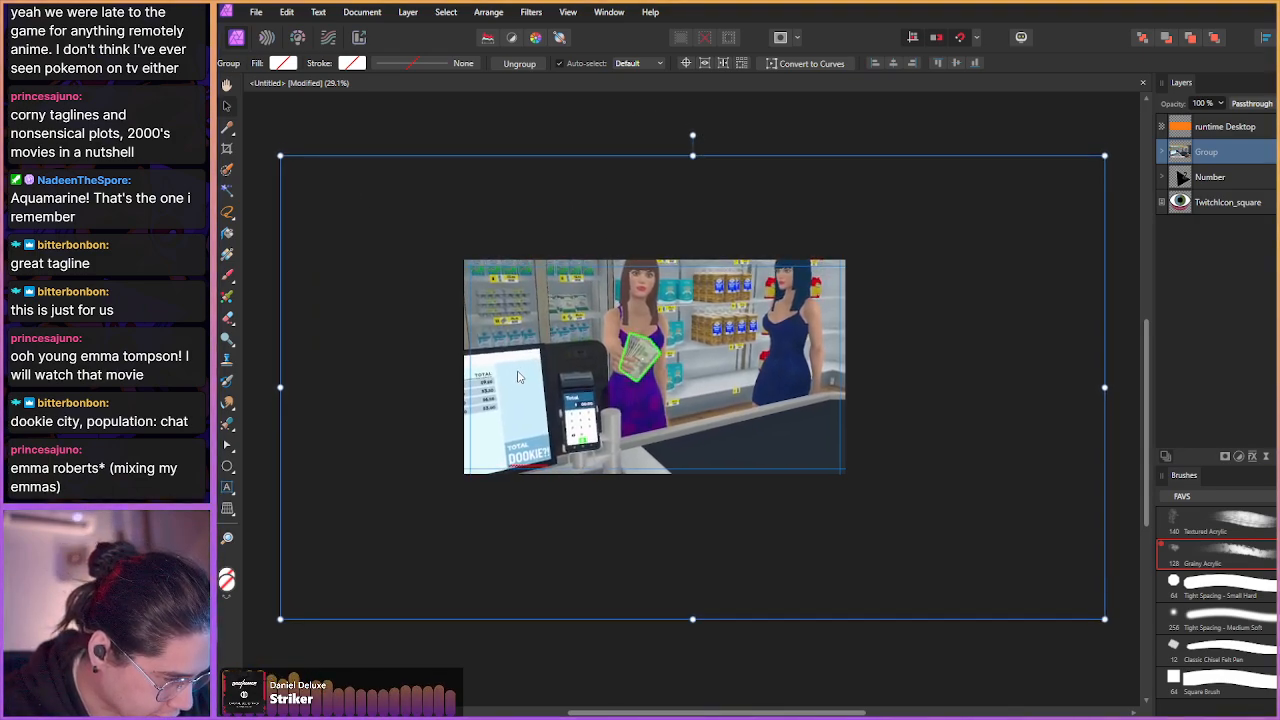
drag(512, 374, 515, 376)
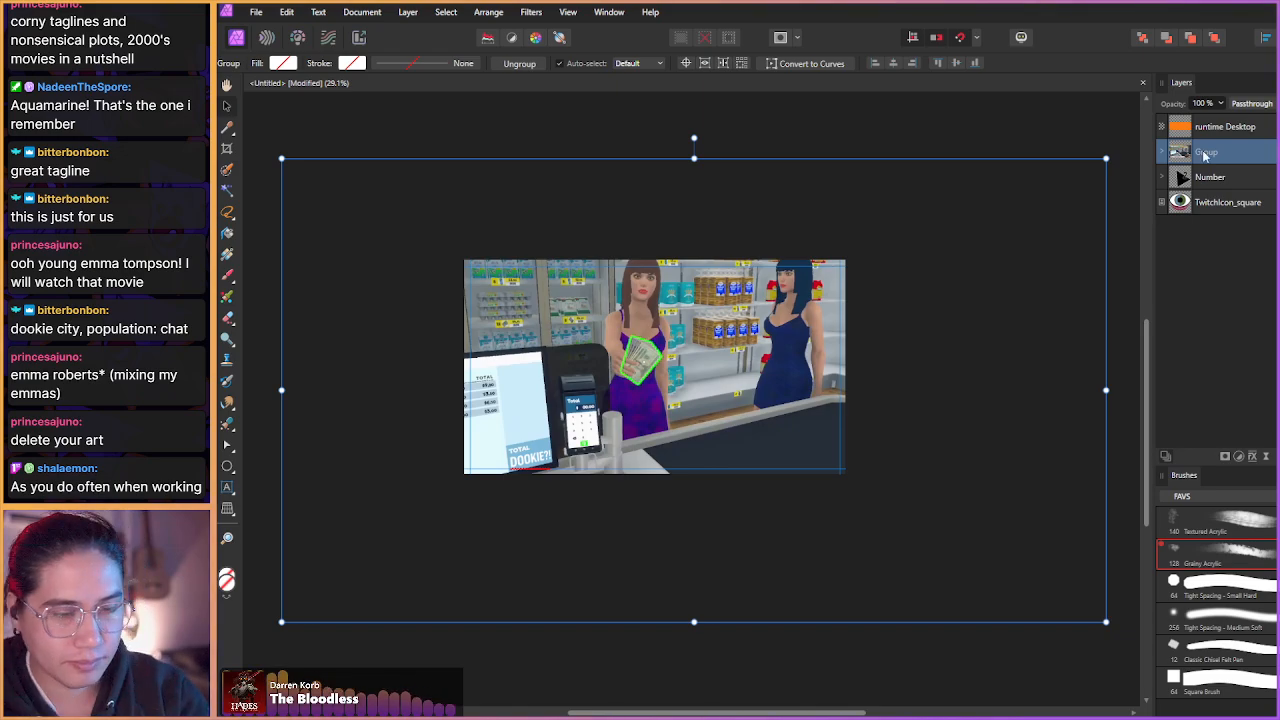
- Add a new pixel layer inside the group, directly below the DOOKIE?! text, and ready the Paint Brush over the cash in hand
click(1162, 152)
click(1200, 354)
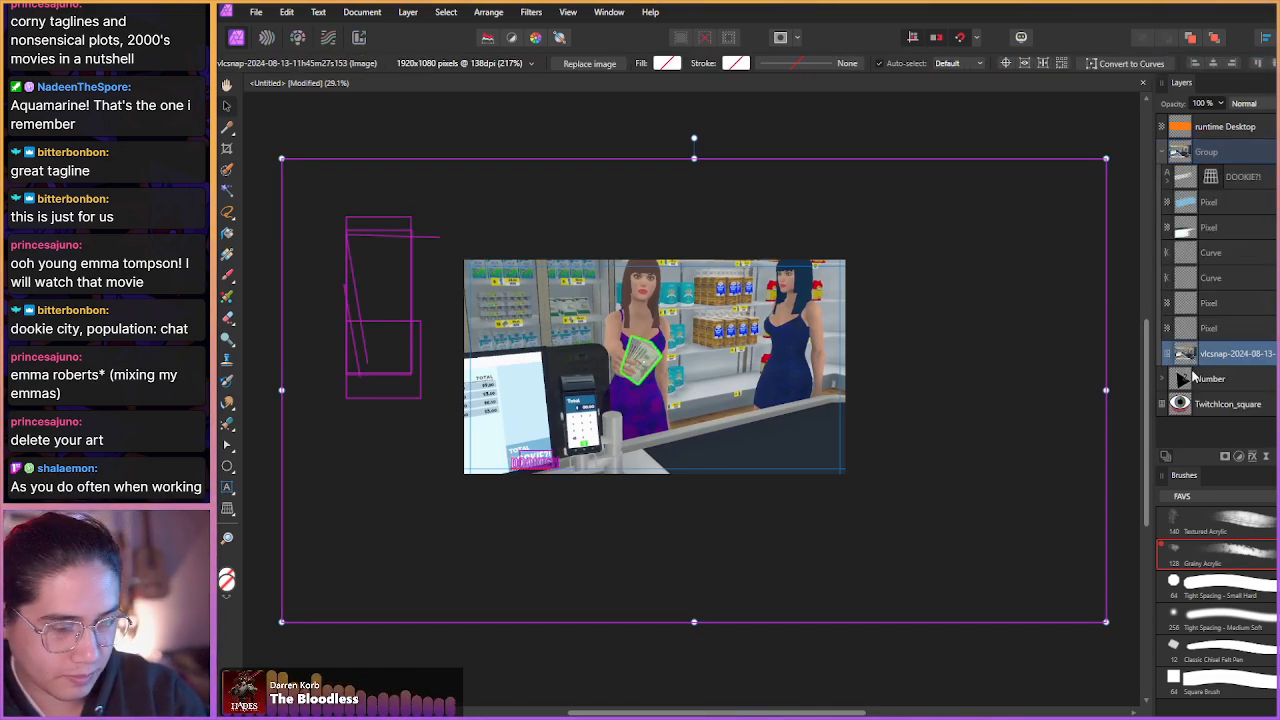
mouse_move(419, 398)
mouse_down()
mouse_move(446, 377)
mouse_move(457, 384)
mouse_move(441, 402)
mouse_up()
scroll(441, 402, up, 6)
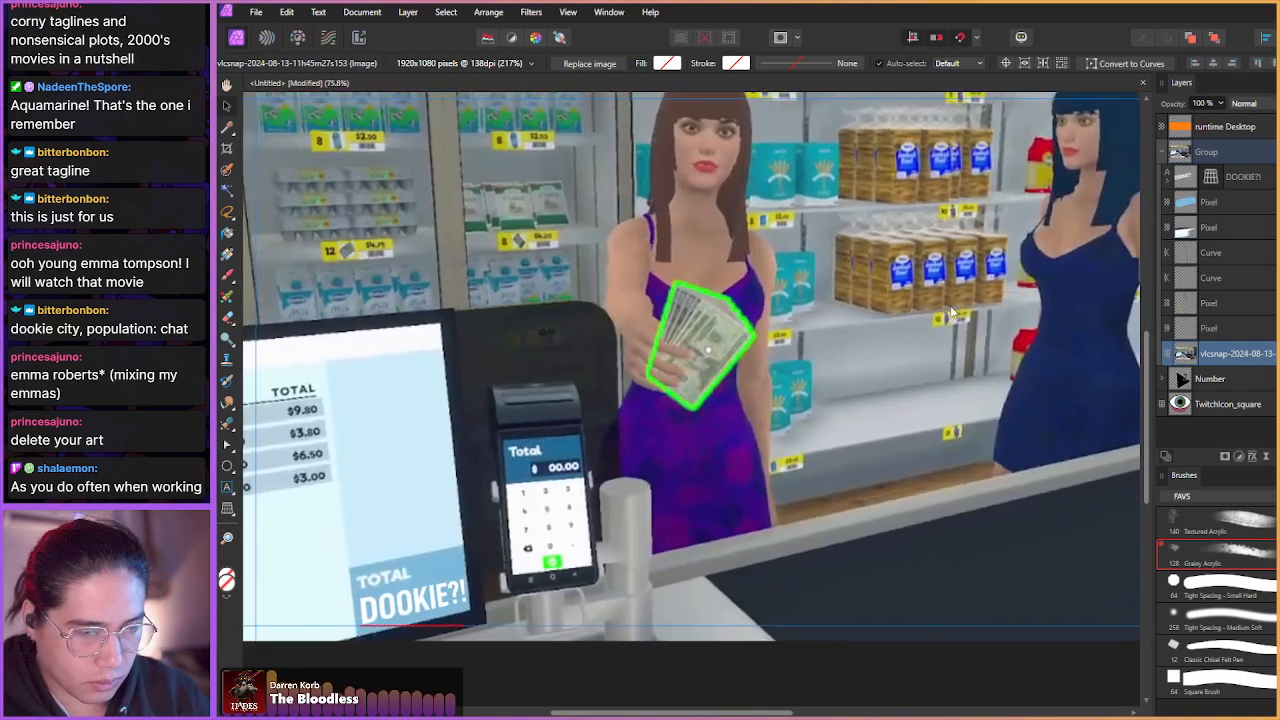
click(1186, 204)
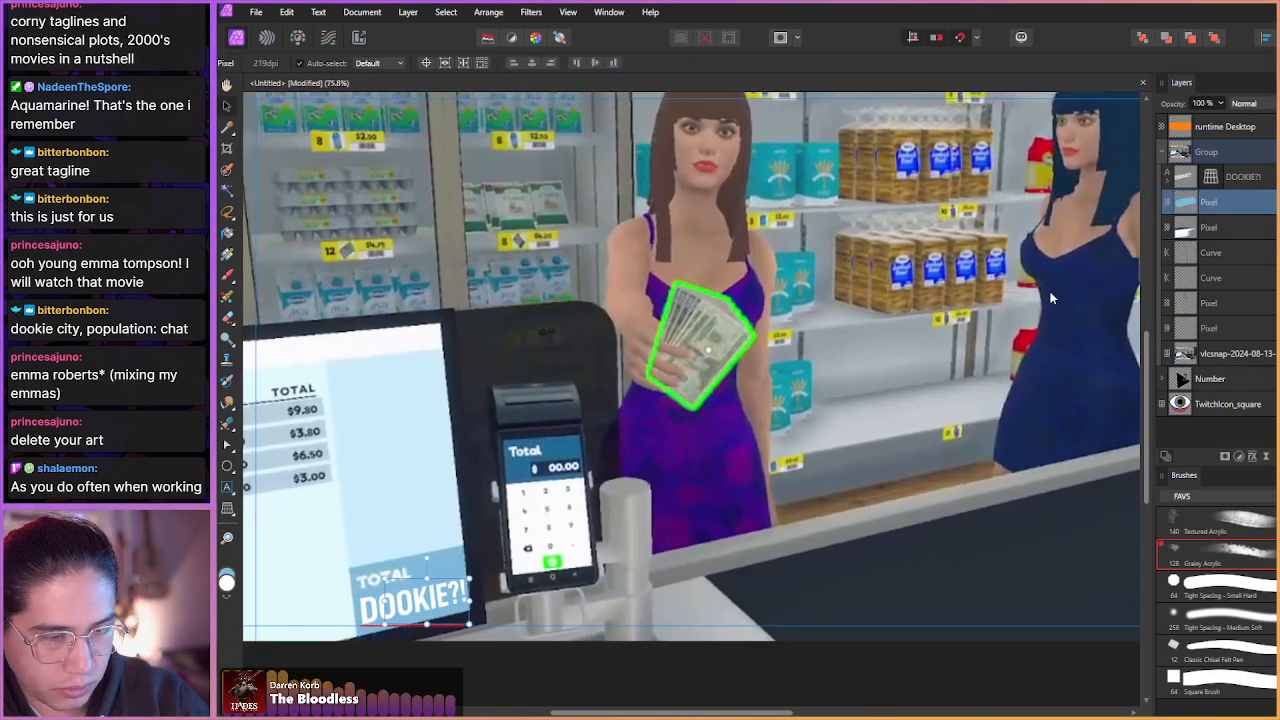
key(ctrl+shift+n)
scroll(640, 328, up, 6)
key(b)
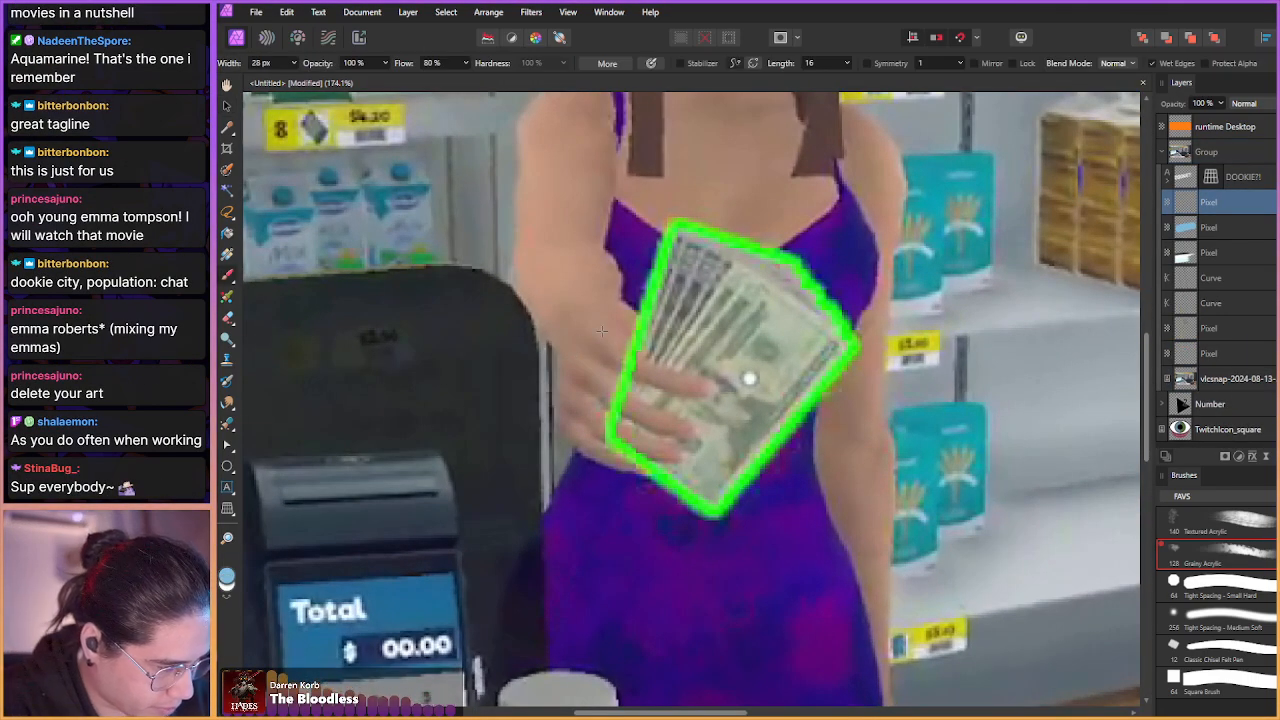
alt+click(617, 348)
drag(618, 343, 651, 361)
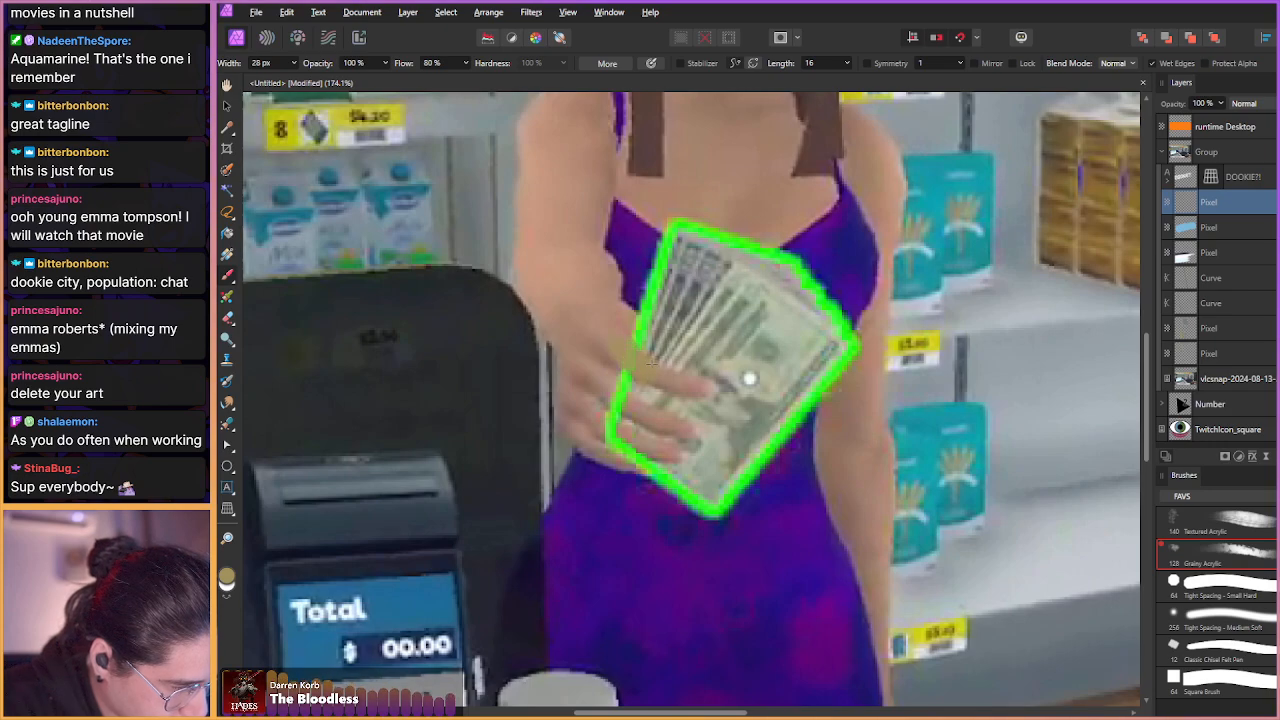
key(ctrl+z)
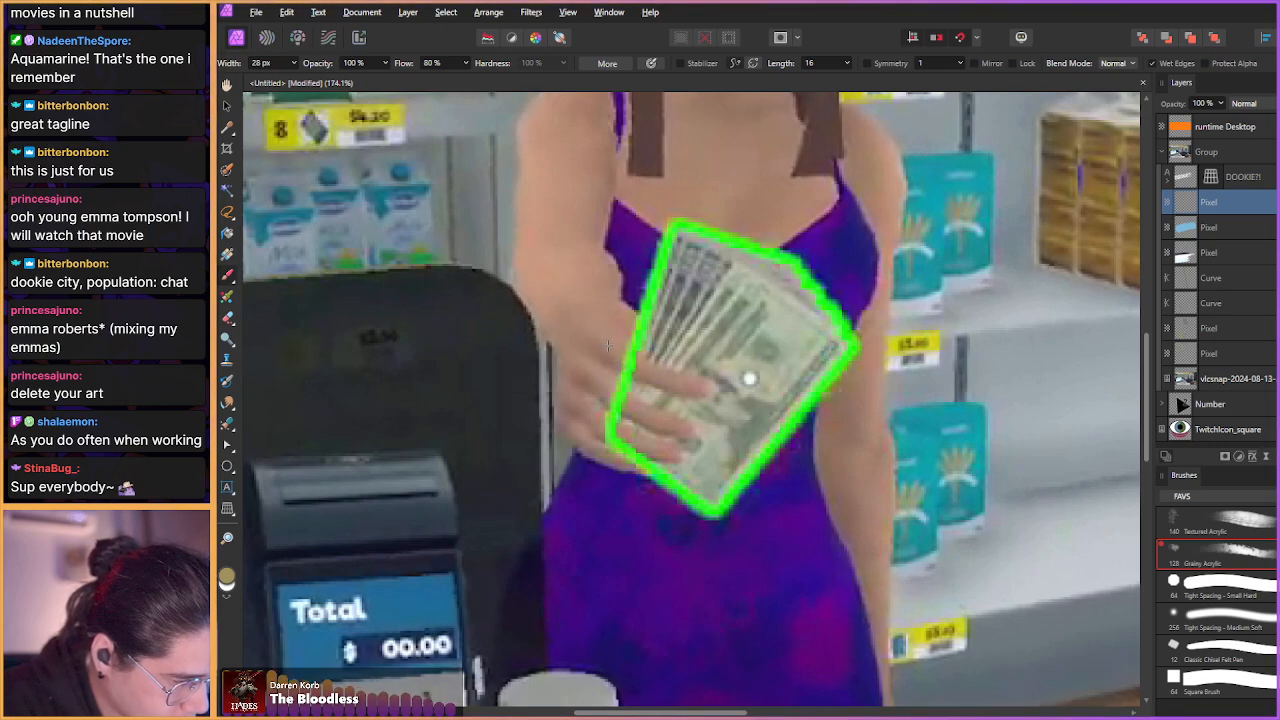
- Paint sampled skin tone over the green outline where it crosses the index finger and the lowest finger holding the cash
scroll(616, 369, up, 3)
alt+click(597, 303)
mouse_move(649, 335)
mouse_down()
mouse_move(621, 335)
mouse_move(656, 366)
mouse_move(634, 326)
mouse_up()
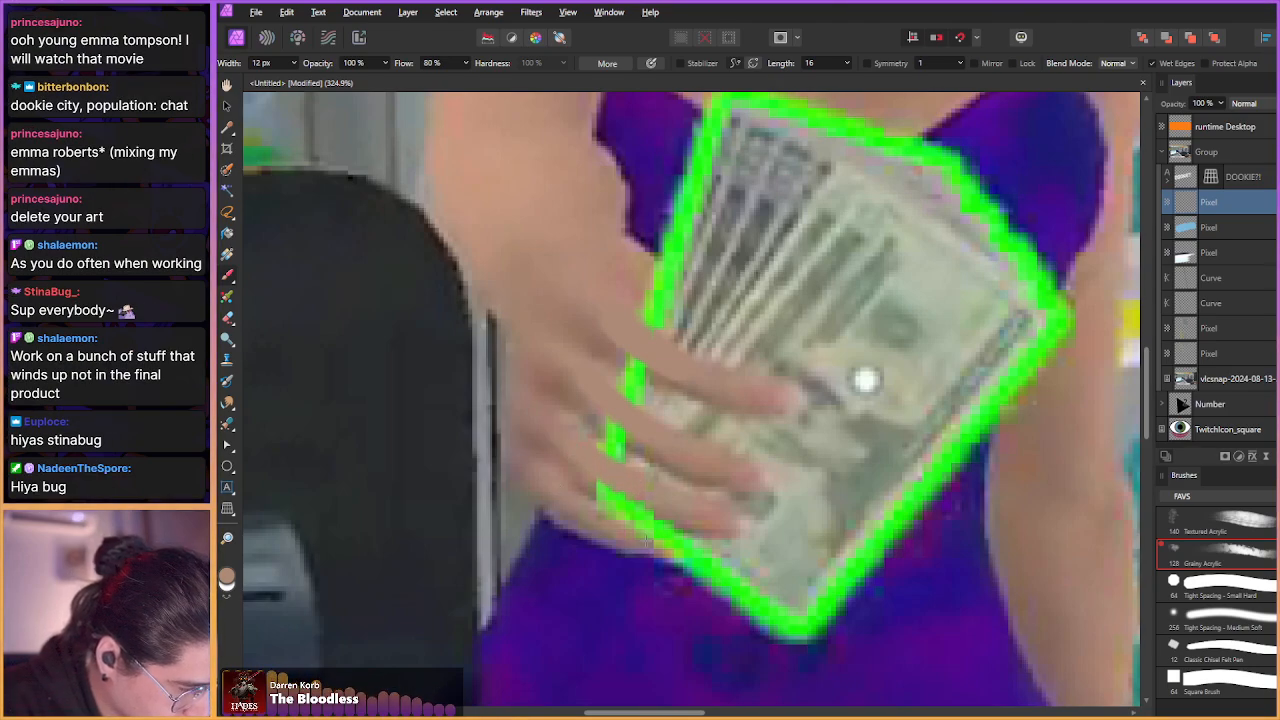
alt+click(549, 451)
drag(600, 486, 686, 536)
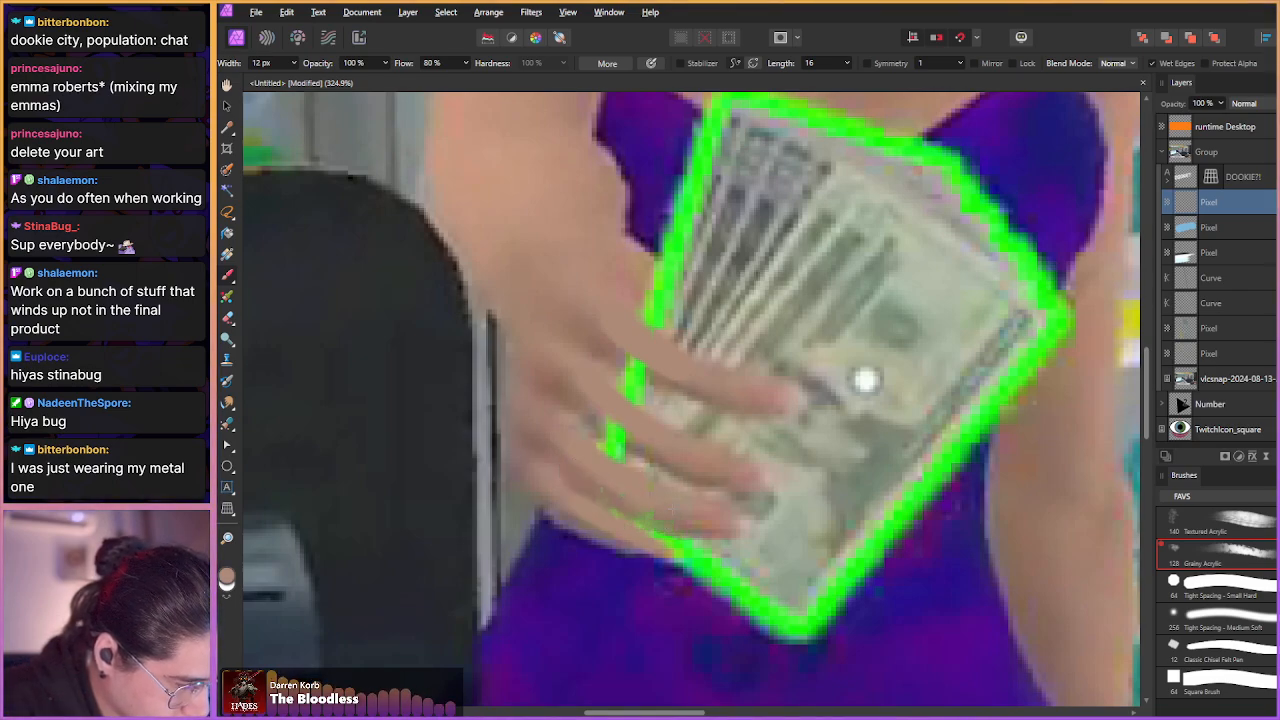
- Cover the remaining green outline across the middle fingers with sampled skin tone and check the whole composition
alt+click(571, 396)
drag(603, 420, 650, 465)
drag(624, 357, 708, 406)
alt+click(640, 346)
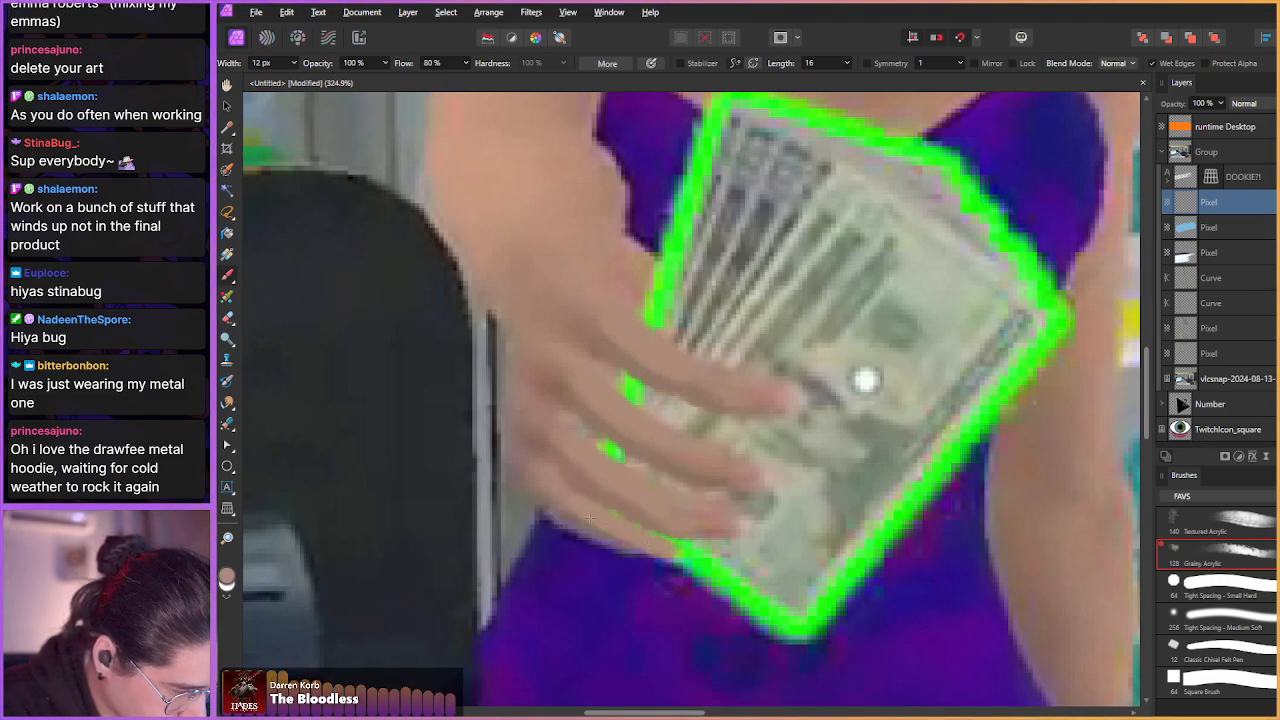
key(ctrl+1)
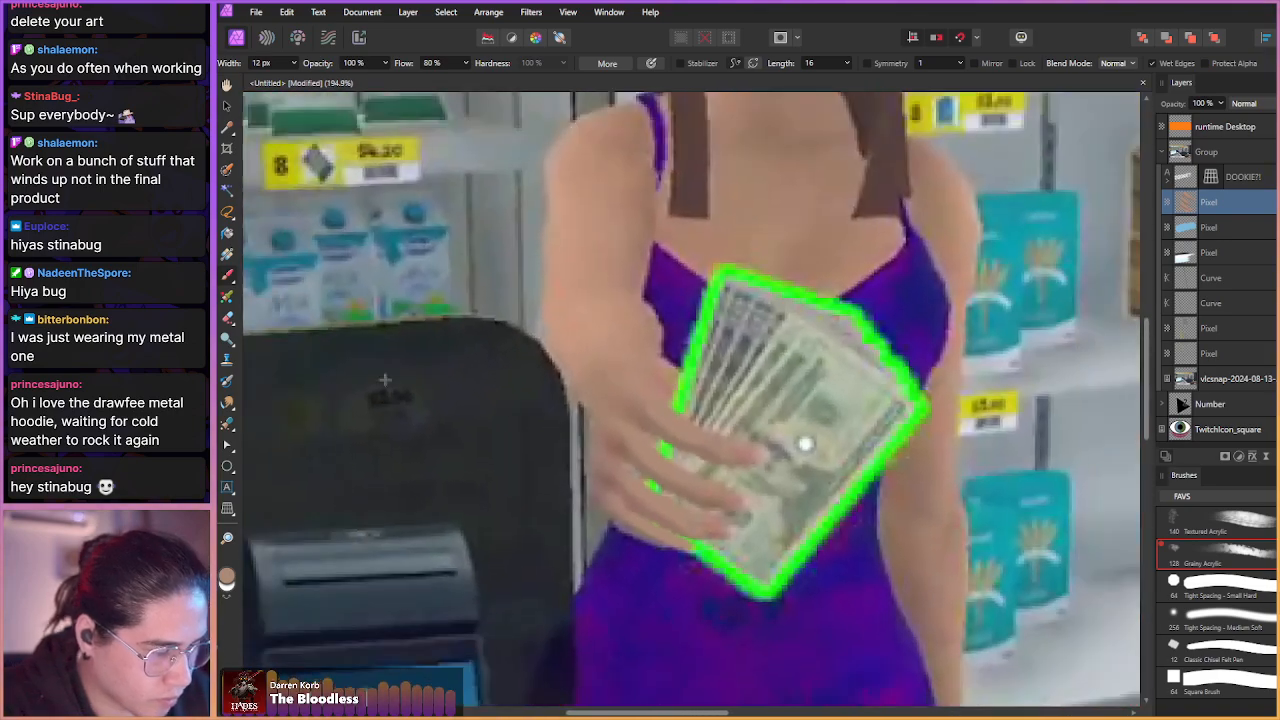
scroll(682, 460, down, 5)
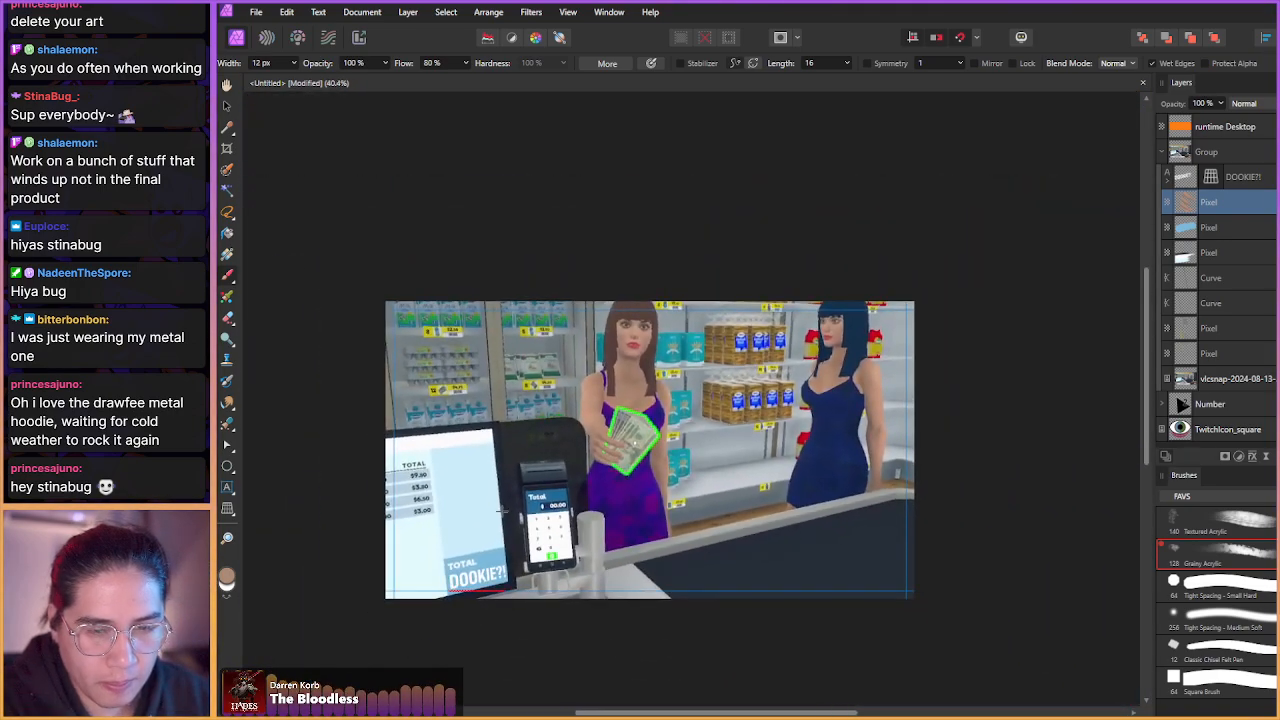
scroll(525, 498, up, 3)
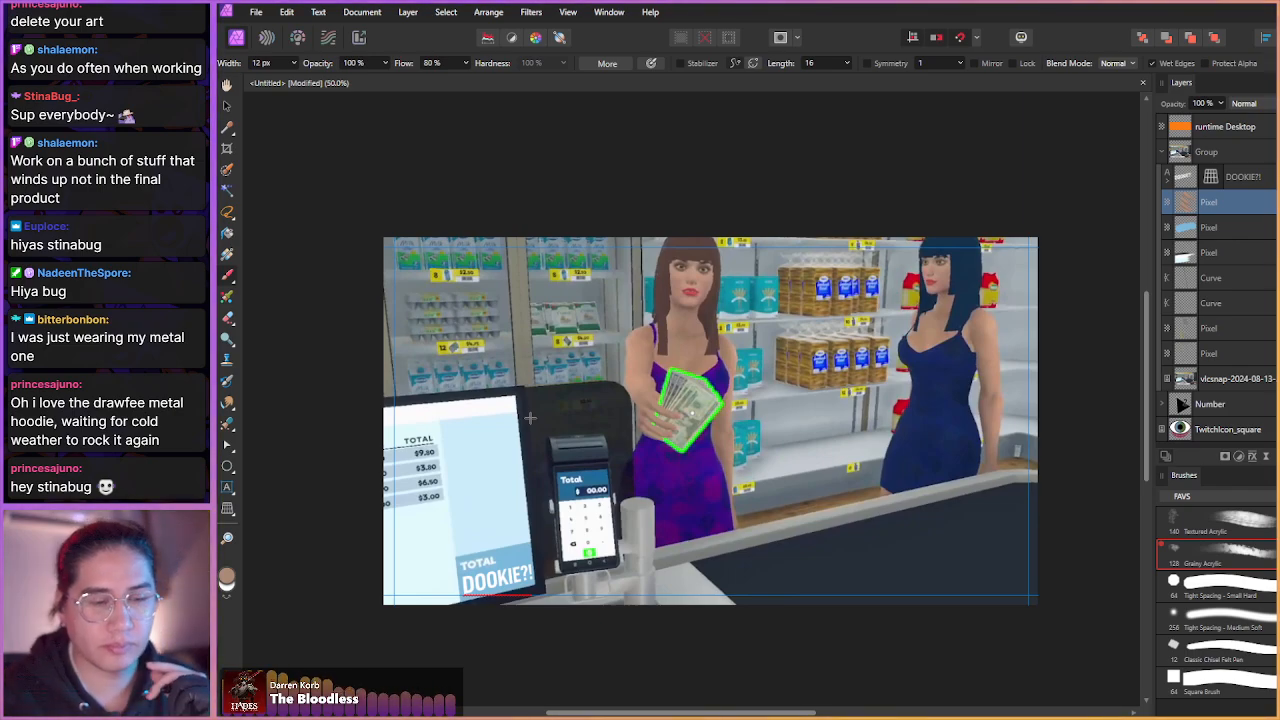
- Collapse the scene group in the layer stack and make TwitchIcon_square the active layer
click(1240, 177)
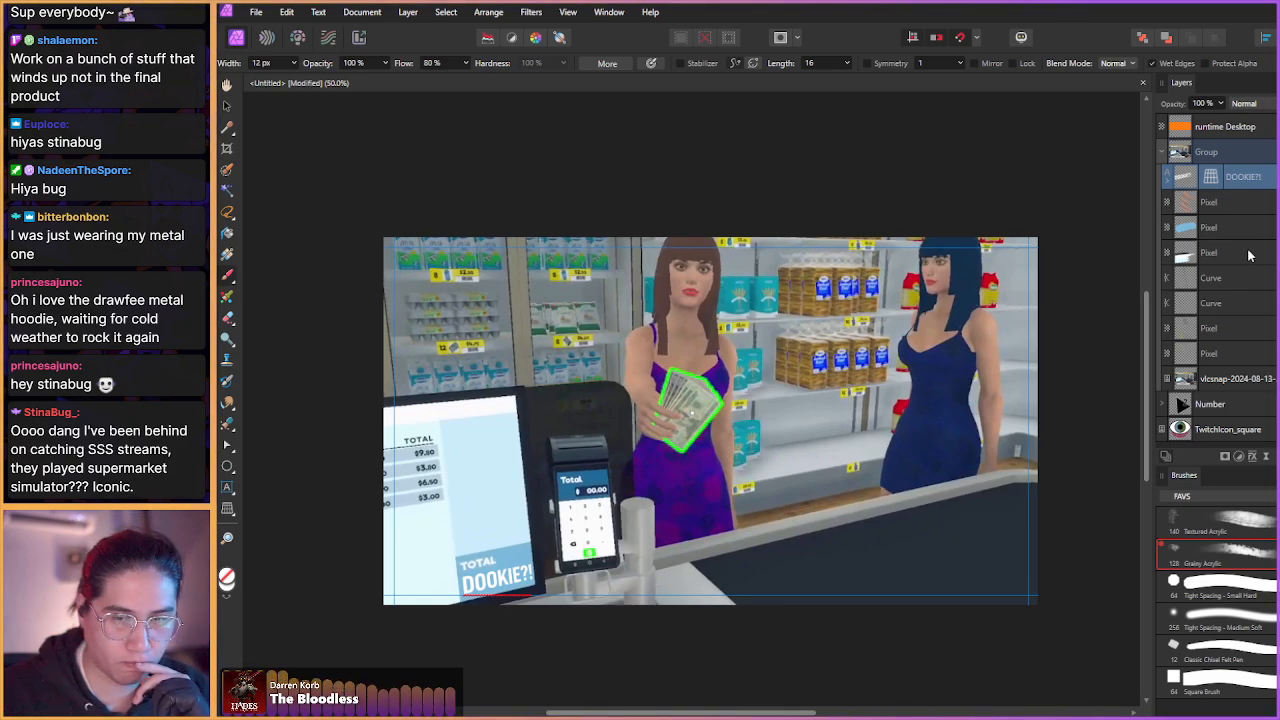
click(1164, 152)
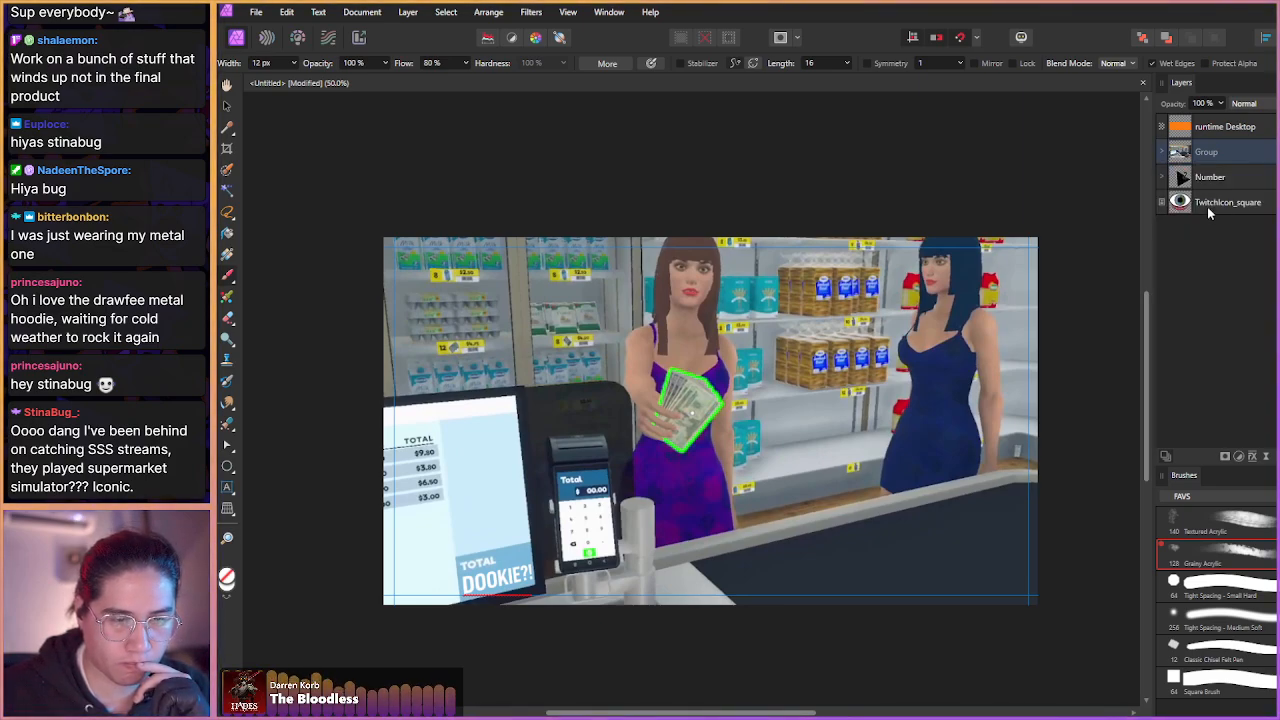
drag(904, 351, 904, 356)
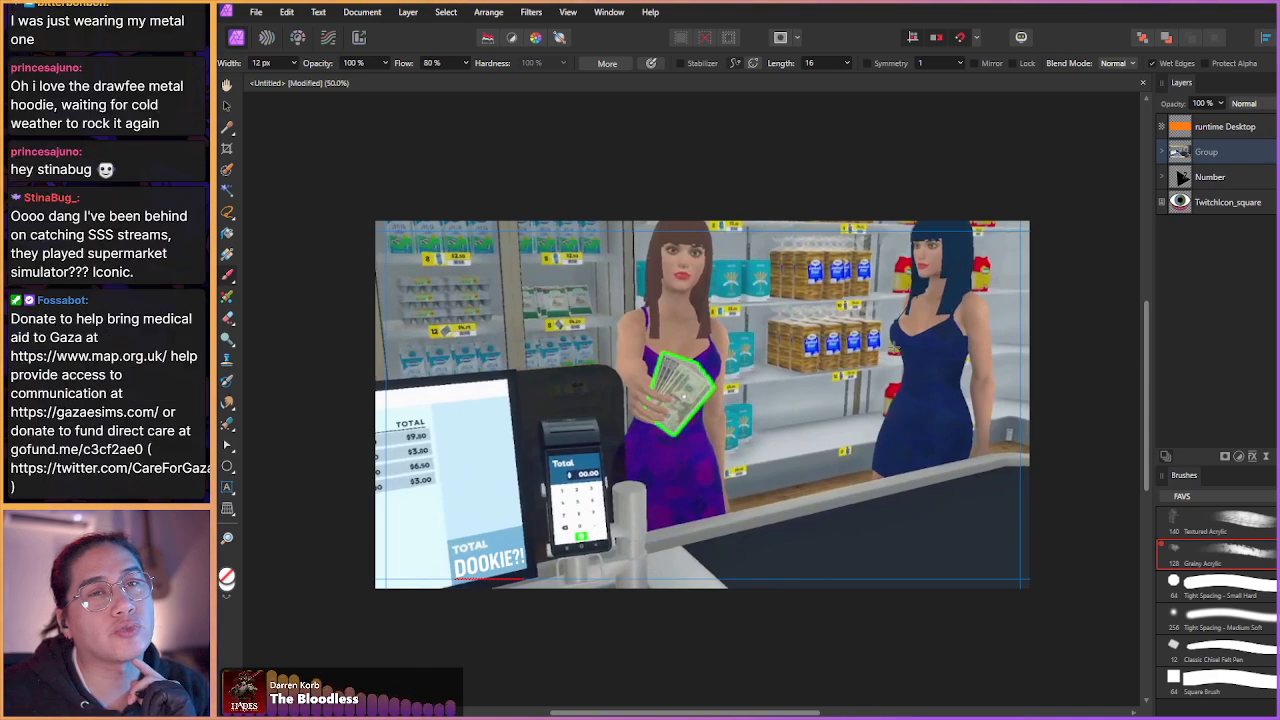
drag(878, 362, 875, 355)
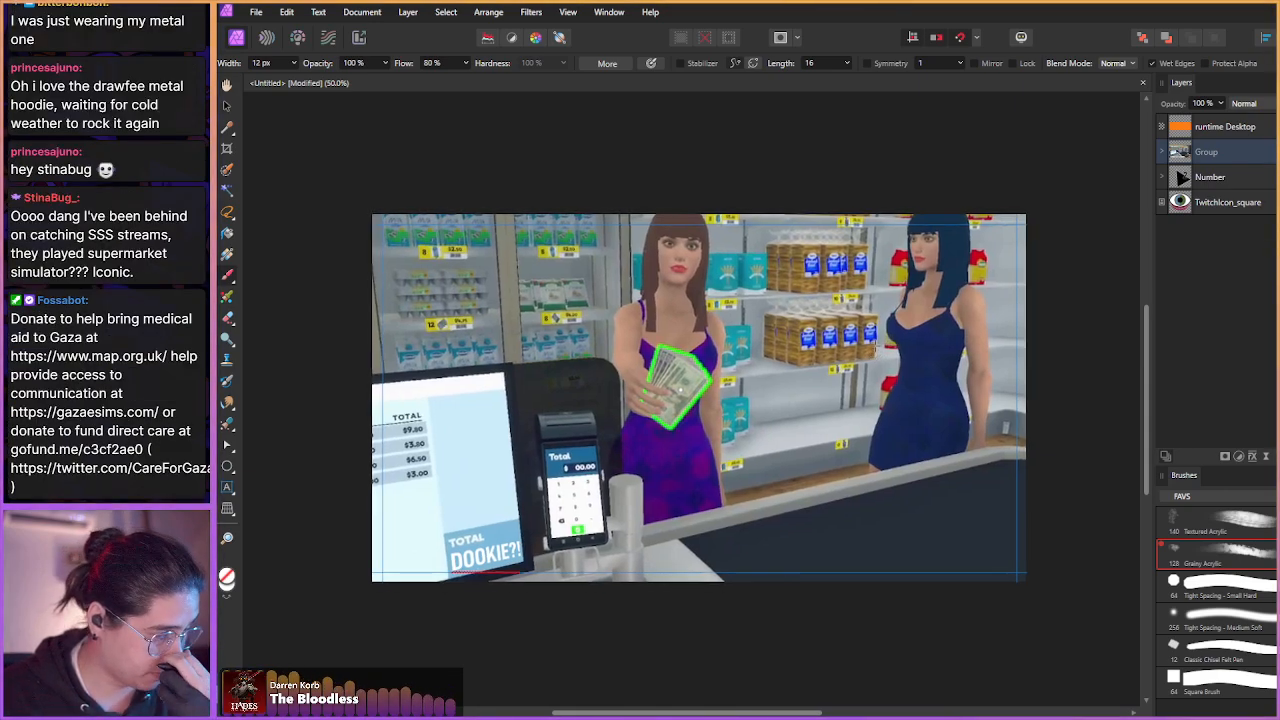
drag(877, 328, 868, 315)
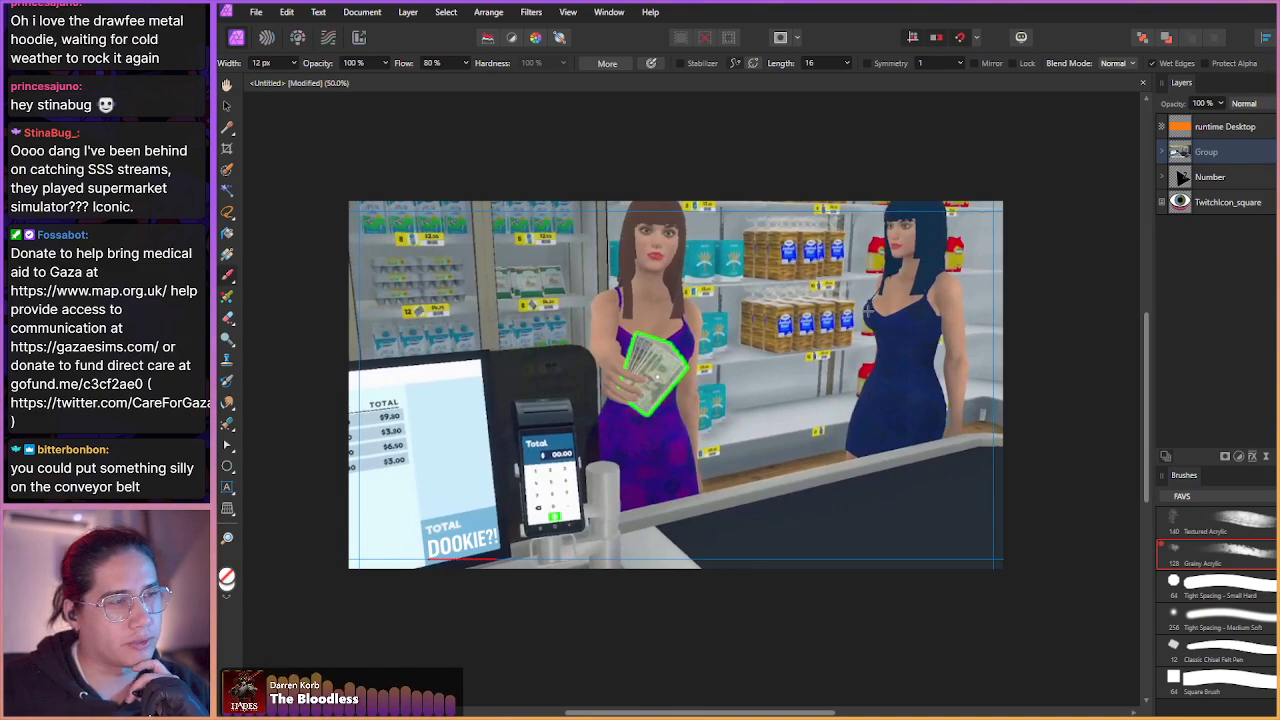
drag(868, 337, 878, 339)
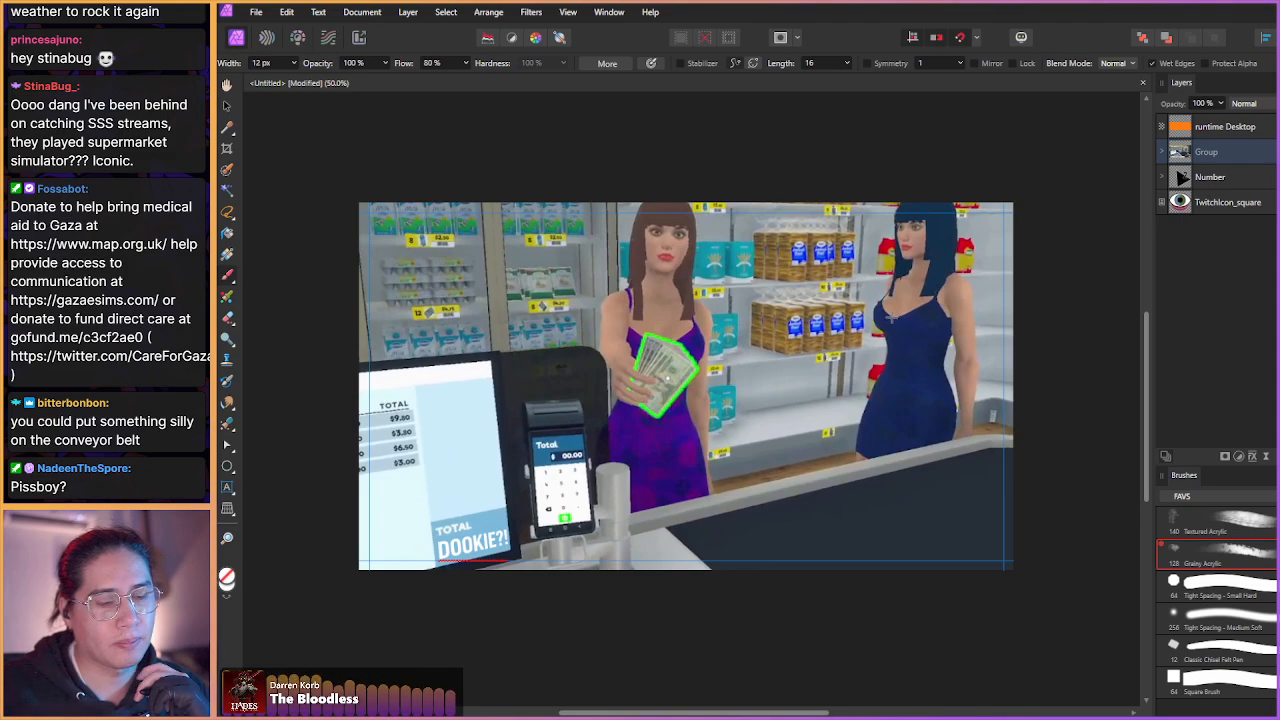
click(1222, 204)
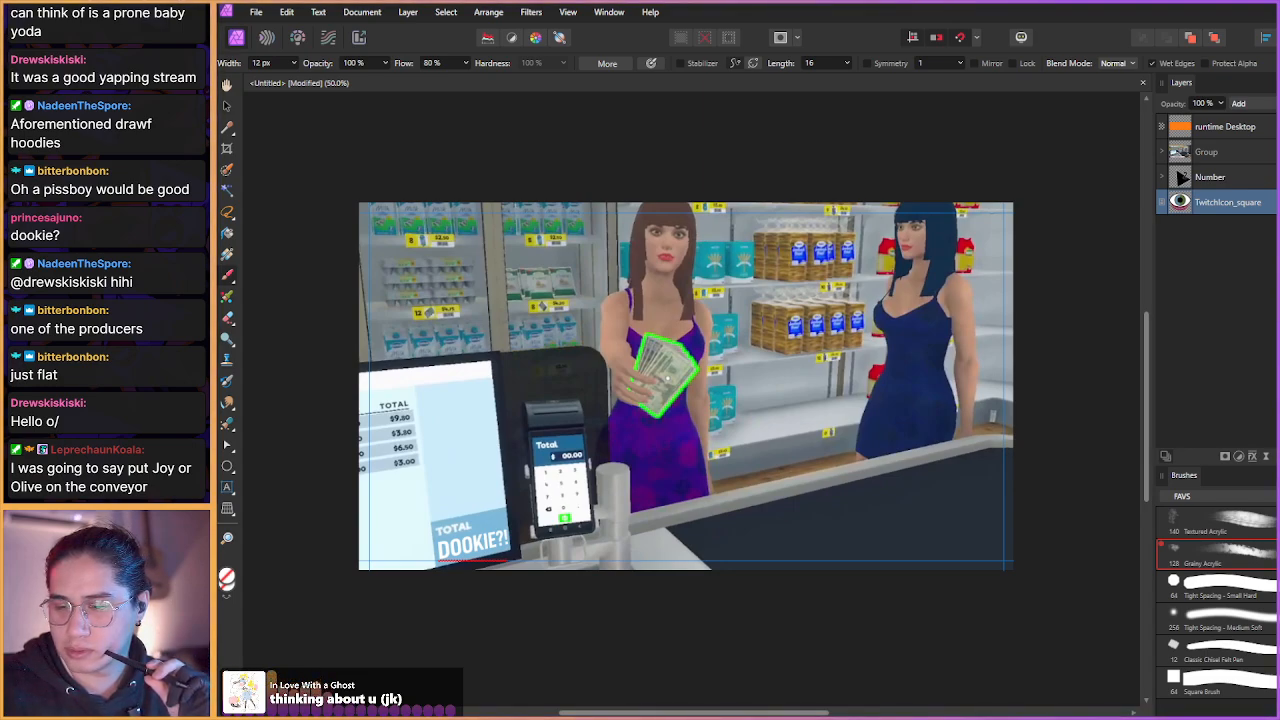
- Switch to the Supermarket Simulator recording in VLC and skim it up to about 52:46
key(alt+Tab)
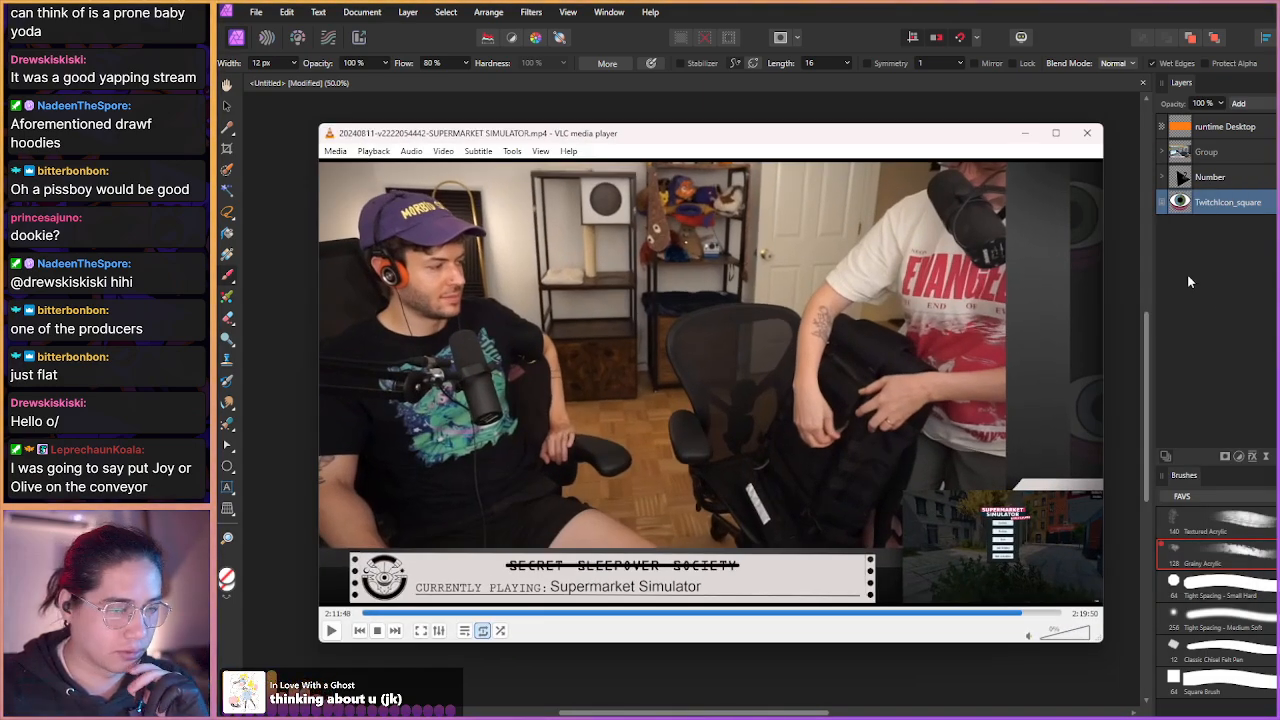
click(513, 613)
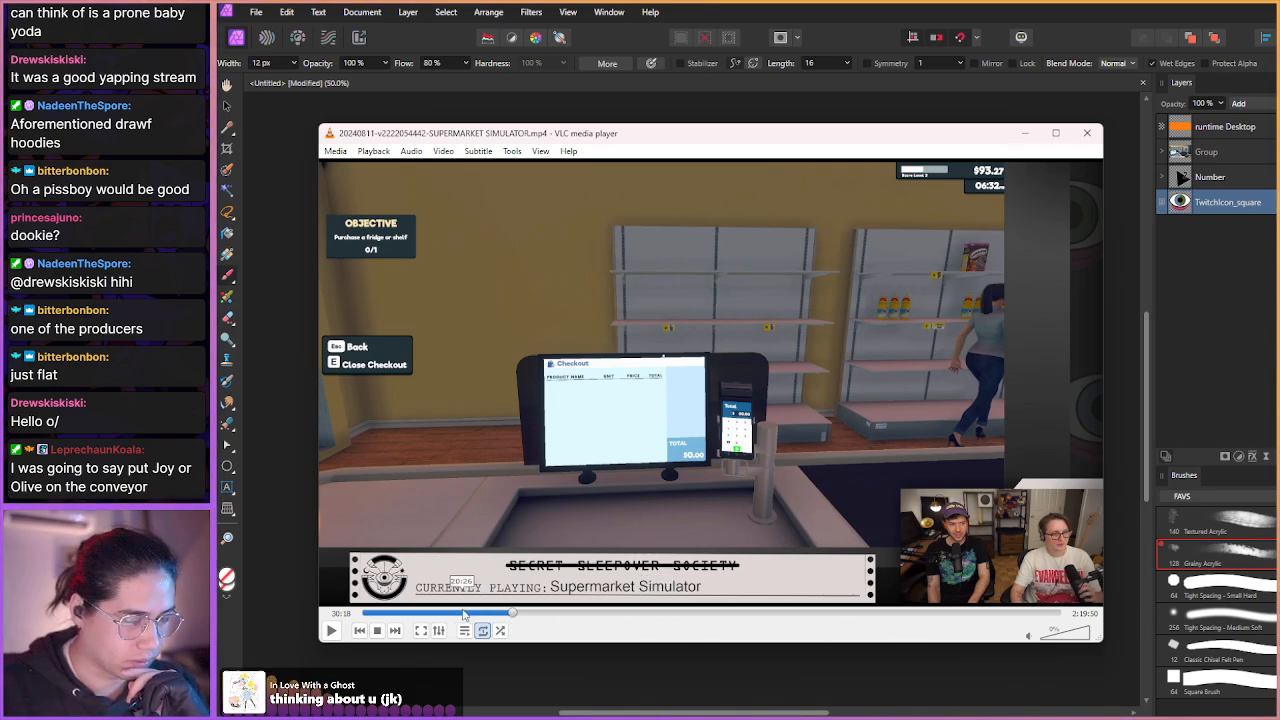
click(462, 613)
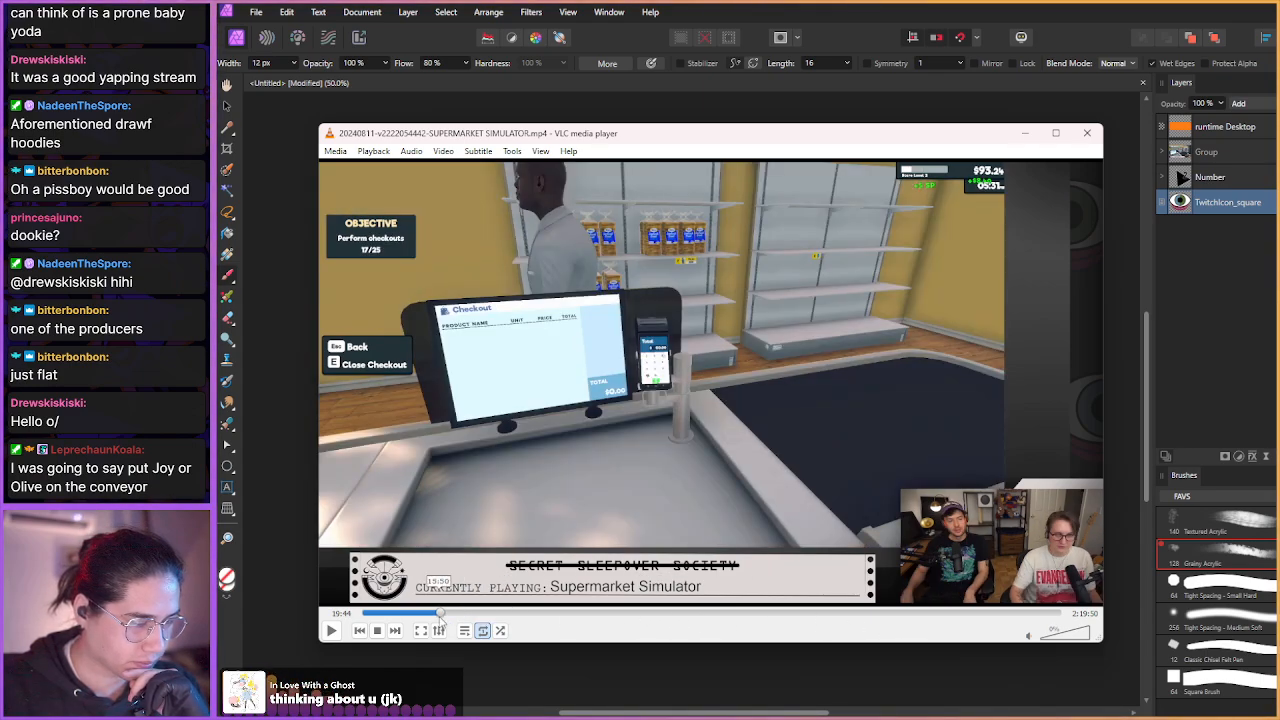
drag(474, 617, 626, 619)
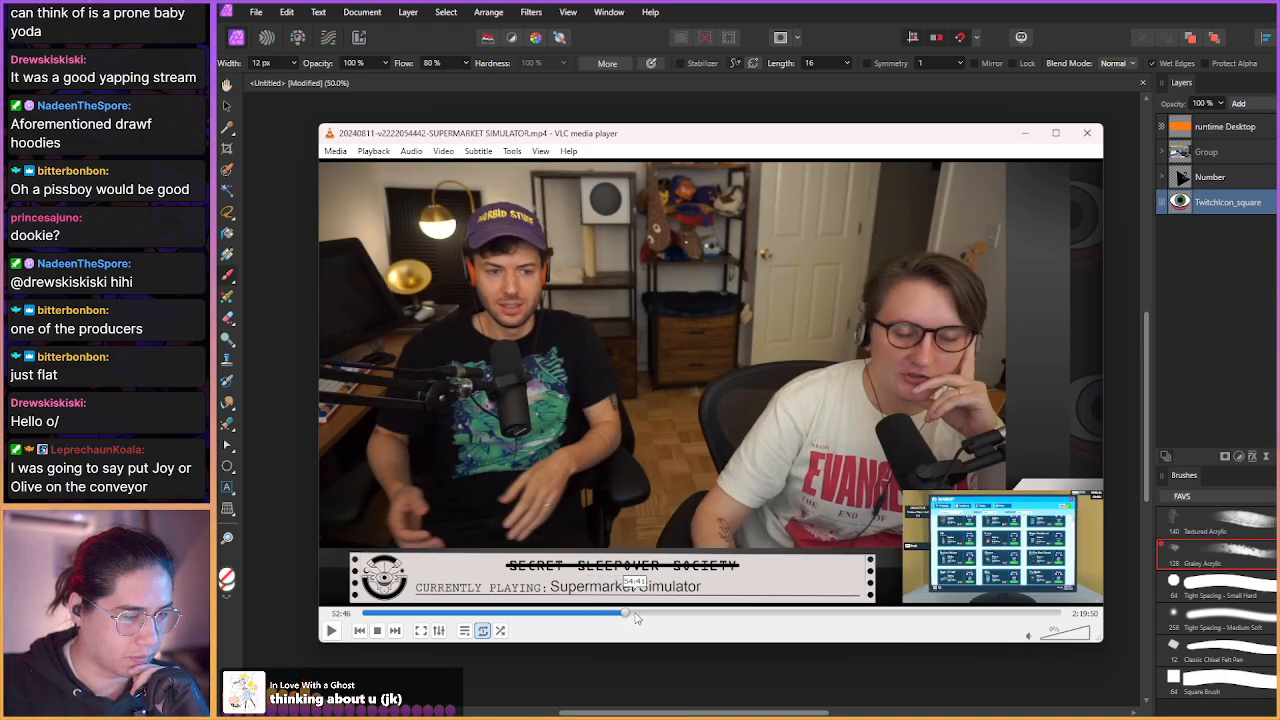
- Skip ahead through the recording to 55:26 and back to 51:46, looking for something usable in the thumbnail
key(Right)
key(Right)
key(Right)
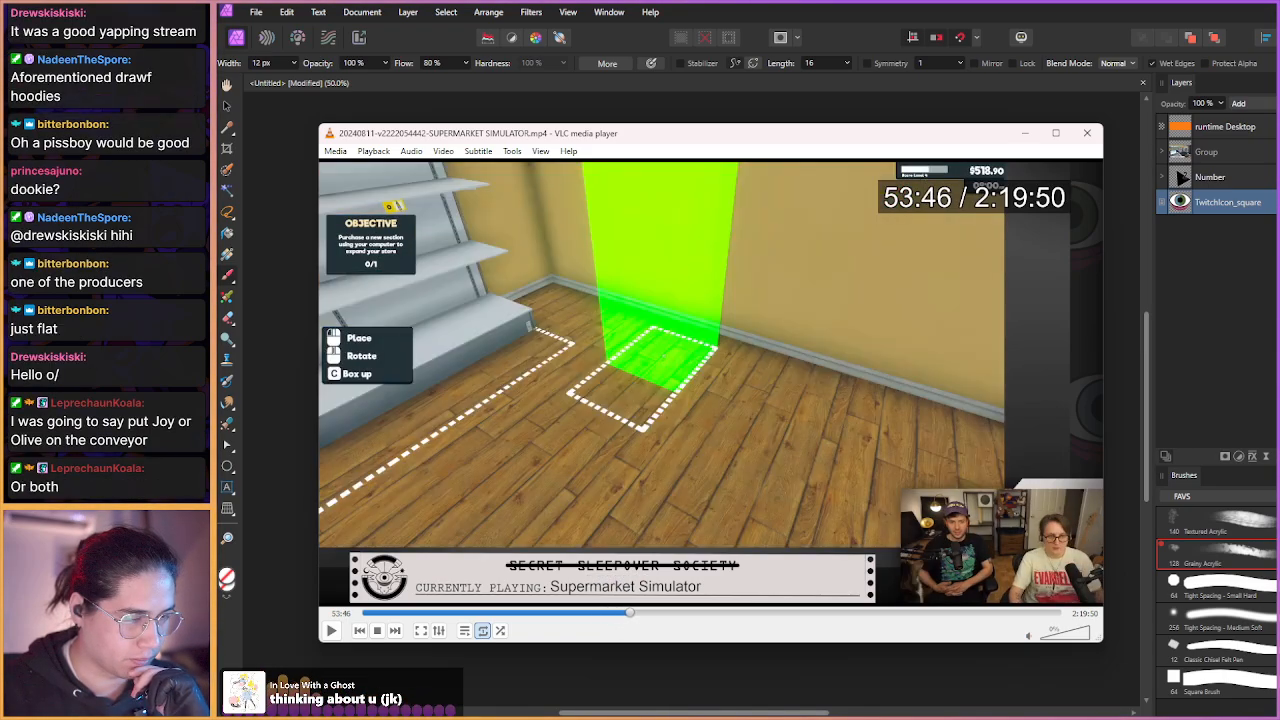
key(Right)
key(Right)
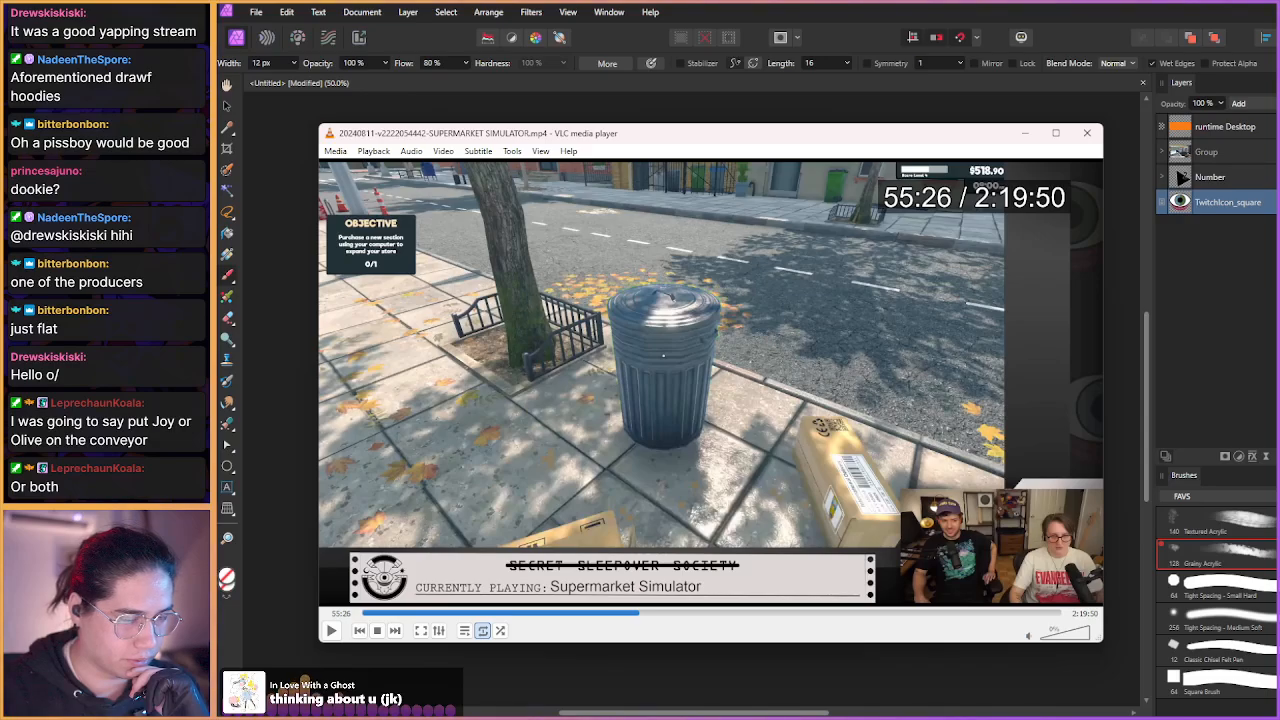
key(Left)
key(Left)
key(Left)
key(Left)
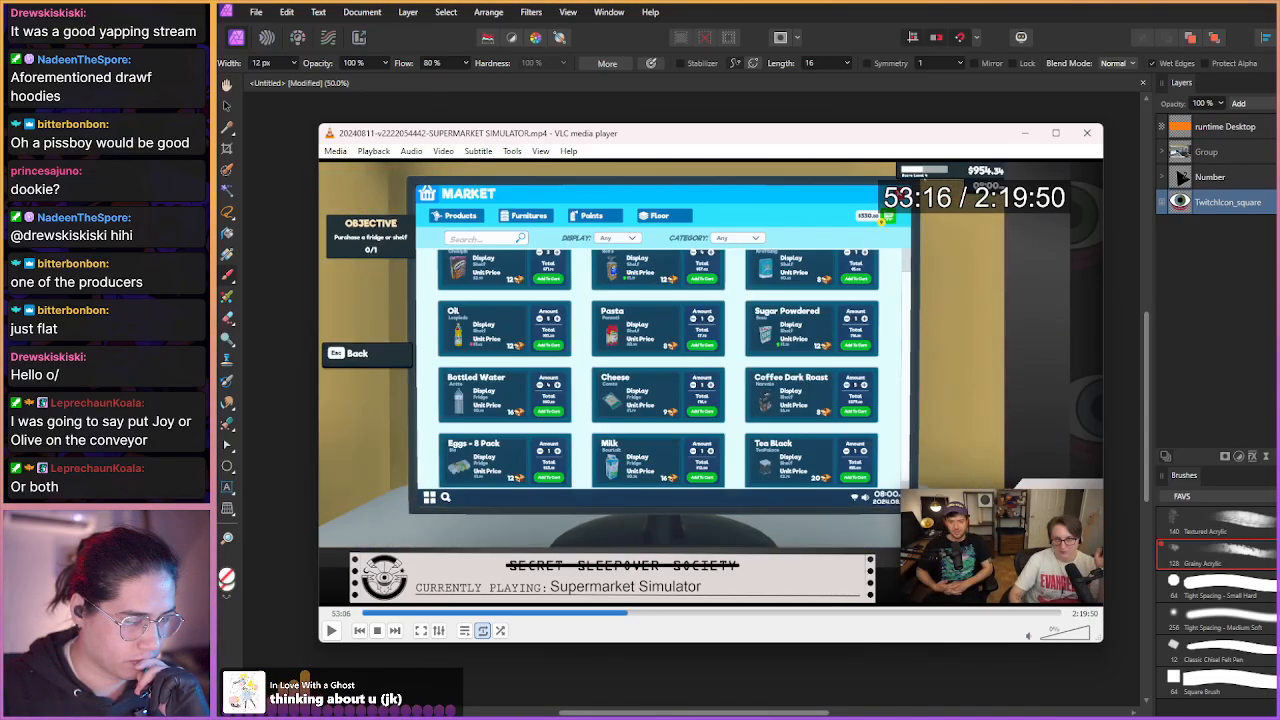
key(Left)
key(Left)
key(Left)
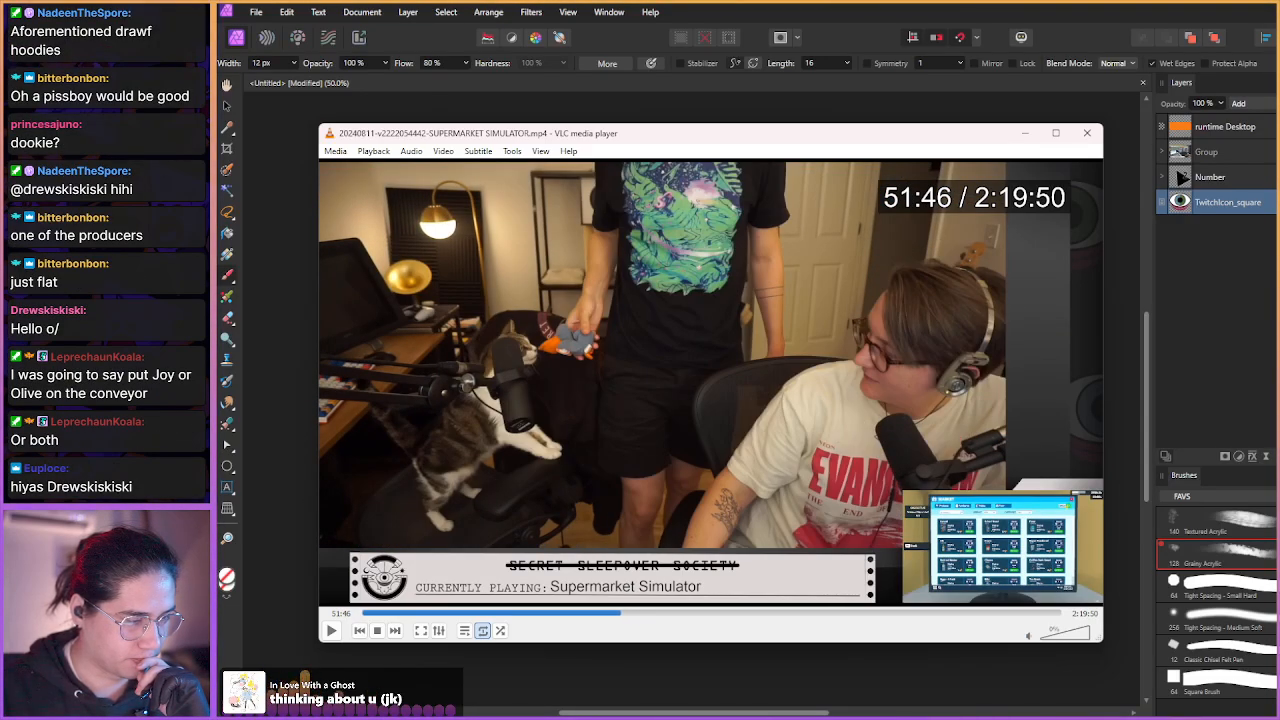
- Move back and forth in small jumps to 51:37 and take a snapshot of the plush bird held up to the camera
key(shift+Left)
key(shift+Left)
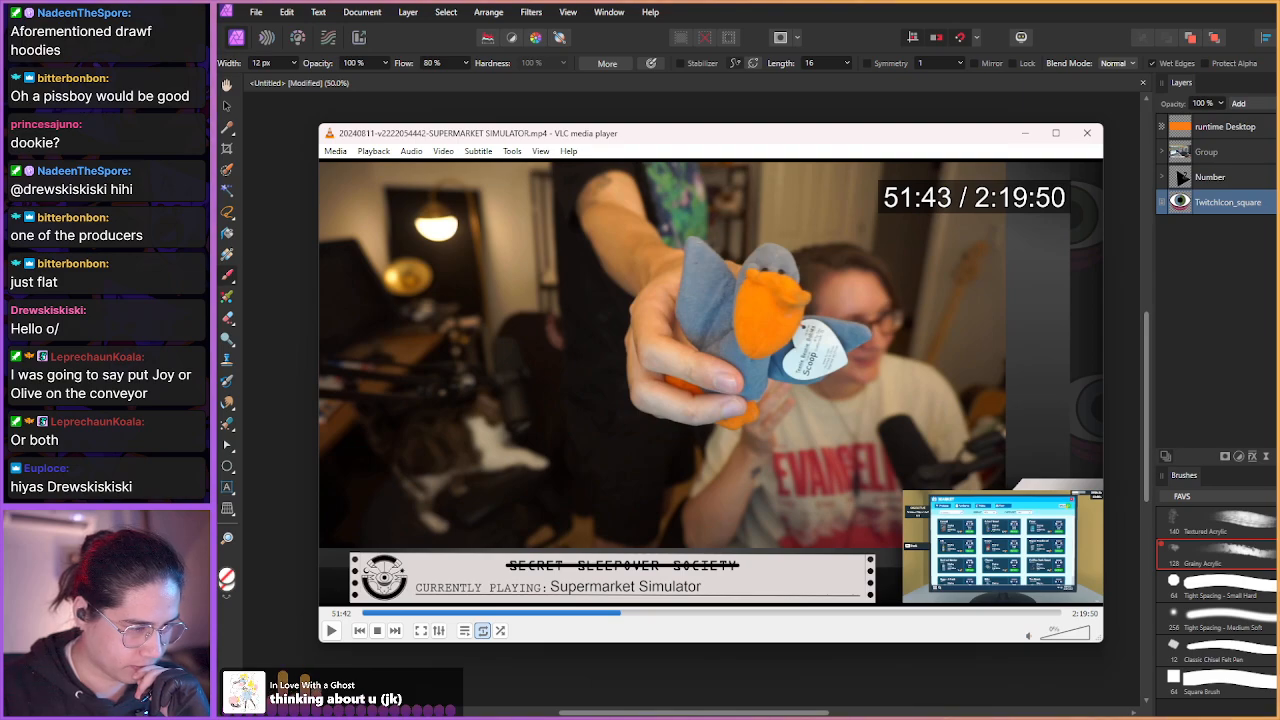
key(shift+Right)
key(shift+Left)
key(shift+Left)
key(shift+Right)
key(shift+Right)
key(shift+Left)
key(shift+Right)
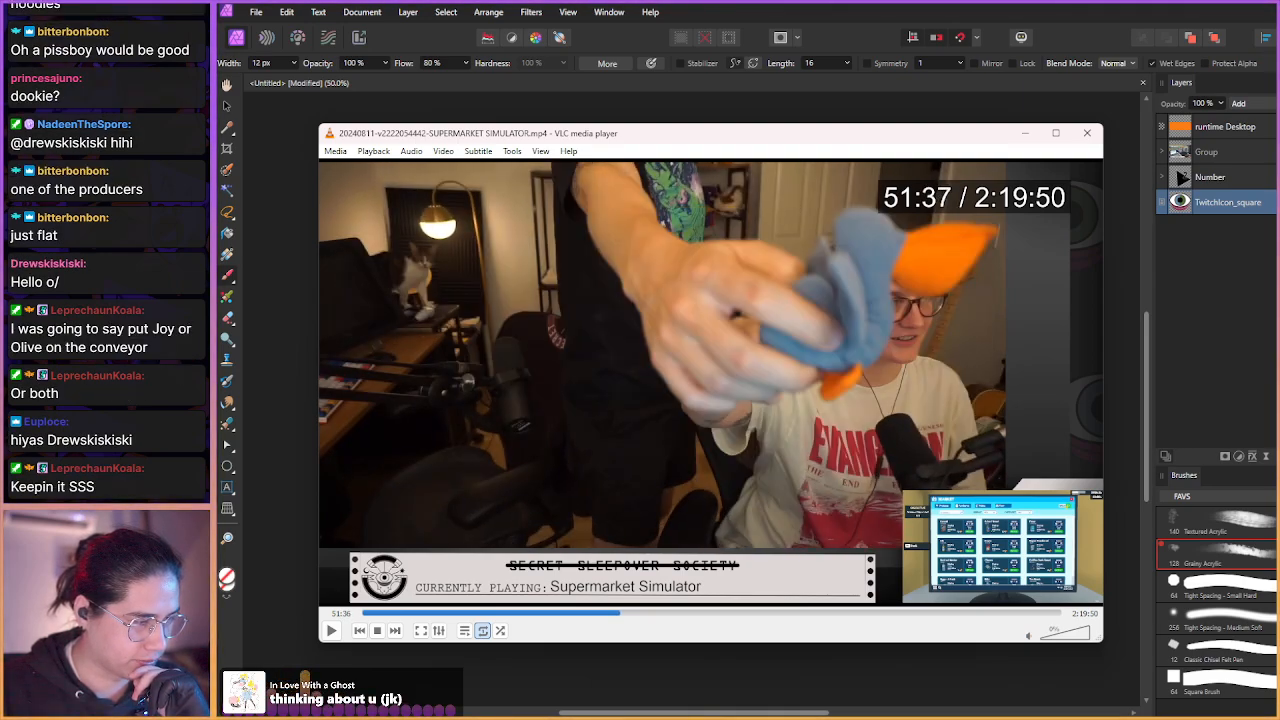
key(shift+Right)
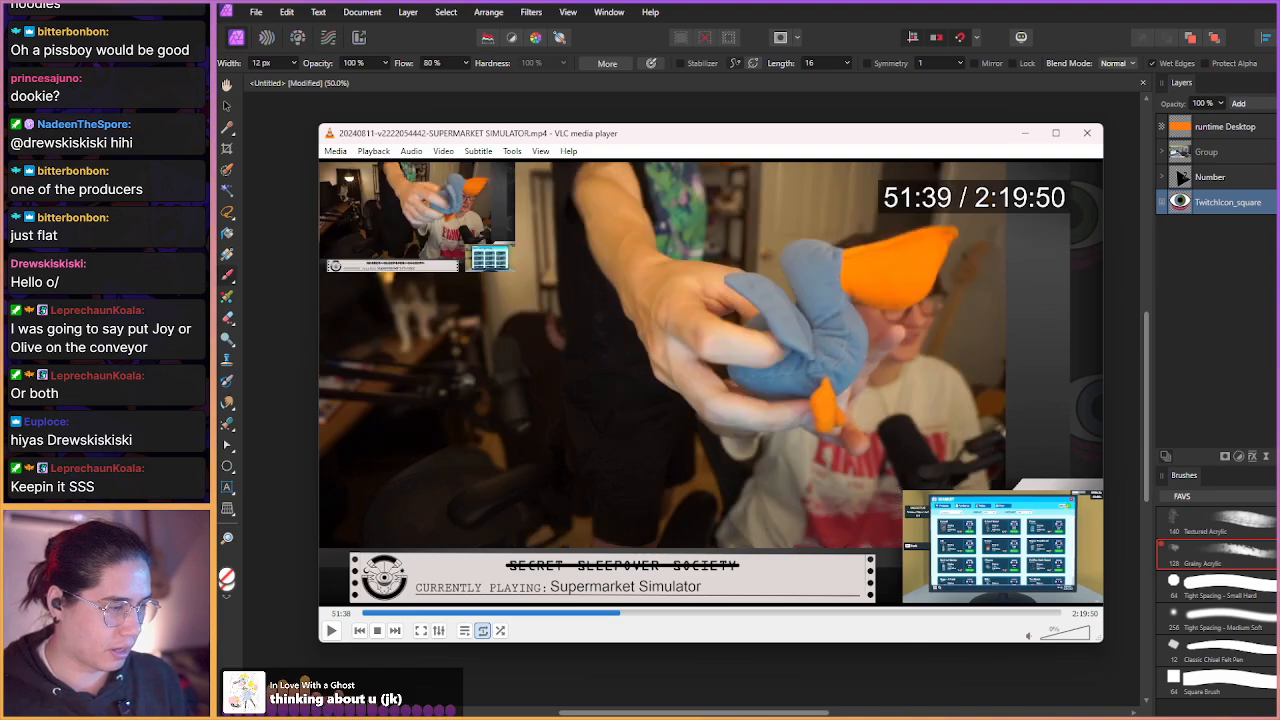
- Look through the recording in small jumps up to 51:48 and minimize VLC to return to the thumbnail
key(shift+Right)
key(shift+Right)
key(shift+Right)
key(shift+Right)
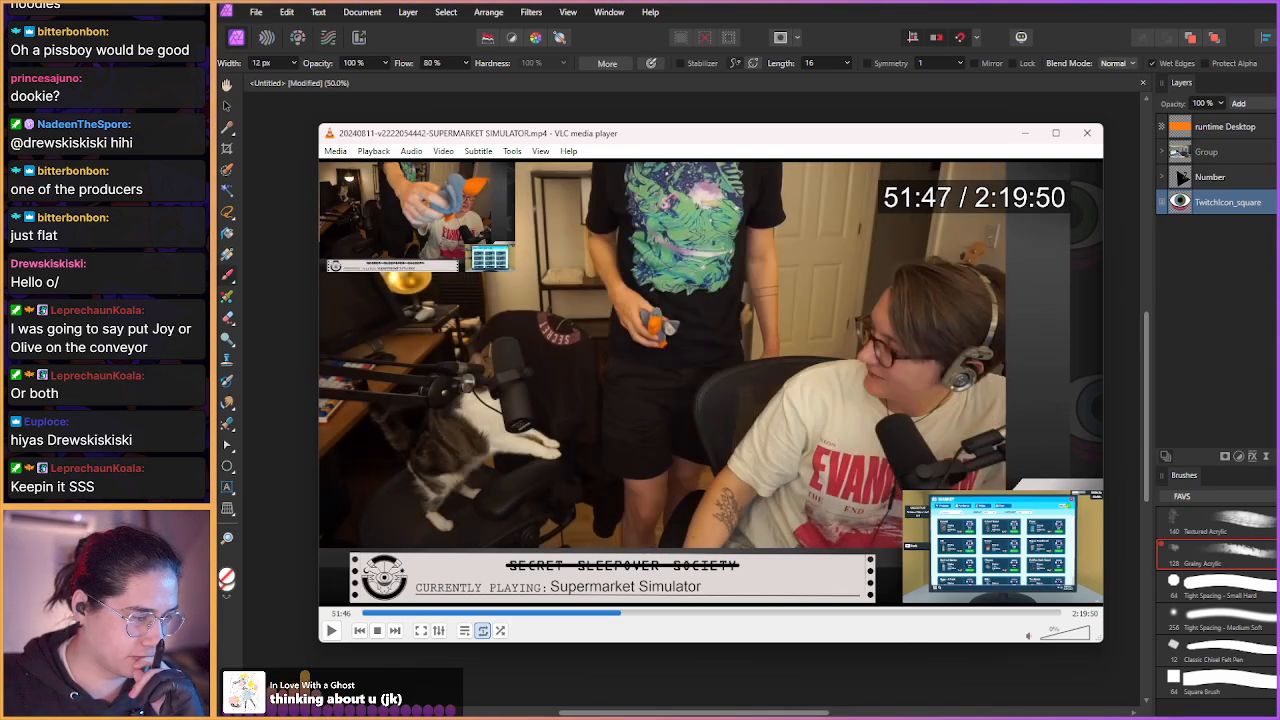
key(shift+Right)
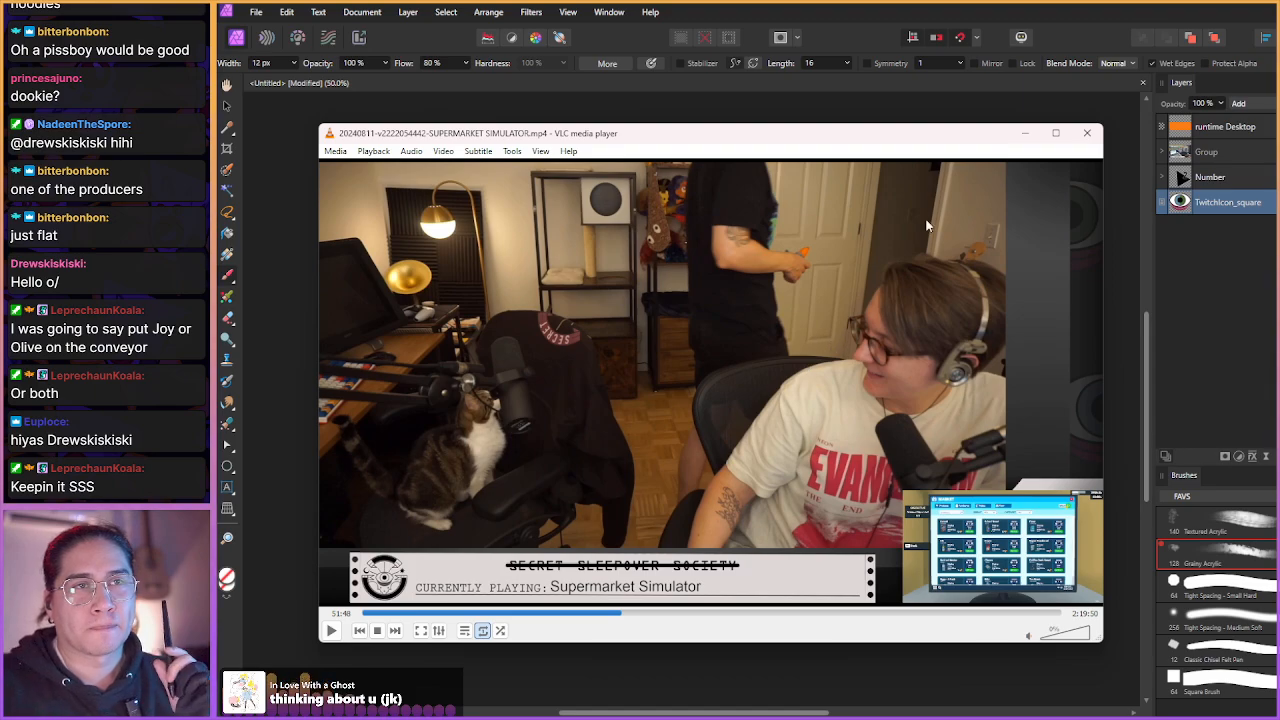
click(1024, 133)
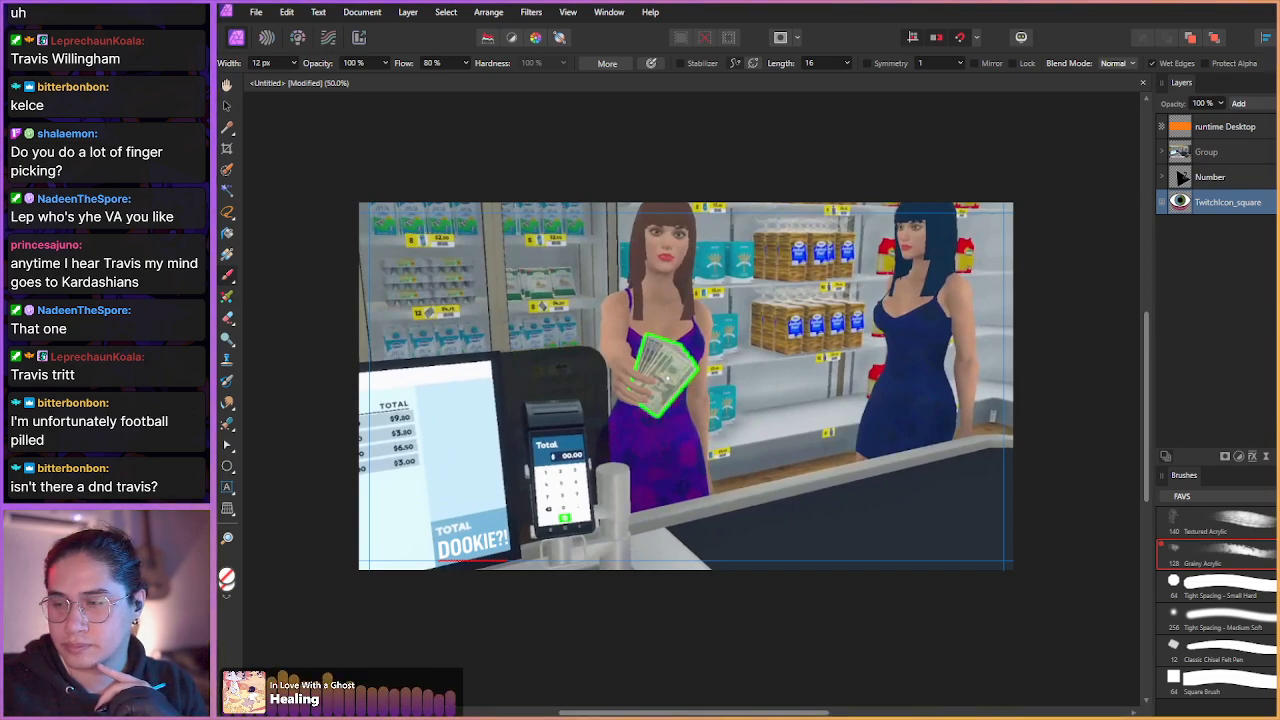
- Paste the cat photo GLK-drAXAAEcoE2.jpg into the document and place its layer directly above the scene group
drag(1033, 429, 1028, 430)
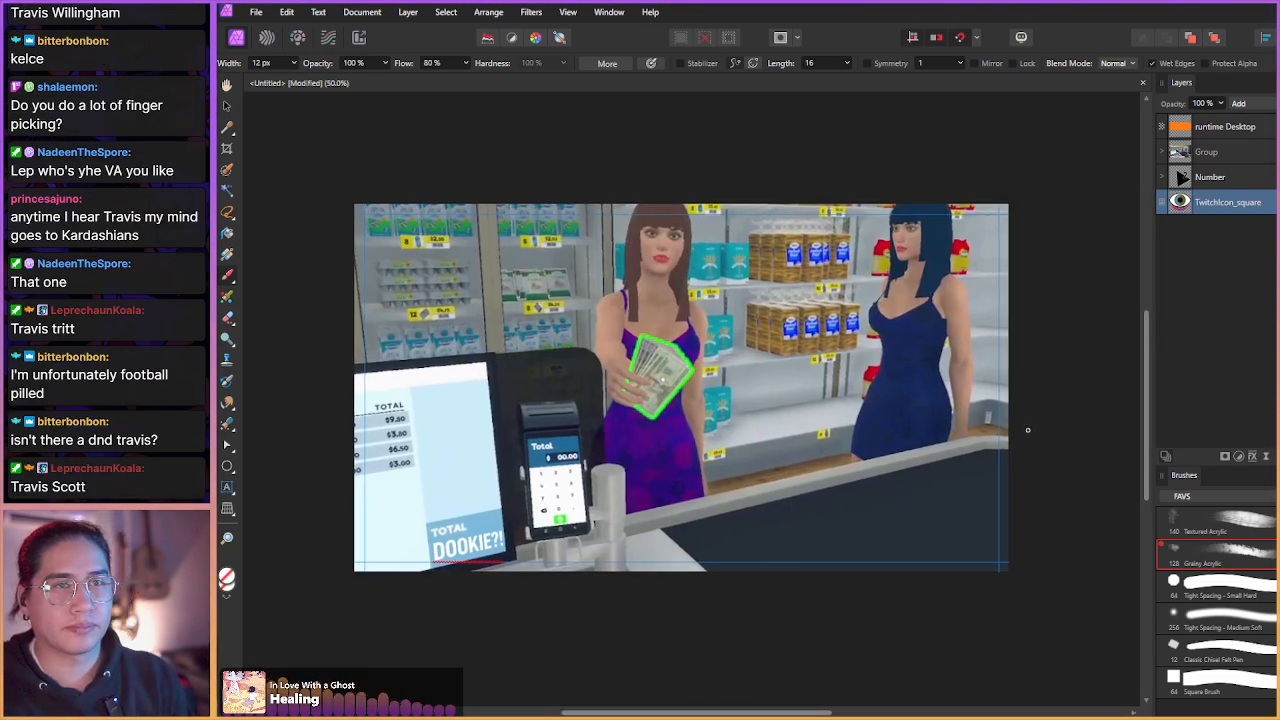
key(ctrl+v)
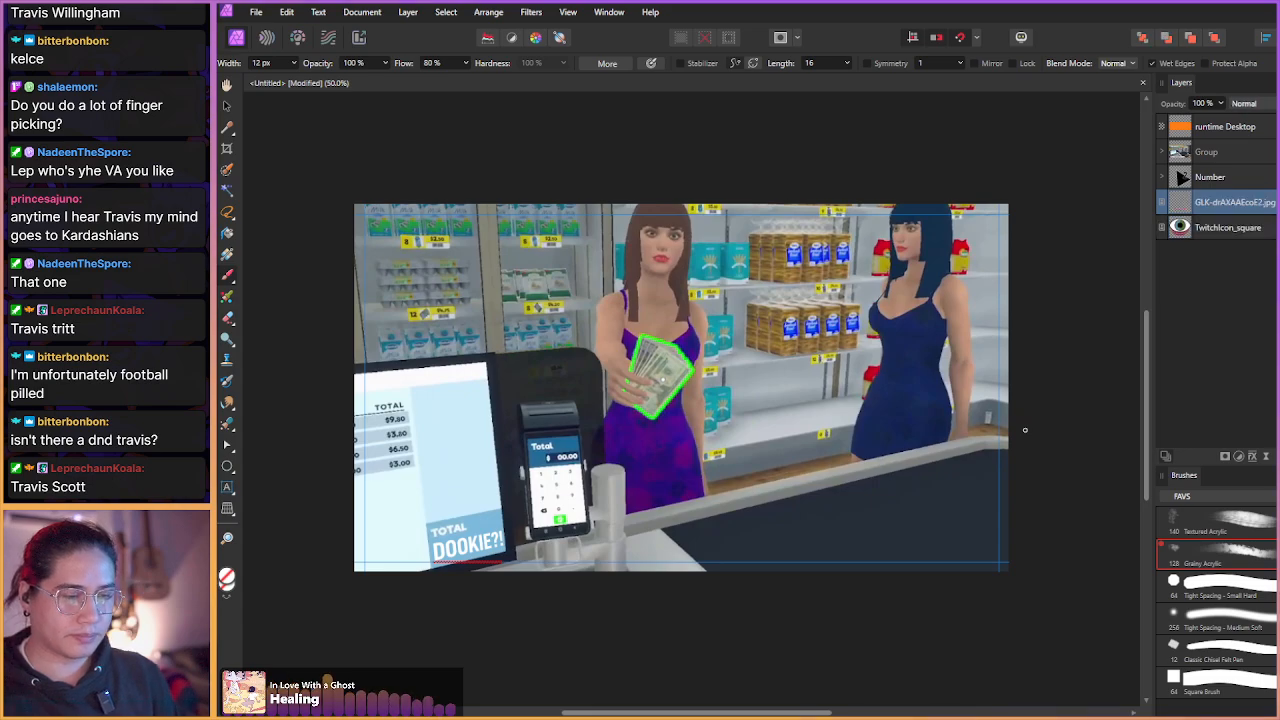
drag(1210, 202, 1185, 146)
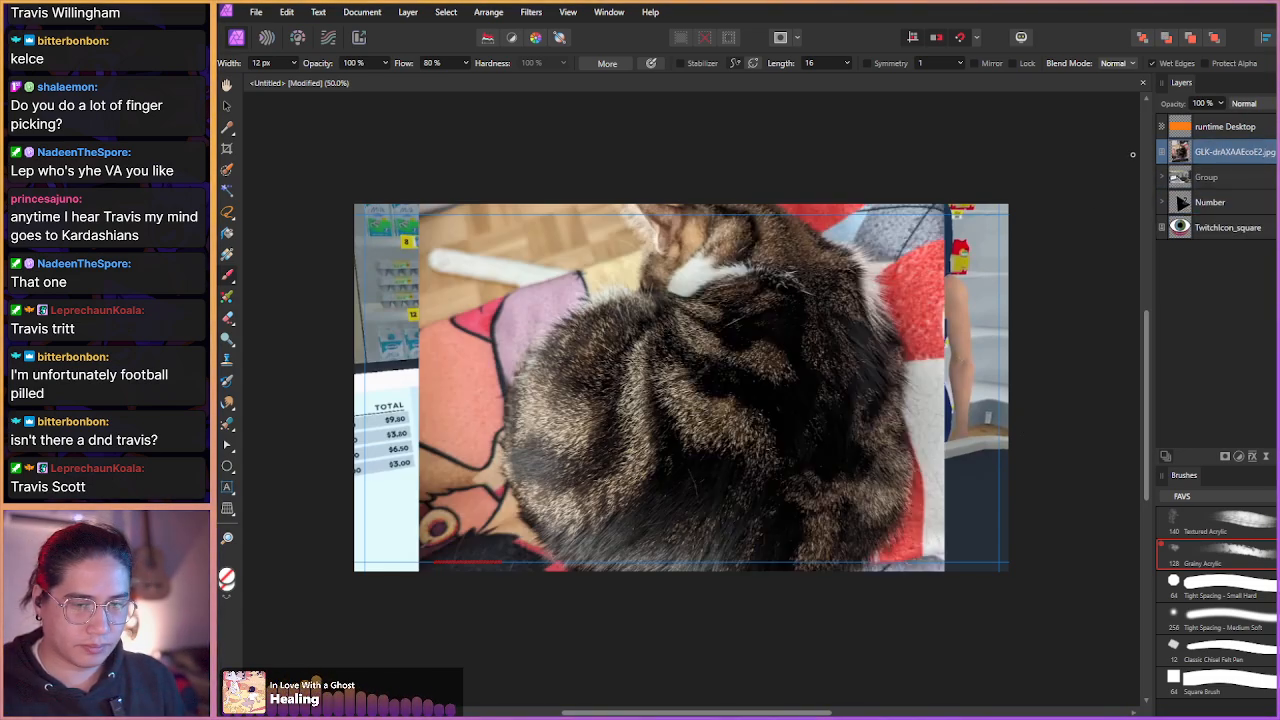
- Scale the cat photo down proportionally from its left edge so the whole cat fits within the canvas
drag(718, 395, 722, 393)
key(v)
drag(423, 386, 604, 372)
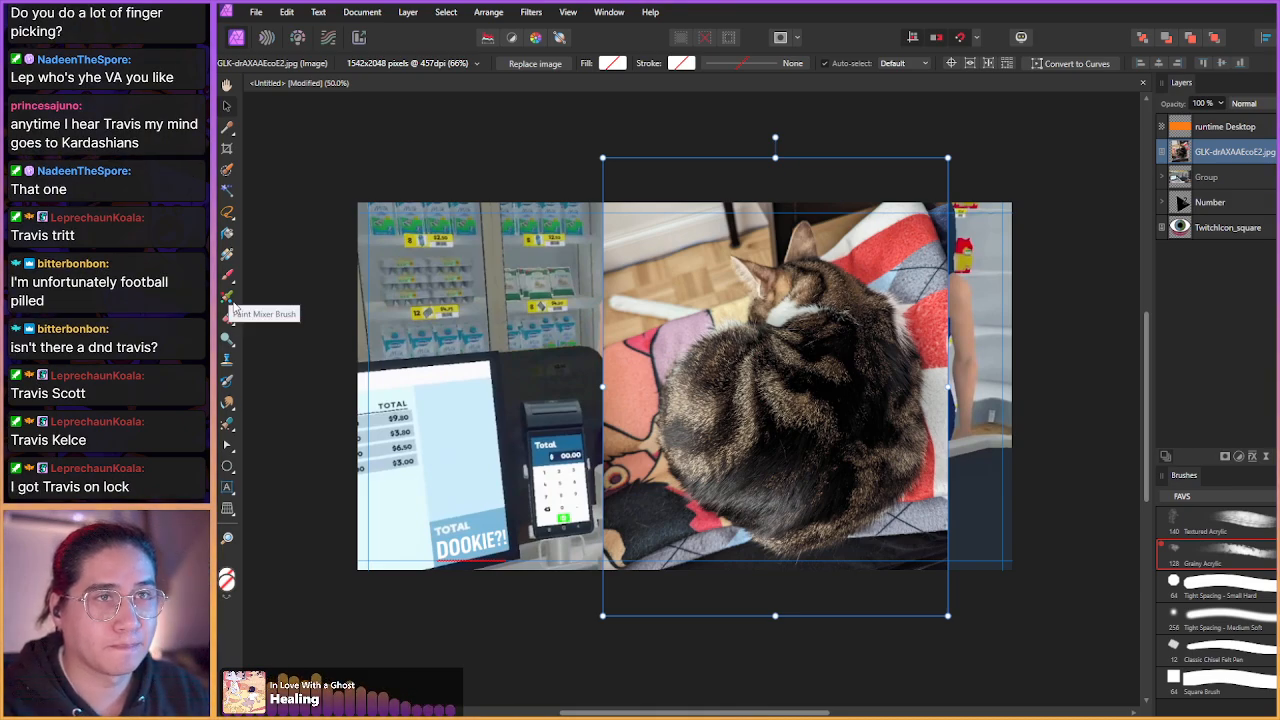
- Trace a closed freehand selection around the whole cat, from the left ear over the back and along the bottom edge
click(231, 211)
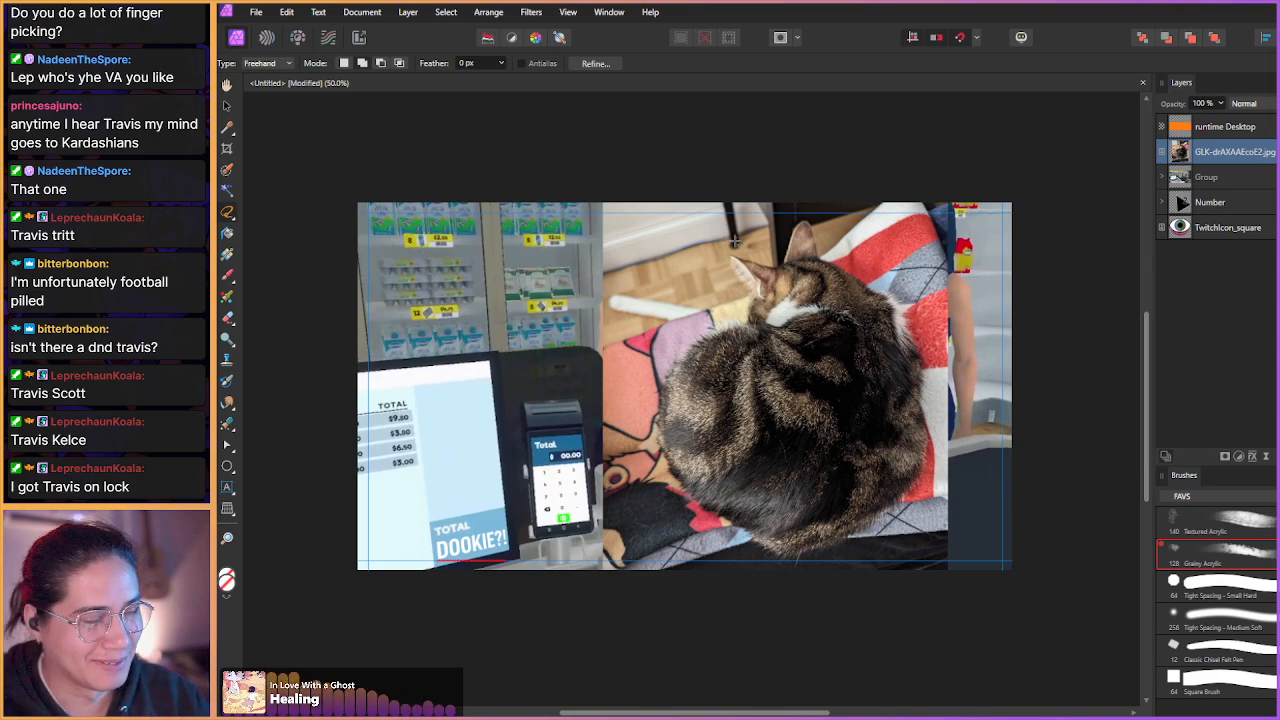
scroll(735, 241, up, 1)
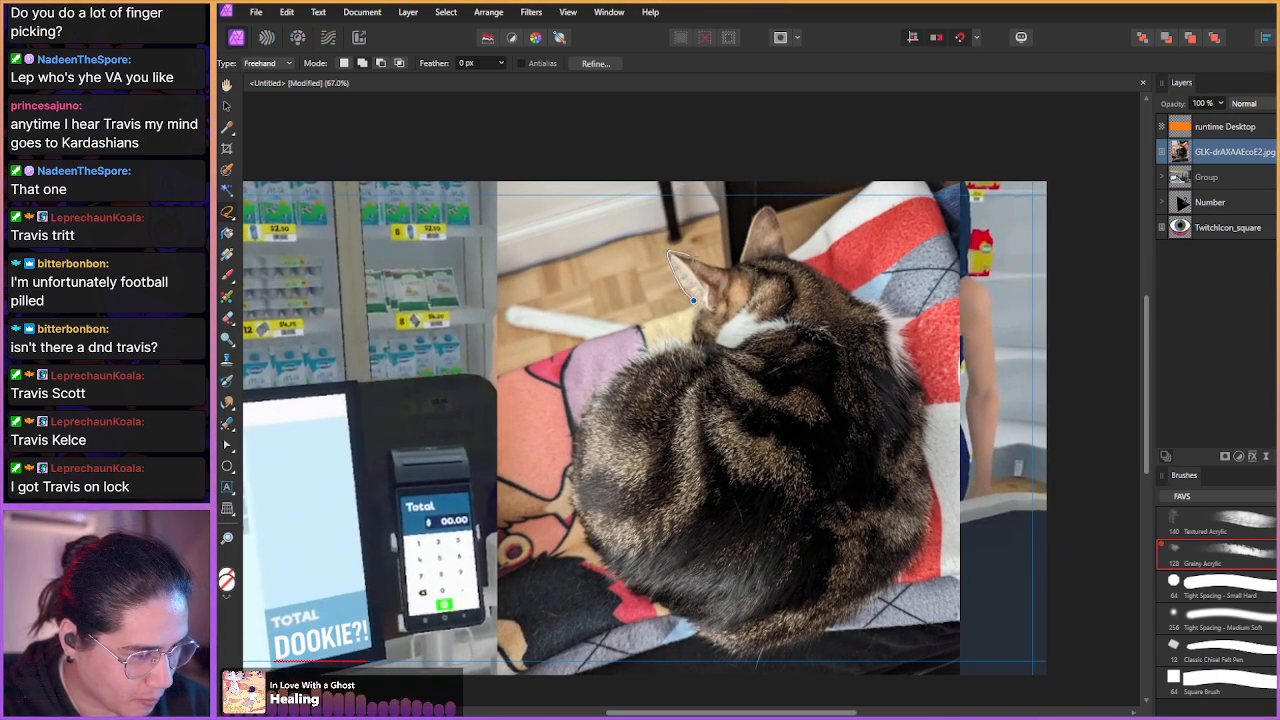
mouse_move(737, 256)
mouse_down()
mouse_move(774, 204)
mouse_move(789, 244)
mouse_up()
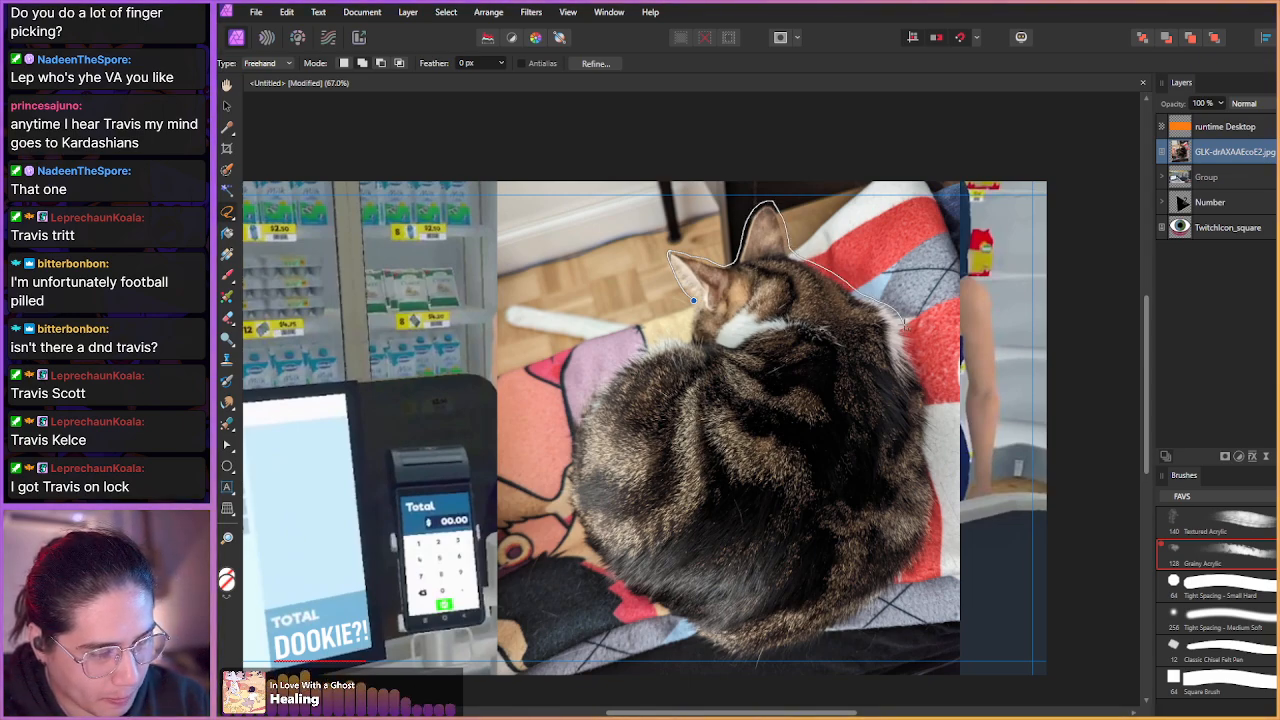
drag(918, 372, 930, 472)
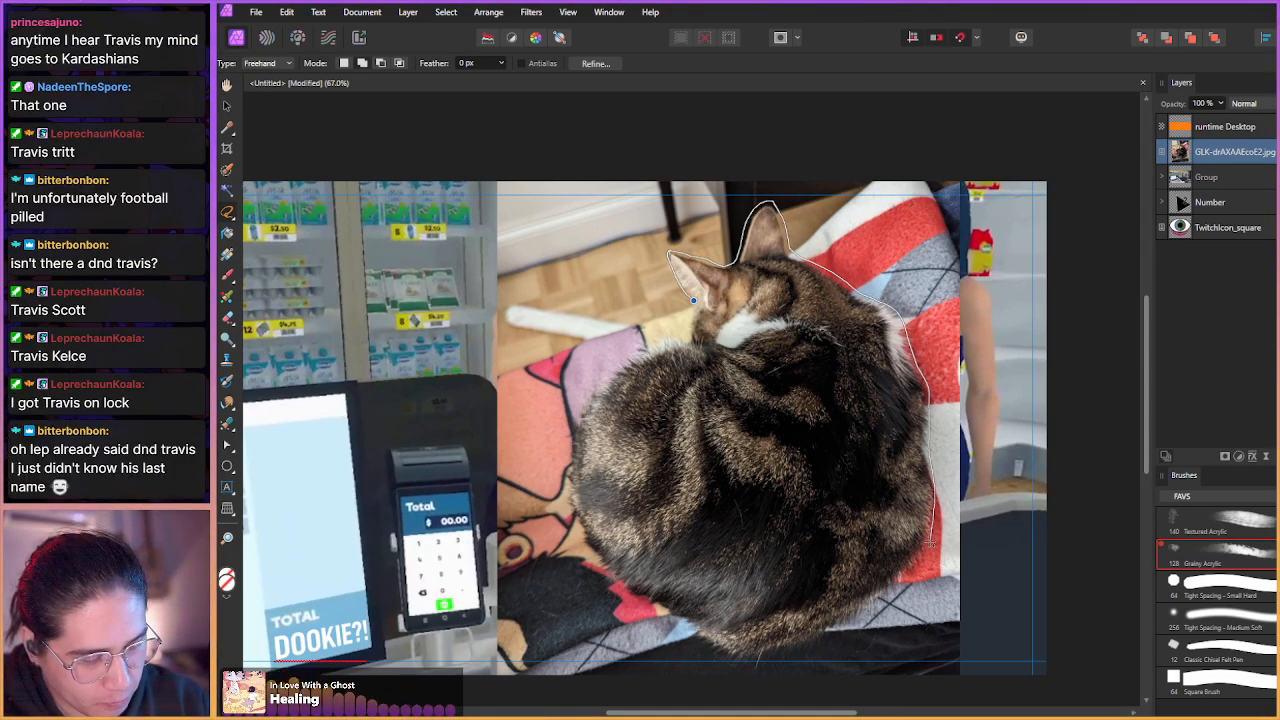
mouse_move(843, 632)
mouse_down()
mouse_move(732, 647)
mouse_move(682, 628)
mouse_move(581, 532)
mouse_up()
drag(571, 470, 590, 396)
mouse_move(650, 347)
mouse_down()
mouse_move(697, 337)
mouse_move(696, 302)
mouse_up()
- Trim the selection closer to the fur along the cat's bottom edge, removing strips of blanket beside the tail
drag(622, 526, 575, 438)
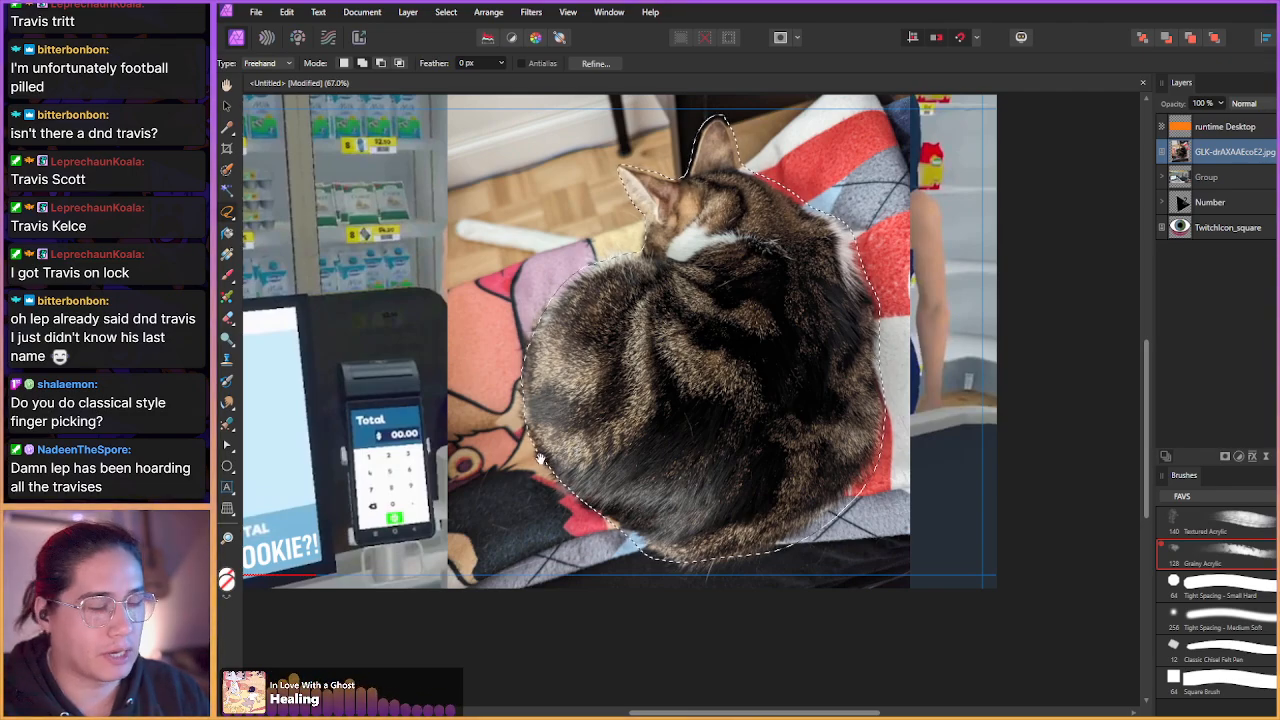
scroll(540, 458, up, 2)
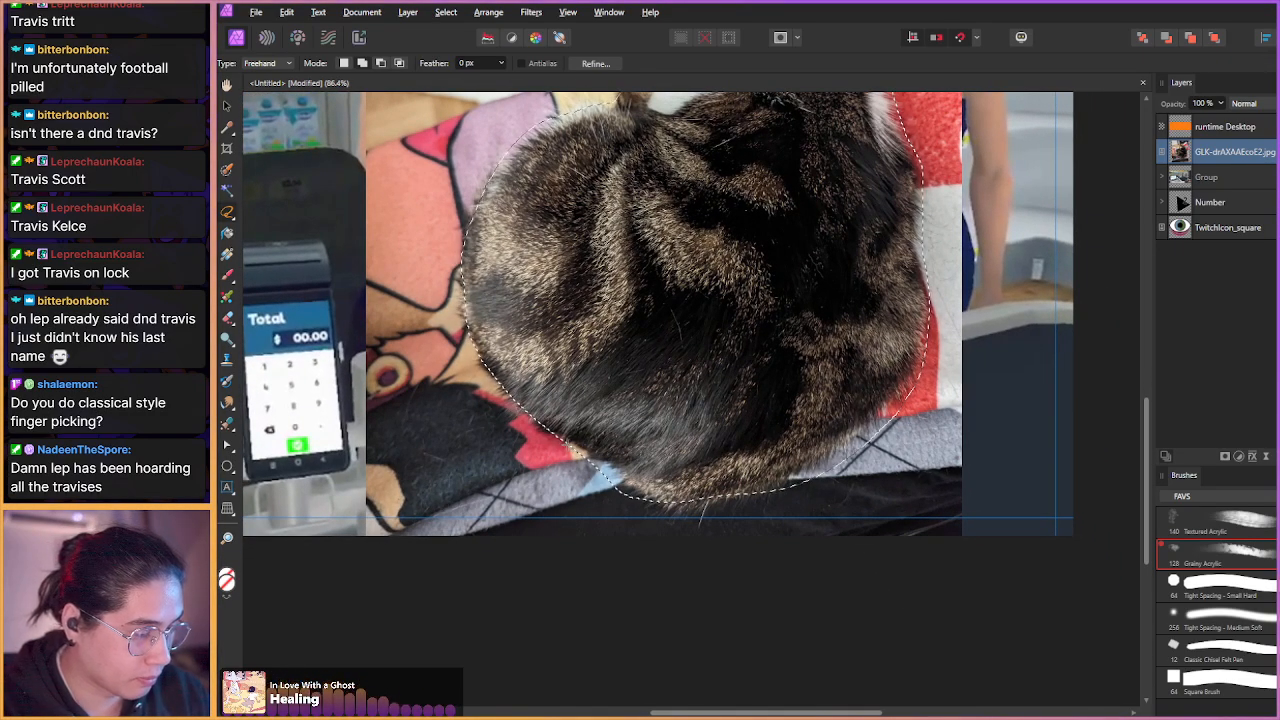
click(560, 441)
drag(636, 512, 577, 466)
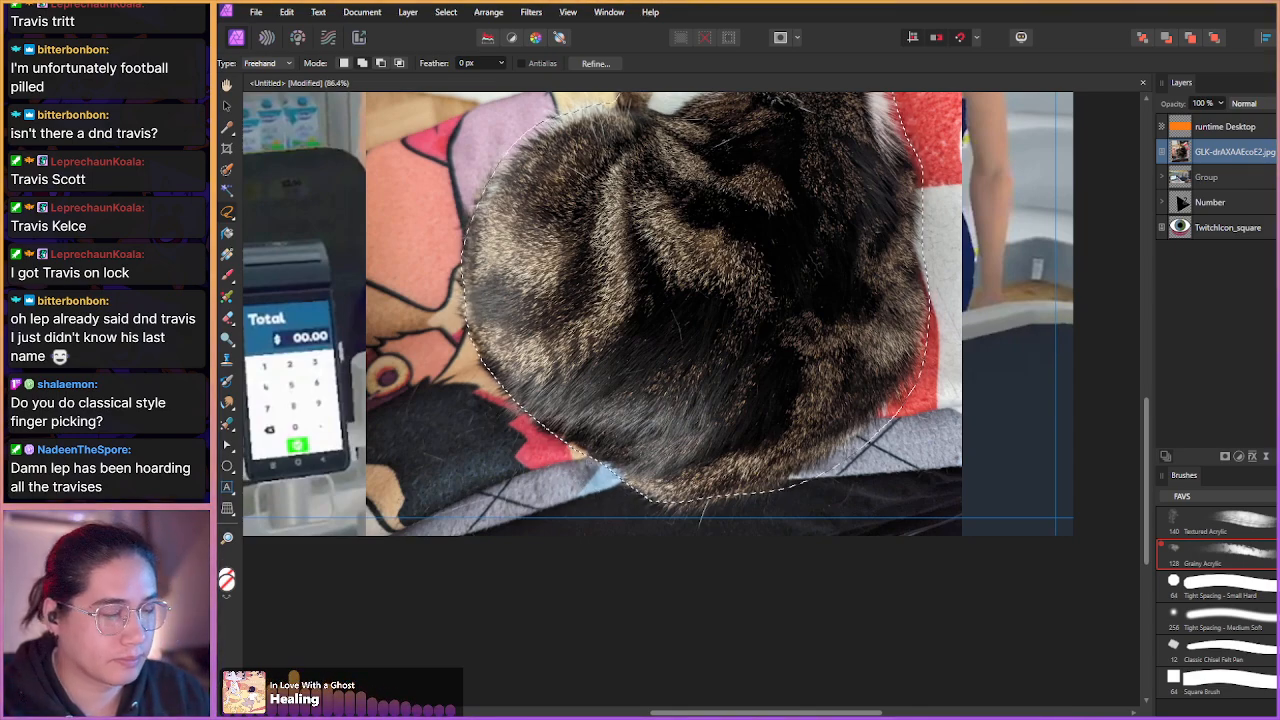
mouse_move(620, 474)
mouse_down()
mouse_move(657, 505)
mouse_move(566, 434)
mouse_move(598, 463)
mouse_move(654, 478)
mouse_move(715, 425)
mouse_up()
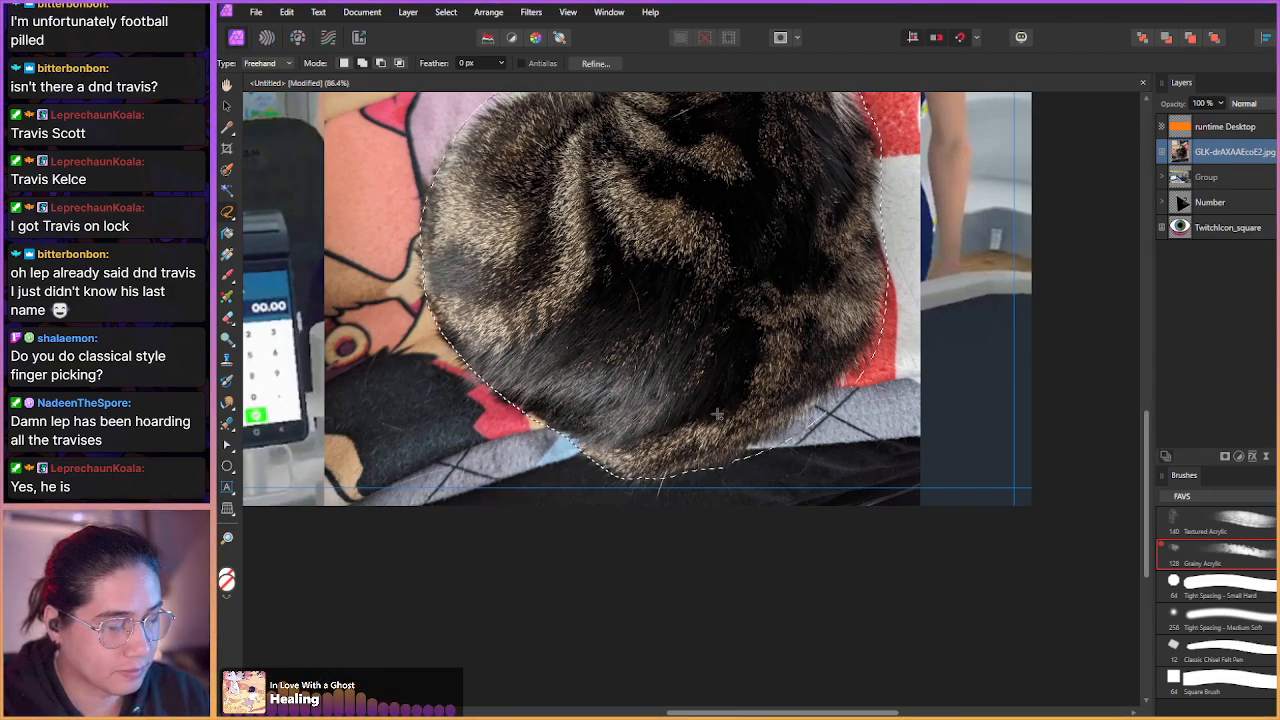
drag(639, 406, 585, 390)
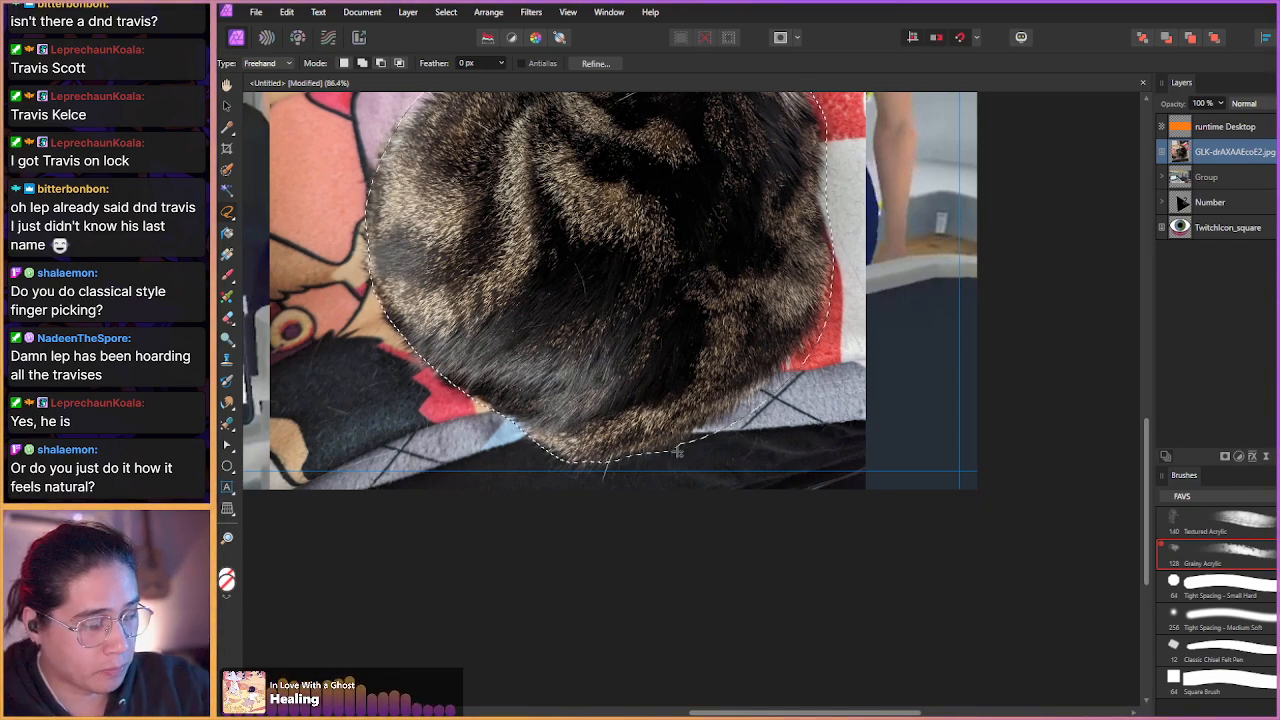
mouse_move(674, 455)
mouse_down()
mouse_move(748, 417)
mouse_move(808, 355)
mouse_up()
drag(708, 456, 706, 455)
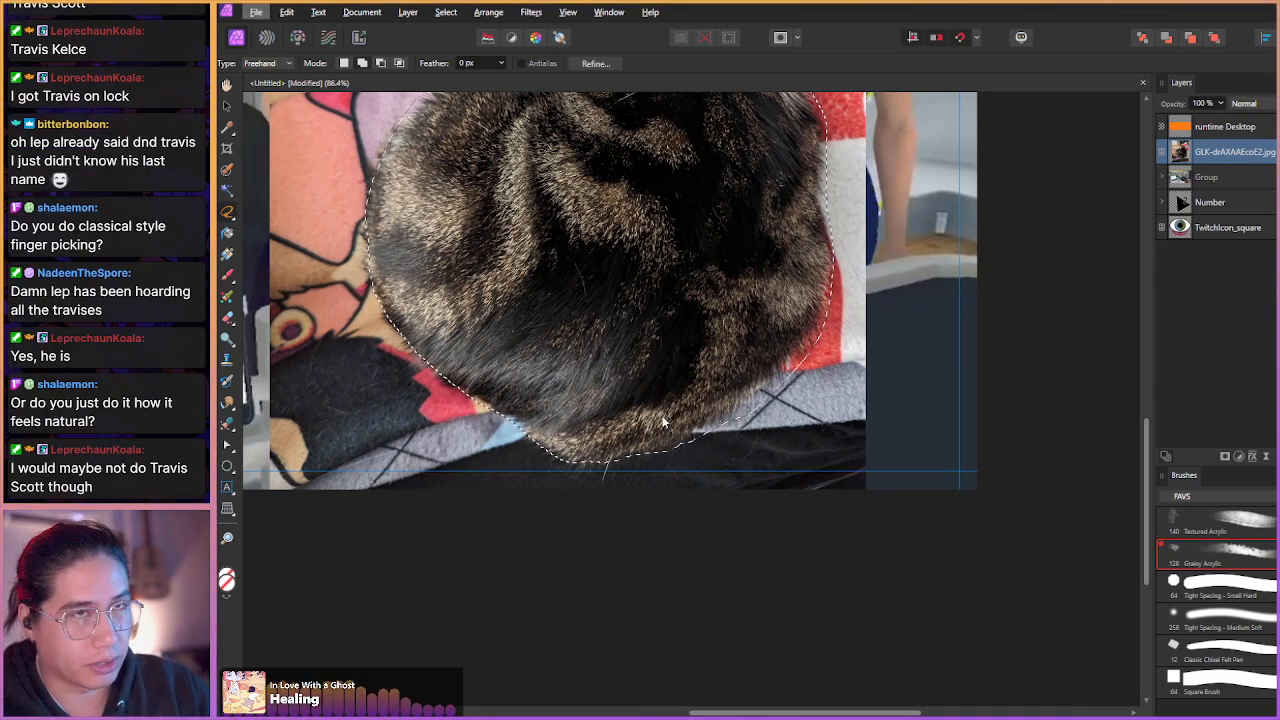
- Tighten the selection along the cat's right side, from the lower flank up to the white fur at the shoulder
drag(609, 363, 559, 418)
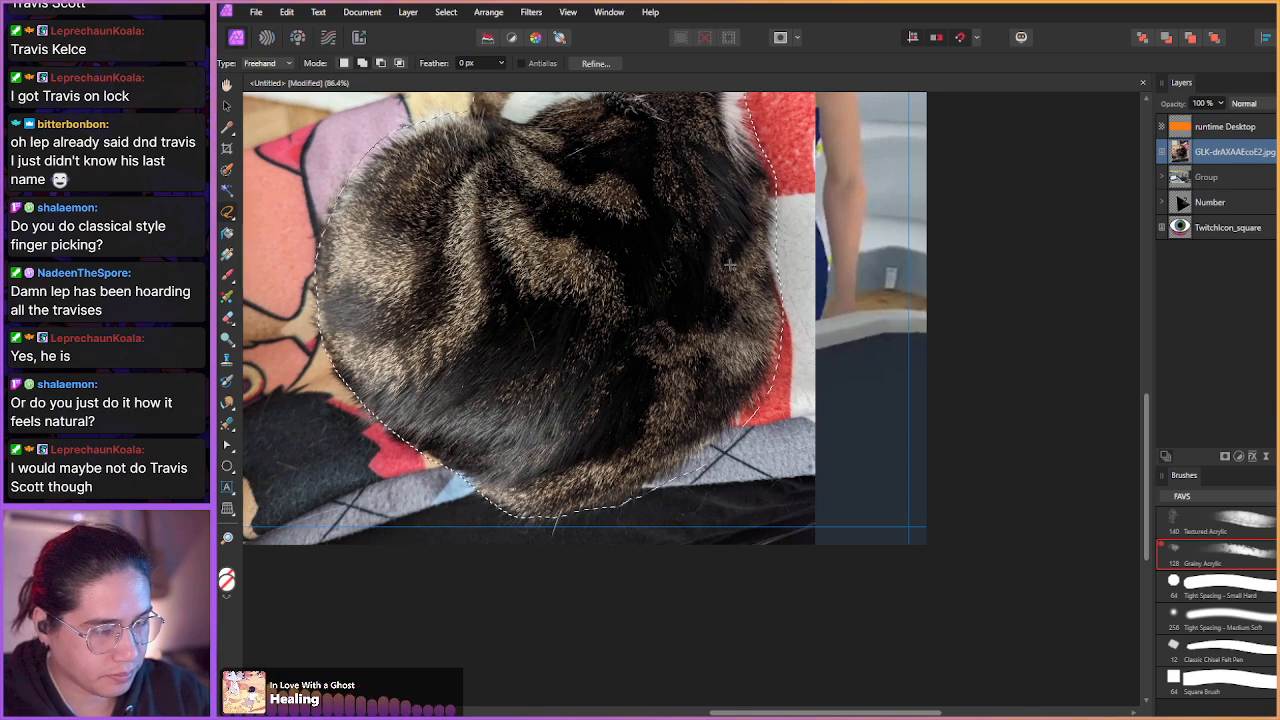
drag(722, 286, 717, 331)
mouse_move(632, 546)
mouse_down()
mouse_move(690, 515)
mouse_move(757, 437)
mouse_move(760, 400)
mouse_move(737, 370)
mouse_up()
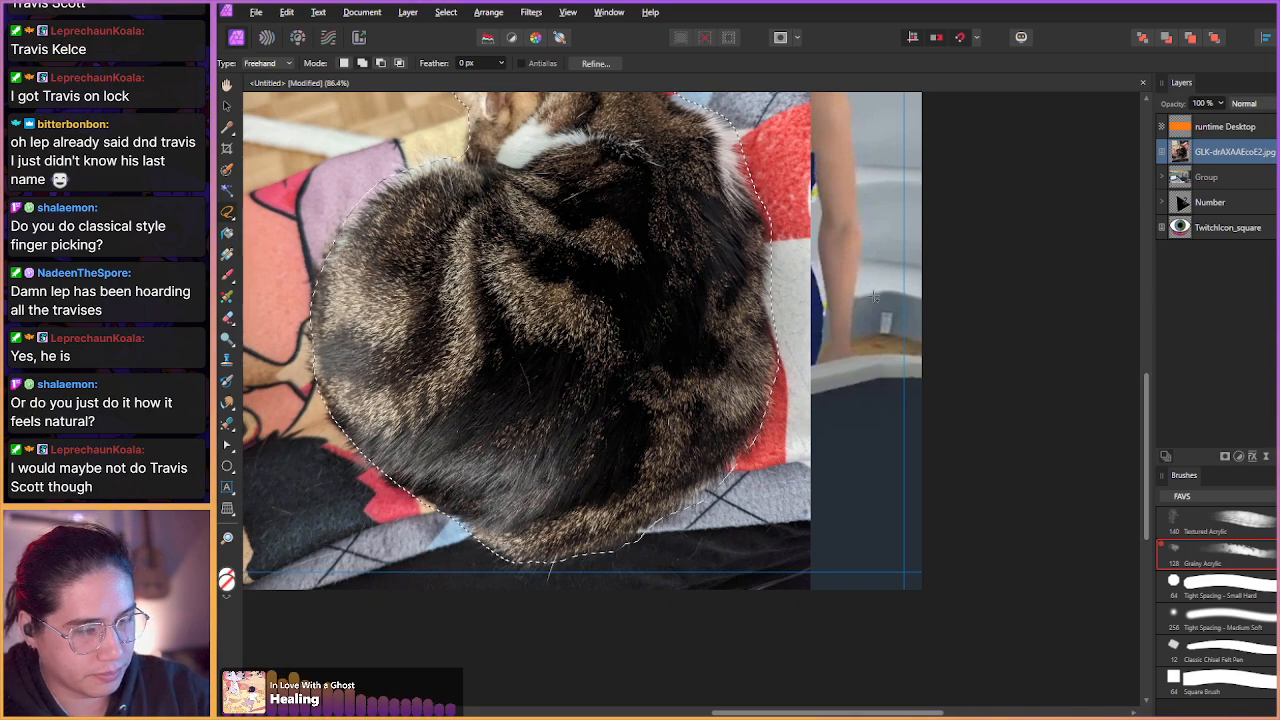
mouse_move(775, 390)
mouse_down()
mouse_move(770, 245)
mouse_move(825, 345)
mouse_up()
mouse_move(756, 259)
mouse_down()
mouse_move(777, 363)
mouse_move(784, 308)
mouse_move(763, 260)
mouse_move(825, 300)
mouse_move(772, 298)
mouse_move(751, 224)
mouse_move(800, 280)
mouse_up()
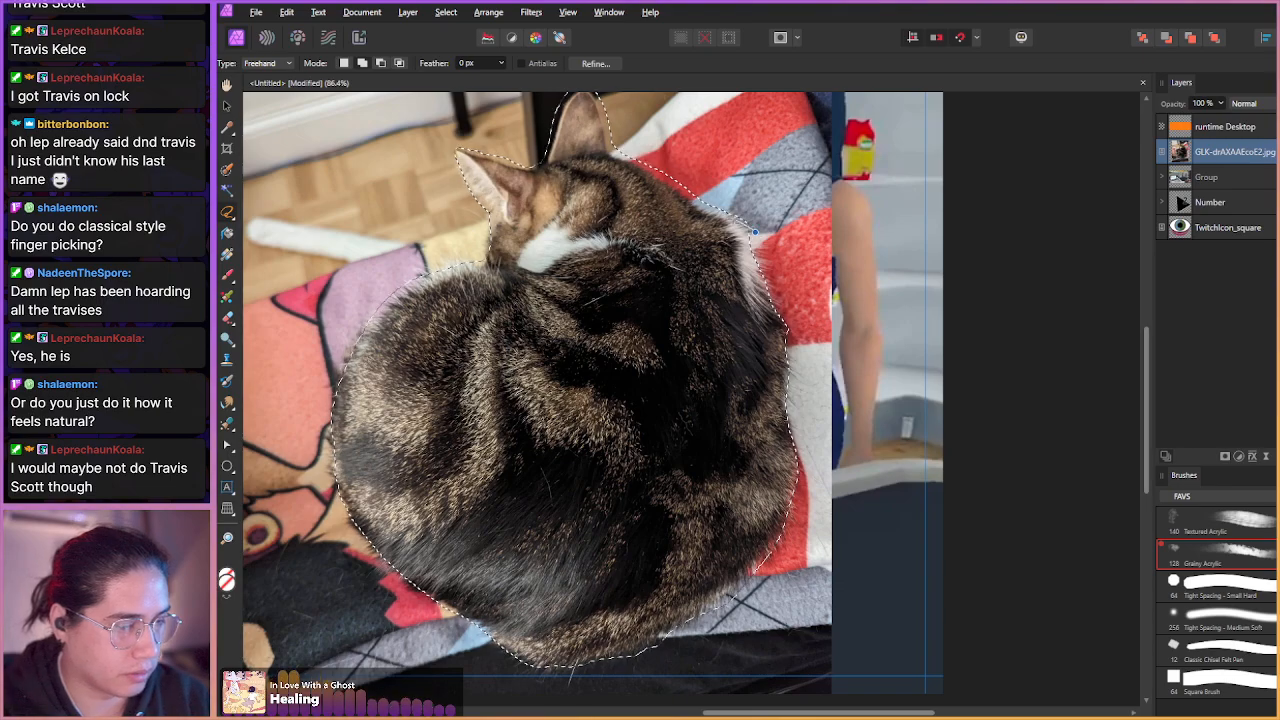
mouse_move(755, 232)
mouse_down()
mouse_move(698, 202)
mouse_move(642, 138)
mouse_move(728, 182)
mouse_up()
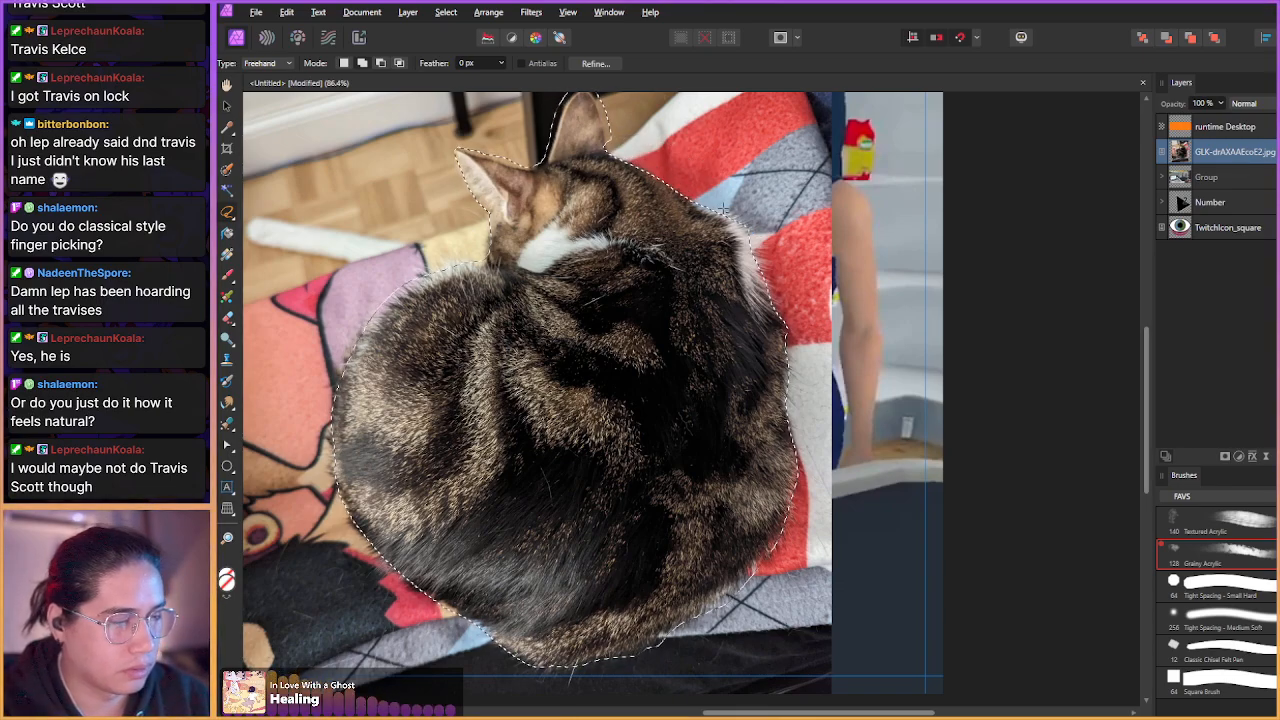
- Trim the selection to both edges of the cat's upright right ear
drag(594, 266, 701, 405)
scroll(688, 253, up, 3)
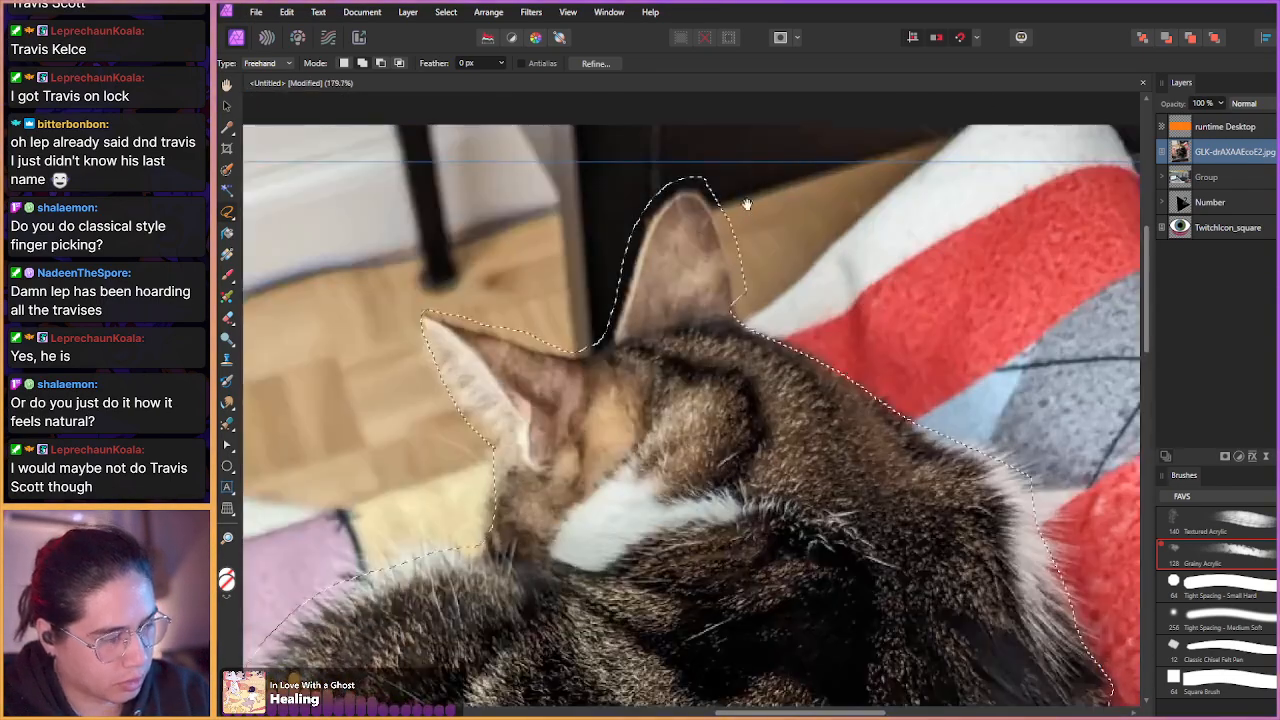
click(735, 310)
mouse_move(717, 228)
mouse_down()
mouse_move(689, 173)
mouse_move(749, 207)
mouse_move(740, 308)
mouse_up()
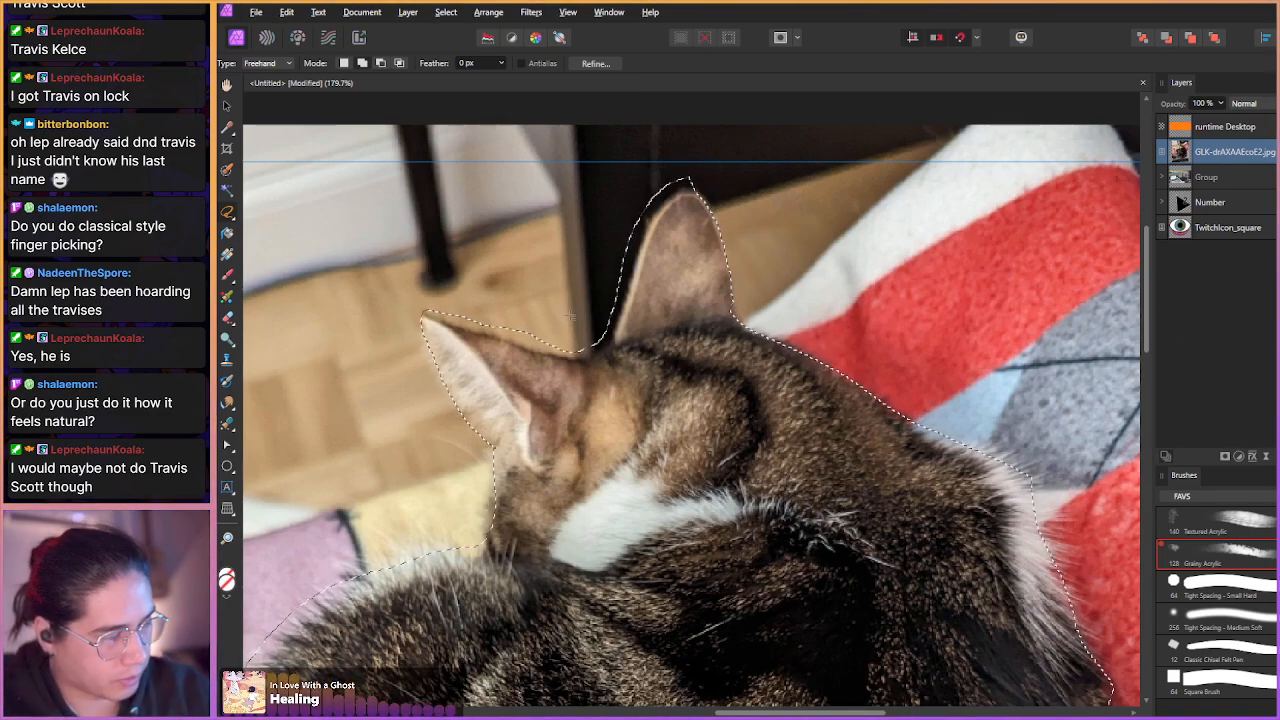
mouse_move(592, 340)
mouse_down()
mouse_move(657, 205)
mouse_move(712, 165)
mouse_up()
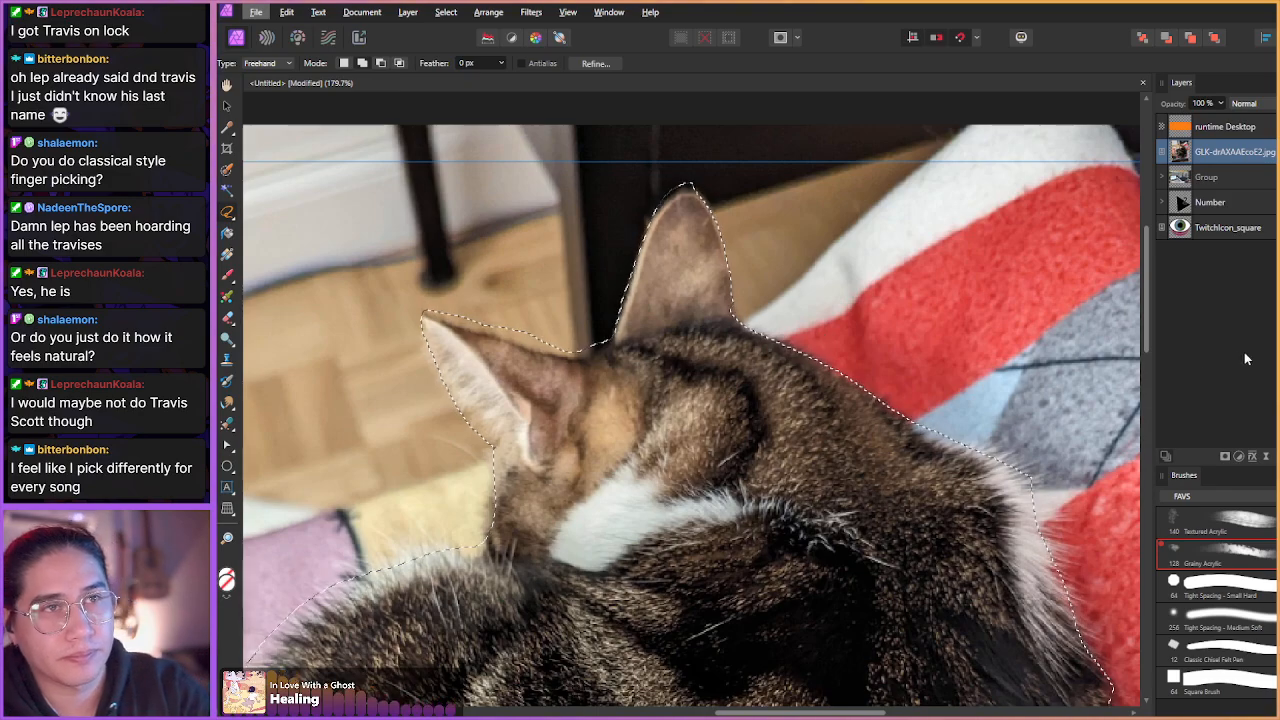
- Trim the selection along the upper and lower edges of the cat's left ear
drag(528, 261, 592, 243)
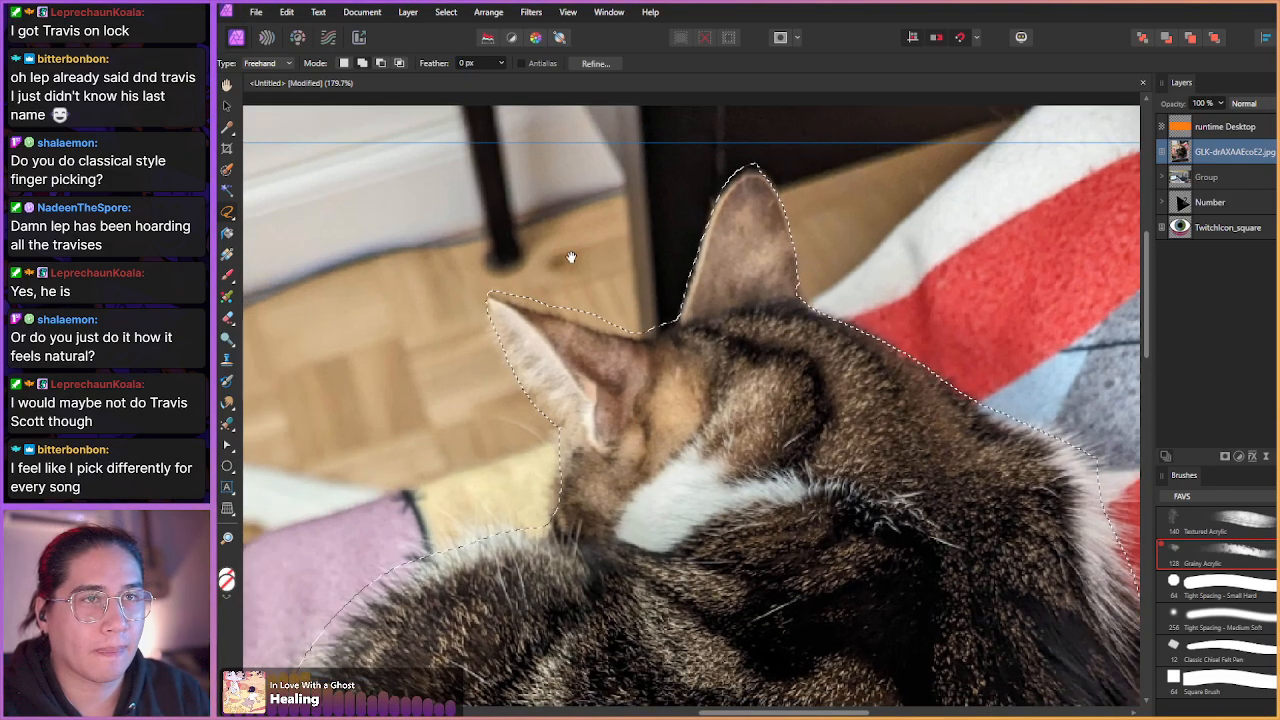
click(478, 292)
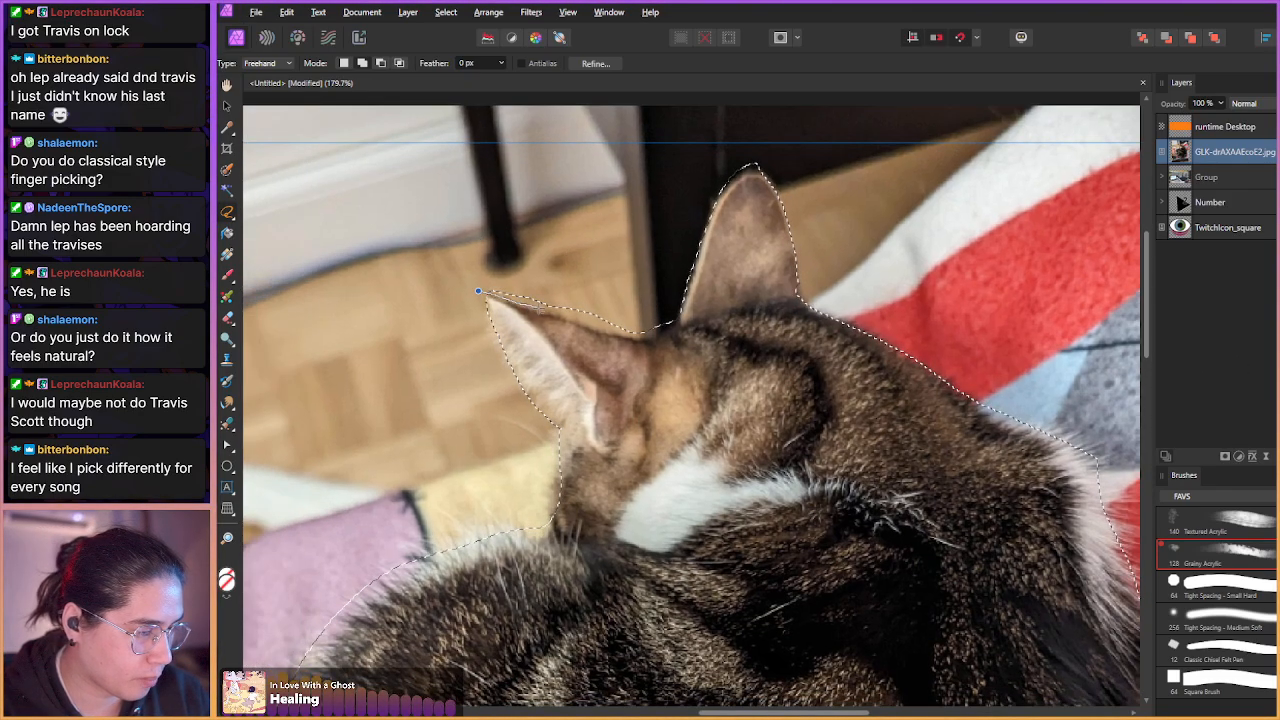
mouse_move(664, 329)
mouse_down()
mouse_move(622, 262)
mouse_move(566, 260)
mouse_up()
drag(438, 402, 536, 336)
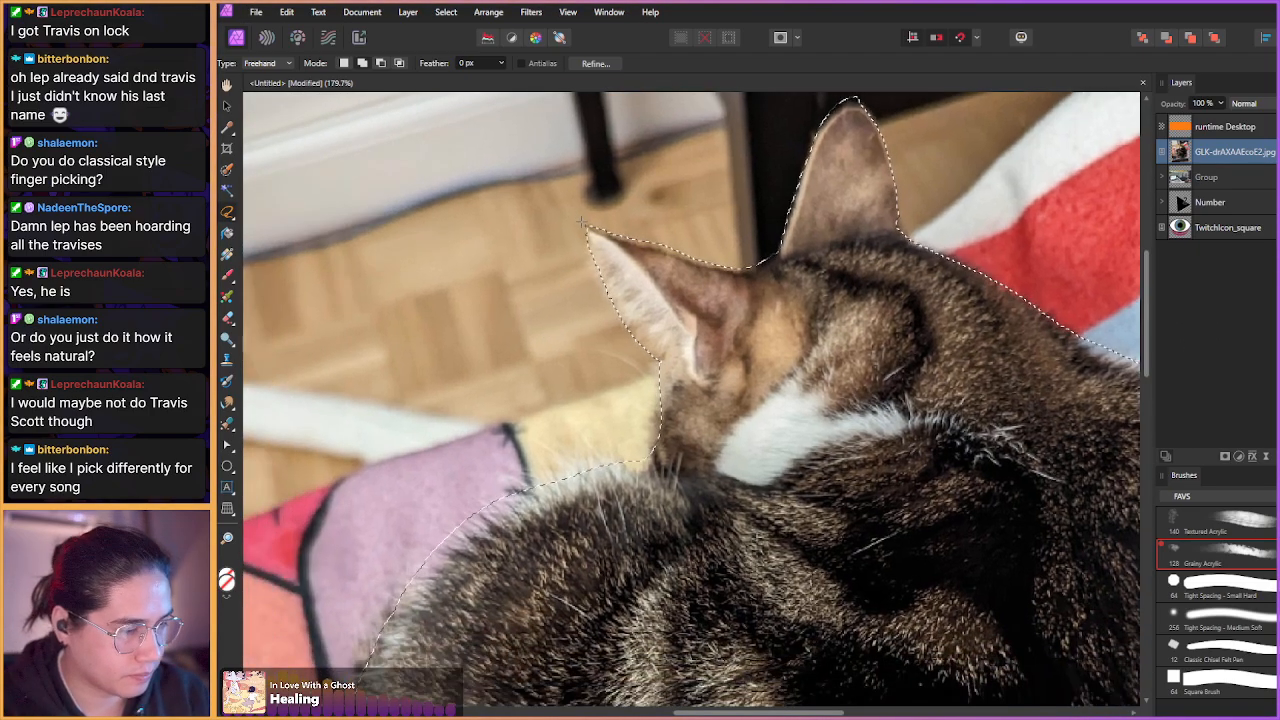
drag(582, 229, 657, 360)
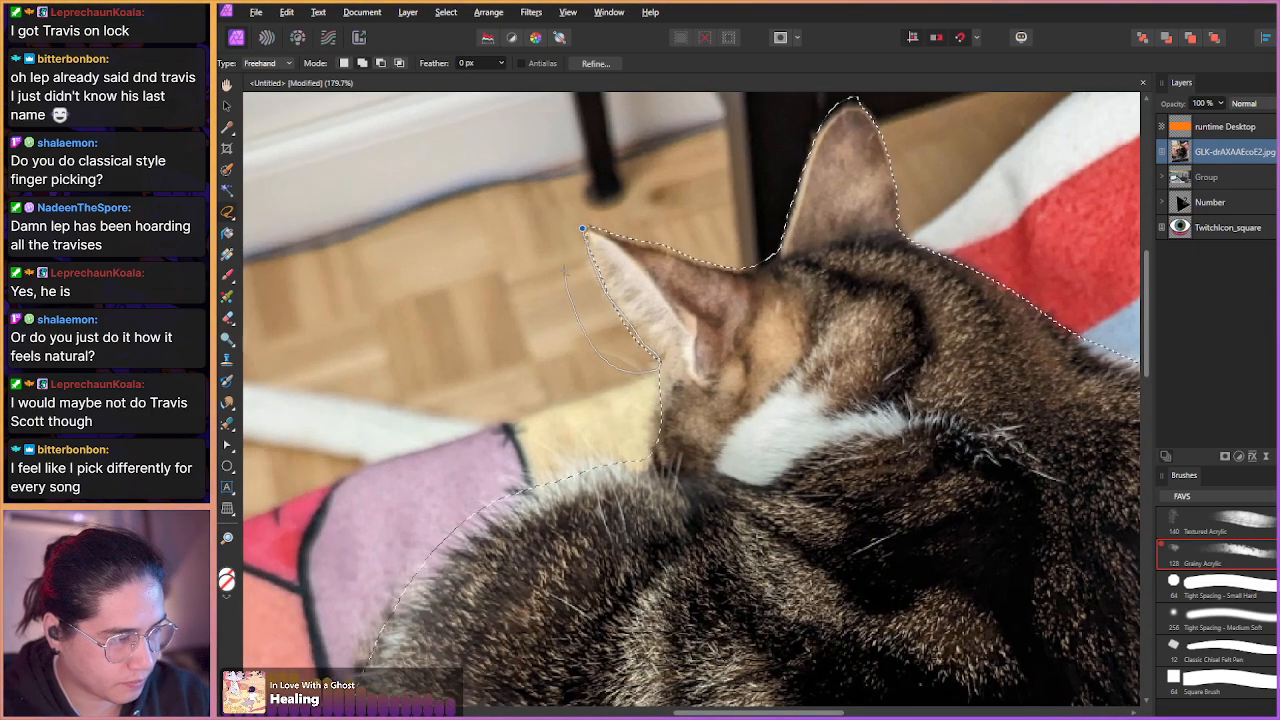
- Refine the selection where the cat's cheek meets its back and along the upper left curve of the back
drag(490, 345, 581, 239)
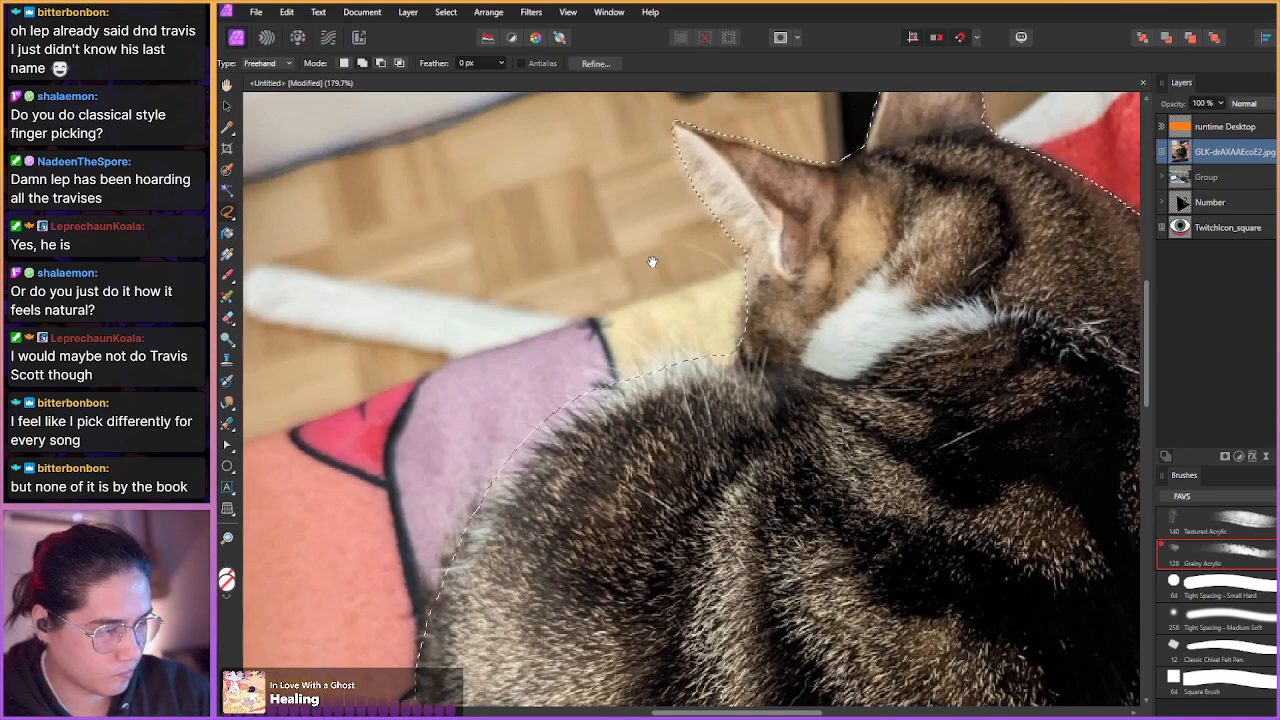
drag(734, 331, 712, 340)
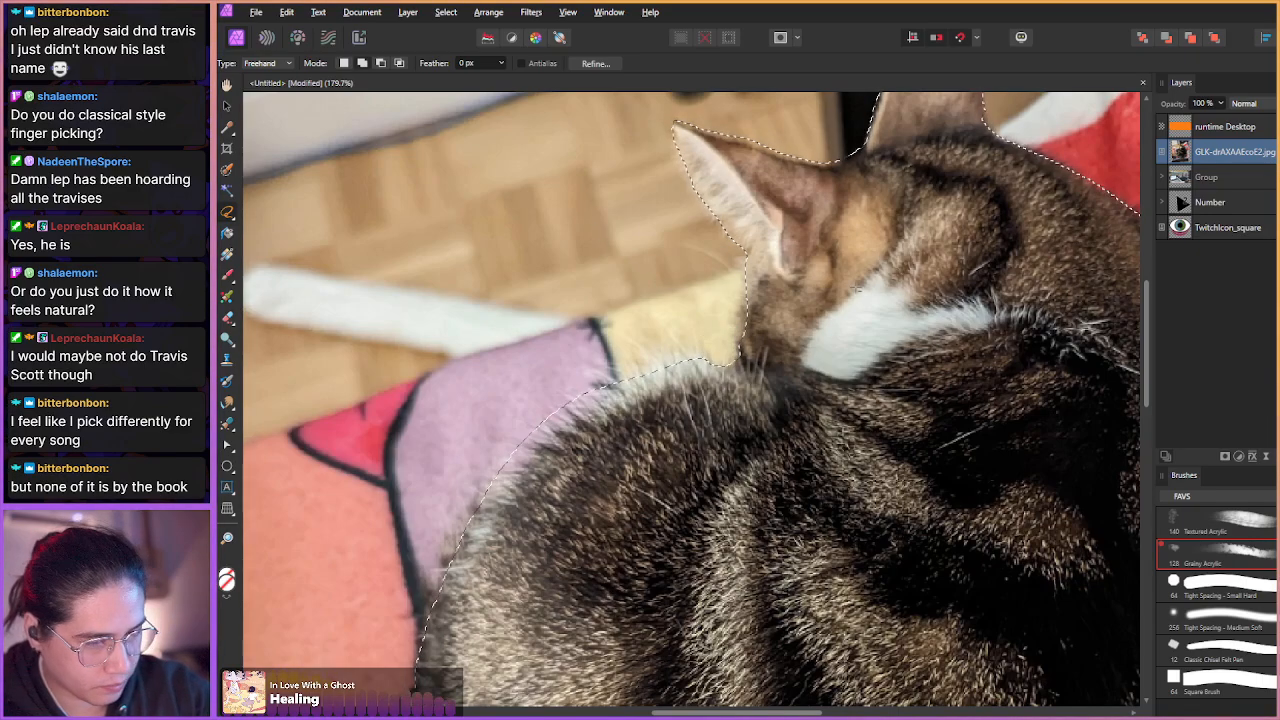
drag(598, 298, 668, 258)
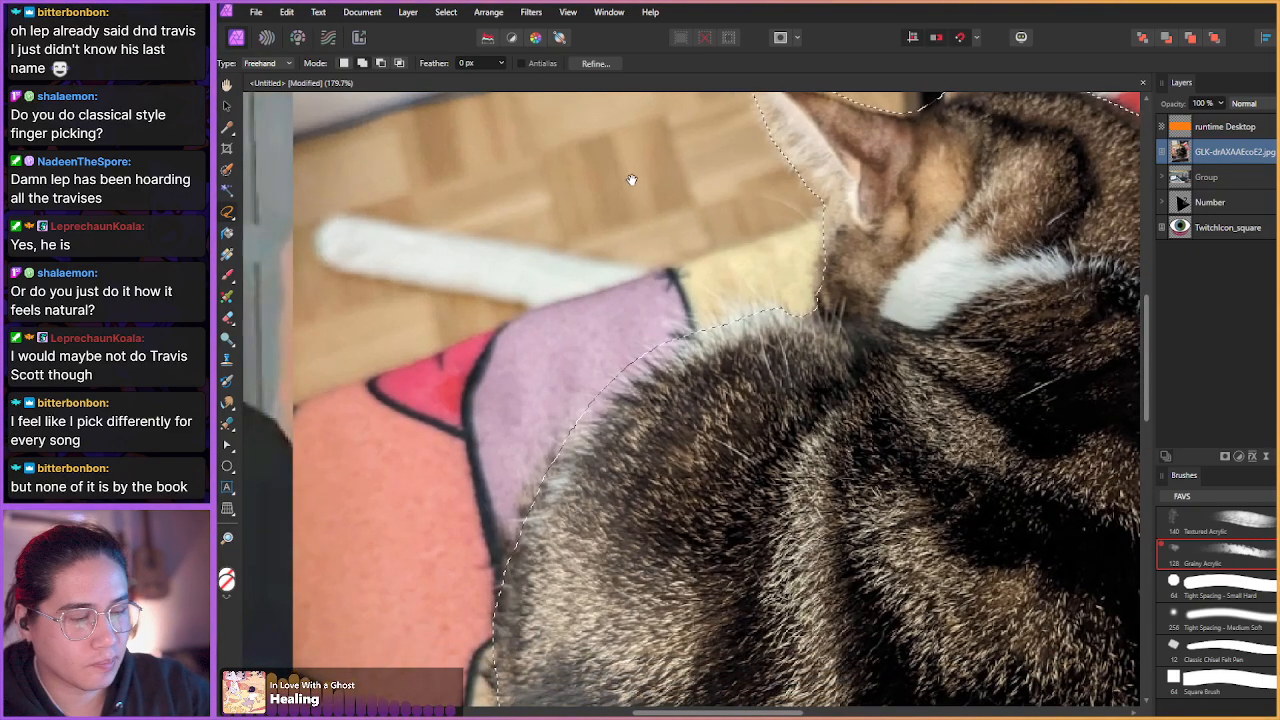
drag(596, 339, 646, 271)
mouse_move(849, 239)
mouse_down()
mouse_move(690, 300)
mouse_move(630, 362)
mouse_up()
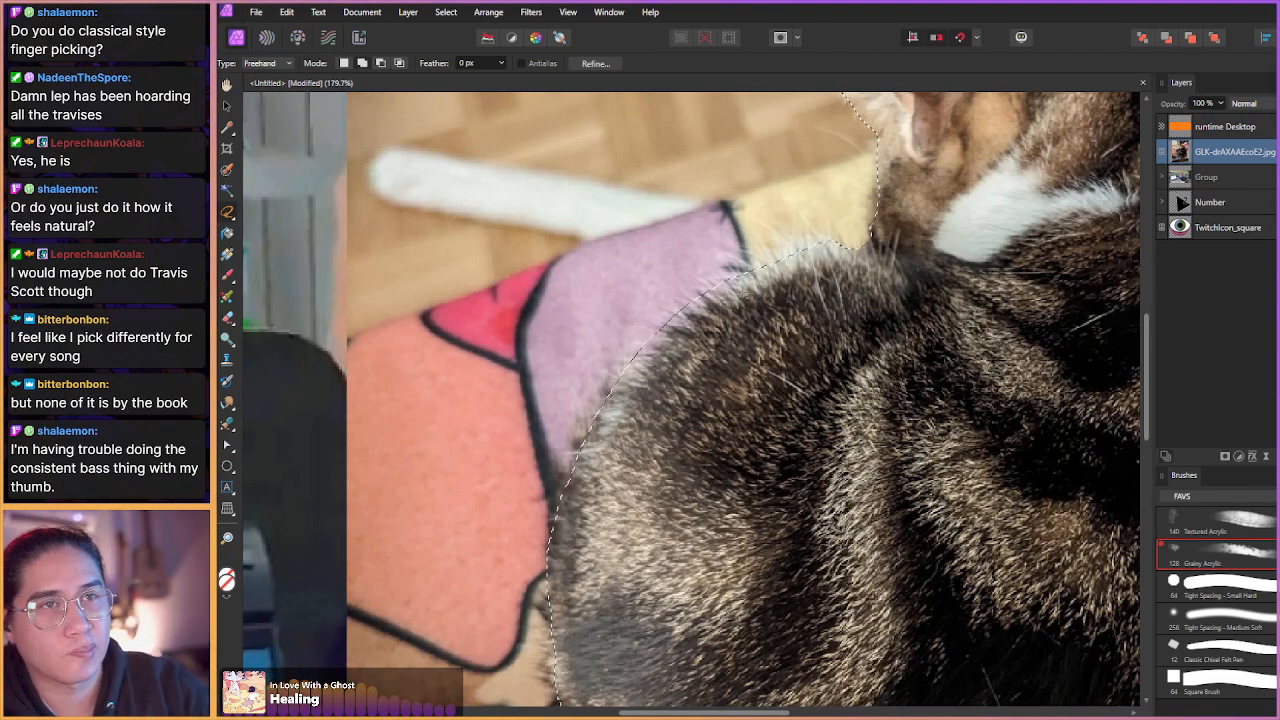
- Tighten the selection along the cat's left flank and lower left edge, cutting out the red and tan blanket areas
drag(577, 381, 629, 343)
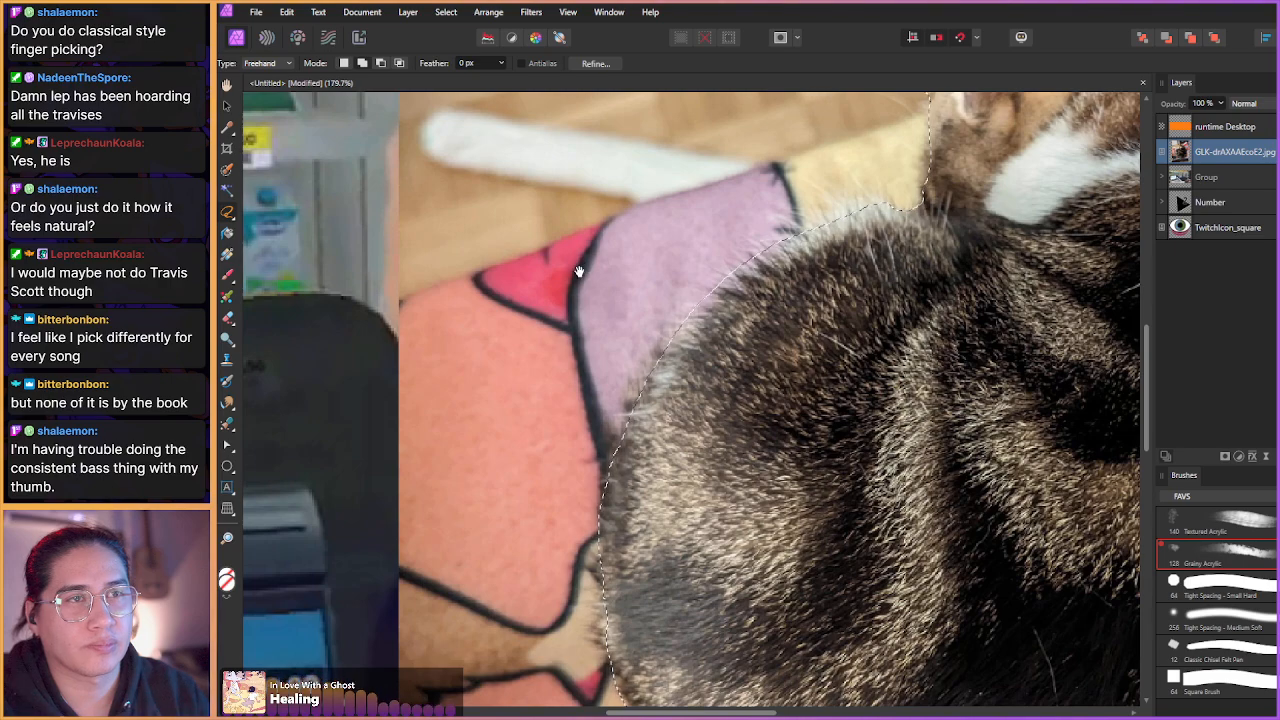
drag(547, 406, 557, 360)
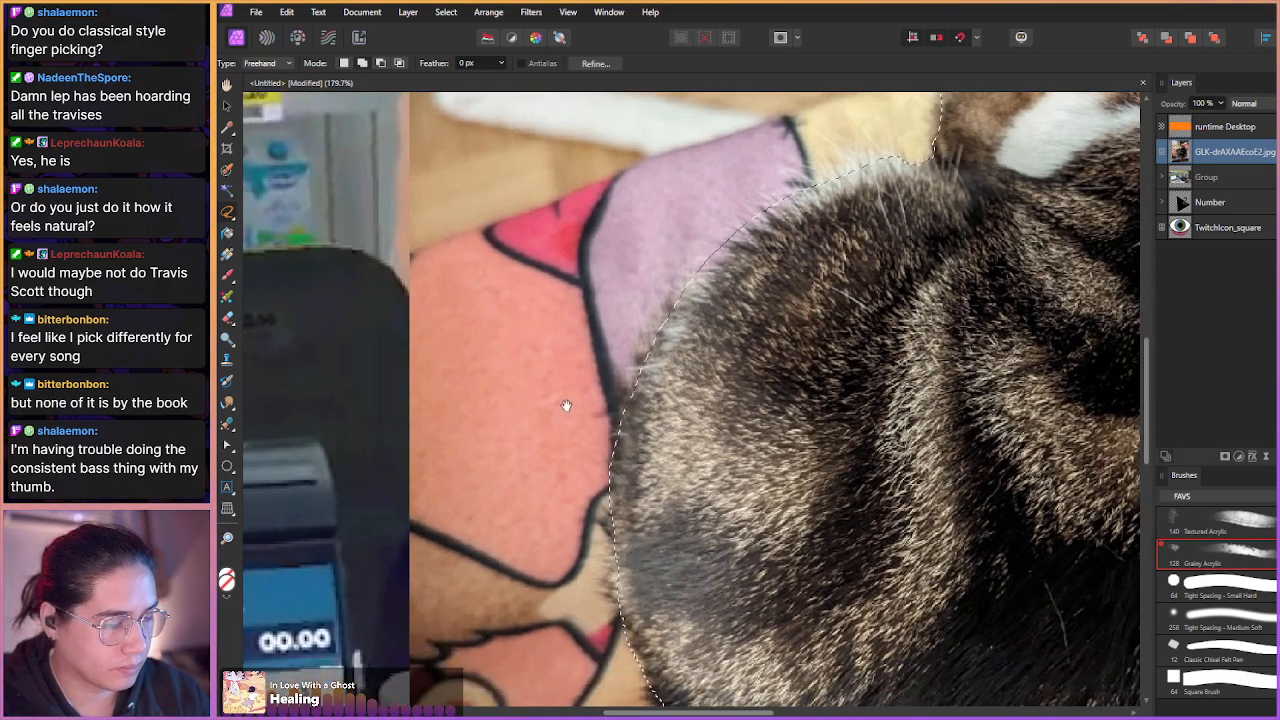
drag(580, 406, 564, 423)
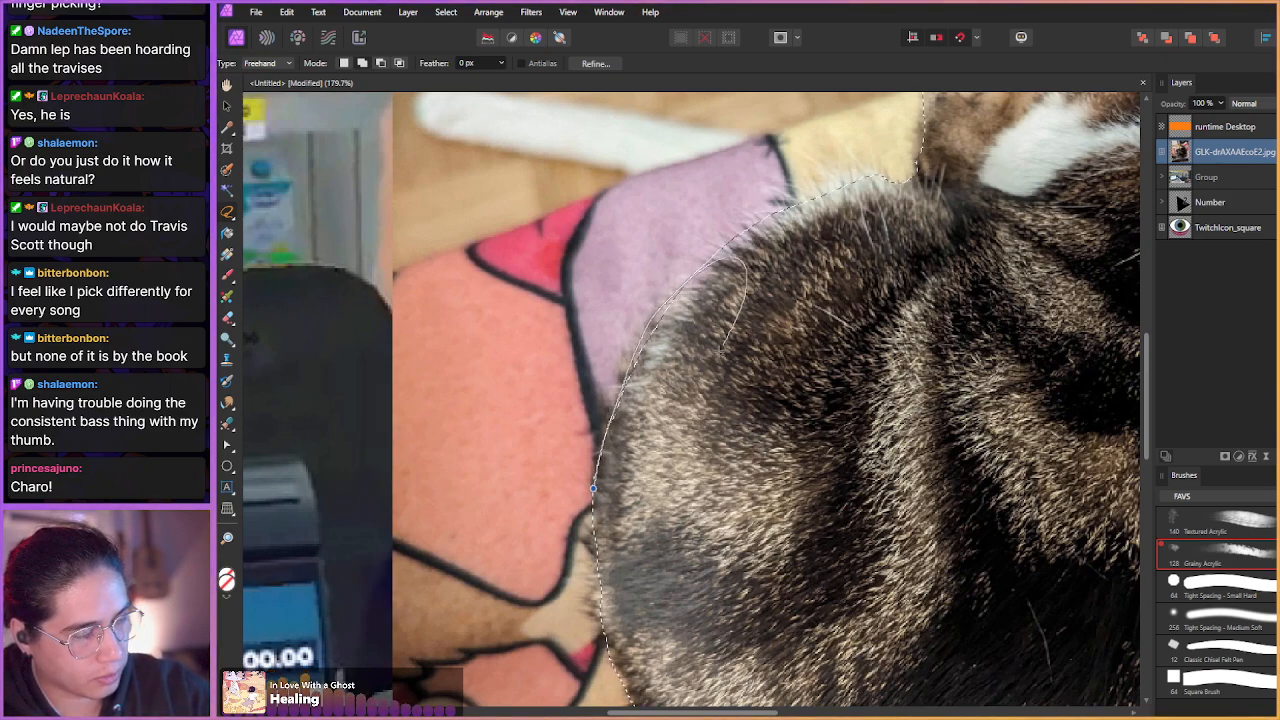
drag(475, 433, 565, 300)
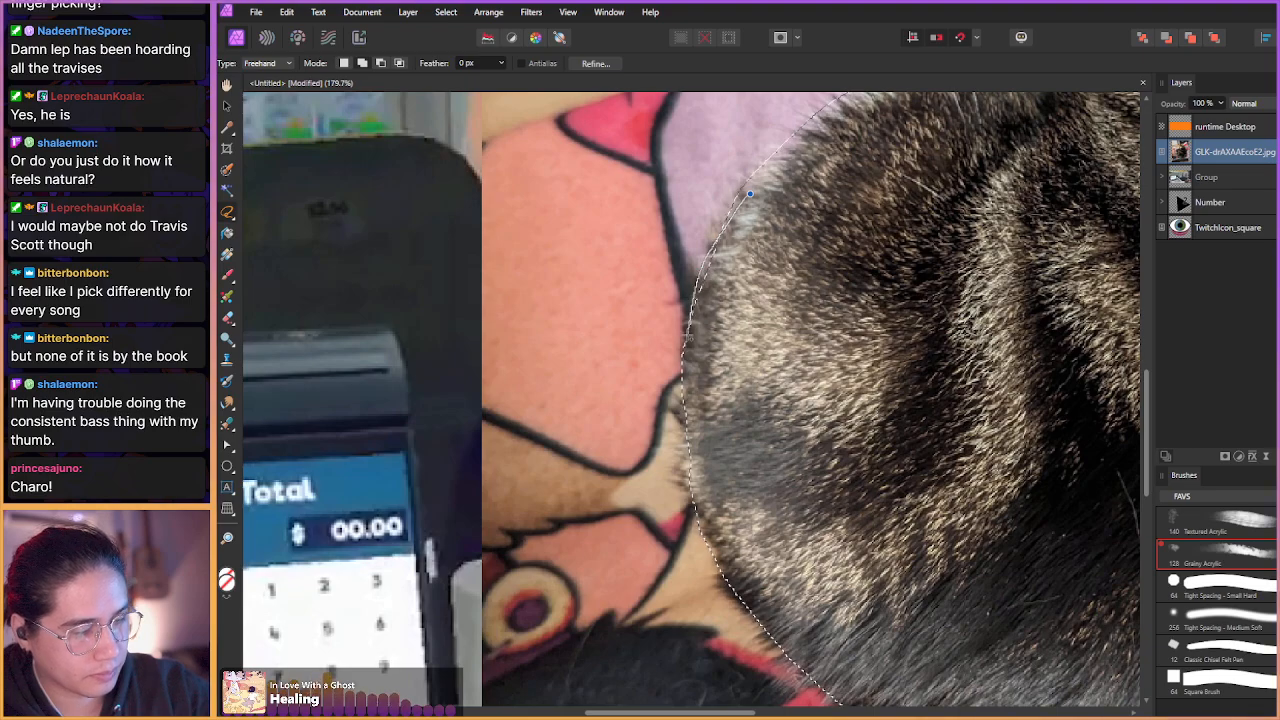
drag(620, 448, 609, 393)
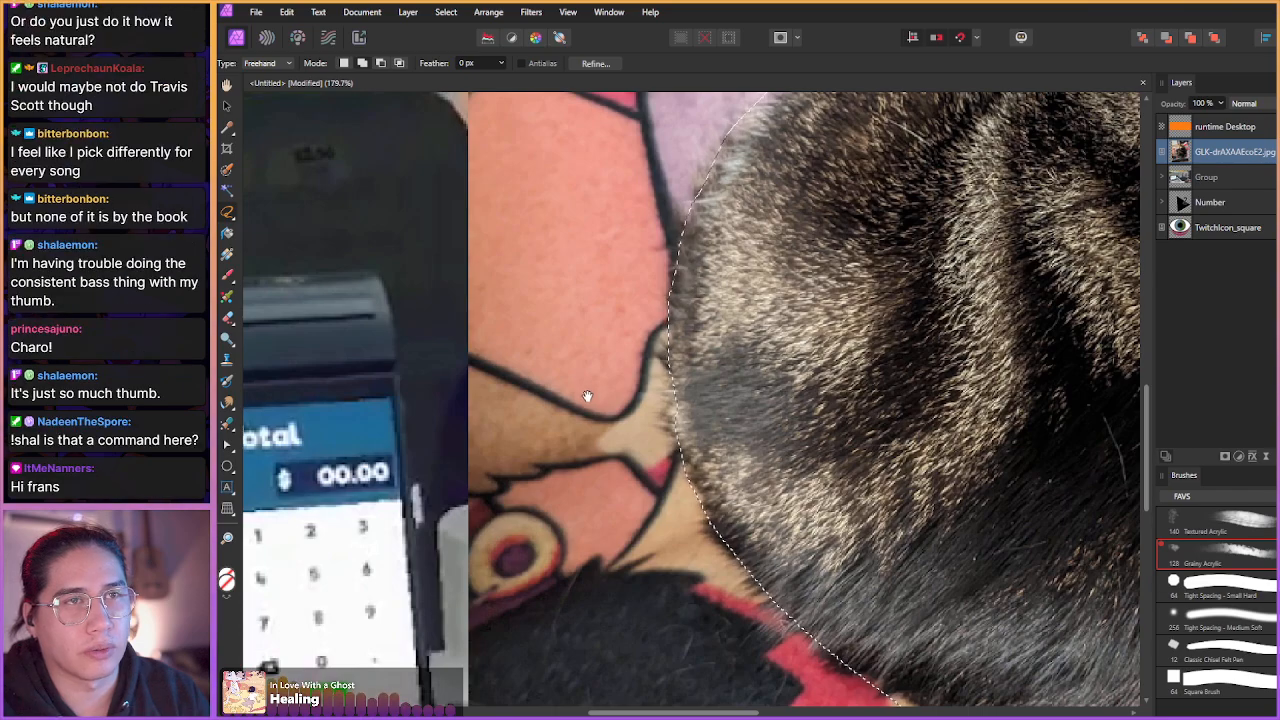
drag(609, 446, 576, 414)
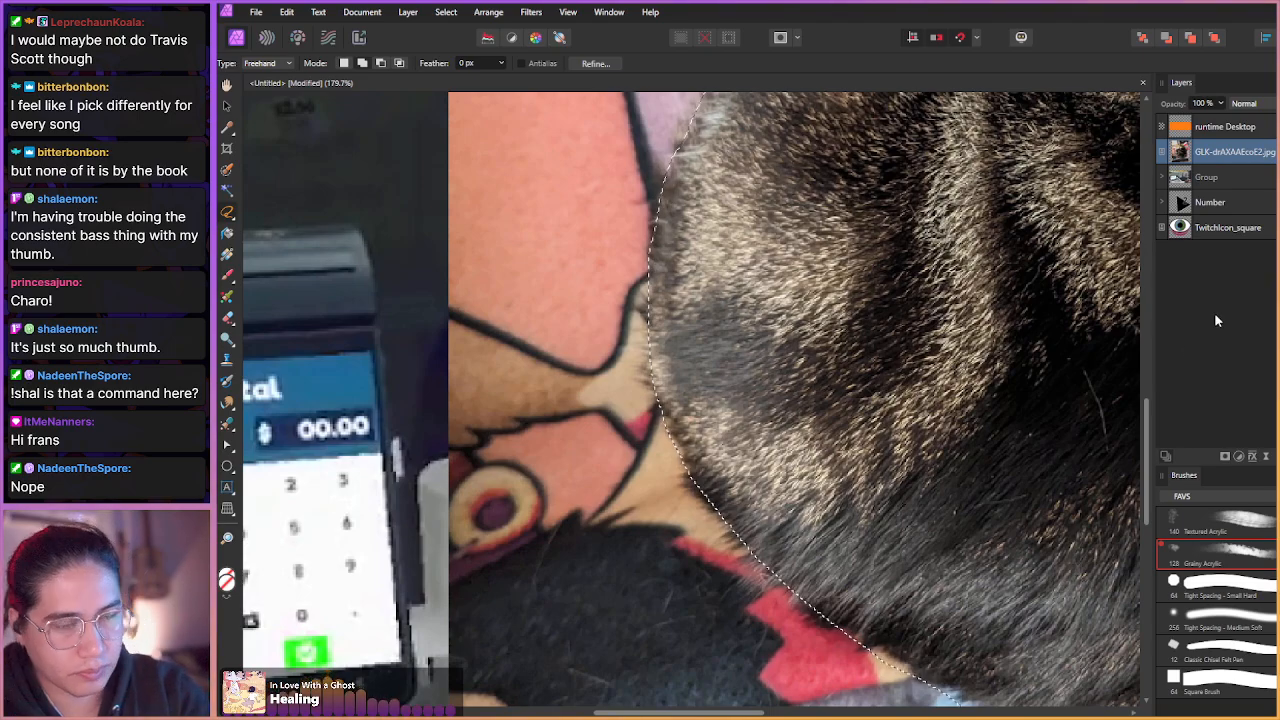
drag(655, 413, 570, 275)
drag(719, 472, 640, 403)
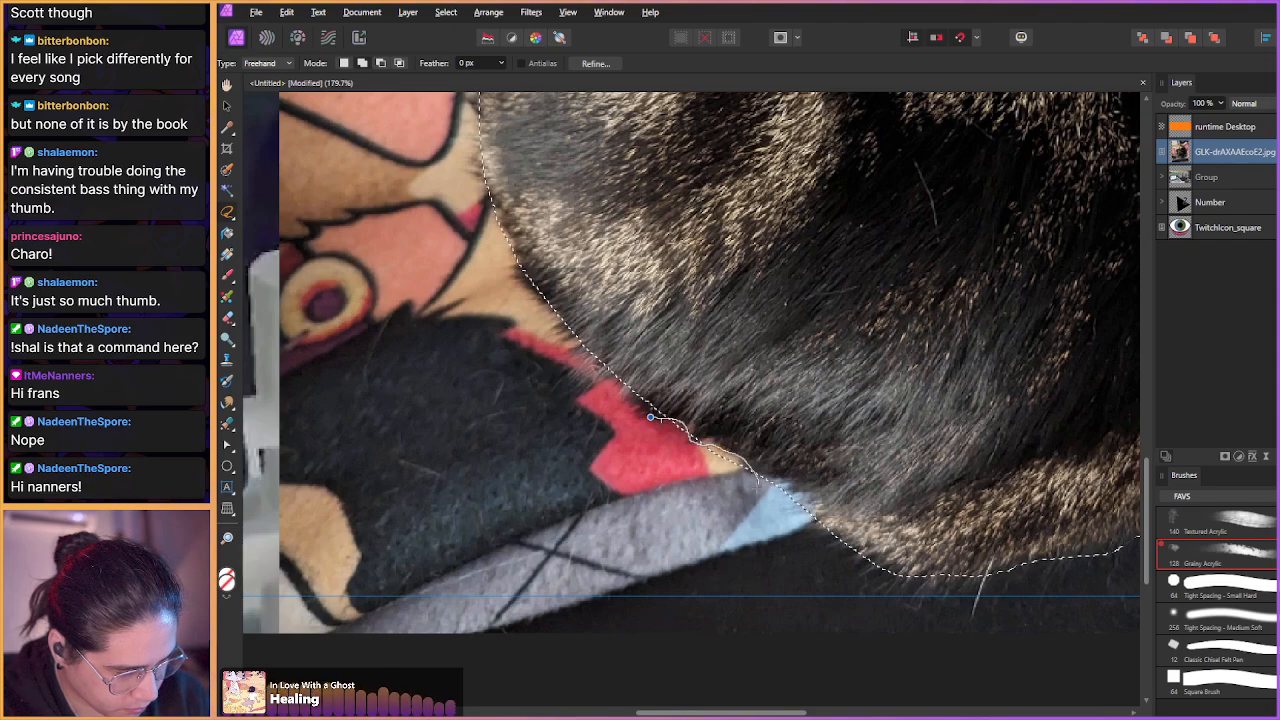
mouse_move(706, 487)
mouse_down()
mouse_move(615, 462)
mouse_move(342, 324)
mouse_up()
key(ctrl+z)
- Mask the cat photo with the selection to hide its background, deselect, and select the masked cat layer
drag(549, 363, 522, 435)
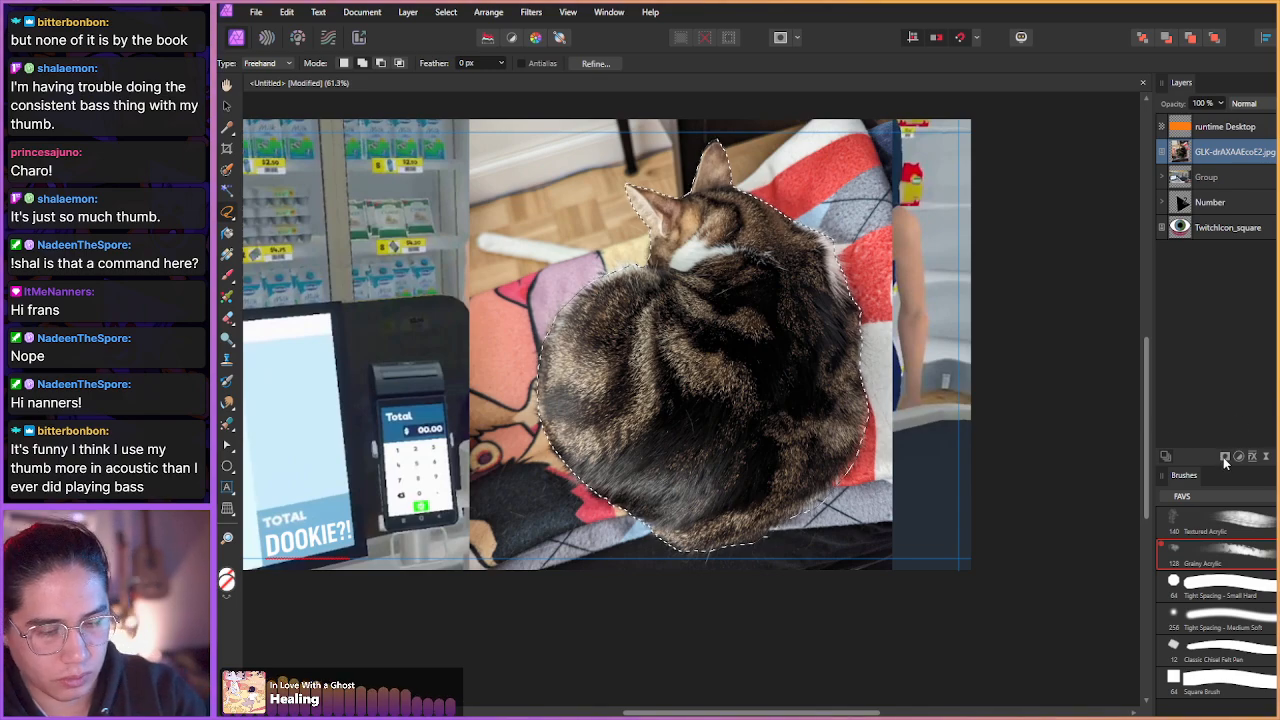
click(1225, 456)
key(ctrl+d)
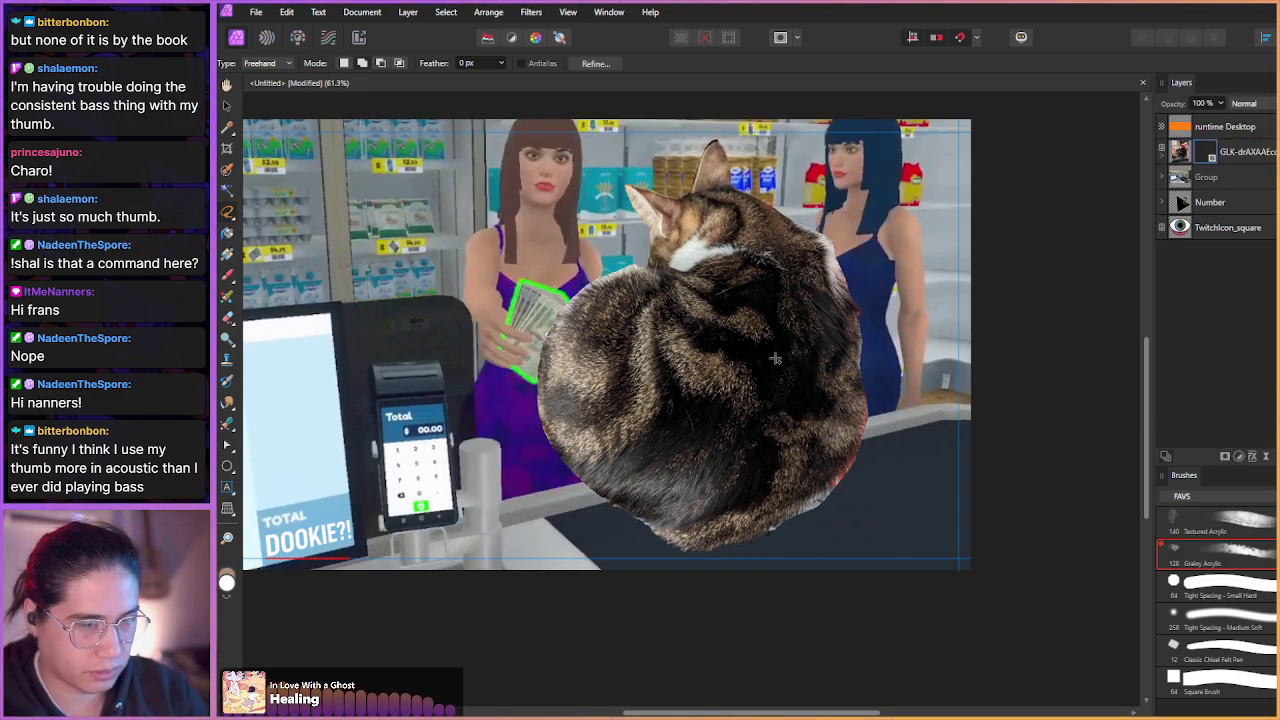
click(1176, 156)
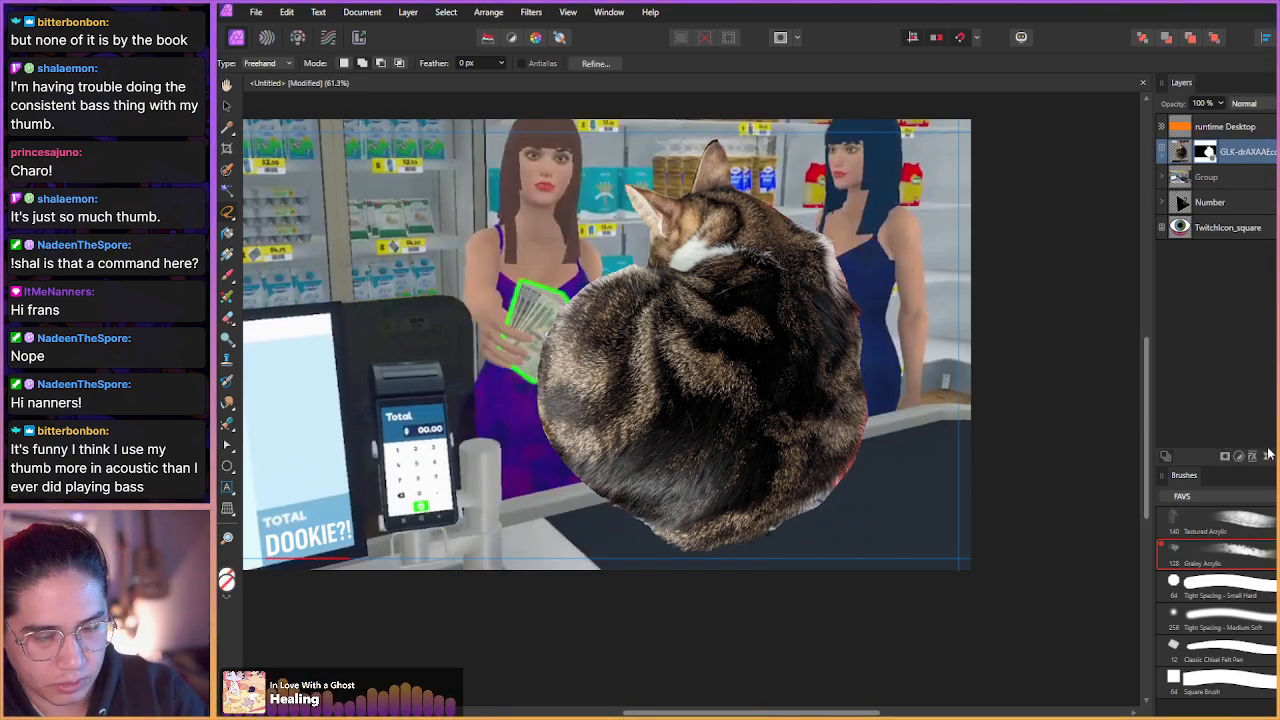
- Rotate the cat cut-out so its head points to the lower left, and position it over the conveyor belt
click(1265, 458)
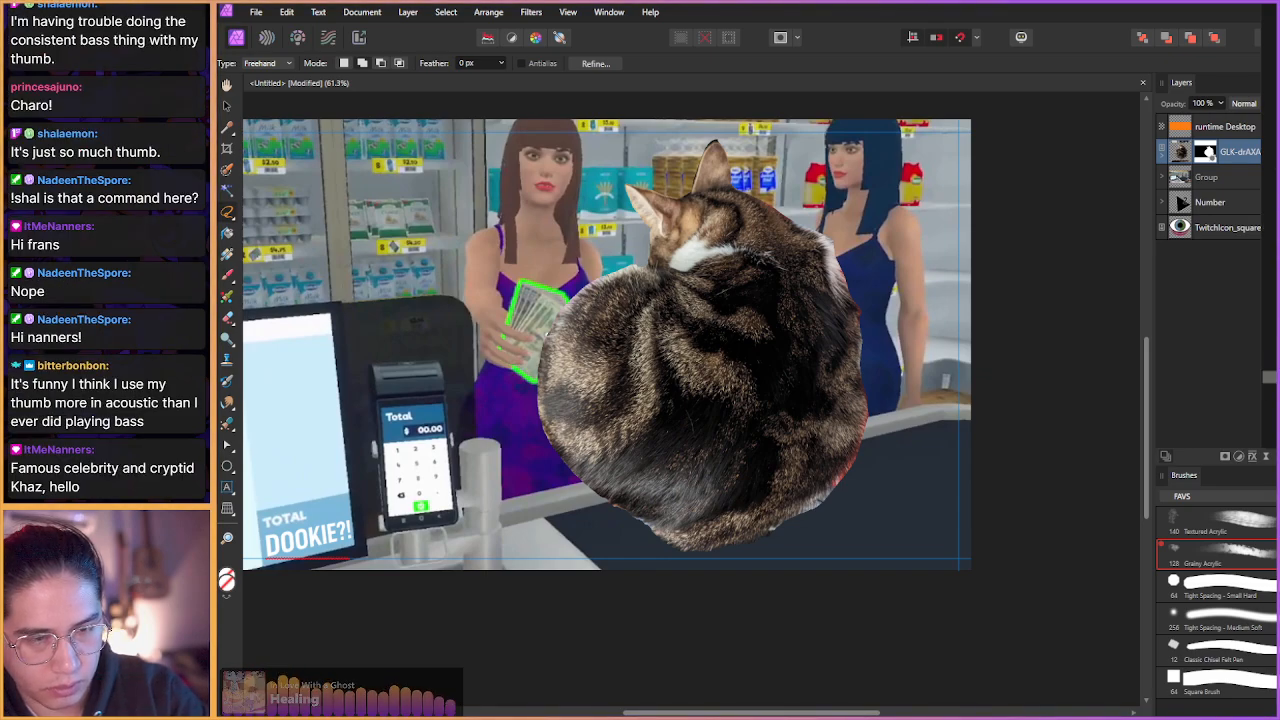
key(v)
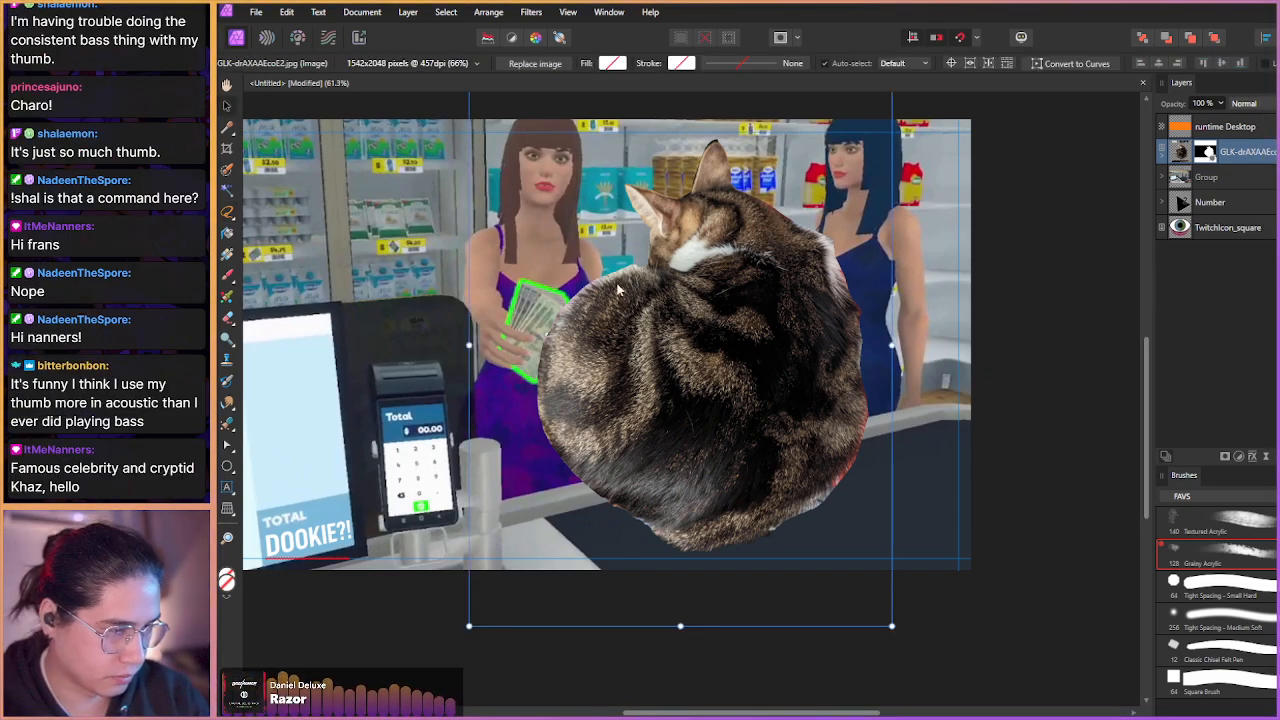
scroll(509, 303, down, 1)
drag(436, 274, 492, 364)
drag(707, 178, 455, 562)
mouse_move(633, 371)
mouse_down()
mouse_move(698, 447)
mouse_move(698, 468)
mouse_move(625, 354)
mouse_up()
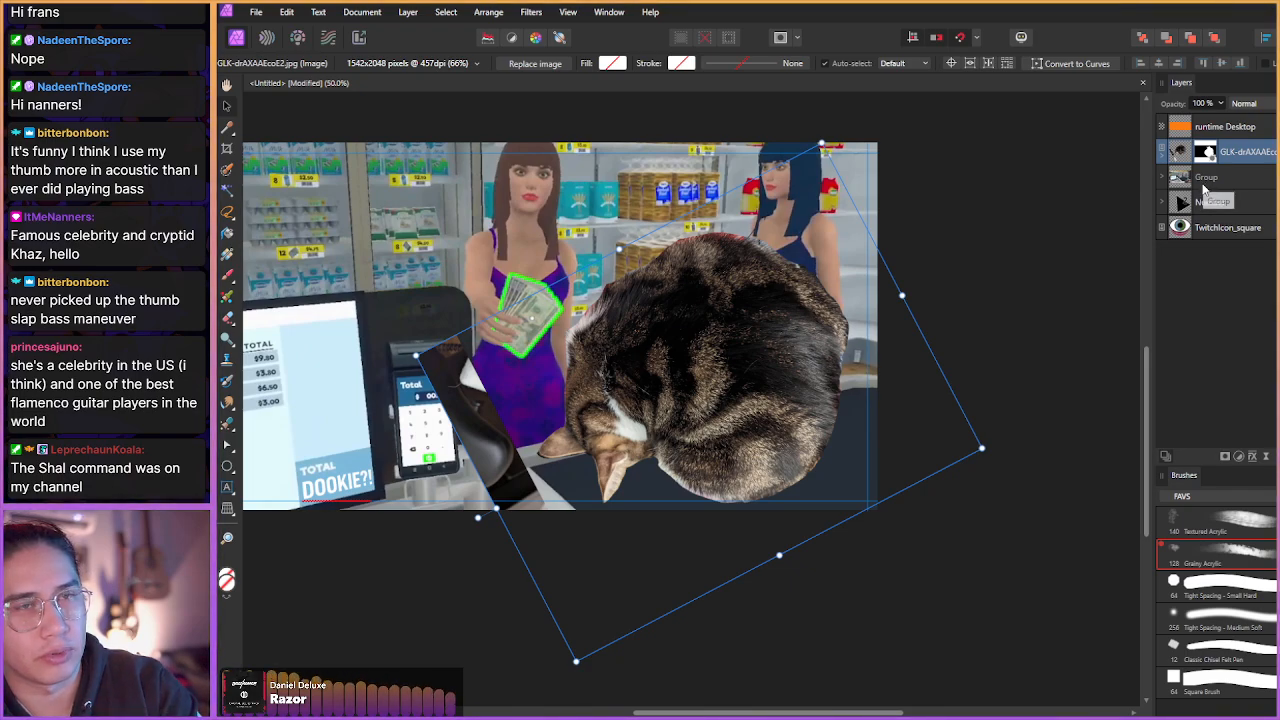
scroll(922, 278, up, 1)
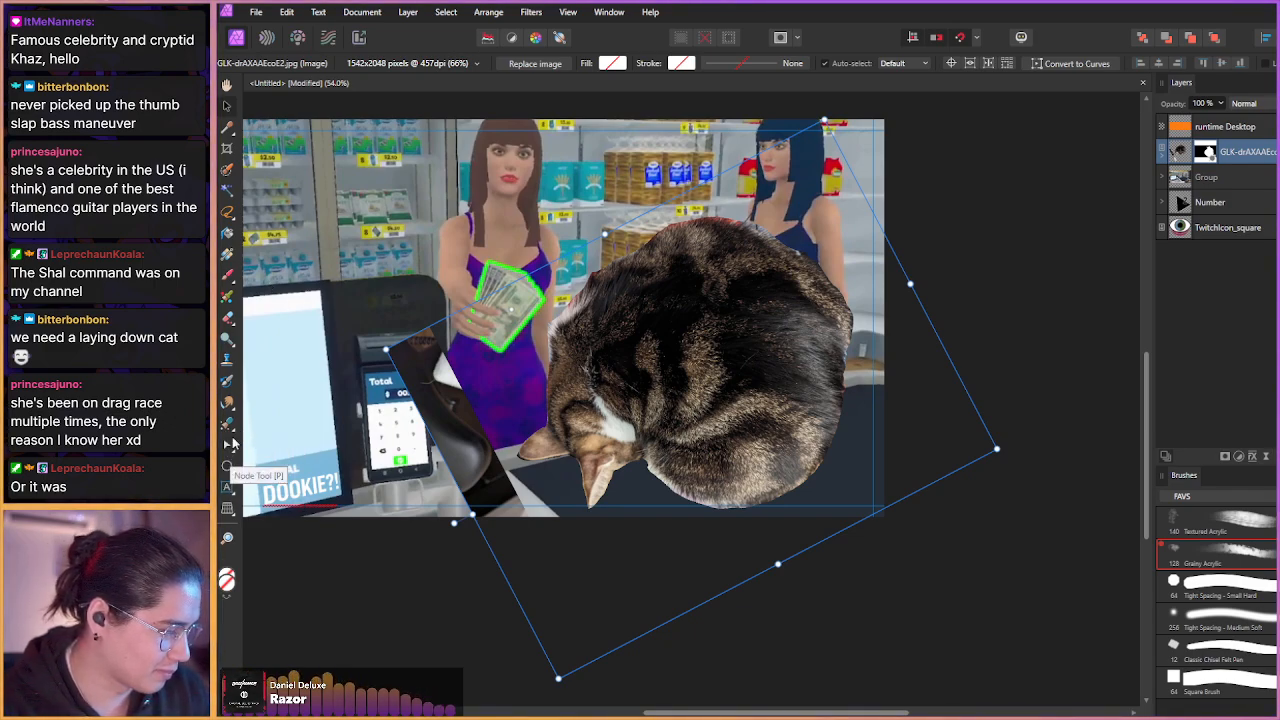
- Add a Live Perspective filter to the cat layer and move its corners so the cat lies flattened along the conveyor belt
click(228, 490)
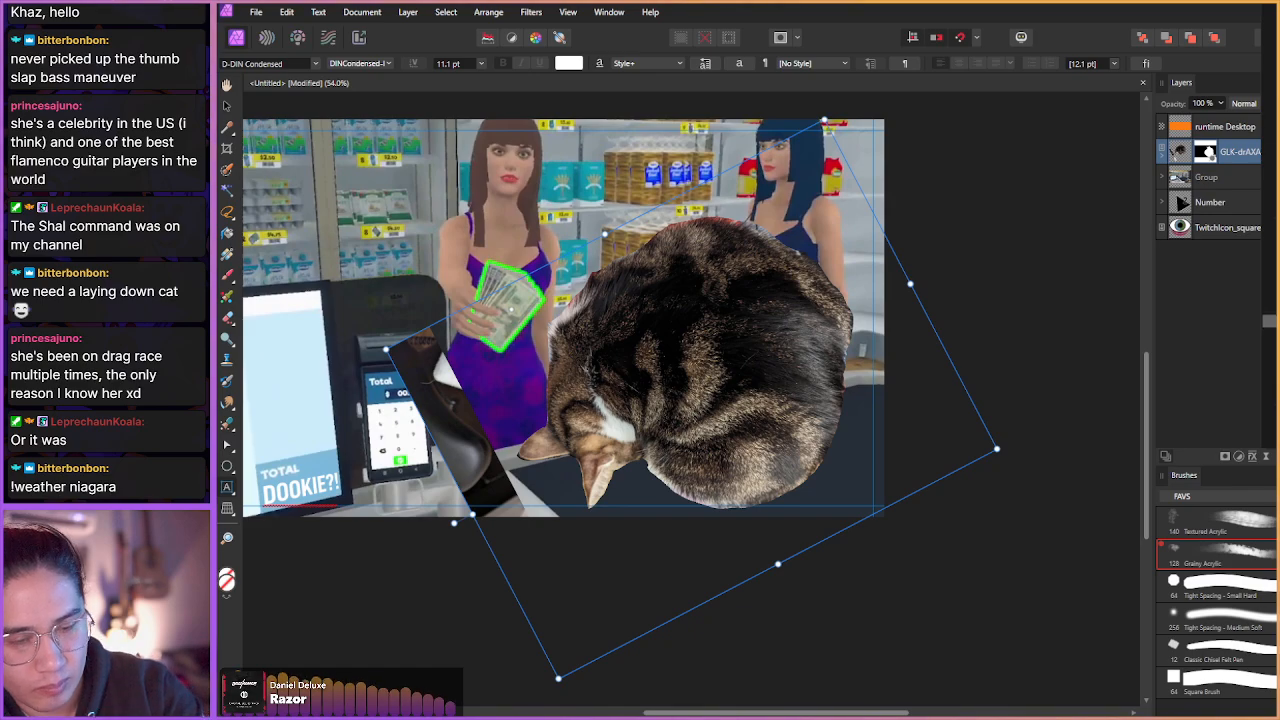
click(869, 317)
drag(390, 356, 444, 432)
drag(818, 128, 742, 314)
drag(558, 678, 563, 626)
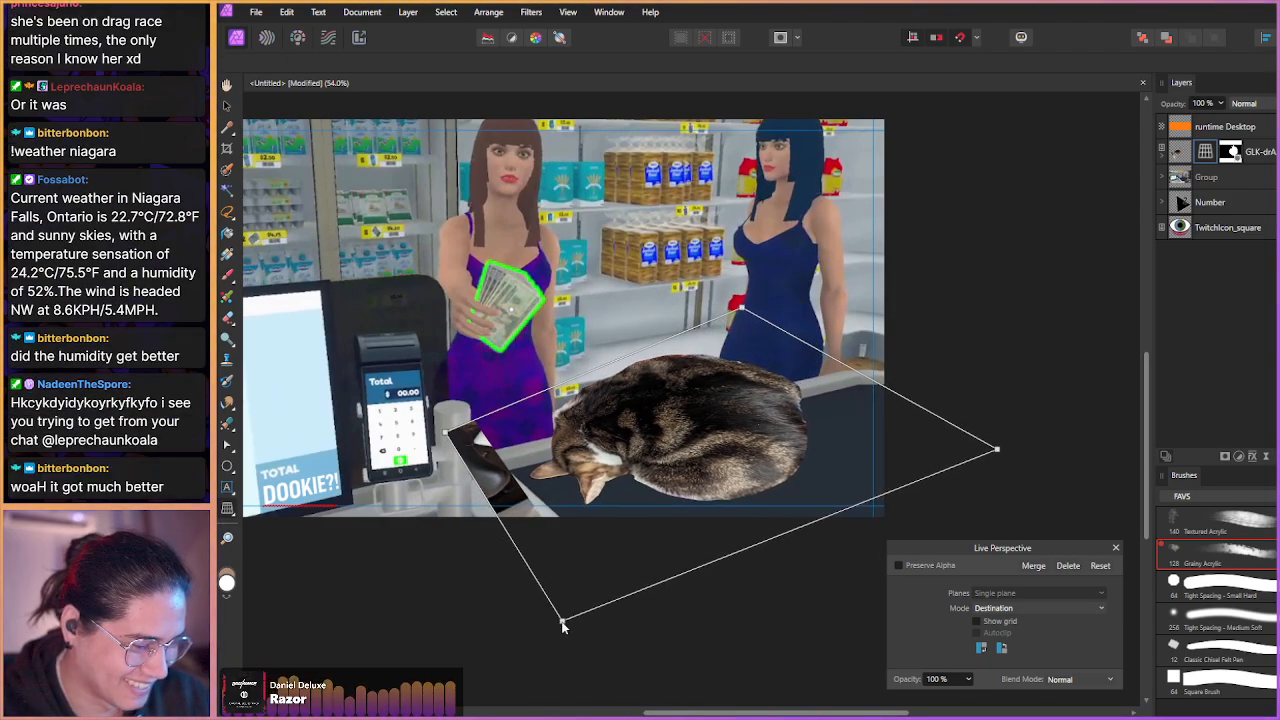
drag(742, 312, 762, 338)
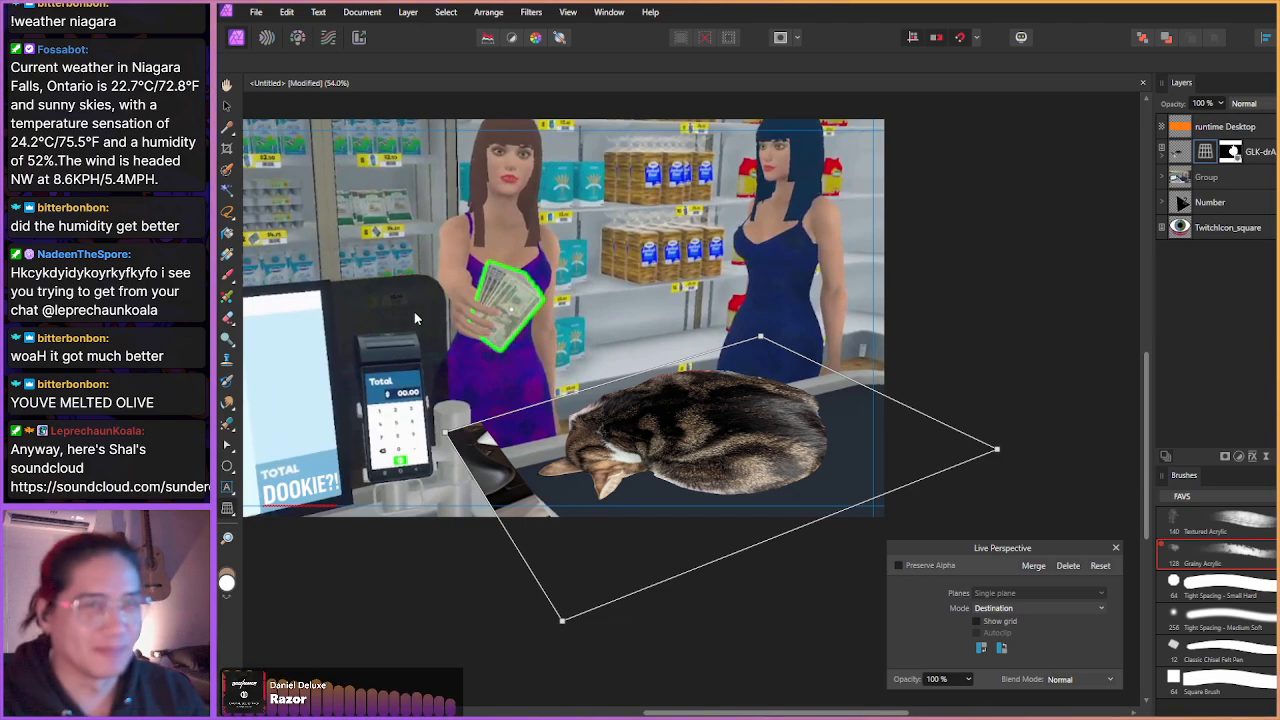
mouse_move(446, 433)
mouse_down()
mouse_move(450, 450)
mouse_move(443, 441)
mouse_up()
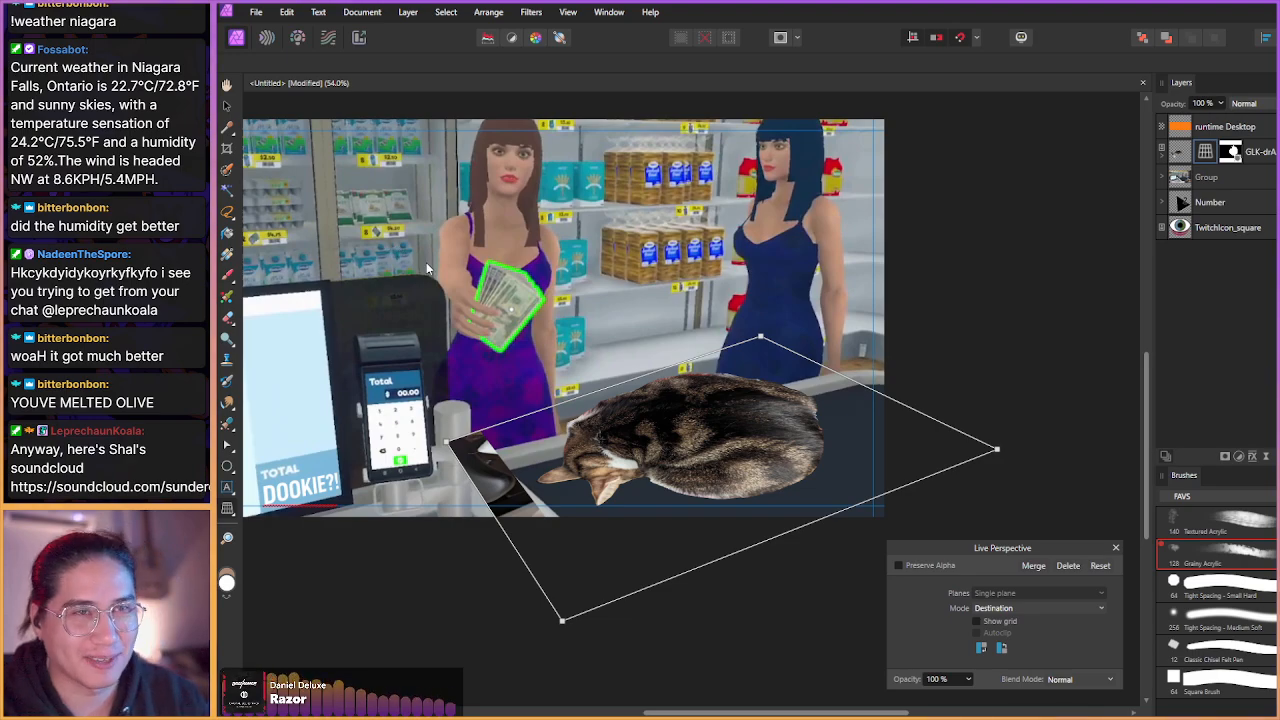
- Shift the cat slightly down and right along the belt, and paint on its mask to start hiding the dark remnant beside the register
click(1176, 155)
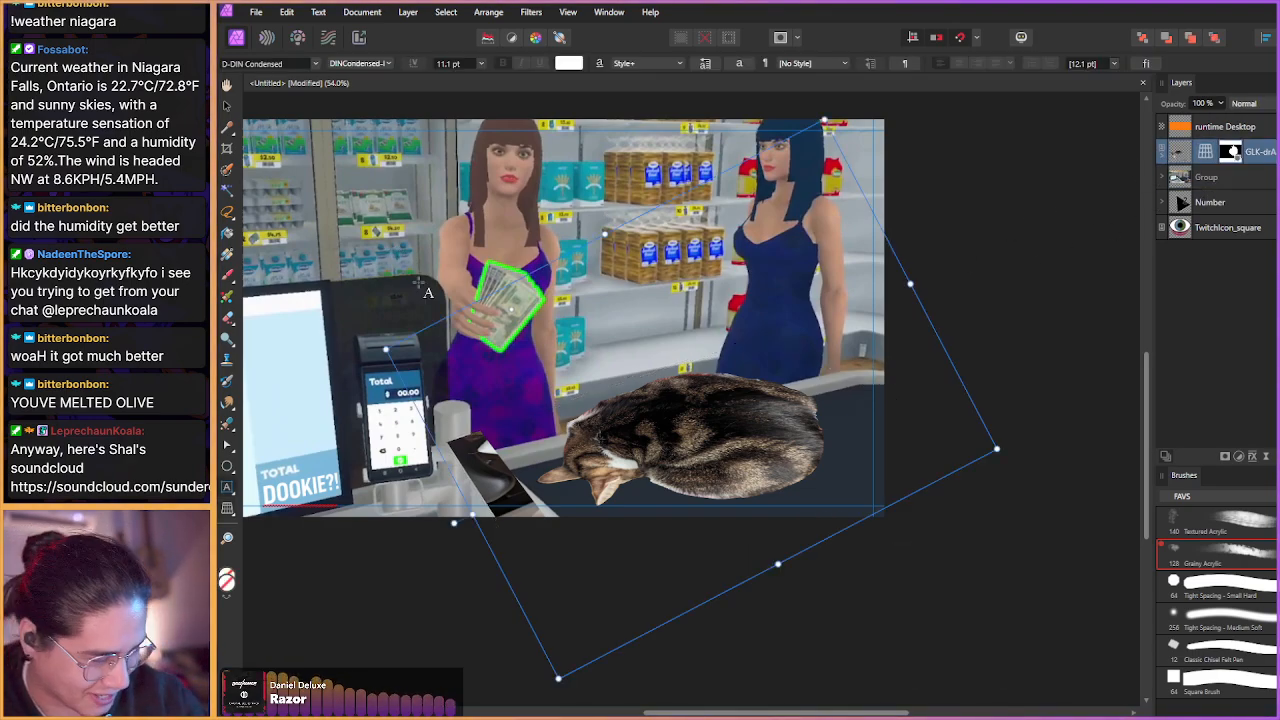
mouse_move(557, 472)
mouse_down()
mouse_move(579, 488)
mouse_move(567, 487)
mouse_up()
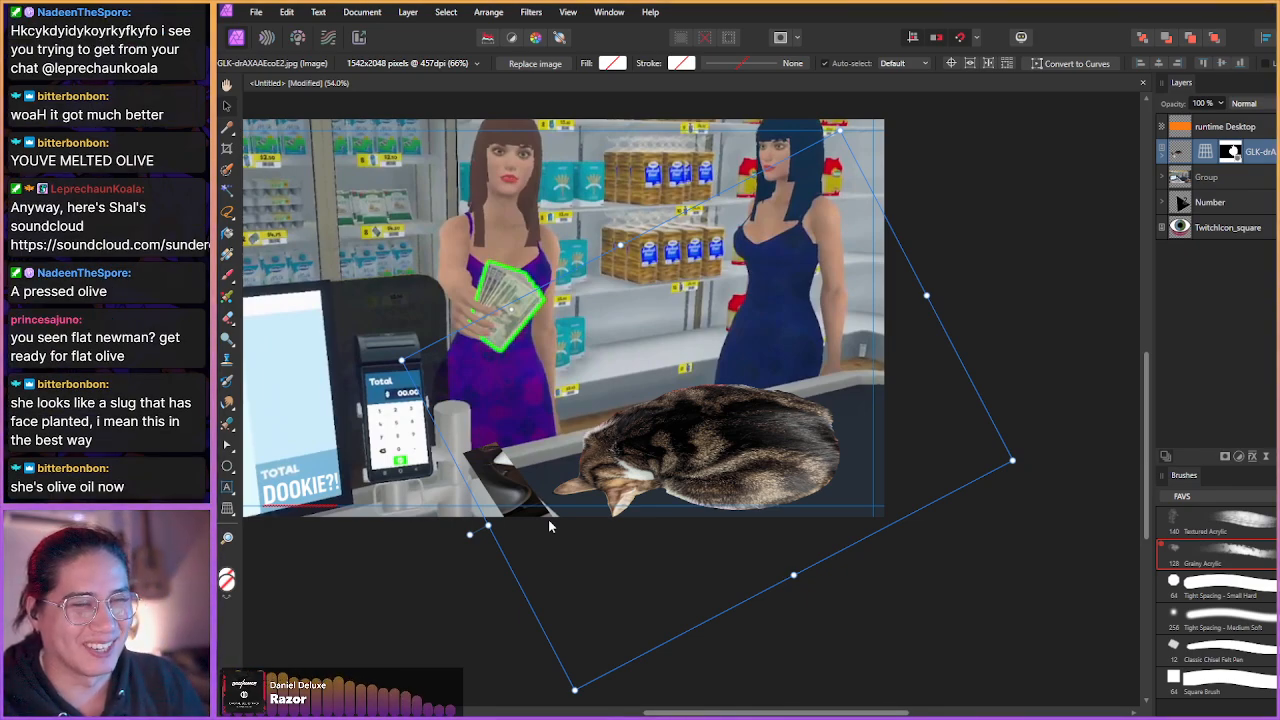
click(1229, 179)
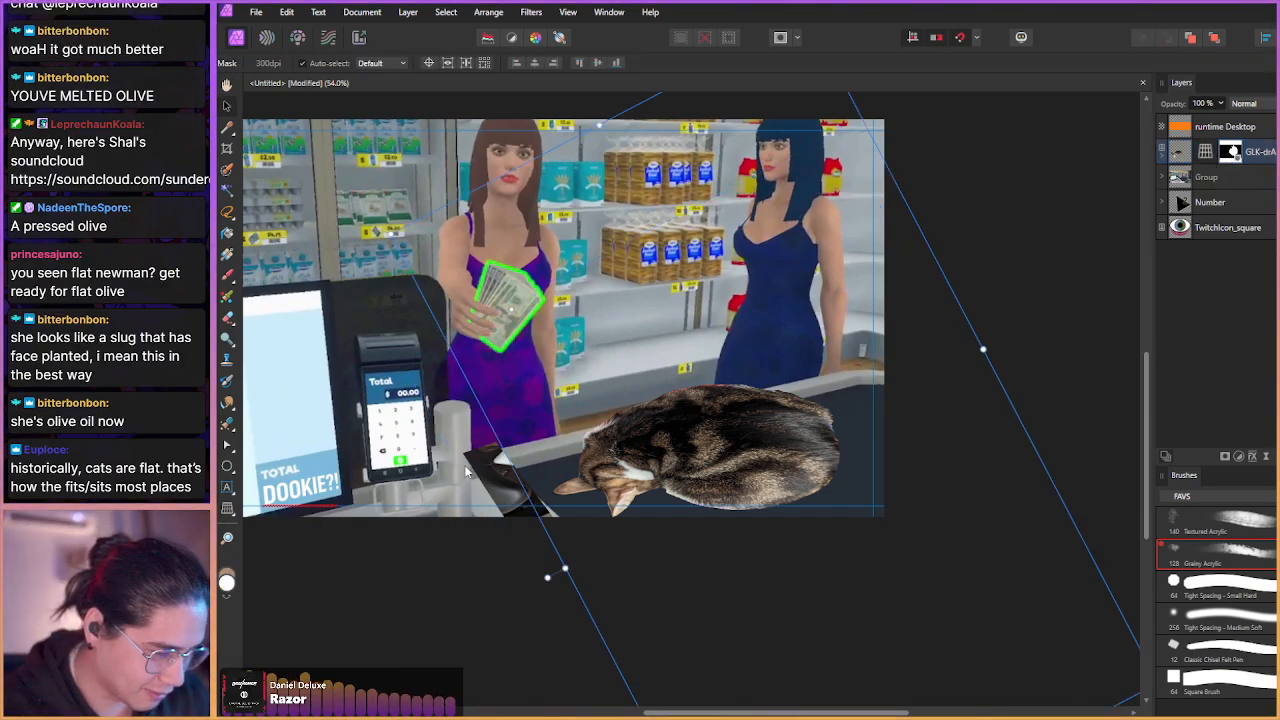
key(b)
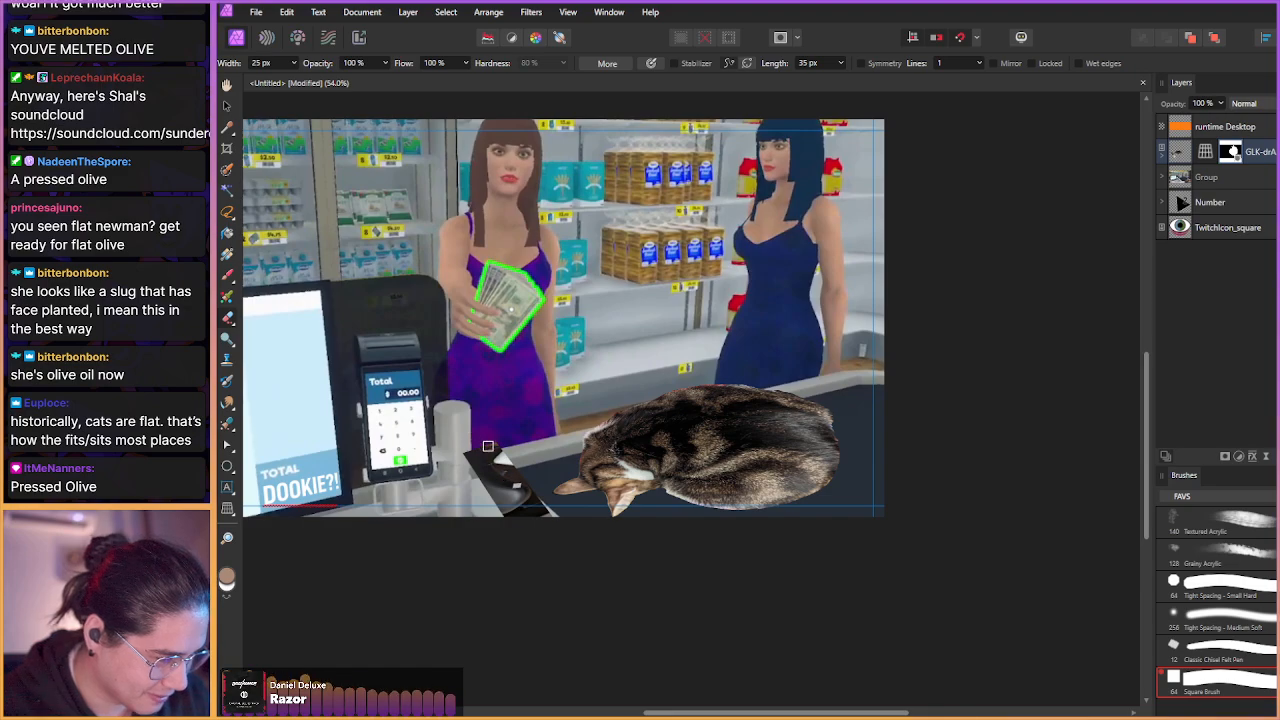
mouse_move(470, 426)
mouse_down()
mouse_move(500, 424)
mouse_move(468, 418)
mouse_up()
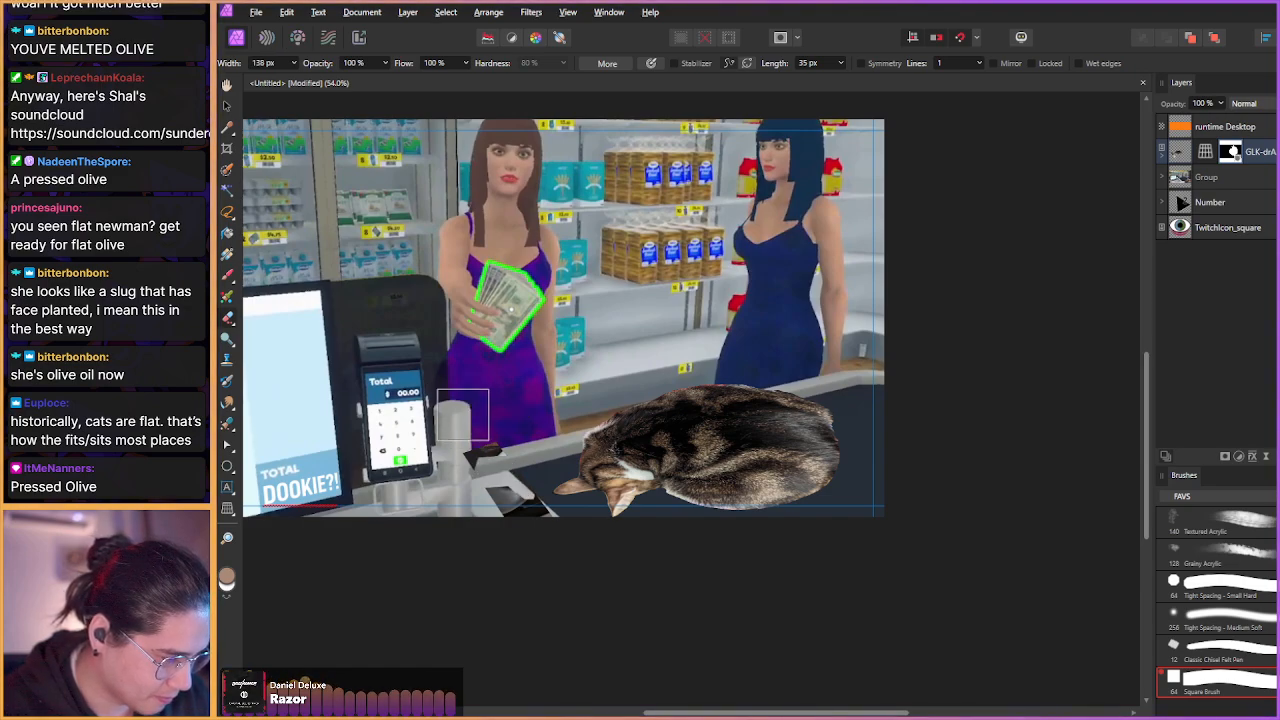
- Try to paint out the leftover dark remnant directly on the cat's image layer, and undo the strokes
double_click(1207, 152)
click(1116, 548)
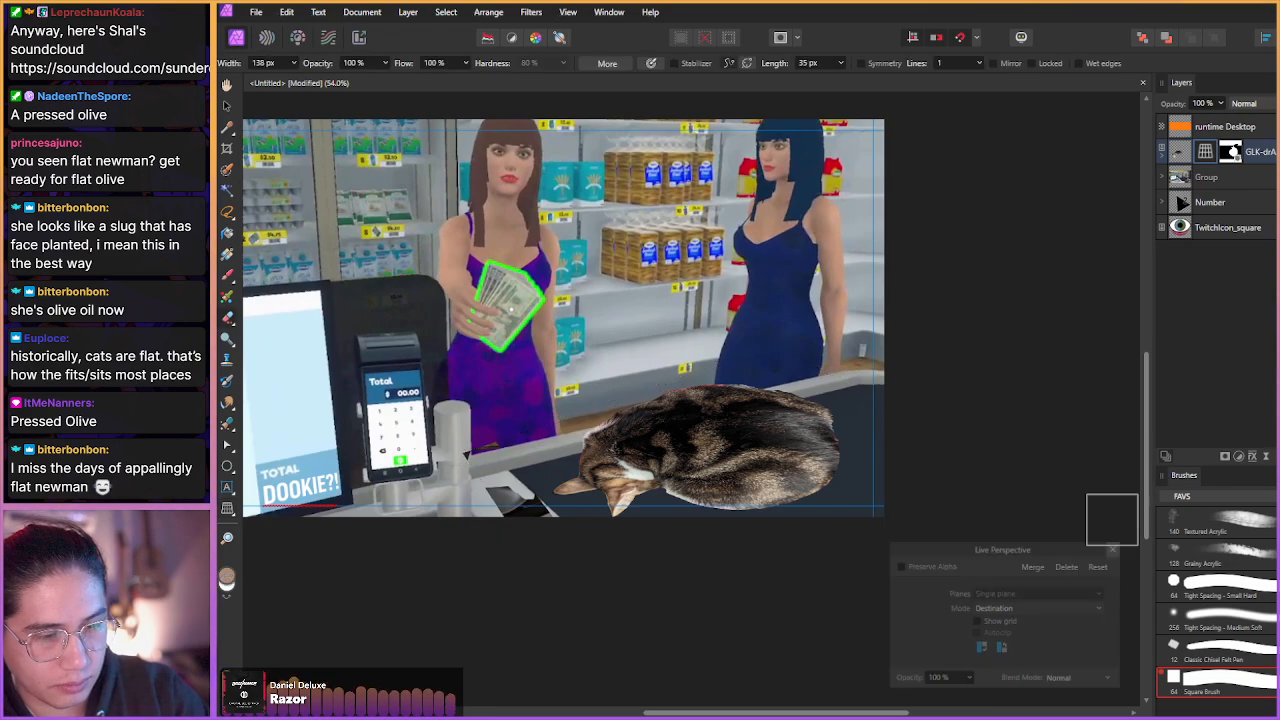
double_click(1207, 154)
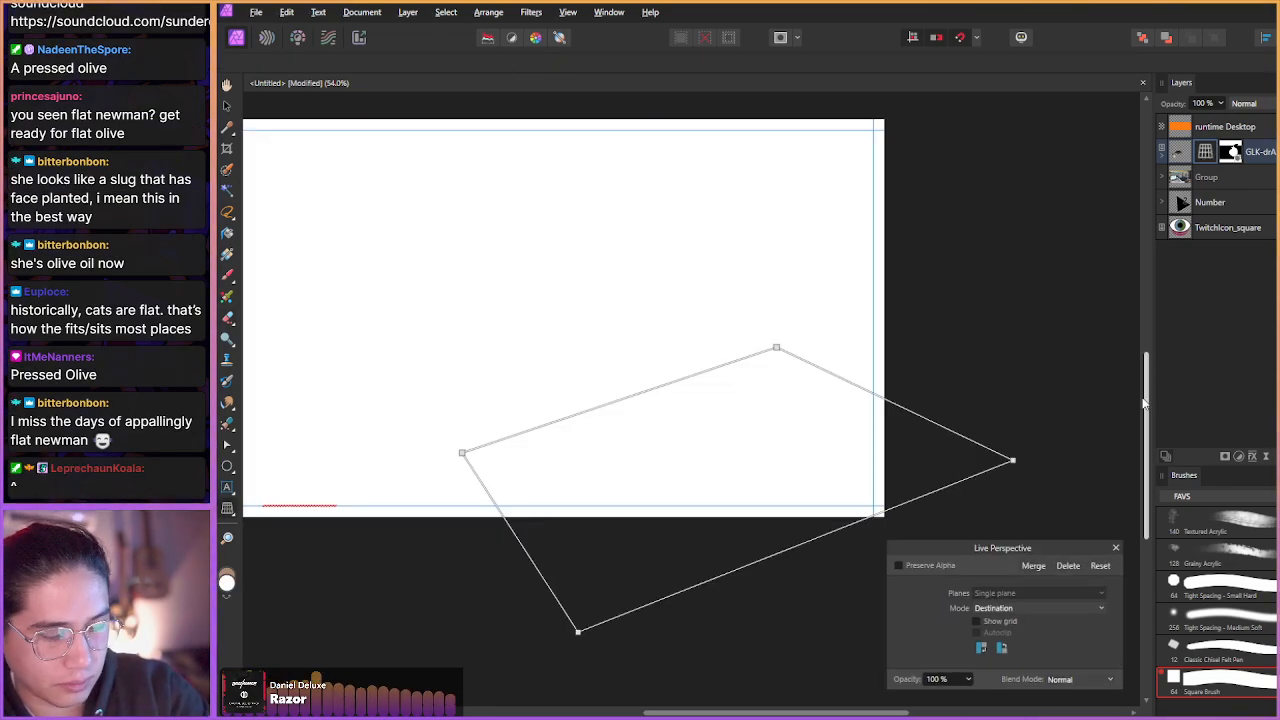
click(1116, 548)
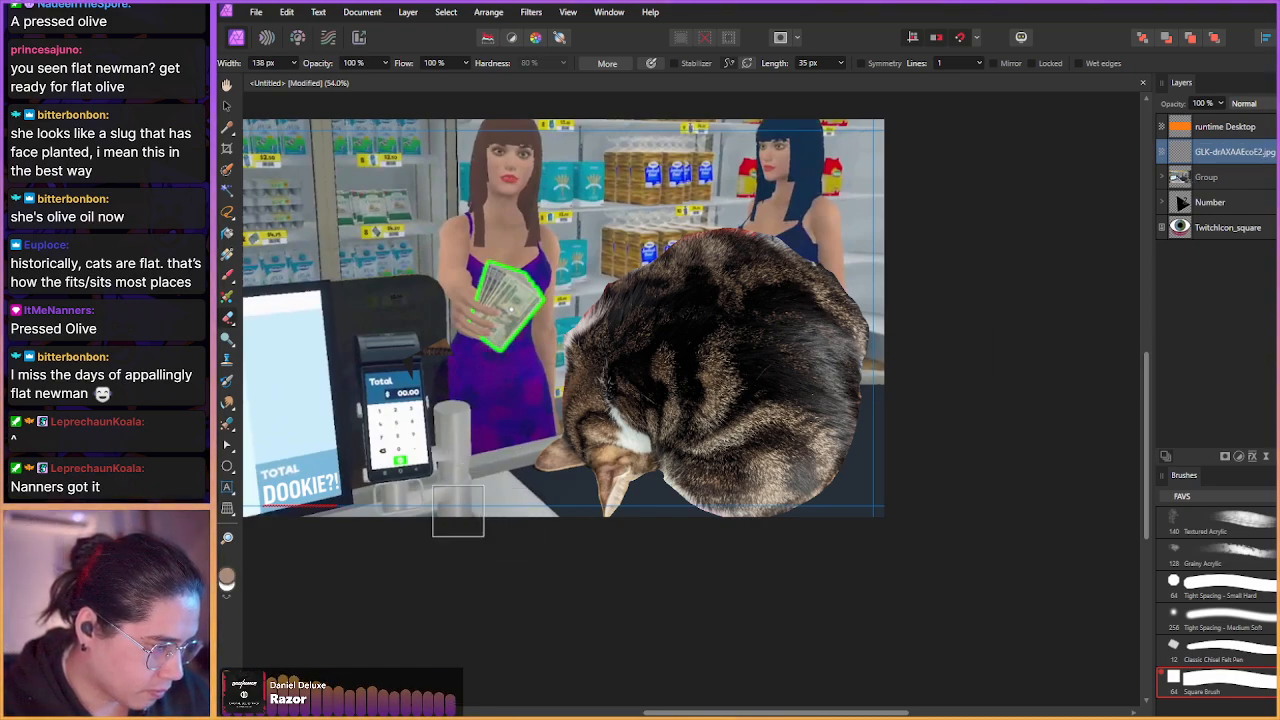
click(441, 511)
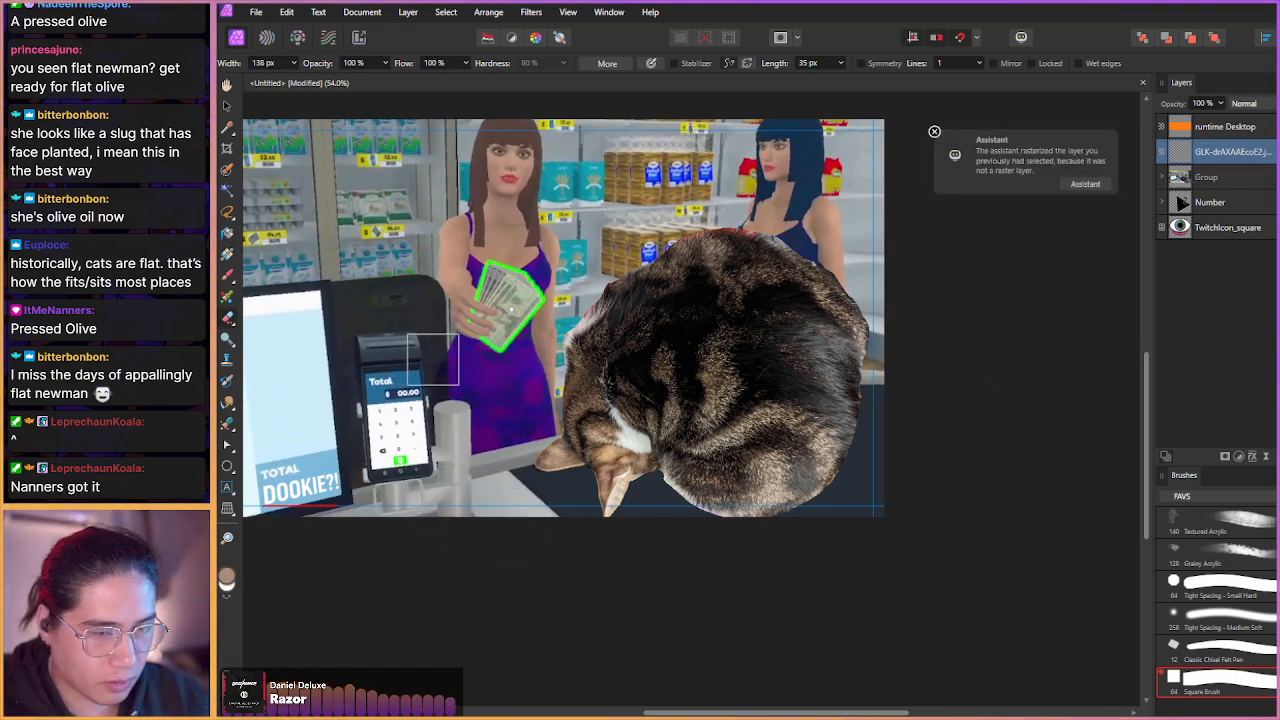
key(ctrl+z)
key(ctrl+z)
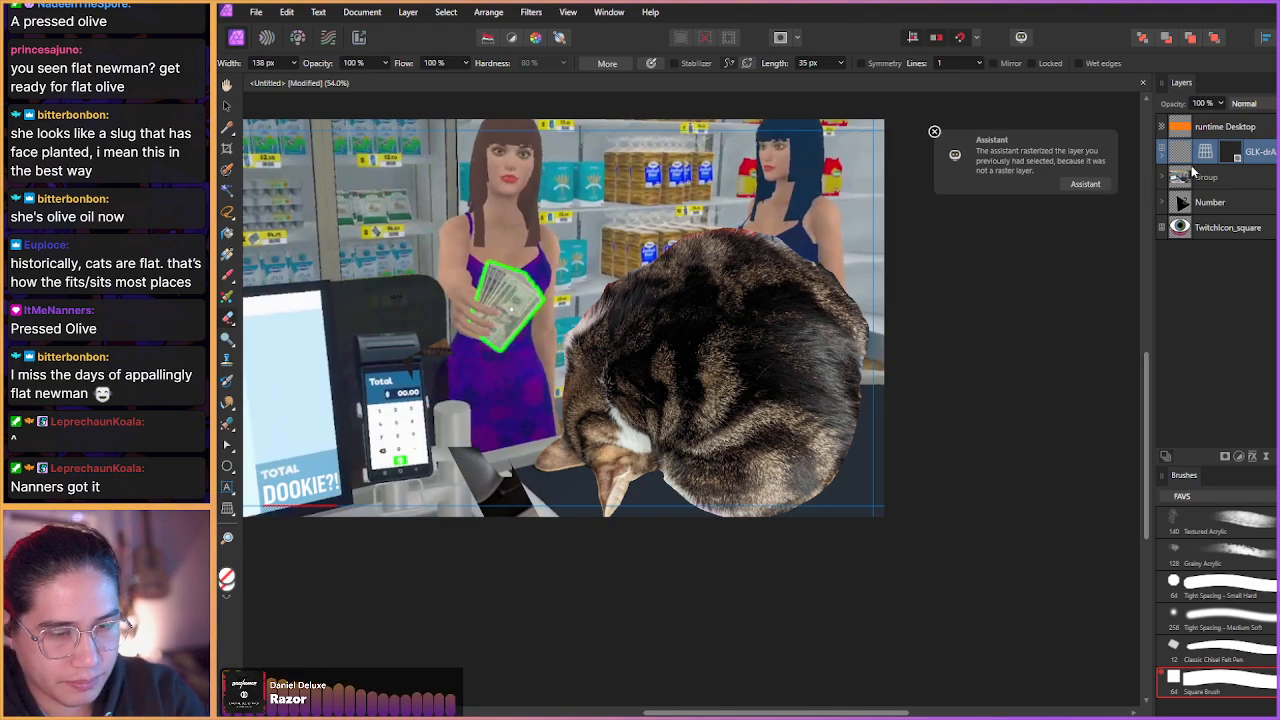
- Hide the remaining dark remnant beside the register on the cat's mask, and refresh the cat's Live Perspective filter
click(1222, 158)
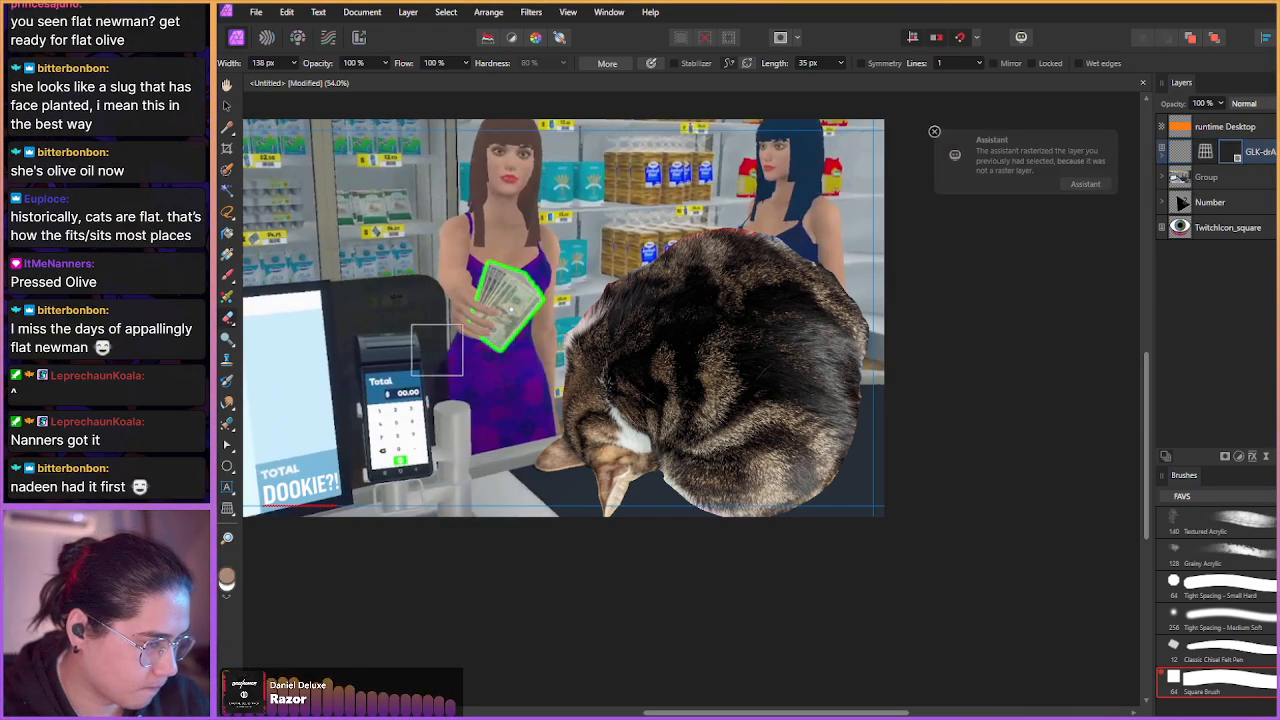
double_click(1203, 157)
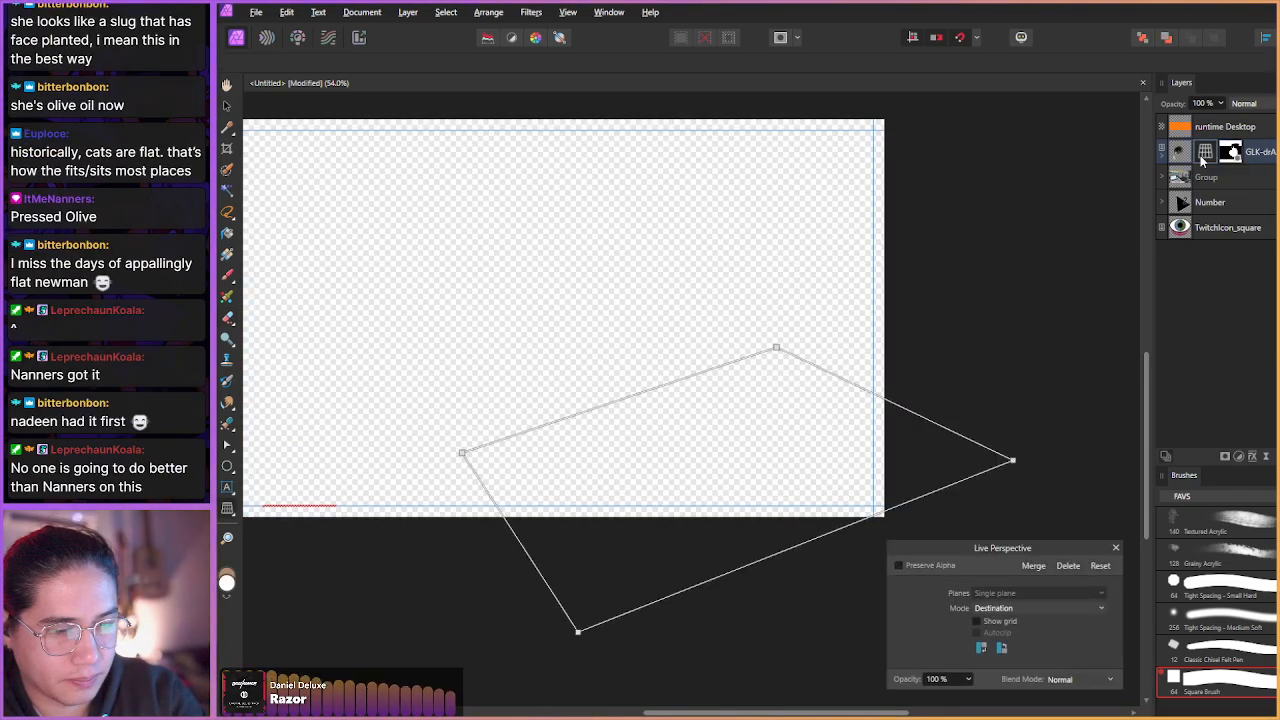
click(1116, 545)
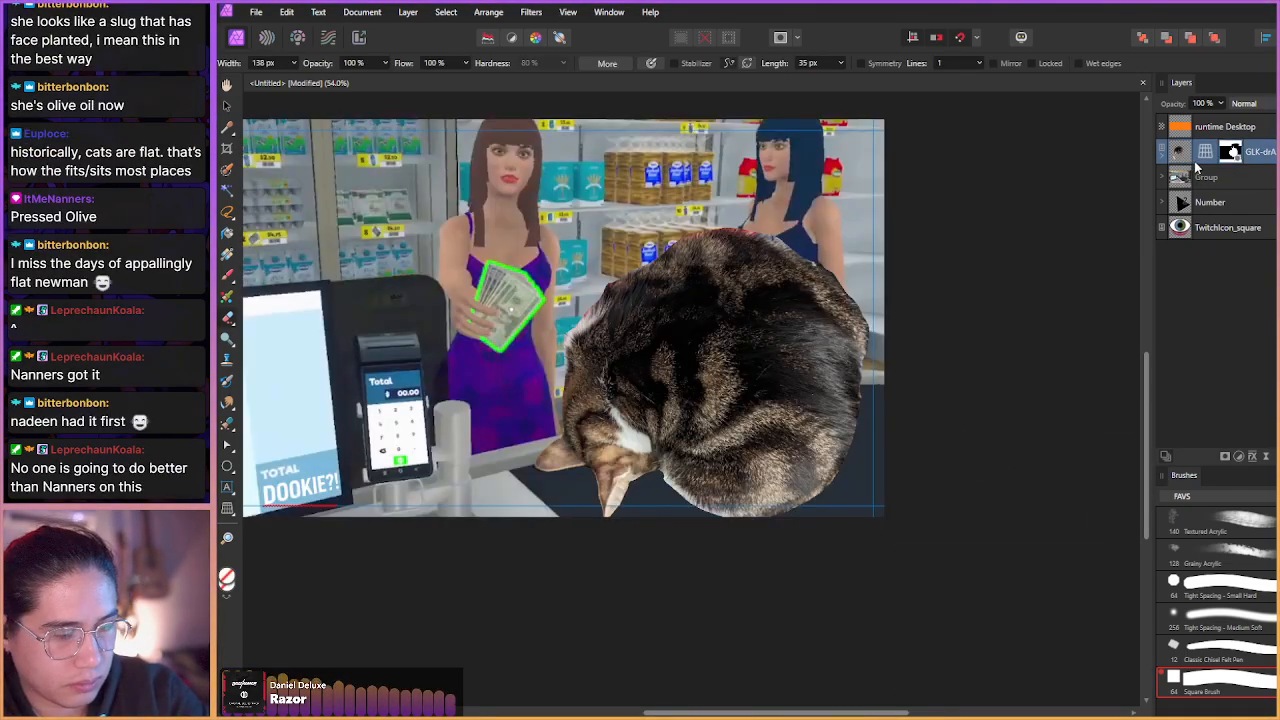
drag(451, 346, 521, 317)
scroll(521, 317, down, 5)
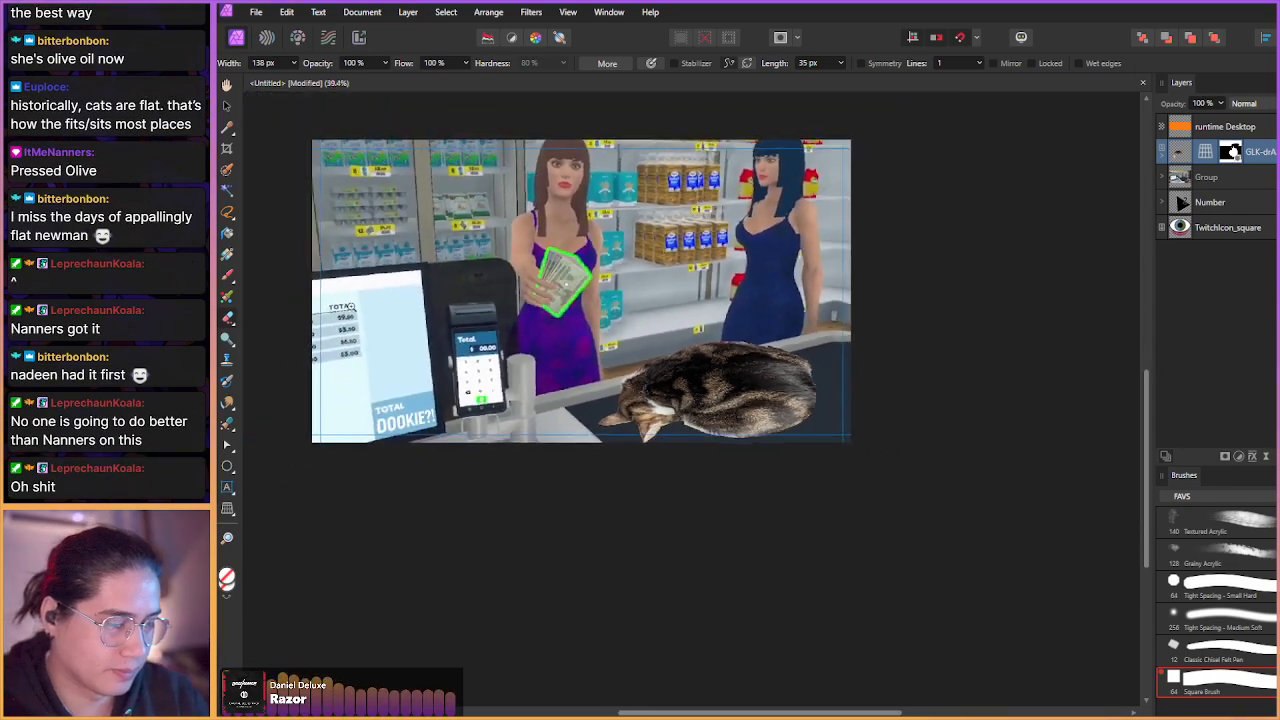
drag(442, 378, 477, 386)
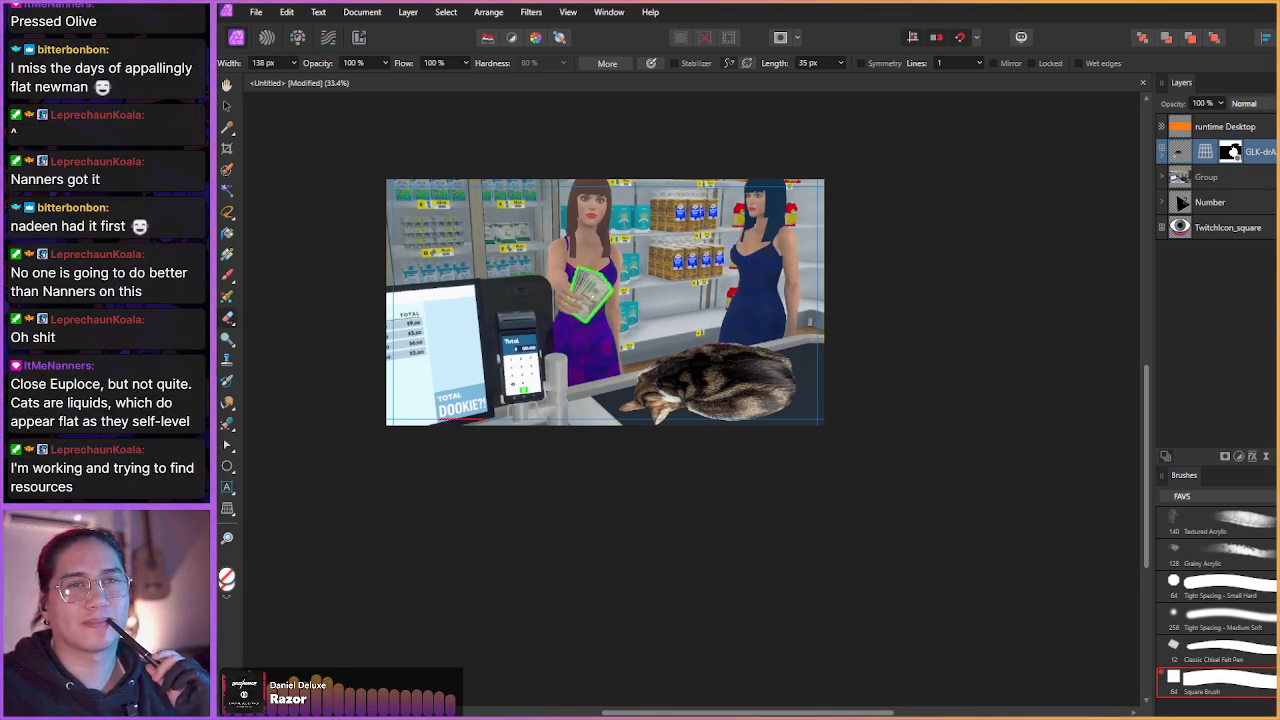
drag(991, 260, 1020, 249)
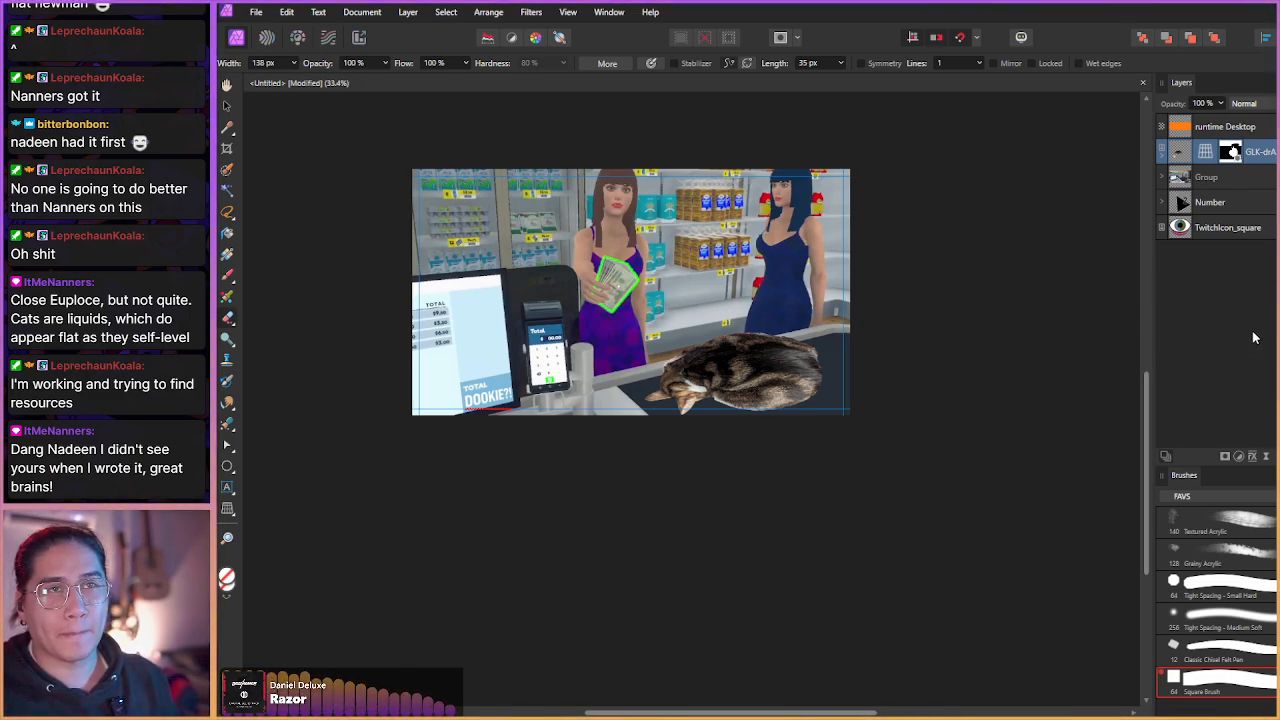
- Add a live Mesh Warp to the cat layer with nodes at the shoulder and mid-body, raising both to lift its body
click(1266, 458)
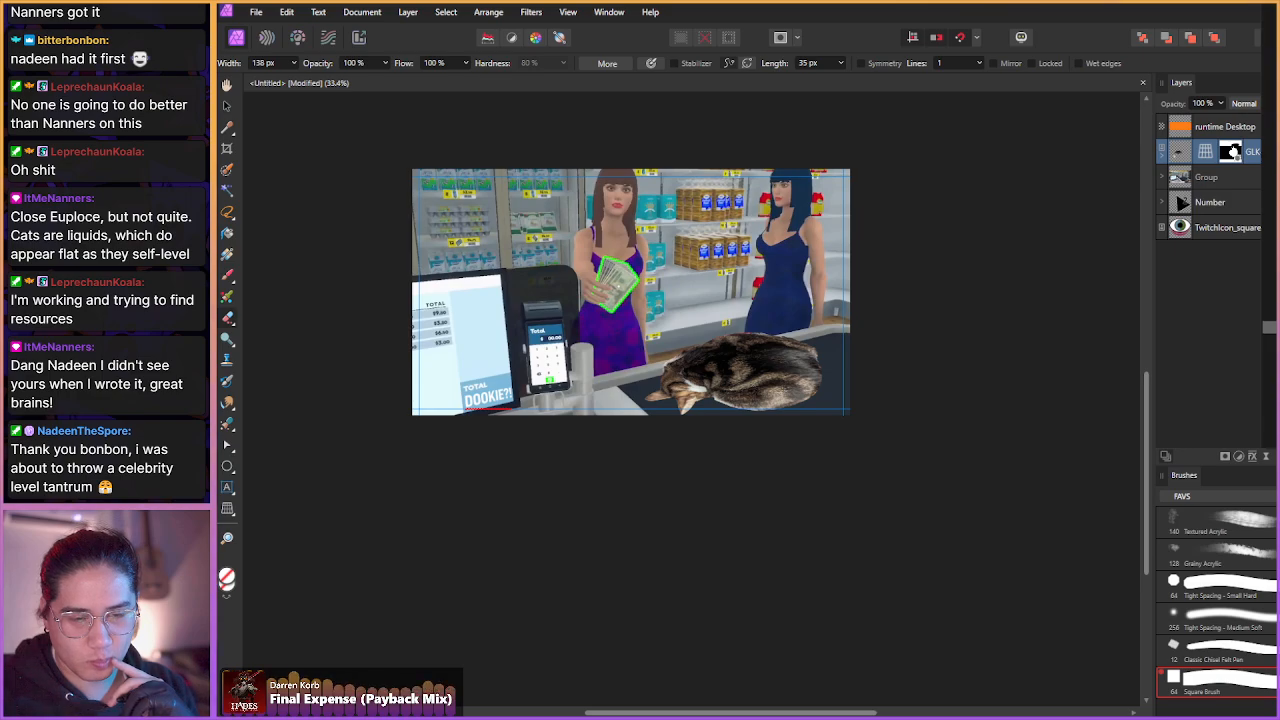
click(1270, 327)
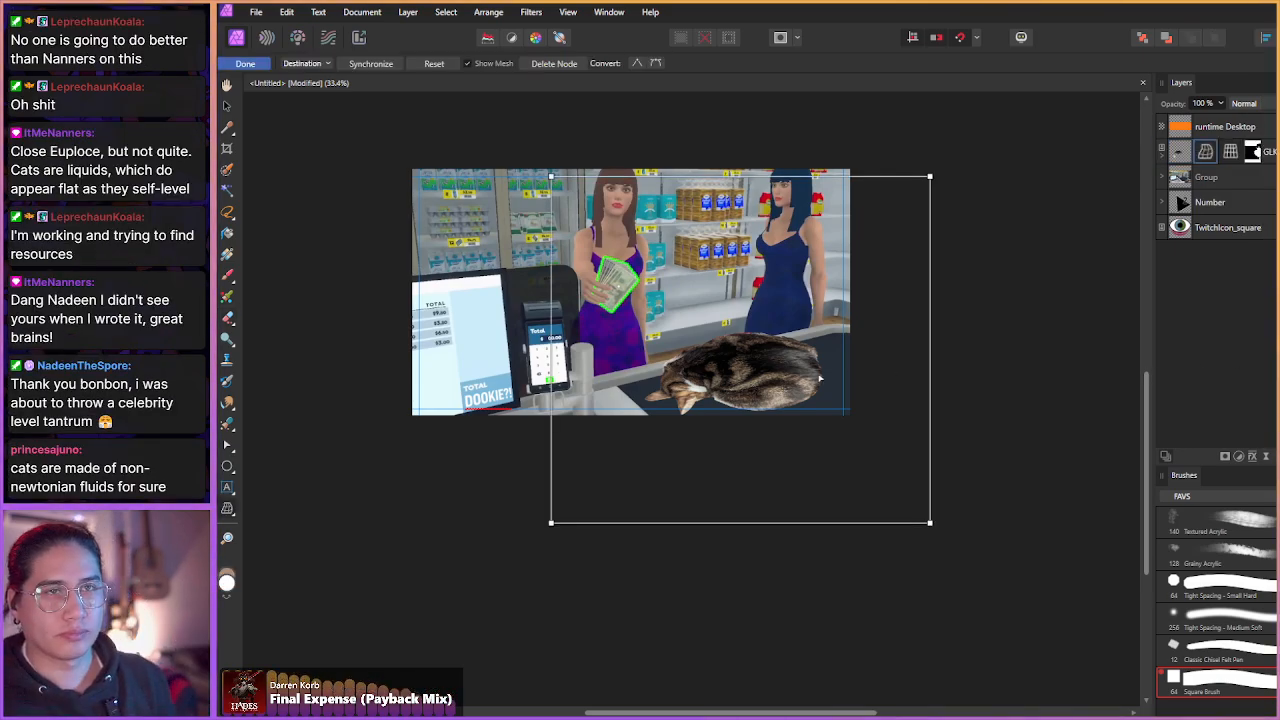
scroll(807, 367, up, 4)
scroll(807, 367, up, 1)
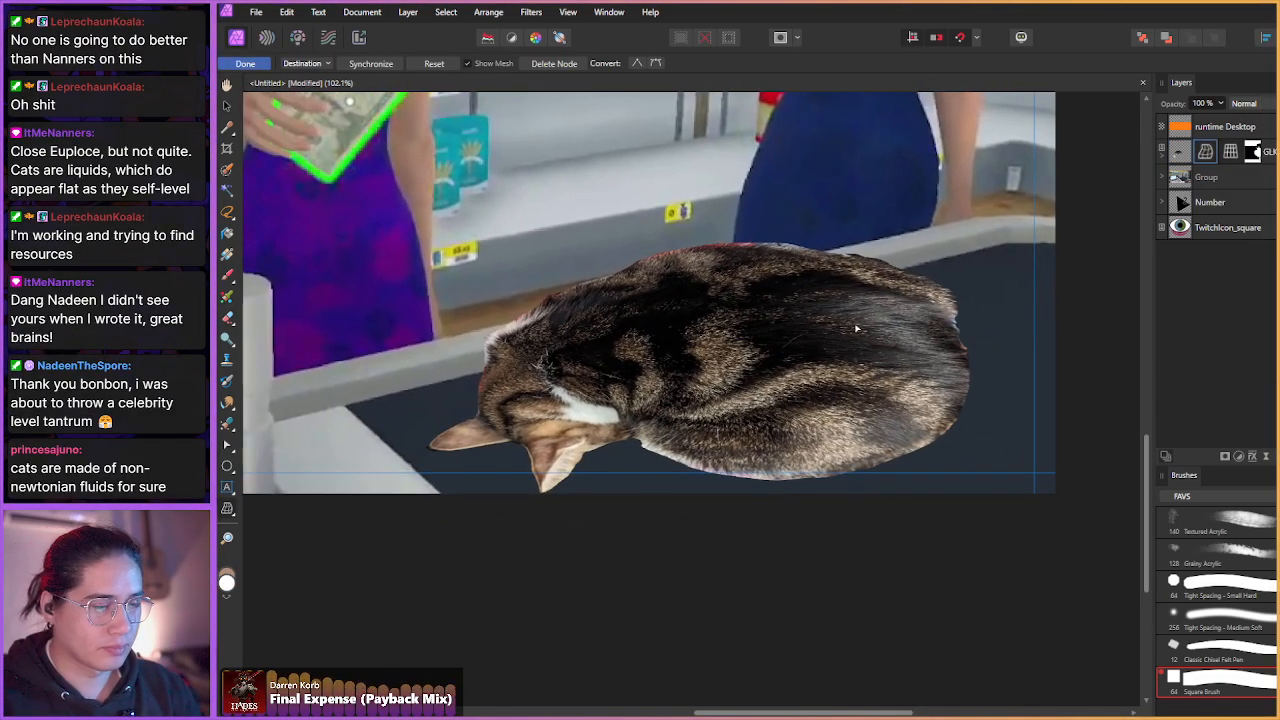
click(558, 332)
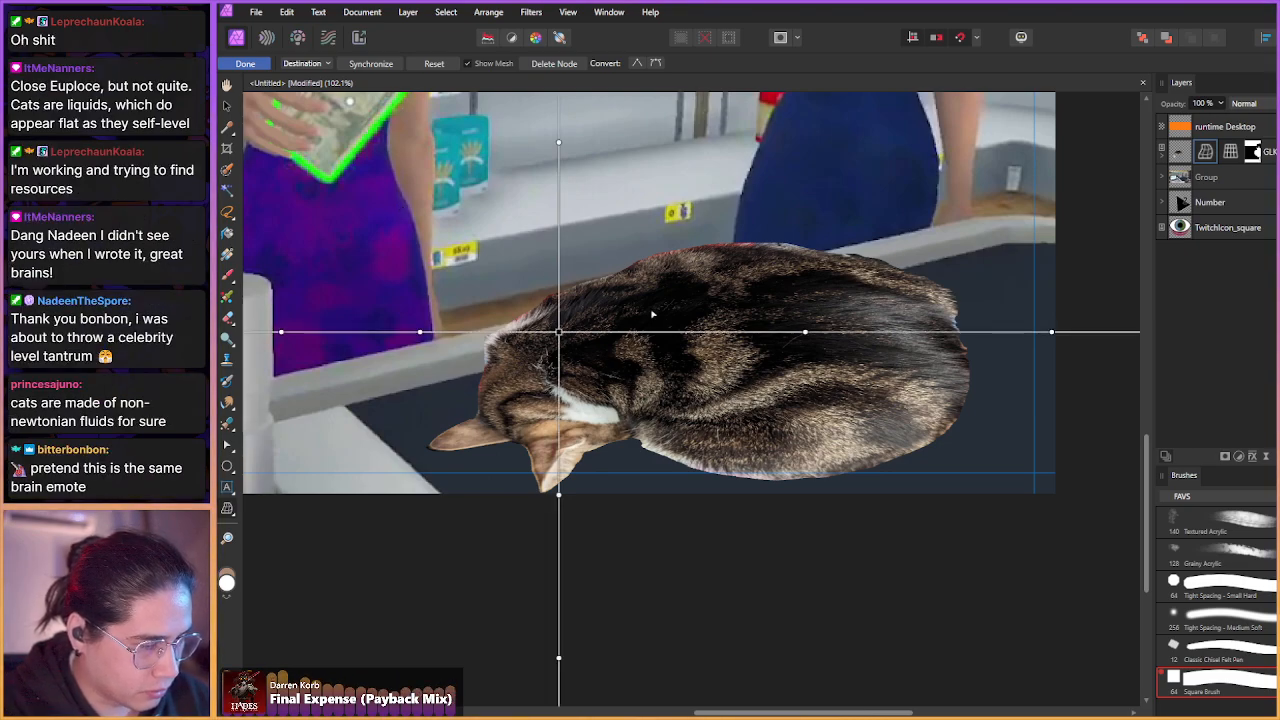
click(736, 332)
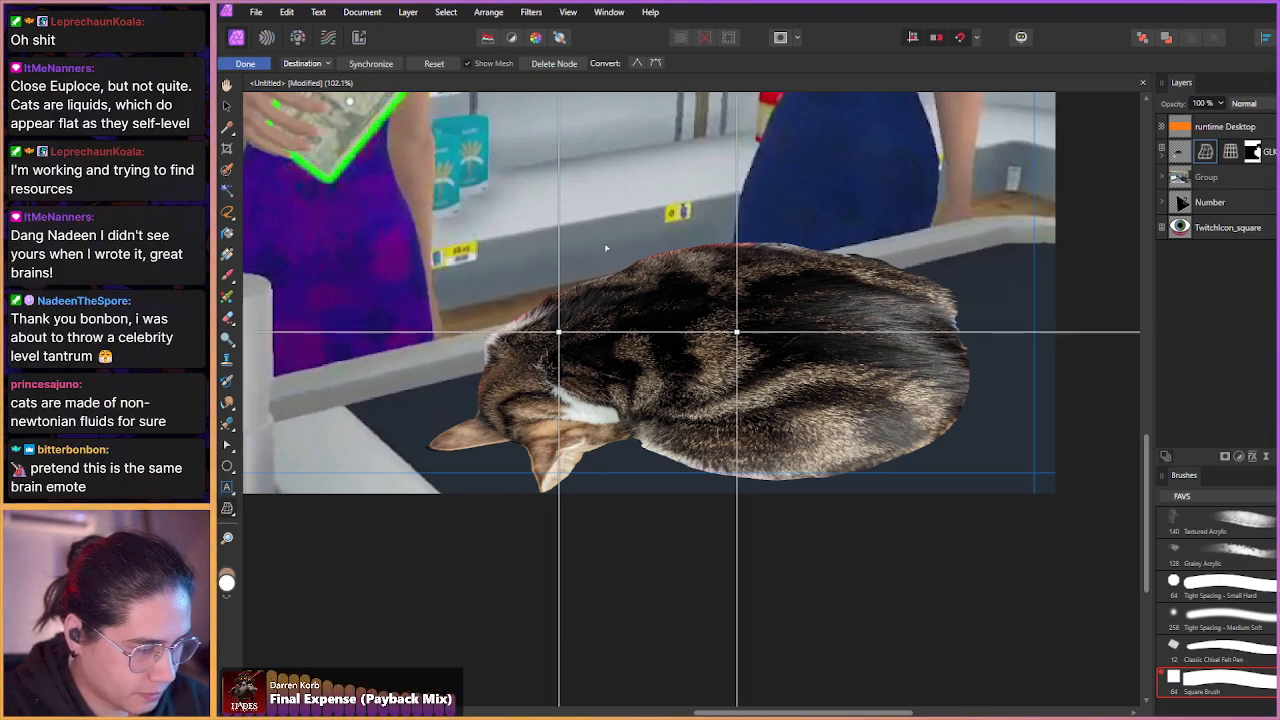
drag(737, 332, 737, 310)
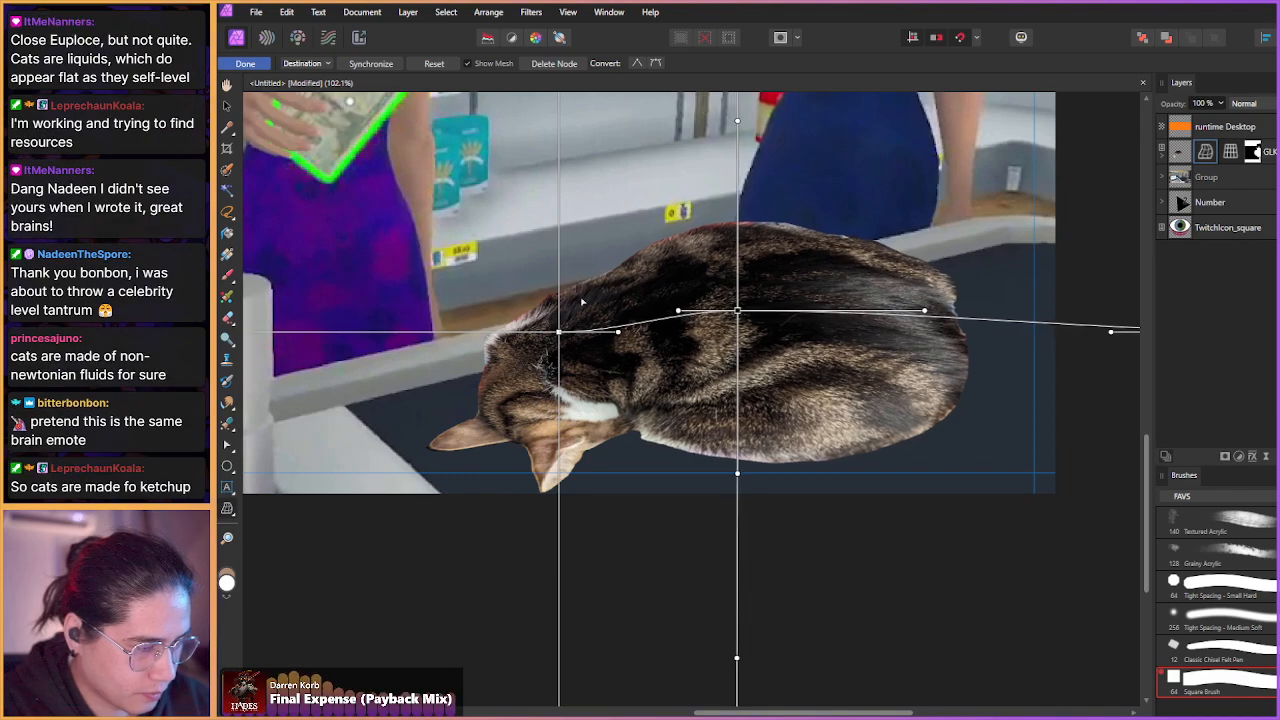
drag(558, 332, 558, 322)
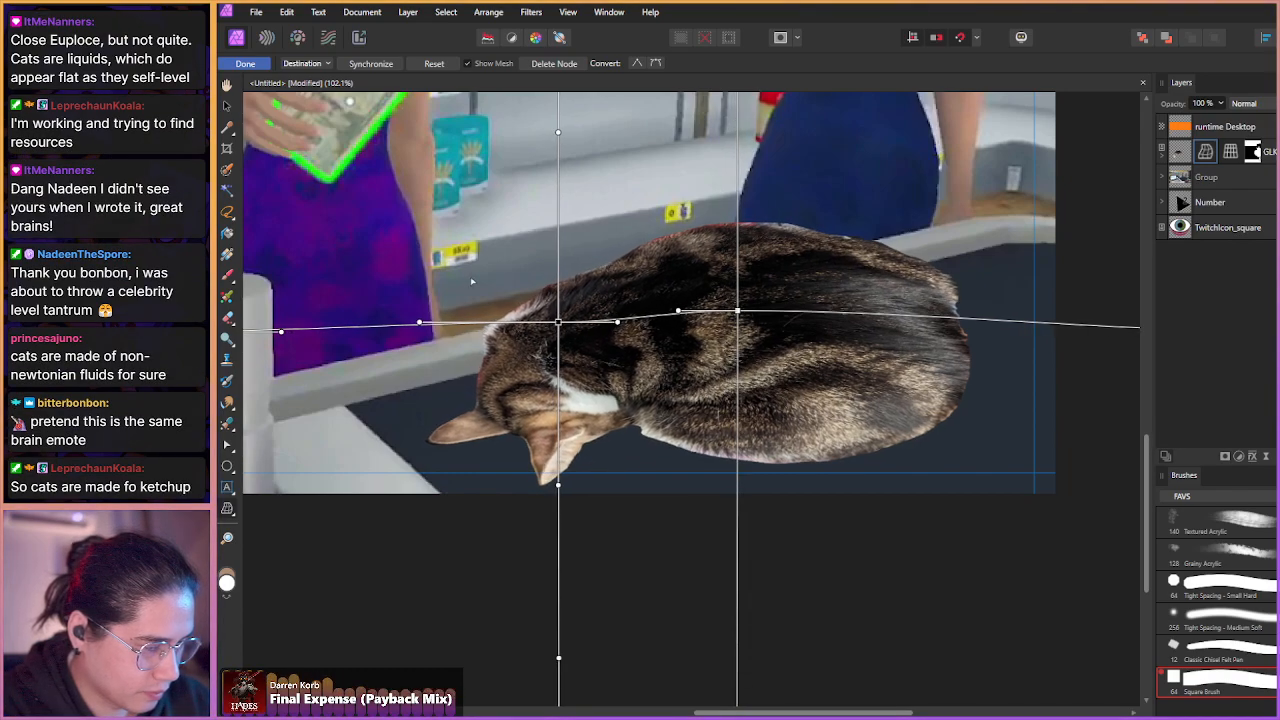
- Add mesh warp nodes at the cat's lower and upper body edges, raise them slightly to round its back, and reselect the cat layer
double_click(737, 460)
drag(737, 459, 740, 455)
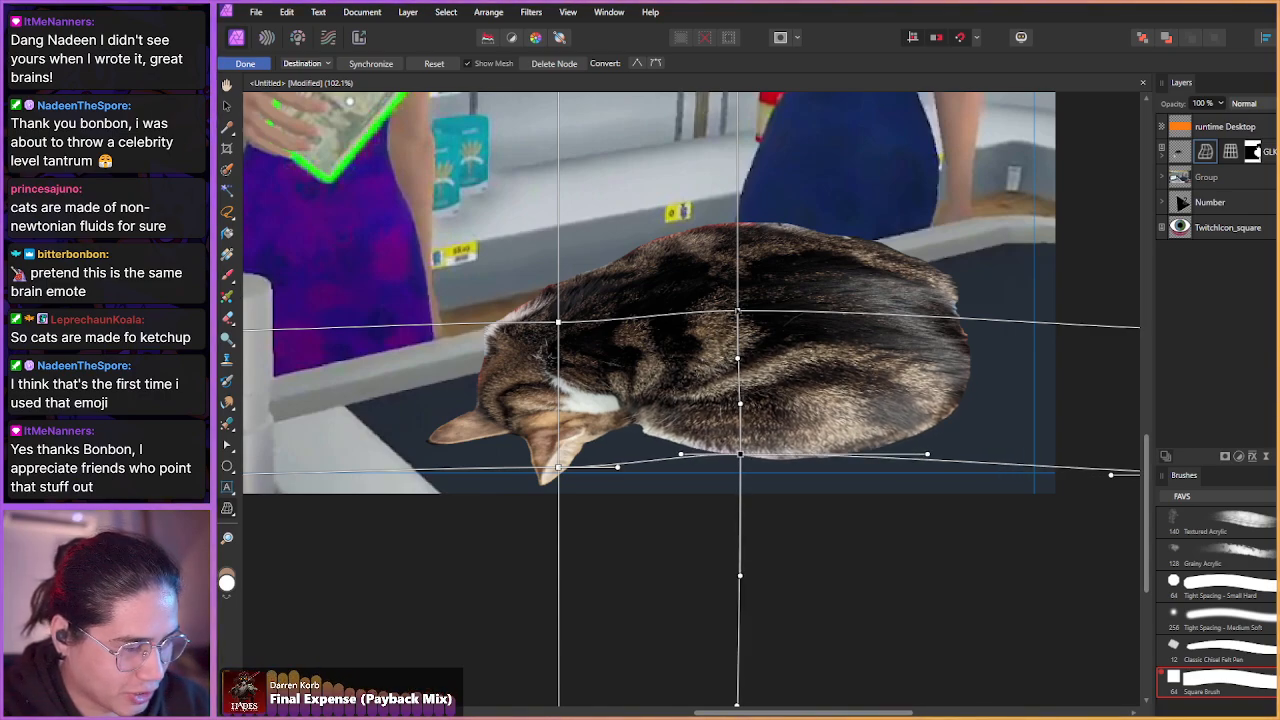
double_click(738, 224)
drag(738, 223, 737, 212)
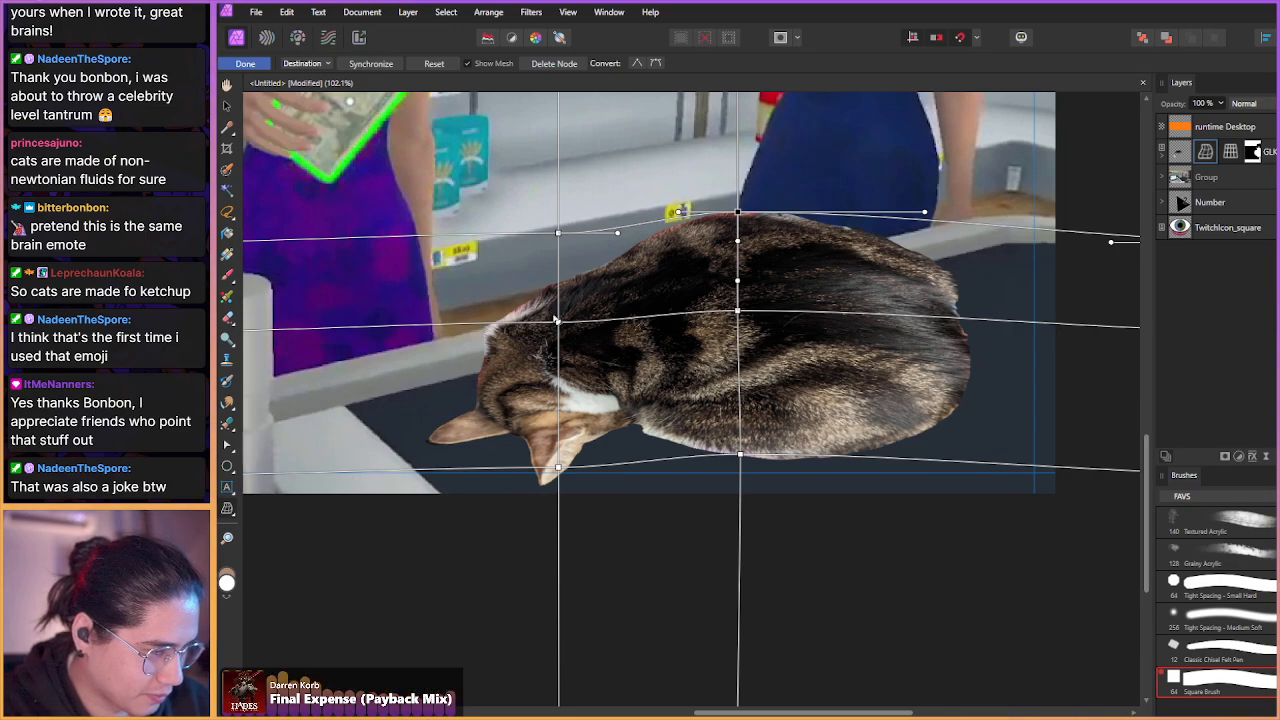
click(1176, 155)
drag(441, 315, 466, 370)
drag(466, 370, 366, 369)
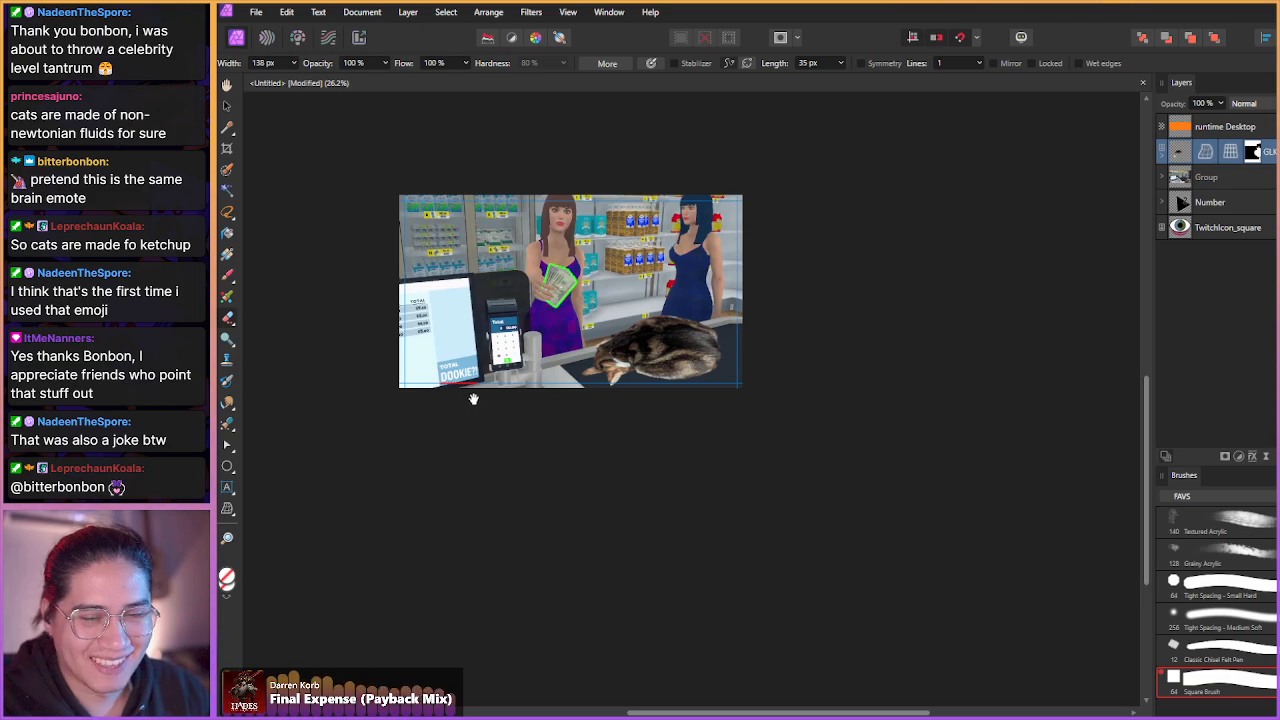
drag(508, 380, 625, 547)
scroll(592, 525, up, 1)
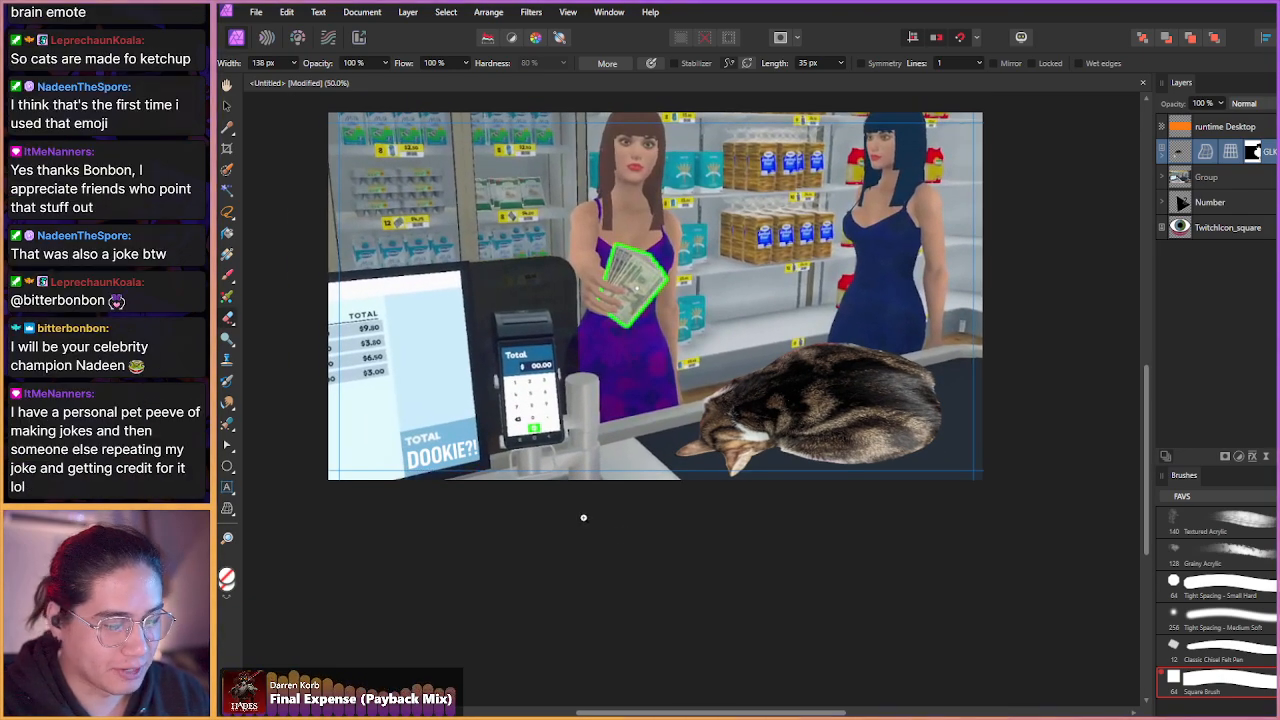
- Reopen the cat's Mesh Warp and shift the nodes at its head and shoulder slightly outward and upward
click(1229, 152)
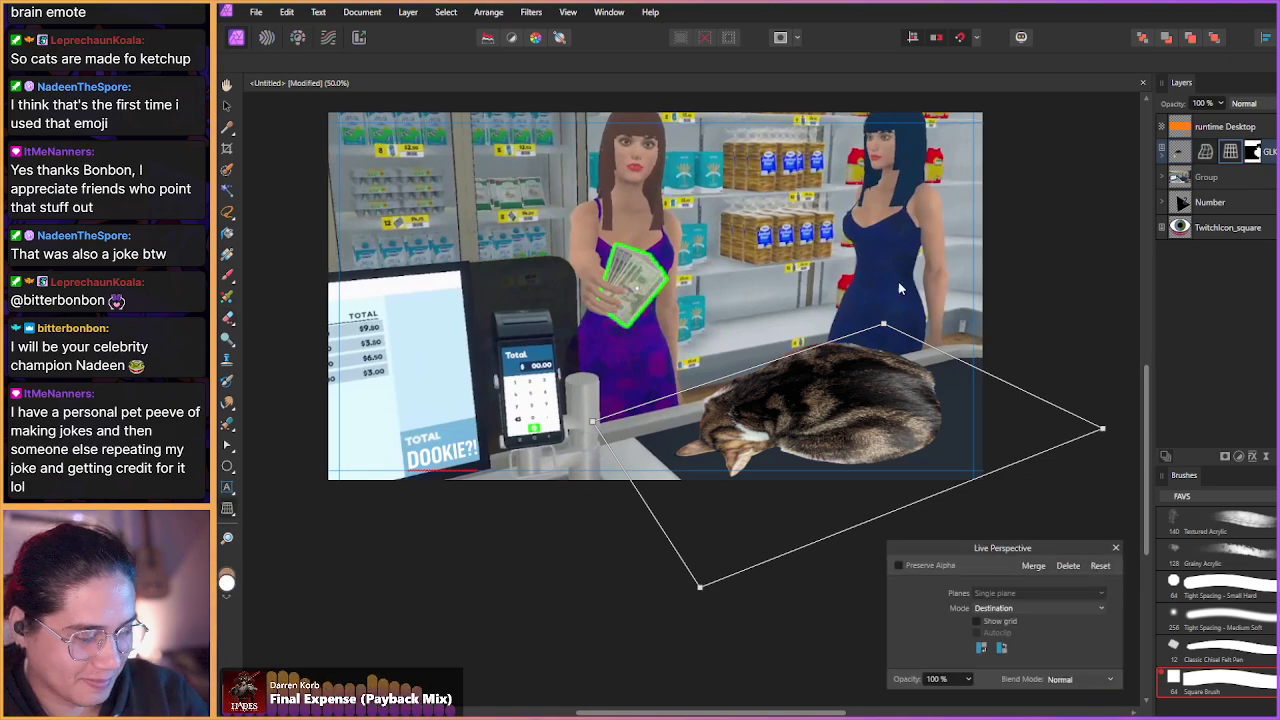
click(1116, 548)
click(1205, 152)
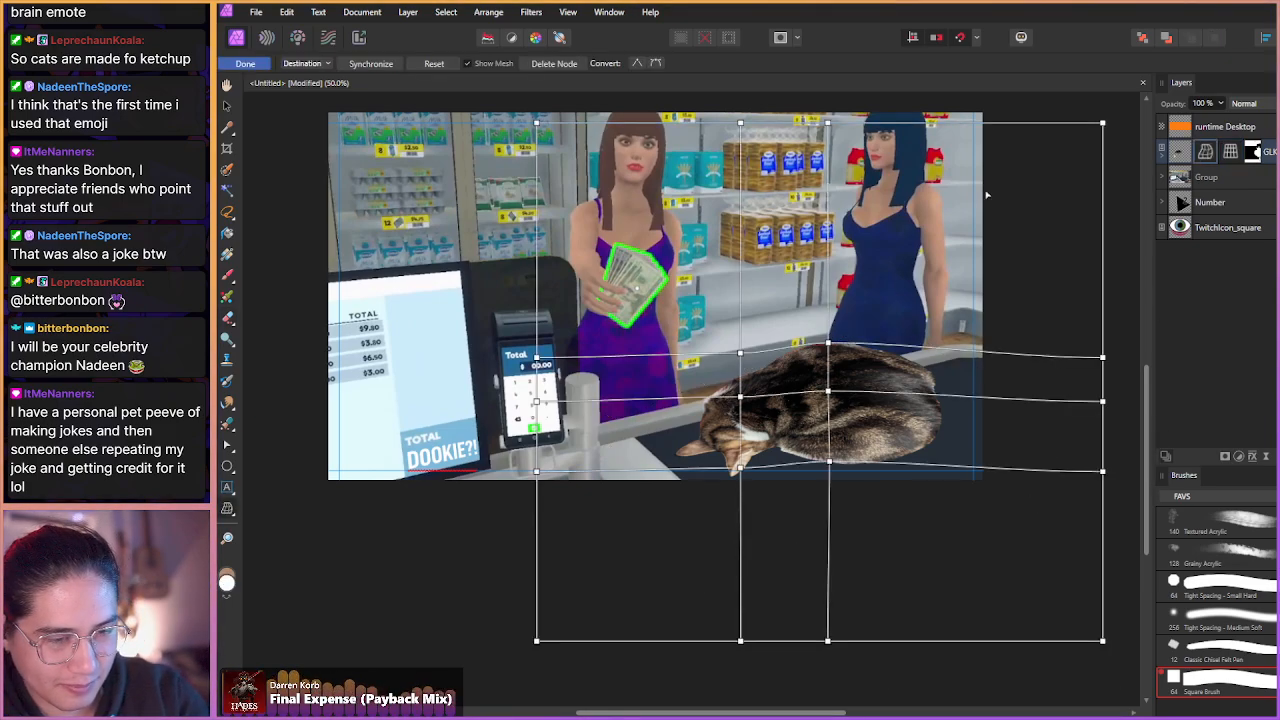
scroll(712, 511, up, 3)
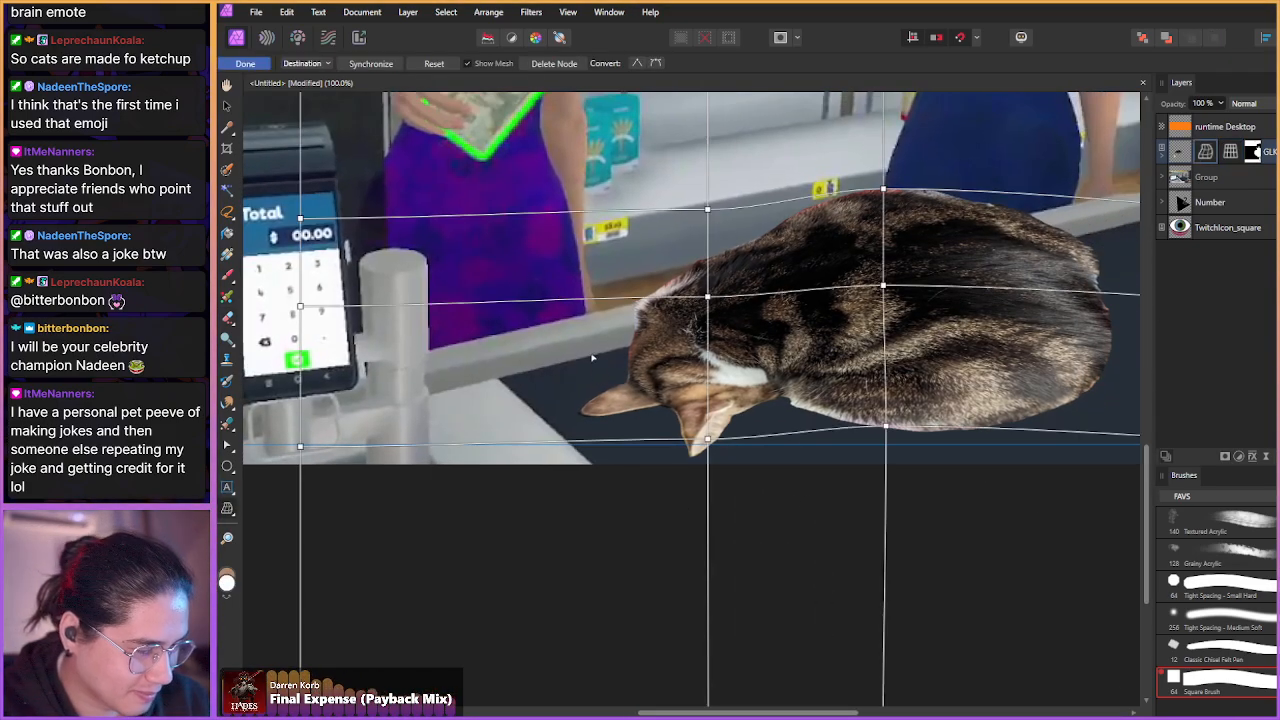
drag(707, 439, 699, 435)
drag(707, 296, 702, 287)
drag(707, 209, 706, 203)
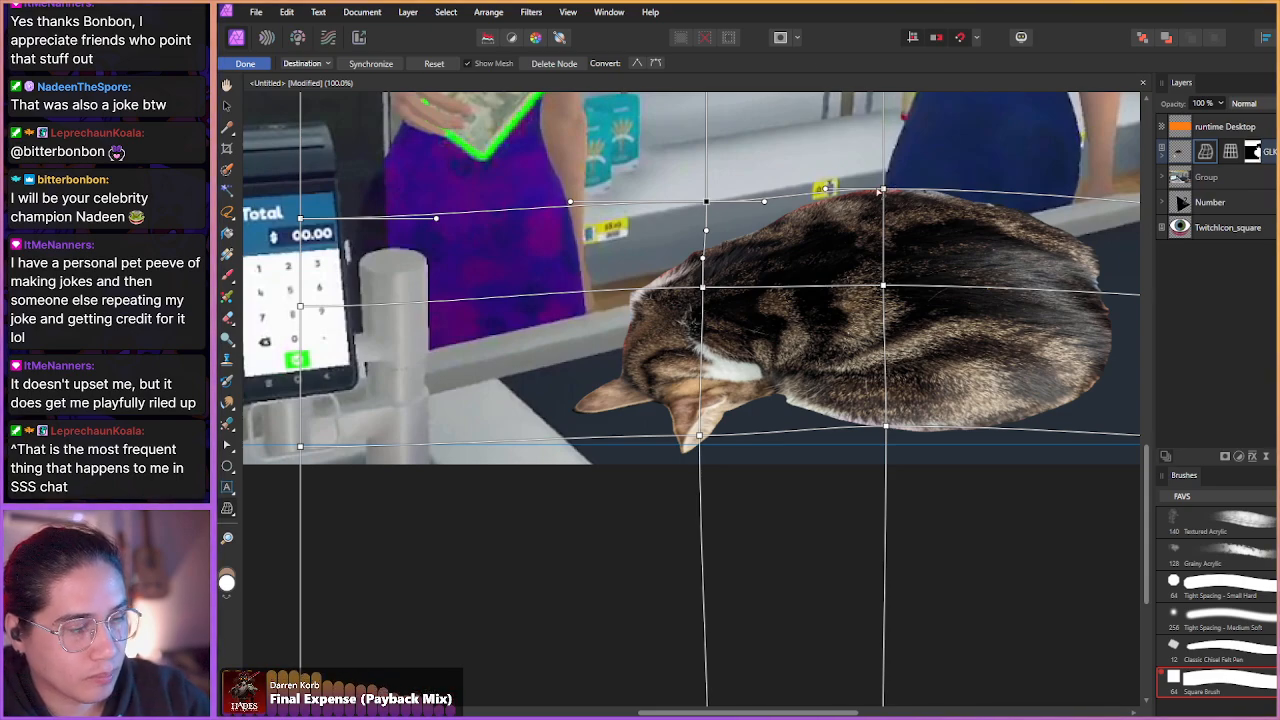
- Raise the mesh nodes at the cat's mid-back slightly, and leave the warp by selecting the Group layer
drag(883, 194, 883, 181)
key(ctrl+z)
drag(883, 286, 885, 283)
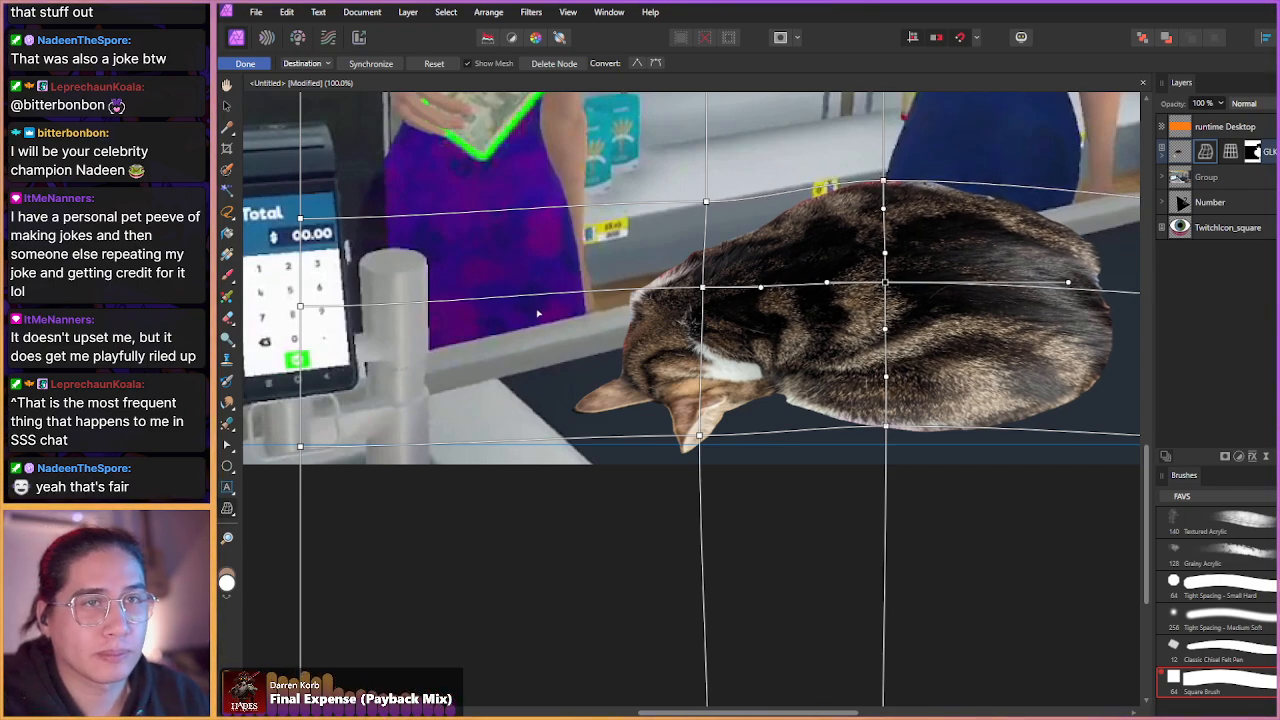
drag(490, 324, 562, 561)
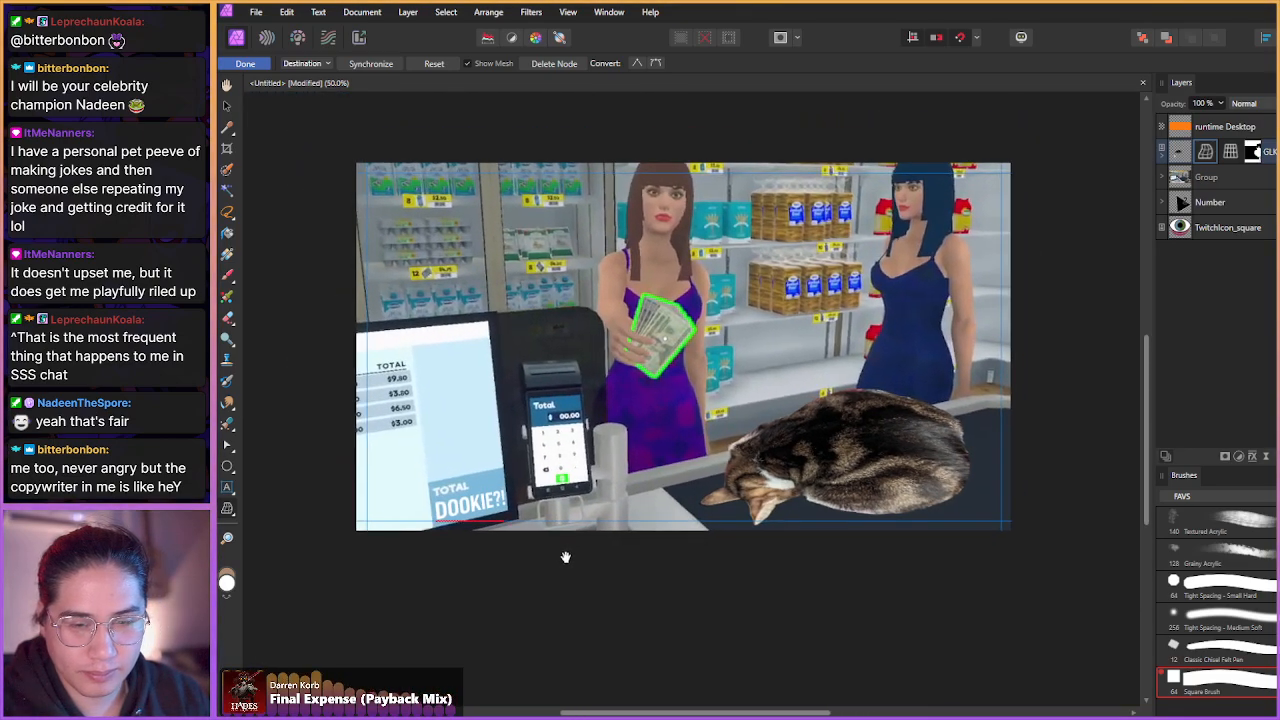
click(1183, 178)
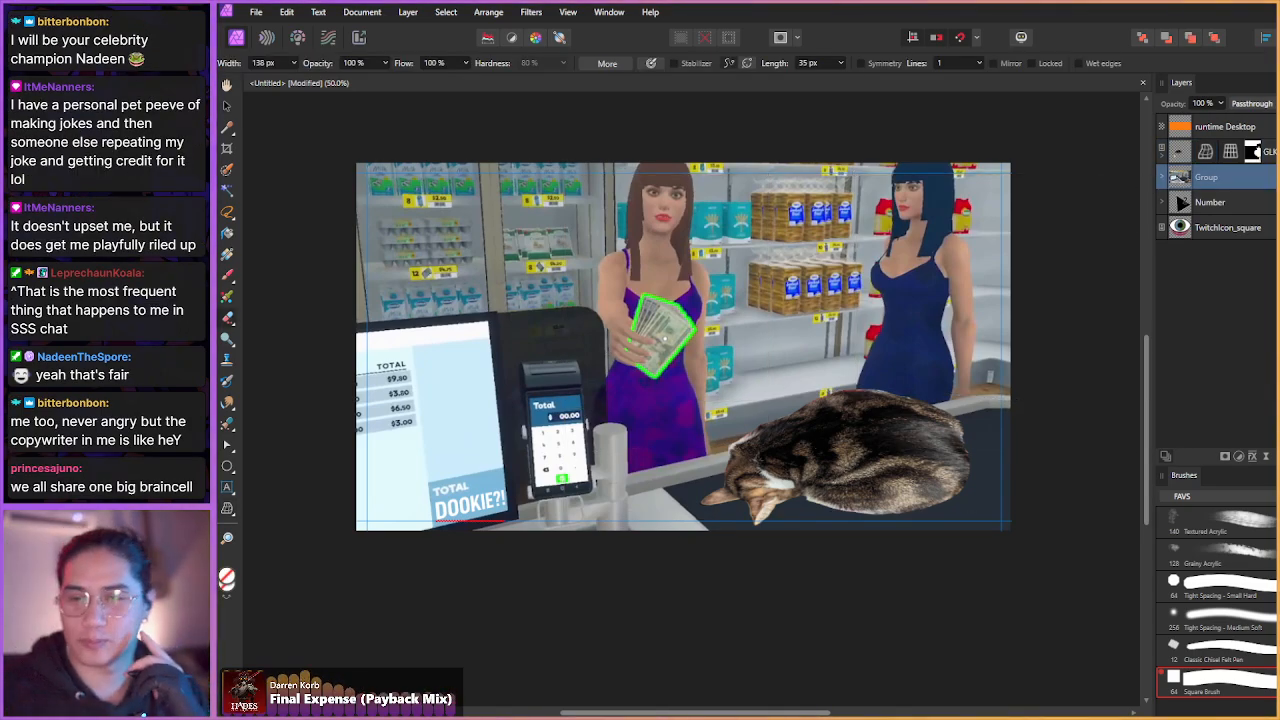
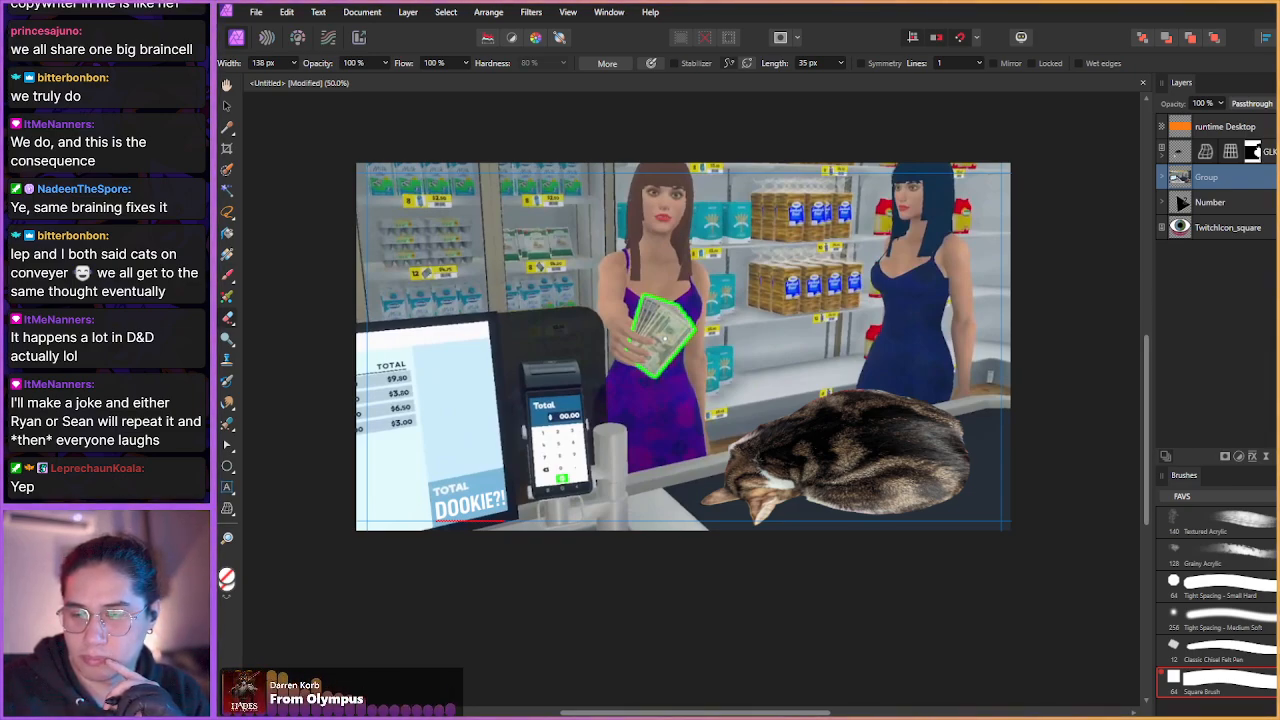
- Move the TwitchIcon_square layer above the cat layer, directly below runtime Desktop
mouse_move(1003, 411)
mouse_down()
mouse_move(1024, 398)
mouse_move(1020, 415)
mouse_up()
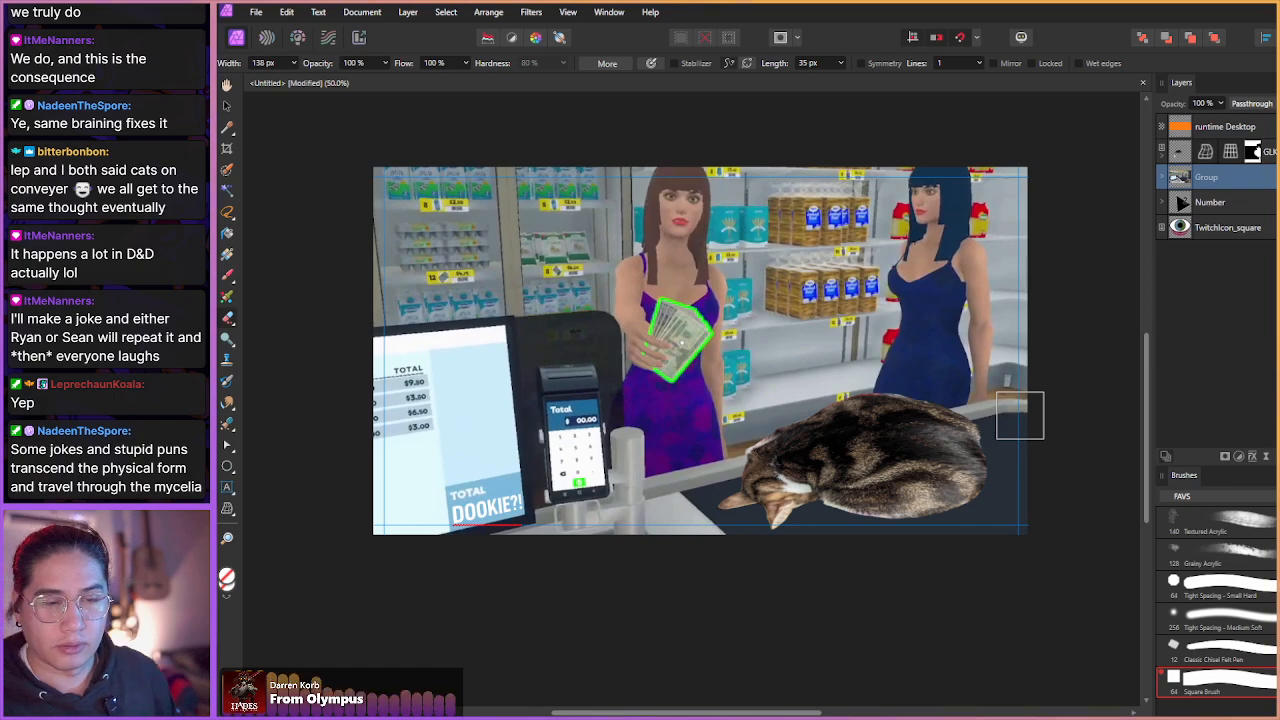
click(1240, 228)
drag(1215, 138, 1205, 142)
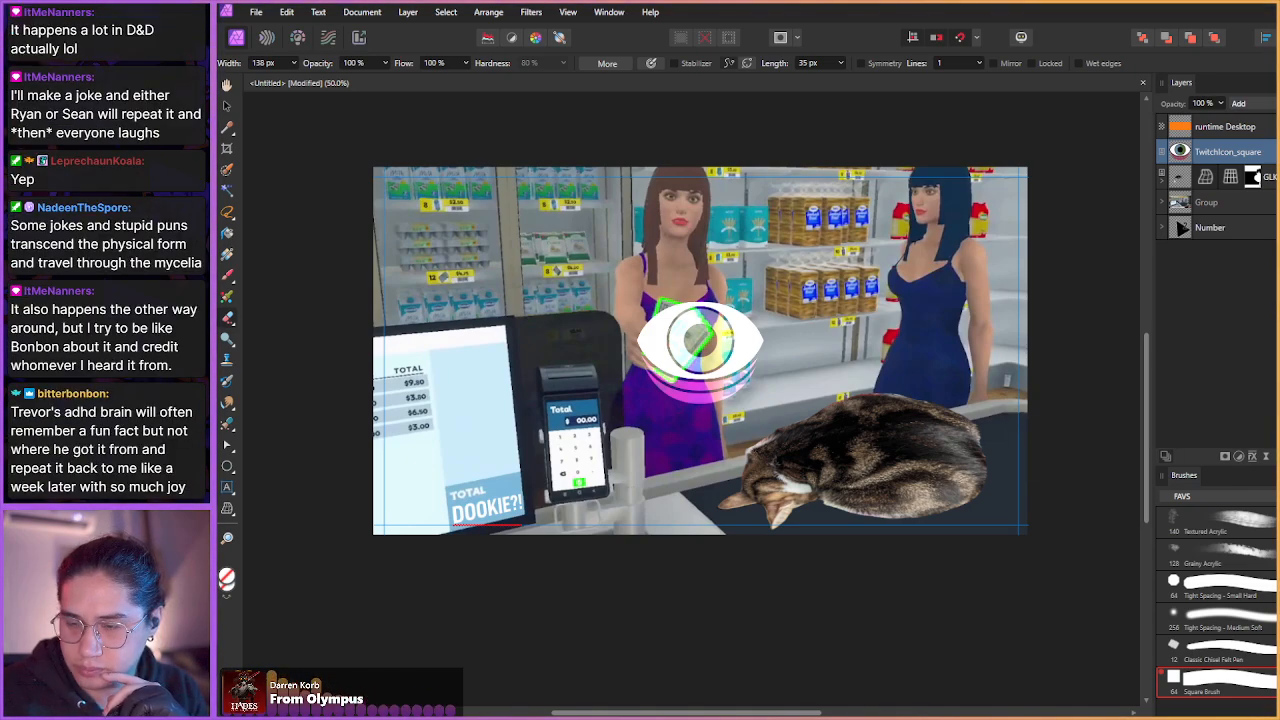
- Switch to the VLC video and skip to about 51:39, where the blue bird plush is held toward the camera
key(alt+Tab)
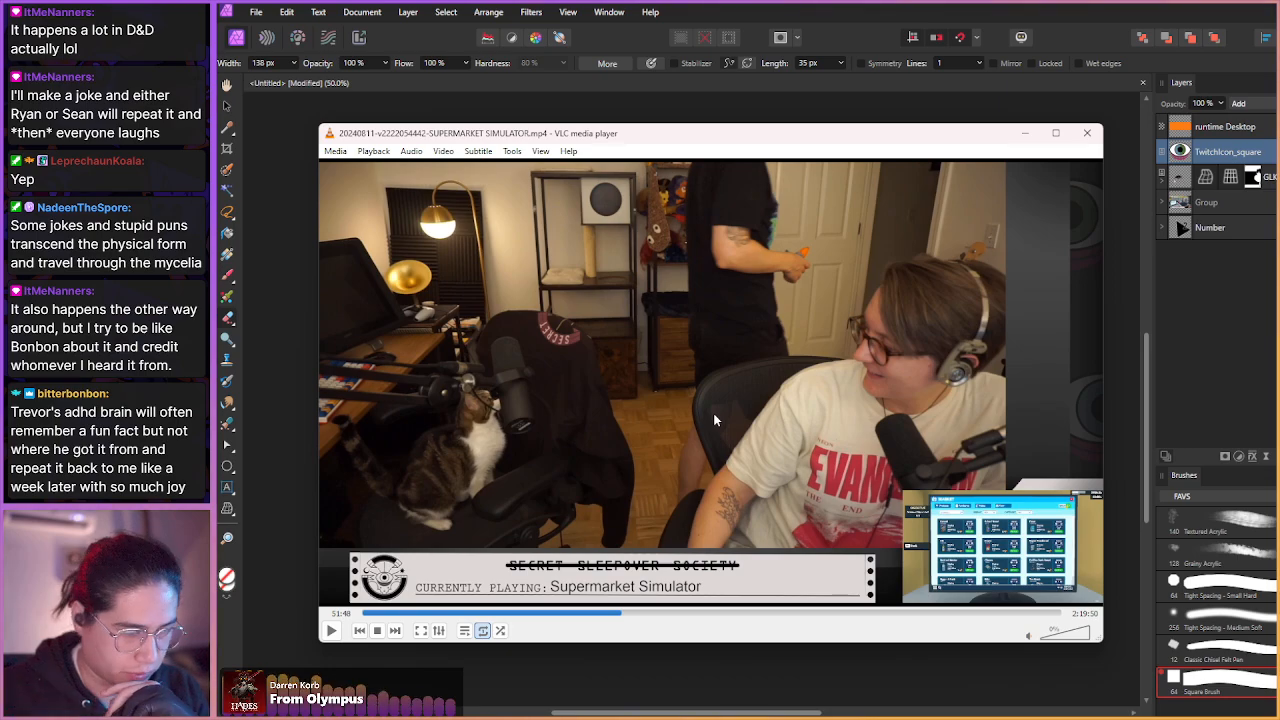
key(shift+Left)
key(shift+Left)
key(shift+Right)
key(shift+Right)
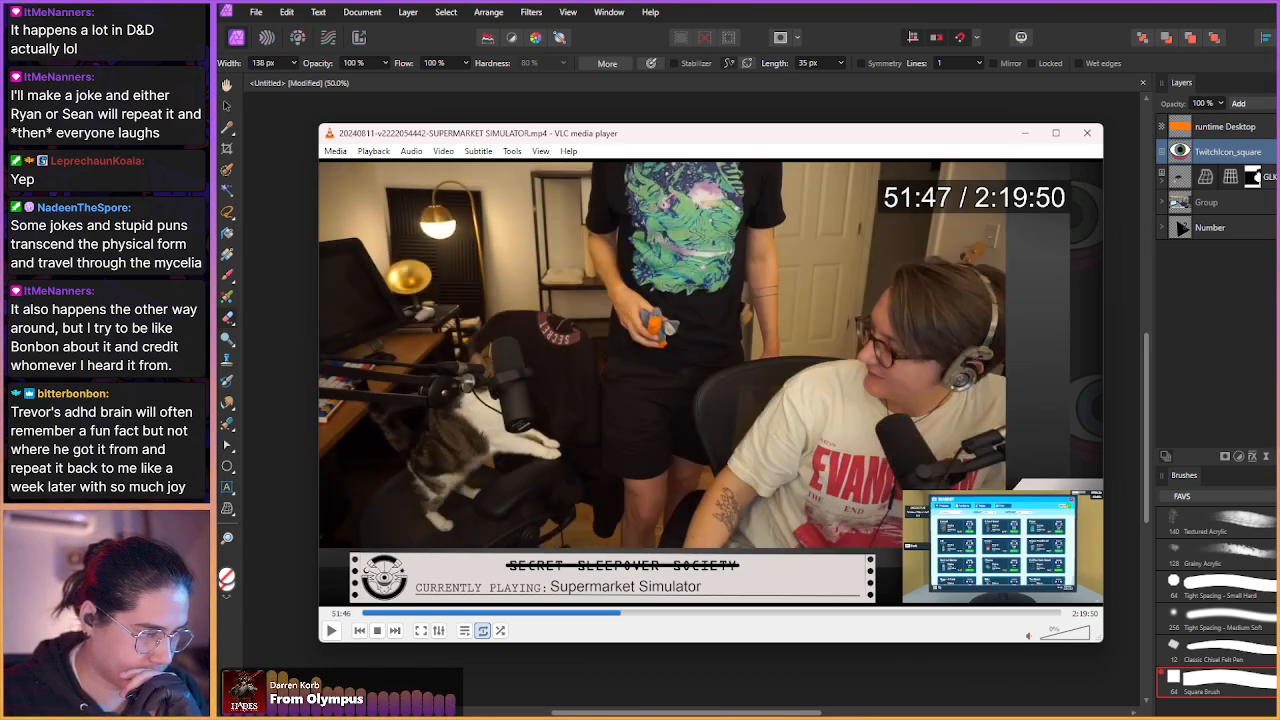
key(shift+Right)
key(shift+Right)
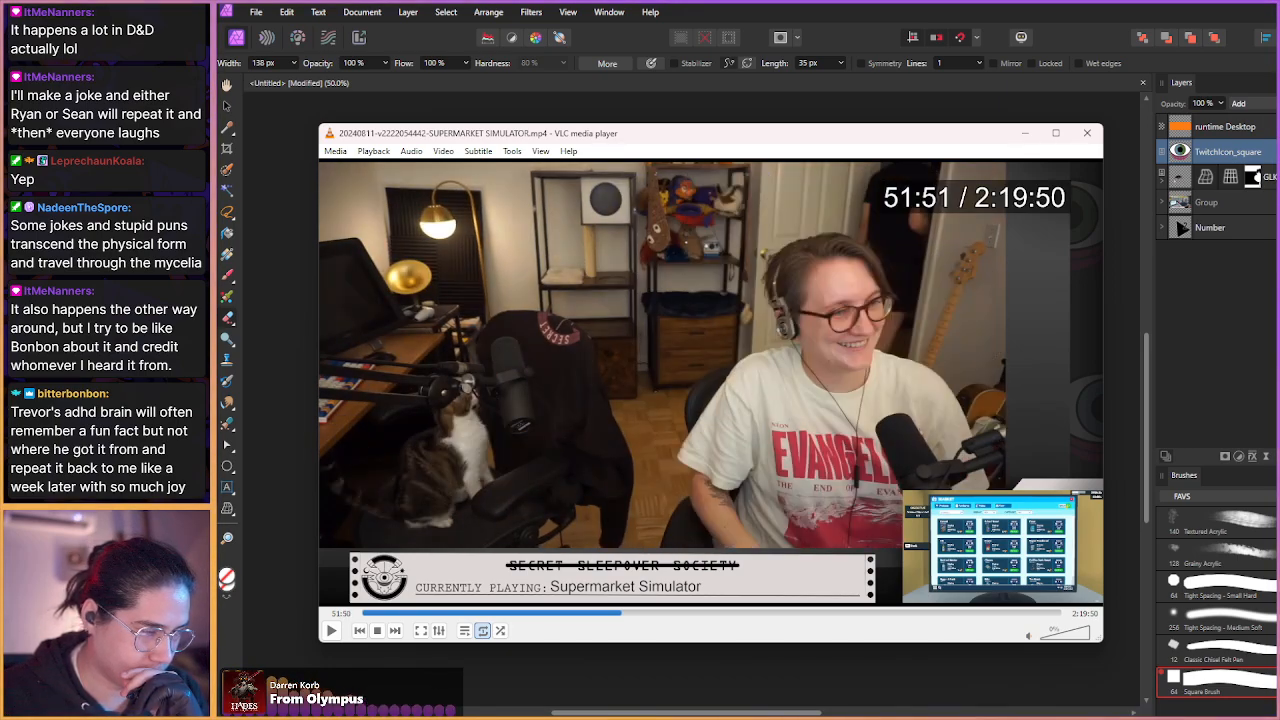
key(shift+Left)
key(shift+Left)
key(shift+Left)
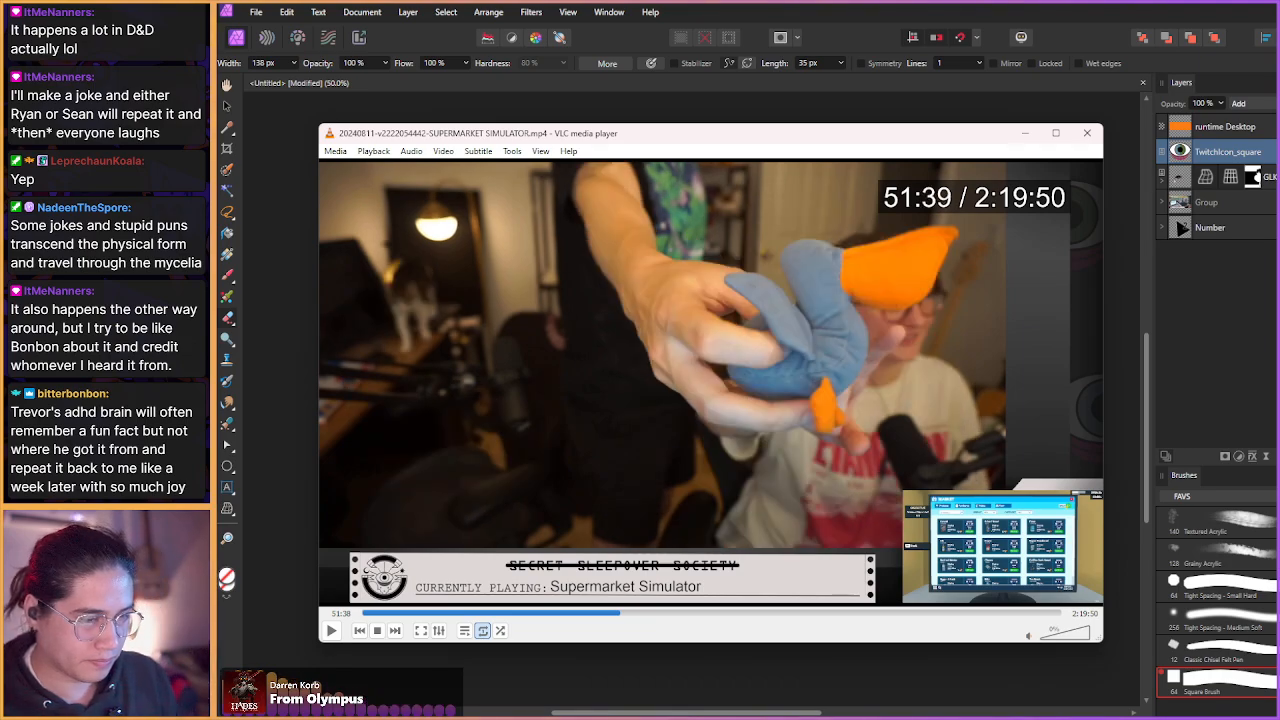
- Examine the plush footage frame by frame from 51:39 to about 51:44 for a clear pose of the blue bird
key(e)
key(e)
key(e)
key(e)
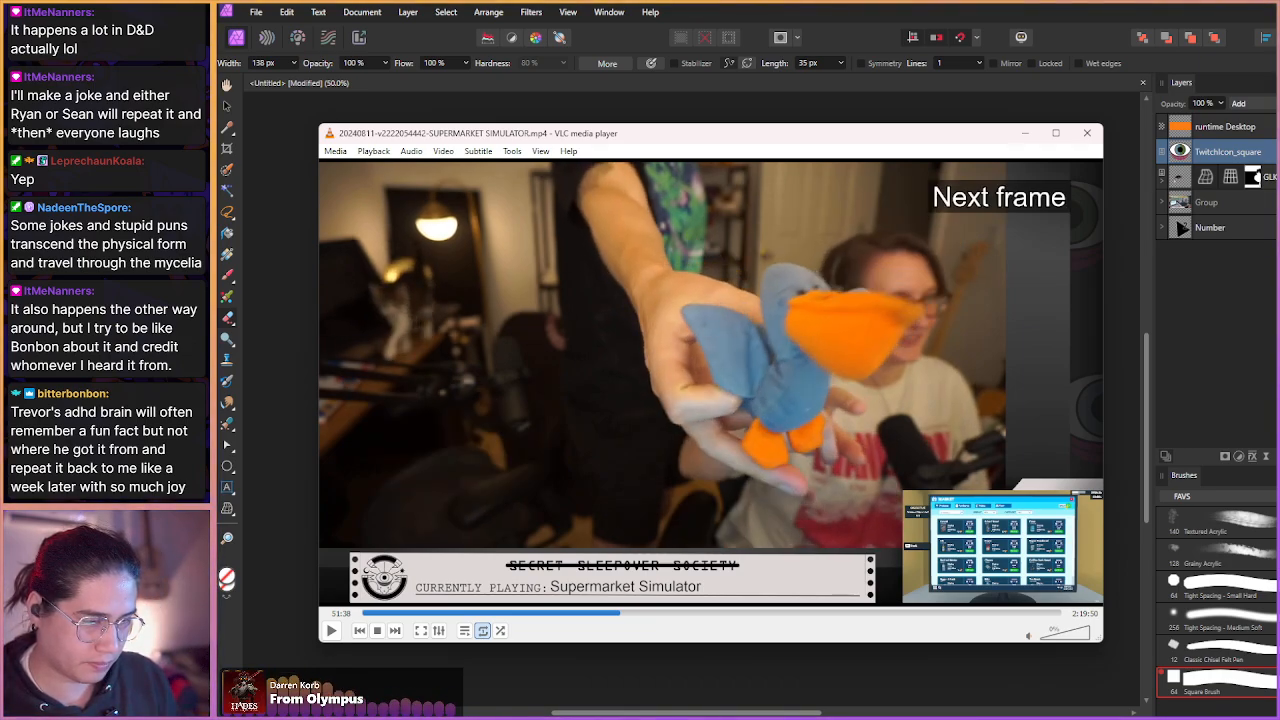
key(e)
key(e)
key(e)
key(e)
key(e)
key(e)
key(e)
key(e)
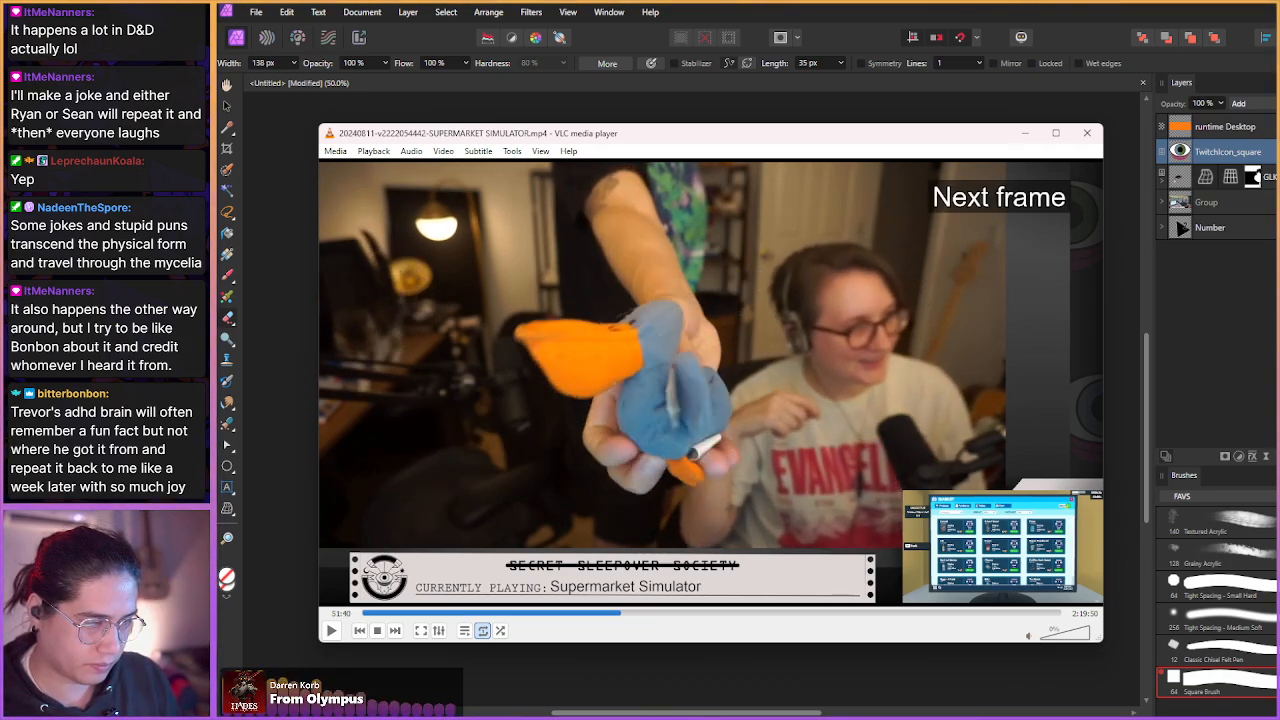
key(e)
key(e)
key(e)
key(e)
key(e)
key(e)
key(e)
key(e)
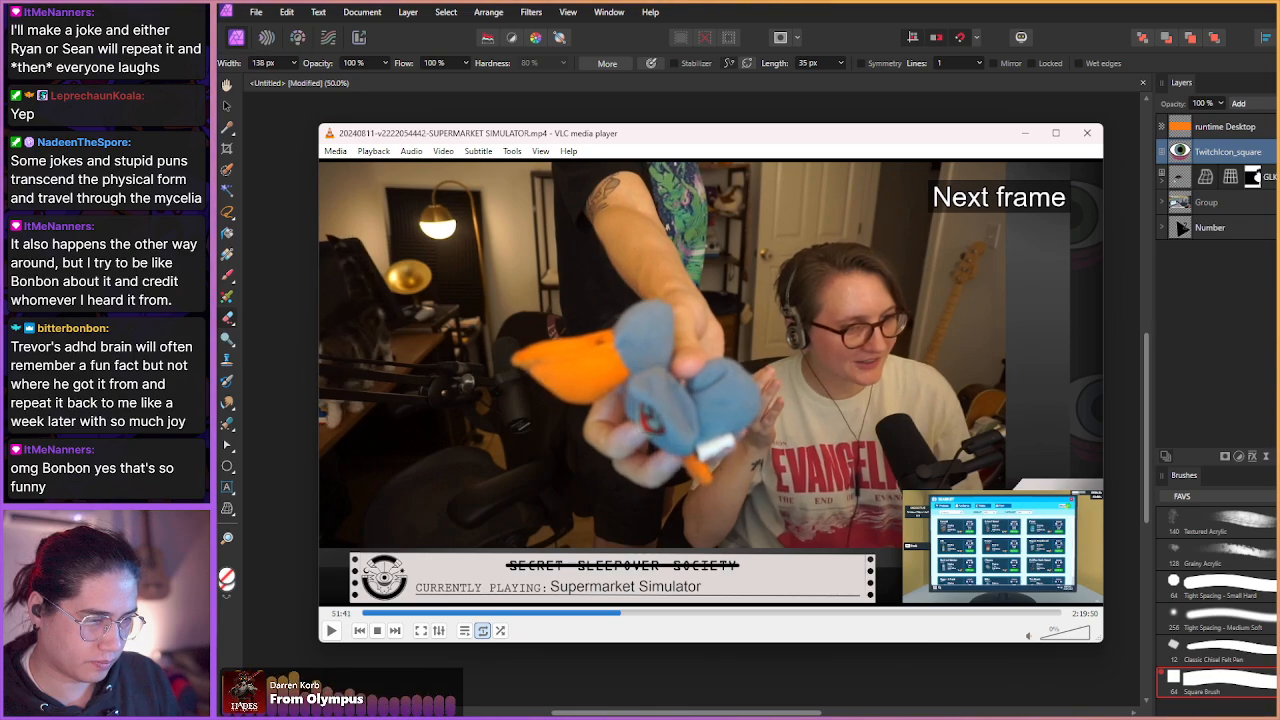
key(e)
key(e)
key(e)
key(e)
key(e)
key(e)
key(e)
key(e)
key(e)
key(e)
key(e)
key(e)
key(e)
key(e)
key(e)
key(e)
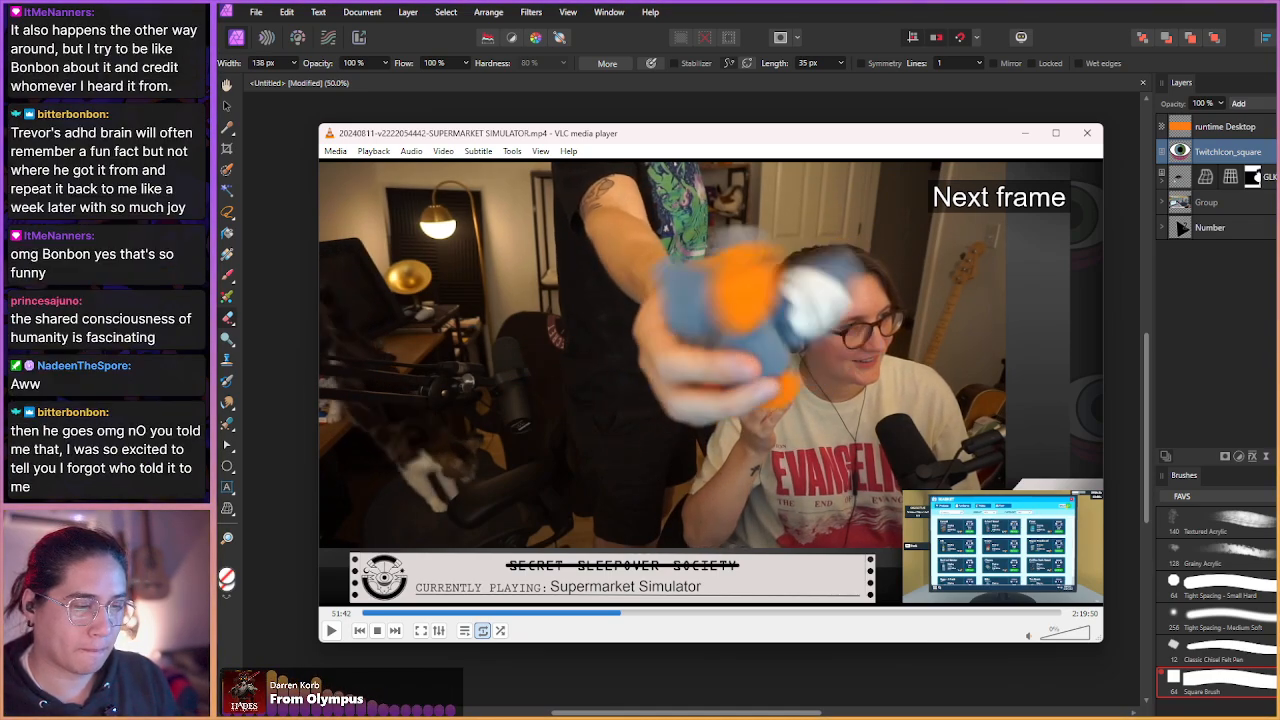
key(e)
key(e)
key(e)
key(e)
key(e)
key(e)
key(e)
key(e)
key(e)
key(e)
key(e)
key(e)
key(e)
key(e)
key(e)
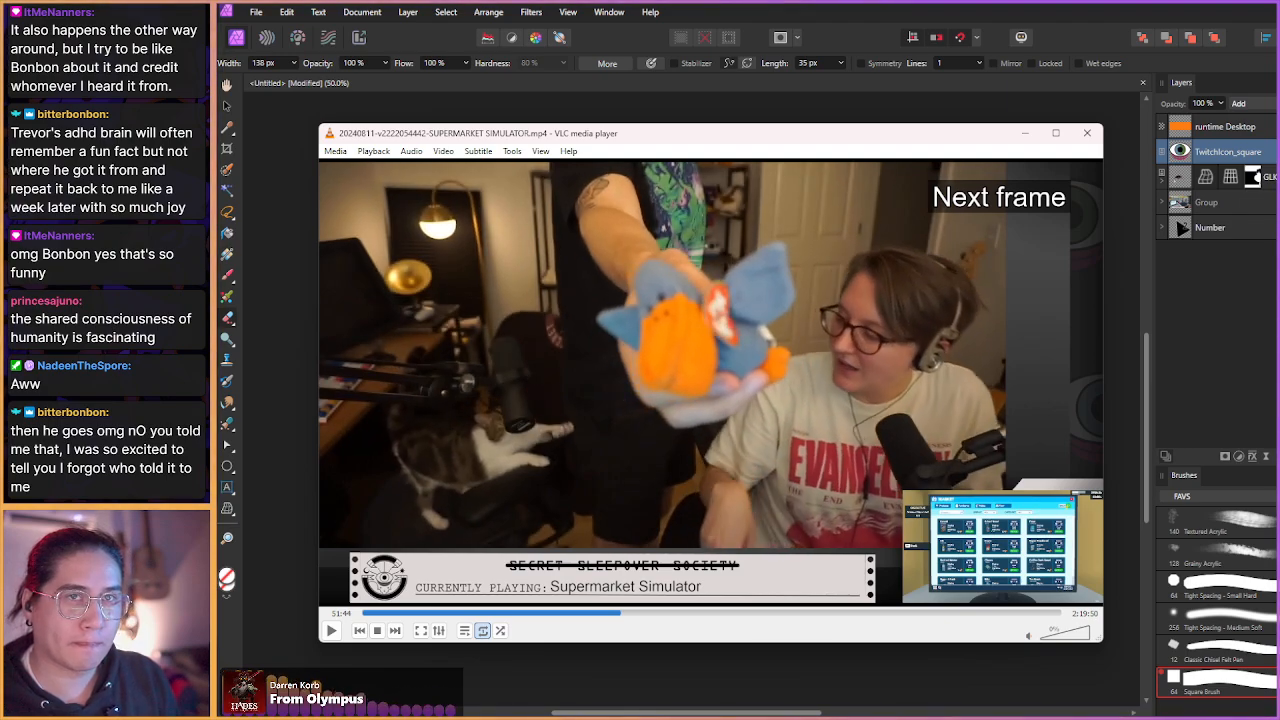
key(e)
key(e)
key(e)
key(e)
key(e)
key(e)
key(e)
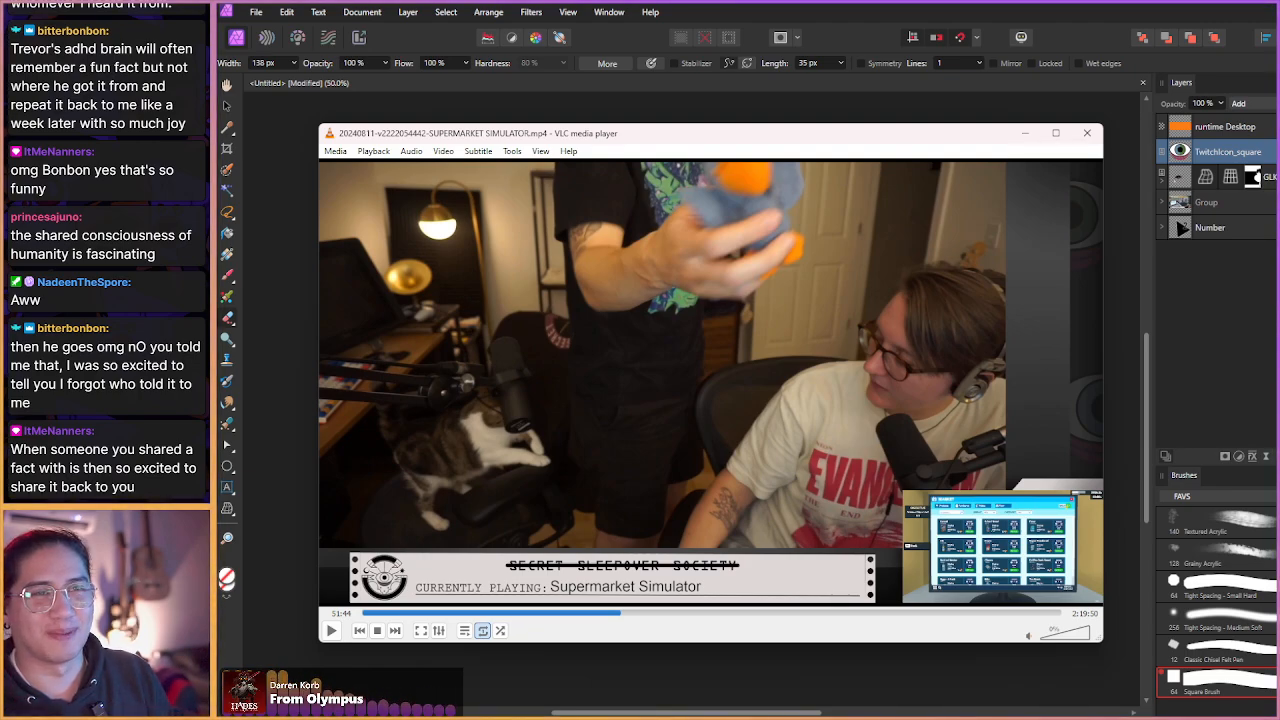
- Return to 51:37, advance frame by frame, and take a snapshot of the hand holding out the blue bird plush
key(shift+Left)
key(shift+Left)
key(shift+Left)
key(shift+Right)
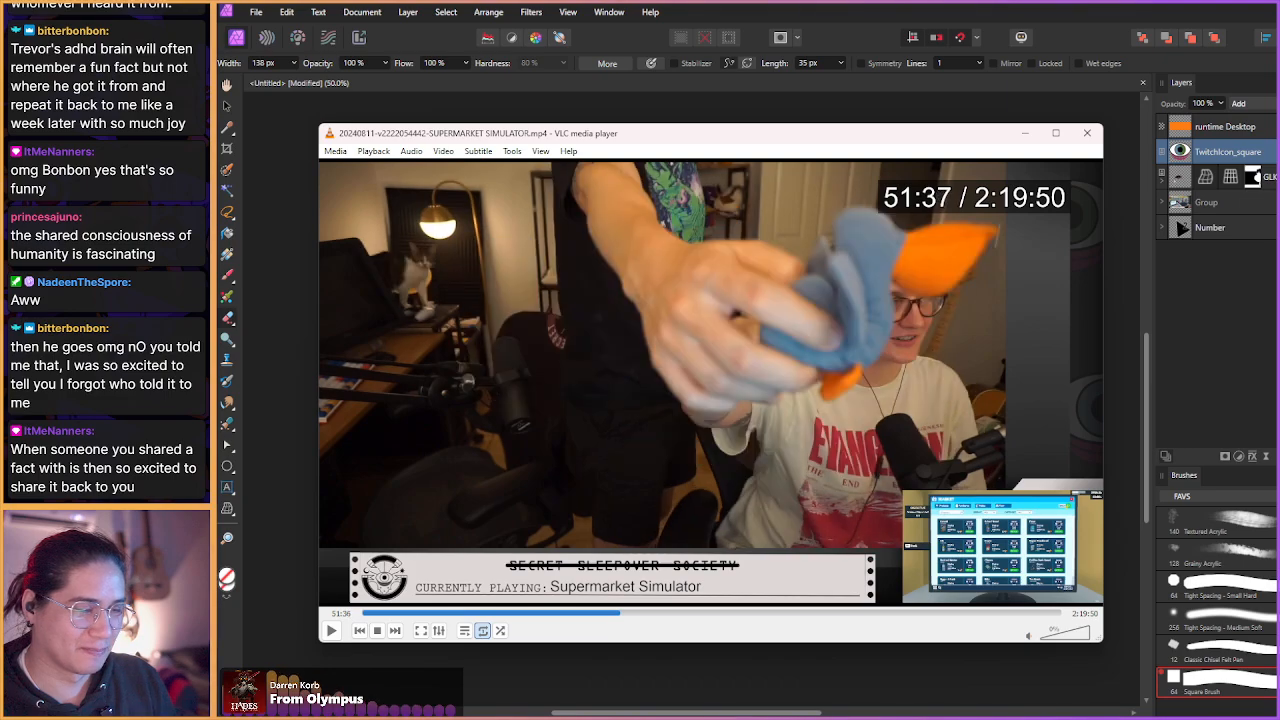
key(e)
key(e)
key(e)
key(e)
key(e)
key(e)
key(e)
key(e)
key(e)
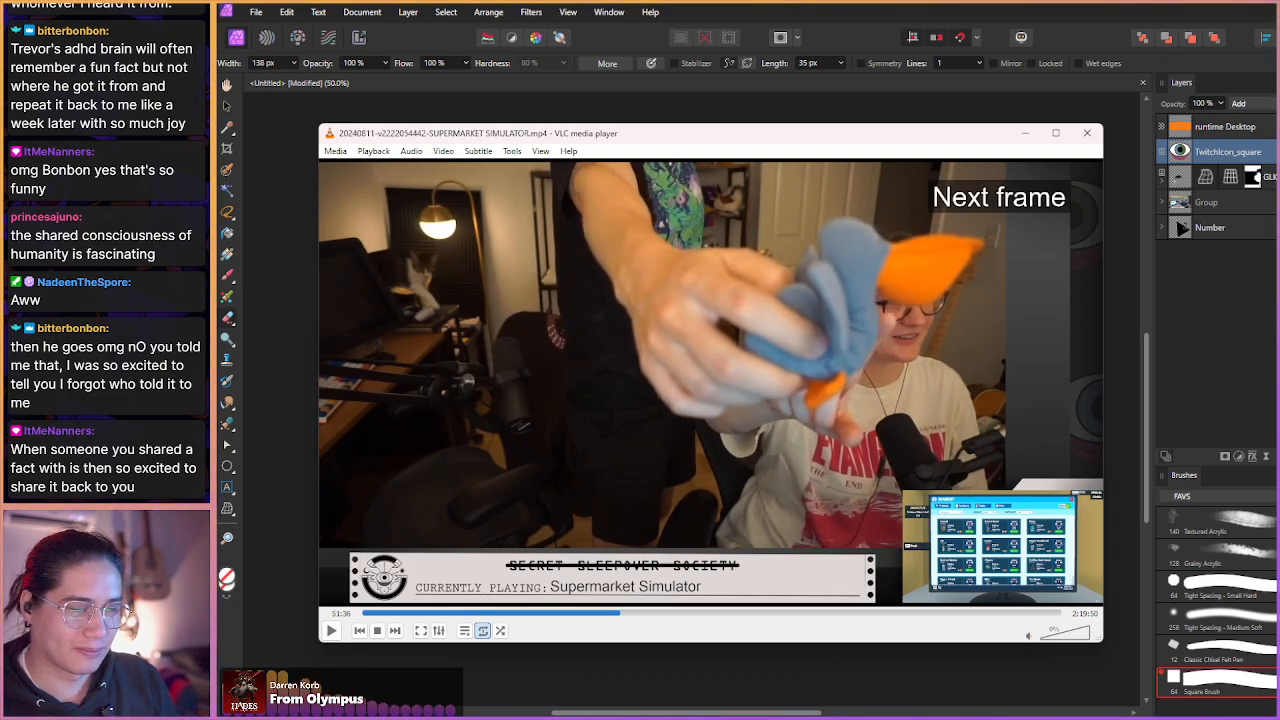
key(e)
key(e)
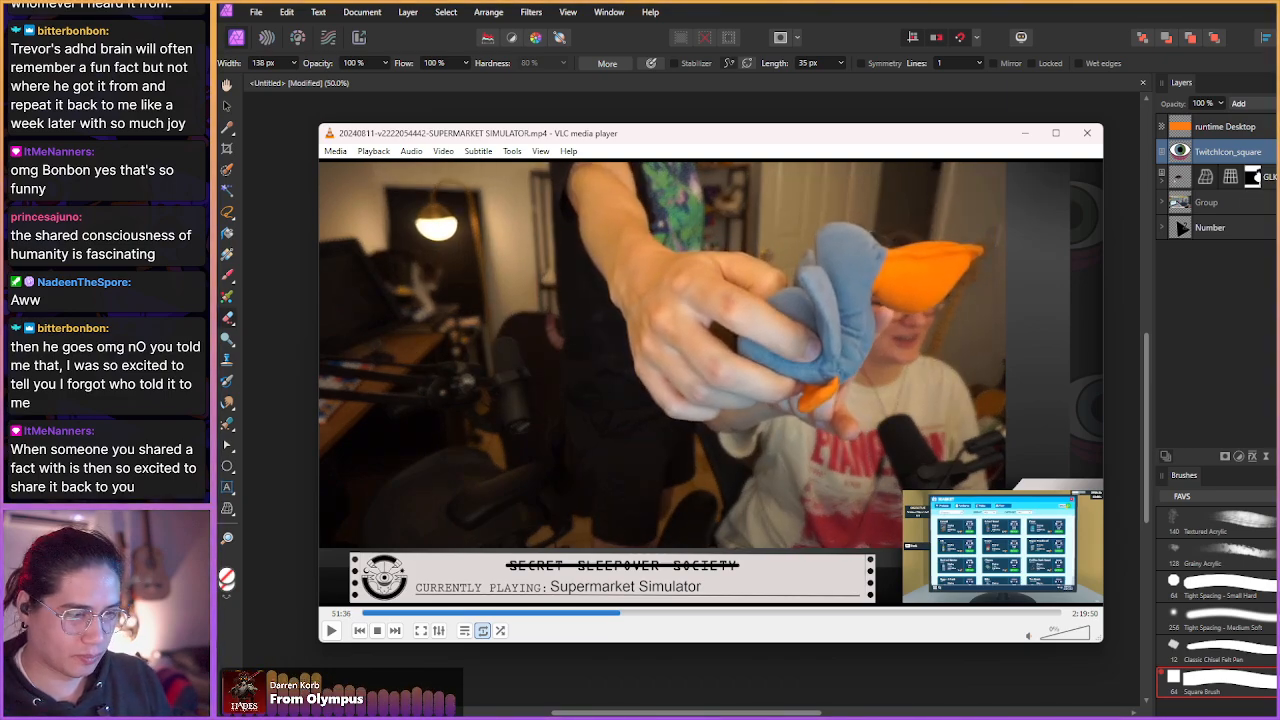
key(e)
key(e)
key(e)
key(e)
key(e)
key(e)
key(e)
key(e)
key(e)
key(e)
key(e)
key(e)
key(e)
key(e)
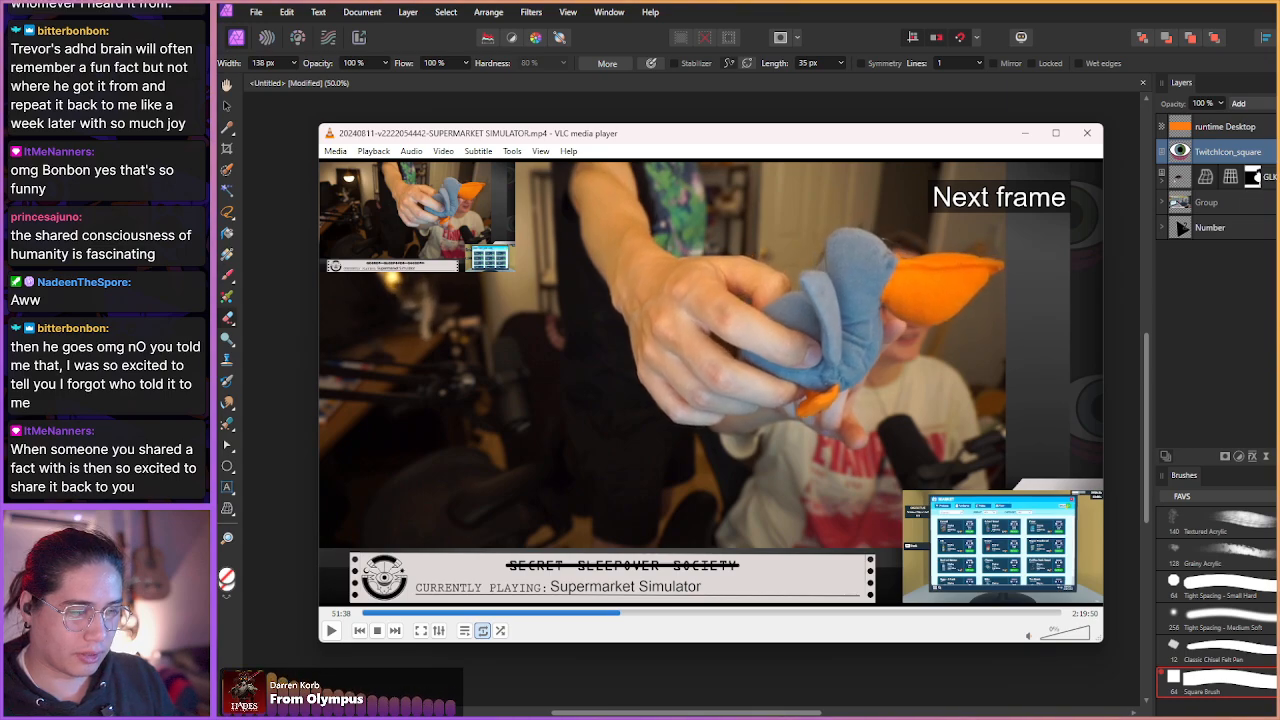
- Examine the plush footage frame by frame from 51:38 to 51:49 for further usable poses of the blue bird
key(e)
key(e)
key(e)
key(e)
key(e)
key(e)
key(e)
key(e)
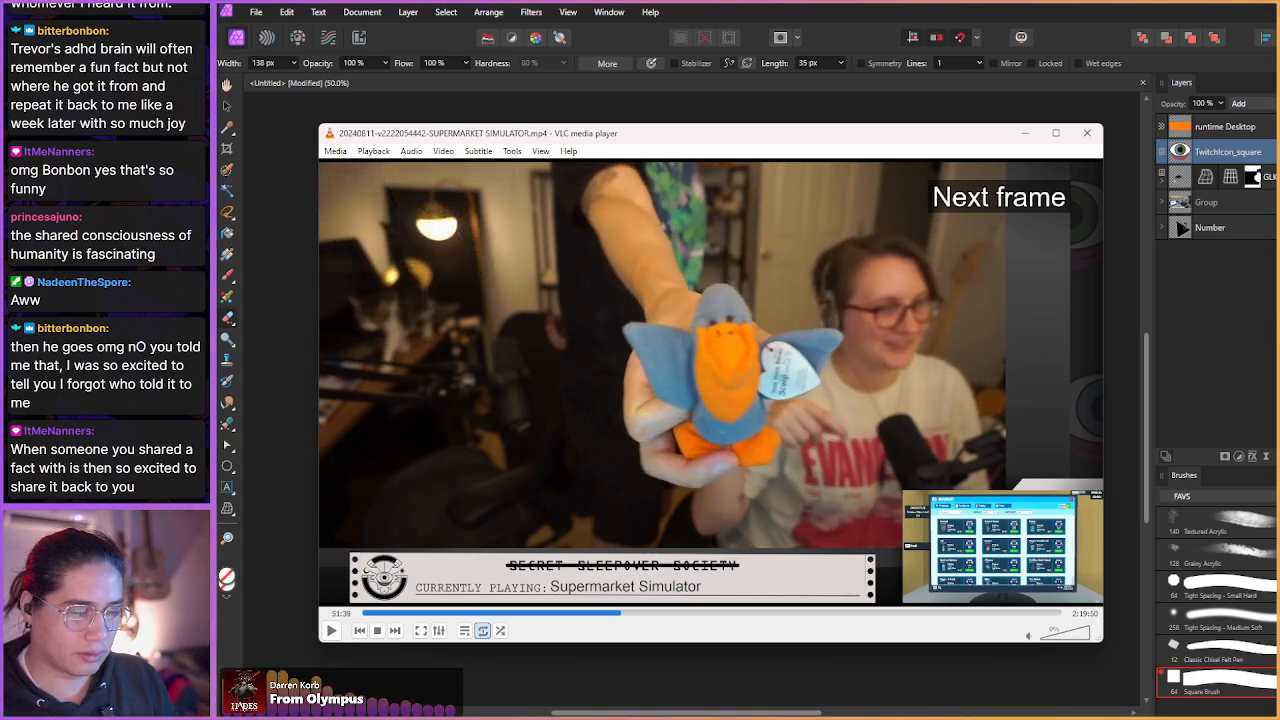
key(e)
key(e)
key(e)
key(e)
key(e)
key(e)
key(e)
key(e)
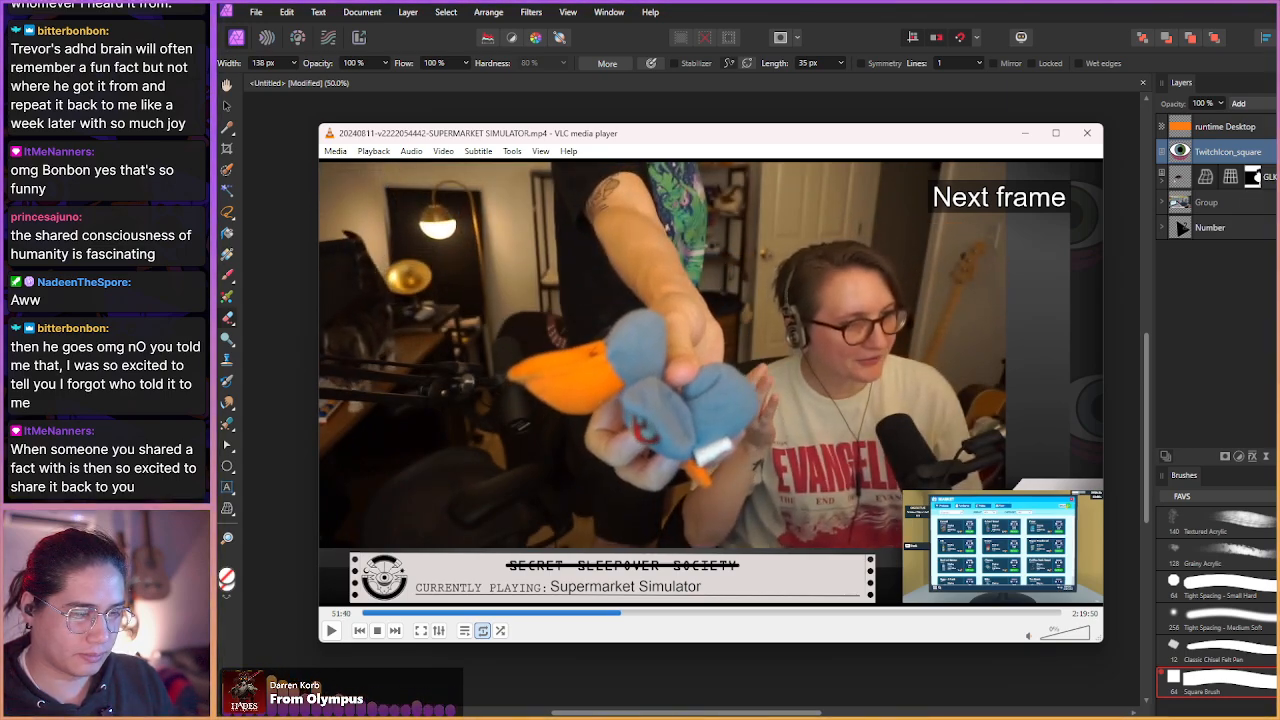
key(e)
key(e)
key(e)
key(e)
key(e)
key(e)
key(e)
key(e)
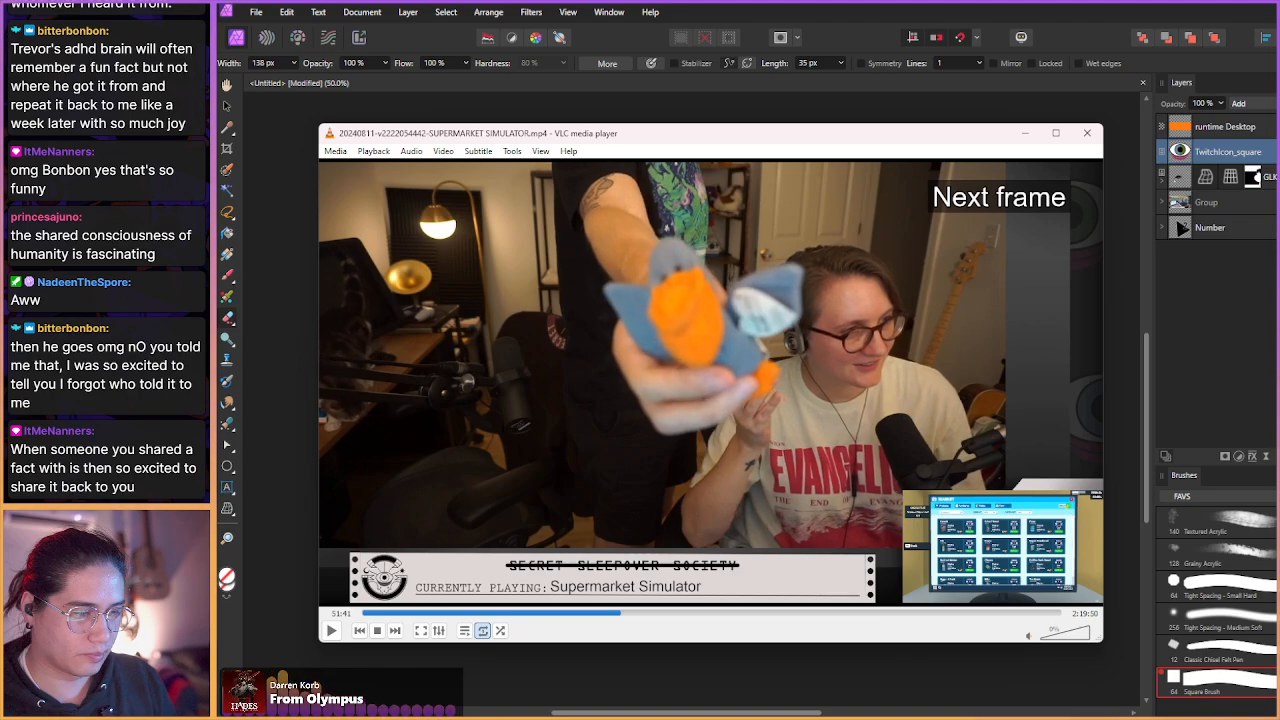
key(e)
key(e)
key(e)
key(e)
key(e)
key(e)
key(e)
key(e)
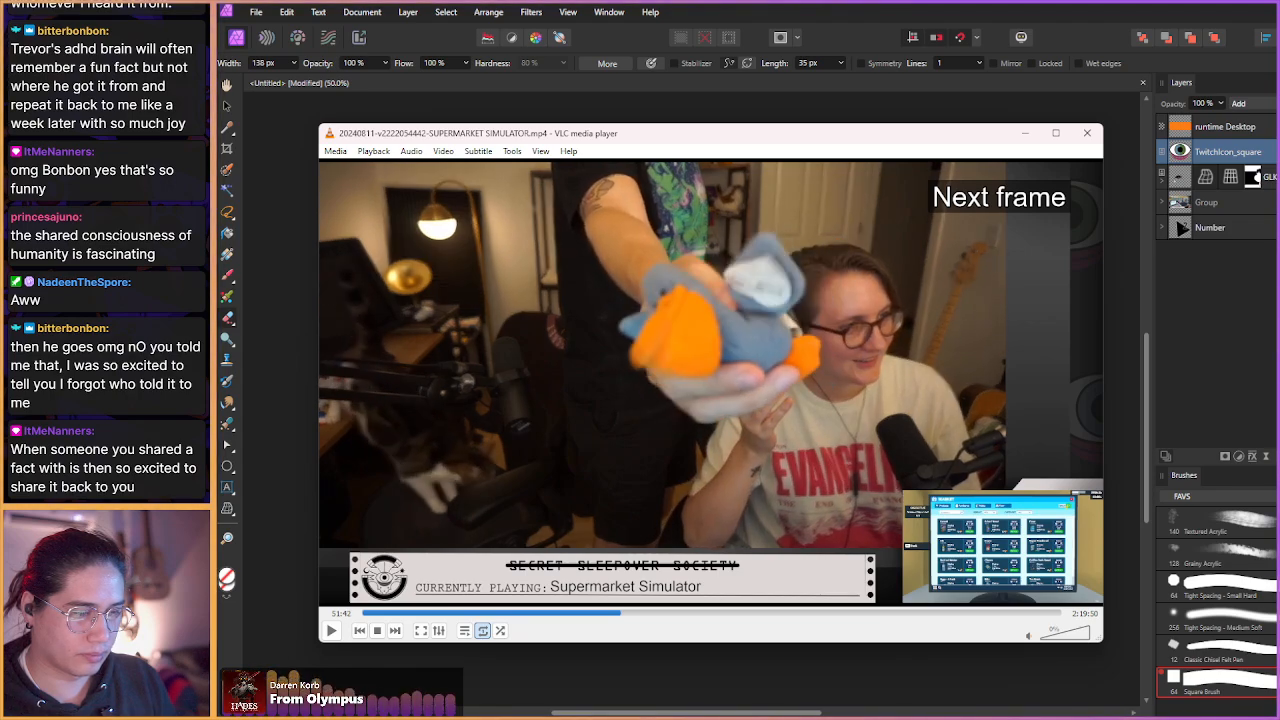
key(e)
key(e)
key(e)
key(e)
key(e)
key(e)
key(e)
key(e)
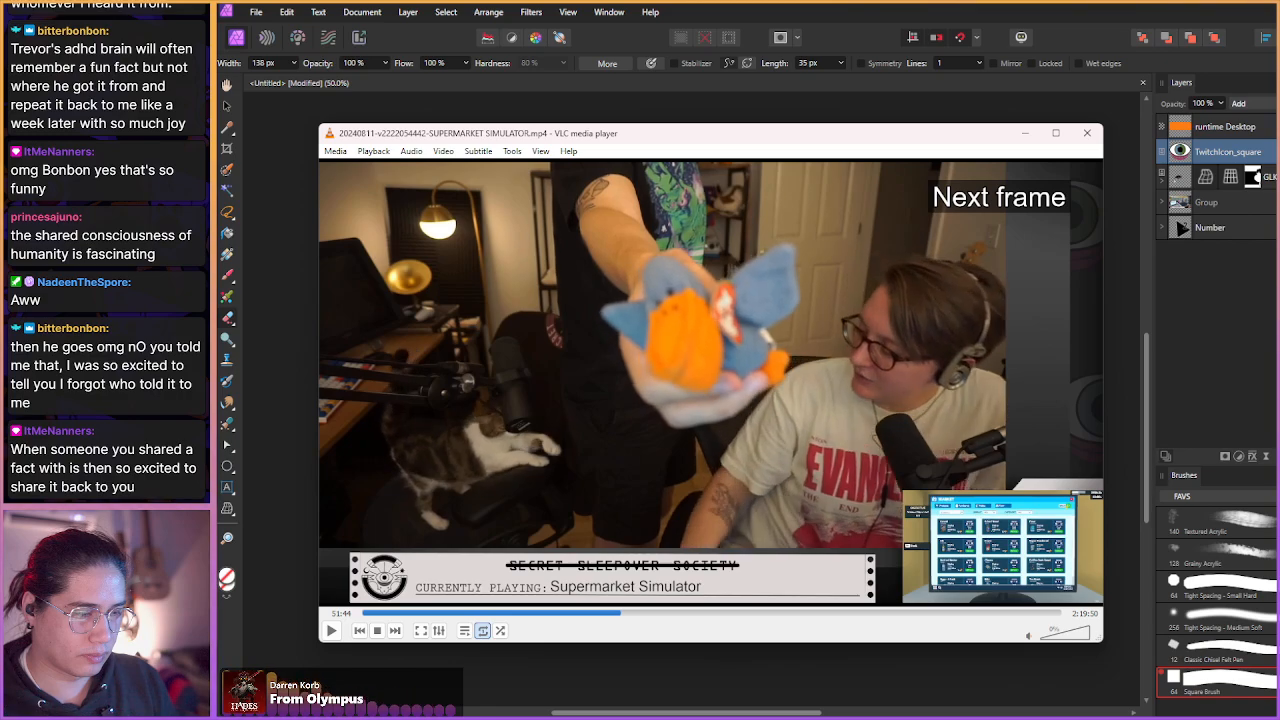
key(e)
key(e)
key(e)
key(e)
key(e)
key(e)
key(e)
key(e)
key(e)
key(e)
key(e)
key(e)
key(e)
key(e)
key(e)
key(e)
key(e)
key(e)
key(e)
key(e)
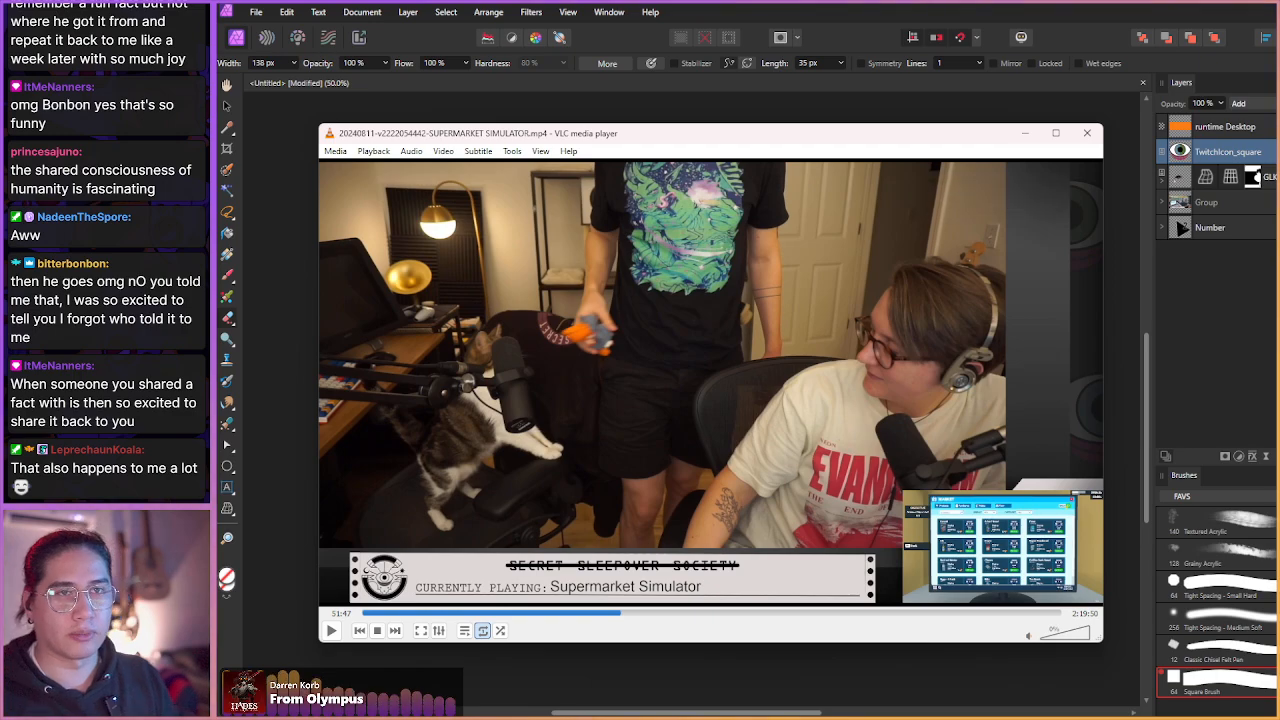
key(e)
key(e)
key(e)
key(e)
key(e)
key(e)
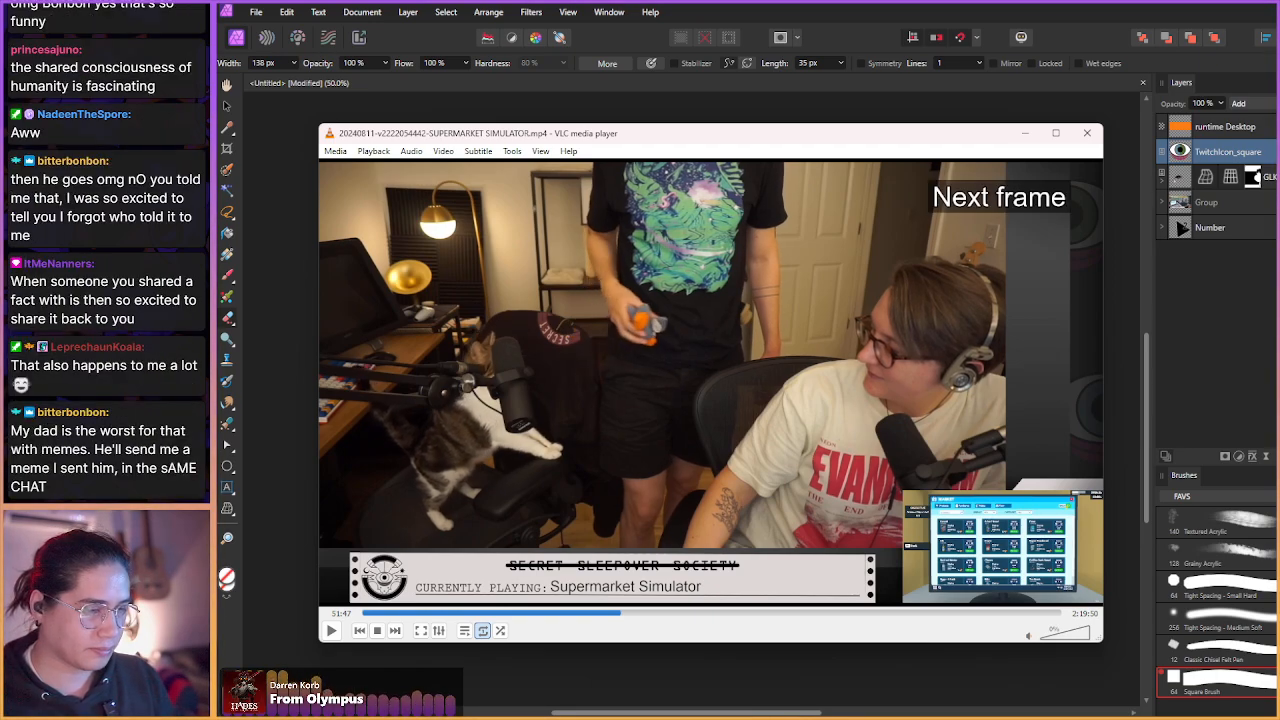
key(e)
key(e)
key(e)
key(e)
key(e)
key(e)
key(e)
key(e)
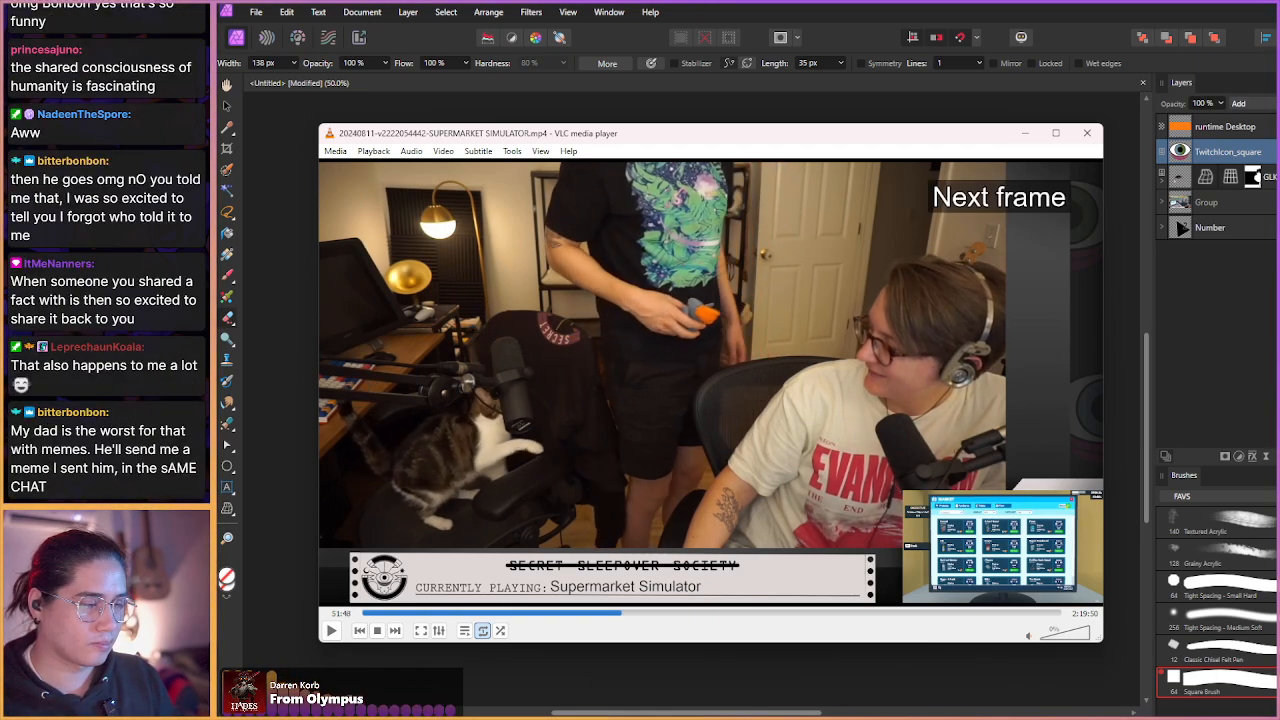
key(e)
key(e)
key(e)
key(e)
key(e)
key(e)
key(e)
key(e)
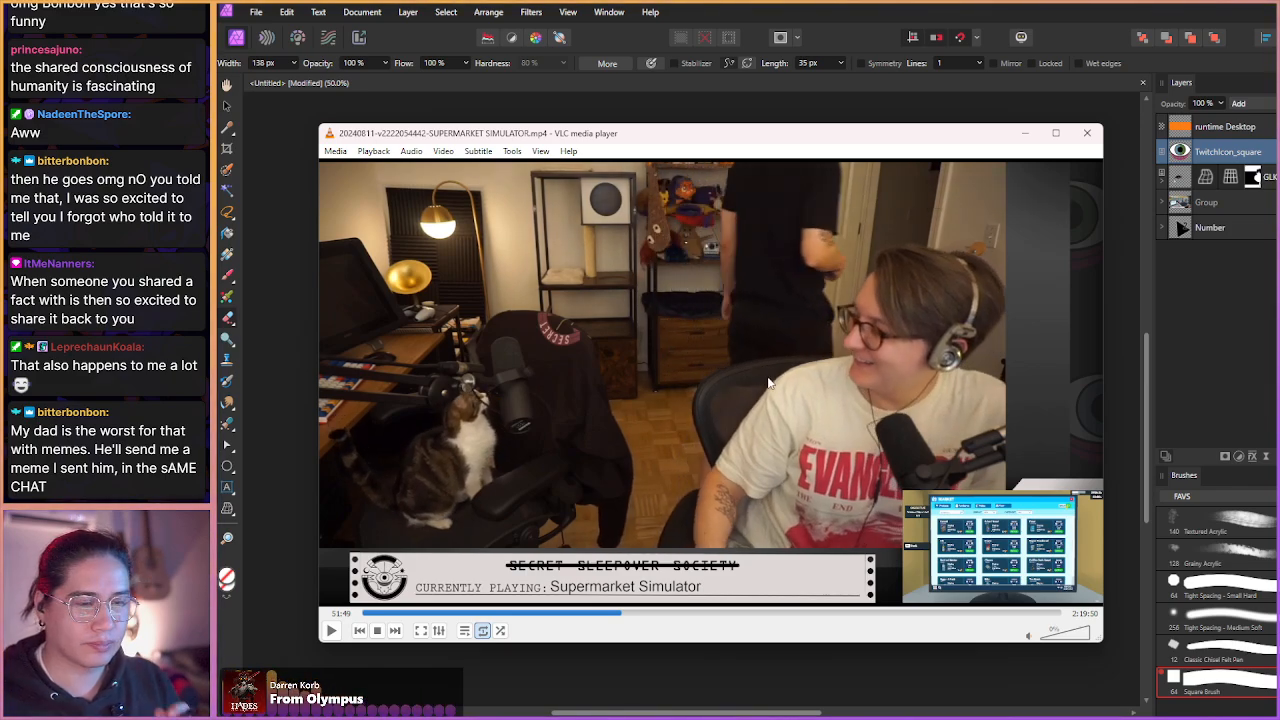
- Switch back to the thumbnail document and paste the video snapshot in above the TwitchIcon_square layer
click(1024, 134)
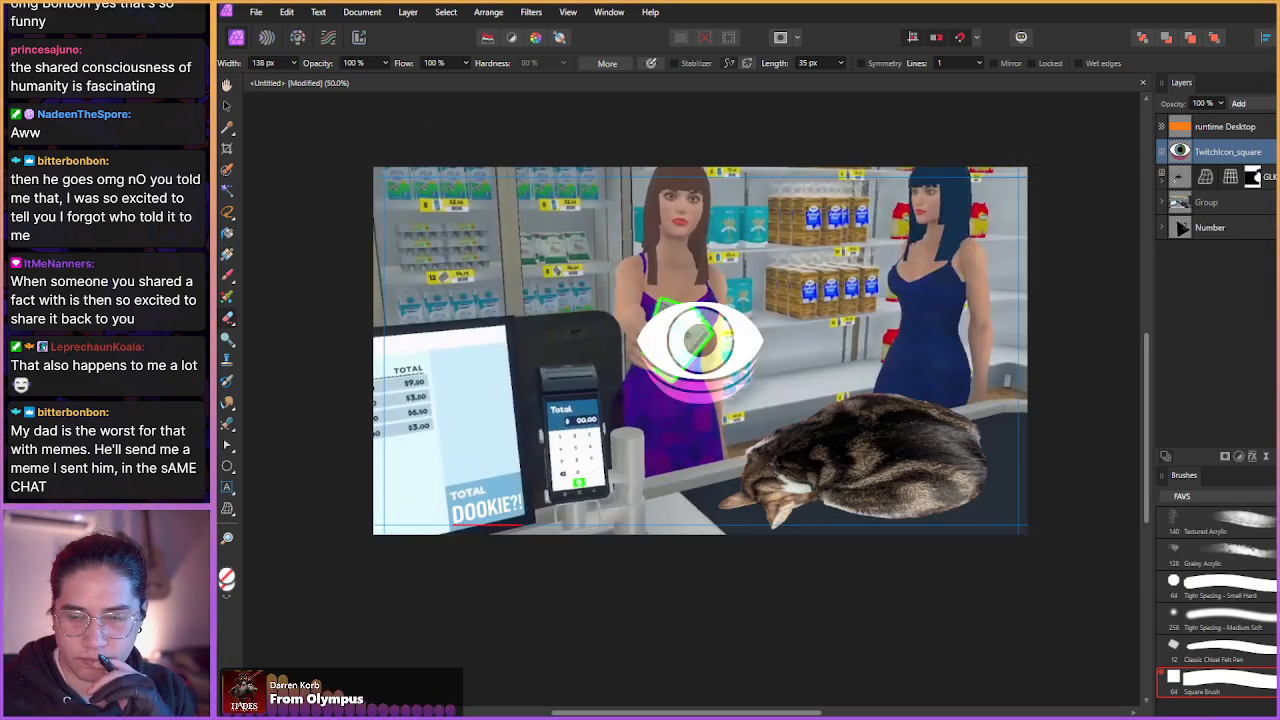
key(ctrl+v)
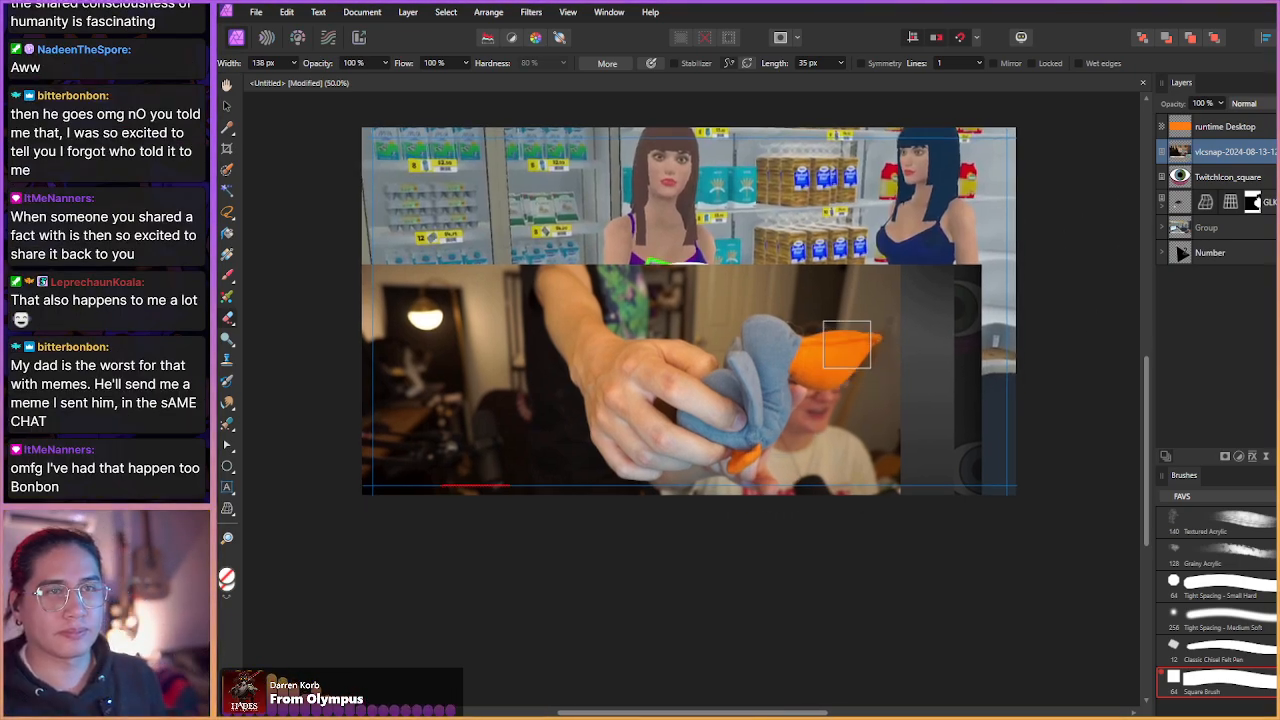
- Trace a freehand selection around the blue bird plush, including its beak, foot and the finger across its body
scroll(843, 338, up, 1)
scroll(810, 345, up, 1)
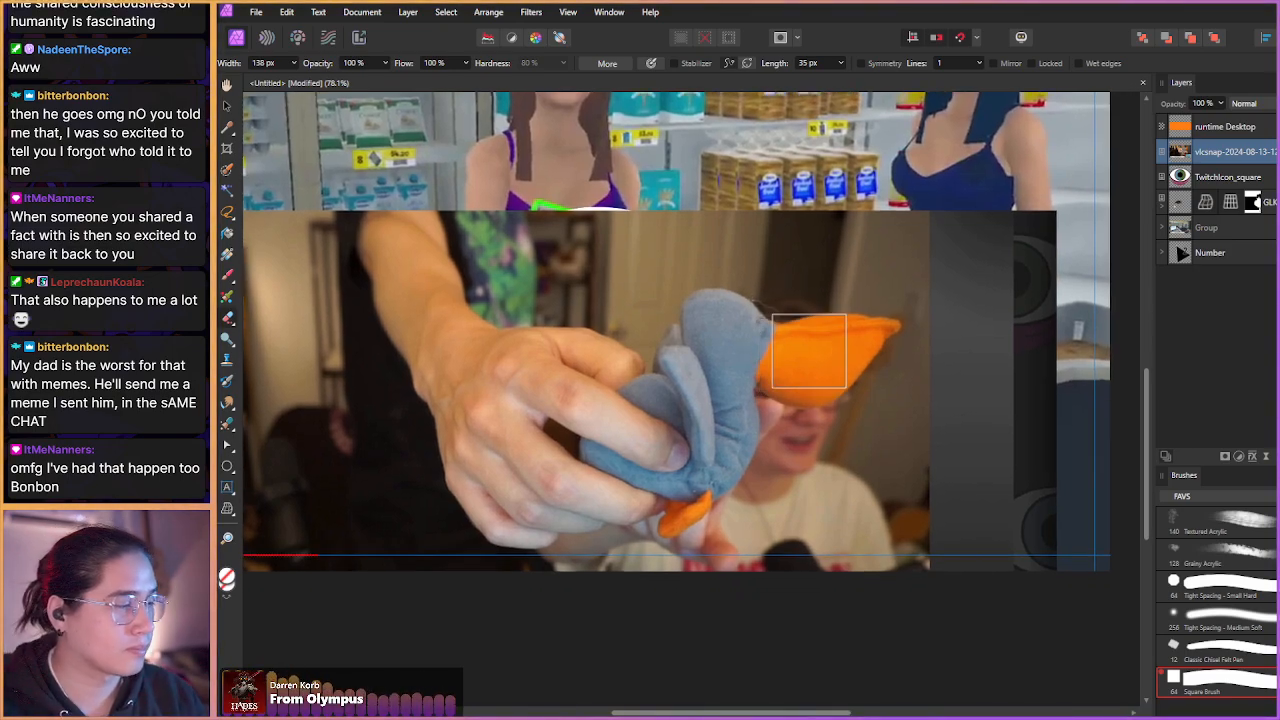
click(228, 214)
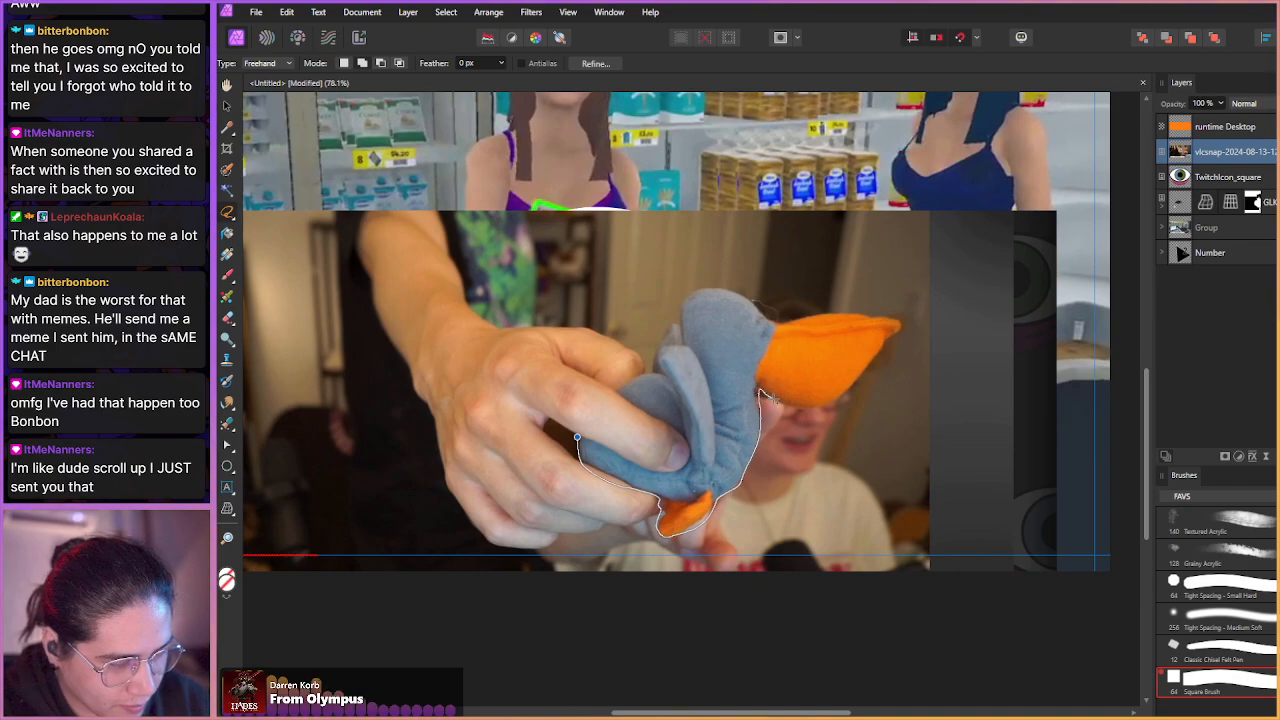
drag(771, 398, 818, 408)
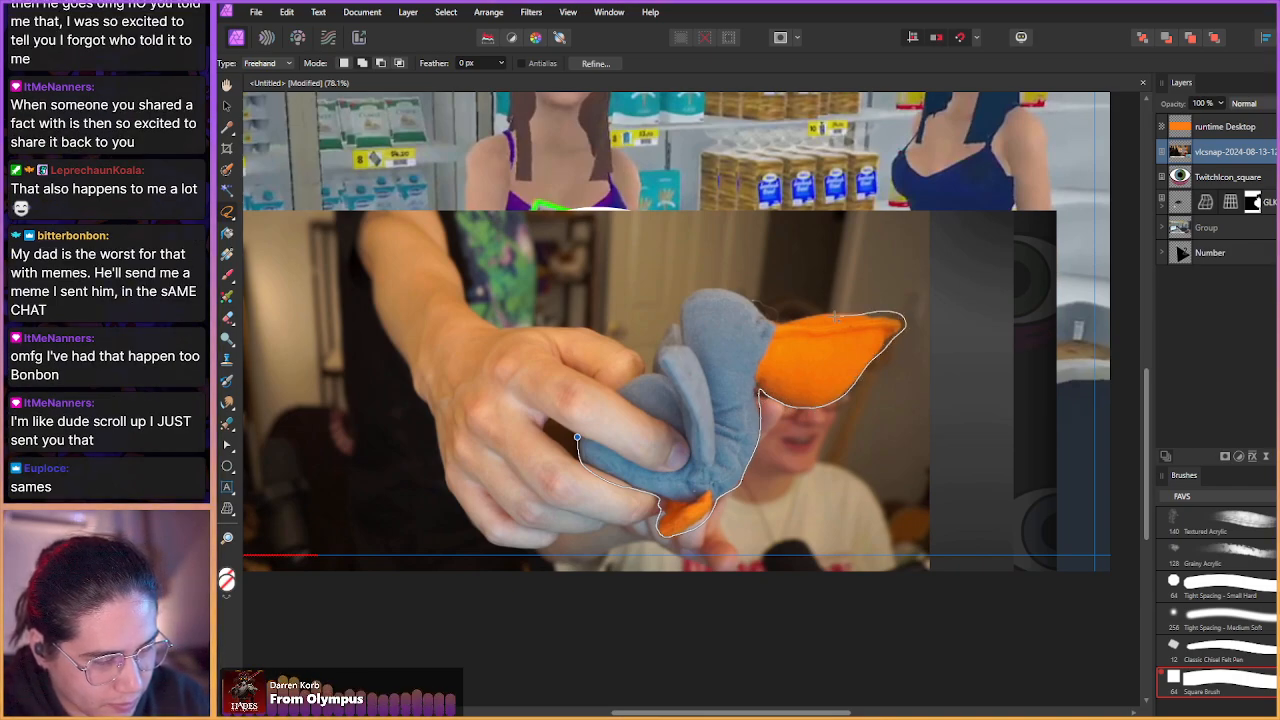
drag(706, 287, 672, 316)
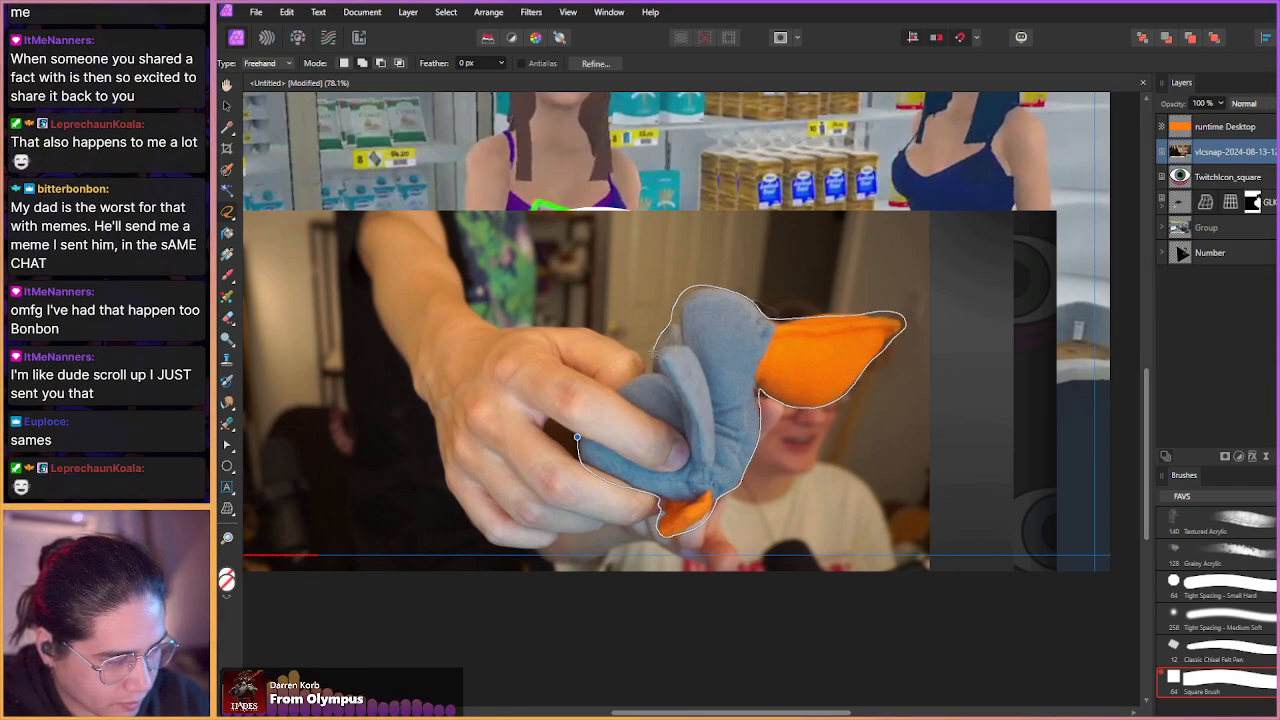
drag(577, 440, 577, 440)
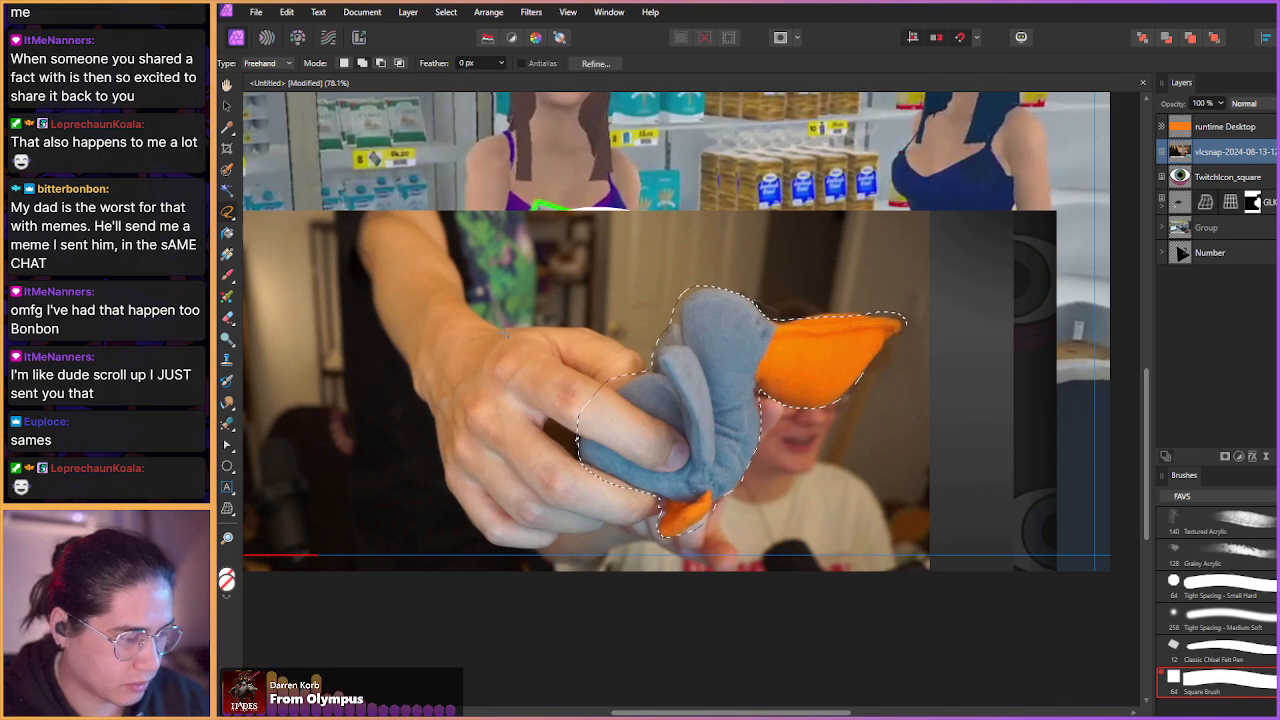
- Refine the freehand selection along the upper edge and tip of the plush's orange beak
ctrl+scroll(580, 400, up, 2)
ctrl+scroll(631, 377, up, 2)
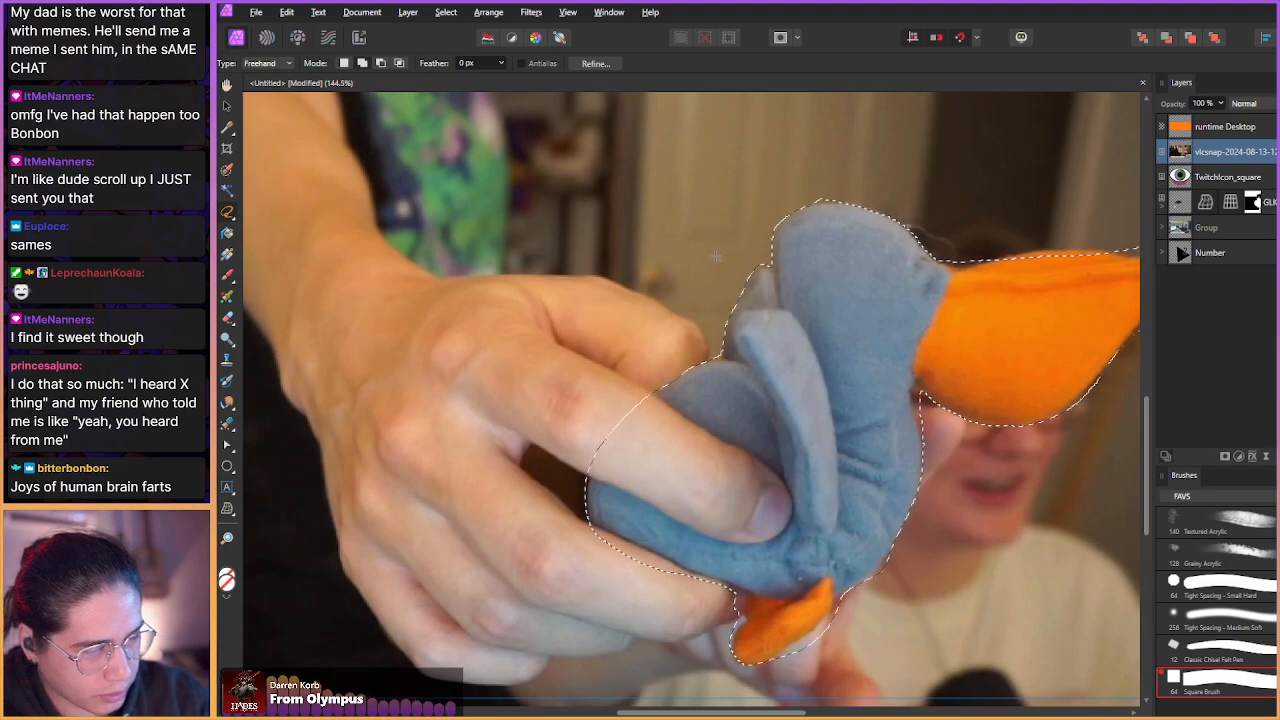
drag(740, 189, 566, 214)
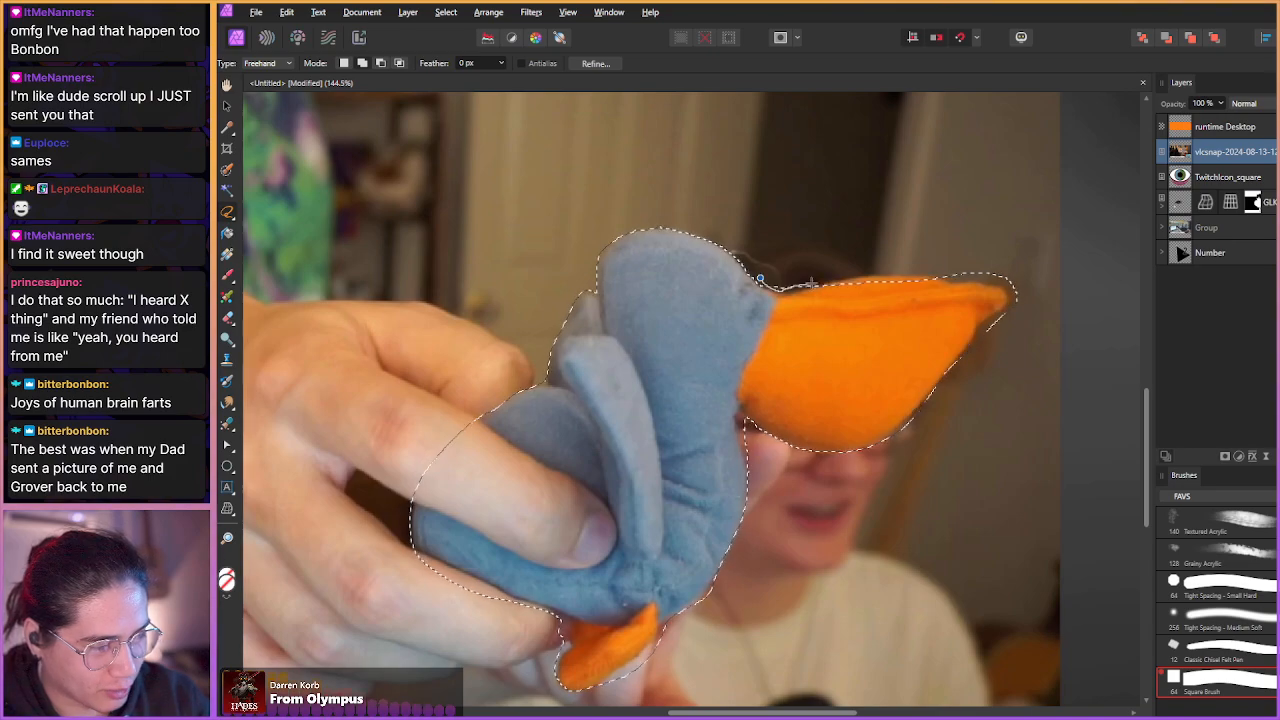
mouse_move(930, 272)
mouse_down()
mouse_move(985, 277)
mouse_move(940, 262)
mouse_up()
mouse_move(789, 294)
mouse_down()
mouse_move(907, 273)
mouse_move(948, 281)
mouse_up()
mouse_move(758, 281)
mouse_down()
mouse_move(789, 292)
mouse_move(806, 252)
mouse_move(768, 258)
mouse_up()
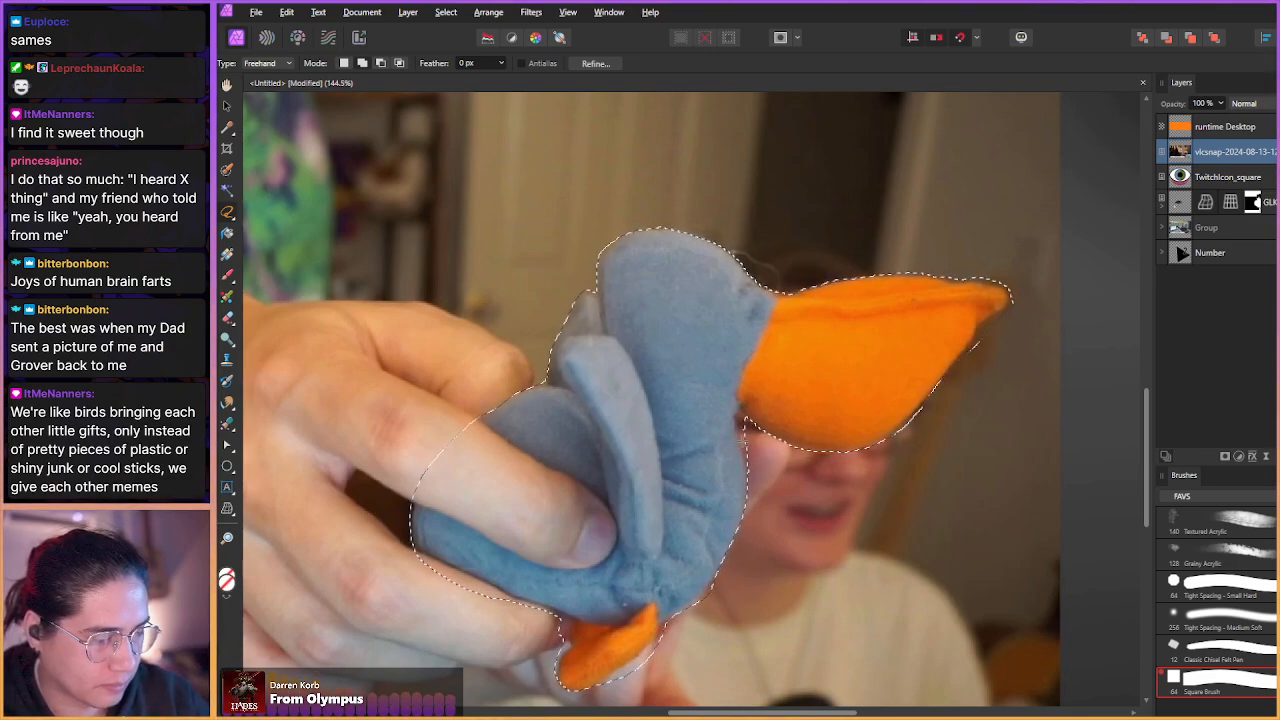
- Tighten the selection to the plush's outline beneath the beak and around the lower body and orange foot
key(alt)
mouse_move(749, 487)
mouse_down()
mouse_move(738, 426)
mouse_move(755, 426)
mouse_move(781, 459)
mouse_move(743, 448)
mouse_move(740, 424)
mouse_move(752, 420)
mouse_move(786, 462)
mouse_up()
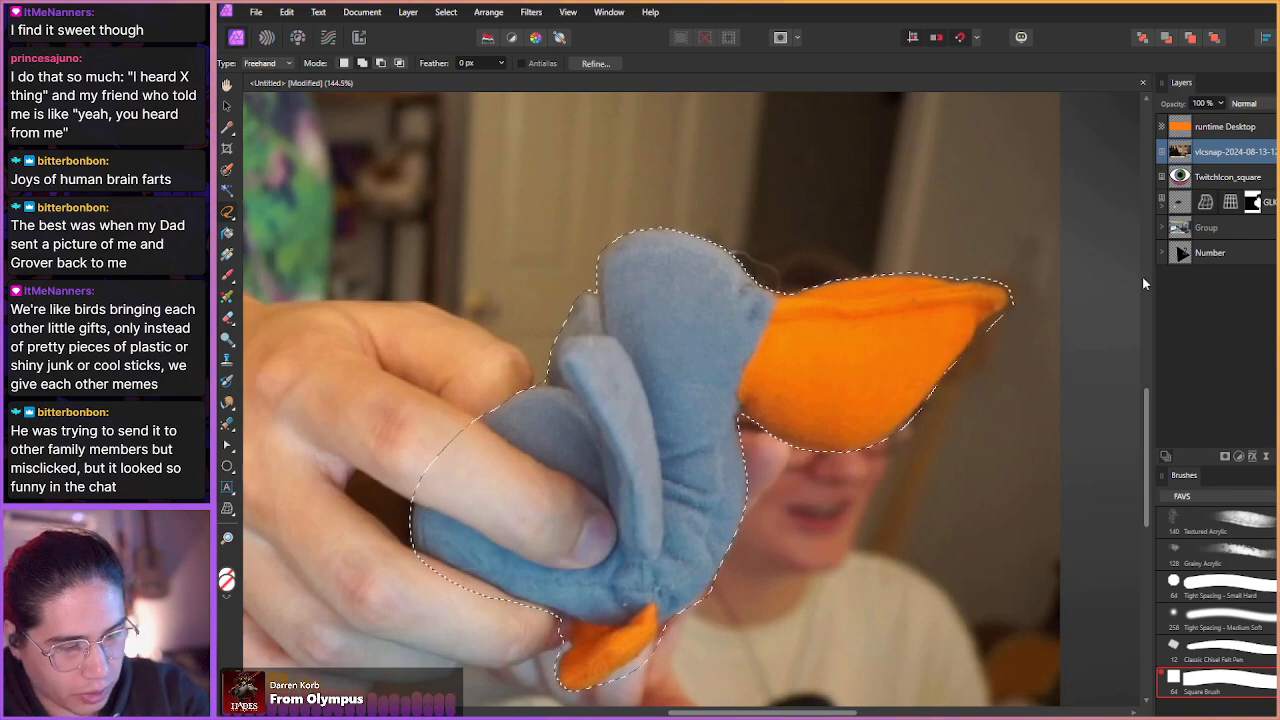
mouse_move(952, 368)
mouse_down()
mouse_move(1012, 298)
mouse_move(1027, 314)
mouse_move(1004, 349)
mouse_move(958, 366)
mouse_up()
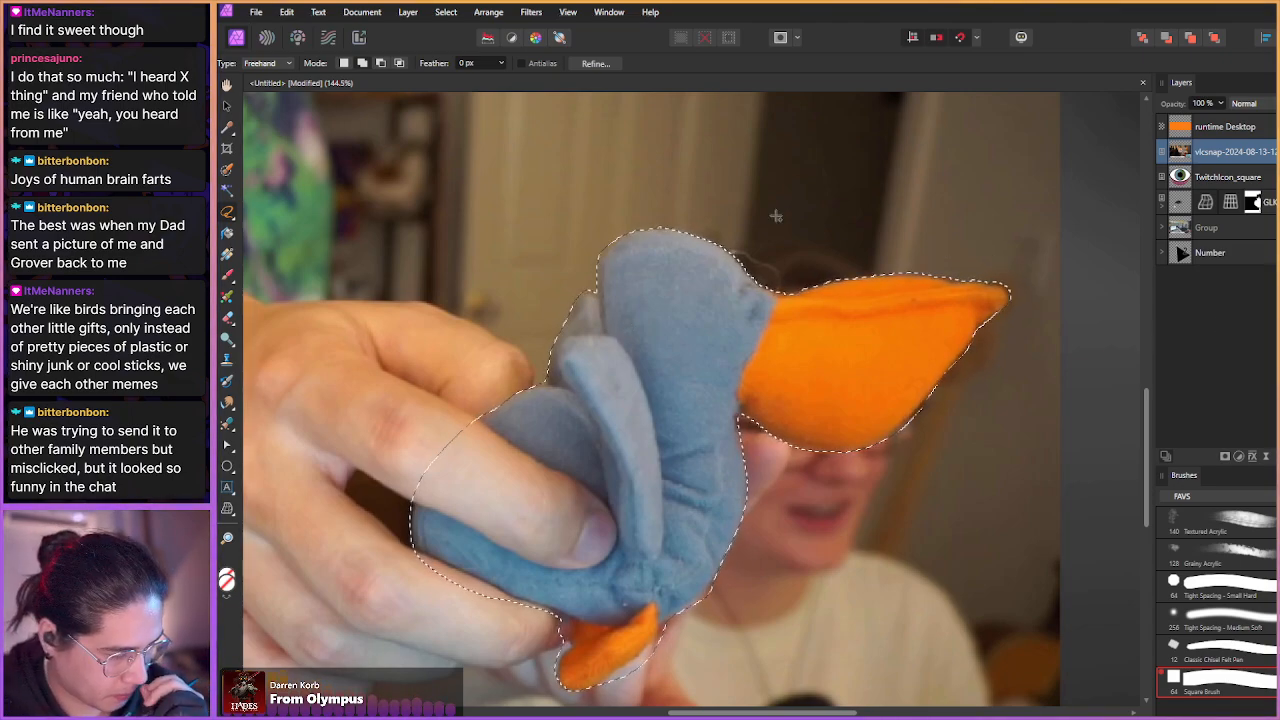
scroll(600, 315, down, 3)
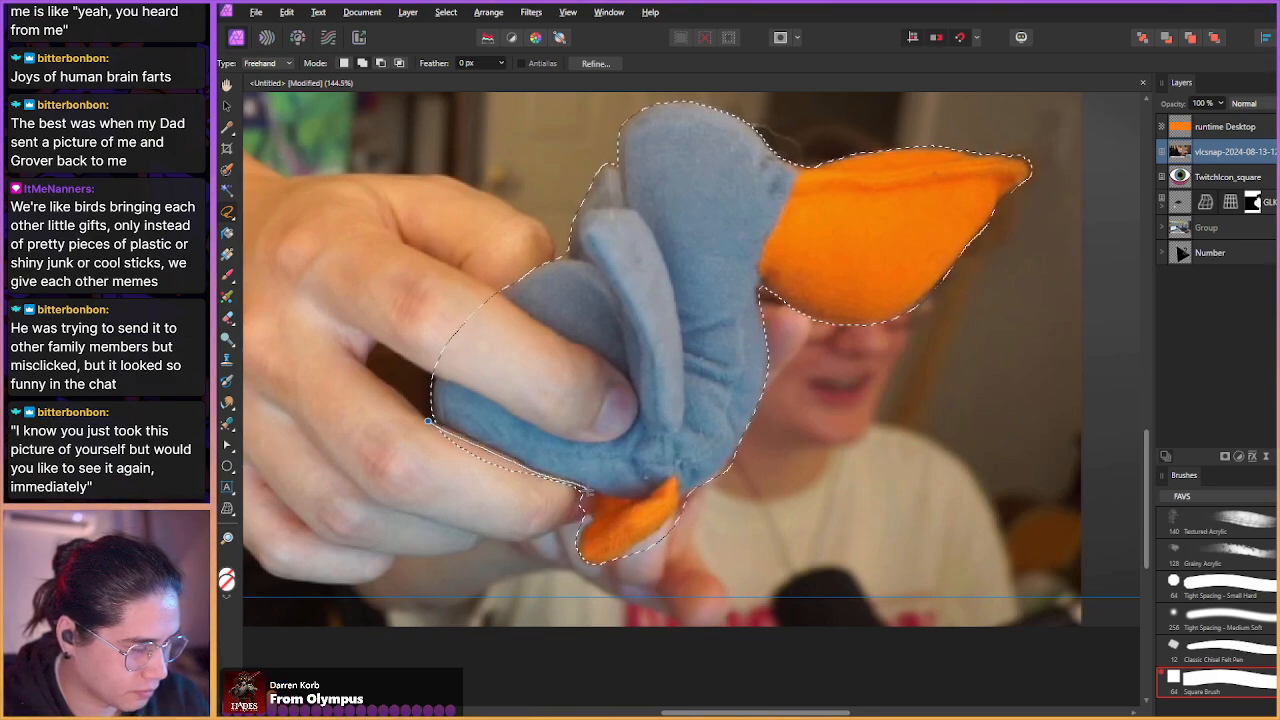
drag(583, 490, 586, 508)
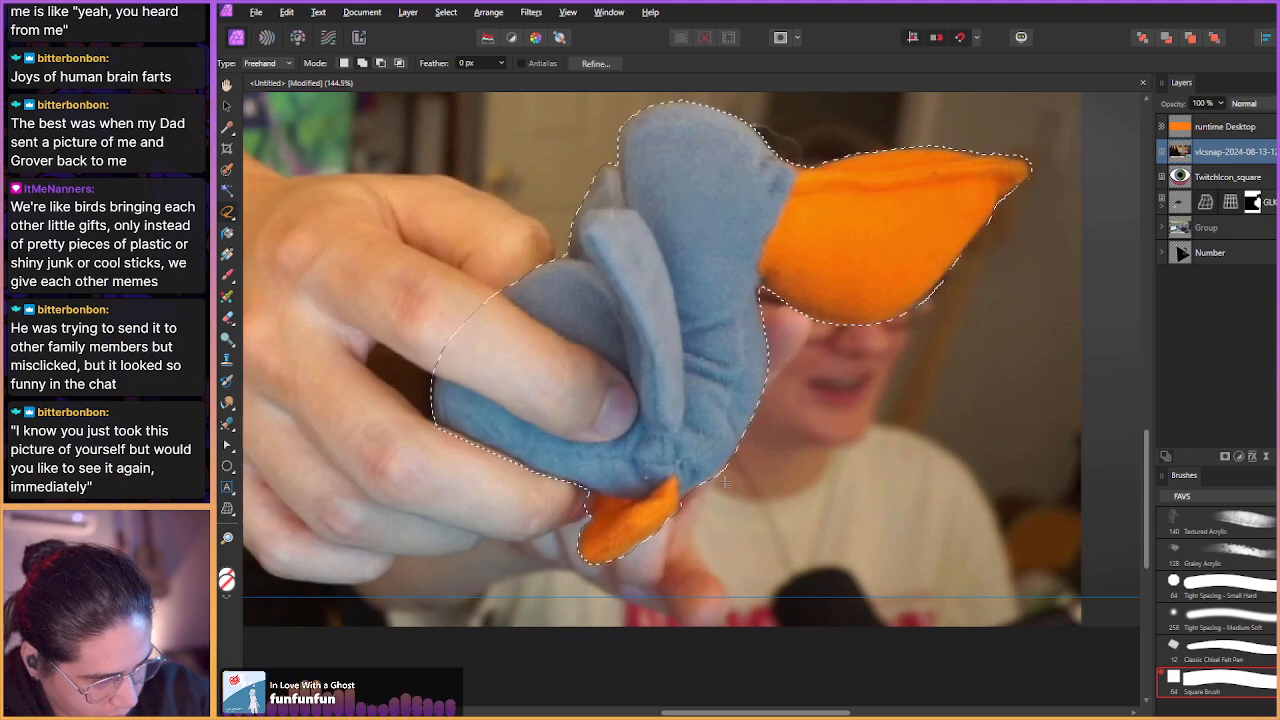
- Mask the snapshot layer to the selection so only the bird plush is cut out over the supermarket scene
drag(622, 447, 490, 442)
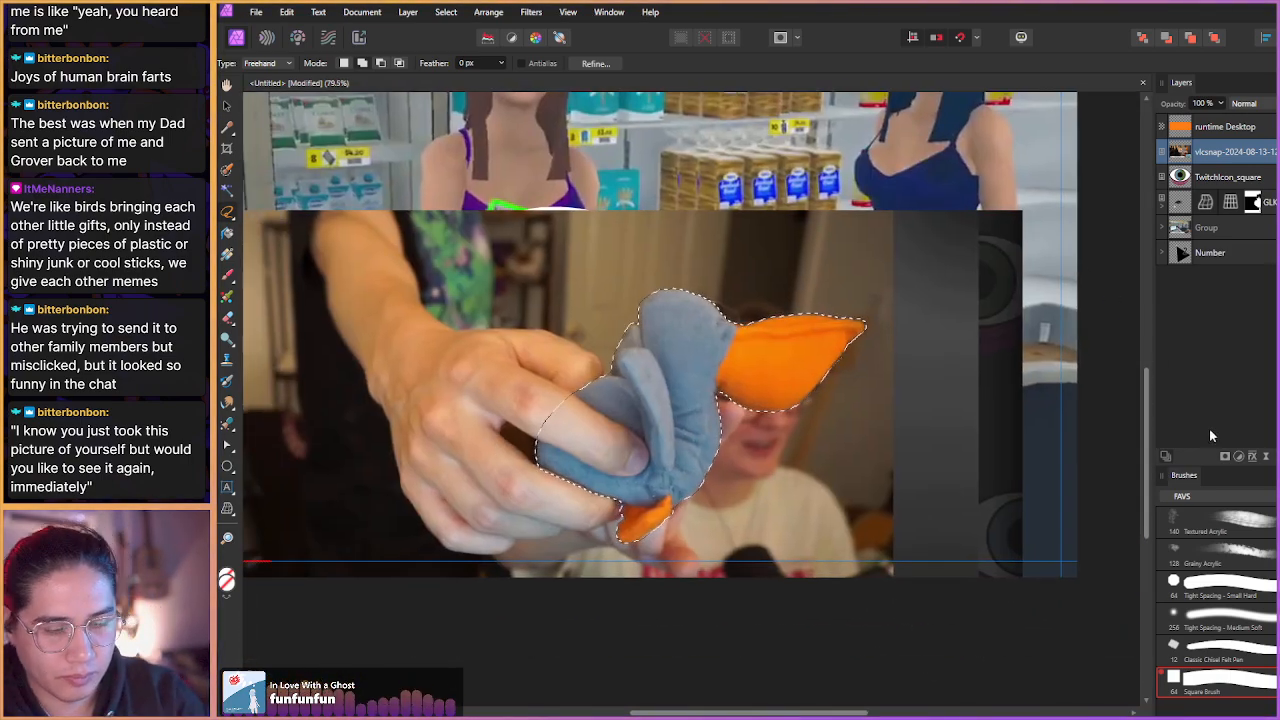
click(1222, 457)
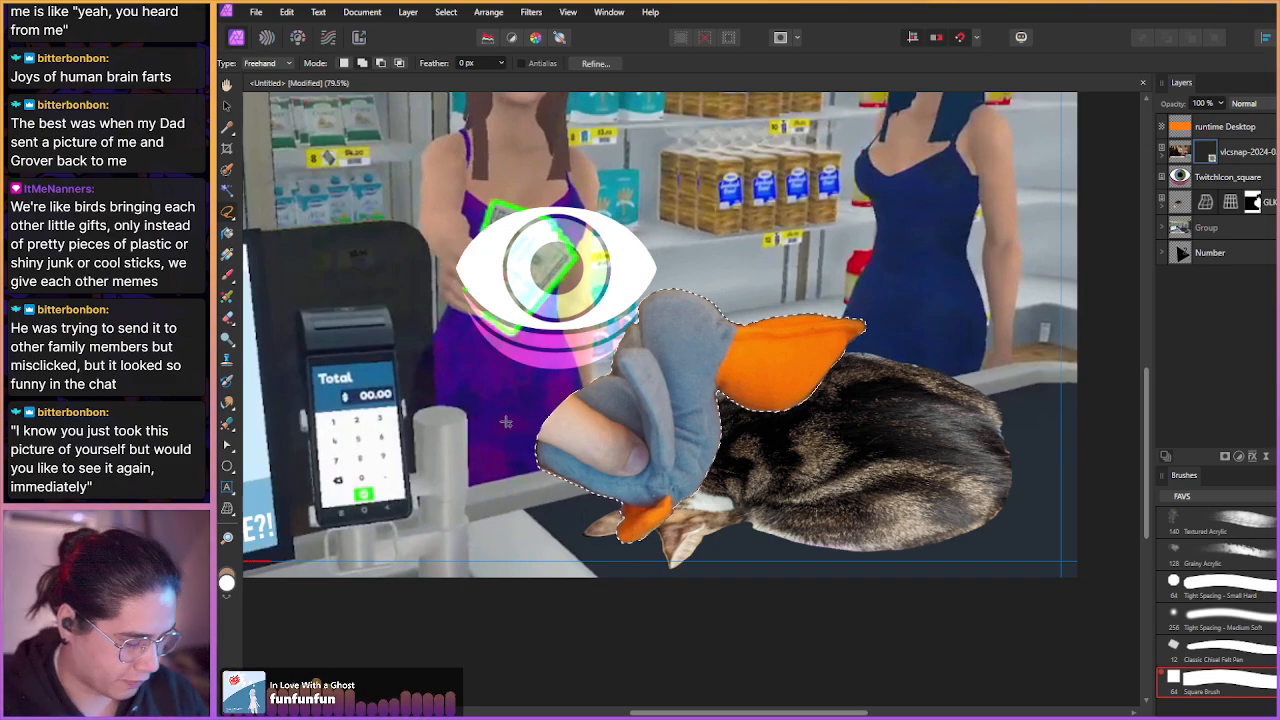
drag(484, 426, 451, 395)
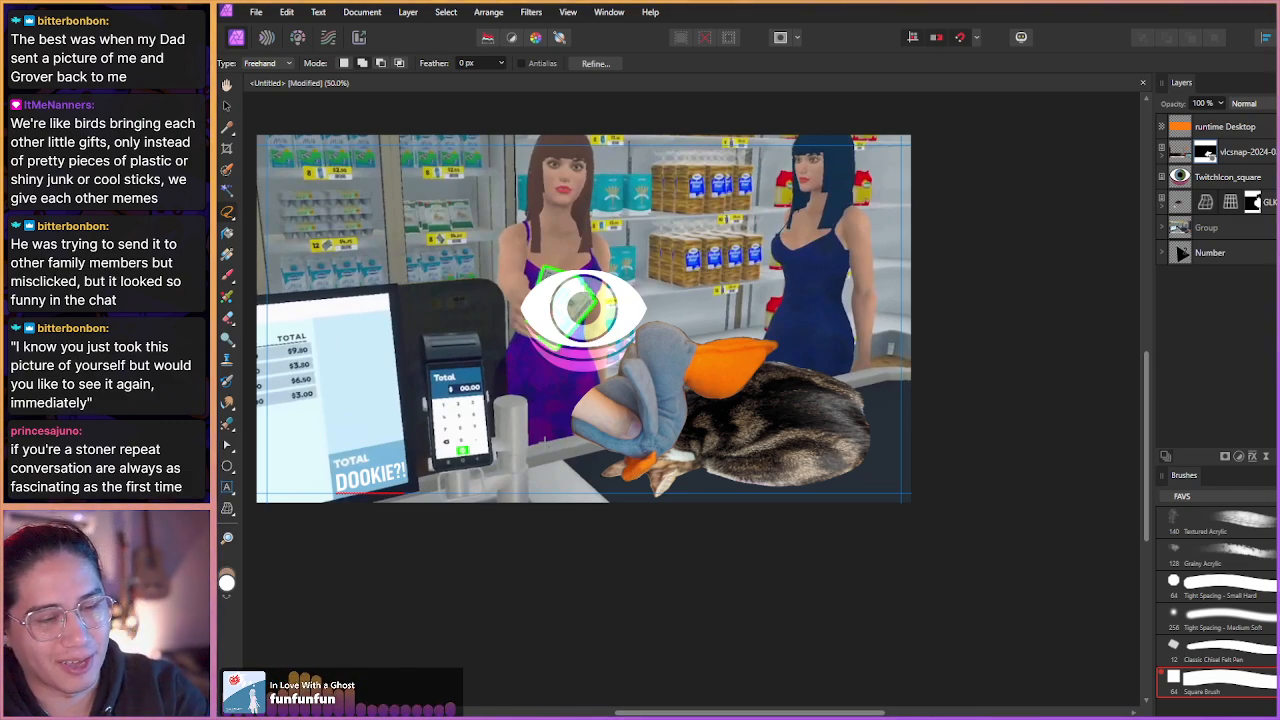
- Add a new pixel layer and nest it inside the plush snapshot layer, below its mask
click(1182, 158)
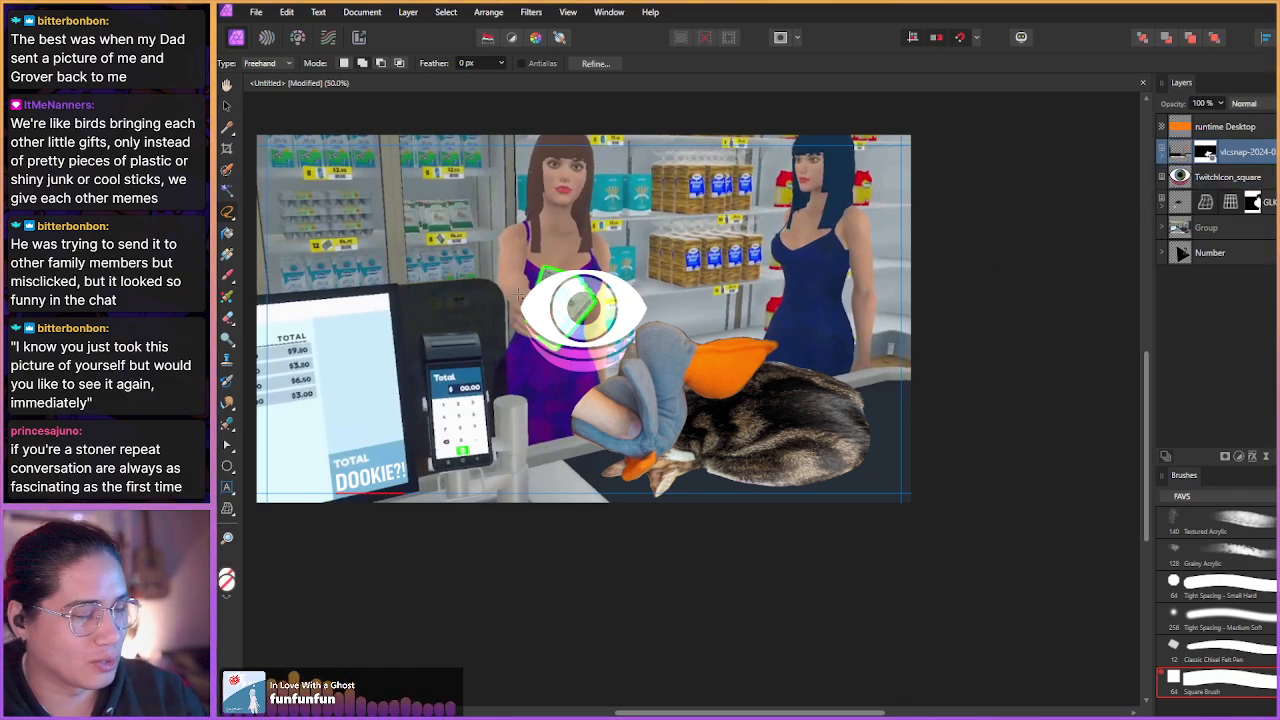
drag(550, 403, 610, 407)
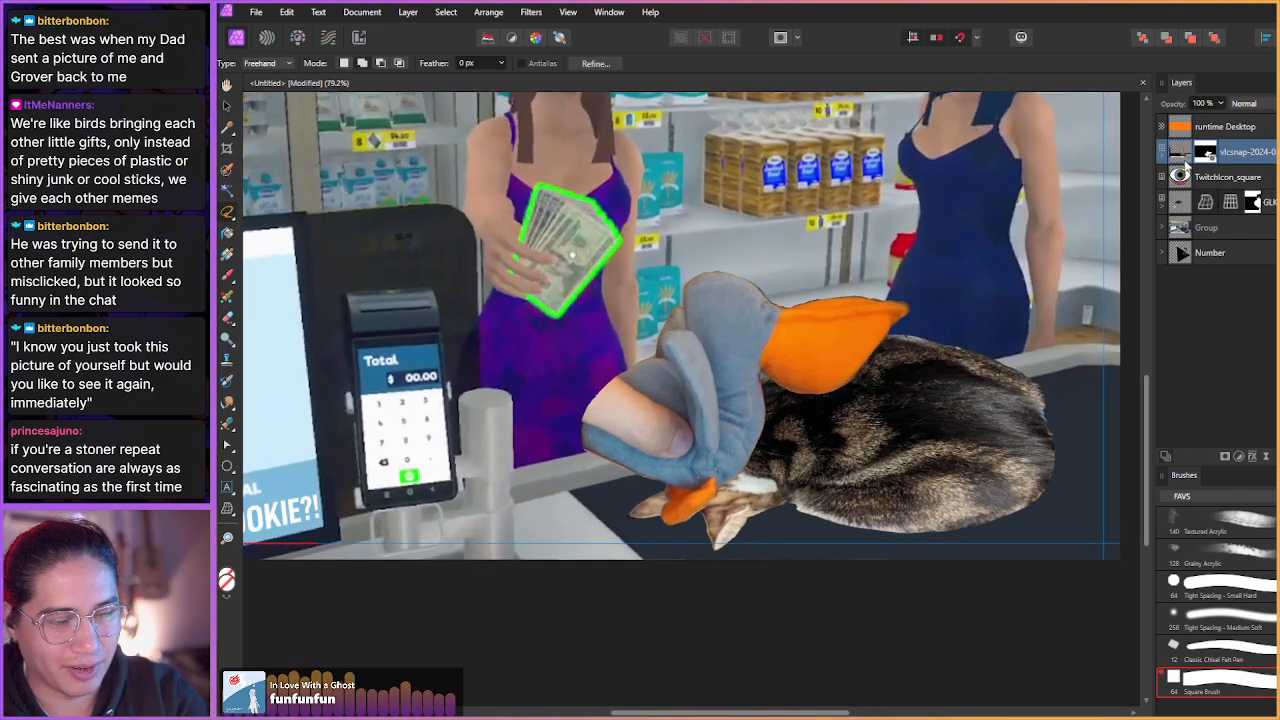
mouse_move(530, 431)
mouse_down()
mouse_move(602, 410)
mouse_move(552, 433)
mouse_up()
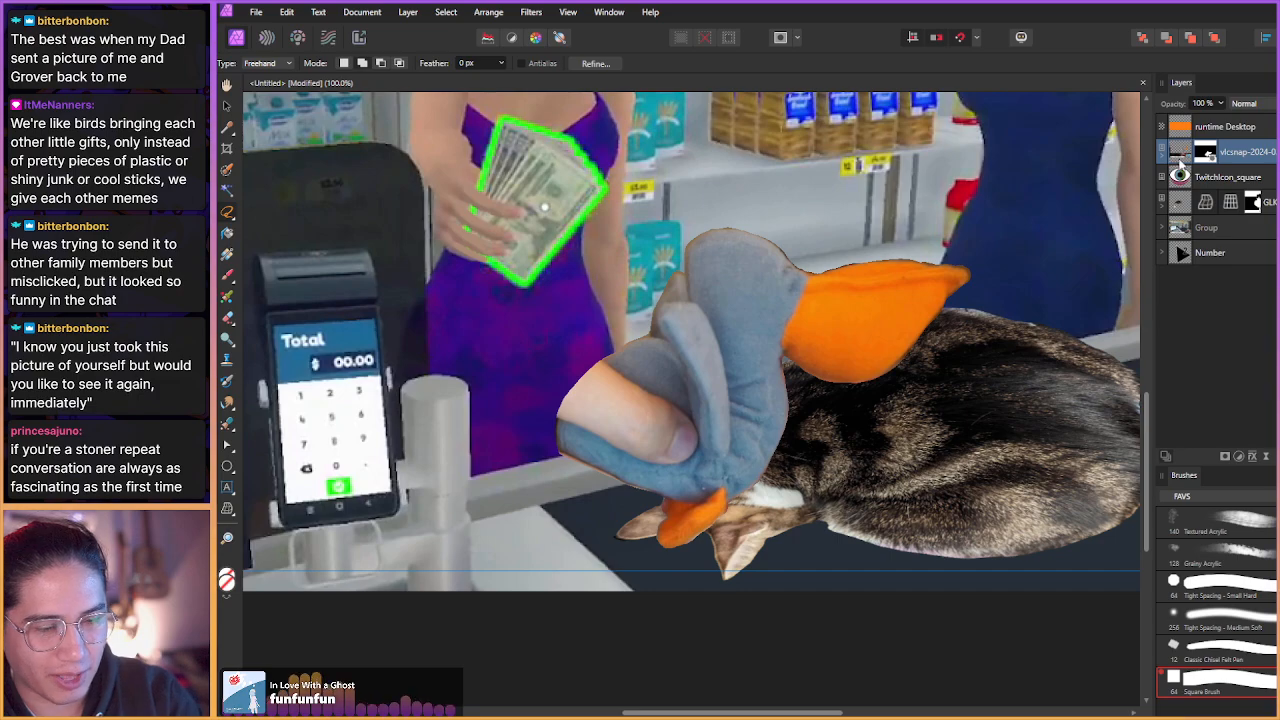
key(ctrl+shift+n)
drag(1184, 155, 1230, 181)
click(1162, 156)
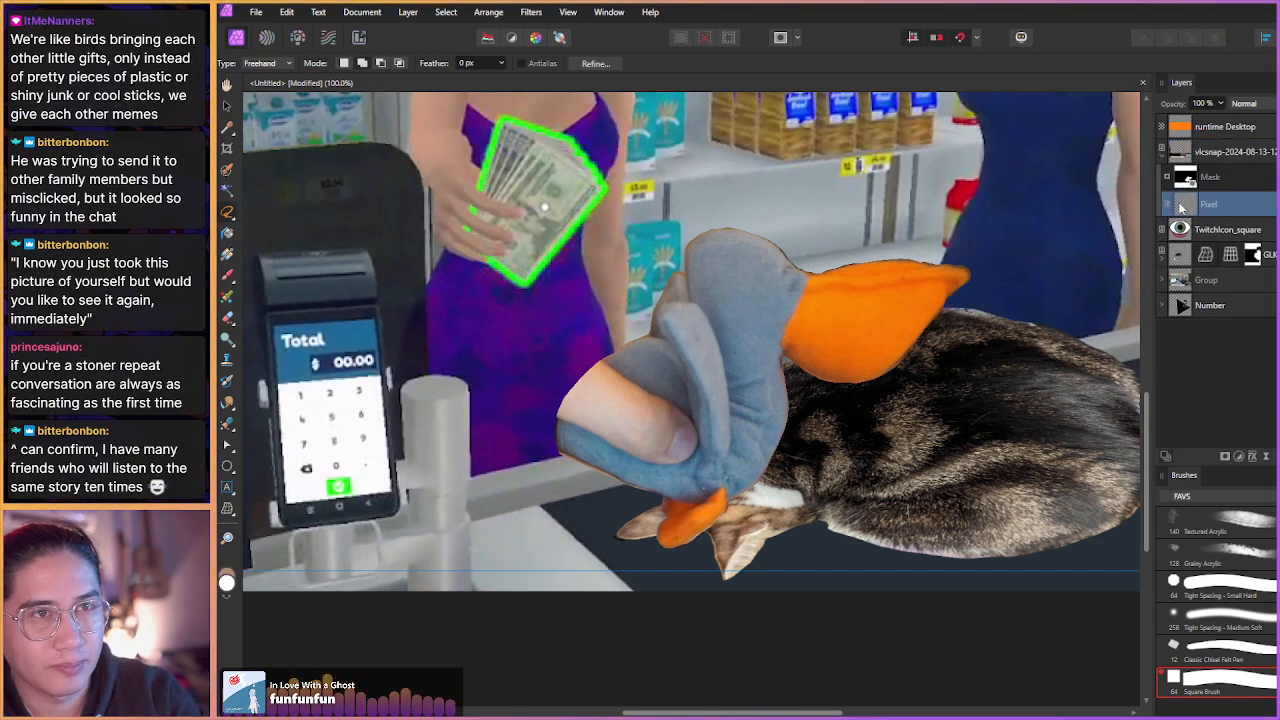
- Paint over the finger on the plush with a blue sampled from its body, using the Grainy Acrylic brush at 35 px
scroll(598, 386, up, 2)
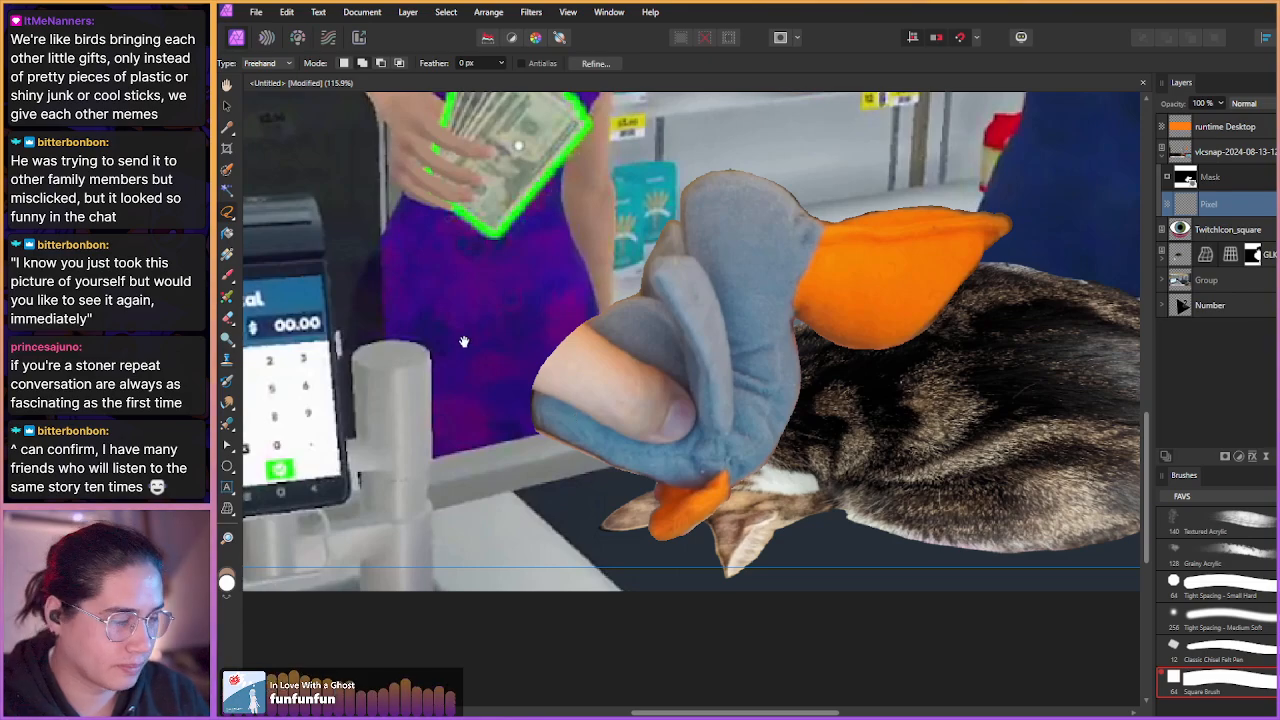
key(b)
alt+click(639, 342)
mouse_move(641, 342)
mouse_down()
mouse_move(634, 380)
mouse_move(612, 343)
mouse_move(630, 363)
mouse_move(580, 337)
mouse_move(546, 375)
mouse_move(563, 420)
mouse_move(553, 404)
mouse_move(588, 416)
mouse_move(580, 401)
mouse_move(598, 396)
mouse_move(577, 331)
mouse_move(597, 362)
mouse_move(678, 398)
mouse_move(689, 433)
mouse_move(575, 400)
mouse_move(618, 433)
mouse_move(596, 415)
mouse_move(603, 385)
mouse_up()
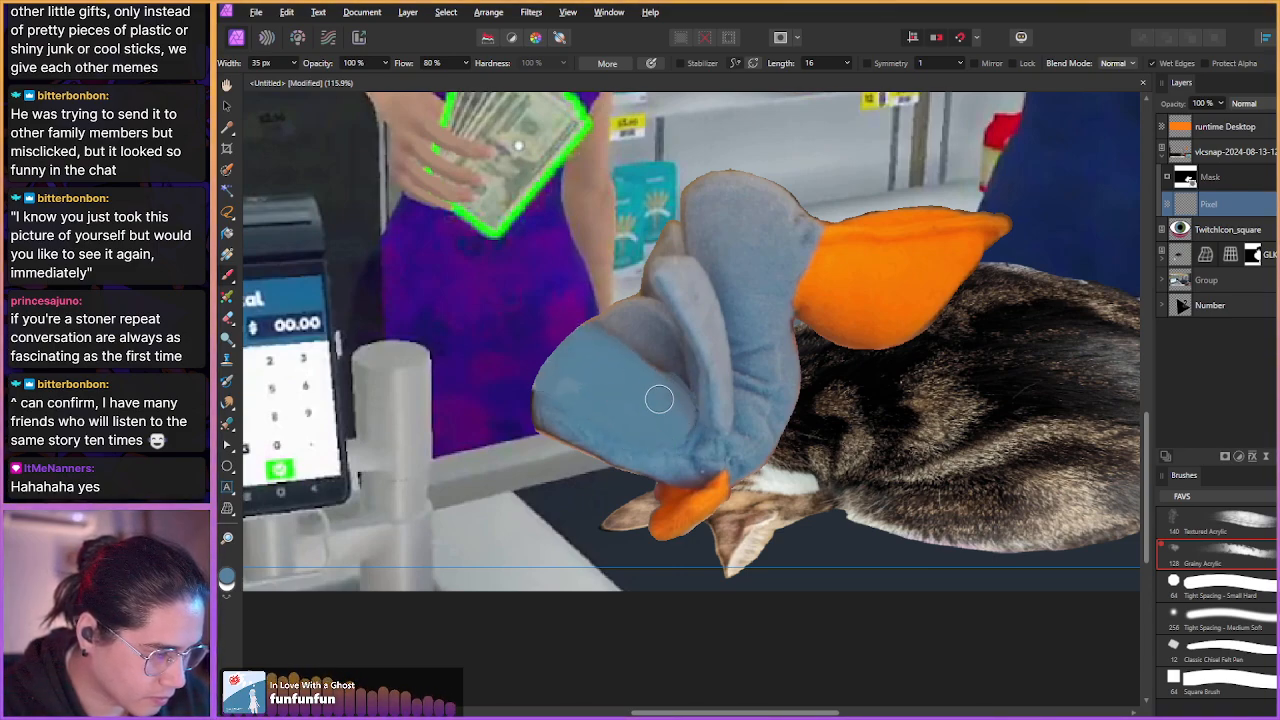
- Blend blue and grey shading sampled from the plush over the flat painted area of its body with the Grainy Acrylic brush
drag(632, 321, 625, 356)
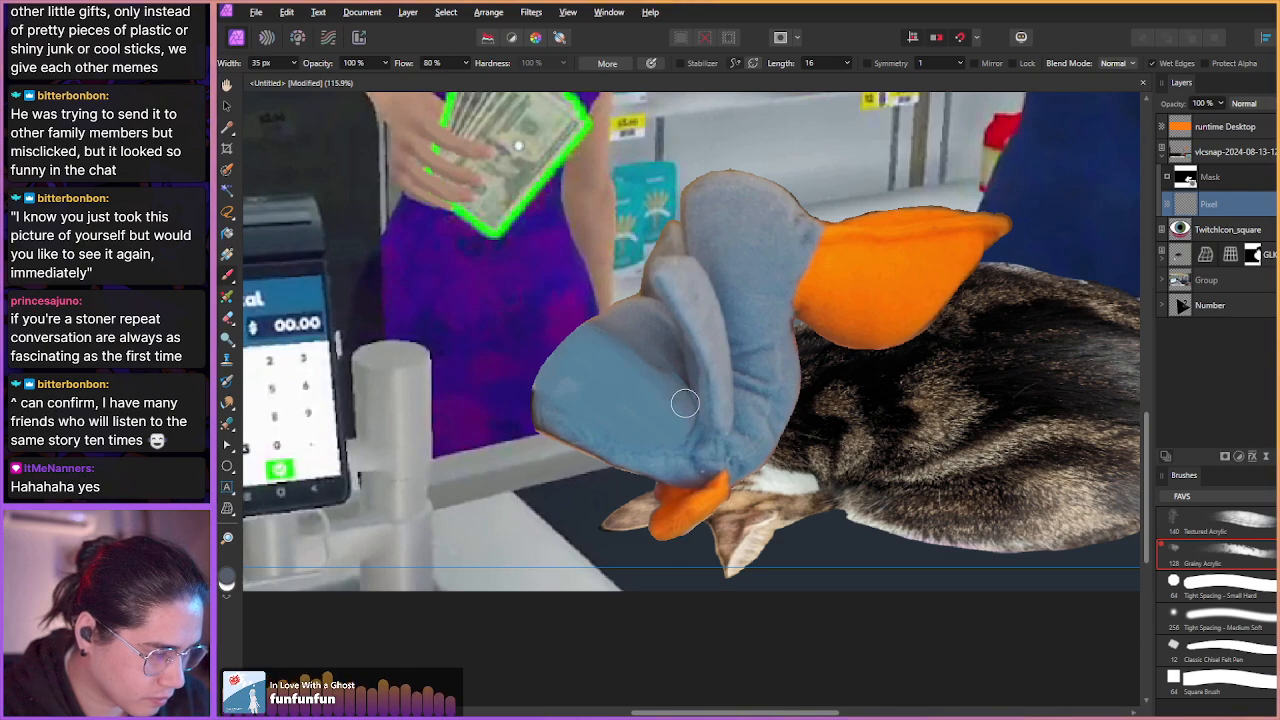
alt+click(675, 351)
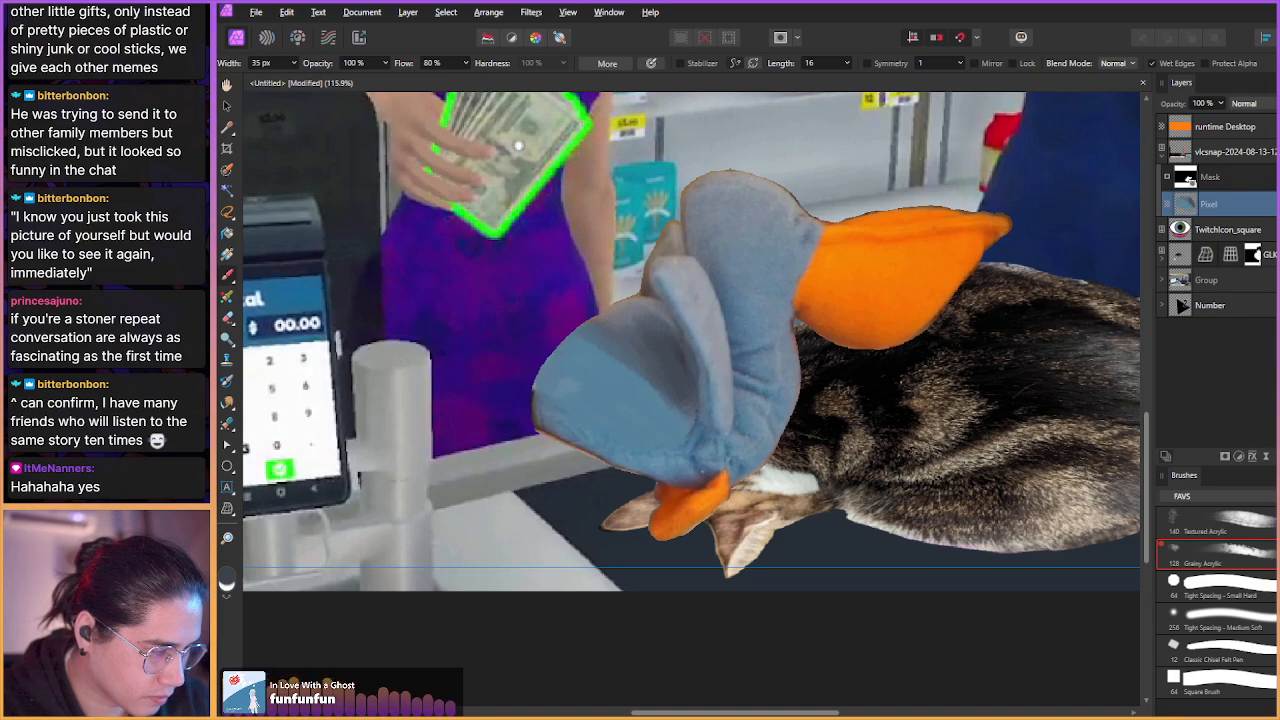
alt+click(605, 328)
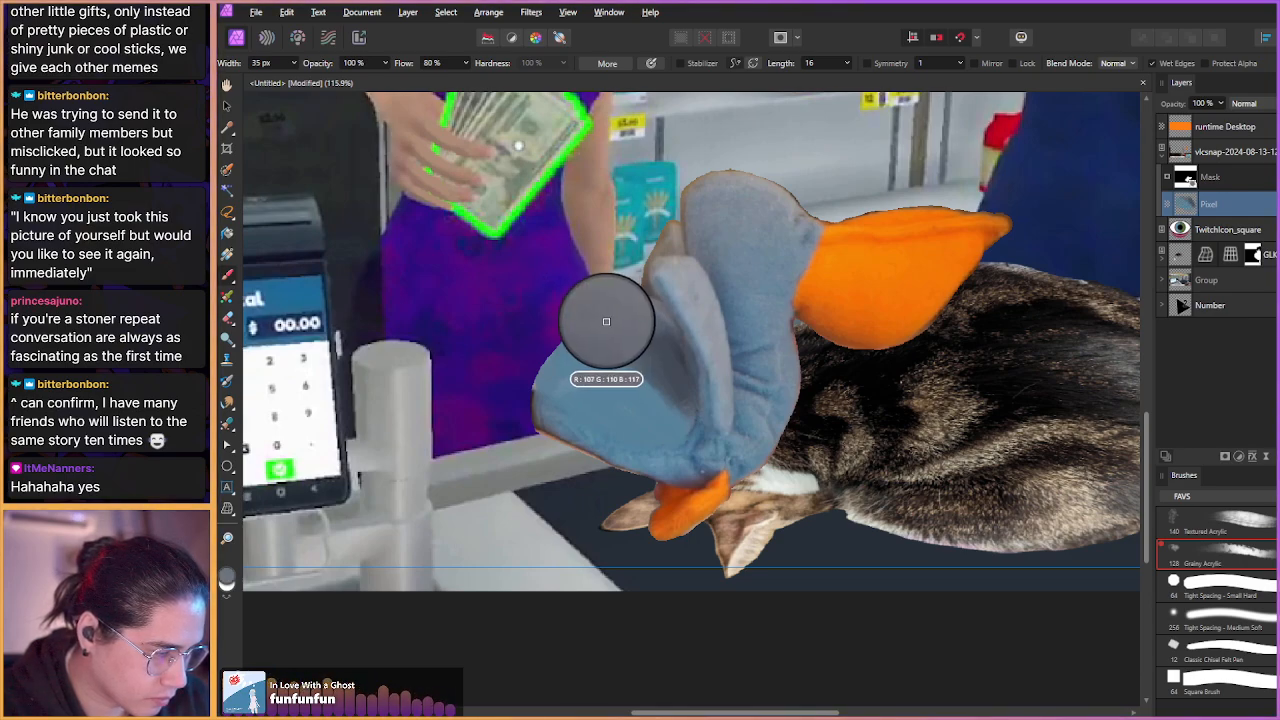
alt+click(620, 401)
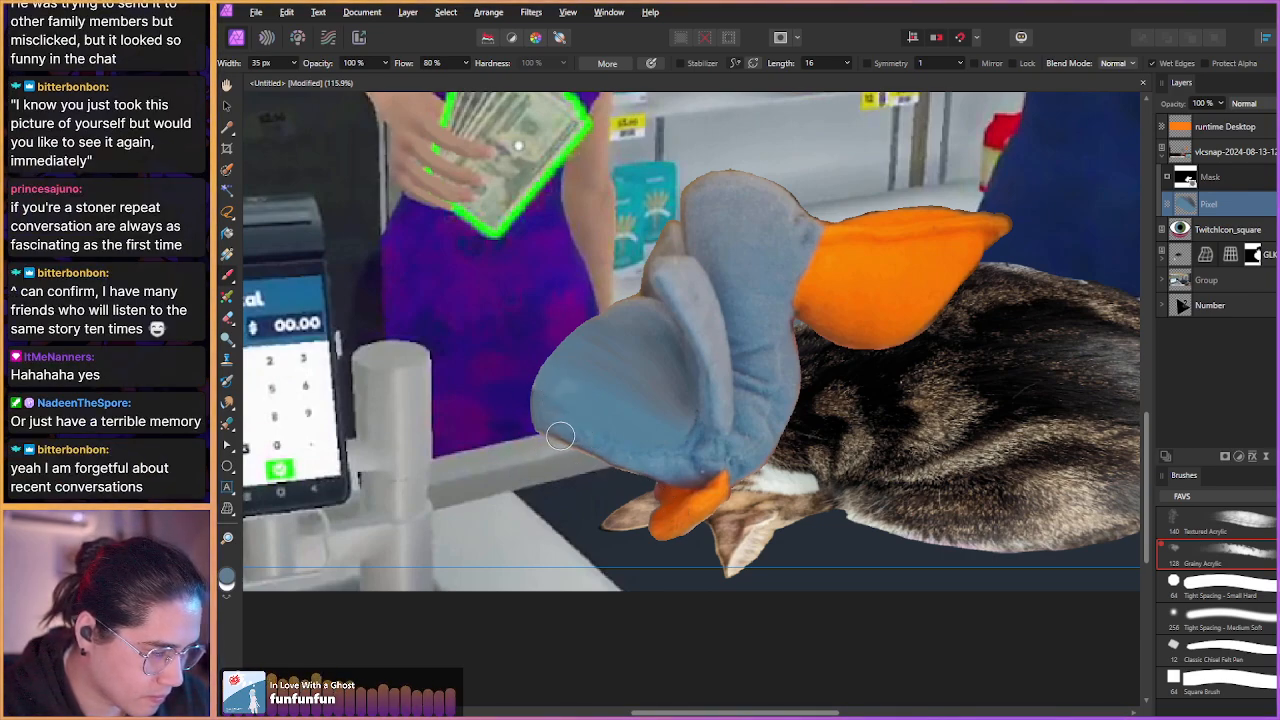
- Trim the plush mask along the lower body edge with the Tight Spacing - Small Hard brush at 20 px
click(1165, 184)
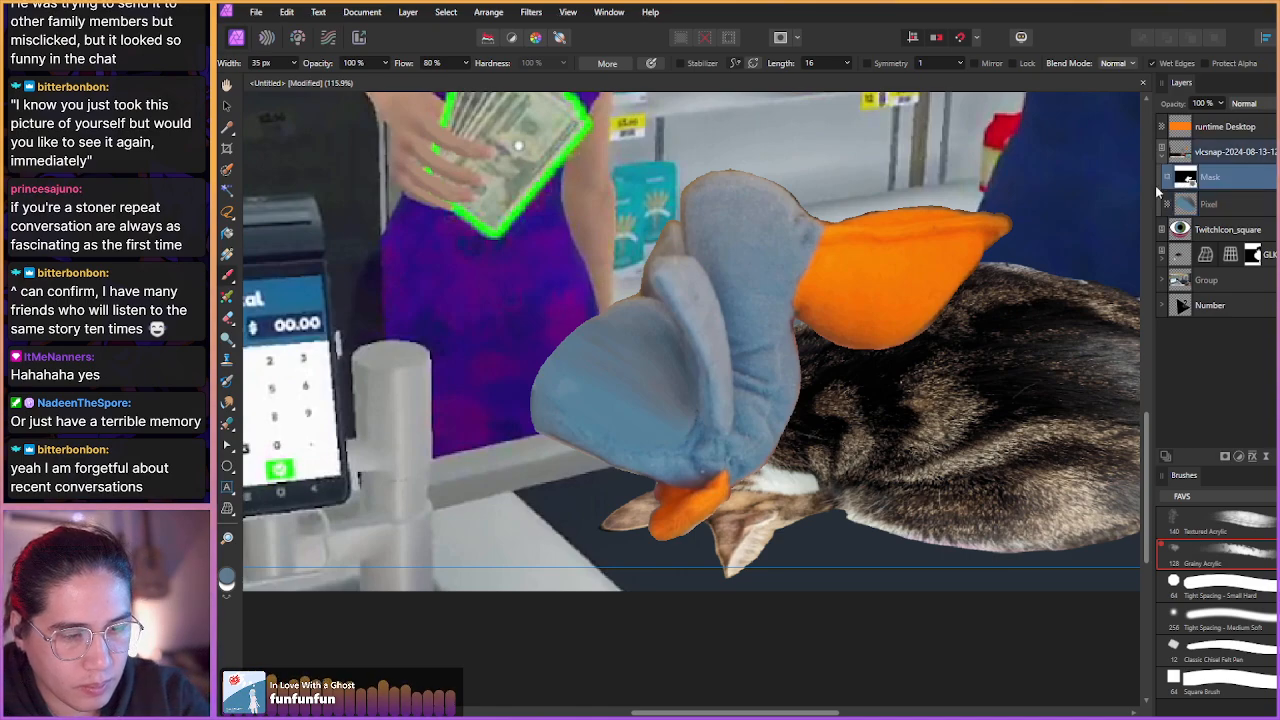
mouse_move(500, 477)
mouse_down()
mouse_move(643, 446)
mouse_move(604, 392)
mouse_up()
click(1180, 575)
drag(490, 366, 503, 379)
drag(584, 434, 541, 434)
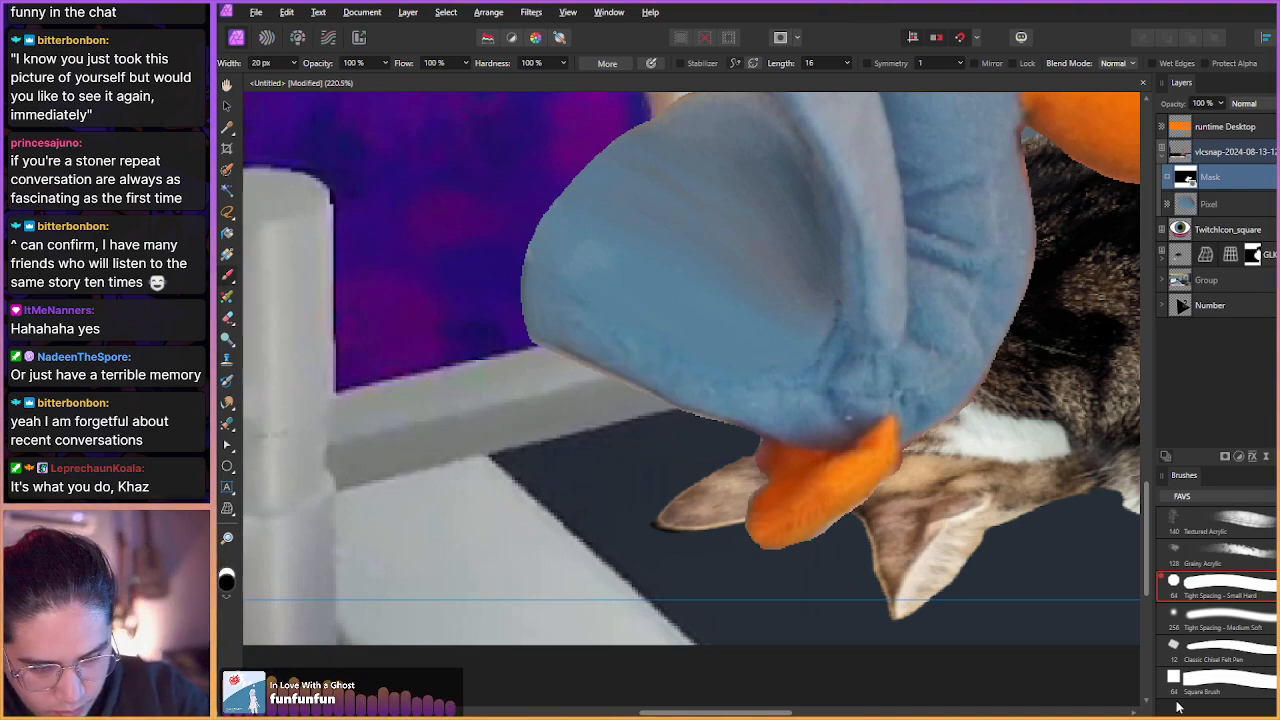
mouse_move(534, 357)
mouse_down()
mouse_move(663, 420)
mouse_move(744, 444)
mouse_up()
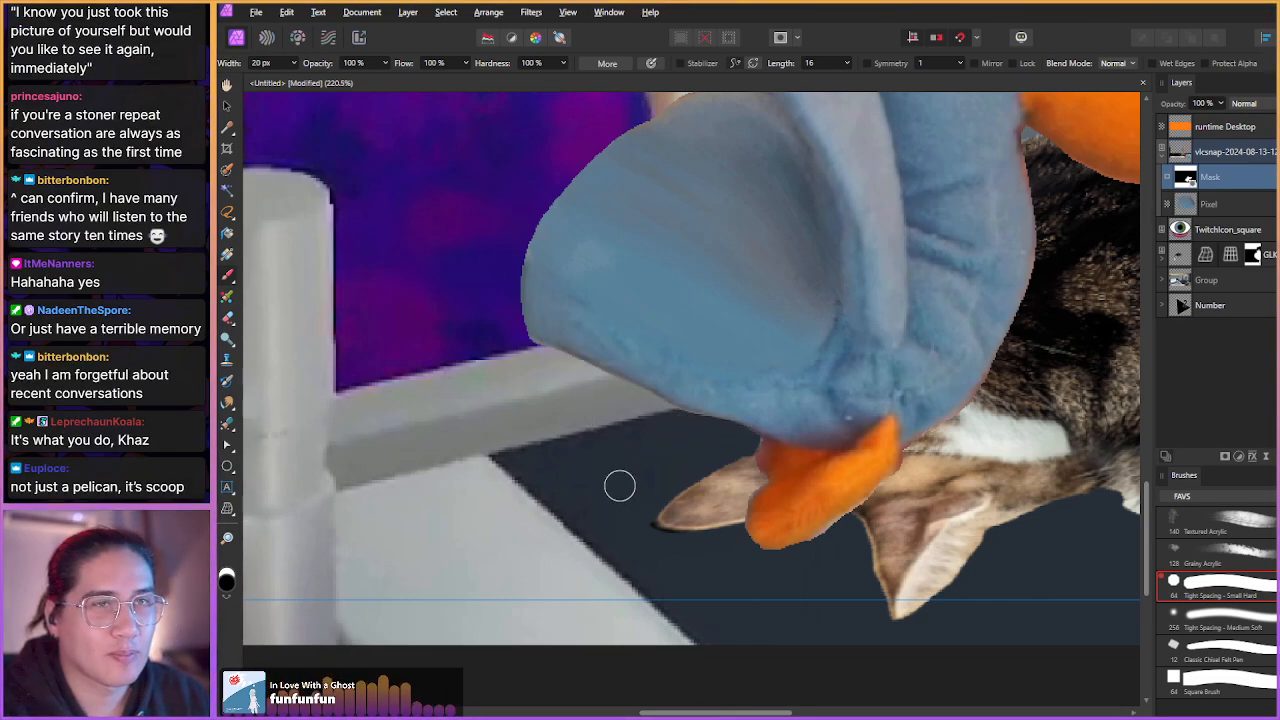
- Clean up the plush mask along the upper body, wing and head outline, reducing the hard brush to 9 and 15 px
scroll(619, 486, up, 3)
drag(643, 516, 612, 560)
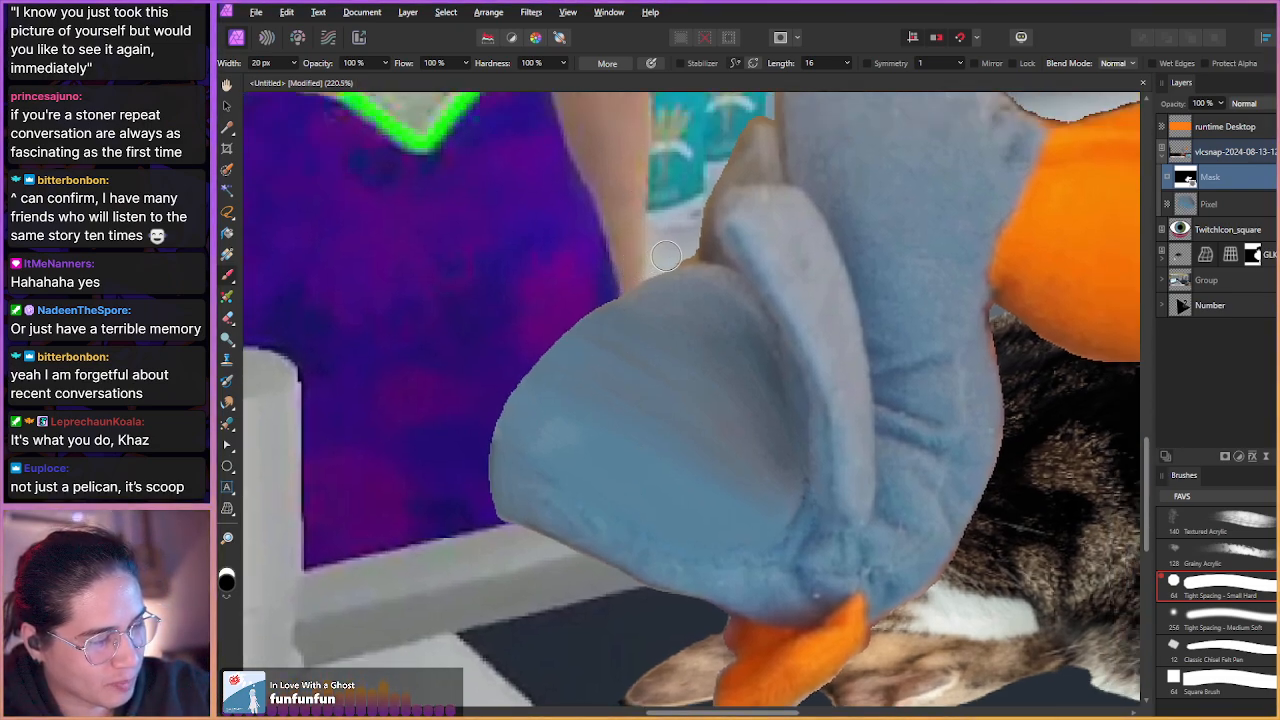
scroll(685, 248, up, 1)
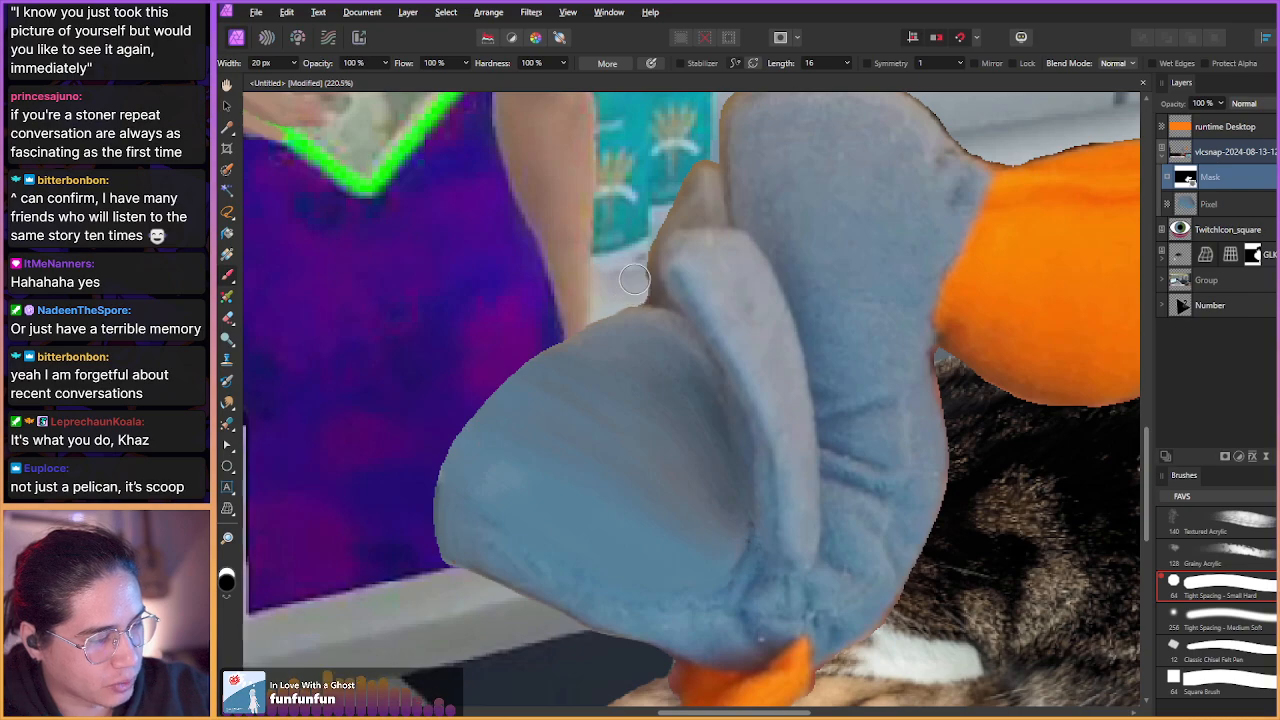
mouse_move(706, 153)
mouse_down()
mouse_move(611, 191)
mouse_move(604, 207)
mouse_up()
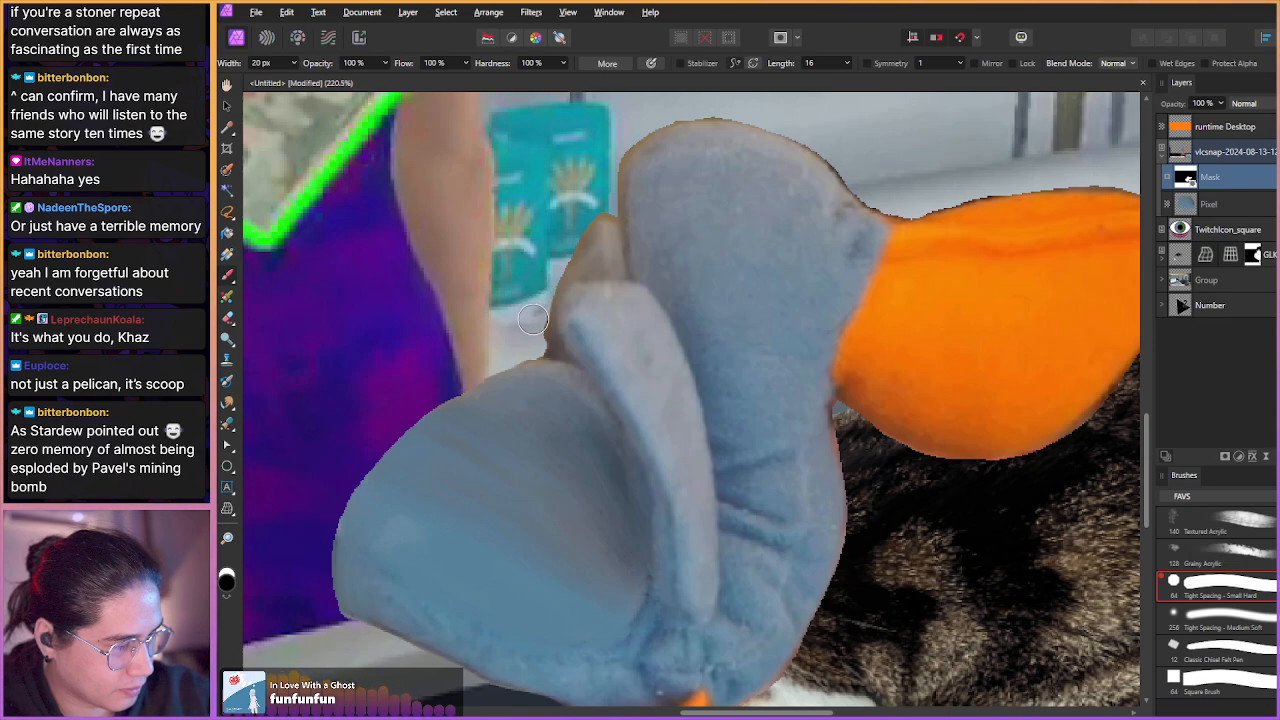
drag(592, 190, 582, 191)
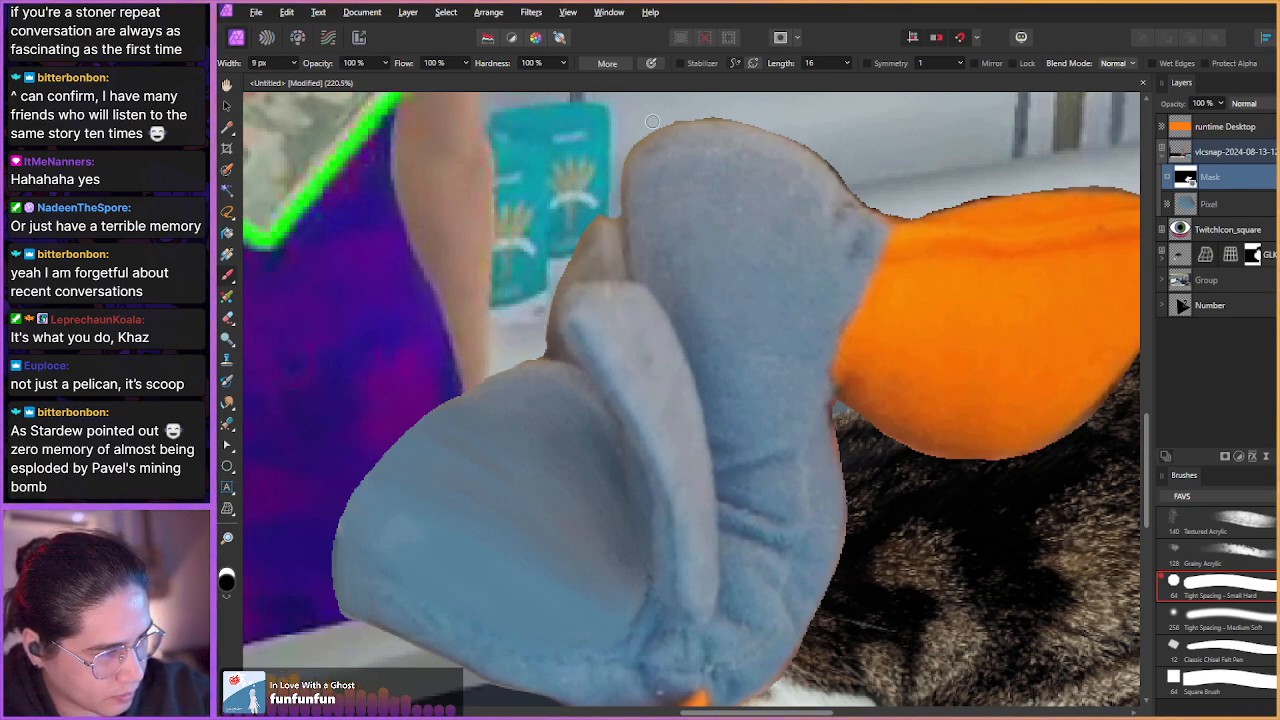
drag(575, 163, 486, 230)
drag(562, 176, 569, 176)
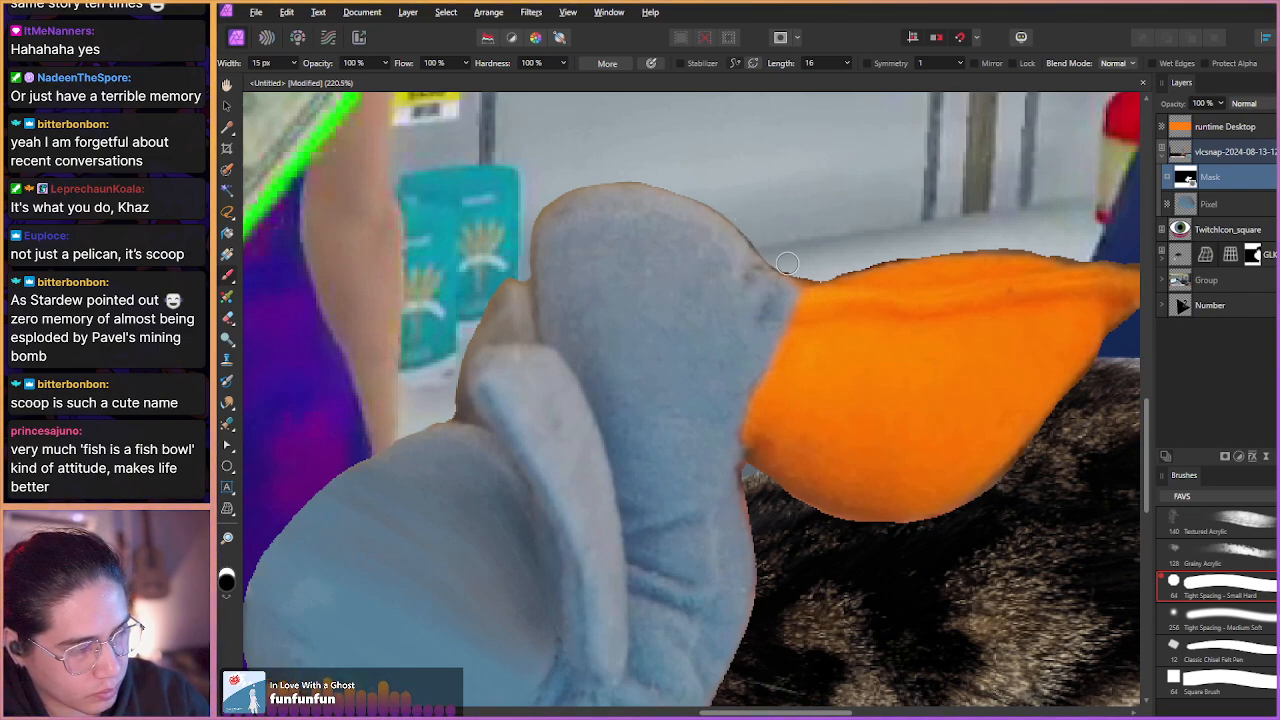
- Refine the mask along the top and underside of the plush's orange beak with the hard brush at 15 px
drag(821, 251, 561, 261)
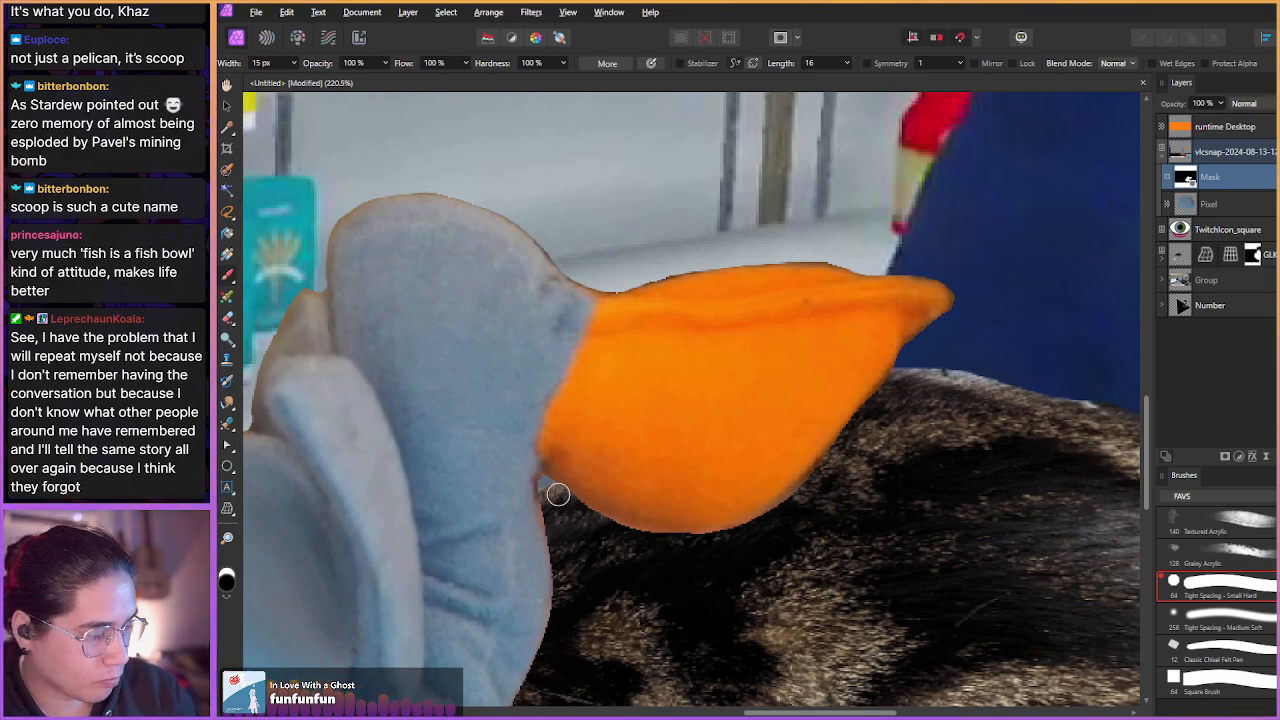
mouse_move(566, 509)
mouse_down()
mouse_move(643, 536)
mouse_move(730, 528)
mouse_up()
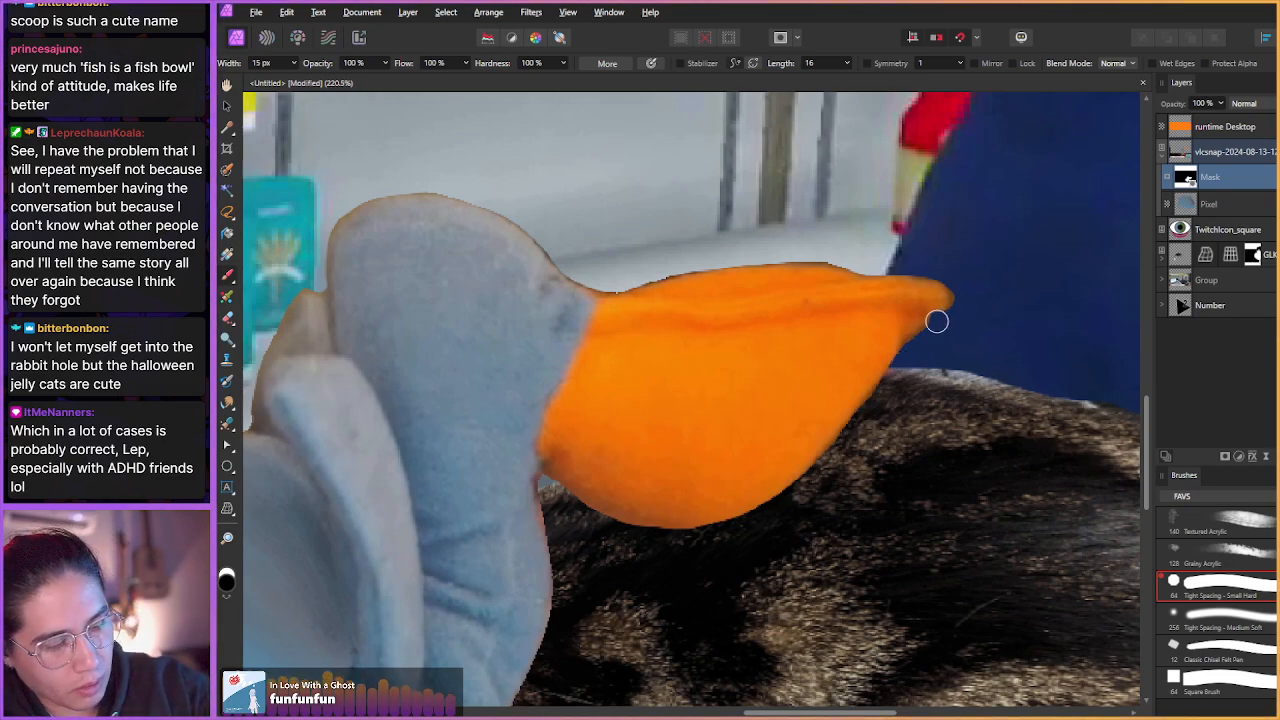
scroll(640, 351, down, 10)
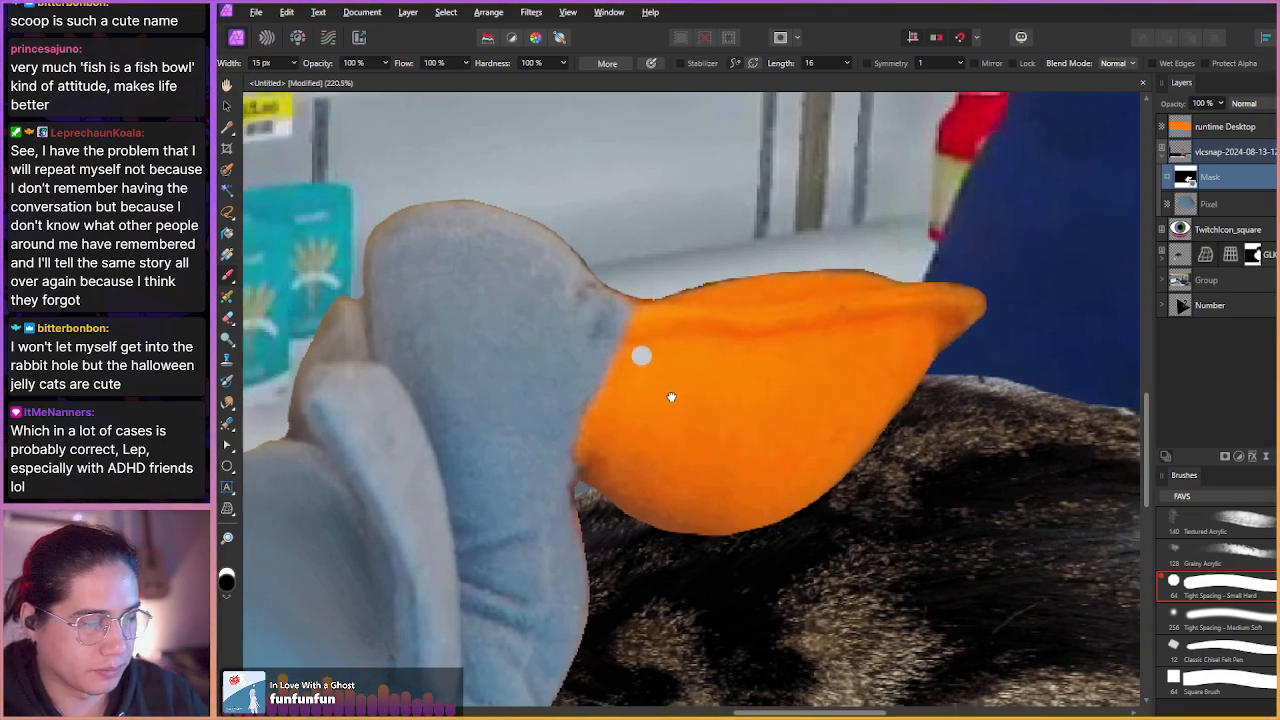
scroll(463, 437, down, 1)
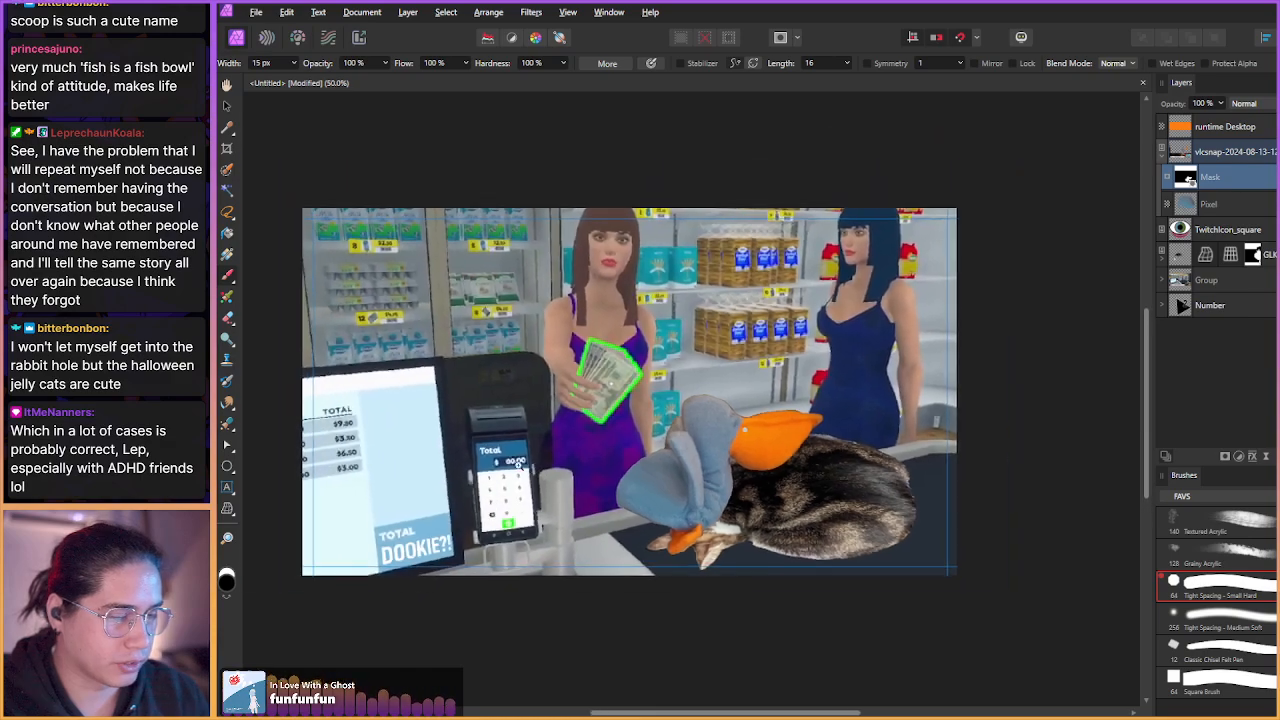
drag(390, 367, 406, 363)
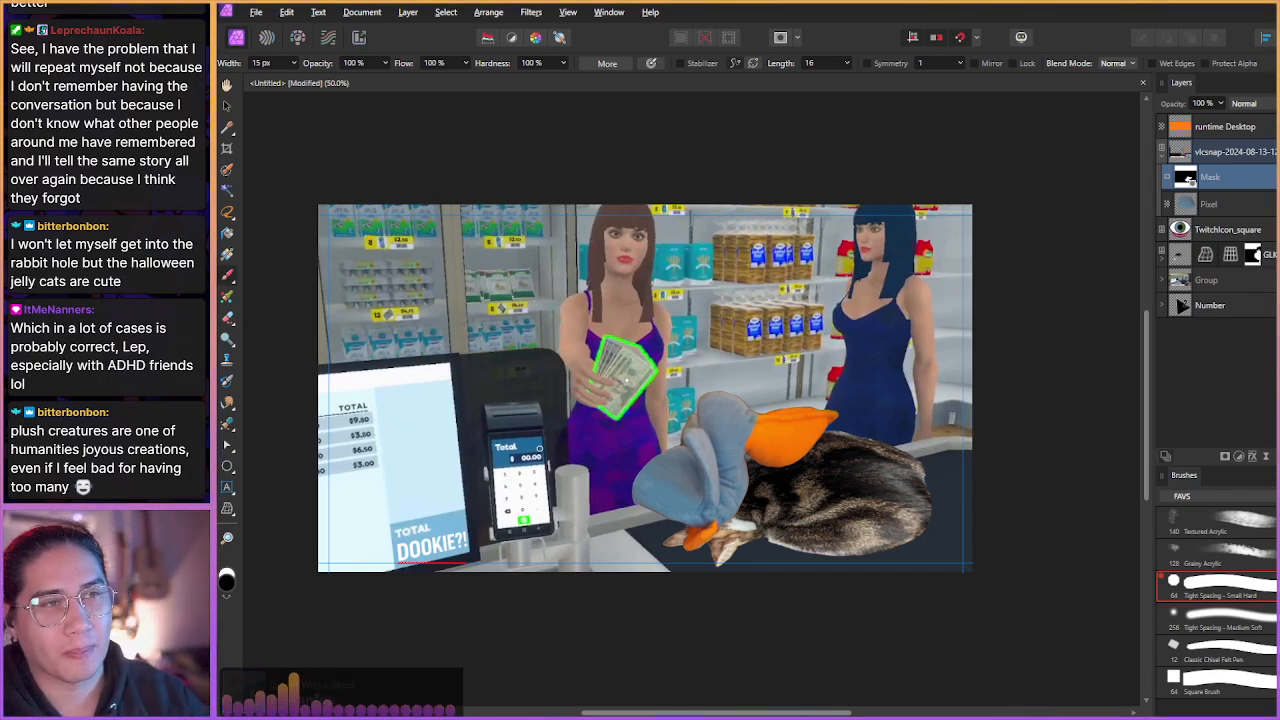
- Flip the whole plush snapshot layer horizontally
click(1180, 154)
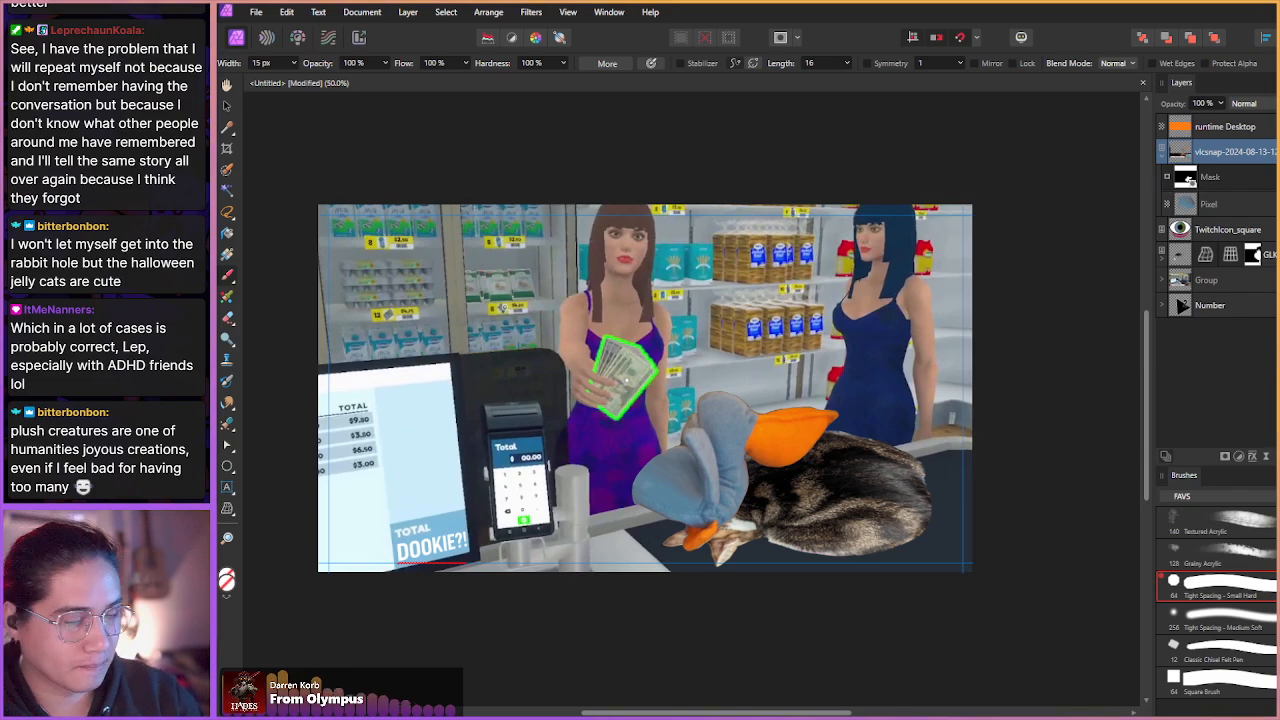
drag(566, 429, 552, 390)
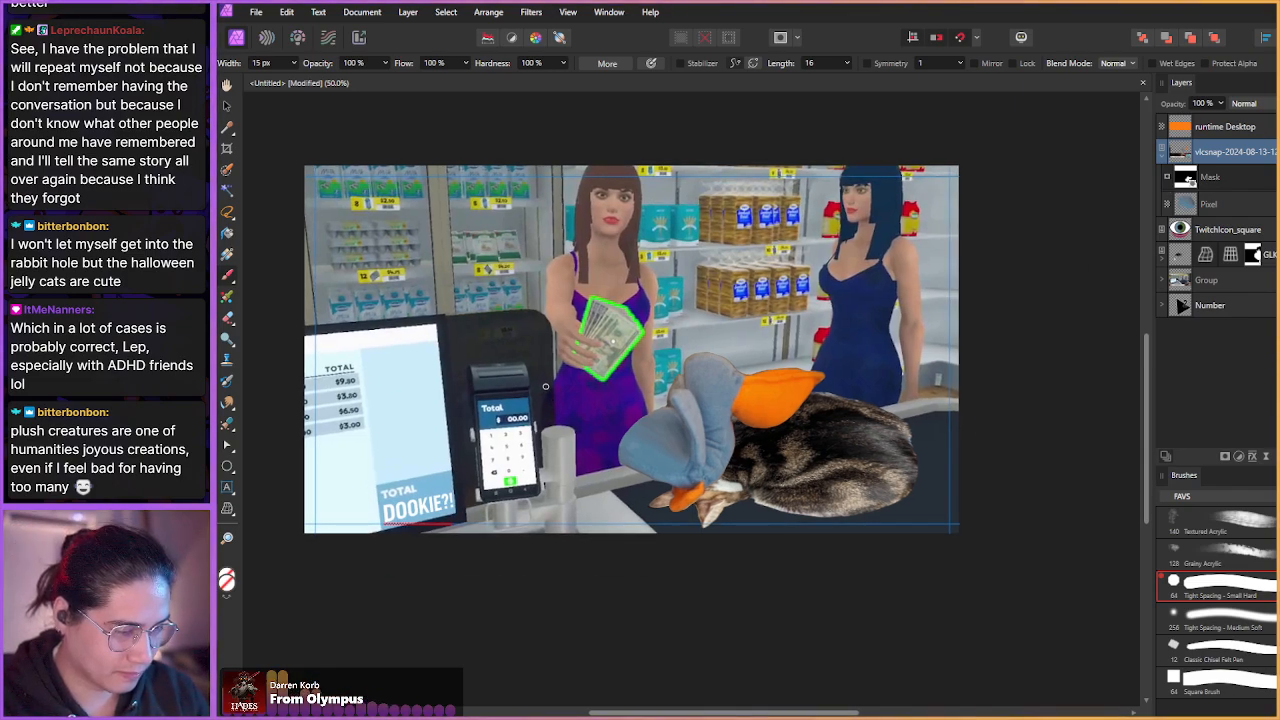
key(v)
right_click(680, 451)
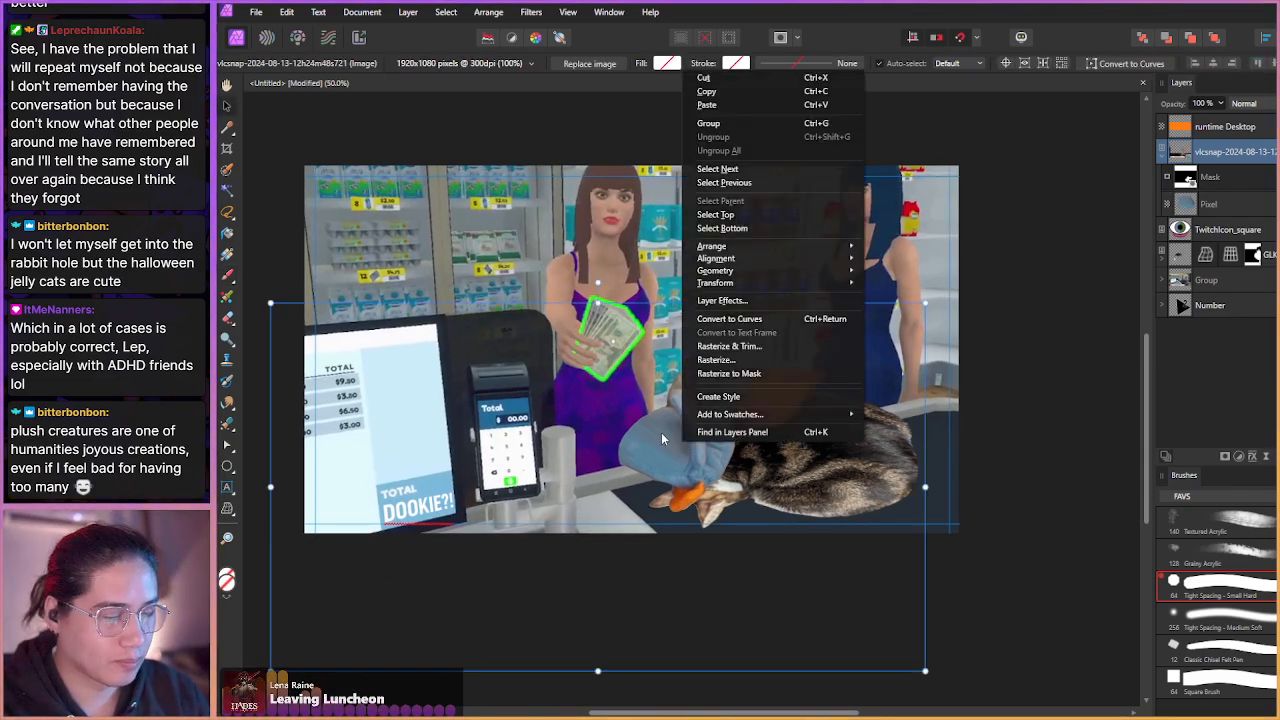
mouse_move(751, 286)
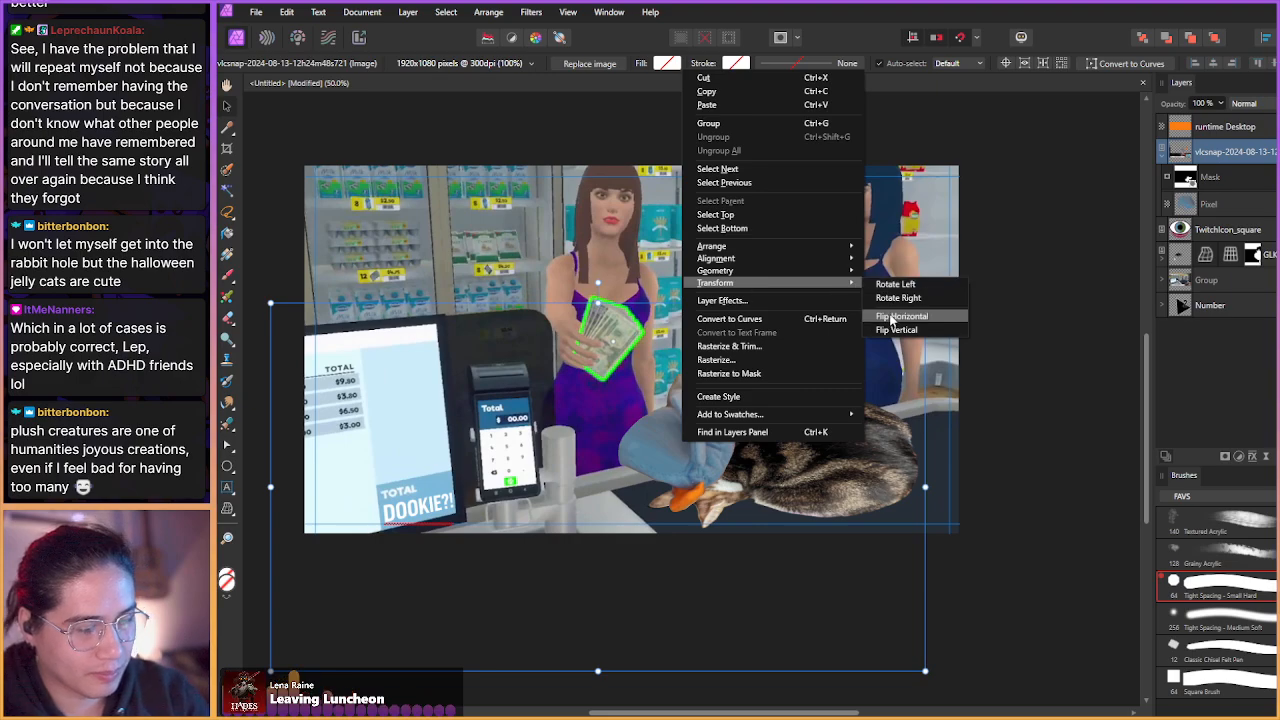
click(900, 316)
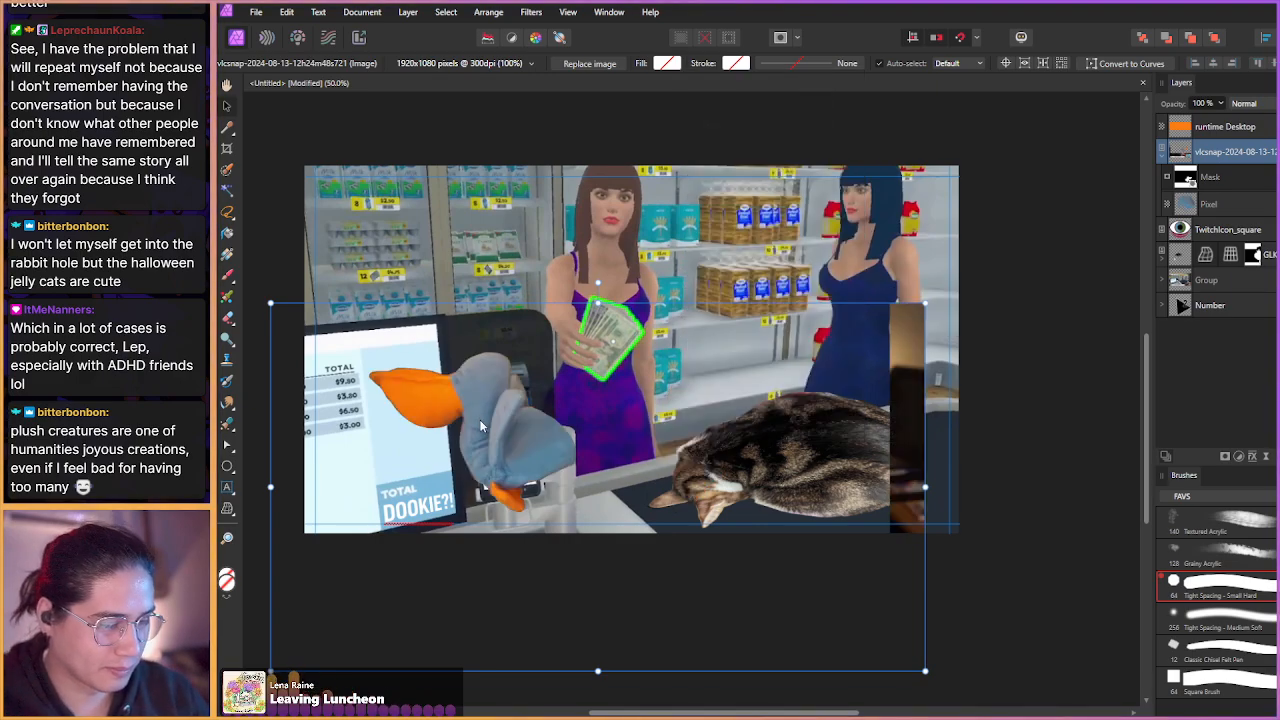
- Rotate the flipped plush counterclockwise and place it over the back end of the cat with its beak facing the cash
drag(472, 436, 544, 381)
drag(735, 297, 683, 302)
drag(604, 446, 857, 405)
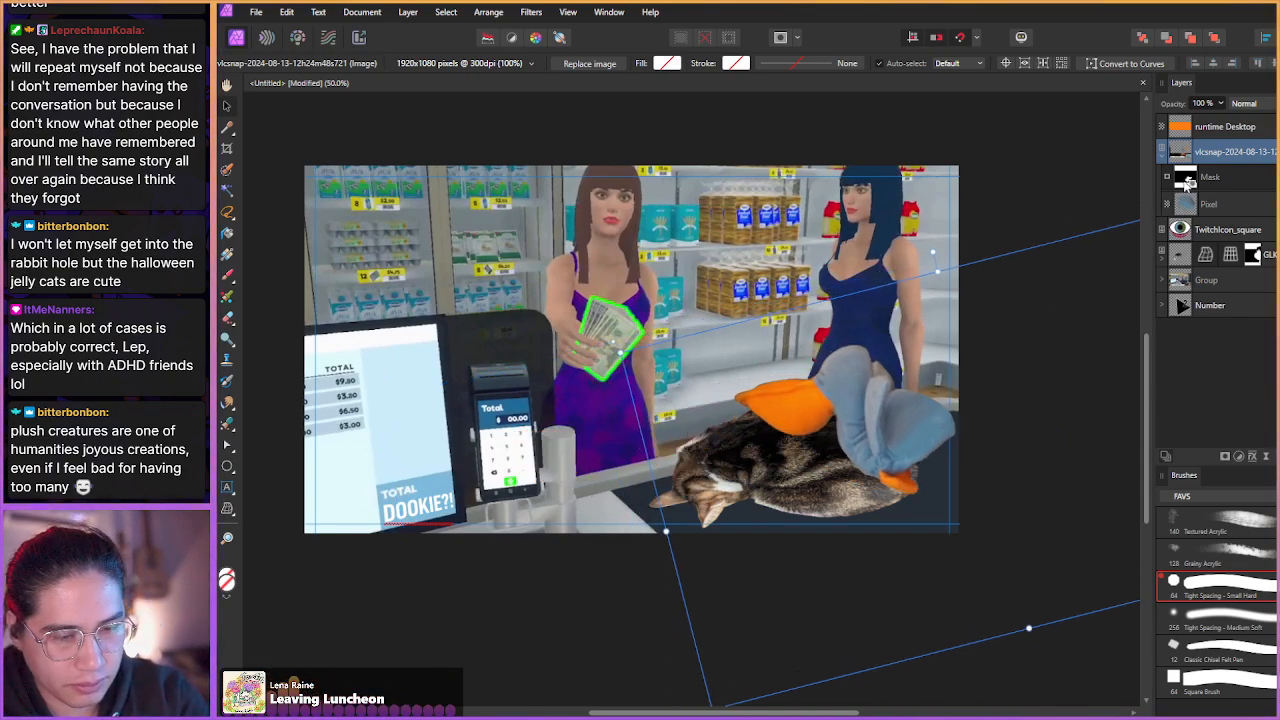
- Collapse the plush layer, then scale the cat image down to about 58% and shift it toward the card reader
click(1190, 281)
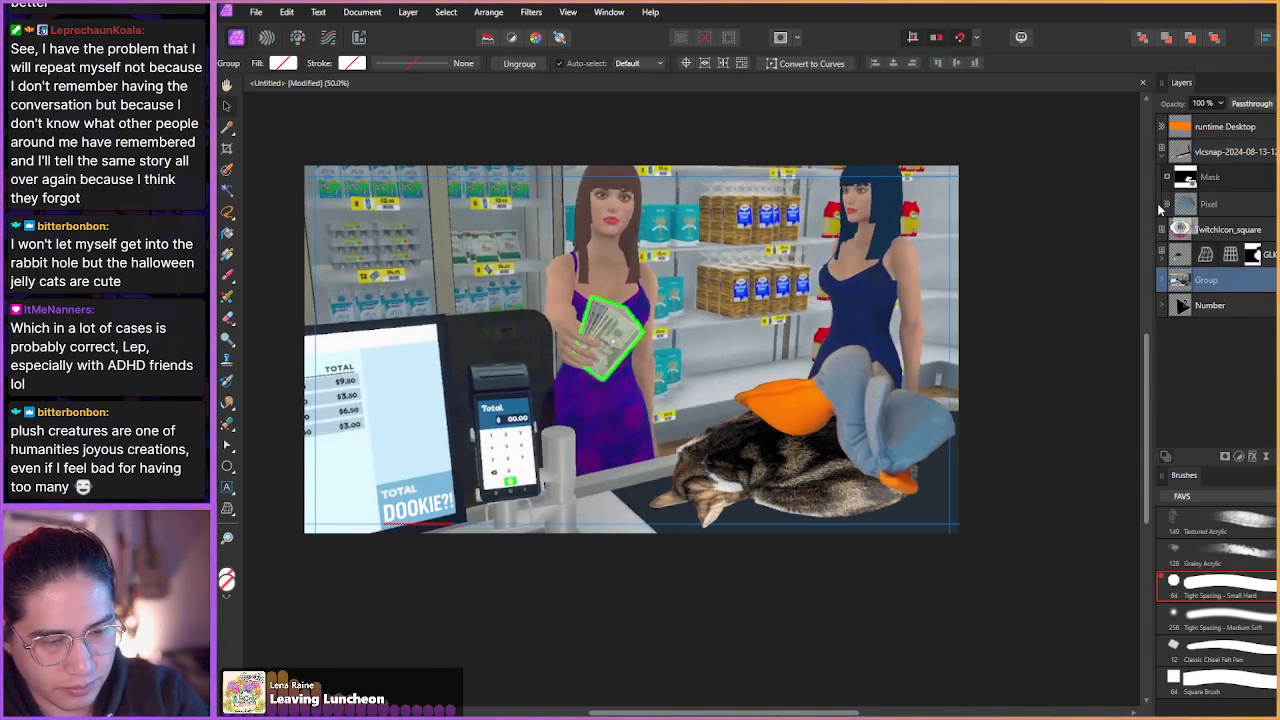
click(1161, 155)
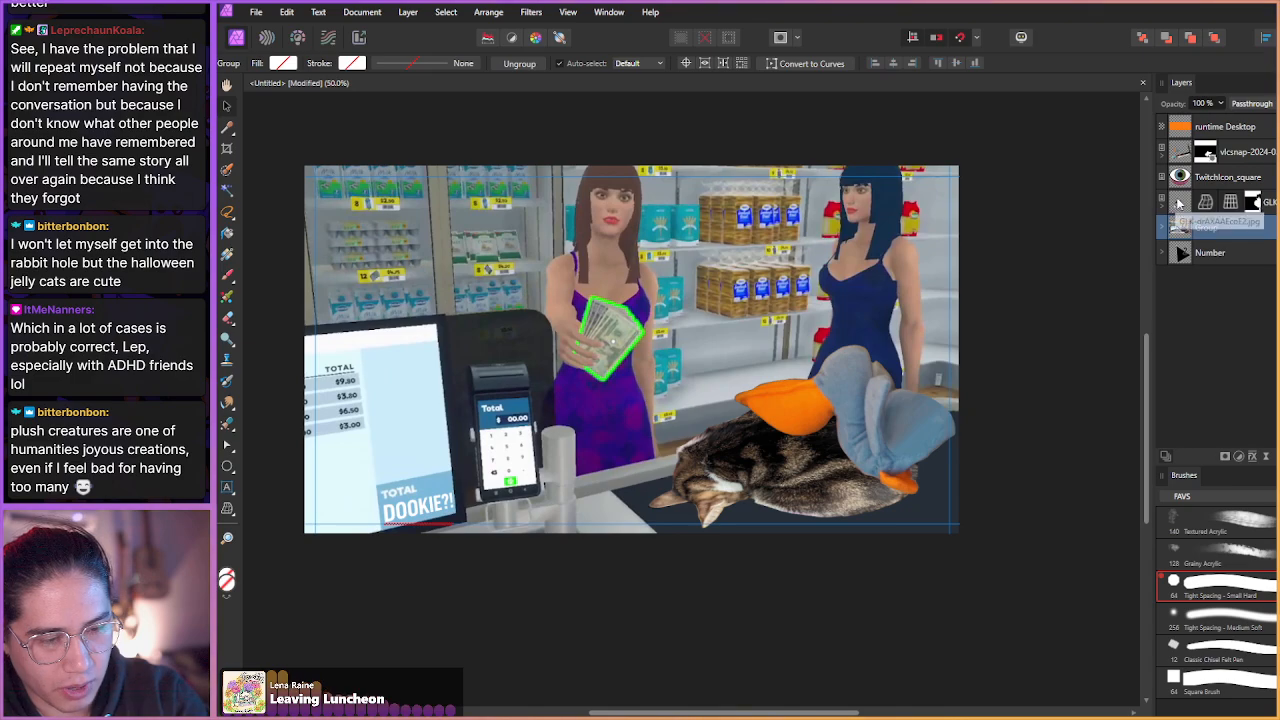
click(1205, 203)
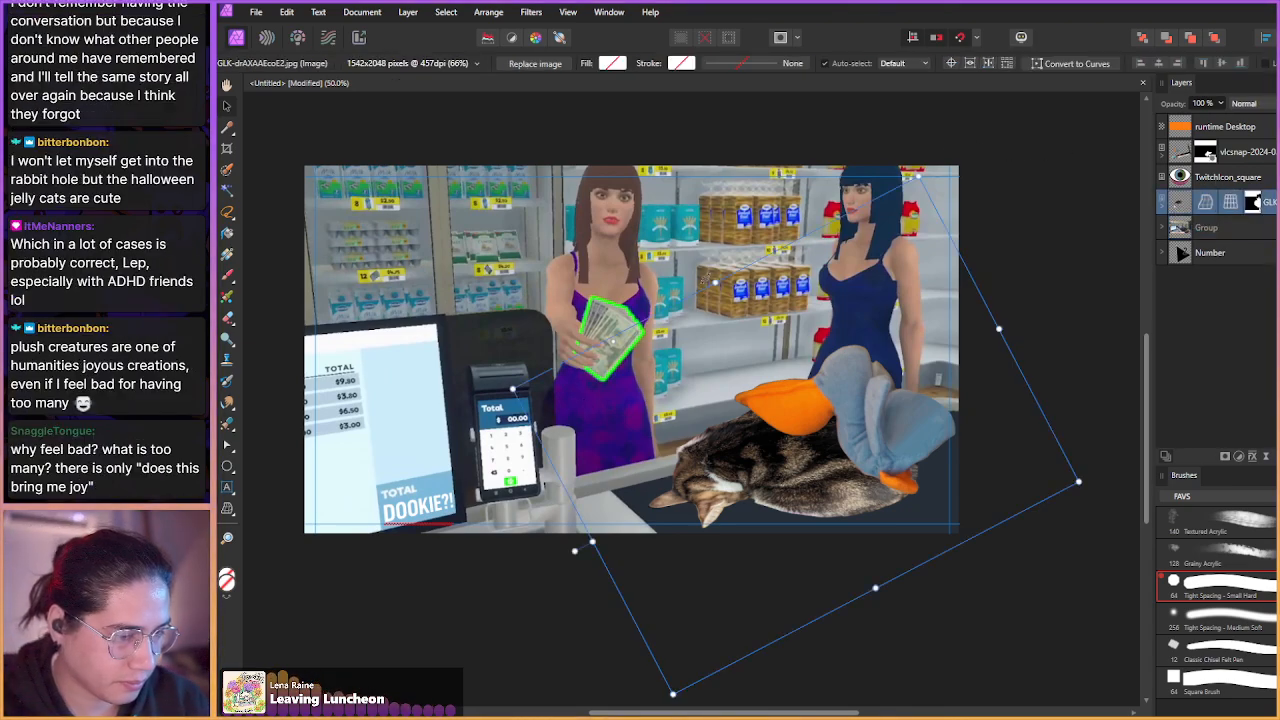
drag(716, 283, 733, 316)
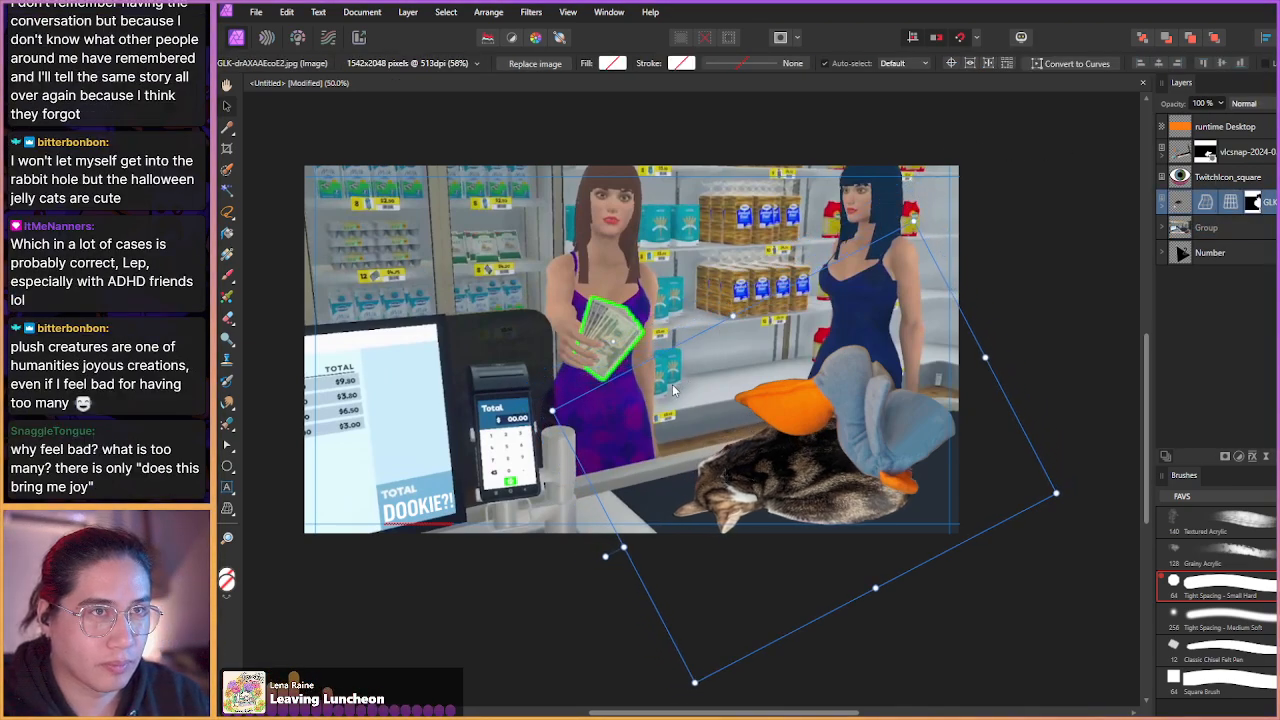
drag(747, 489, 697, 488)
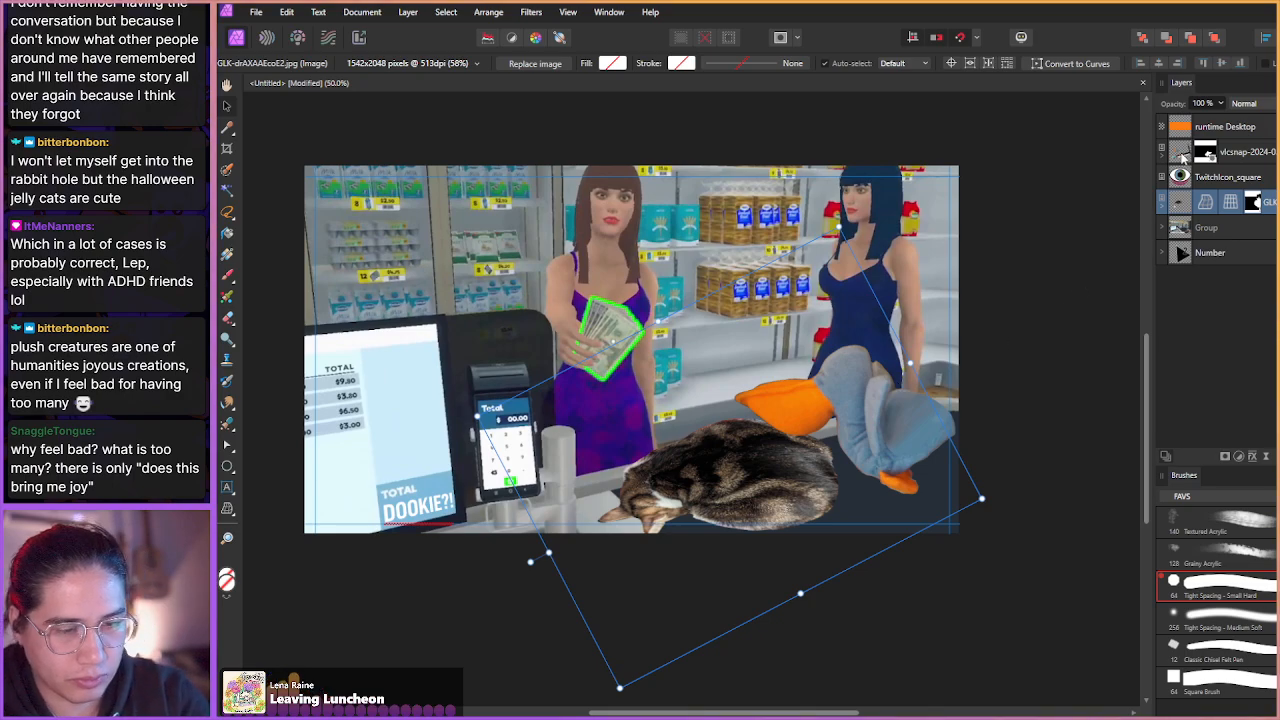
- Scale the plush to about 85%, tilt it slightly clockwise and position it on the conveyor just behind the cat
click(1181, 154)
drag(621, 355, 712, 377)
drag(808, 435, 768, 433)
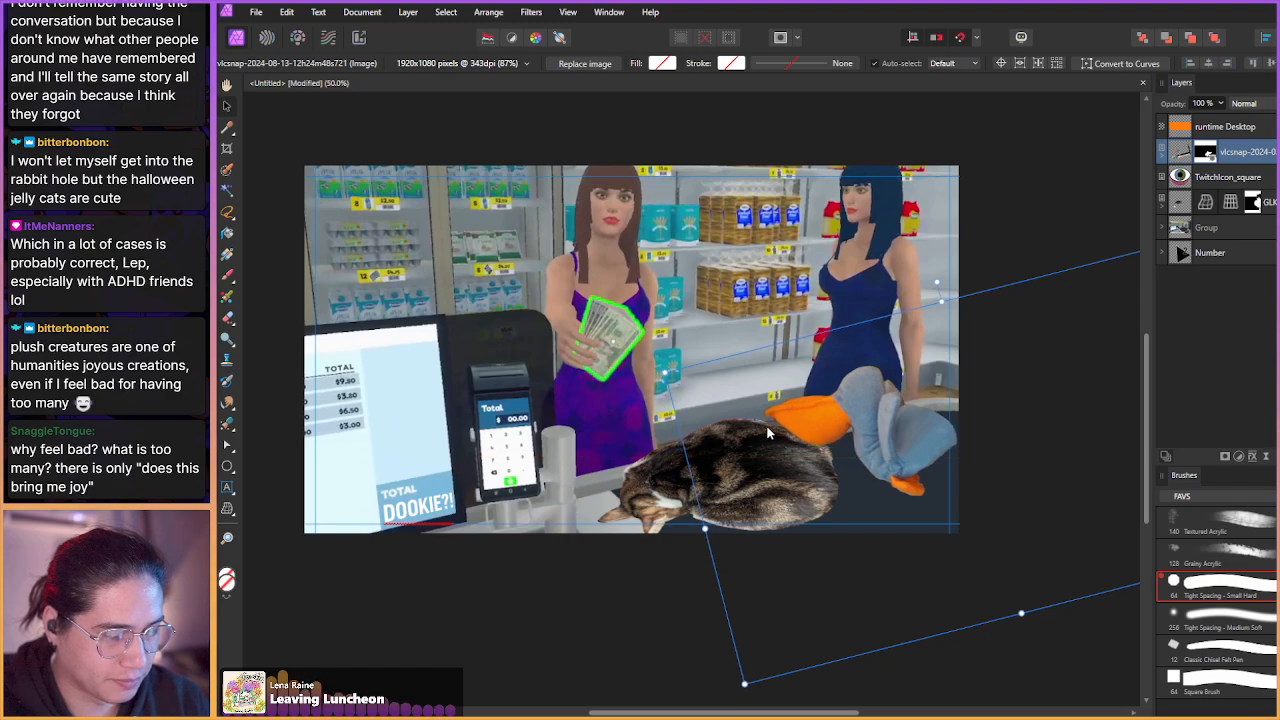
drag(937, 282, 952, 280)
mouse_move(854, 419)
mouse_down()
mouse_move(832, 423)
mouse_move(848, 428)
mouse_up()
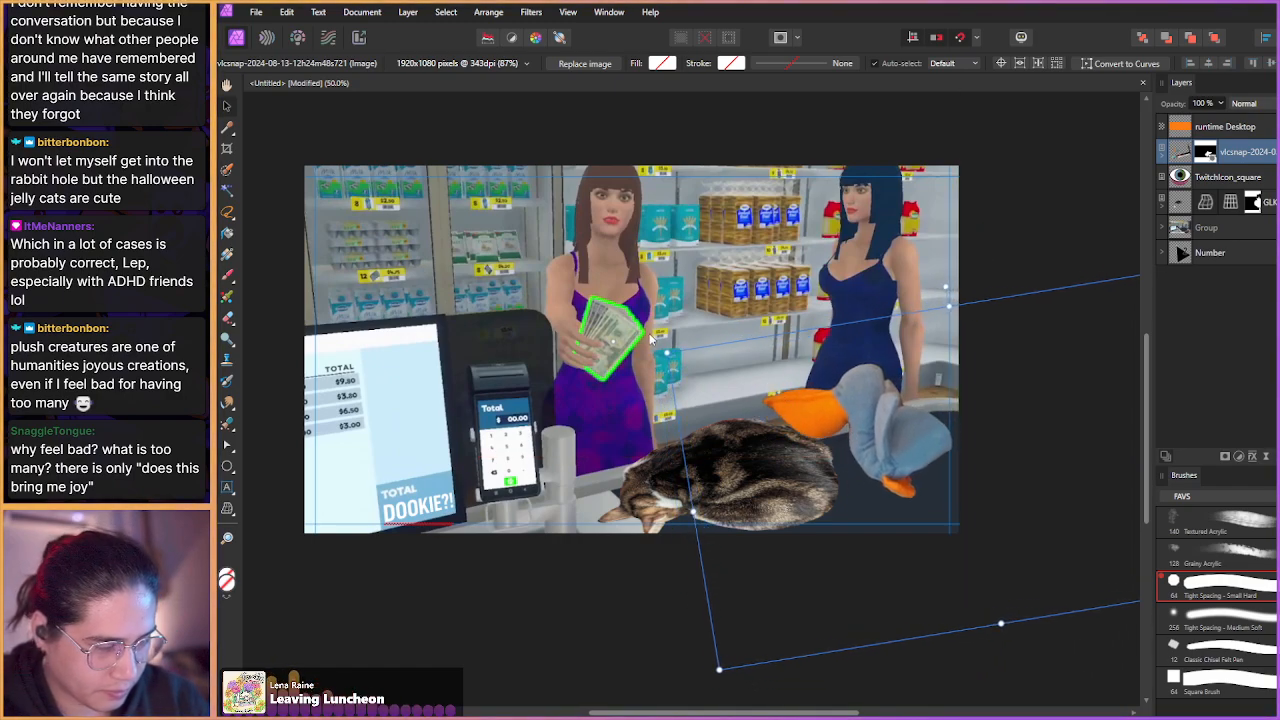
drag(669, 354, 688, 356)
drag(778, 420, 765, 416)
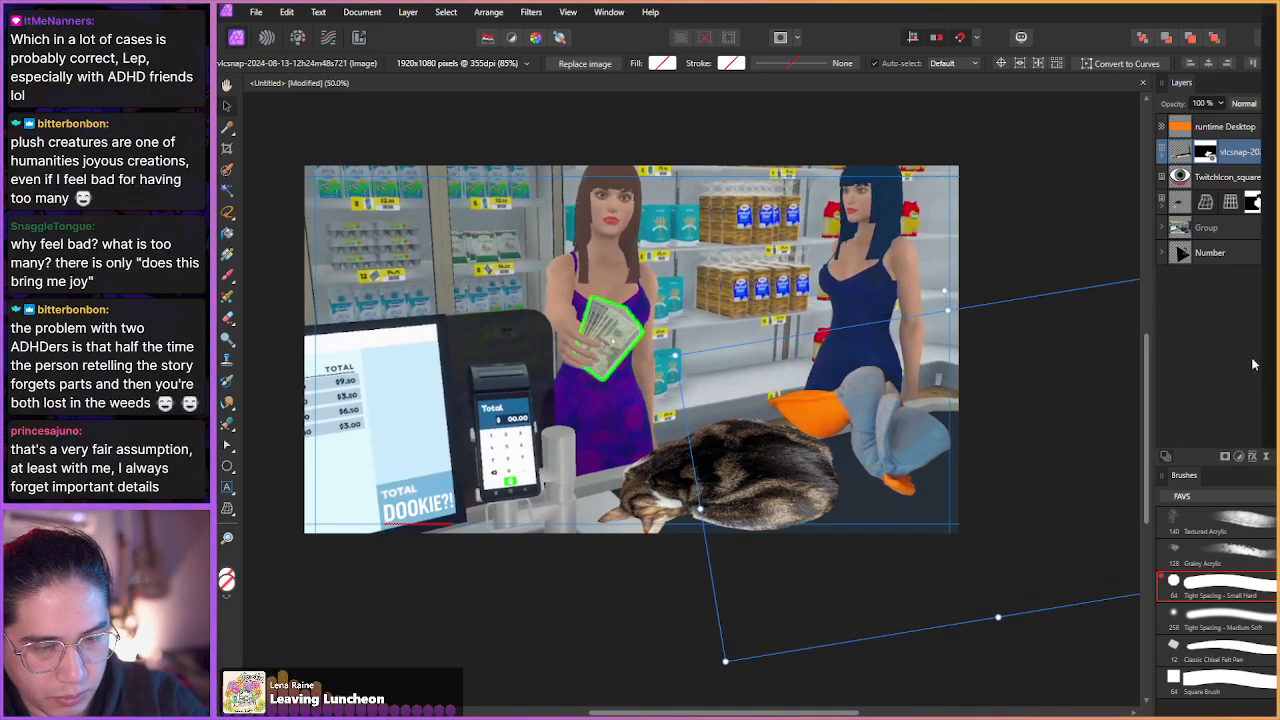
- Add a Live Perspective filter to the plush layer and pull its corners inward so the plush narrows toward the far side
click(1270, 300)
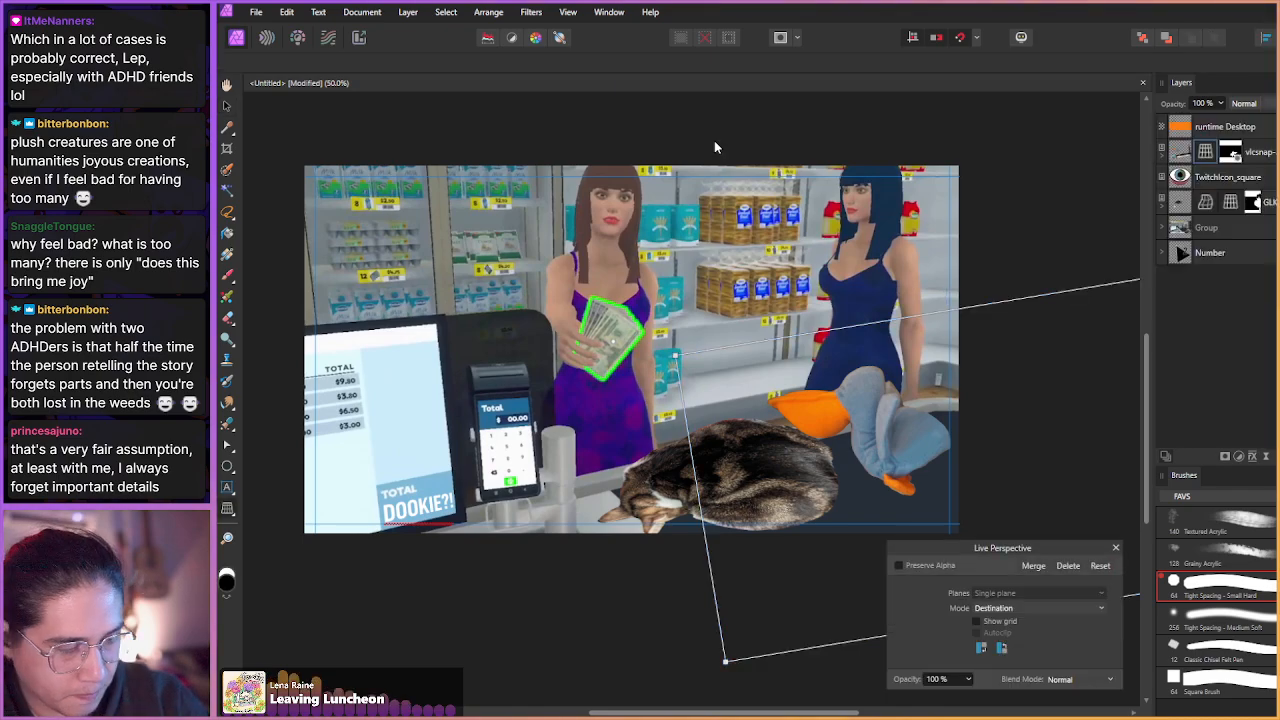
scroll(745, 404, up, 2)
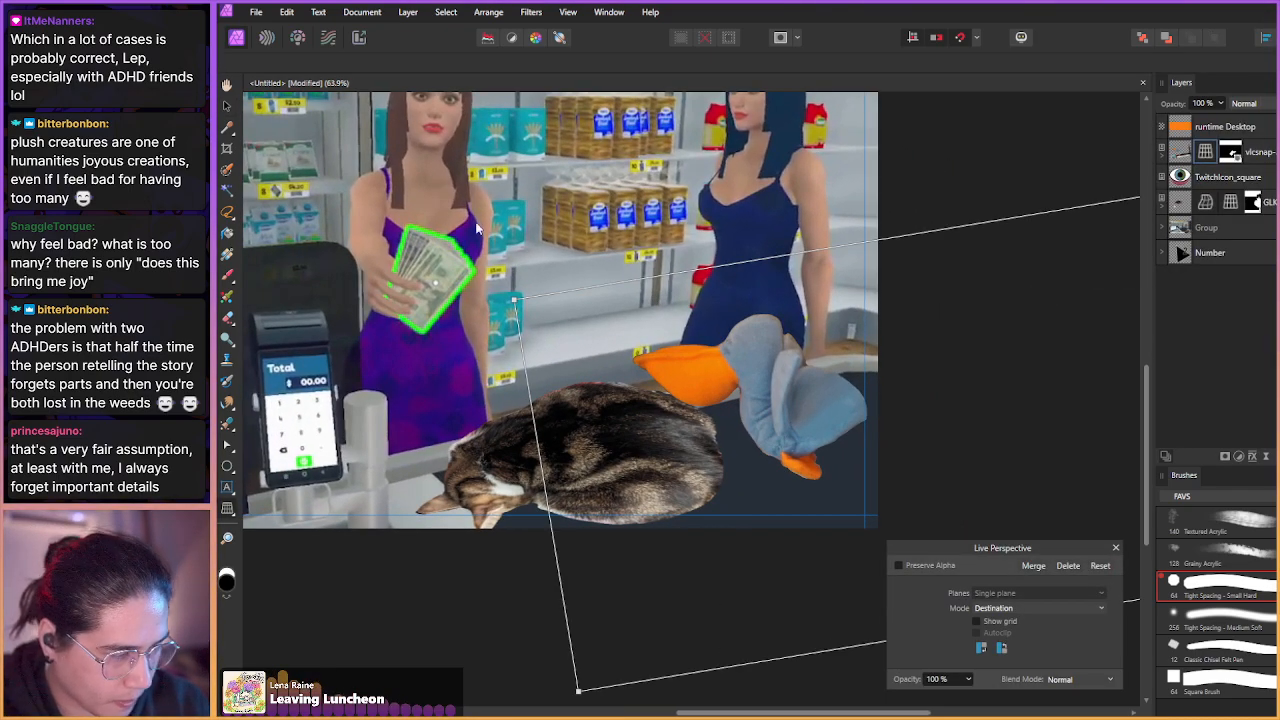
scroll(478, 229, down, 2)
drag(1093, 221, 1063, 230)
drag(1036, 462, 959, 412)
drag(1077, 471, 997, 423)
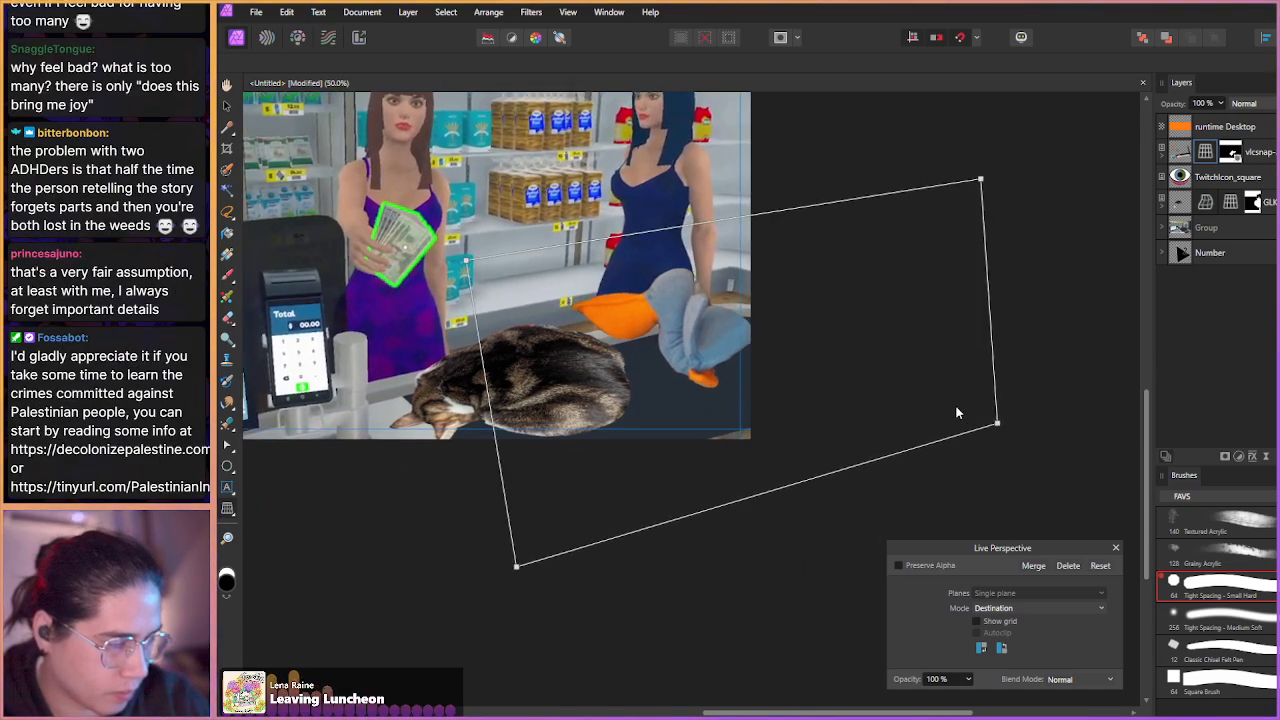
drag(512, 564, 517, 569)
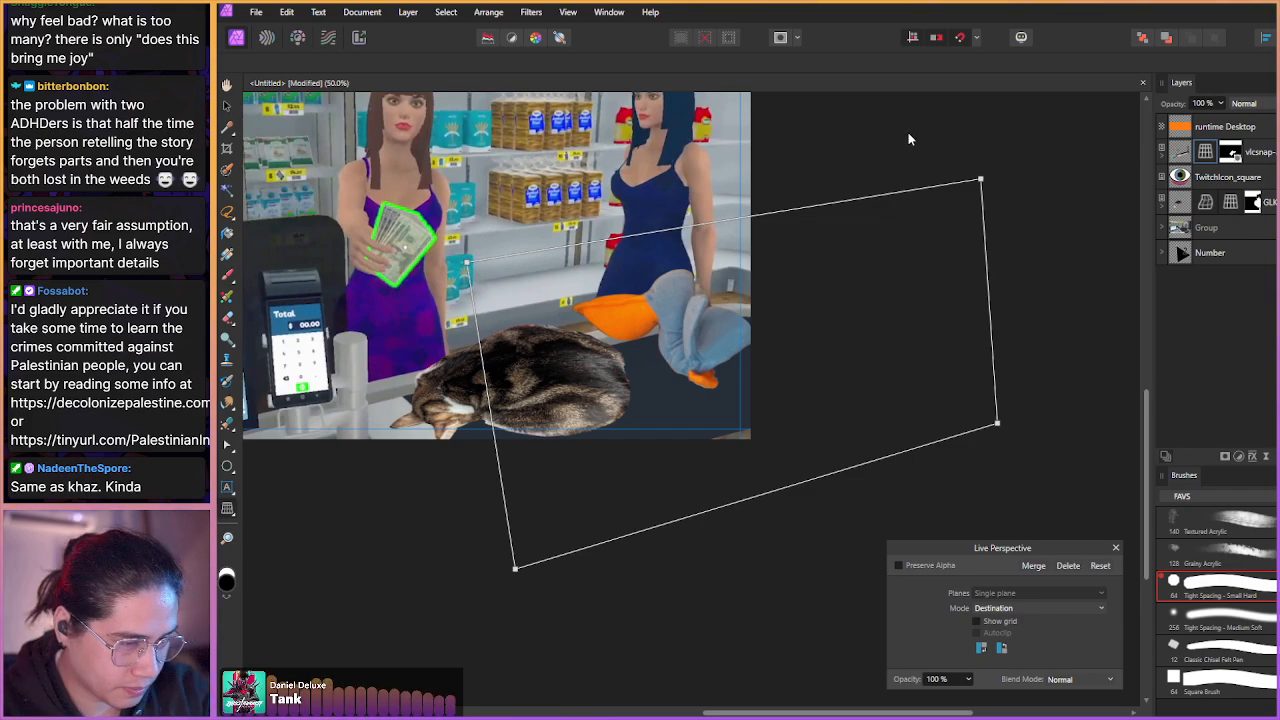
- Pull the far corners of the plush's Live Perspective further inward and close the filter settings
drag(980, 182, 964, 176)
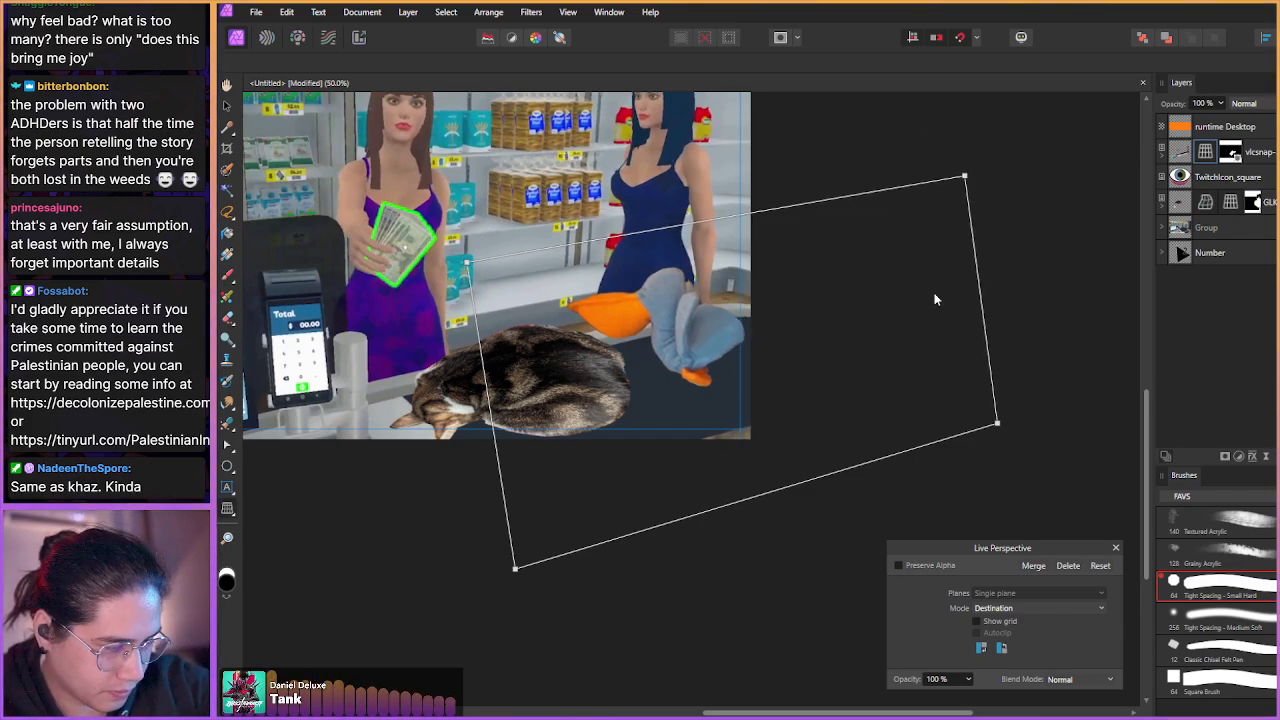
drag(995, 426, 971, 432)
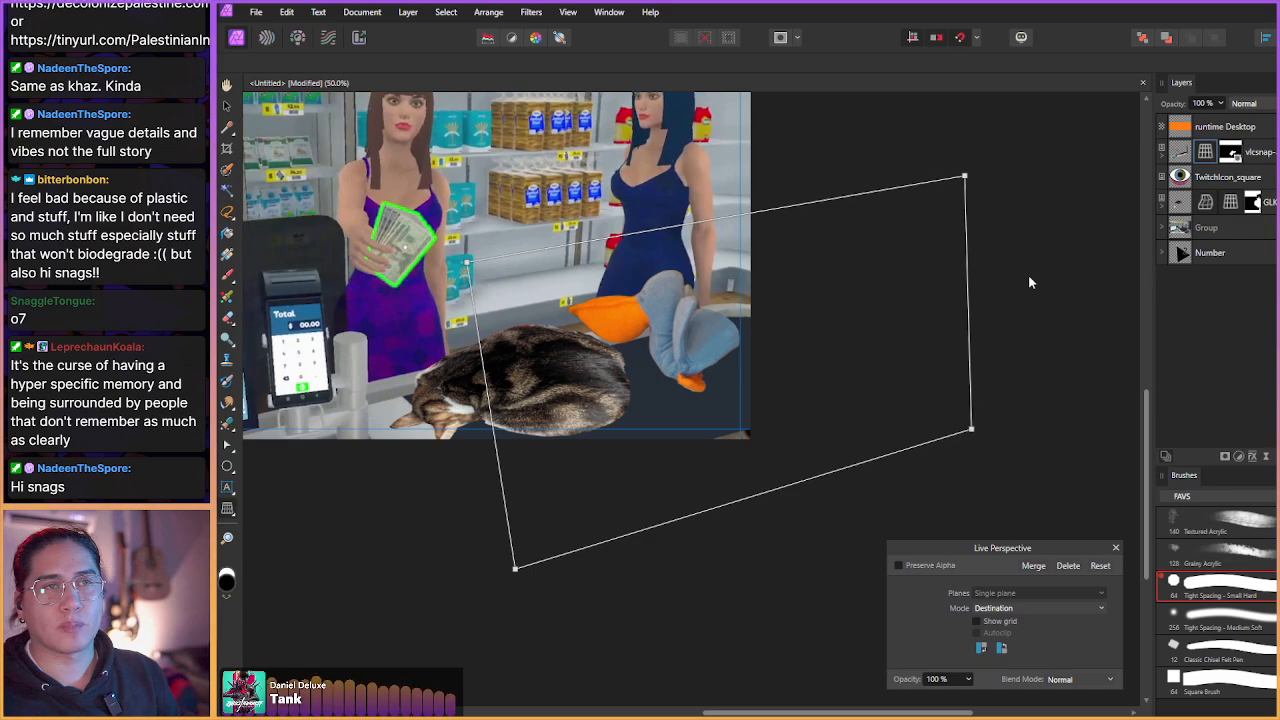
drag(1028, 275, 1067, 253)
drag(876, 381, 905, 390)
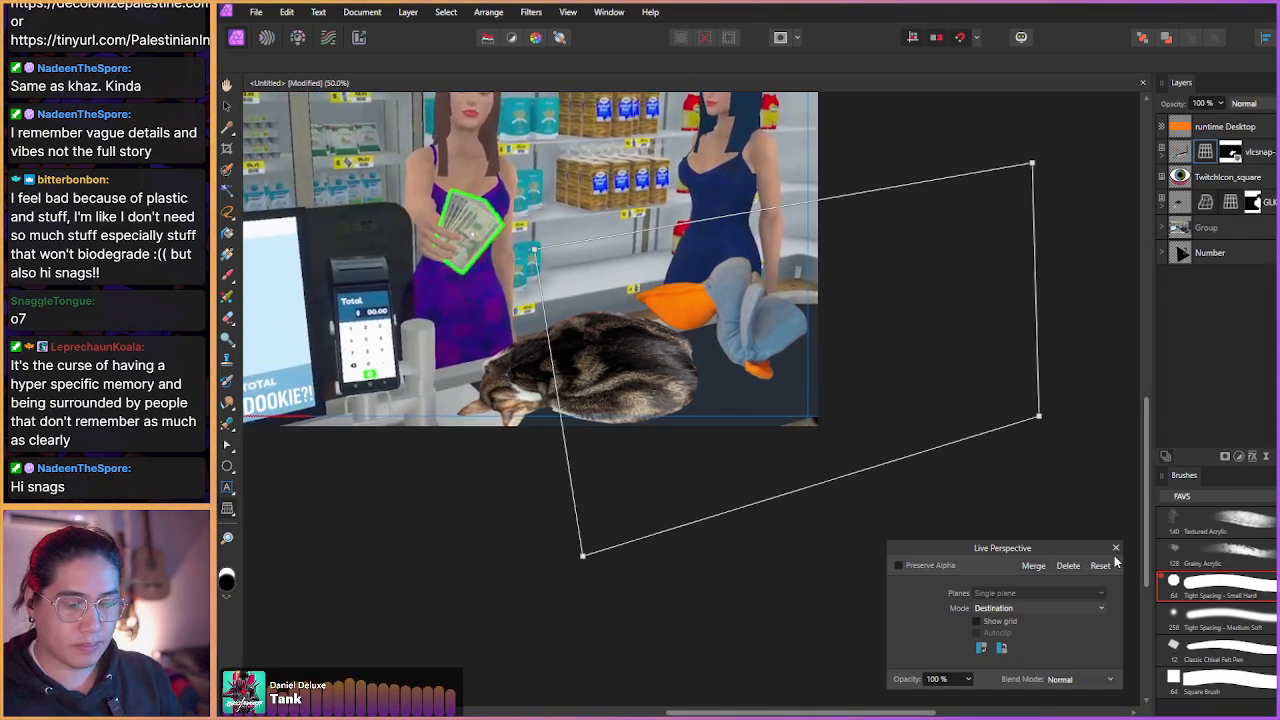
click(1115, 549)
click(1227, 158)
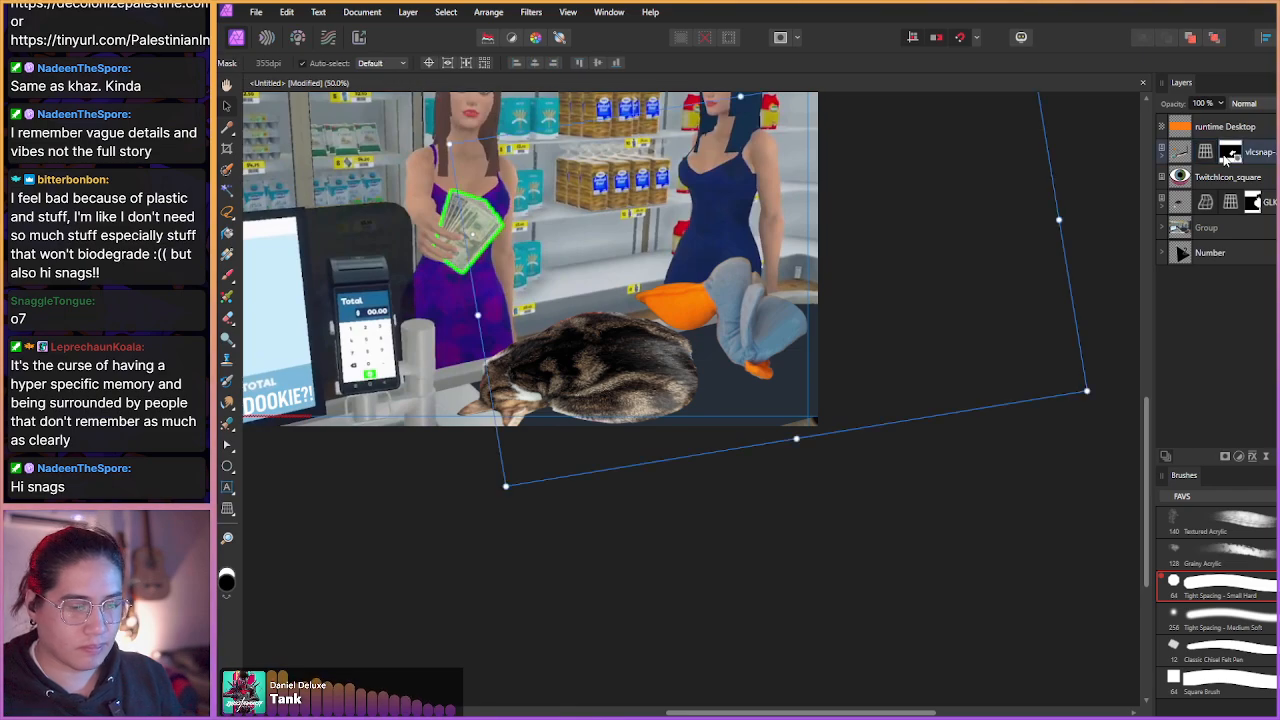
key(b)
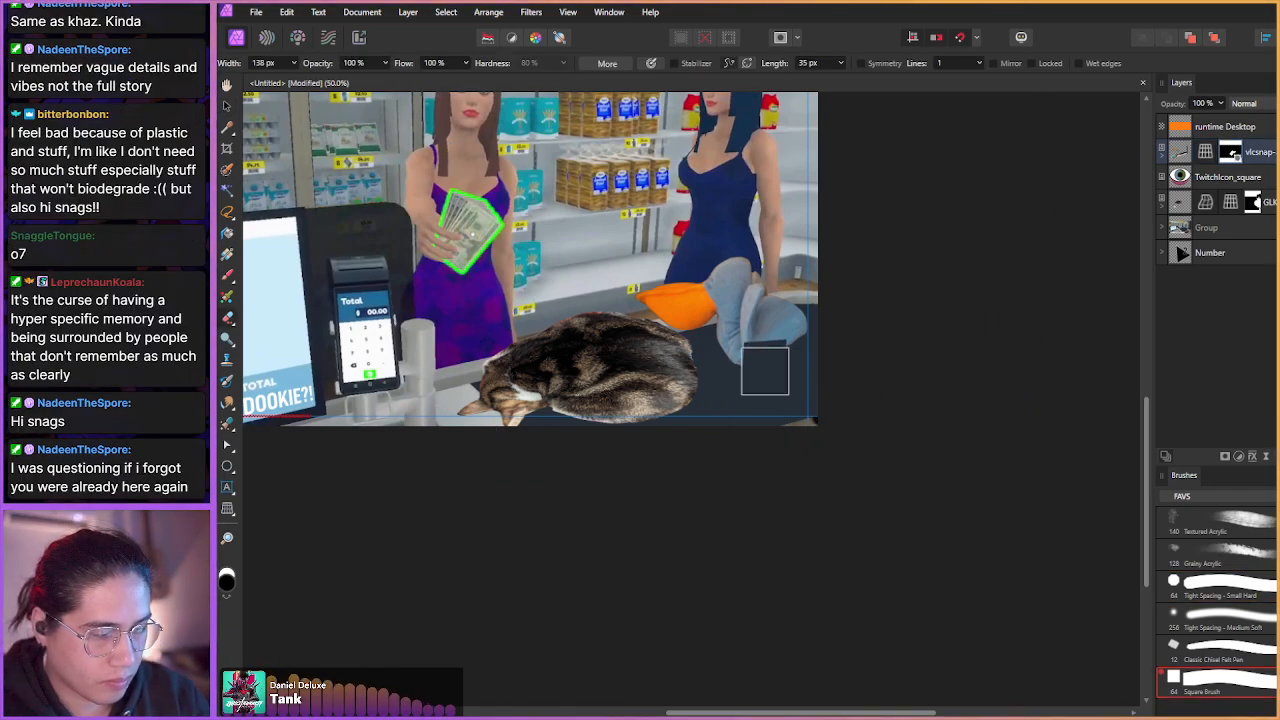
double_click(1203, 153)
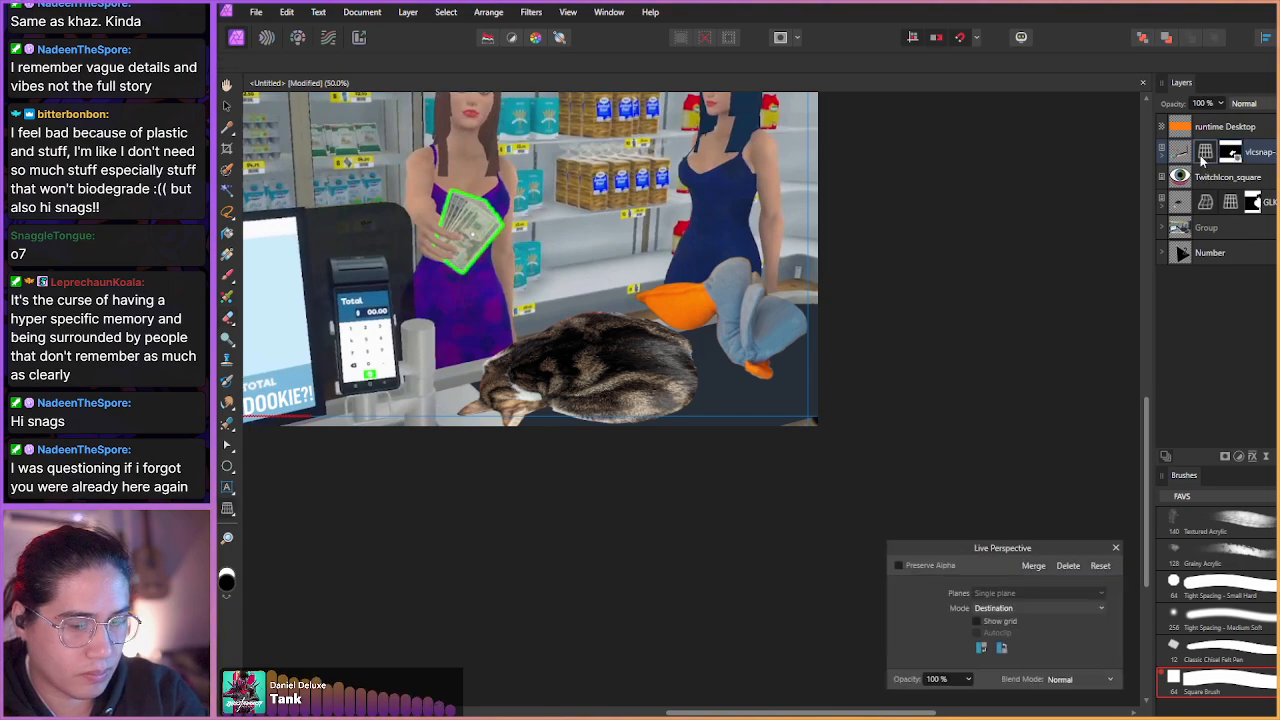
click(1116, 547)
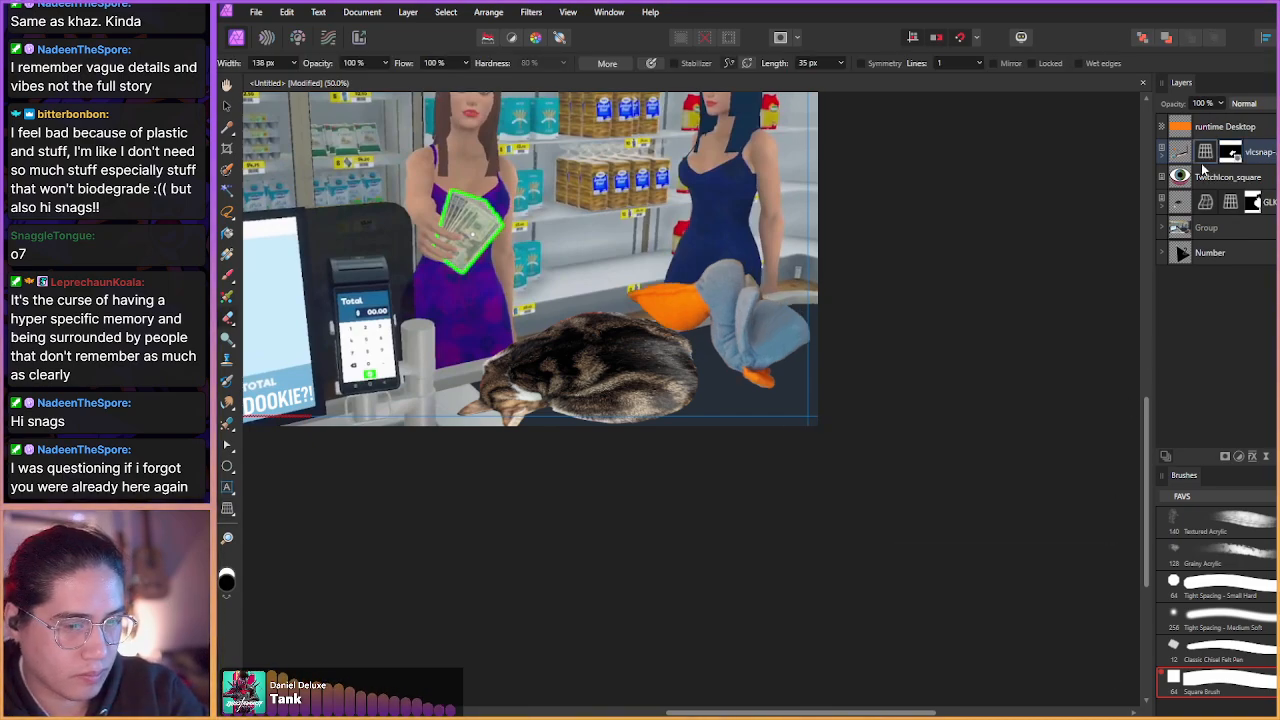
double_click(1206, 153)
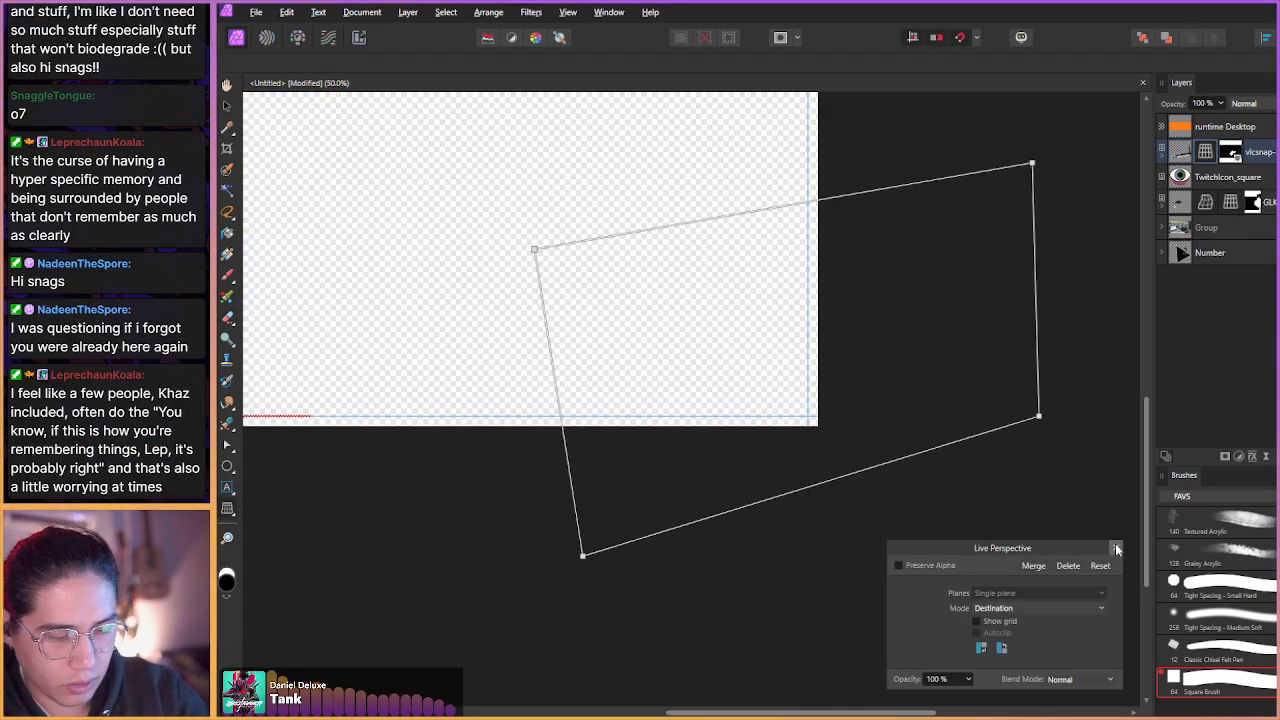
click(1116, 548)
double_click(1208, 154)
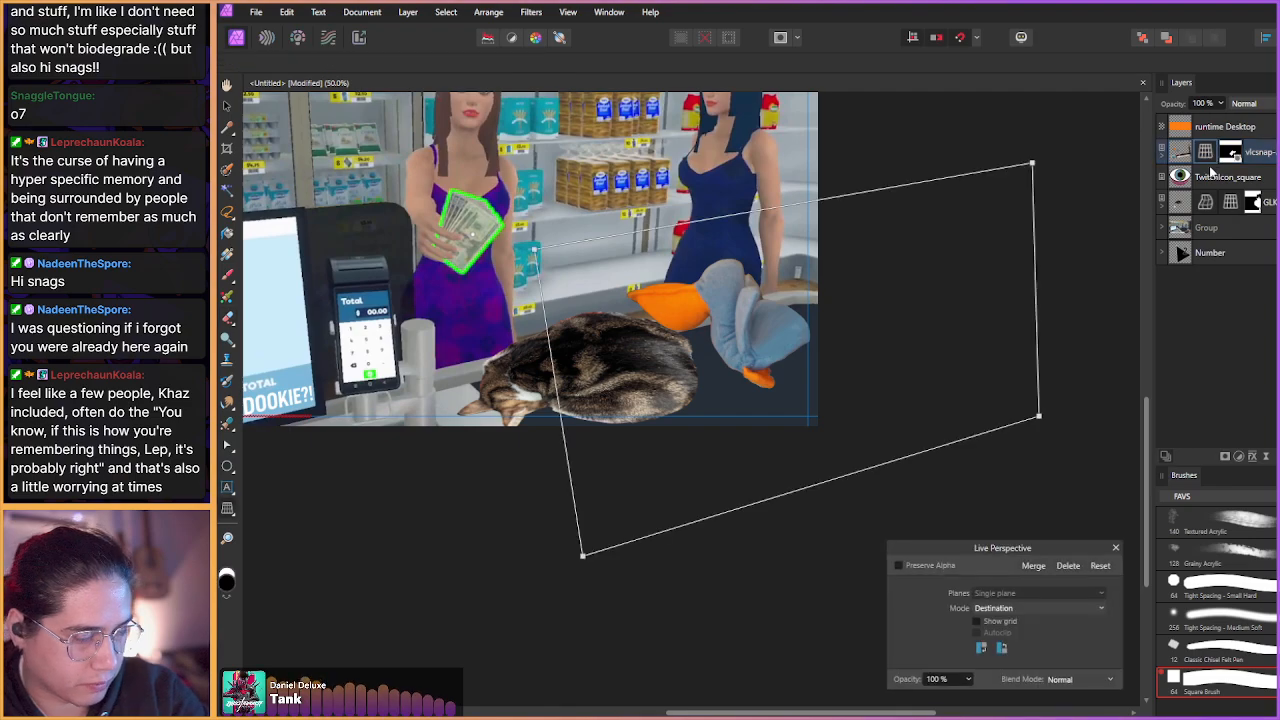
click(1116, 547)
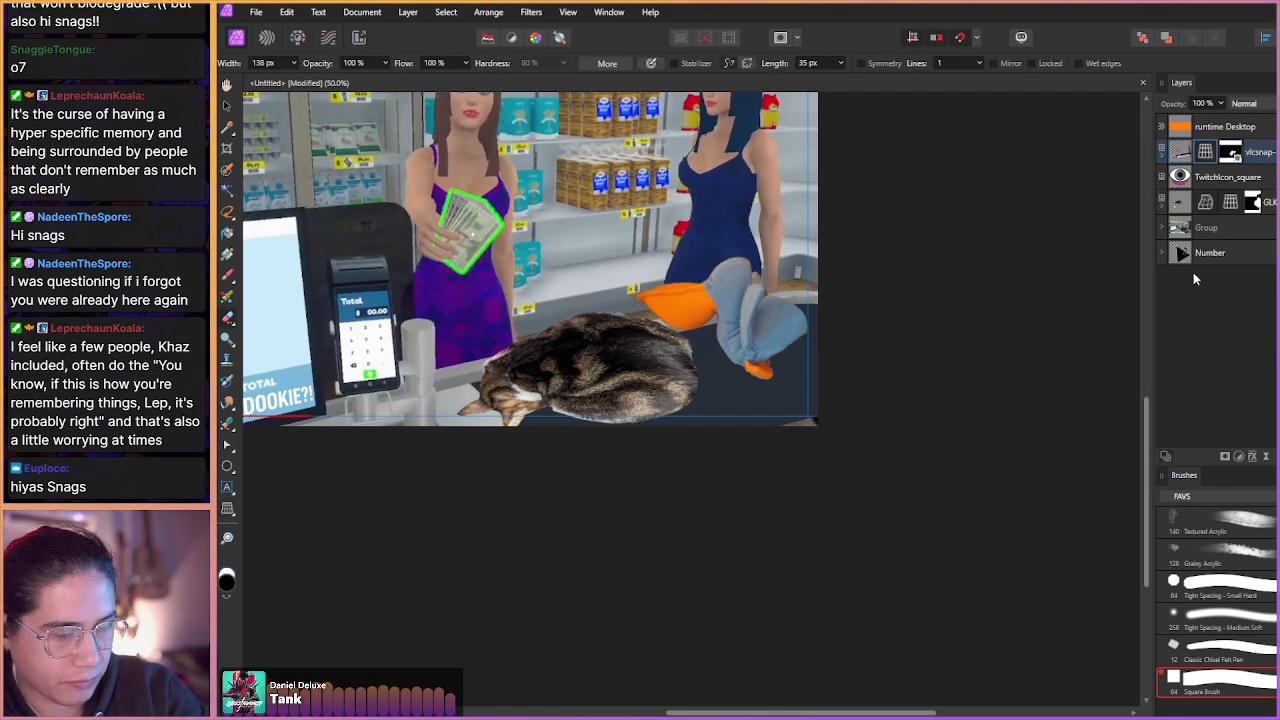
key(e)
click(1231, 151)
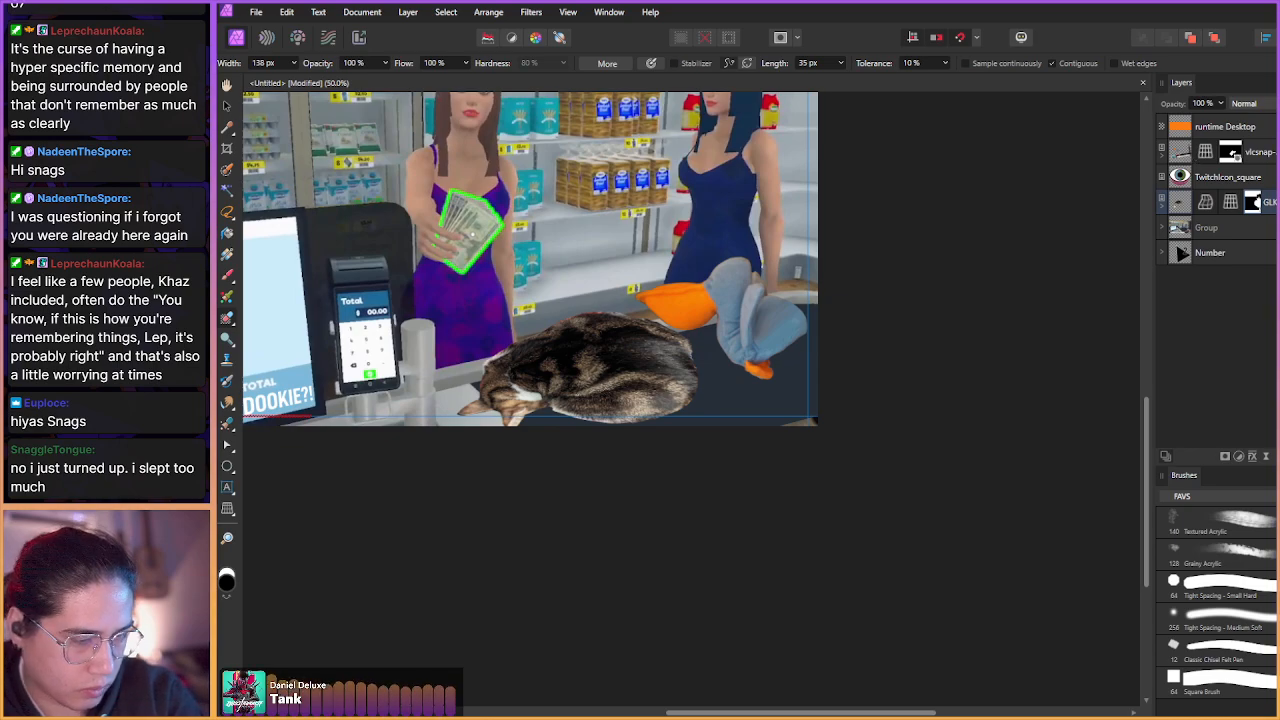
- Expand the plush layer and move the plush image up toward the cash, in front of the blue-dressed figure
click(1161, 151)
click(1192, 204)
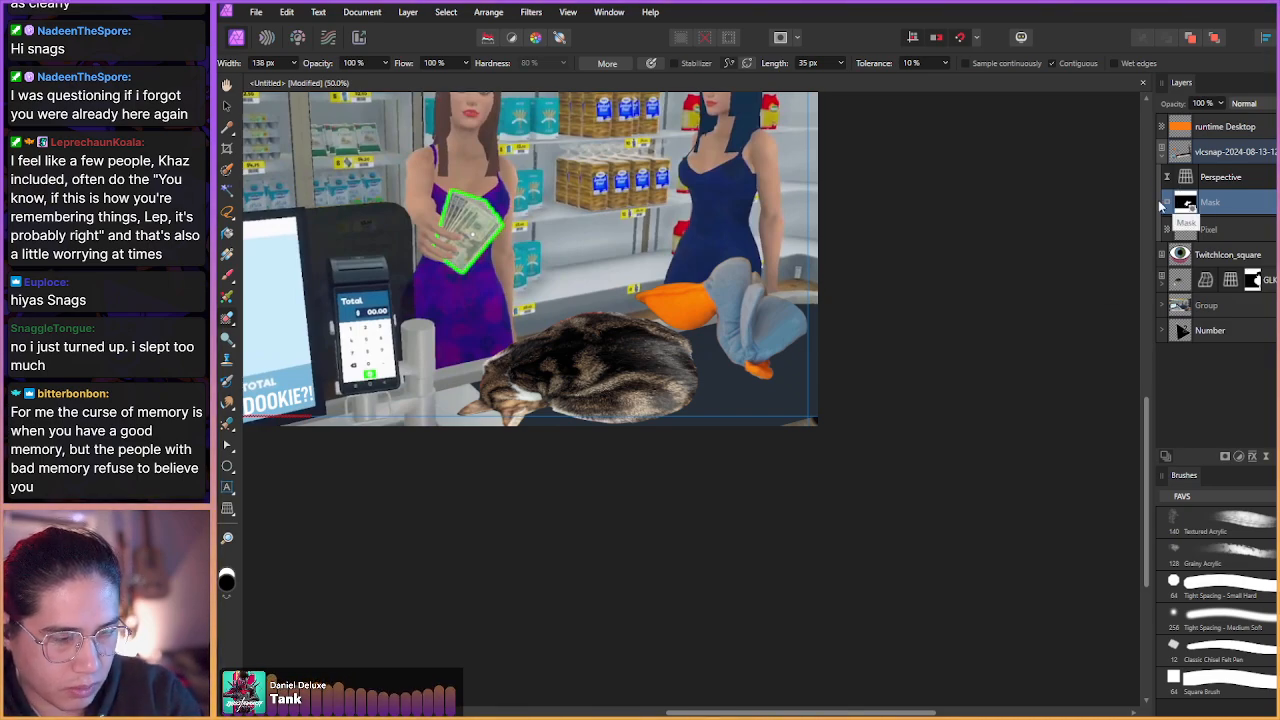
click(1180, 151)
key(v)
drag(648, 292, 601, 277)
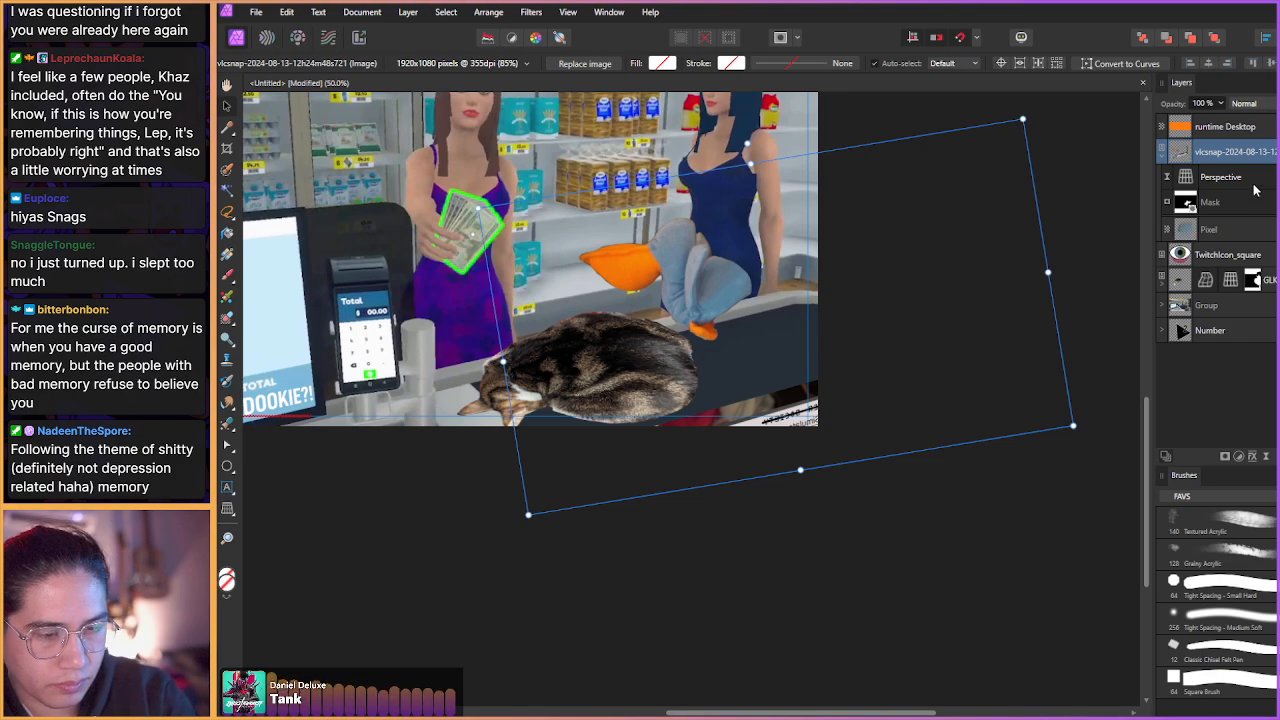
- Try to shift the plush layer's mask separately from its image and undo the move
click(1190, 204)
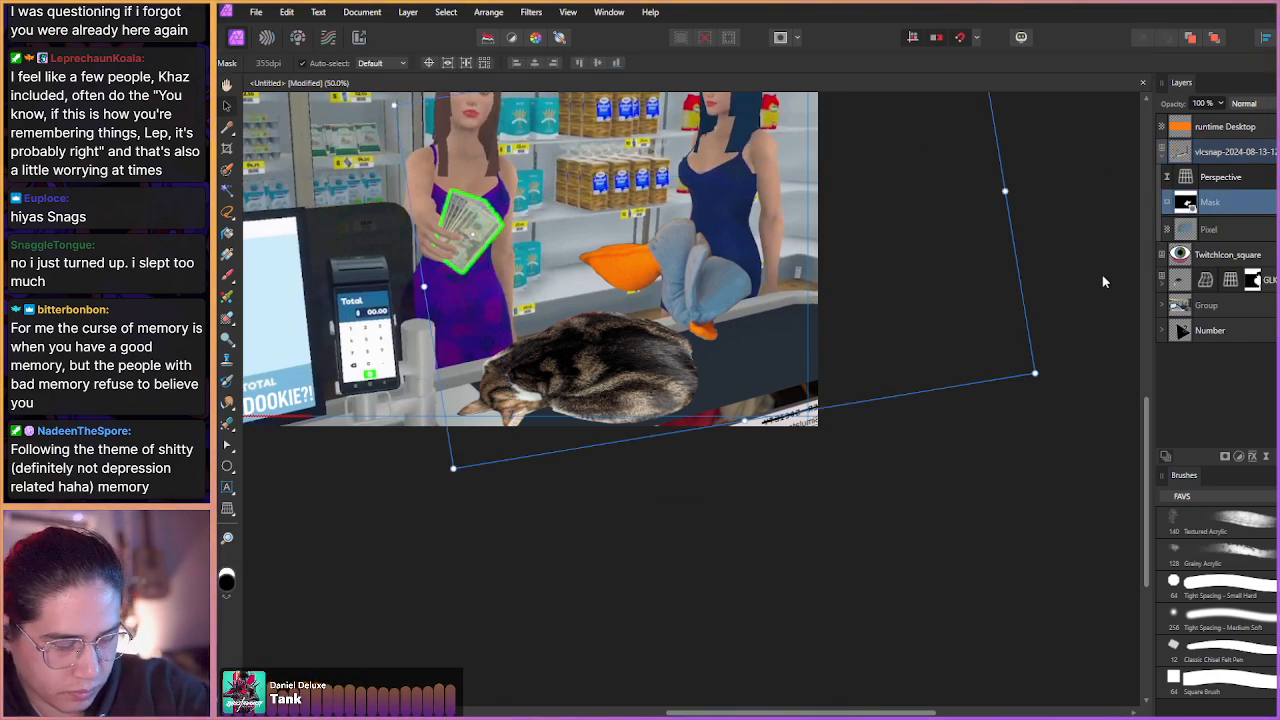
key(b)
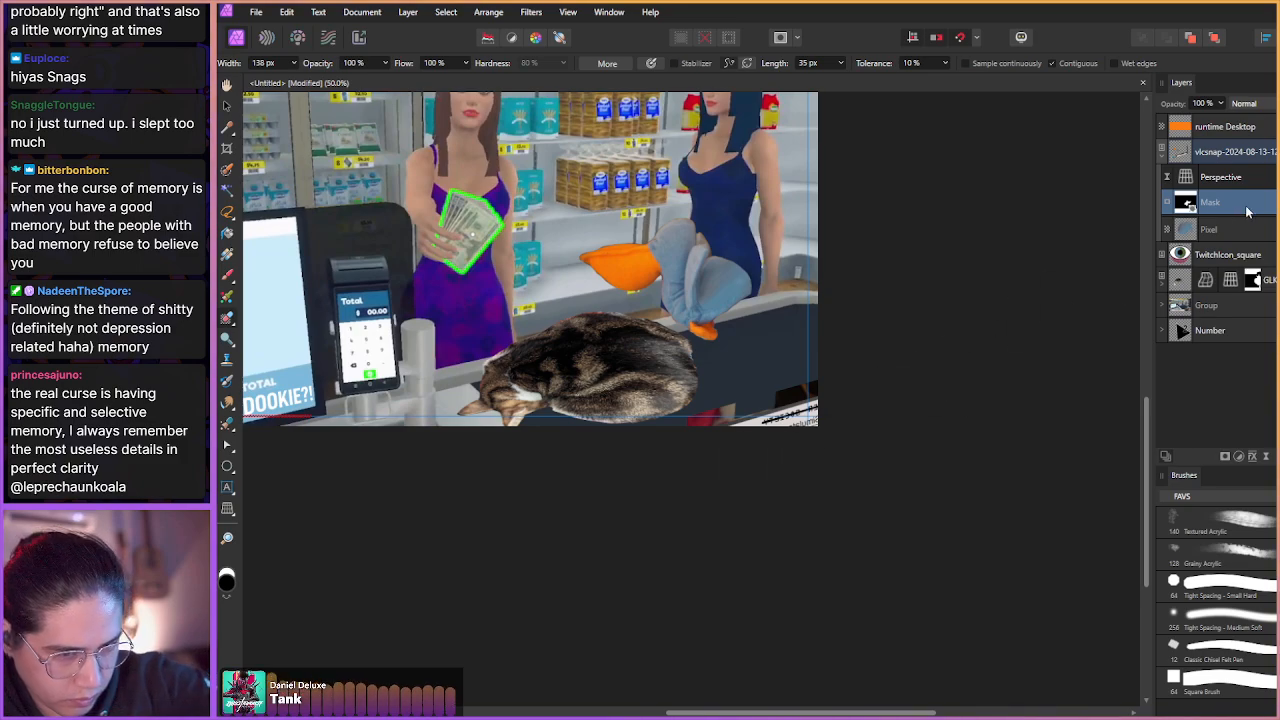
click(1276, 177)
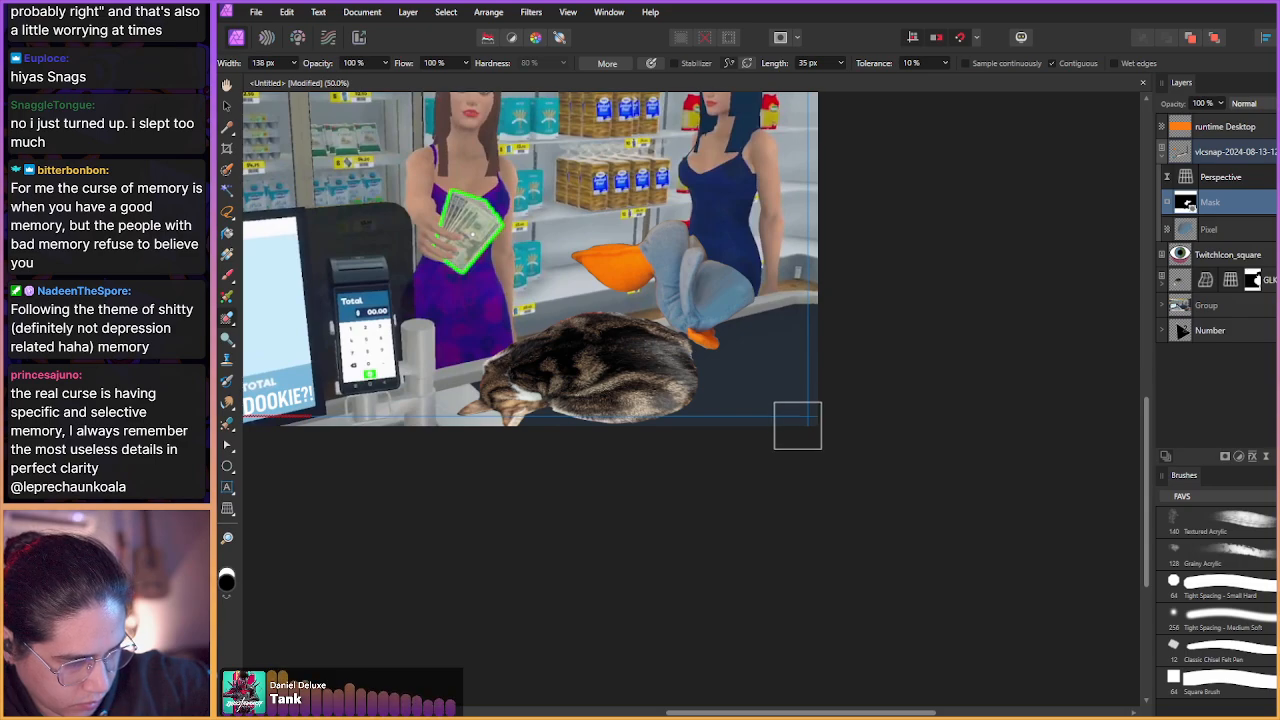
click(1276, 177)
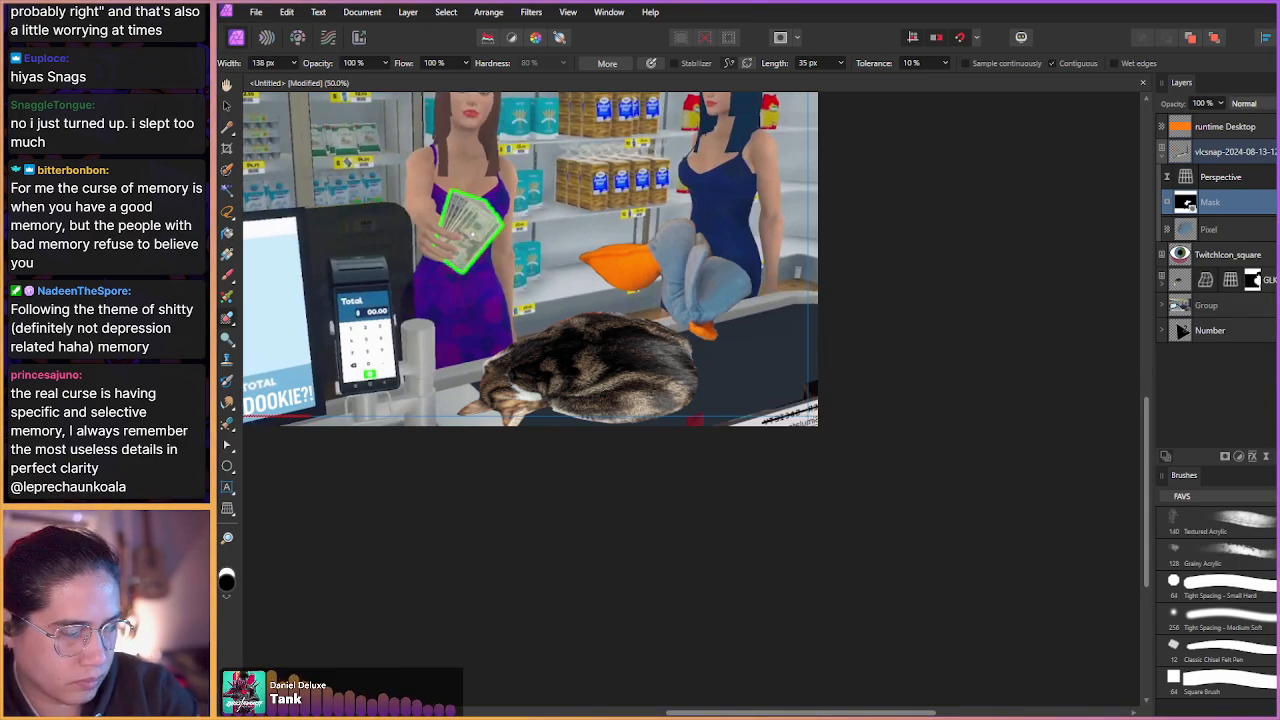
key(v)
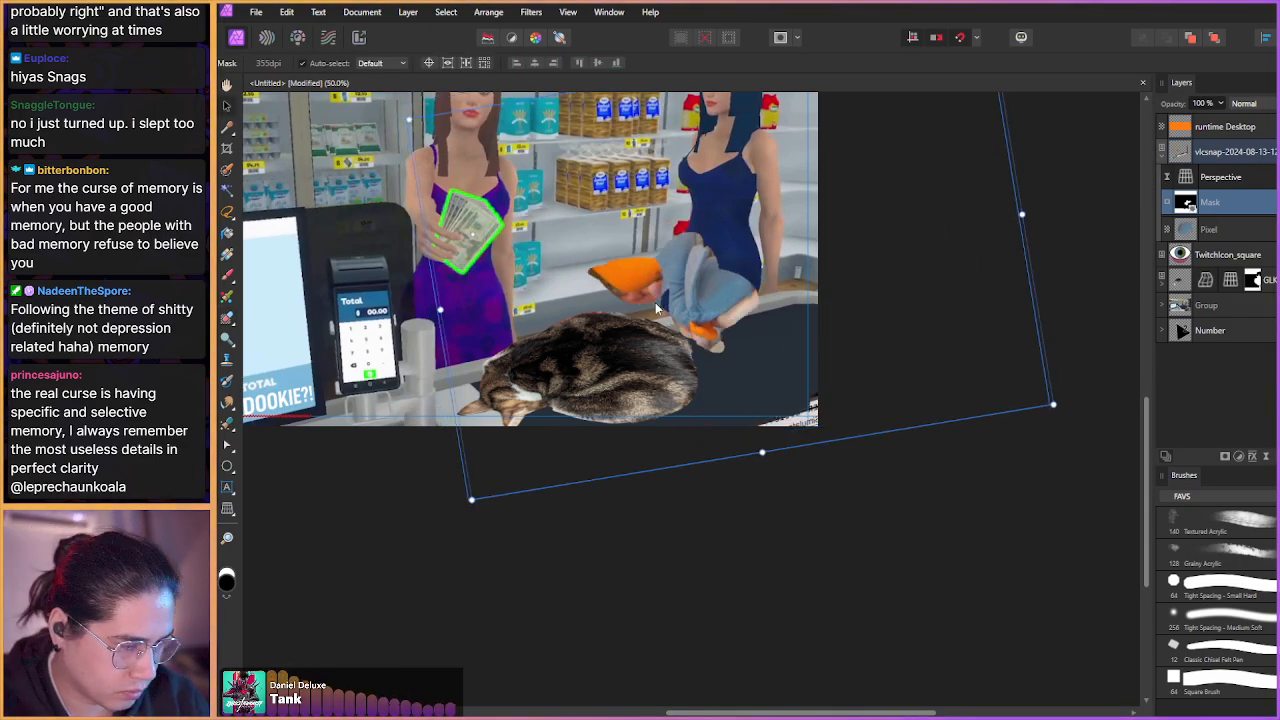
drag(655, 302, 691, 336)
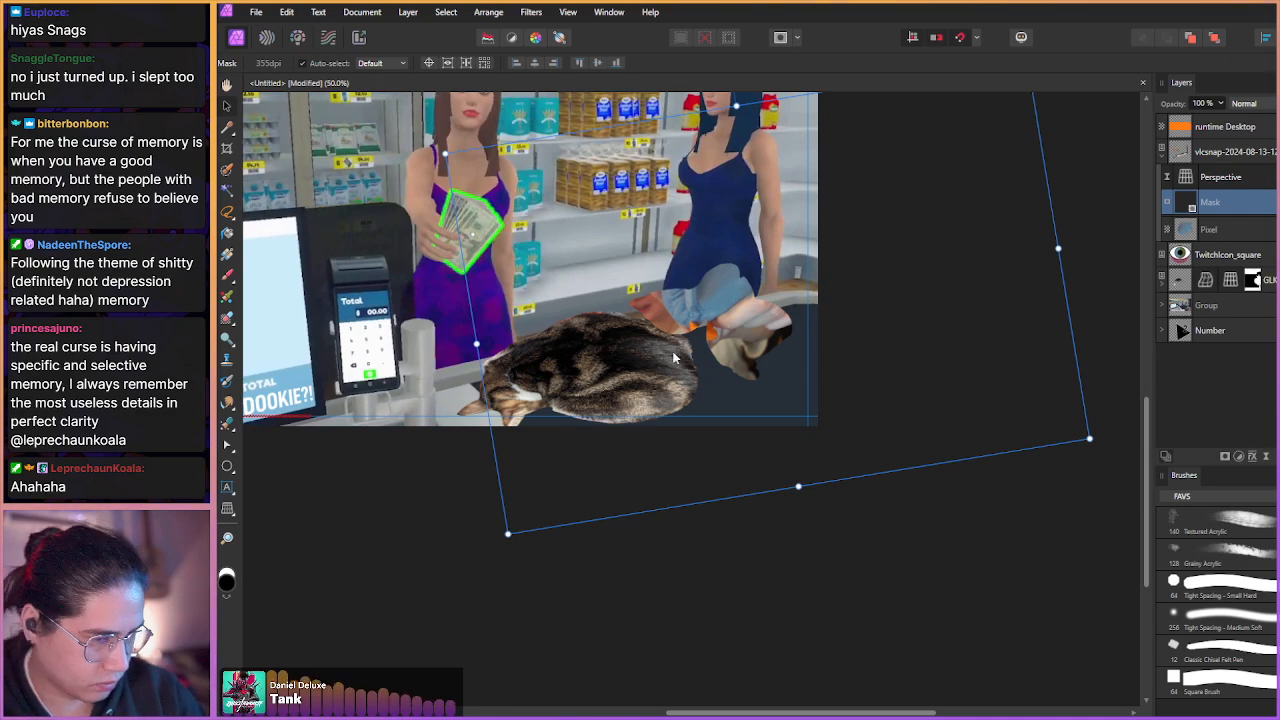
key(ctrl+z)
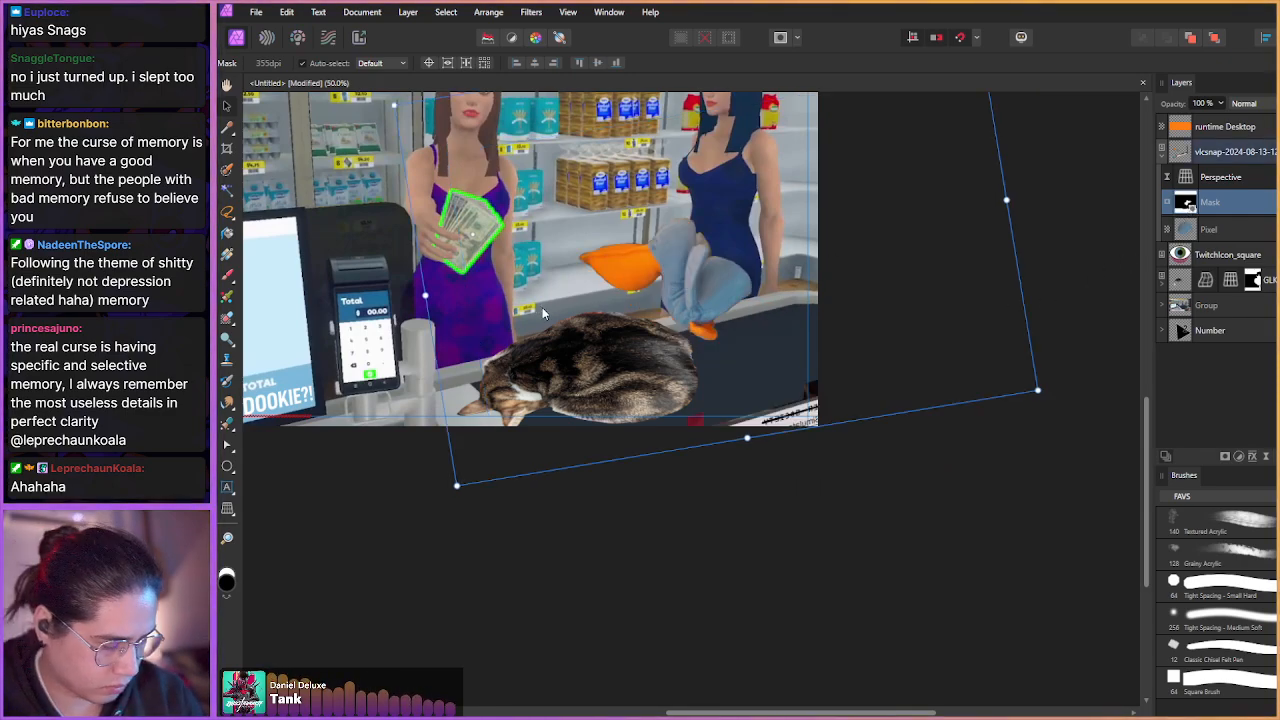
key(b)
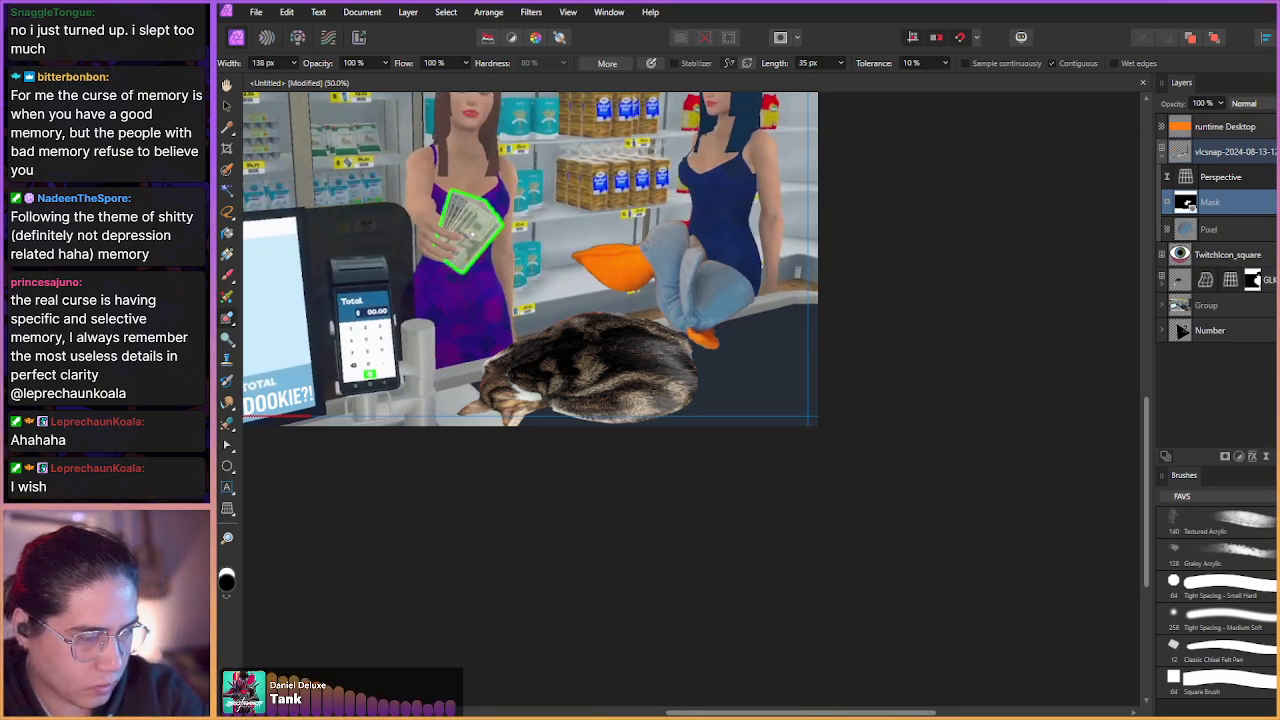
- Move the whole plush image down onto the conveyor so its beak meets the cat's back end
click(1188, 156)
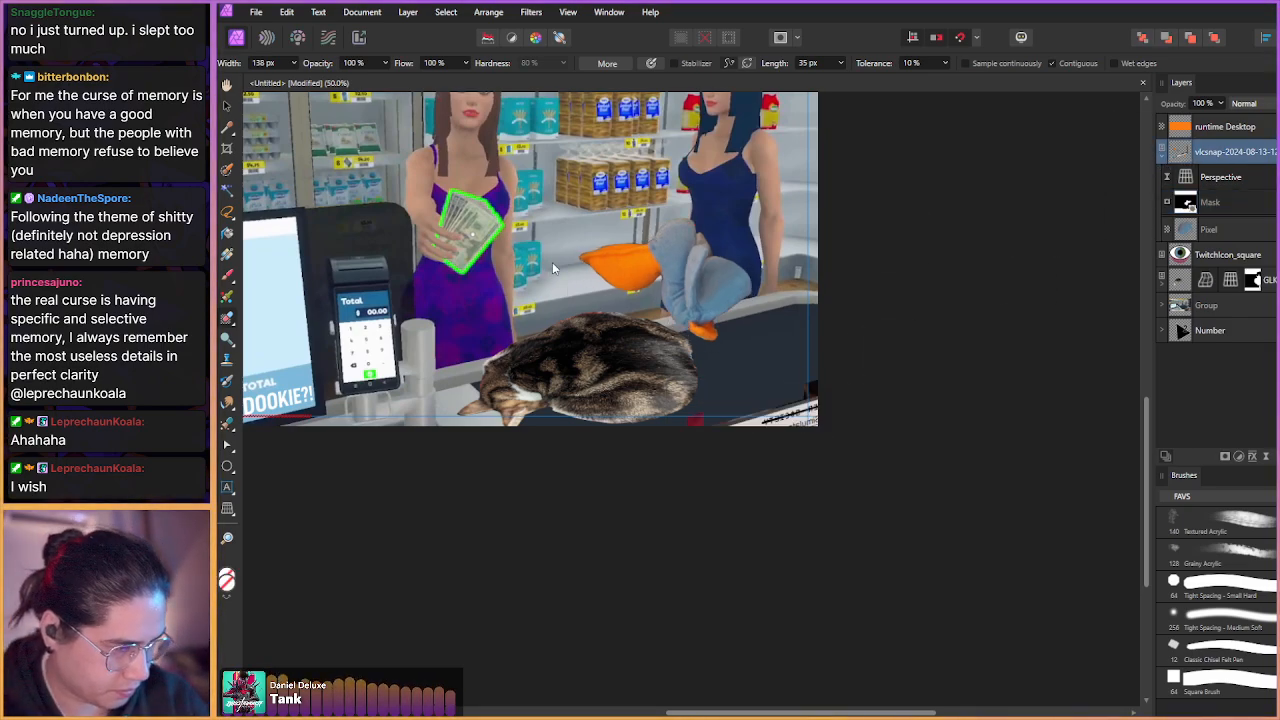
key(v)
drag(595, 282, 647, 323)
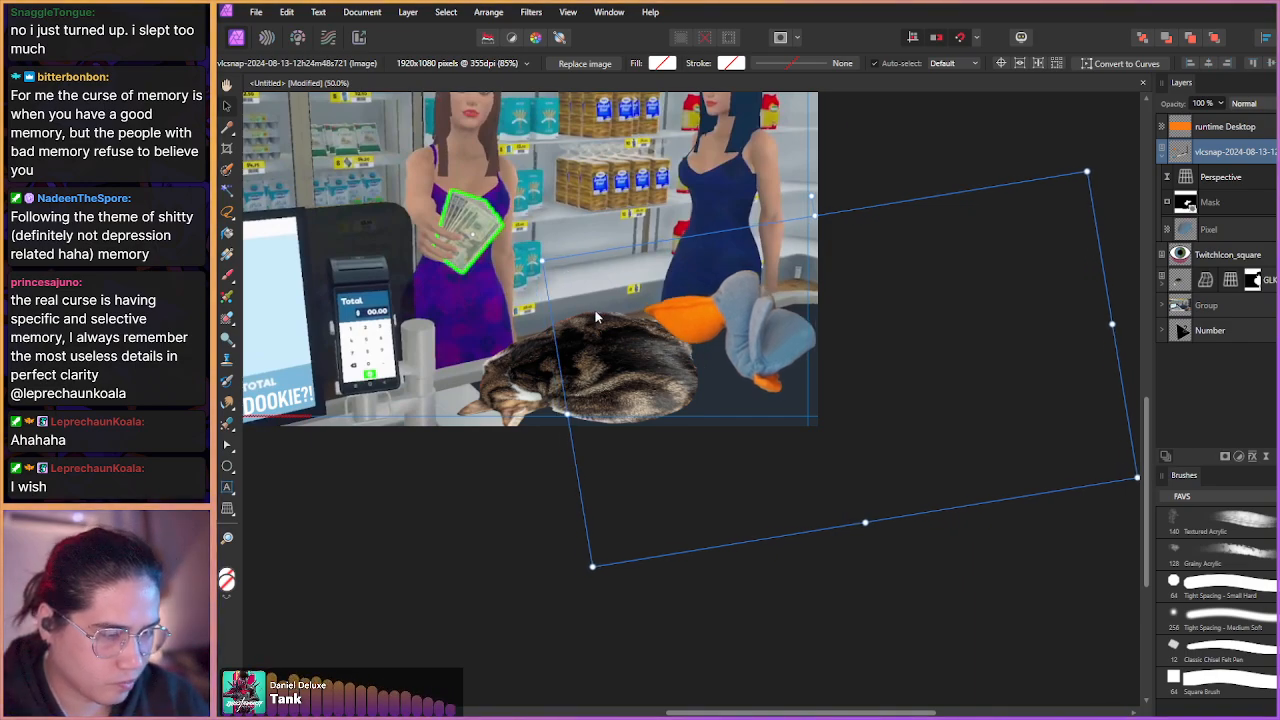
drag(699, 337, 700, 334)
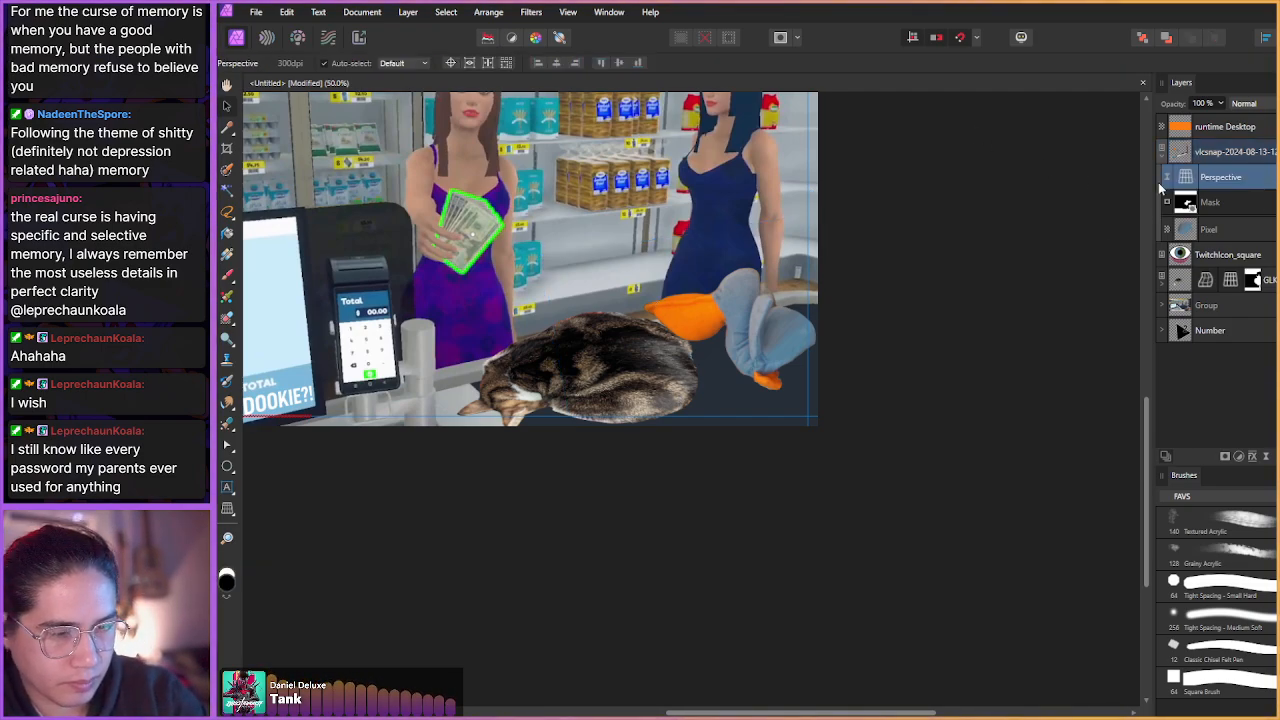
- Reopen the plush's Perspective filter and pull its two near-side corners slightly downward
click(1184, 178)
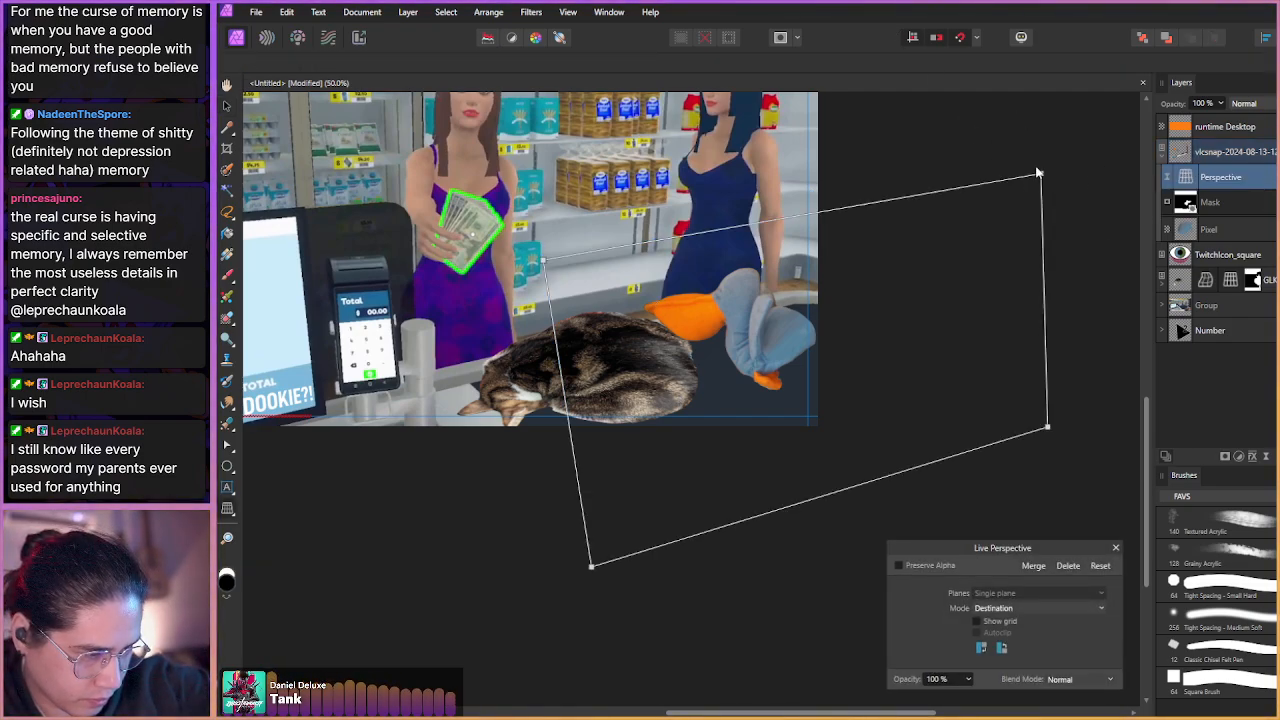
mouse_move(543, 264)
mouse_down()
mouse_move(560, 277)
mouse_move(546, 279)
mouse_up()
mouse_move(588, 569)
mouse_down()
mouse_move(584, 552)
mouse_move(580, 591)
mouse_up()
click(1115, 548)
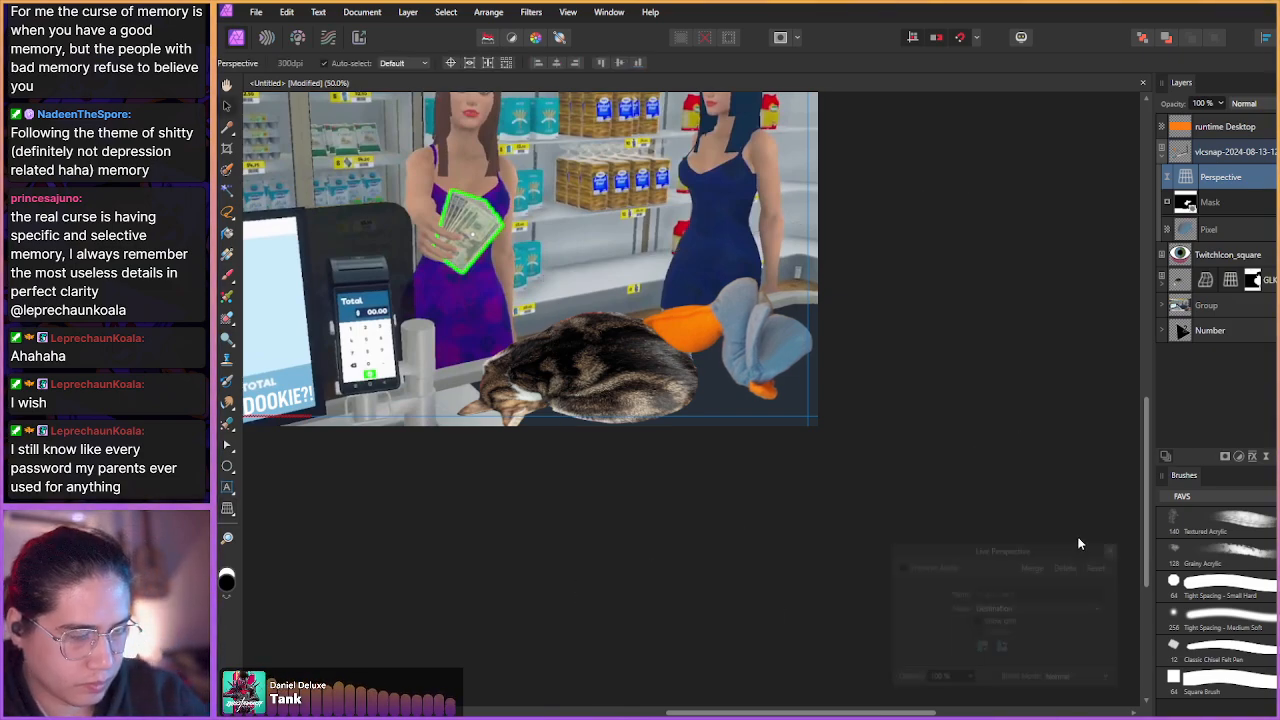
- Collapse the plush layer and reorder it beneath the TwitchIcon_square layer
drag(537, 434, 652, 433)
drag(636, 431, 491, 437)
drag(641, 492, 716, 482)
drag(672, 460, 603, 474)
click(1162, 157)
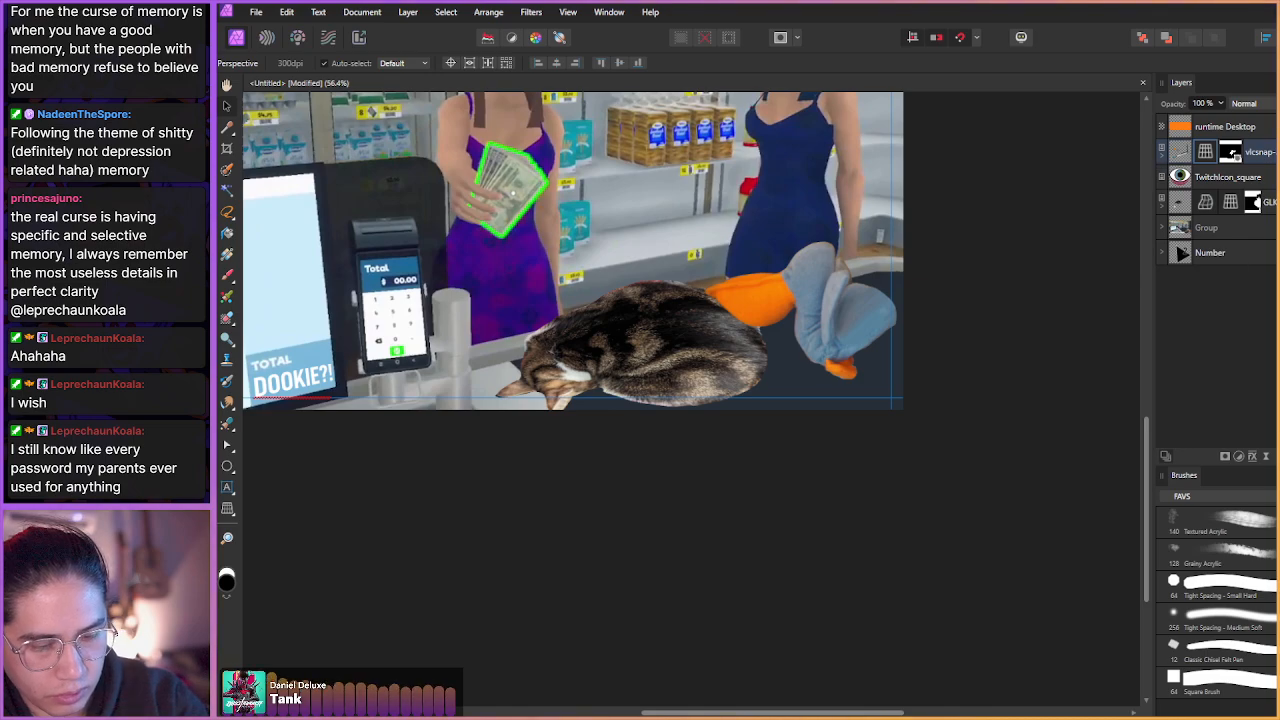
drag(1183, 178, 1183, 142)
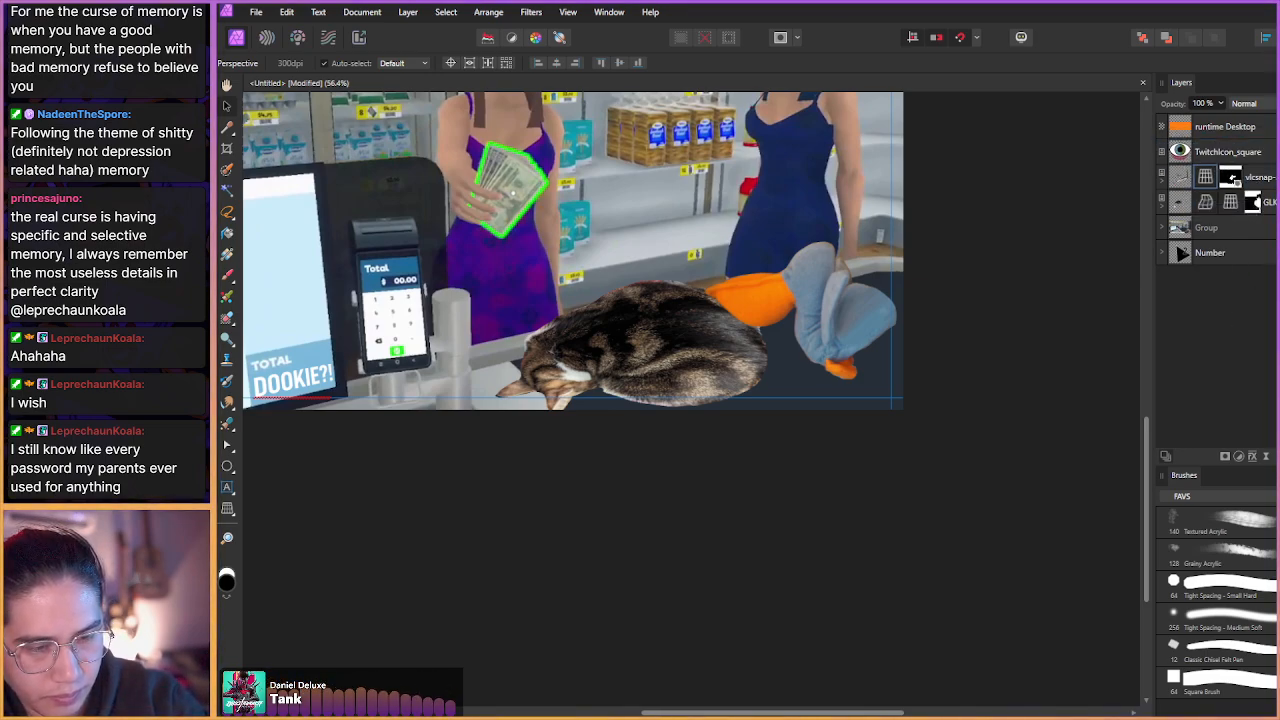
- Add a pixel layer beneath the cat and paint dark shading on the conveyor around the cat and plush with the 38 px Grainy Acrylic brush
key(ctrl+shift+n)
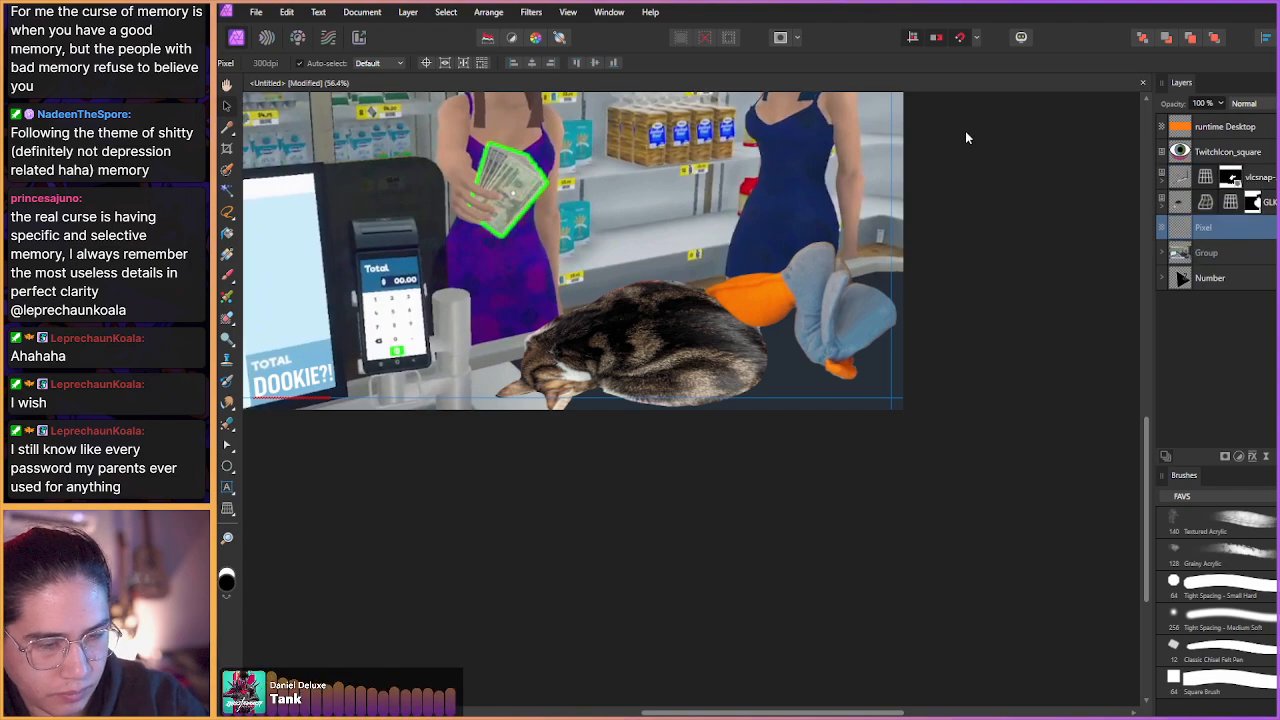
key(b)
scroll(728, 446, up, 3)
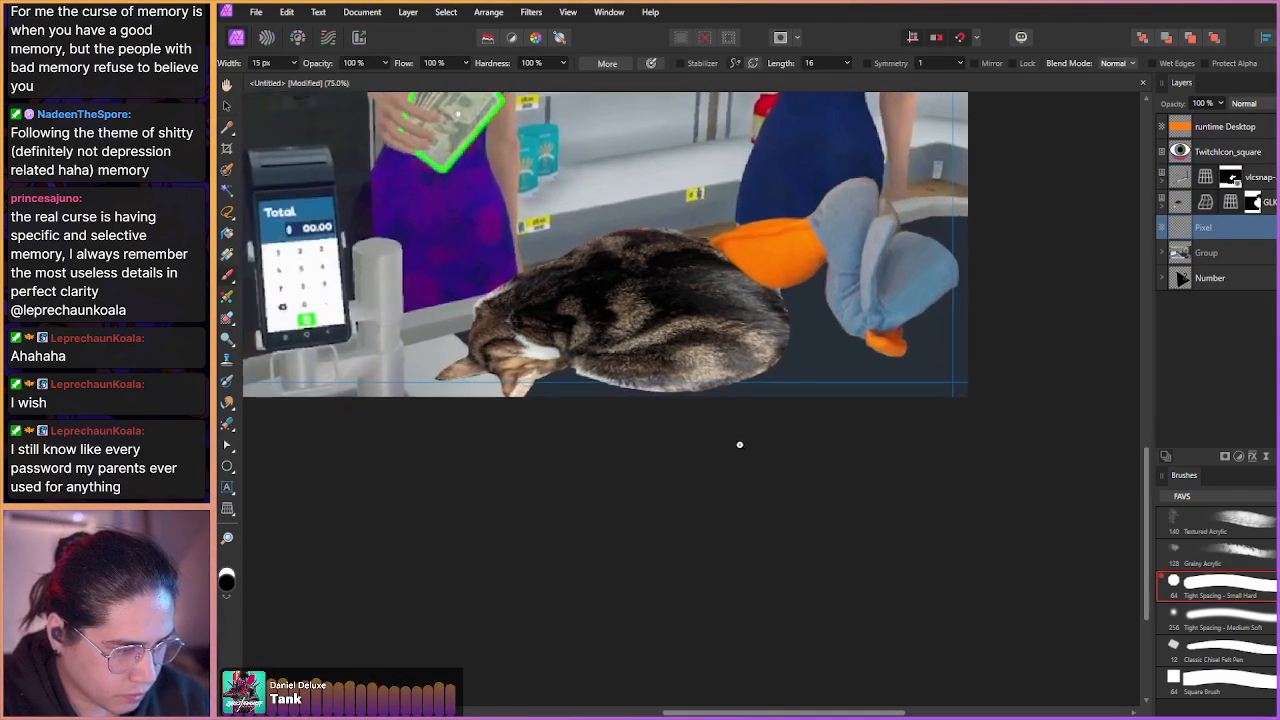
drag(738, 443, 688, 496)
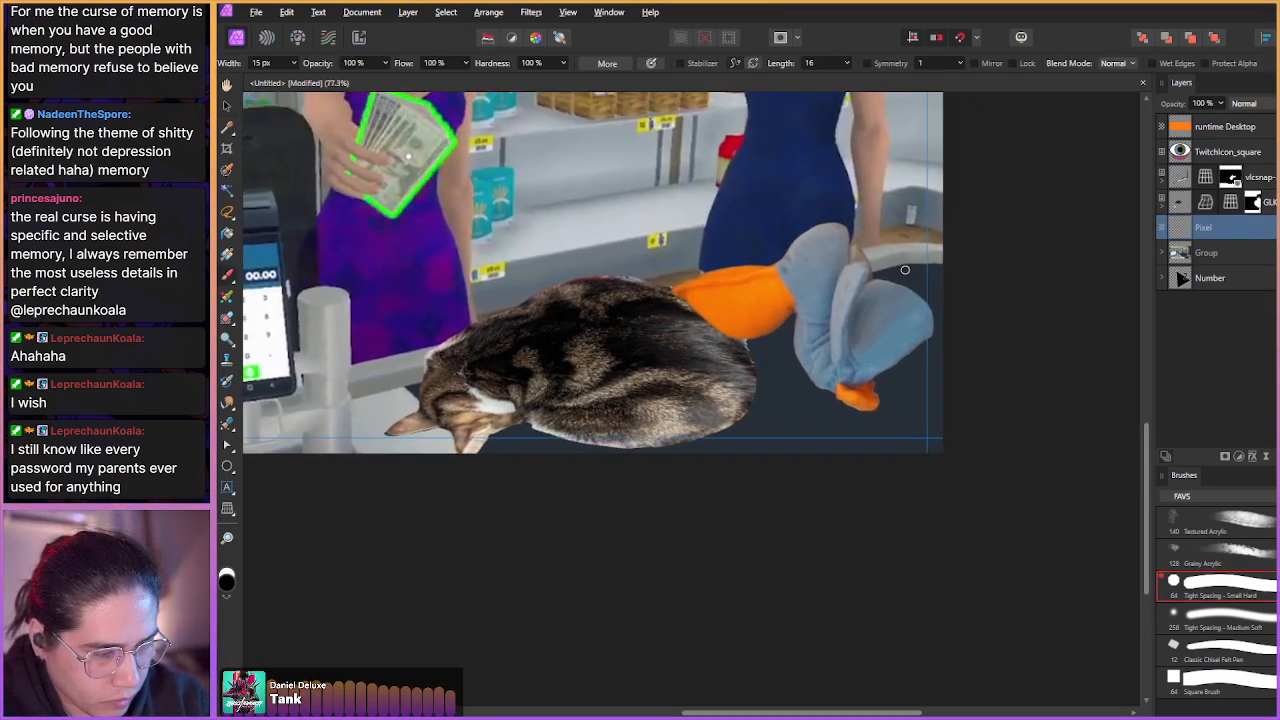
click(1215, 550)
scroll(595, 460, up, 2)
mouse_move(654, 470)
mouse_down()
mouse_move(540, 470)
mouse_move(532, 457)
mouse_move(557, 457)
mouse_up()
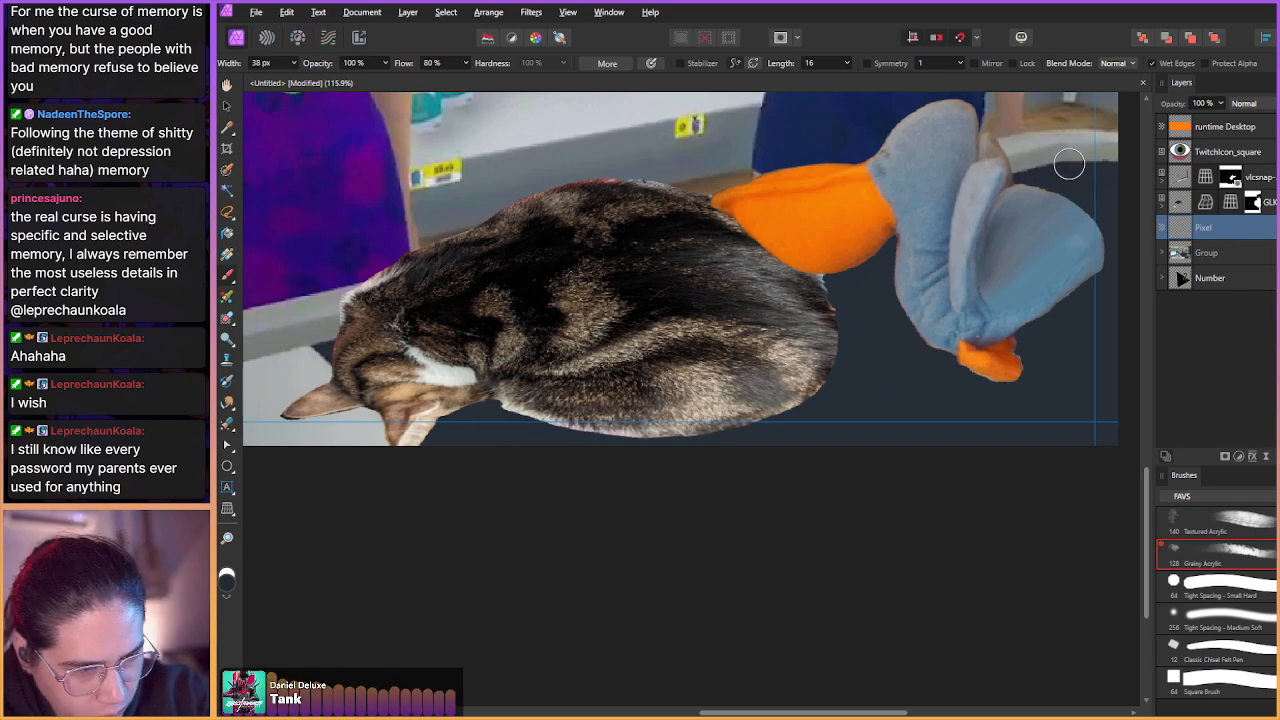
mouse_move(1069, 168)
mouse_down()
mouse_move(936, 345)
mouse_move(897, 374)
mouse_move(1077, 162)
mouse_up()
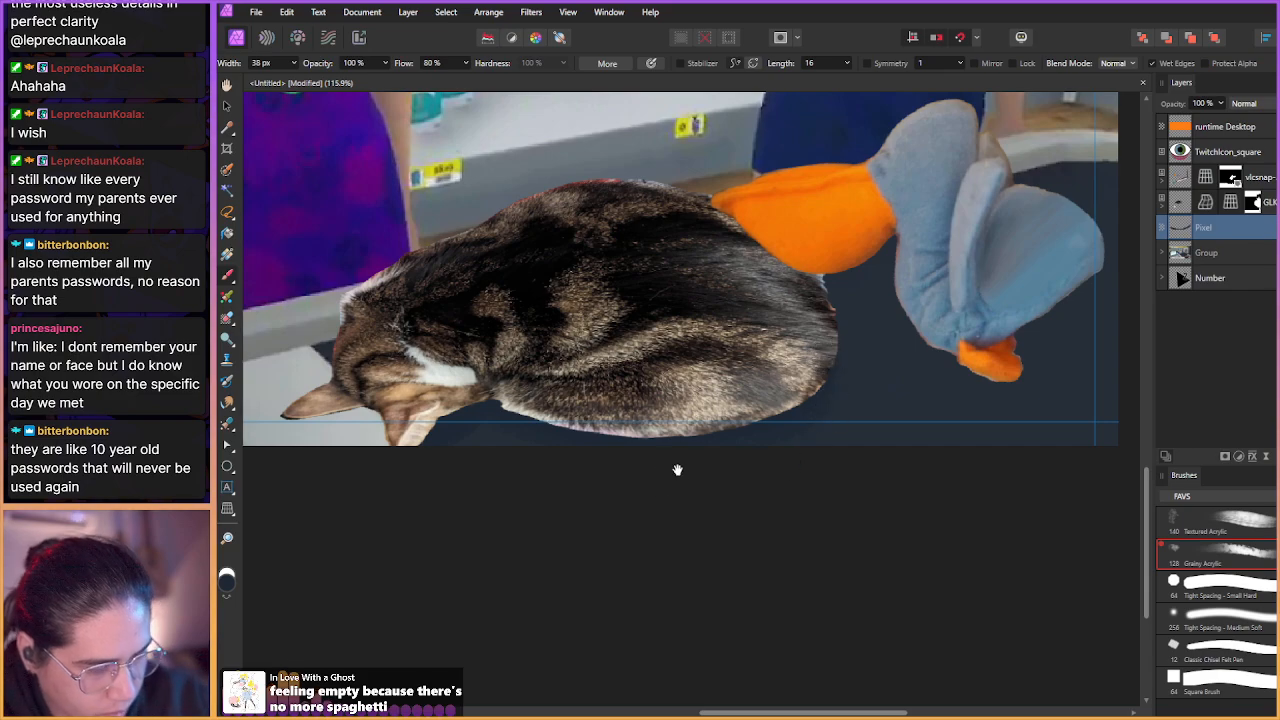
scroll(579, 506, down, 3)
scroll(579, 506, down, 2)
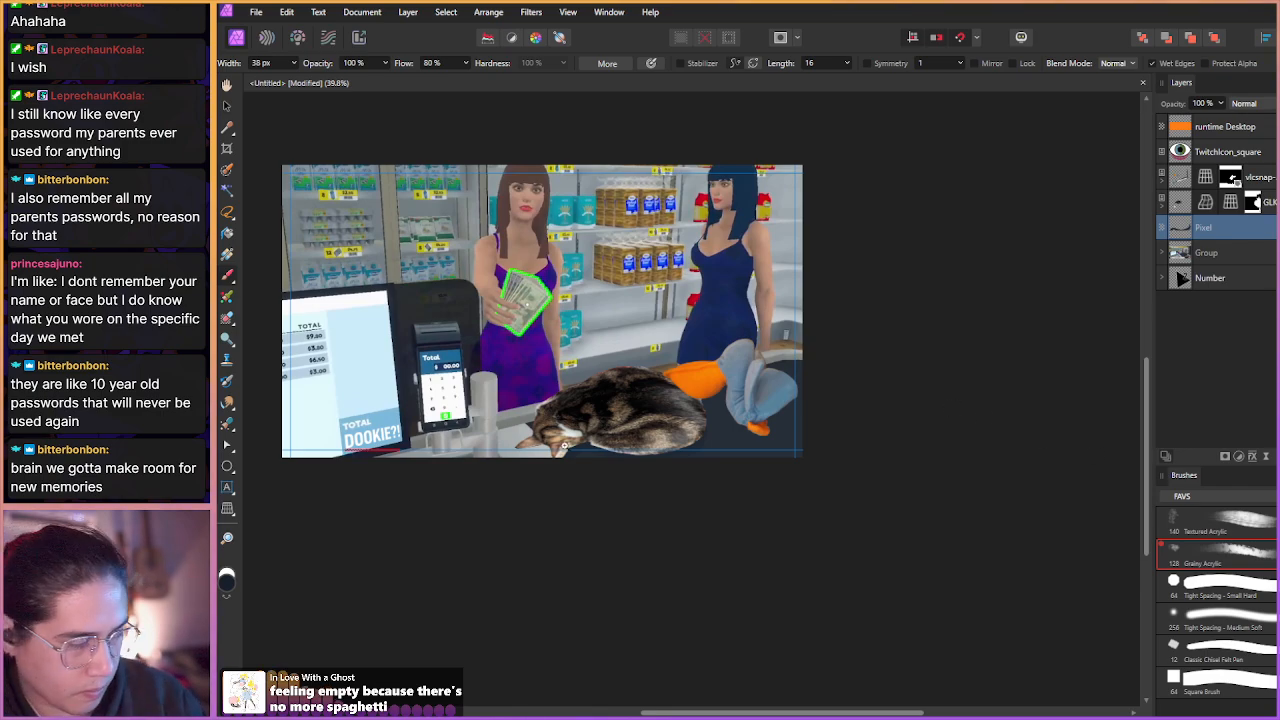
scroll(540, 408, up, 3)
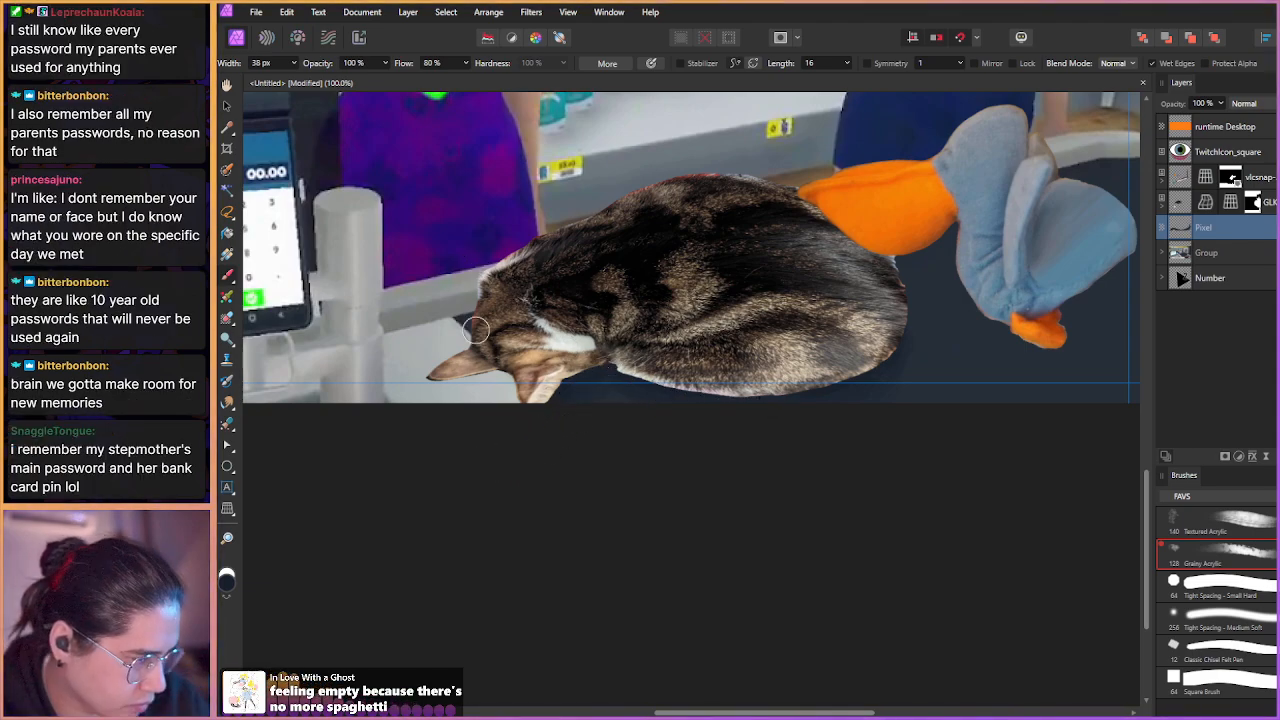
- Switch to the Background Erase Brush with the Grainy Acrylic preset at 21 px on the conveyor shading layer
scroll(478, 313, right, 4)
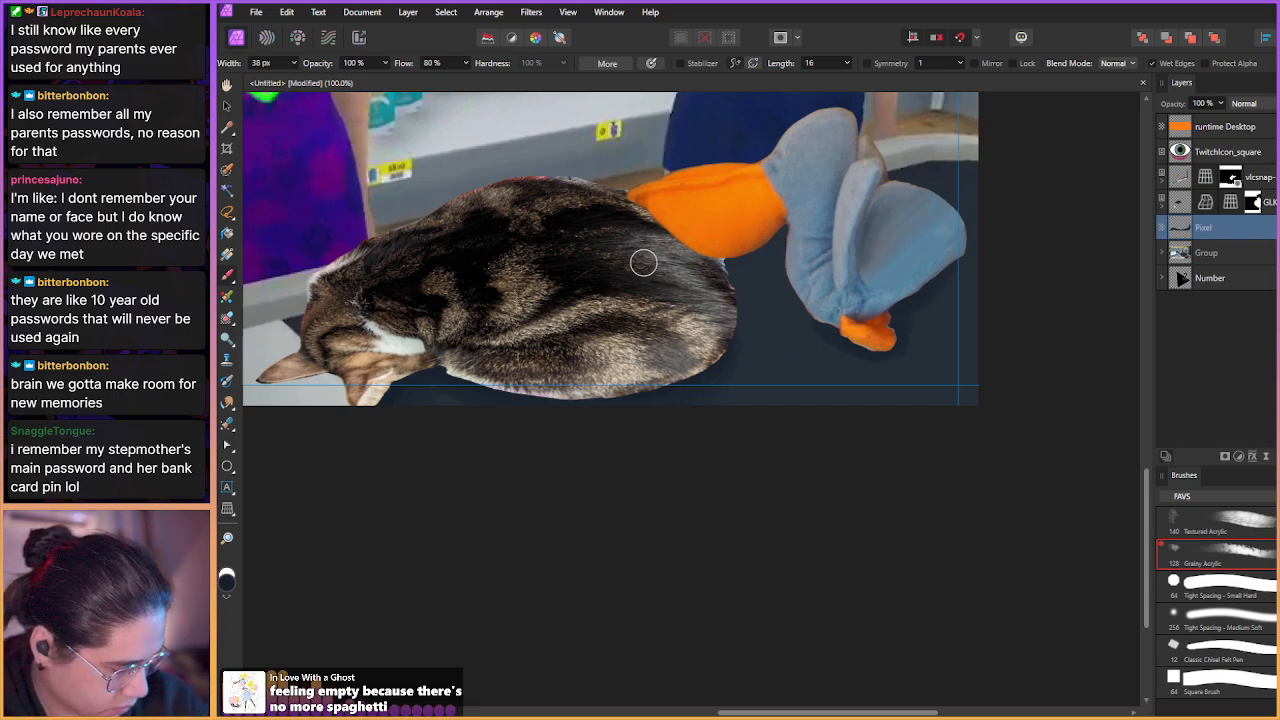
key(e)
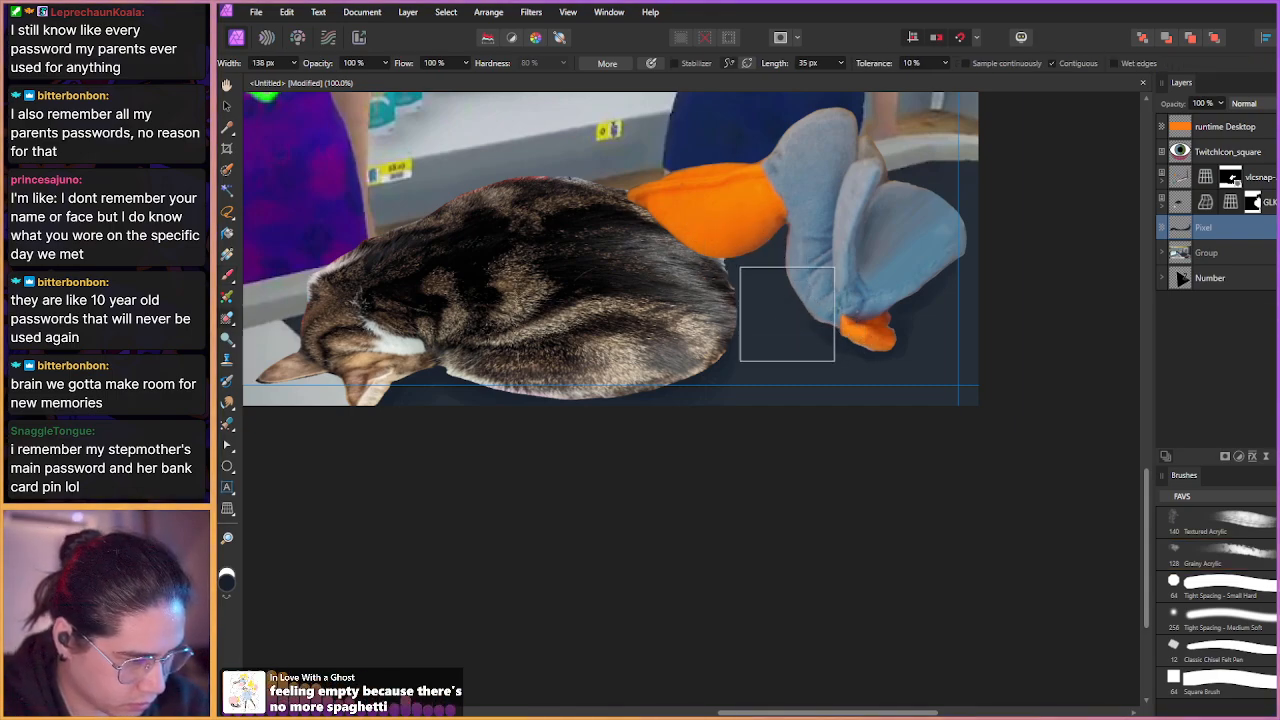
click(1220, 555)
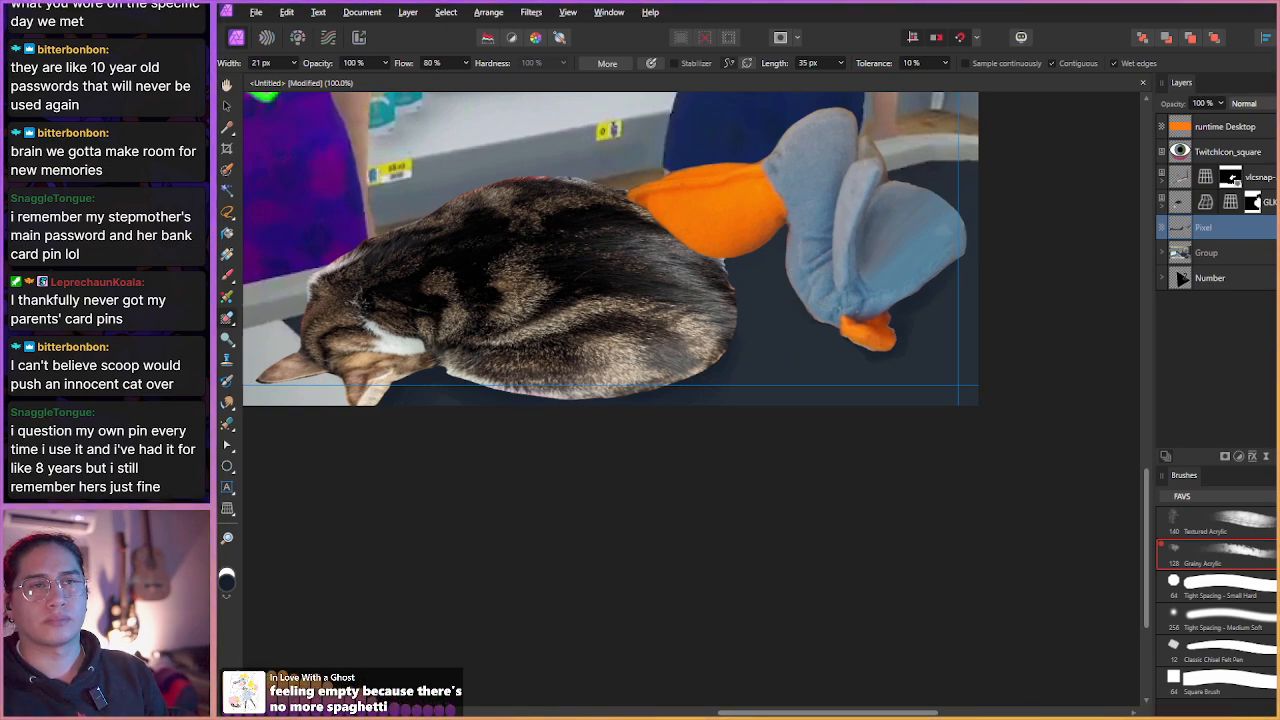
drag(869, 395, 914, 402)
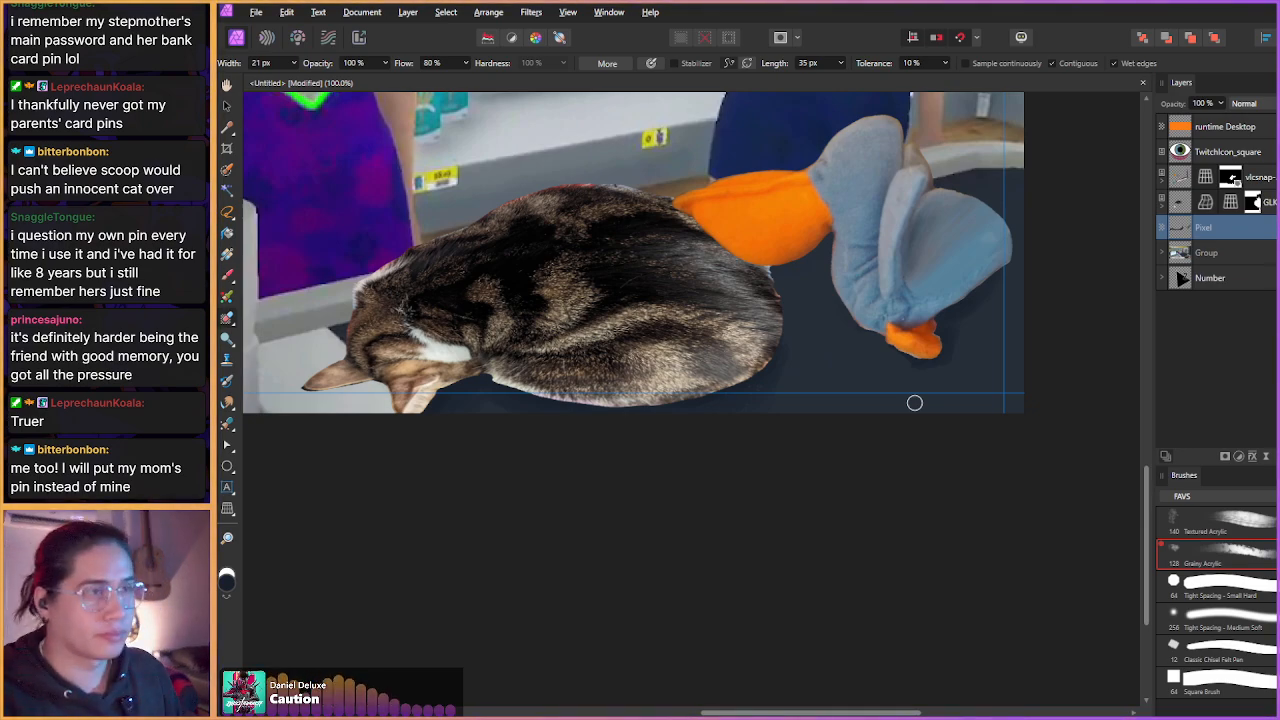
click(1208, 258)
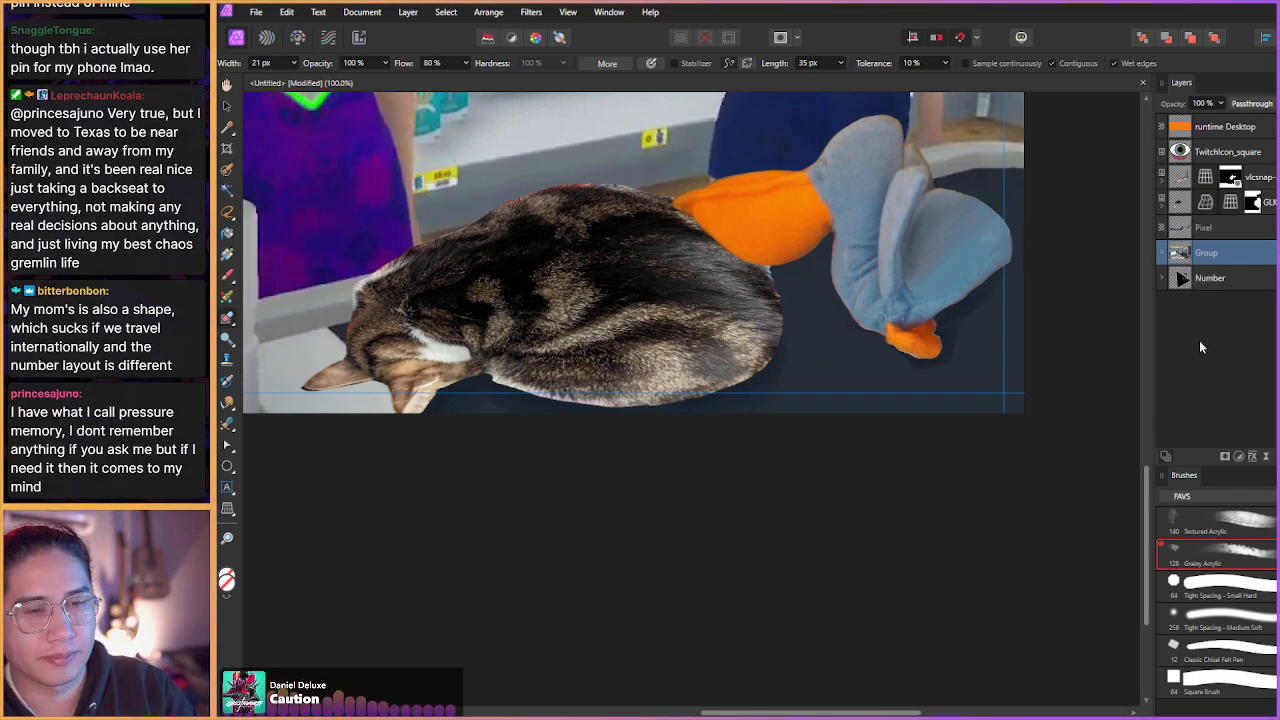
drag(586, 460, 487, 510)
scroll(486, 510, down, 3)
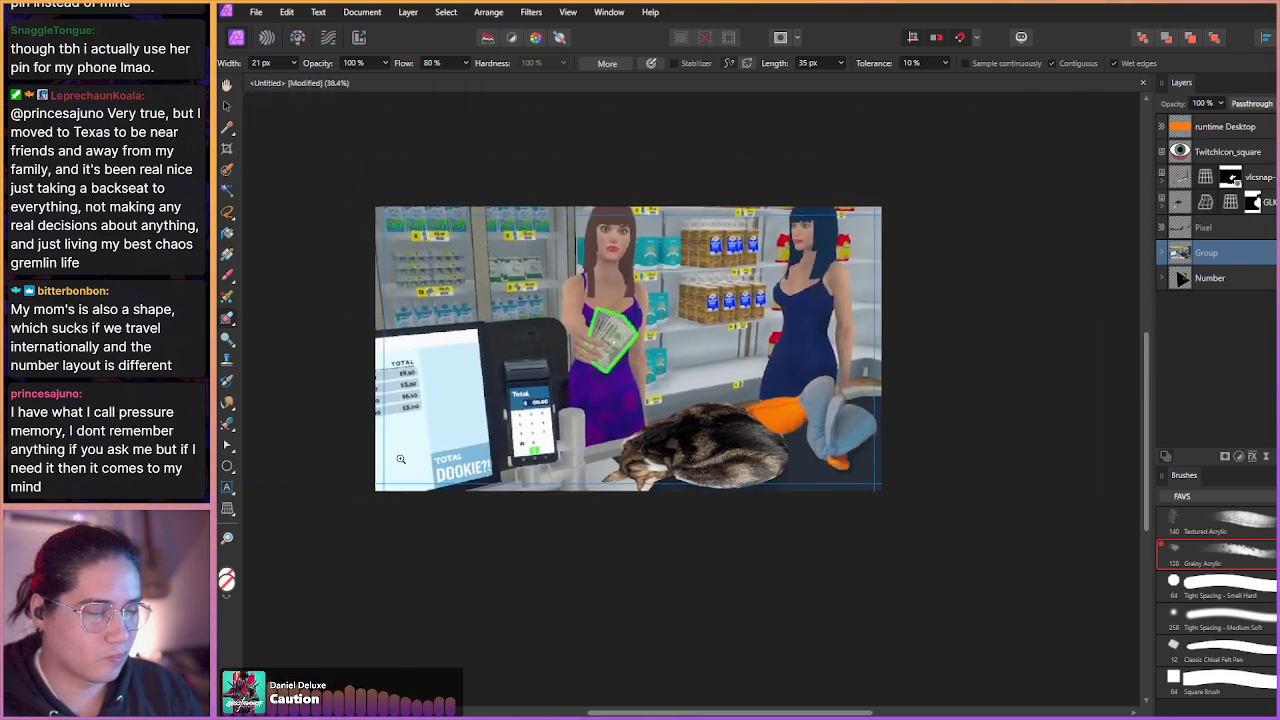
scroll(693, 591, up, 3)
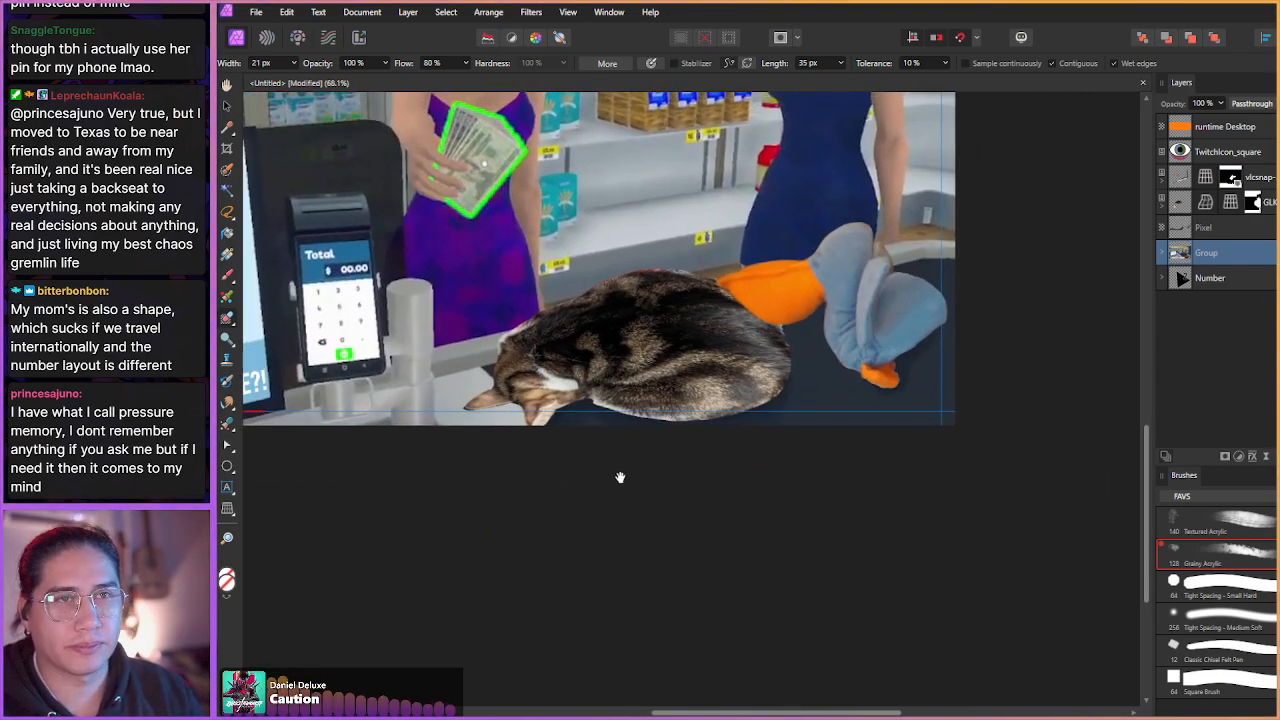
scroll(600, 520, up, 3)
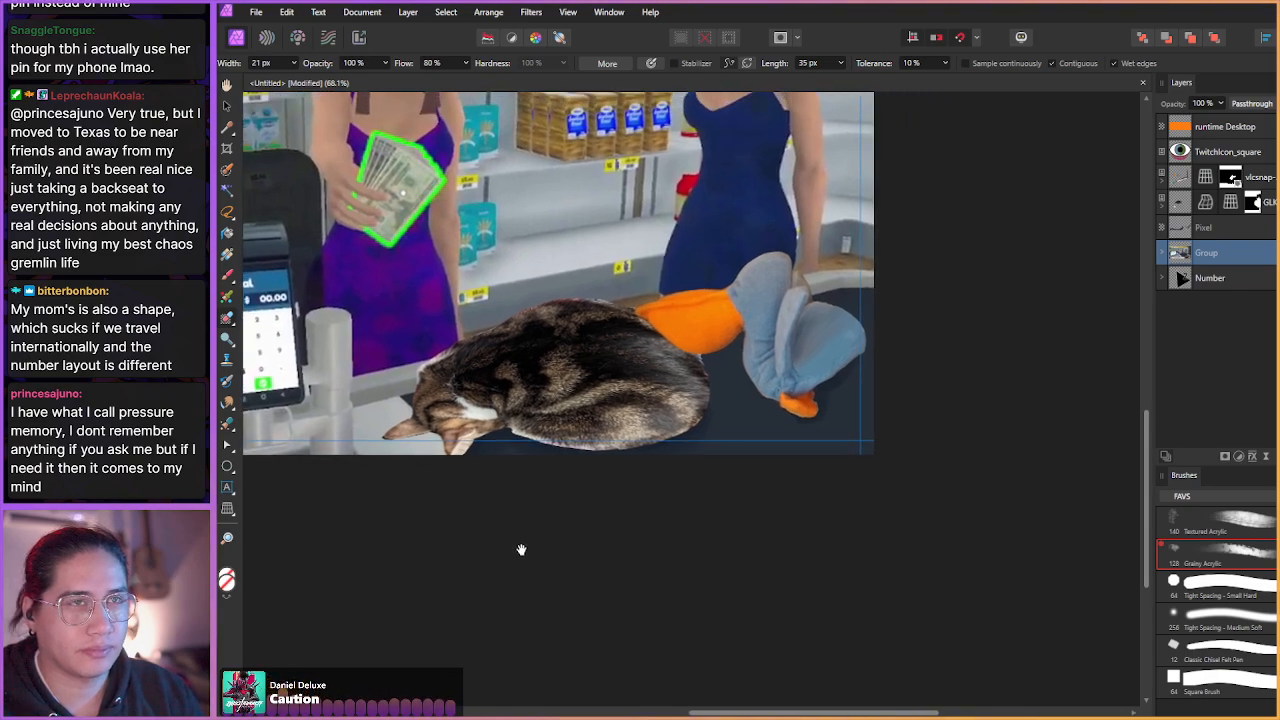
drag(720, 381, 752, 406)
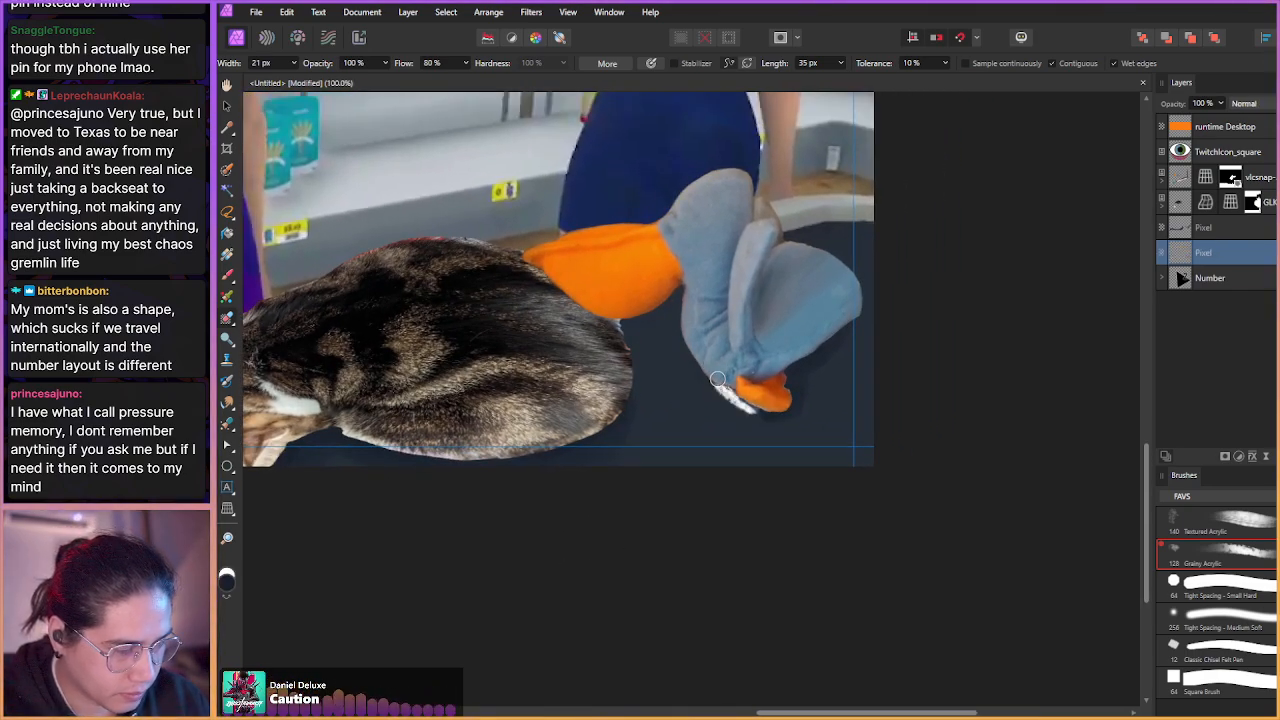
key(ctrl+z)
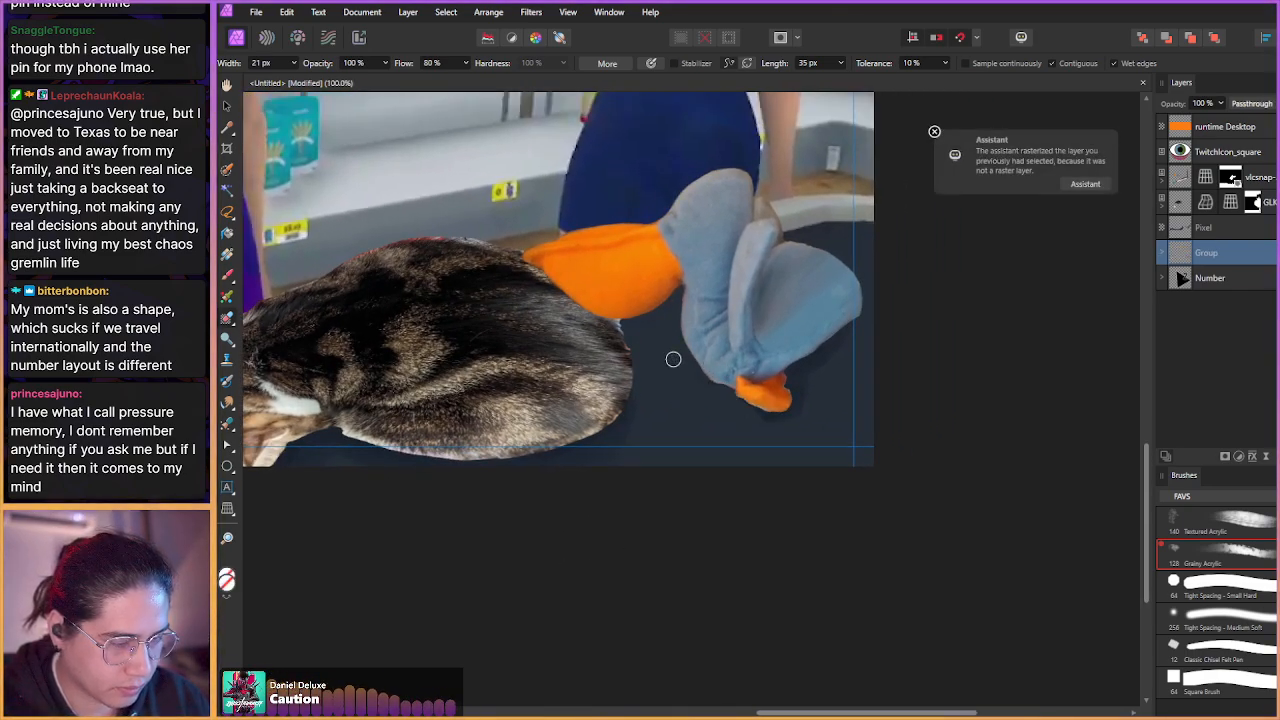
click(1190, 229)
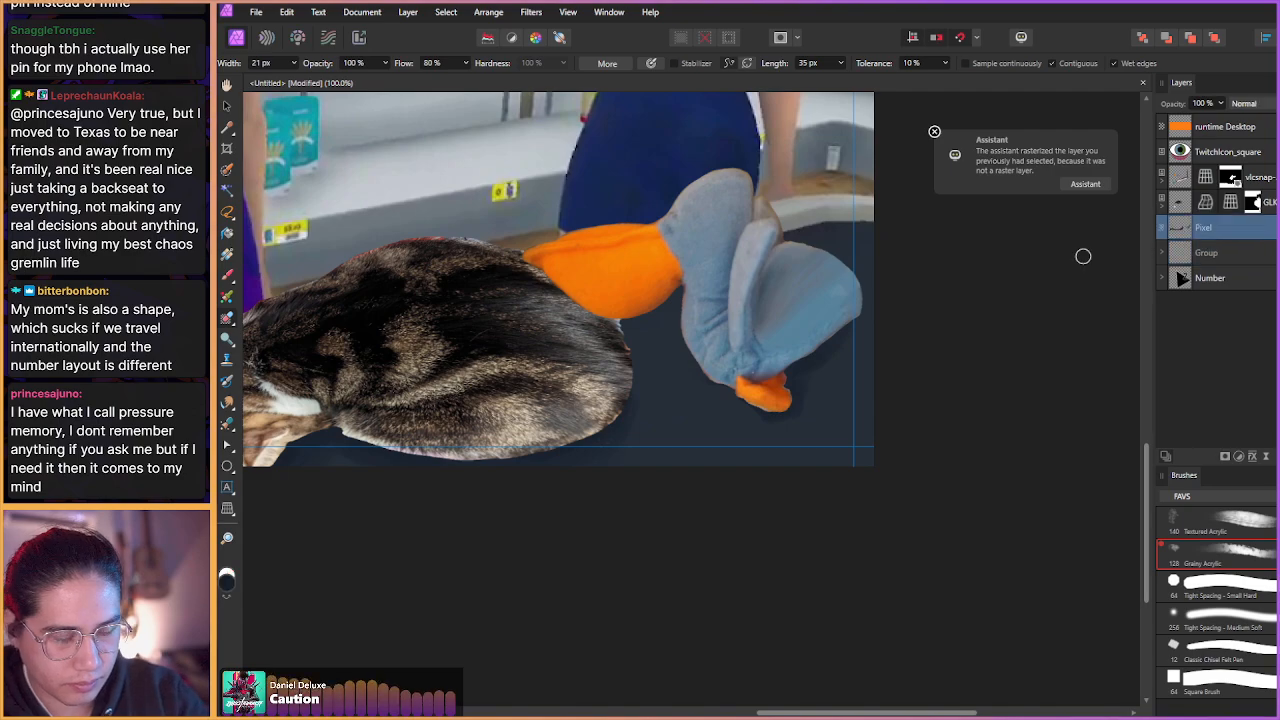
- Return to the paint brush and examine the conveyor shading around the cat and plush, close up and in the full composition
key(b)
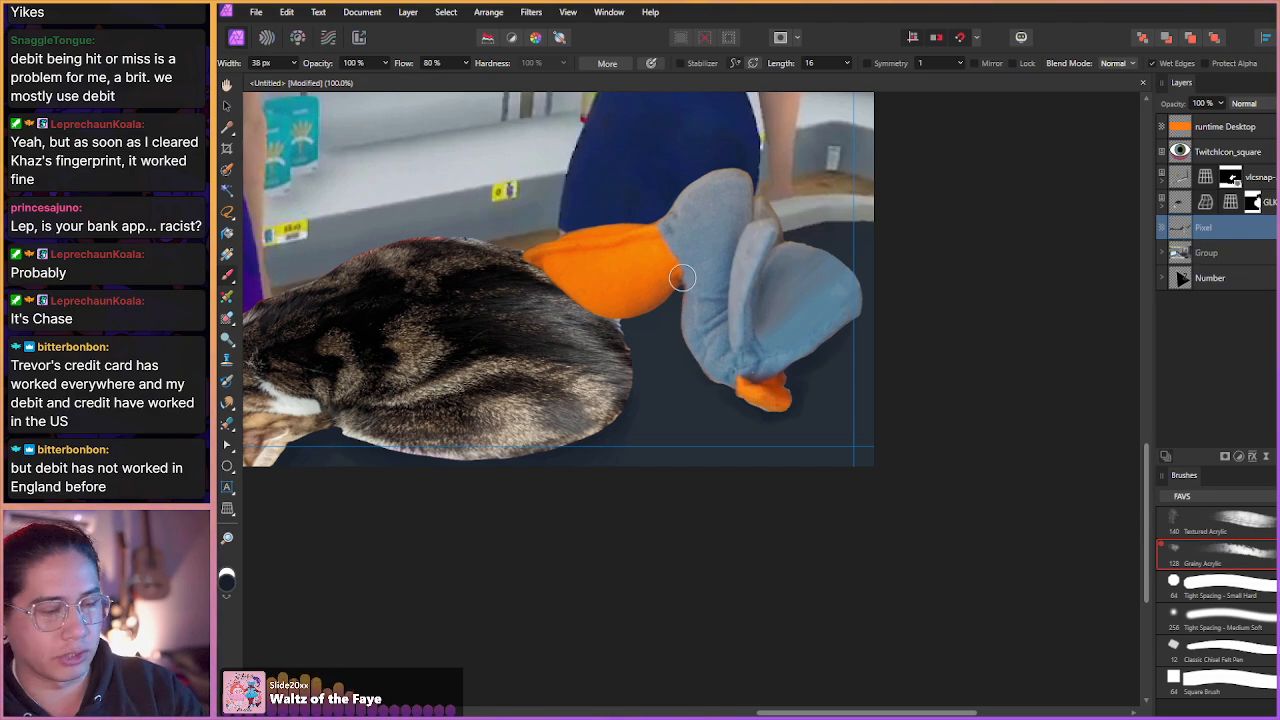
drag(452, 376, 526, 371)
scroll(371, 367, up, 3)
scroll(371, 352, down, 2)
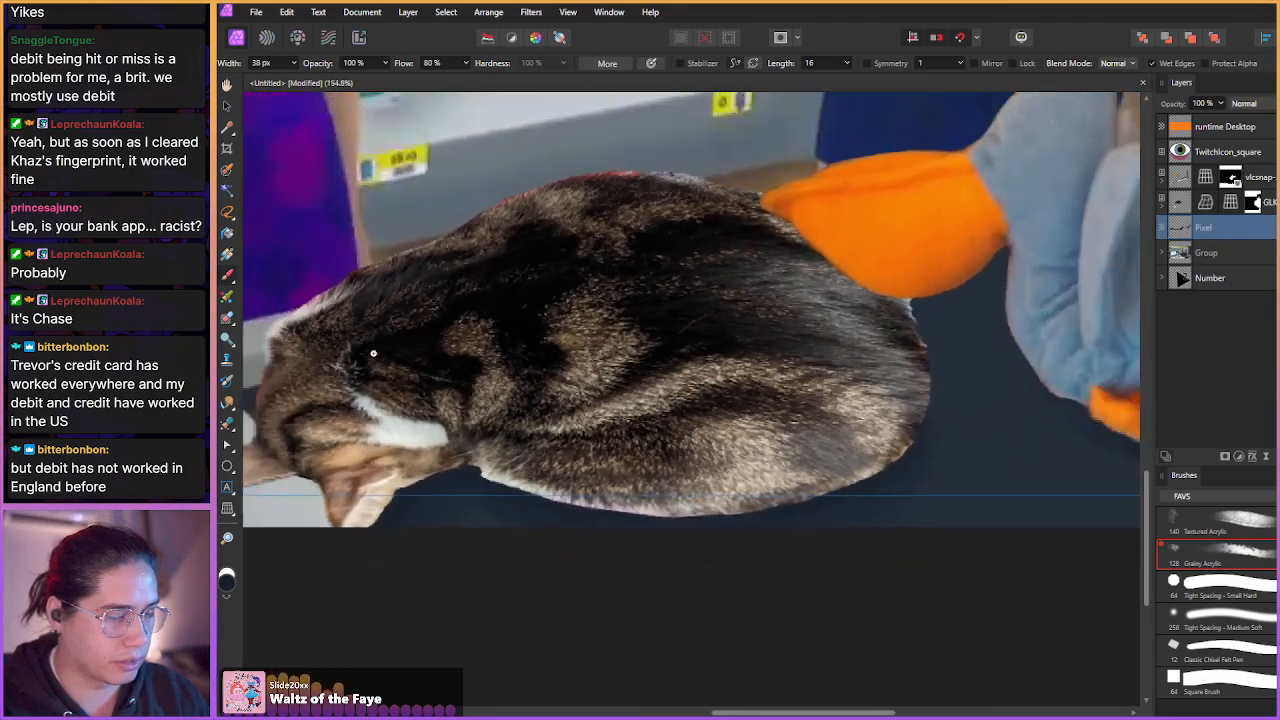
scroll(420, 374, down, 4)
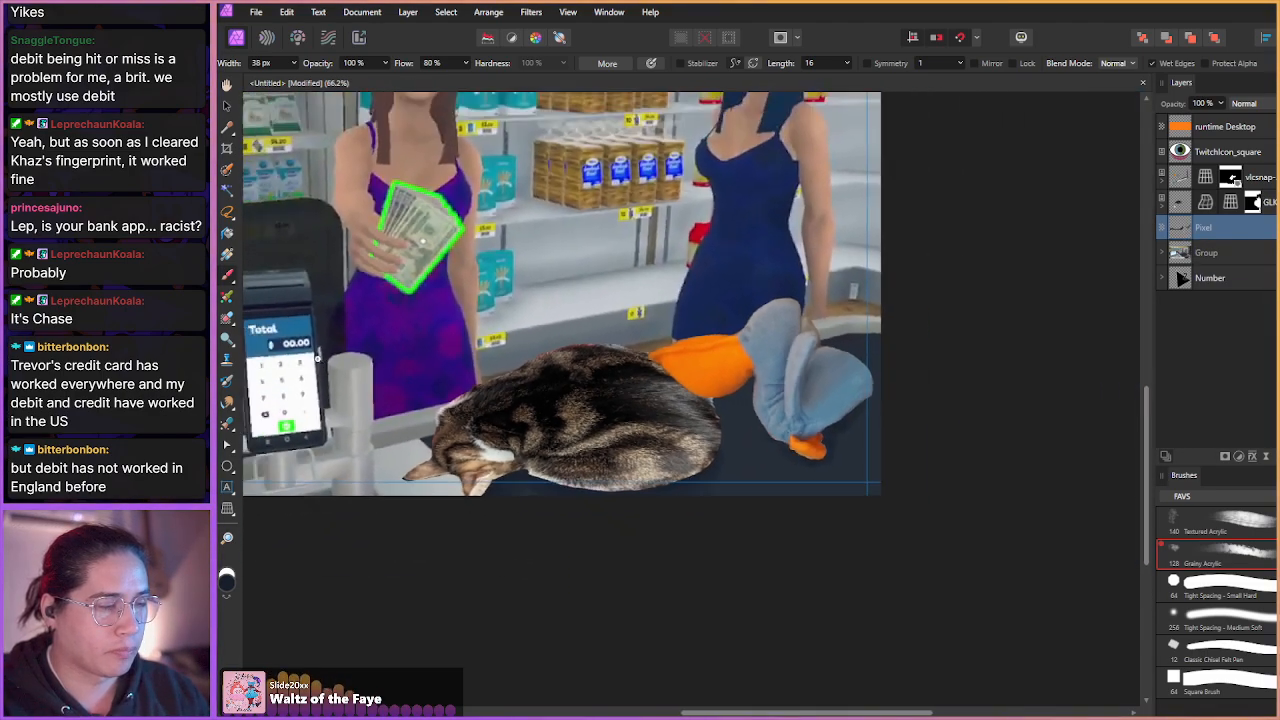
scroll(512, 441, up, 2)
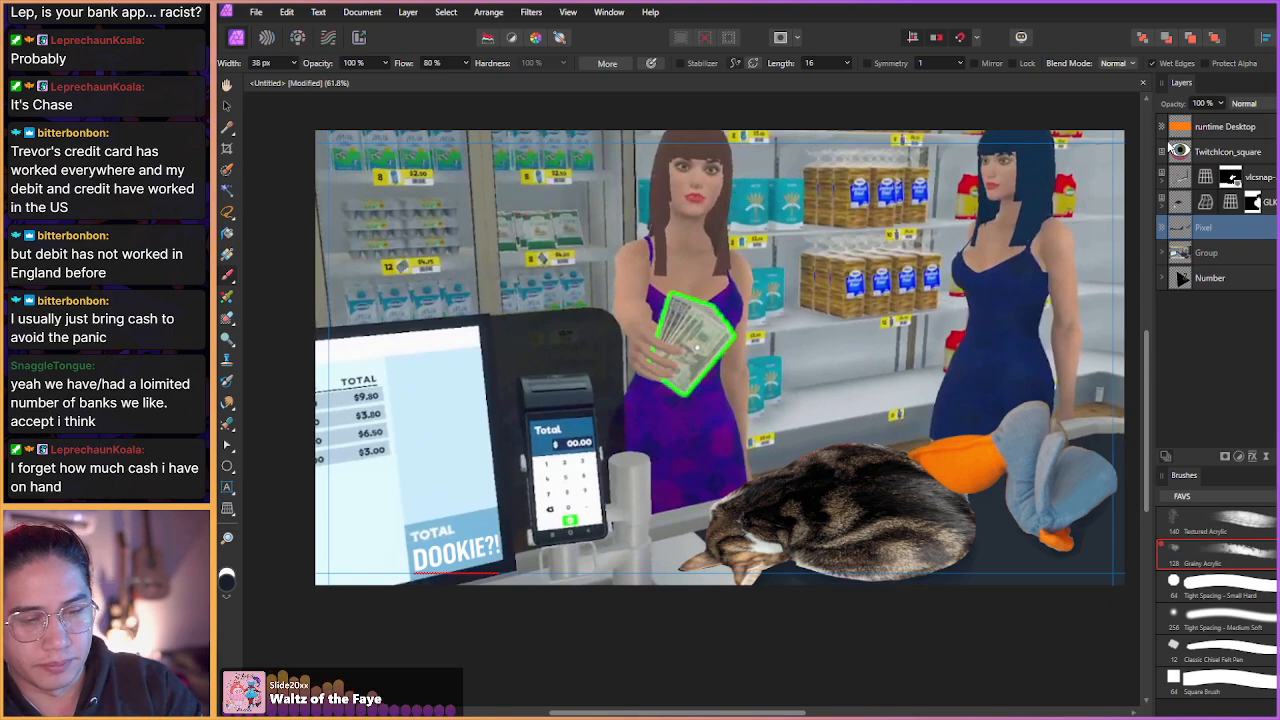
- Reopen the cat layer's mesh warp and raise the nodes over its back and near its head slightly
double_click(1206, 202)
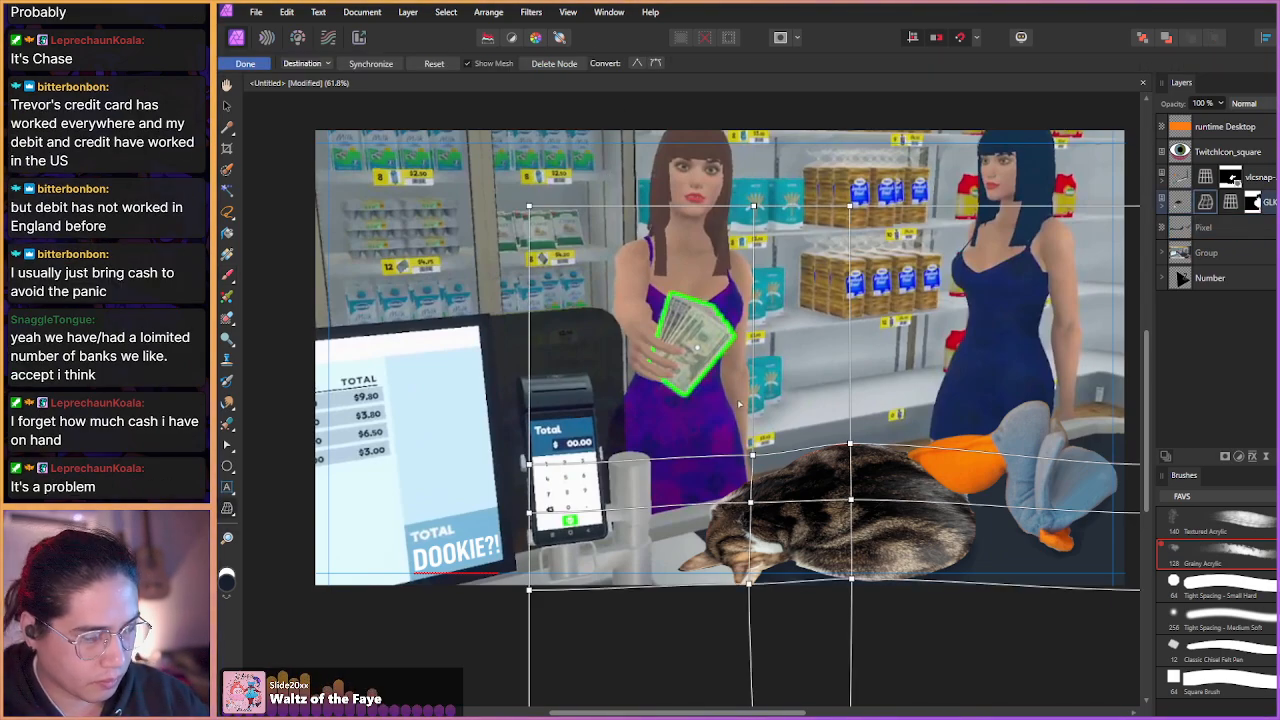
click(849, 443)
drag(849, 437, 851, 500)
key(ctrl+z)
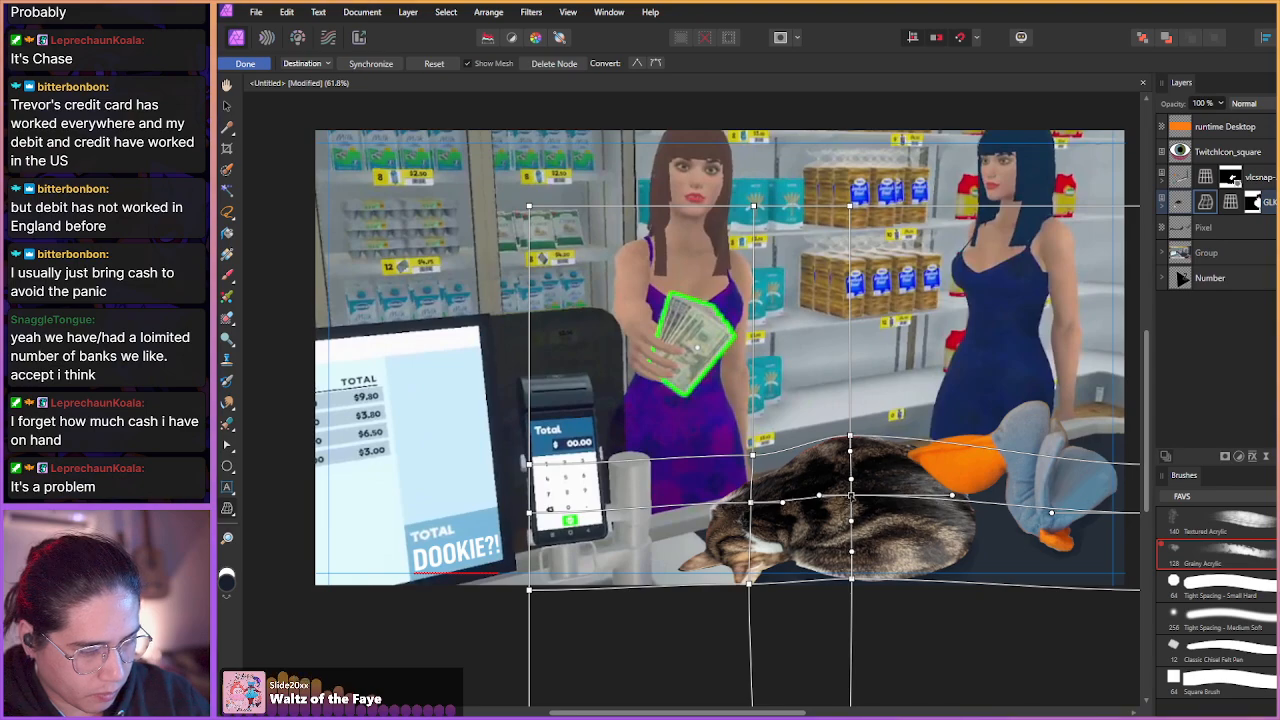
click(752, 455)
drag(752, 455, 752, 499)
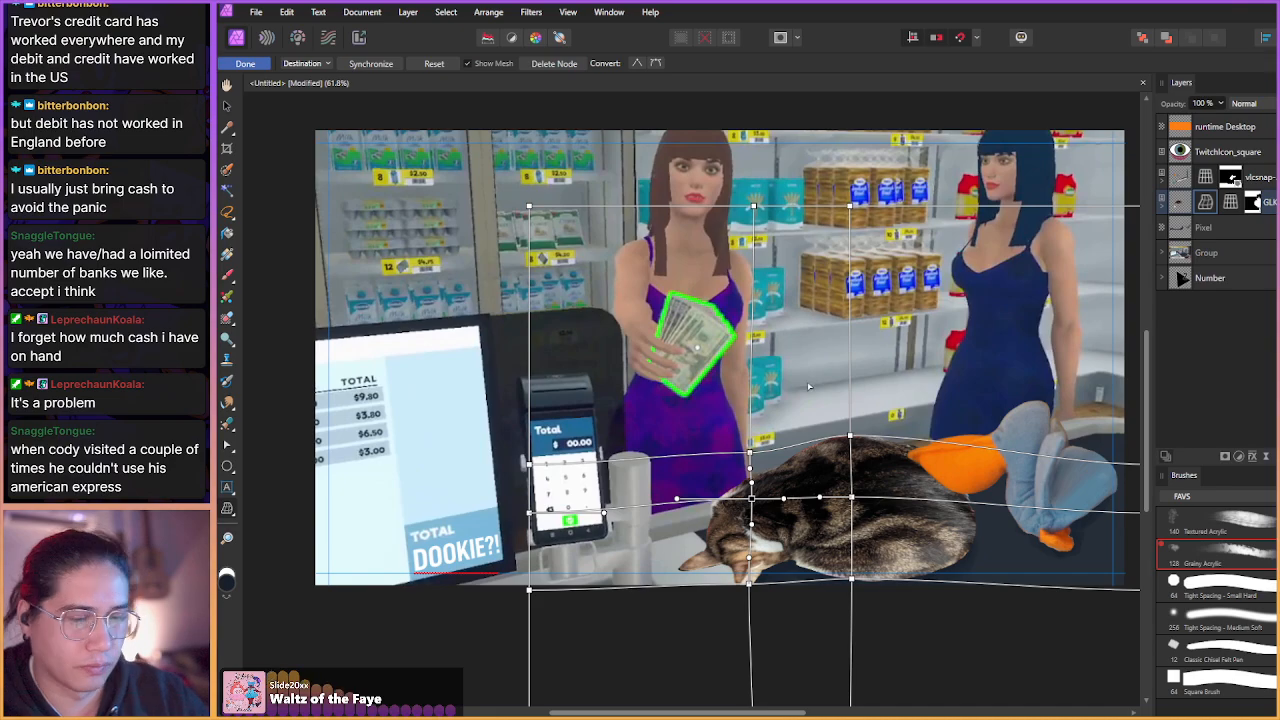
click(1185, 180)
scroll(505, 390, down, 2)
mouse_move(511, 404)
mouse_down()
mouse_move(474, 388)
mouse_move(518, 414)
mouse_move(498, 414)
mouse_up()
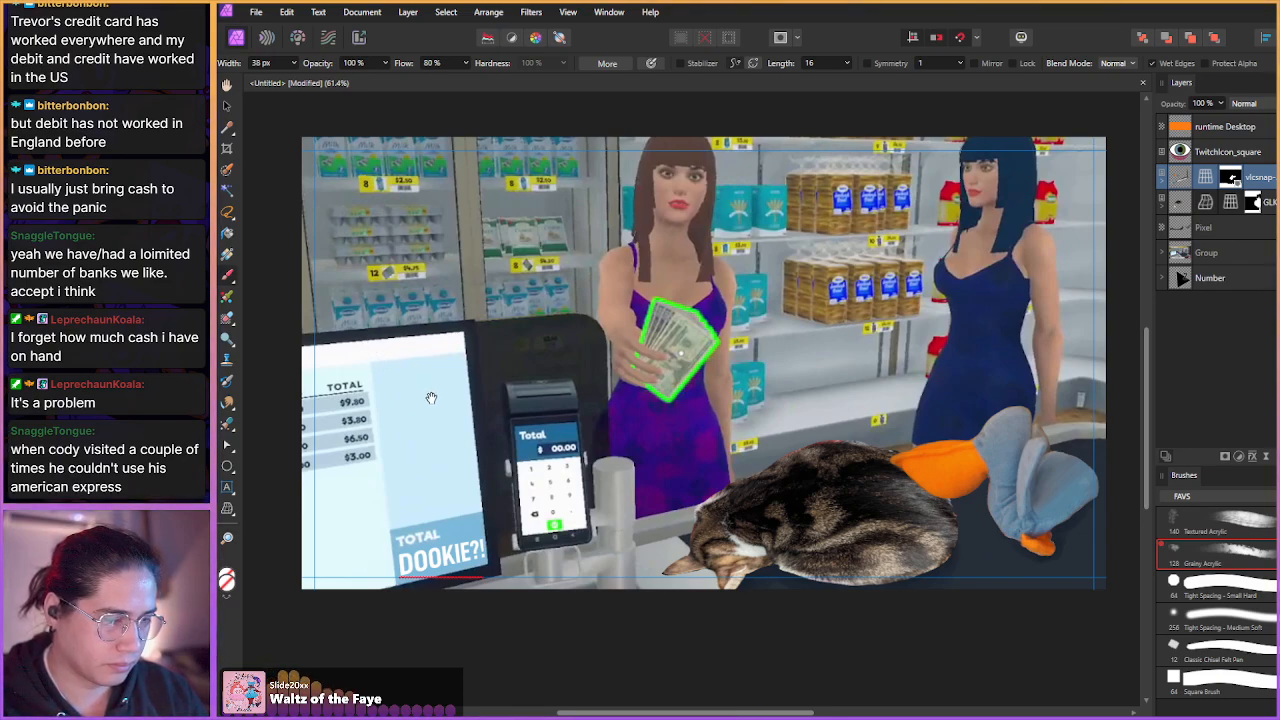
drag(431, 398, 425, 407)
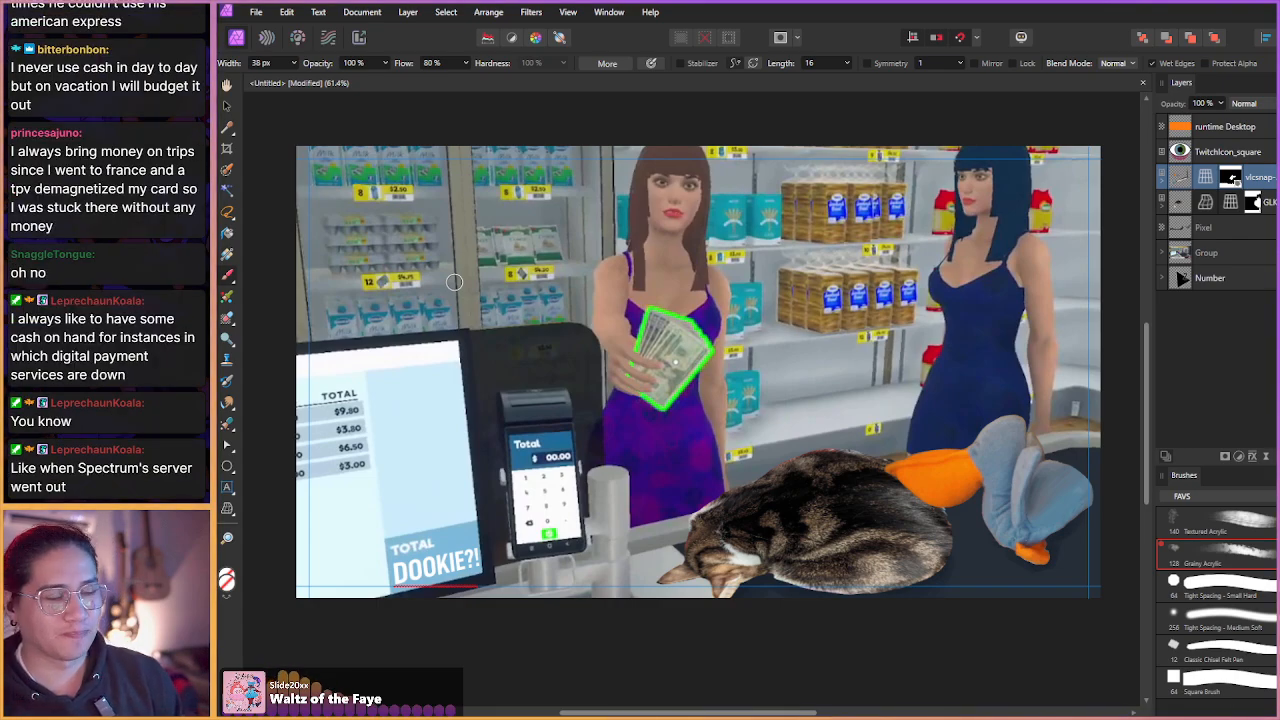
- Show the TwitchIcon_square eye logo, shrink it to 11%, and place it on the black register panel above the card terminal
click(1277, 152)
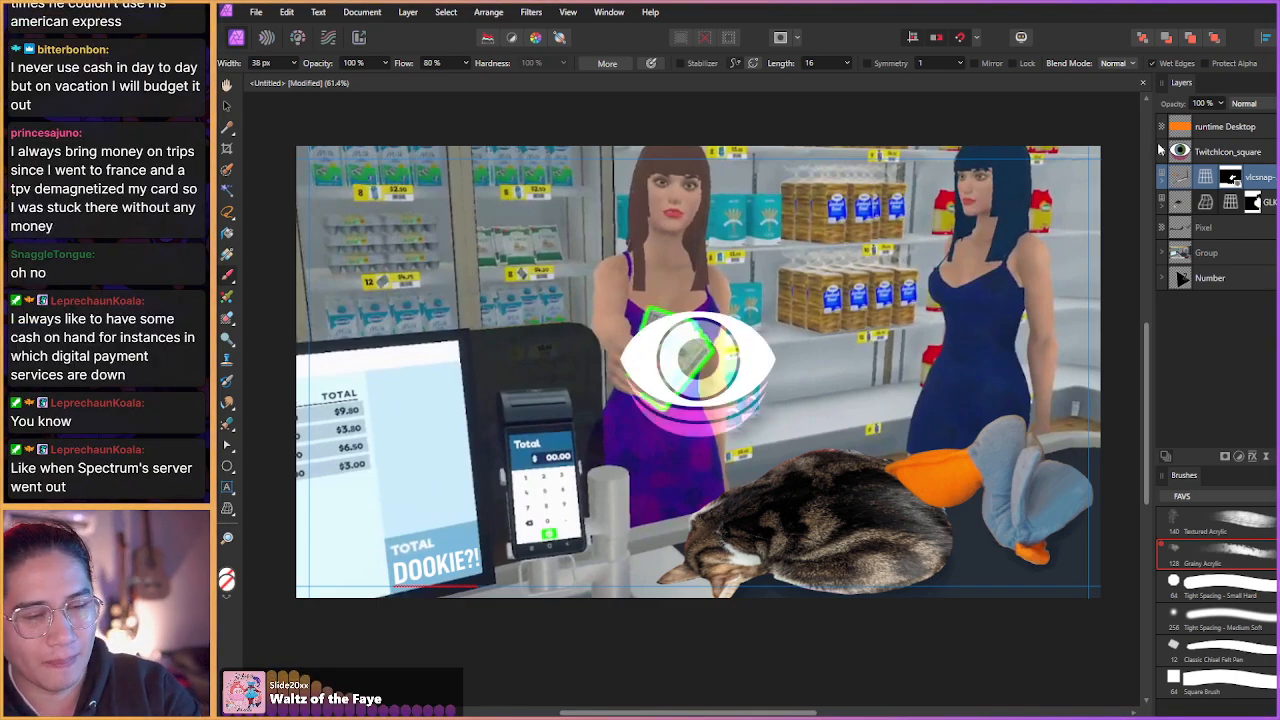
click(1186, 153)
key(v)
drag(669, 376, 442, 277)
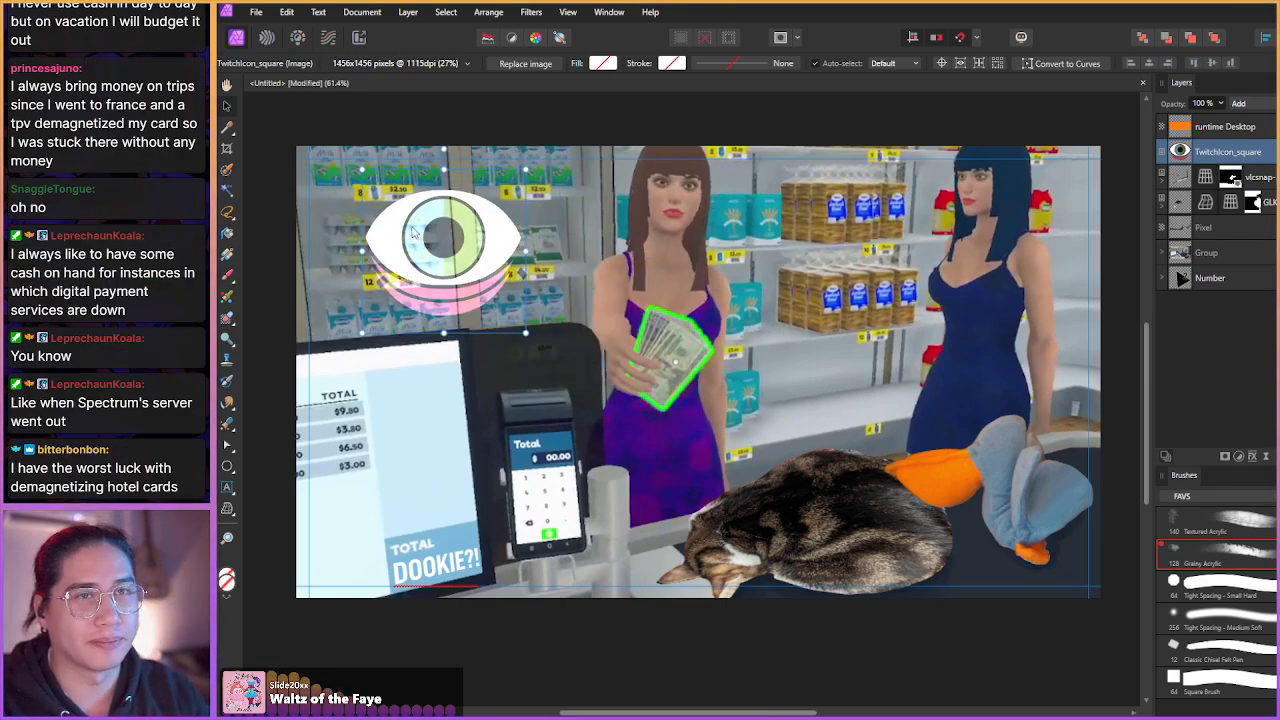
drag(361, 170, 431, 238)
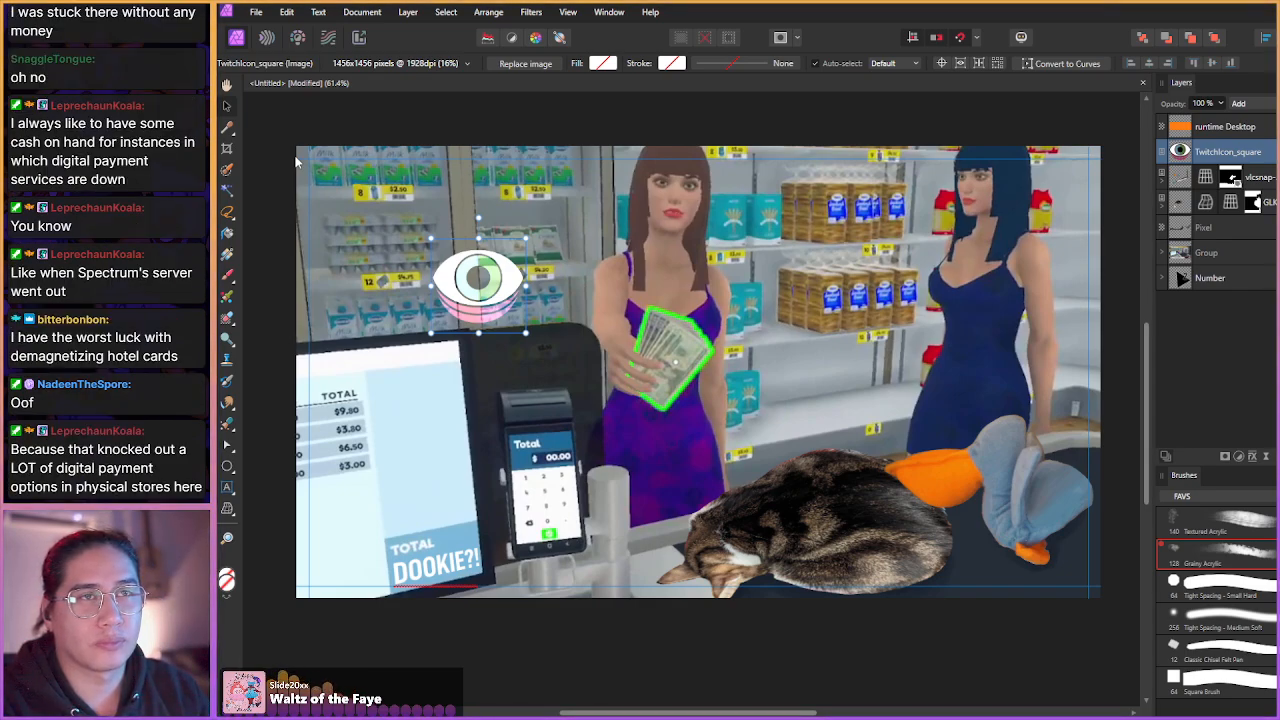
drag(477, 297, 528, 358)
drag(491, 310, 509, 325)
mouse_move(530, 349)
mouse_down()
mouse_move(516, 347)
mouse_move(528, 354)
mouse_up()
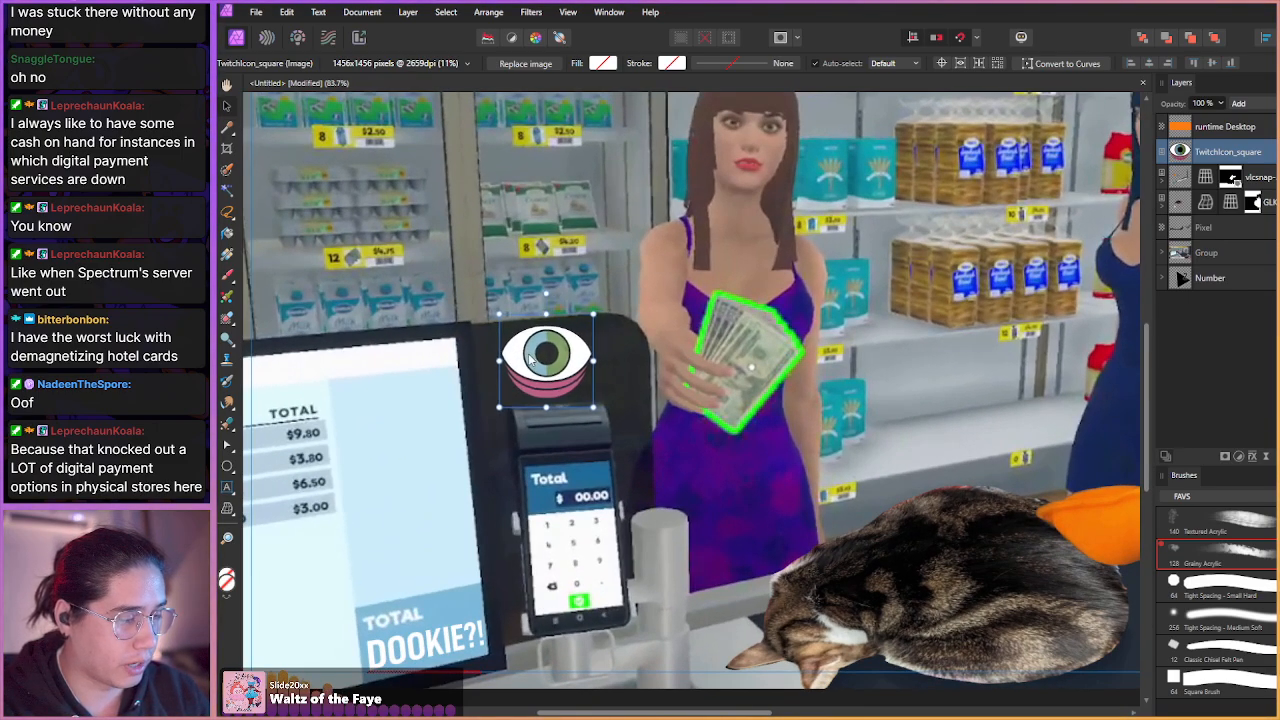
- Rotate the eye logo slightly counterclockwise to match the register's tilt and scale it to 10%
drag(547, 297, 541, 300)
scroll(527, 350, up, 2)
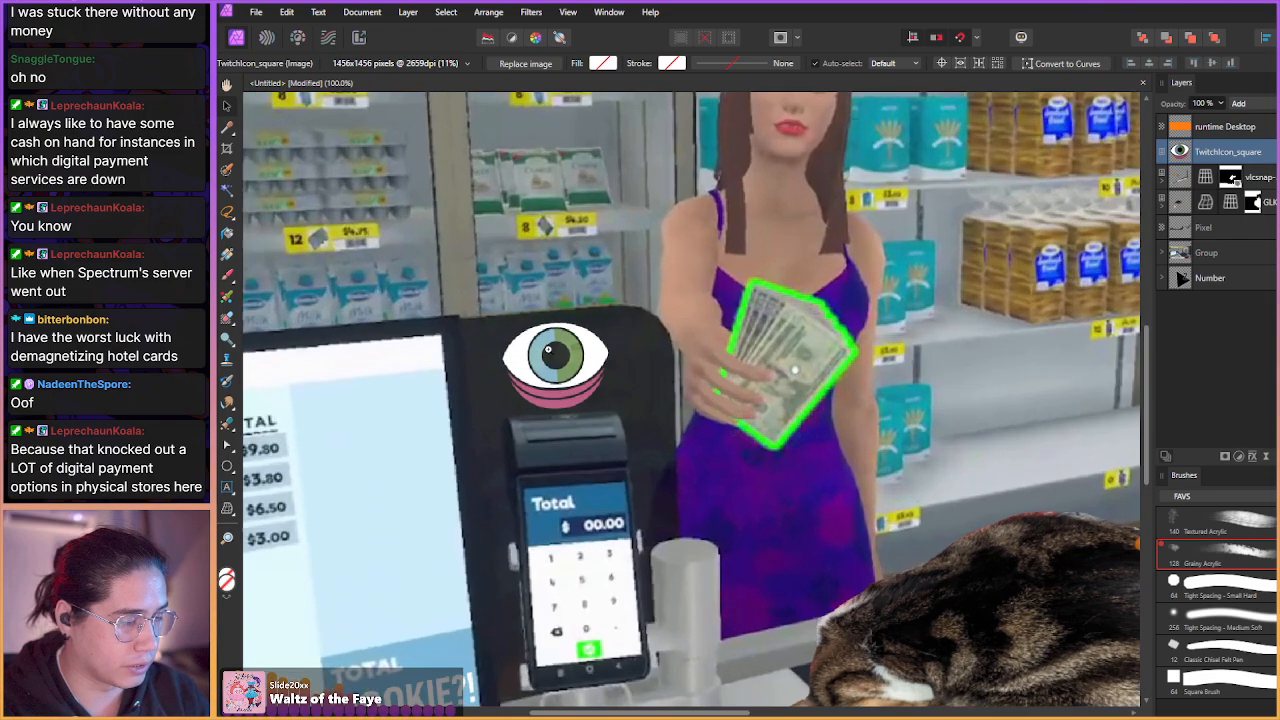
key(ctrl+z)
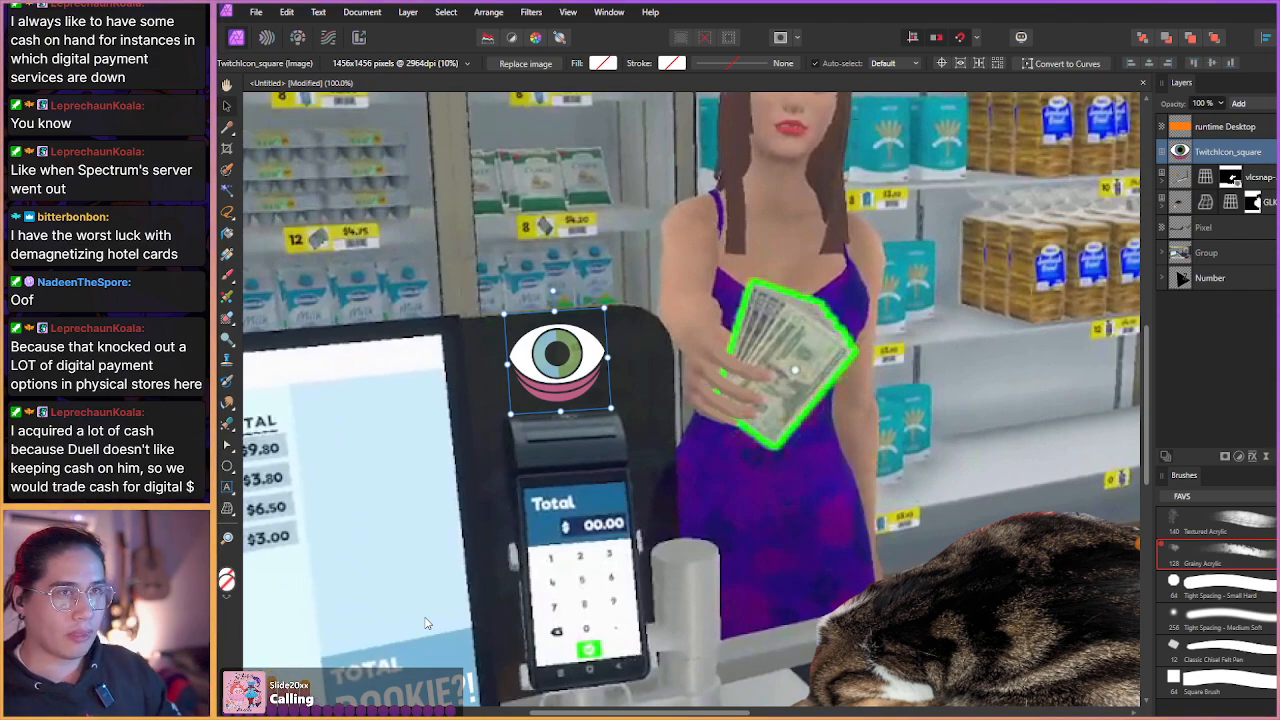
drag(1177, 151, 1181, 176)
click(1181, 176)
click(1180, 152)
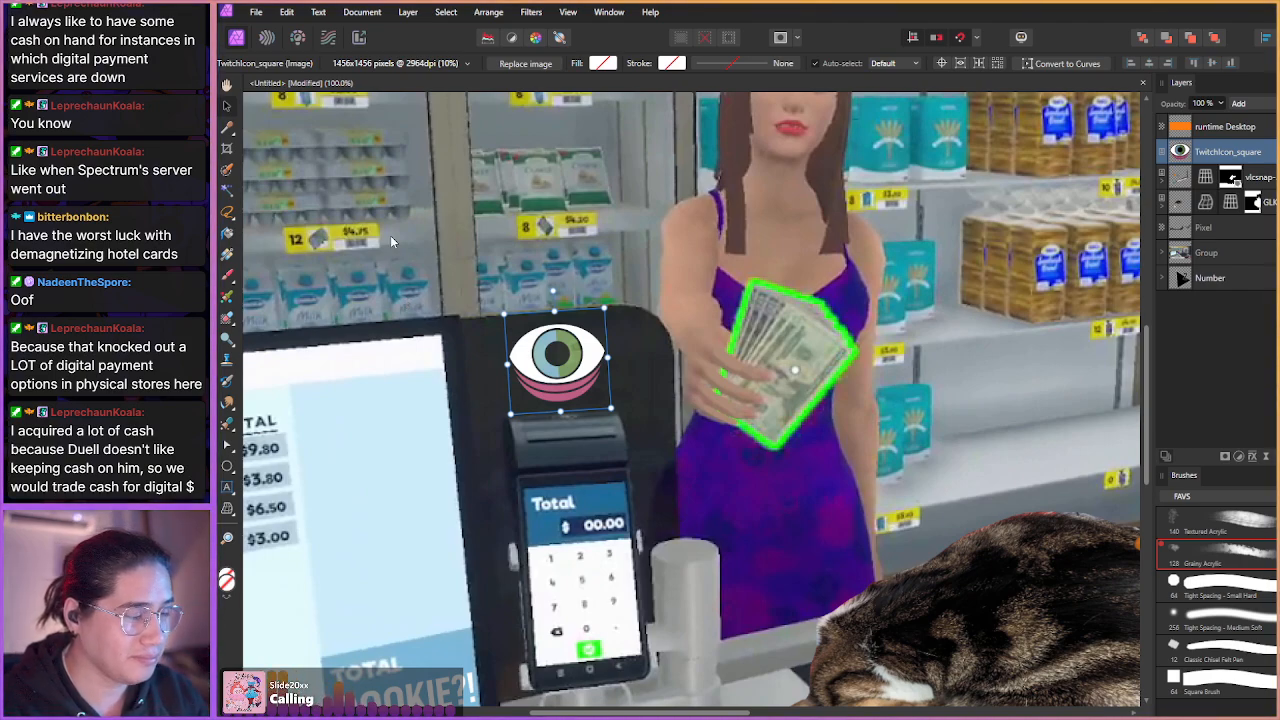
- Scale the eye logo down to 9% and nudge it into place above the card terminal
scroll(467, 369, up, 2)
scroll(467, 369, down, 5)
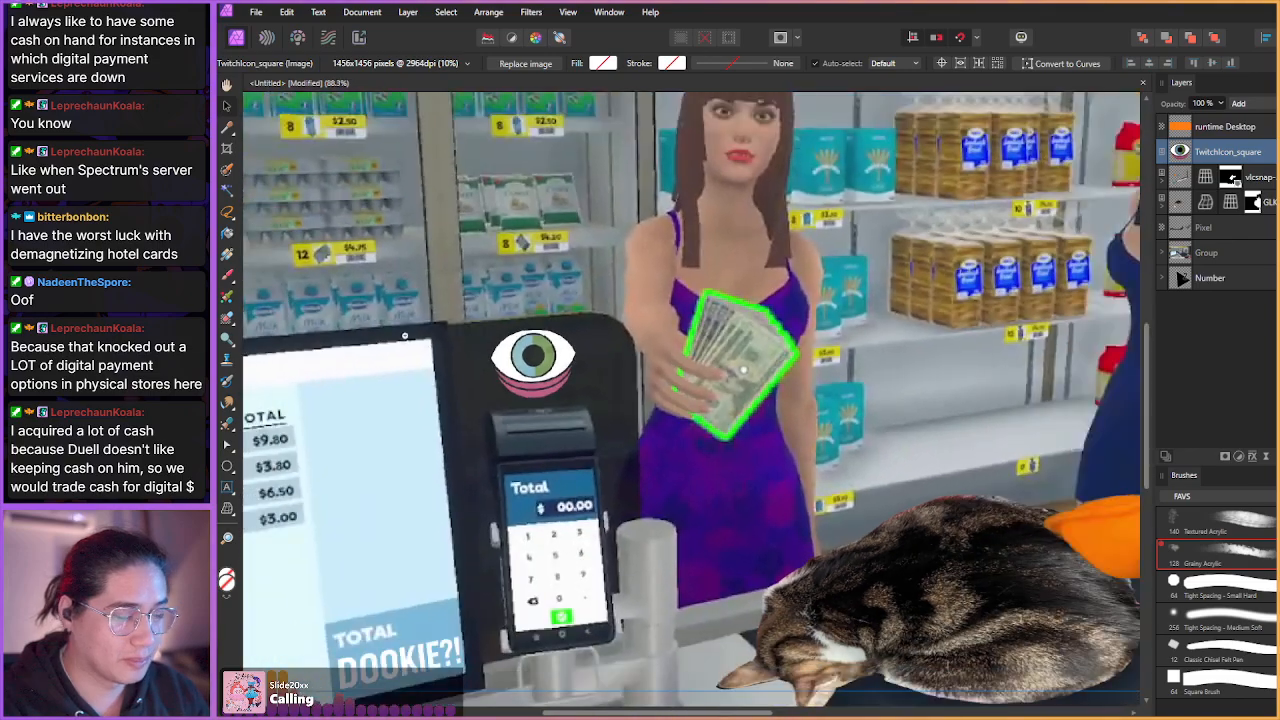
scroll(396, 372, up, 1)
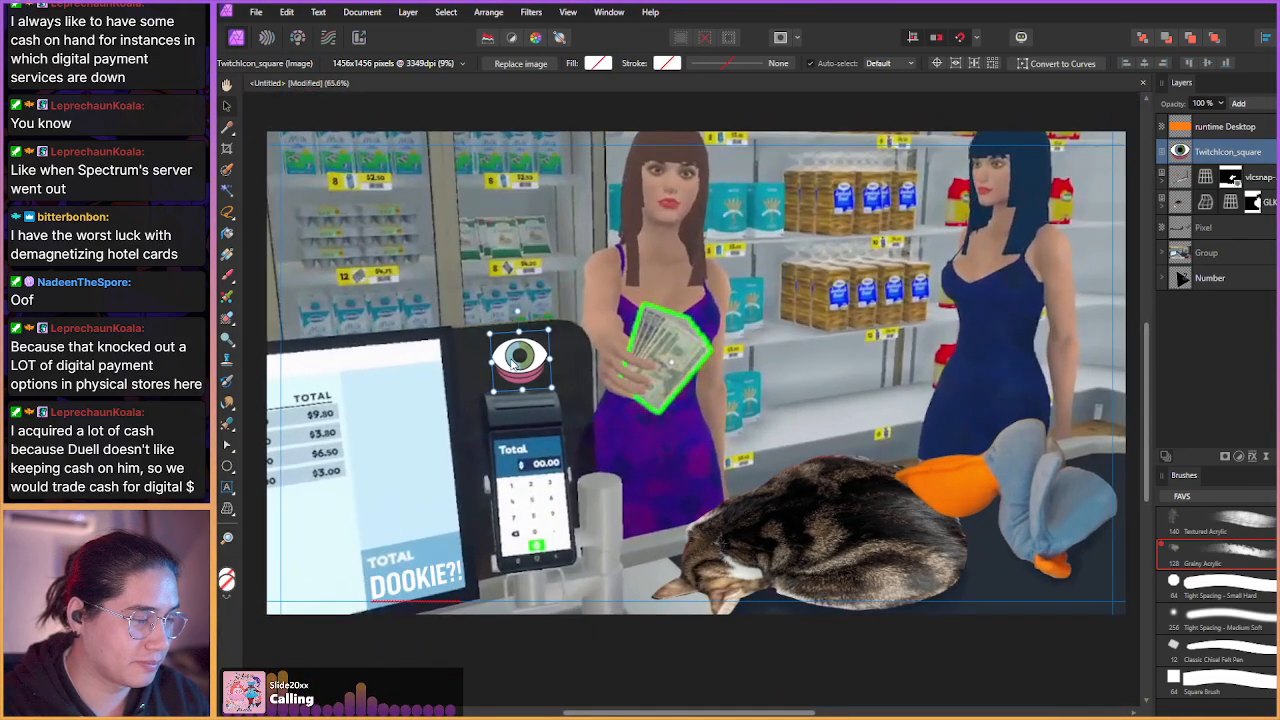
scroll(493, 355, up, 1)
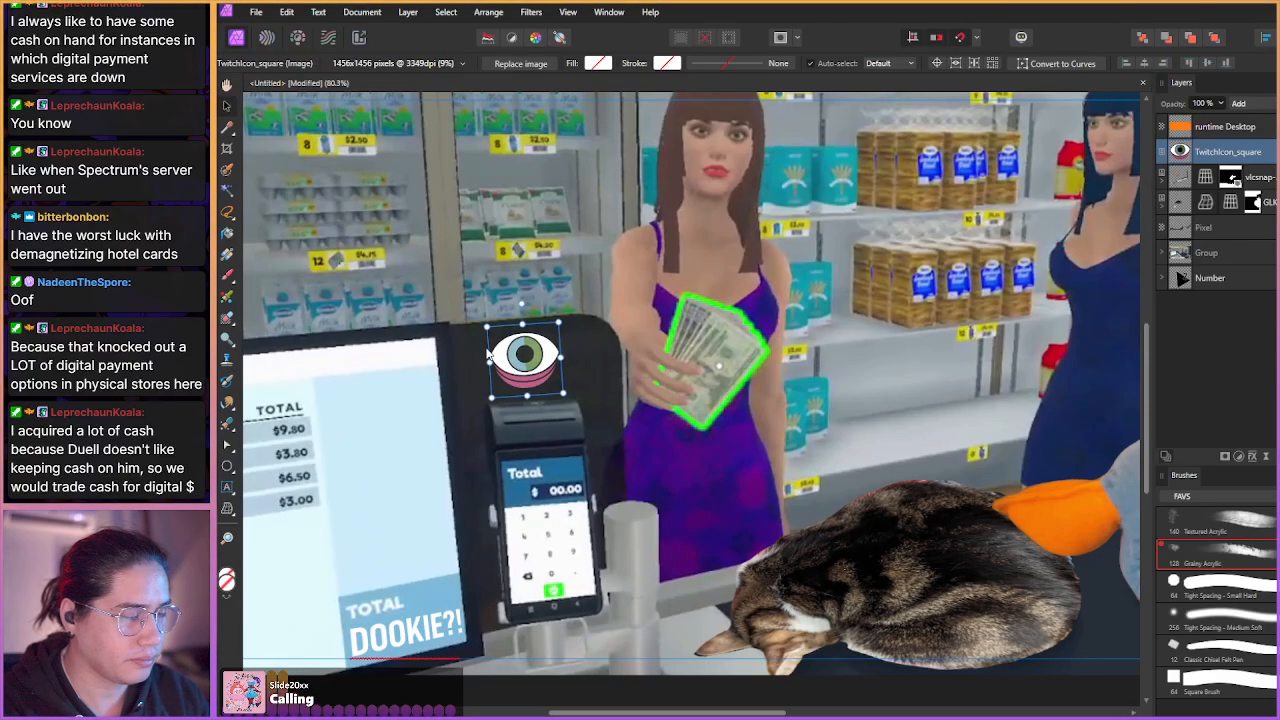
scroll(462, 345, up, 2)
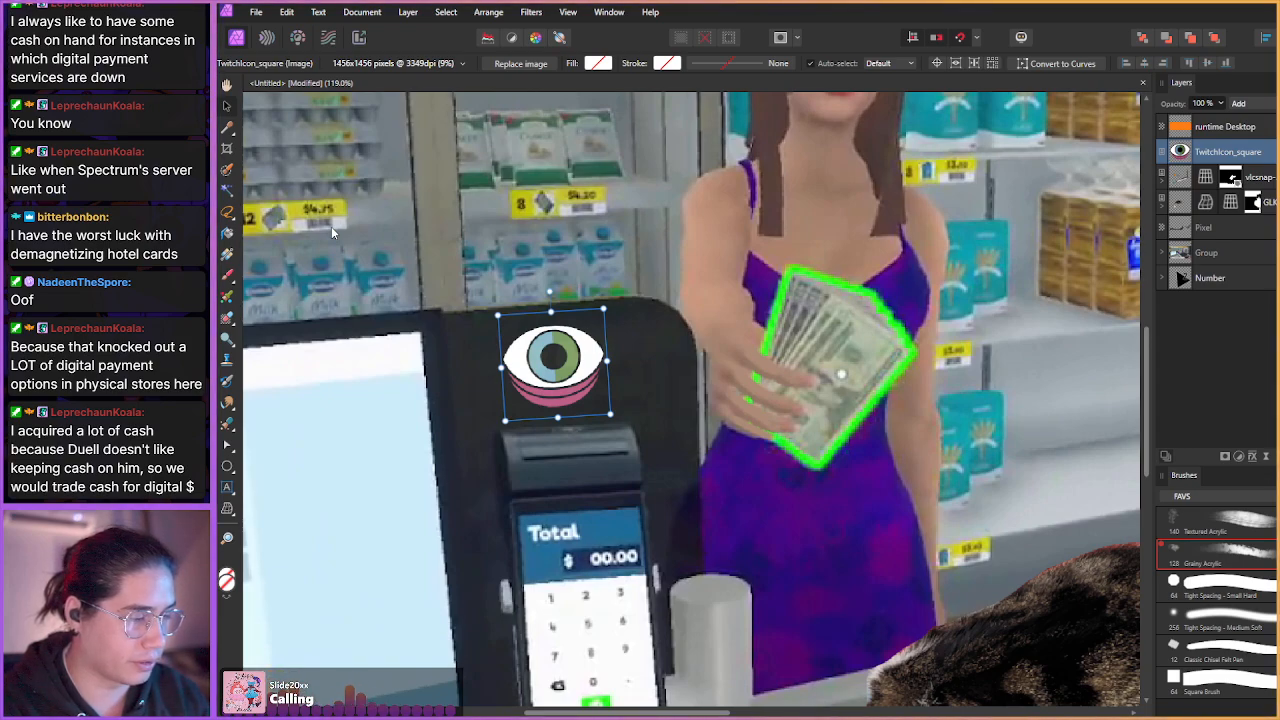
drag(524, 341, 528, 343)
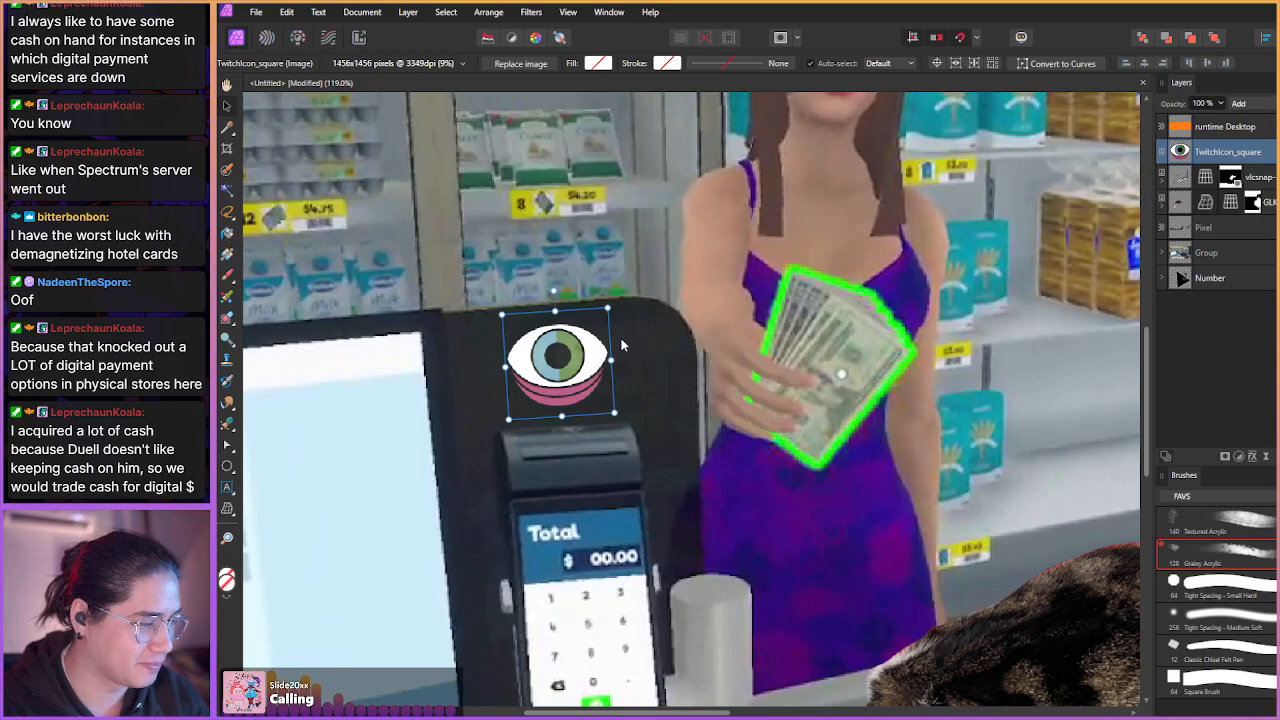
drag(448, 309, 390, 335)
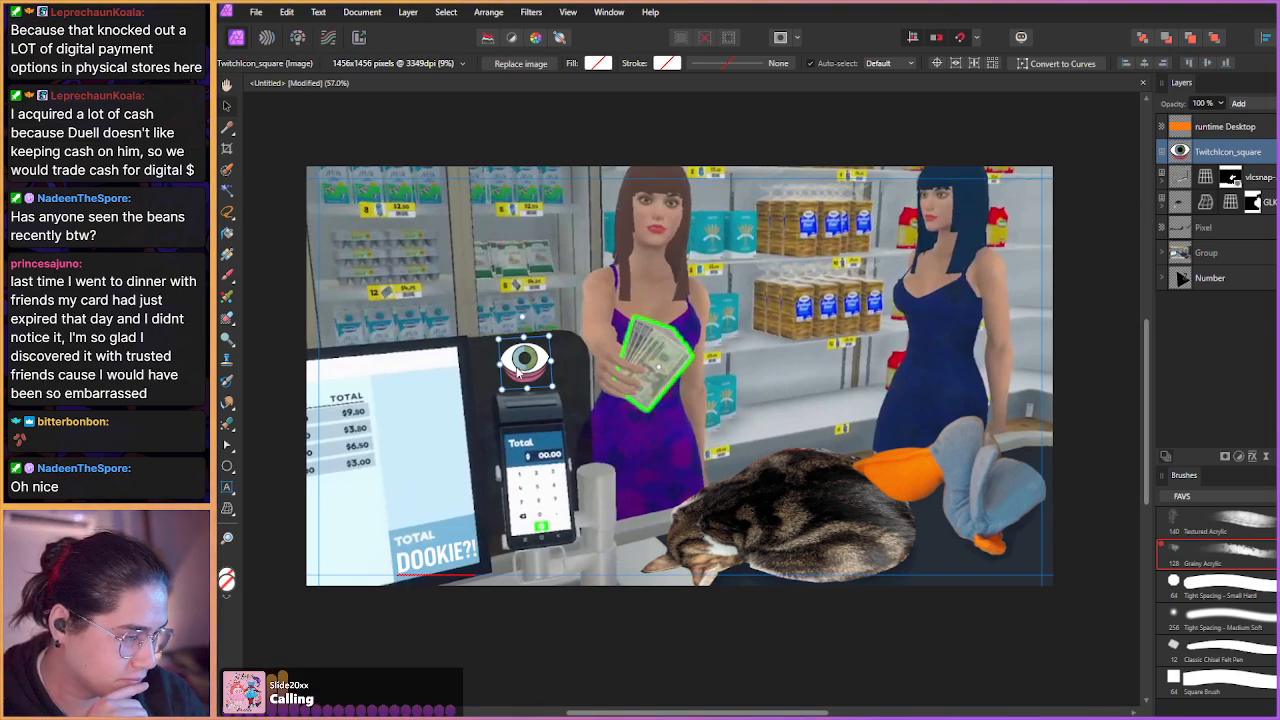
drag(517, 373, 516, 372)
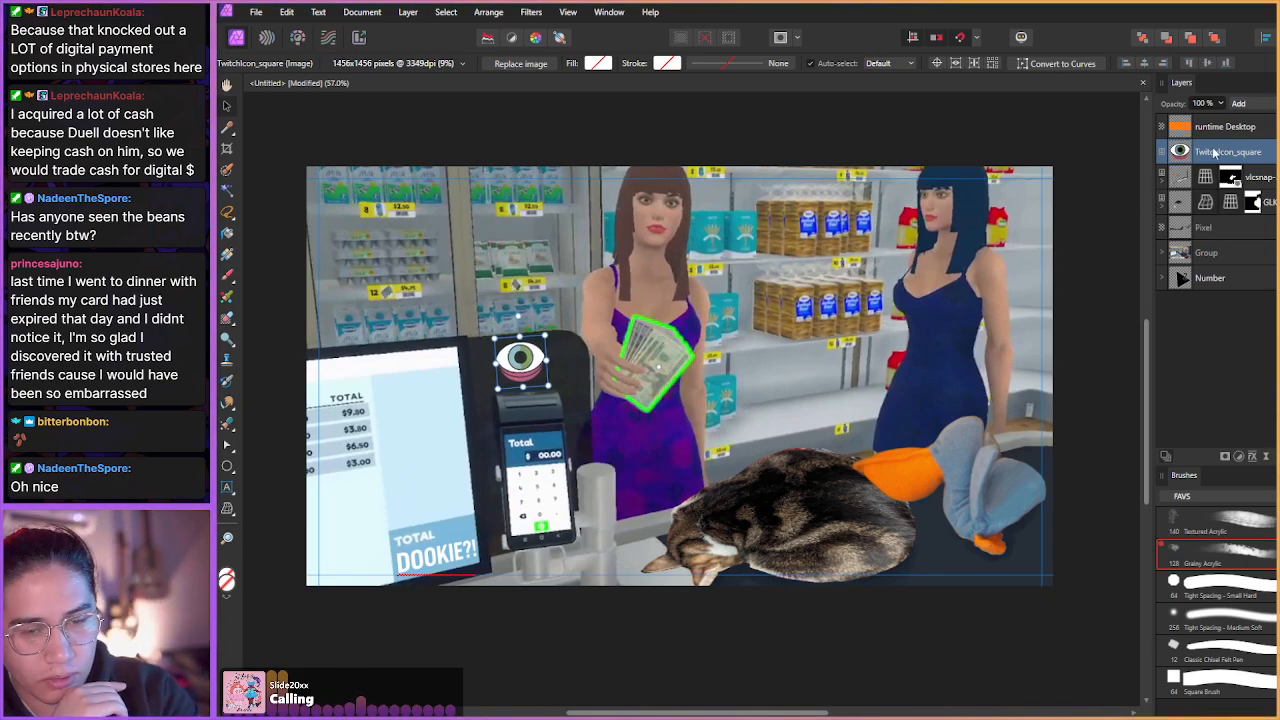
click(1184, 280)
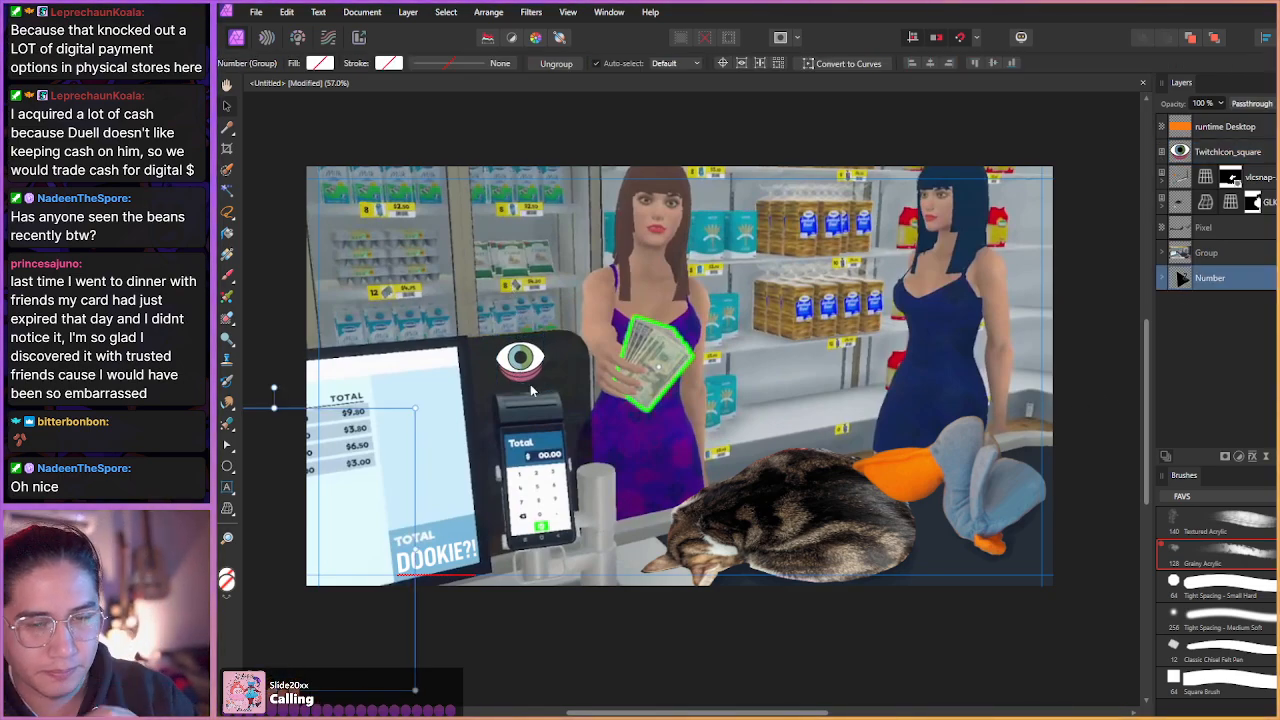
drag(486, 424, 474, 457)
scroll(489, 424, up, 5)
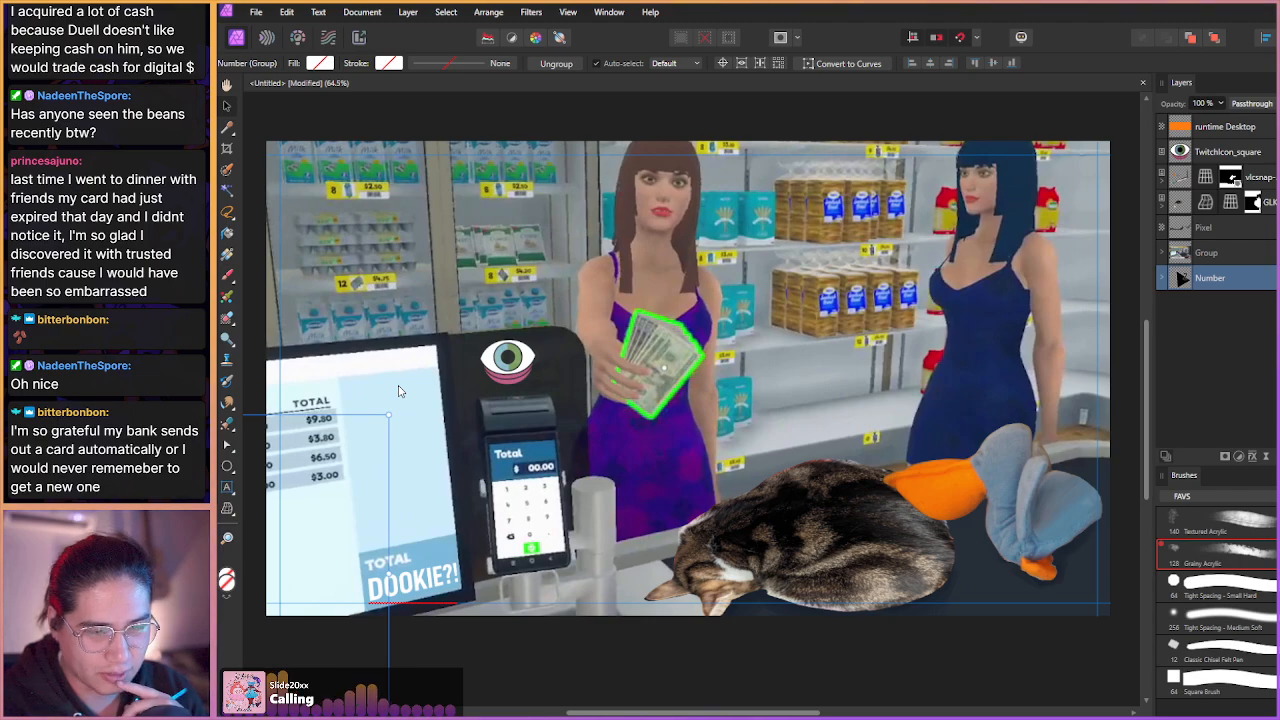
- Add a Levels adjustment and nest it inside the vlcsnap plush layer so it affects only the plush
click(1183, 180)
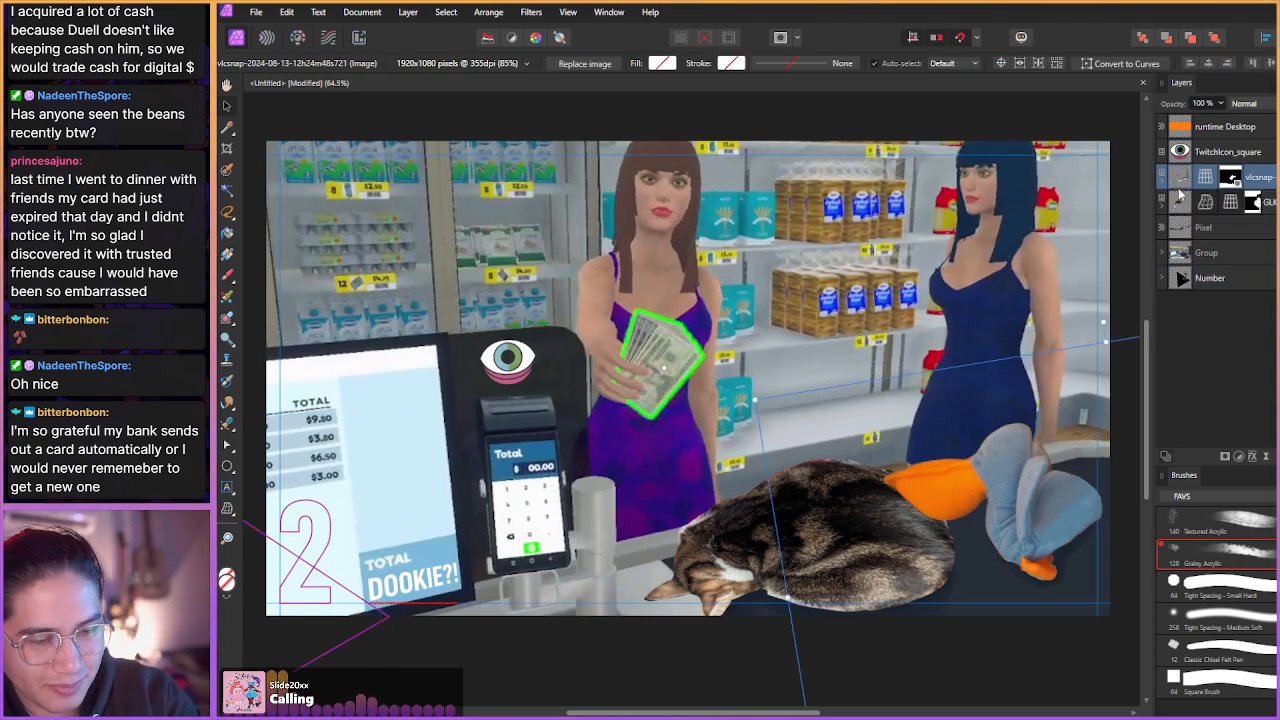
click(1240, 457)
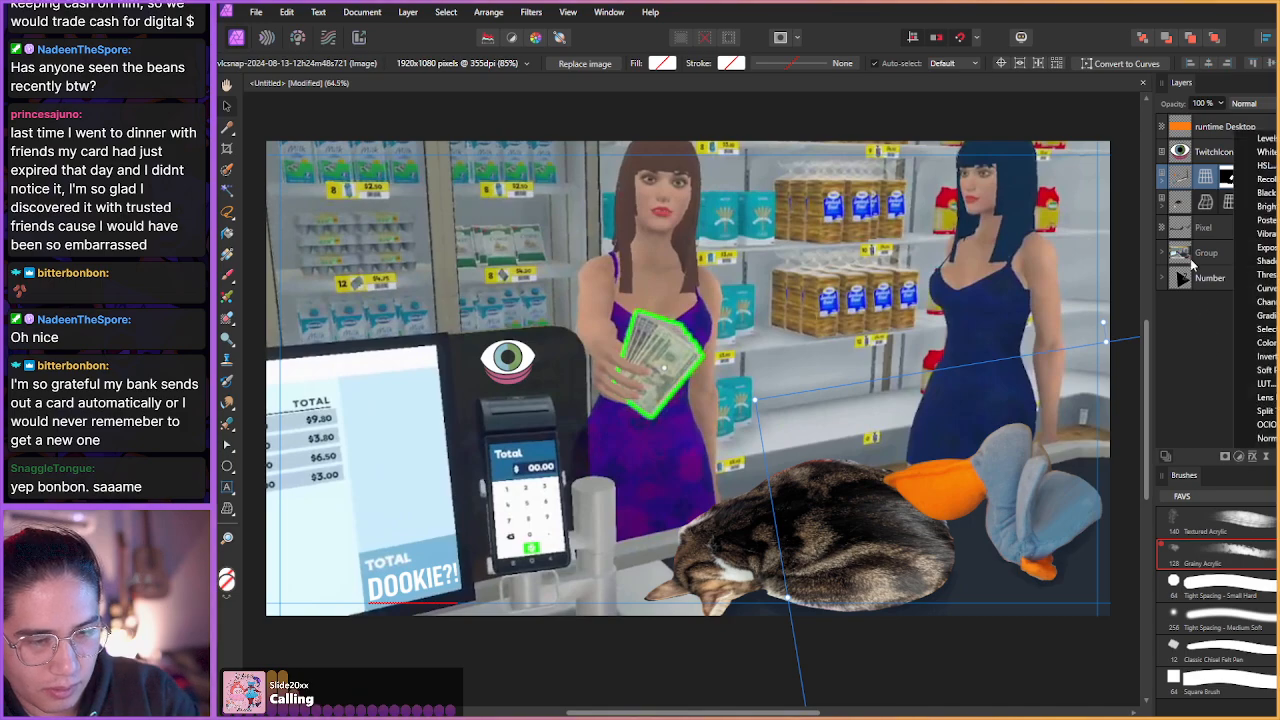
click(1255, 142)
drag(893, 374, 419, 185)
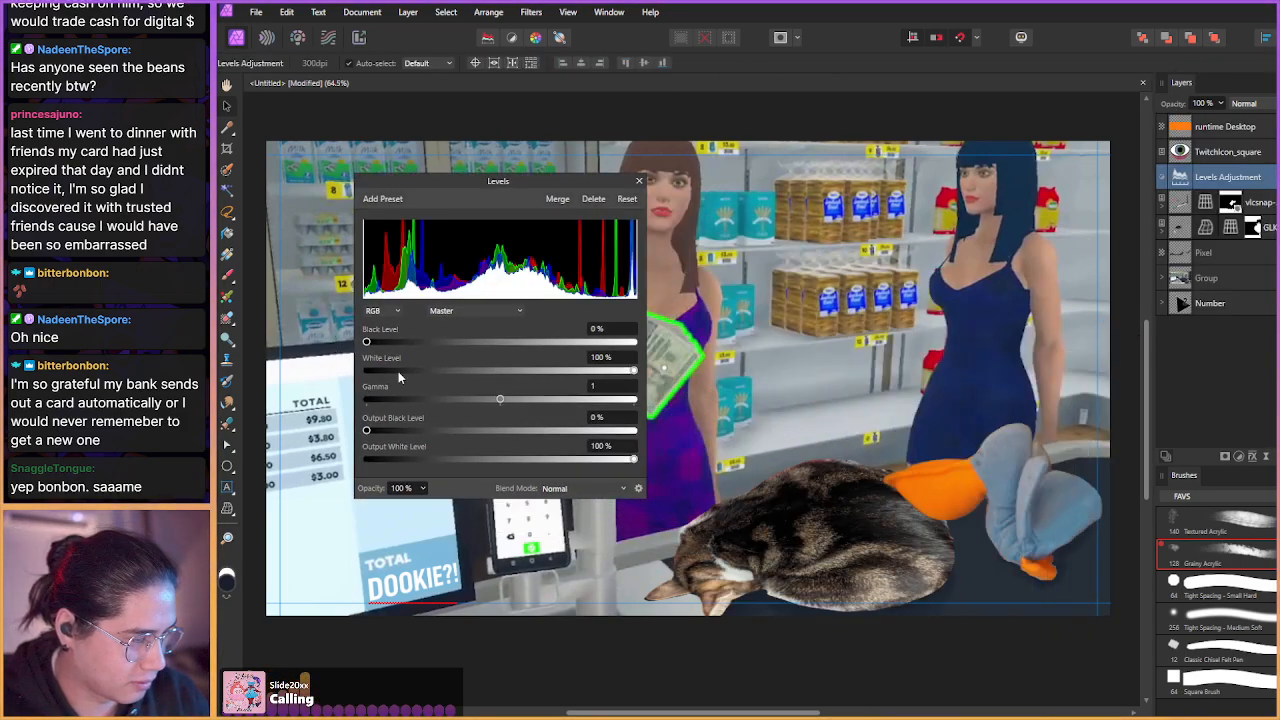
mouse_move(366, 342)
mouse_down()
mouse_move(384, 342)
mouse_move(332, 343)
mouse_up()
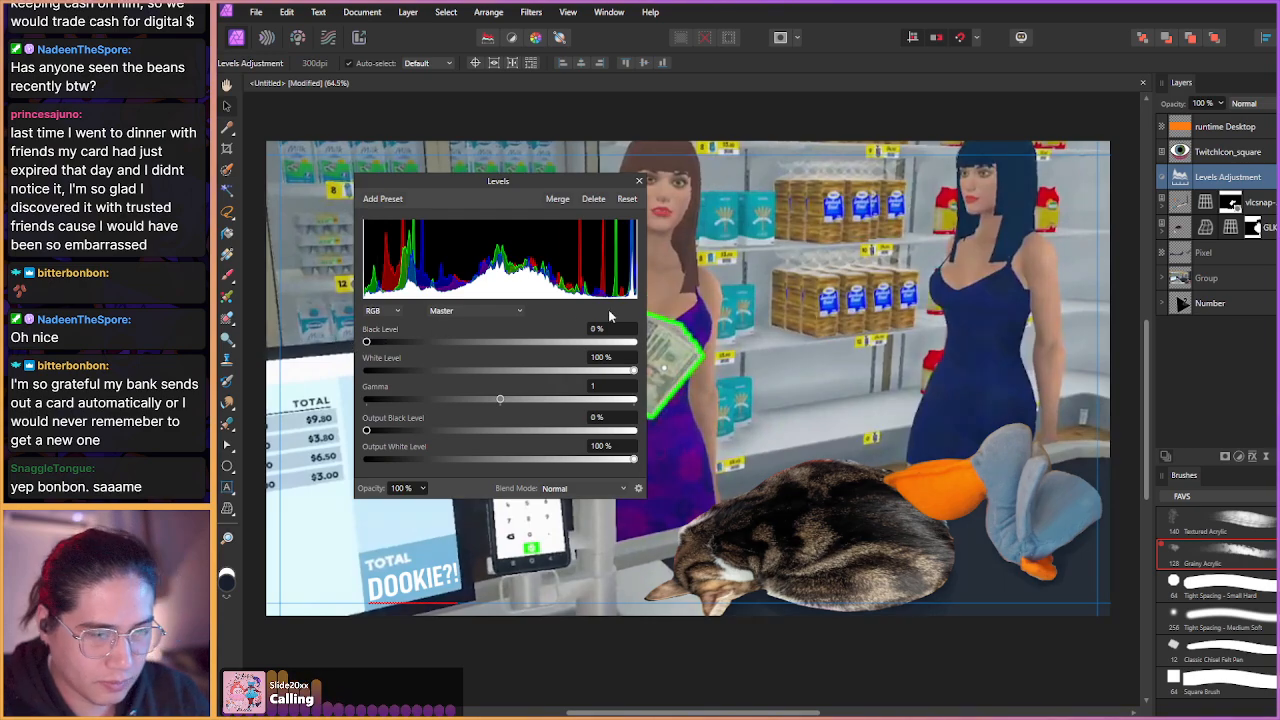
drag(1182, 178, 1256, 203)
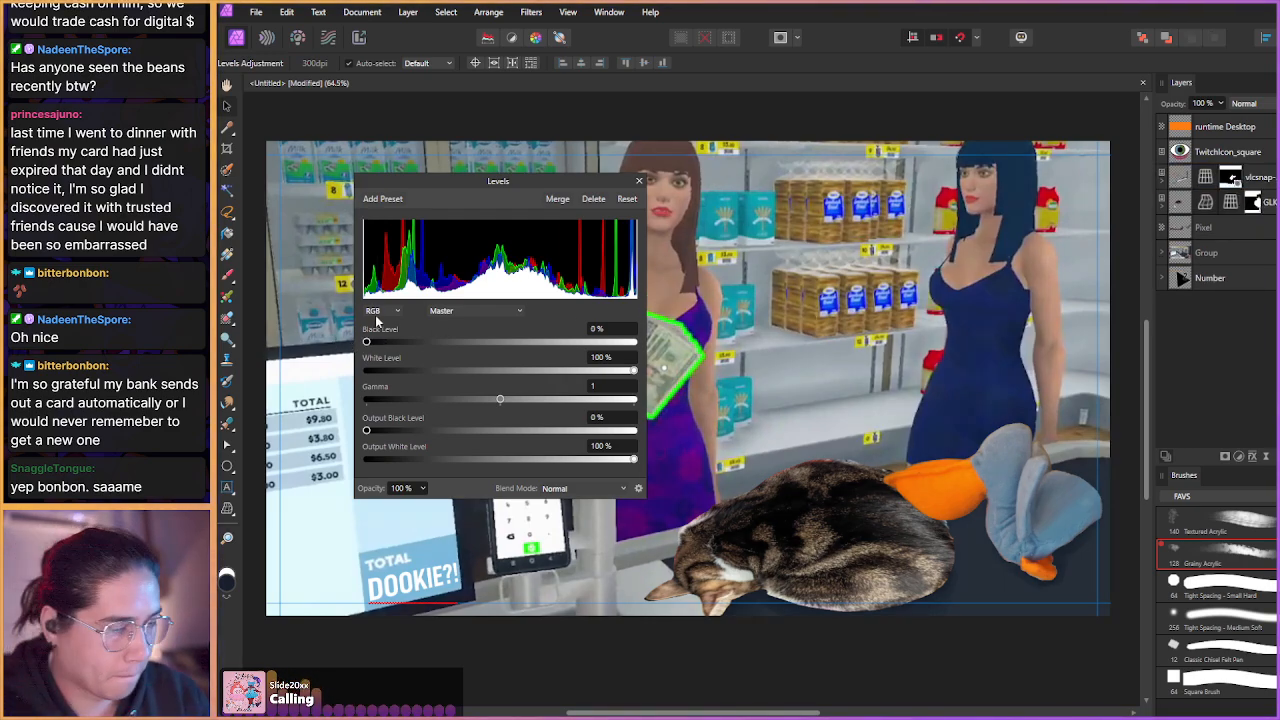
- Set the plush's levels to black level 8%, gamma about 0.755 and output white level 95%, and close the adjustment settings
drag(368, 343, 388, 343)
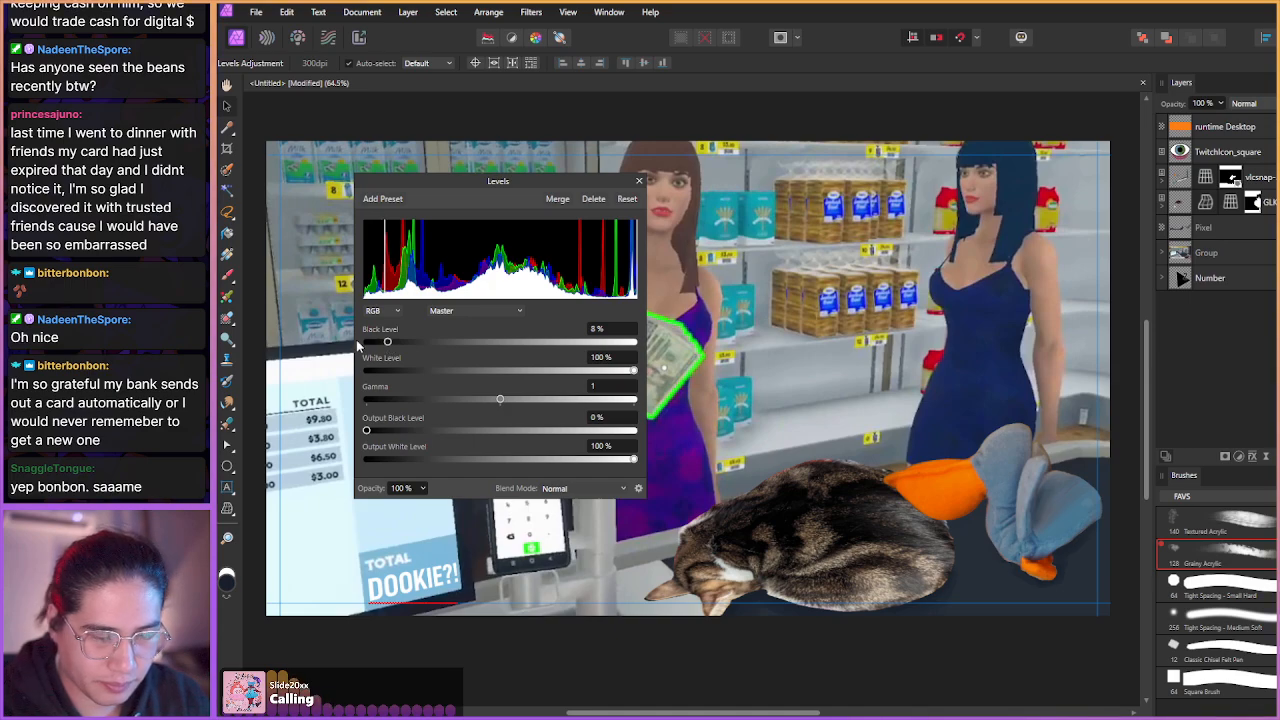
mouse_move(366, 431)
mouse_down()
mouse_move(382, 432)
mouse_move(366, 431)
mouse_up()
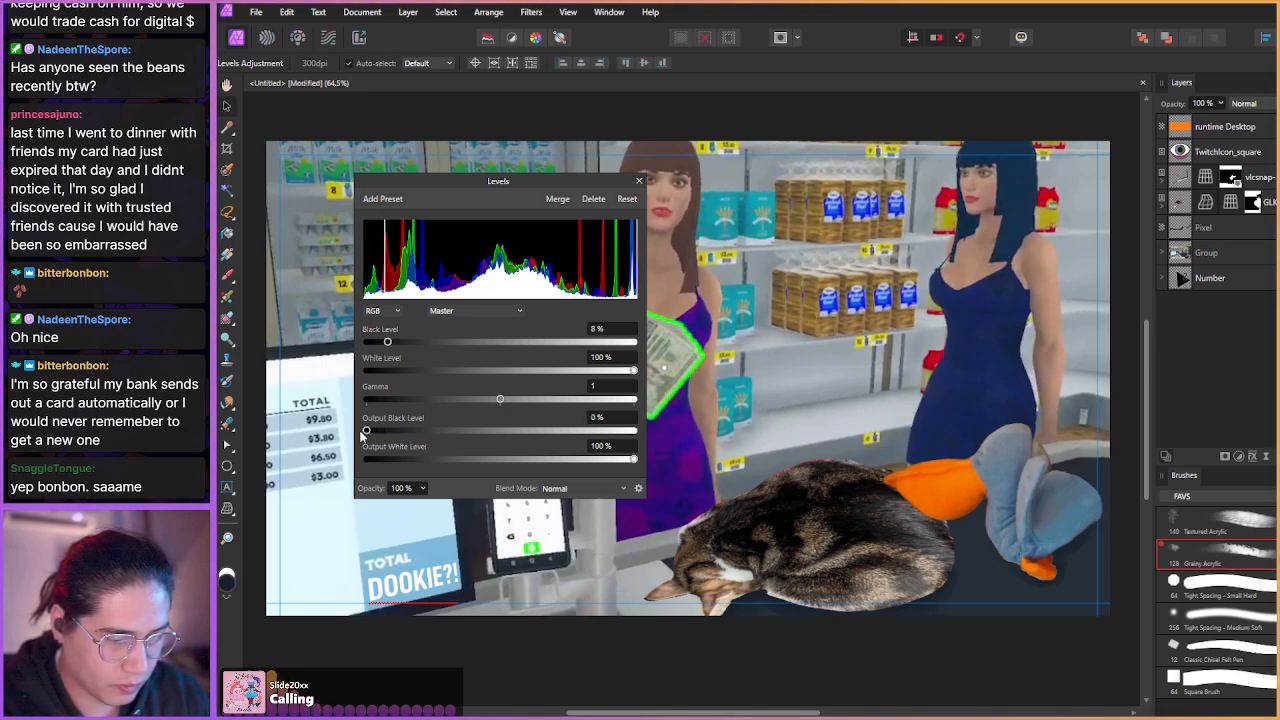
drag(633, 460, 623, 461)
drag(500, 399, 490, 402)
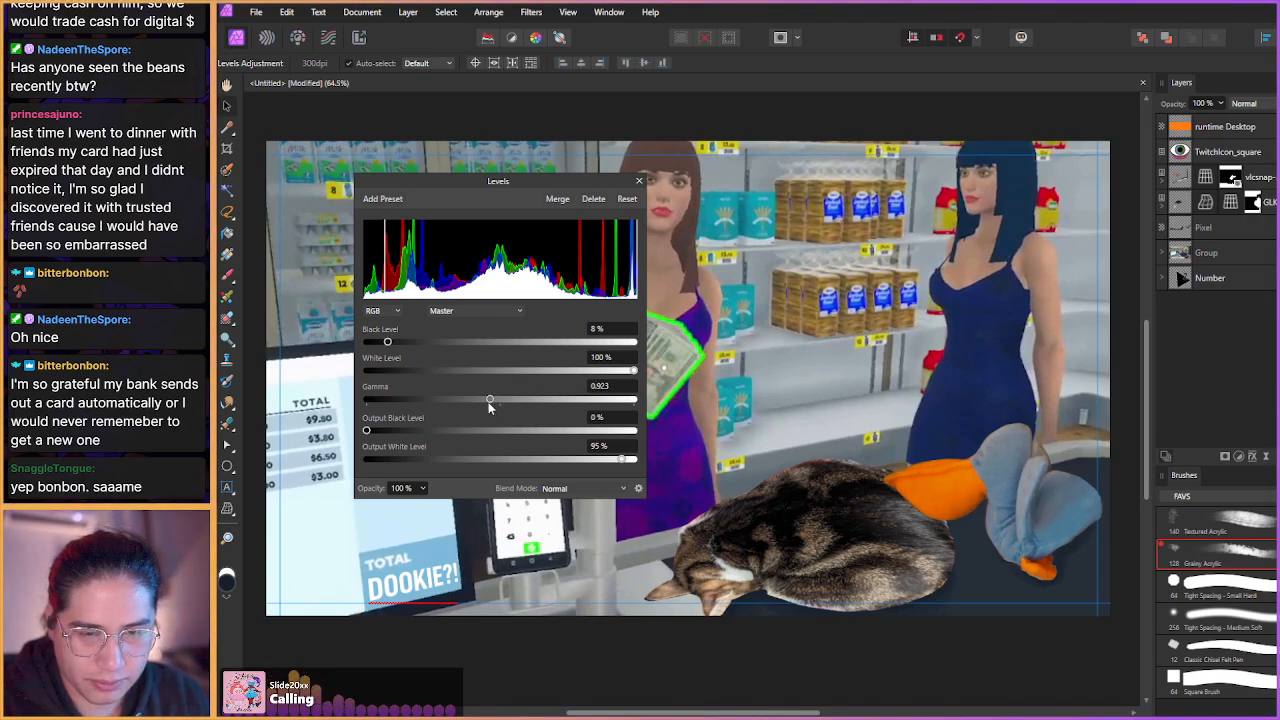
drag(476, 397, 465, 397)
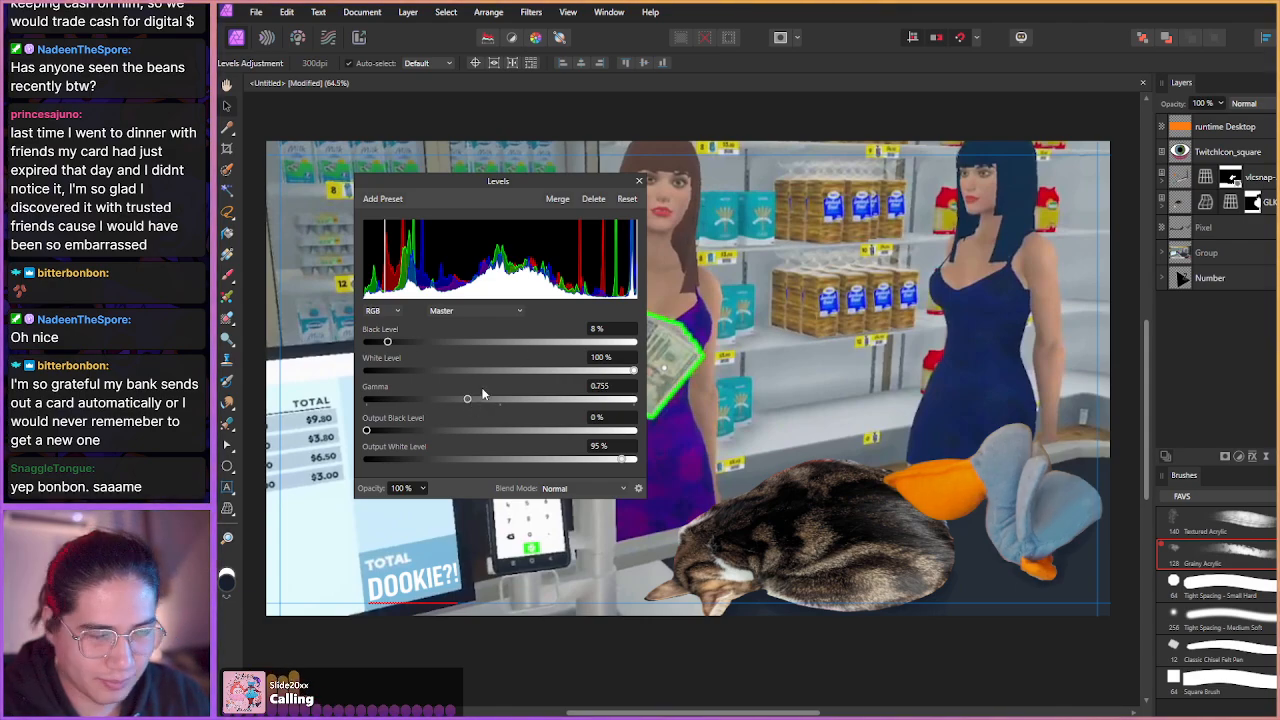
click(639, 180)
- Add a Levels adjustment and nest it inside the cat image layer
click(1178, 202)
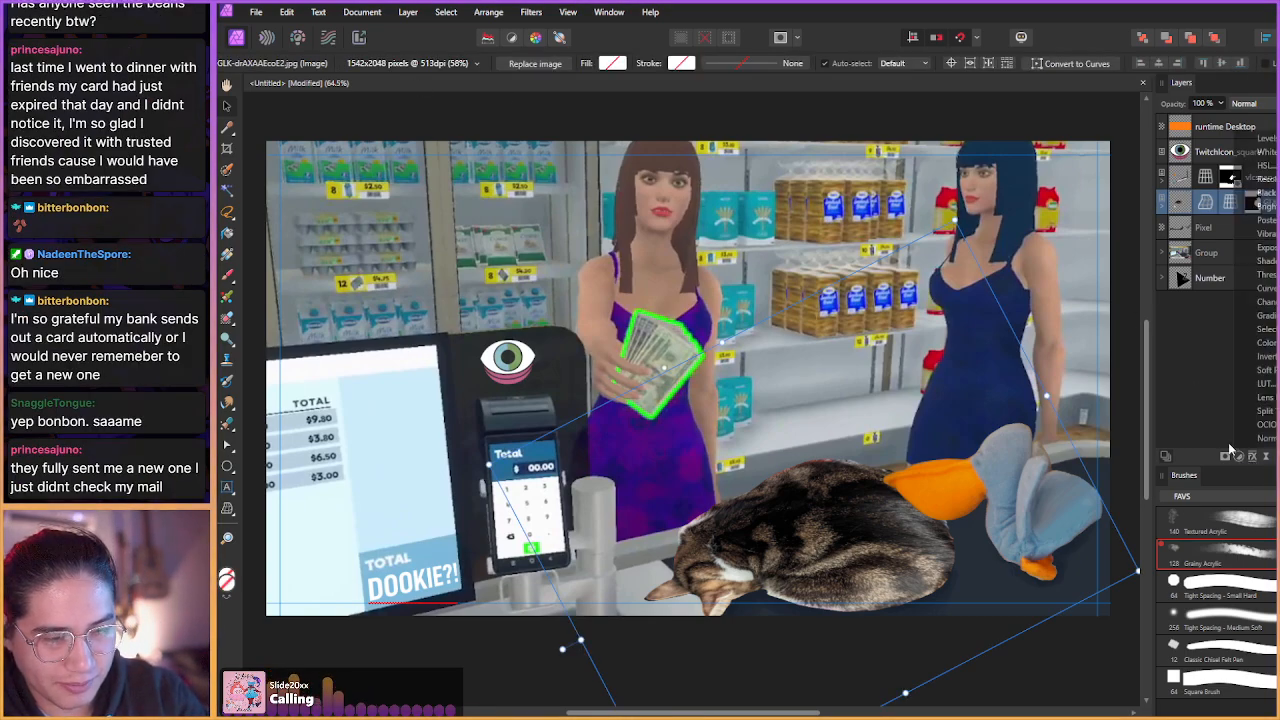
key(ctrl+l)
drag(1177, 205, 1194, 237)
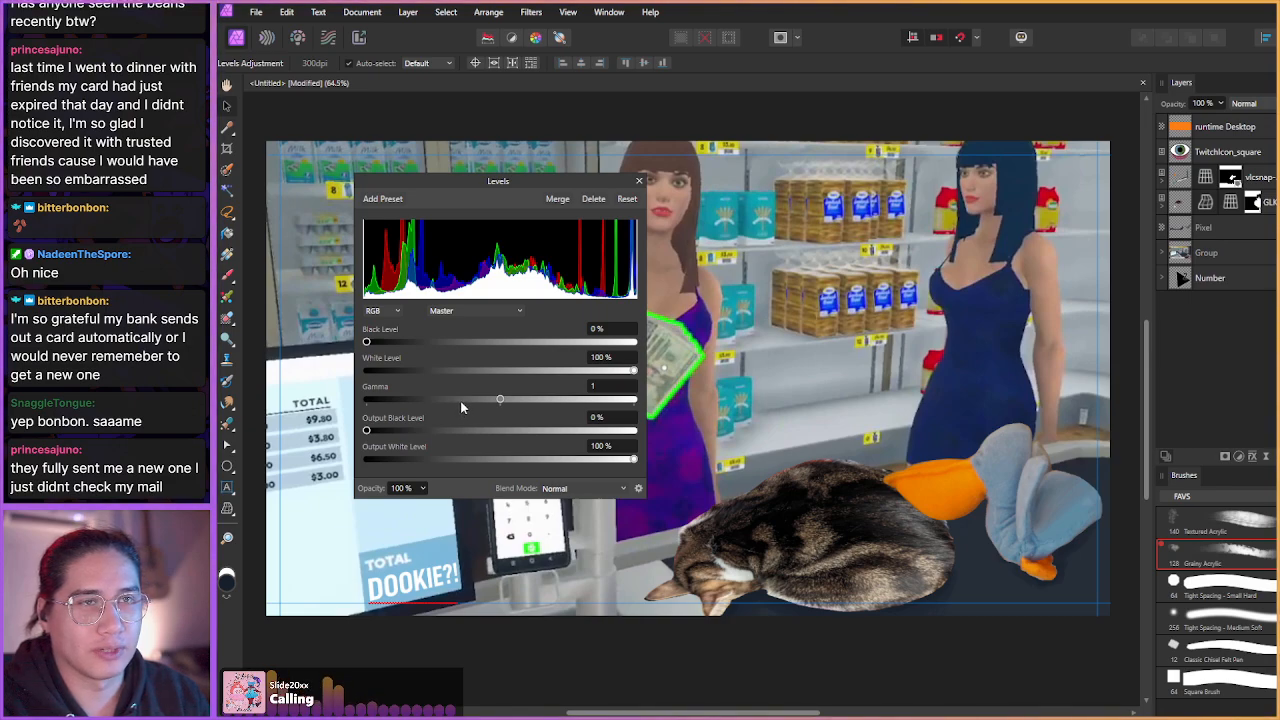
- Set the cat's levels to black level 2%, white level 96%, gamma about 0.934 and output black level 3%, and close the settings
drag(500, 399, 487, 400)
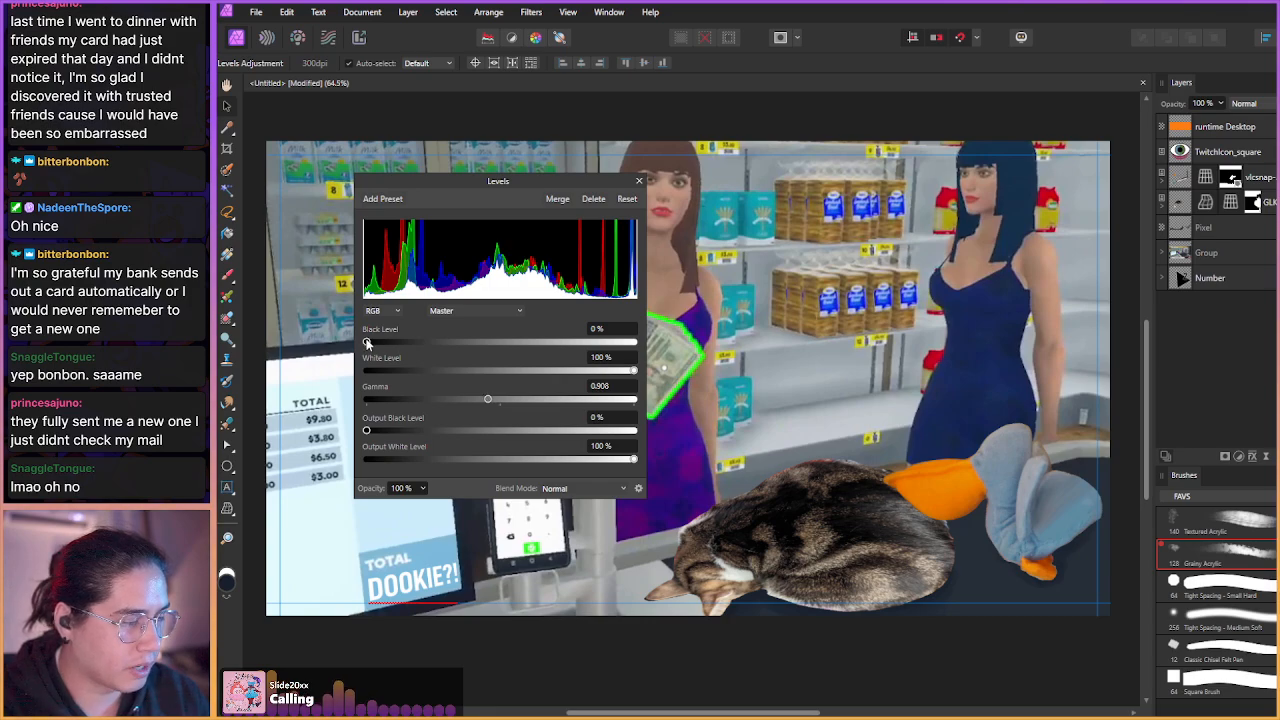
drag(367, 342, 371, 344)
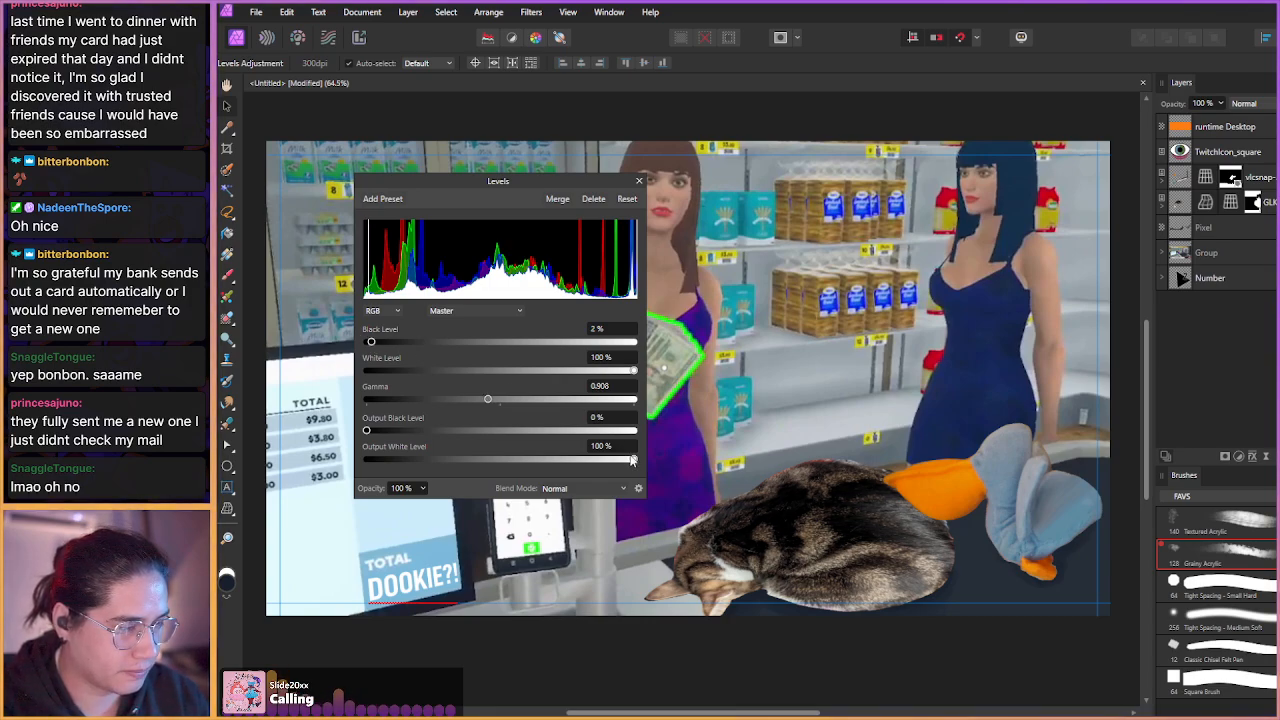
drag(633, 459, 636, 460)
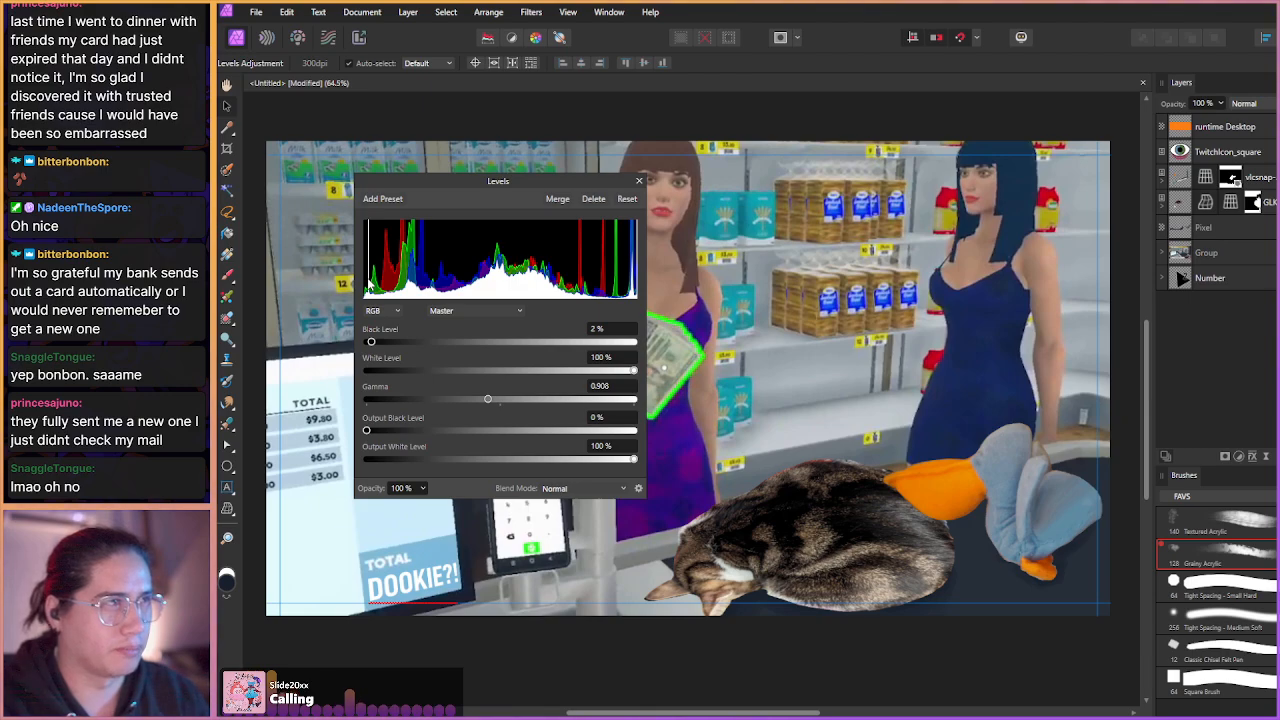
drag(633, 371, 624, 373)
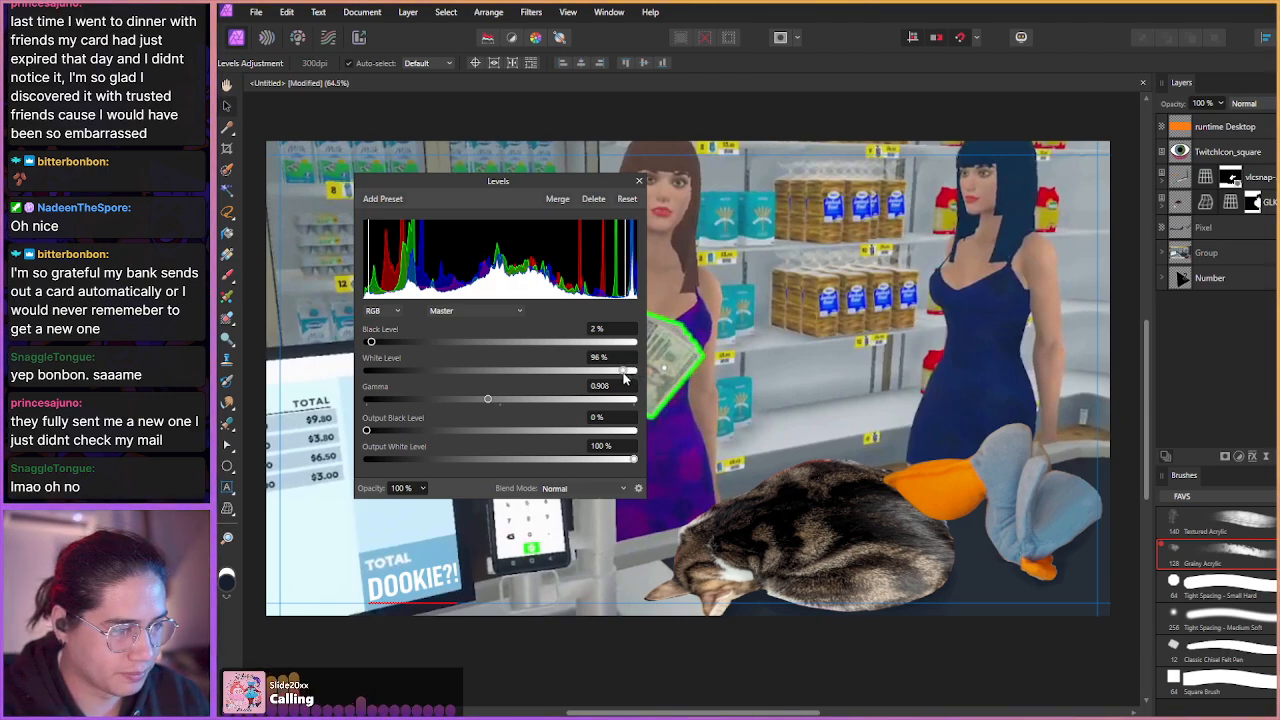
mouse_move(488, 399)
mouse_down()
mouse_move(513, 403)
mouse_move(490, 401)
mouse_up()
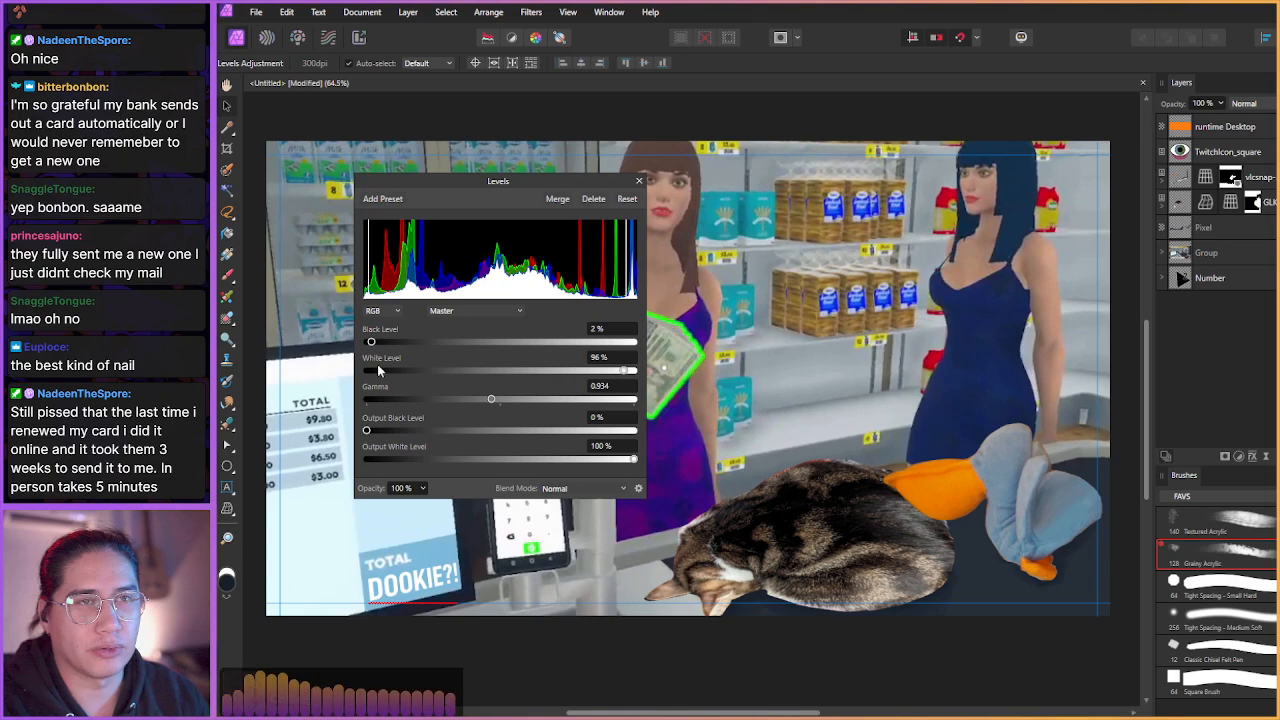
drag(367, 431, 374, 433)
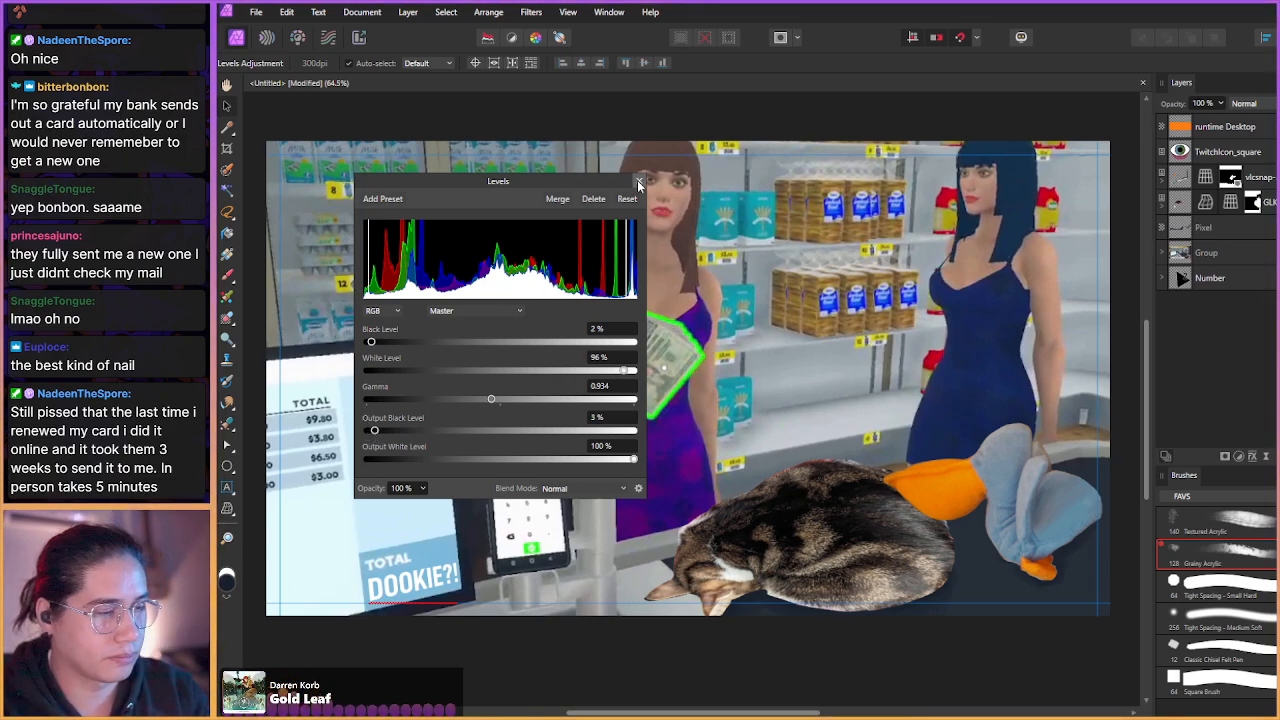
click(639, 181)
scroll(860, 350, down, 1)
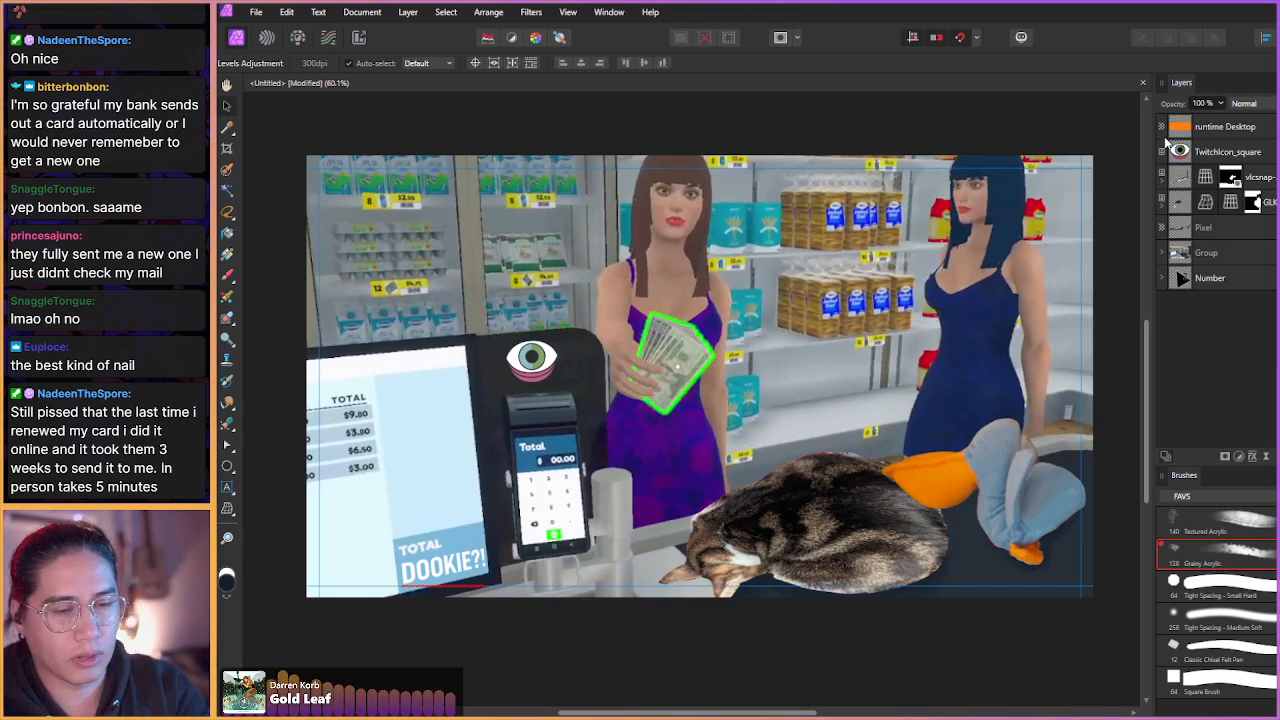
click(1208, 155)
scroll(418, 403, up, 1)
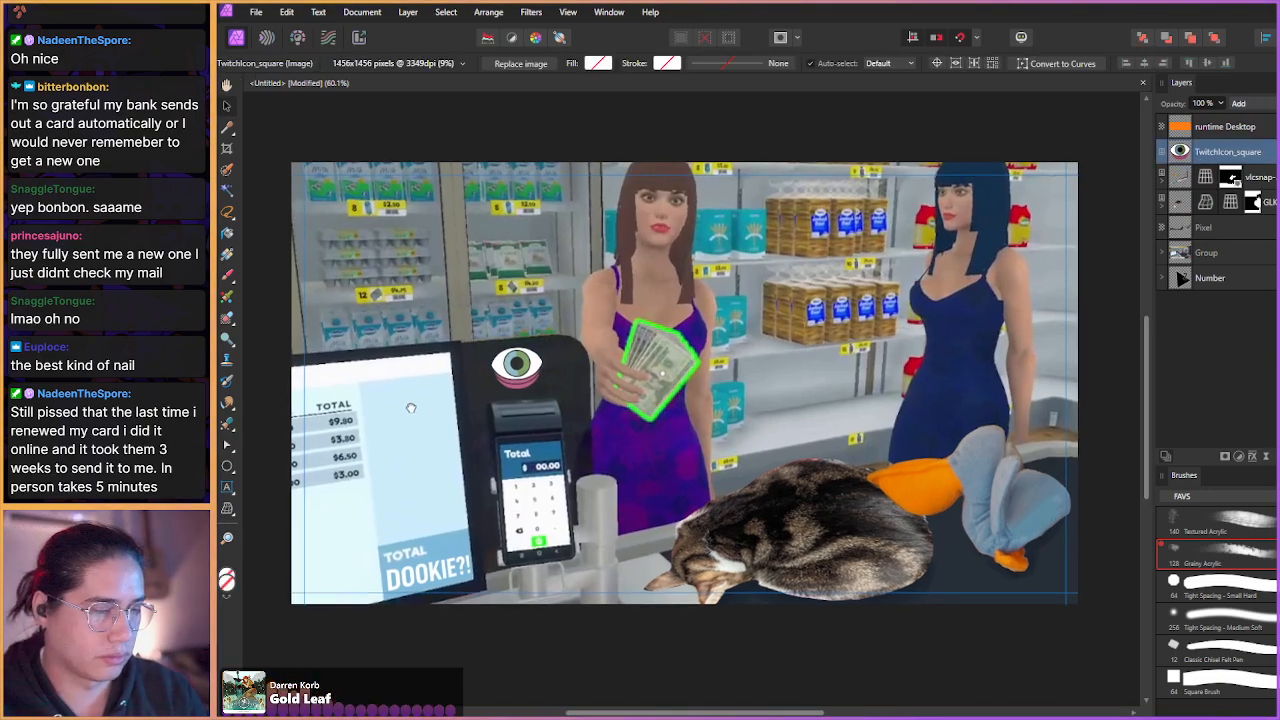
drag(418, 404, 413, 402)
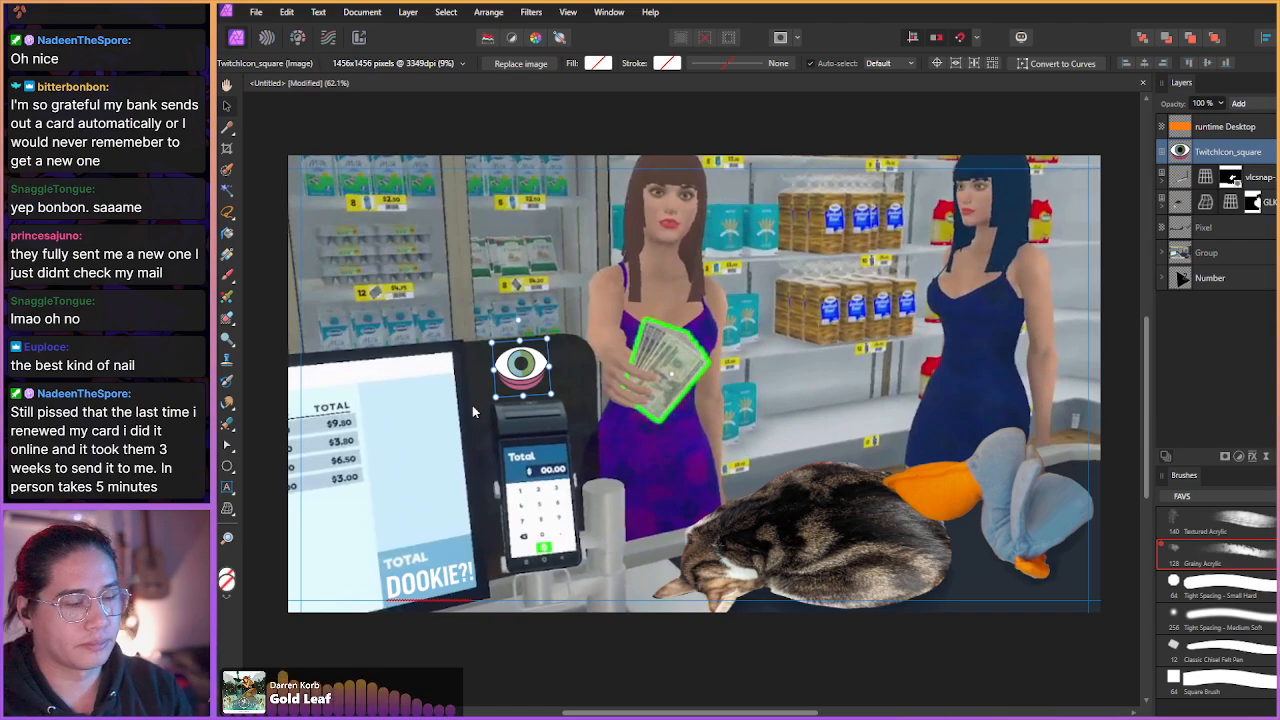
- Select the runtime Desktop layer and save the document as Supermarket Simulator
click(1220, 130)
drag(424, 214, 359, 267)
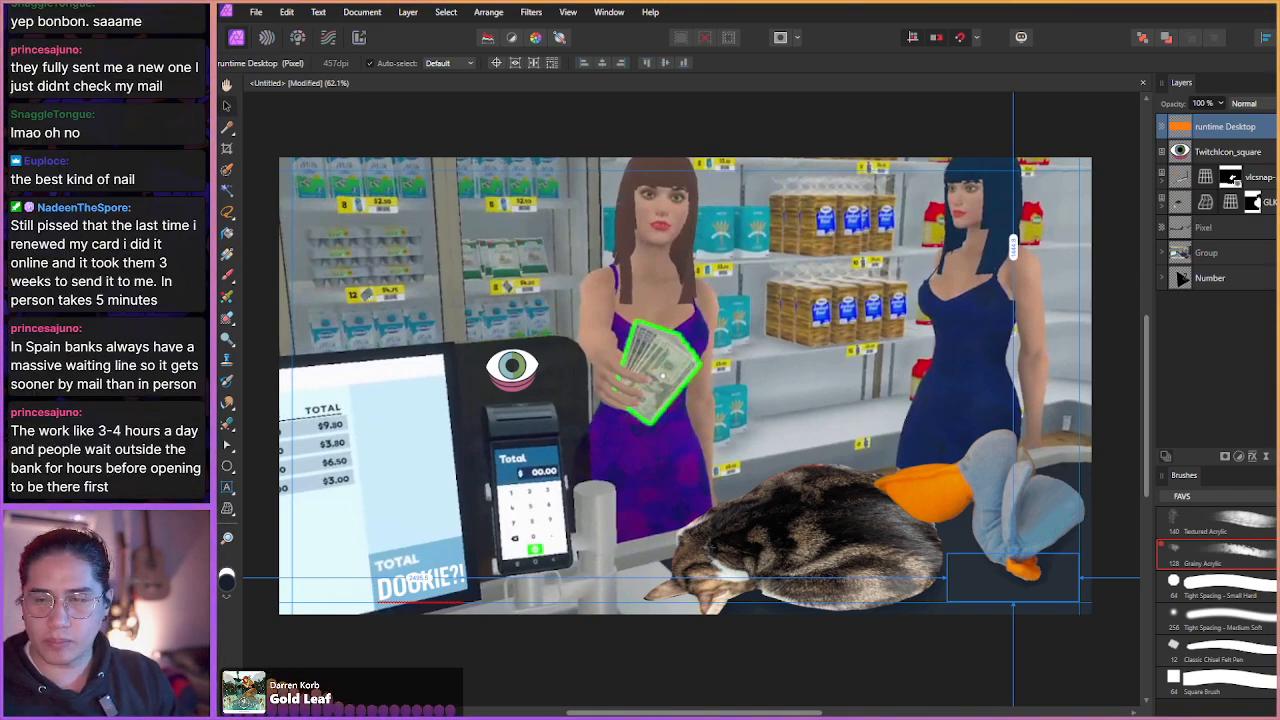
key(Return)
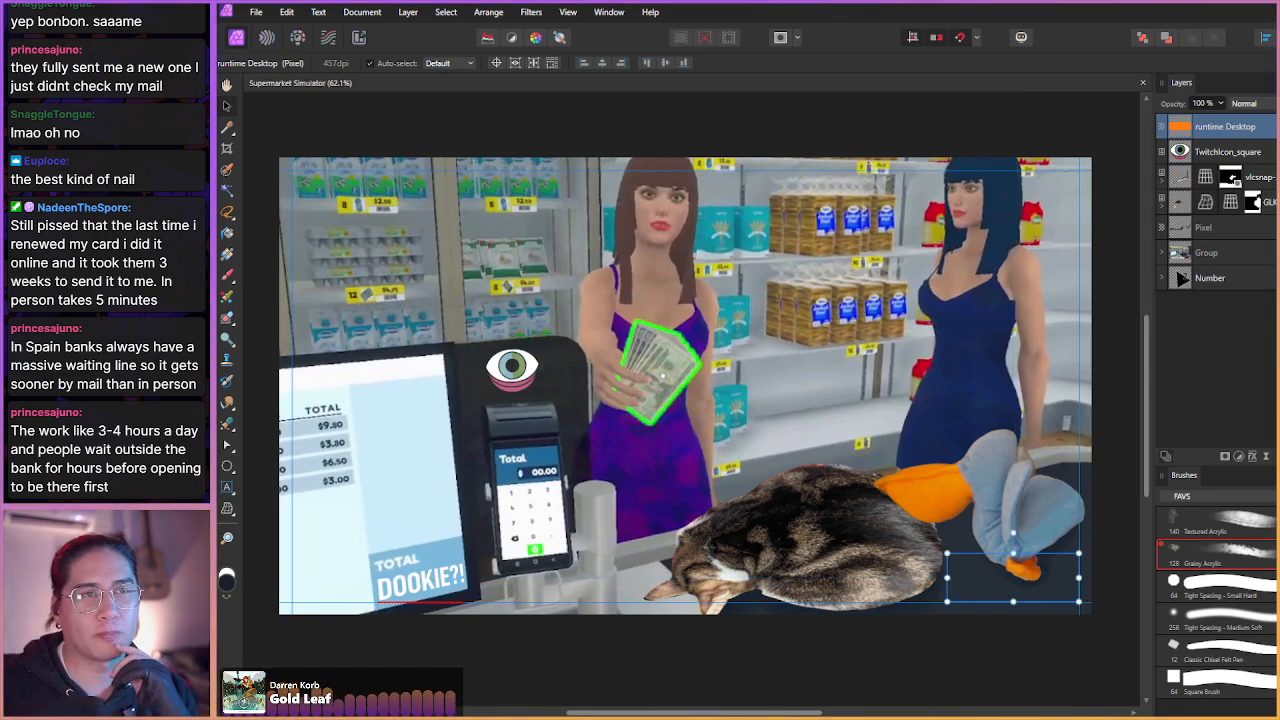
- Start exporting the finished thumbnail as an image file
drag(989, 211, 997, 209)
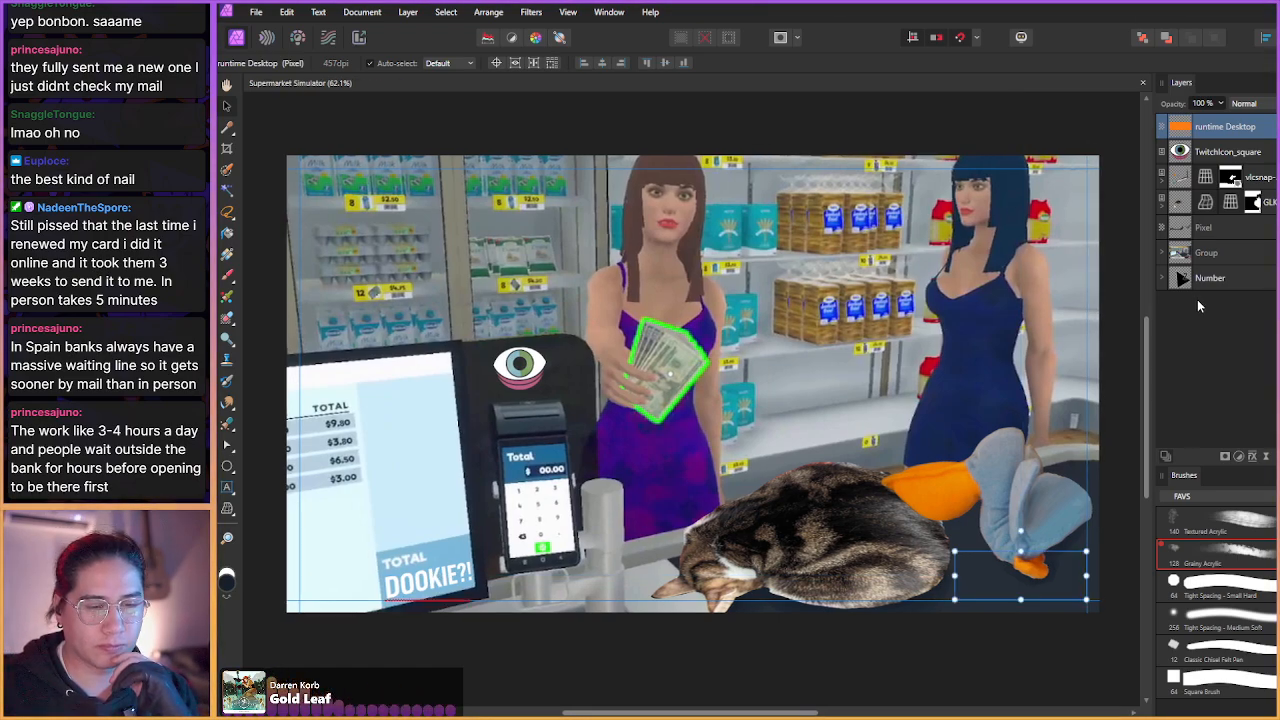
click(256, 12)
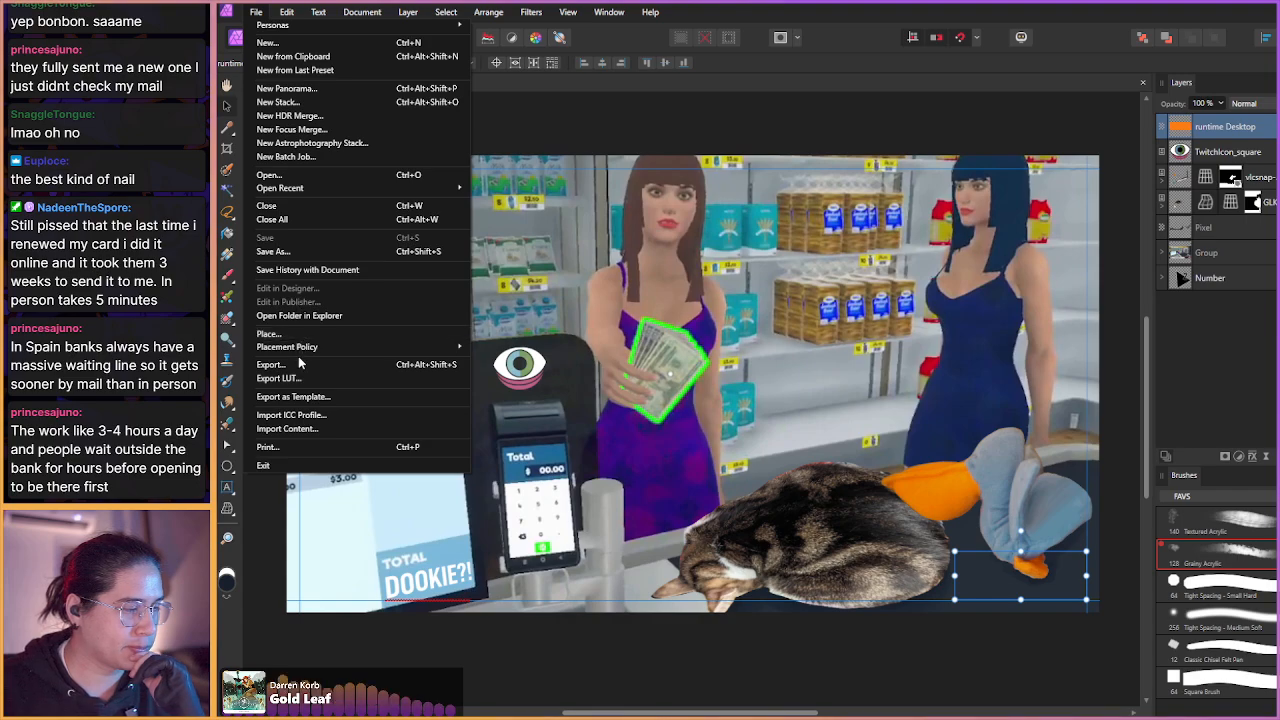
click(271, 364)
click(1198, 633)
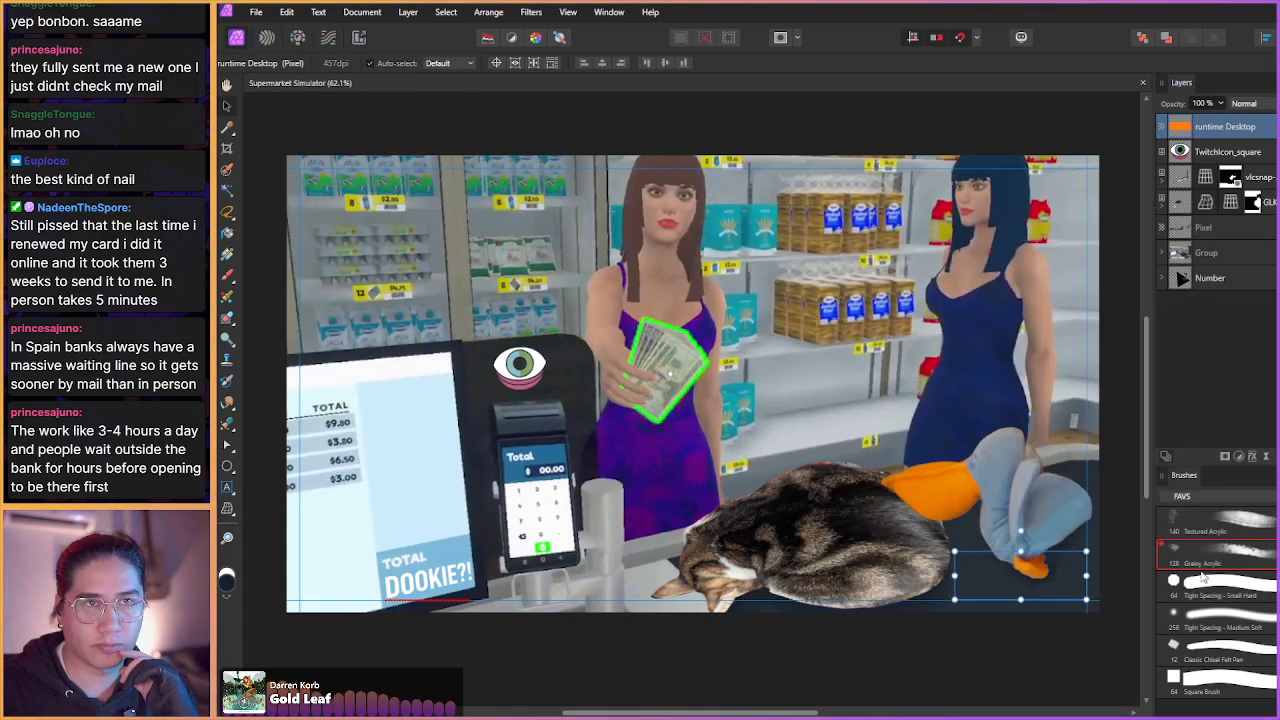